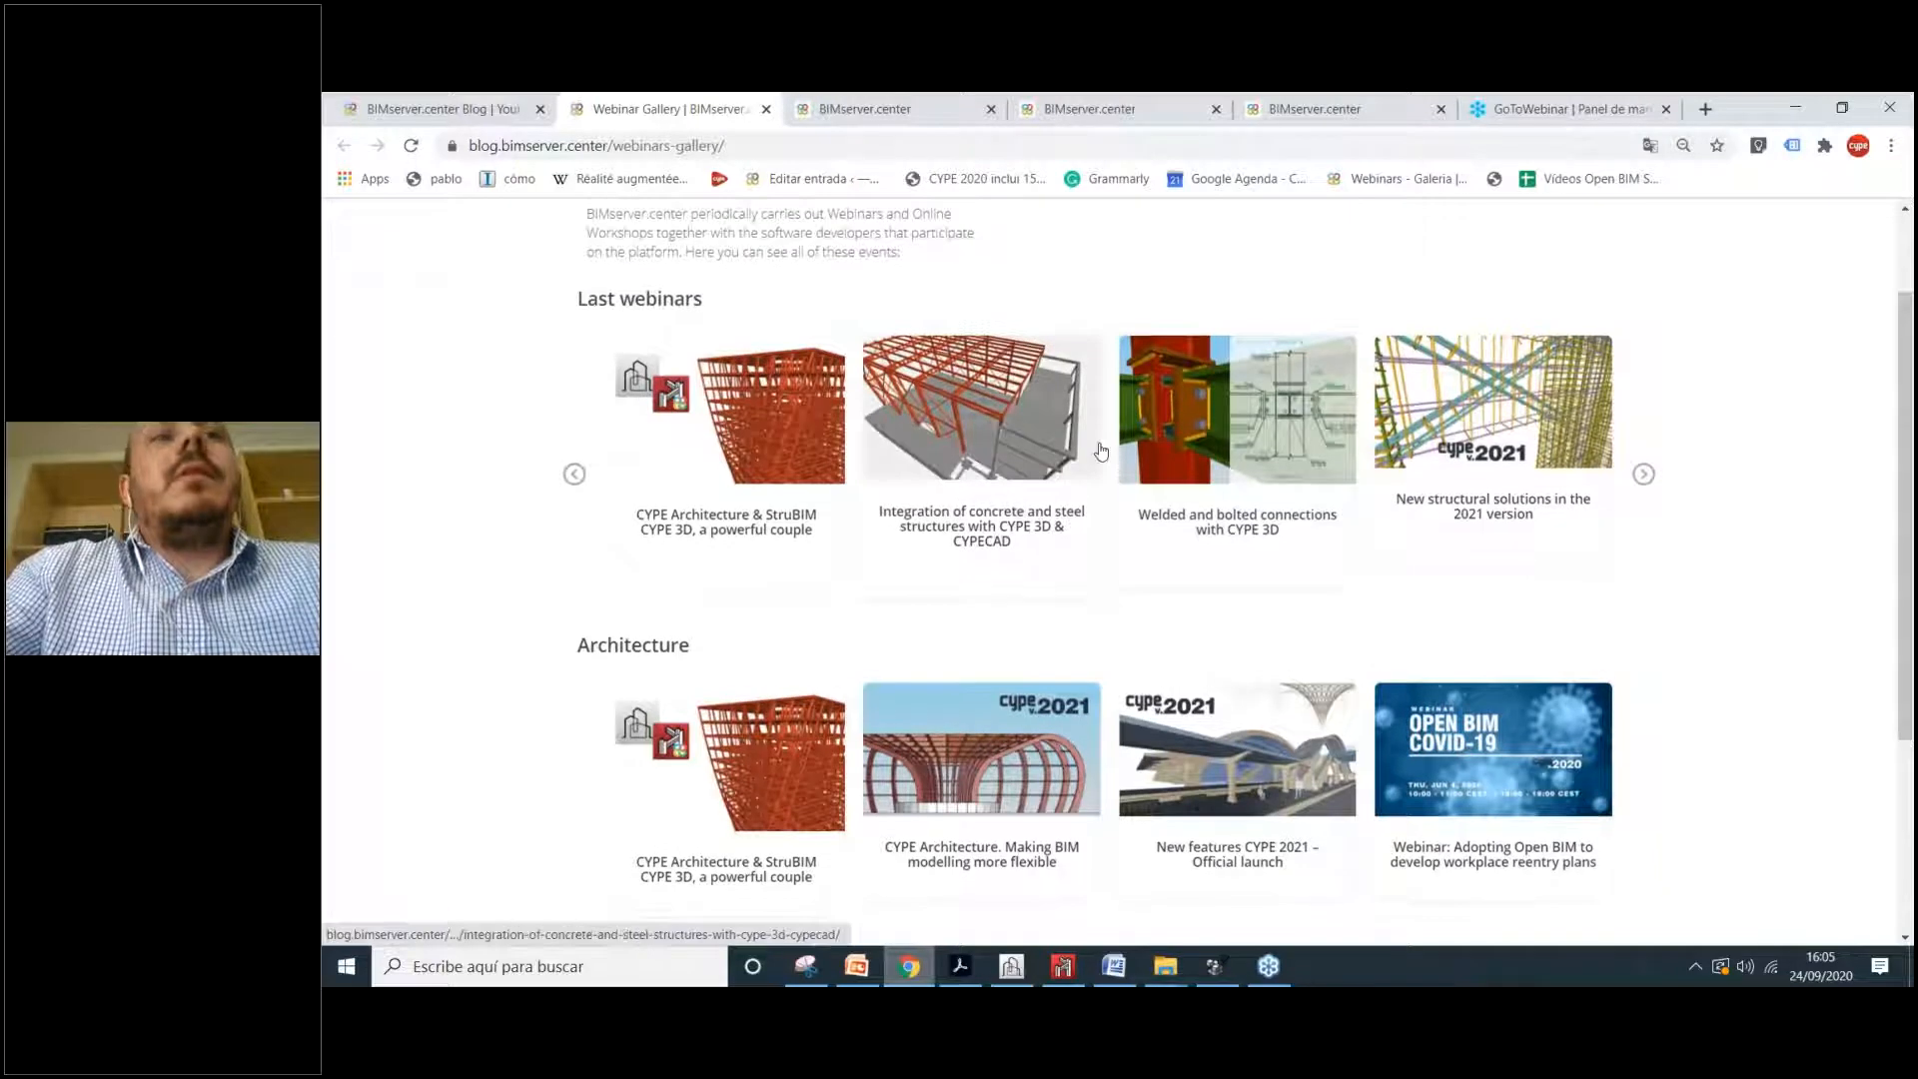
# Step: Browse the CYPE Architecture and Open BIM Model Checker store pages, highlighting the Model Checker name
pyautogui.scroll(-1, 1444, 591)
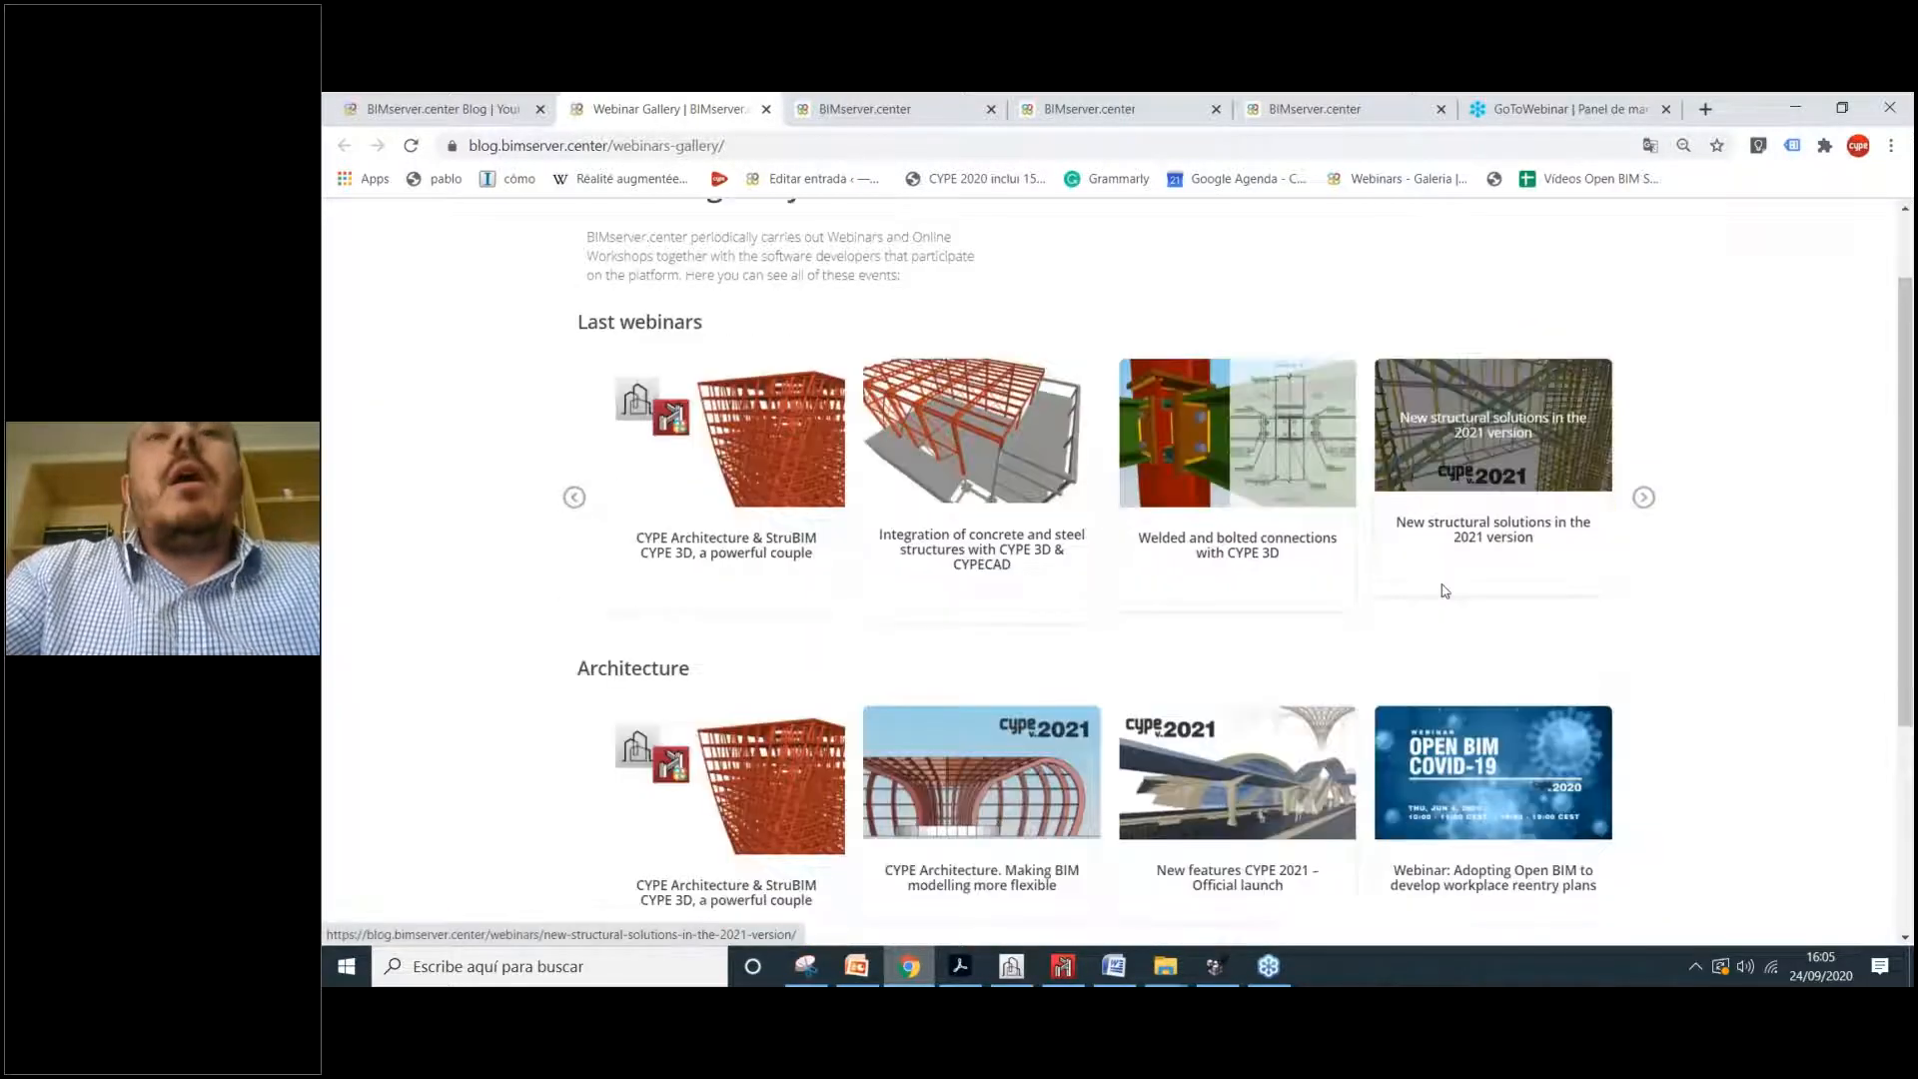
pyautogui.scroll(1, 1444, 591)
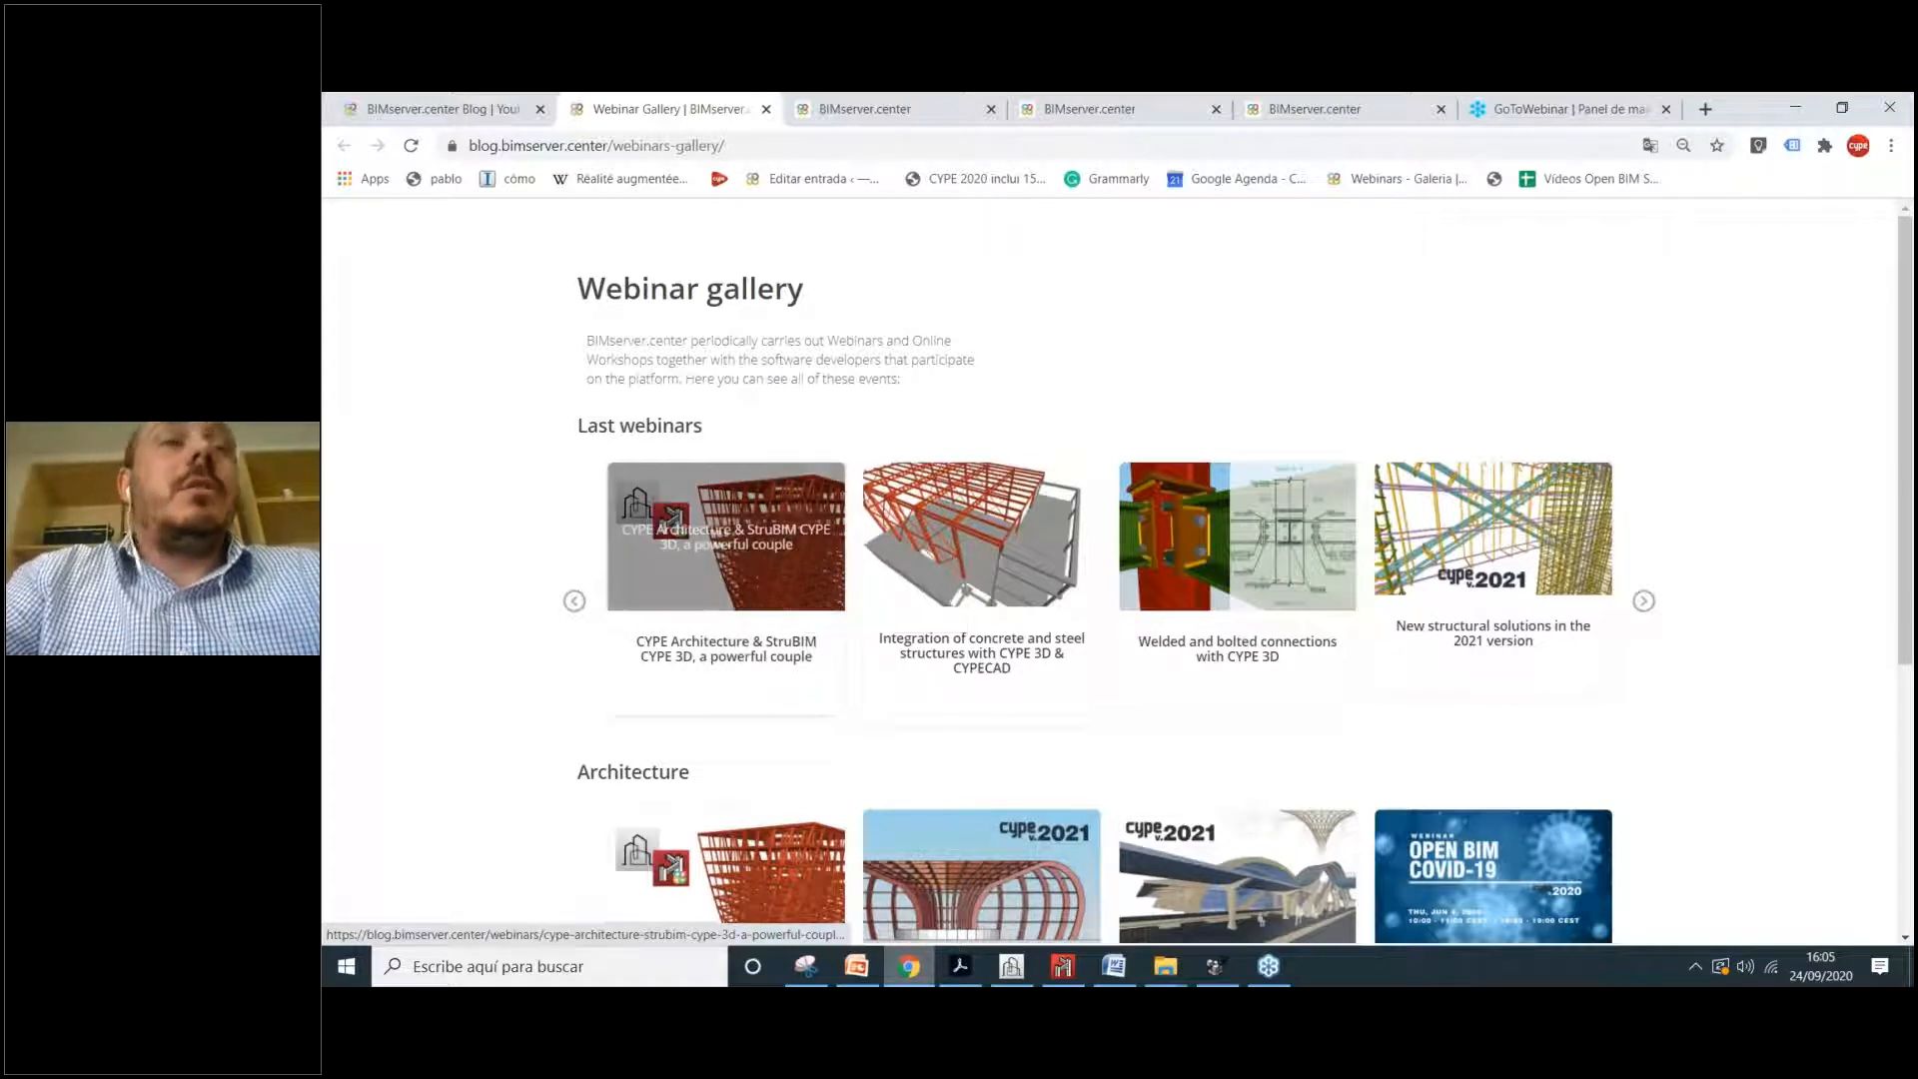
pyautogui.click(904, 102)
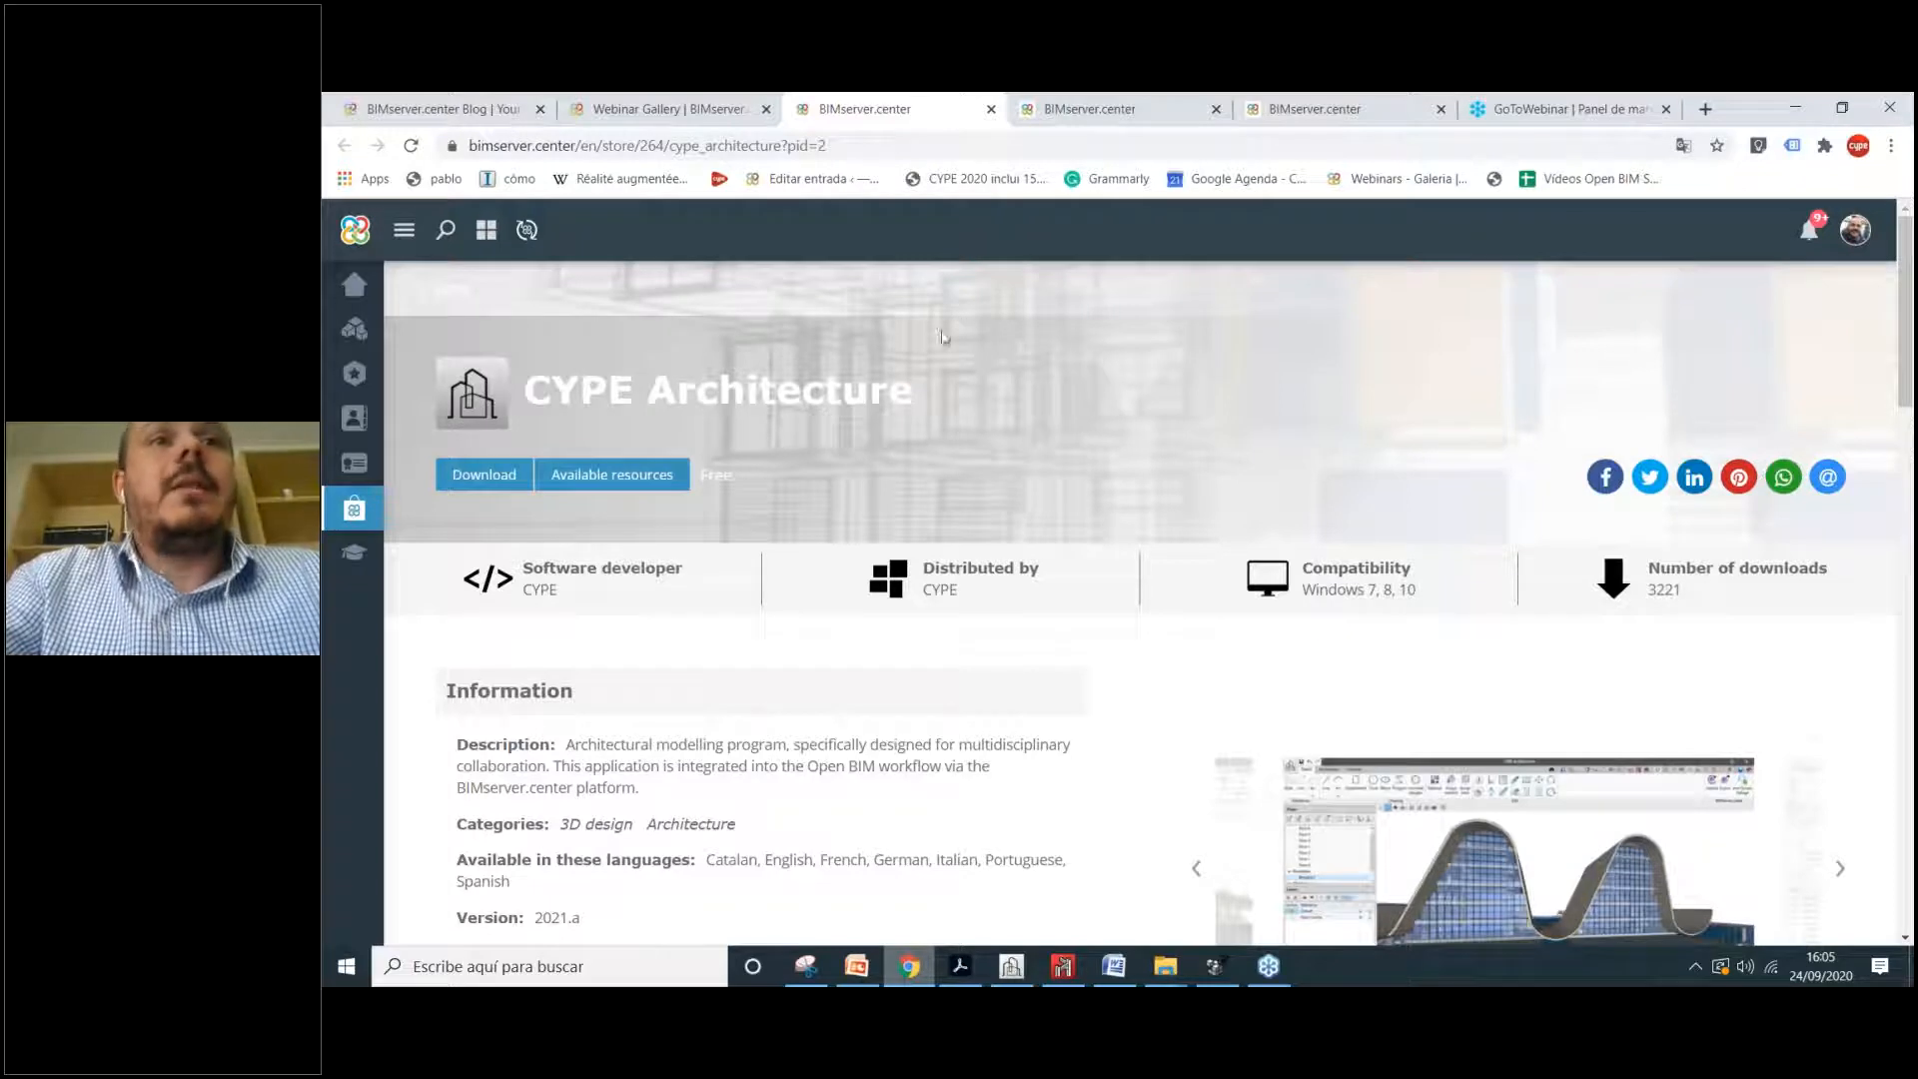
pyautogui.click(1047, 100)
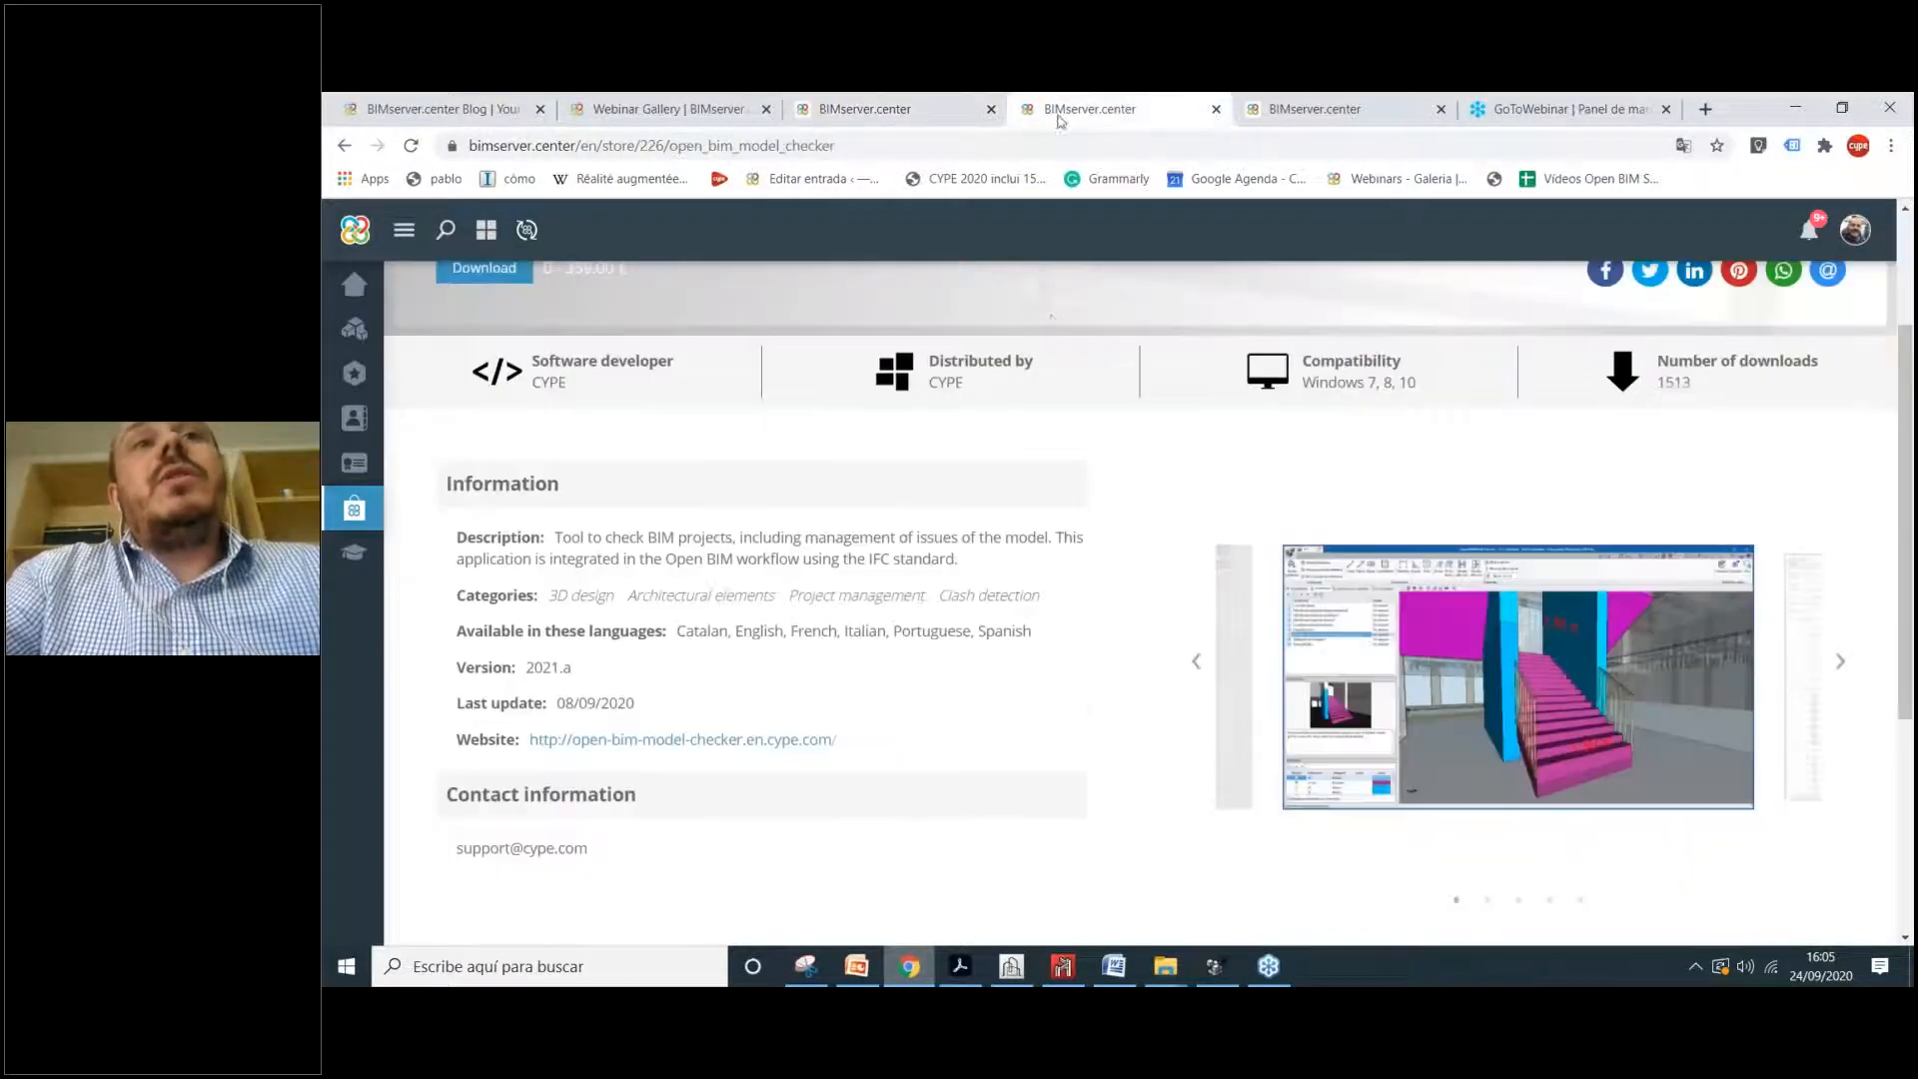
pyautogui.scroll(3, 1317, 335)
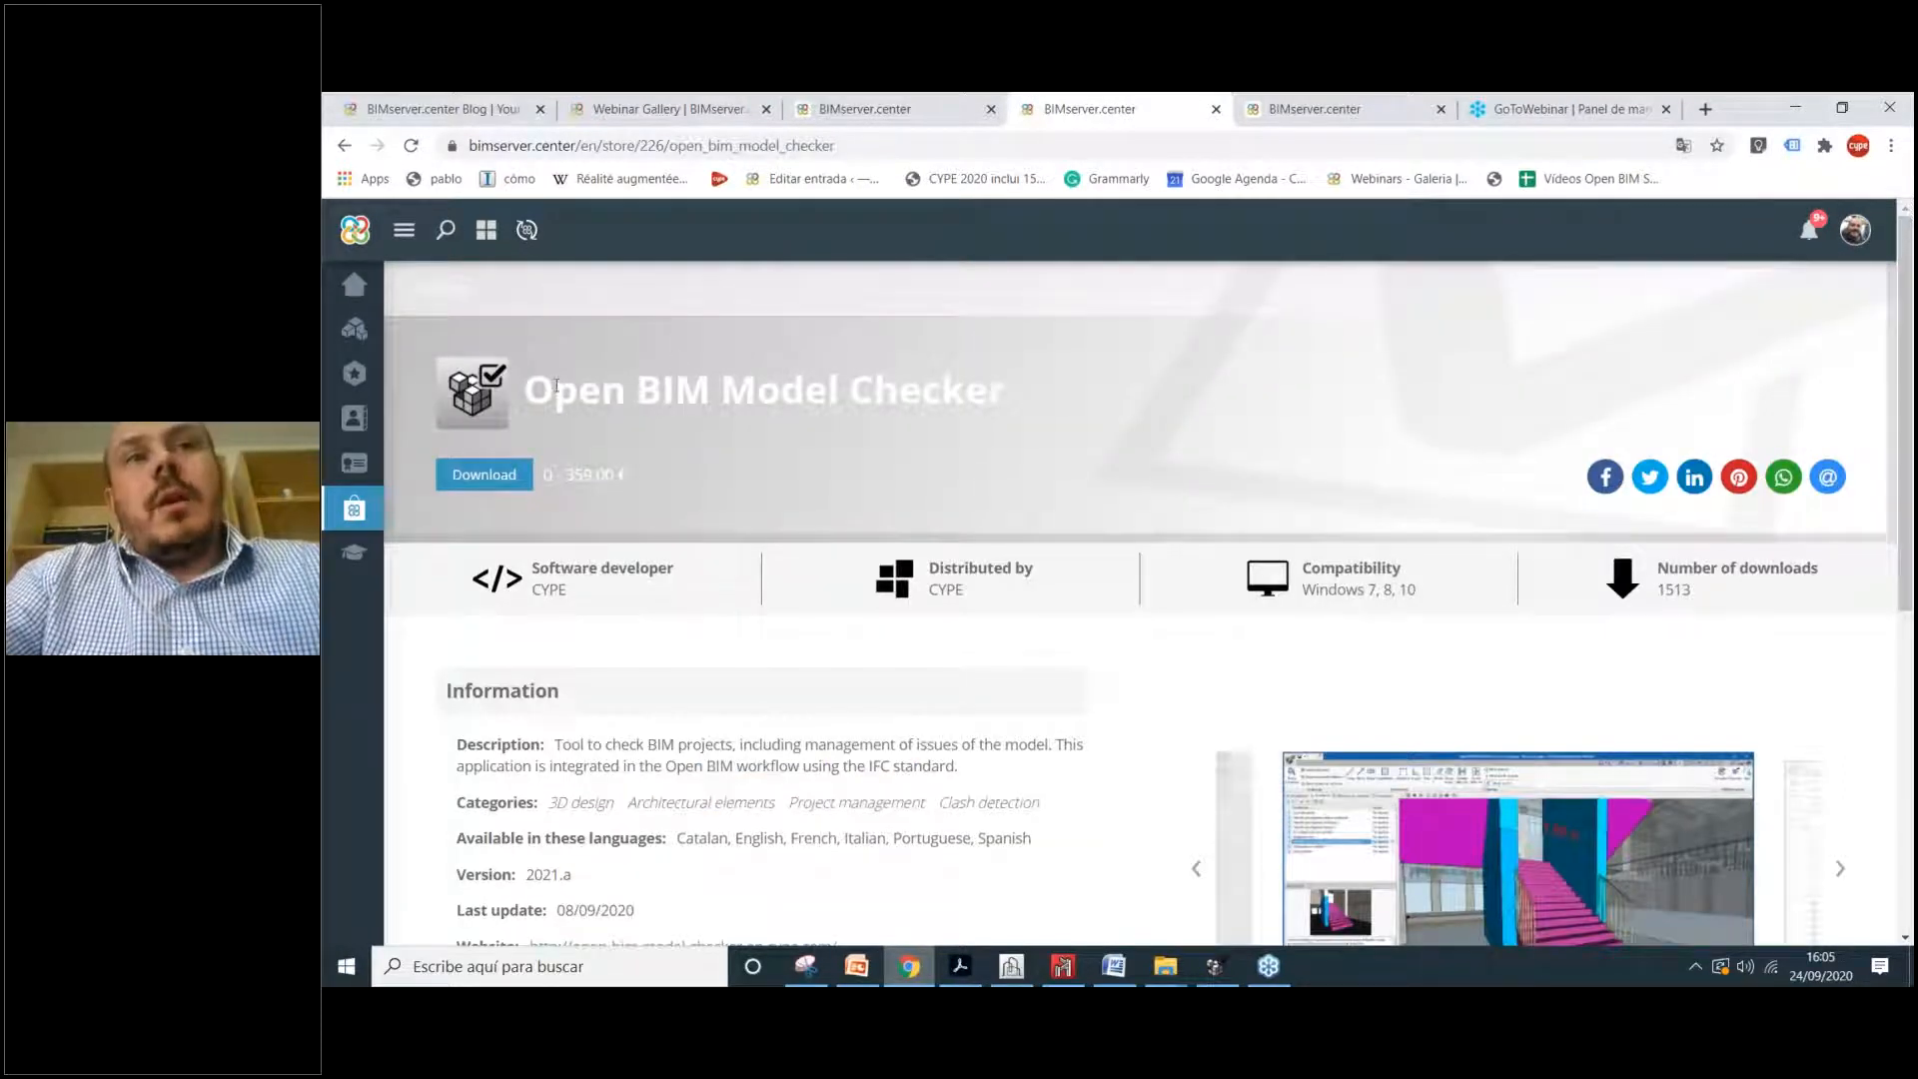
pyautogui.moveTo(707, 390); pyautogui.dragTo(755, 390)
pyautogui.click(945, 392)
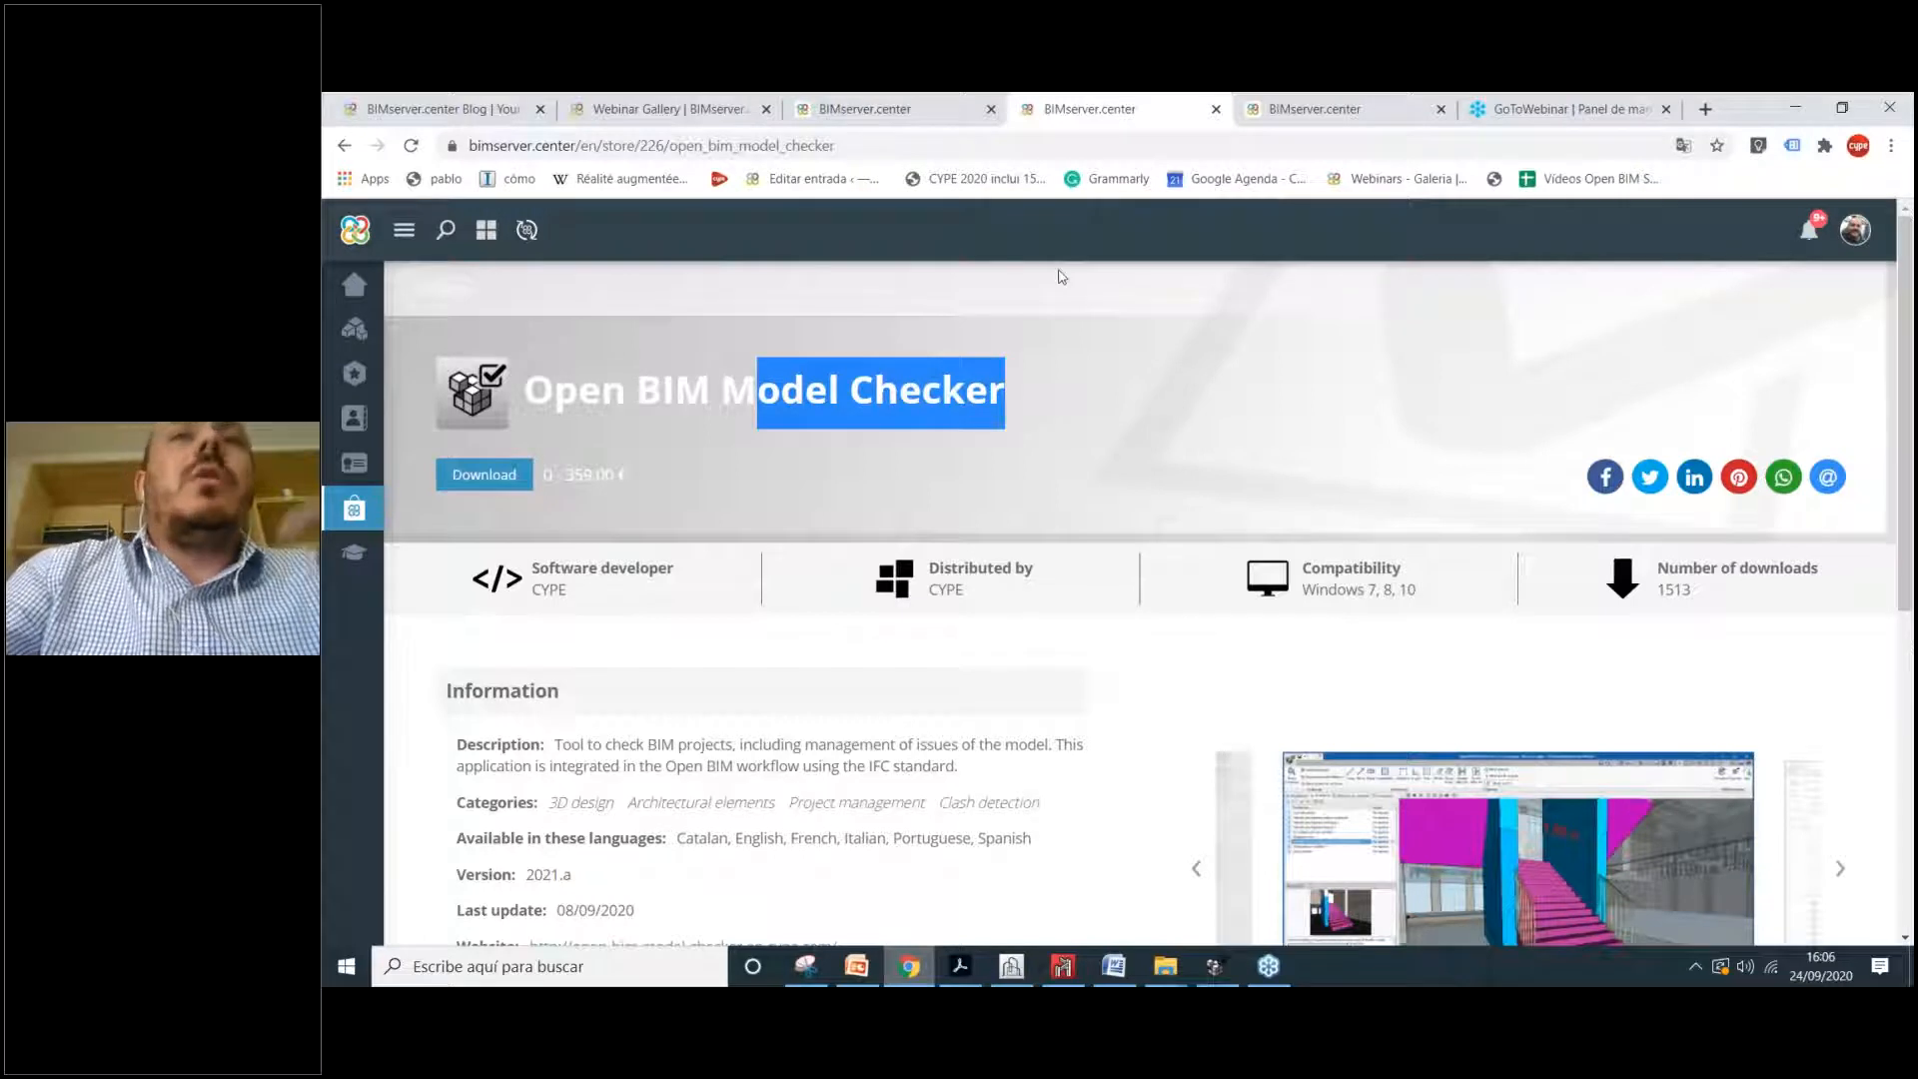
# Step: Review the Open BIM Quantities store page, then bring up the CYPE Architecture building model
pyautogui.click(1319, 104)
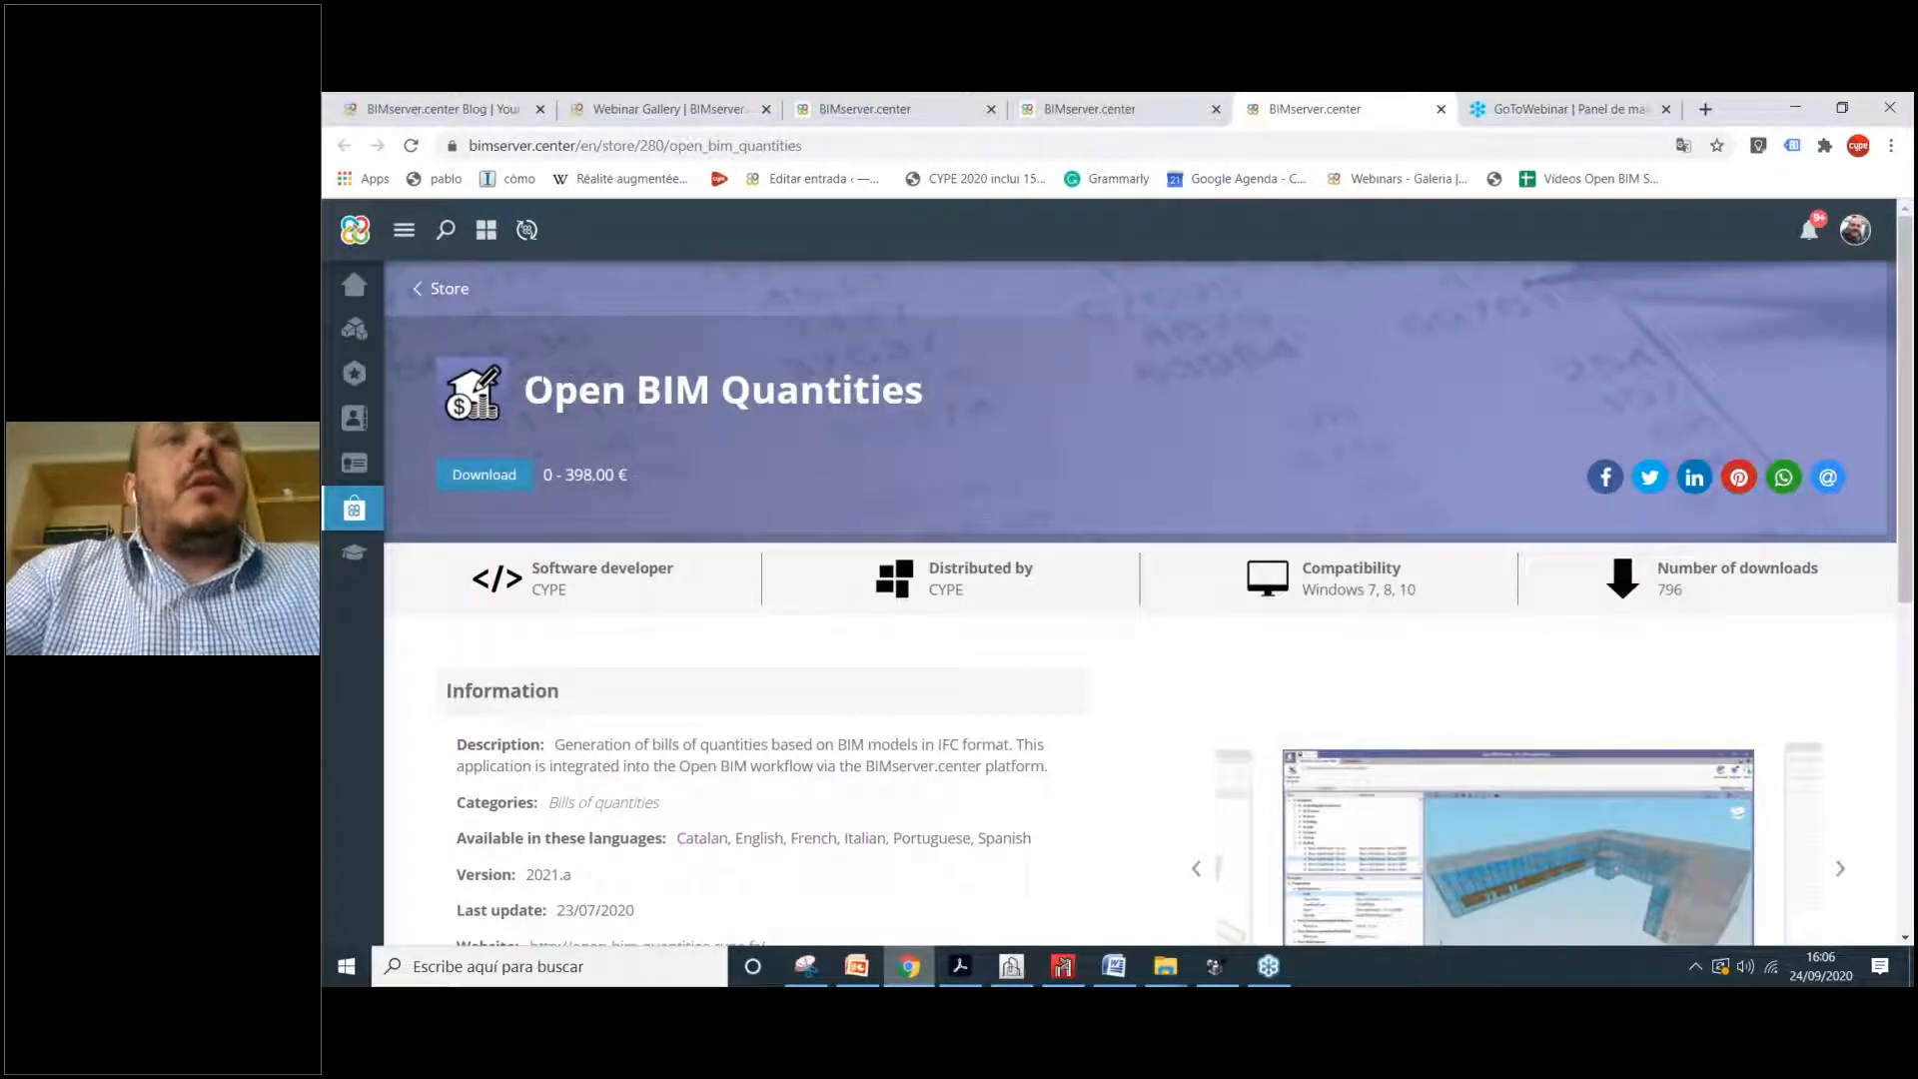
pyautogui.moveTo(548, 385); pyautogui.dragTo(1106, 430)
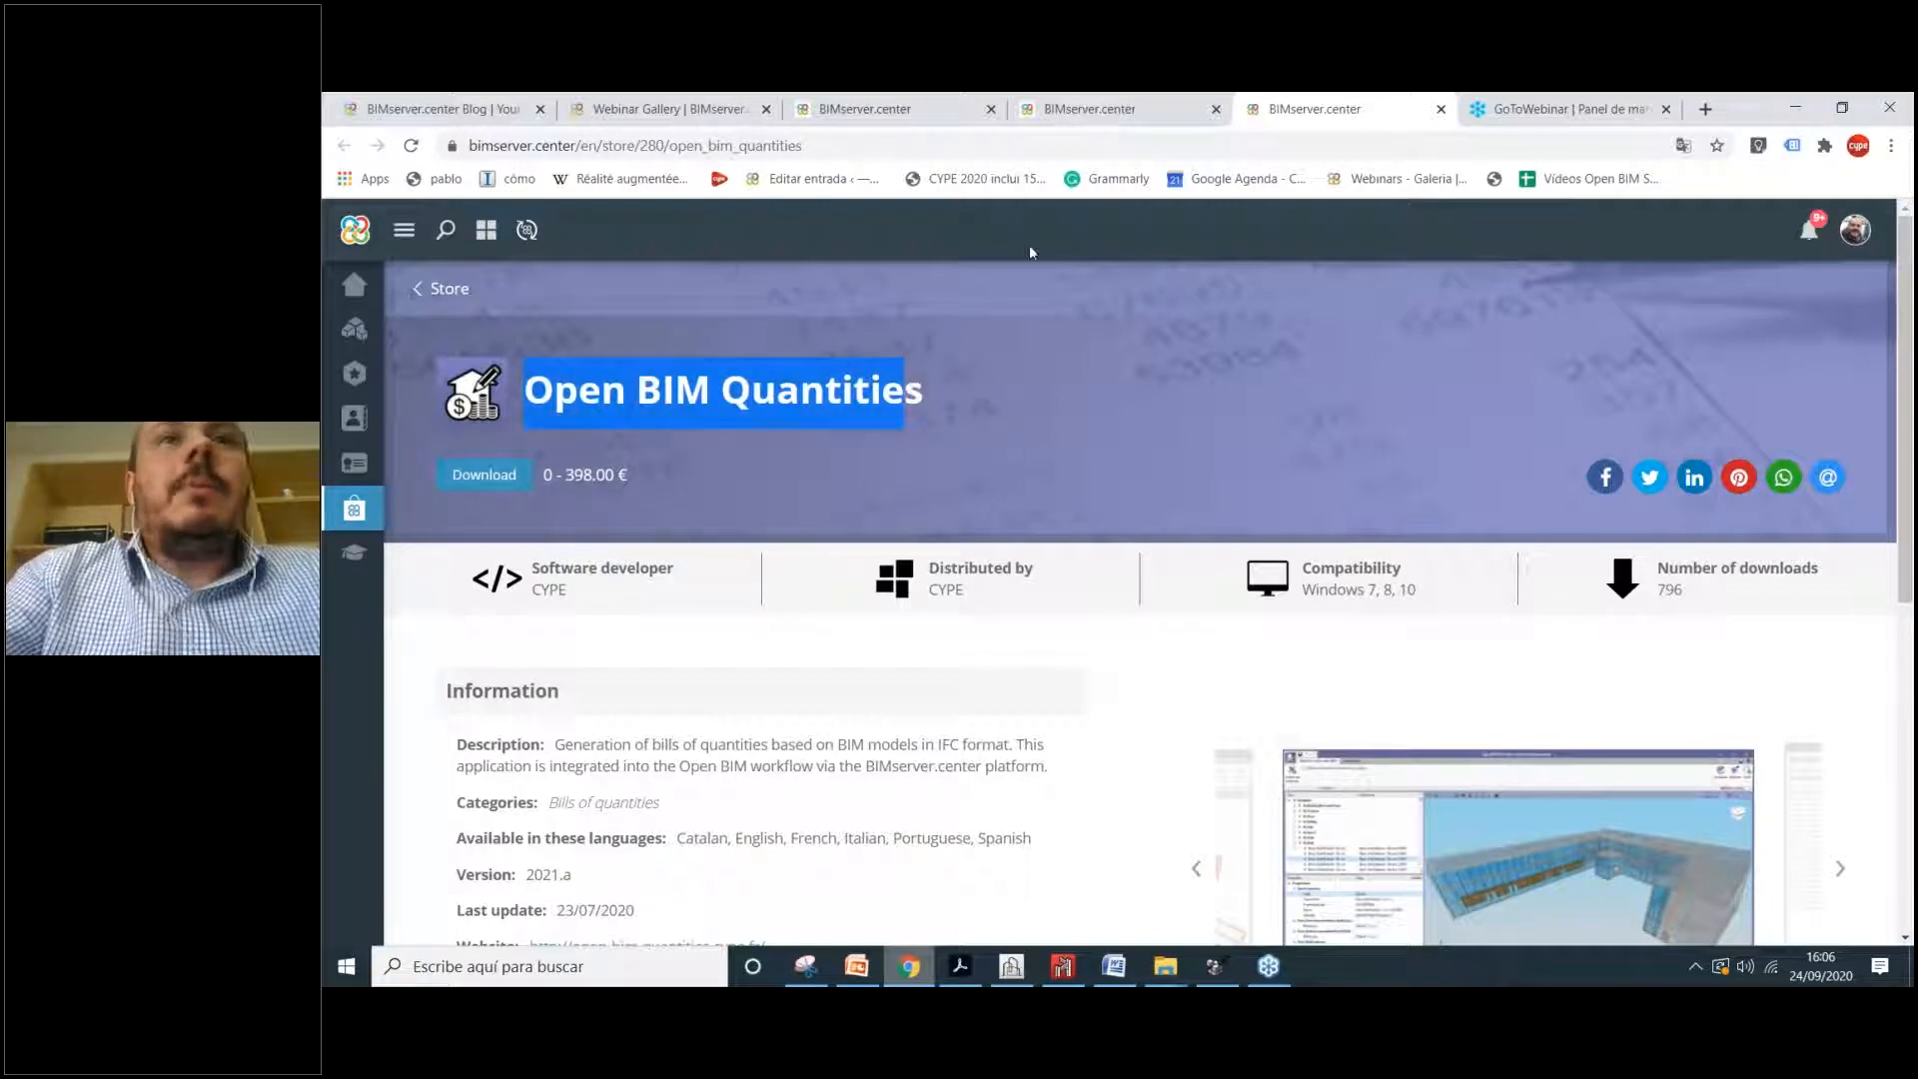
pyautogui.click(1089, 108)
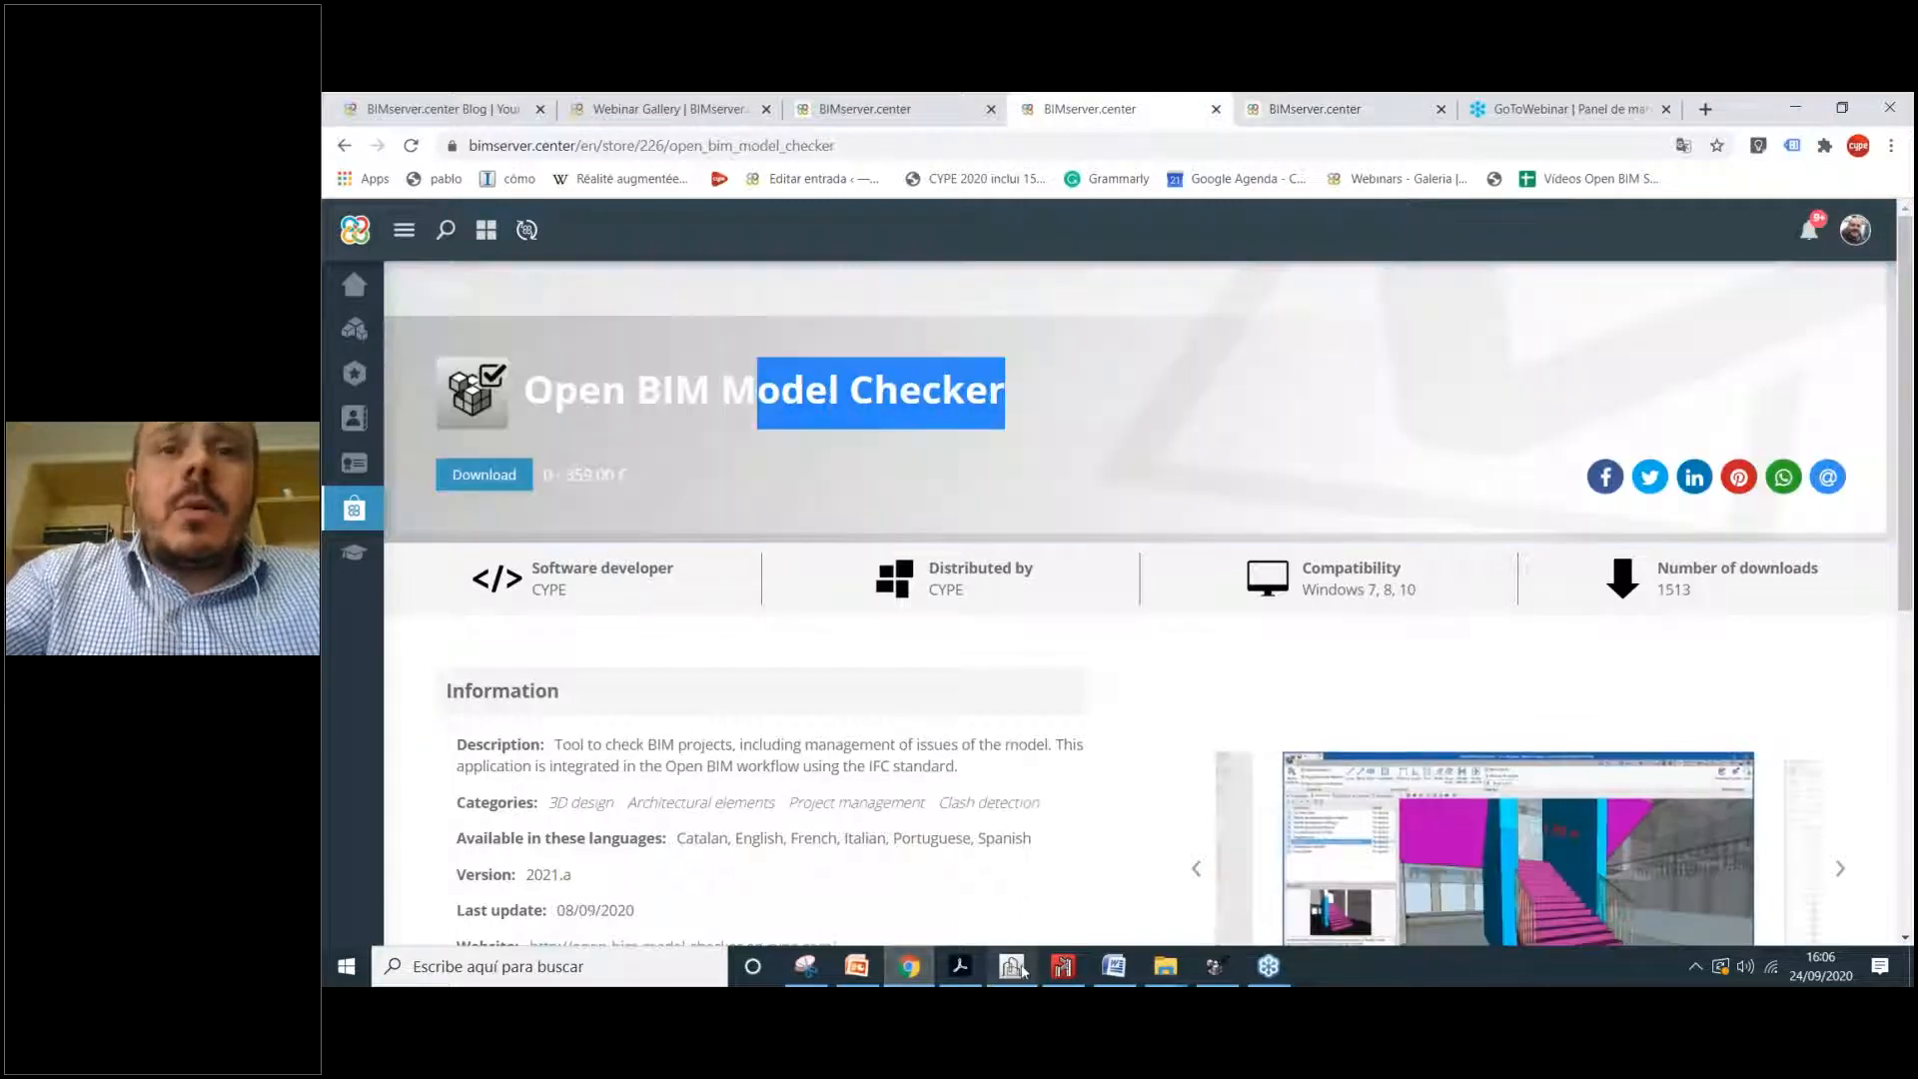
pyautogui.click(1012, 966)
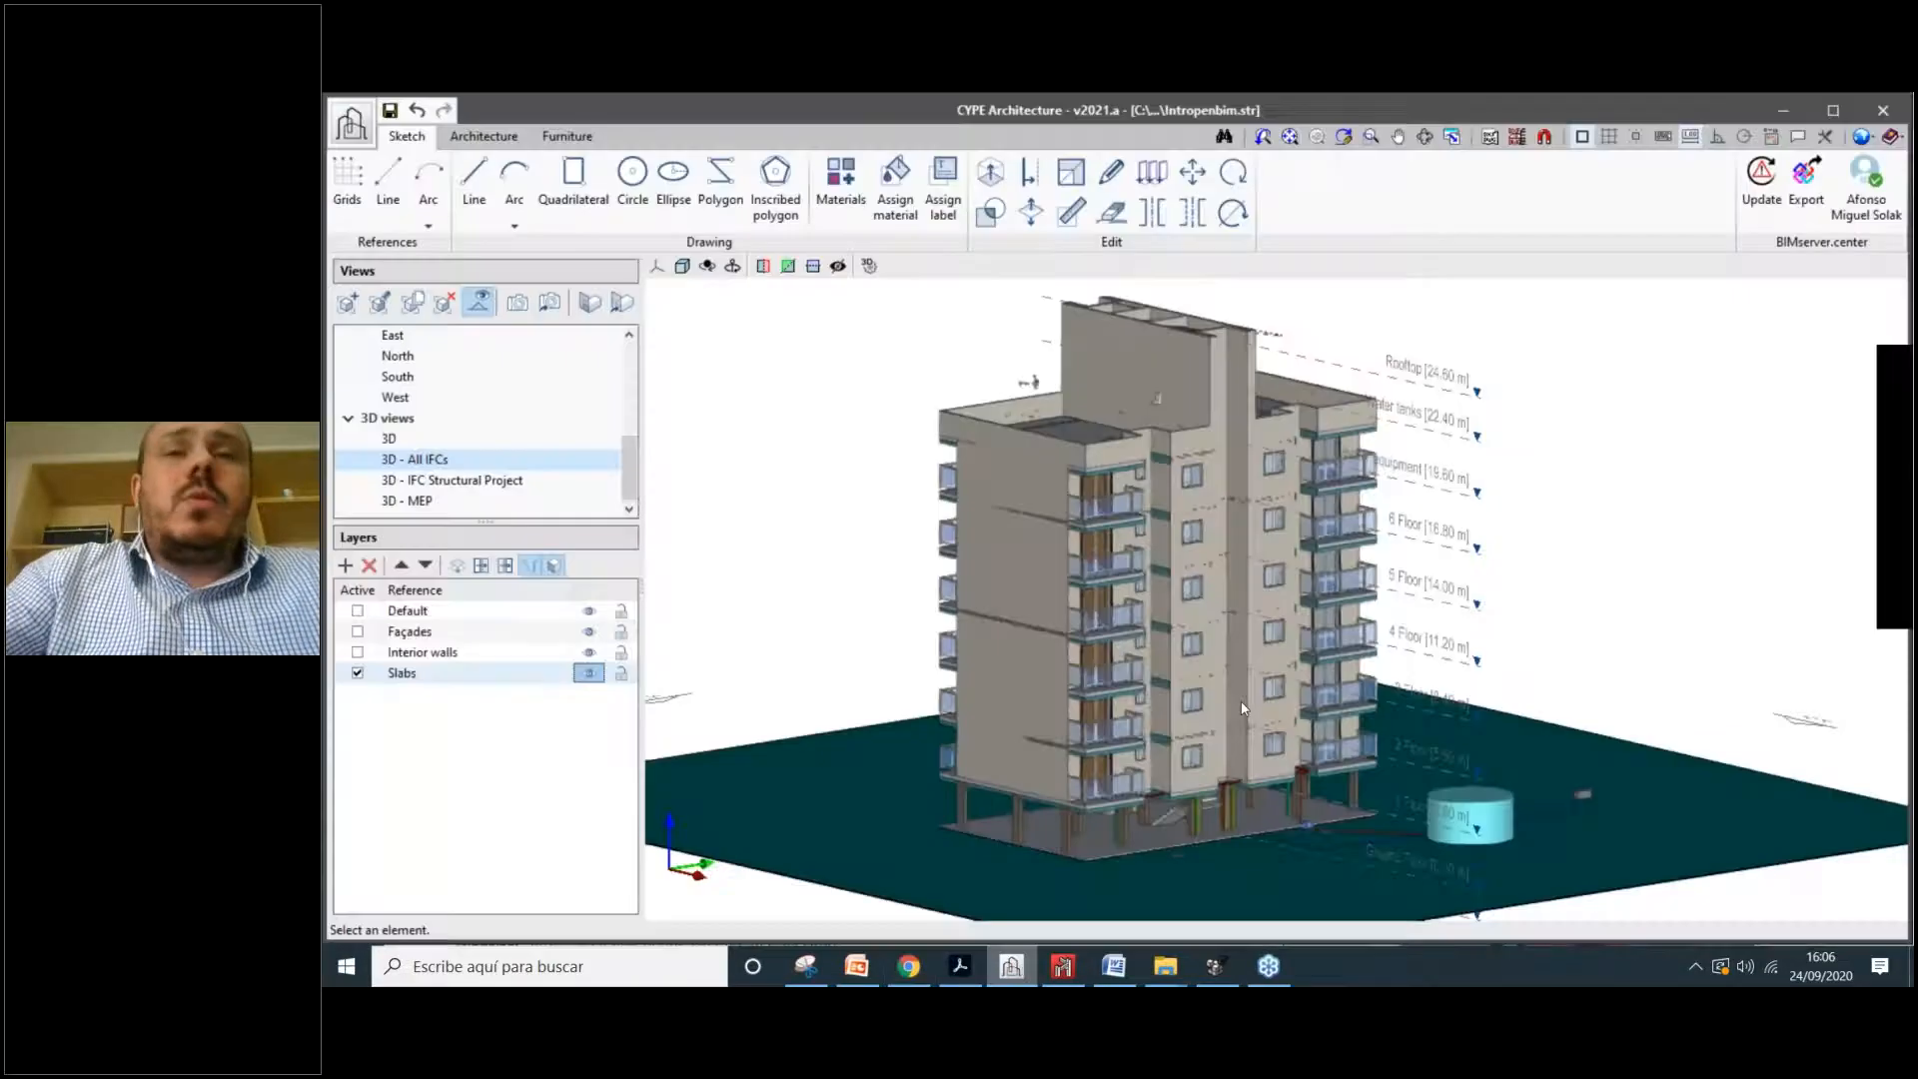
pyautogui.keyDown('shift'); pyautogui.moveTo(1242, 709); pyautogui.dragTo(1249, 750, button='middle'); pyautogui.keyUp('shift')
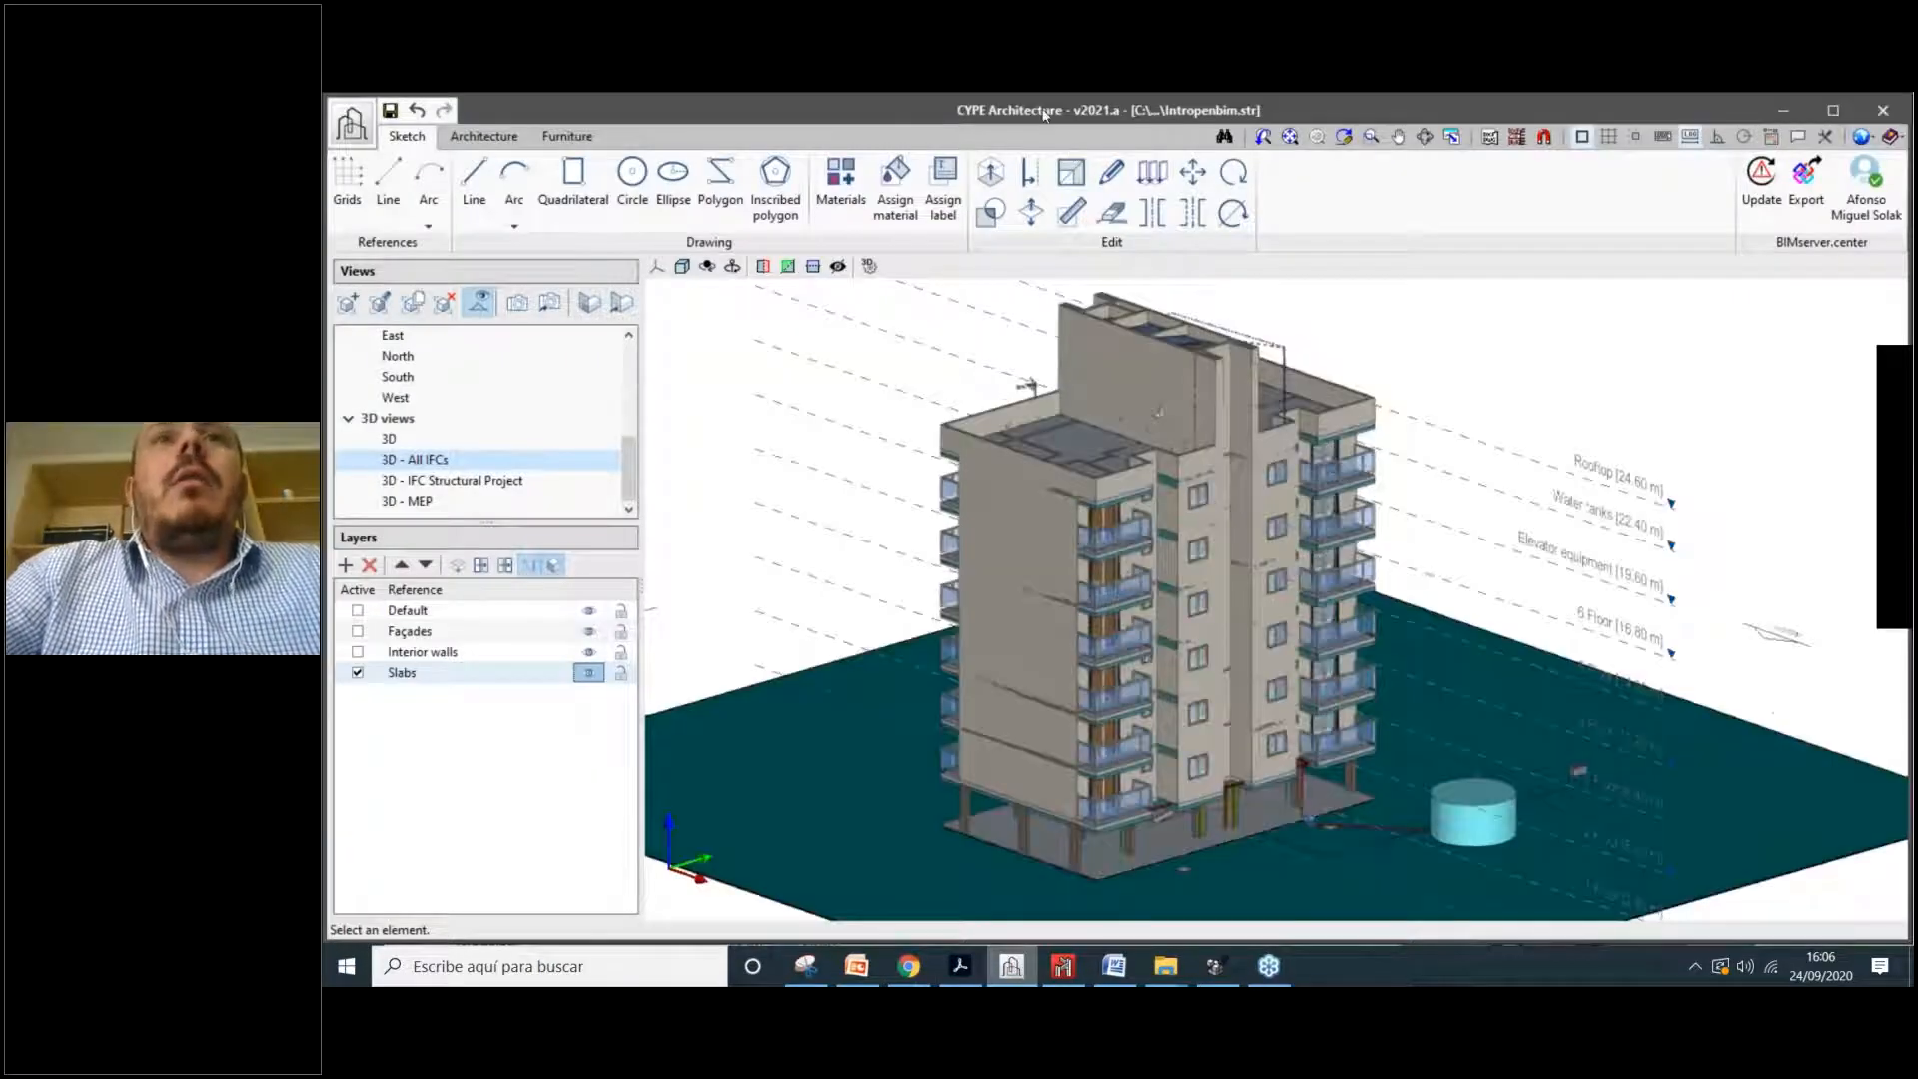
pyautogui.scroll(1, 1221, 600)
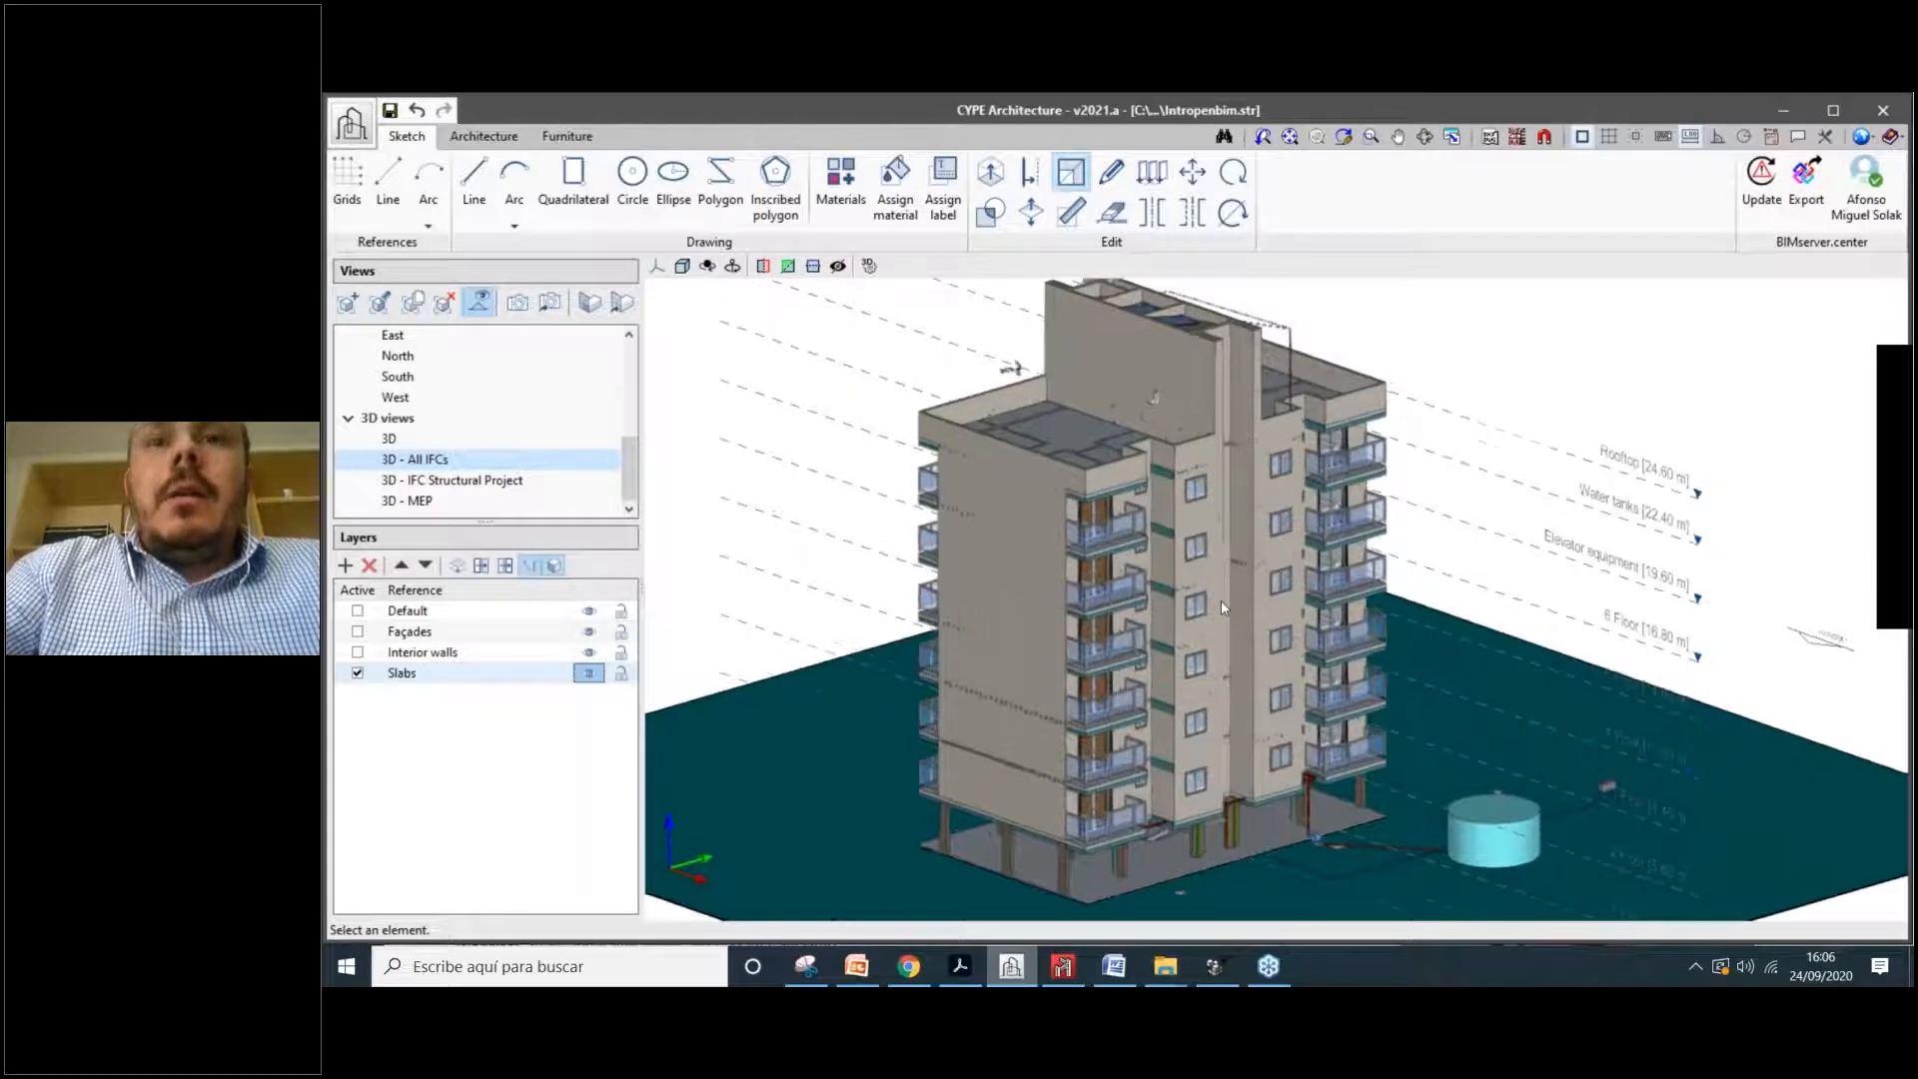
pyautogui.scroll(-3, 1221, 601)
pyautogui.moveTo(1221, 600); pyautogui.dragTo(1212, 617, button='middle')
pyautogui.scroll(1, 1212, 618)
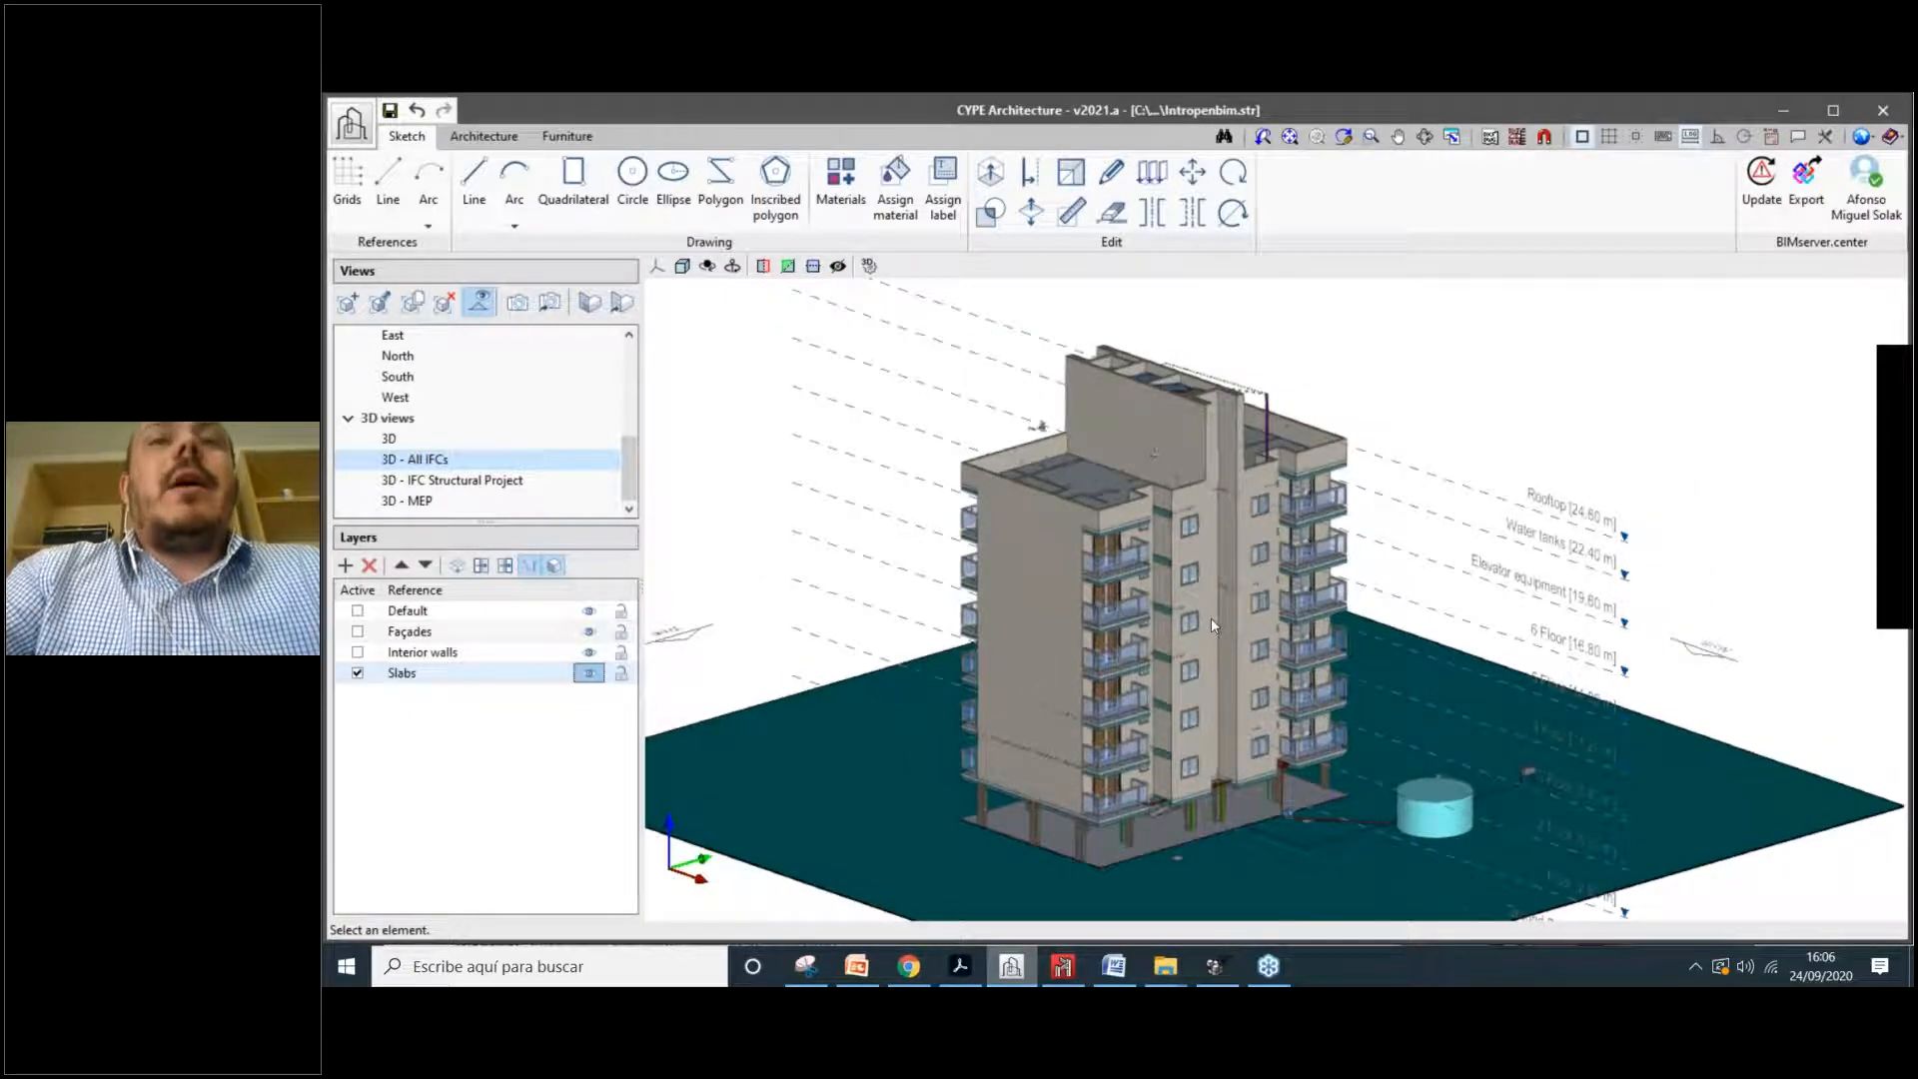
pyautogui.scroll(1, 1180, 617)
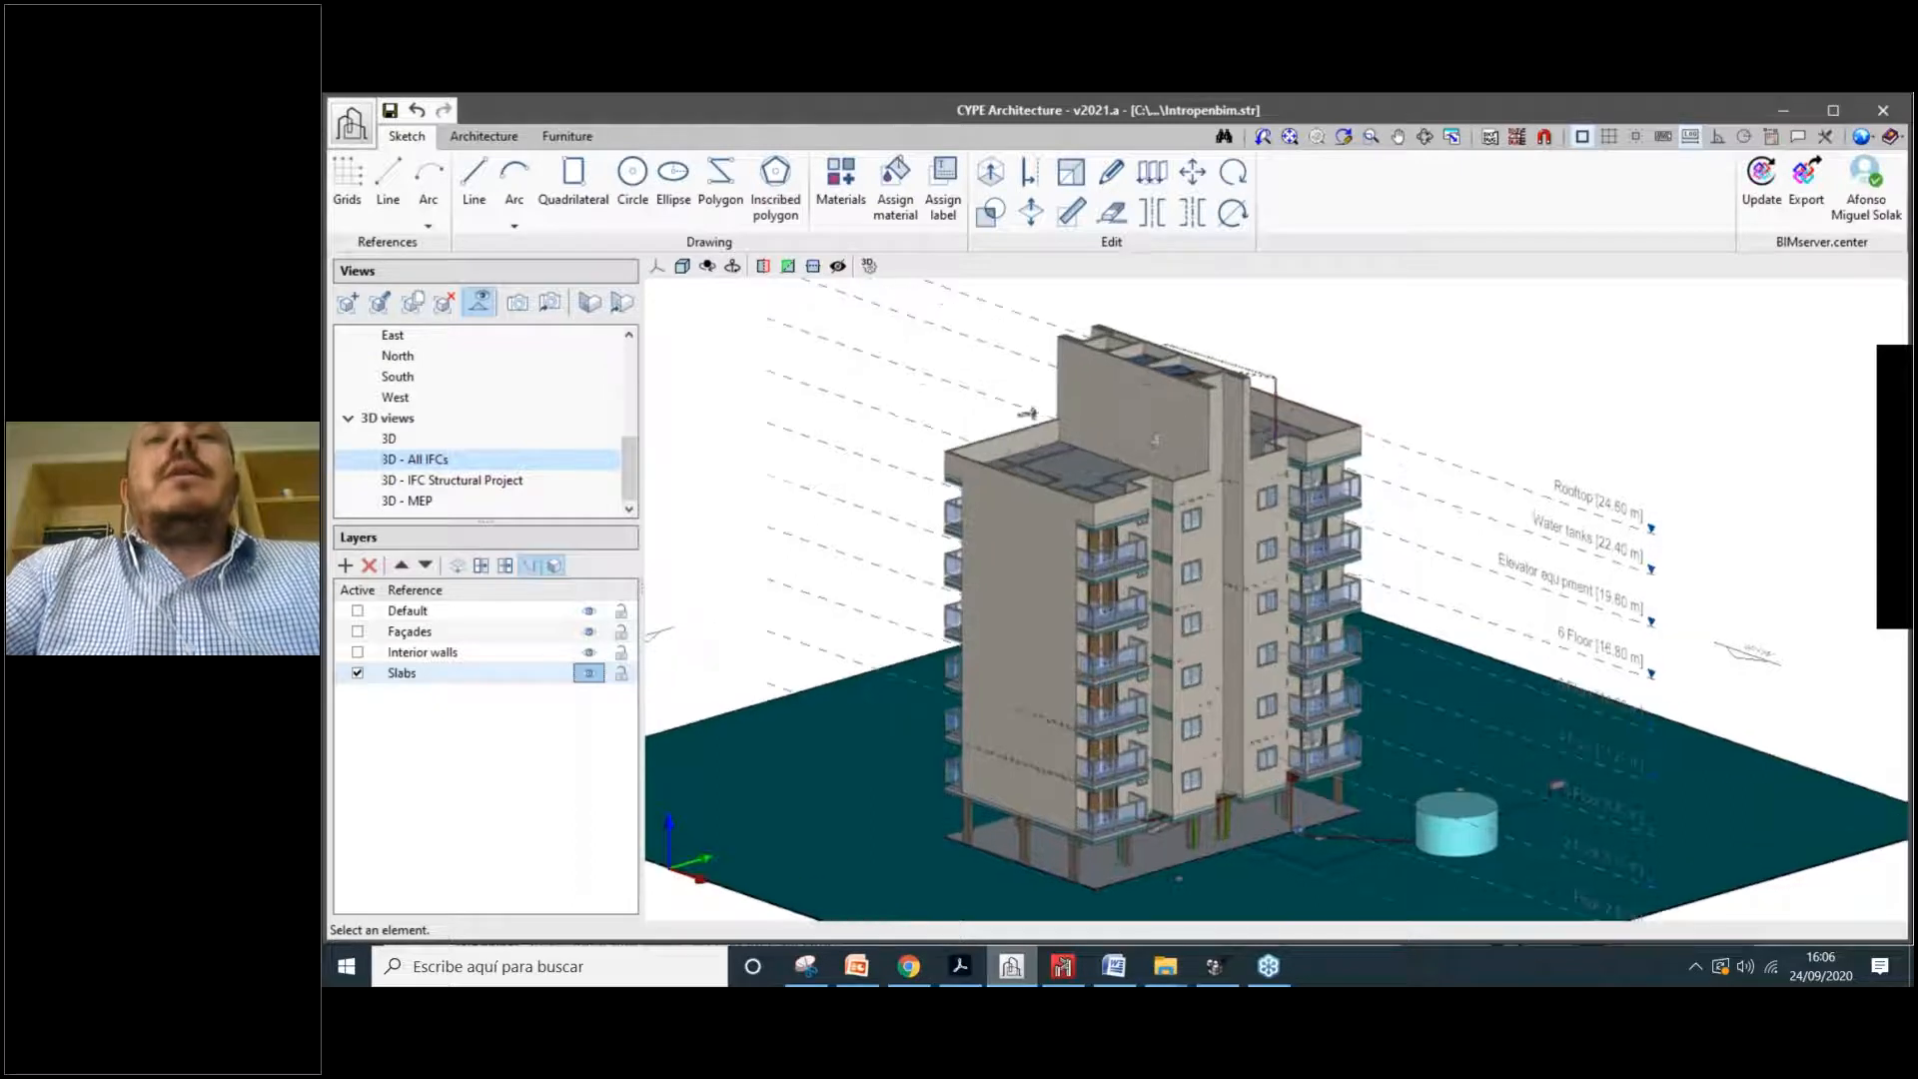
pyautogui.moveTo(1180, 617); pyautogui.dragTo(1180, 609, button='middle')
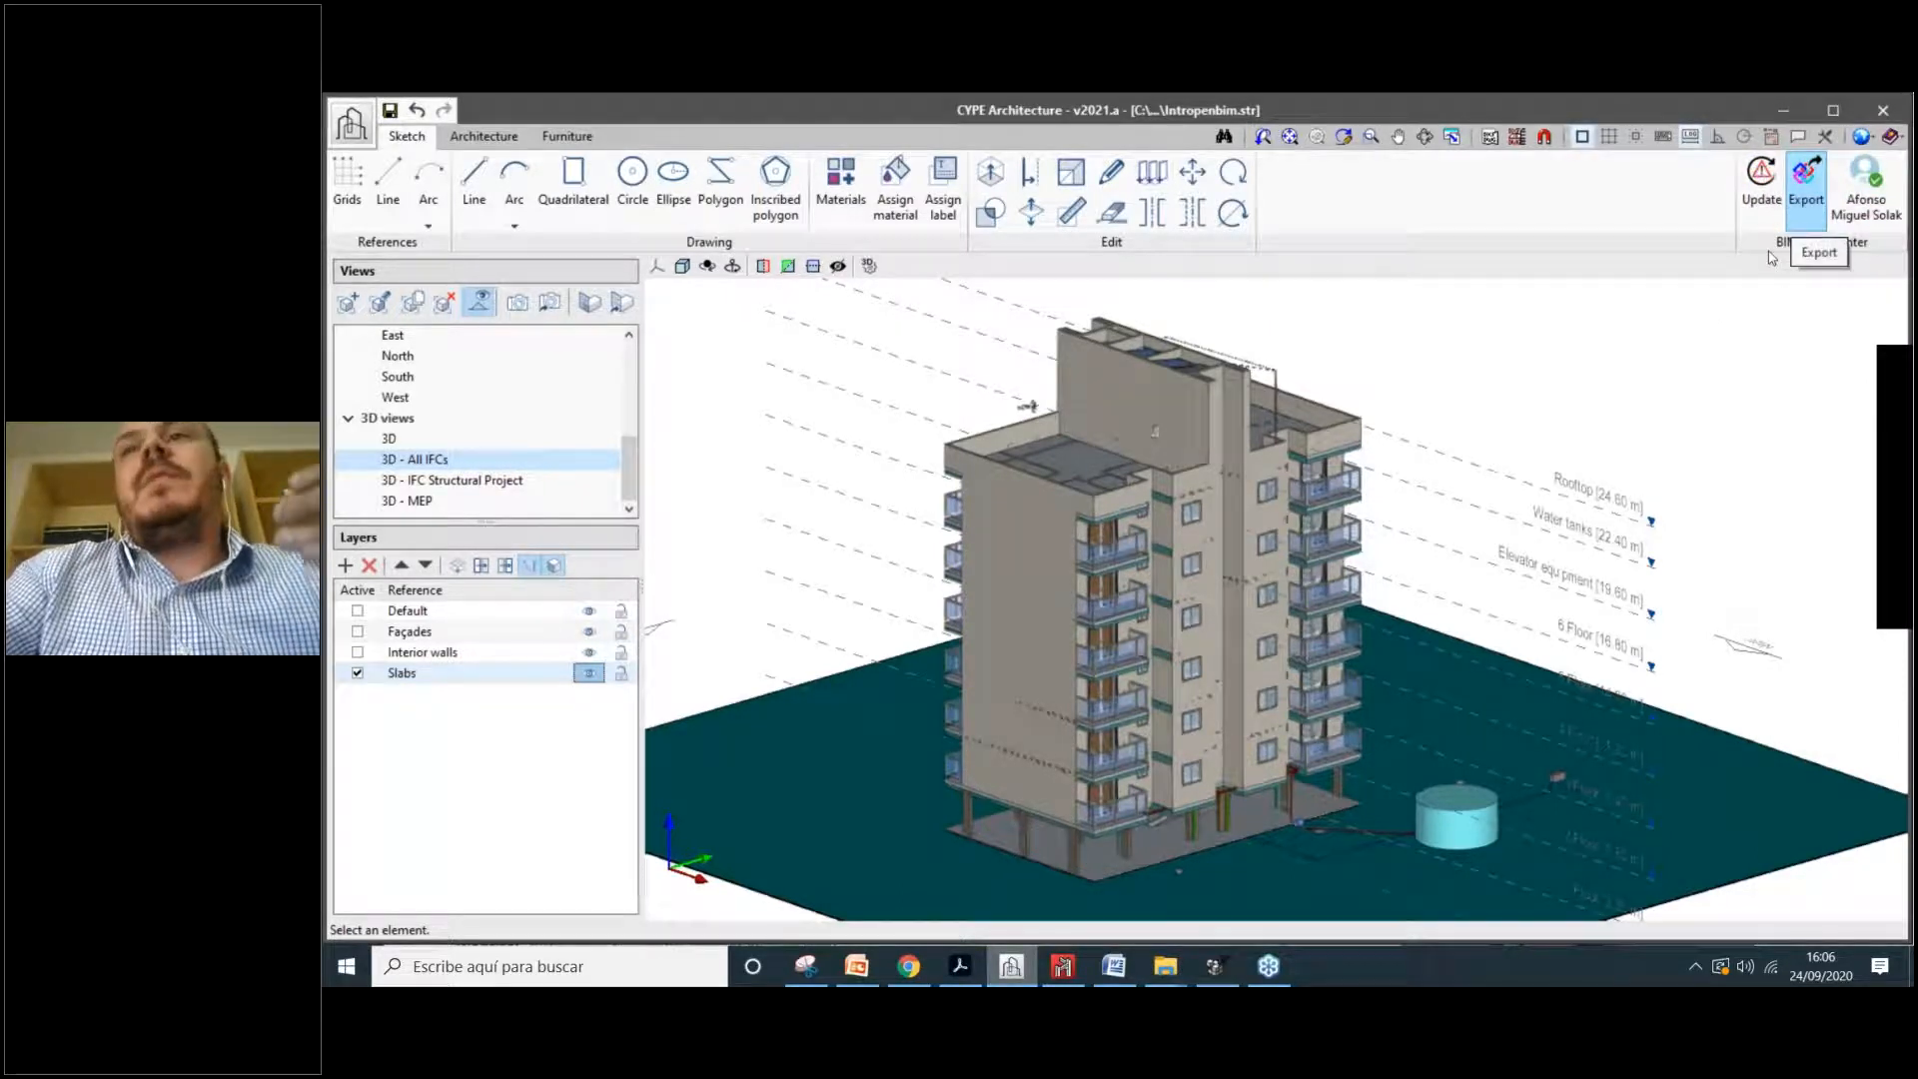
# Step: Update the BIMserver.center import so the model picks up the modified Estrutura structure file
pyautogui.click(1798, 216)
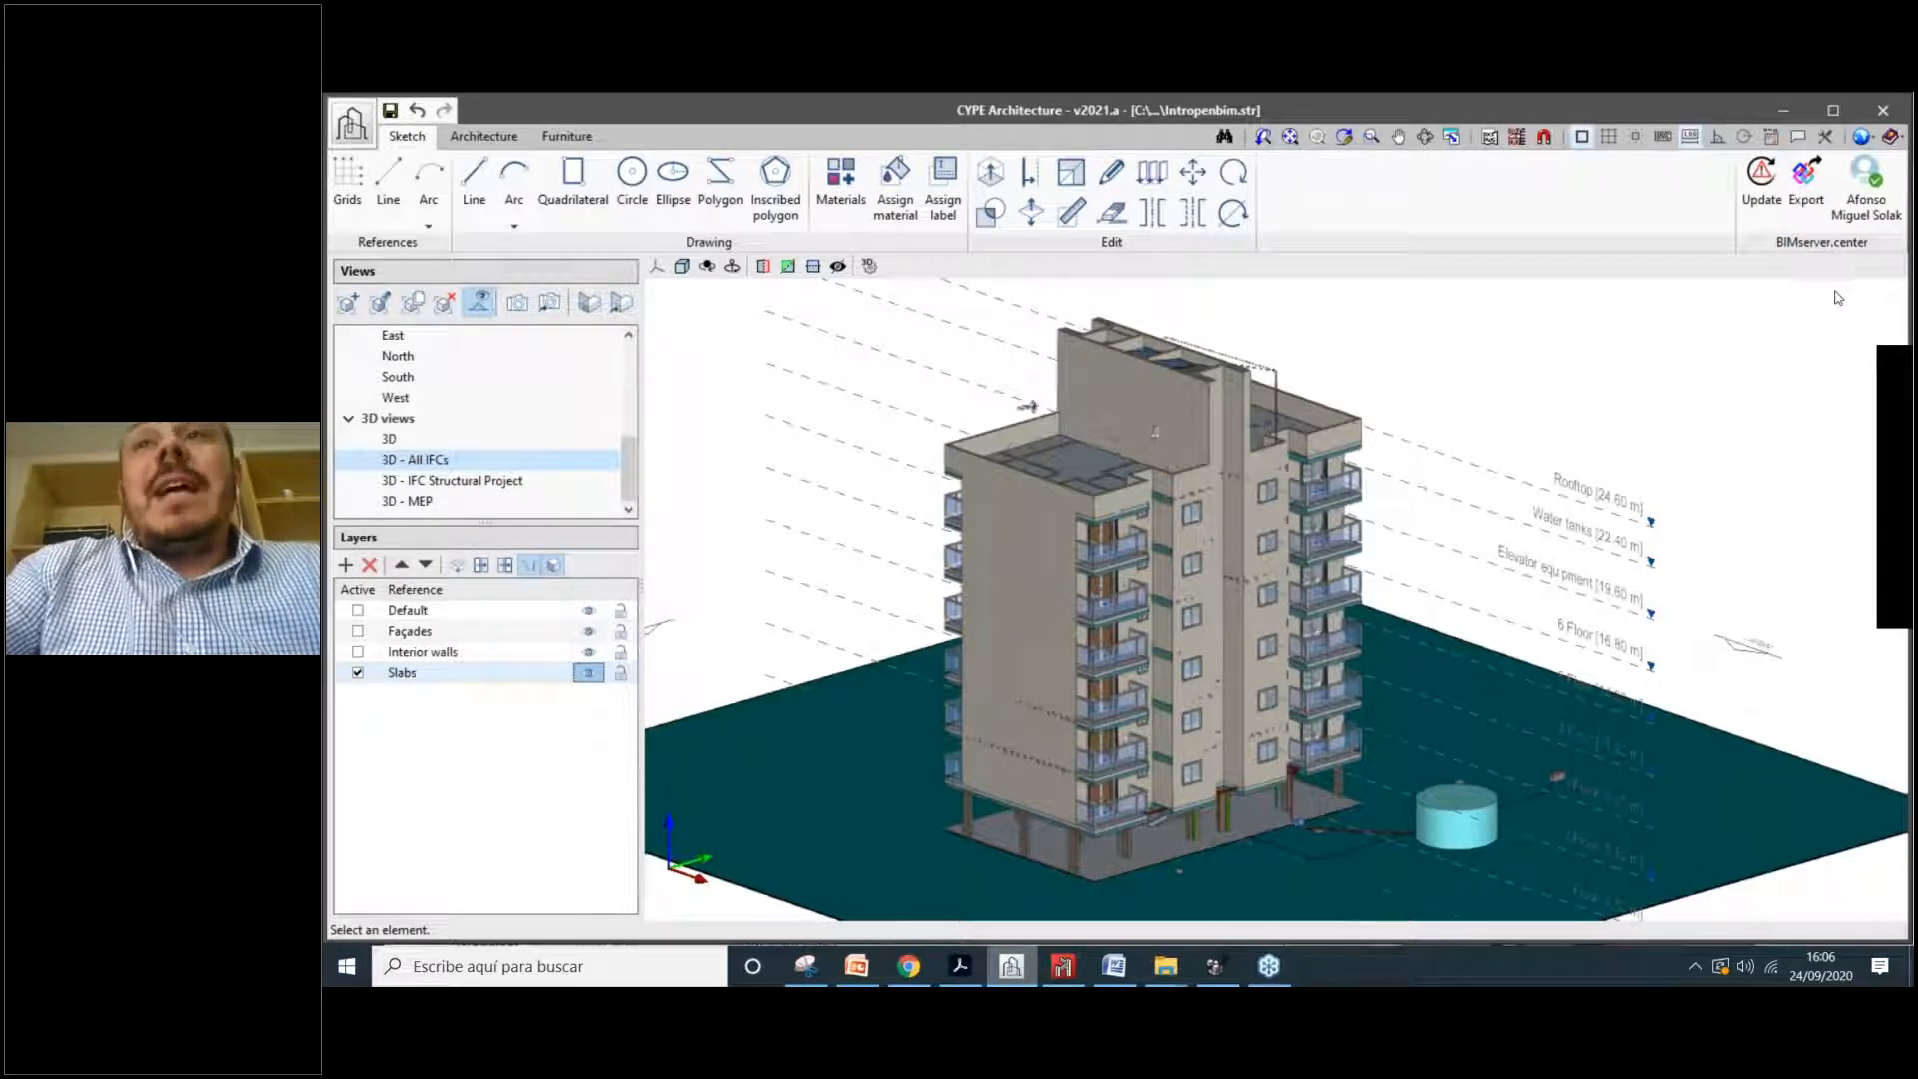
pyautogui.click(1762, 196)
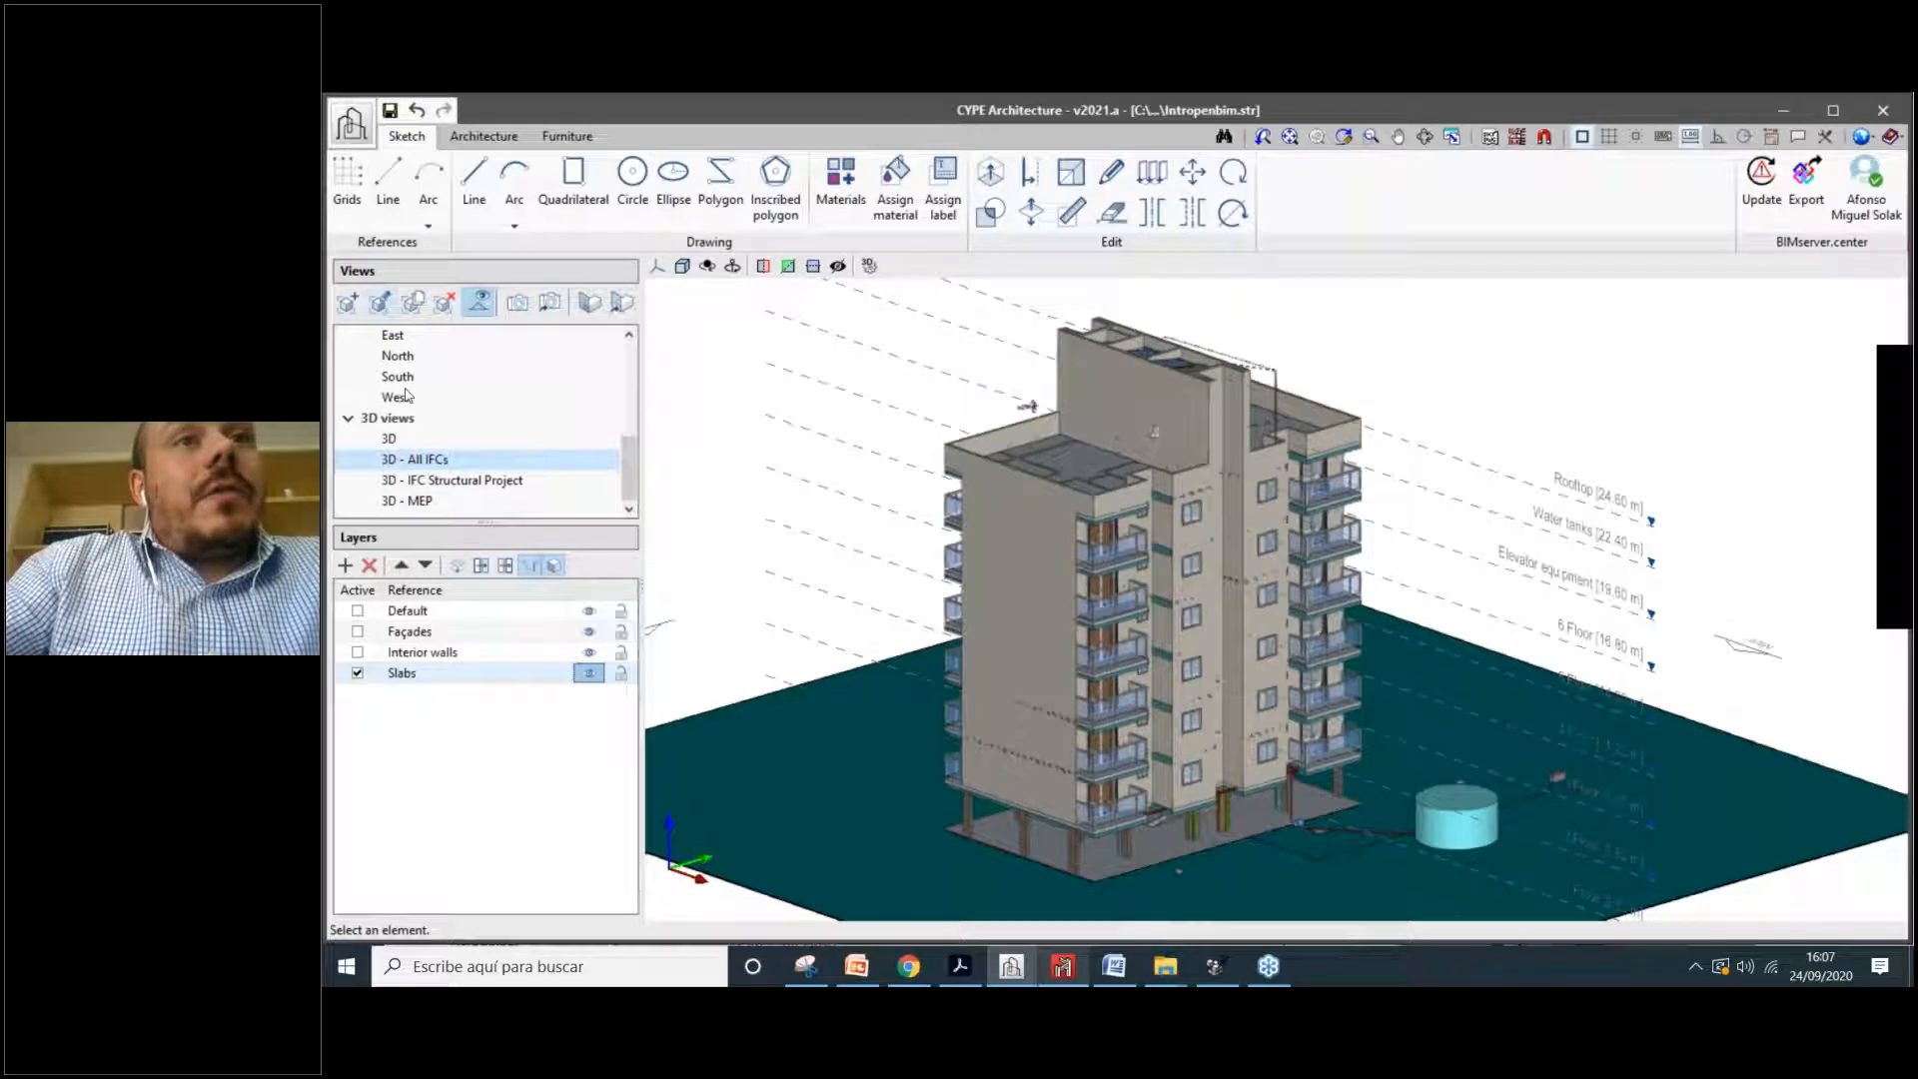
pyautogui.click(399, 442)
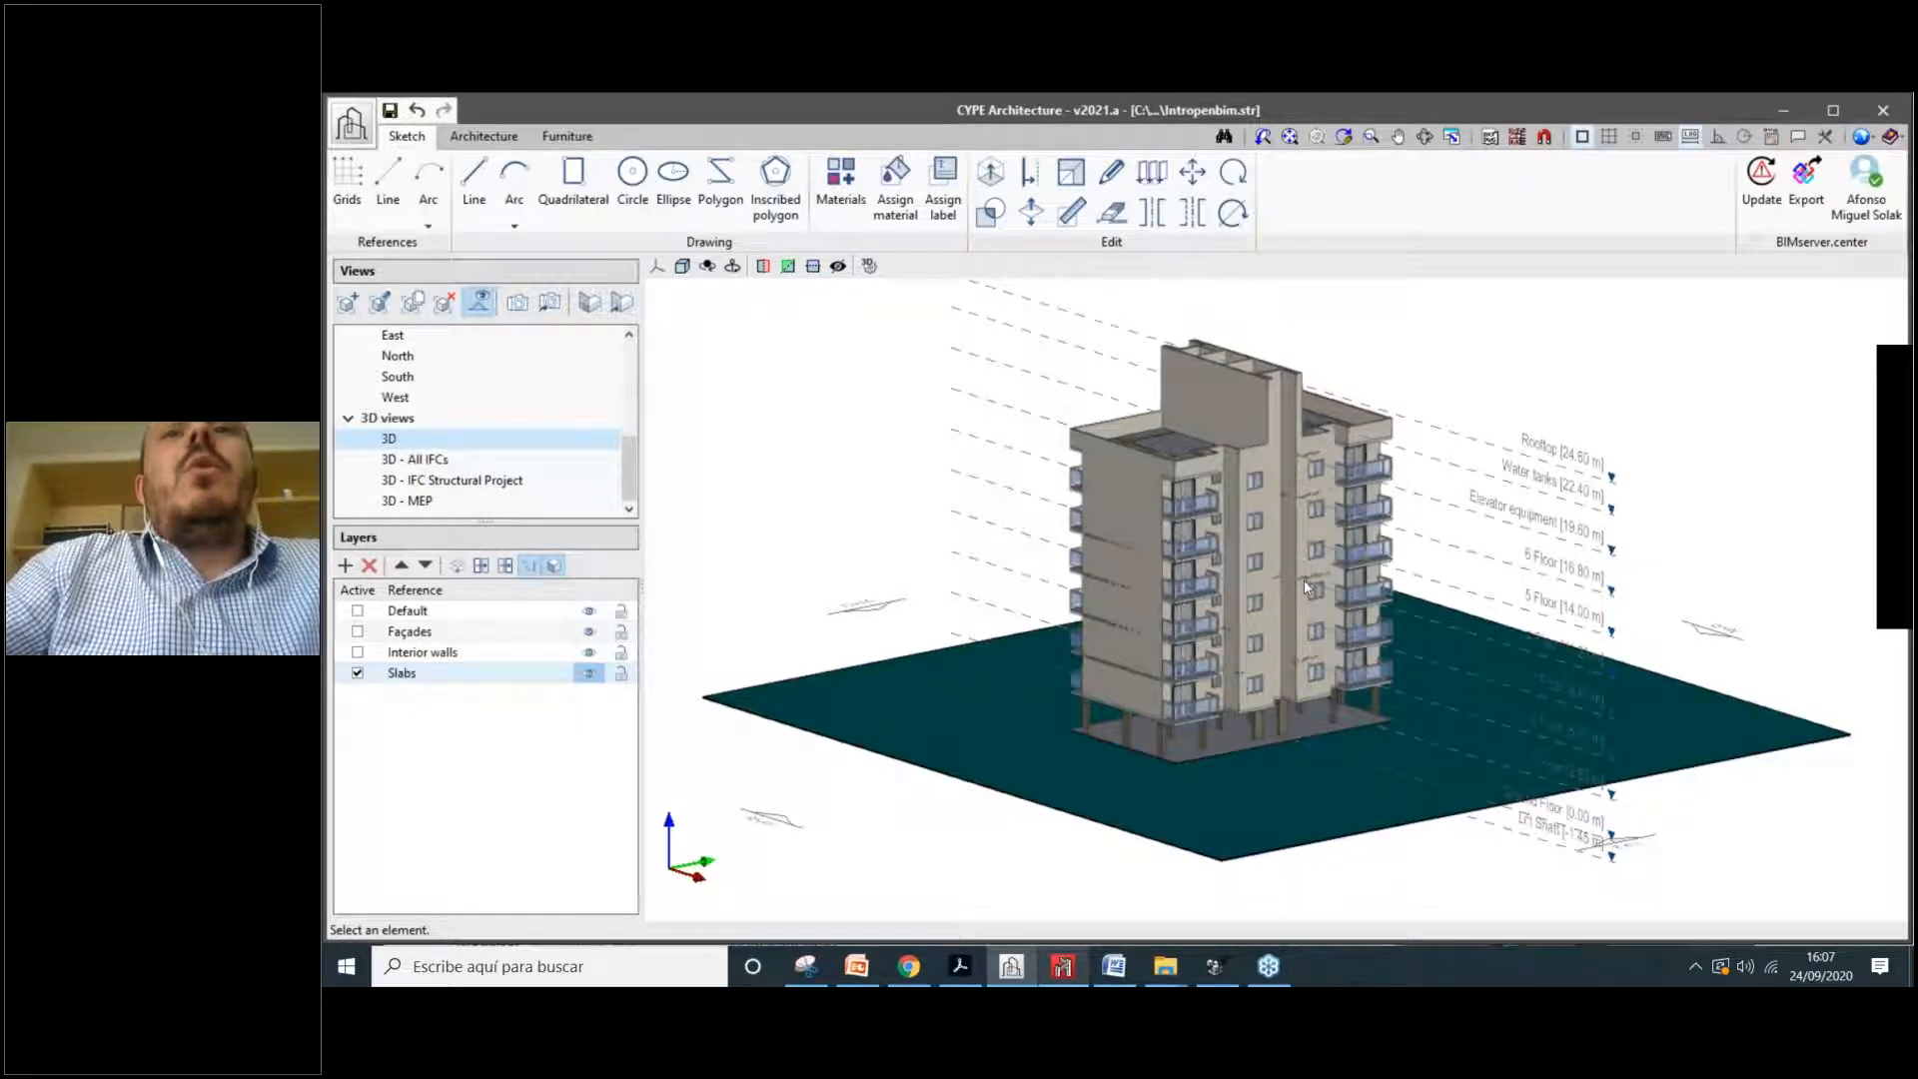
pyautogui.scroll(3, 1304, 580)
pyautogui.keyDown('shift'); pyautogui.moveTo(1227, 590); pyautogui.dragTo(1257, 512, button='middle'); pyautogui.keyUp('shift')
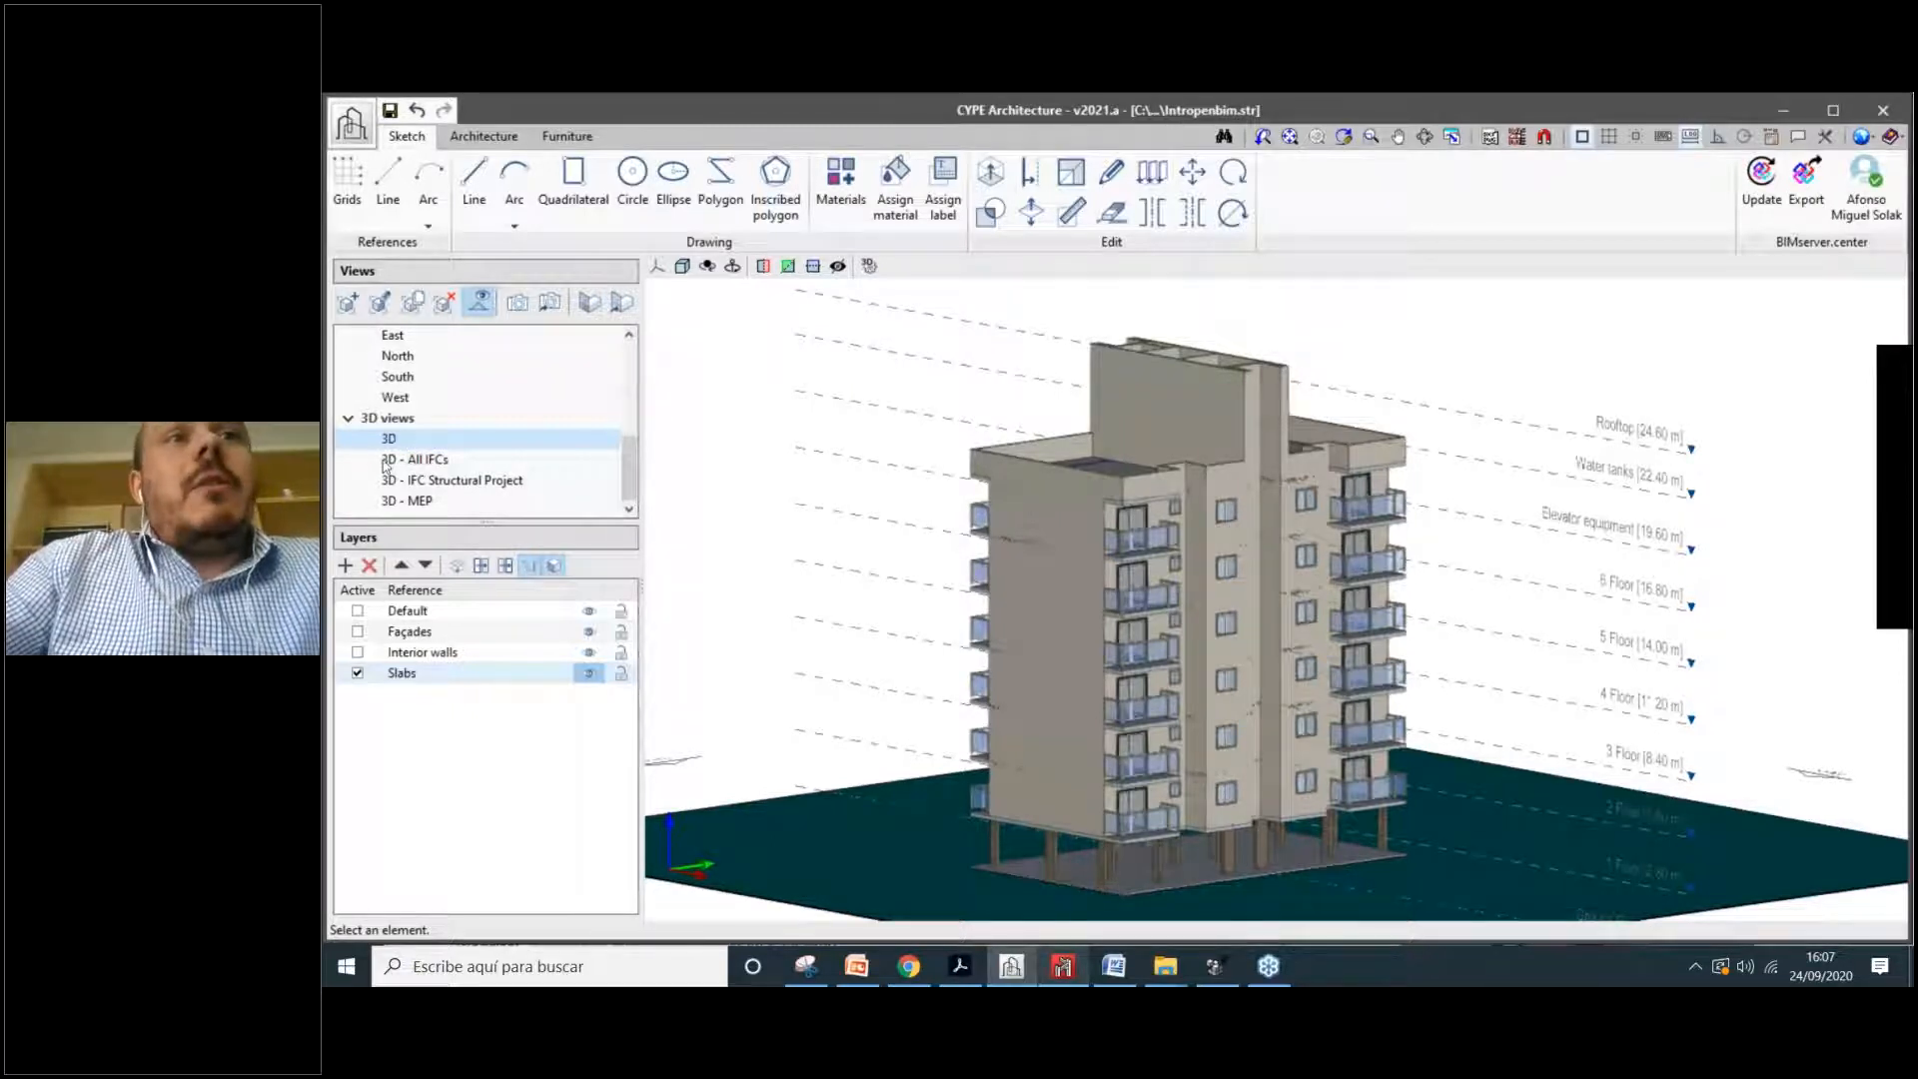
pyautogui.click(420, 460)
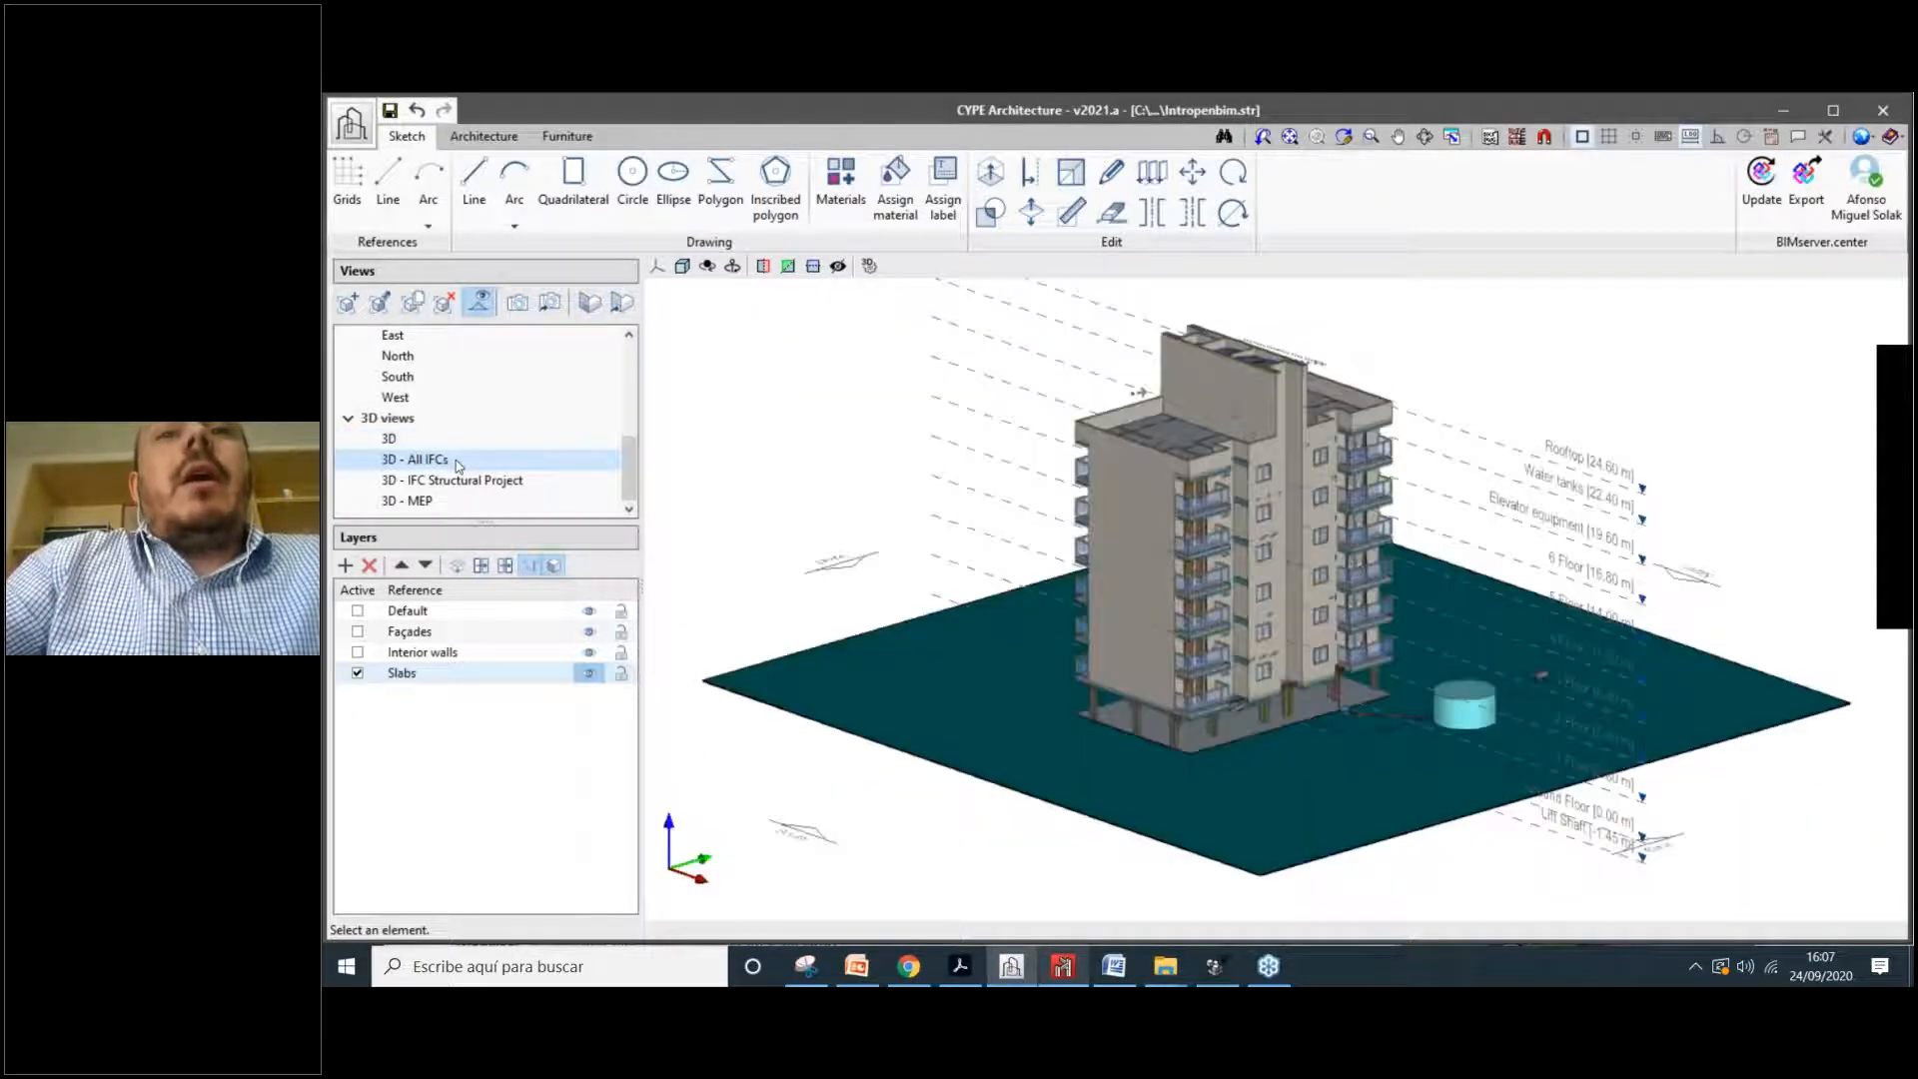
pyautogui.click(588, 611)
pyautogui.click(589, 631)
pyautogui.click(589, 652)
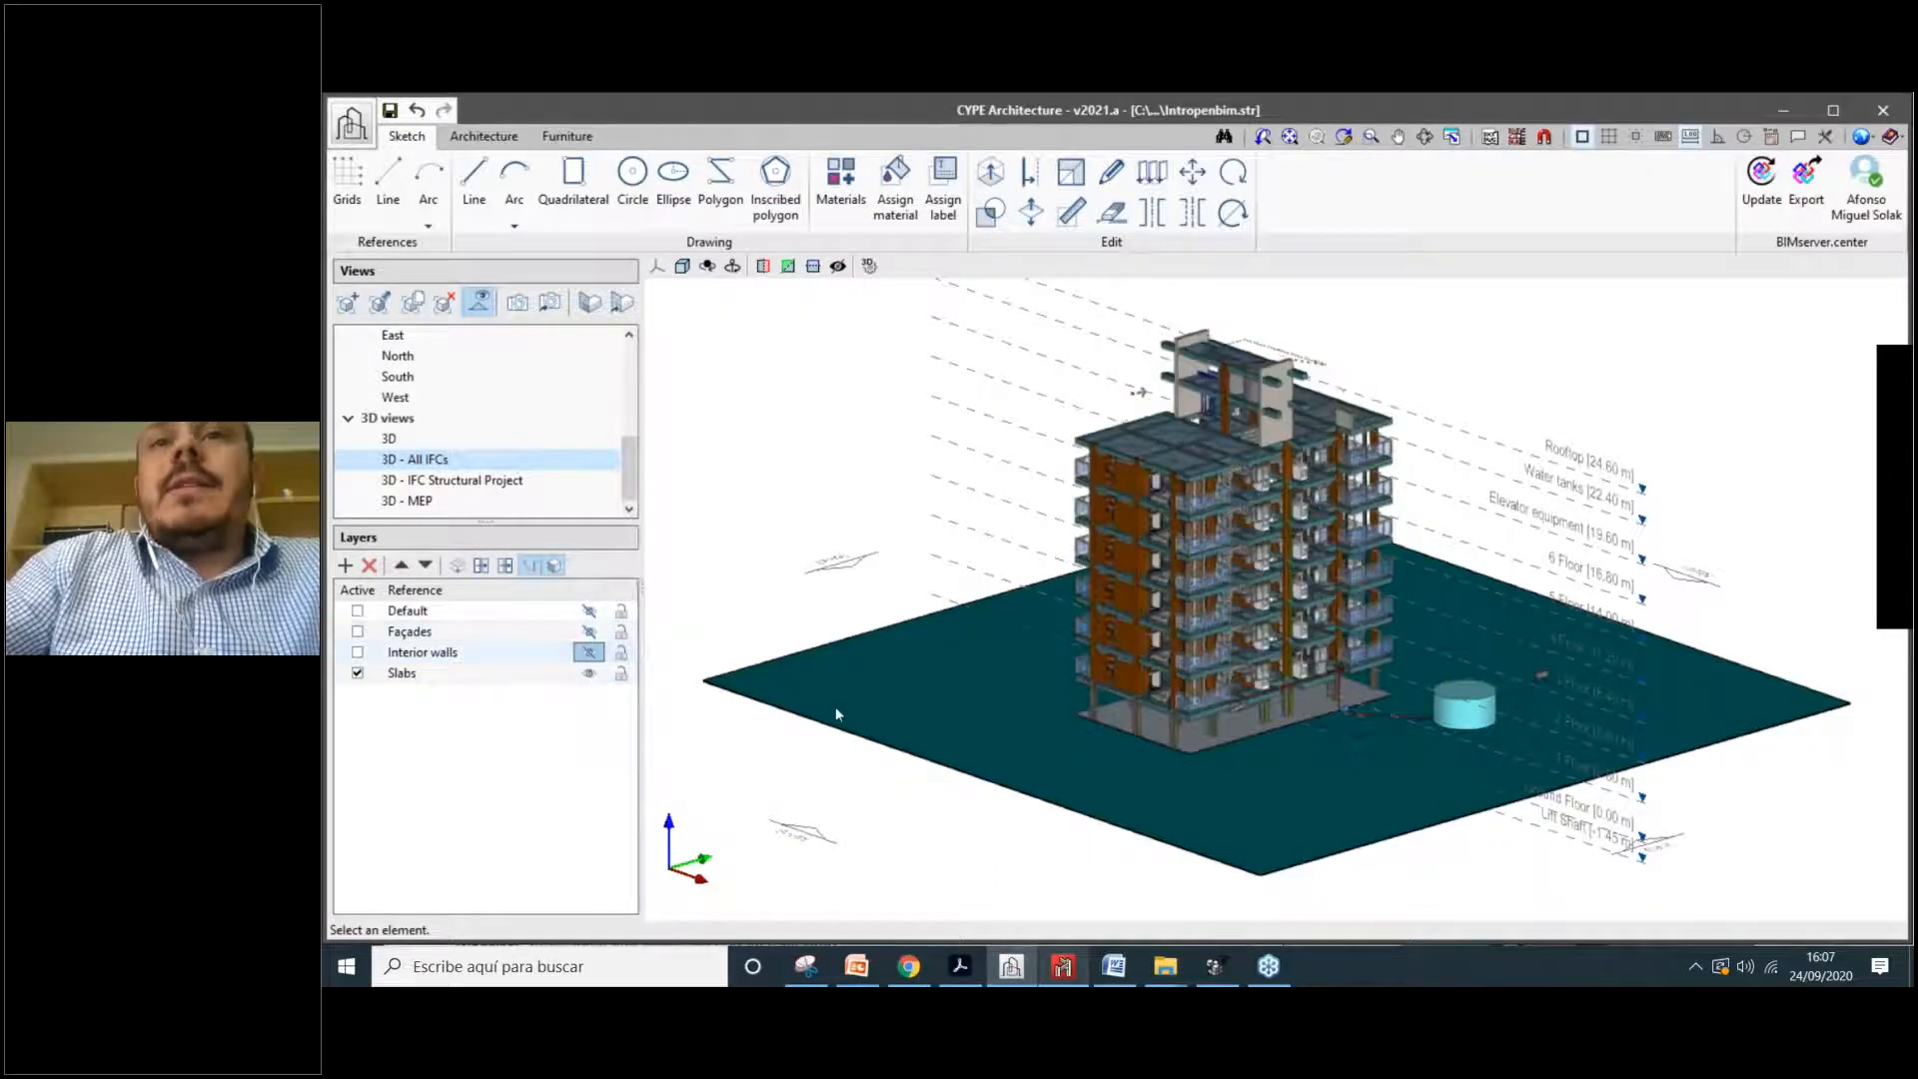
pyautogui.click(588, 673)
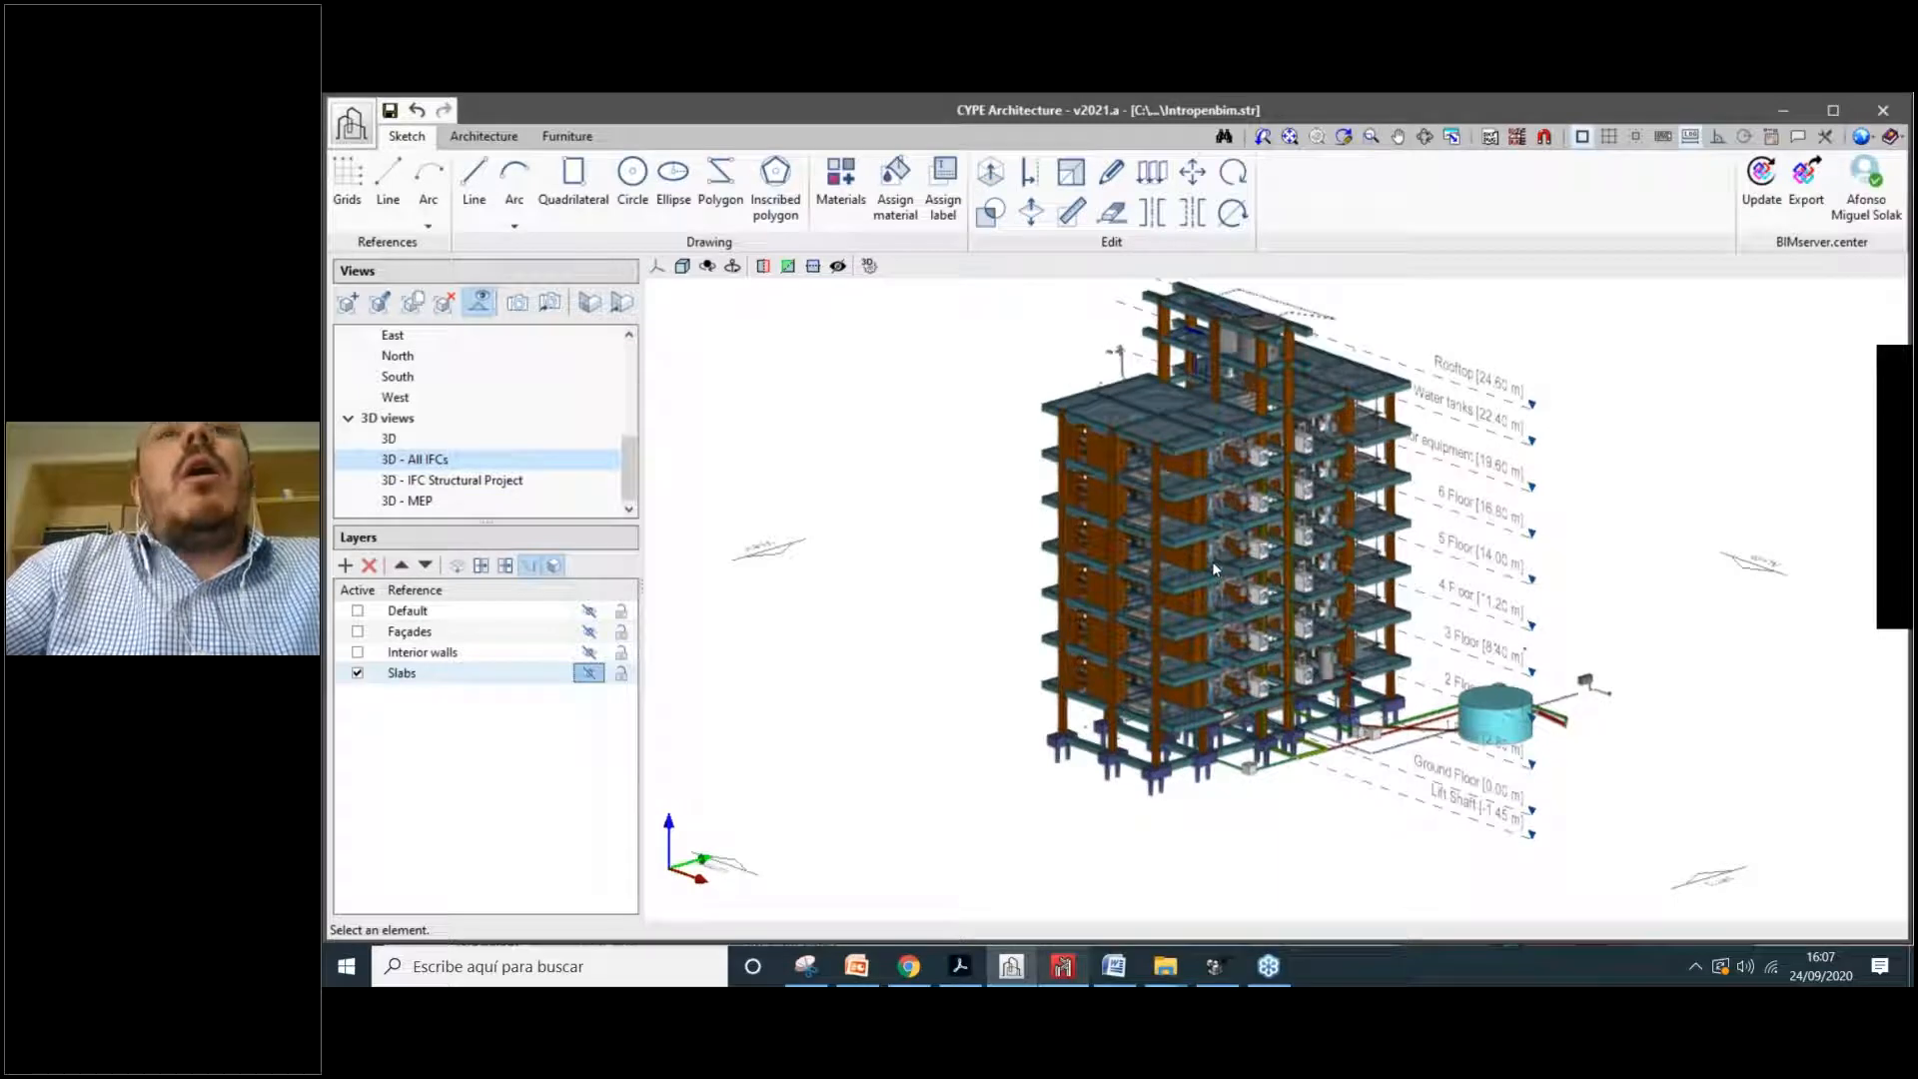
pyautogui.scroll(3, 1213, 561)
pyautogui.moveTo(1128, 482); pyautogui.dragTo(999, 505, button='middle')
pyautogui.scroll(-3, 1236, 604)
pyautogui.moveTo(1236, 605)
pyautogui.mouseDown(button='middle')
pyautogui.moveTo(1200, 600)
pyautogui.moveTo(1236, 605)
pyautogui.mouseUp(button='middle')
pyautogui.scroll(3, 1236, 604)
pyautogui.scroll(-2, 1197, 602)
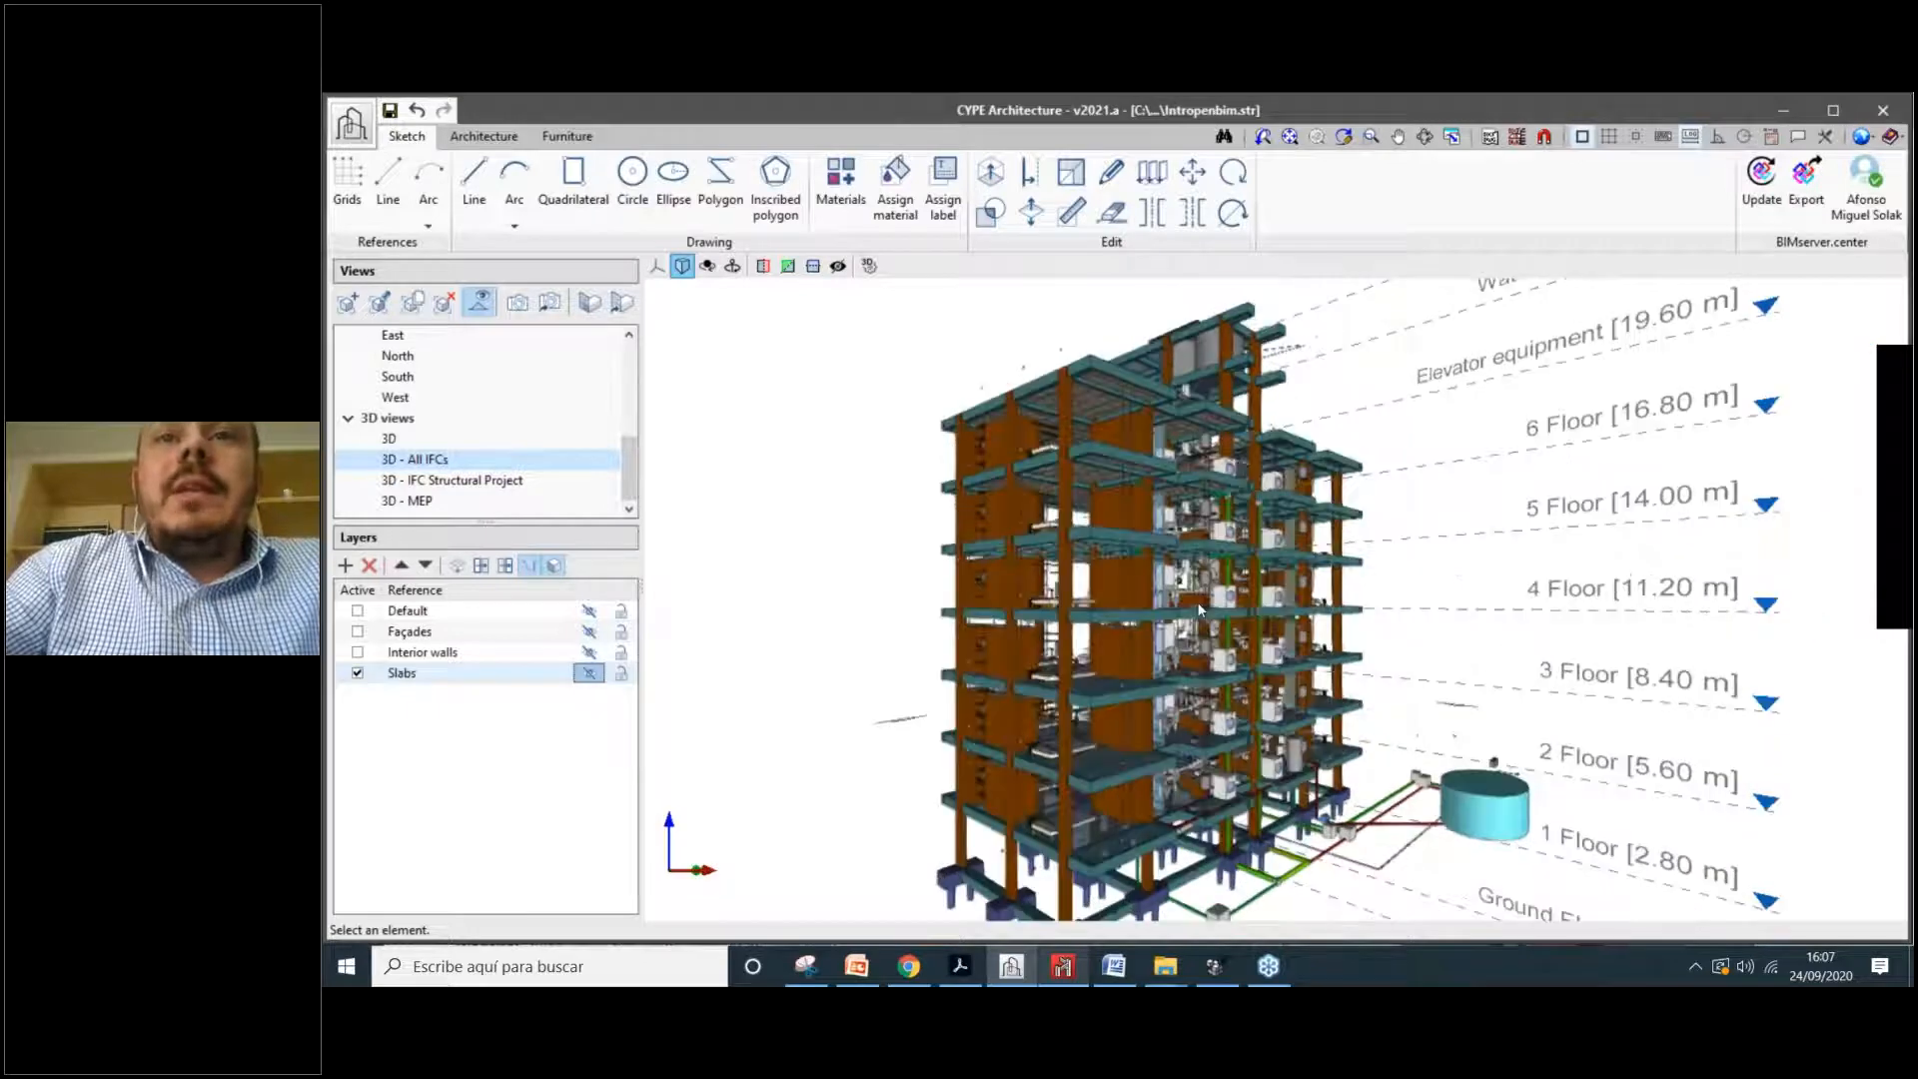
pyautogui.scroll(1, 1197, 601)
pyautogui.scroll(4, 991, 541)
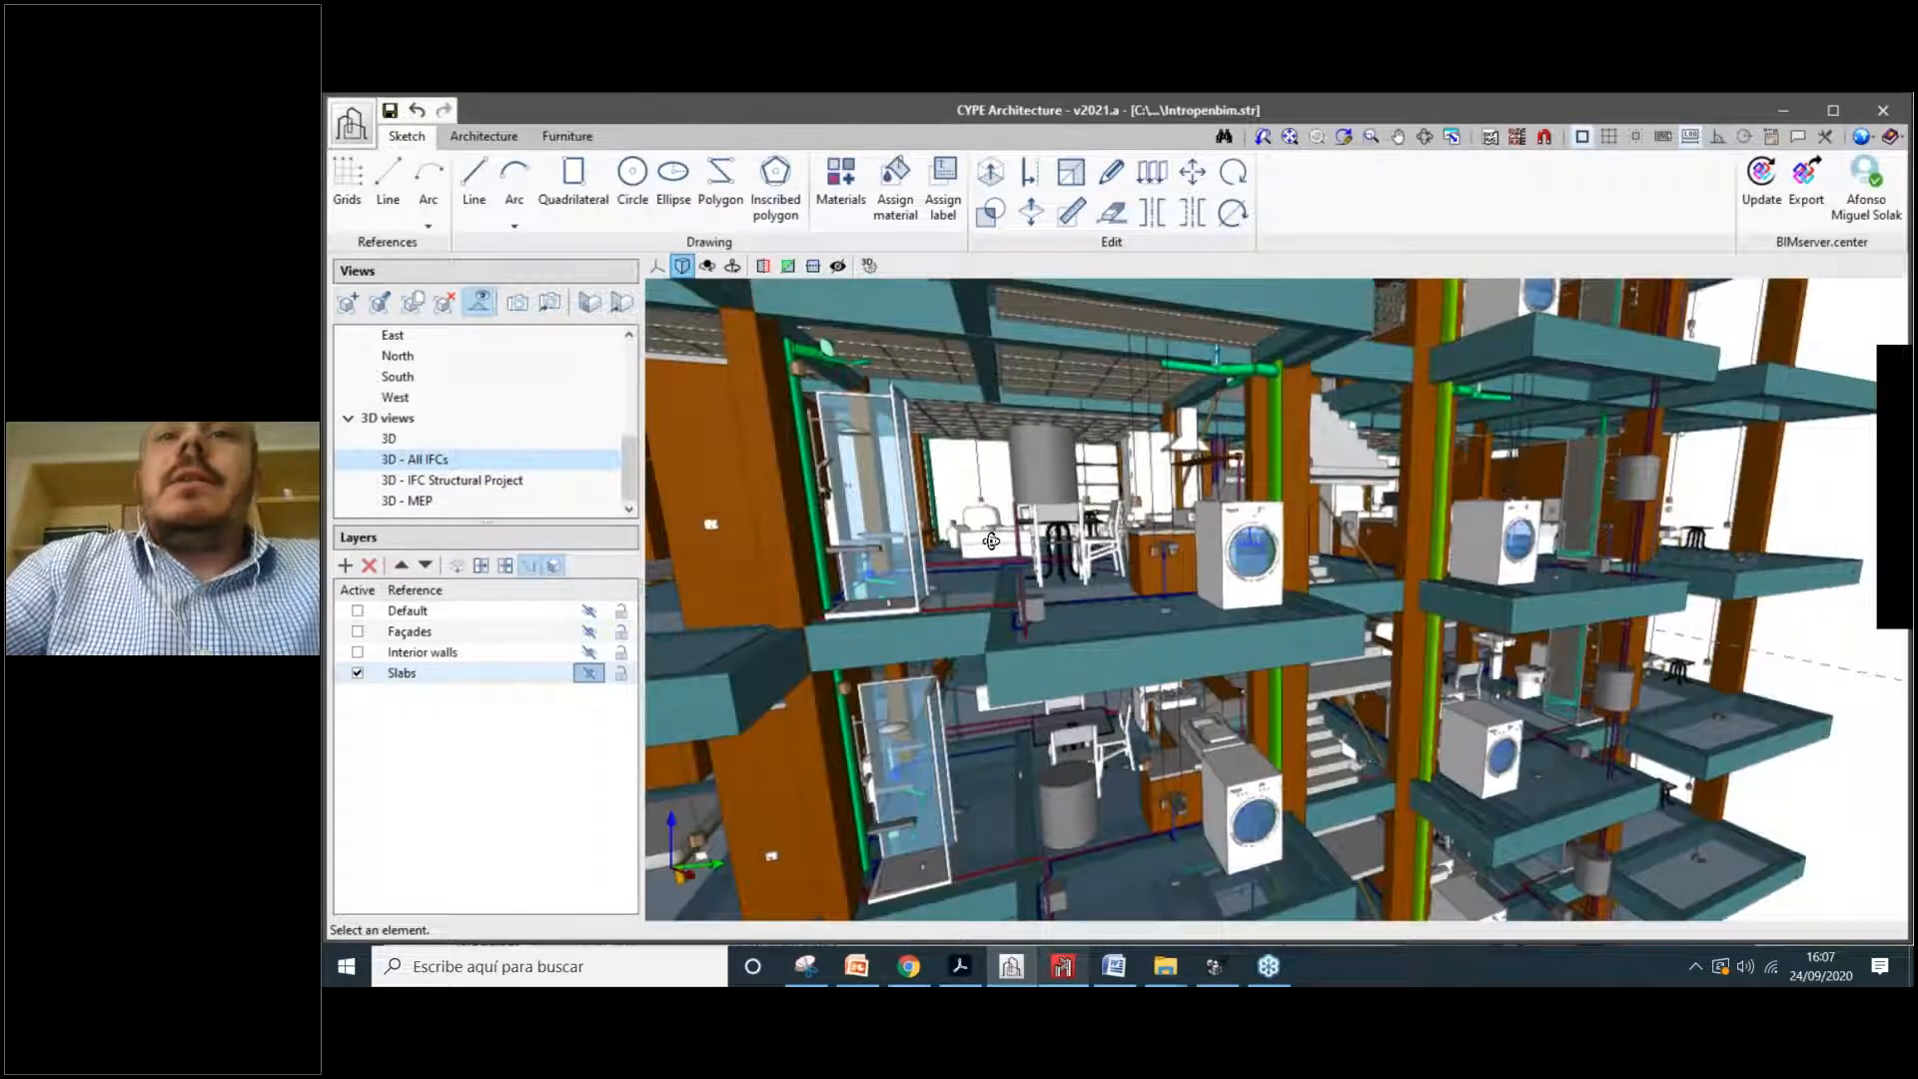
pyautogui.moveTo(991, 541); pyautogui.dragTo(1169, 620, button='middle')
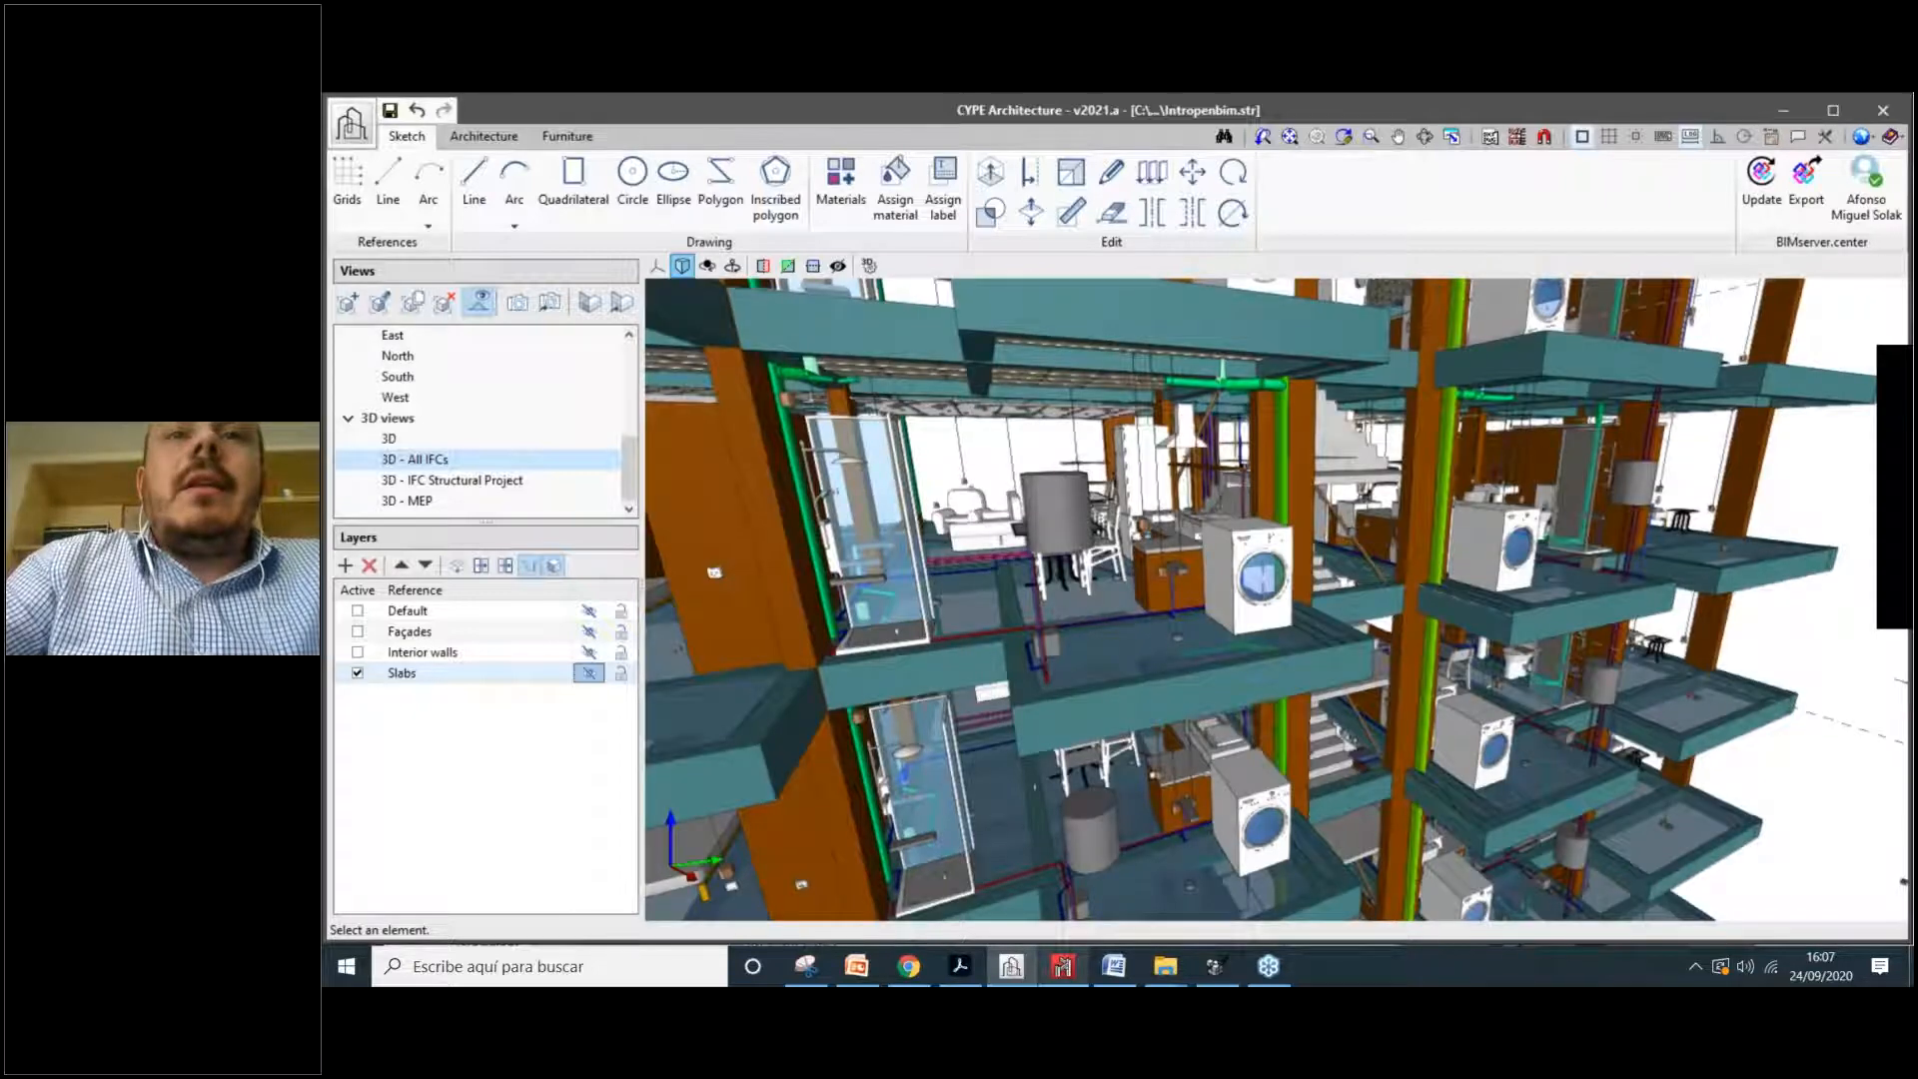
pyautogui.scroll(2, 1129, 479)
pyautogui.moveTo(1129, 480); pyautogui.dragTo(1230, 500, button='middle')
pyautogui.scroll(-3, 1159, 628)
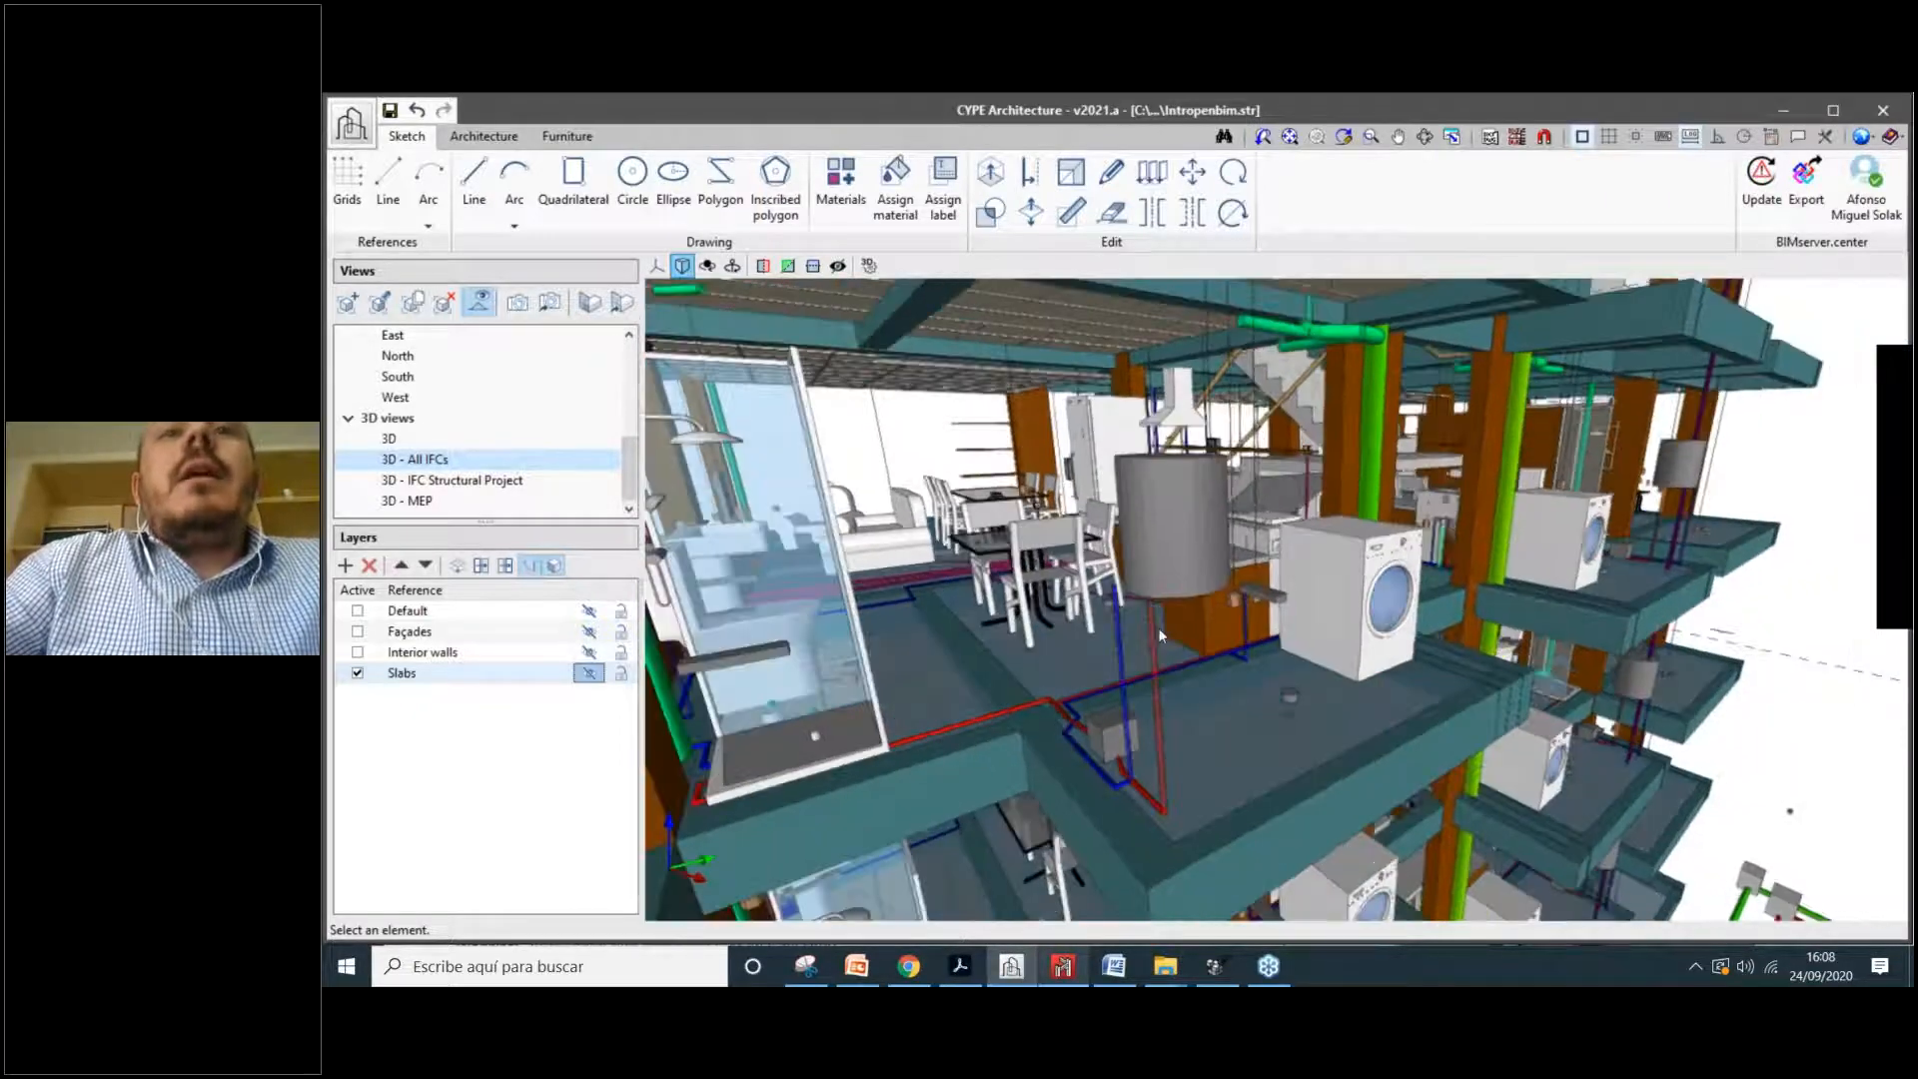
pyautogui.moveTo(1161, 593); pyautogui.dragTo(1207, 645, button='middle')
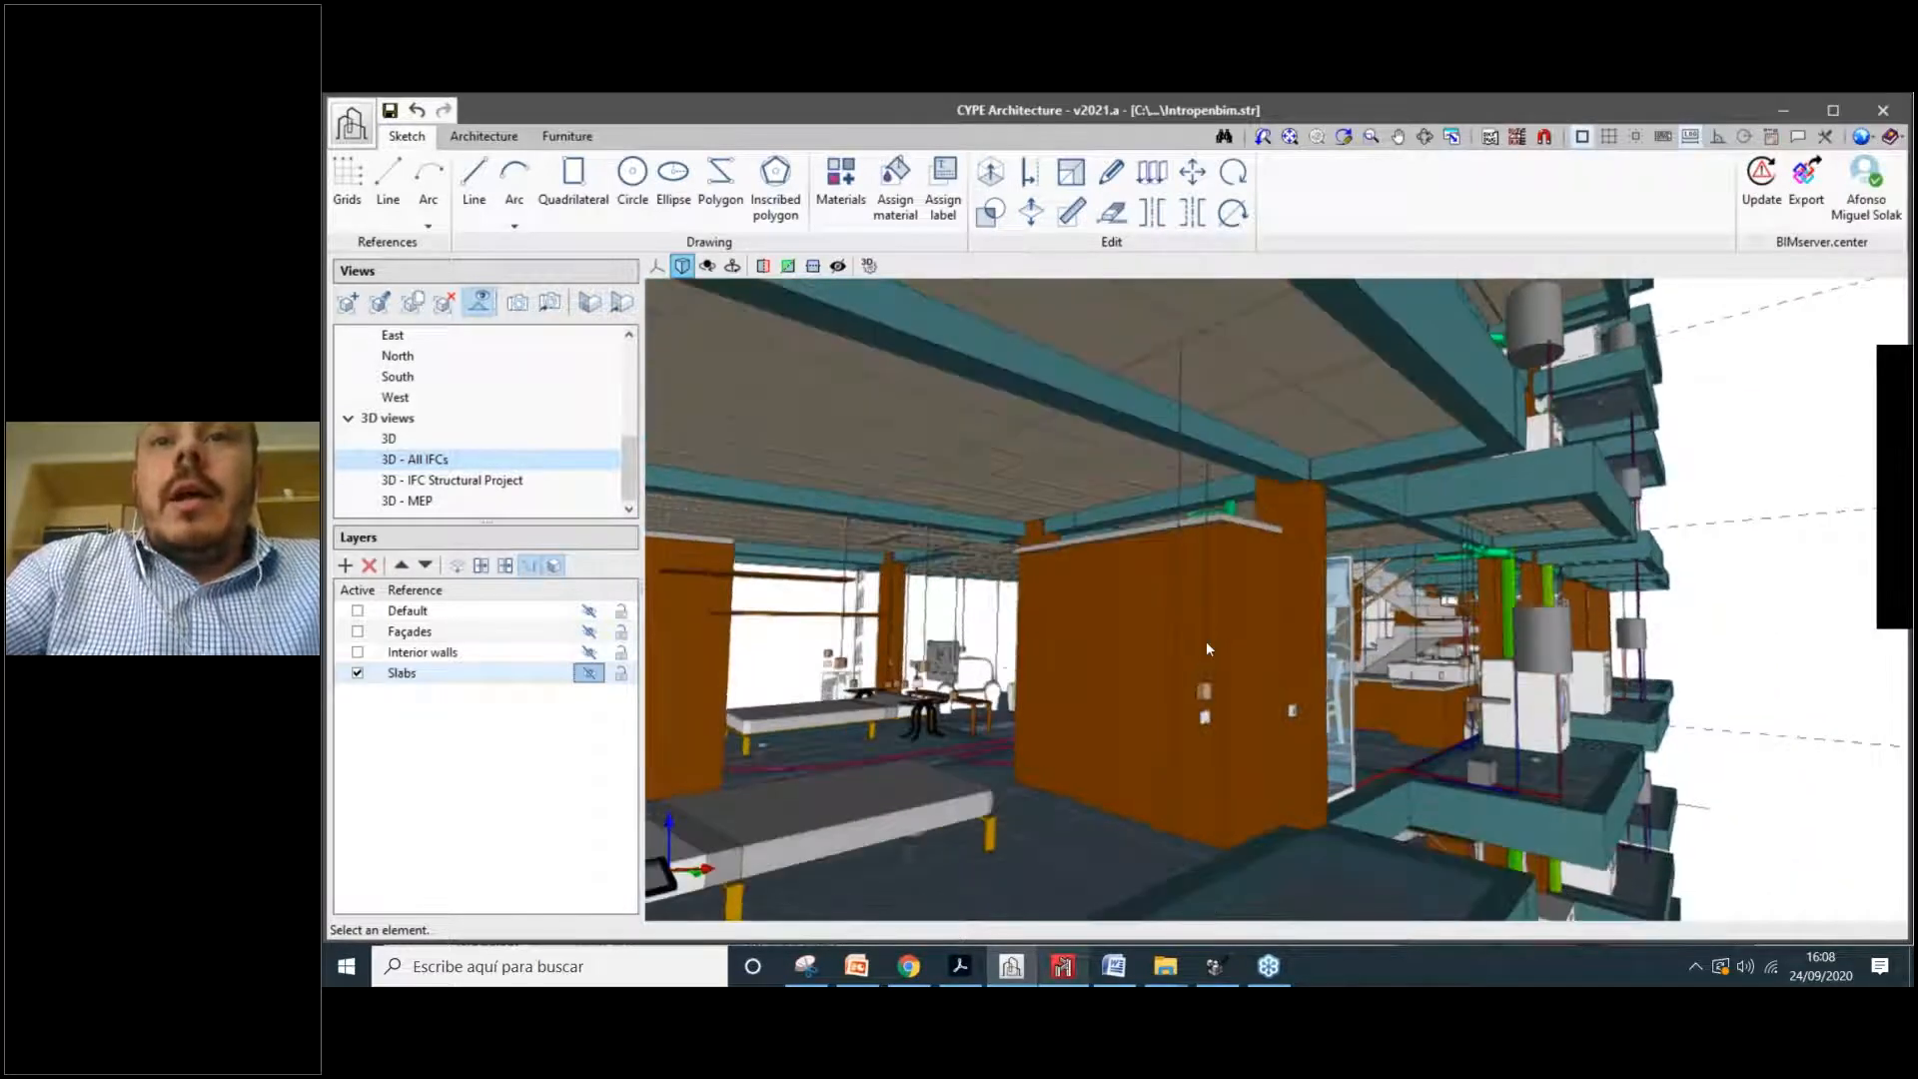
pyautogui.moveTo(1165, 505); pyautogui.dragTo(1039, 631, button='middle')
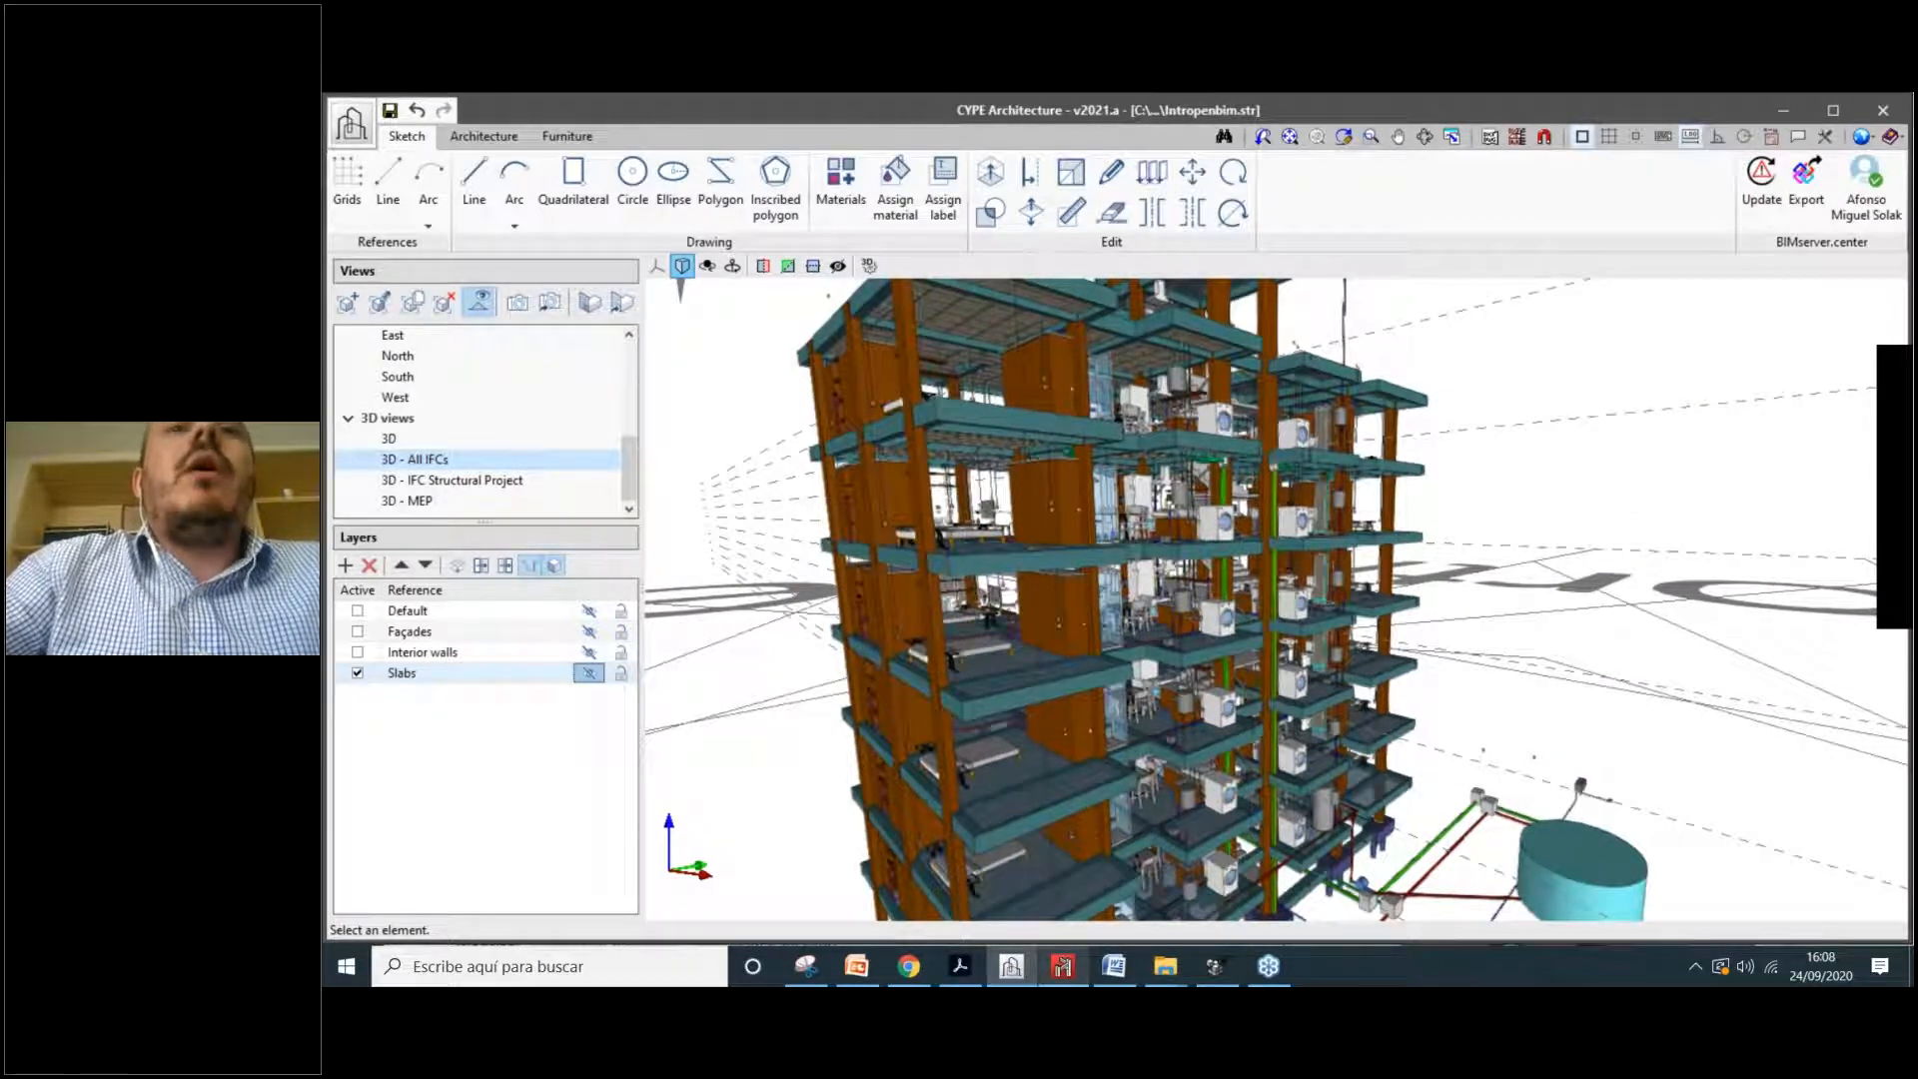
pyautogui.moveTo(1039, 632); pyautogui.dragTo(959, 644, button='middle')
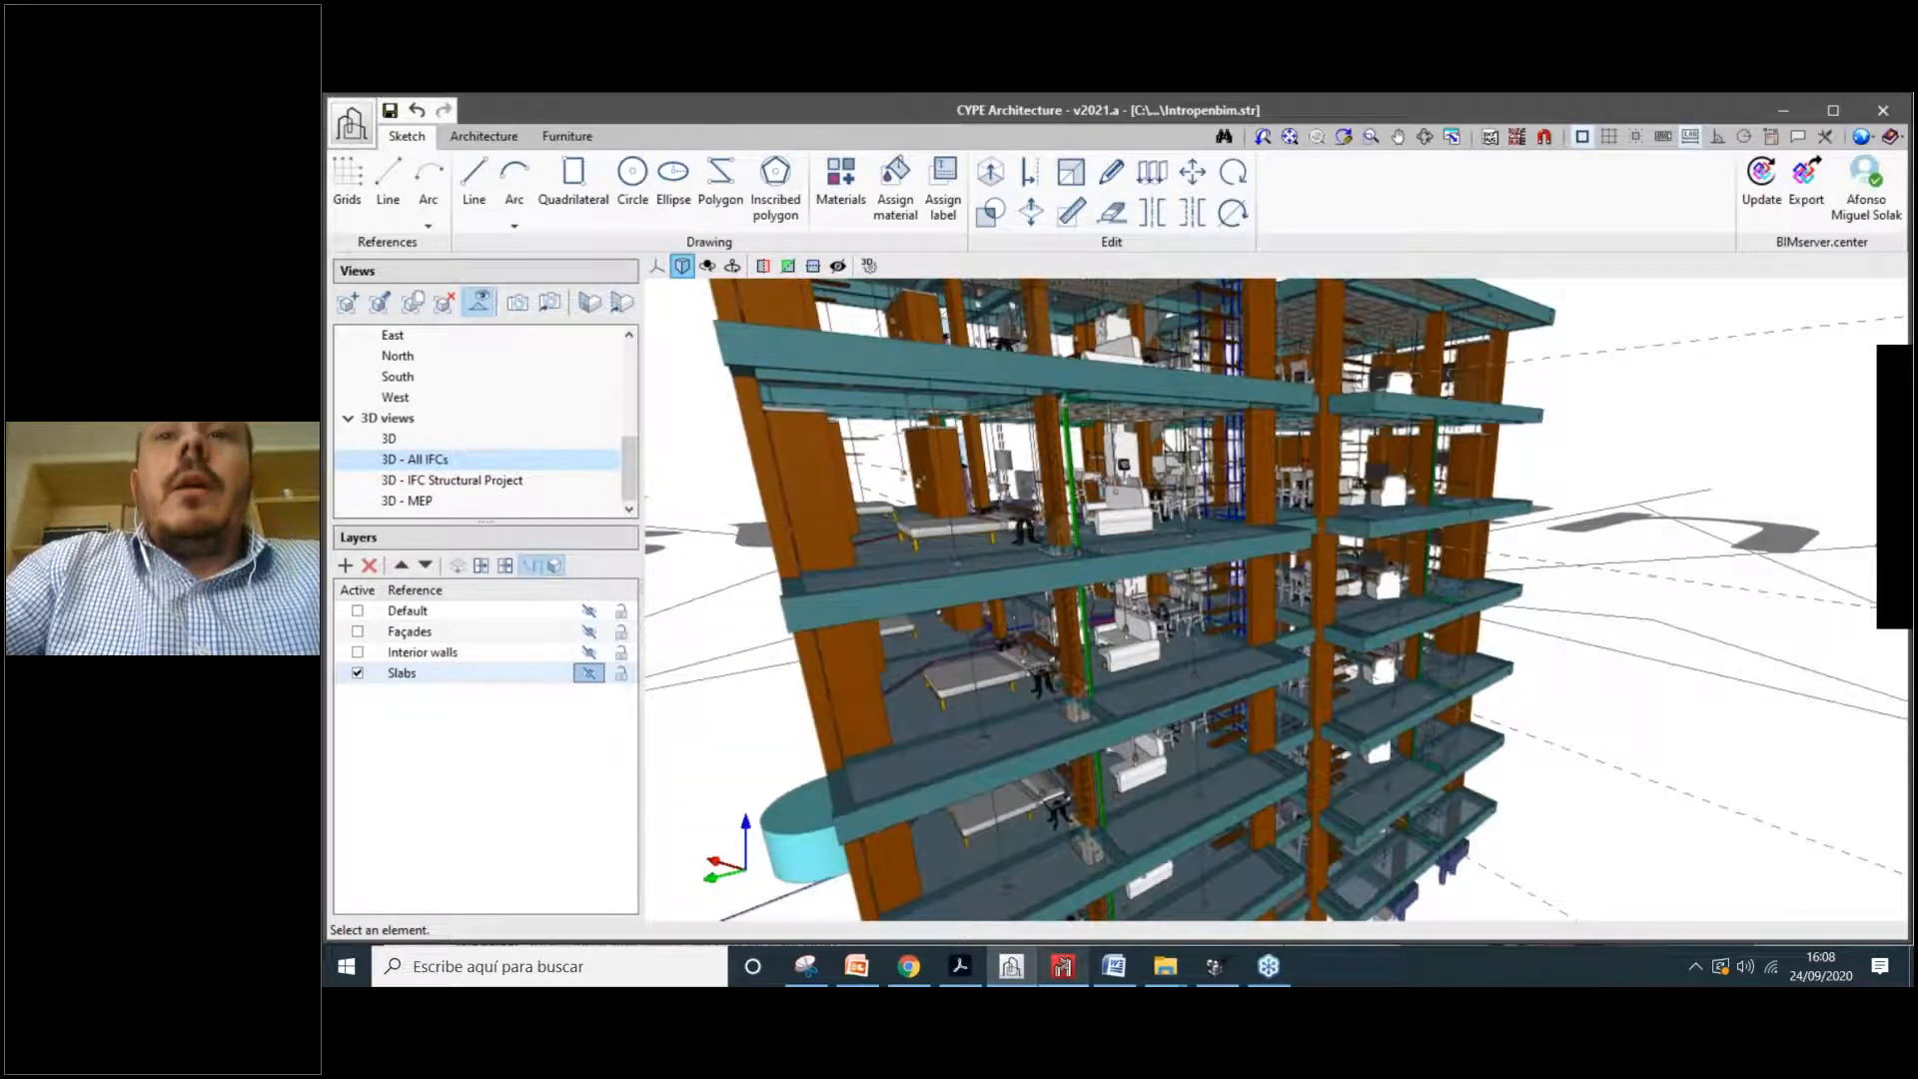
pyautogui.moveTo(1009, 595); pyautogui.dragTo(1178, 637, button='middle')
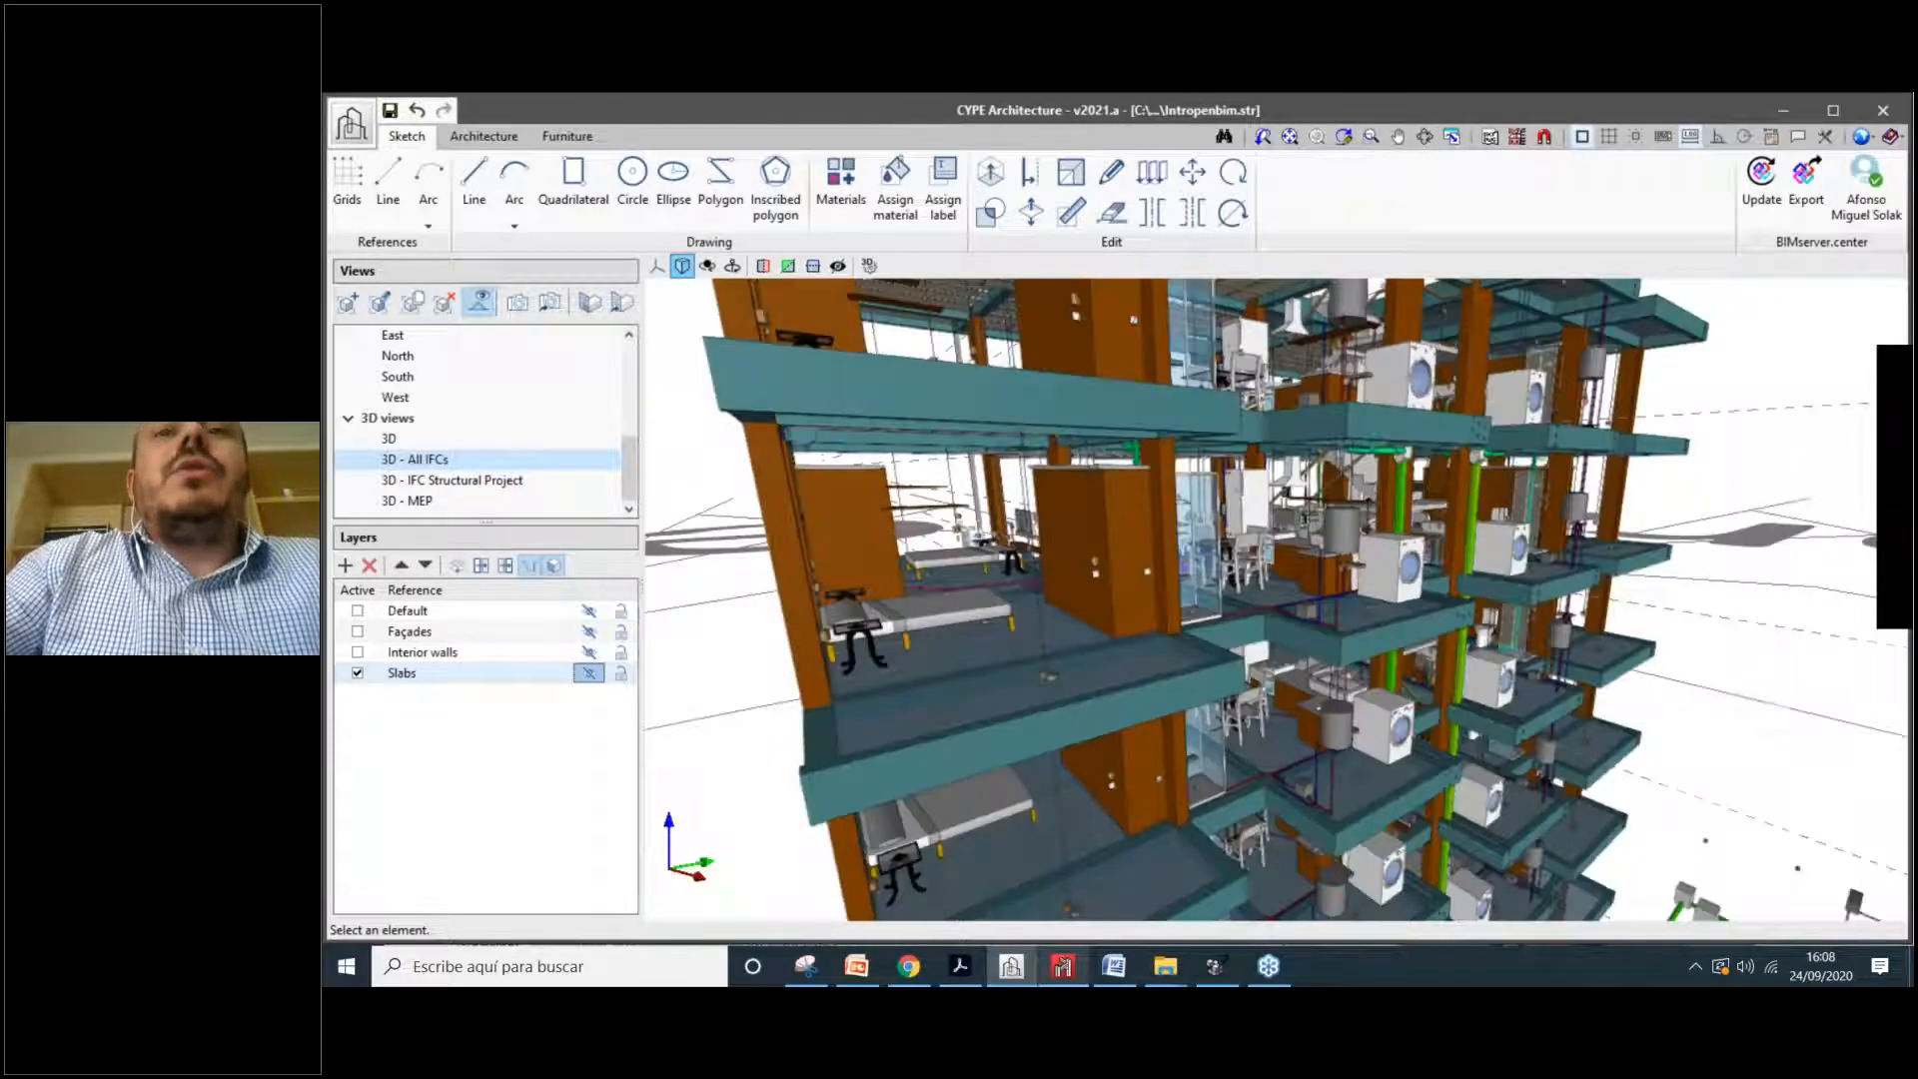
pyautogui.scroll(3, 1177, 637)
pyautogui.scroll(-3, 1177, 638)
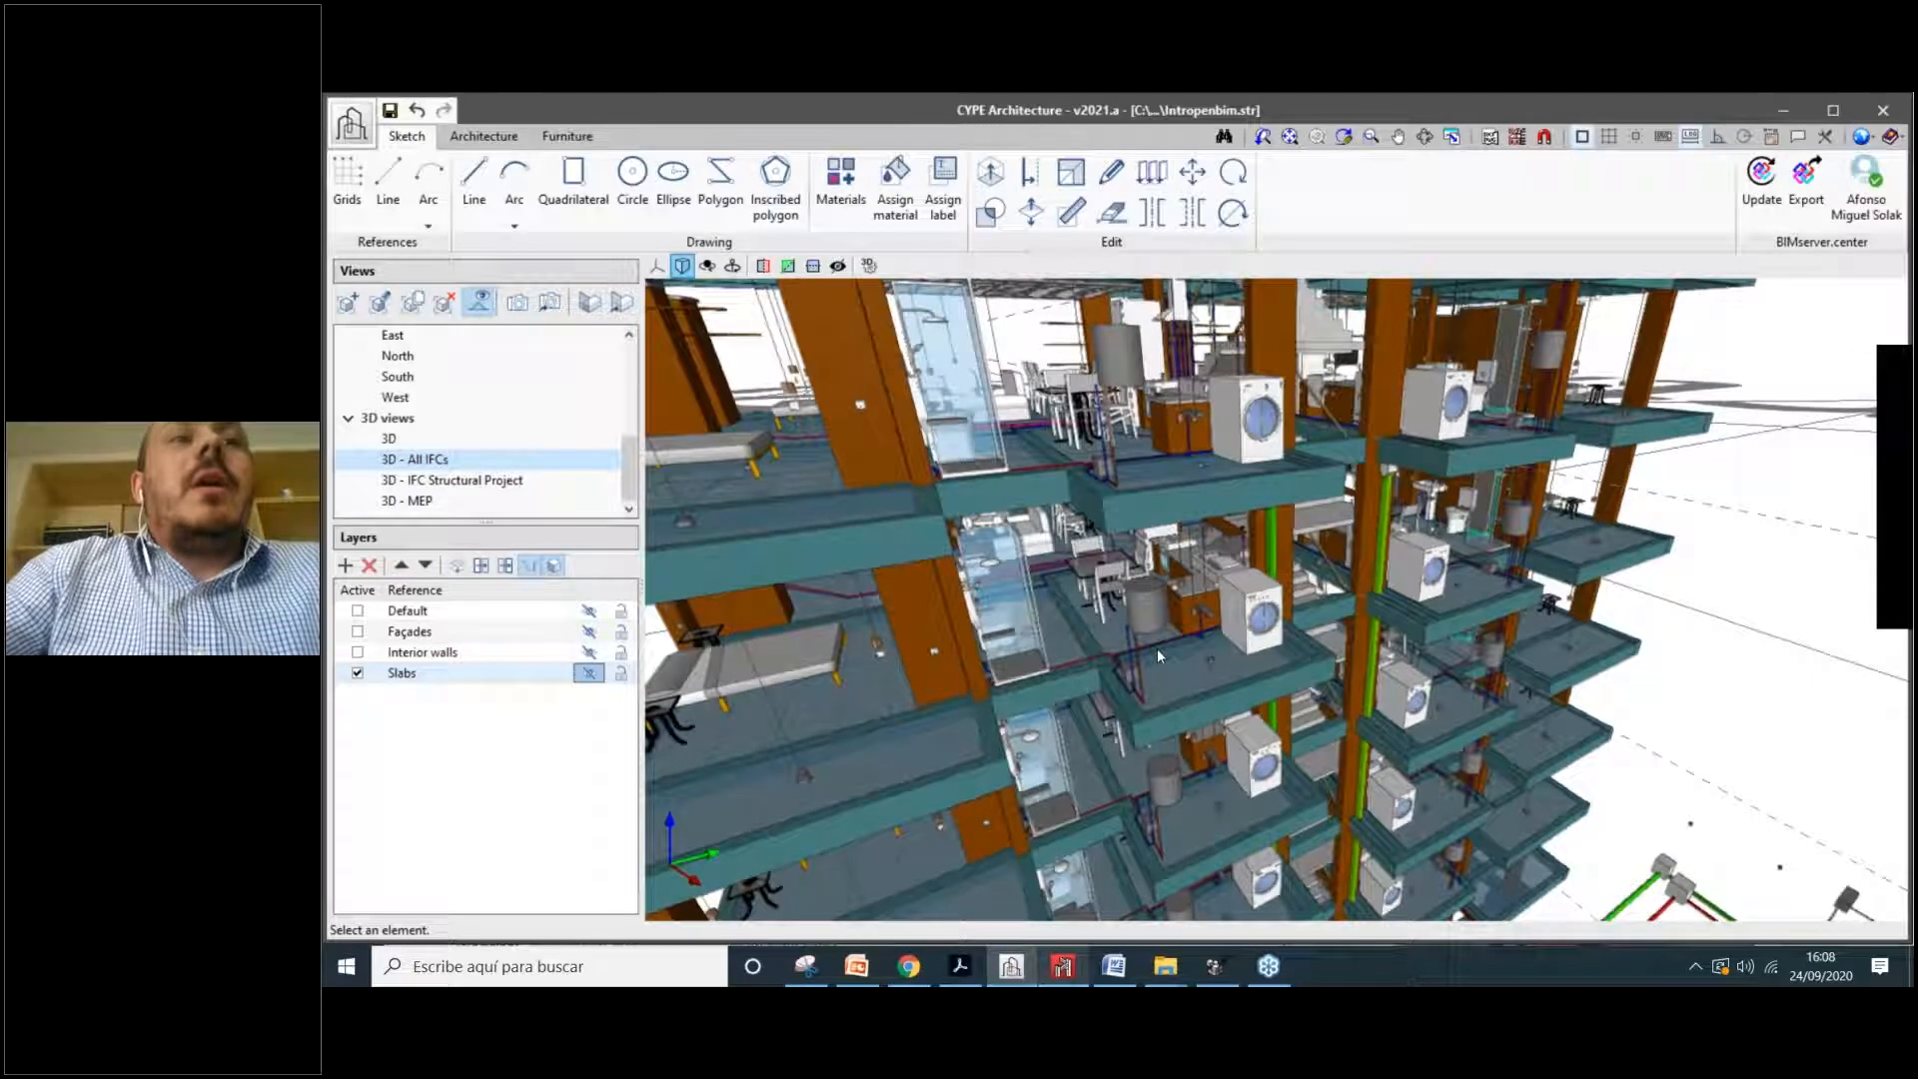
pyautogui.scroll(3, 1111, 487)
pyautogui.scroll(-1, 1112, 488)
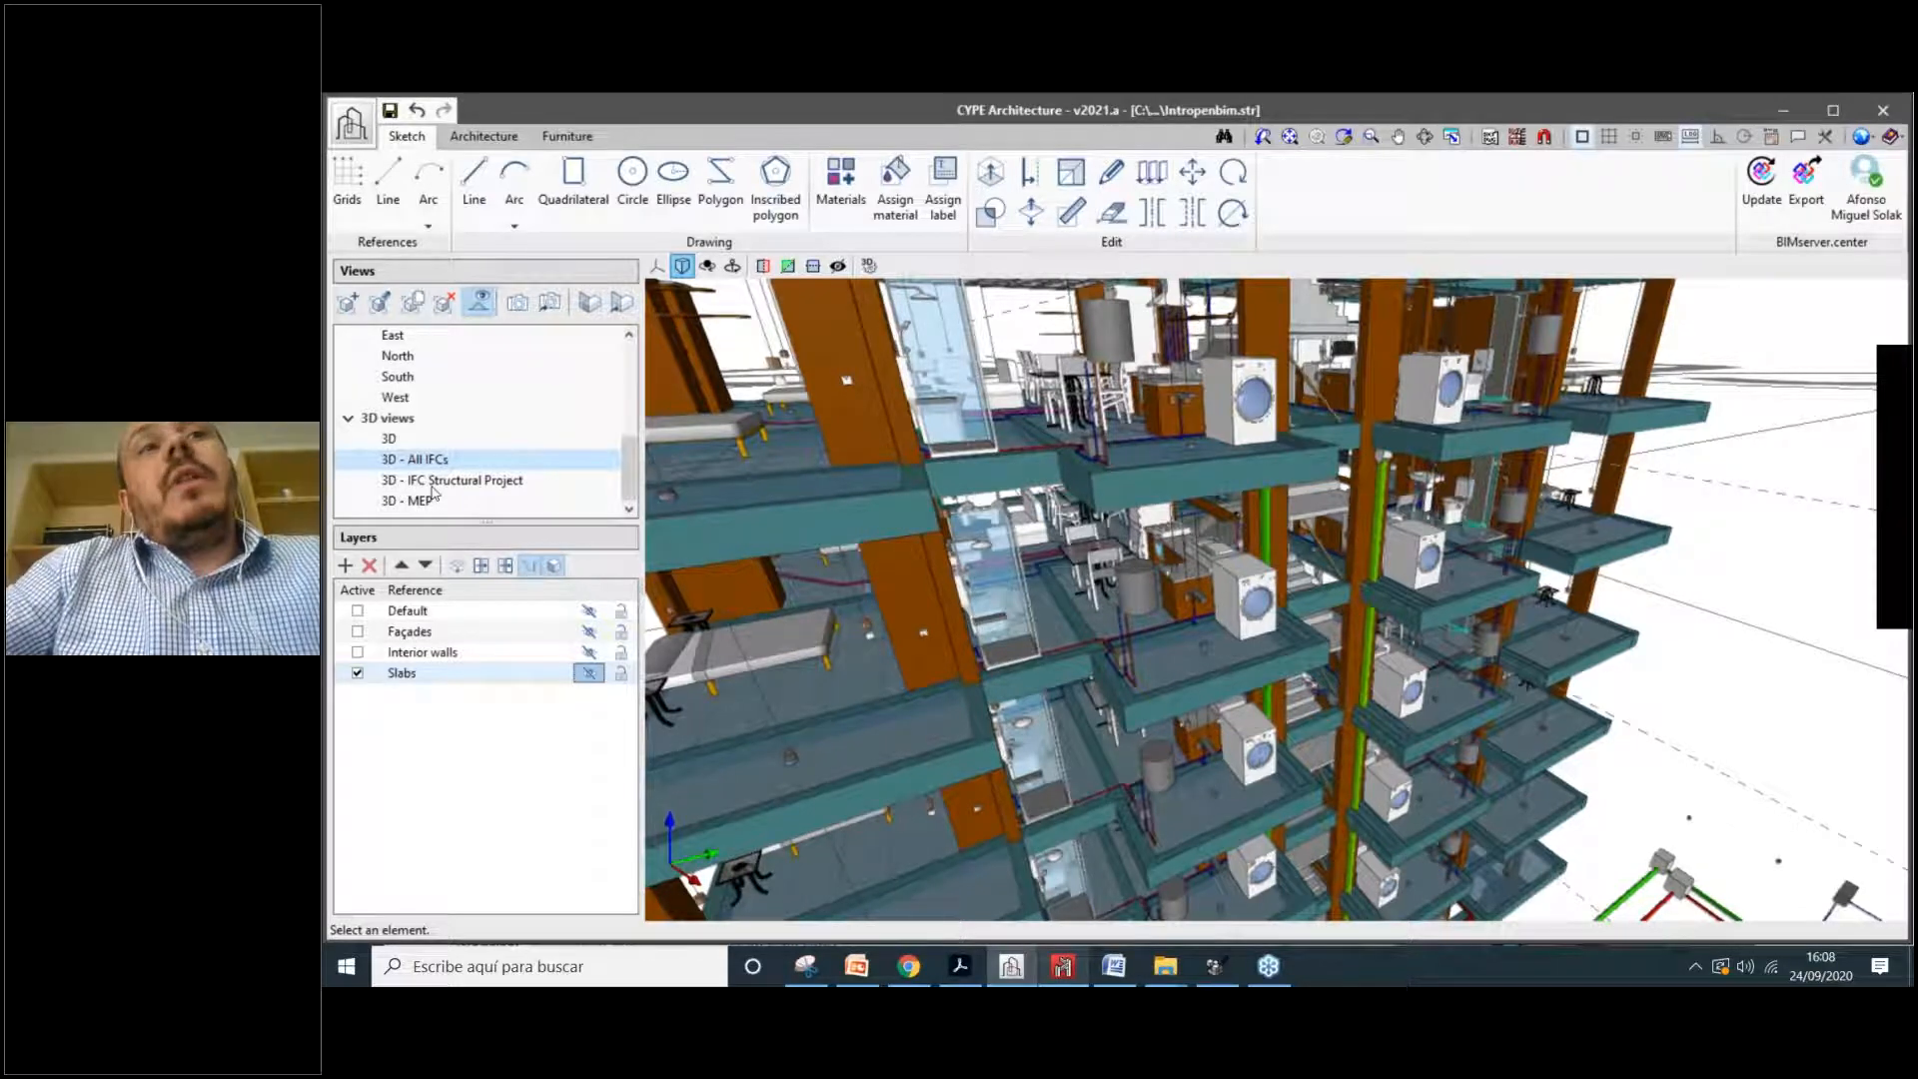
# Step: Switch from the 3D - IFC Structural Project view to the 3D - MEP view
pyautogui.click(500, 484)
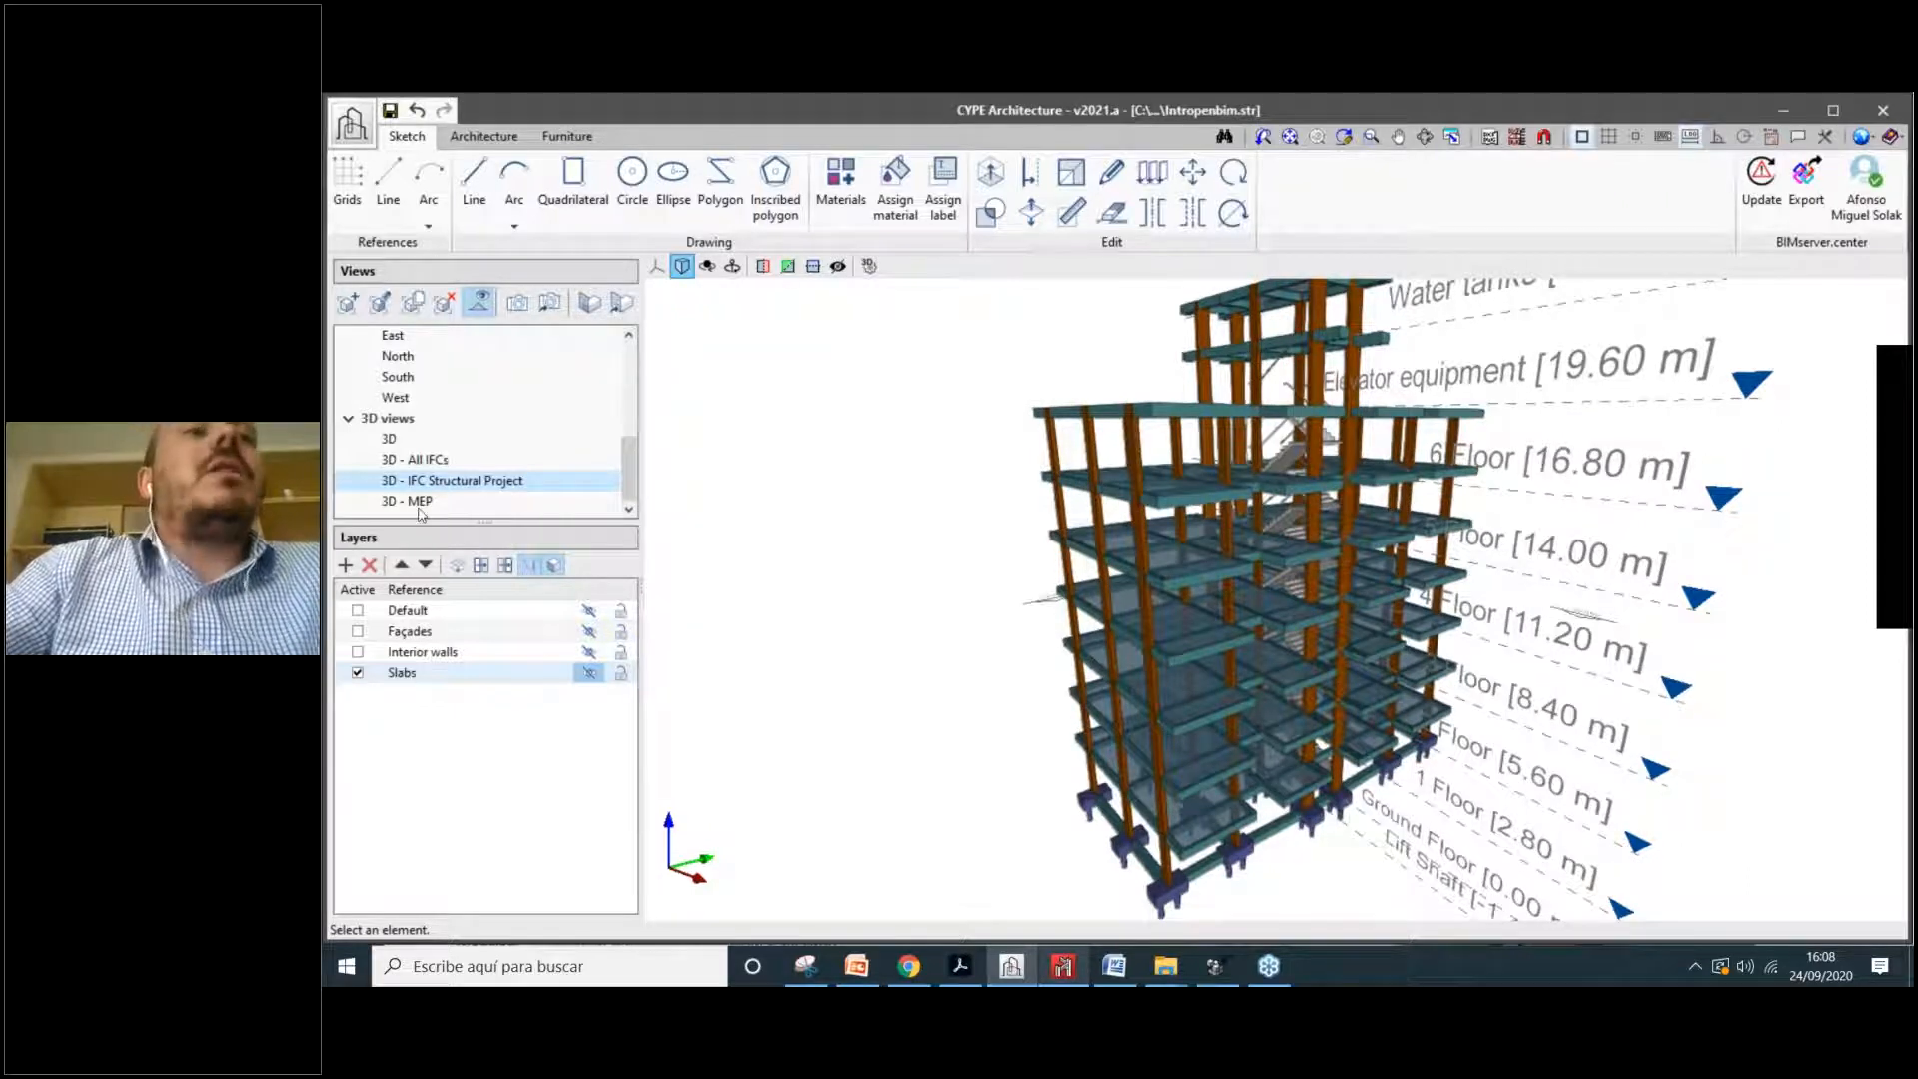
pyautogui.click(617, 501)
pyautogui.scroll(2, 974, 620)
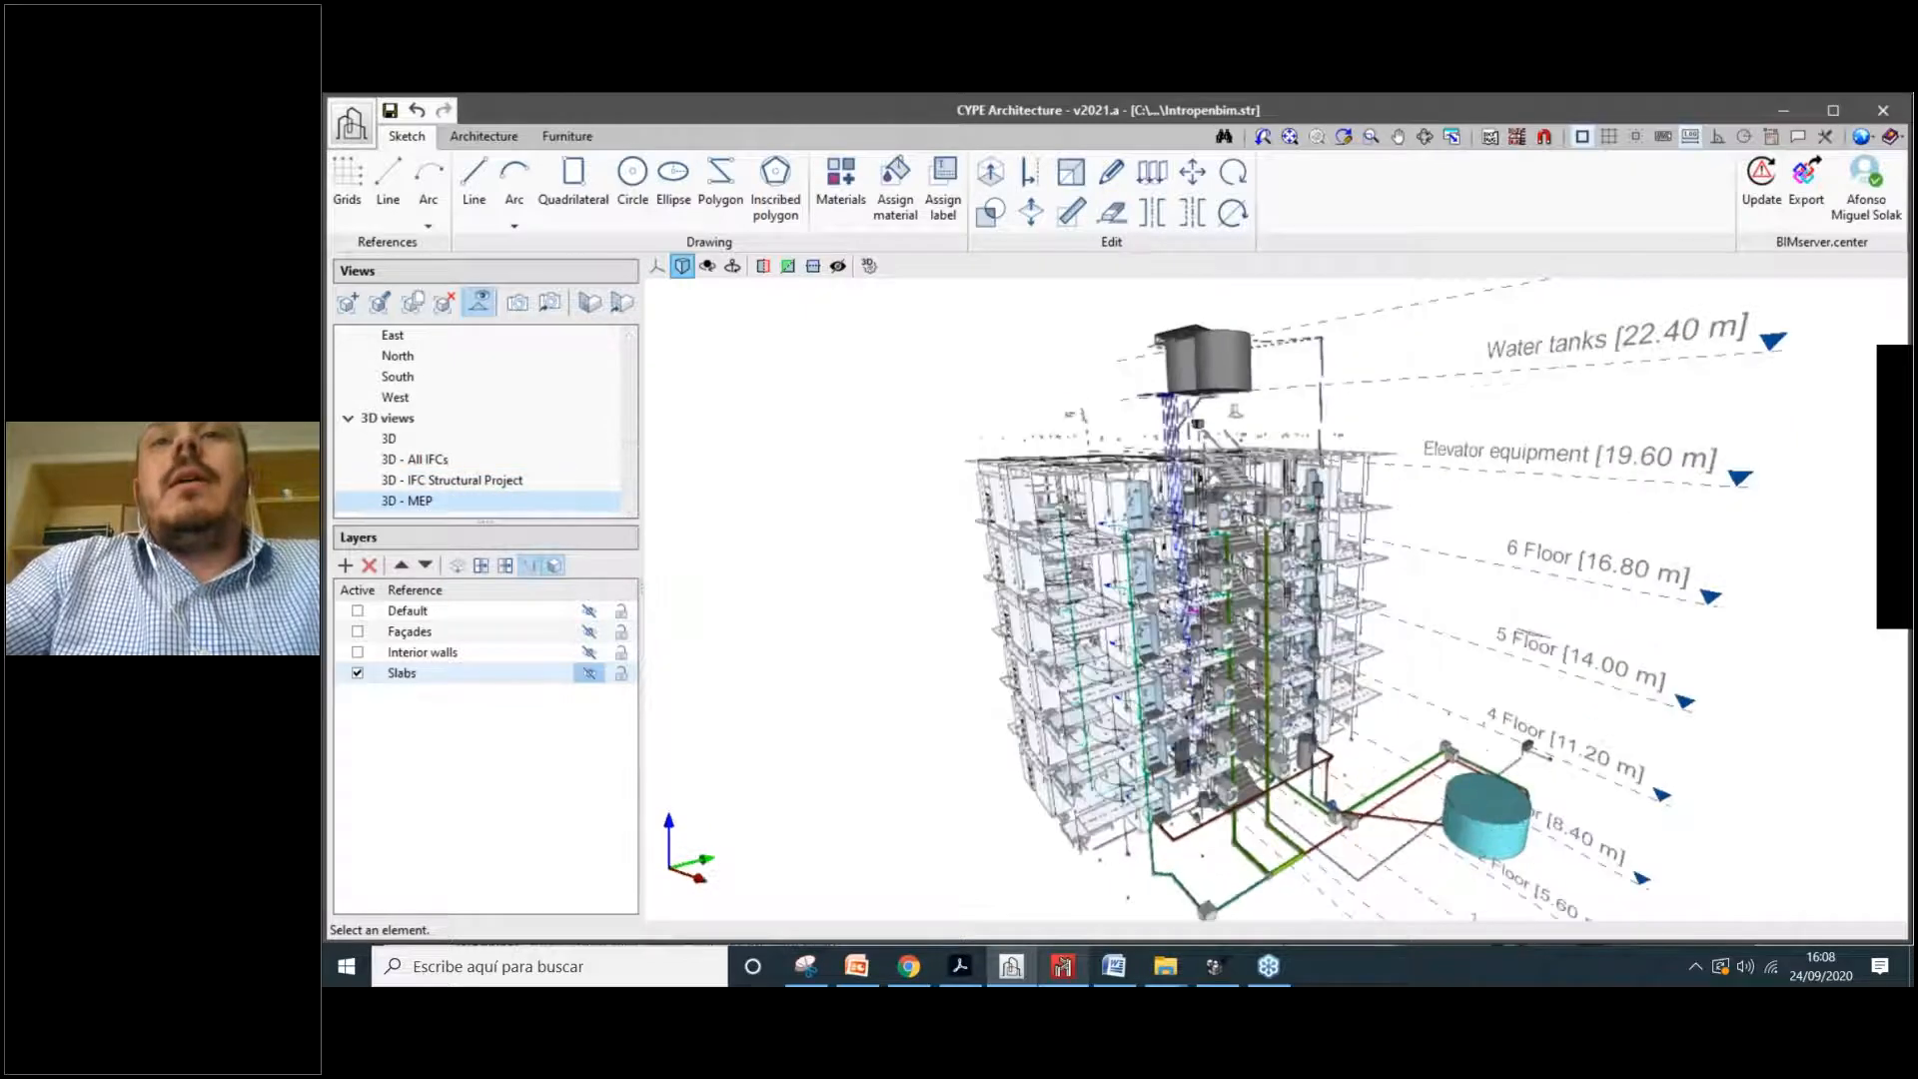
pyautogui.scroll(2, 1010, 721)
pyautogui.moveTo(1049, 700); pyautogui.dragTo(1099, 606)
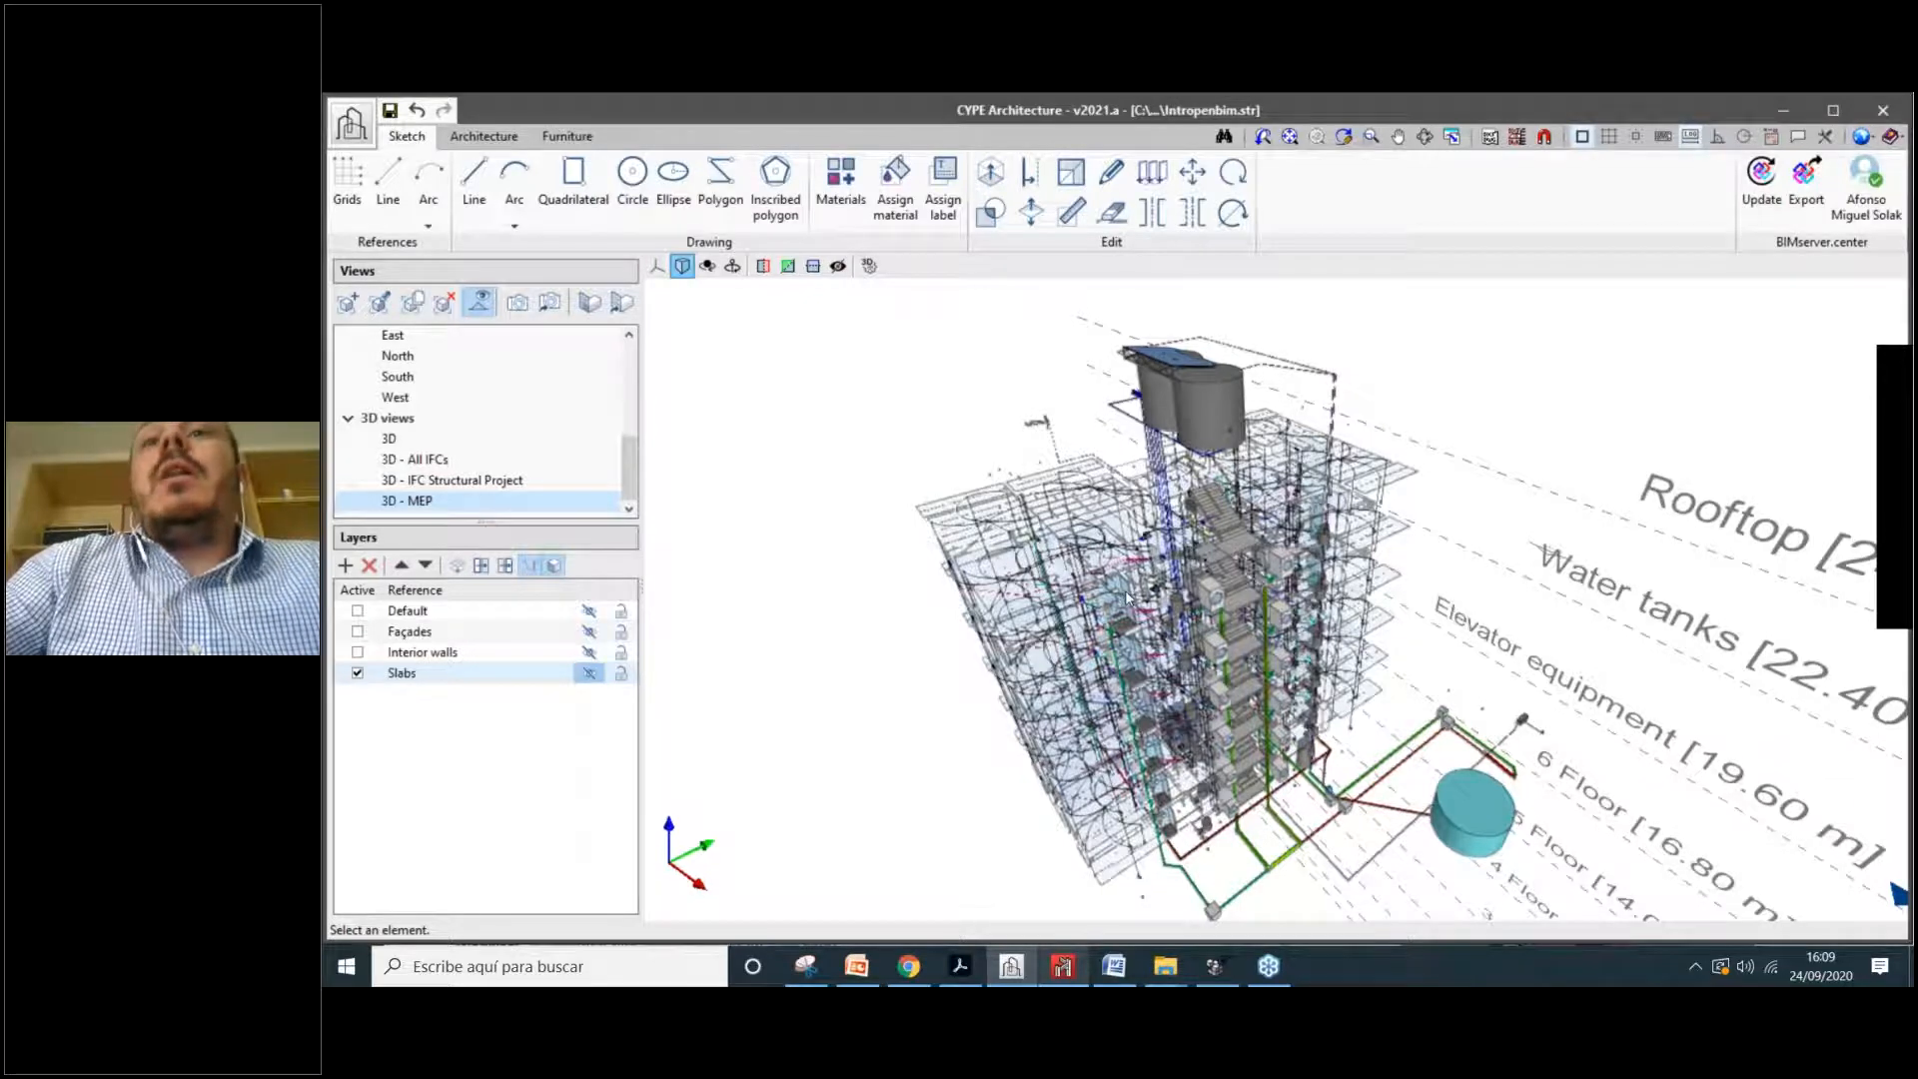
# Step: Orbit and zoom around the tanks, shower cabin and pipework of the MEP model
pyautogui.scroll(10, 1127, 597)
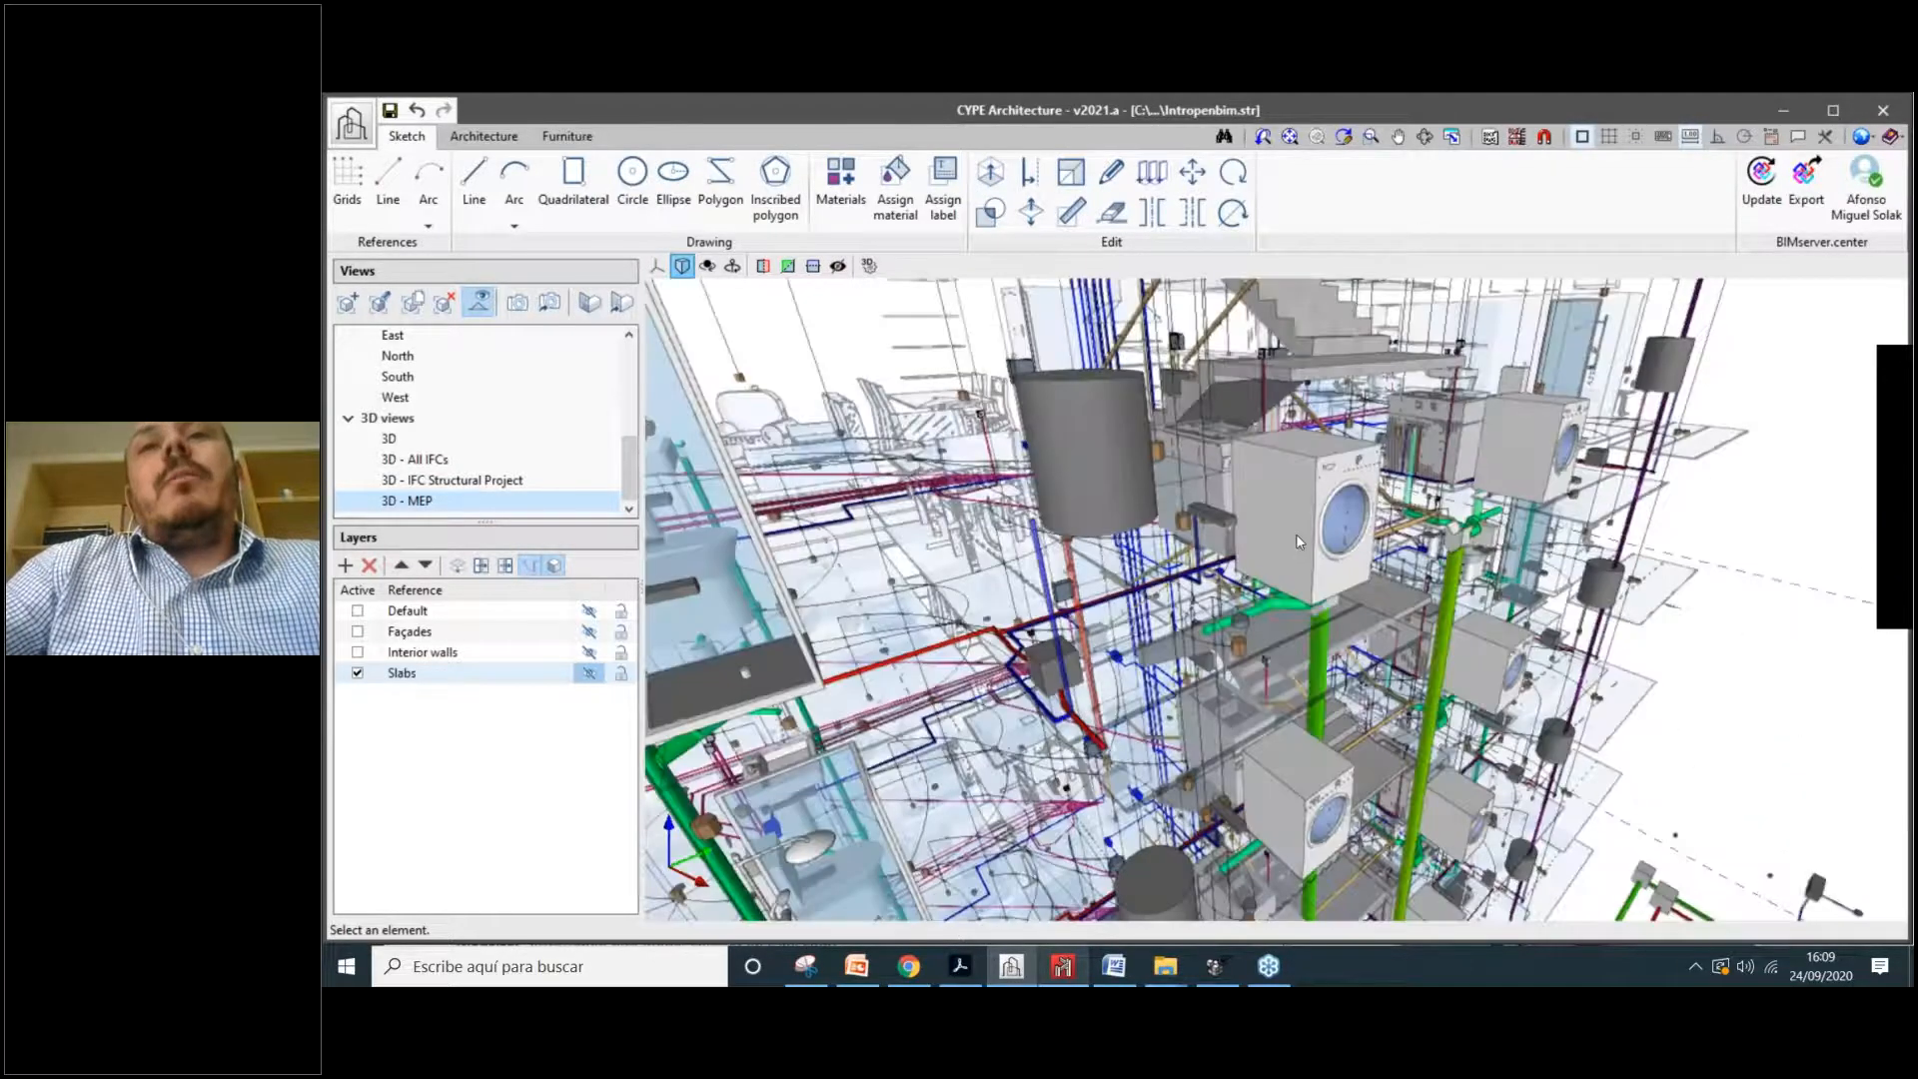
pyautogui.scroll(-3, 1297, 540)
pyautogui.scroll(-3, 1317, 551)
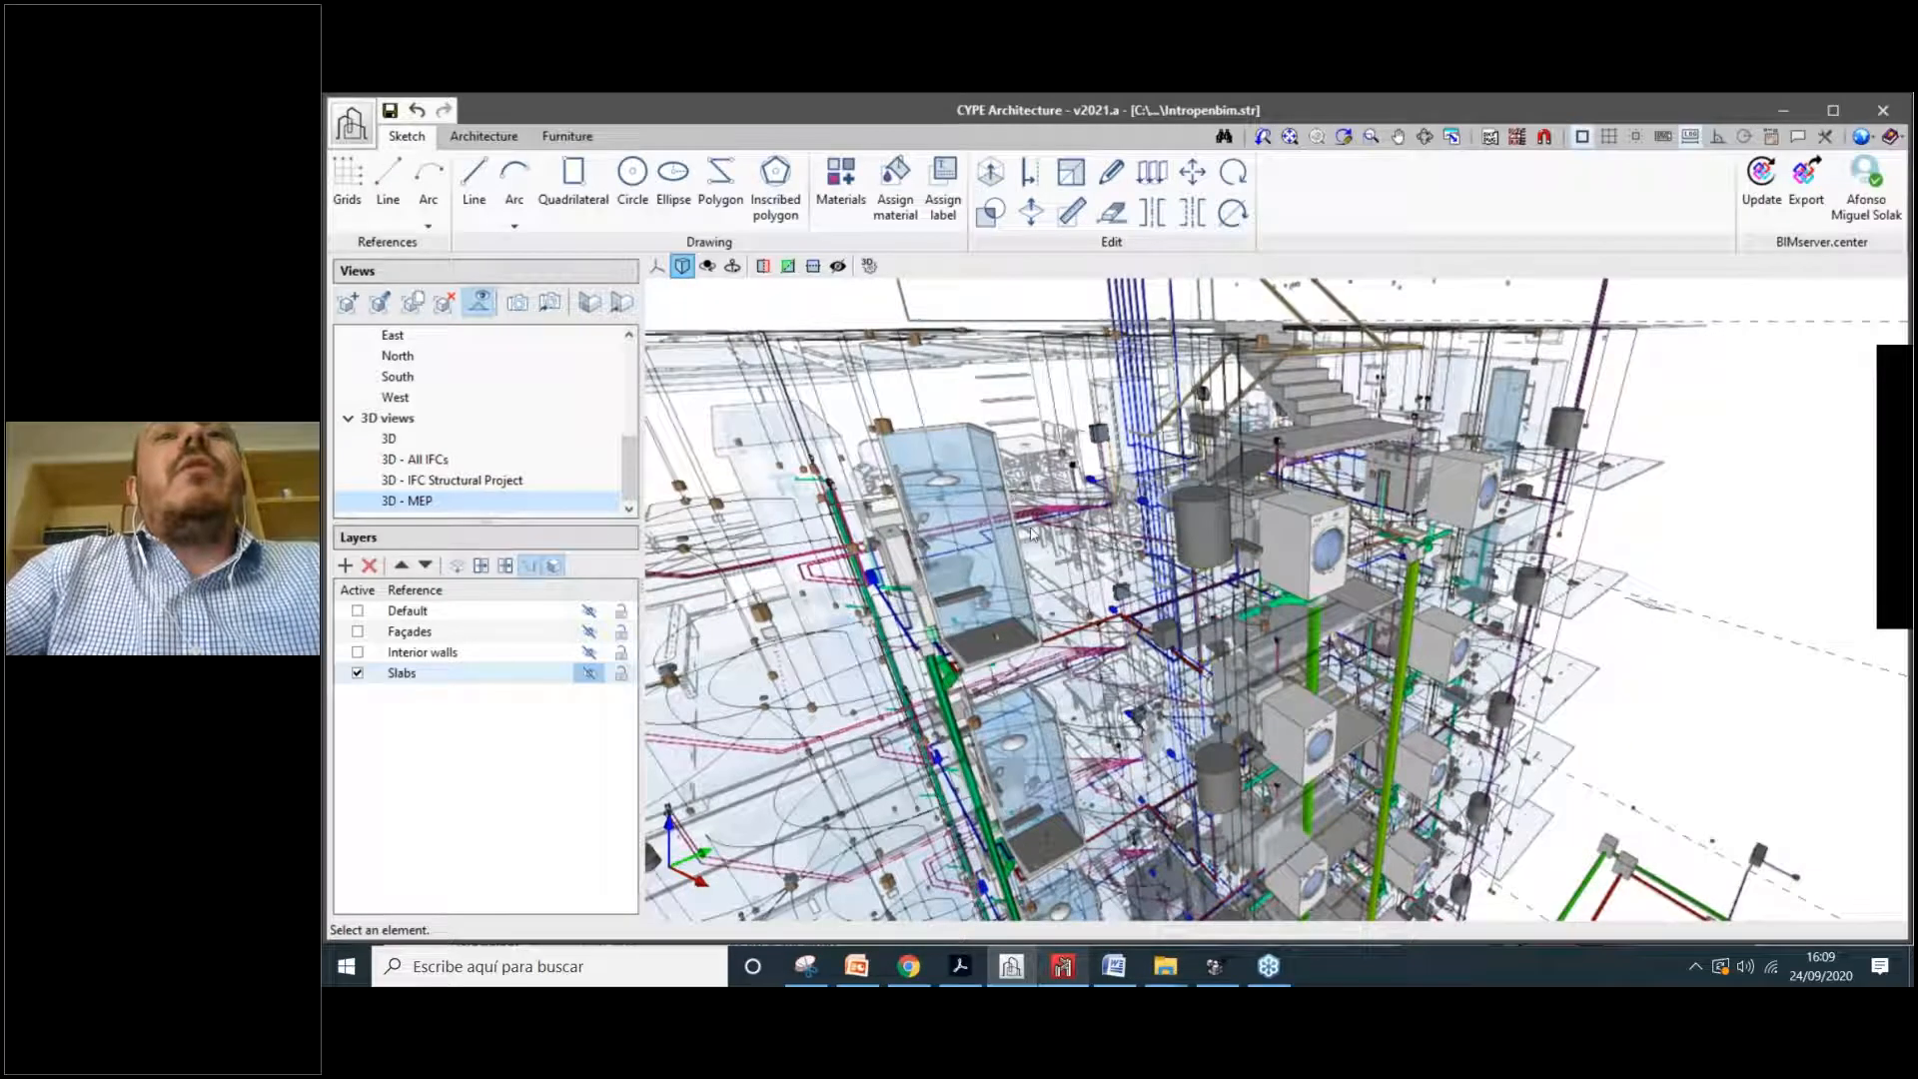
pyautogui.scroll(3, 1032, 535)
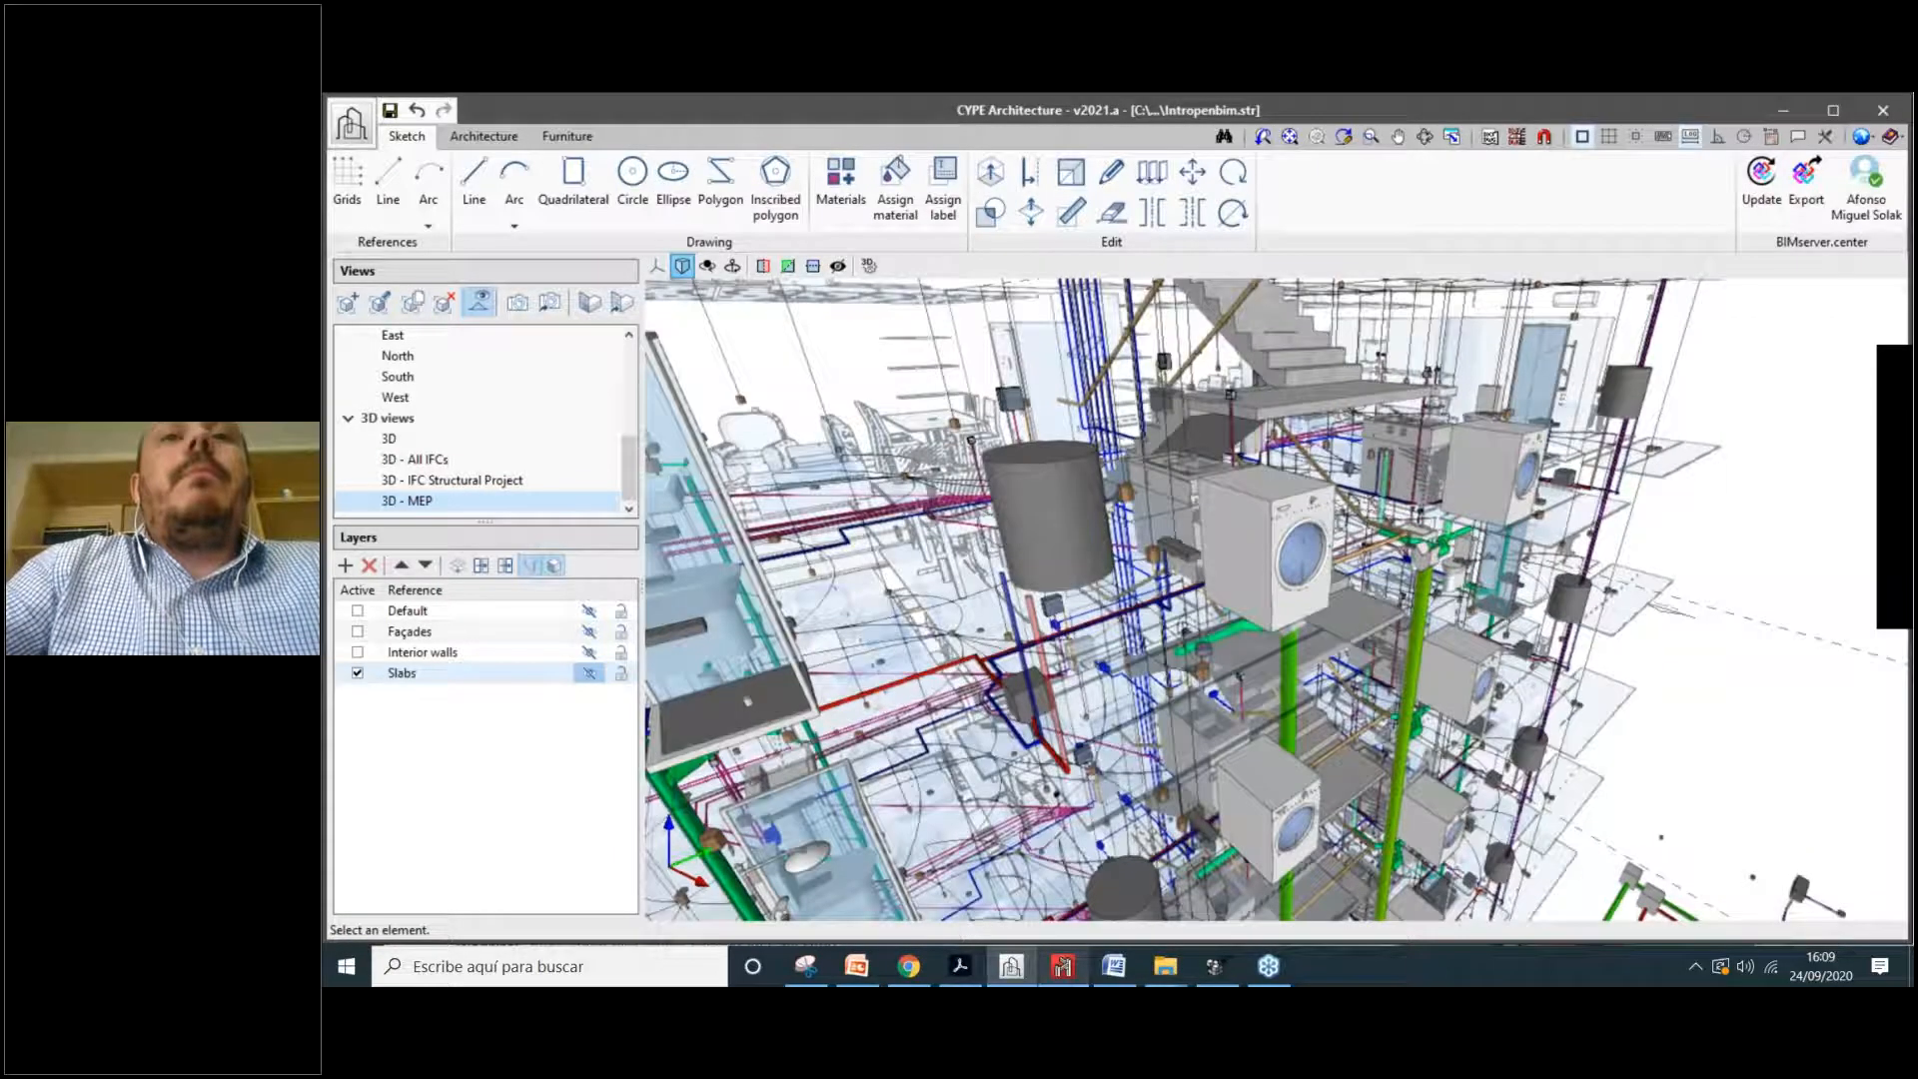
pyautogui.keyDown('shift'); pyautogui.moveTo(1044, 584); pyautogui.dragTo(1186, 577, button='middle'); pyautogui.keyUp('shift')
pyautogui.scroll(1, 1186, 577)
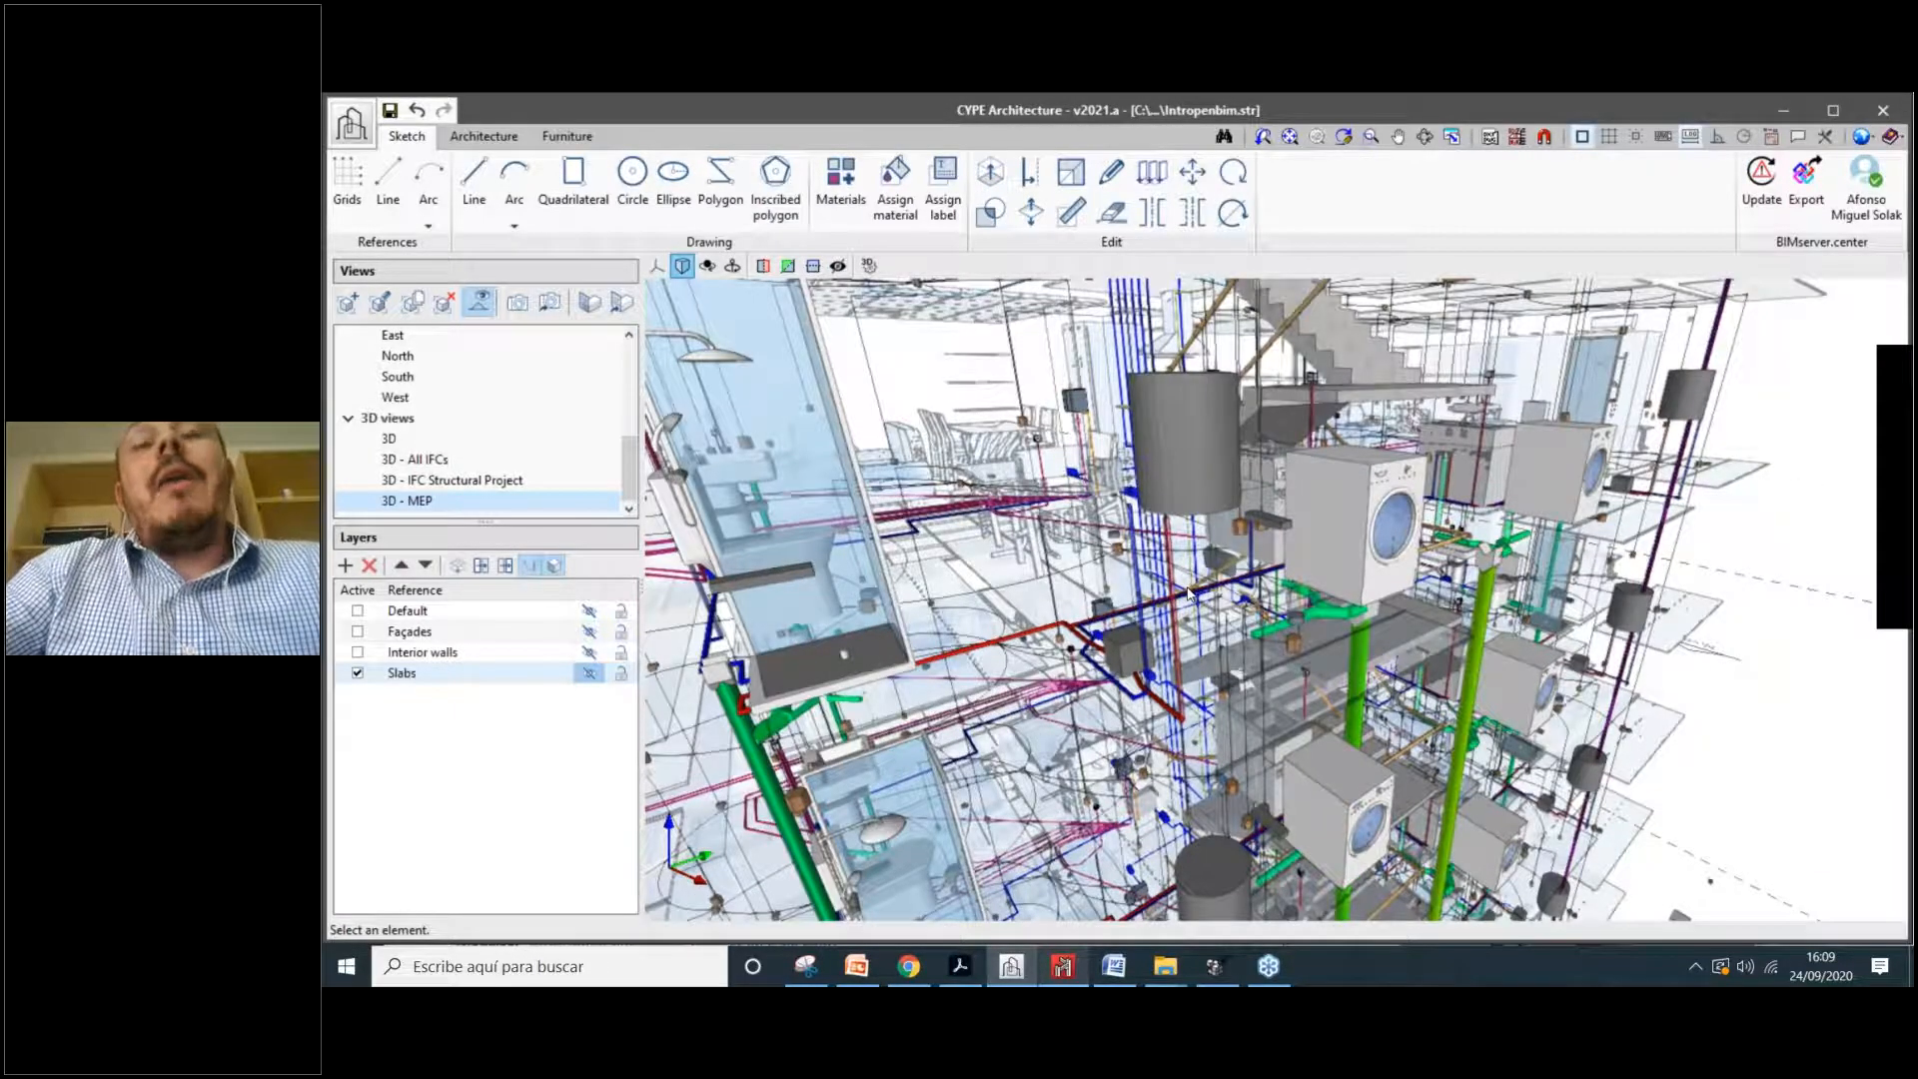
pyautogui.keyDown('shift'); pyautogui.moveTo(1189, 593); pyautogui.dragTo(1202, 601, button='middle'); pyautogui.keyUp('shift')
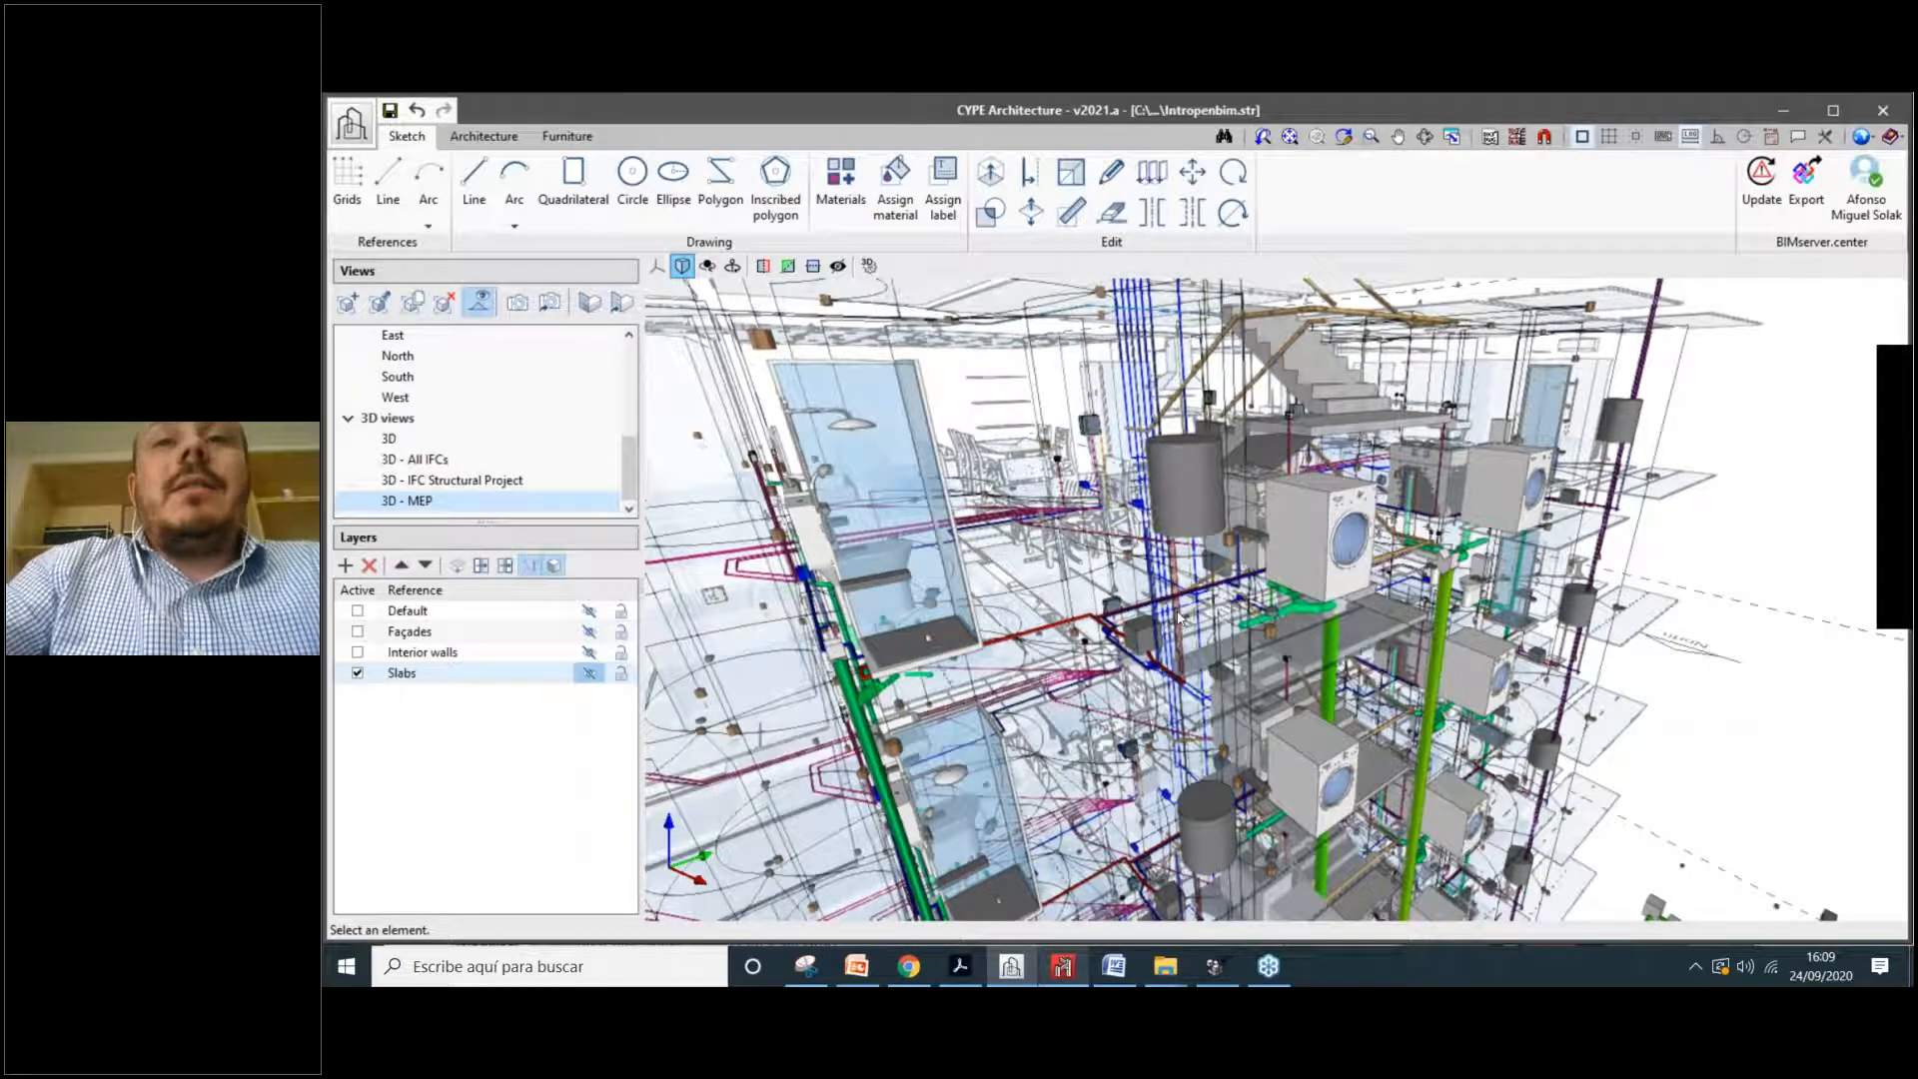
pyautogui.keyDown('shift'); pyautogui.moveTo(1179, 618); pyautogui.dragTo(1221, 628, button='middle'); pyautogui.keyUp('shift')
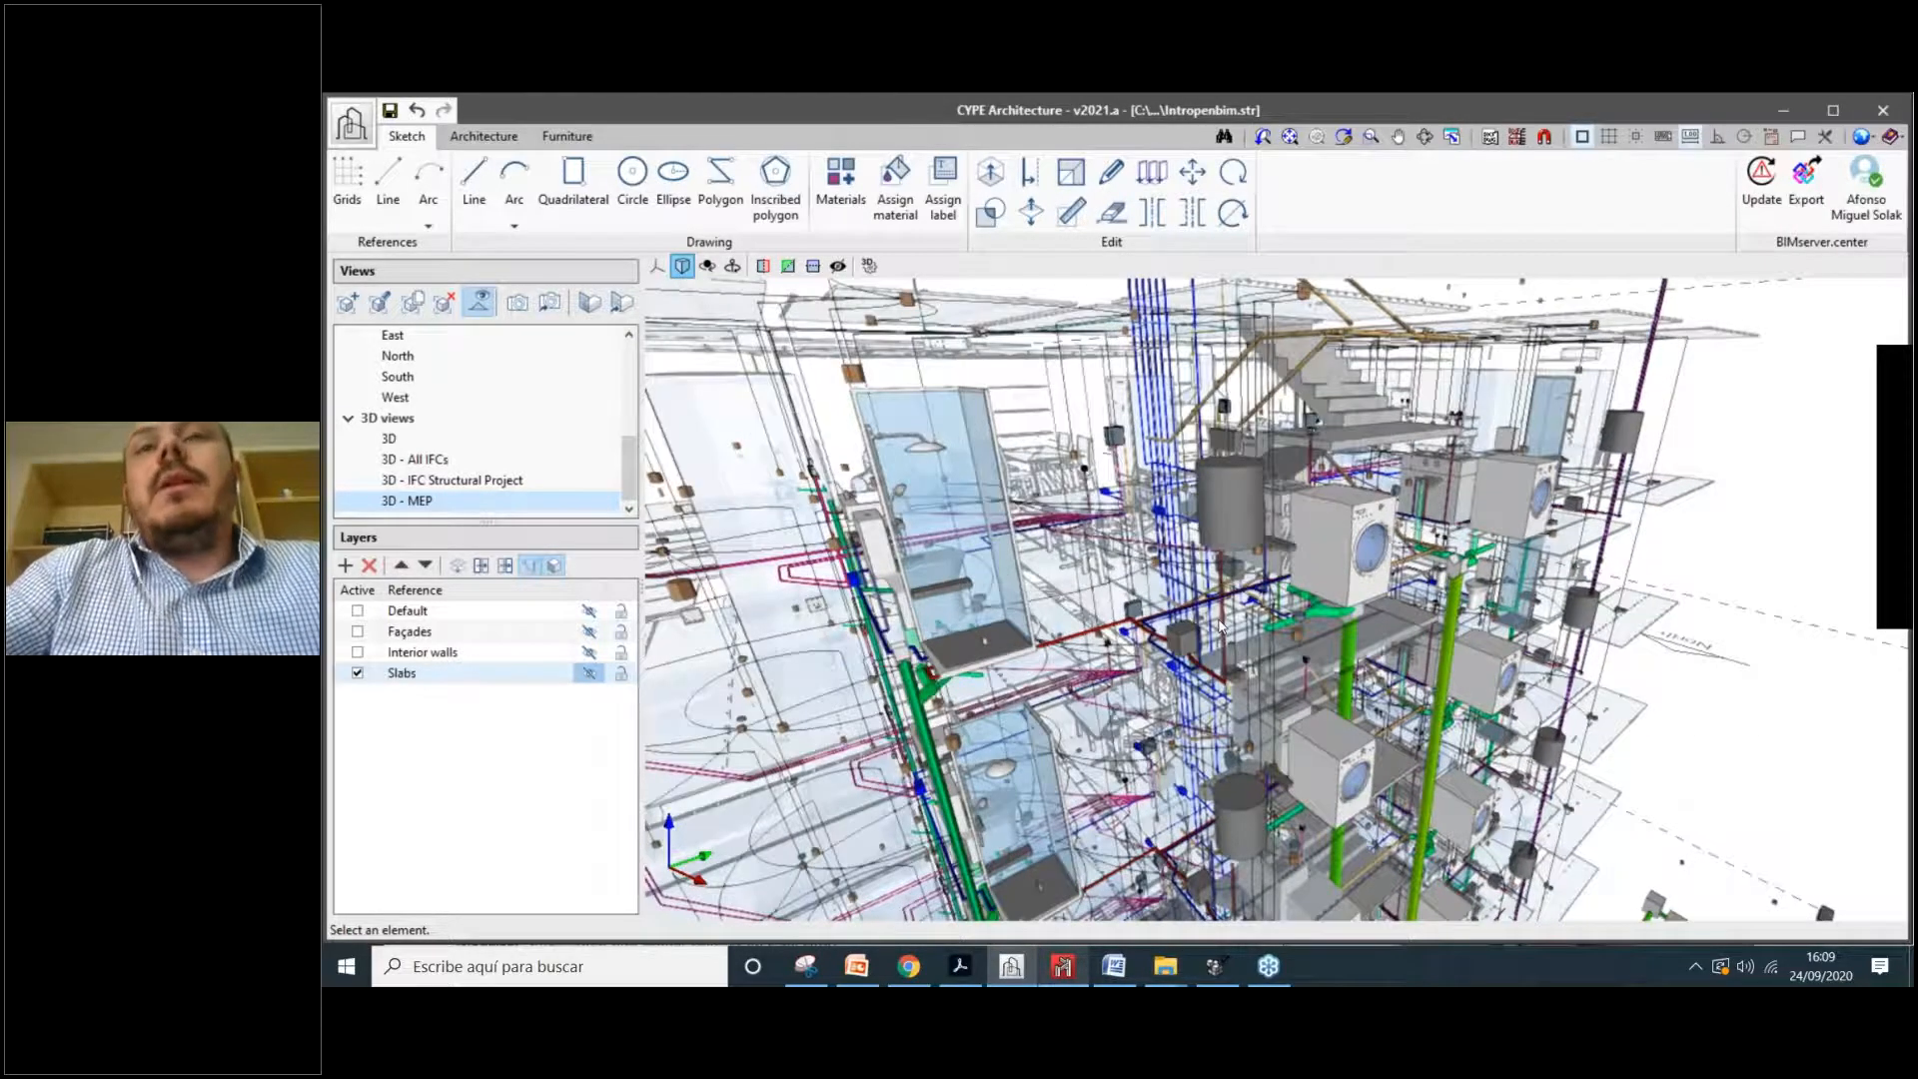
pyautogui.scroll(4, 1218, 626)
pyautogui.scroll(-1, 1227, 610)
pyautogui.scroll(-2, 1232, 527)
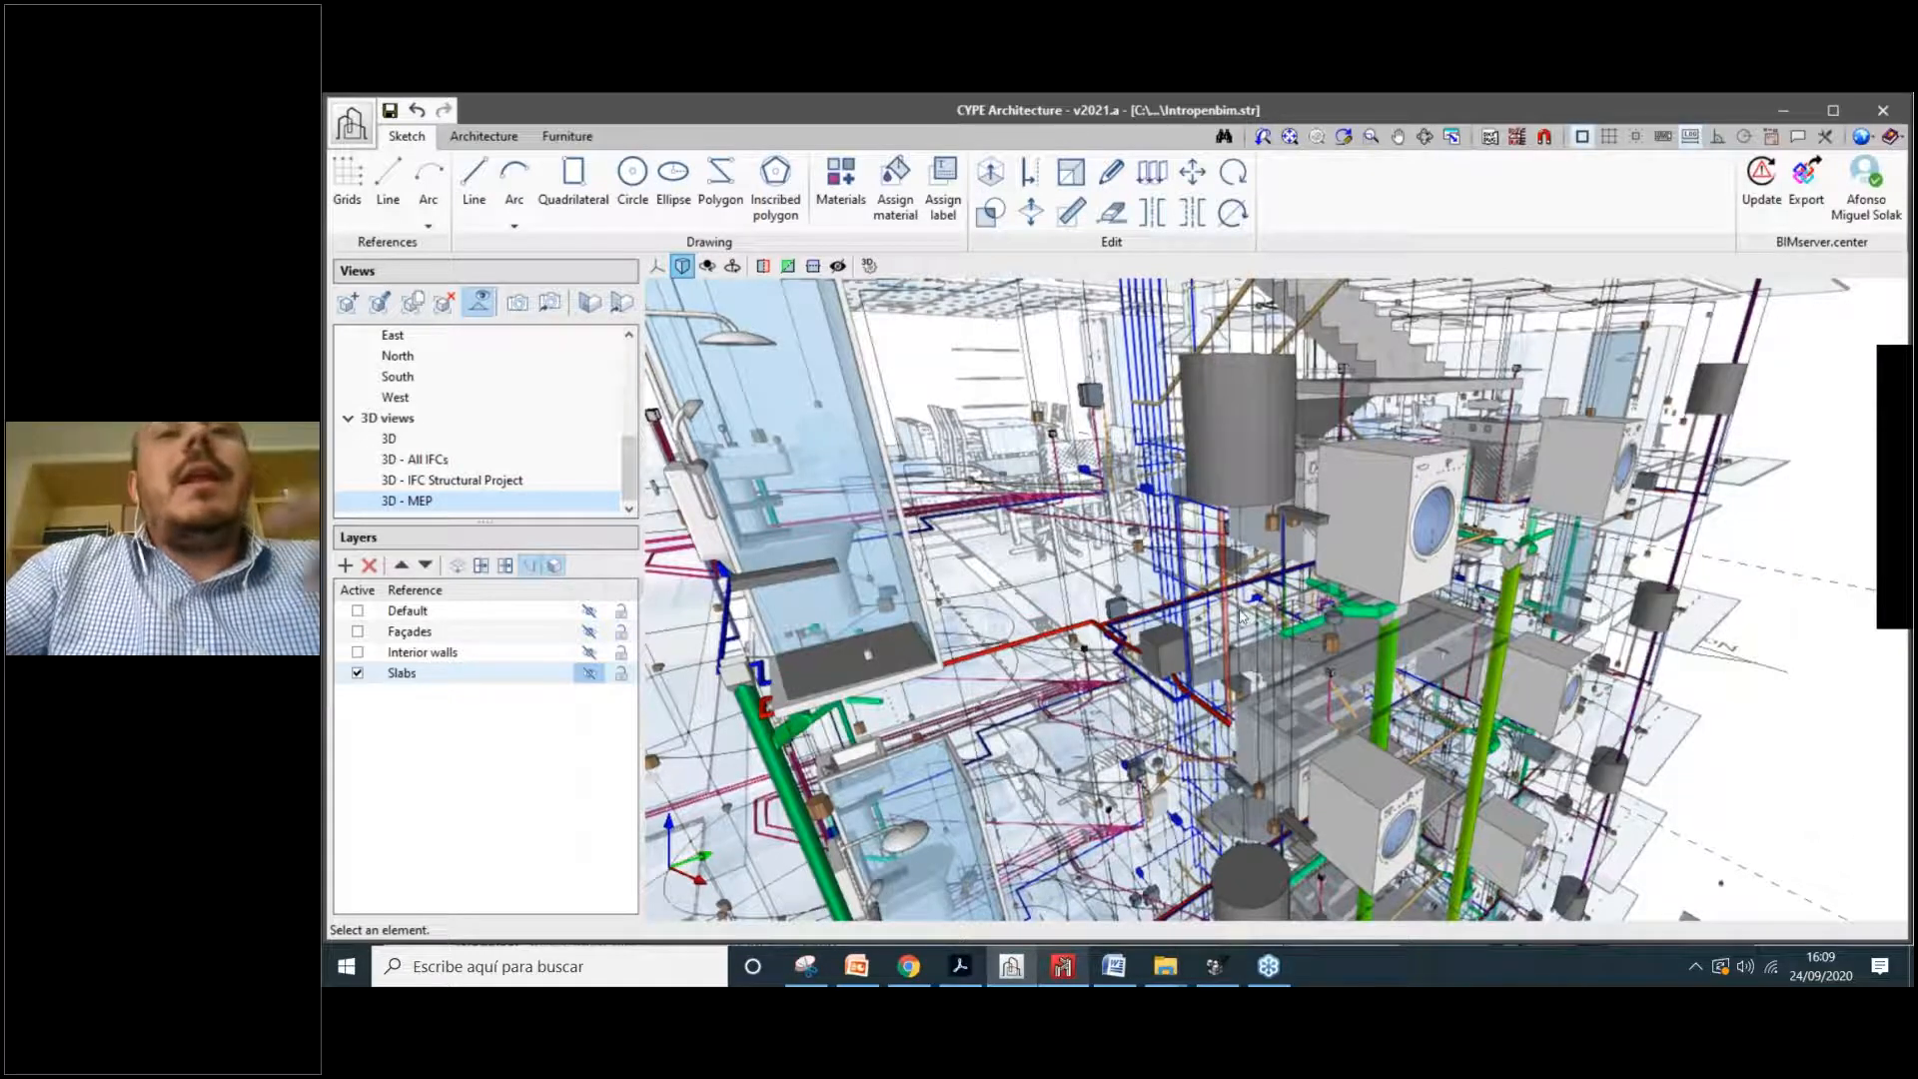
pyautogui.scroll(-2, 1238, 627)
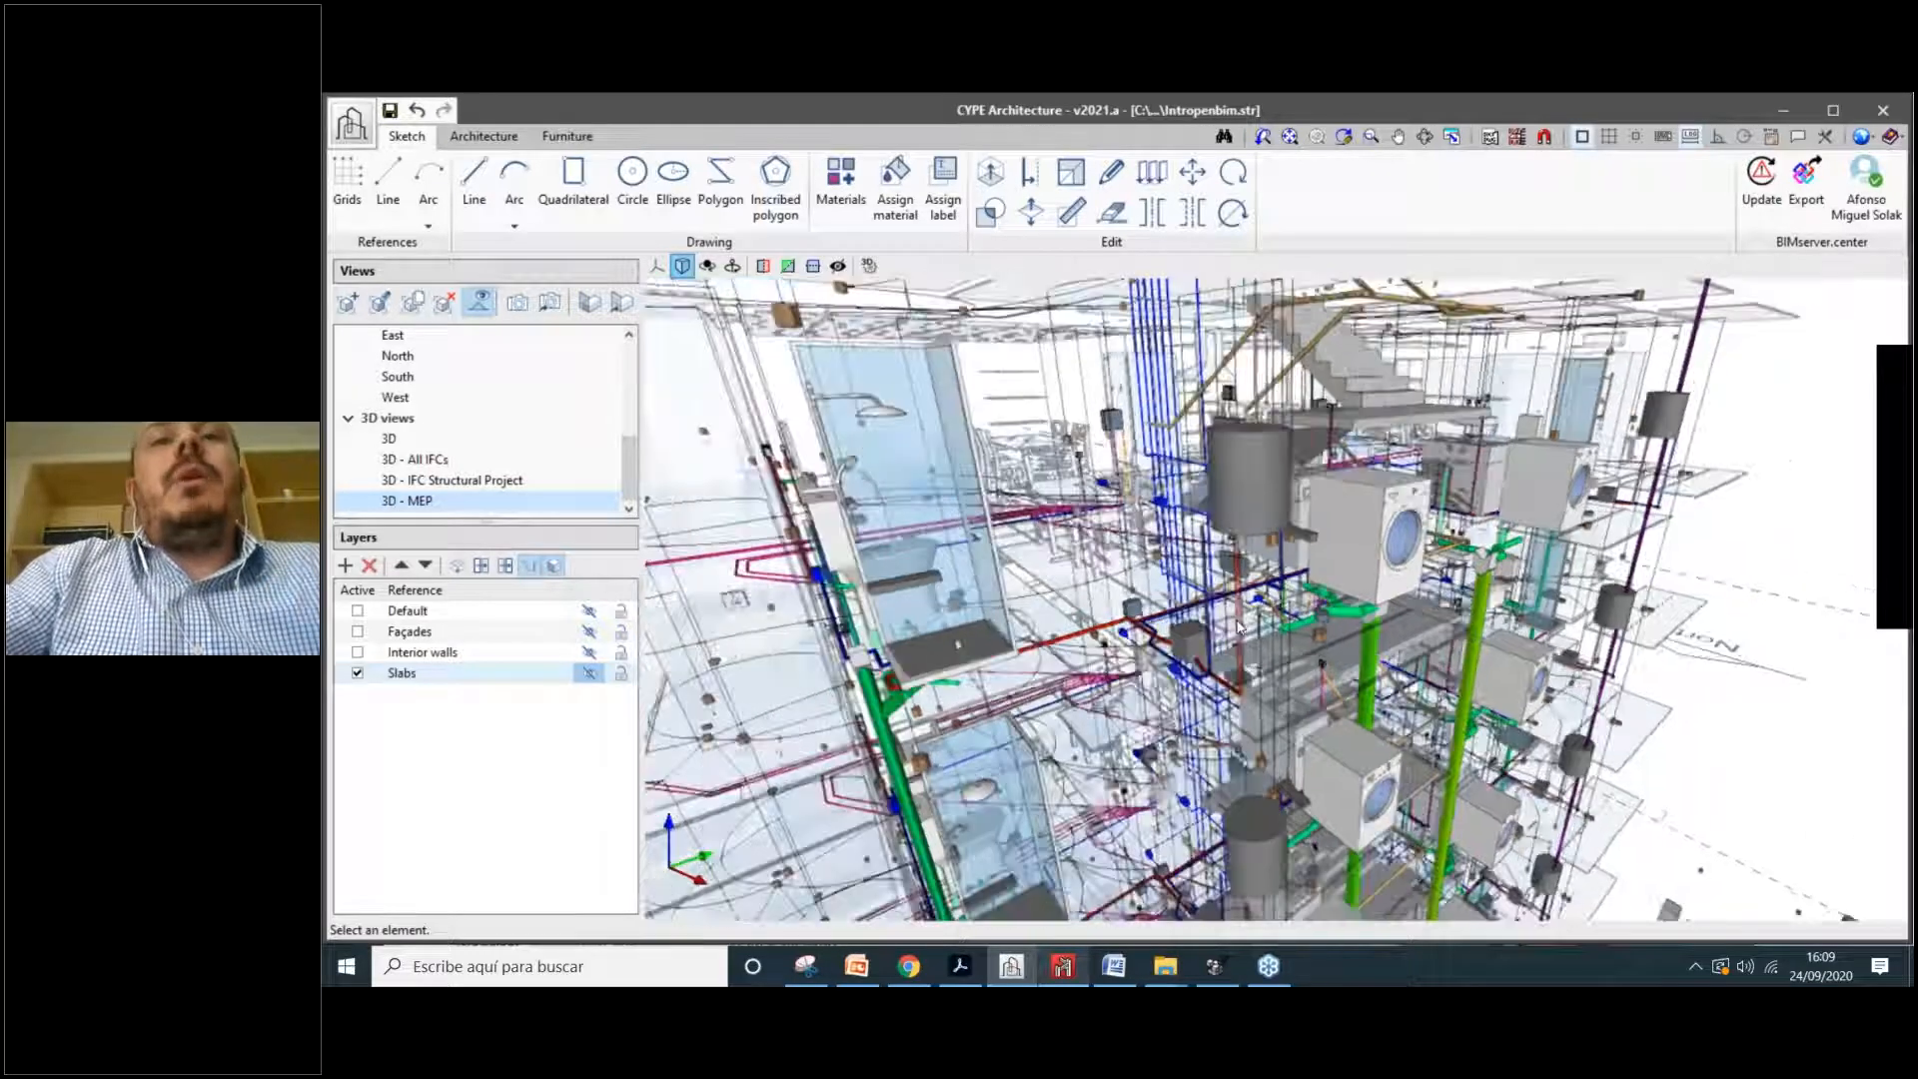
pyautogui.scroll(2, 1238, 627)
pyautogui.scroll(-1, 1284, 608)
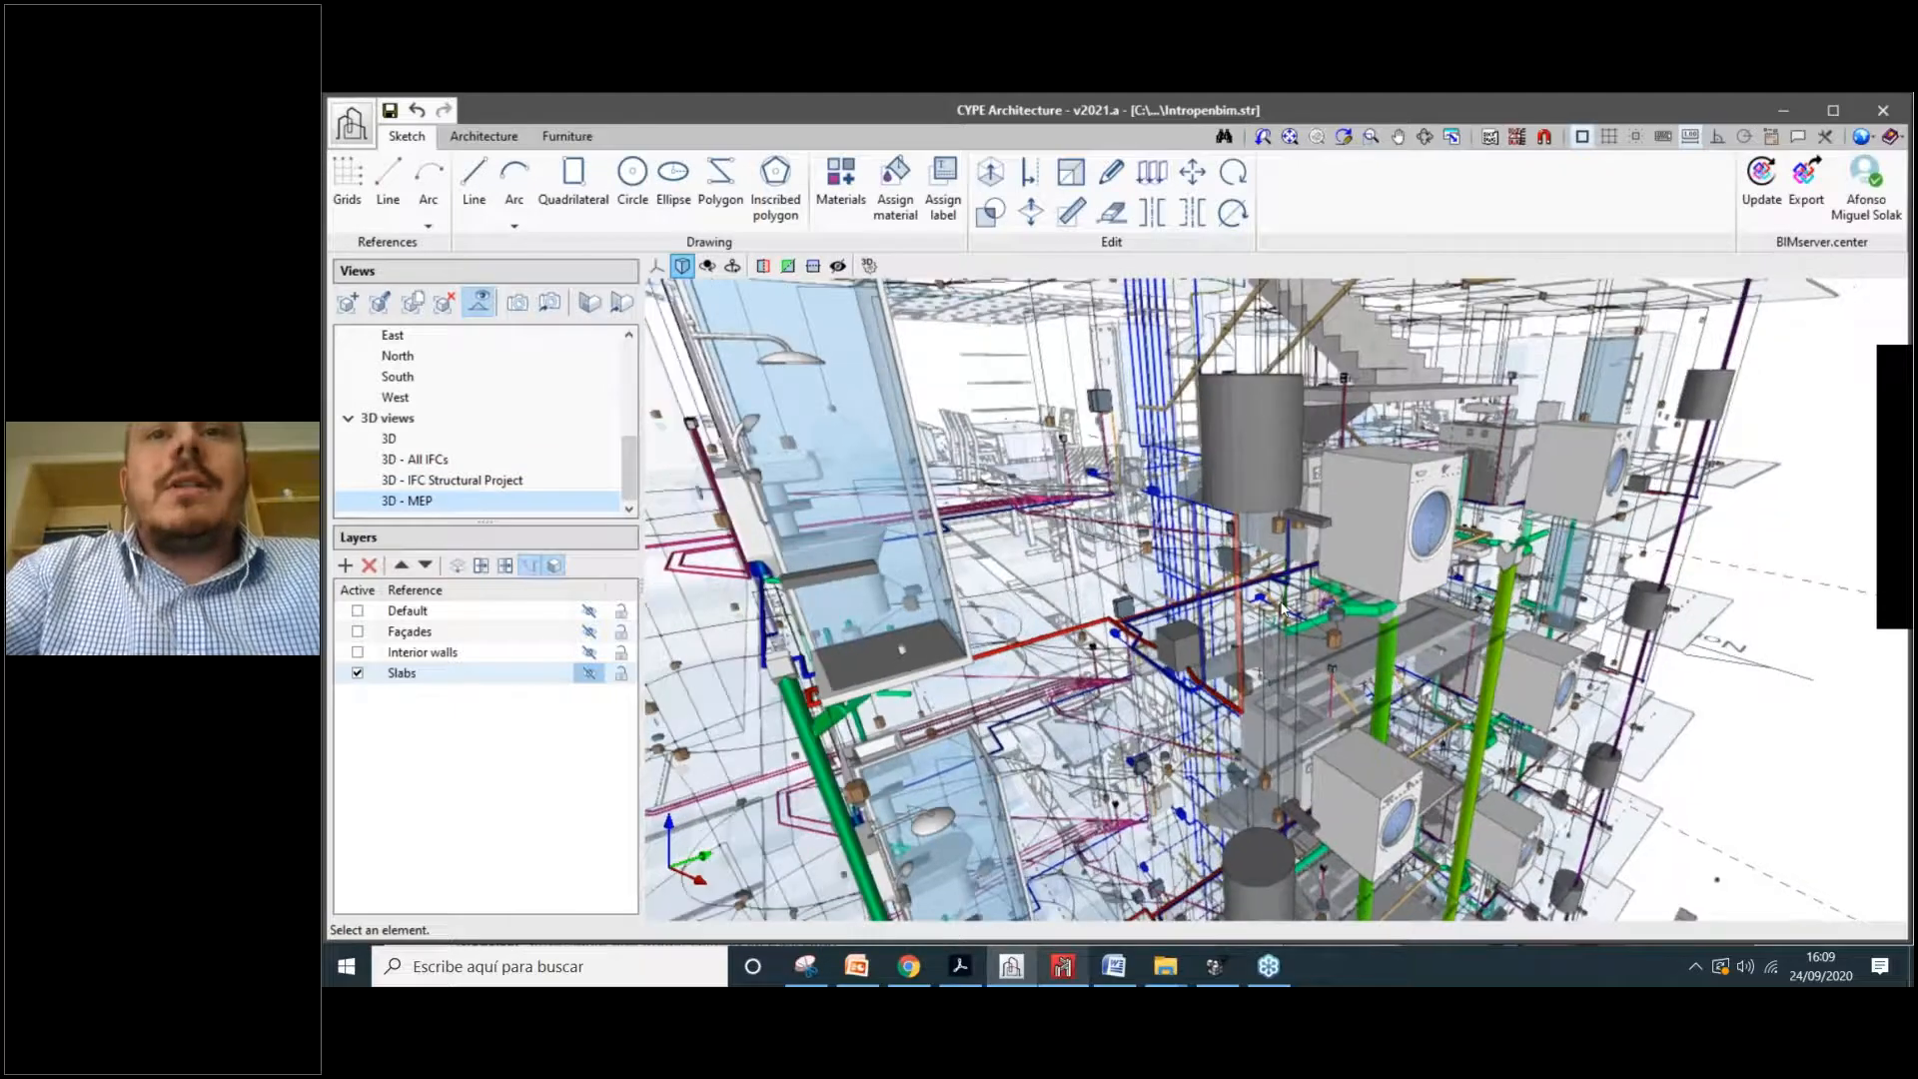
pyautogui.scroll(-1, 1282, 608)
pyautogui.scroll(2, 1283, 609)
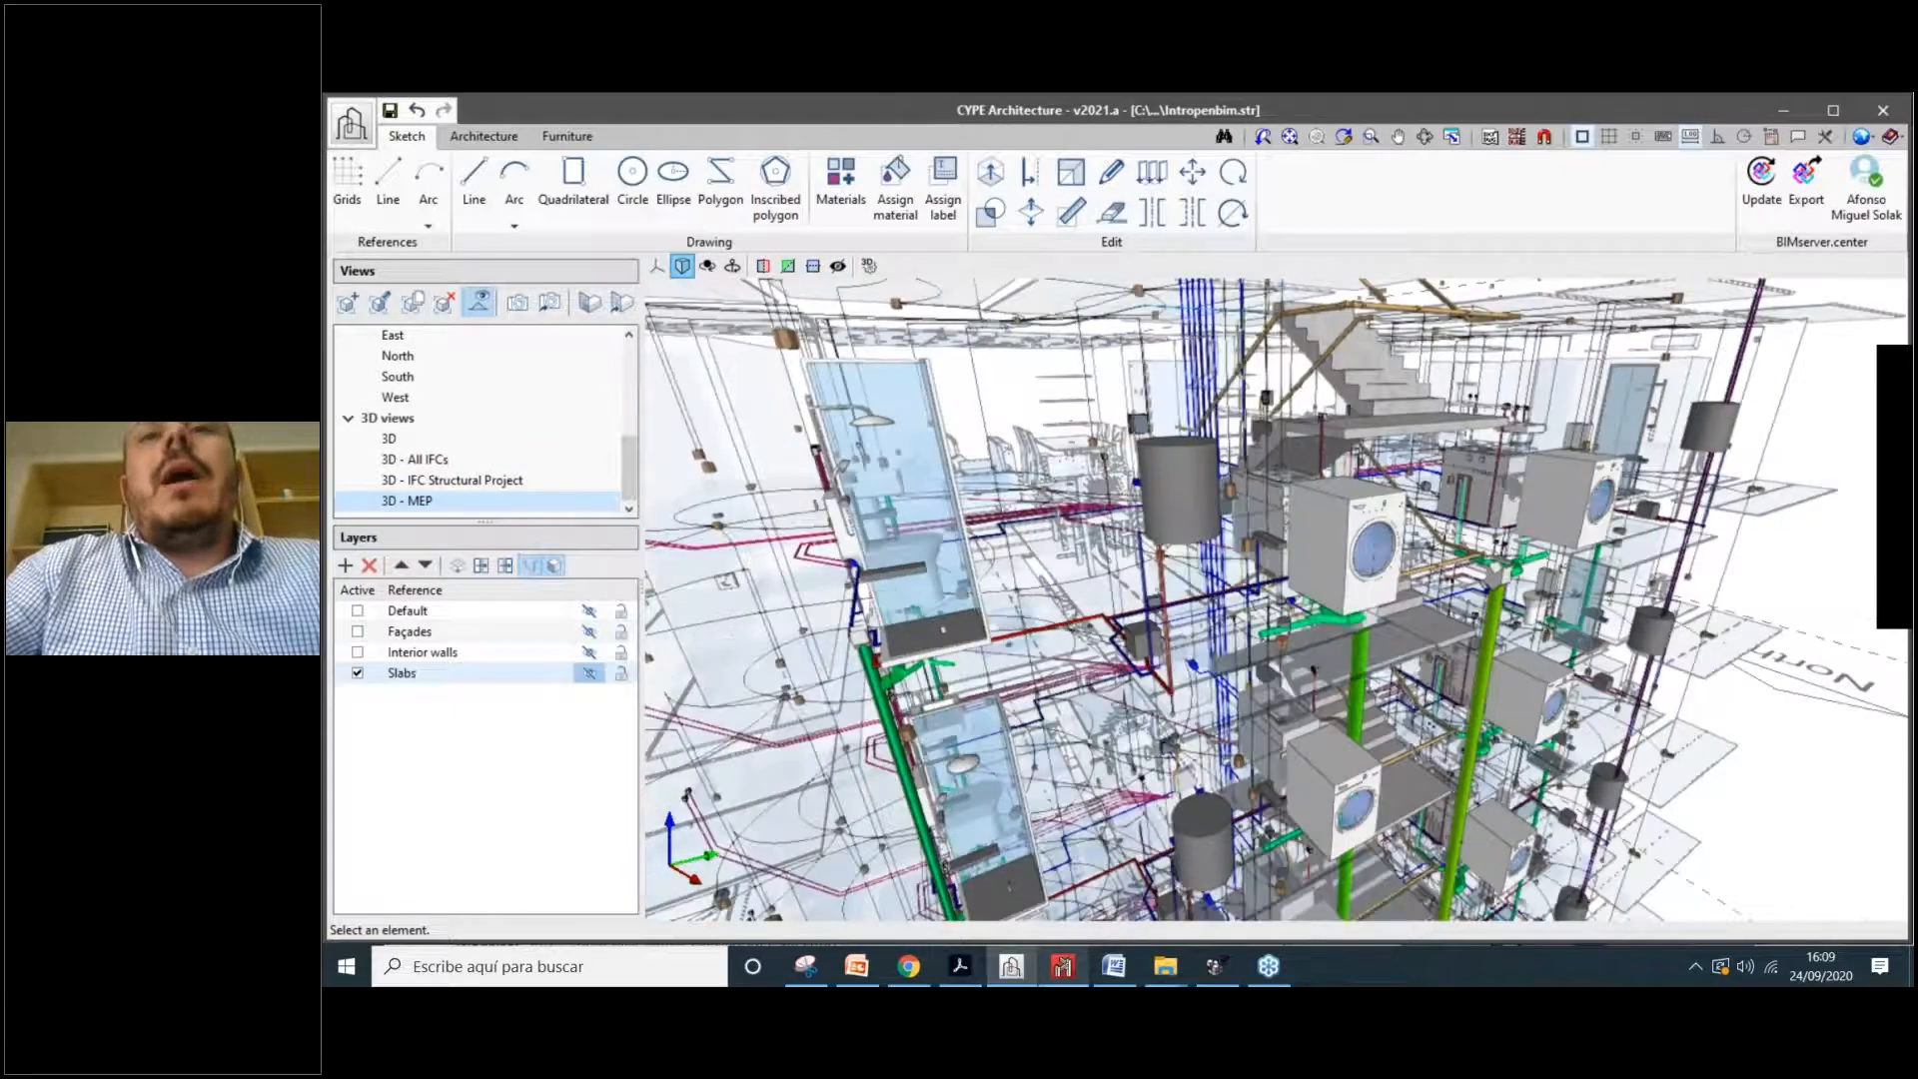
pyautogui.scroll(1, 1239, 592)
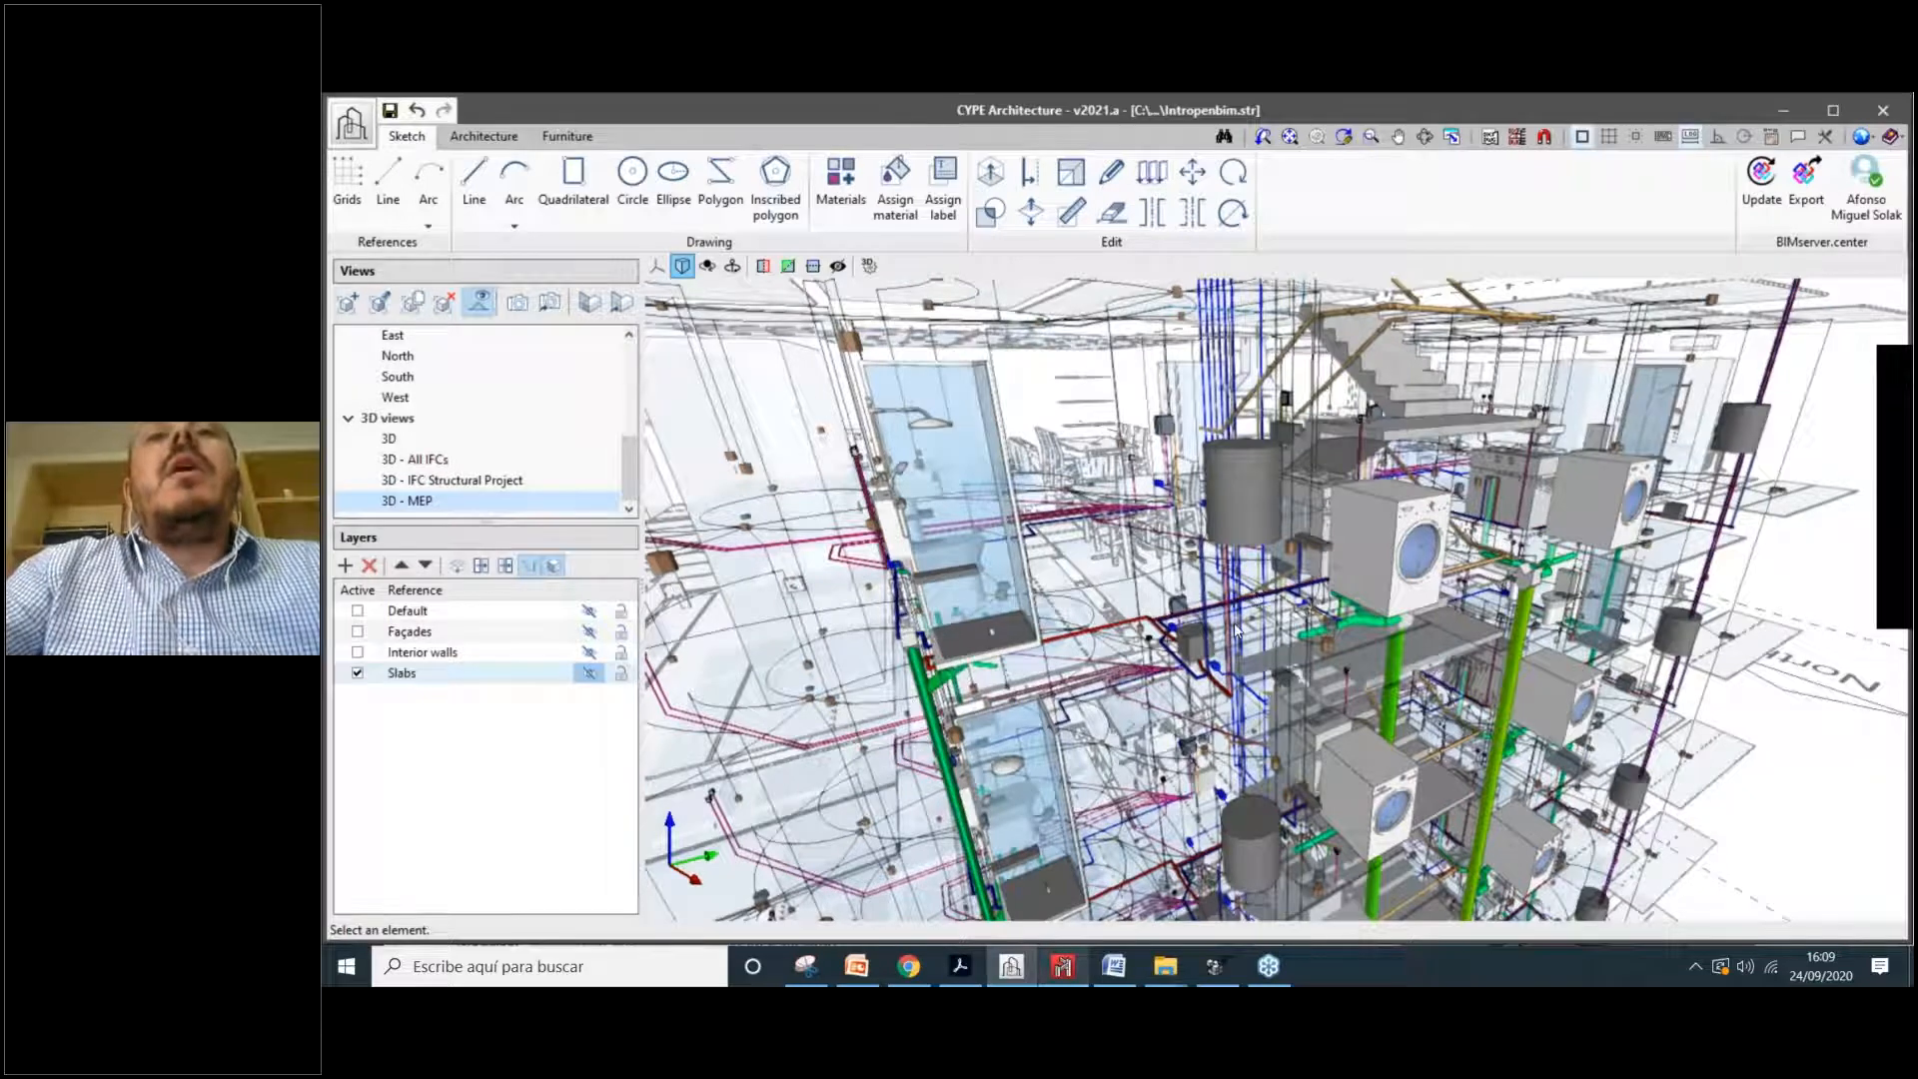
pyautogui.keyDown('shift'); pyautogui.moveTo(1347, 588); pyautogui.dragTo(1249, 530, button='middle'); pyautogui.keyUp('shift')
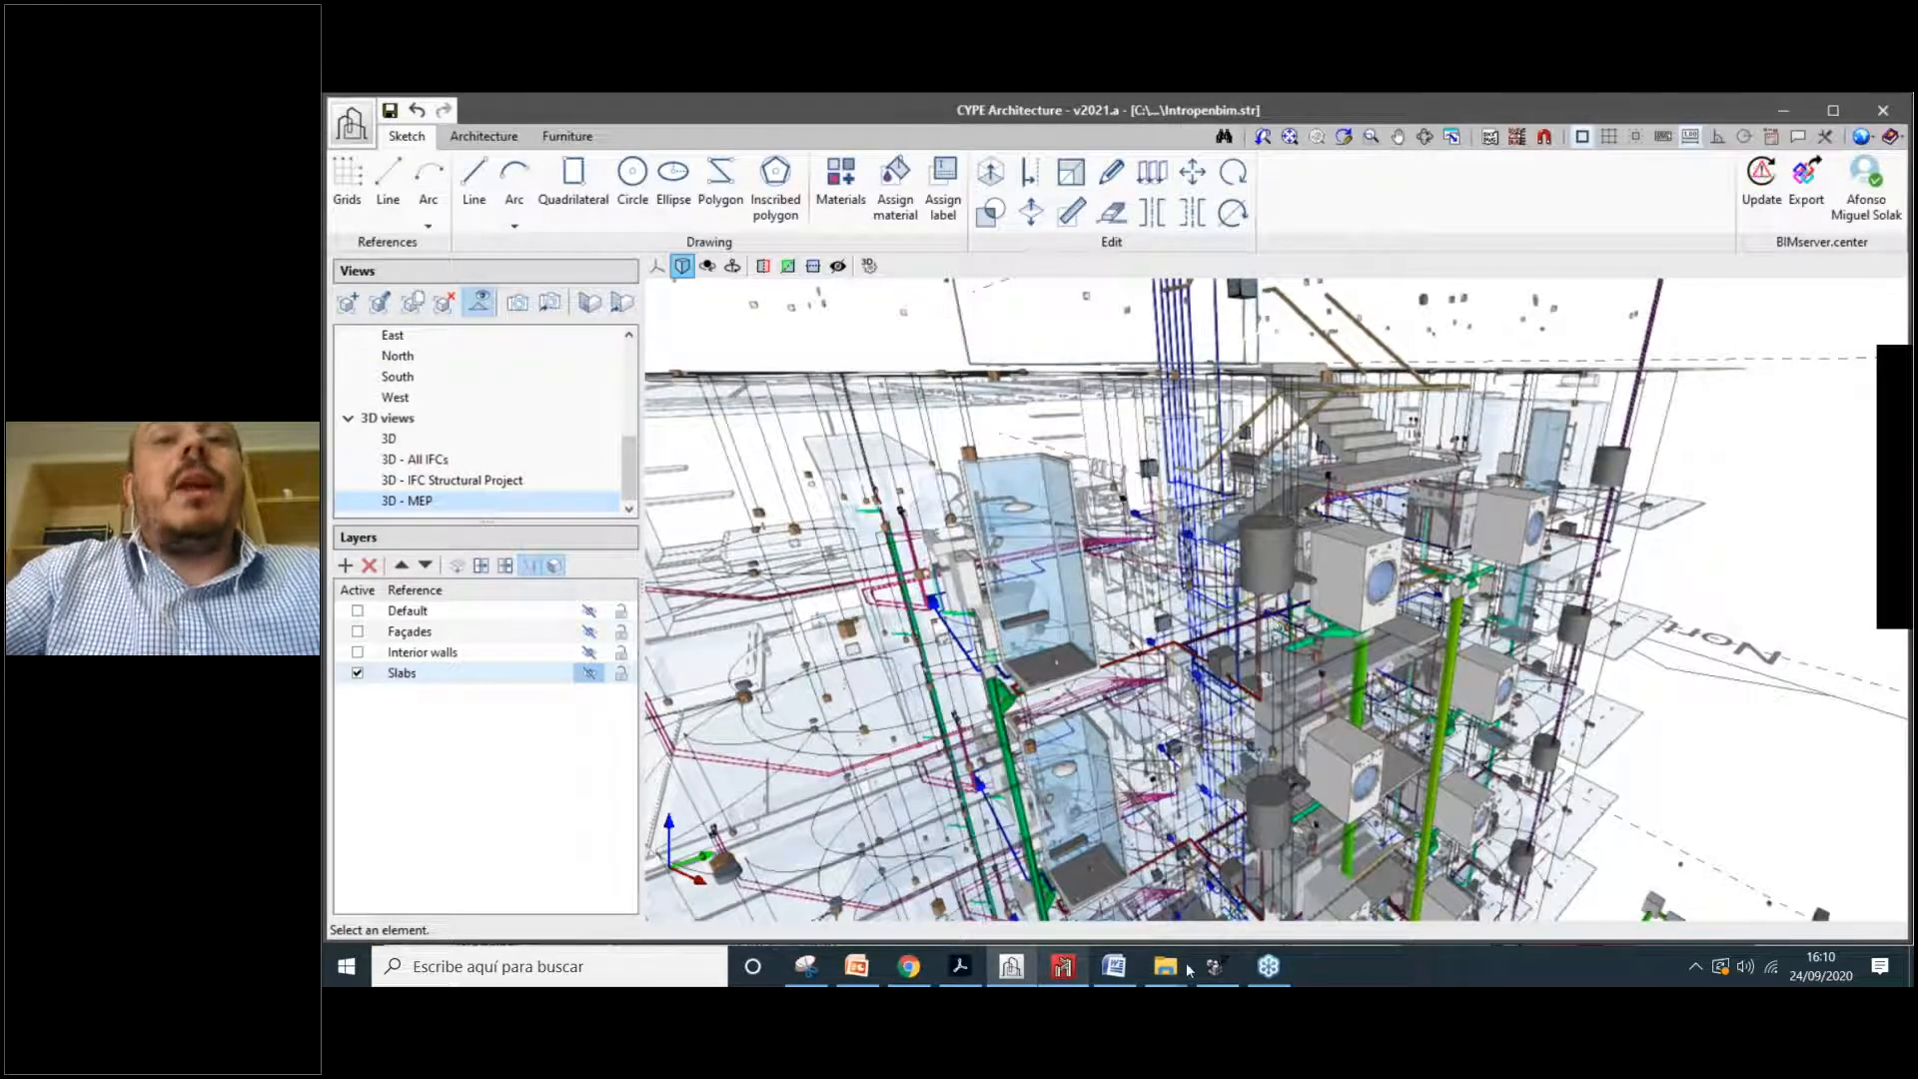
# Step: Show the Open BIM Model Checker store page, highlighting its product name and web address
pyautogui.click(908, 974)
pyautogui.moveTo(575, 389); pyautogui.dragTo(1007, 391)
pyautogui.click(830, 462)
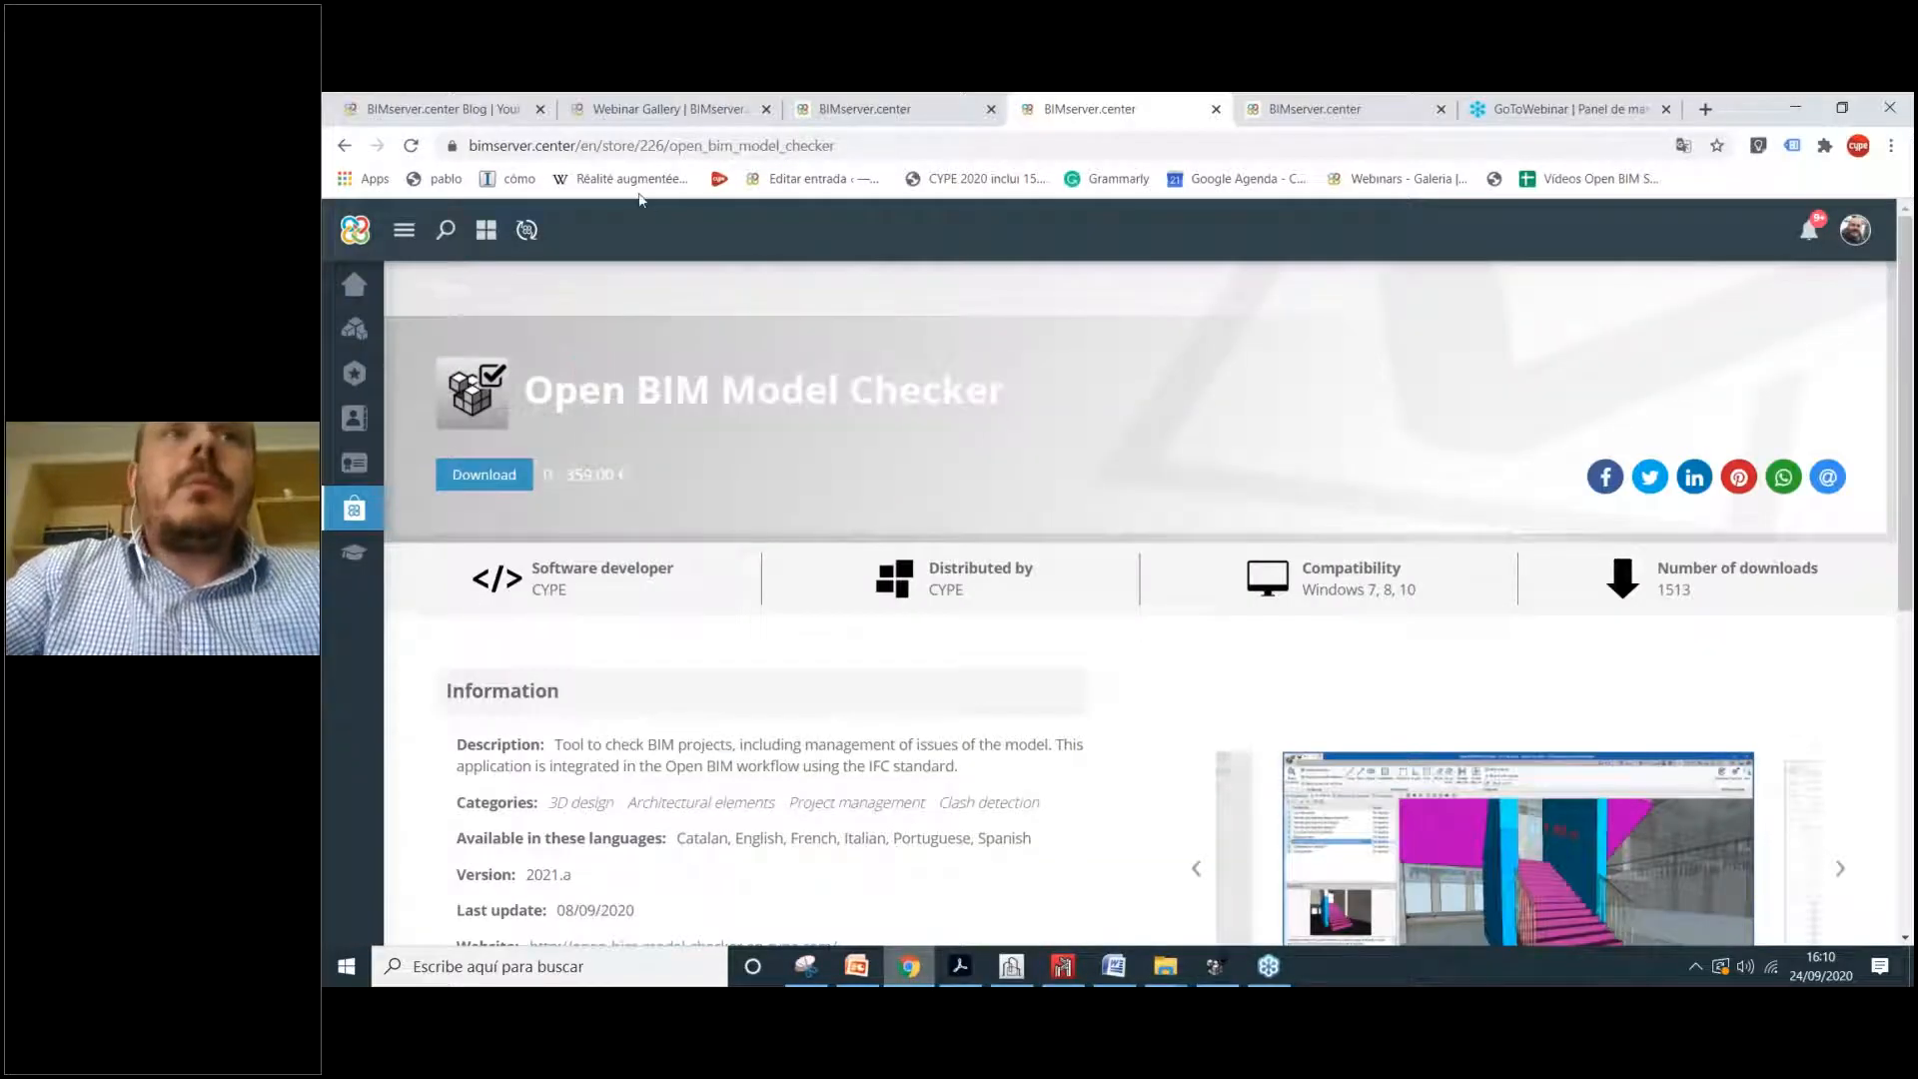
pyautogui.click(678, 145)
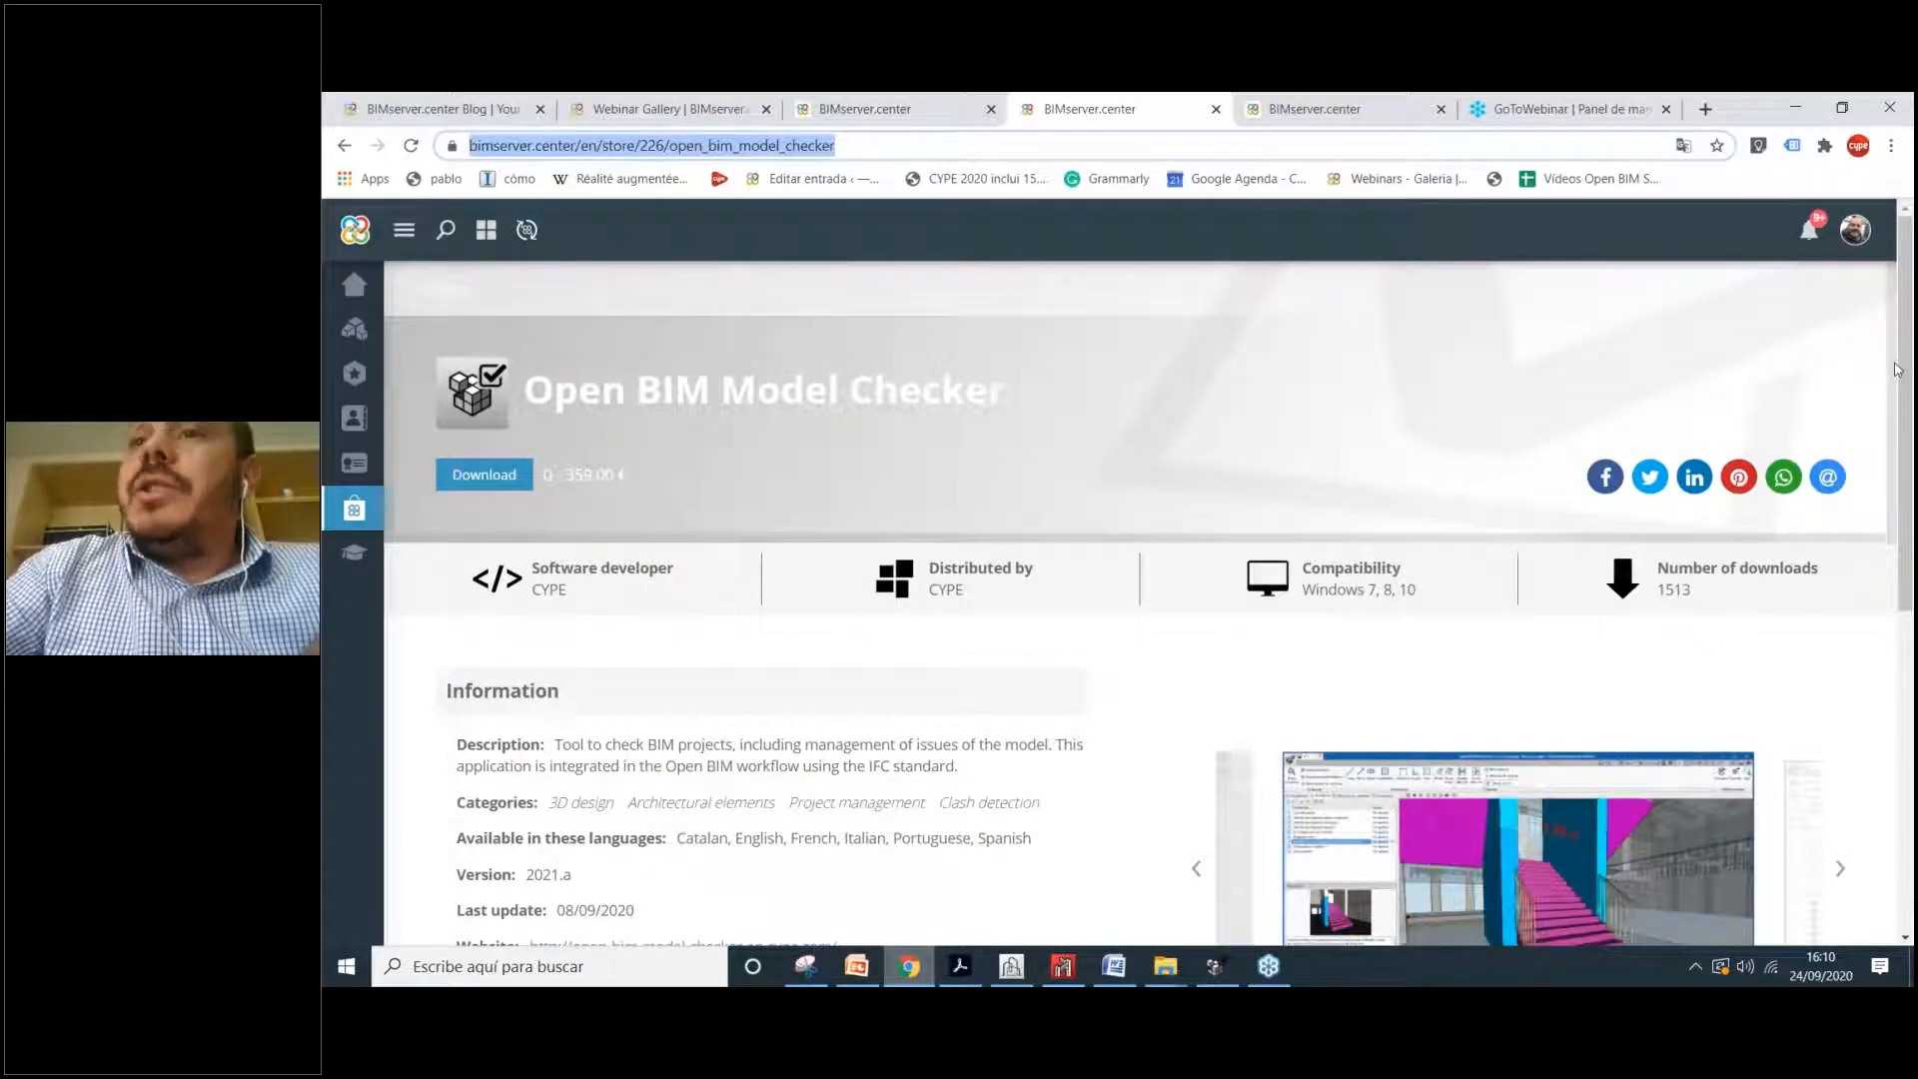
pyautogui.click(1879, 385)
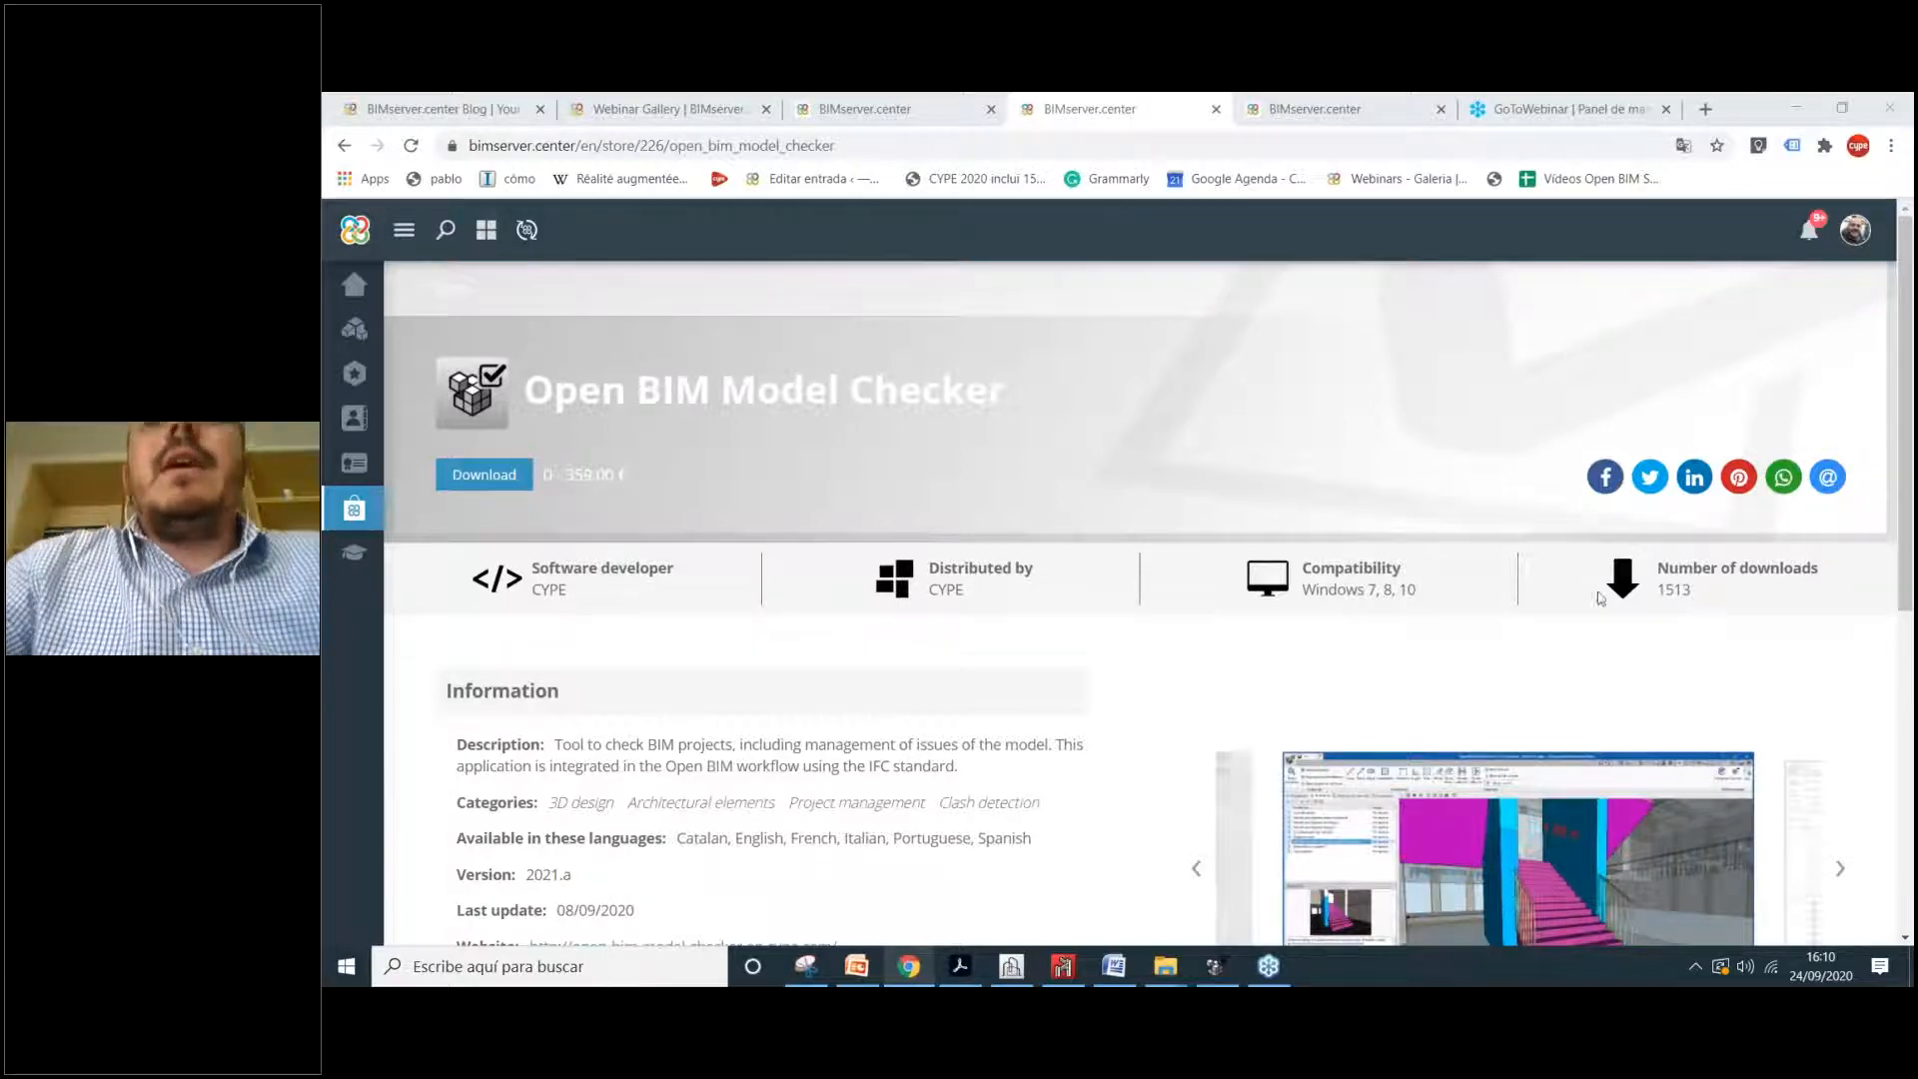
pyautogui.scroll(-1, 1353, 377)
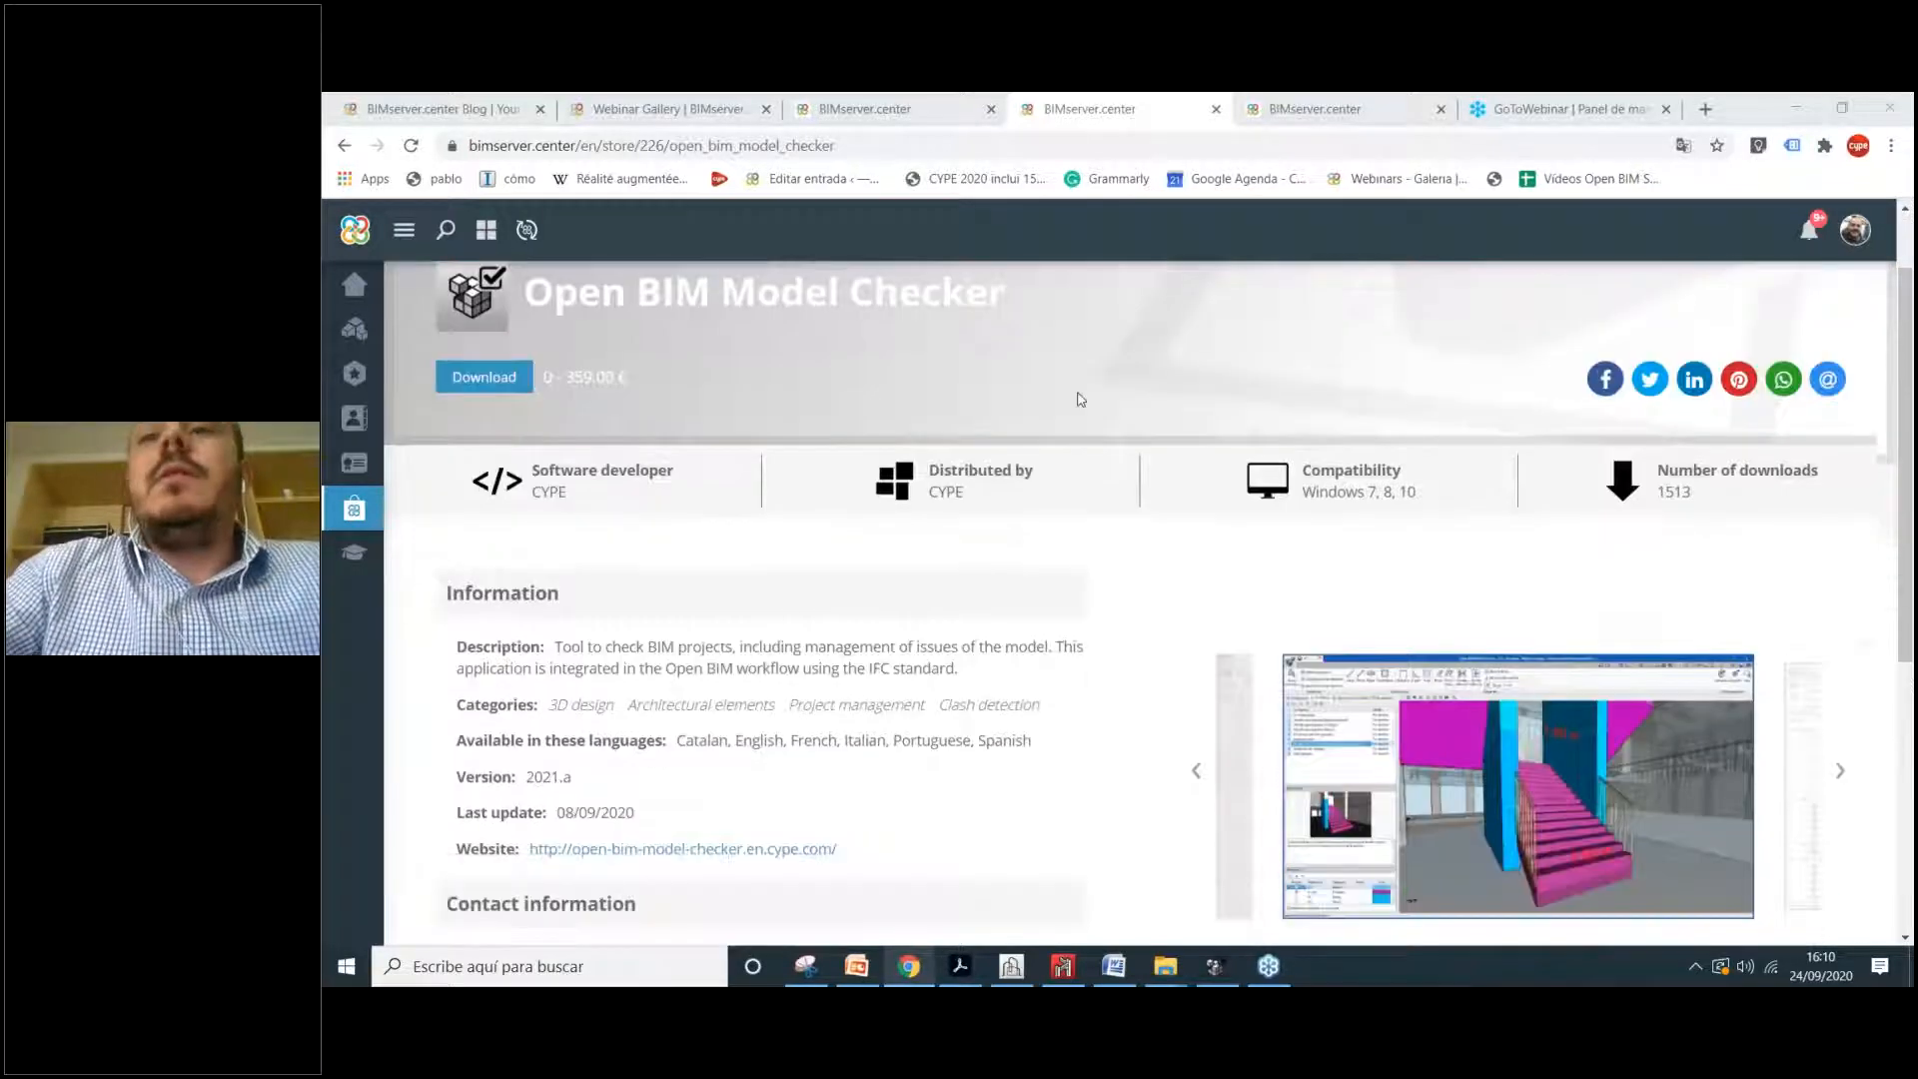
# Step: Bring up Open BIM Model Checker with Example 2409.chk and orbit the building toward its roof
pyautogui.click(1223, 965)
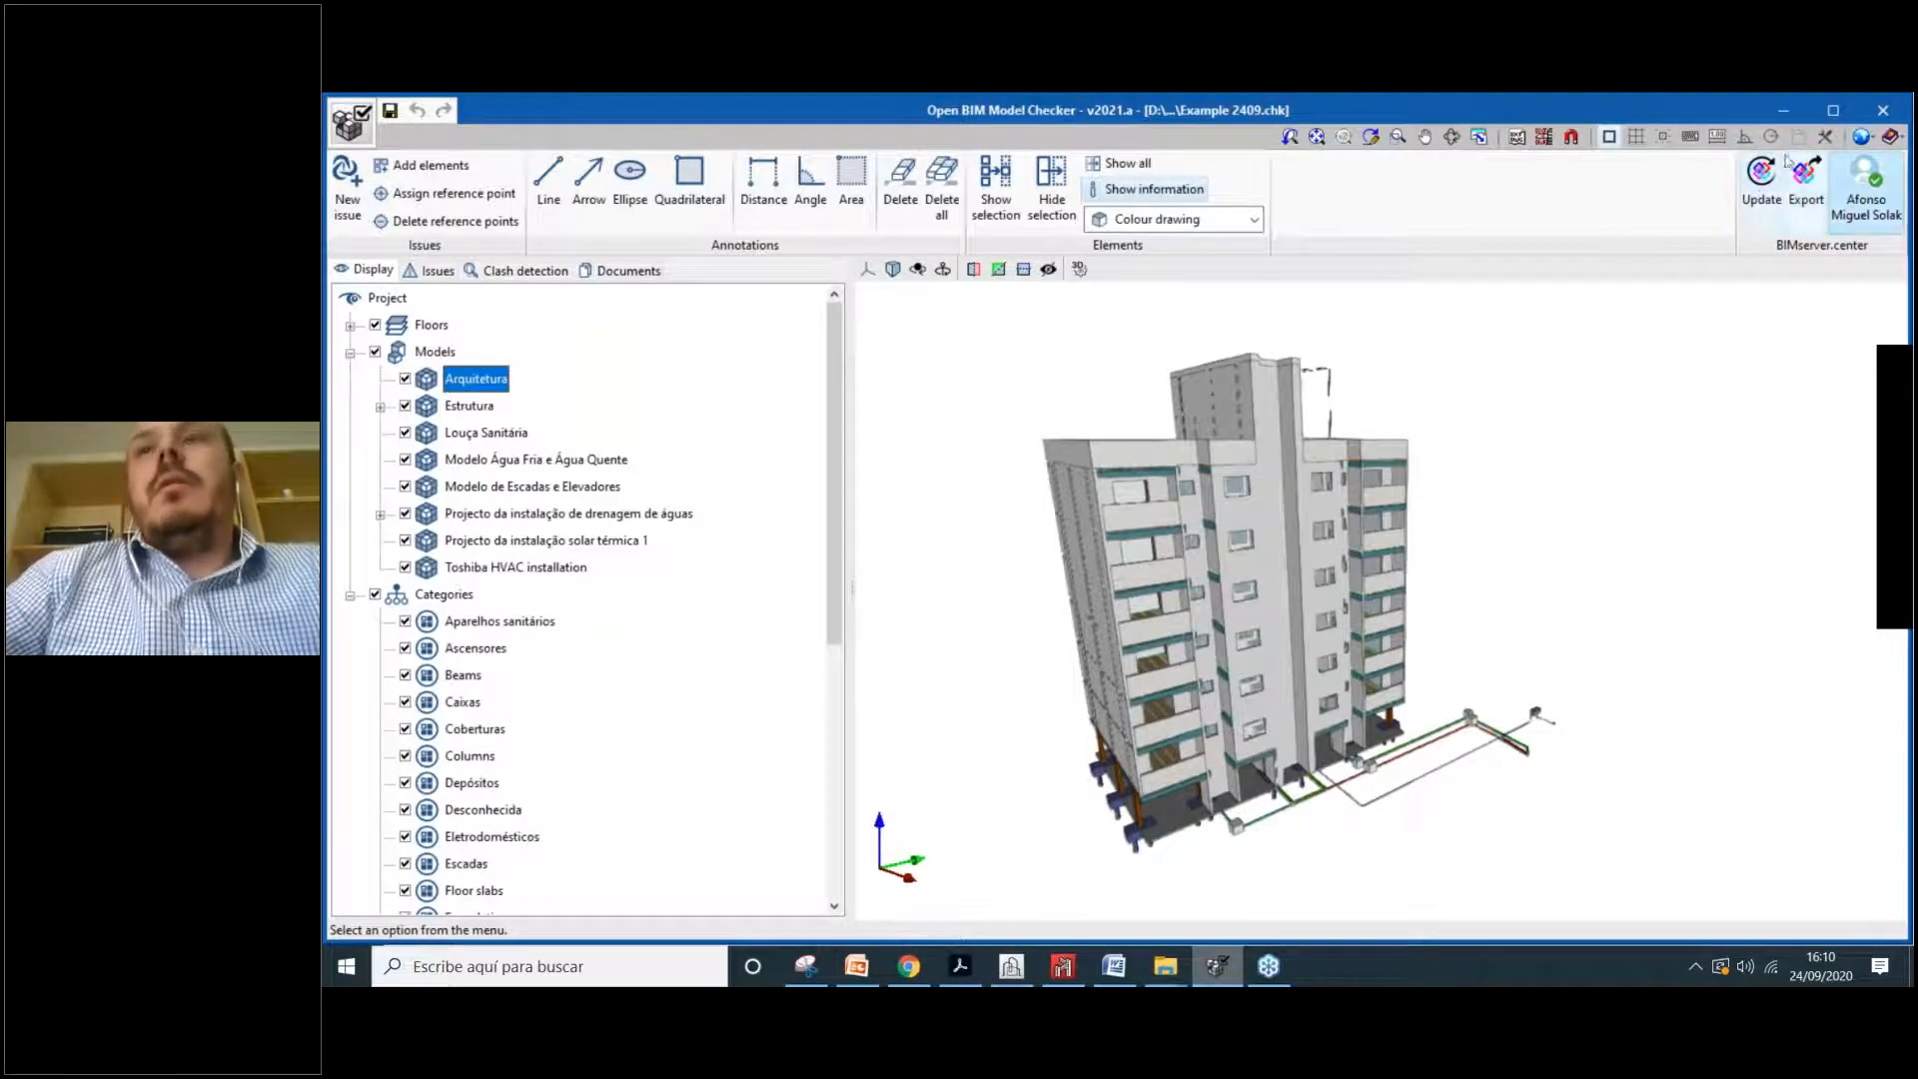
pyautogui.moveTo(1377, 504)
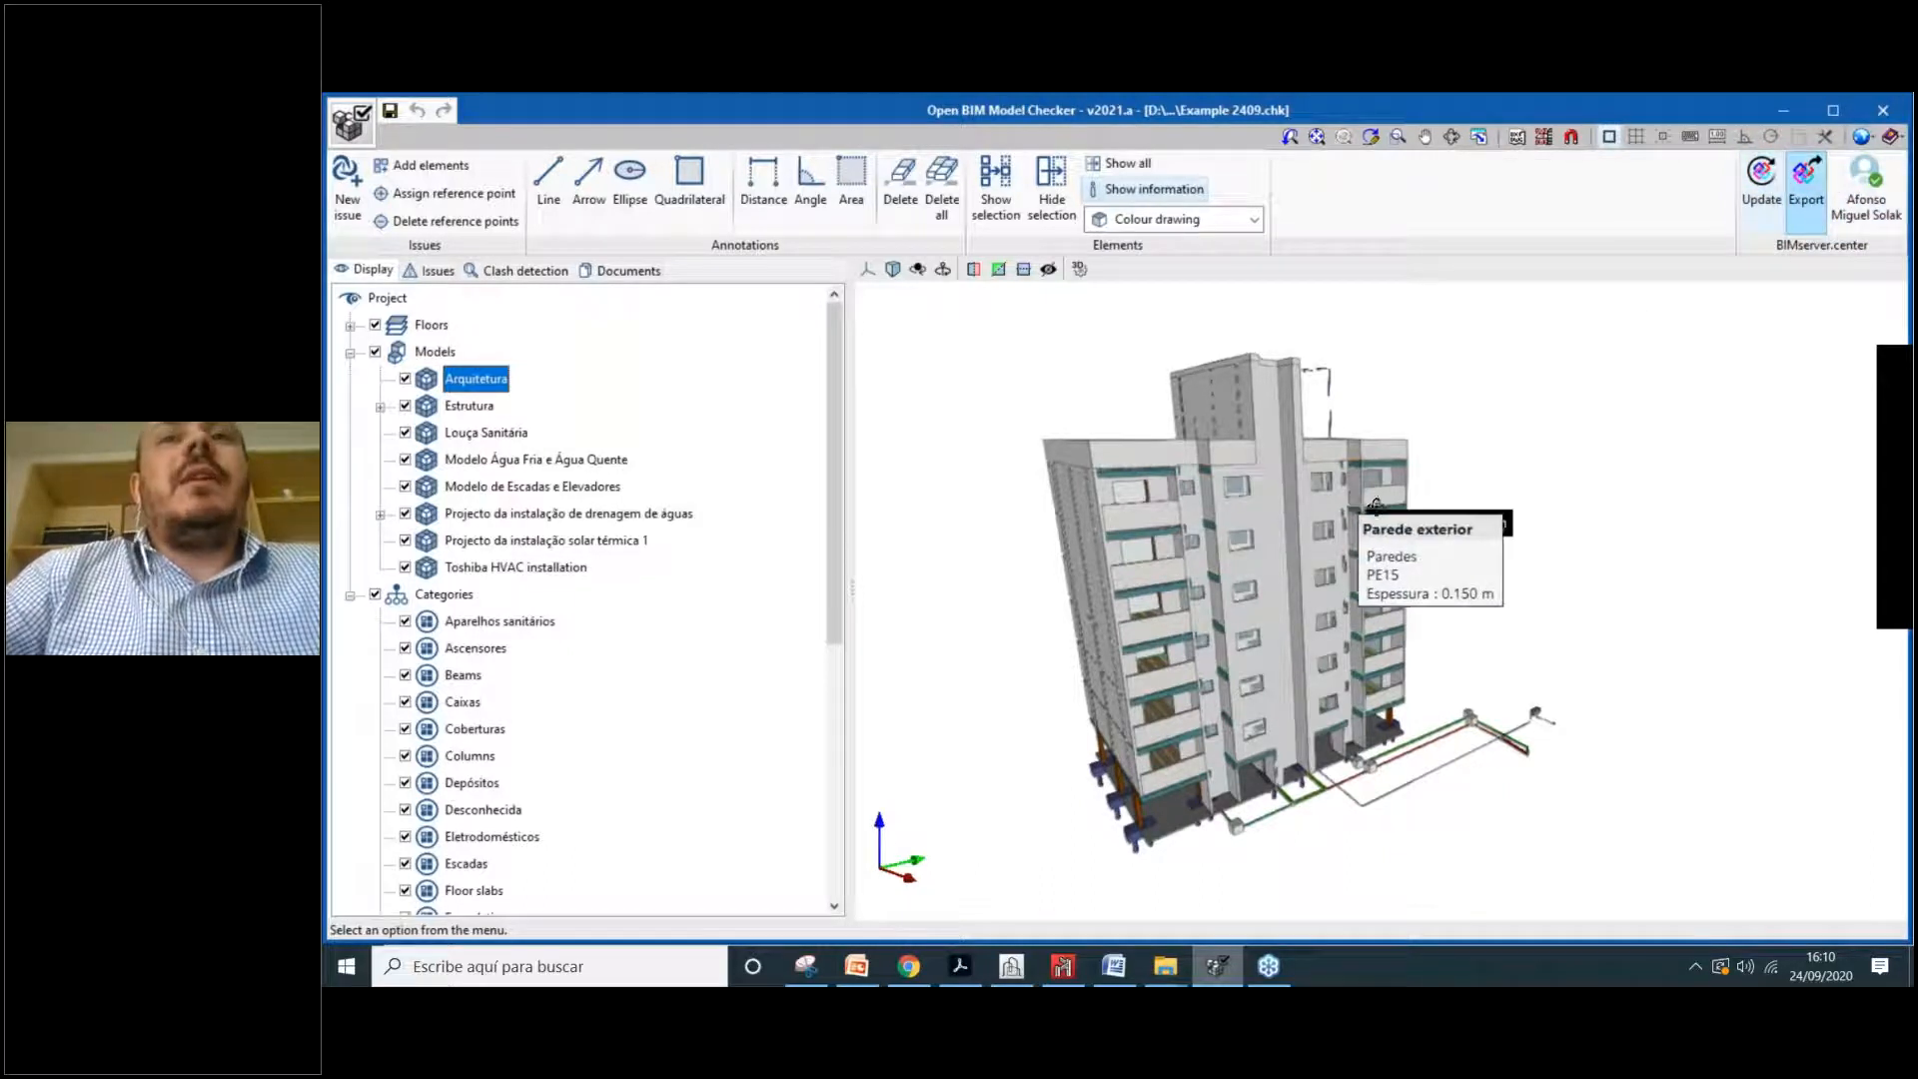
pyautogui.keyDown('shift'); pyautogui.moveTo(1377, 504); pyautogui.dragTo(1409, 520, button='middle'); pyautogui.keyUp('shift')
pyautogui.moveTo(1508, 404); pyautogui.dragTo(1549, 459, button='middle')
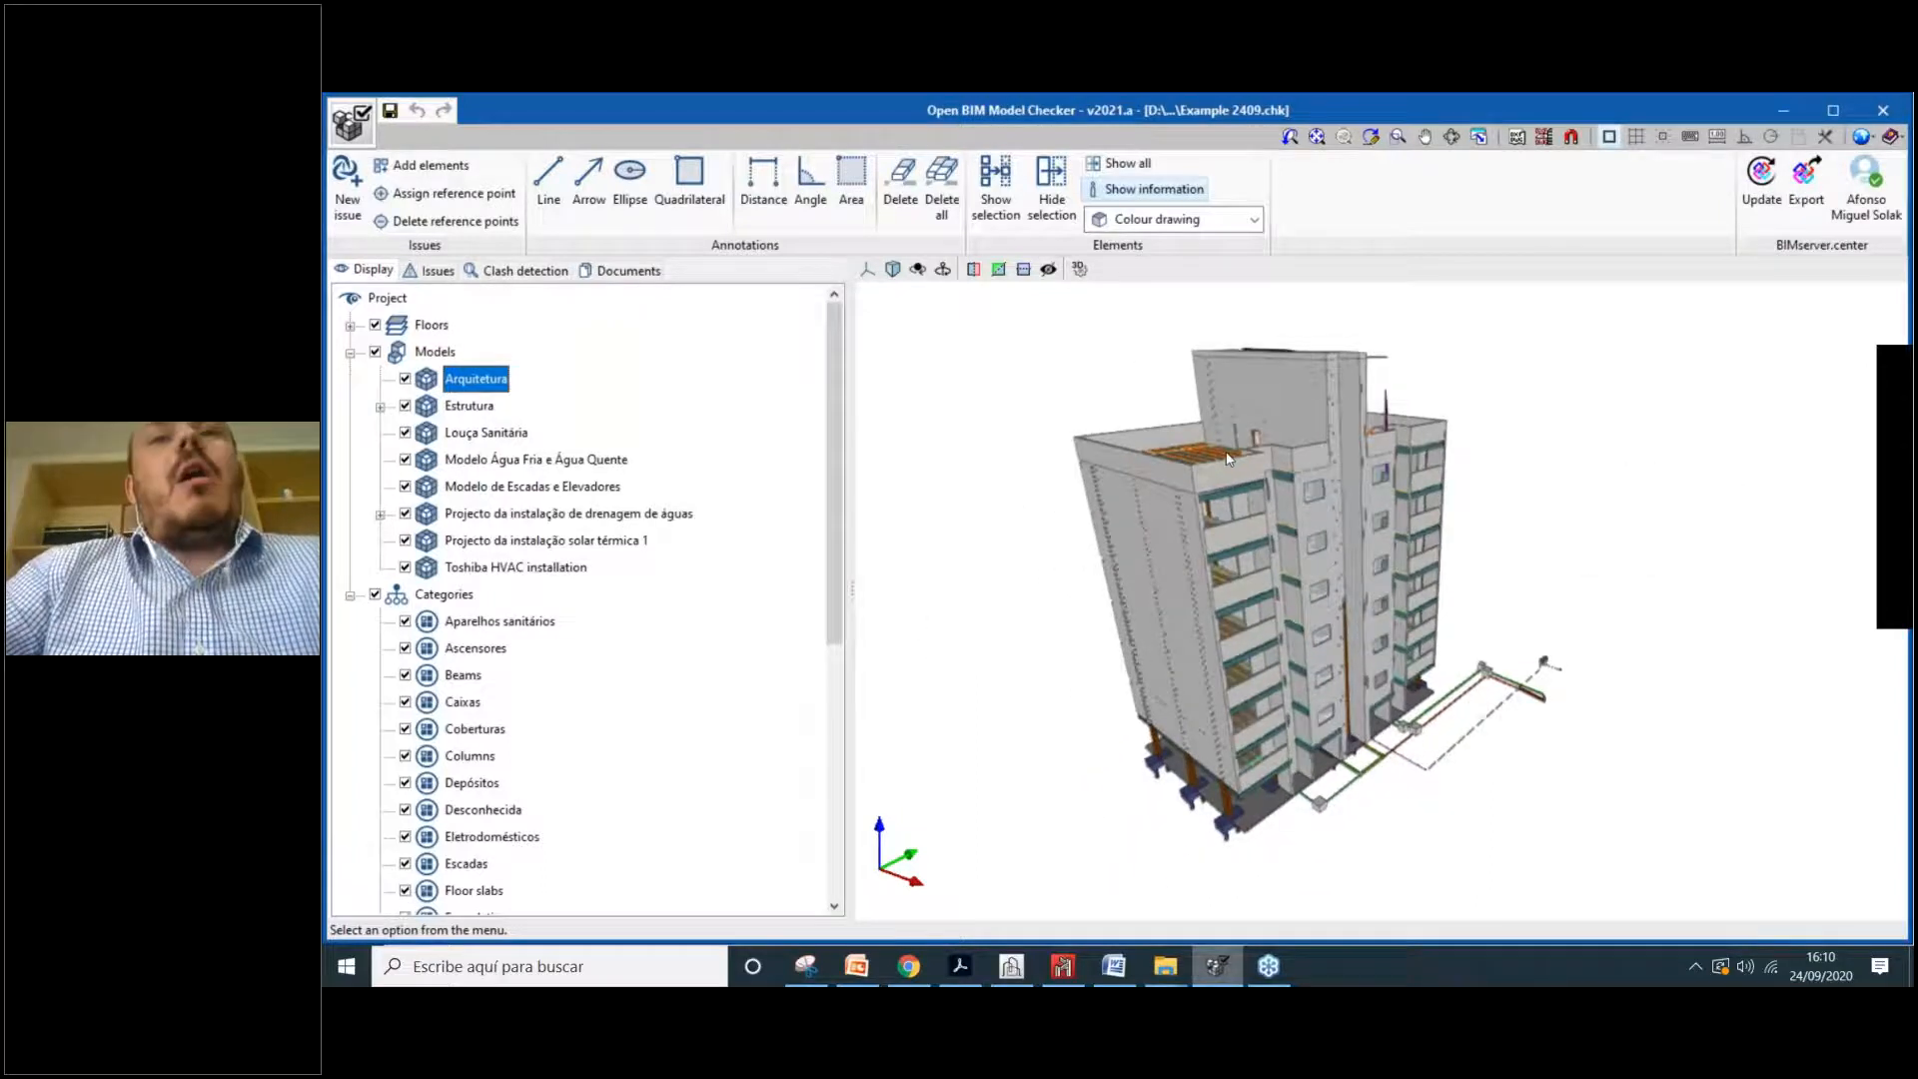
pyautogui.keyDown('shift'); pyautogui.moveTo(1508, 723); pyautogui.dragTo(1469, 720, button='middle'); pyautogui.keyUp('shift')
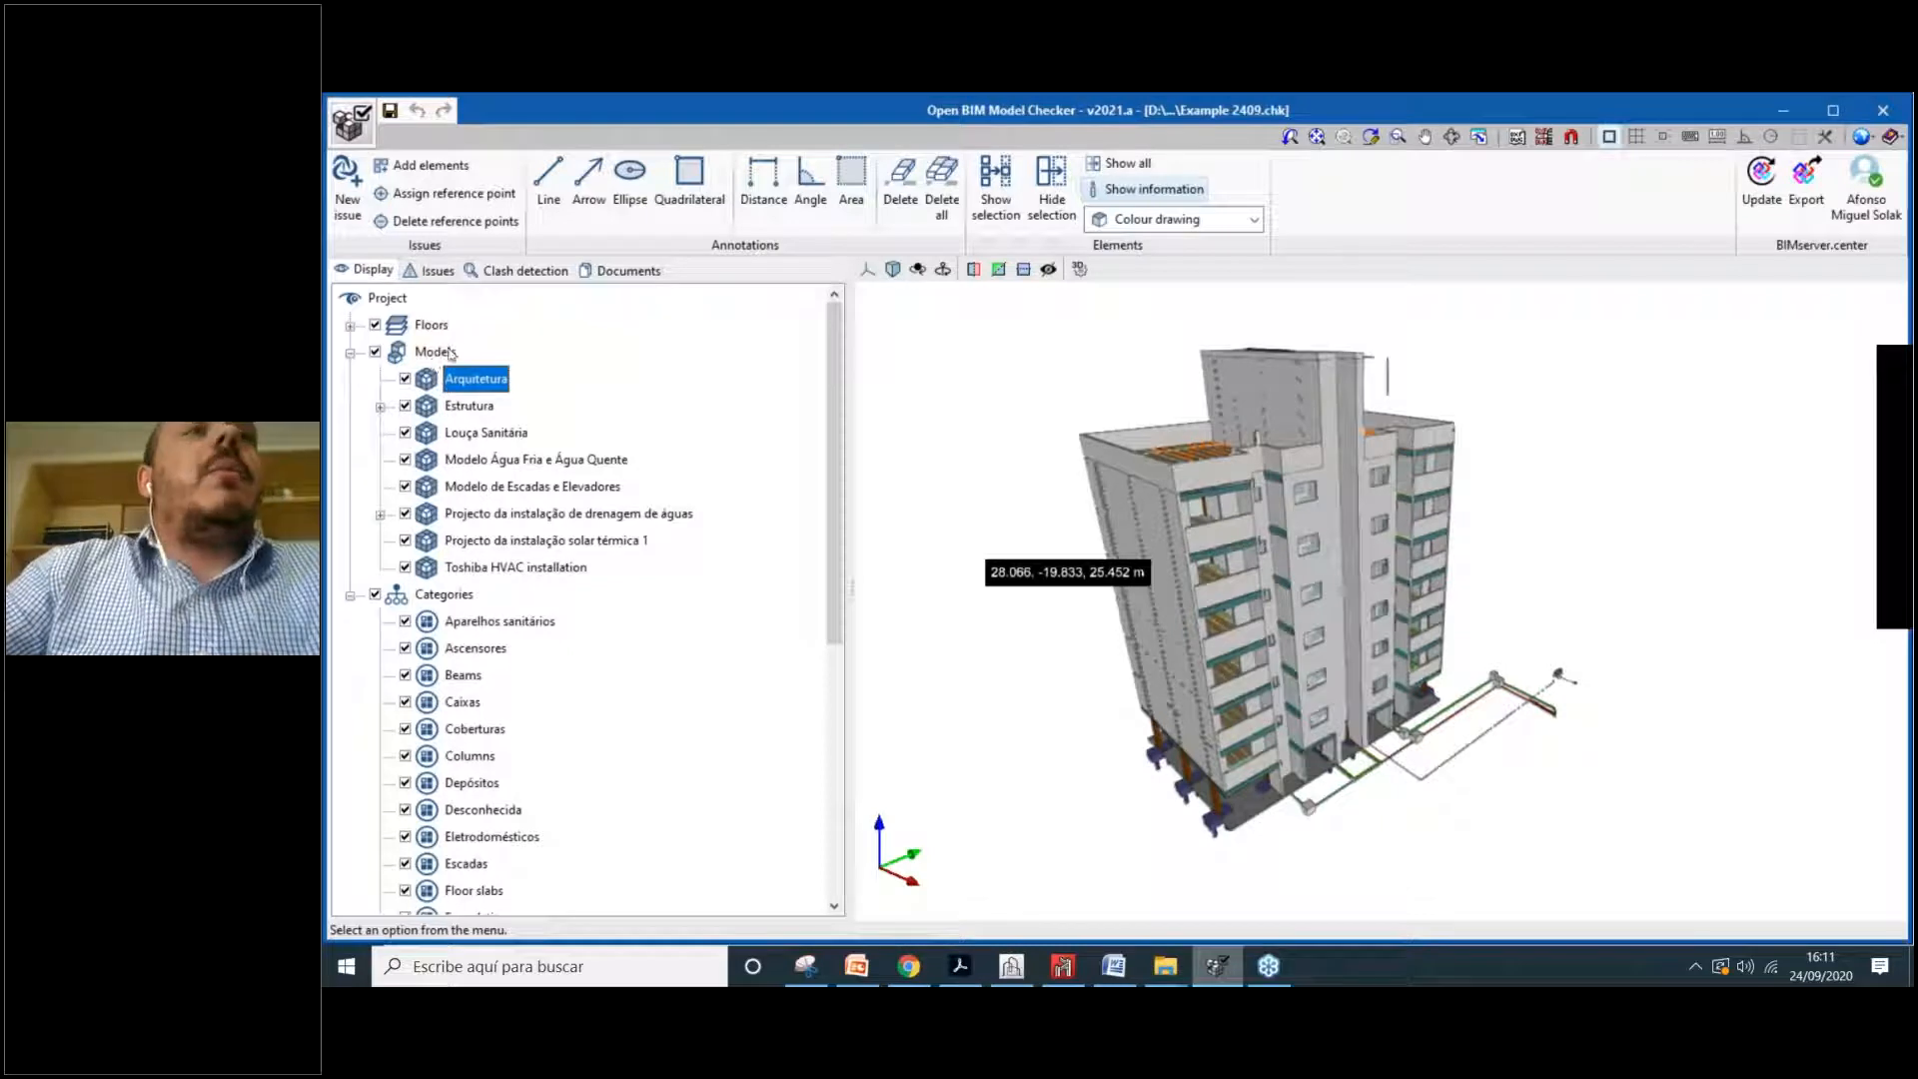
pyautogui.click(380, 407)
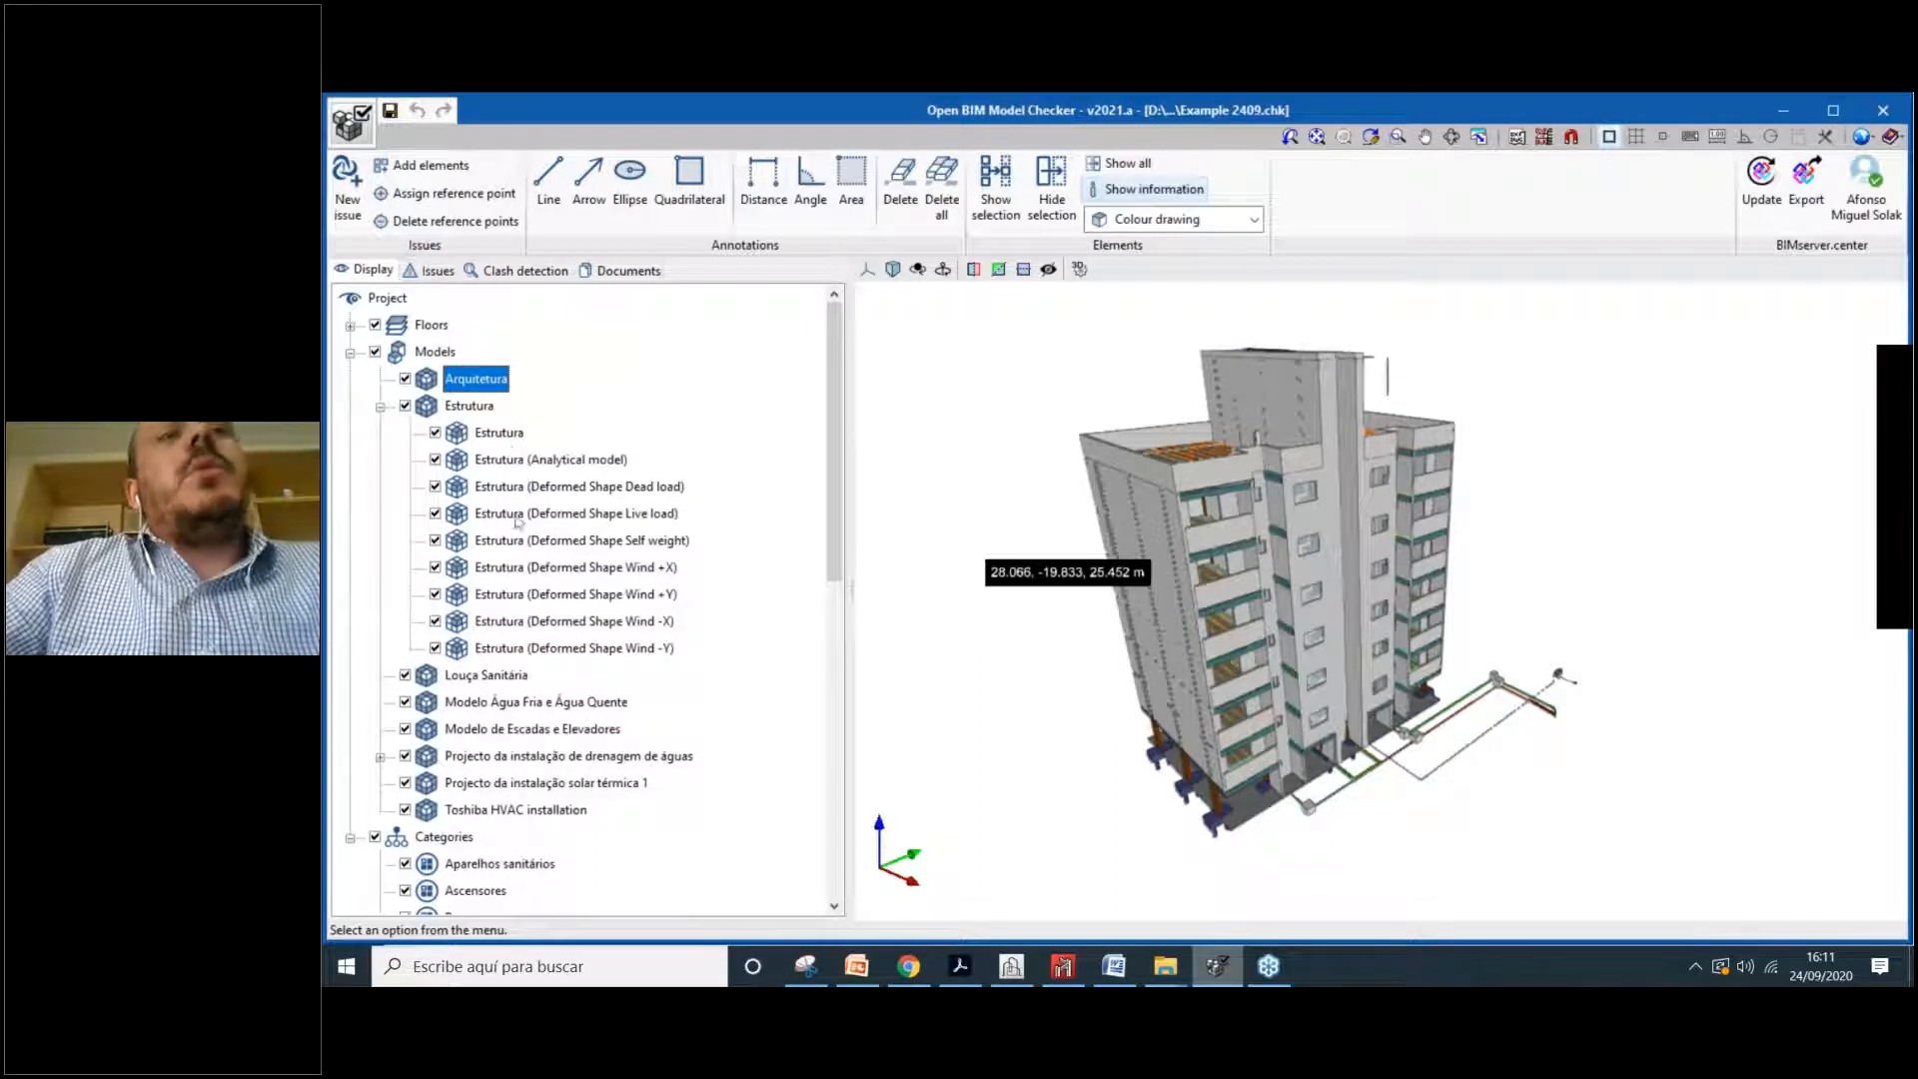
pyautogui.click(586, 570)
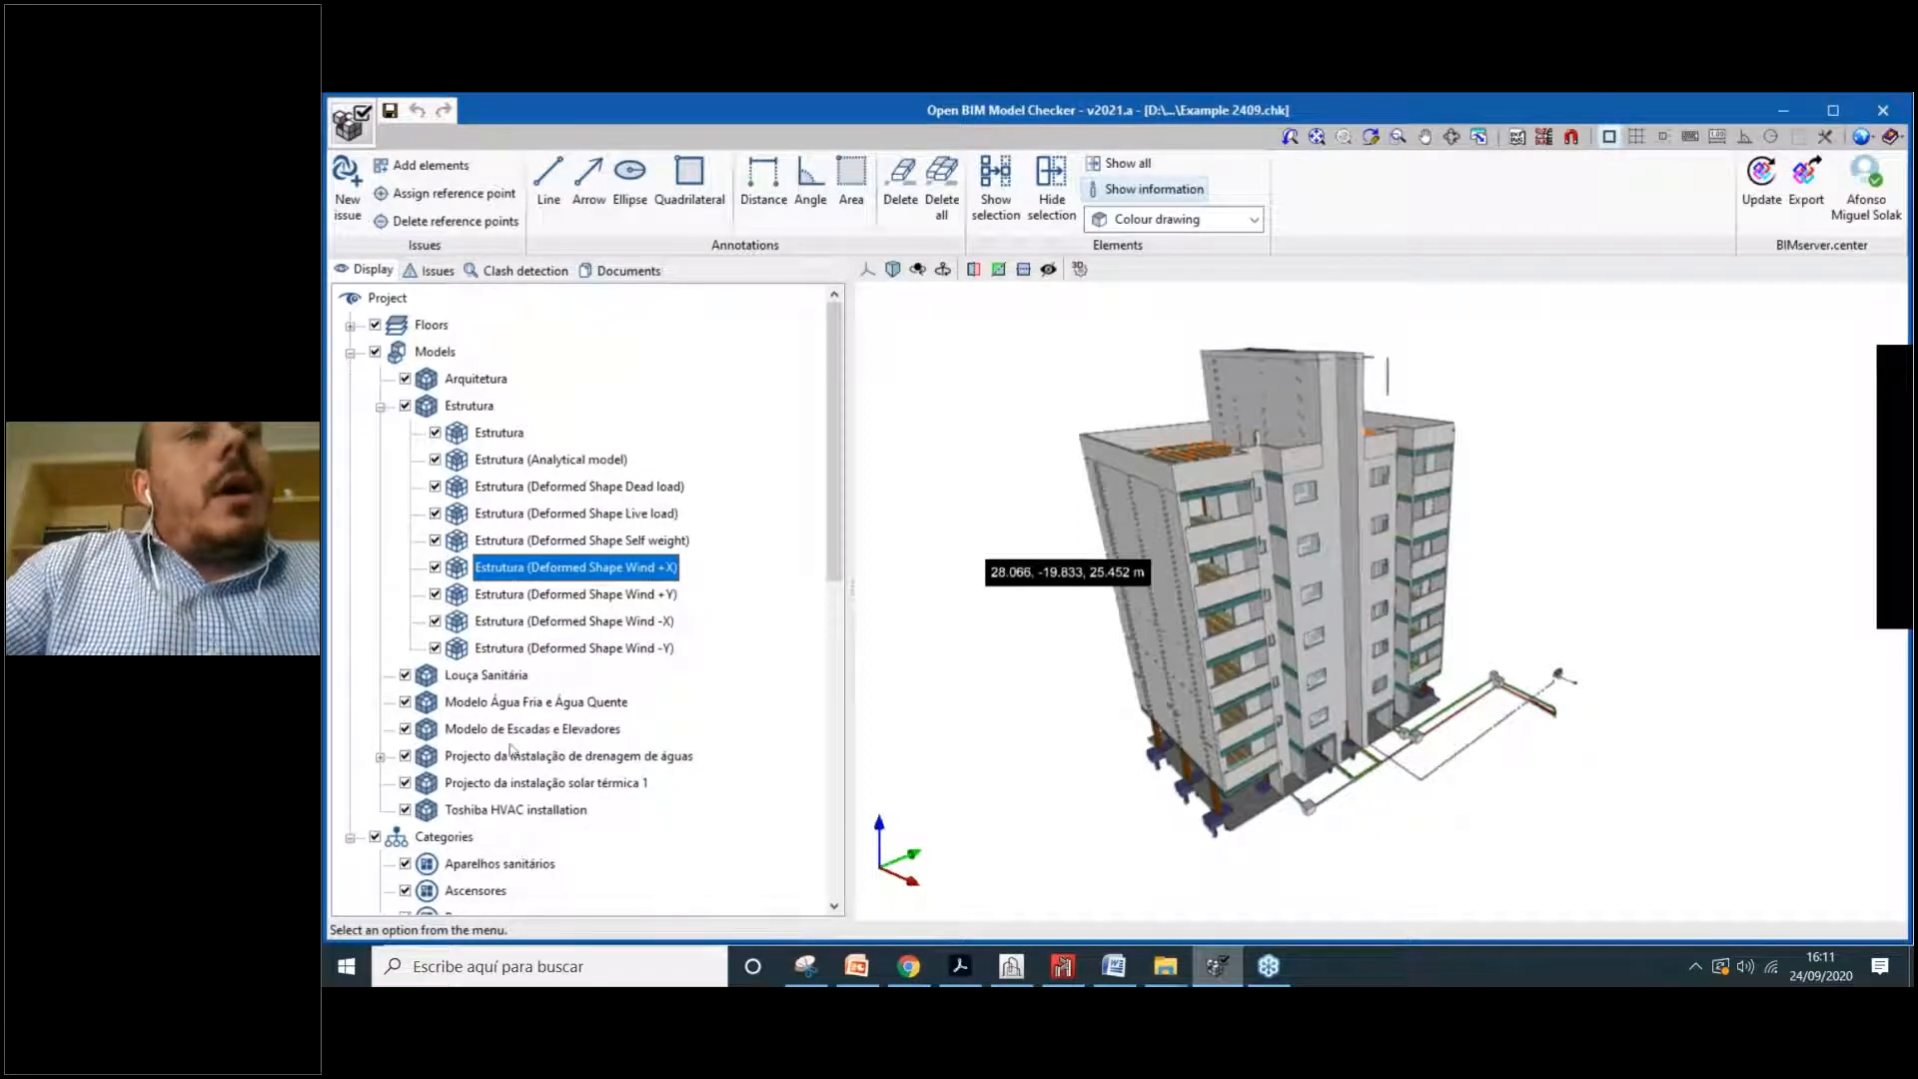
pyautogui.click(381, 757)
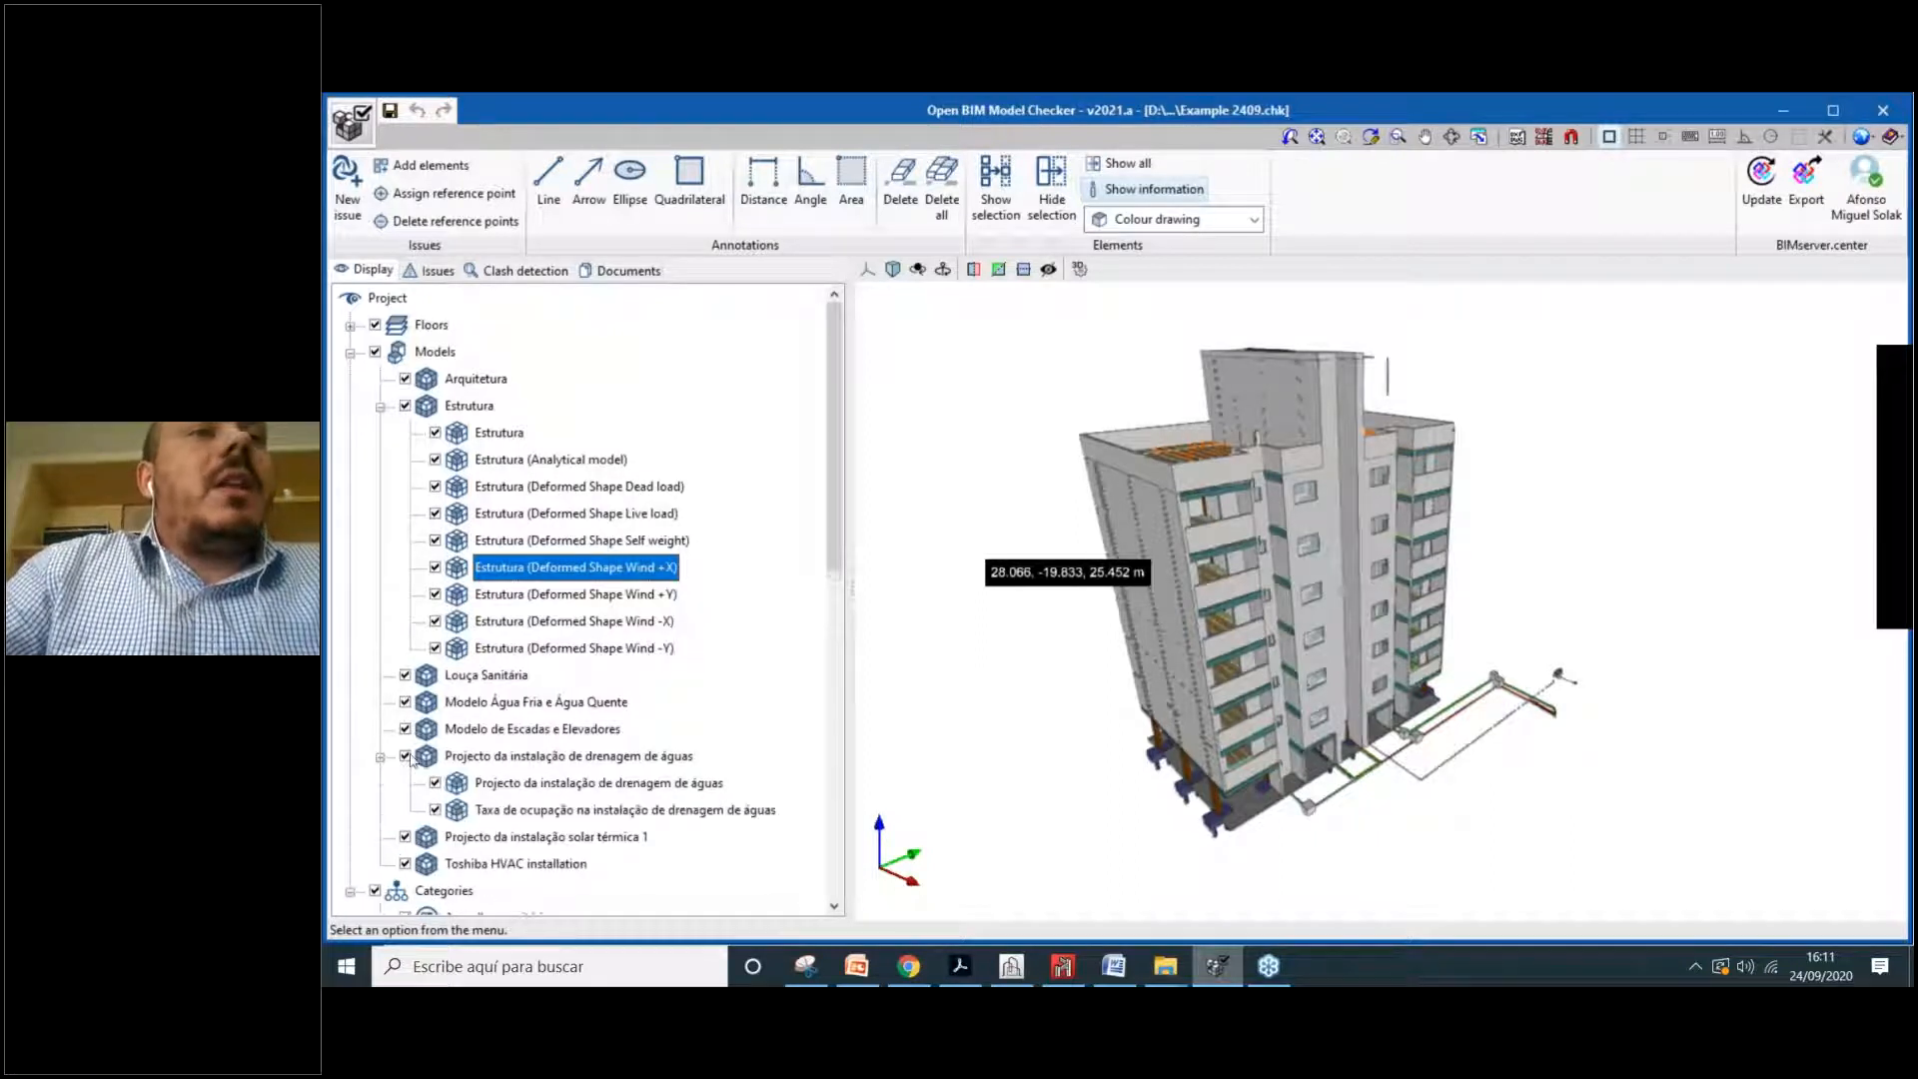
pyautogui.scroll(-1, 539, 724)
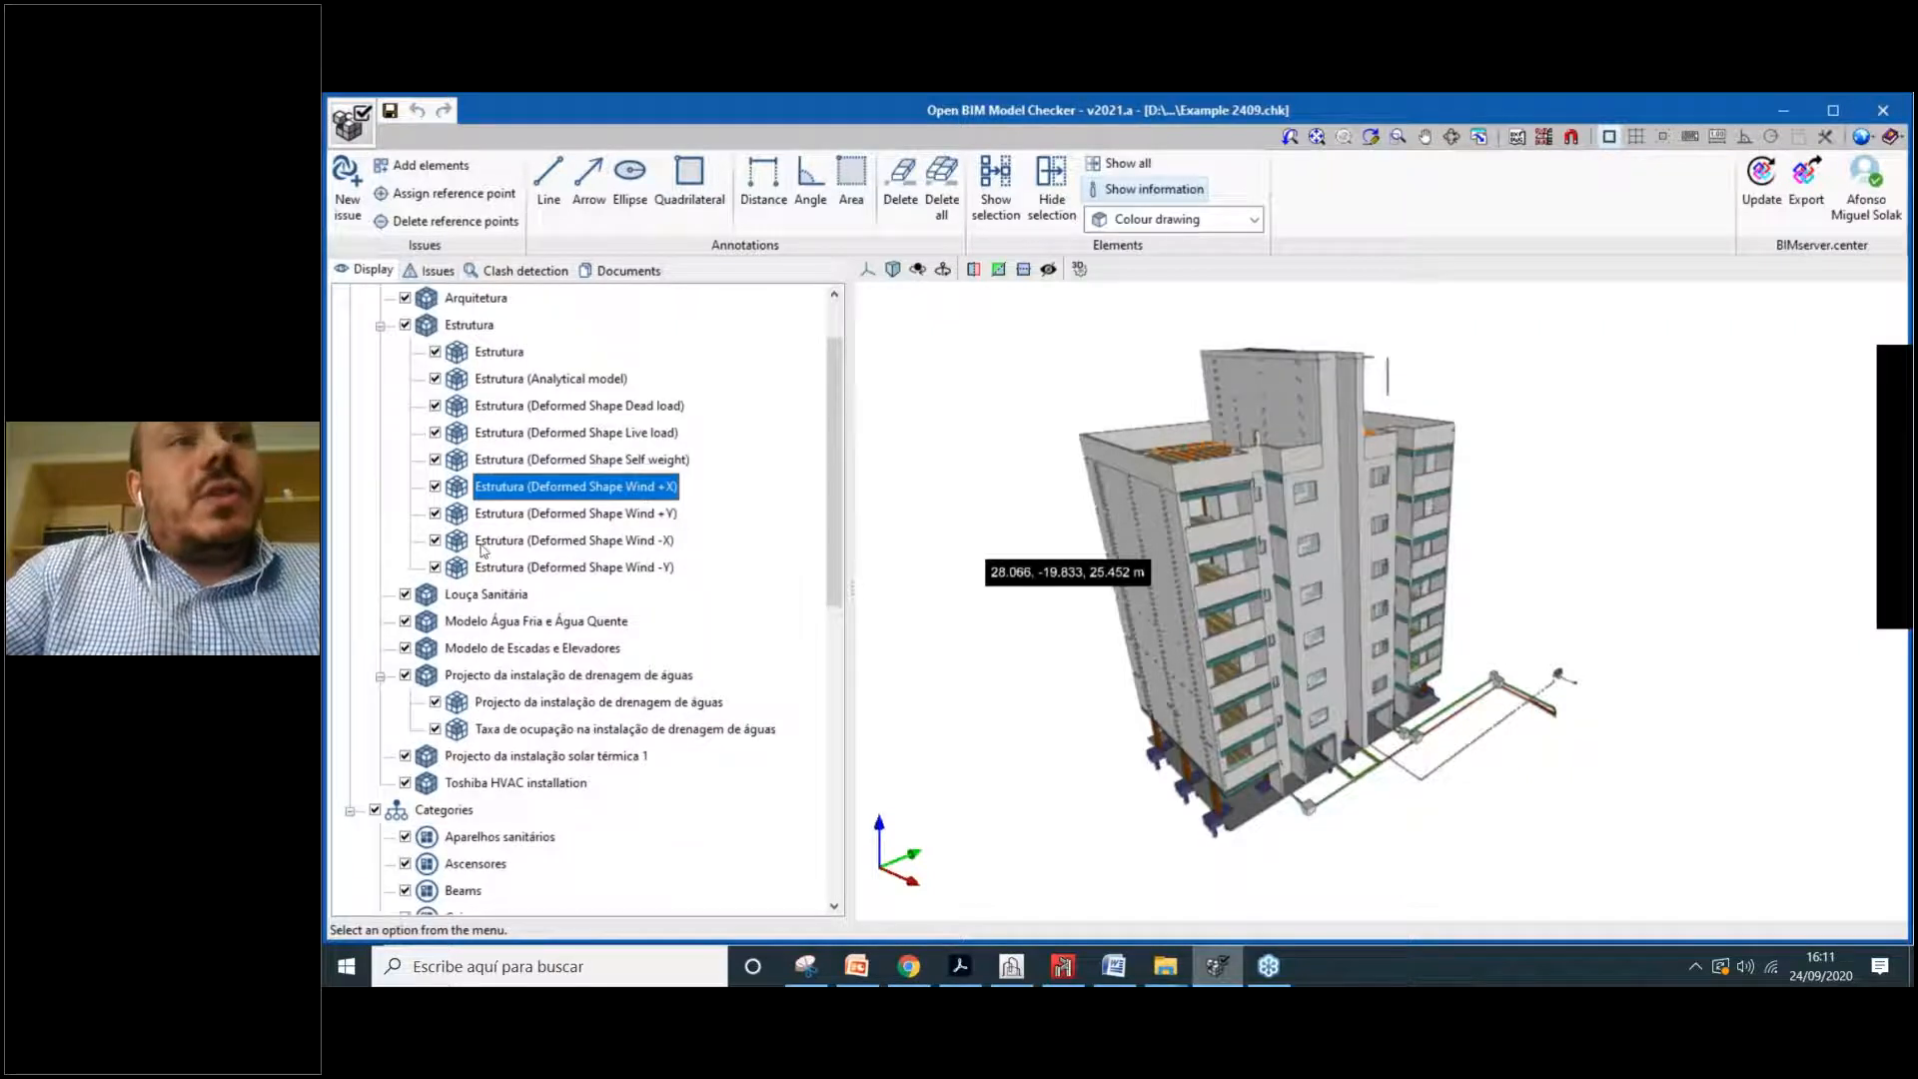
pyautogui.scroll(1, 519, 619)
pyautogui.click(381, 406)
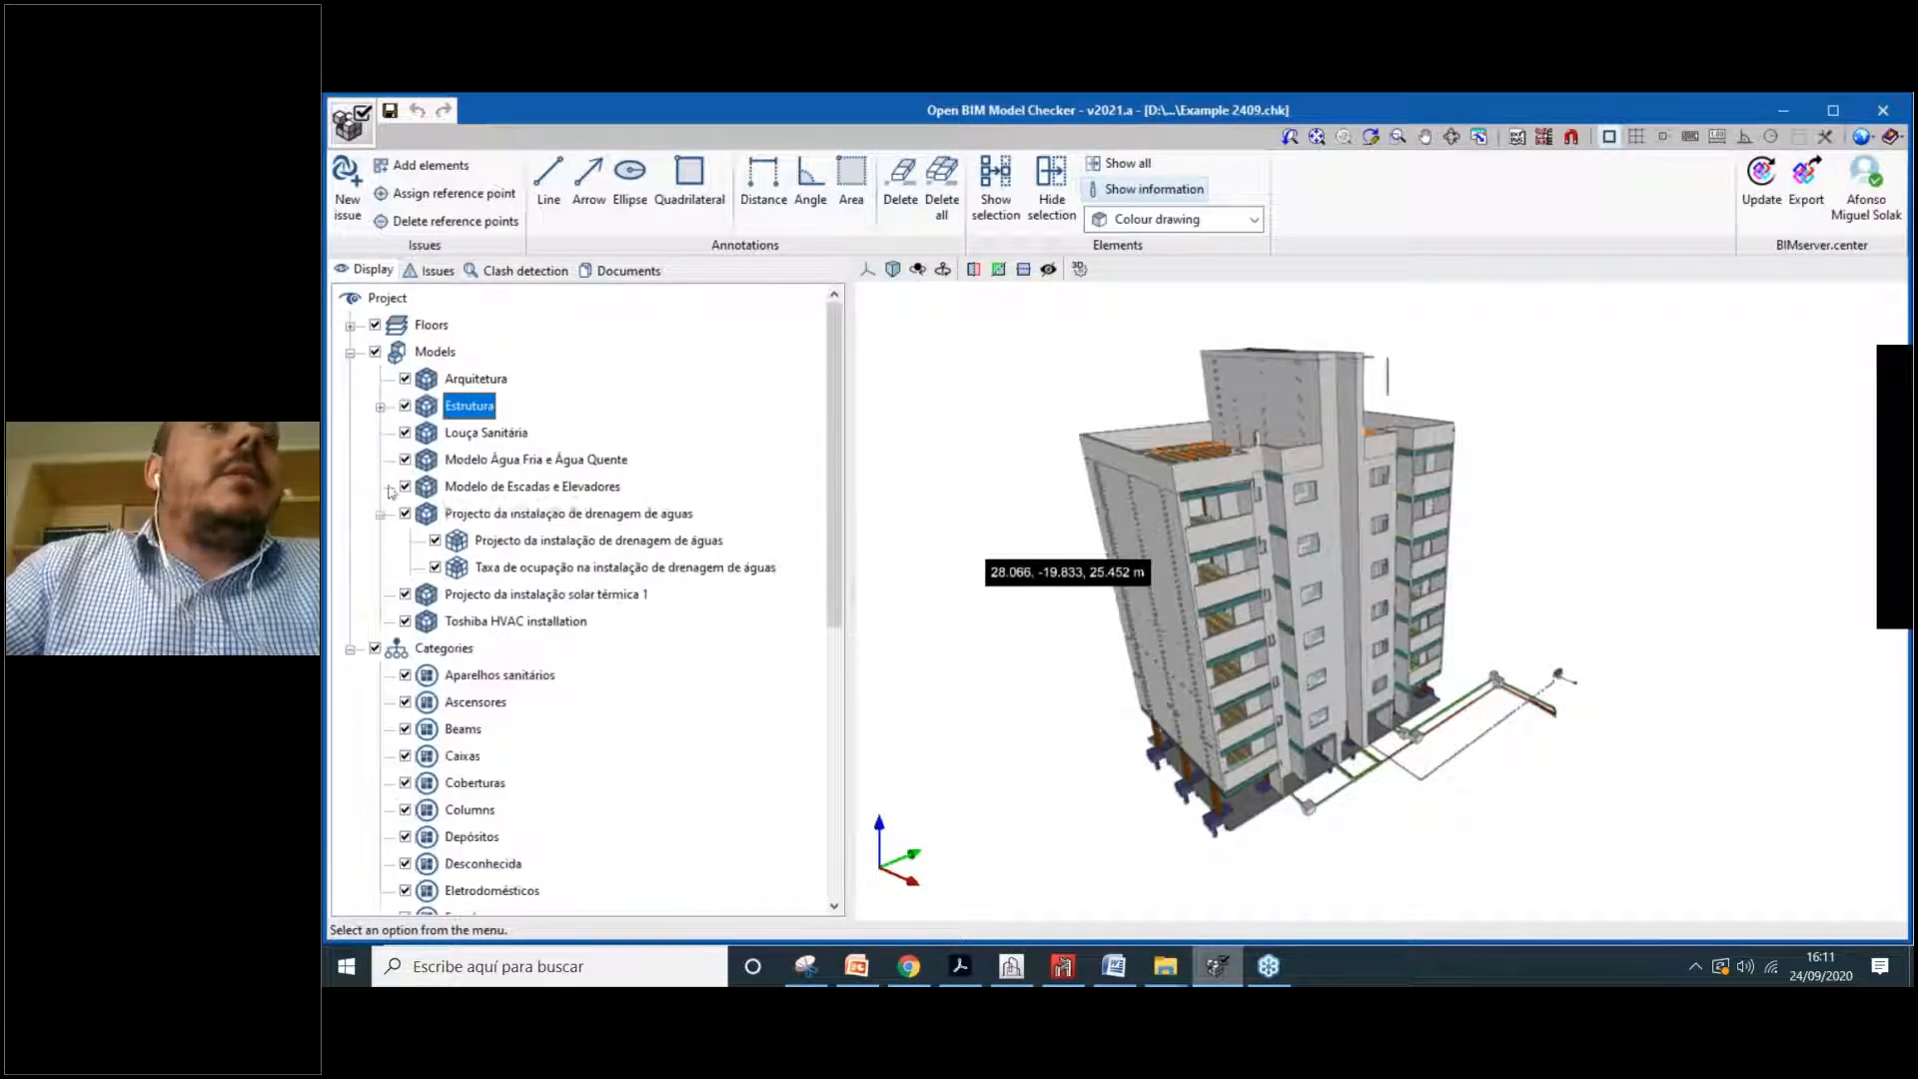
pyautogui.click(381, 514)
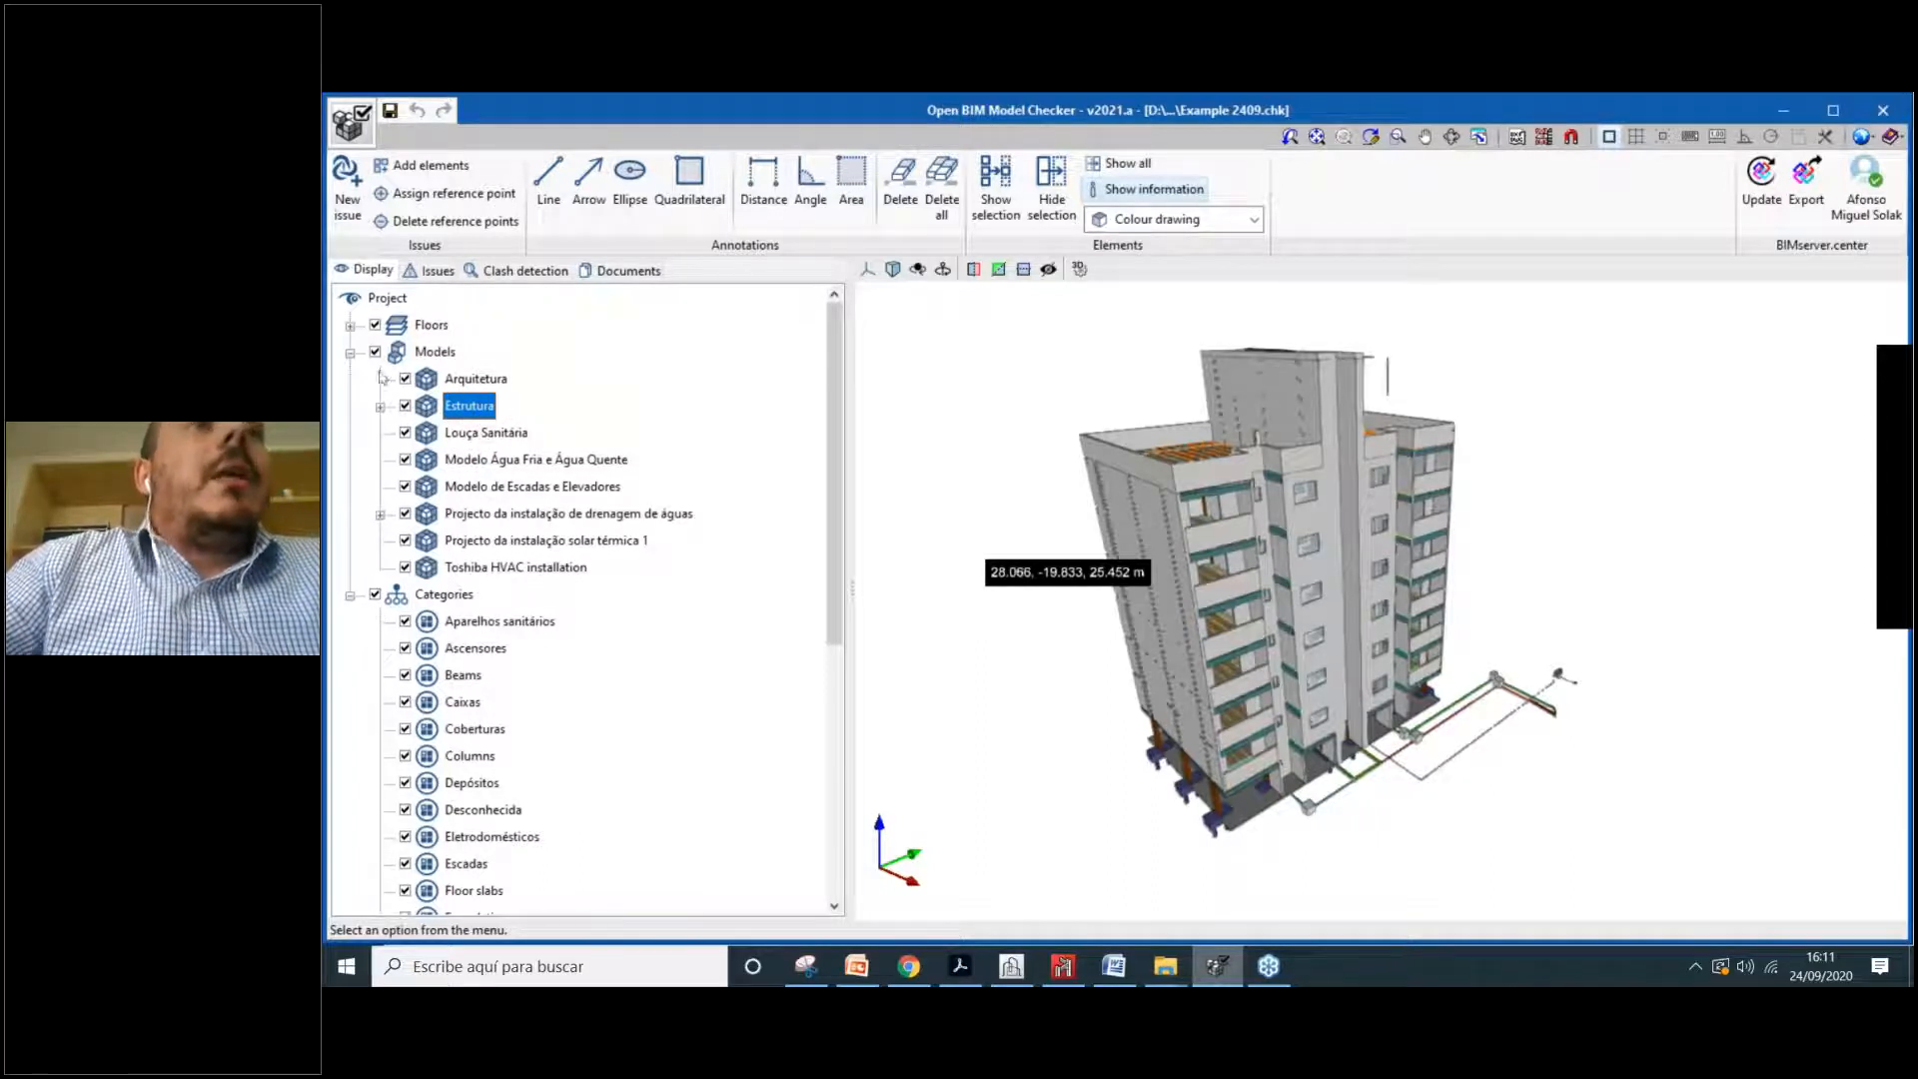
pyautogui.click(350, 353)
pyautogui.click(351, 380)
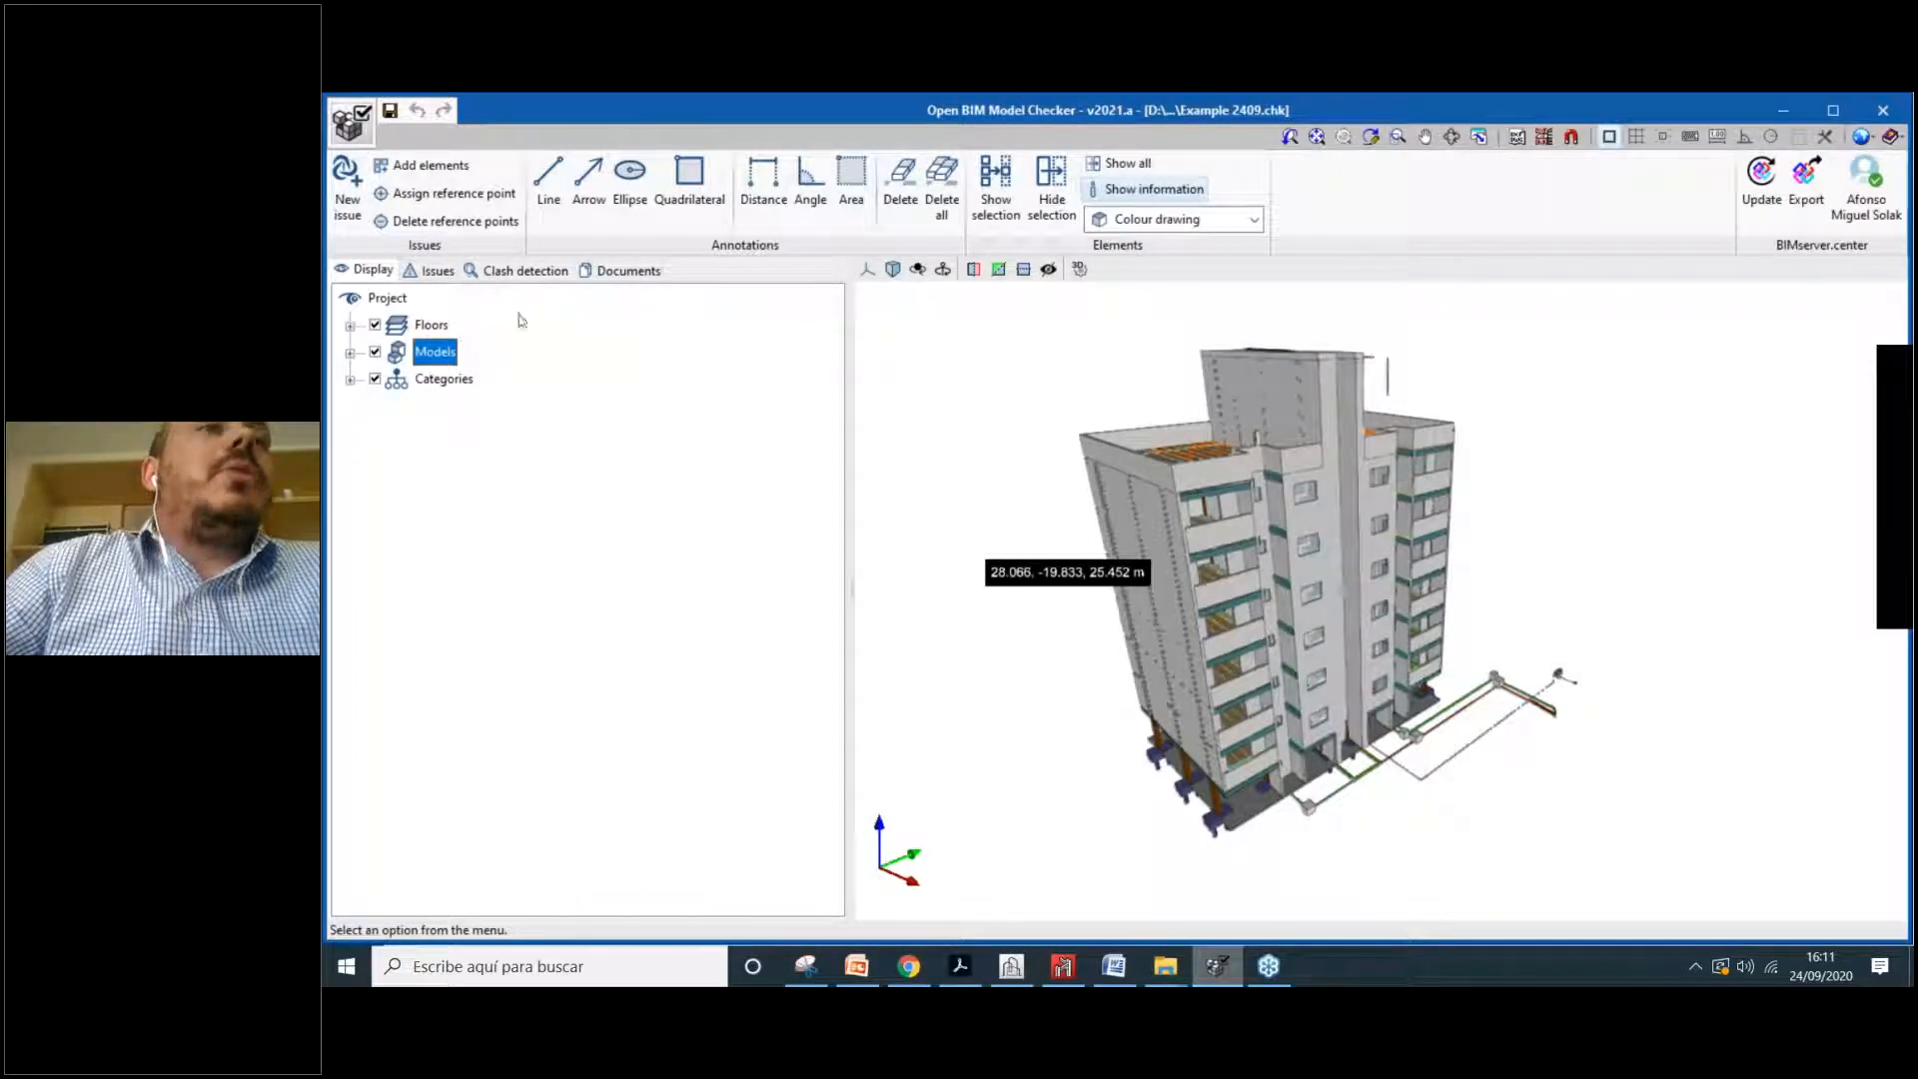
pyautogui.click(350, 324)
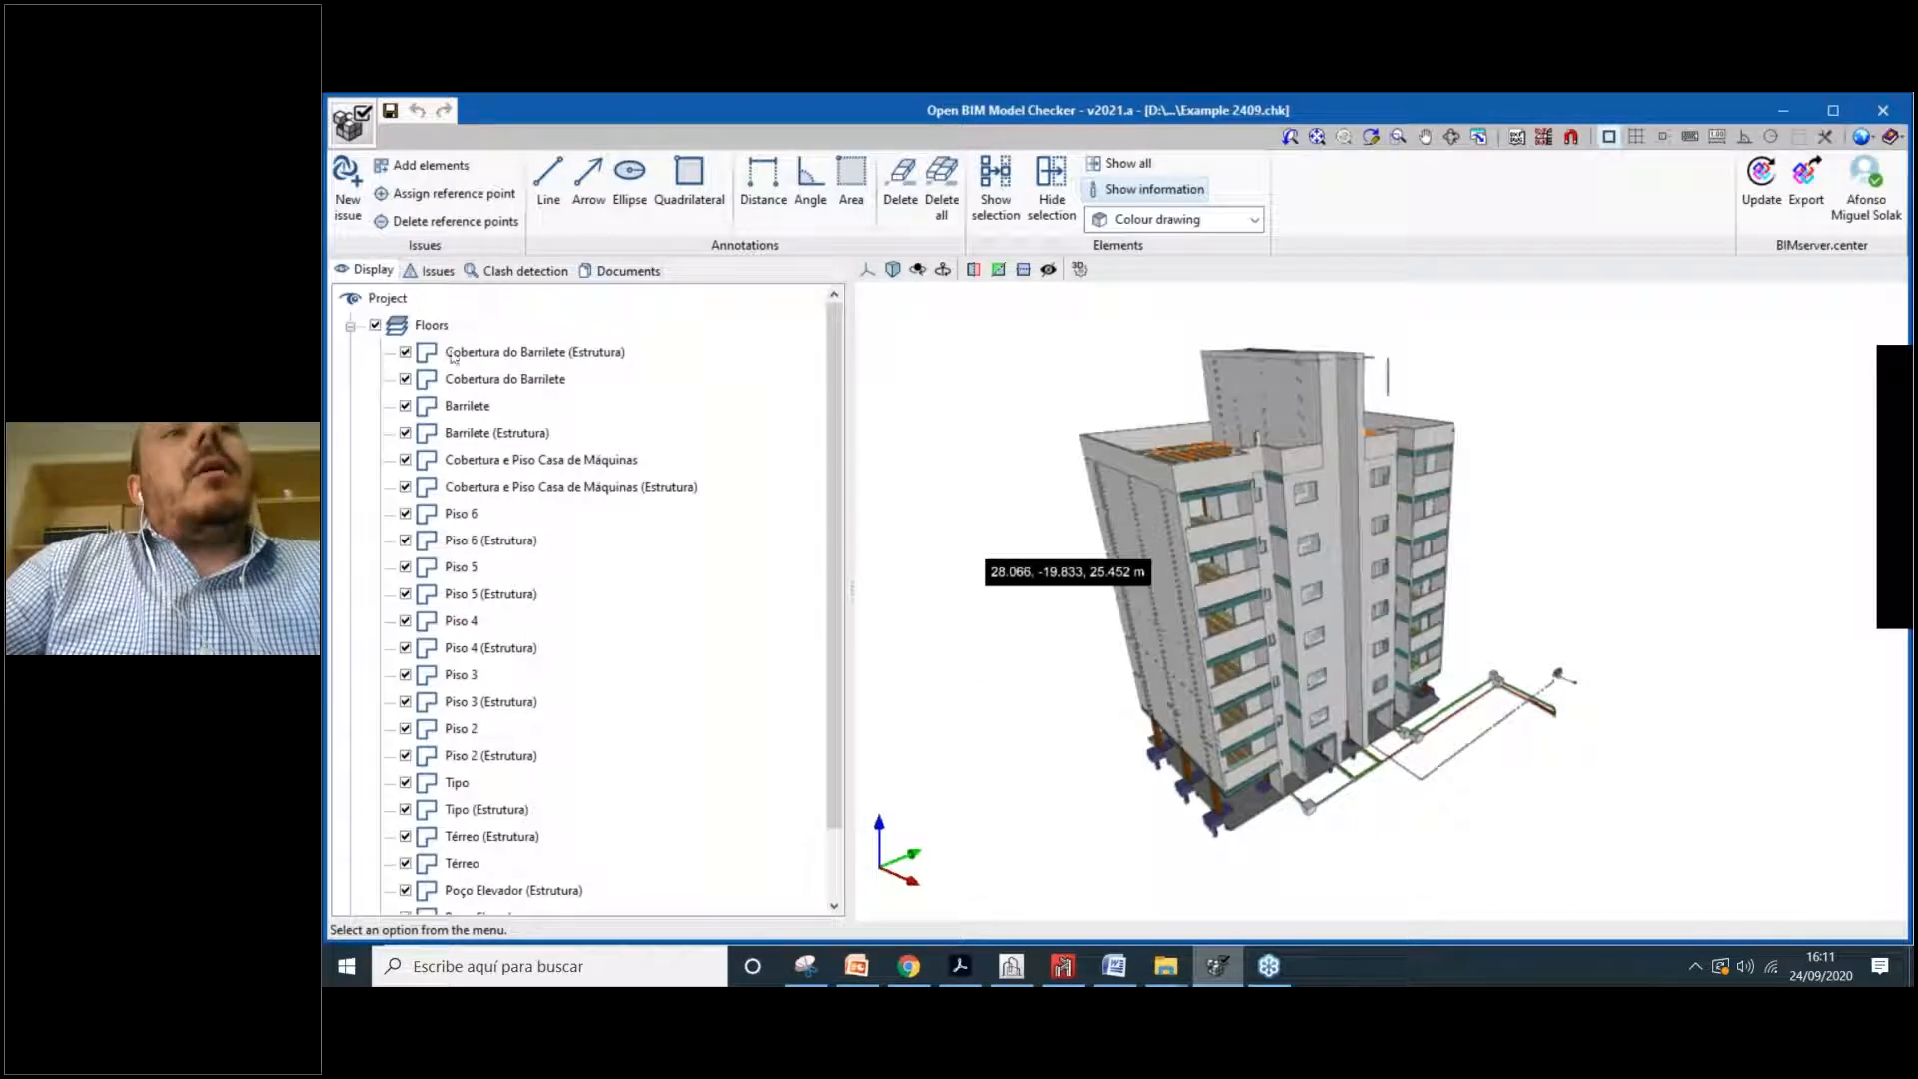
pyautogui.click(351, 325)
pyautogui.click(351, 353)
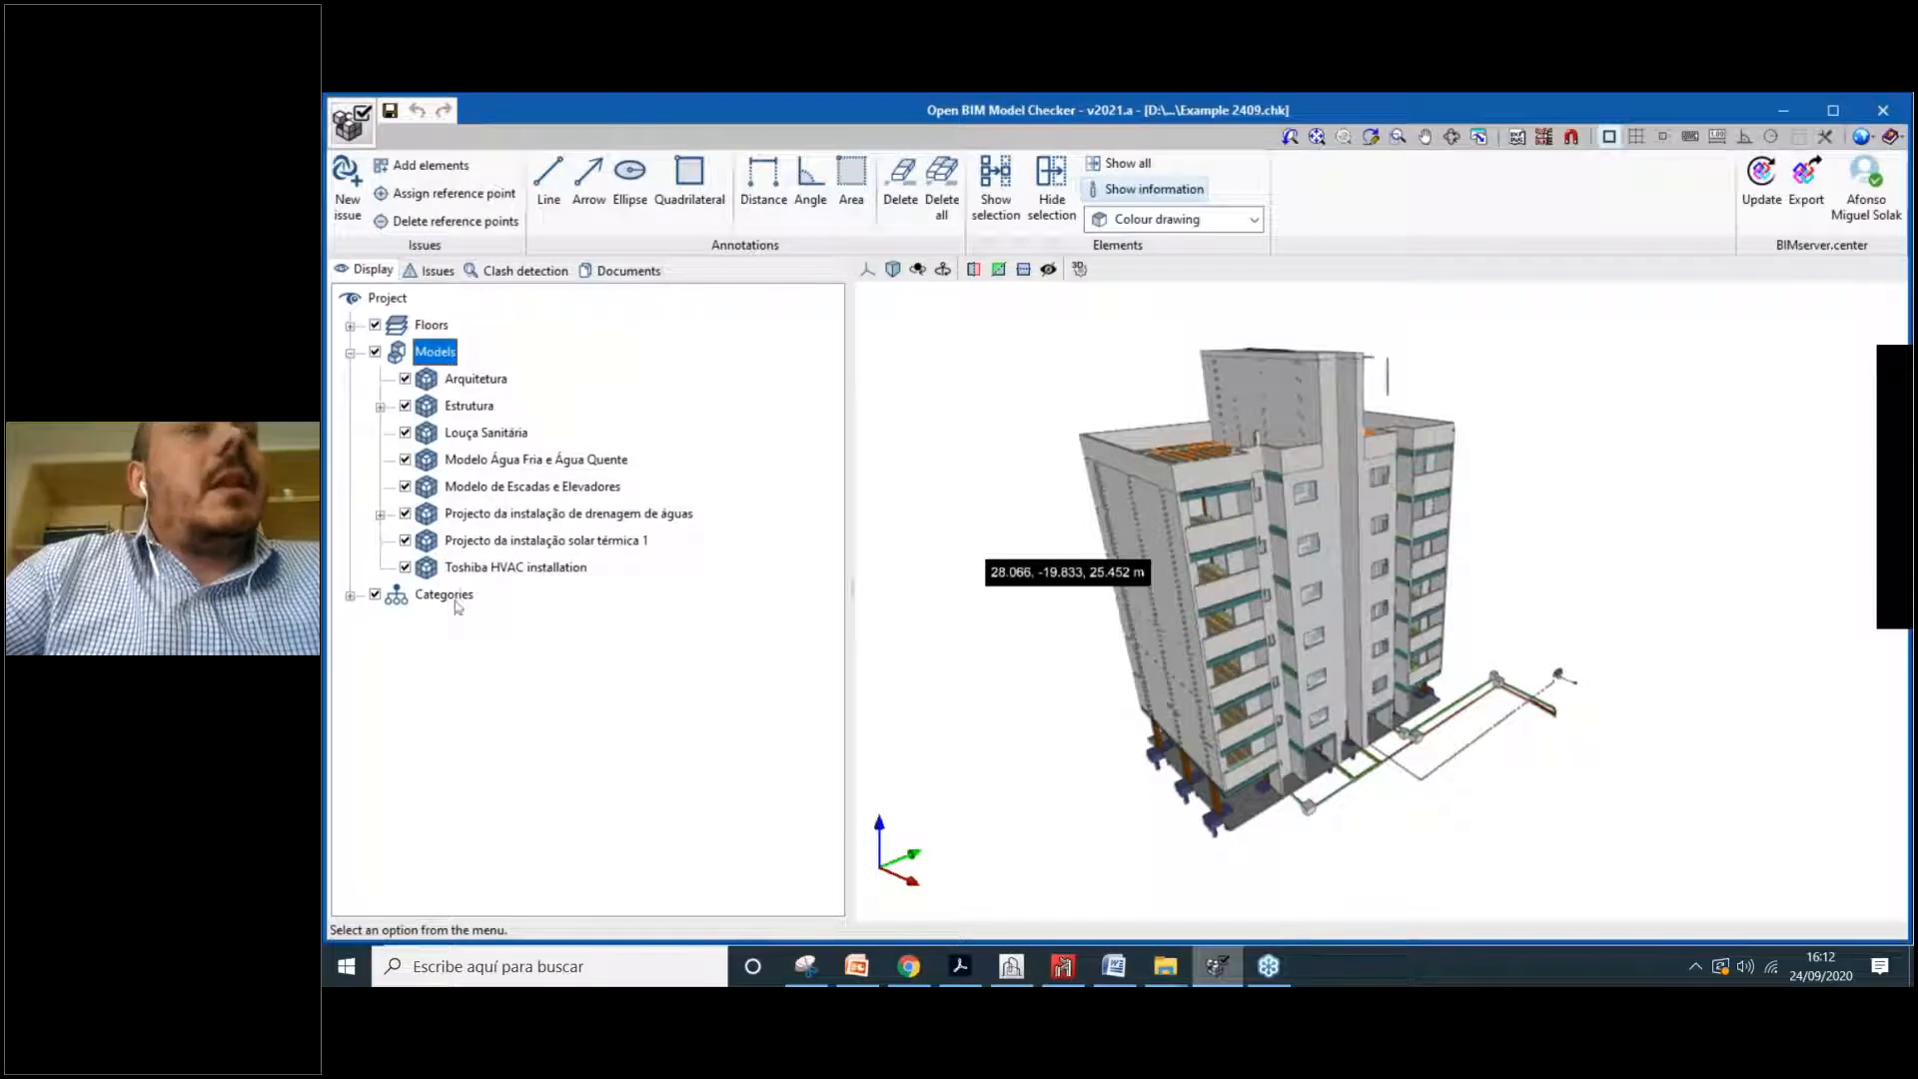
pyautogui.click(350, 353)
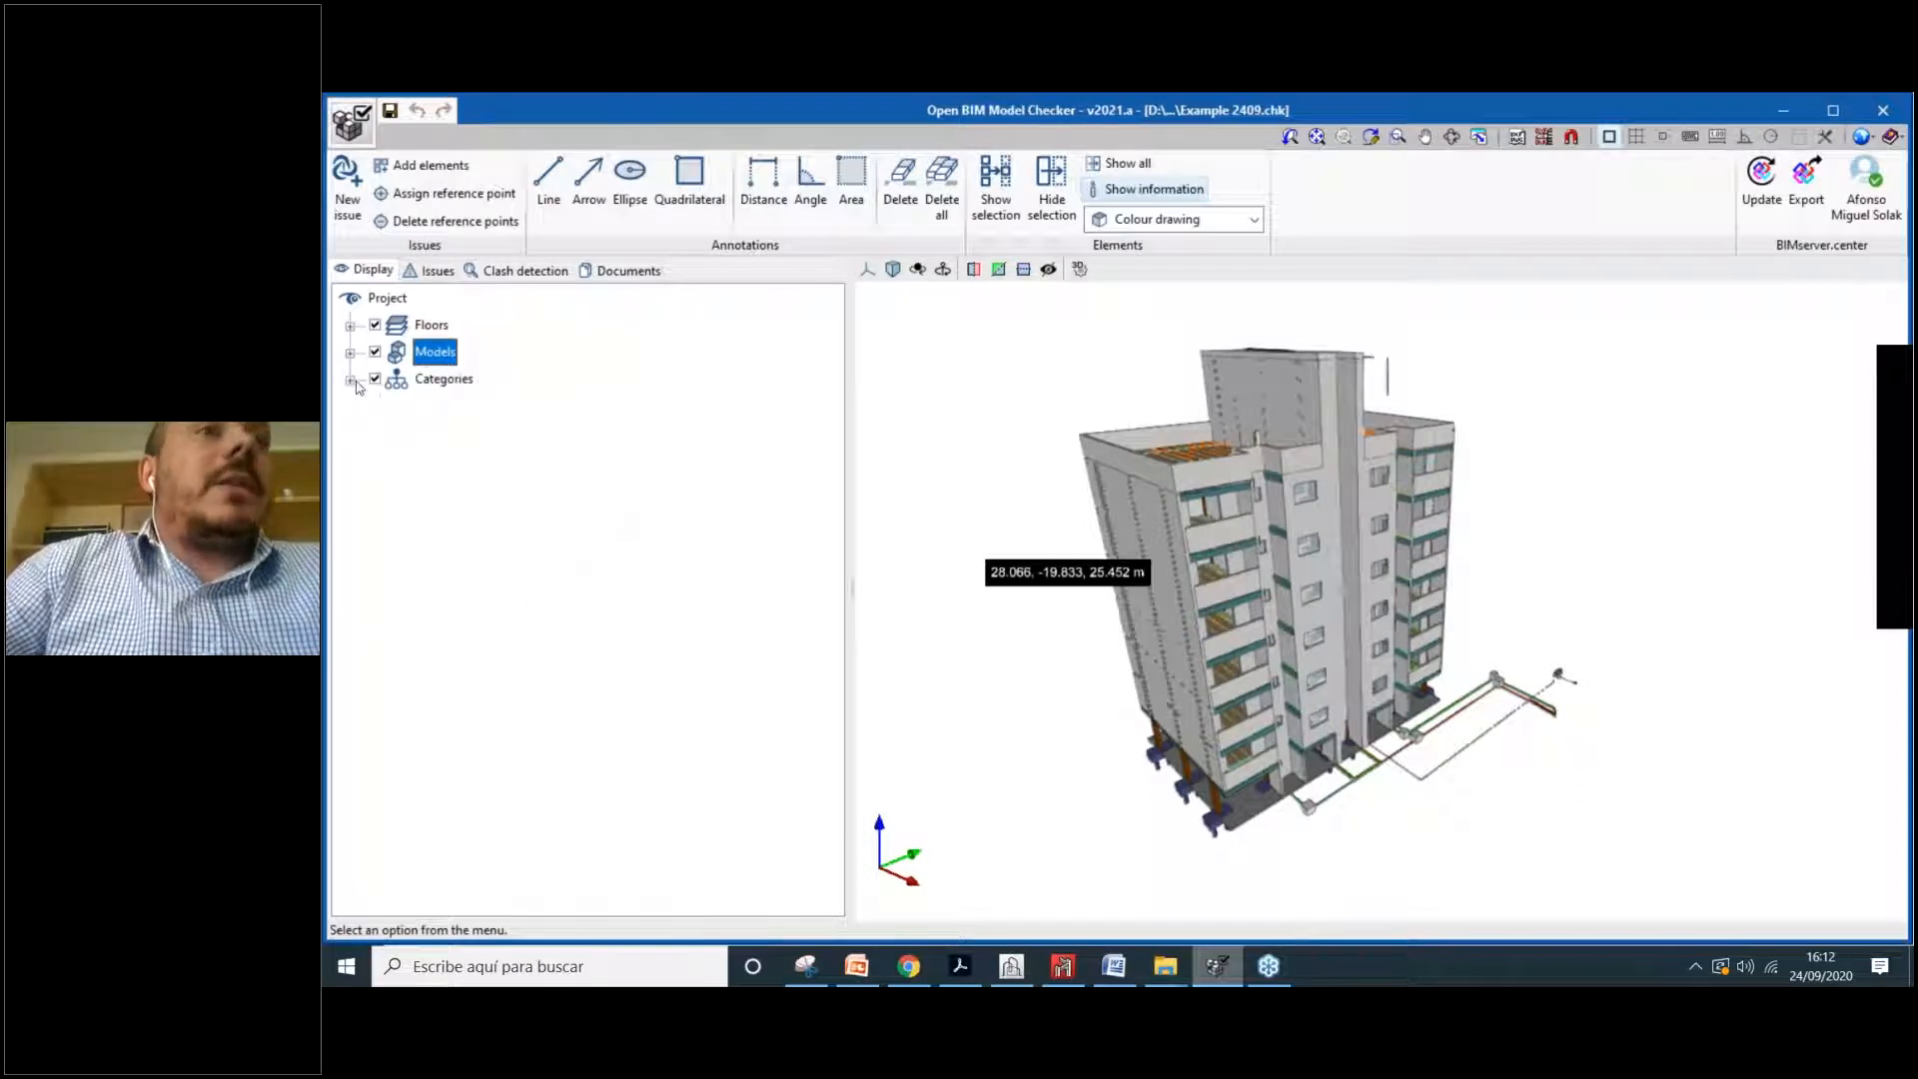
pyautogui.click(351, 380)
pyautogui.scroll(1, 507, 421)
pyautogui.scroll(-1, 507, 422)
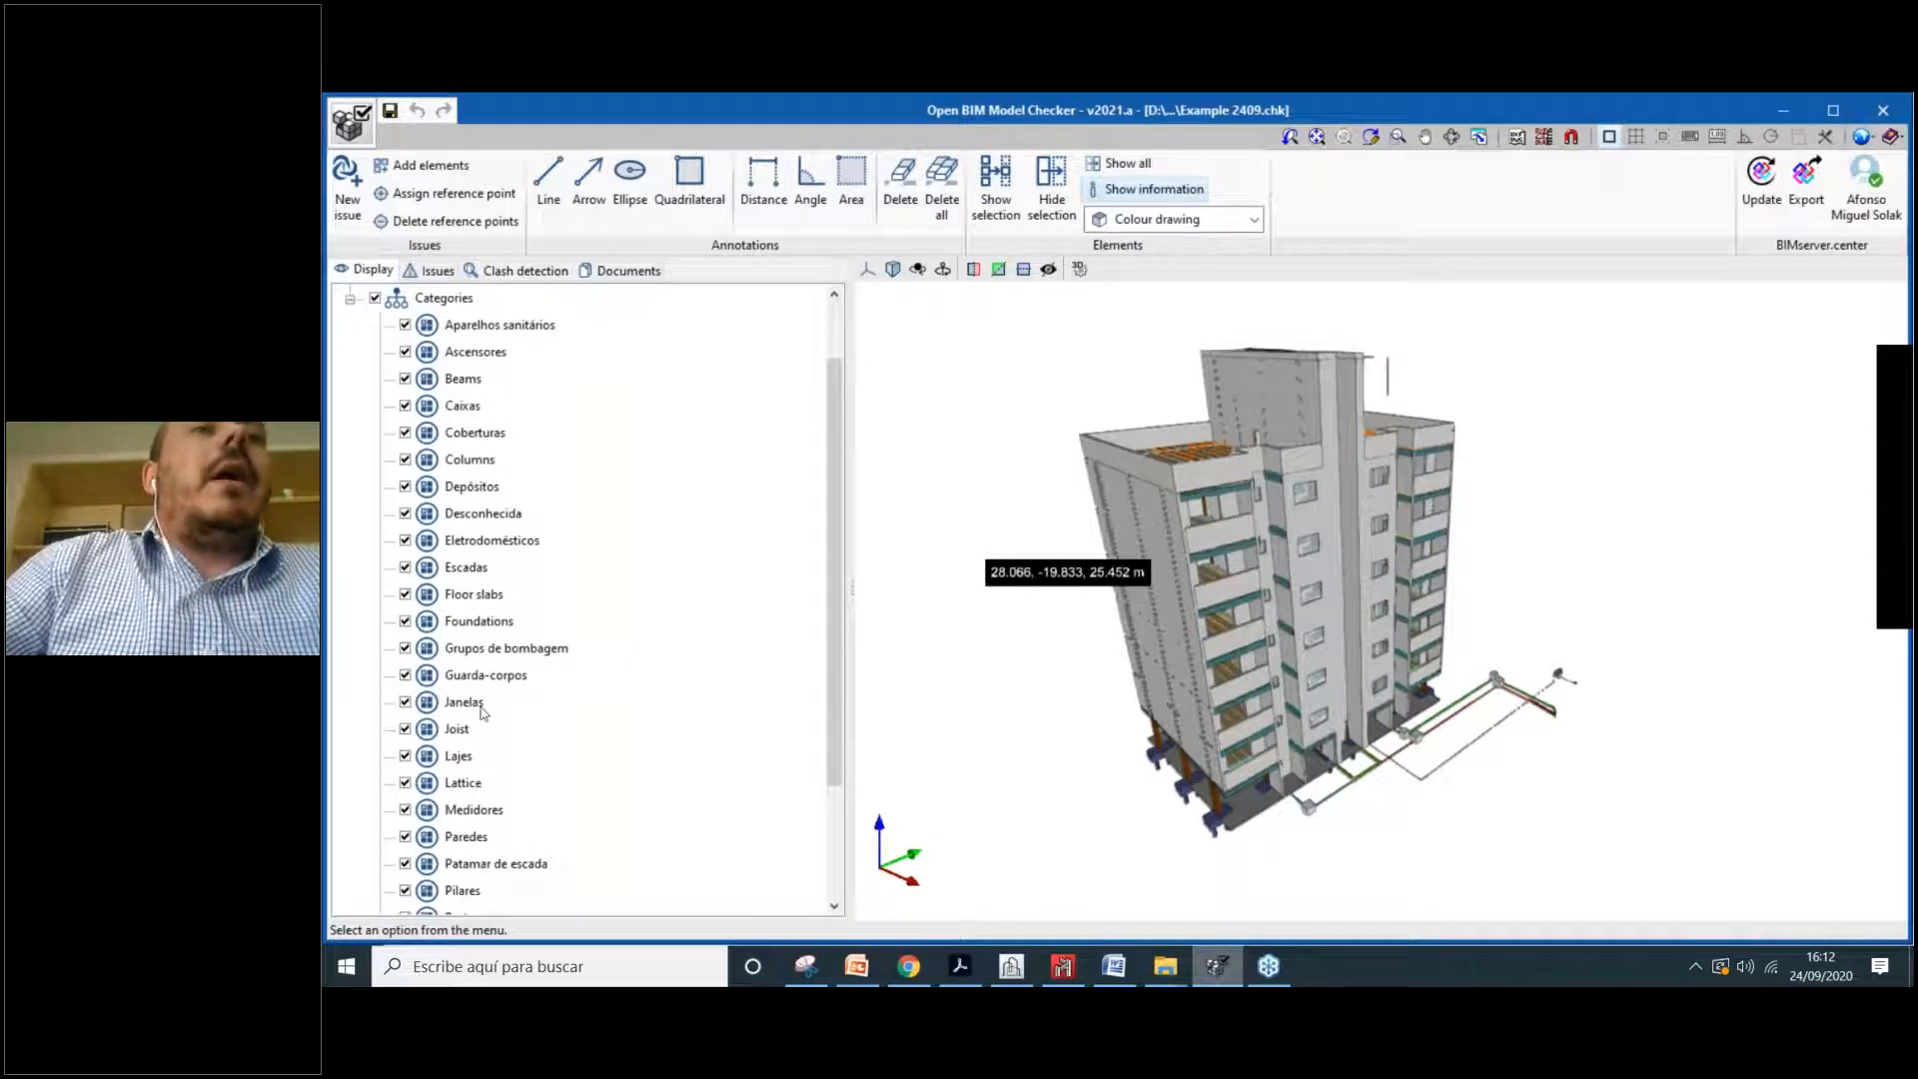
pyautogui.scroll(-1, 484, 739)
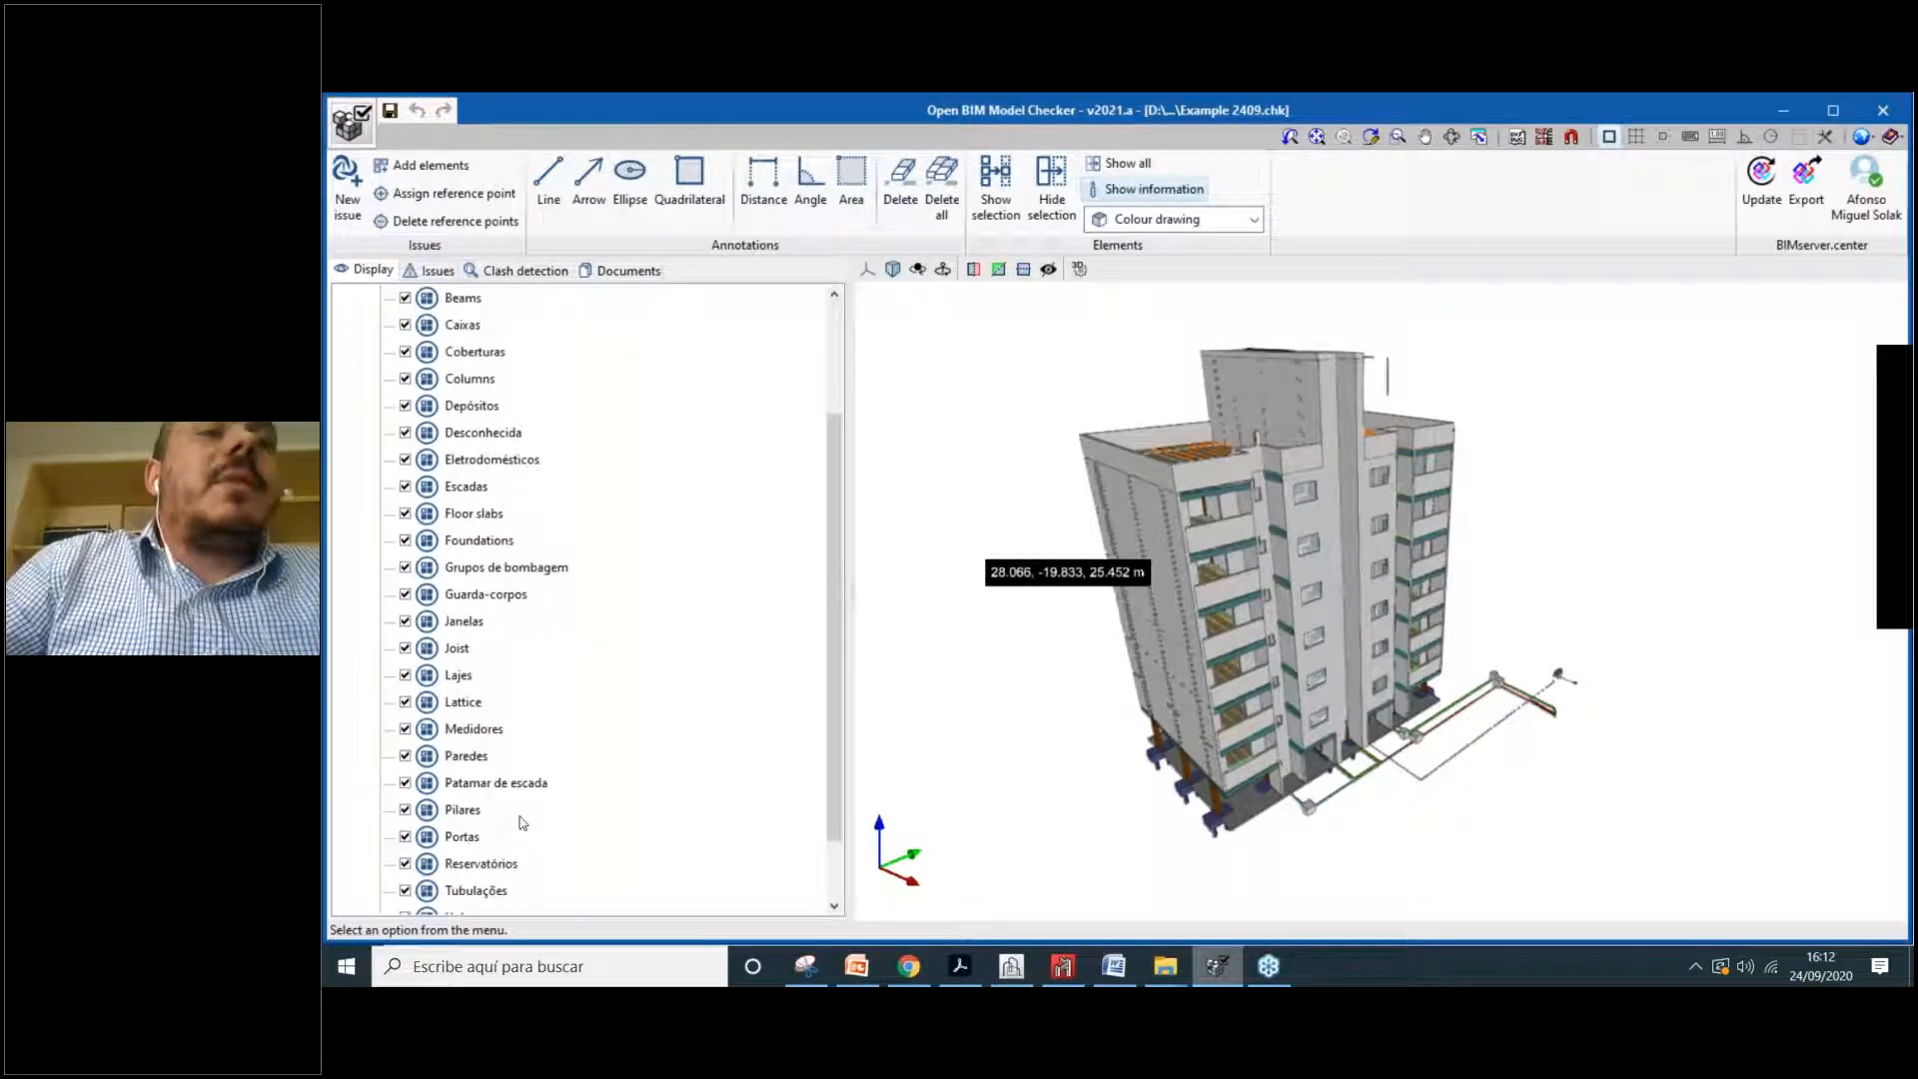
pyautogui.scroll(-1, 493, 815)
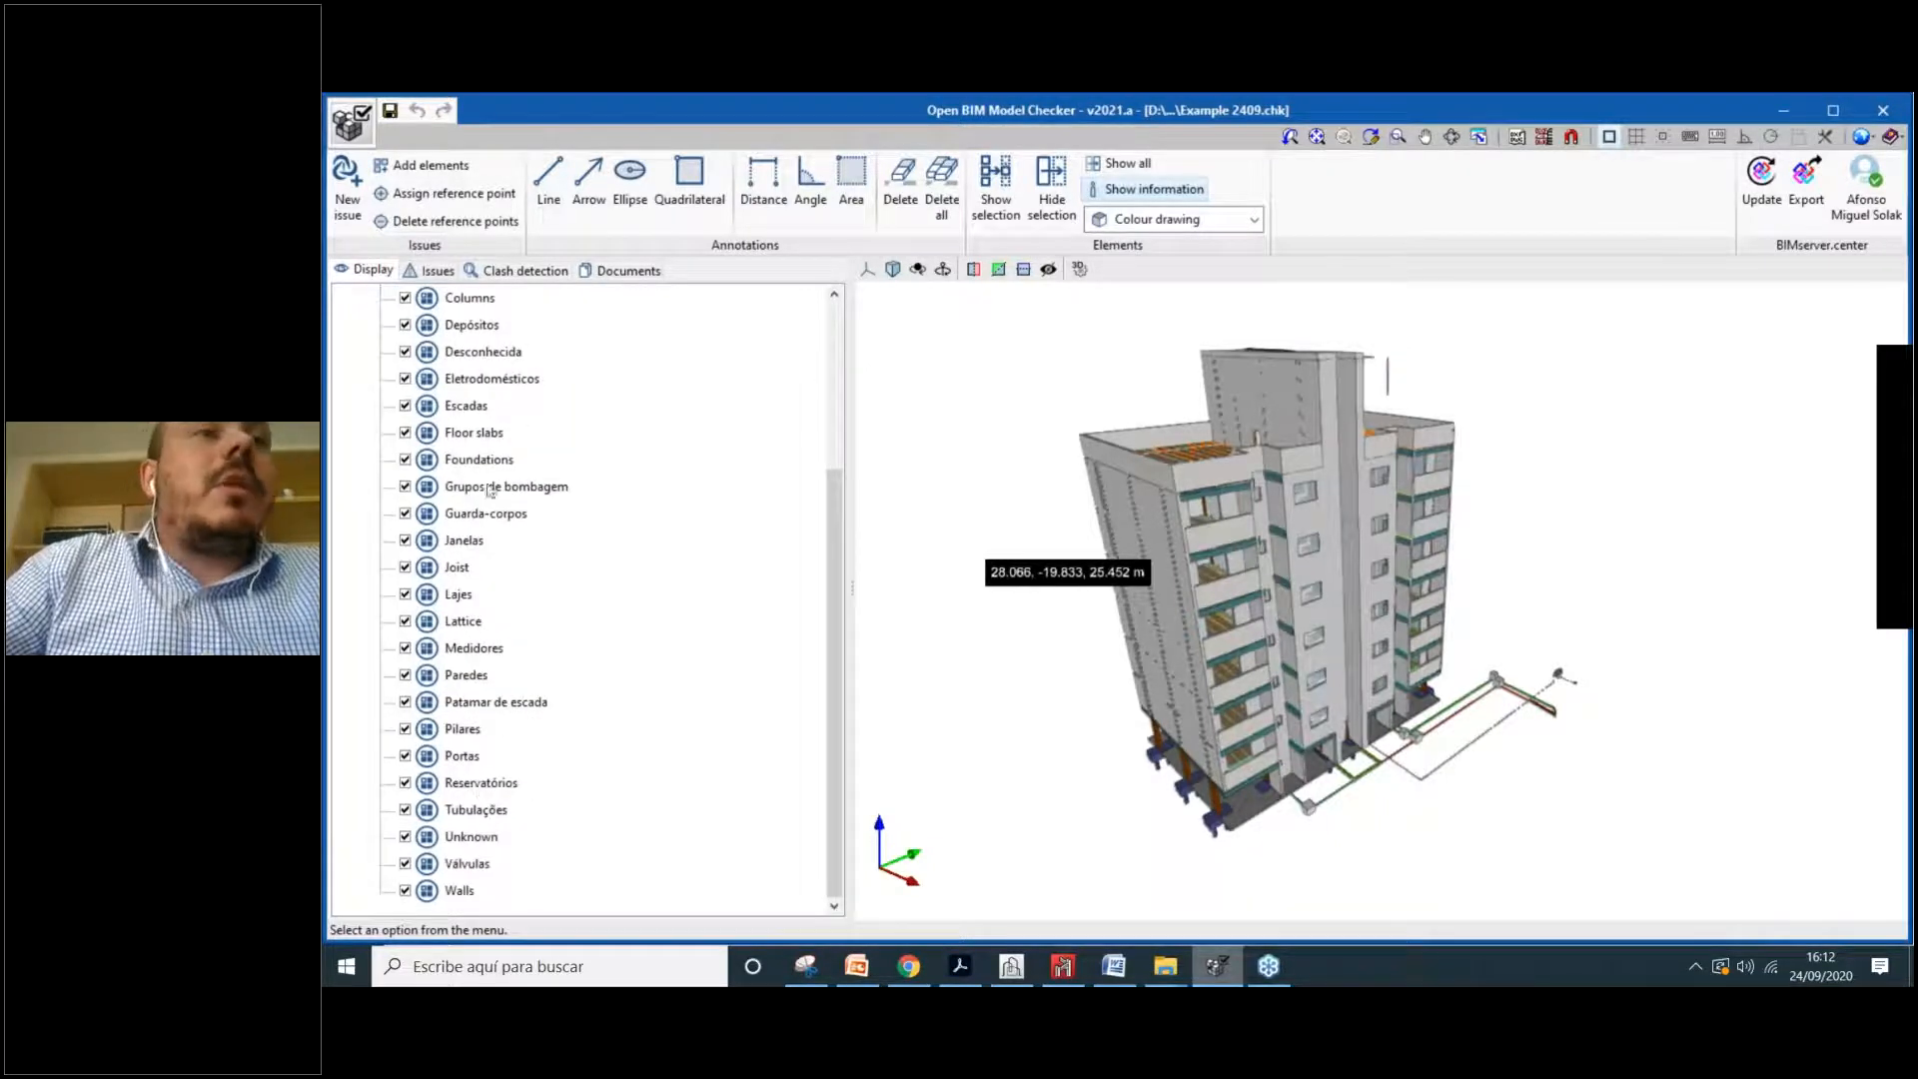
pyautogui.scroll(3, 490, 490)
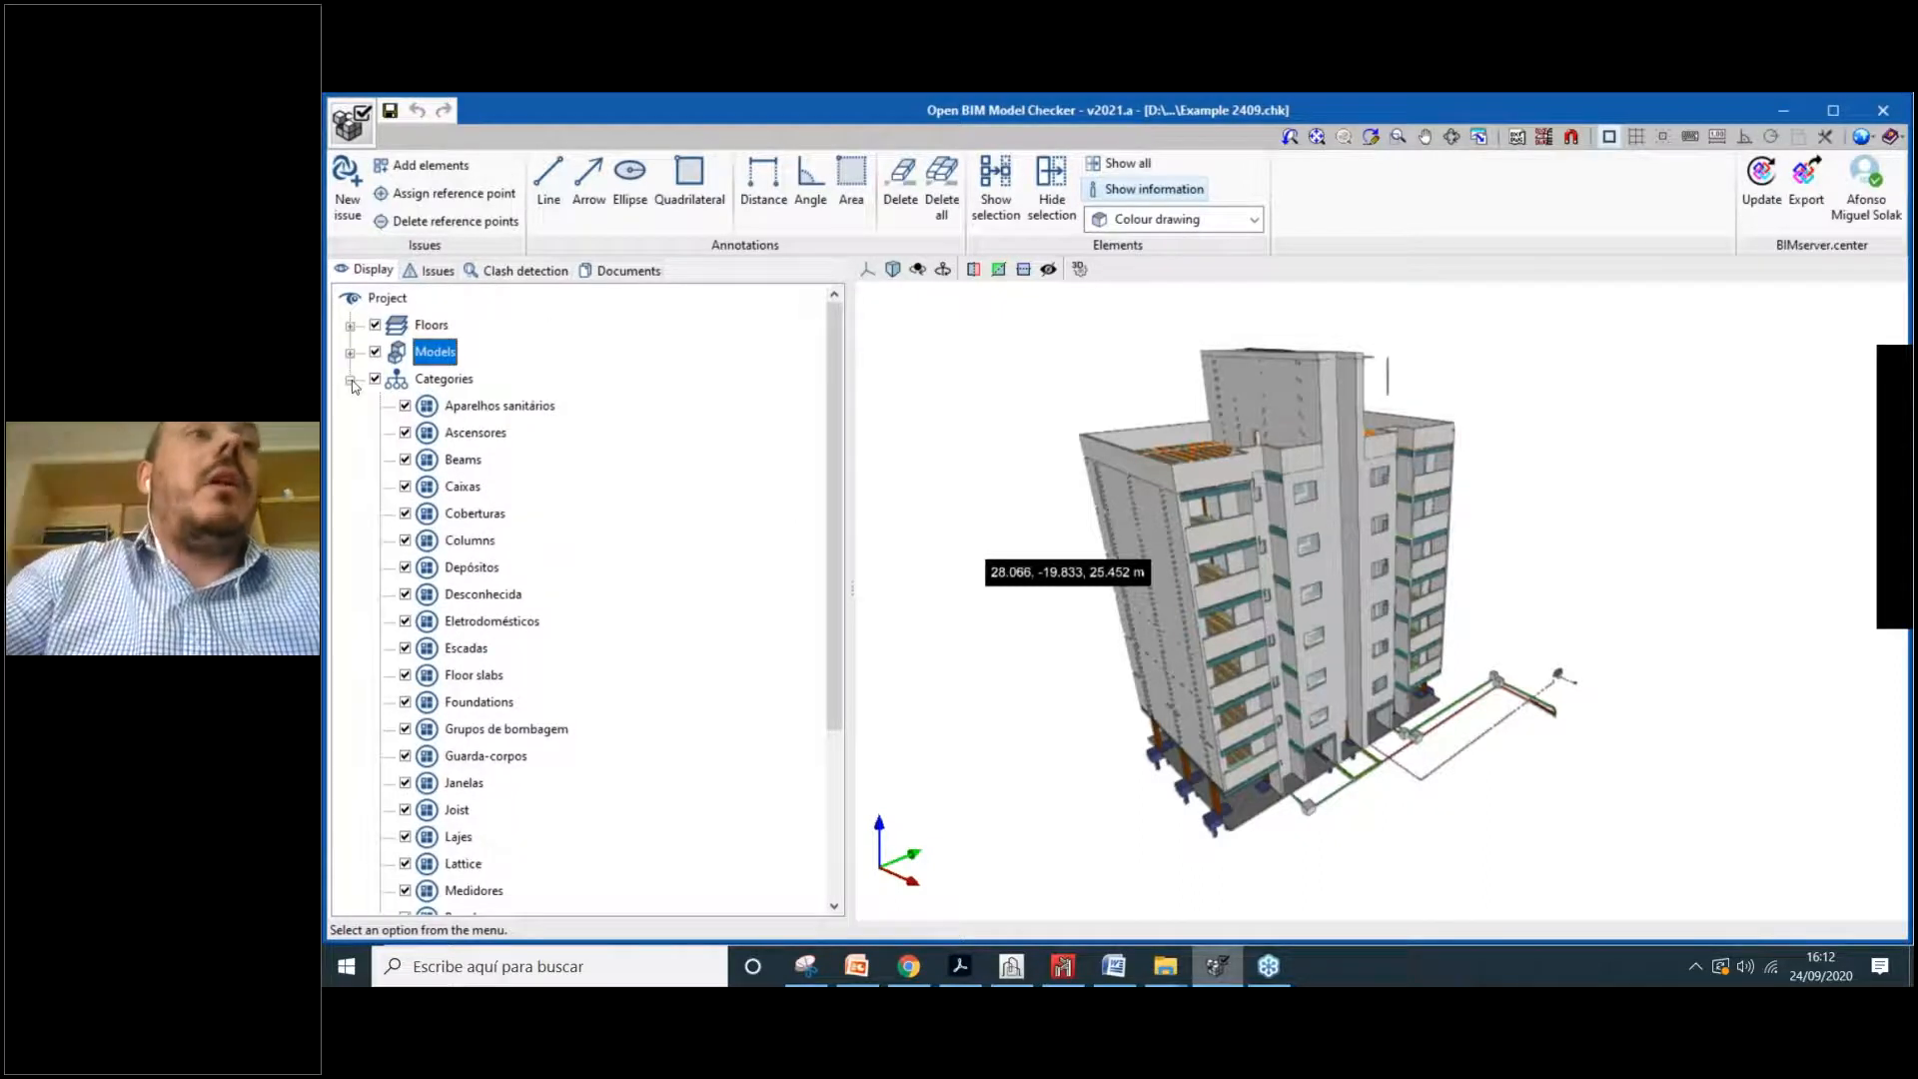
pyautogui.click(350, 380)
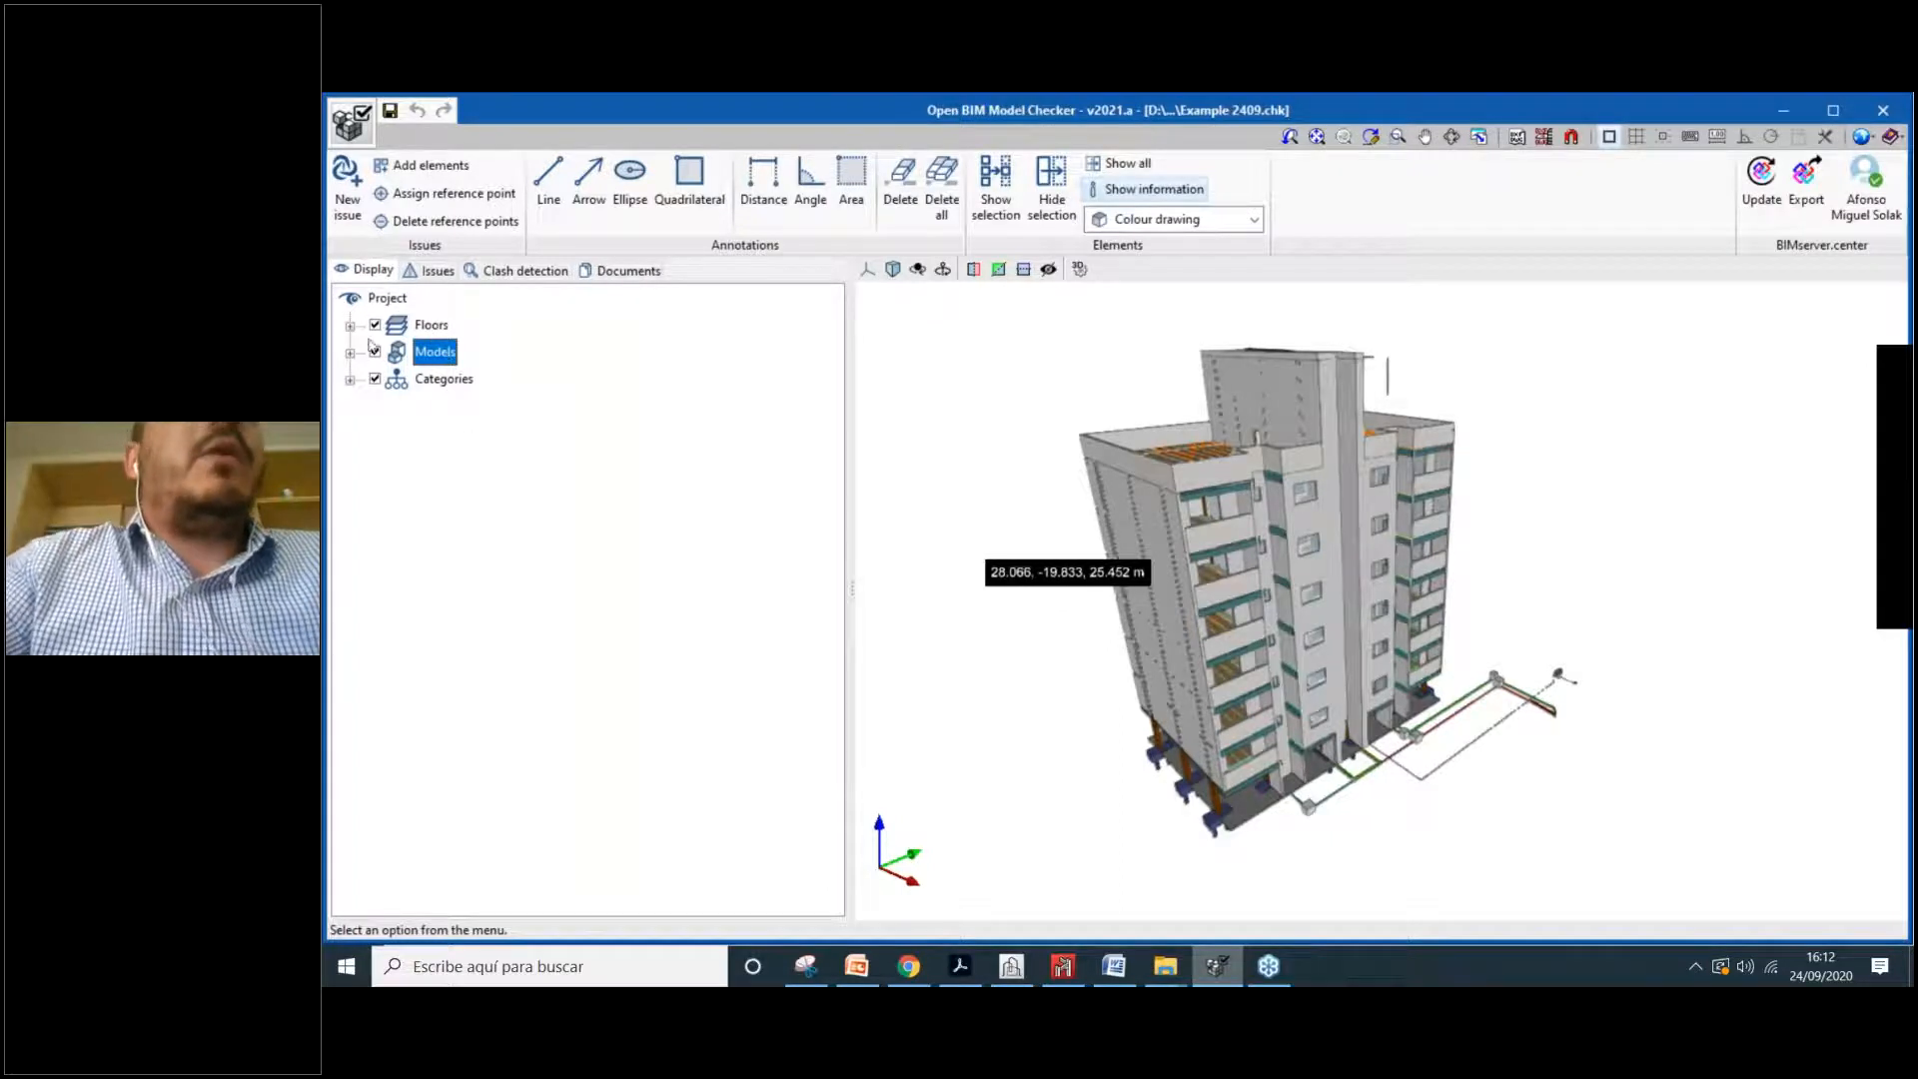
pyautogui.scroll(1, 1342, 623)
pyautogui.keyDown('shift'); pyautogui.moveTo(1366, 627); pyautogui.dragTo(1454, 459, button='middle'); pyautogui.keyUp('shift')
pyautogui.keyDown('shift'); pyautogui.moveTo(1495, 547); pyautogui.dragTo(1415, 700, button='middle'); pyautogui.keyUp('shift')
pyautogui.rightClick(1343, 549)
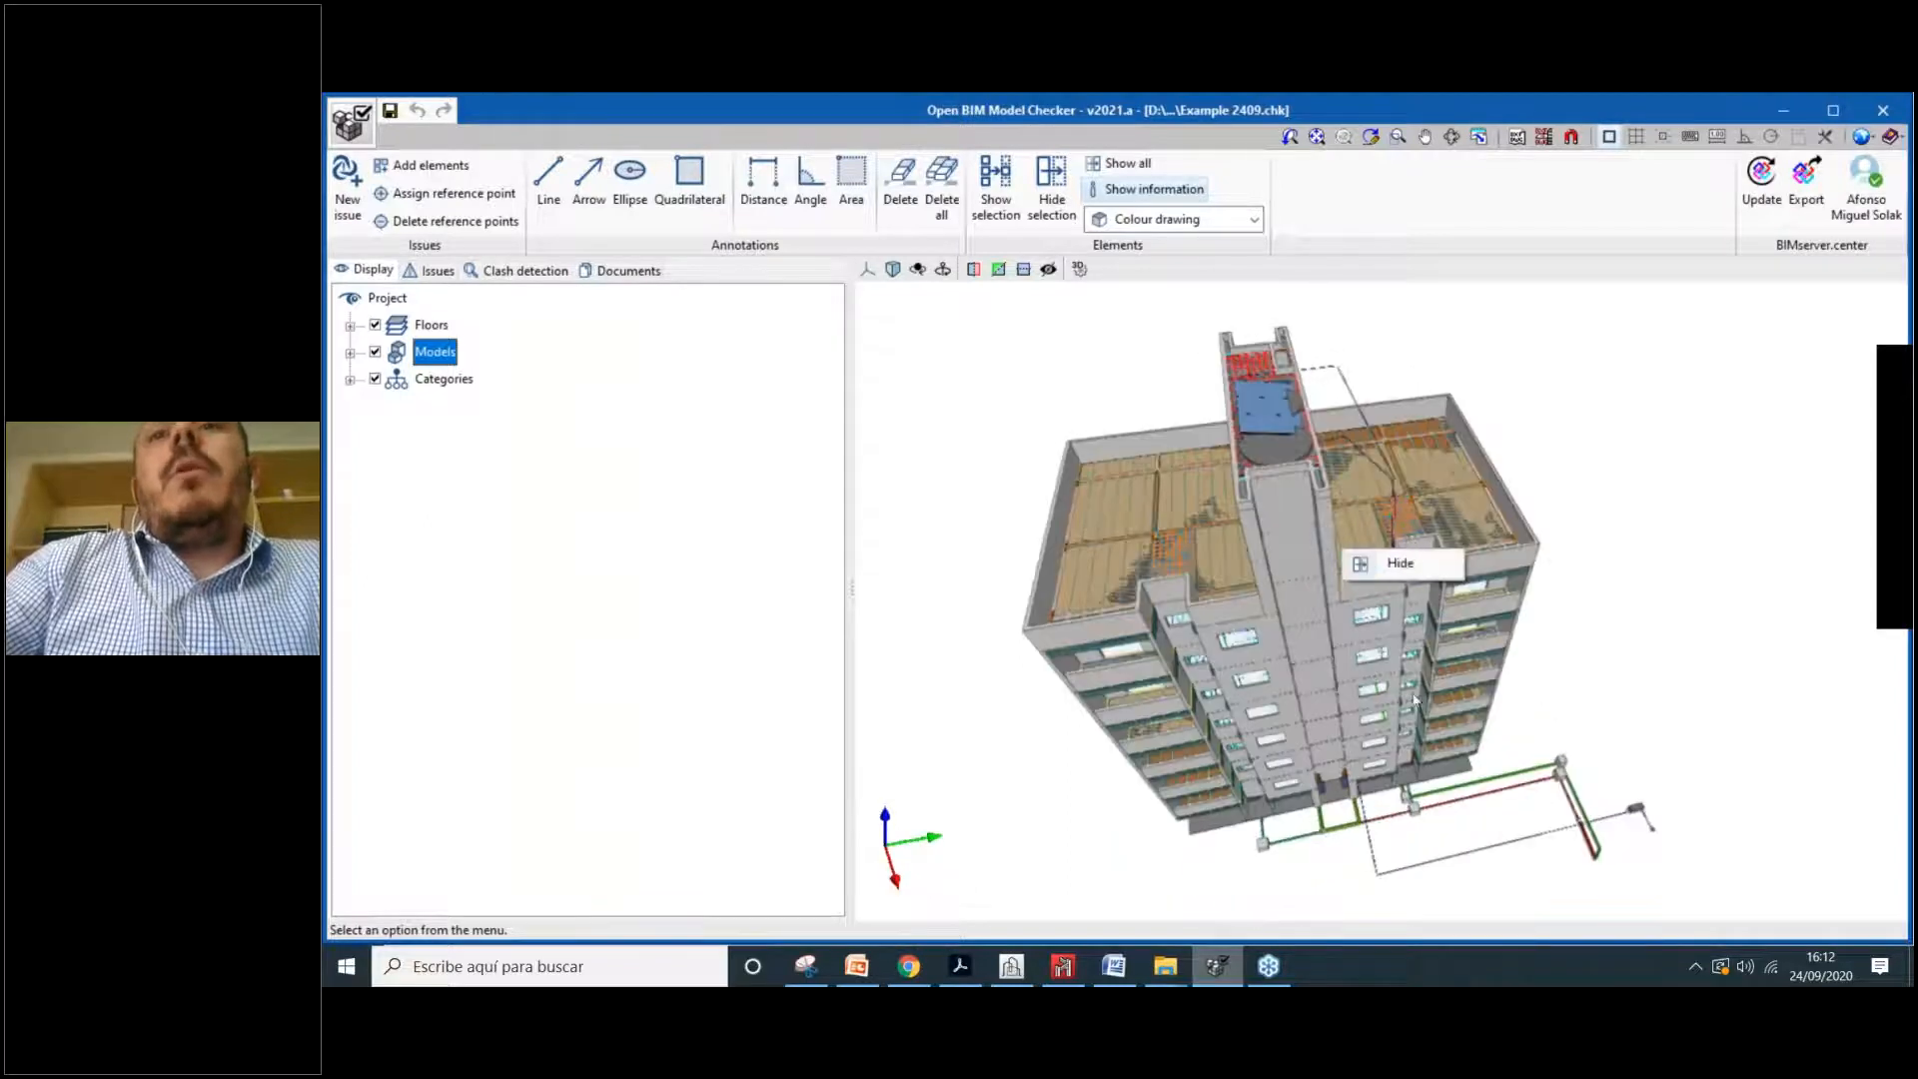
pyautogui.click(1372, 725)
pyautogui.keyDown('shift'); pyautogui.moveTo(1281, 794); pyautogui.dragTo(1329, 494, button='middle'); pyautogui.keyUp('shift')
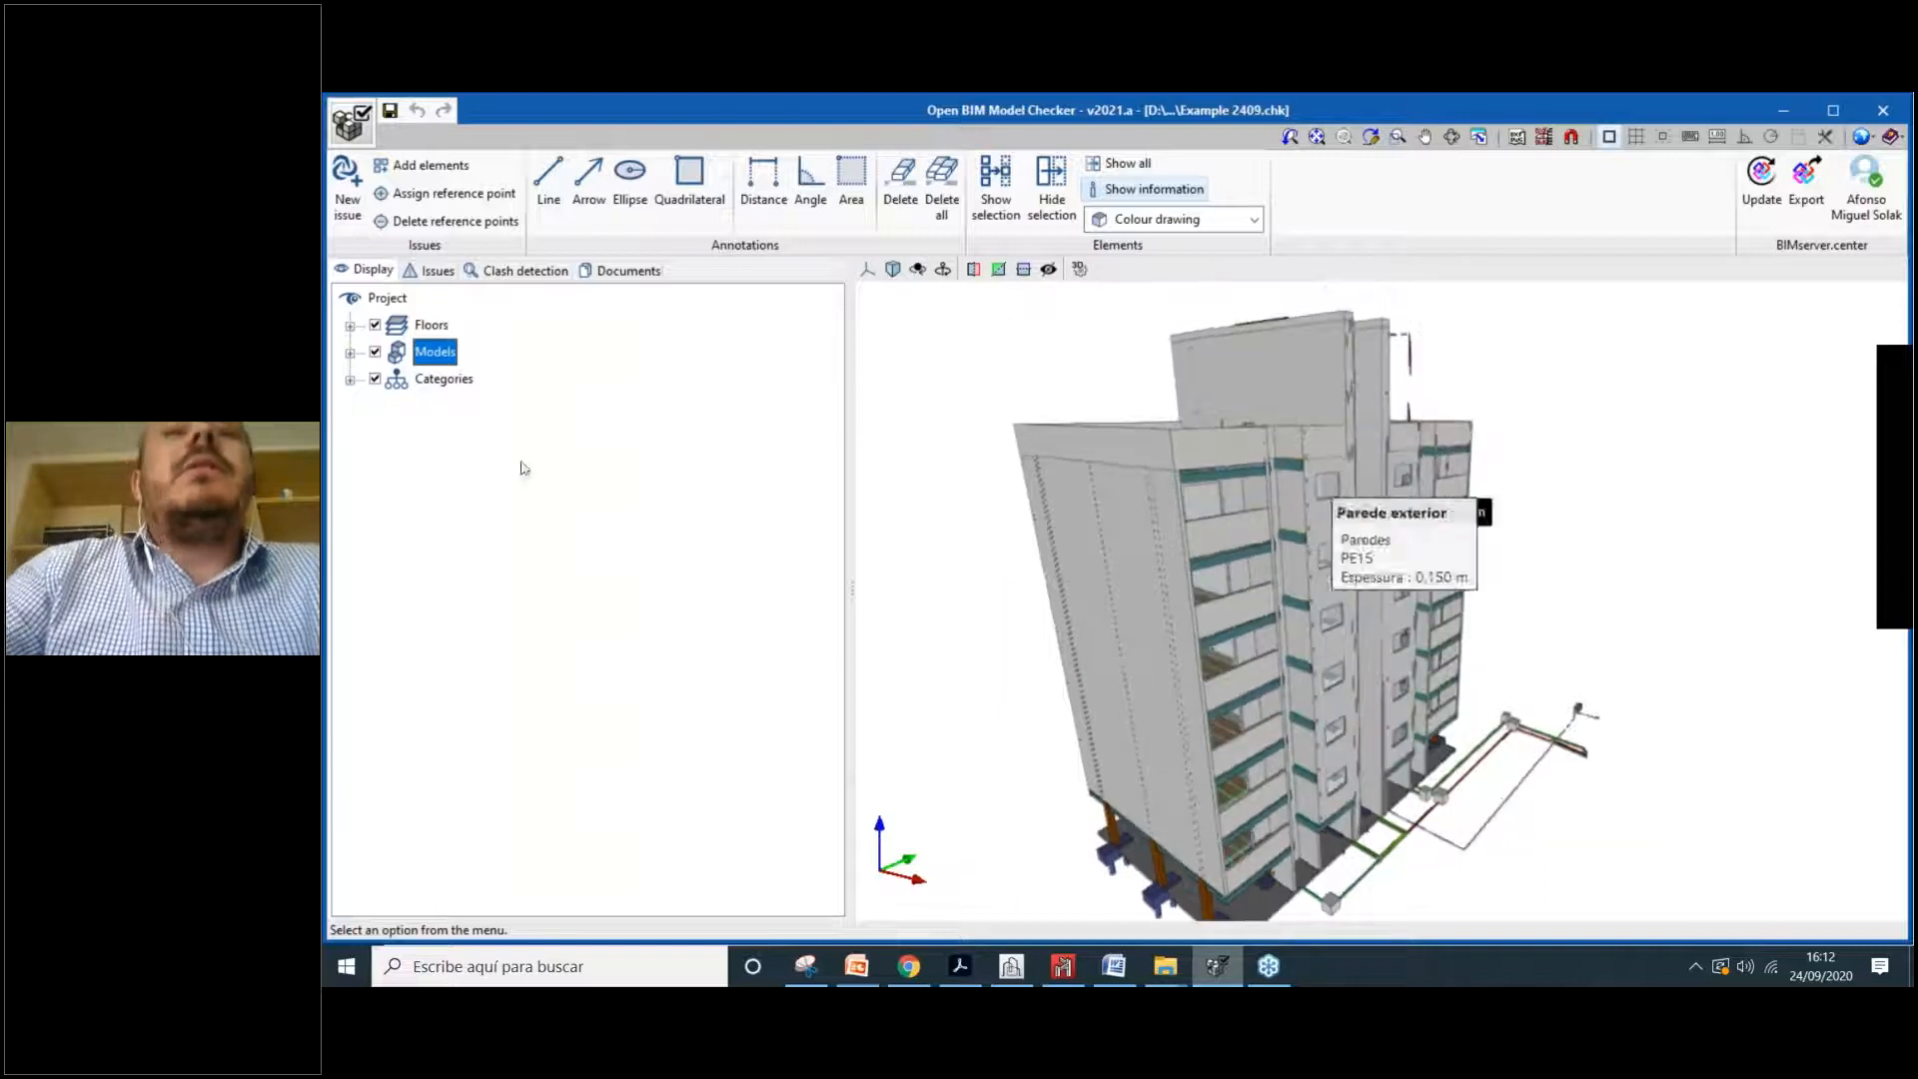
pyautogui.click(350, 352)
# Step: Hide the Arquitetura model and zoom and orbit around the exposed concrete frame and installations
pyautogui.click(404, 379)
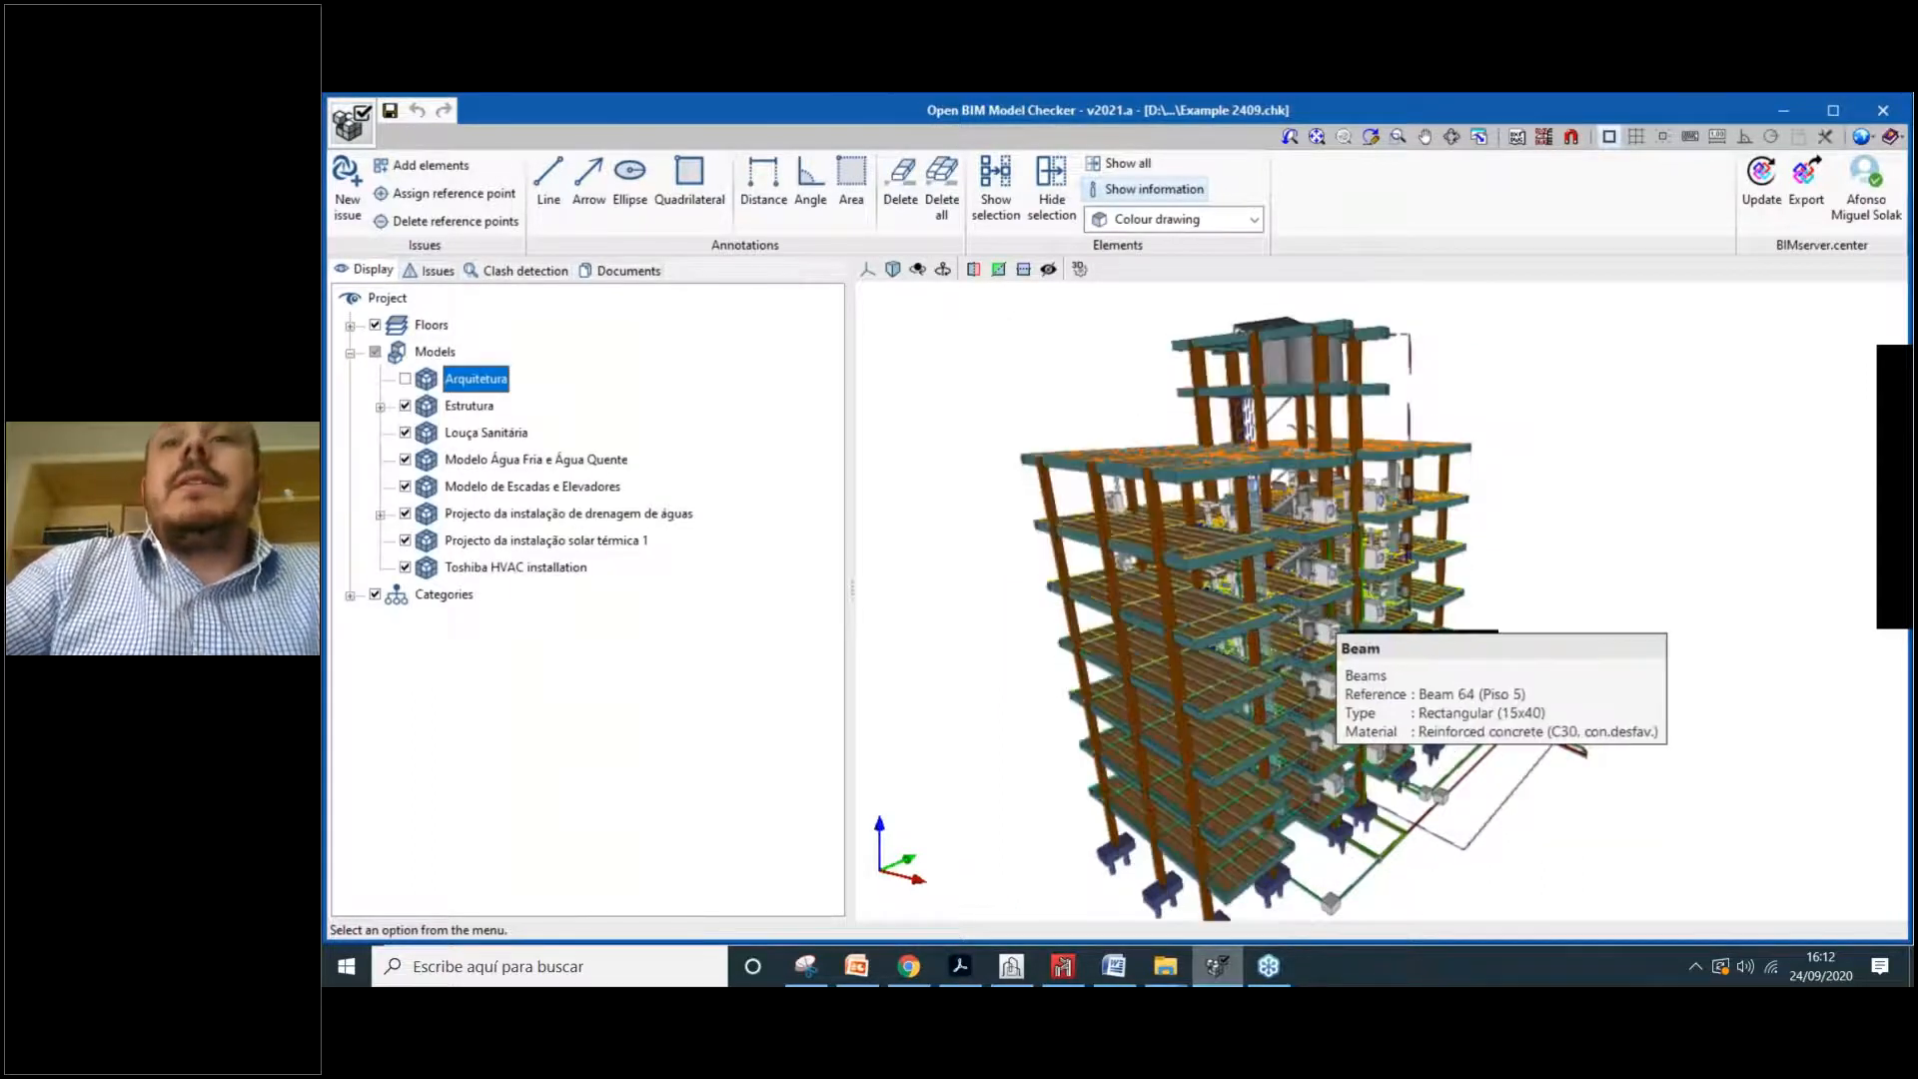
pyautogui.scroll(5, 1249, 639)
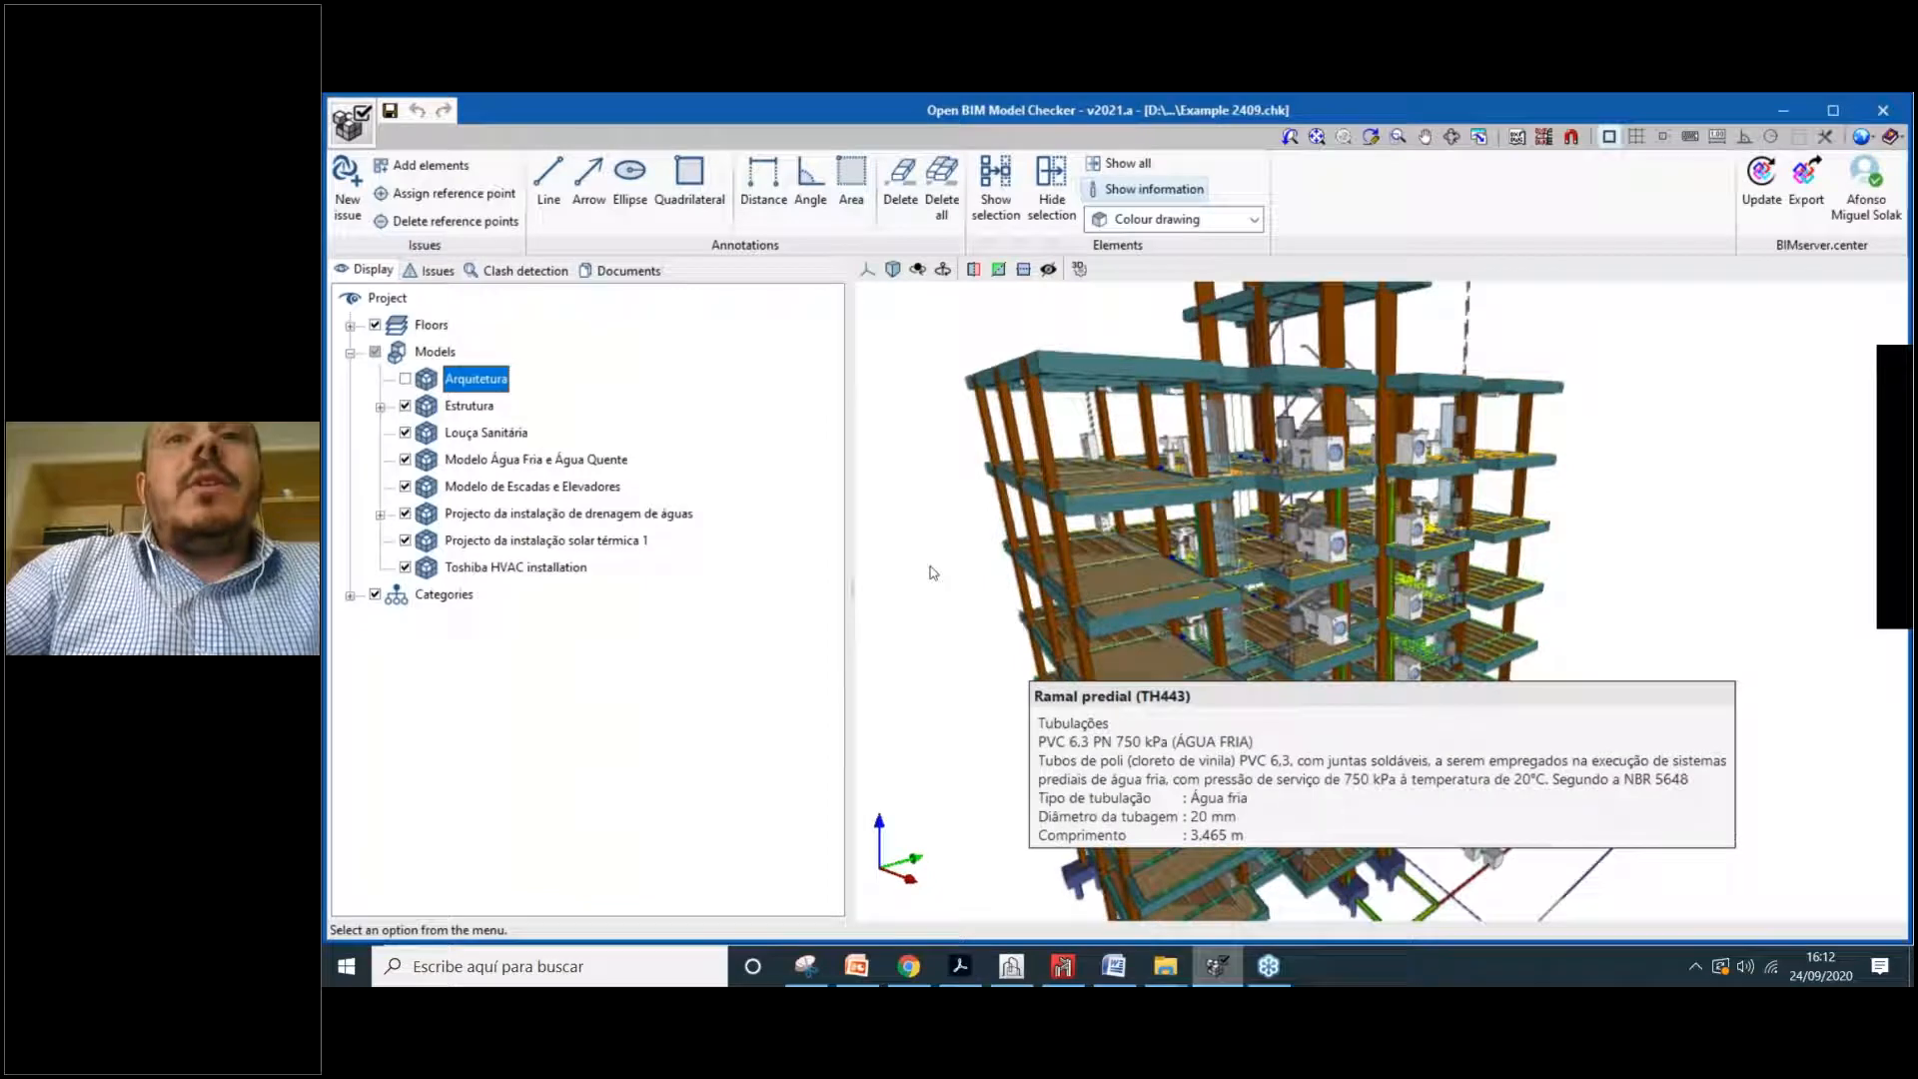
pyautogui.scroll(2, 1159, 593)
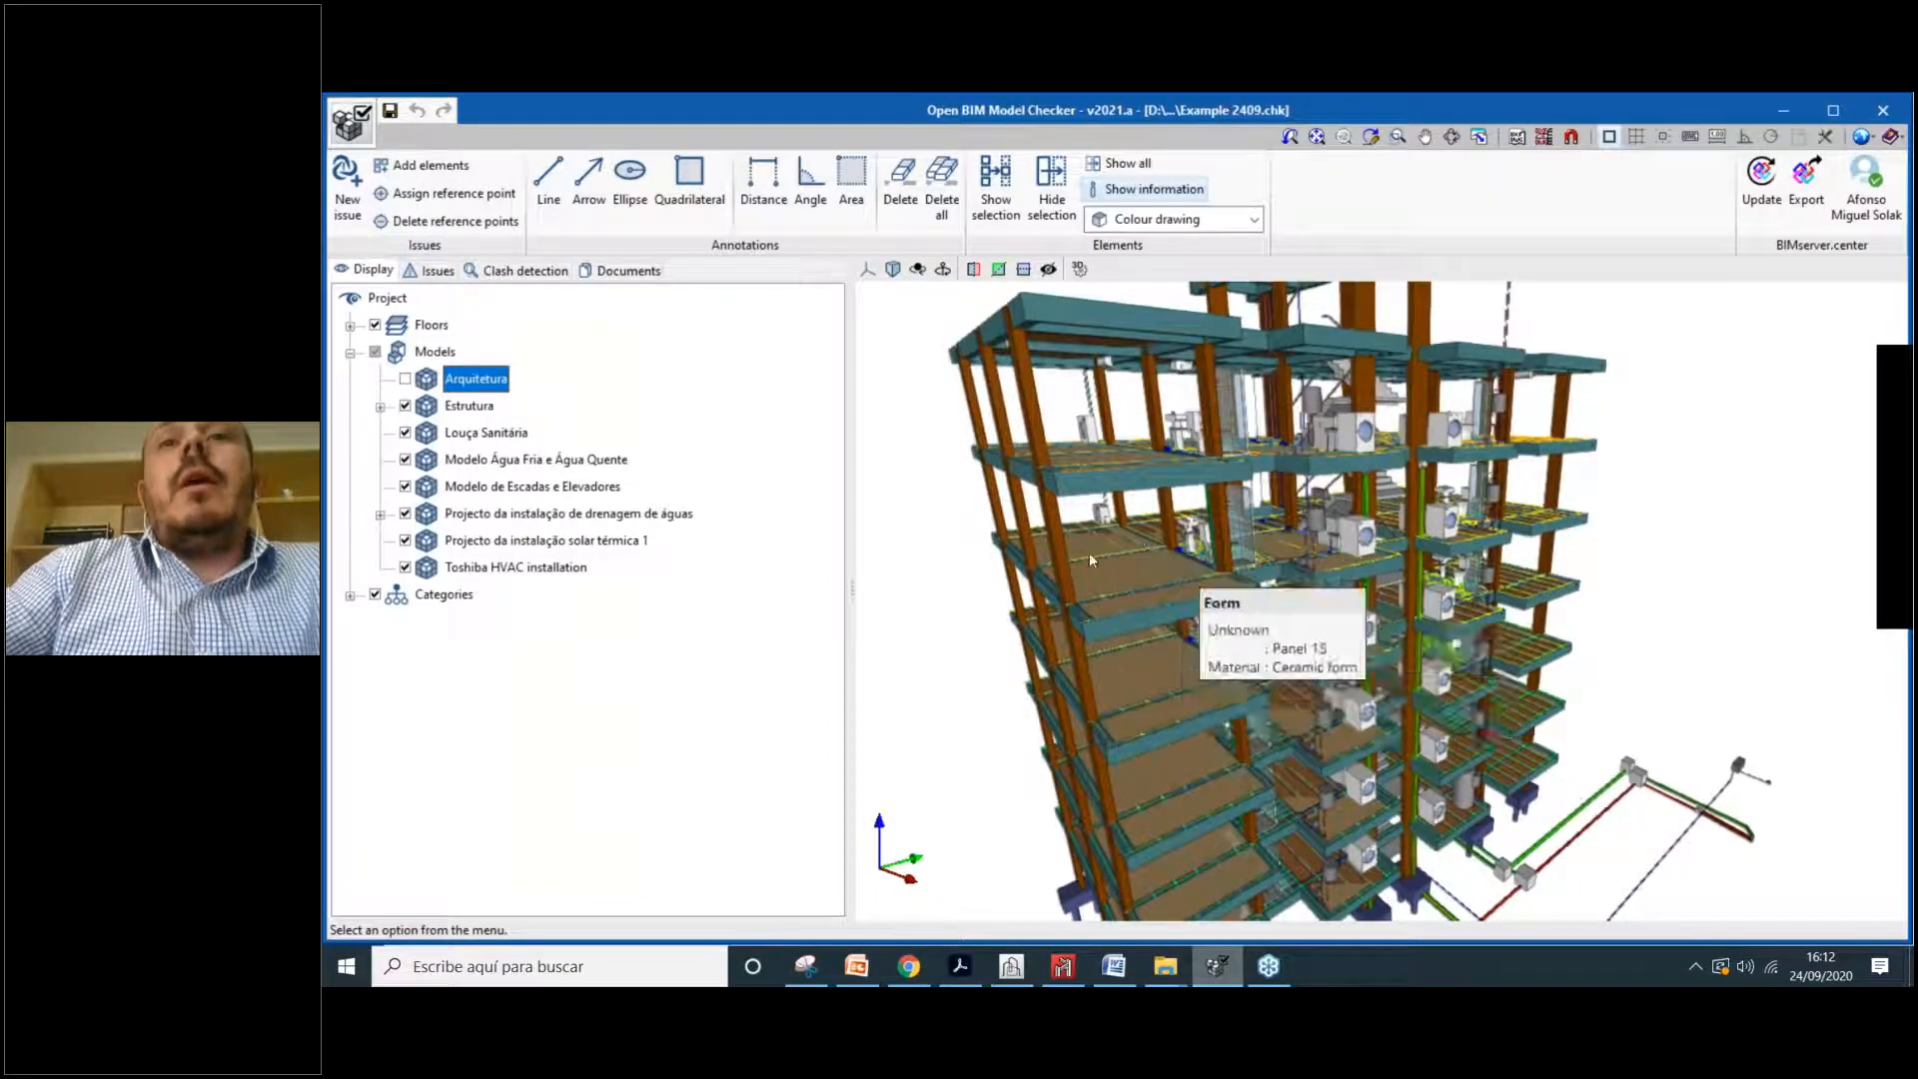
pyautogui.scroll(2, 1104, 564)
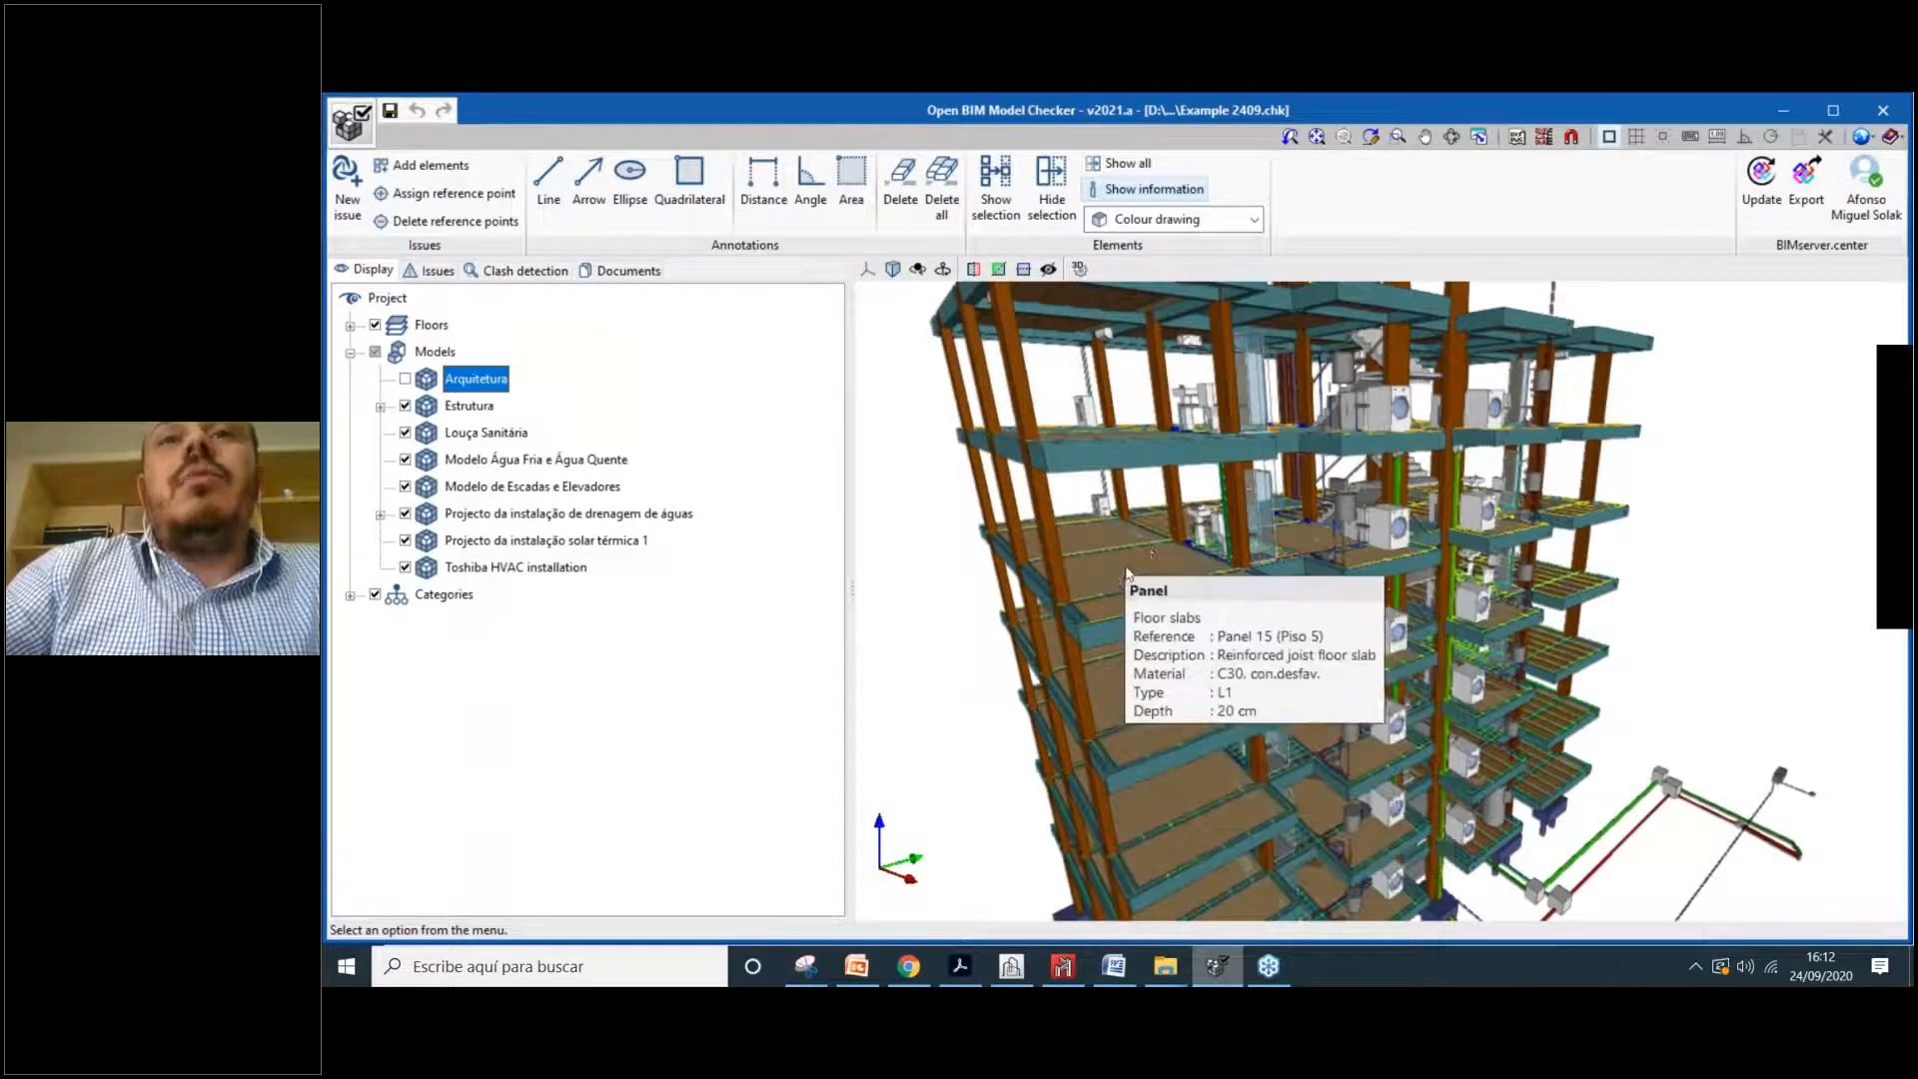
pyautogui.scroll(2, 1139, 600)
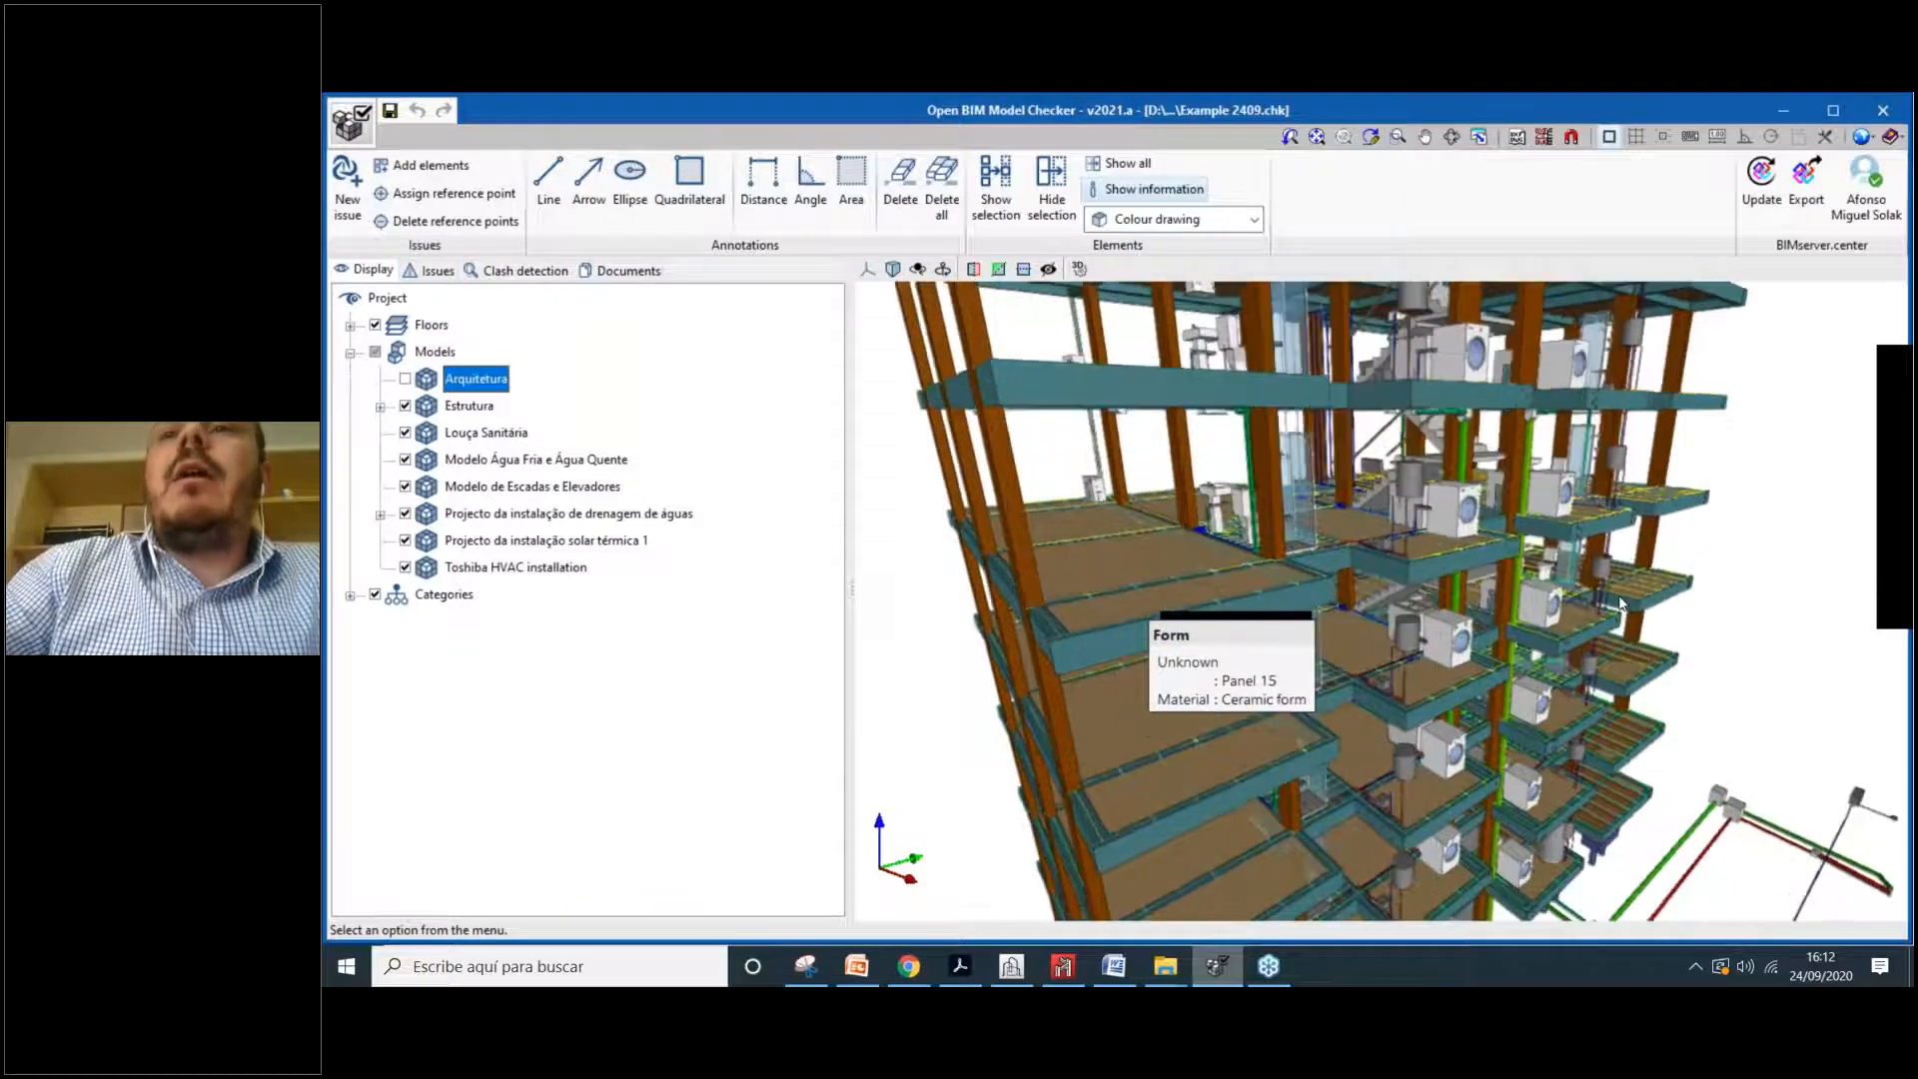
pyautogui.scroll(5, 1386, 608)
pyautogui.scroll(-5, 1385, 608)
pyautogui.moveTo(1538, 600)
pyautogui.mouseDown(button='middle')
pyautogui.moveTo(1602, 621)
pyautogui.moveTo(1559, 611)
pyautogui.moveTo(1678, 604)
pyautogui.moveTo(1558, 587)
pyautogui.mouseUp(button='middle')
pyautogui.scroll(4, 1268, 547)
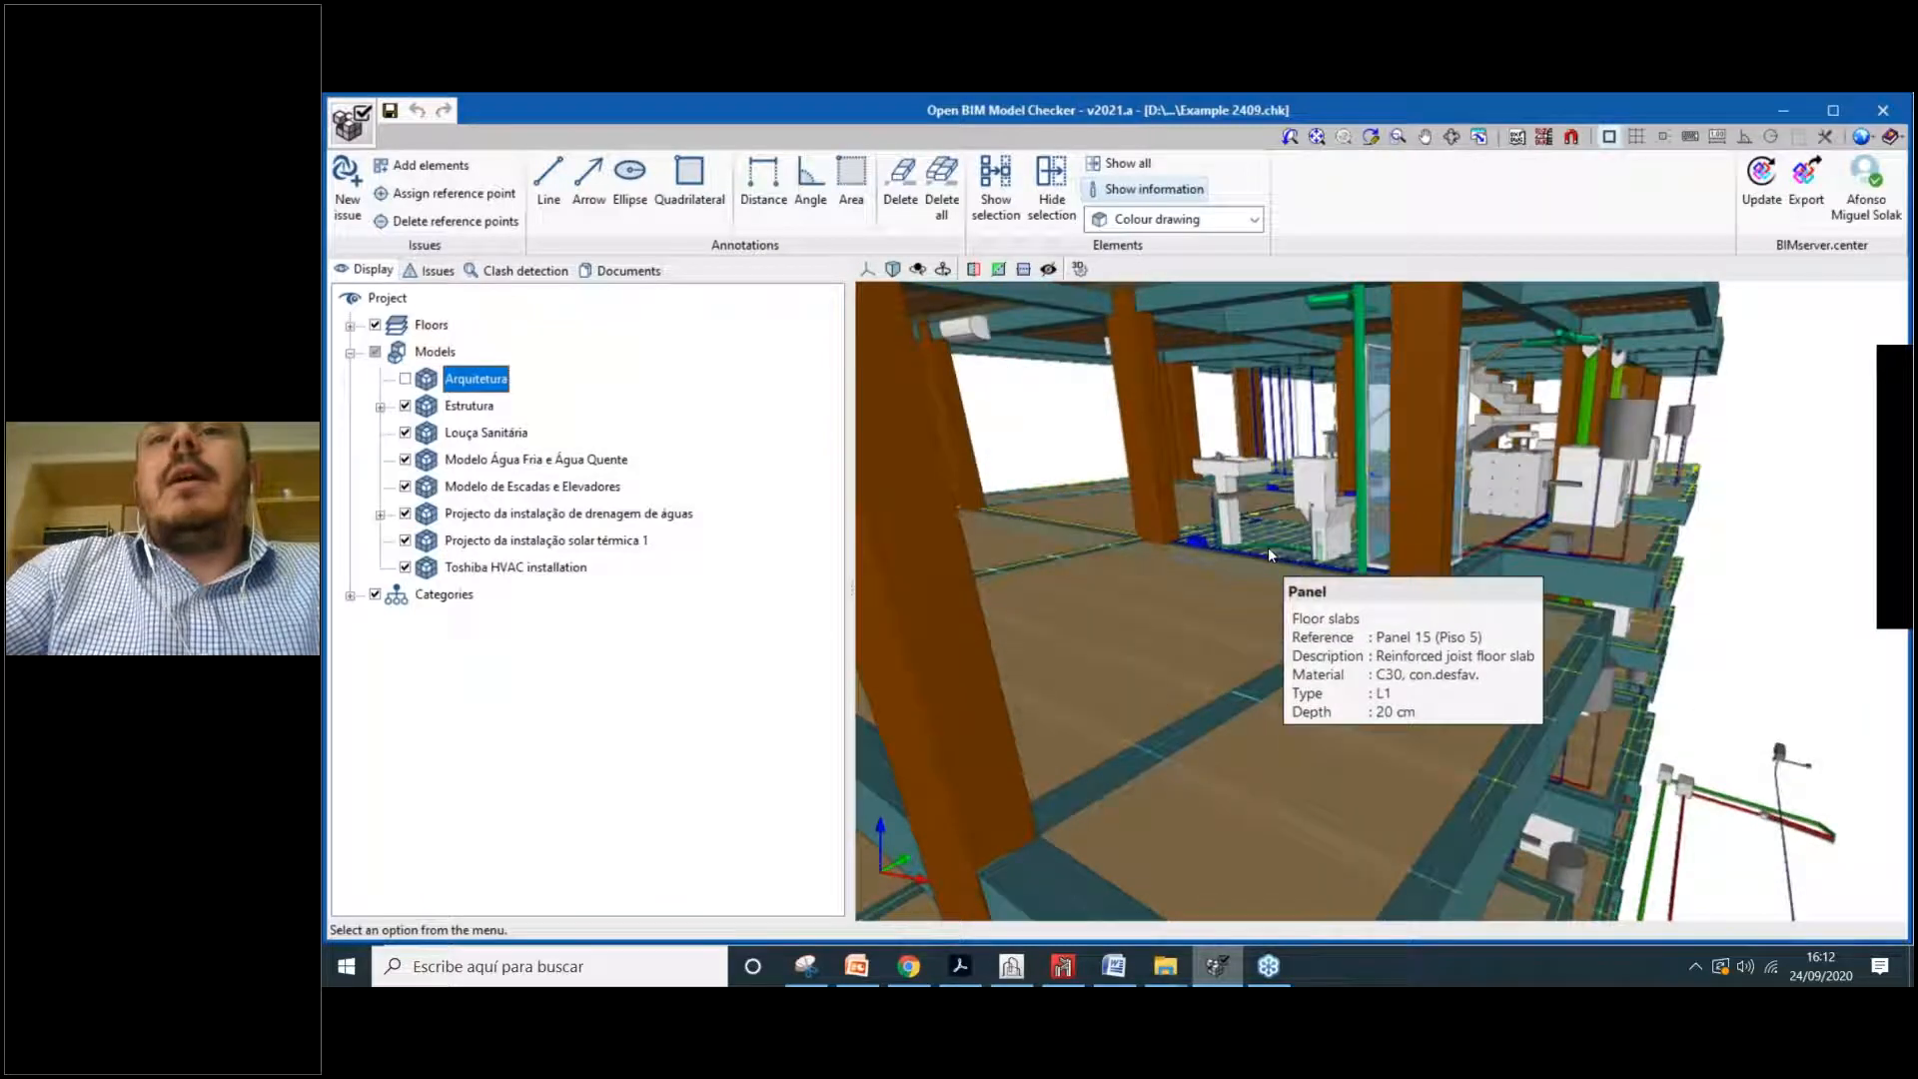
pyautogui.scroll(4, 1268, 548)
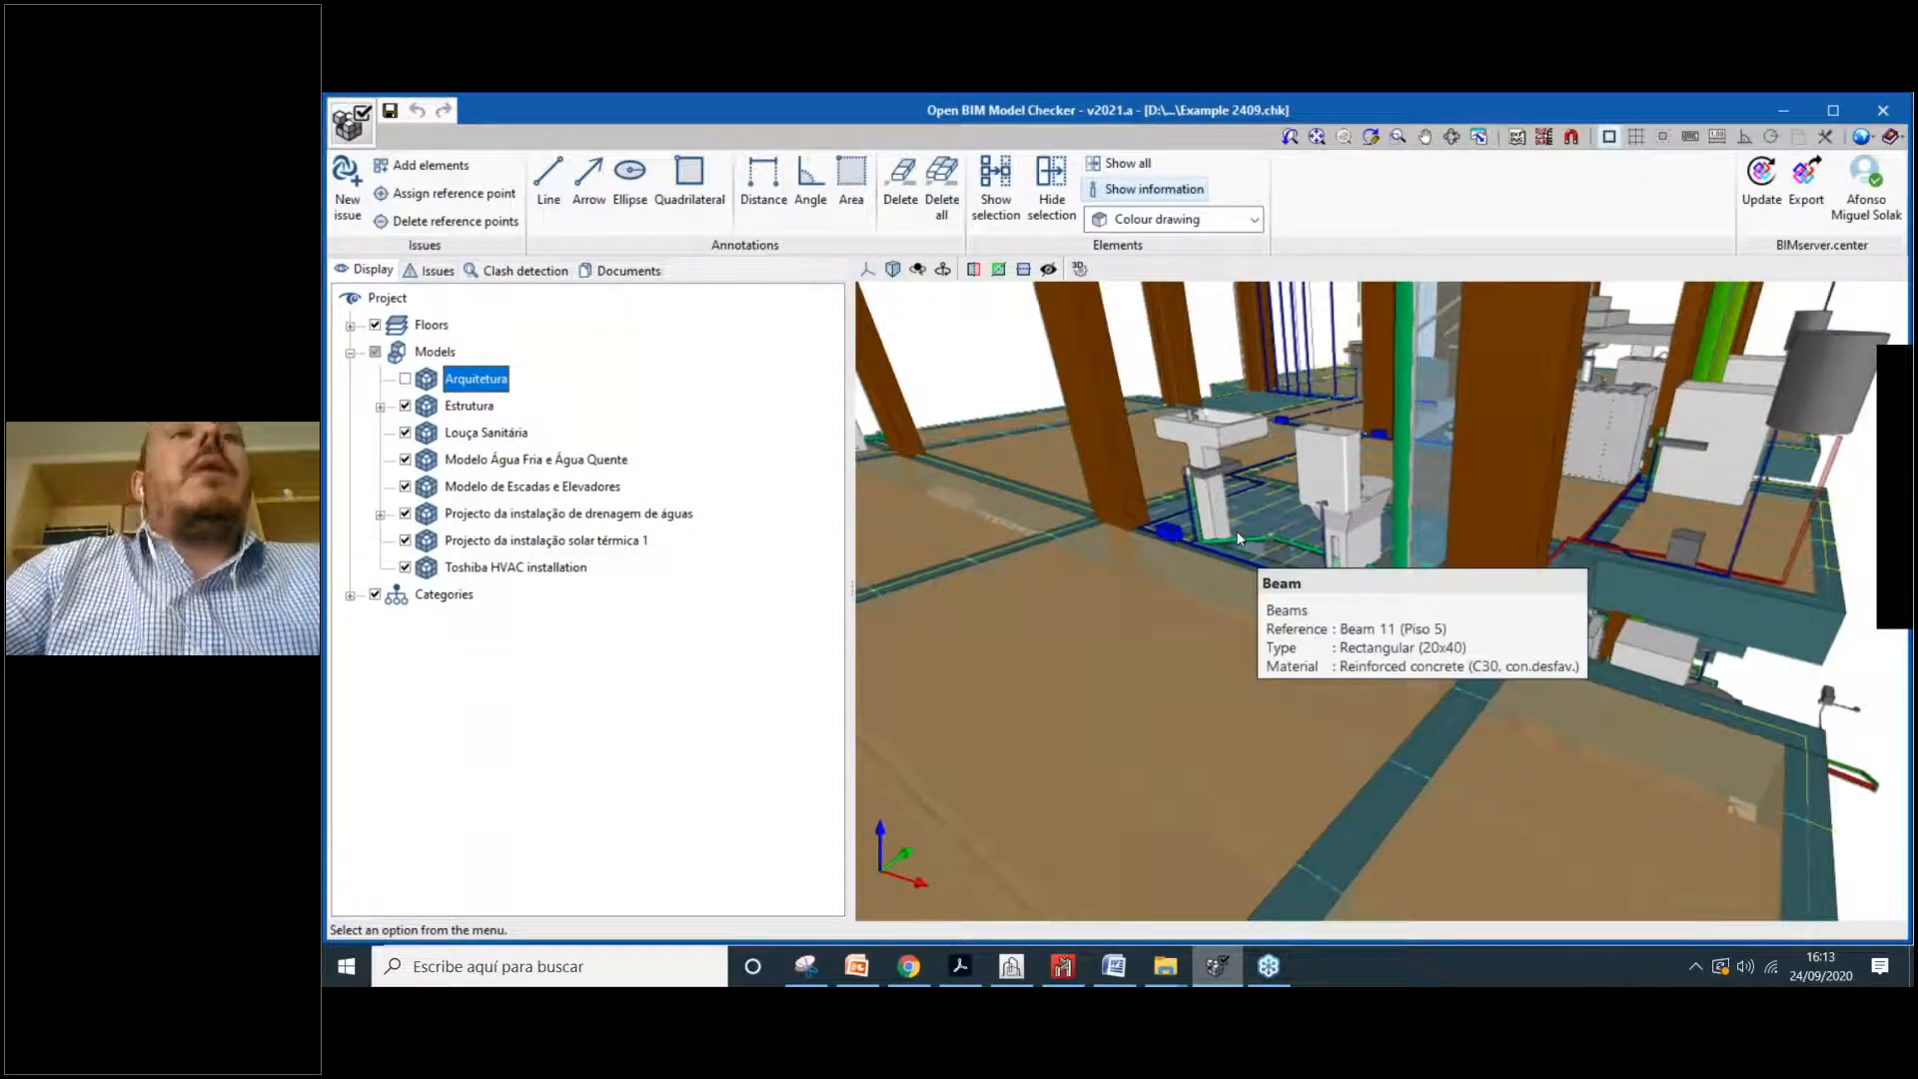
pyautogui.click(379, 406)
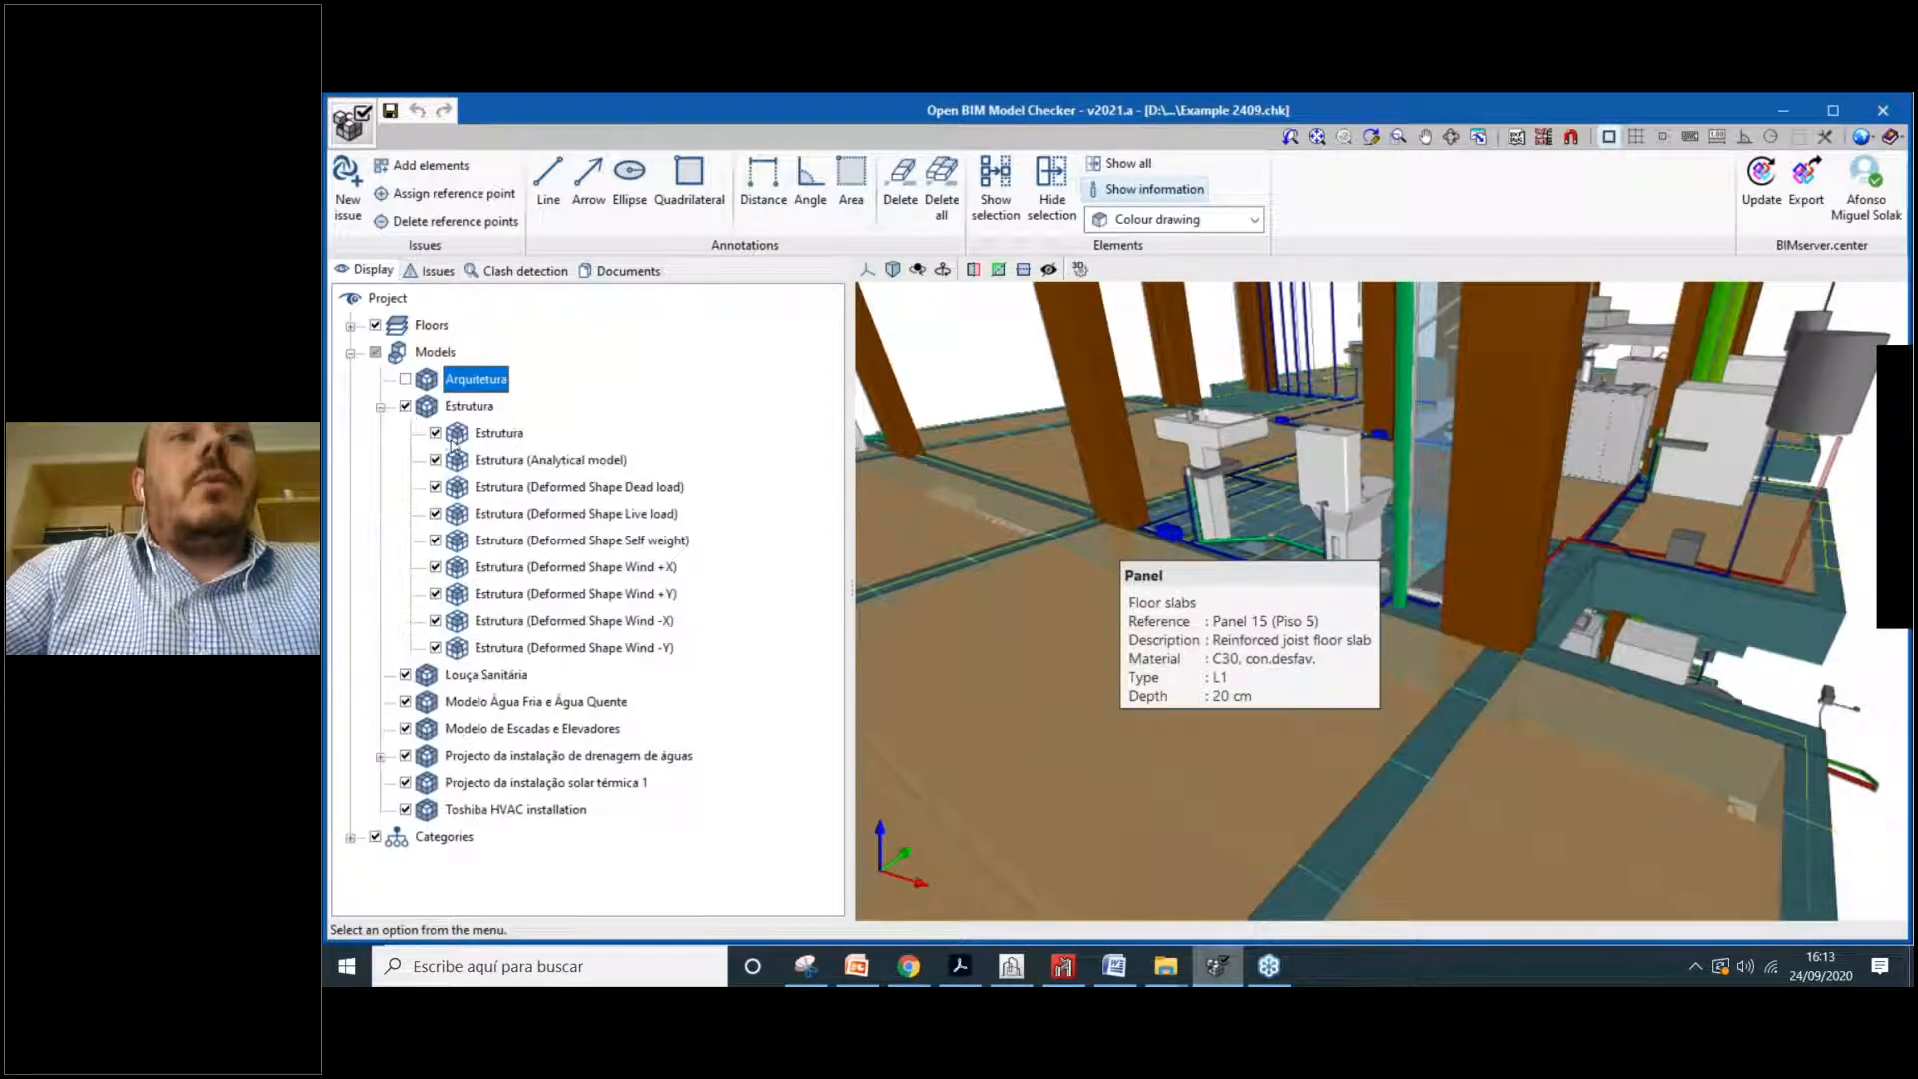
# Step: Temporarily hide the physical Estrutura sub-model and orbit around the analytical bars
pyautogui.click(439, 436)
pyautogui.click(436, 433)
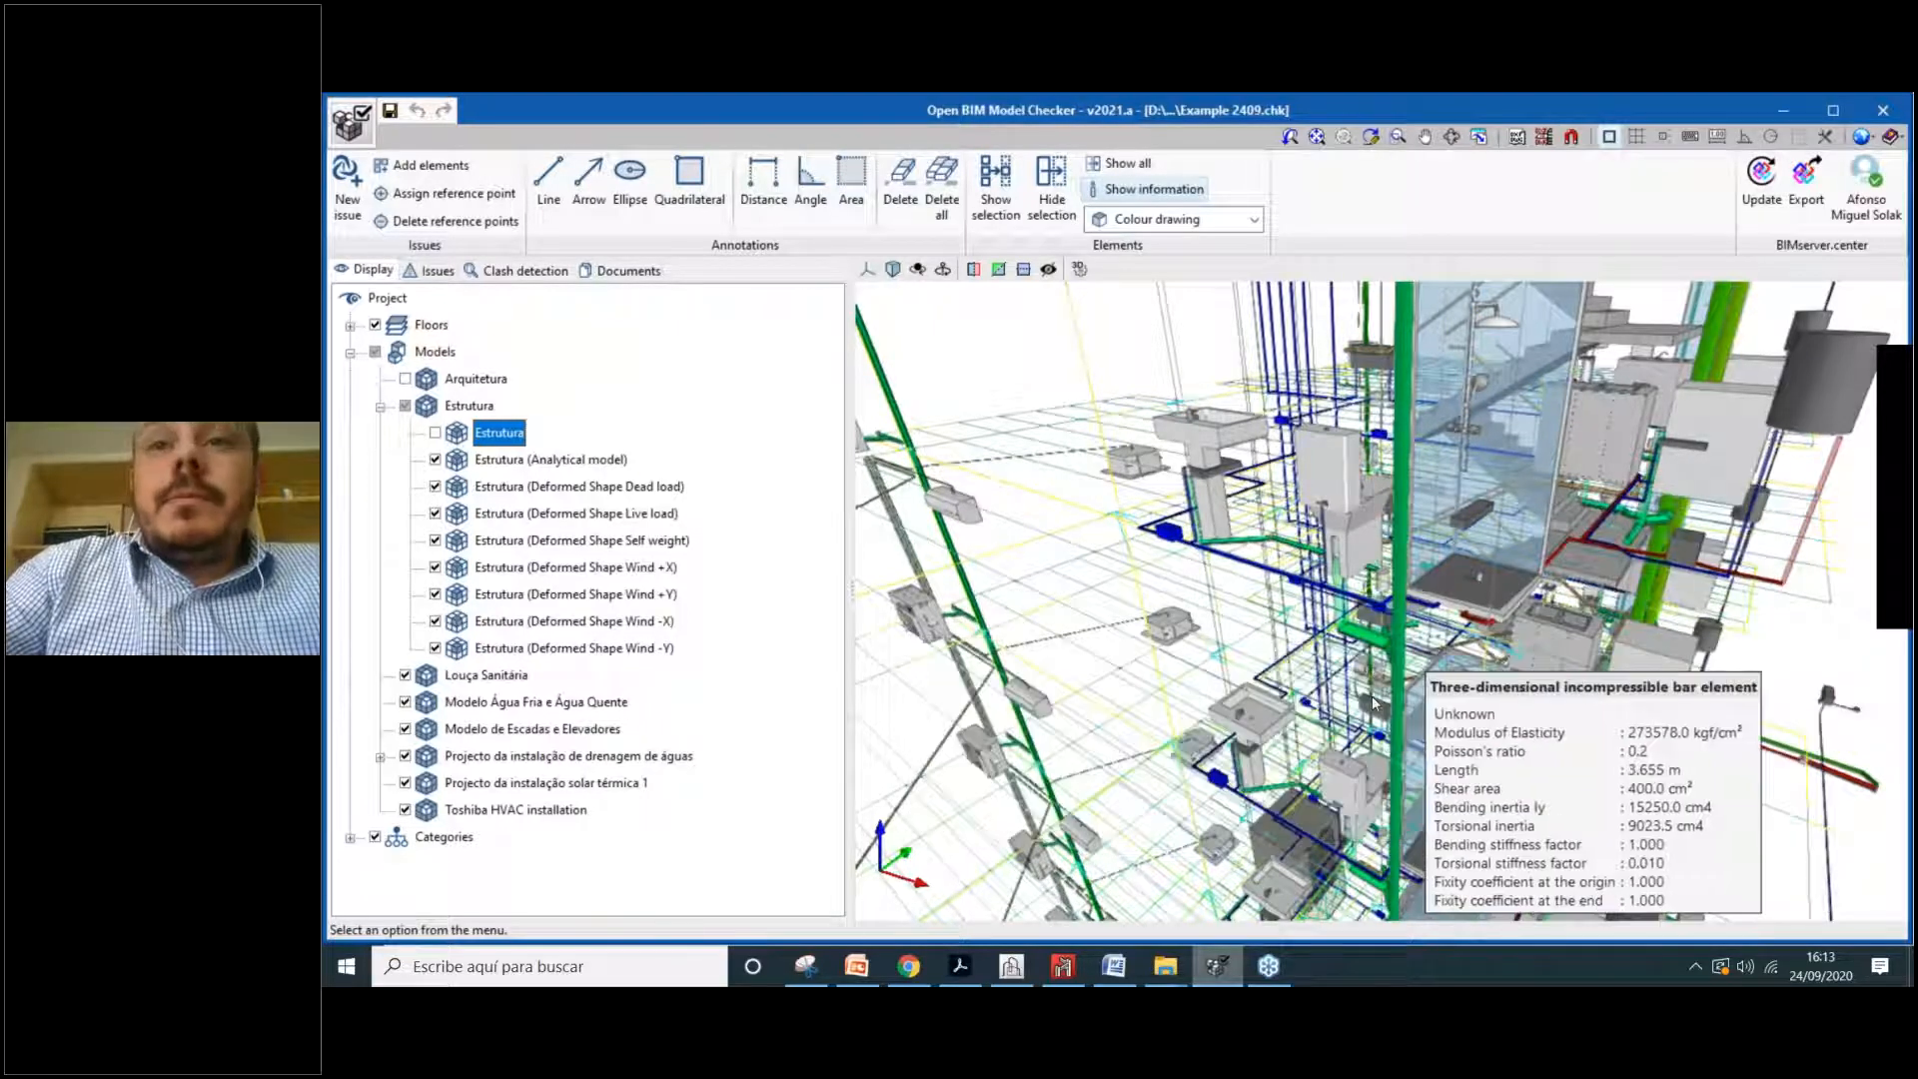
pyautogui.keyDown('shift'); pyautogui.moveTo(1509, 660); pyautogui.dragTo(1324, 416, button='middle'); pyautogui.keyUp('shift')
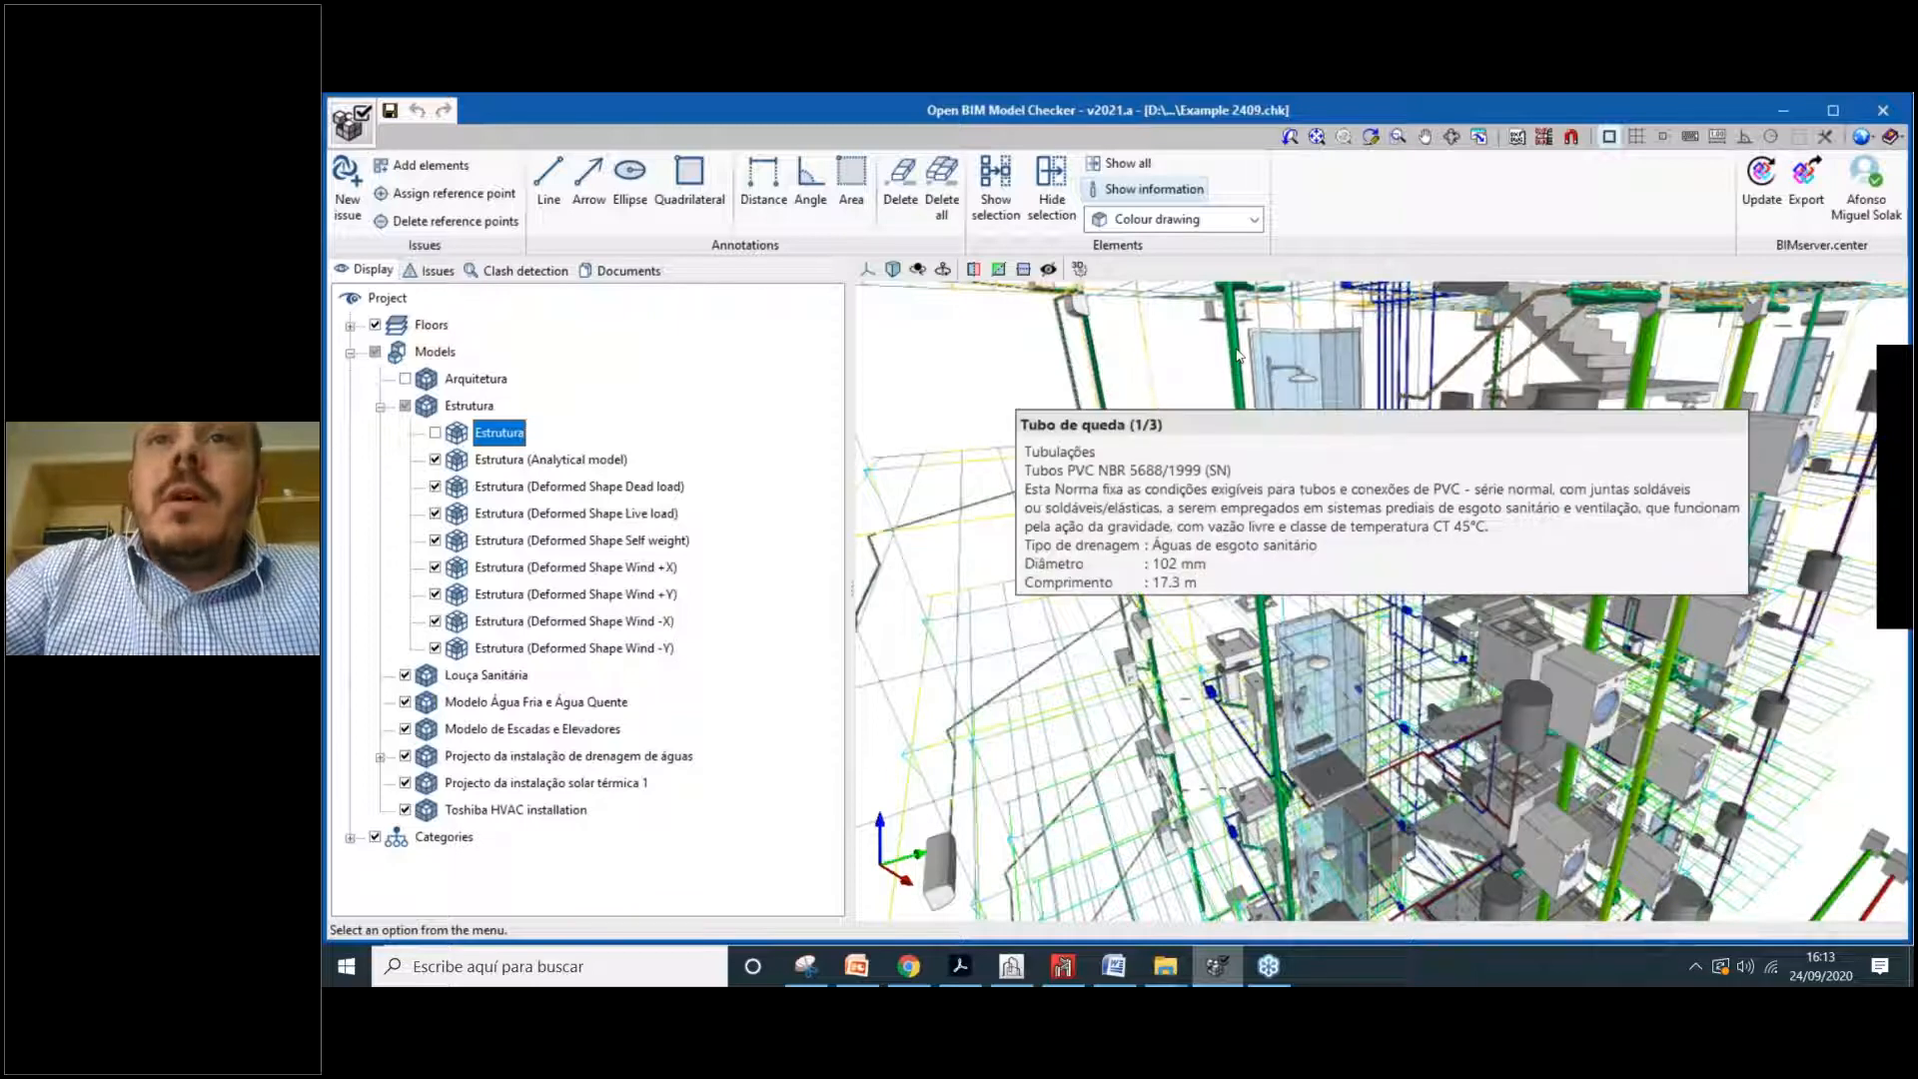
# Step: Re-show the physical structure and hide the analytical model plus all dead, live, self-weight and wind deformed shapes
pyautogui.click(436, 459)
pyautogui.click(436, 486)
pyautogui.click(435, 513)
pyautogui.click(436, 541)
pyautogui.click(436, 567)
pyautogui.click(436, 594)
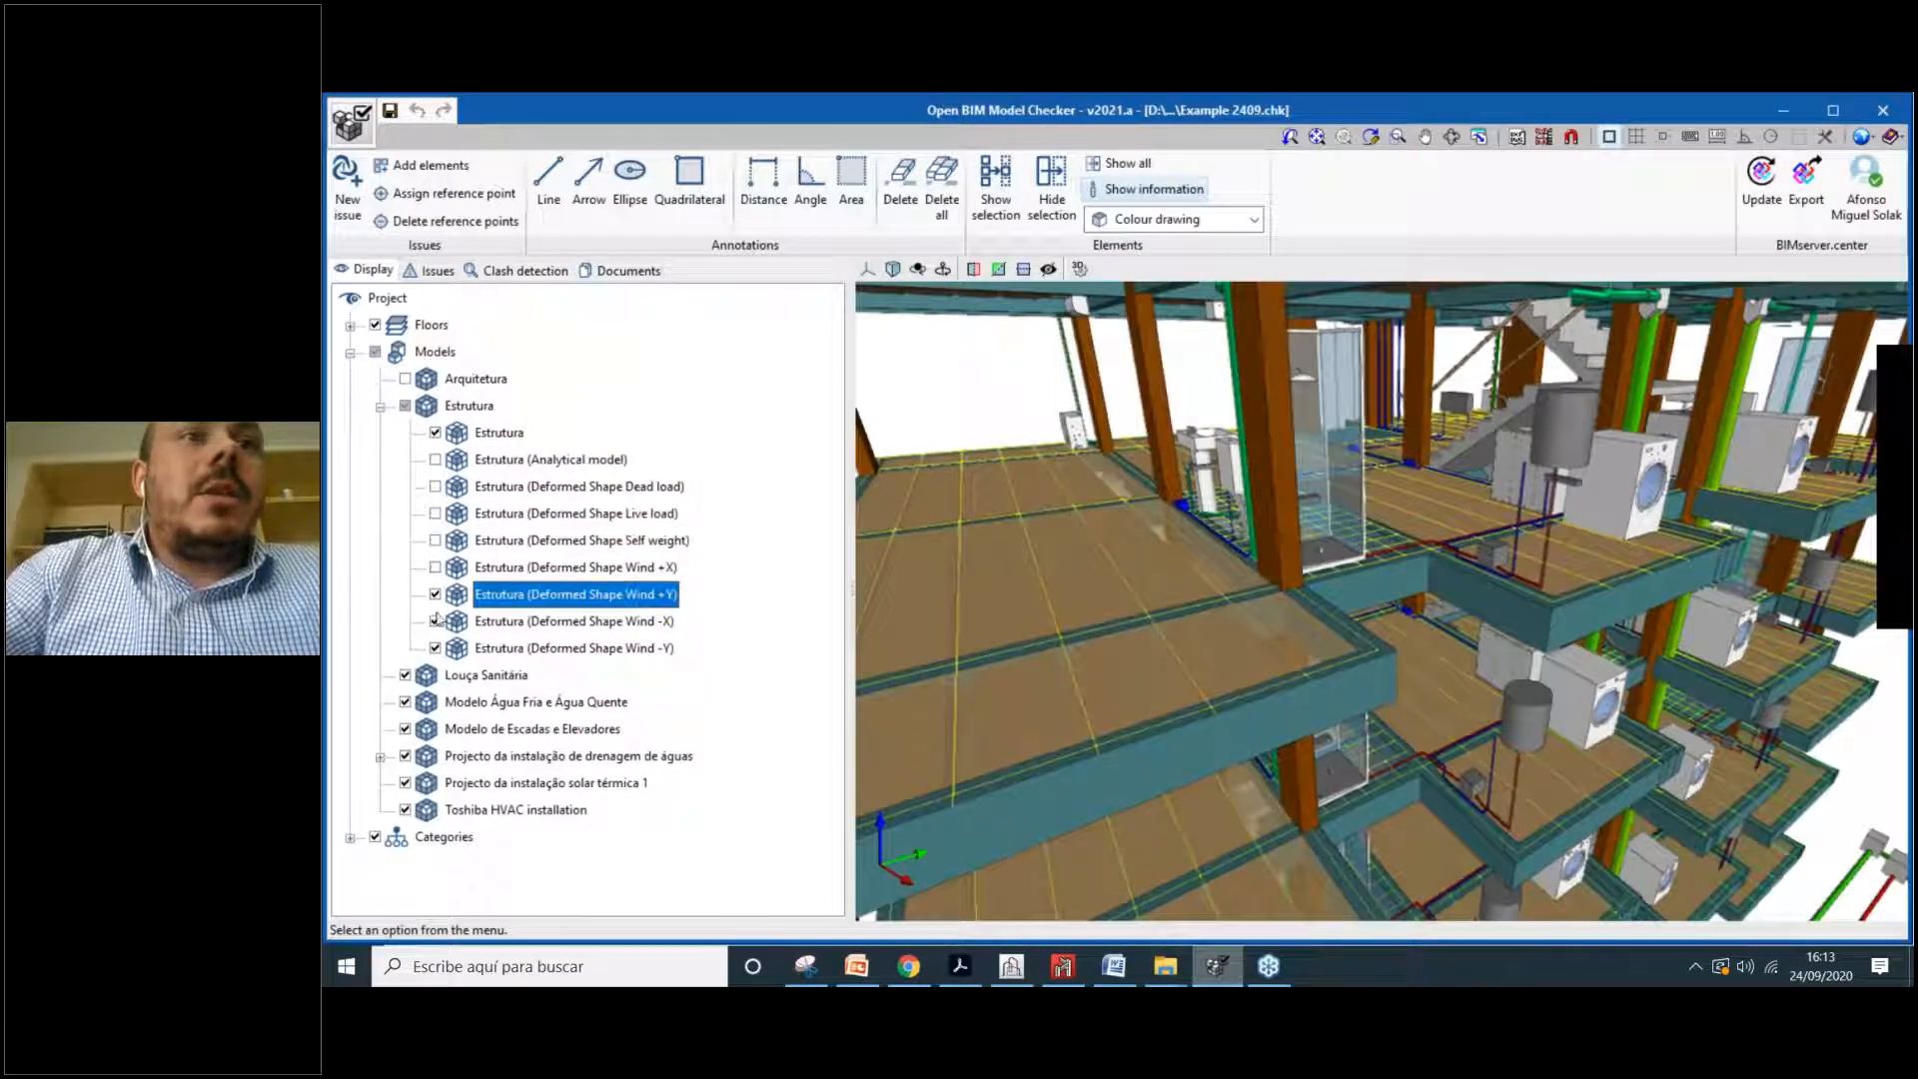
pyautogui.click(436, 622)
pyautogui.click(436, 648)
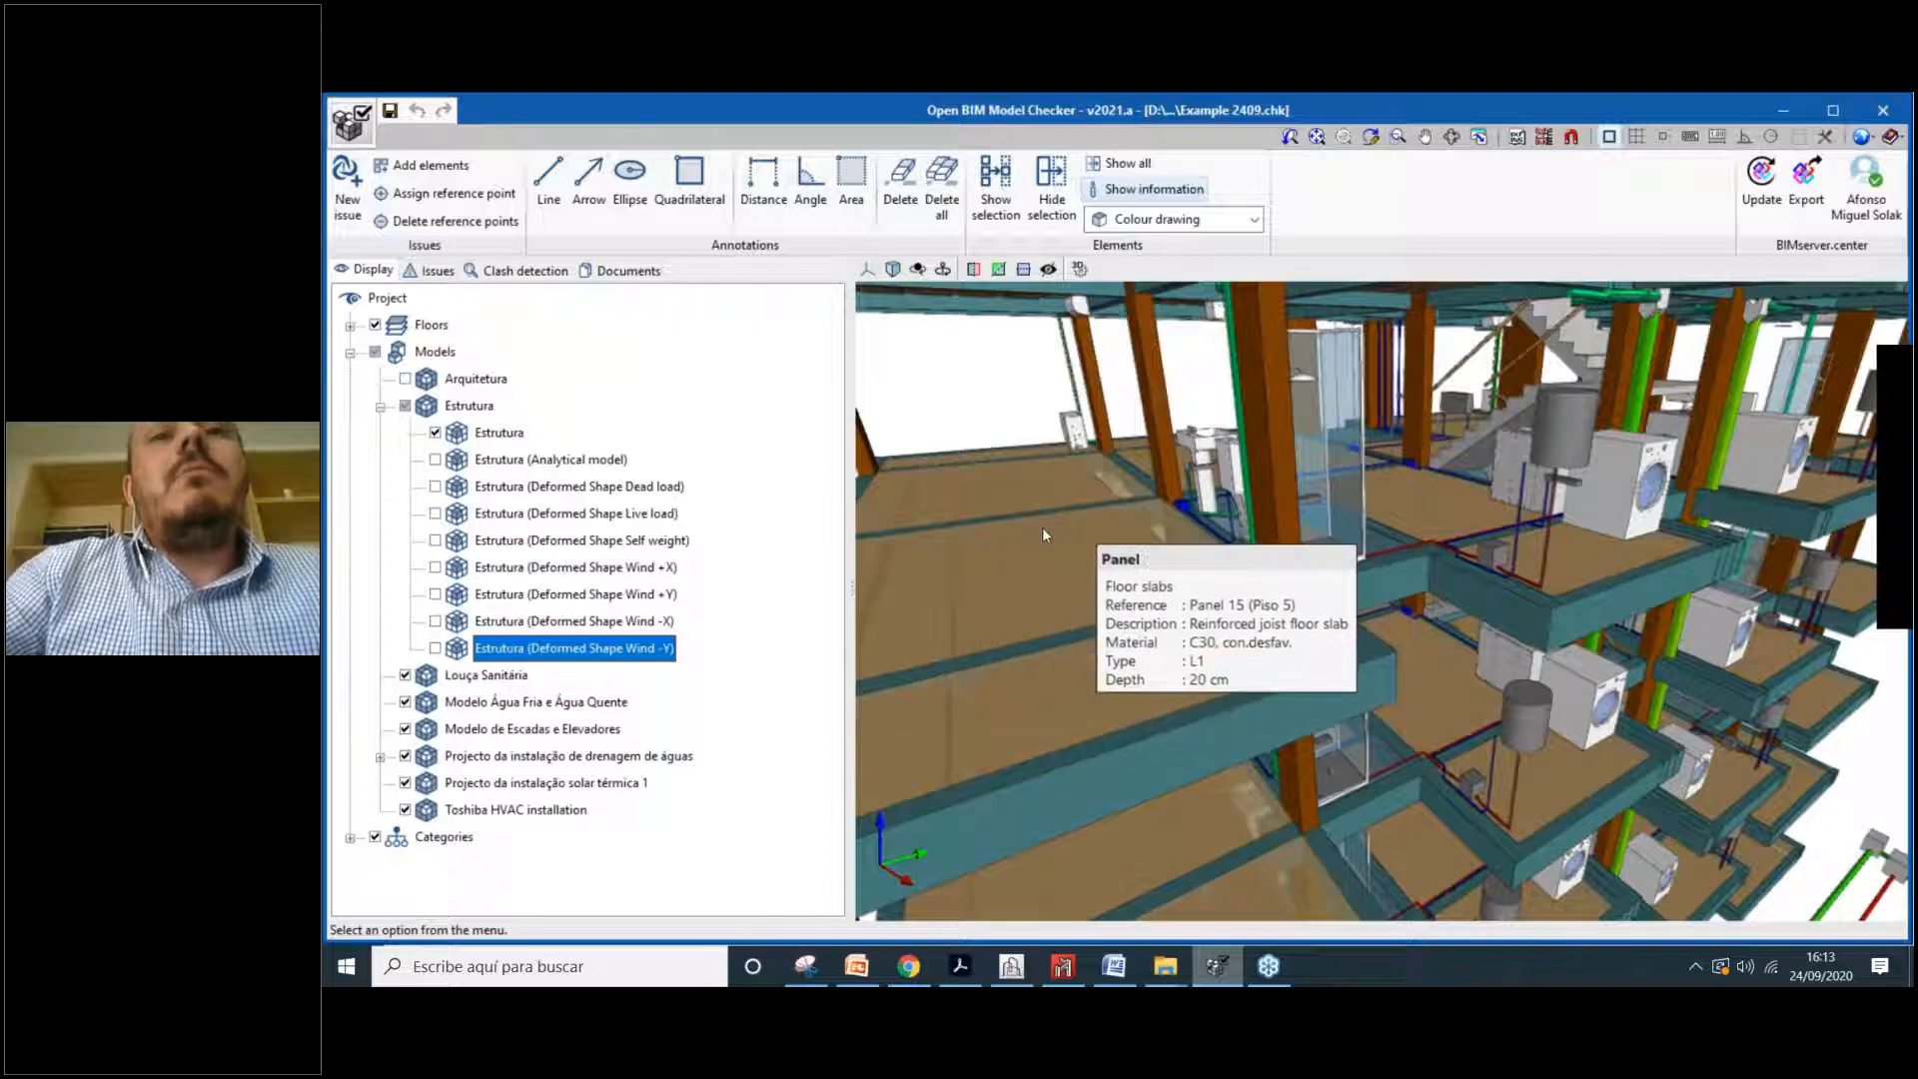
pyautogui.moveTo(1103, 537); pyautogui.dragTo(1210, 594)
pyautogui.scroll(3, 1172, 628)
pyautogui.keyDown('shift'); pyautogui.moveTo(1173, 627); pyautogui.dragTo(1203, 633, button='middle'); pyautogui.keyUp('shift')
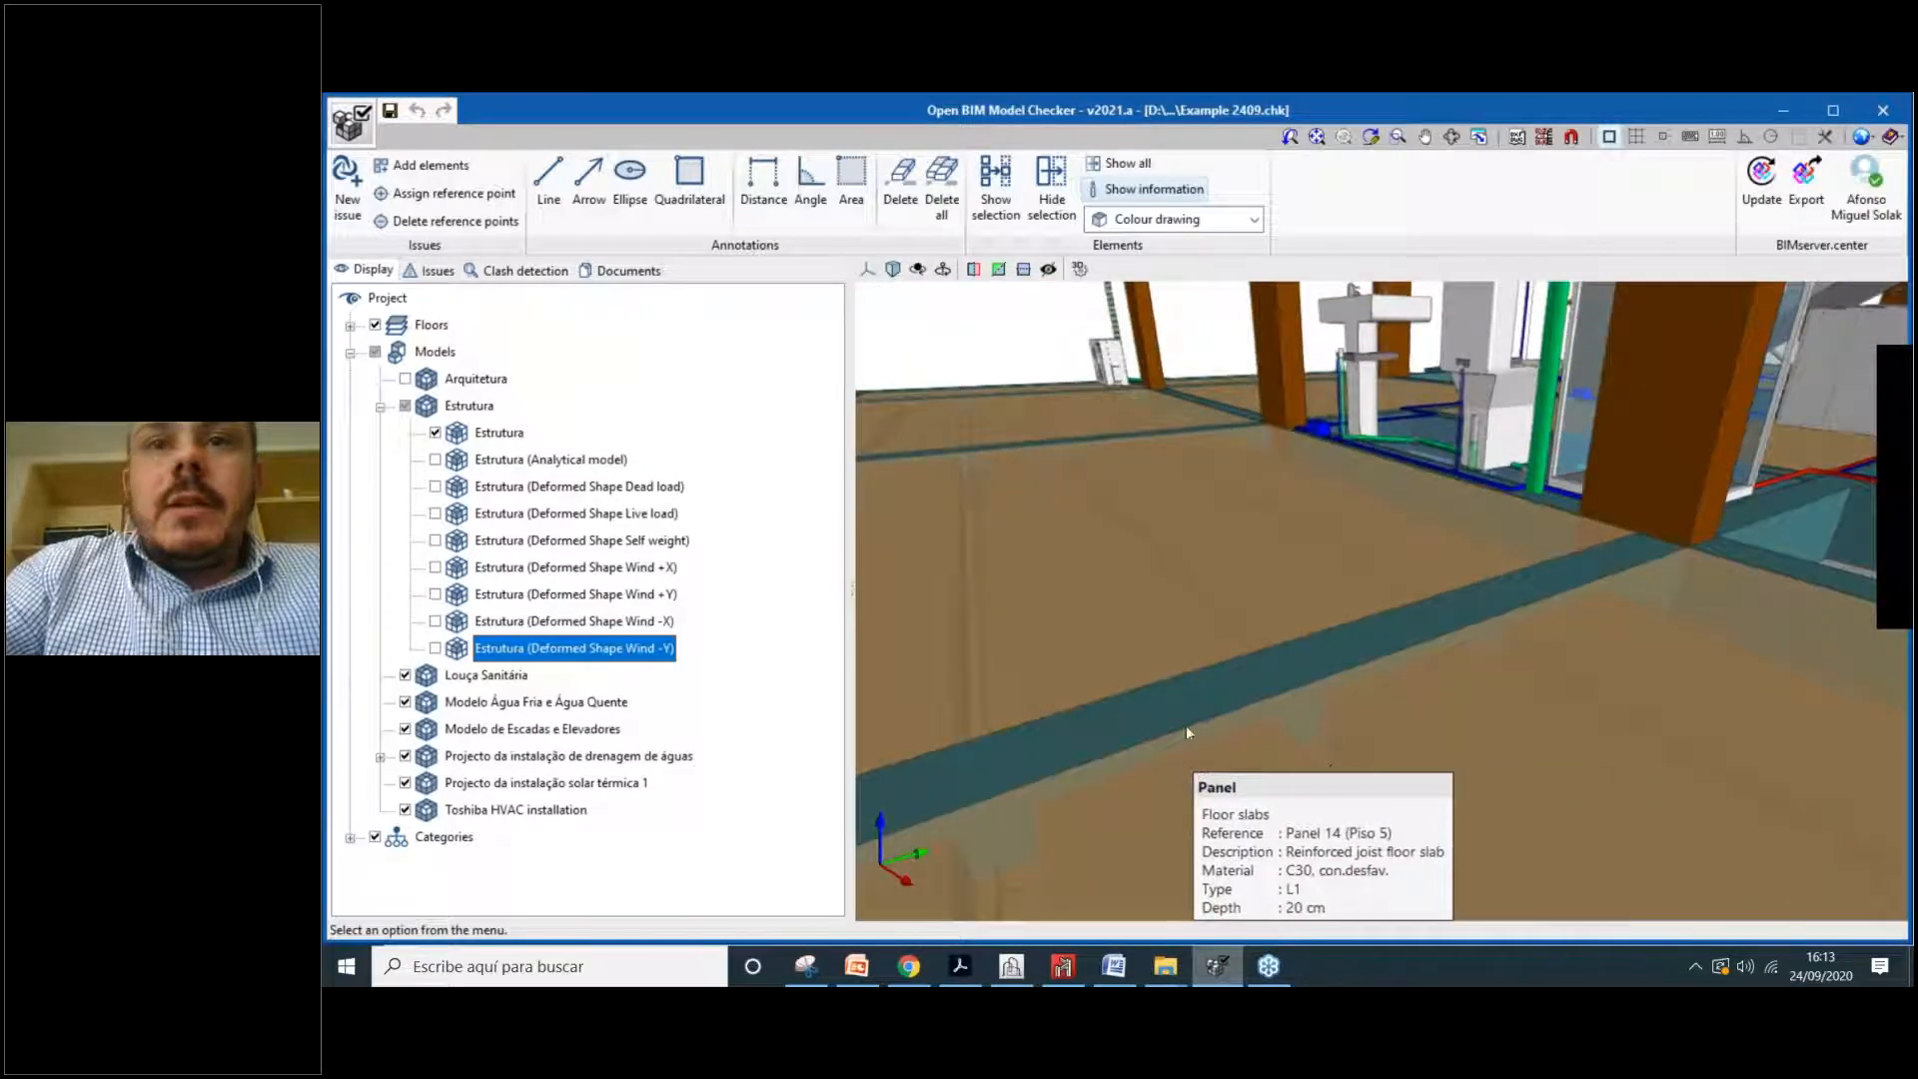
pyautogui.scroll(-1, 1136, 696)
pyautogui.scroll(-4, 1123, 651)
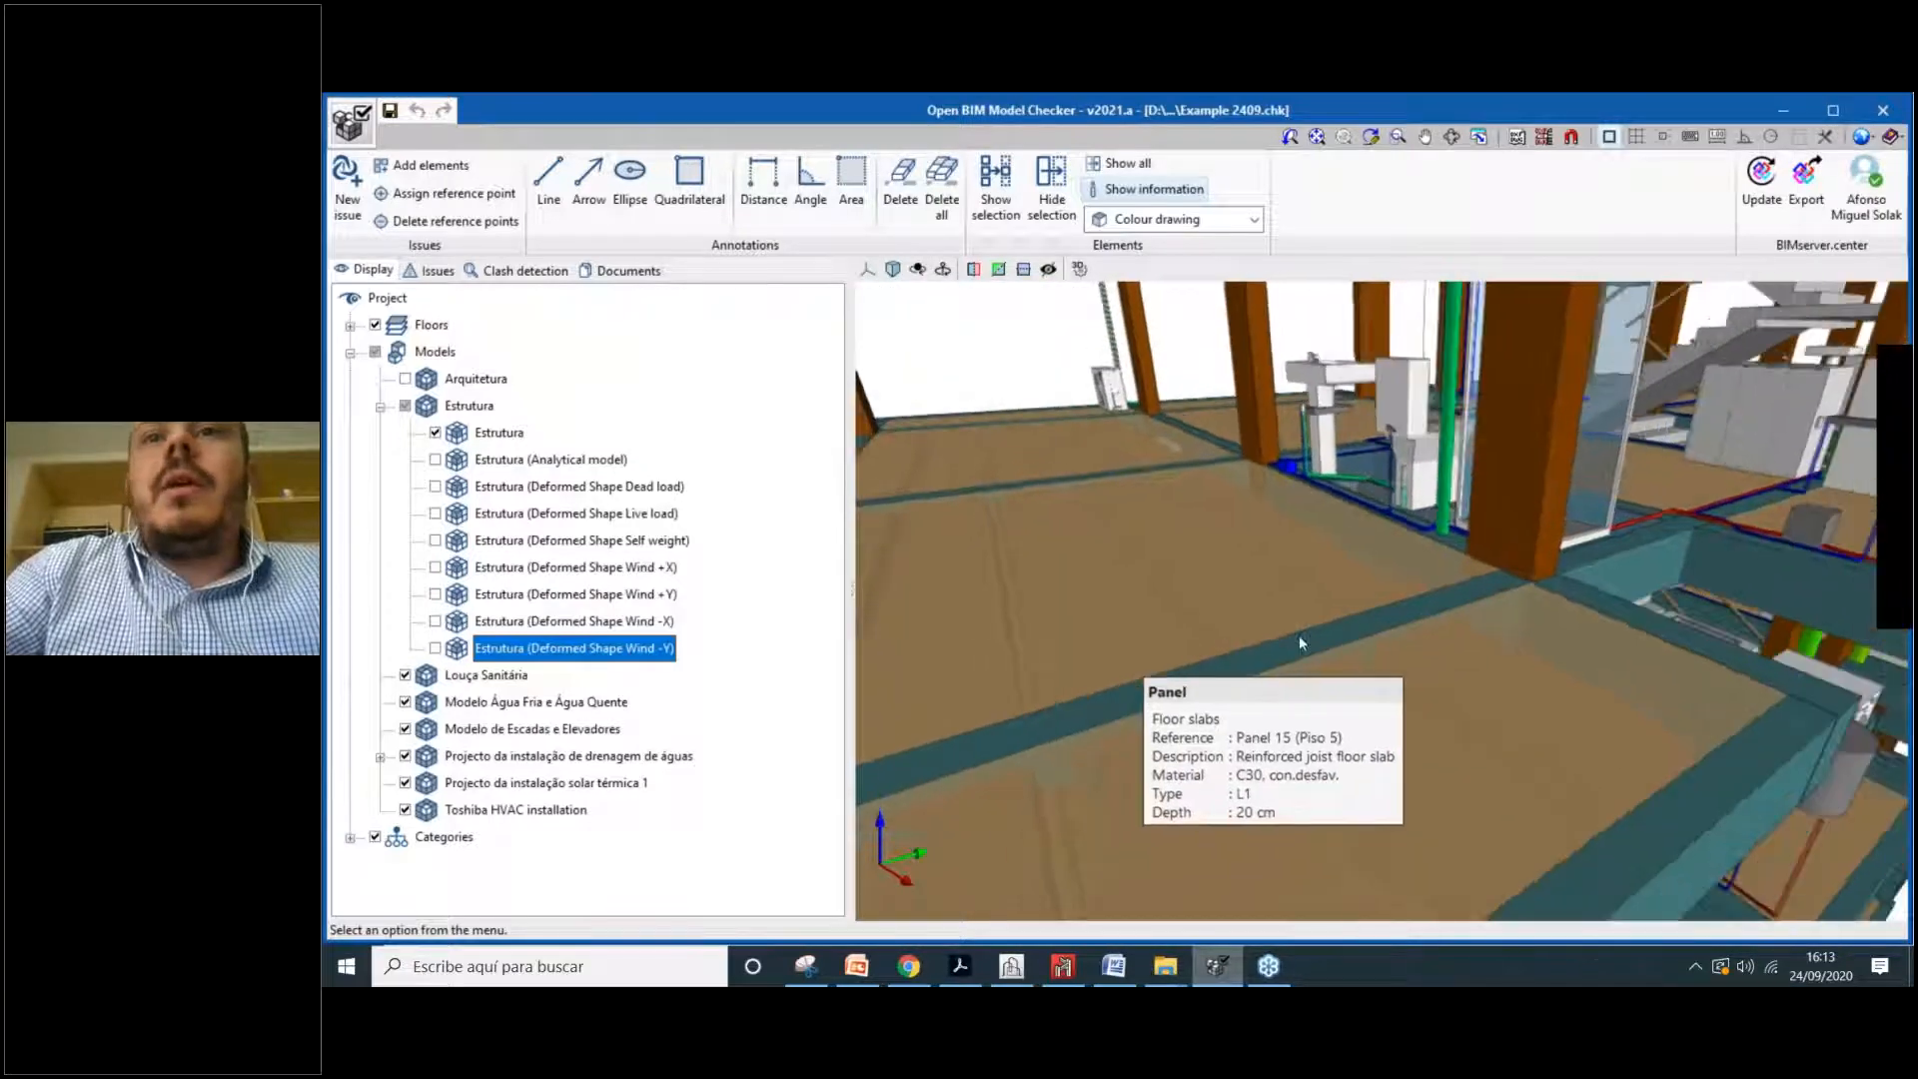
pyautogui.scroll(-3, 1274, 606)
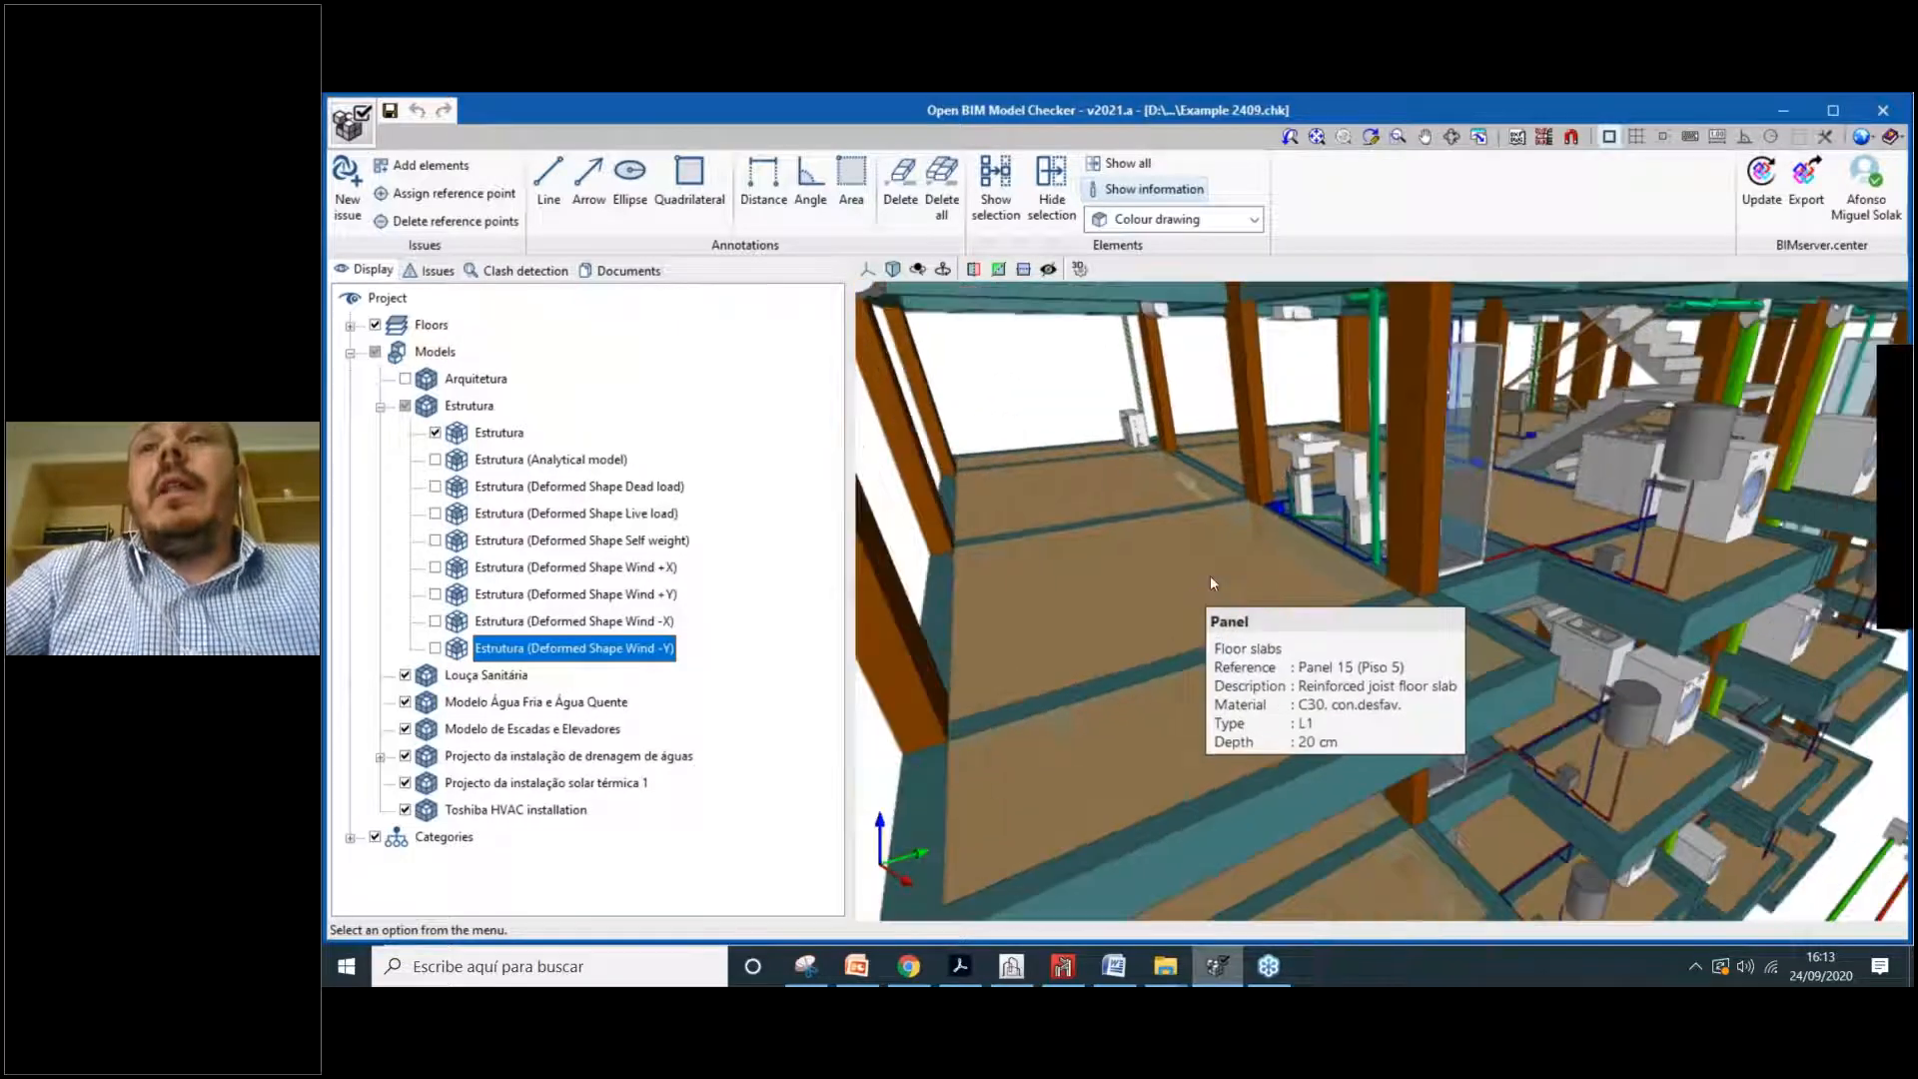
pyautogui.moveTo(1274, 564); pyautogui.dragTo(1130, 555, button='middle')
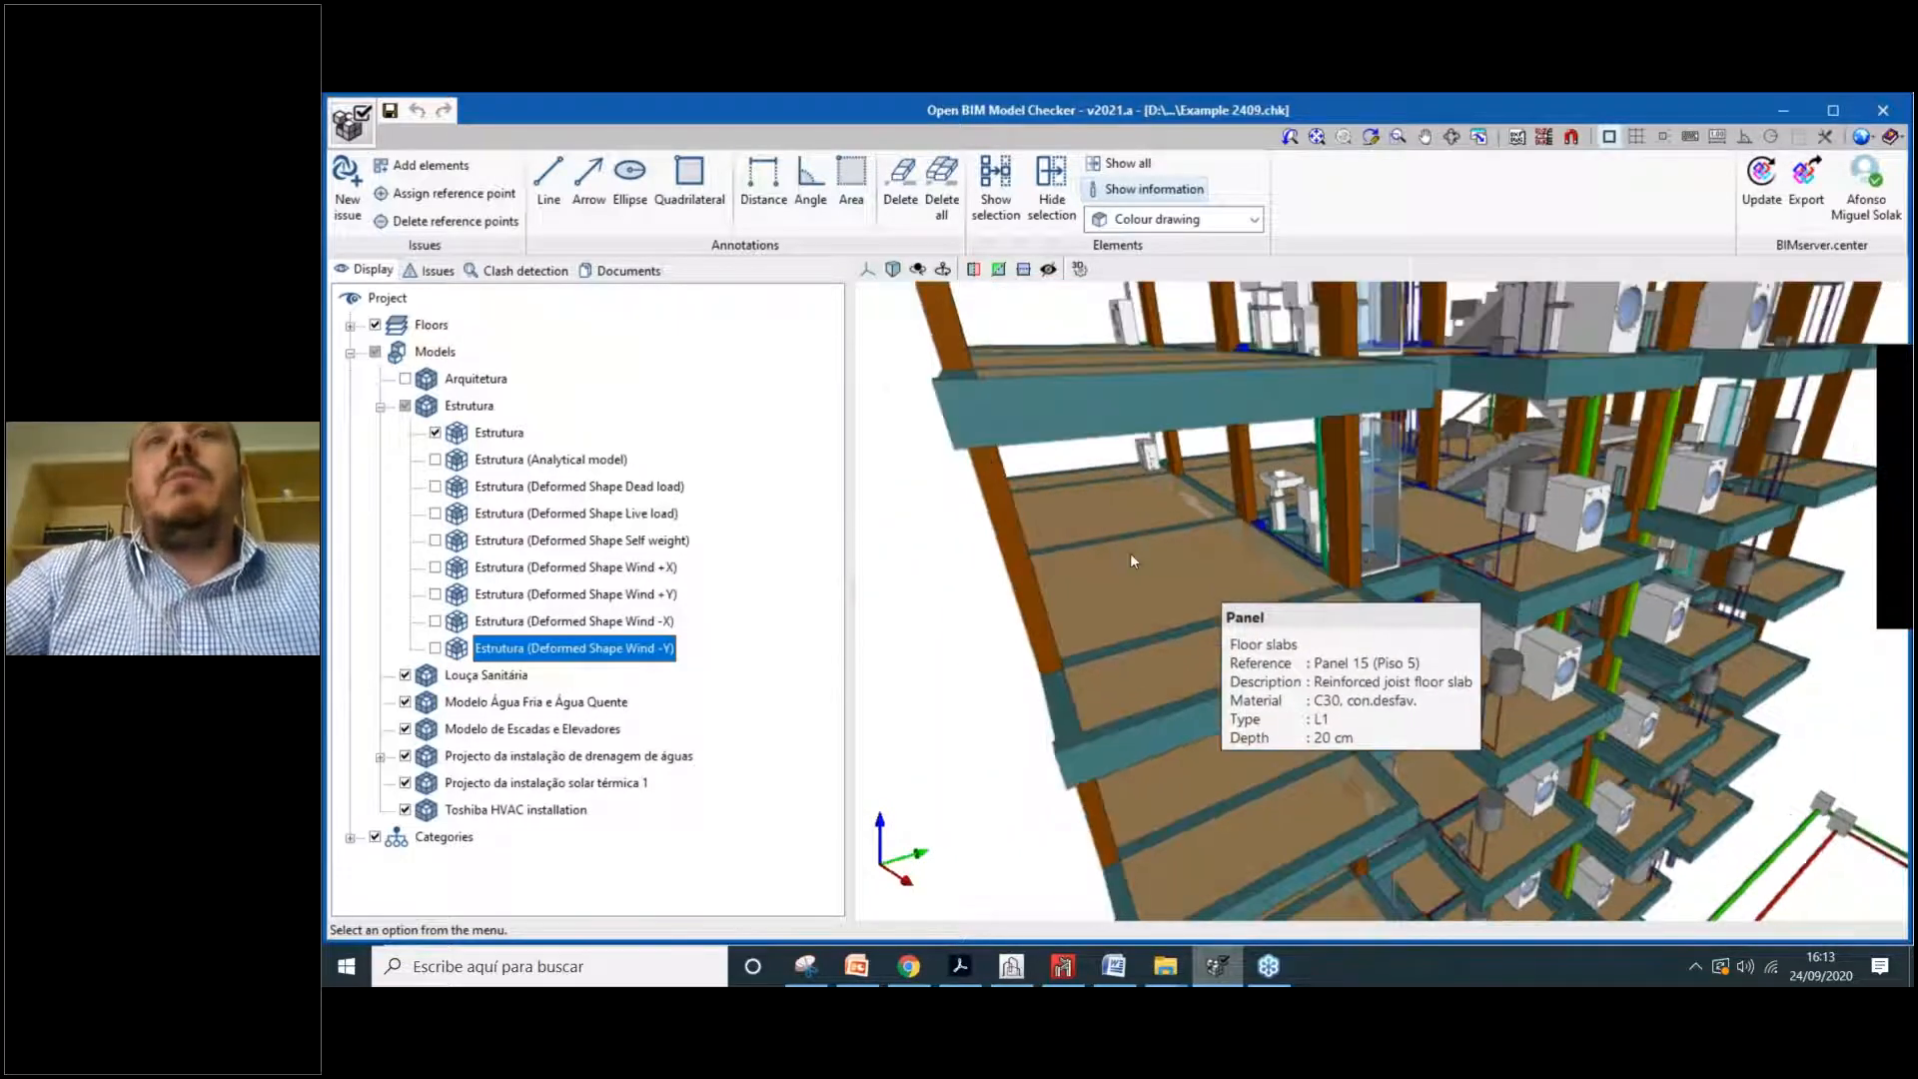
pyautogui.scroll(-2, 1130, 555)
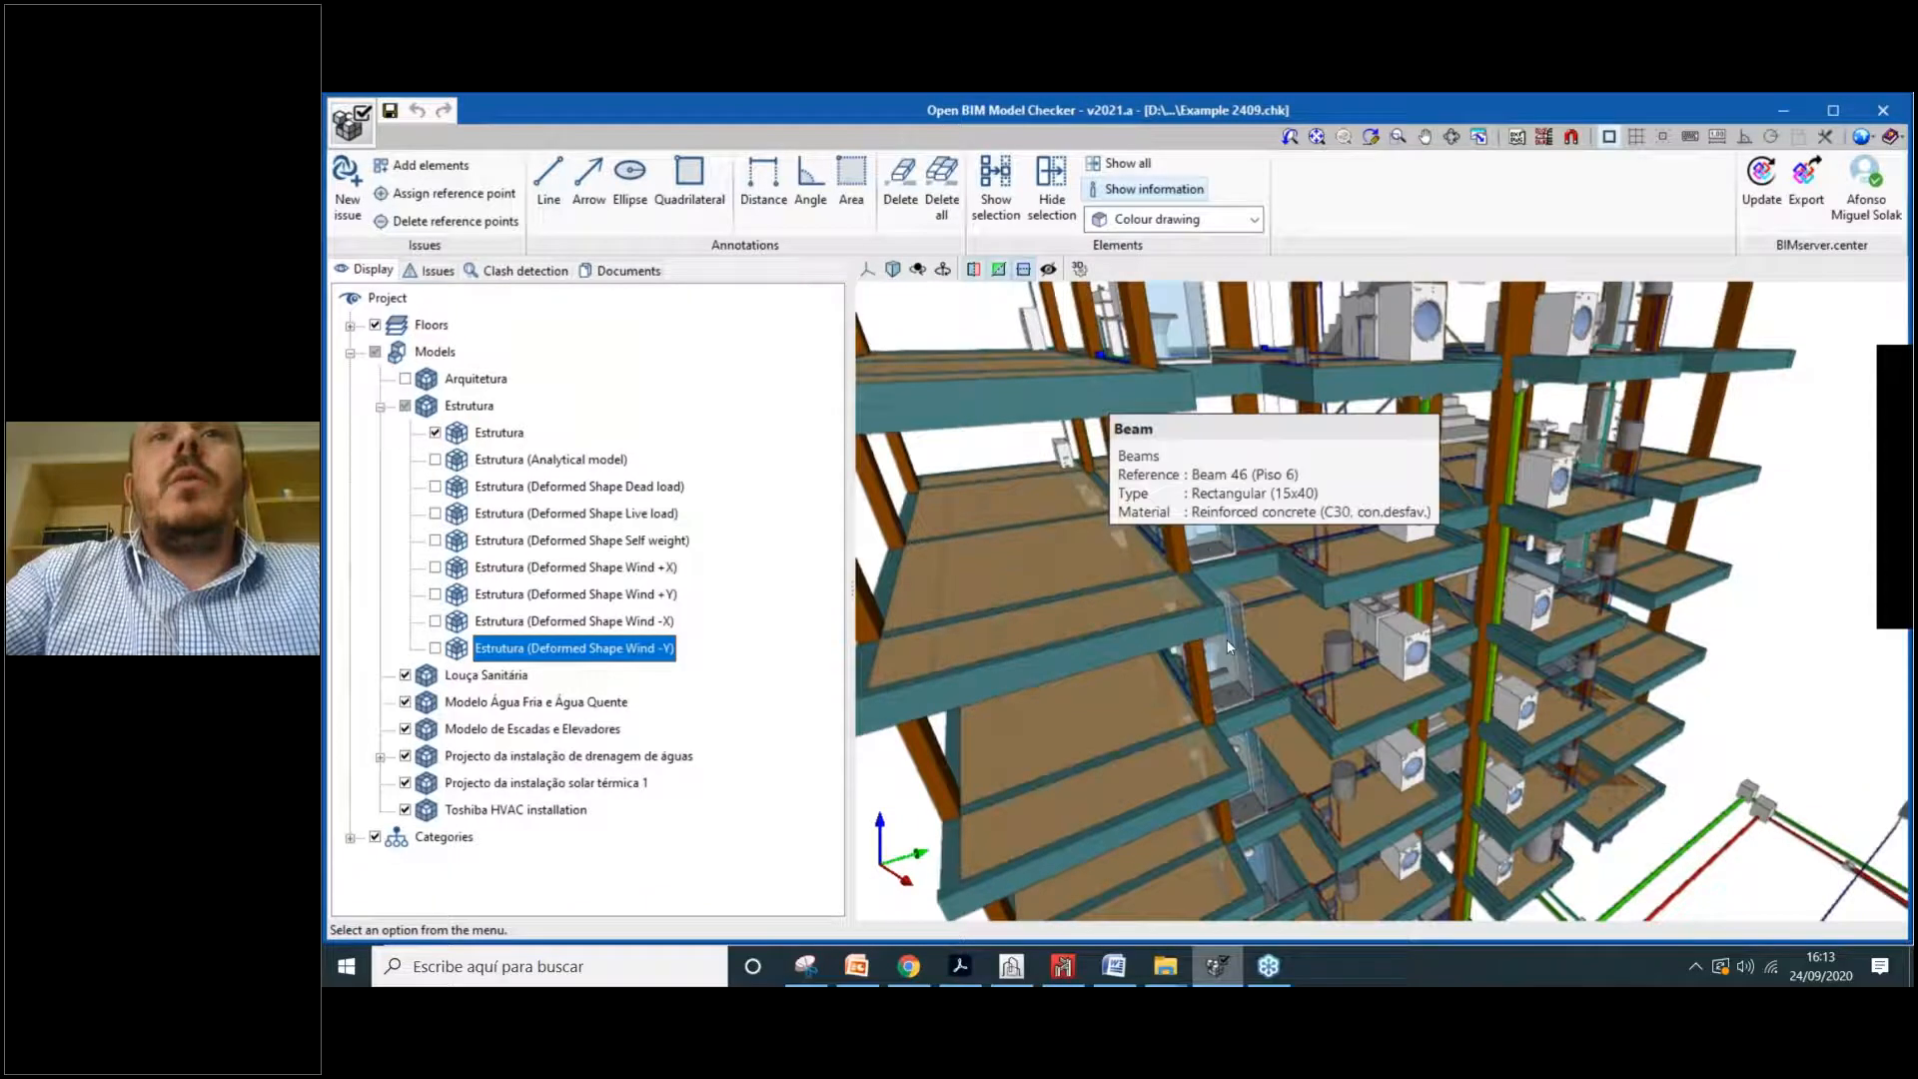
pyautogui.moveTo(1229, 647); pyautogui.dragTo(1215, 529, button='middle')
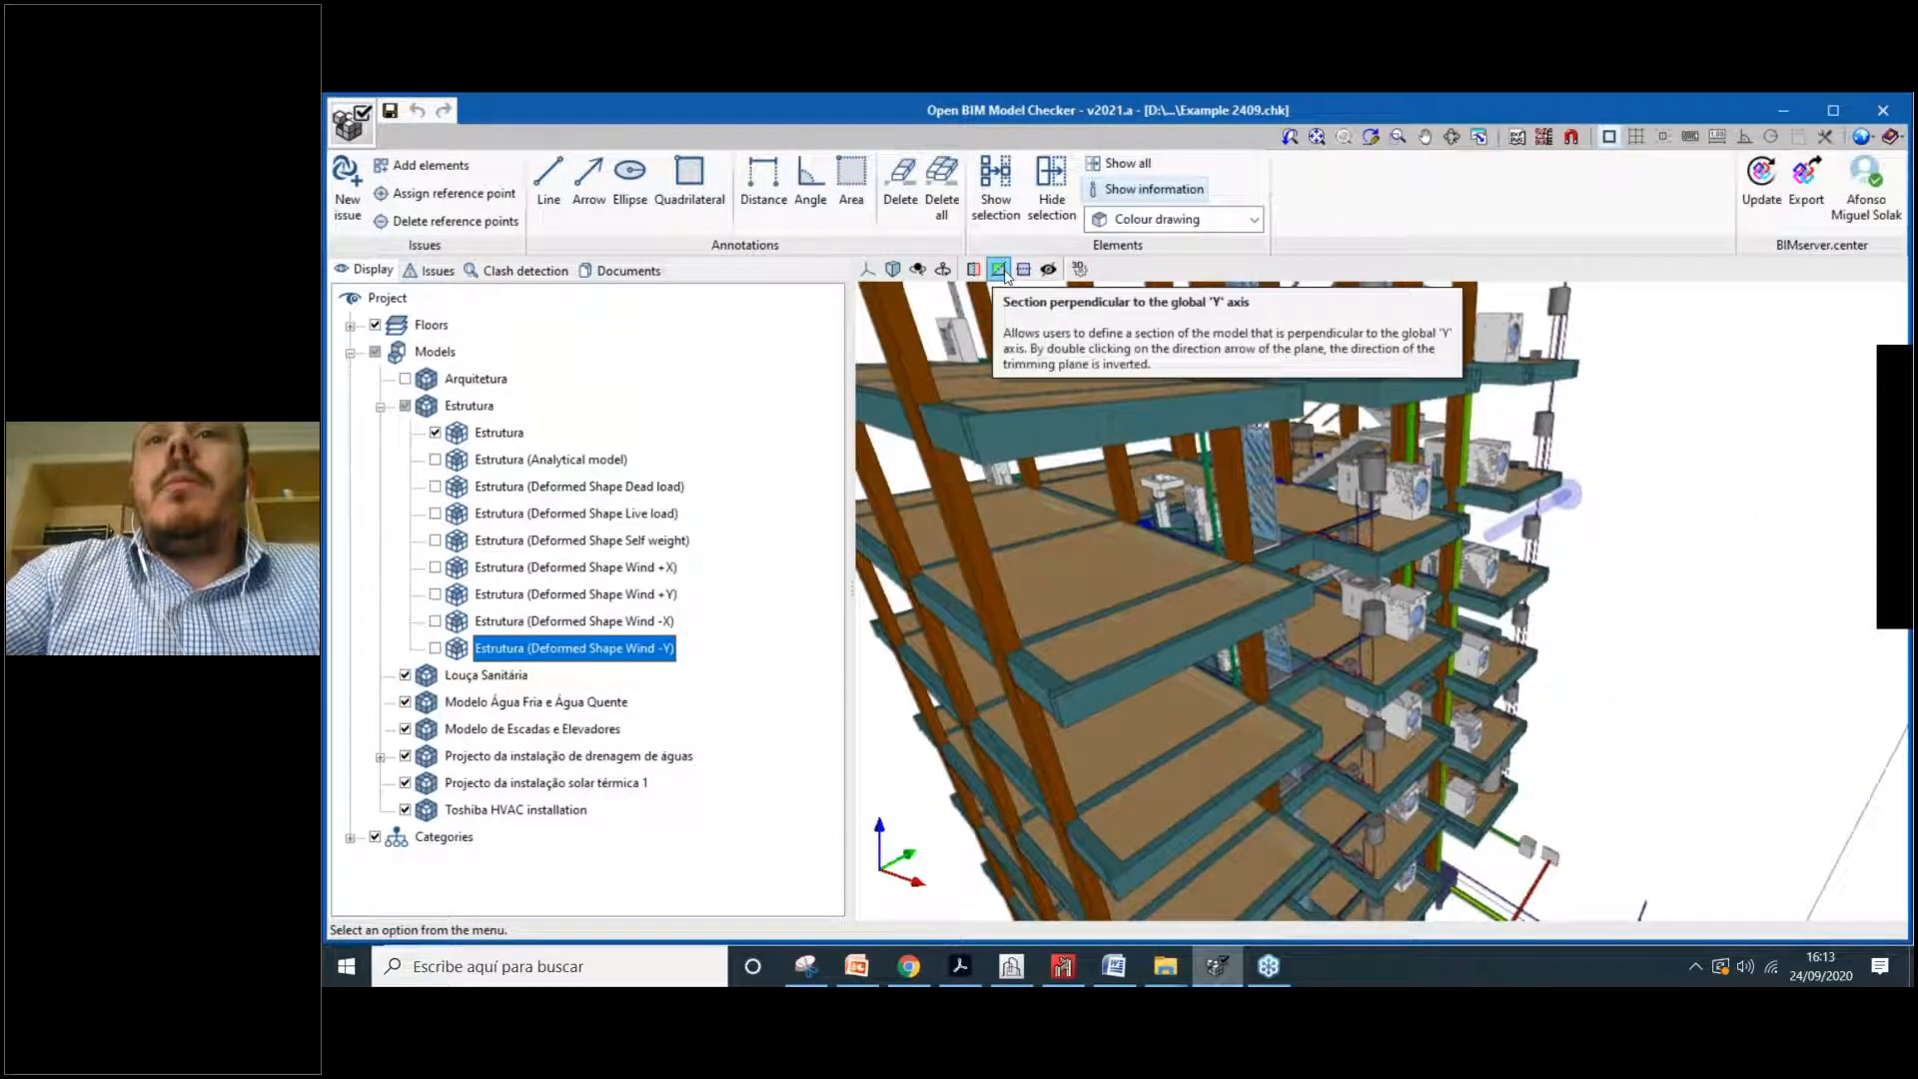
# Step: Cut the model with a Y section plane and drag it to expose more interior
pyautogui.click(1002, 271)
pyautogui.moveTo(1749, 594); pyautogui.dragTo(1722, 643)
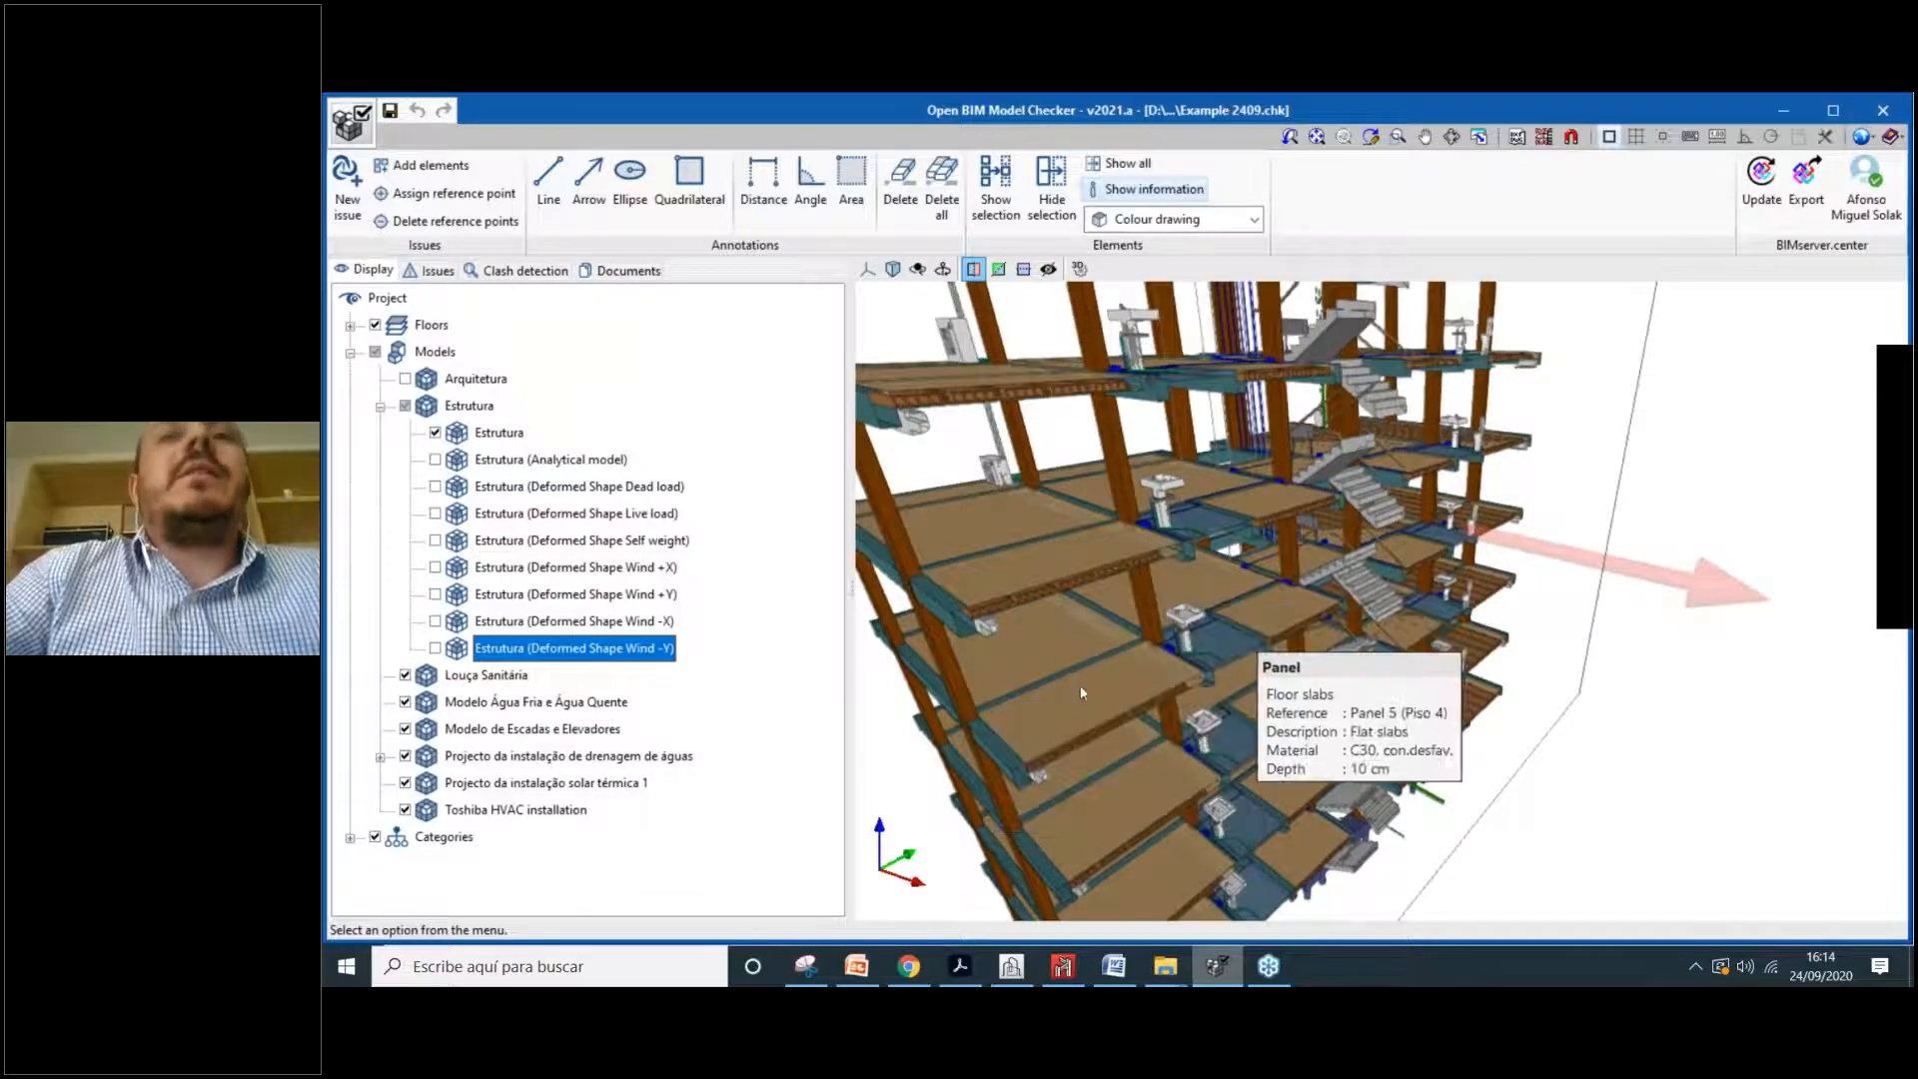
pyautogui.scroll(1, 1019, 592)
pyautogui.scroll(6, 1015, 591)
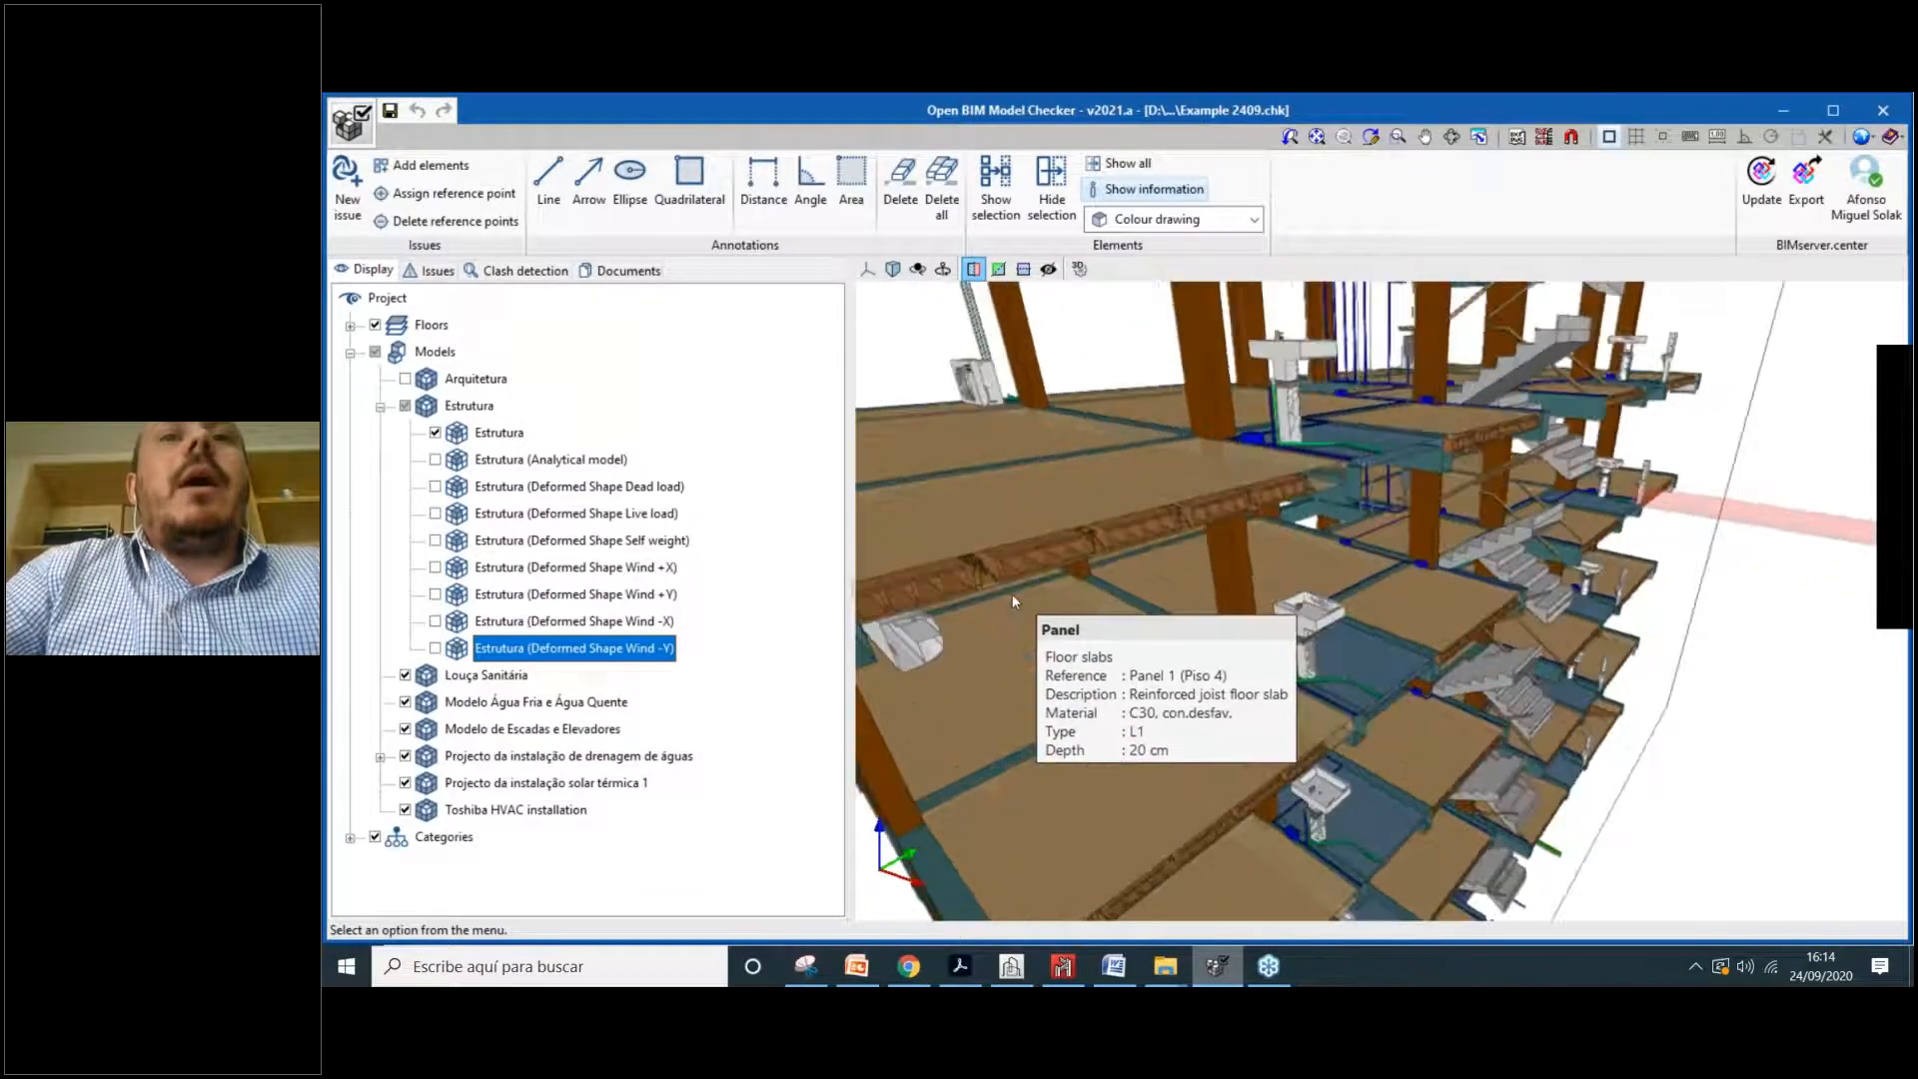
pyautogui.scroll(-3, 1037, 598)
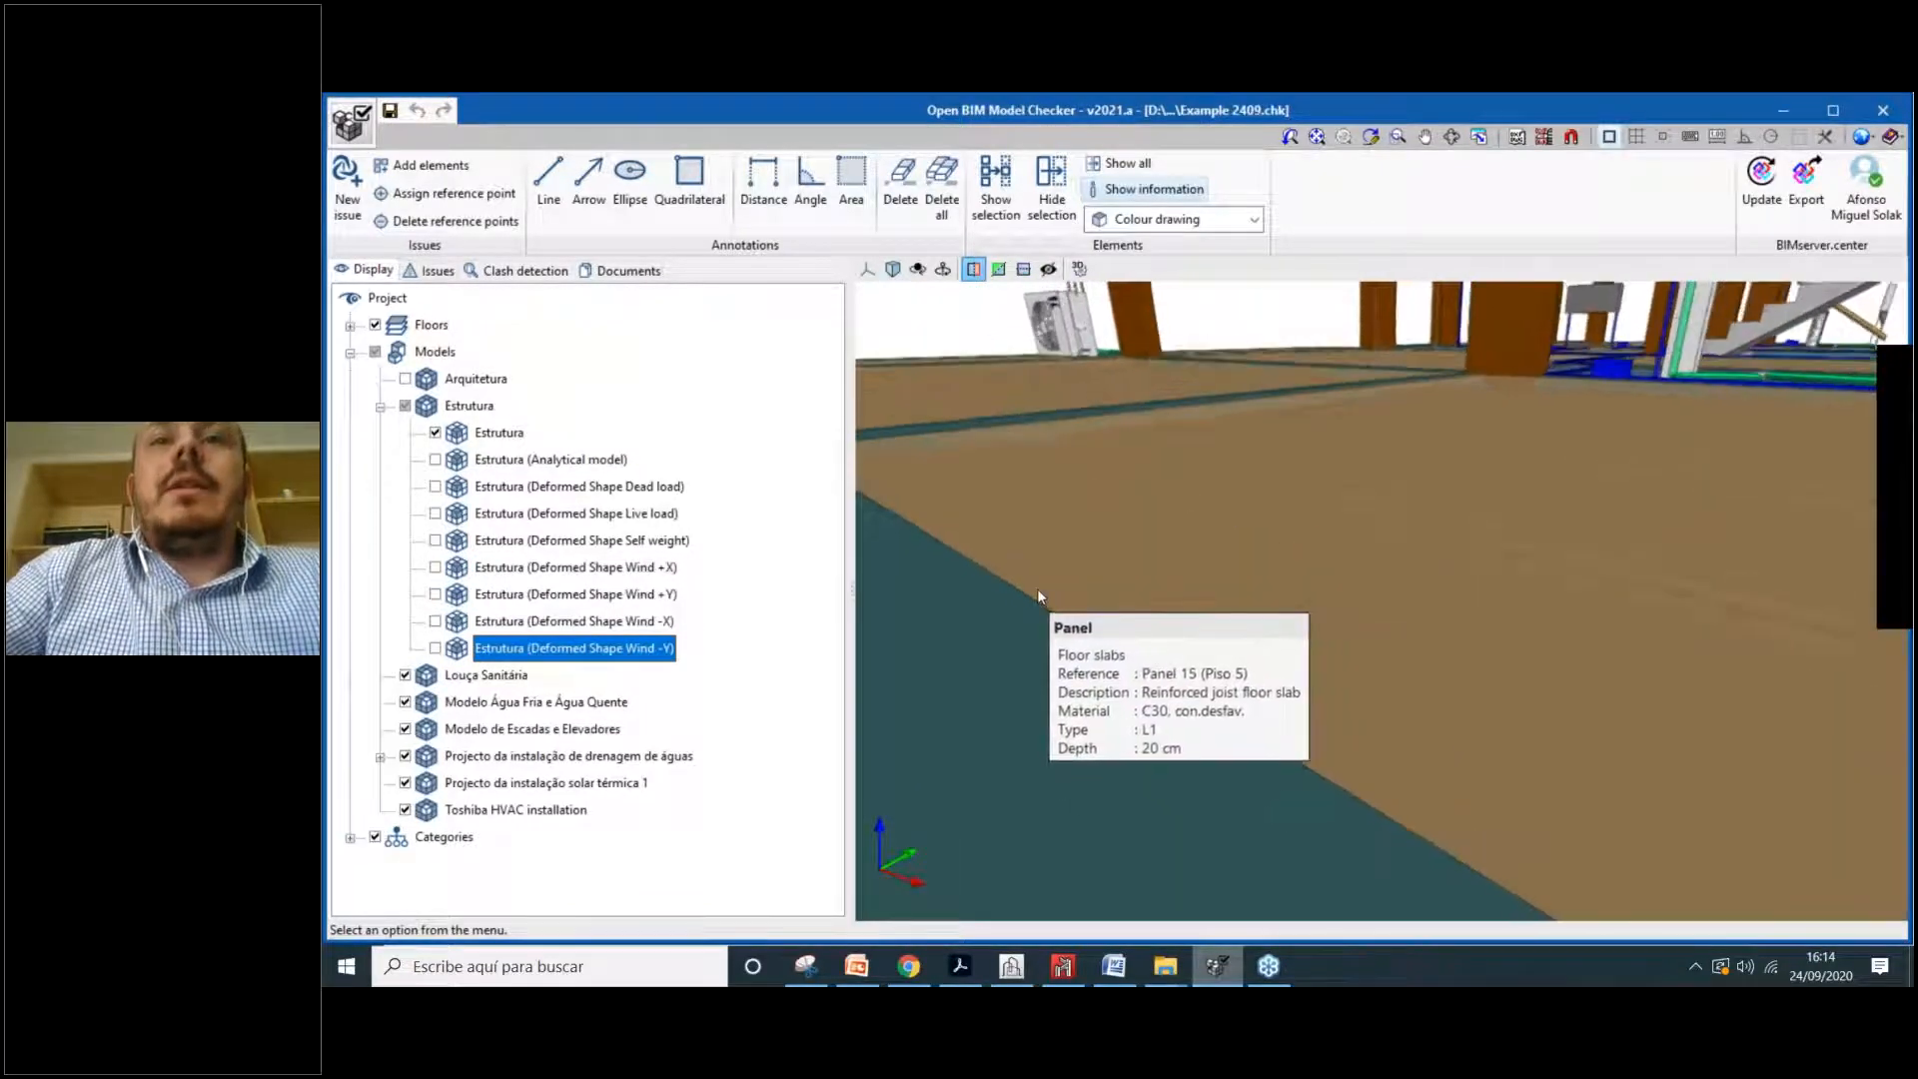
# Step: Orbit to a level view of beams and columns, then show the empty Issues list
pyautogui.moveTo(1436, 638); pyautogui.dragTo(1142, 583, button='middle')
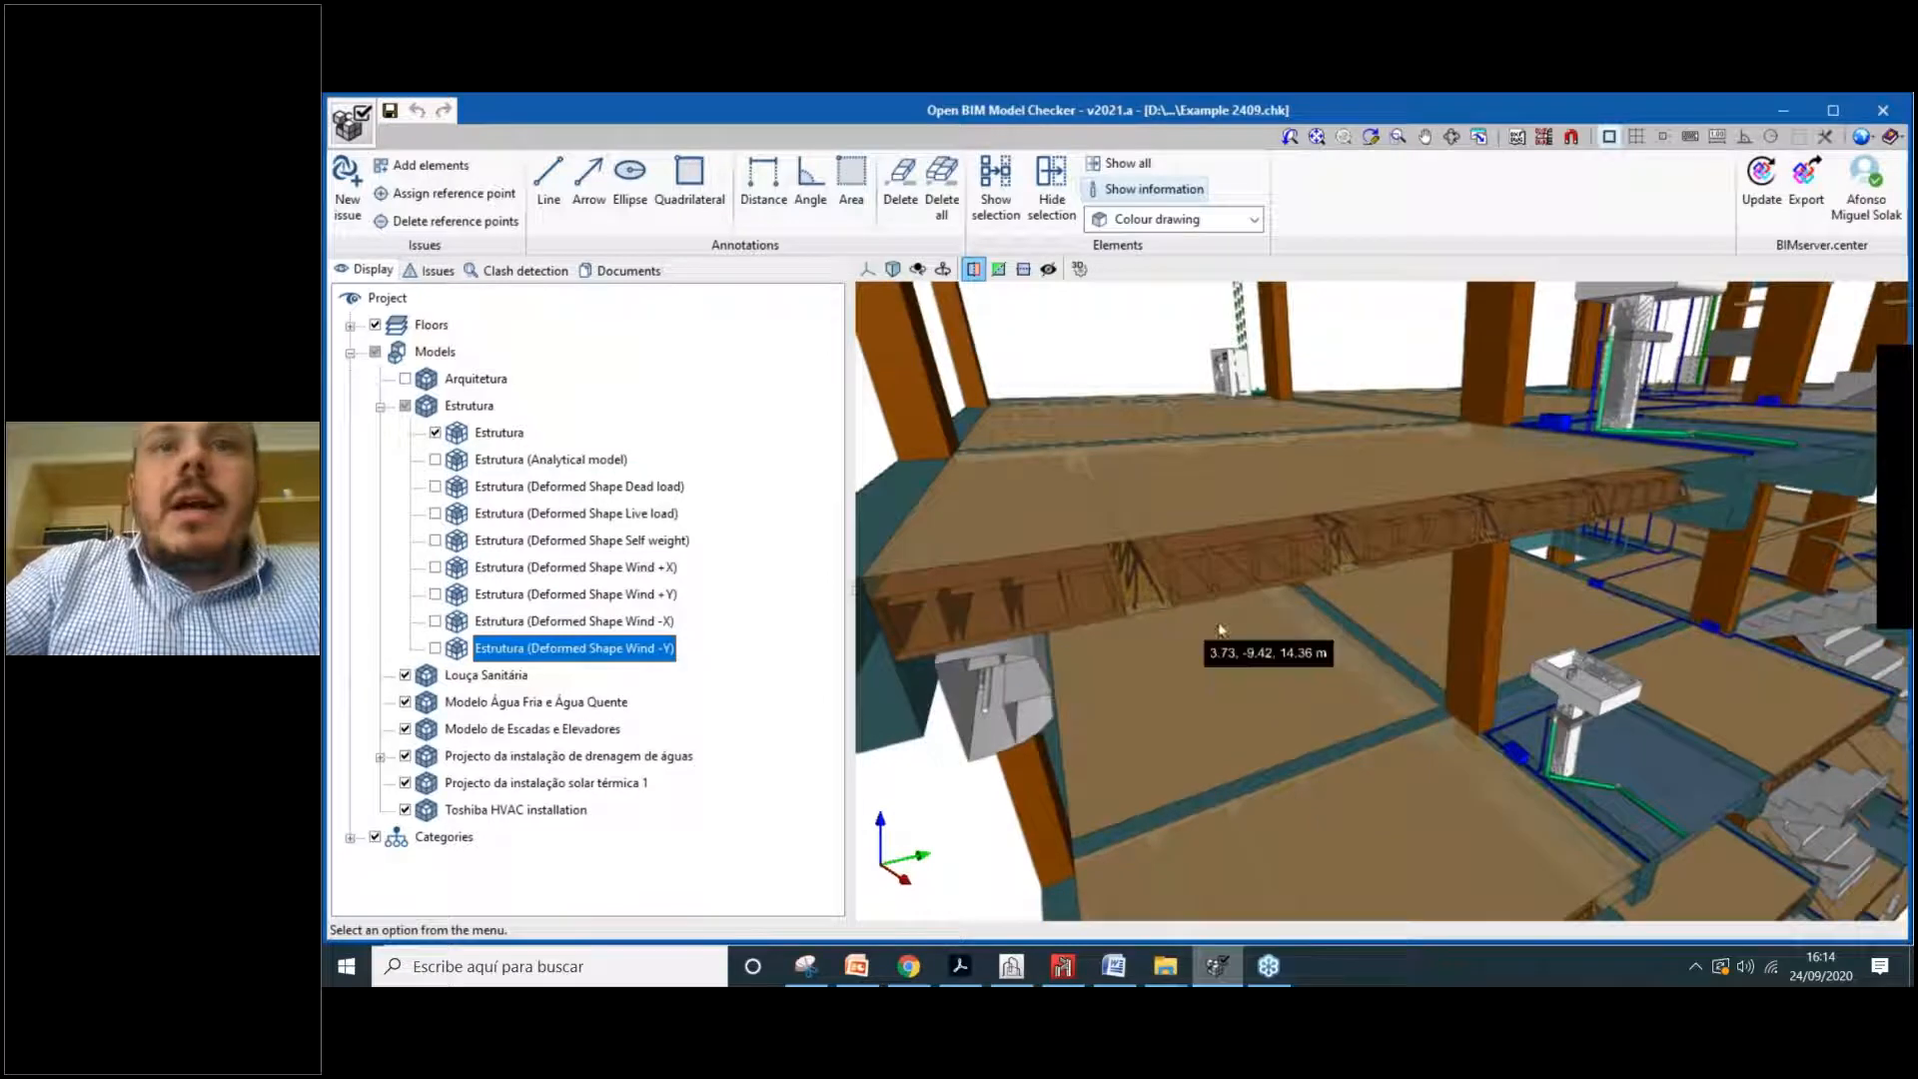
pyautogui.scroll(-3, 1189, 607)
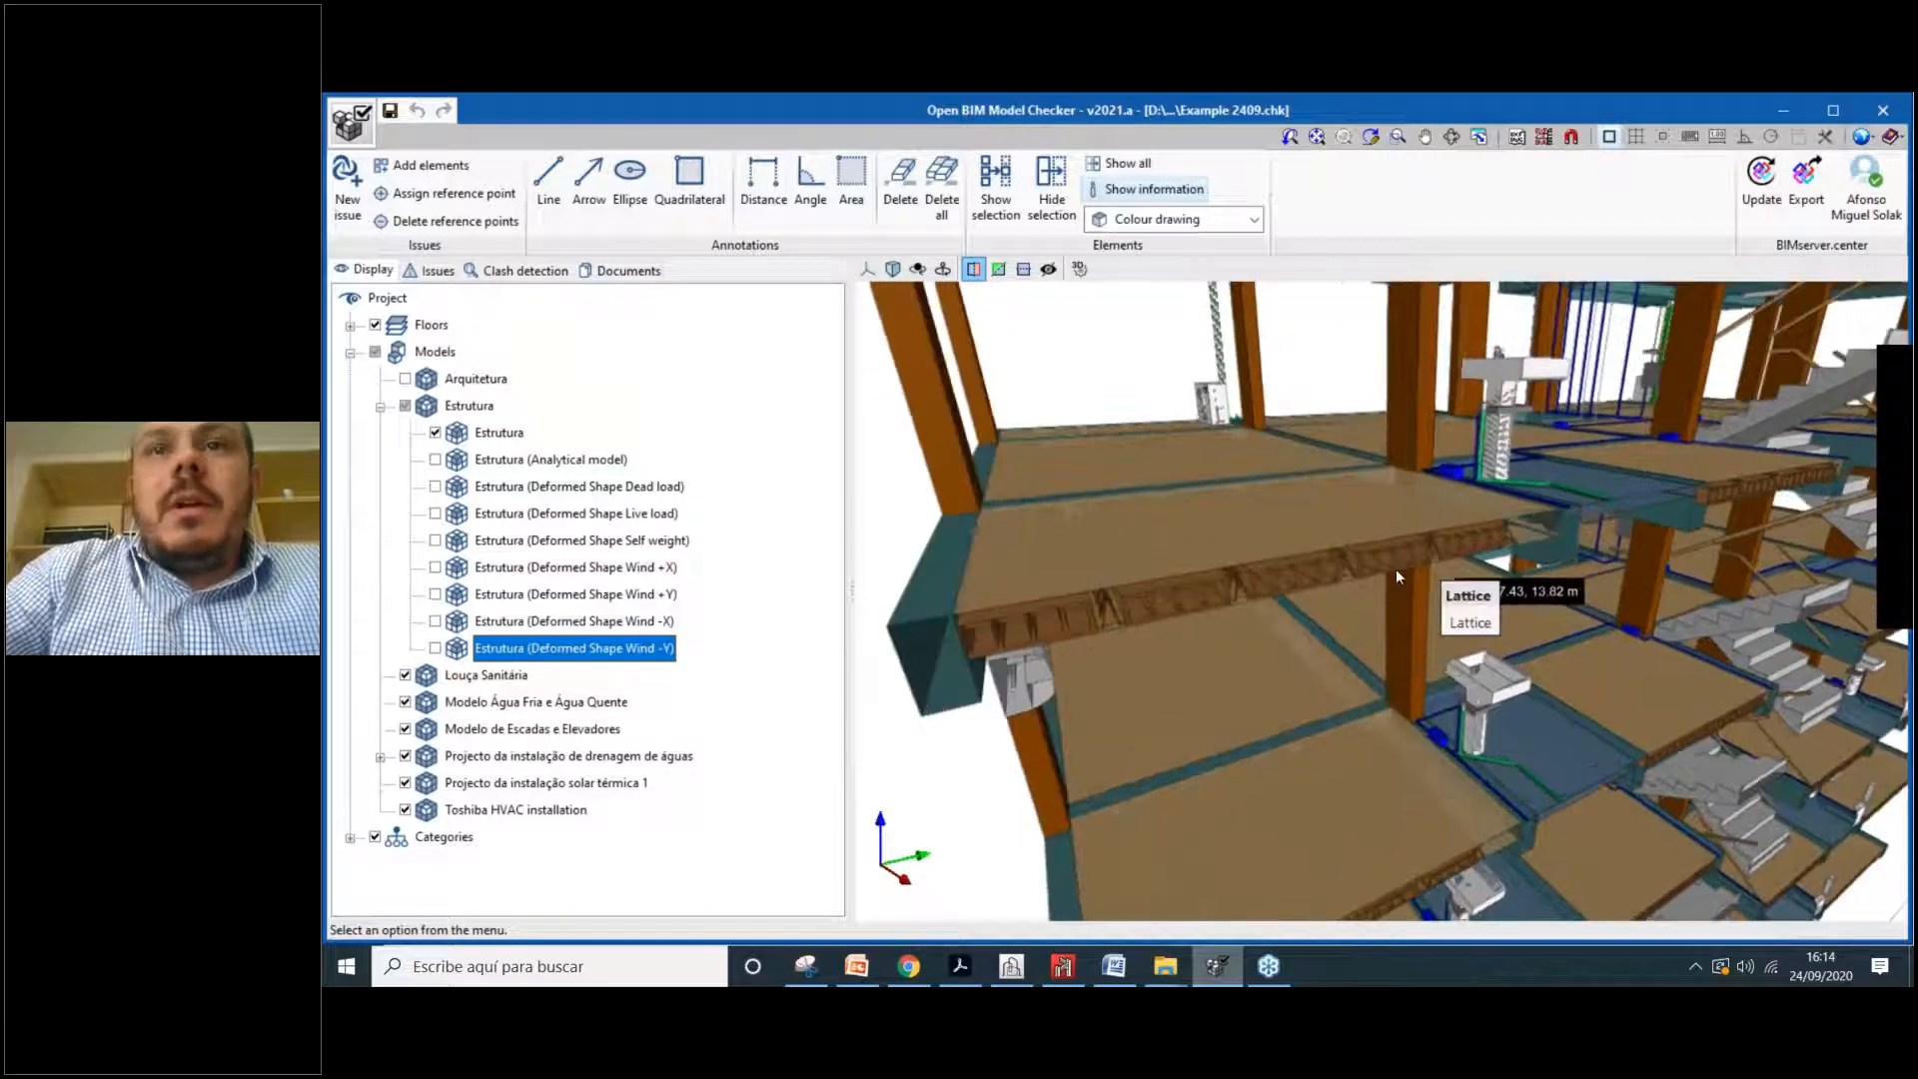
pyautogui.scroll(-1, 1395, 567)
pyautogui.scroll(-1, 1249, 569)
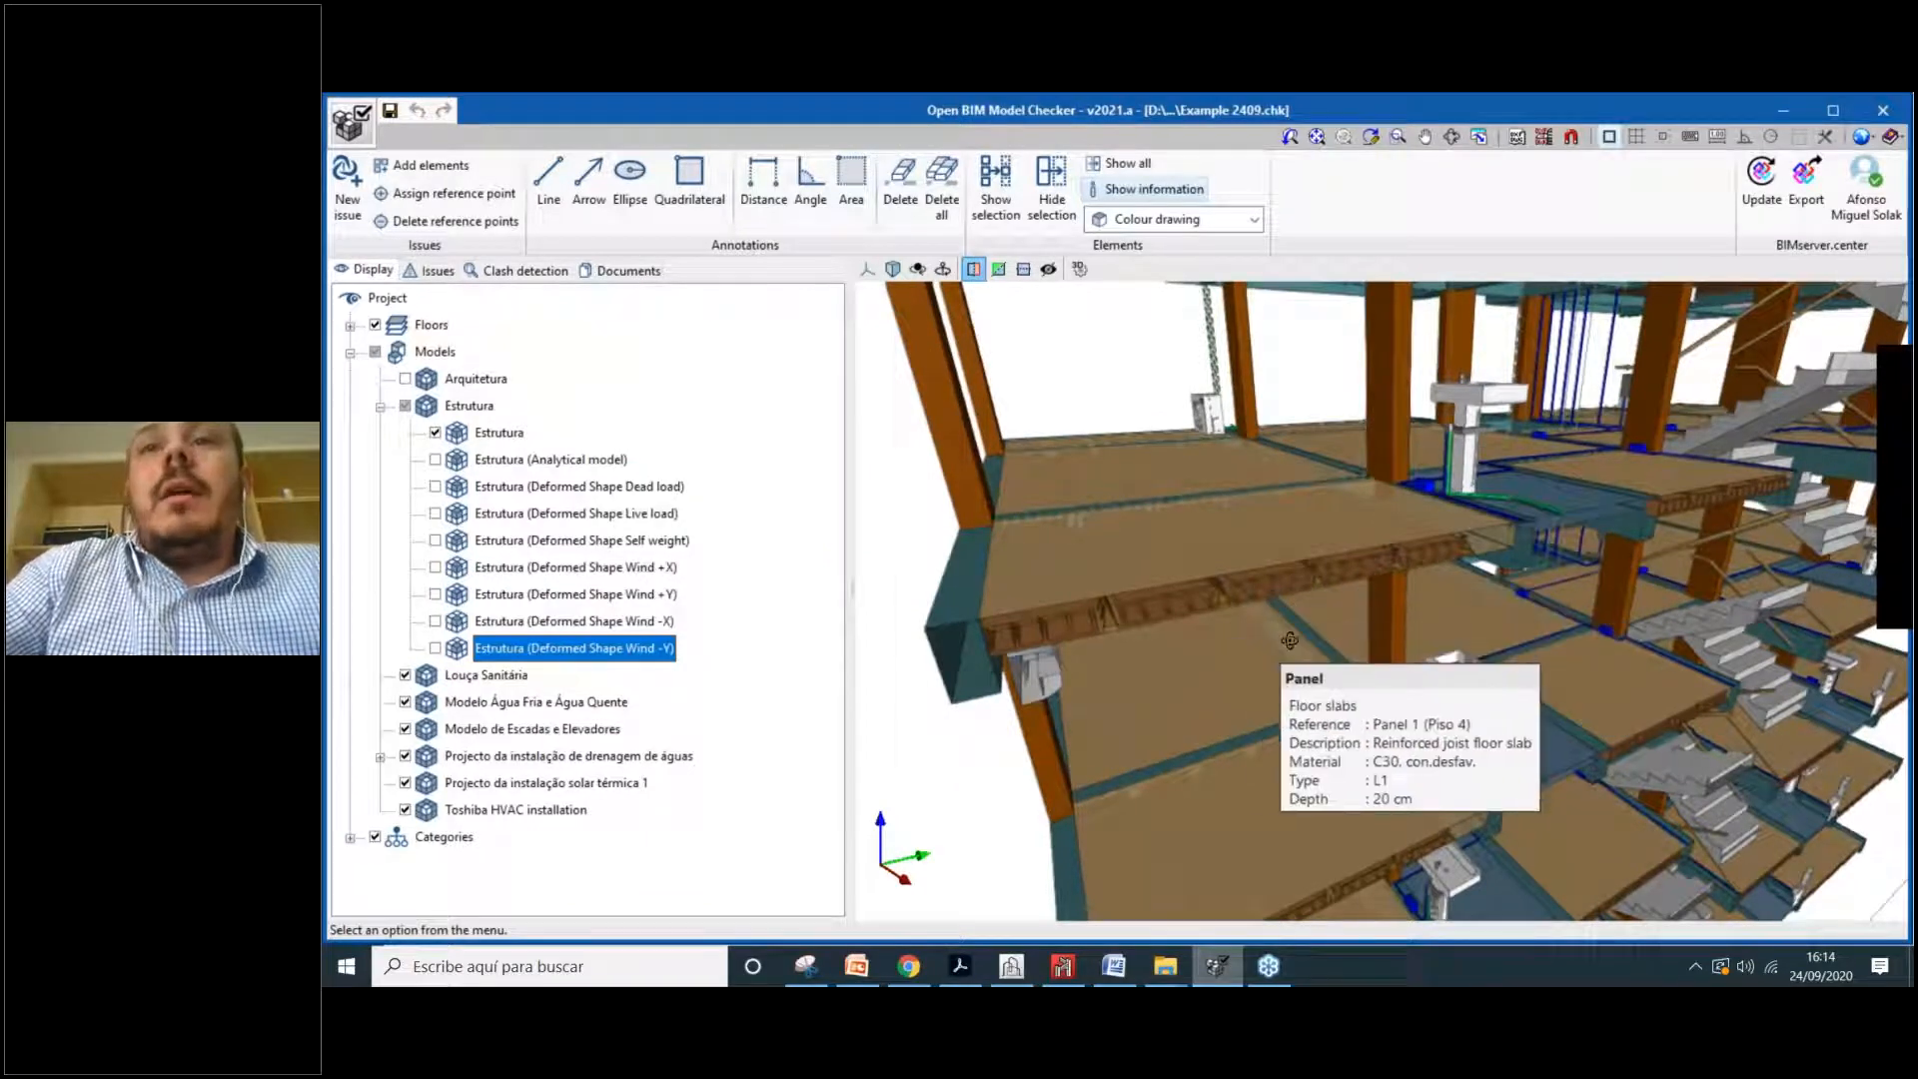
pyautogui.scroll(2, 1290, 640)
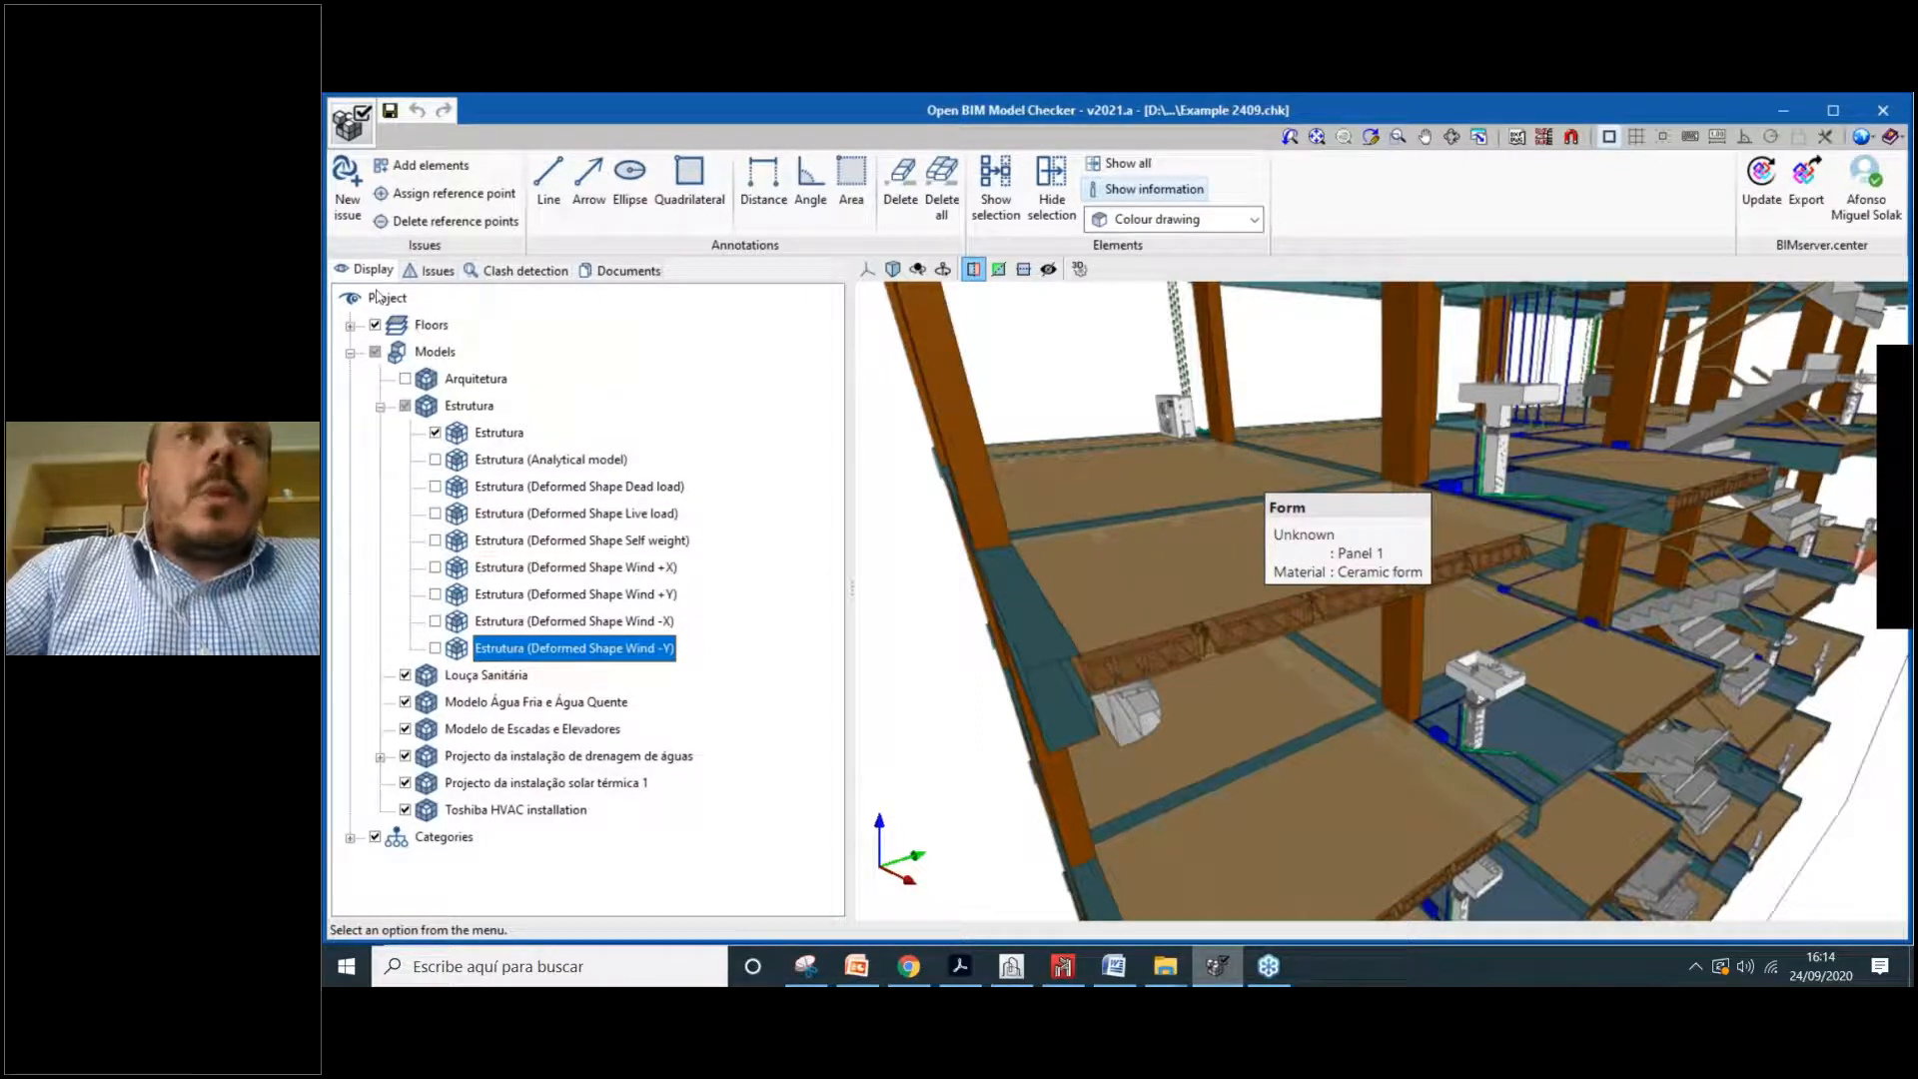
pyautogui.click(433, 271)
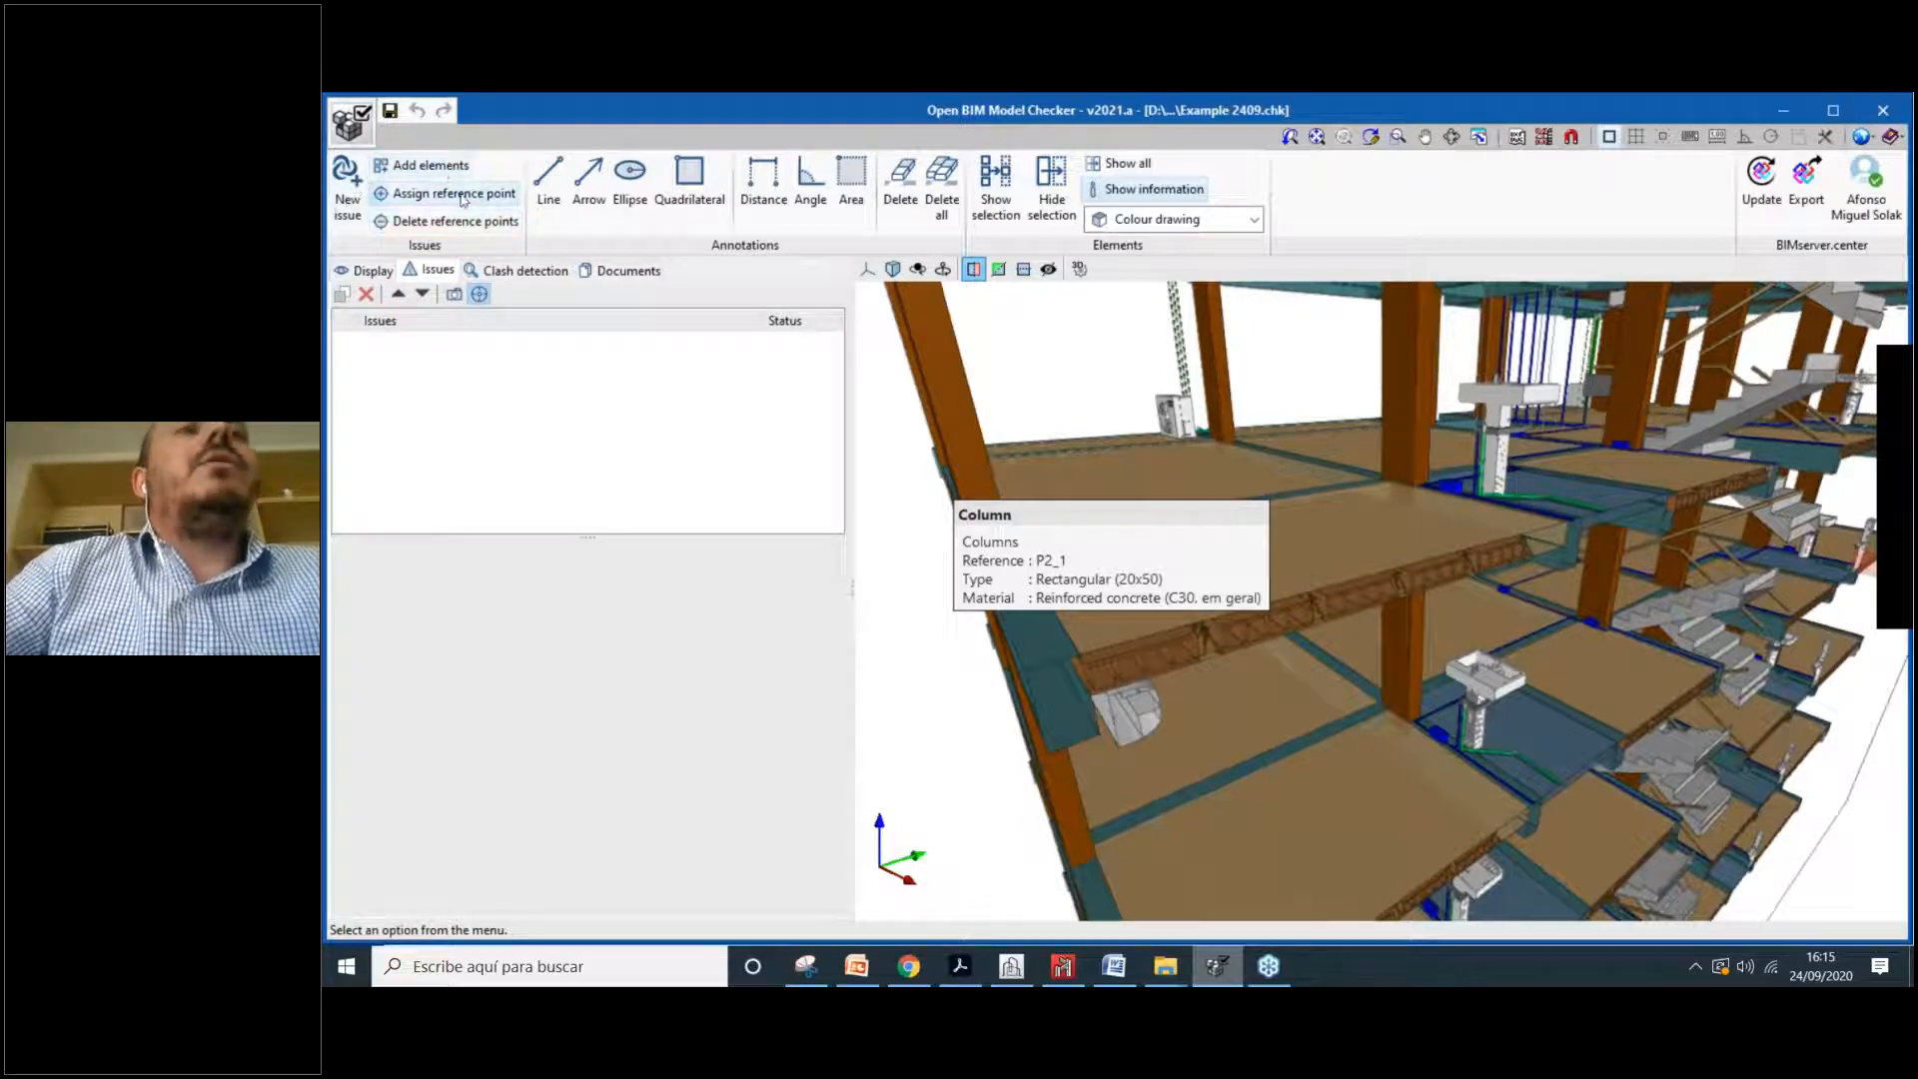
# Step: Create Issue-1 with the description 'Please check those pipes please! :D' and accept it
pyautogui.click(348, 182)
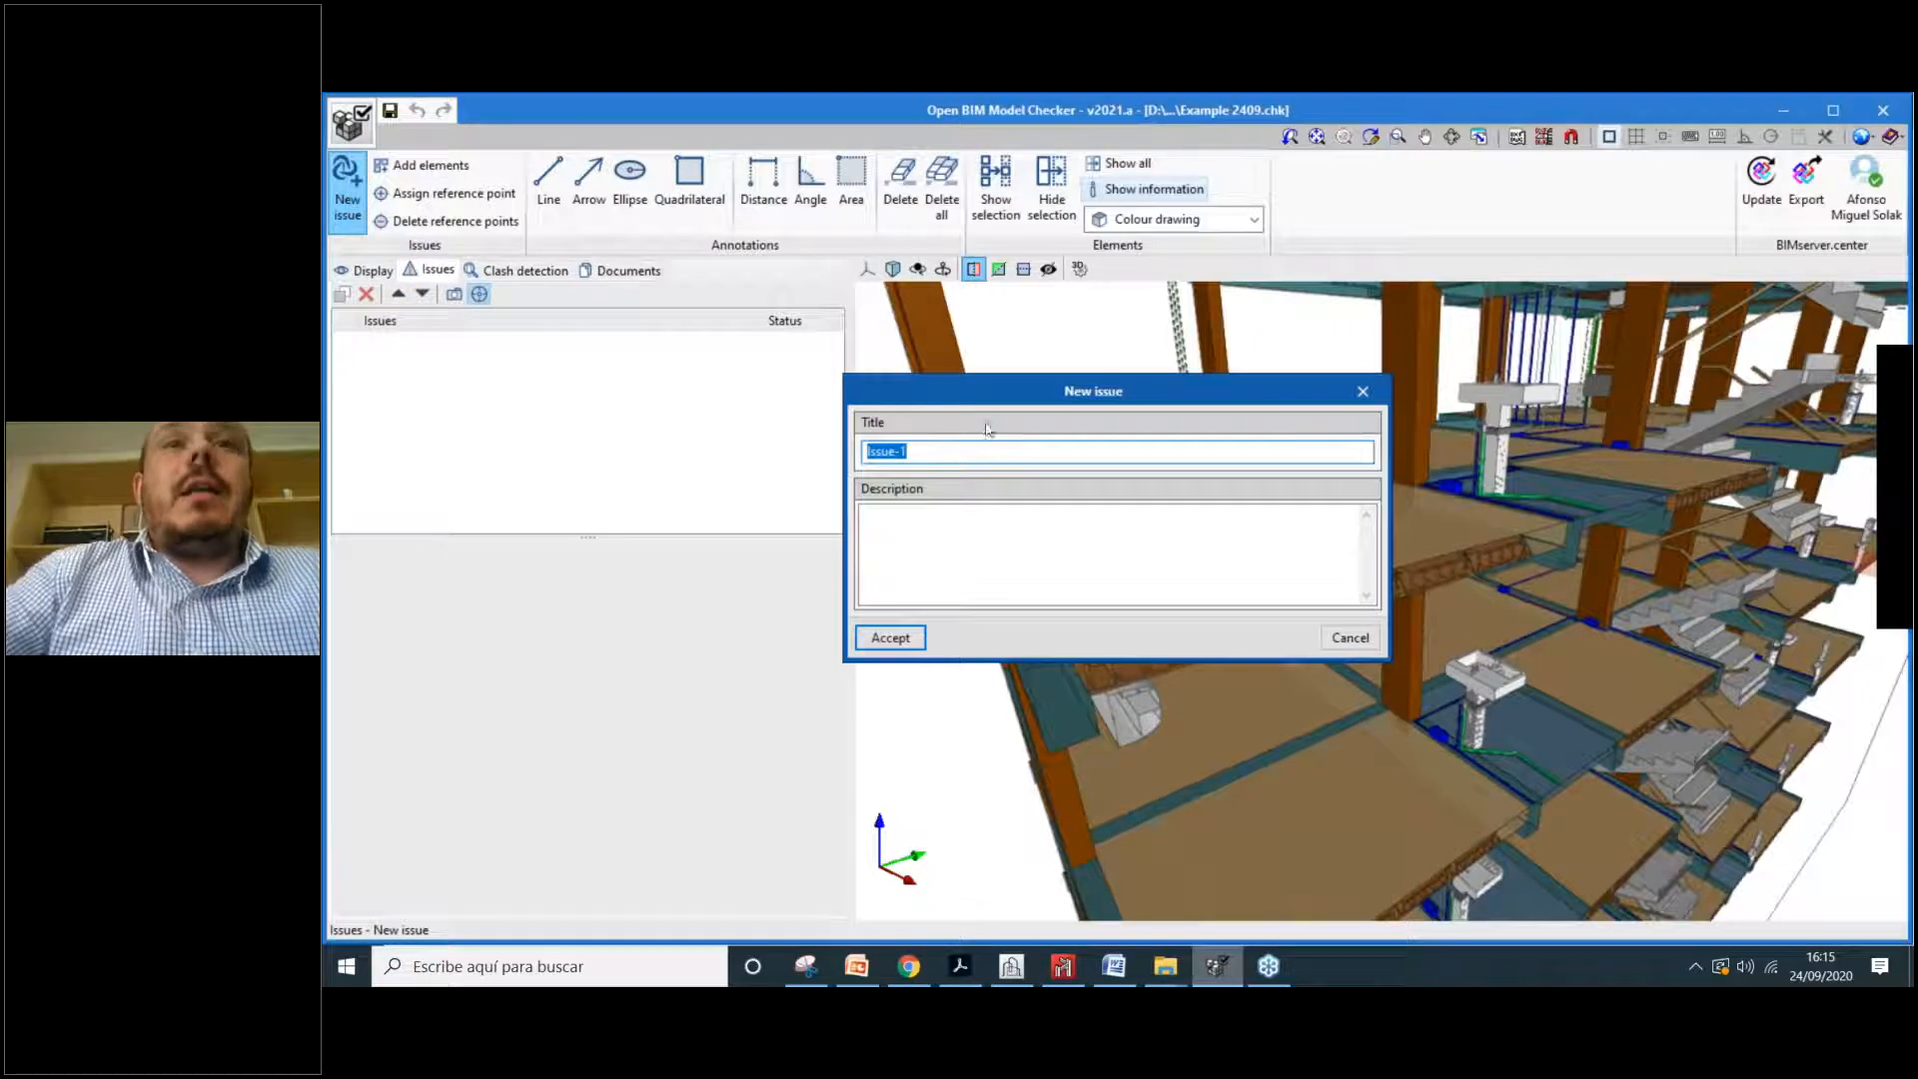
pyautogui.click(978, 540)
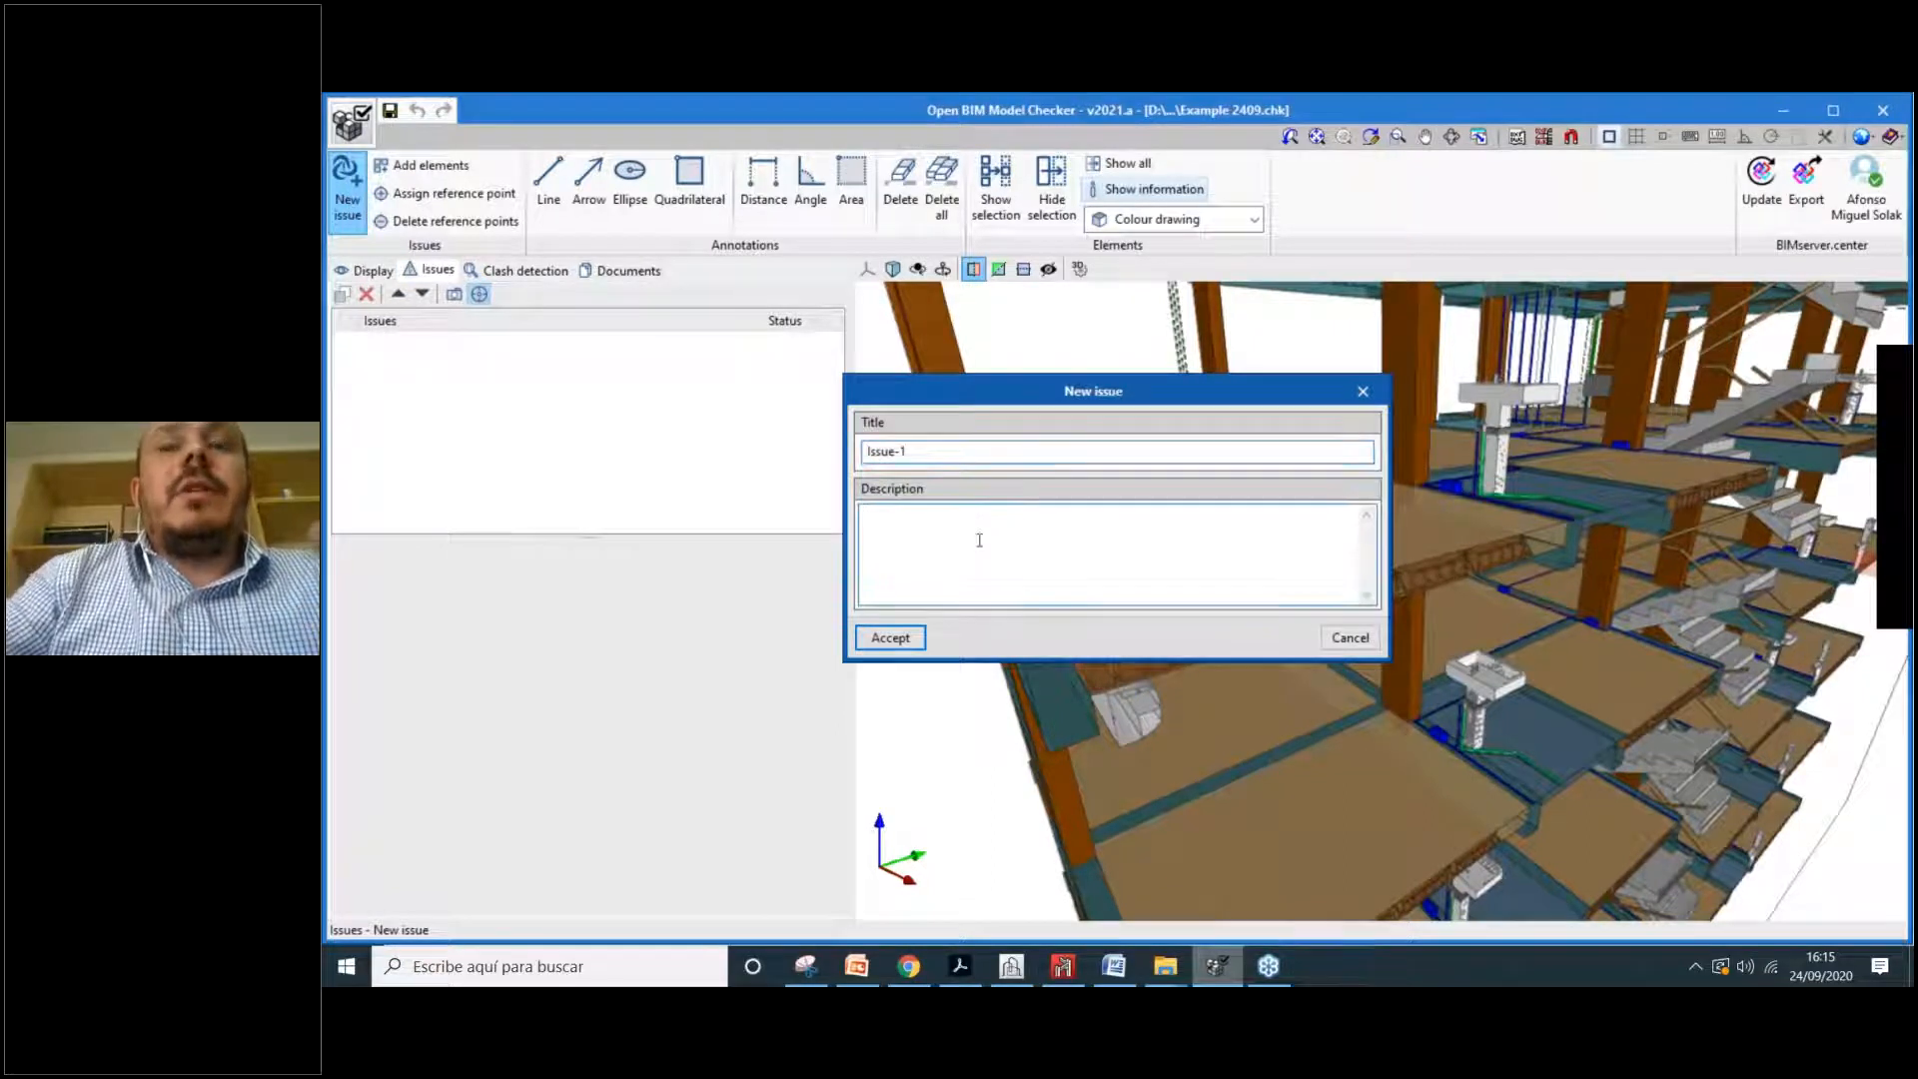
pyautogui.write('e check those pipes')
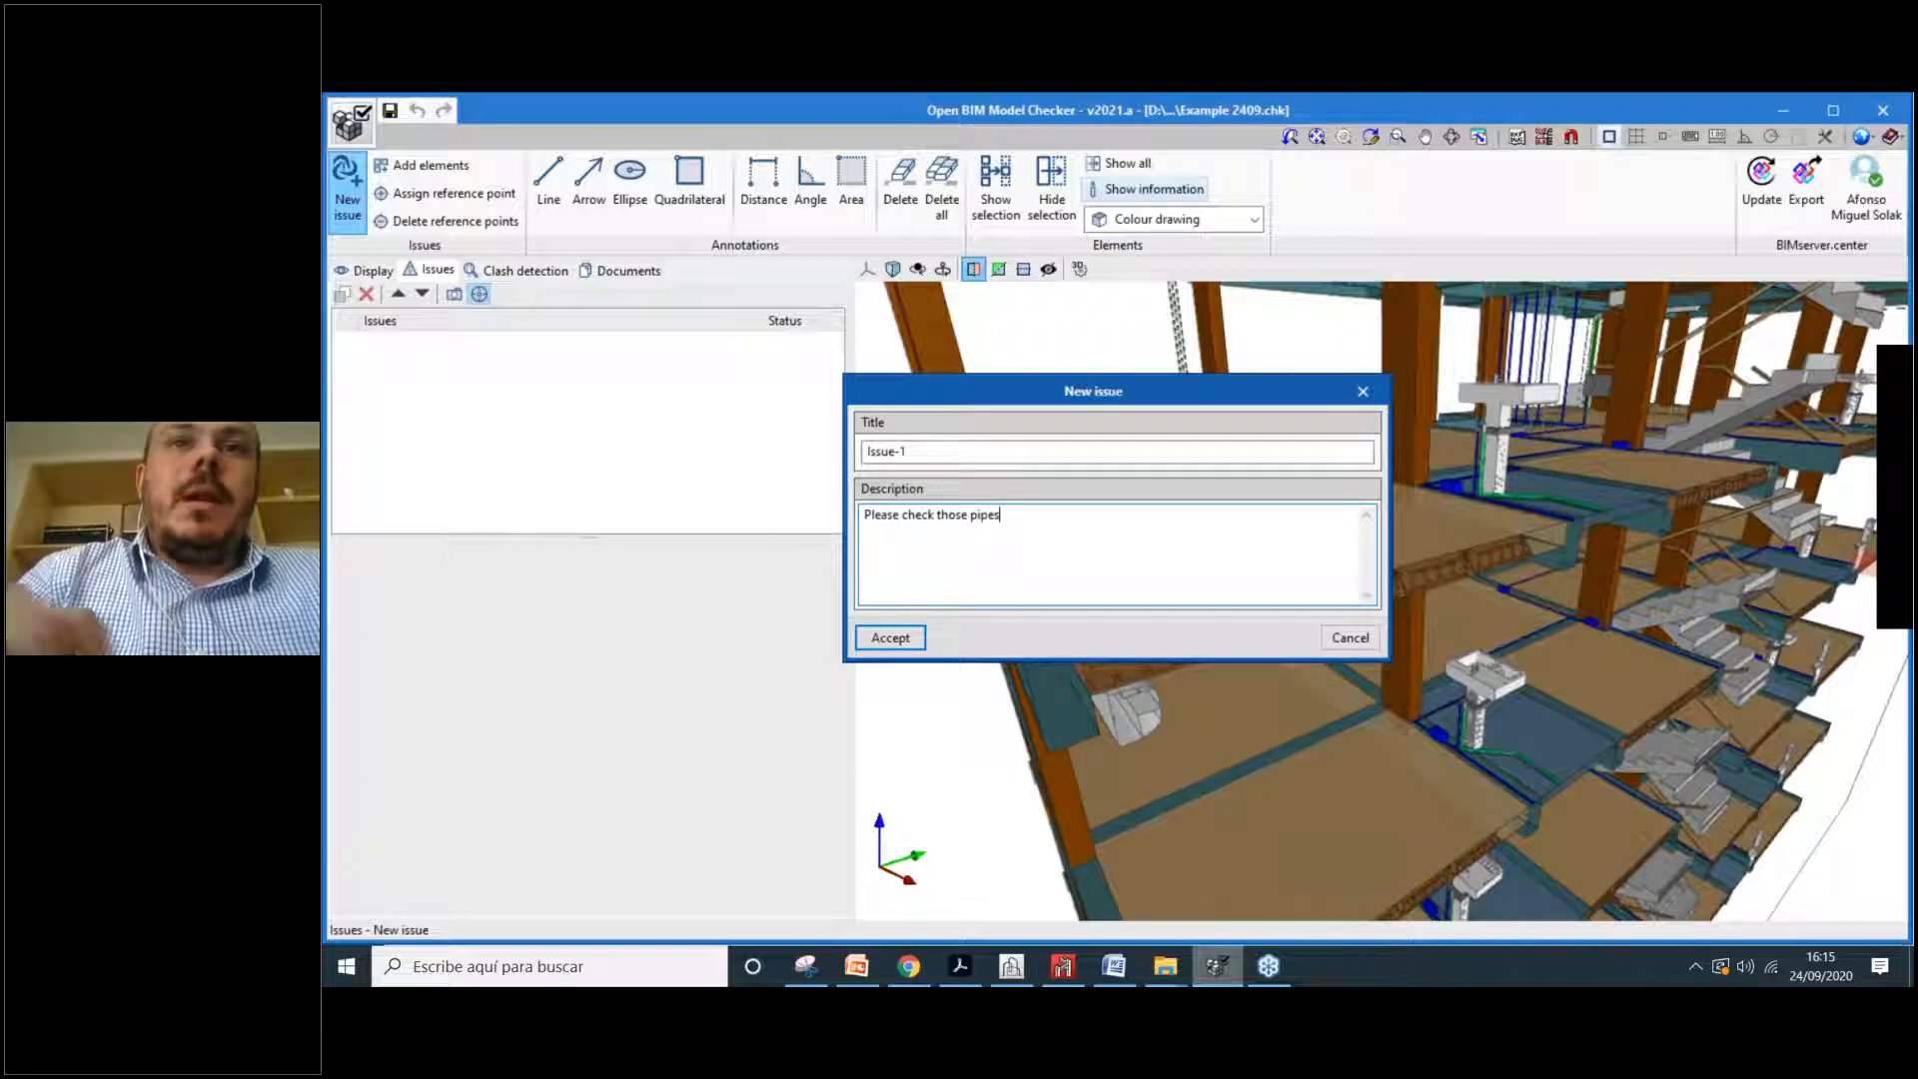
pyautogui.press('BackSpace')
pyautogui.press('BackSpace')
pyautogui.press('BackSpace')
pyautogui.write('lease! :D')
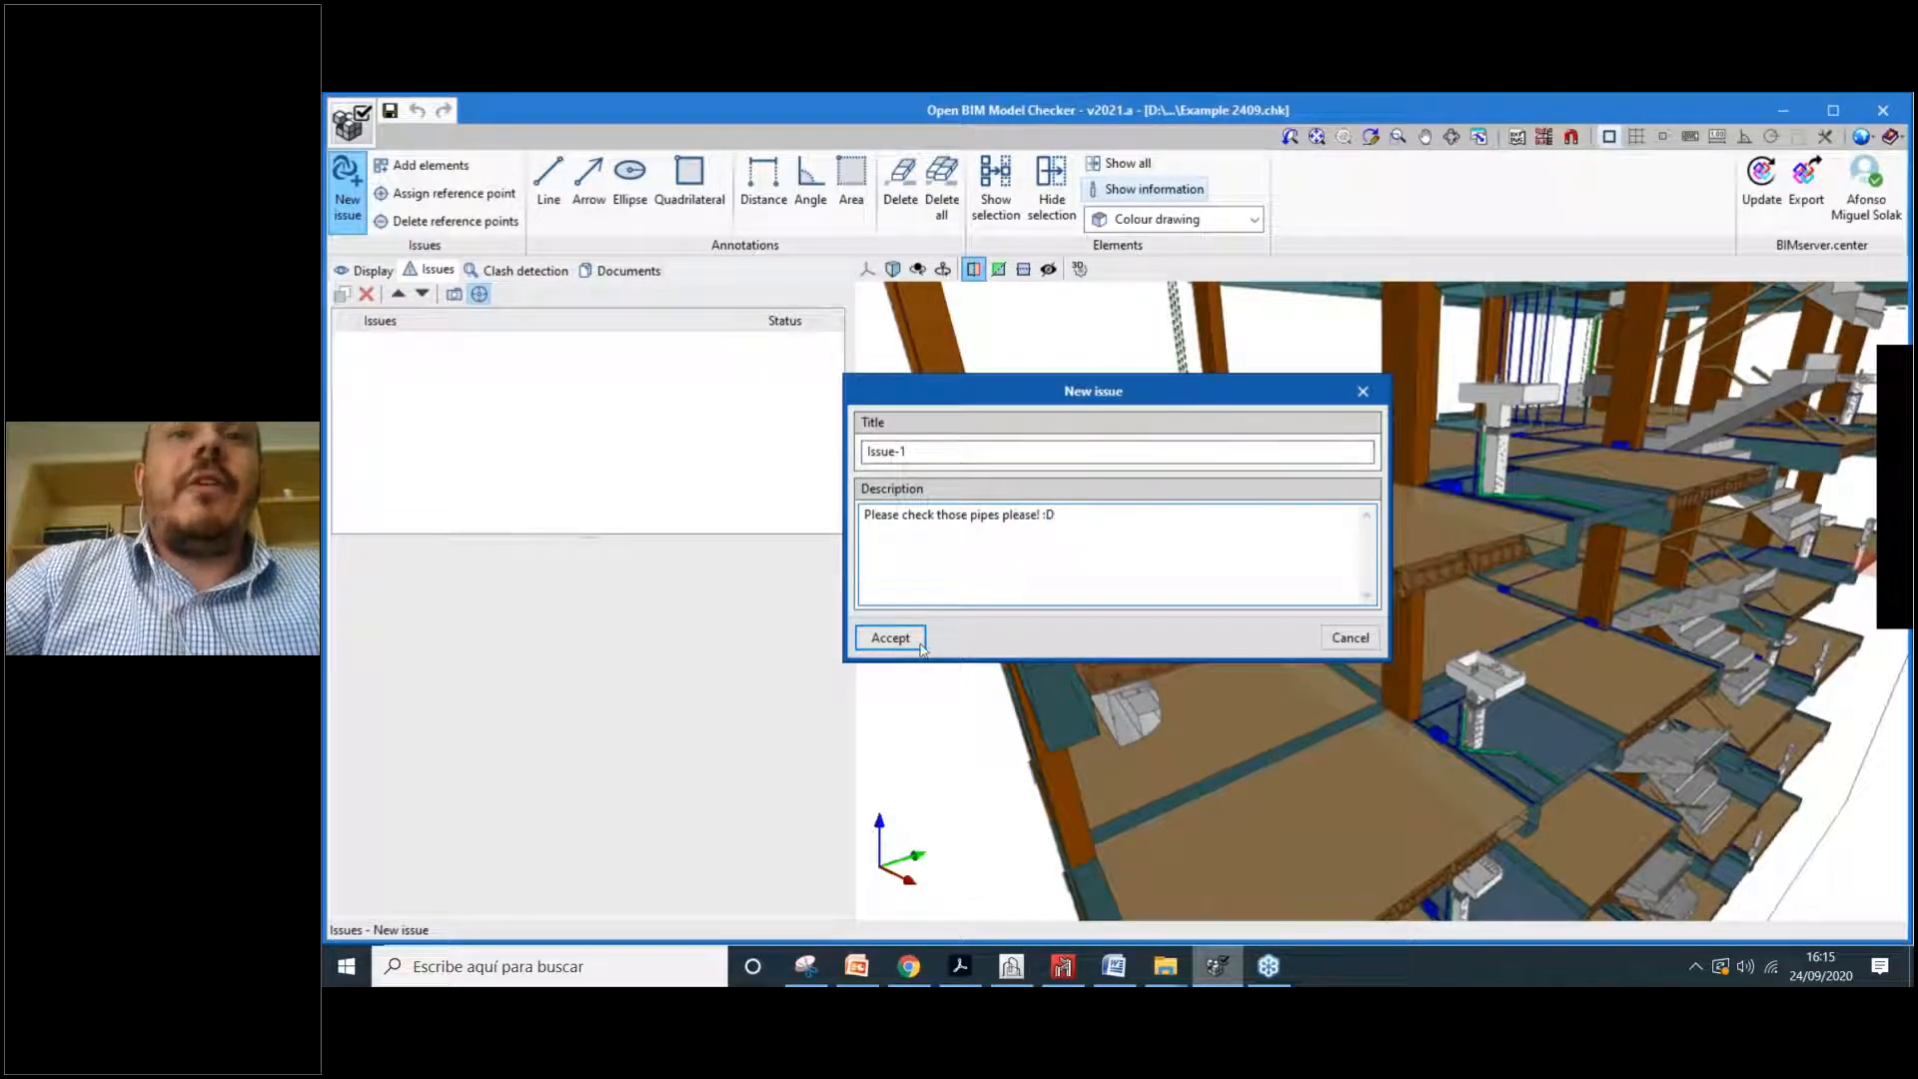
pyautogui.moveTo(1015, 391); pyautogui.dragTo(746, 376)
pyautogui.click(652, 624)
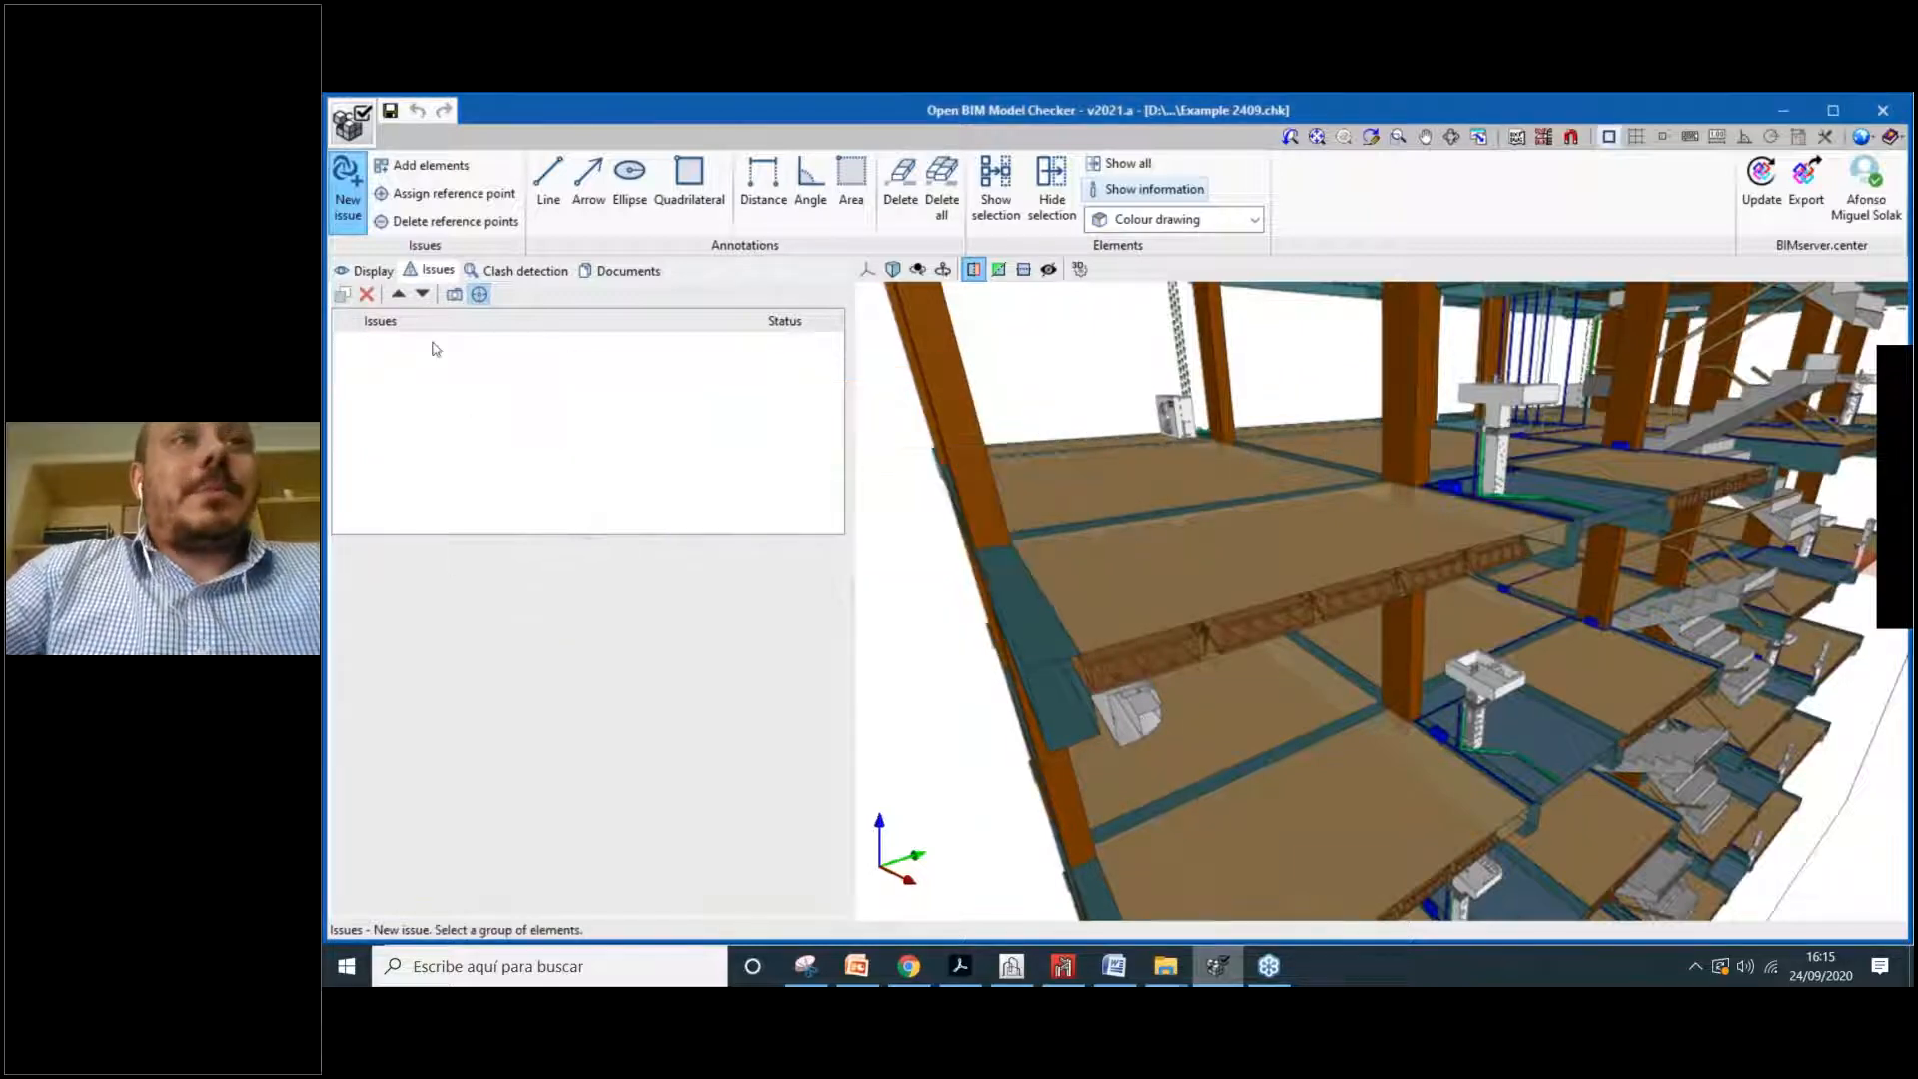
# Step: Zoom in and attach the two floor panels beside the washbasin drain pipe to Issue-1
pyautogui.moveTo(1147, 572); pyautogui.dragTo(1355, 611, button='middle')
pyautogui.scroll(1, 1380, 617)
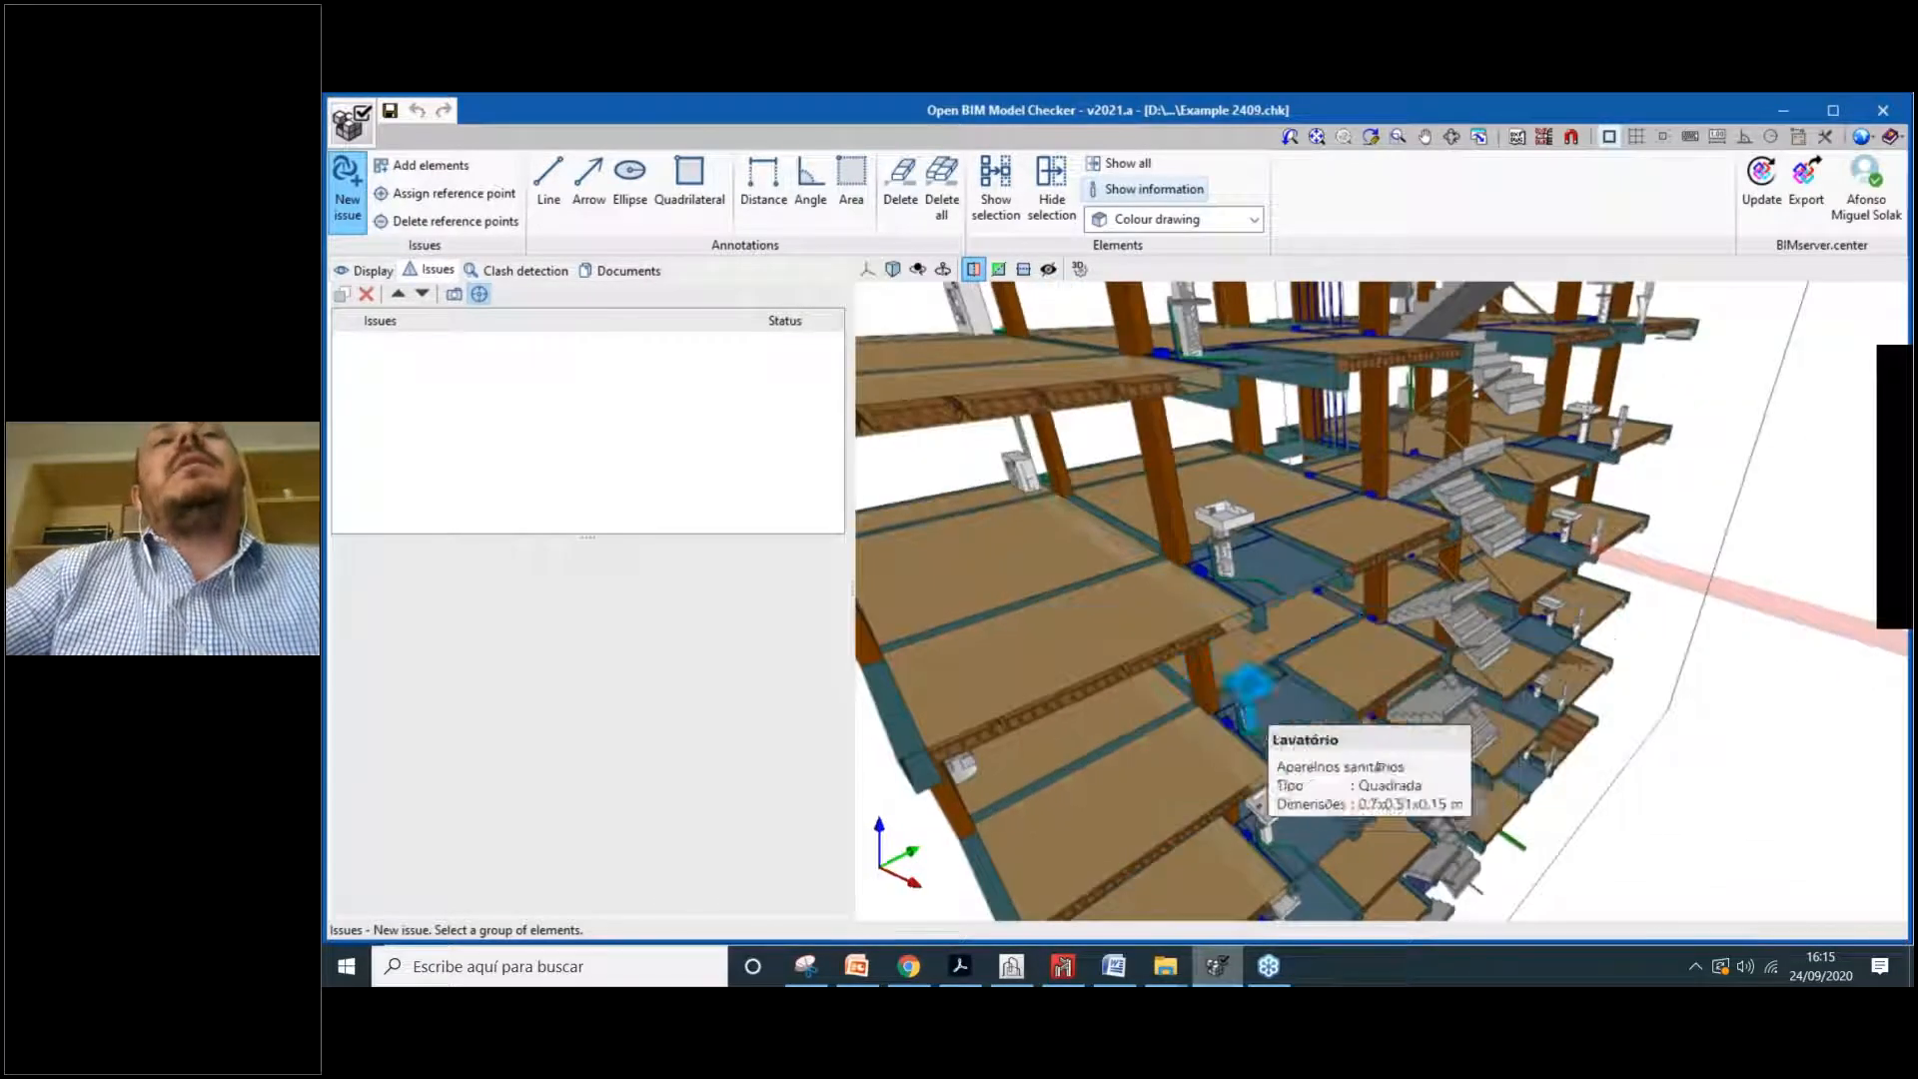
pyautogui.scroll(1, 1382, 766)
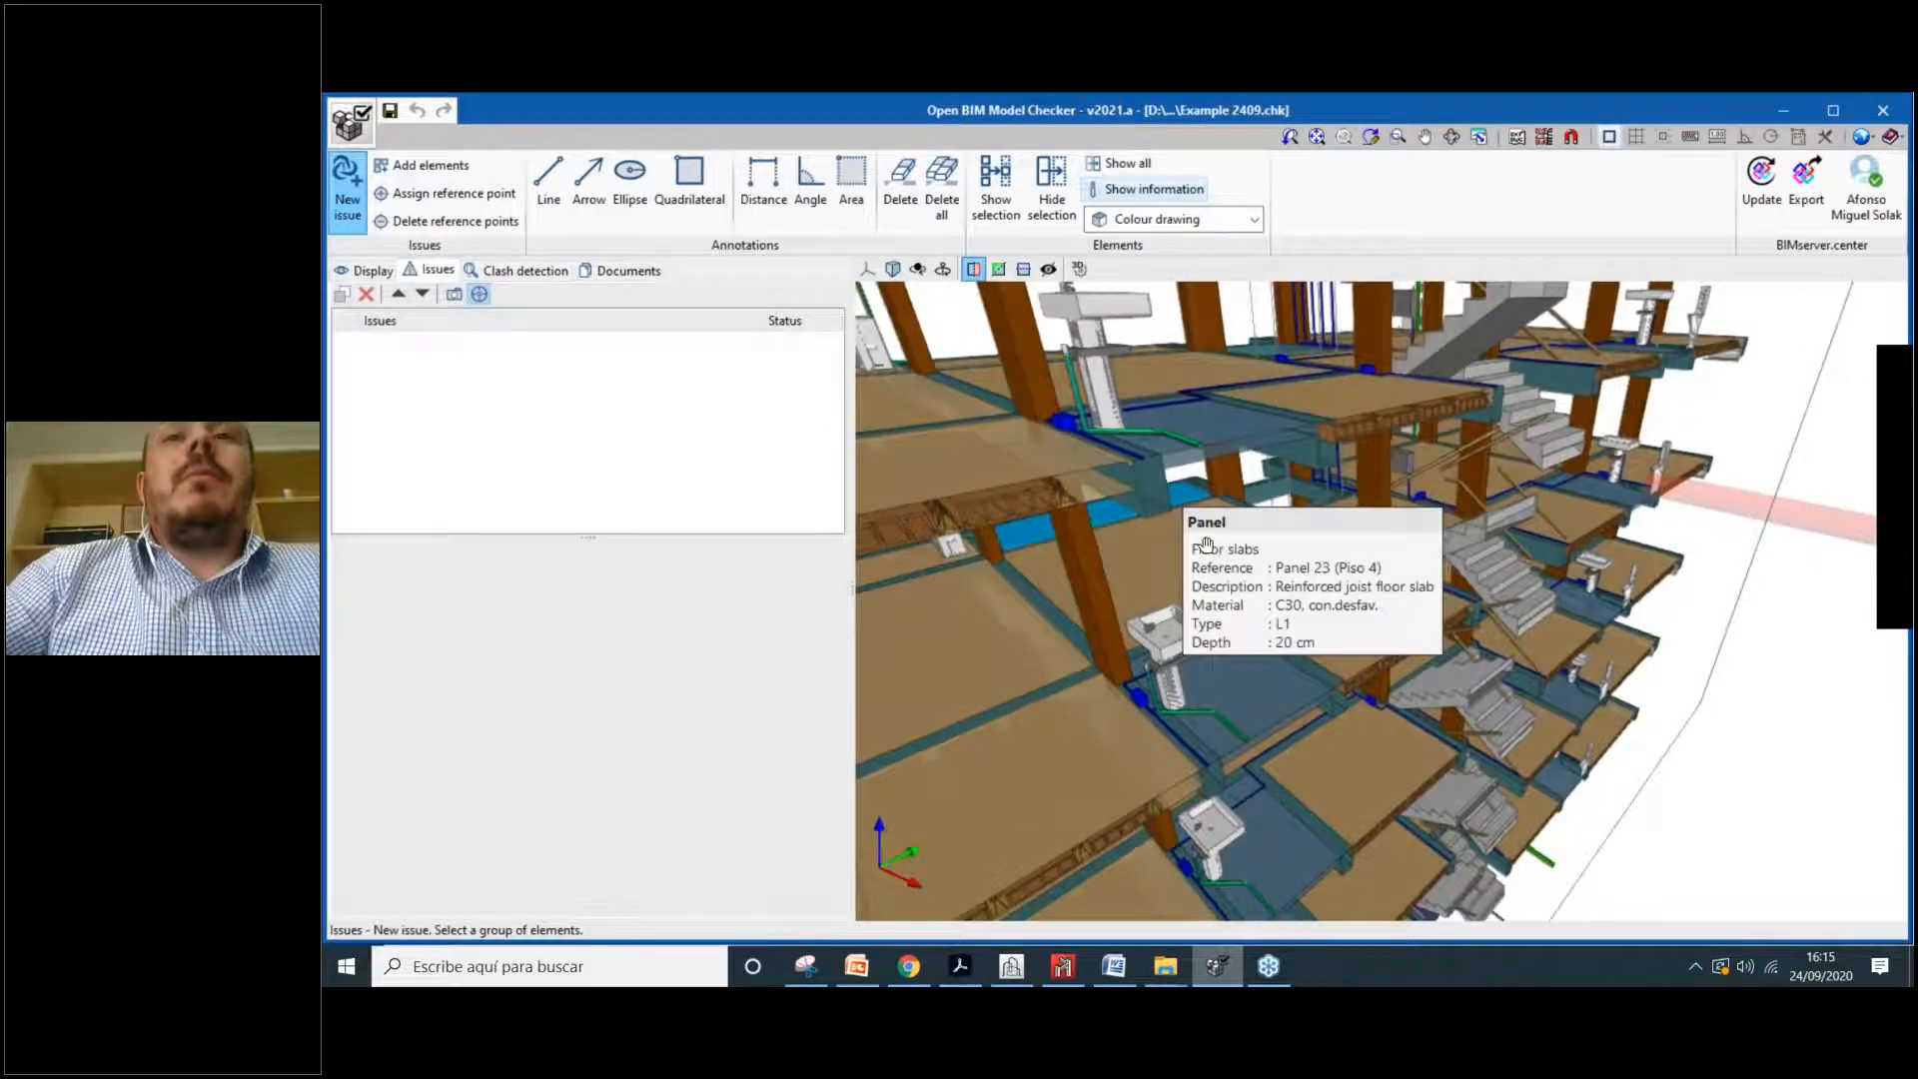
pyautogui.scroll(1, 1193, 483)
pyautogui.scroll(1, 1193, 482)
pyautogui.scroll(2, 1306, 631)
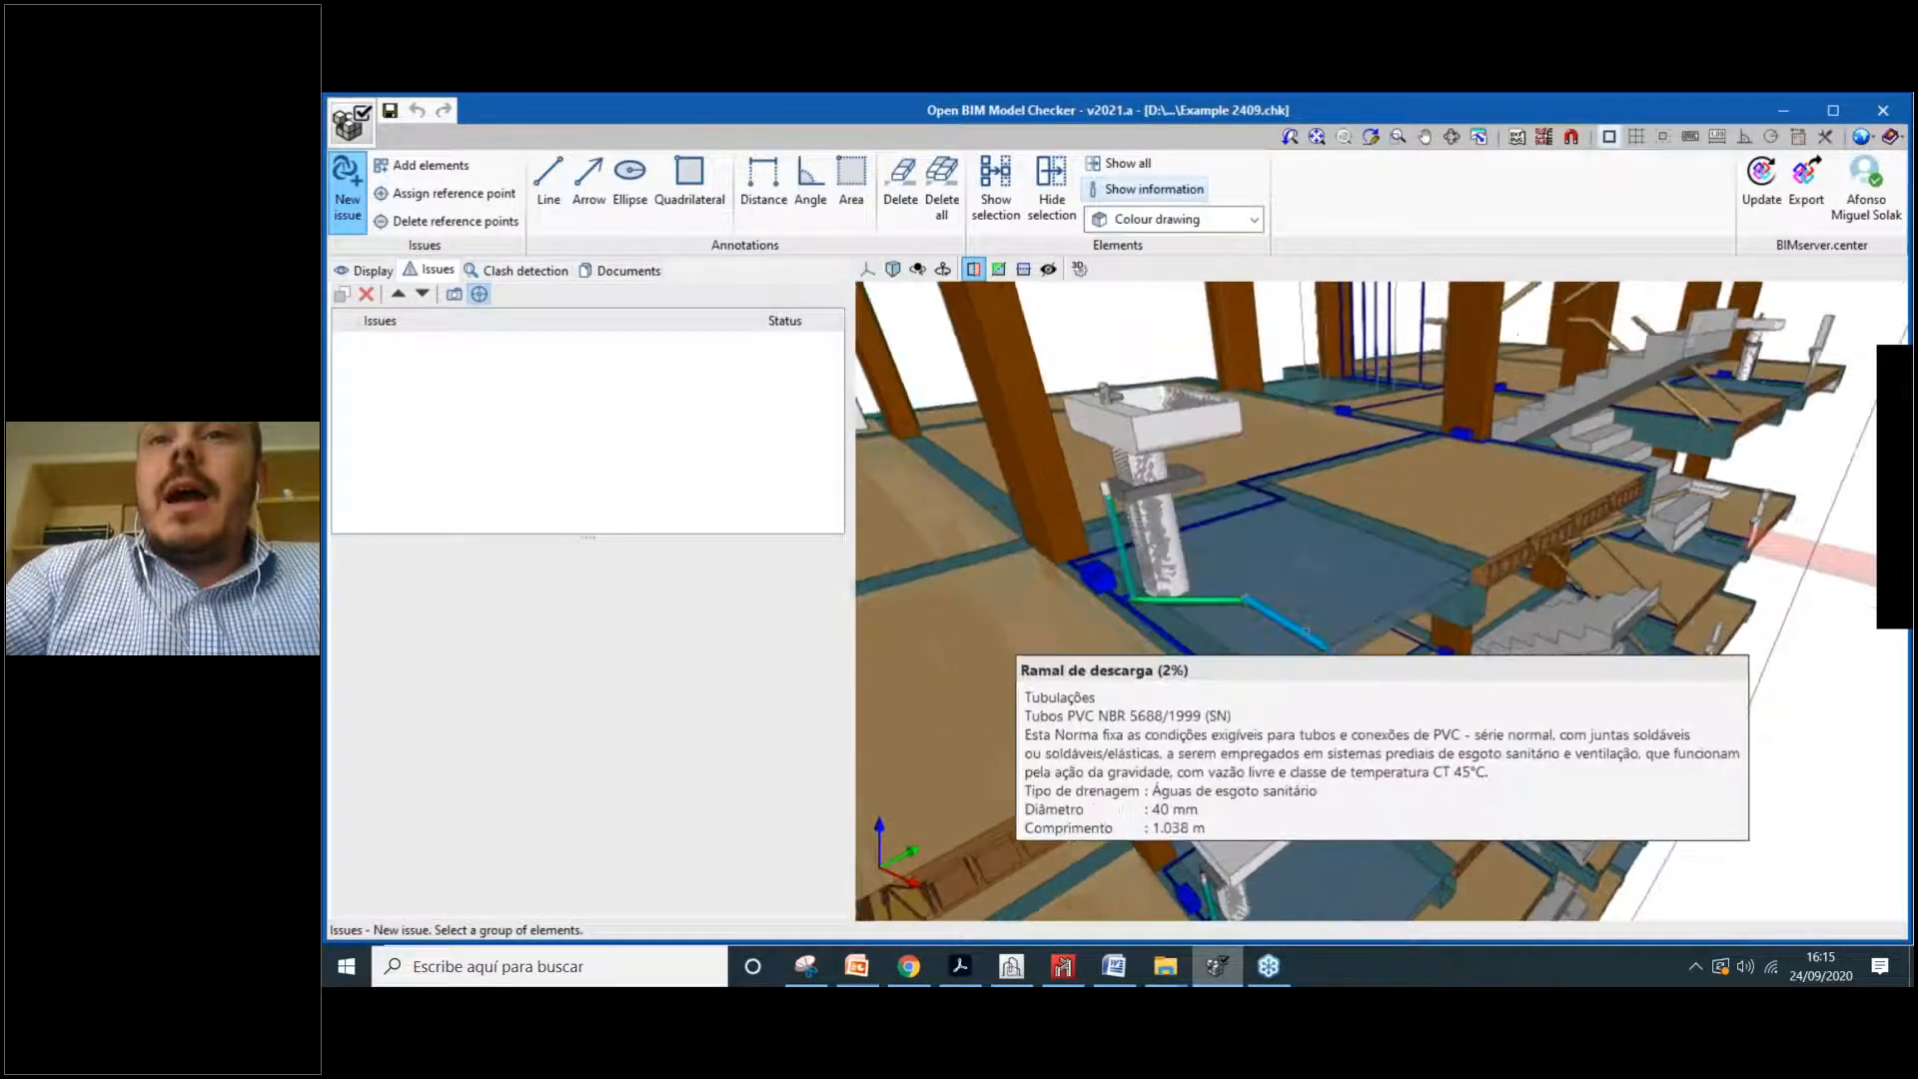
pyautogui.click(1205, 612)
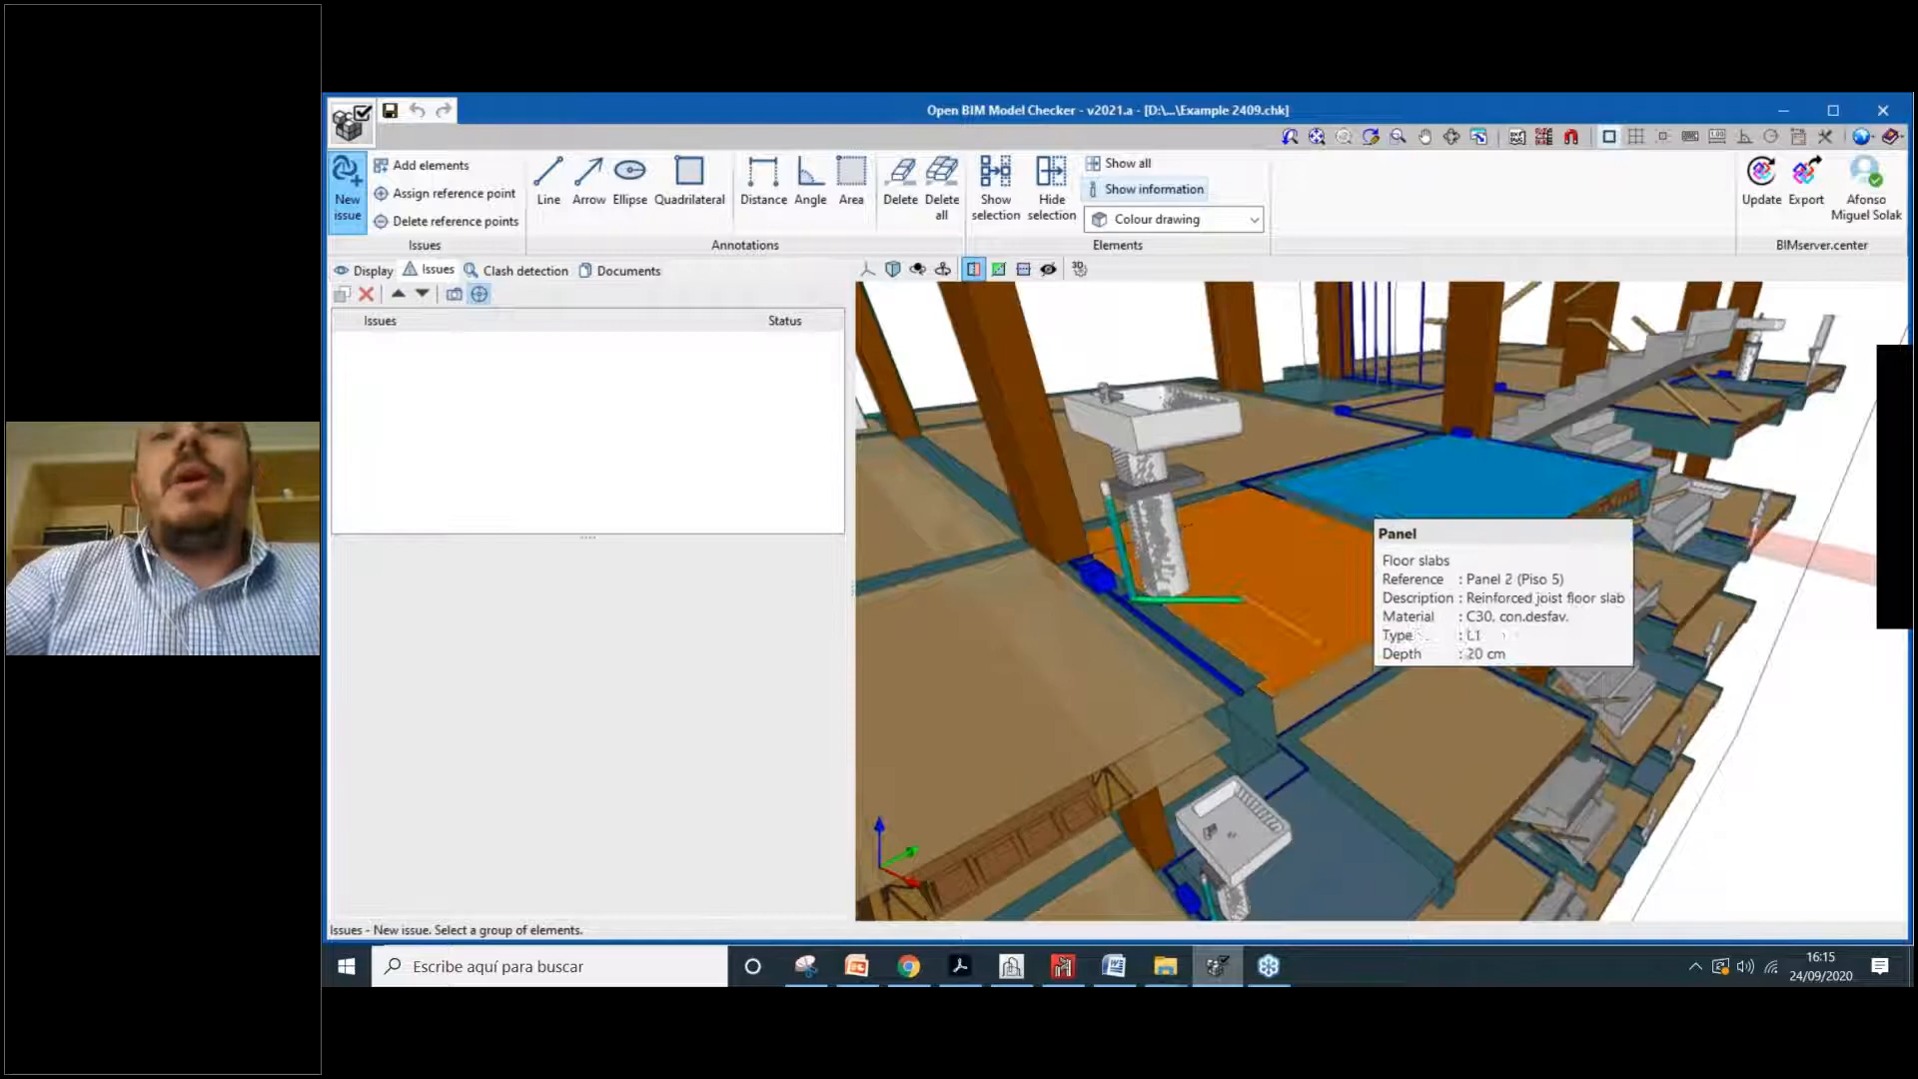
pyautogui.click(1362, 590)
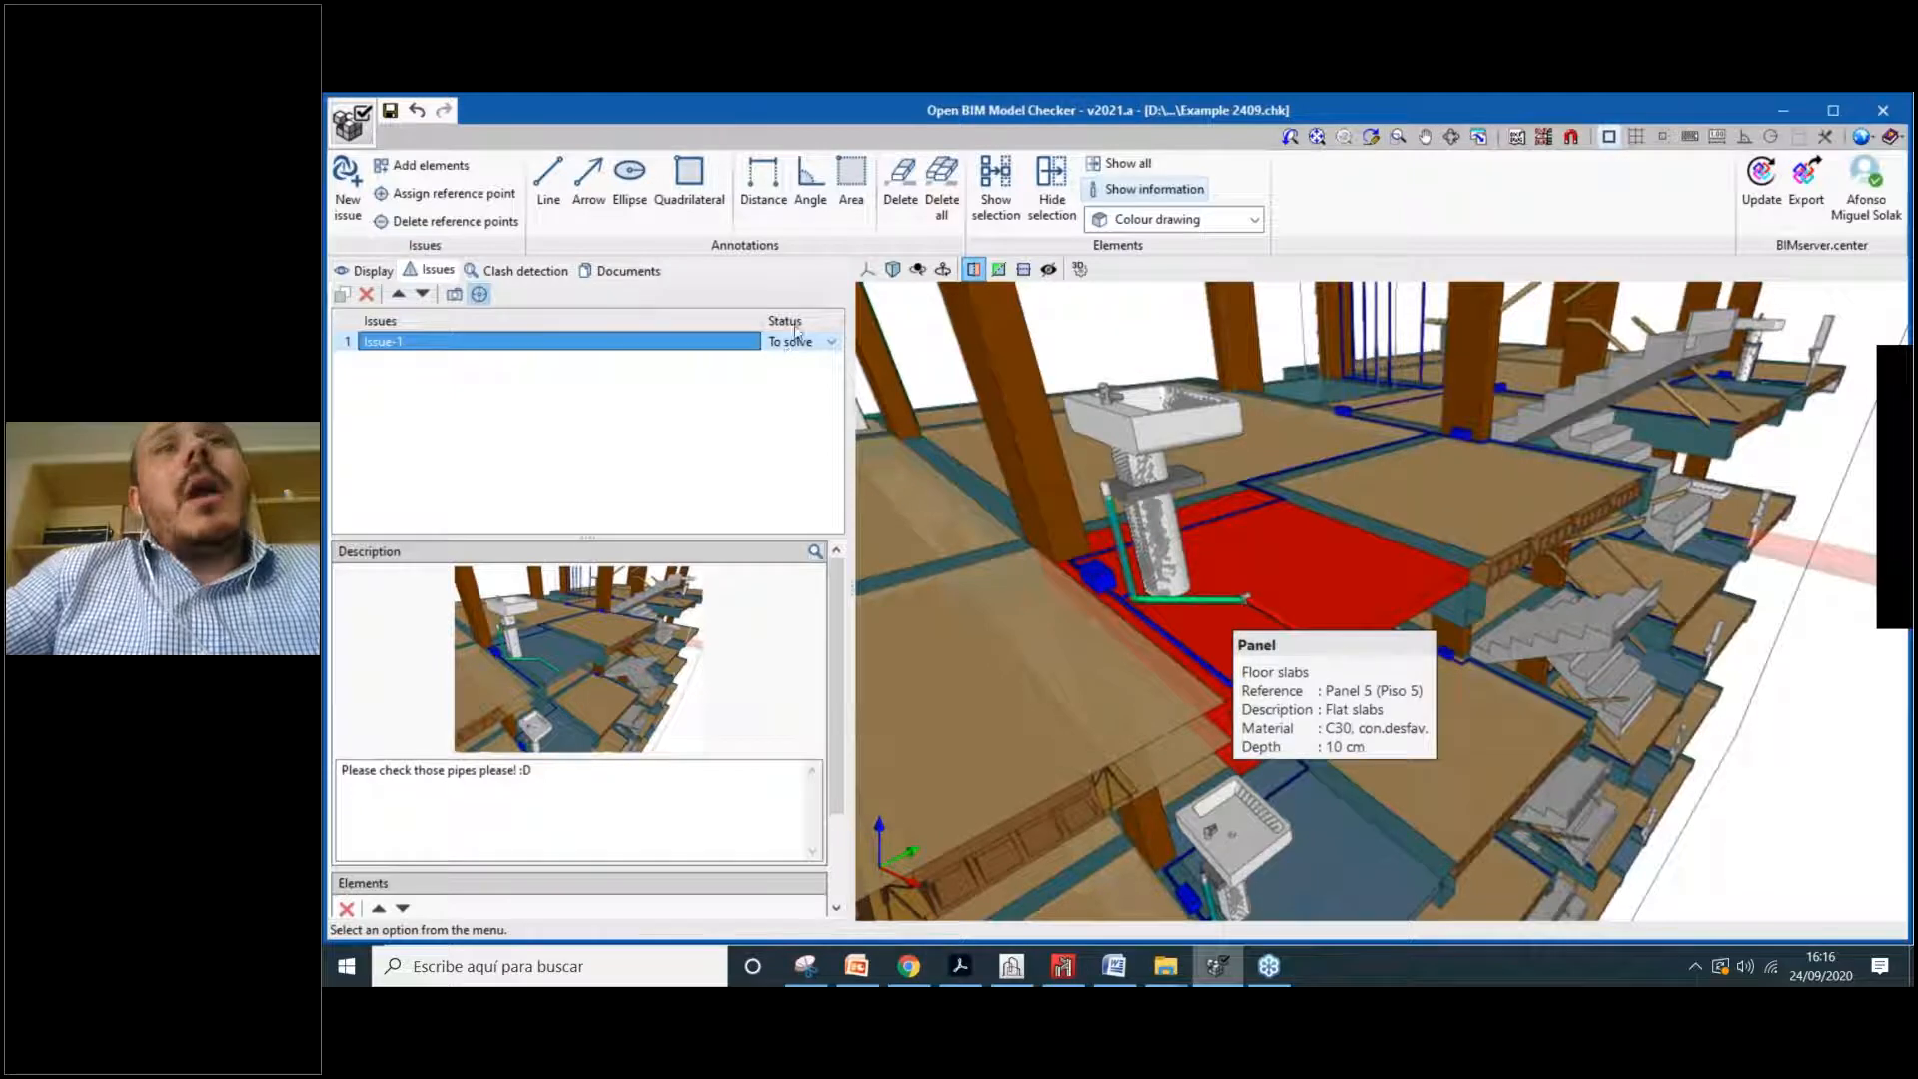
pyautogui.click(828, 343)
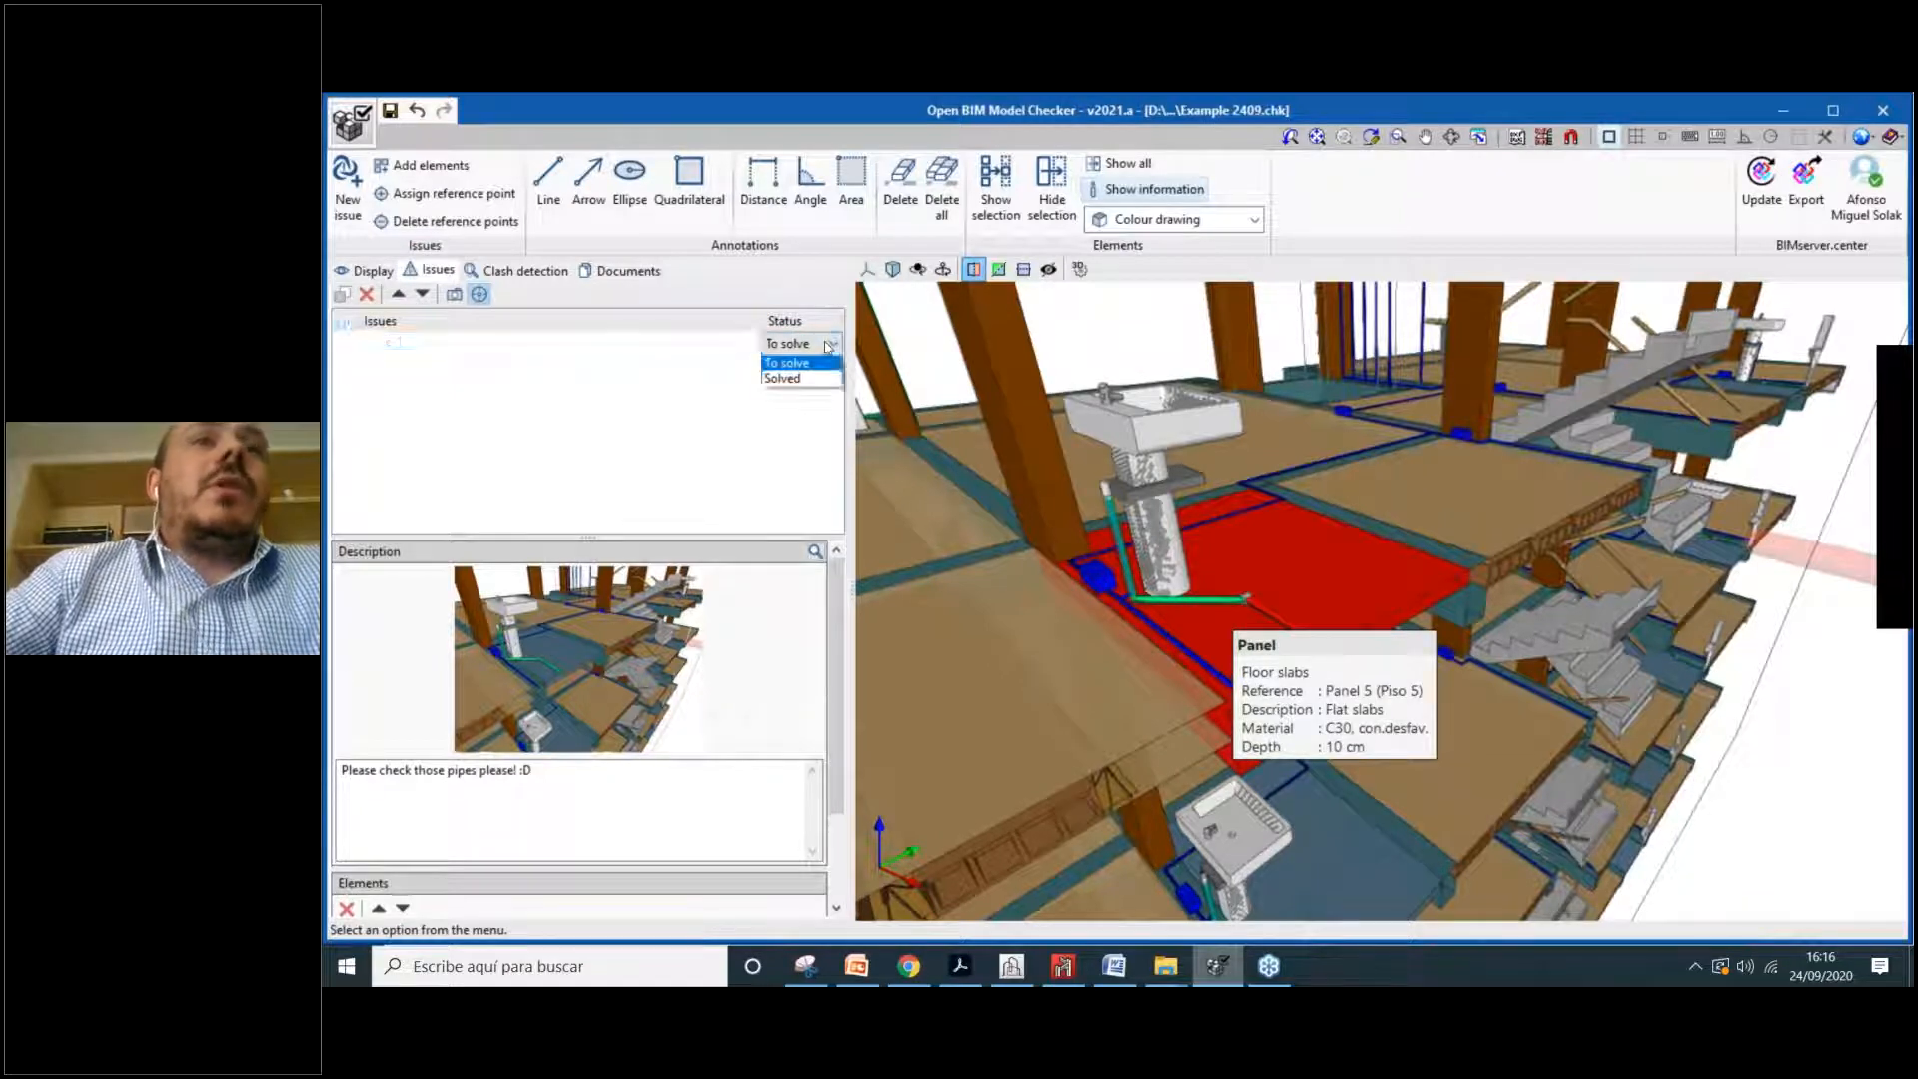
pyautogui.click(826, 346)
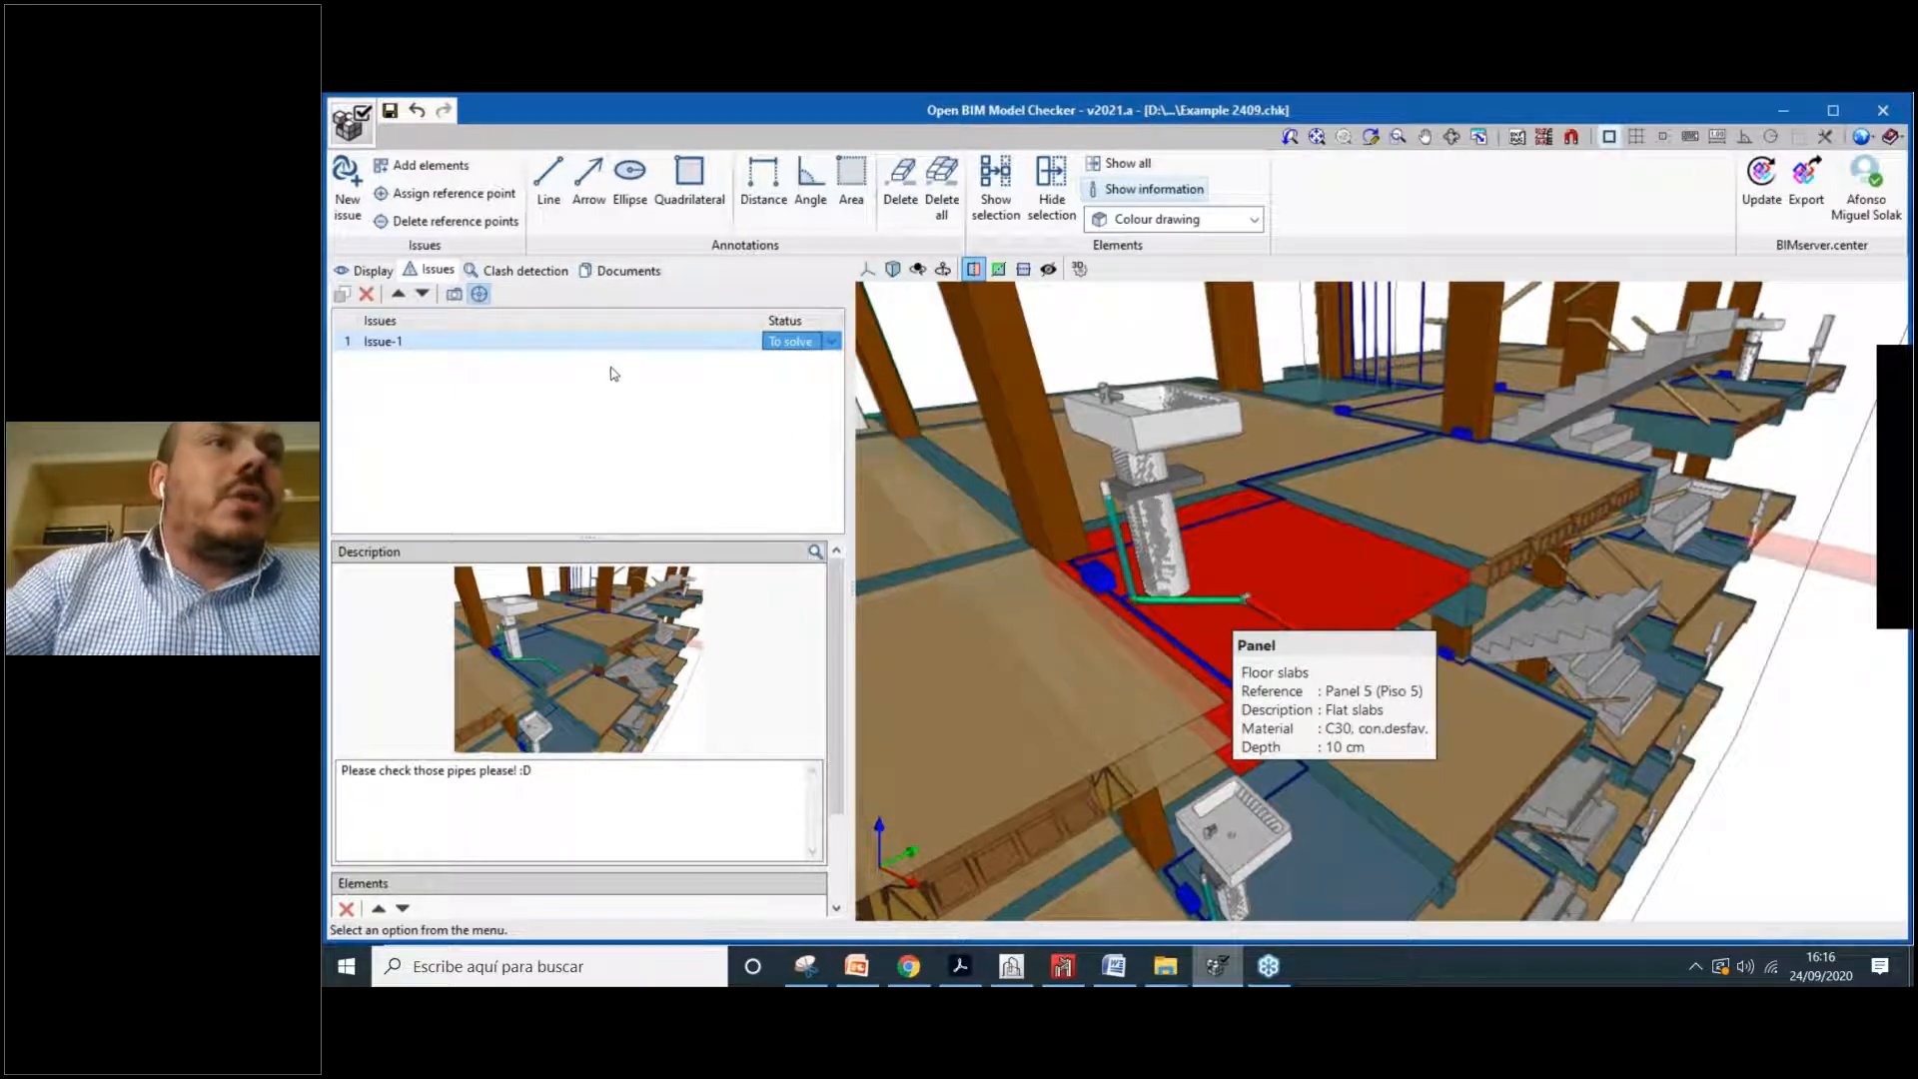
pyautogui.scroll(-2, 592, 647)
pyautogui.scroll(2, 603, 615)
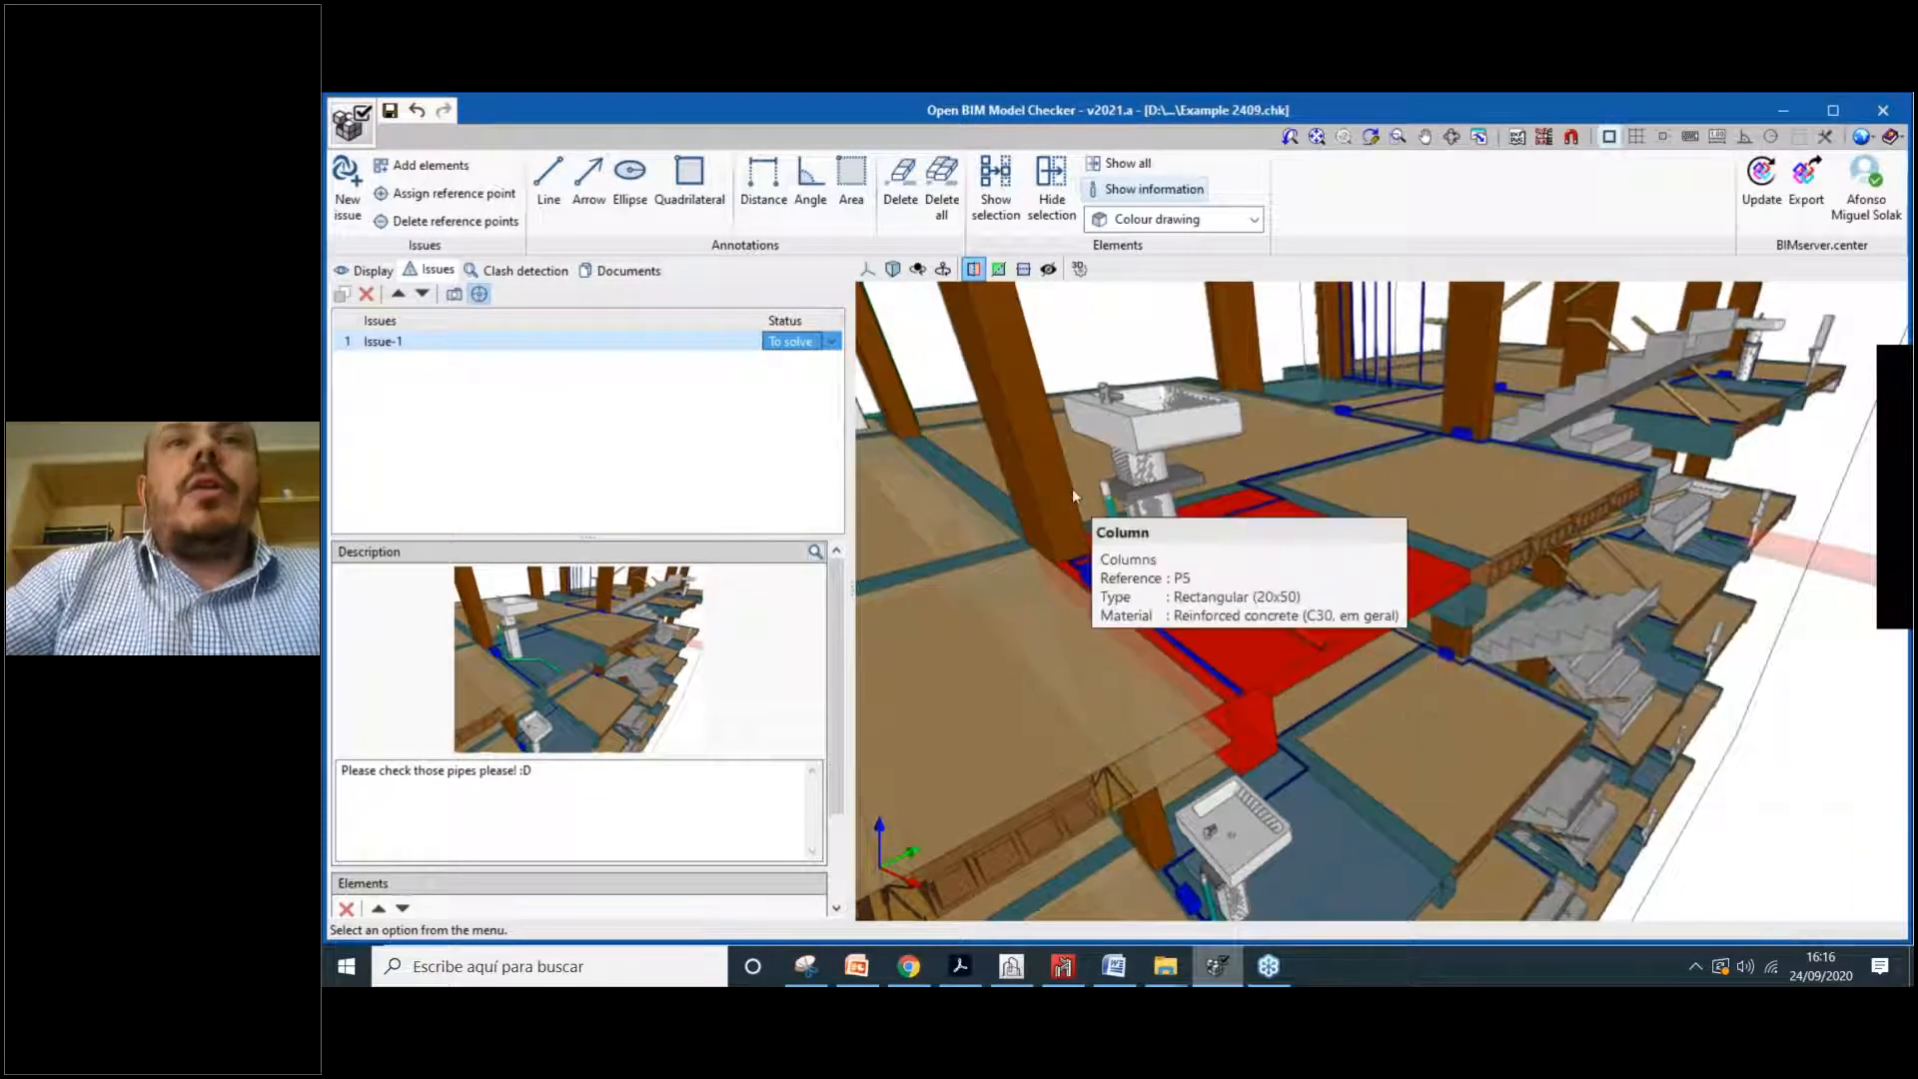
pyautogui.scroll(-1, 1188, 555)
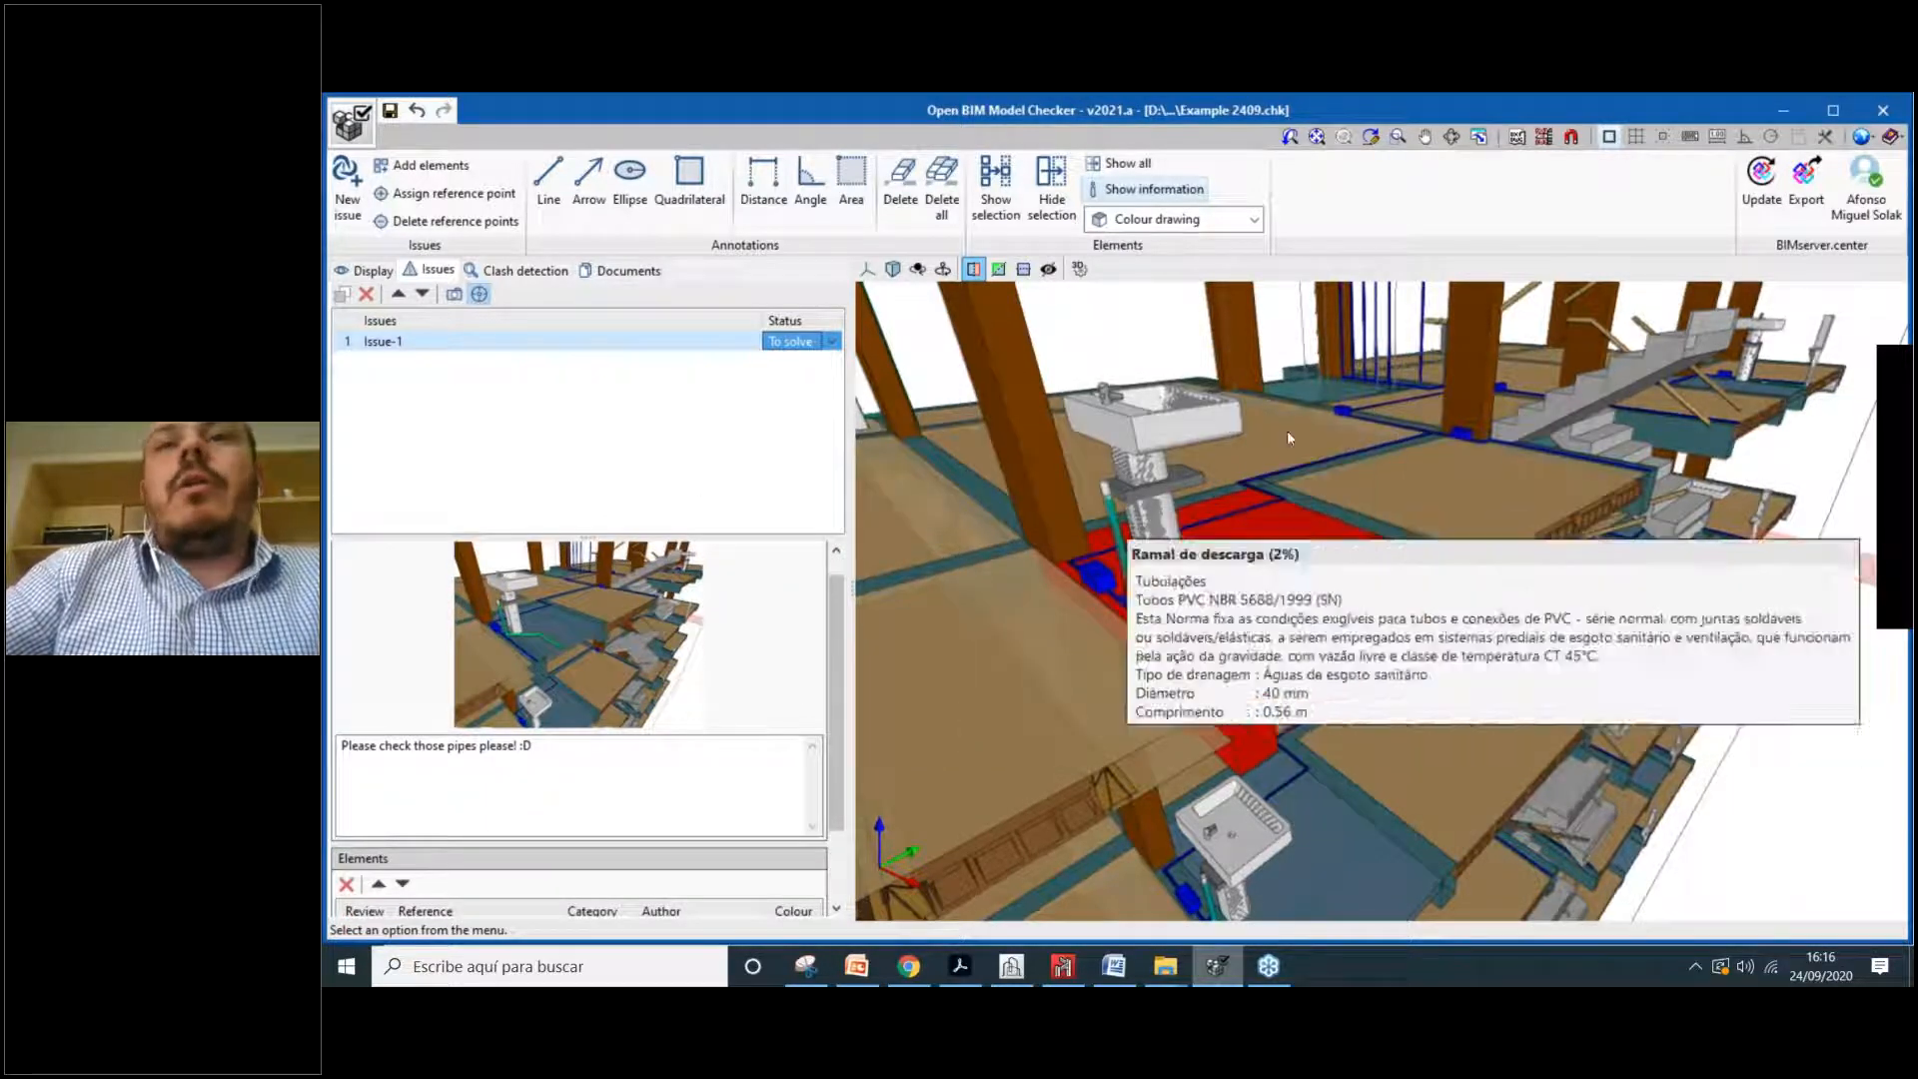
pyautogui.scroll(-2, 610, 630)
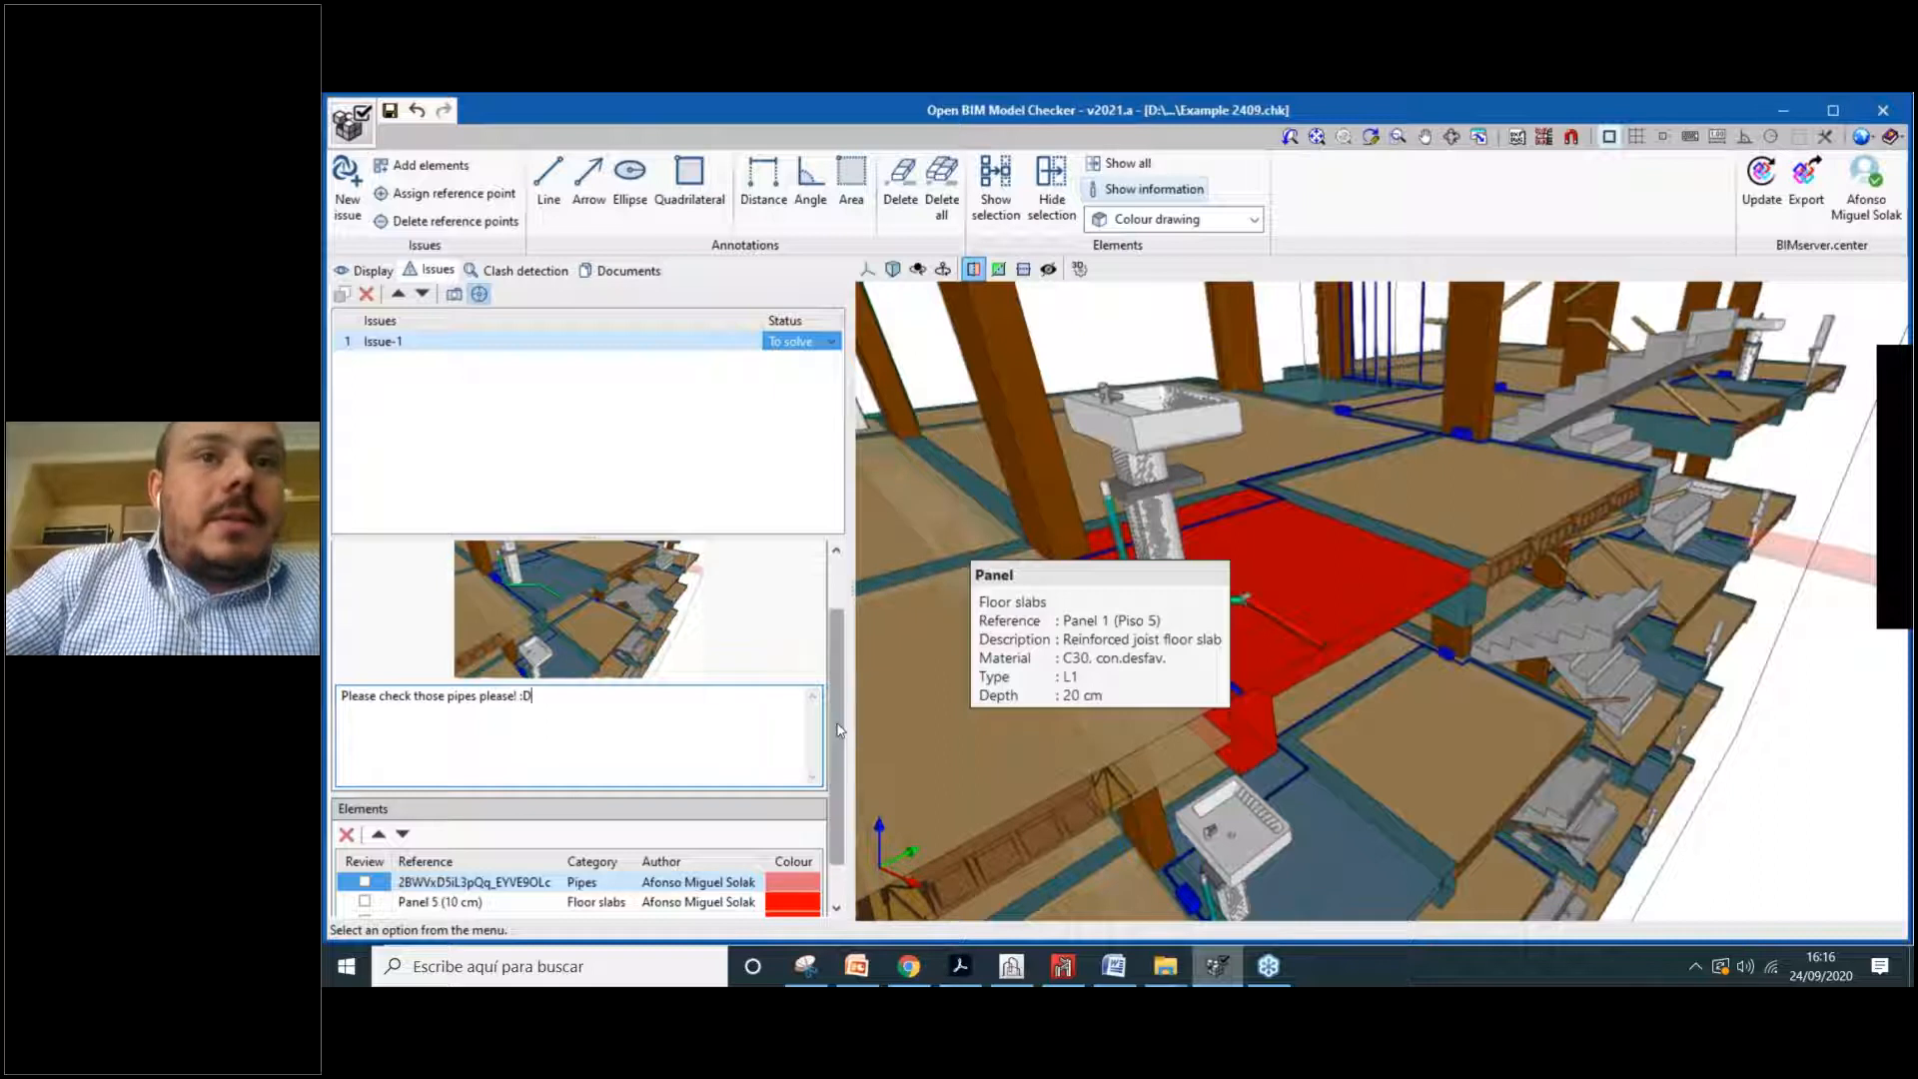
pyautogui.scroll(-2, 827, 730)
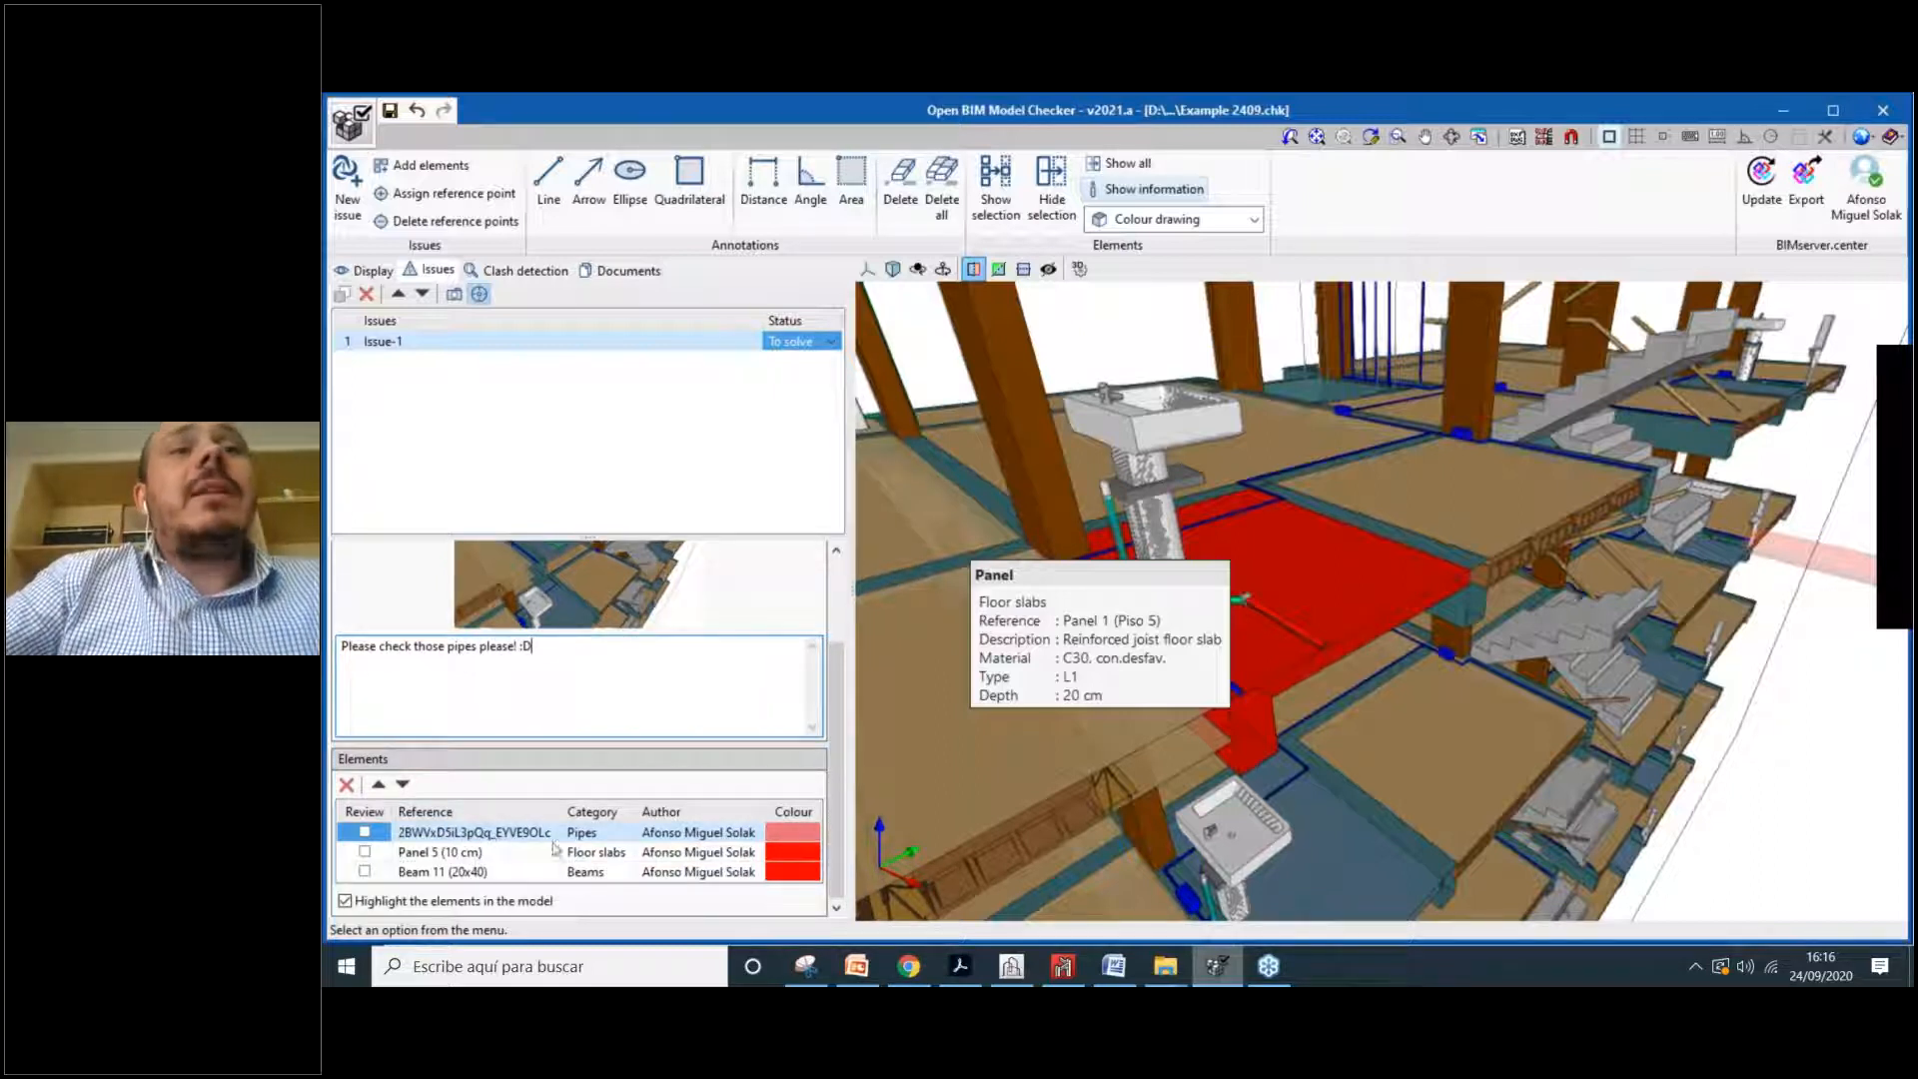
pyautogui.click(600, 833)
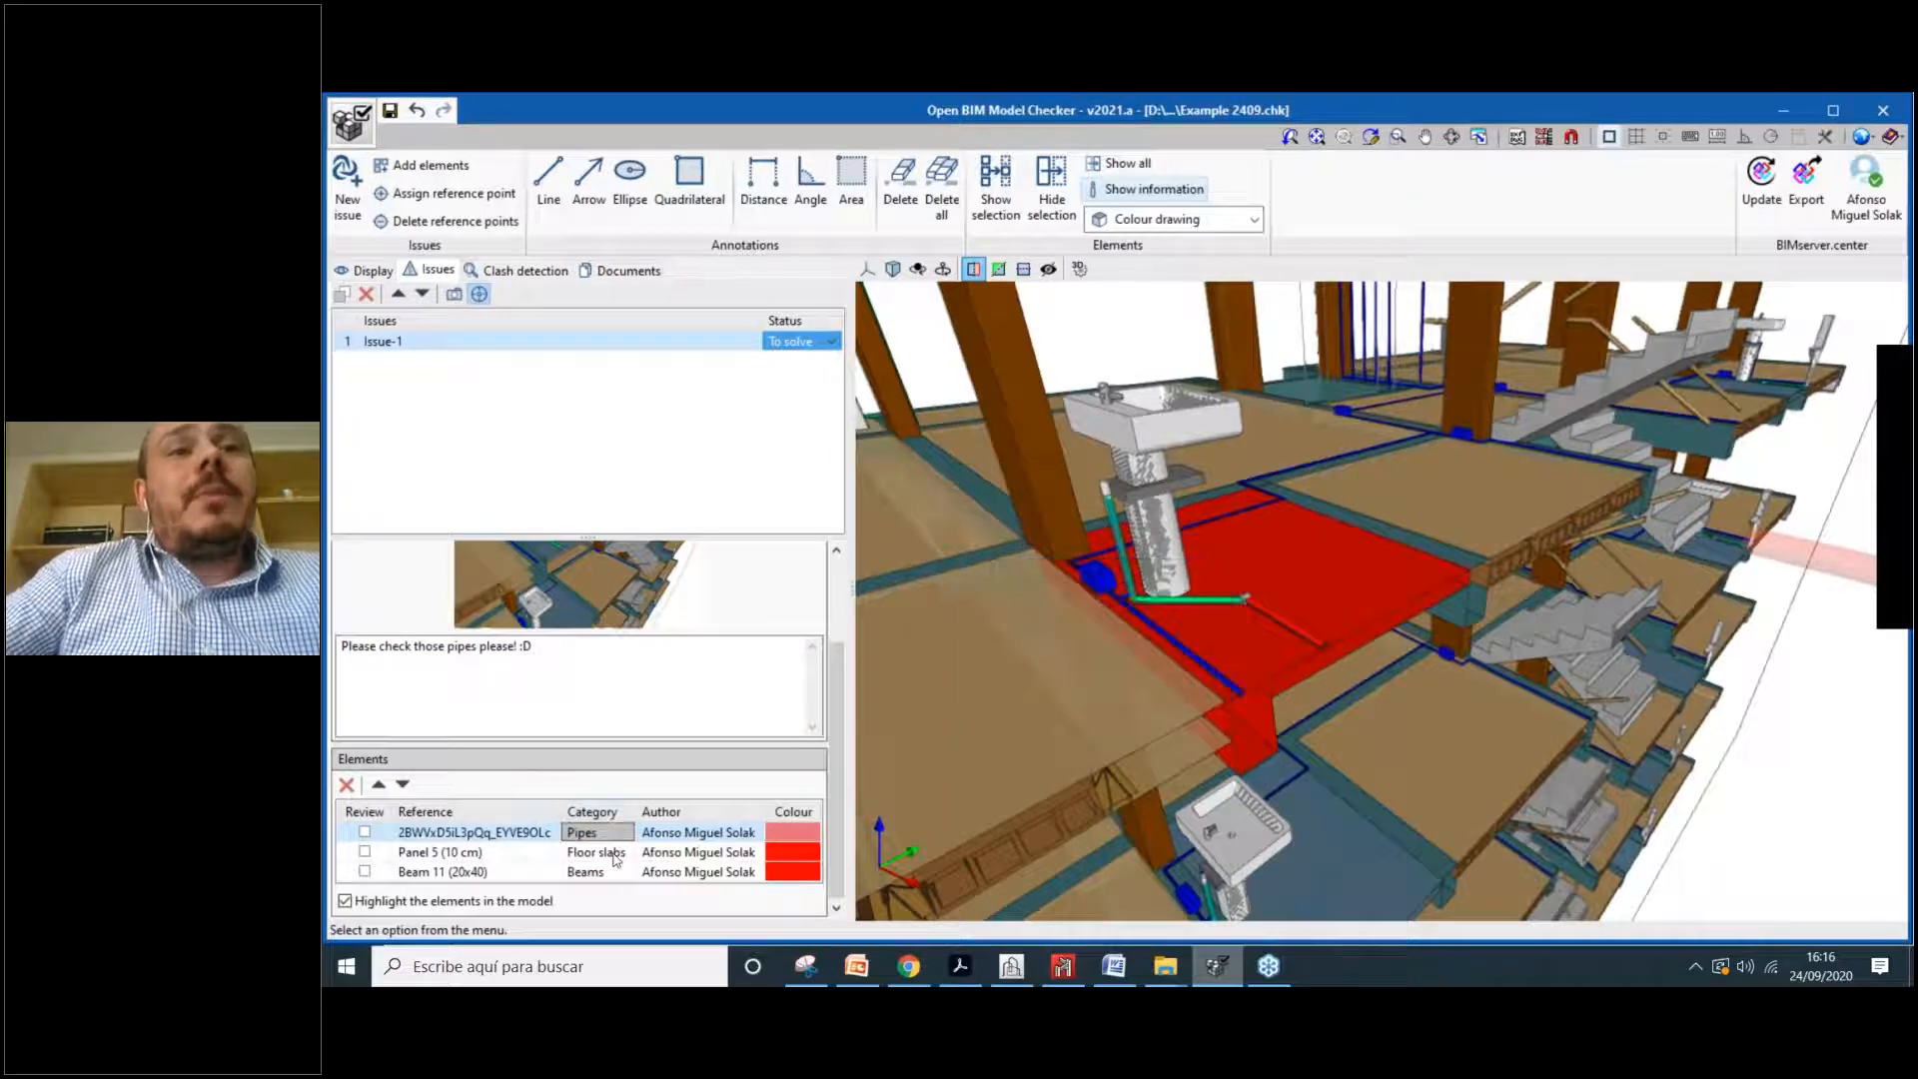
pyautogui.click(615, 856)
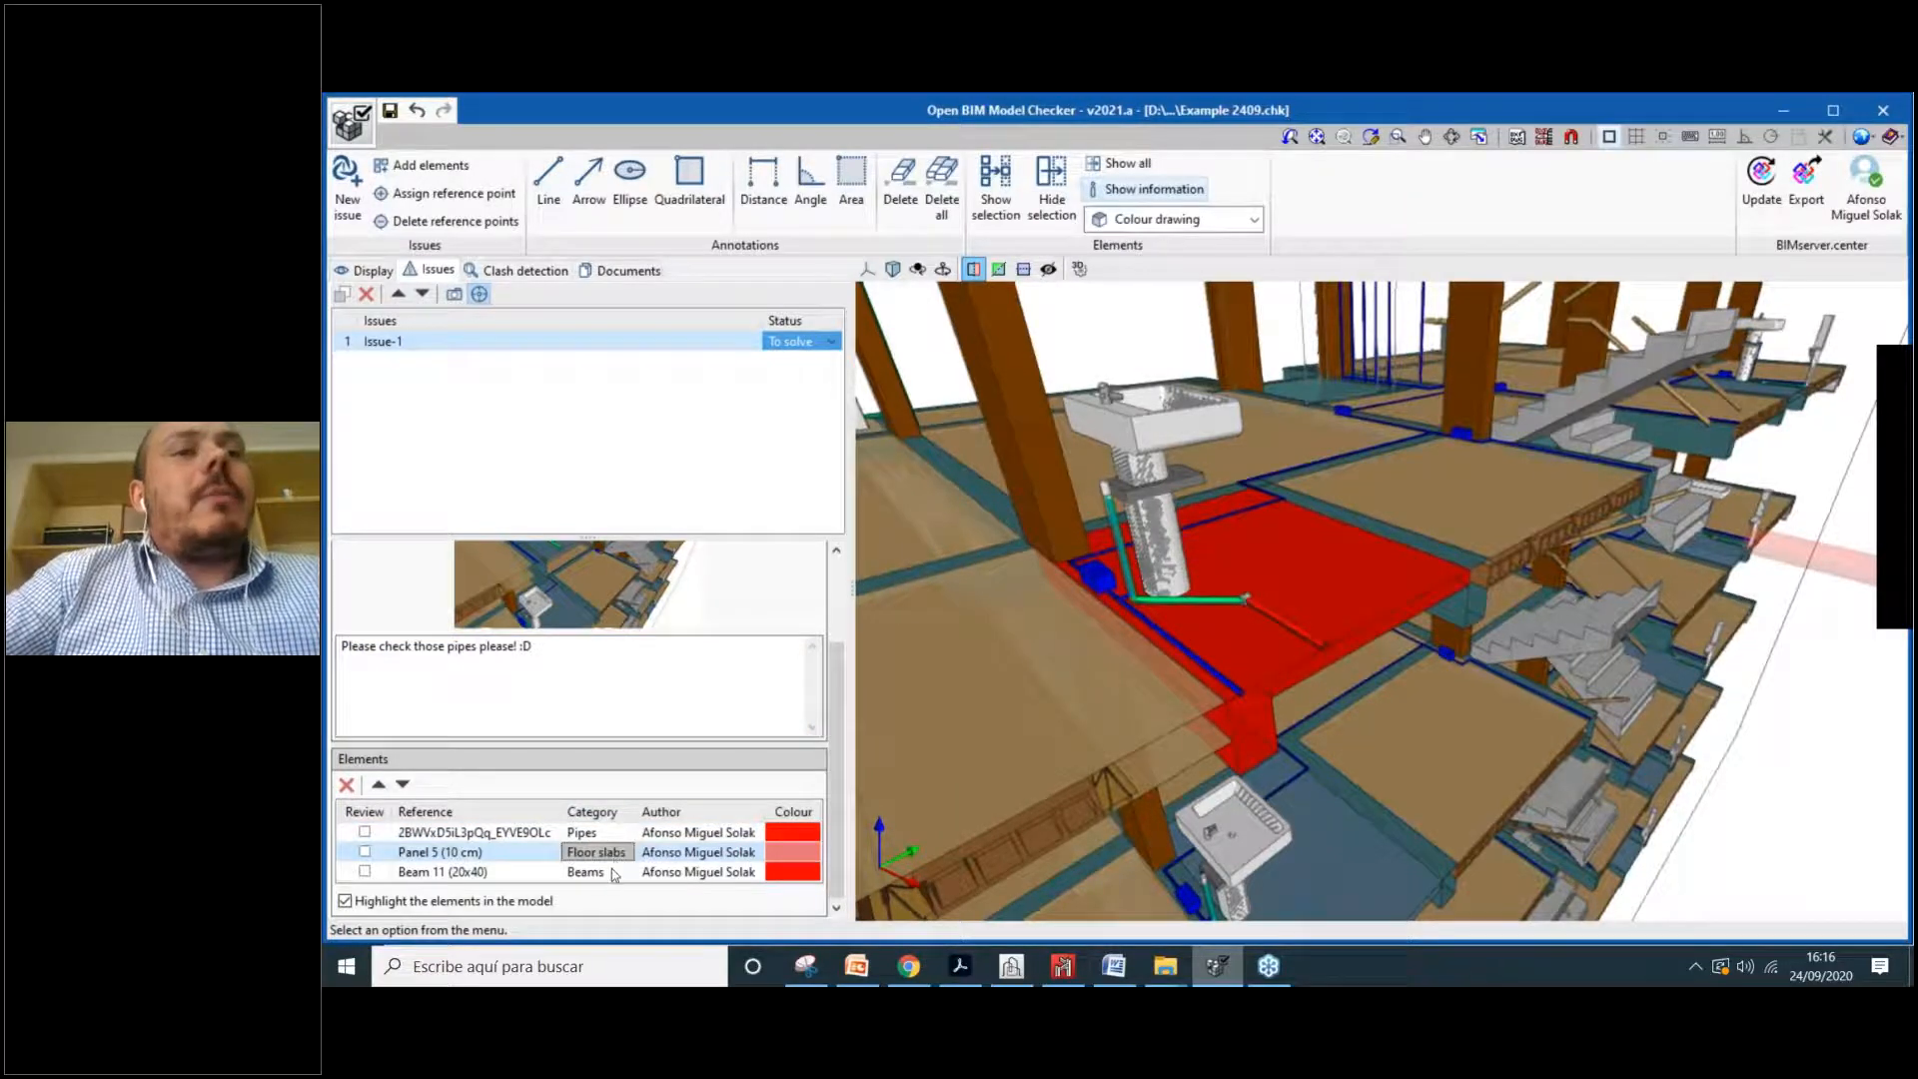
pyautogui.click(609, 874)
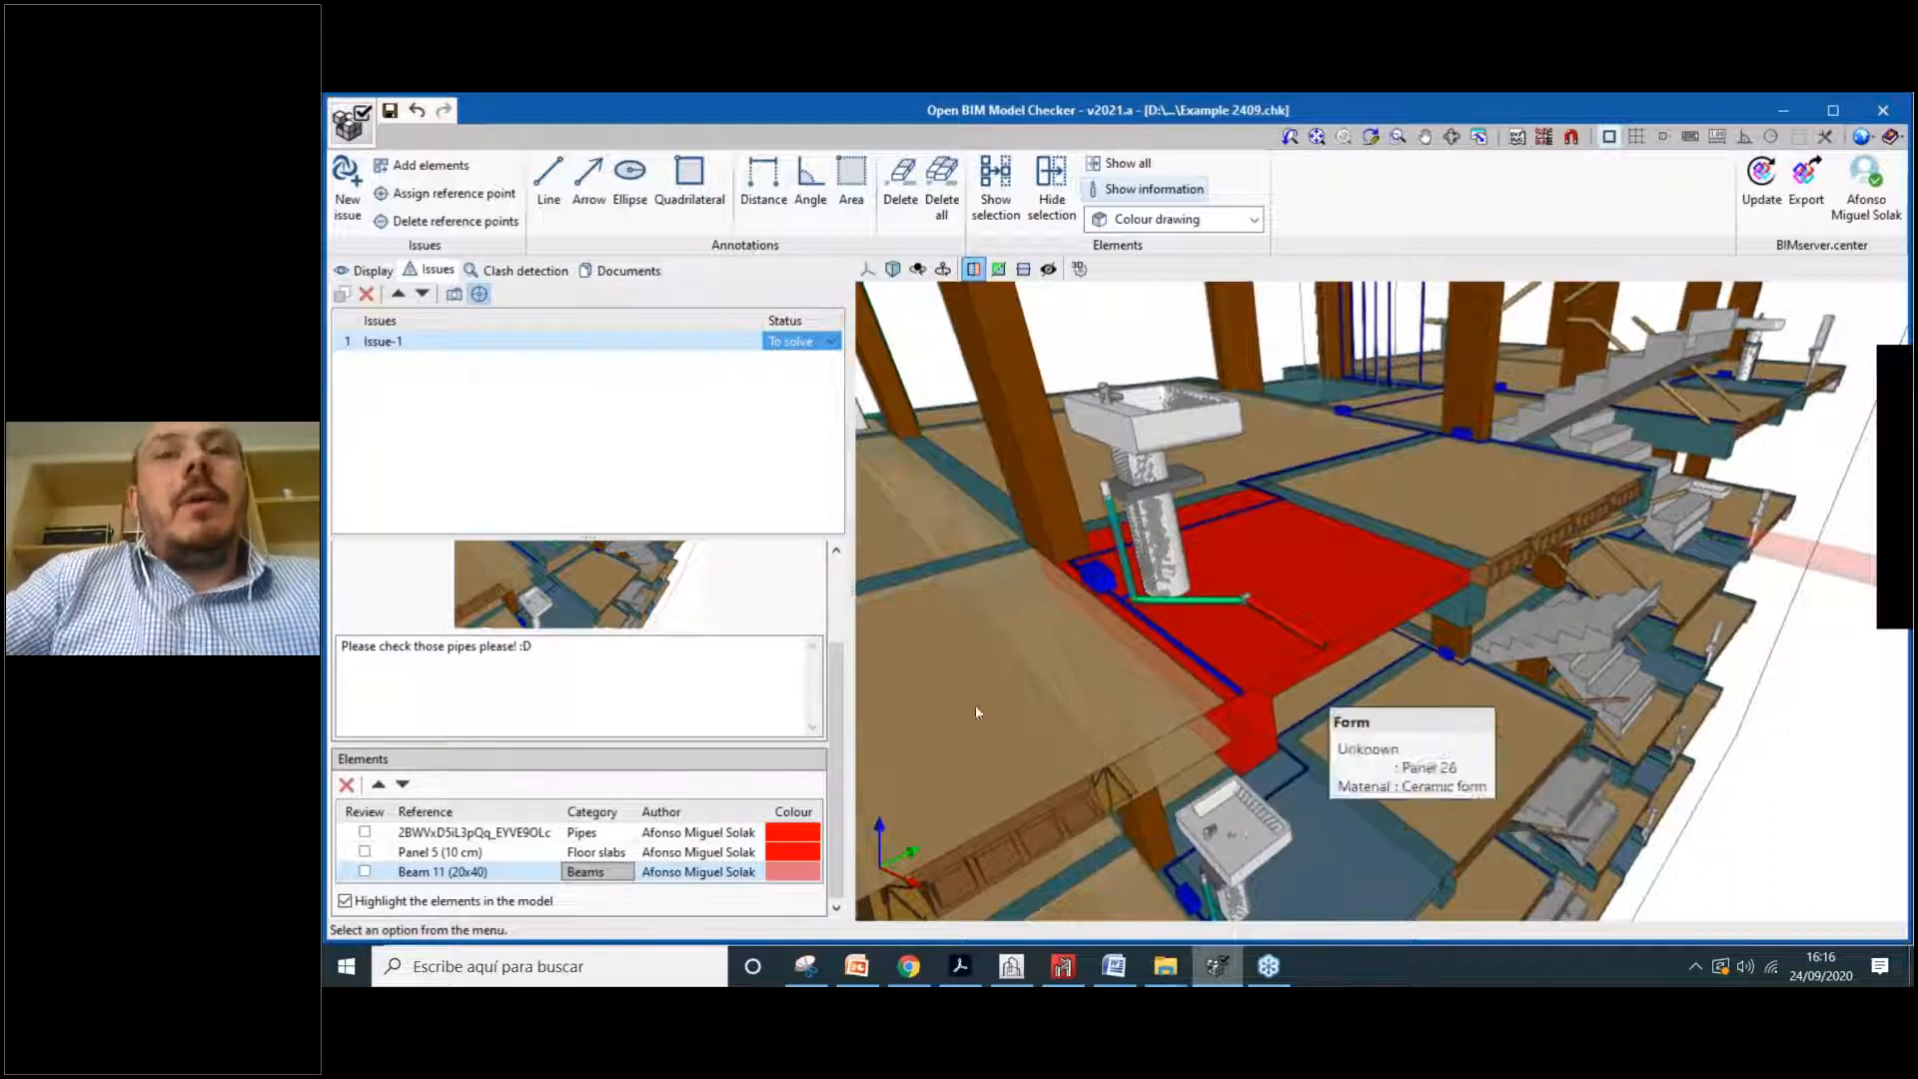
pyautogui.click(689, 837)
pyautogui.click(697, 854)
pyautogui.click(709, 873)
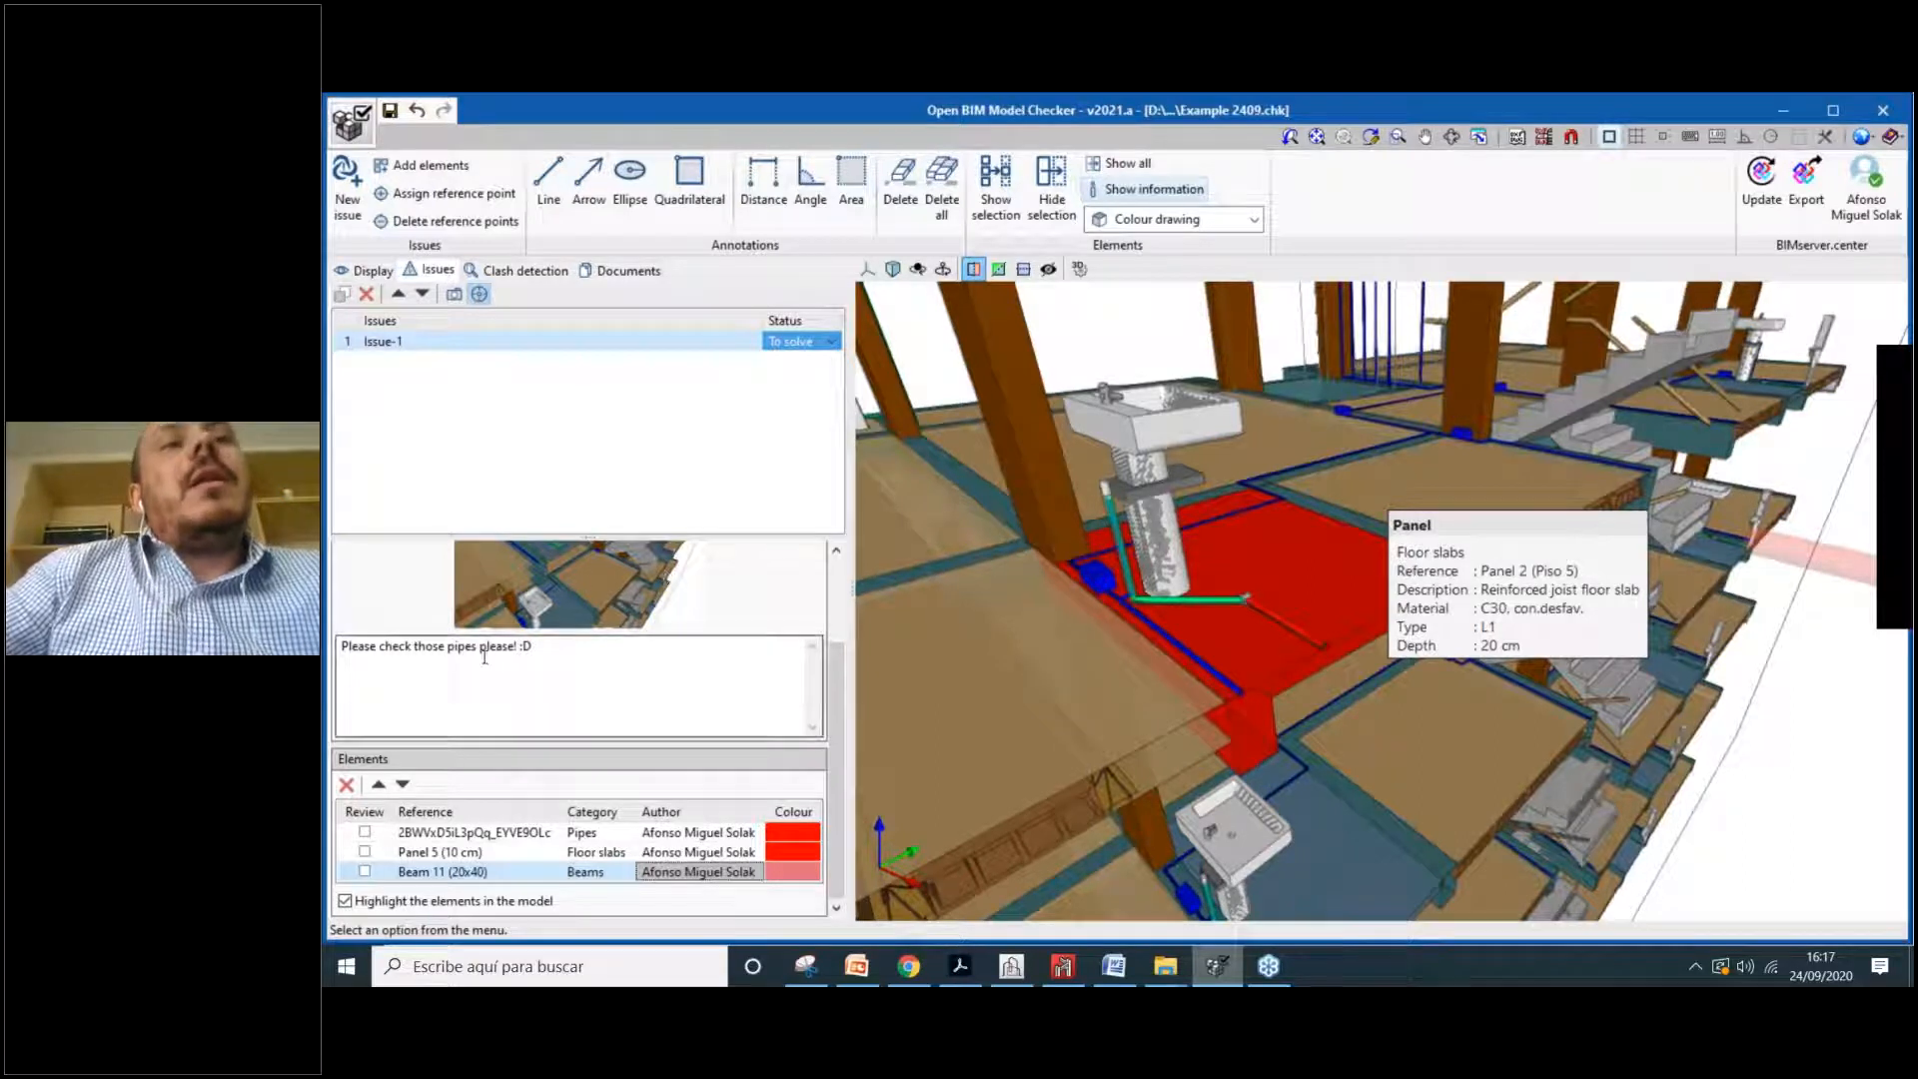
# Step: Select the entire Issue-1 comment text in the Description box
pyautogui.tripleClick(555, 657)
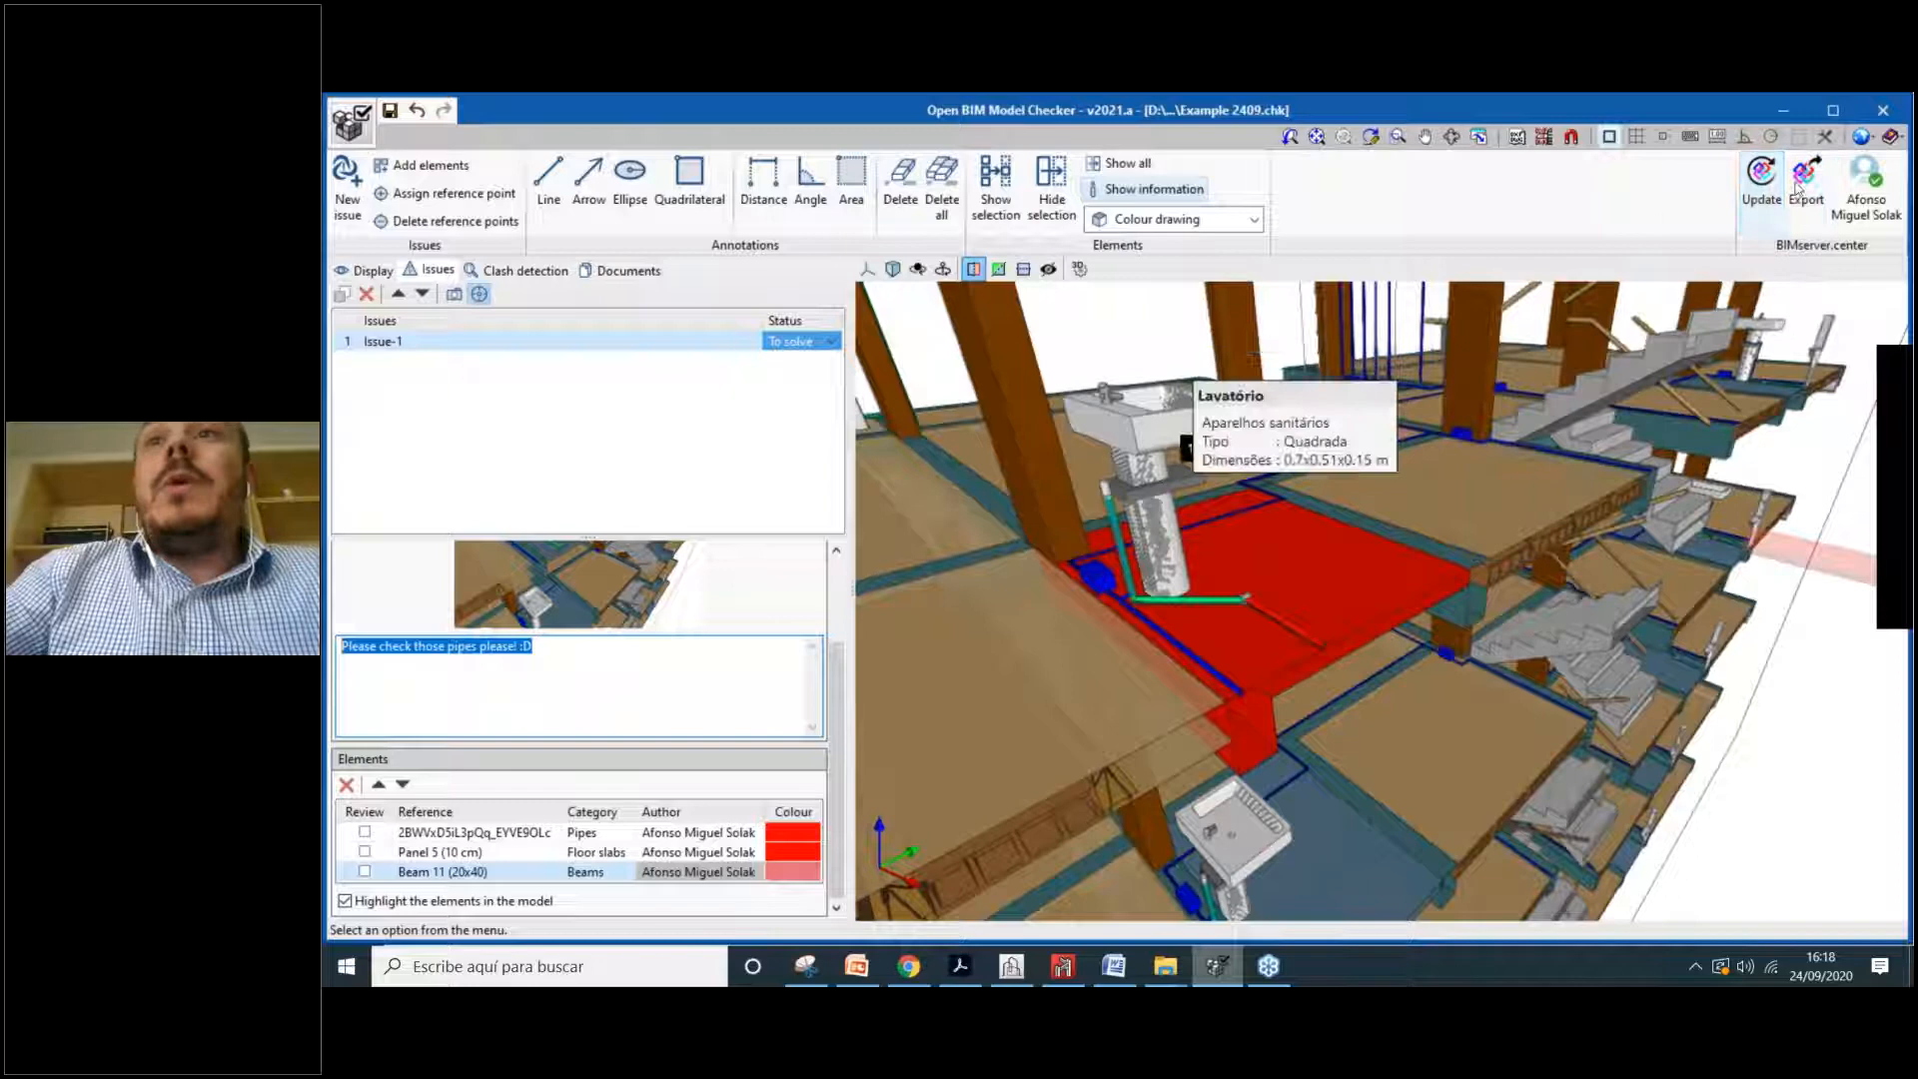
# Step: Bring up BIMserver.center in Chrome and show the Active projects list
pyautogui.click(908, 966)
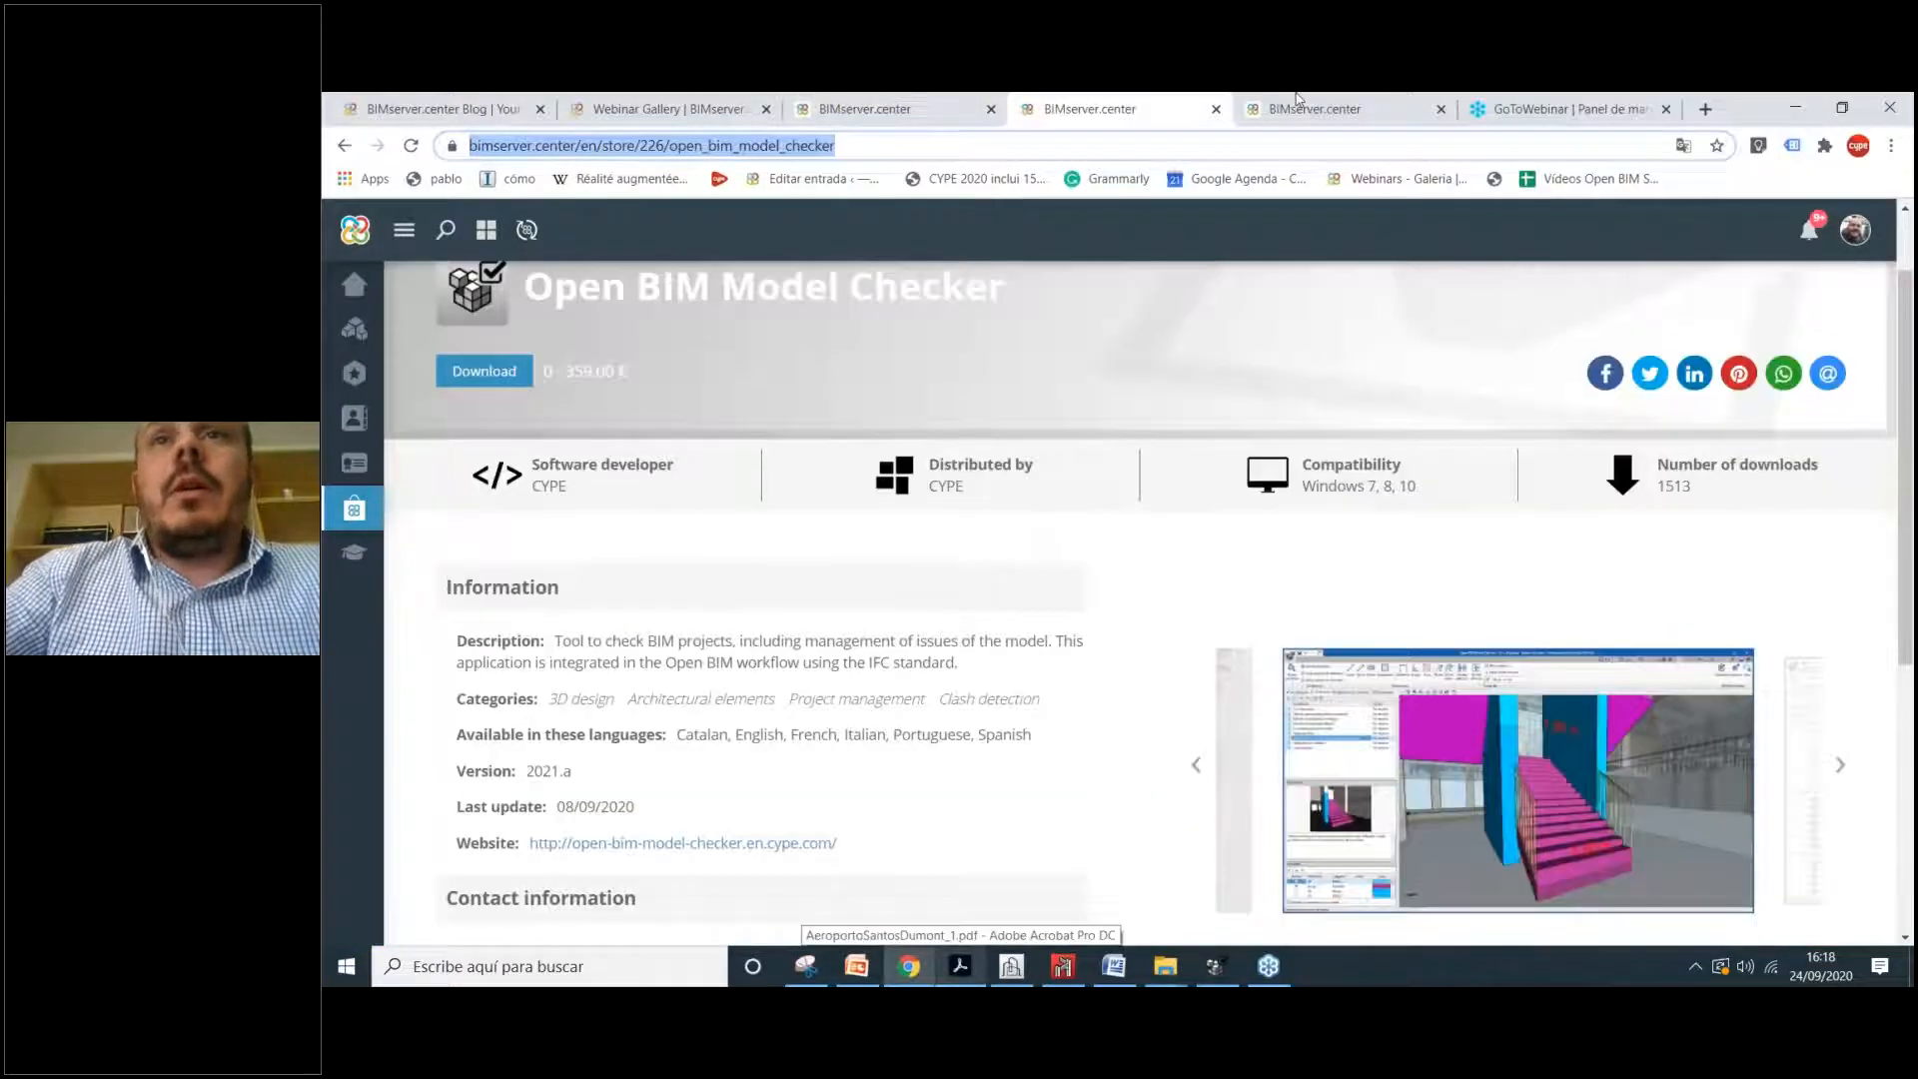
pyautogui.click(1297, 96)
pyautogui.hotkey('ctrl', 'Tab')
pyautogui.hotkey('ctrl', 'pageup')
pyautogui.hotkey('ctrl', 'pageup')
pyautogui.hotkey('ctrl', 'pageup')
pyautogui.hotkey('ctrl', 'pageup')
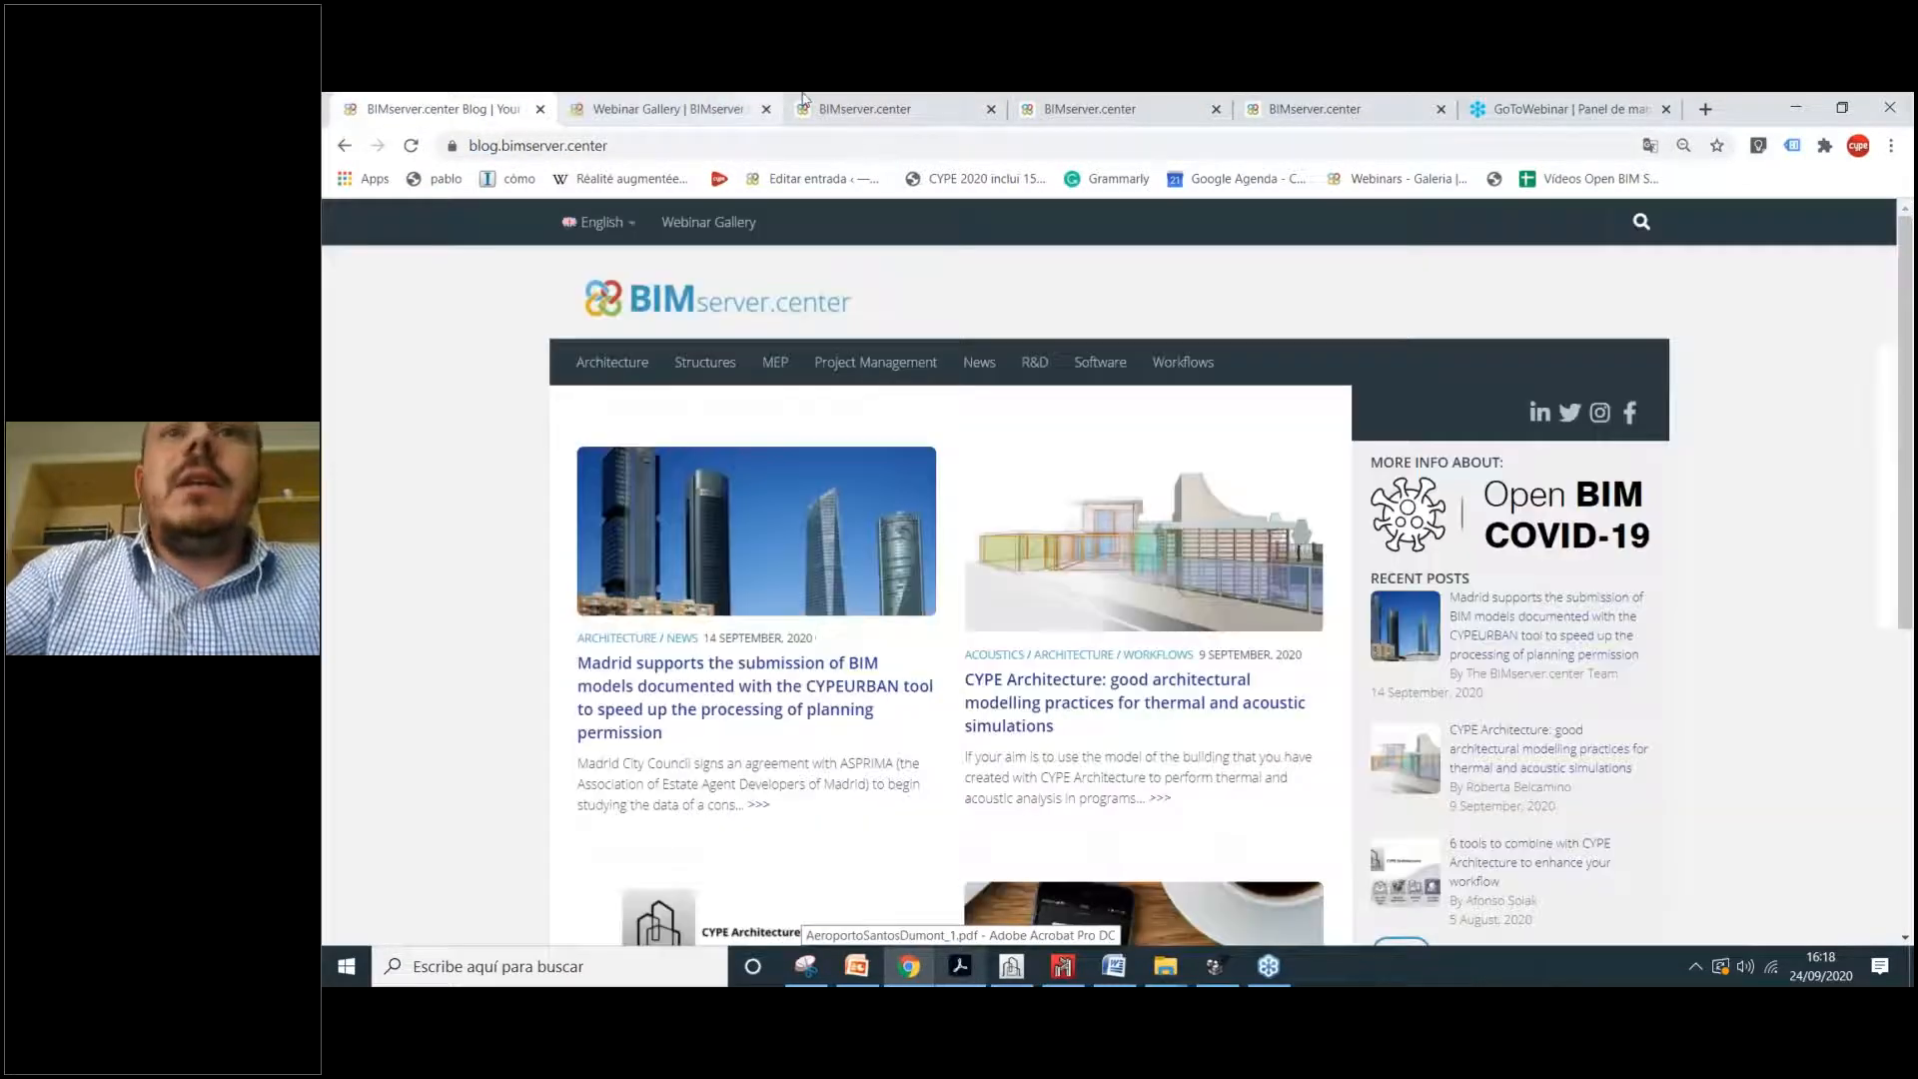
pyautogui.hotkey('ctrl', 'pagedown')
pyautogui.hotkey('ctrl', 'pagedown')
pyautogui.hotkey('ctrl', 'pagedown')
pyautogui.hotkey('ctrl', 'pagedown')
pyautogui.hotkey('ctrl', 'pagedown')
pyautogui.hotkey('ctrl', 'pageup')
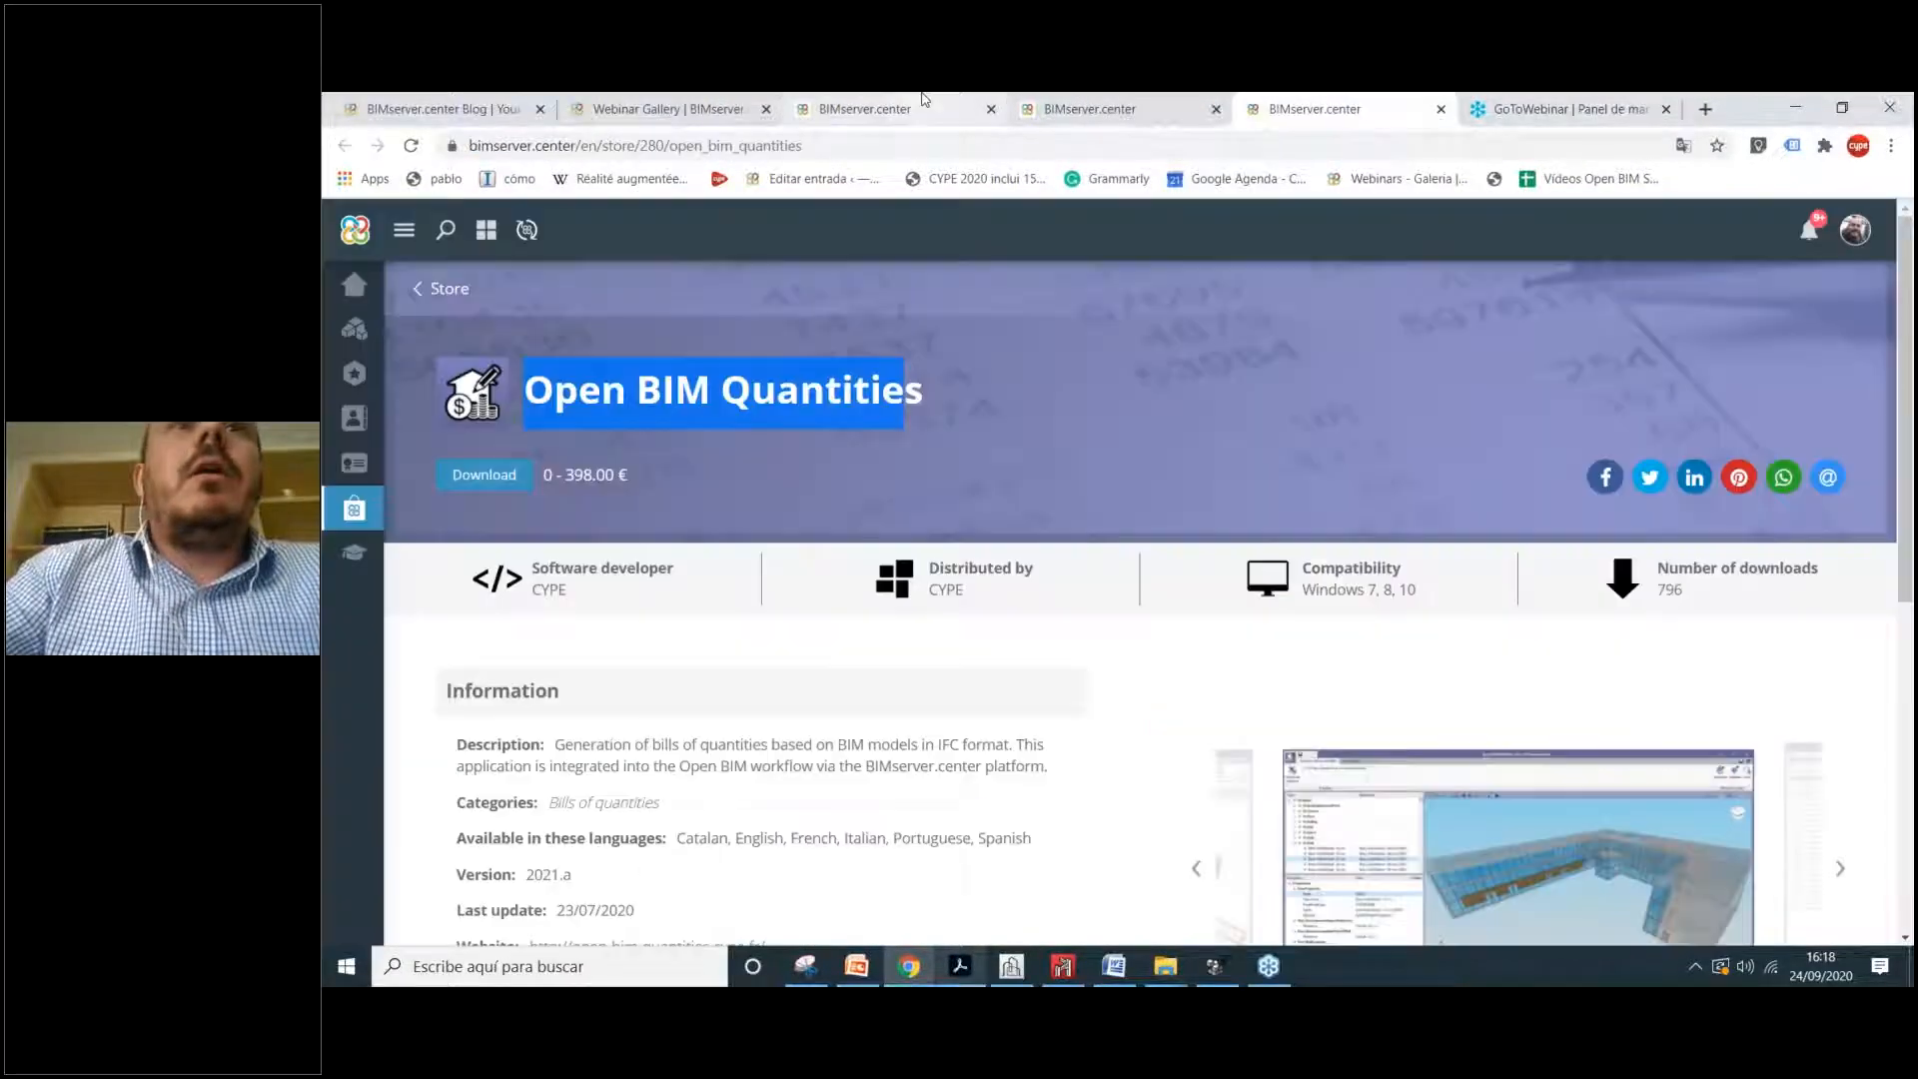
pyautogui.click(924, 99)
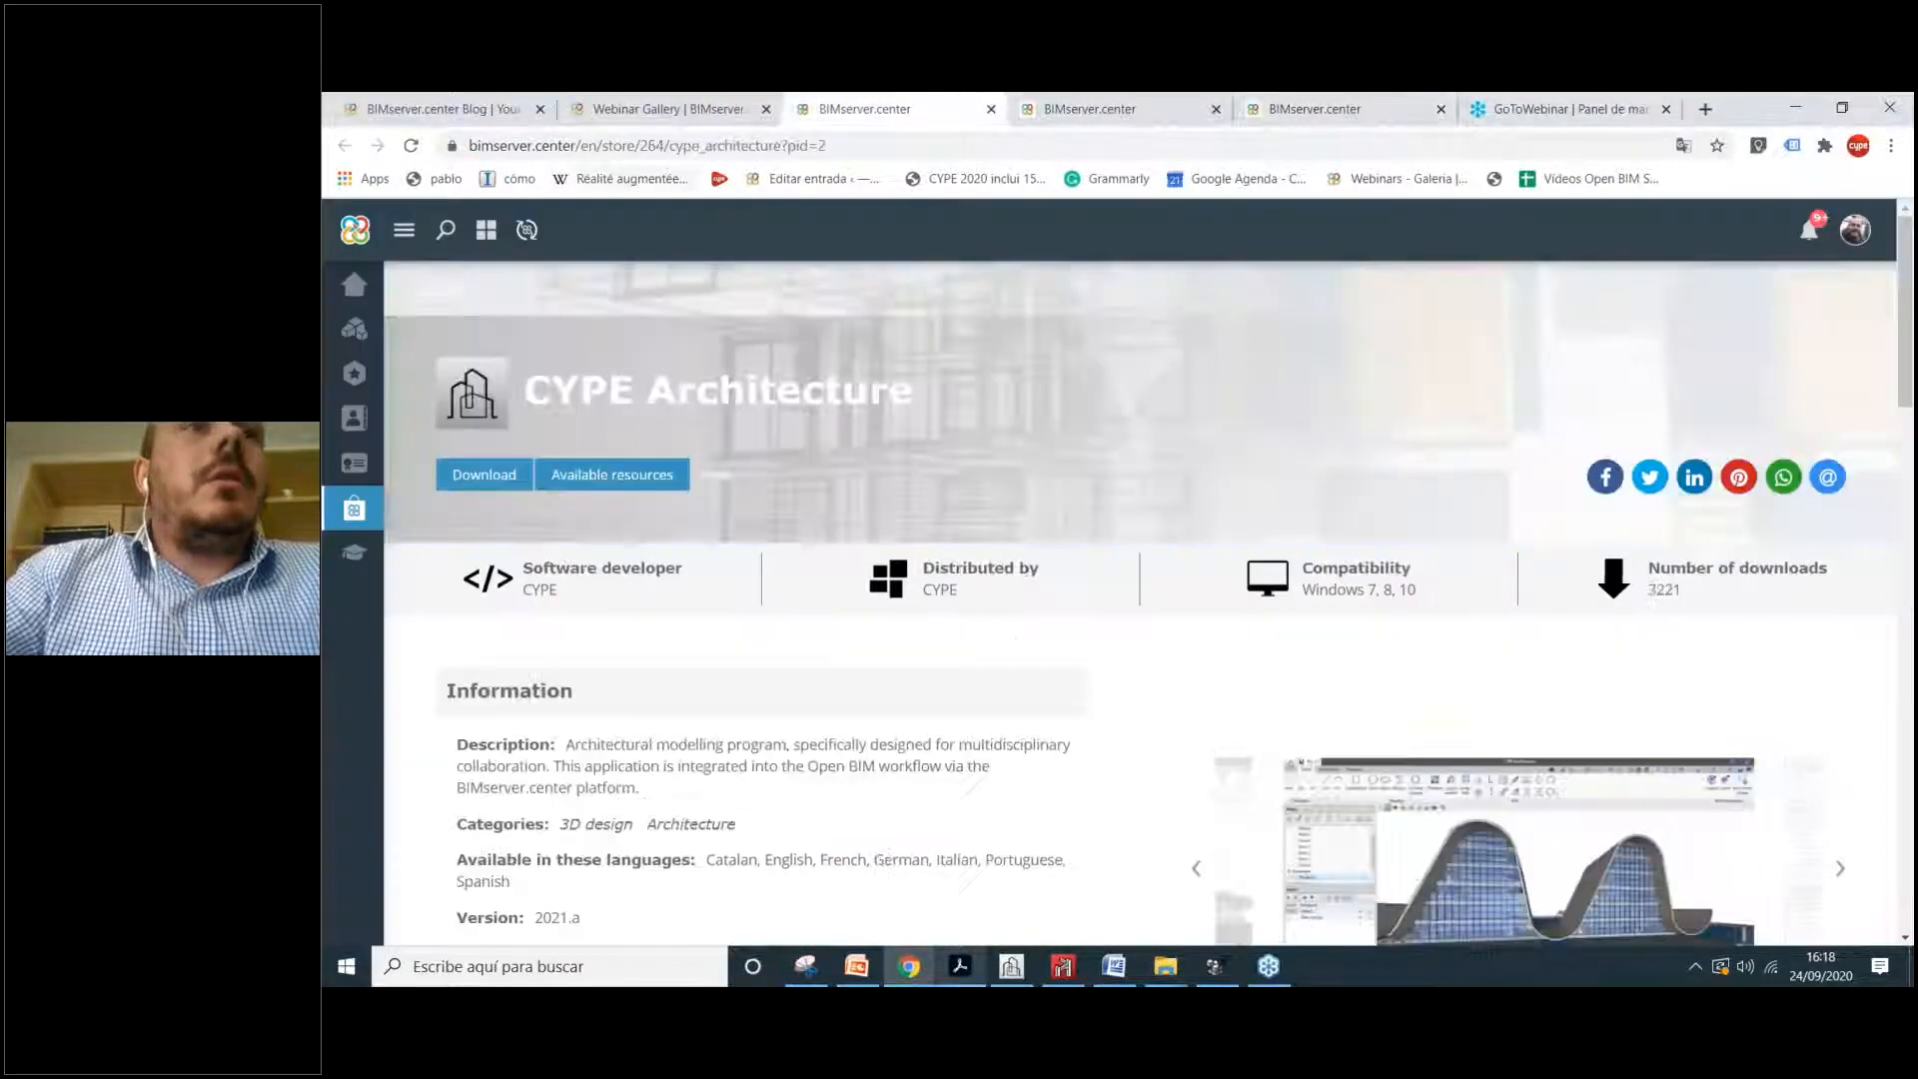
pyautogui.click(348, 327)
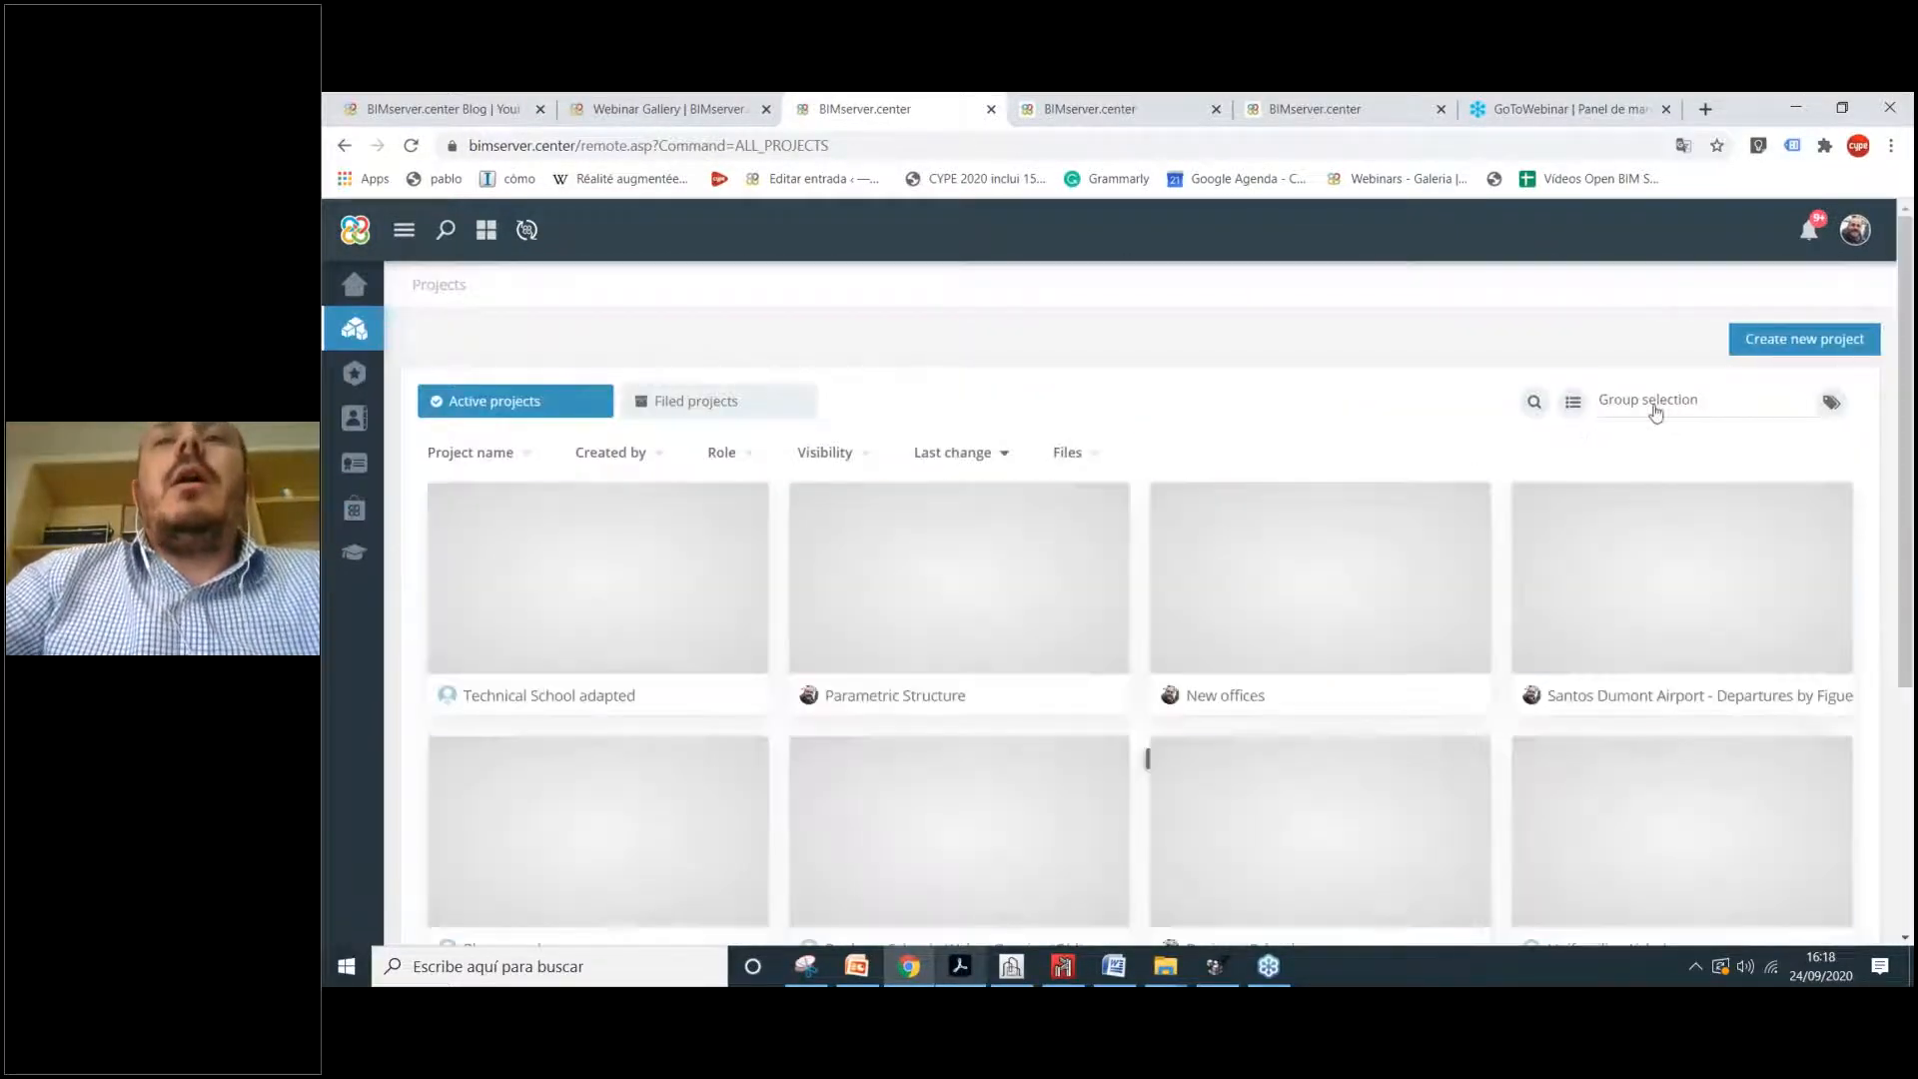
# Step: Search the projects for 'latam' and open the CYPE BIM Experience - LATAM Edition project
pyautogui.click(1536, 414)
pyautogui.write('latam')
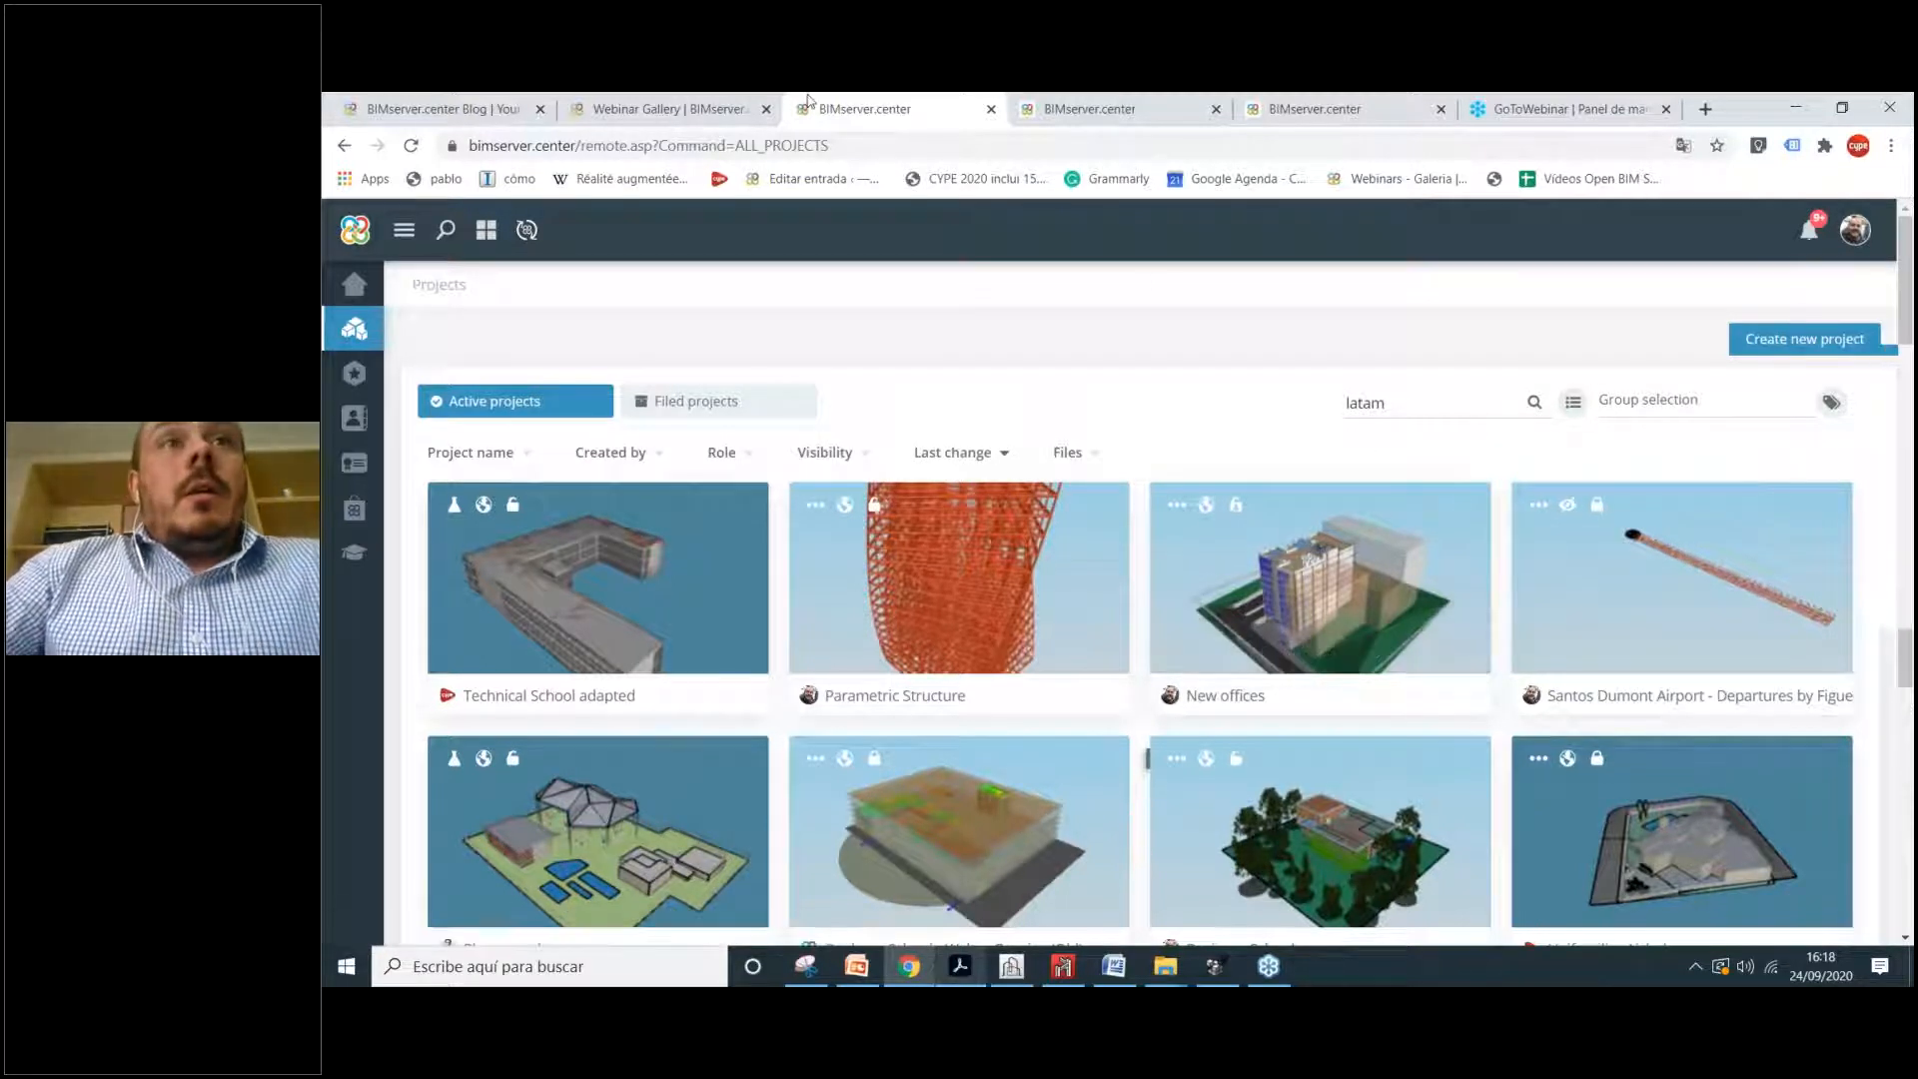
pyautogui.click(697, 556)
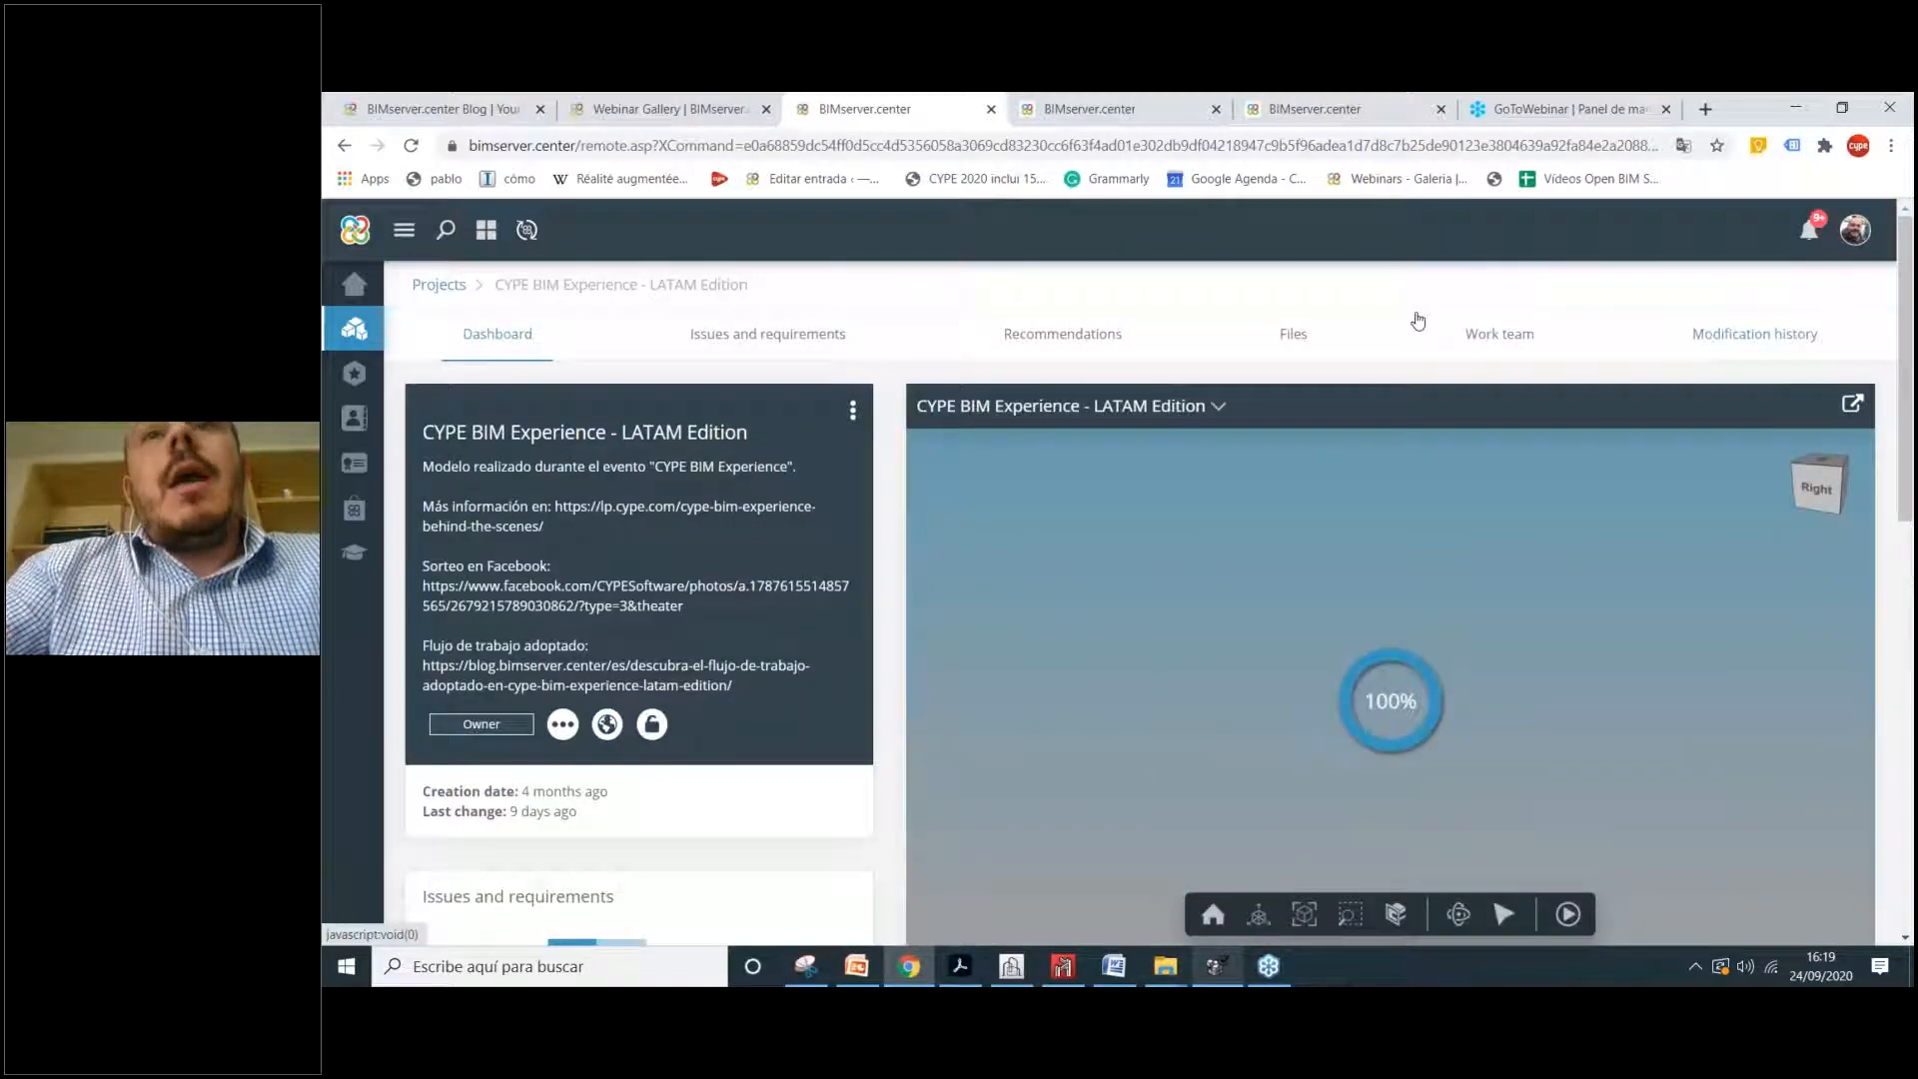
# Step: Show the project's Files with 50 entries per page, listing all 21 files
pyautogui.click(1293, 333)
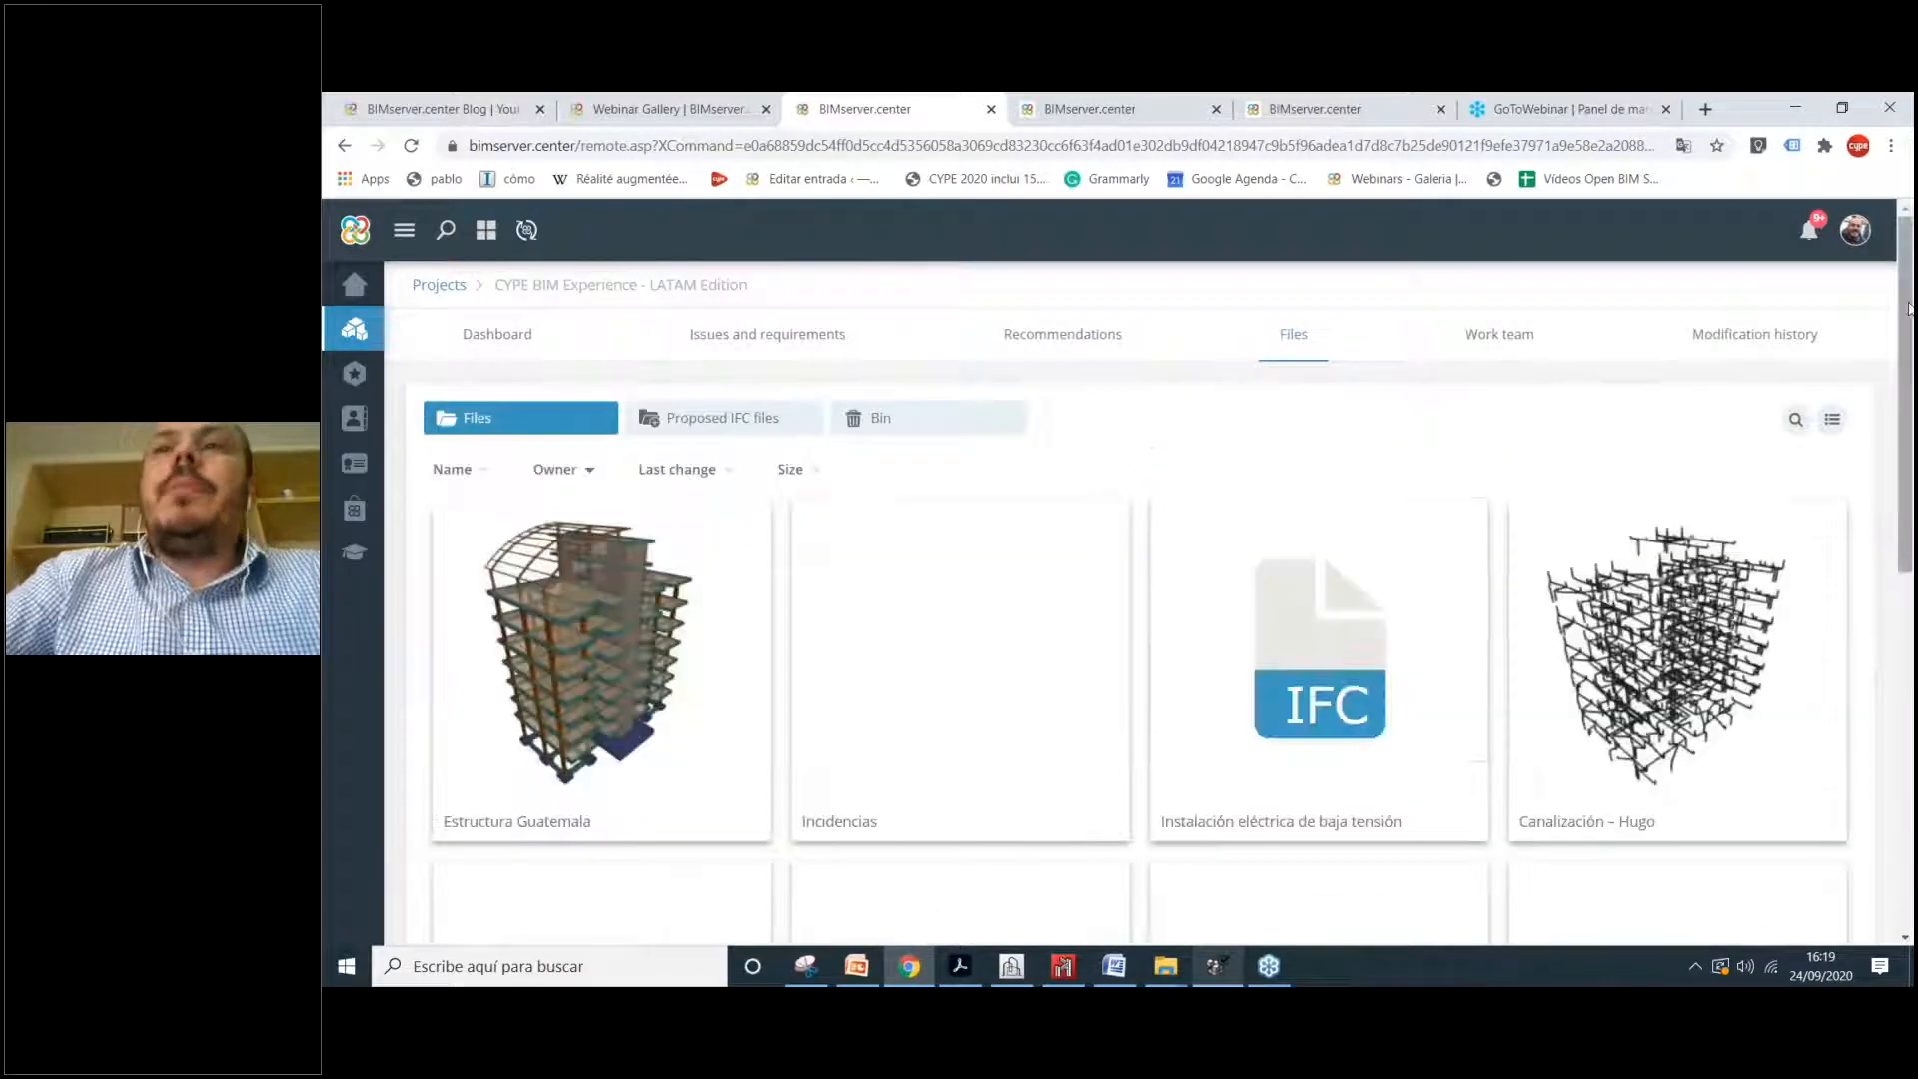
pyautogui.moveTo(1908, 308); pyautogui.dragTo(1915, 679)
pyautogui.click(1099, 874)
pyautogui.click(1101, 817)
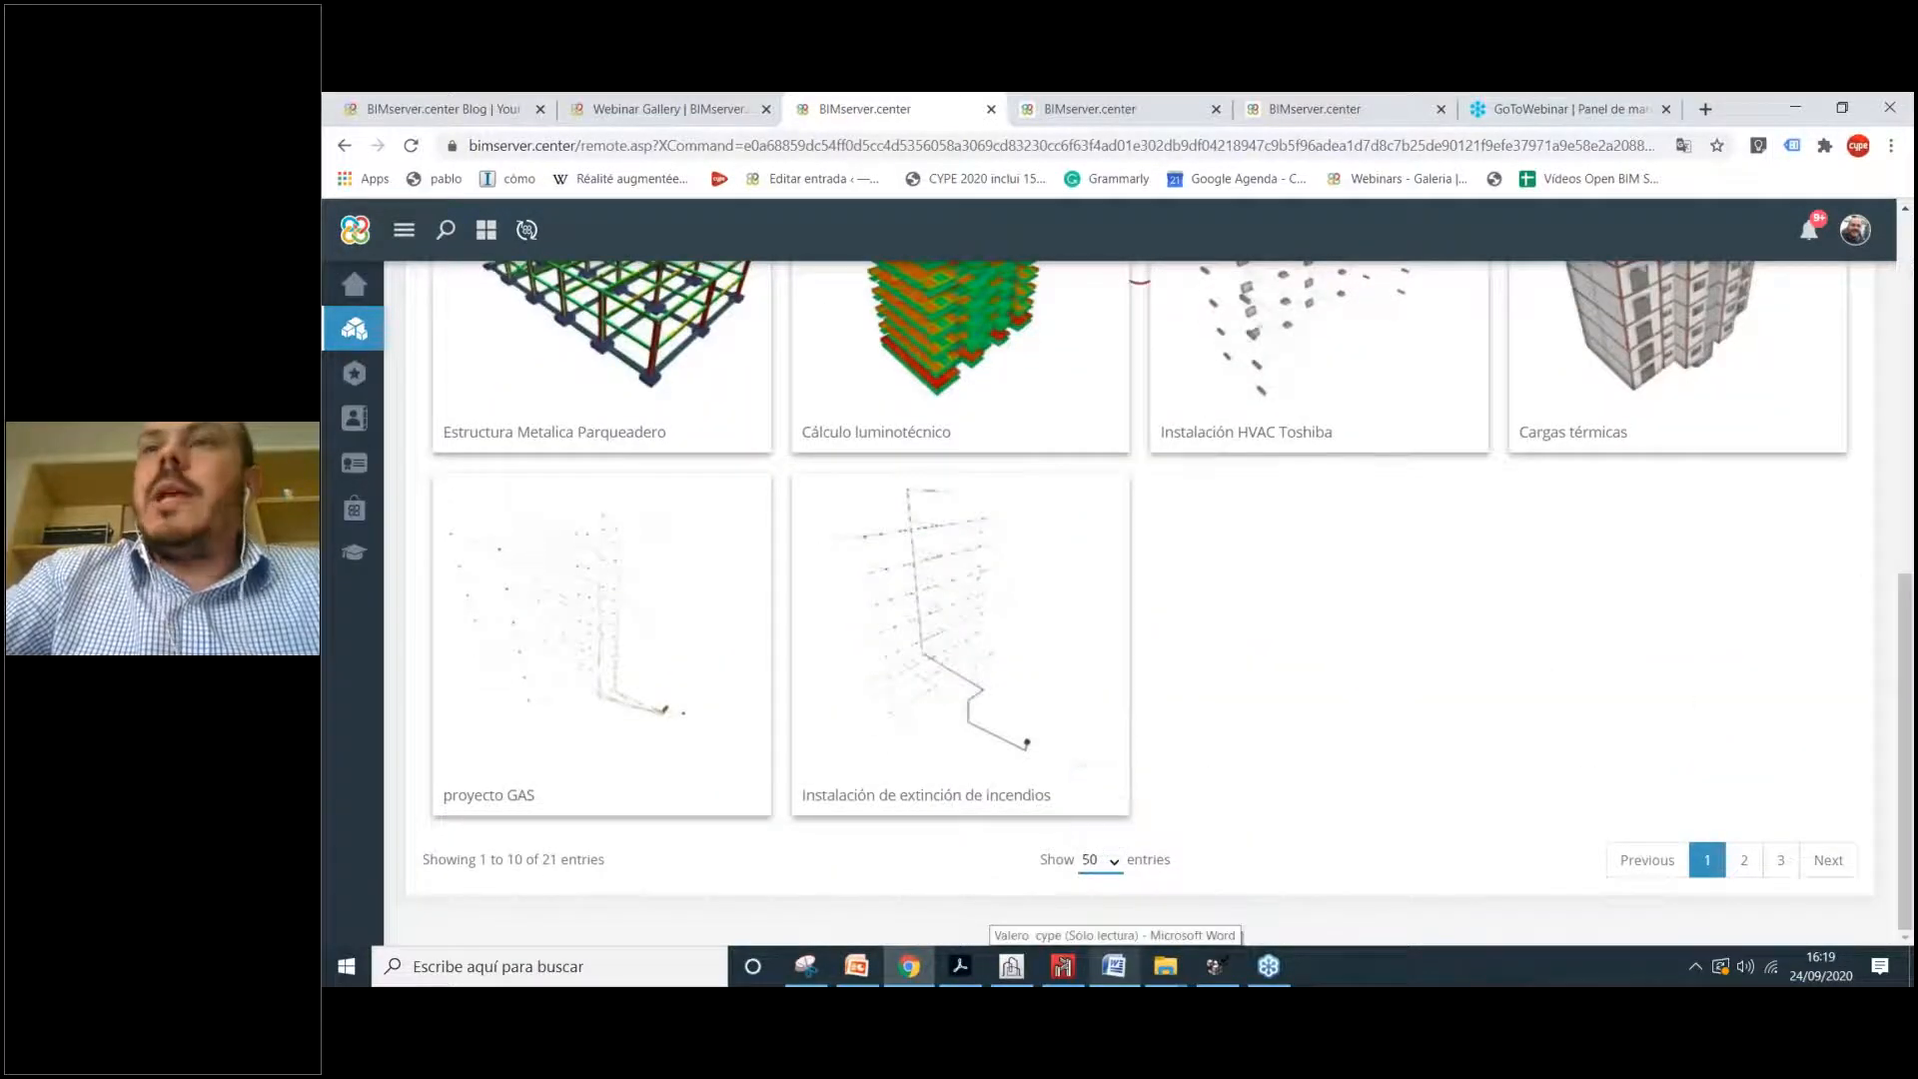
pyautogui.scroll(-9, 1347, 597)
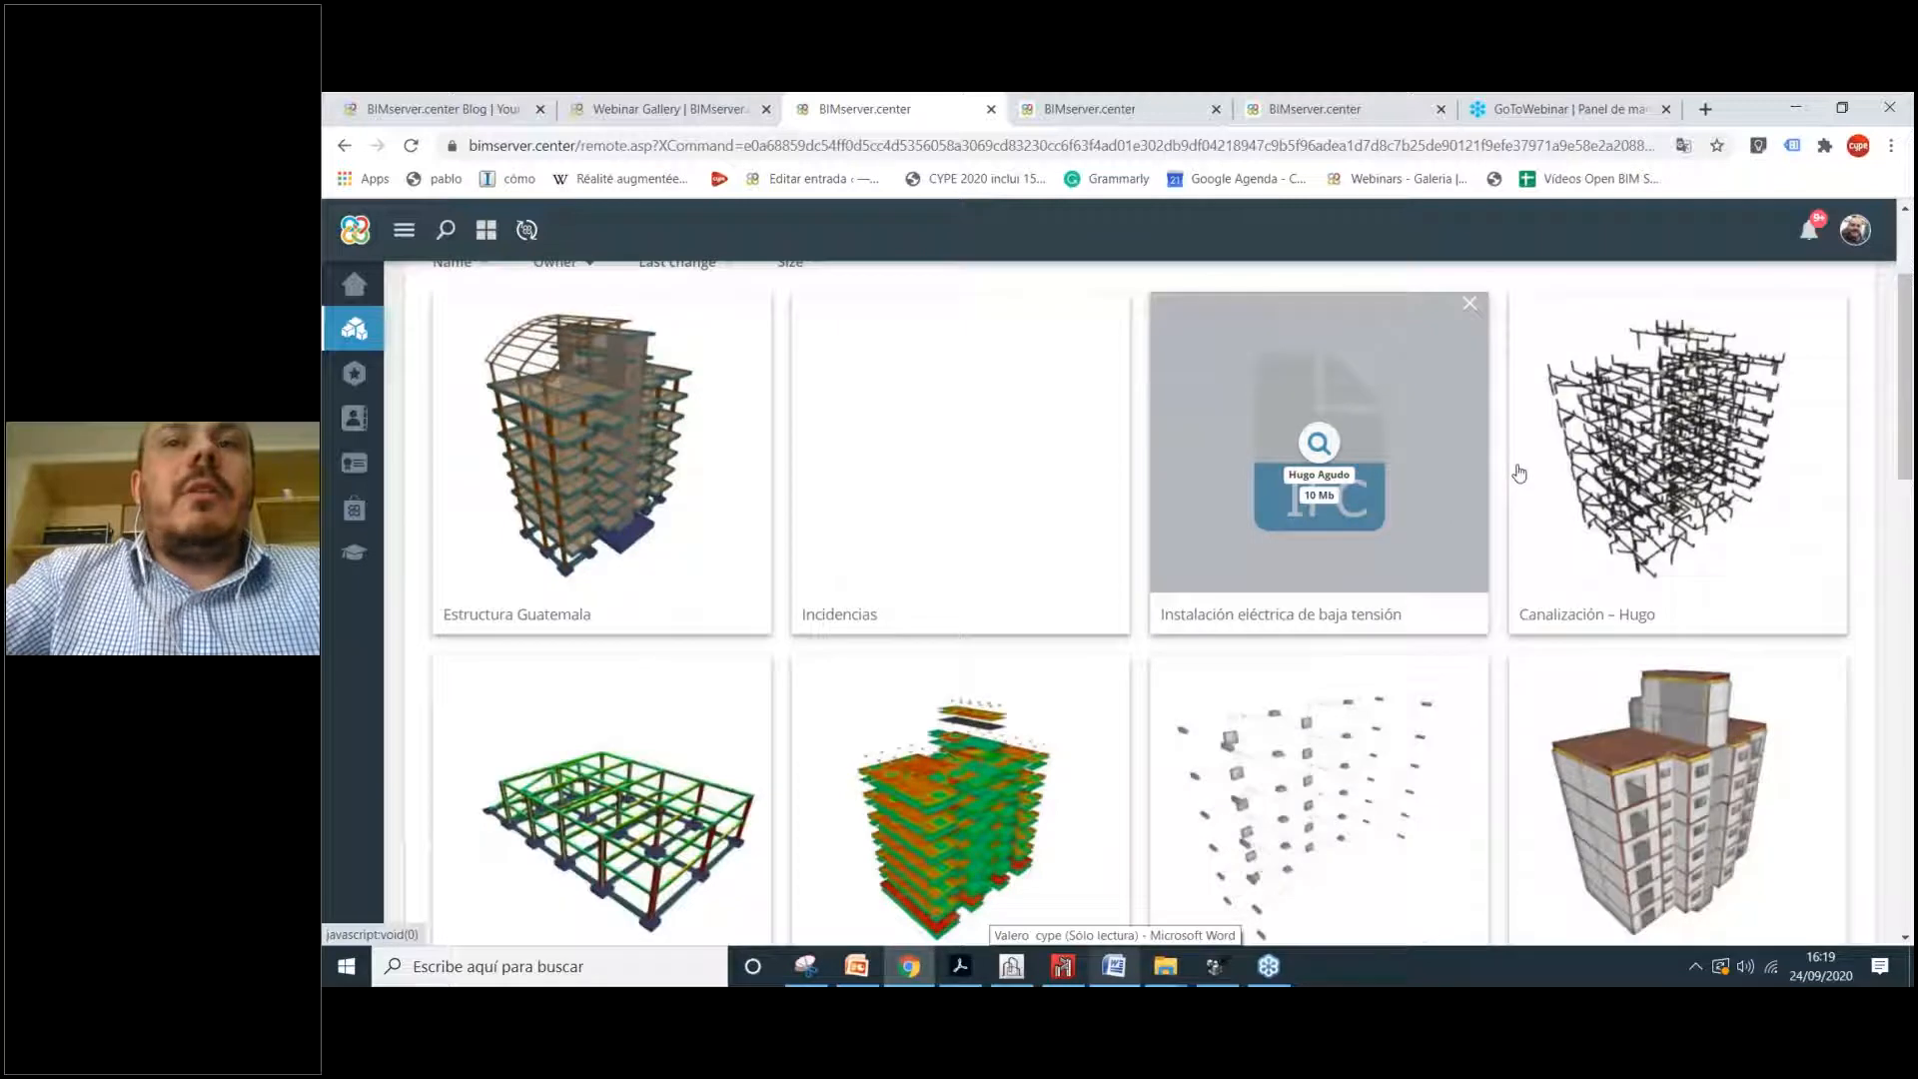
pyautogui.scroll(-7, 1327, 506)
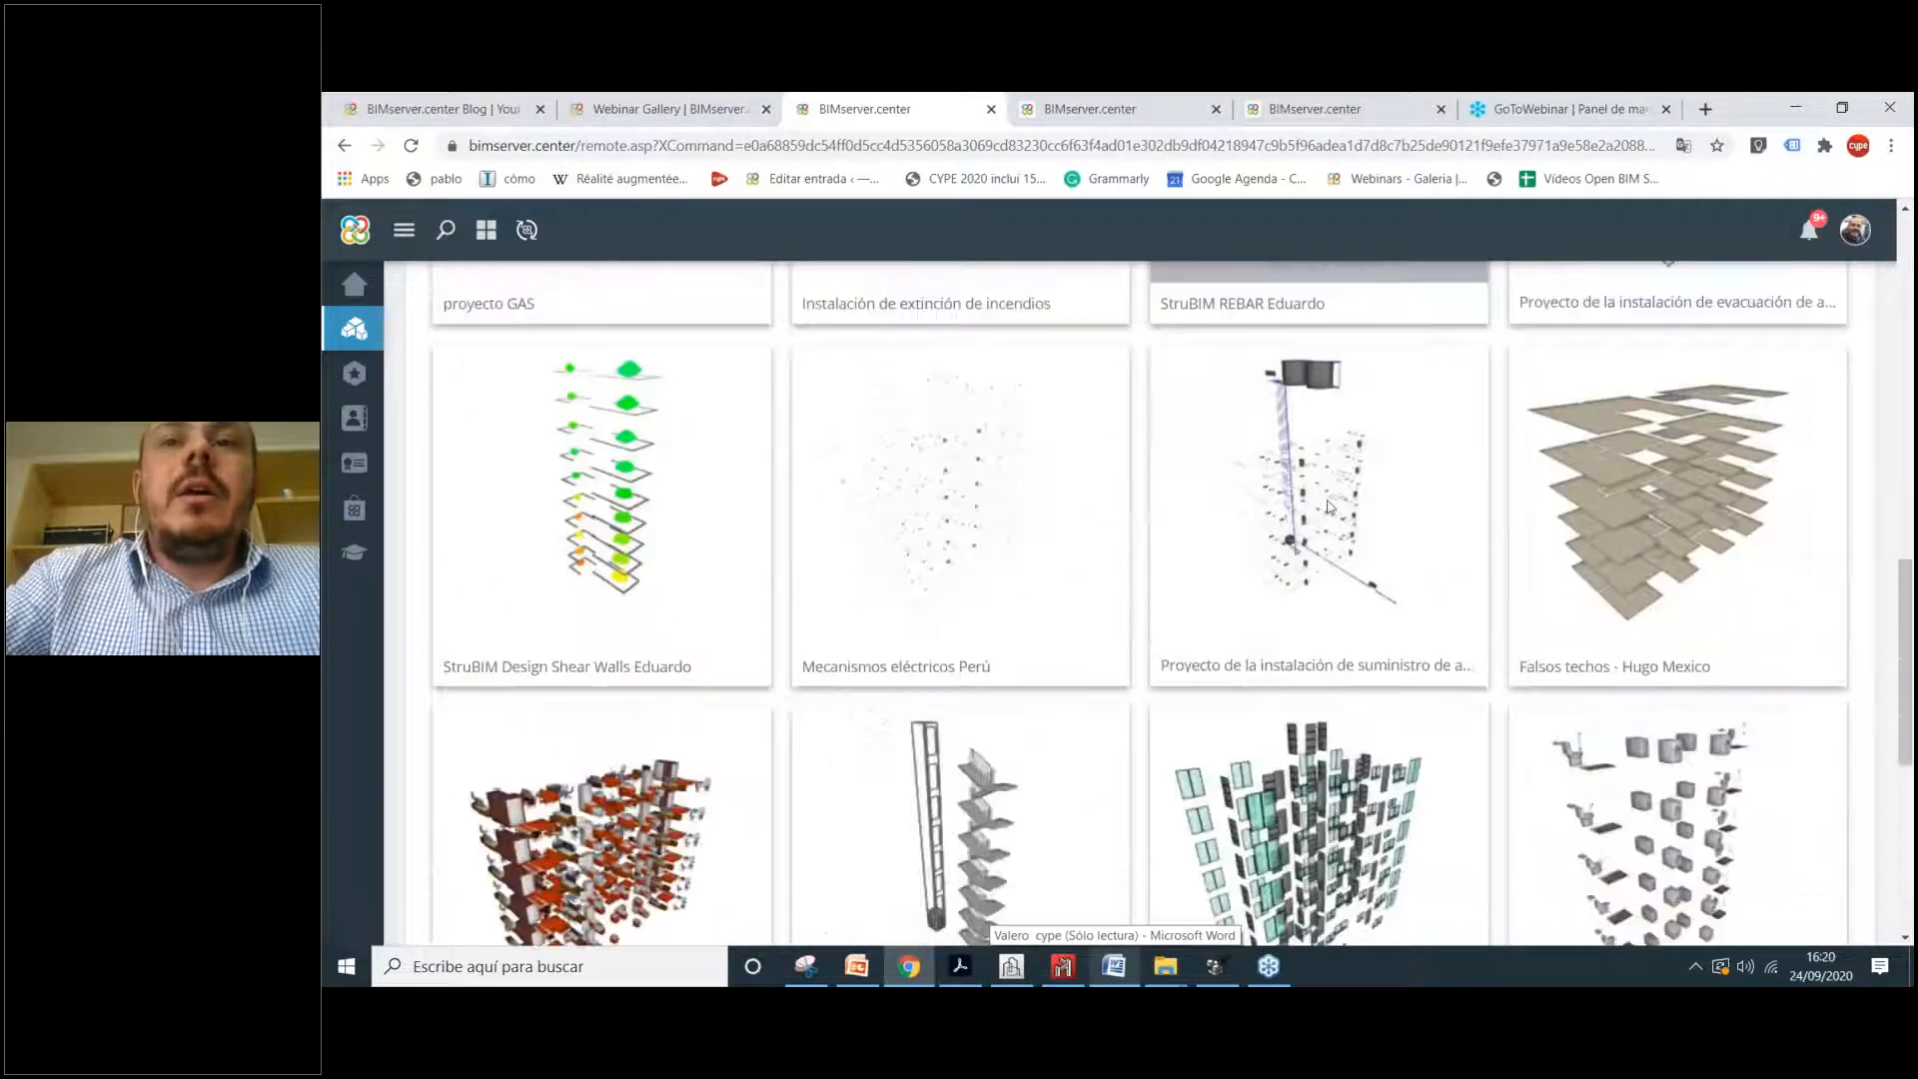
pyautogui.scroll(16, 1319, 445)
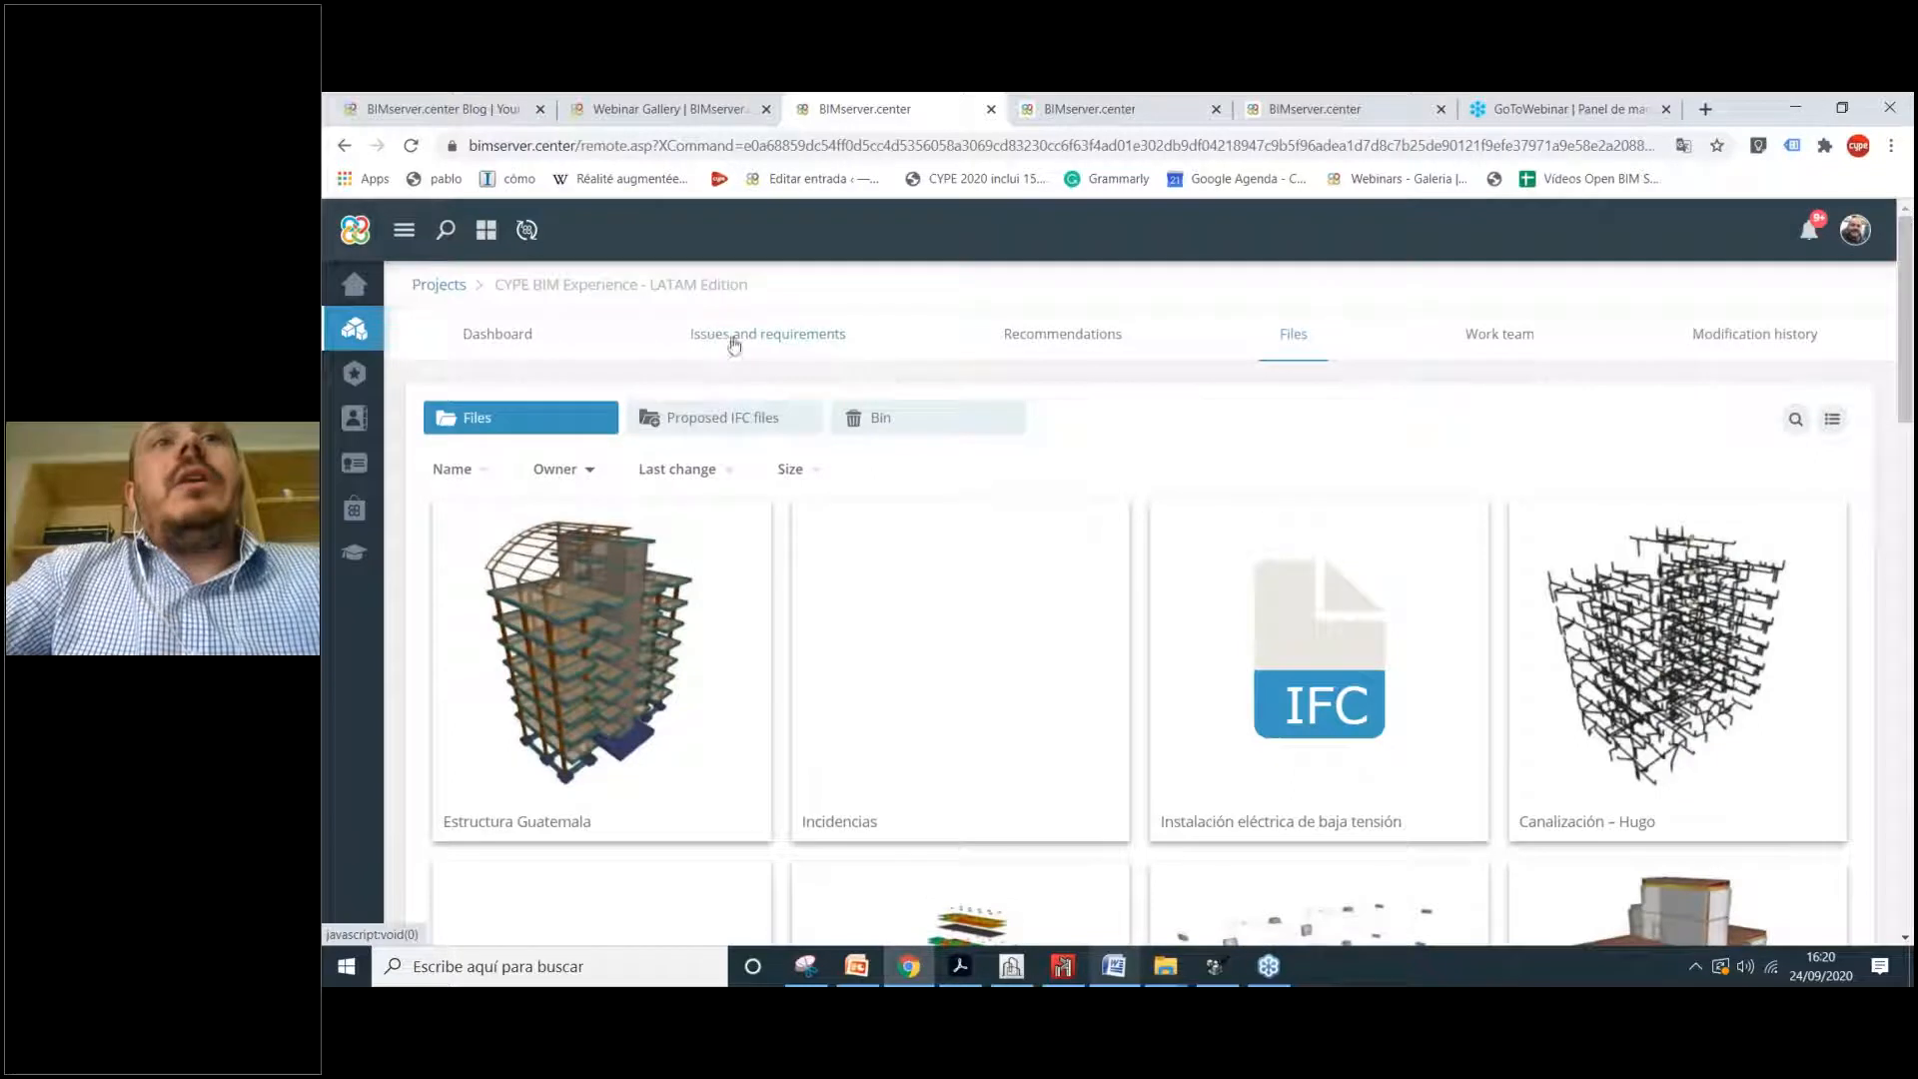
pyautogui.click(789, 336)
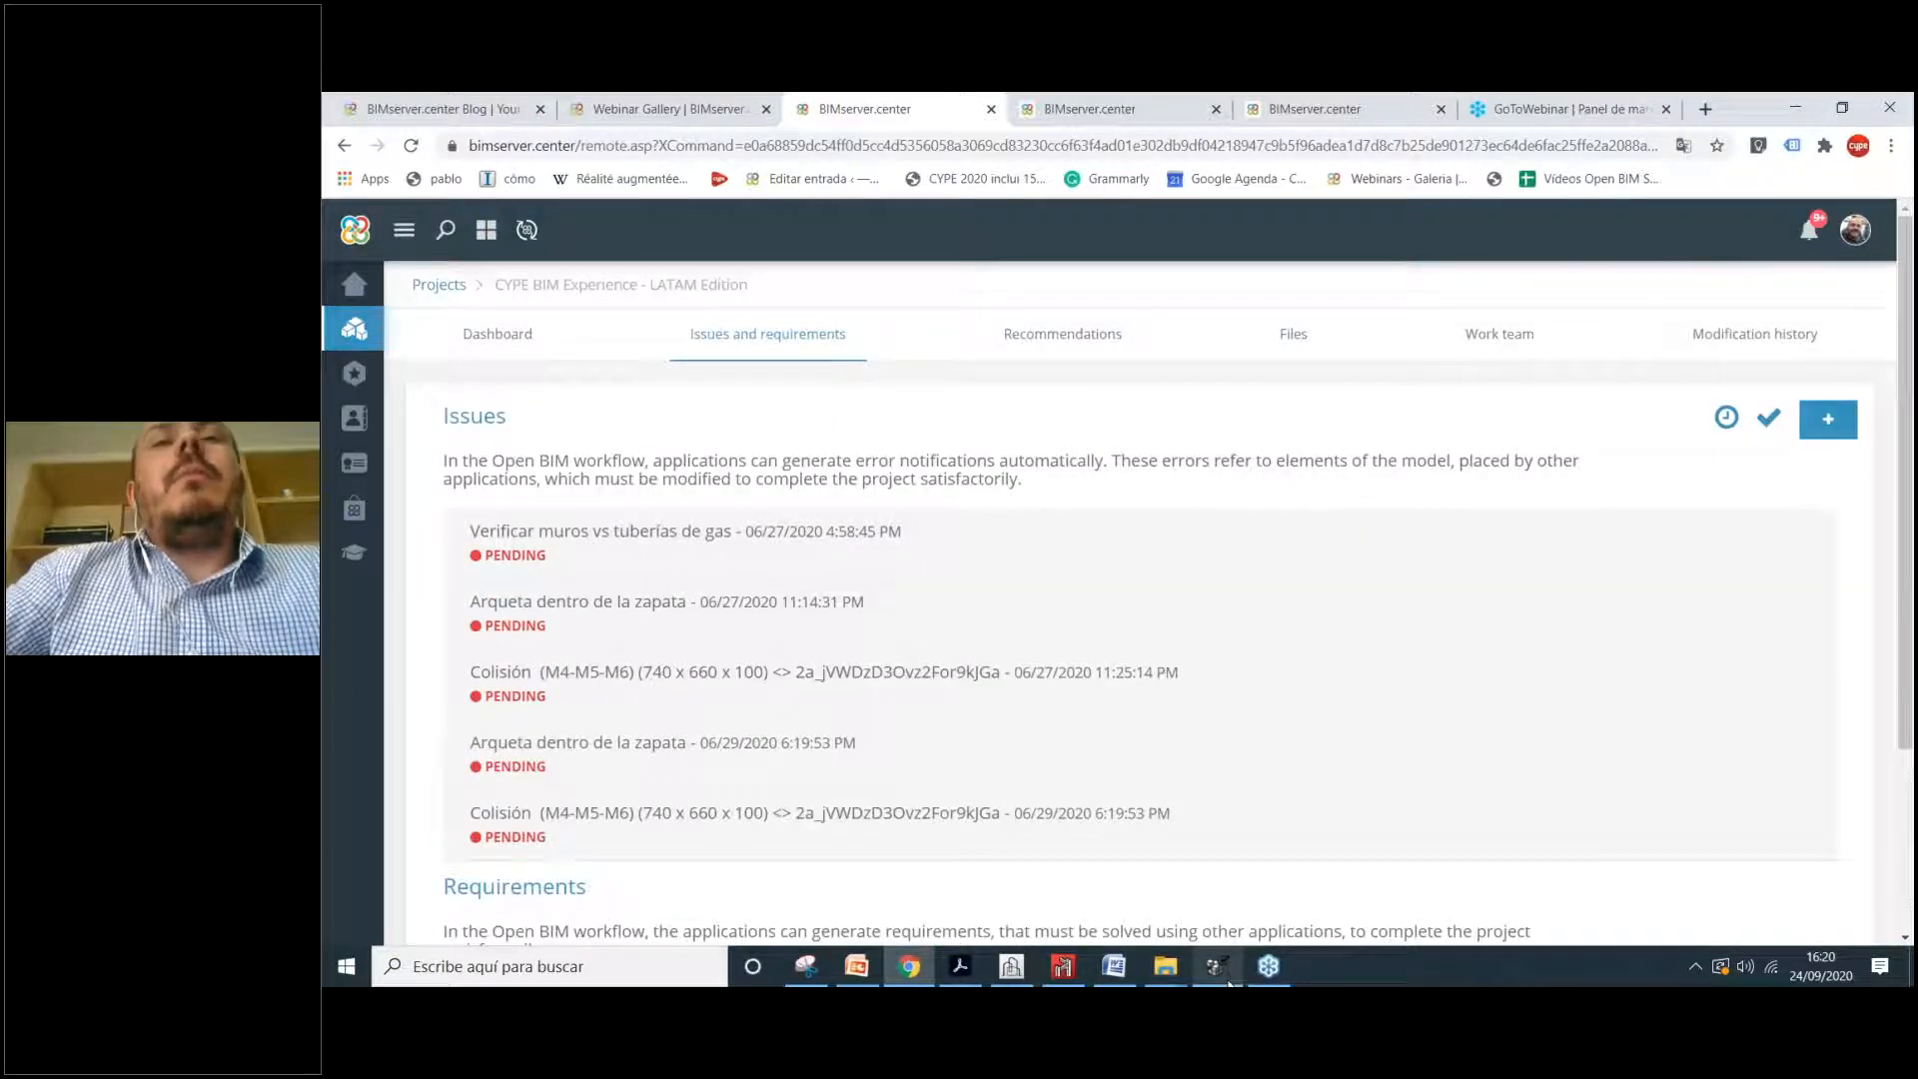
# Step: Compare the project's issues with Open BIM Model Checker, then scroll down the issues list
pyautogui.moveTo(1910, 272)
pyautogui.mouseDown()
pyautogui.moveTo(1909, 358)
pyautogui.moveTo(1909, 272)
pyautogui.mouseUp()
pyautogui.moveTo(447, 359); pyautogui.dragTo(542, 397)
pyautogui.click(923, 386)
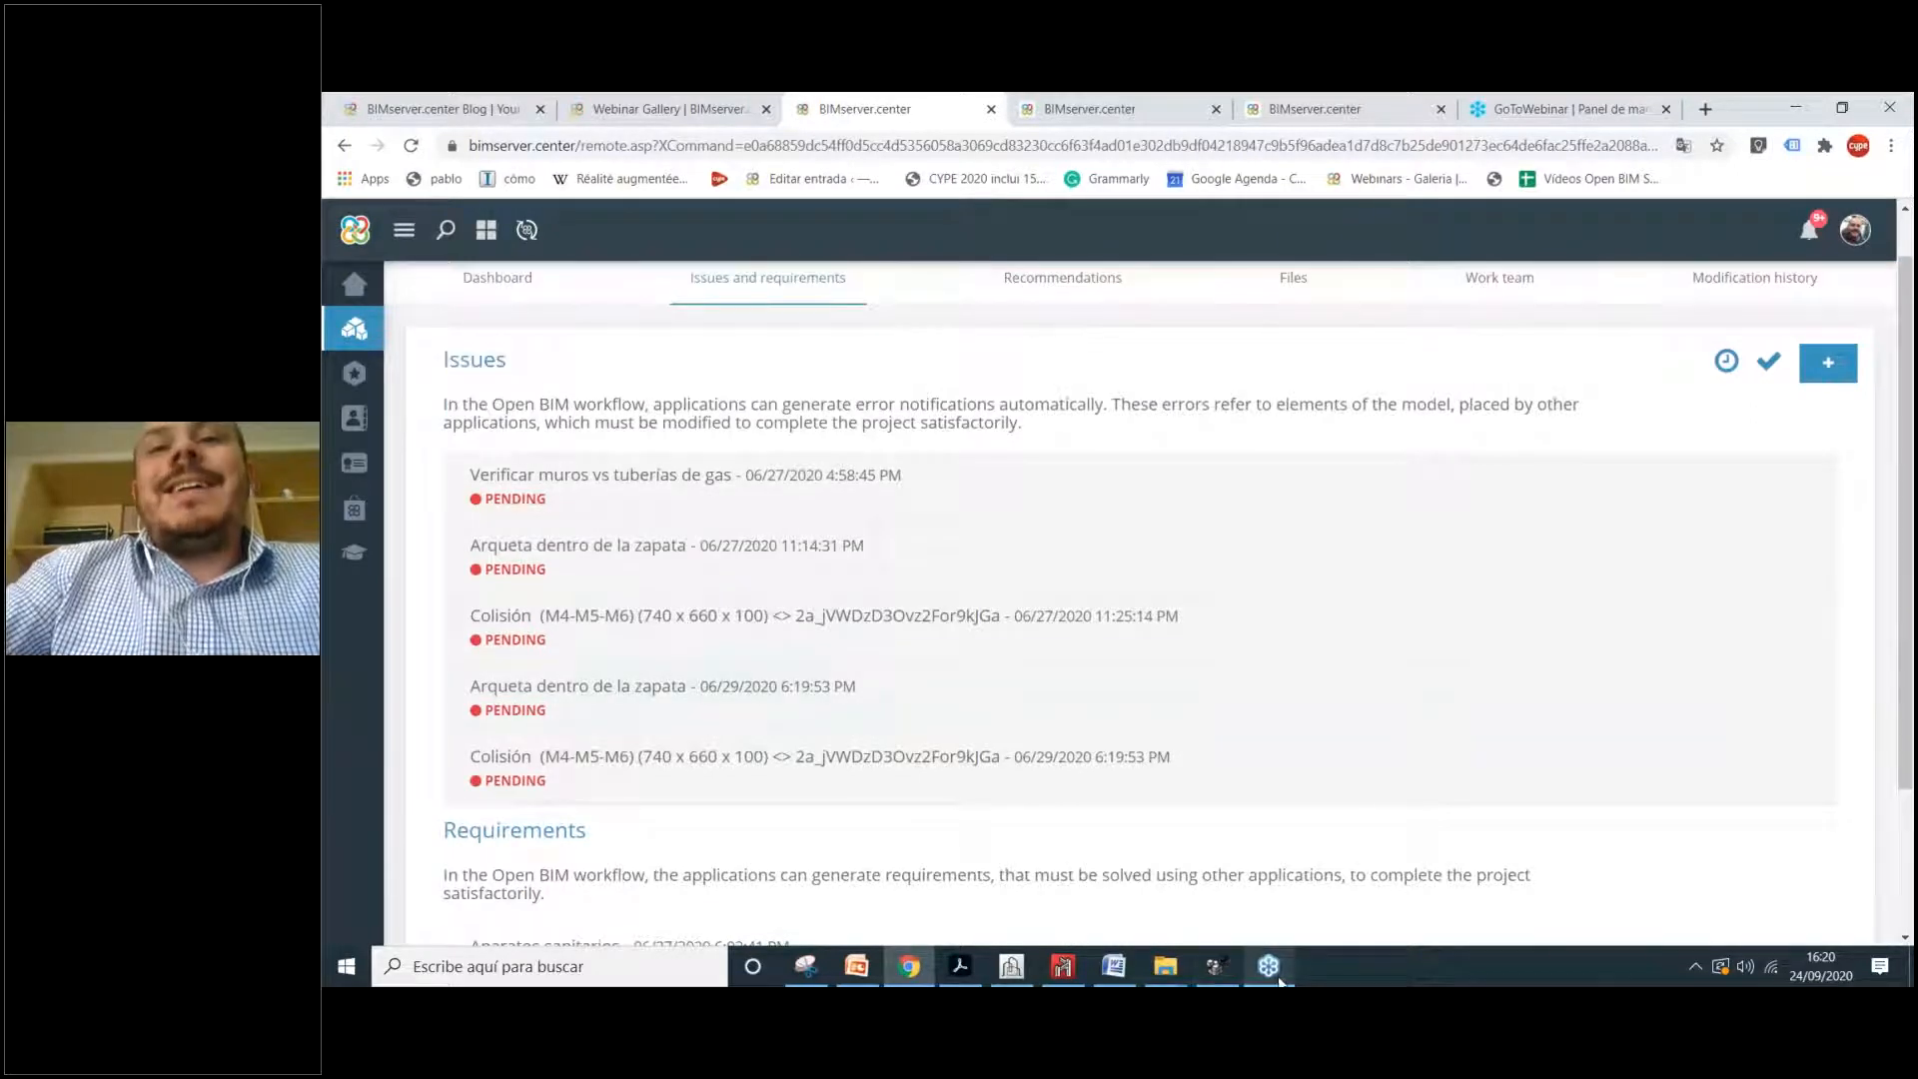
pyautogui.click(1216, 967)
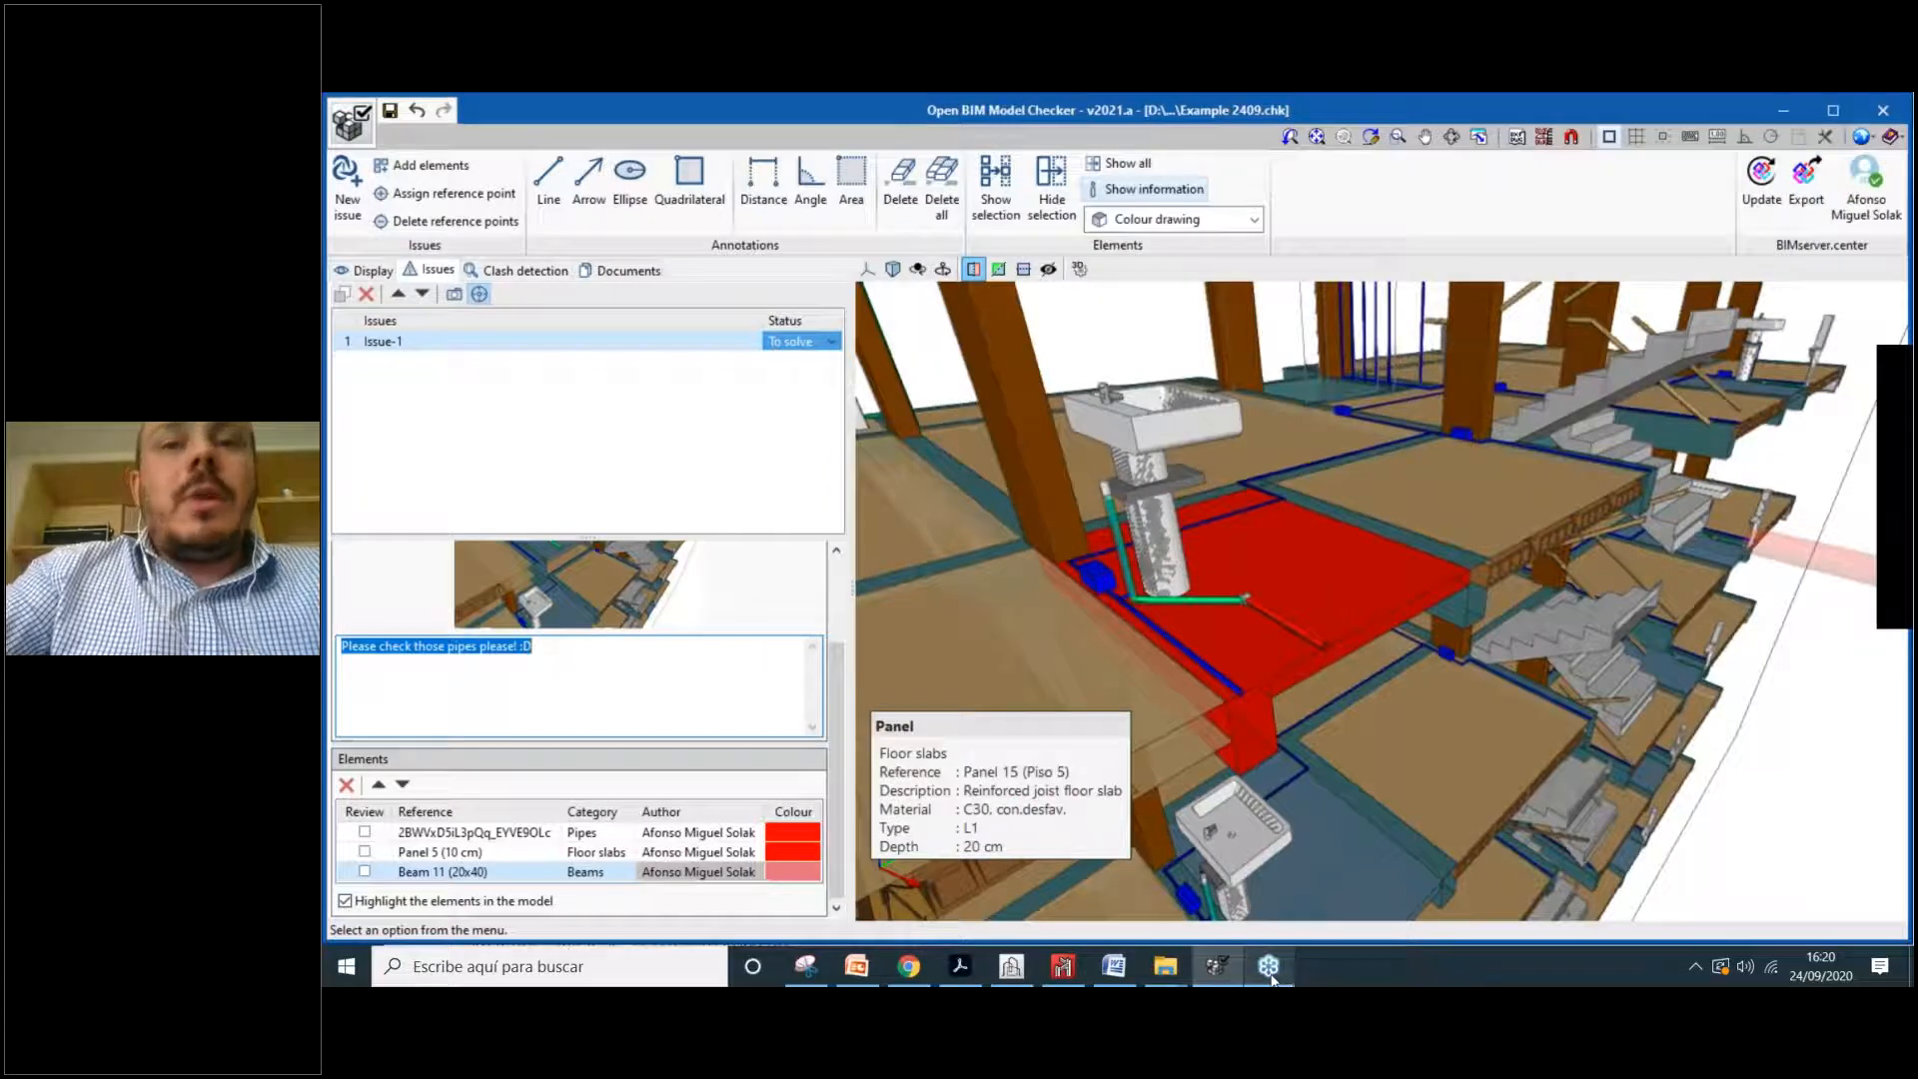
pyautogui.click(909, 966)
pyautogui.scroll(-3, 769, 738)
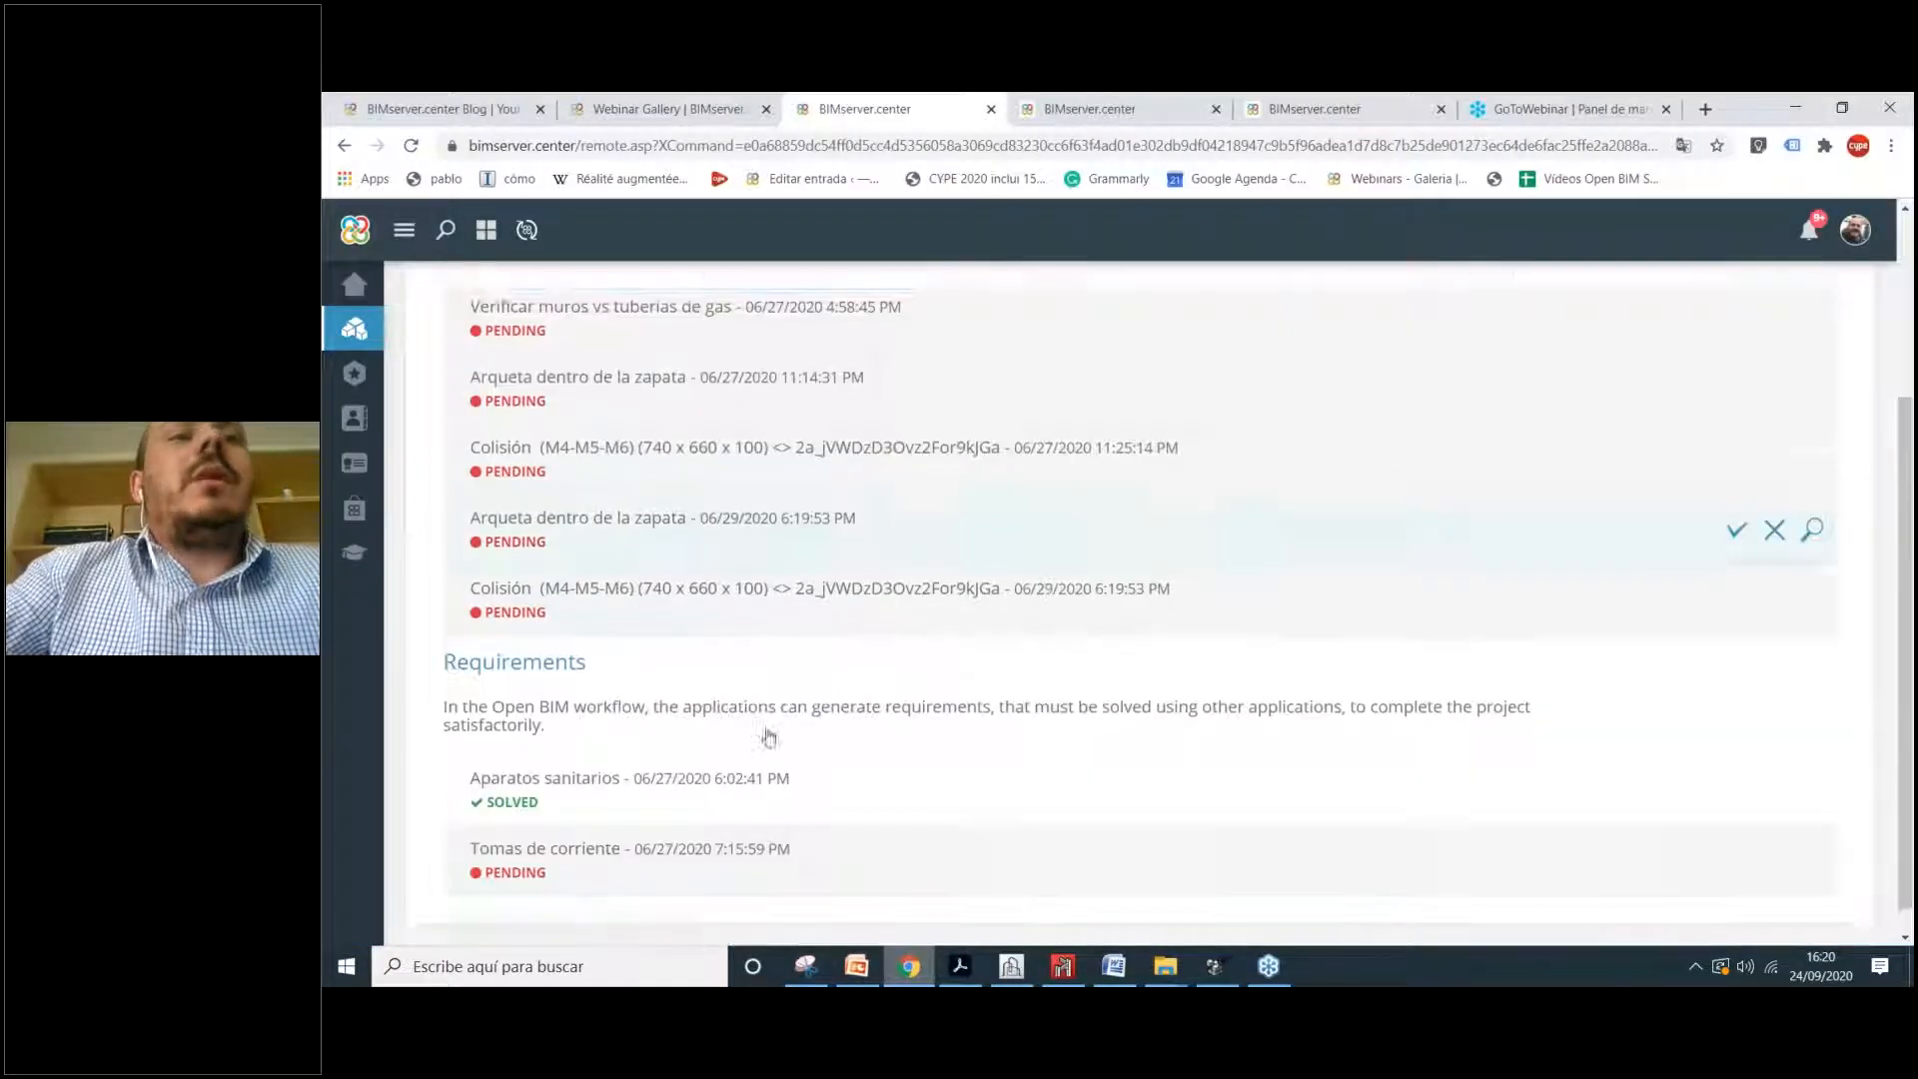
pyautogui.scroll(-1, 770, 737)
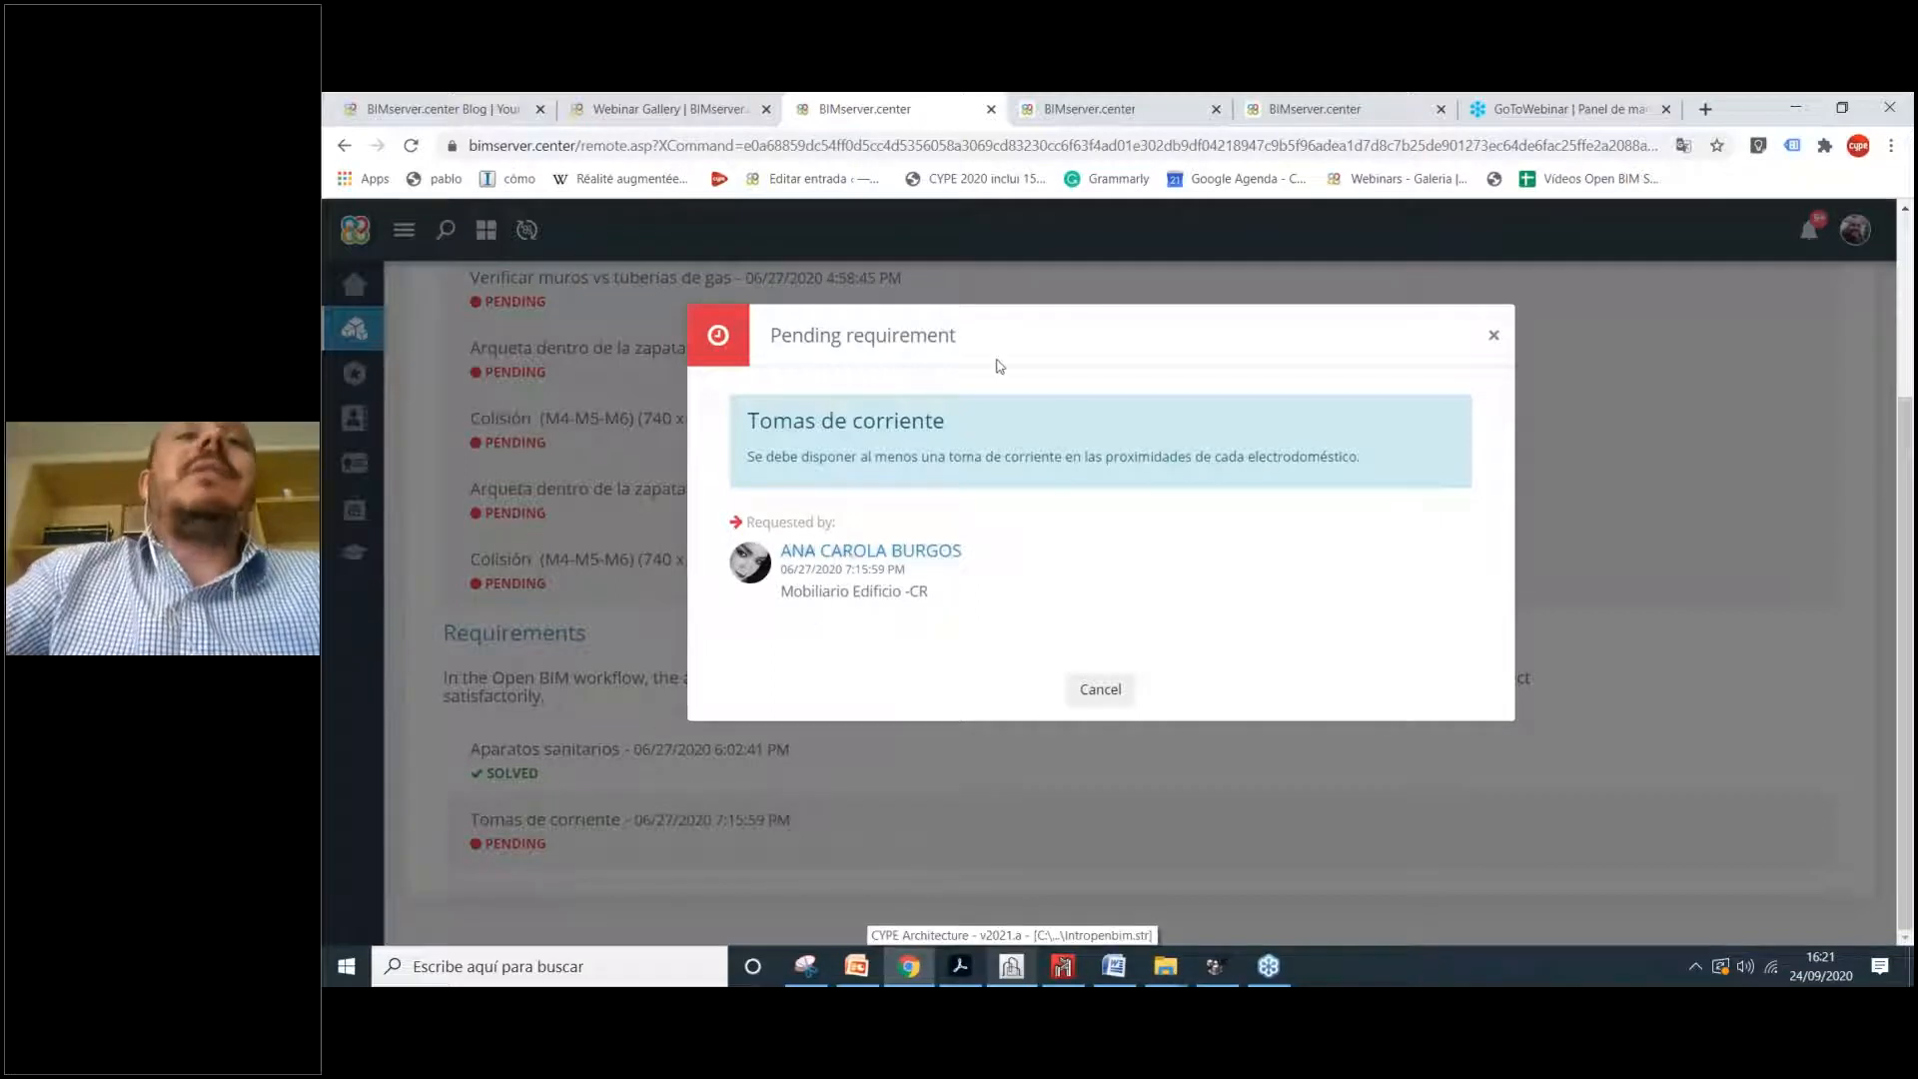
# Step: Close the Tomas de corriente requirement details and scroll back up the issues list
pyautogui.click(717, 863)
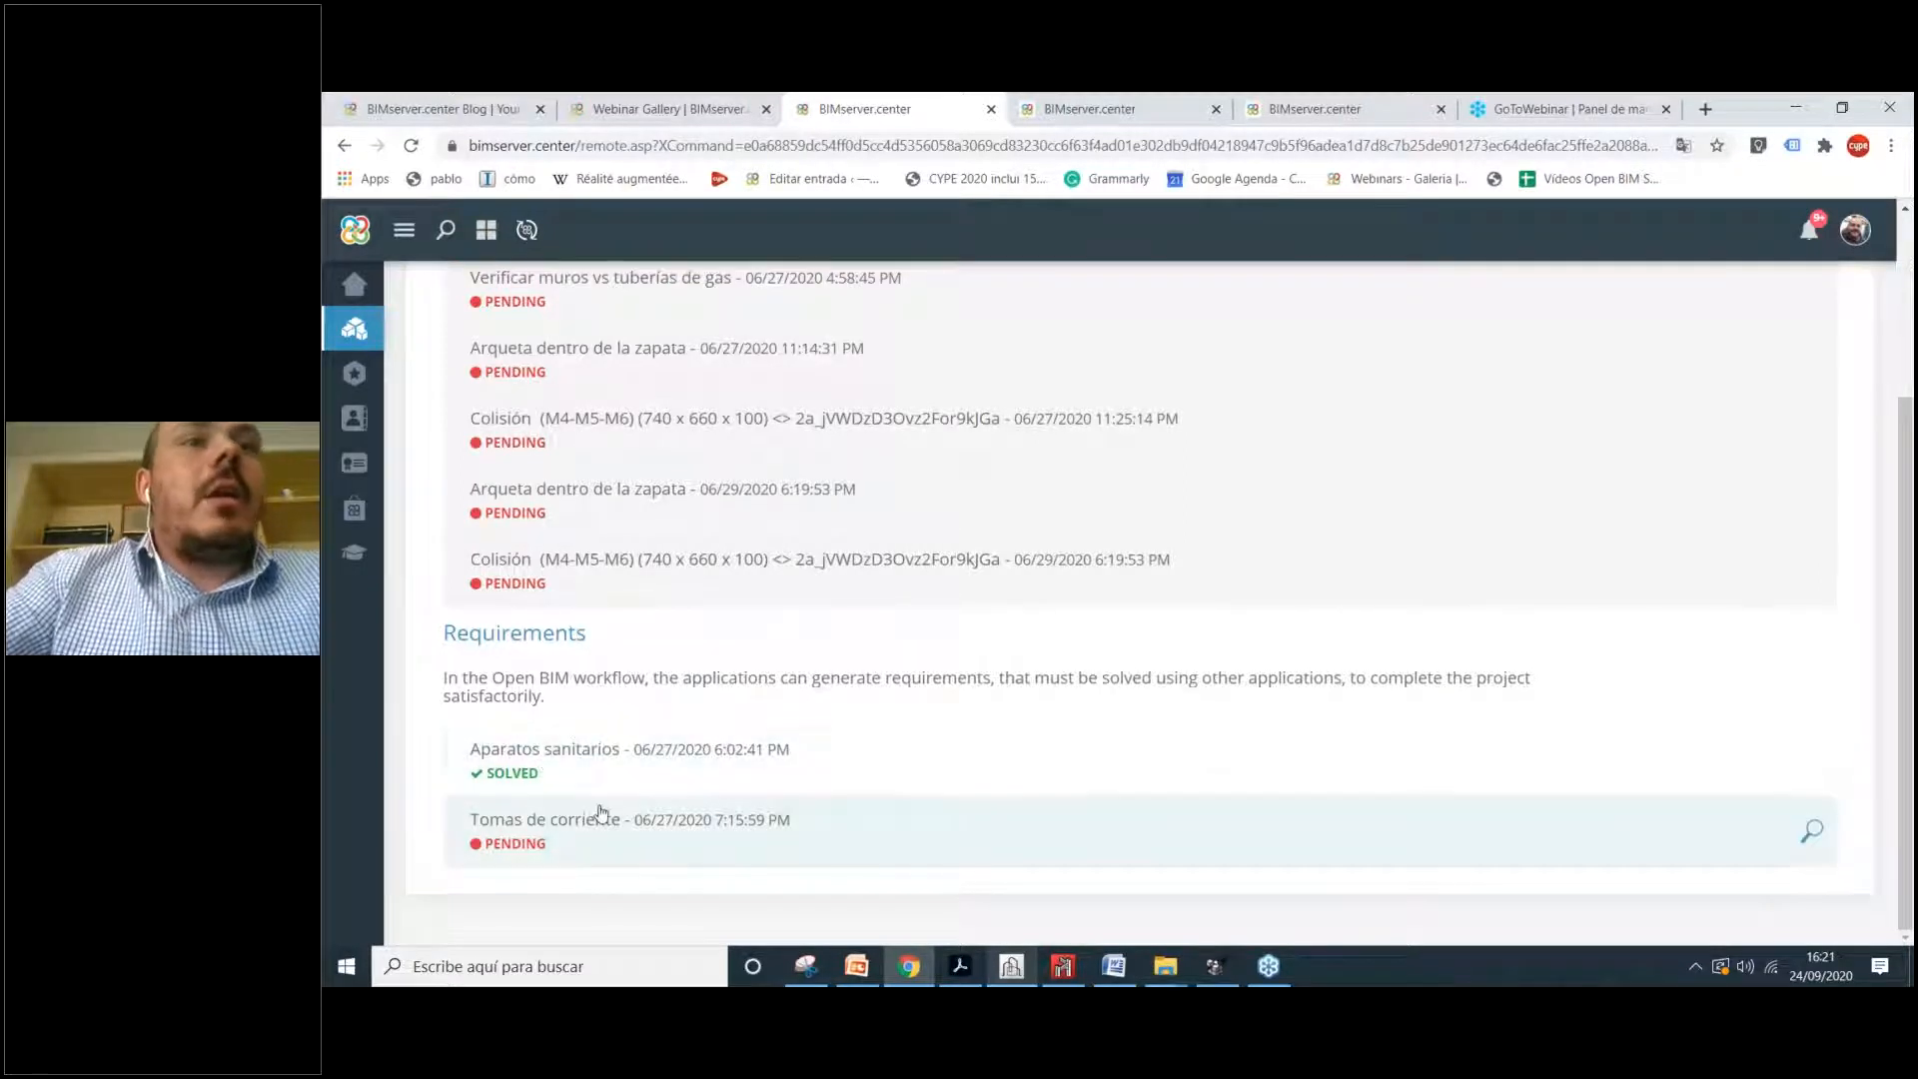
pyautogui.scroll(1, 637, 867)
pyautogui.scroll(1, 637, 867)
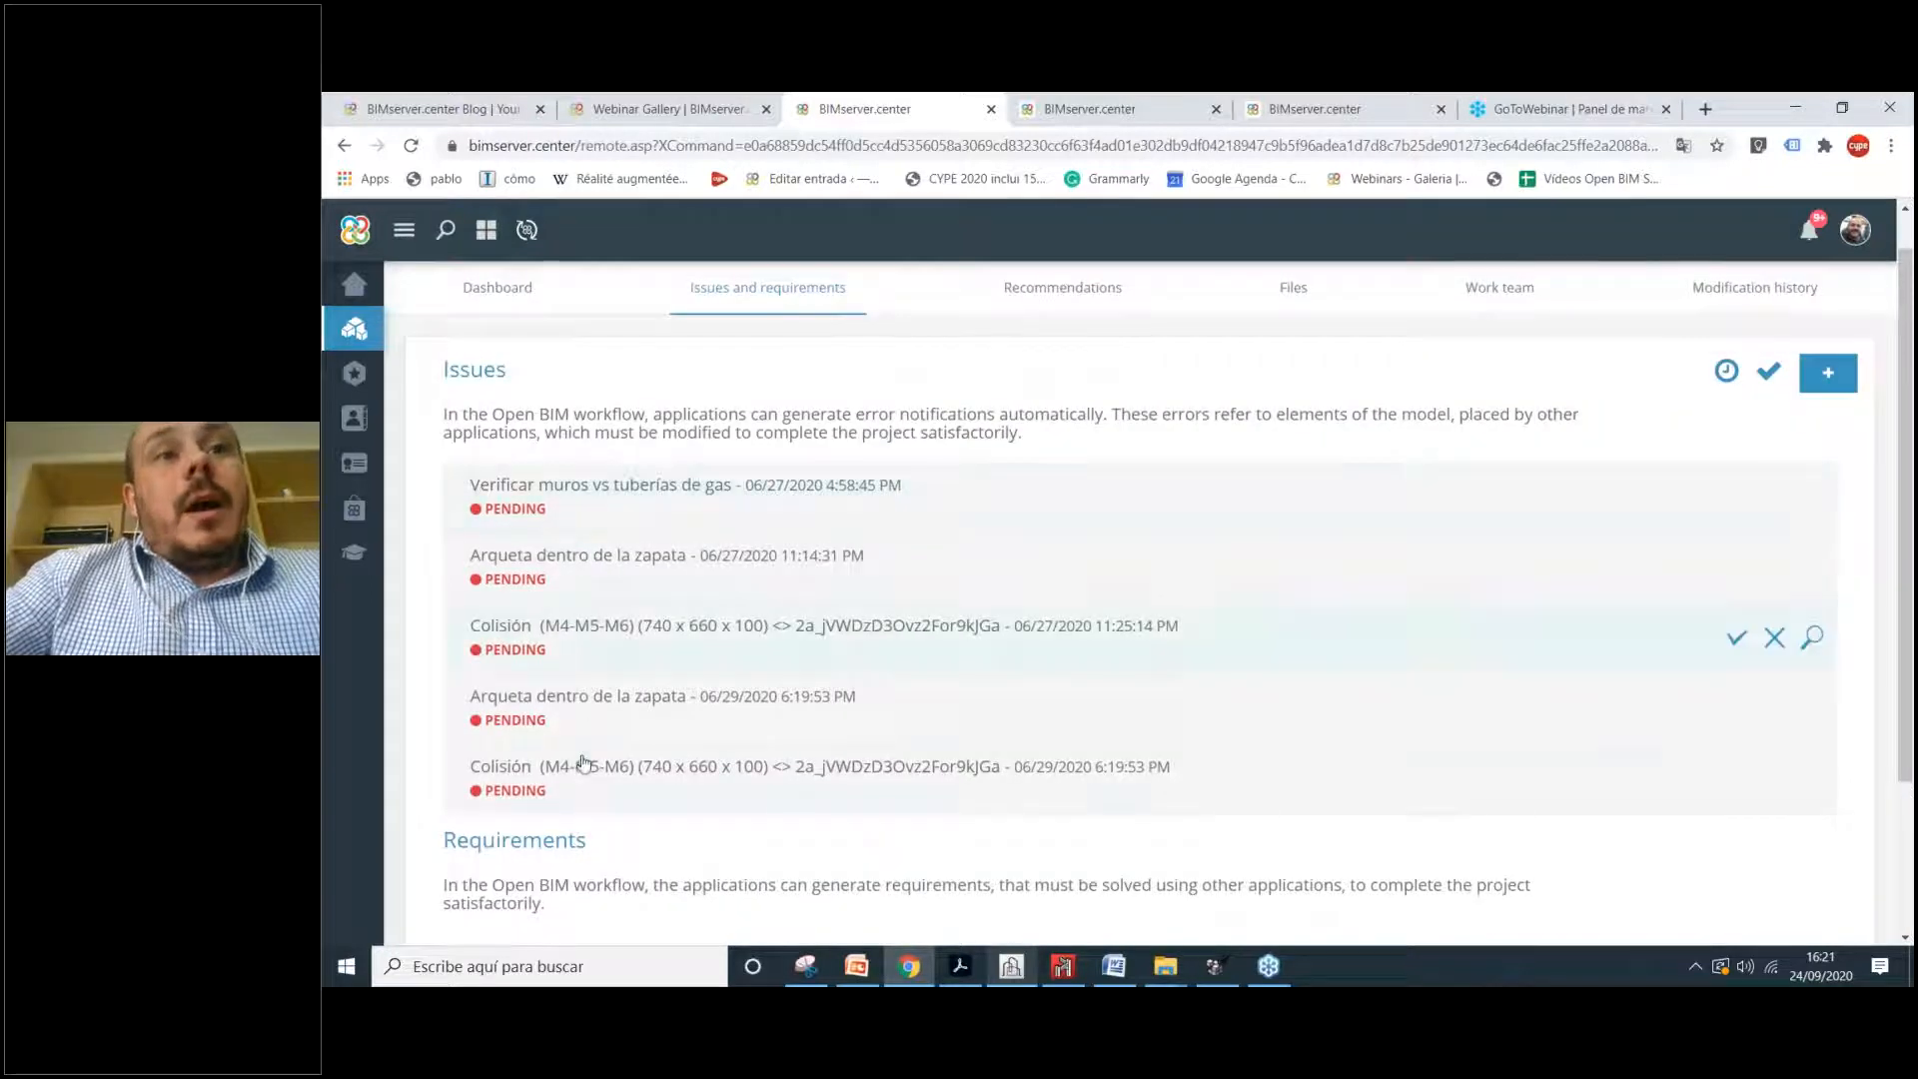
# Step: Review the Arqueta dentro de la zapata issue, then cancel marking it solved
pyautogui.click(643, 577)
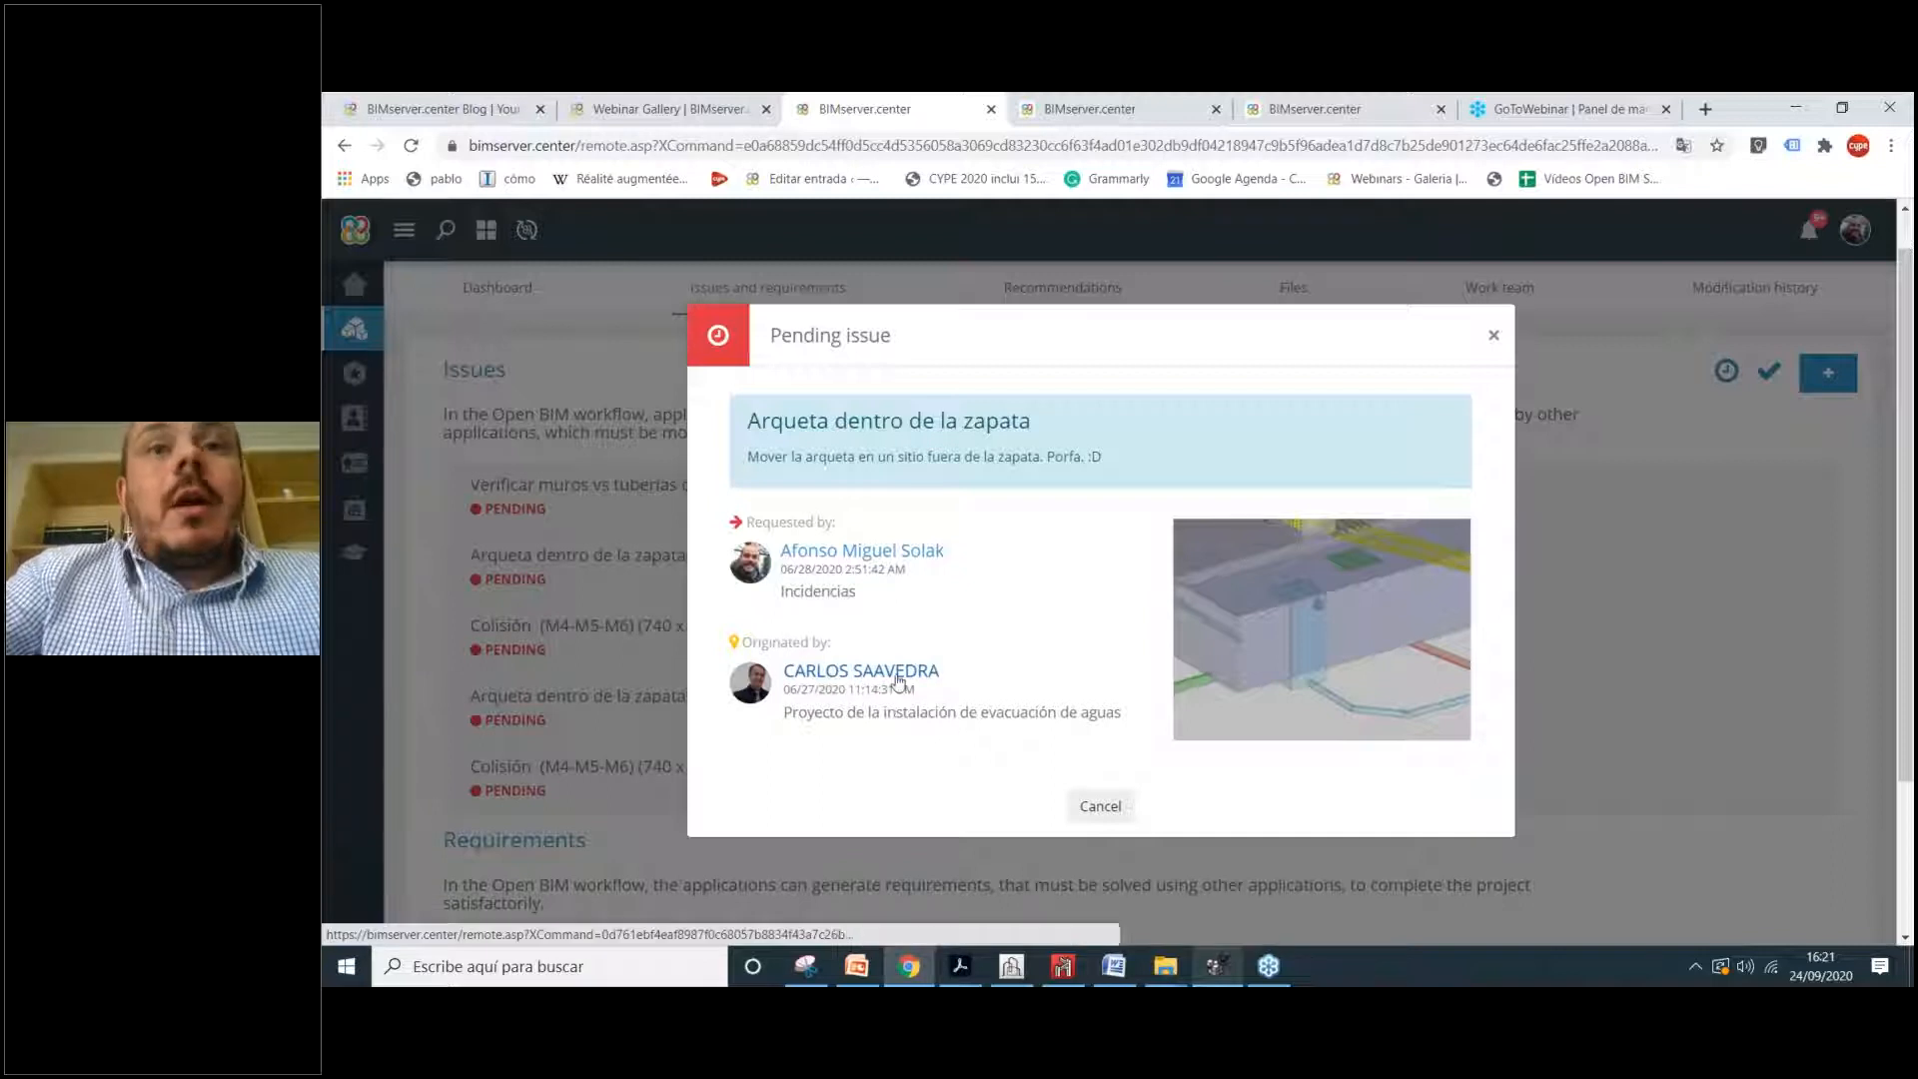
pyautogui.moveTo(1119, 715); pyautogui.dragTo(888, 729)
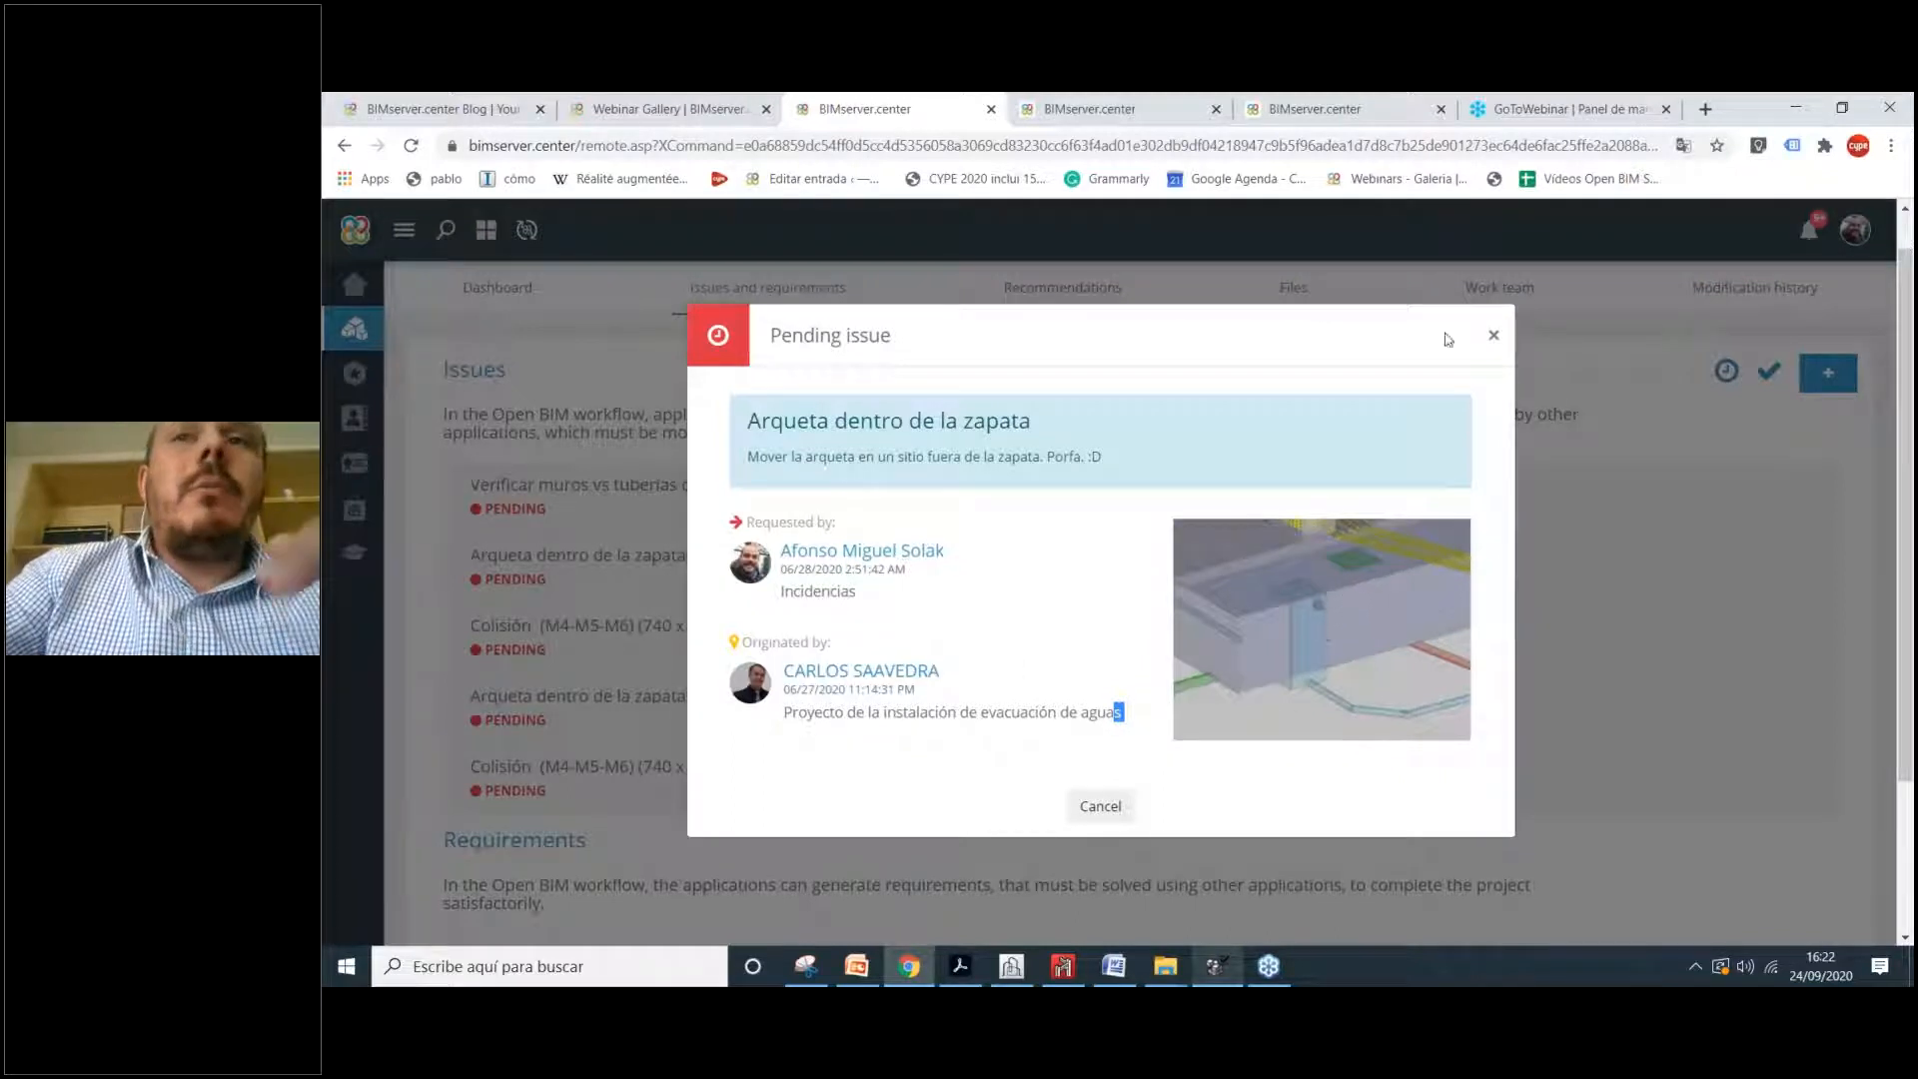
pyautogui.click(1493, 335)
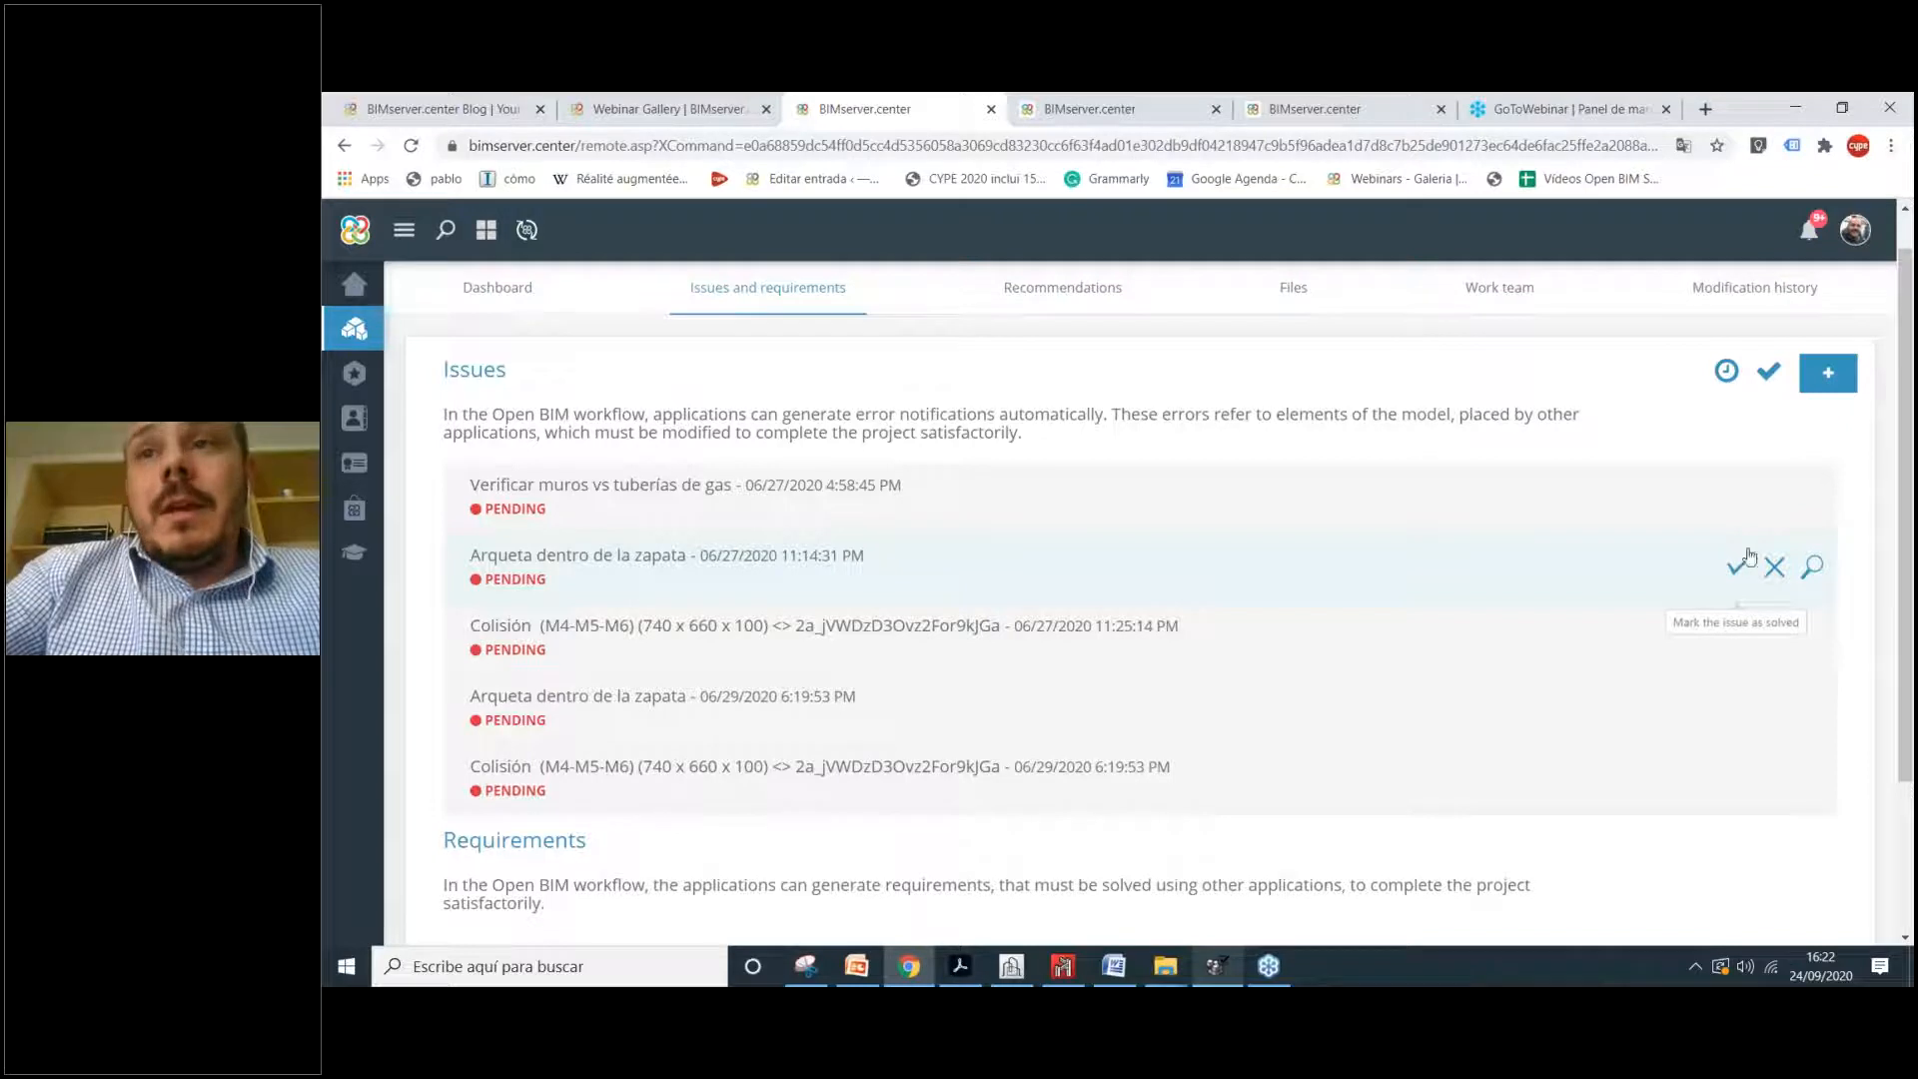
pyautogui.click(1736, 570)
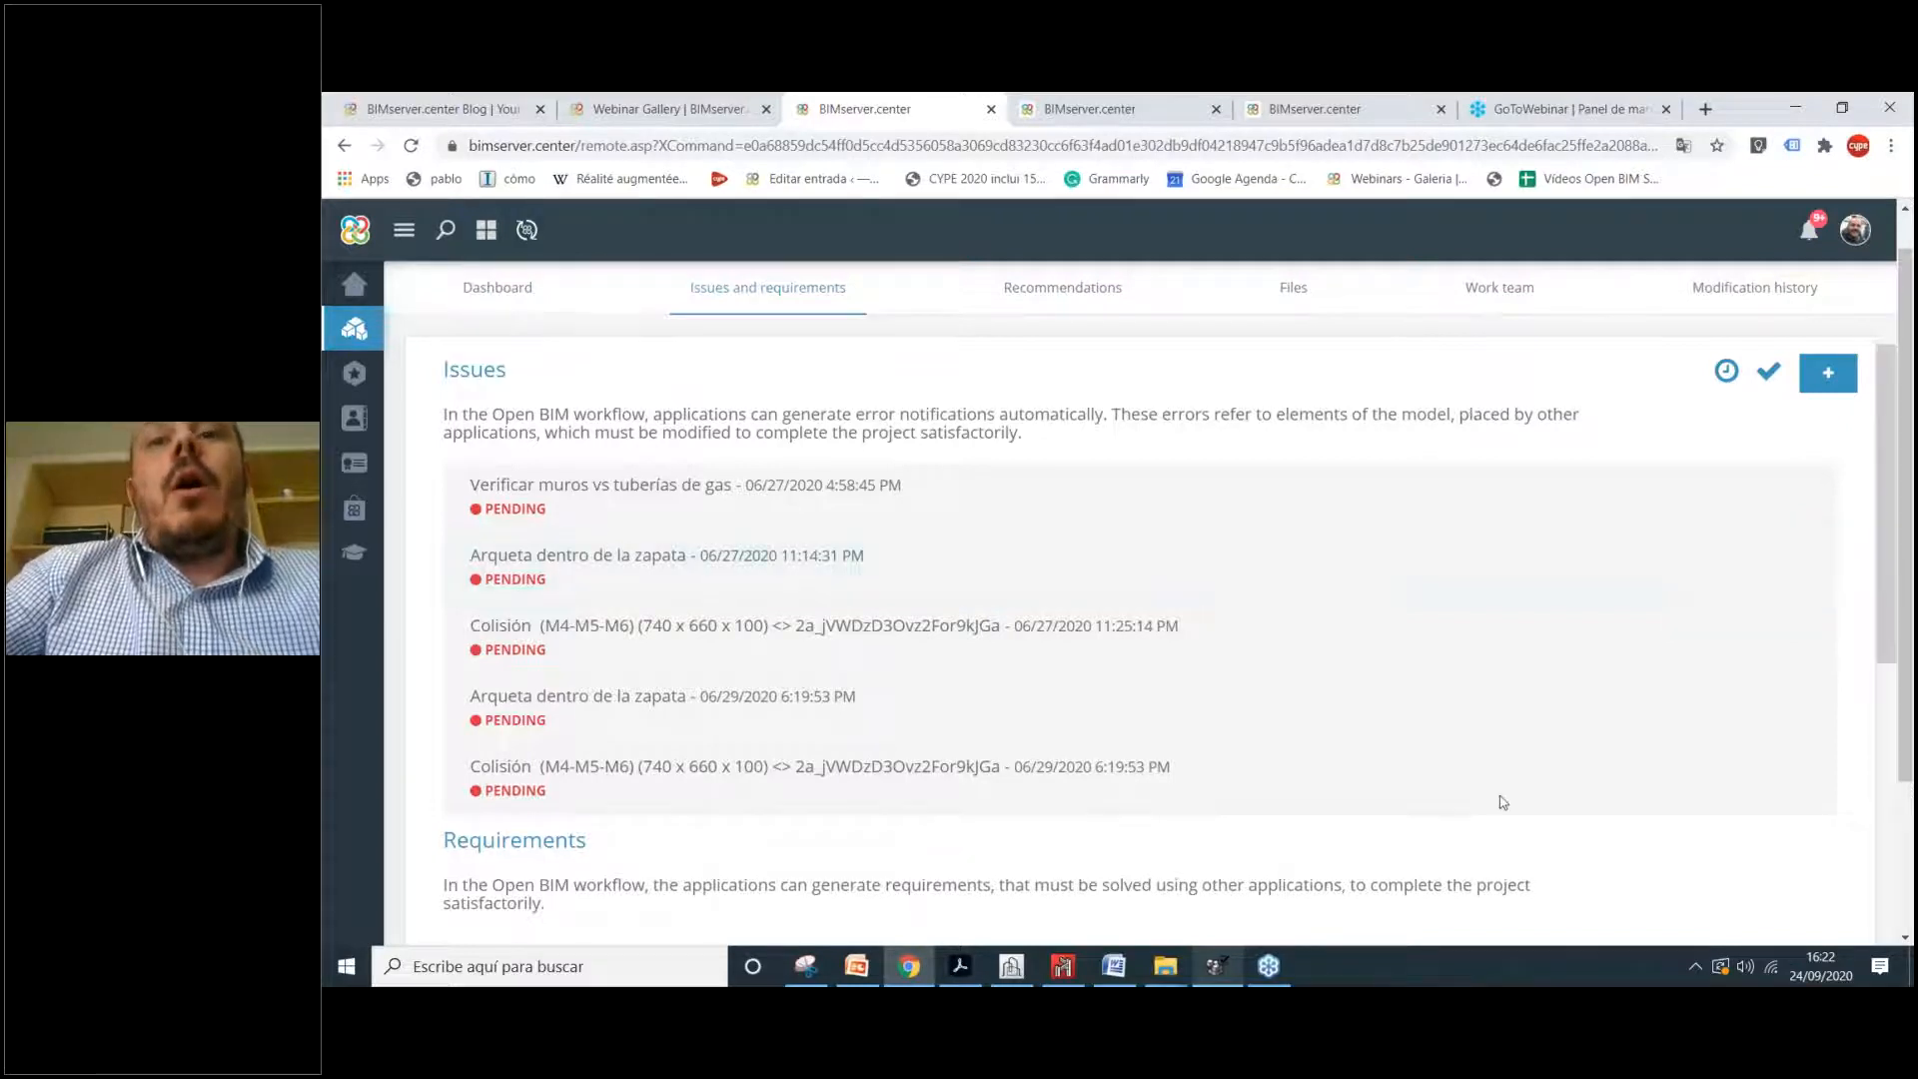
pyautogui.click(1220, 968)
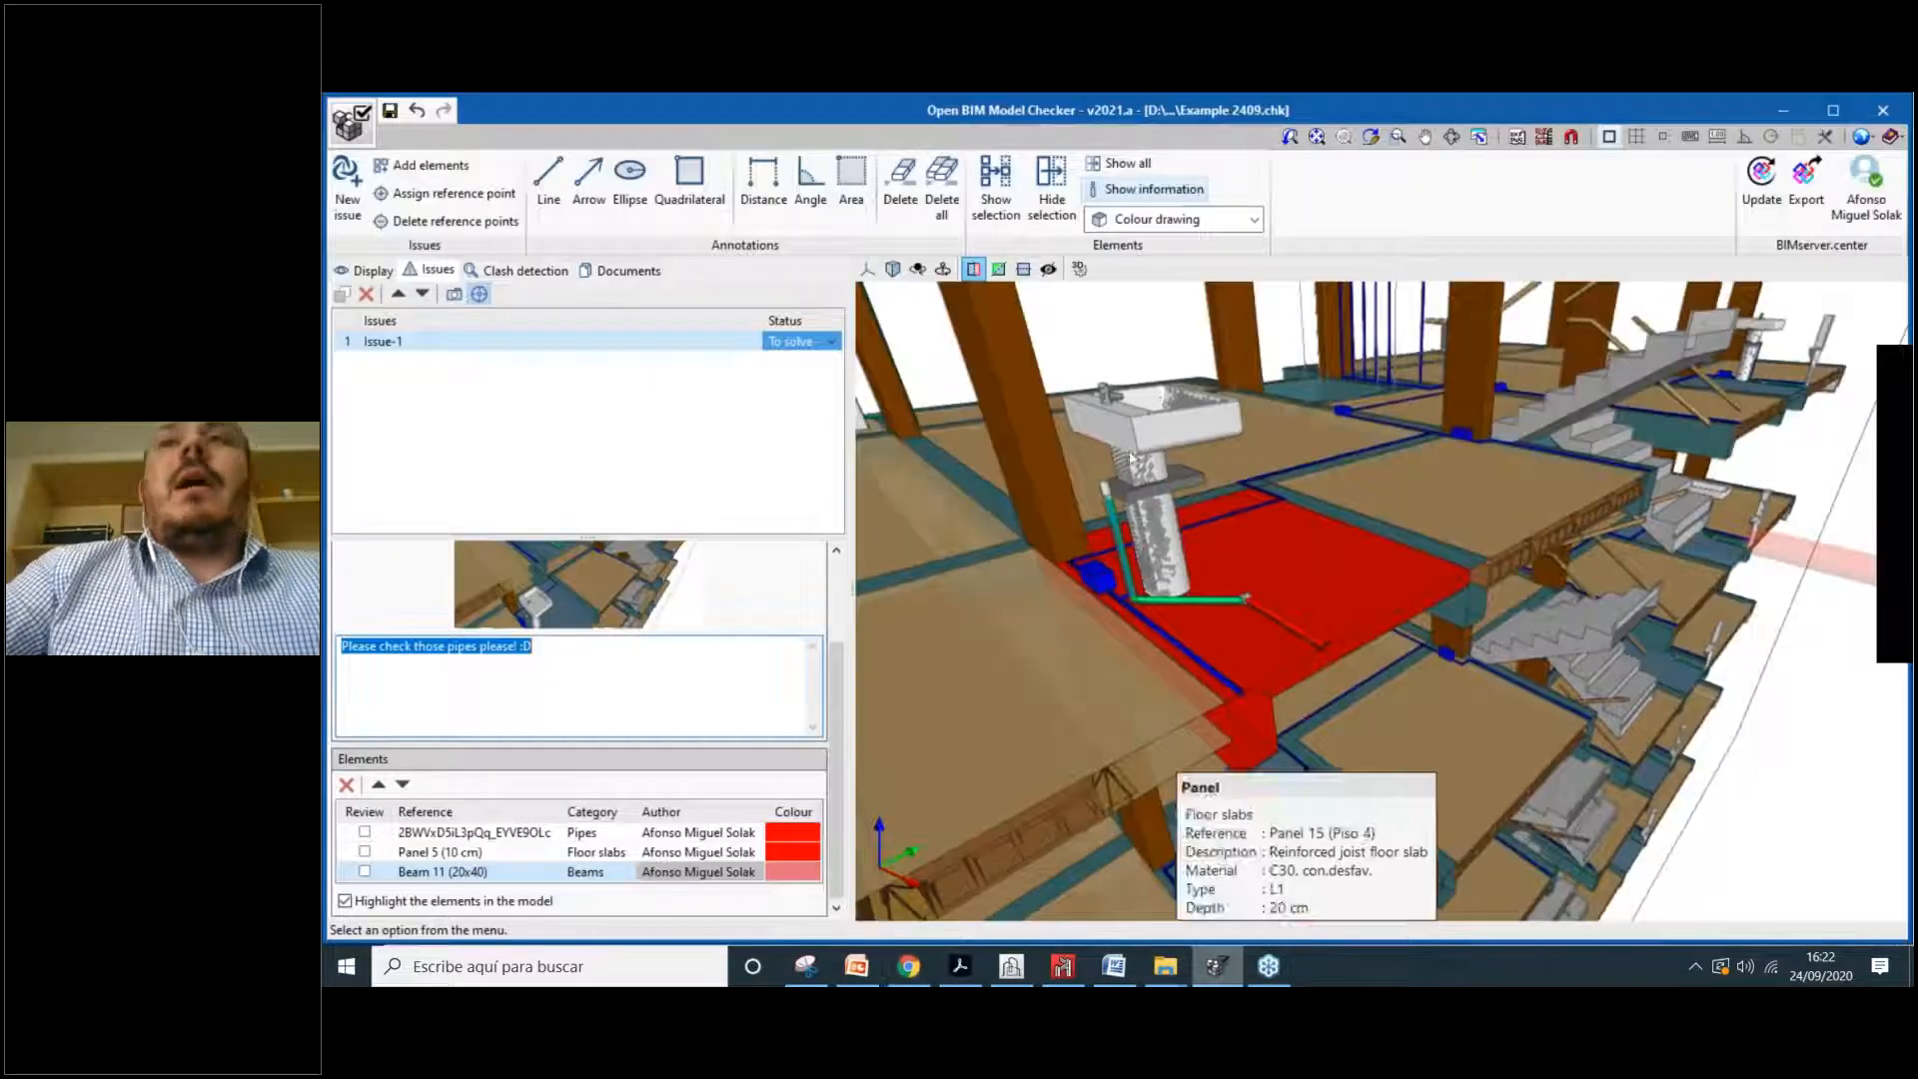
# Step: Keep Issue-1's status at To solve and return to the BIMserver.center issues page
pyautogui.click(775, 342)
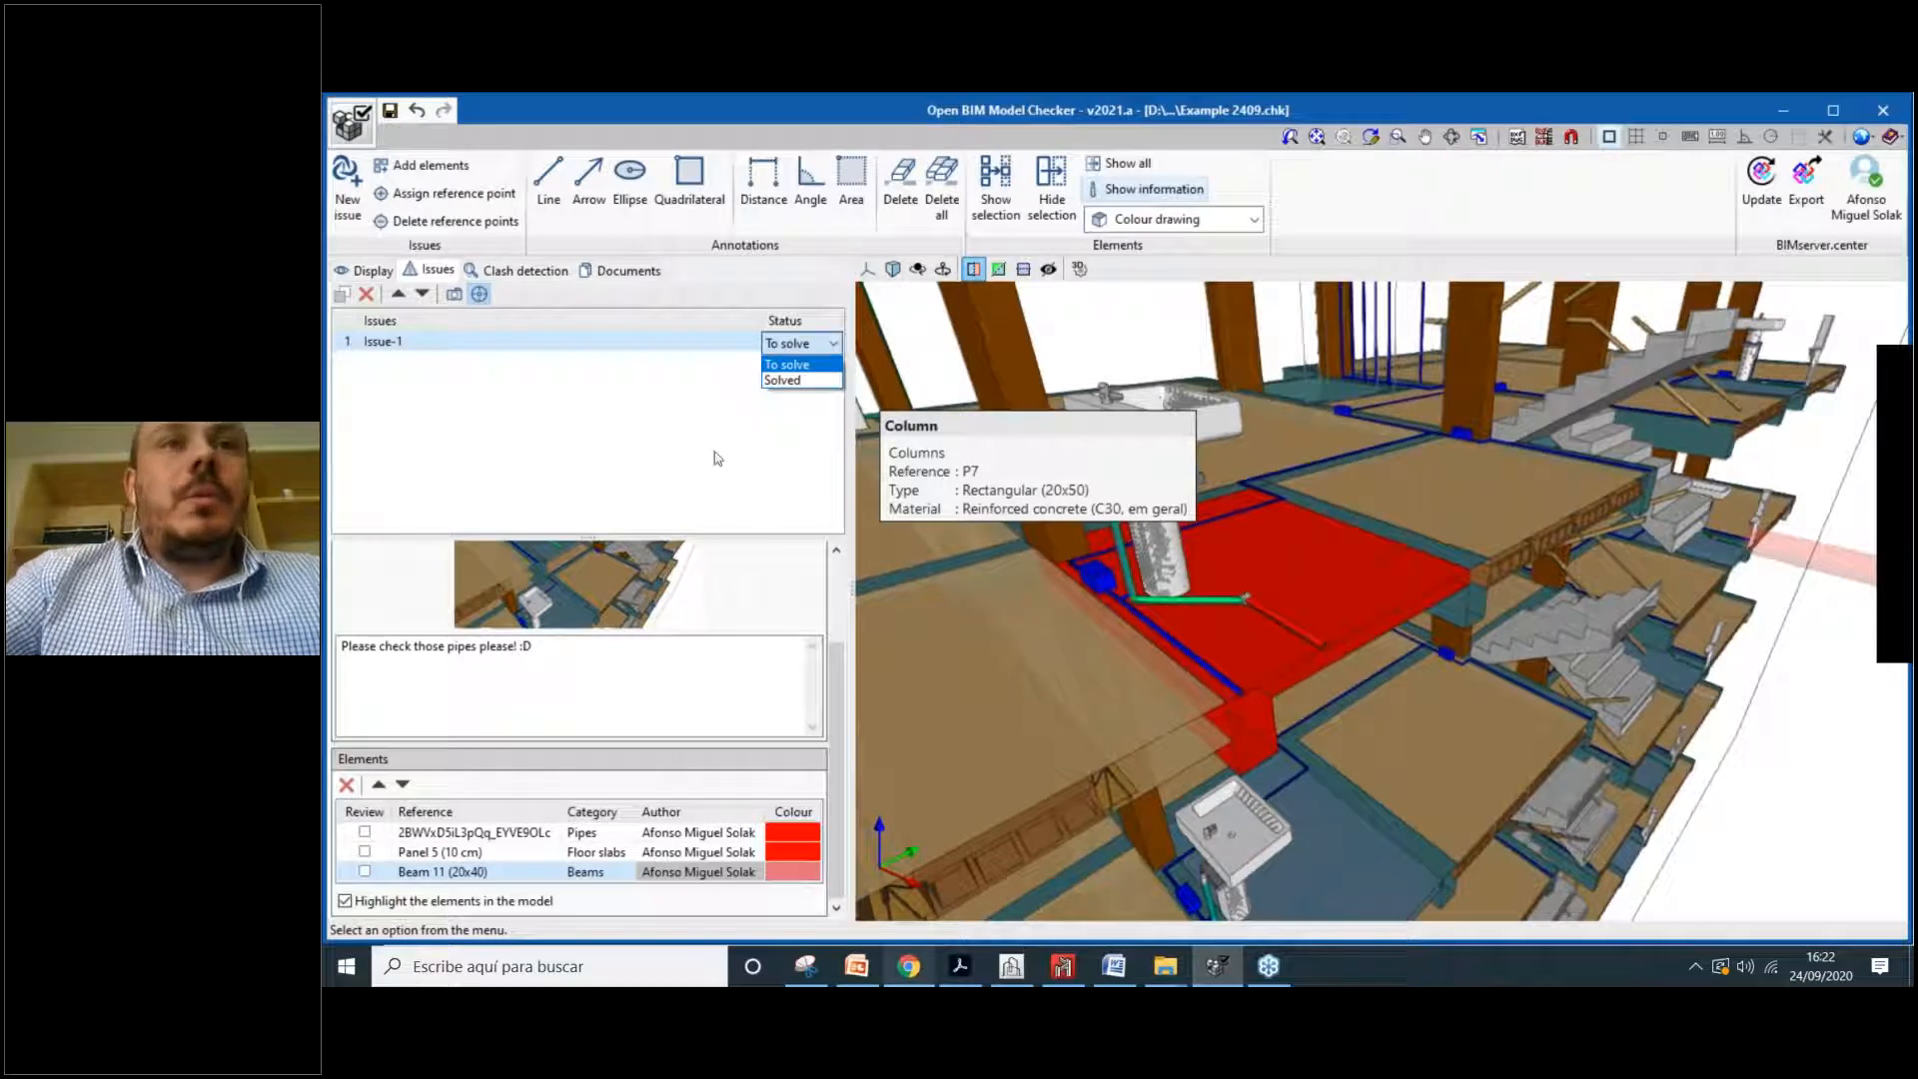
pyautogui.click(701, 371)
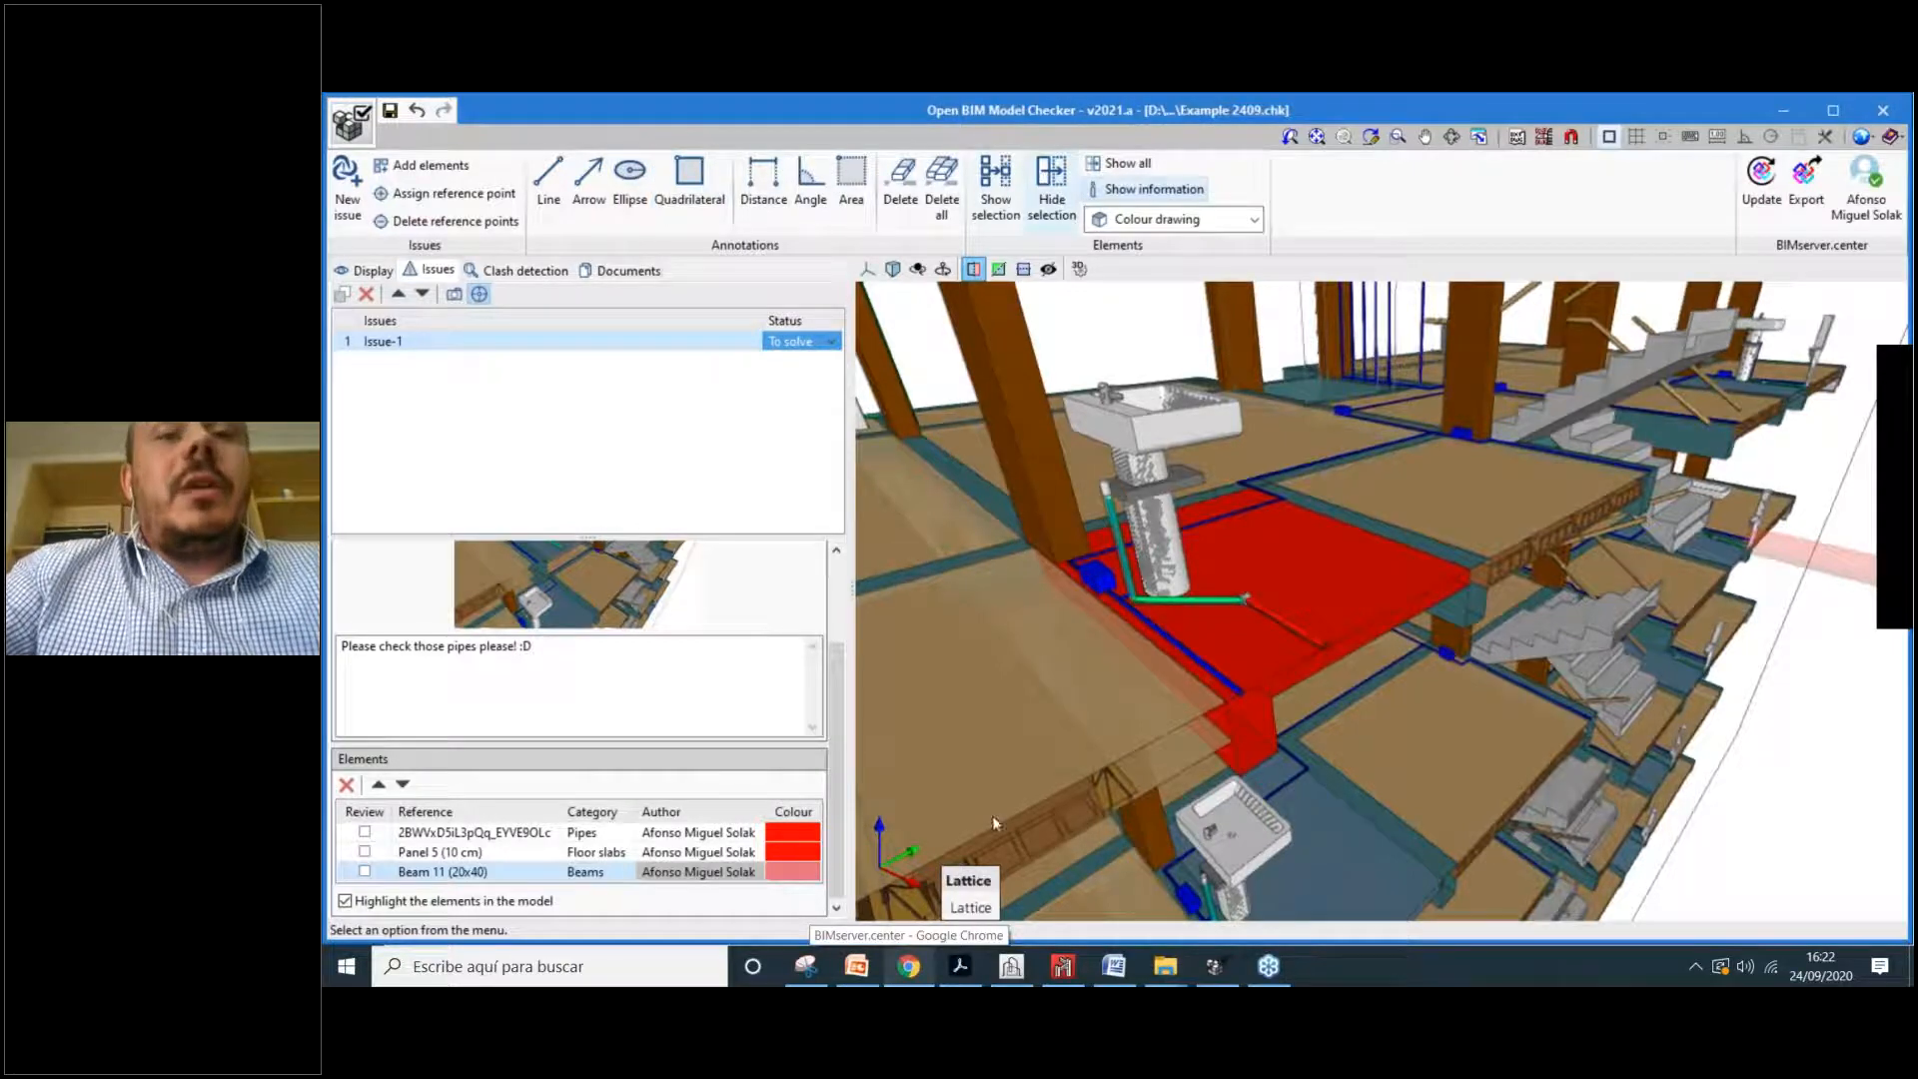
pyautogui.click(909, 966)
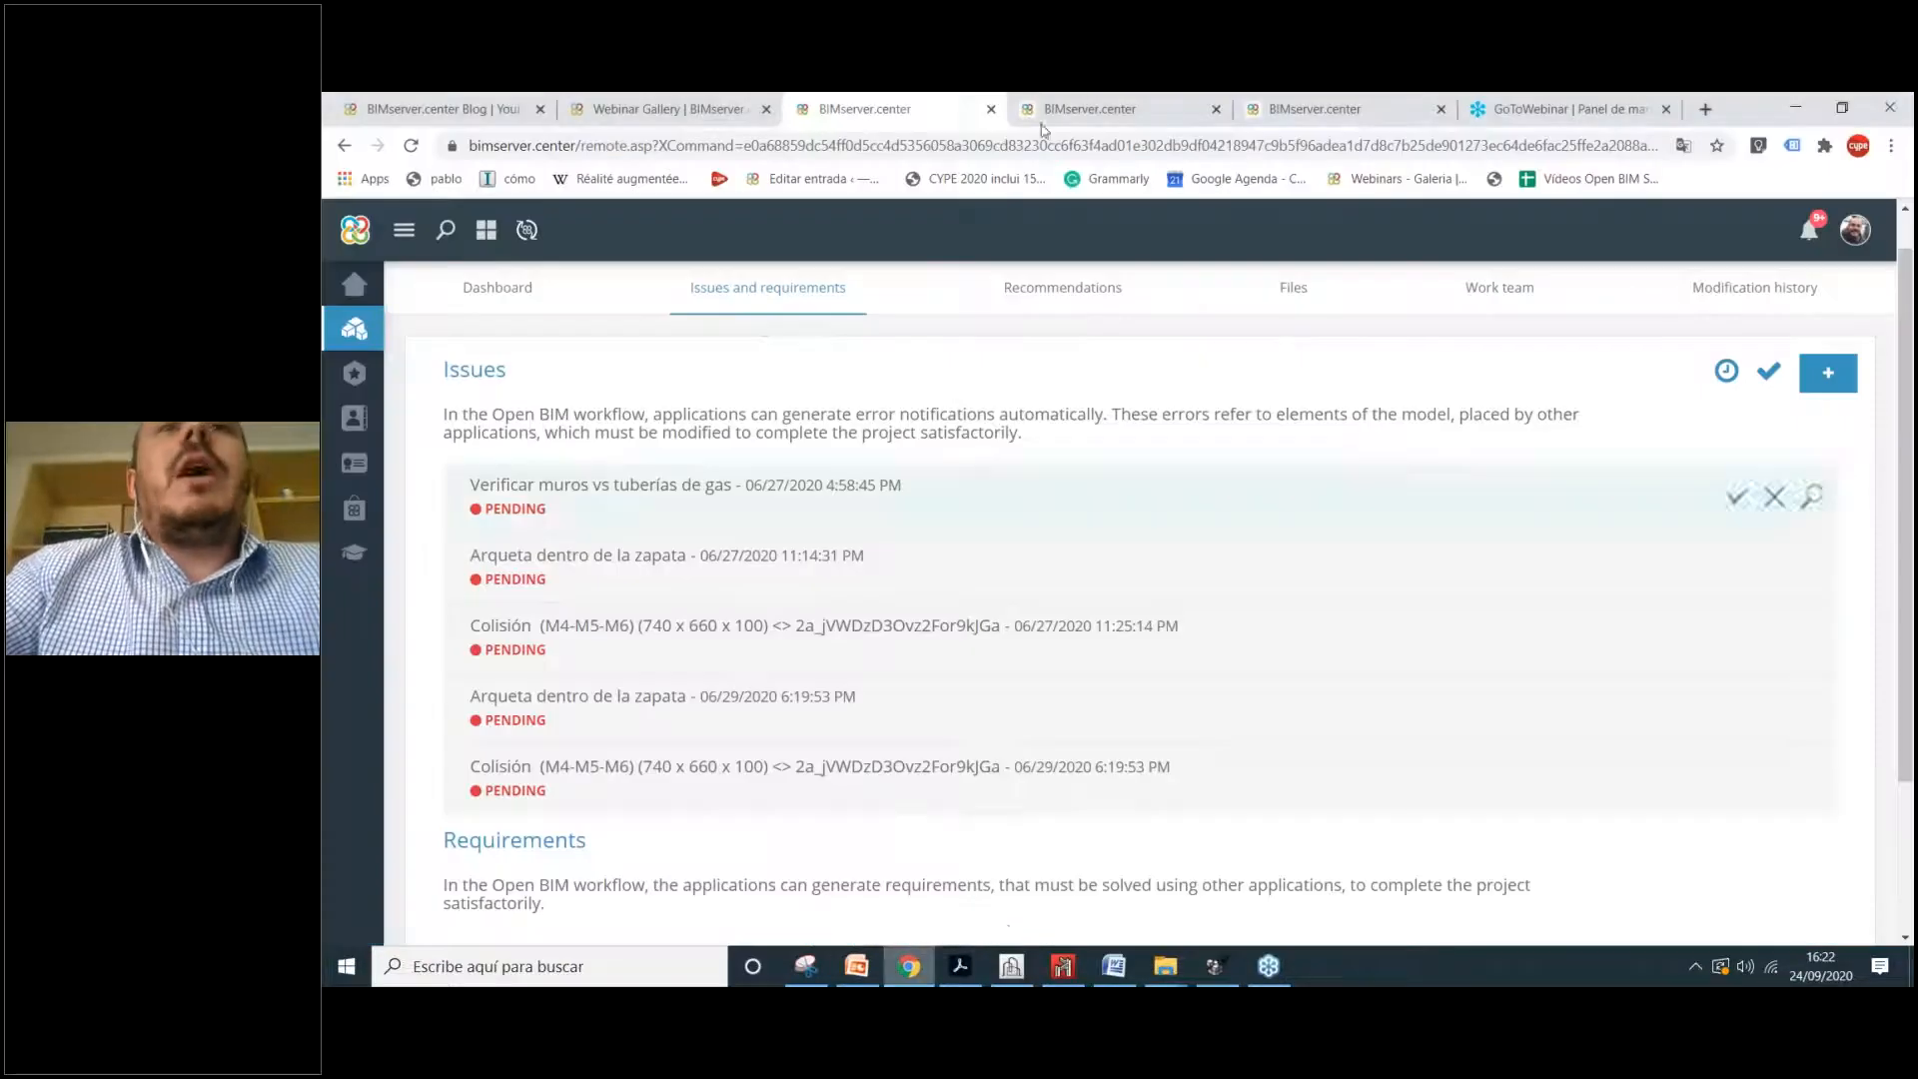
# Step: Highlight the available languages list on the Open BIM Model Checker store page
pyautogui.click(1079, 110)
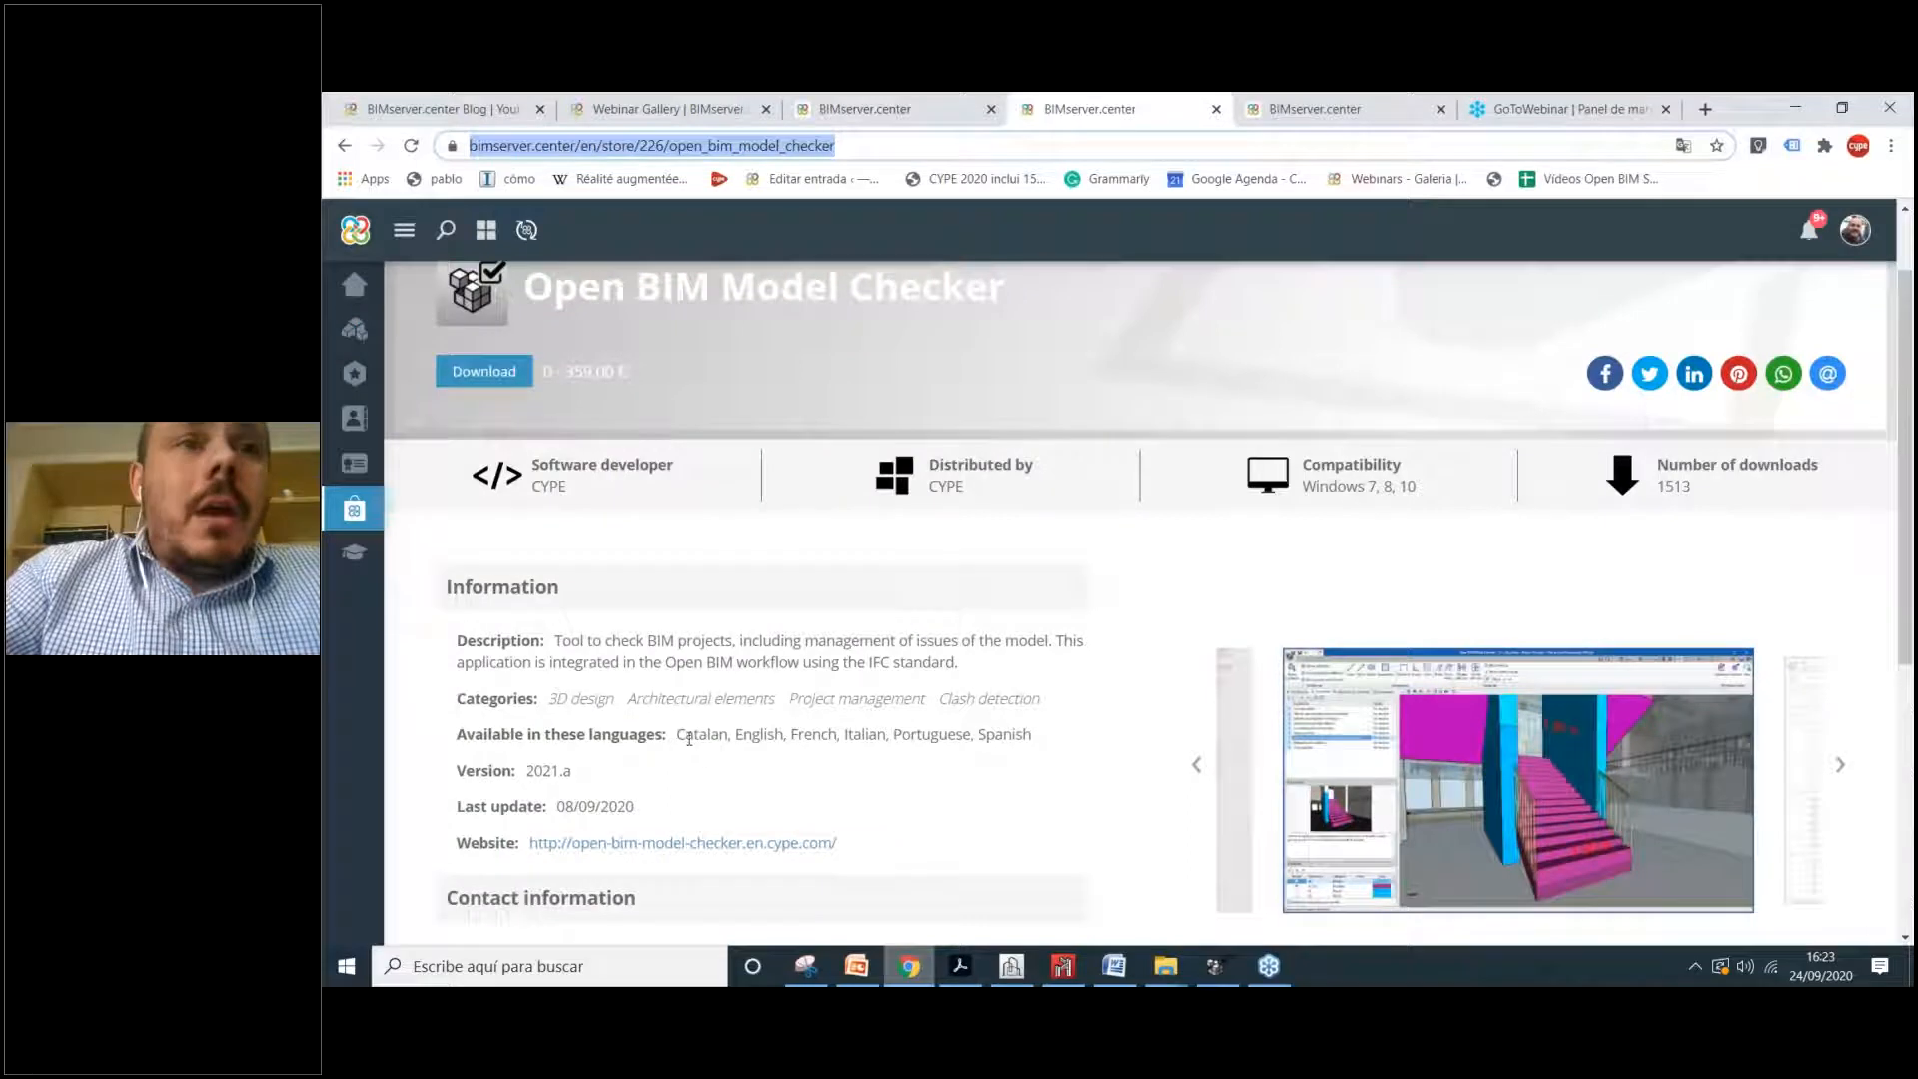
pyautogui.moveTo(687, 735); pyautogui.dragTo(706, 736)
pyautogui.moveTo(754, 735); pyautogui.dragTo(771, 735)
pyautogui.moveTo(804, 735); pyautogui.dragTo(821, 735)
pyautogui.click(865, 736)
pyautogui.moveTo(940, 736); pyautogui.dragTo(757, 736)
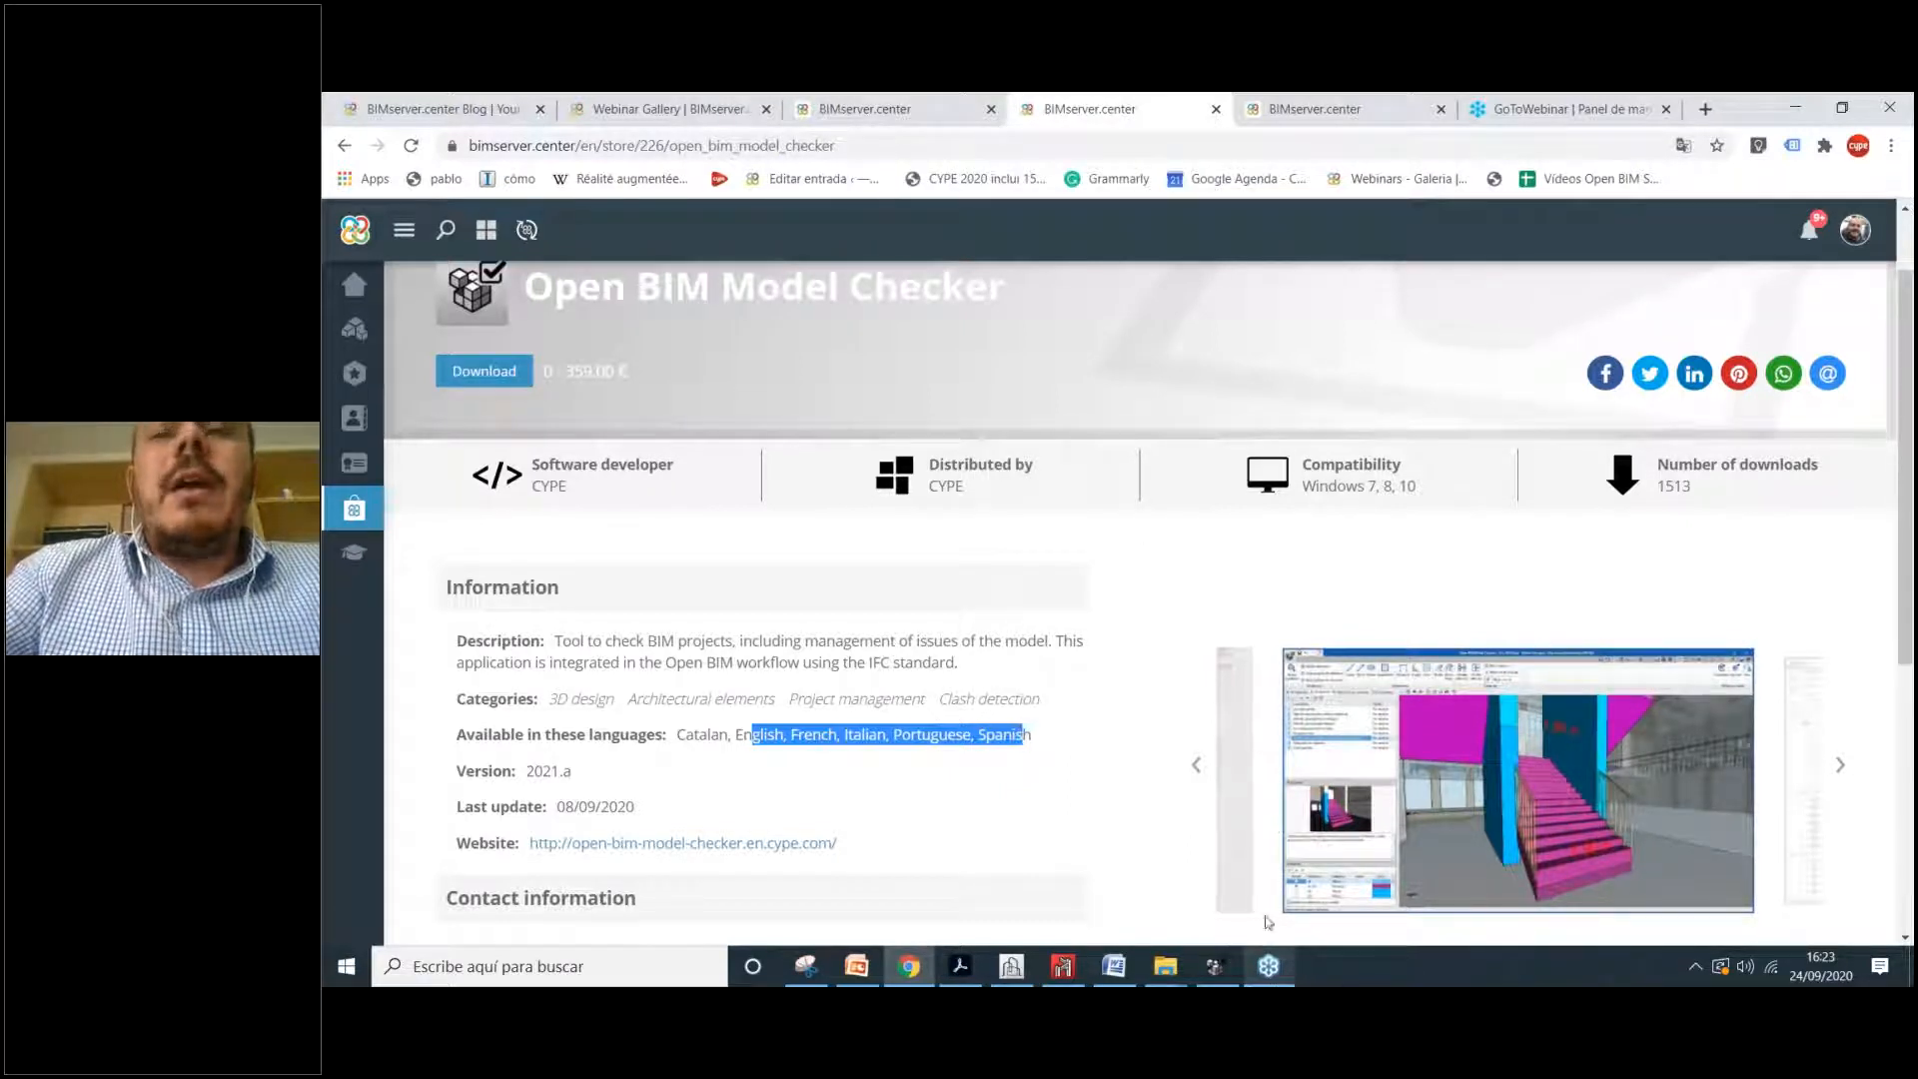
pyautogui.click(1217, 965)
# Step: Switch on the whole Estrutura model group, collapse it, and return to the Issues list
pyautogui.click(369, 270)
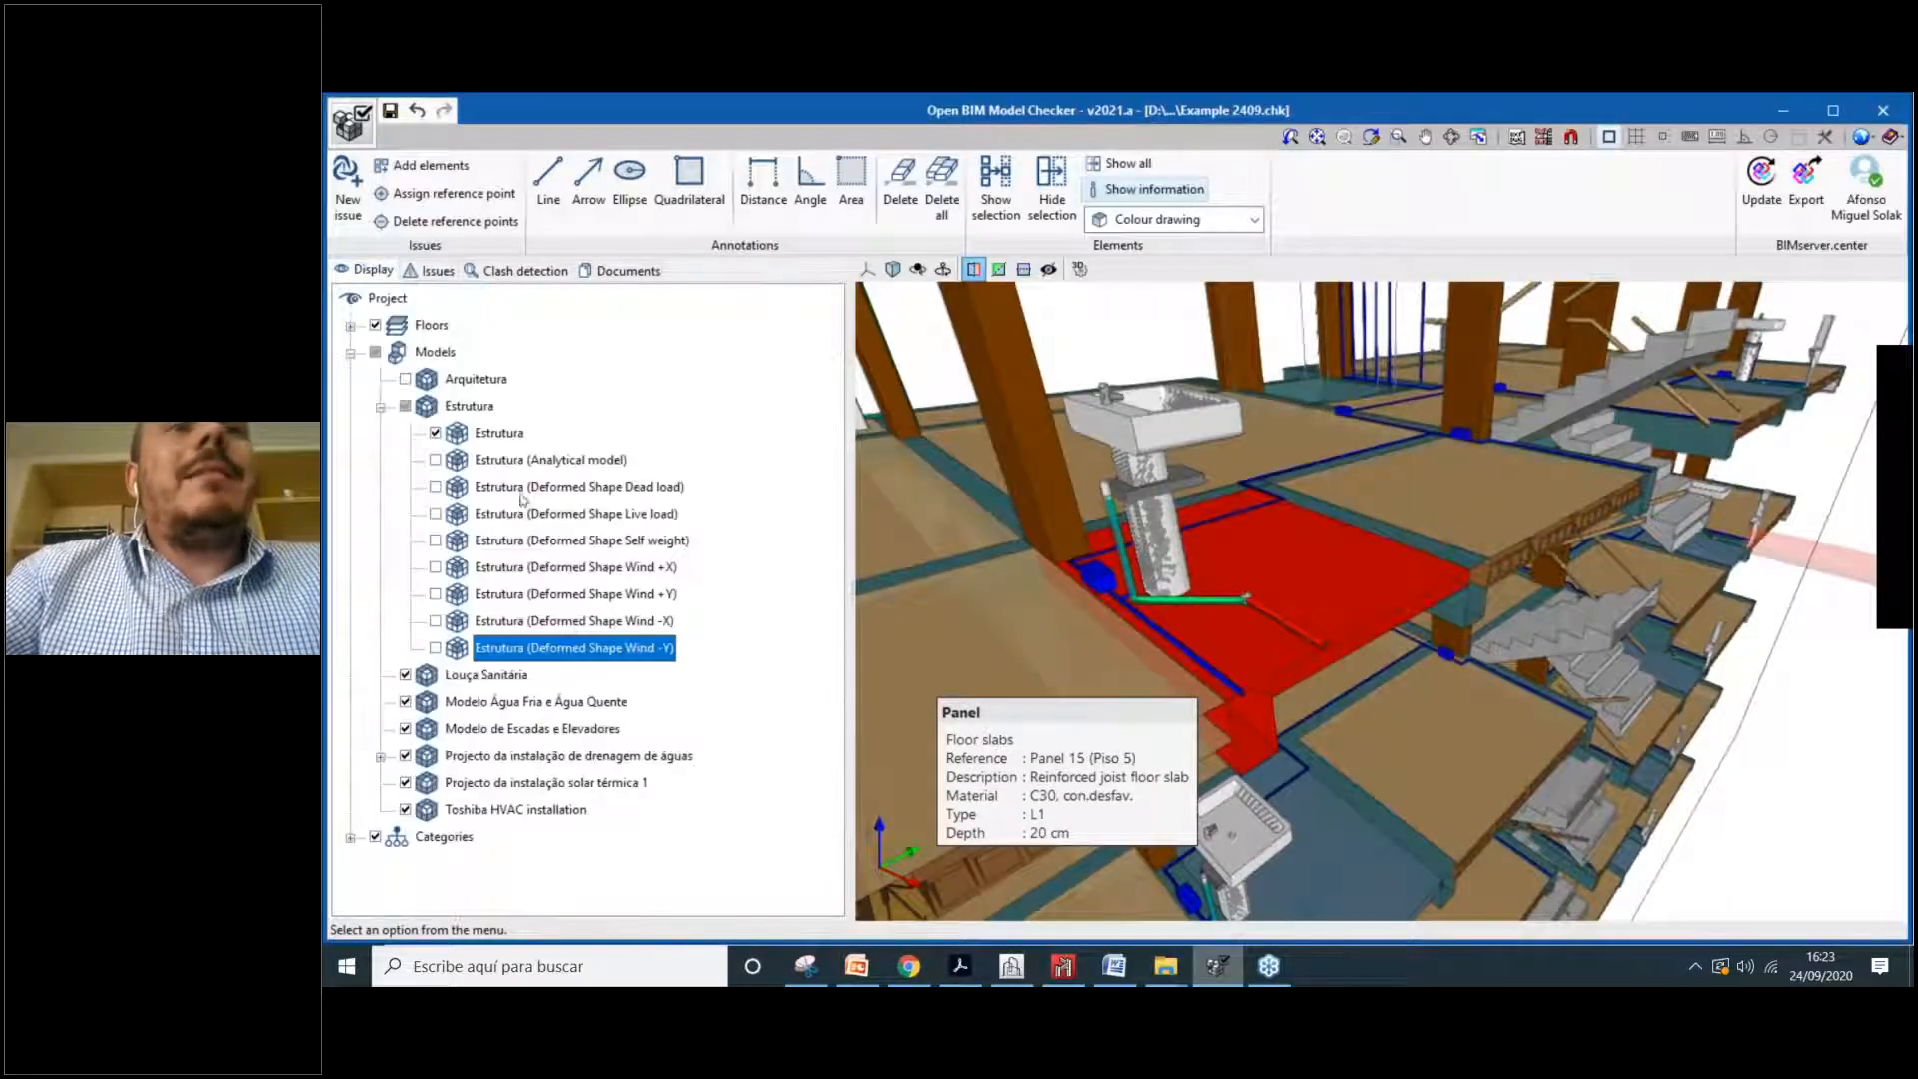
pyautogui.click(398, 410)
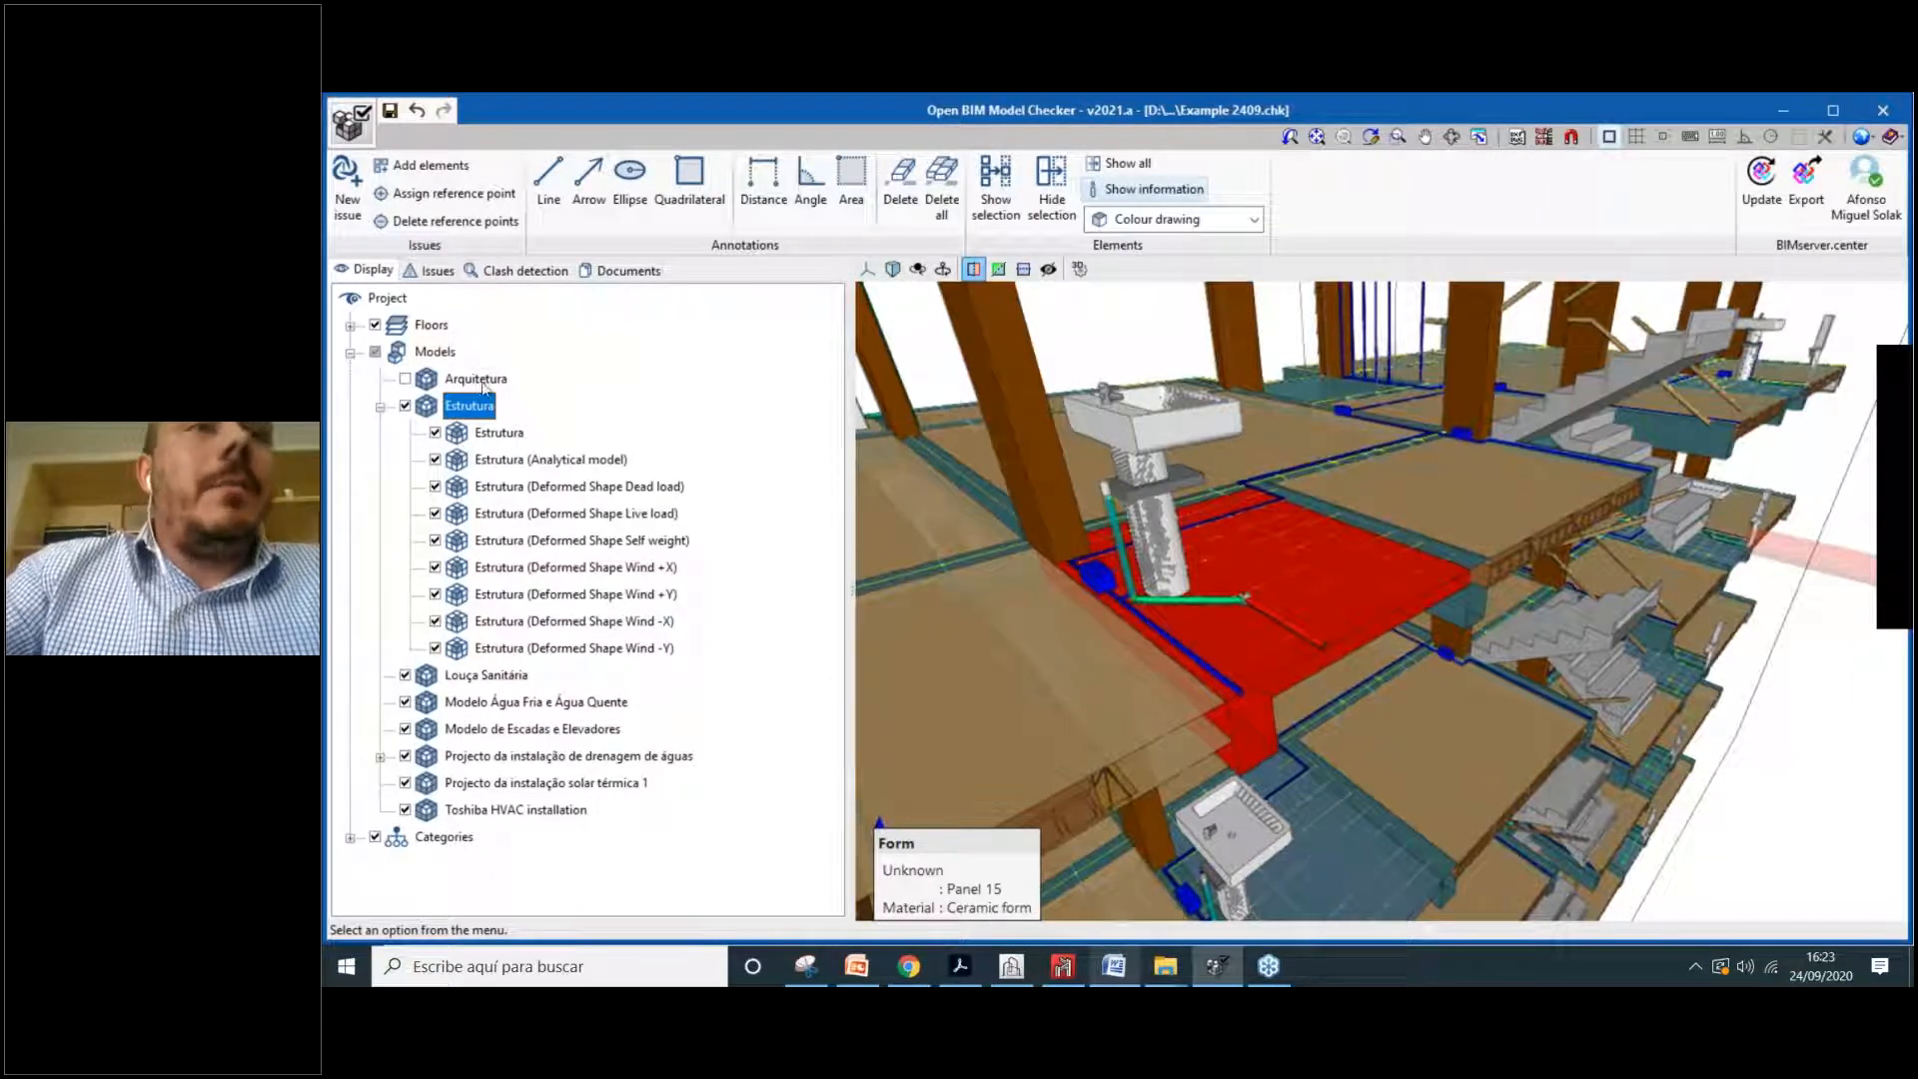
pyautogui.click(381, 407)
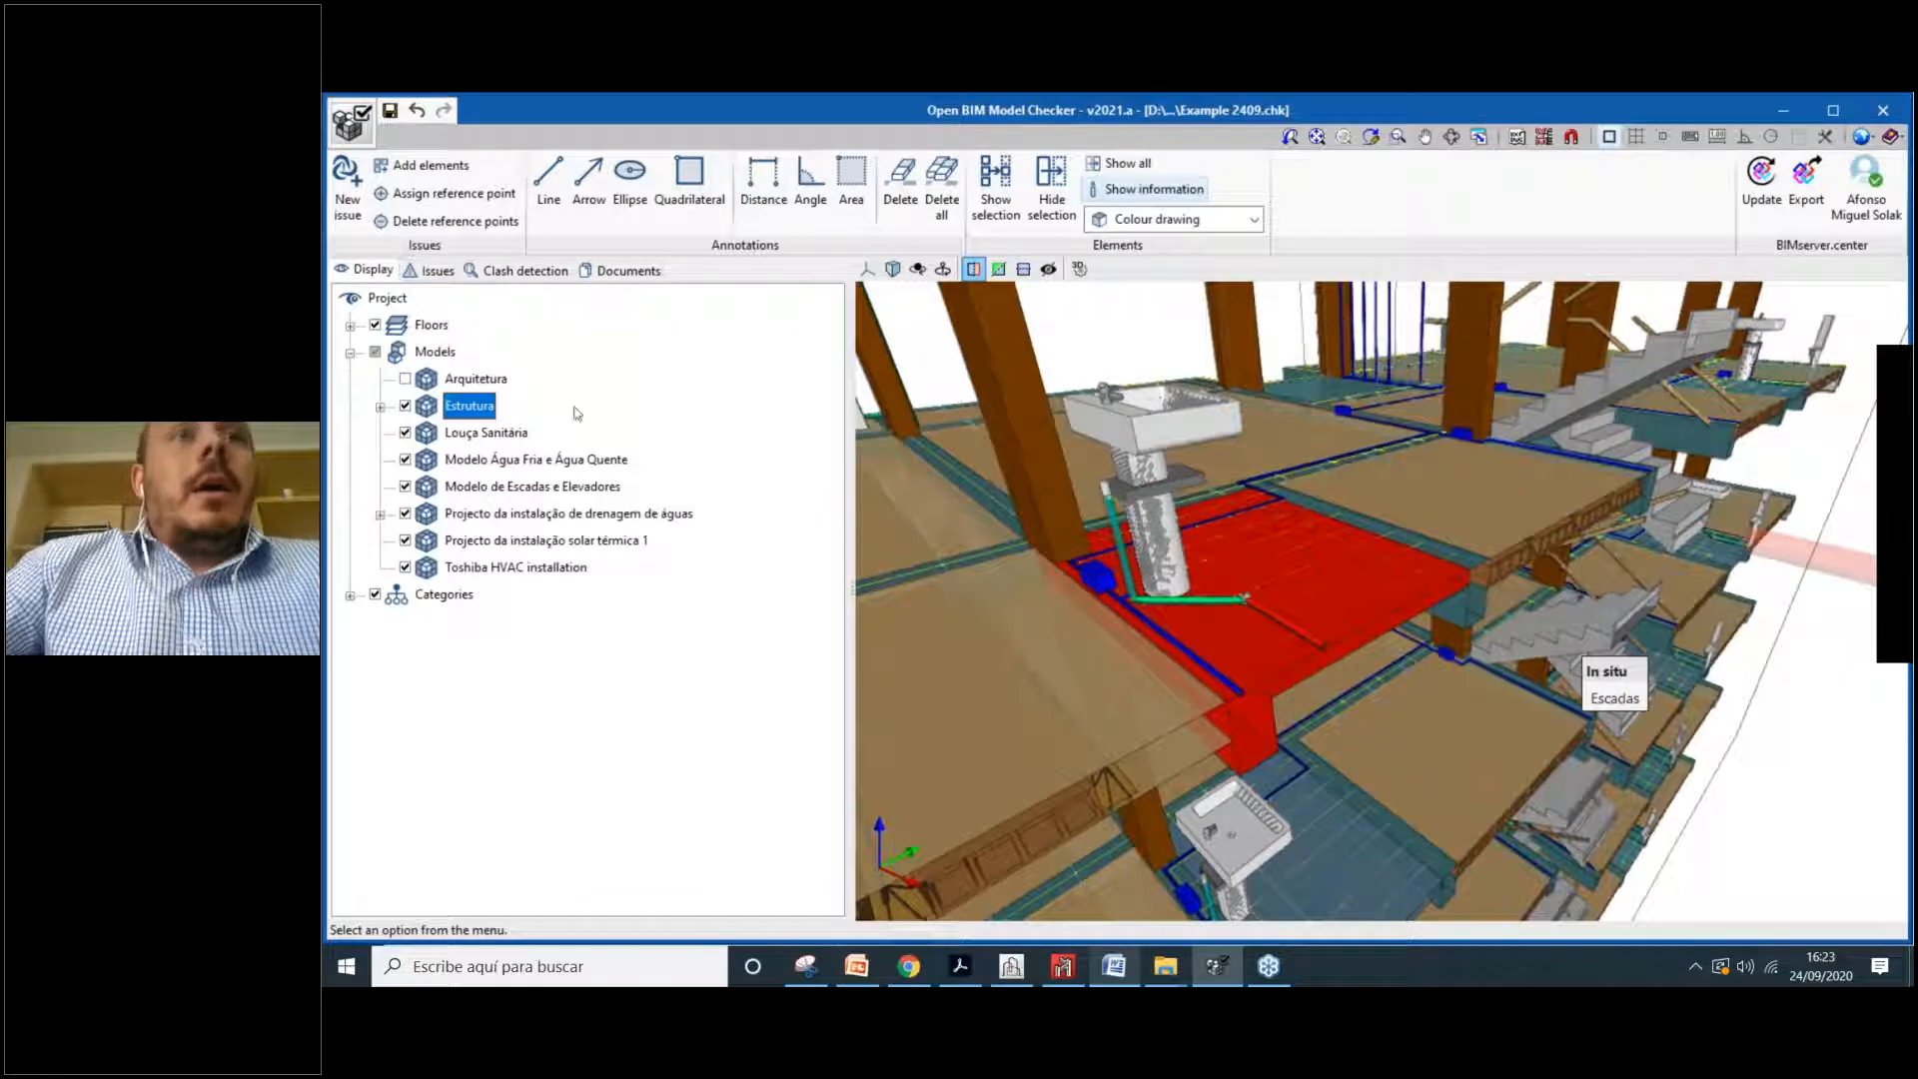
pyautogui.click(442, 273)
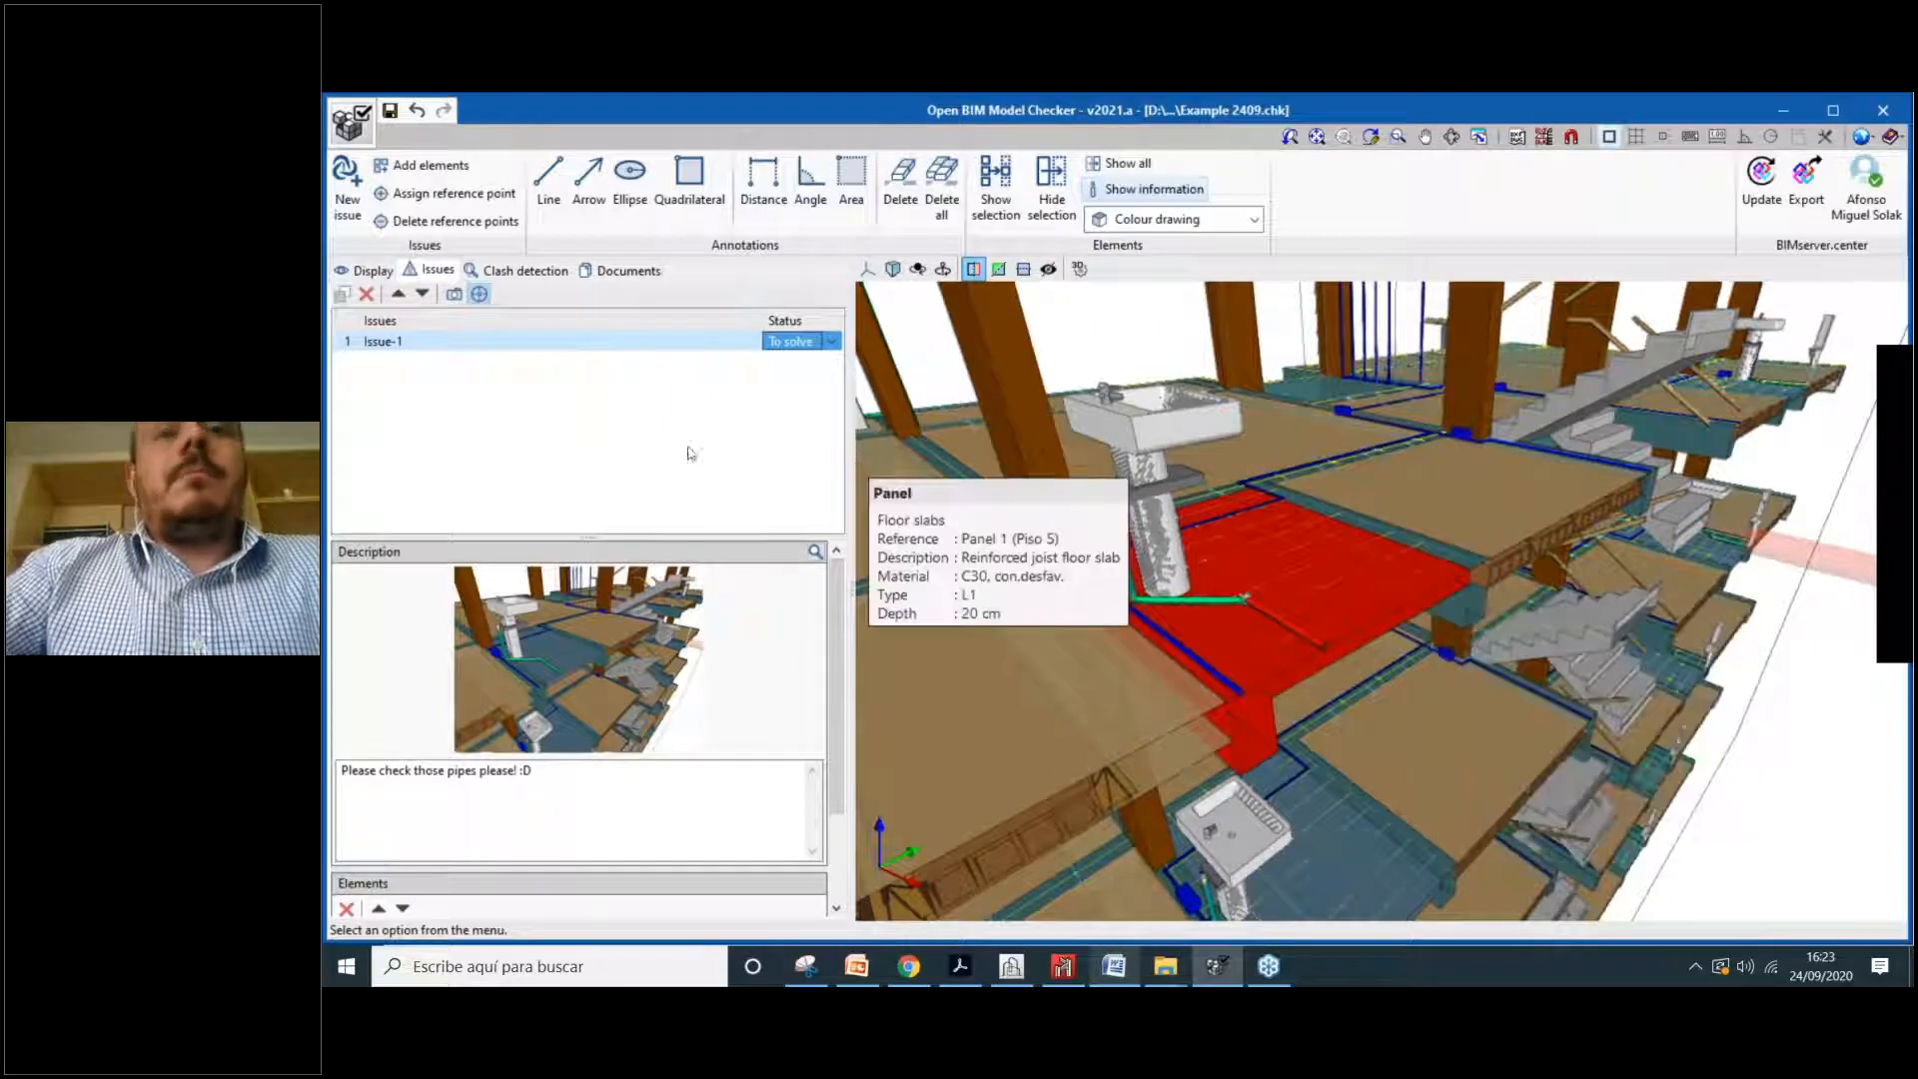
# Step: Zoom and pan around the building model to inspect its floors
pyautogui.scroll(-1, 862, 465)
pyautogui.scroll(2, 1323, 608)
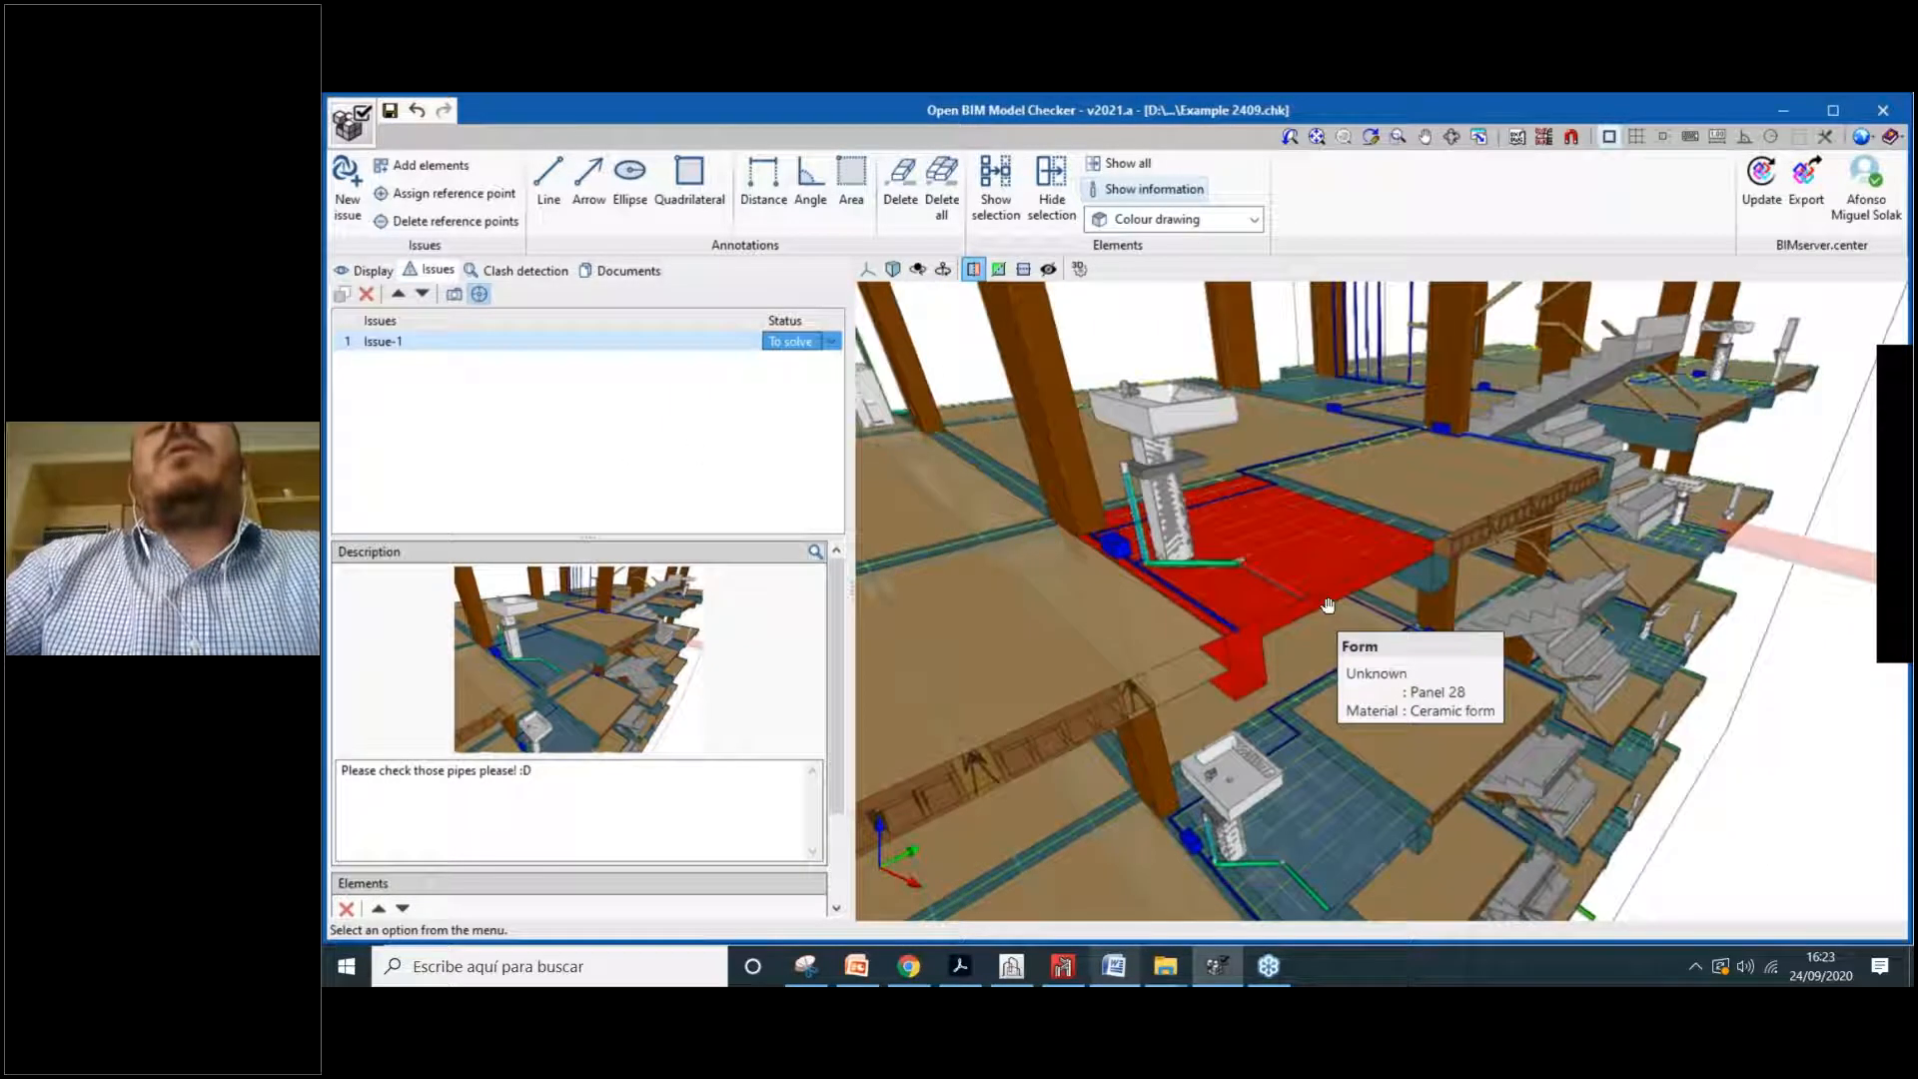
pyautogui.scroll(1, 1325, 607)
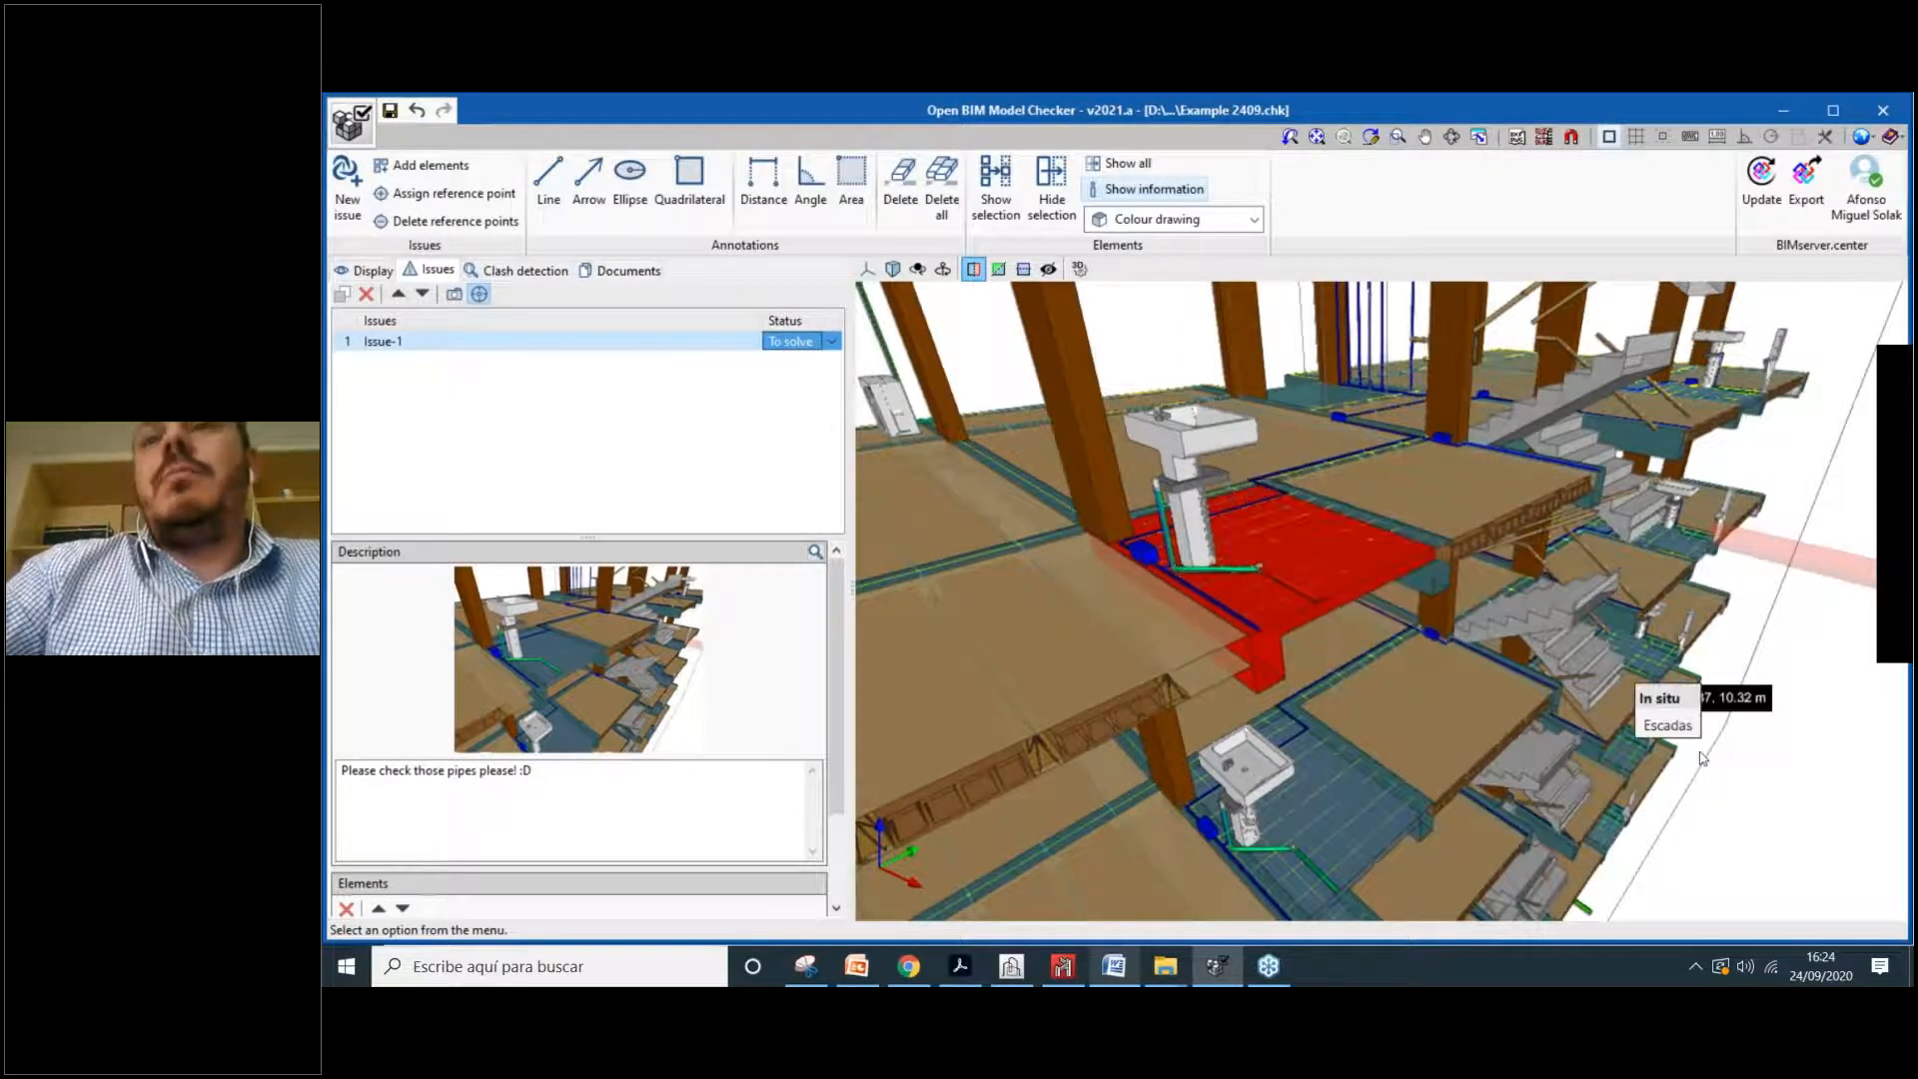
pyautogui.scroll(-1, 1703, 758)
pyautogui.scroll(-1, 1706, 741)
pyautogui.moveTo(1706, 741); pyautogui.dragTo(1460, 634, button='middle')
pyautogui.scroll(-1, 1460, 634)
pyautogui.moveTo(1019, 538); pyautogui.dragTo(1258, 562, button='middle')
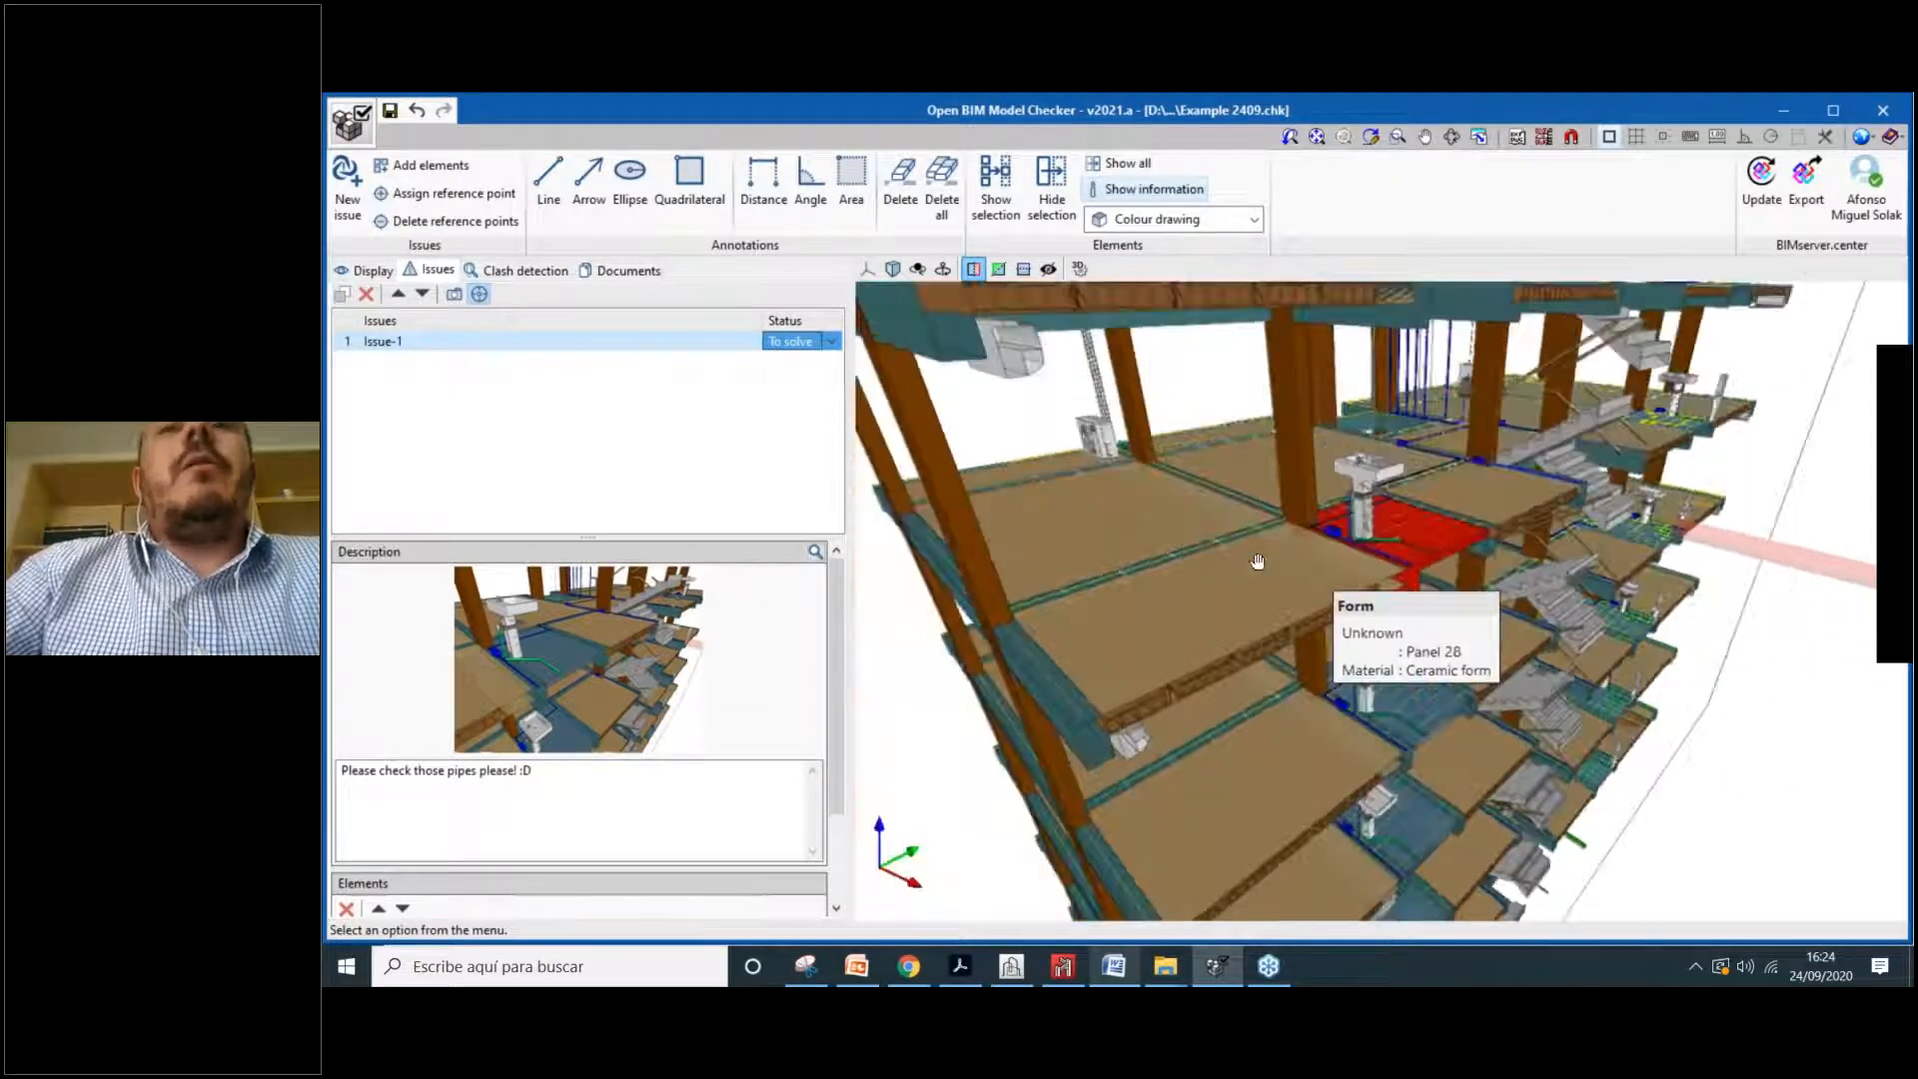
pyautogui.moveTo(1392, 580); pyautogui.dragTo(1361, 585, button='middle')
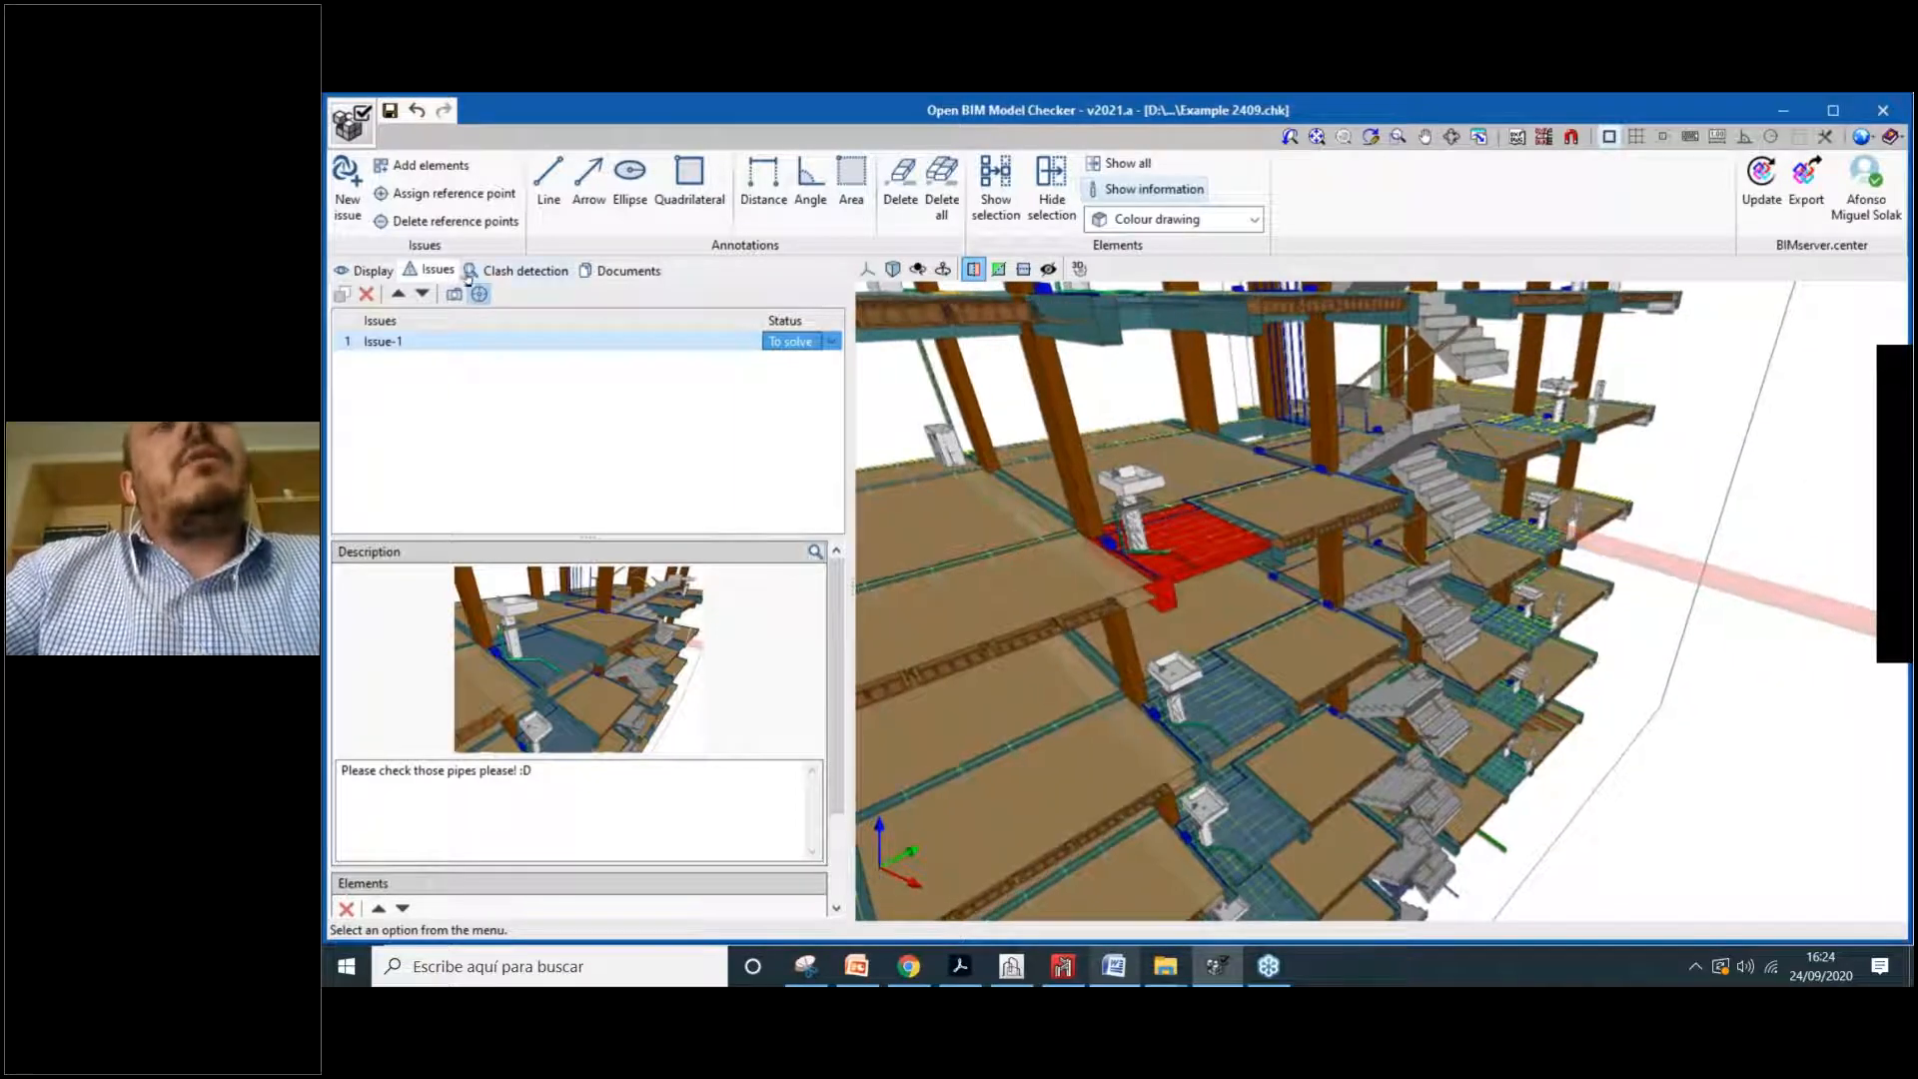
# Step: Show the clash detection list and start a new file combination of the project's models
pyautogui.click(526, 272)
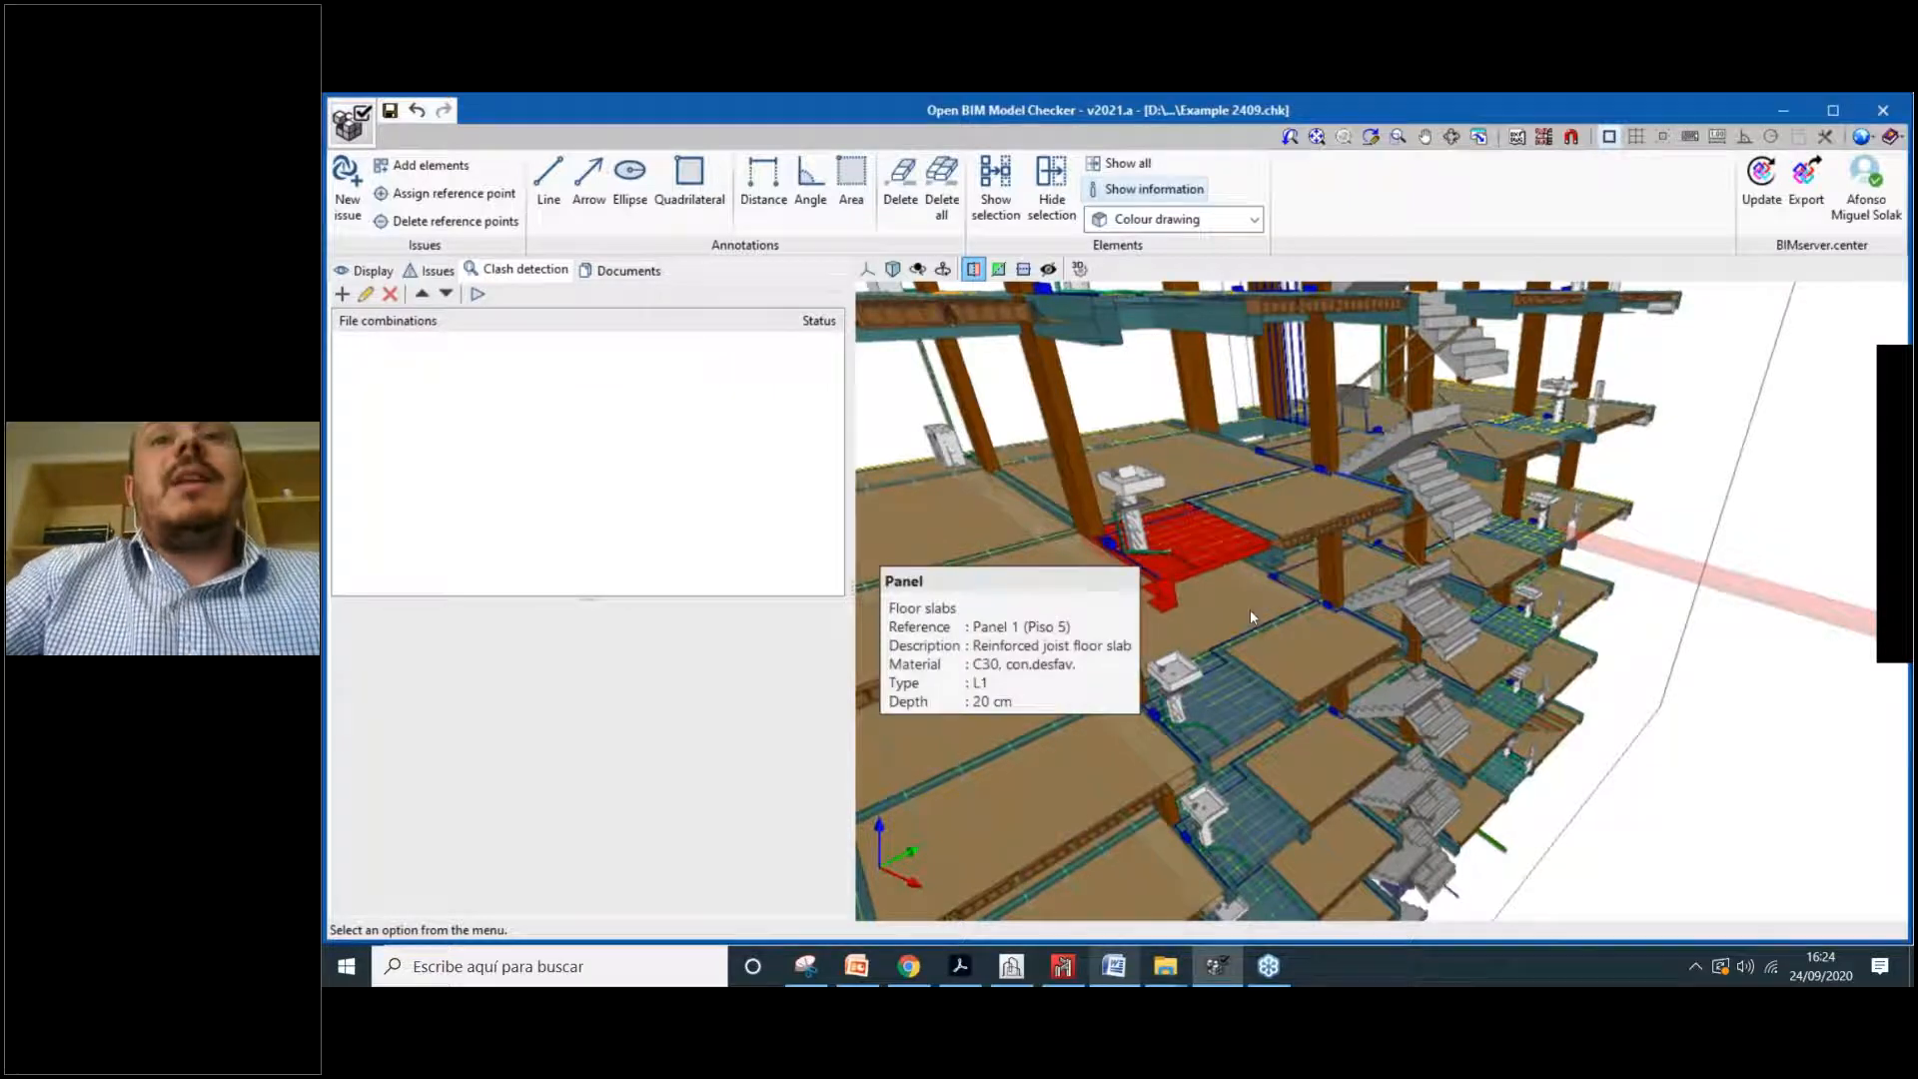
pyautogui.scroll(-2, 1364, 572)
pyautogui.scroll(-1, 1357, 632)
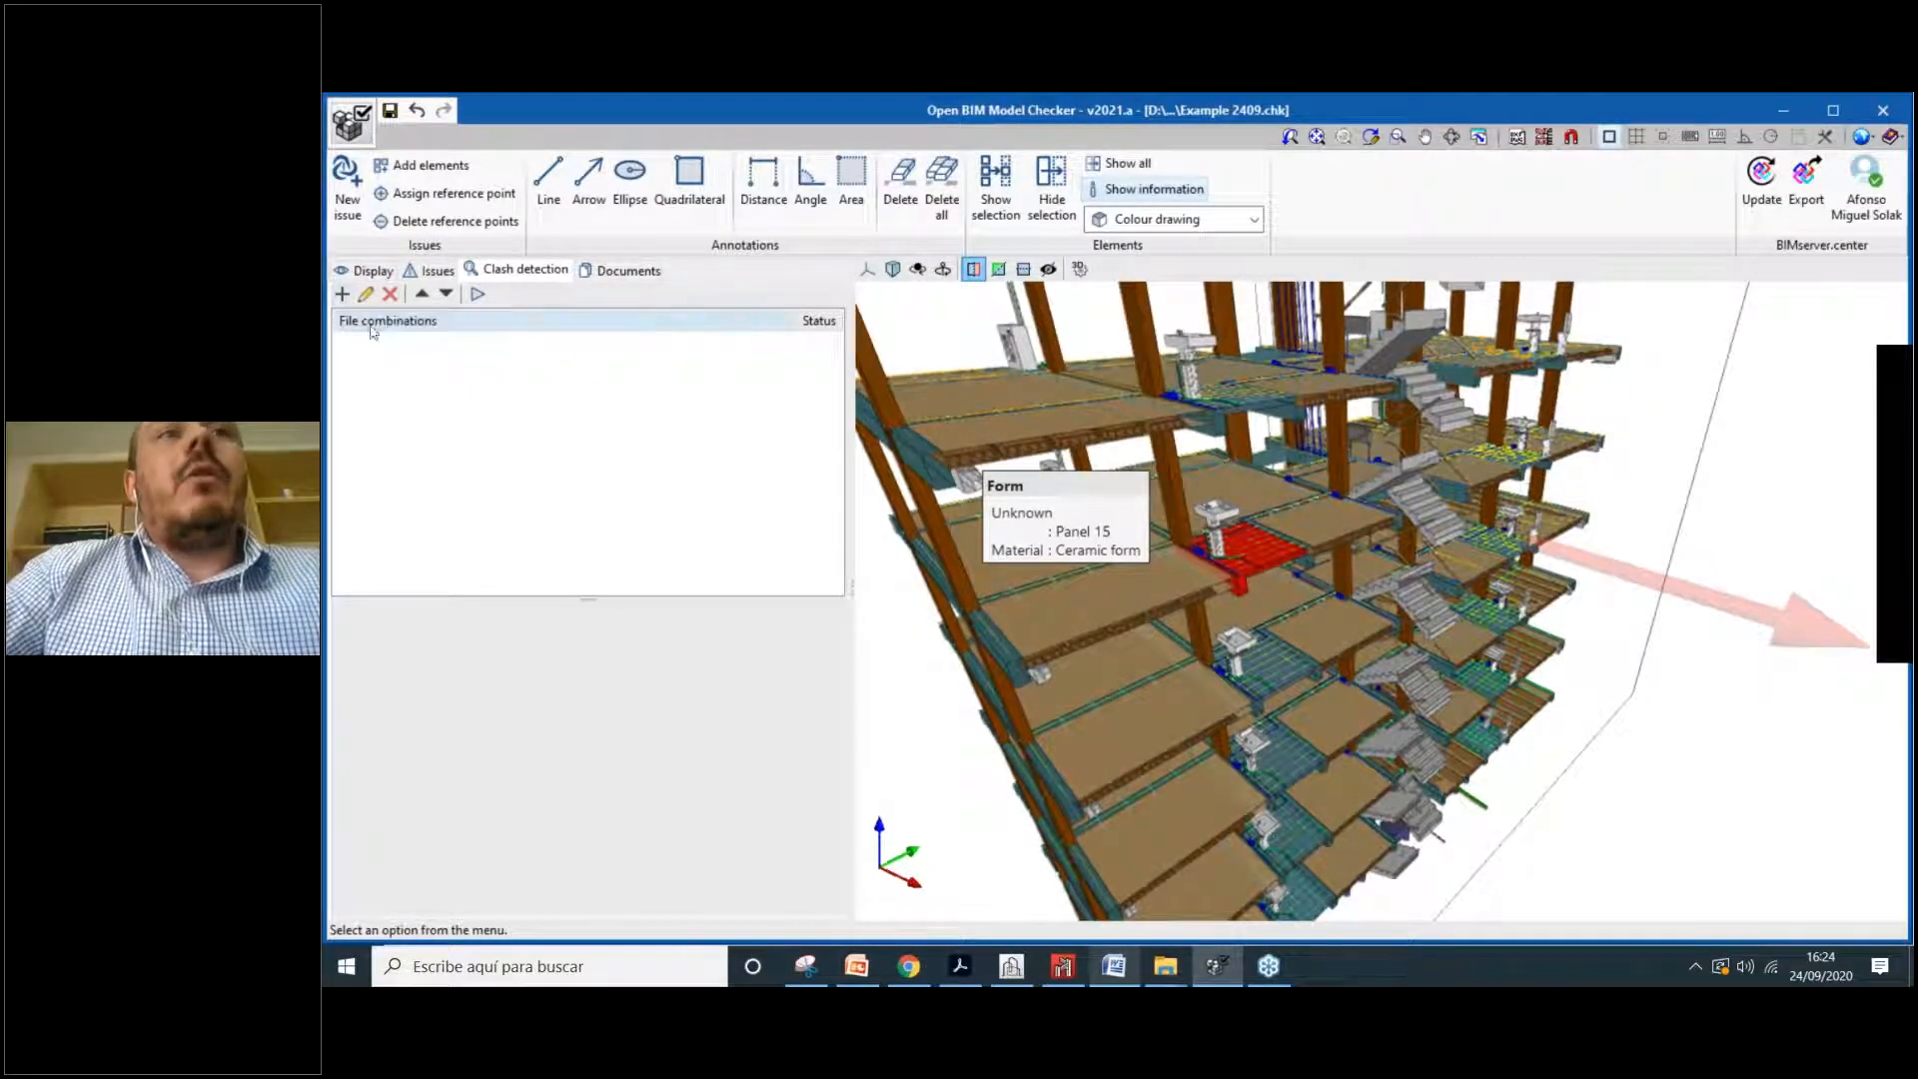
pyautogui.click(343, 294)
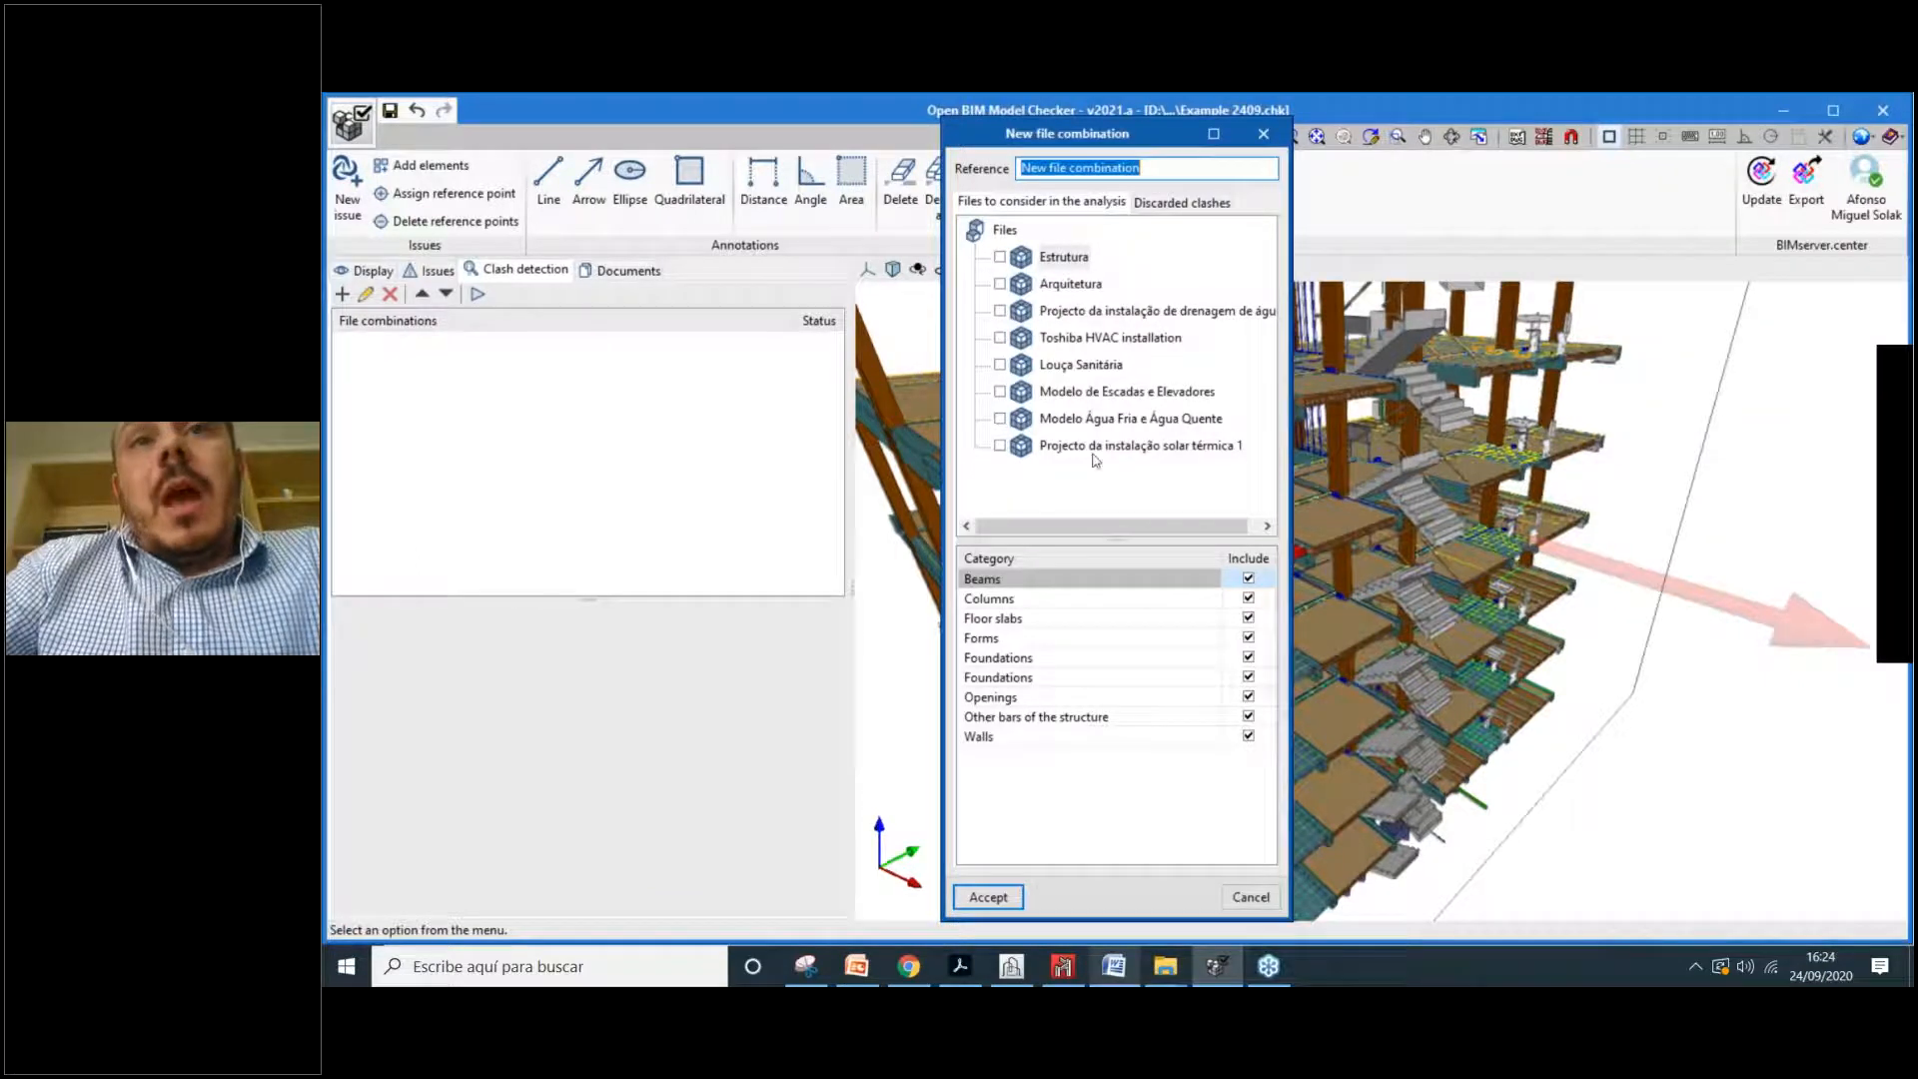
# Step: Tick the Estrutura model and the drainage installation project, and show Estrutura's categories
pyautogui.click(1000, 258)
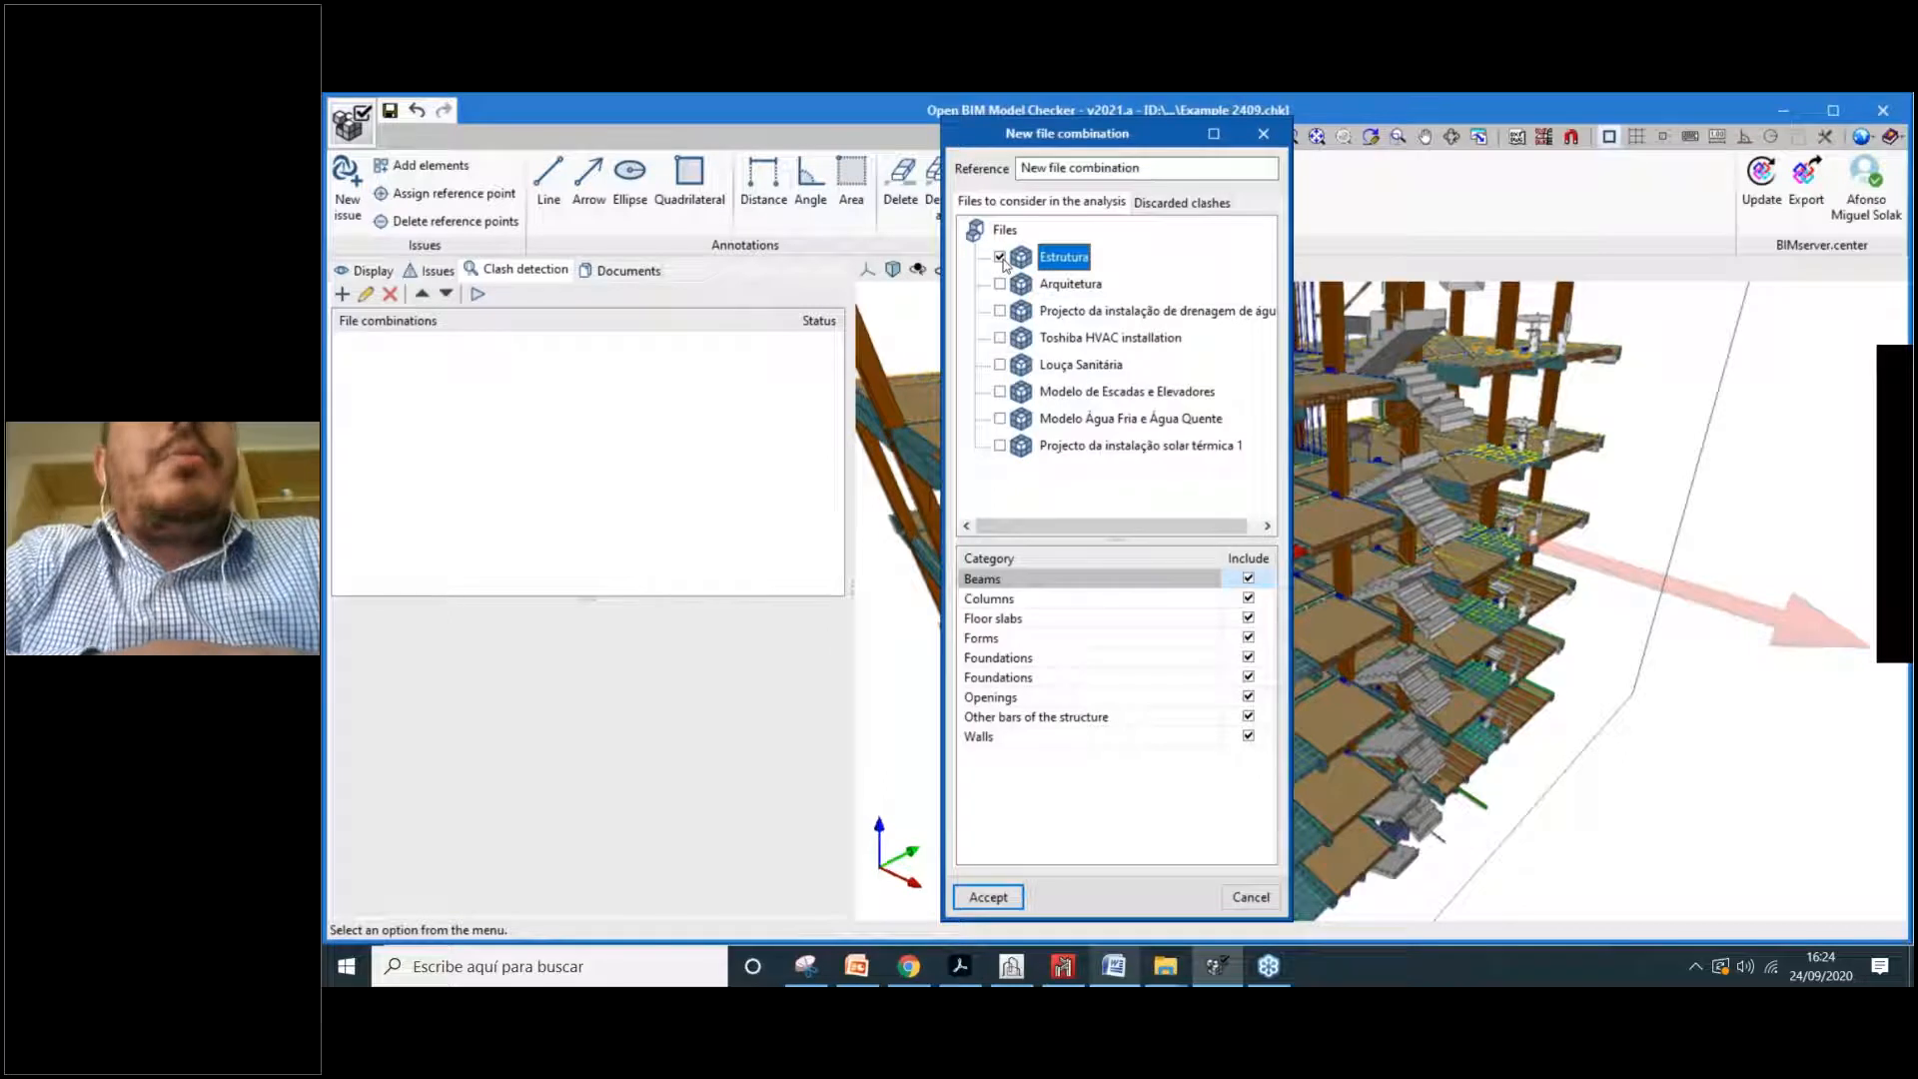
pyautogui.click(1000, 311)
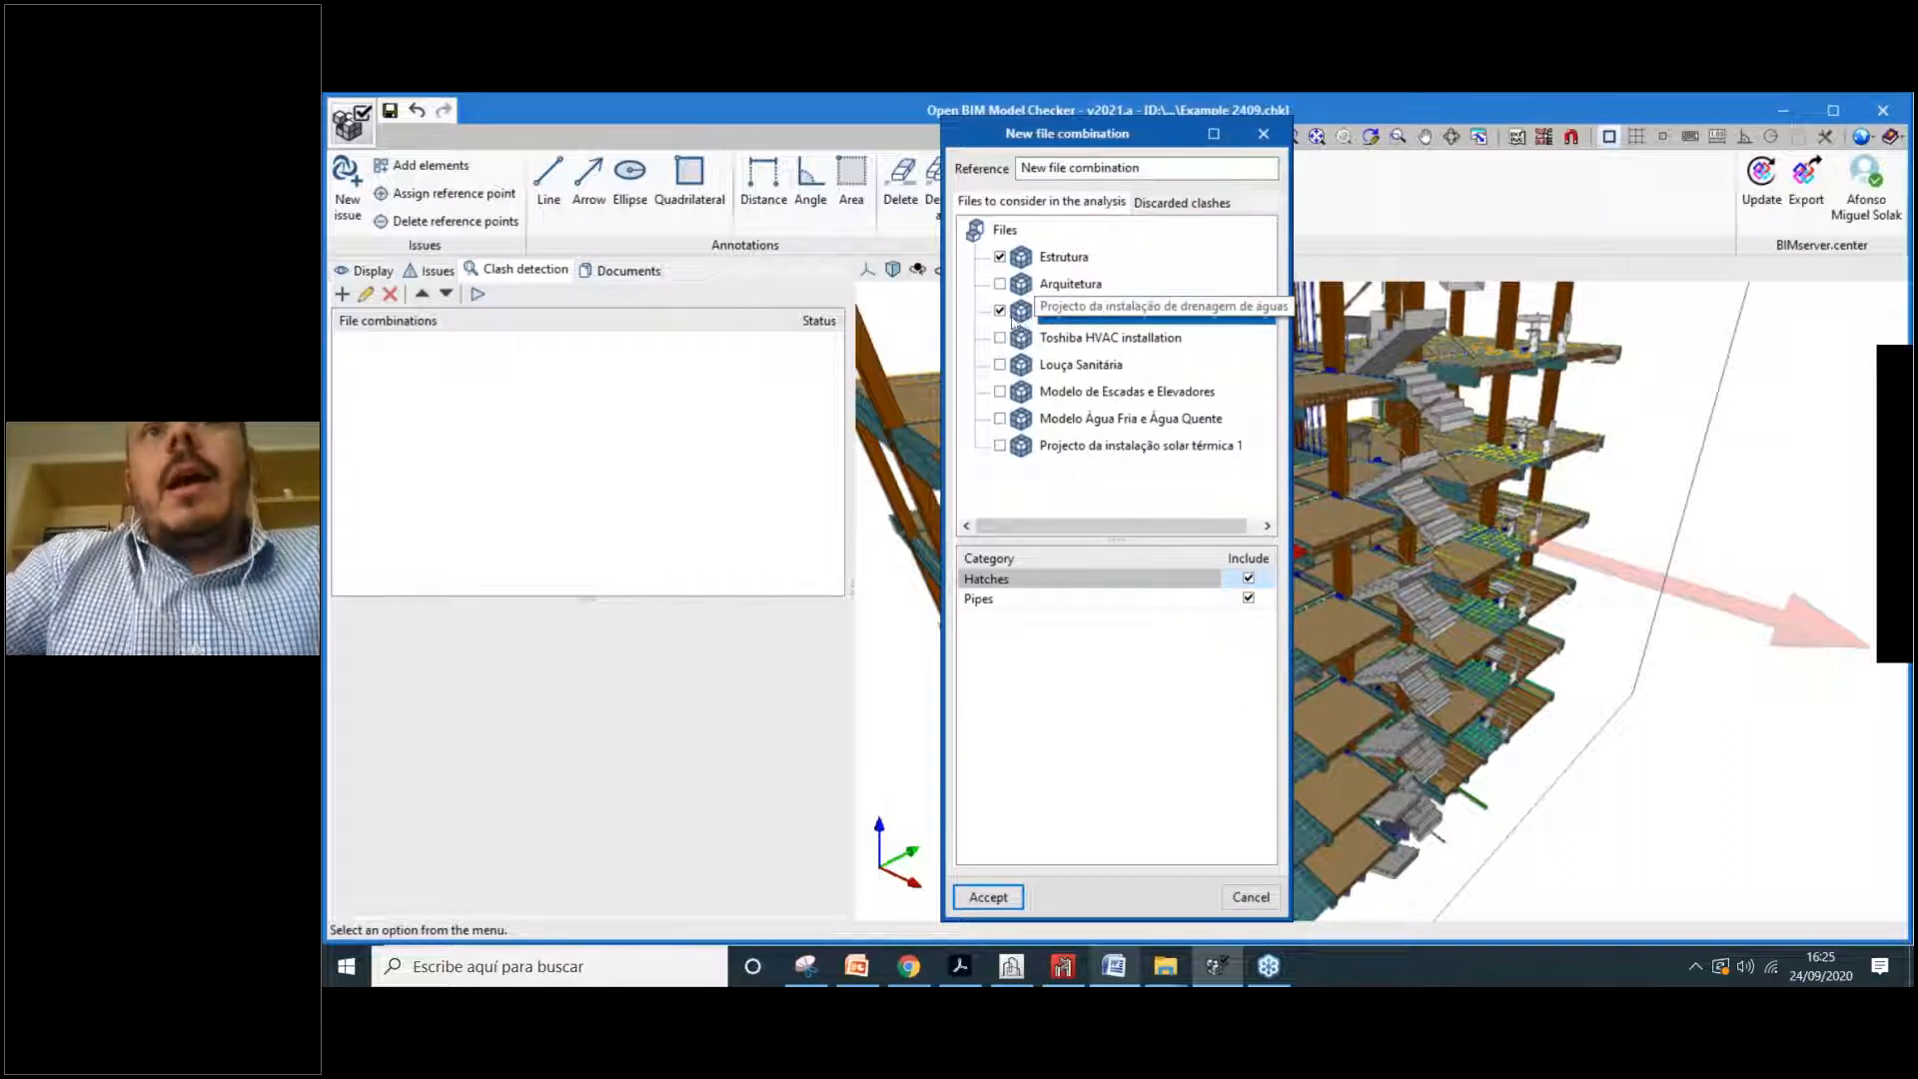
pyautogui.click(1061, 262)
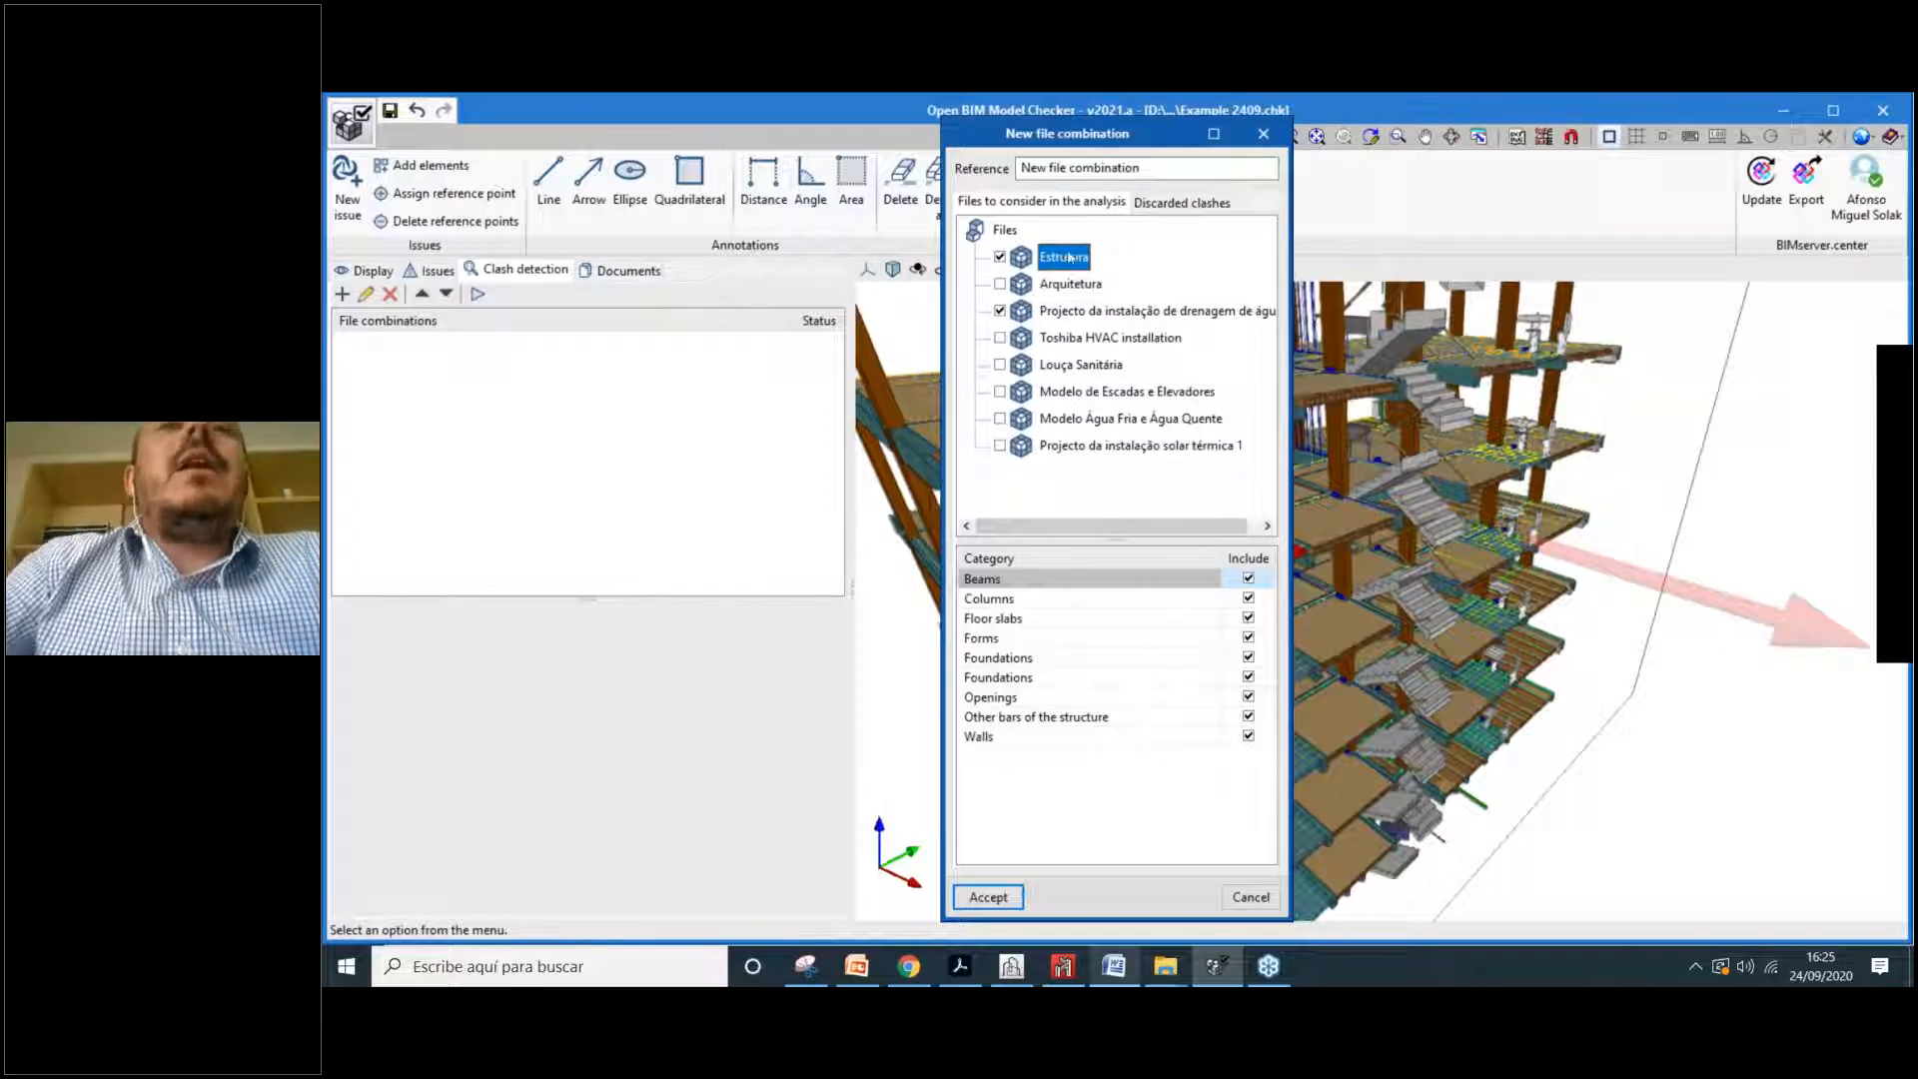
pyautogui.moveTo(1103, 136); pyautogui.dragTo(1061, 128)
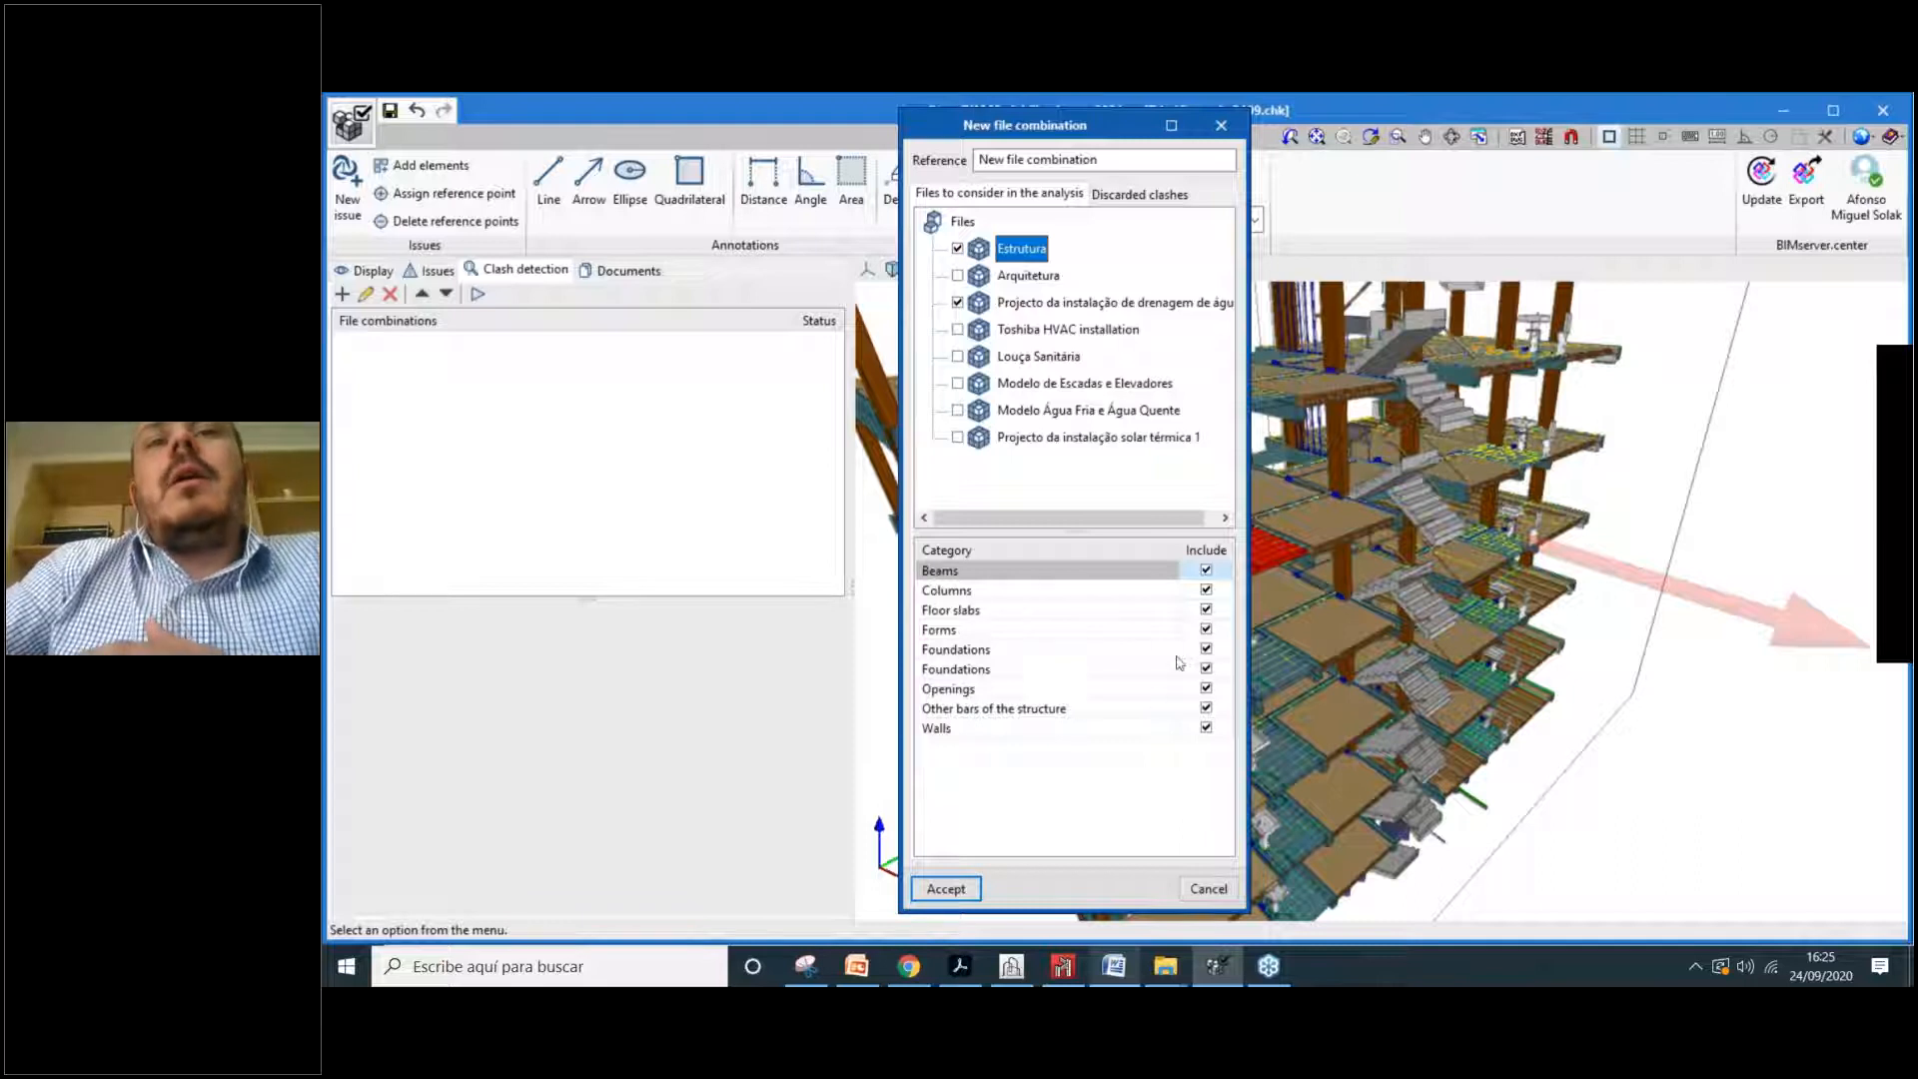
# Step: Review the Foundations and drainage categories, leaving them included, and accept the combination
pyautogui.click(1206, 650)
pyautogui.click(1206, 670)
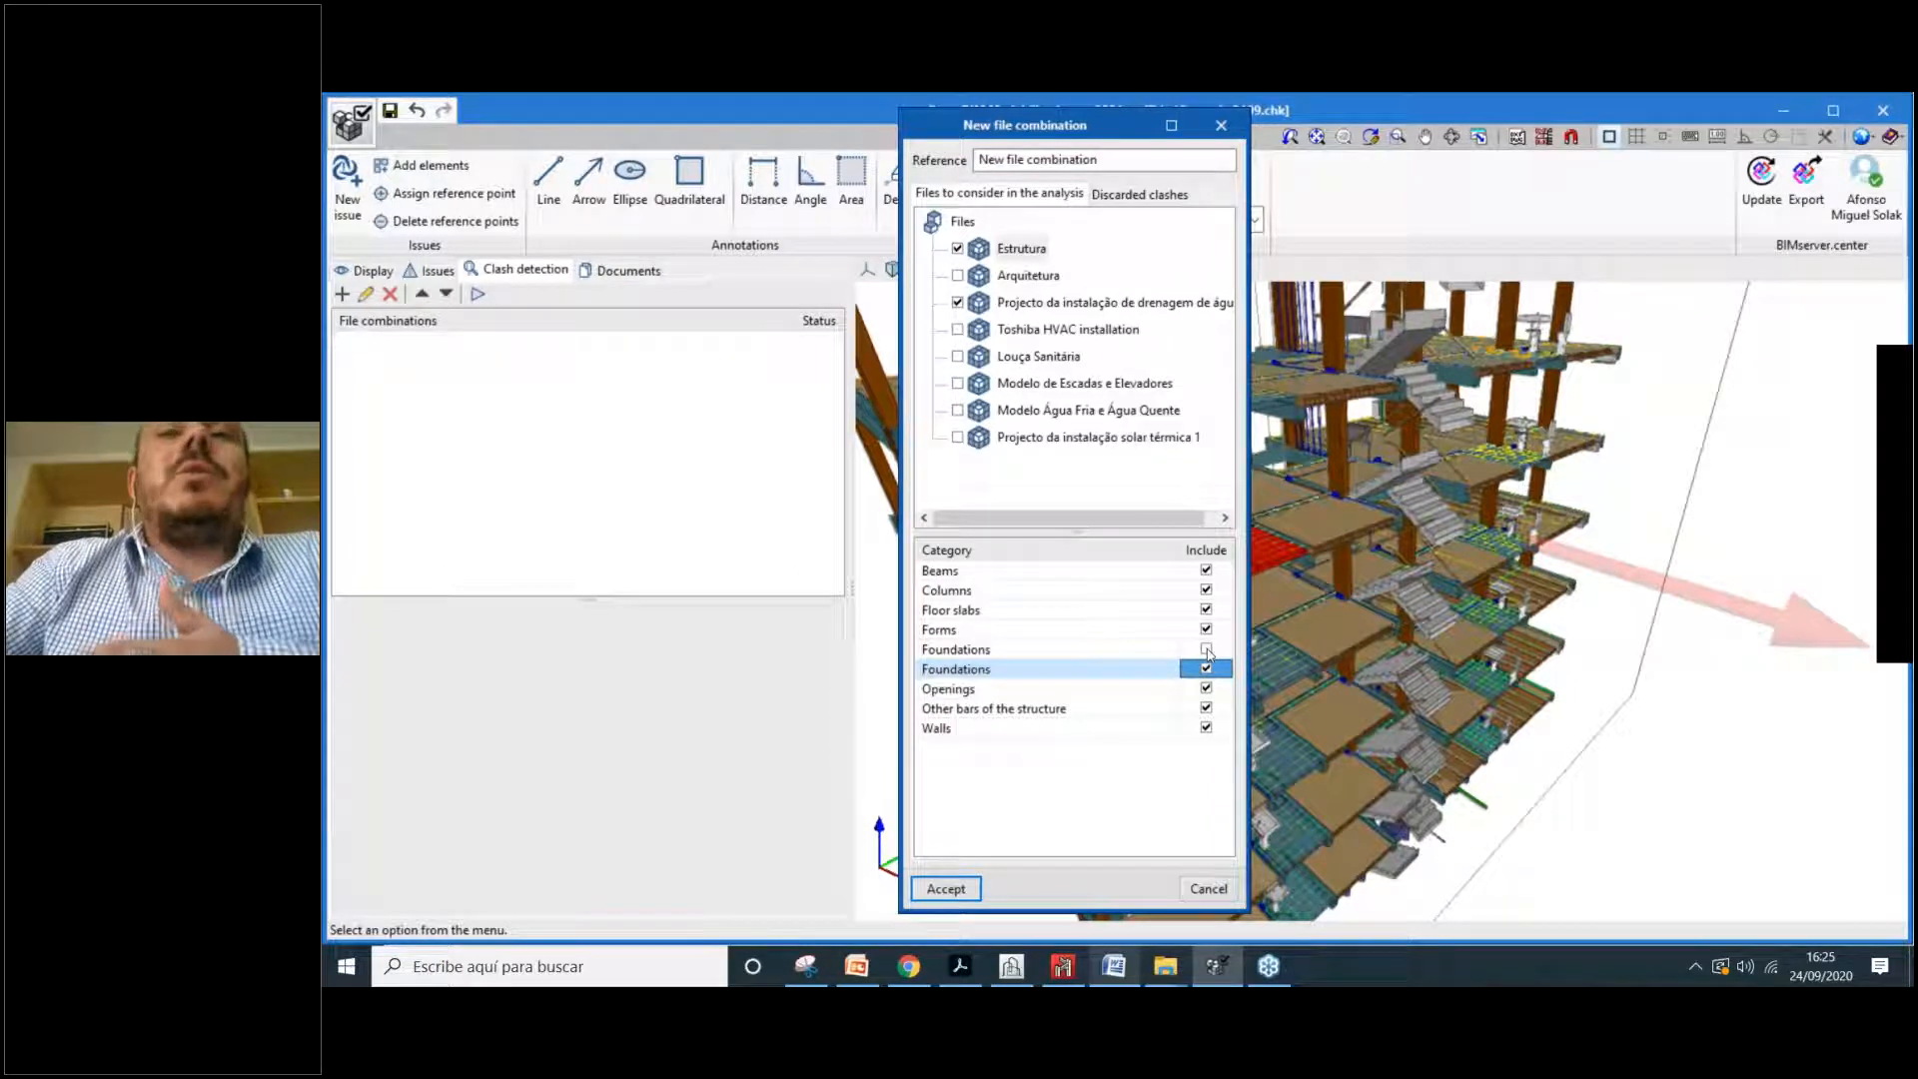
pyautogui.click(1206, 650)
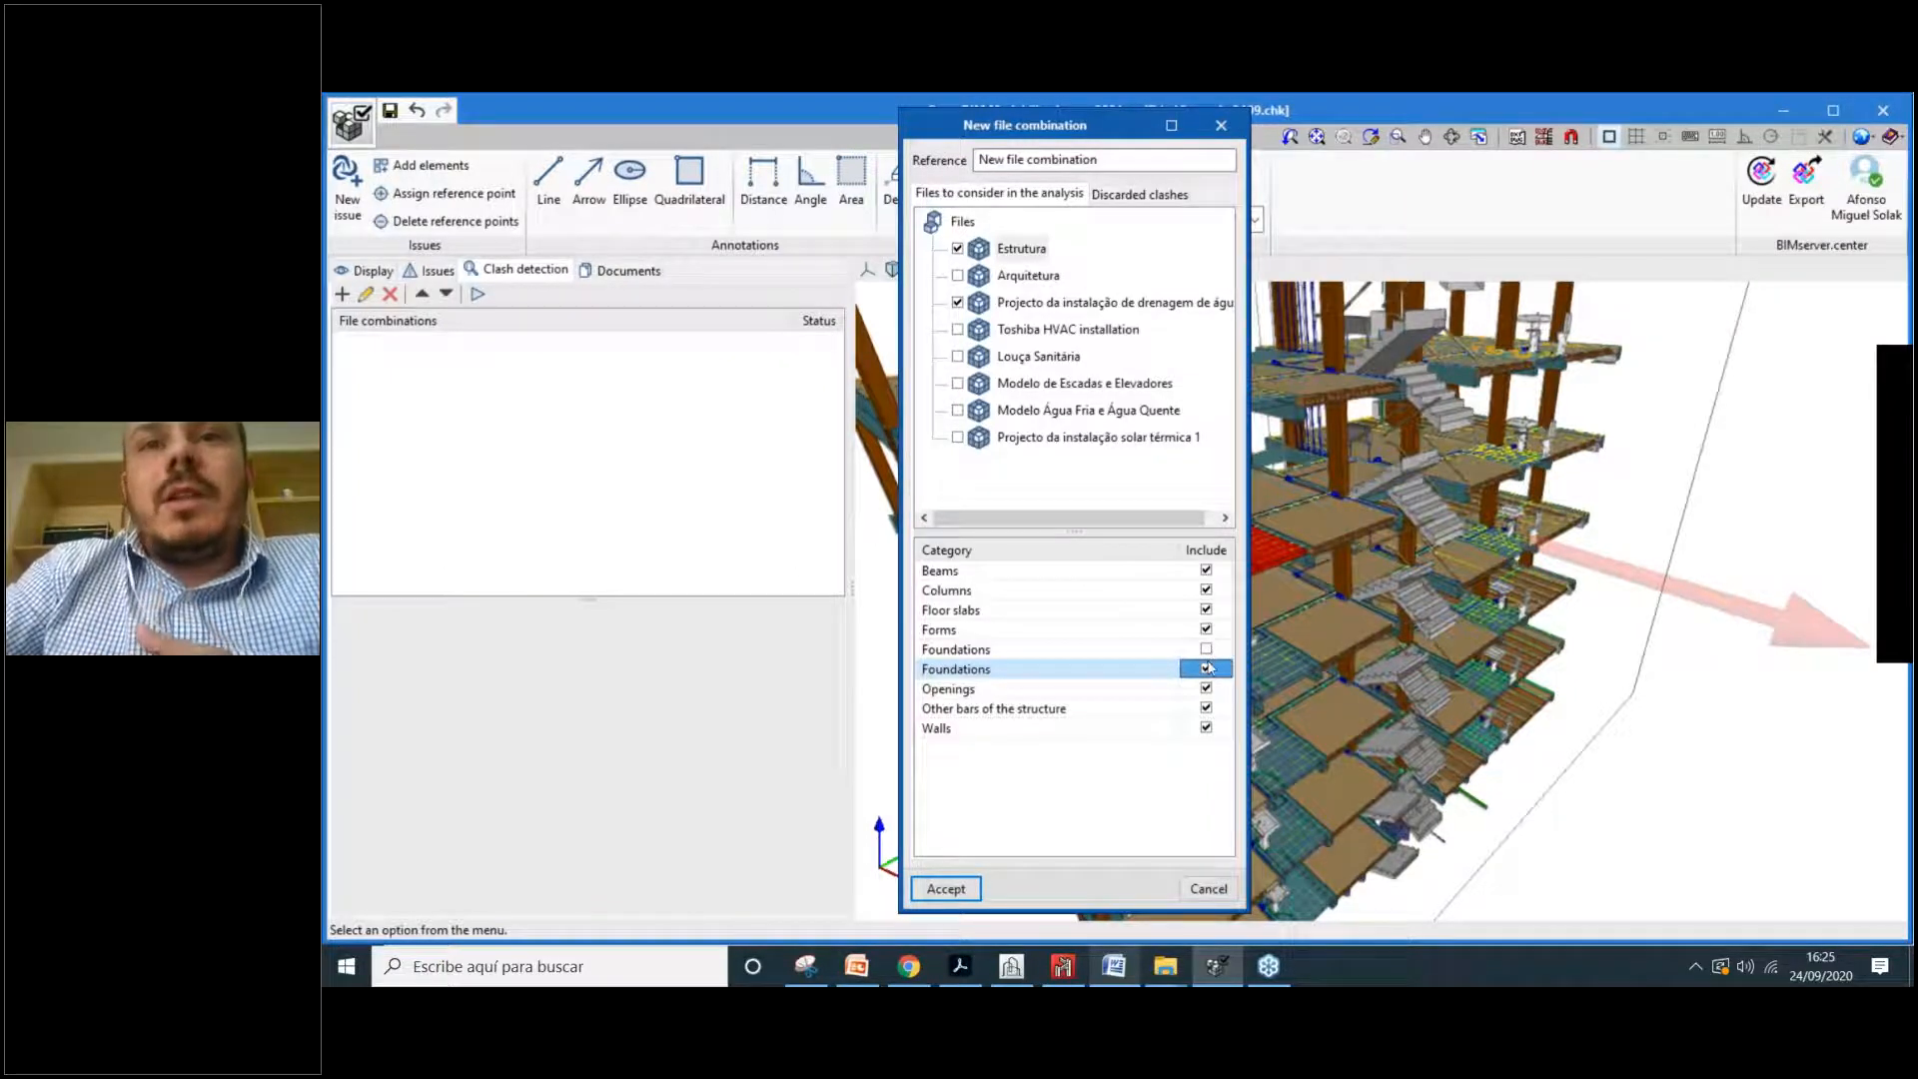
pyautogui.click(1206, 649)
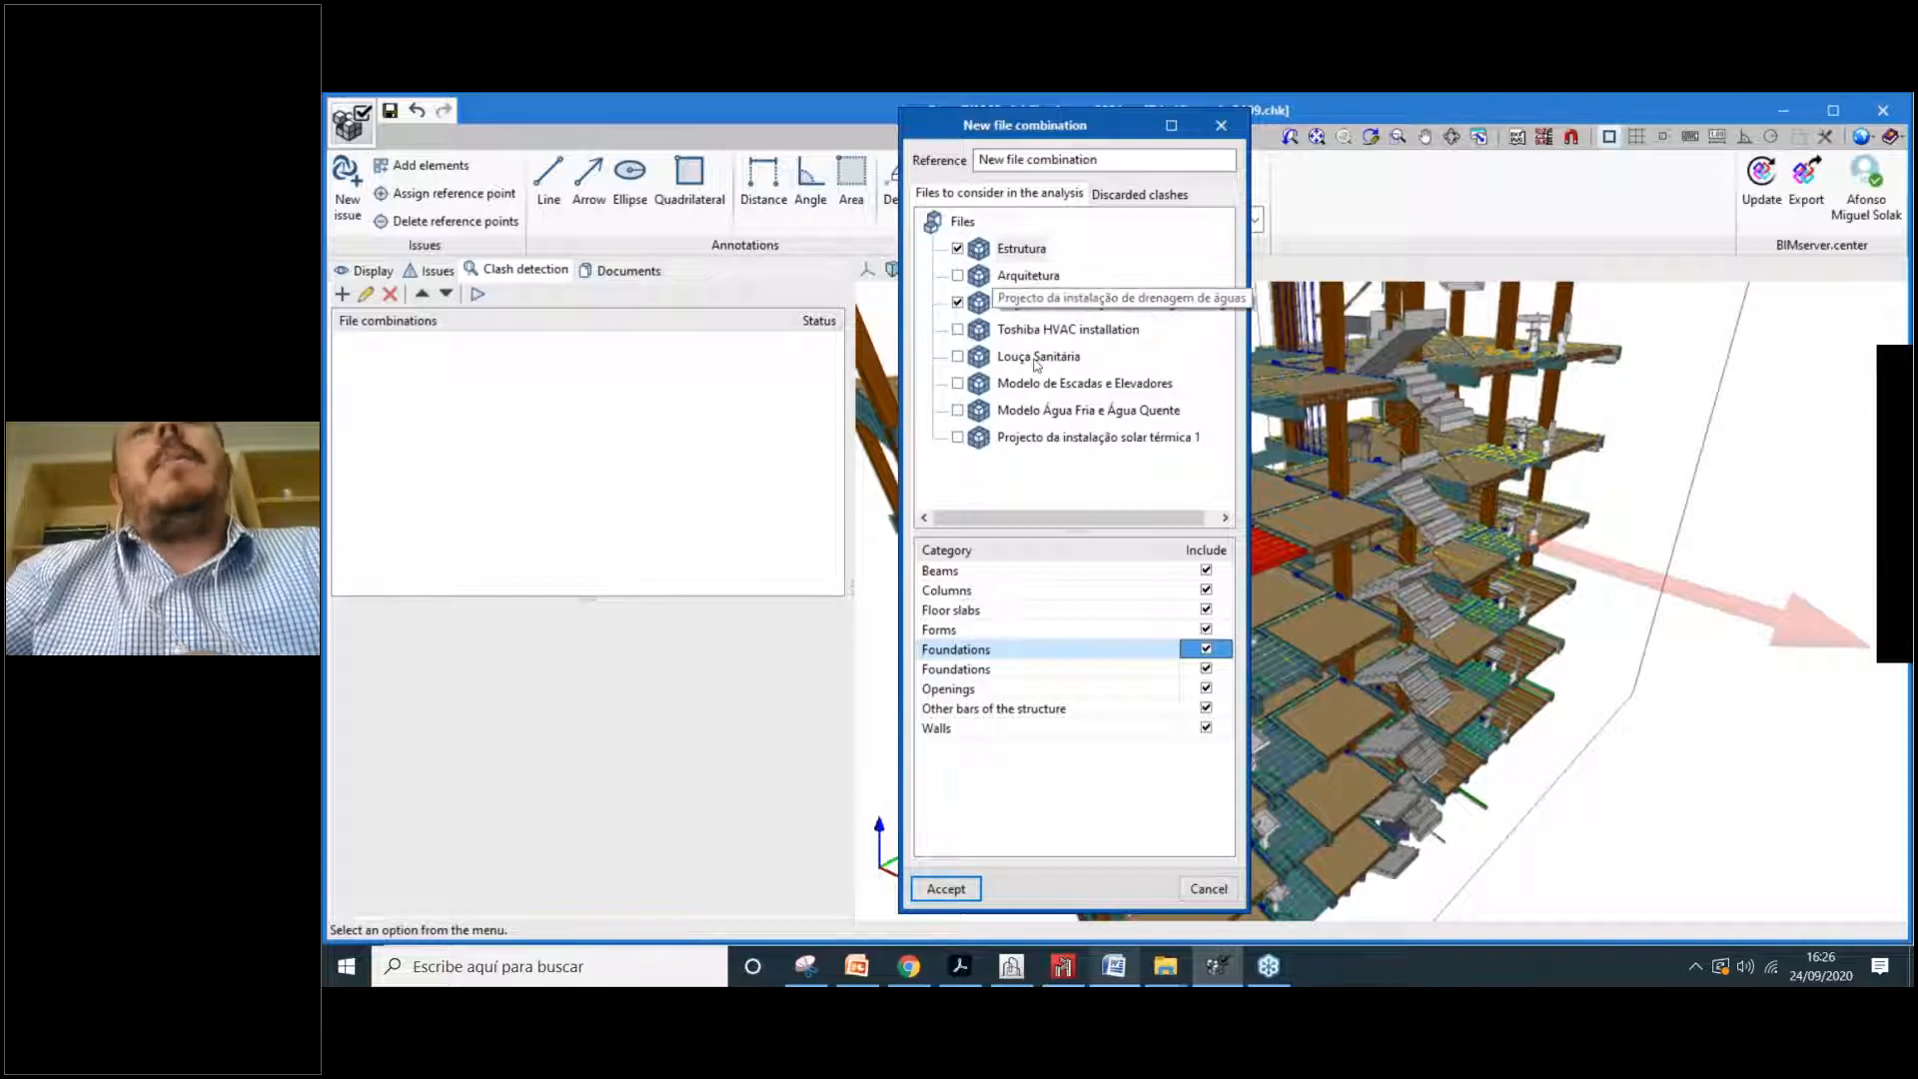
pyautogui.click(1026, 303)
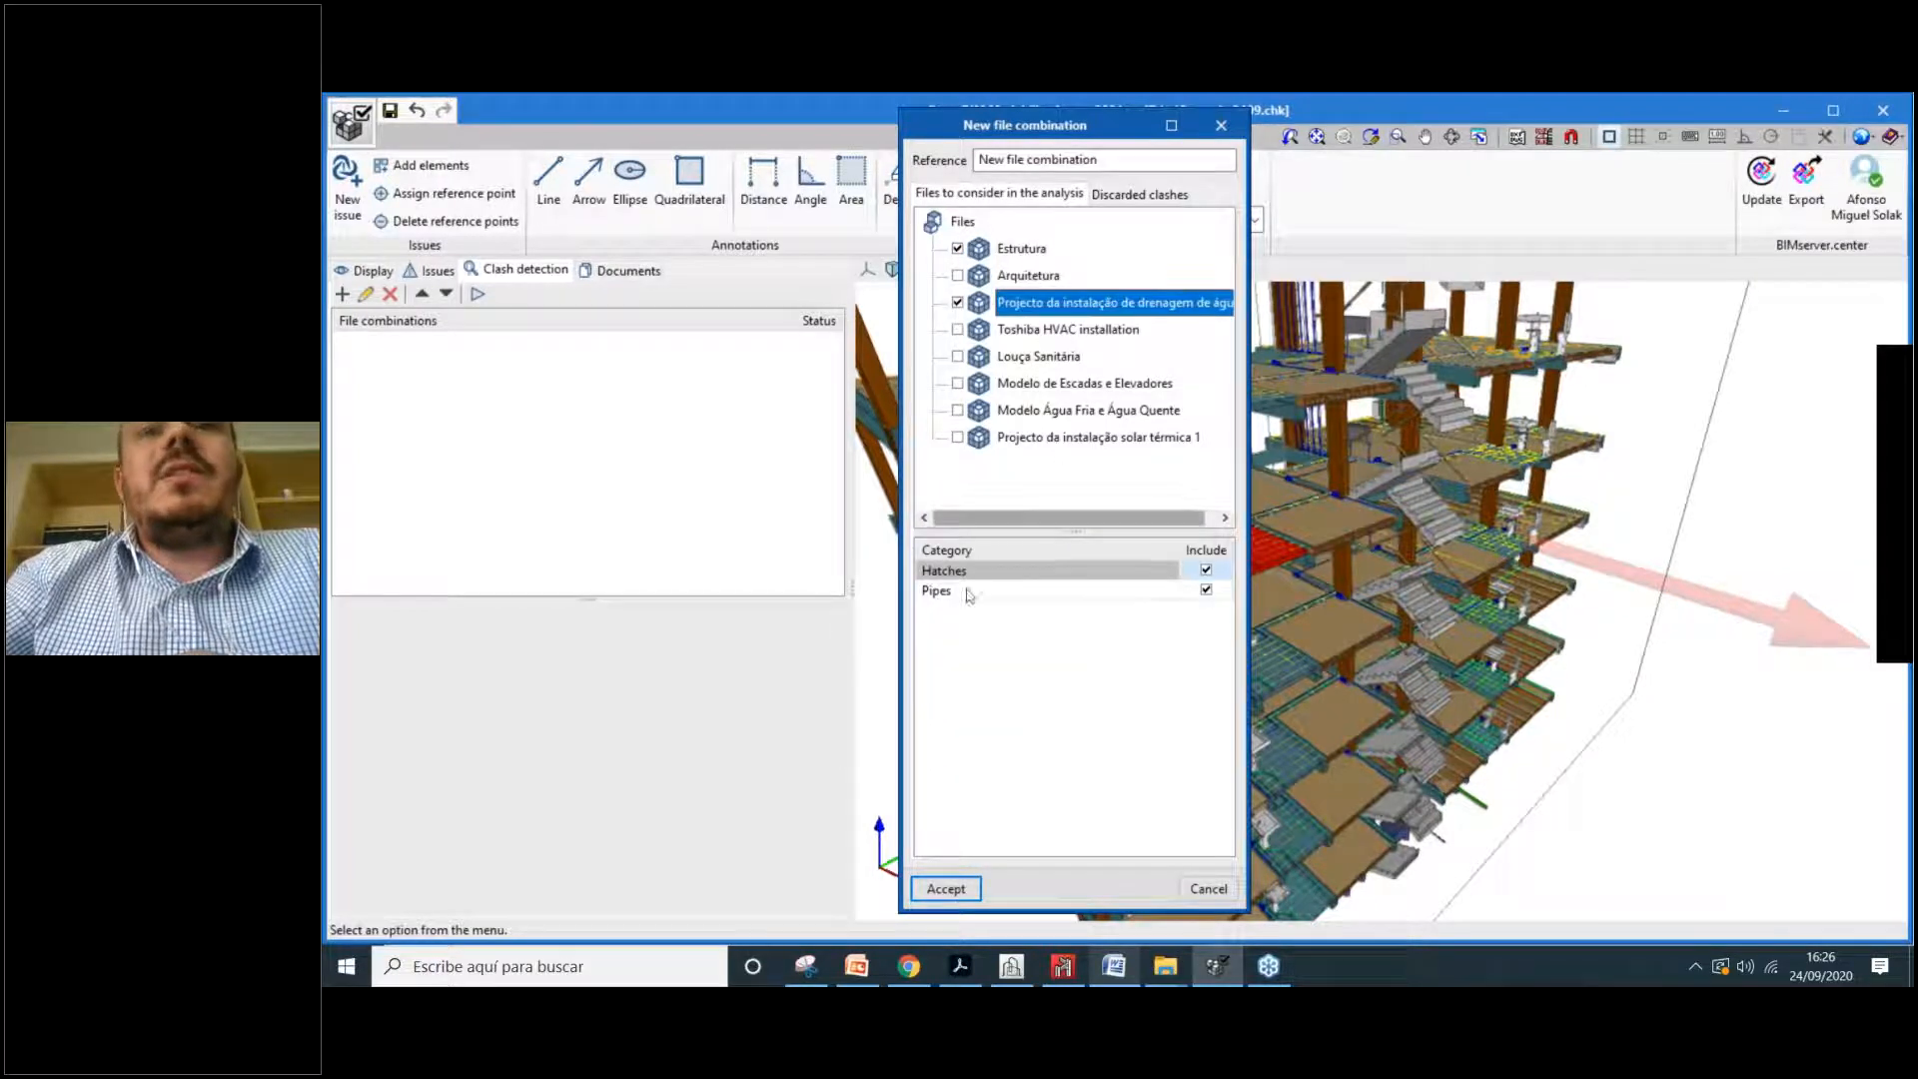
pyautogui.click(946, 889)
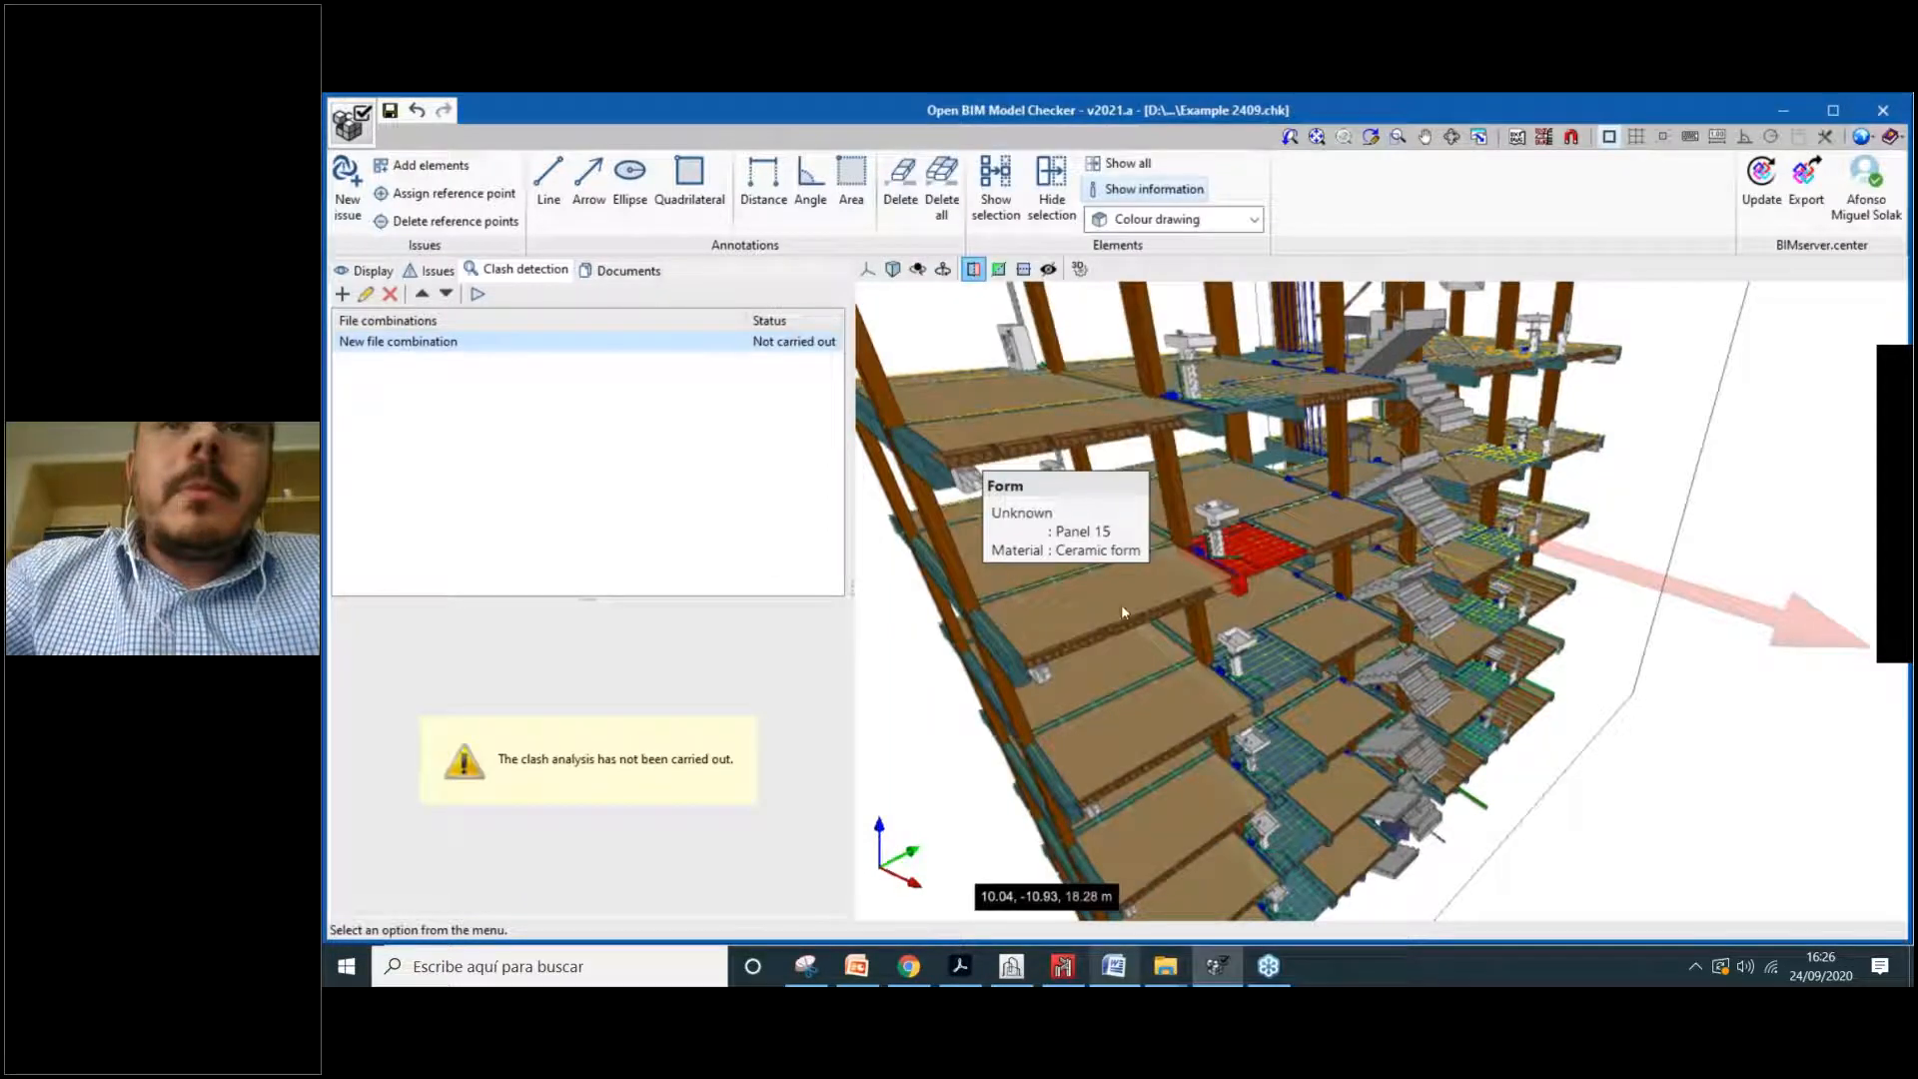
pyautogui.scroll(-3, 1305, 541)
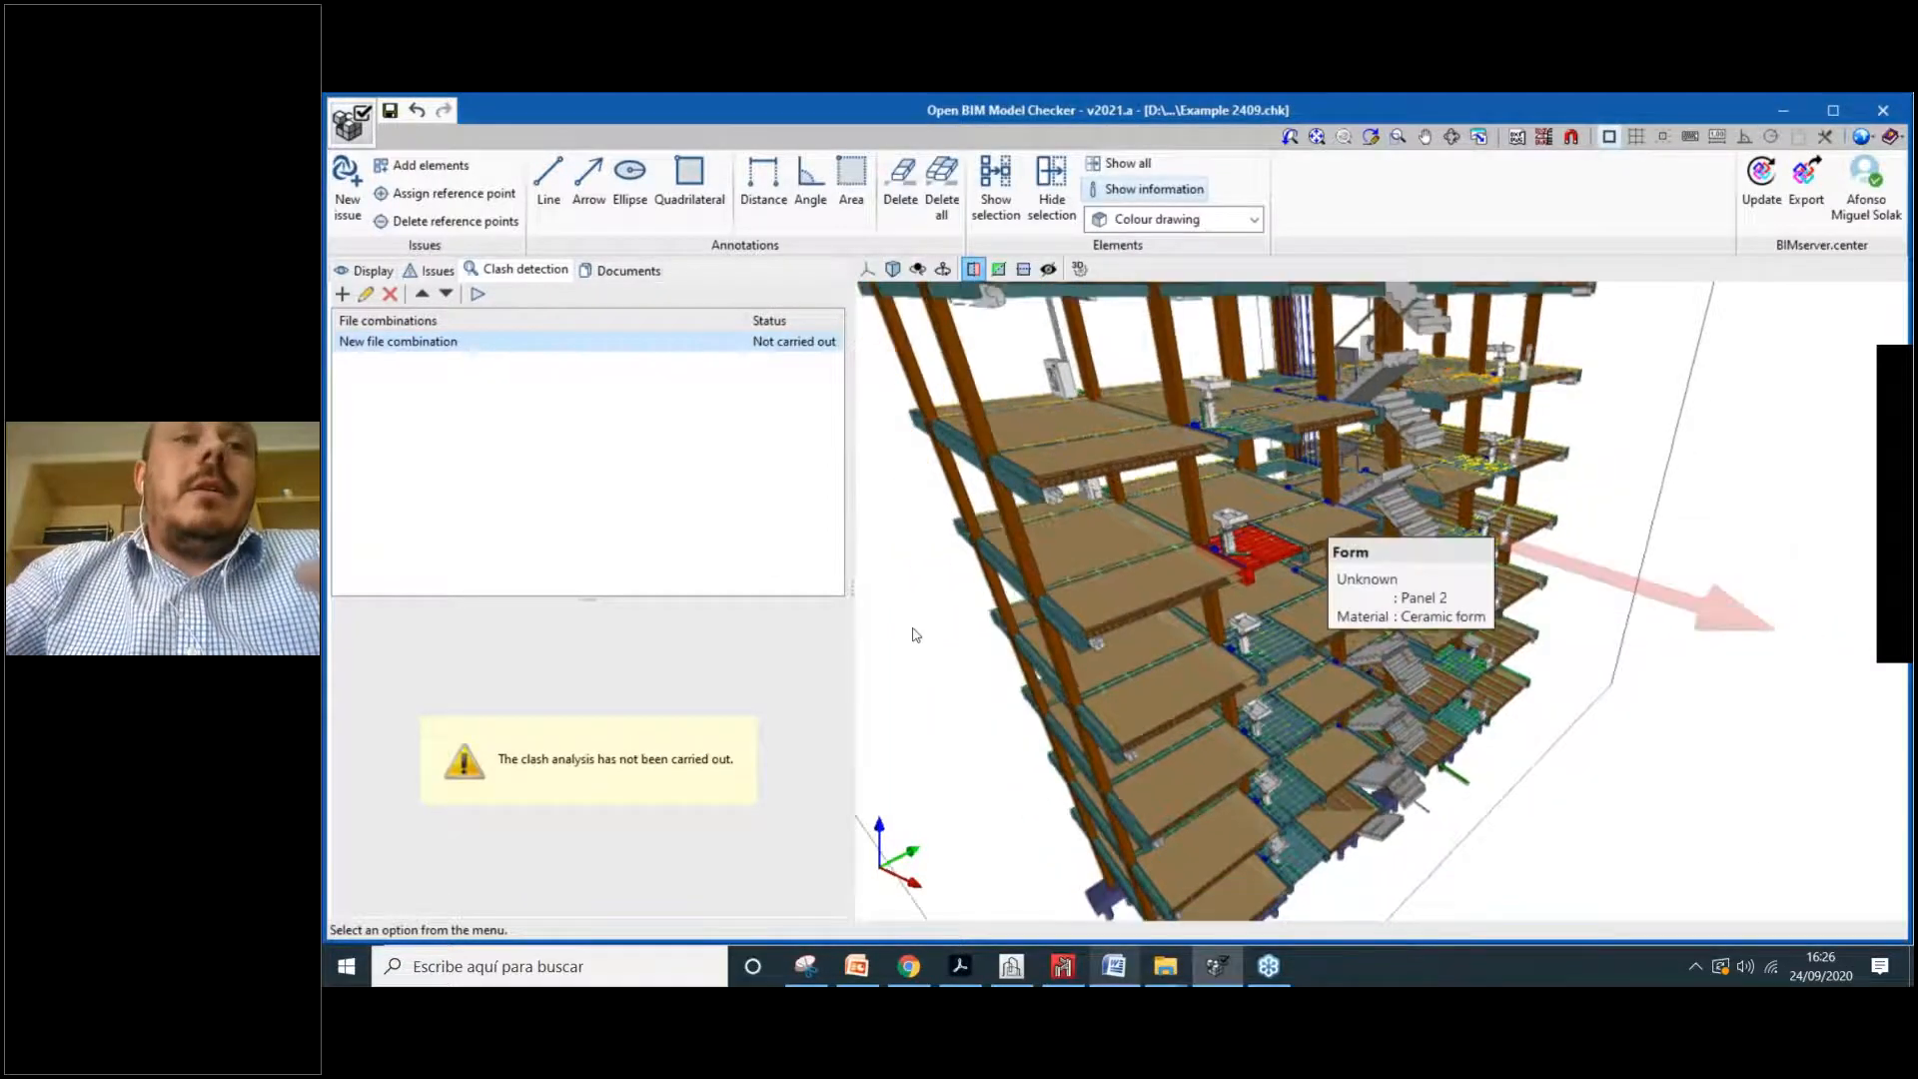
pyautogui.scroll(-1, 1455, 578)
pyautogui.scroll(-1, 1435, 619)
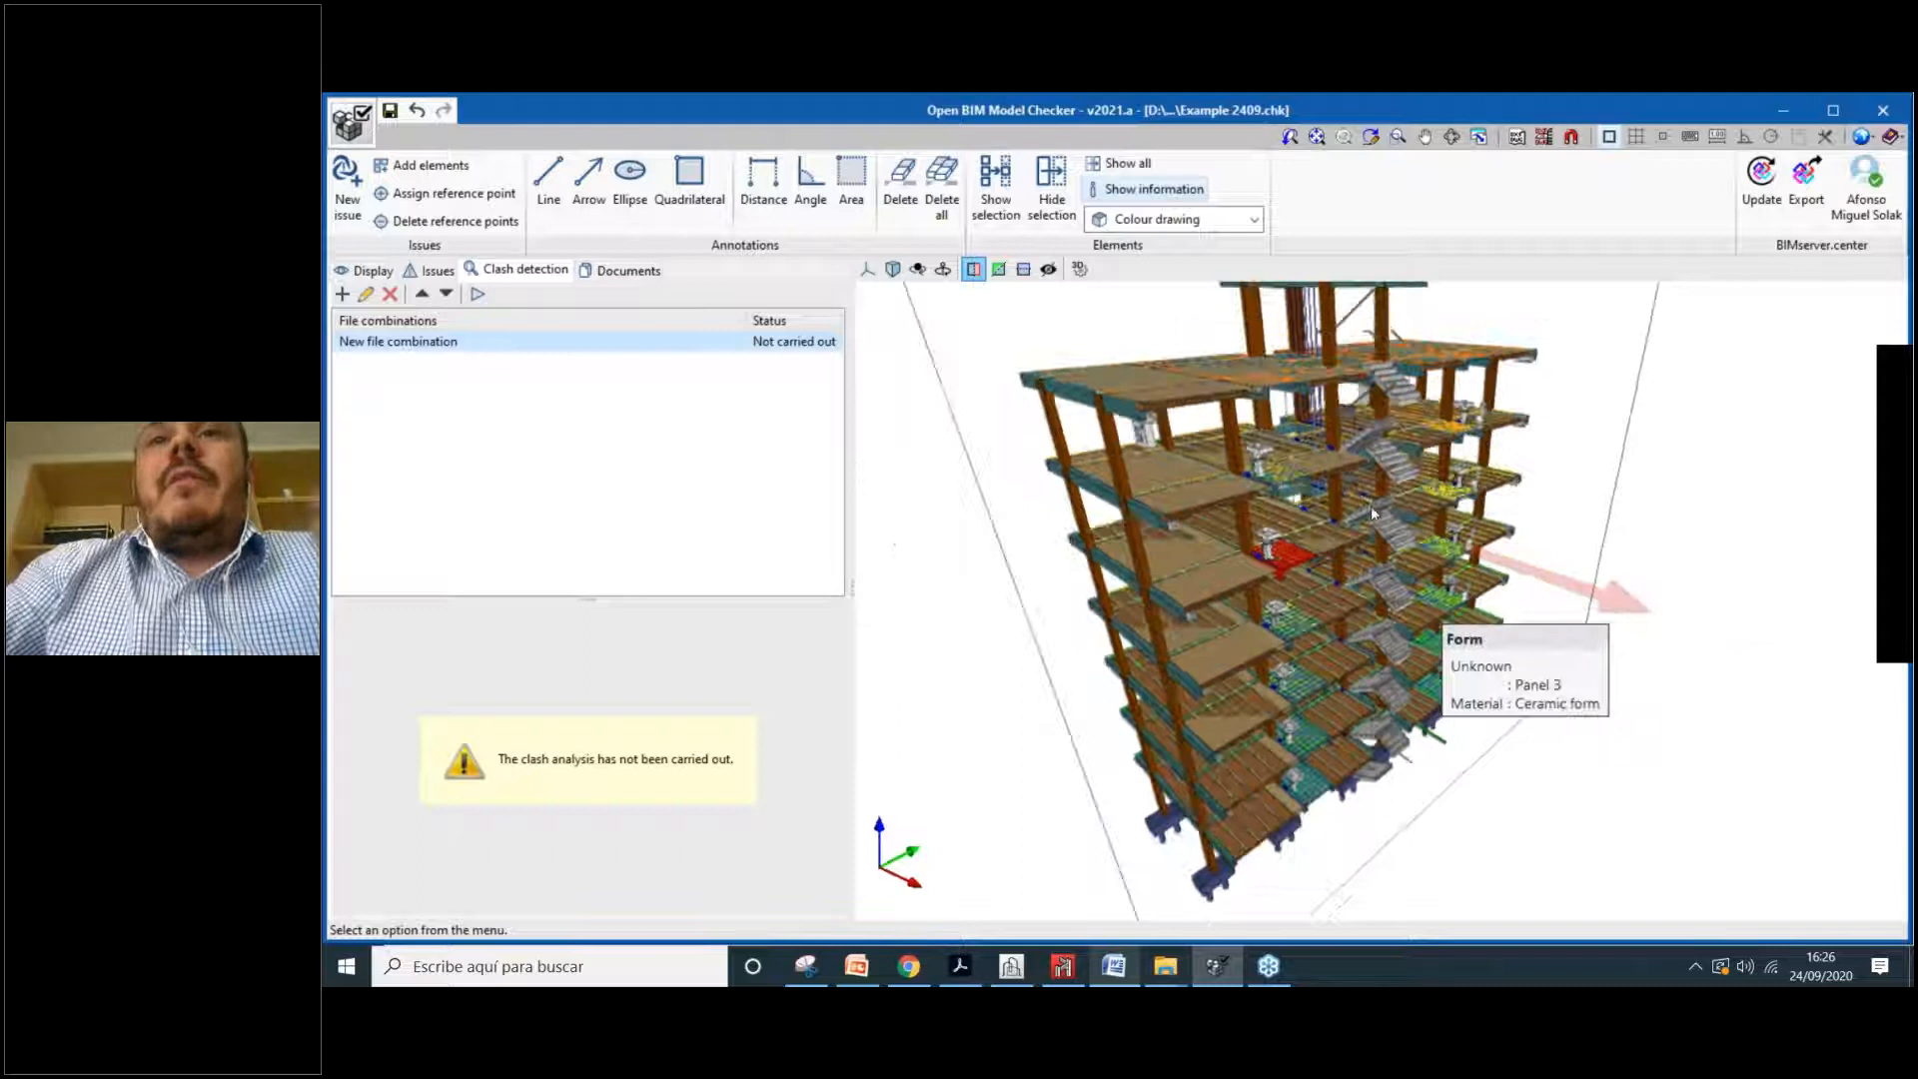
pyautogui.moveTo(1531, 669); pyautogui.dragTo(1488, 658, button='middle')
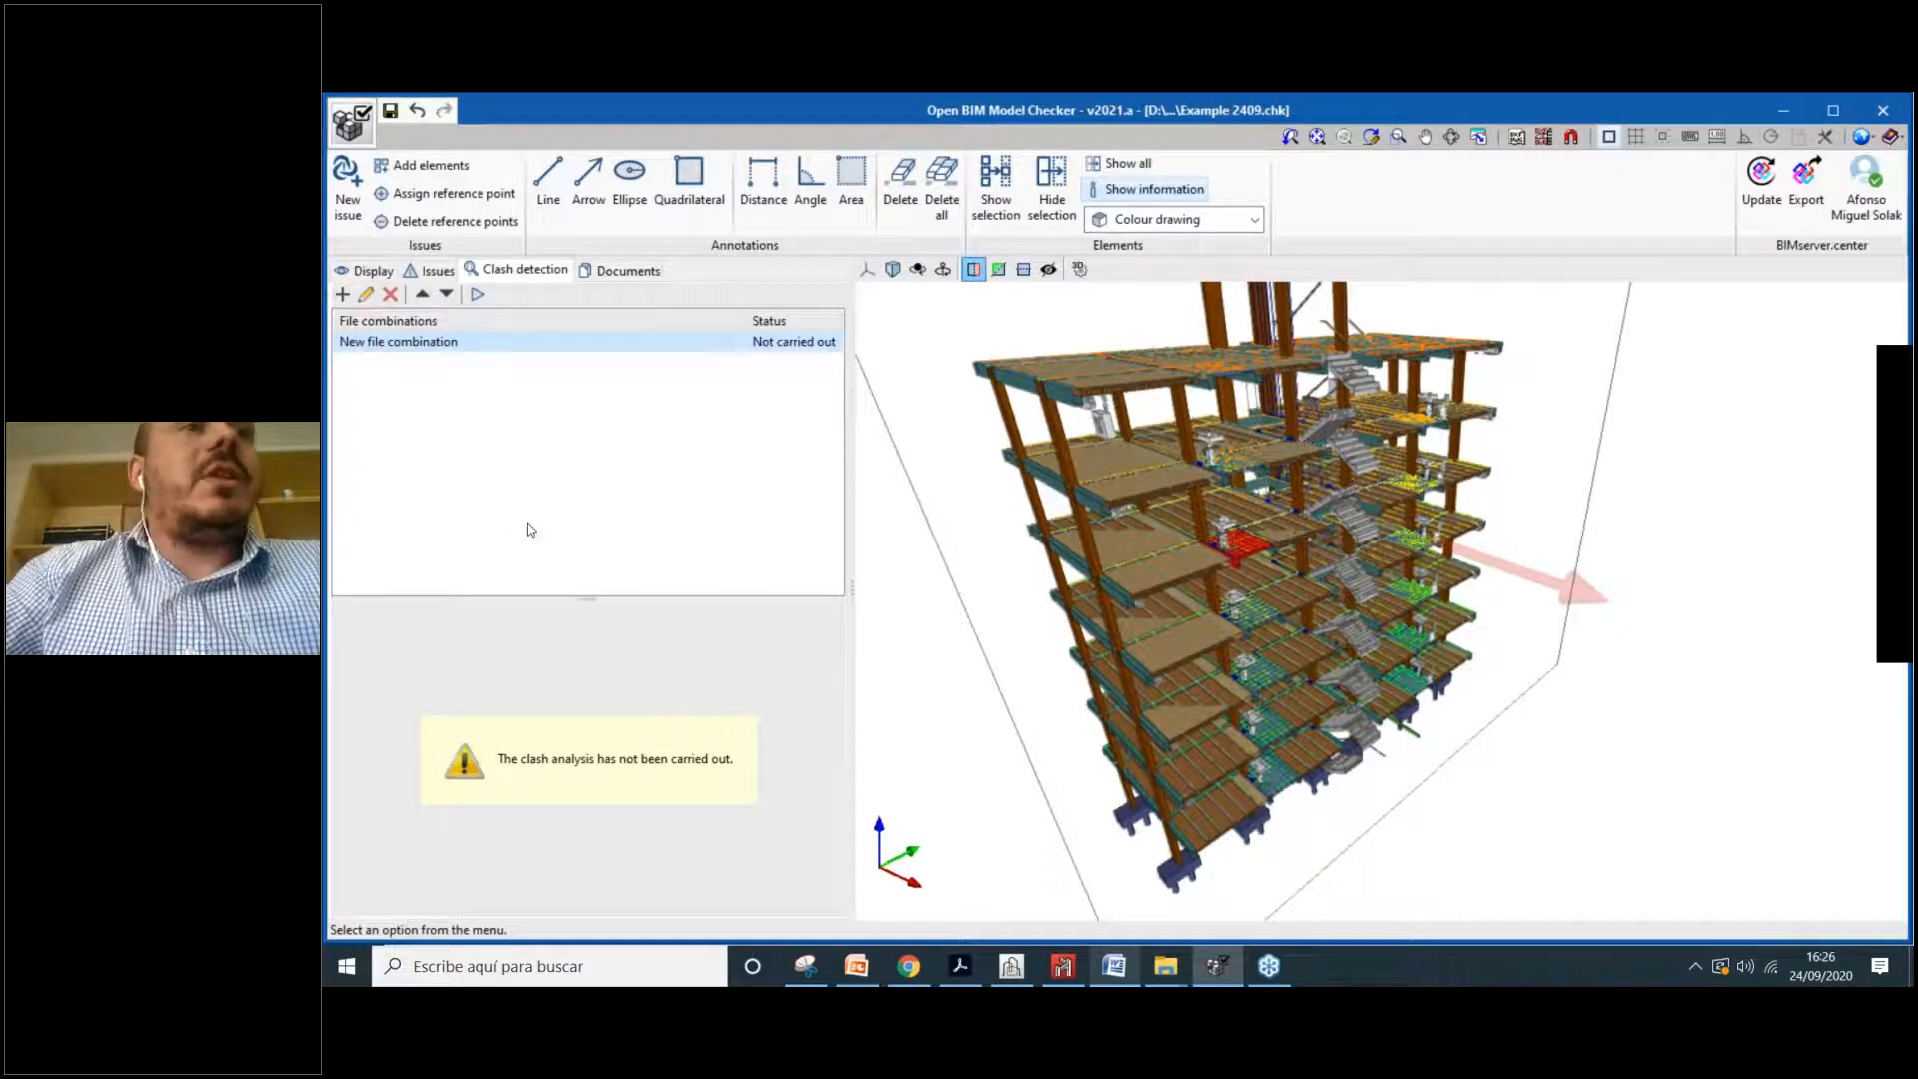
pyautogui.moveTo(1064, 419)
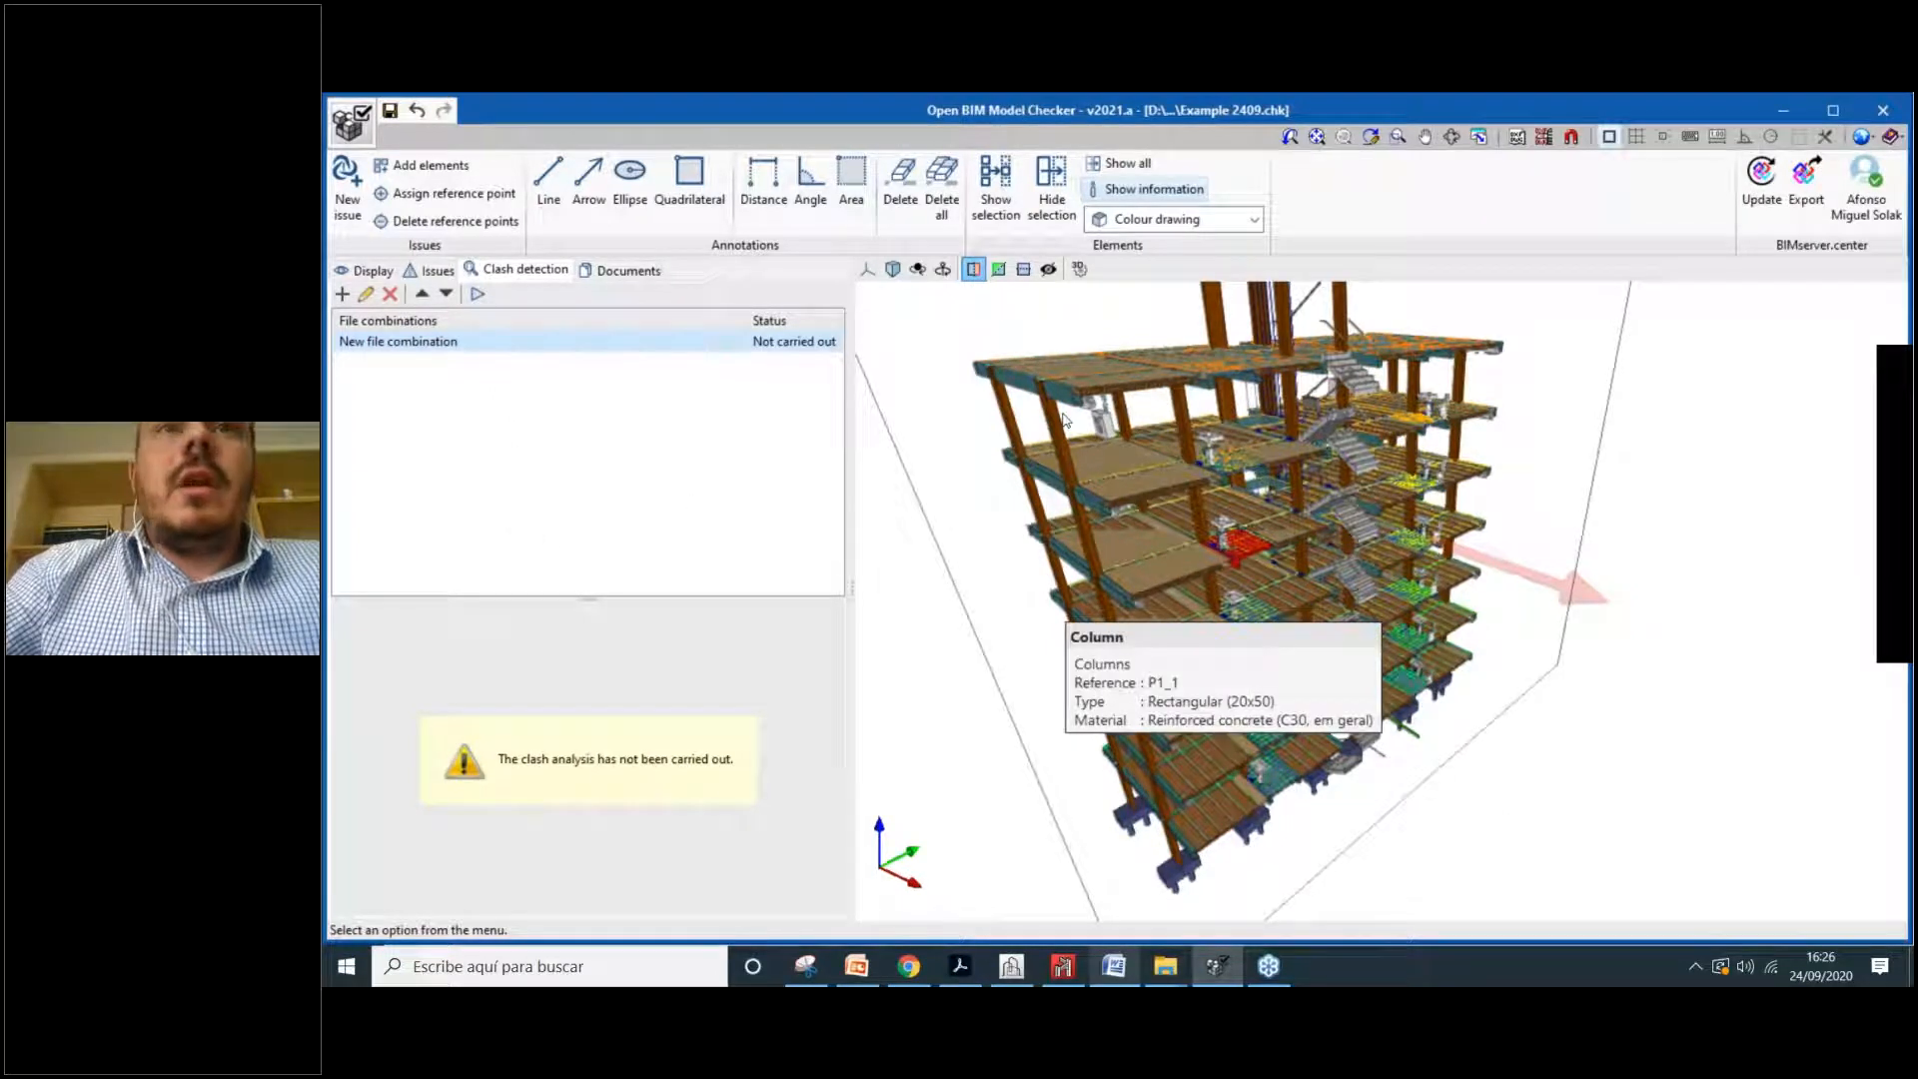
pyautogui.scroll(-1, 1065, 420)
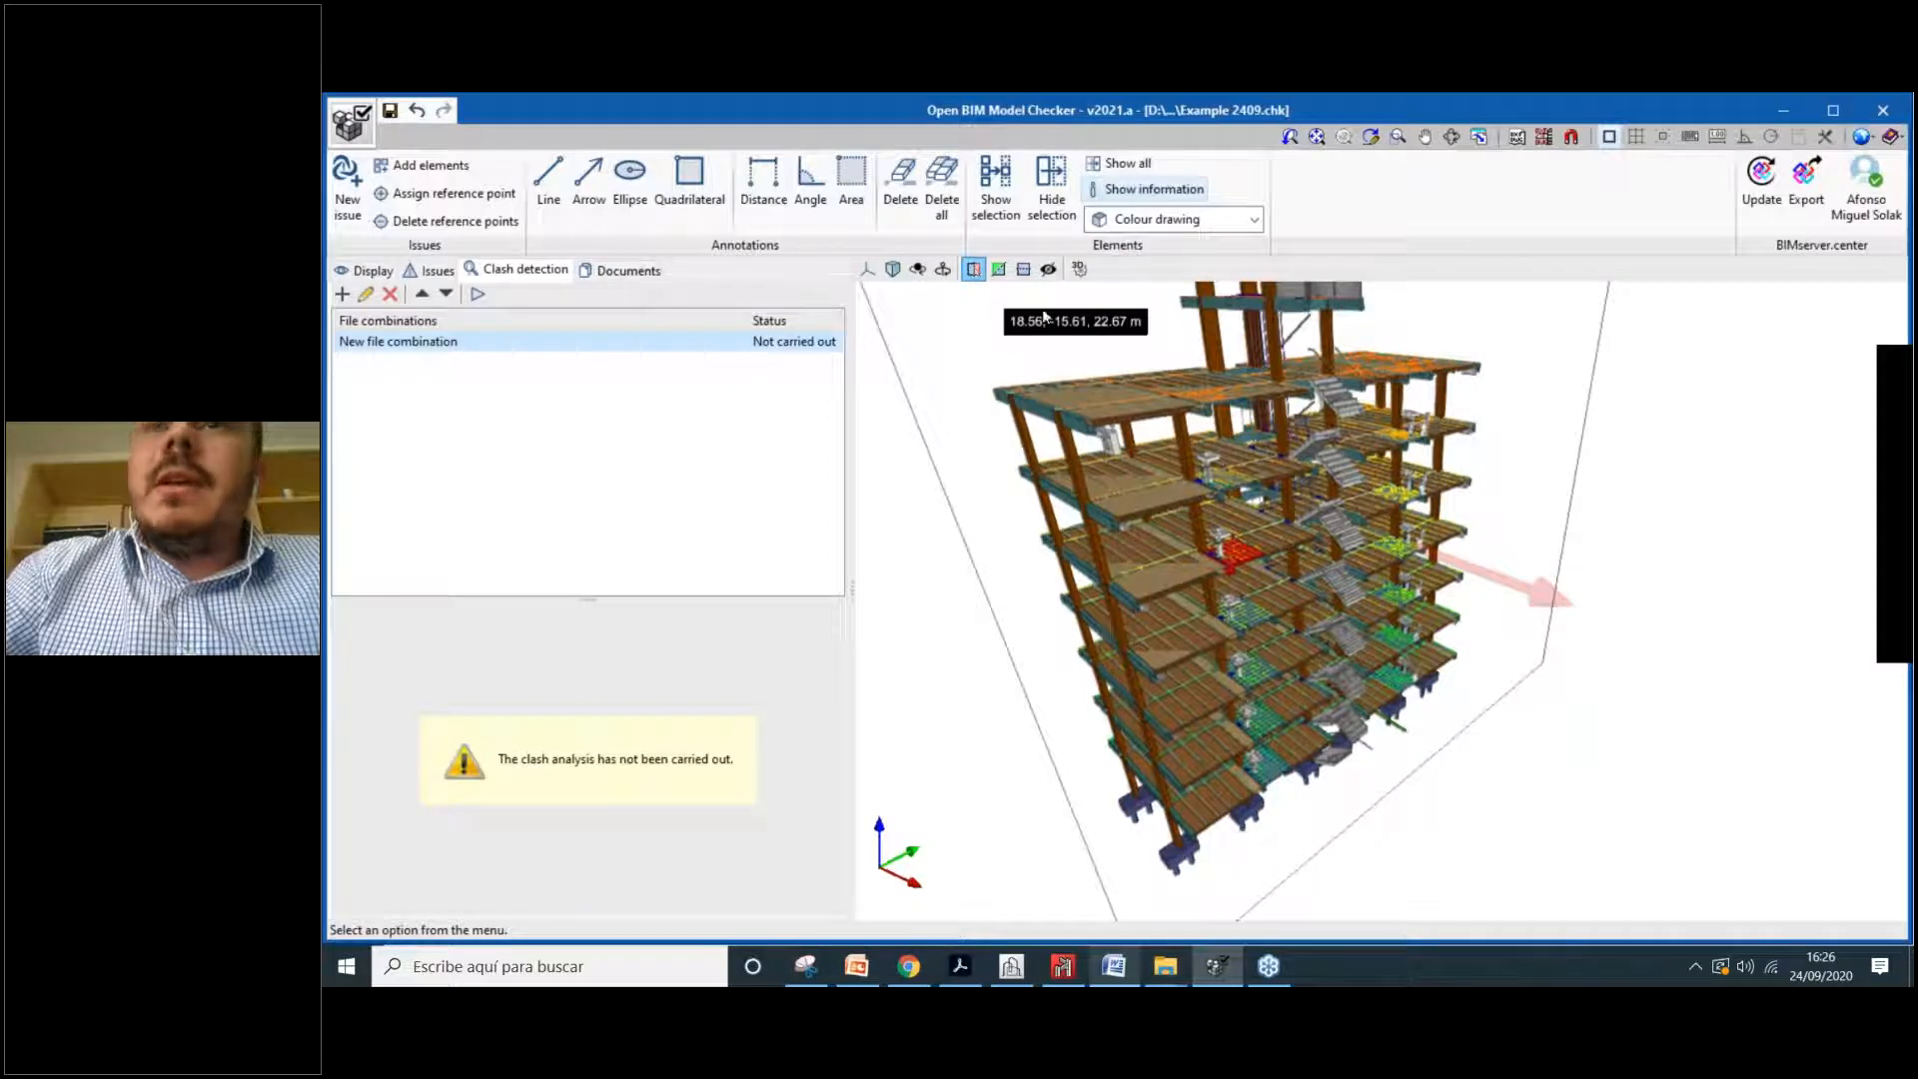
pyautogui.scroll(-1, 1471, 651)
pyautogui.scroll(1, 1131, 374)
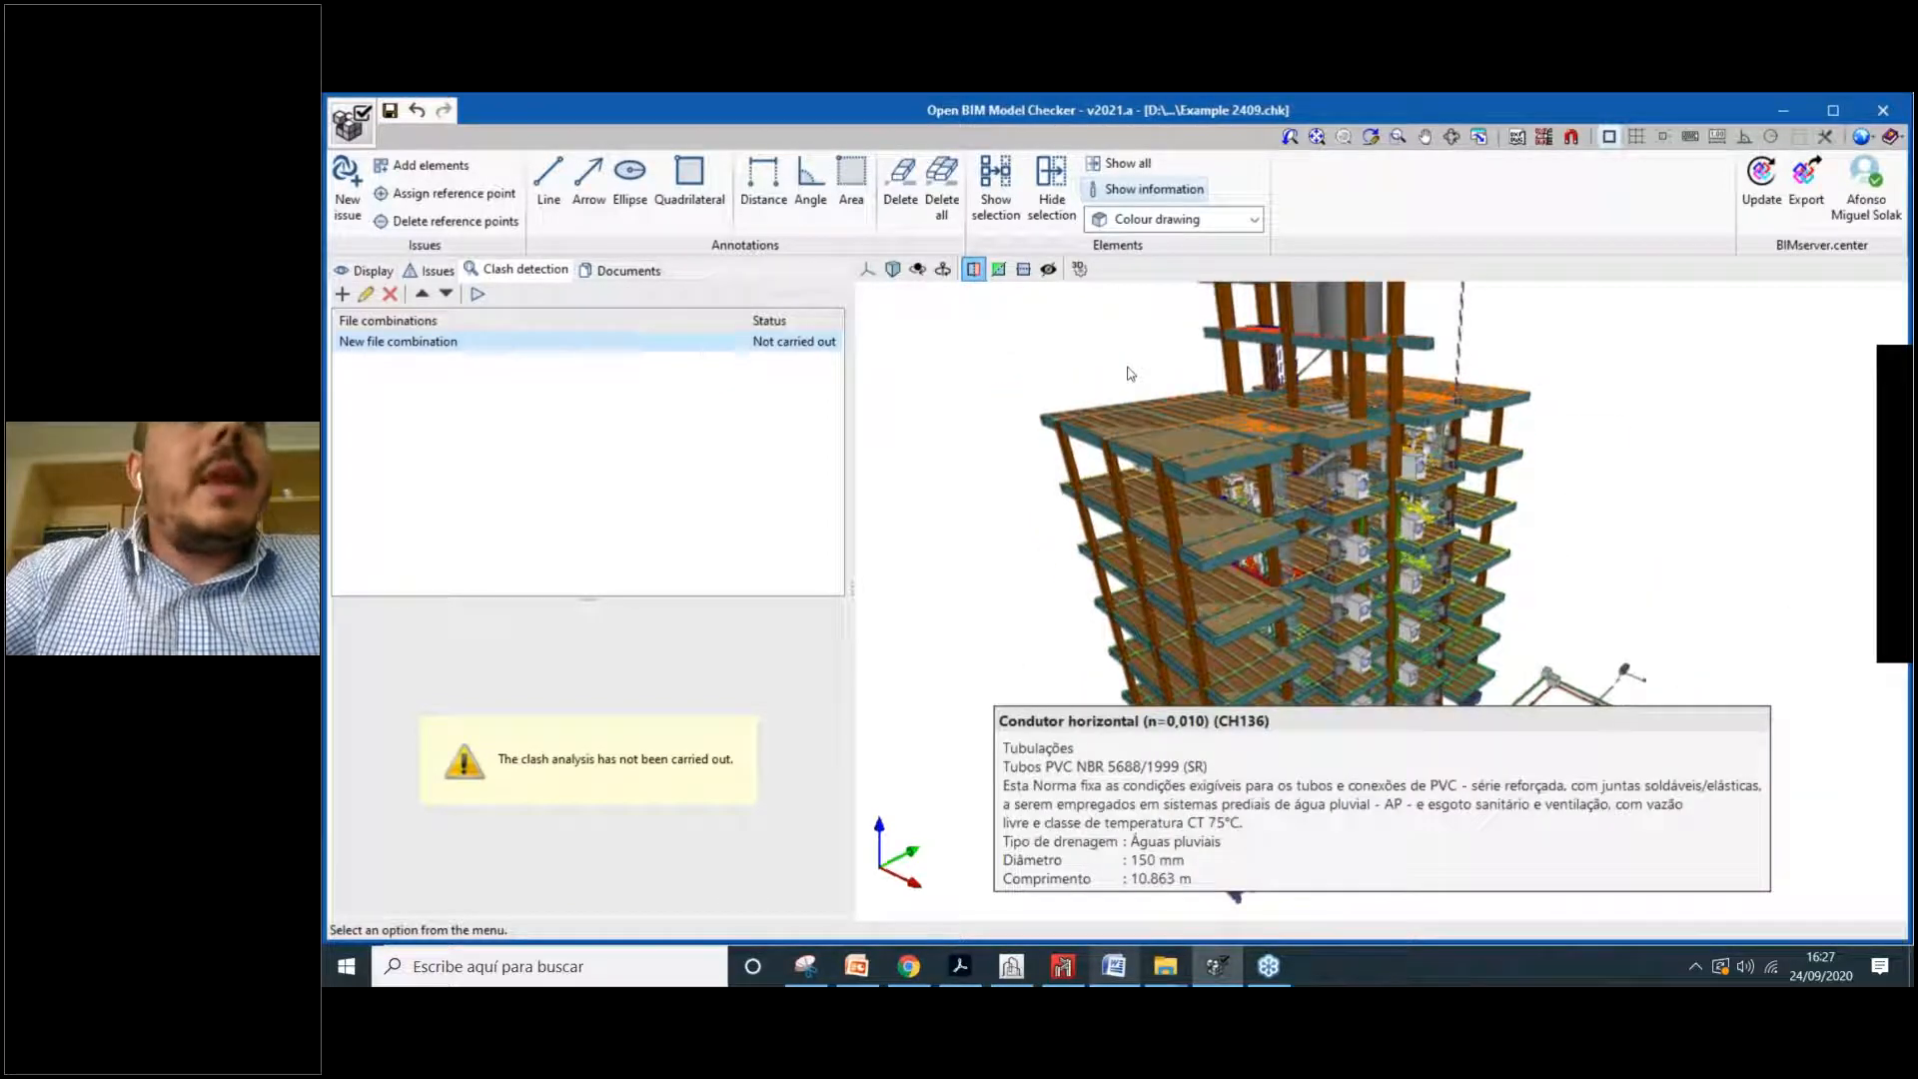
# Step: Hide the sanitary ware, stairs and elevators, hot/cold water, solar thermal and Toshiba HVAC models
pyautogui.click(373, 270)
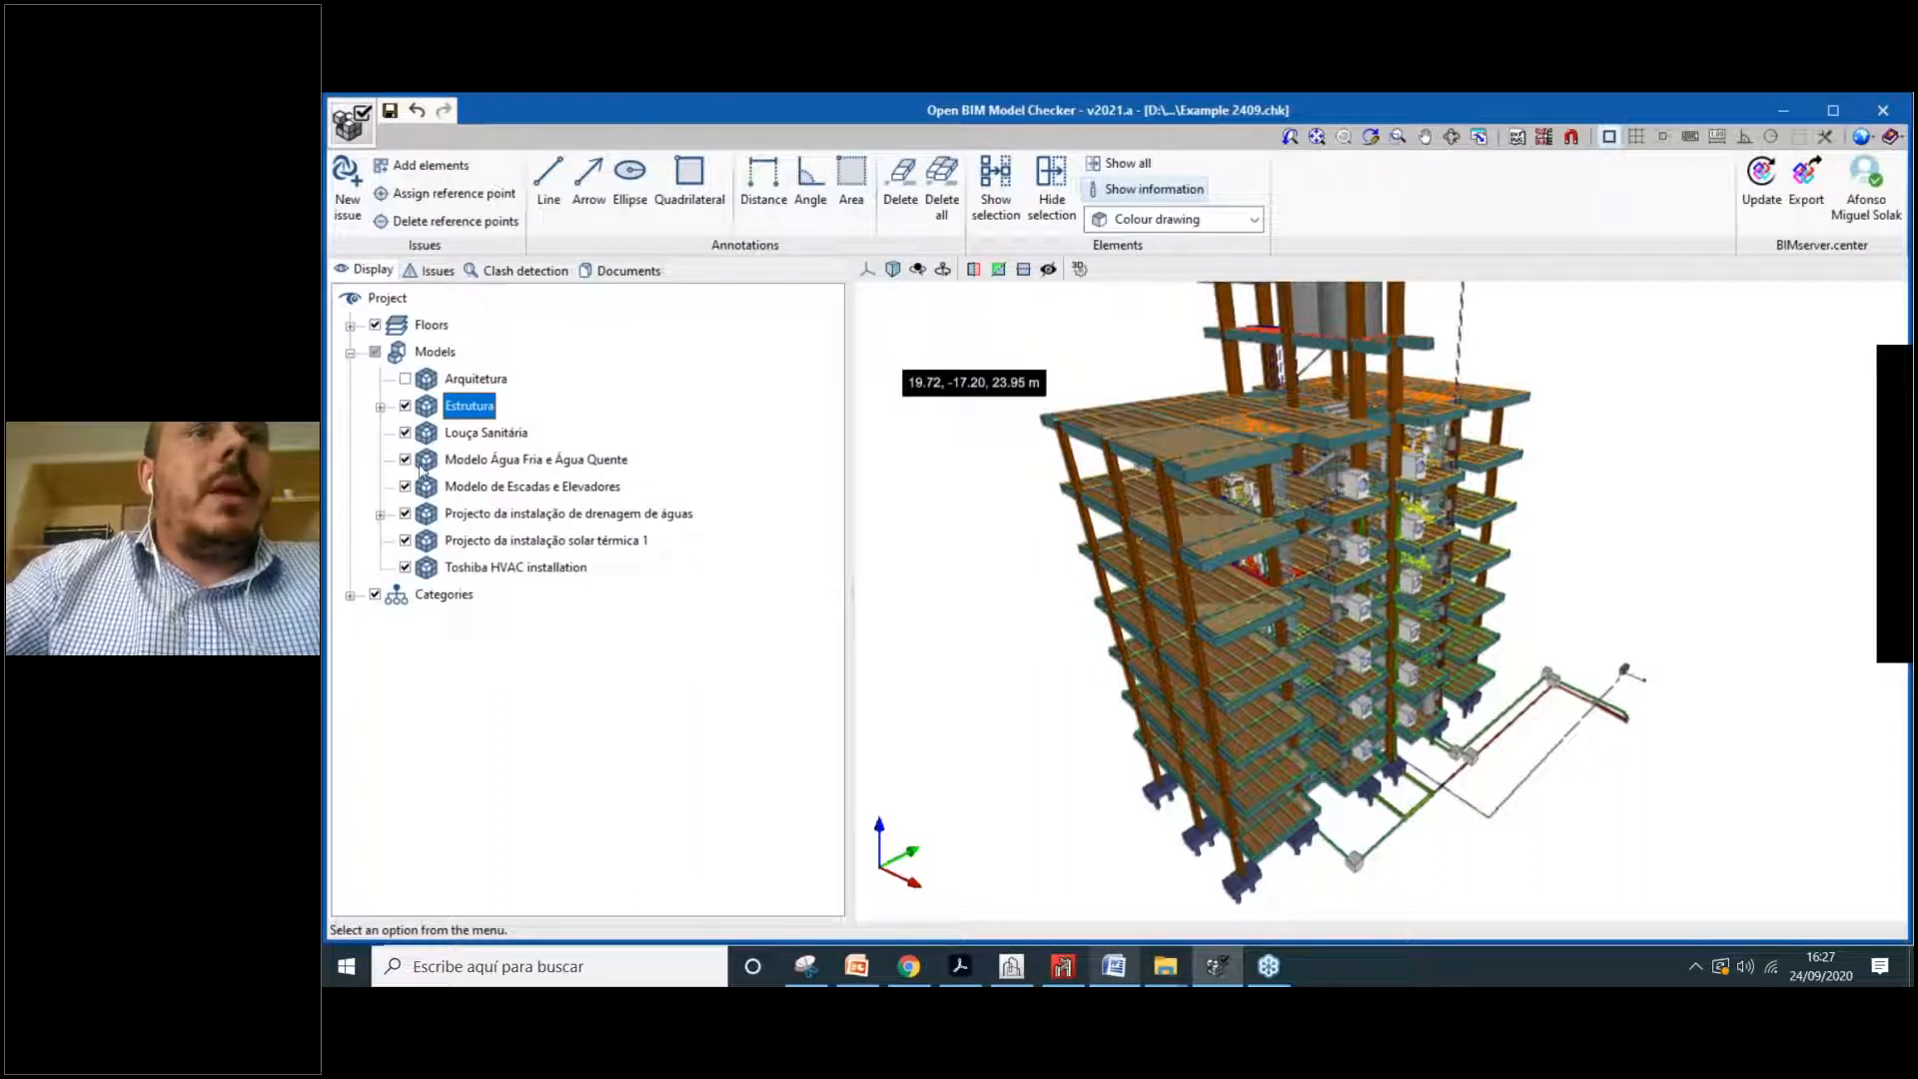
pyautogui.click(405, 432)
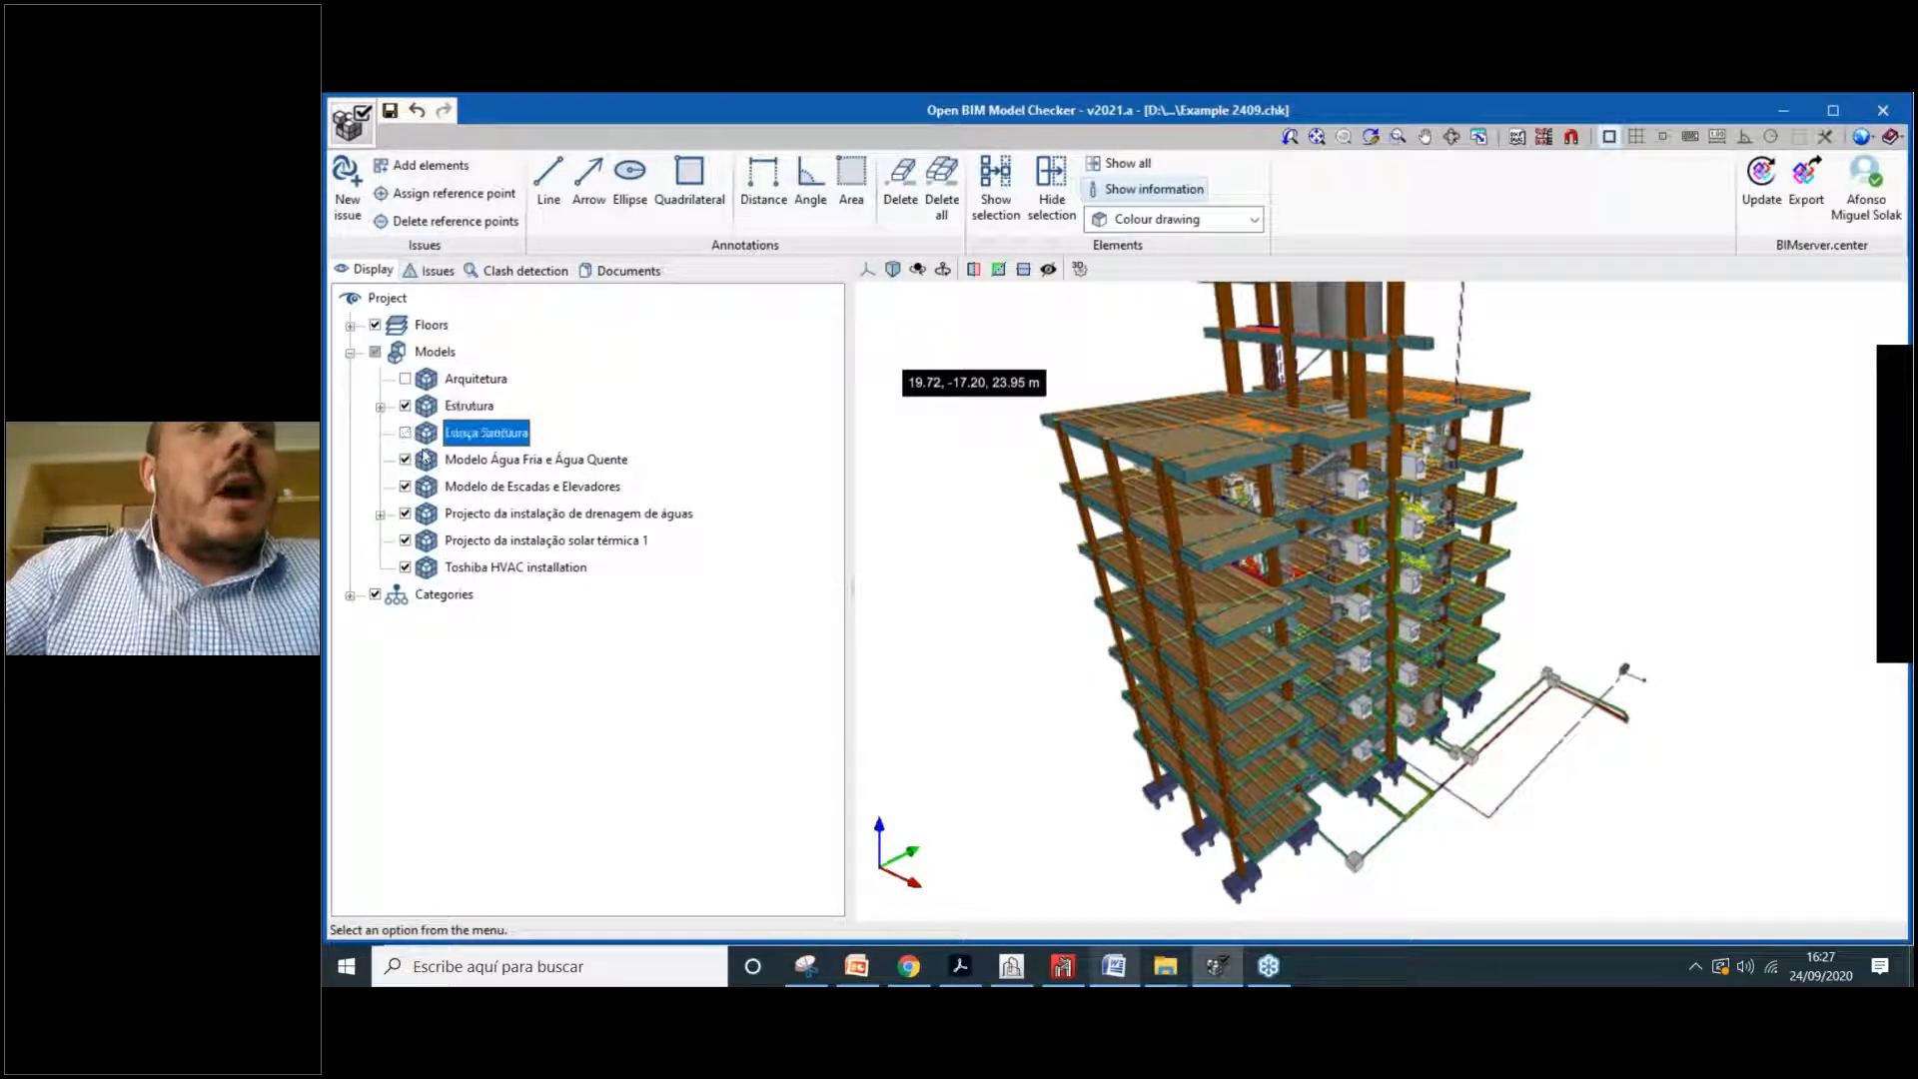
pyautogui.click(406, 487)
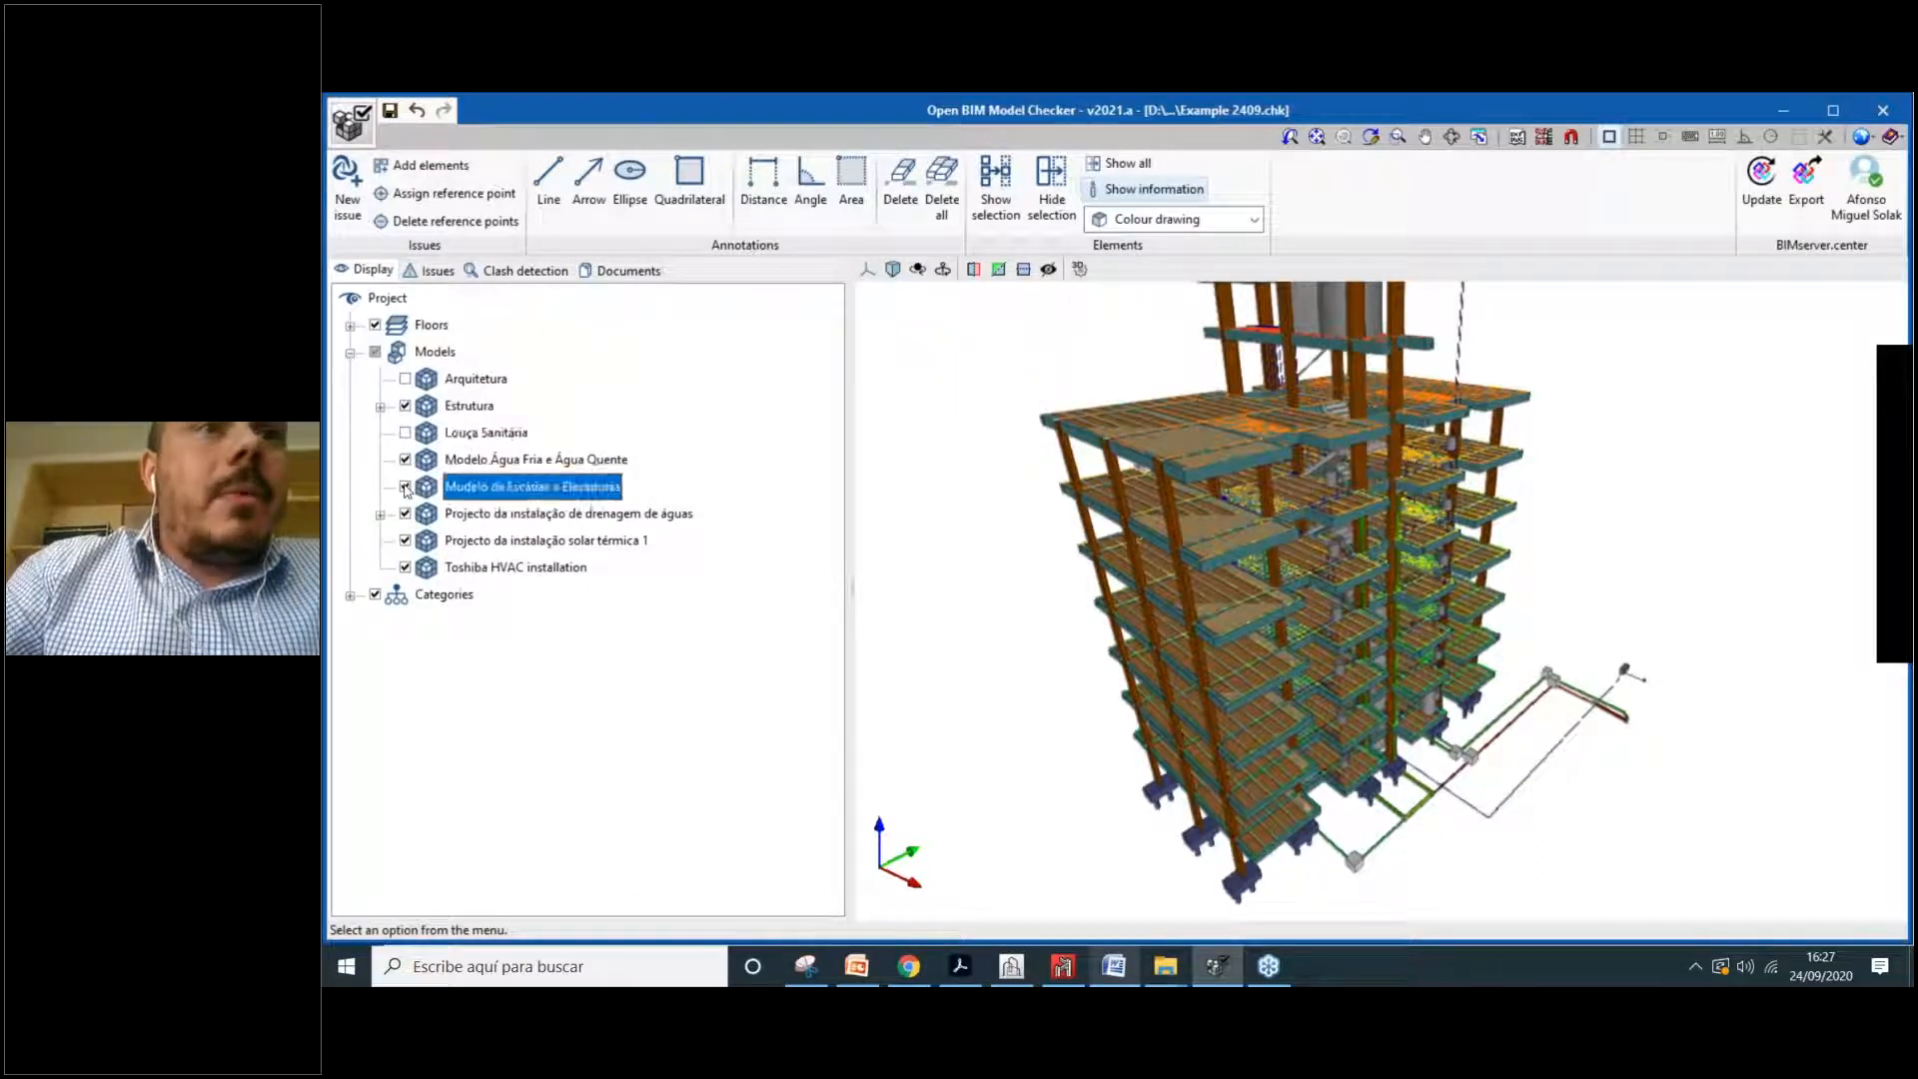
pyautogui.click(406, 460)
pyautogui.click(406, 542)
pyautogui.click(406, 568)
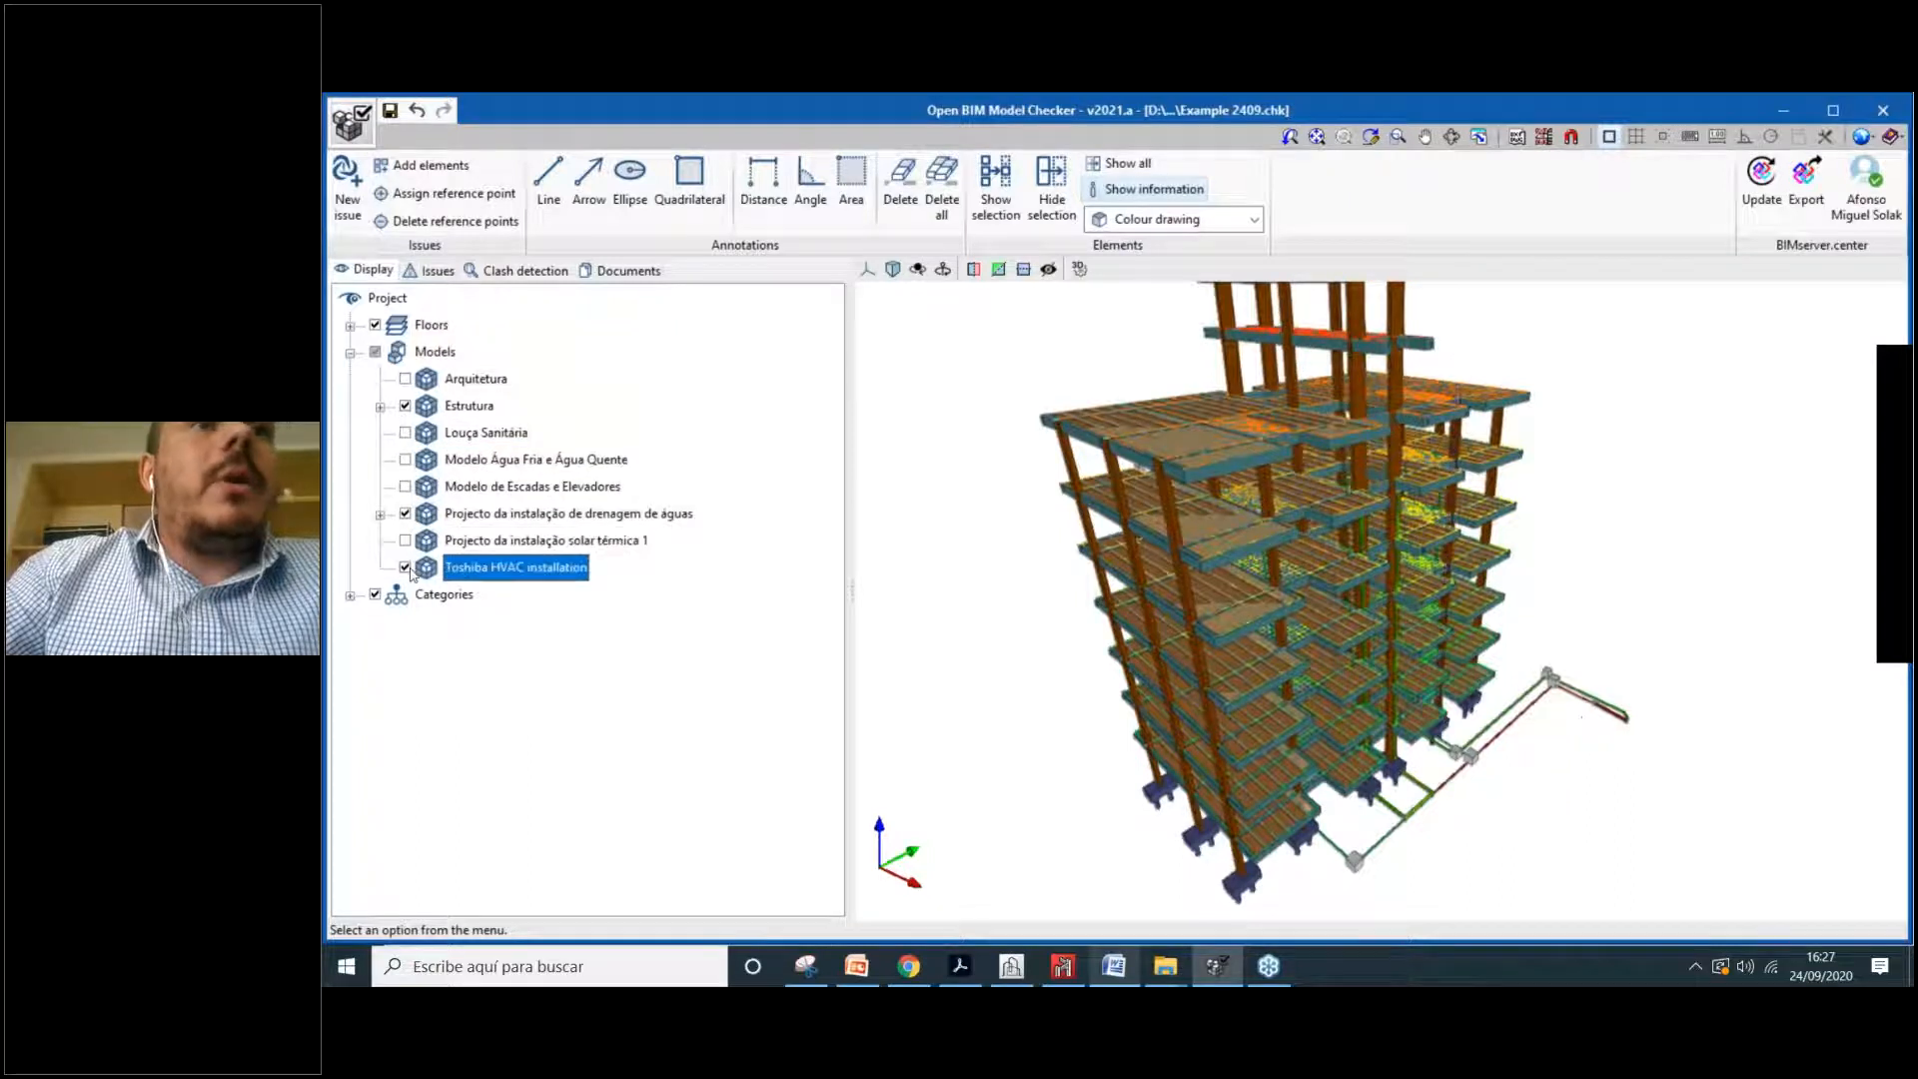
# Step: Hide the Estrutura analytical model and its dead, live, self-weight and wind deformed shapes
pyautogui.click(379, 407)
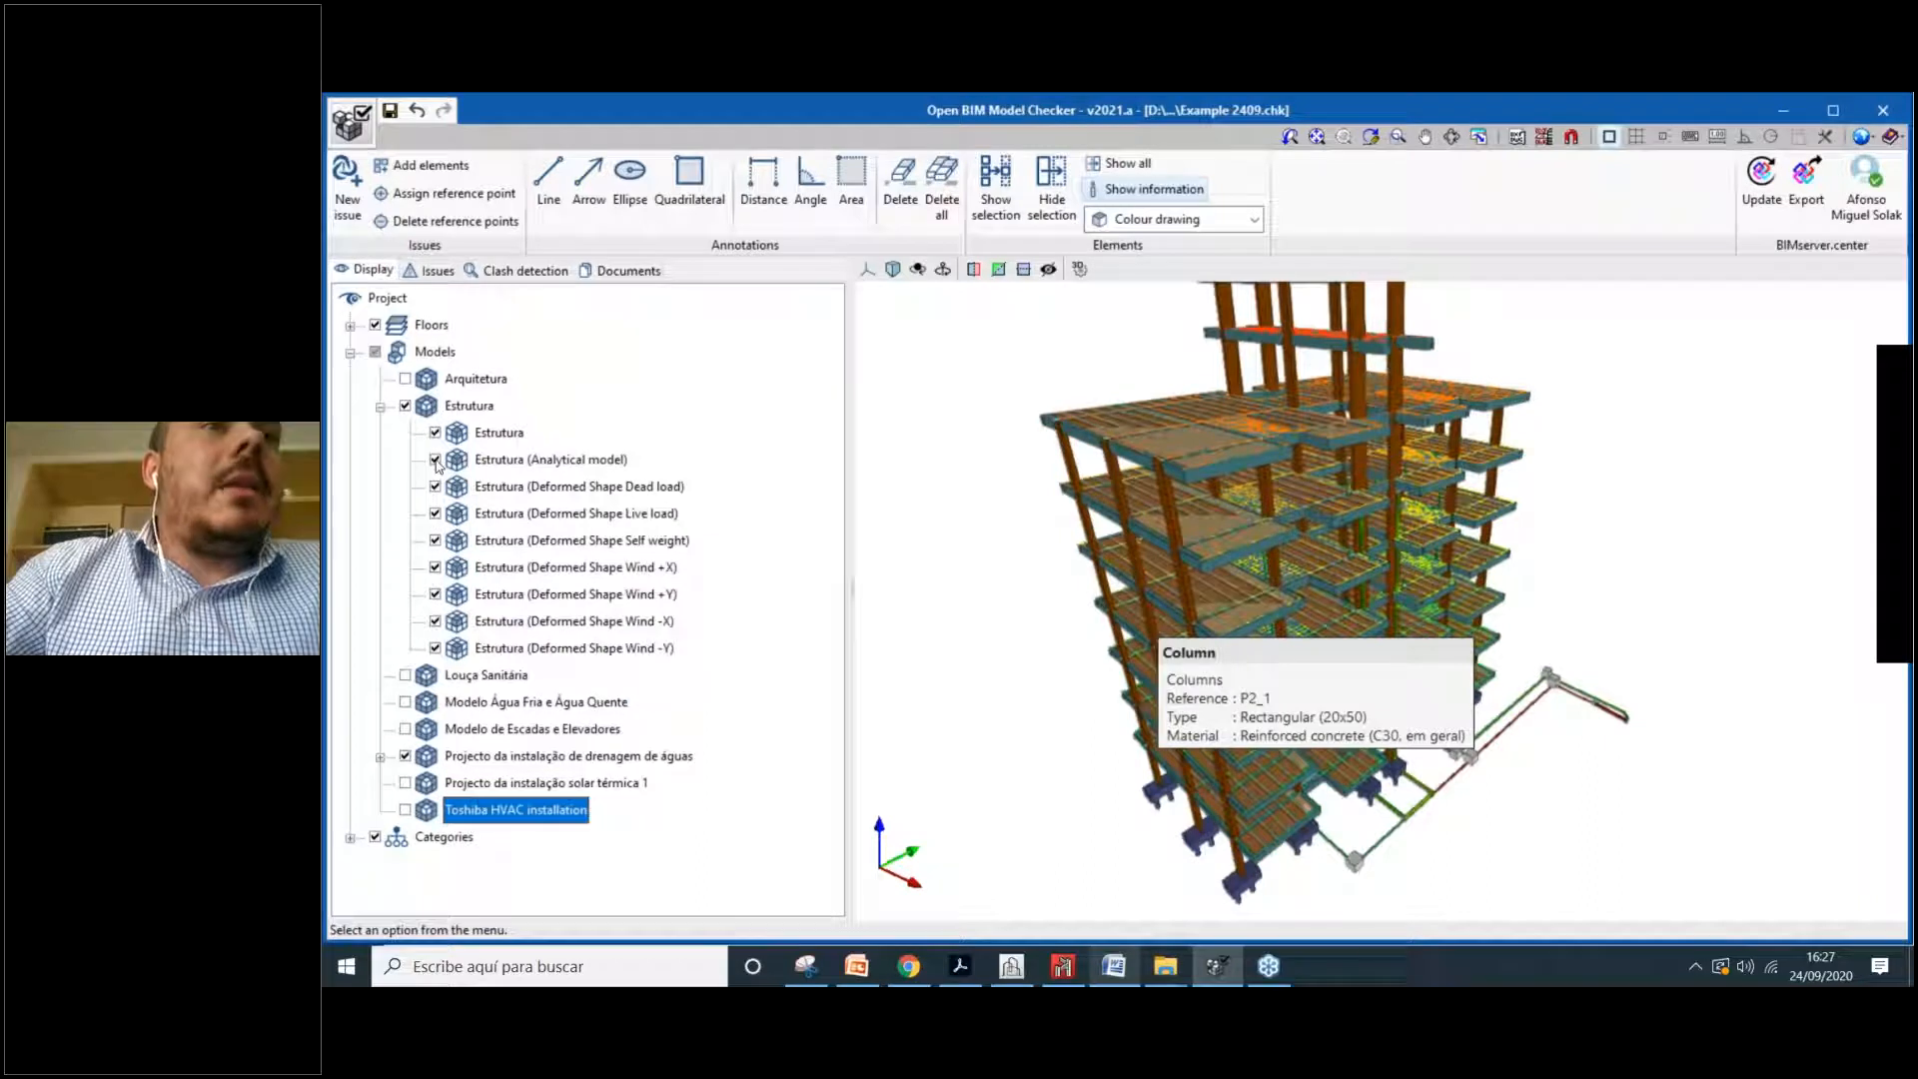
pyautogui.click(436, 460)
pyautogui.click(436, 487)
pyautogui.click(435, 514)
pyautogui.click(435, 541)
pyautogui.click(435, 568)
pyautogui.click(436, 594)
pyautogui.click(436, 622)
pyautogui.click(436, 648)
pyautogui.click(436, 621)
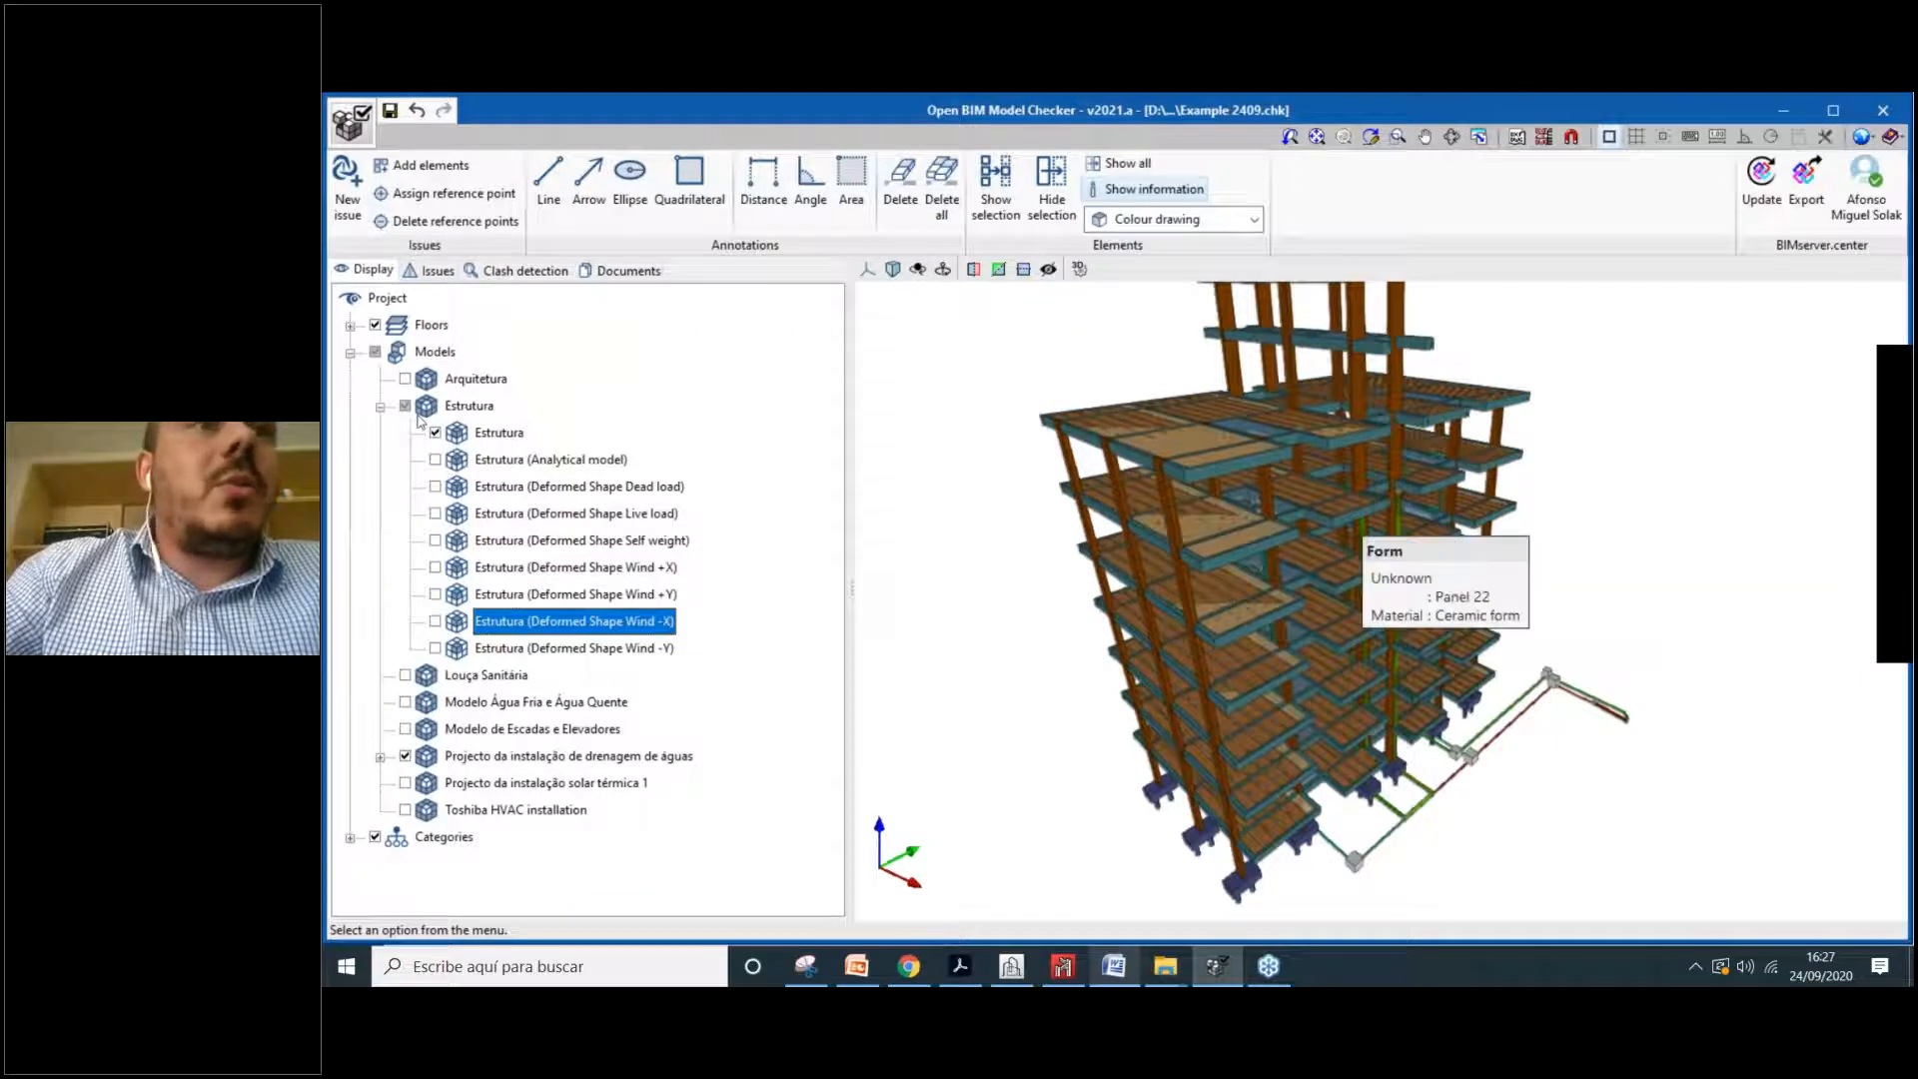
# Step: Hide the drainage occupancy-rate sub-model and collapse the model tree
pyautogui.click(381, 757)
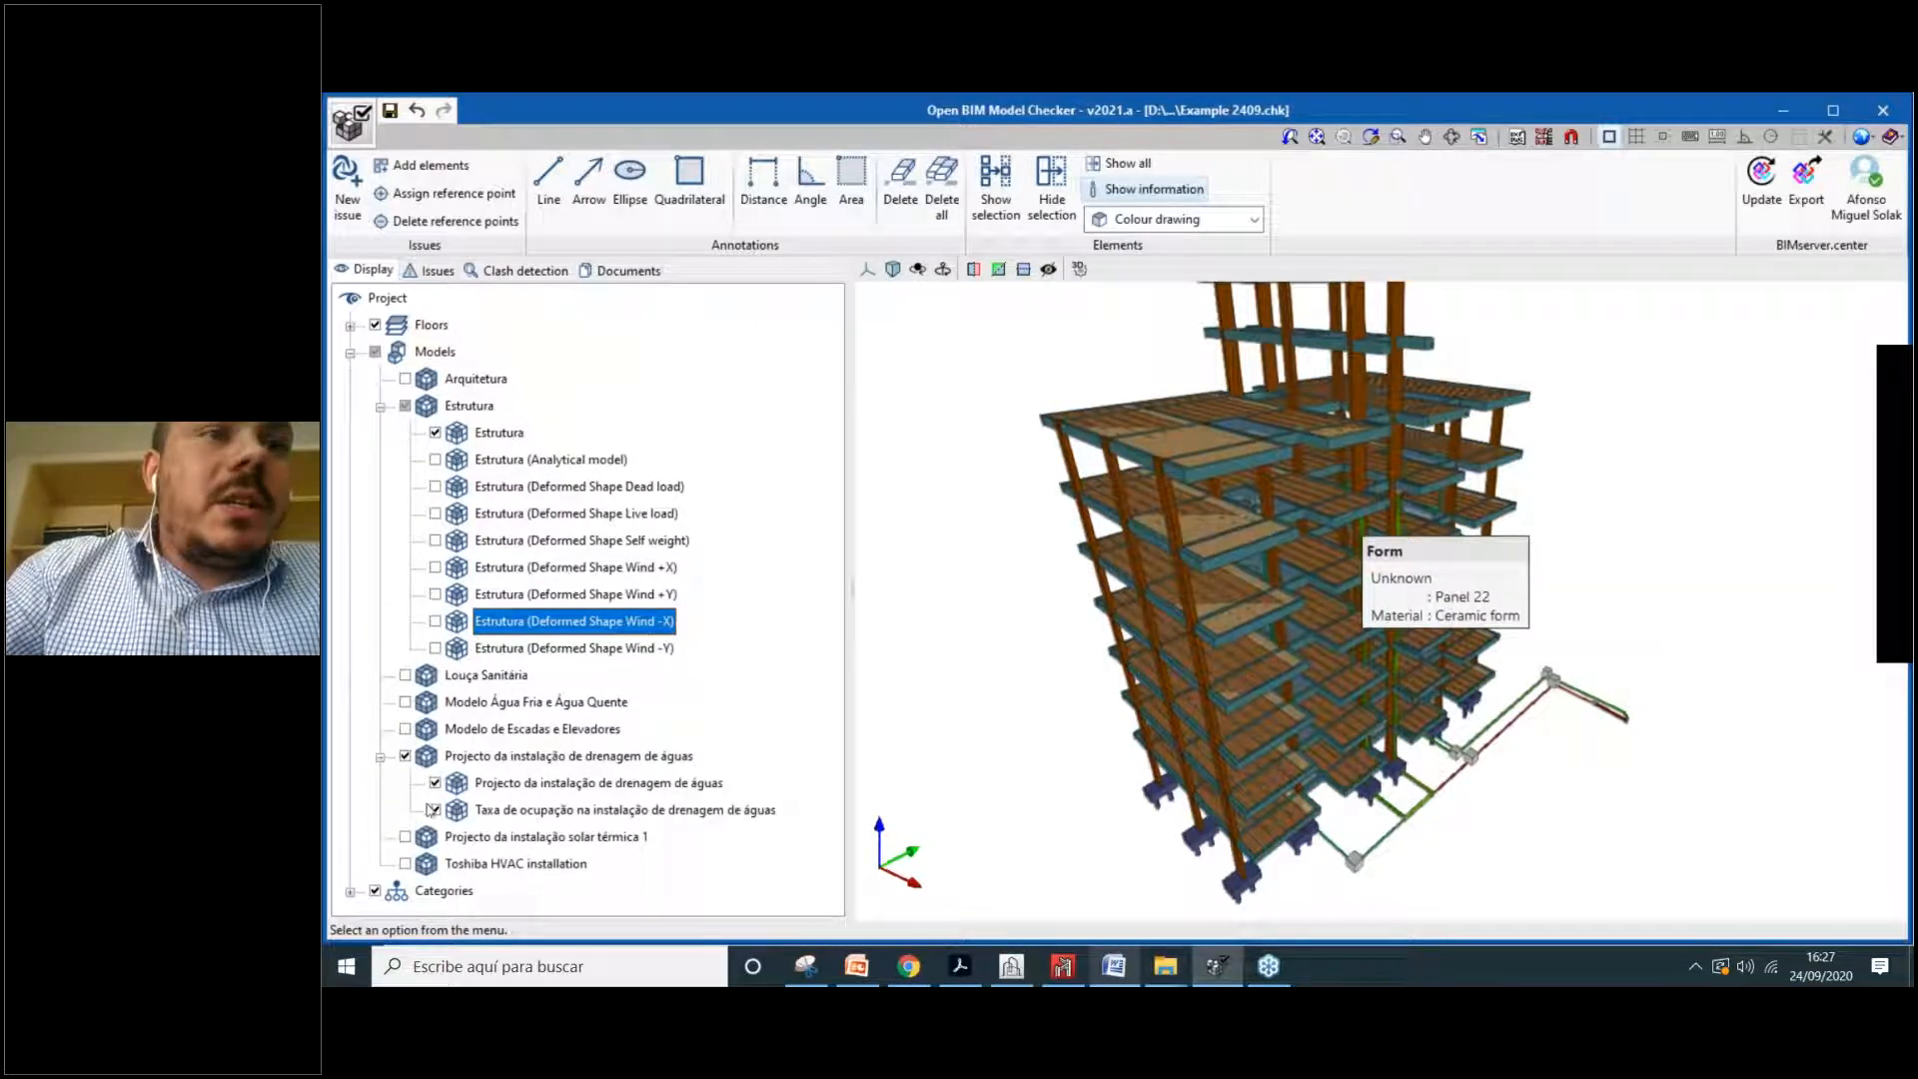
pyautogui.click(429, 808)
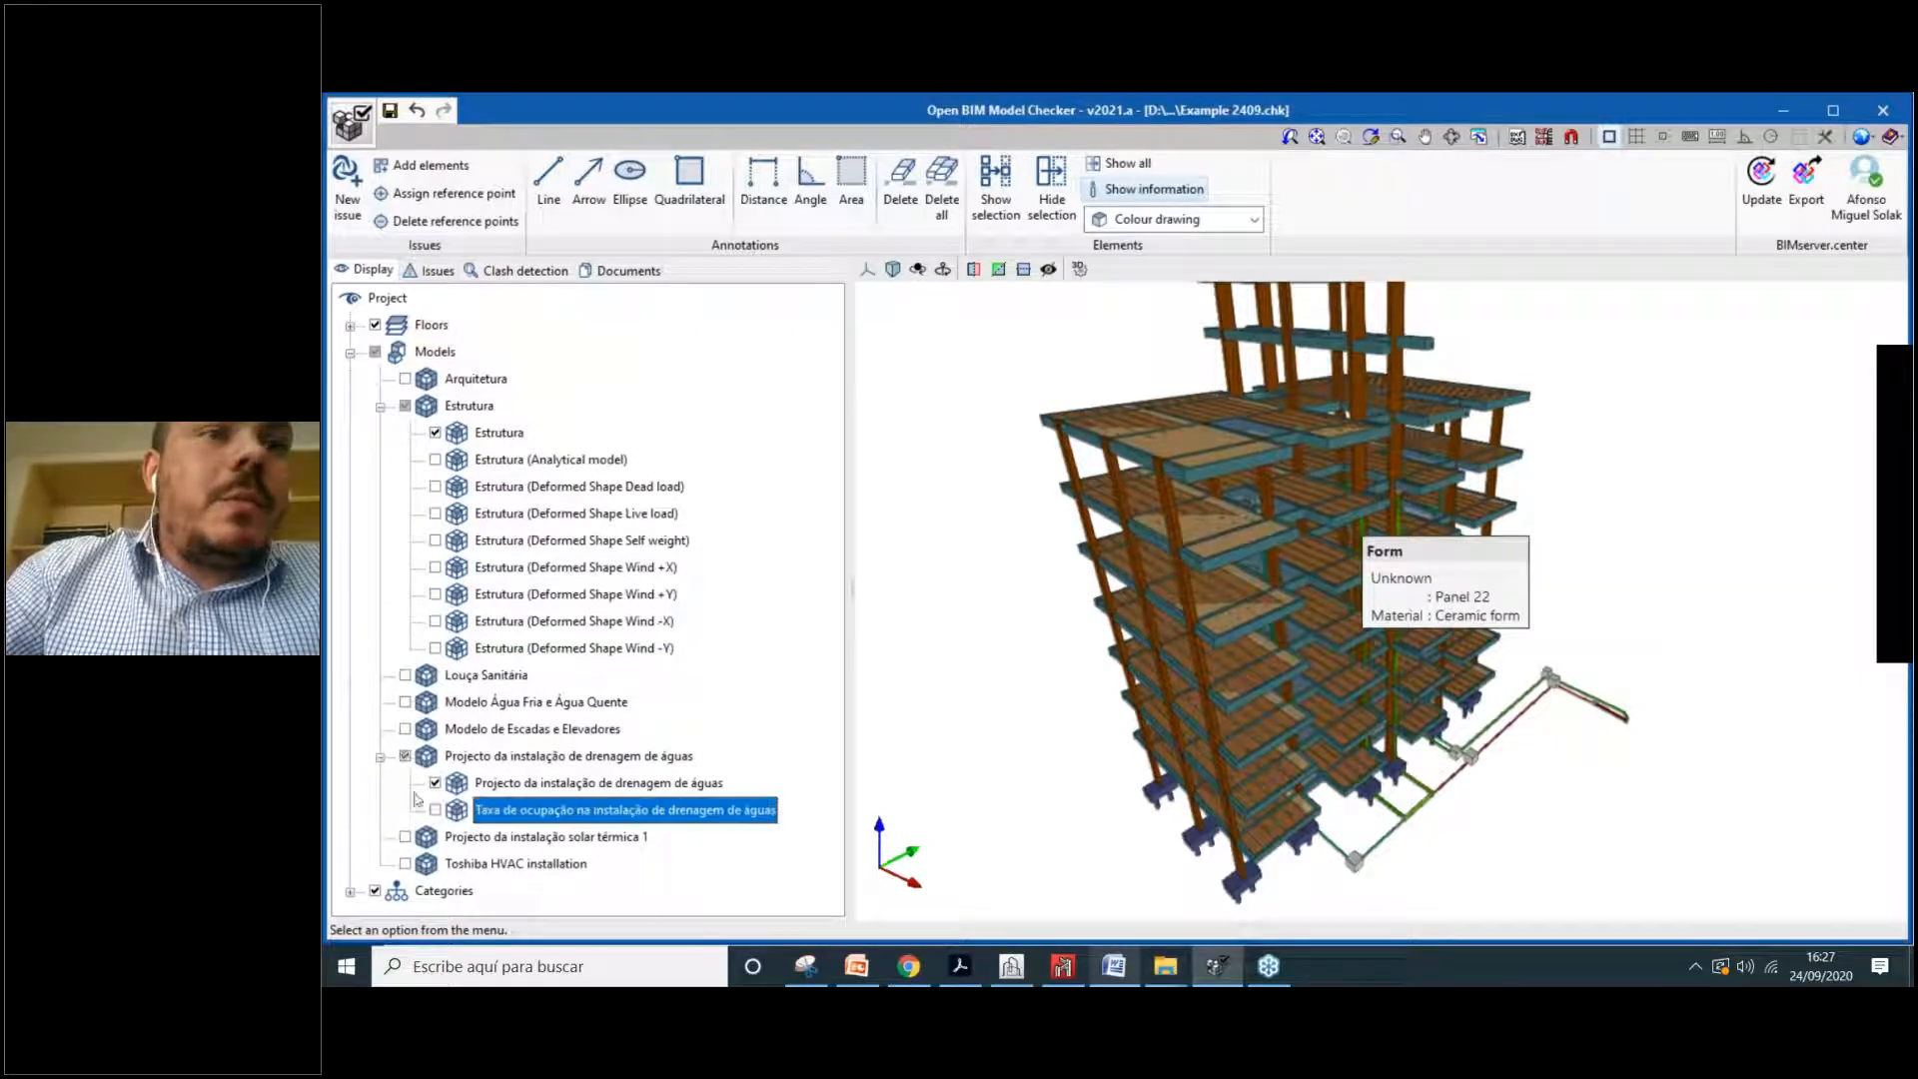
pyautogui.click(381, 406)
pyautogui.click(381, 514)
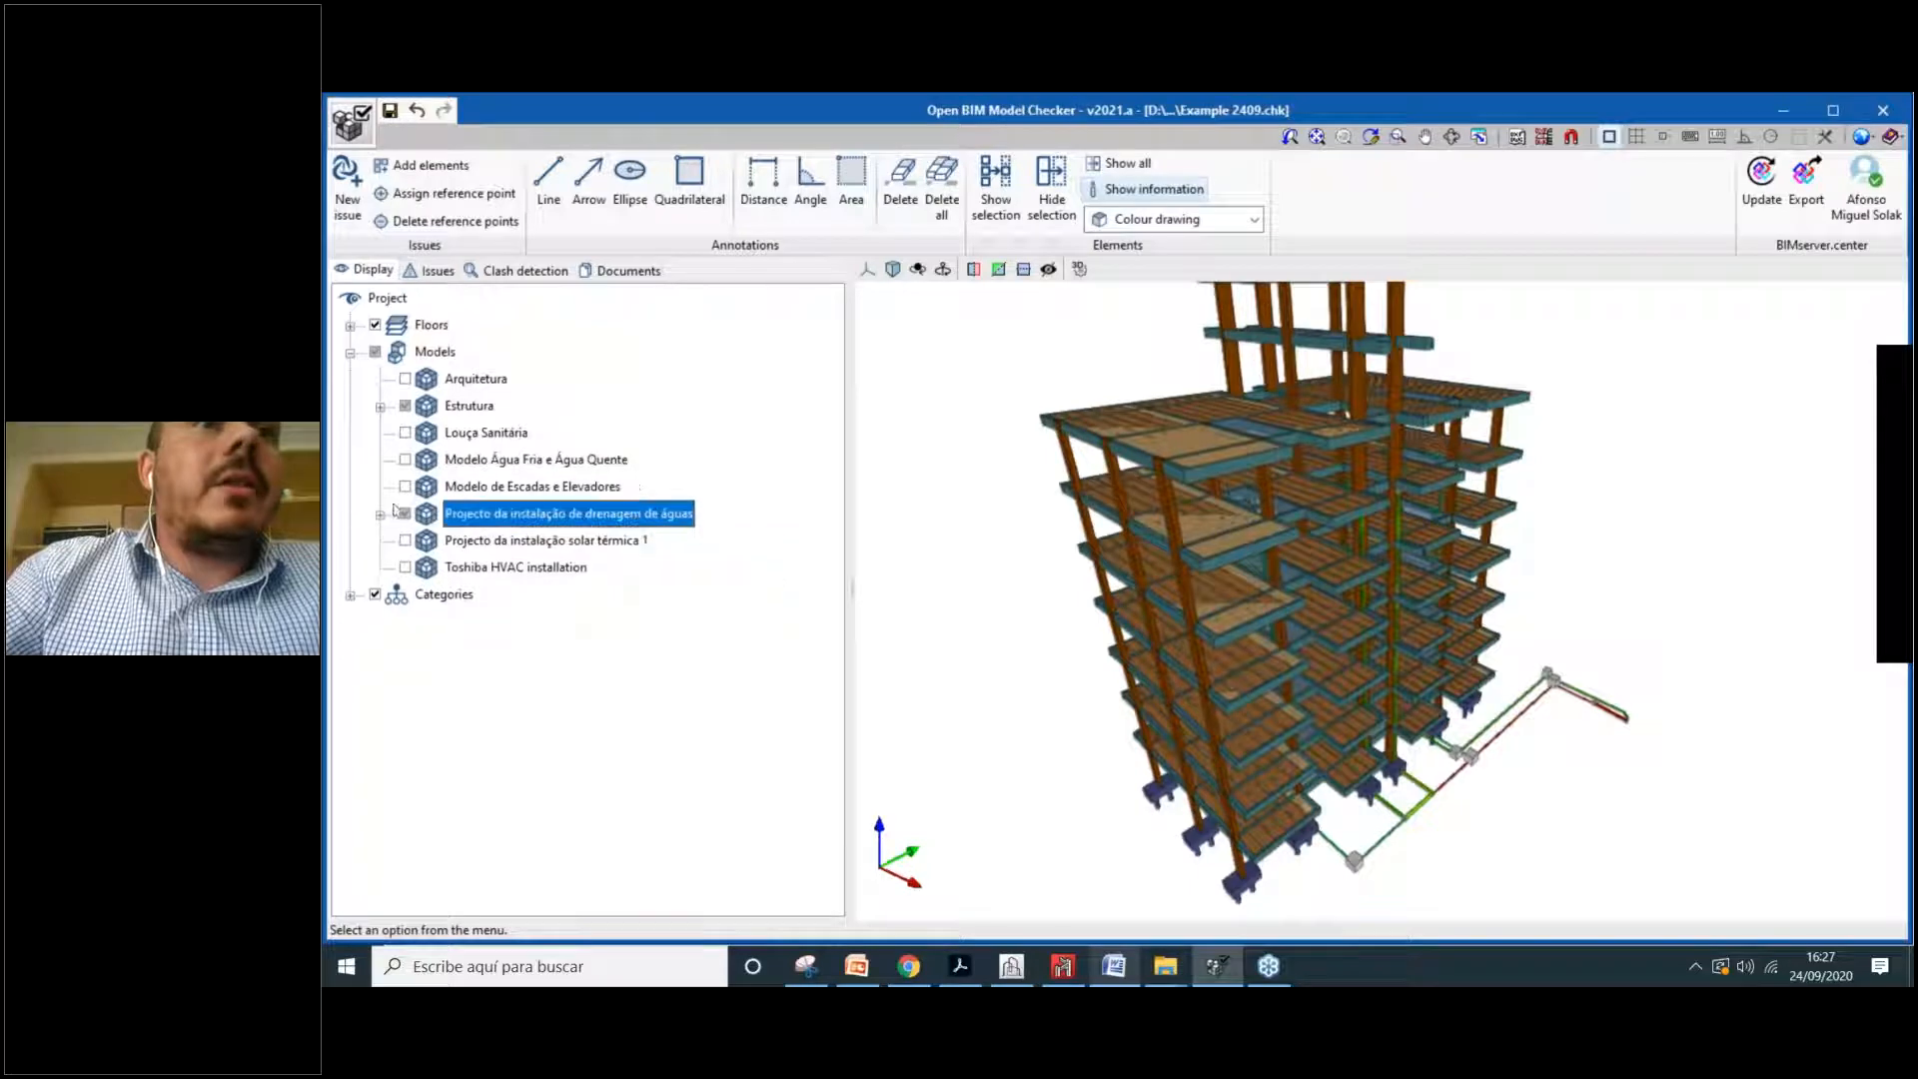
pyautogui.click(350, 352)
# Step: Orbit the building to inspect the remaining structure and drainage models, then show the clash detection list
pyautogui.scroll(5, 1178, 531)
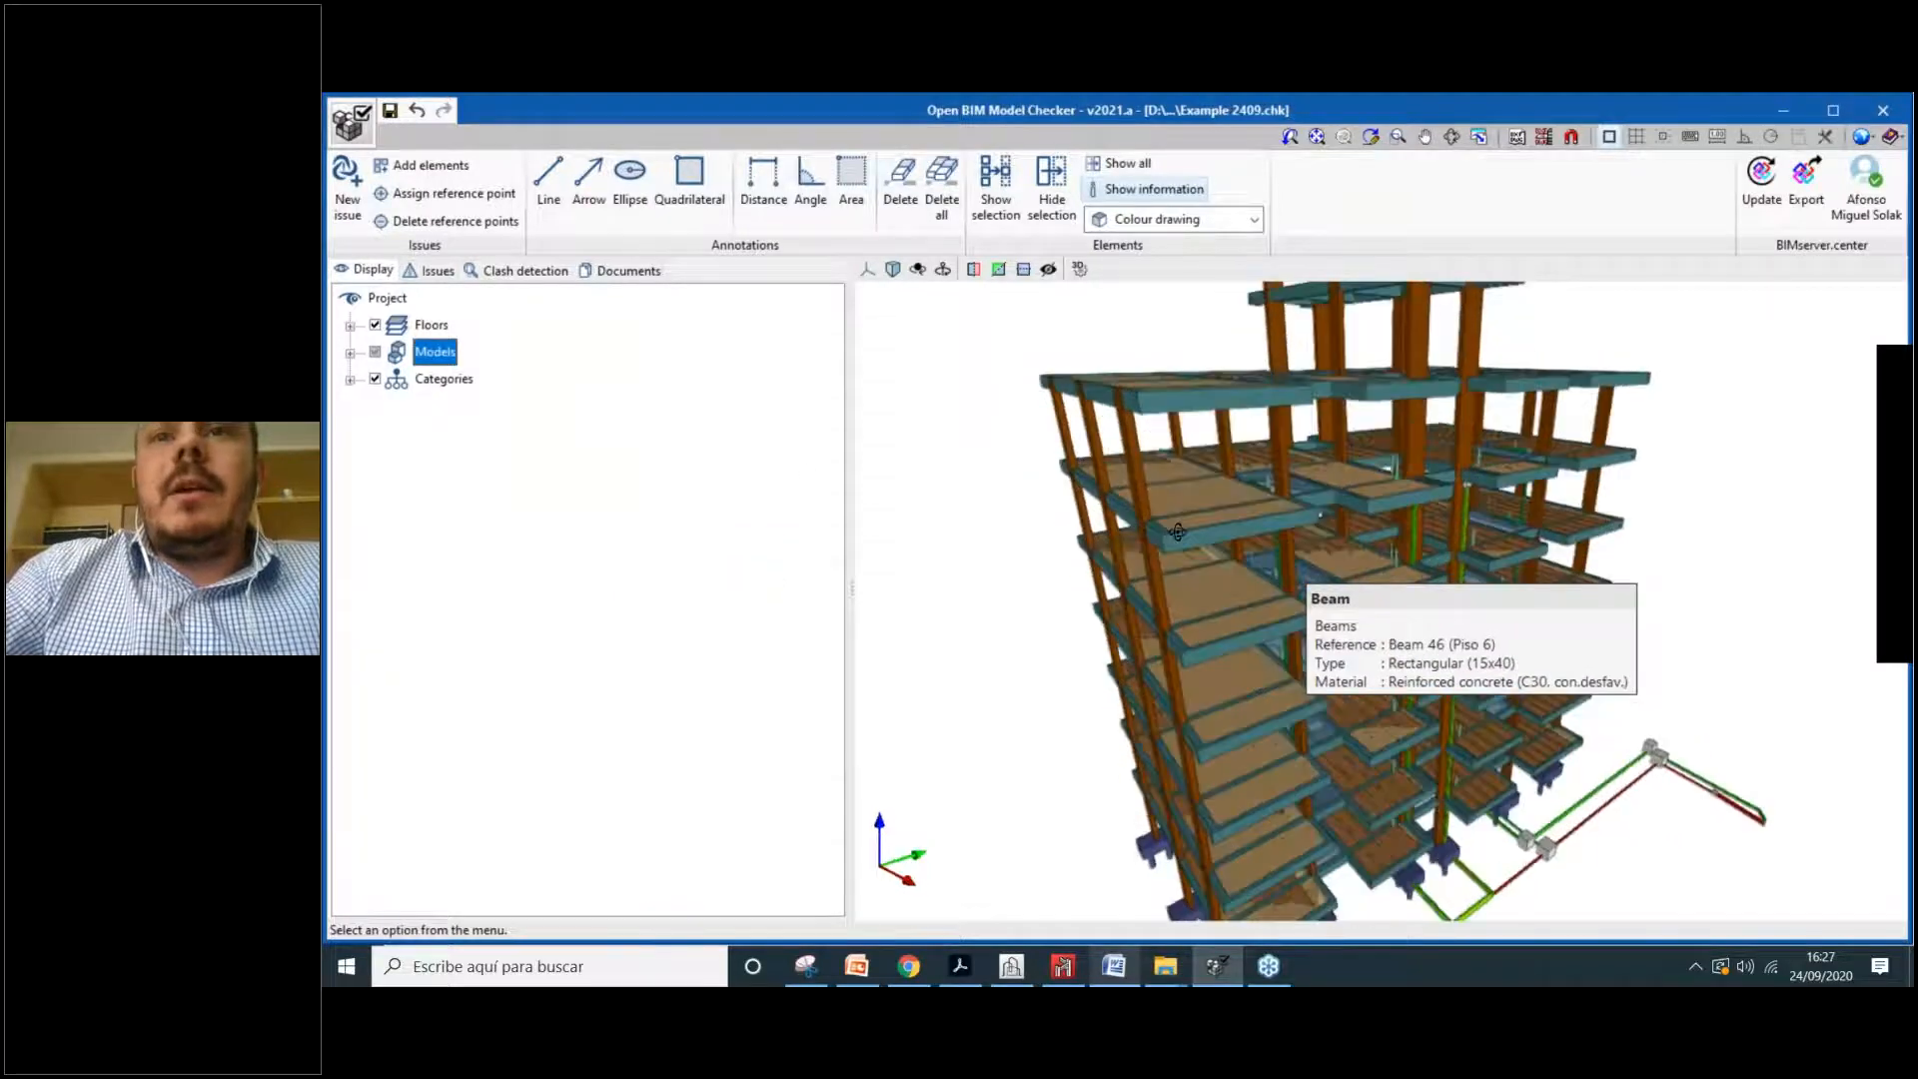
pyautogui.scroll(5, 1180, 550)
pyautogui.moveTo(1185, 598)
pyautogui.mouseDown(button='middle')
pyautogui.moveTo(1033, 575)
pyautogui.moveTo(1221, 600)
pyautogui.mouseUp(button='middle')
pyautogui.moveTo(1025, 580); pyautogui.dragTo(1359, 600, button='middle')
pyautogui.scroll(3, 1211, 463)
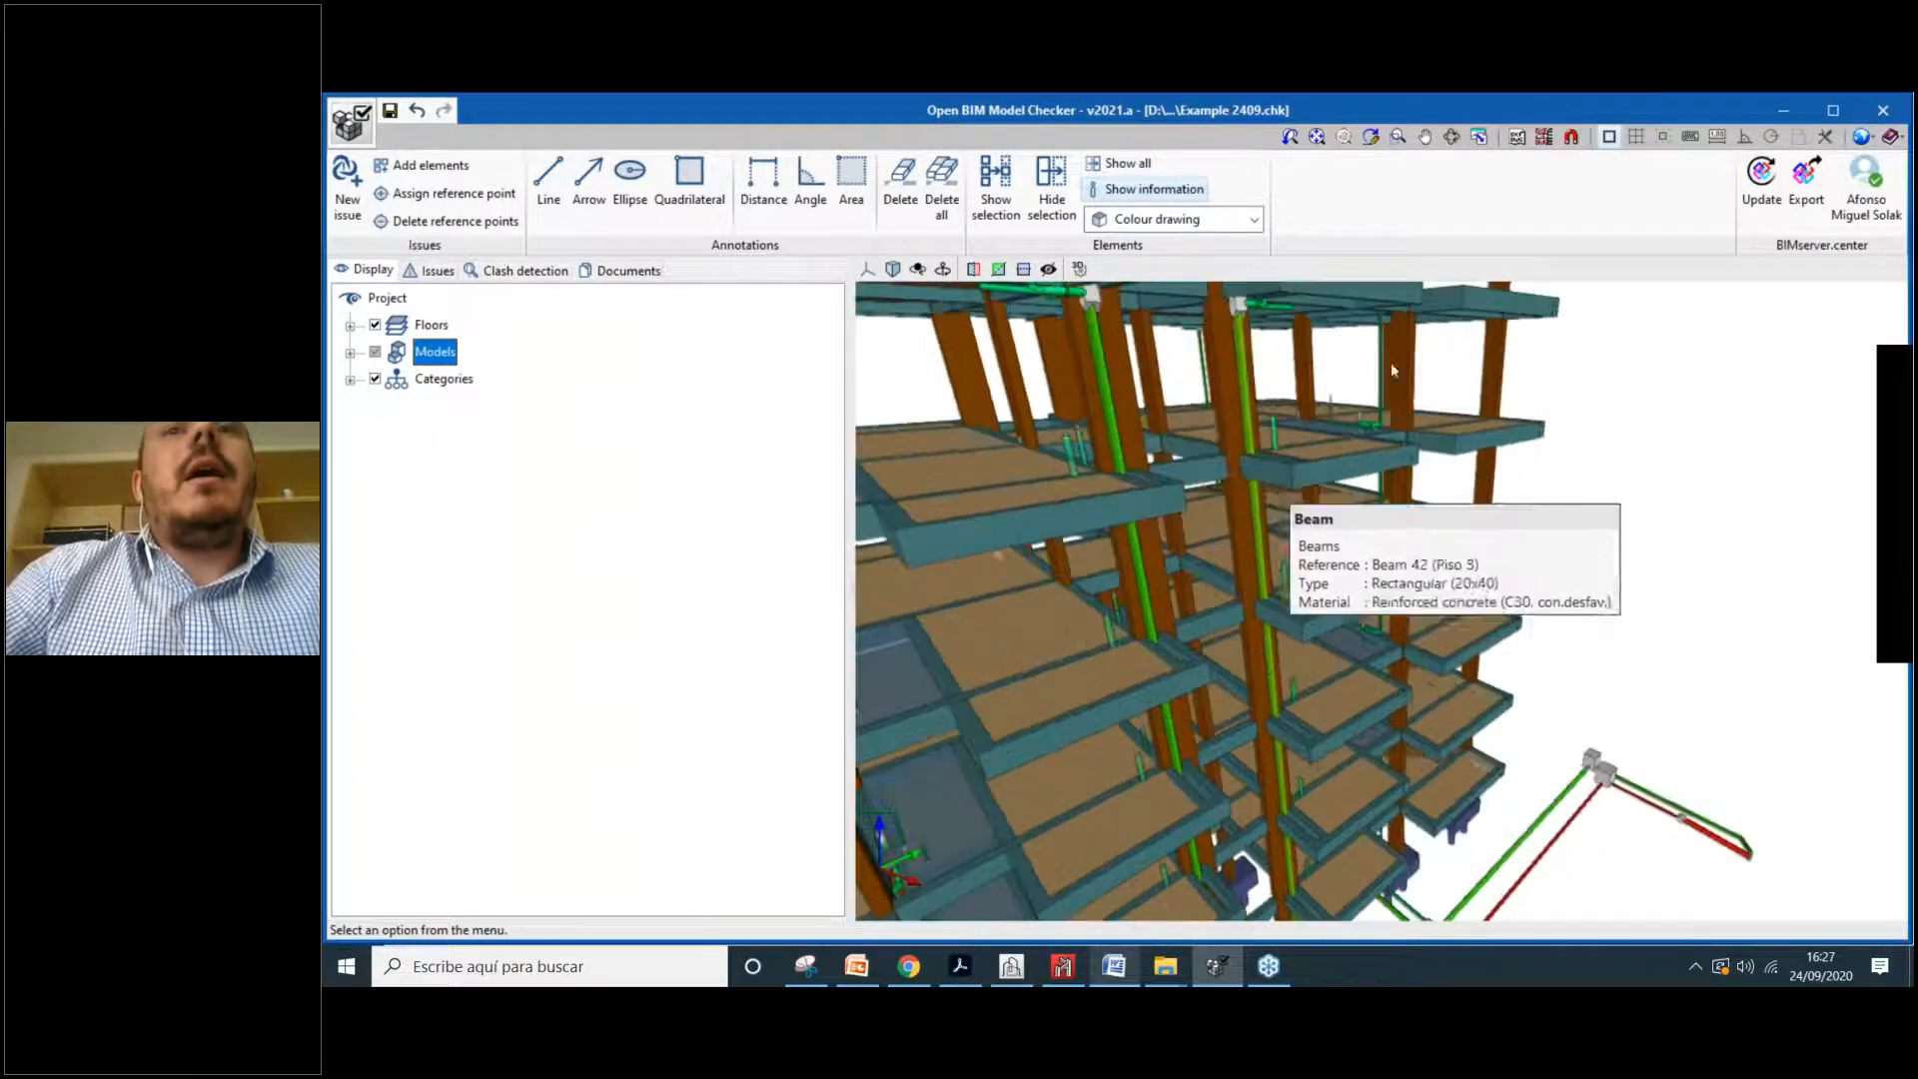
pyautogui.scroll(-1, 1035, 613)
pyautogui.click(500, 271)
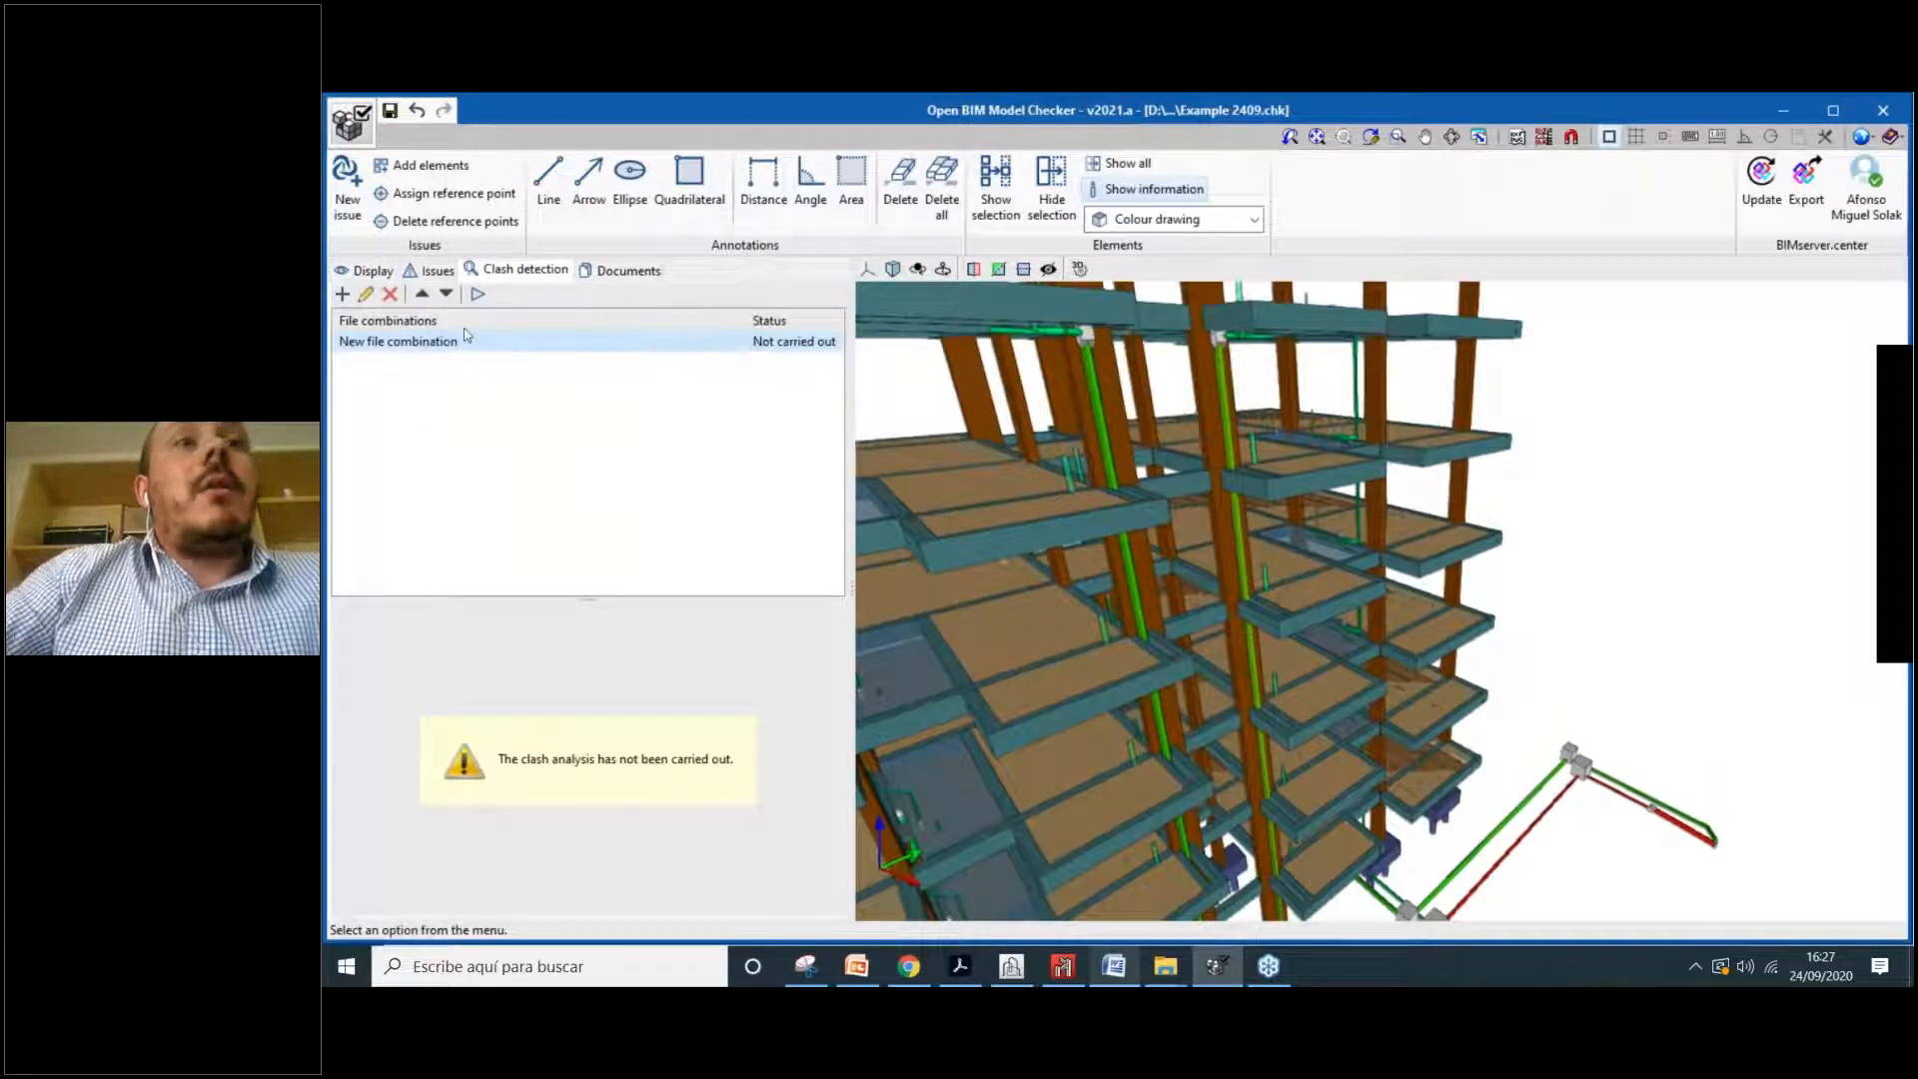
# Step: Start clash detection on the New file combination
pyautogui.click(479, 294)
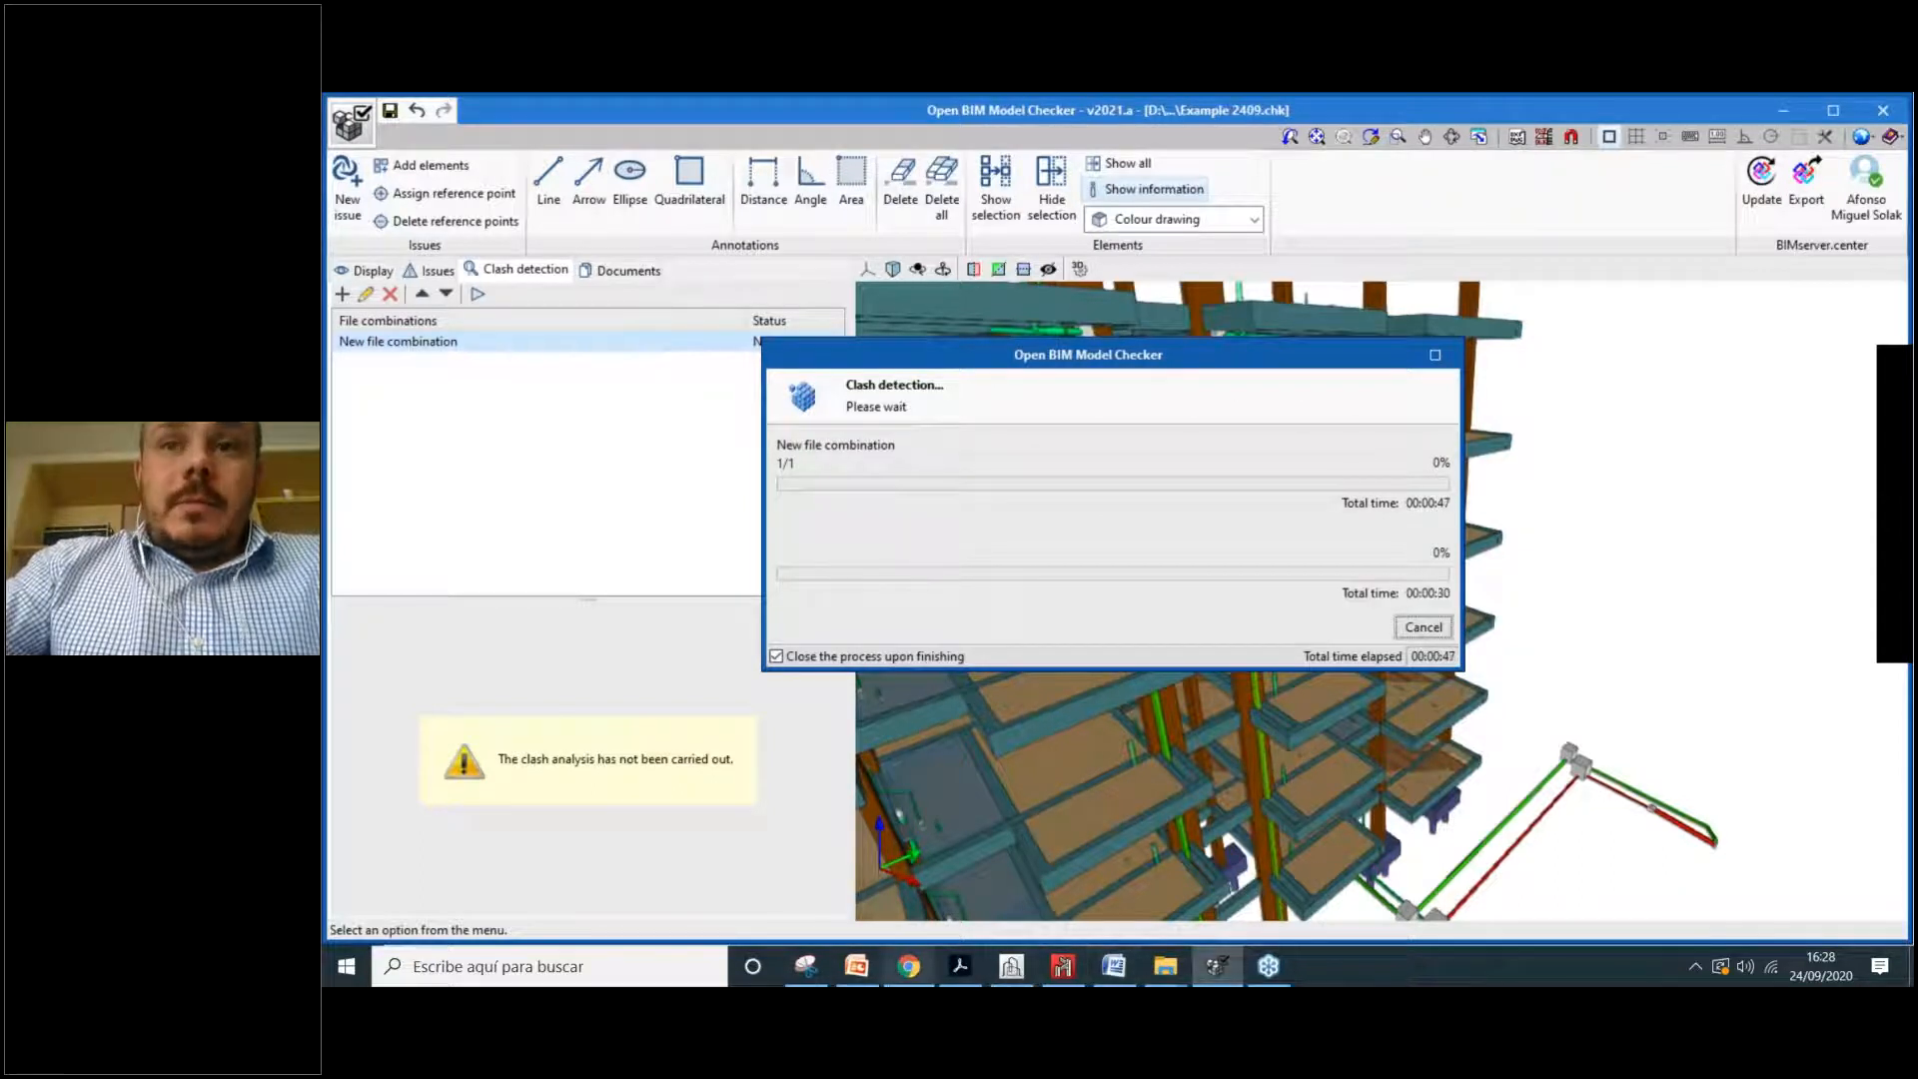
# Step: Return to the BIMserver.center project in Chrome and view the building in the dashboard's 3D viewer
pyautogui.click(1017, 98)
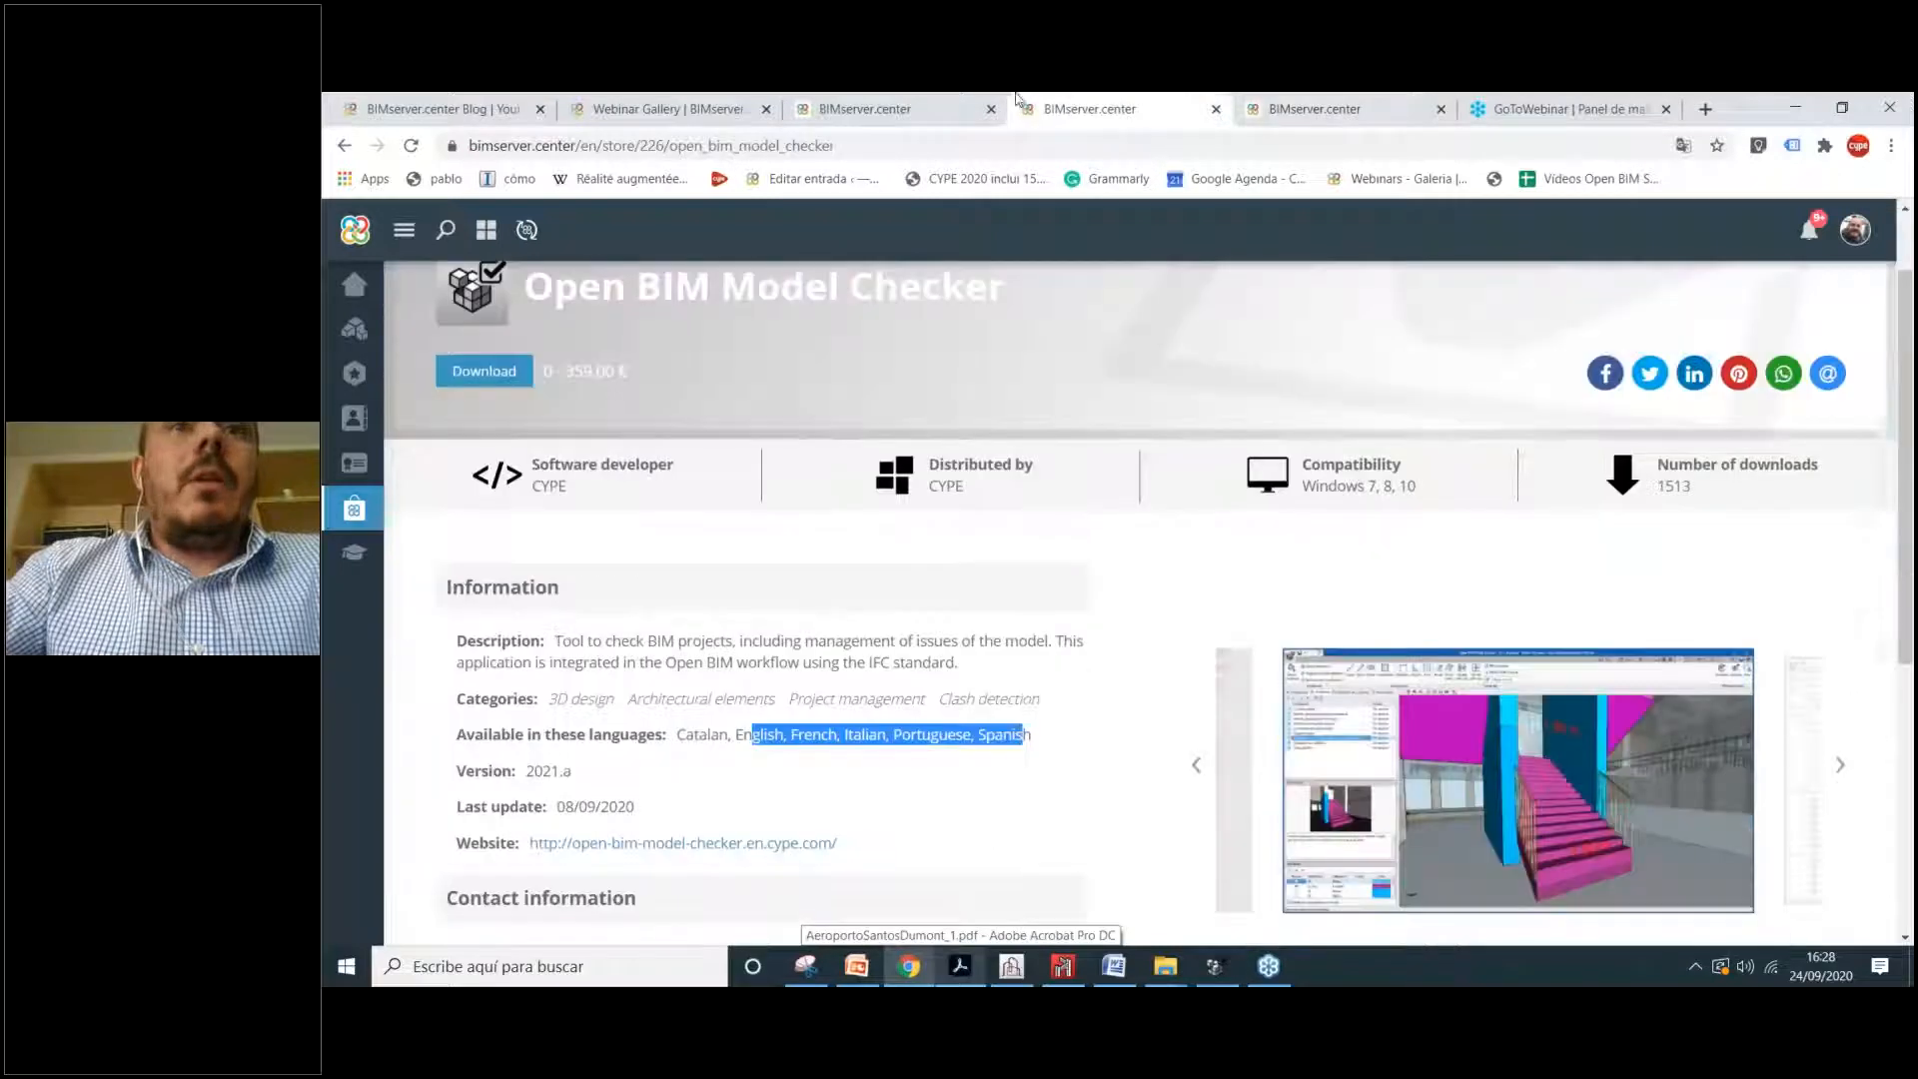
pyautogui.click(899, 108)
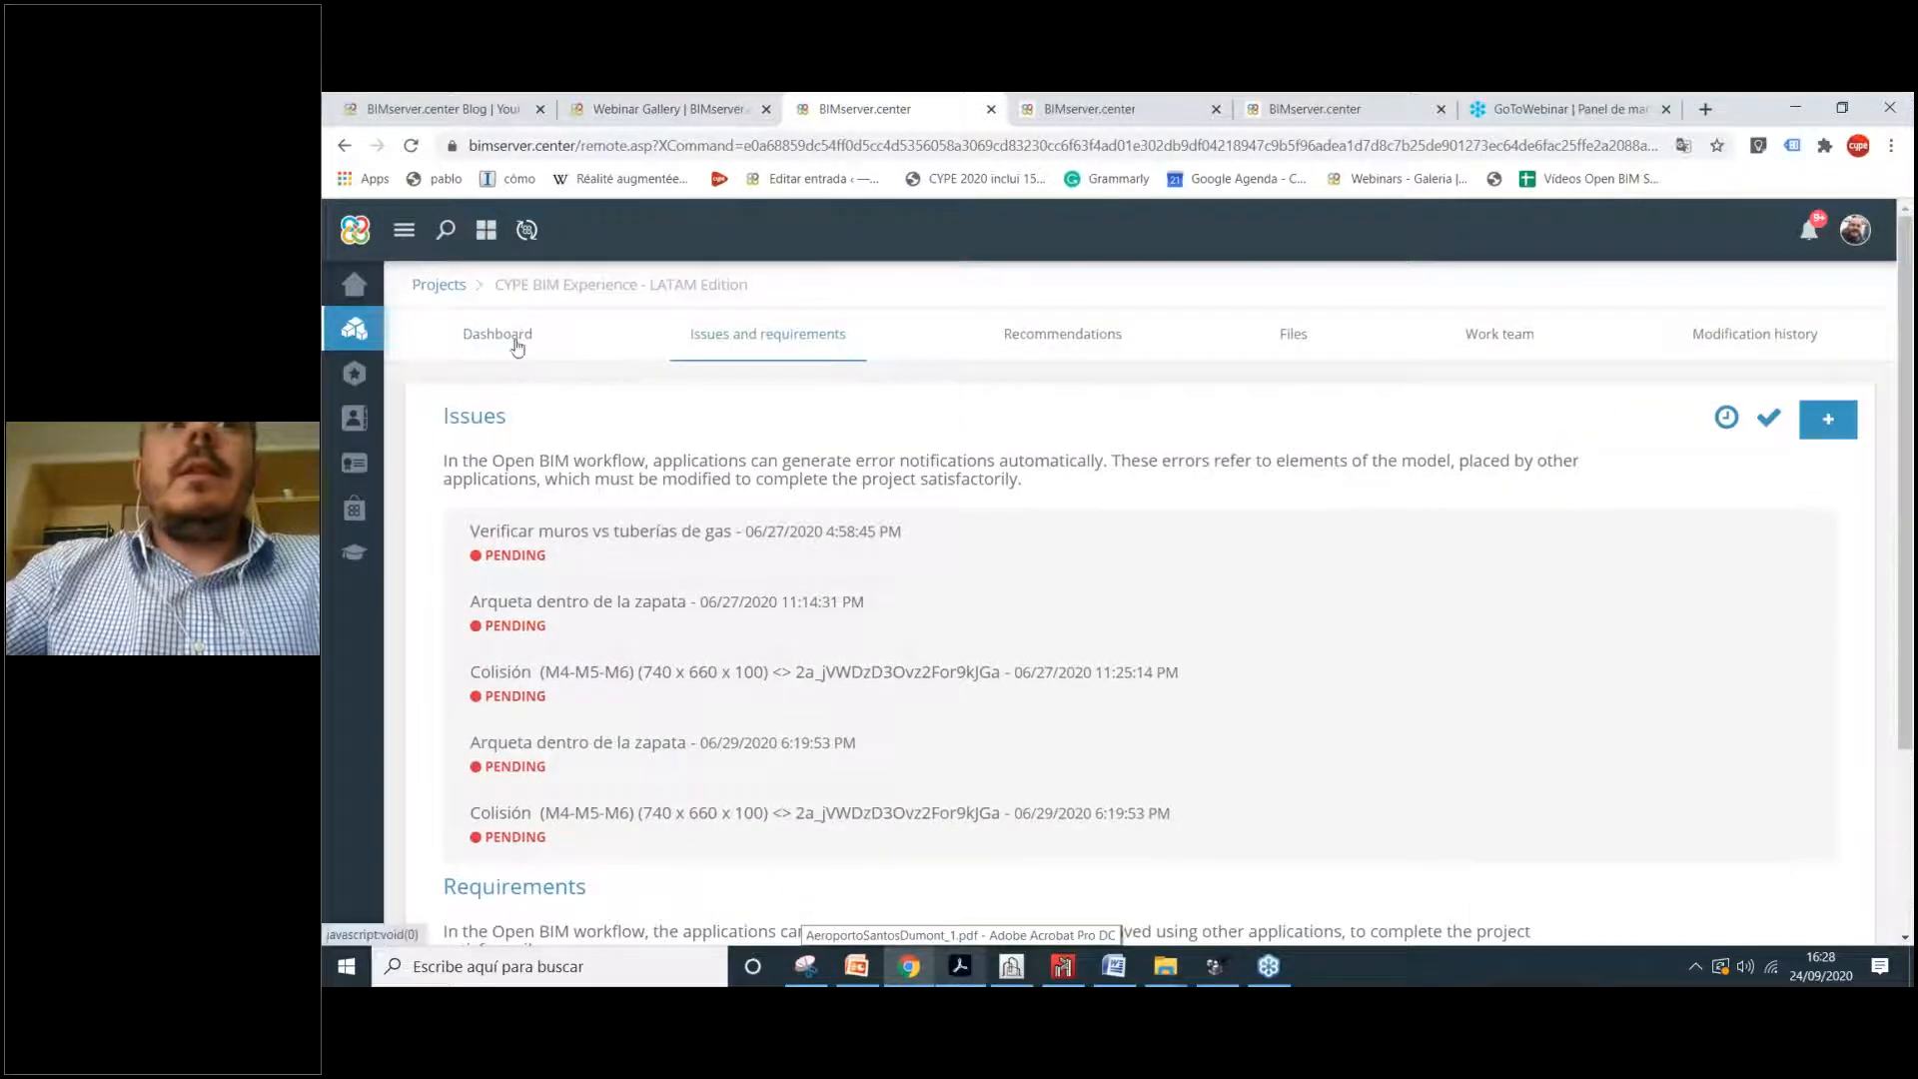
pyautogui.click(517, 340)
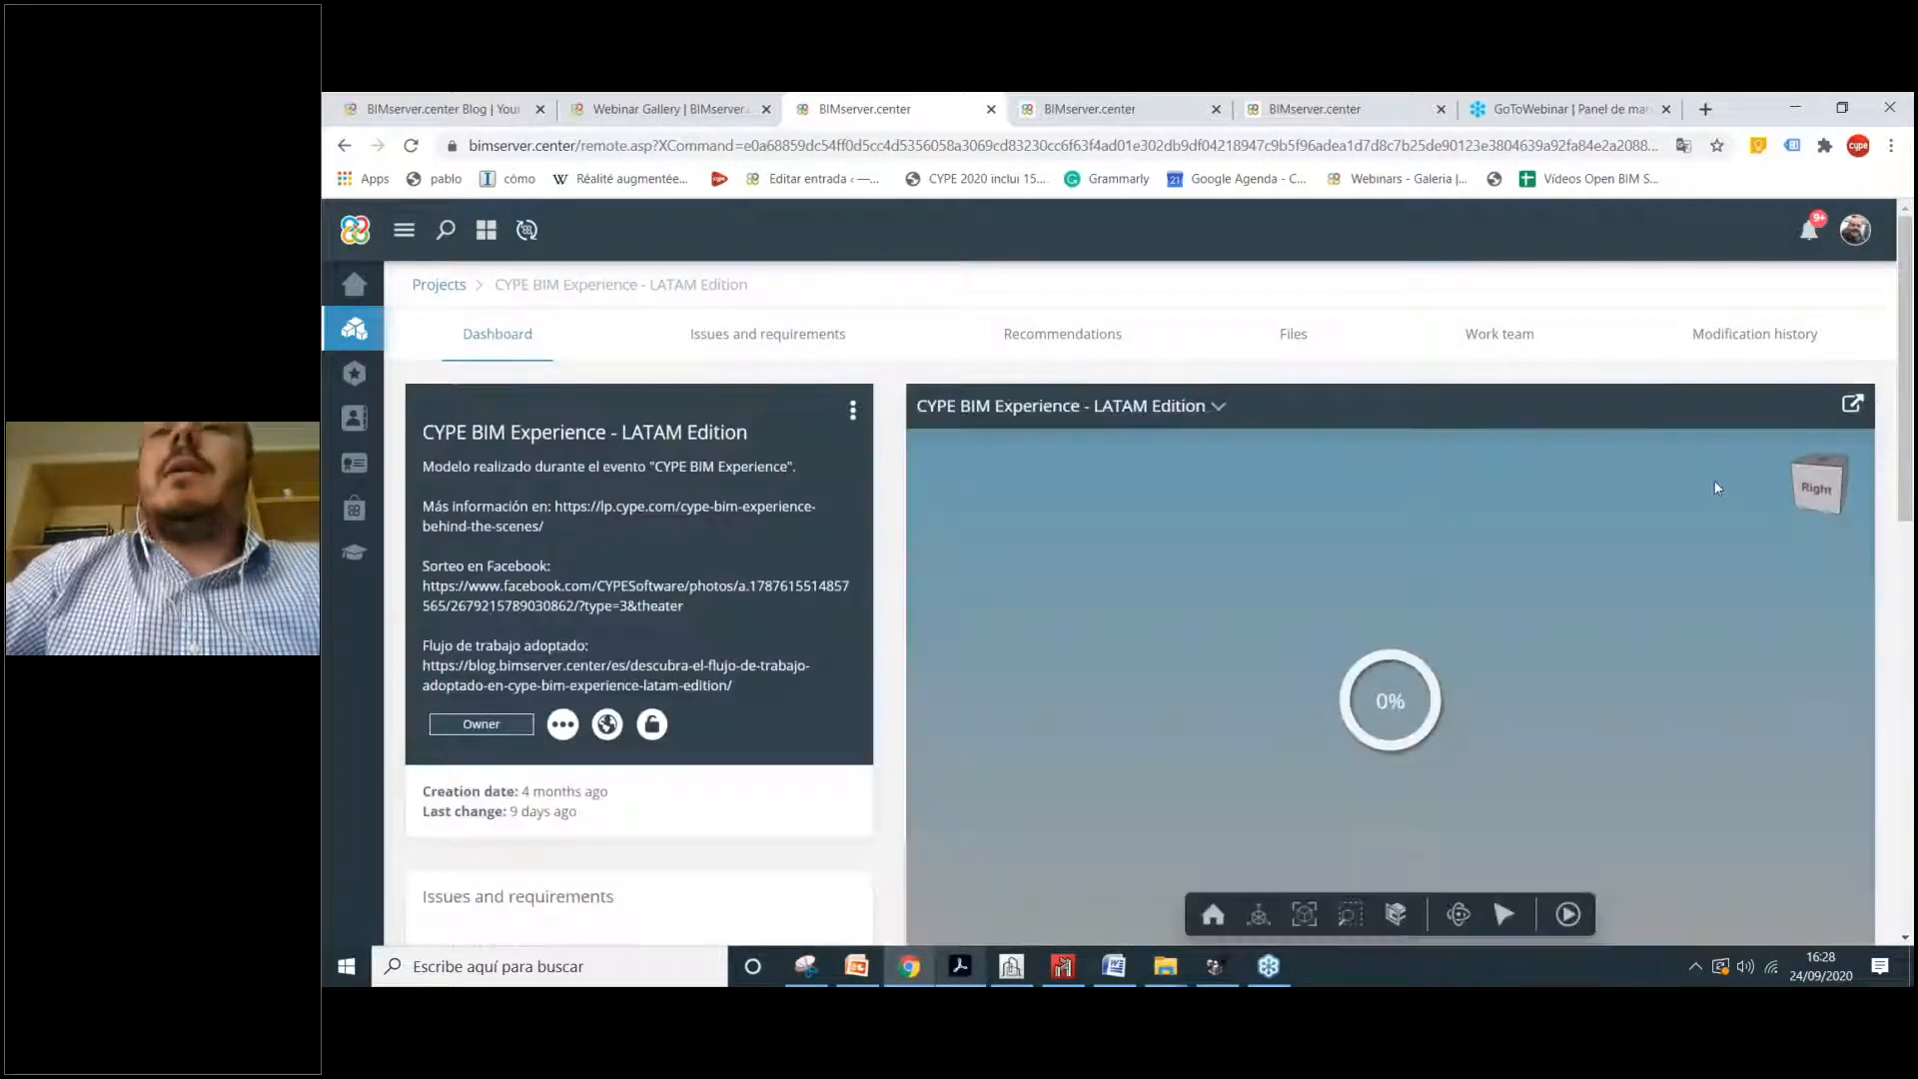
pyautogui.scroll(-1, 1237, 338)
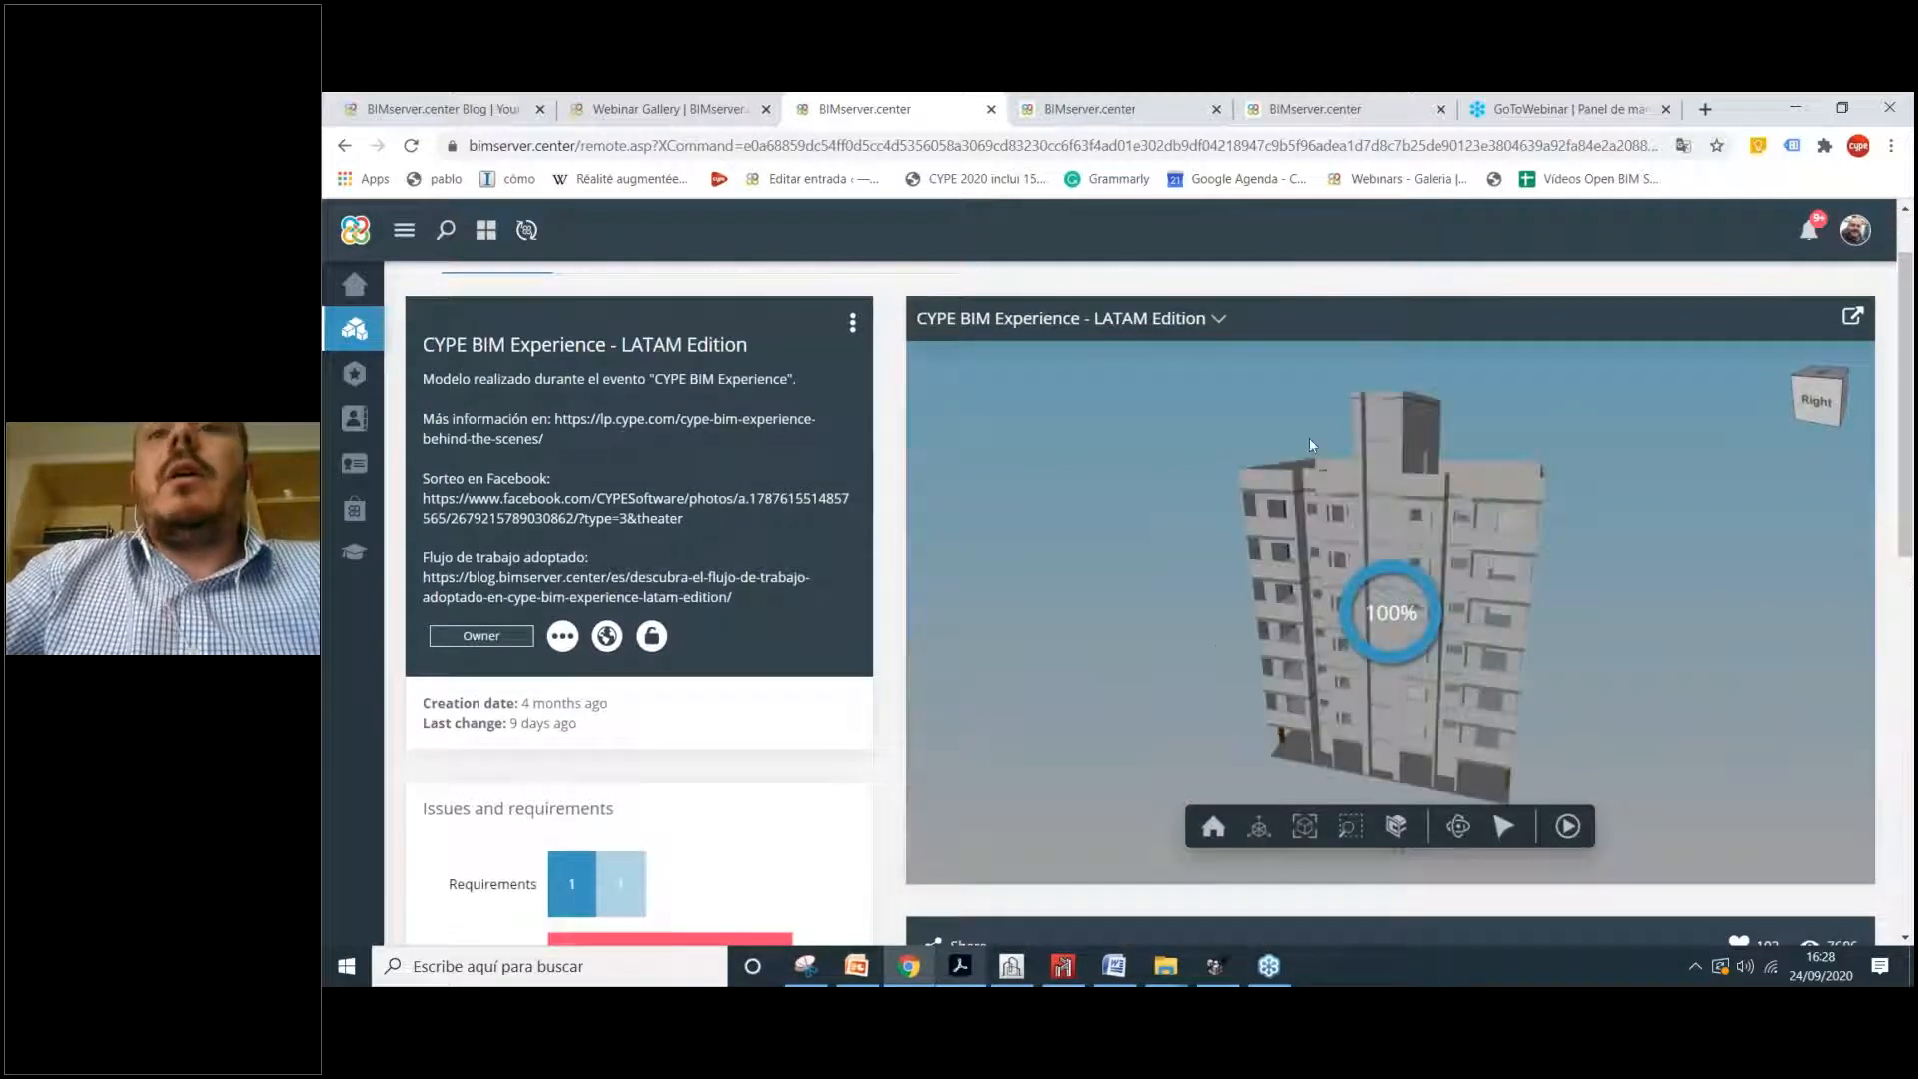
pyautogui.moveTo(1382, 605); pyautogui.dragTo(1353, 545)
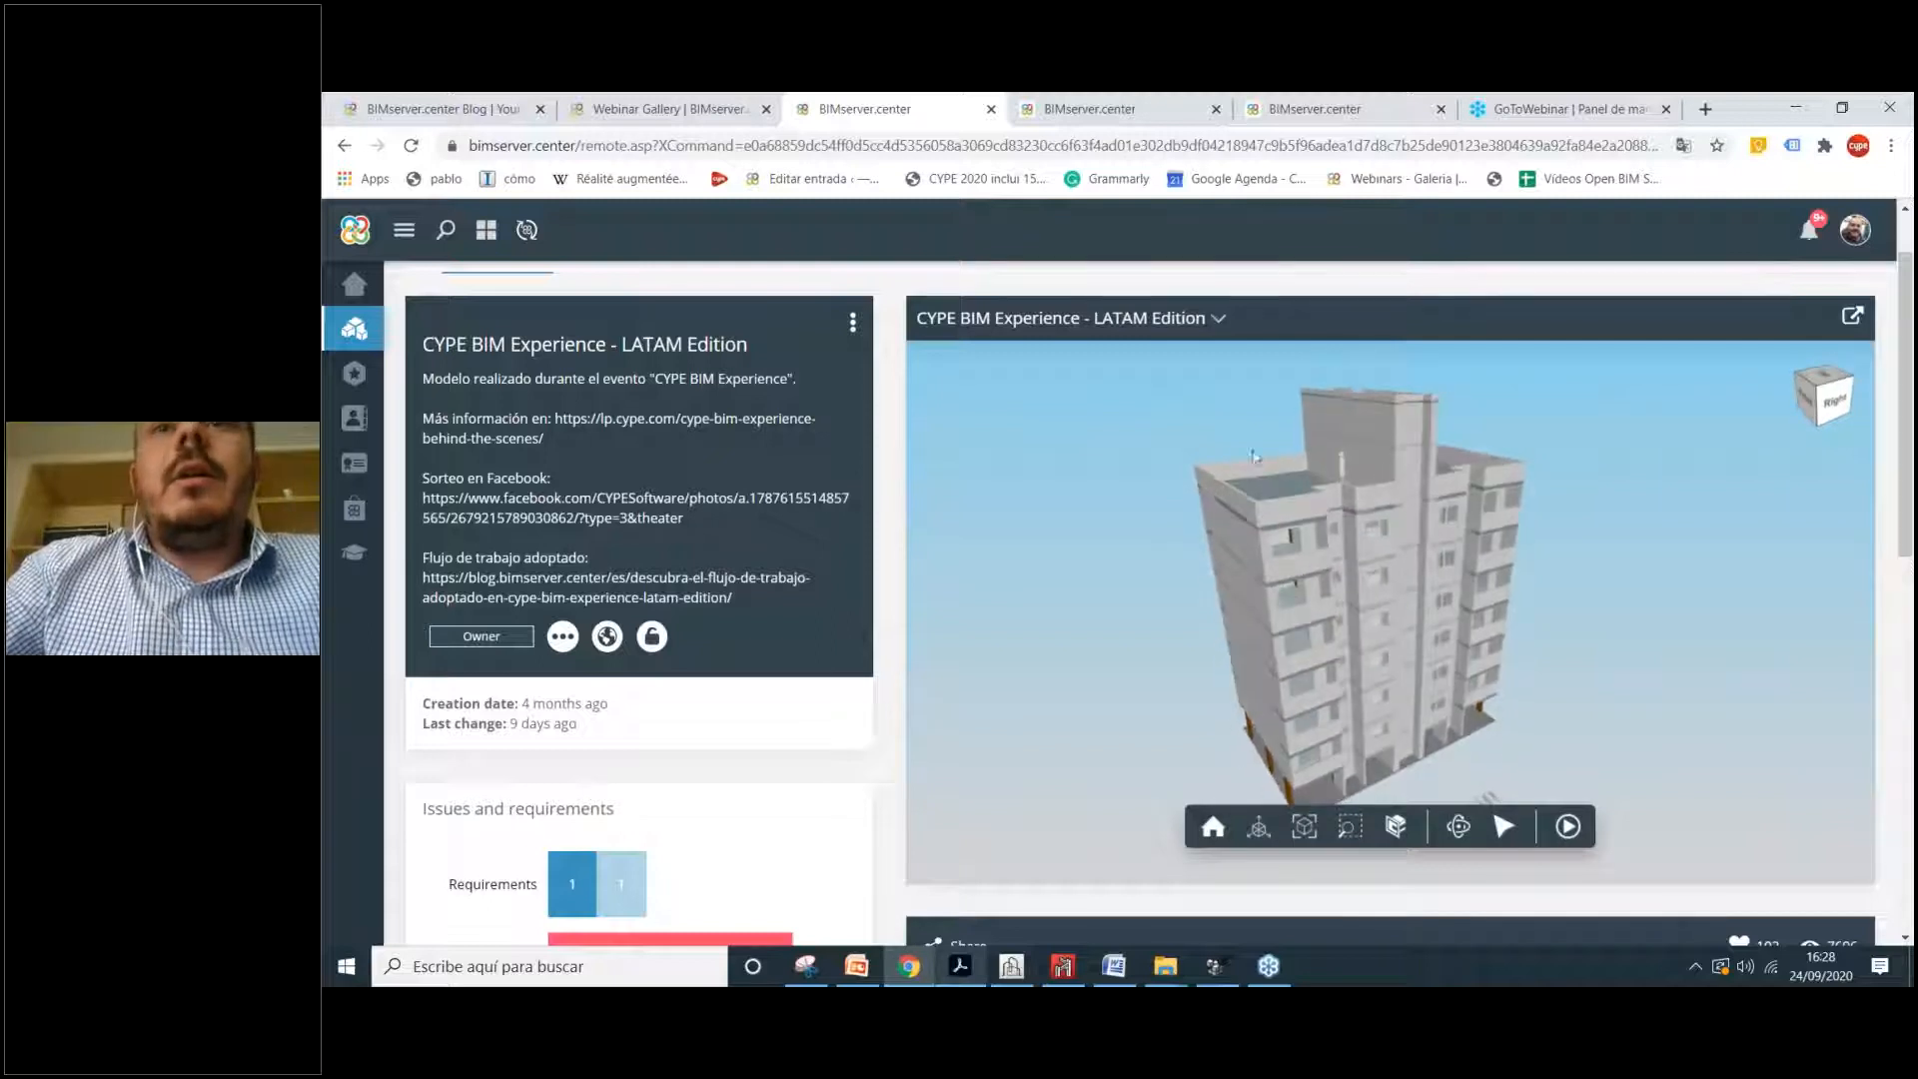
# Step: Make the architecture model transparent and show the Estructura Guatemala structure inside it
pyautogui.click(1190, 334)
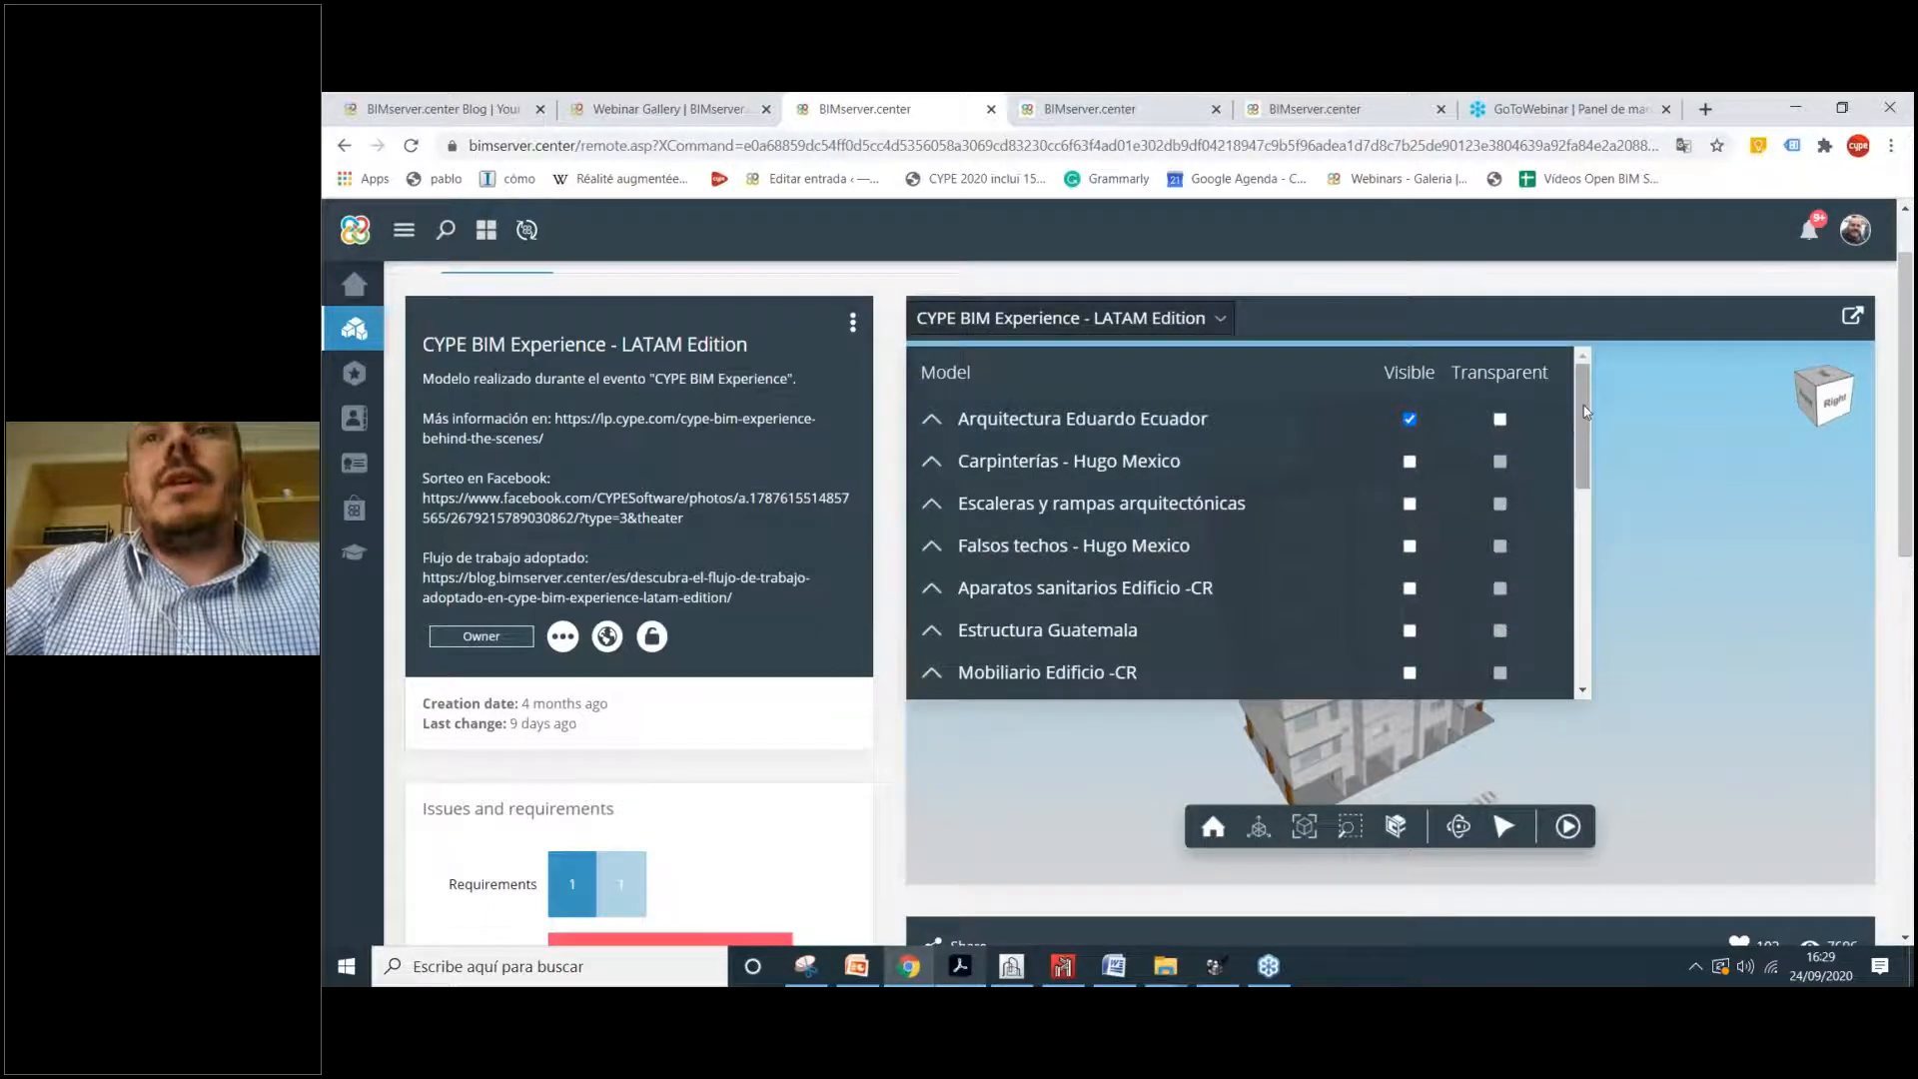
pyautogui.click(1141, 299)
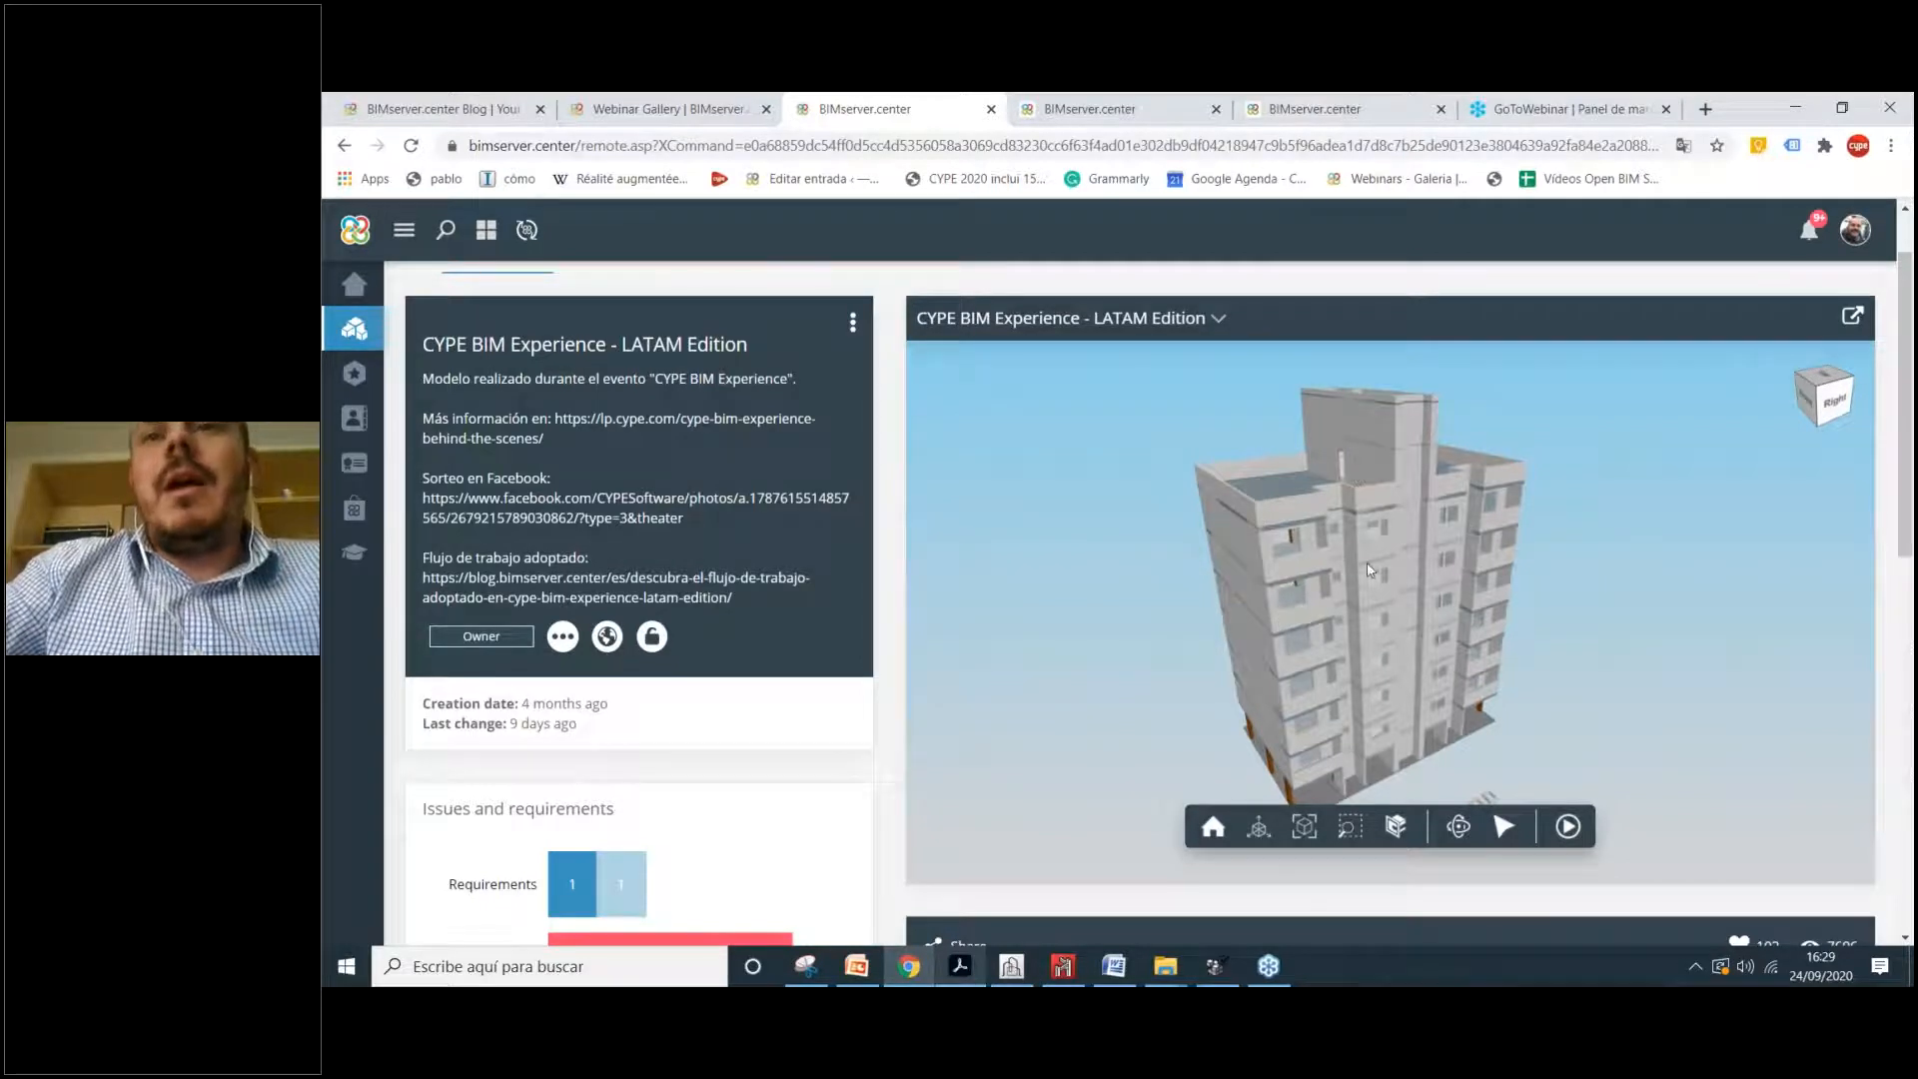
pyautogui.moveTo(1369, 570); pyautogui.dragTo(1297, 635)
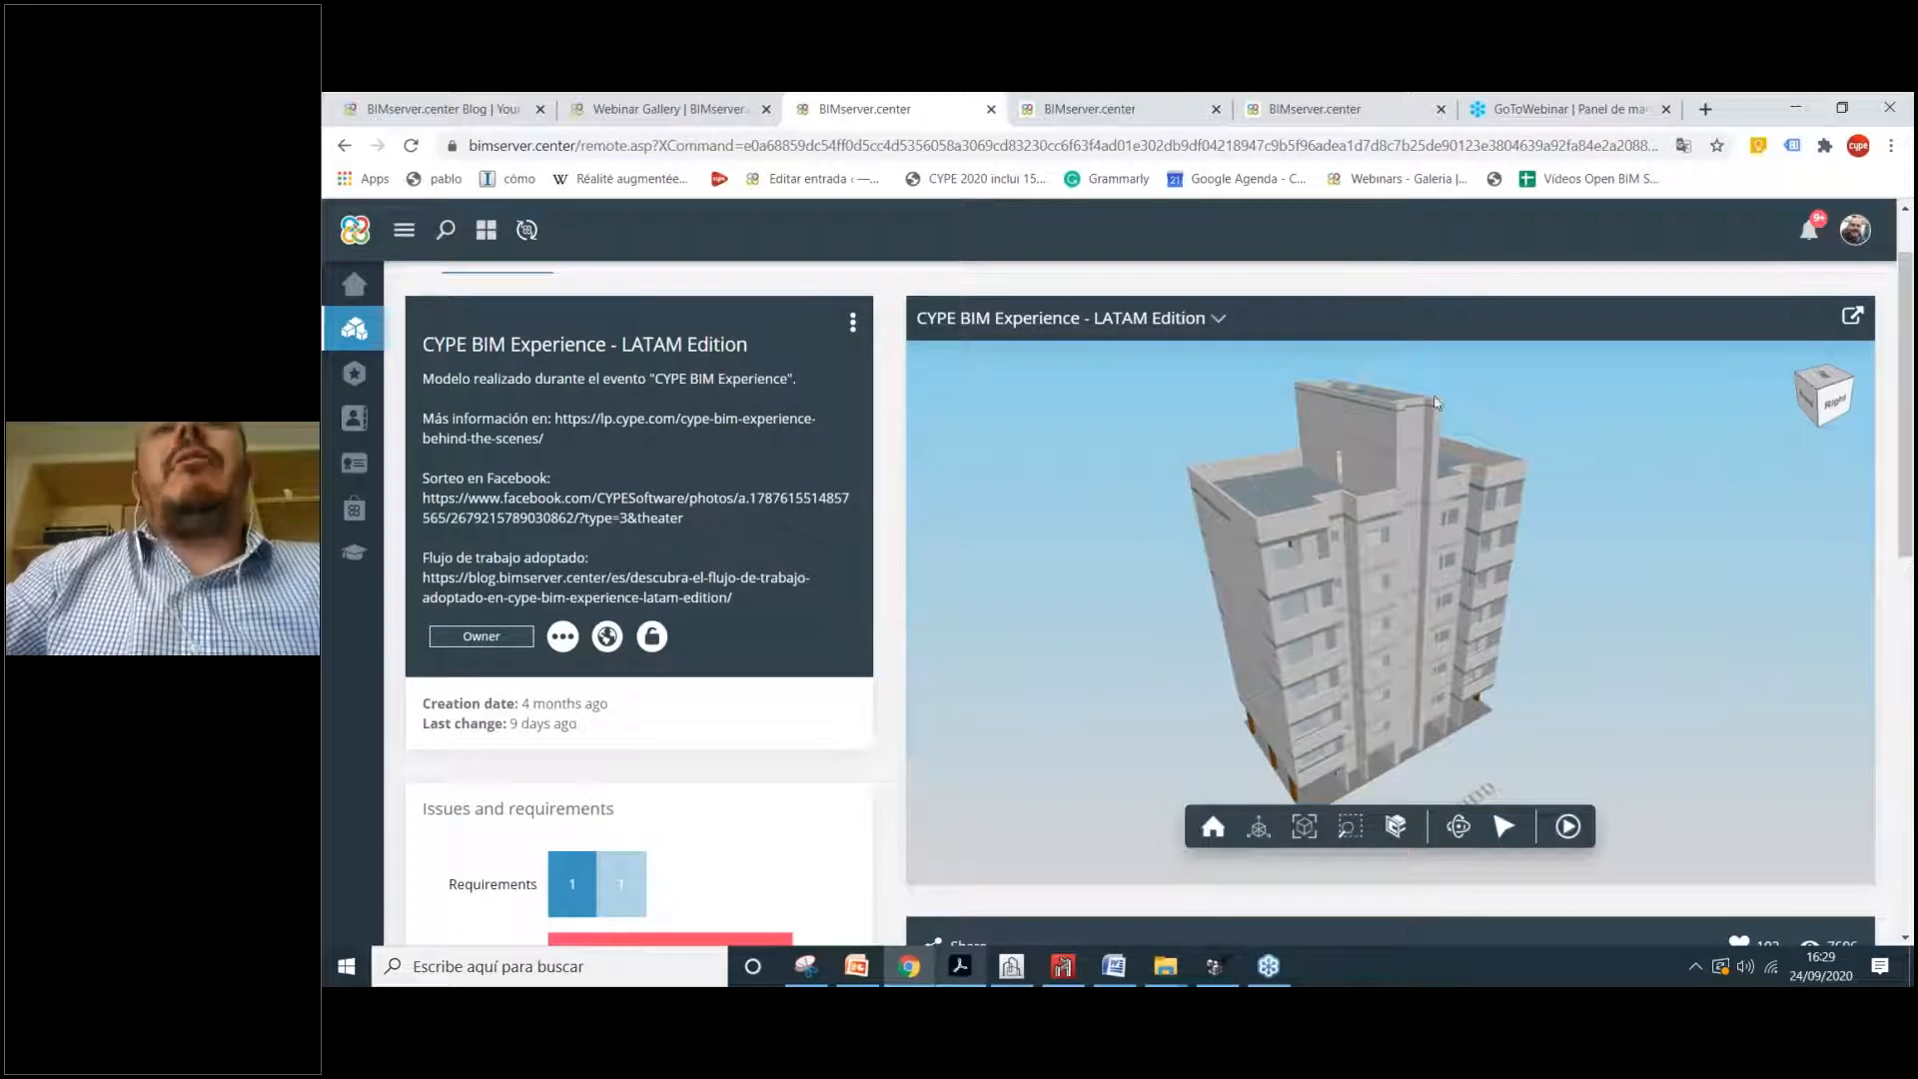
pyautogui.click(1184, 334)
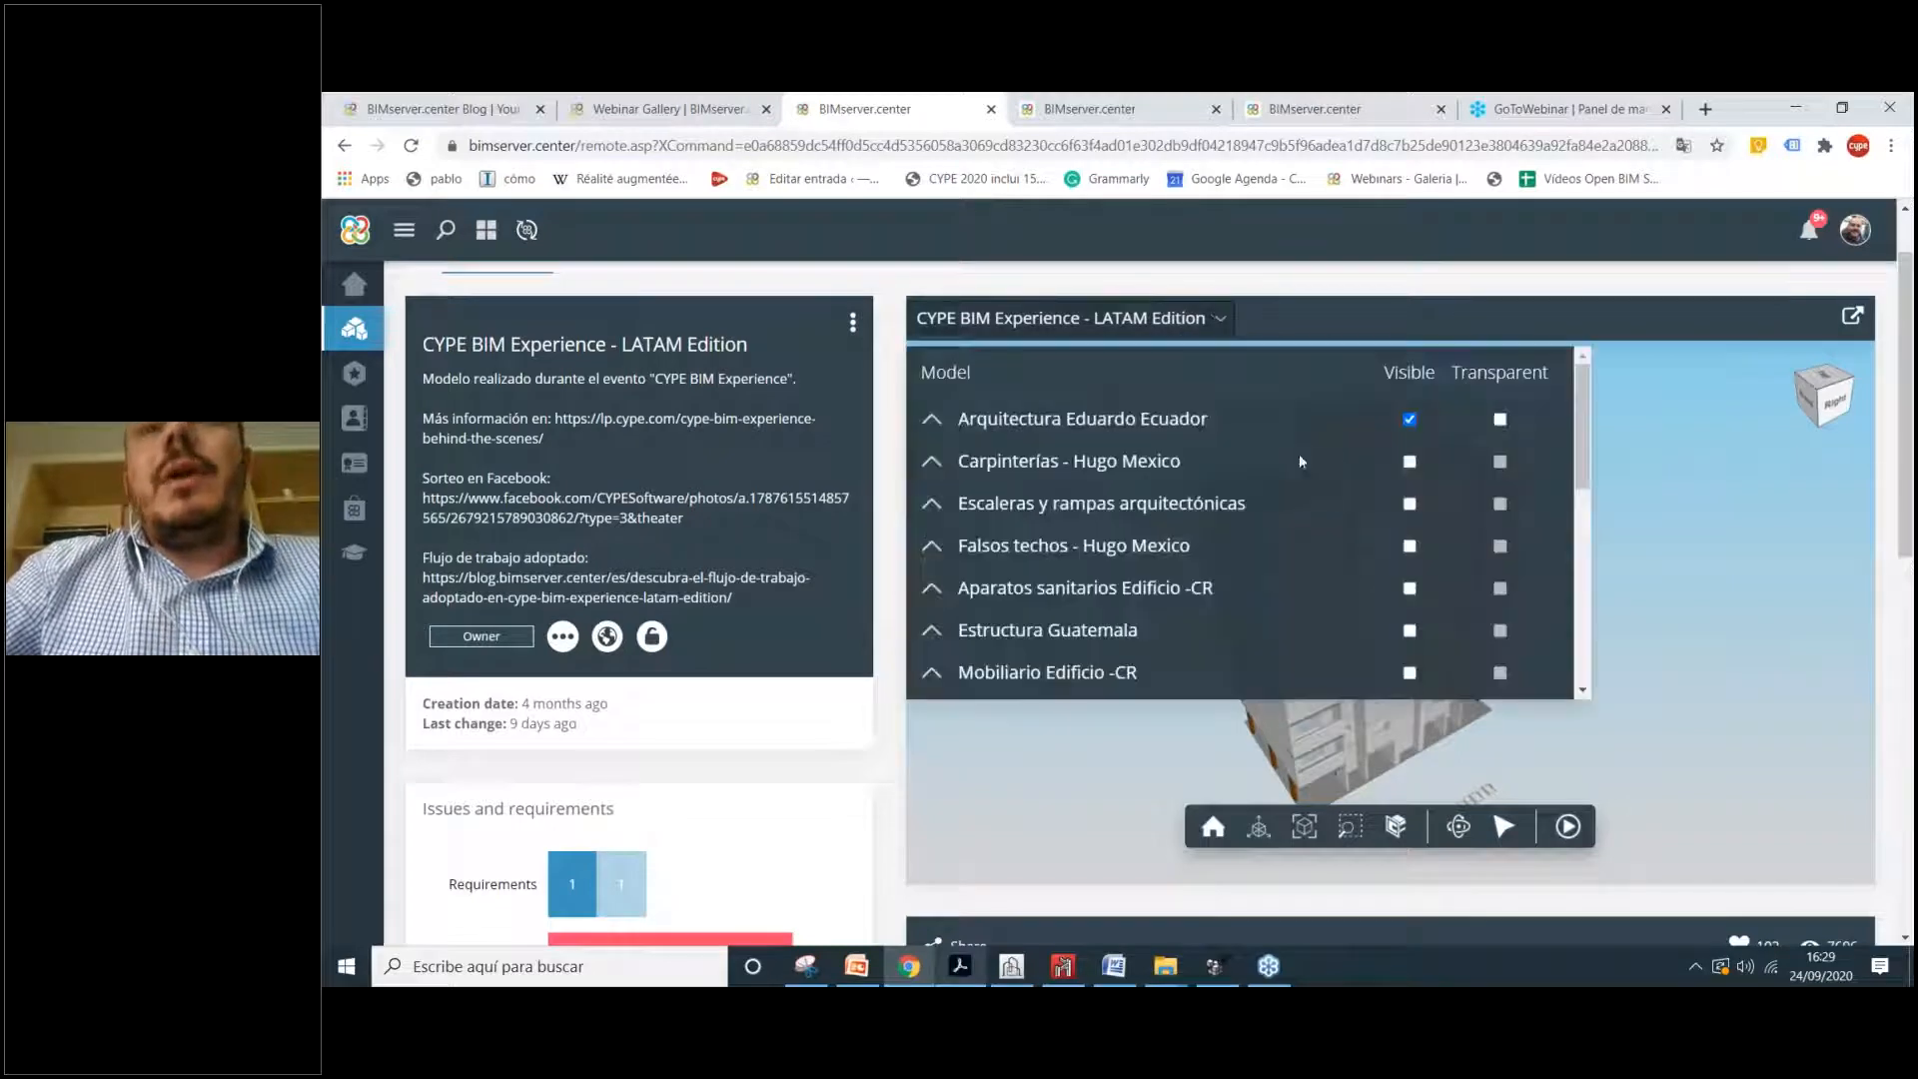
pyautogui.moveTo(1579, 420)
pyautogui.mouseDown()
pyautogui.moveTo(1591, 599)
pyautogui.moveTo(1585, 425)
pyautogui.mouseUp()
pyautogui.click(1410, 419)
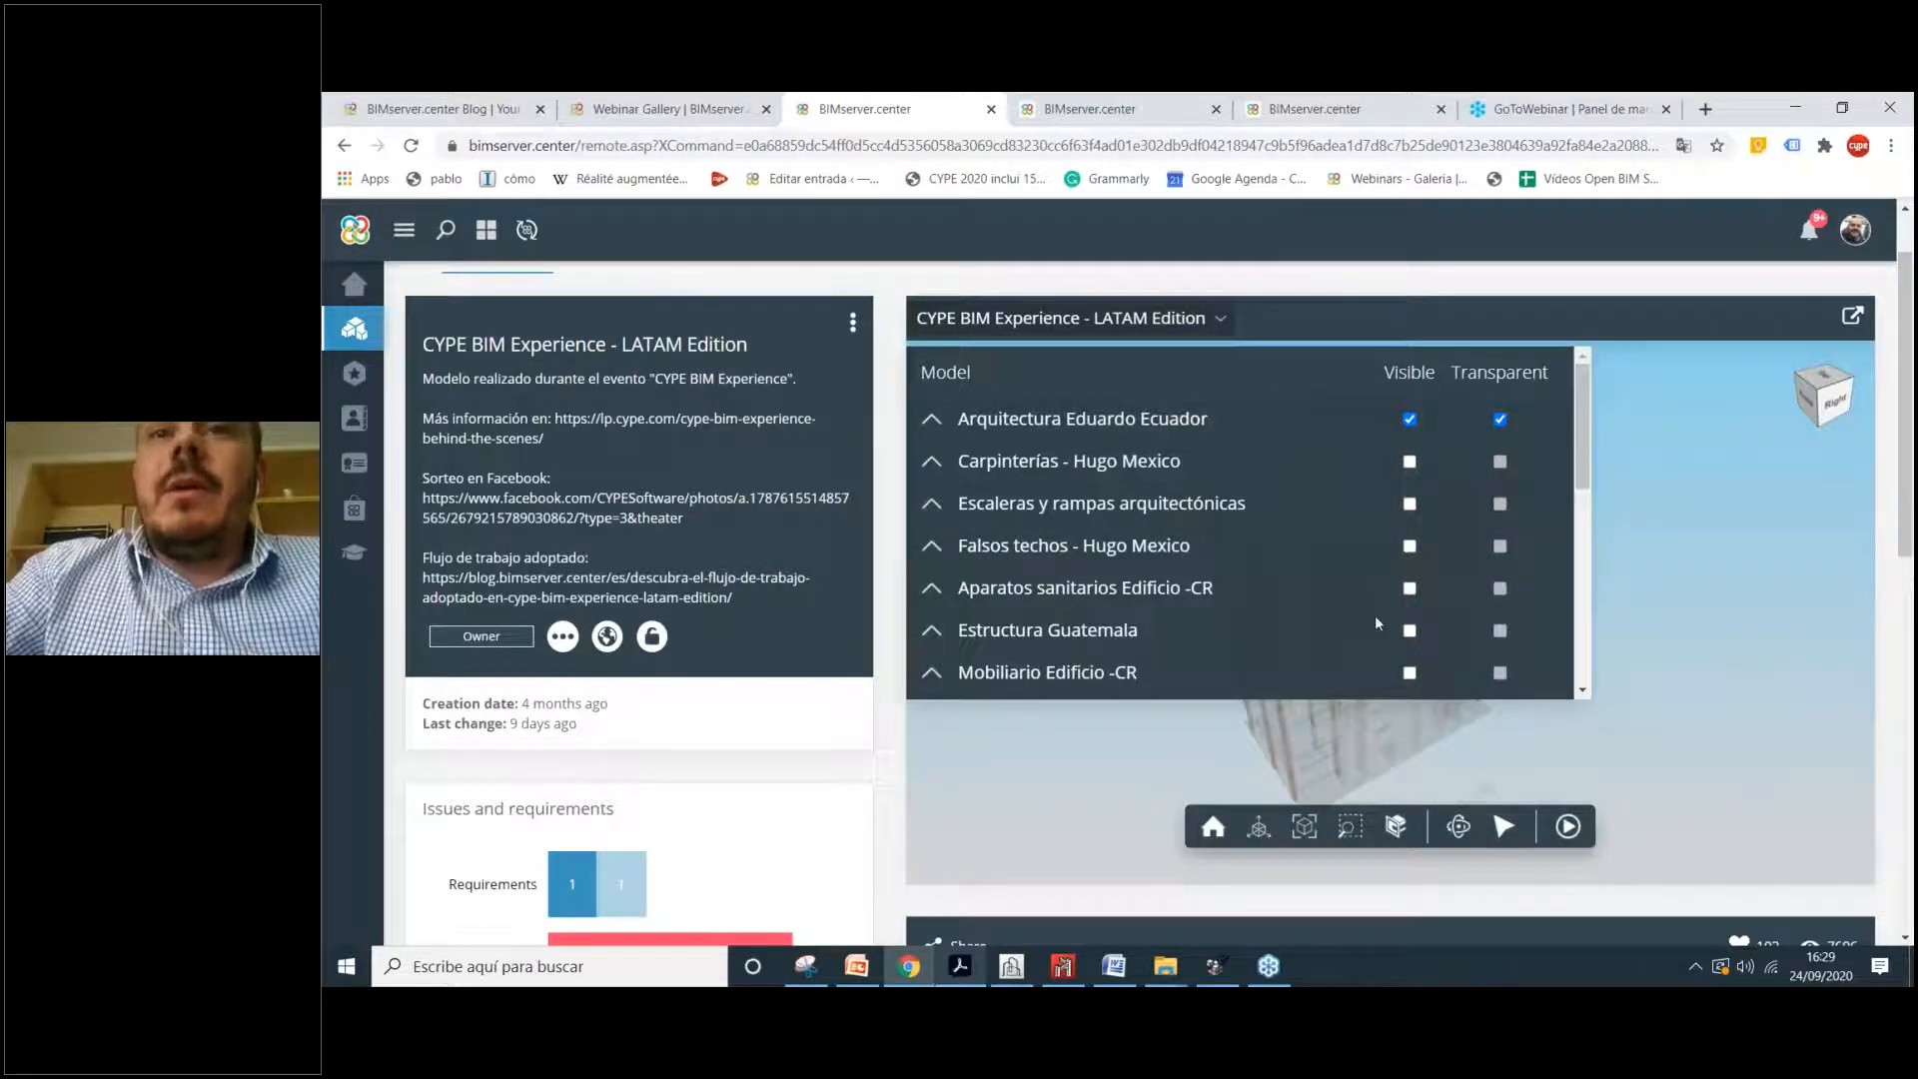
pyautogui.click(1409, 631)
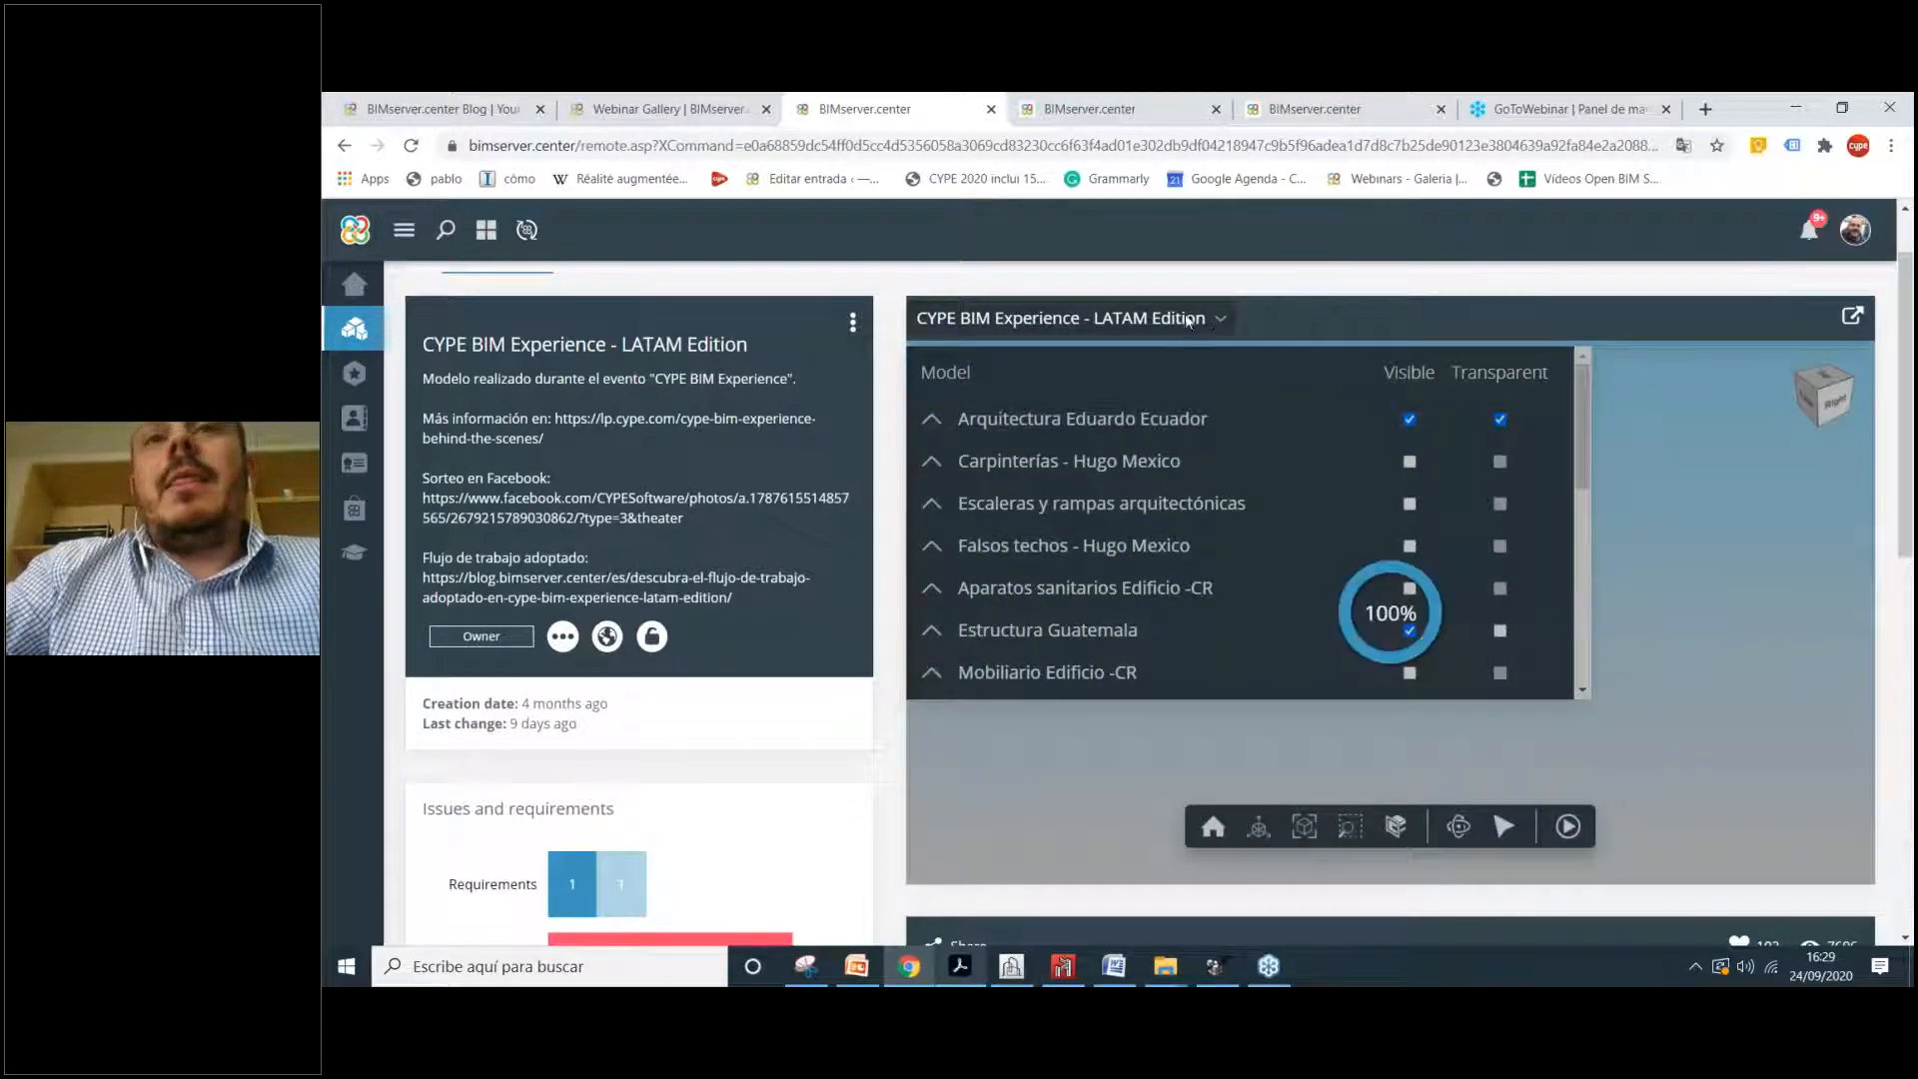
pyautogui.click(1221, 320)
pyautogui.scroll(3, 1435, 687)
pyautogui.moveTo(1422, 671); pyautogui.dragTo(1356, 544)
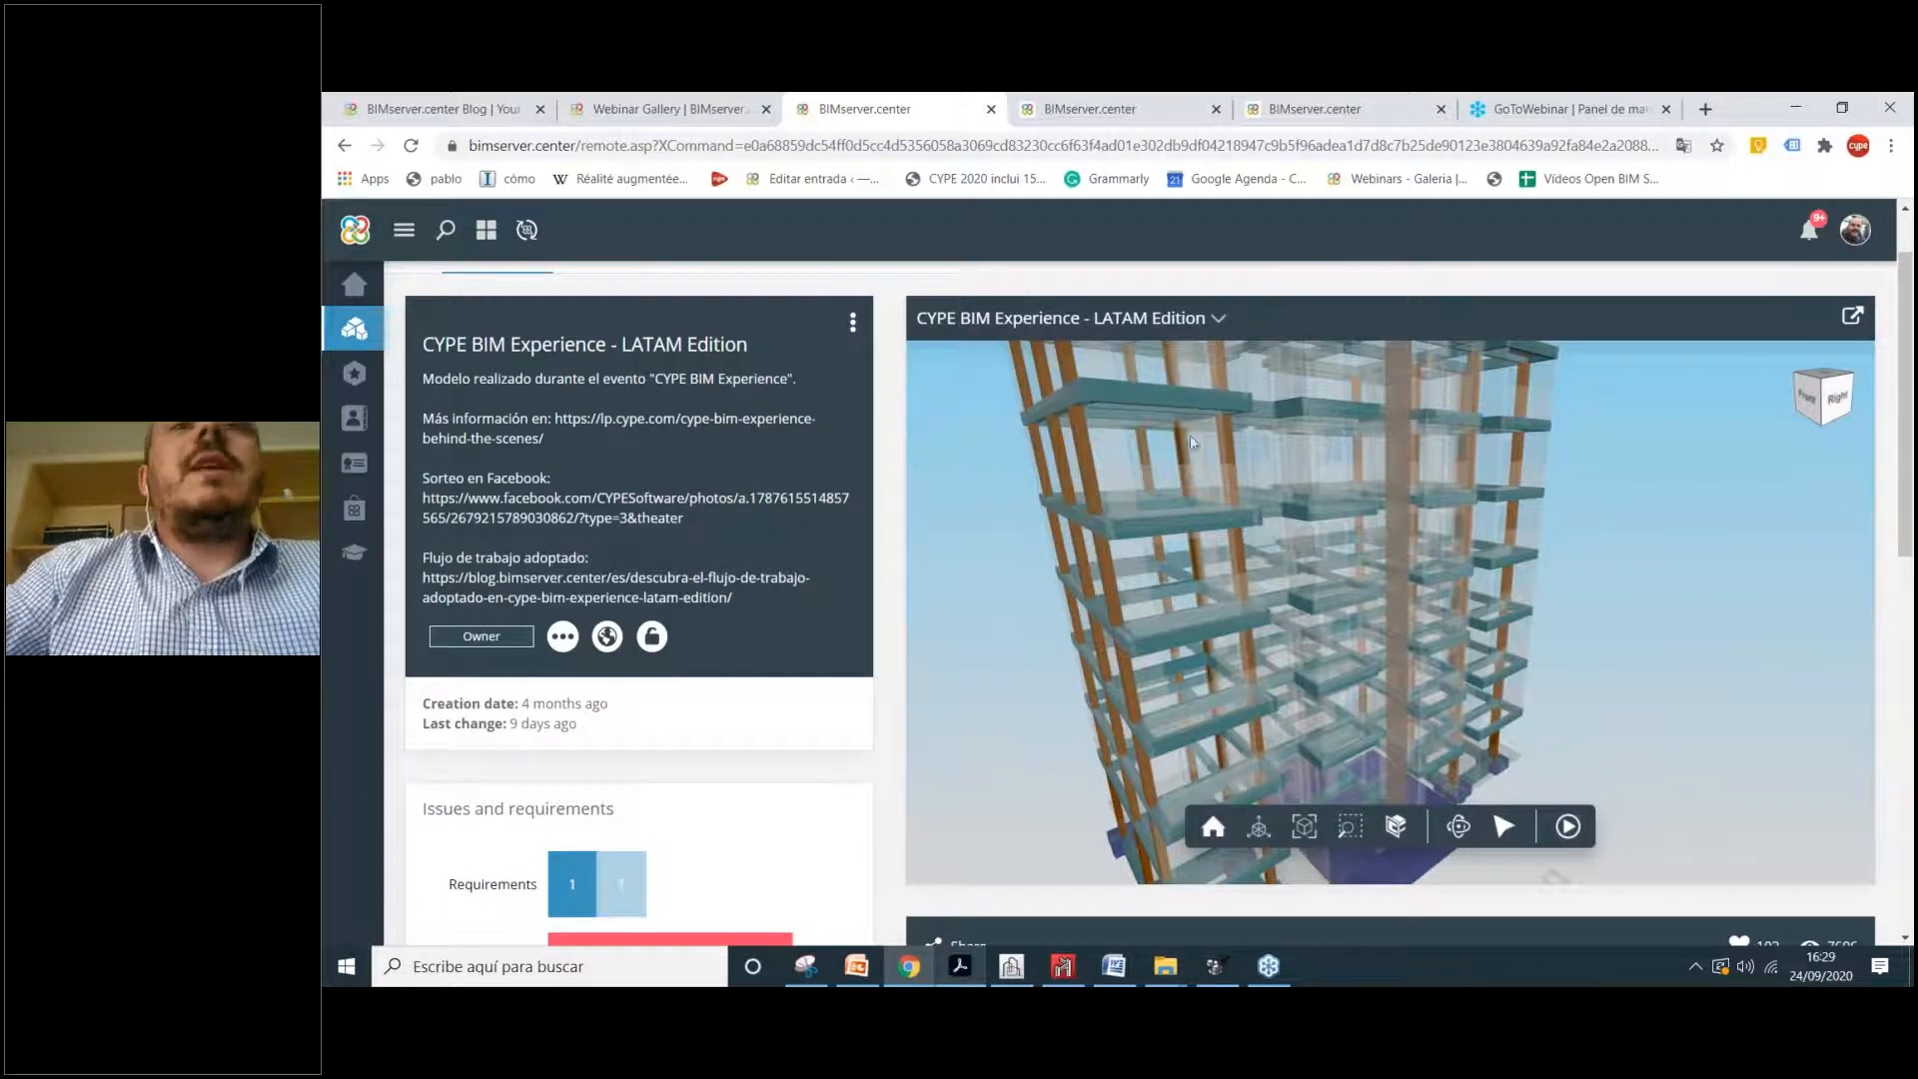
# Step: Fit the building to view, snap to a side elevation, and try a horizontal clip plane
pyautogui.click(1304, 827)
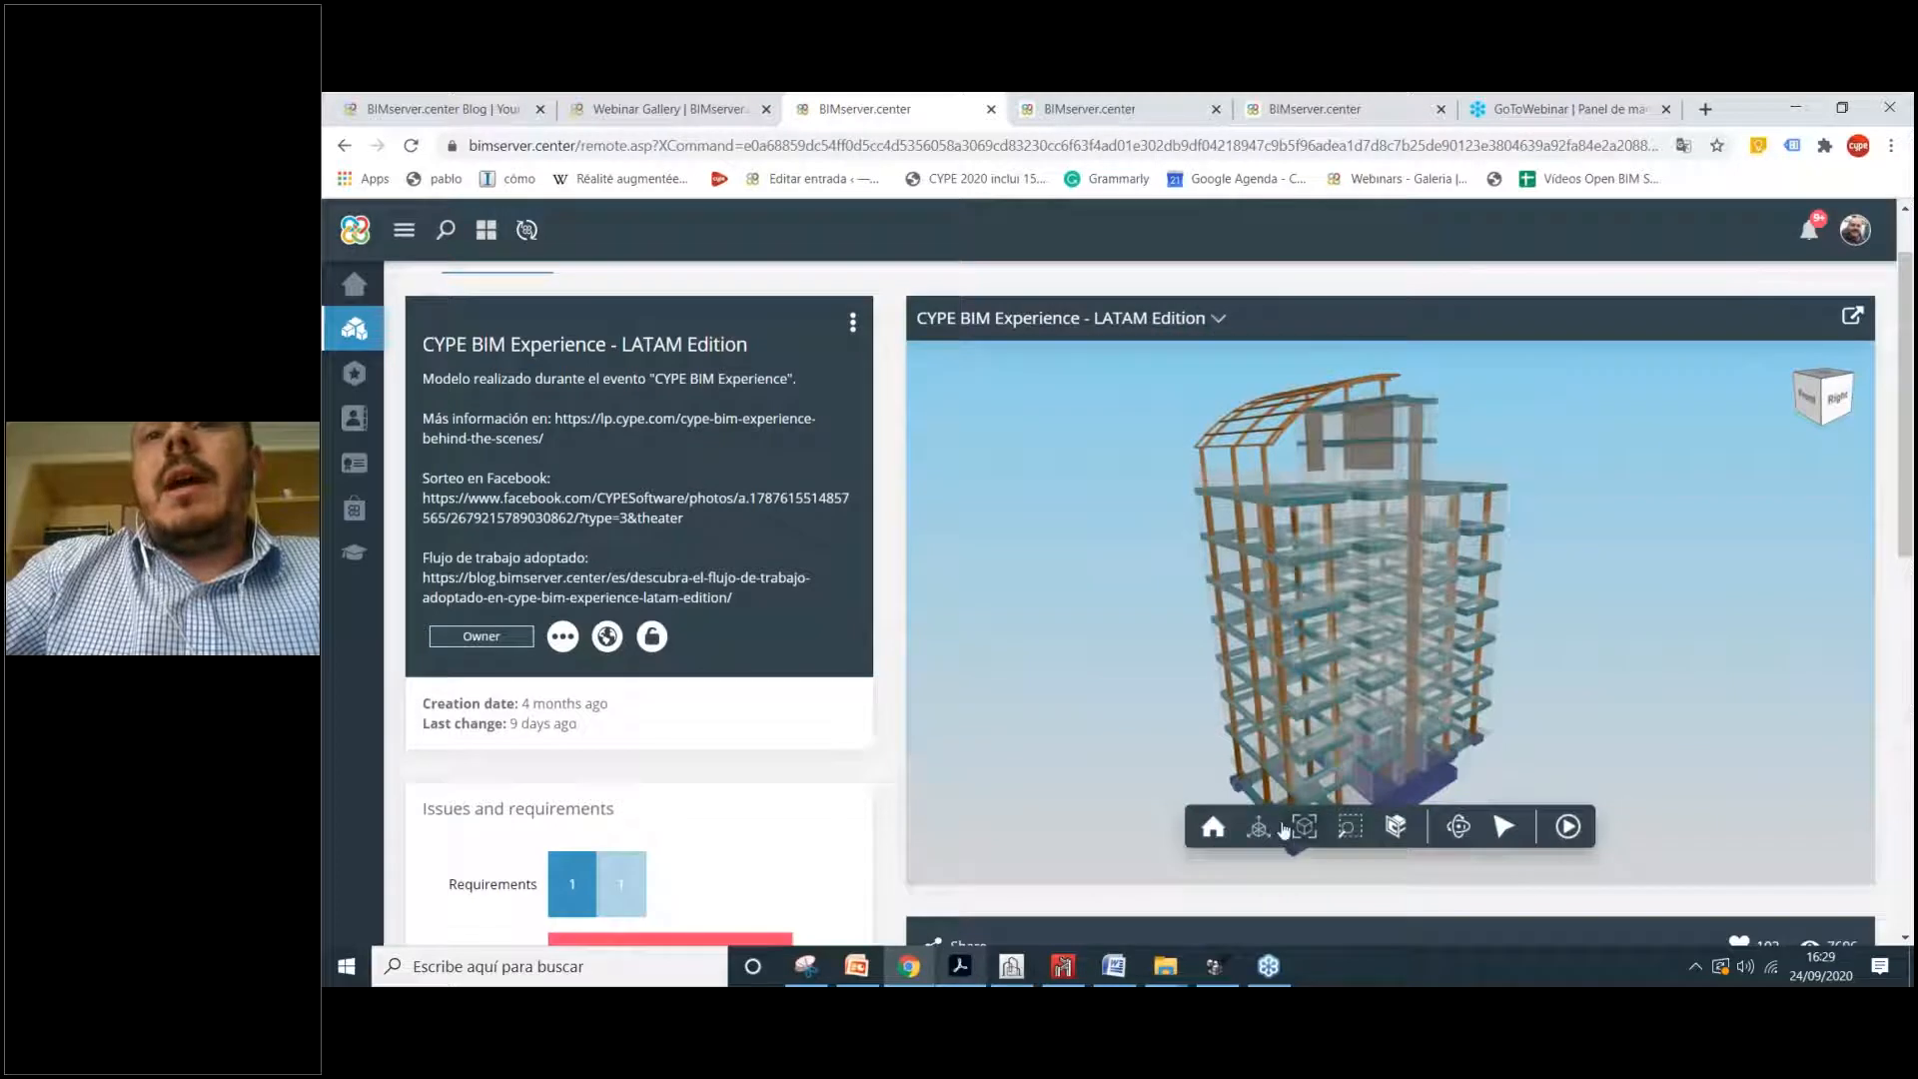
pyautogui.click(1259, 827)
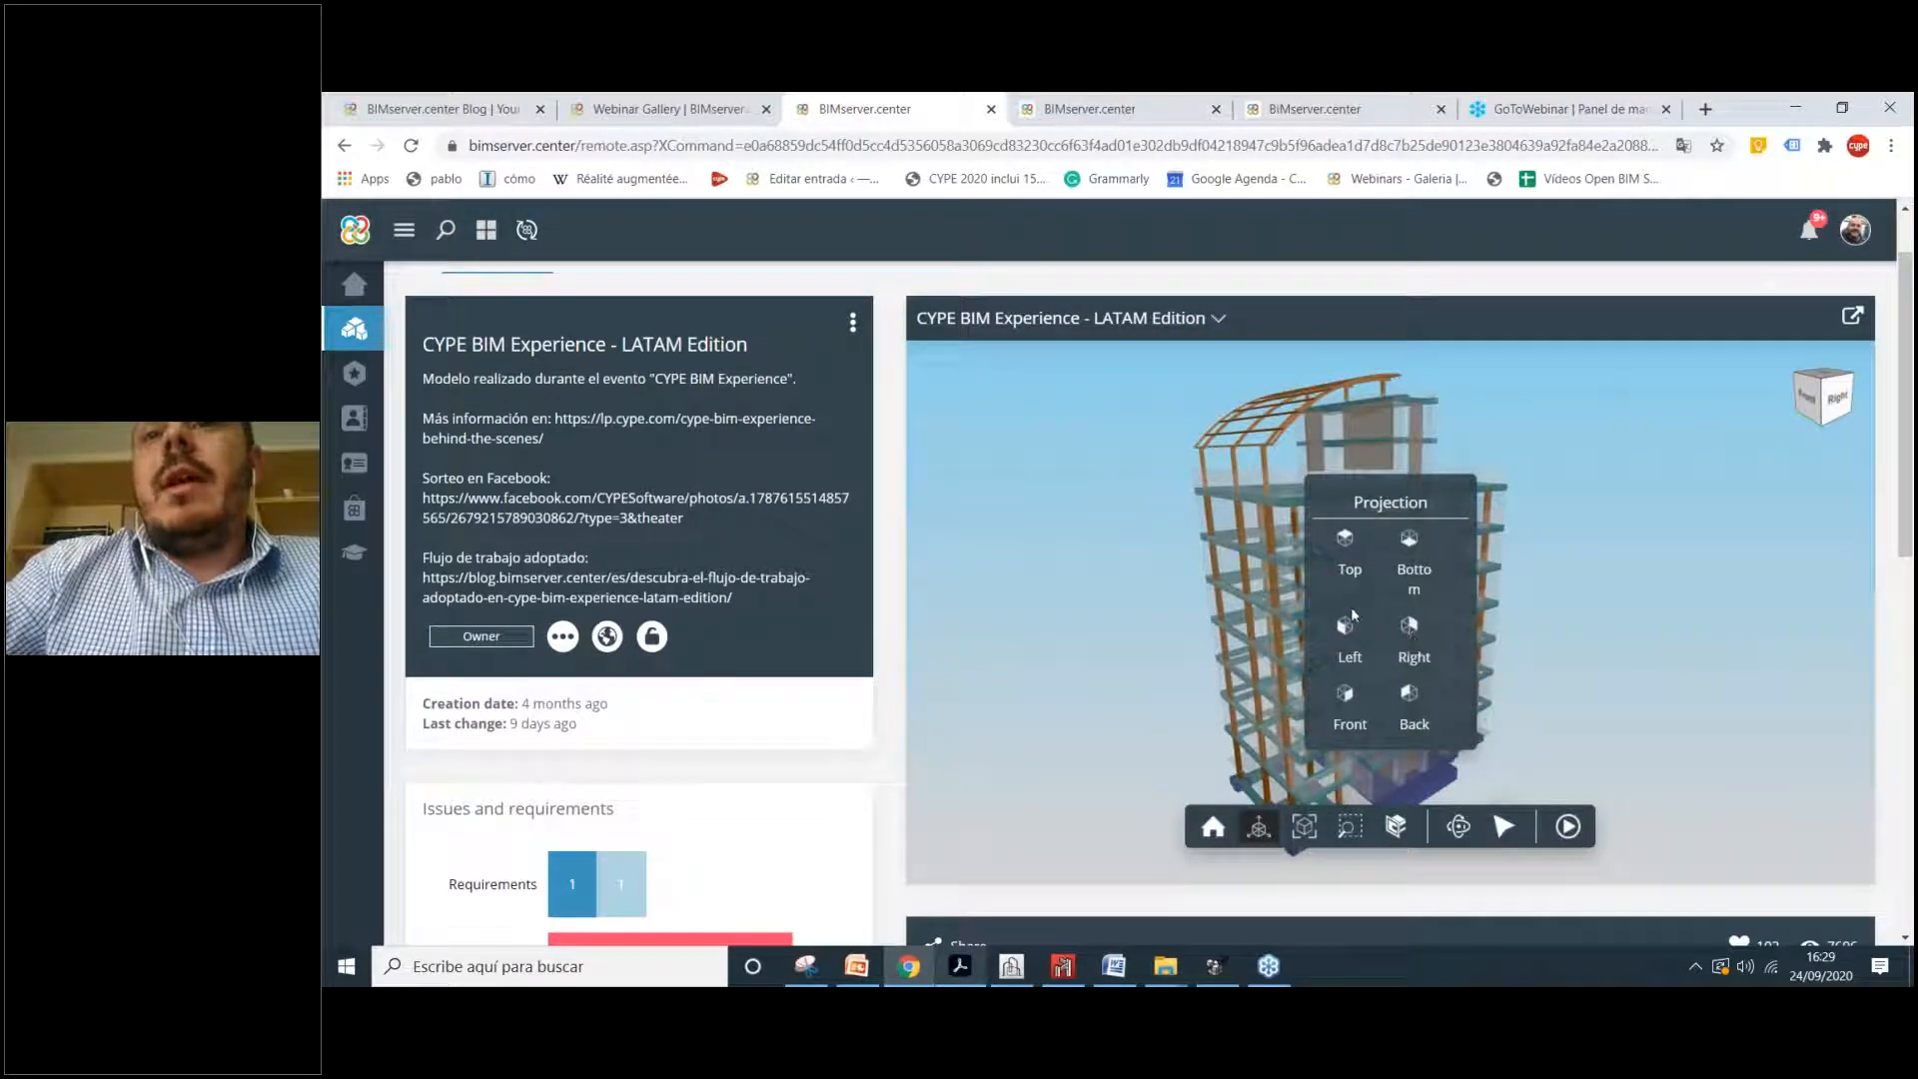
pyautogui.click(1412, 639)
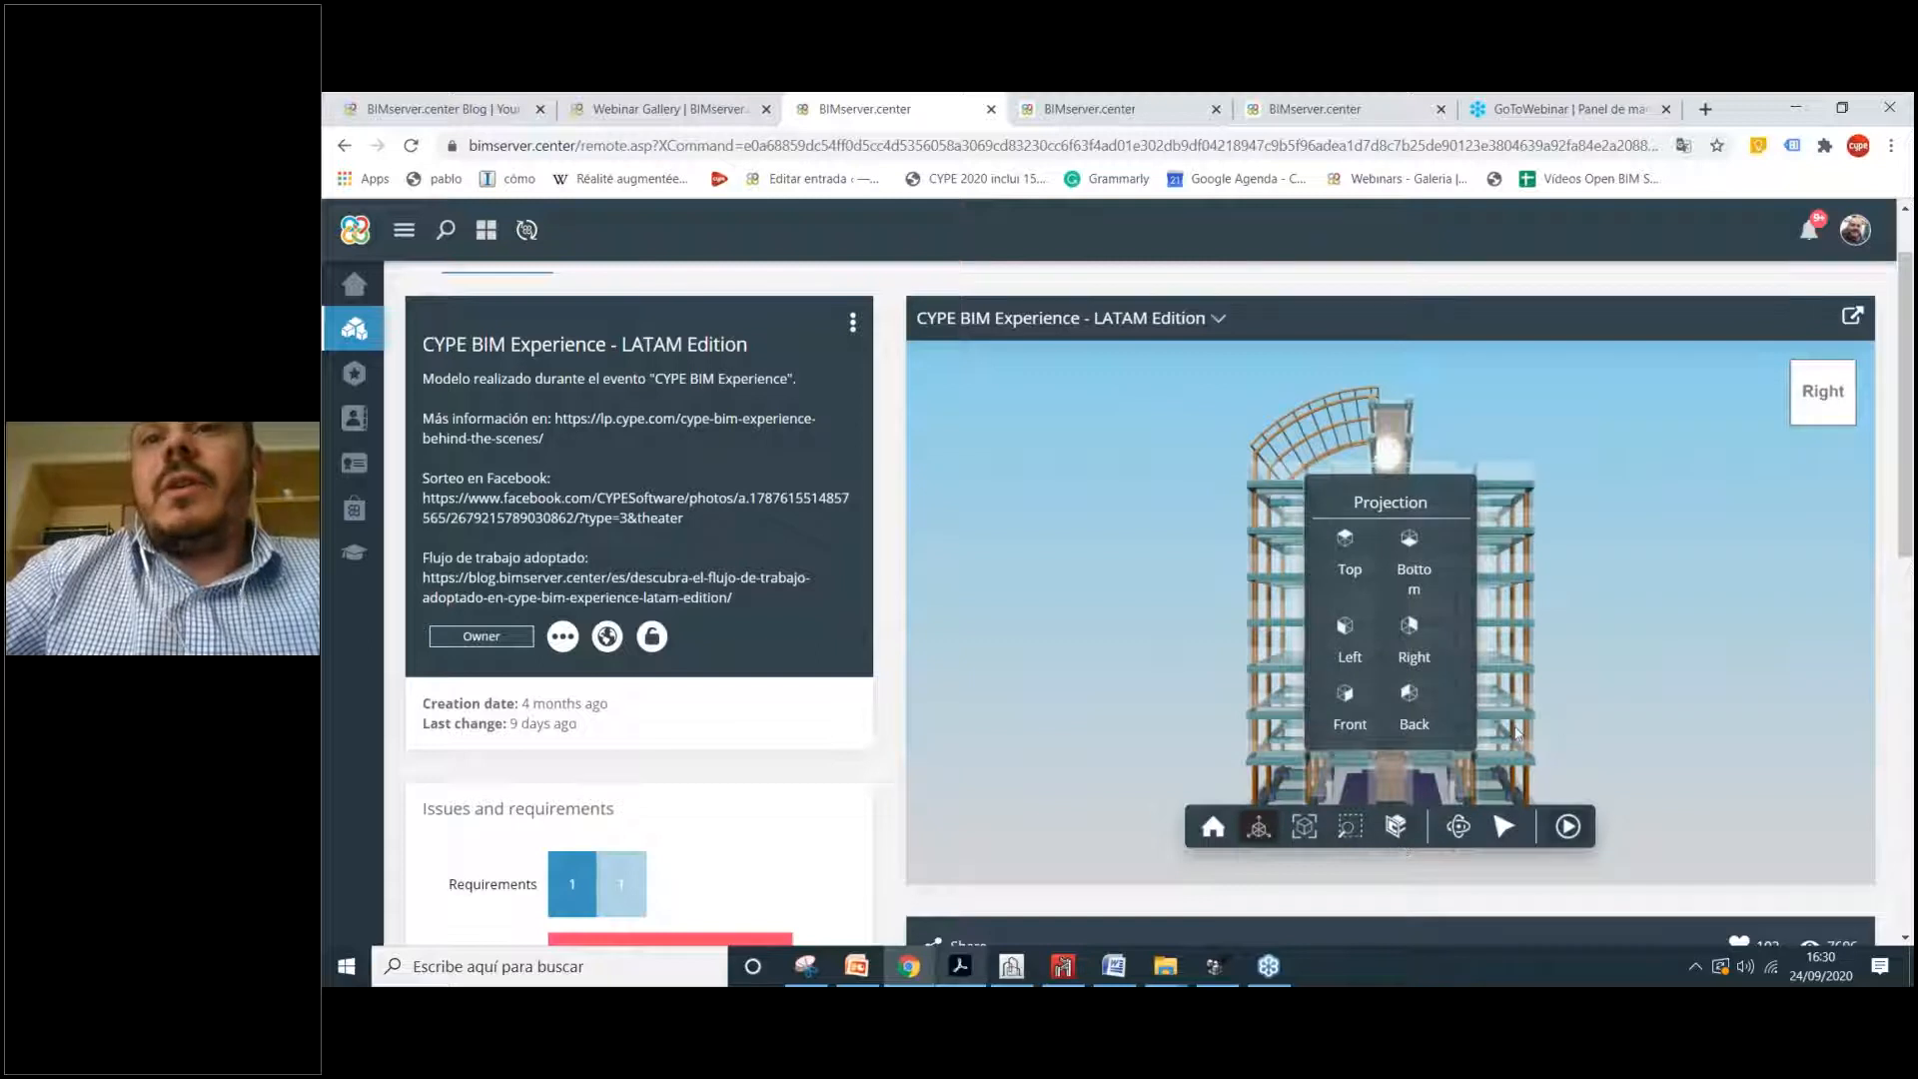
pyautogui.click(1424, 625)
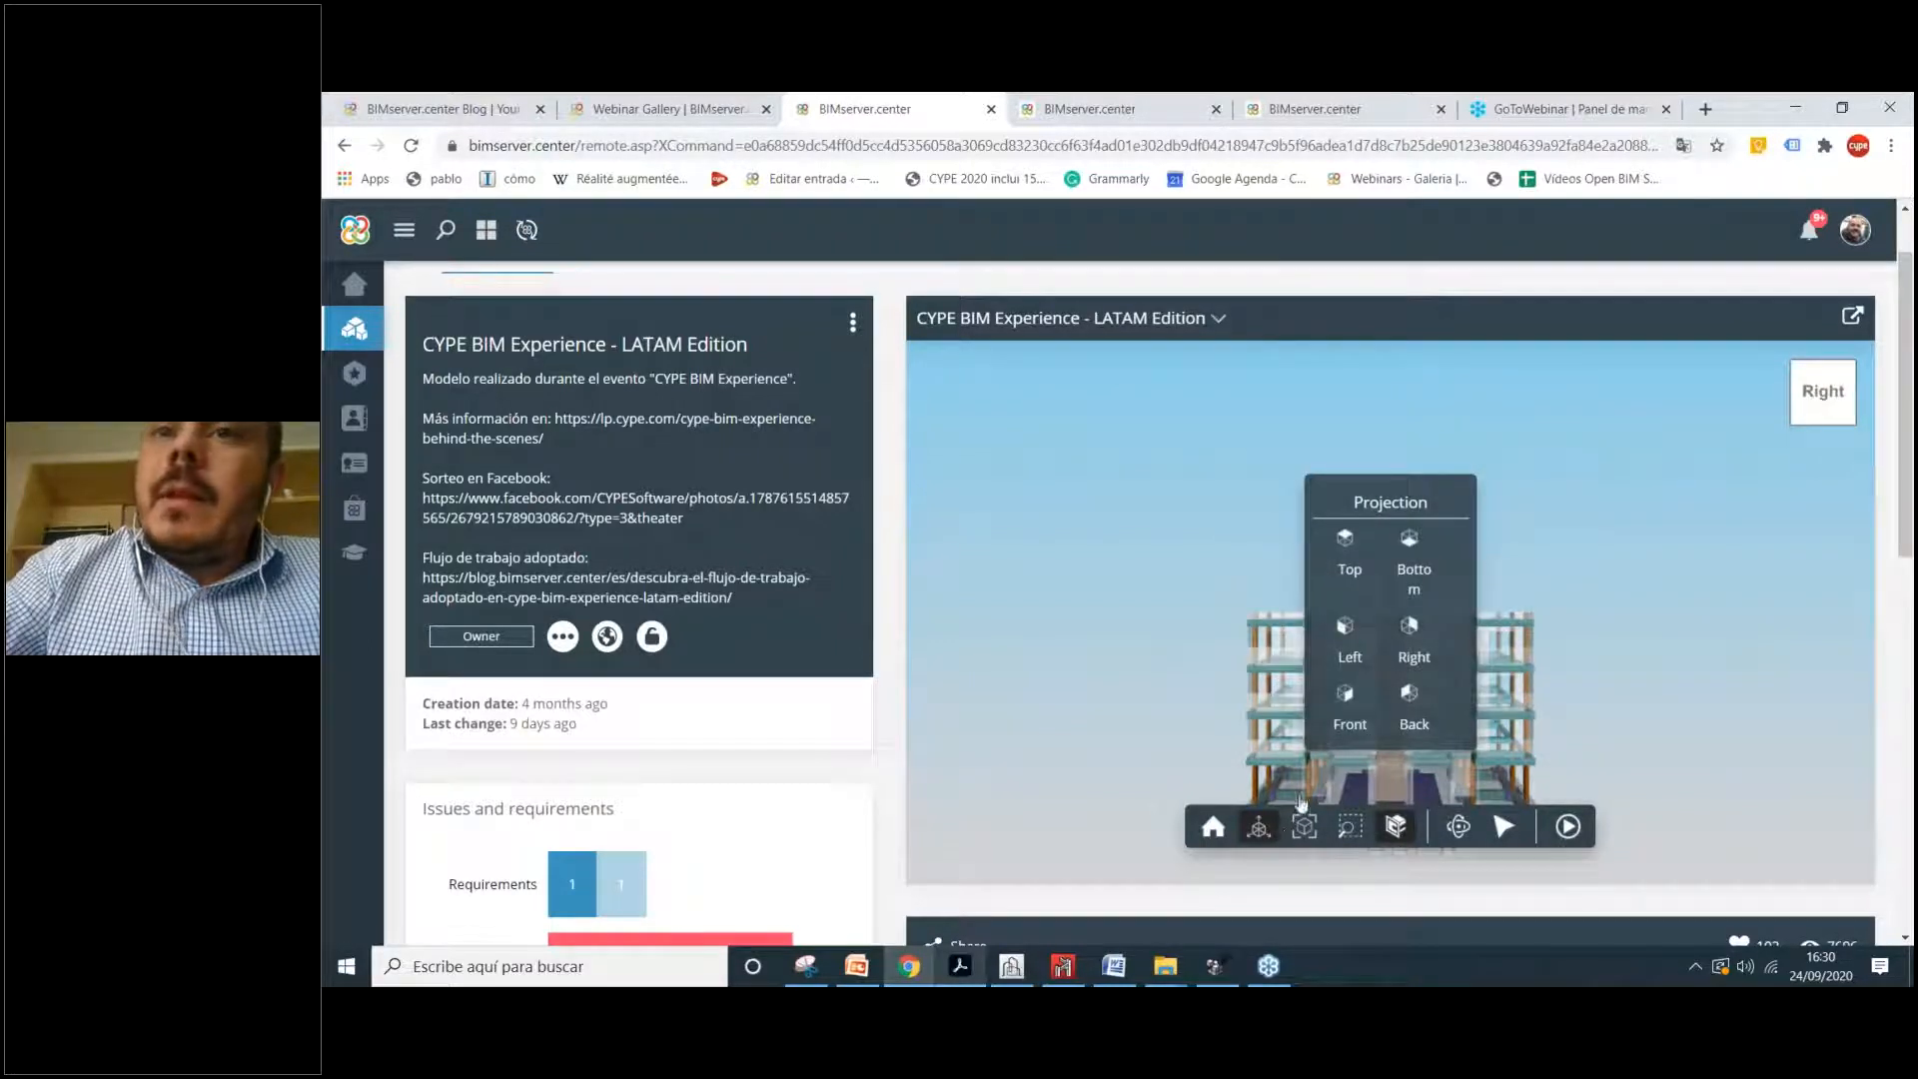
pyautogui.click(1259, 826)
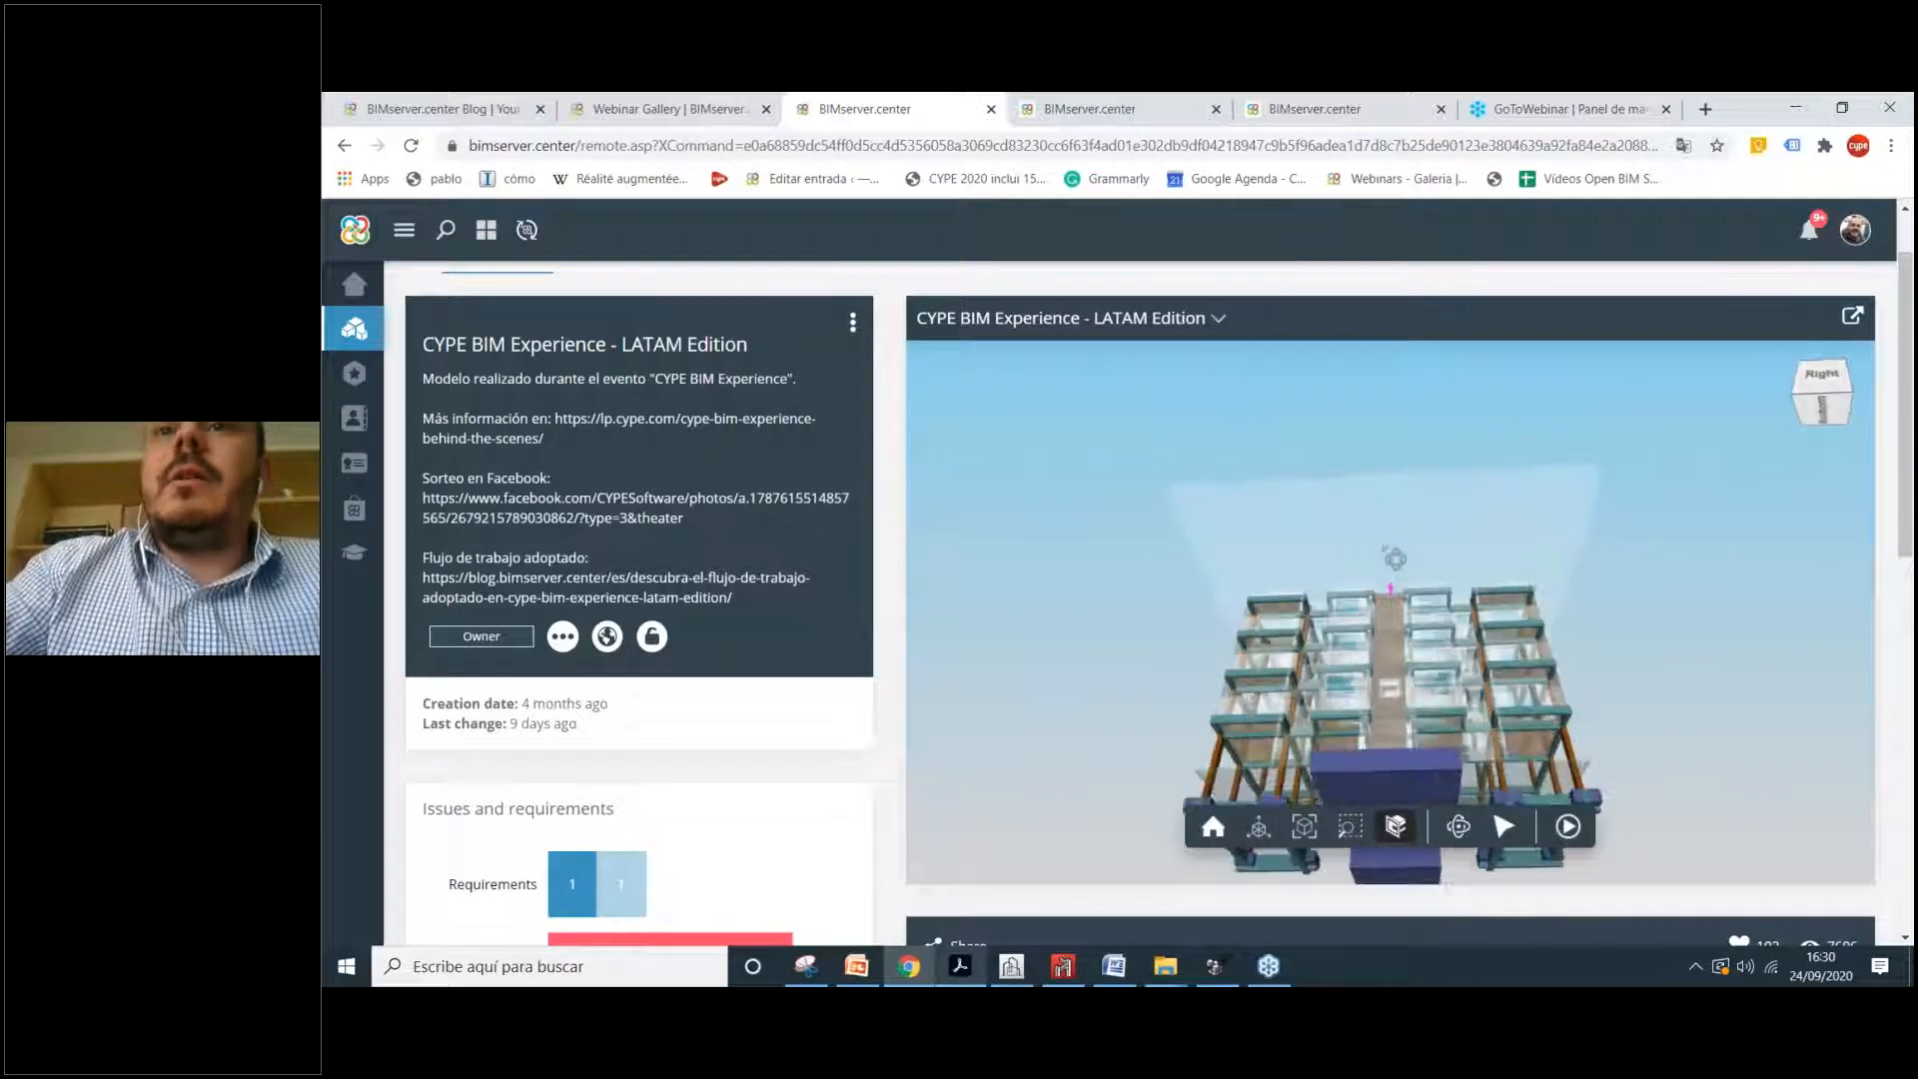
pyautogui.moveTo(1392, 591); pyautogui.dragTo(1415, 552)
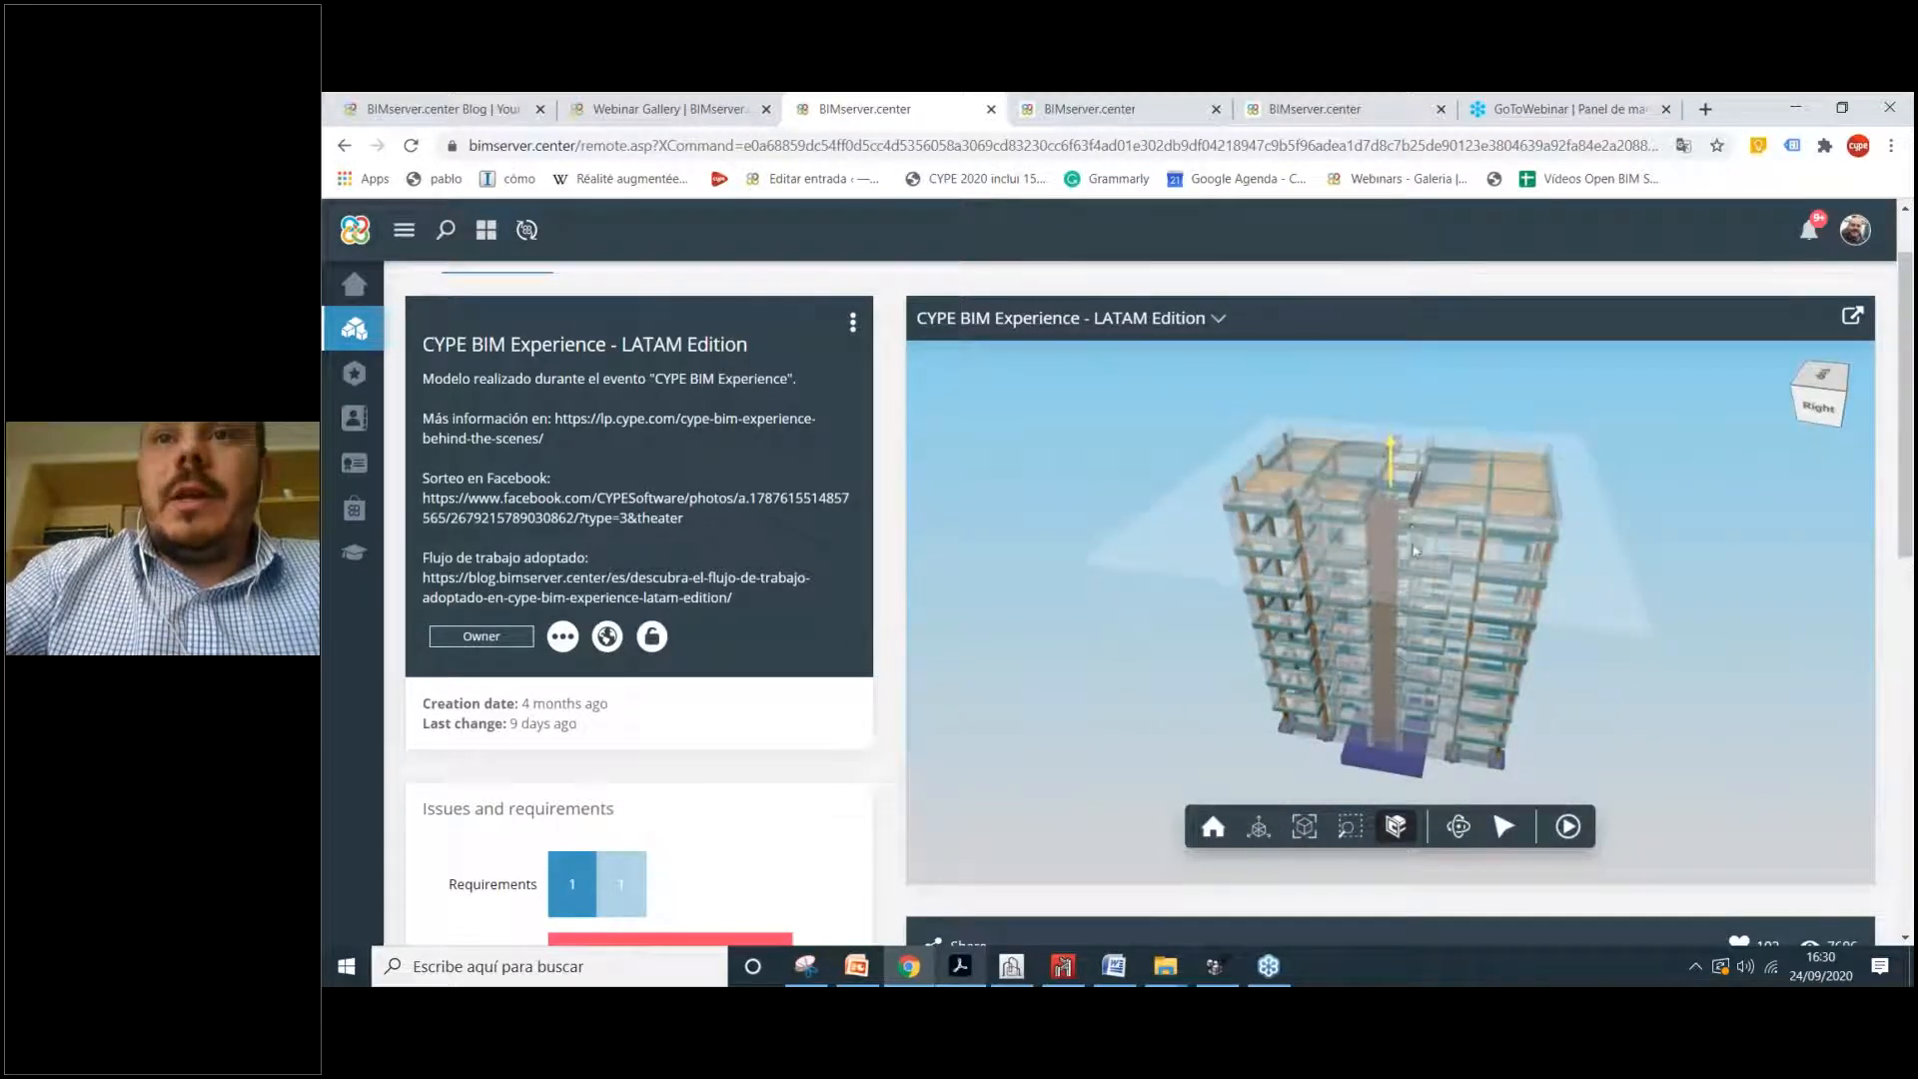
pyautogui.click(1407, 829)
# Step: Cut the building with a vertical section plane, then return to the running clash detection
pyautogui.click(1407, 830)
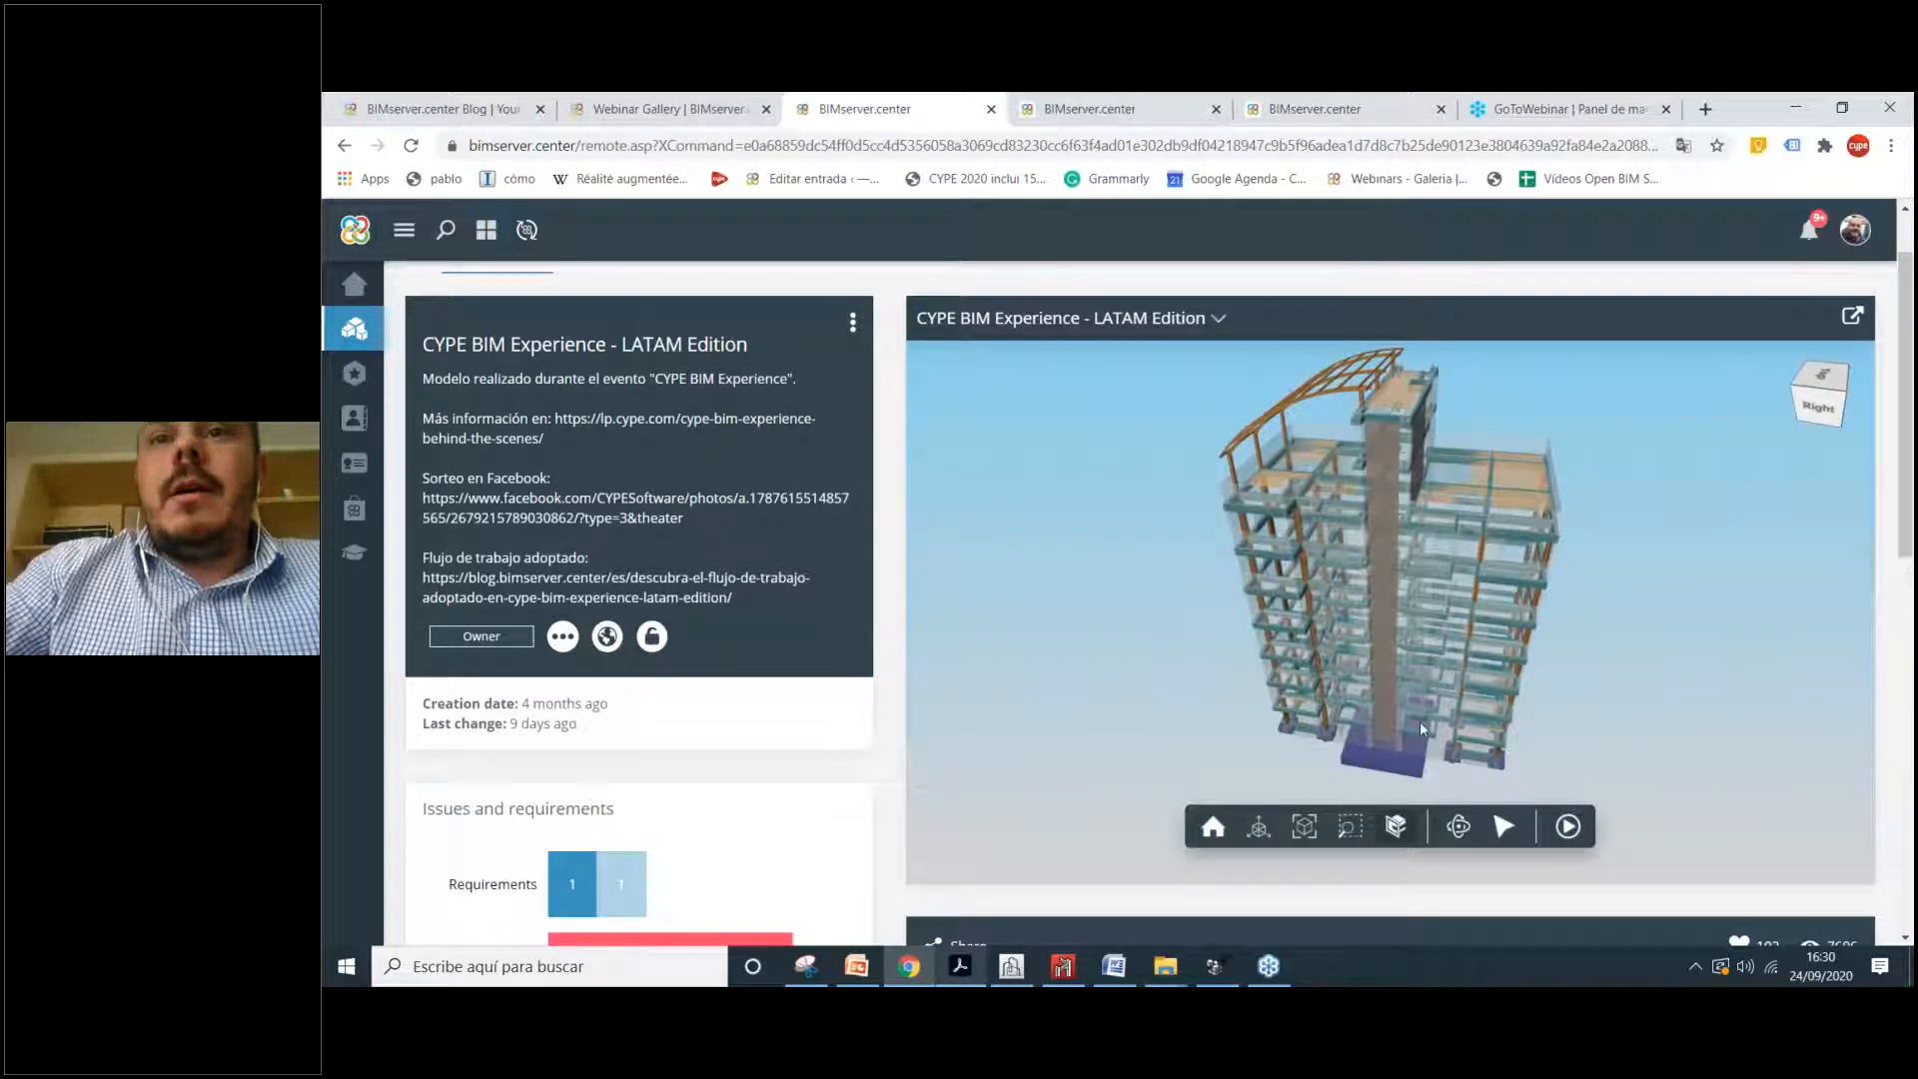
pyautogui.click(1419, 721)
pyautogui.moveTo(1265, 711); pyautogui.dragTo(1489, 721)
pyautogui.moveTo(1375, 641); pyautogui.dragTo(1315, 932)
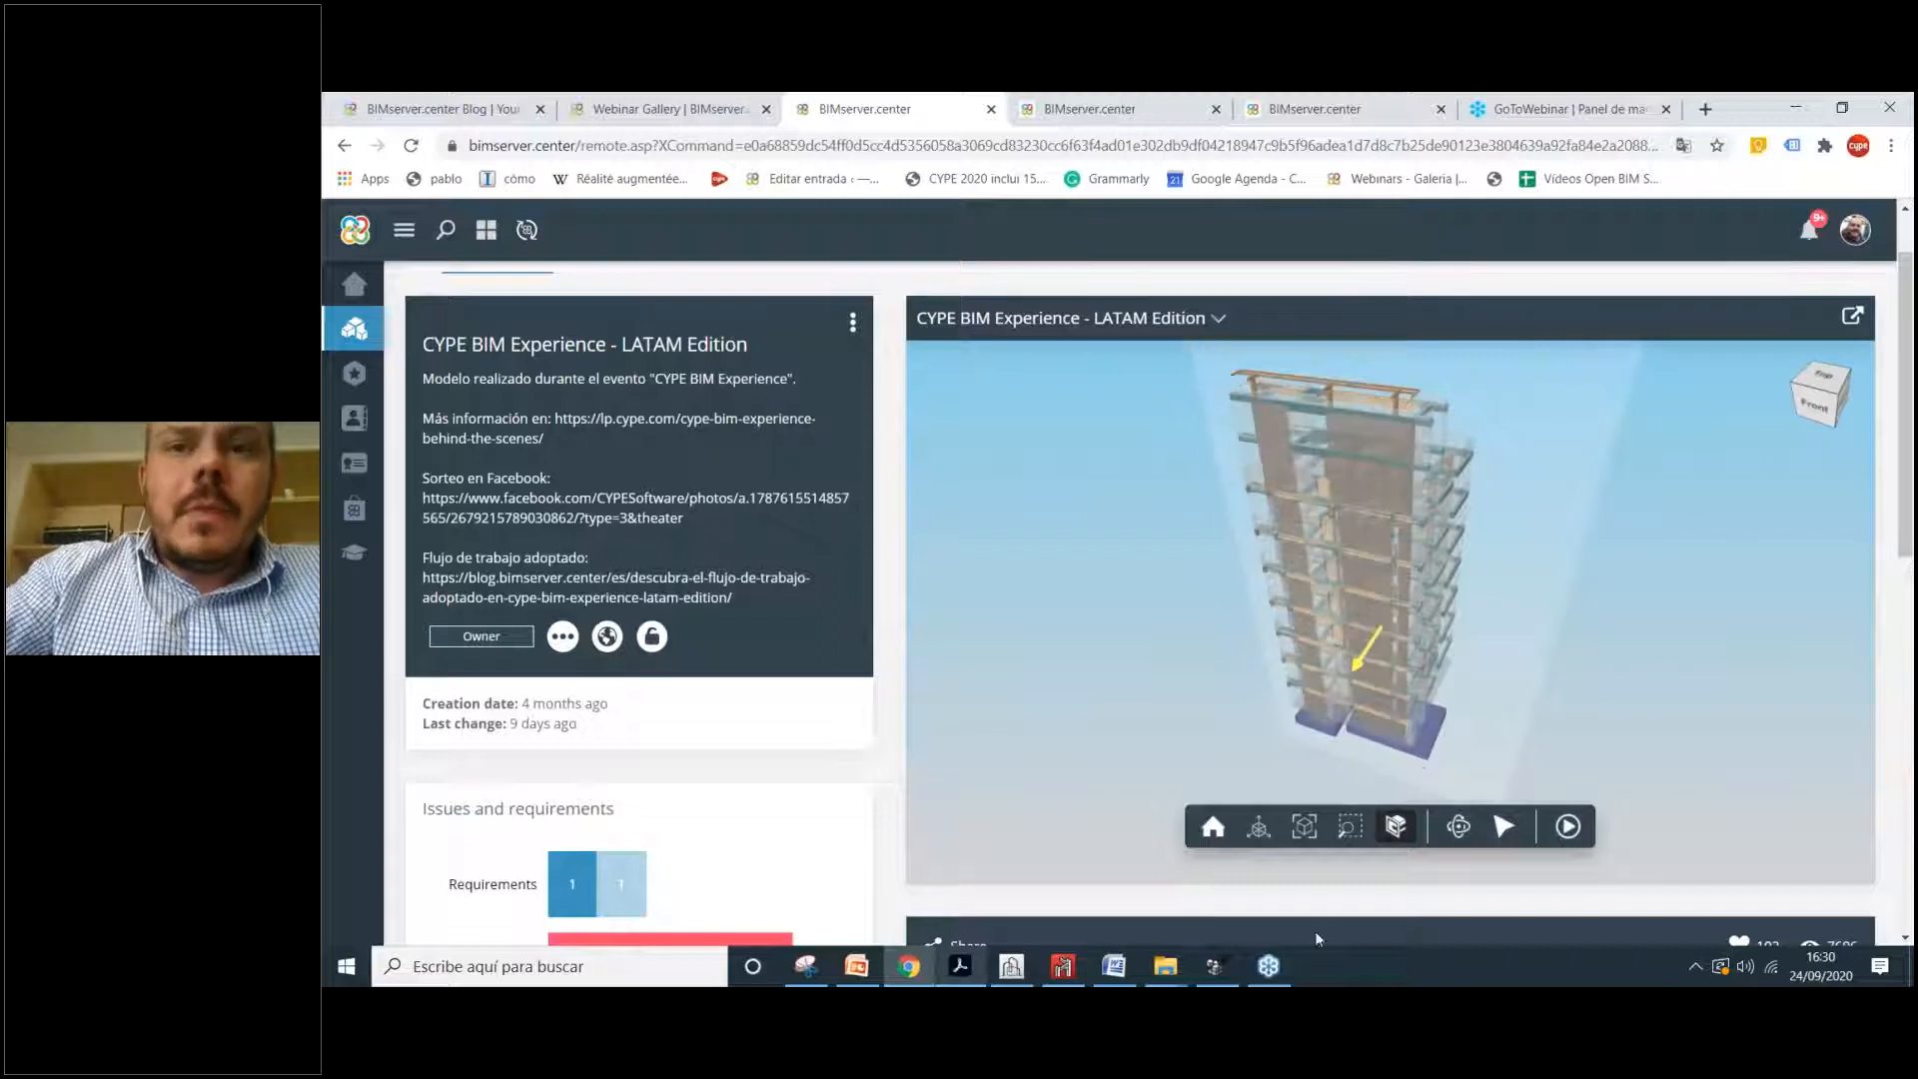
pyautogui.click(1237, 963)
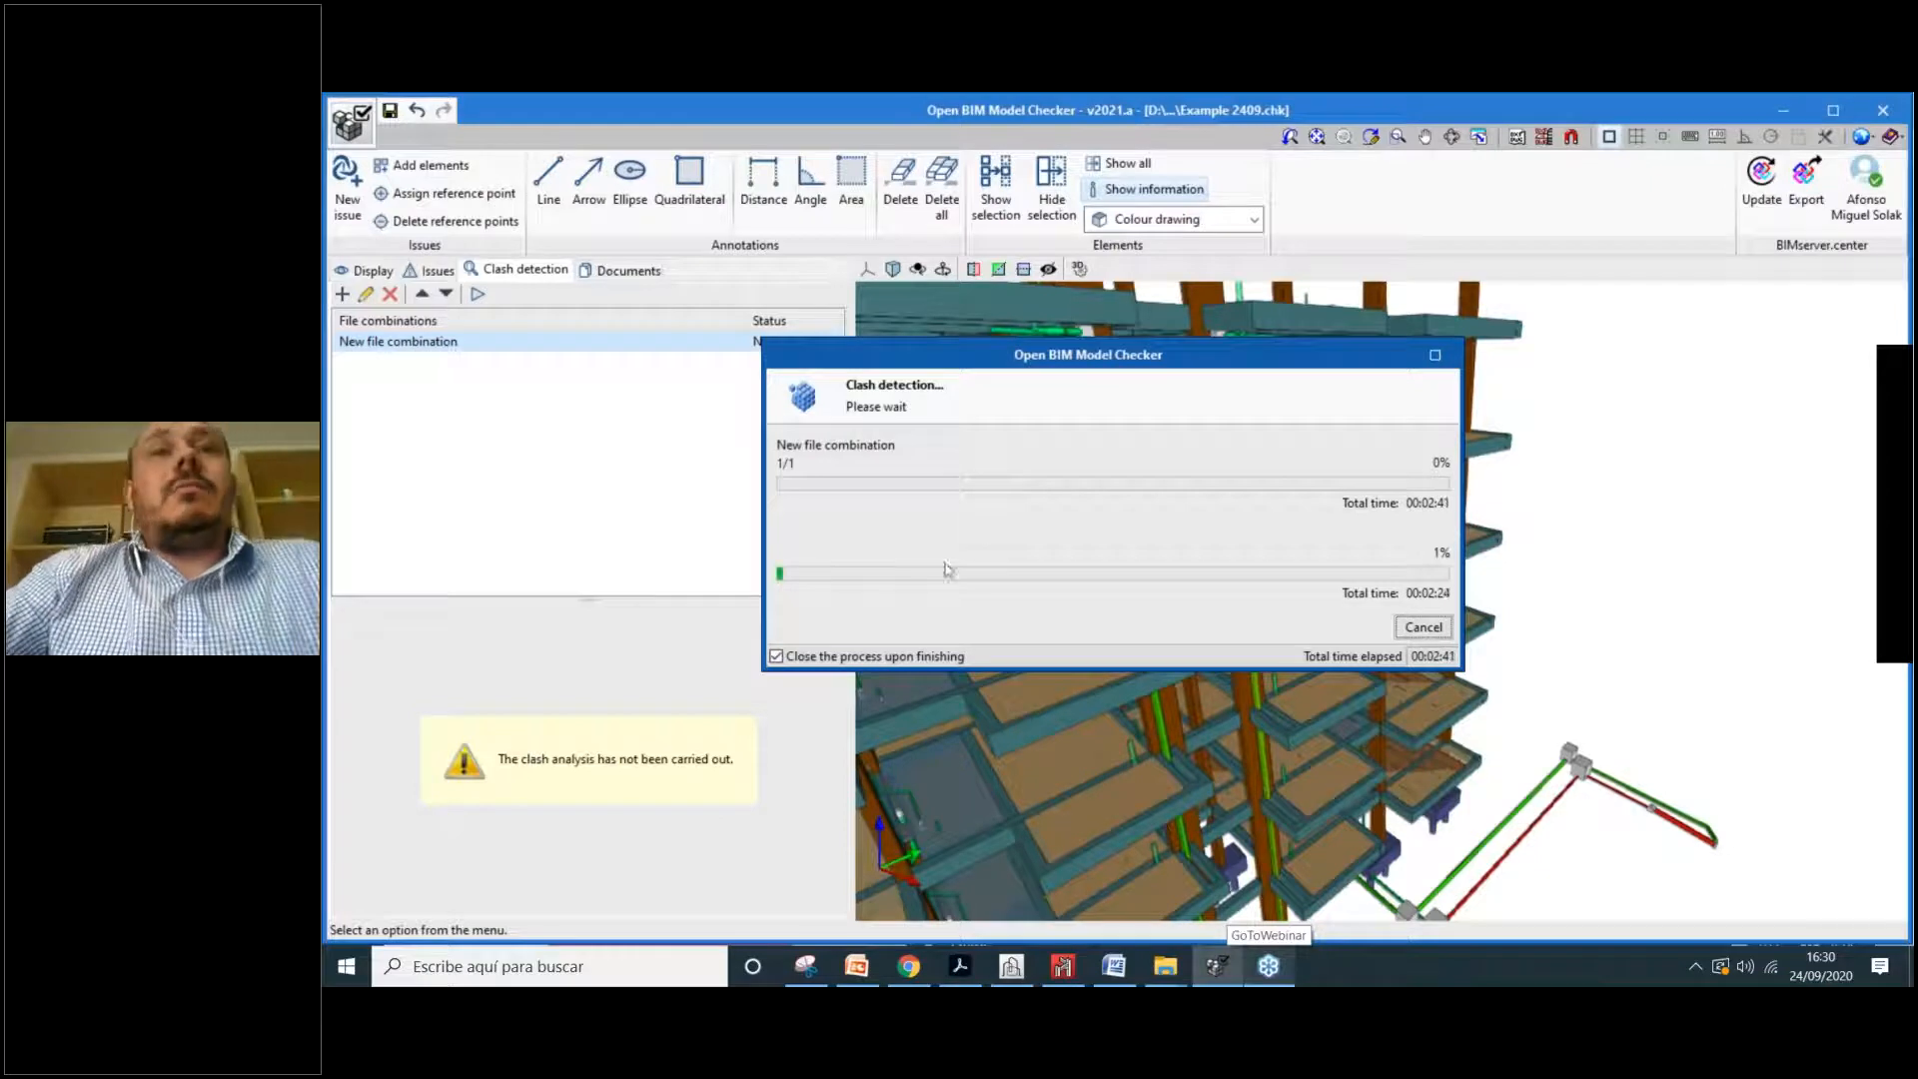
# Step: Cancel the running clash detection and zoom into the model
pyautogui.moveTo(1187, 344); pyautogui.dragTo(1086, 324)
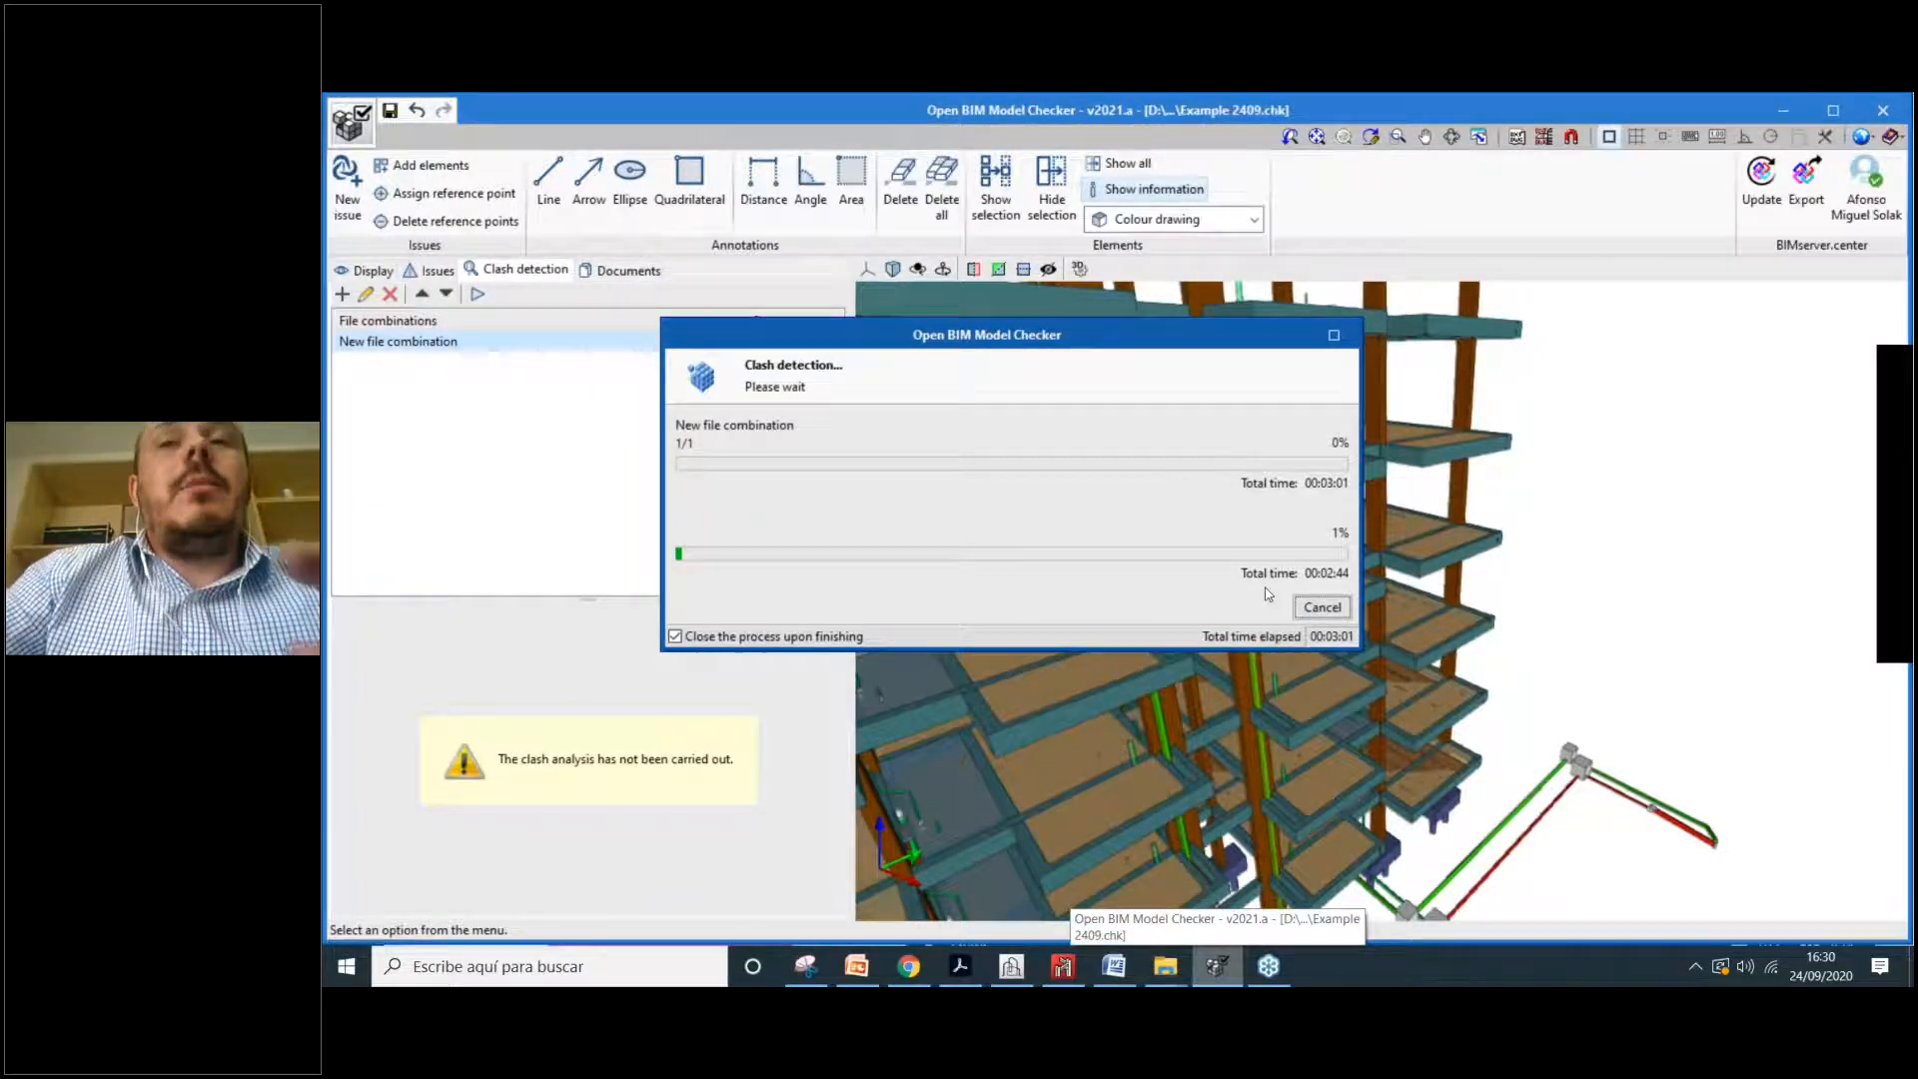
pyautogui.moveTo(1117, 346); pyautogui.dragTo(982, 271)
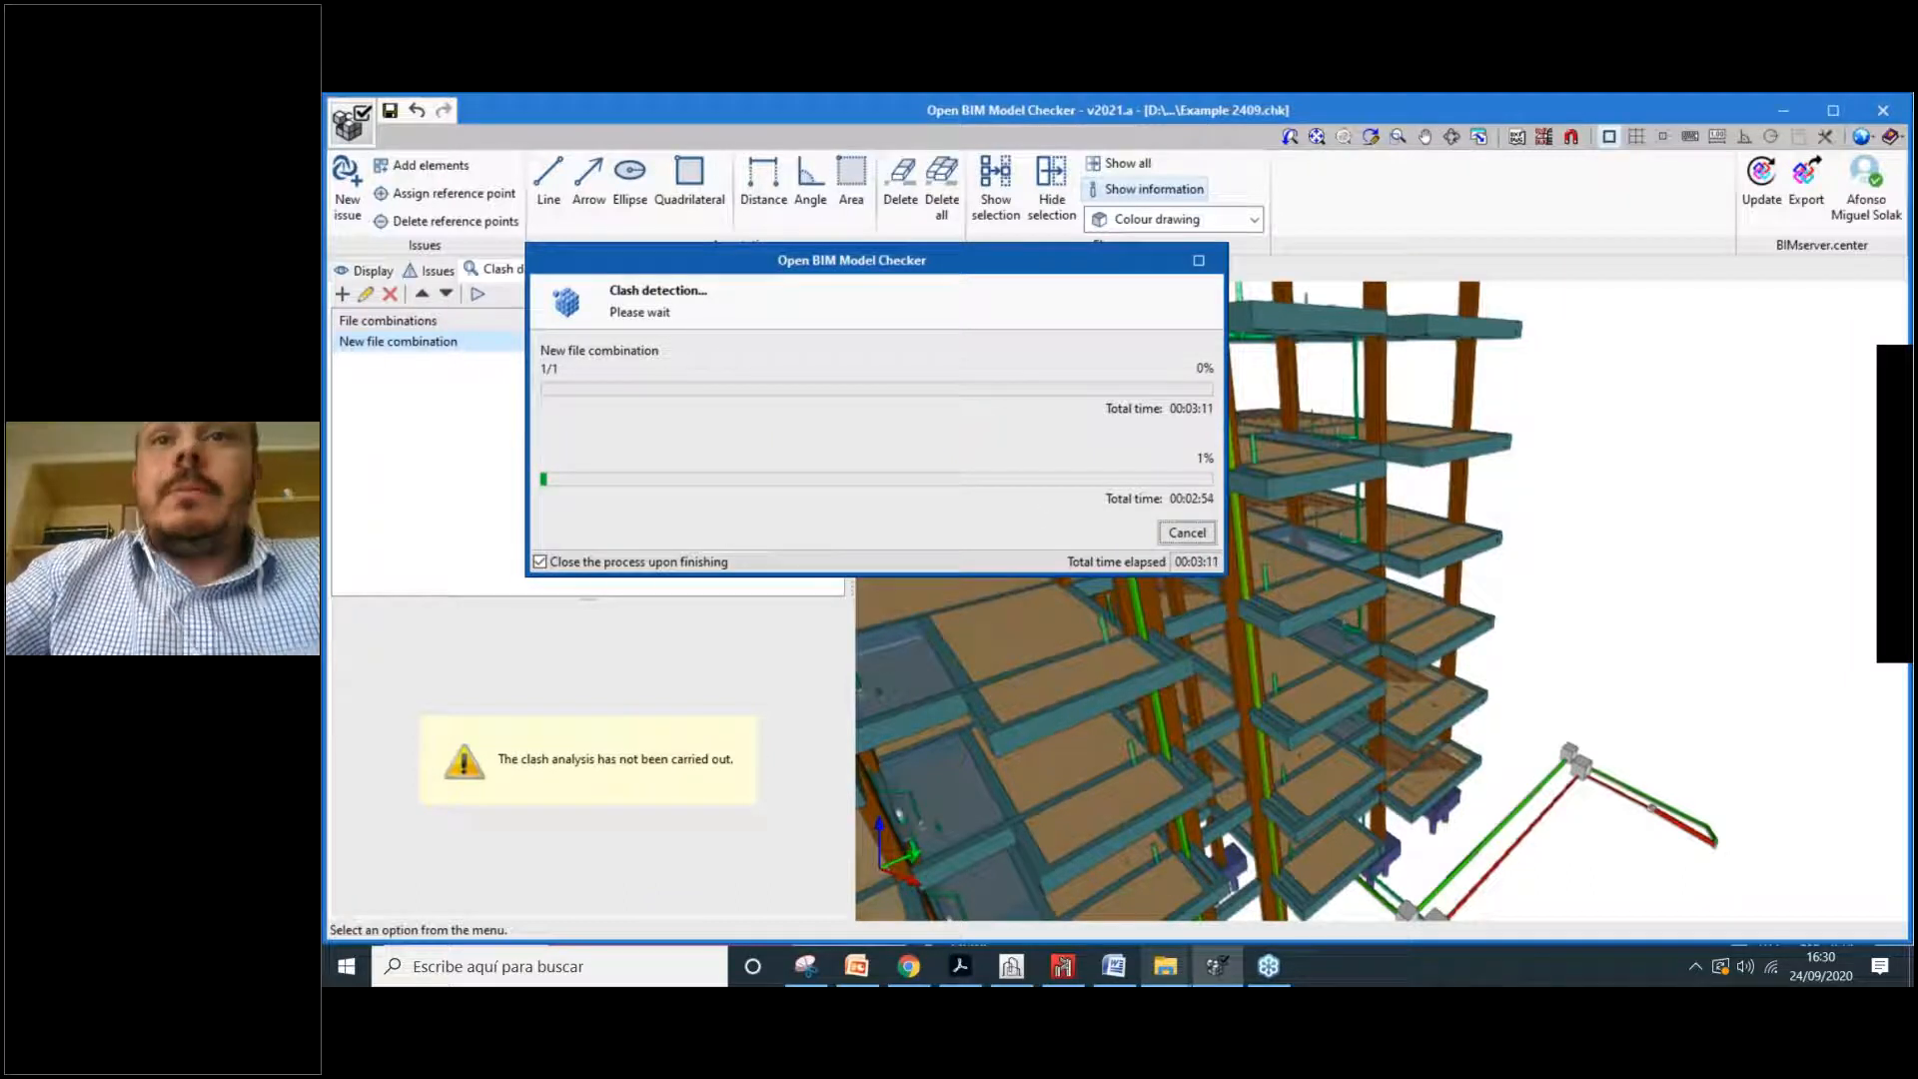
pyautogui.click(1189, 533)
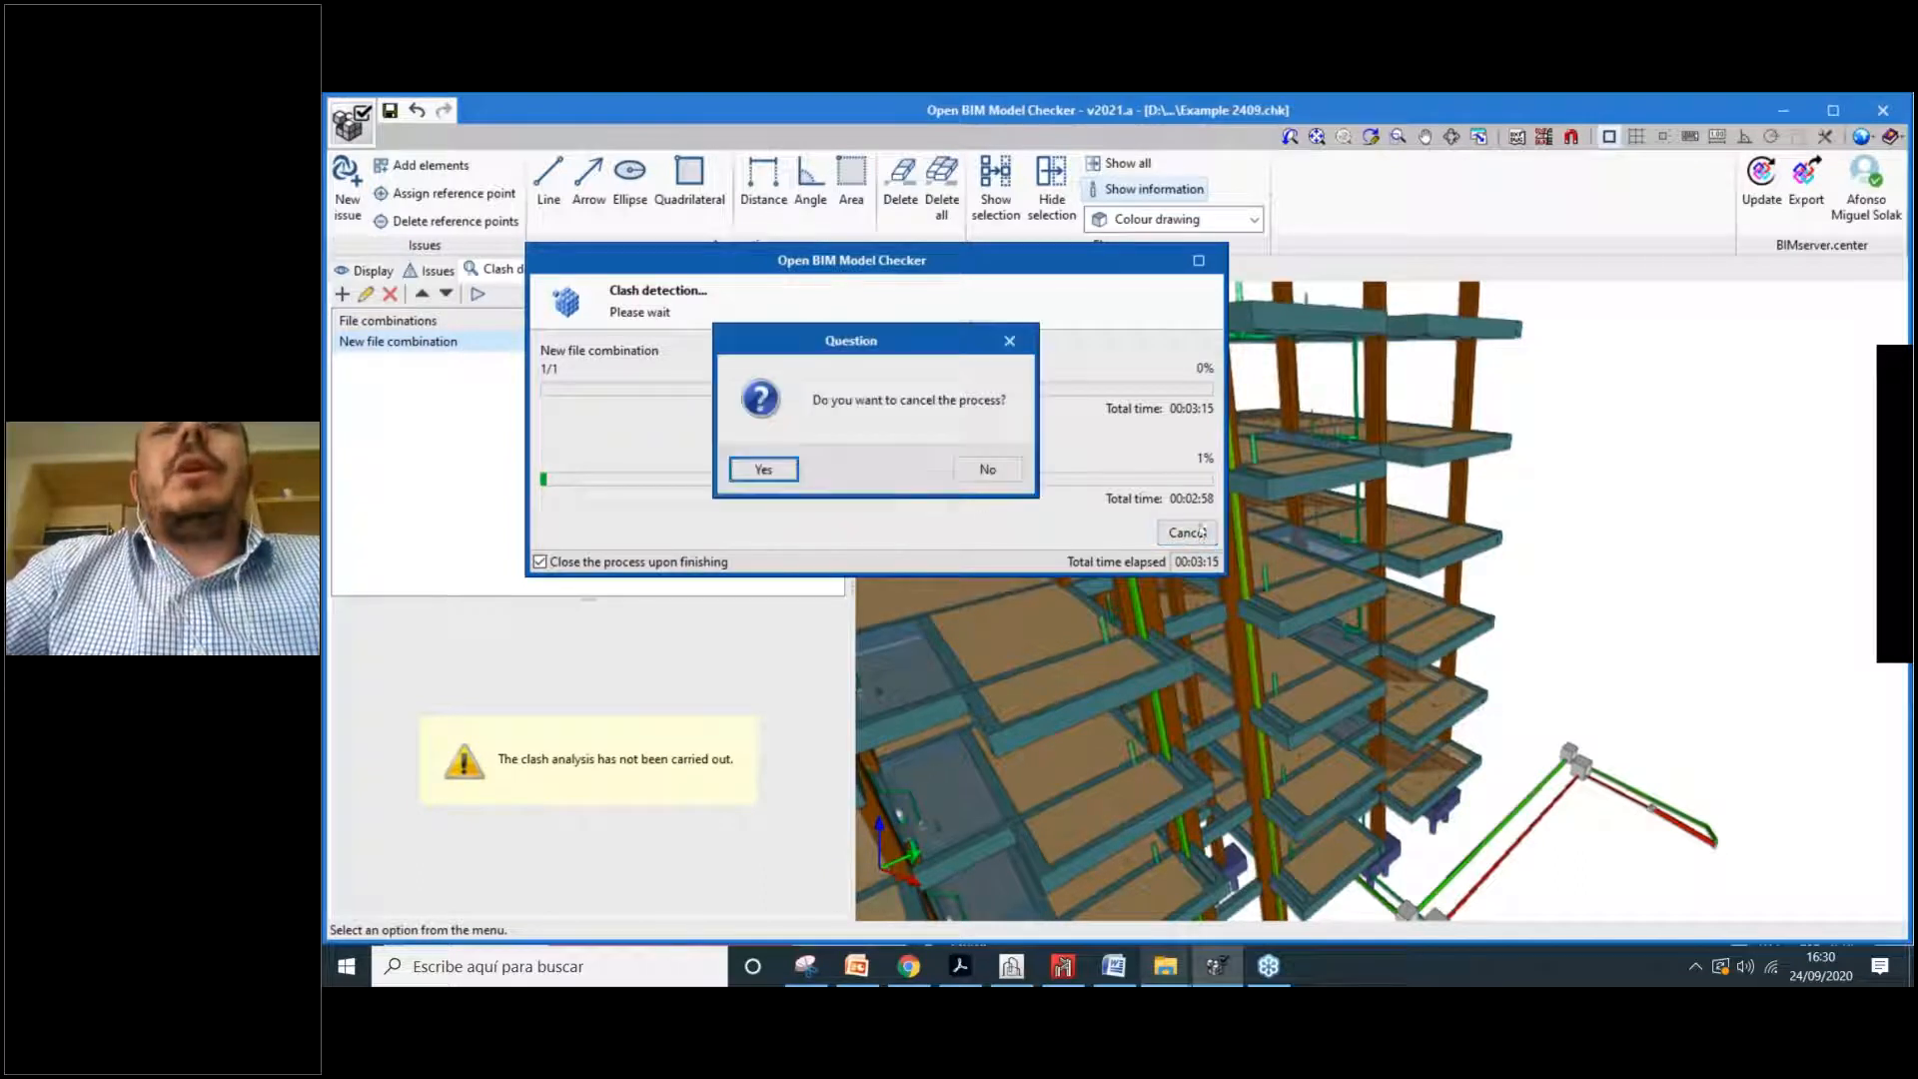
pyautogui.click(794, 471)
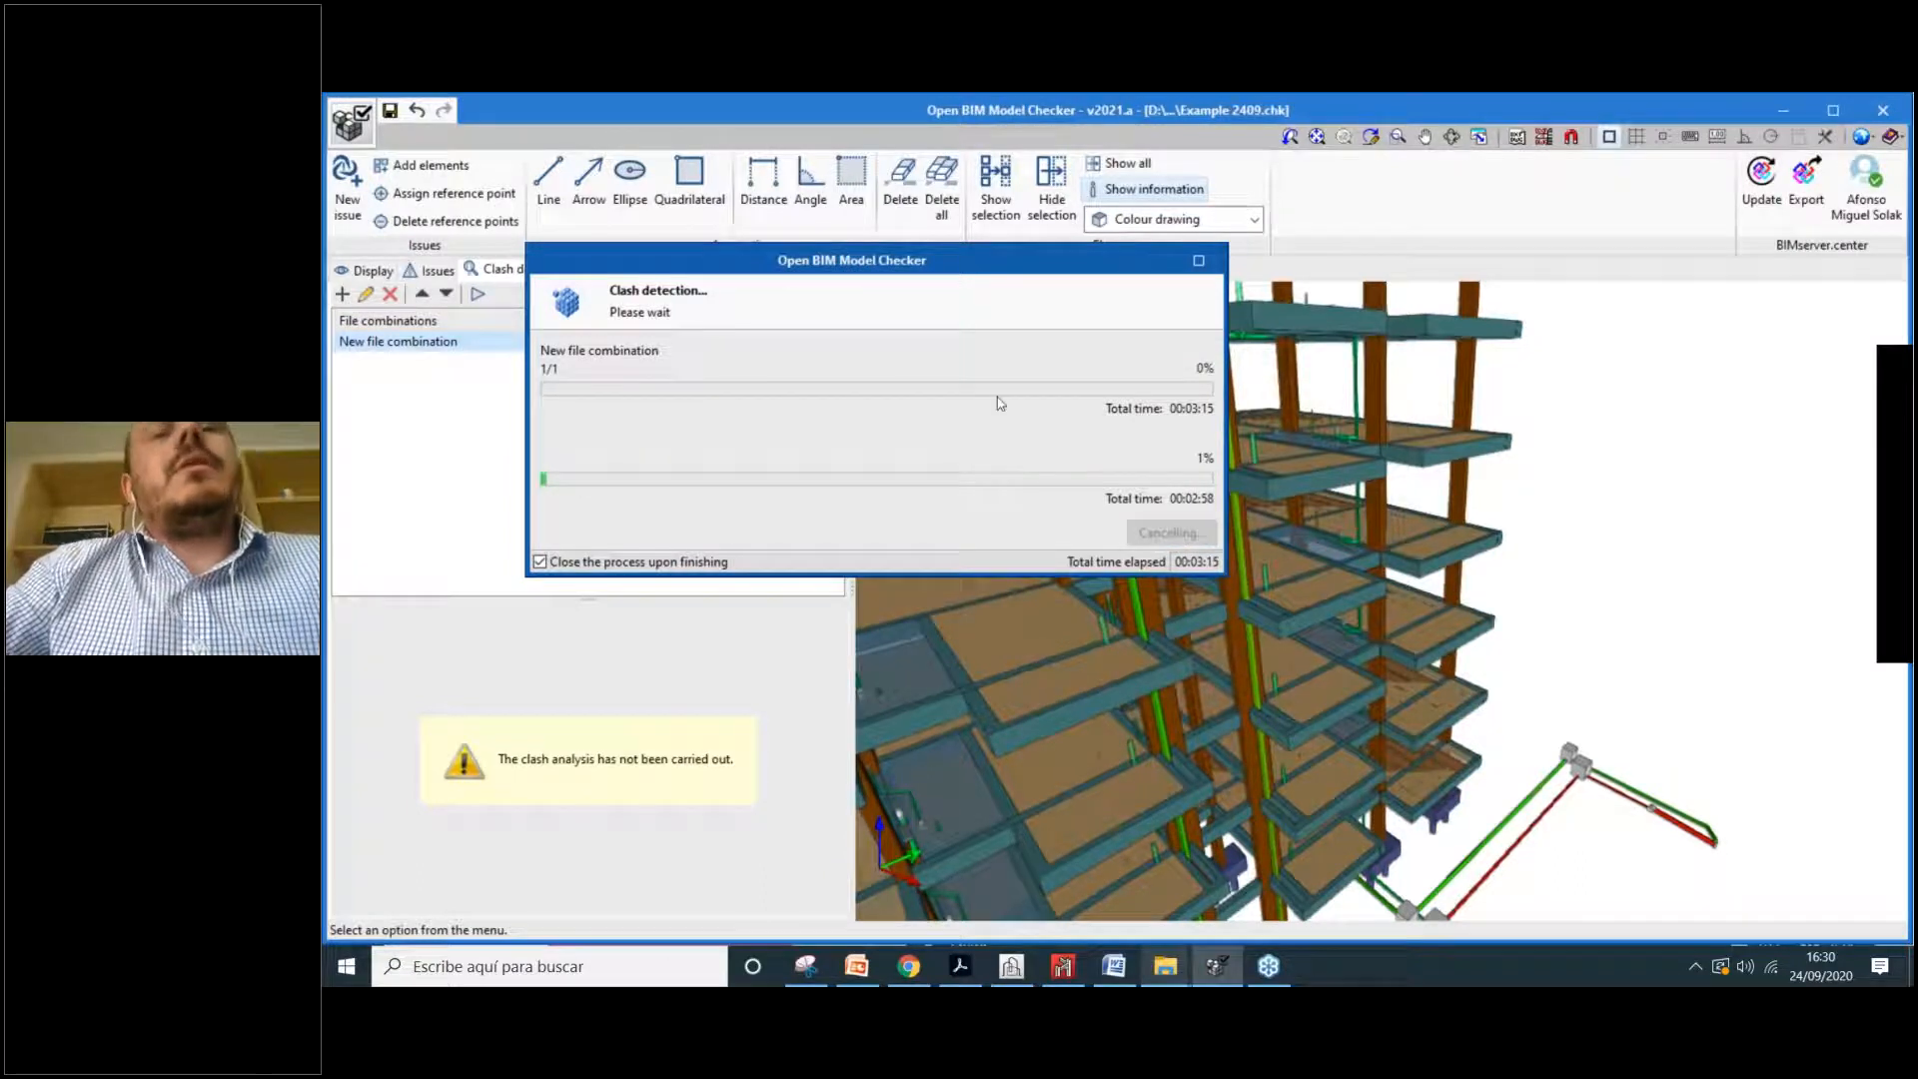
pyautogui.scroll(2, 1049, 694)
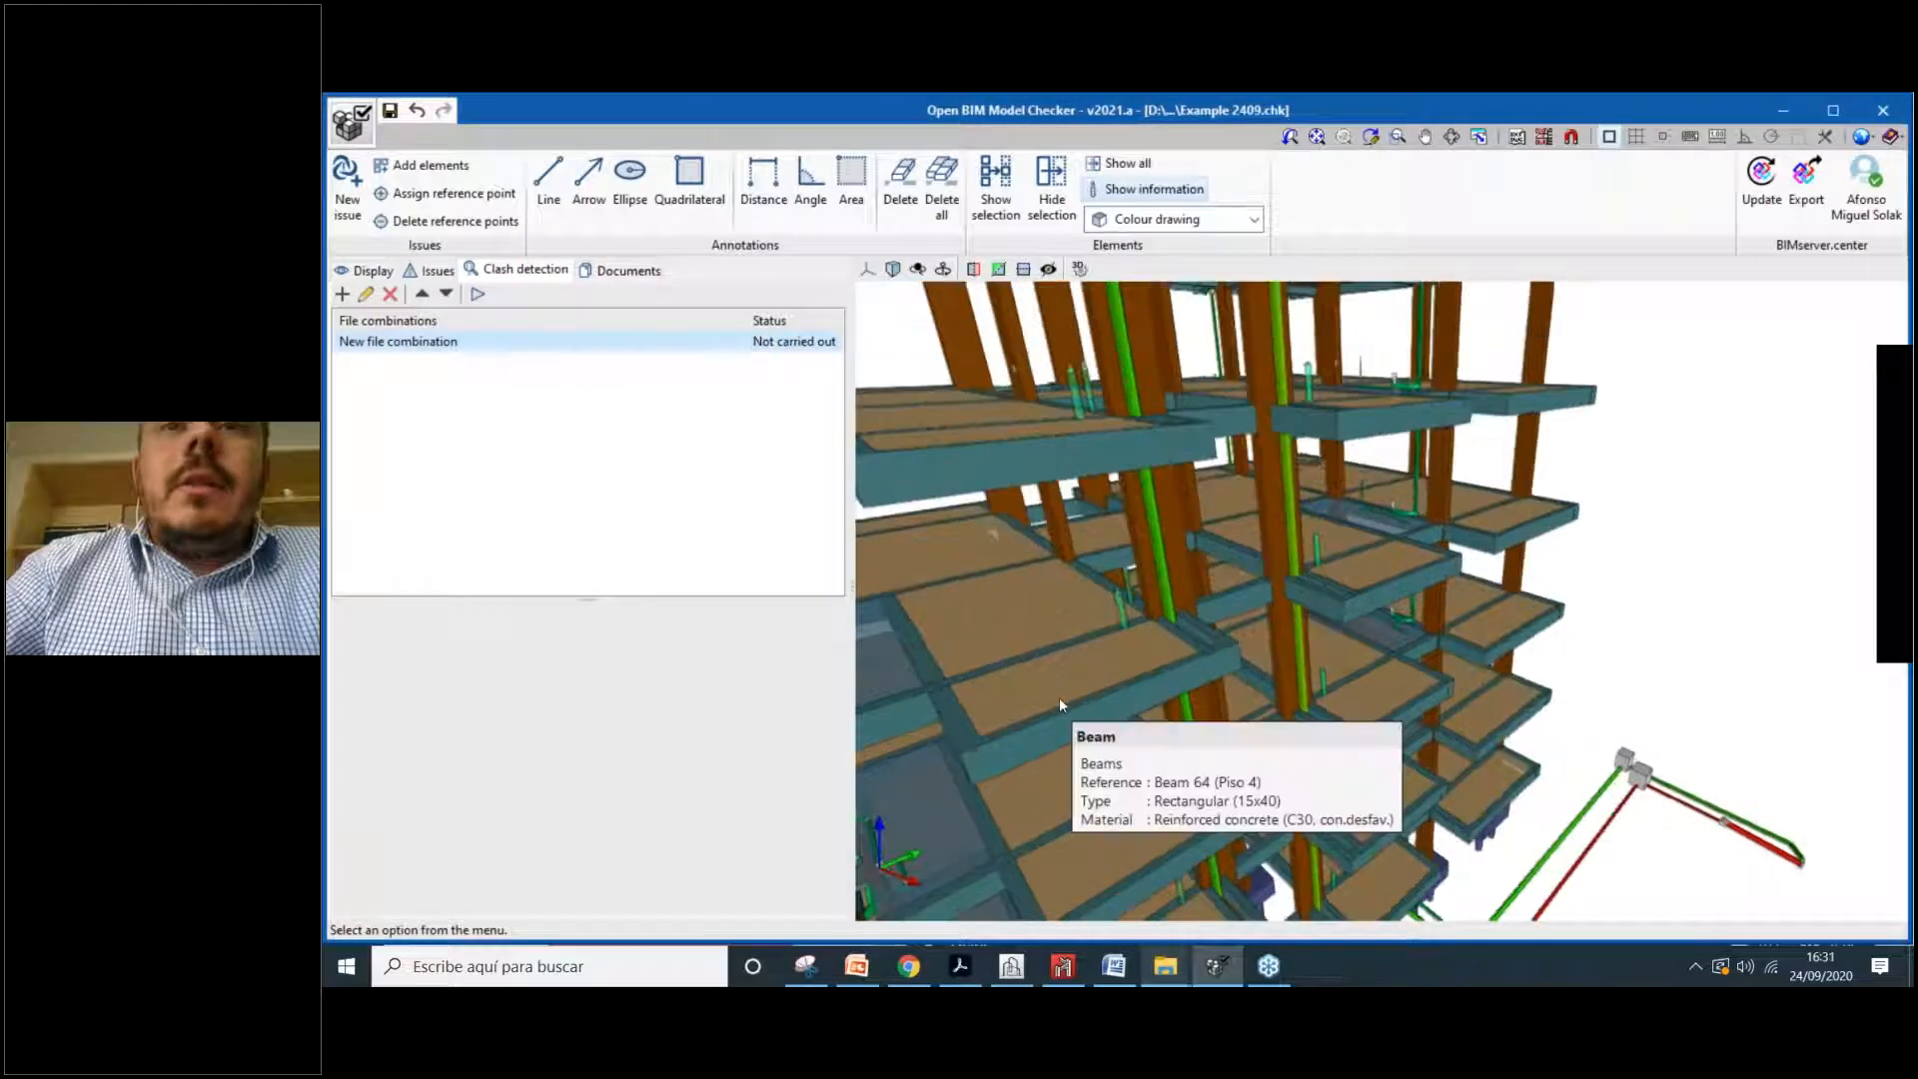
pyautogui.scroll(4, 1059, 704)
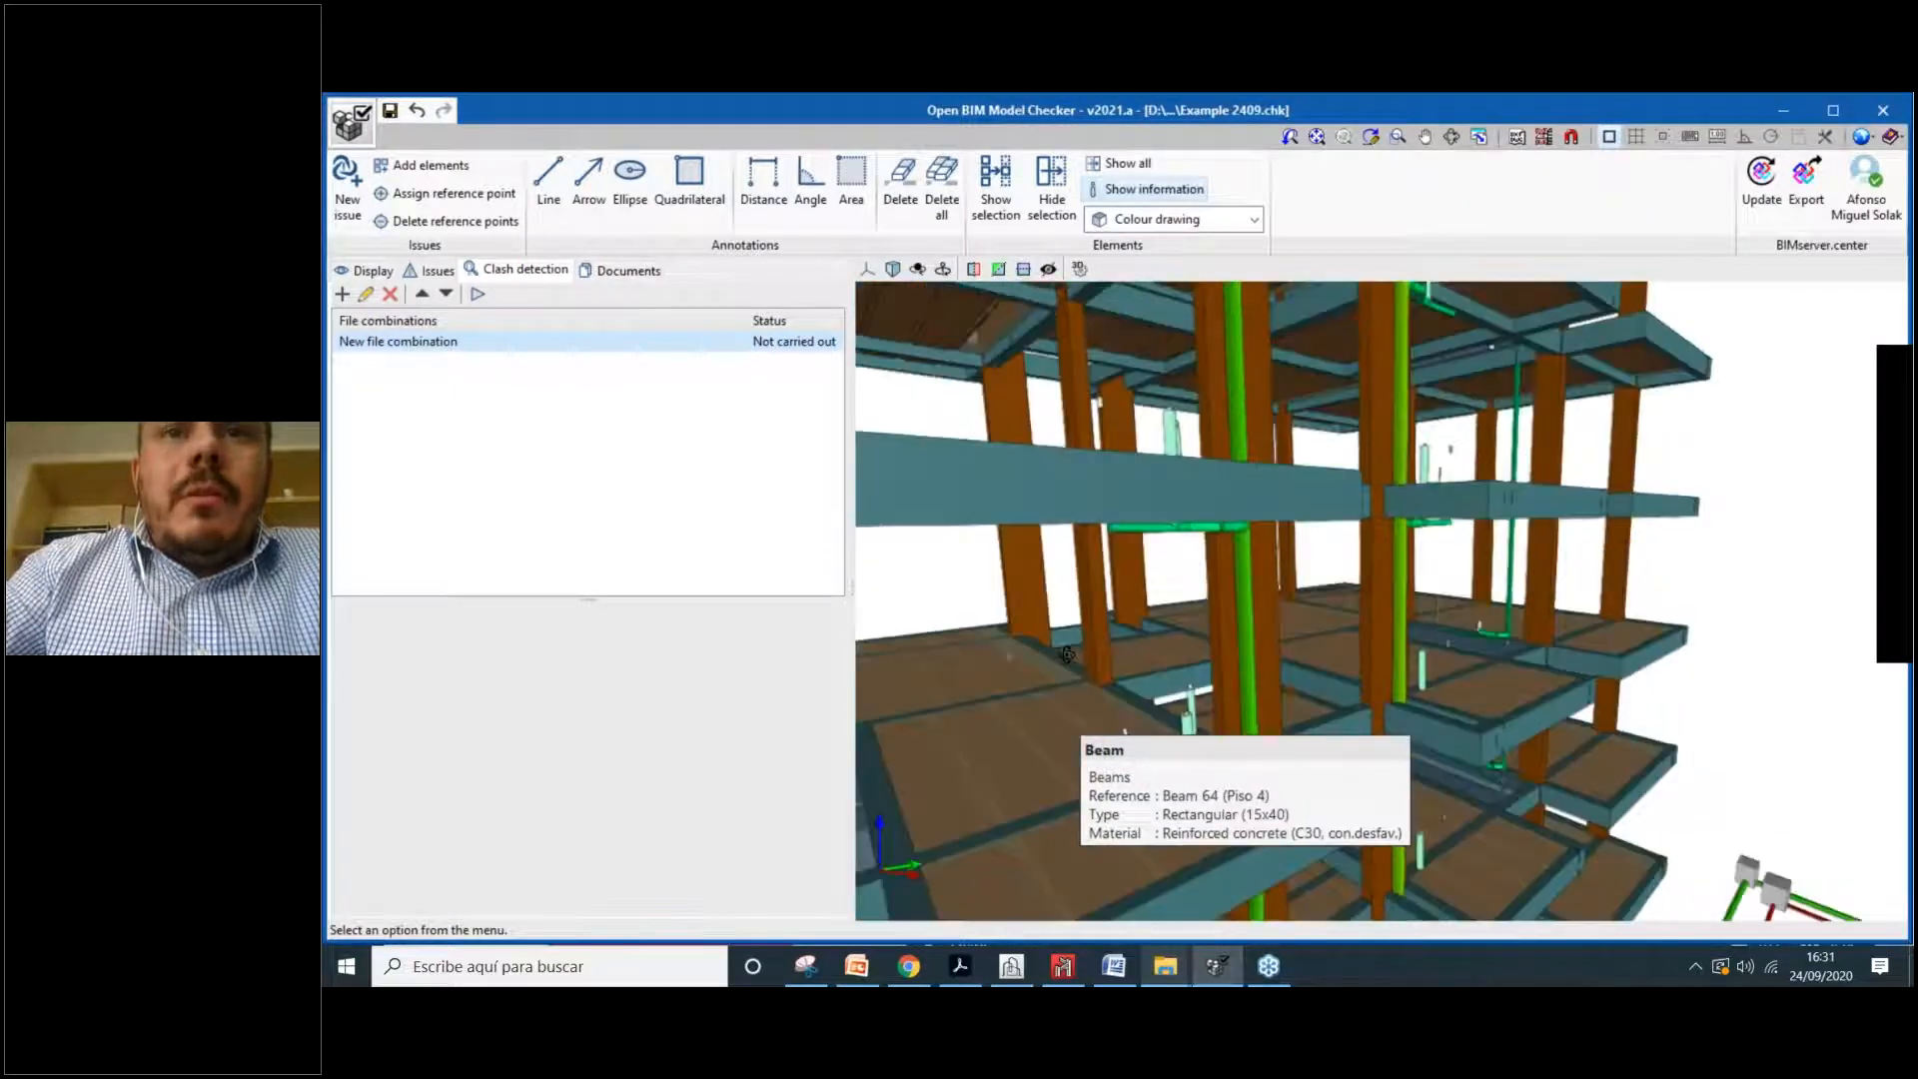
pyautogui.scroll(2, 1062, 727)
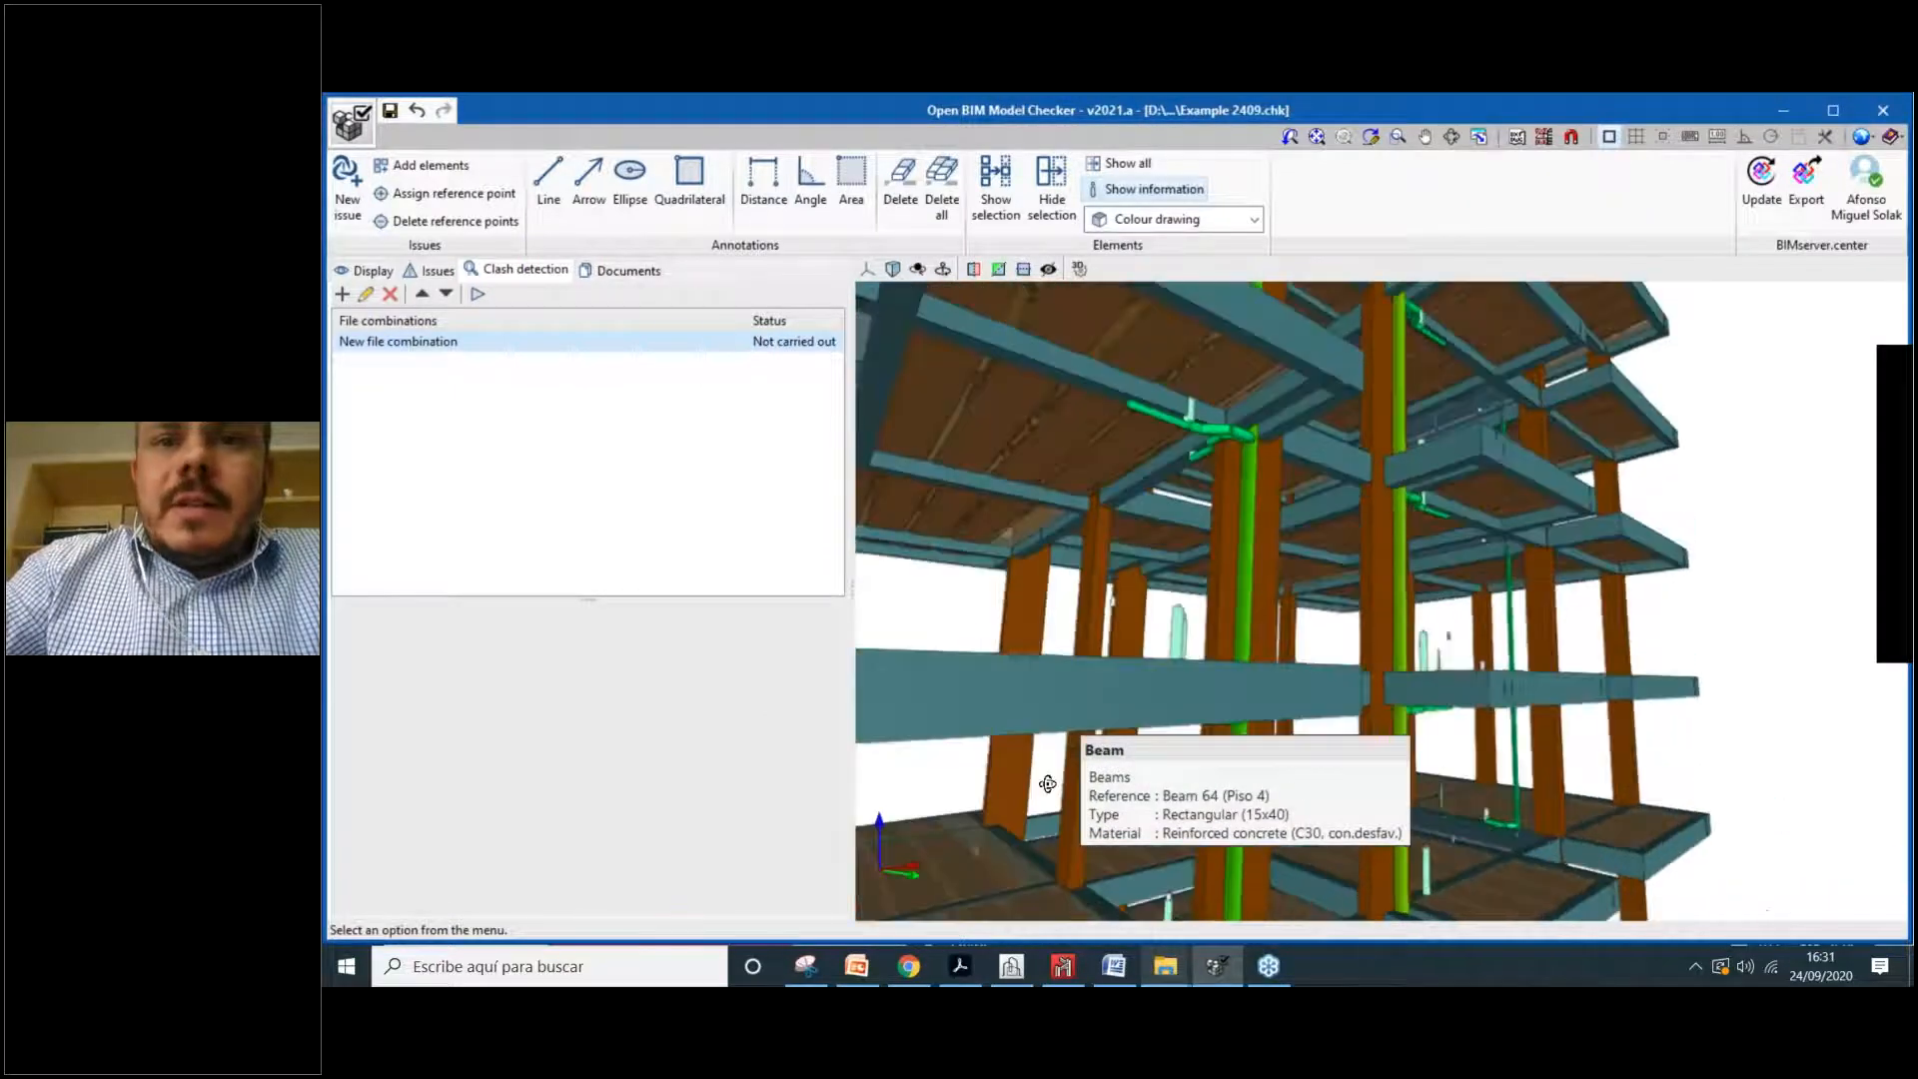
# Step: Minimise all windows to the desktop and select the CYPE 2021 (Brasil) shortcut
pyautogui.click(1694, 966)
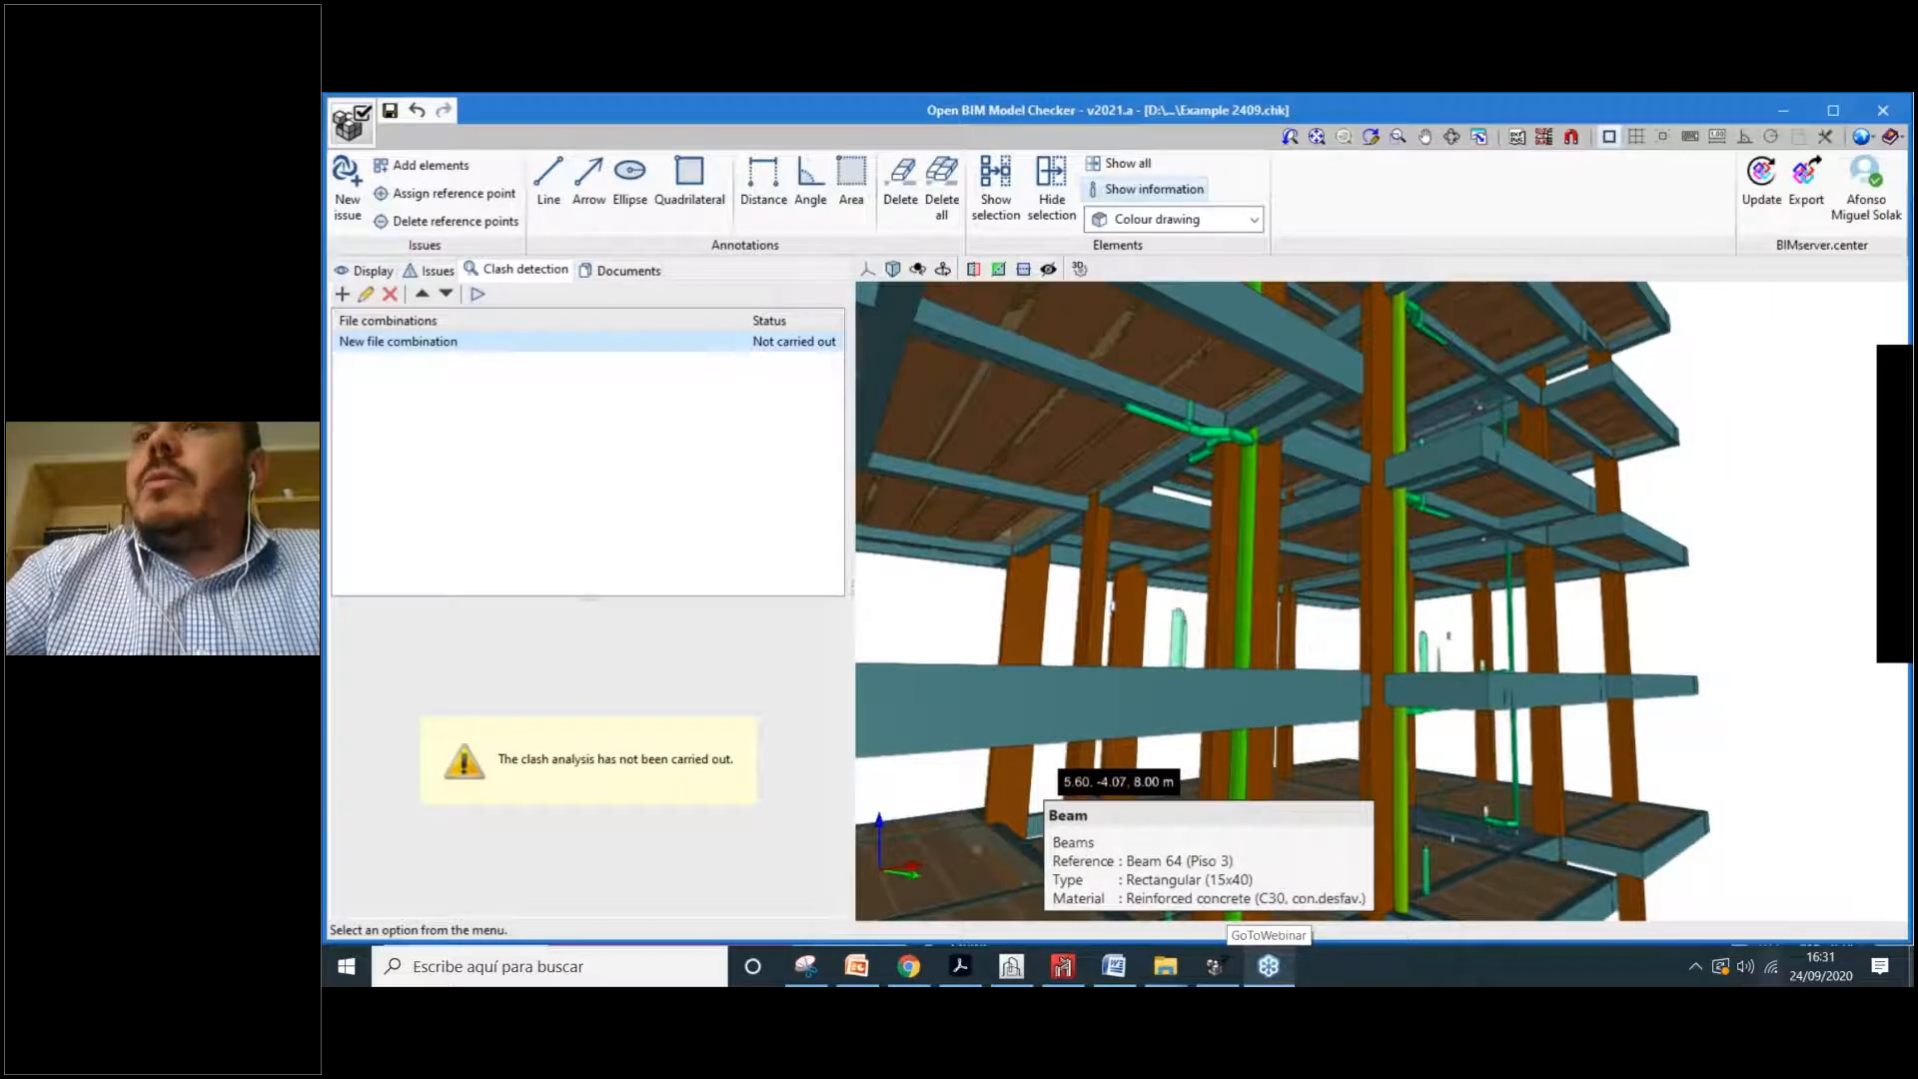
pyautogui.click(1911, 967)
pyautogui.click(1864, 672)
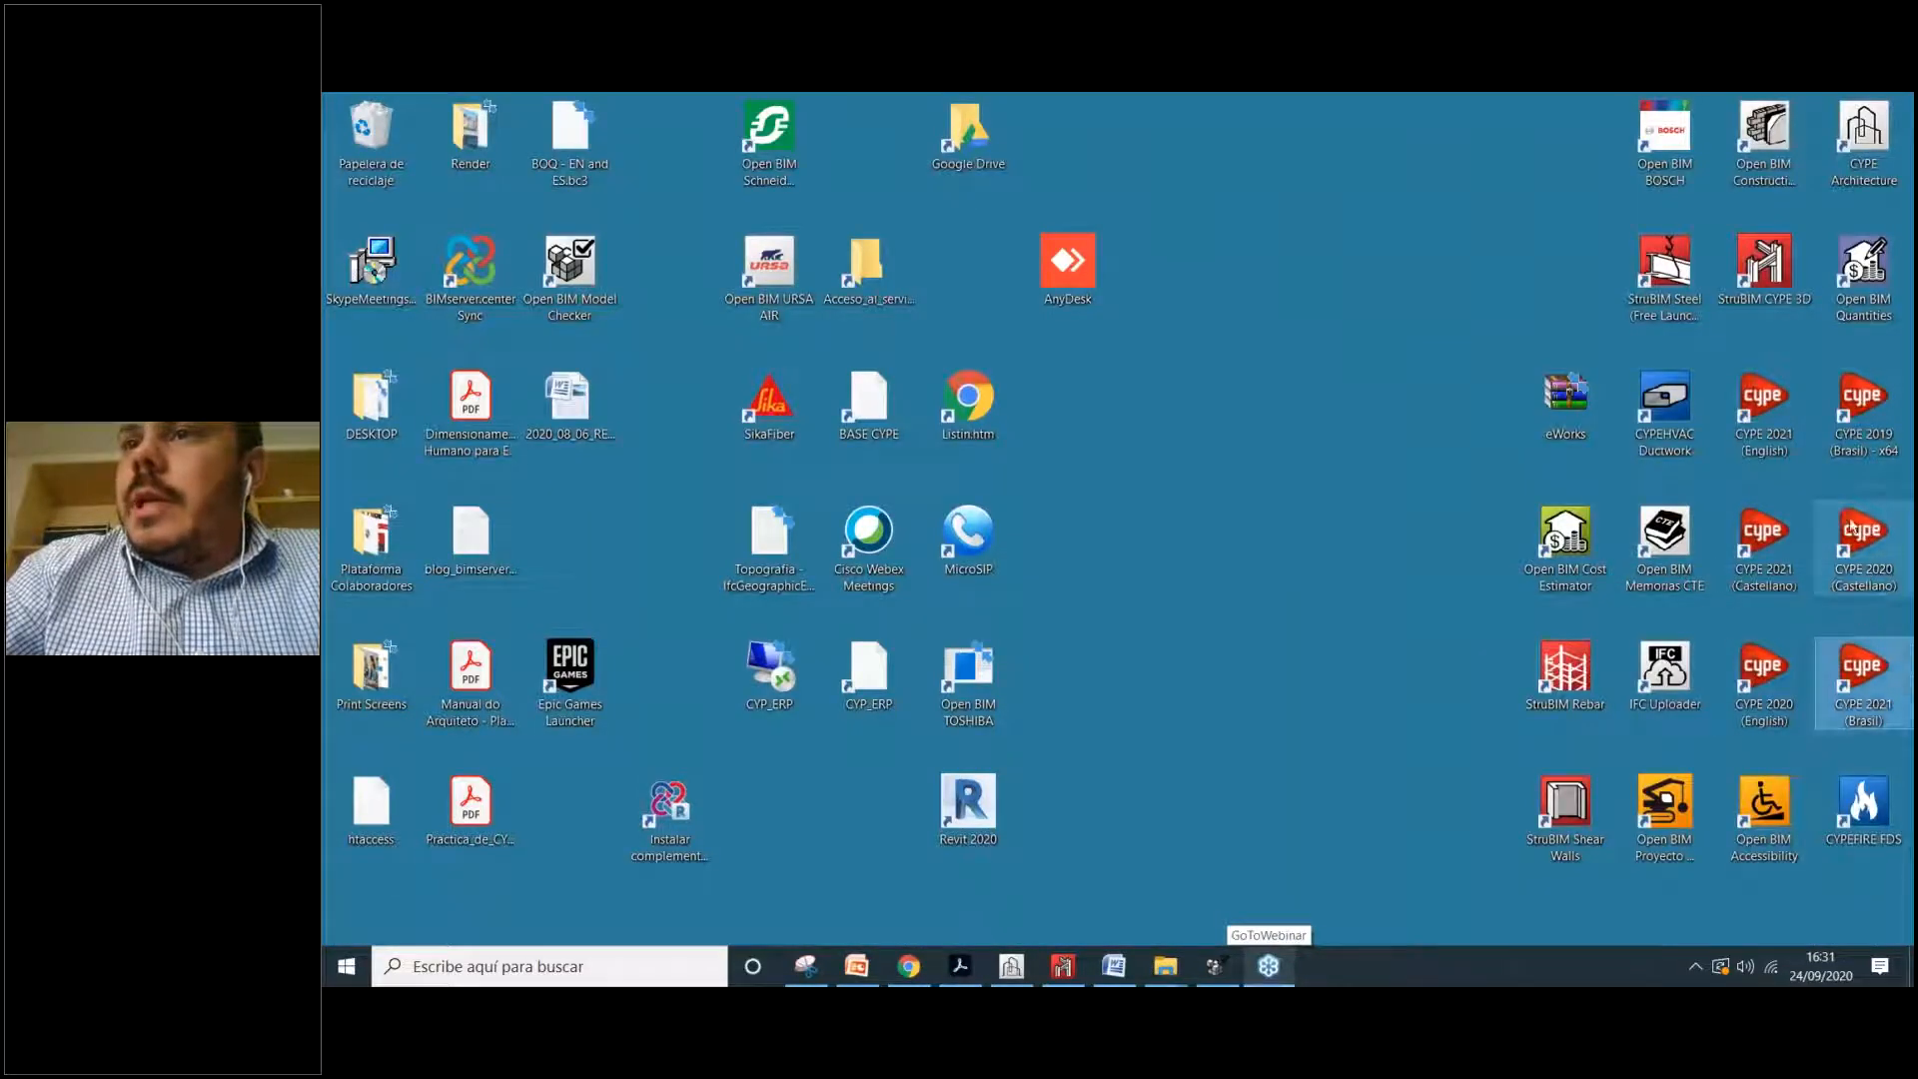
# Step: Launch CYPECAD from CYPE 2021, dismissing both dongle driver errors, and check the browser pages
pyautogui.doubleClick(1781, 427)
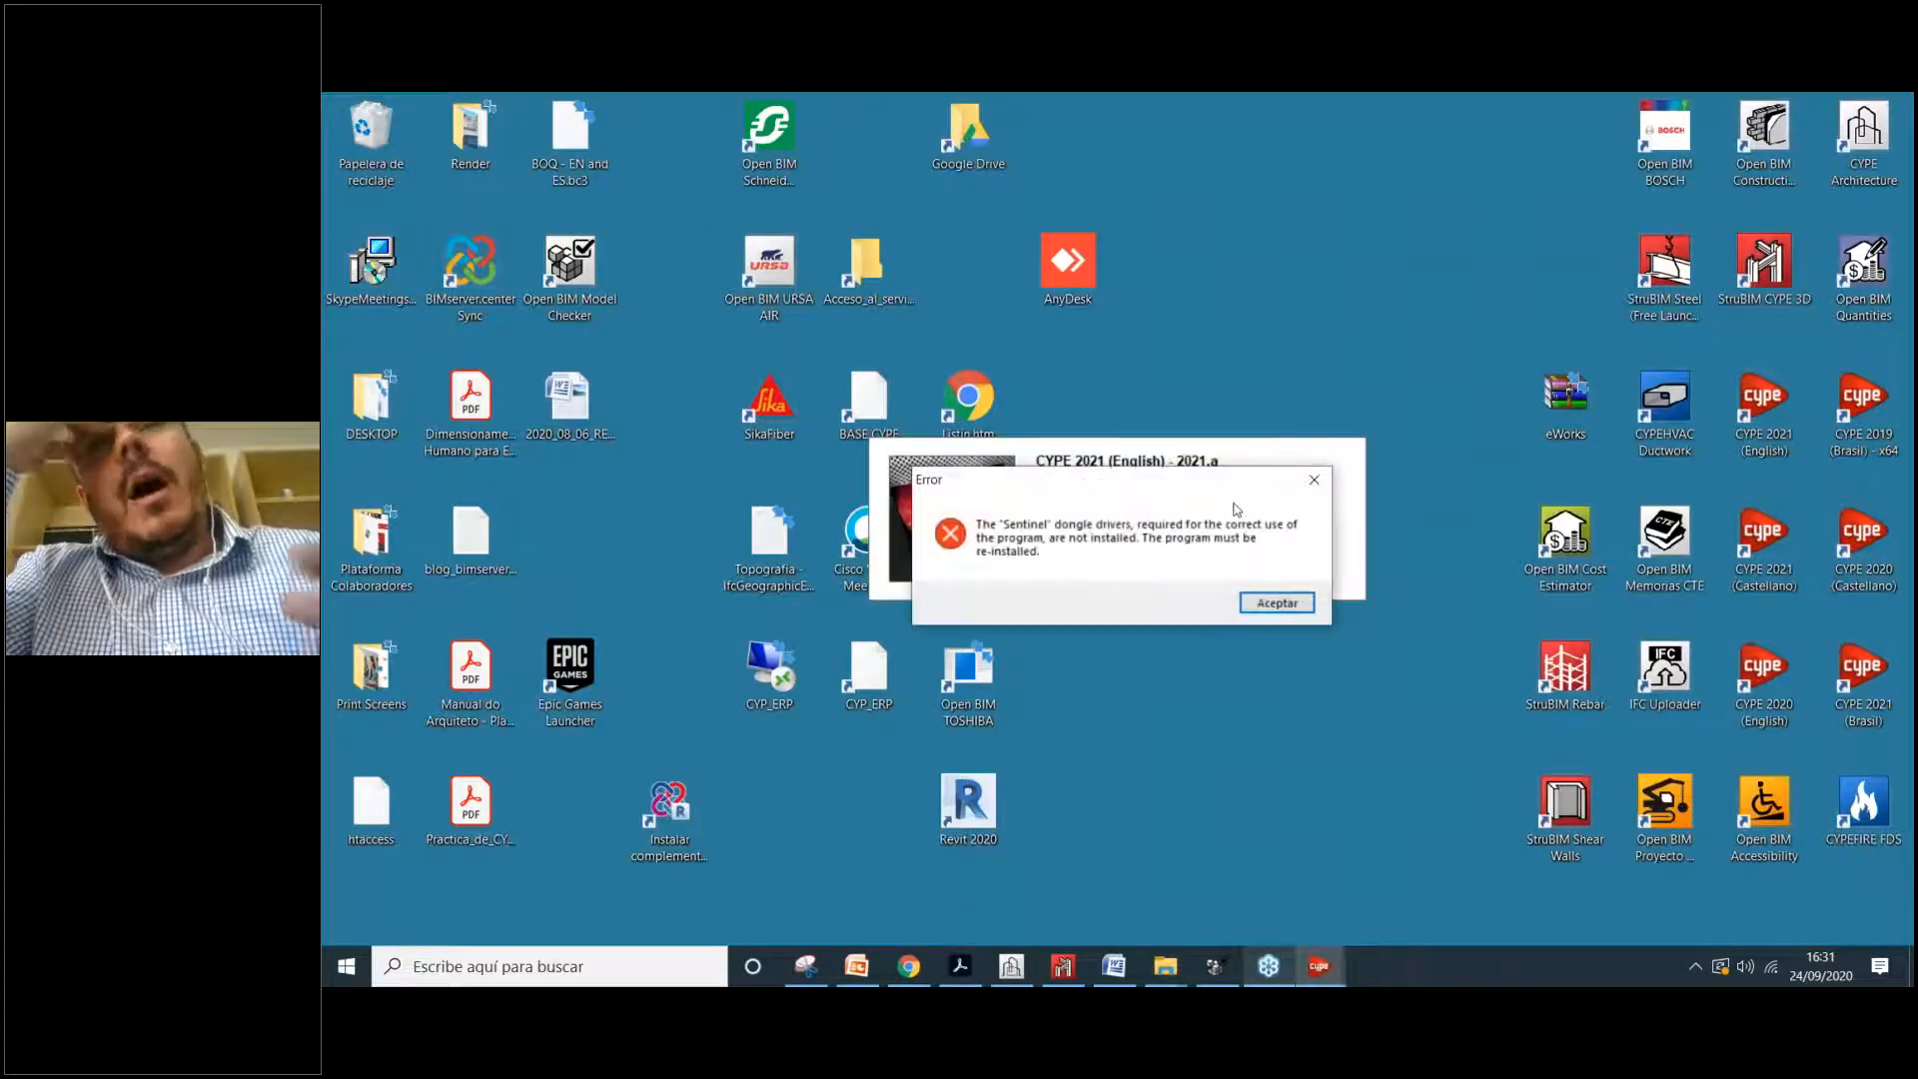
pyautogui.click(1315, 481)
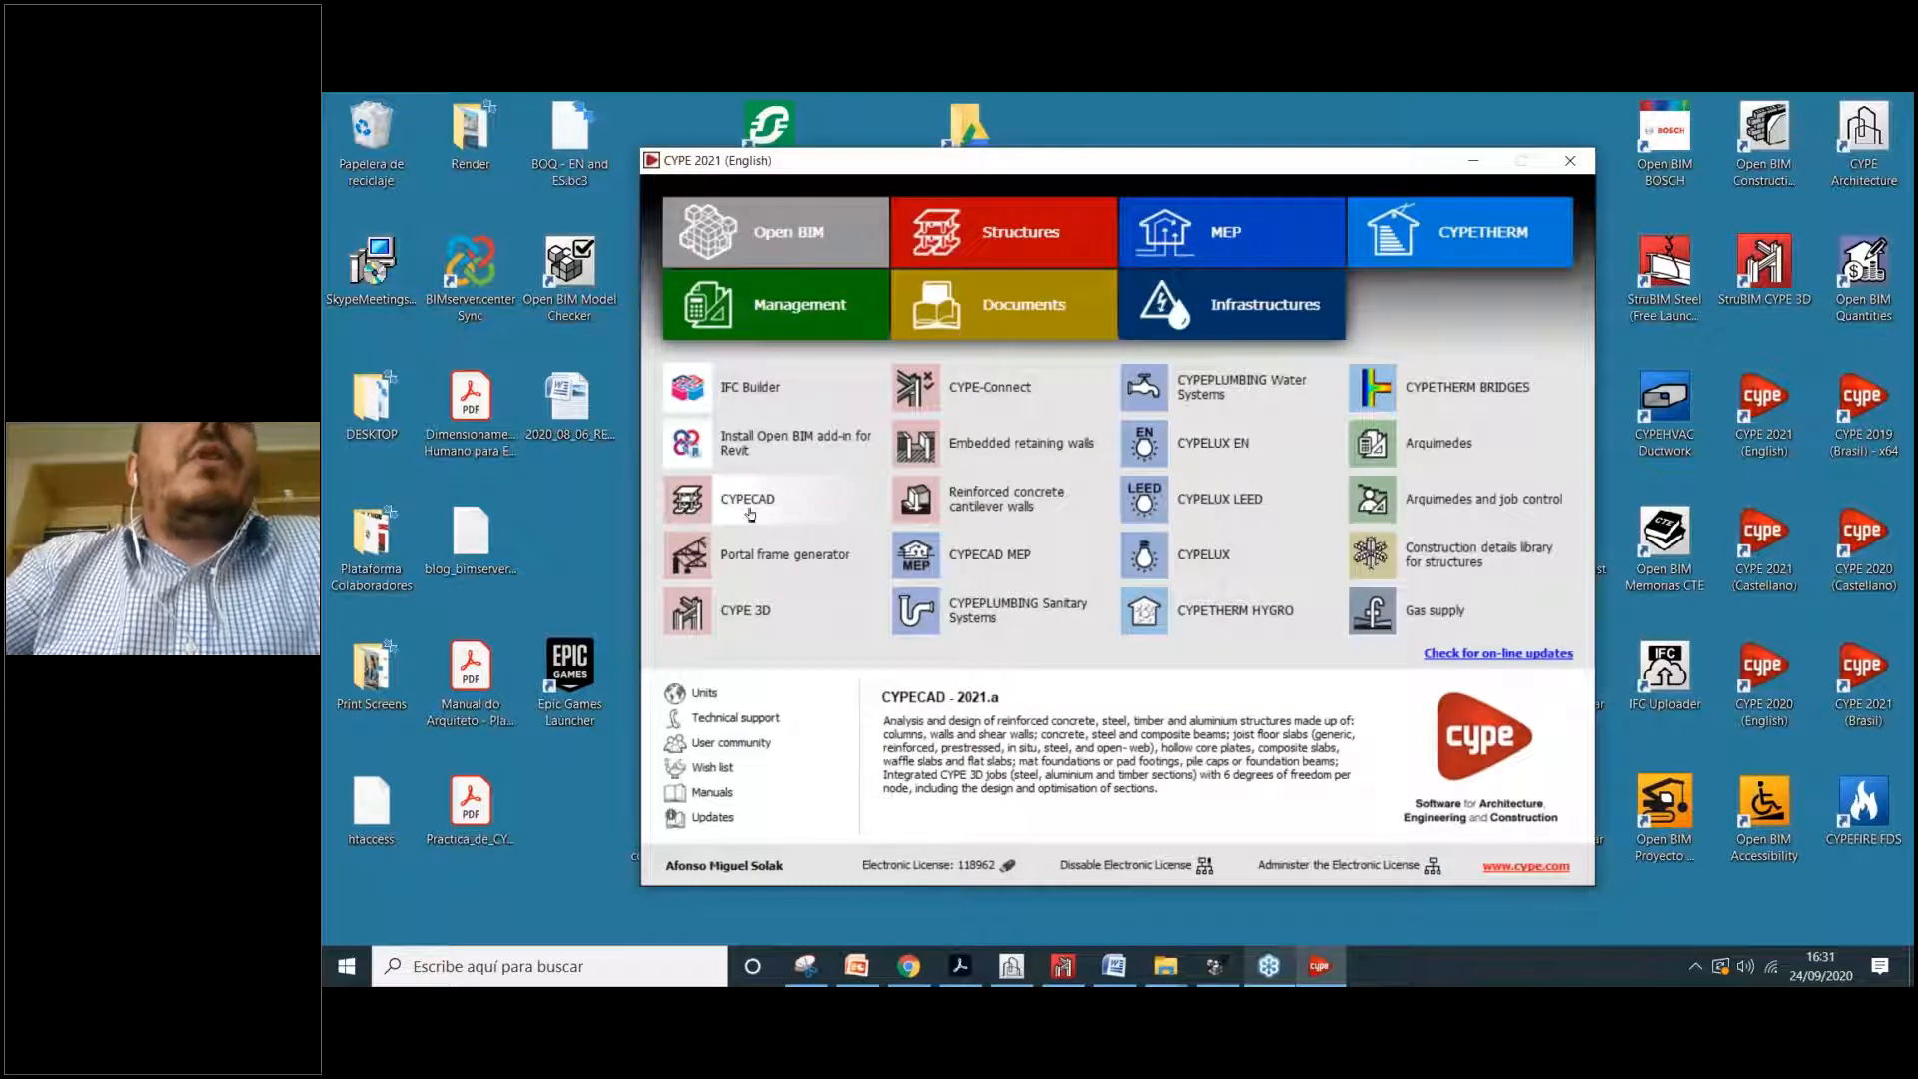
pyautogui.click(750, 511)
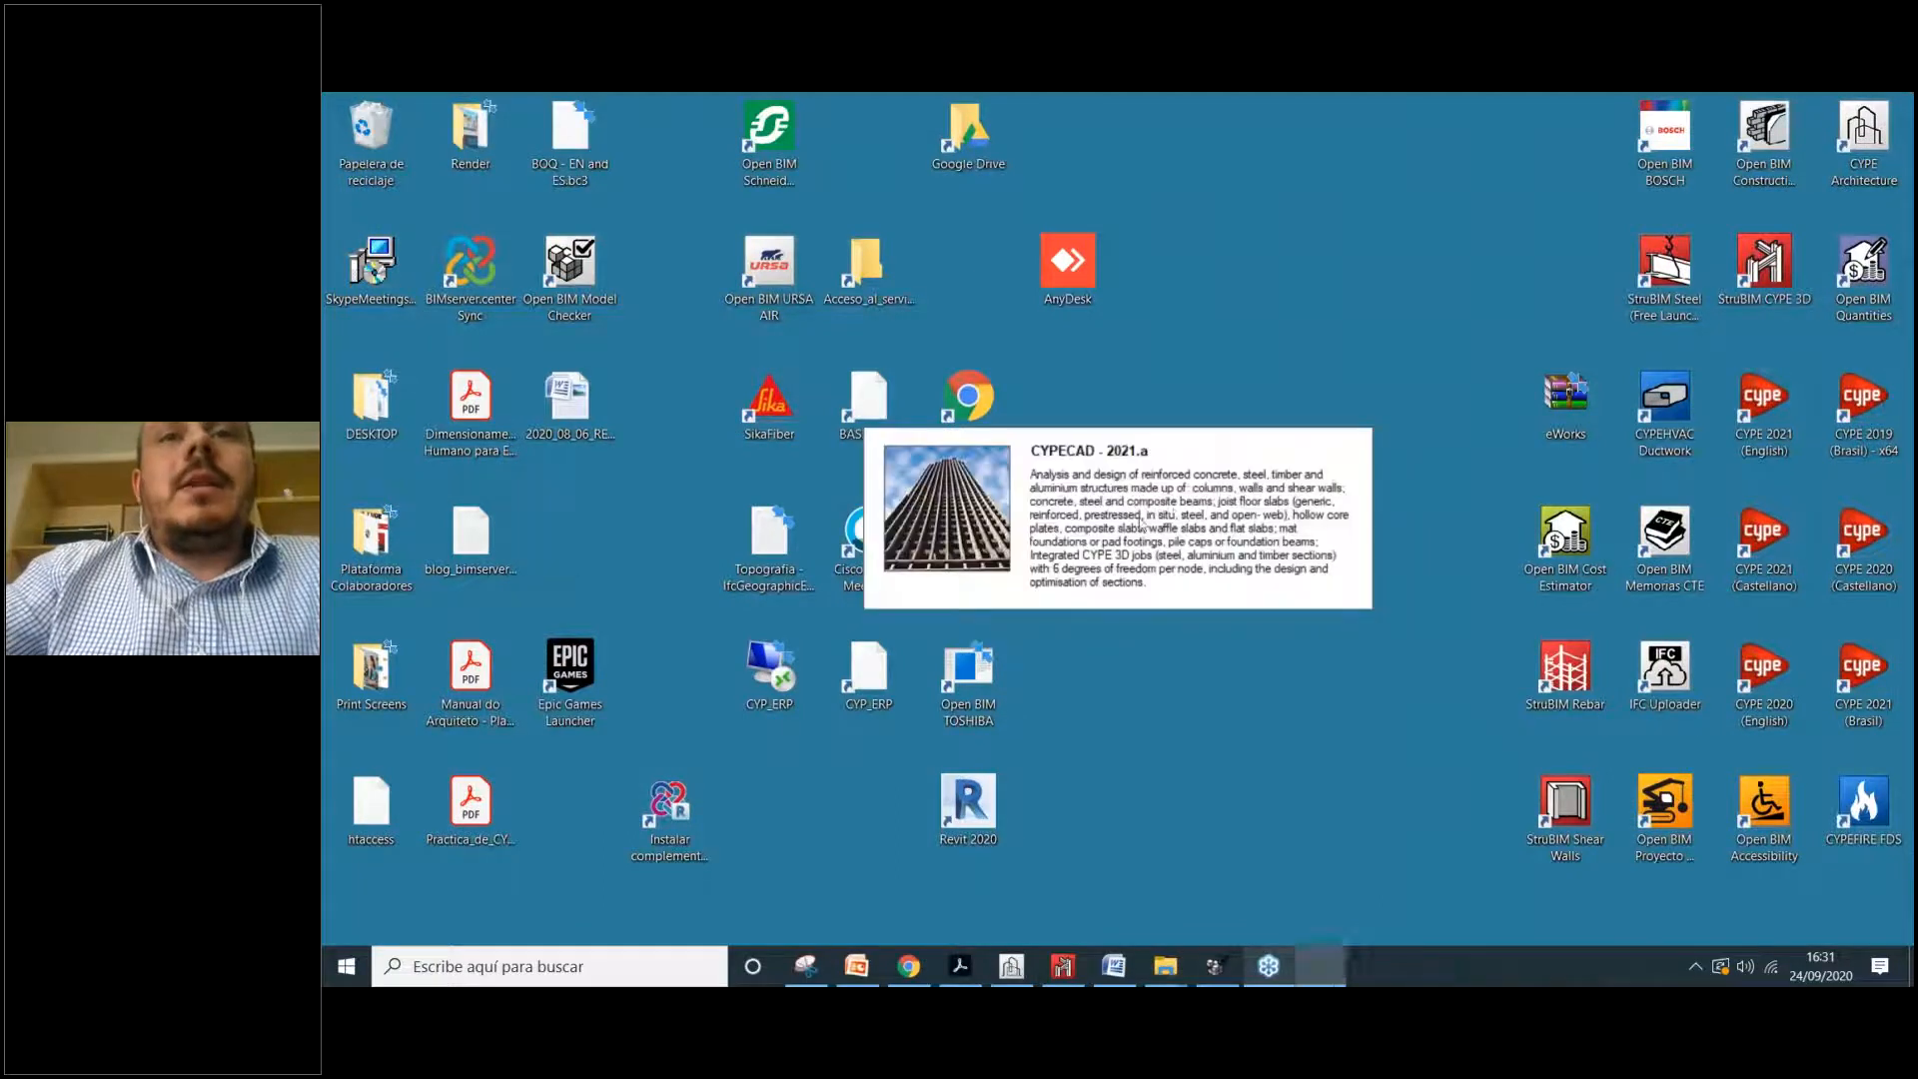
pyautogui.click(1315, 481)
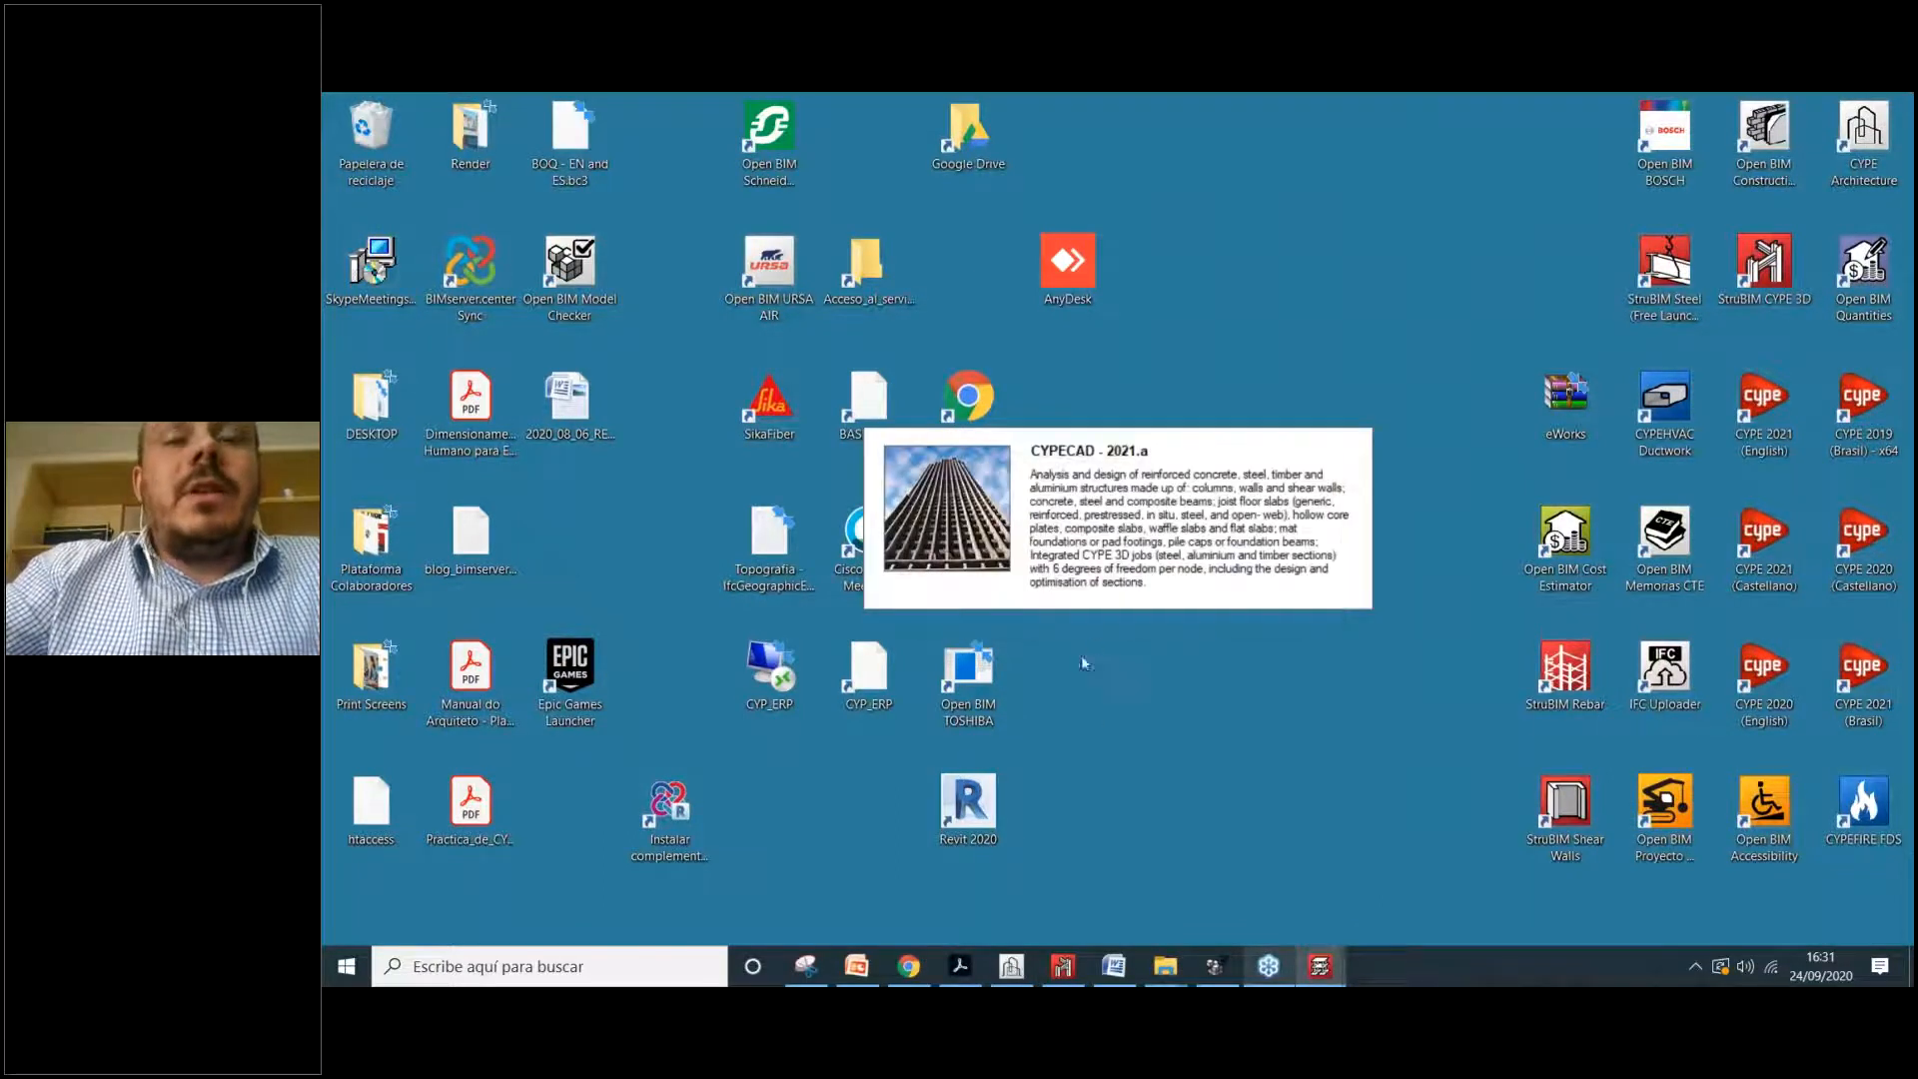
pyautogui.click(912, 967)
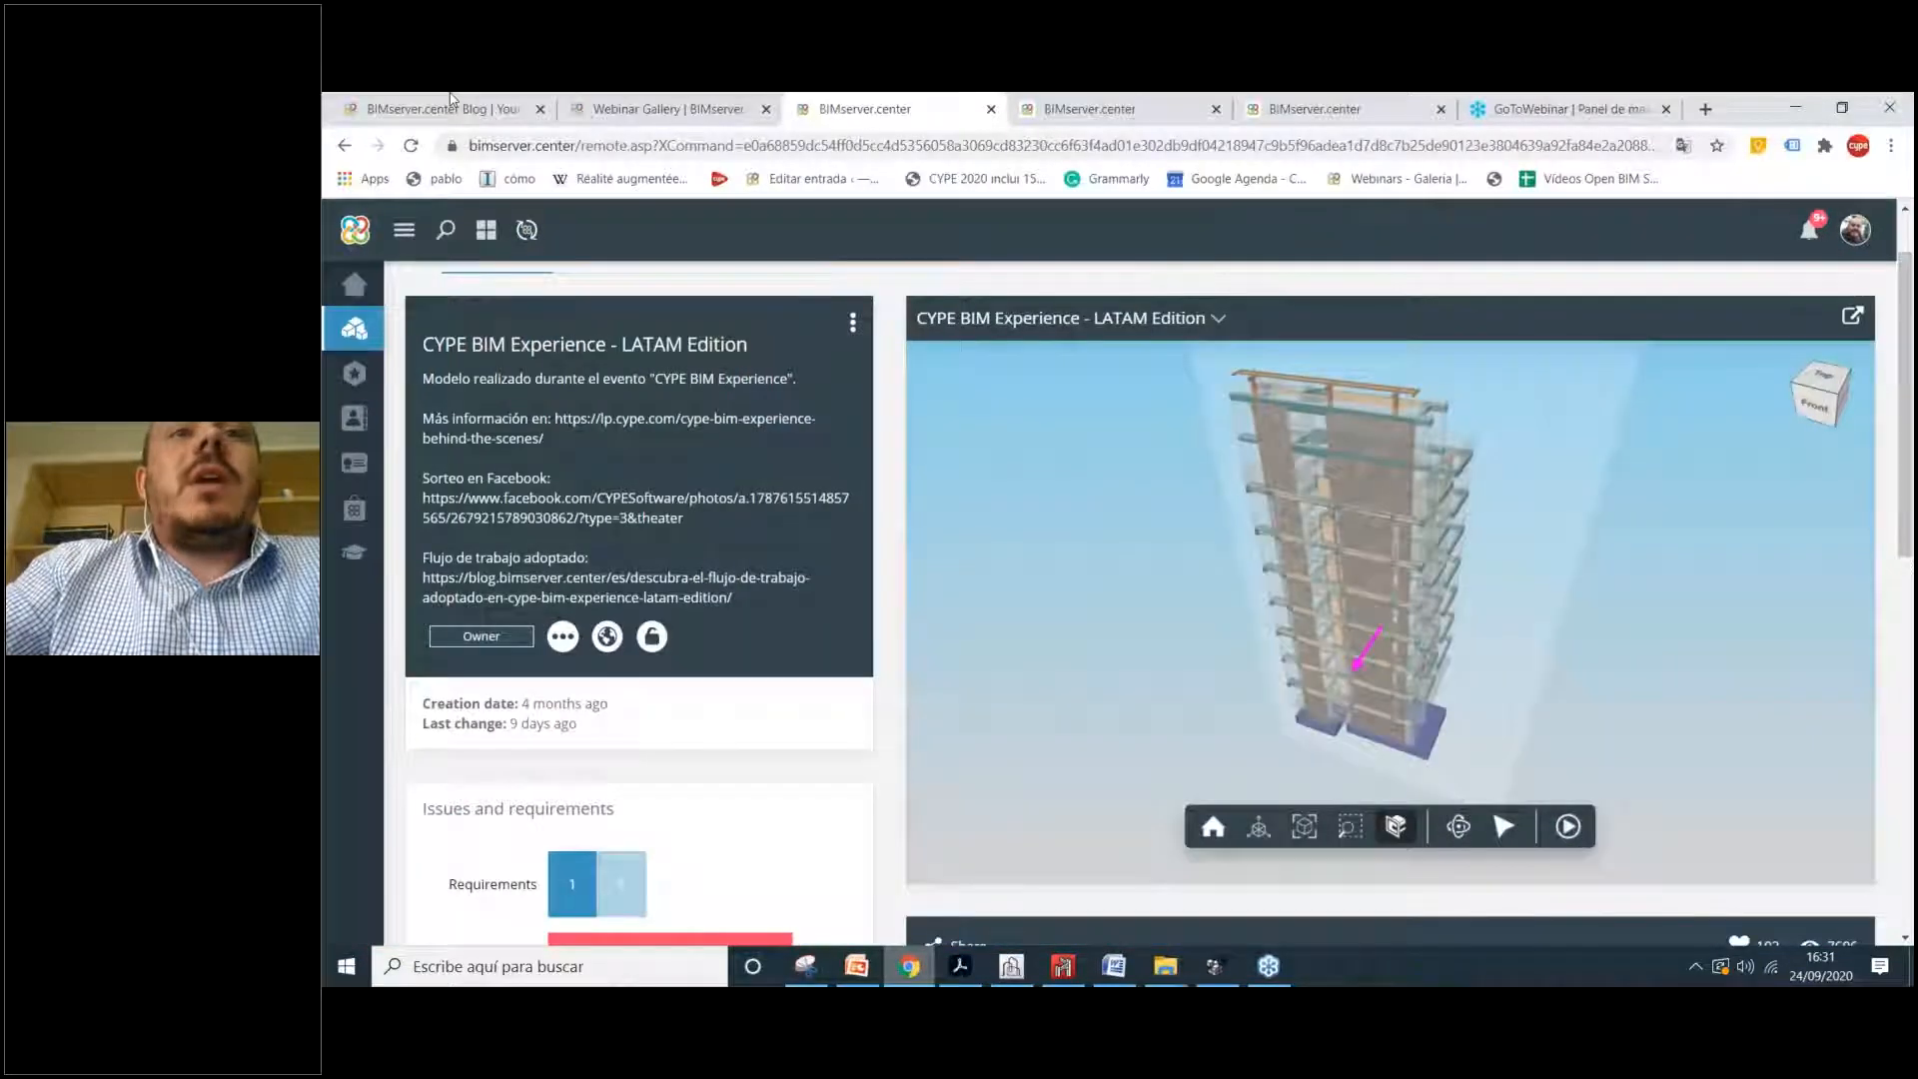
pyautogui.click(659, 108)
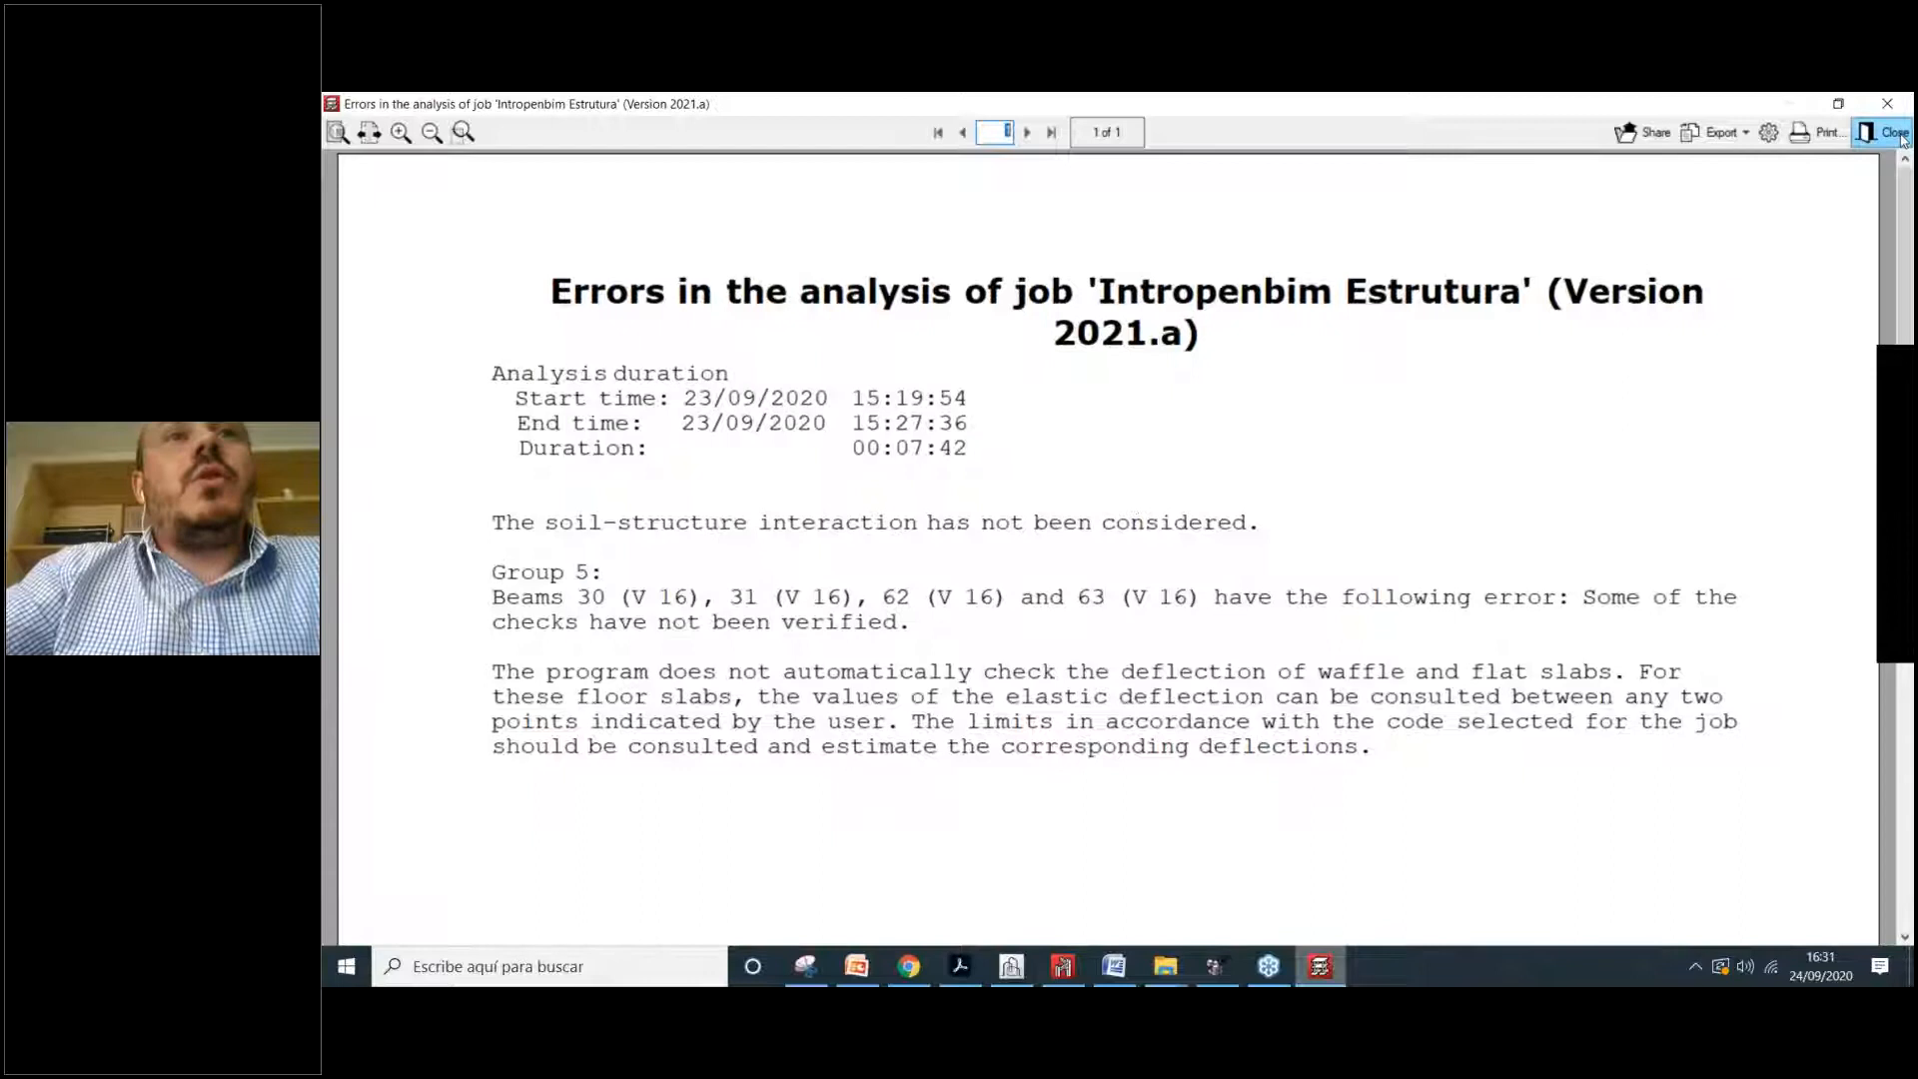
# Step: Close the errors report and move up to floor 3: Piso 2
pyautogui.click(1887, 133)
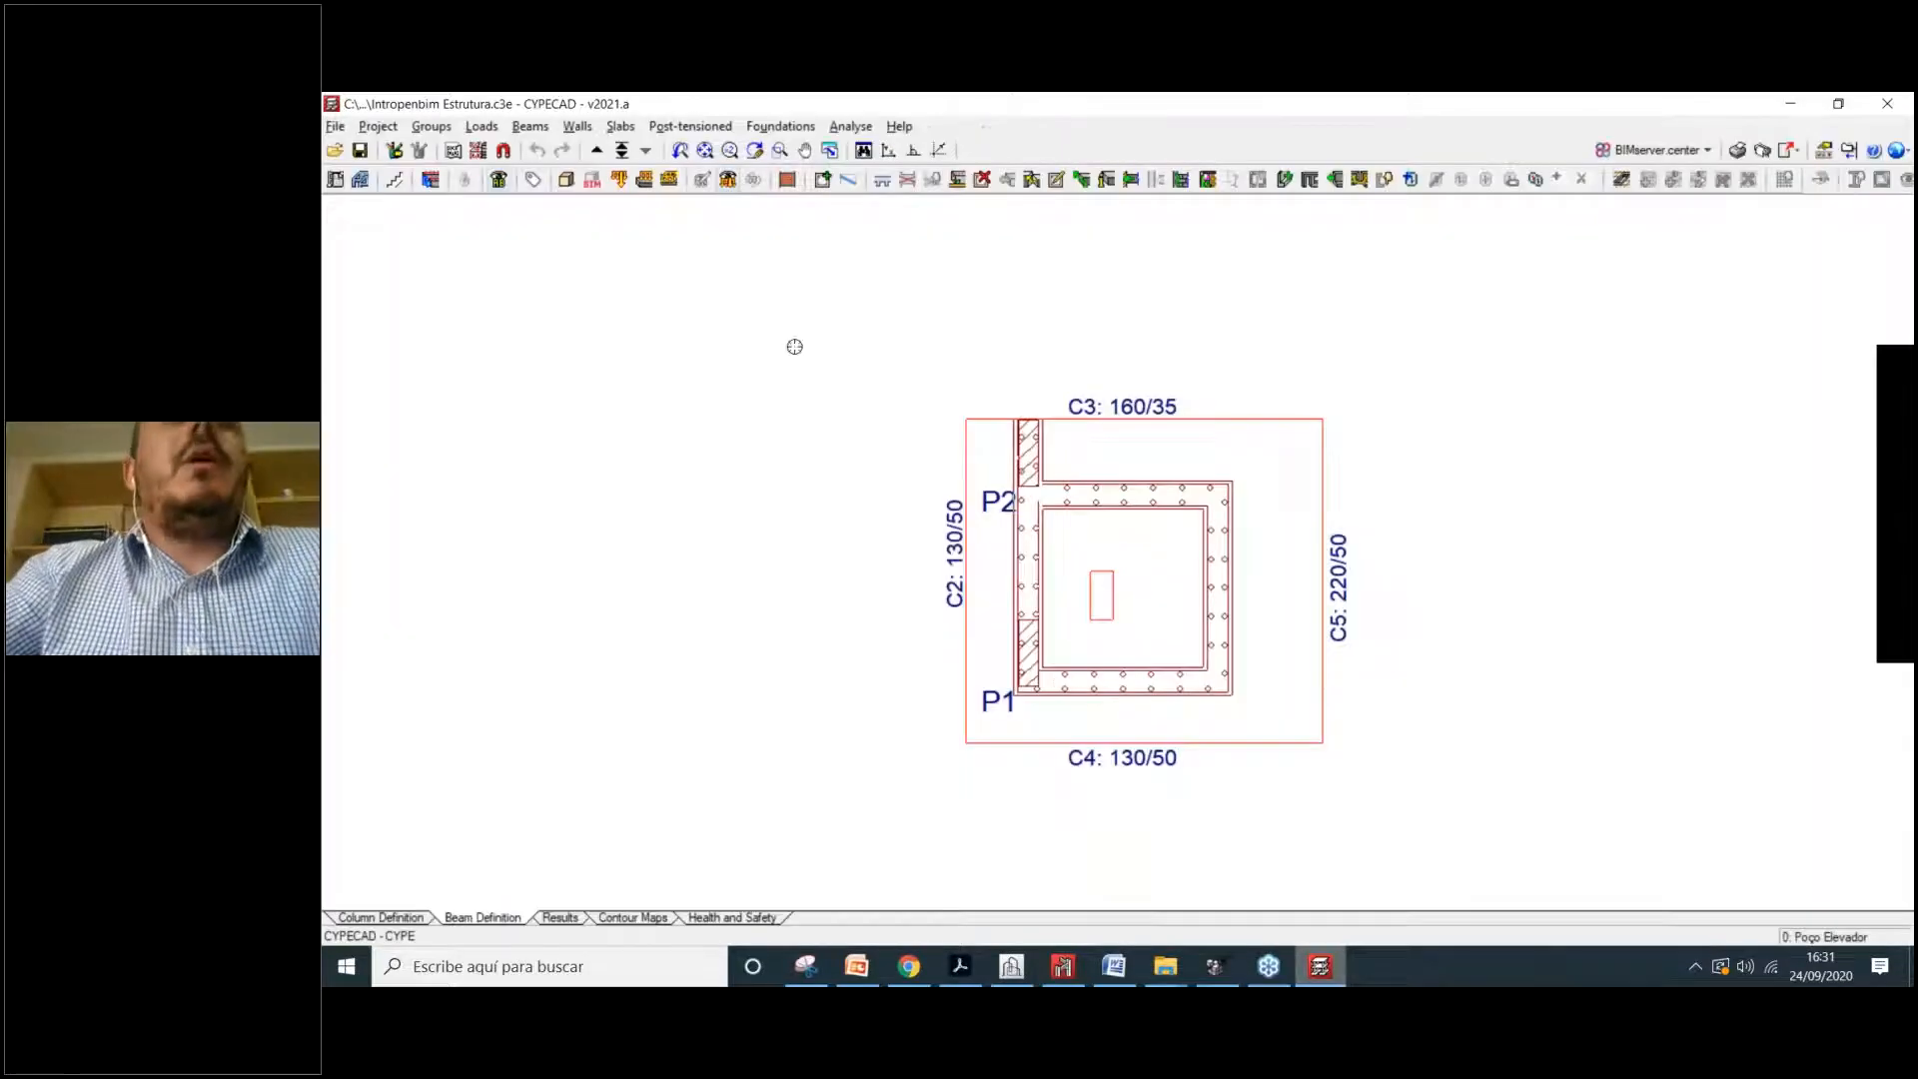
pyautogui.click(596, 152)
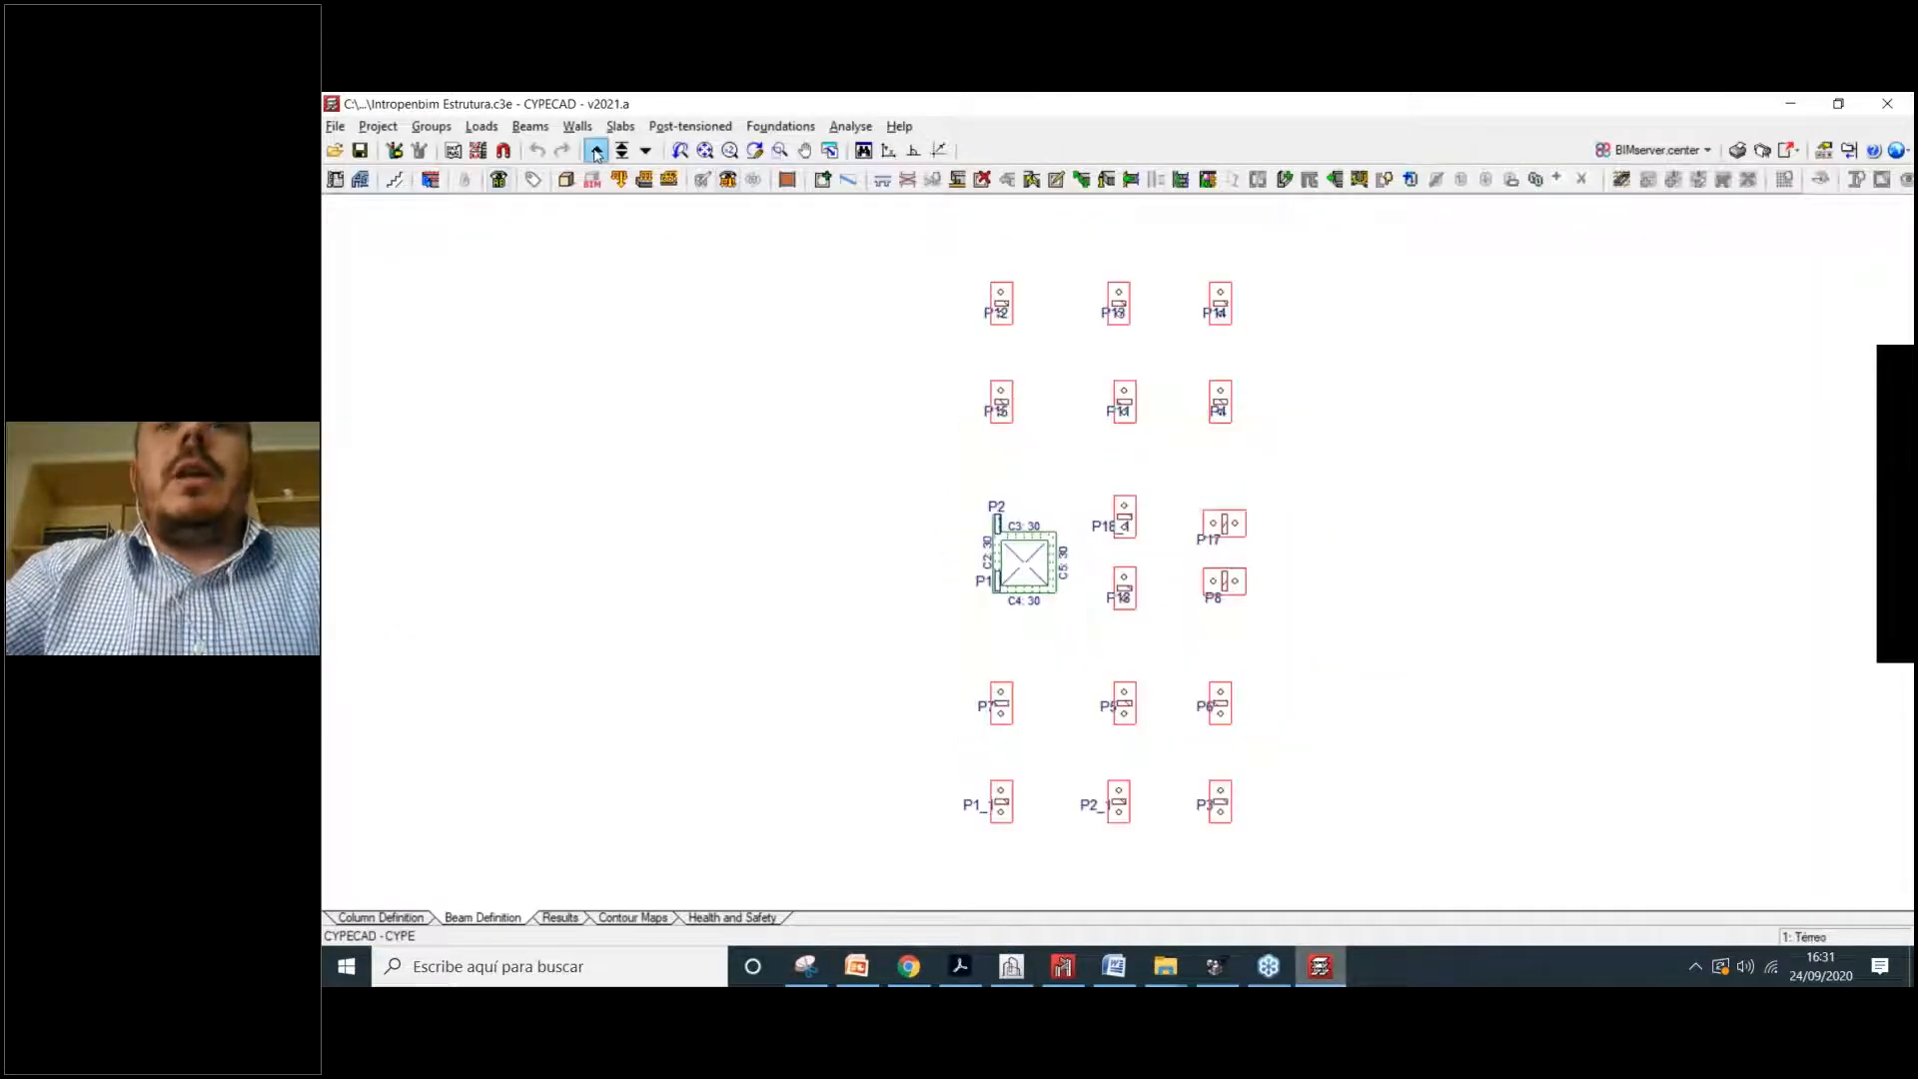
pyautogui.click(596, 152)
pyautogui.click(596, 151)
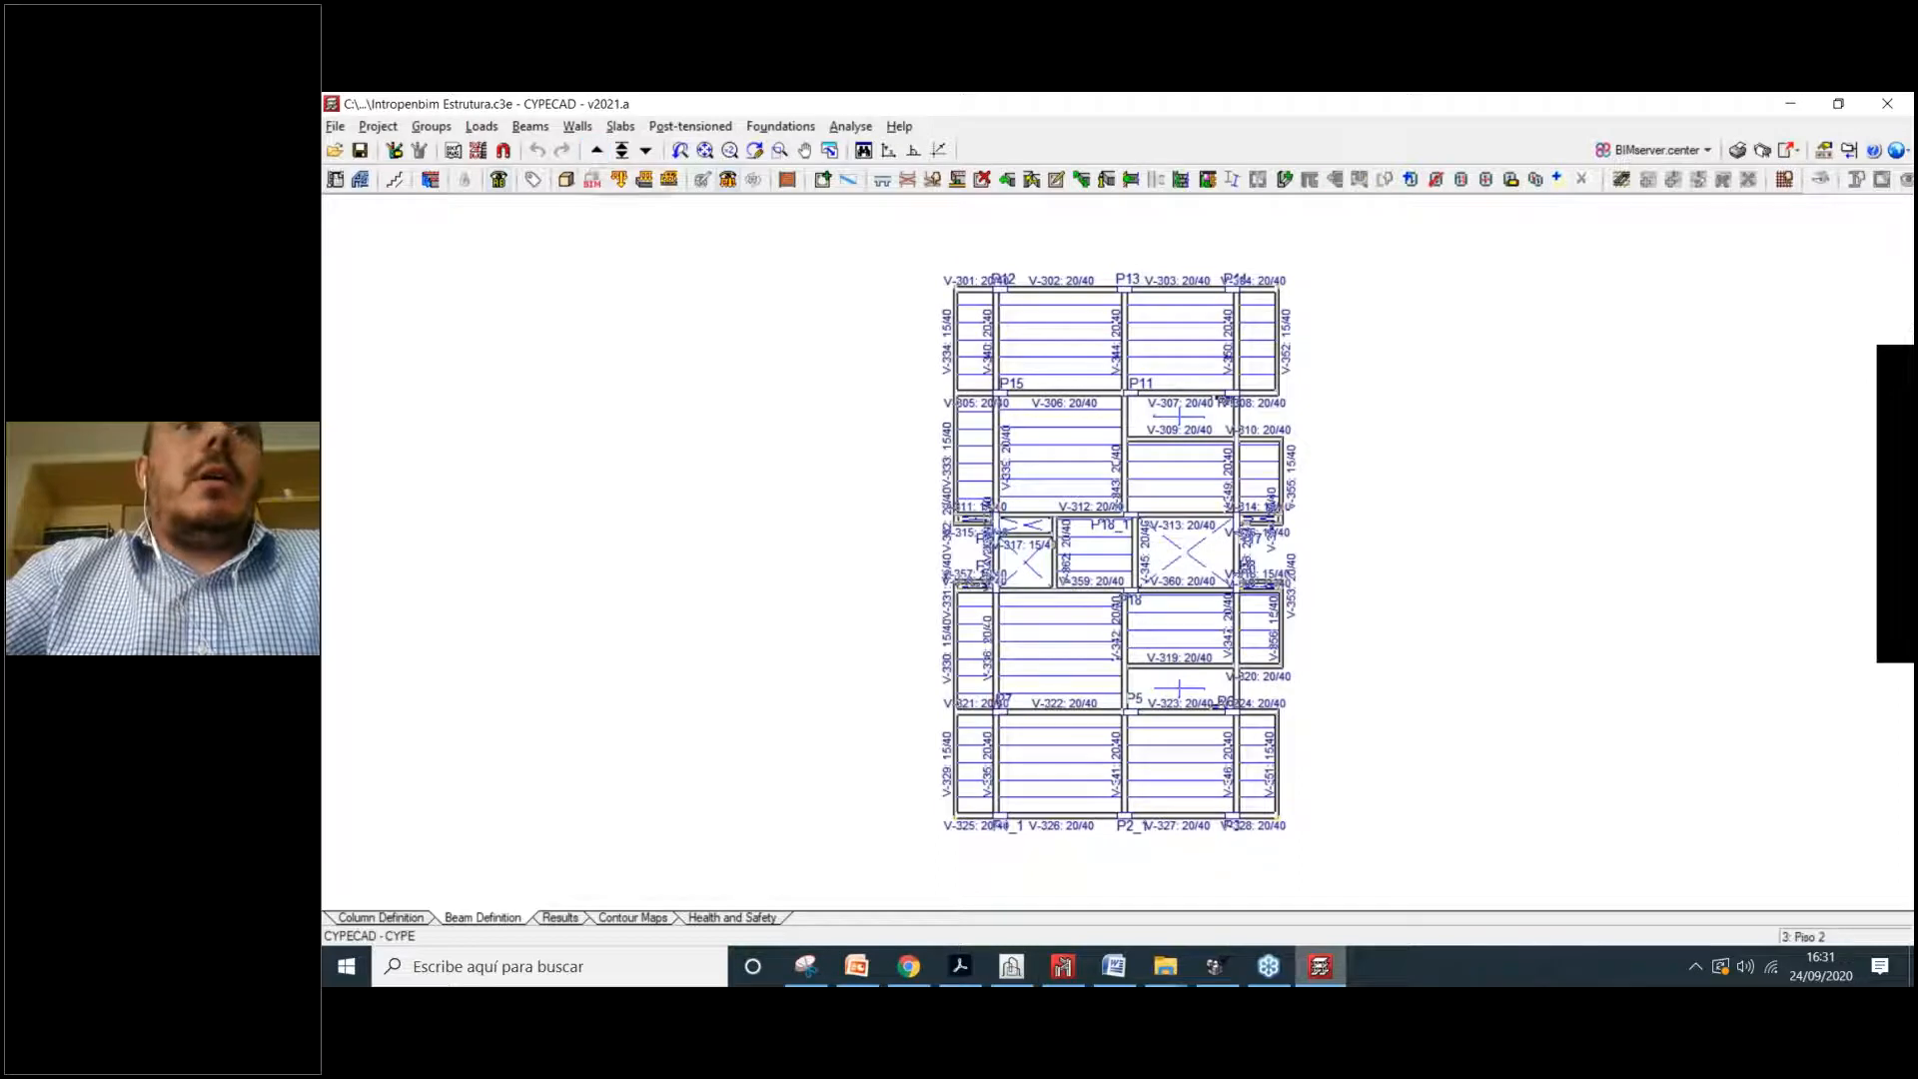
# Step: Inspect the whole building in 3D with materials turned off, then close the view
pyautogui.click(567, 180)
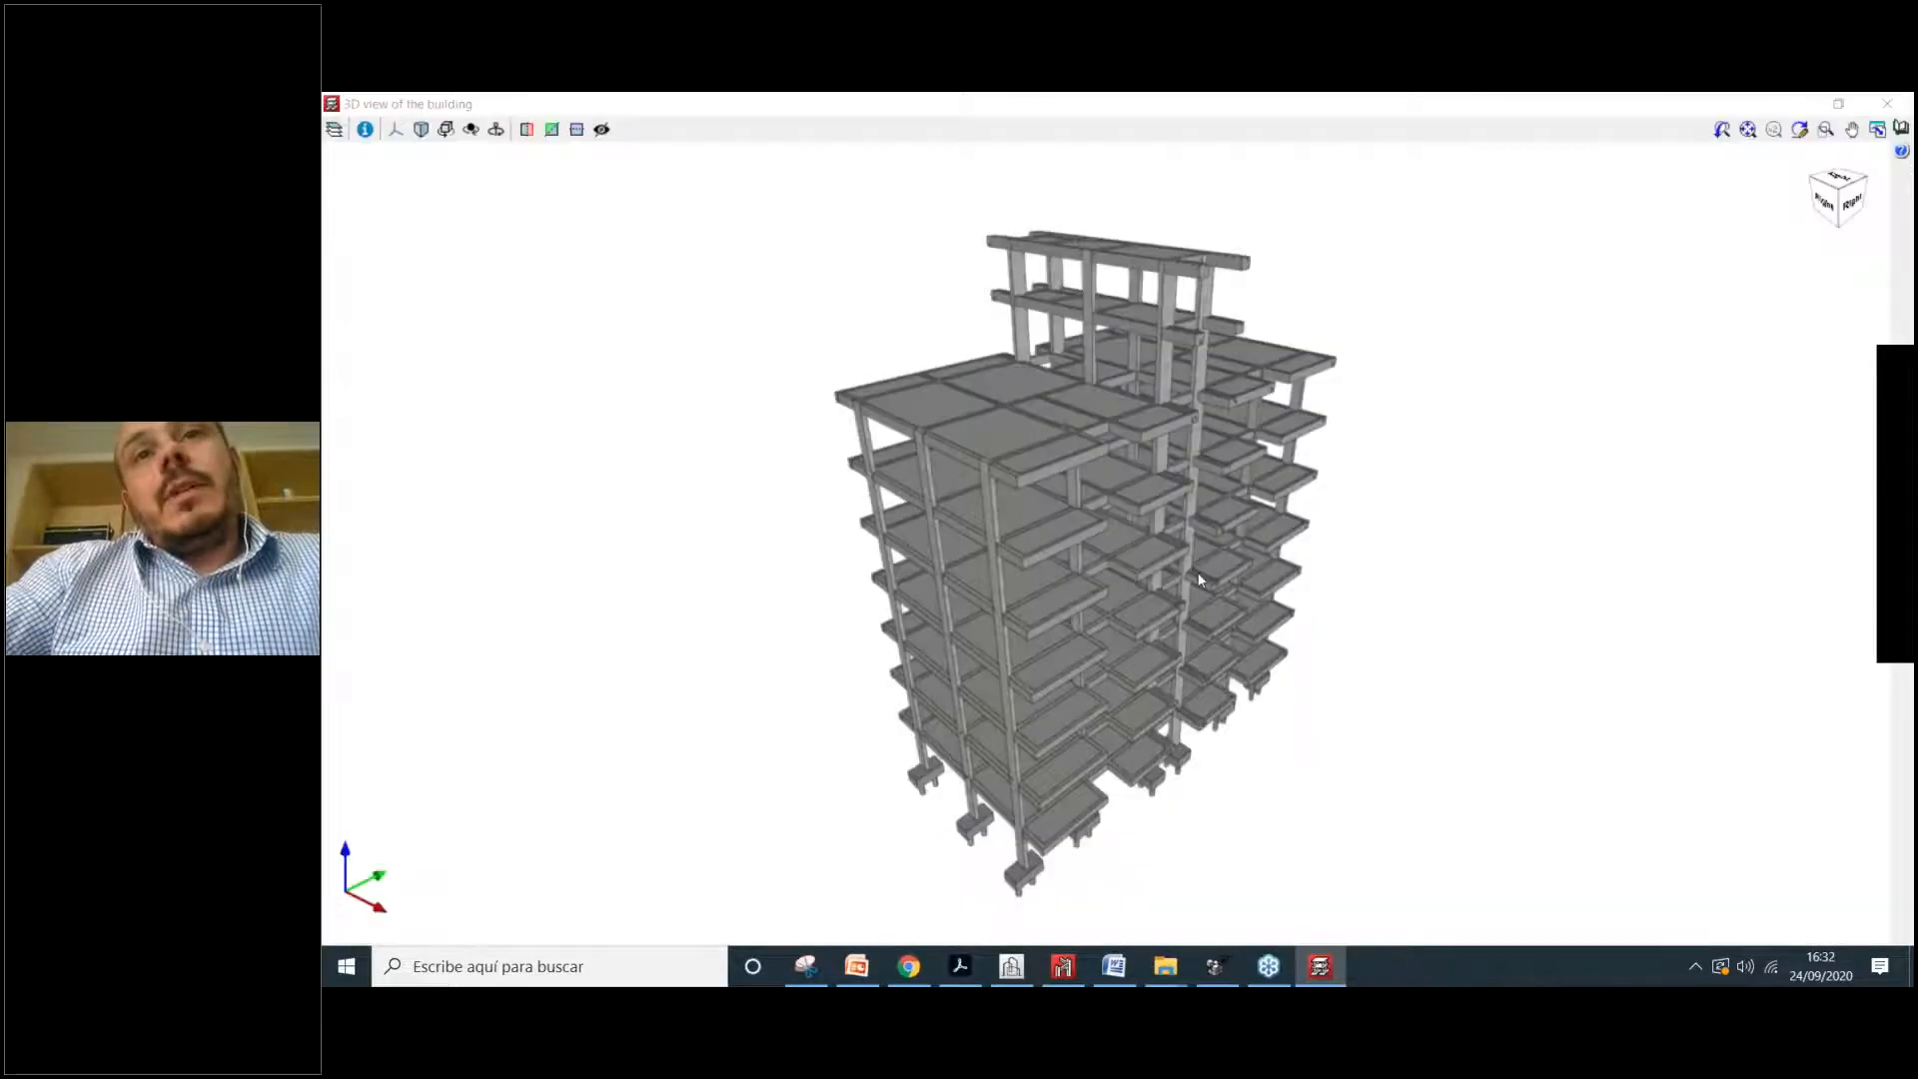
pyautogui.click(334, 131)
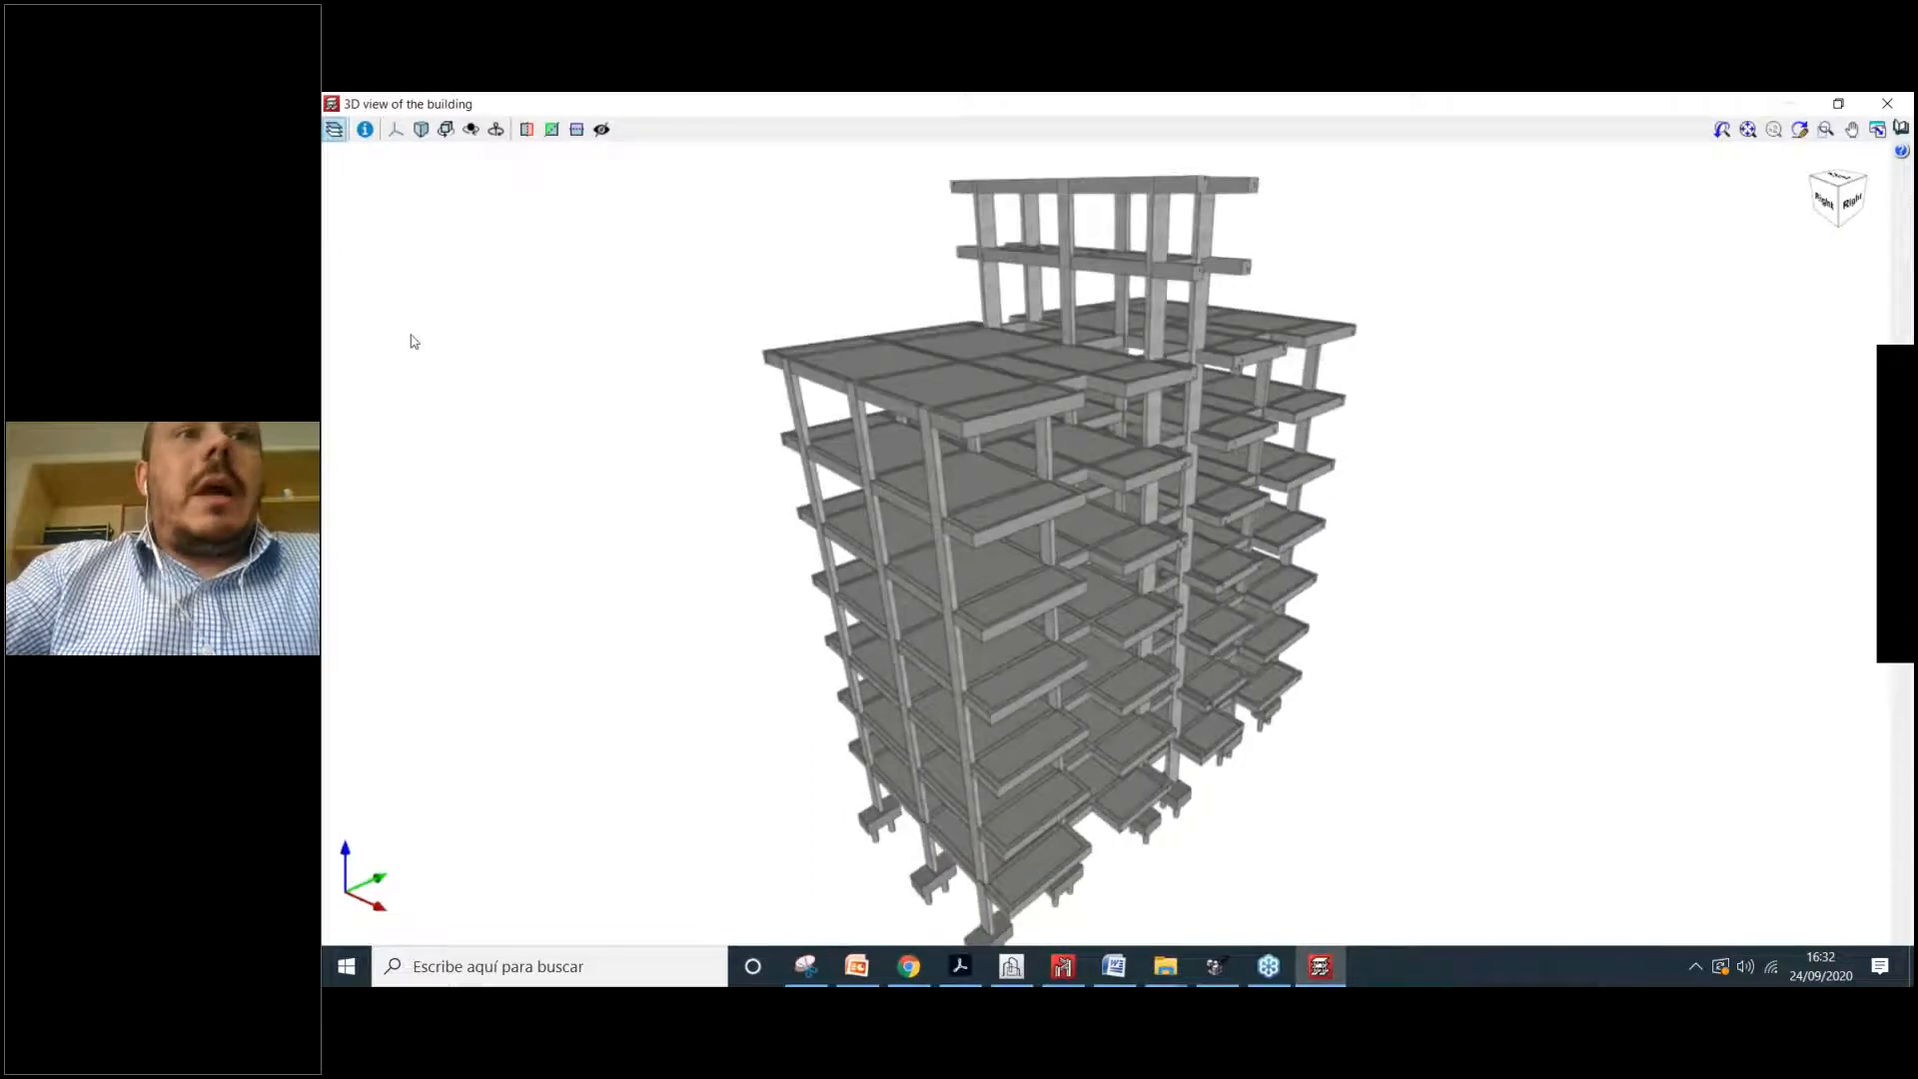
pyautogui.click(470, 534)
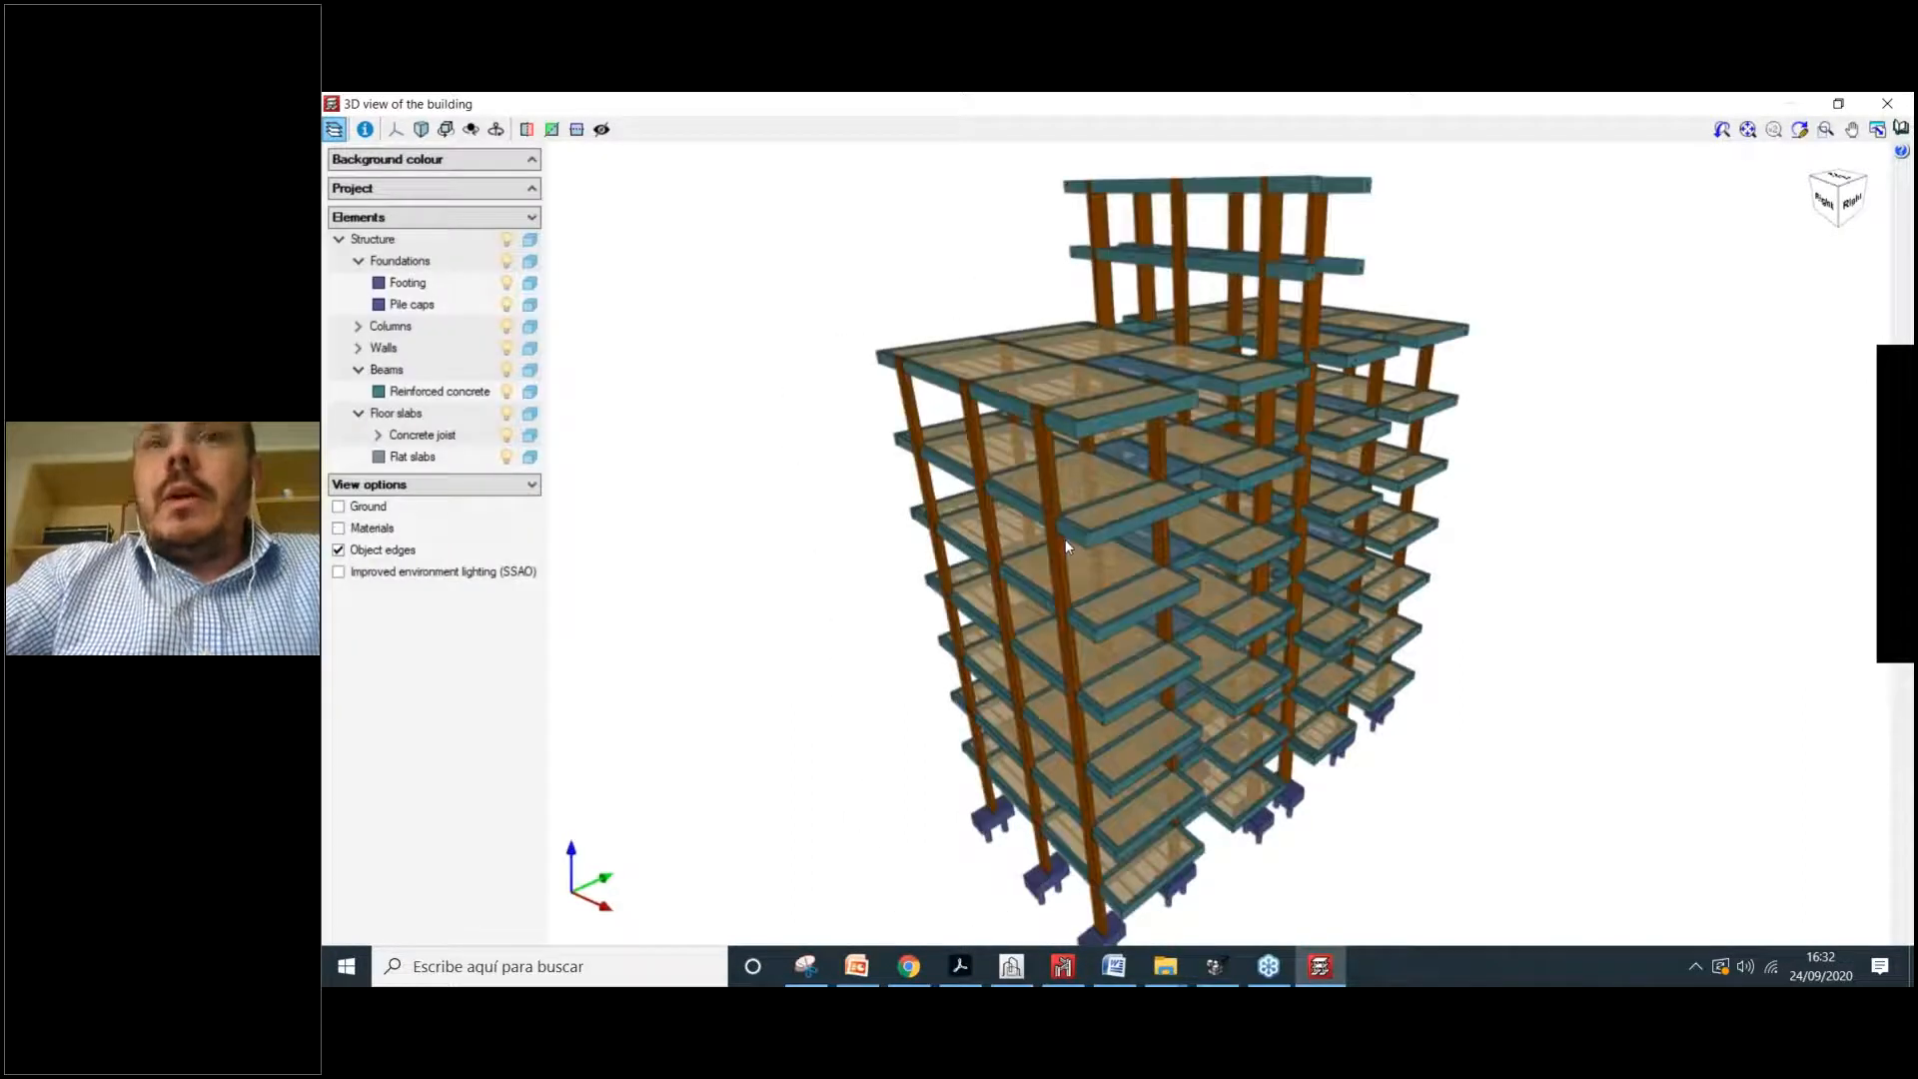
pyautogui.click(1899, 105)
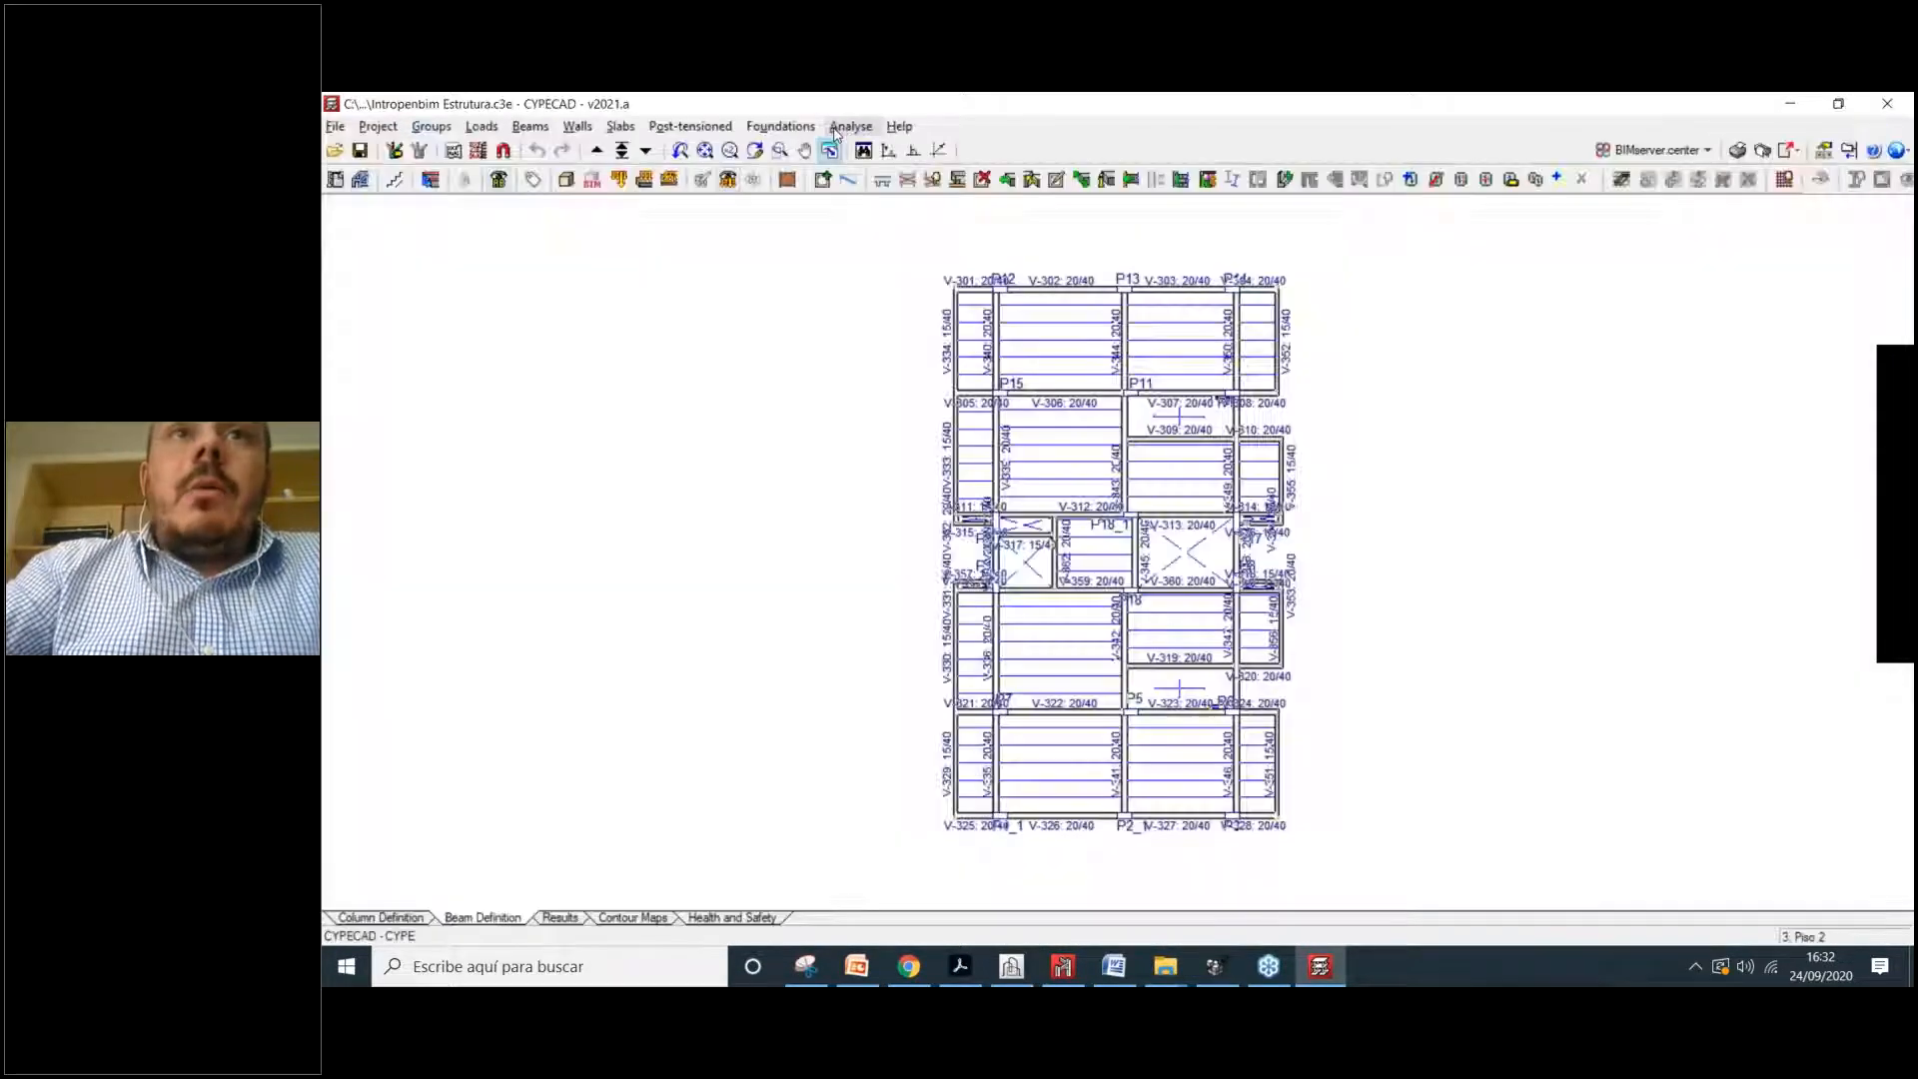
# Step: Export the structure to BIMserver.center as IFC without joists, lattices, forms or analytical model
pyautogui.click(836, 133)
pyautogui.click(885, 340)
pyautogui.click(1653, 150)
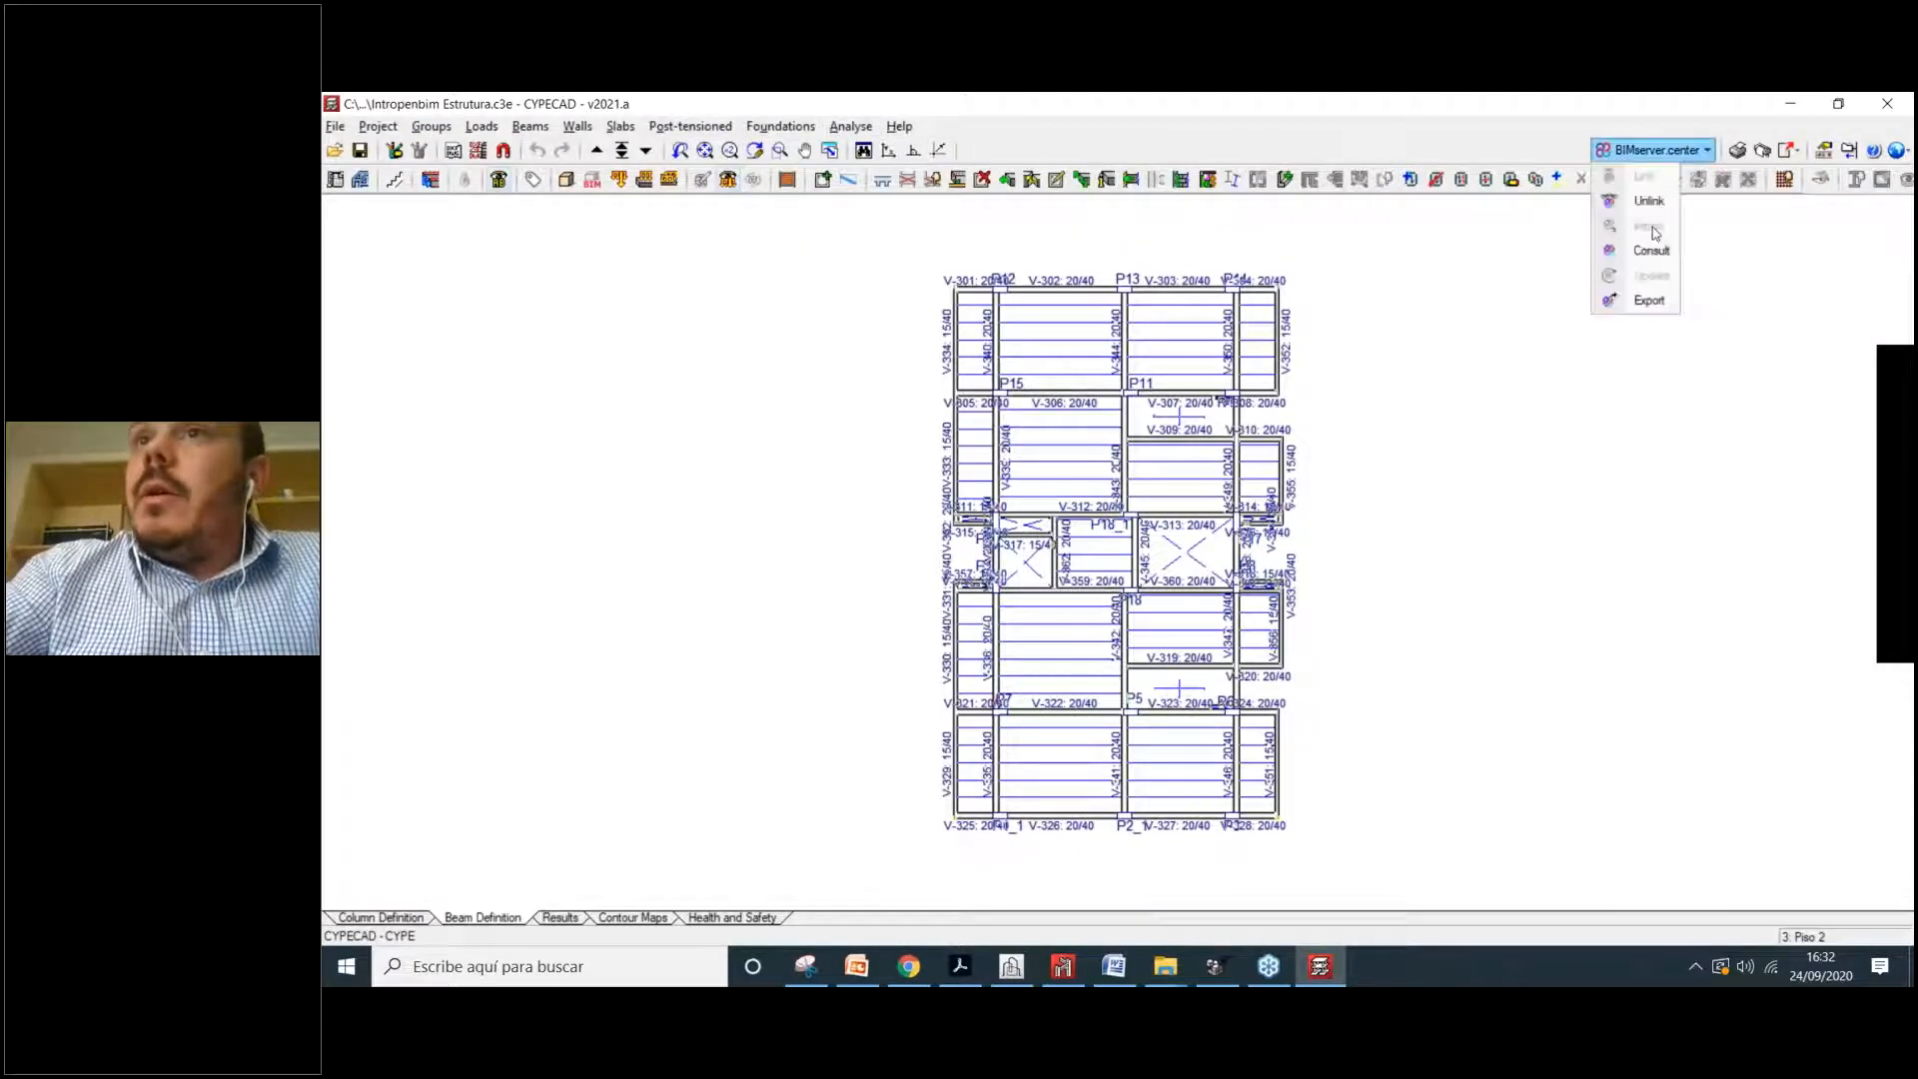
pyautogui.click(1649, 300)
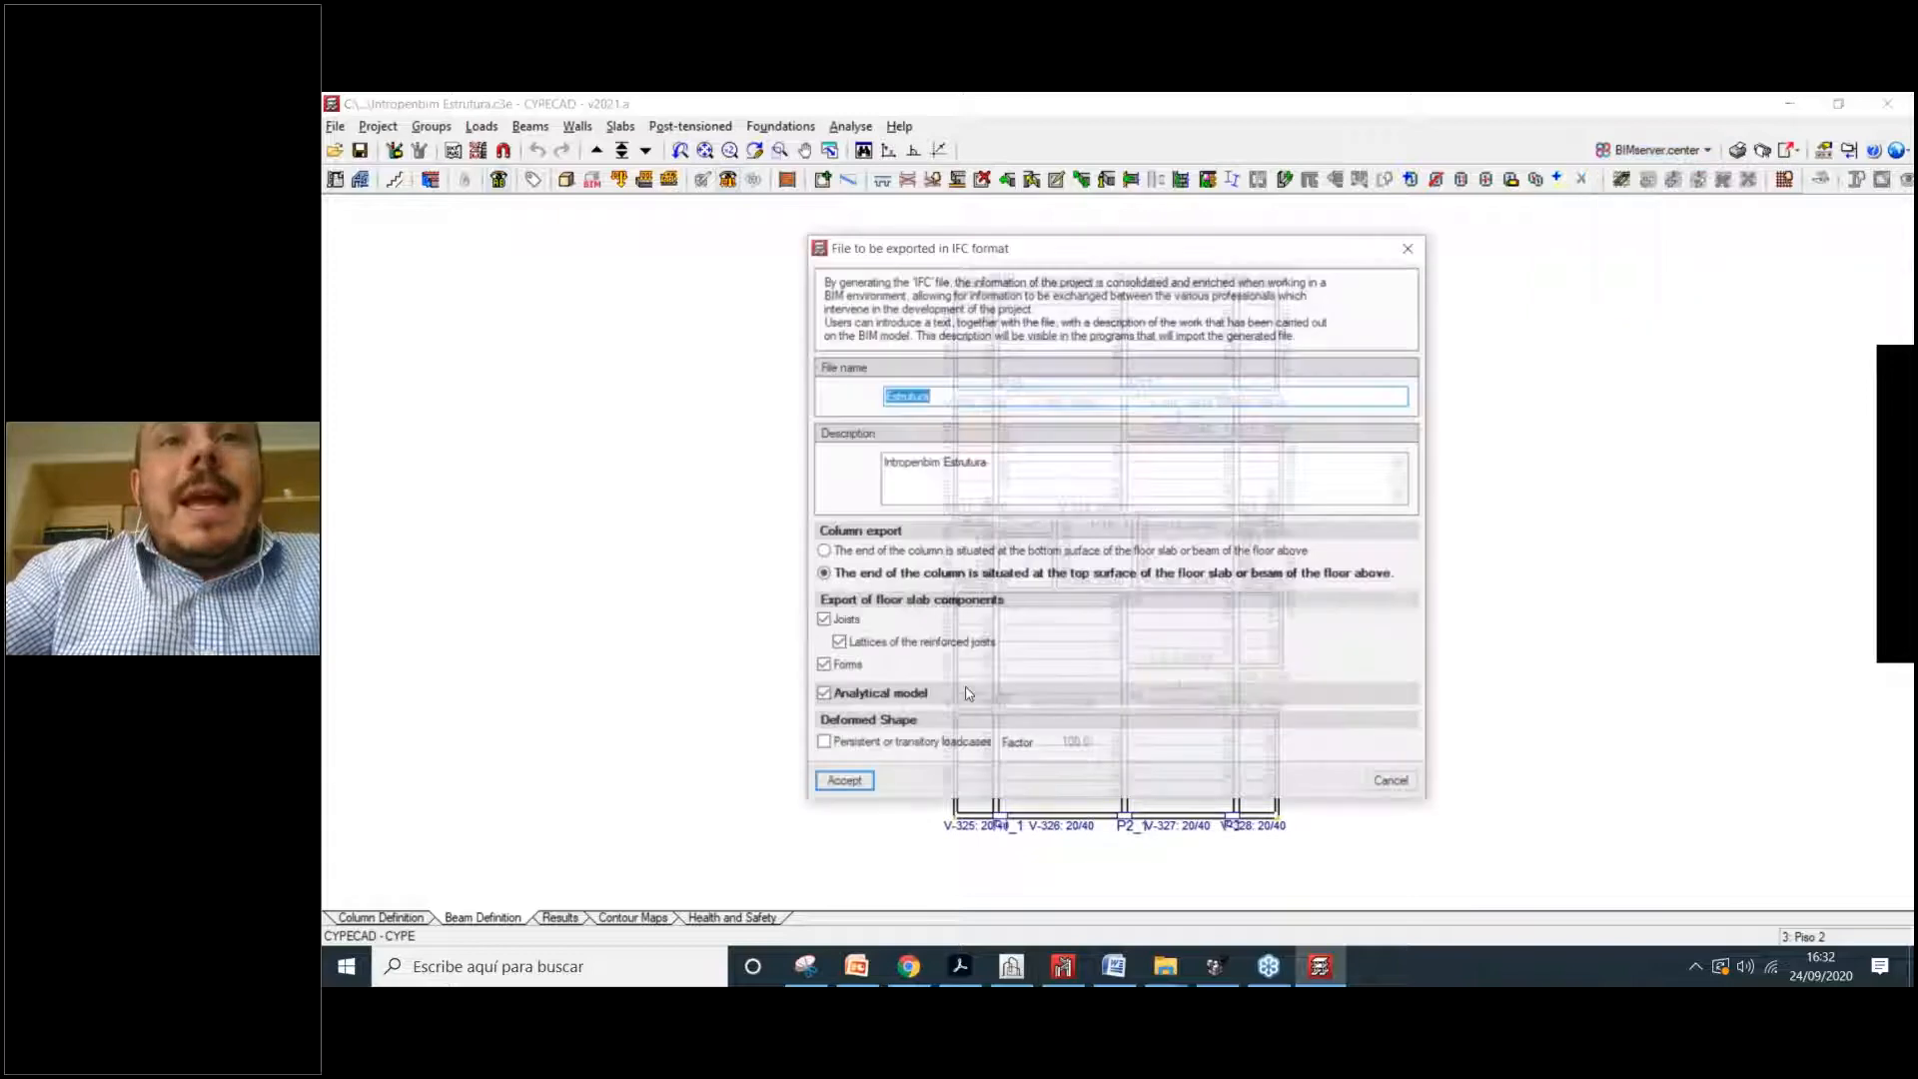
pyautogui.click(838, 644)
pyautogui.click(823, 620)
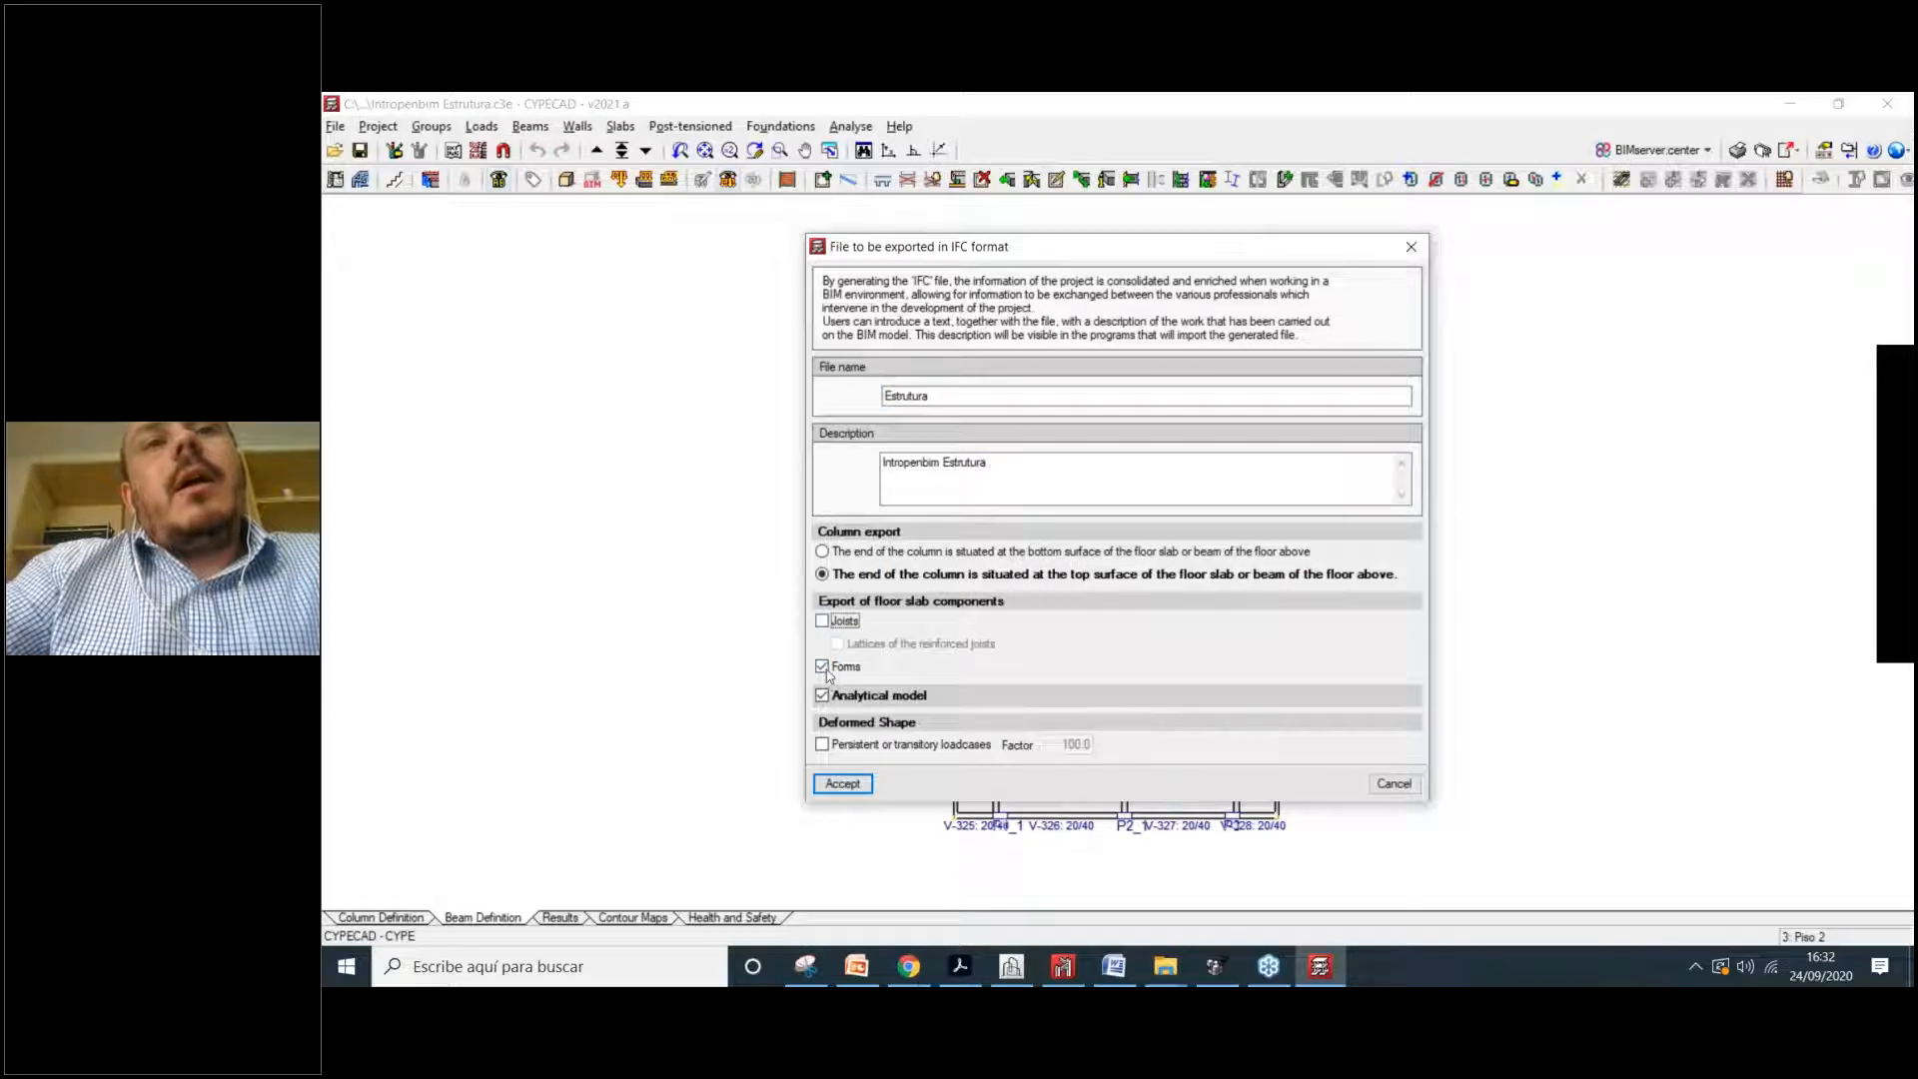
pyautogui.click(822, 666)
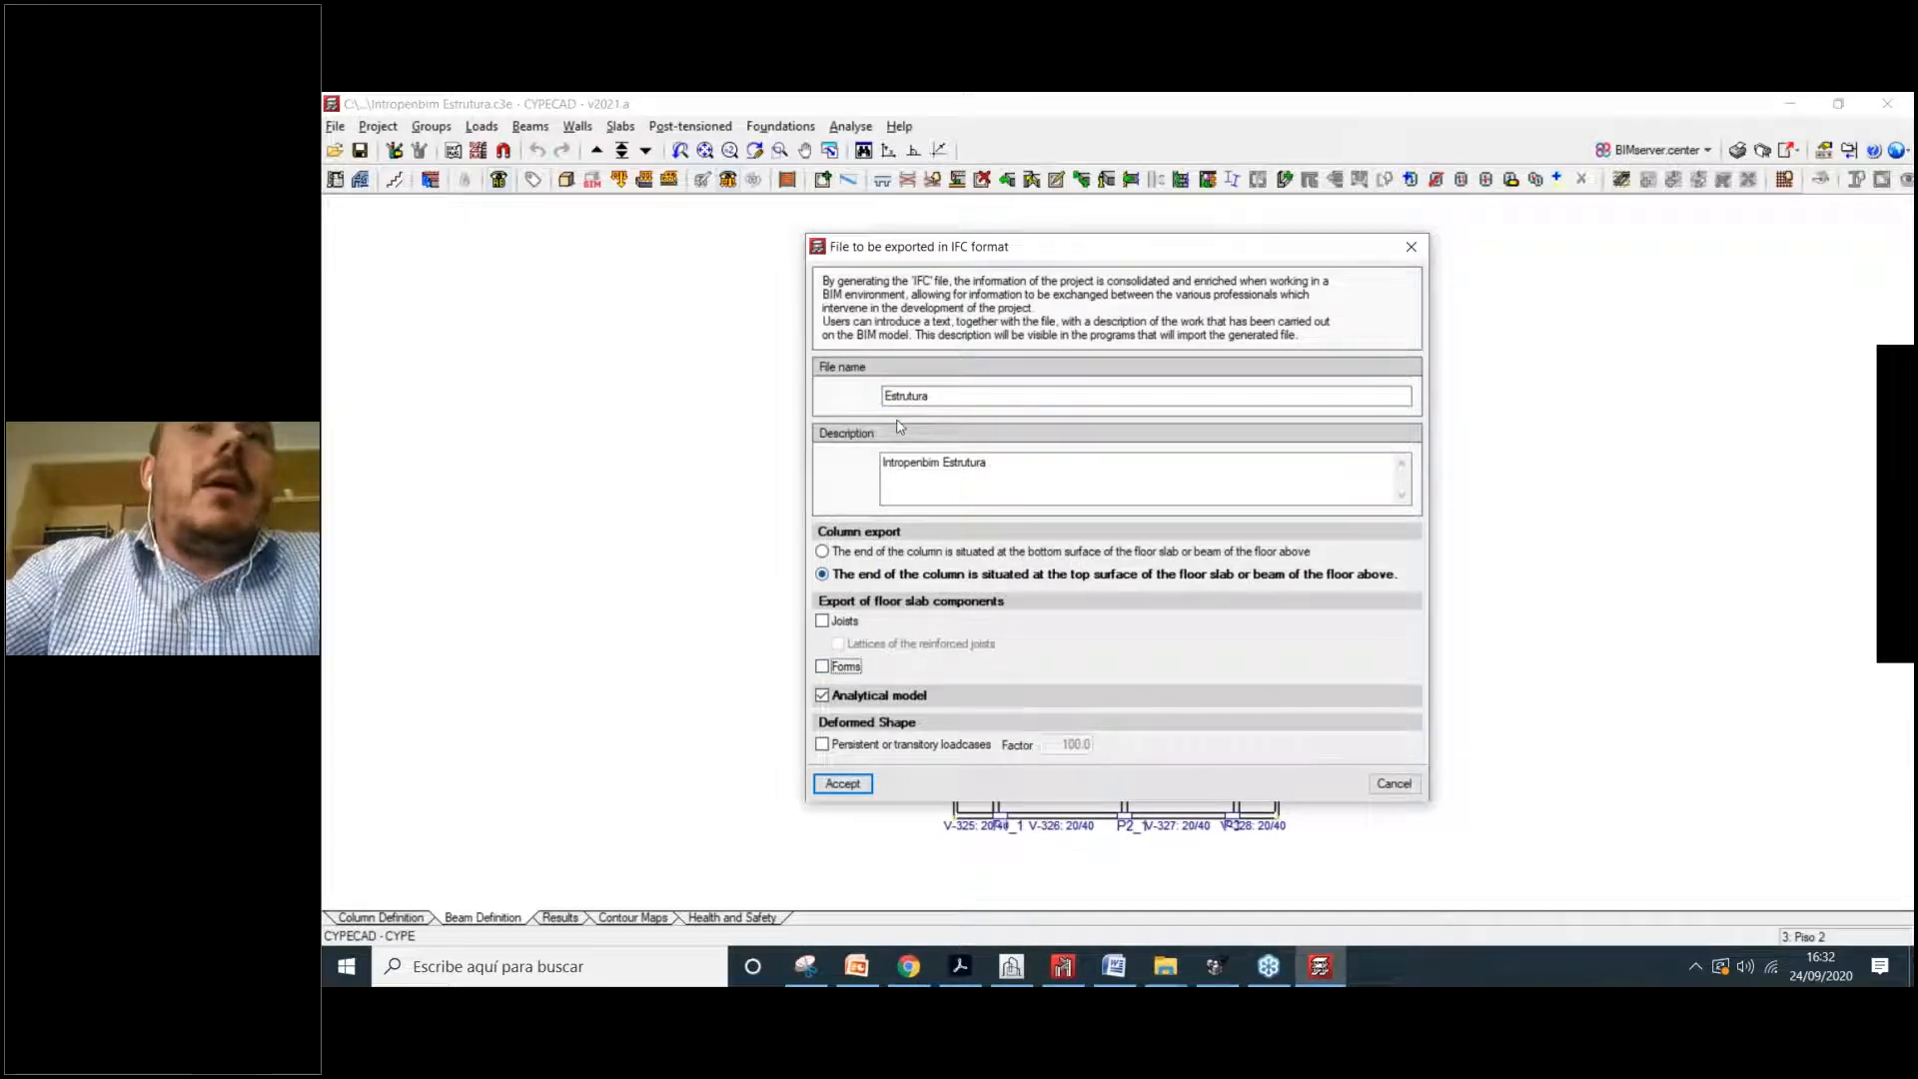
pyautogui.moveTo(956, 236); pyautogui.dragTo(918, 227)
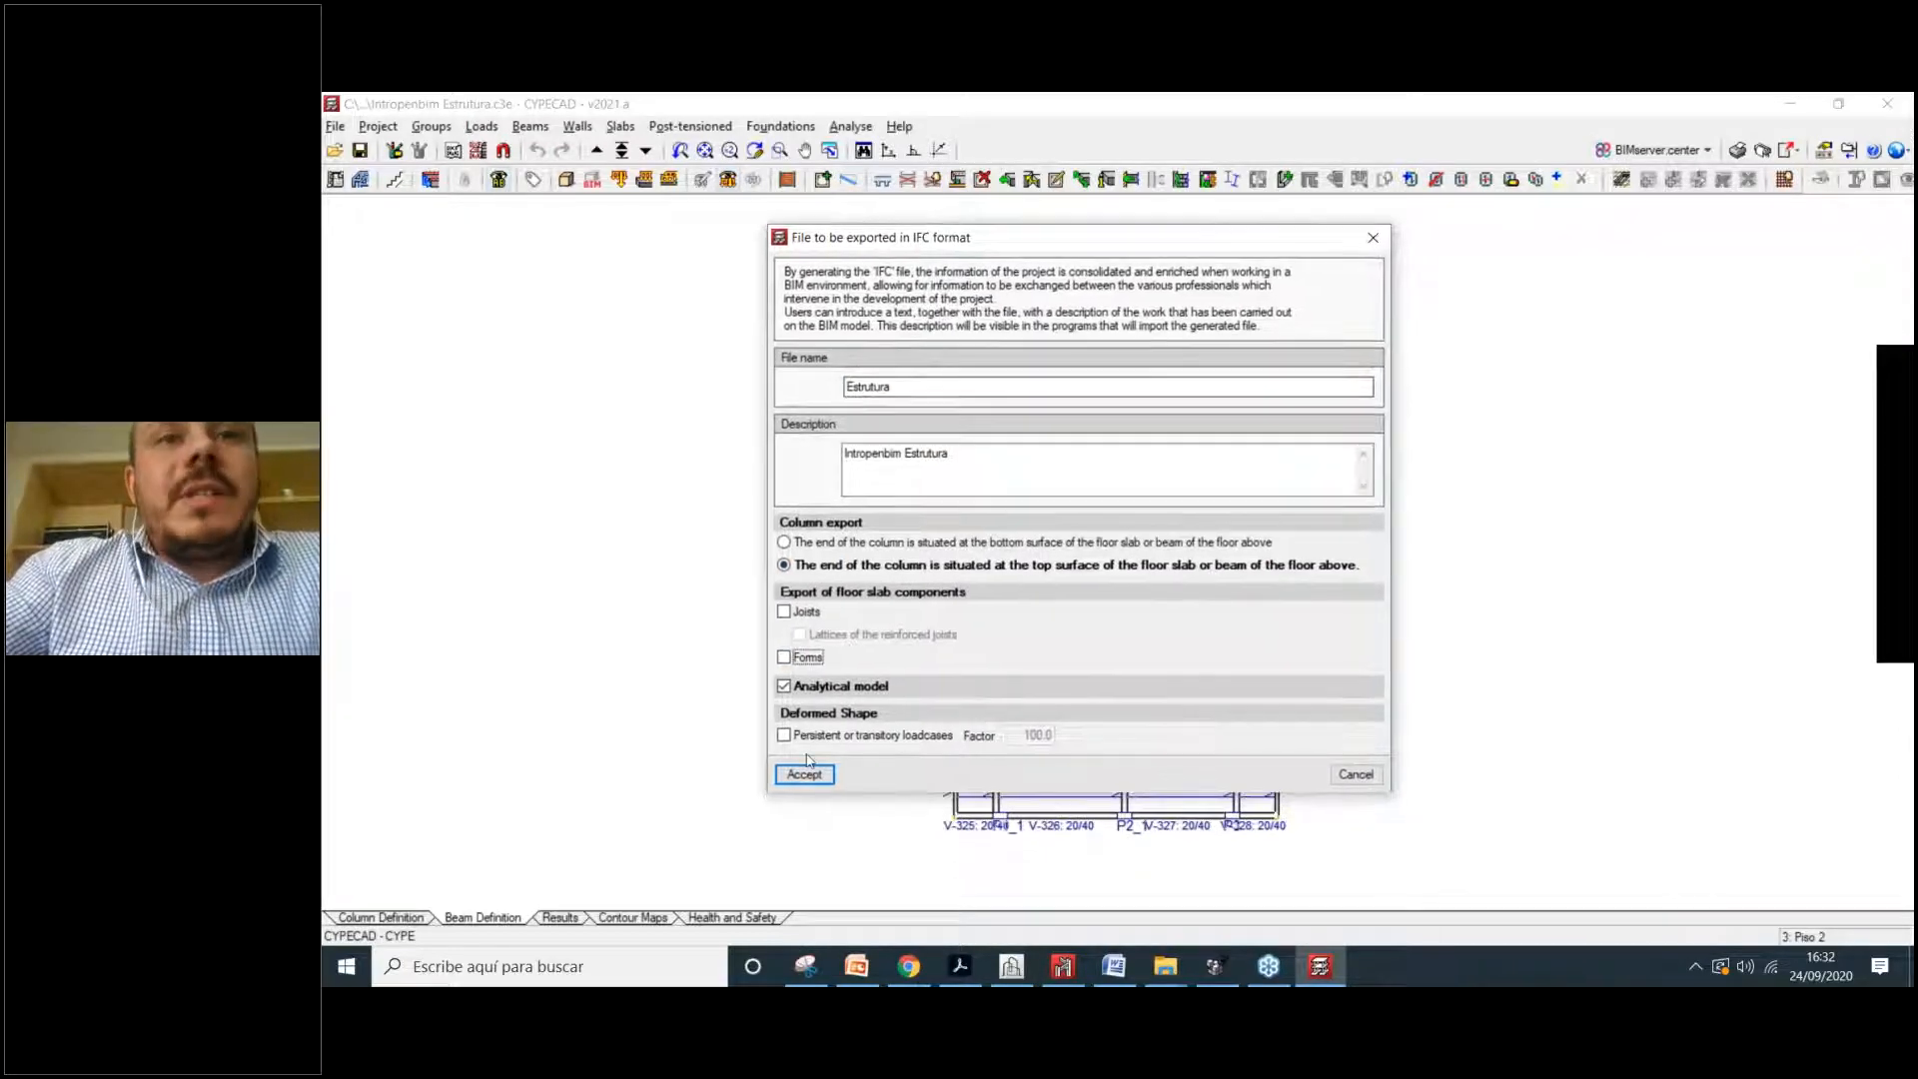
pyautogui.click(826, 686)
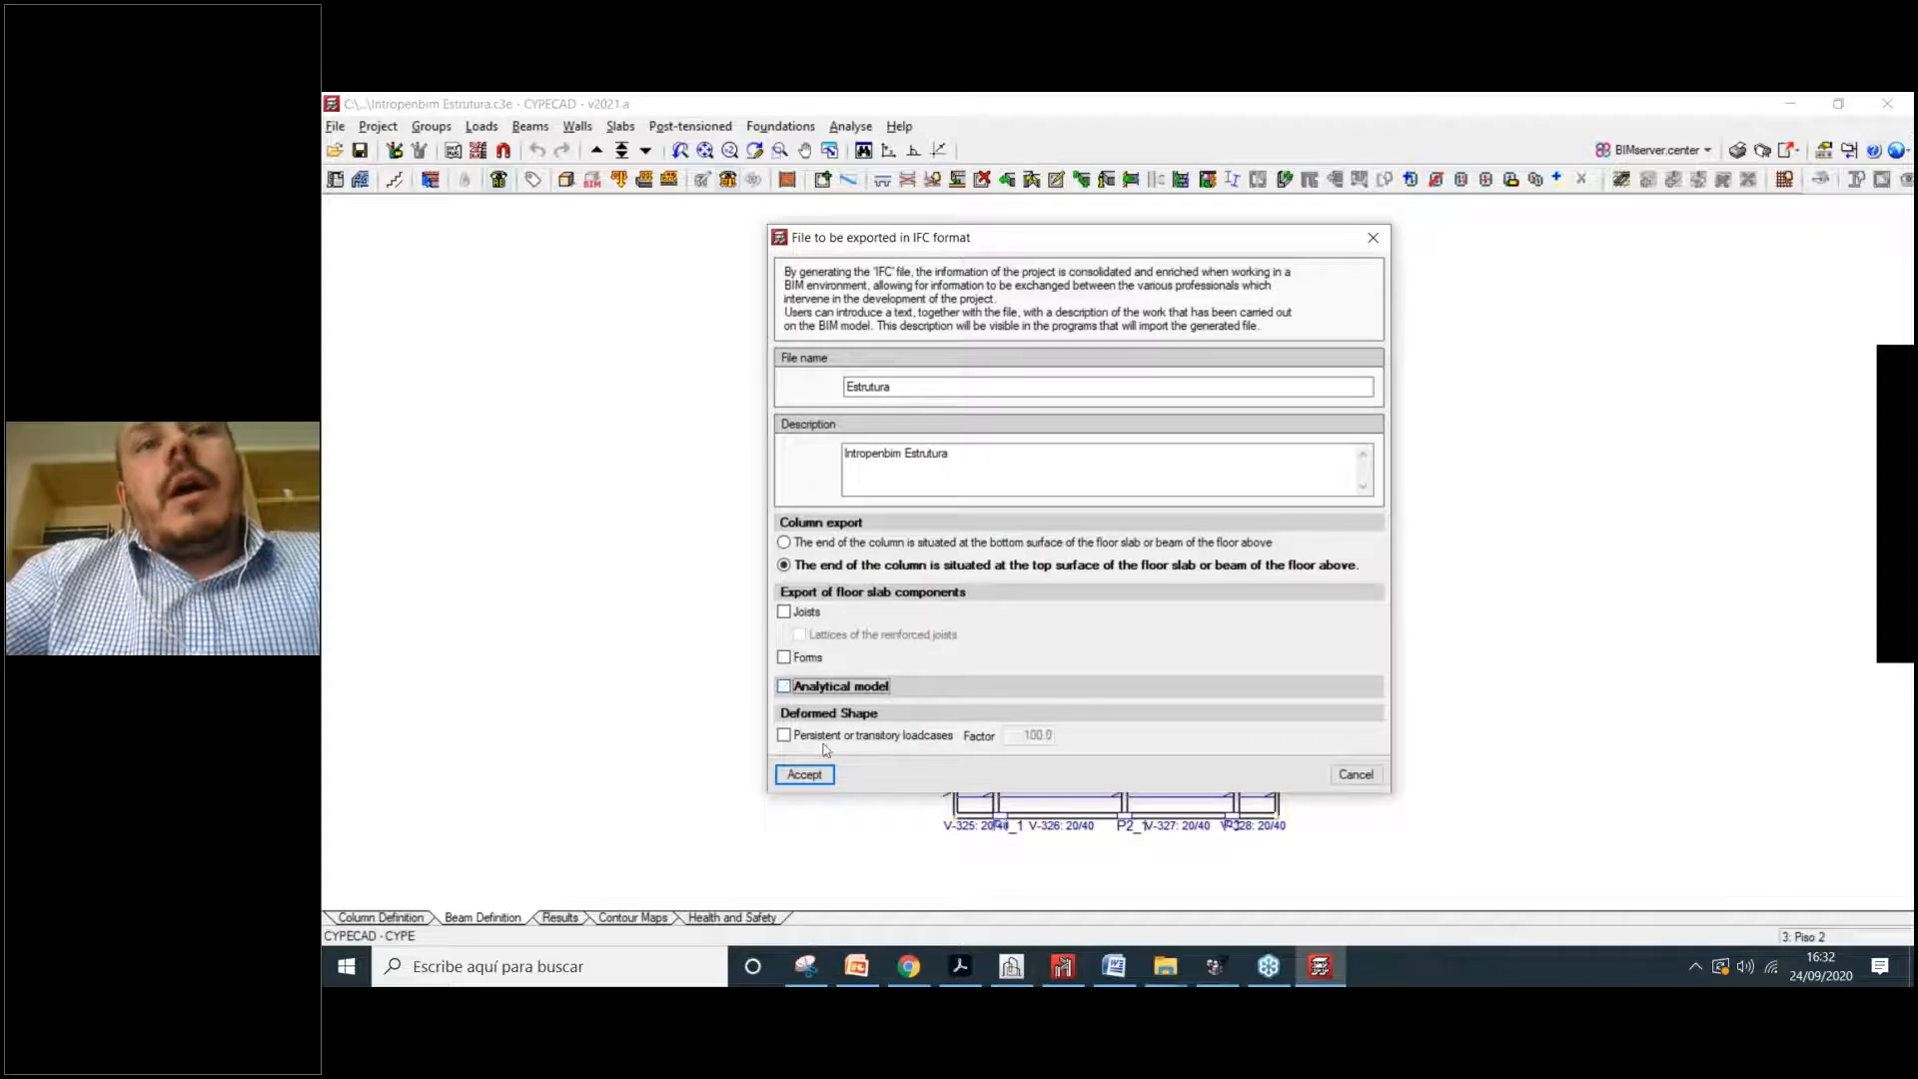
pyautogui.click(814, 778)
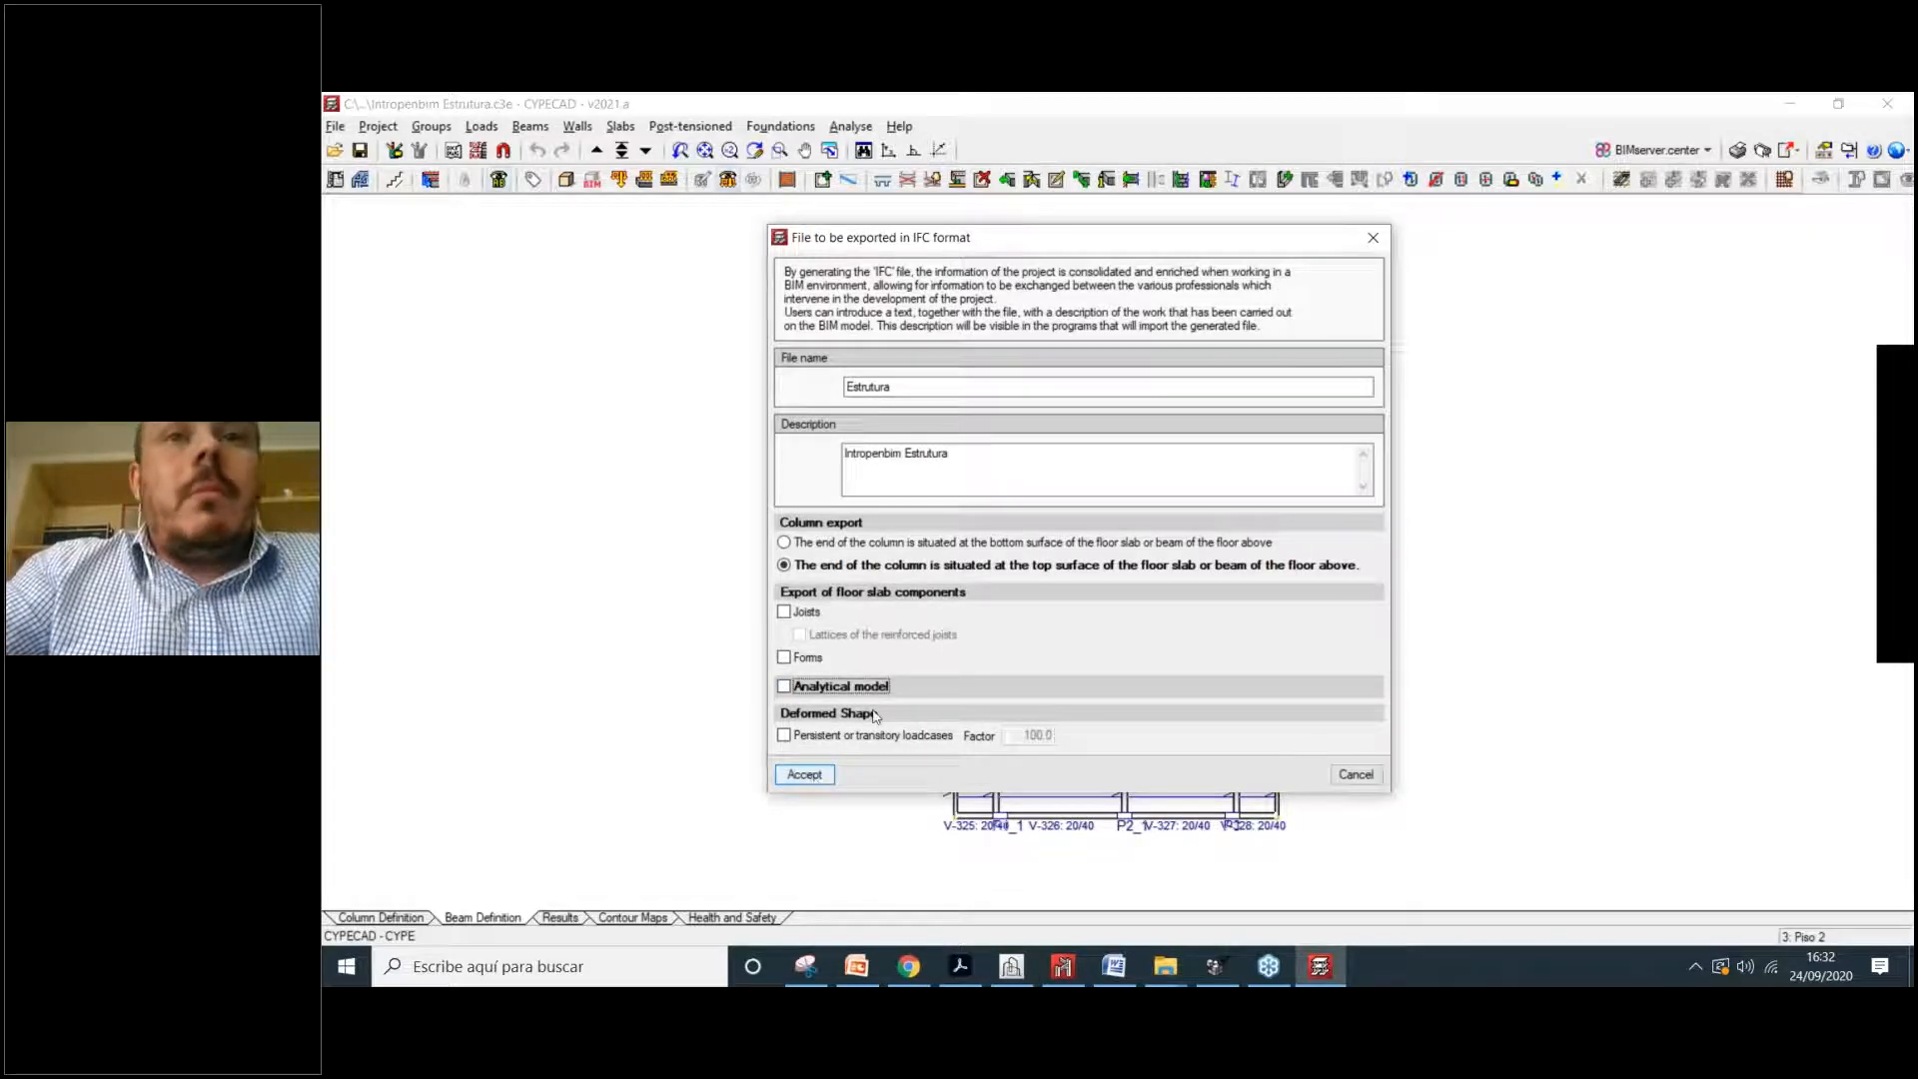
# Step: Overwrite the existing Estrutura.ifc, close the export finished notice and return to Model Checker
pyautogui.click(840, 573)
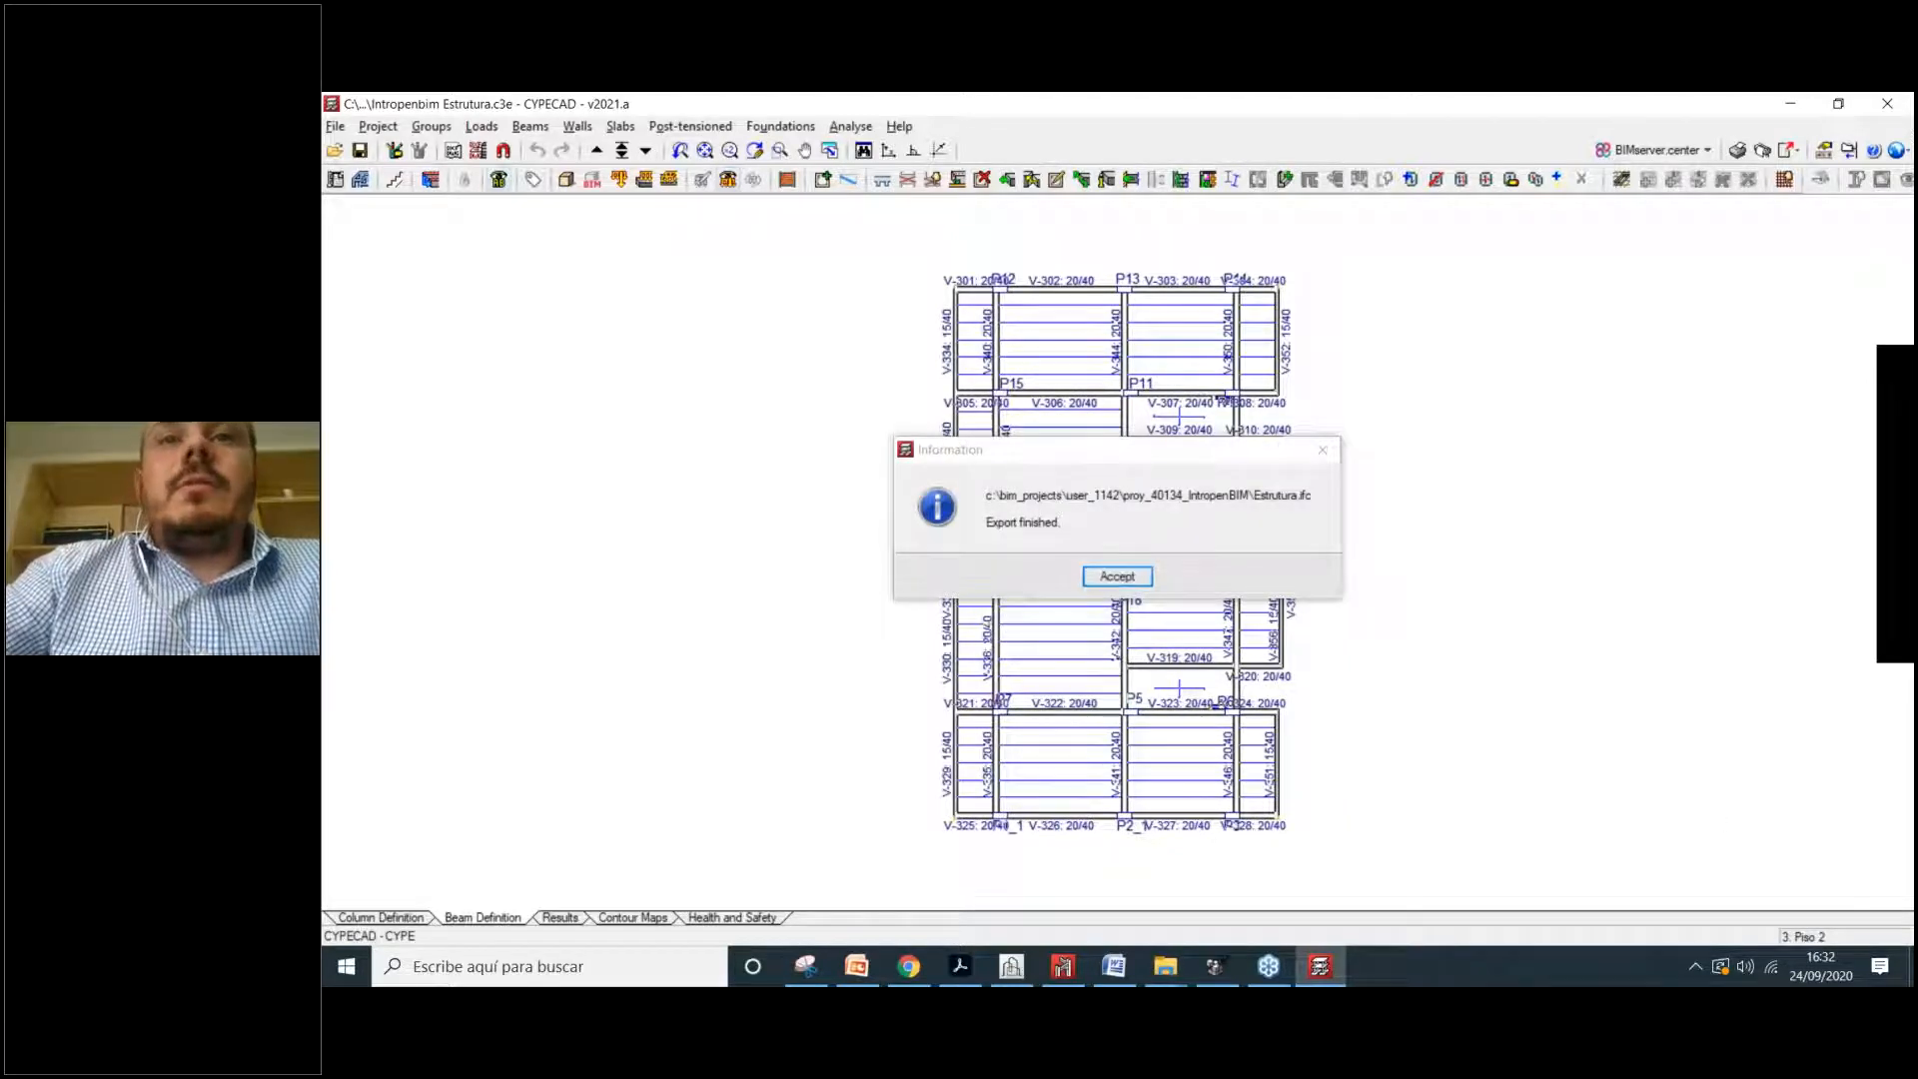
pyautogui.moveTo(1255, 496); pyautogui.dragTo(1312, 495)
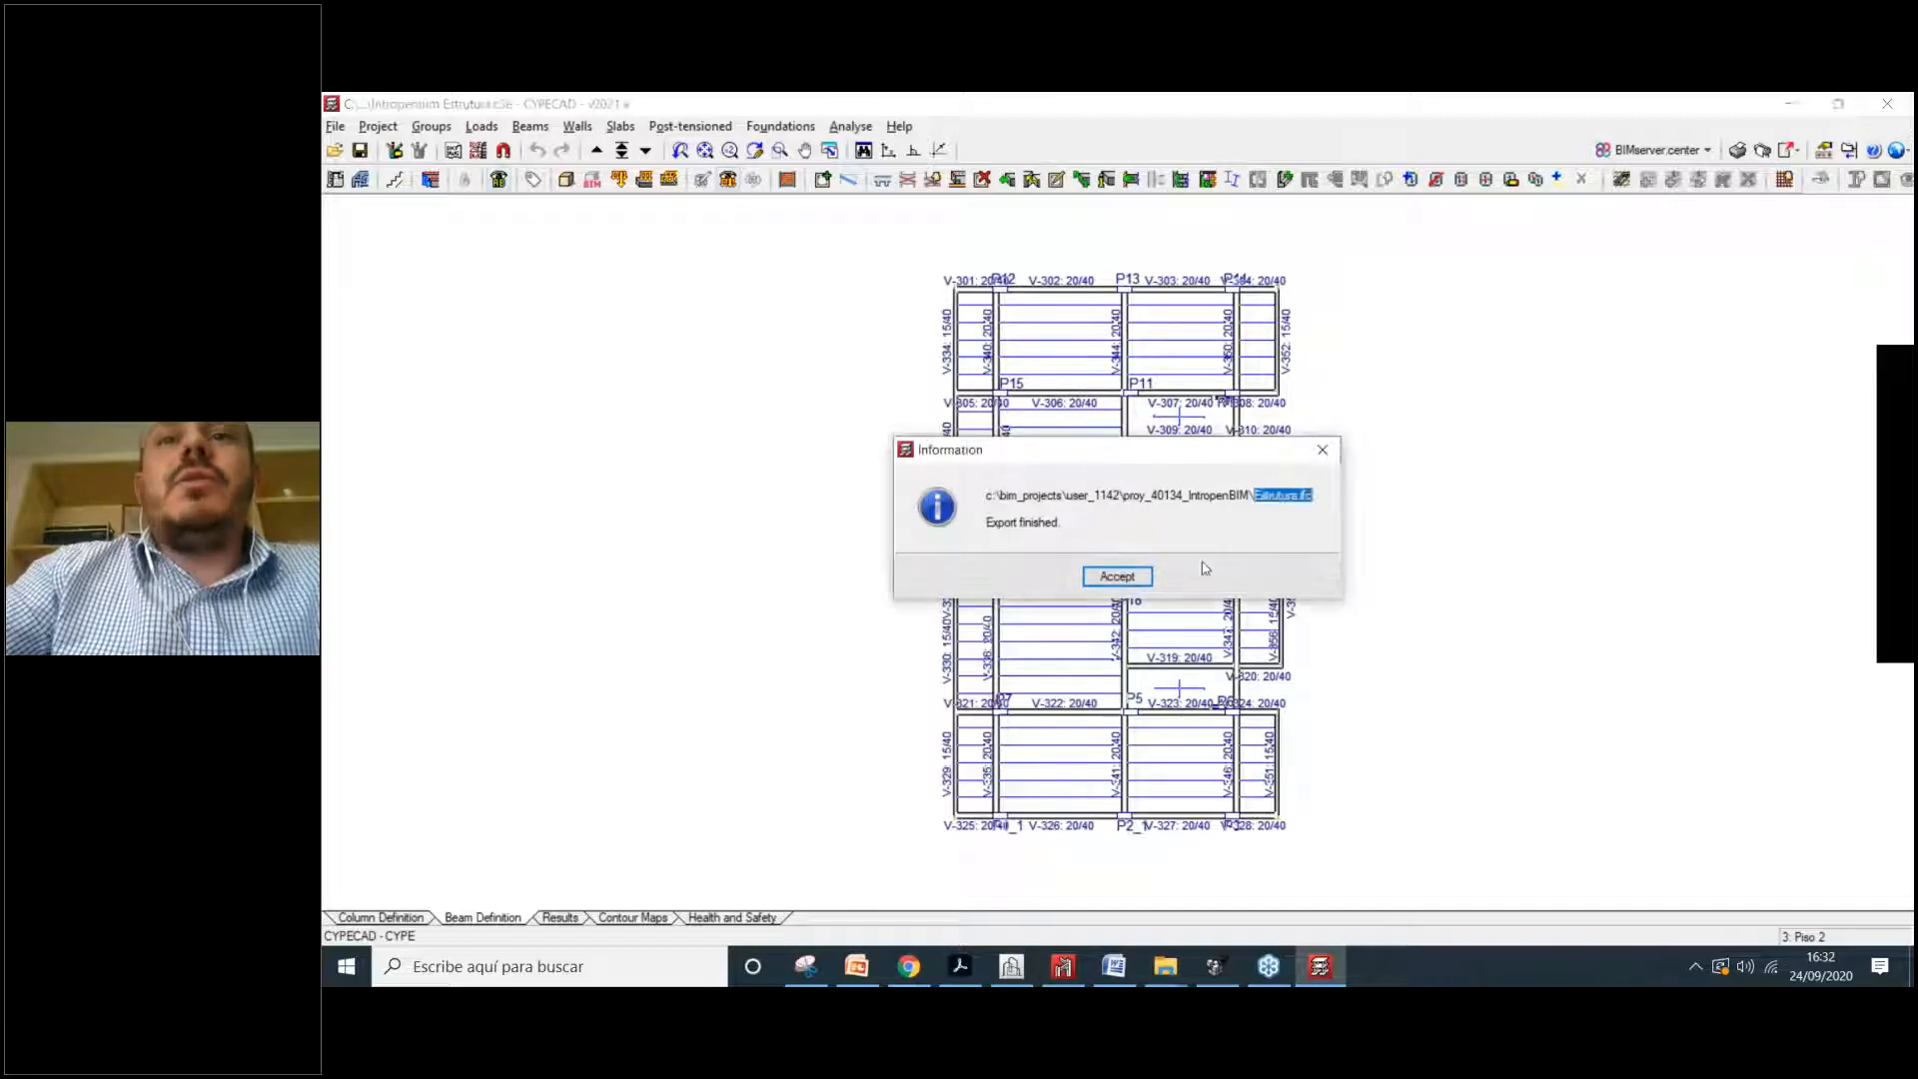
pyautogui.click(1117, 577)
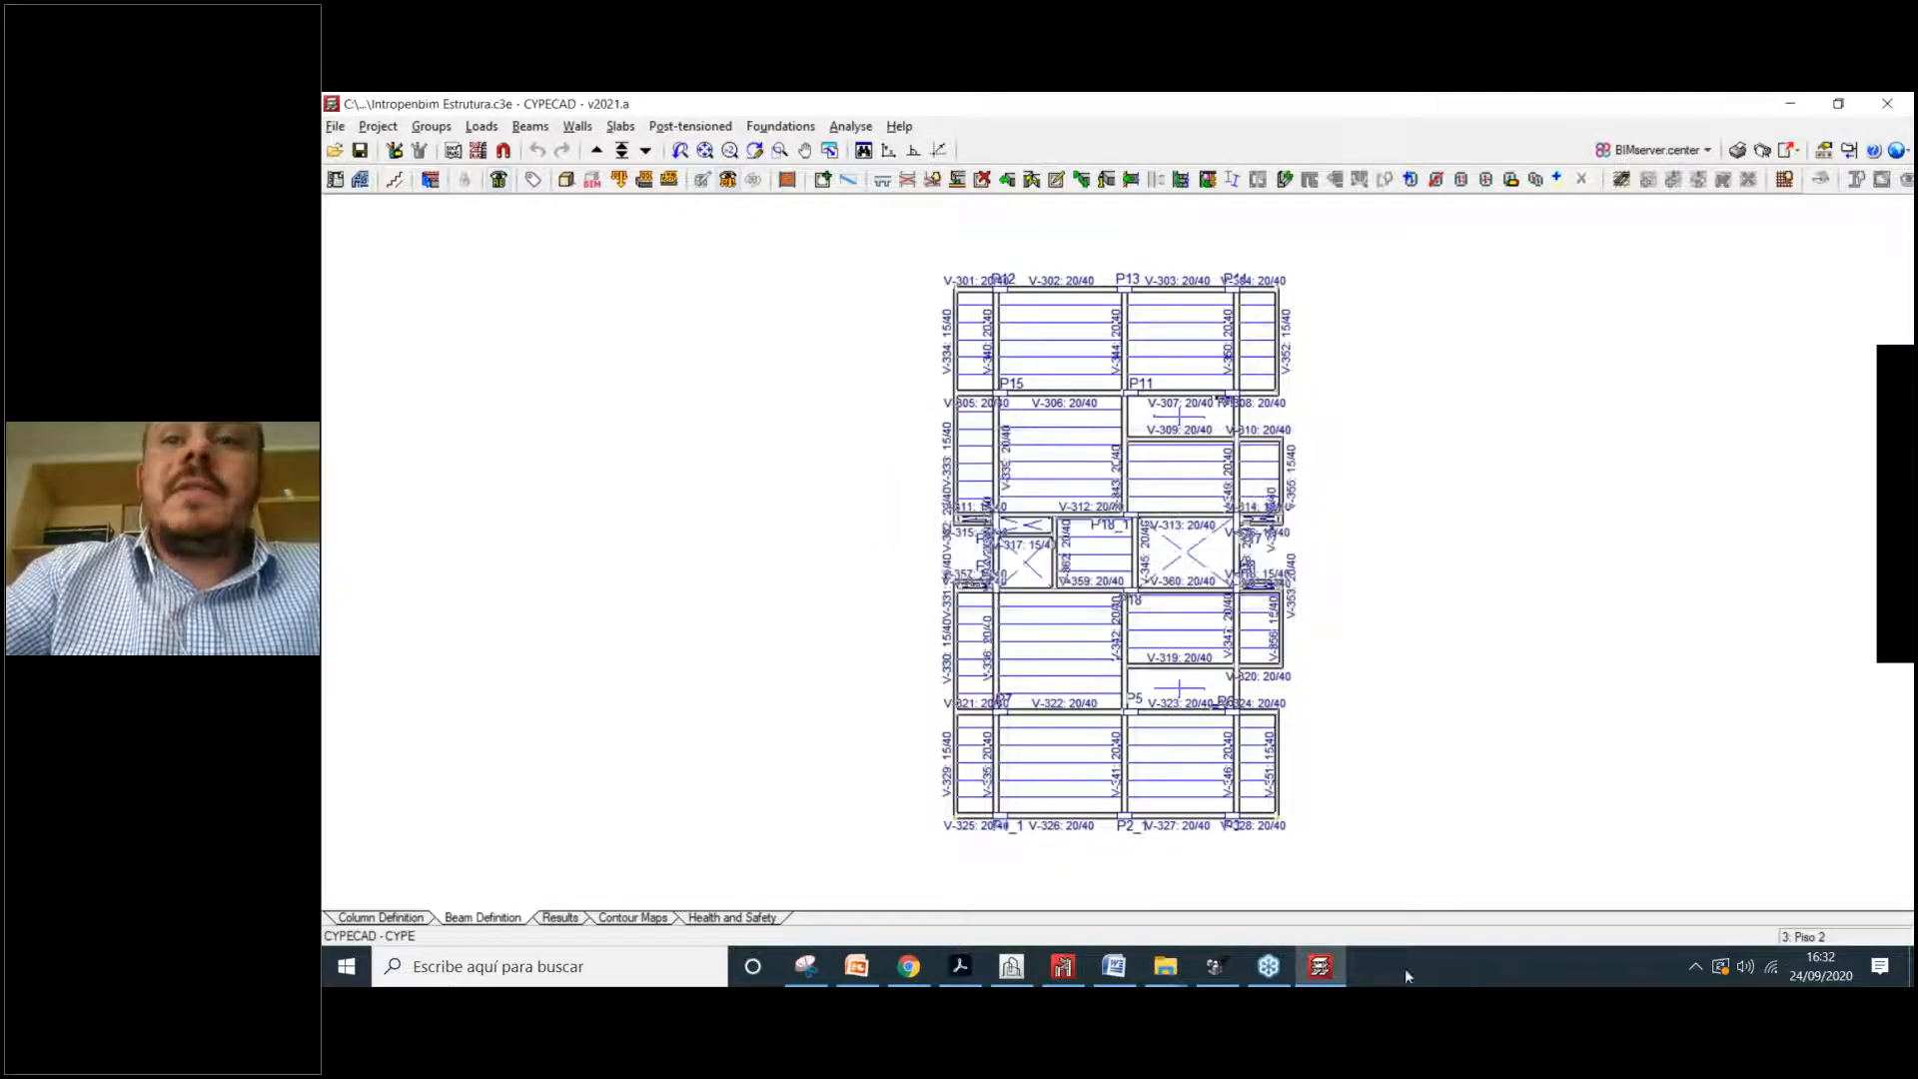
pyautogui.click(1229, 966)
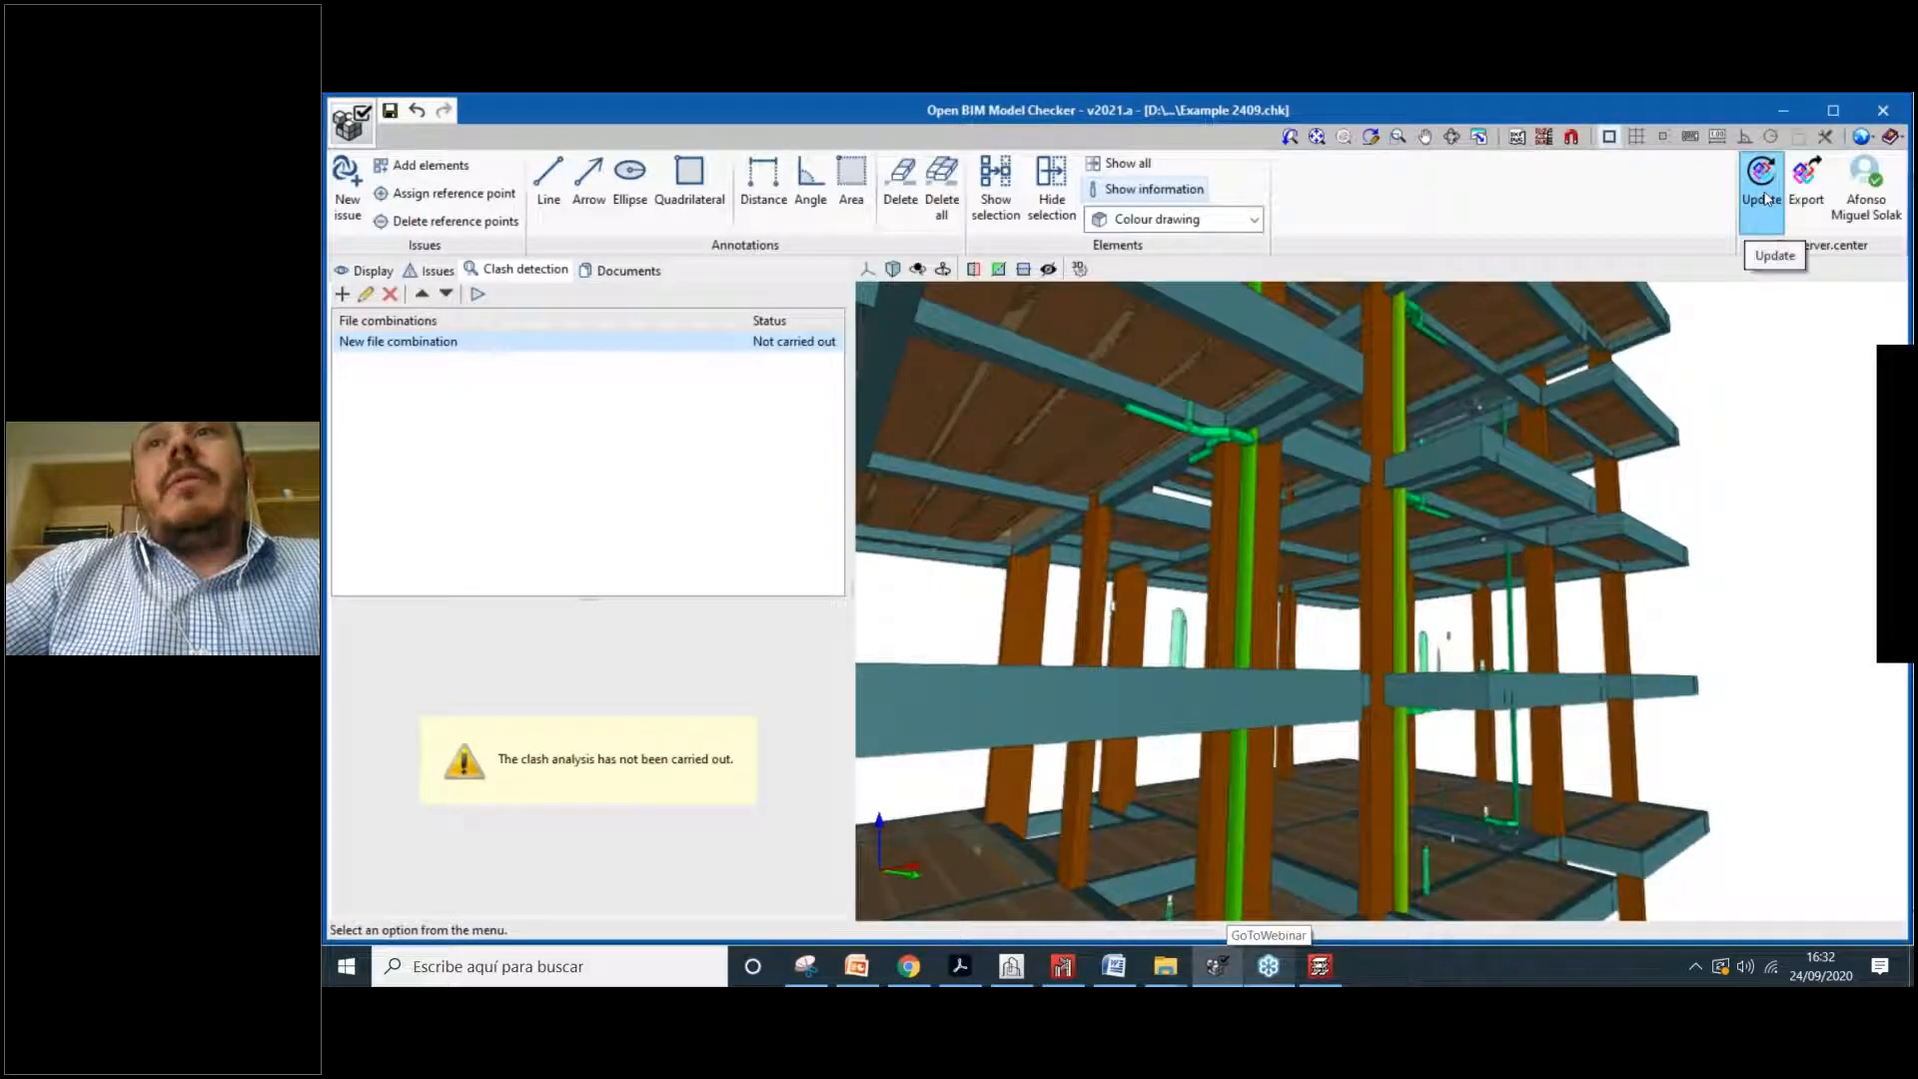
# Step: Update from BIMserver.center, selecting the changed CYPECAD Estrutura model for re-import
pyautogui.click(1767, 203)
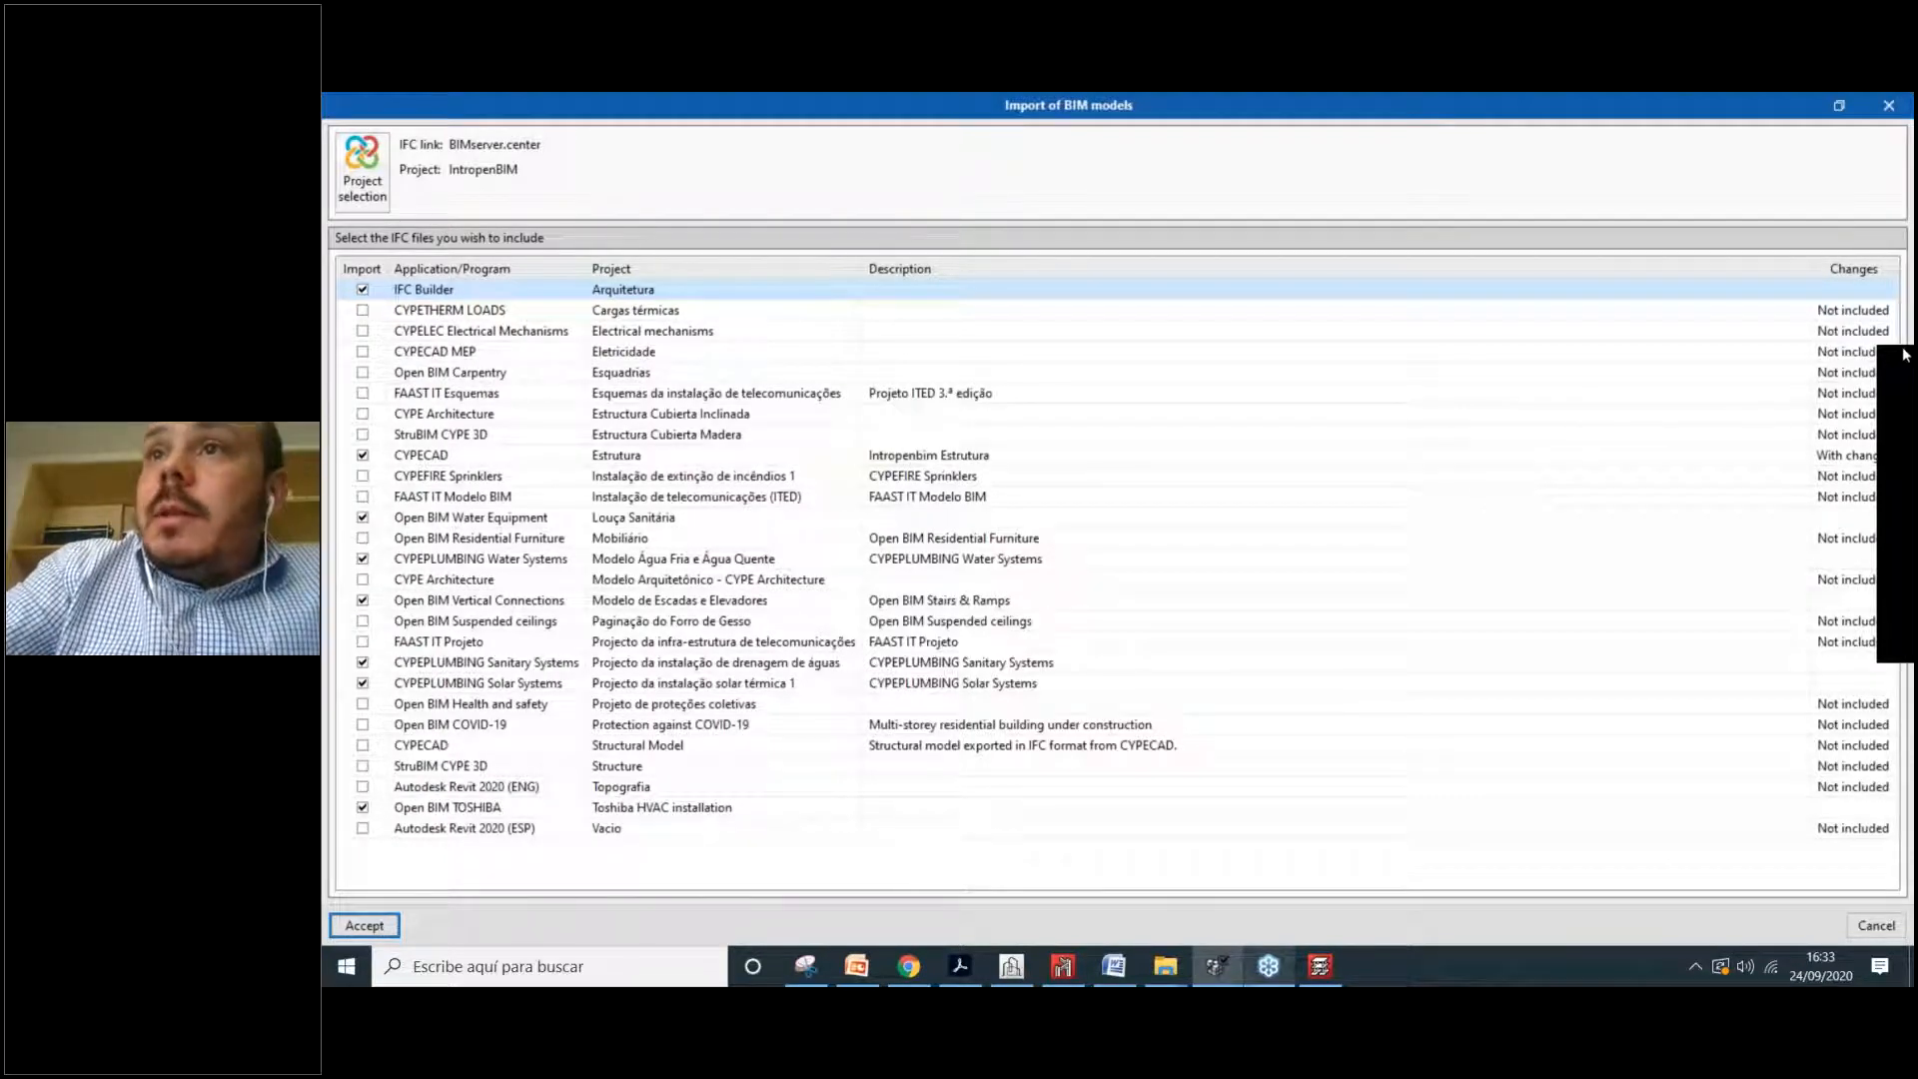
pyautogui.click(477, 455)
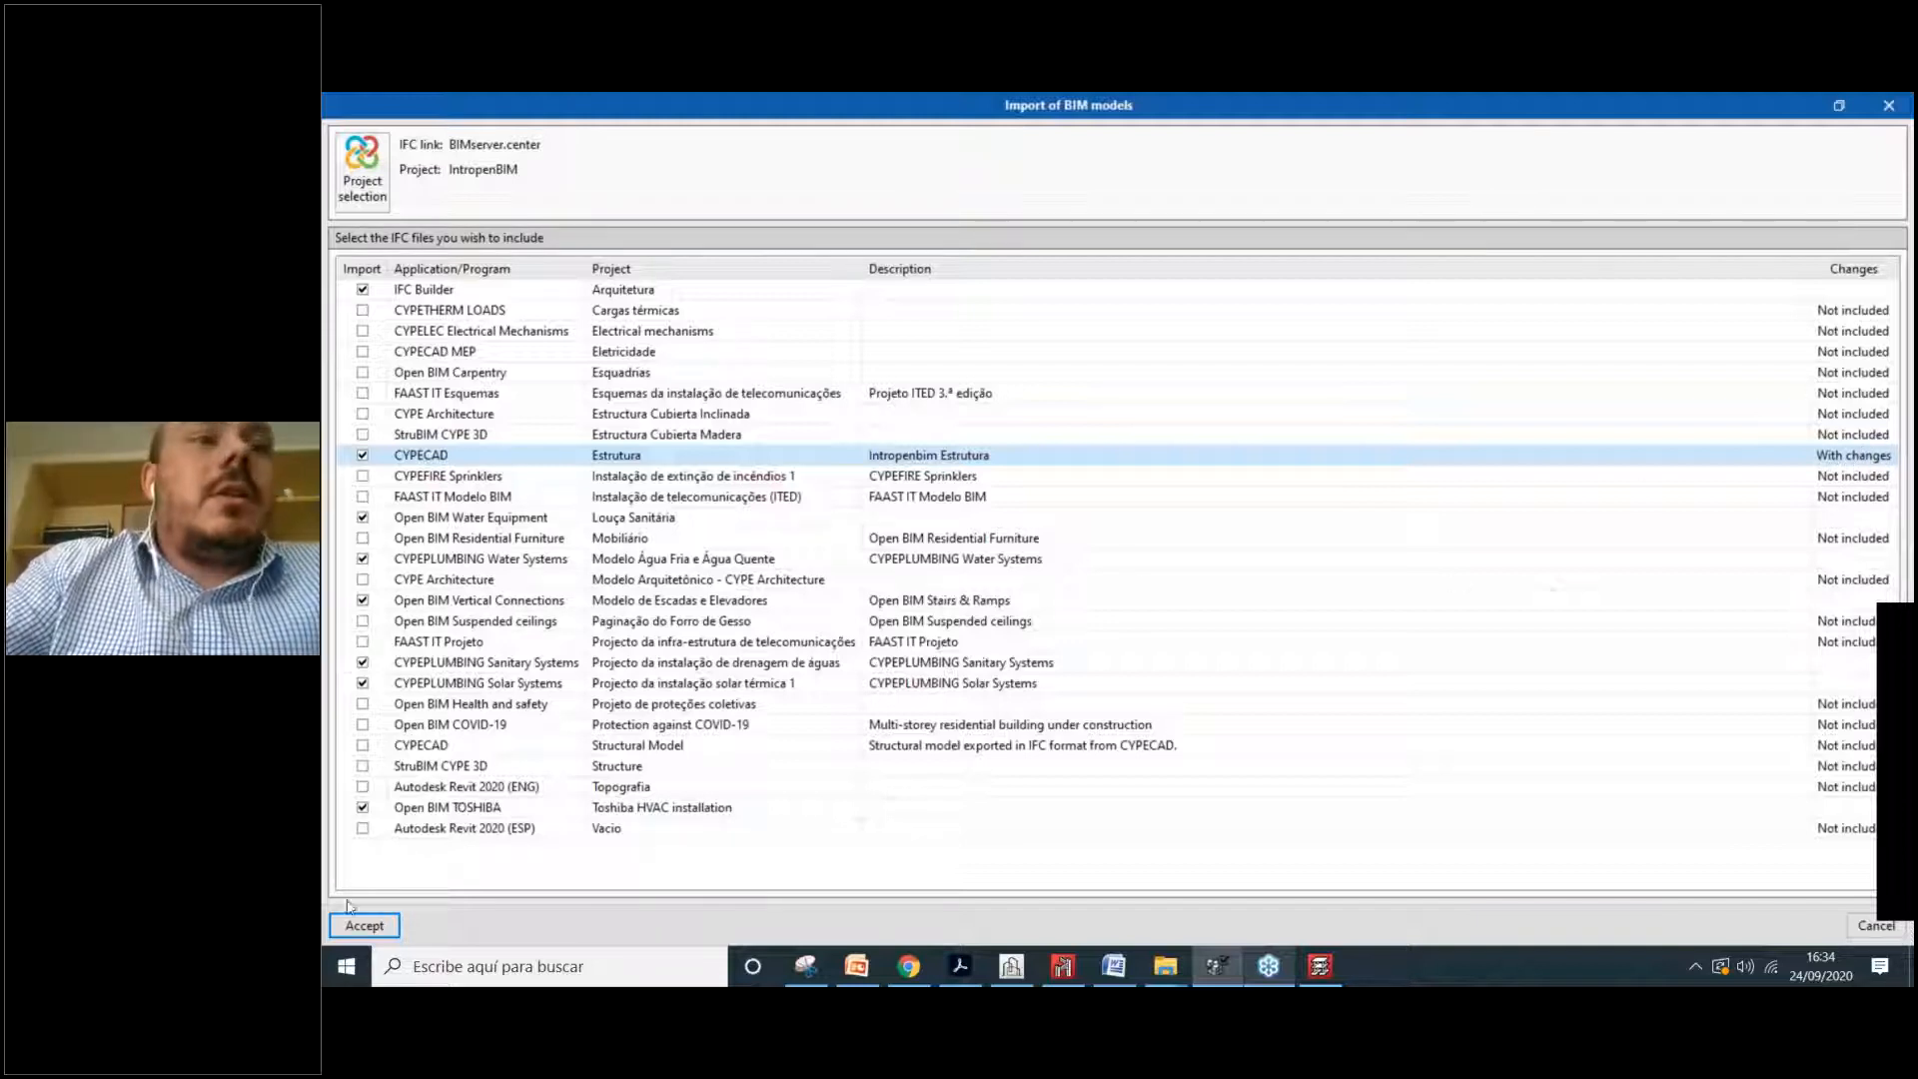
pyautogui.click(377, 926)
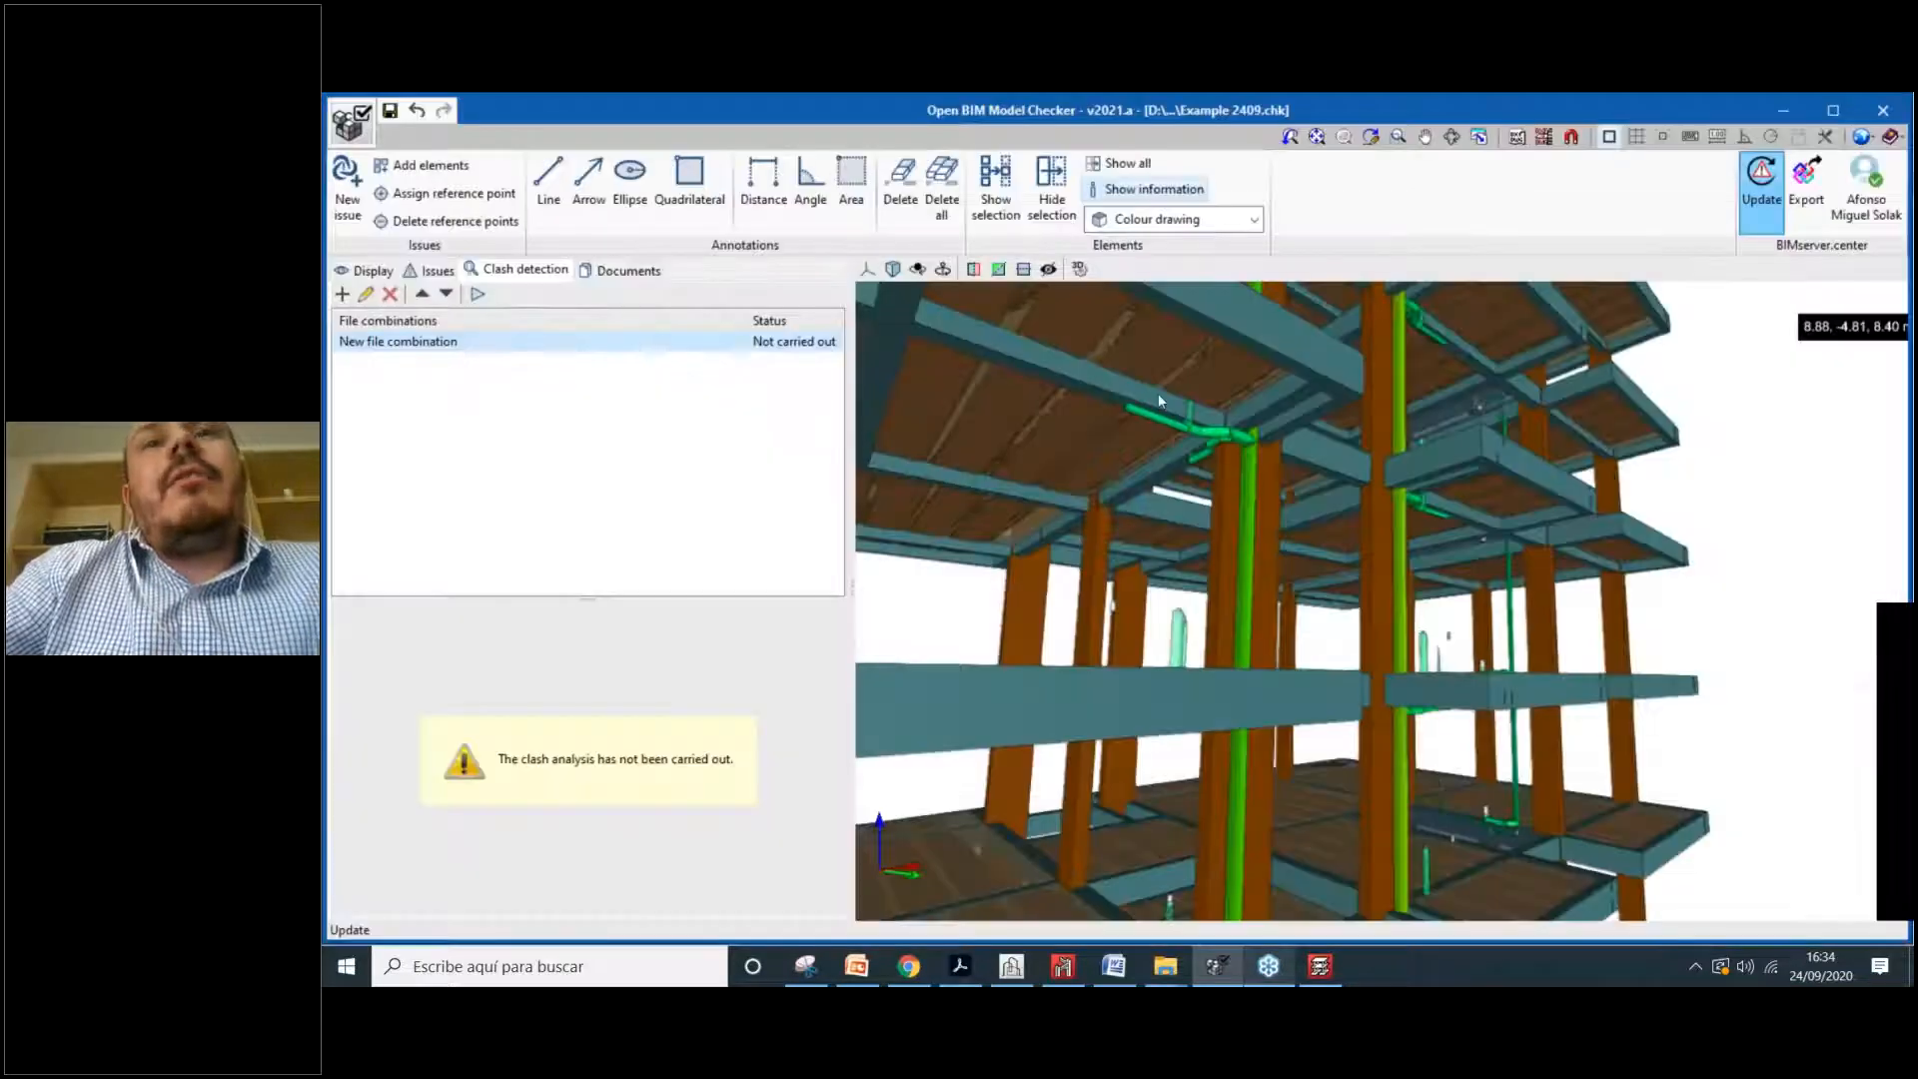
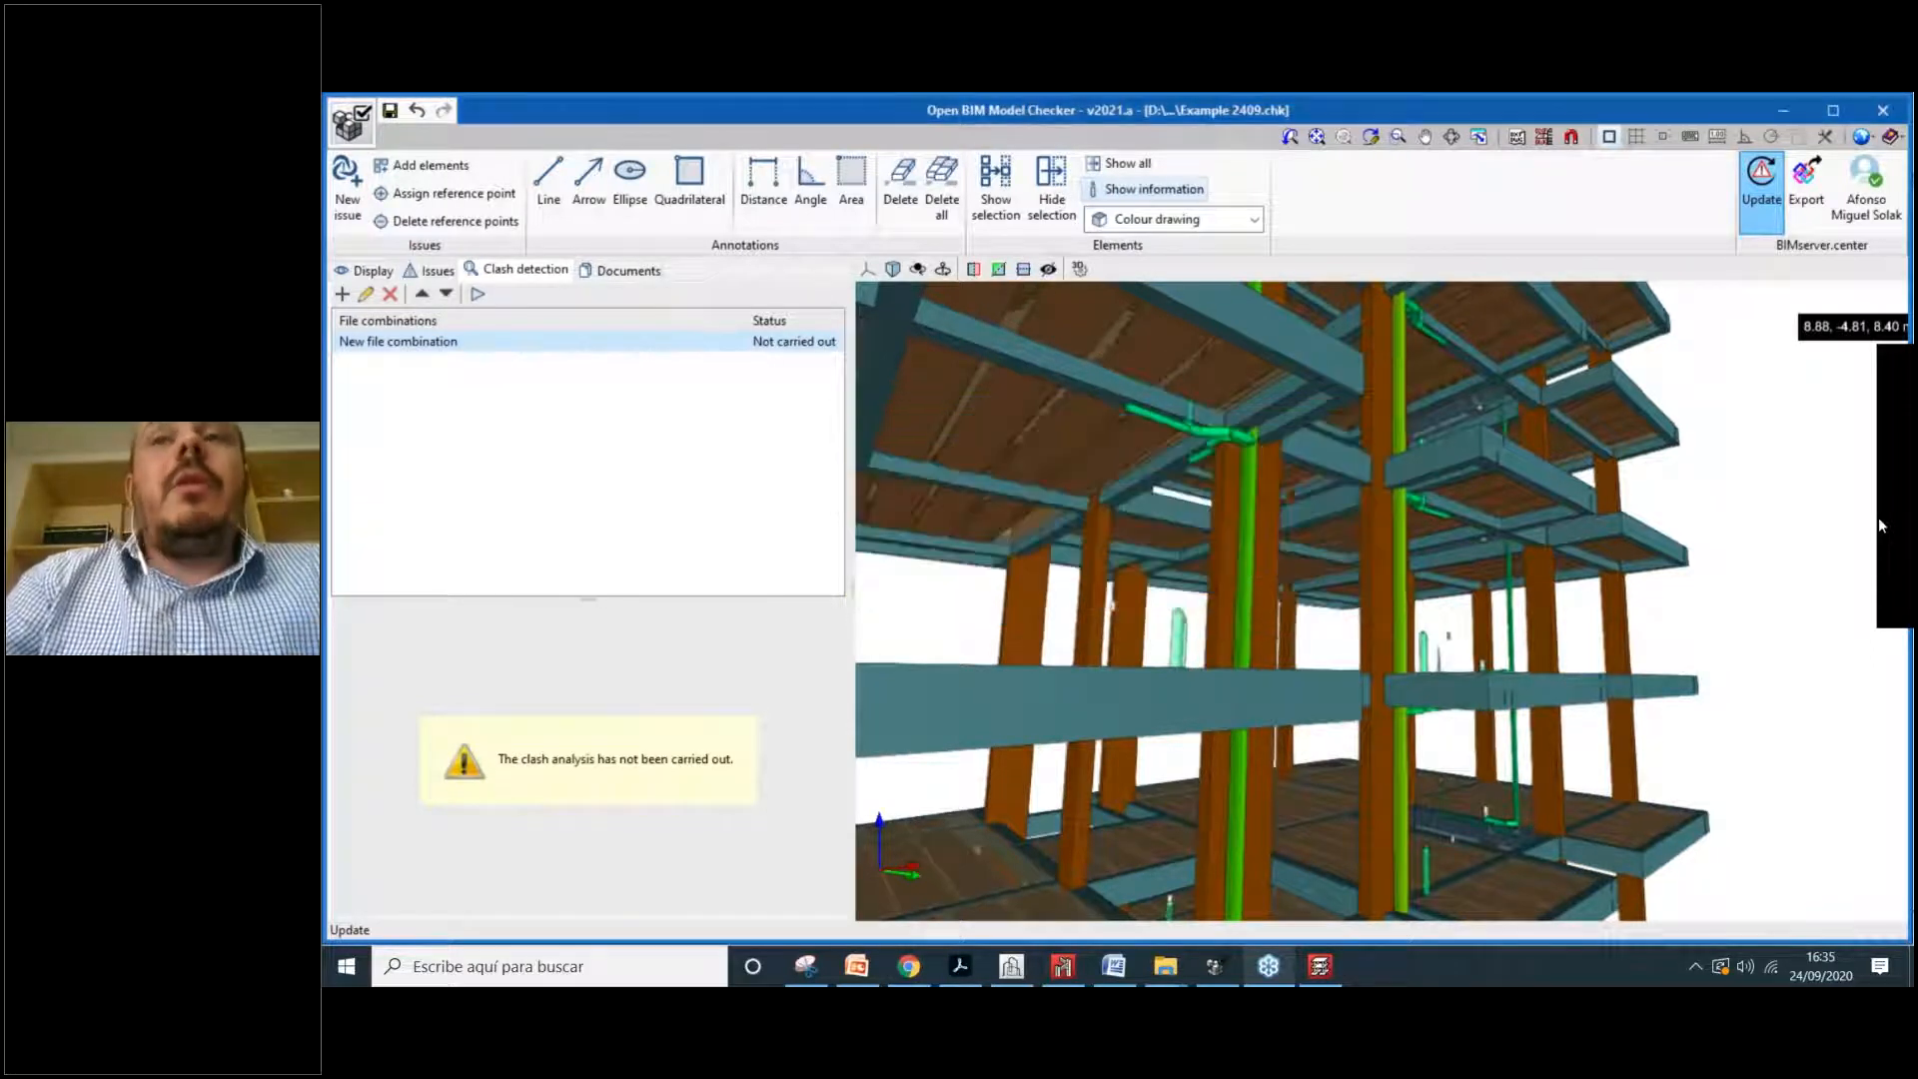
# Step: Bring Chrome back and open the CYPE BIM Experience - LATAM Edition project page in BIMserver.center
pyautogui.click(908, 968)
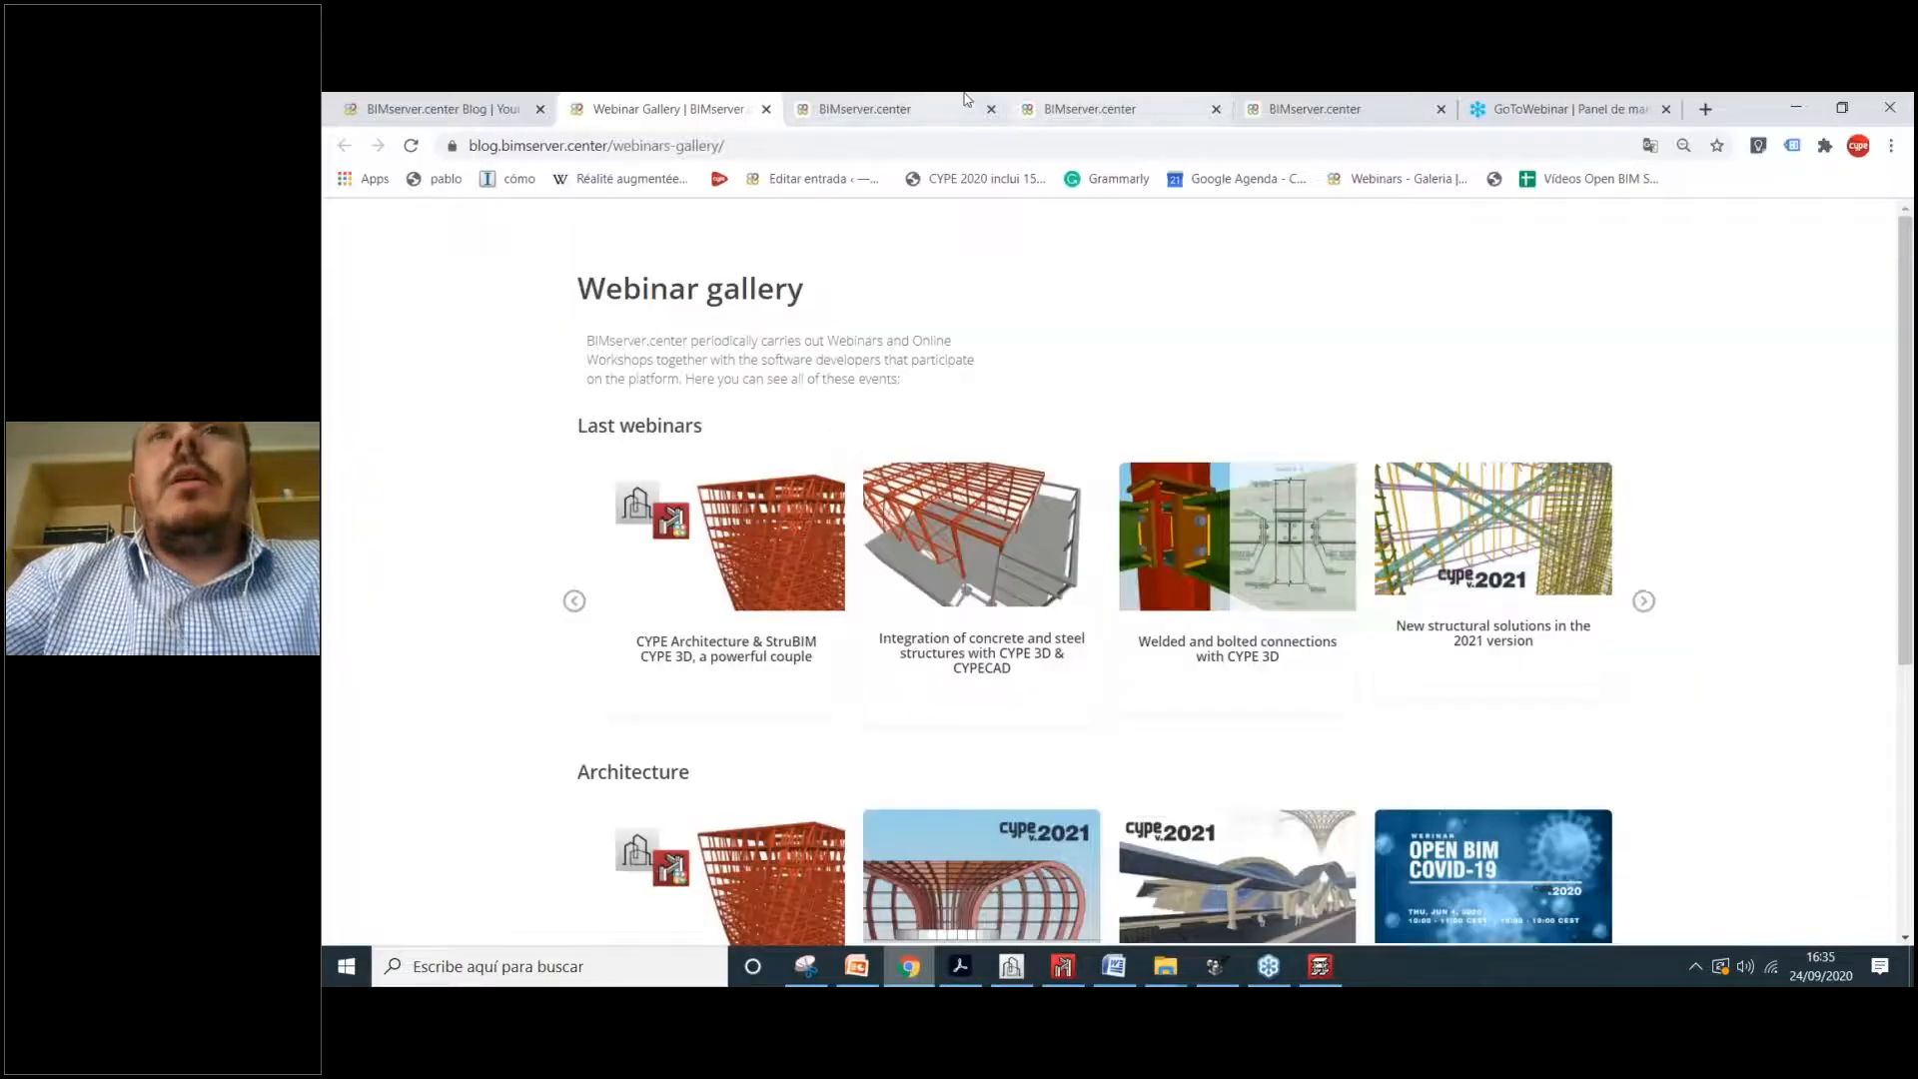
pyautogui.click(1099, 108)
pyautogui.click(880, 108)
pyautogui.scroll(1, 807, 416)
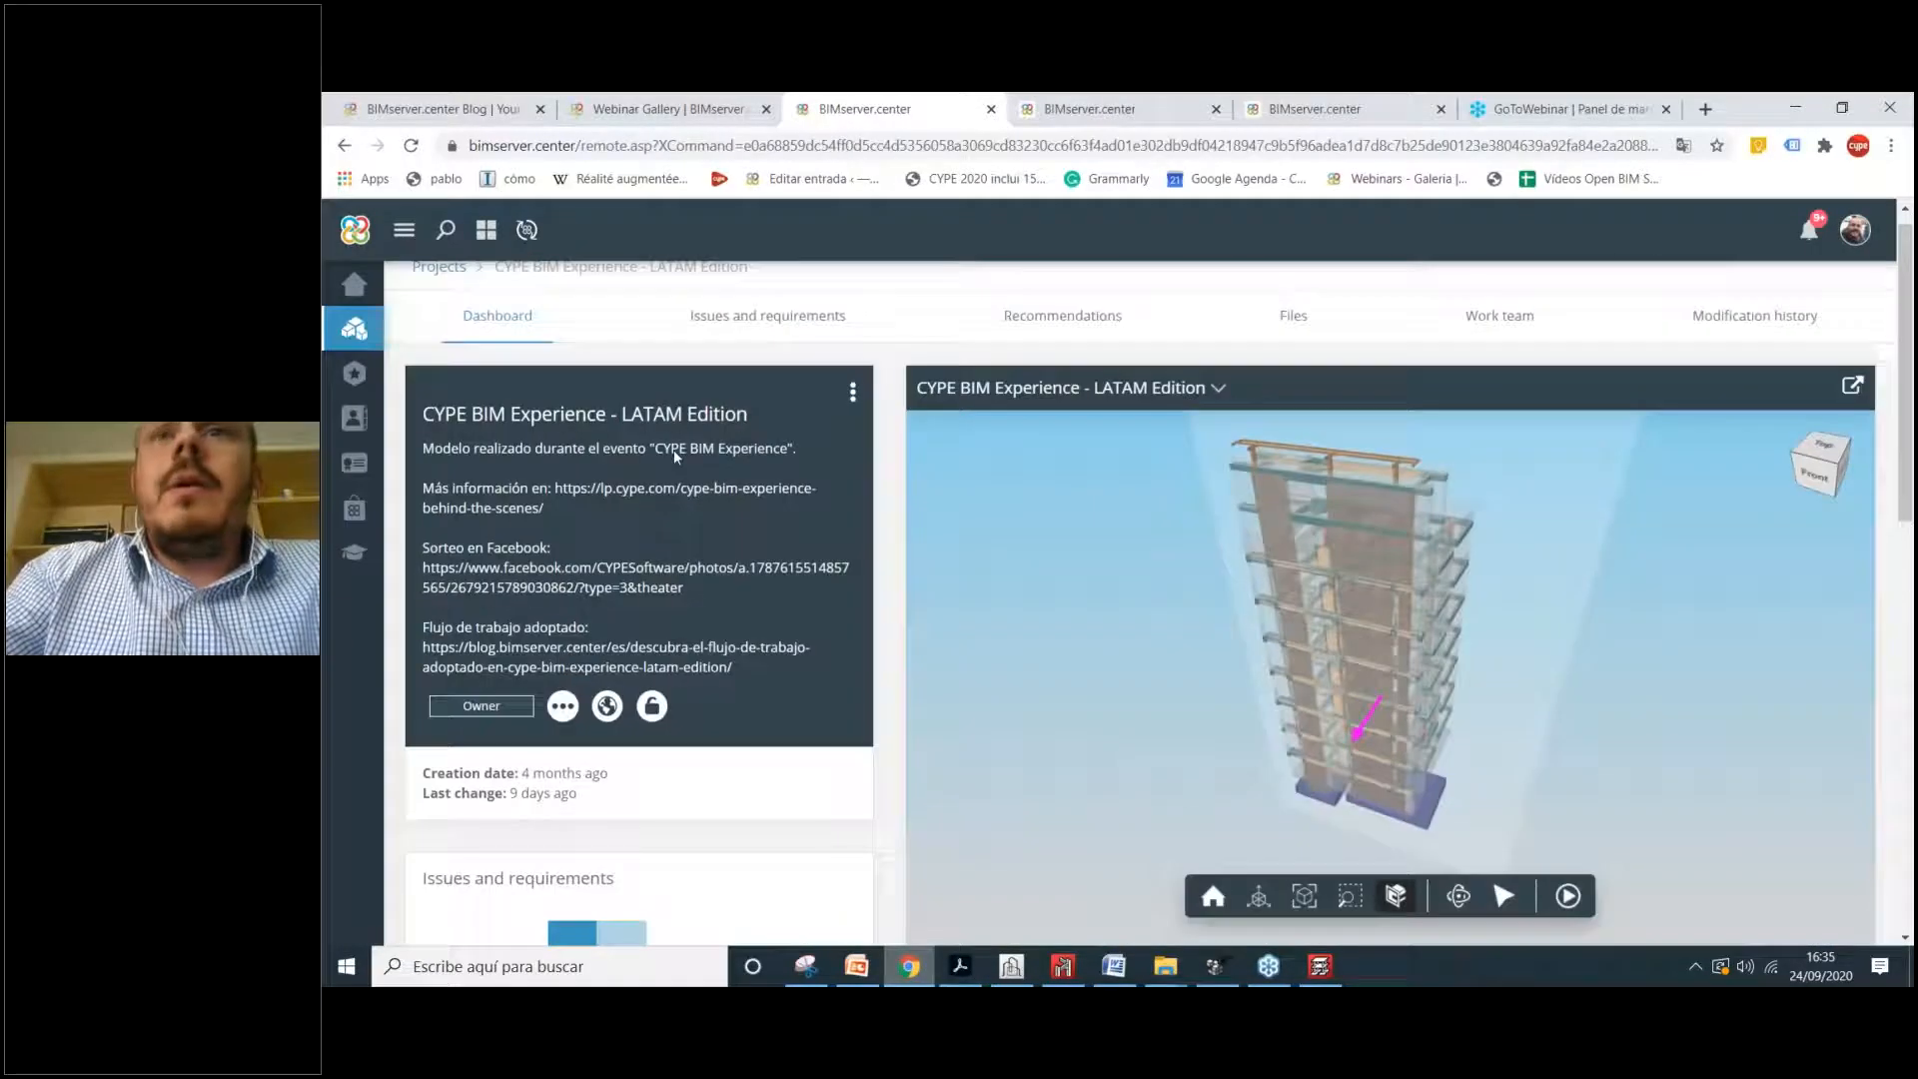
# Step: Review the Work team list of members, roles and activities, then return to Model Checker
pyautogui.click(1486, 339)
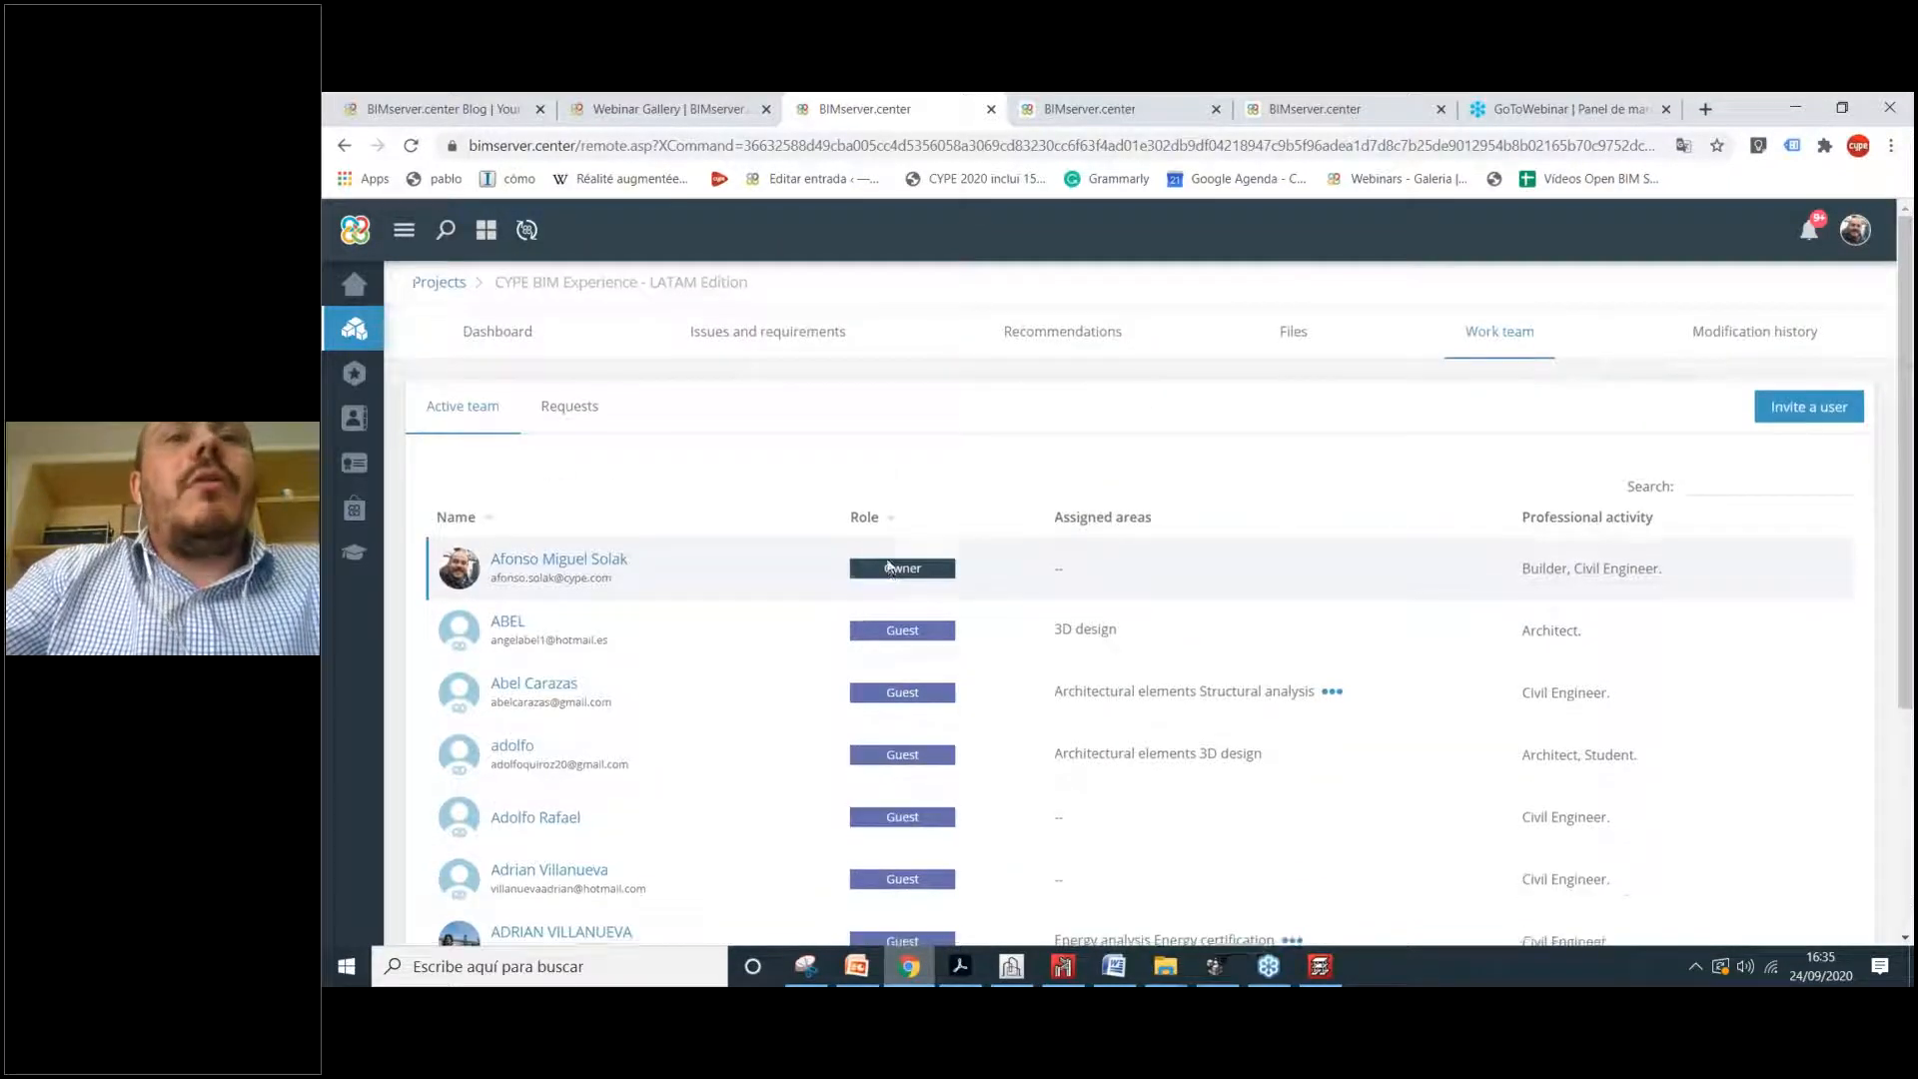
pyautogui.scroll(-2, 930, 555)
pyautogui.scroll(1, 947, 538)
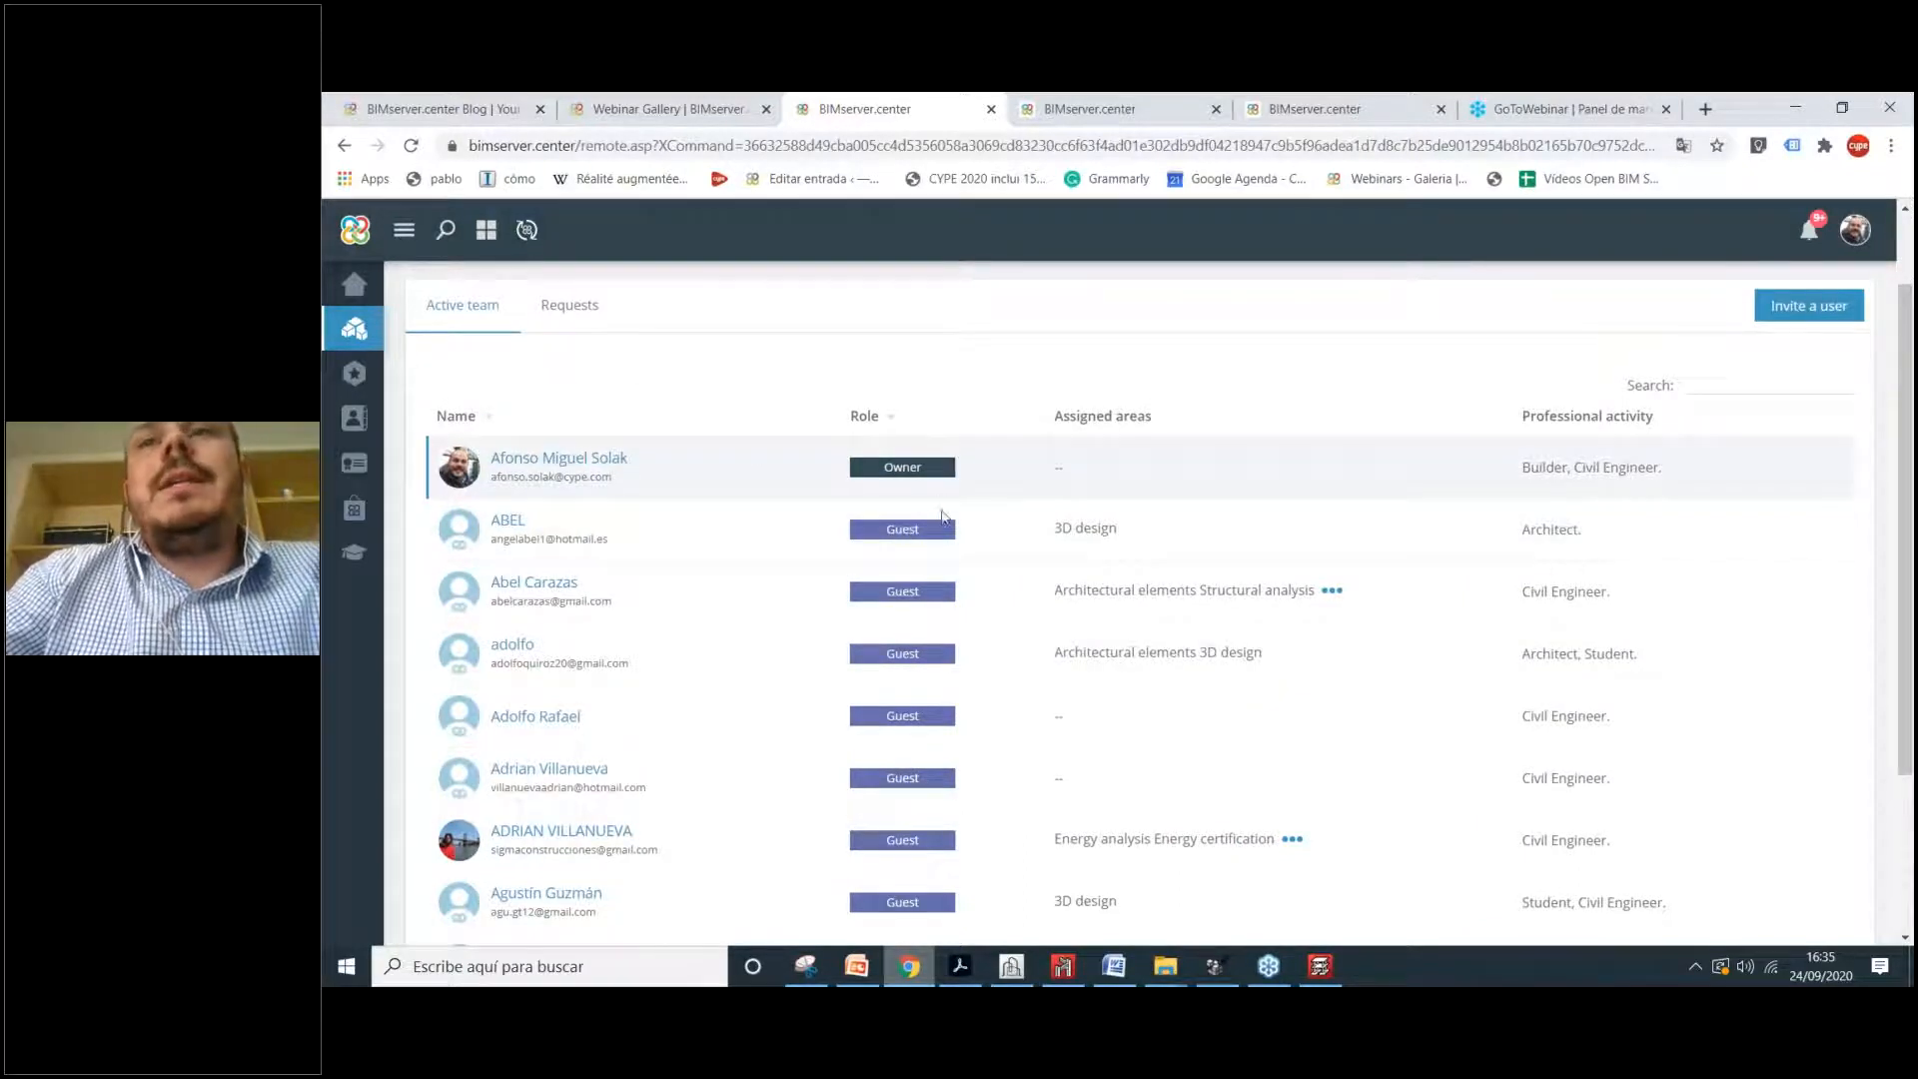
pyautogui.scroll(1, 1293, 343)
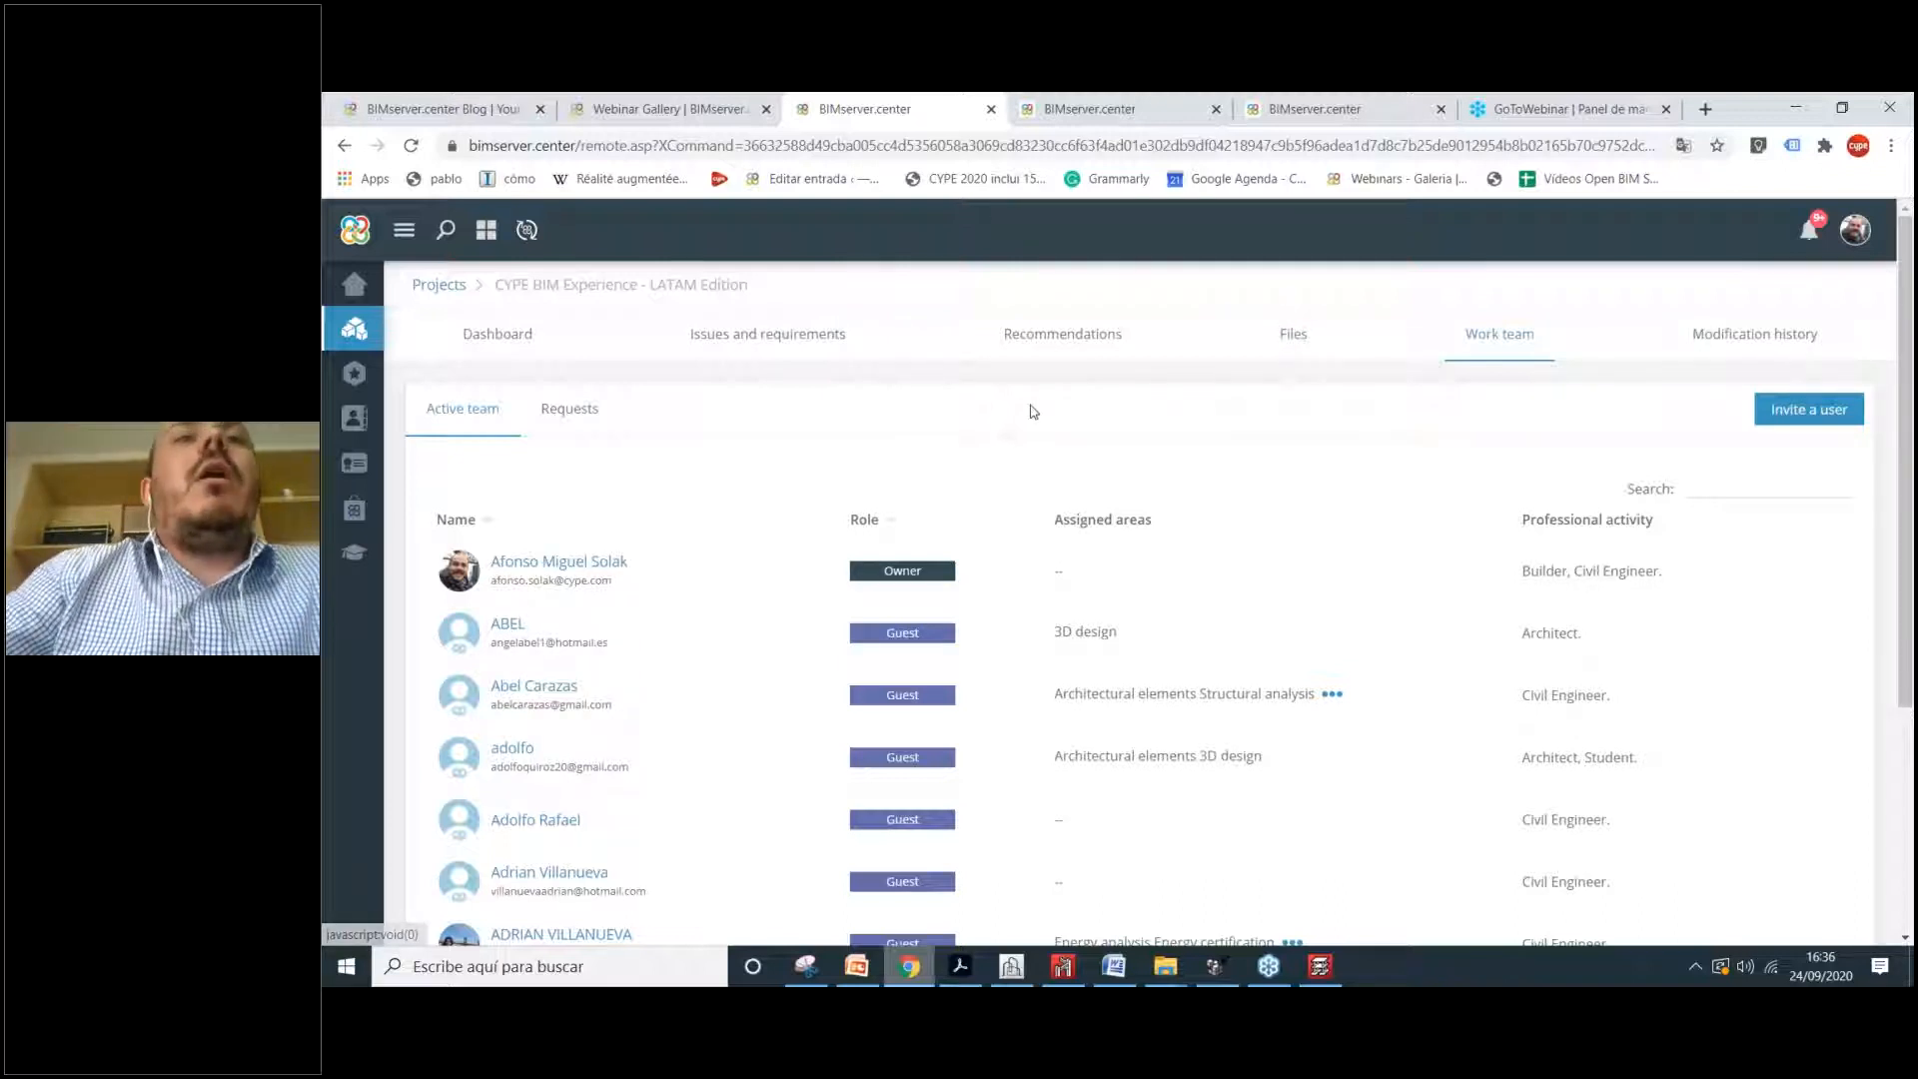
pyautogui.click(1223, 979)
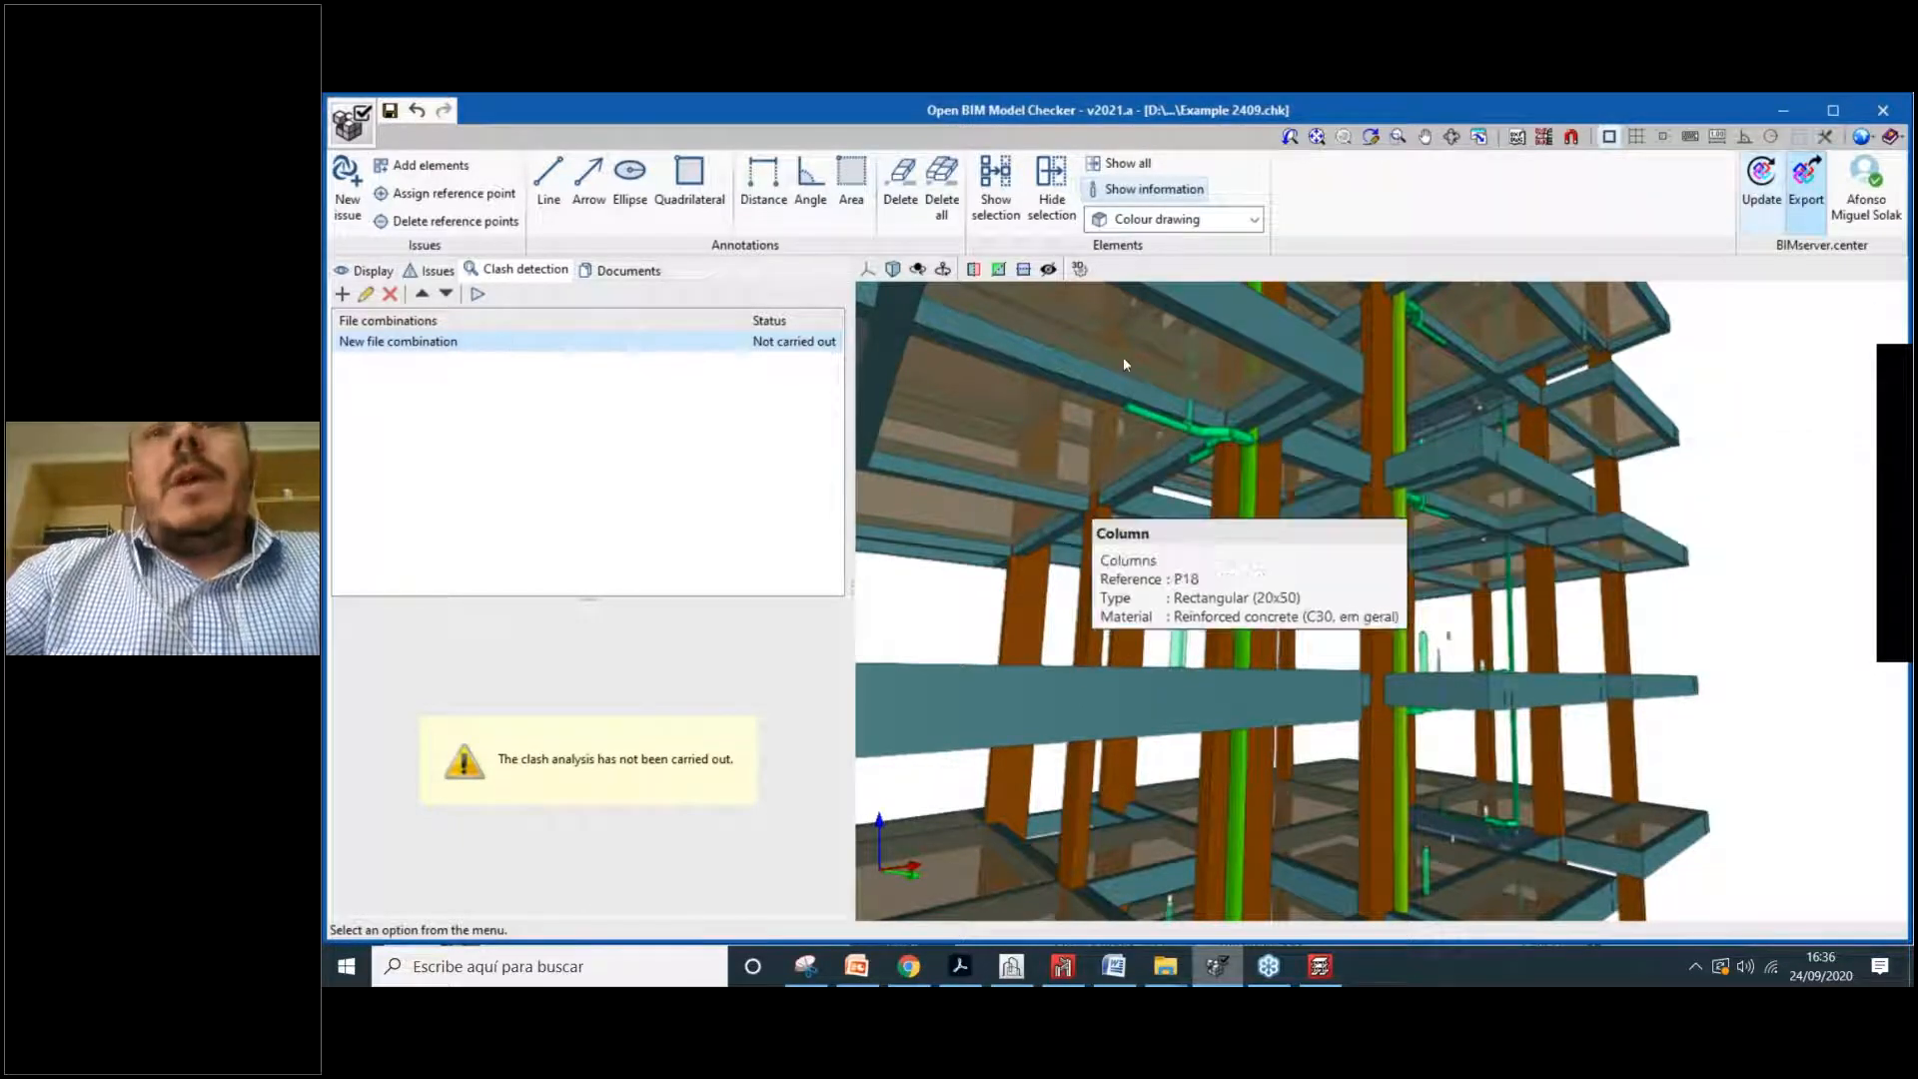
# Step: Pan, orbit and zoom to view beams, columns, pipes and slabs from above, then edit the new combination
pyautogui.scroll(1, 1143, 336)
pyautogui.moveTo(1164, 398); pyautogui.dragTo(1204, 574, button='middle')
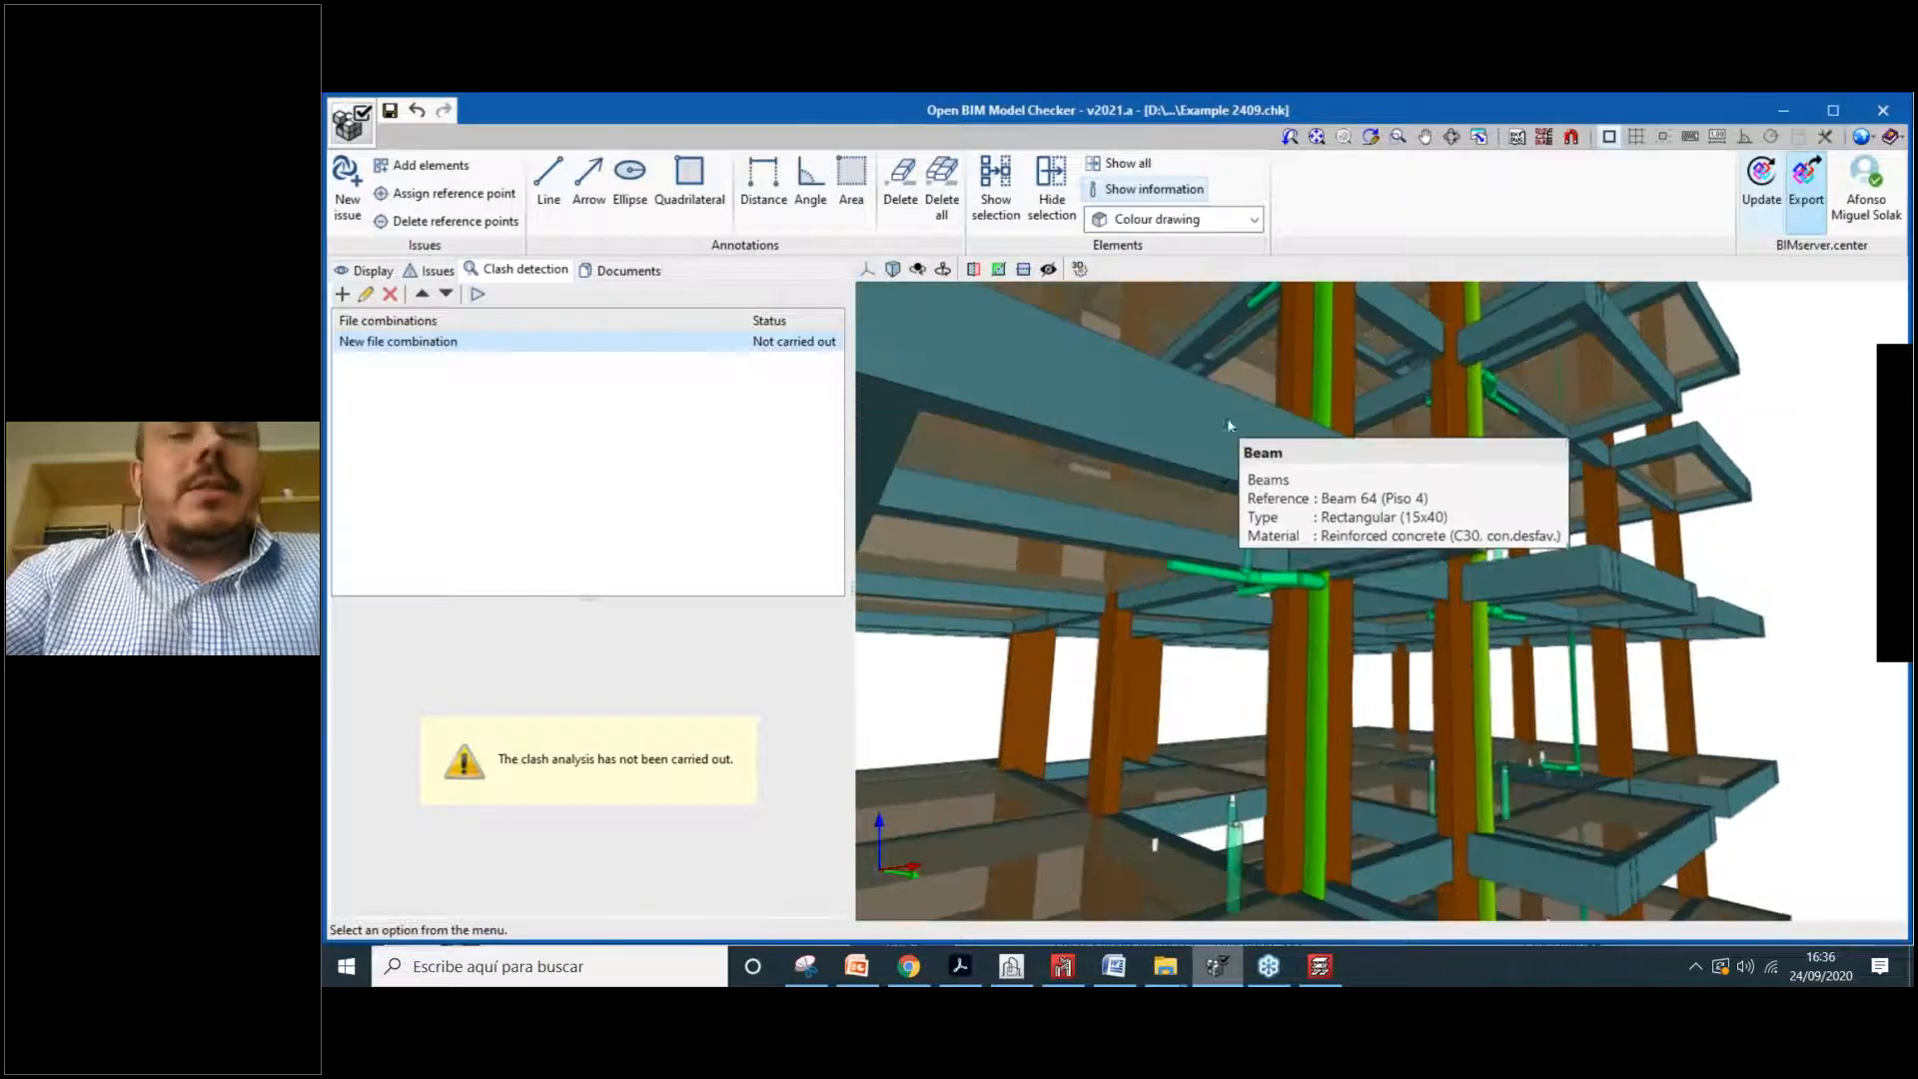
pyautogui.keyDown('shift'); pyautogui.moveTo(1257, 422); pyautogui.dragTo(1289, 544, button='middle'); pyautogui.keyUp('shift')
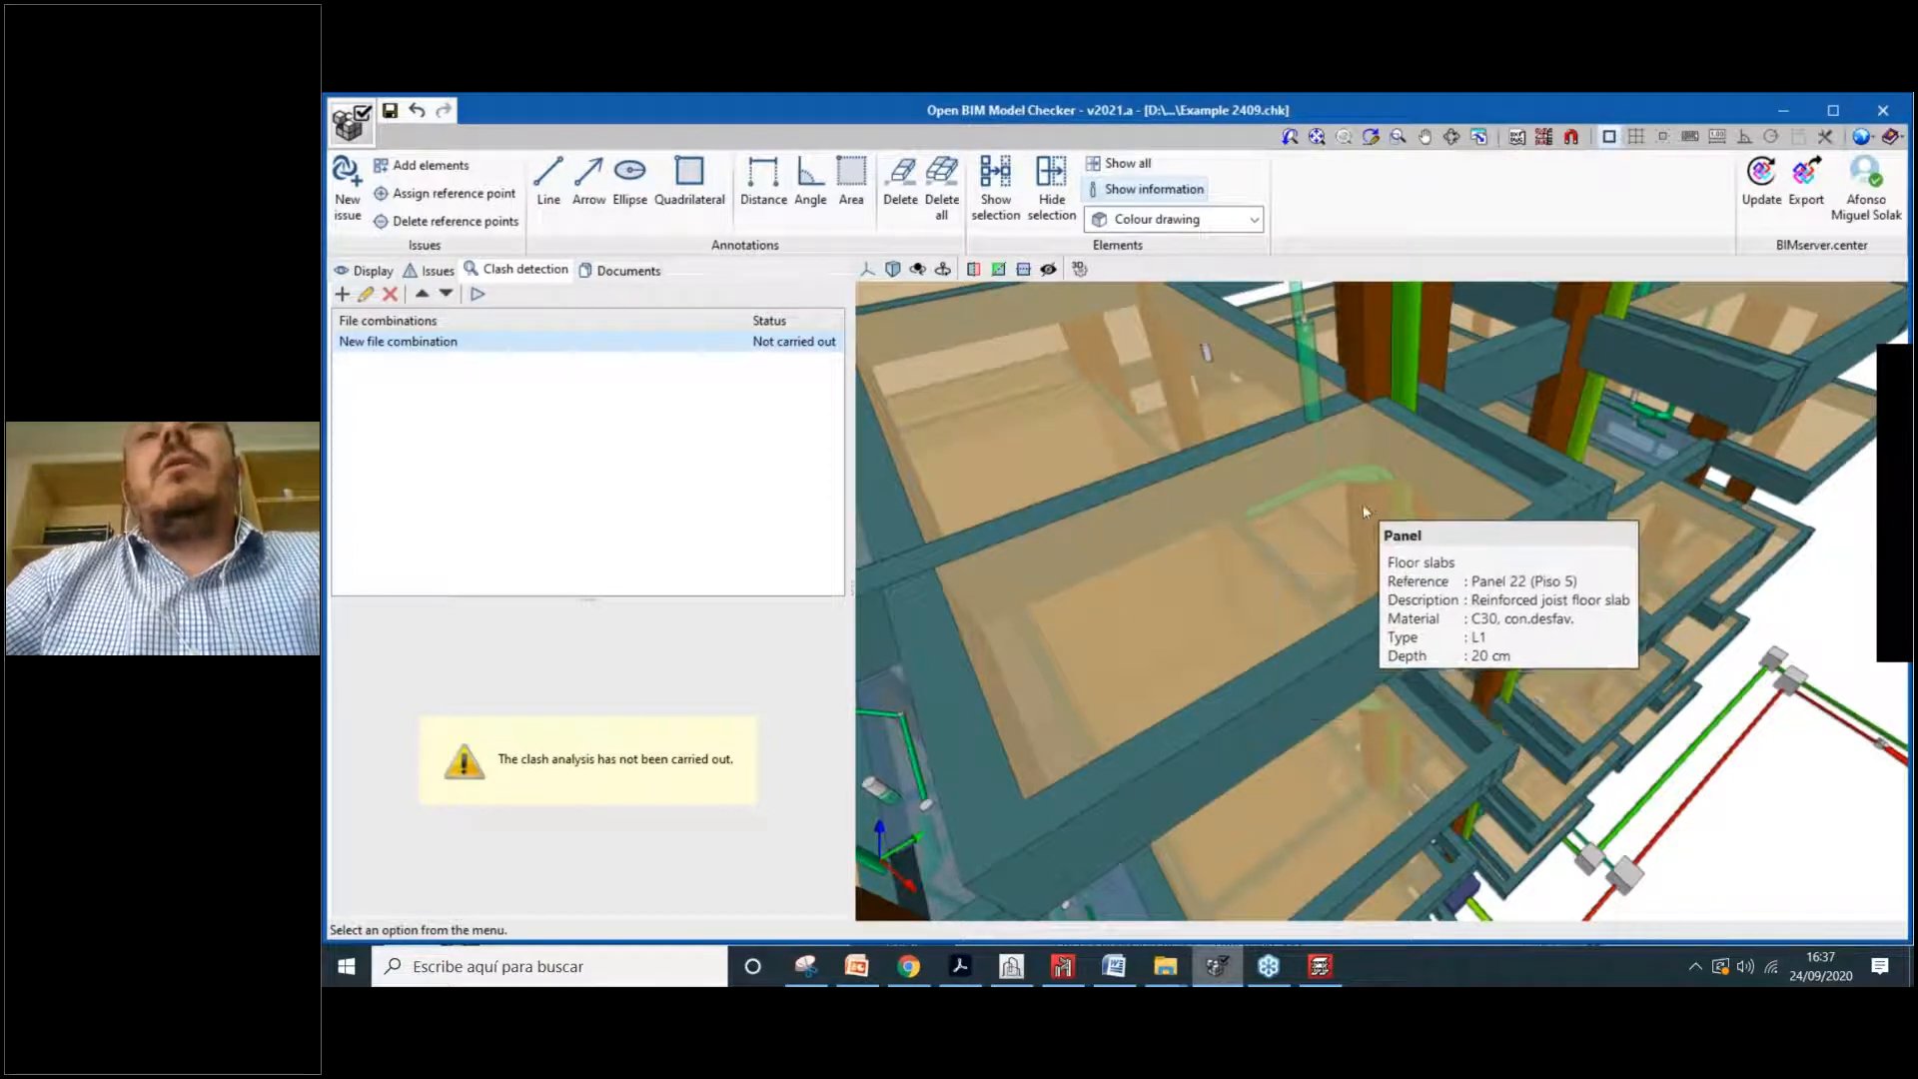
pyautogui.scroll(-1, 1359, 488)
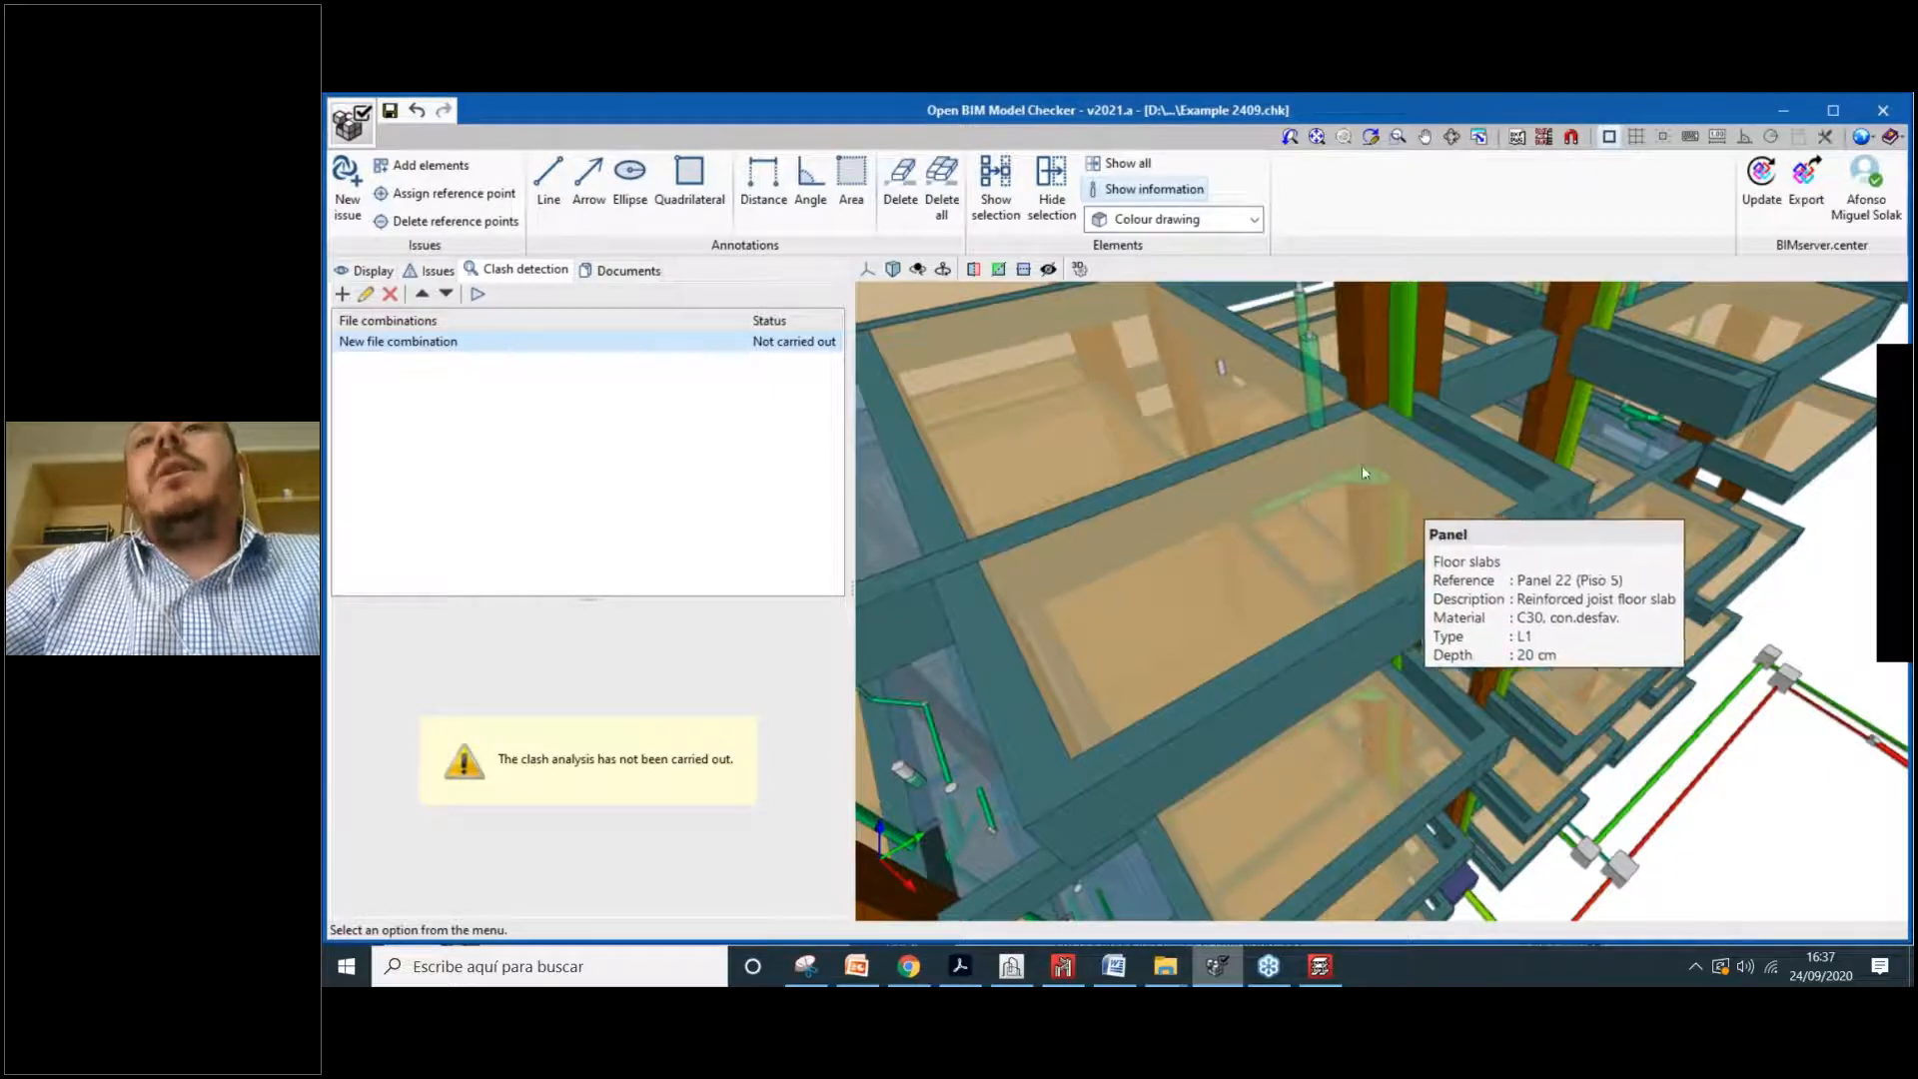
pyautogui.scroll(1, 1249, 499)
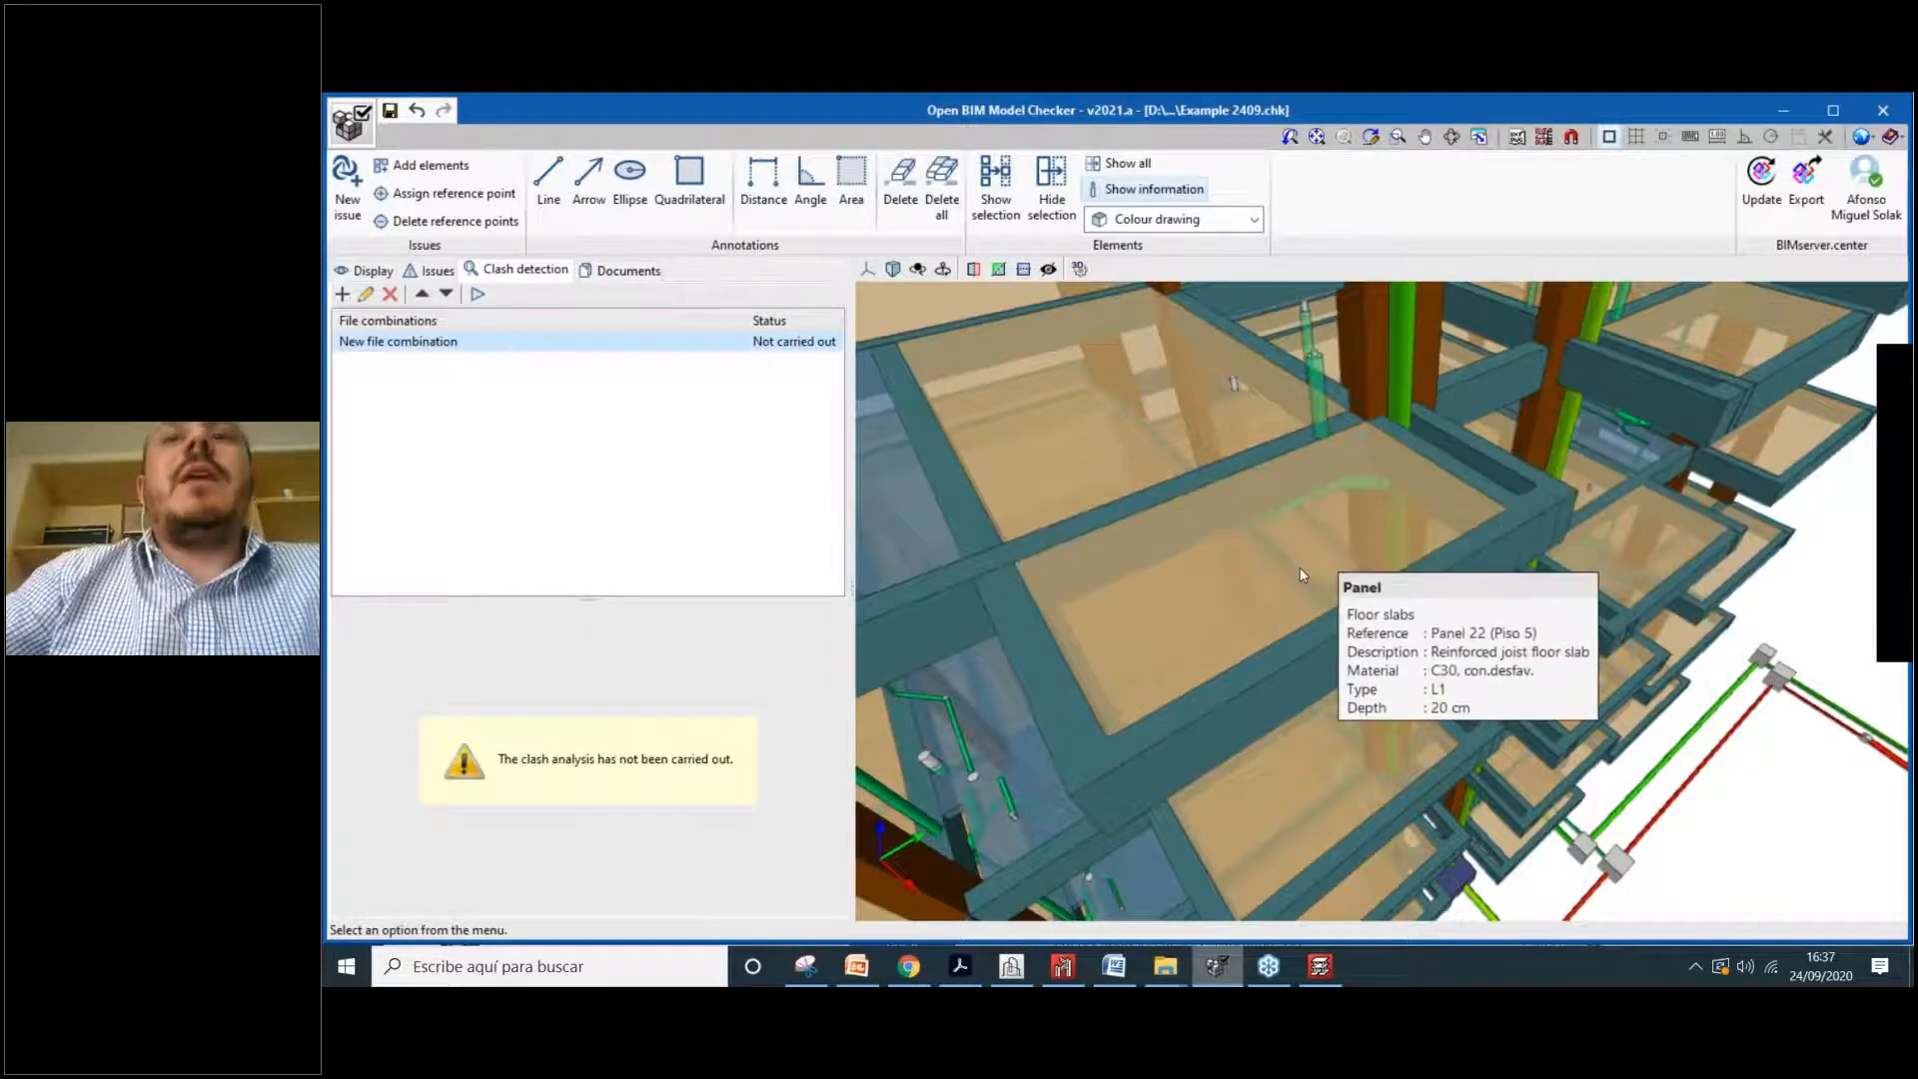
pyautogui.scroll(-2, 1301, 571)
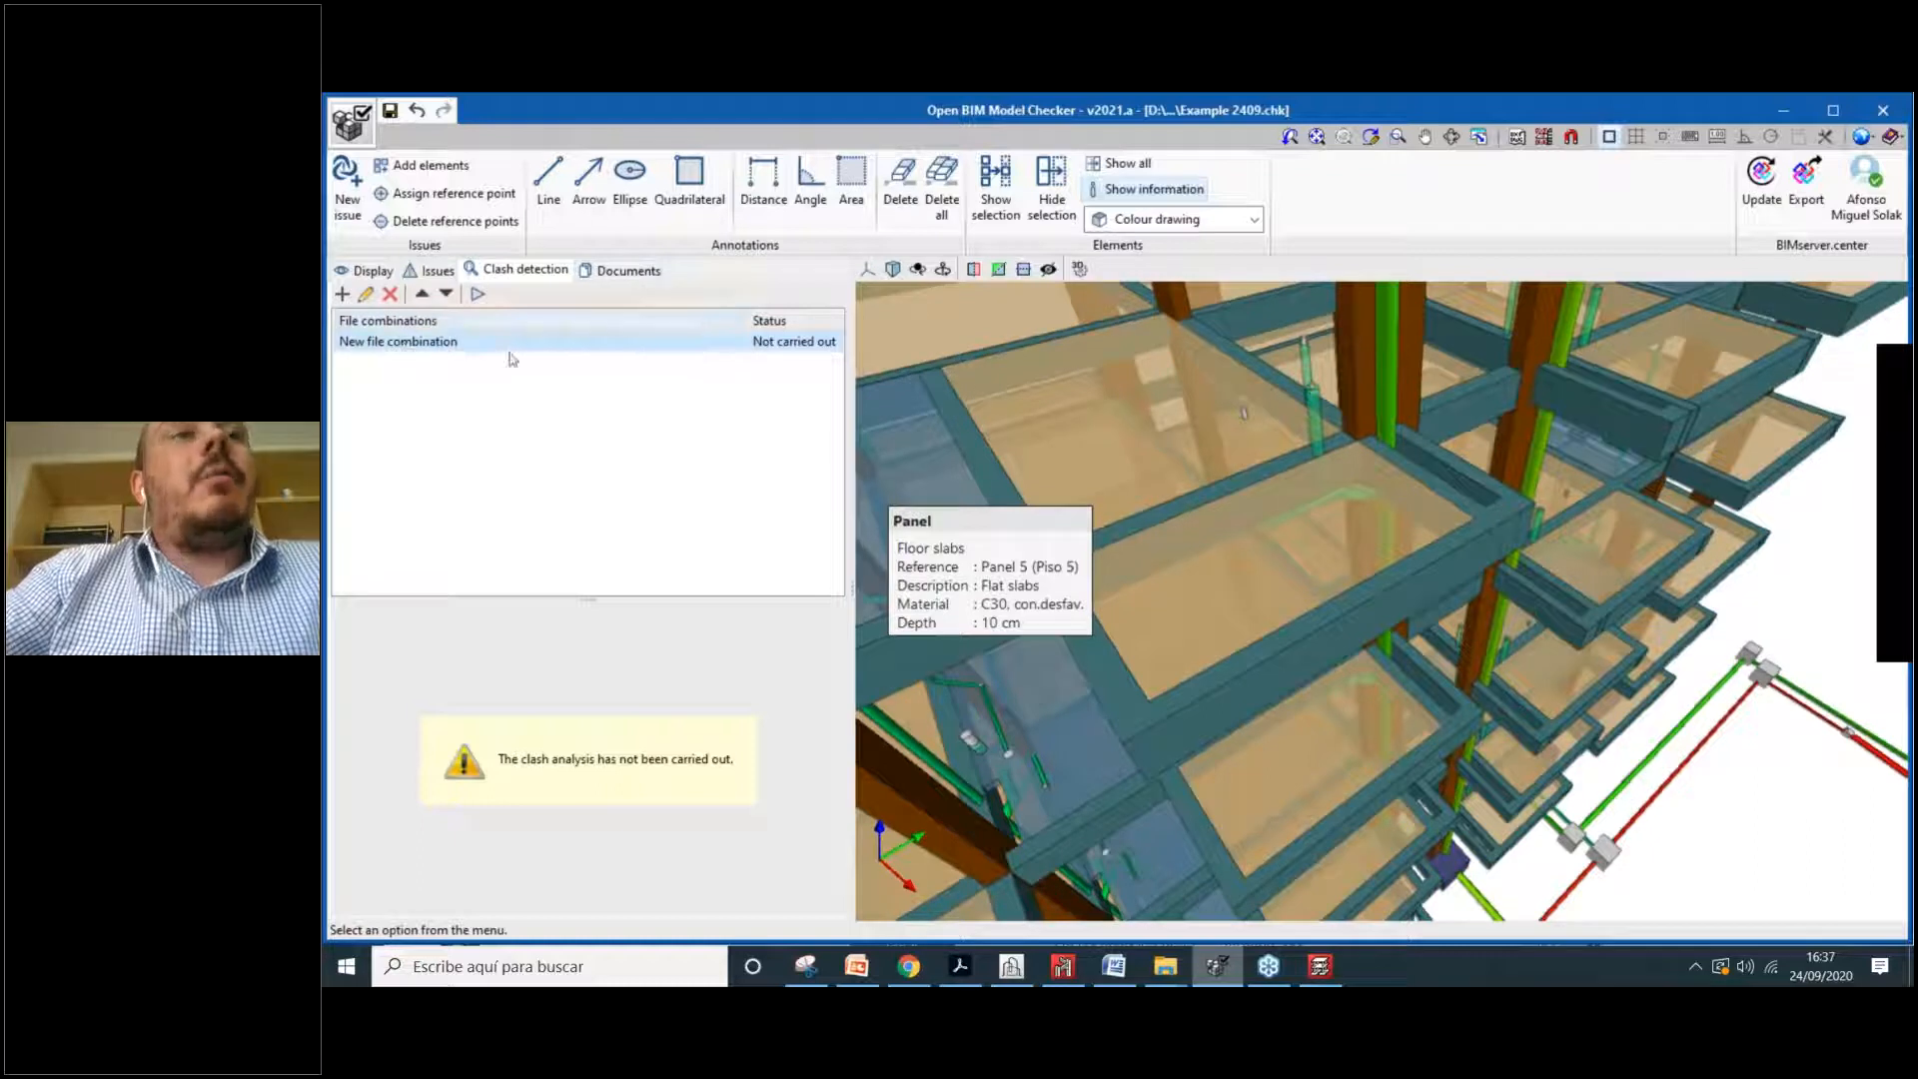
pyautogui.click(365, 294)
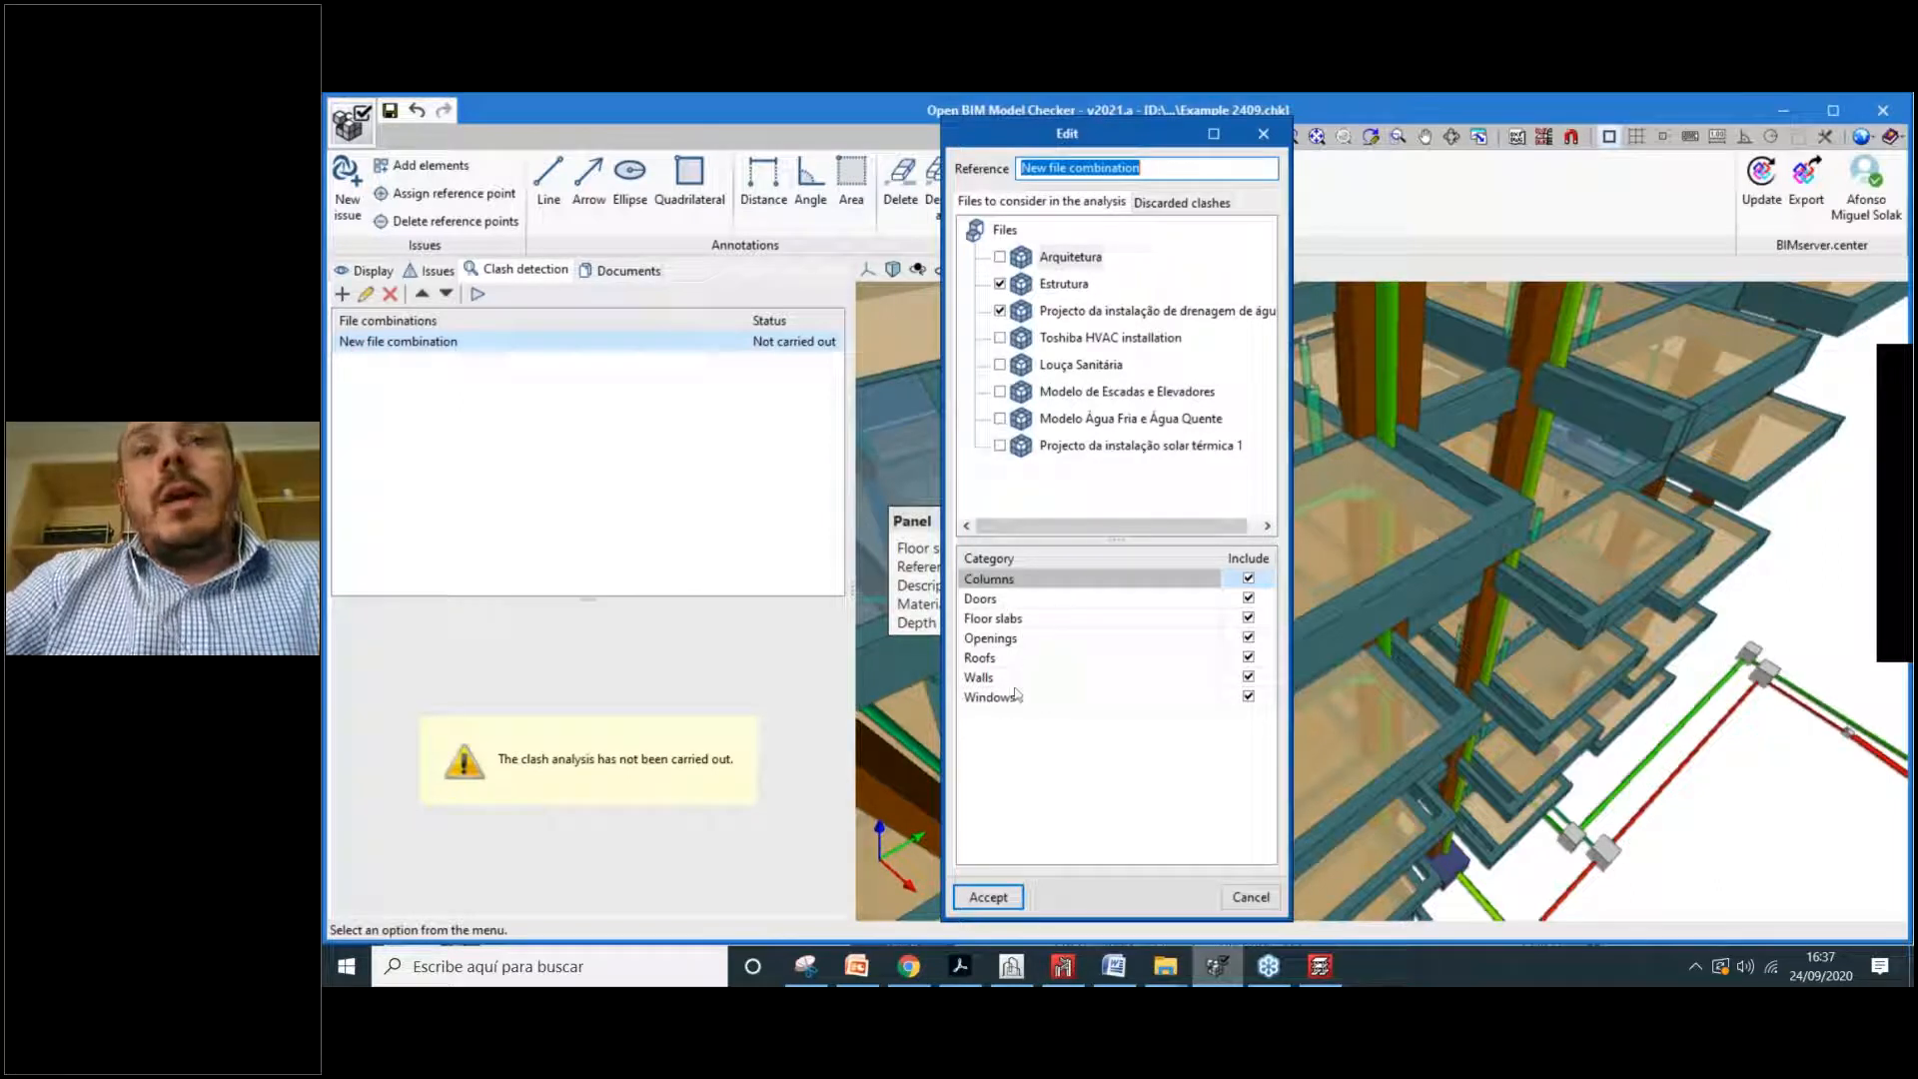
# Step: Include the Floor slabs category and accept the combination to run the clash check
pyautogui.click(1002, 622)
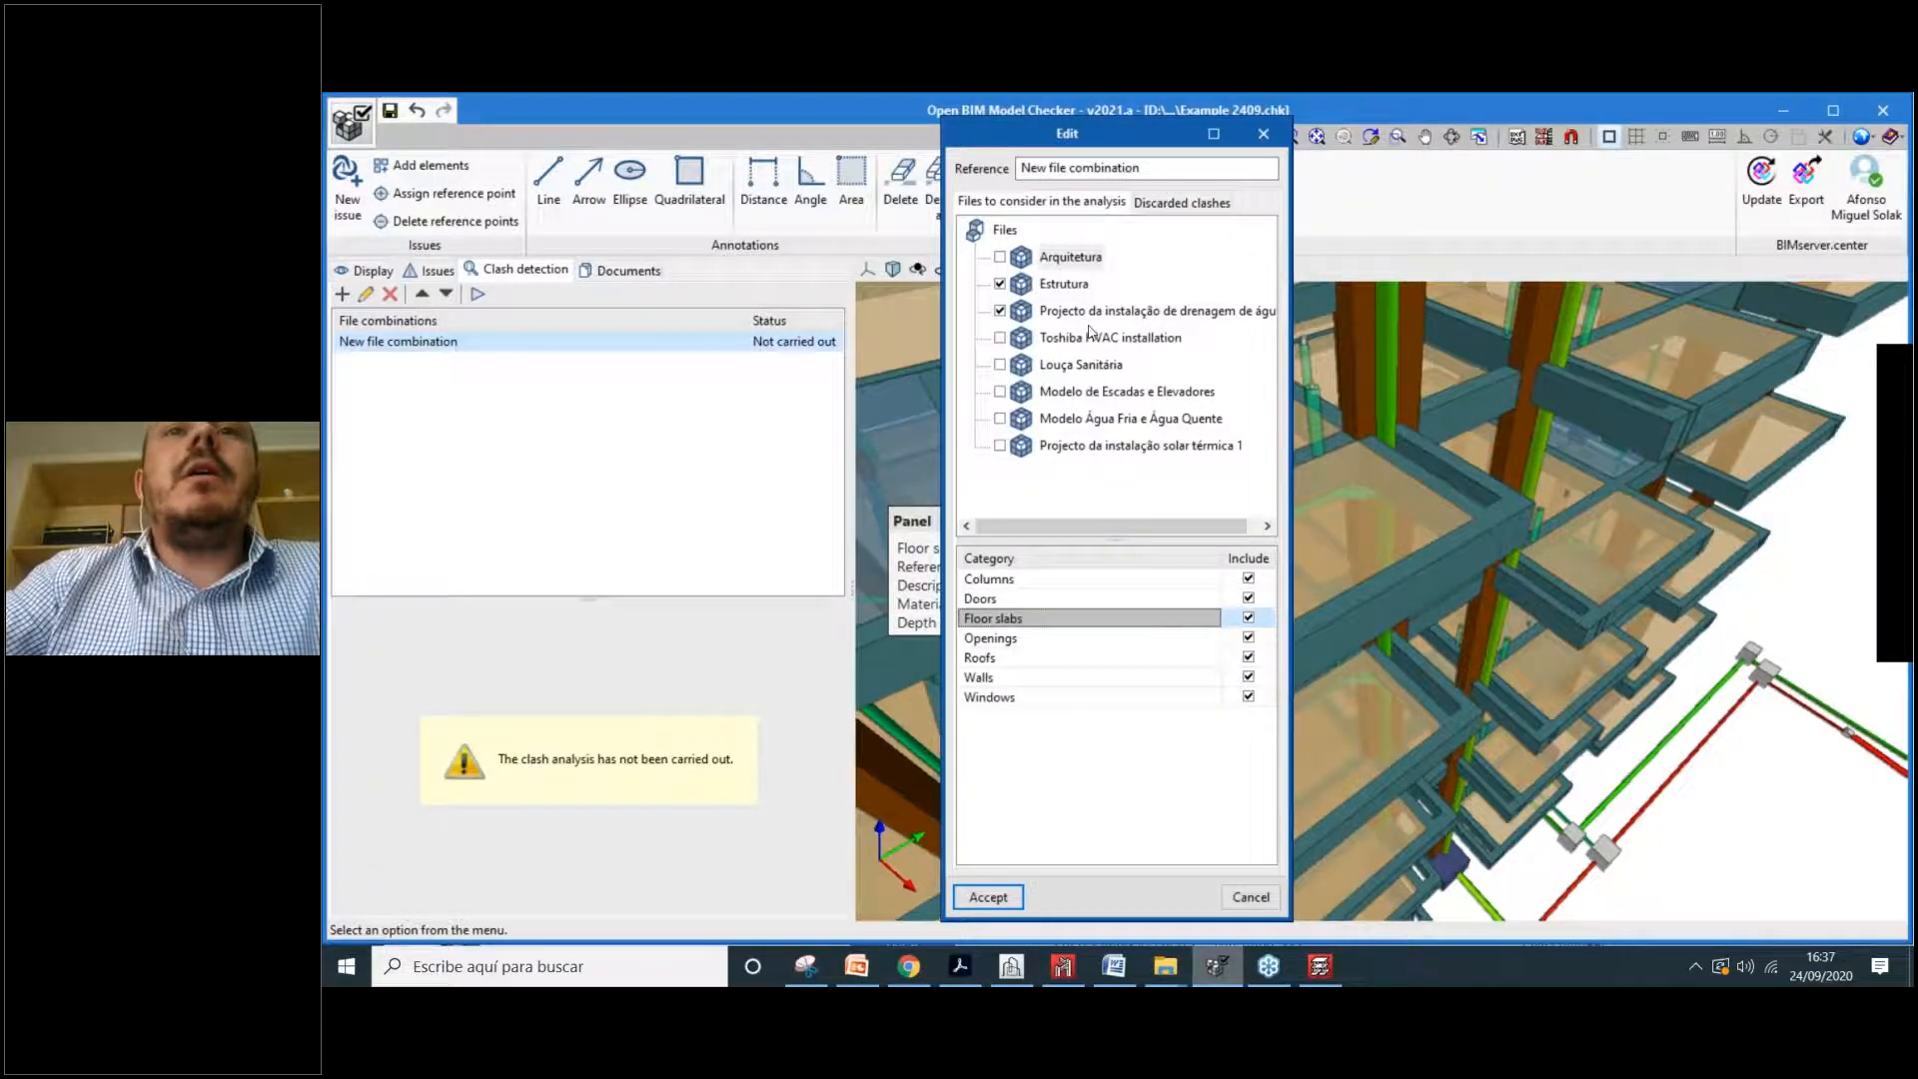
pyautogui.click(988, 896)
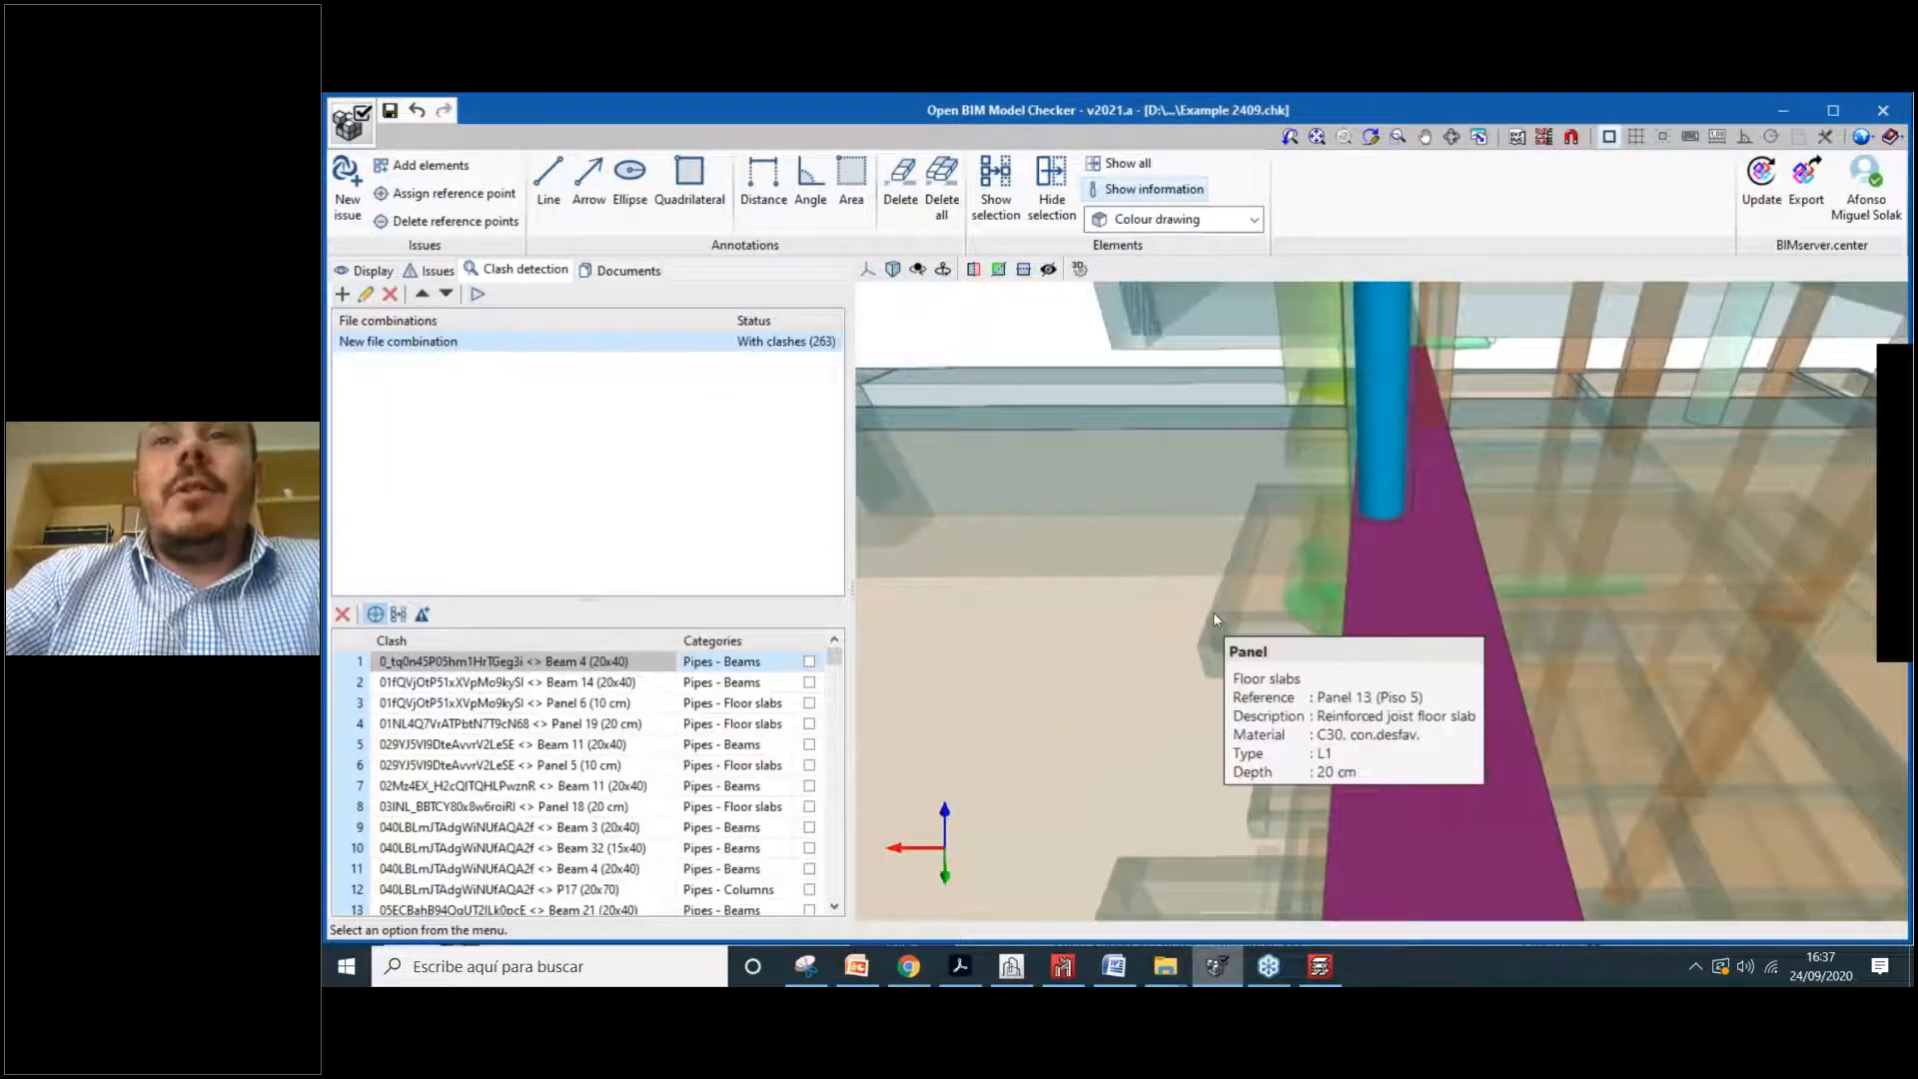
# Step: Drag the splitter up to enlarge the clash list and scroll through its rows
pyautogui.scroll(-3, 1213, 612)
pyautogui.scroll(-3, 1215, 619)
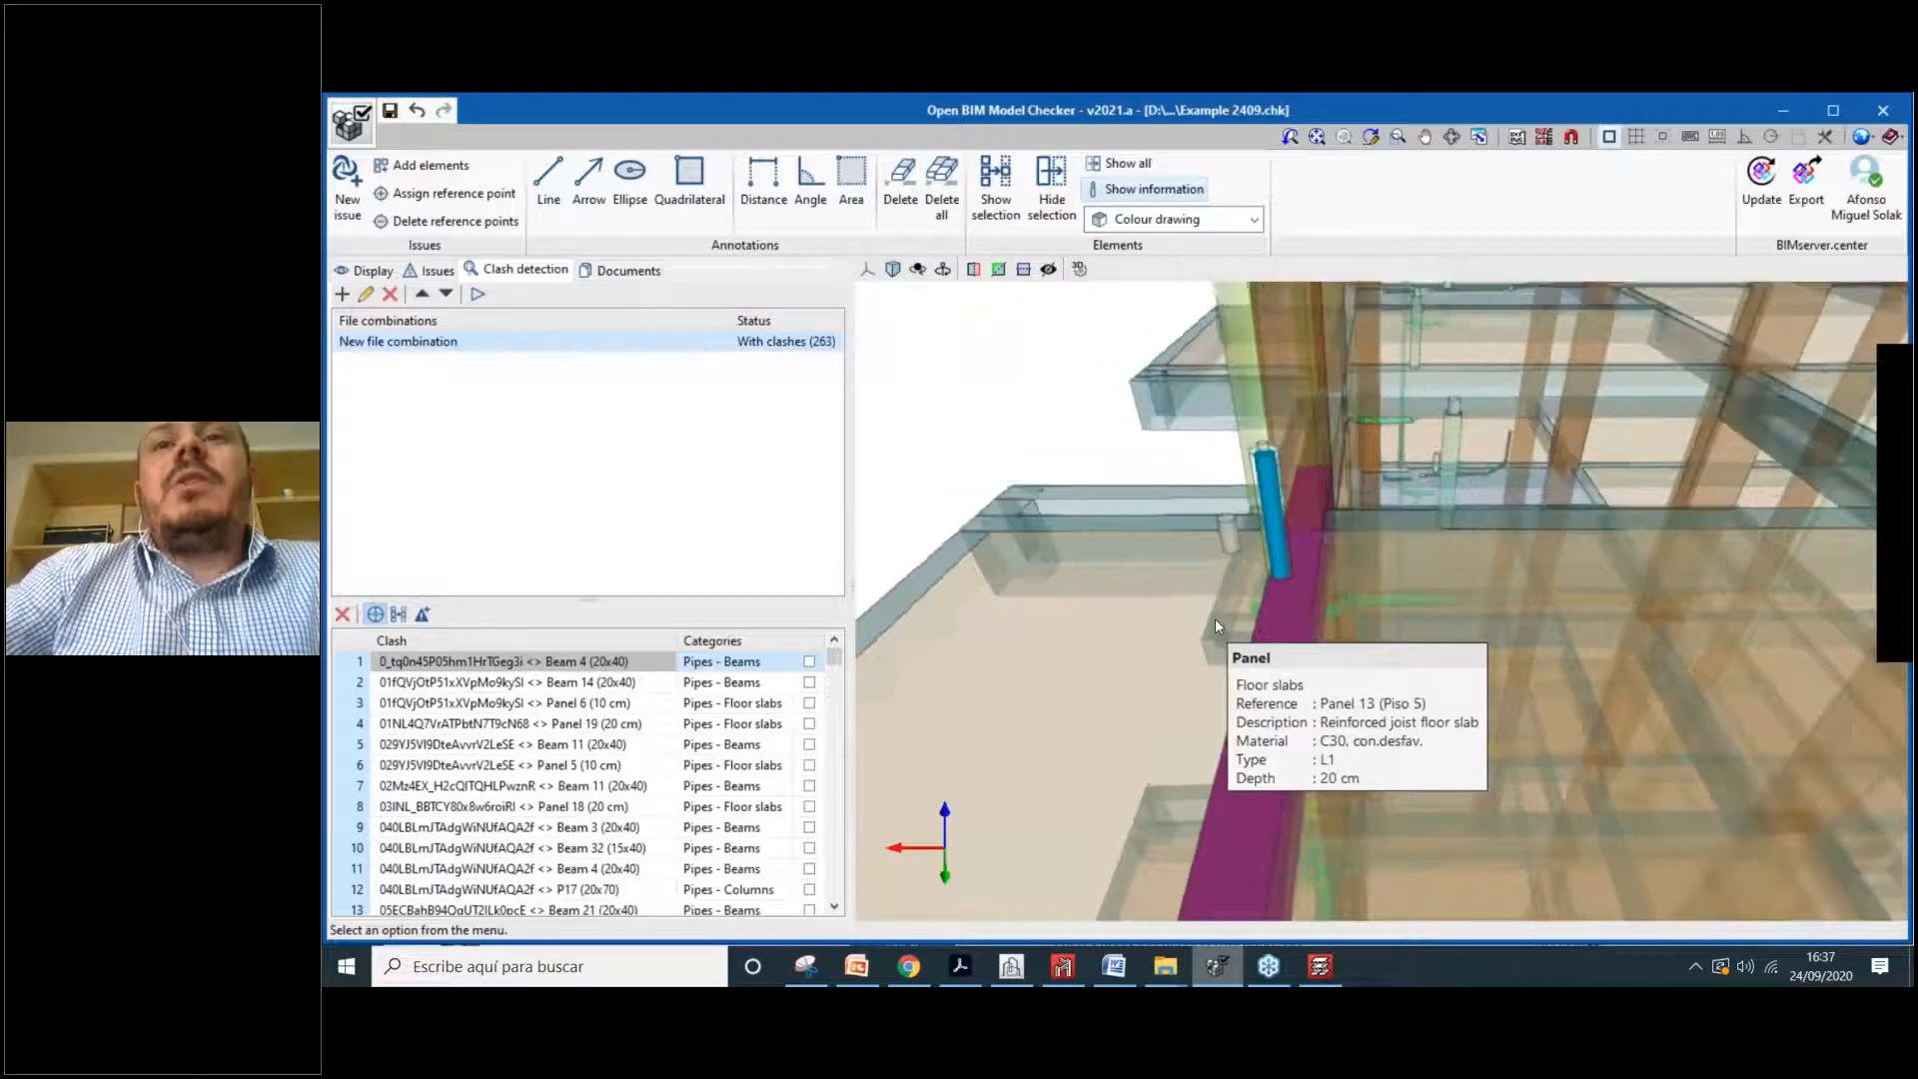
pyautogui.moveTo(598, 602); pyautogui.dragTo(595, 476)
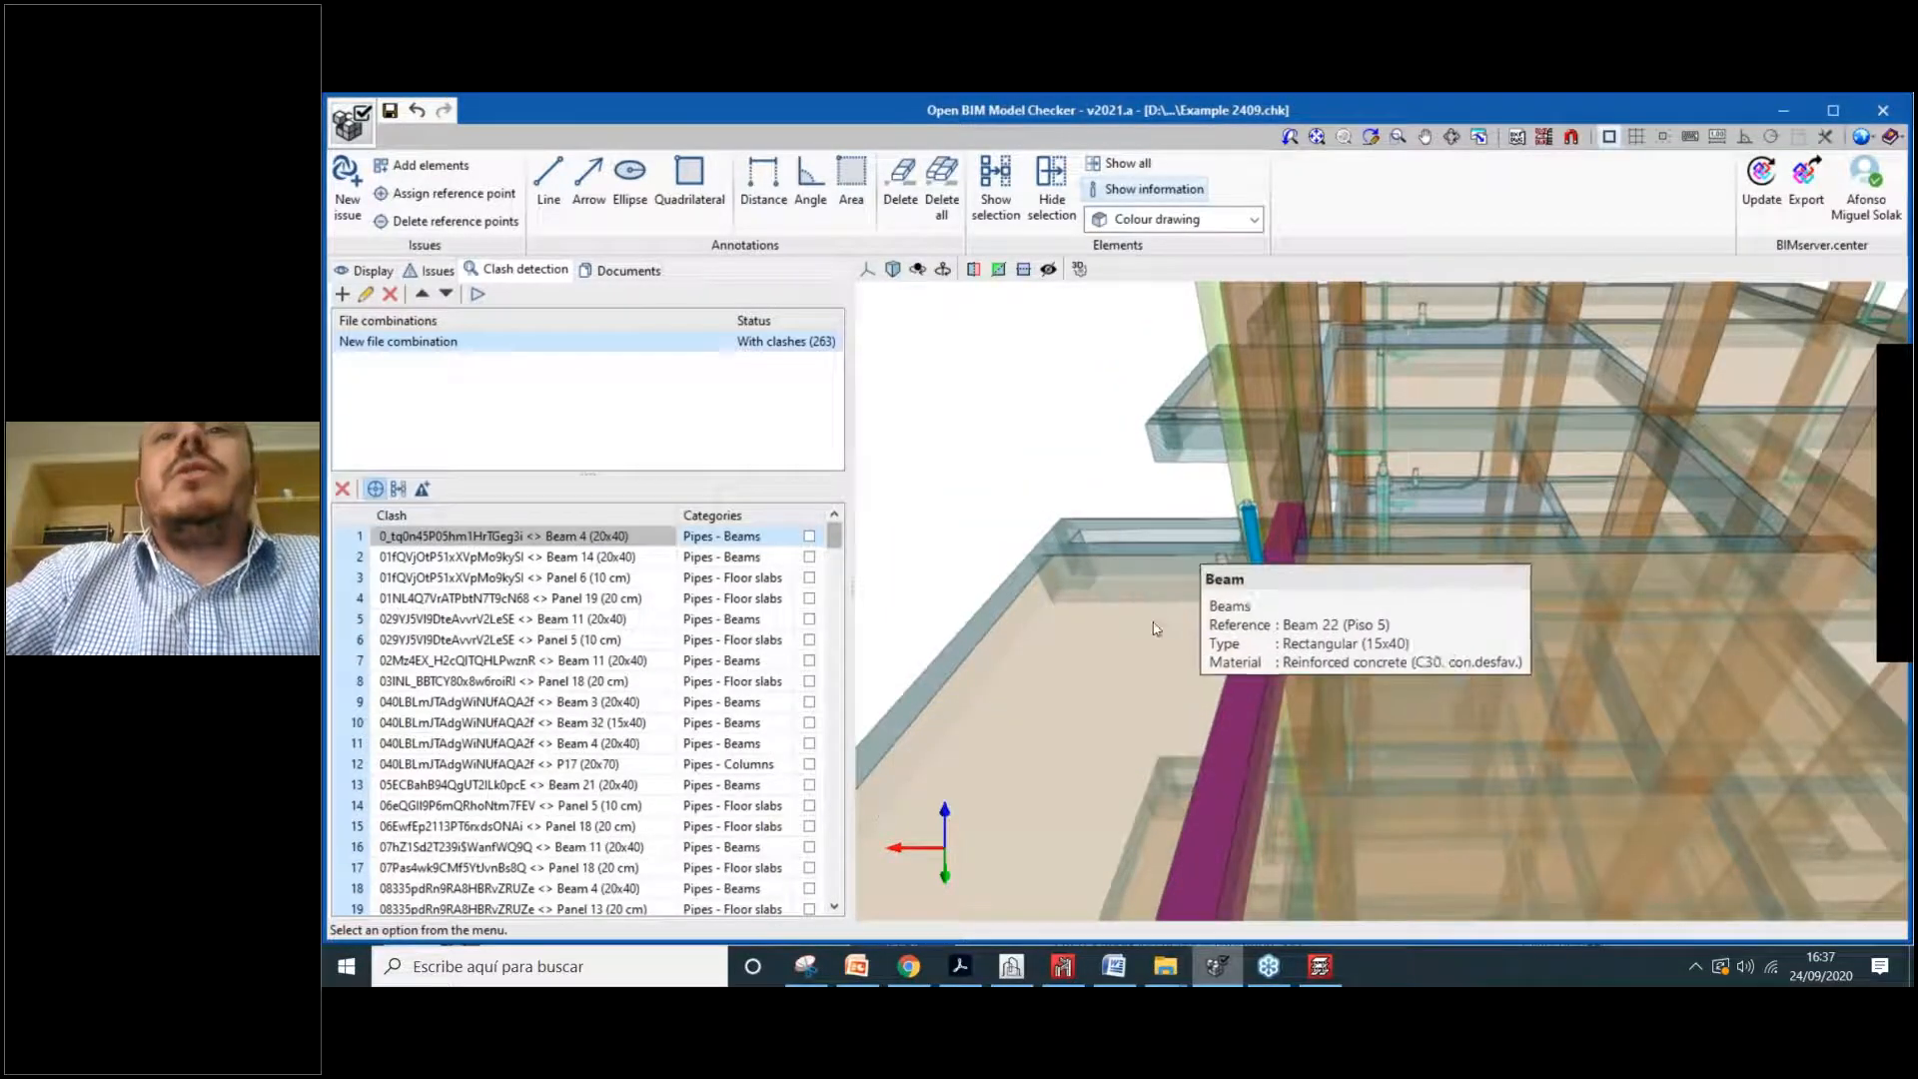
pyautogui.scroll(-1, 794, 688)
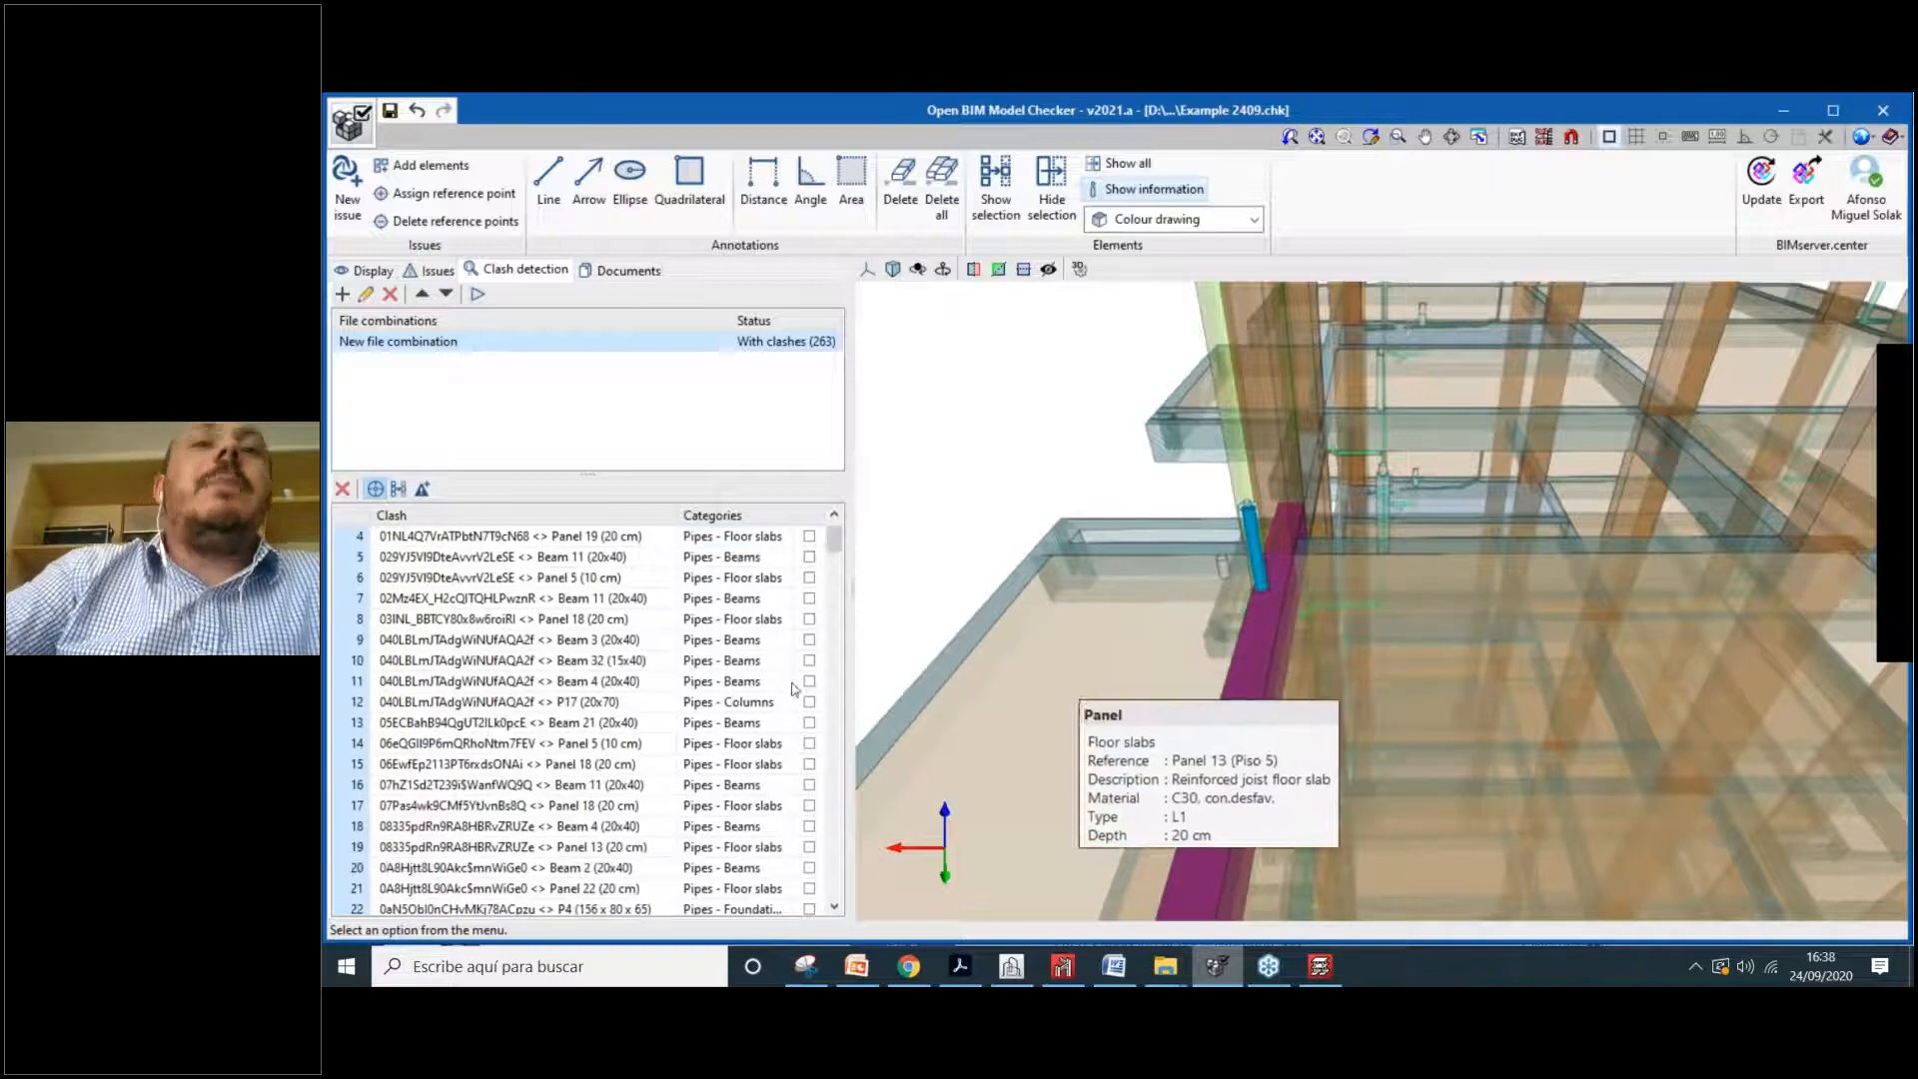
pyautogui.scroll(1, 799, 685)
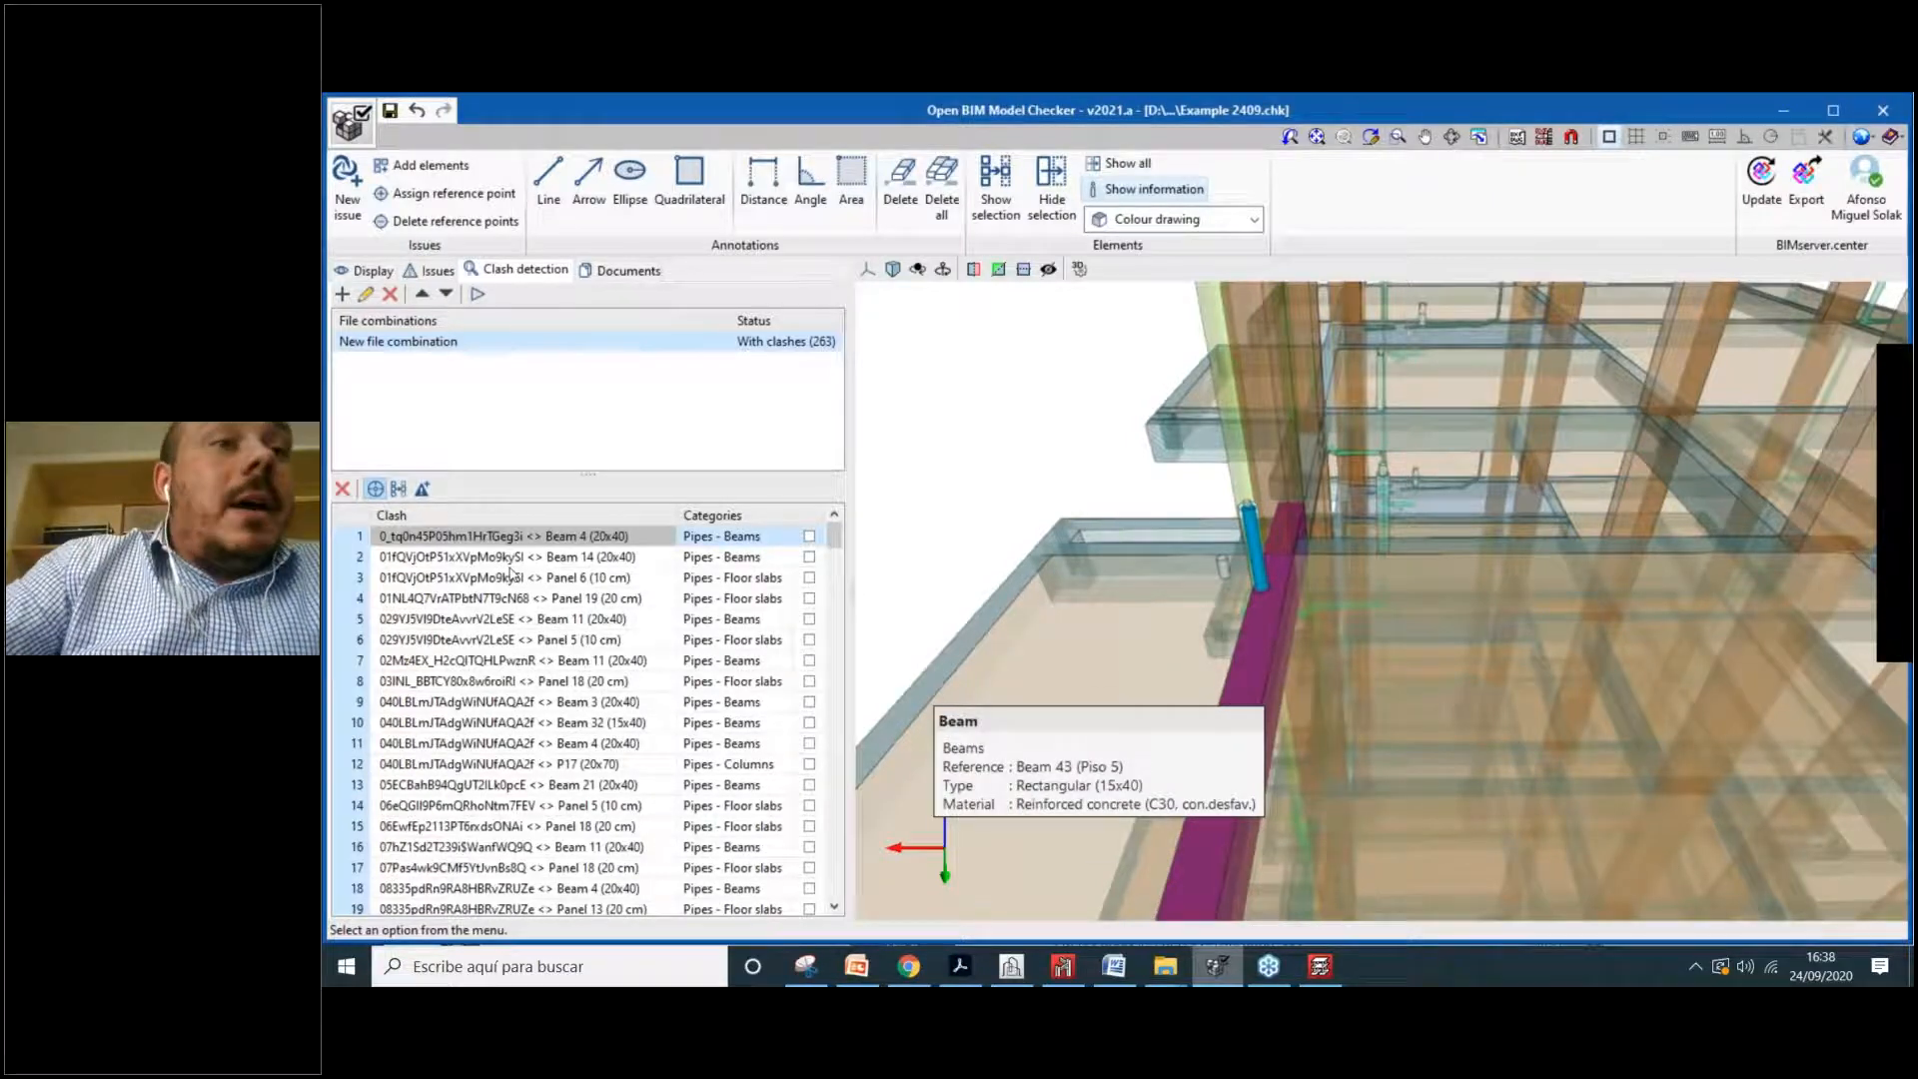
pyautogui.scroll(-20, 510, 574)
pyautogui.scroll(-20, 358, 894)
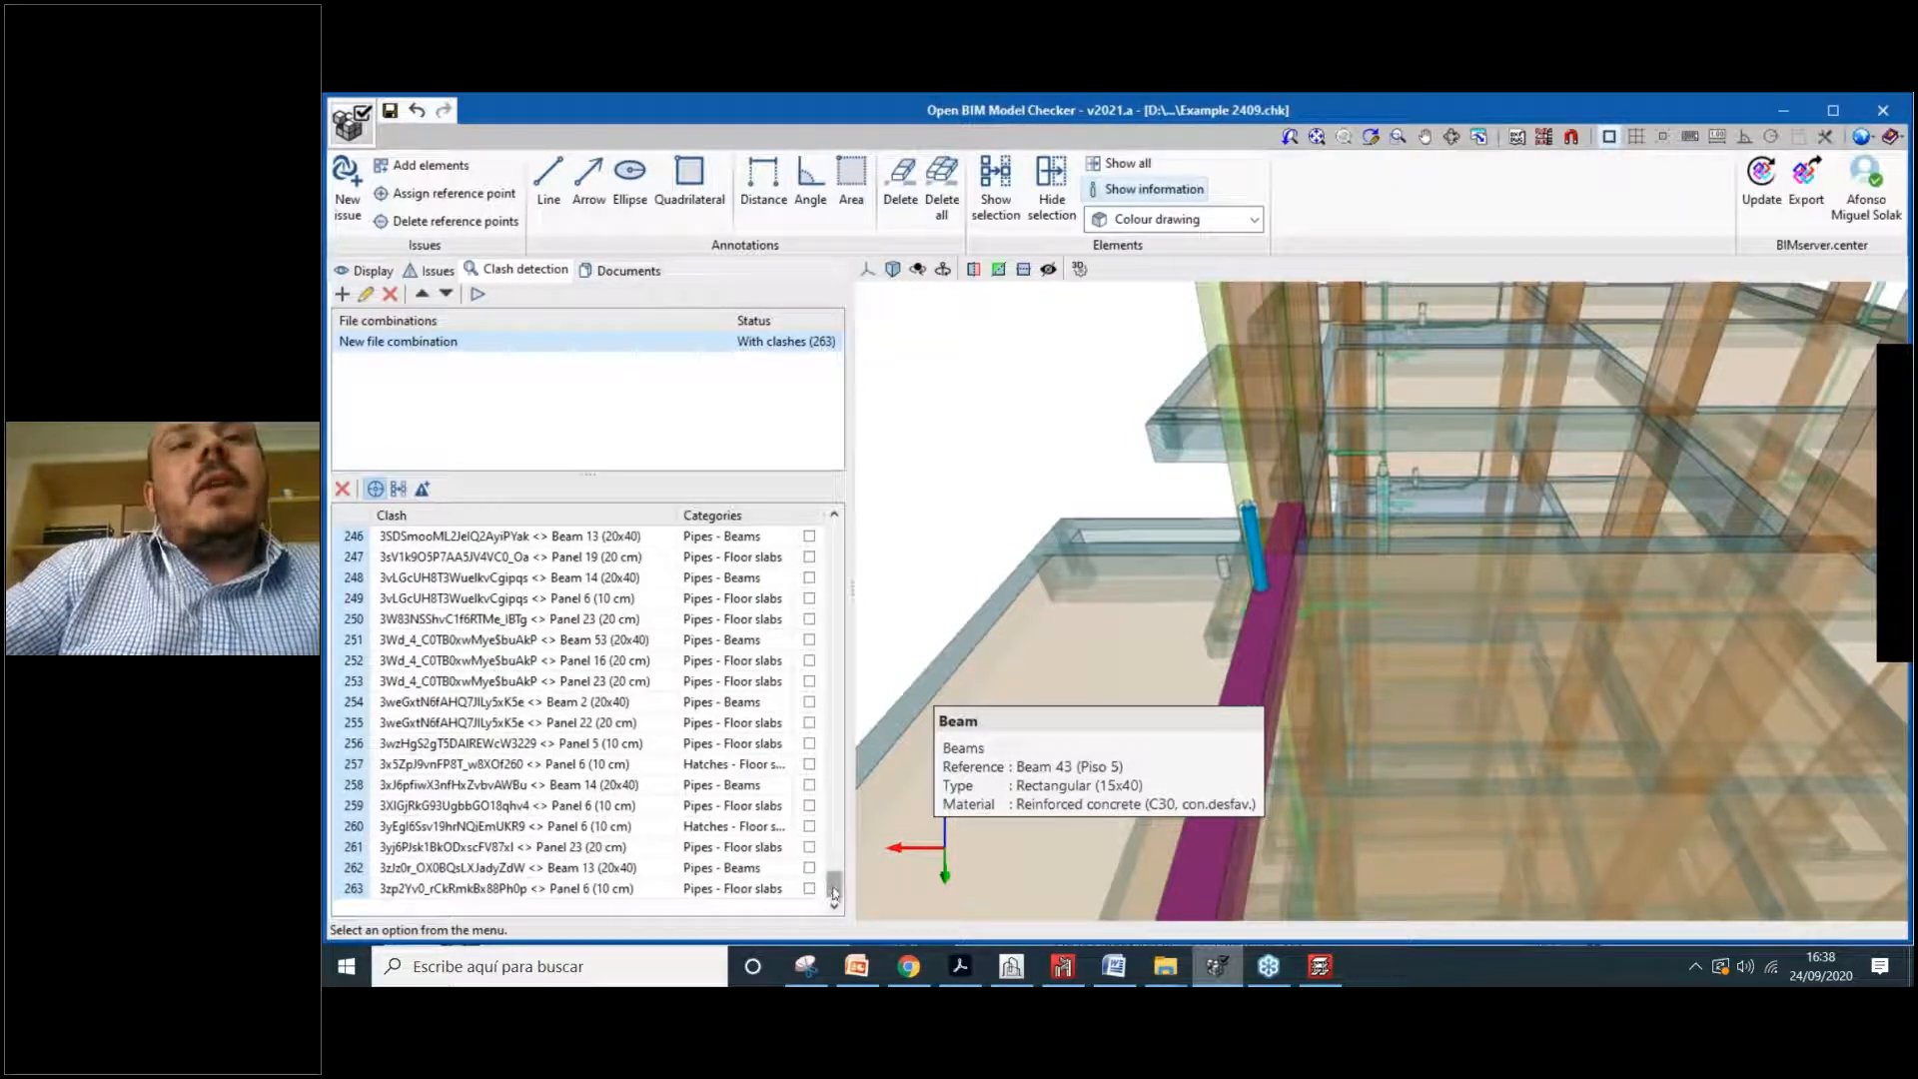
pyautogui.moveTo(840, 882); pyautogui.dragTo(837, 529)
# Step: Orbit, zoom and pan the 3D view onto the pipe crossing the magenta beam
pyautogui.moveTo(1315, 634); pyautogui.dragTo(1005, 599, button='middle')
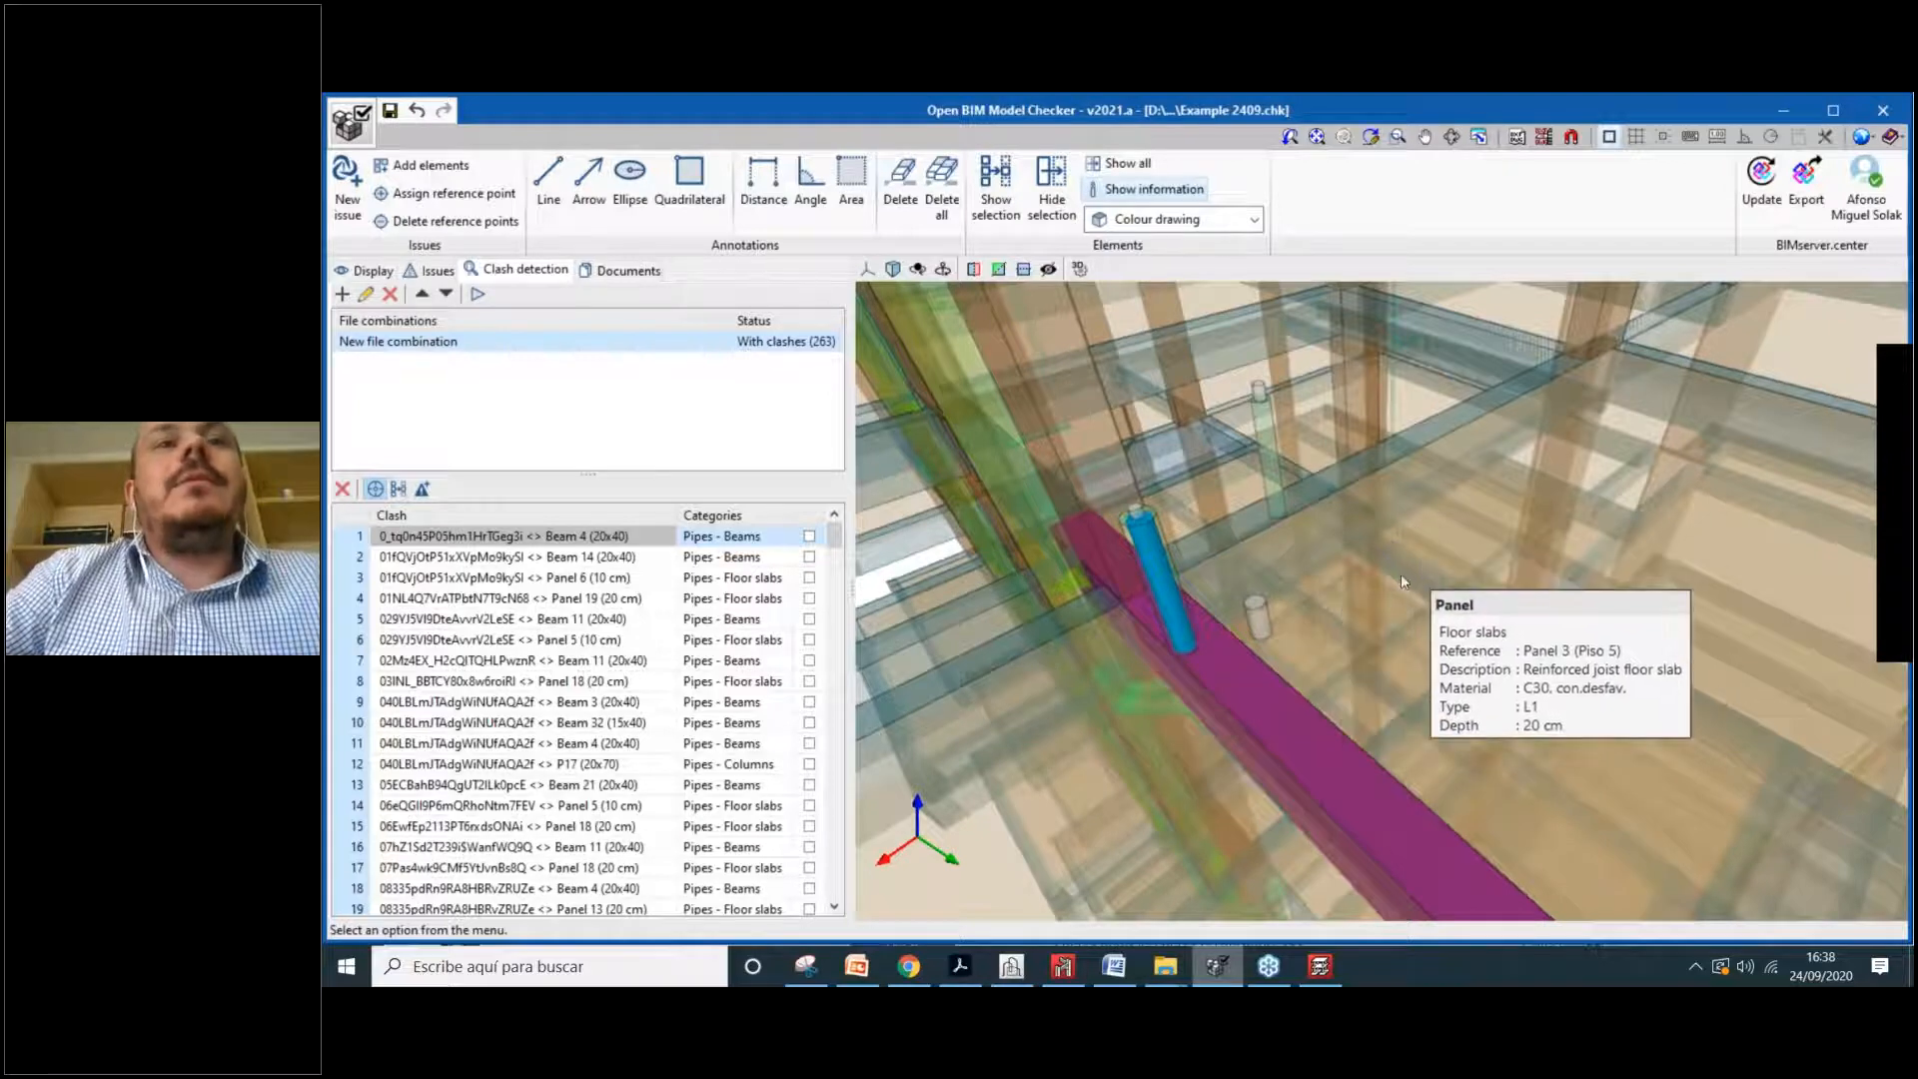
pyautogui.scroll(-1, 1401, 582)
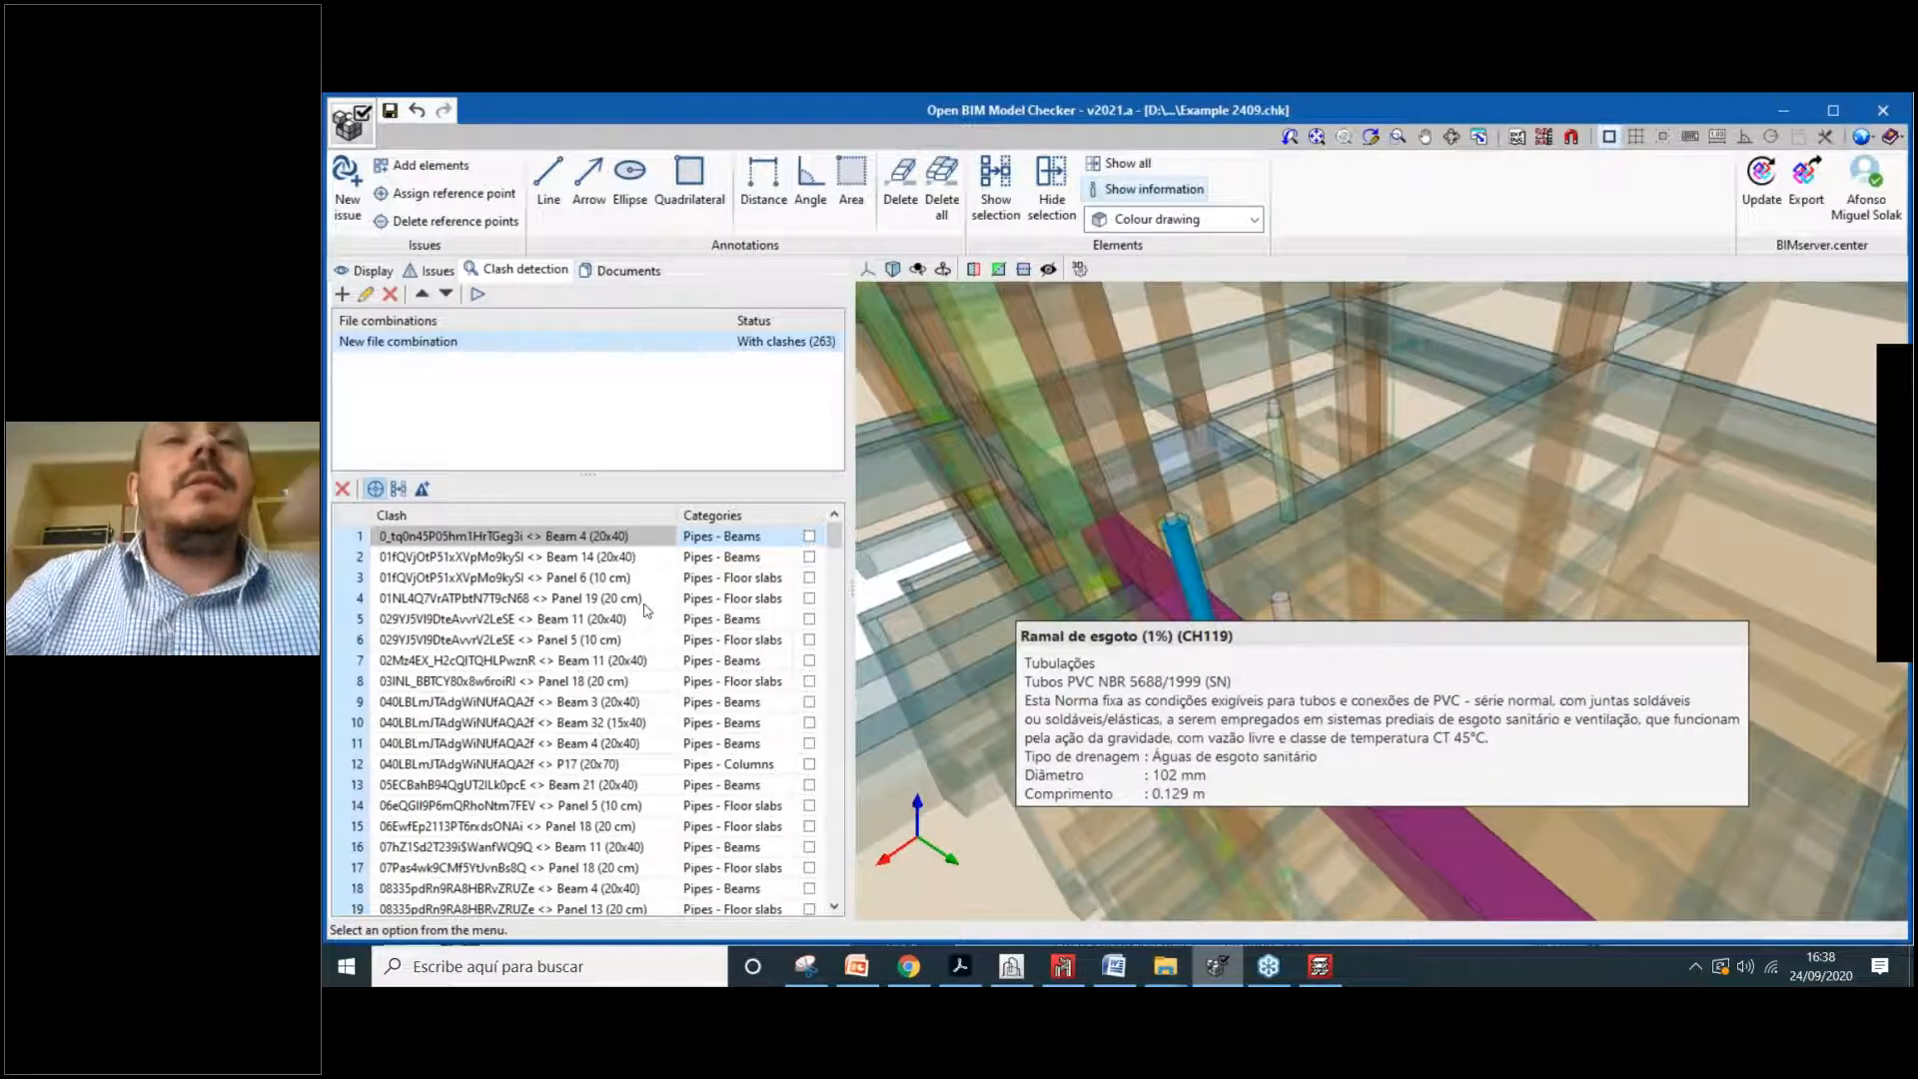
pyautogui.moveTo(1118, 626)
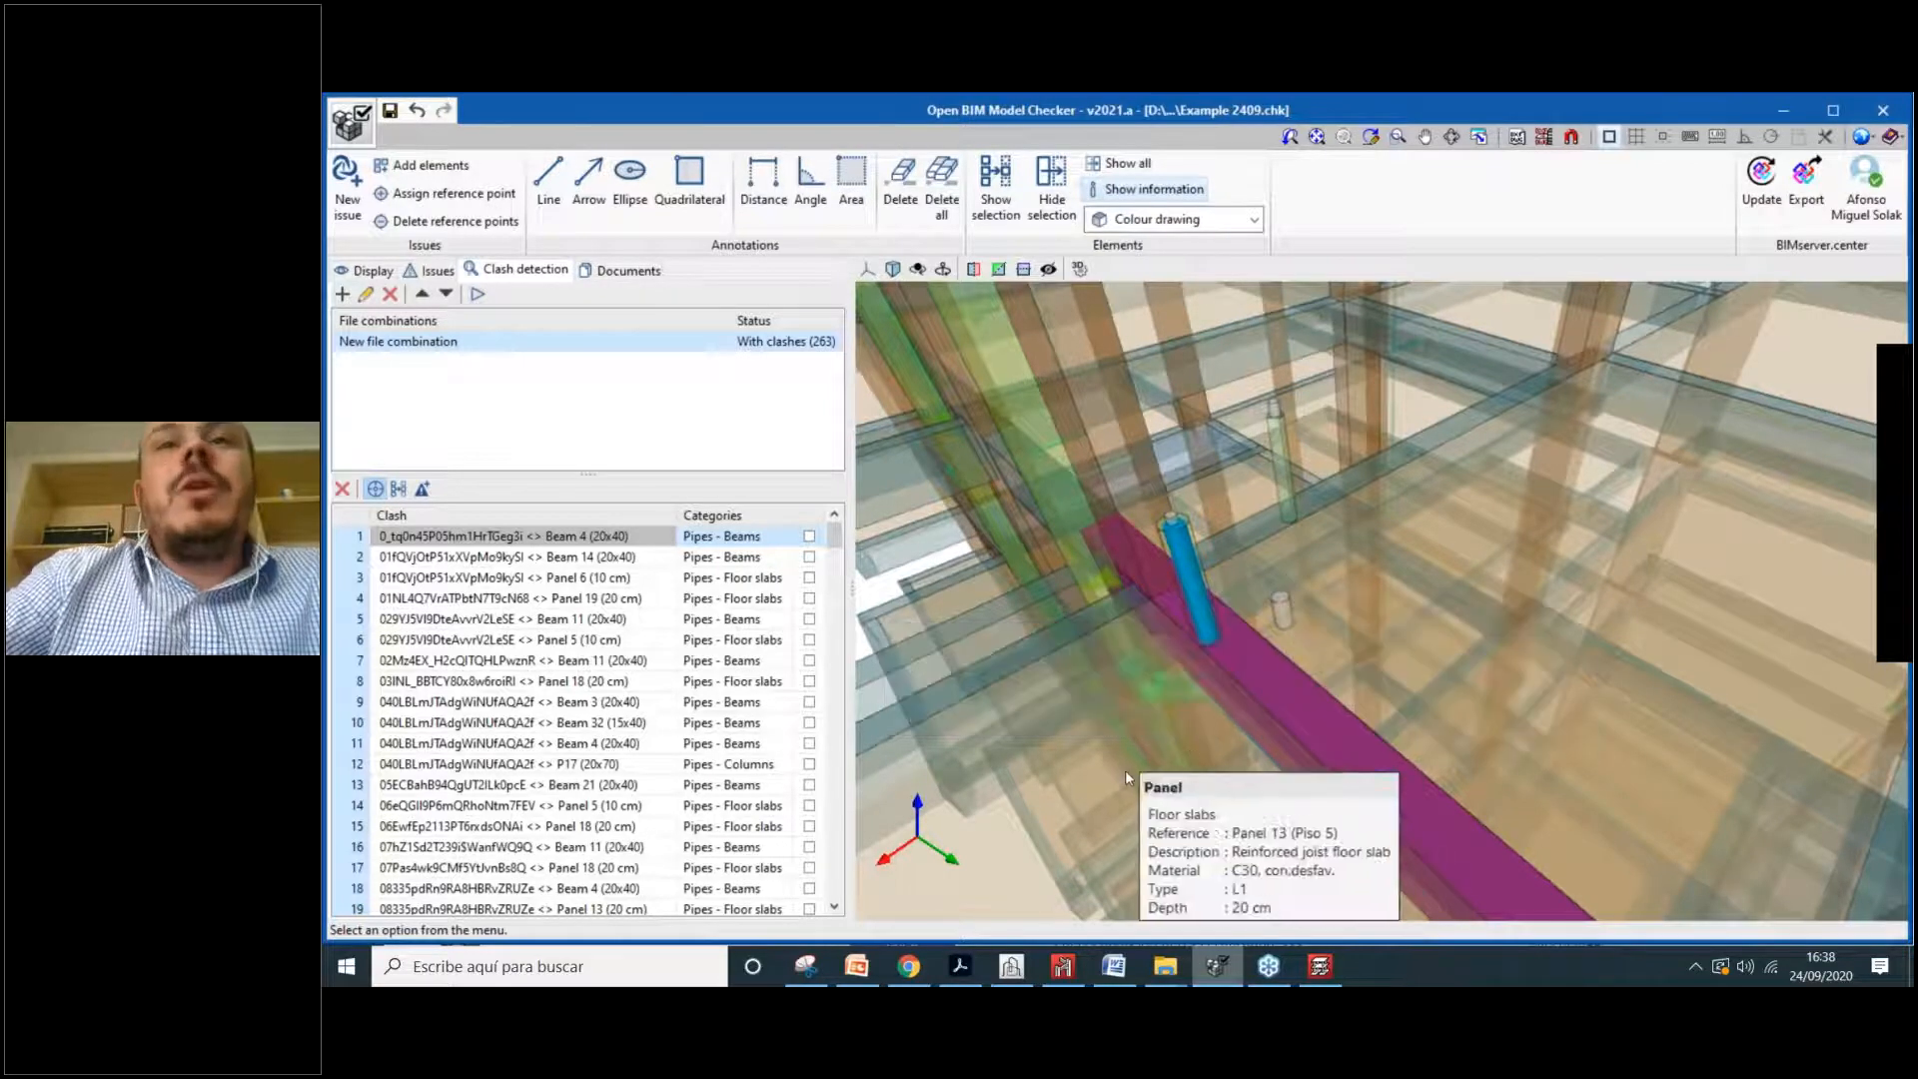
pyautogui.scroll(-1, 1125, 770)
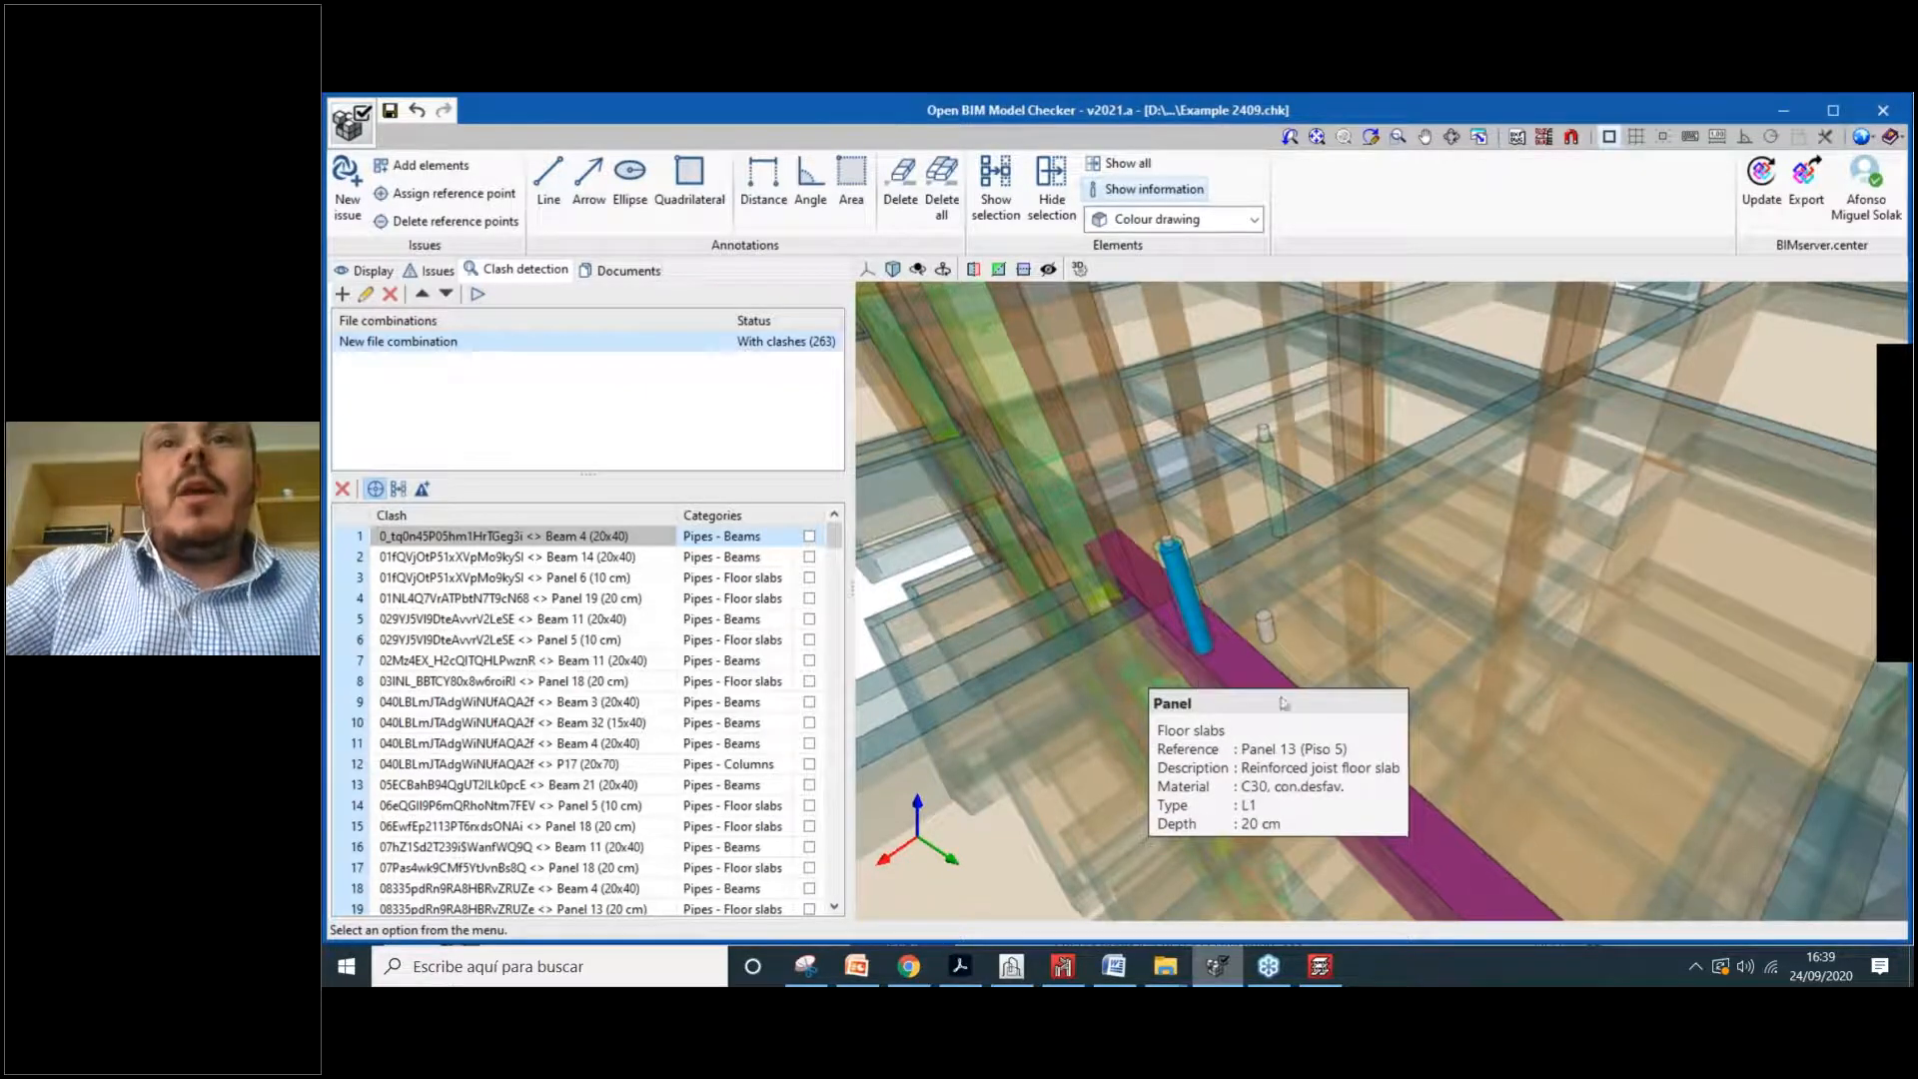
pyautogui.scroll(-1, 1309, 586)
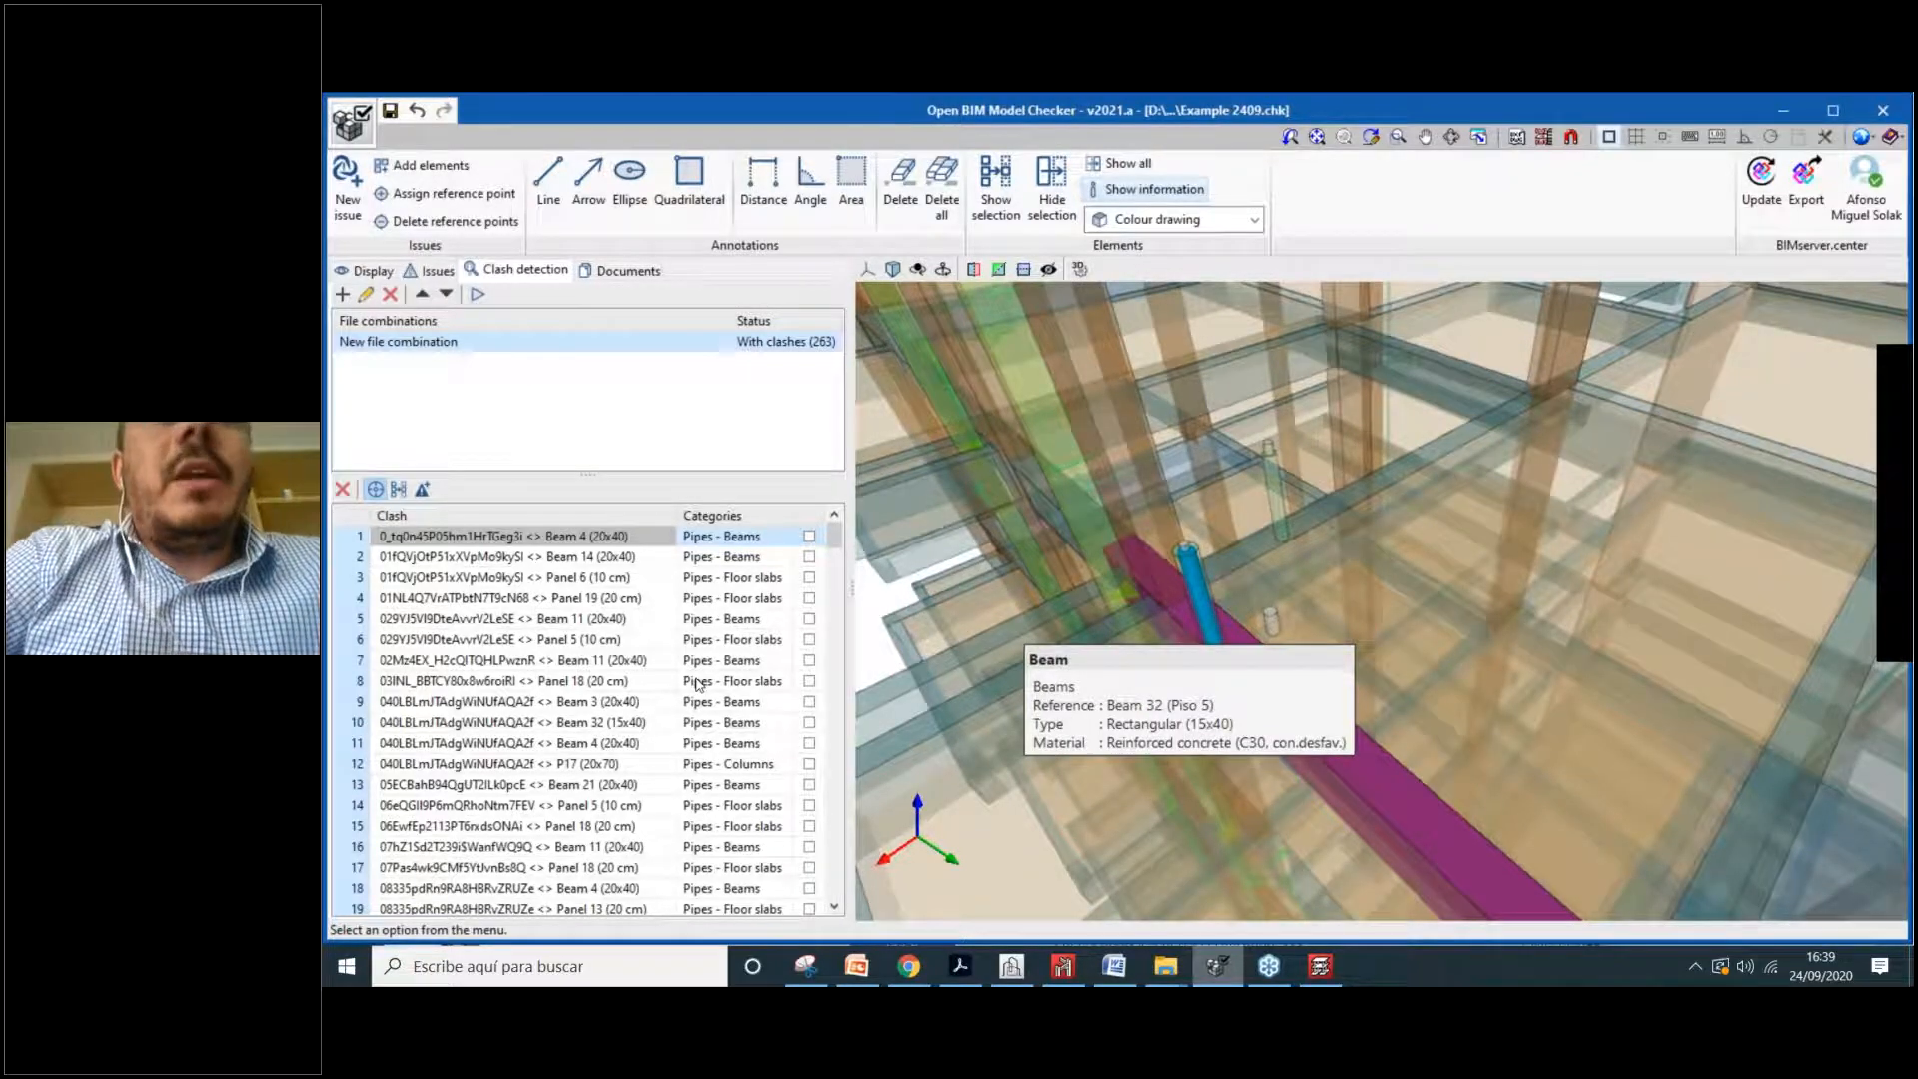
pyautogui.scroll(3, 1231, 705)
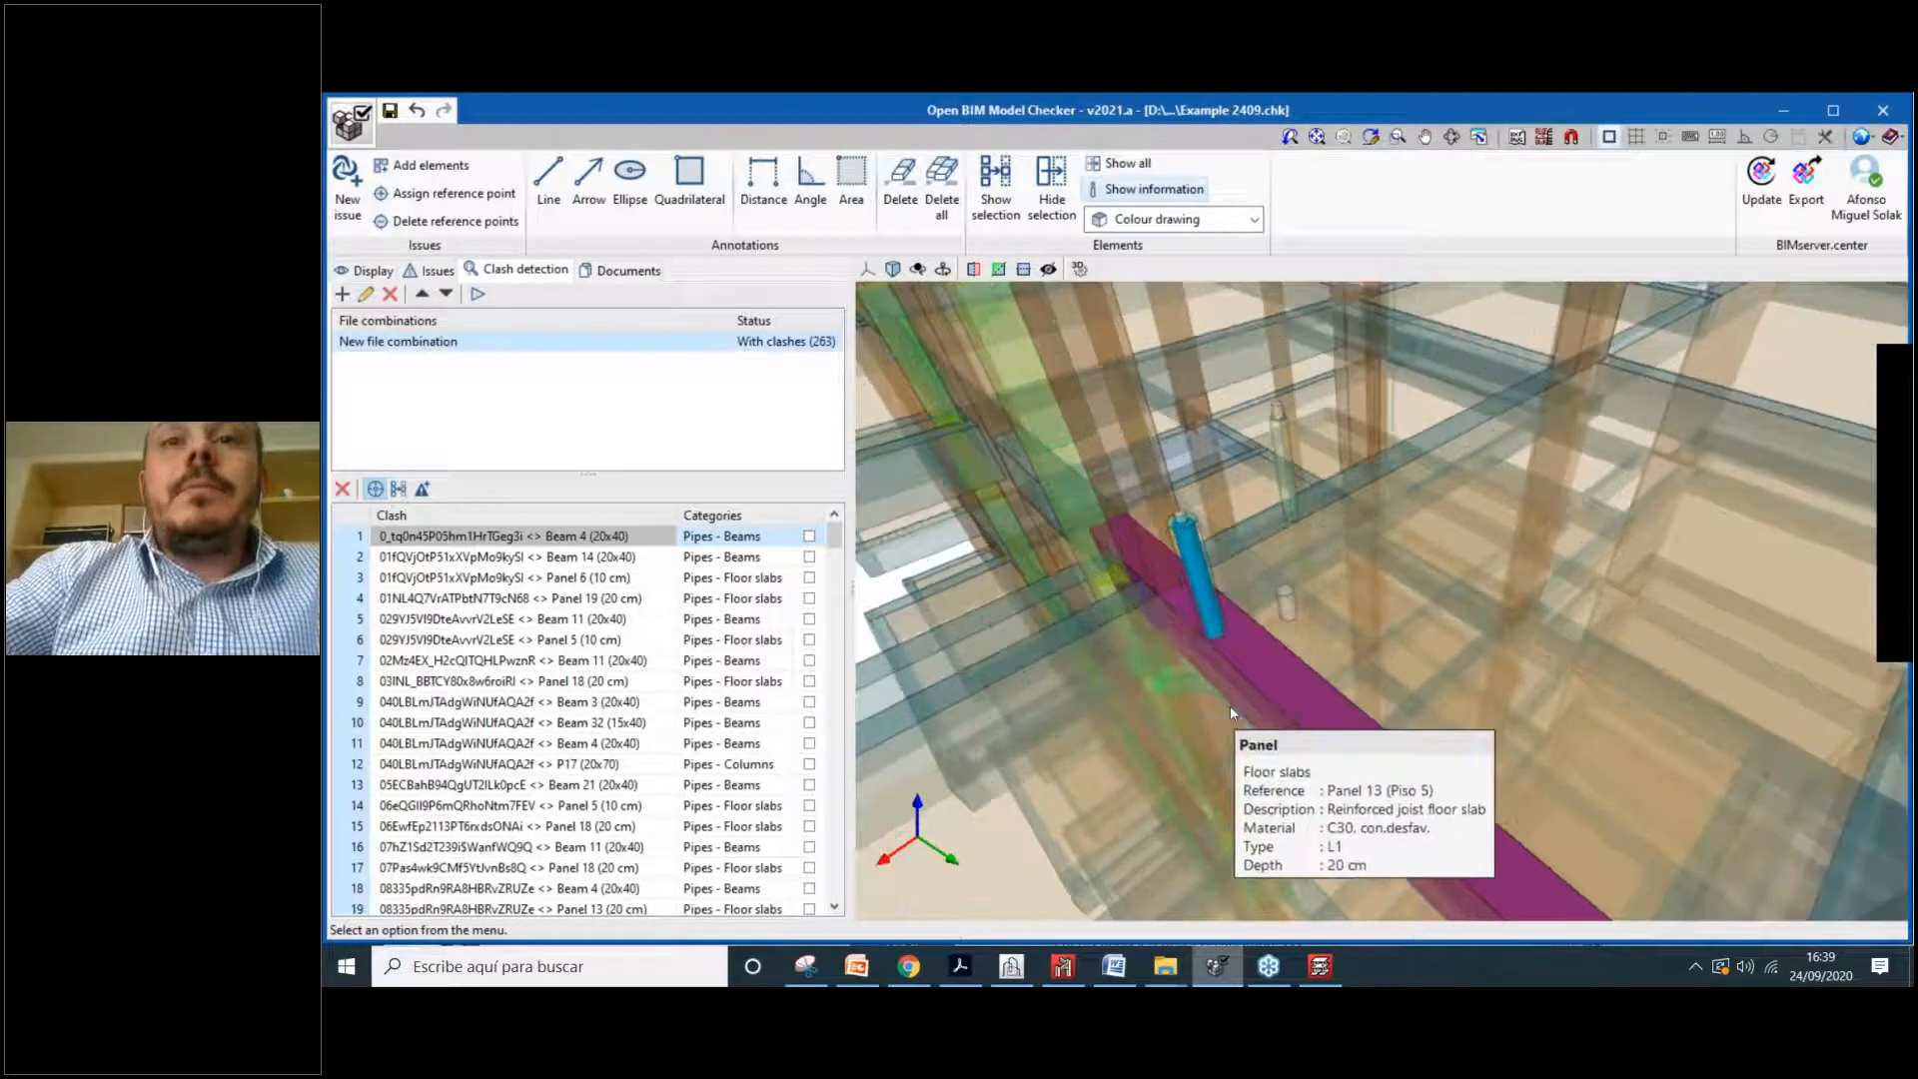
pyautogui.moveTo(1304, 686); pyautogui.dragTo(1341, 693, button='middle')
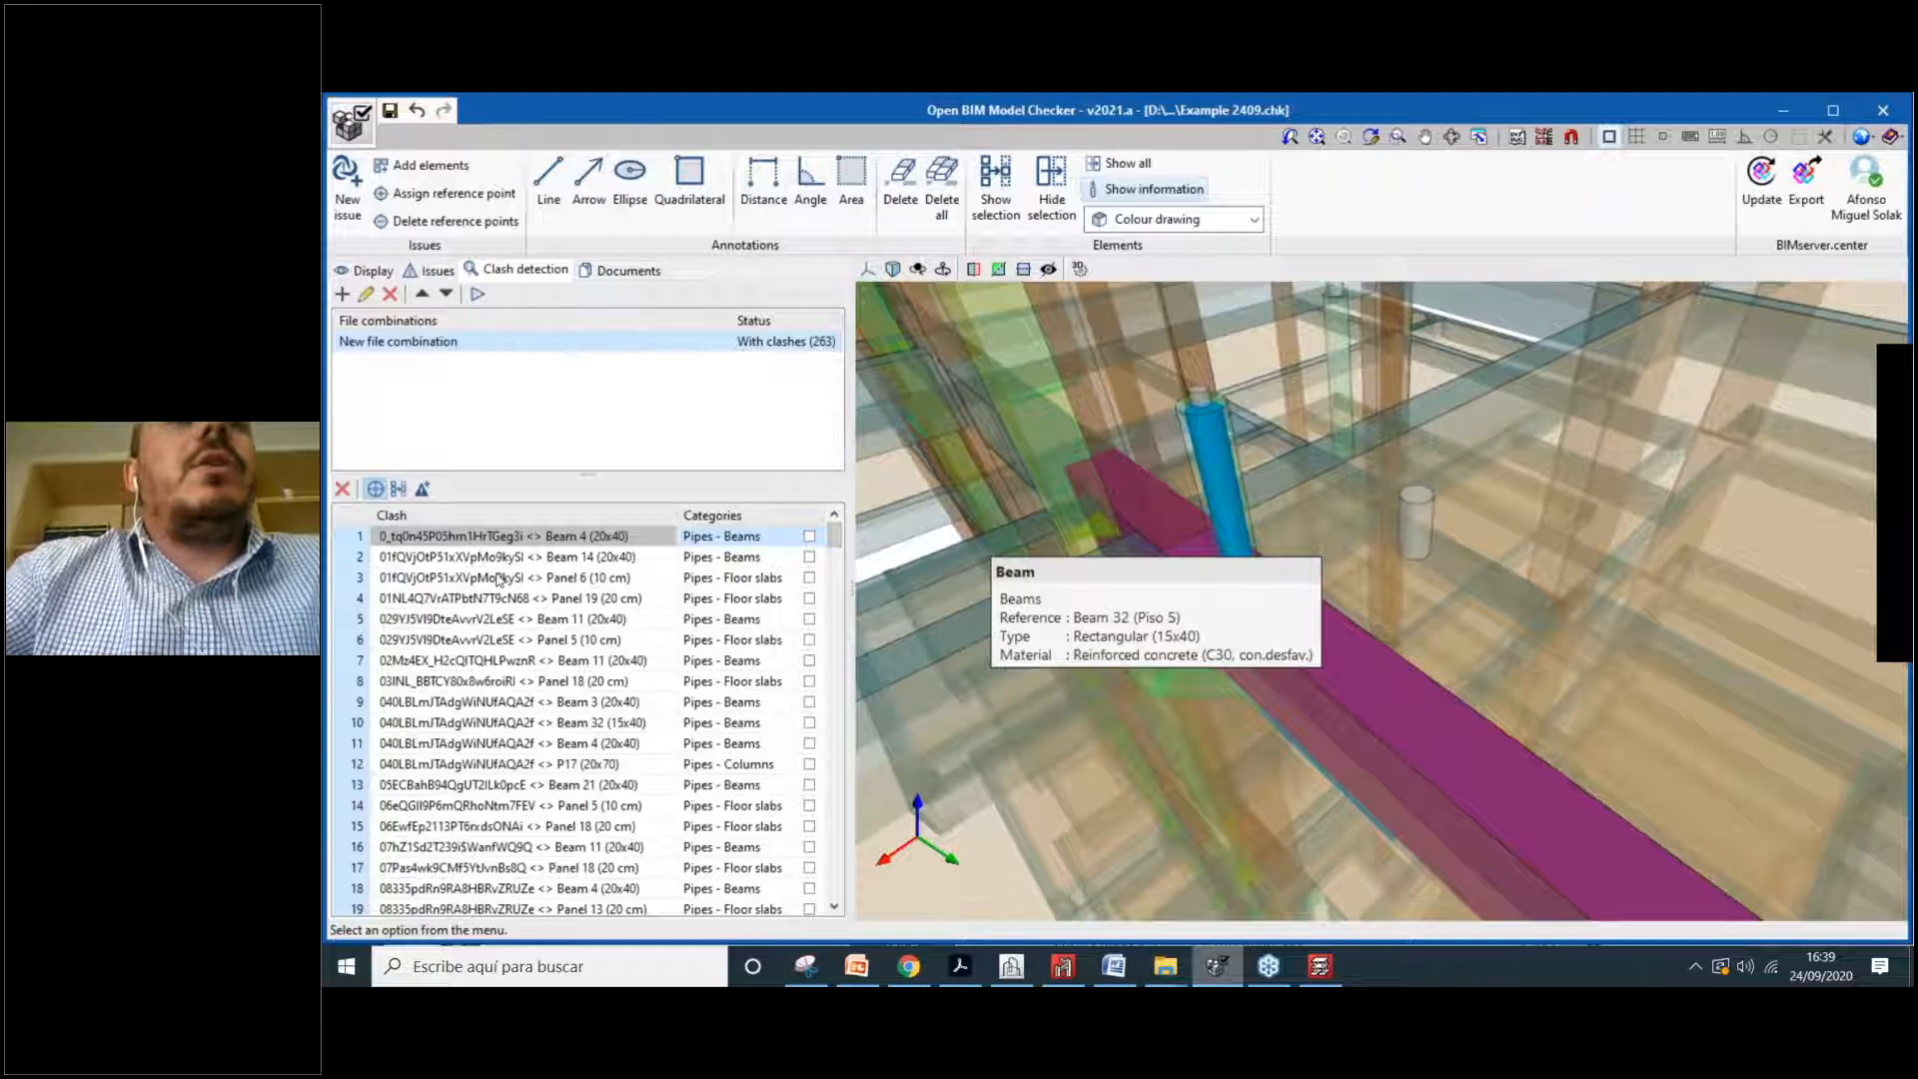
pyautogui.click(398, 488)
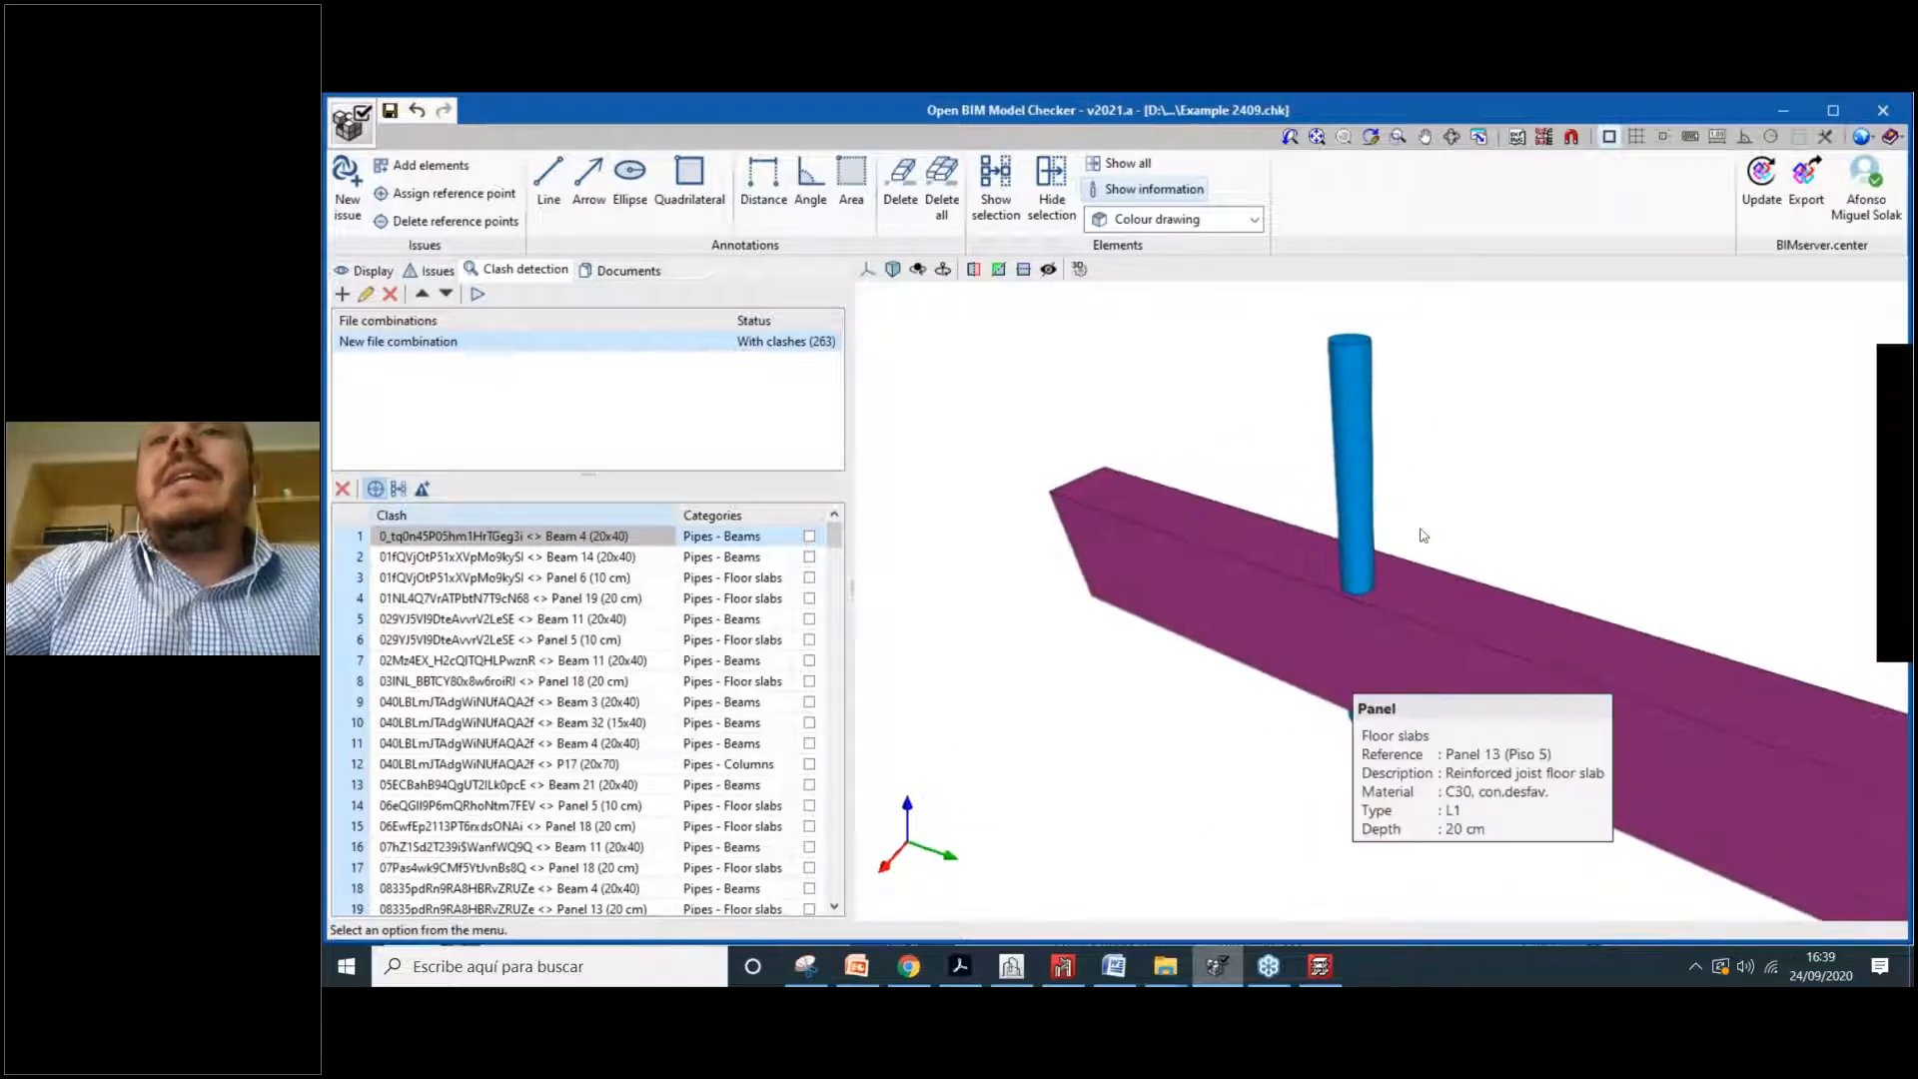
pyautogui.keyDown('shift'); pyautogui.moveTo(1362, 749); pyautogui.dragTo(1334, 586, button='middle'); pyautogui.keyUp('shift')
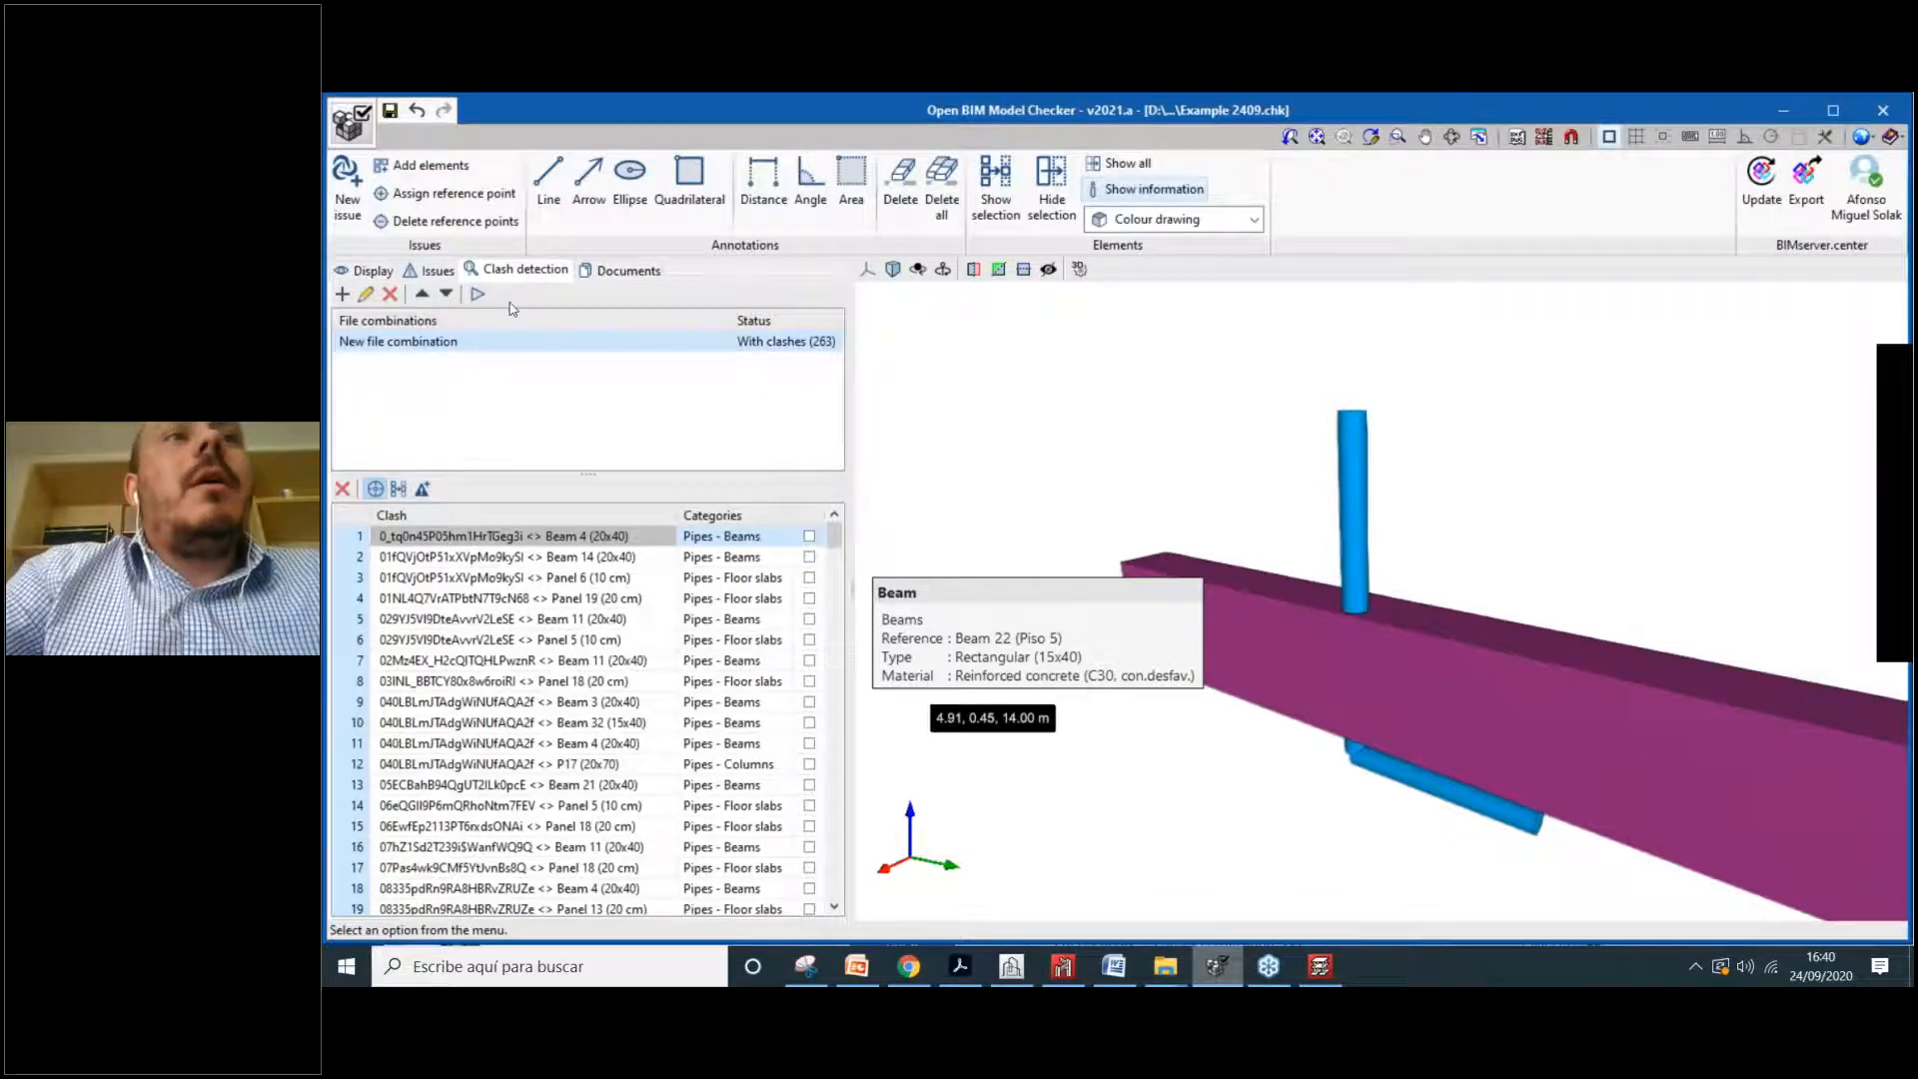
pyautogui.click(440, 270)
pyautogui.click(422, 349)
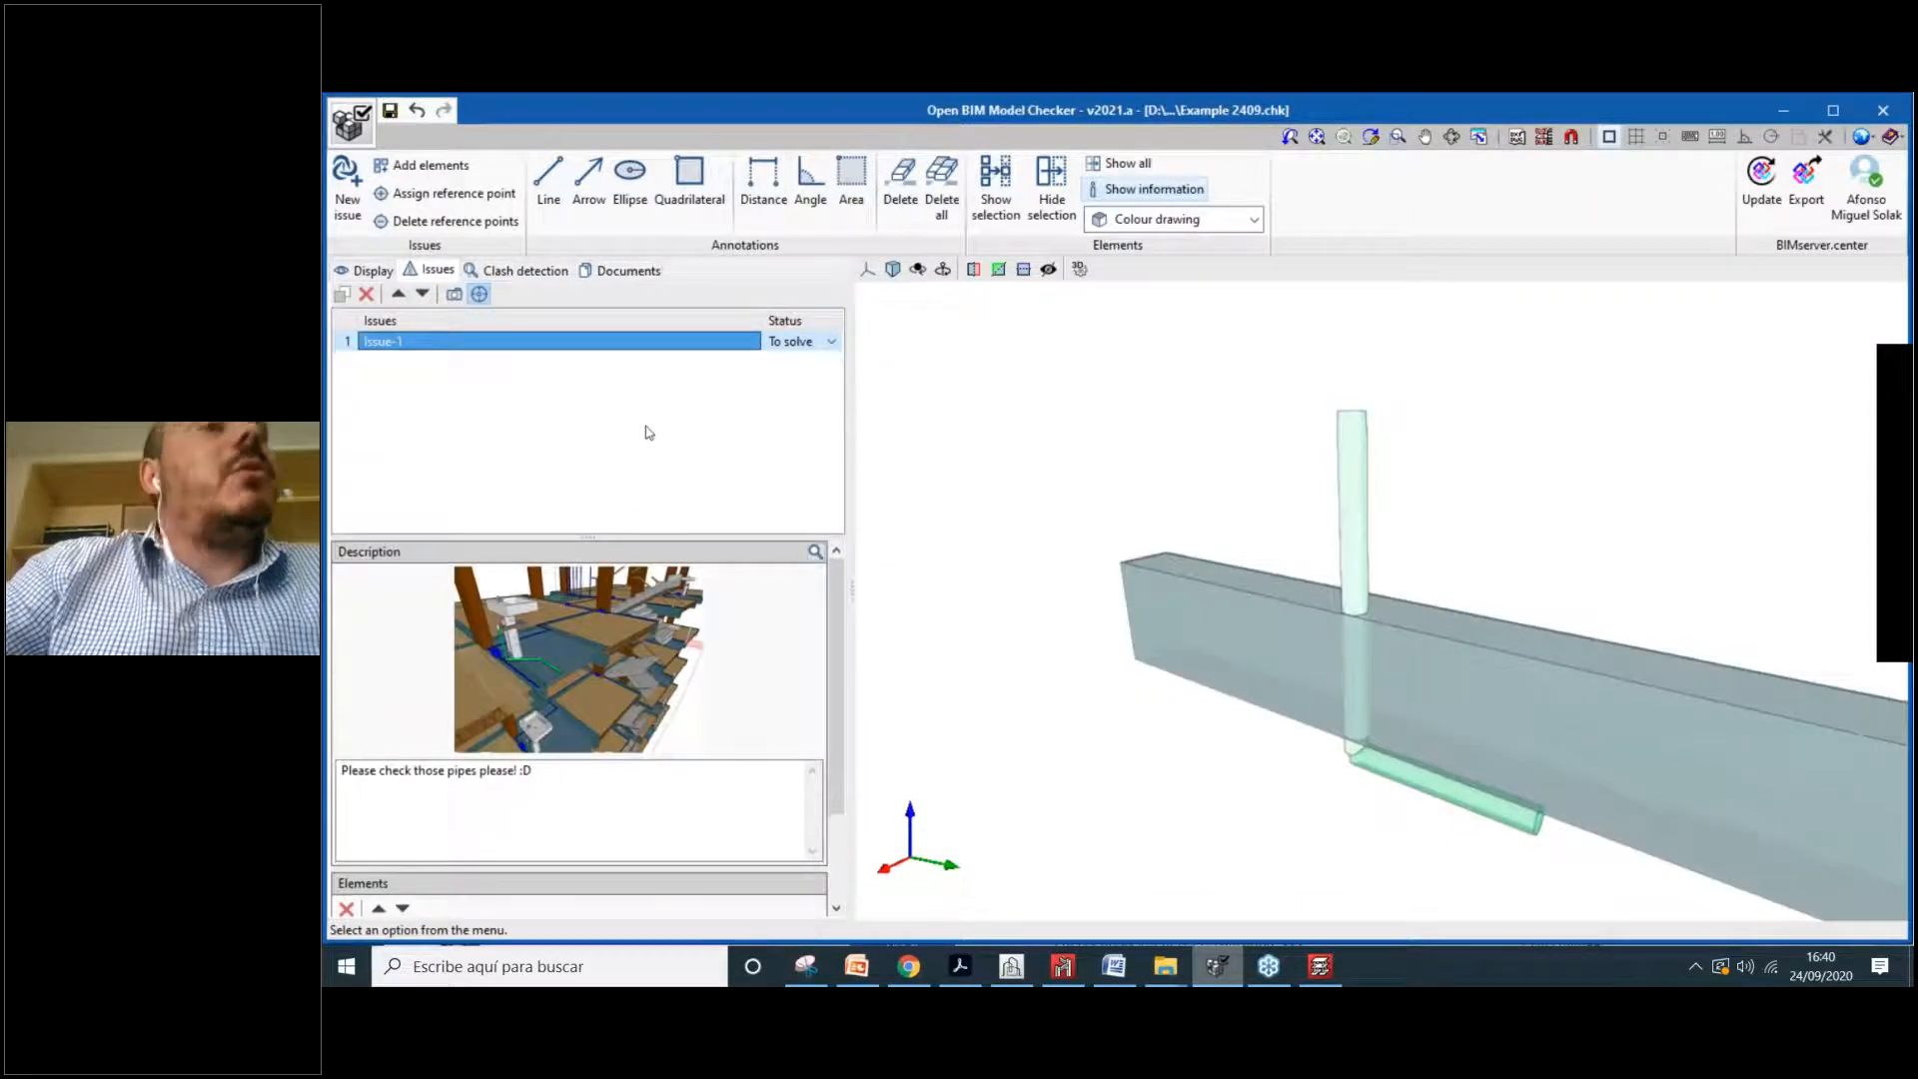
pyautogui.click(530, 270)
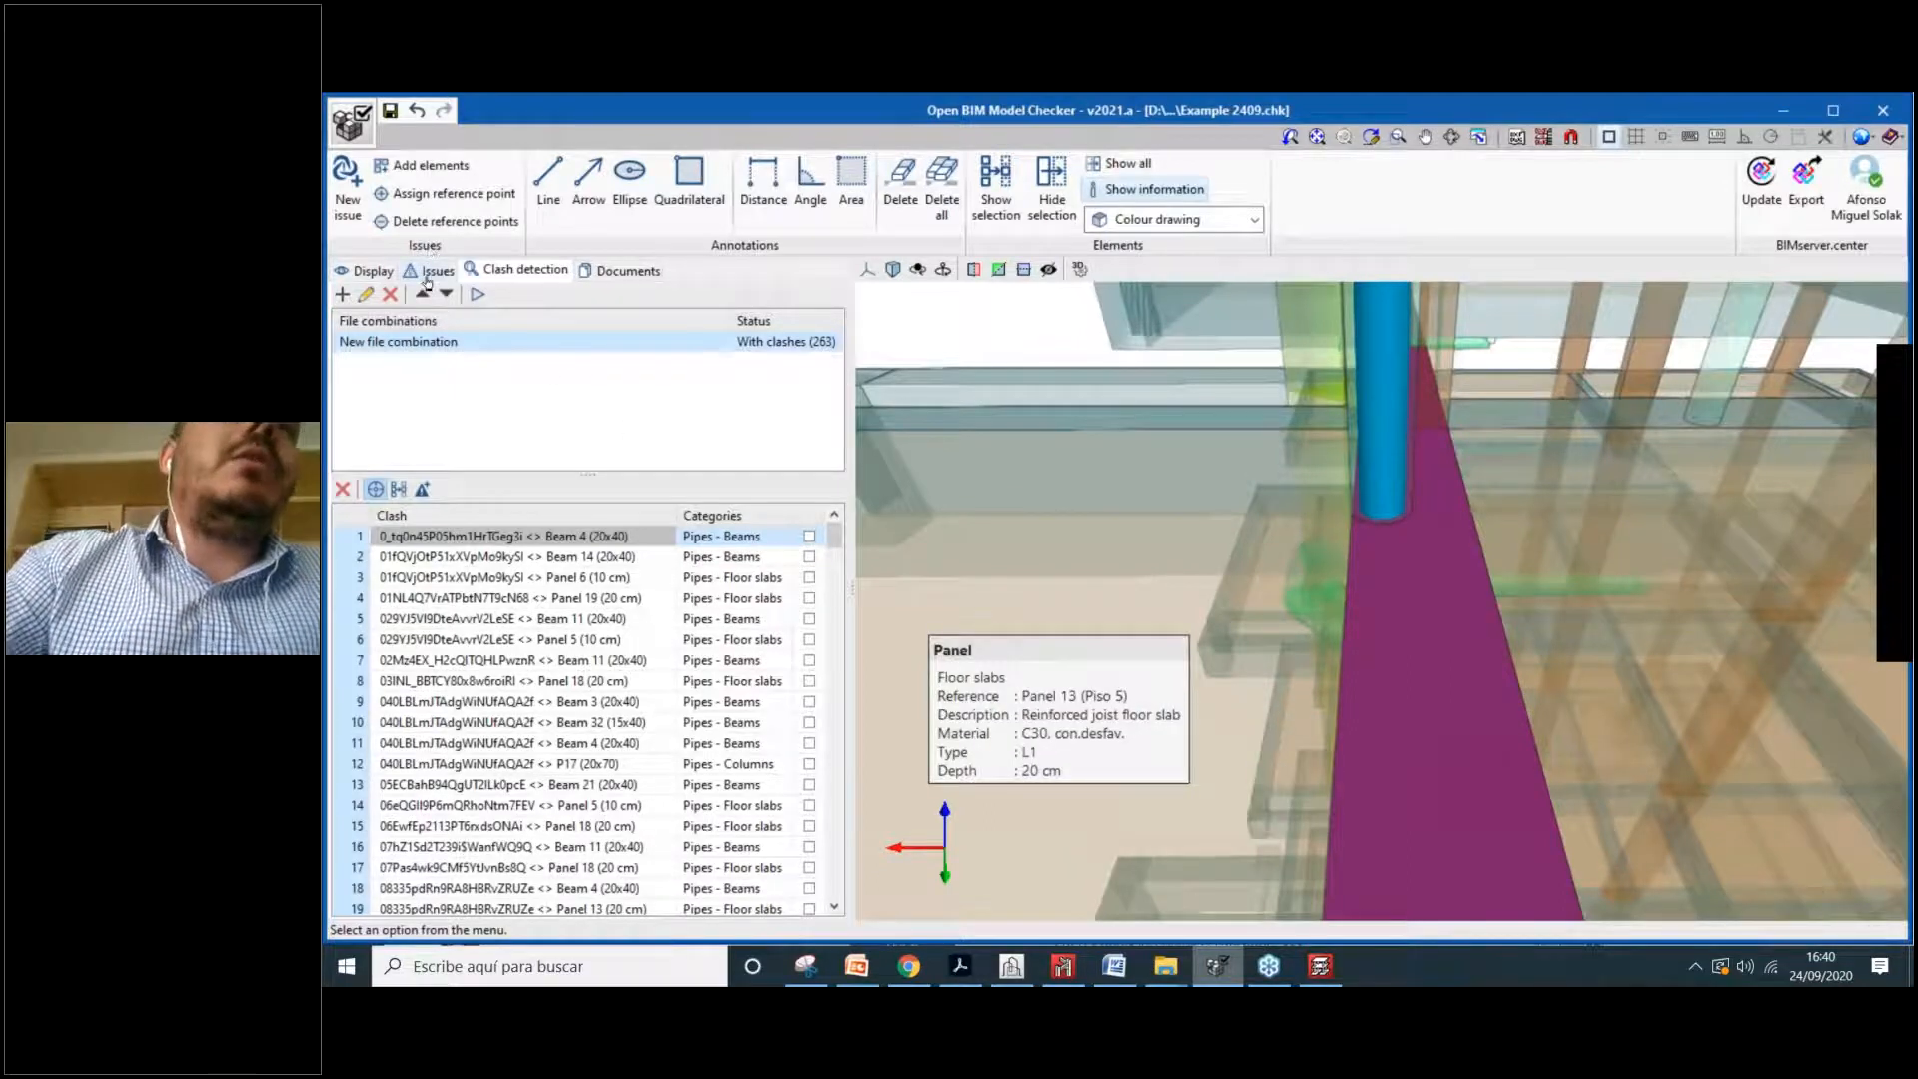
# Step: Attempt issue generation with no clash checked and dismiss the nothing-selected warning
pyautogui.click(423, 489)
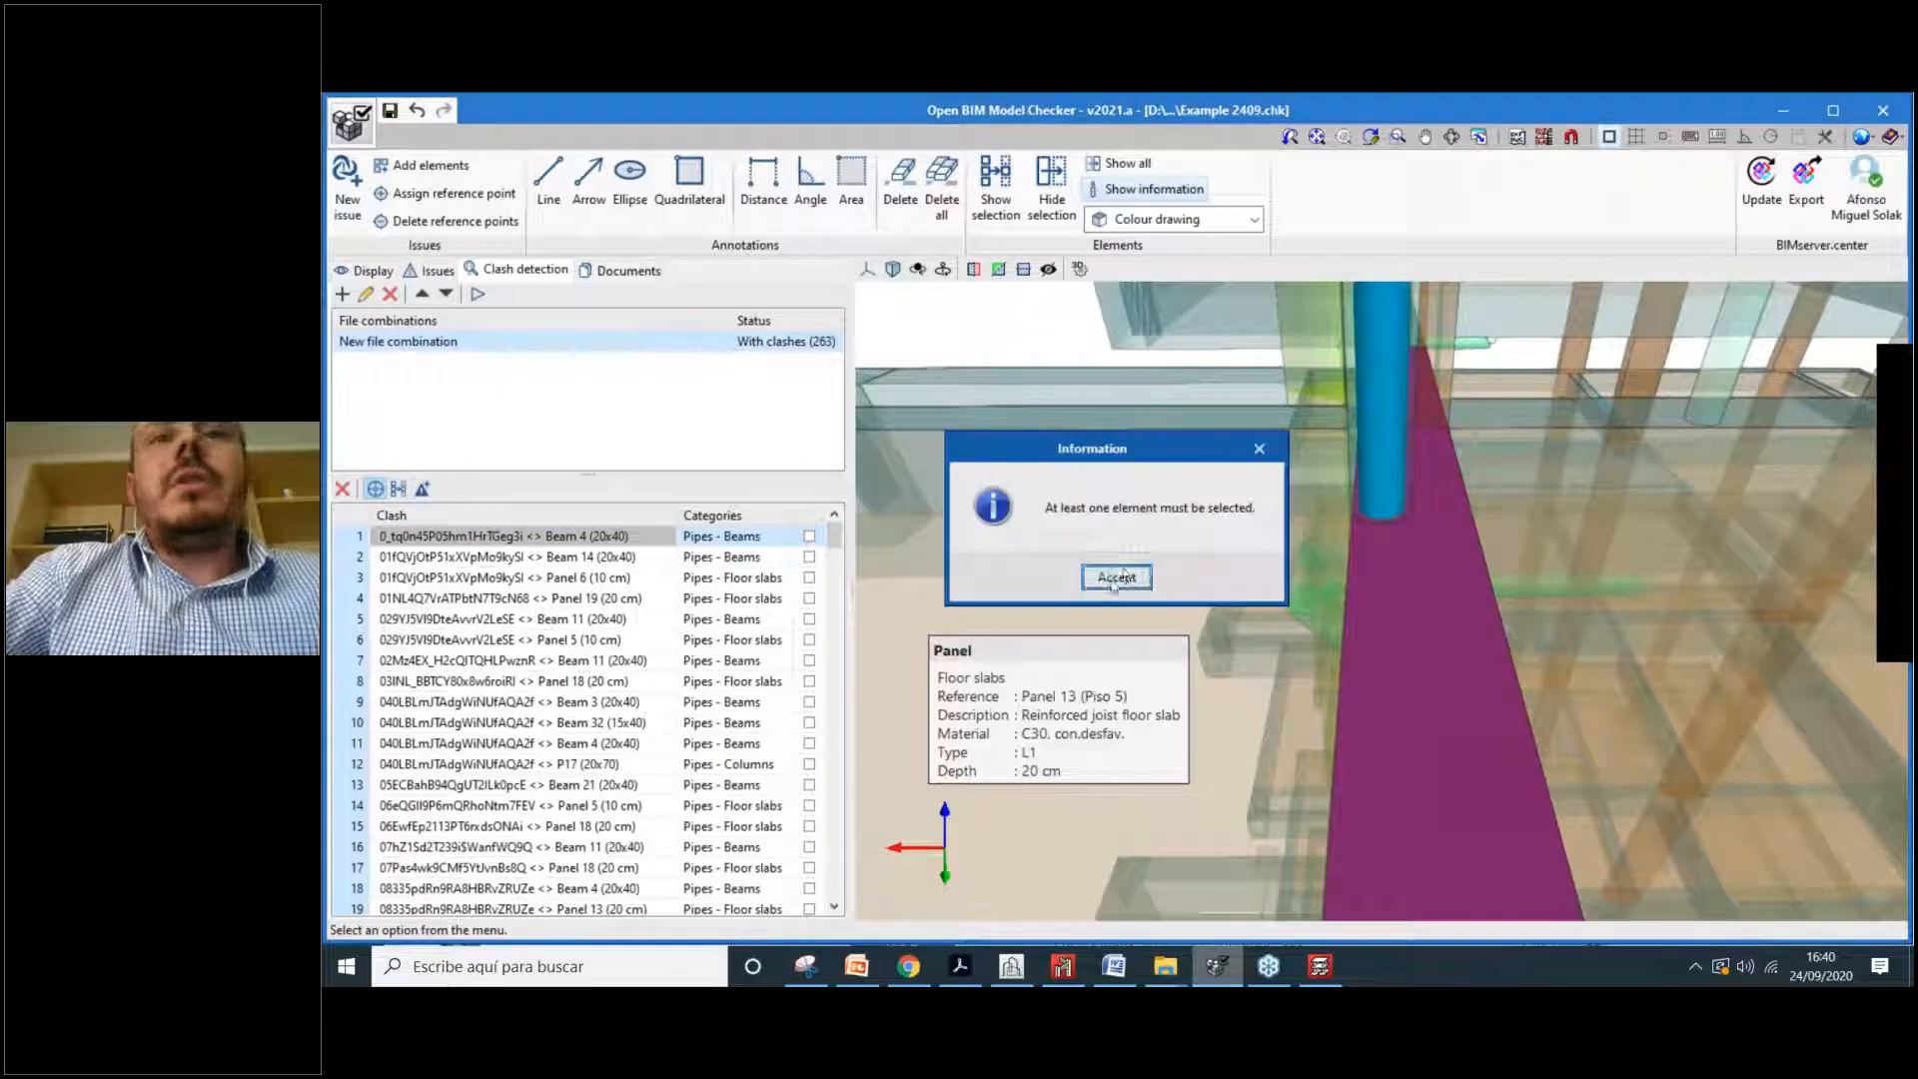
pyautogui.moveTo(1140, 509); pyautogui.dragTo(1239, 510)
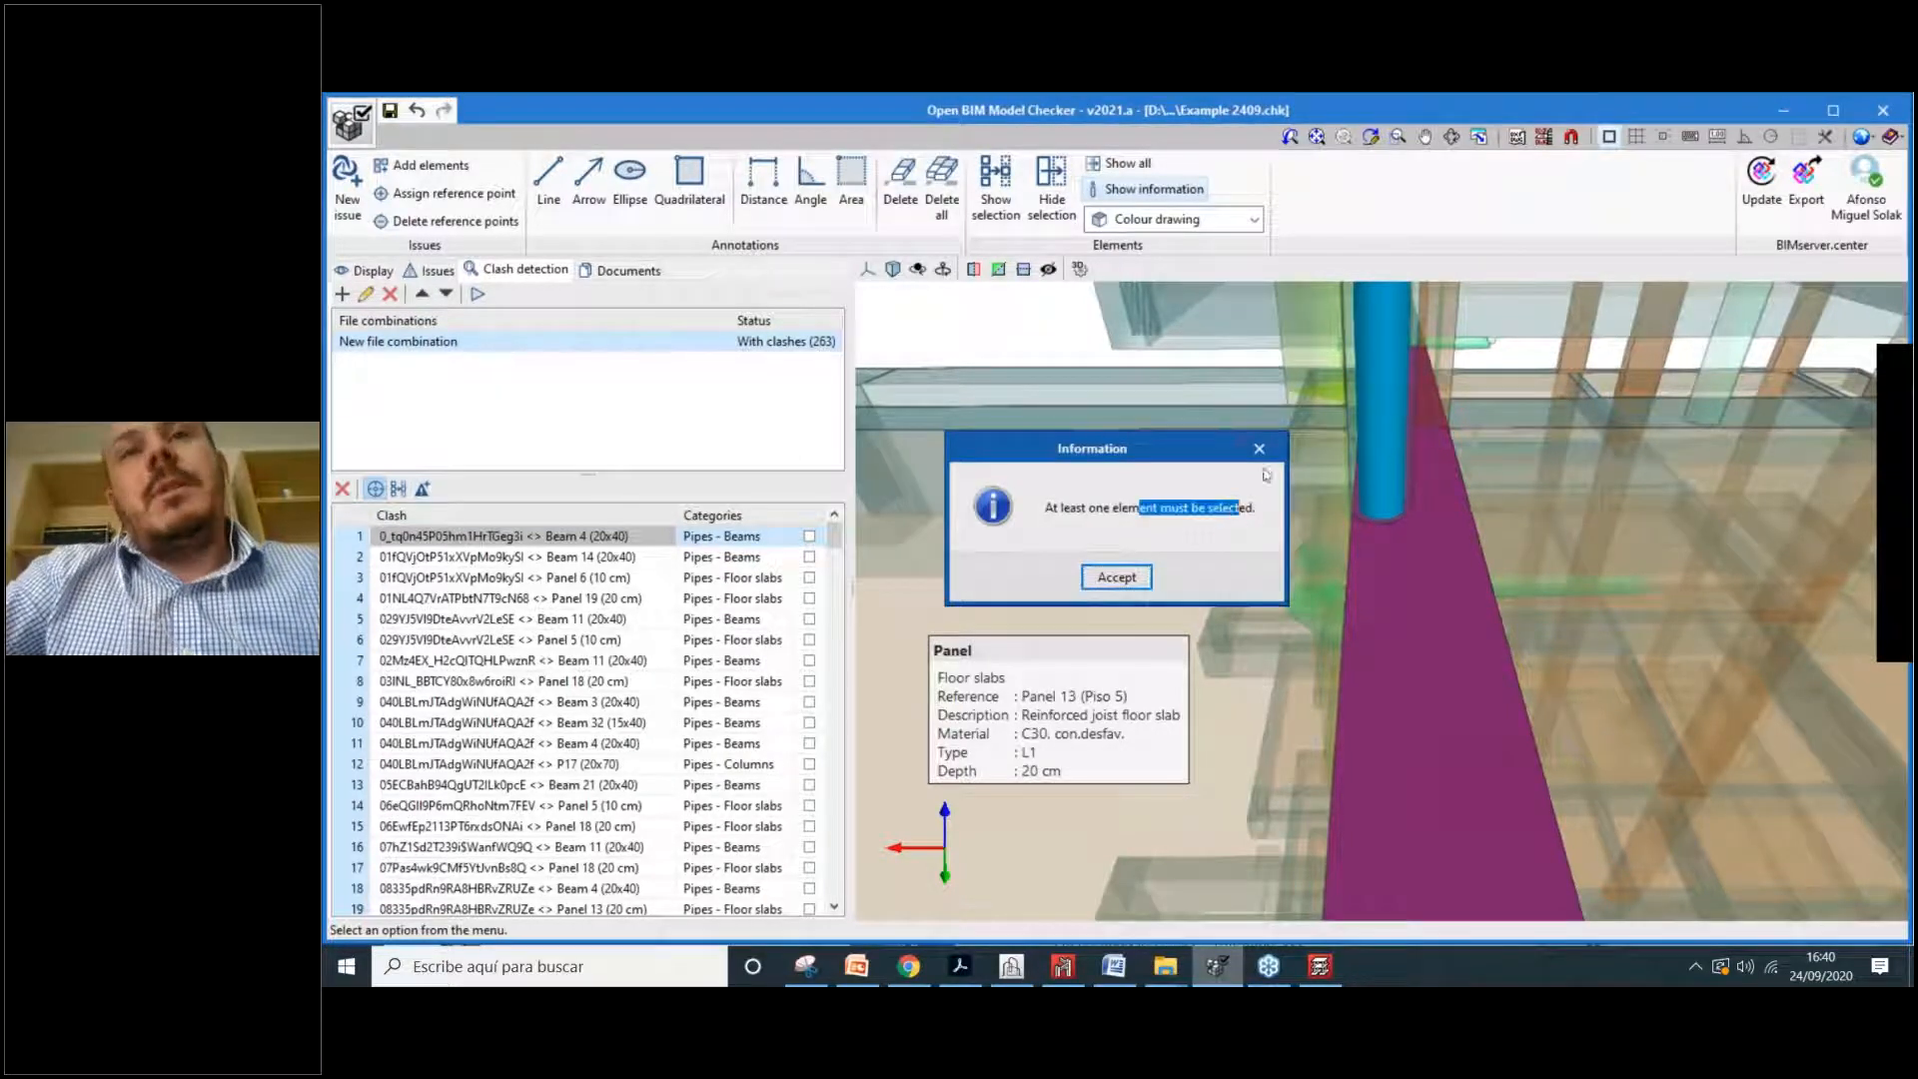
pyautogui.click(1116, 577)
# Step: Check clash 1 (pipe vs Beam 4 20x40), generate one issue from it and confirm
pyautogui.click(809, 537)
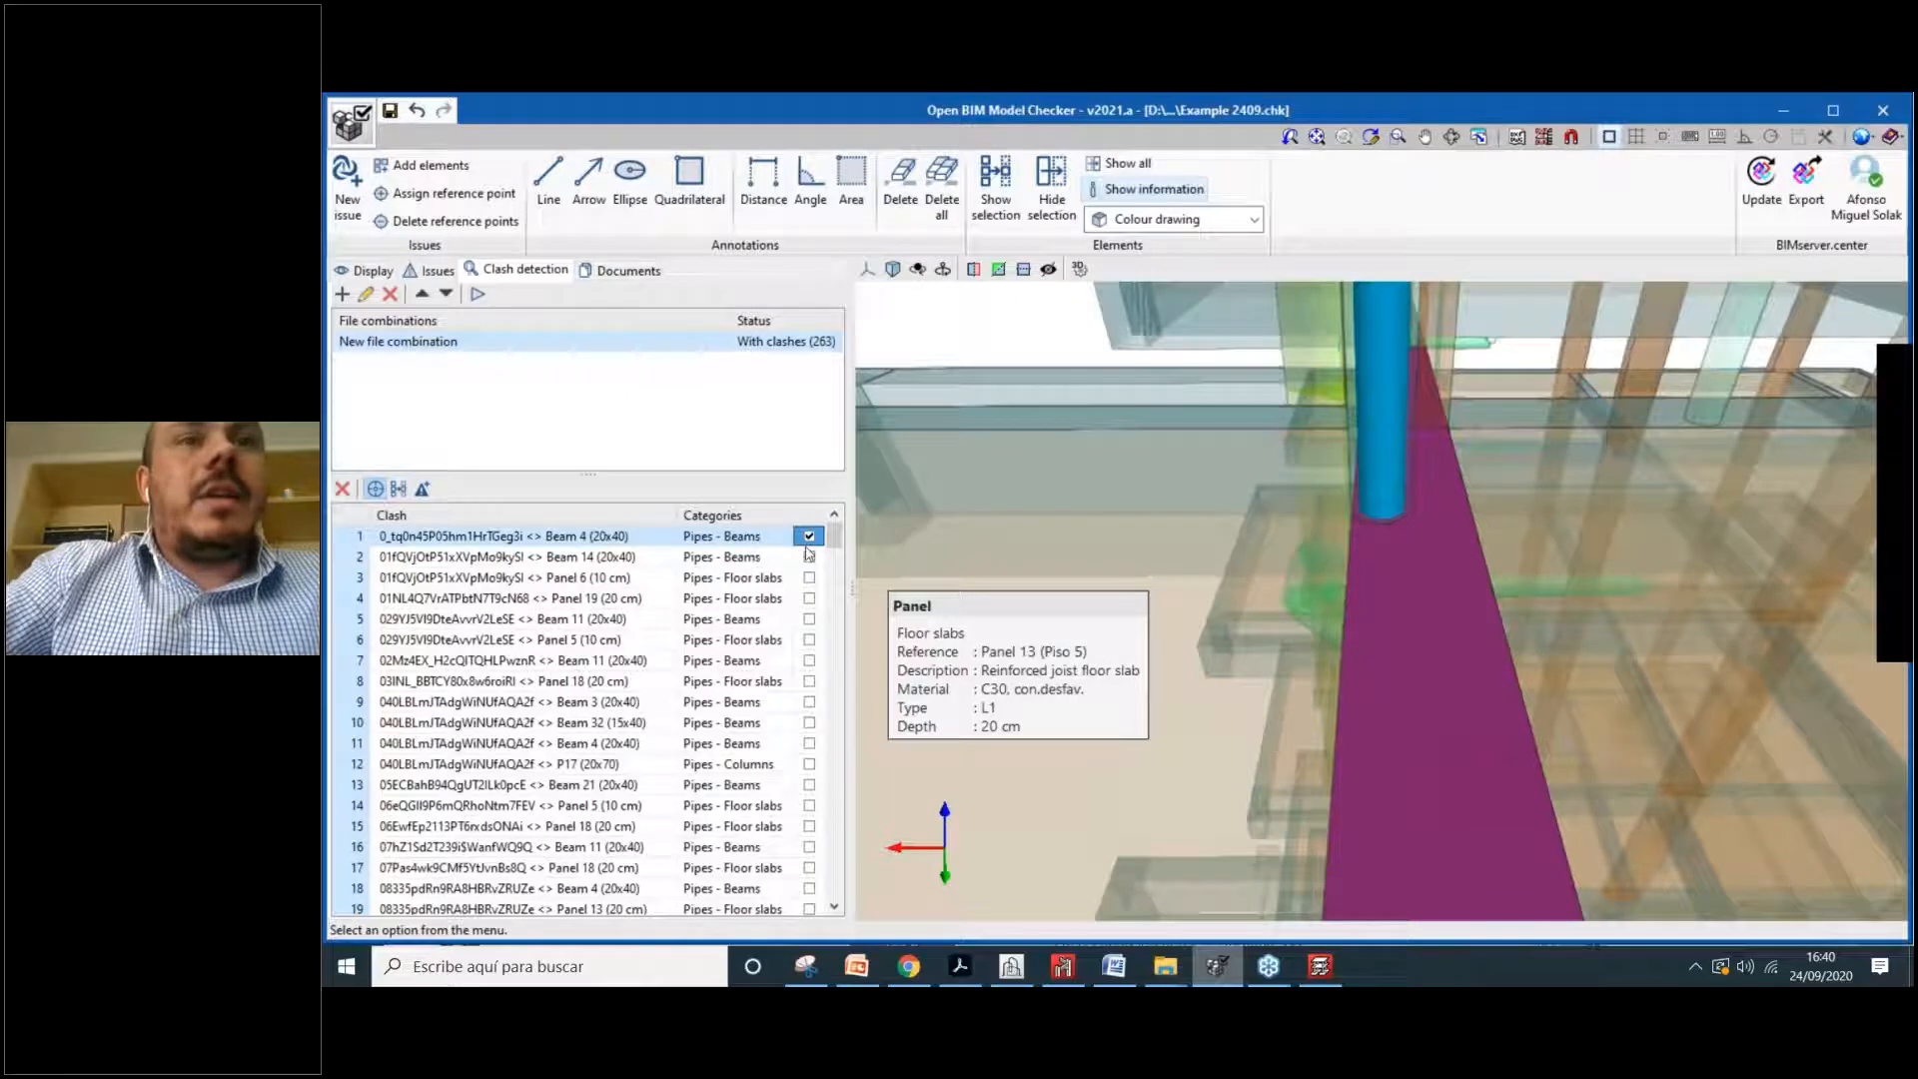
pyautogui.click(424, 489)
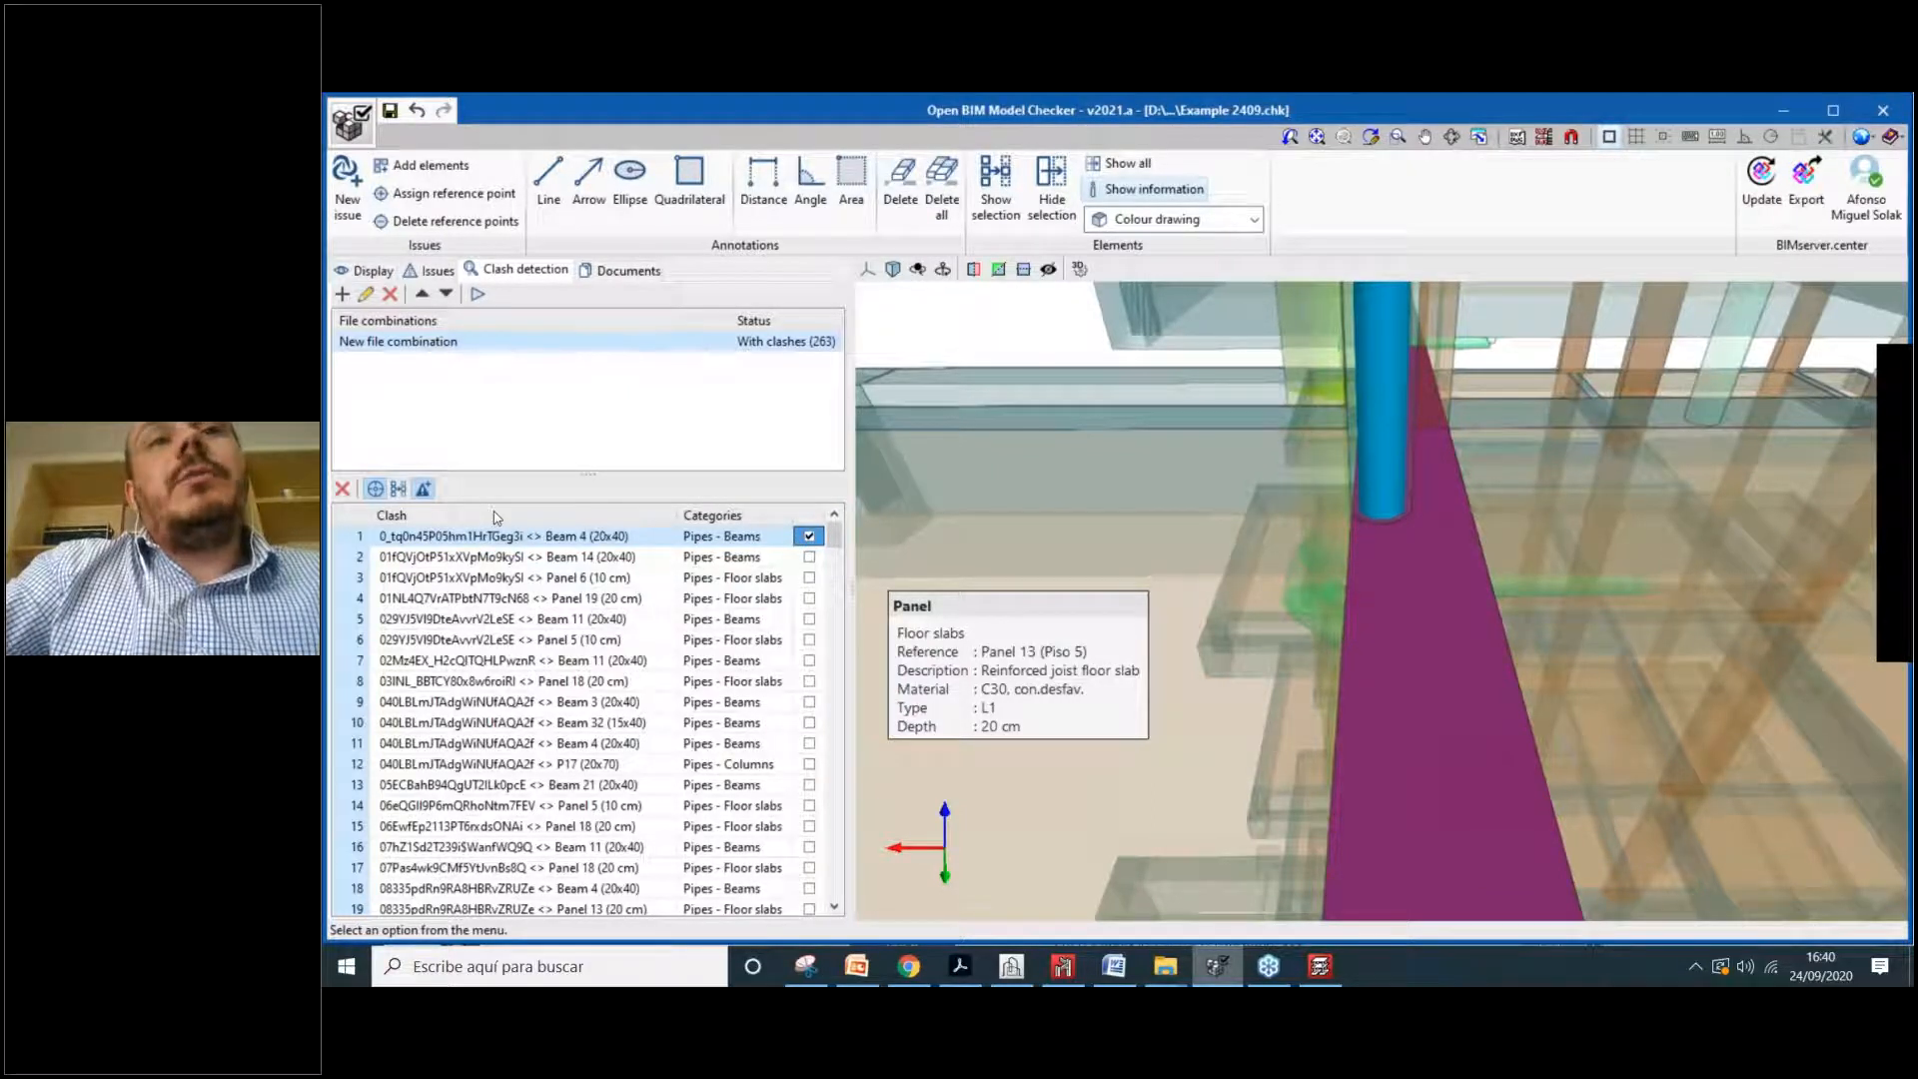
pyautogui.moveTo(989, 508); pyautogui.dragTo(1315, 508)
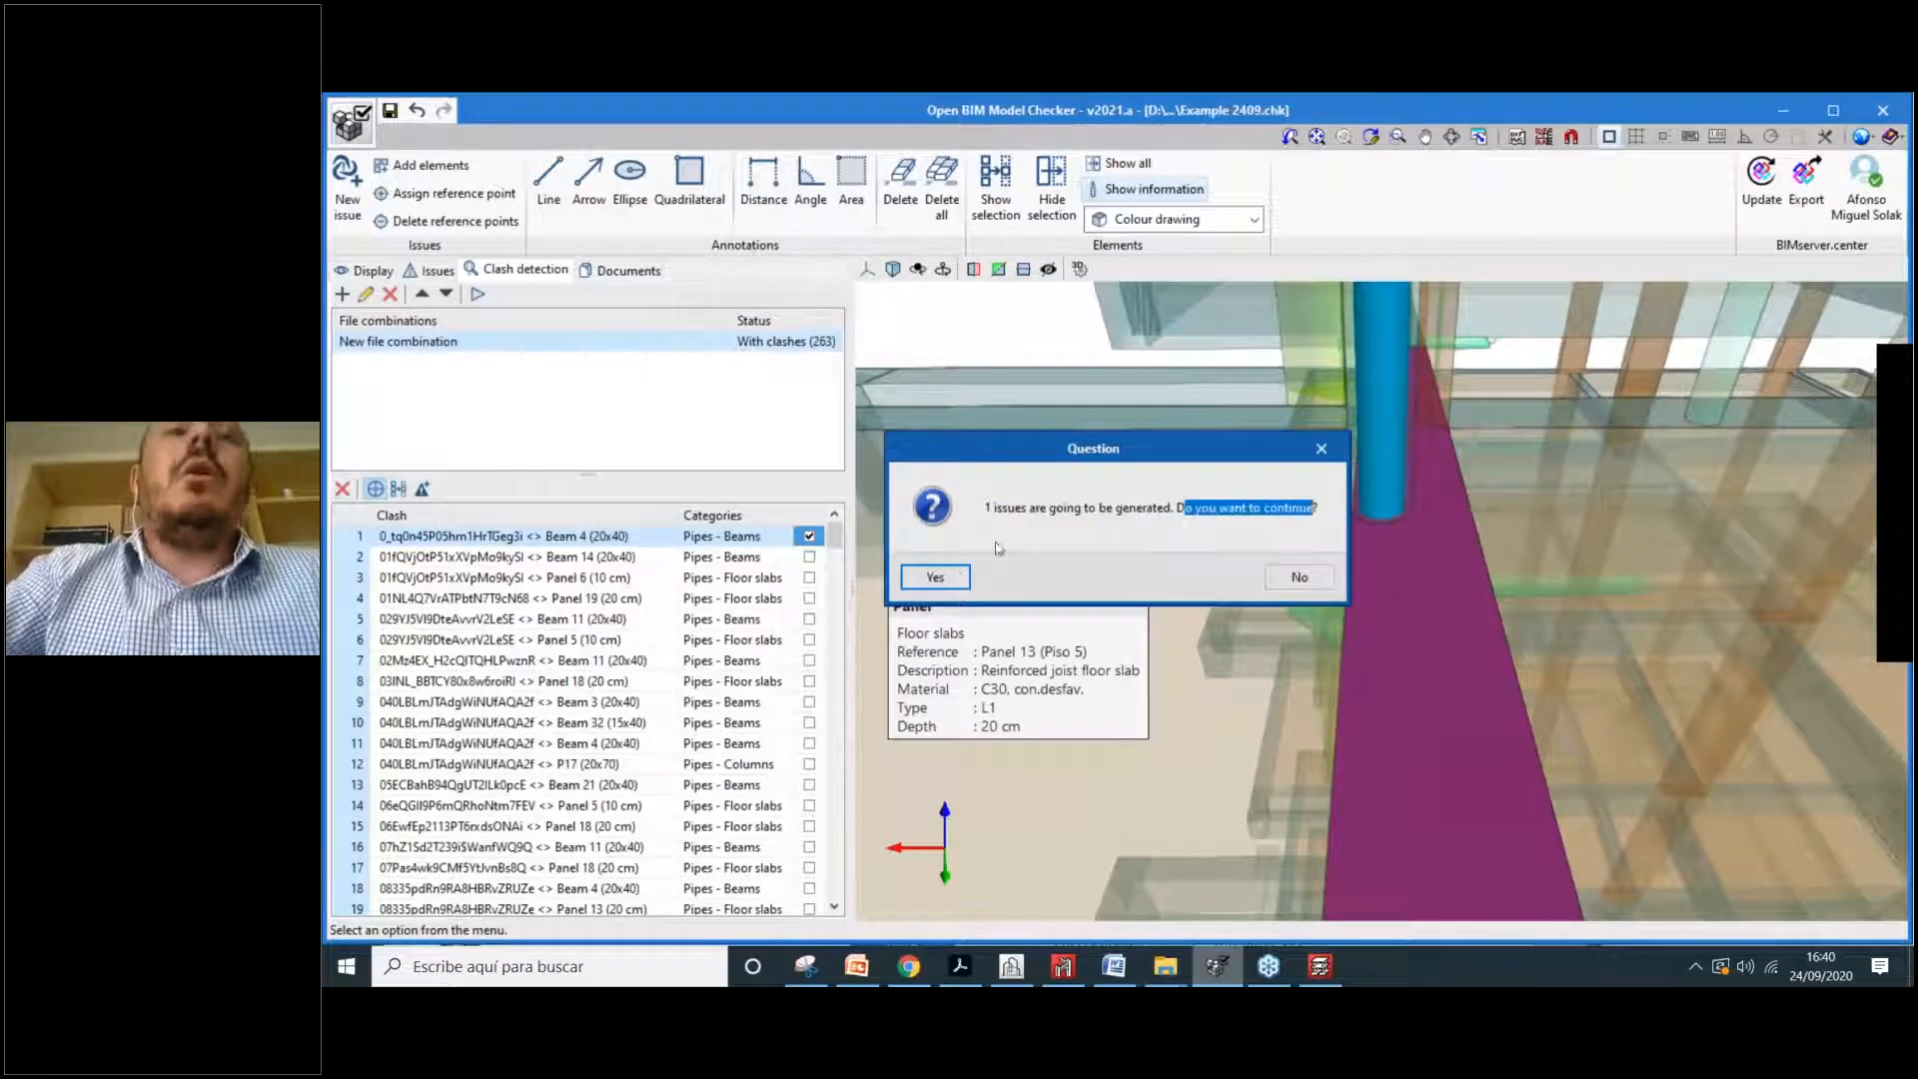
pyautogui.click(957, 577)
pyautogui.moveTo(1055, 507); pyautogui.dragTo(1253, 507)
pyautogui.click(1089, 572)
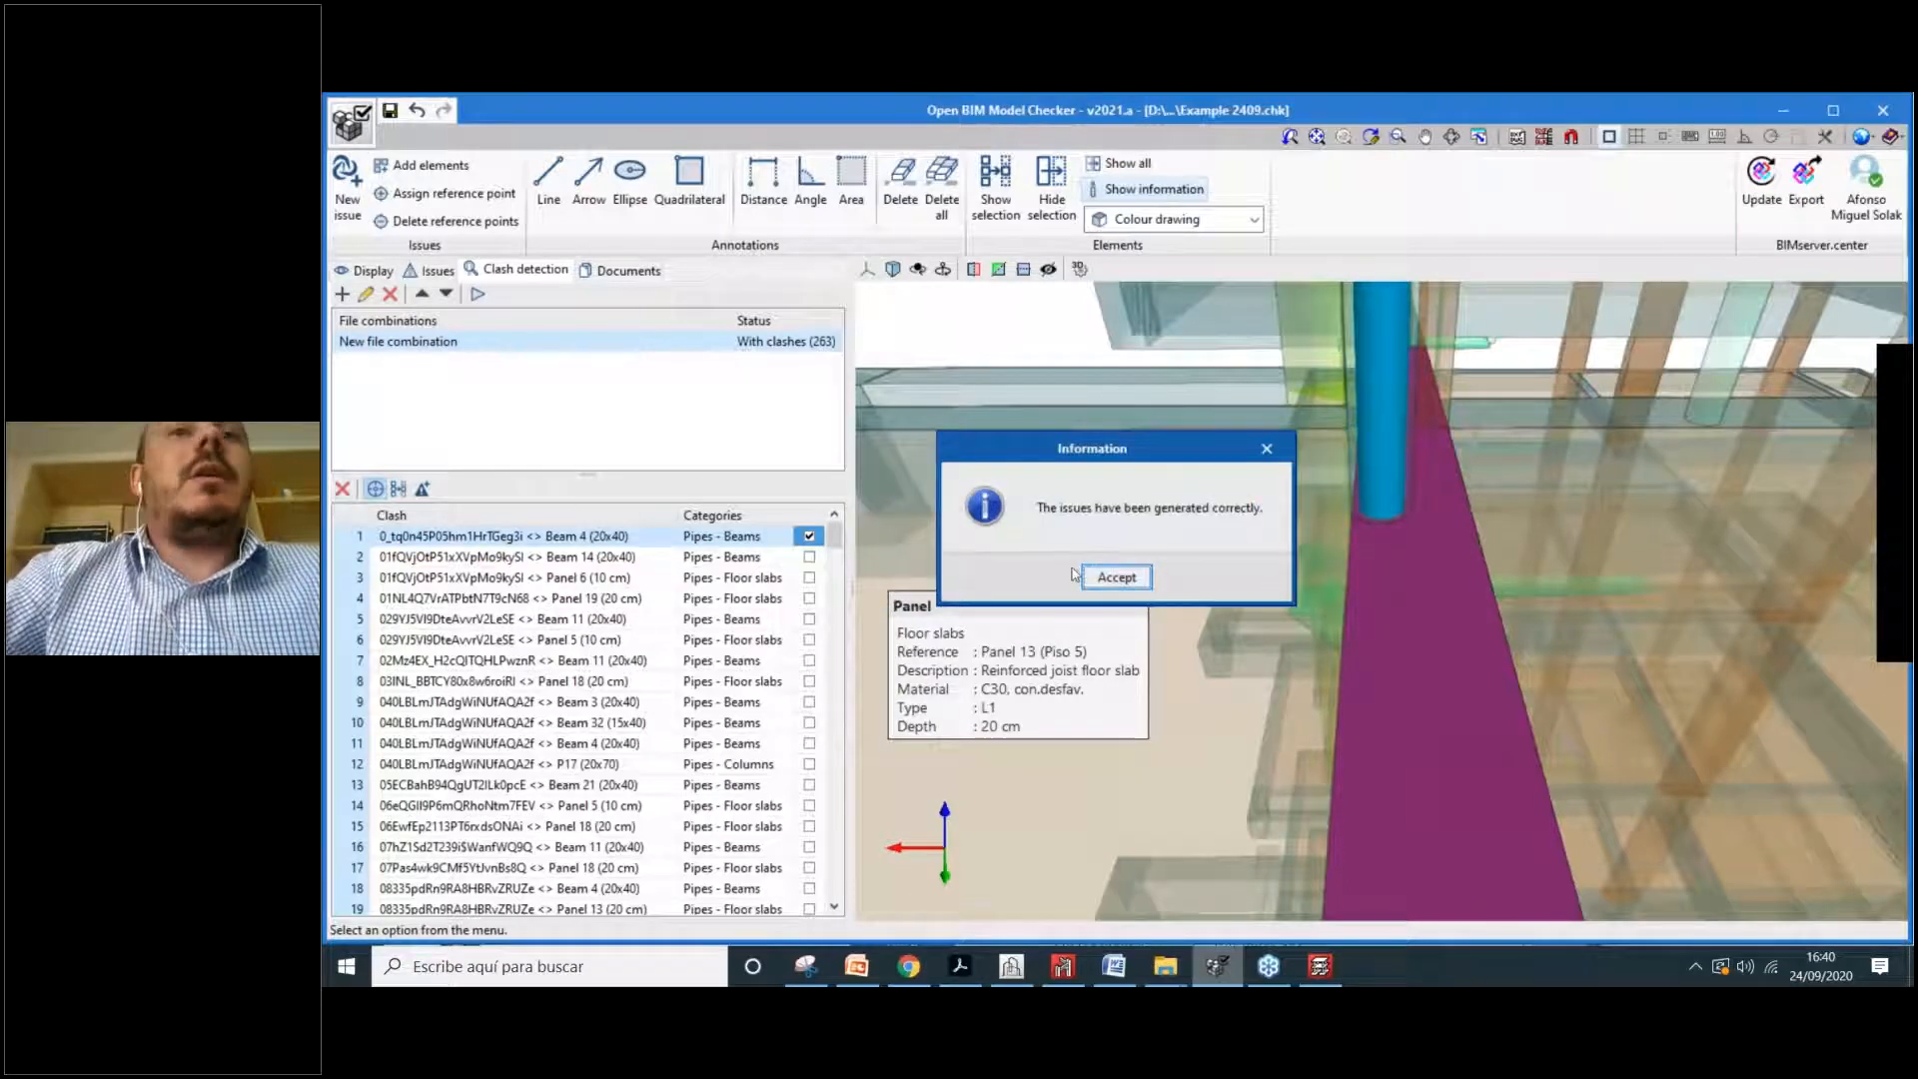
# Step: In the Issues list, orbit and pan to the clash and capture that view as the issue image
pyautogui.click(436, 271)
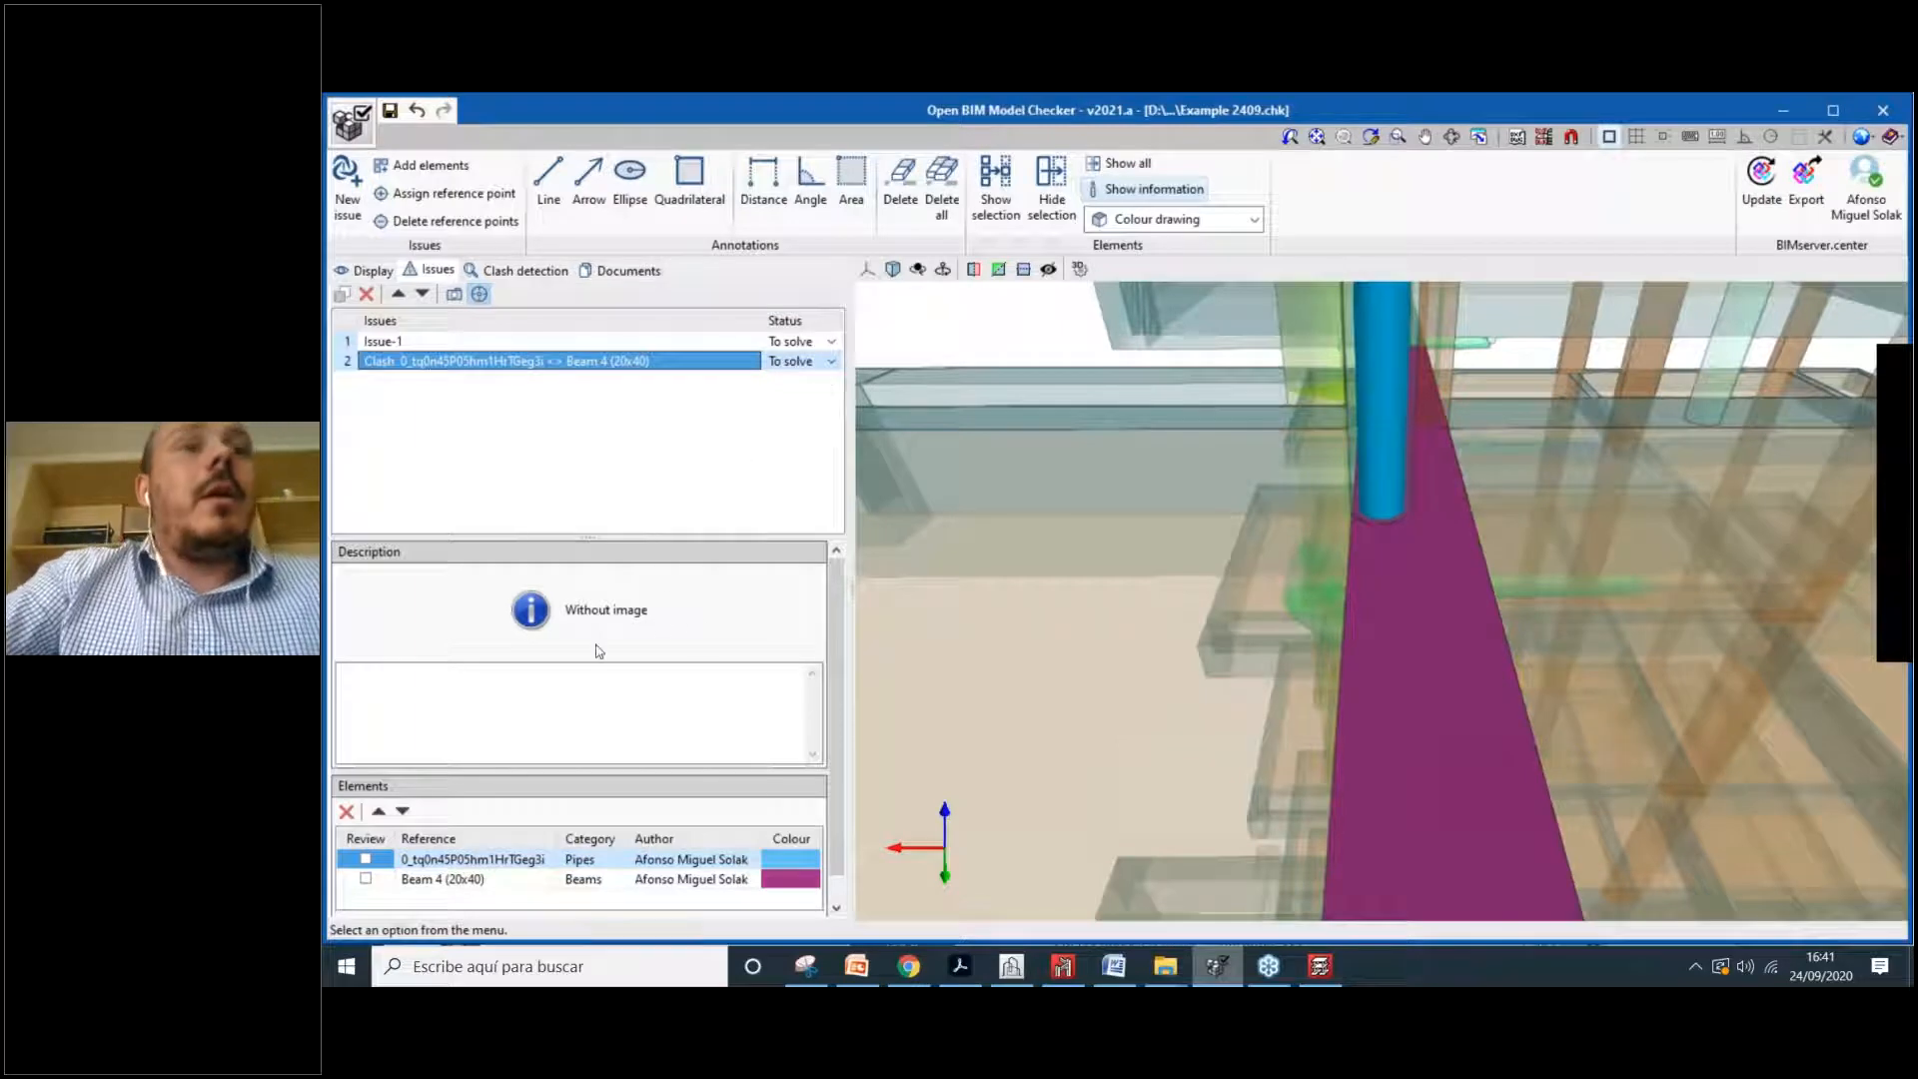
pyautogui.moveTo(1254, 714); pyautogui.dragTo(889, 609, button='middle')
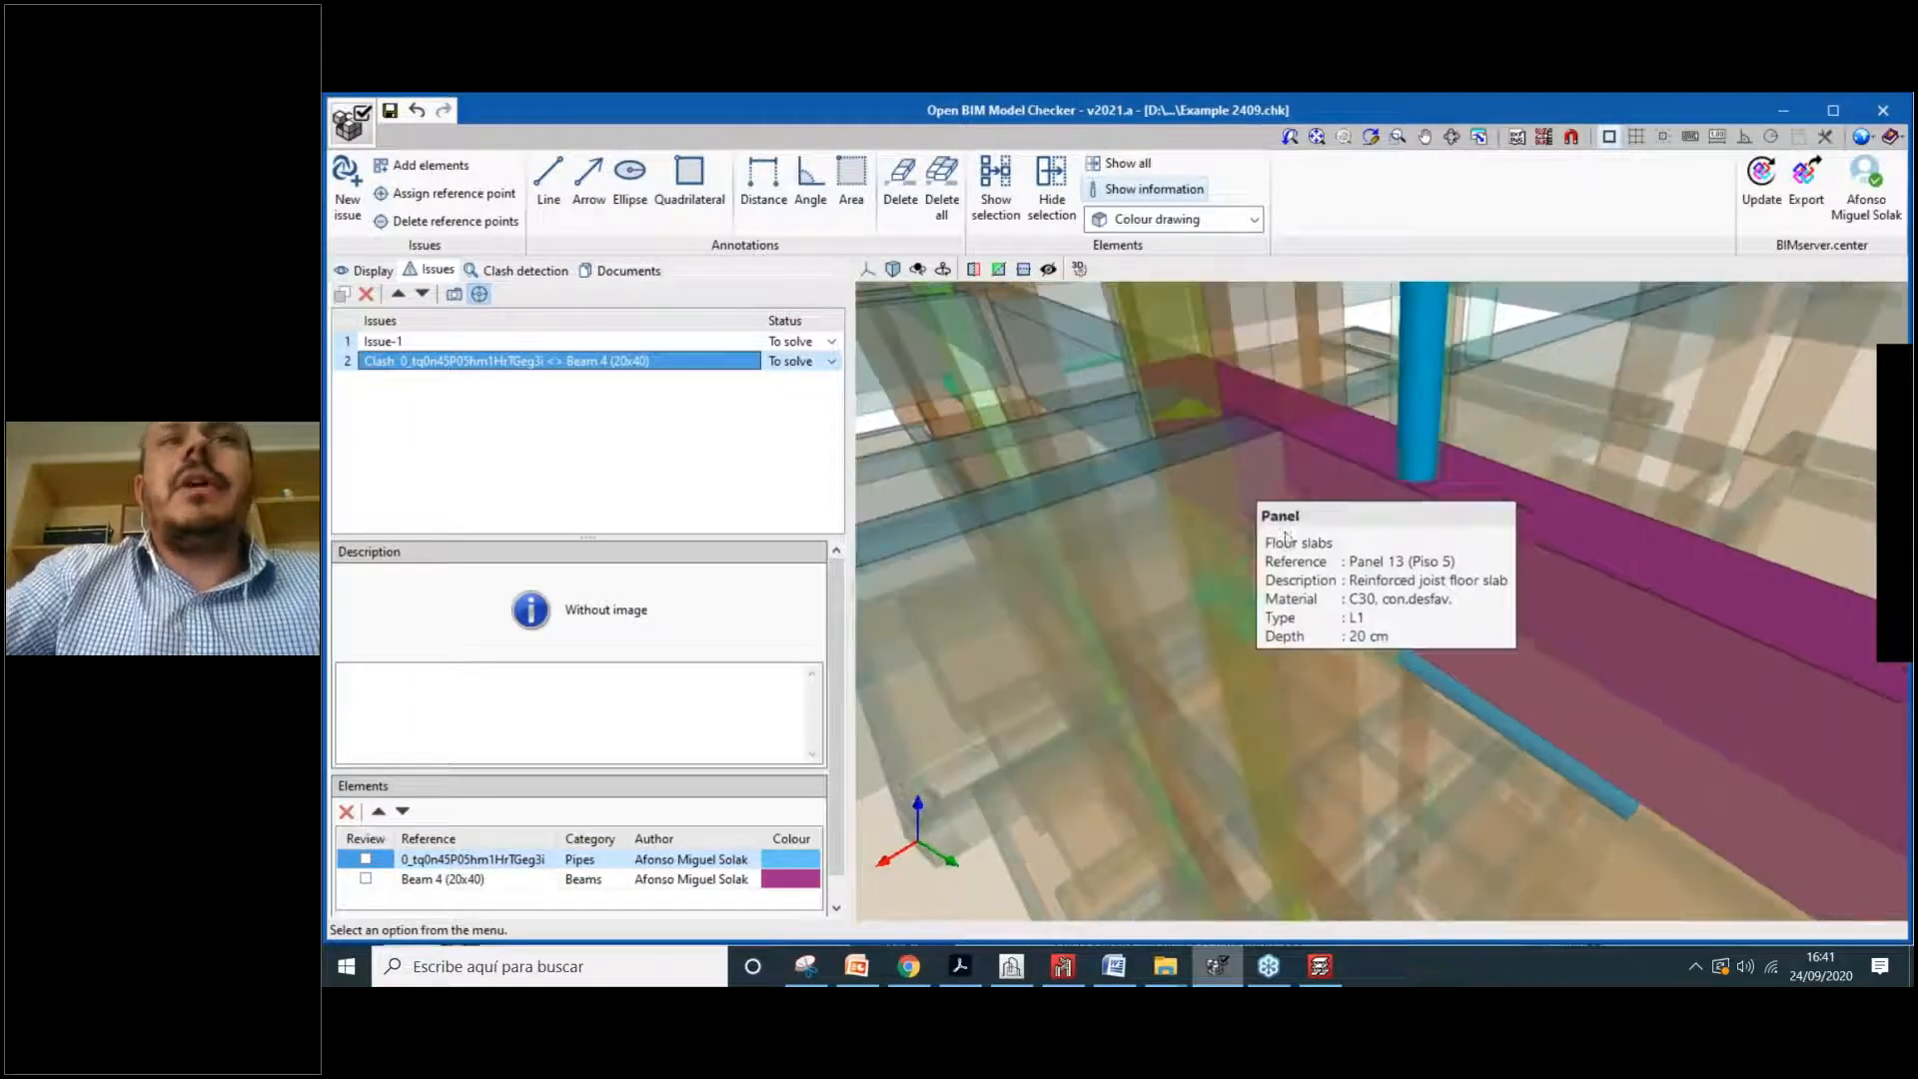
pyautogui.moveTo(1349, 543); pyautogui.dragTo(1257, 575, button='middle')
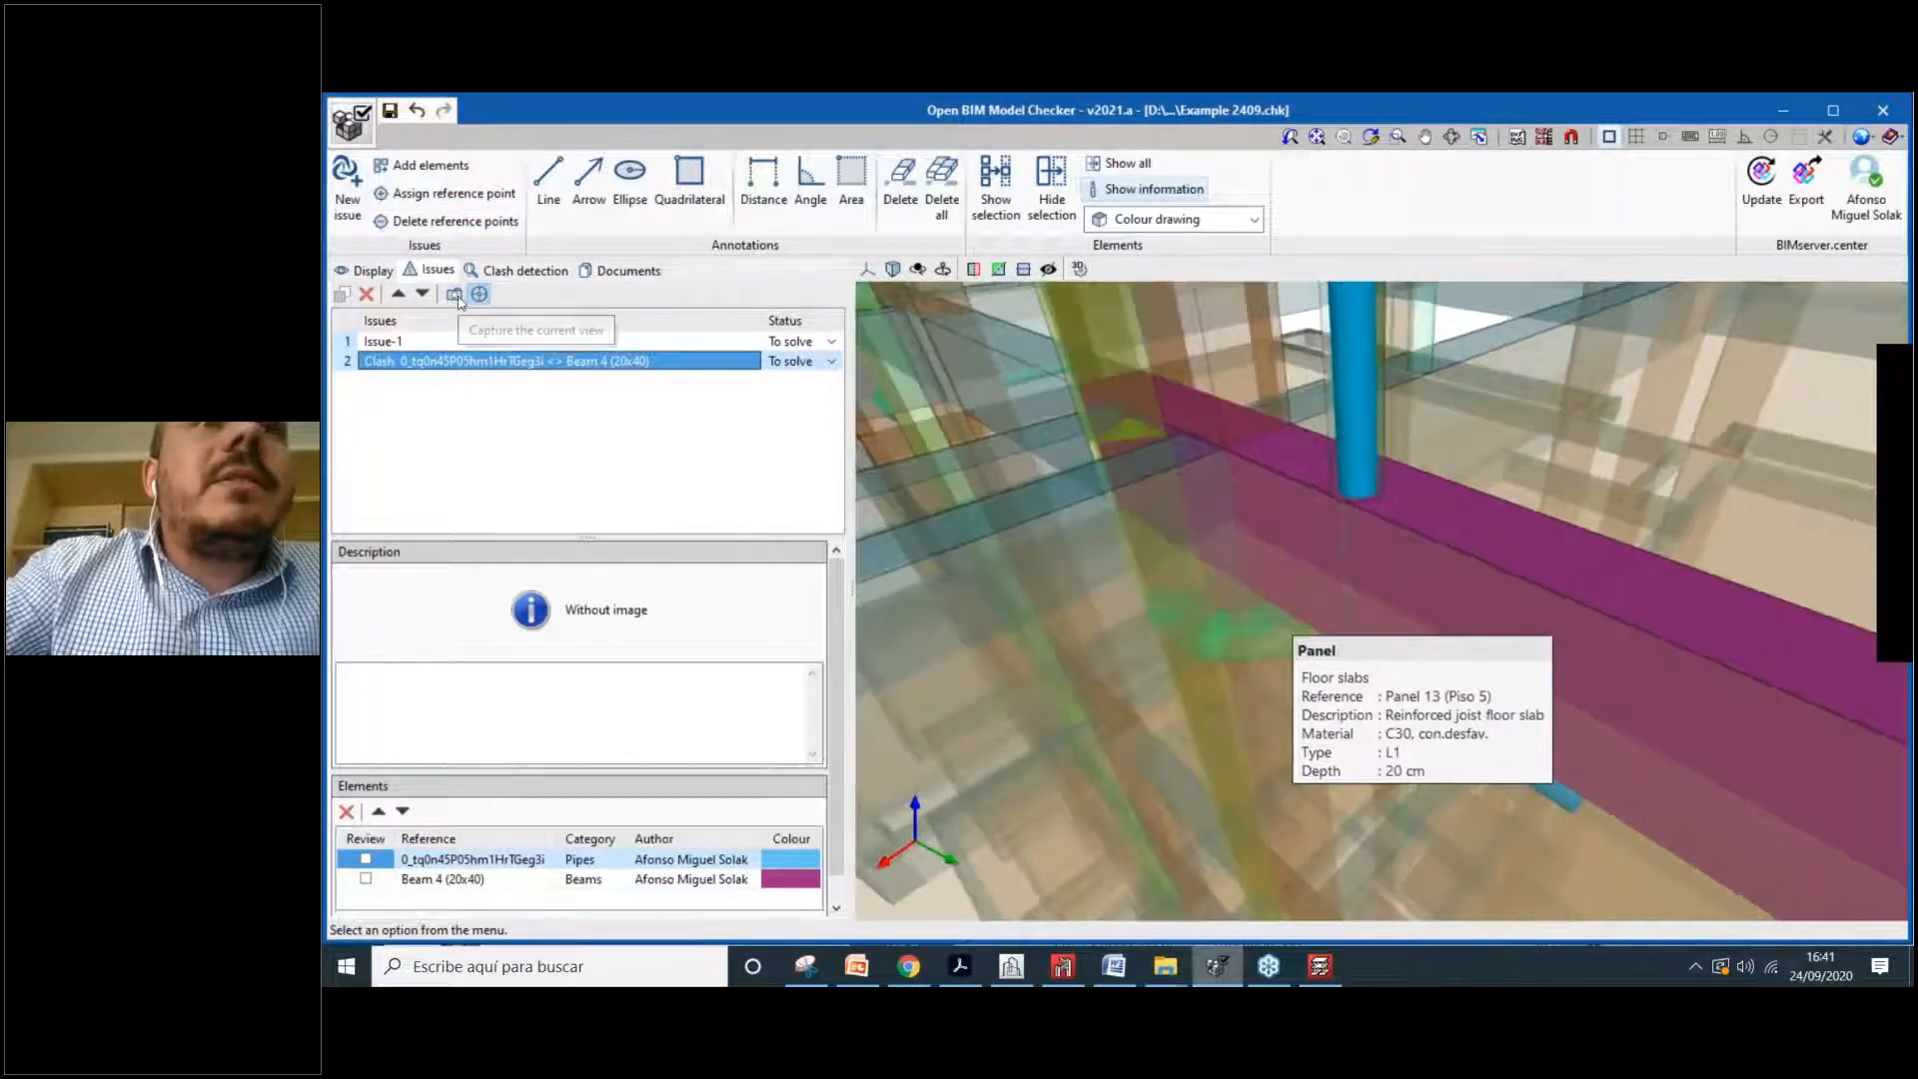
pyautogui.click(455, 295)
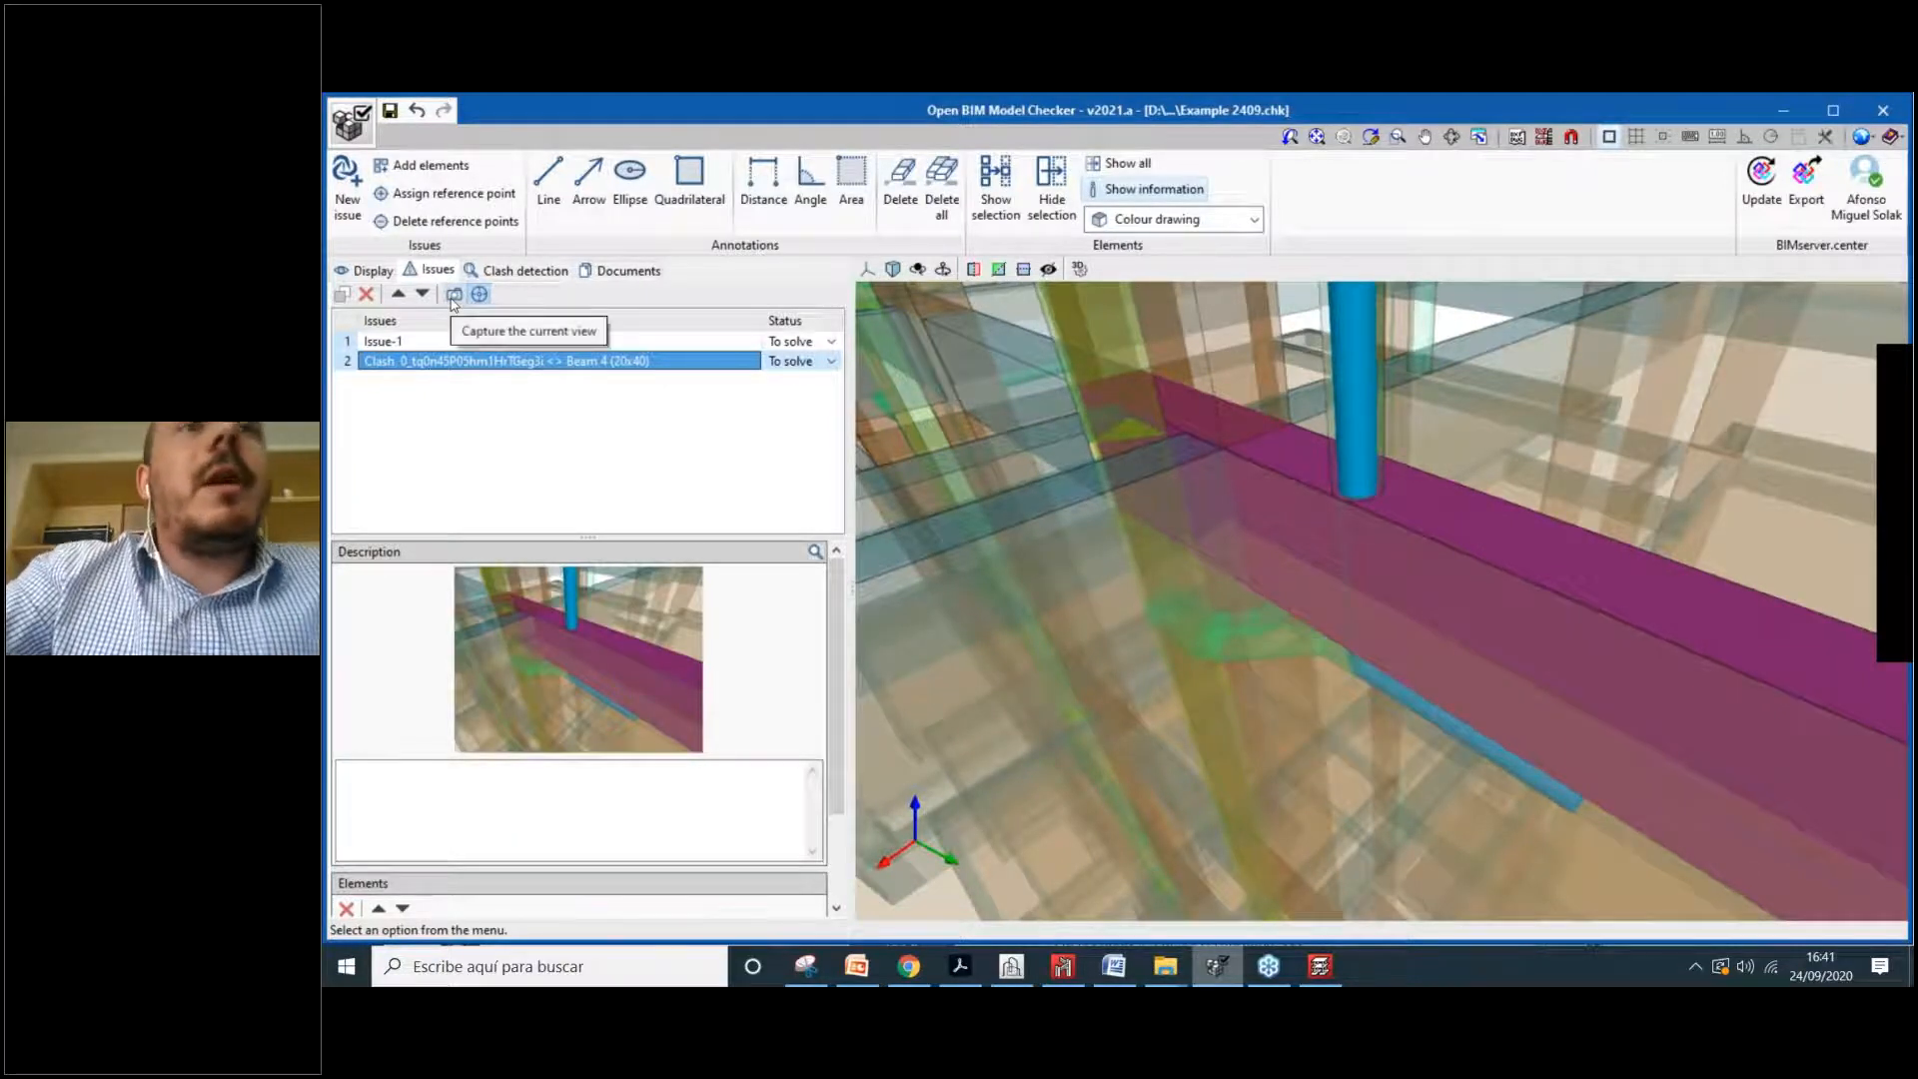
# Step: Begin the issue description with 'Hey' and rotate the model to show pipe and beam
pyautogui.scroll(-1, 558, 721)
pyautogui.click(555, 776)
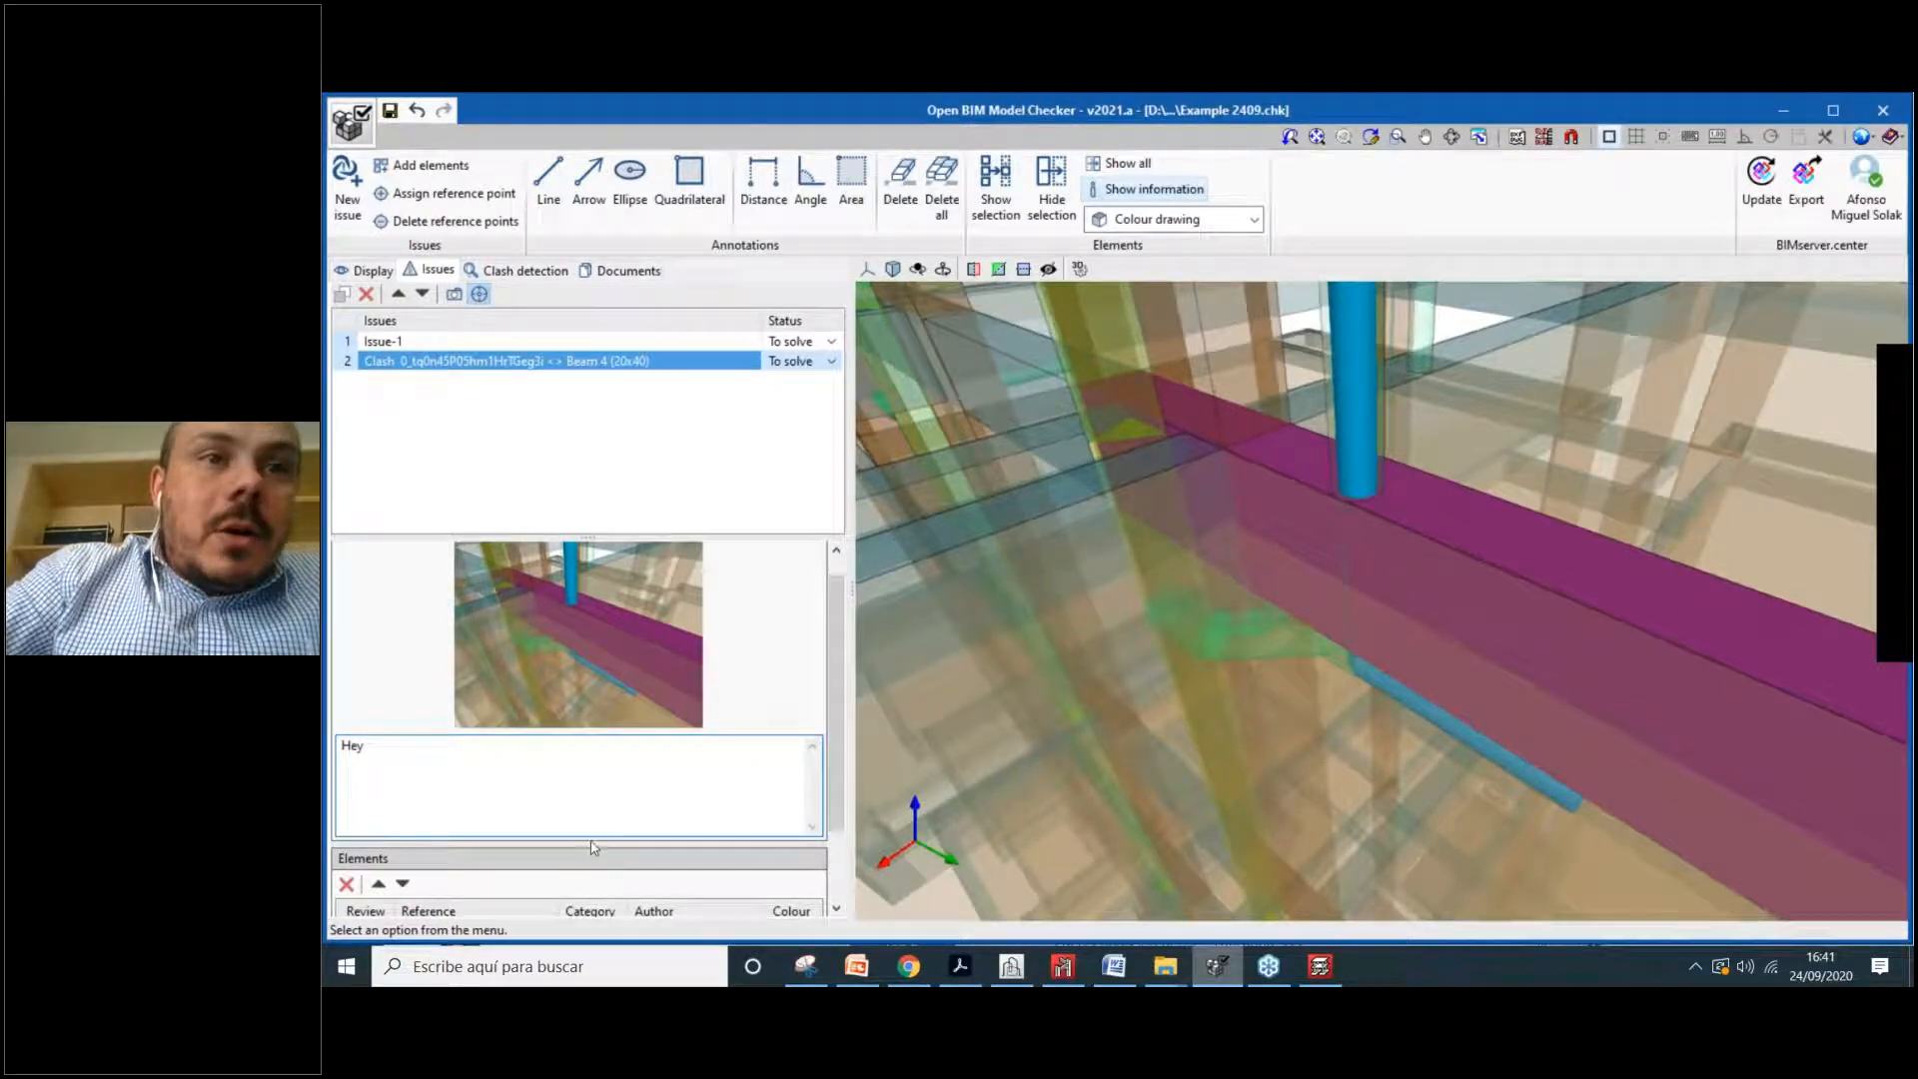
pyautogui.moveTo(832, 747); pyautogui.dragTo(831, 813)
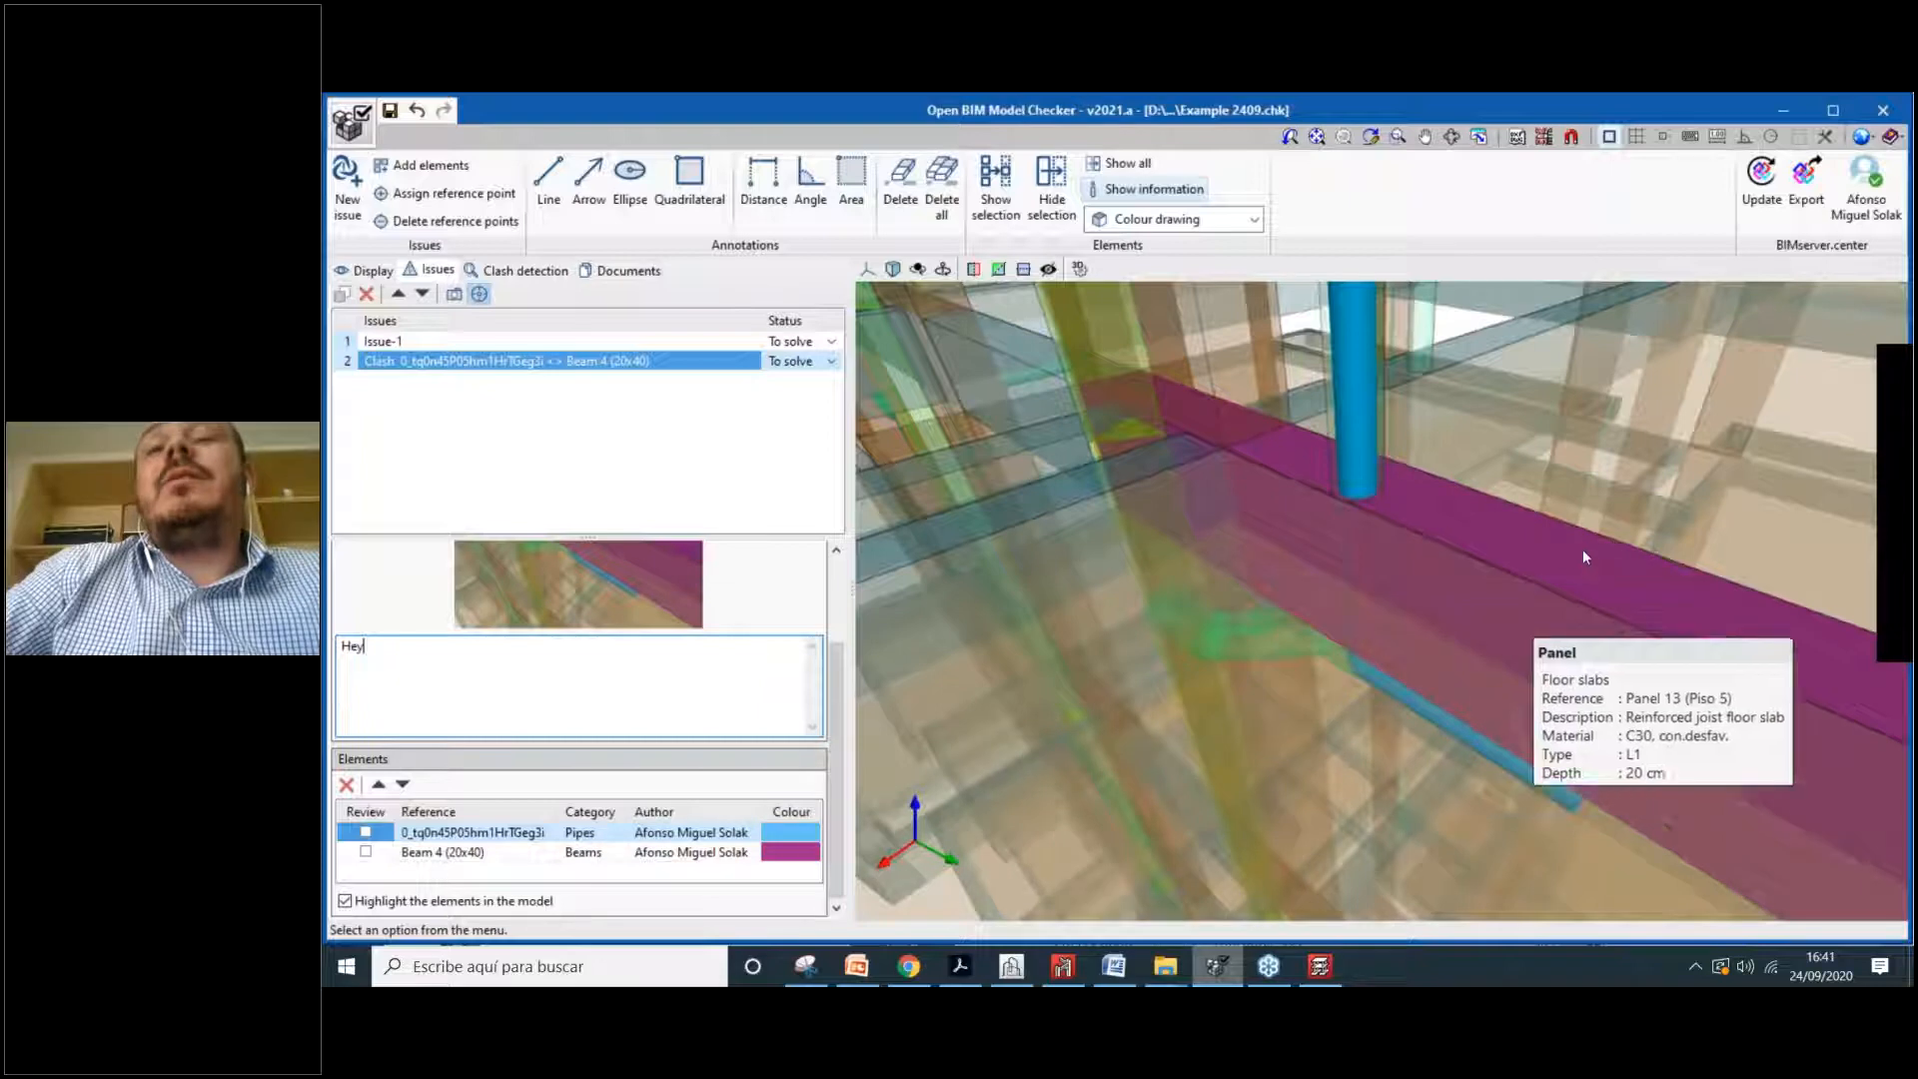
pyautogui.moveTo(1532, 570); pyautogui.dragTo(1299, 505)
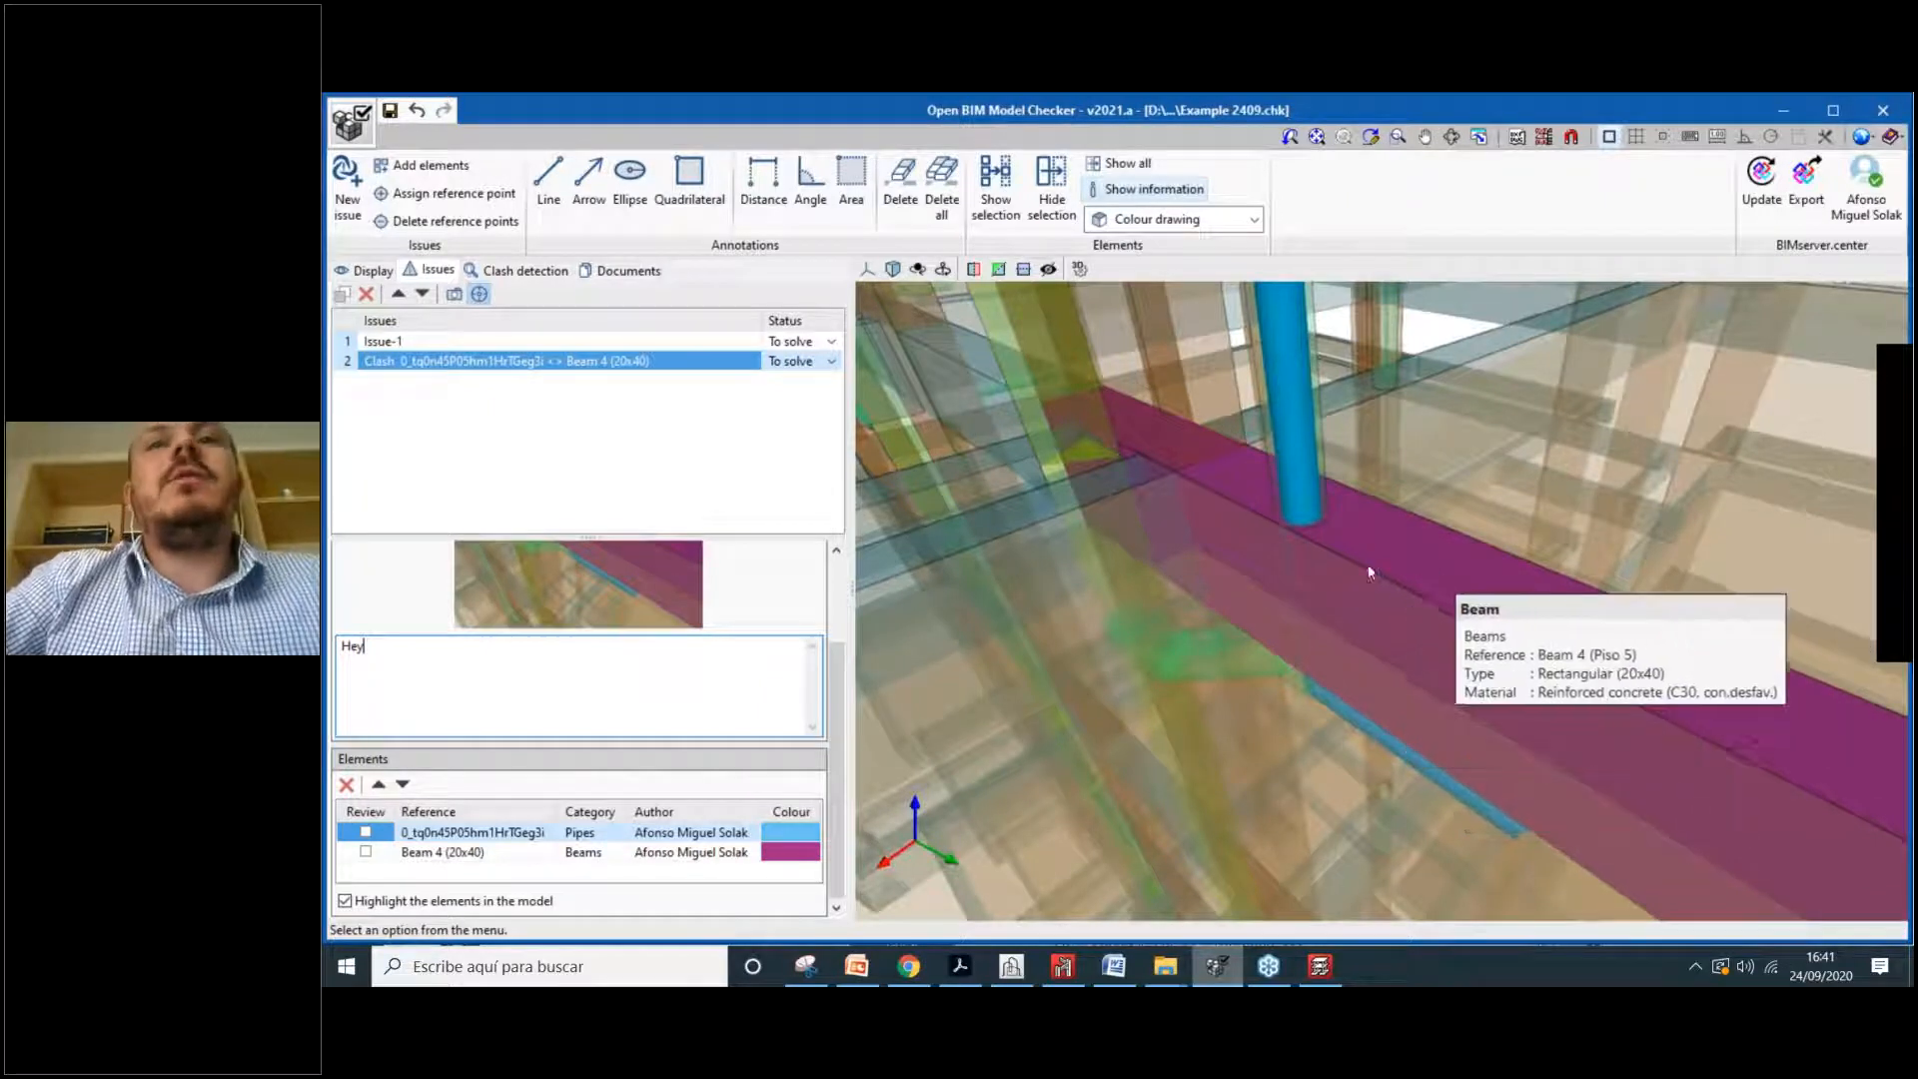
# Step: Mark the pipe reviewed and write a comment asking a colleague to move that pipe aside, since the beam can't move
pyautogui.click(367, 833)
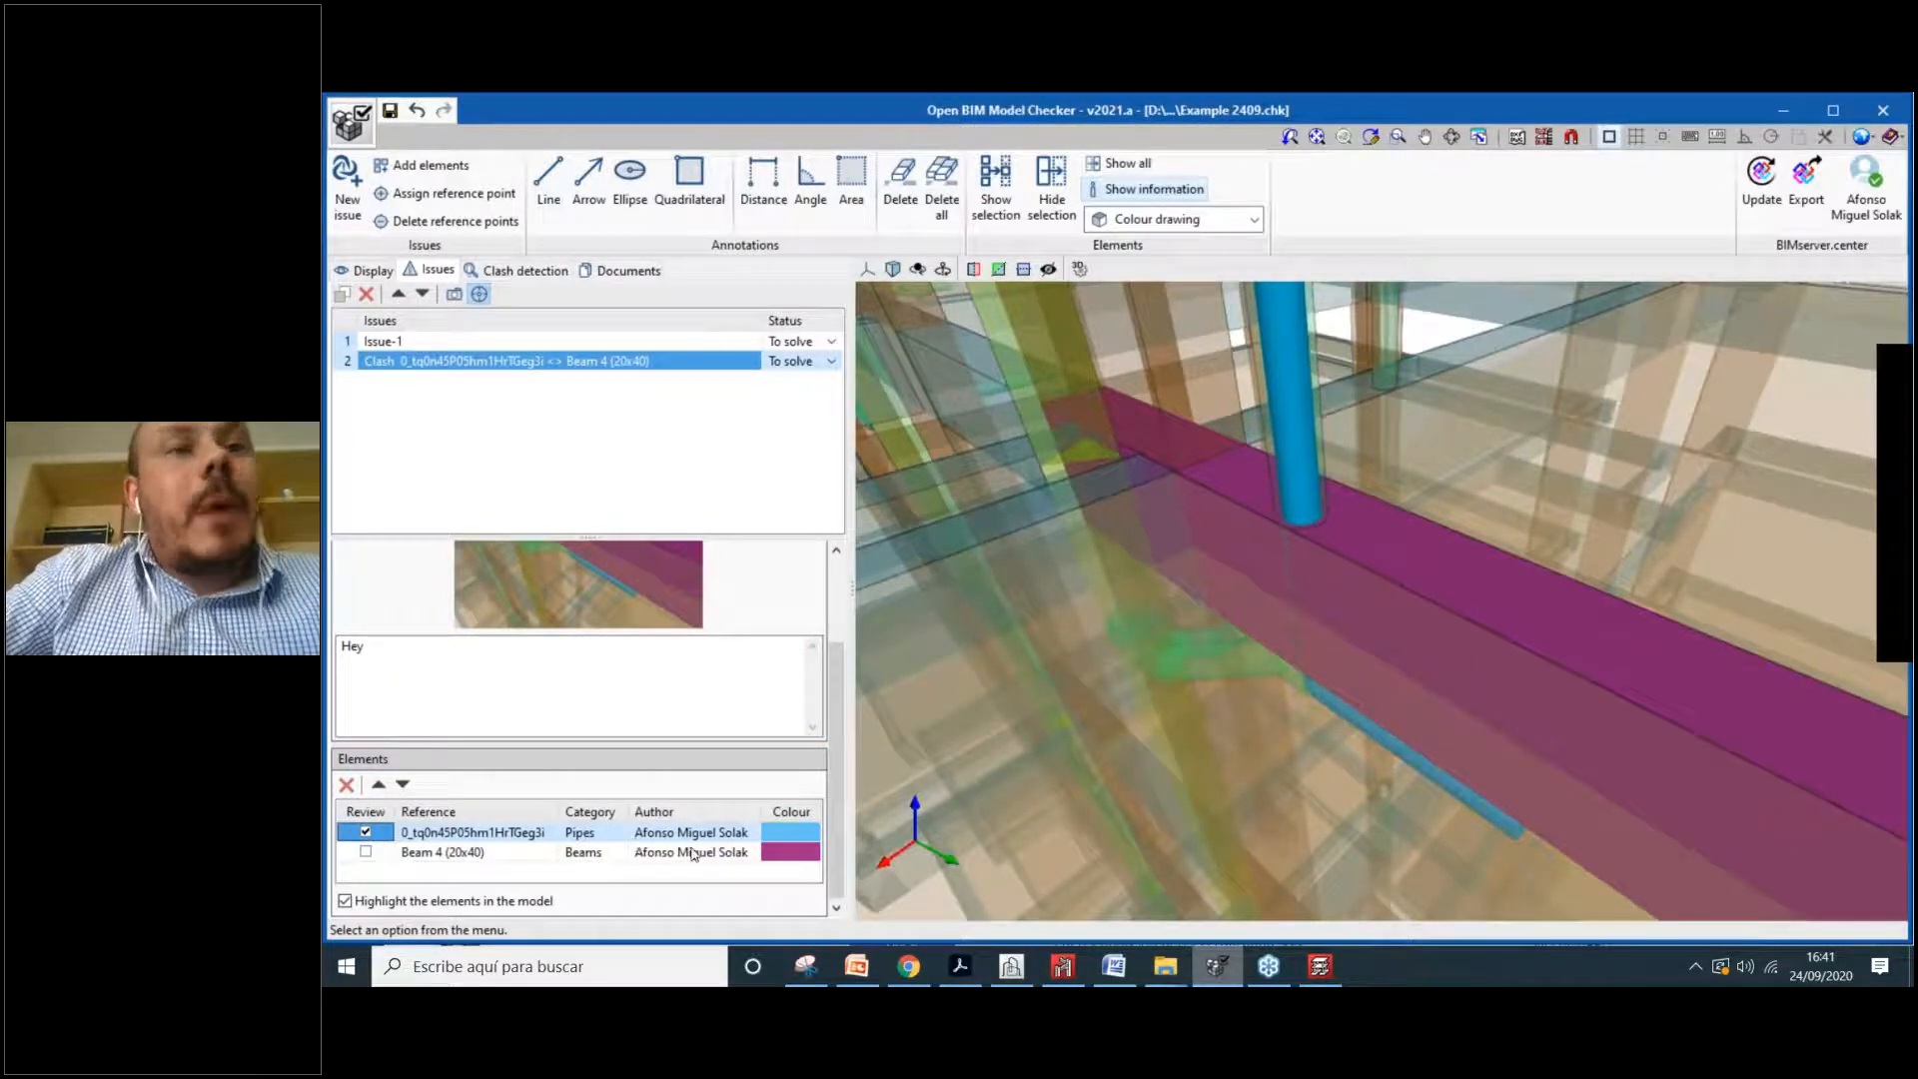
pyautogui.click(500, 677)
pyautogui.write('A')
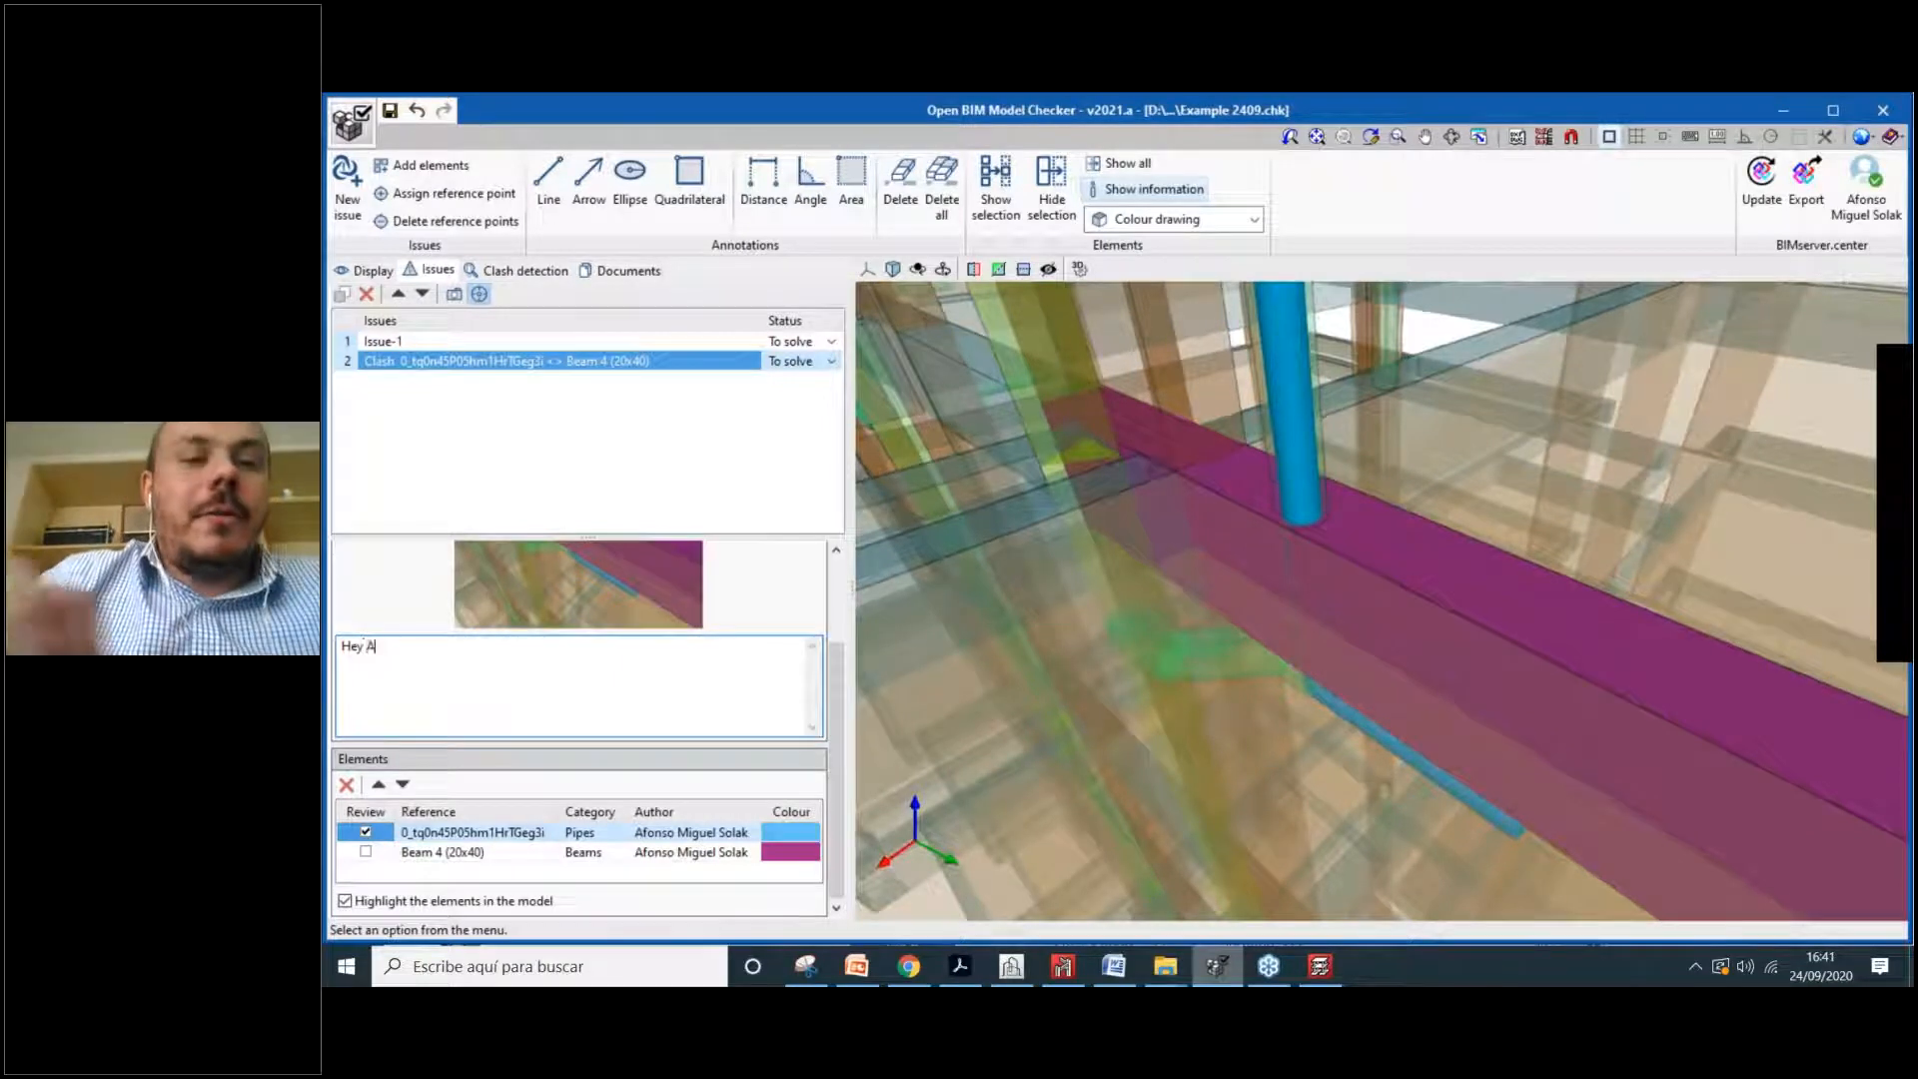
pyautogui.write('fonso, please')
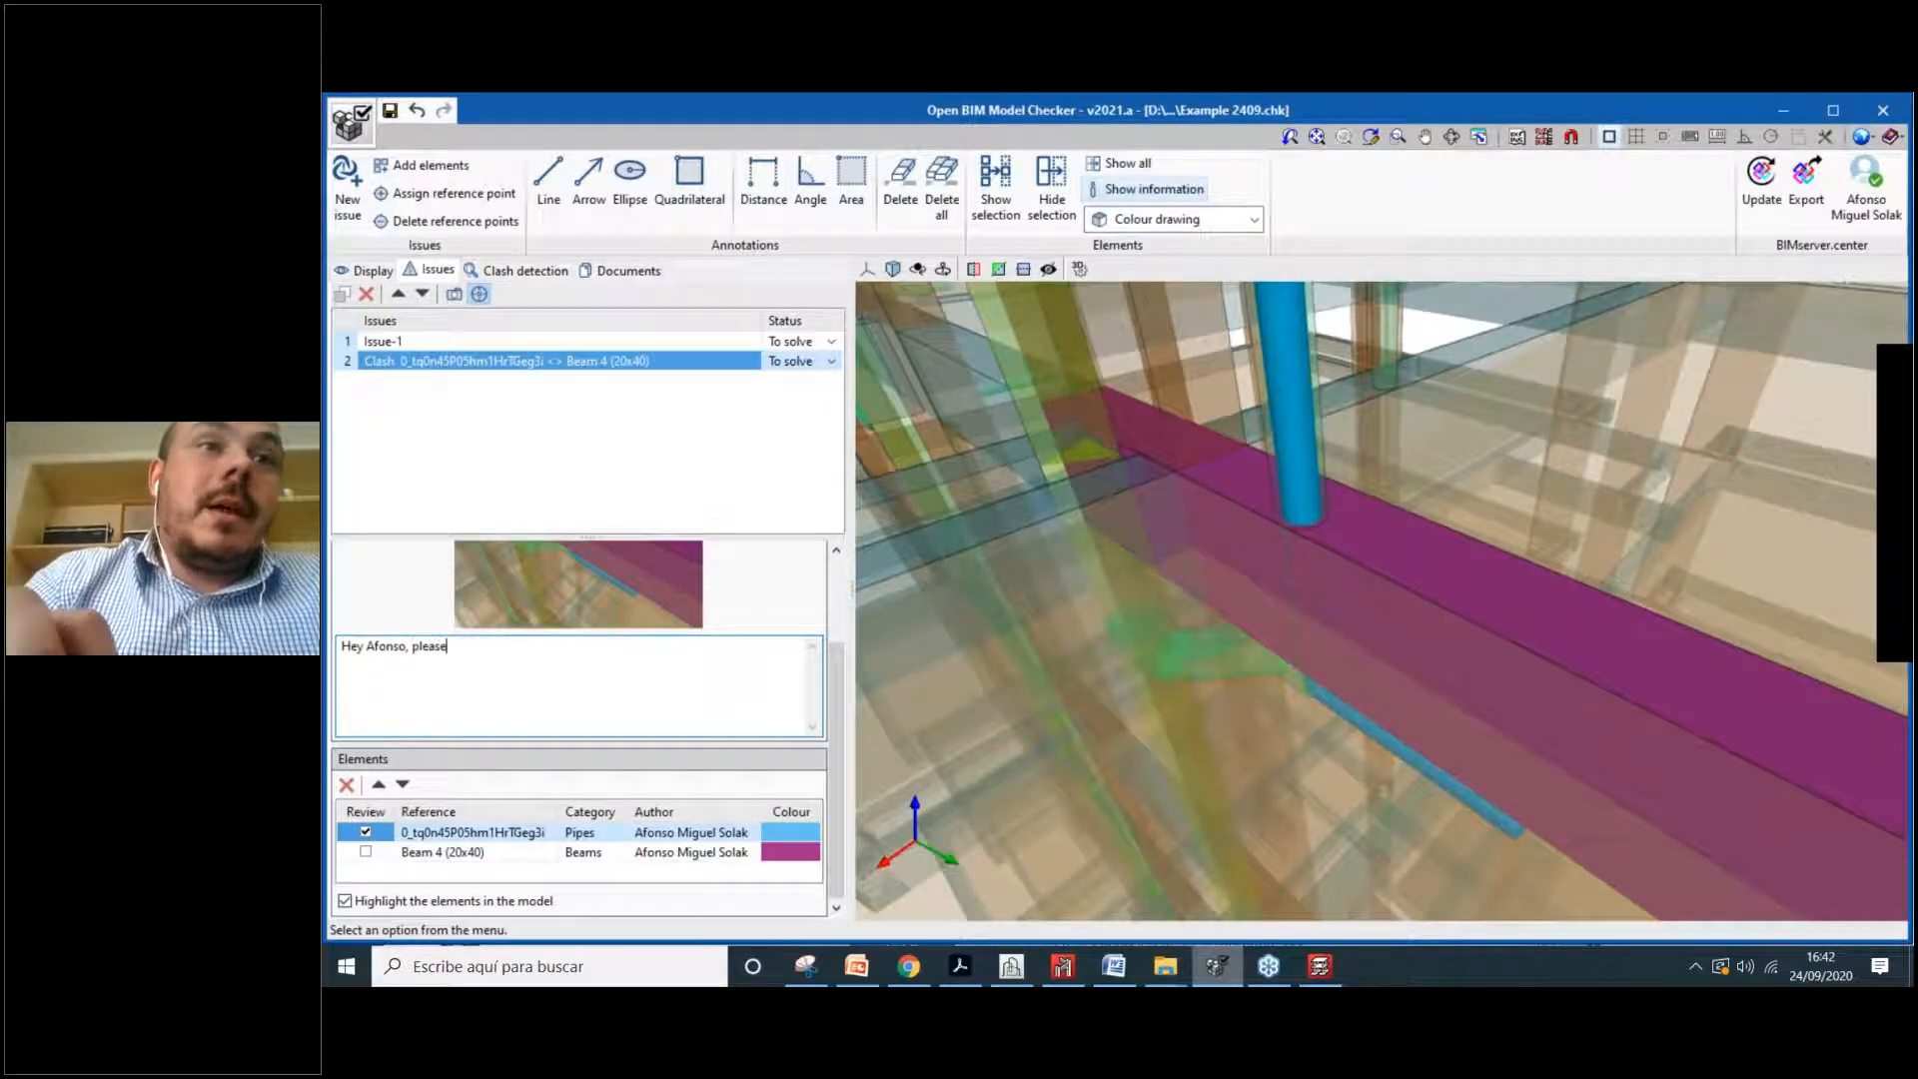
pyautogui.write('m')
pyautogui.press('BackSpace')
pyautogui.write(',')
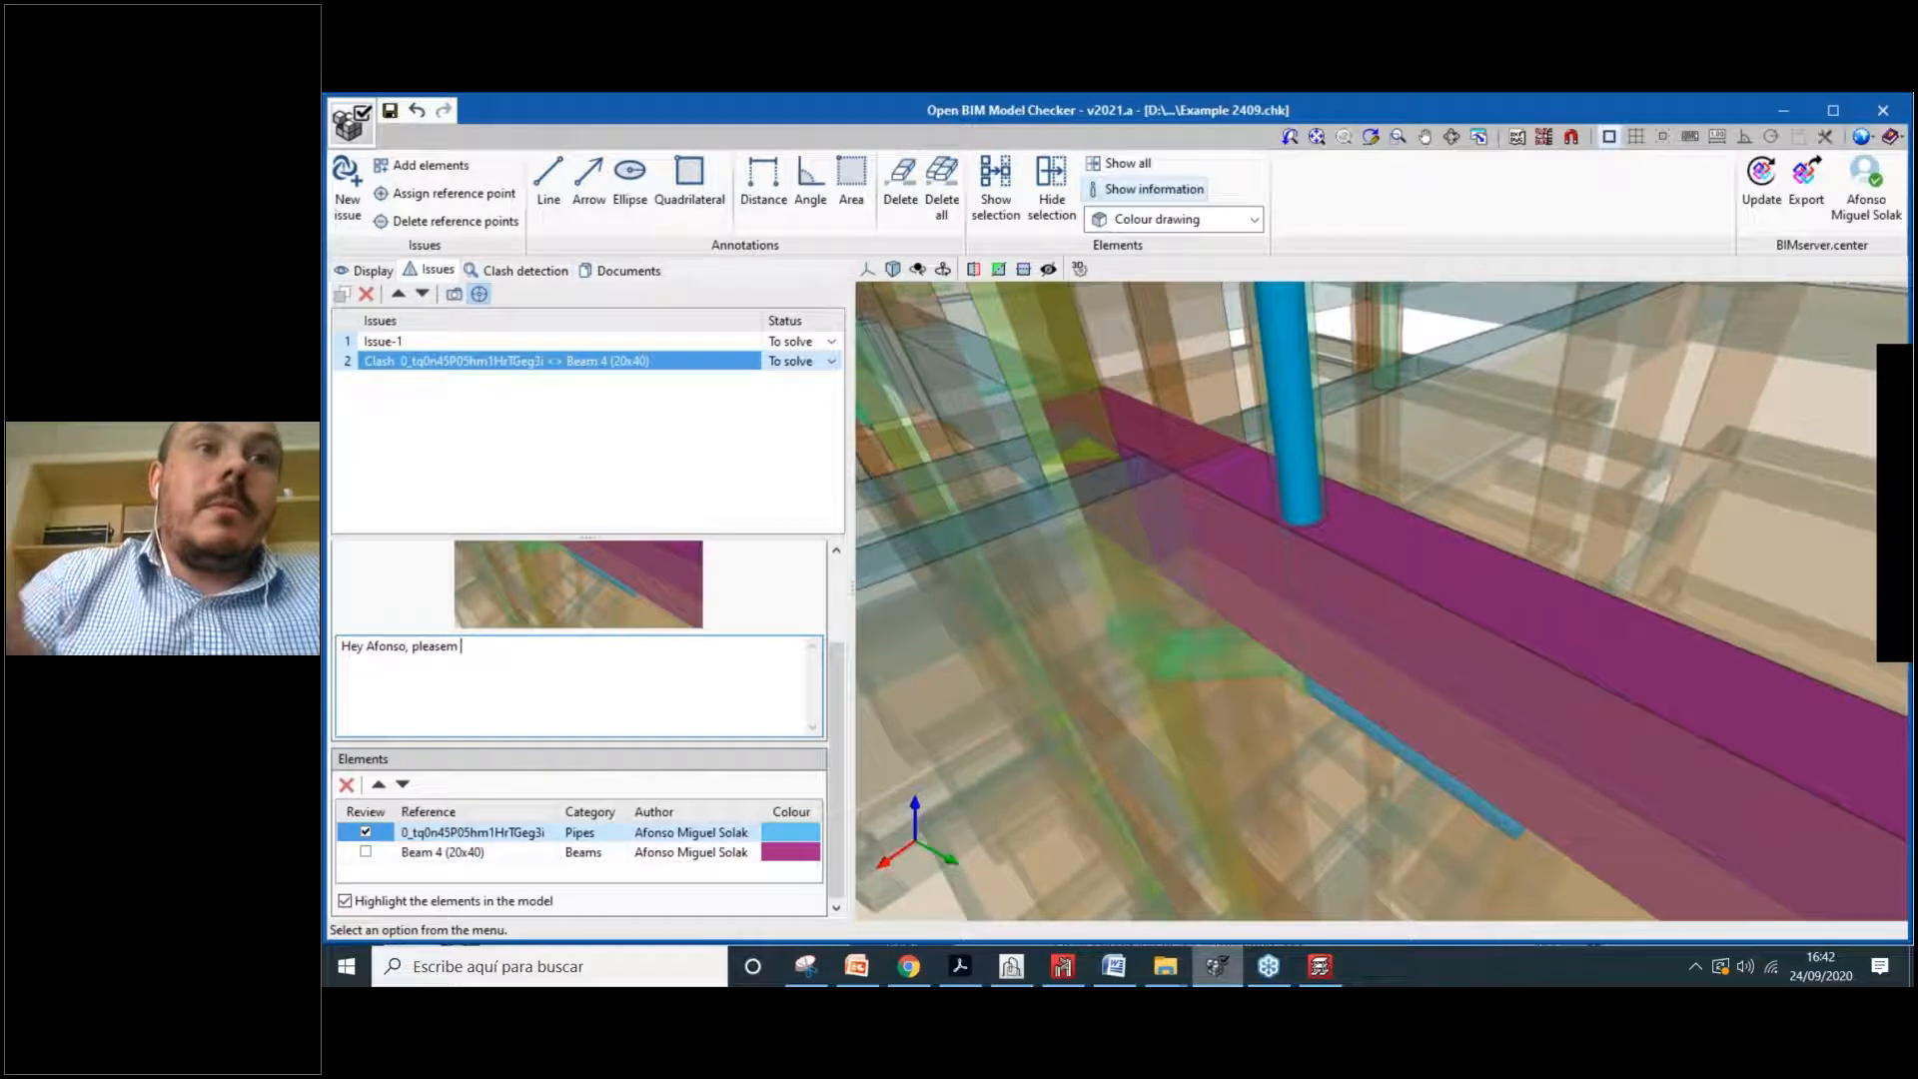
pyautogui.press('BackSpace')
pyautogui.write('m')
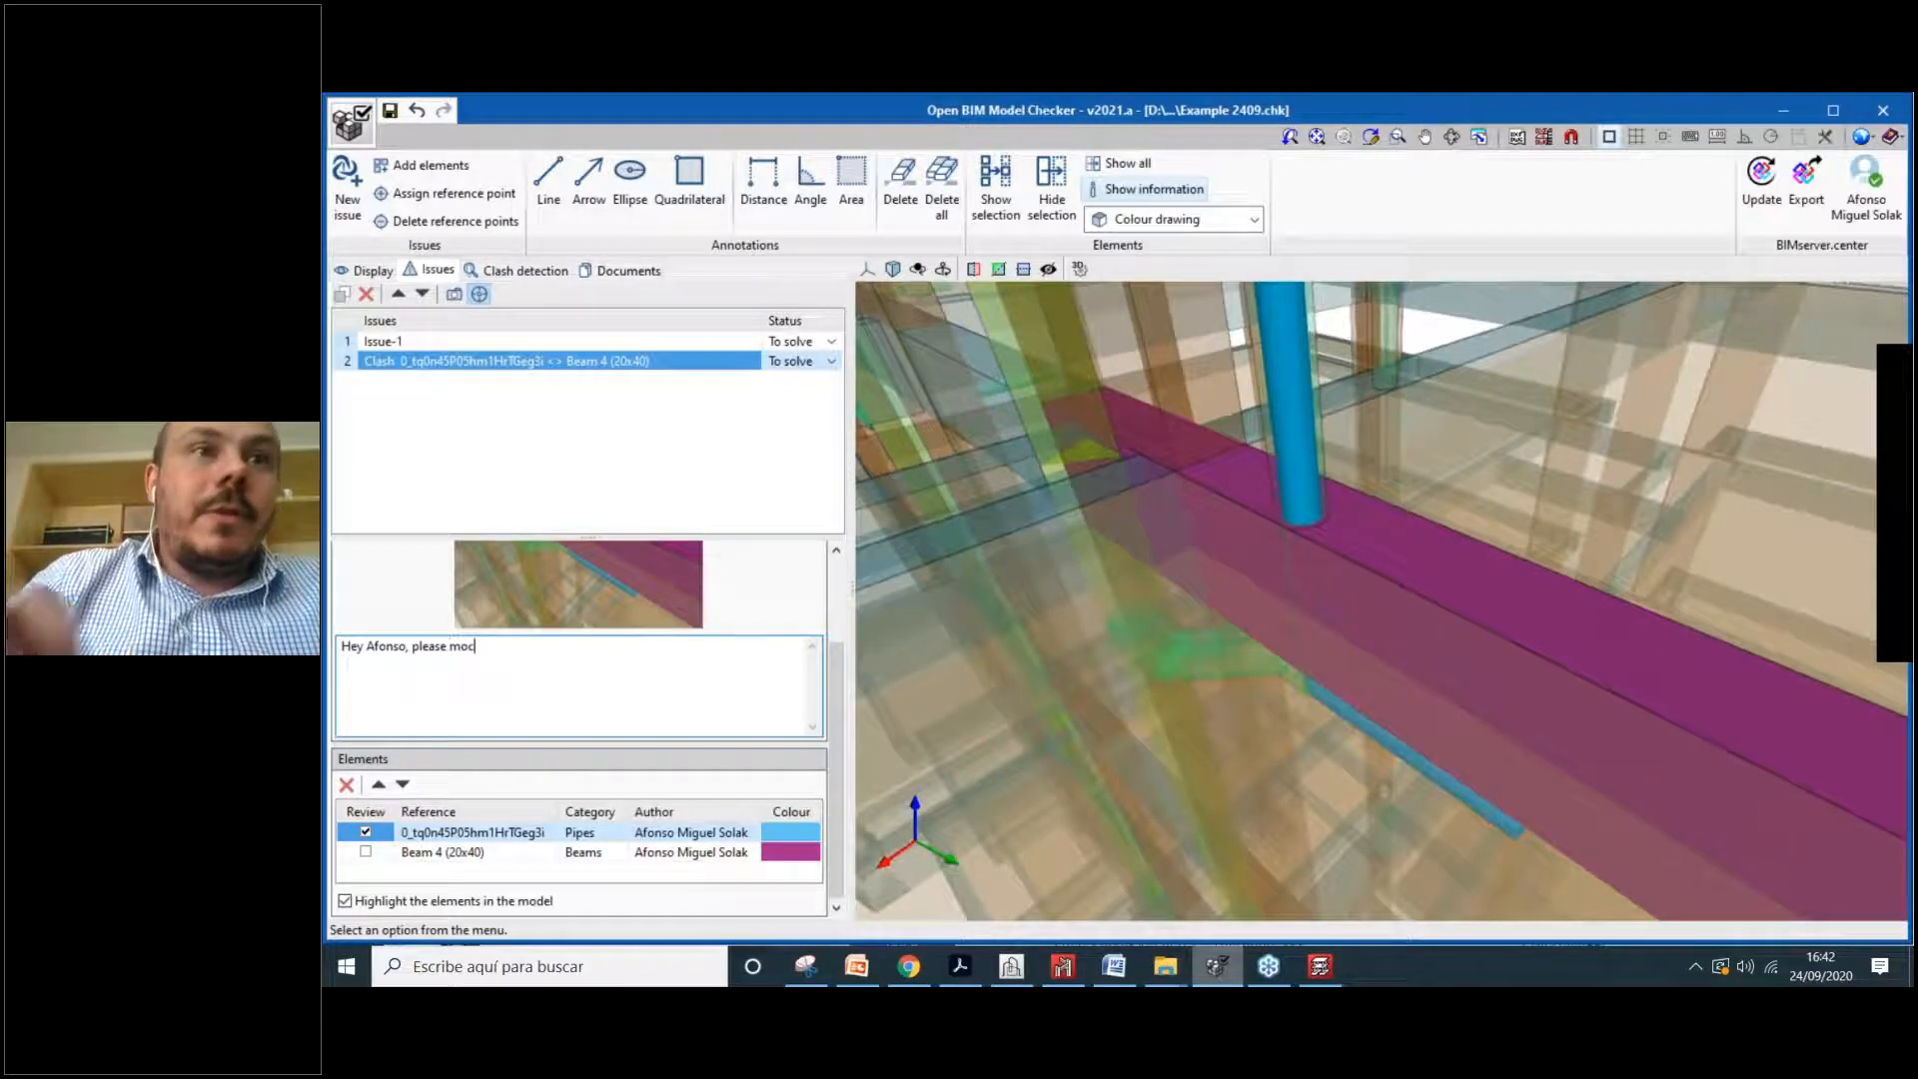
pyautogui.write('ove h')
pyautogui.press('BackSpace')
pyautogui.write('ht')
pyautogui.press('BackSpace')
pyautogui.press('BackSpace')
pyautogui.write('that ')
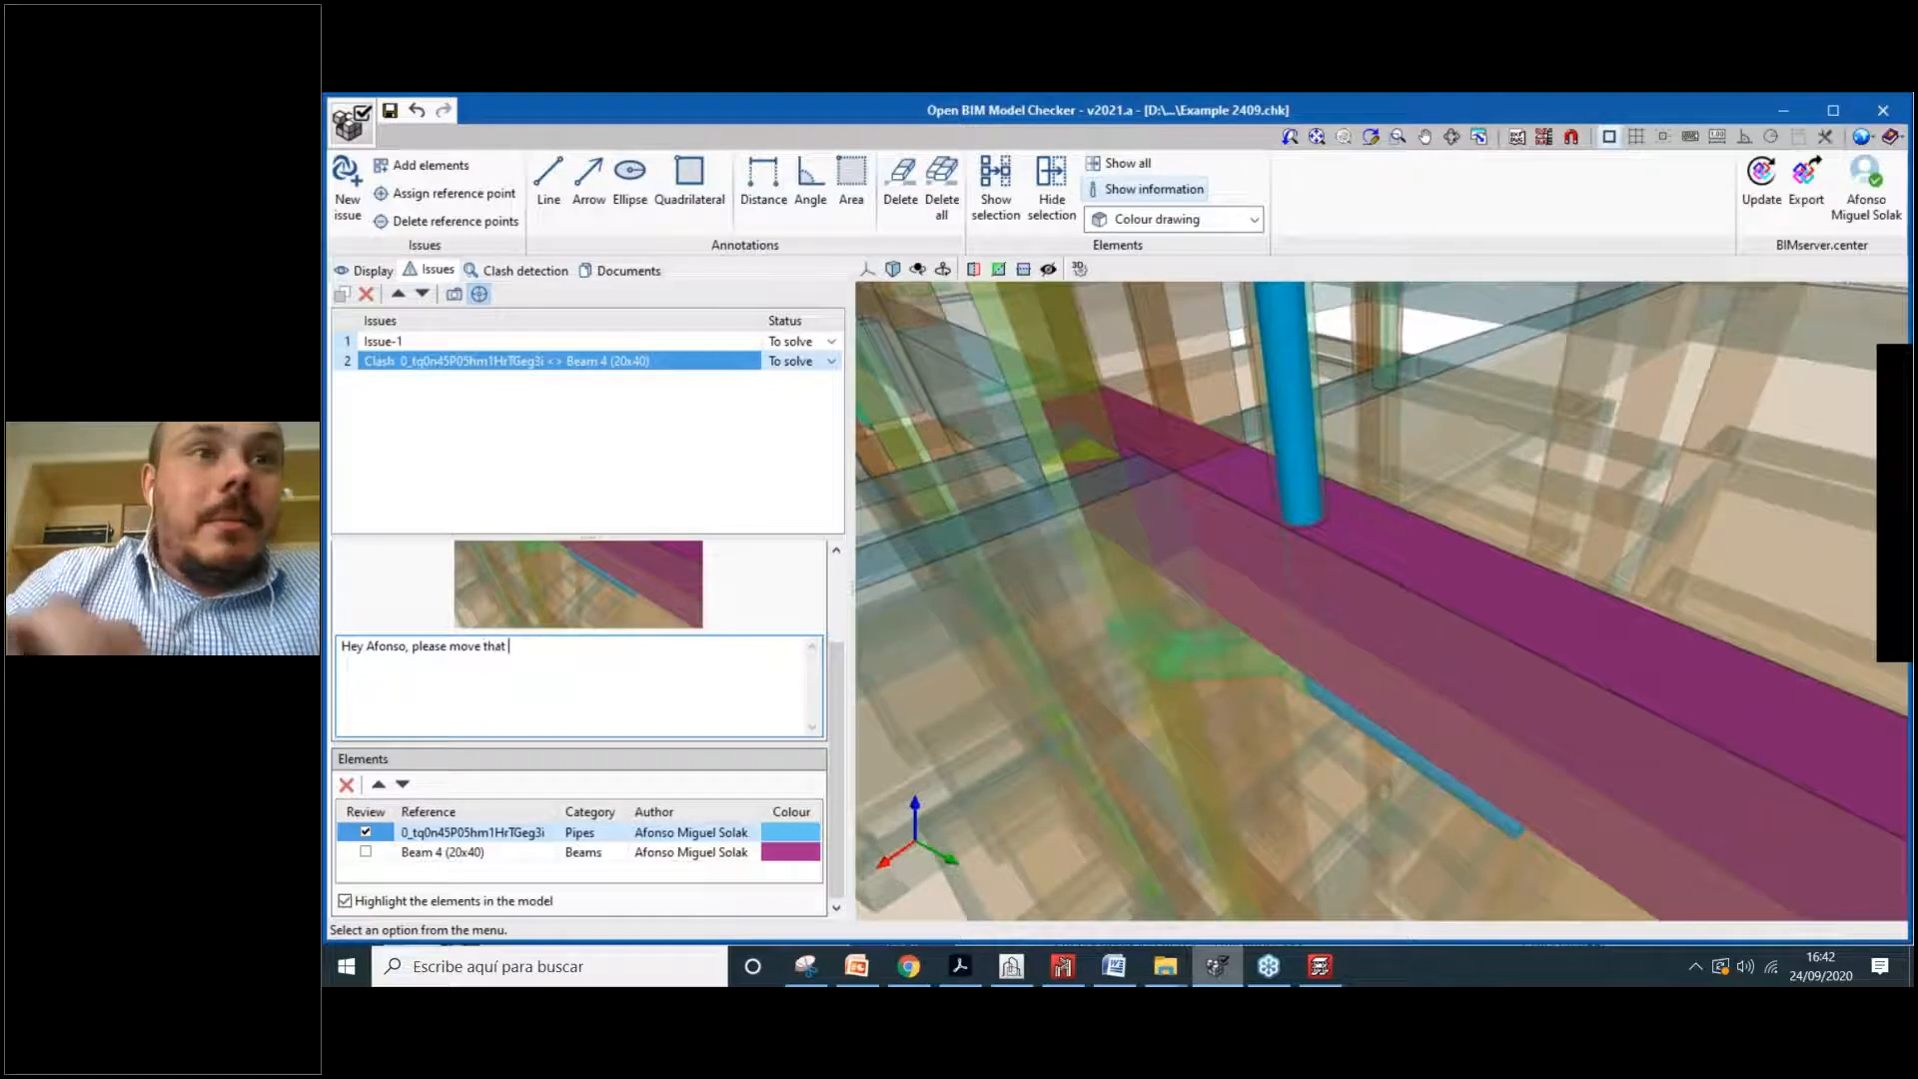
pyautogui.write('p')
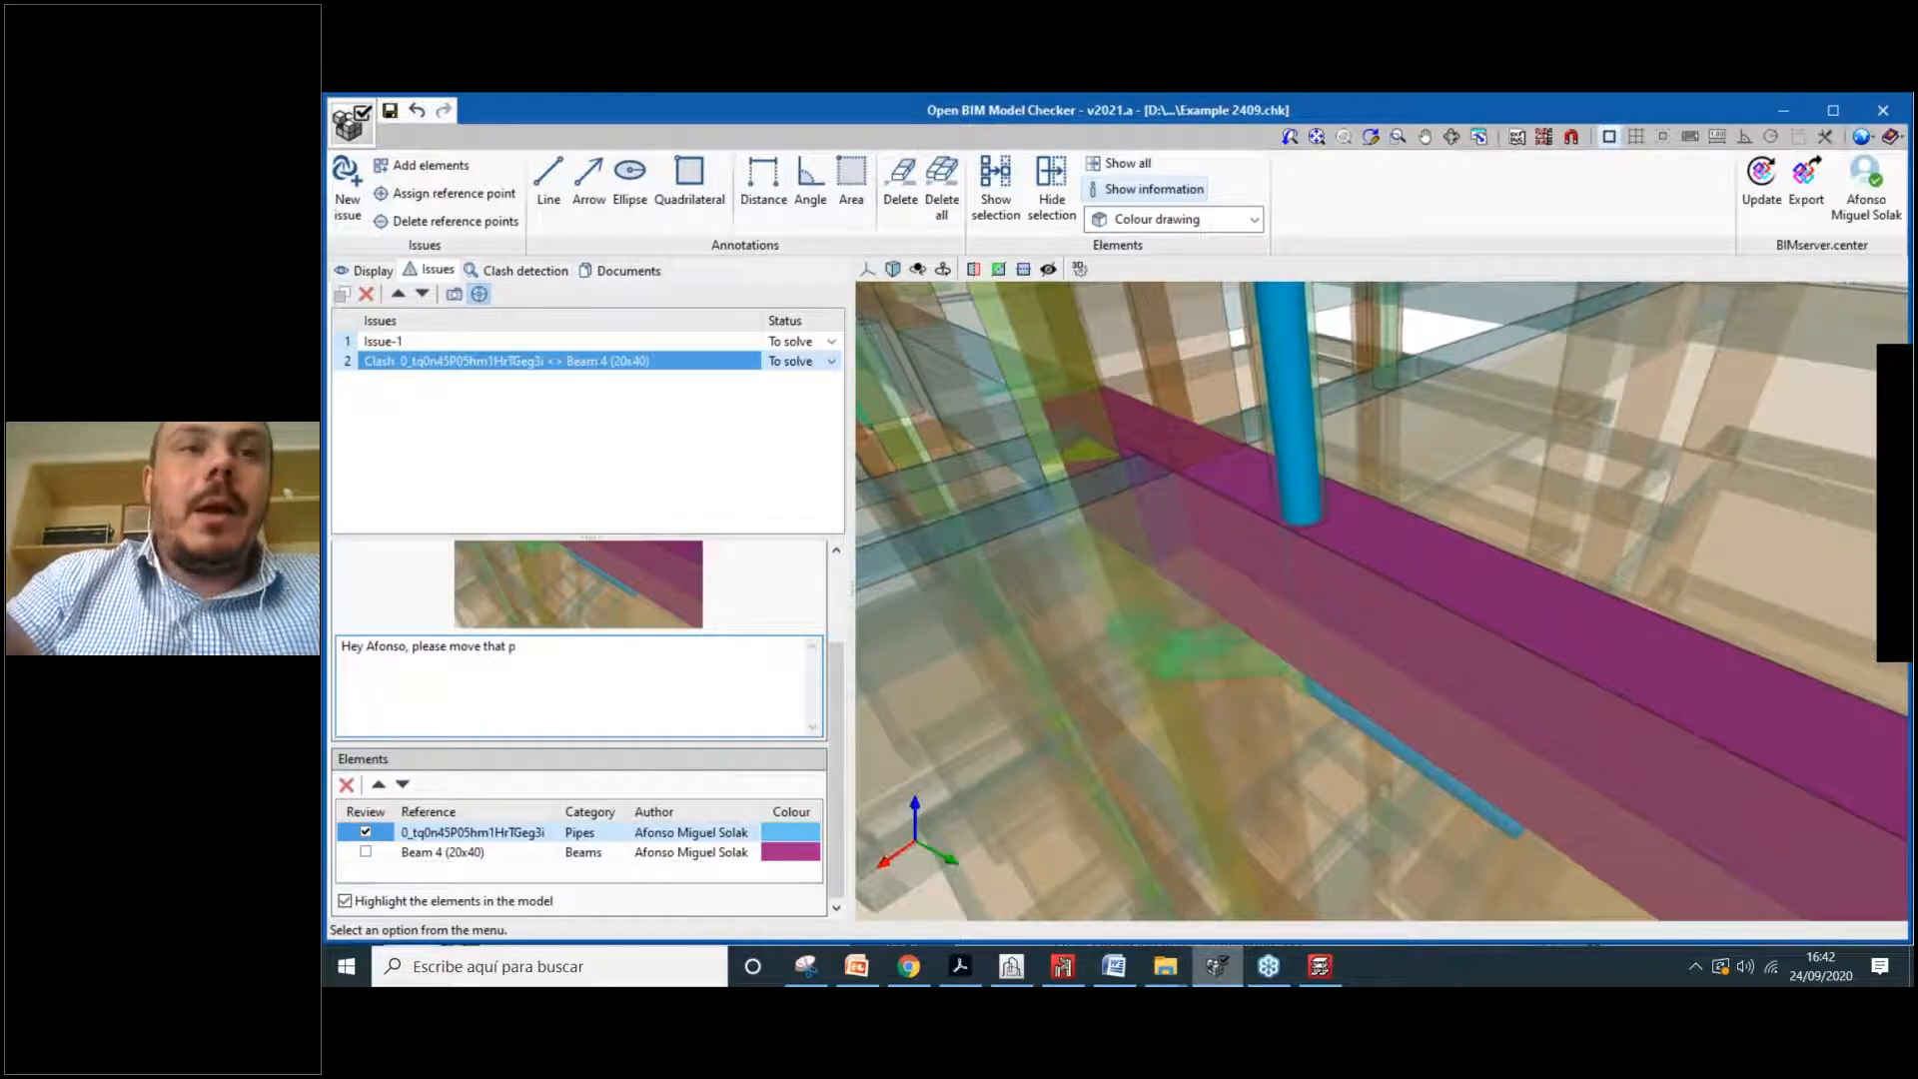
pyautogui.write('ipe to the sid')
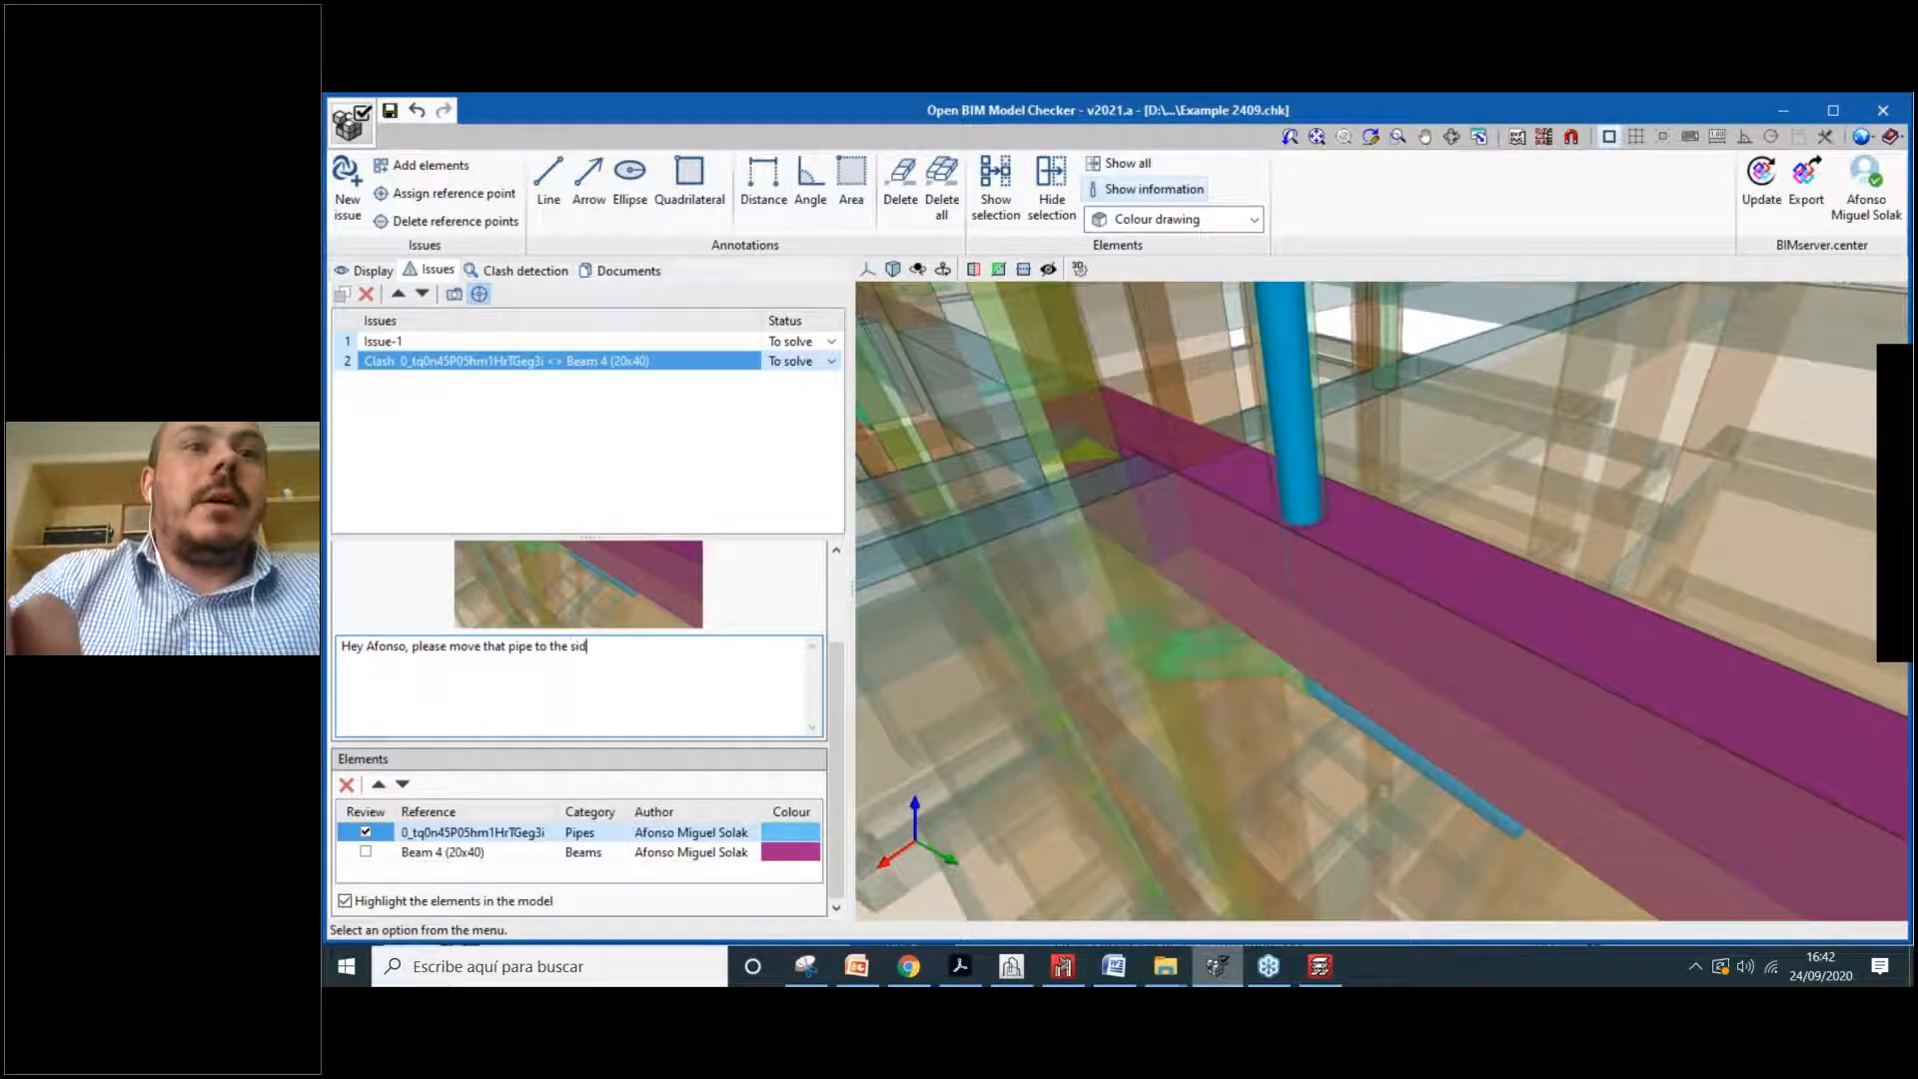
pyautogui.write('e. We c')
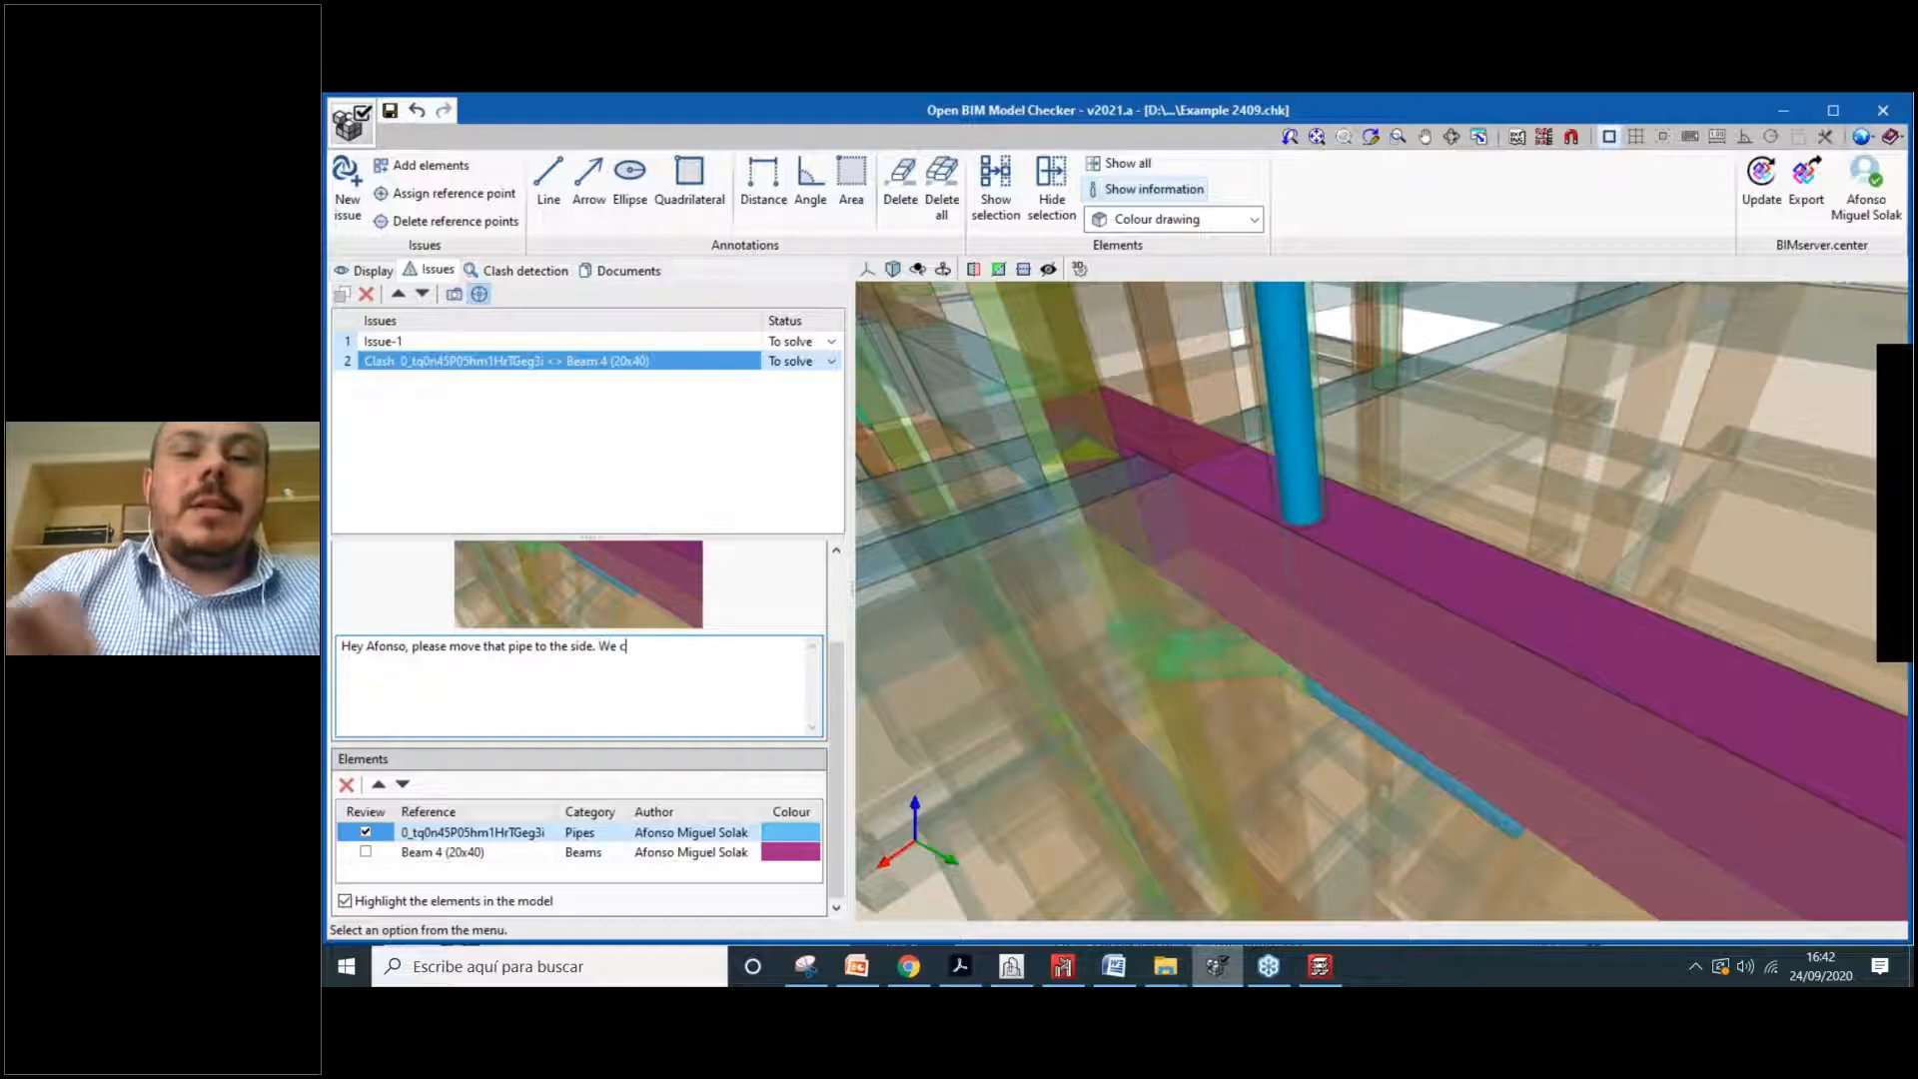
pyautogui.write("an'tt")
pyautogui.press('BackSpace')
pyautogui.write('mod')
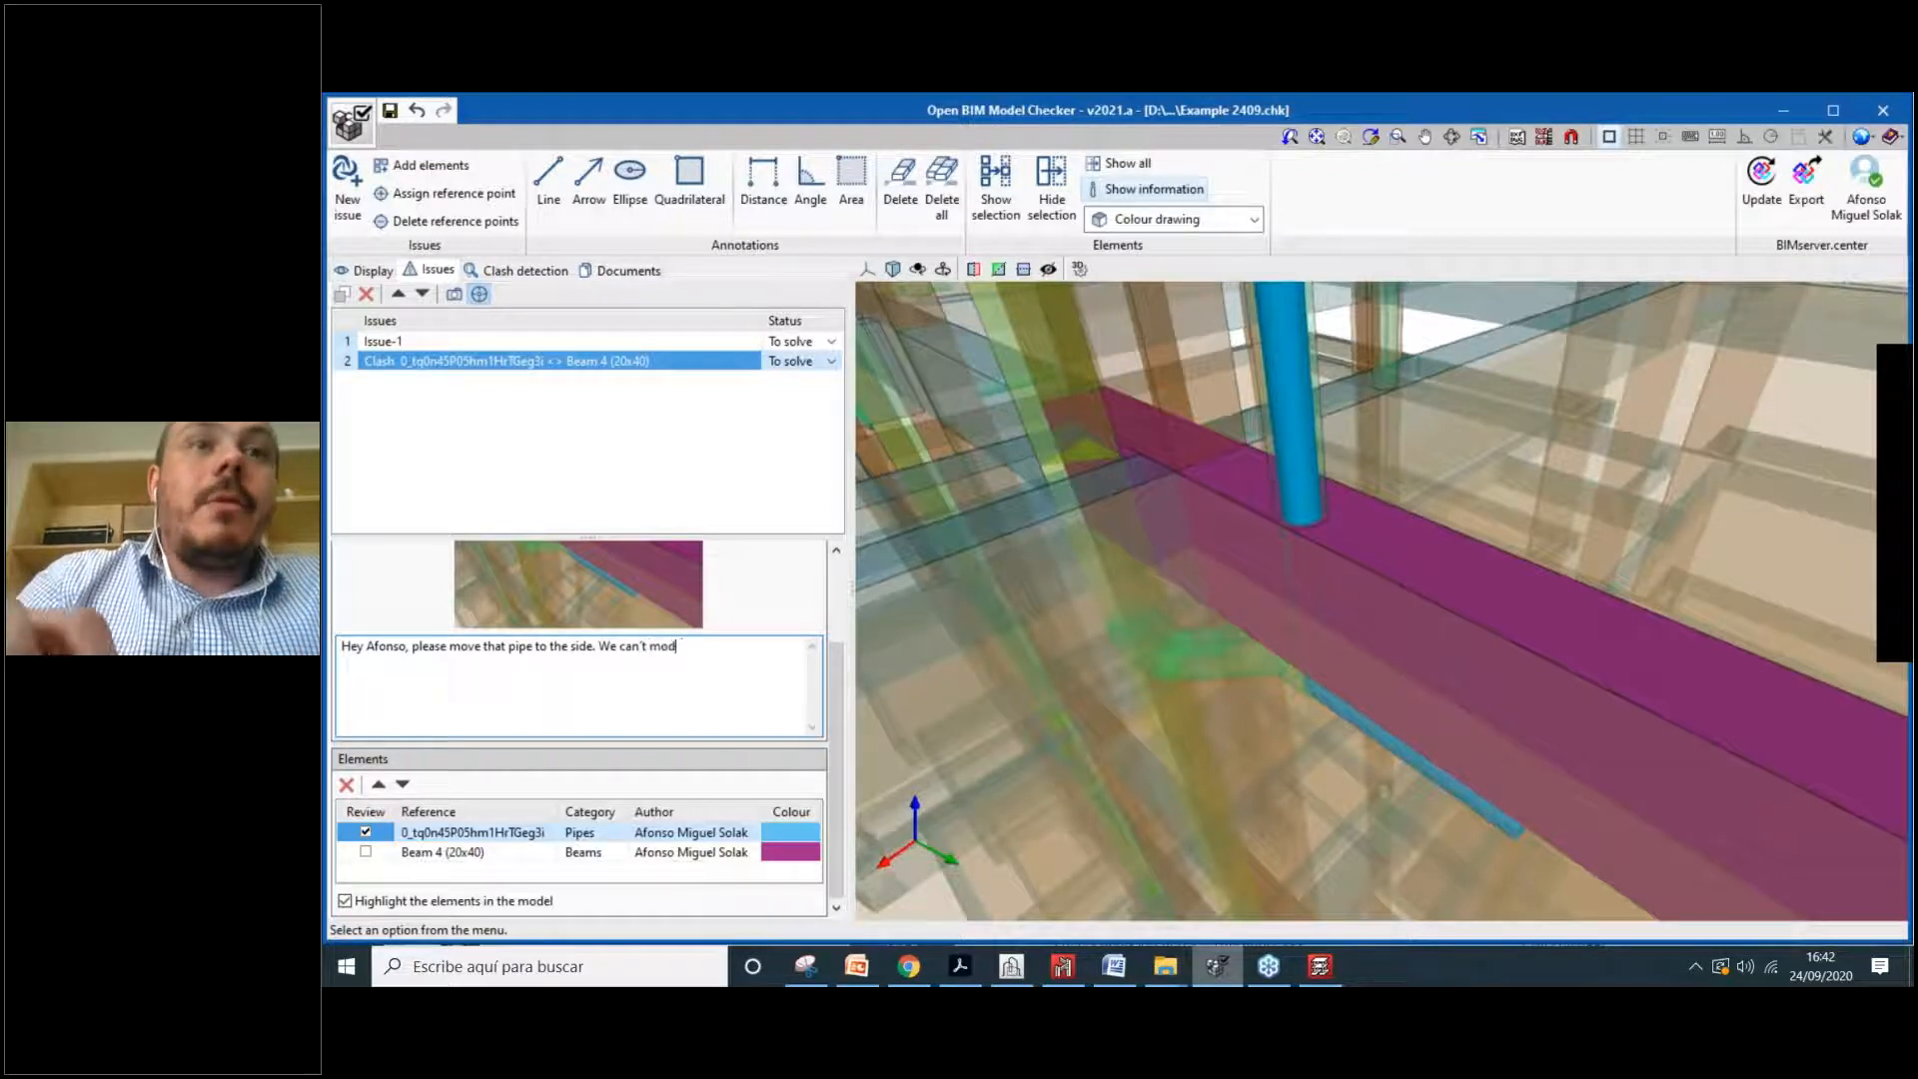
pyautogui.write('e to')
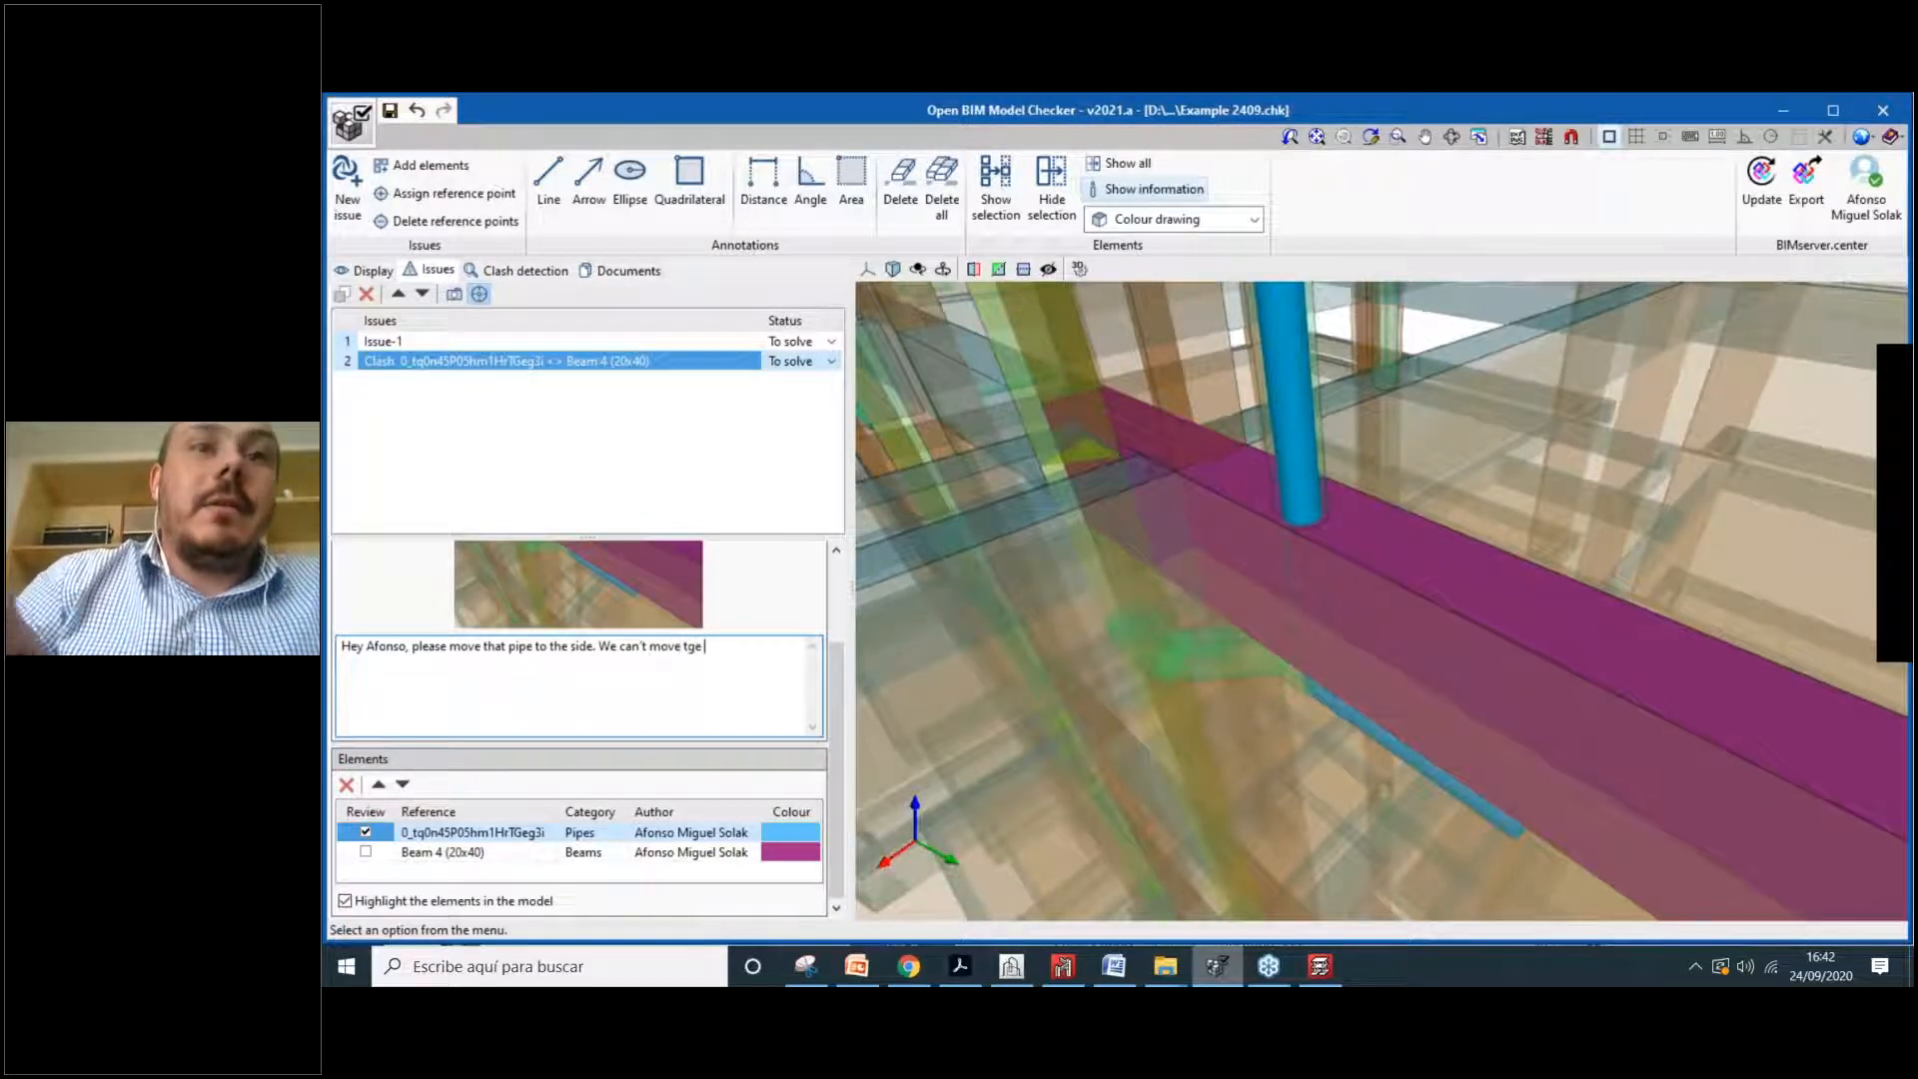
pyautogui.write('e beam.')
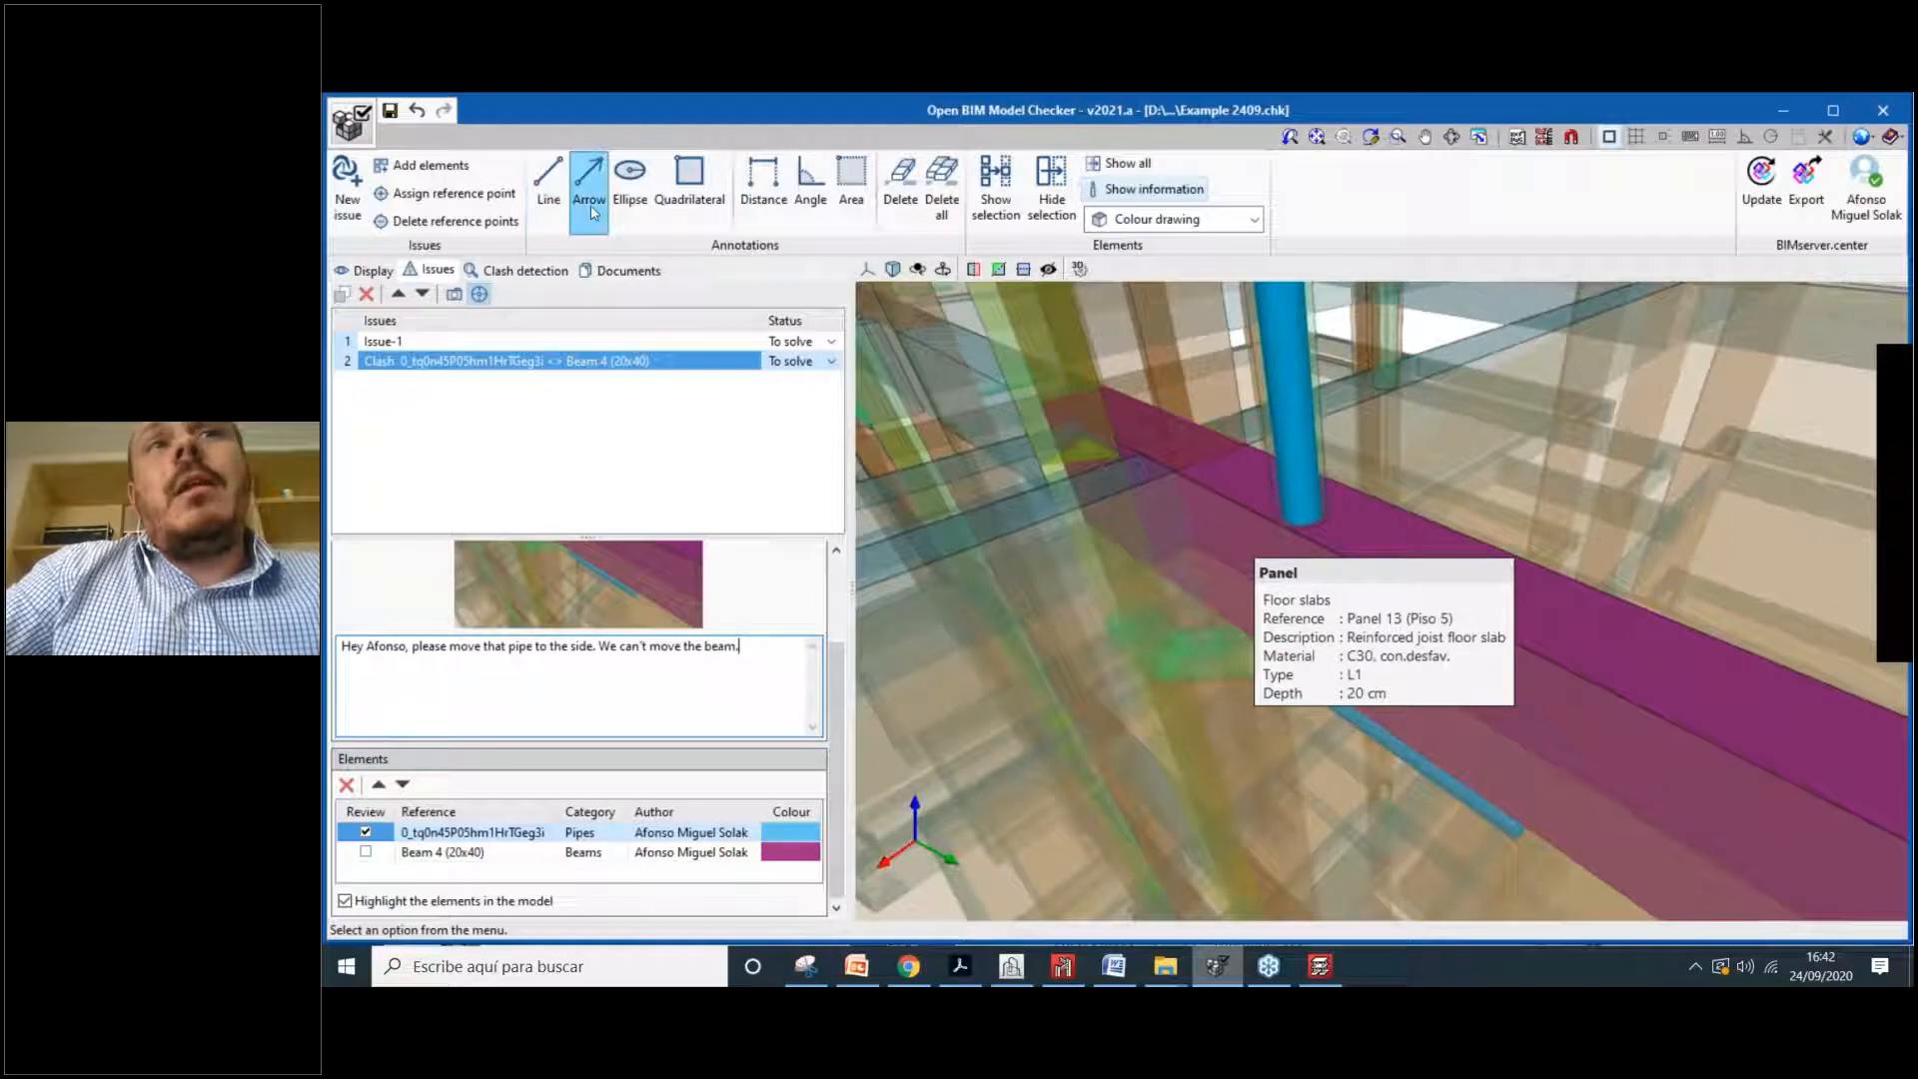
# Step: Try the rectangle annotation, distance measure, monochrome/colour rendering and show-only-group view tools
pyautogui.click(689, 185)
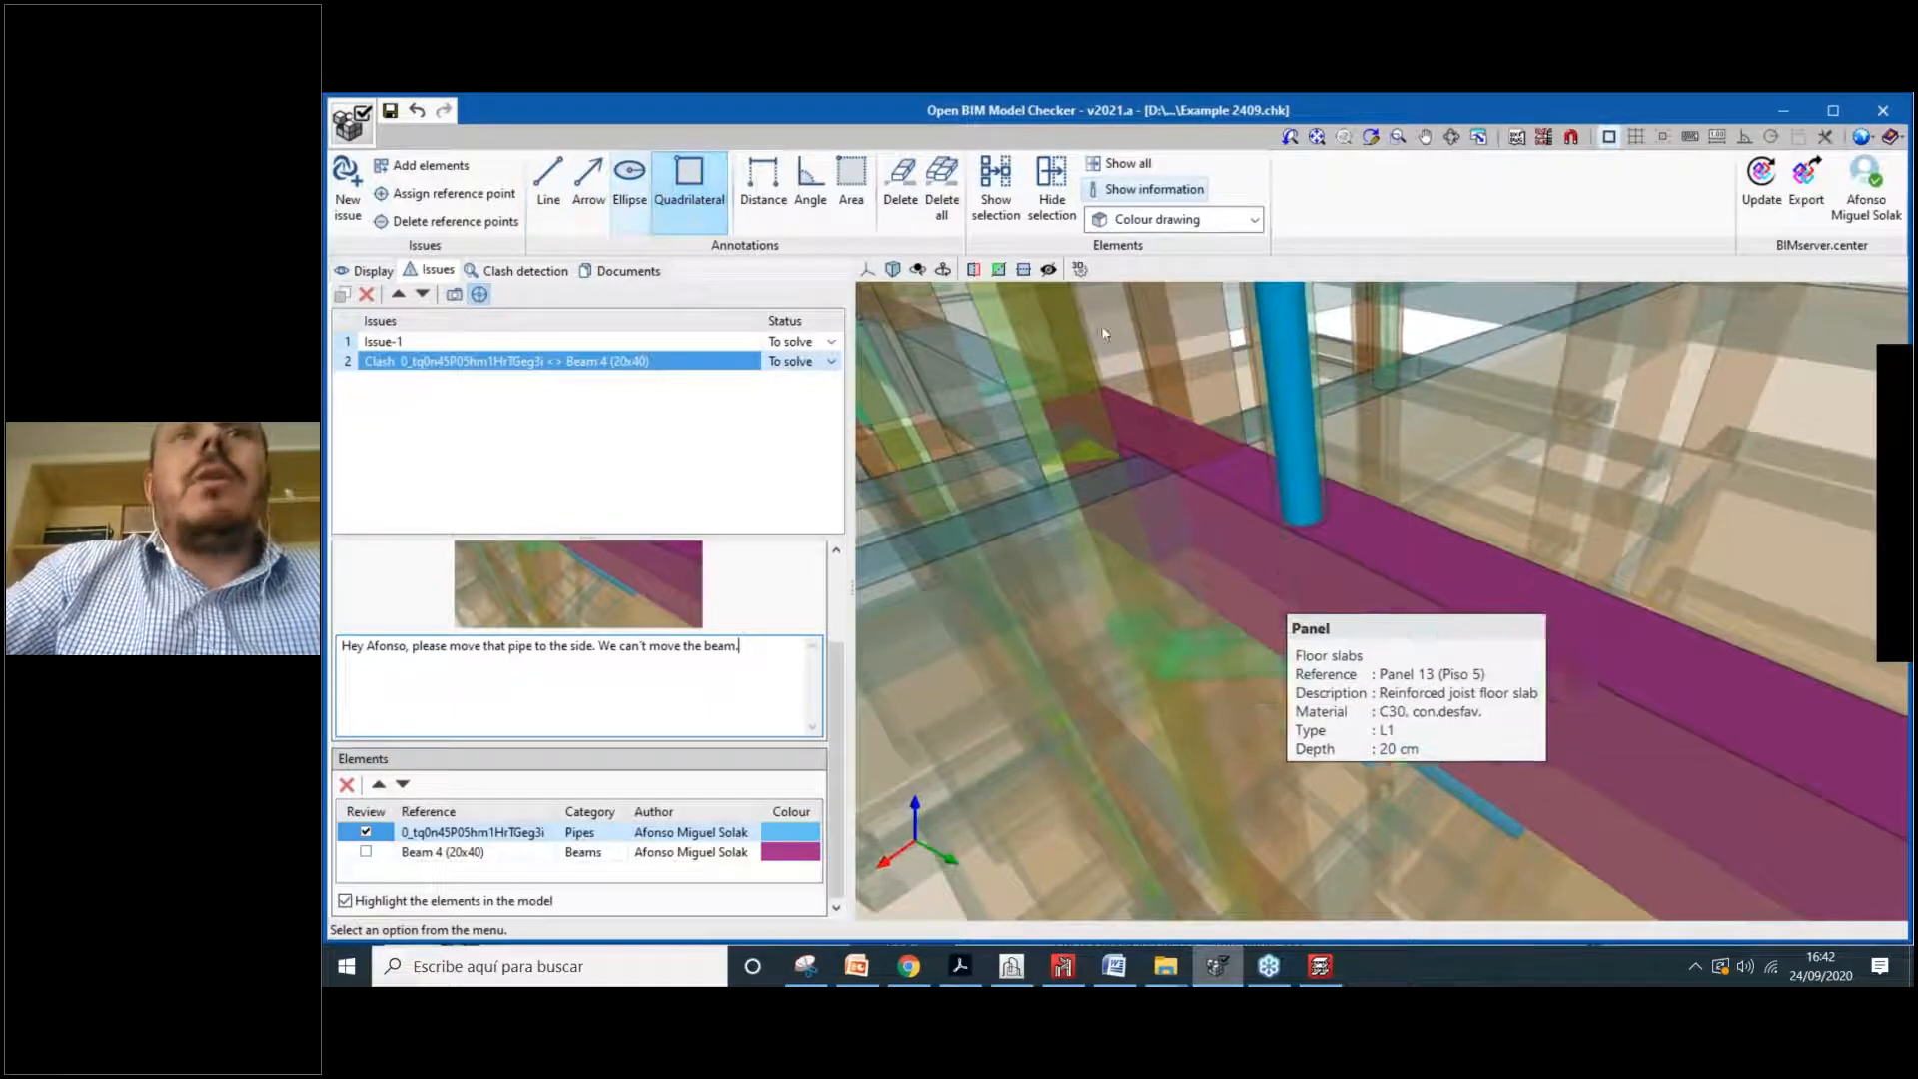
pyautogui.click(763, 185)
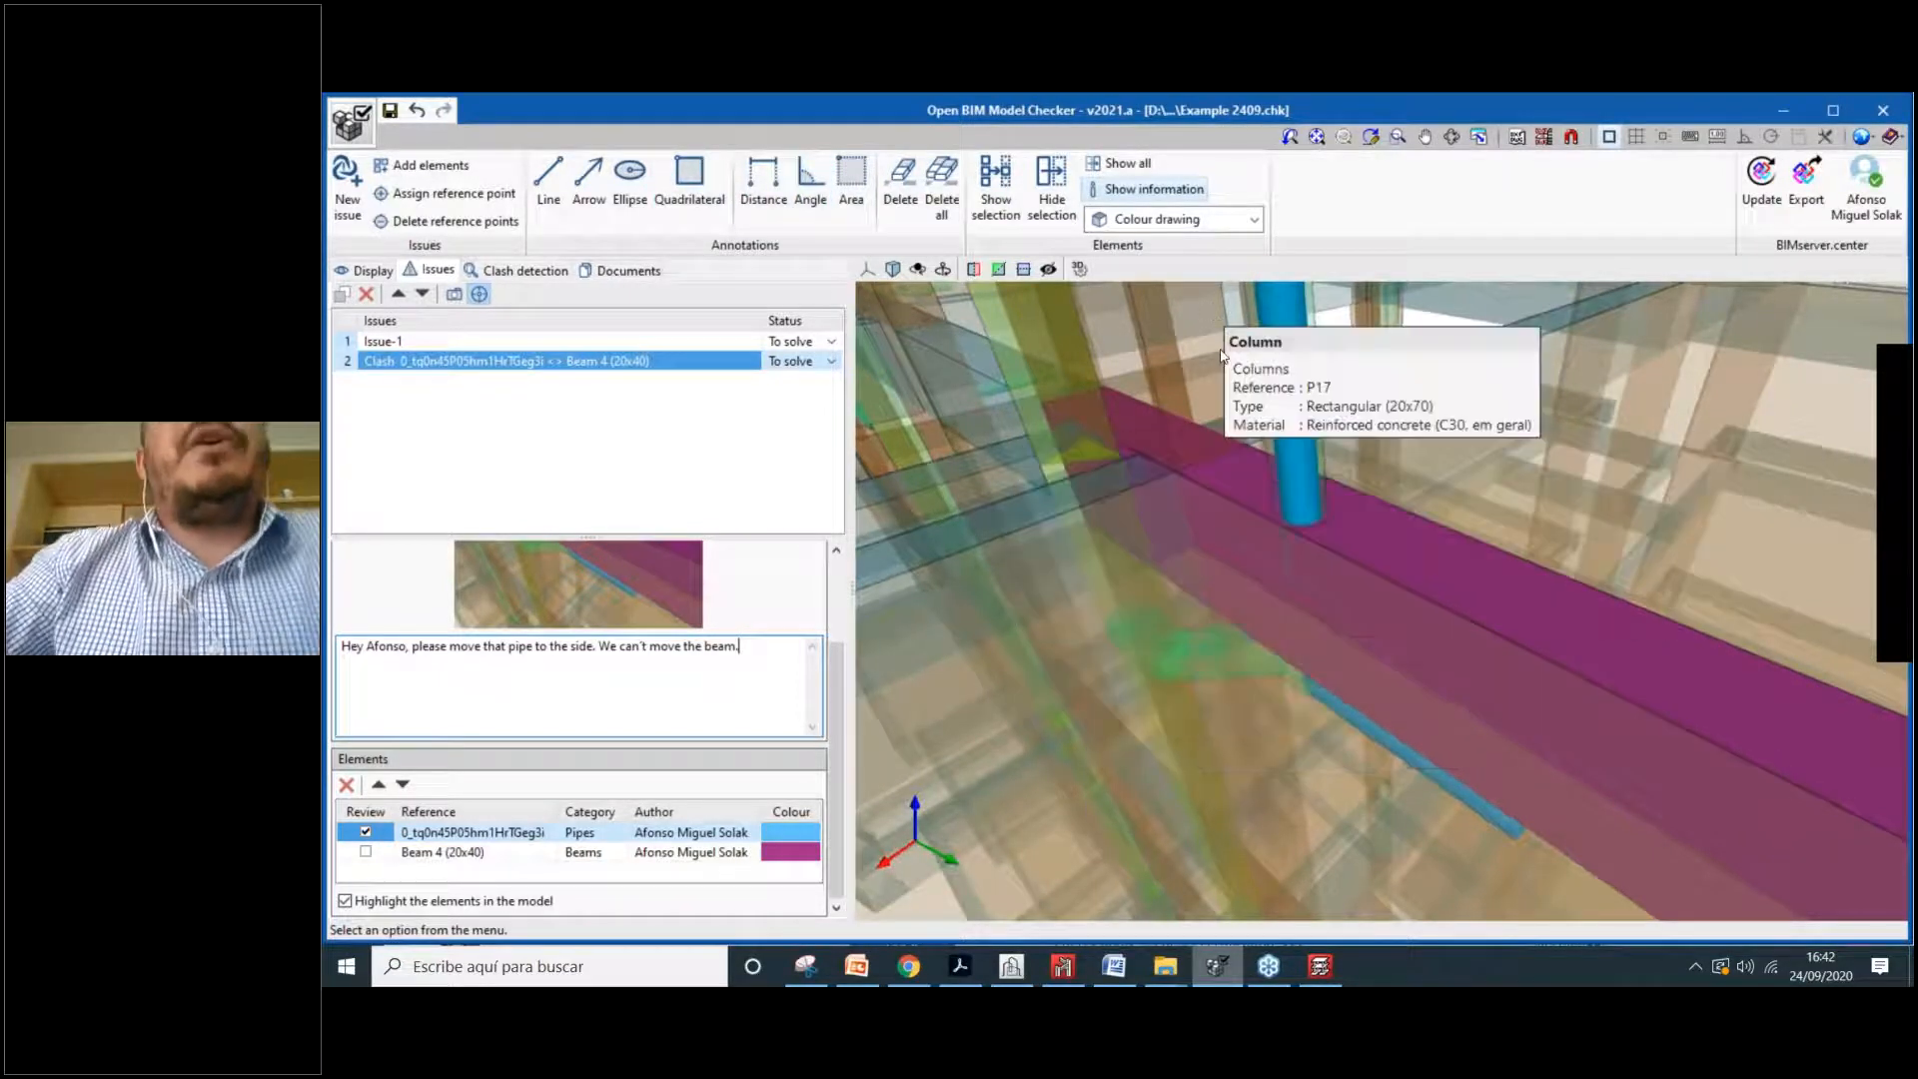
pyautogui.click(1227, 224)
pyautogui.click(1224, 279)
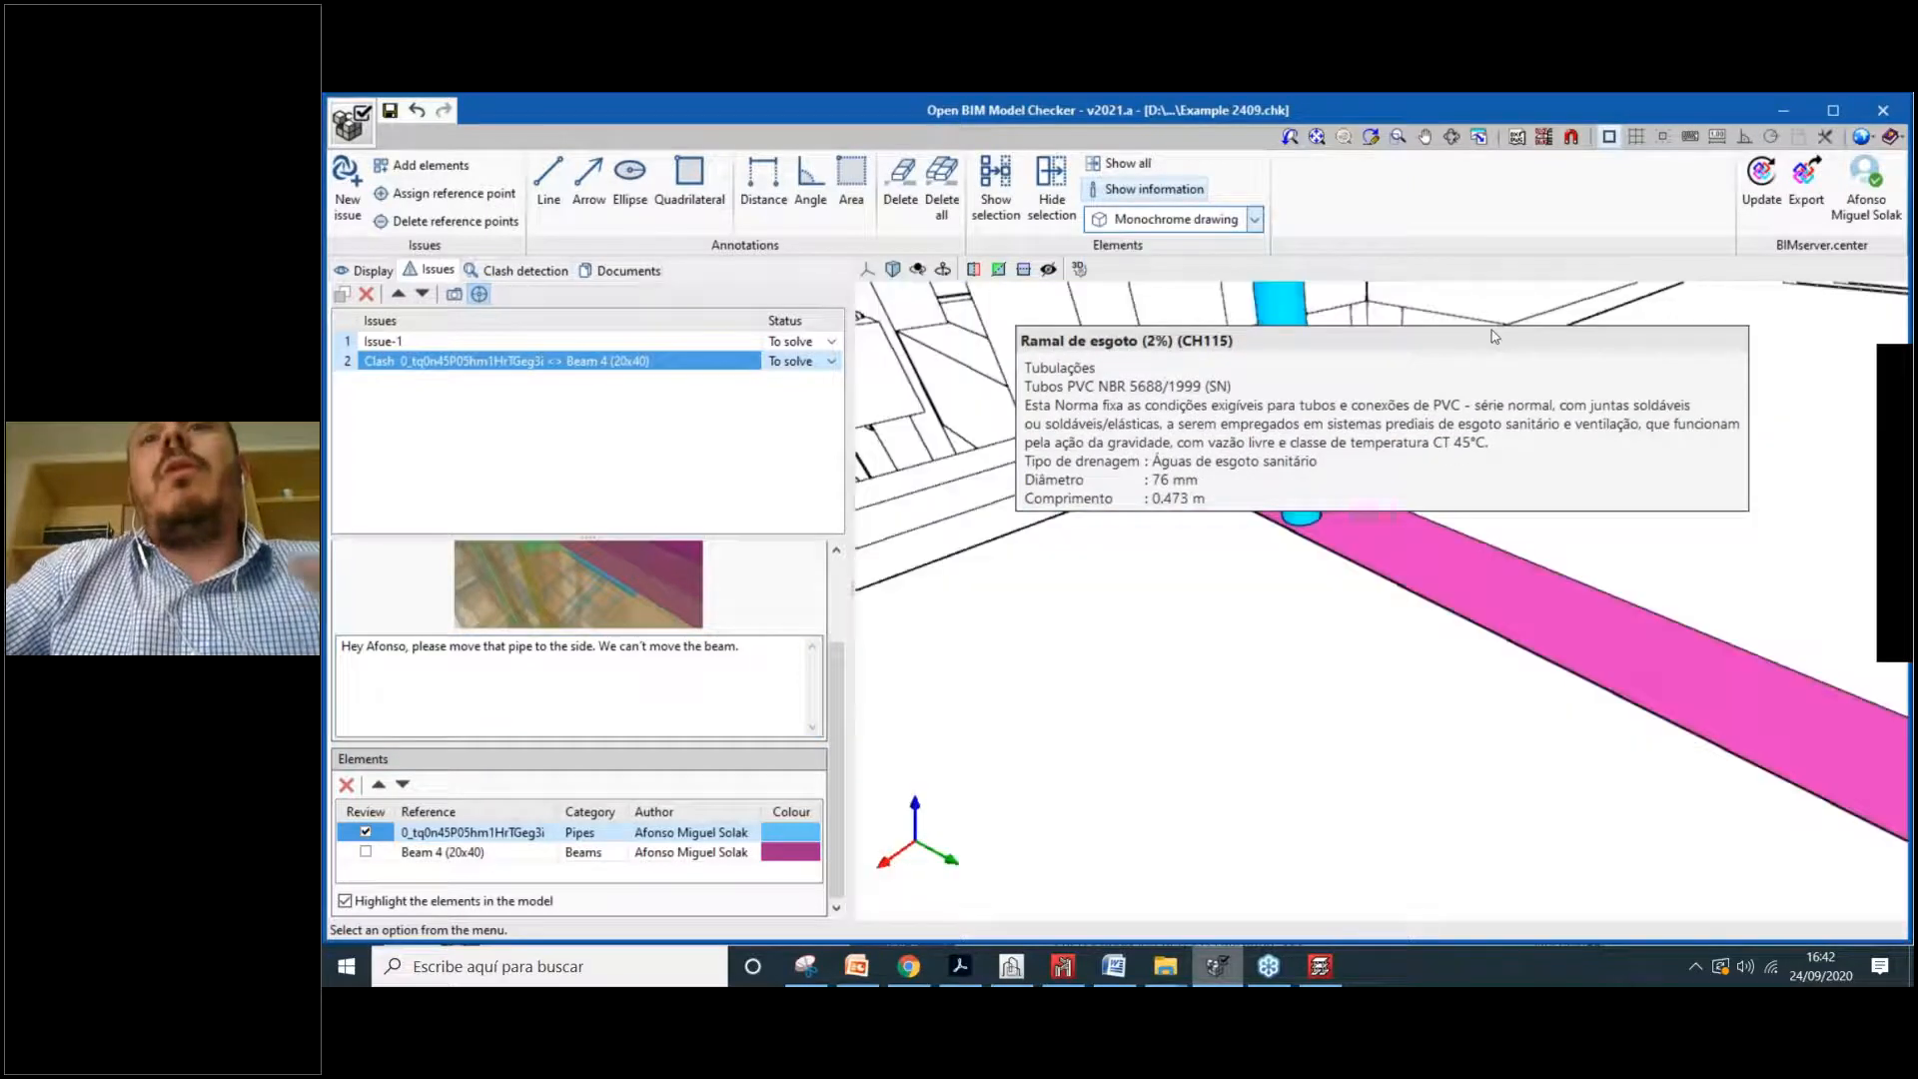
pyautogui.click(1149, 220)
pyautogui.click(1154, 257)
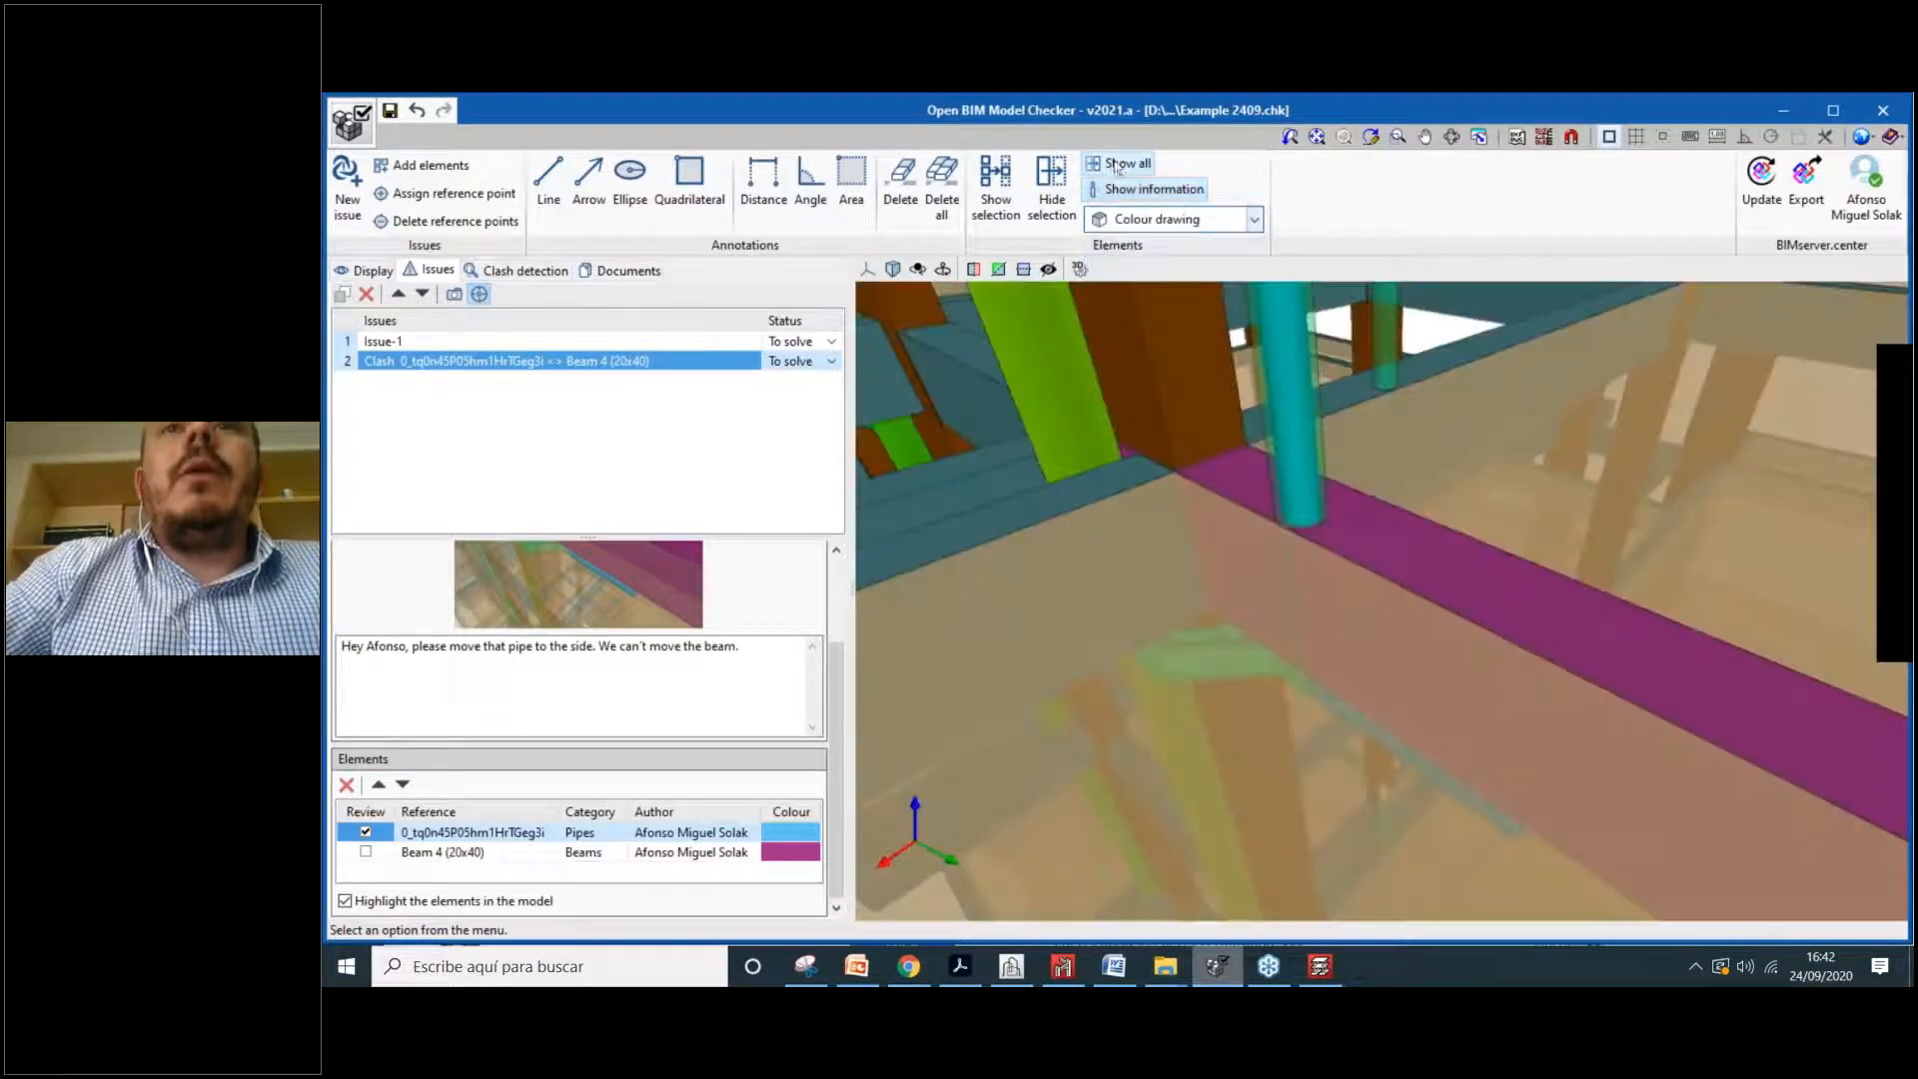
pyautogui.click(1005, 195)
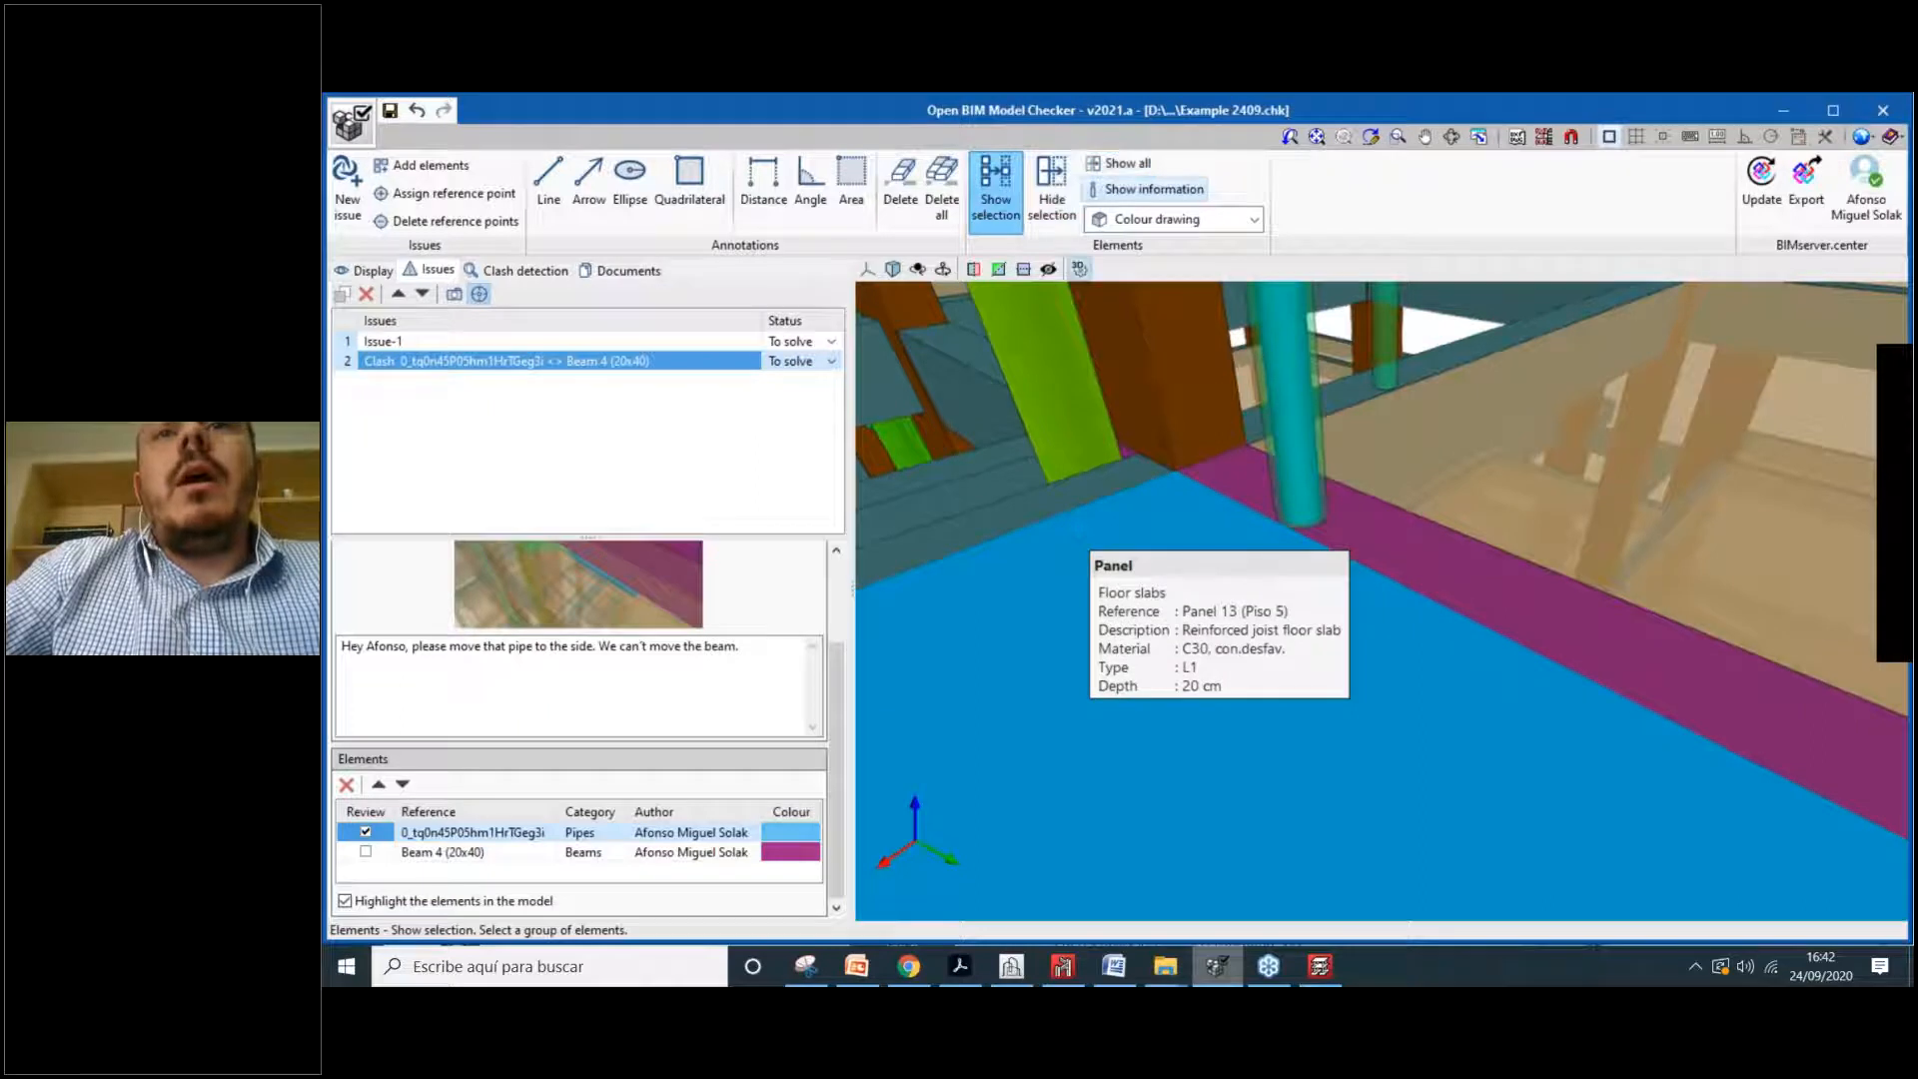
# Step: Hide Panel 13, Panel 3, Beam 32, the pipe, Column P17 and Beam 3, then recapture the issue image
pyautogui.rightClick(1087, 544)
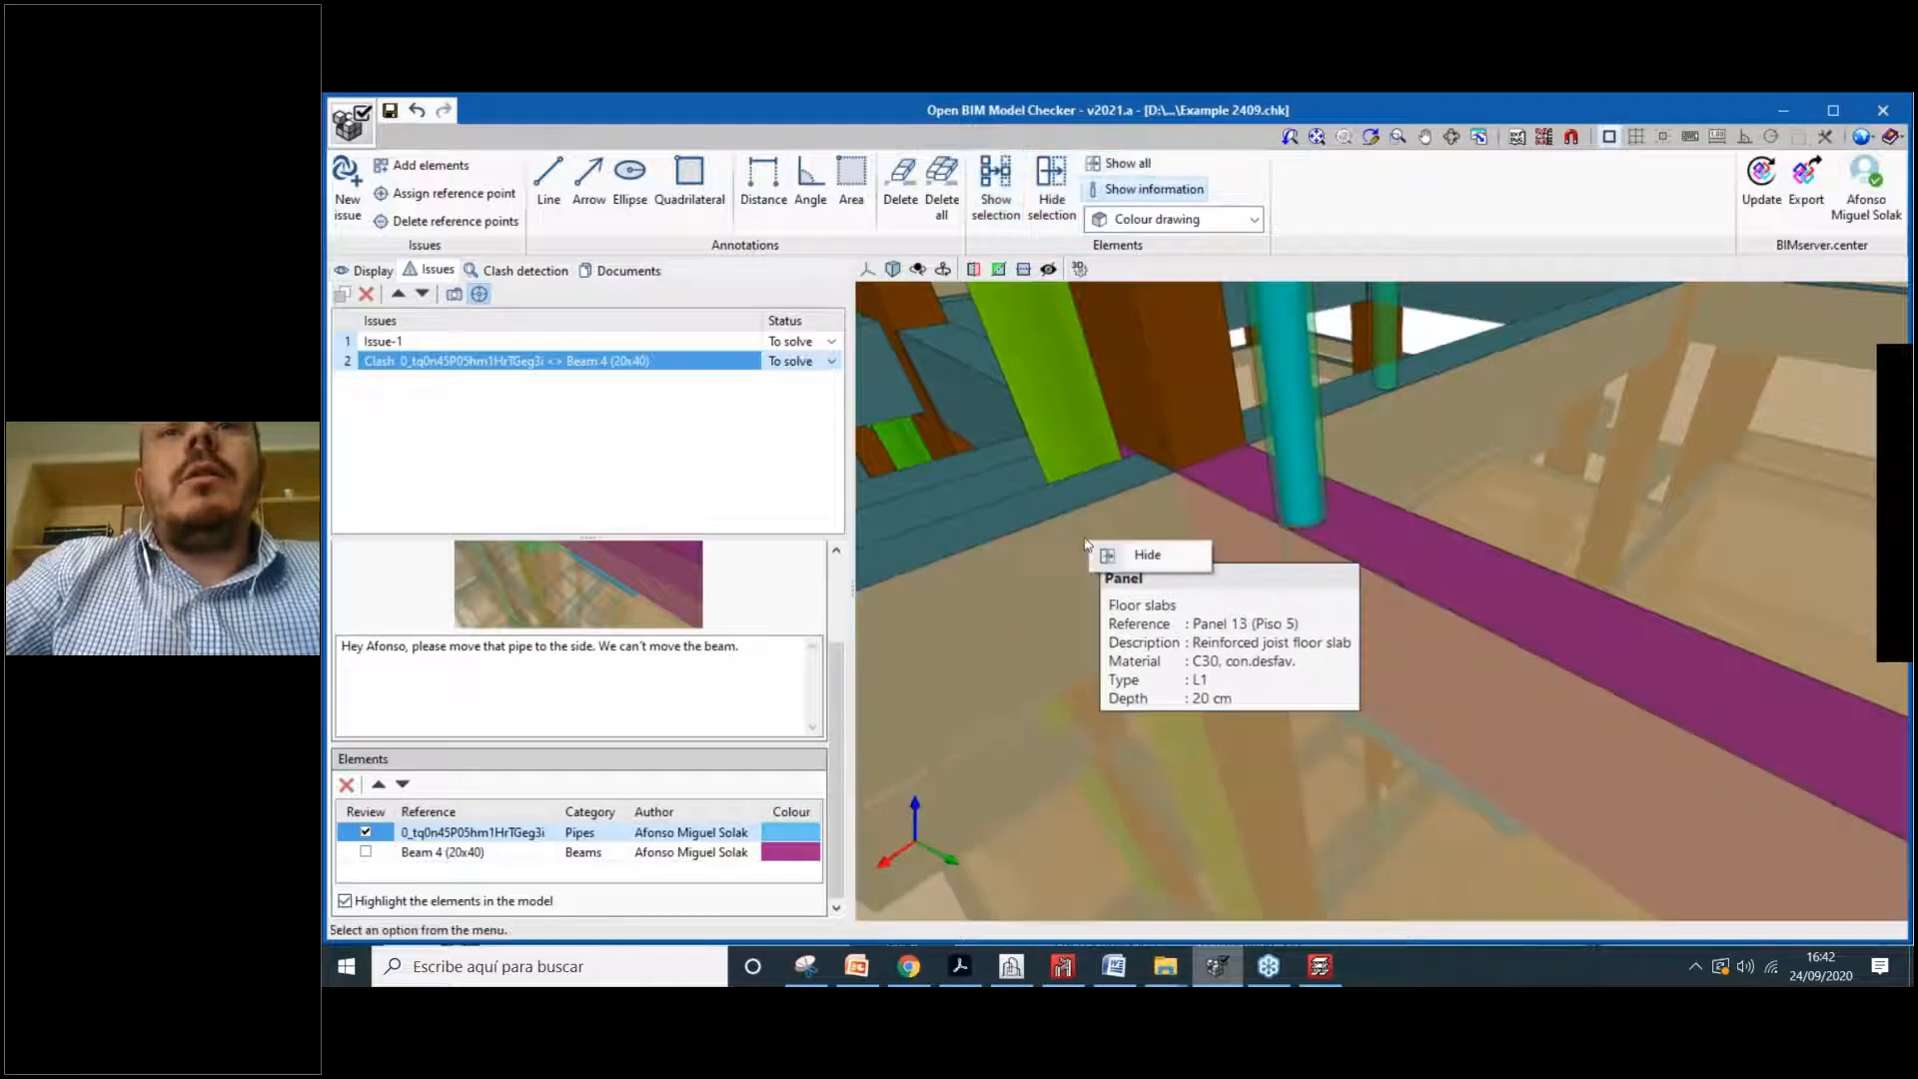
pyautogui.click(1145, 558)
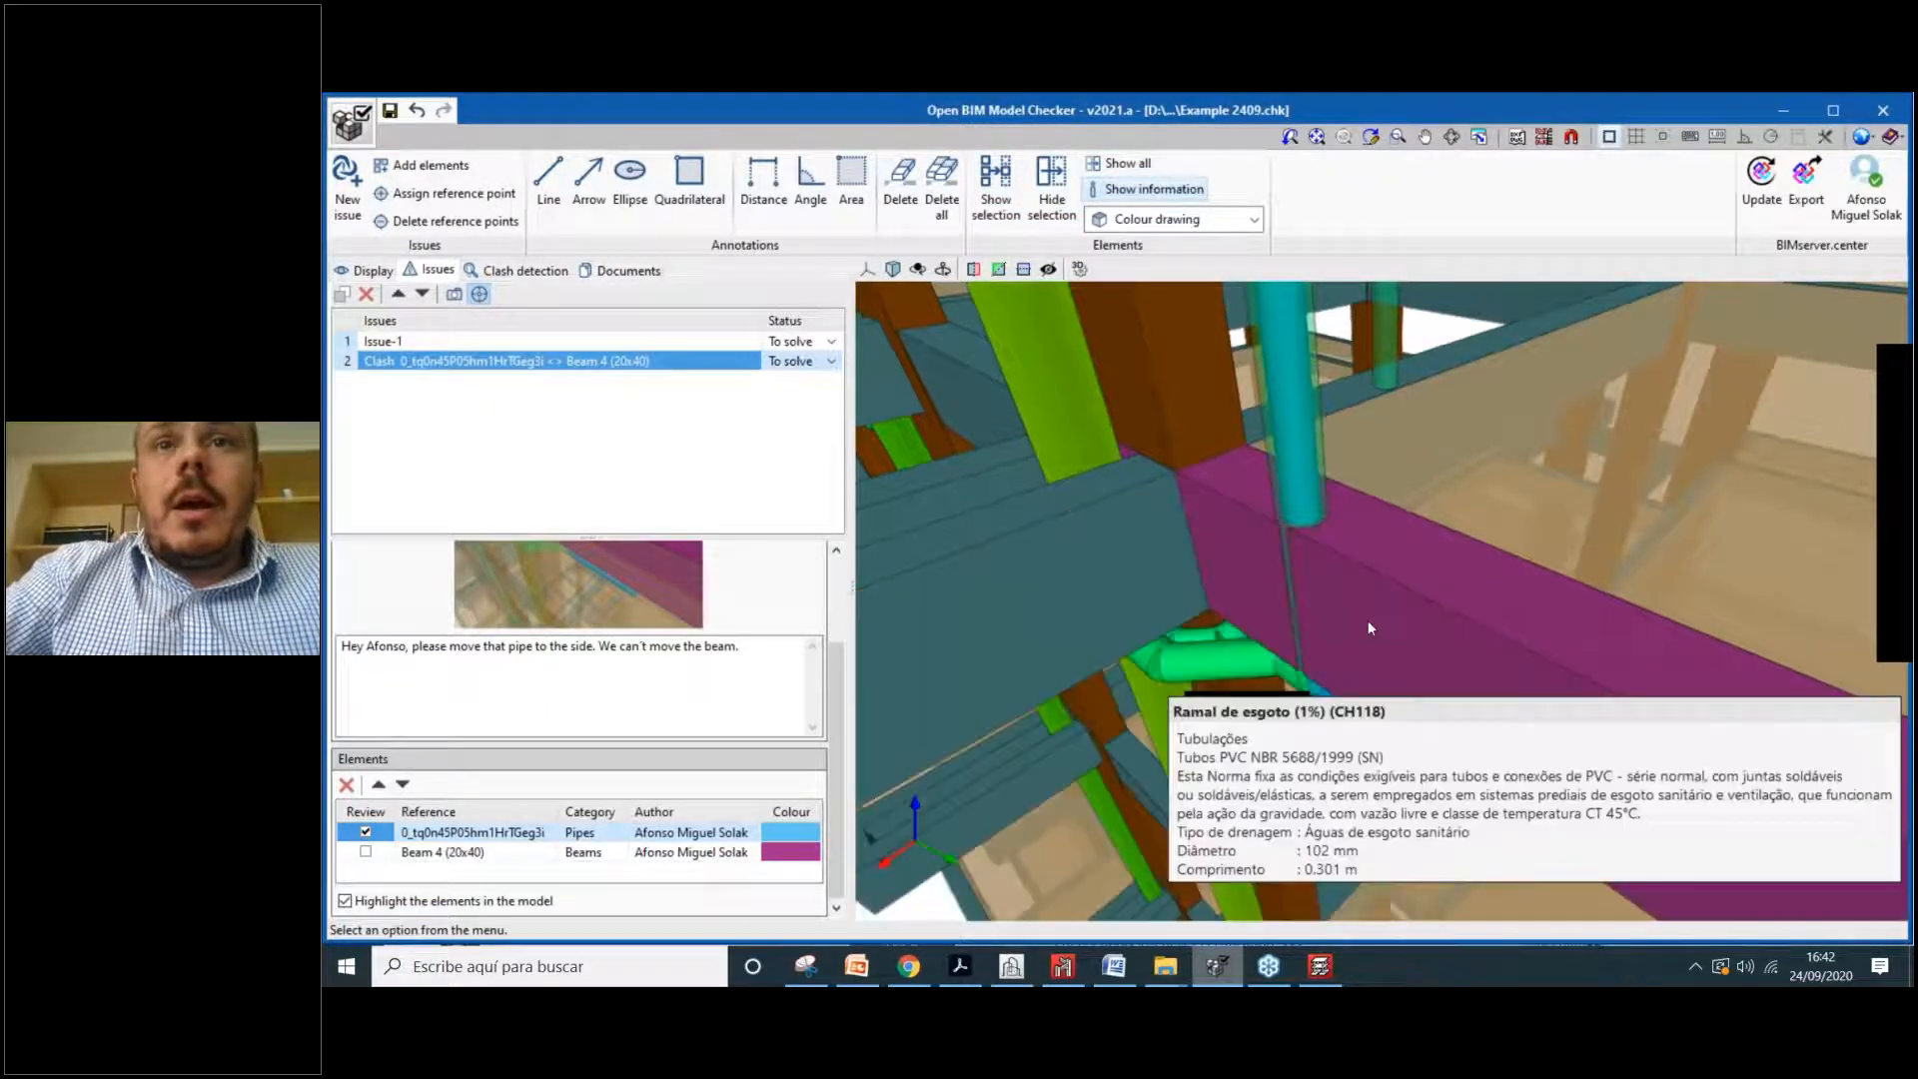
pyautogui.rightClick(1451, 395)
pyautogui.click(1488, 405)
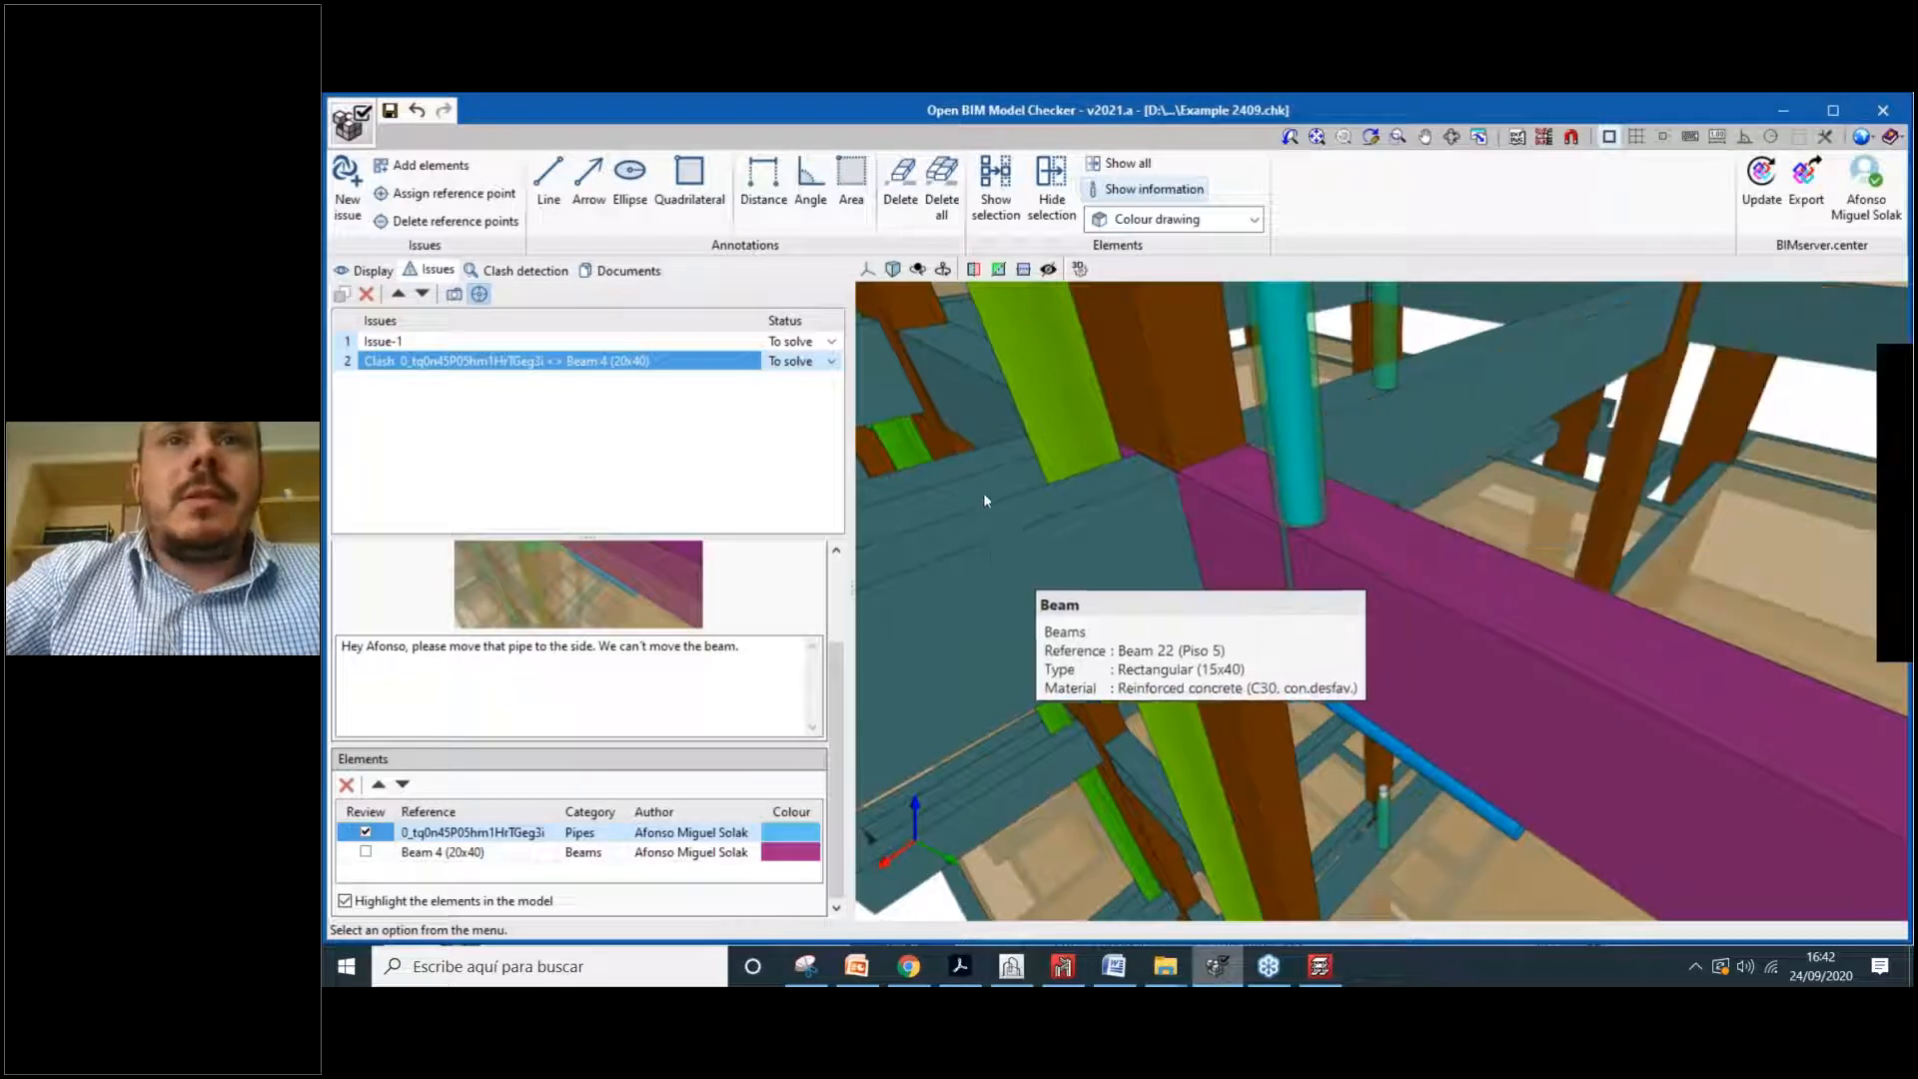
pyautogui.rightClick(969, 500)
pyautogui.click(1040, 521)
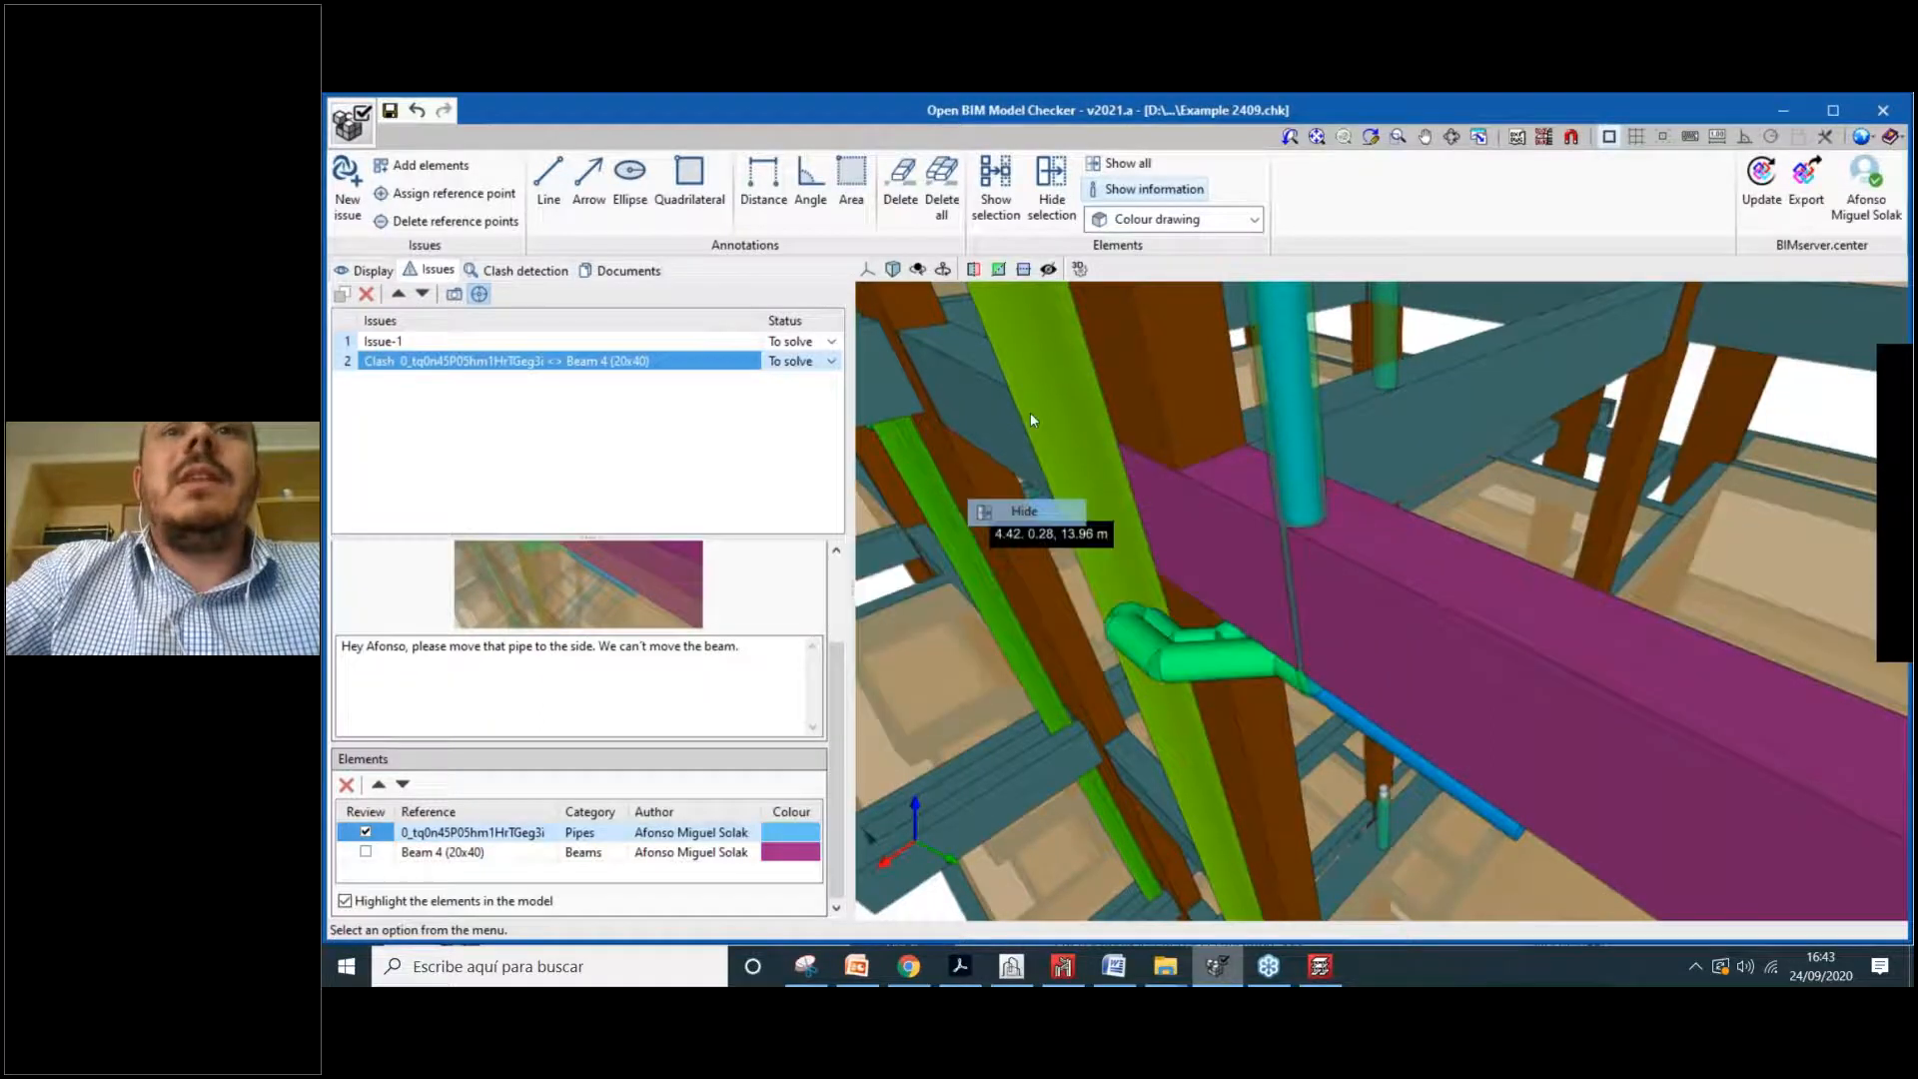
pyautogui.rightClick(1032, 398)
pyautogui.click(1074, 404)
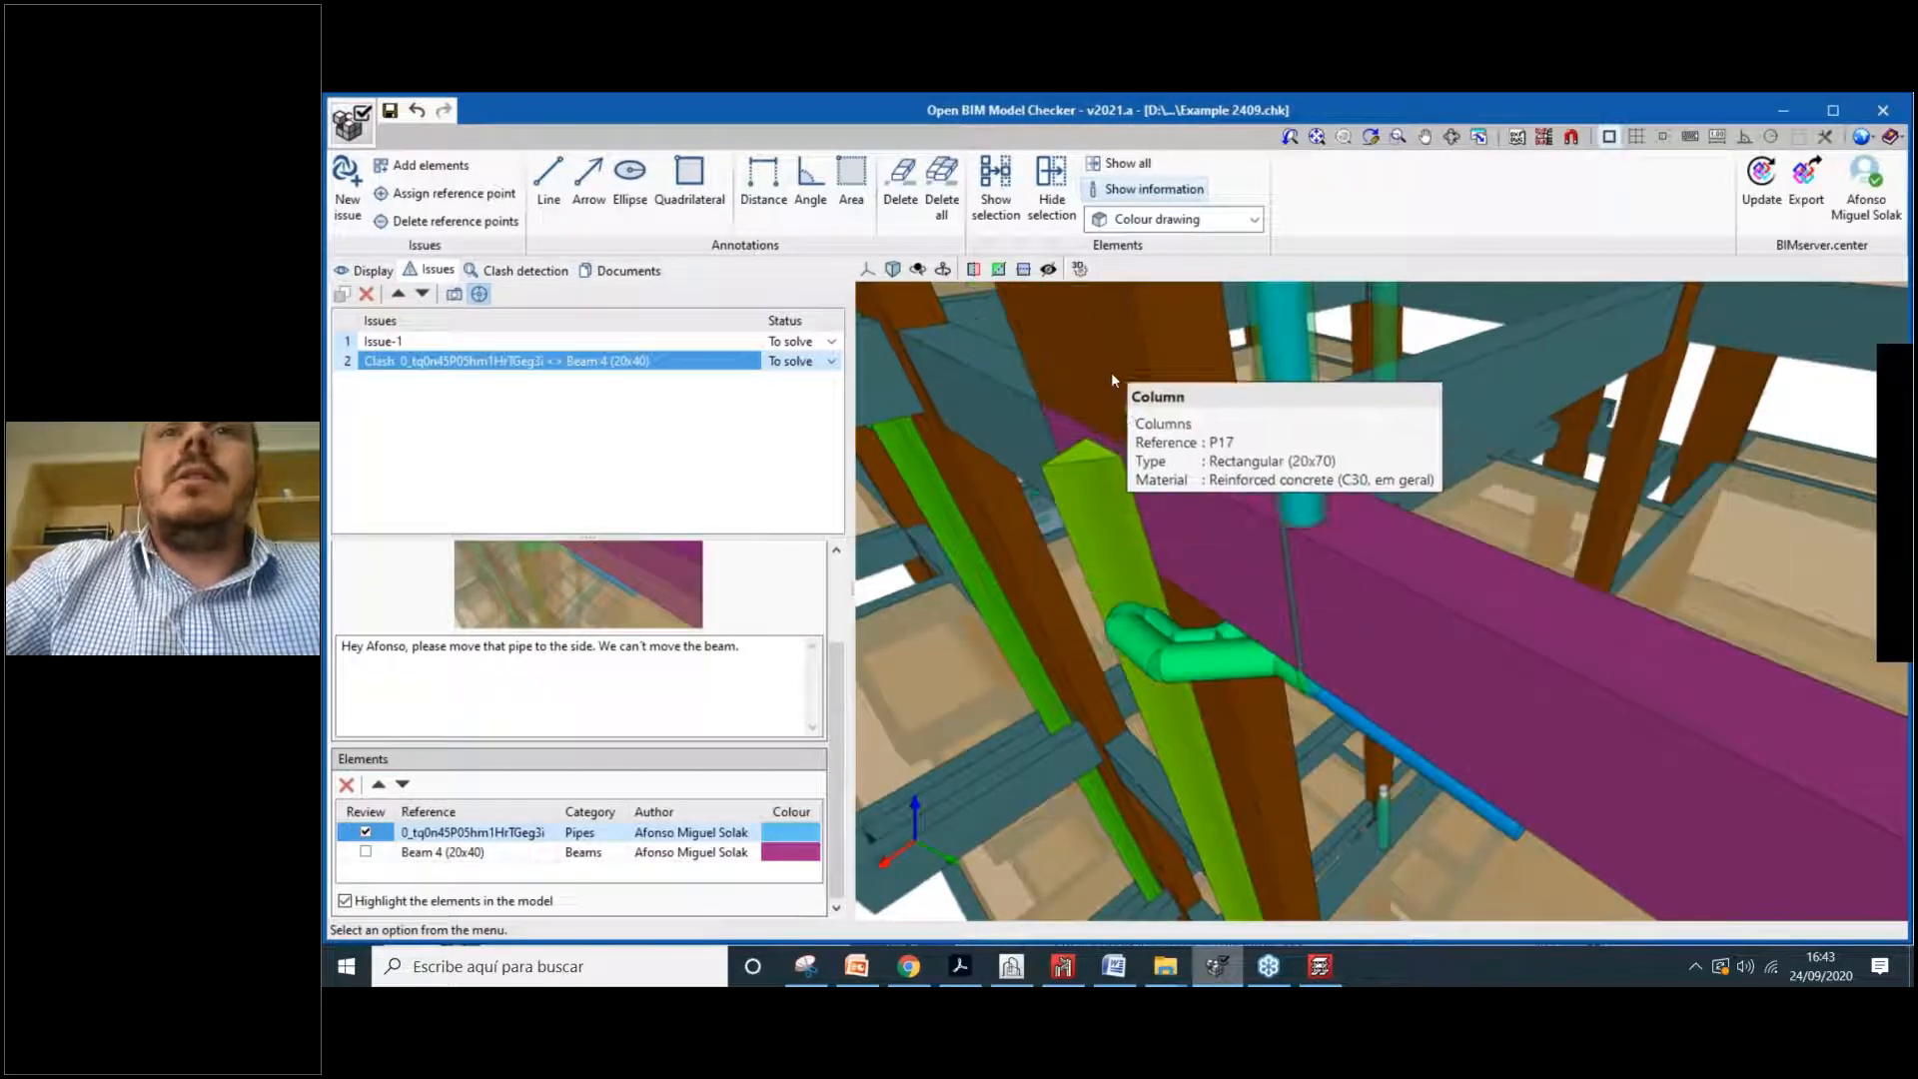
pyautogui.rightClick(1119, 366)
pyautogui.click(1159, 374)
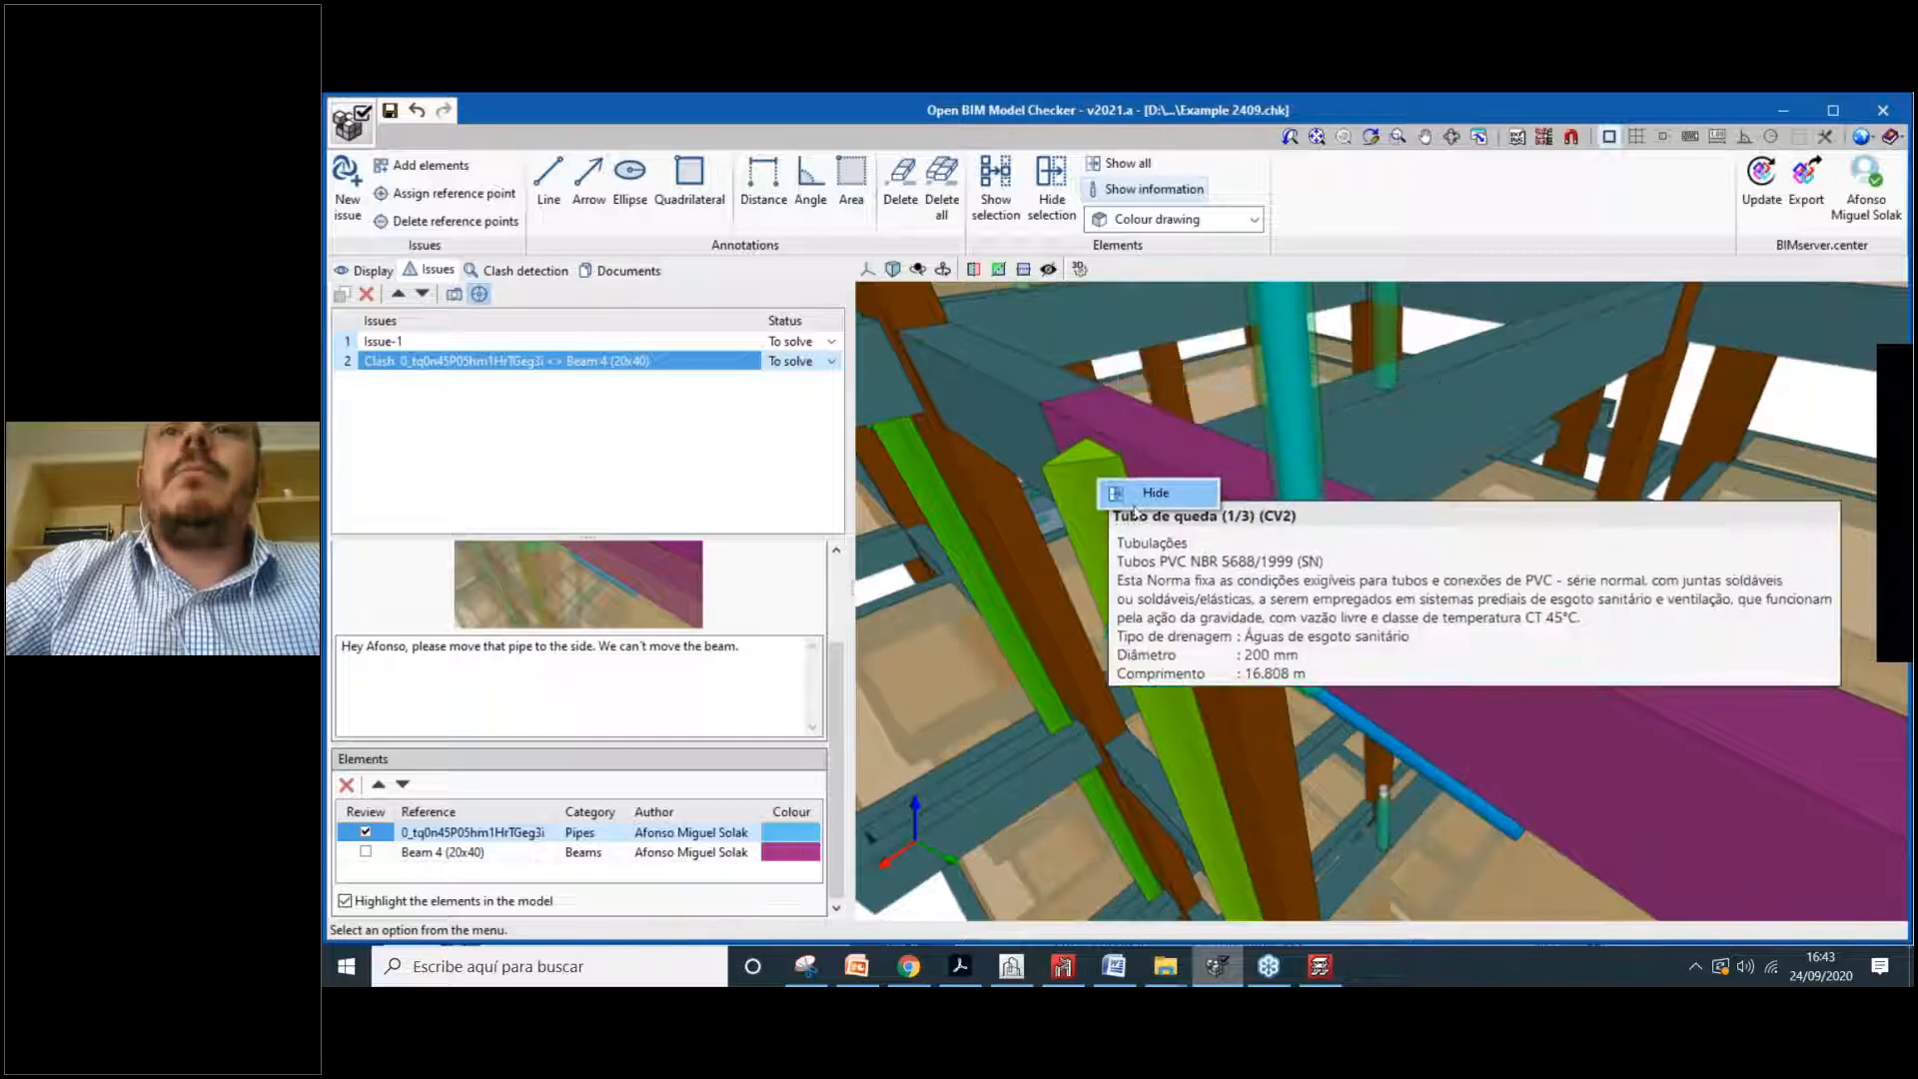
pyautogui.rightClick(1001, 396)
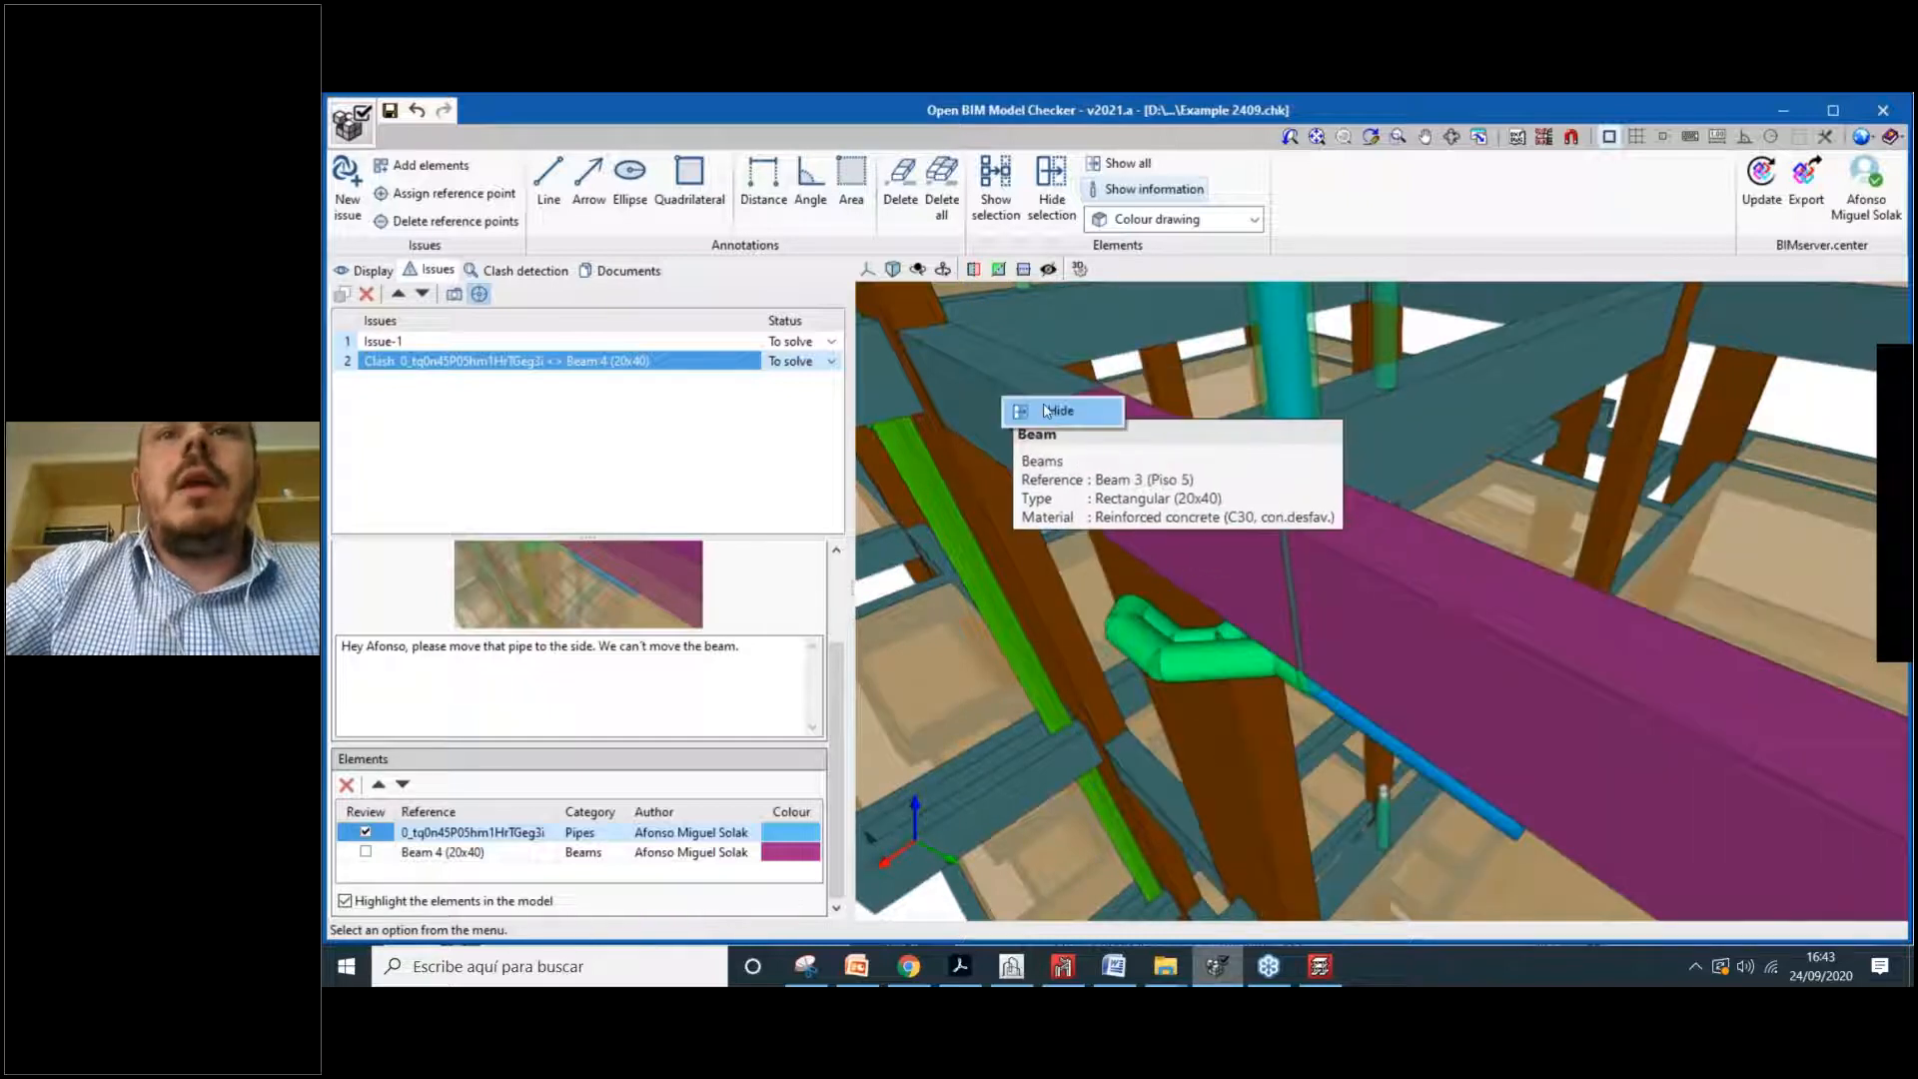
pyautogui.click(1043, 401)
pyautogui.click(455, 294)
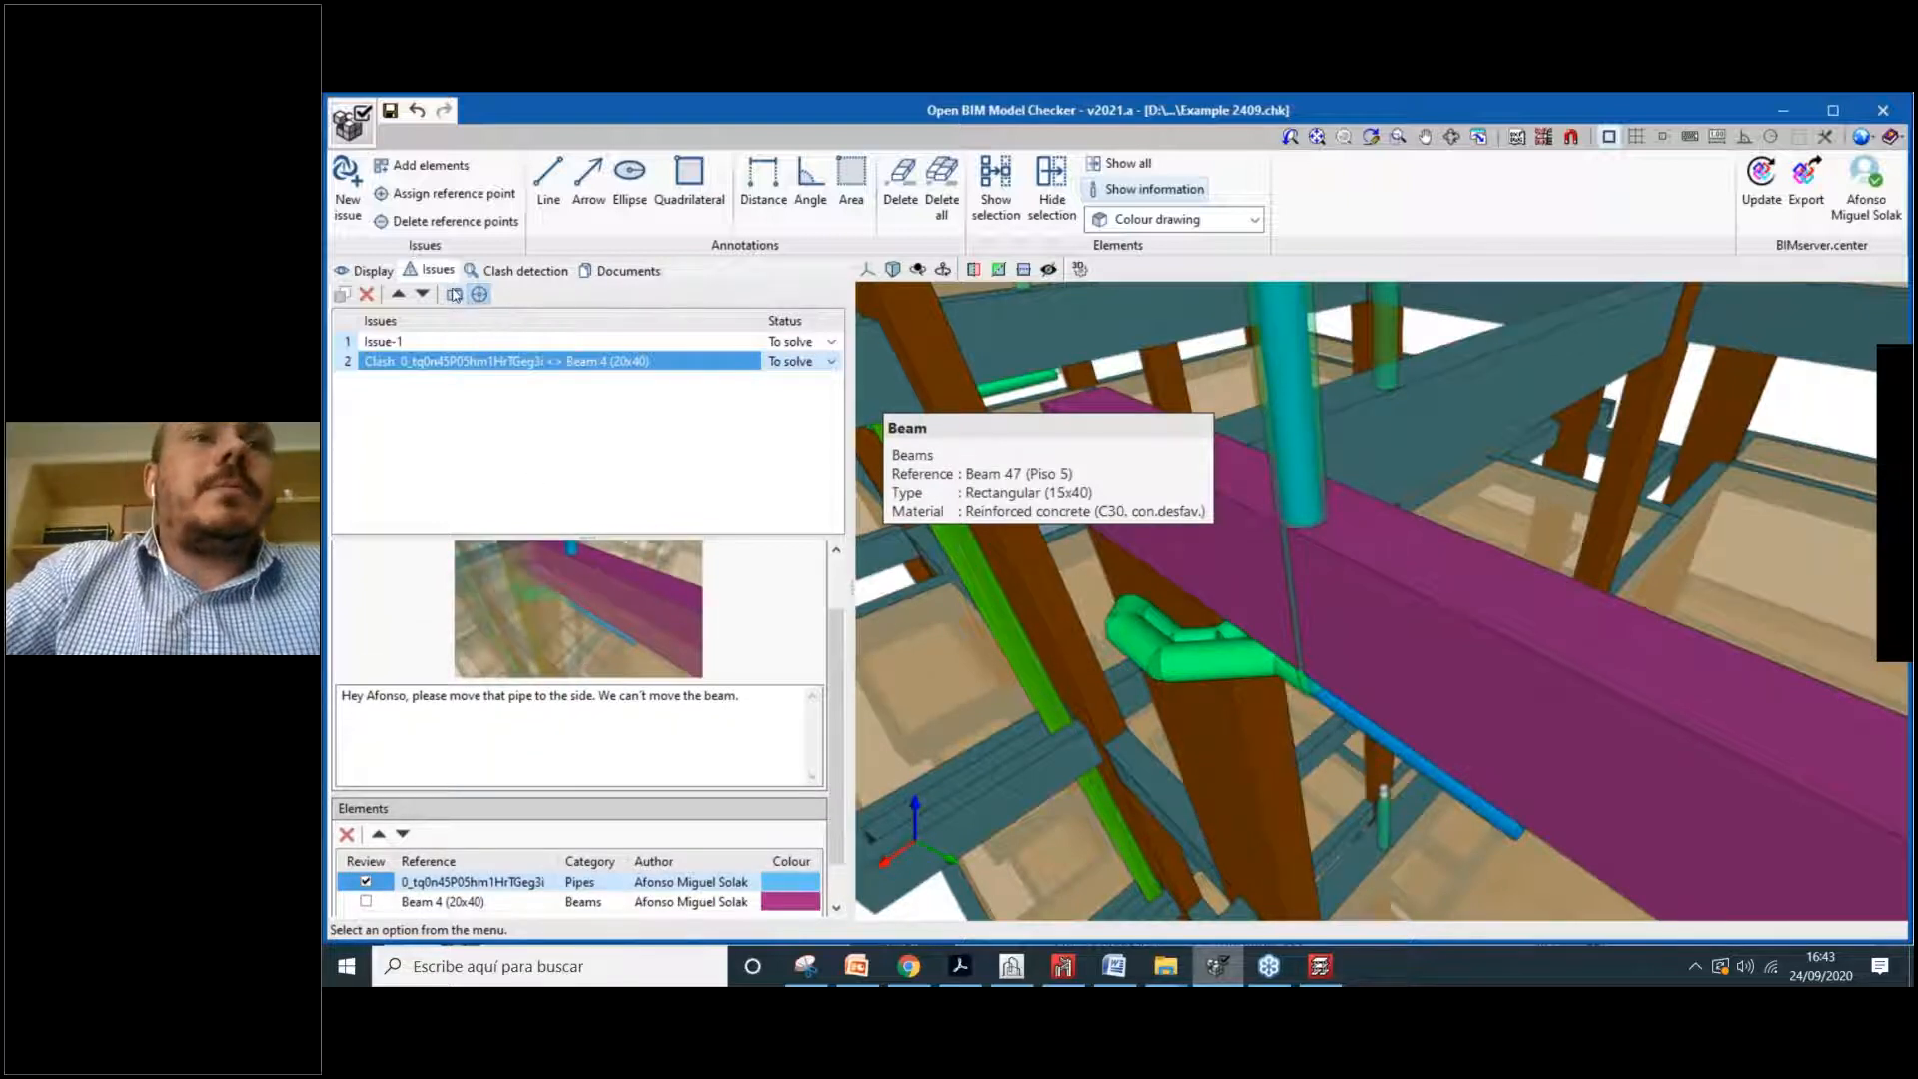
# Step: Confirm replacing the issue image and reposition the IFC export window showing file name Issues
pyautogui.click(984, 578)
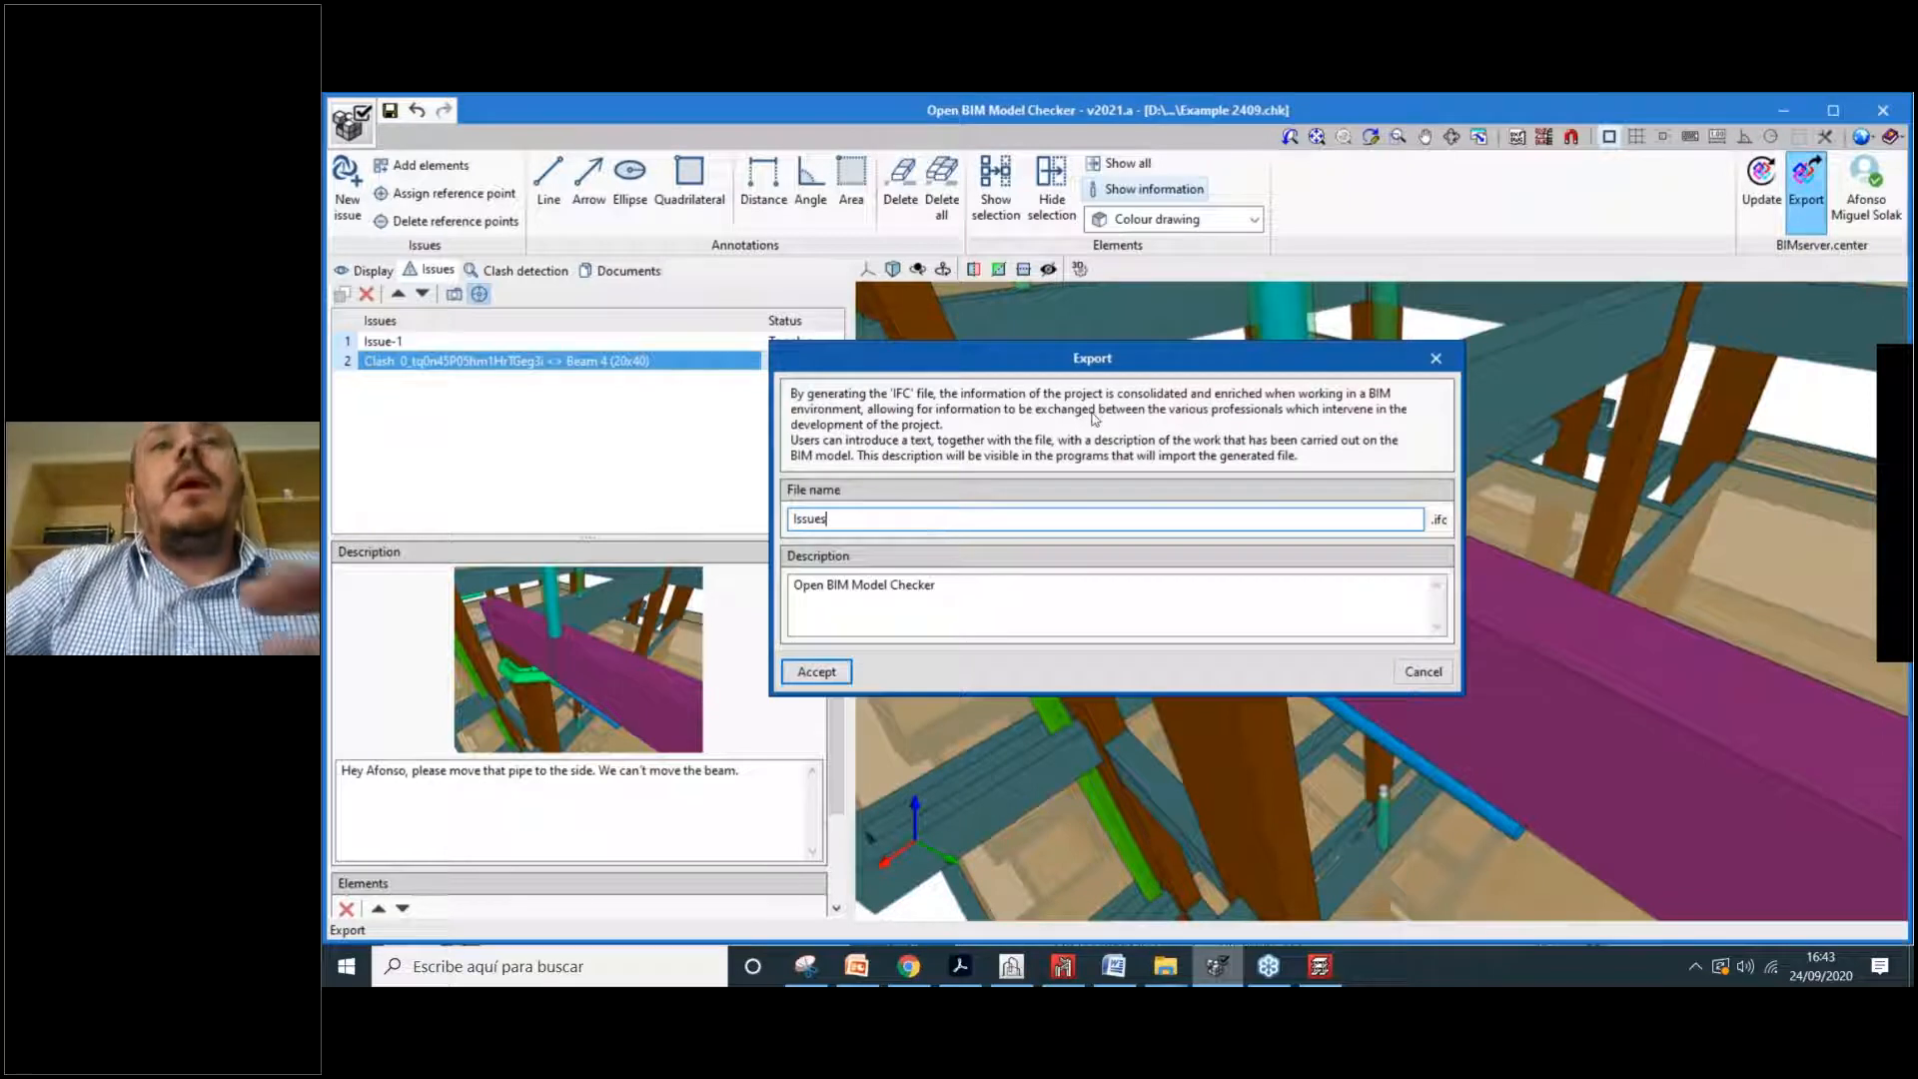
pyautogui.moveTo(1177, 365)
pyautogui.mouseDown()
pyautogui.moveTo(1175, 332)
pyautogui.moveTo(1195, 335)
pyautogui.mouseUp()
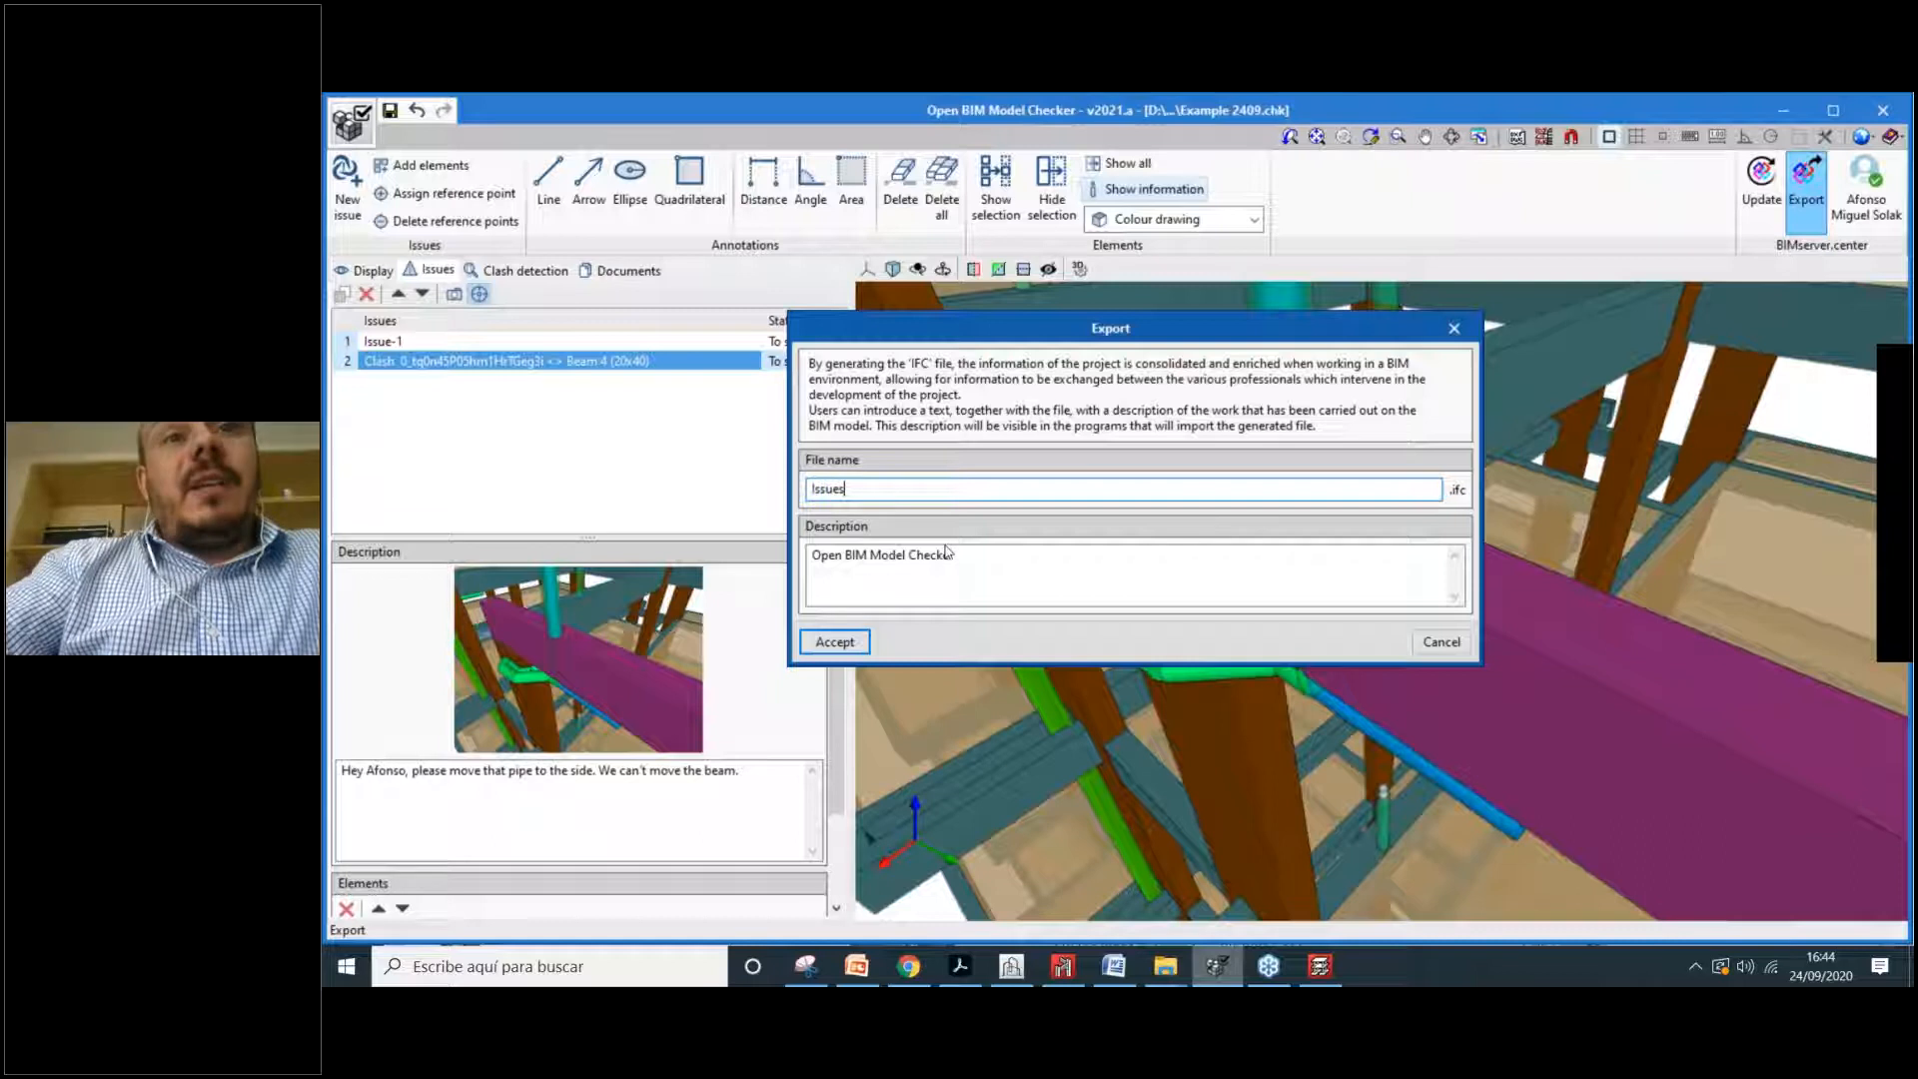
# Step: Rename the export file to 'Issues identified by' plus the reviewer's name and run the IFC export
pyautogui.doubleClick(857, 490)
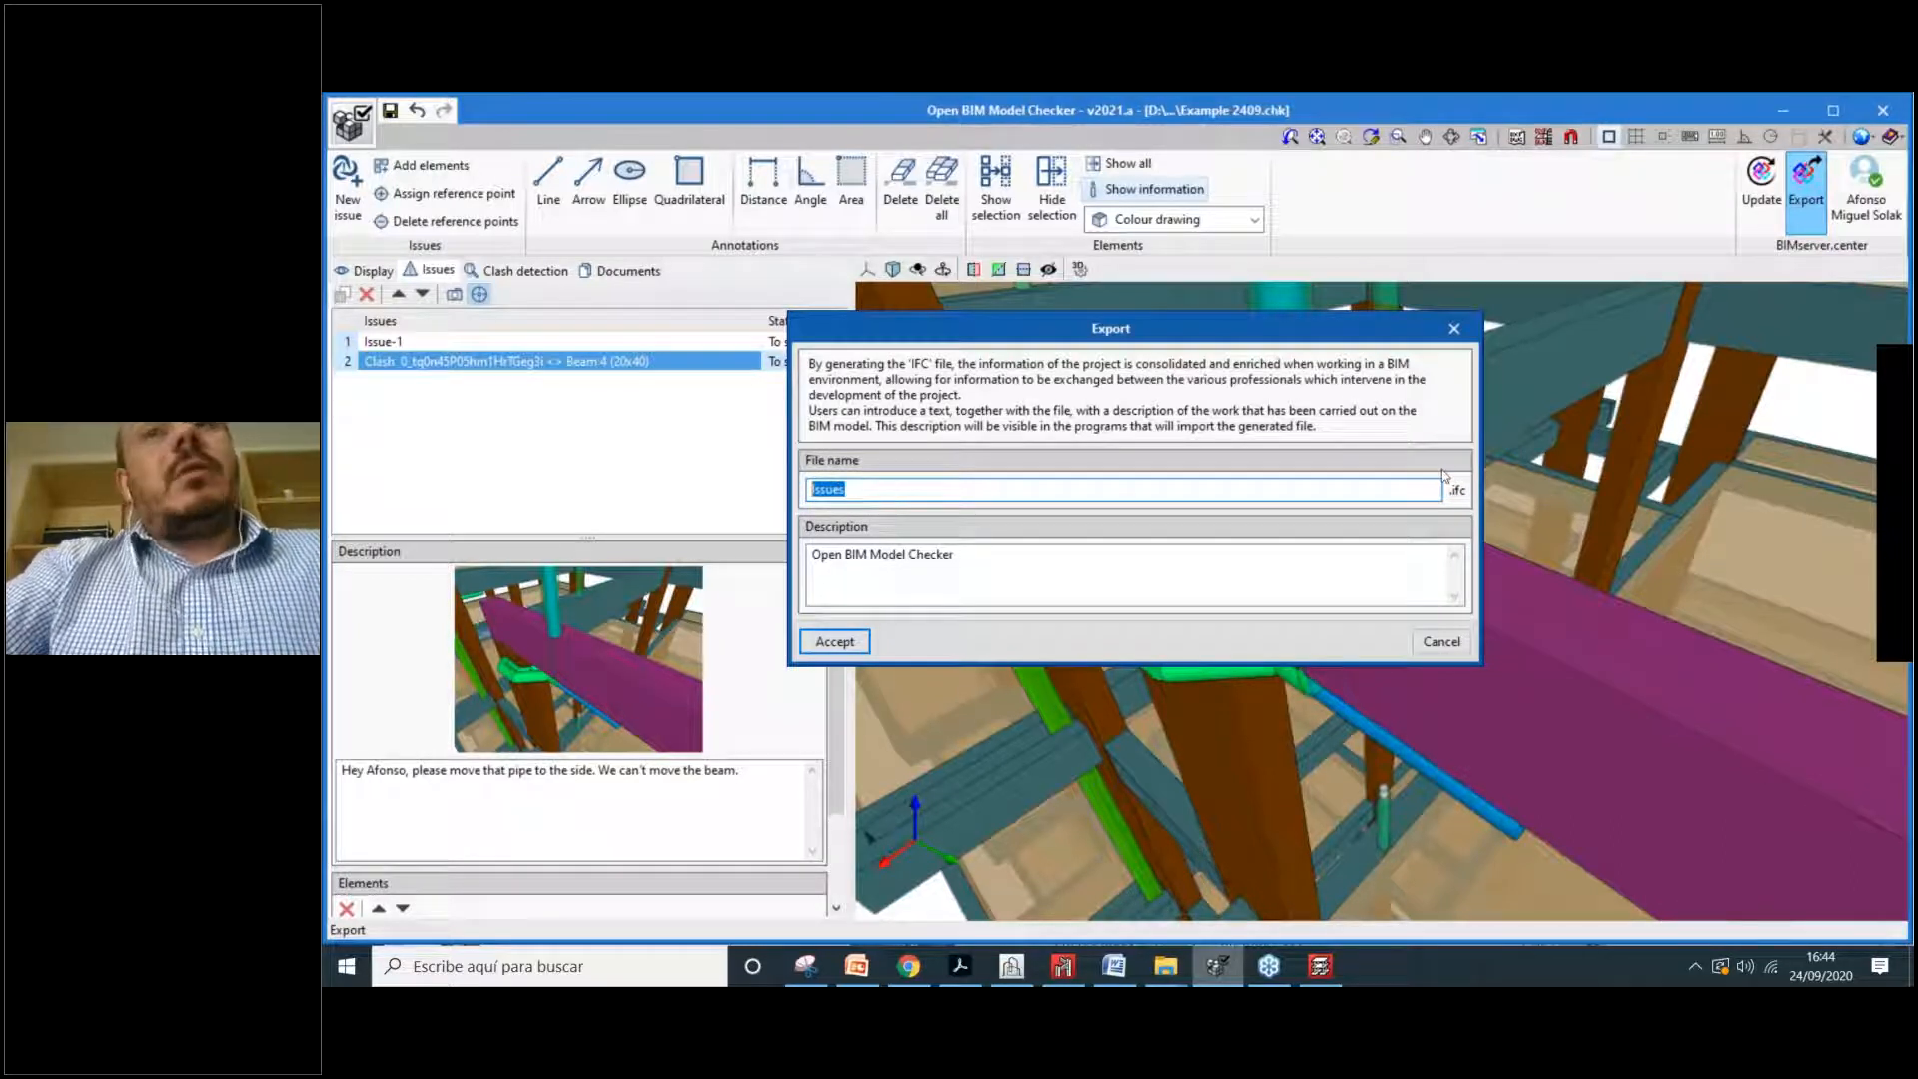
pyautogui.write('Issues')
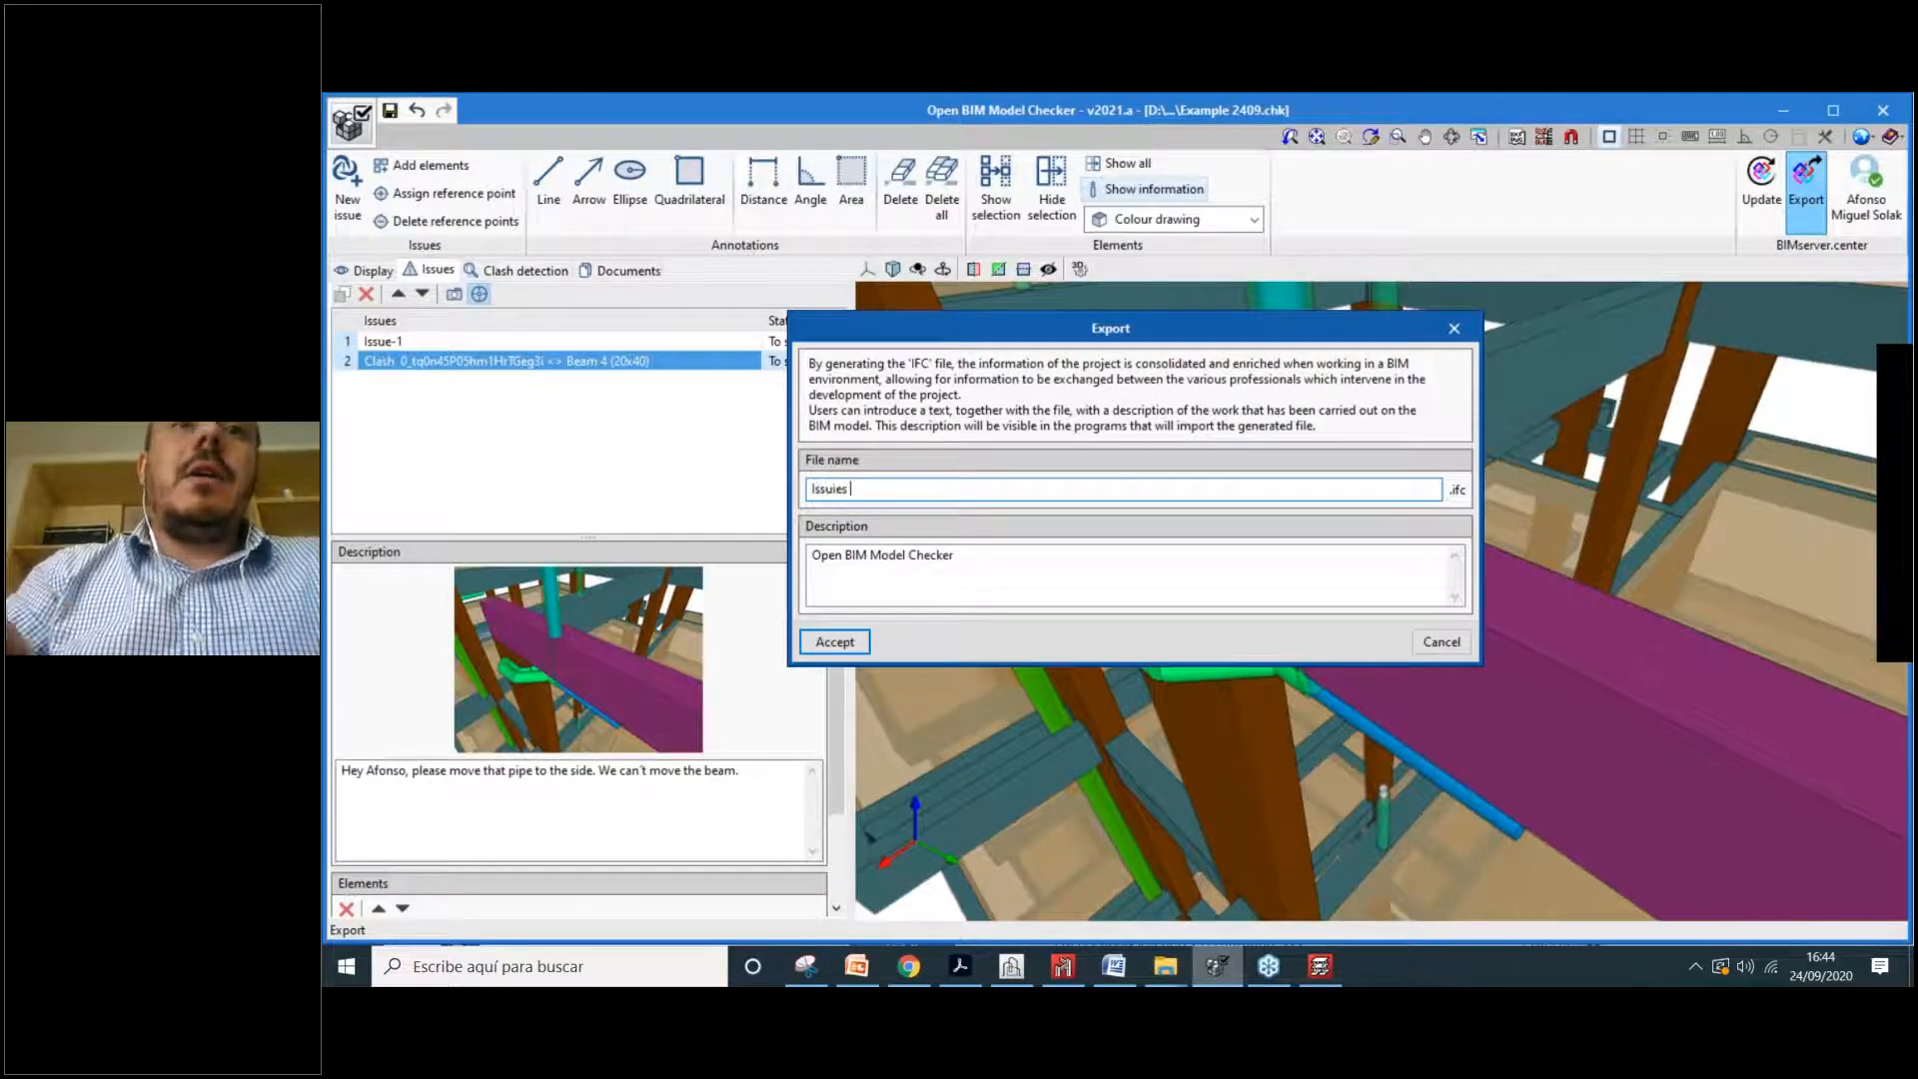
pyautogui.write(' i')
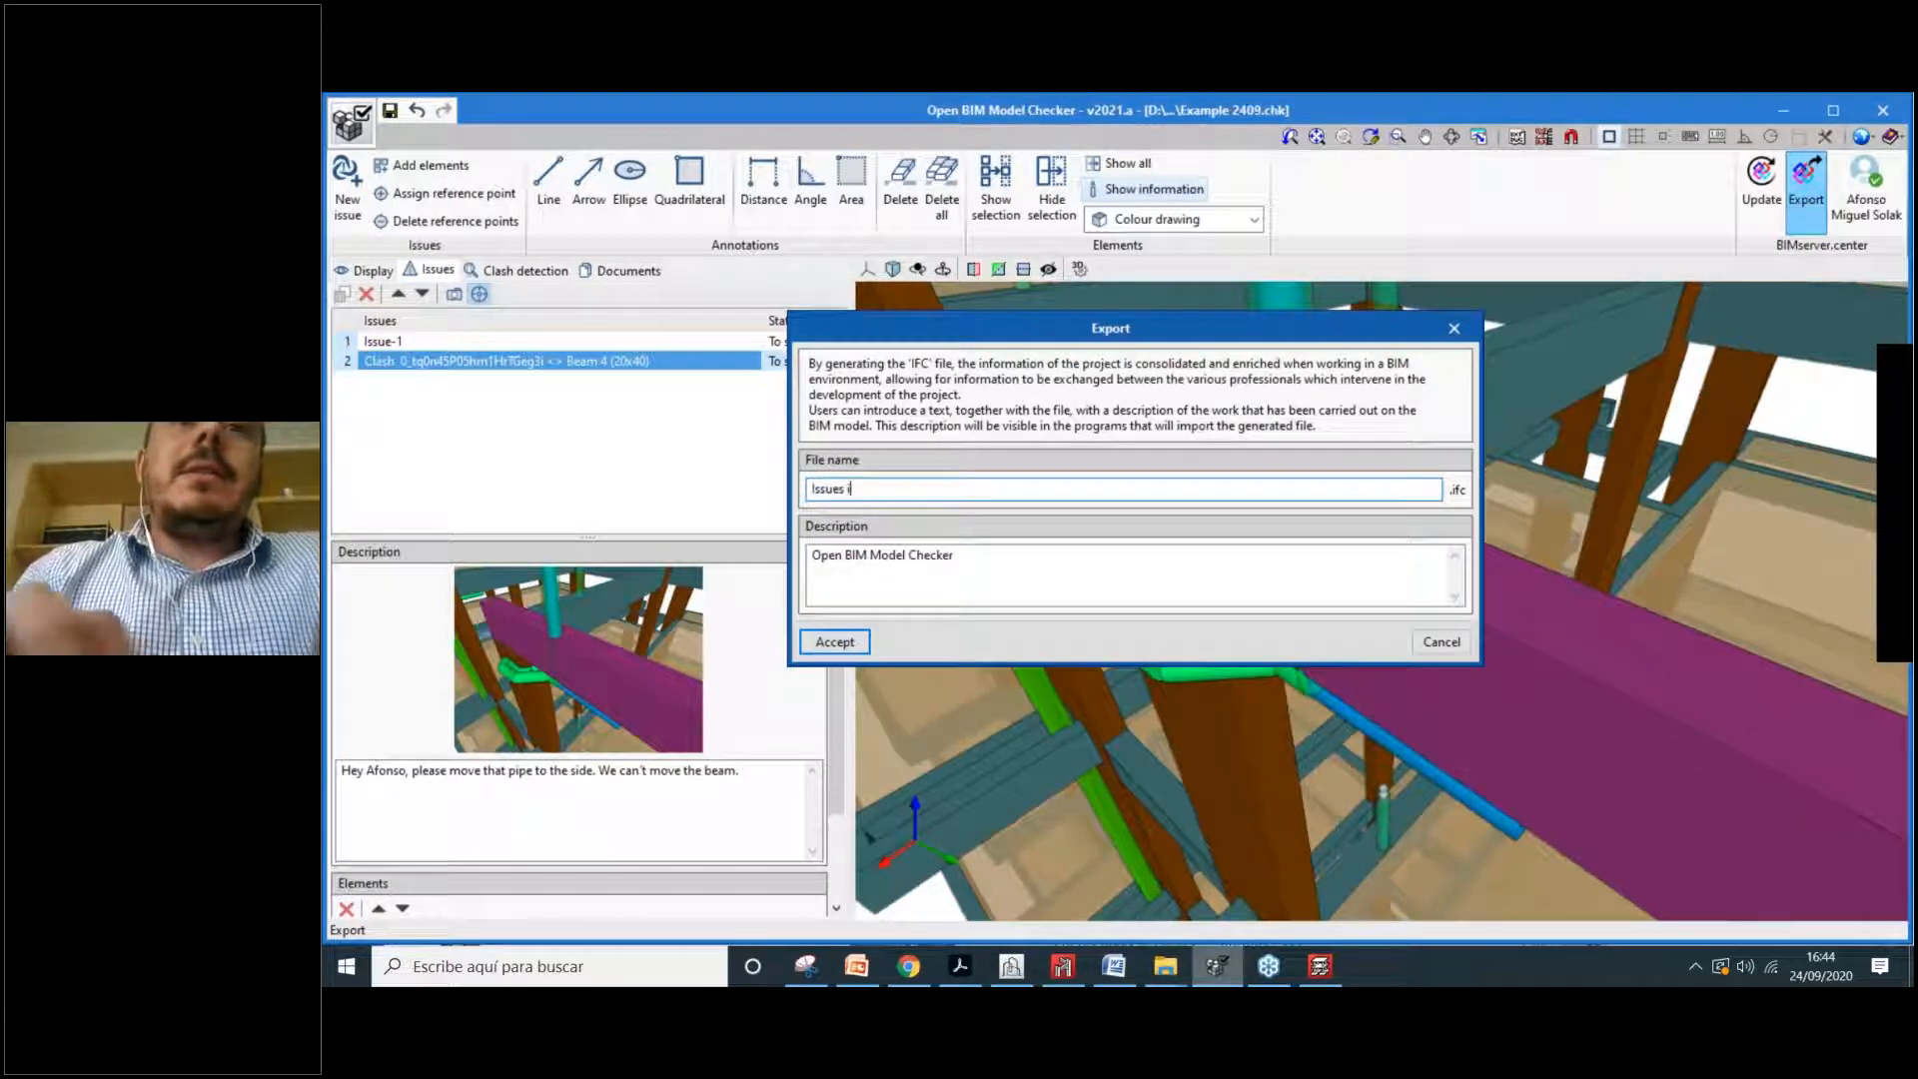
pyautogui.write('dentified ')
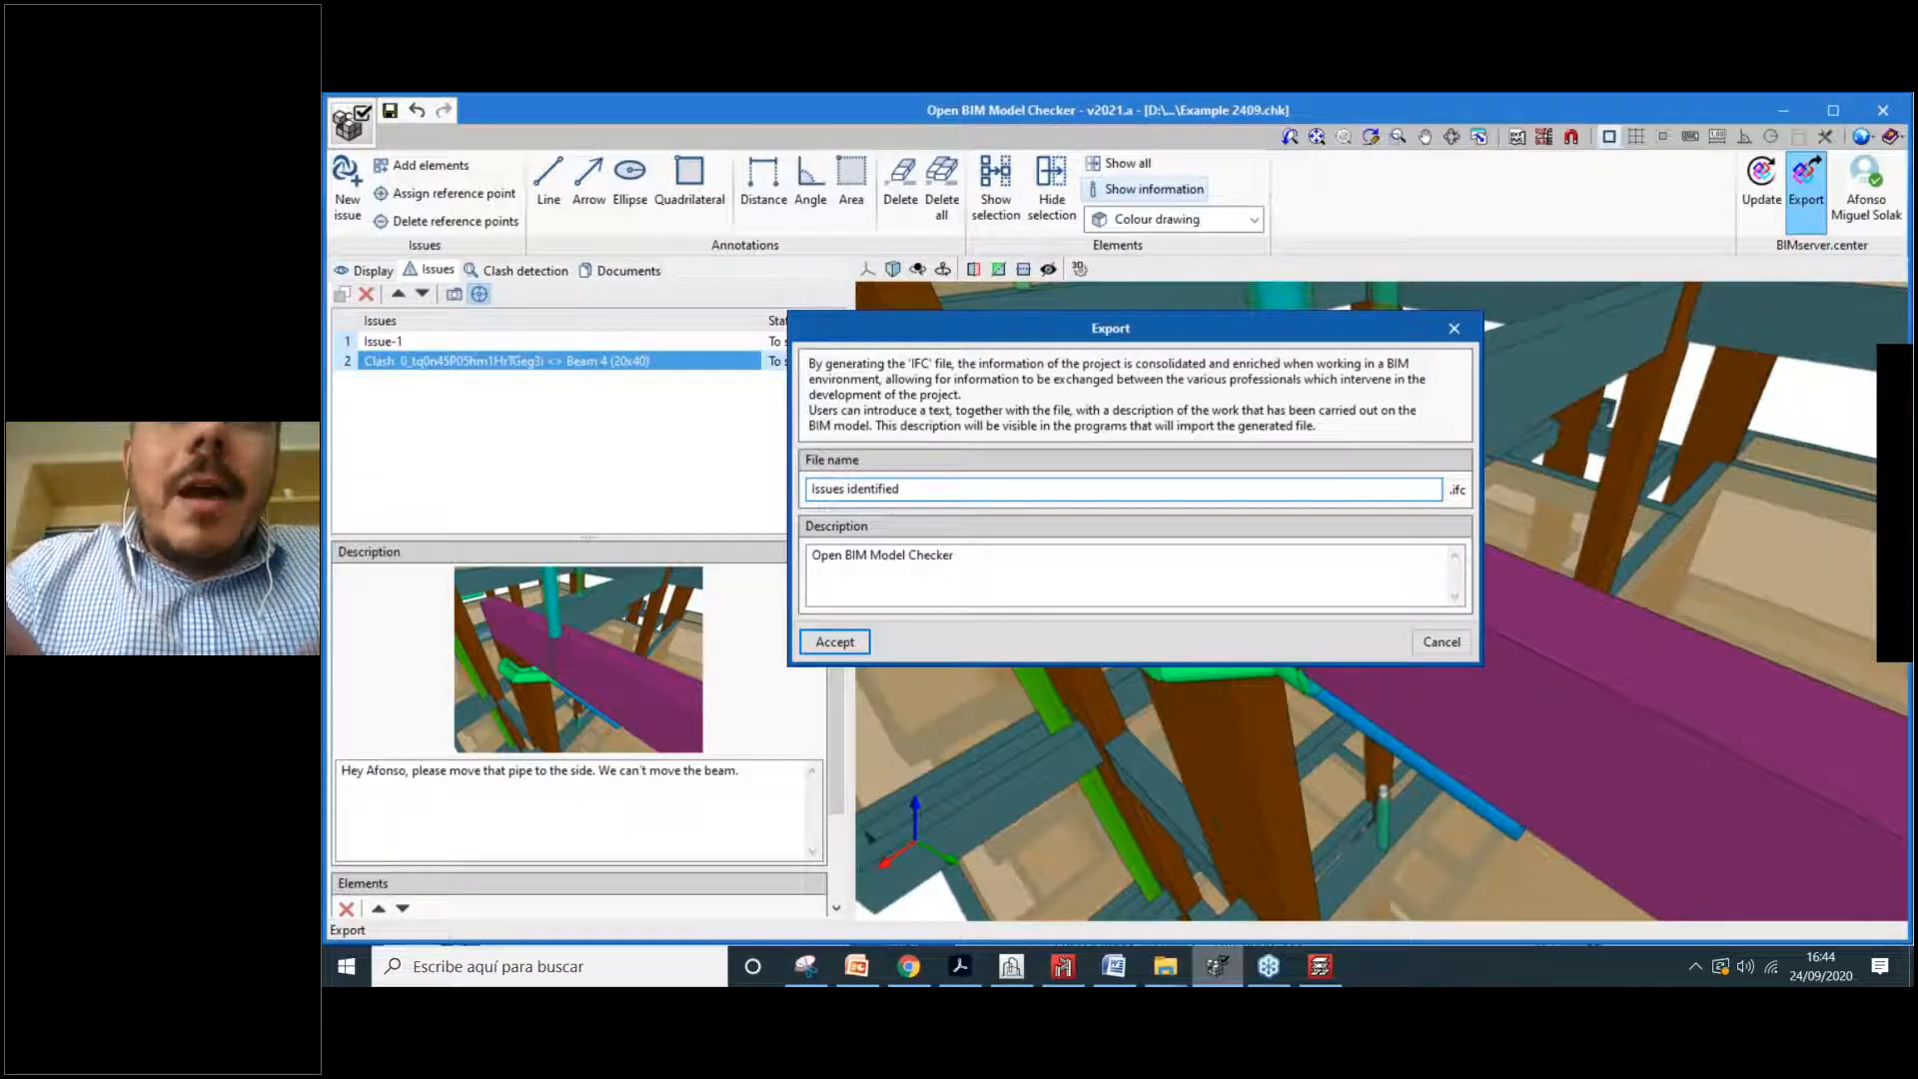
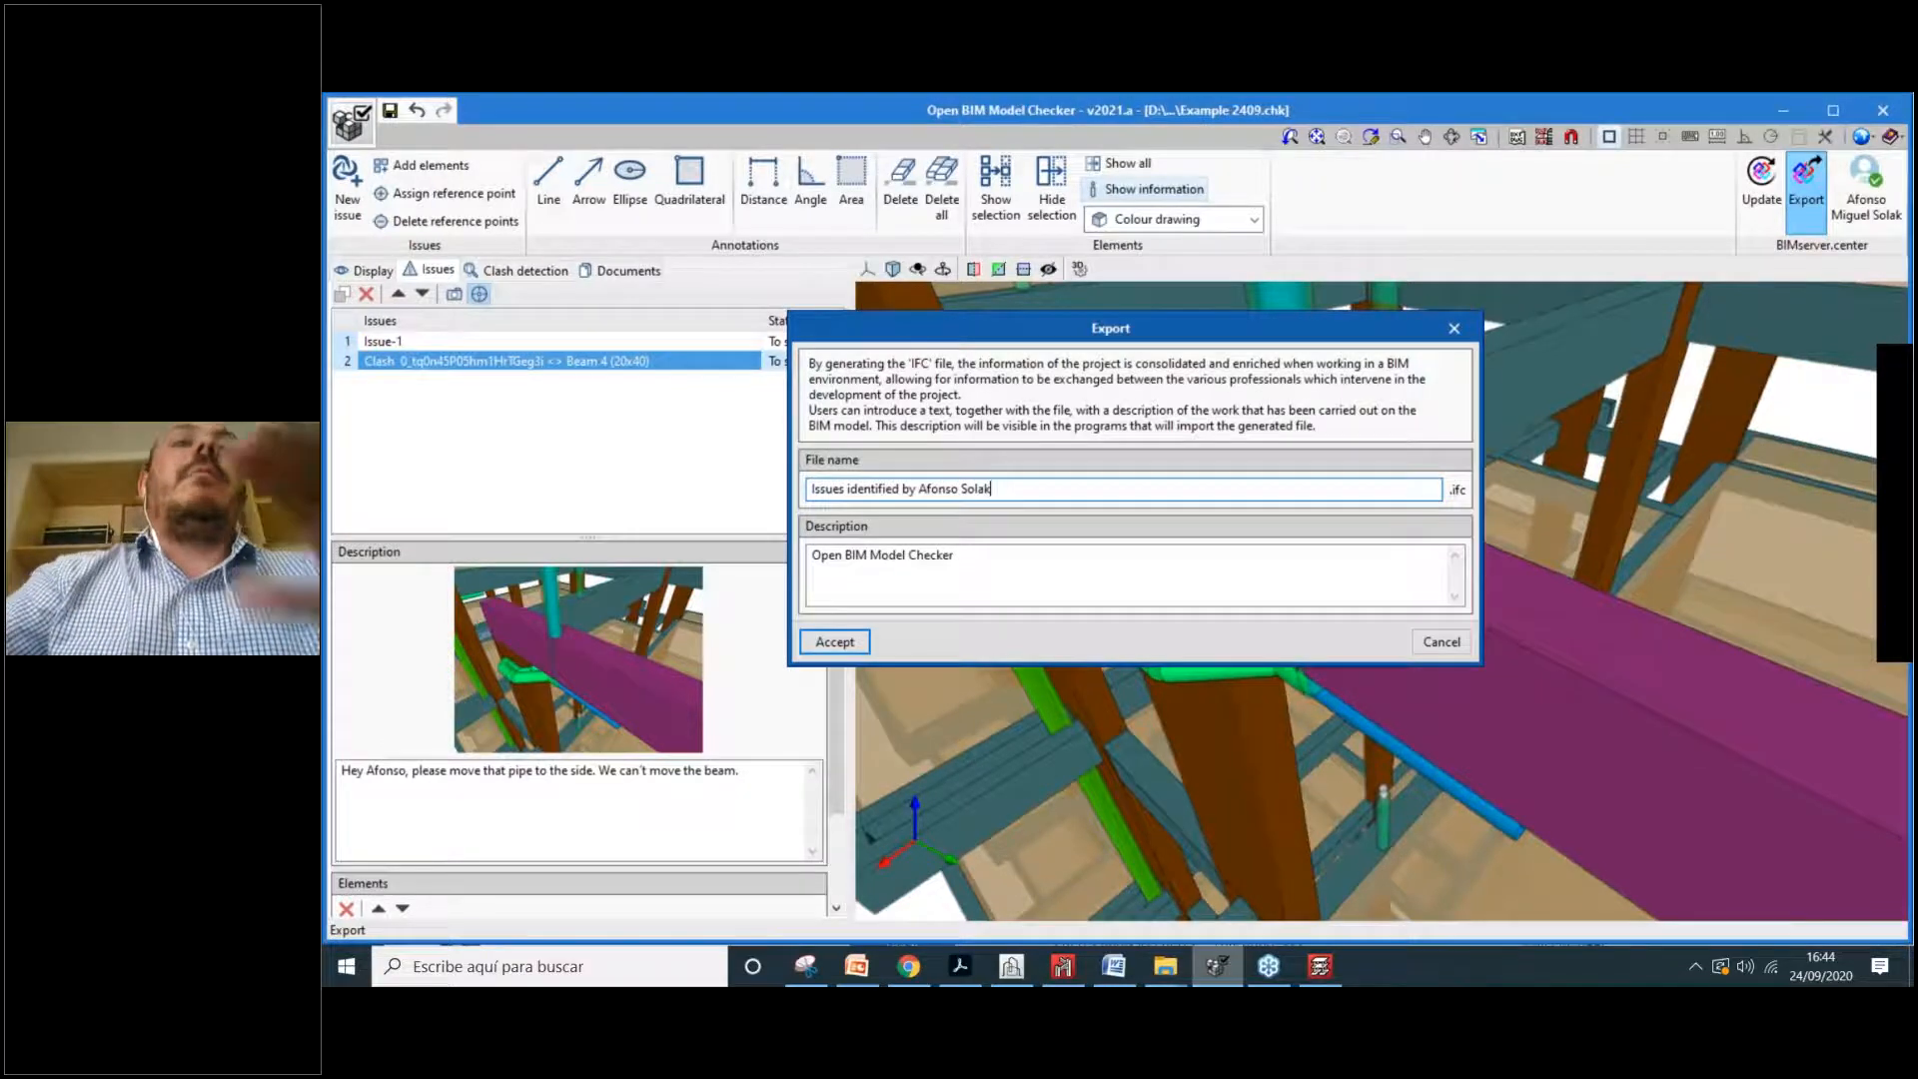
pyautogui.click(1017, 569)
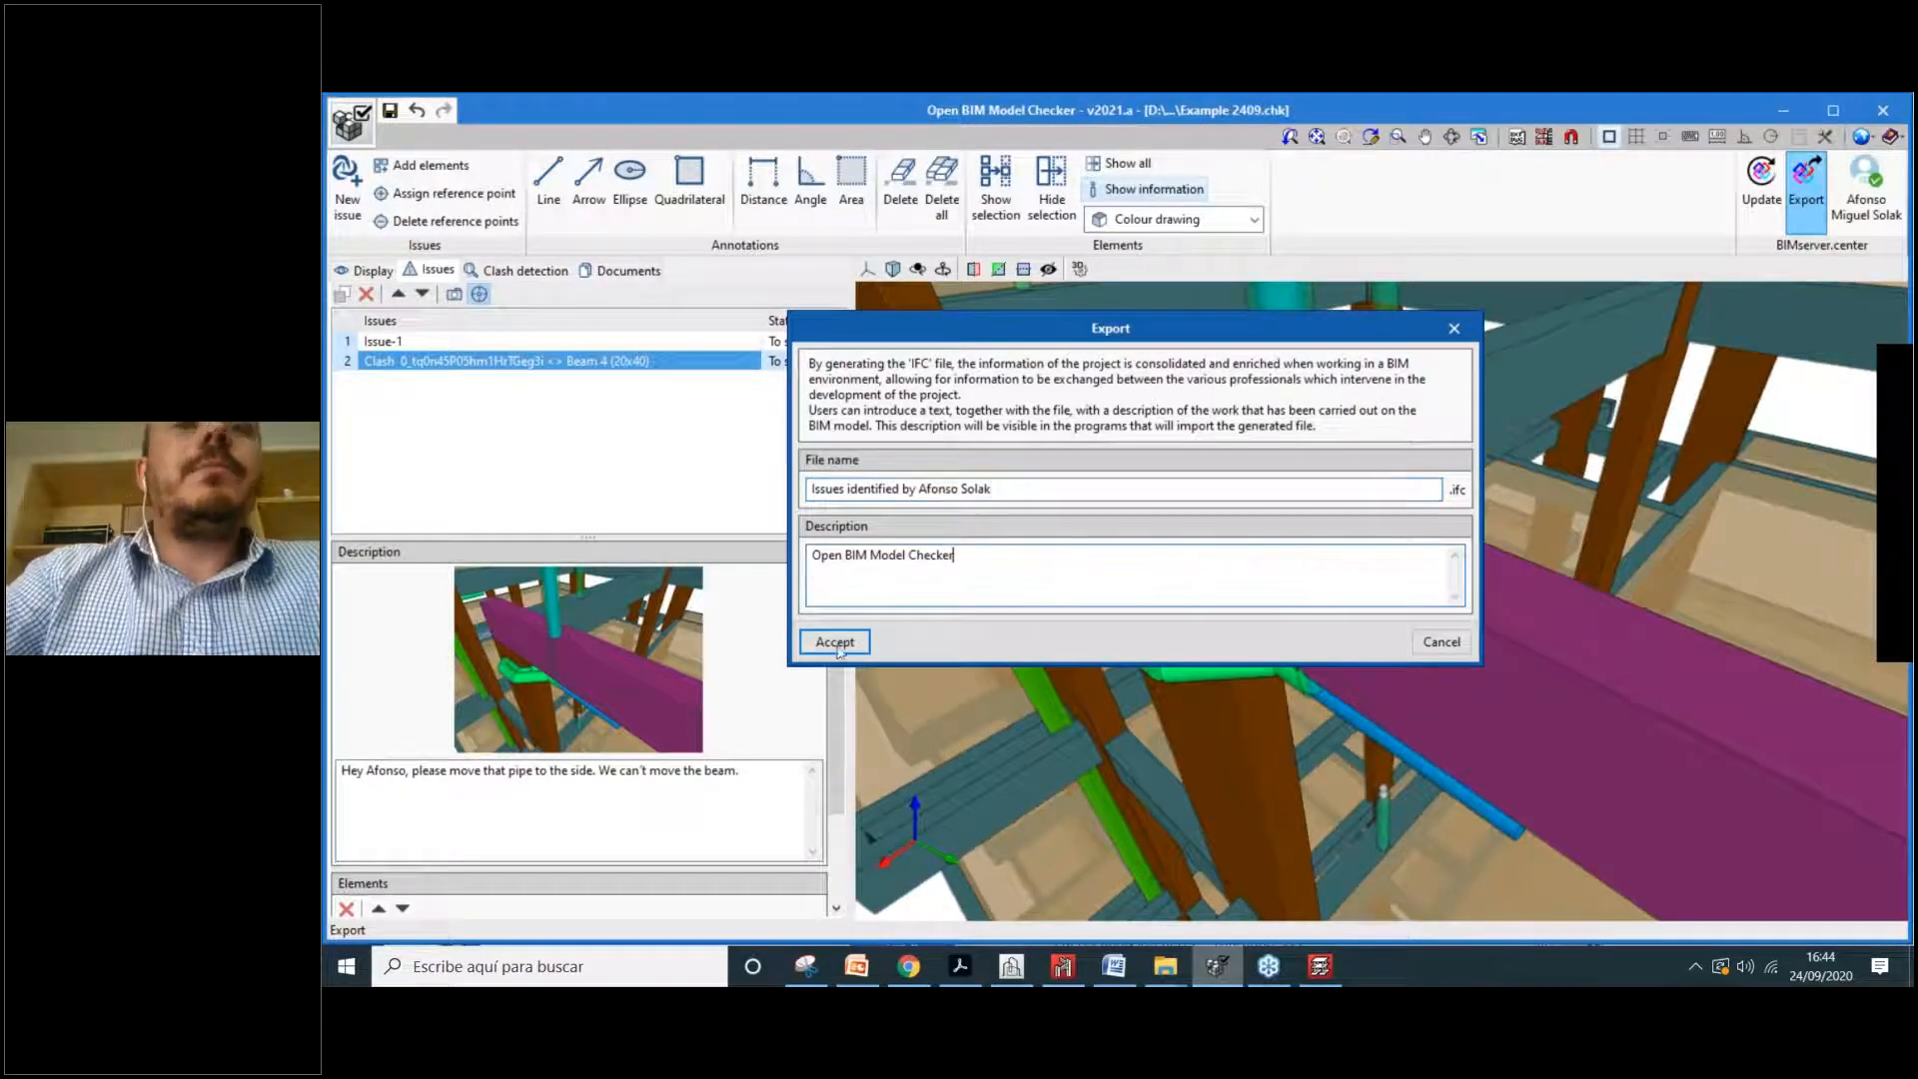
pyautogui.click(856, 644)
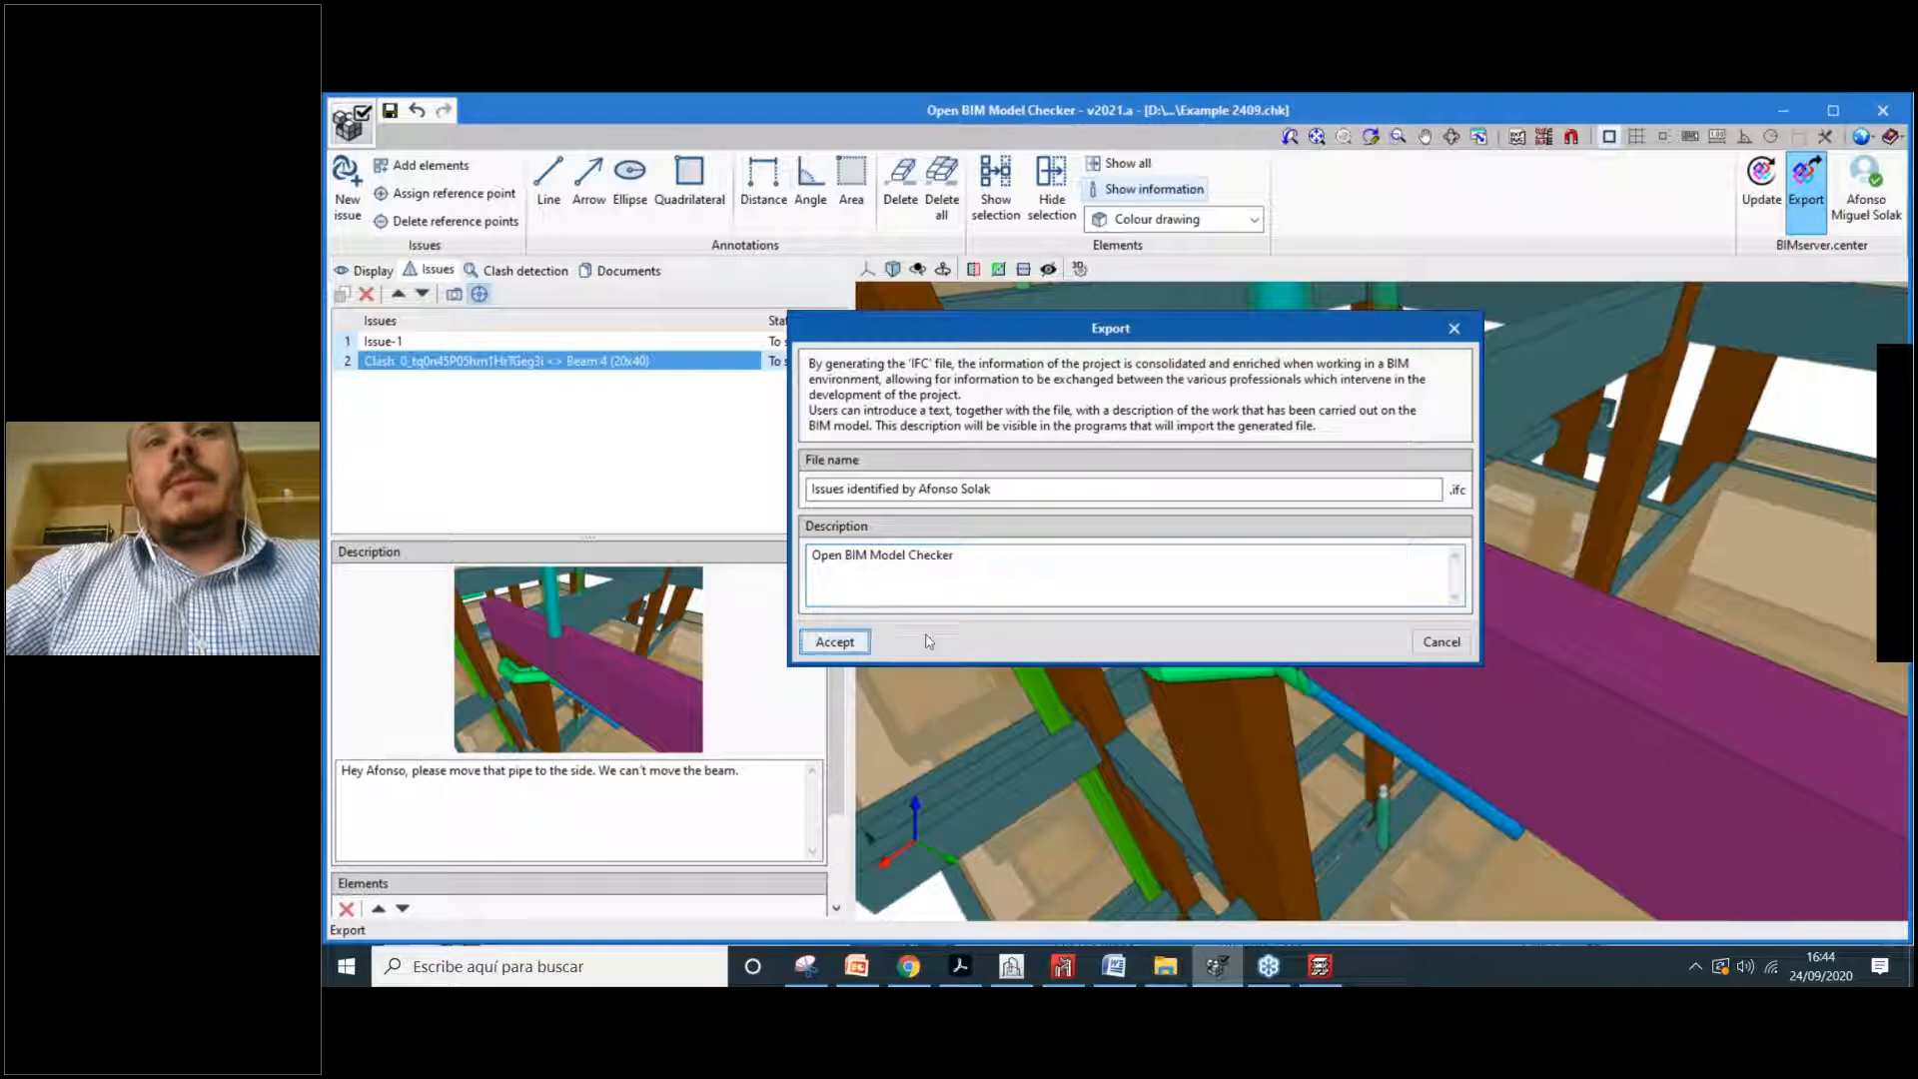
# Step: Check the exported file path, close the finished message, and check then minimize BIMserver.center Sync
pyautogui.moveTo(951, 492); pyautogui.dragTo(1367, 492)
pyautogui.click(1022, 521)
pyautogui.click(1312, 491)
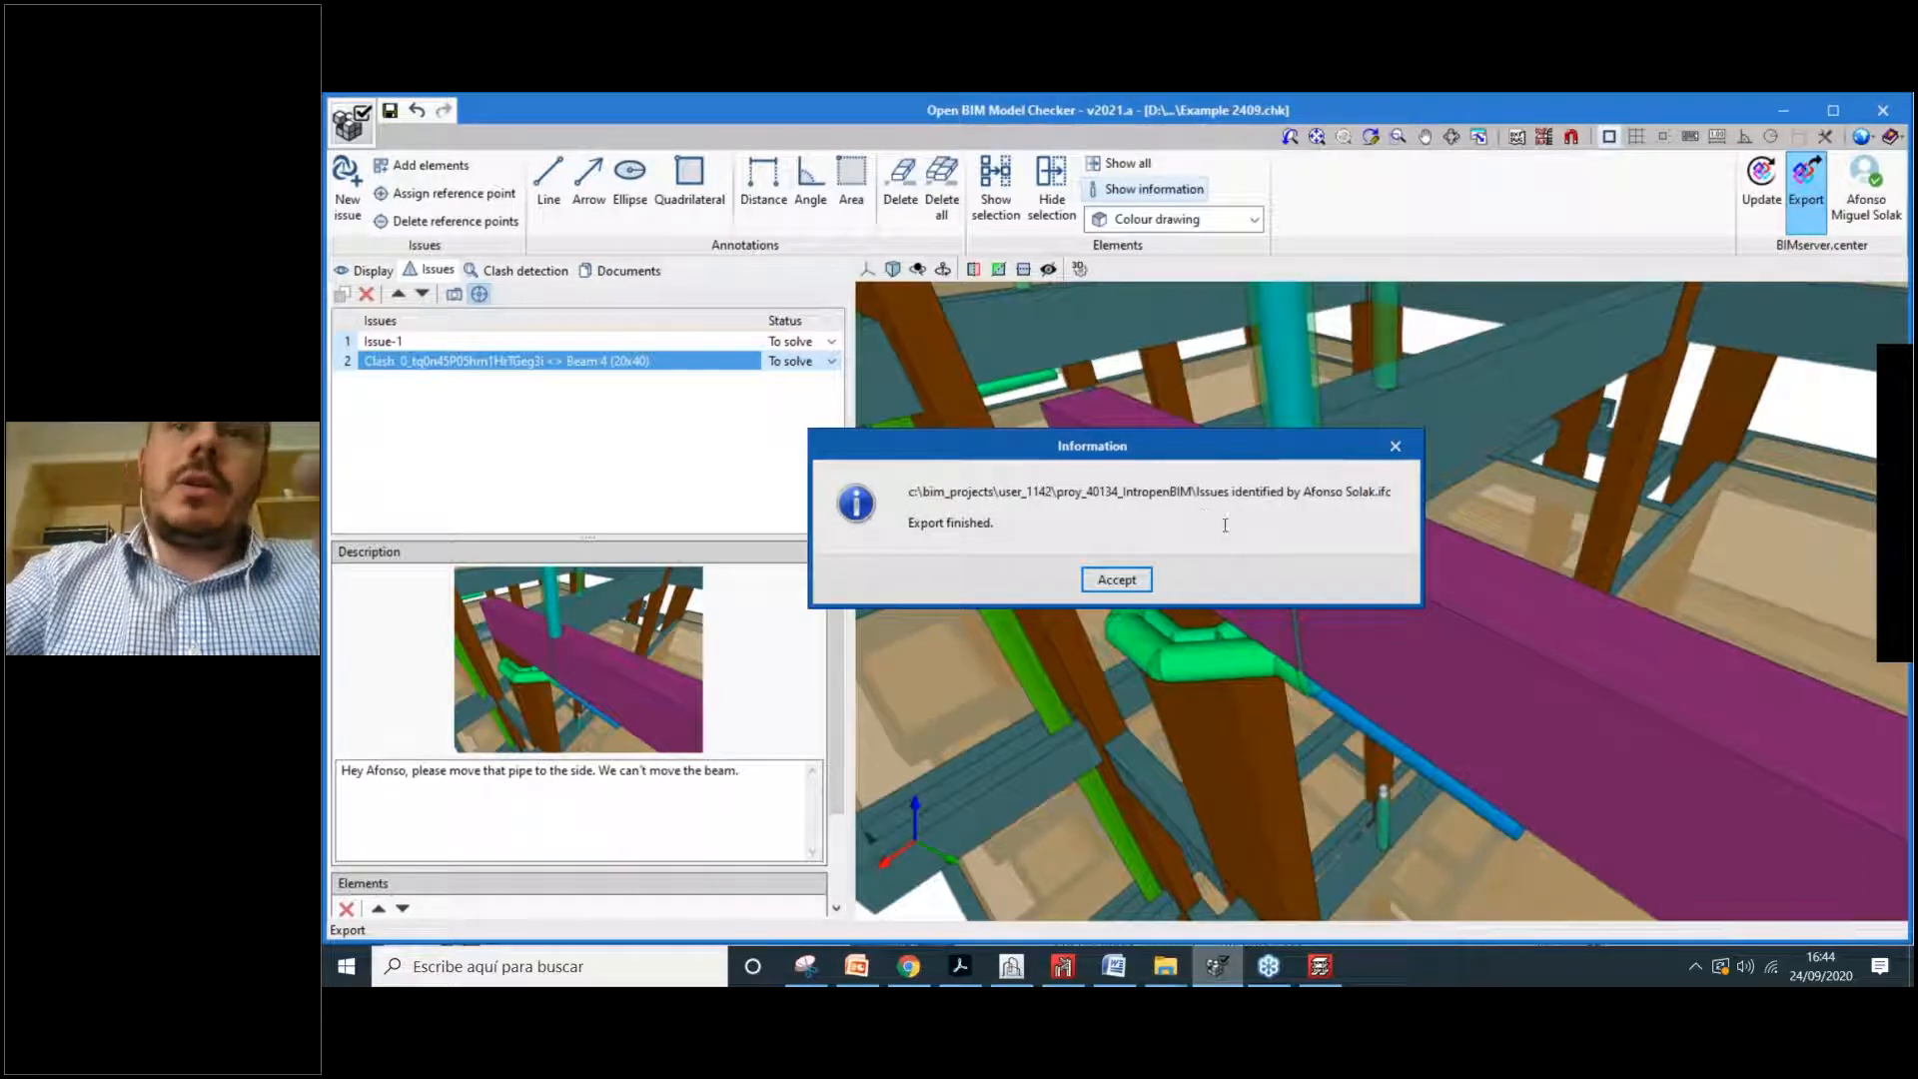
pyautogui.click(1116, 580)
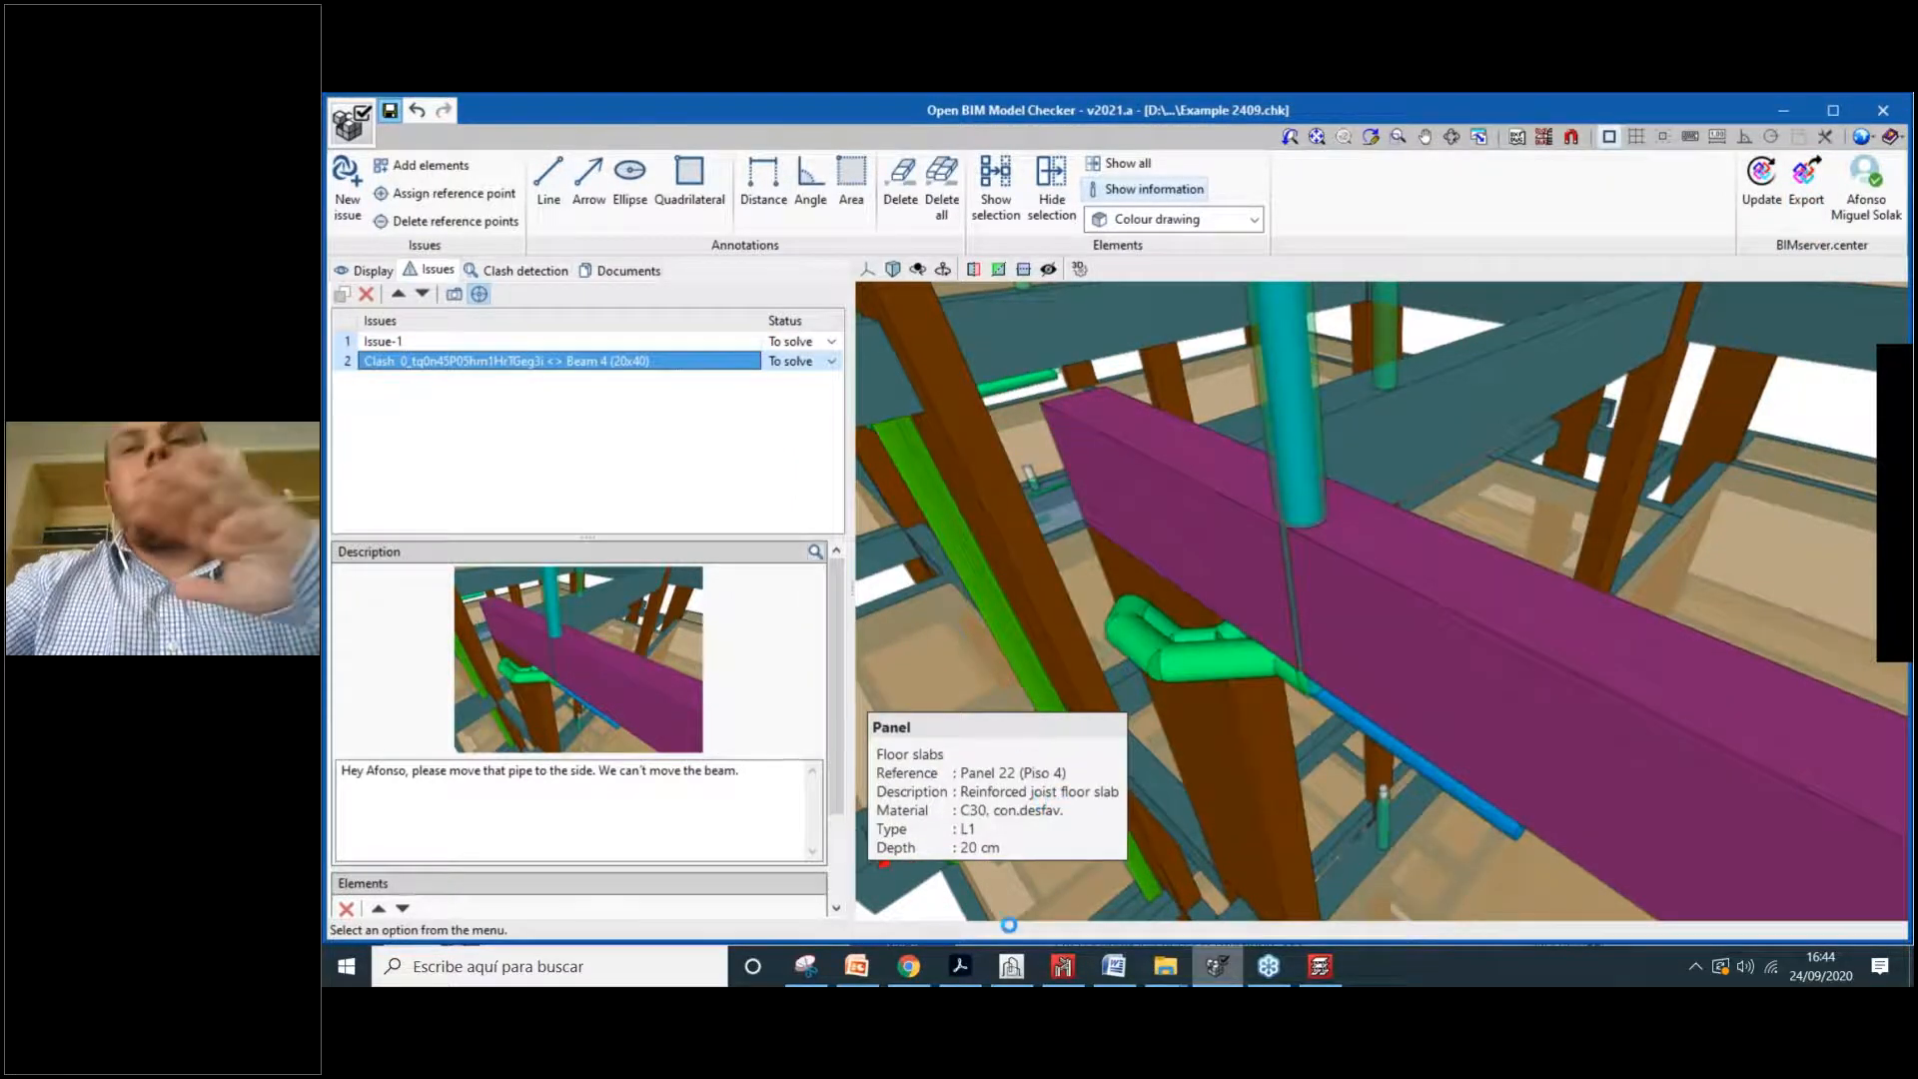
pyautogui.click(1696, 966)
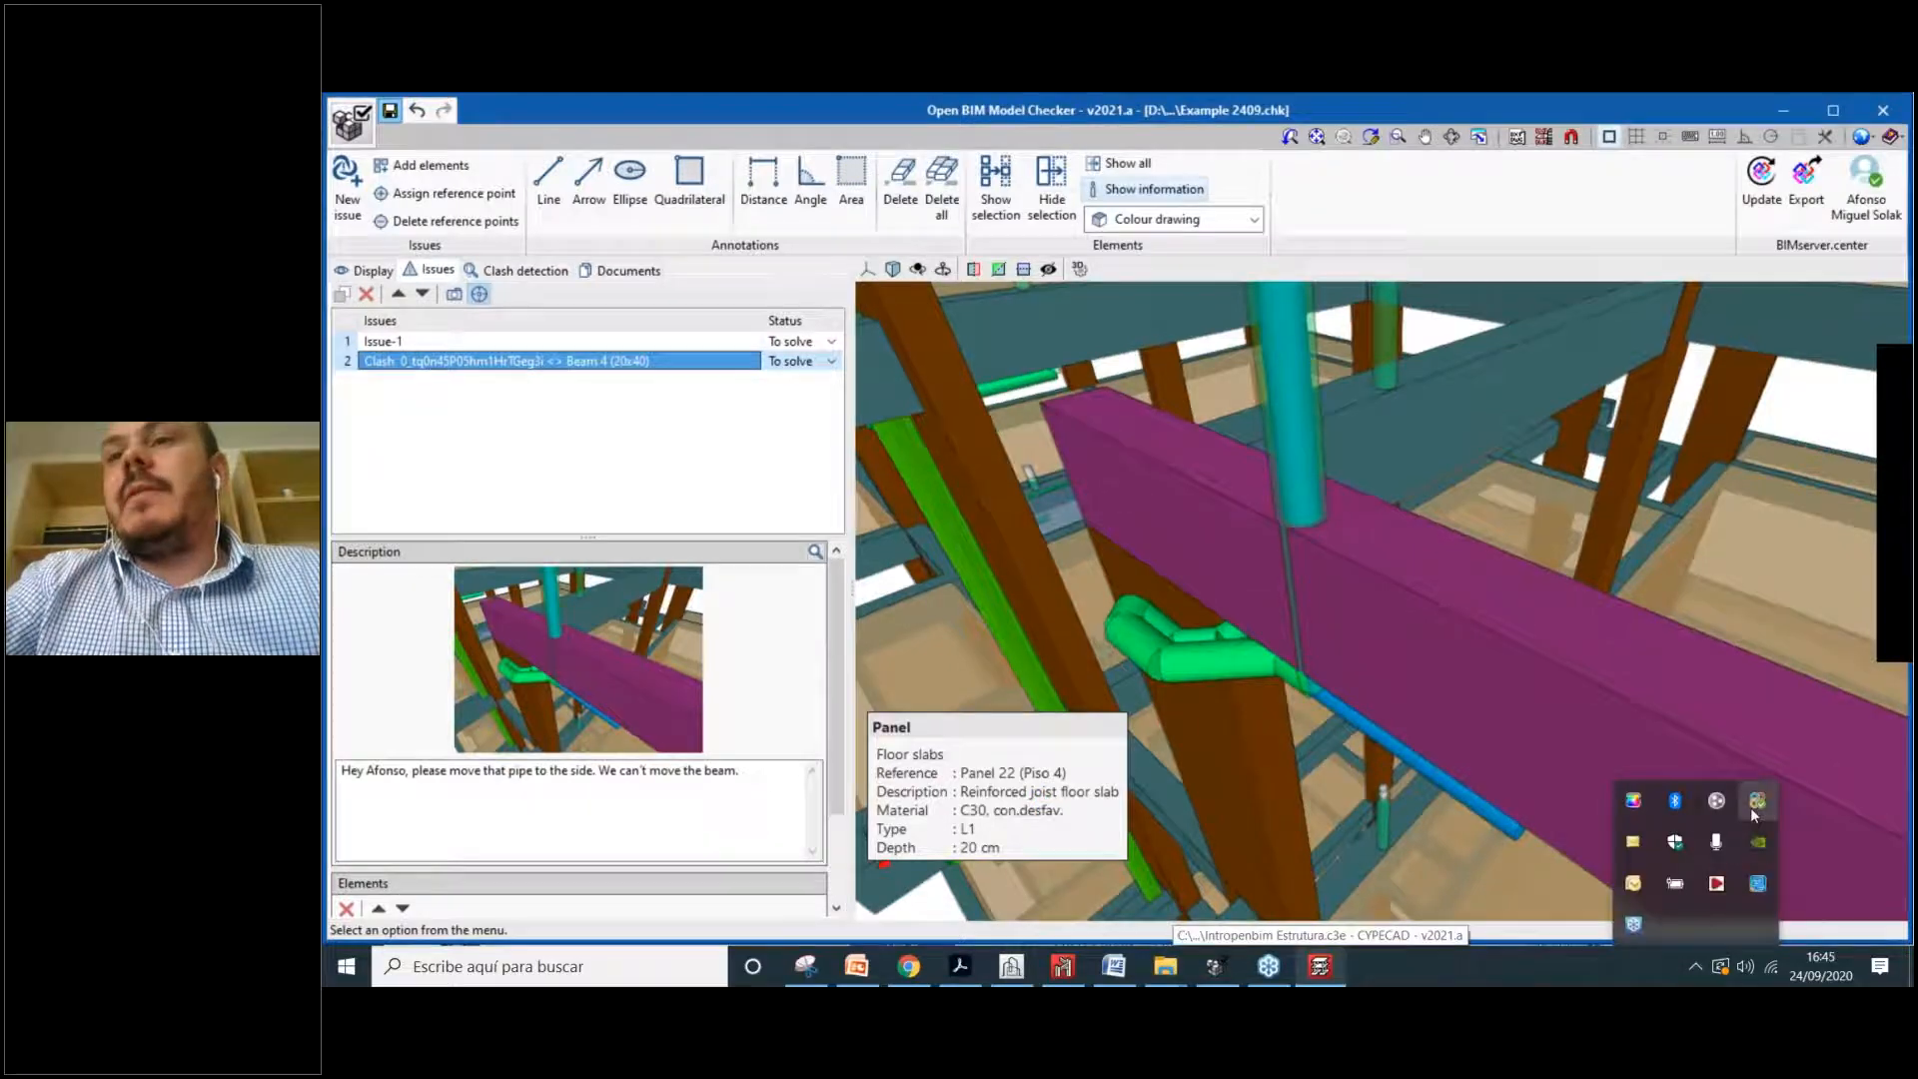
pyautogui.click(1755, 806)
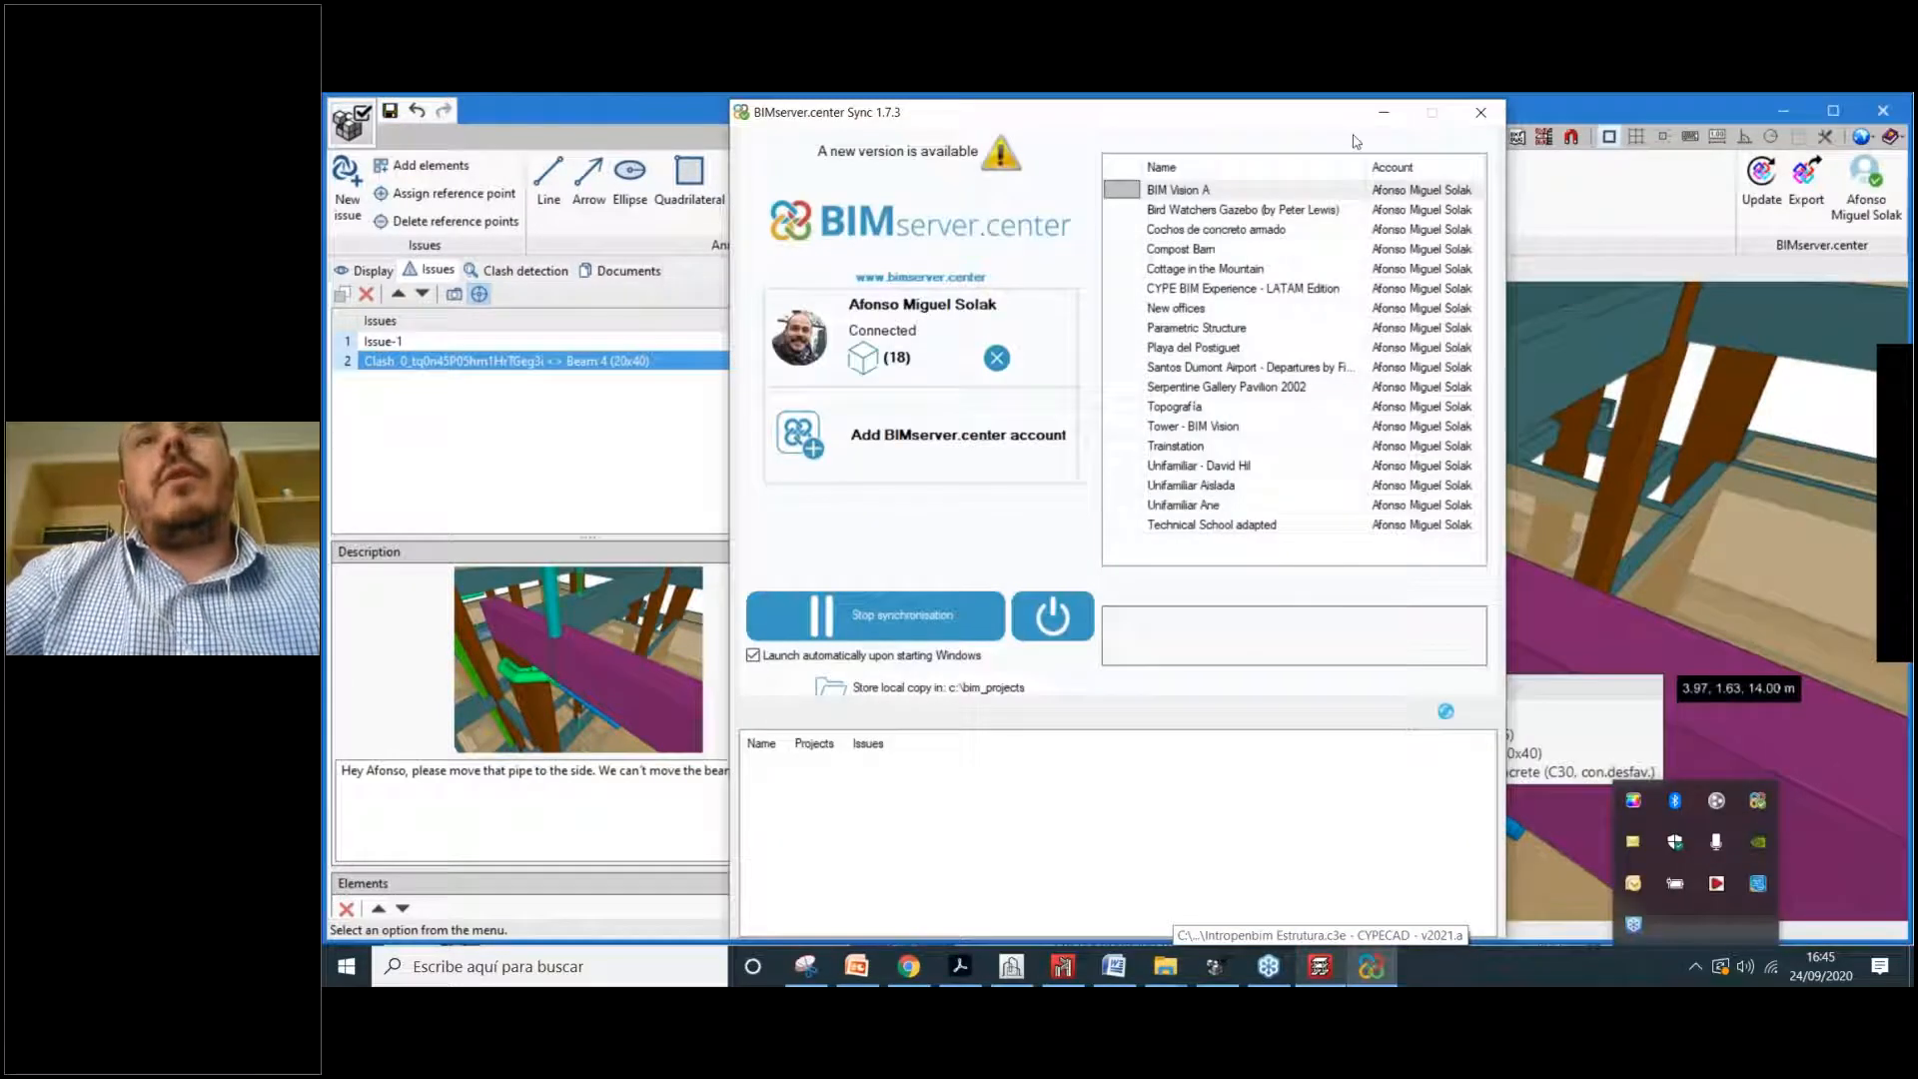
pyautogui.click(1380, 115)
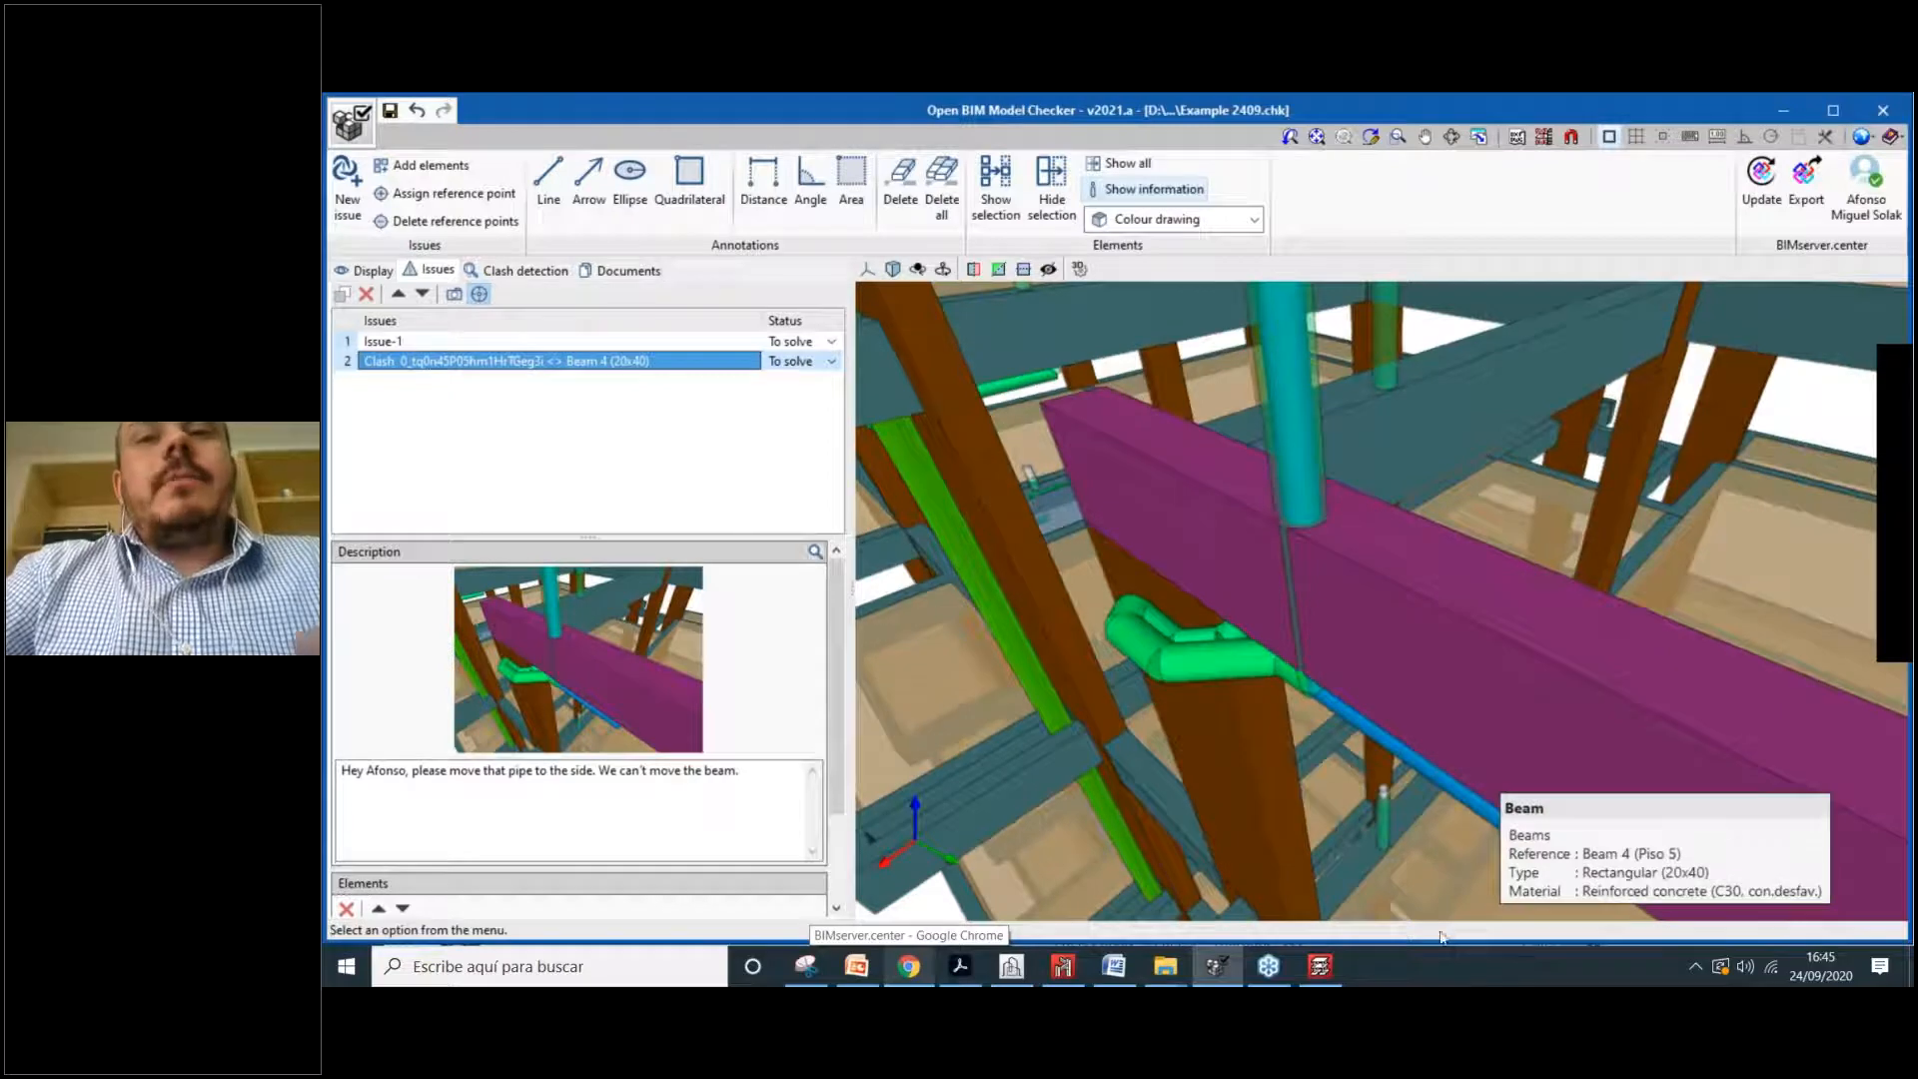
# Step: Orbit around the pipe–Beam 4 clash, view the project tree, then return to the issues list
pyautogui.moveTo(1167, 632); pyautogui.dragTo(1374, 525)
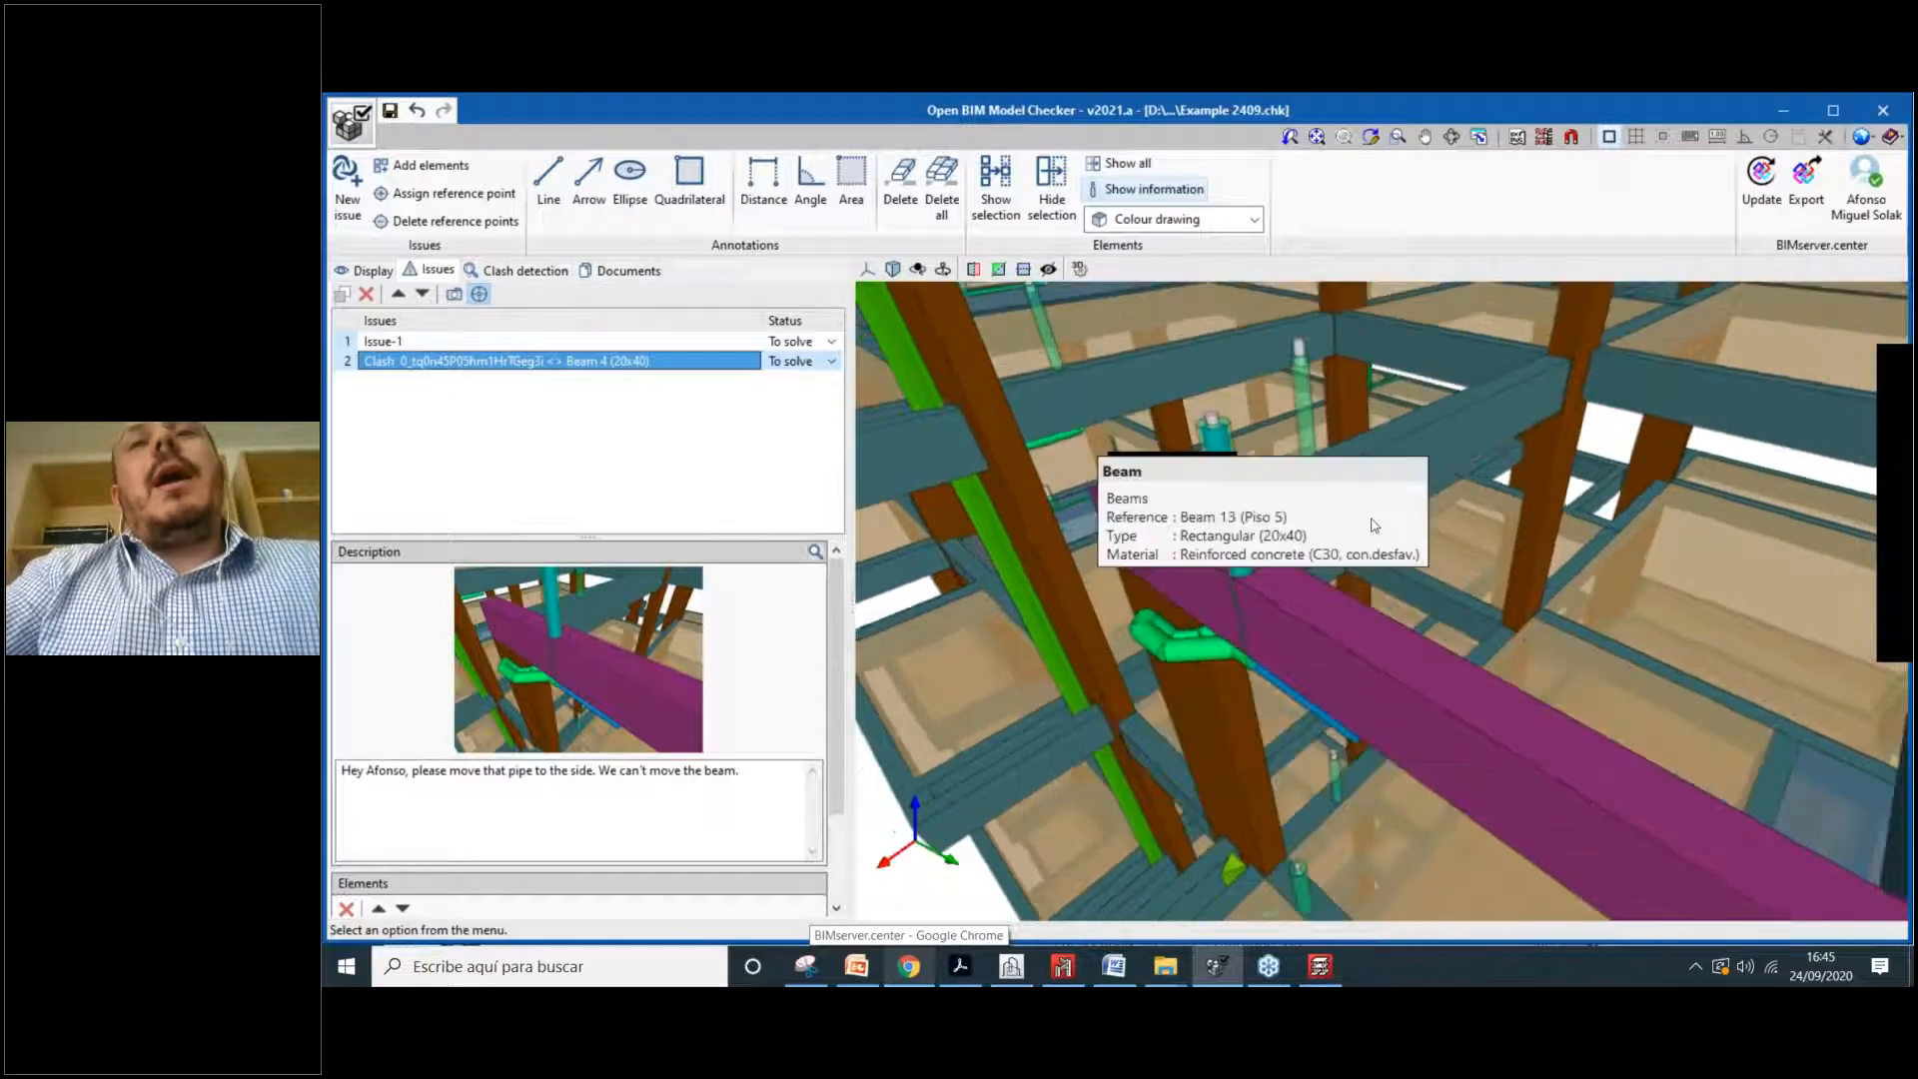
pyautogui.scroll(-5, 1309, 567)
pyautogui.moveTo(1089, 665); pyautogui.dragTo(1300, 628)
pyautogui.scroll(-2, 1300, 628)
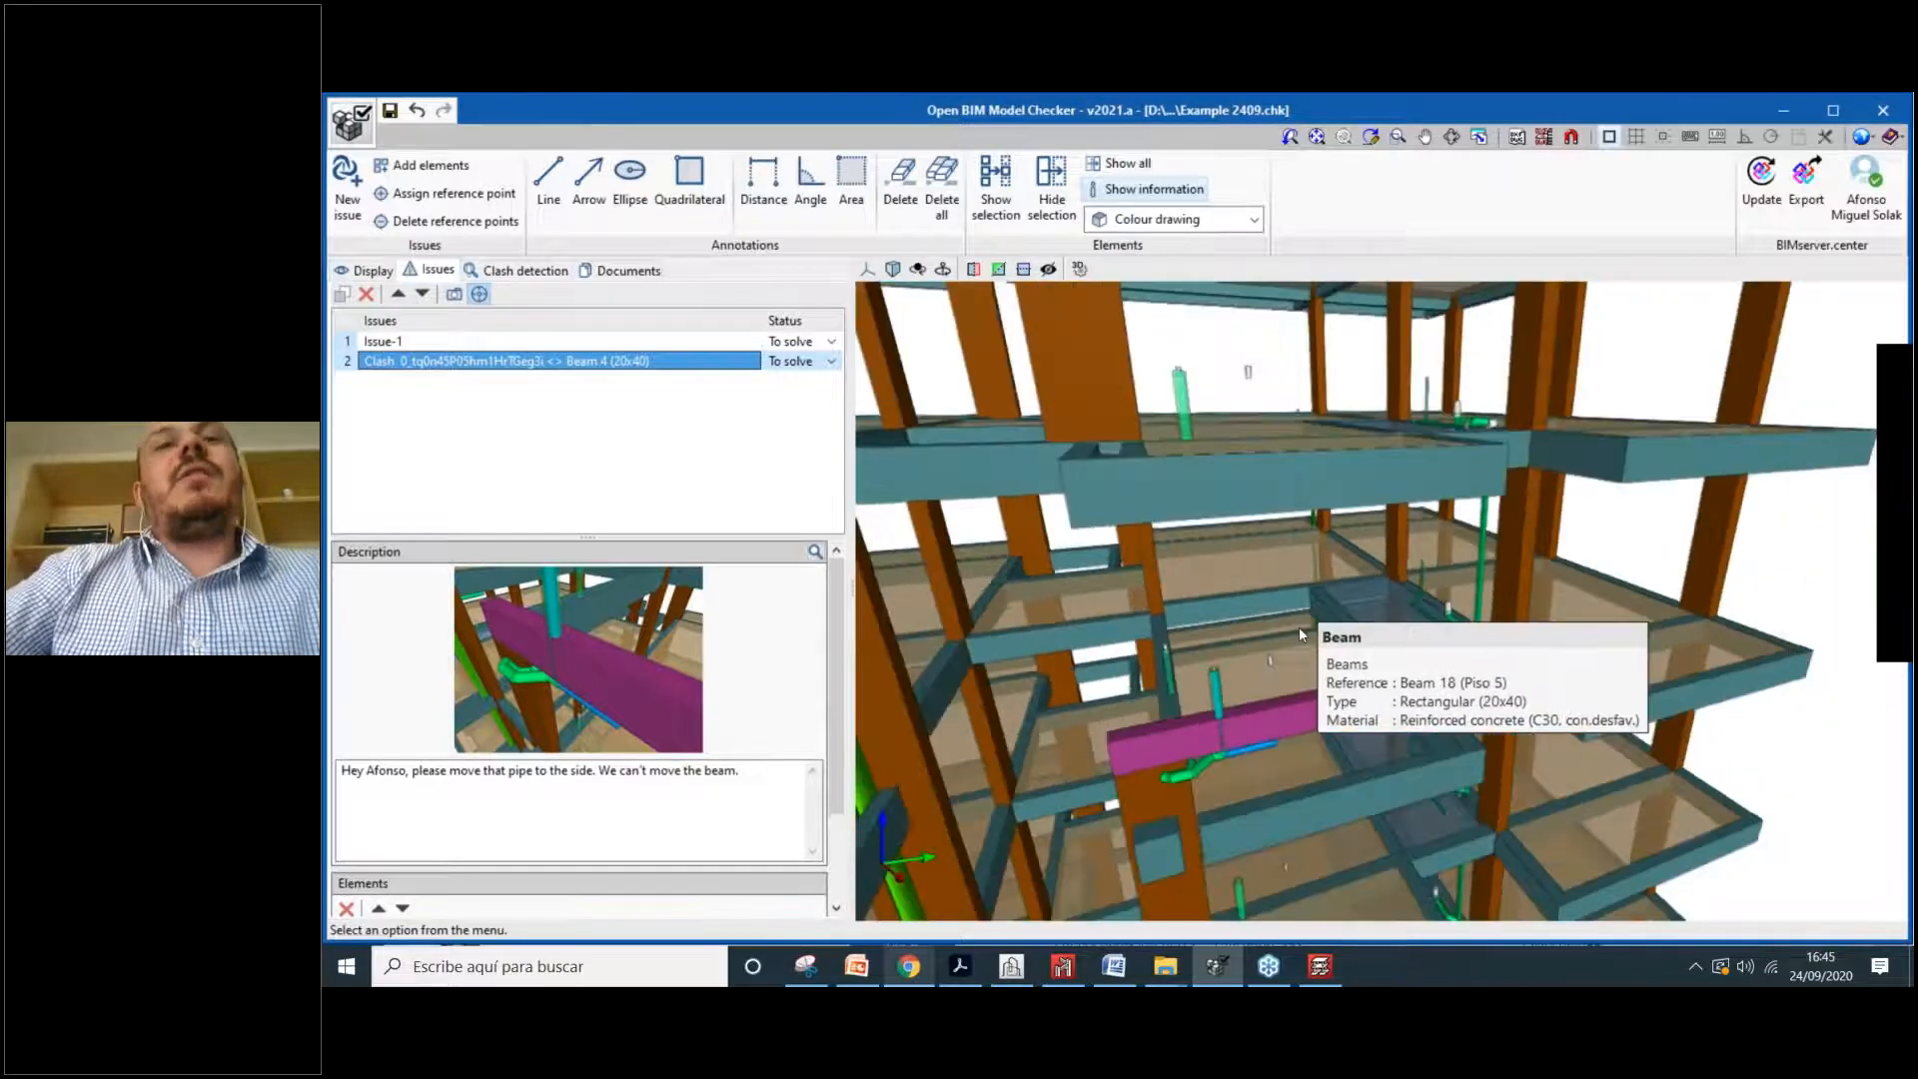
pyautogui.scroll(-6, 1299, 627)
pyautogui.scroll(-3, 1262, 679)
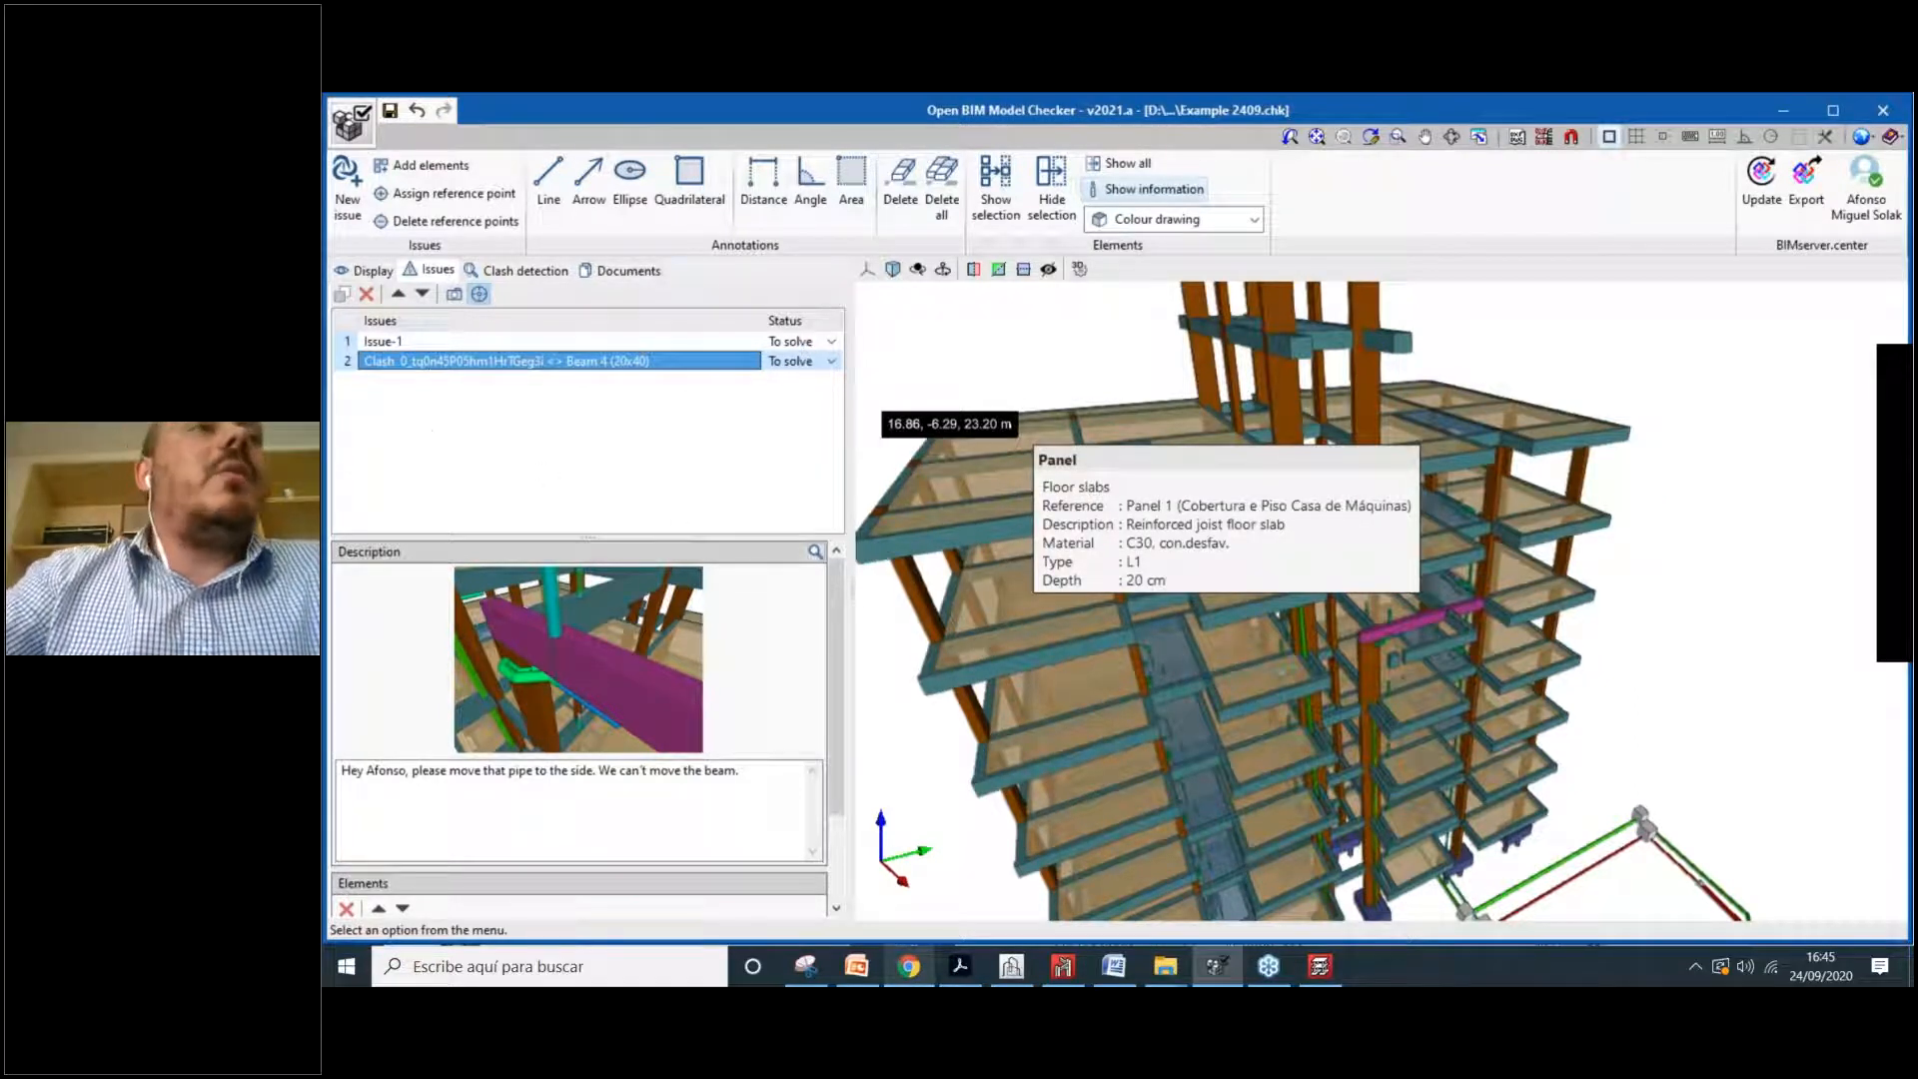
pyautogui.click(370, 269)
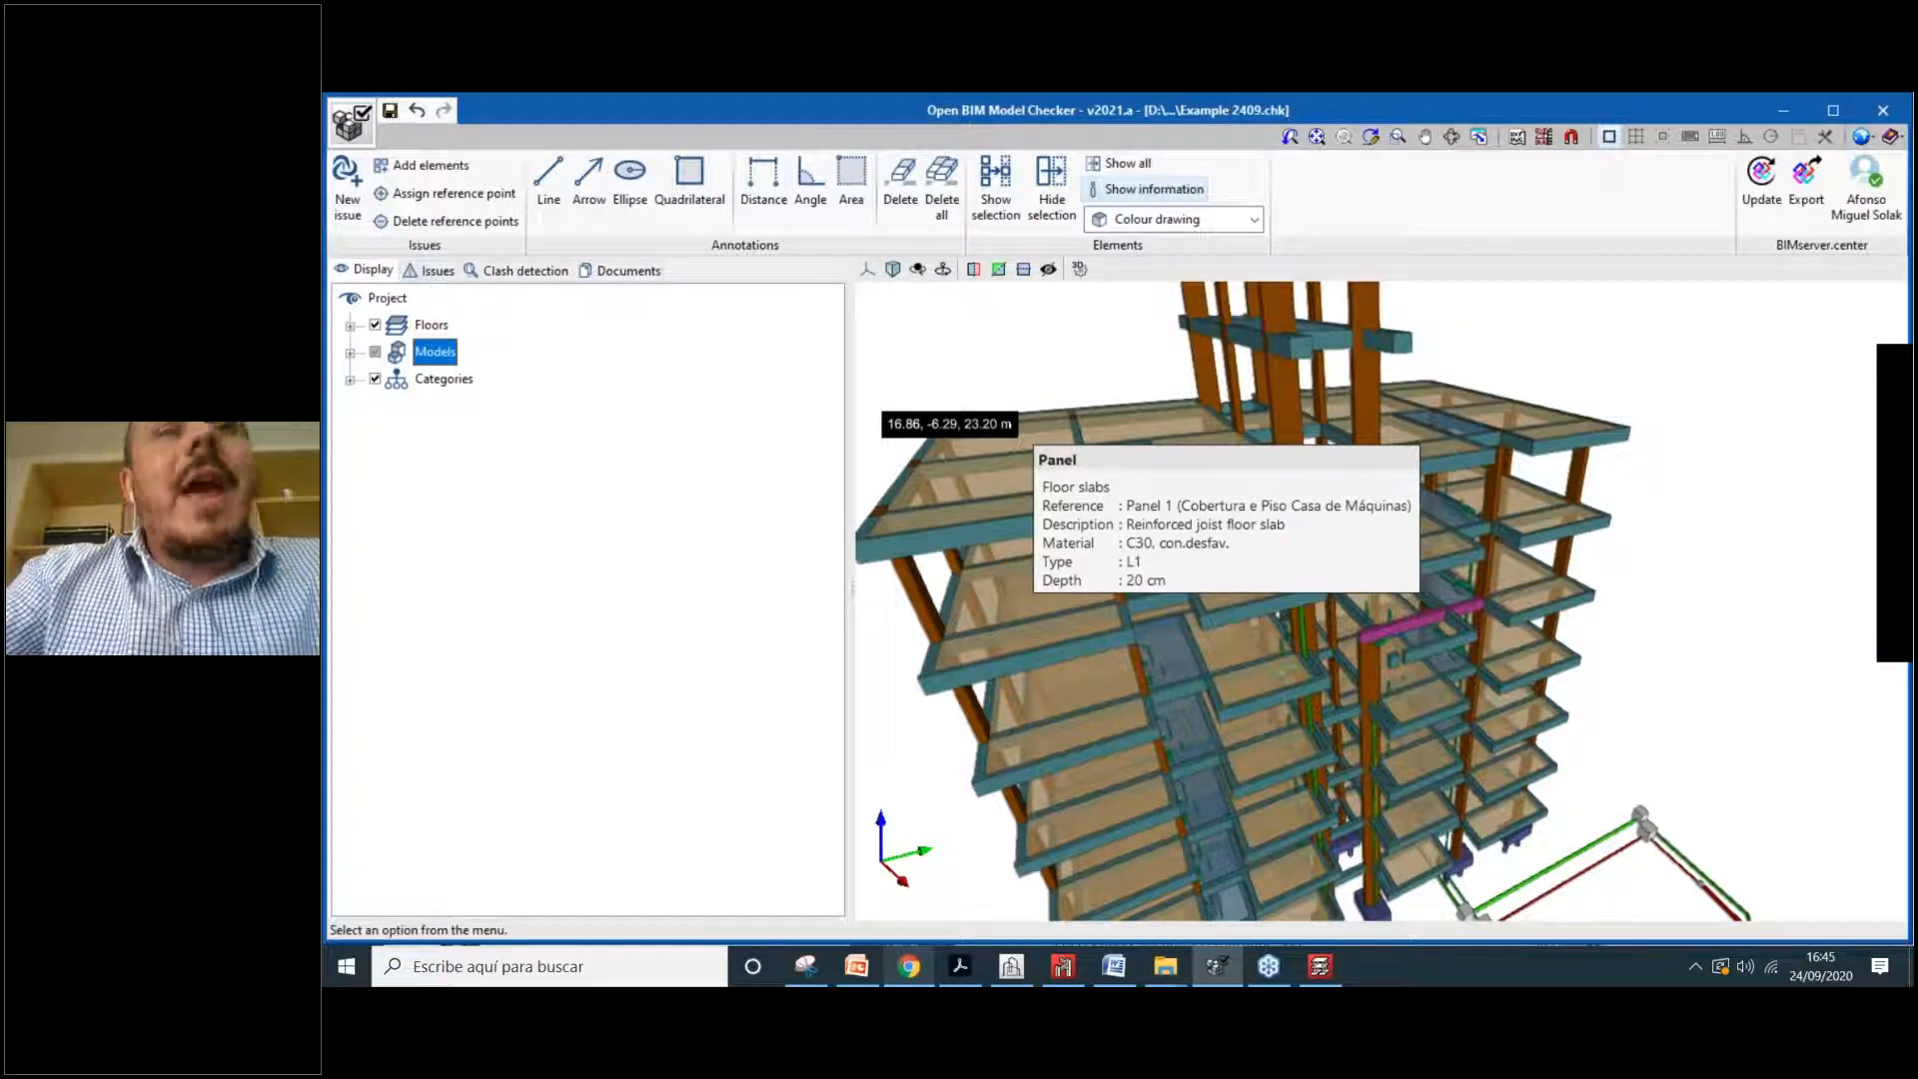
pyautogui.click(432, 271)
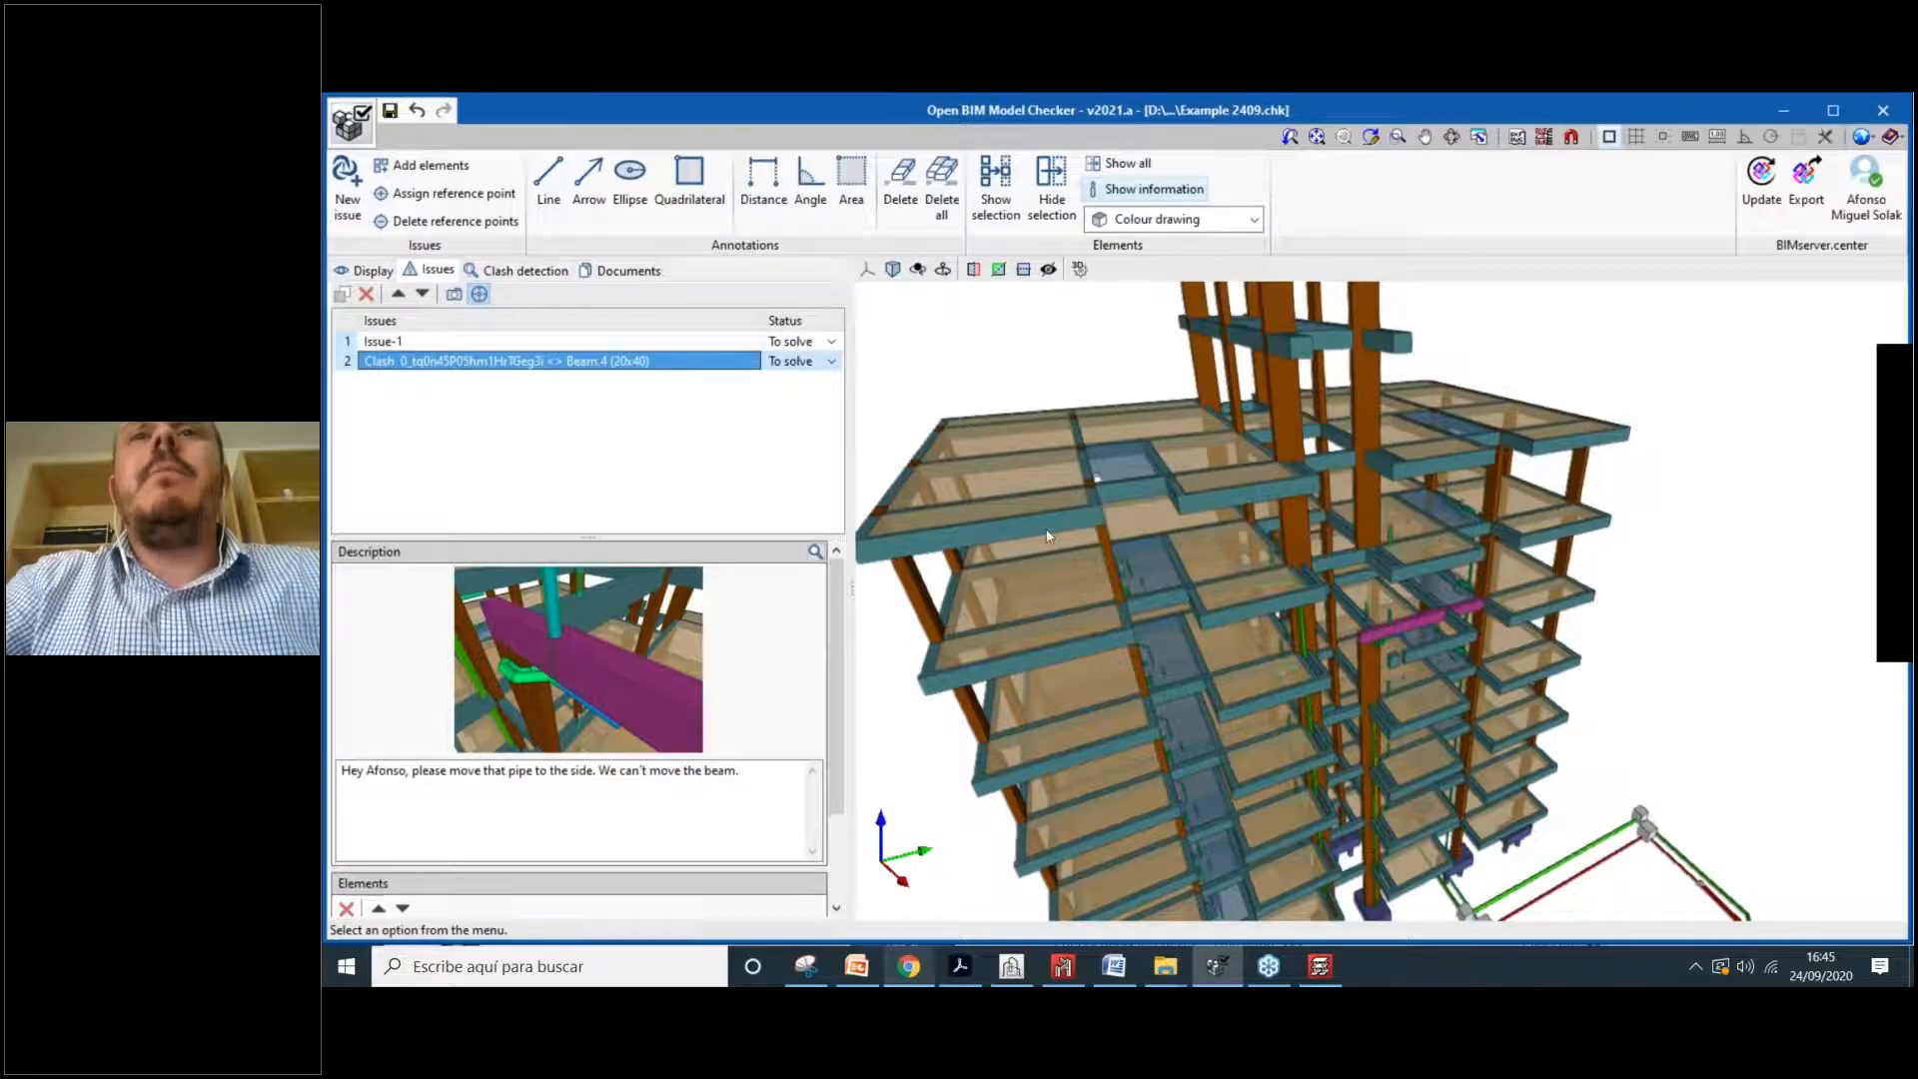
# Step: Zoom out and pan to frame the whole building in the view
pyautogui.scroll(-3, 1209, 527)
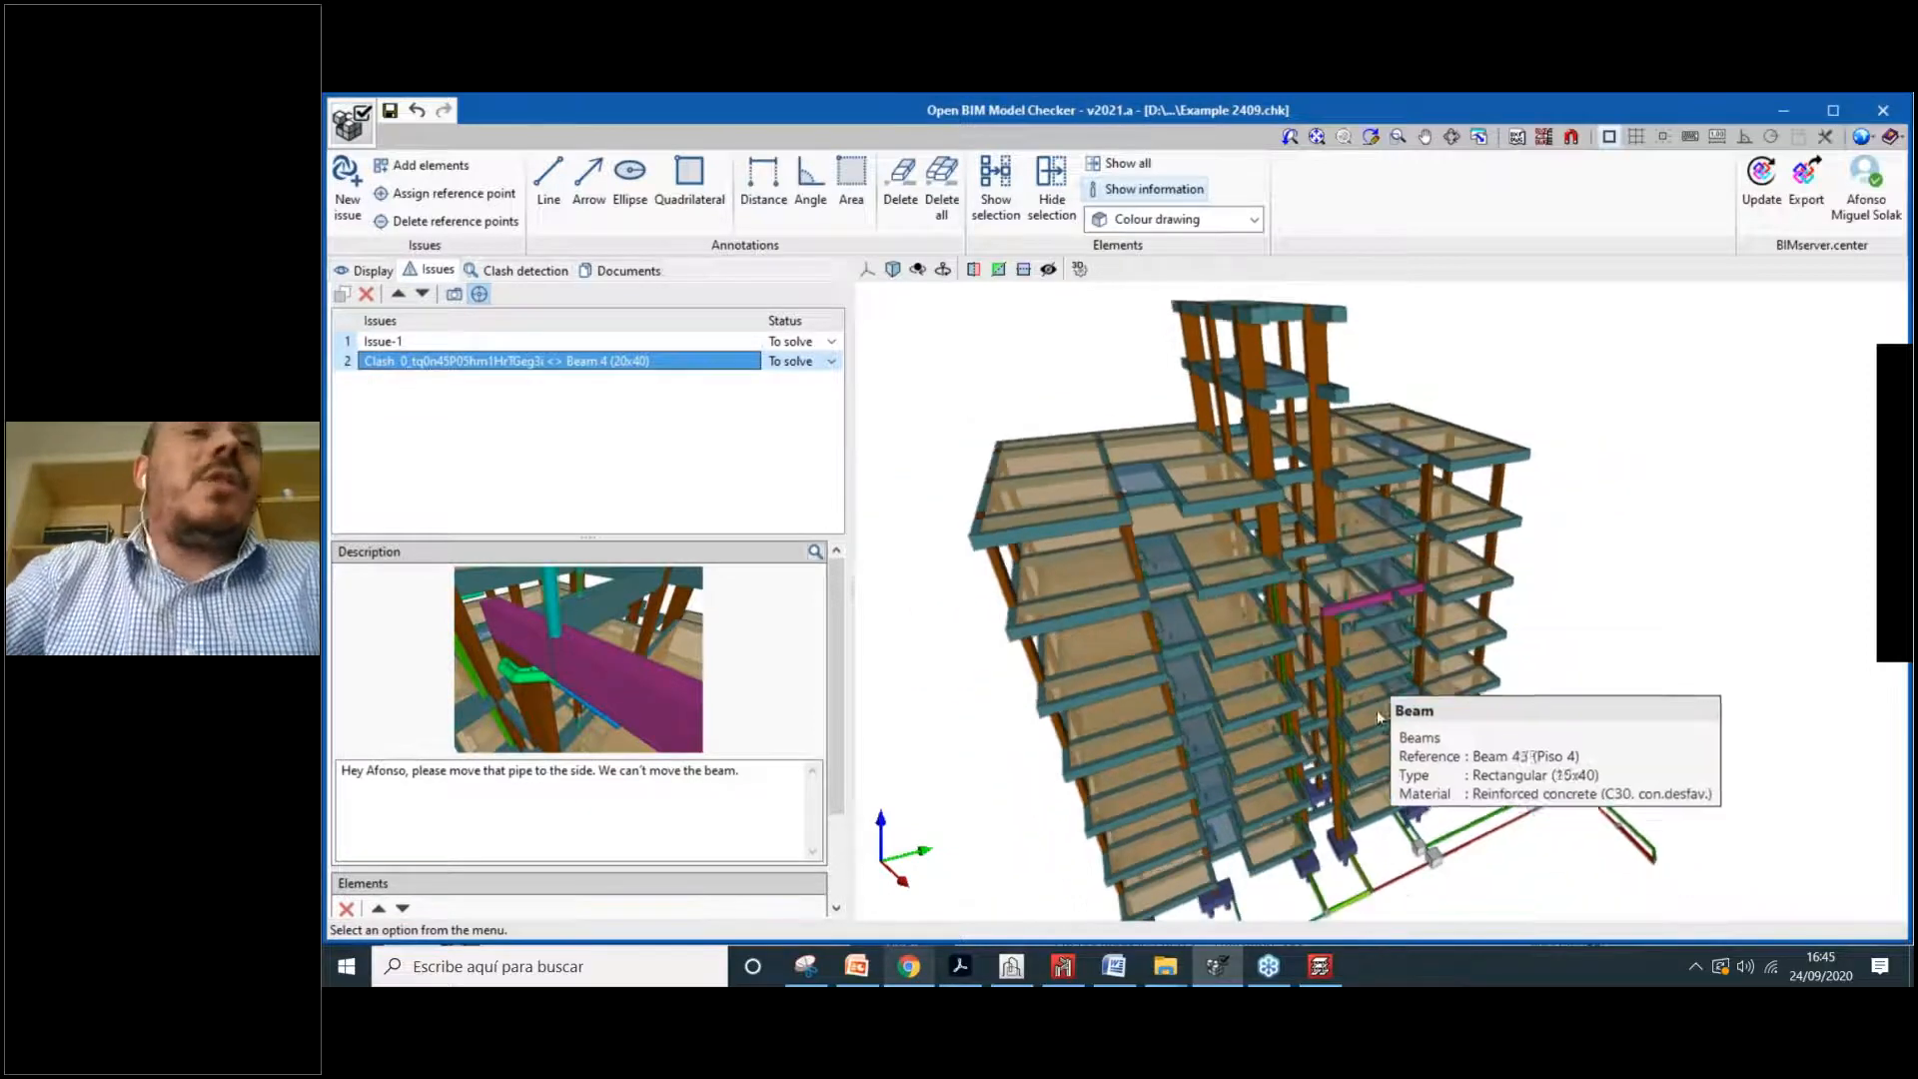
pyautogui.moveTo(1398, 647); pyautogui.dragTo(1429, 670, button='middle')
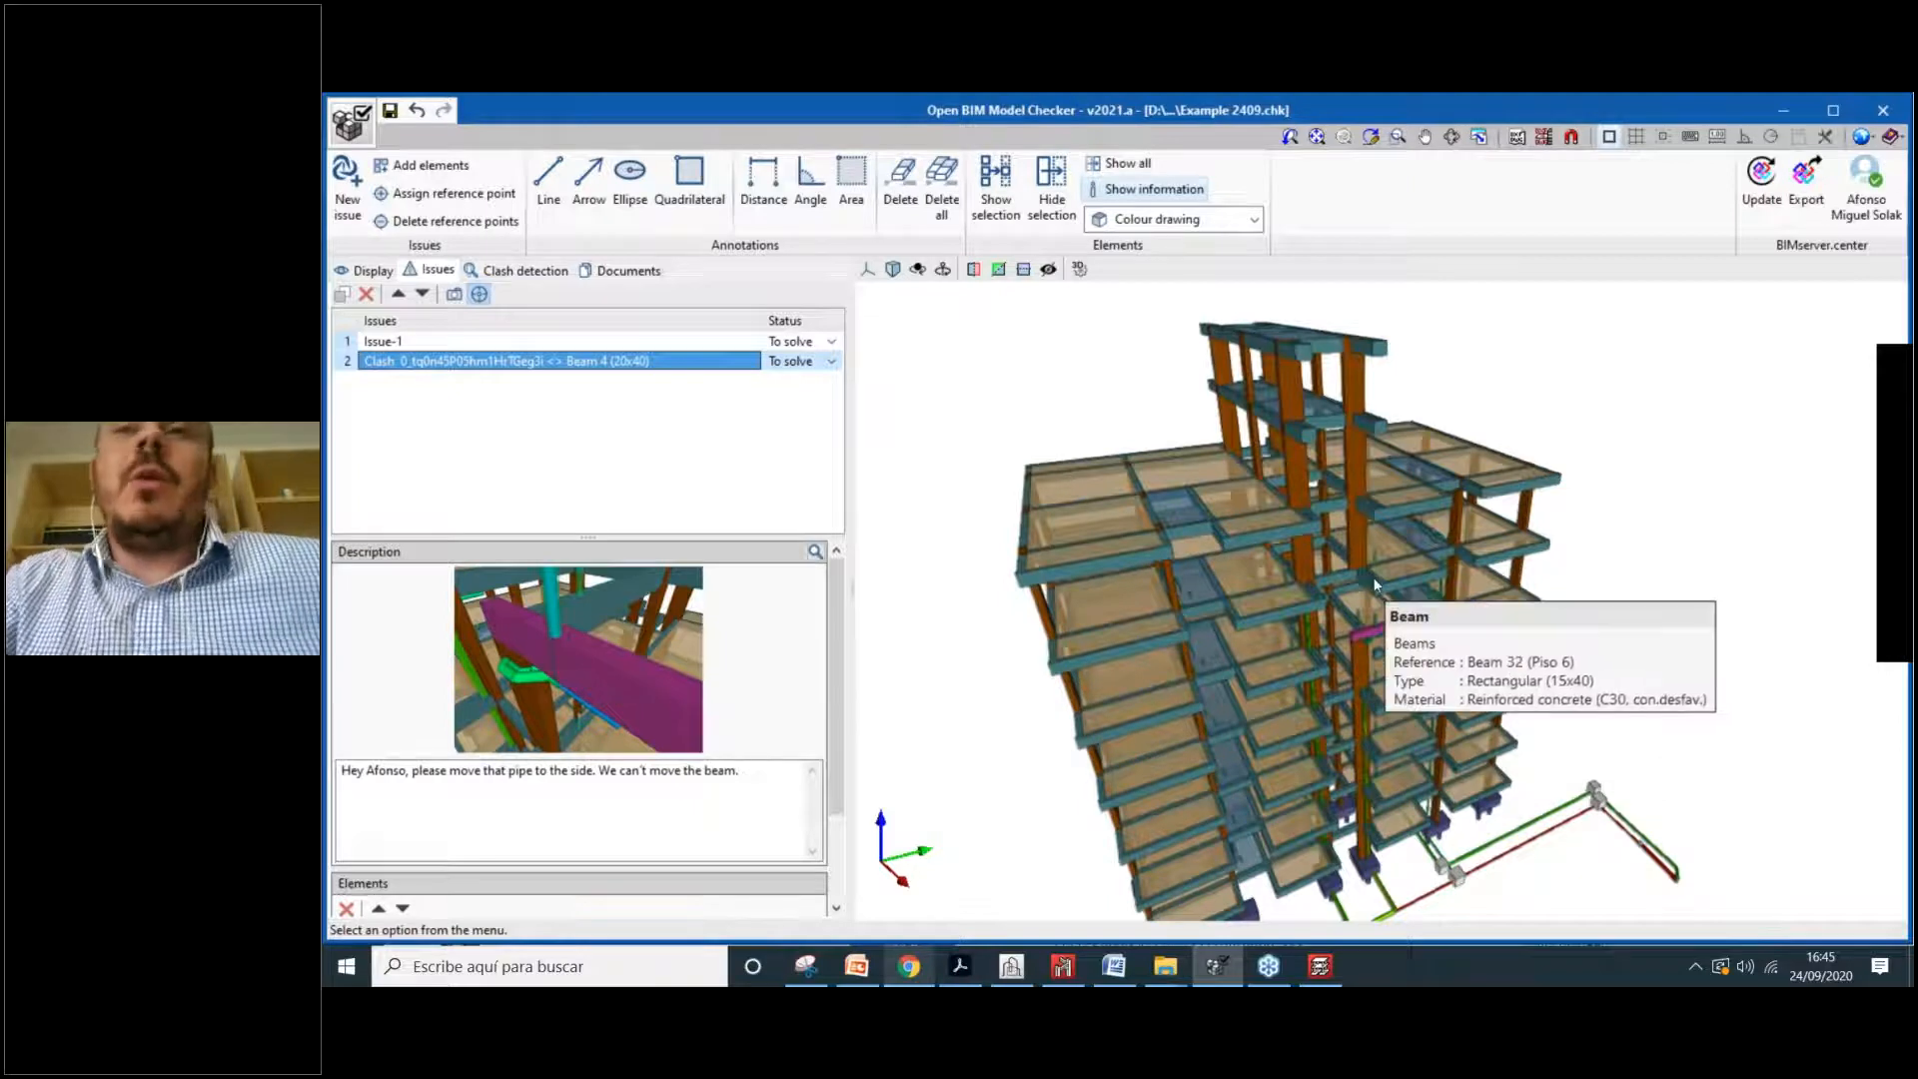
pyautogui.scroll(-2, 1373, 578)
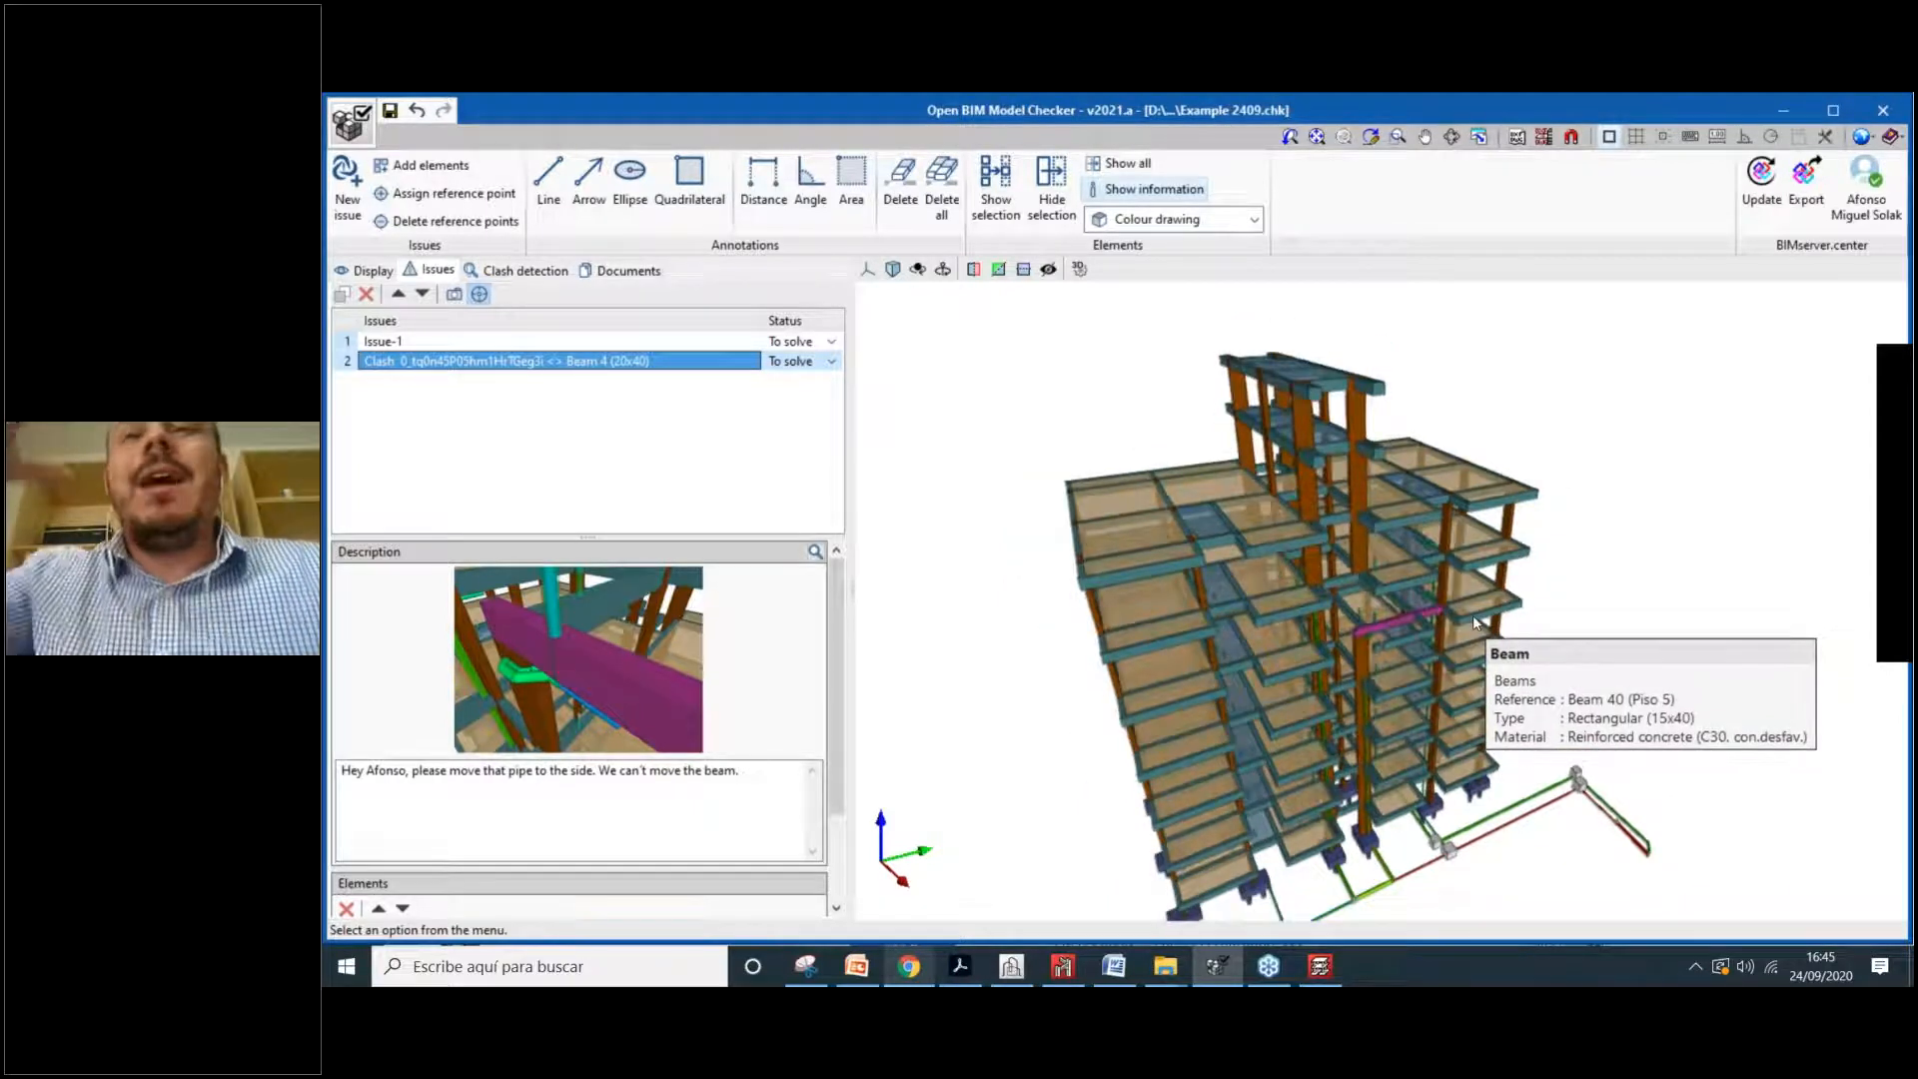
pyautogui.moveTo(1562, 404); pyautogui.dragTo(1534, 377, button='middle')
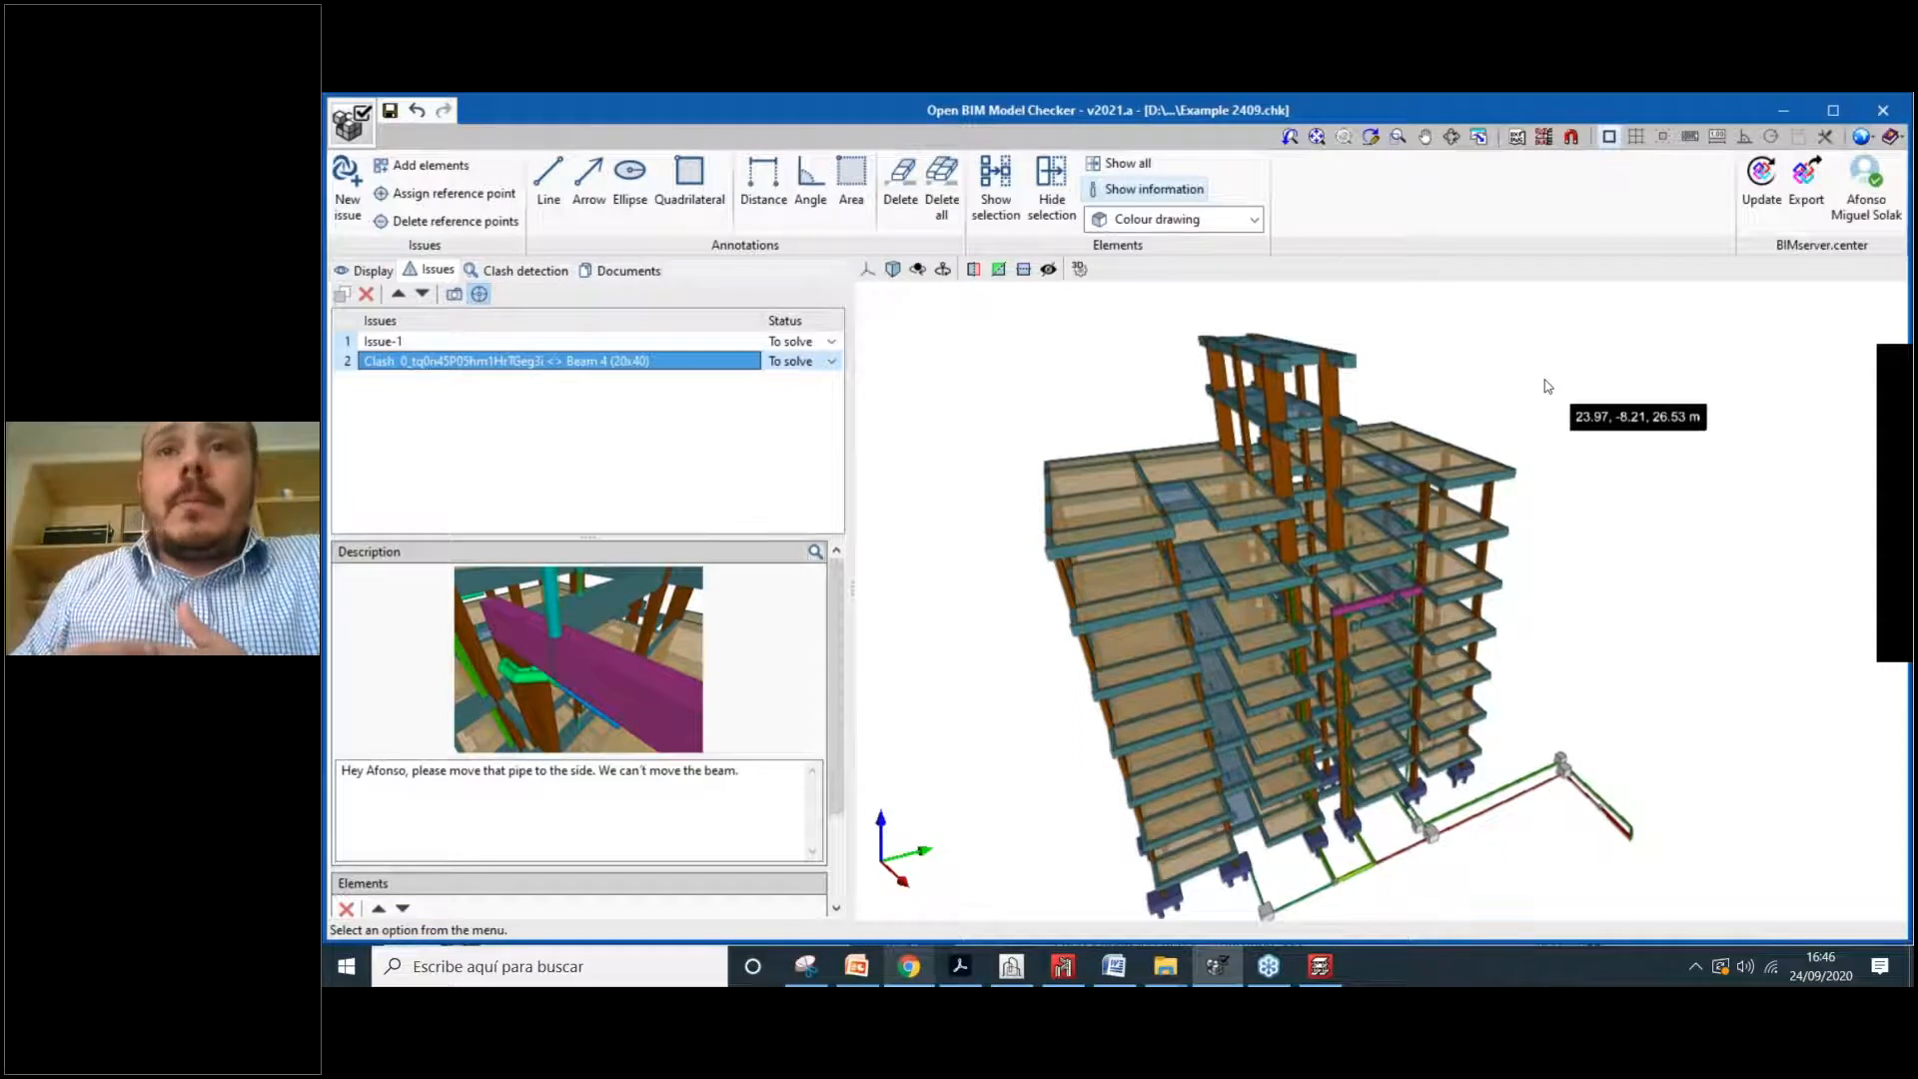
pyautogui.moveTo(1534, 557); pyautogui.dragTo(1540, 525, button='middle')
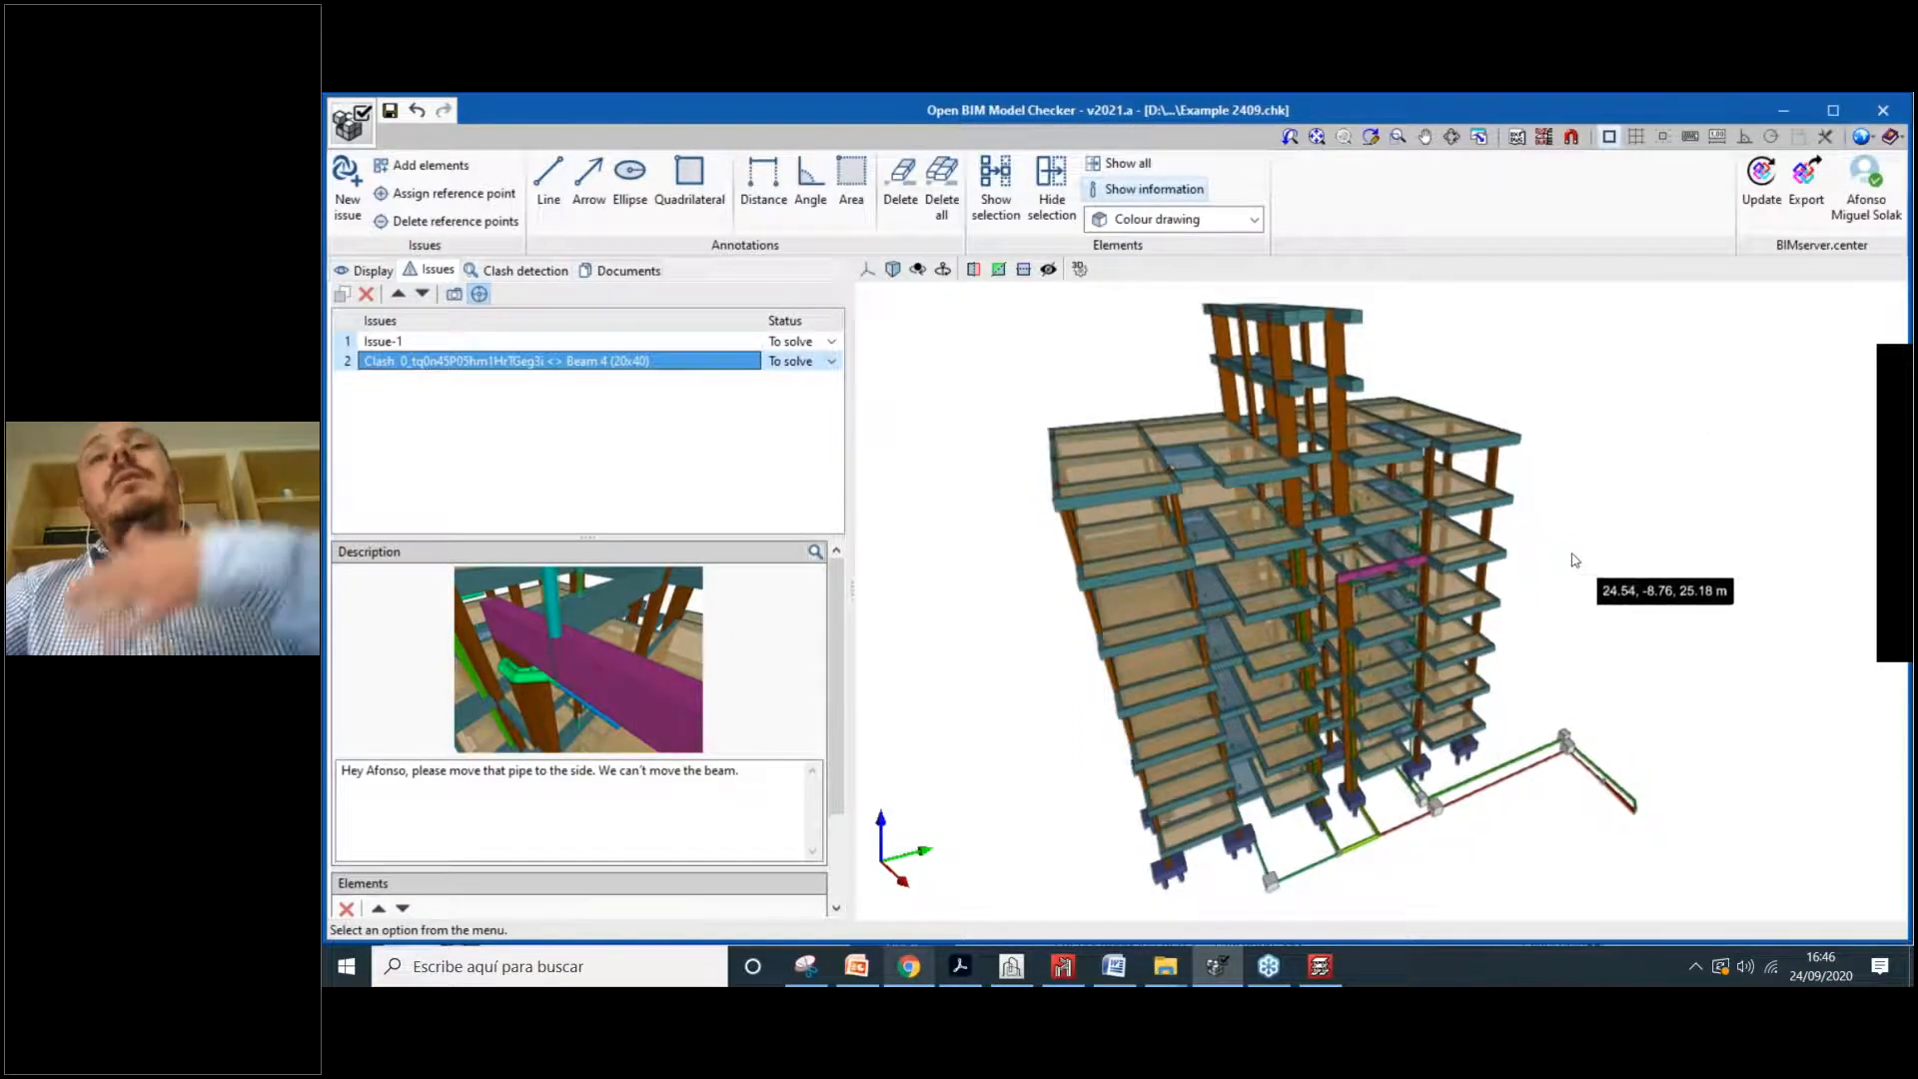
pyautogui.scroll(-1, 1575, 548)
pyautogui.moveTo(1557, 553); pyautogui.dragTo(1529, 565, button='middle')
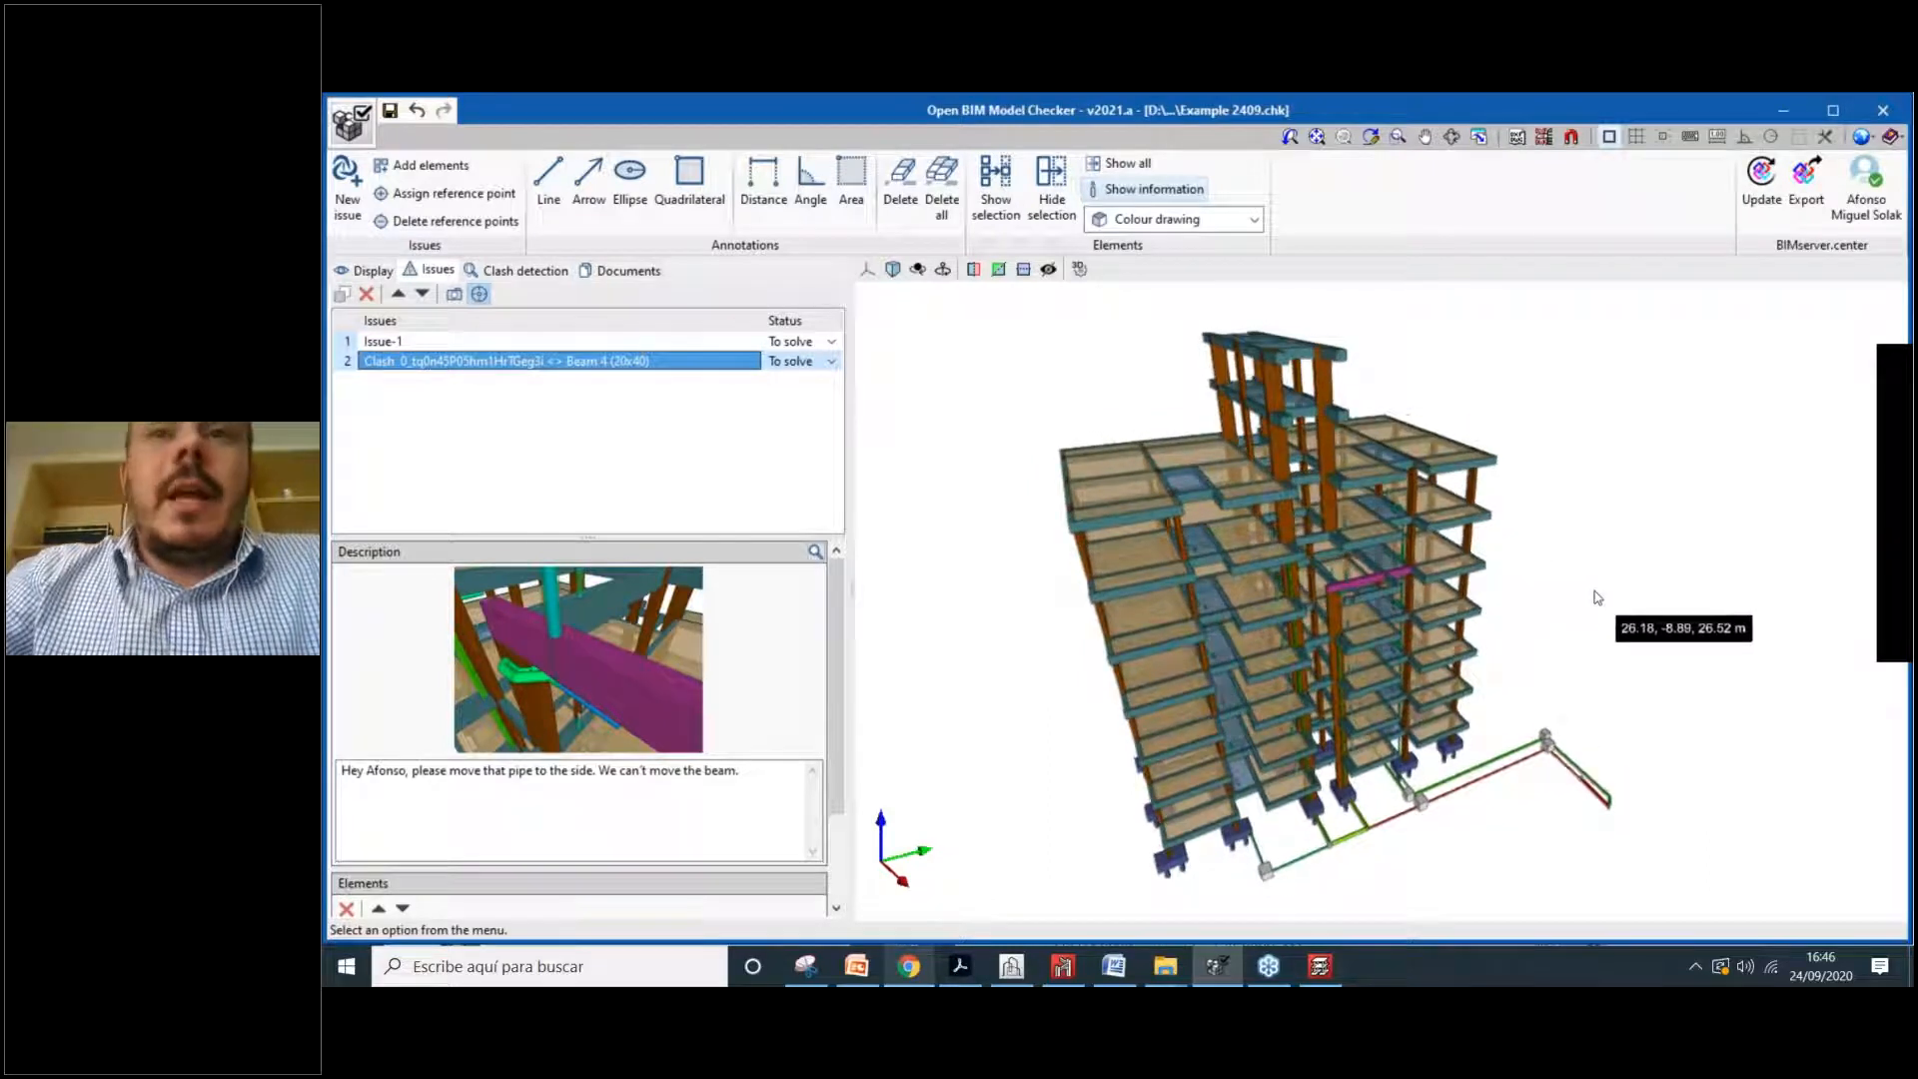
# Step: Switch to BIMserver.center in Chrome, open the Open BIM Quantities store page and highlight 'Quantities'
pyautogui.click(908, 967)
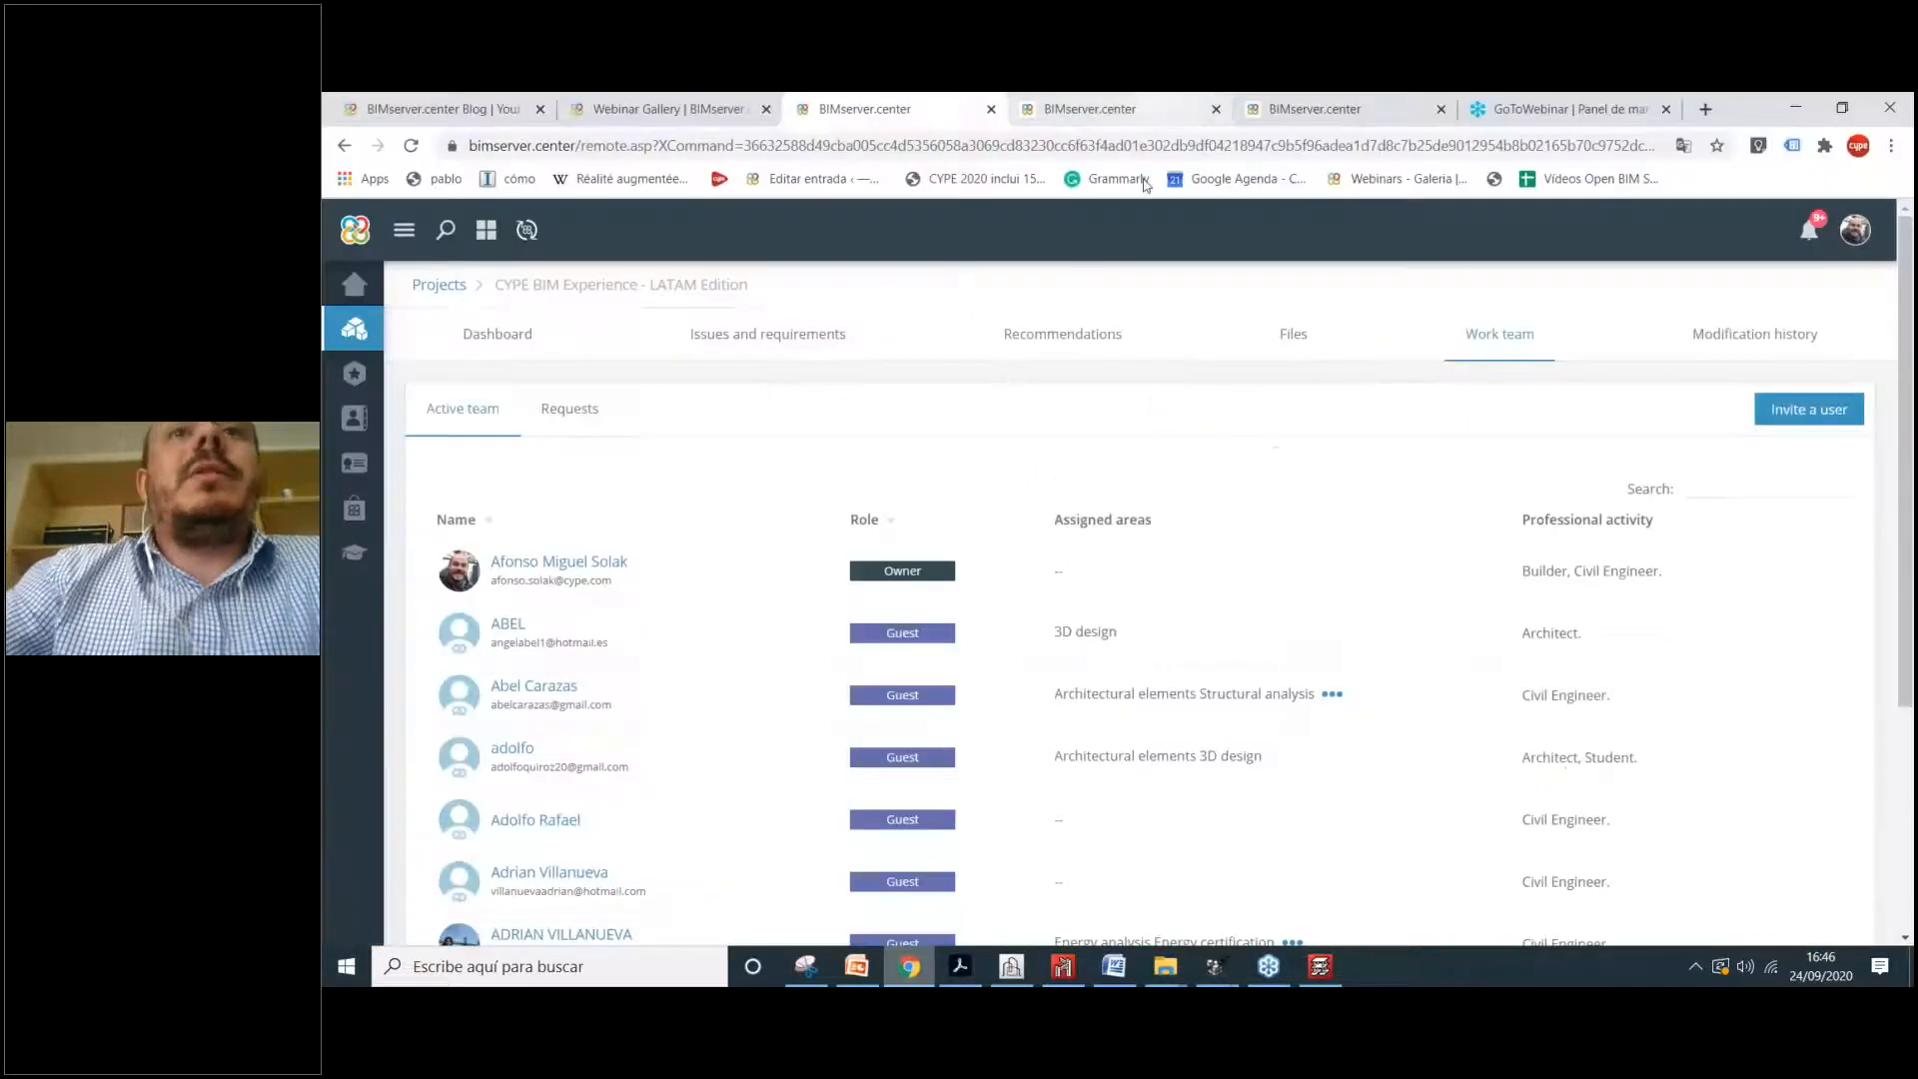
pyautogui.click(1107, 106)
pyautogui.click(1280, 104)
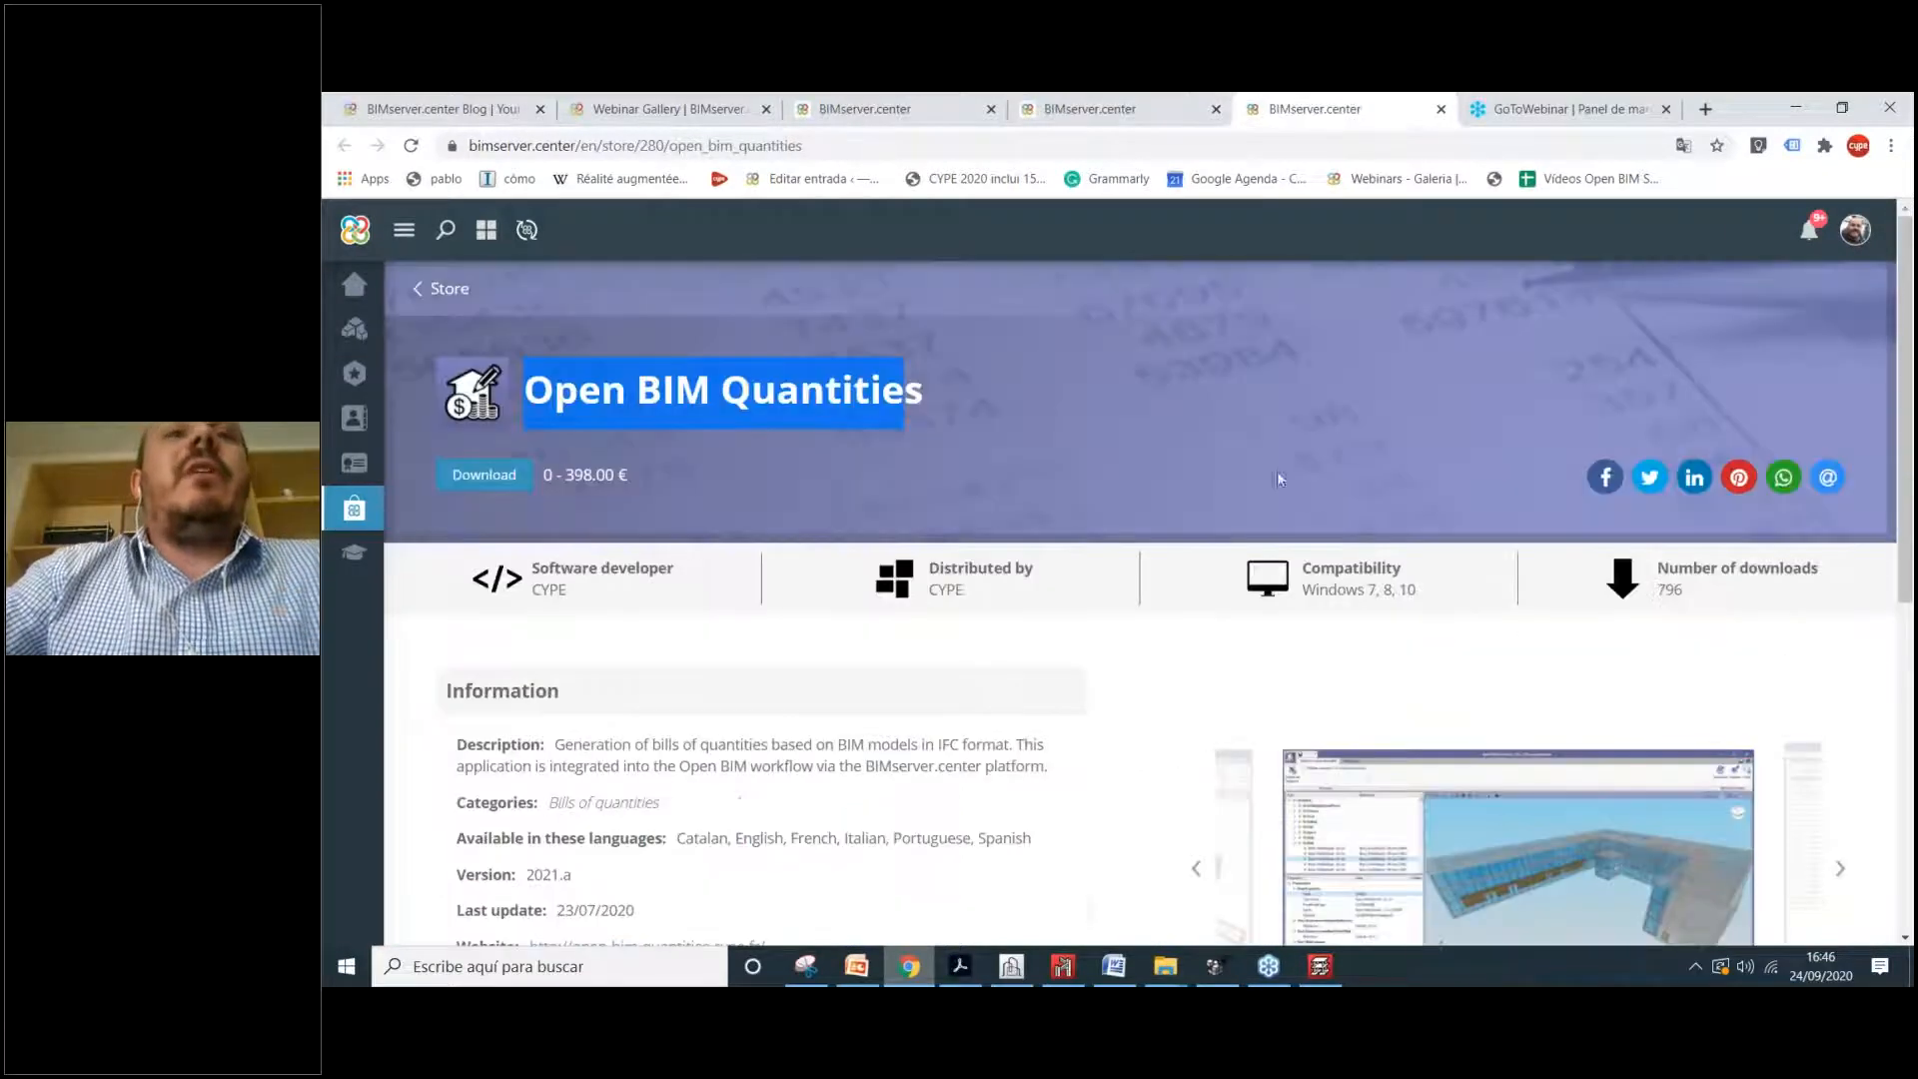
pyautogui.click(561, 389)
pyautogui.moveTo(558, 391); pyautogui.dragTo(719, 391)
pyautogui.click(719, 390)
pyautogui.moveTo(922, 391); pyautogui.dragTo(713, 391)
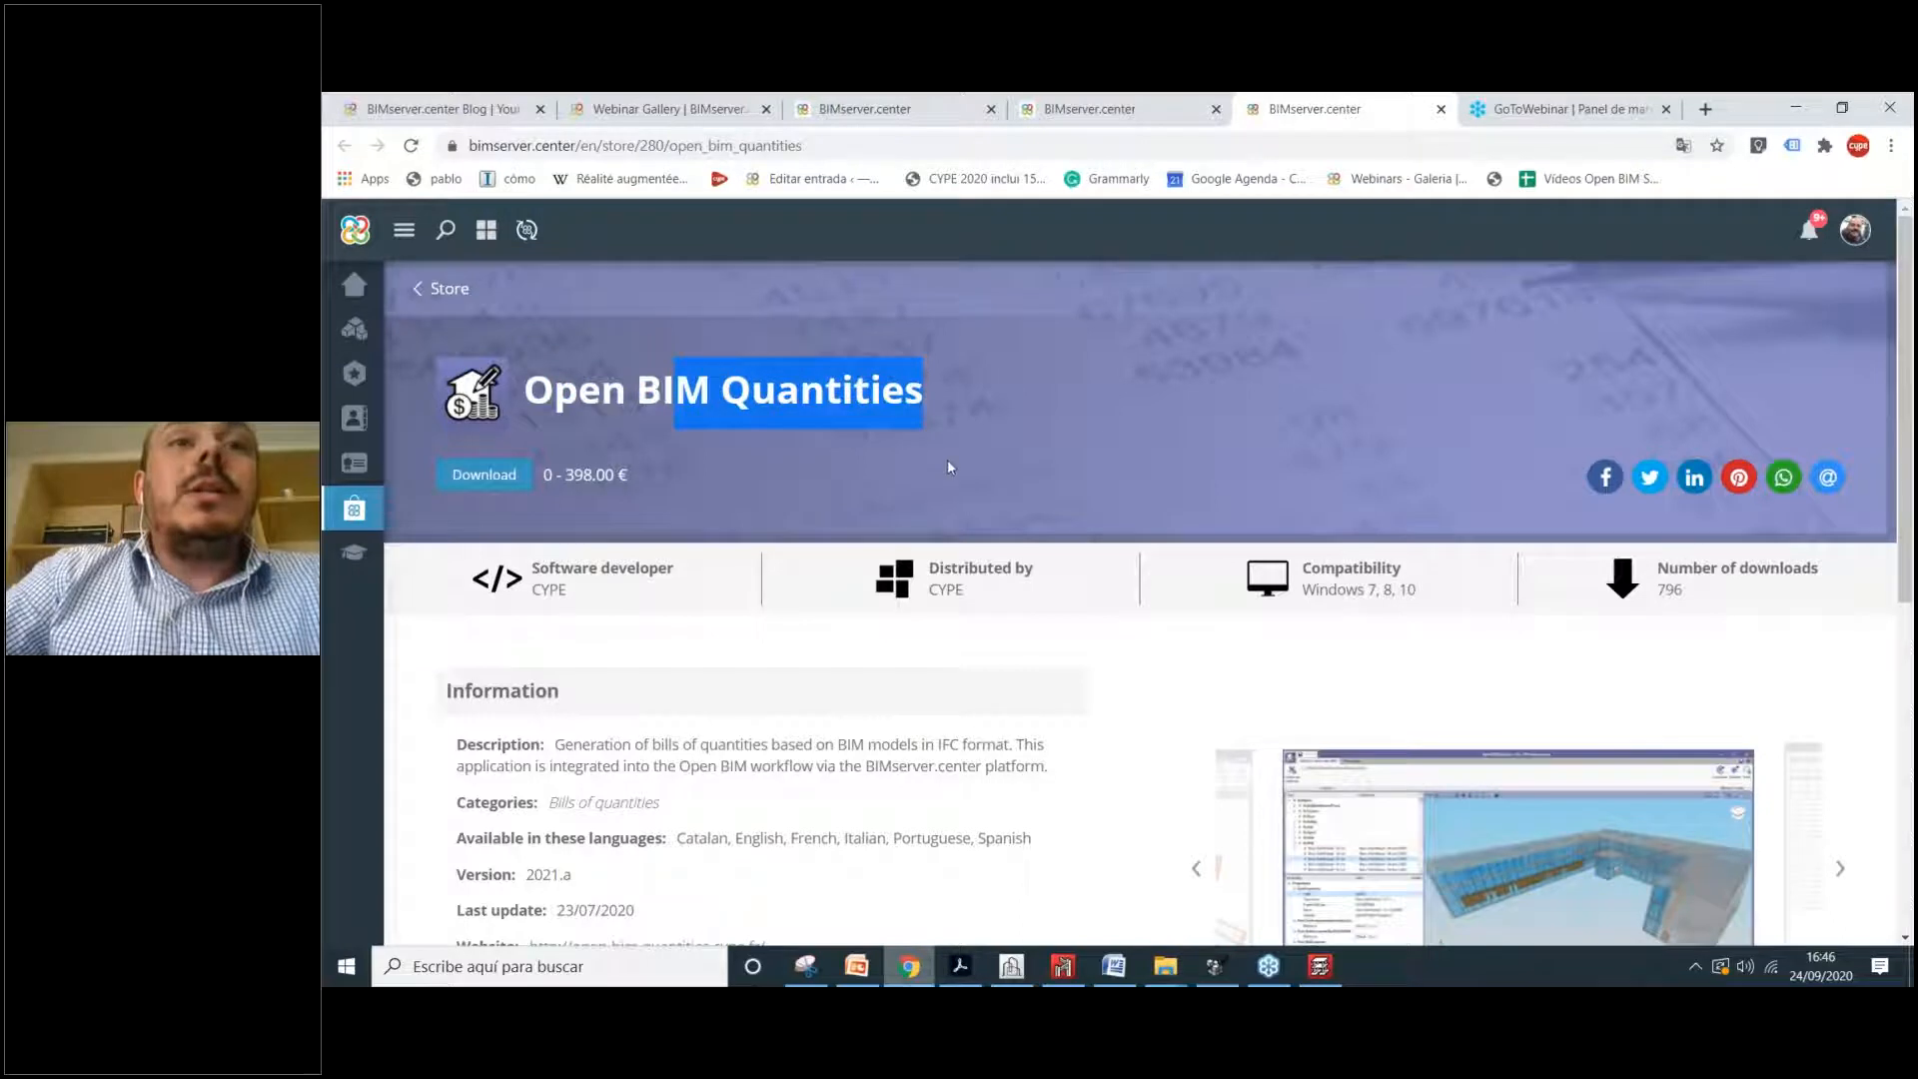
# Step: Browse the store page's program screenshots and highlight the Open BIM Quantities product name
pyautogui.scroll(-2, 950, 462)
pyautogui.scroll(1, 893, 520)
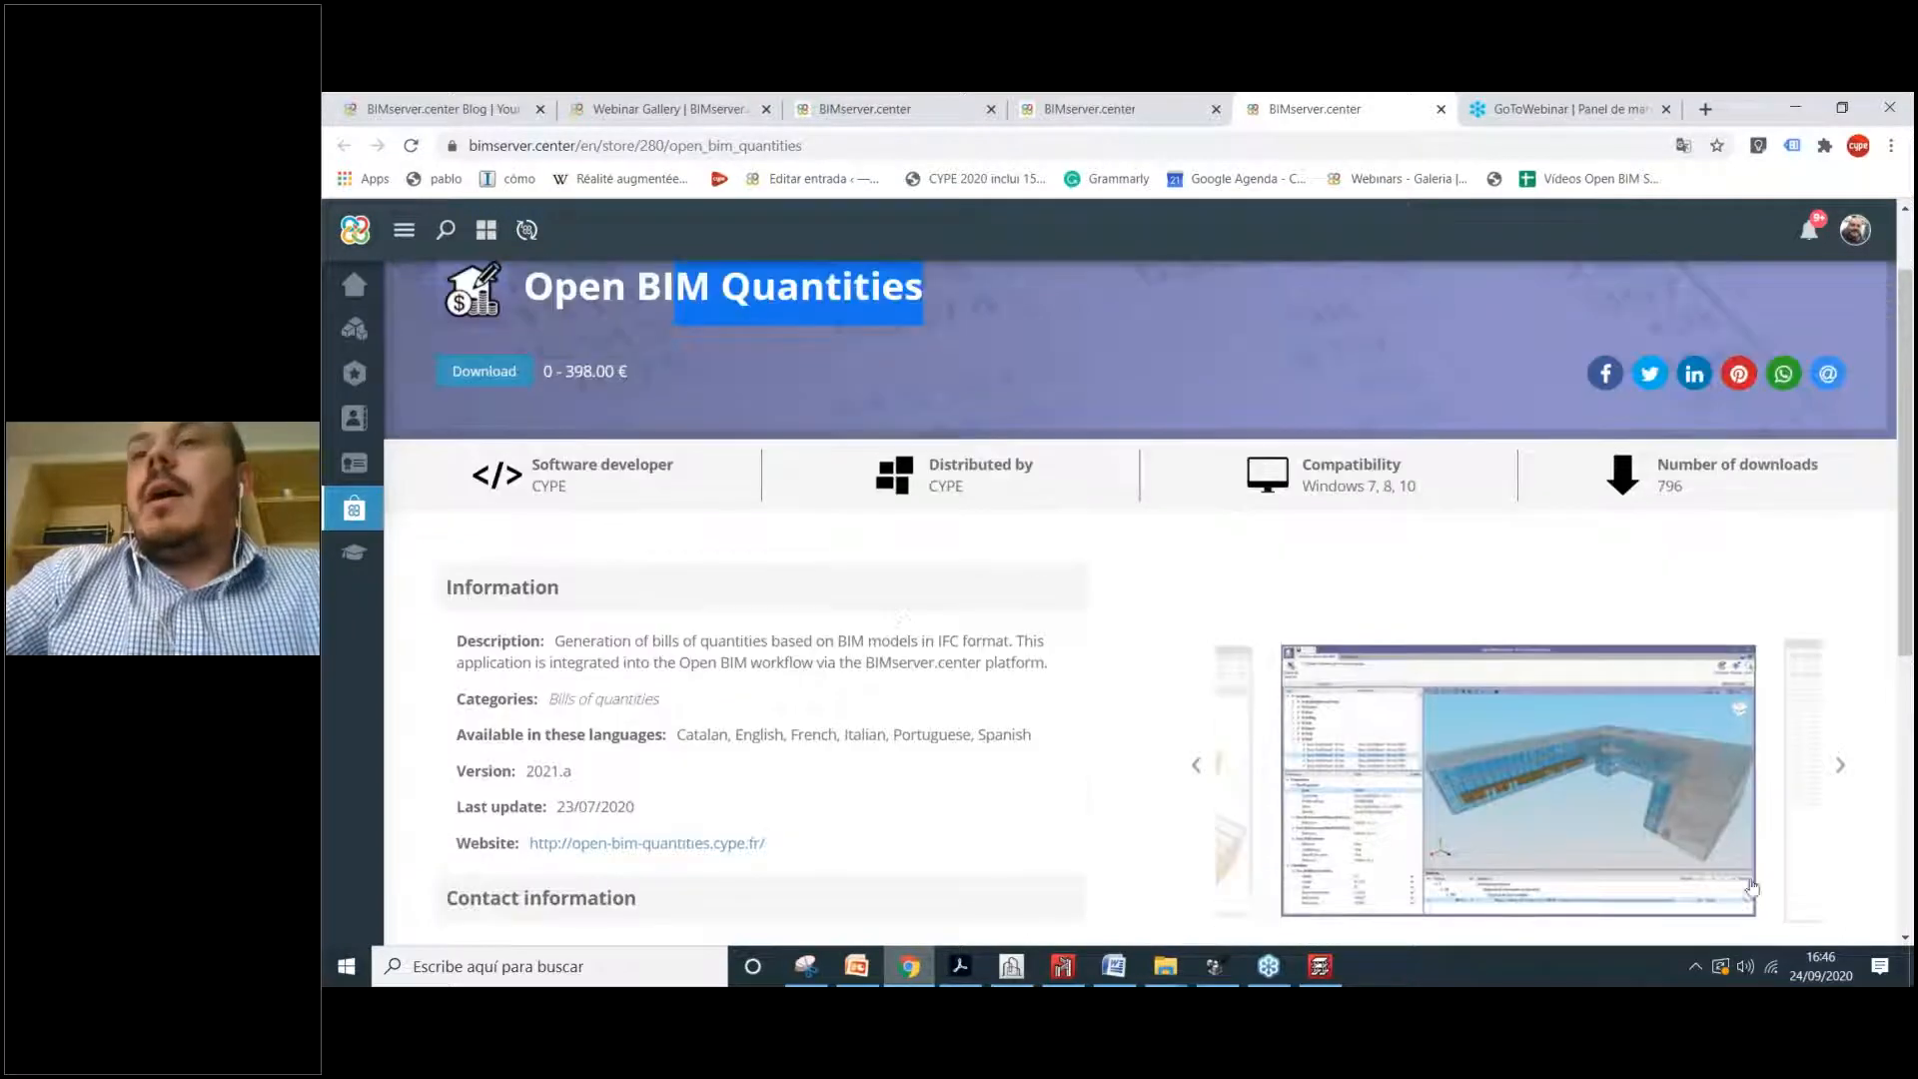
pyautogui.click(1840, 767)
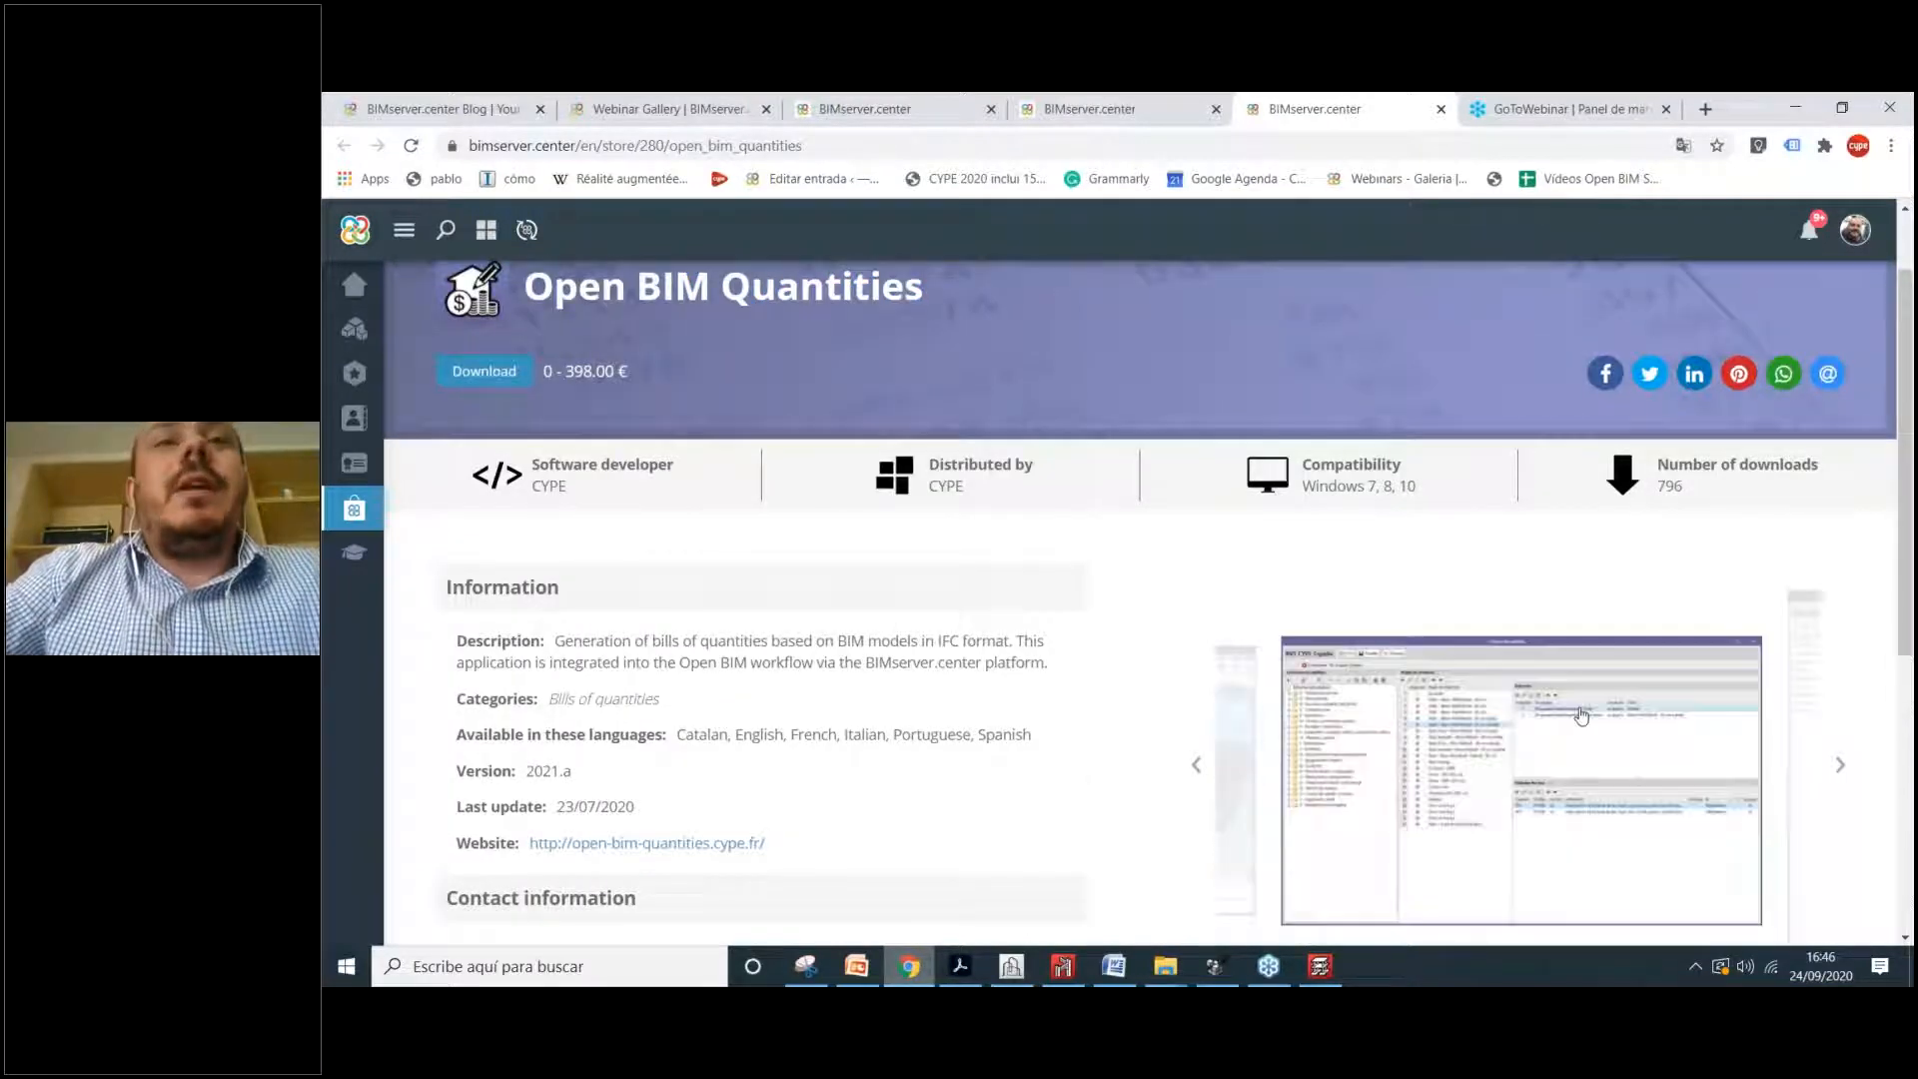
pyautogui.scroll(1, 1079, 484)
pyautogui.moveTo(526, 390); pyautogui.dragTo(750, 392)
pyautogui.moveTo(891, 395); pyautogui.dragTo(903, 395)
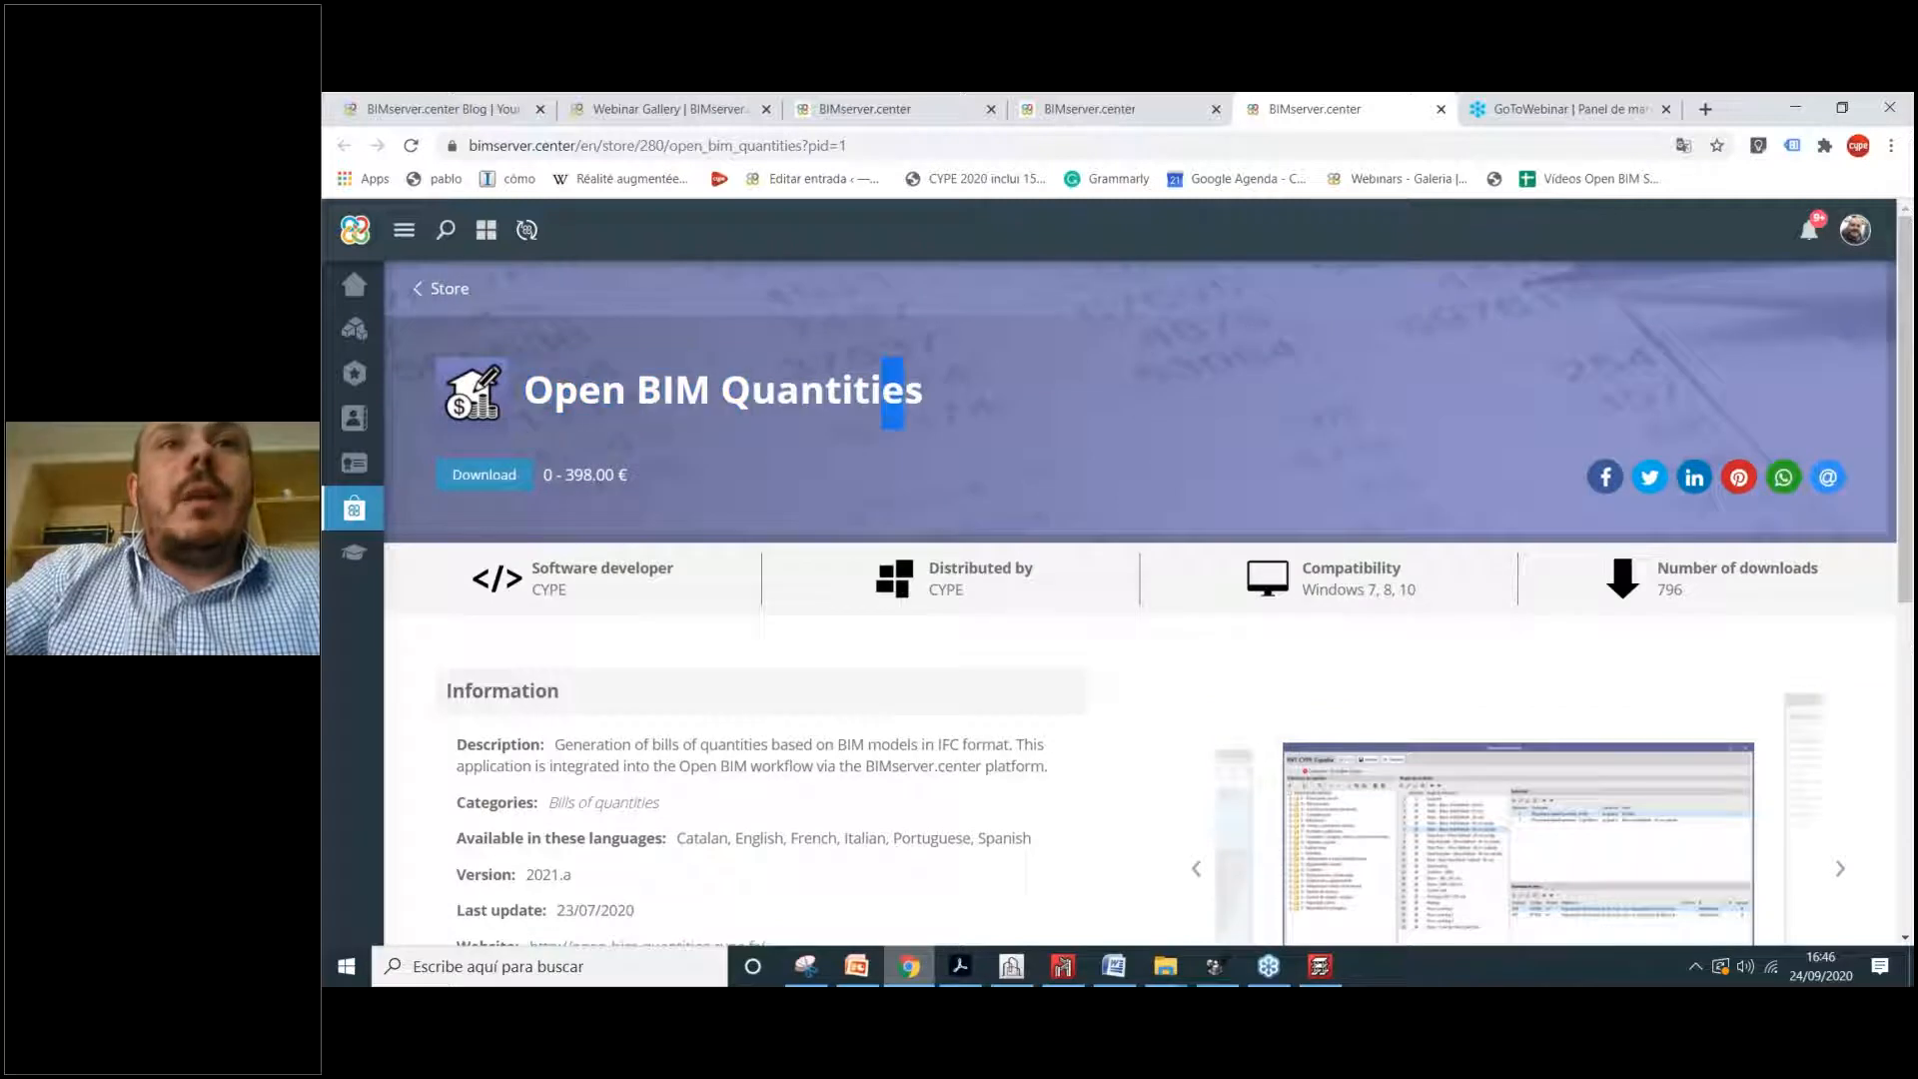
pyautogui.click(903, 396)
pyautogui.scroll(-1, 914, 454)
pyautogui.scroll(1, 1147, 479)
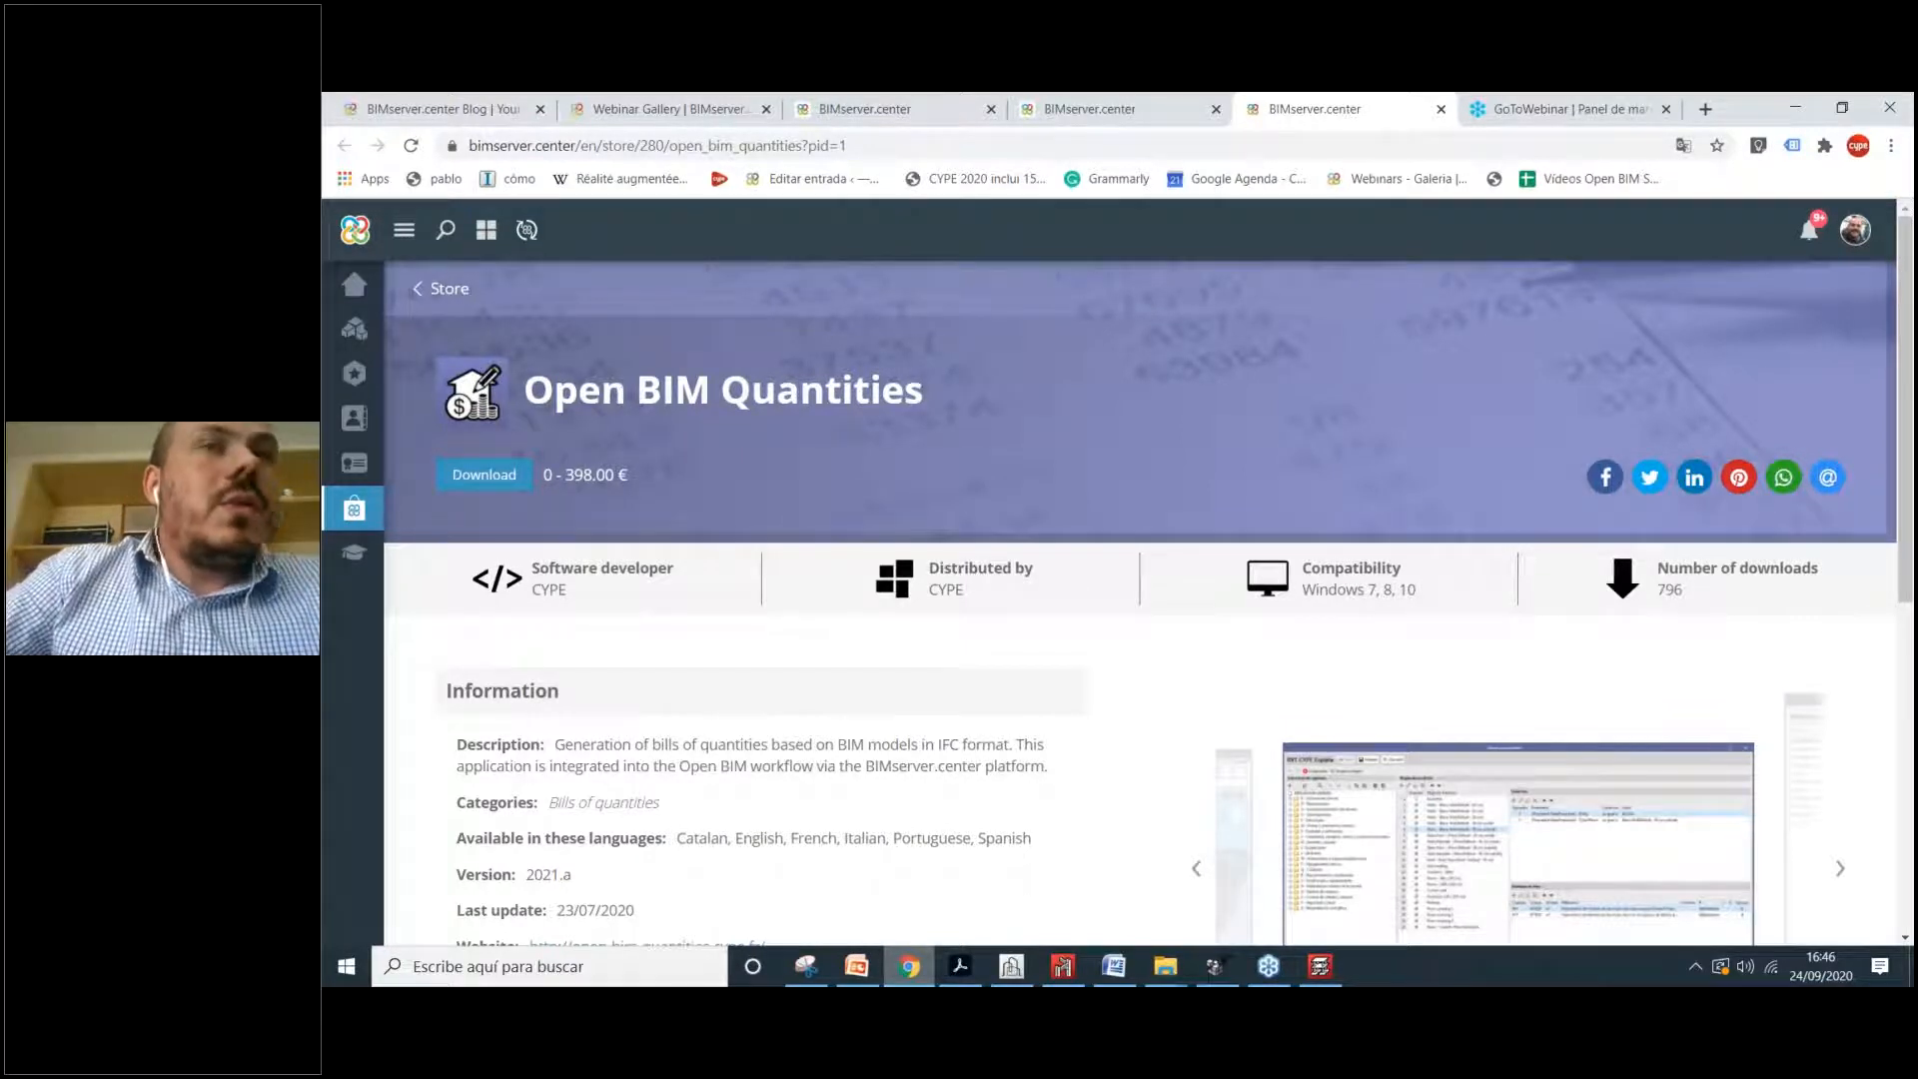
pyautogui.moveTo(602, 394); pyautogui.dragTo(905, 398)
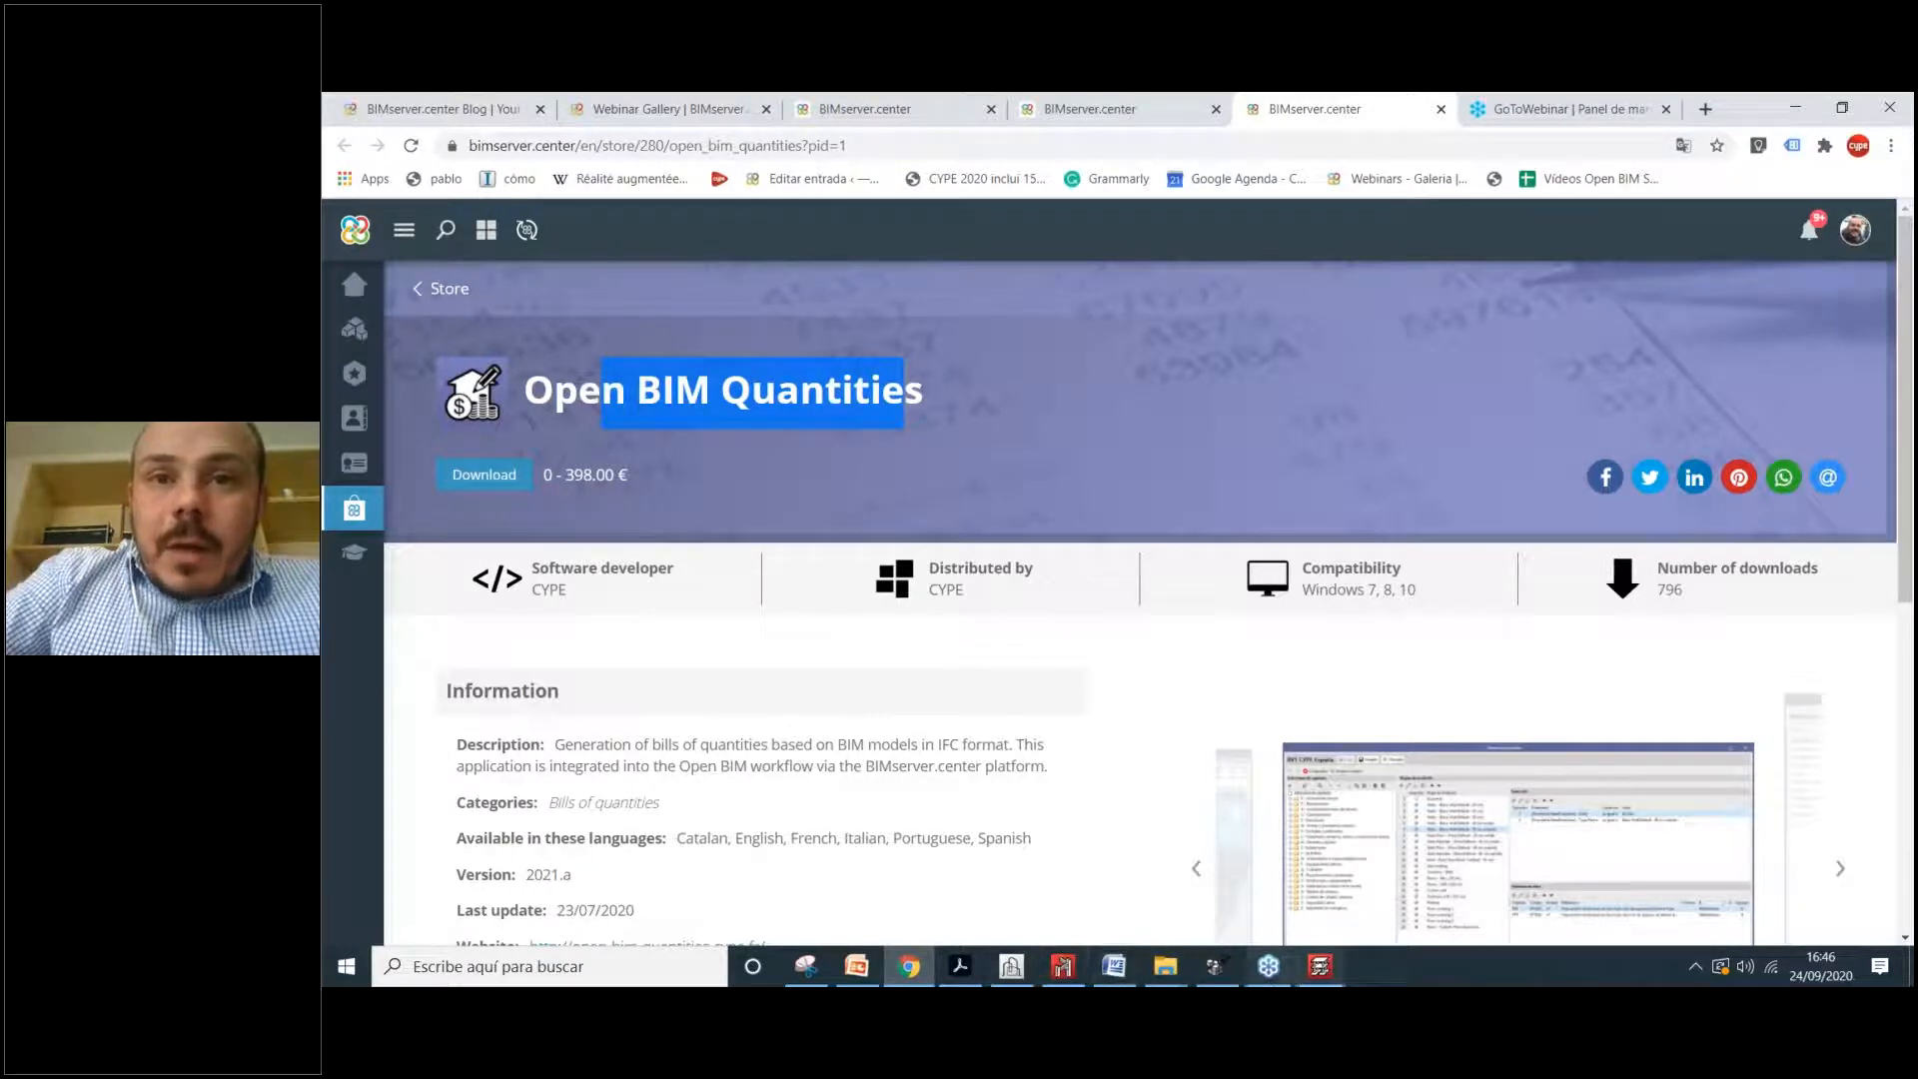
# Step: Search Windows for 'quanti' and launch Open BIM Quantities
pyautogui.click(549, 966)
pyautogui.write('quanti')
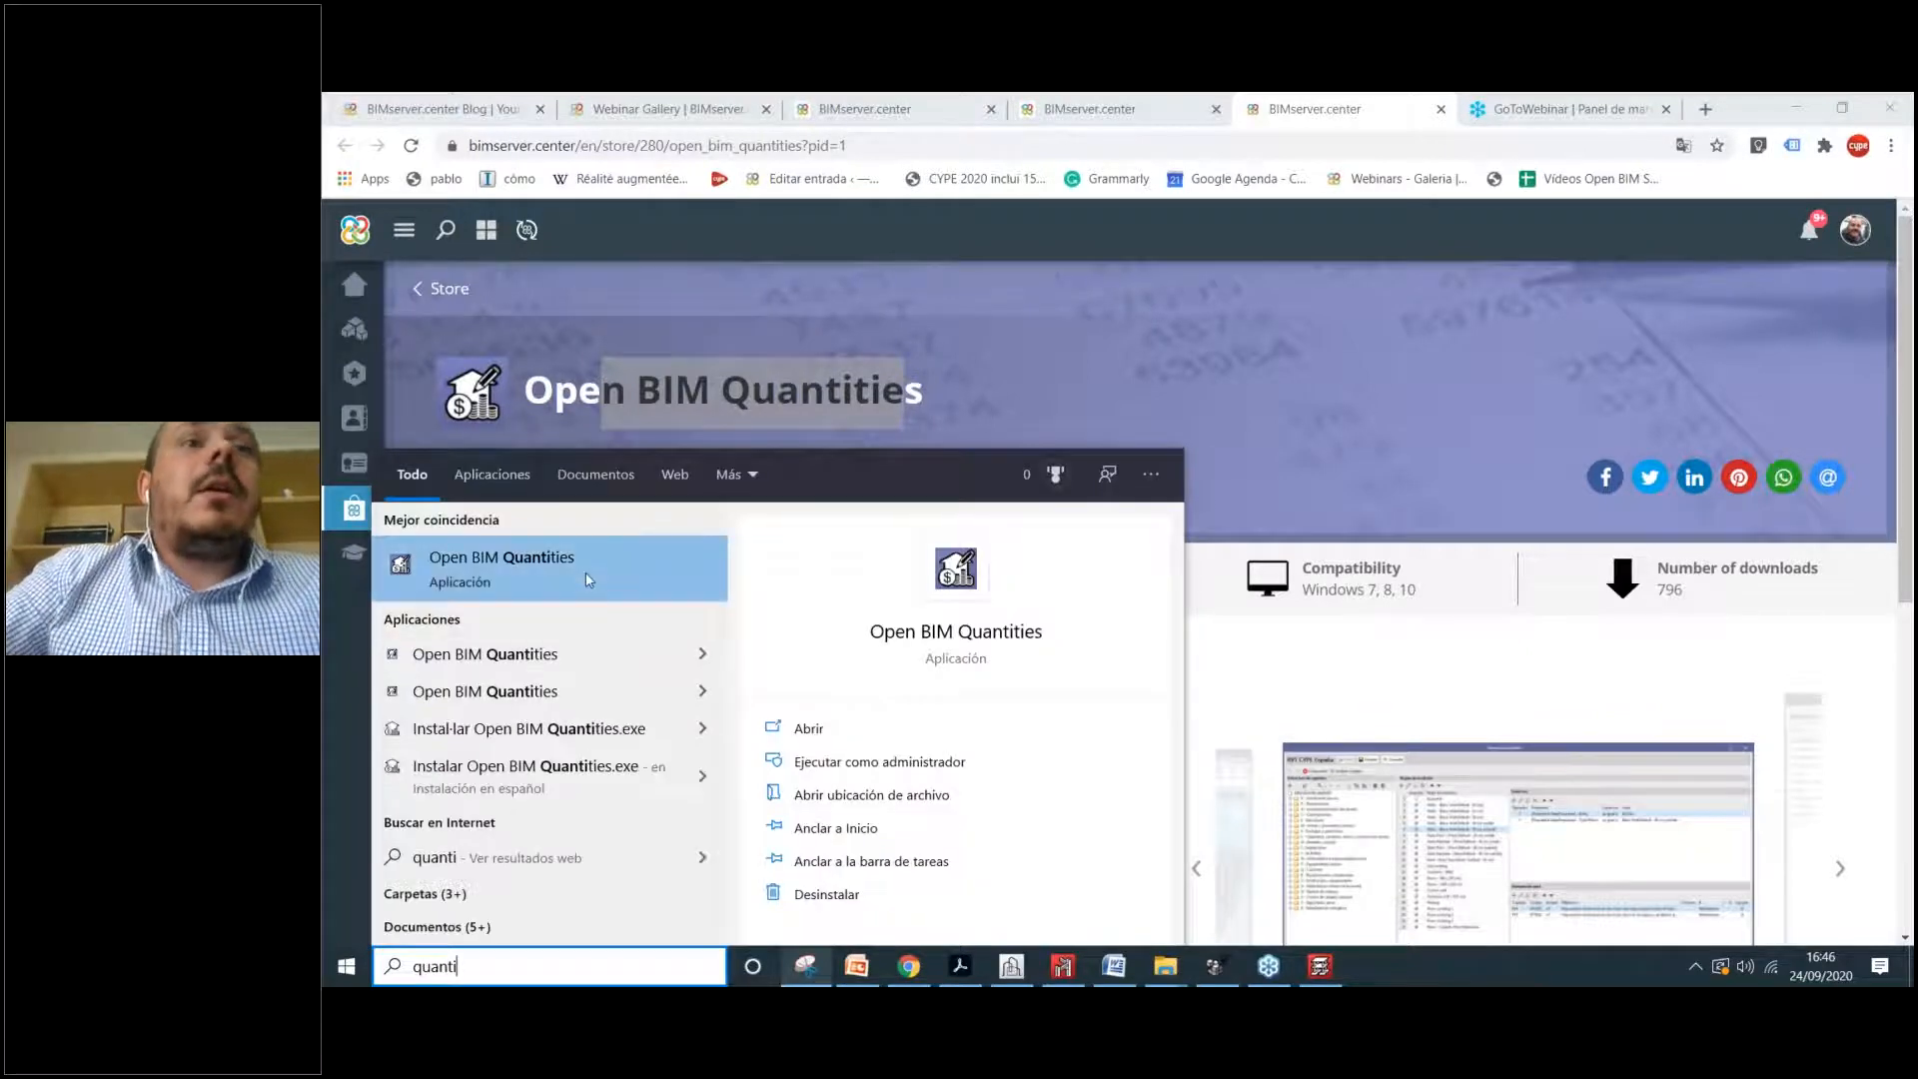
pyautogui.click(586, 572)
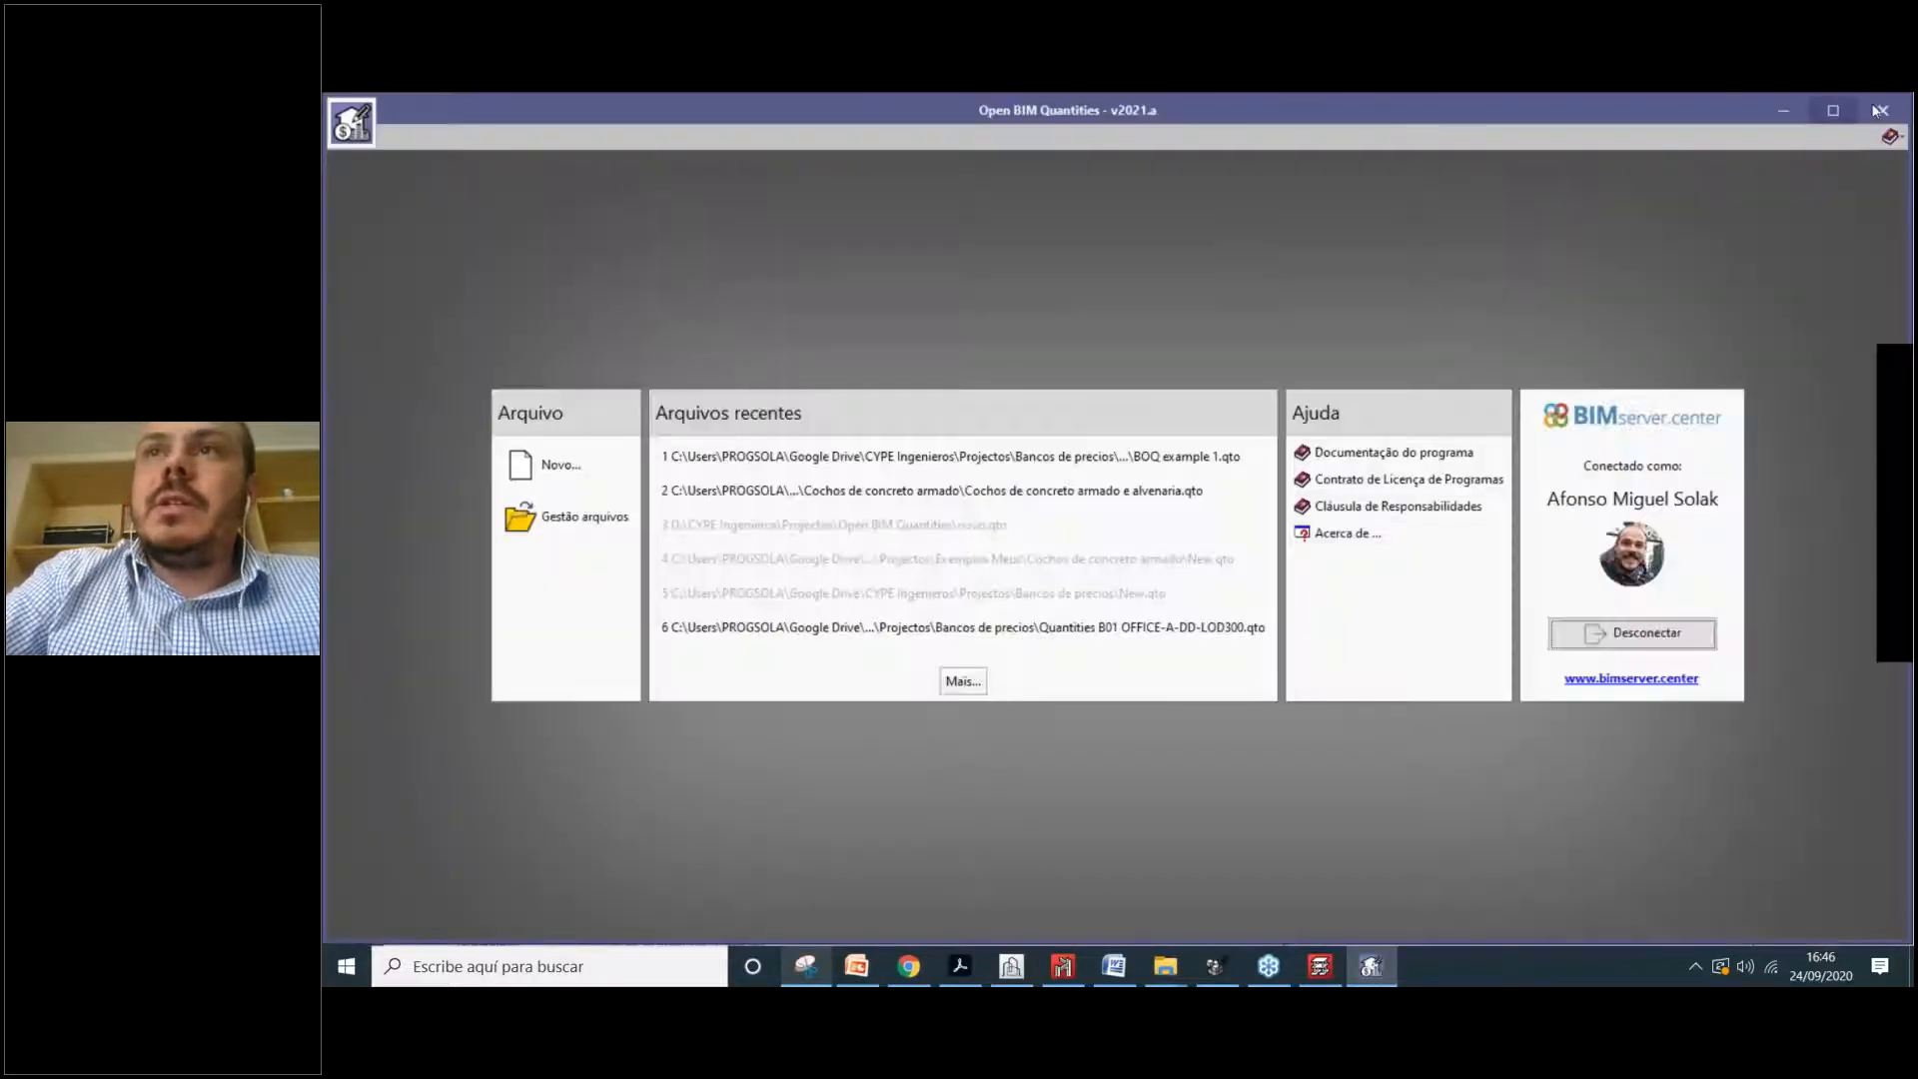
# Step: Relaunch Open BIM Quantities from the desktop icon and start a new project
pyautogui.click(1887, 107)
pyautogui.click(1795, 108)
pyautogui.doubleClick(1874, 262)
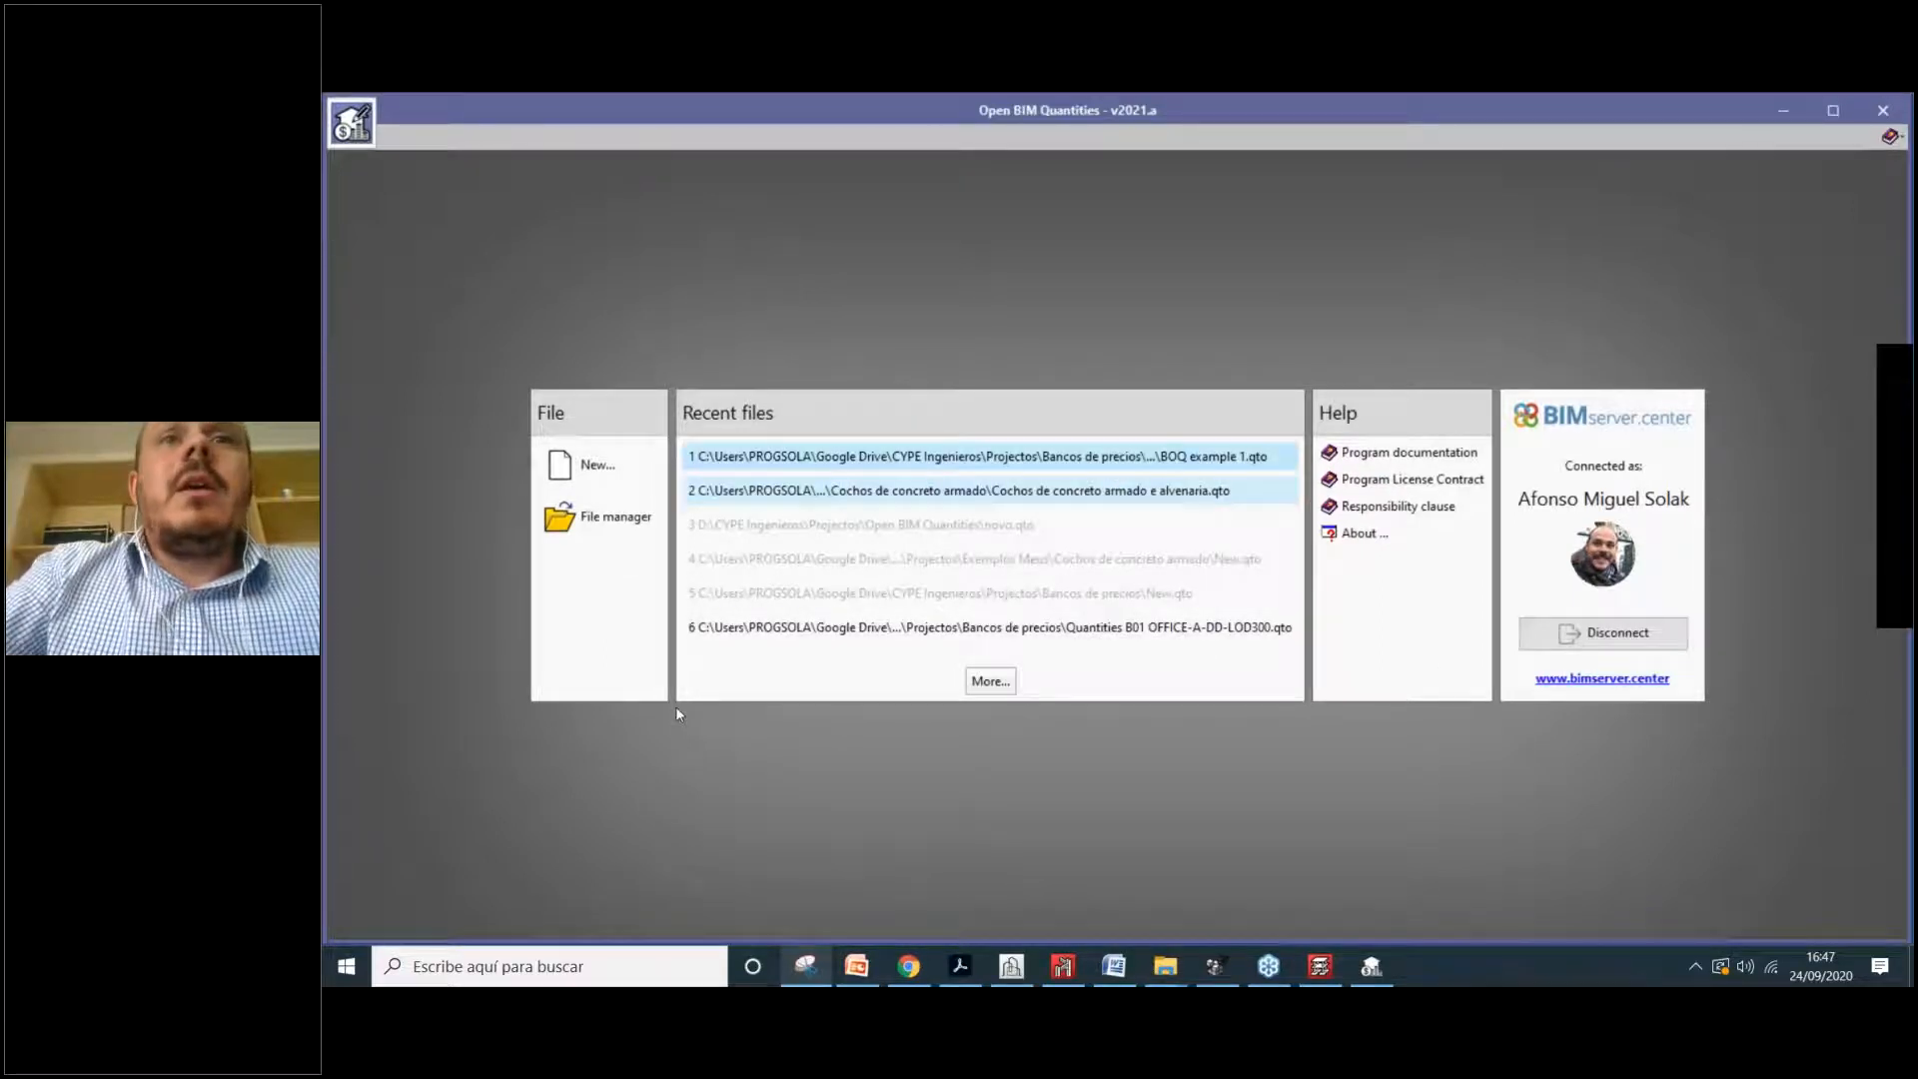
pyautogui.click(597, 465)
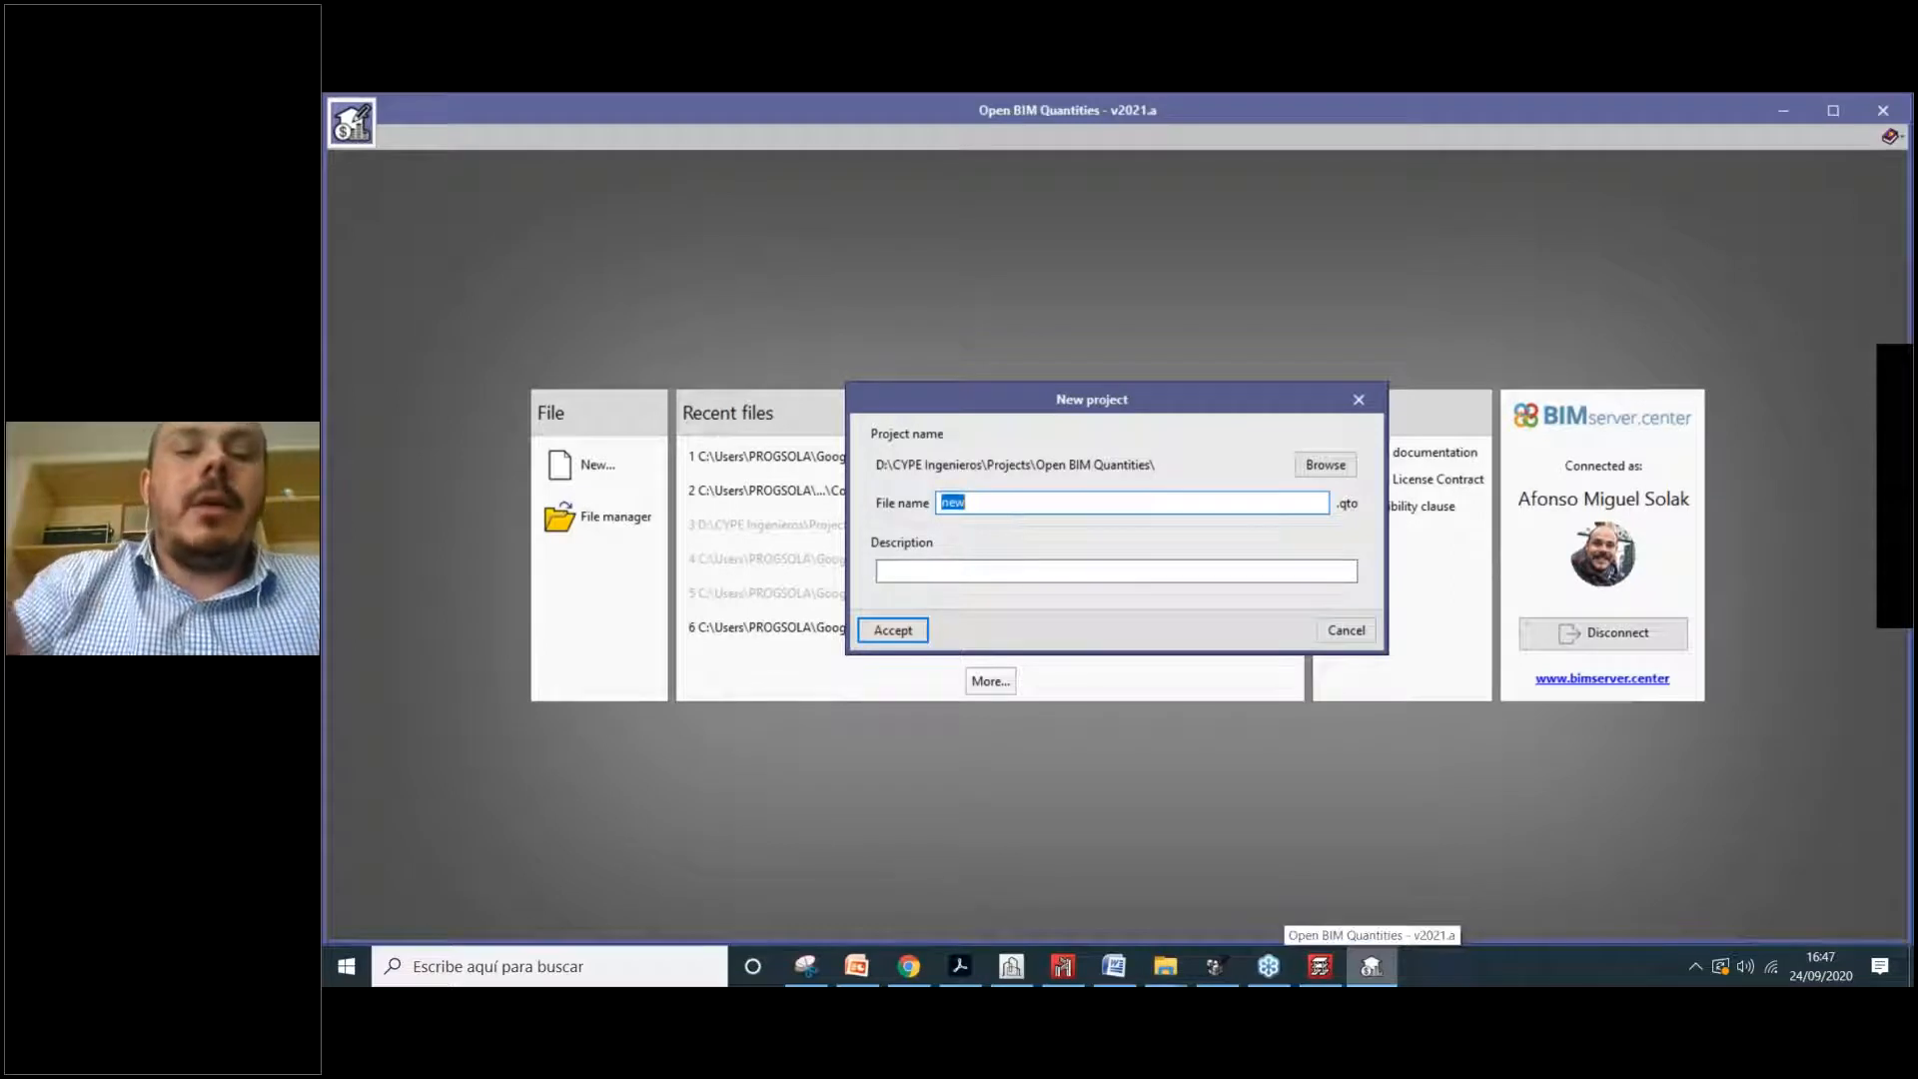
# Step: Name the new project file 'BOQ - Intropenbim' and accept it
pyautogui.write('BOQ')
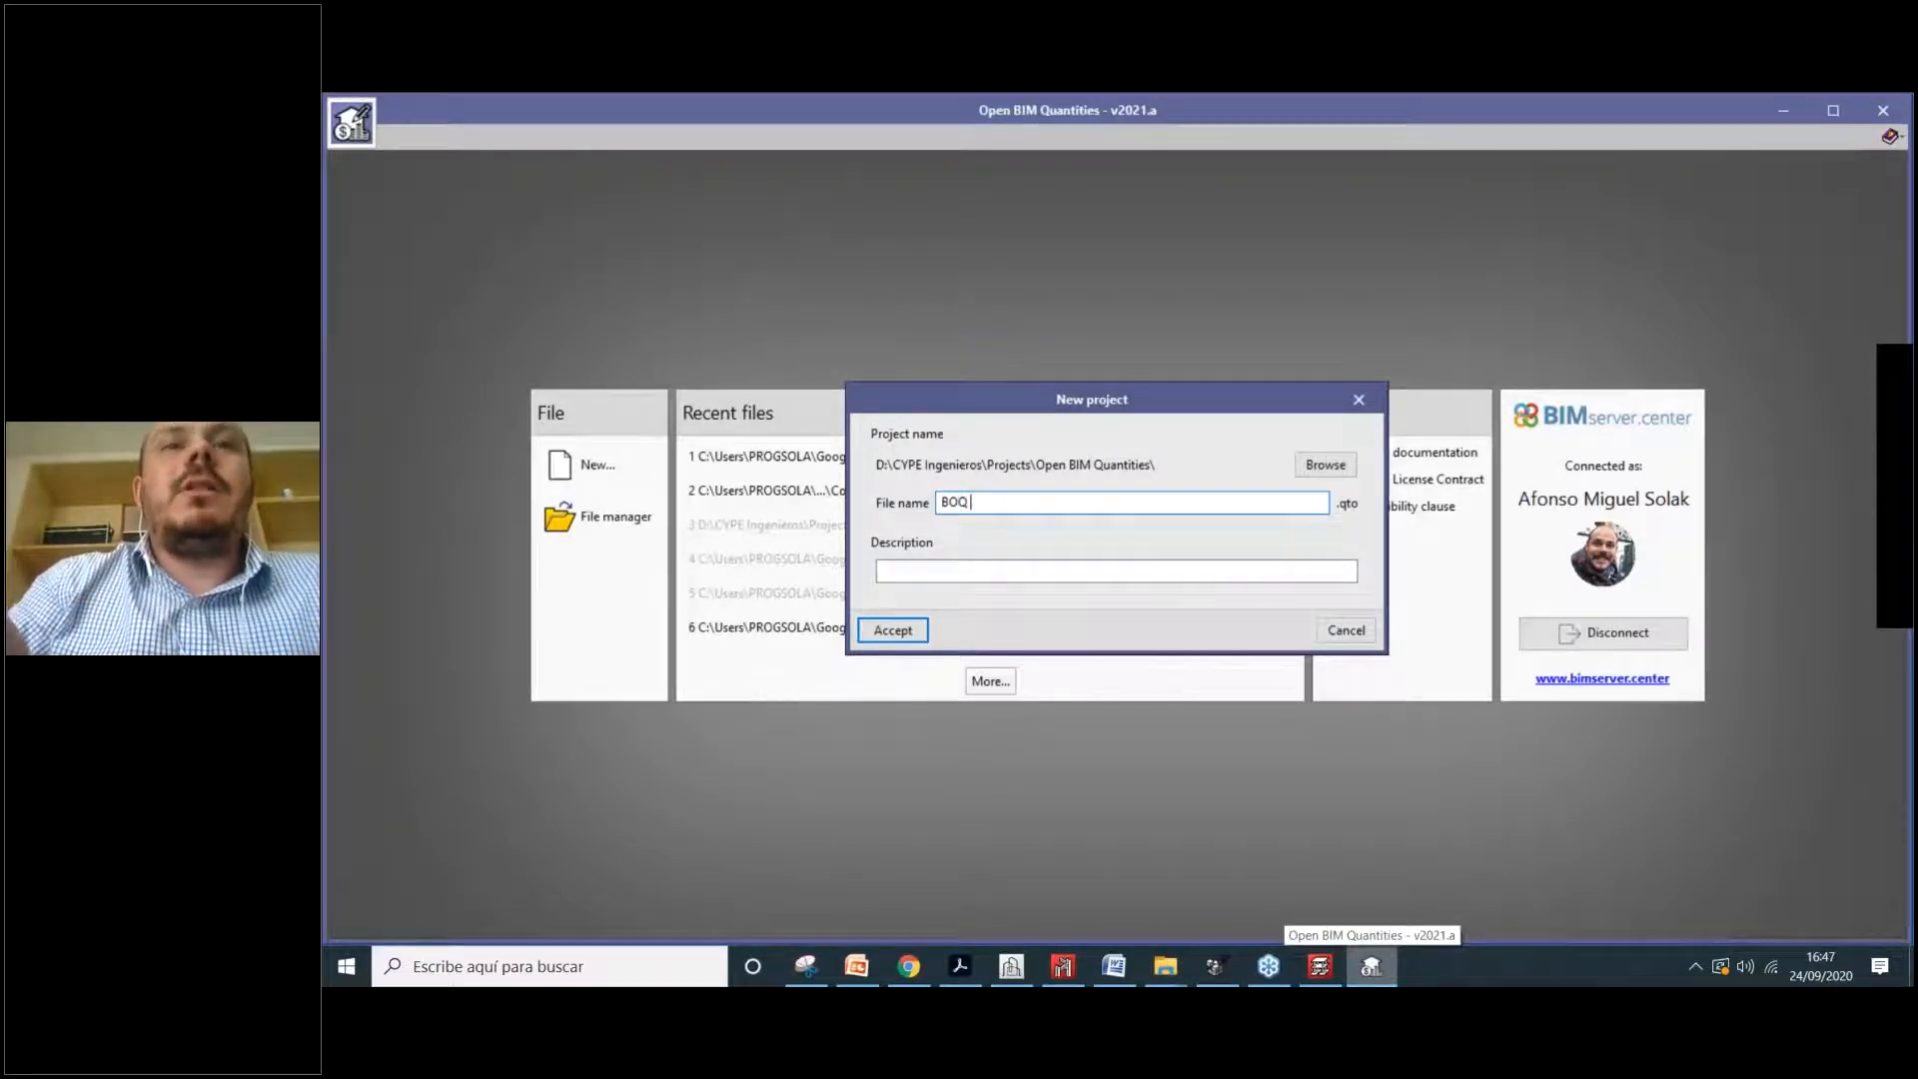
pyautogui.write(' - Introp')
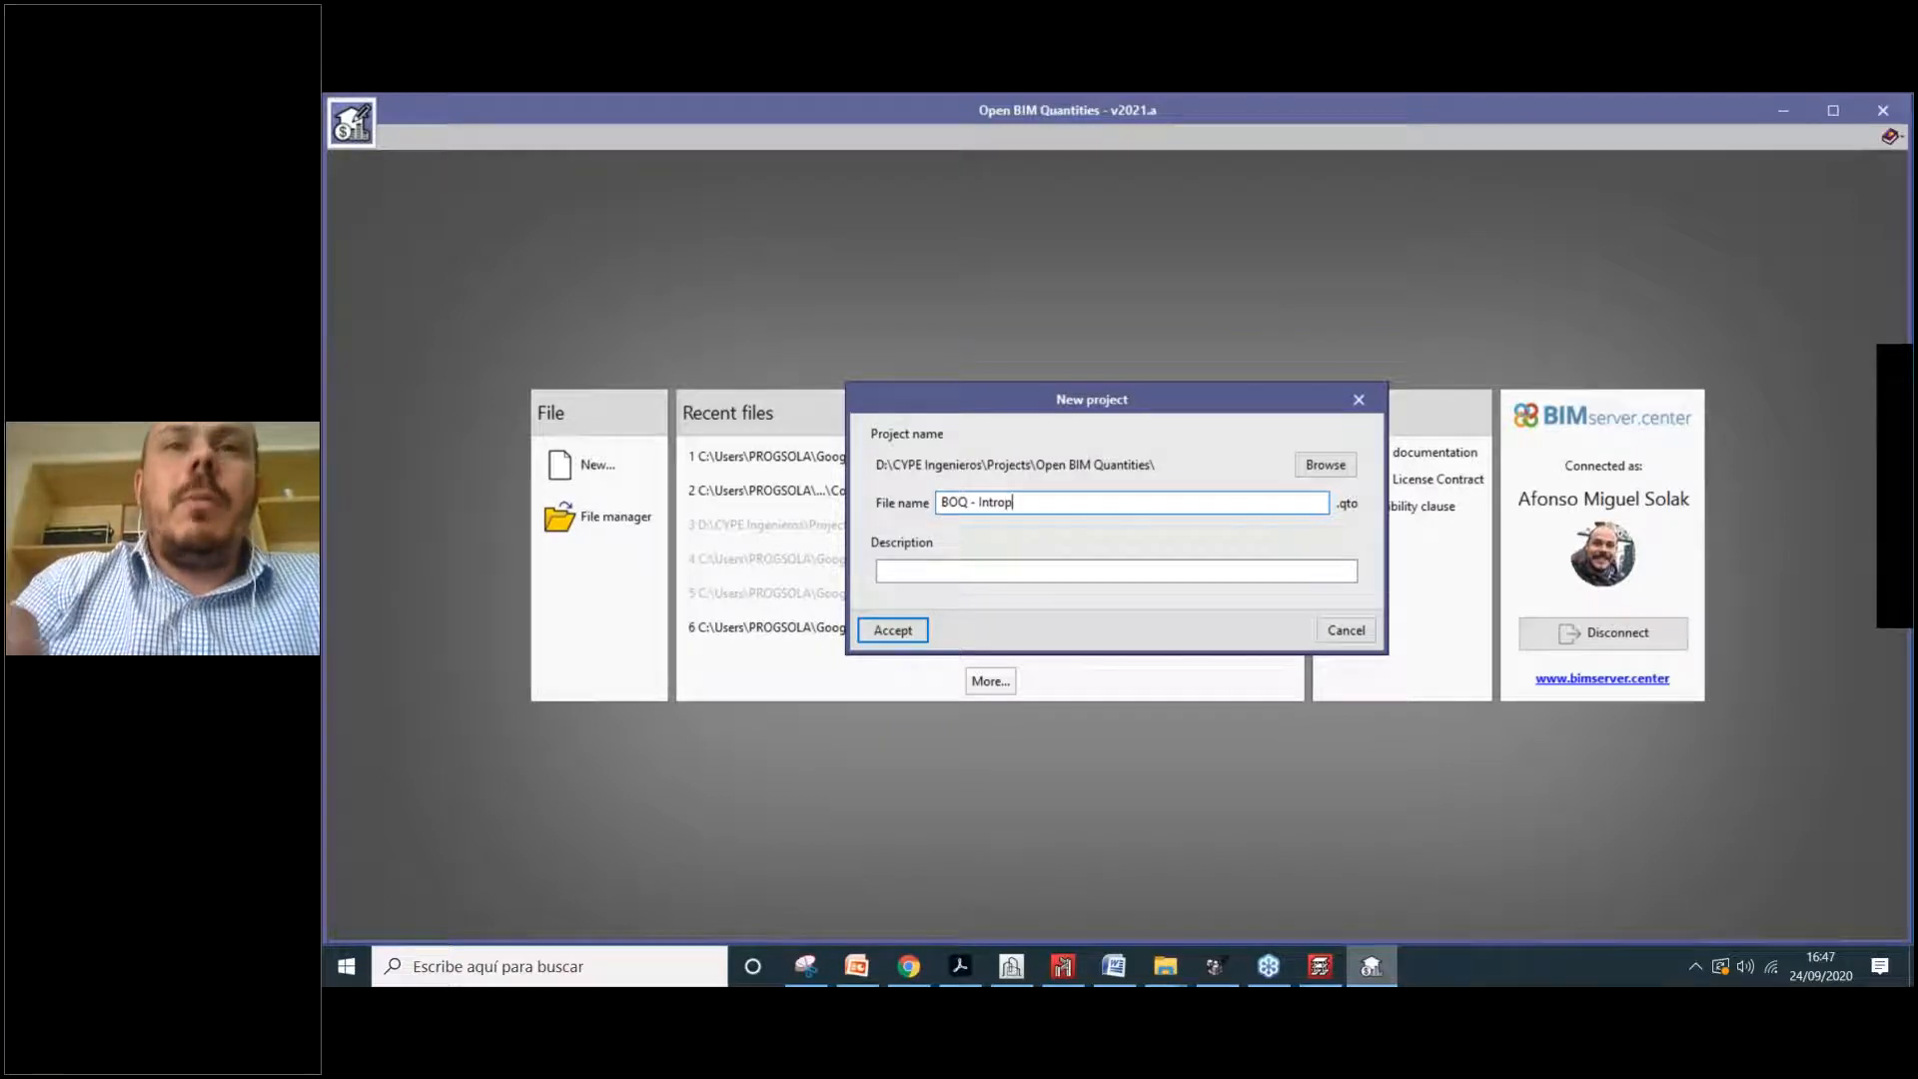
pyautogui.write('enbim')
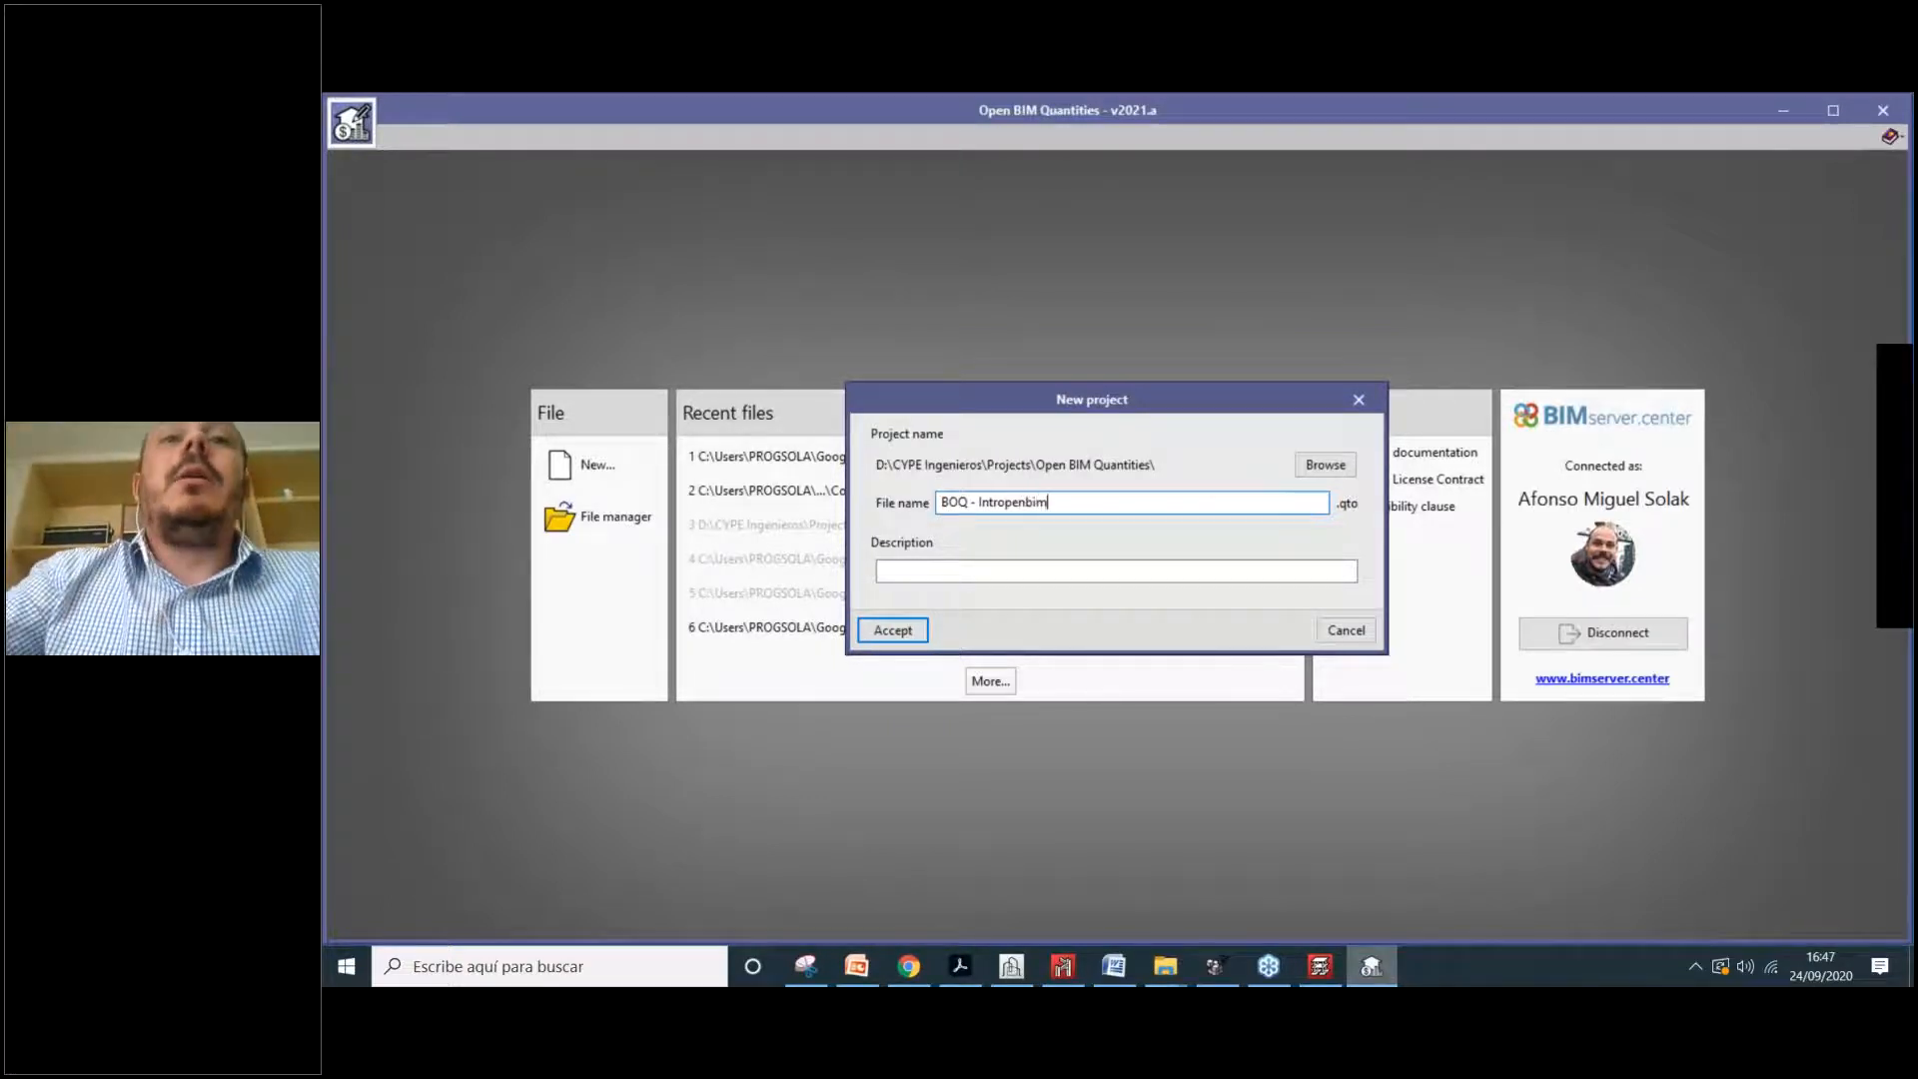
pyautogui.click(884, 635)
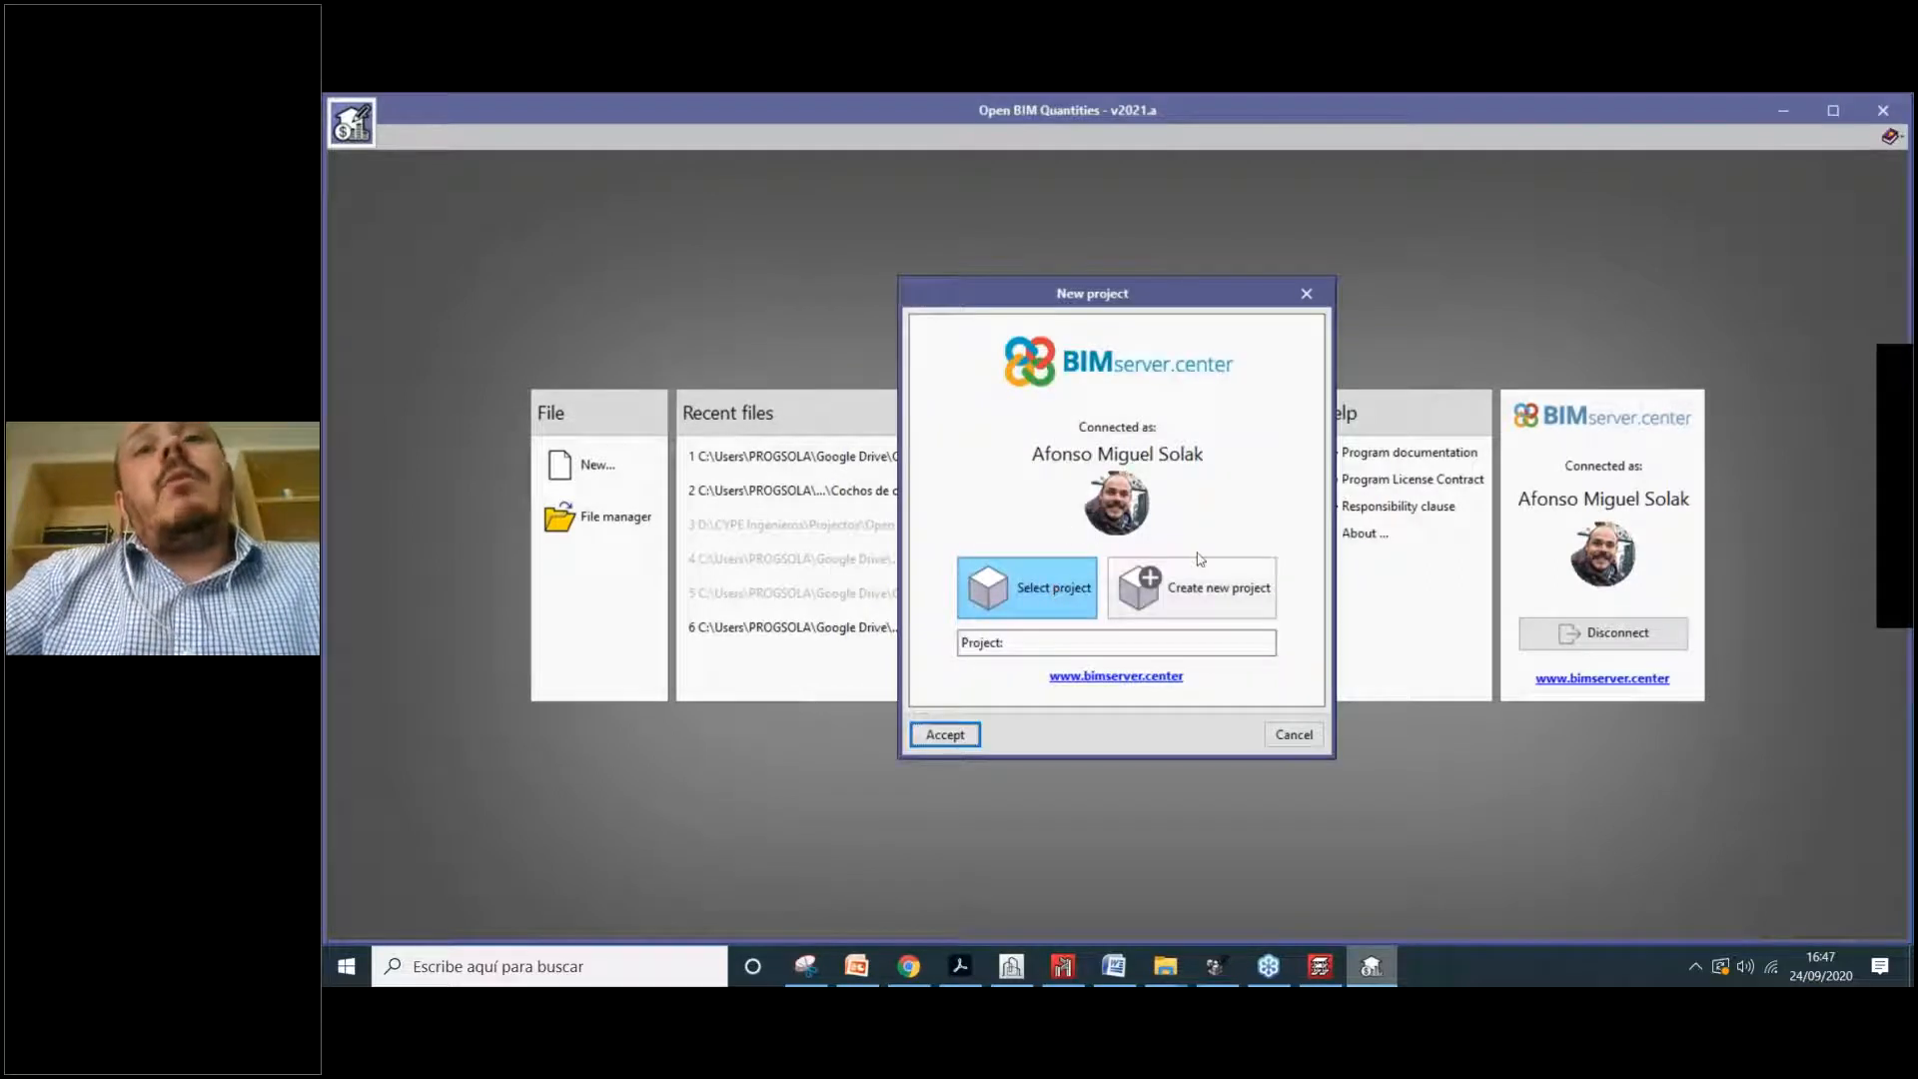
# Step: Choose to link an existing BIMserver.center project after reviewing the synchronised projects list
pyautogui.click(1024, 570)
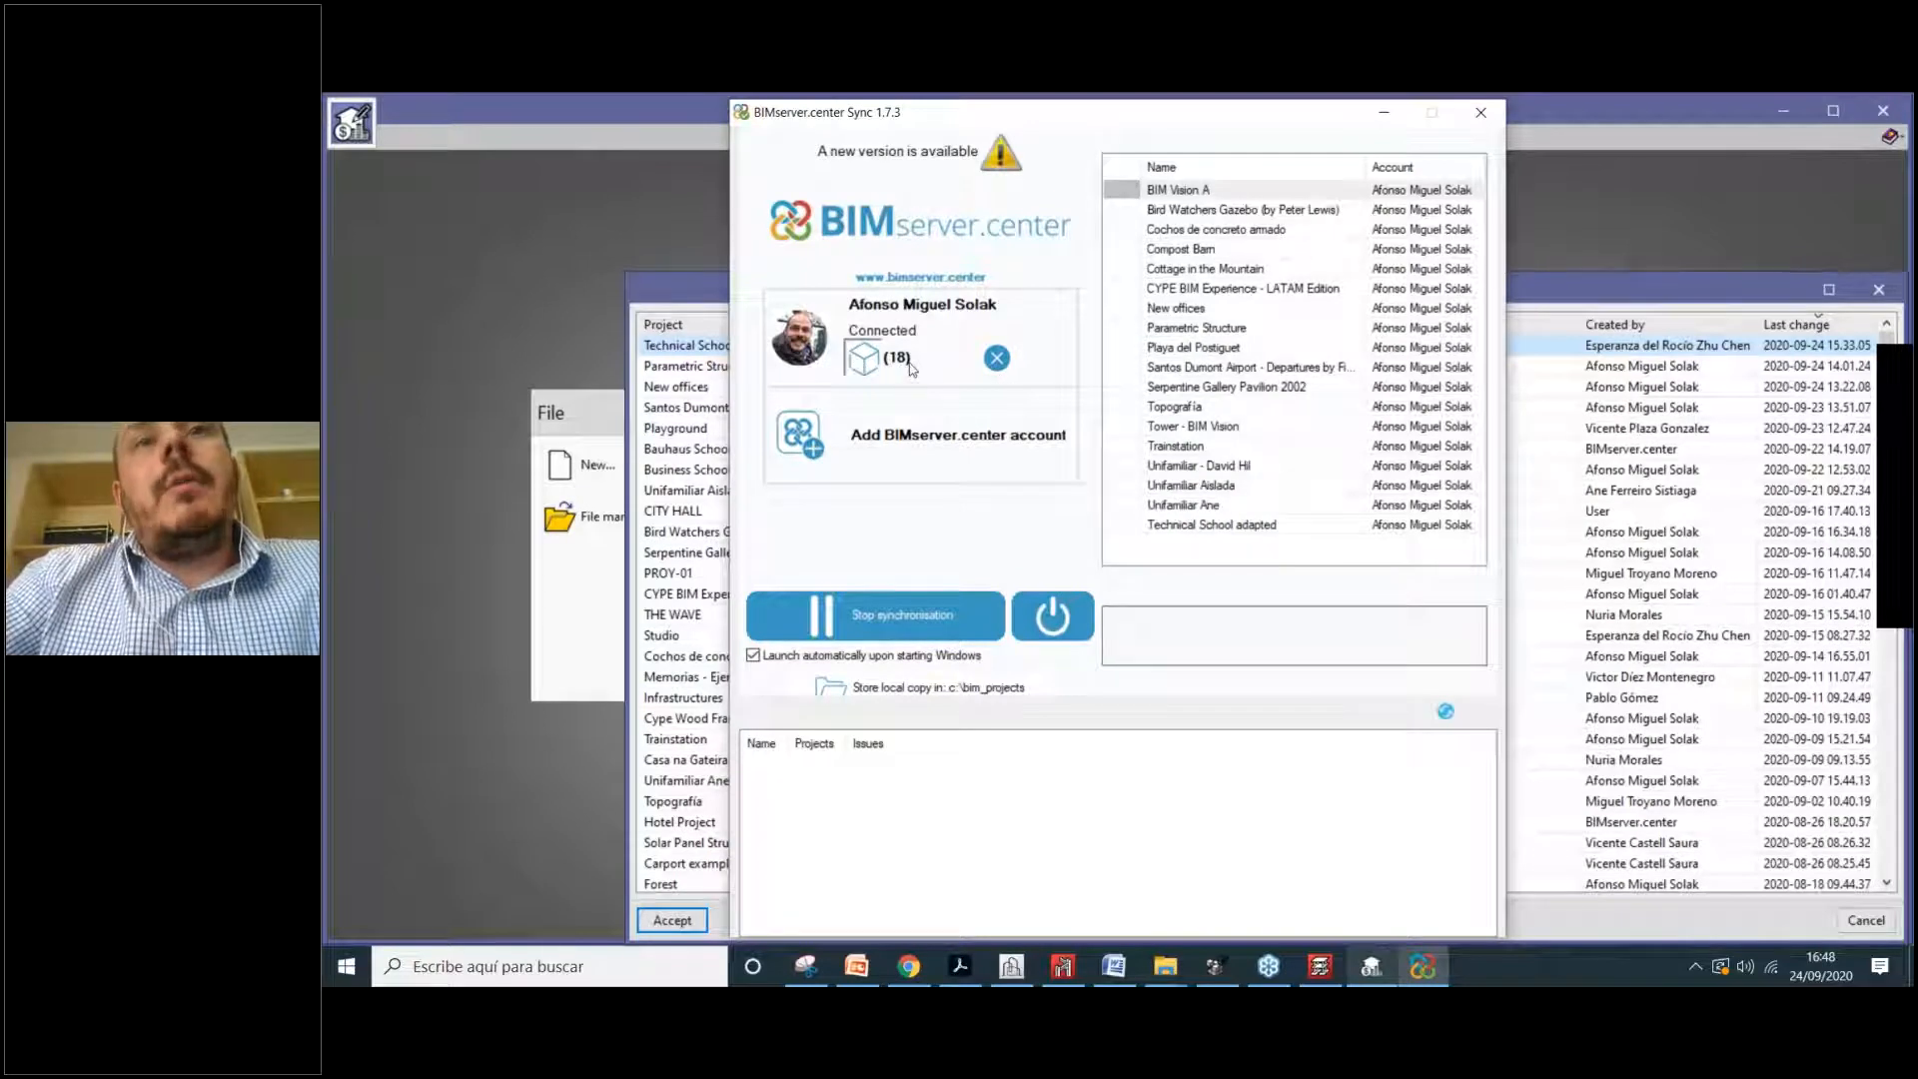
pyautogui.click(909, 366)
pyautogui.scroll(-10, 1320, 511)
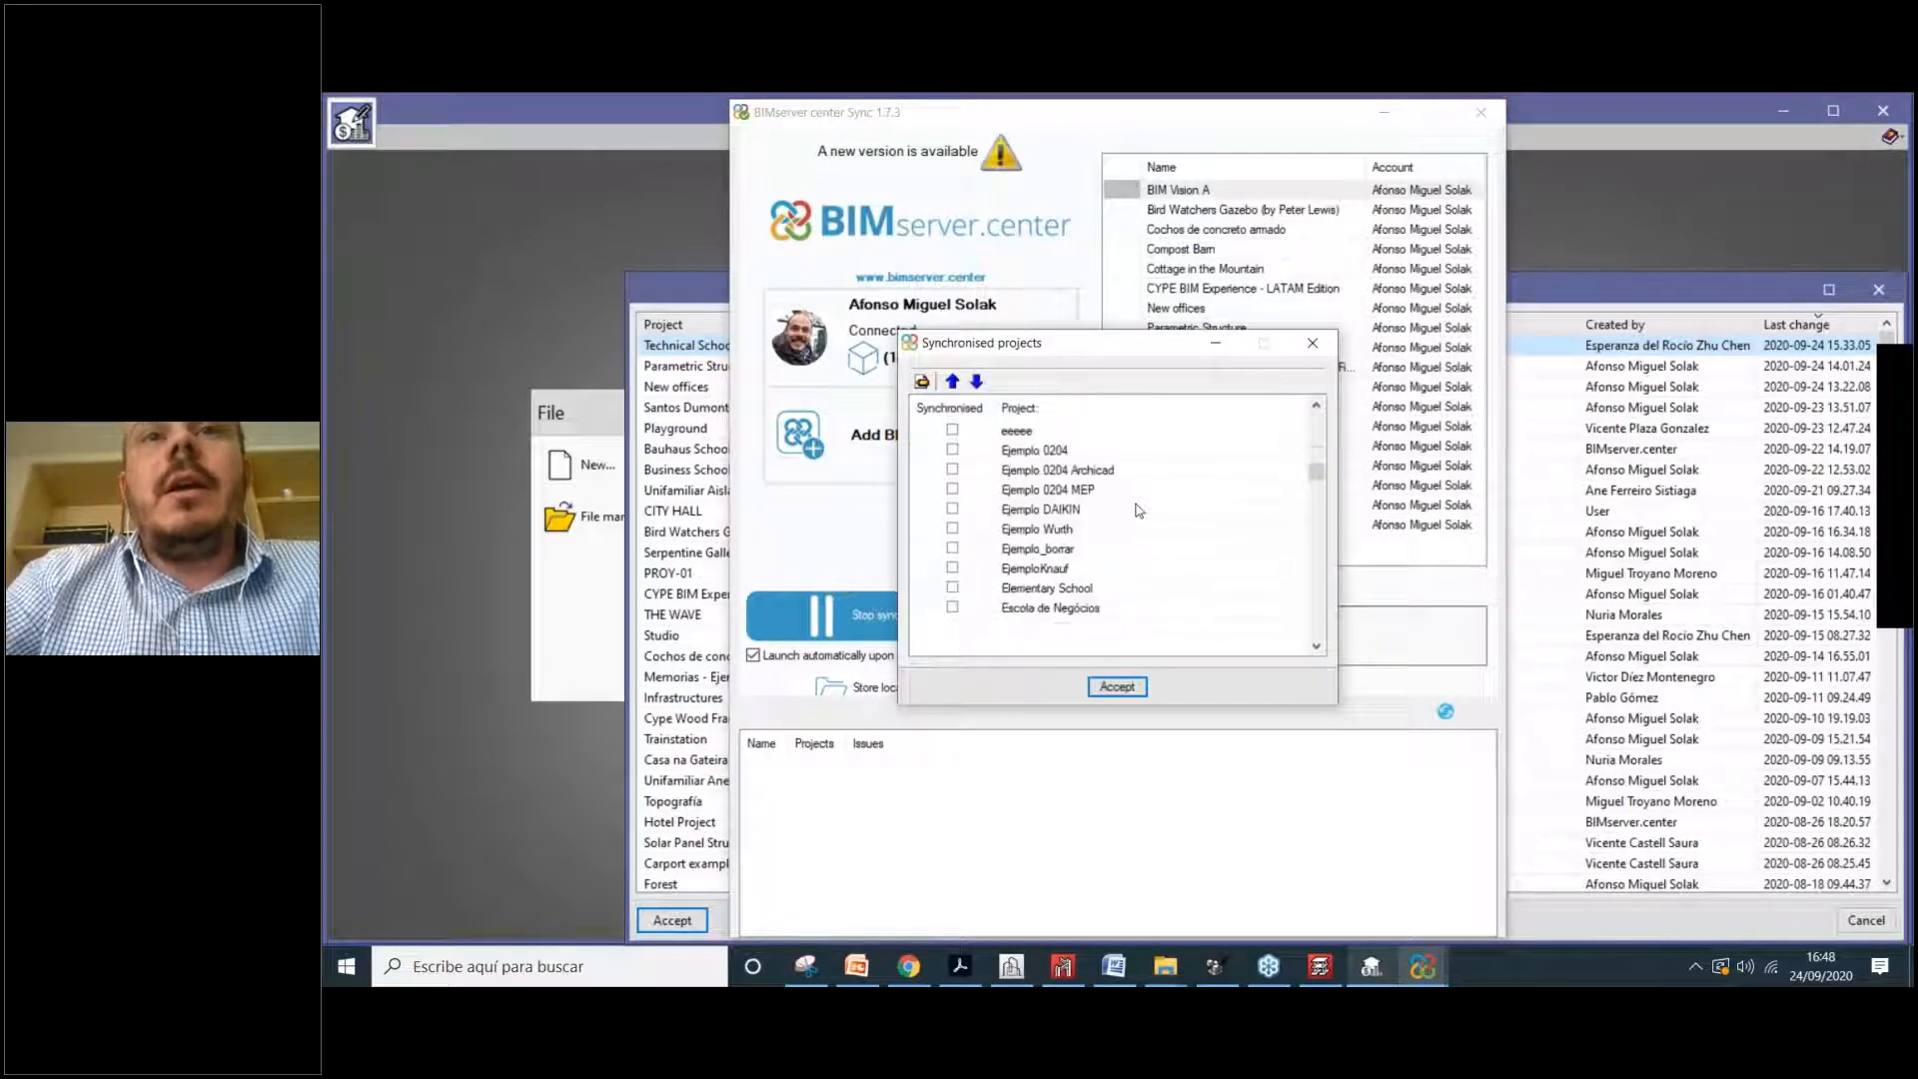
pyautogui.moveTo(1318, 500); pyautogui.dragTo(1319, 630)
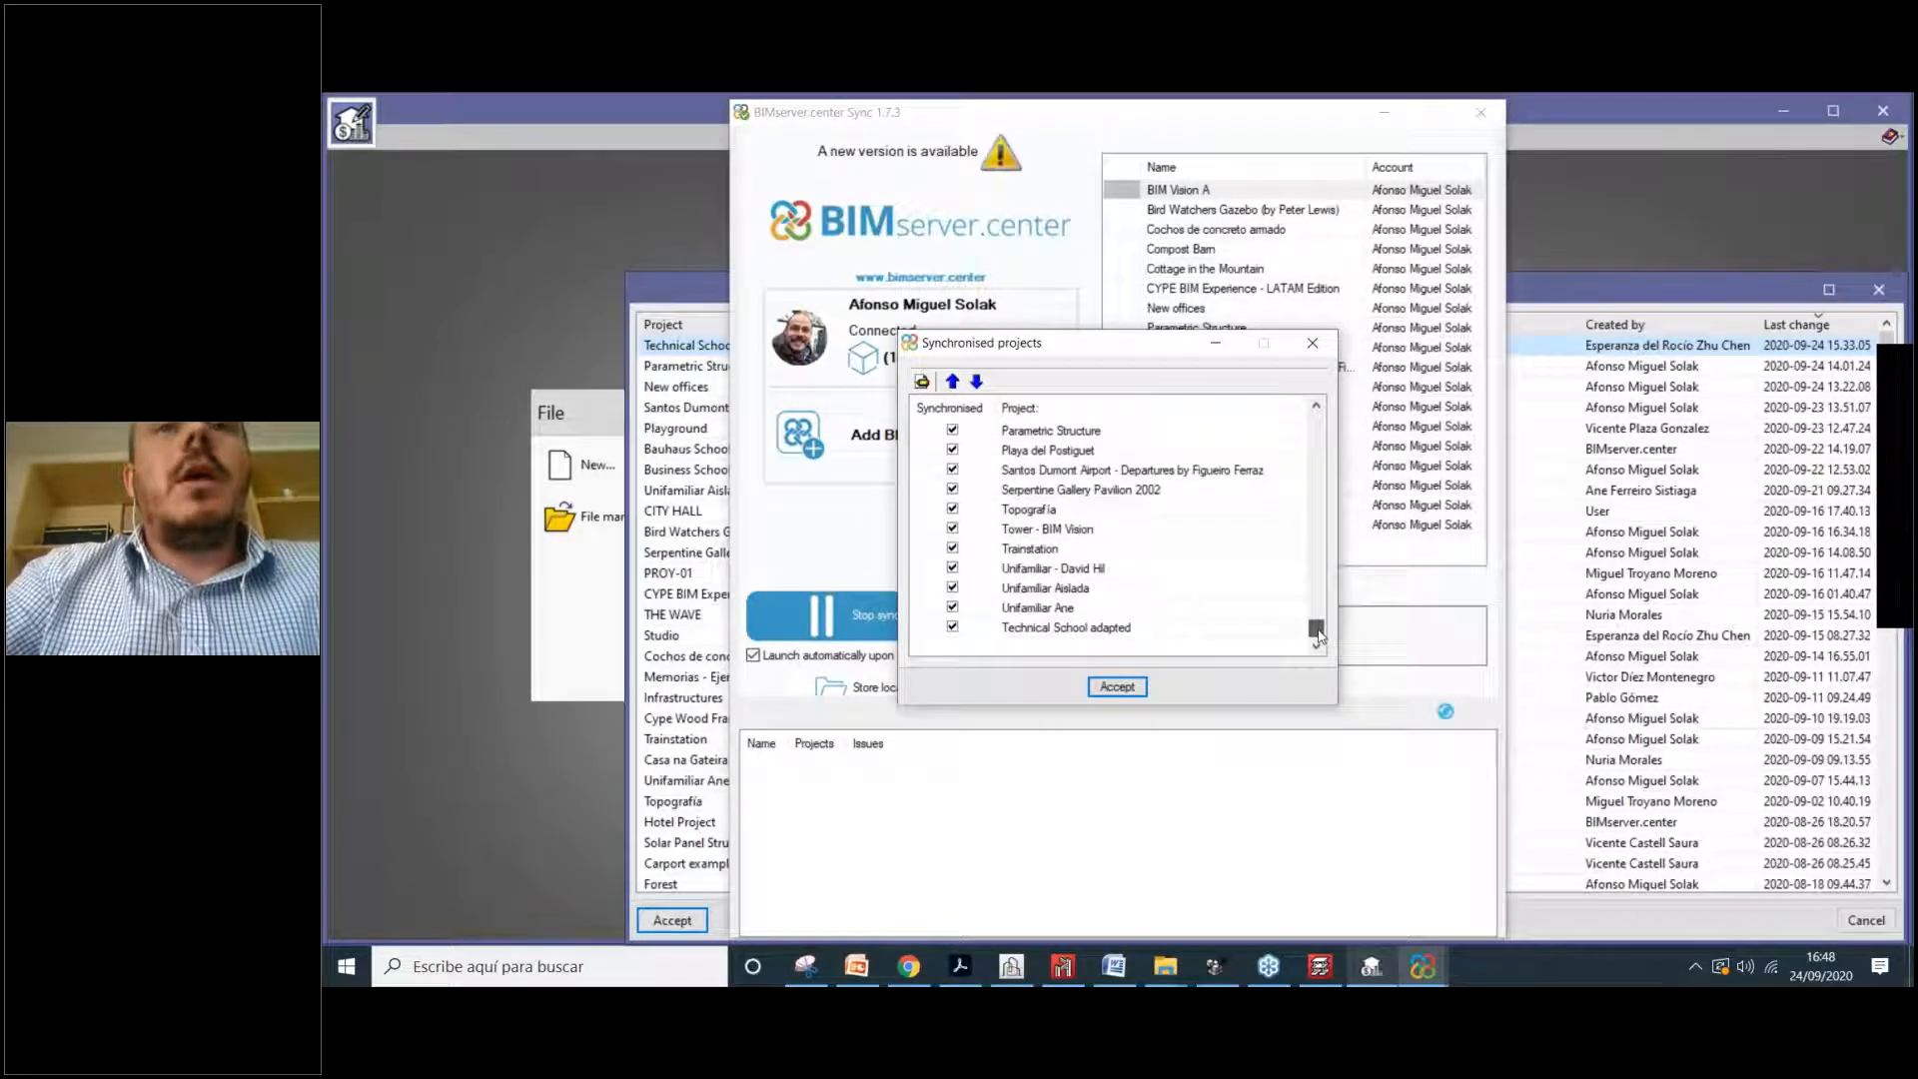
pyautogui.scroll(3, 989, 485)
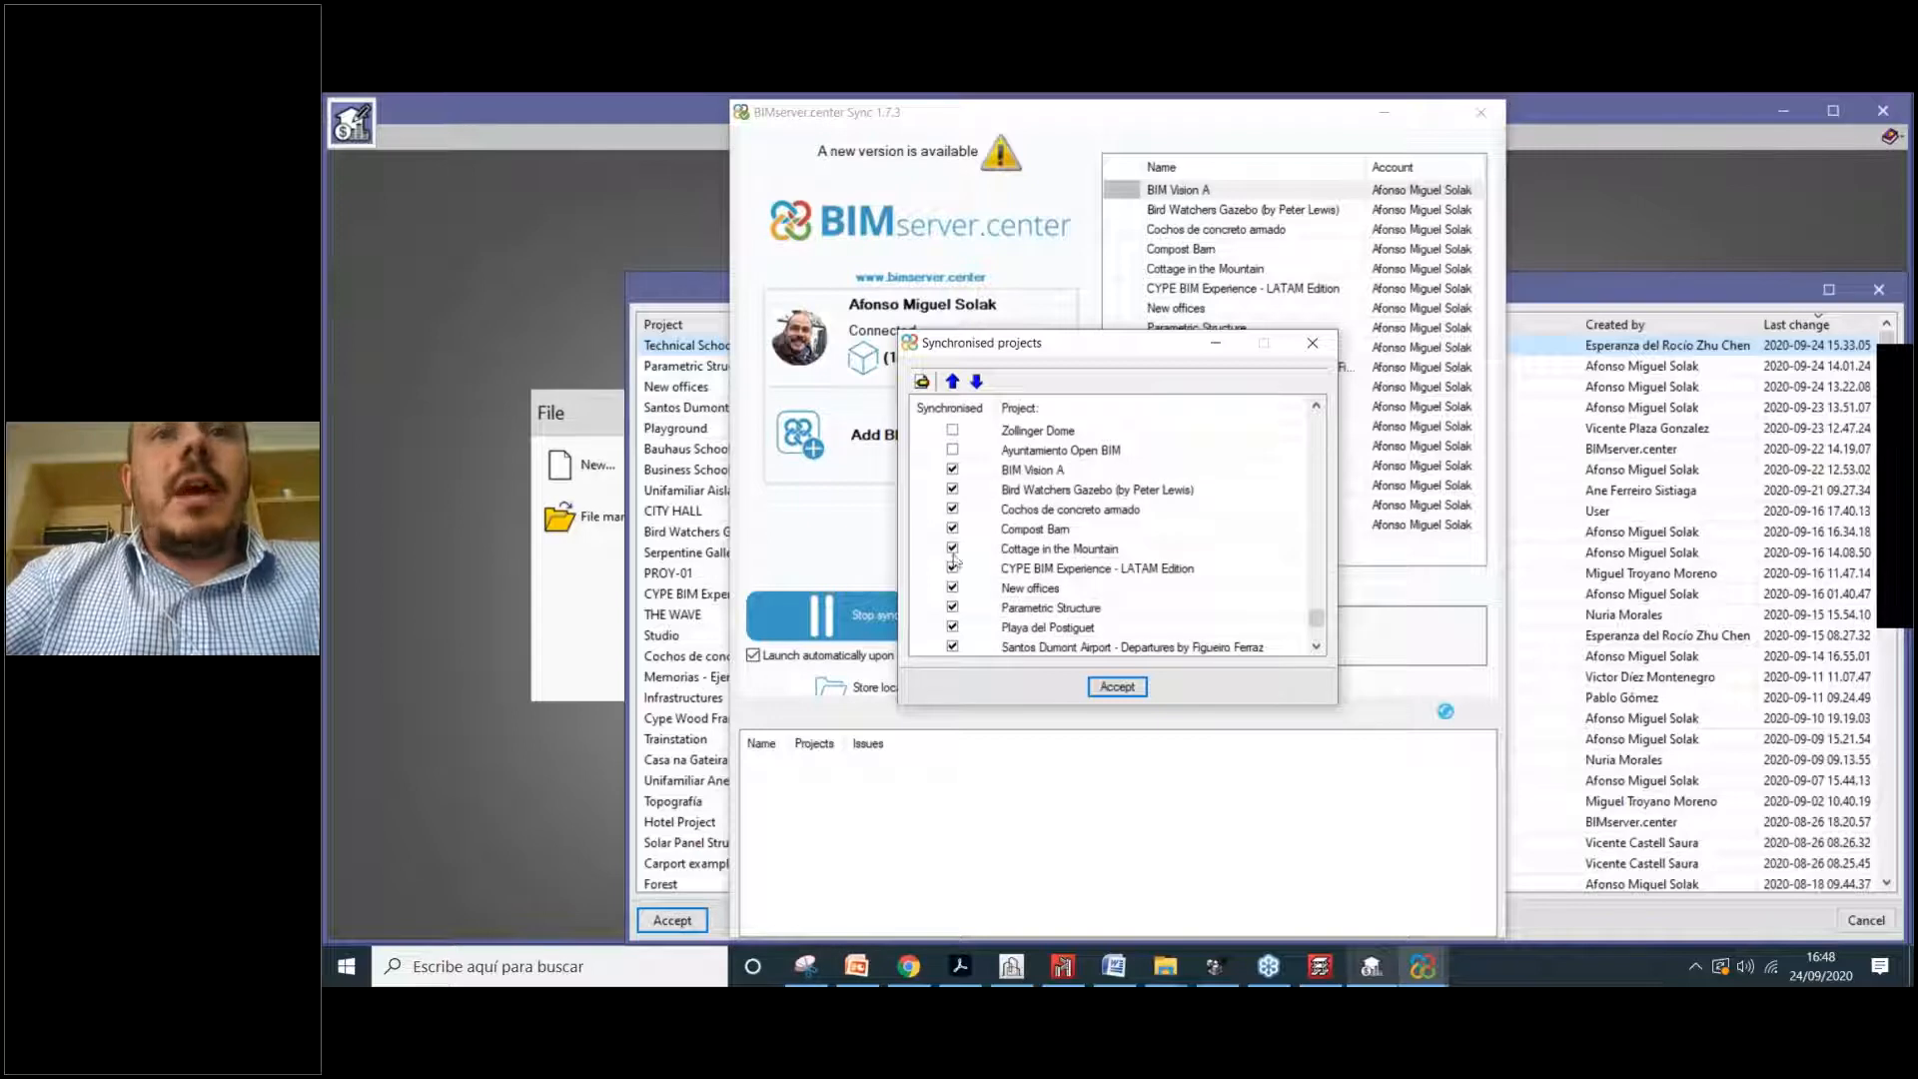
pyautogui.scroll(-1, 1064, 491)
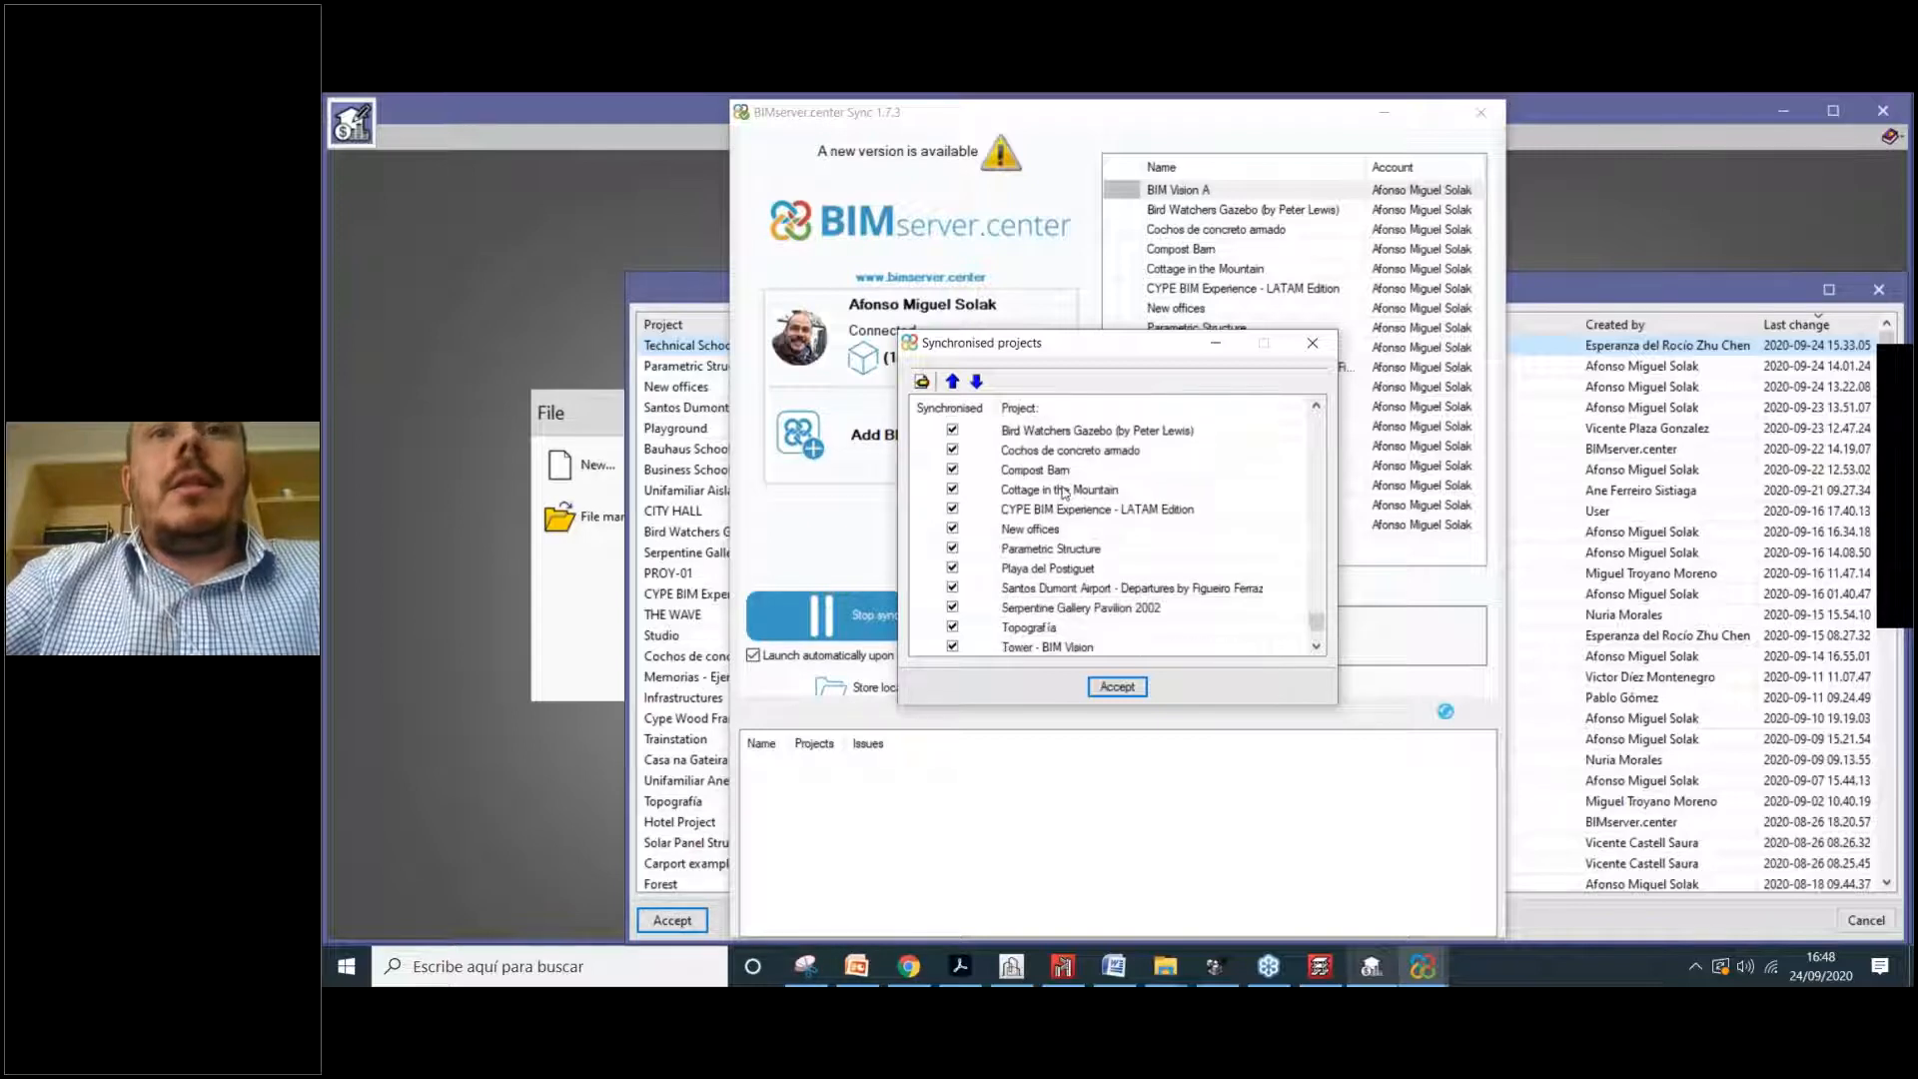
pyautogui.click(1313, 344)
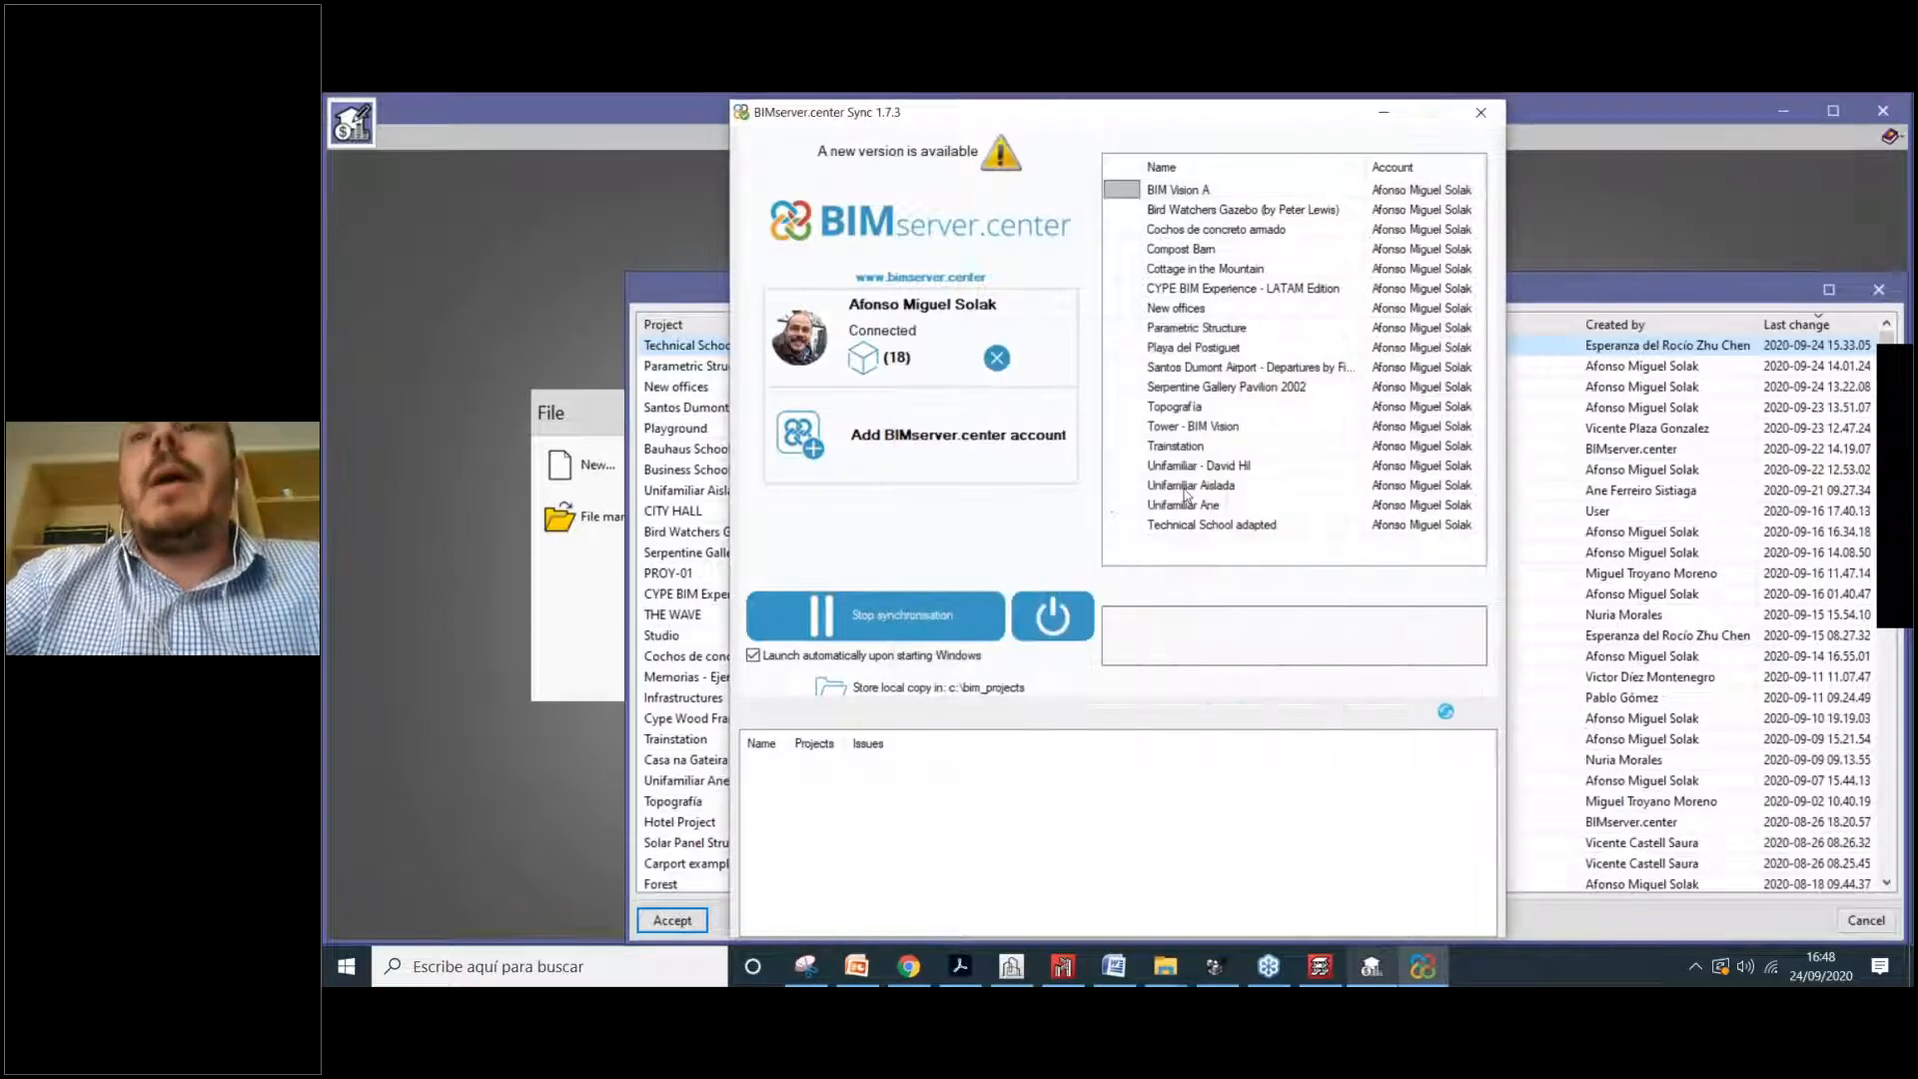
pyautogui.click(1384, 112)
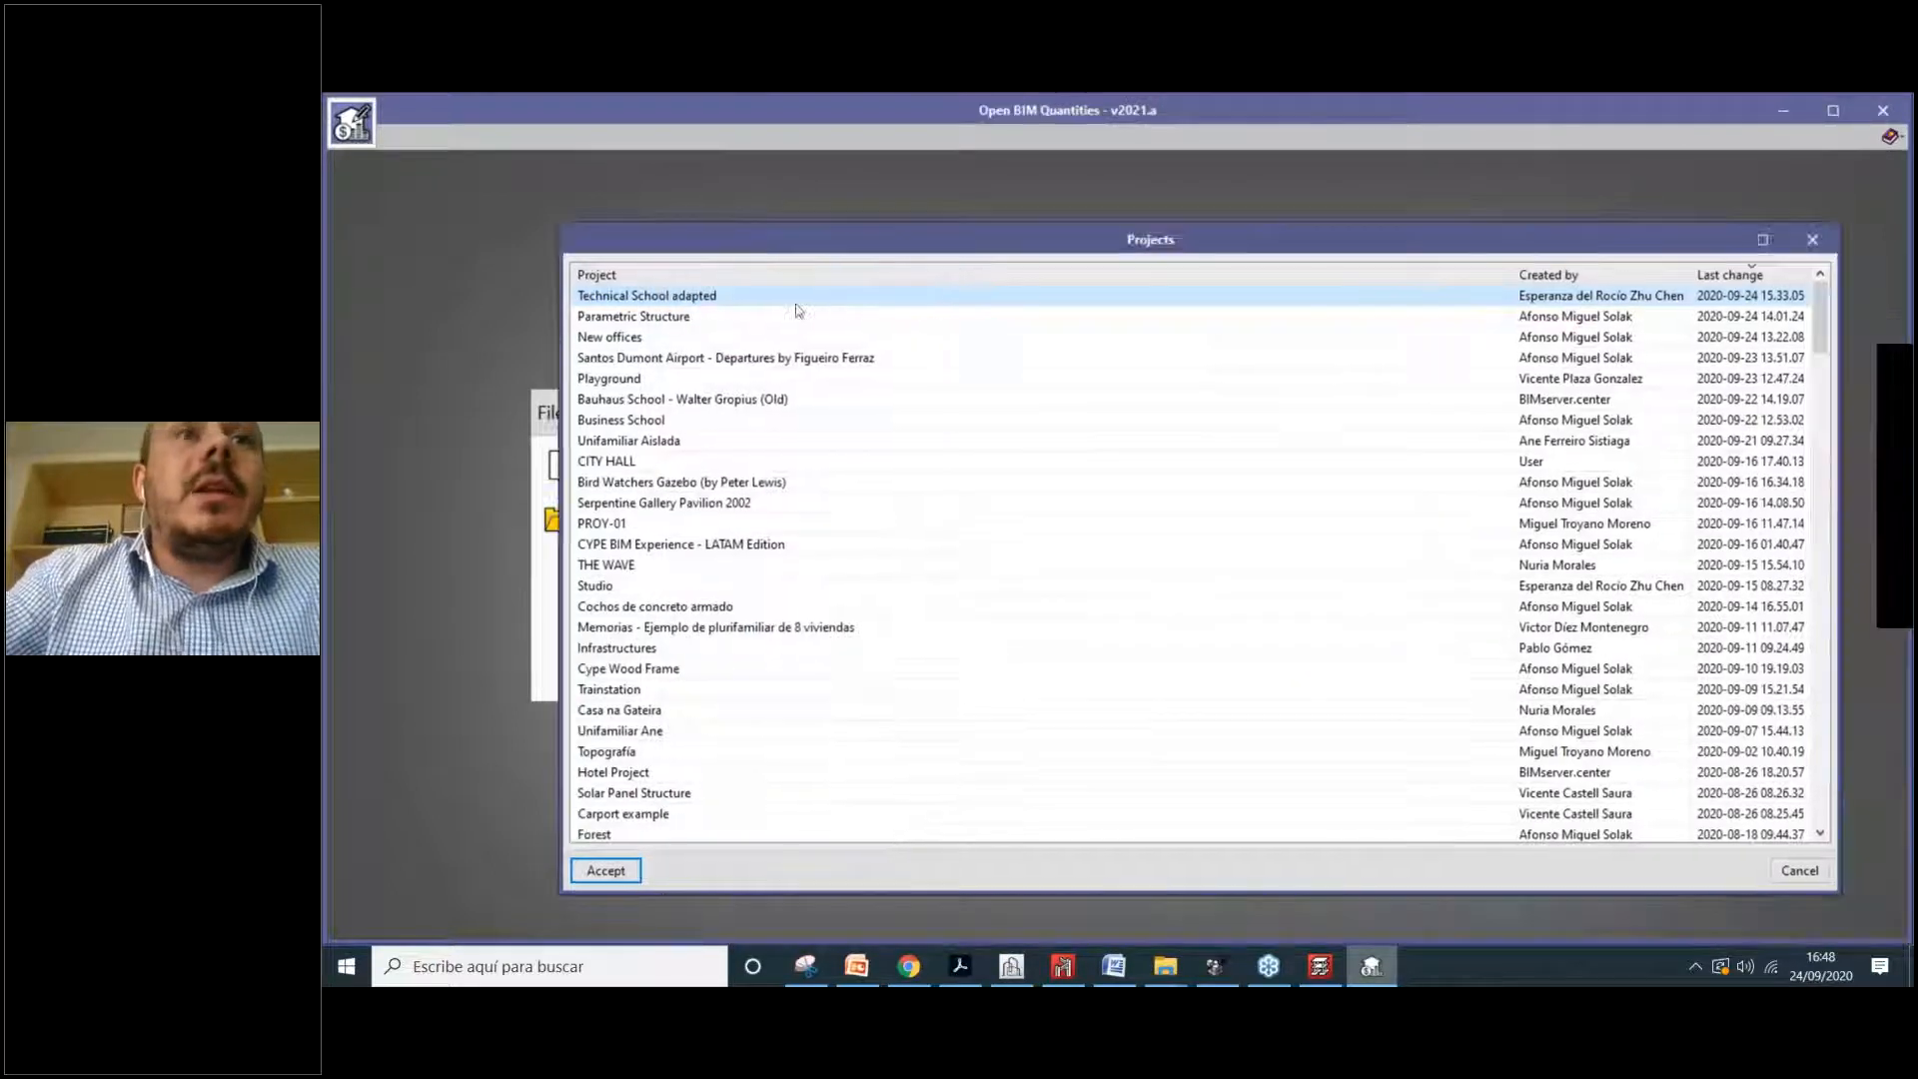
# Step: Search the projects list for 'intro' and link the IntropenBIM project
pyautogui.click(794, 345)
pyautogui.hotkey('ctrl', 'f')
pyautogui.write('intro')
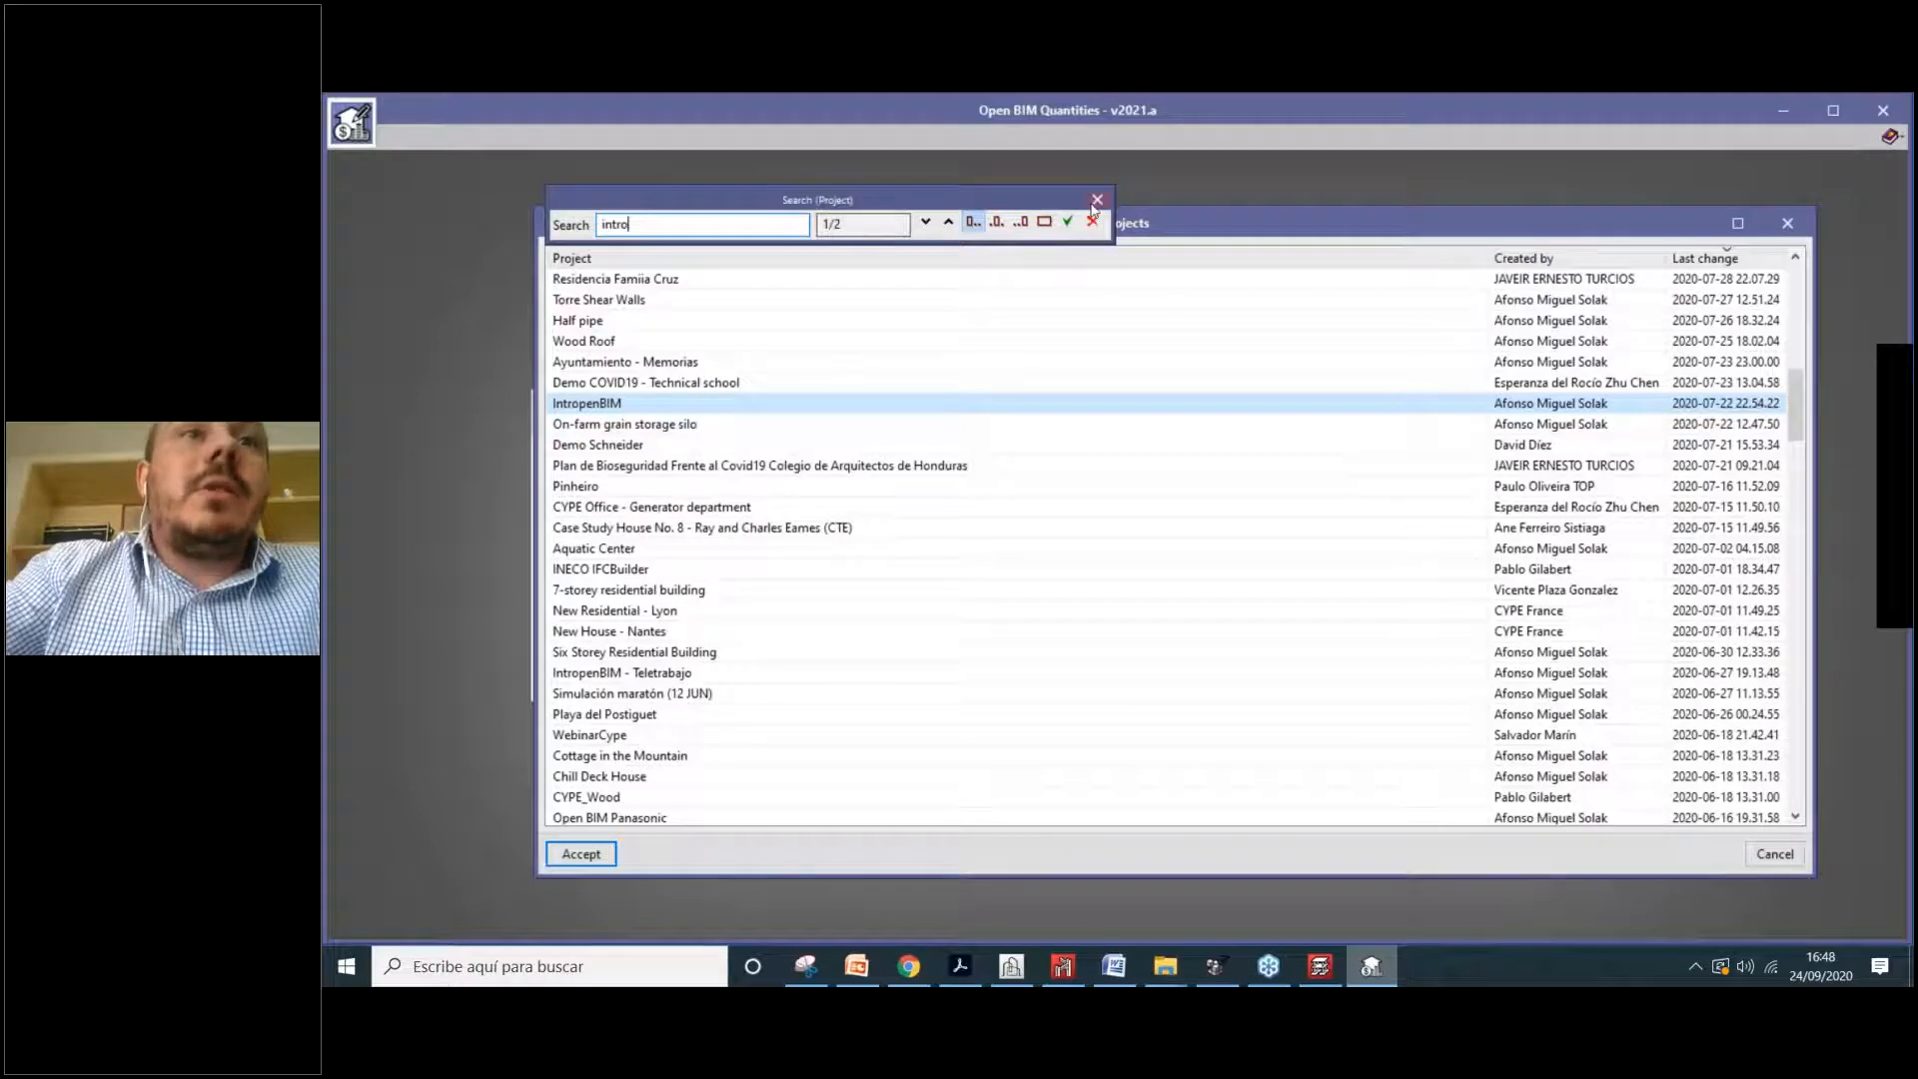
pyautogui.click(1095, 204)
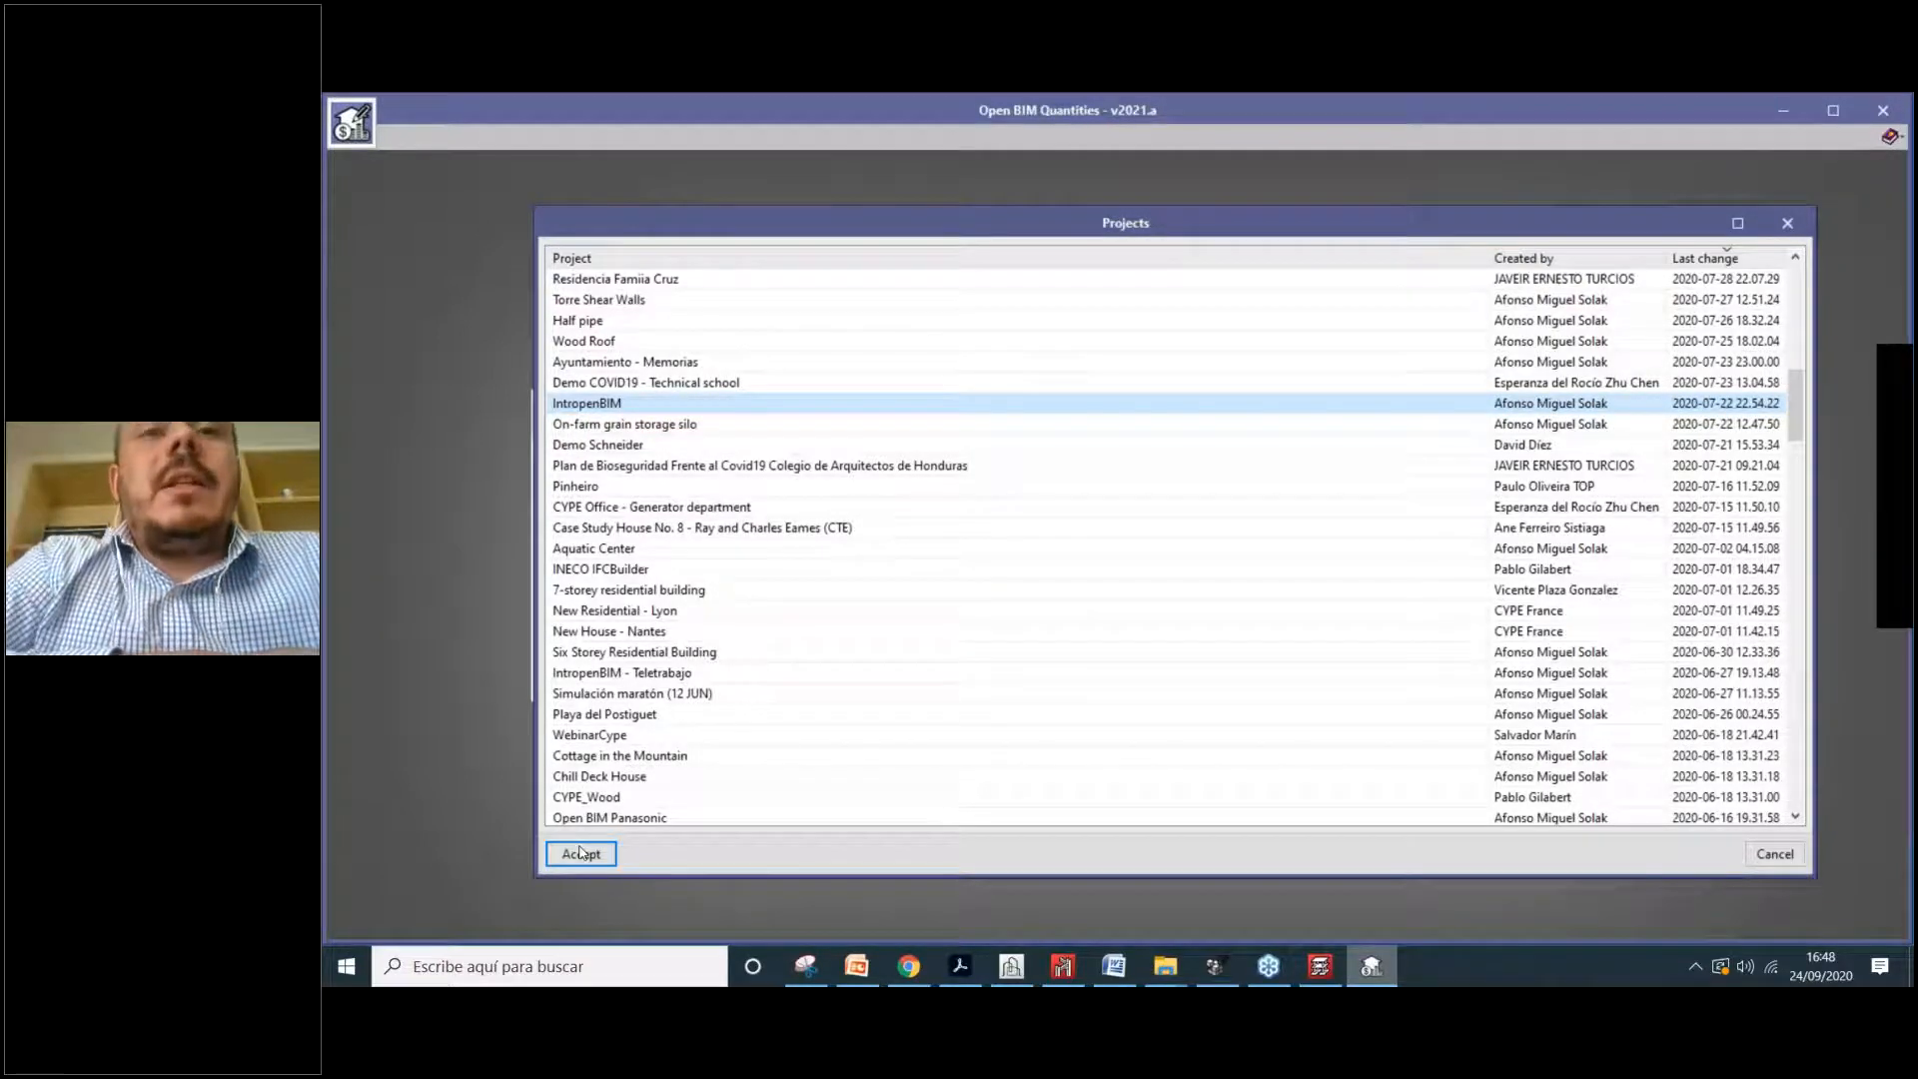
pyautogui.click(580, 852)
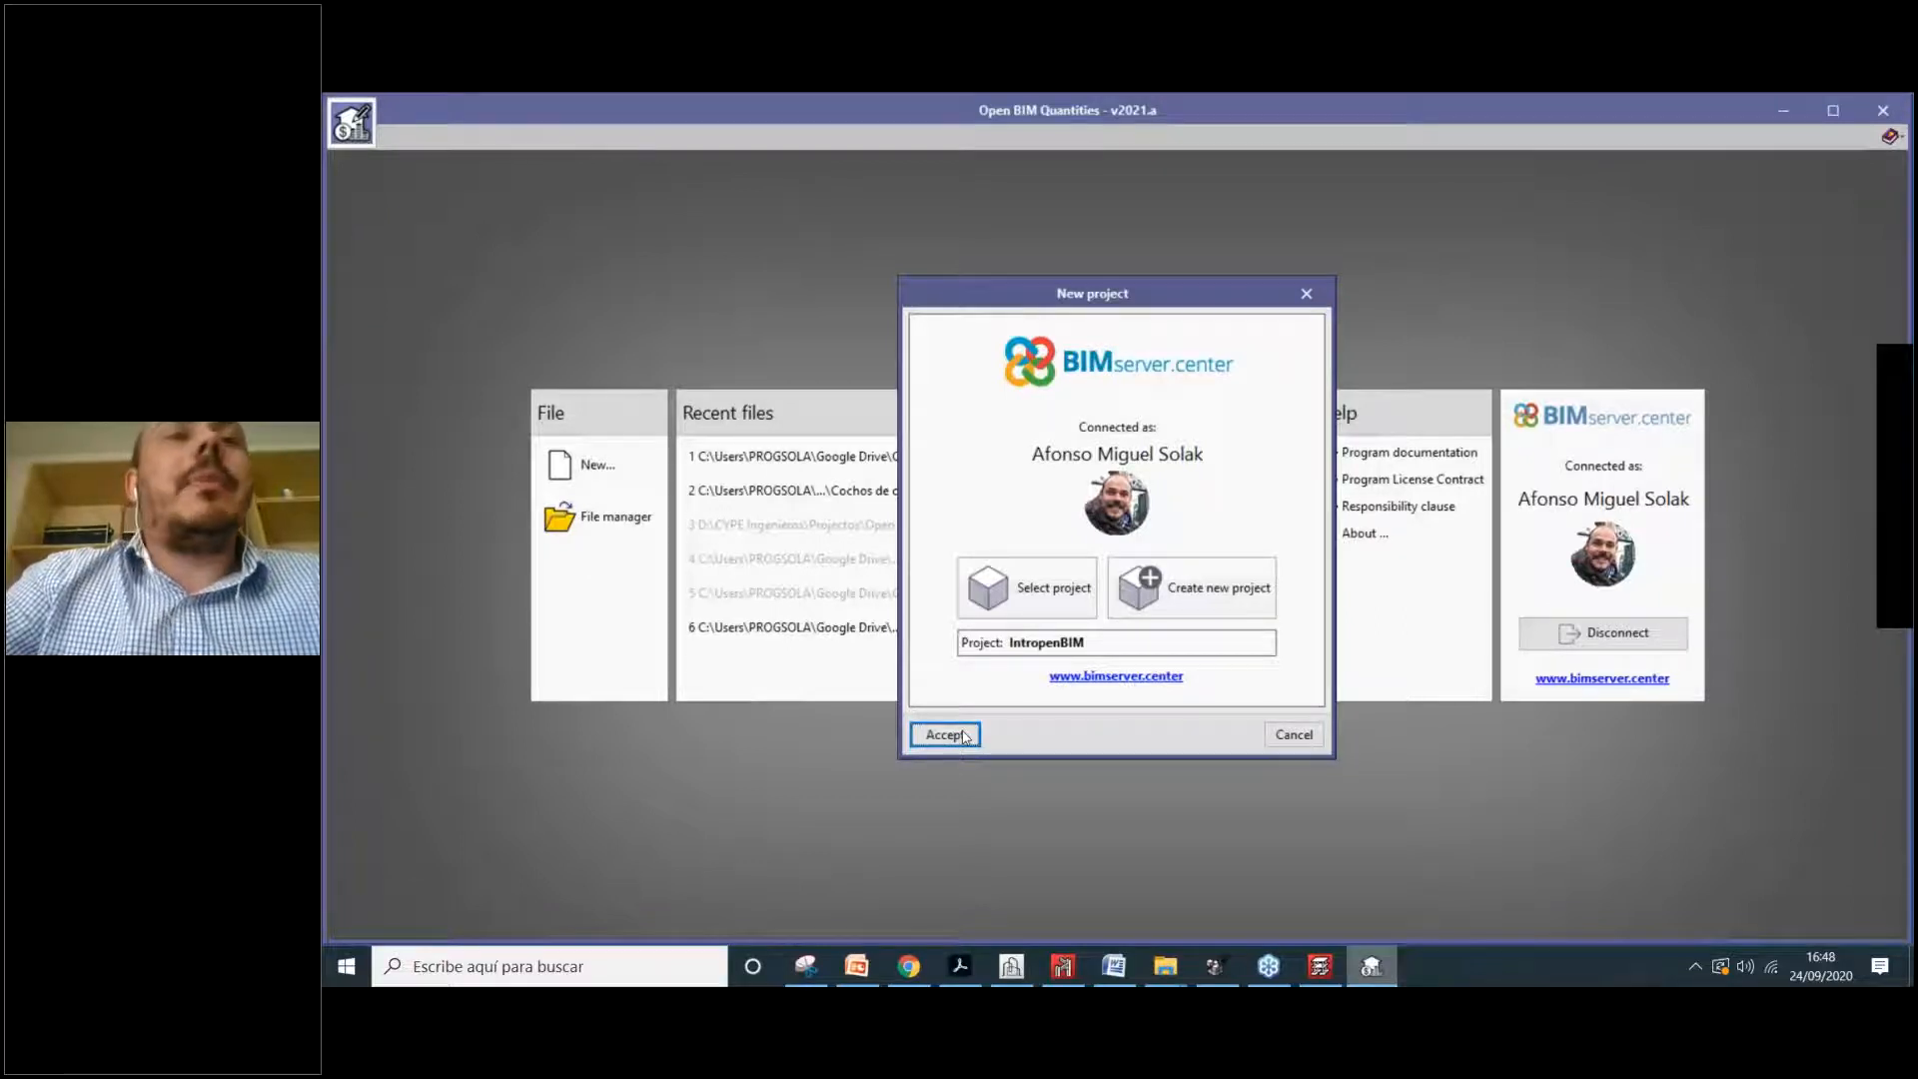
# Step: Import the Estrutura, Arquitectura, Vertical Connections and CYPEPLUMBING Water Systems models, sorted by application
pyautogui.click(944, 735)
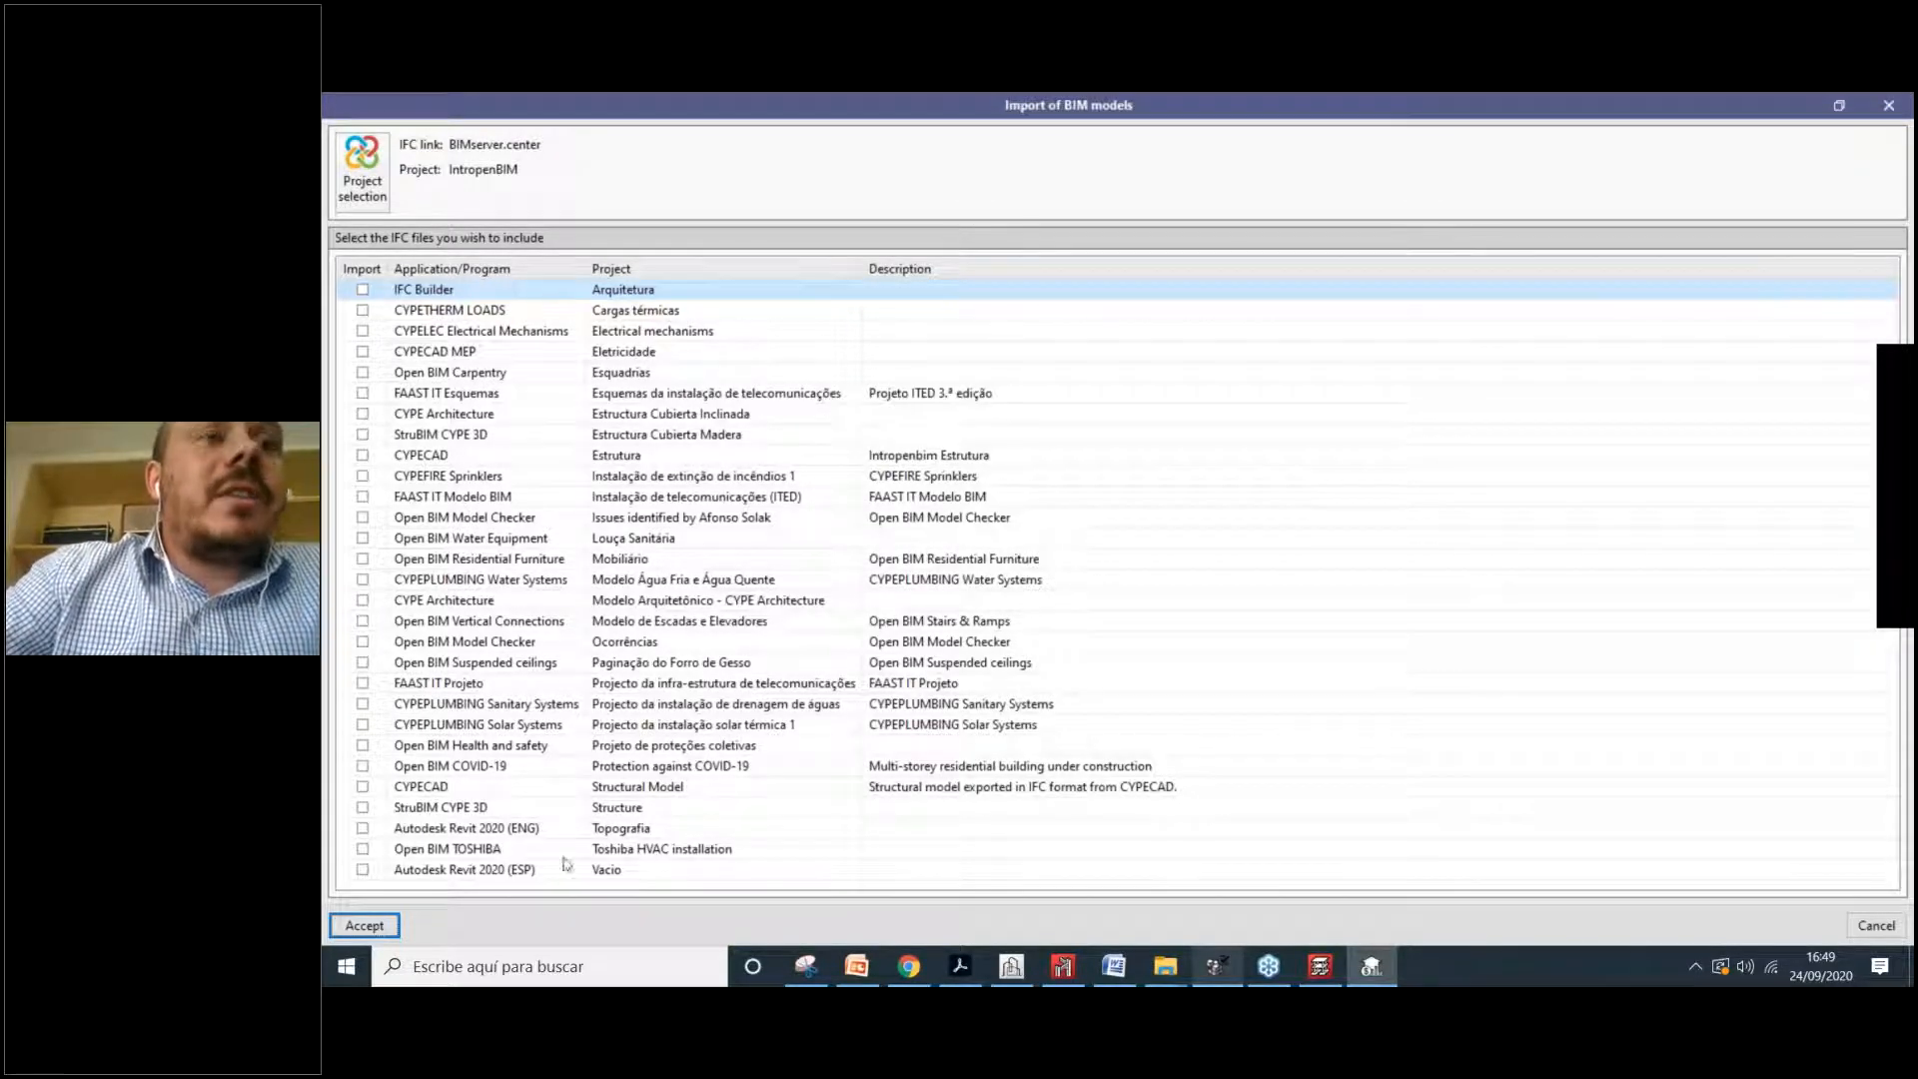
pyautogui.click(363, 456)
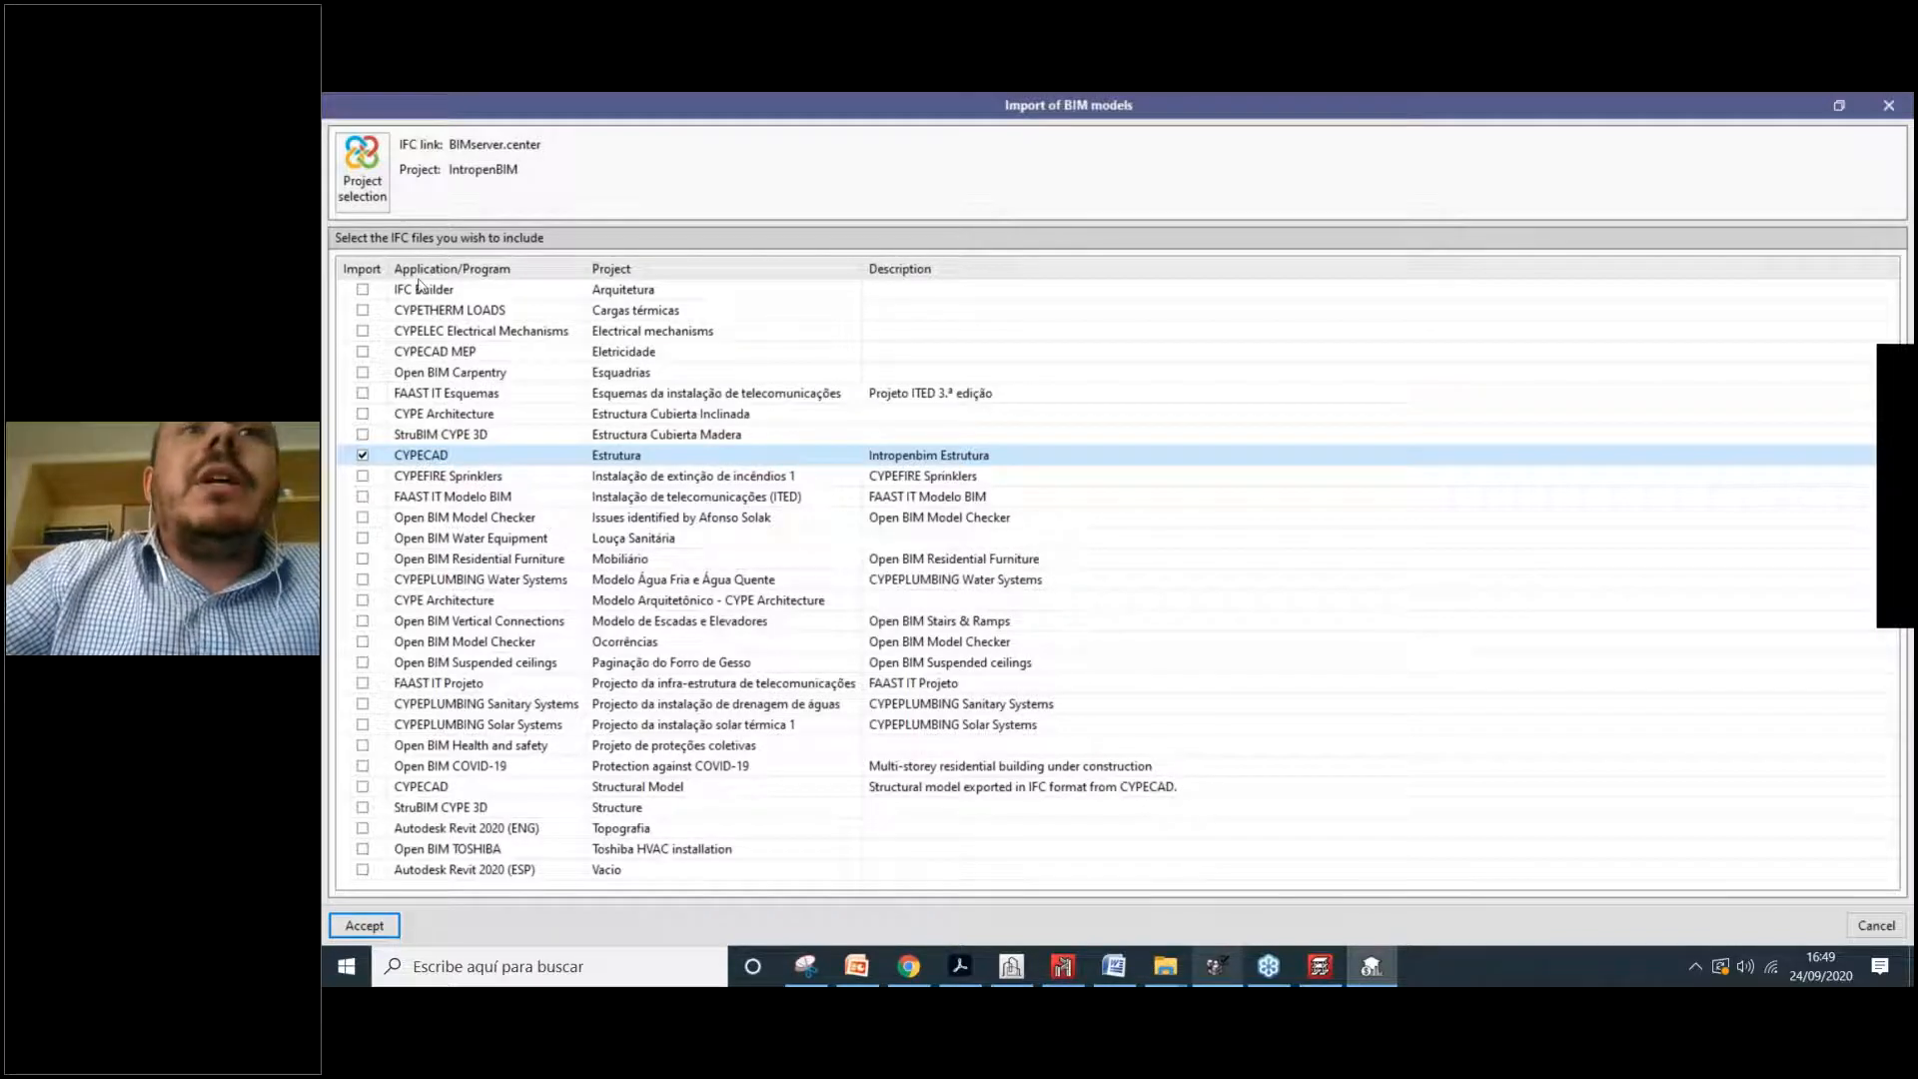
pyautogui.click(363, 290)
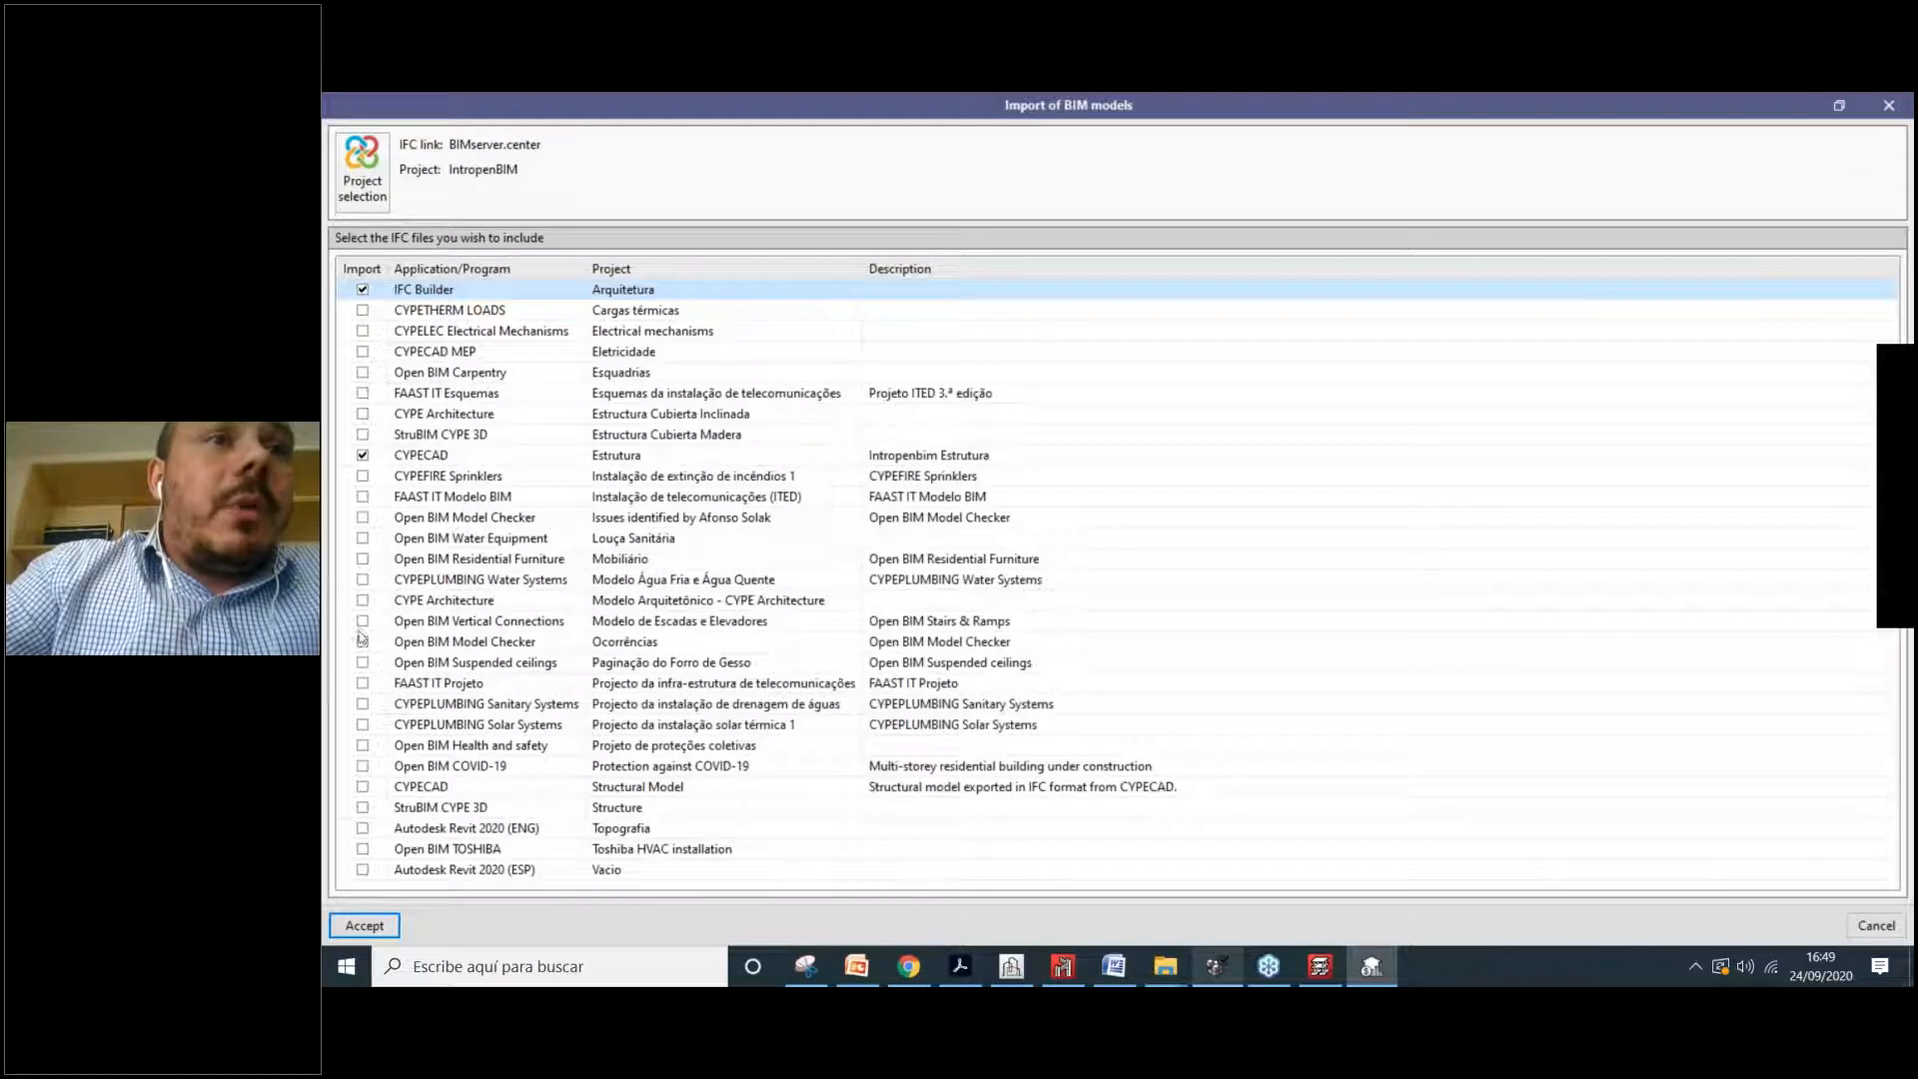
pyautogui.click(417, 626)
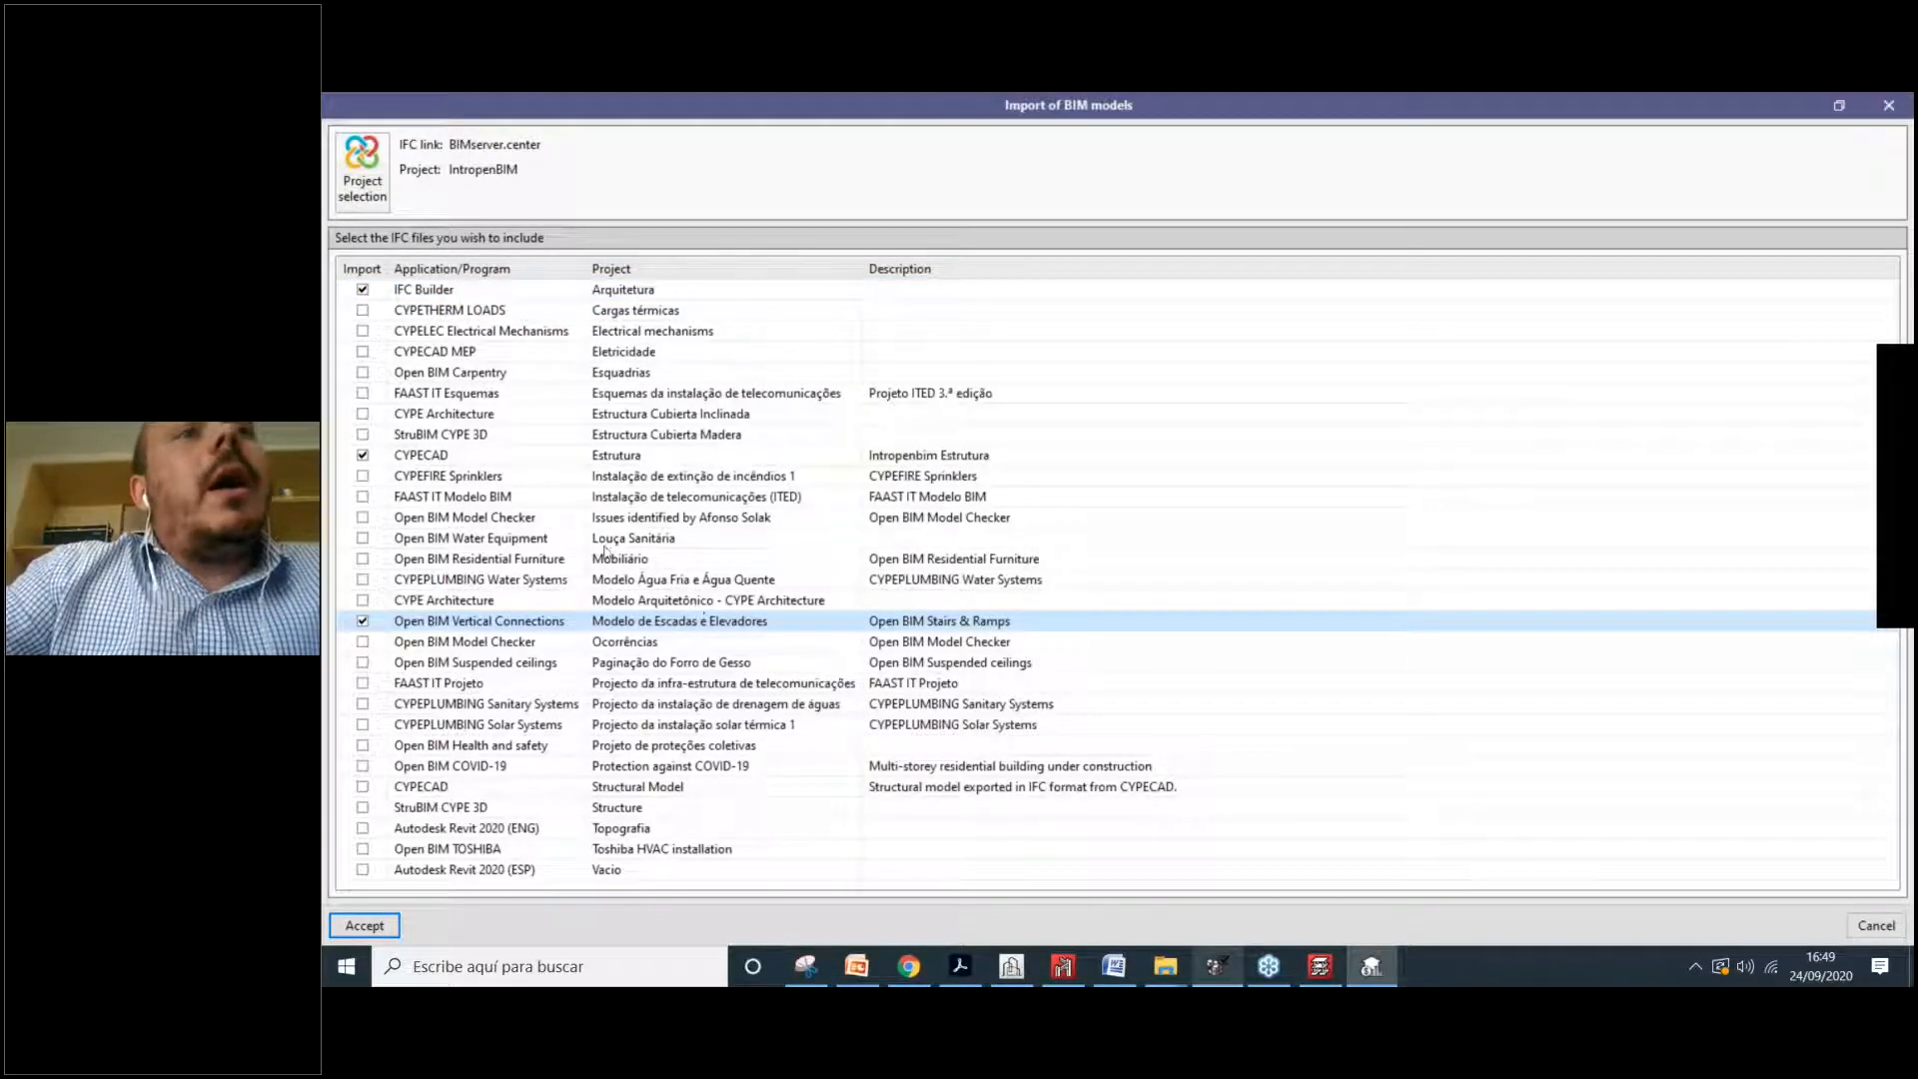
pyautogui.click(426, 586)
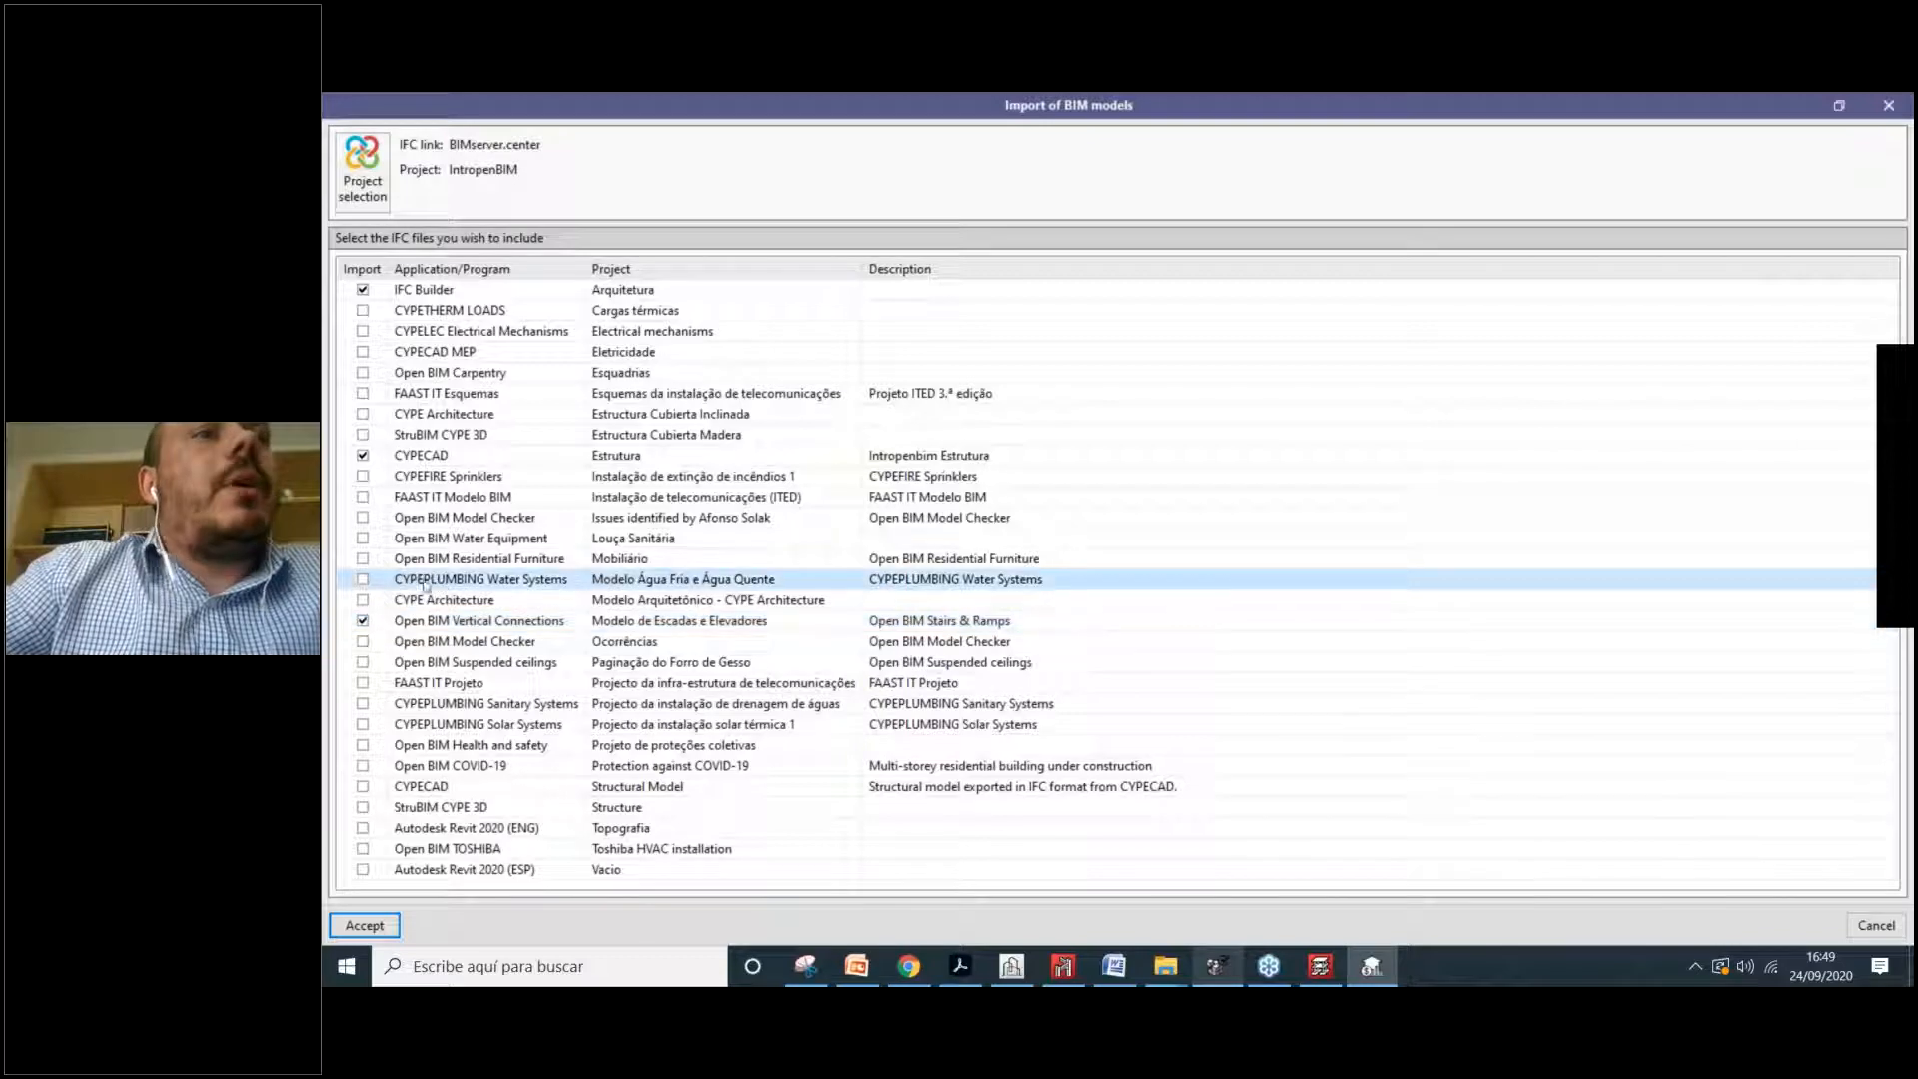
pyautogui.click(363, 580)
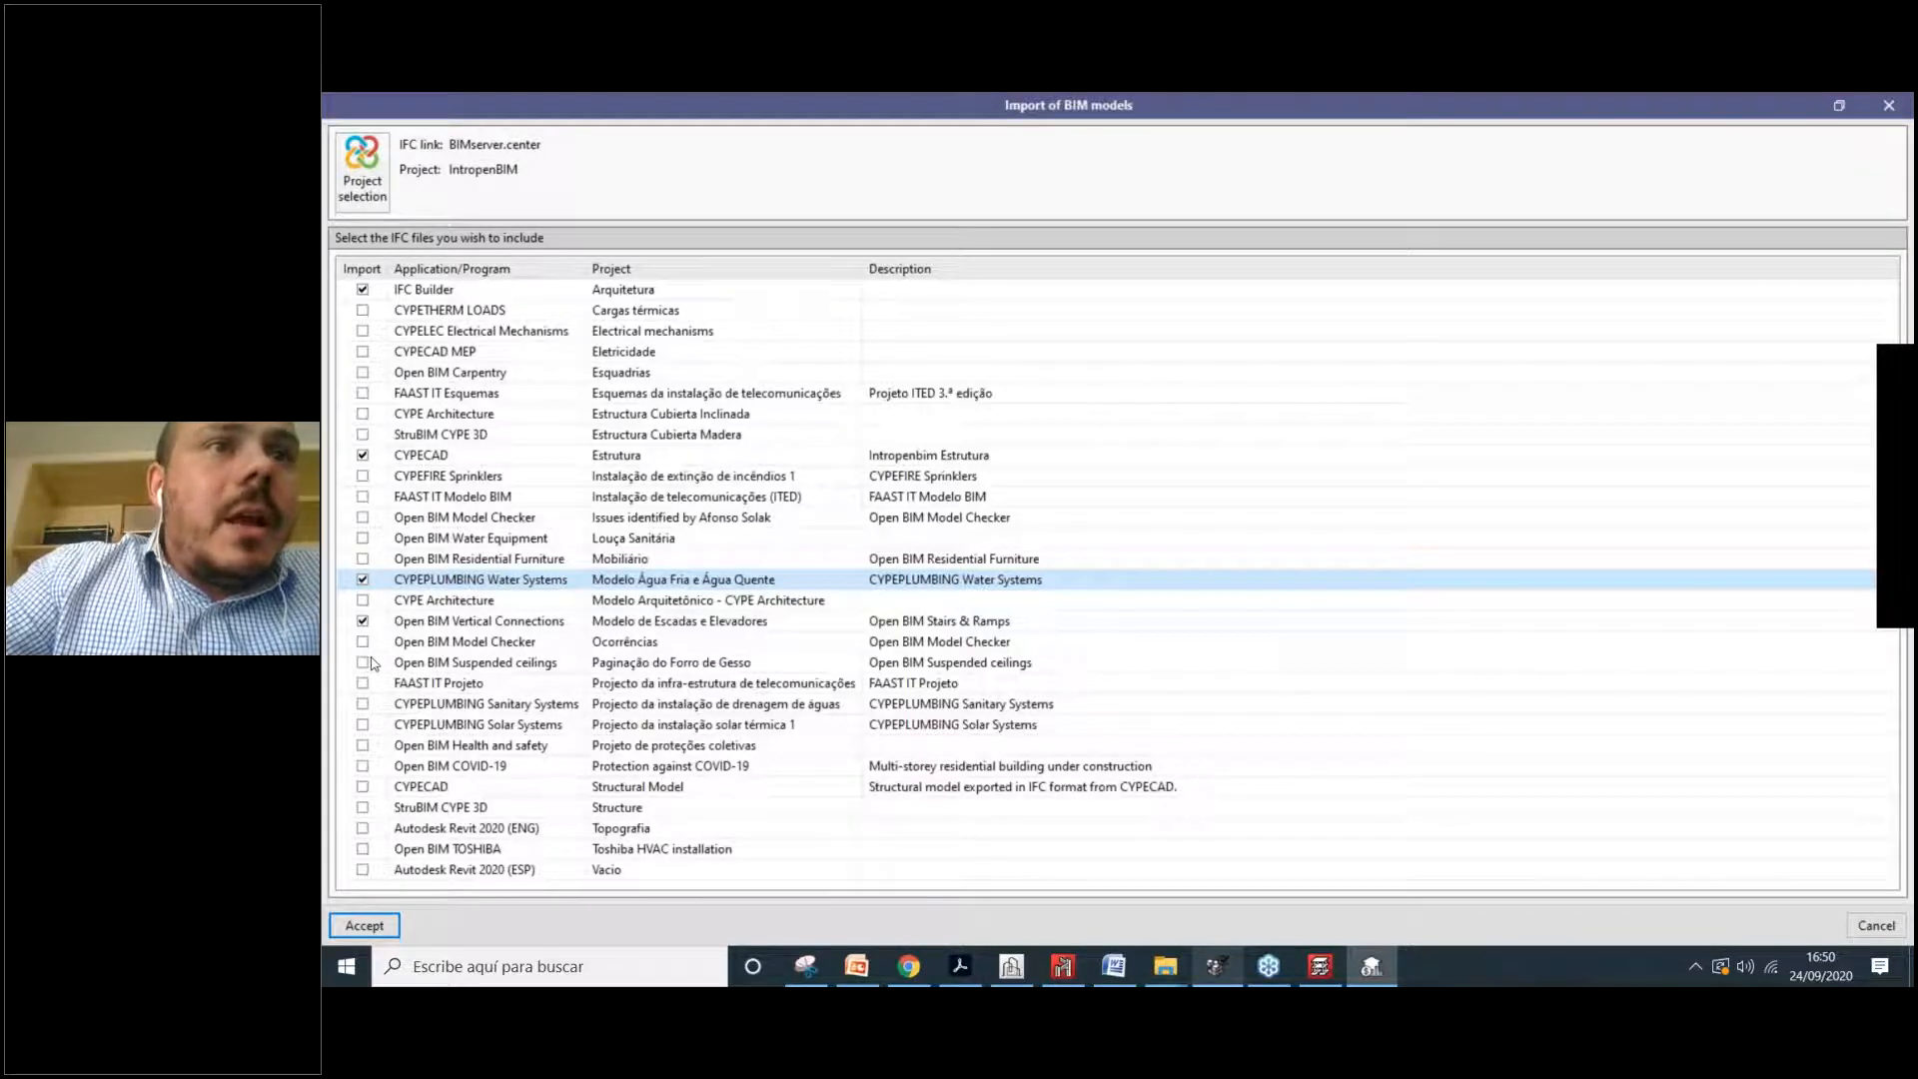
pyautogui.click(449, 646)
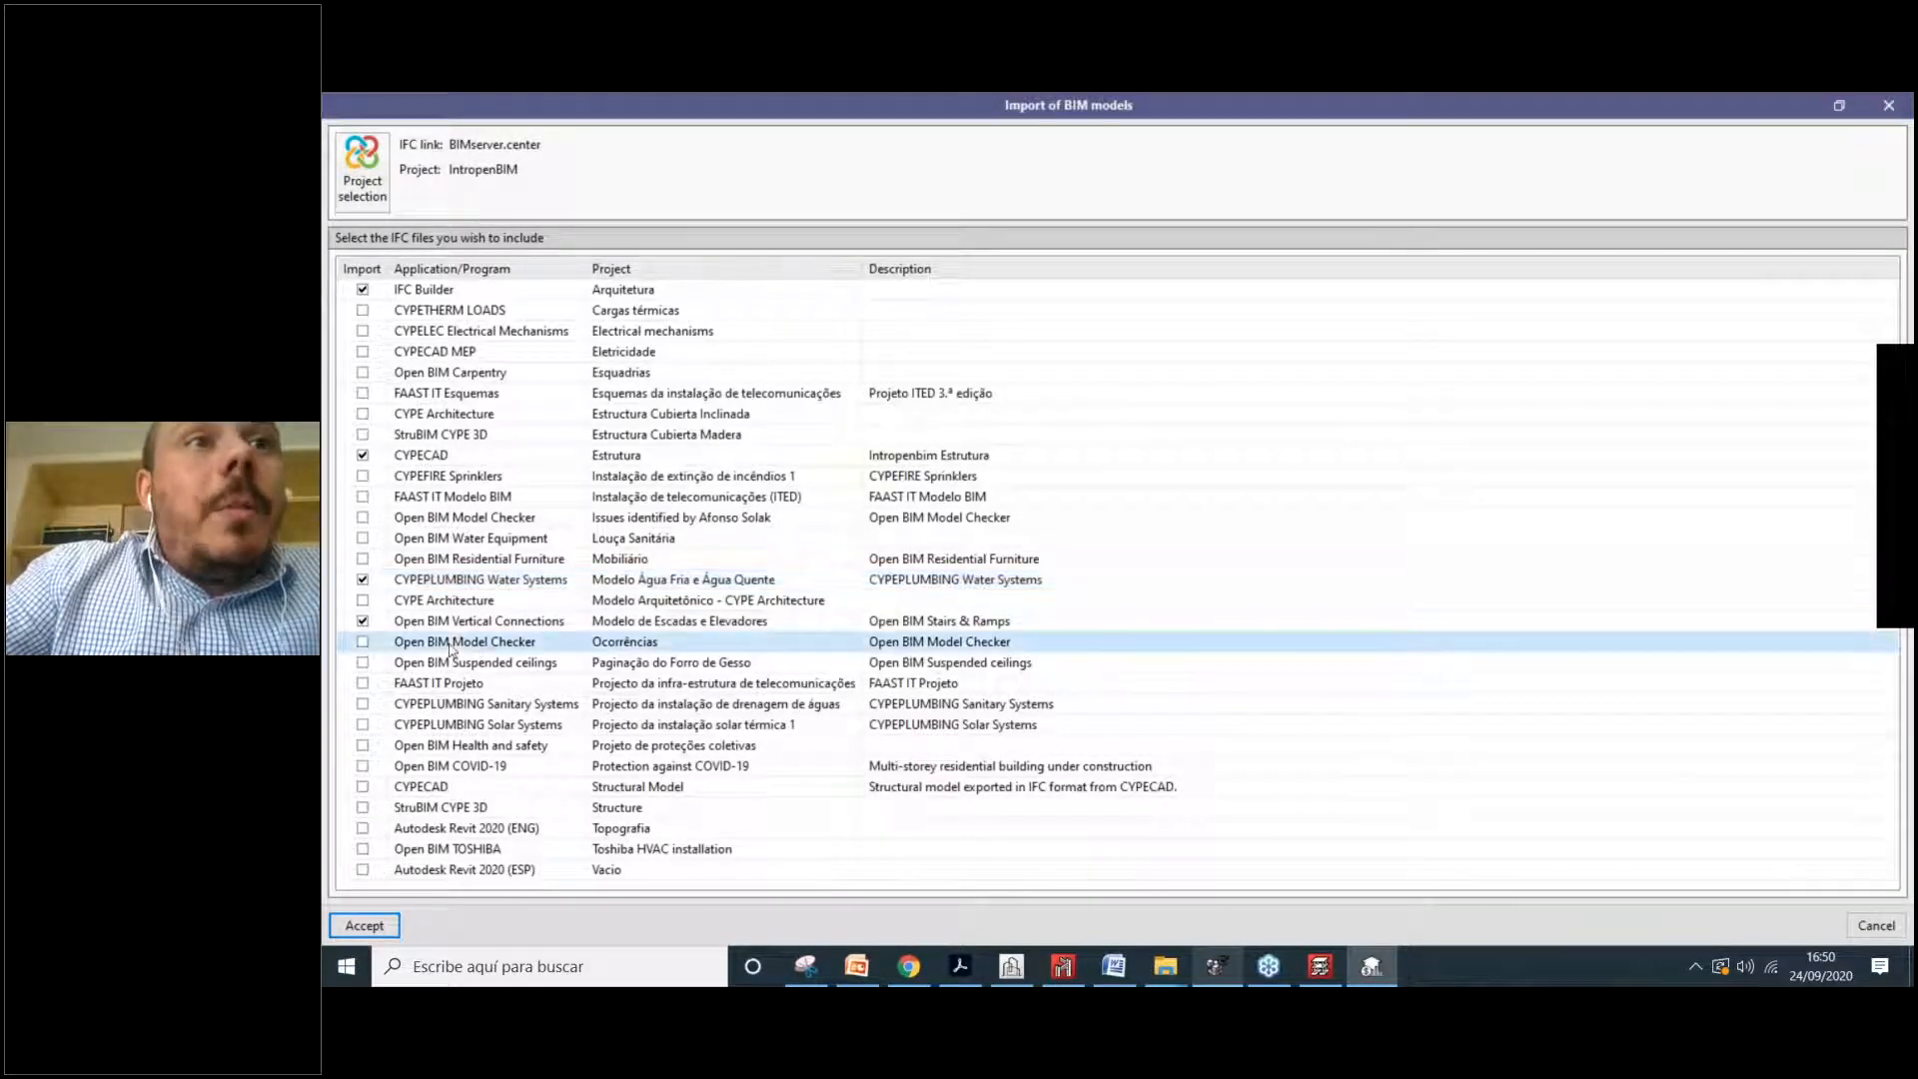
pyautogui.click(505, 271)
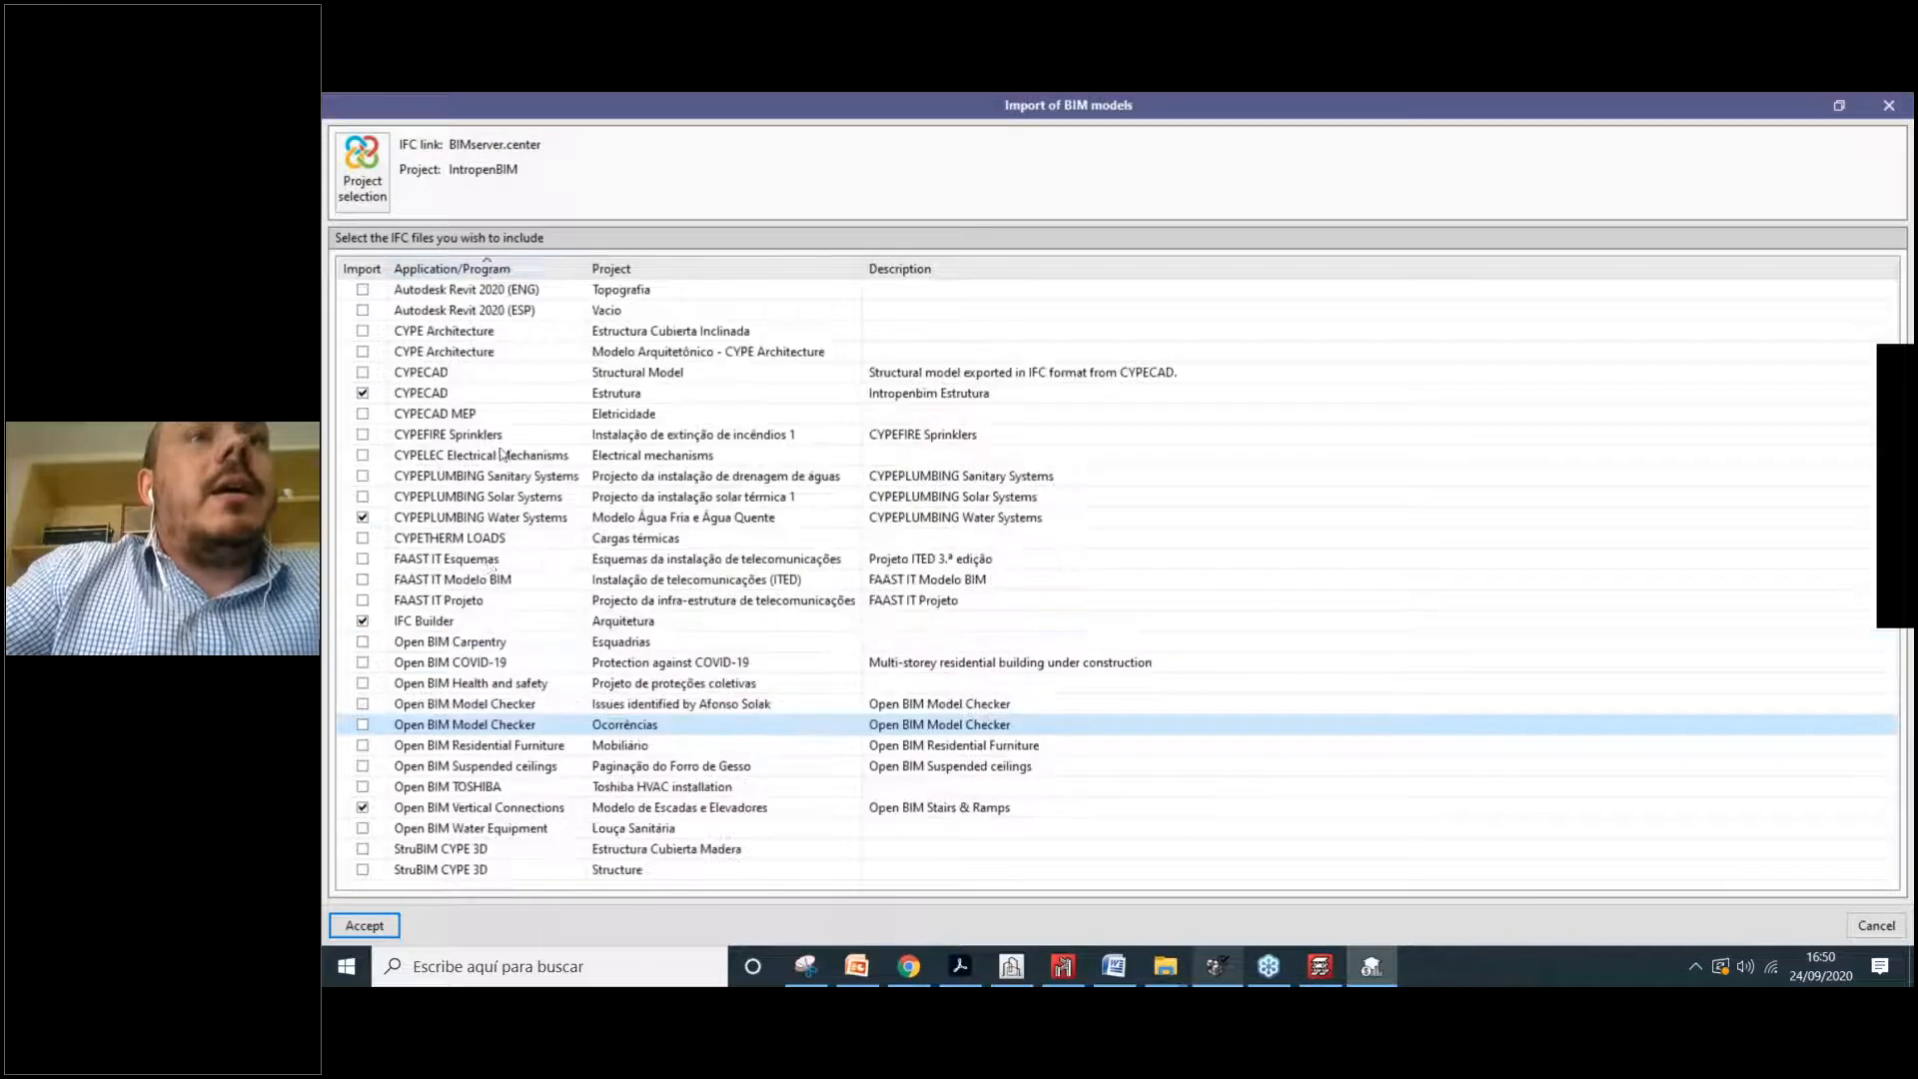
pyautogui.click(505, 705)
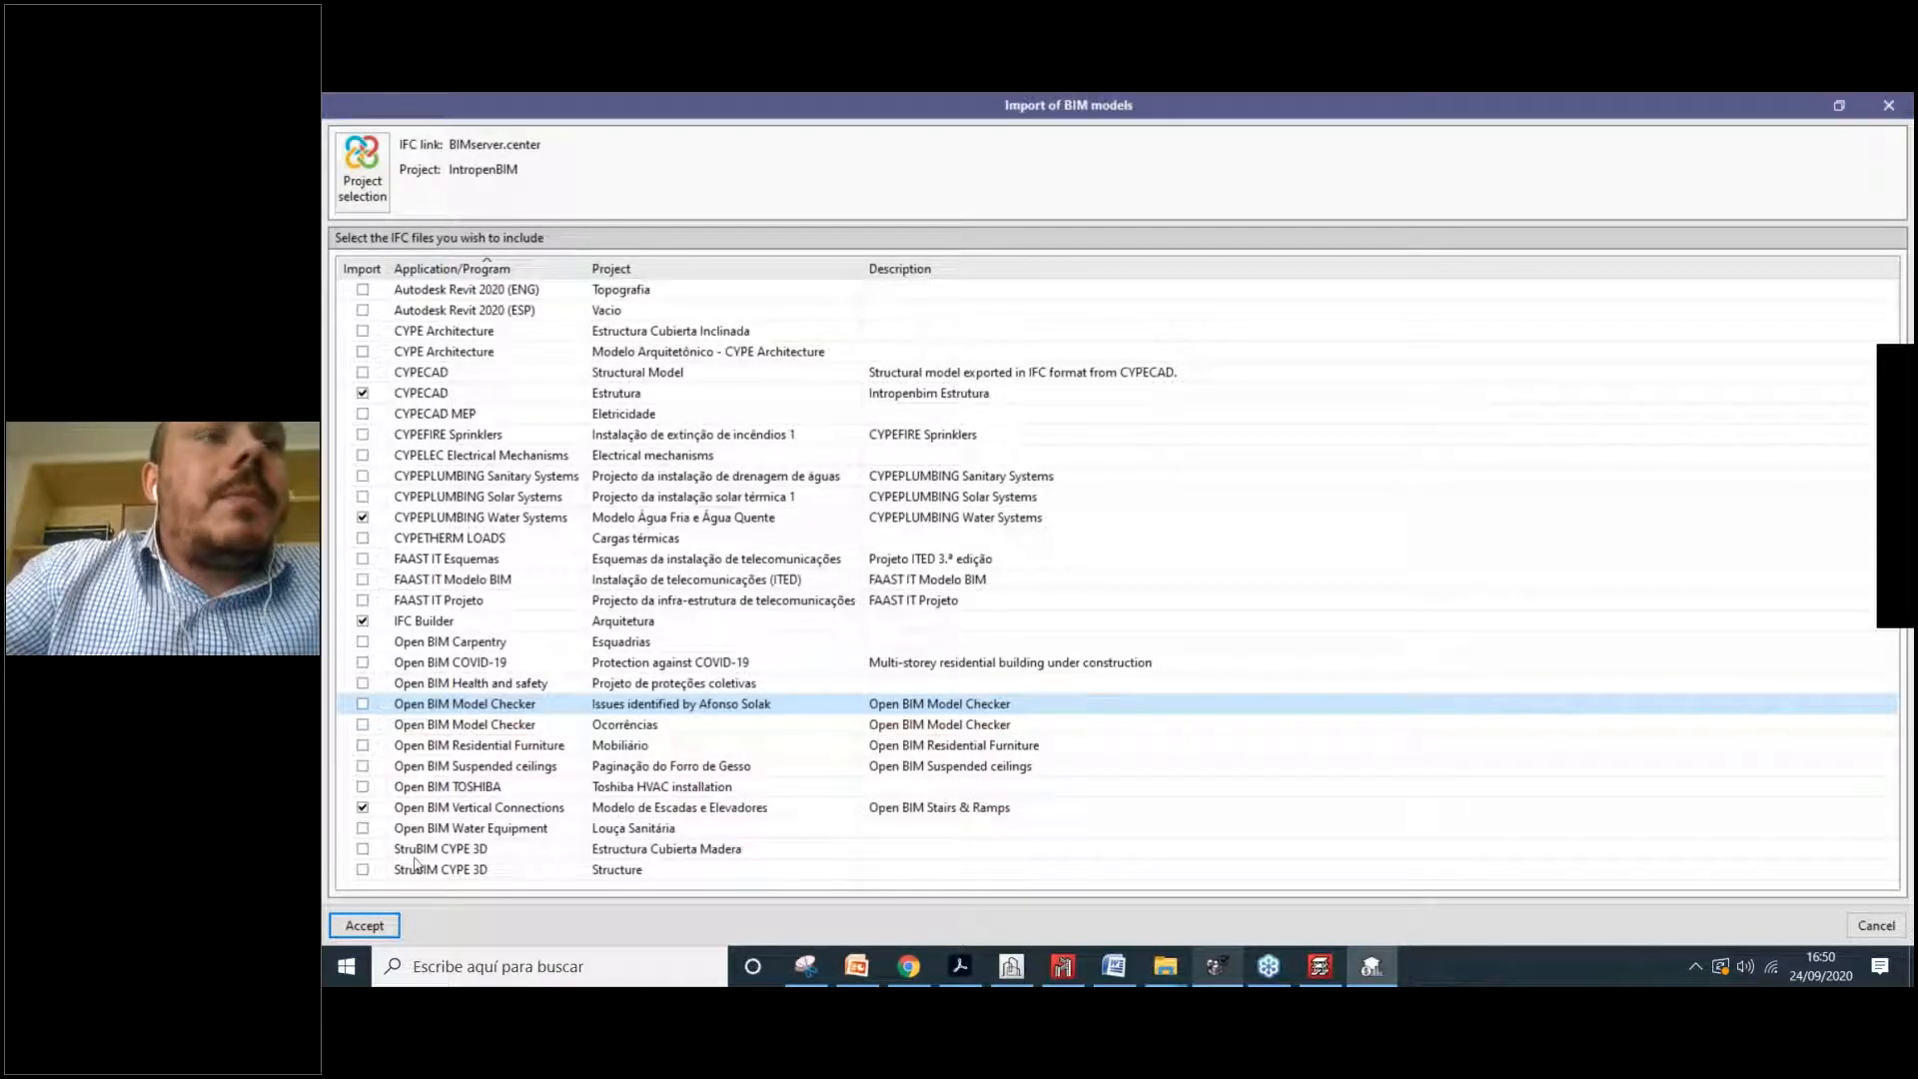
pyautogui.click(364, 926)
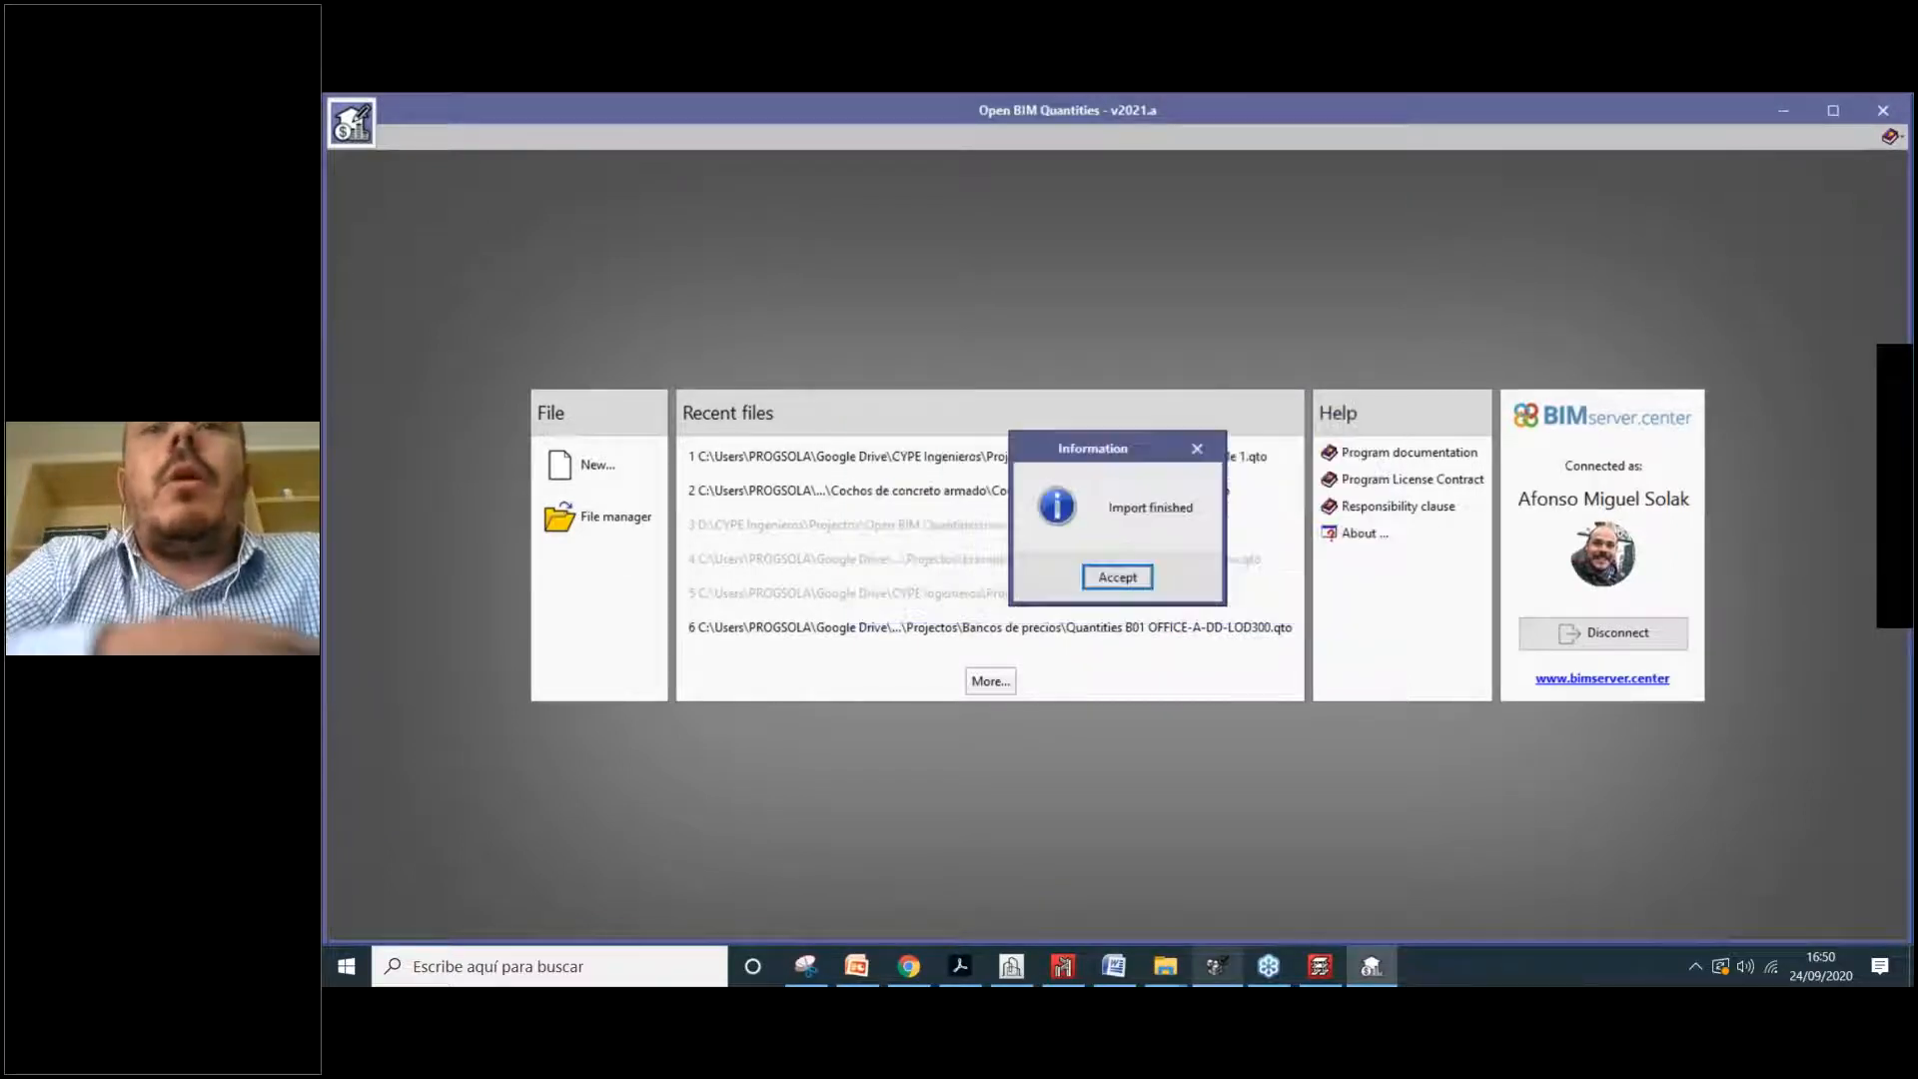
# Step: Acknowledge 'Import finished' and turn on the Arquitetura model in the 3D view
pyautogui.click(1112, 577)
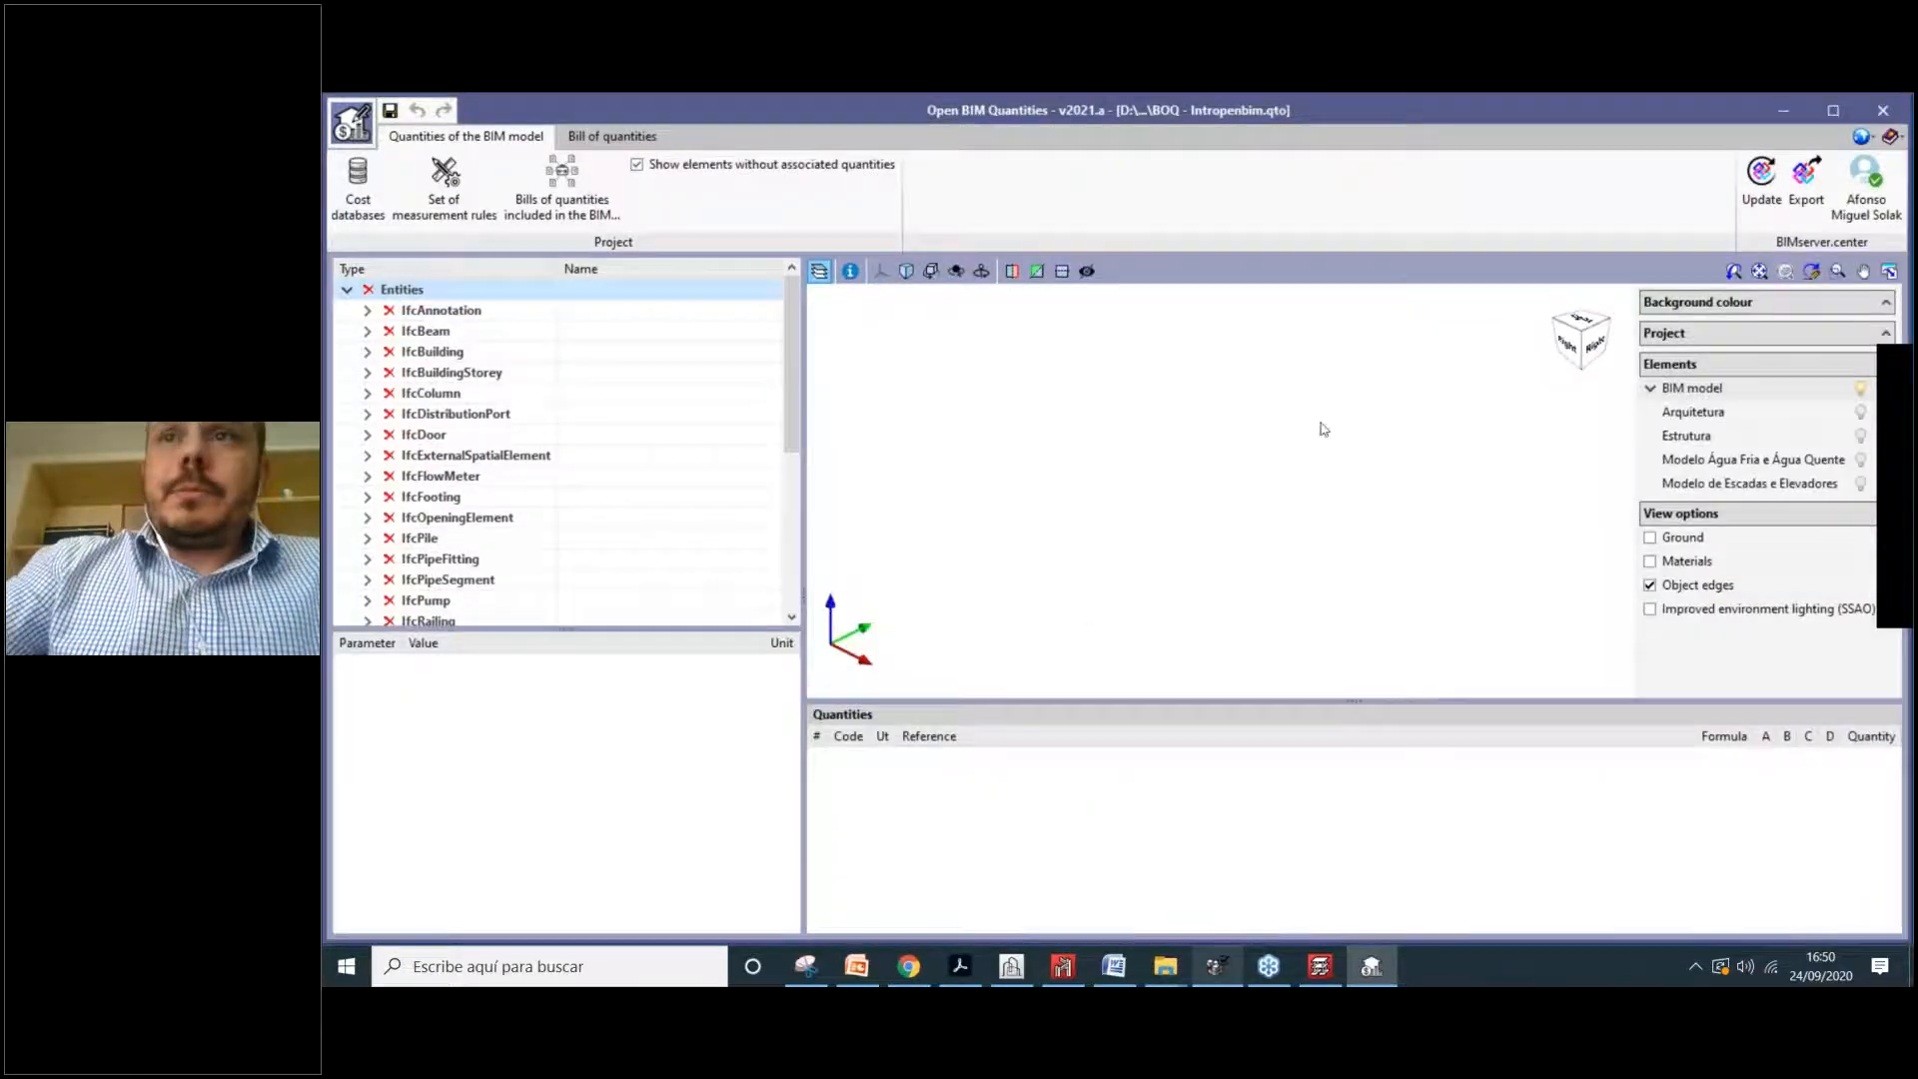
pyautogui.click(1860, 412)
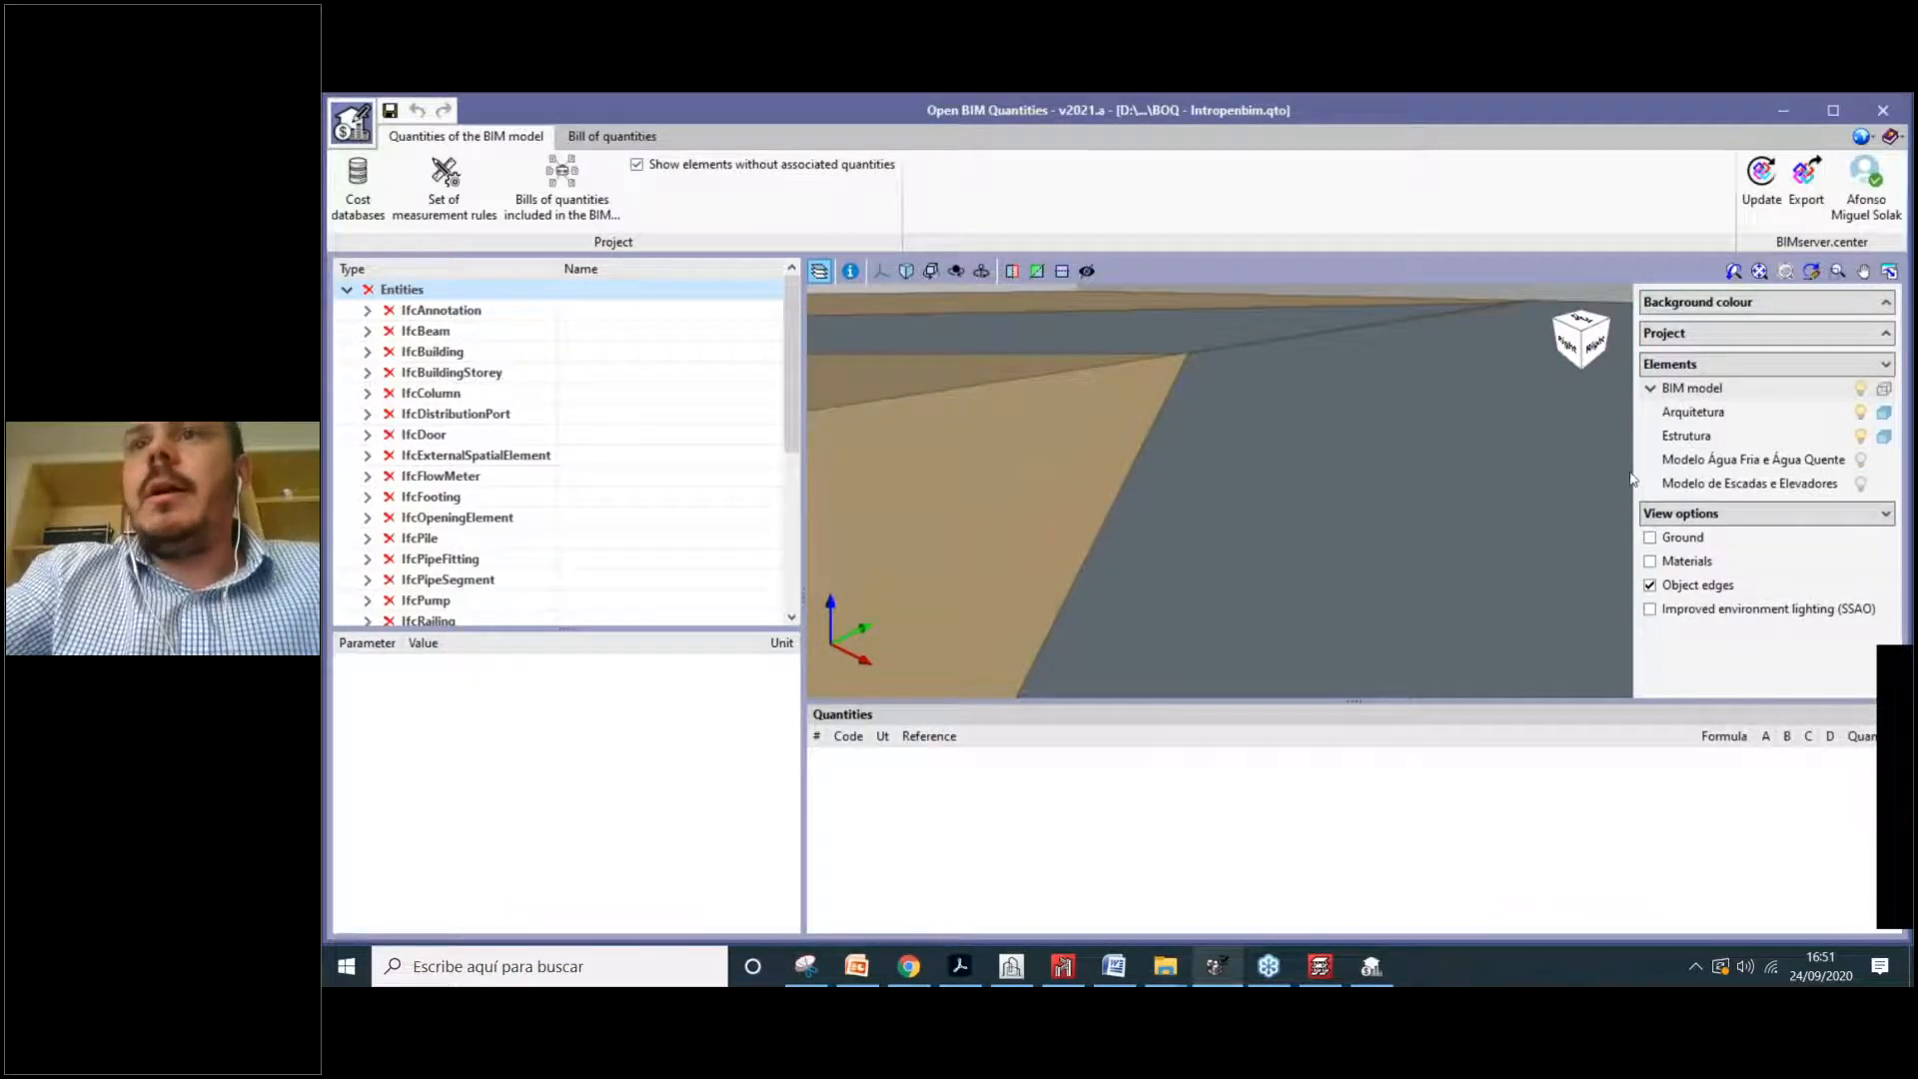
# Step: Turn on the cold/hot water piping and stairs/elevators models alongside architecture and structure
pyautogui.scroll(-3, 1210, 444)
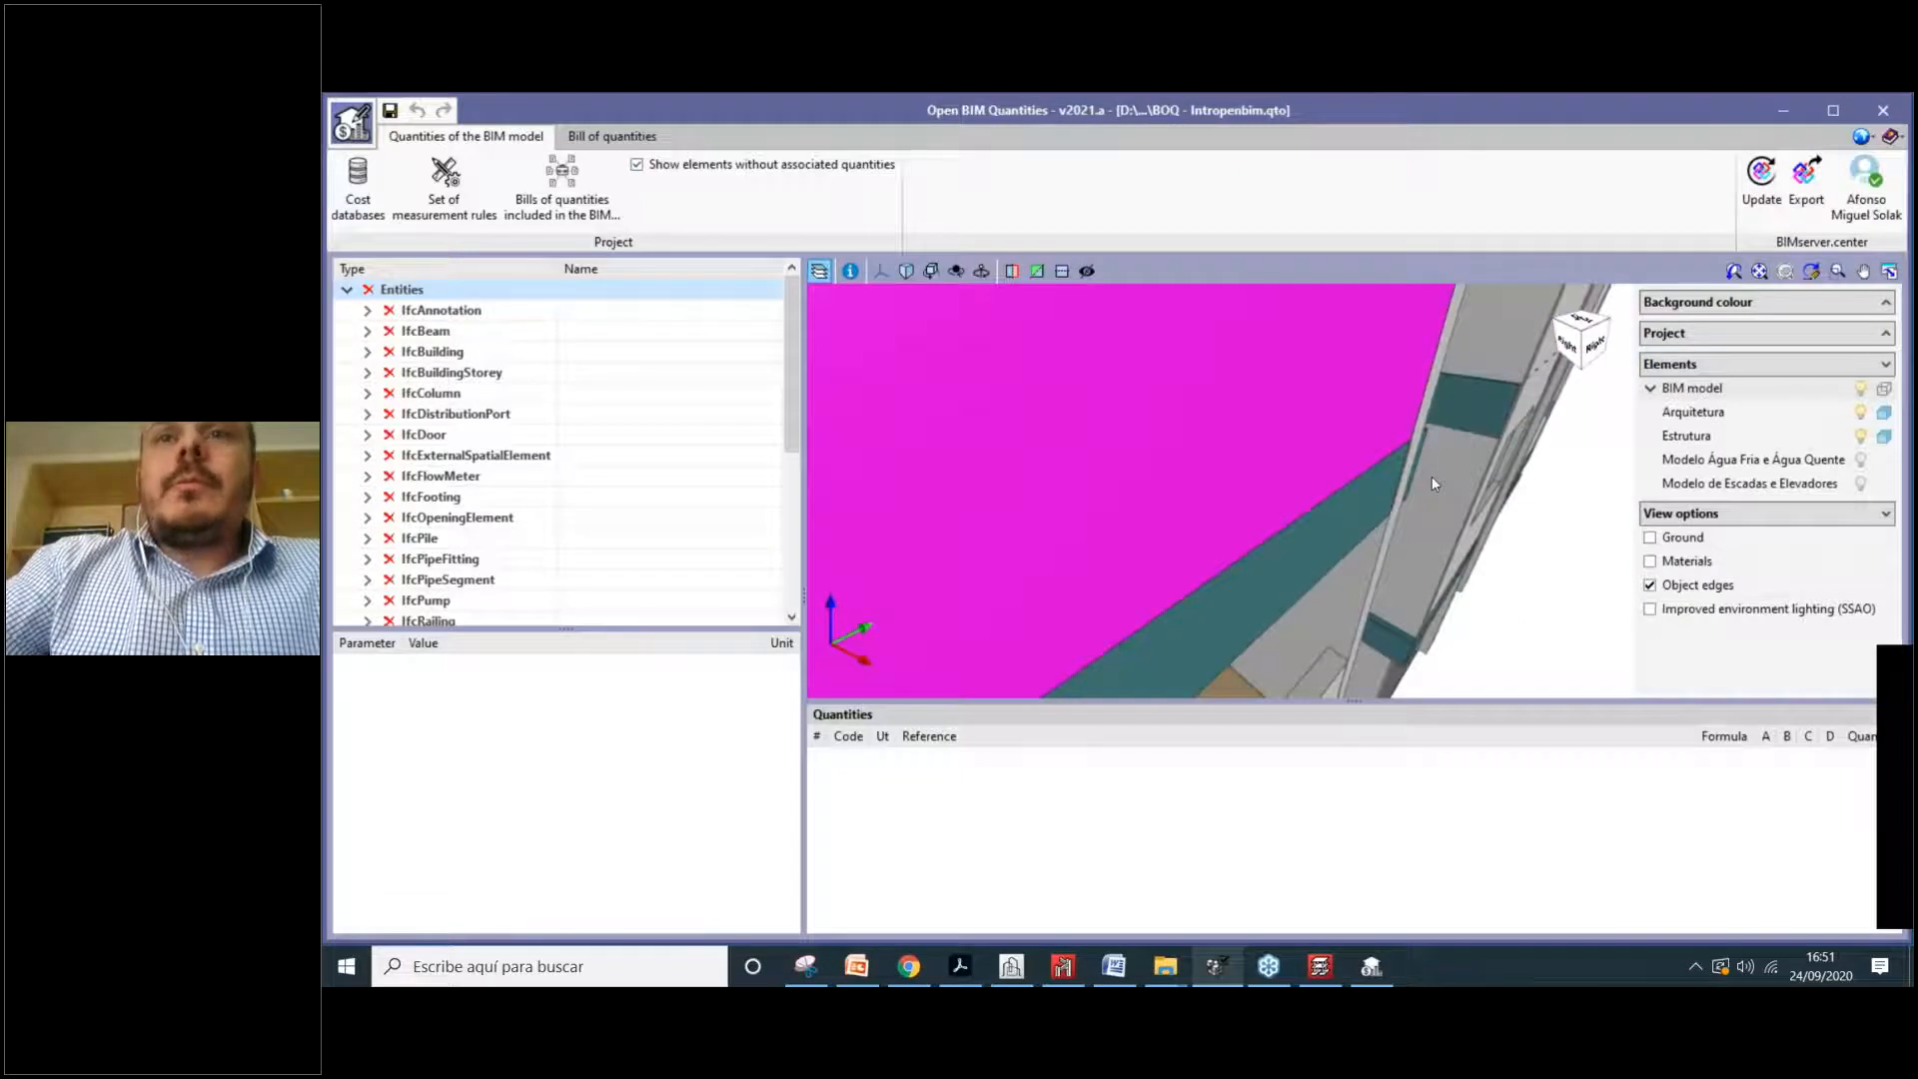
pyautogui.scroll(-8, 1346, 472)
pyautogui.moveTo(1482, 493); pyautogui.dragTo(1369, 495, button='middle')
pyautogui.scroll(-2, 1456, 541)
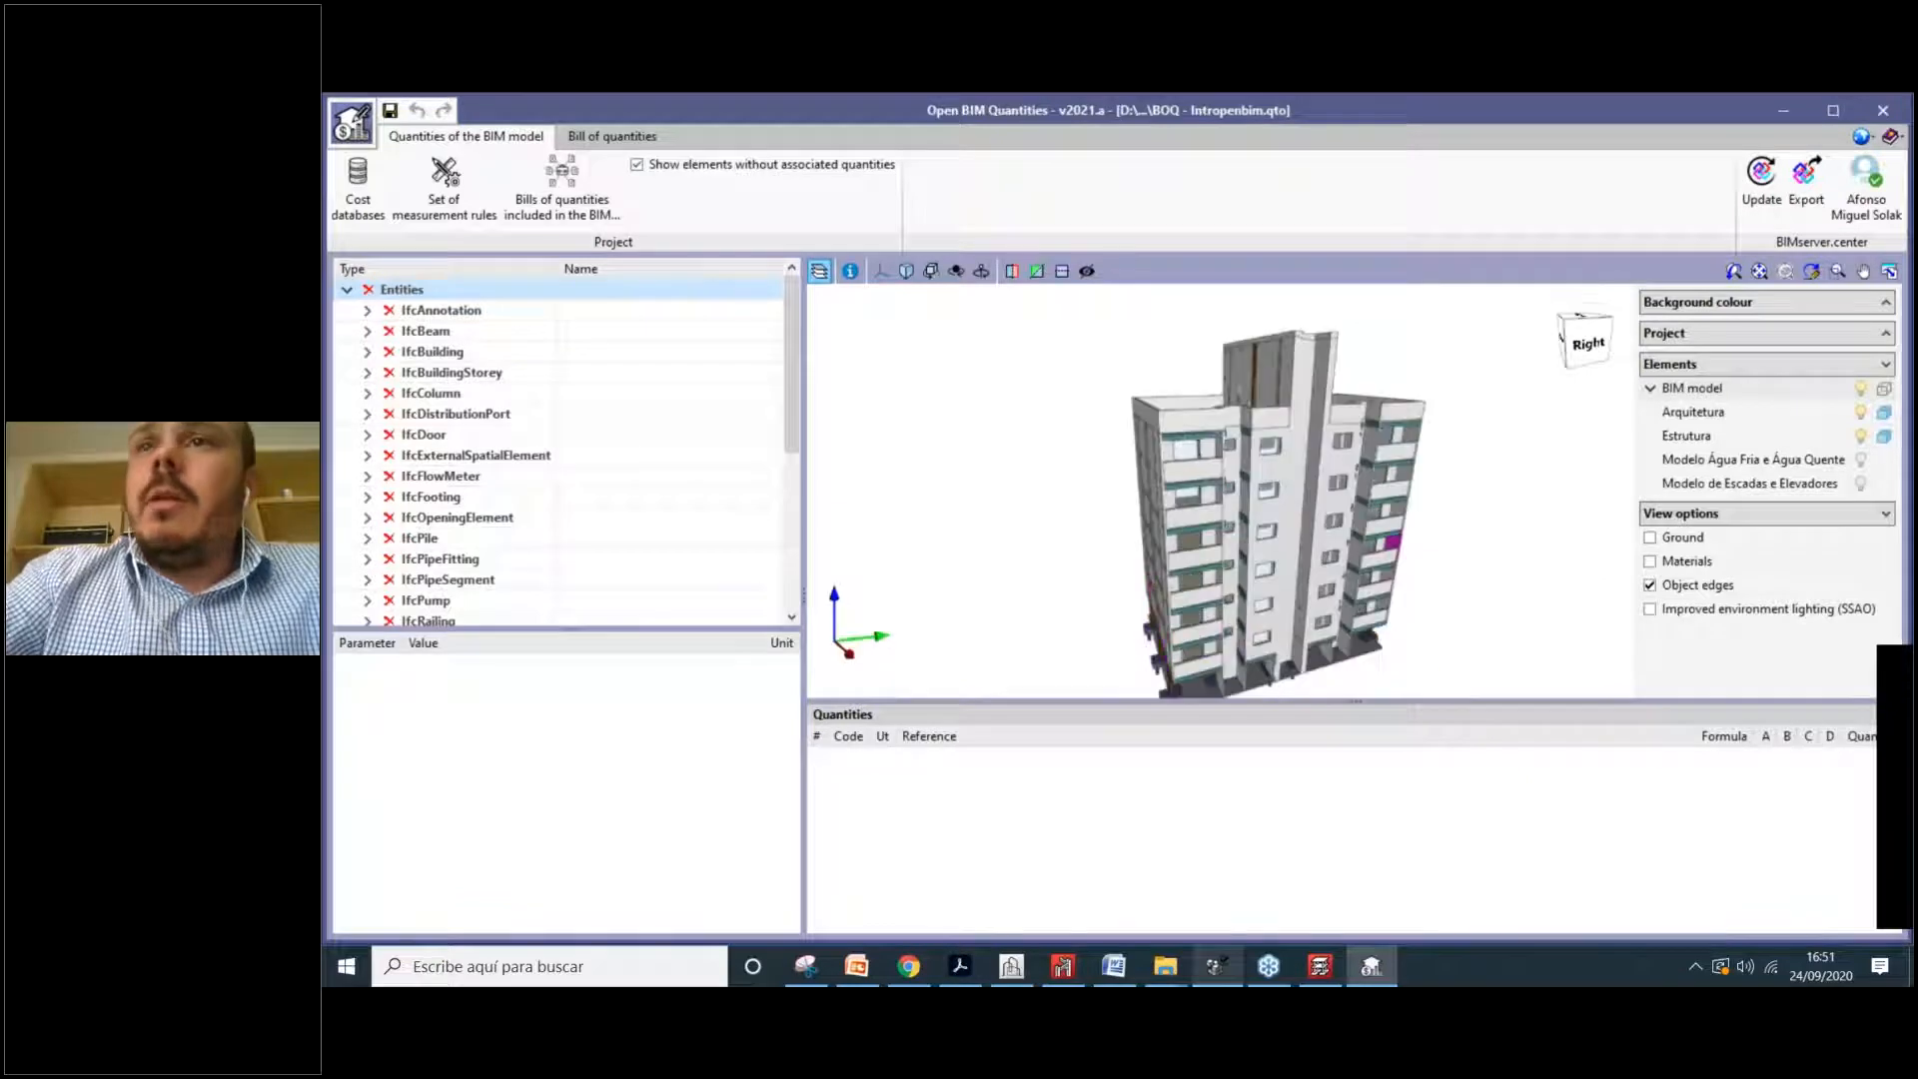
pyautogui.click(1861, 460)
pyautogui.click(1860, 485)
pyautogui.click(1861, 484)
pyautogui.click(1861, 460)
pyautogui.click(1861, 435)
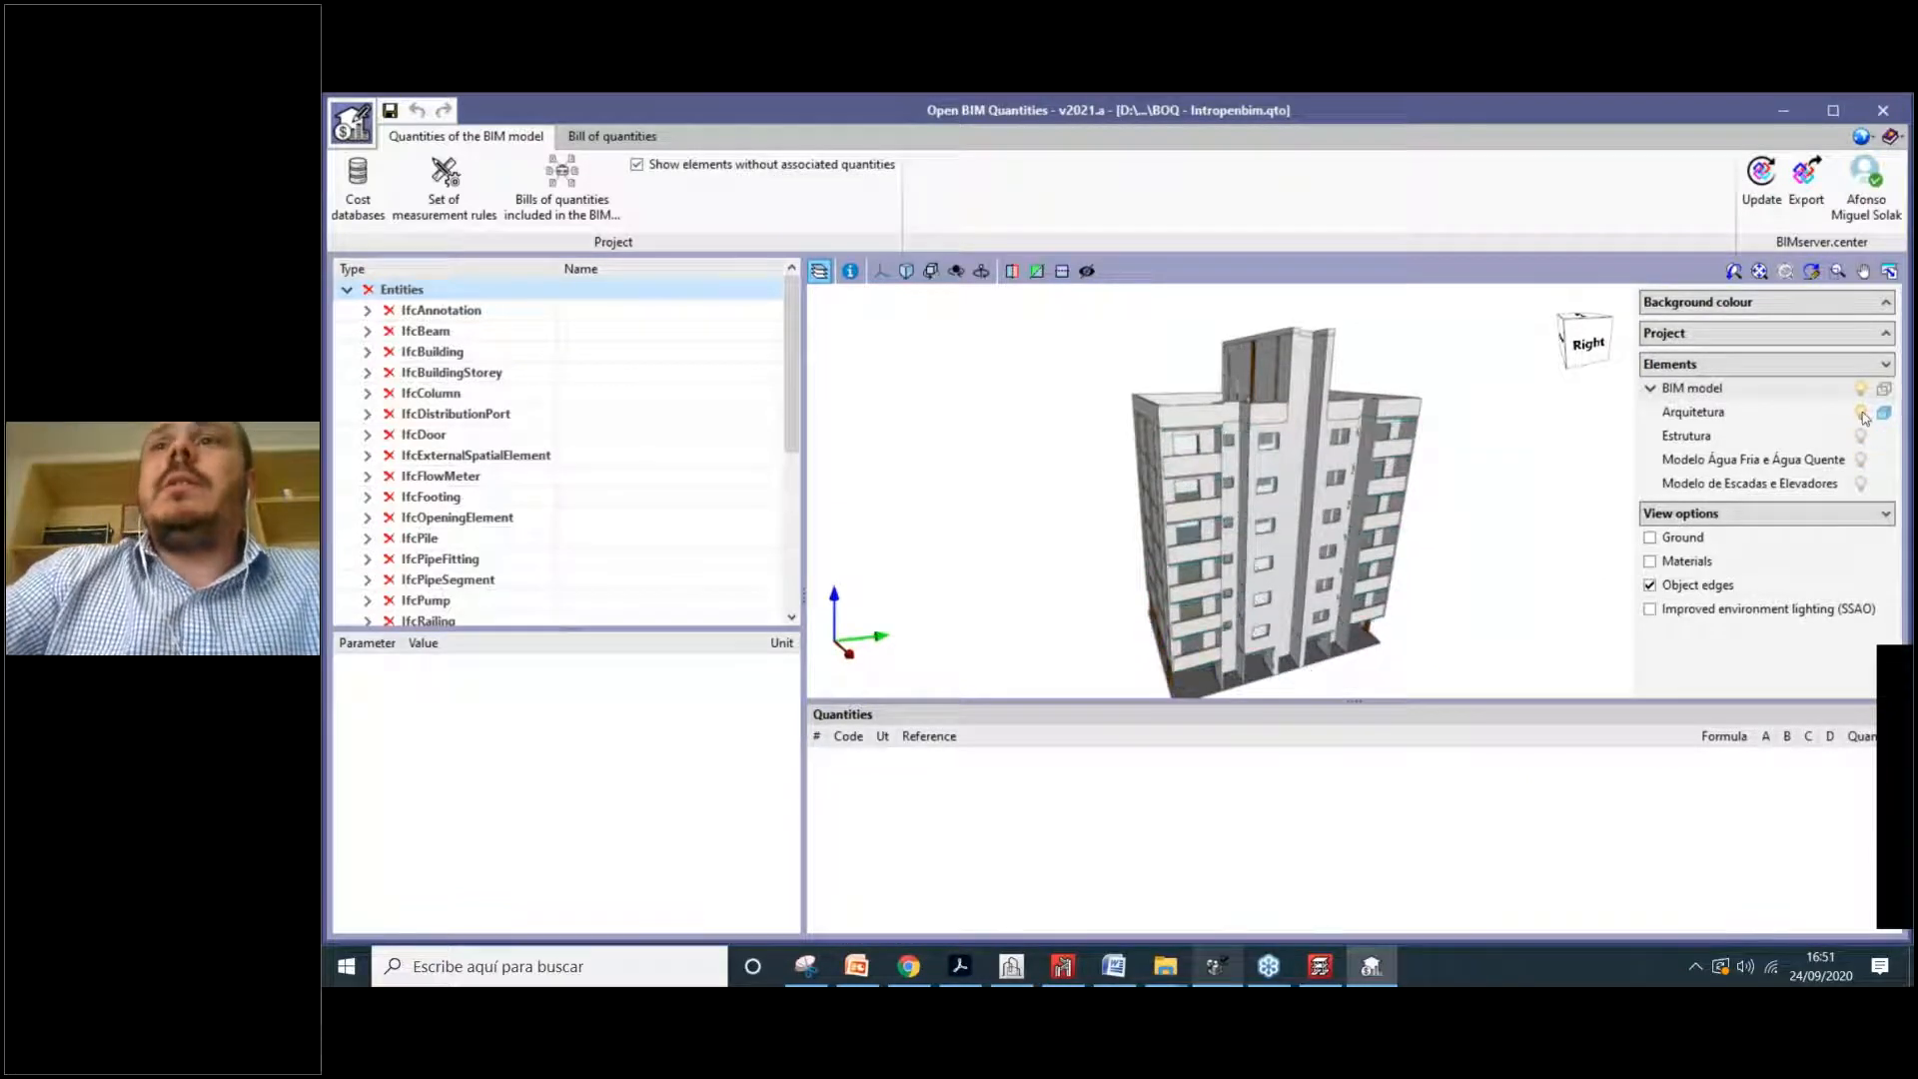
pyautogui.click(1860, 436)
pyautogui.click(1860, 484)
pyautogui.click(1860, 460)
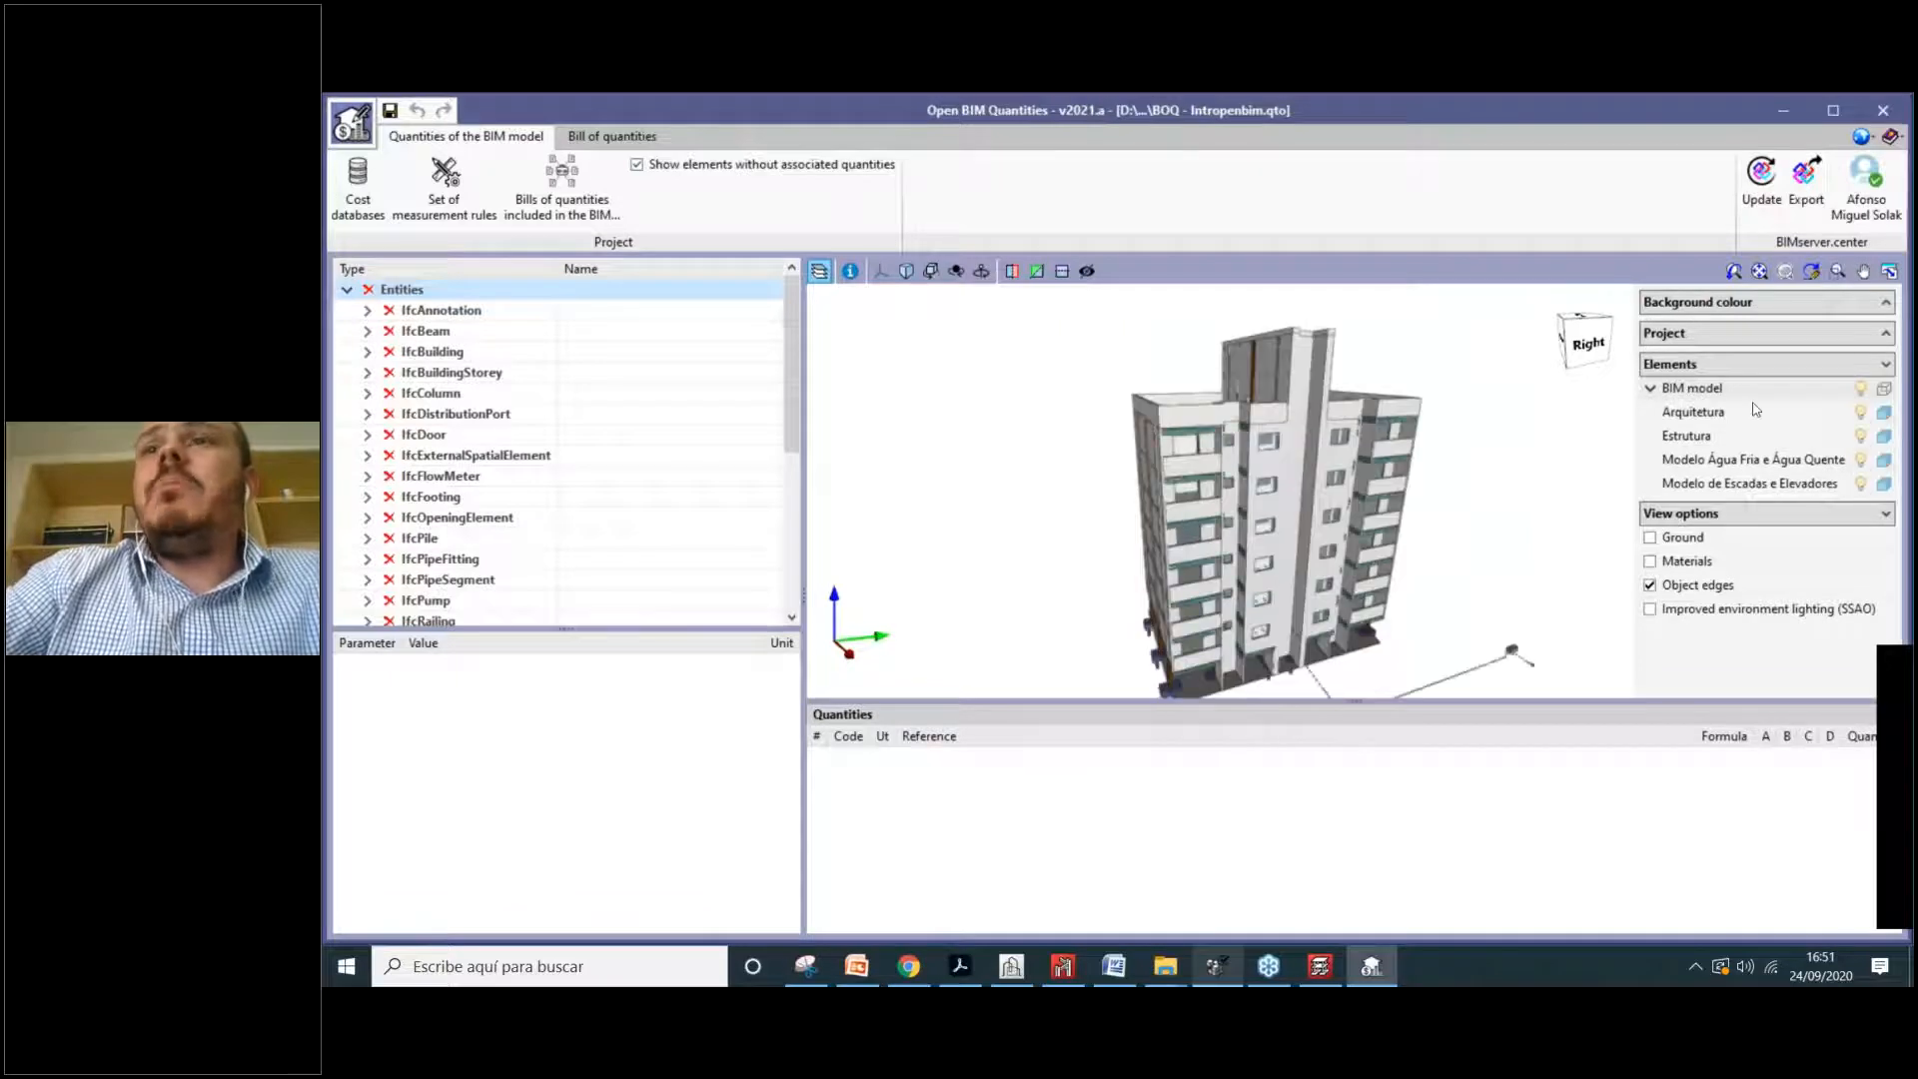
pyautogui.scroll(-2, 1189, 504)
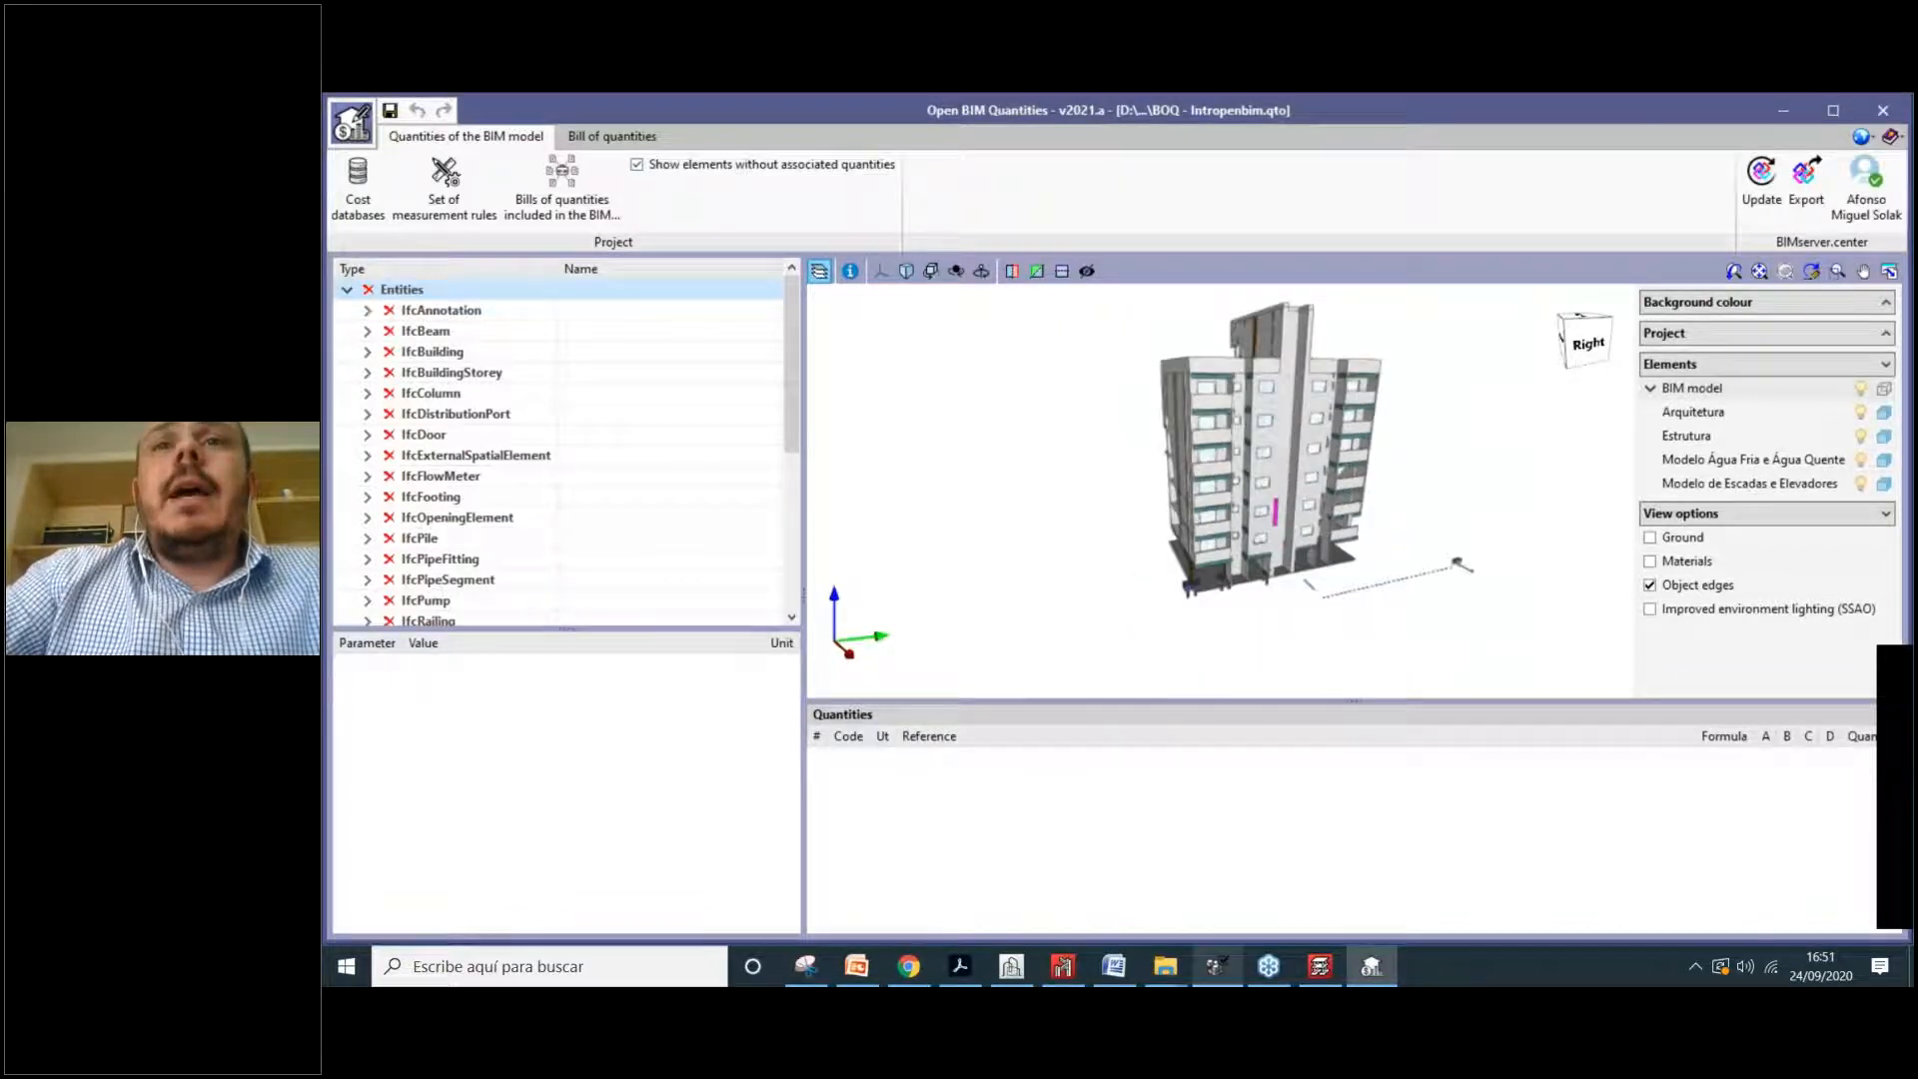
# Step: Select an exterior wall and a parapet to inspect their data, then collapse the IfcWall group
pyautogui.click(1267, 507)
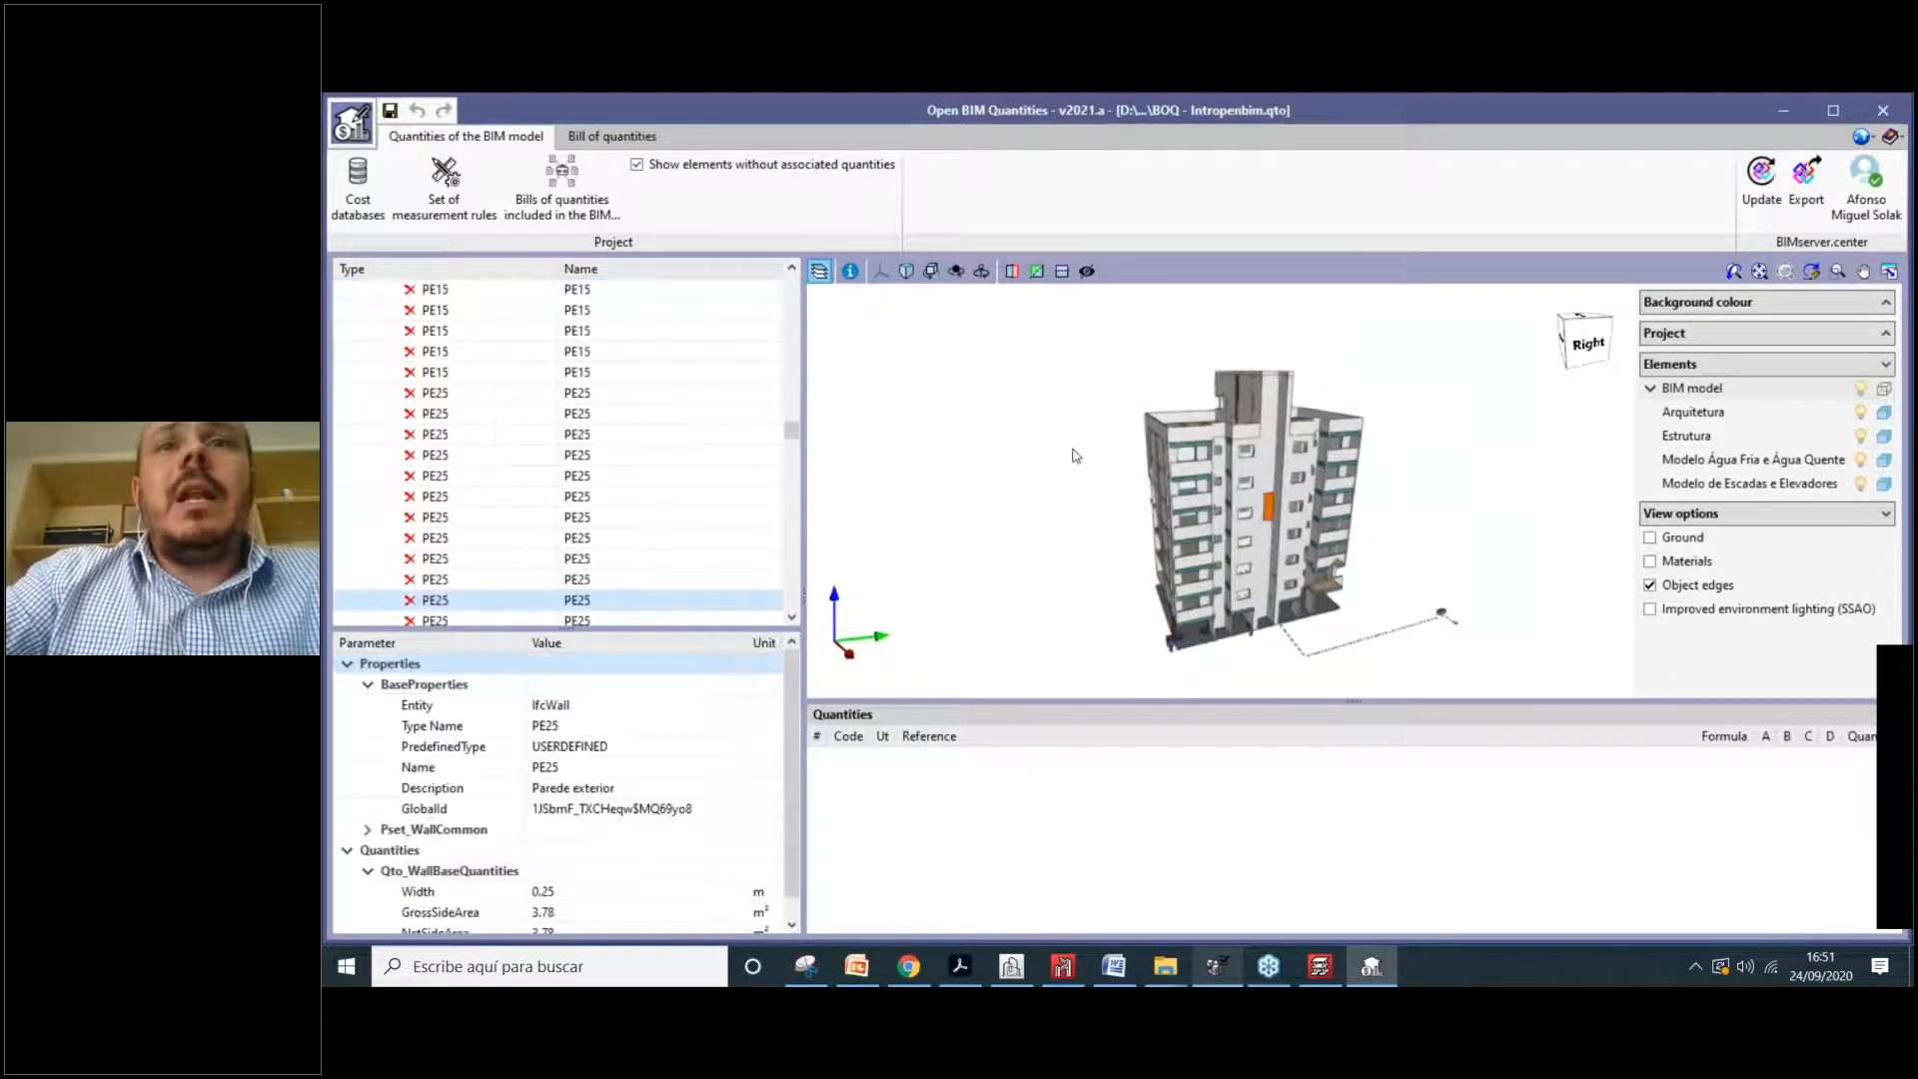
pyautogui.click(1191, 498)
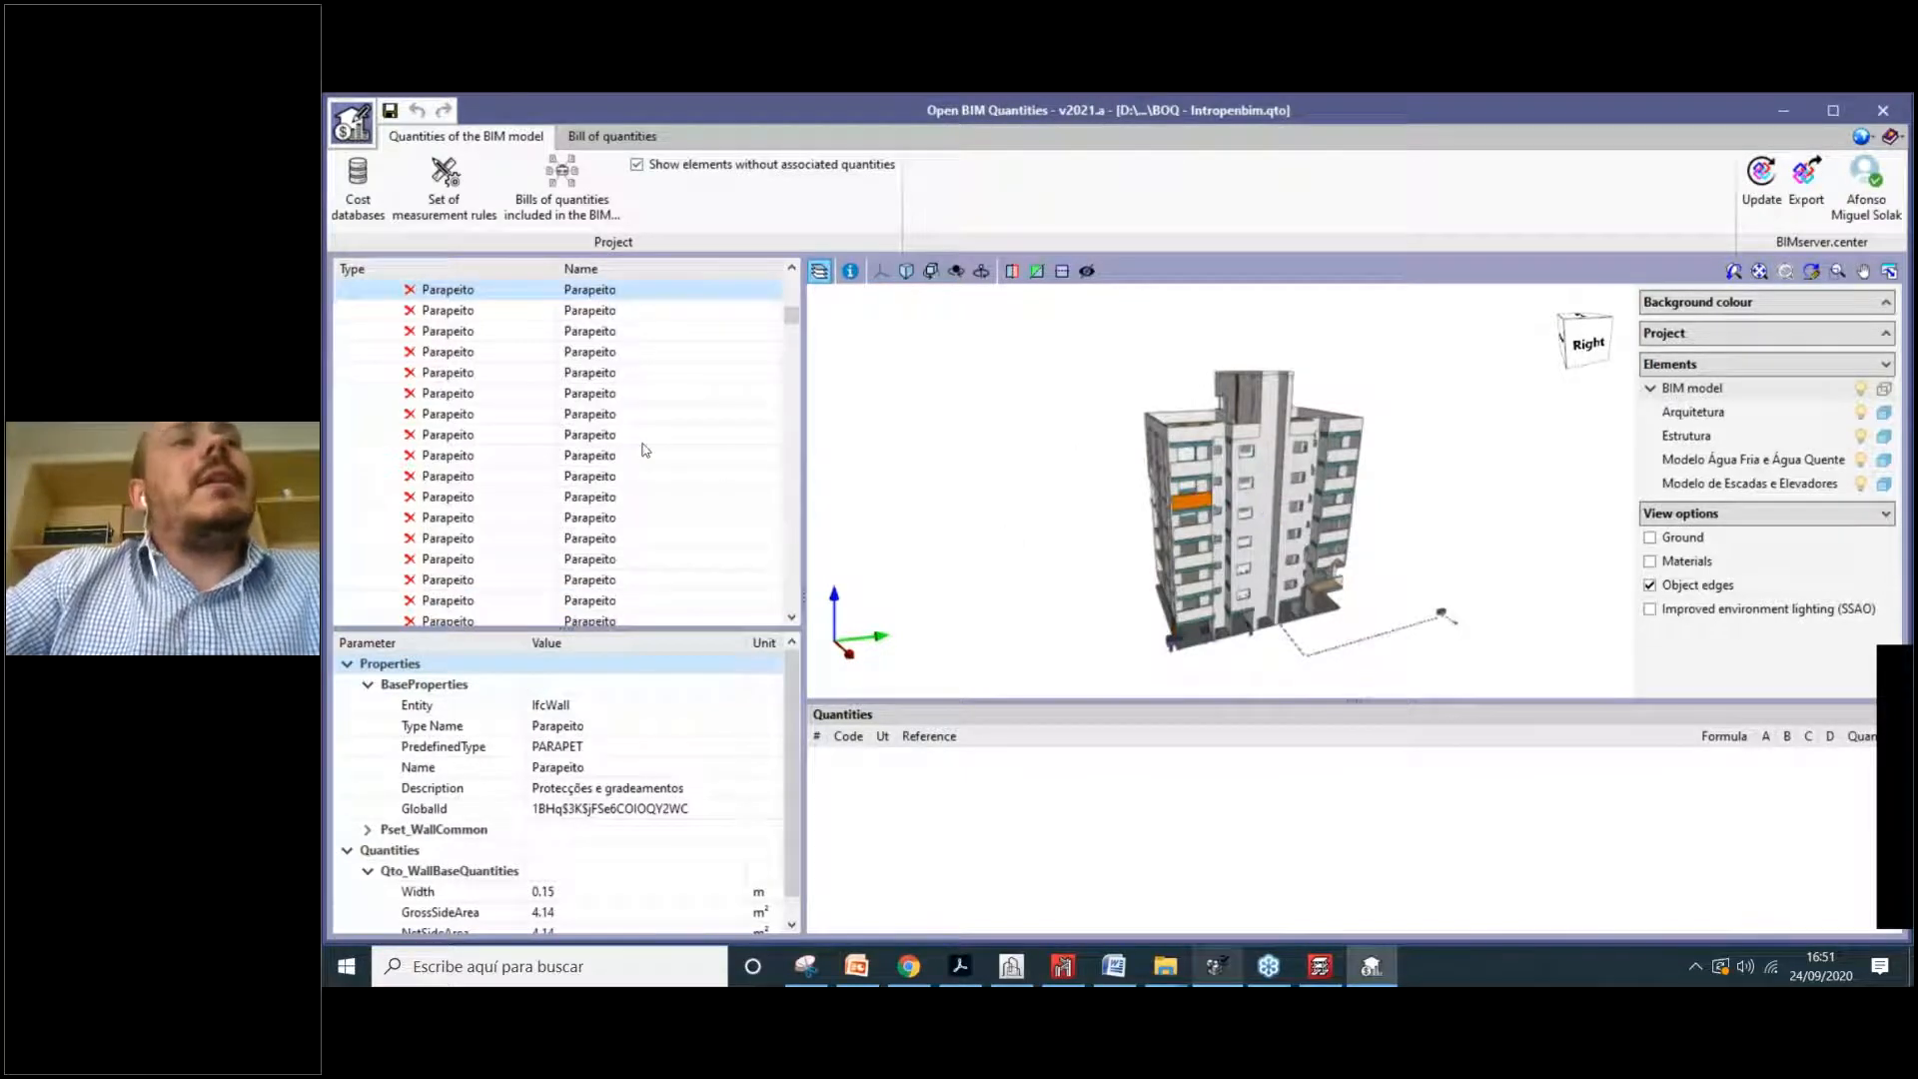
pyautogui.scroll(5, 405, 379)
pyautogui.scroll(2, 406, 380)
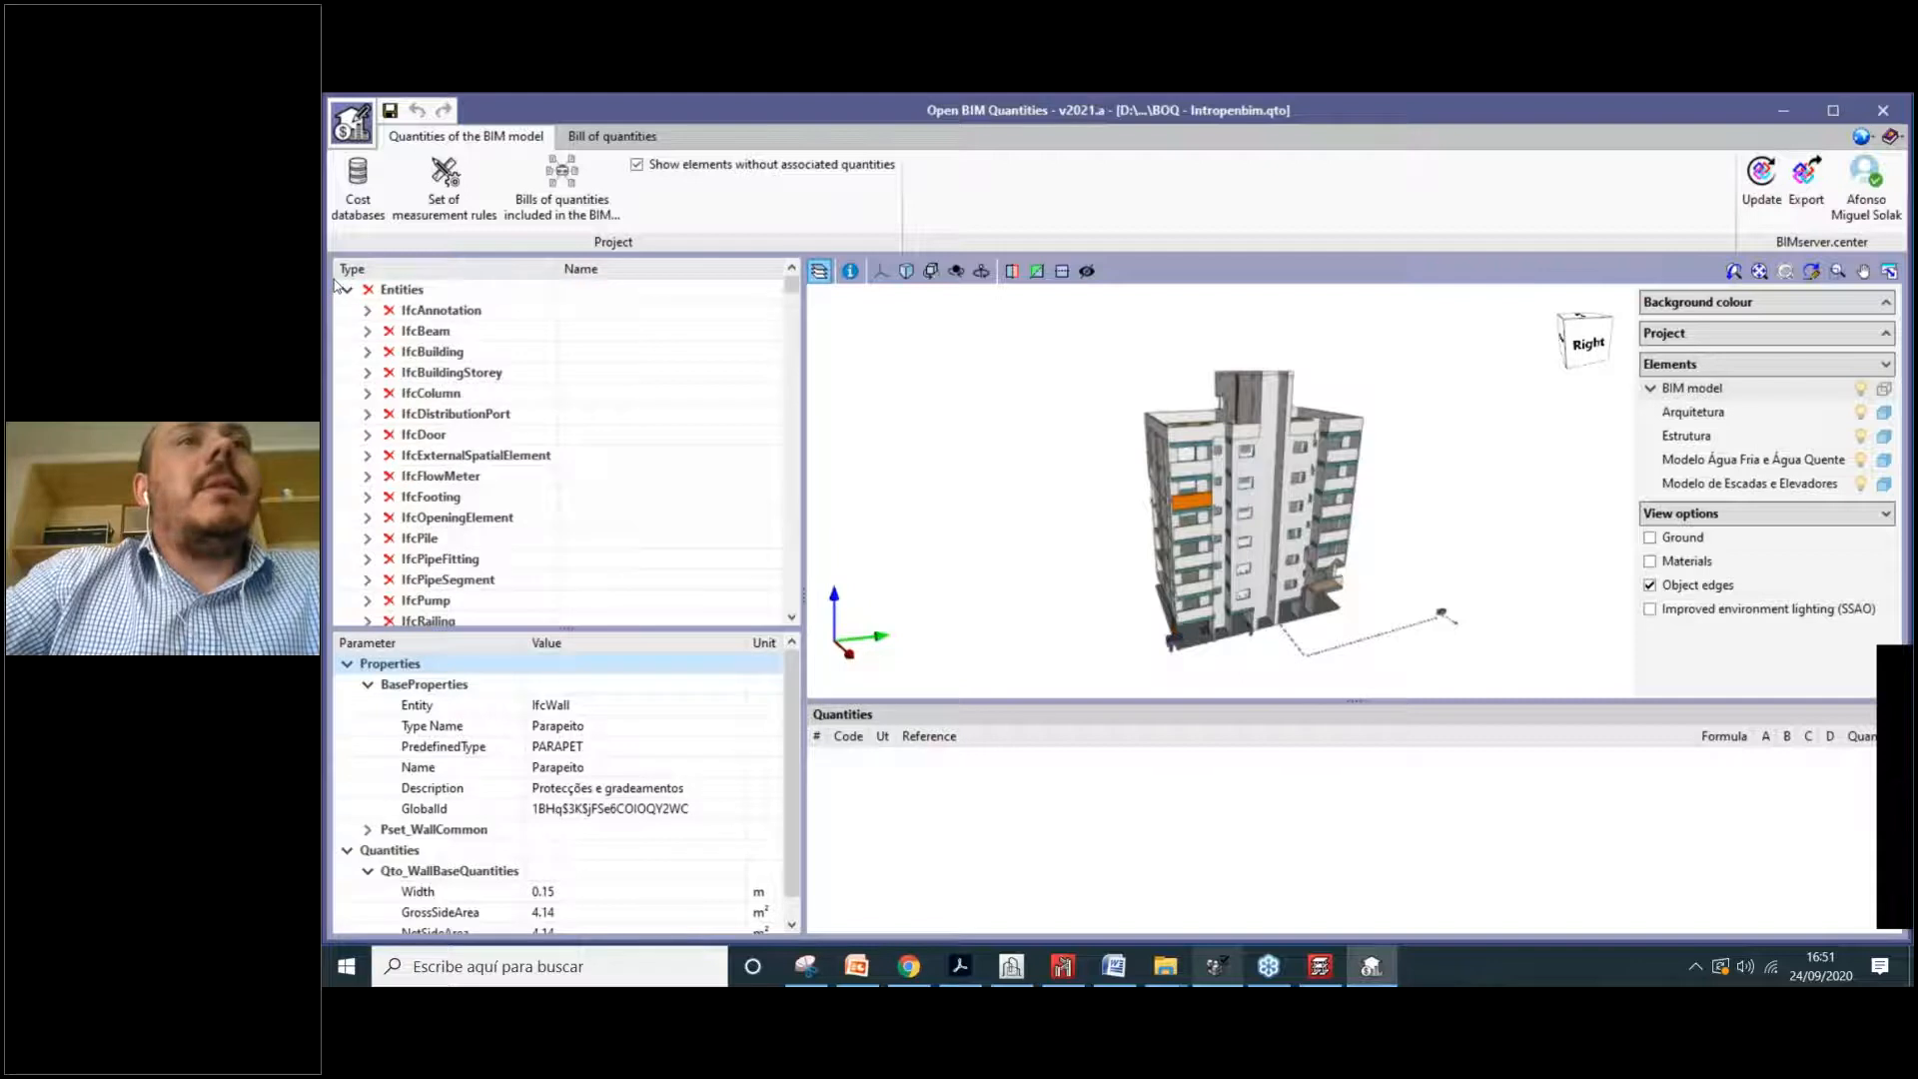
pyautogui.scroll(-7, 369, 419)
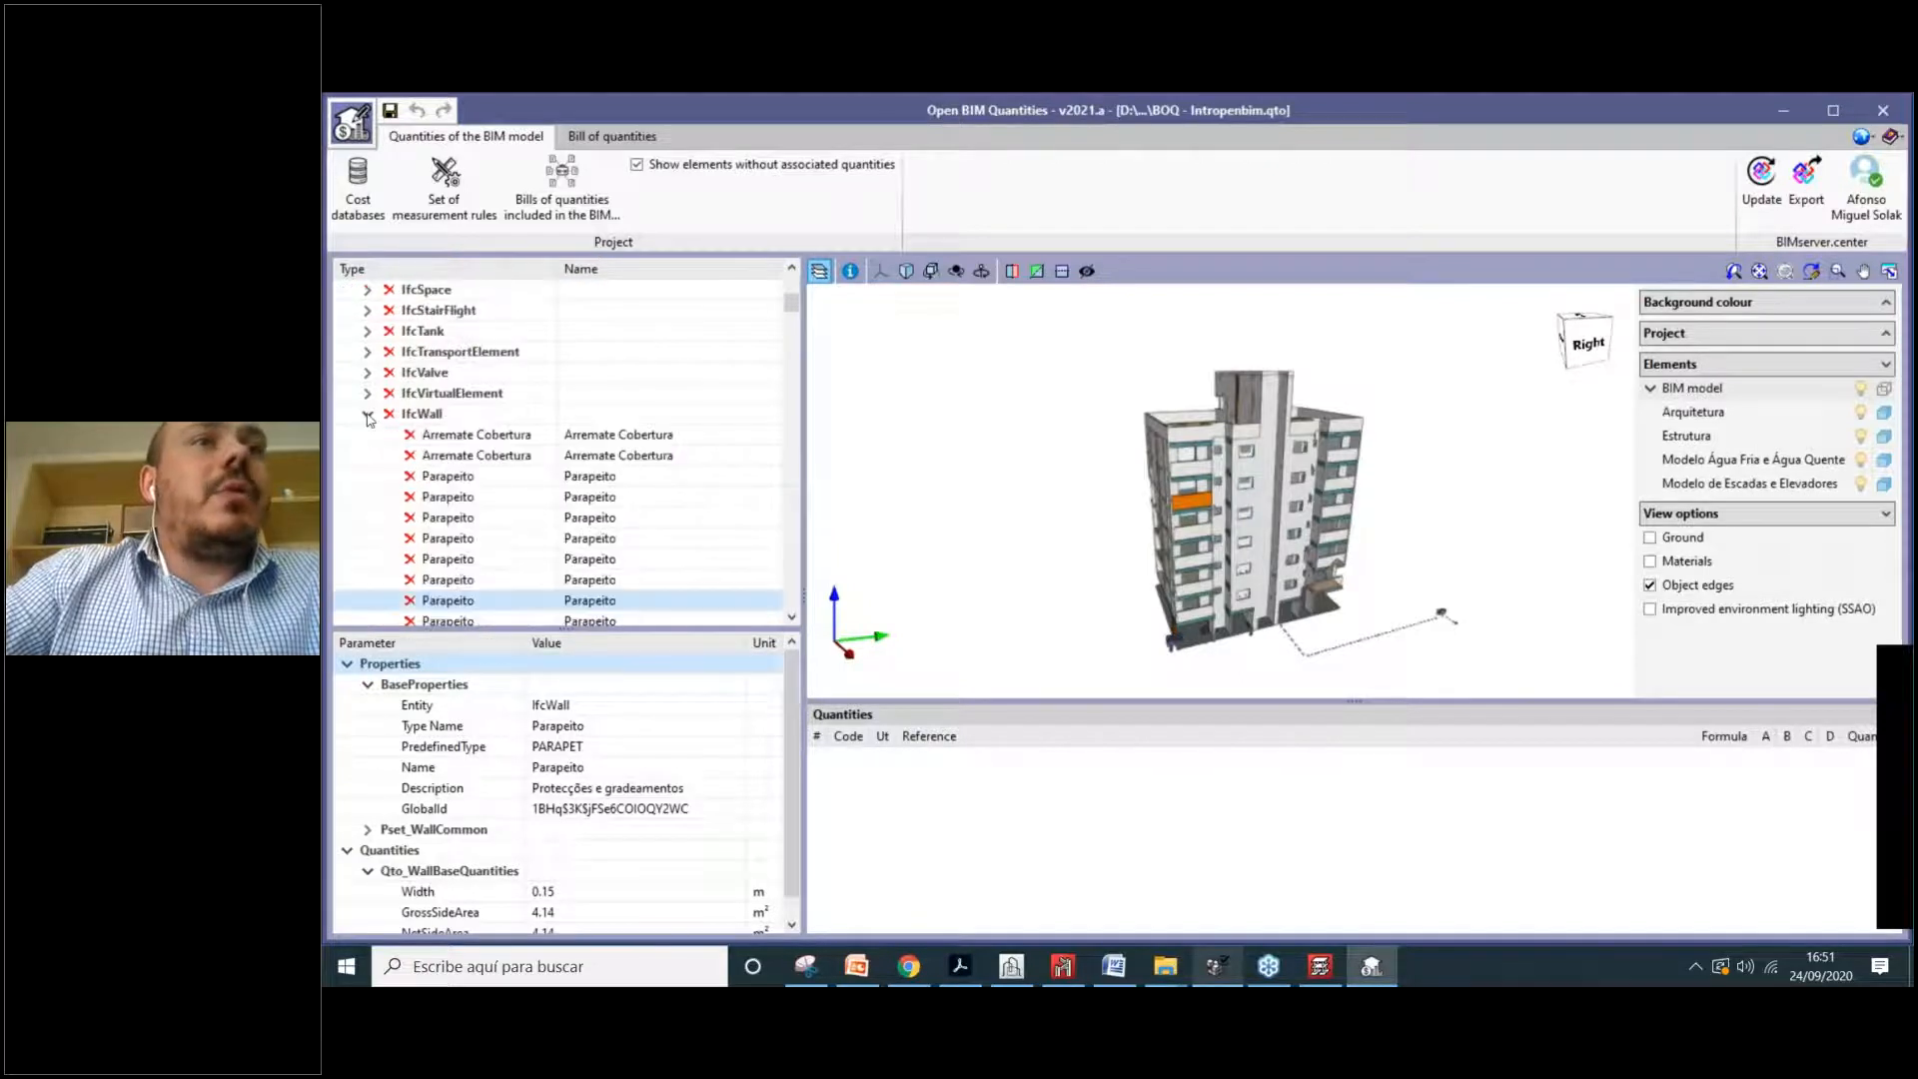
pyautogui.click(369, 416)
pyautogui.scroll(5, 368, 400)
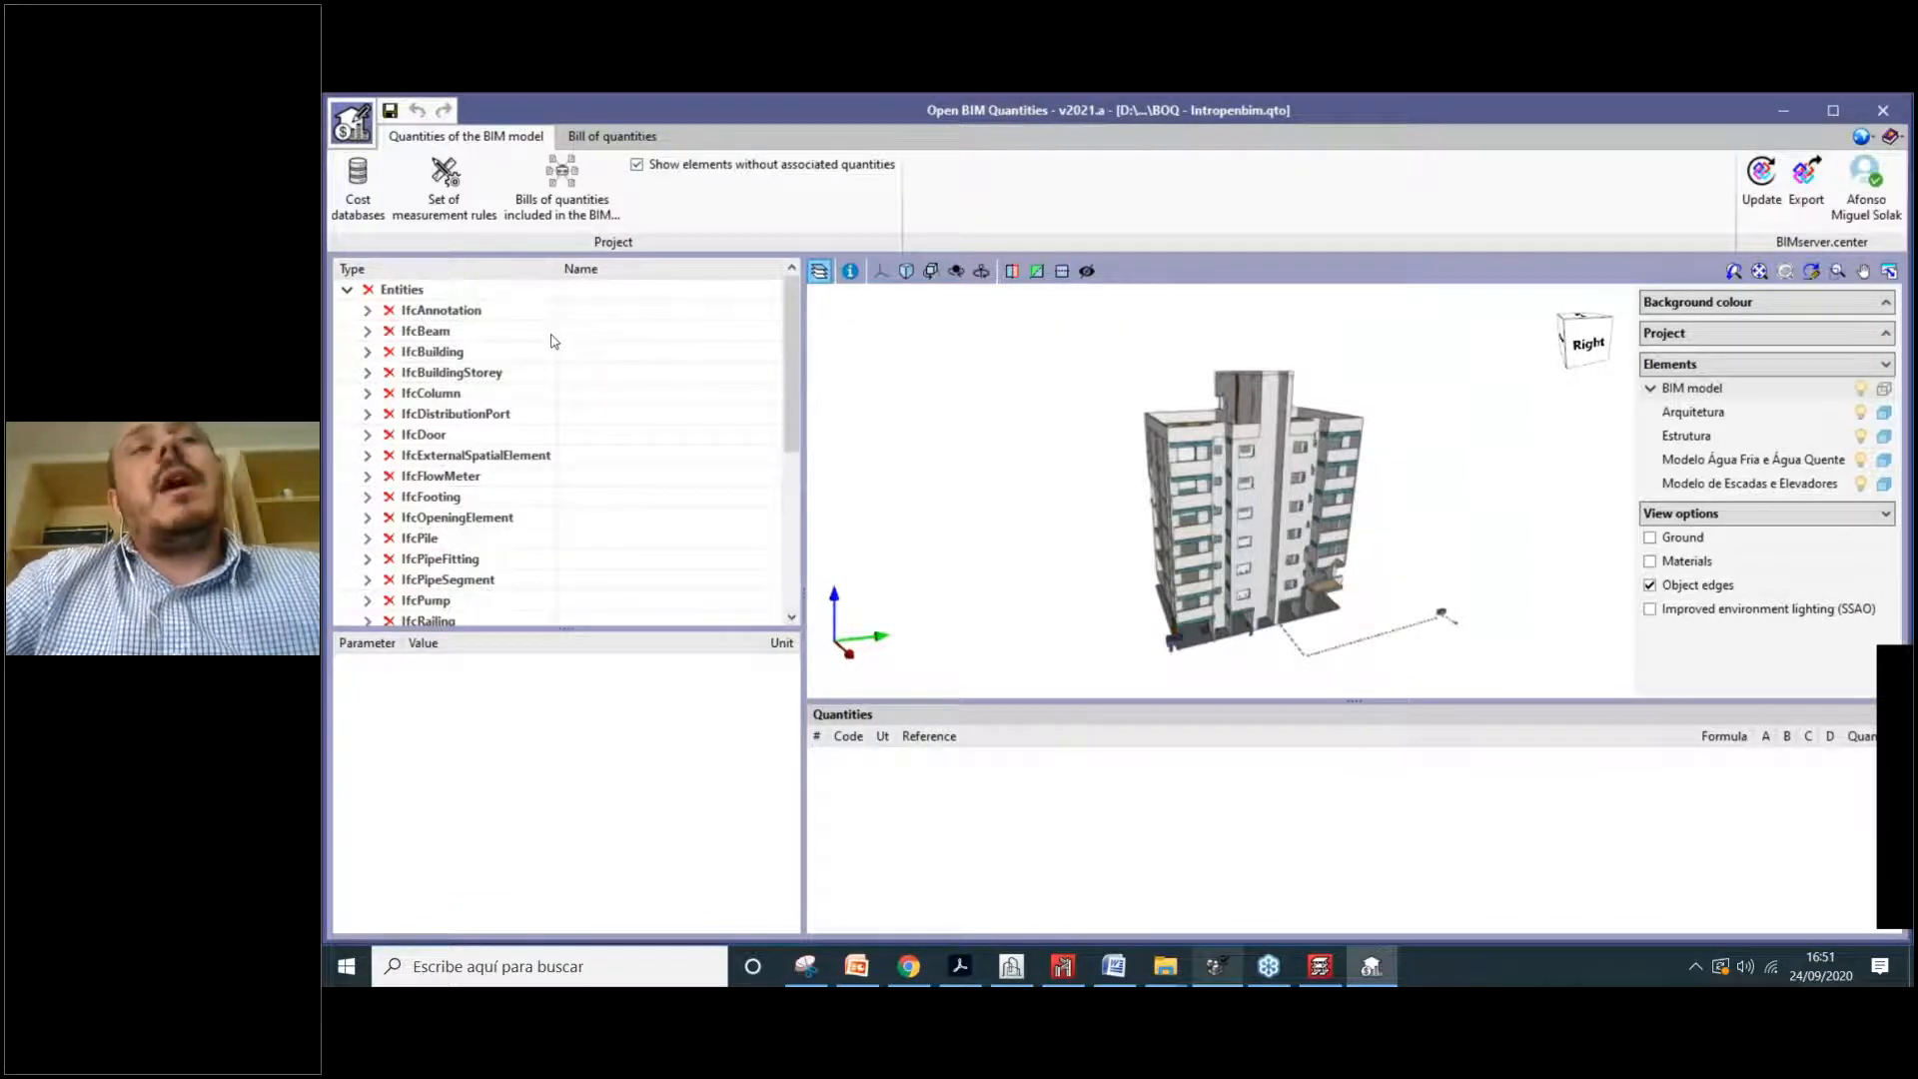
pyautogui.moveTo(557, 341)
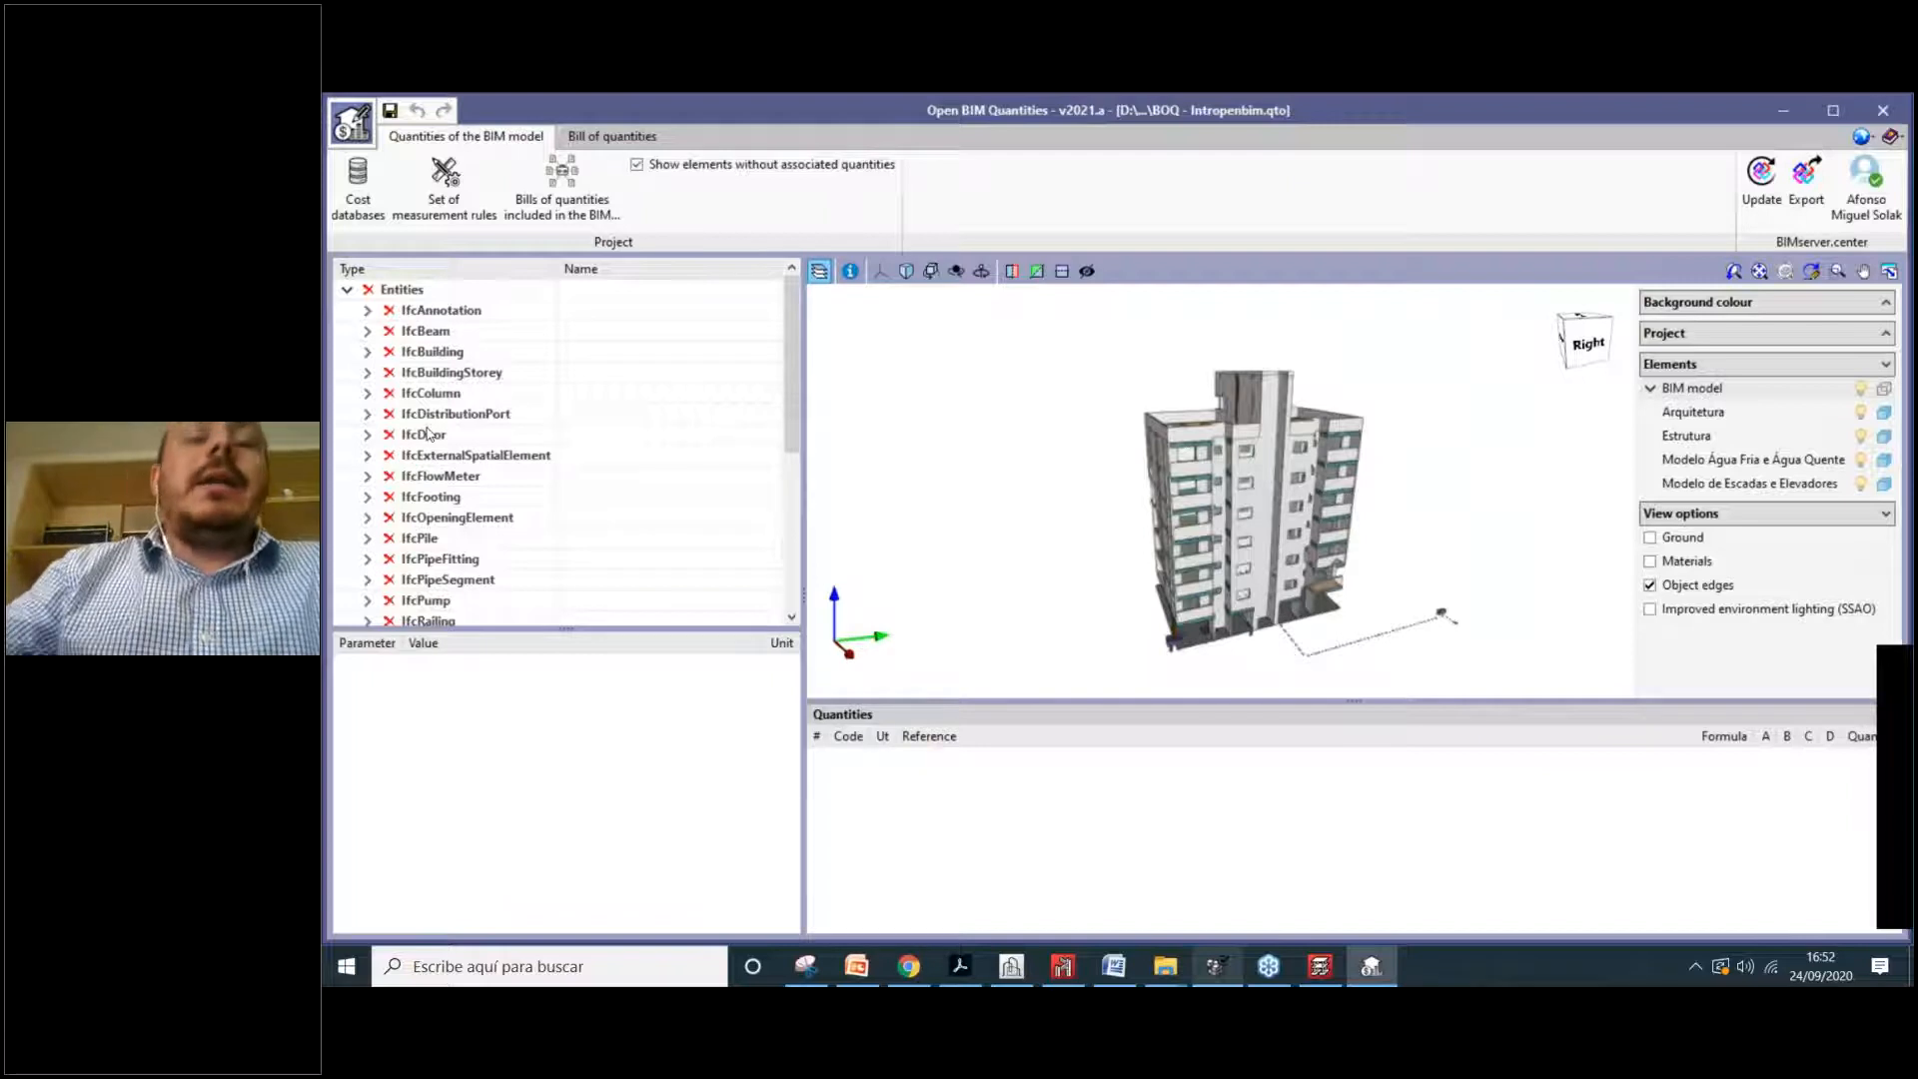
pyautogui.moveTo(427, 434)
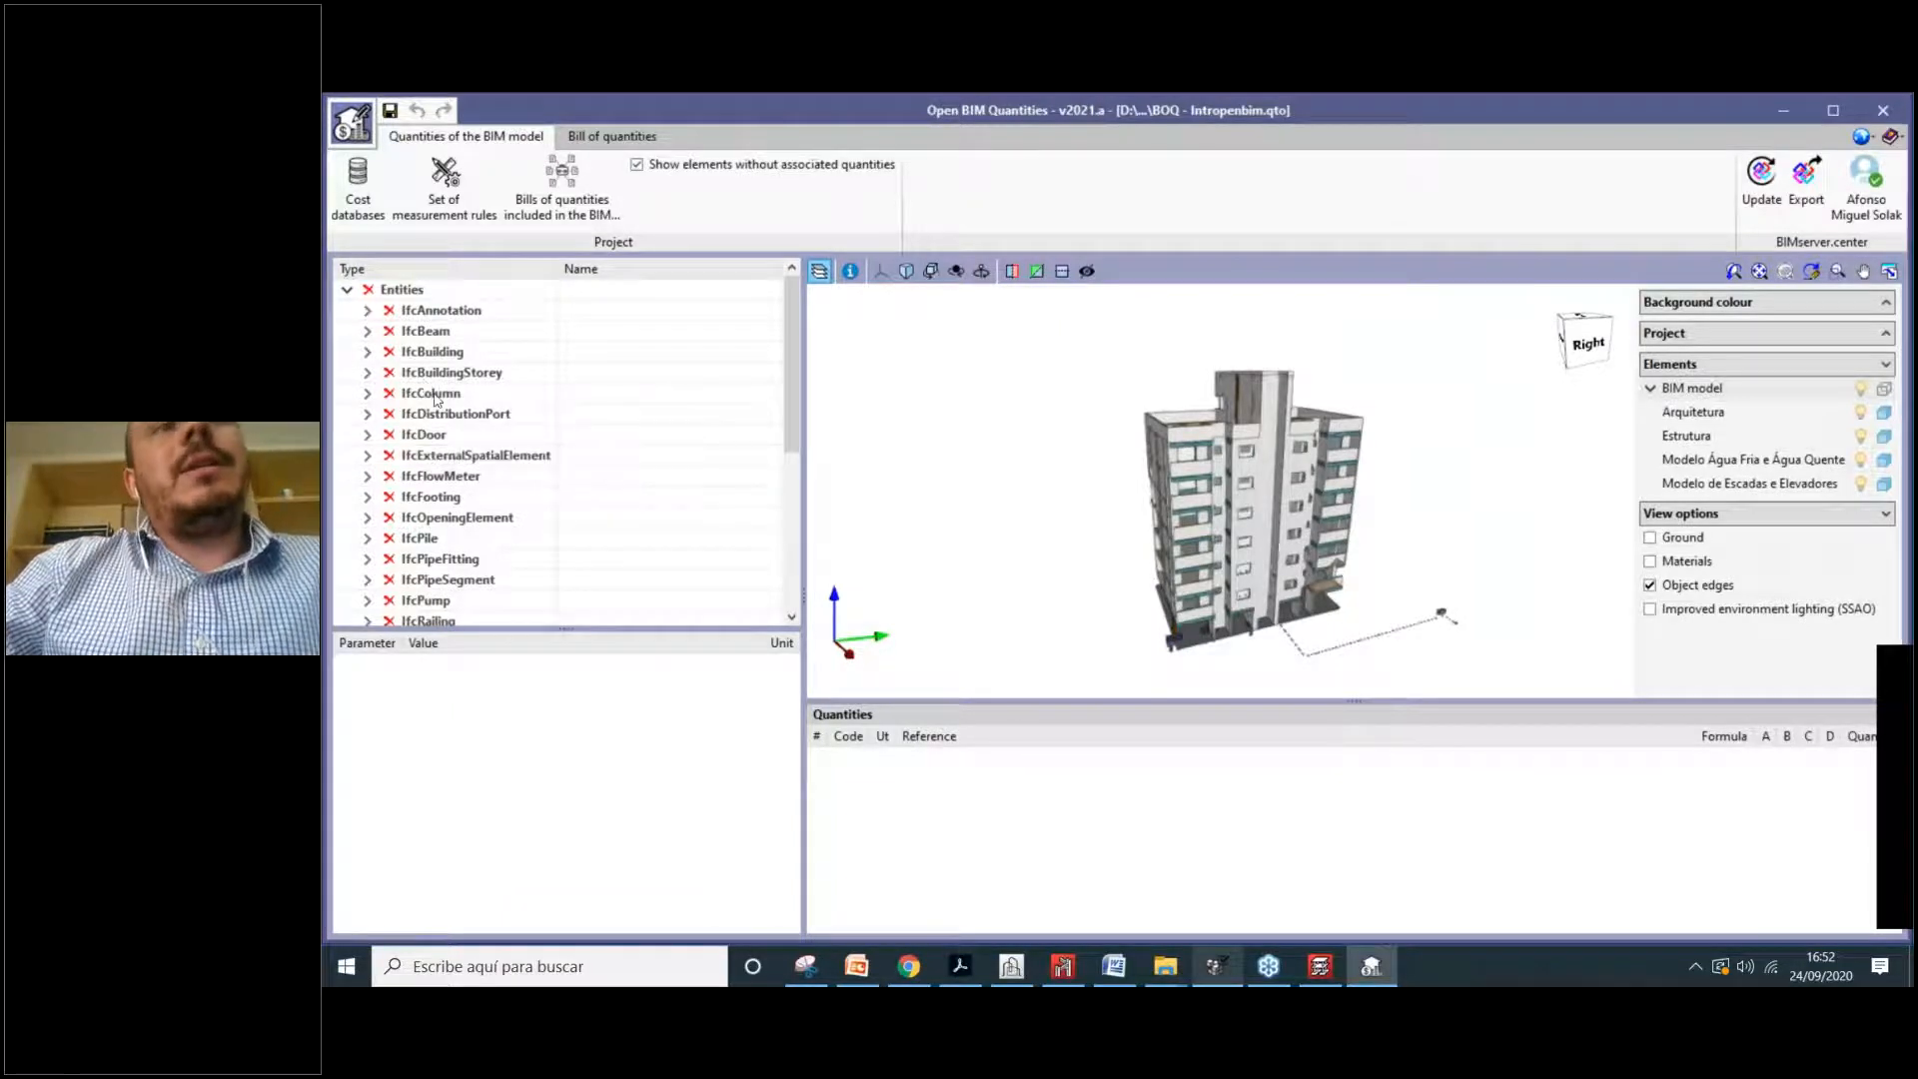
pyautogui.moveTo(457, 398)
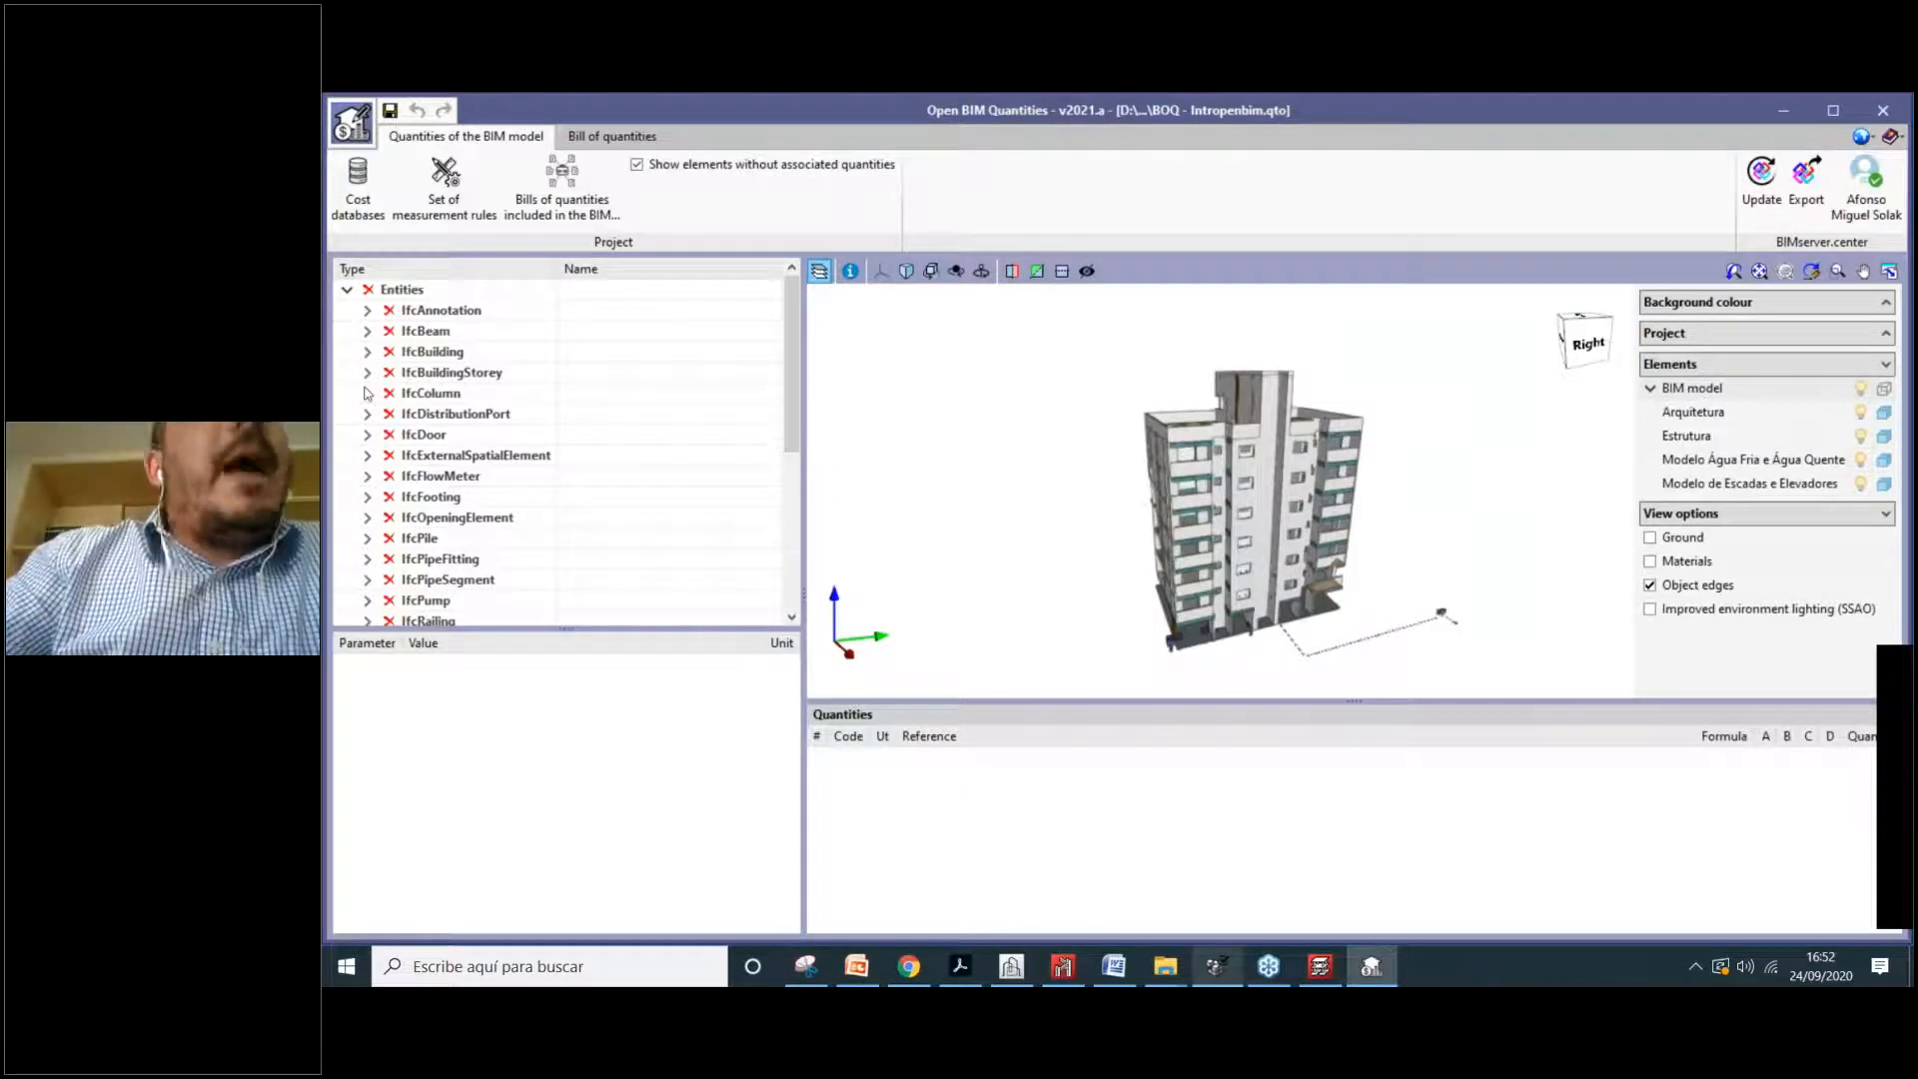
# Step: Select a façade parapet, enlarge the properties panel and expand Pset_WallCommon (width 0.15 m, 4.14 m²)
pyautogui.scroll(3, 1204, 537)
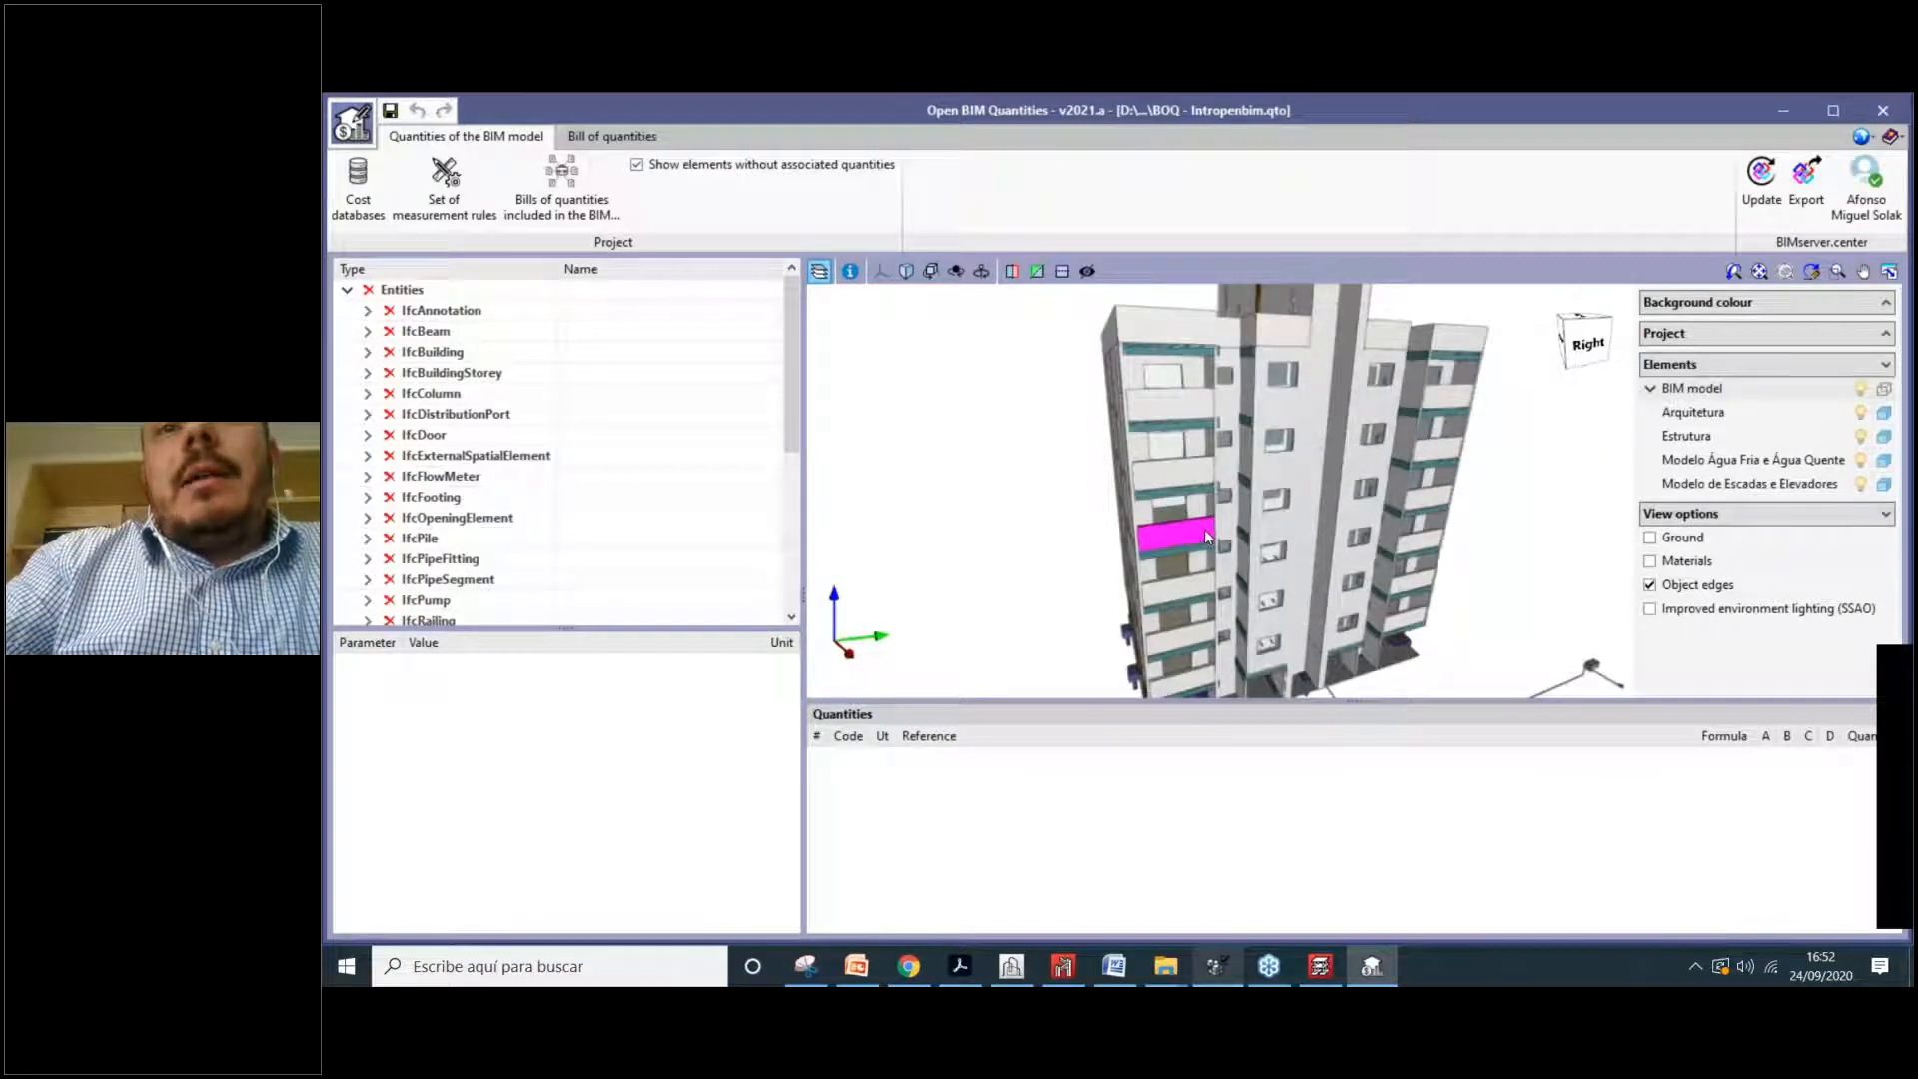
pyautogui.click(1184, 530)
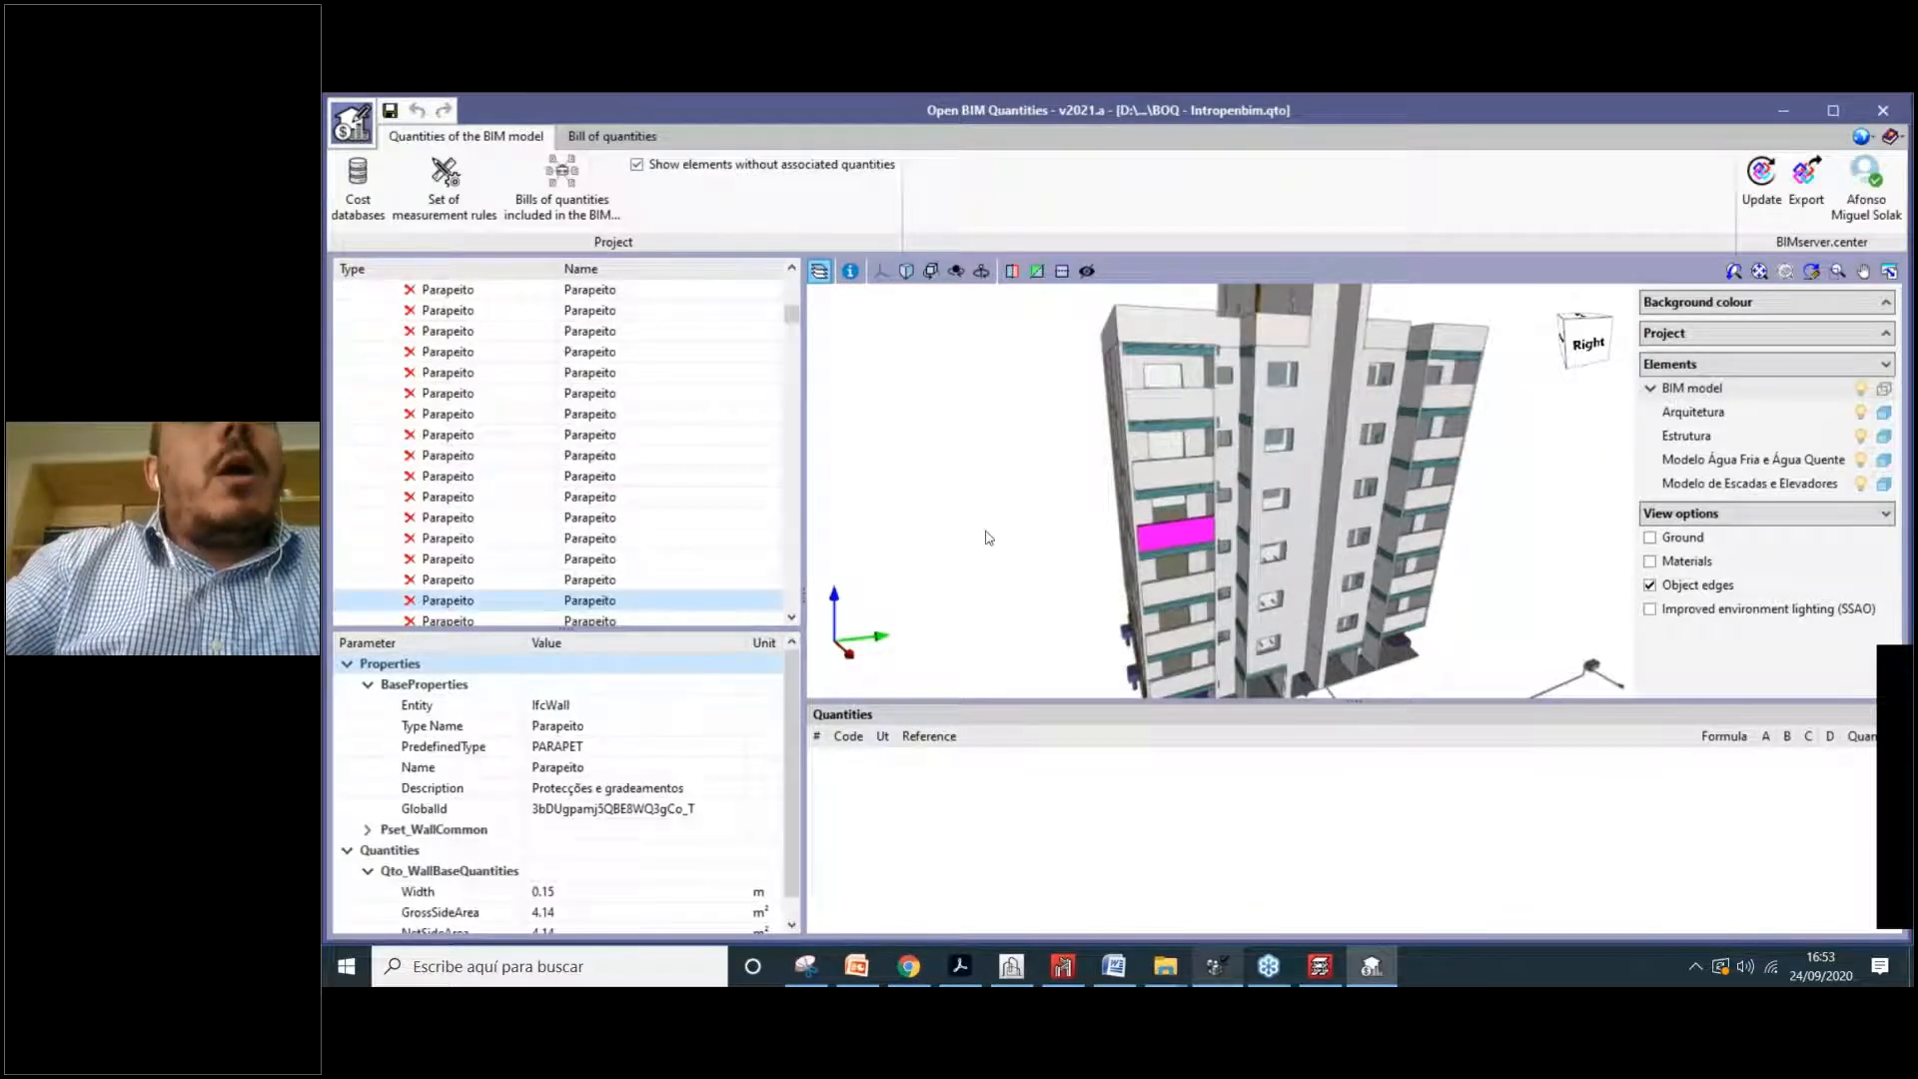
pyautogui.scroll(5, 416, 411)
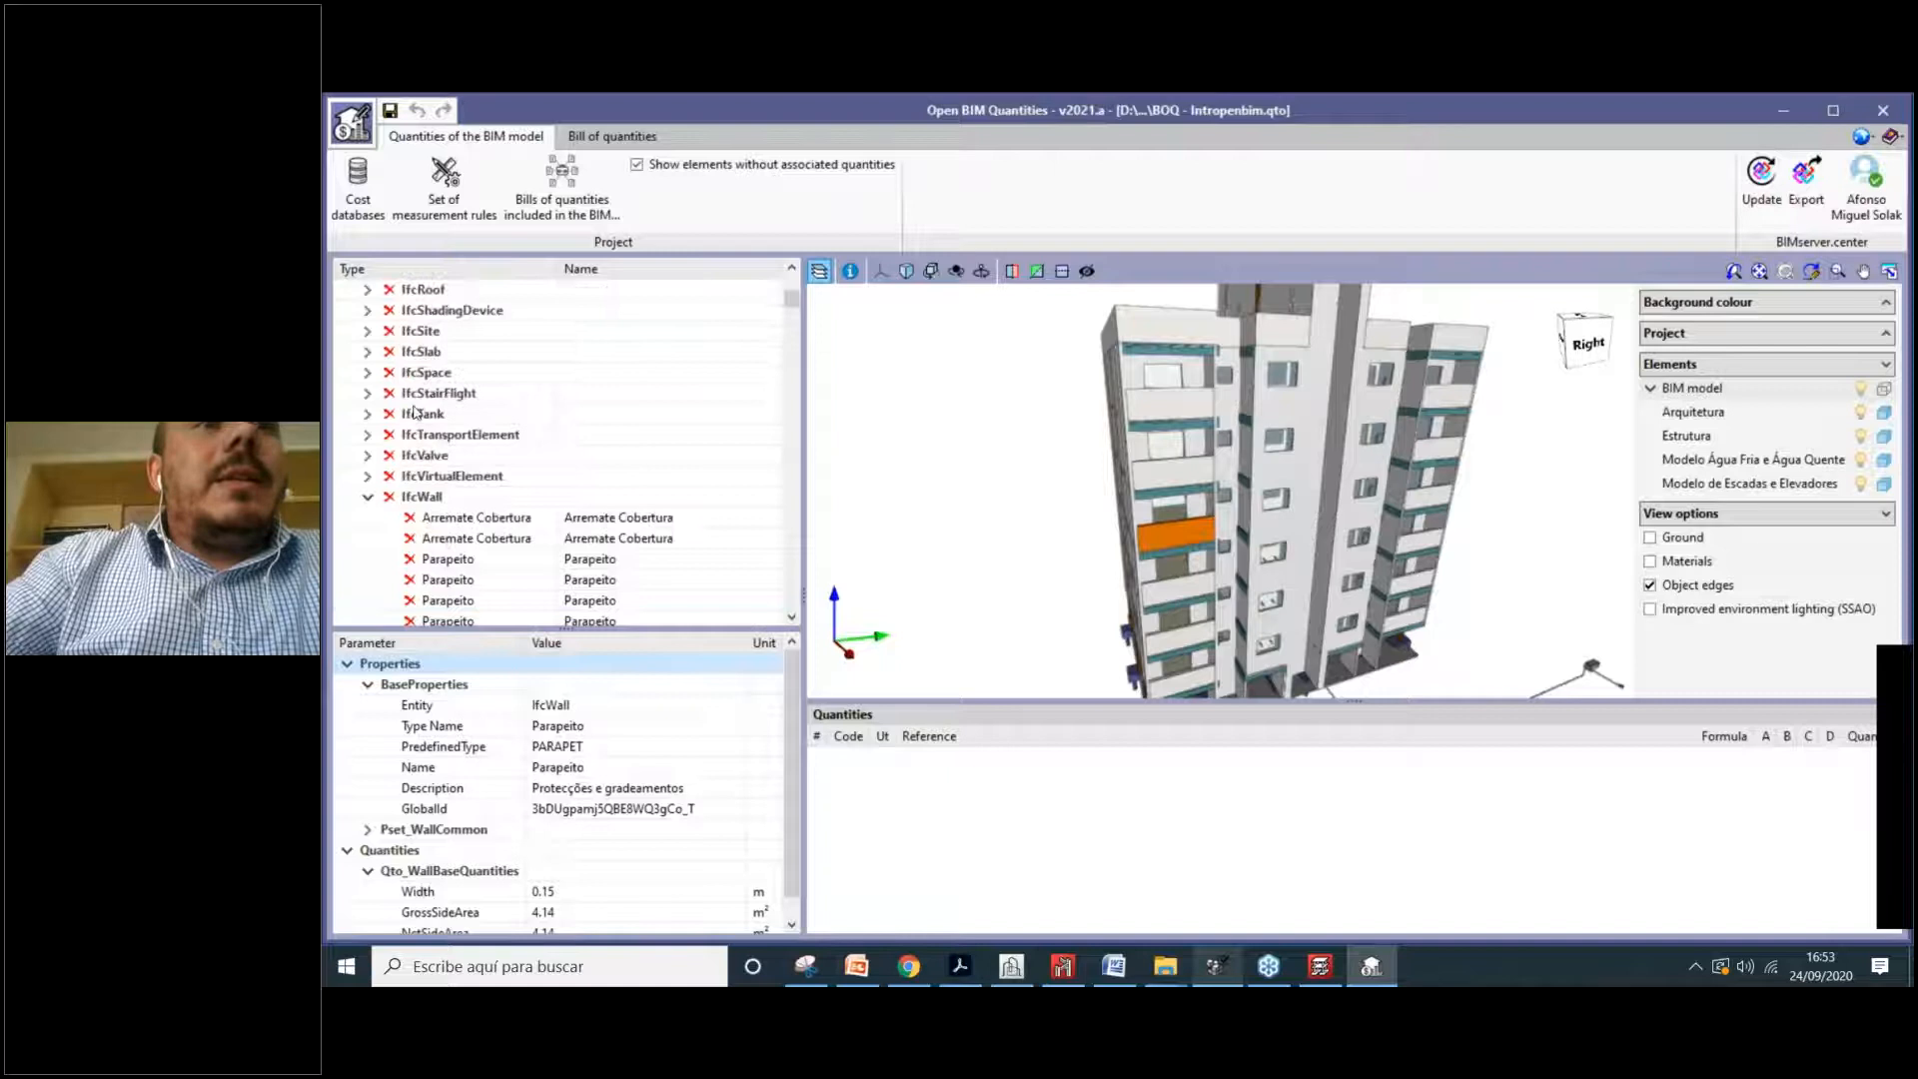
pyautogui.scroll(-5, 416, 412)
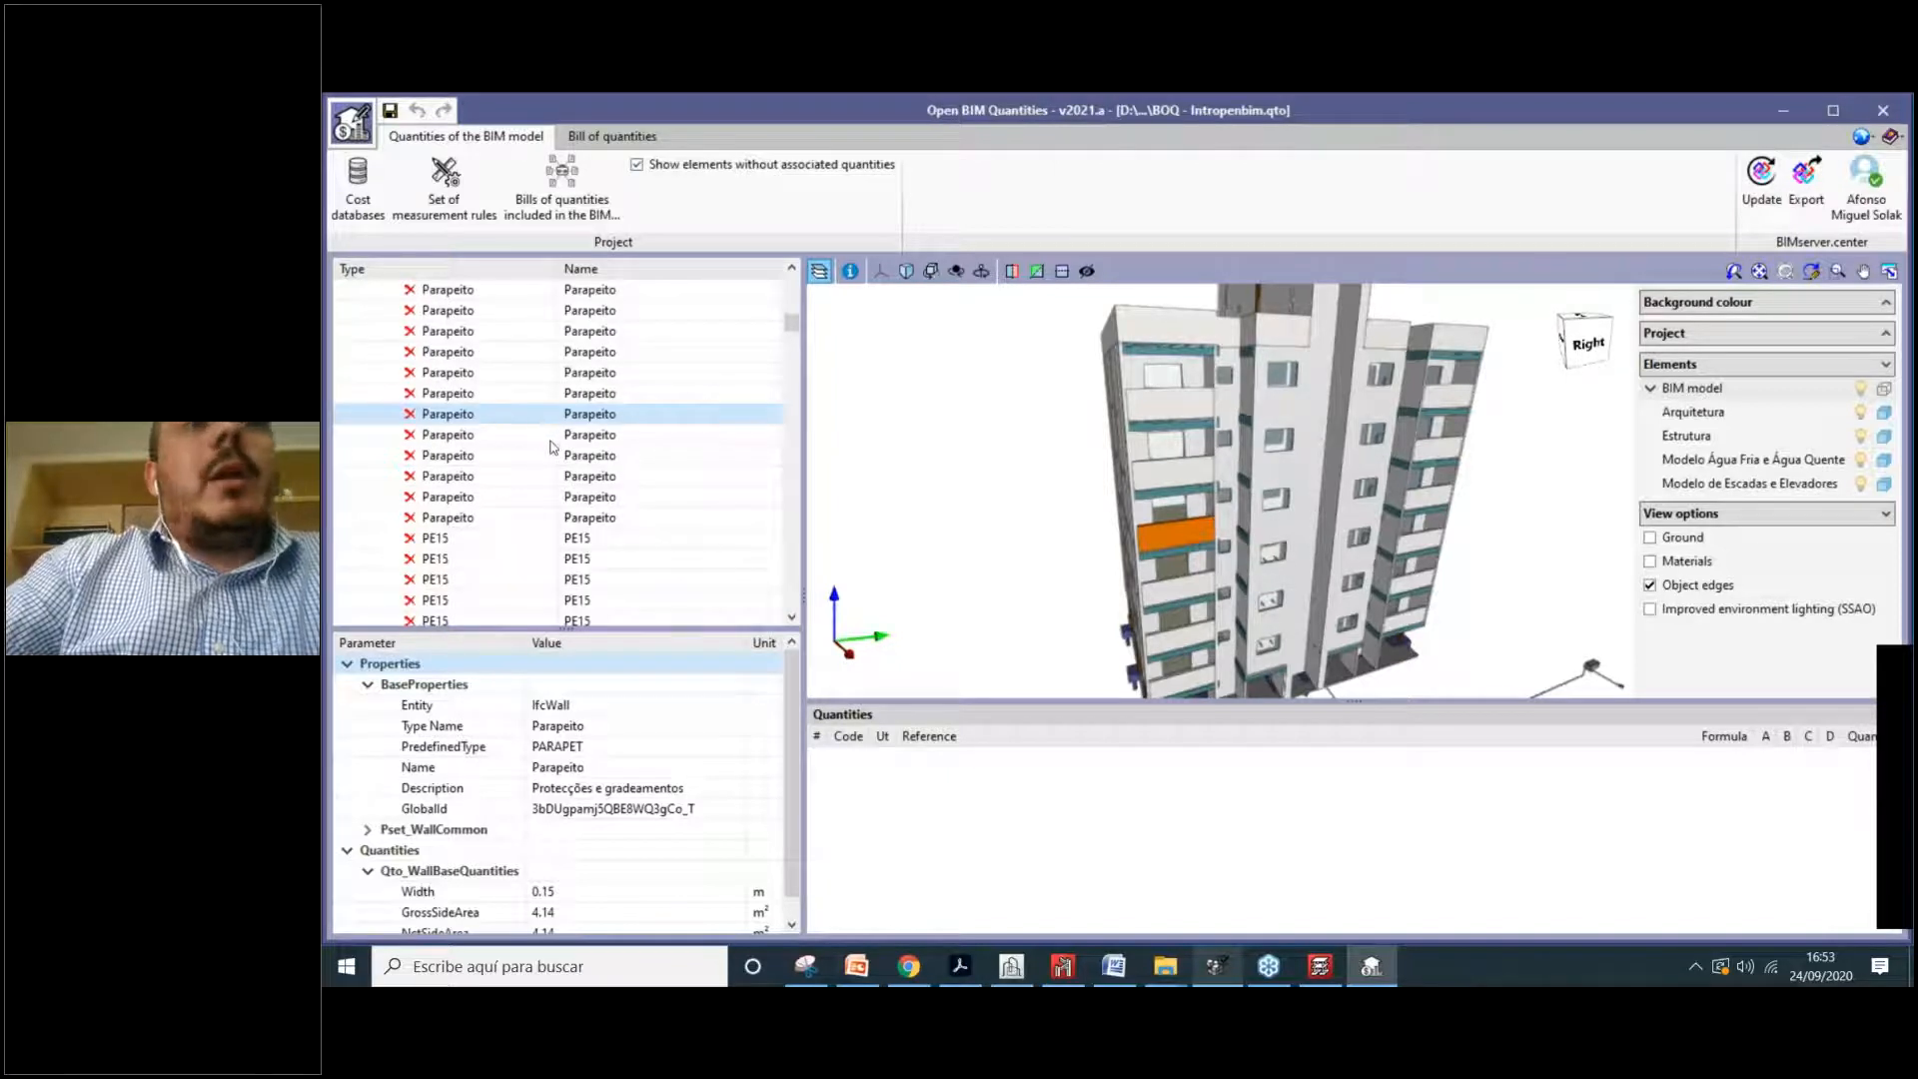
pyautogui.scroll(3, 552, 447)
pyautogui.scroll(3, 496, 476)
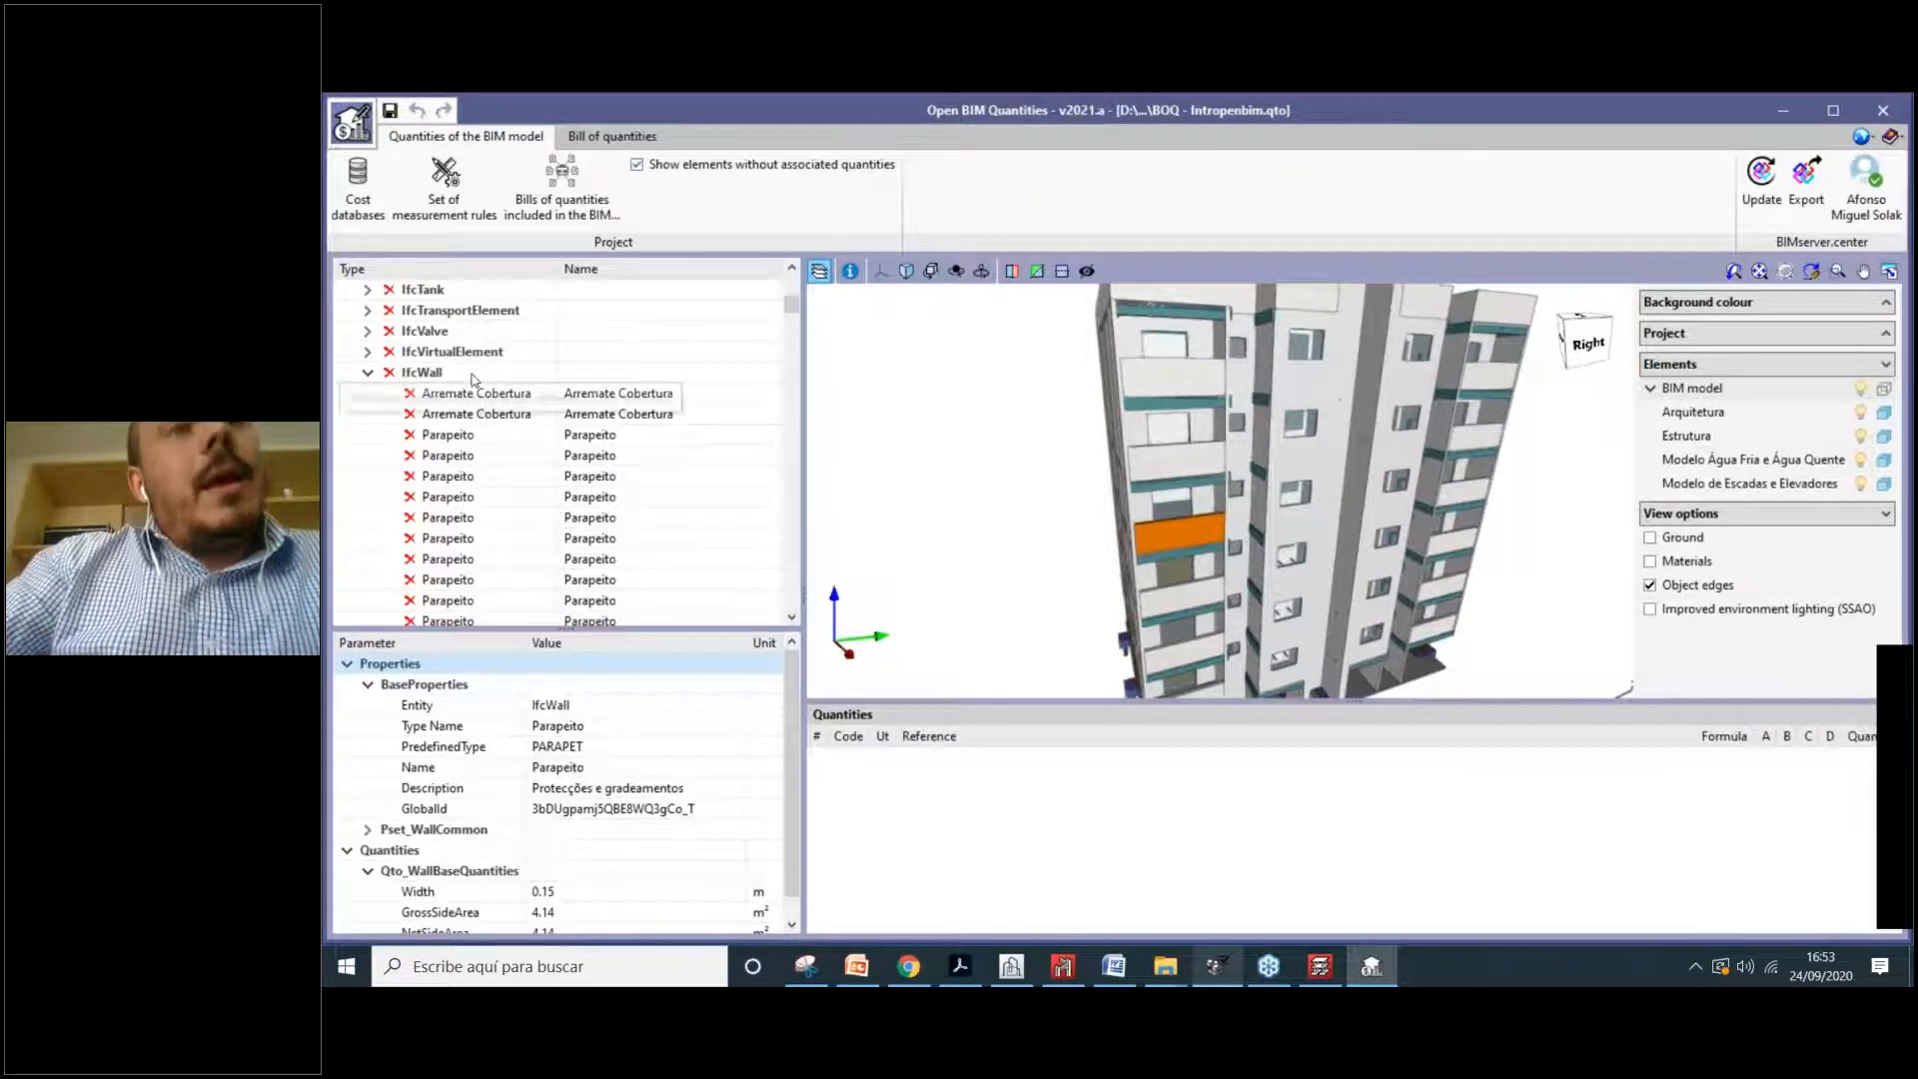
pyautogui.scroll(-3, 480, 500)
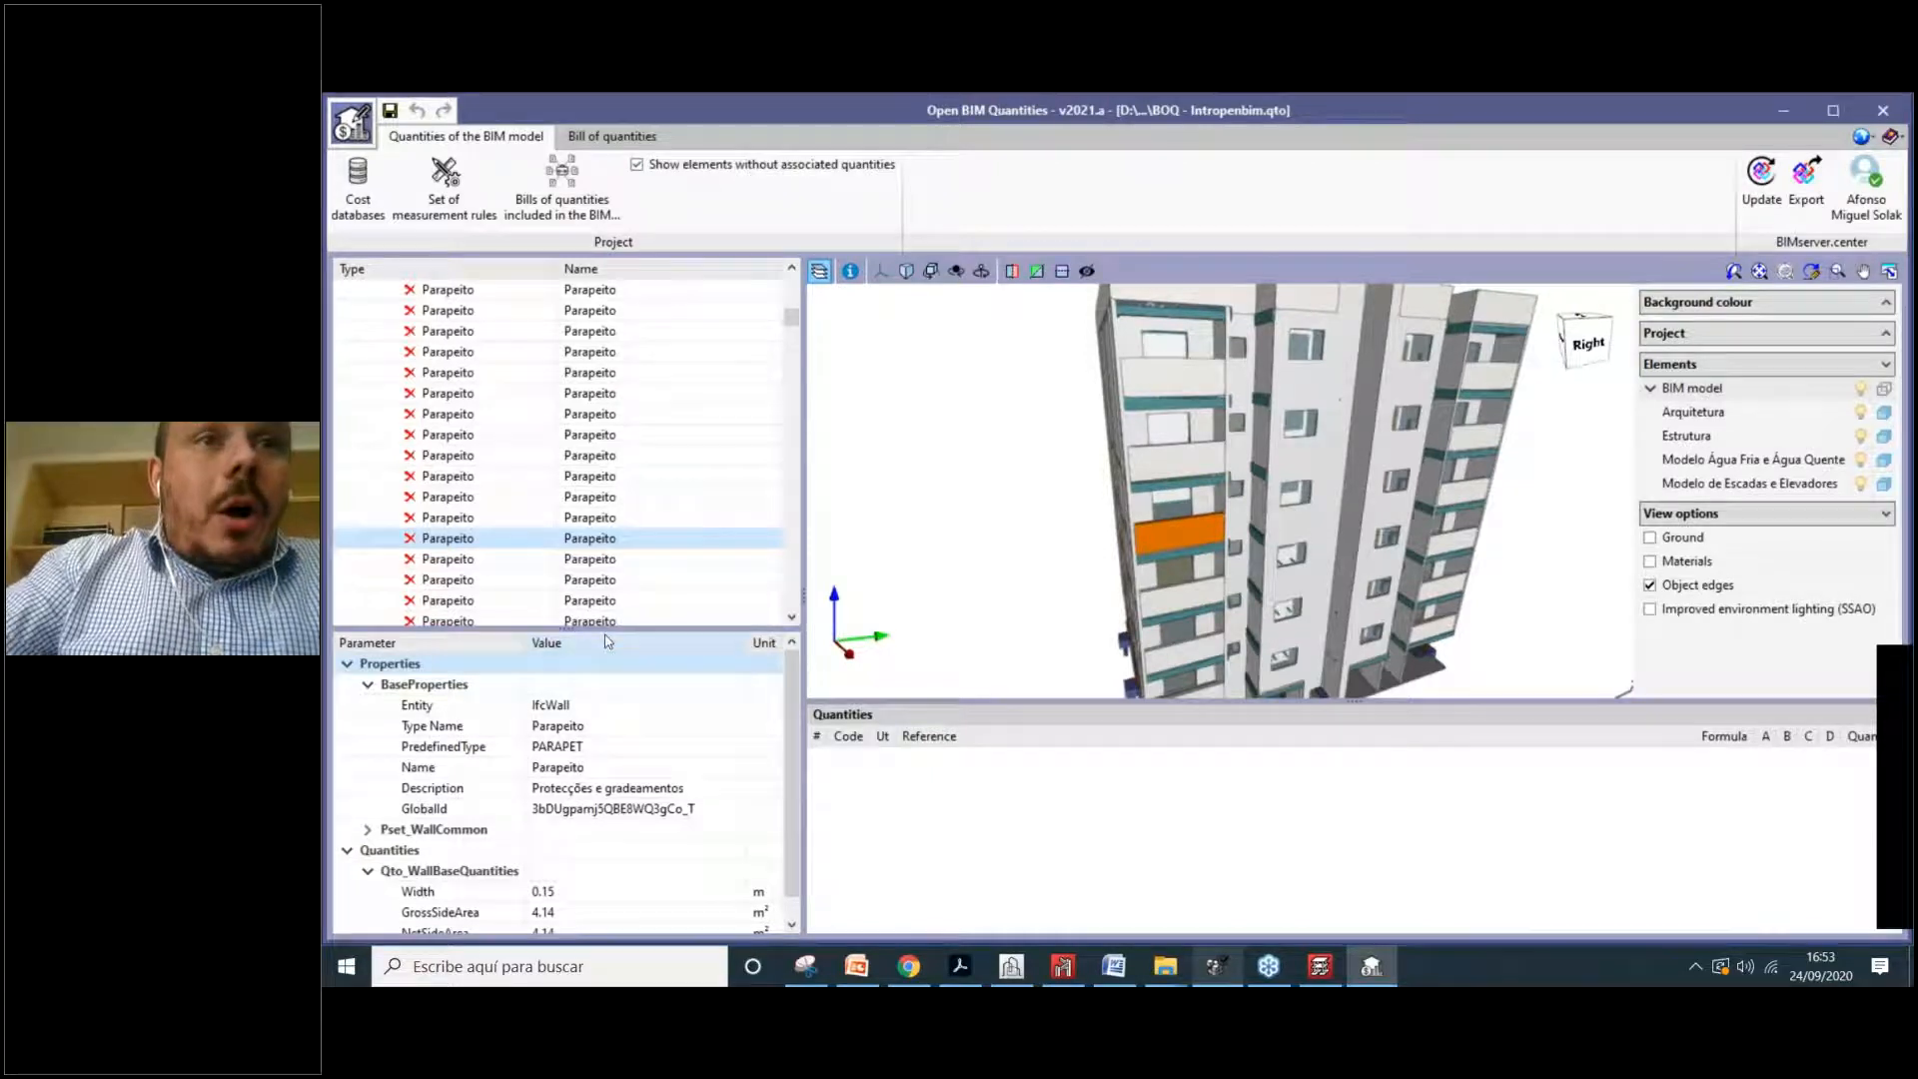
pyautogui.moveTo(564, 630); pyautogui.dragTo(568, 522)
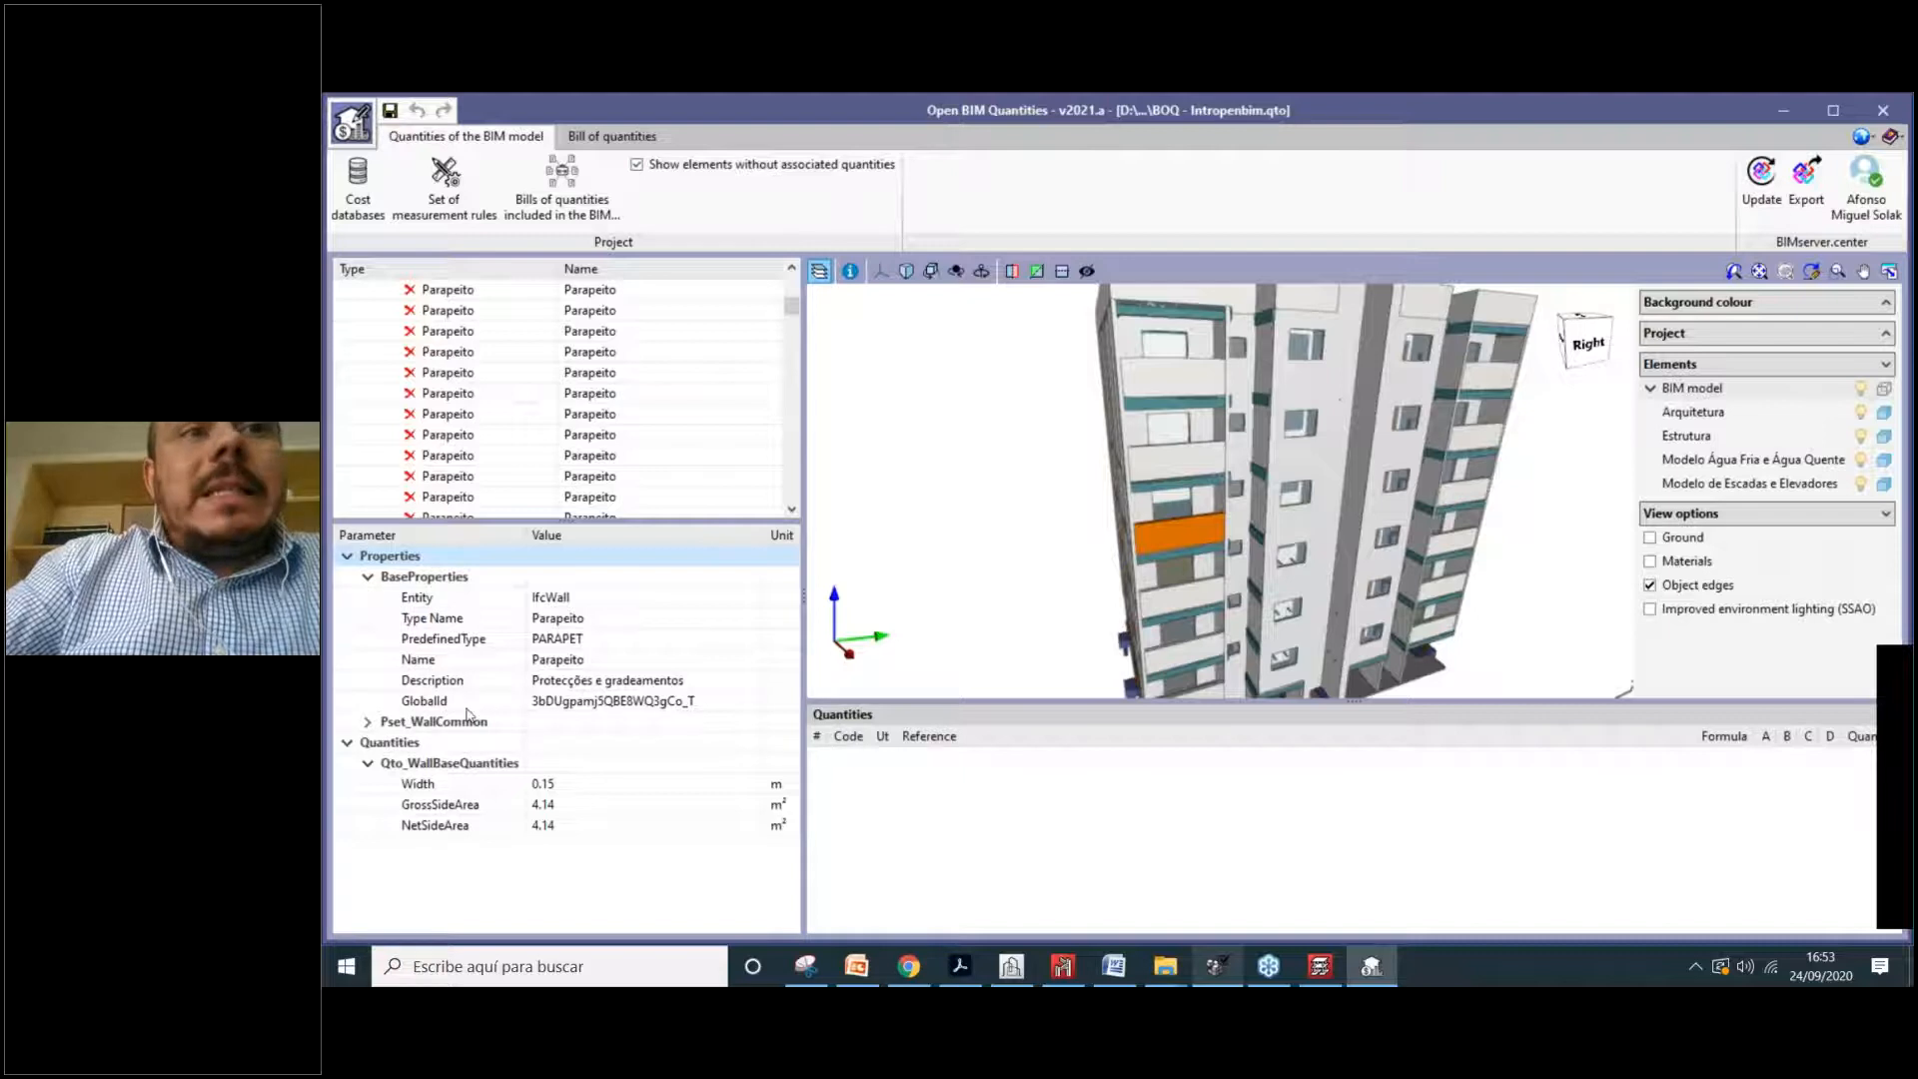
pyautogui.doubleClick(480, 724)
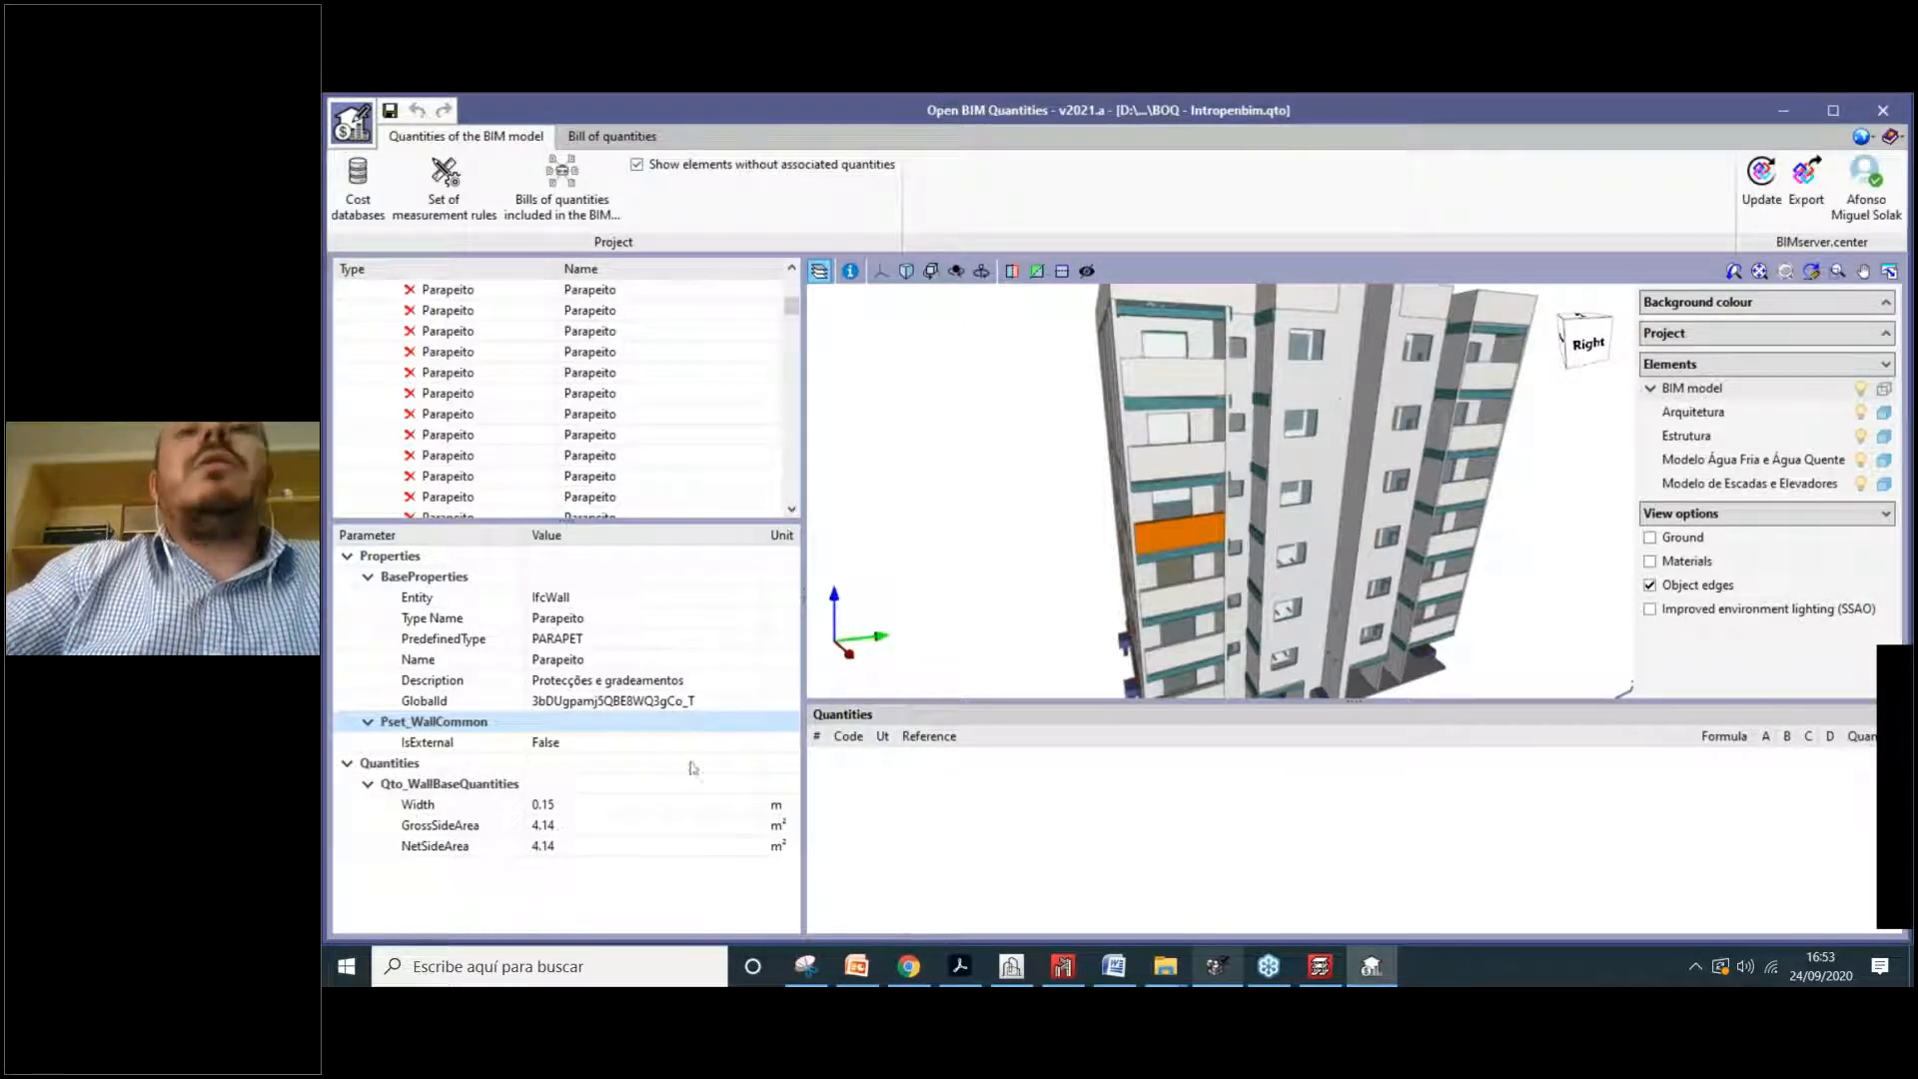
pyautogui.scroll(3, 1178, 531)
pyautogui.scroll(-1, 1124, 519)
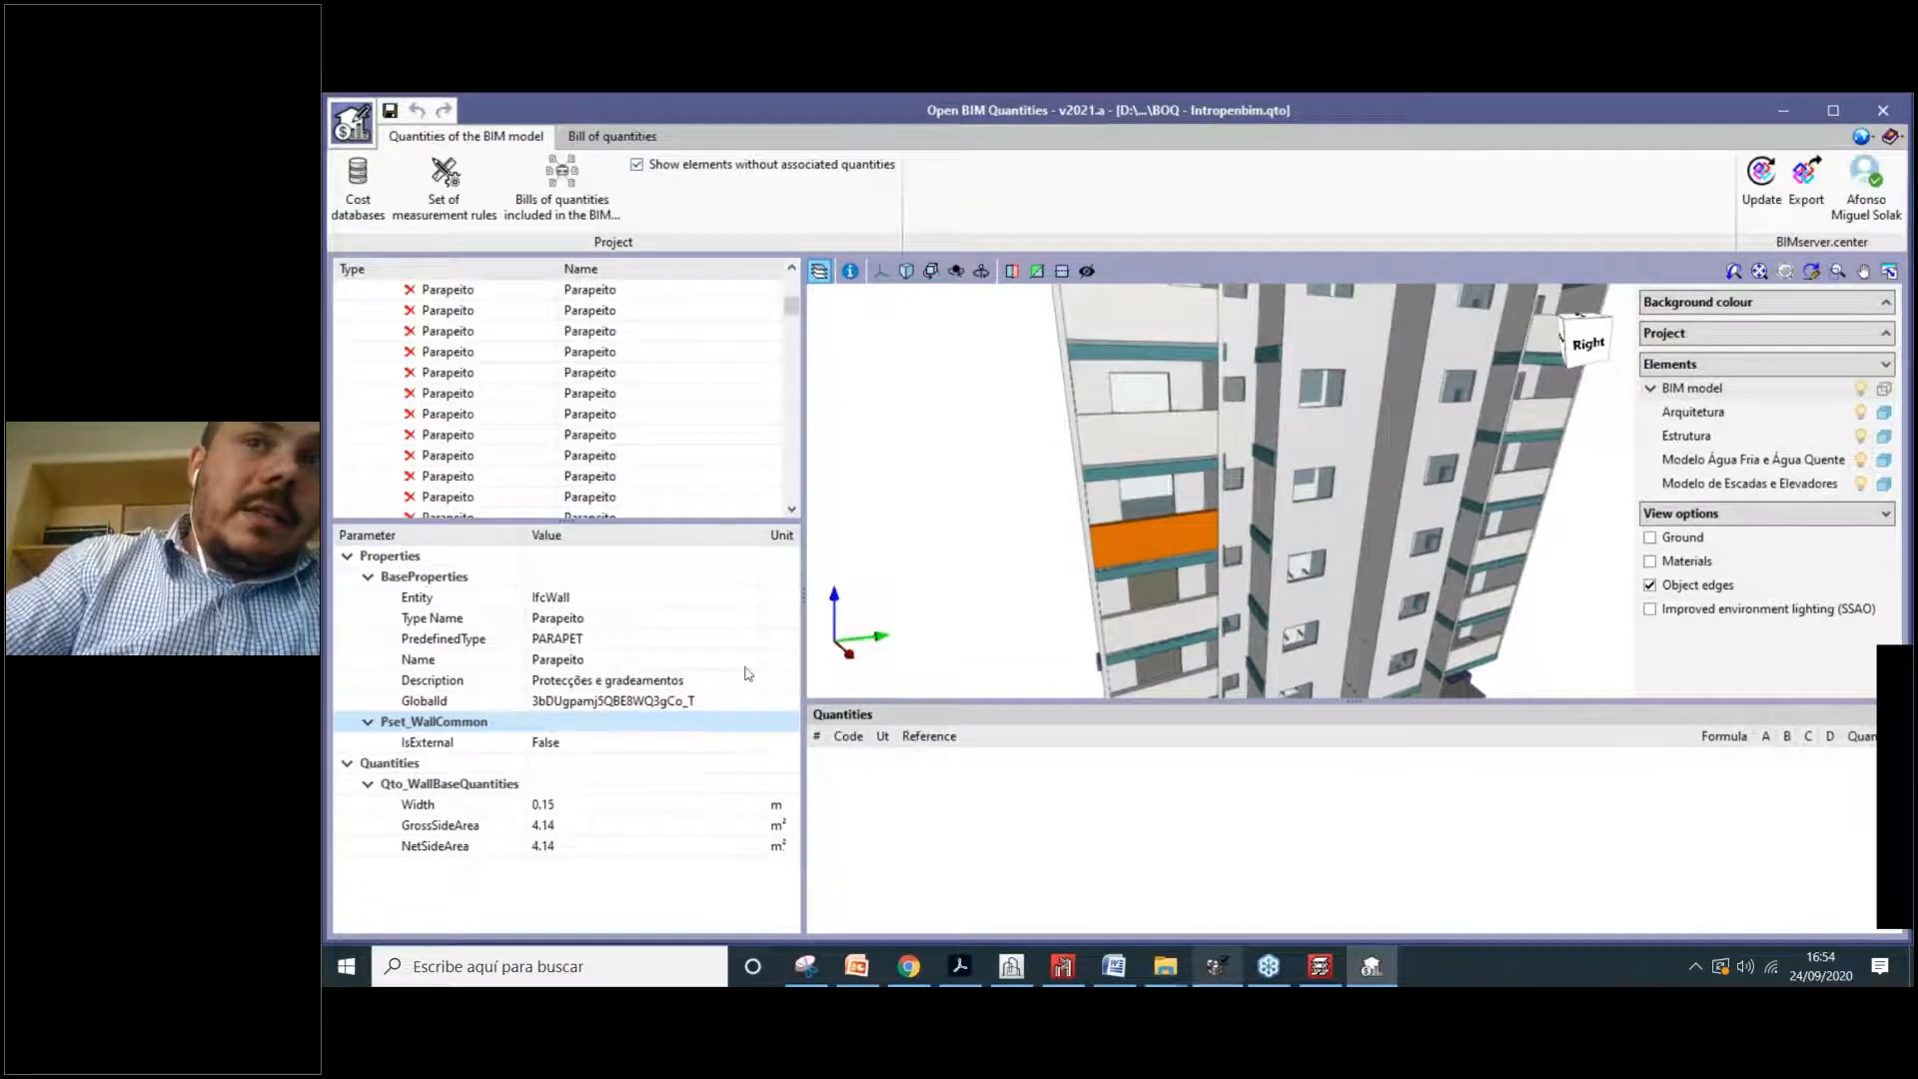
# Step: Select a façade window and display its base quantities
pyautogui.click(1177, 654)
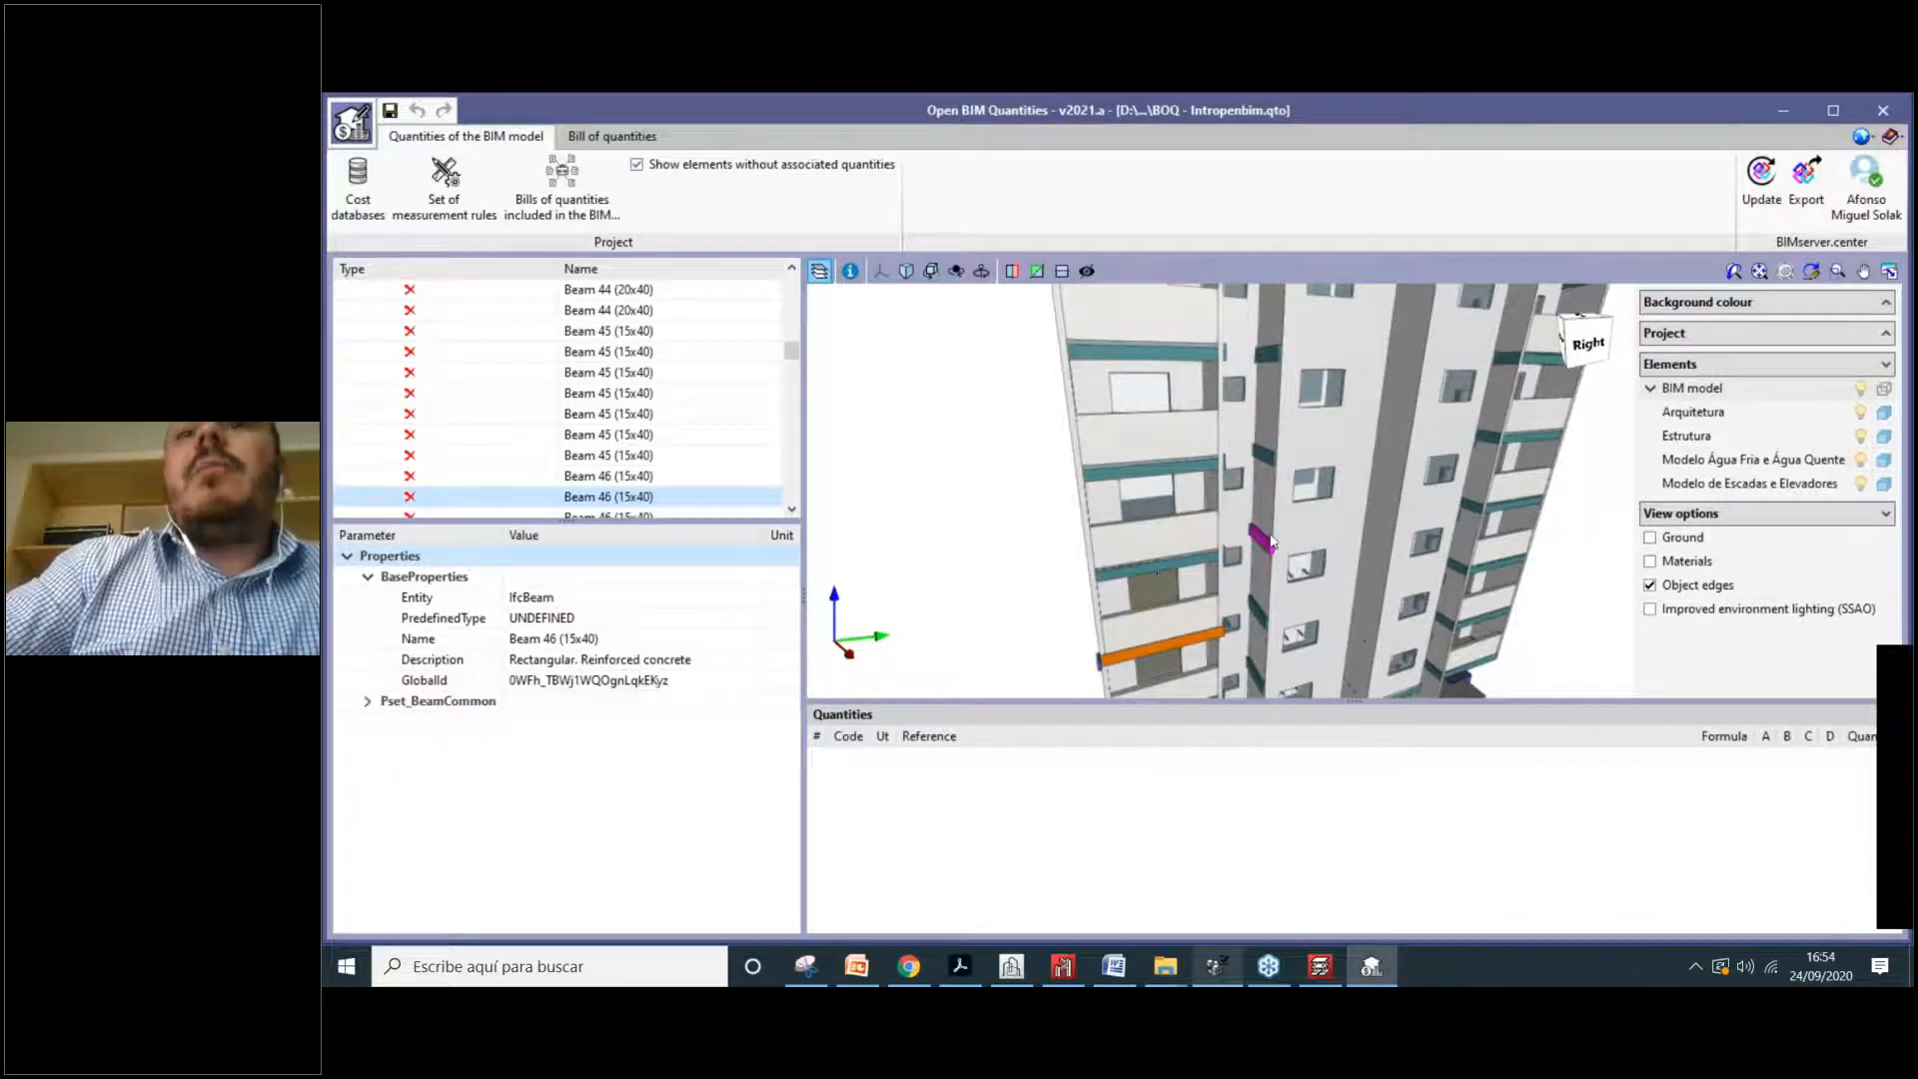
pyautogui.click(1154, 589)
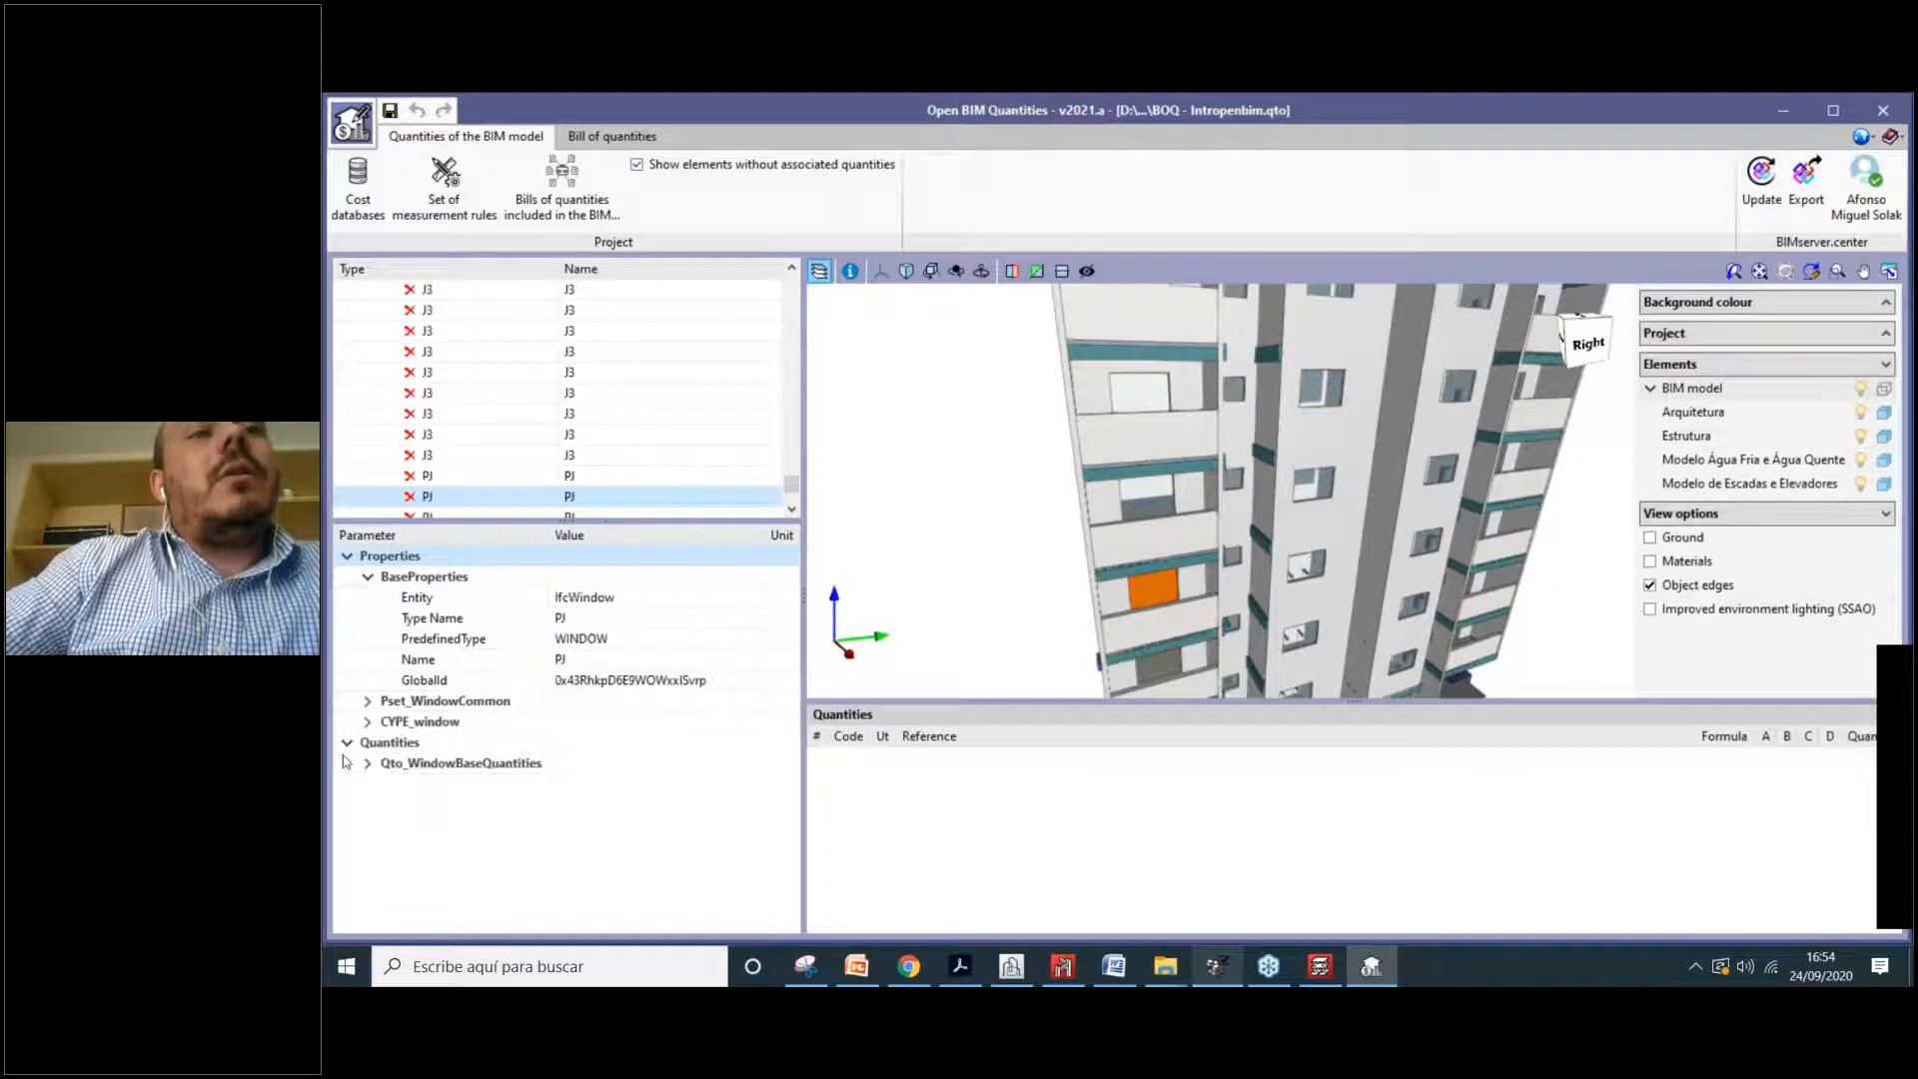
pyautogui.click(650, 761)
pyautogui.scroll(-2, 932, 630)
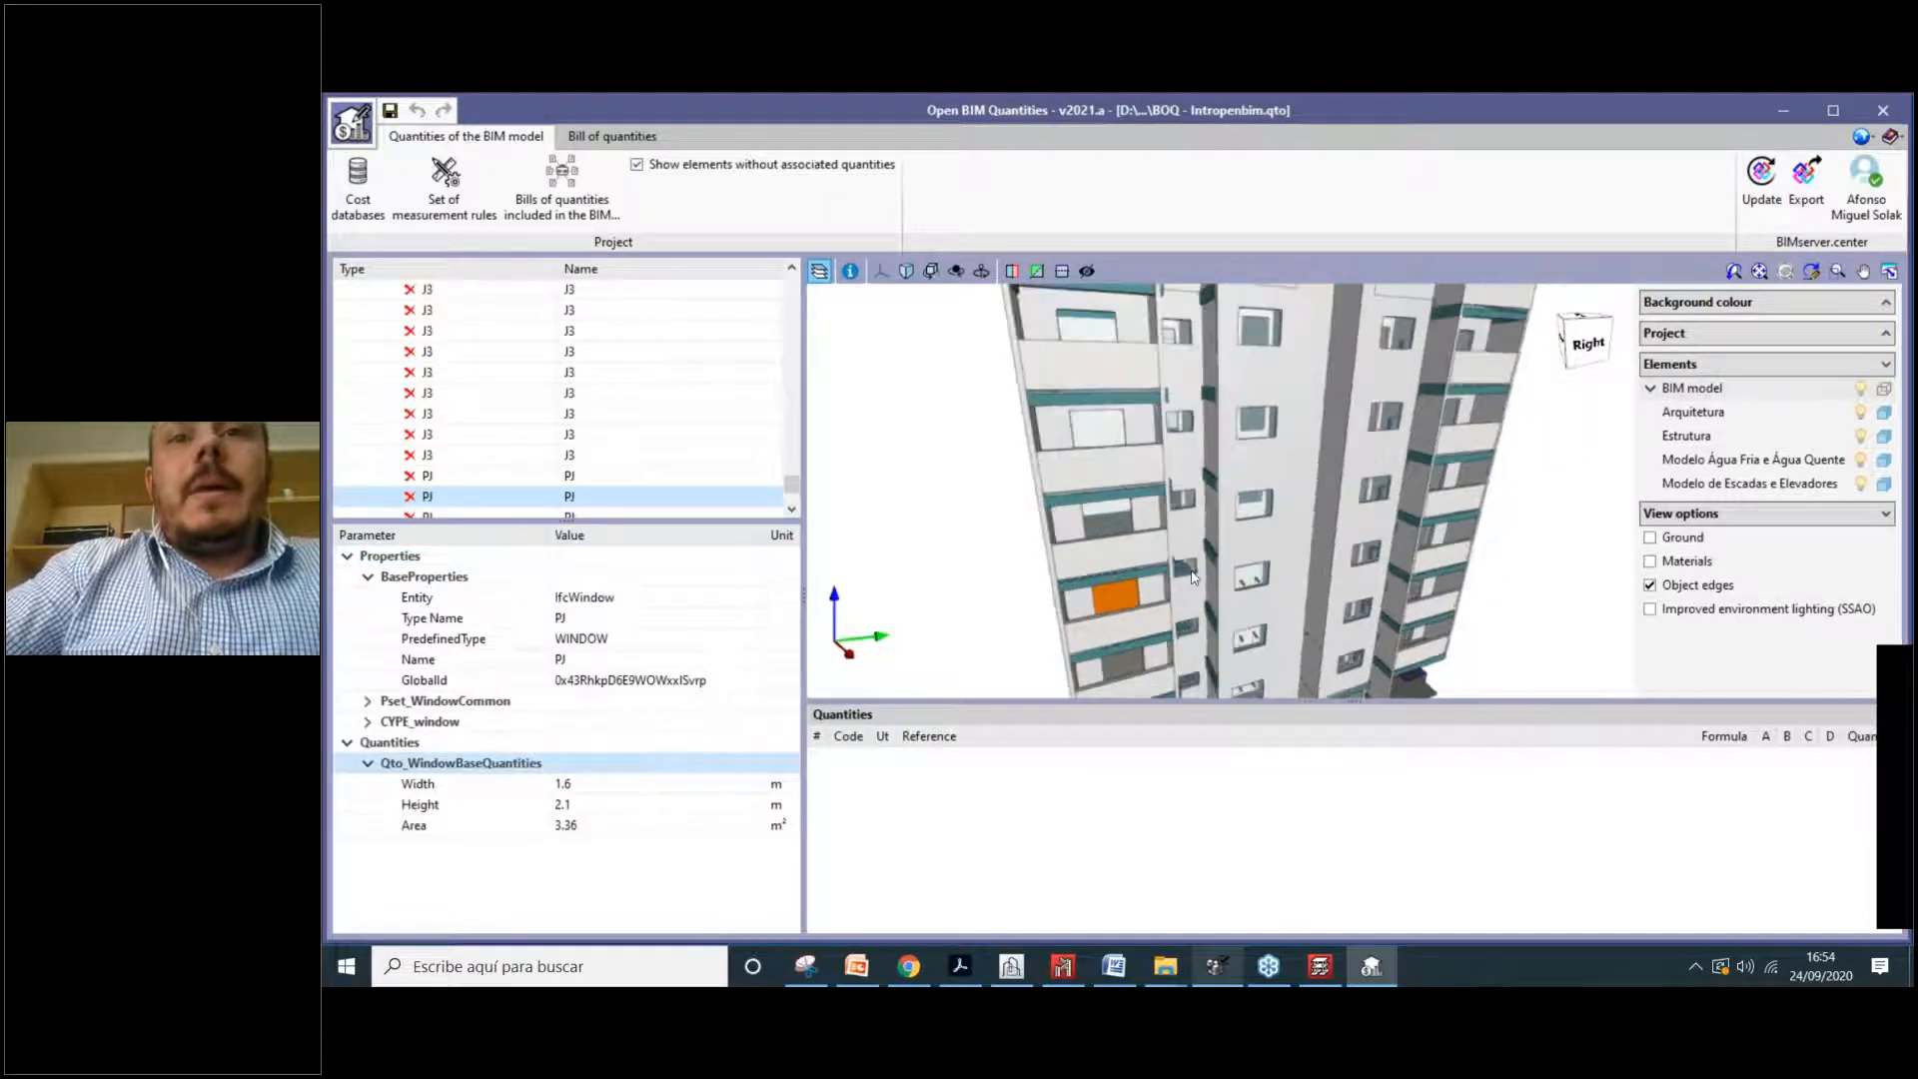
pyautogui.moveTo(1194, 560); pyautogui.dragTo(1169, 428, button='middle')
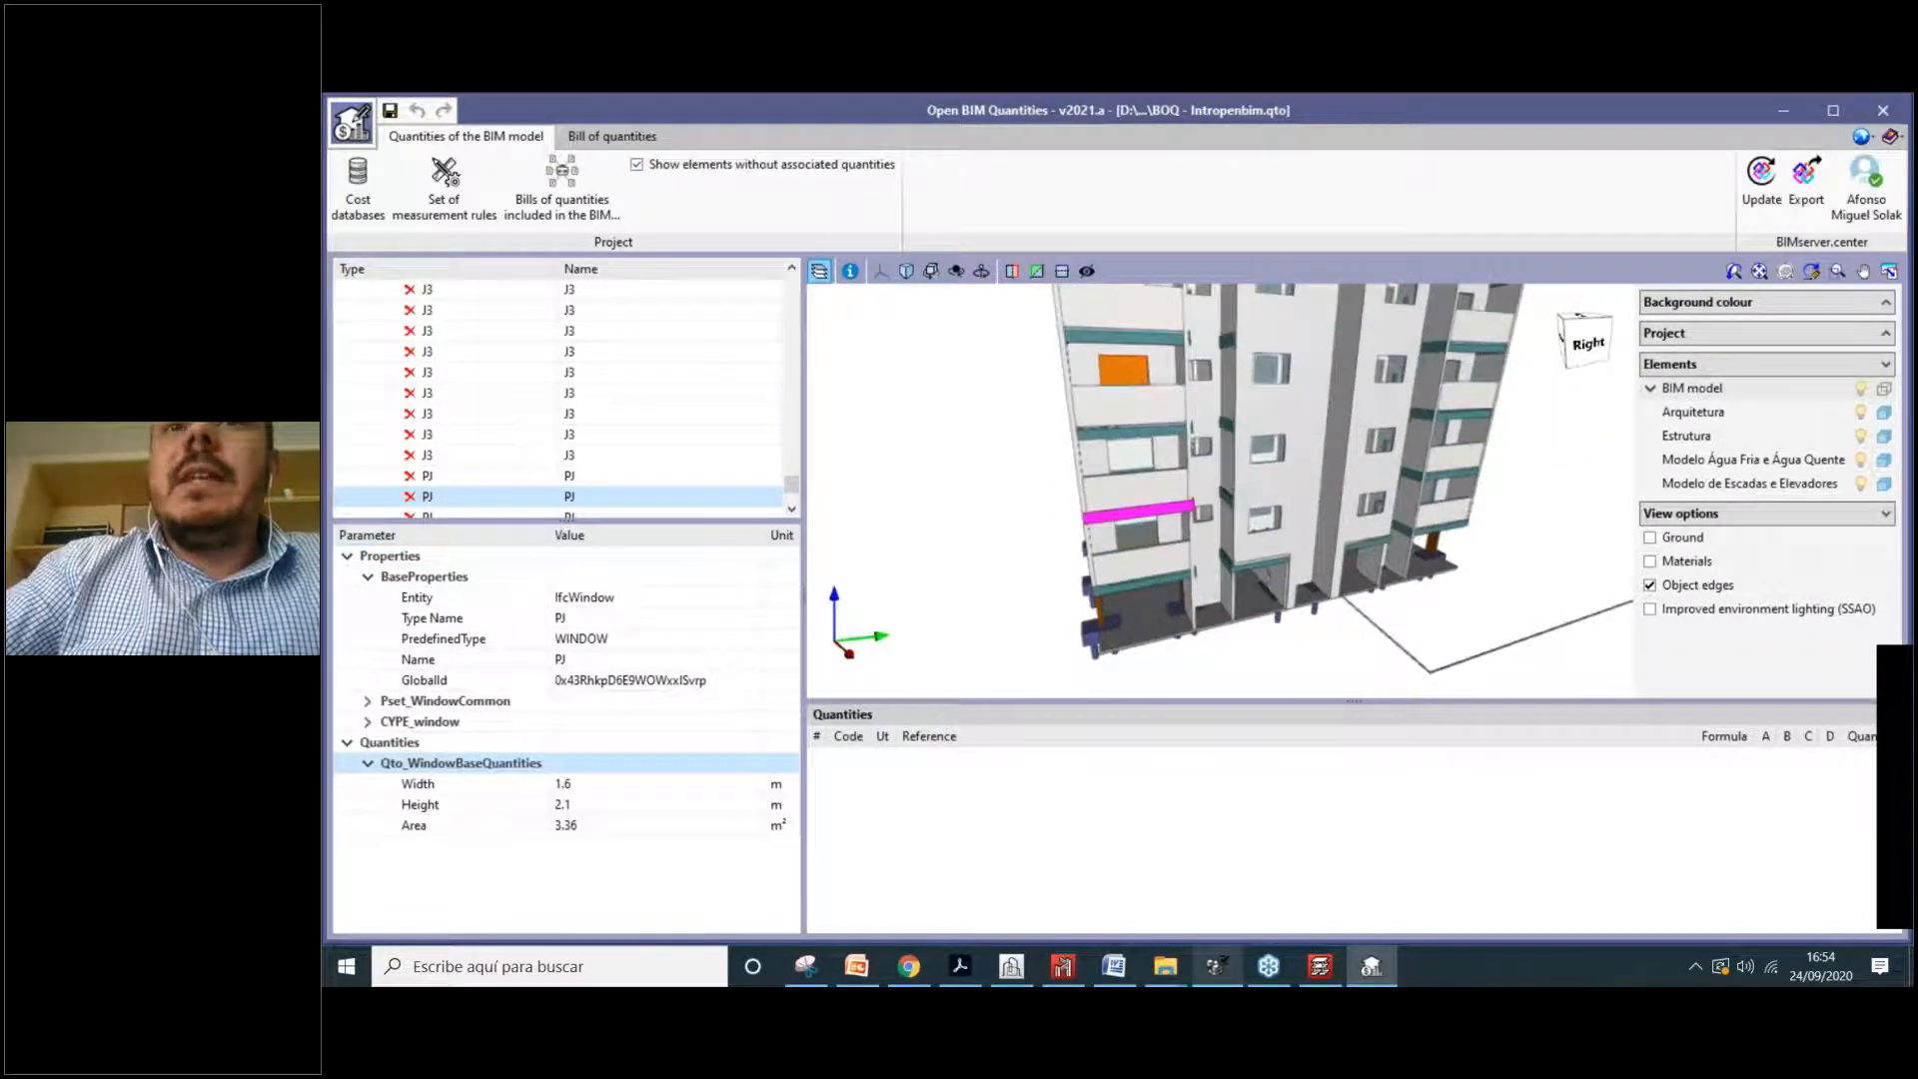
pyautogui.scroll(2, 1149, 400)
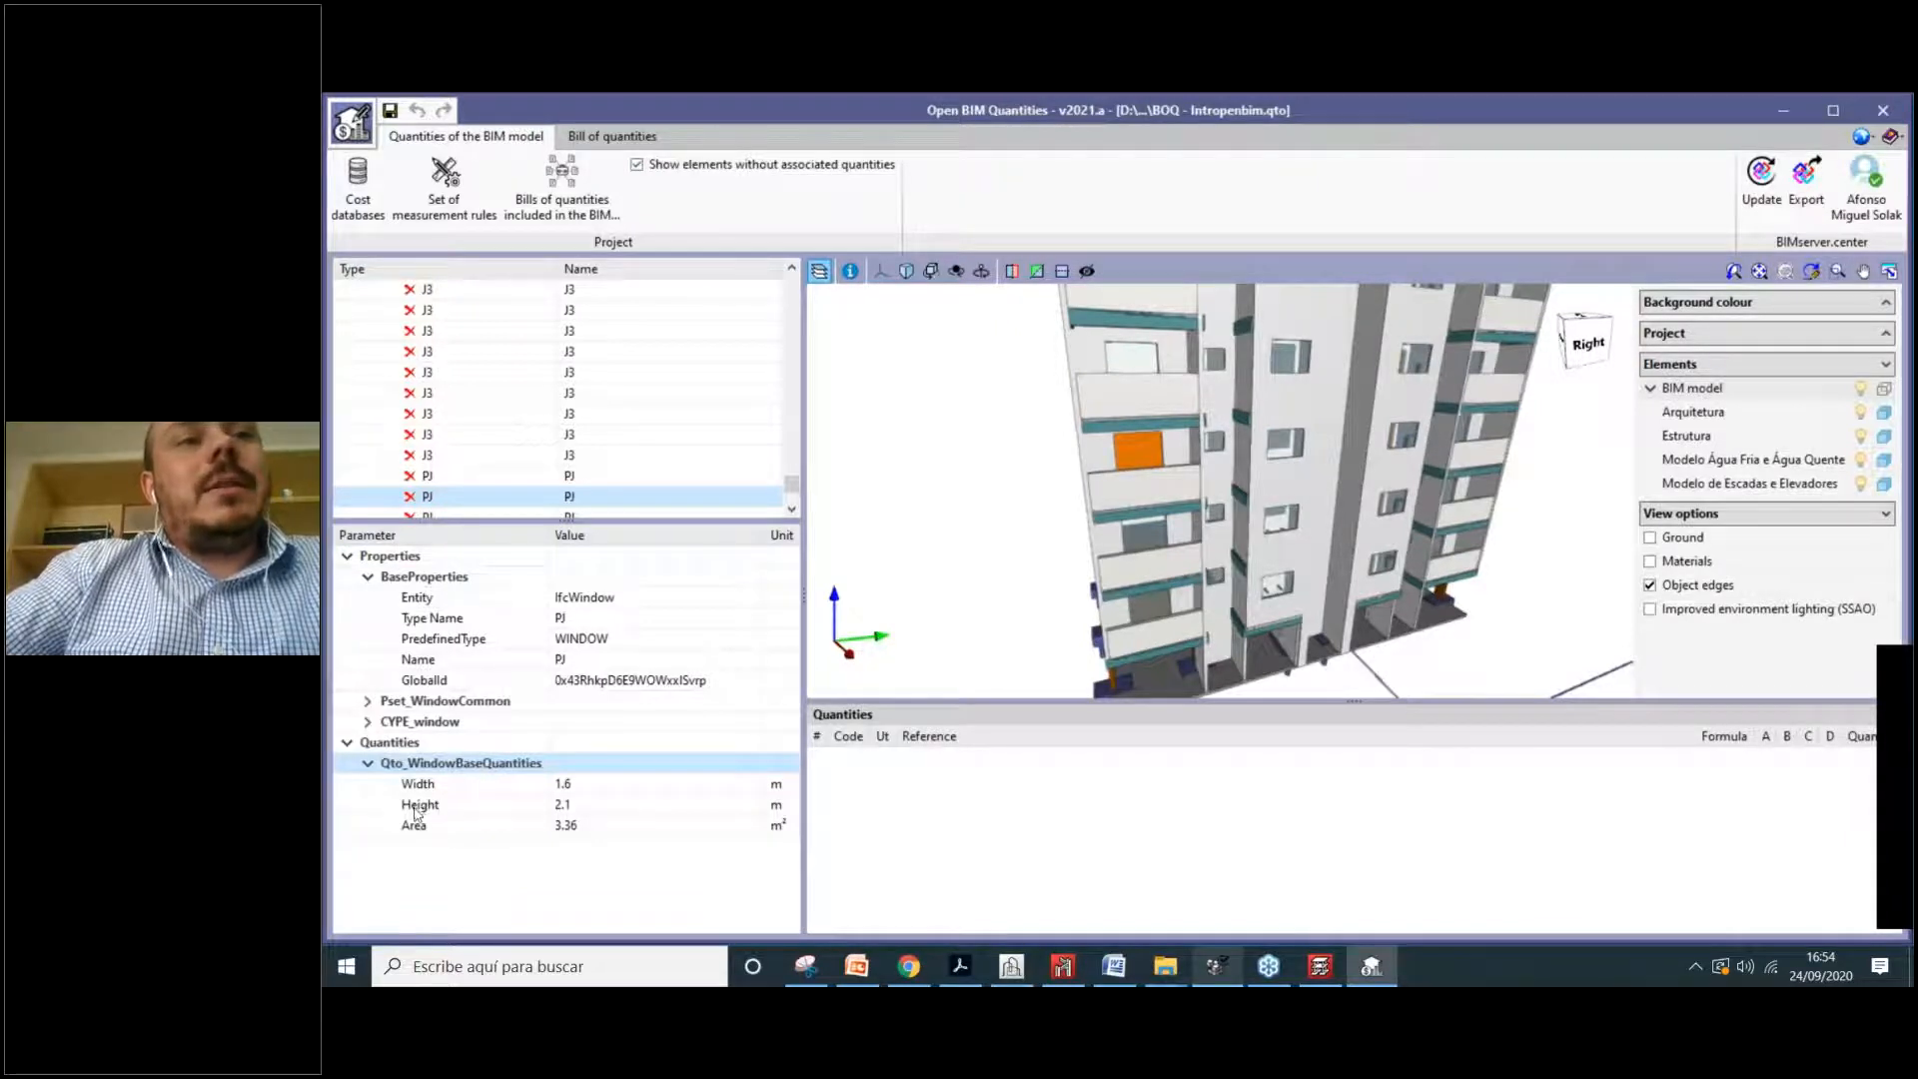
# Step: Select the Parapeito parapet wall to show its 0.15 m width and 4.14 m² side areas
pyautogui.click(1134, 497)
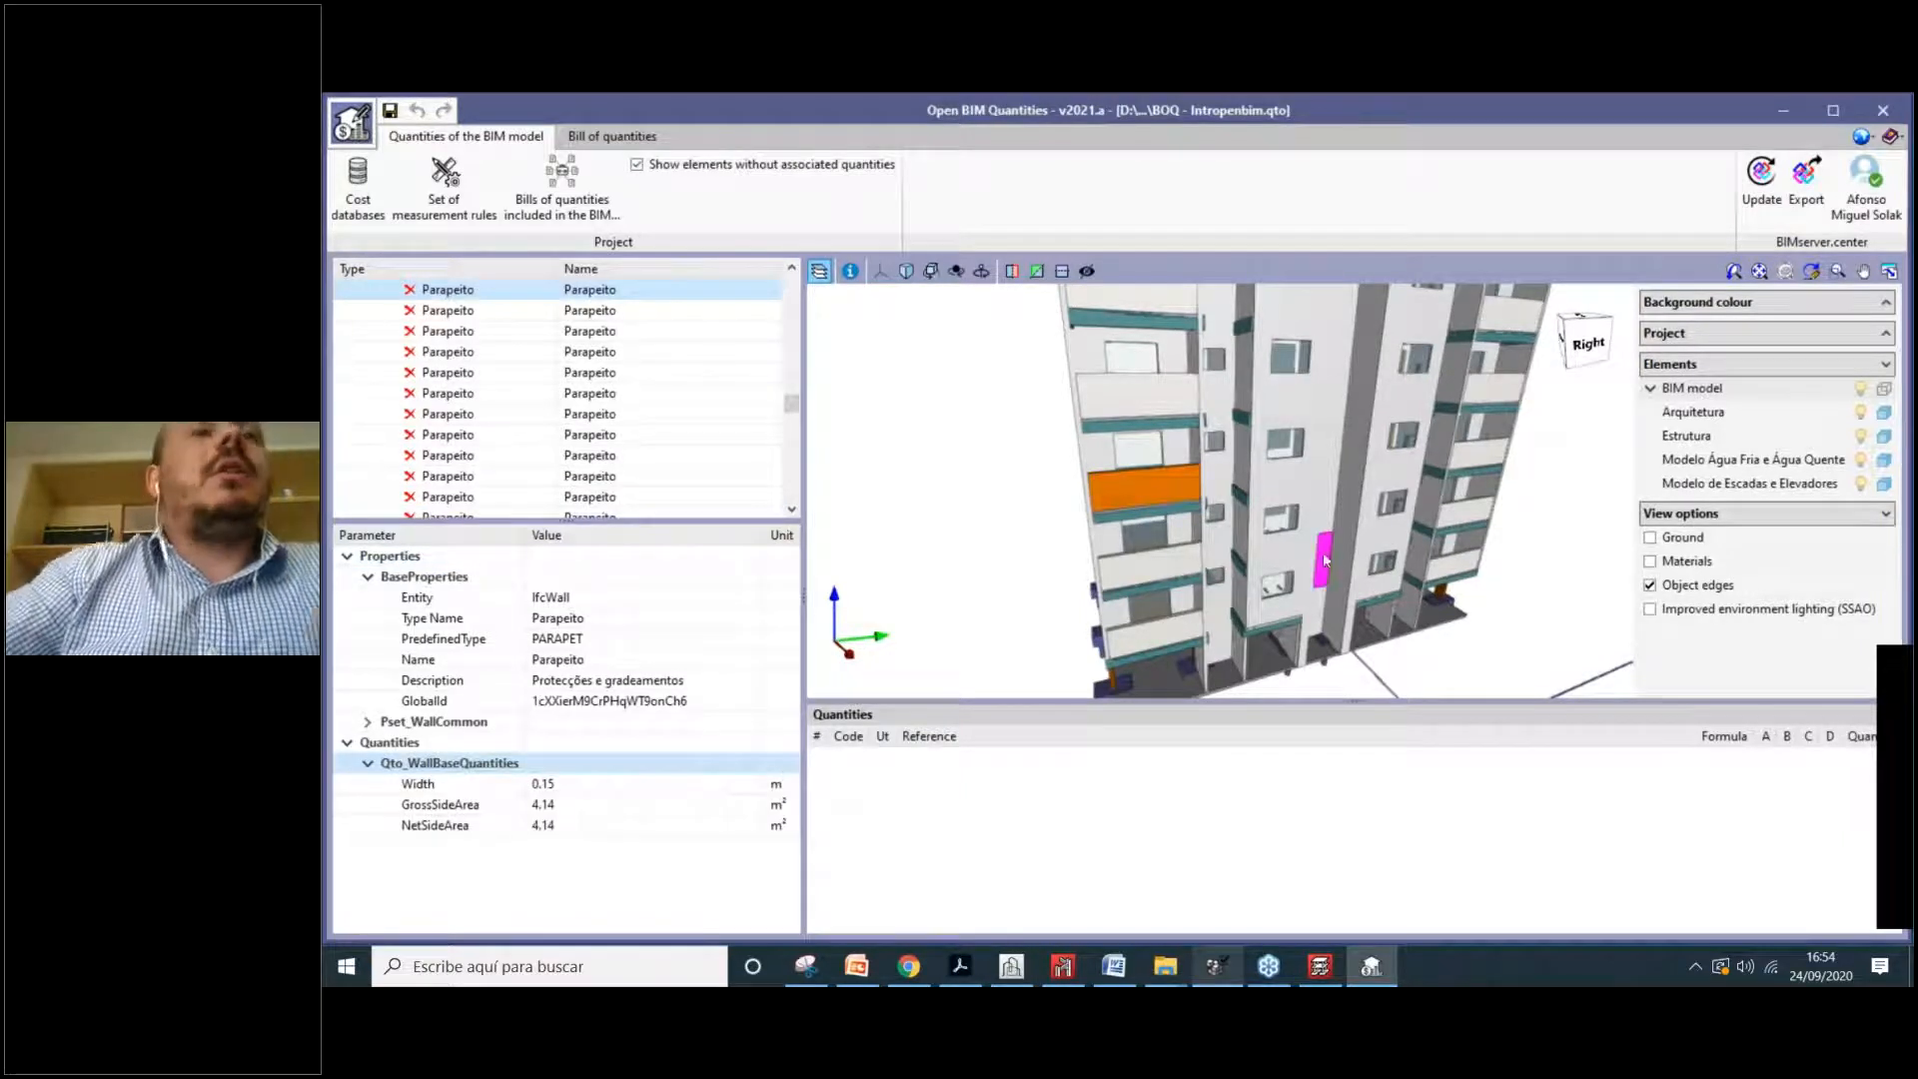
pyautogui.scroll(-1, 1207, 575)
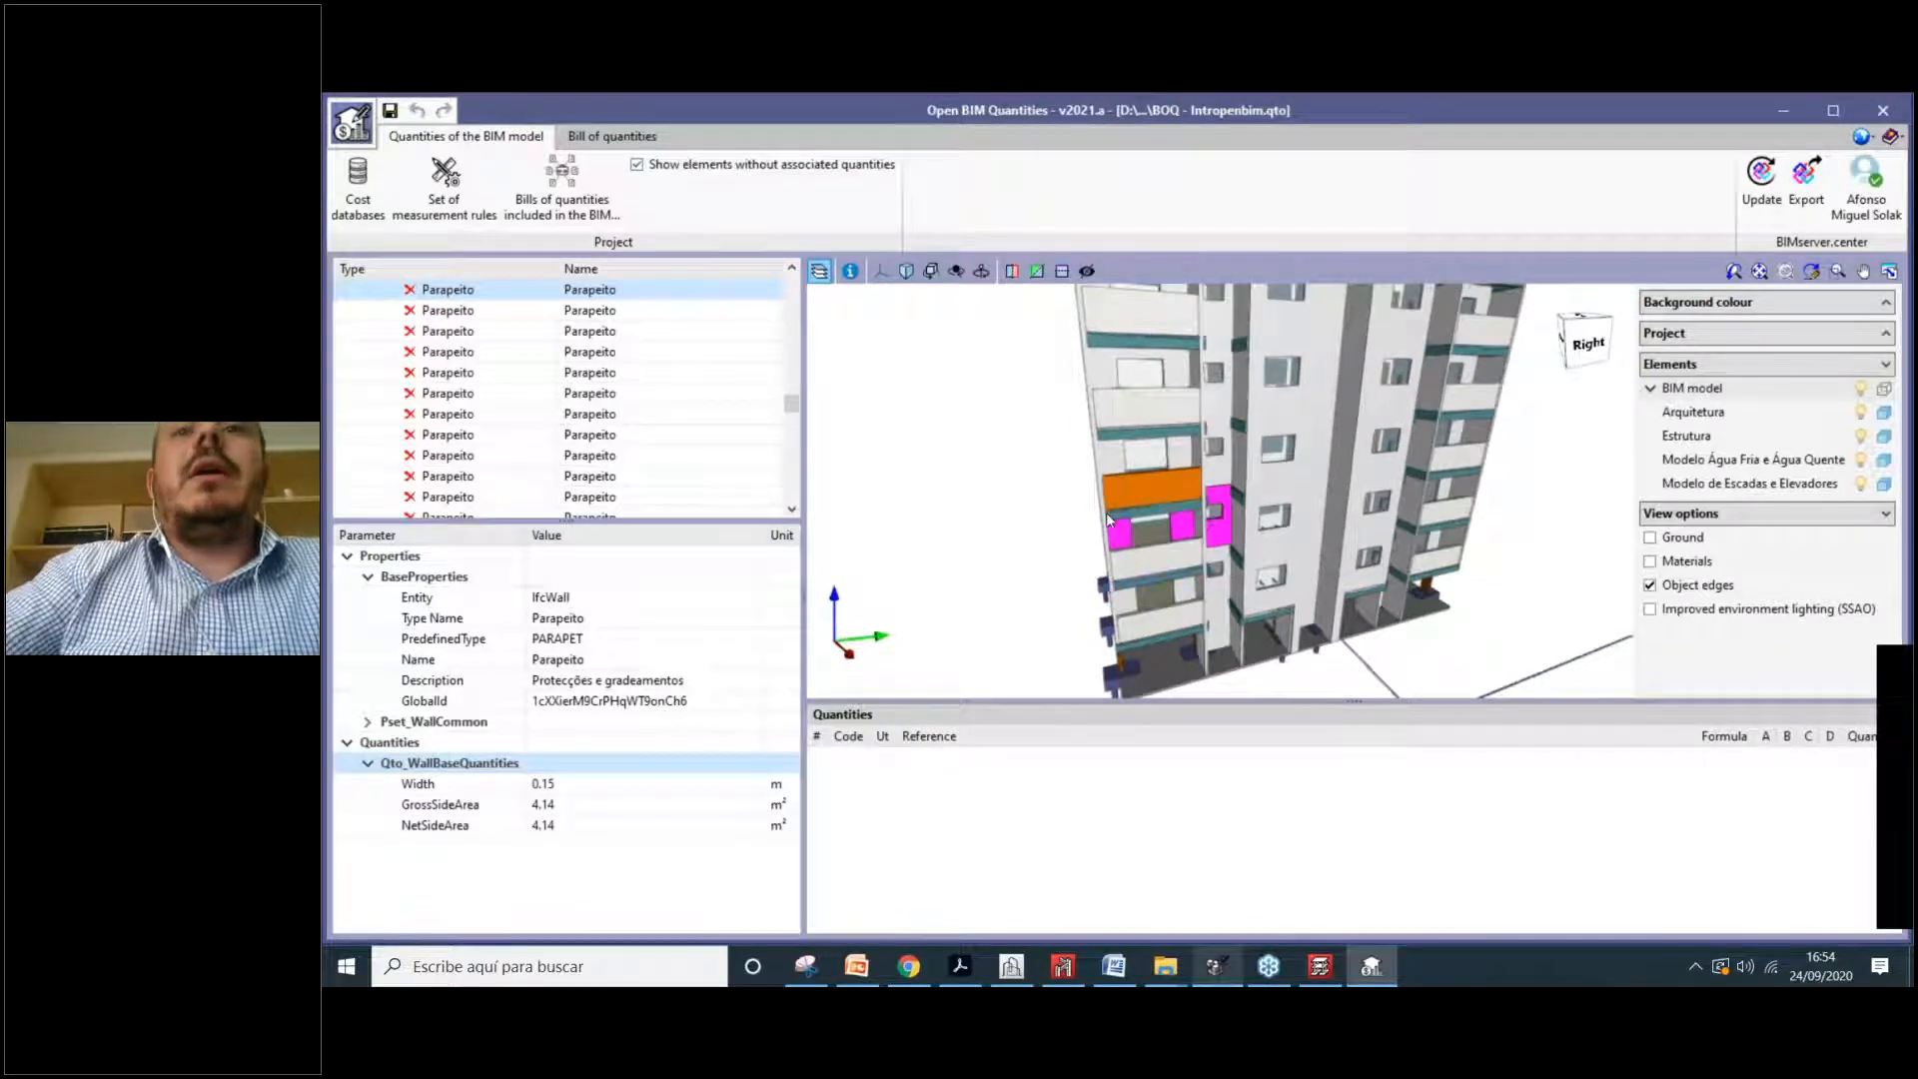
pyautogui.scroll(-1, 1107, 514)
pyautogui.moveTo(1109, 516); pyautogui.dragTo(1009, 450, button='middle')
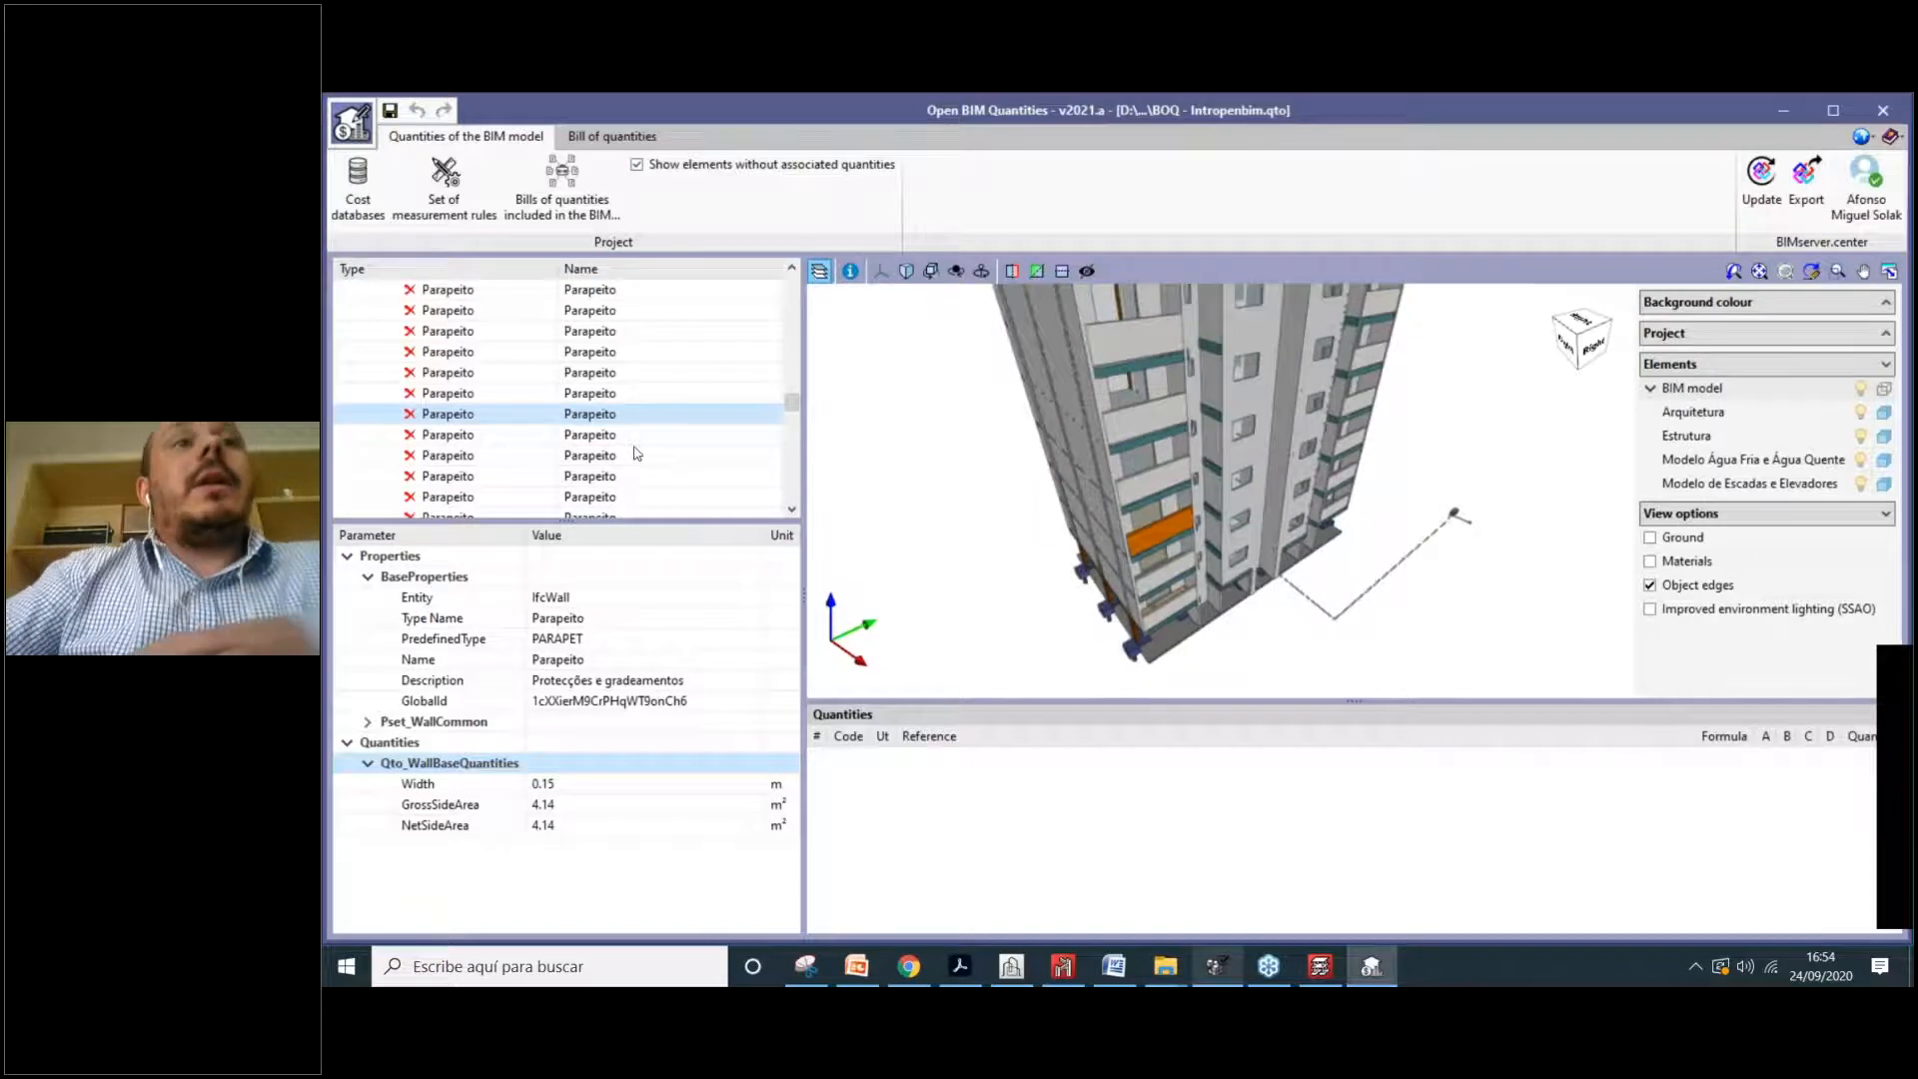
pyautogui.scroll(5, 636, 453)
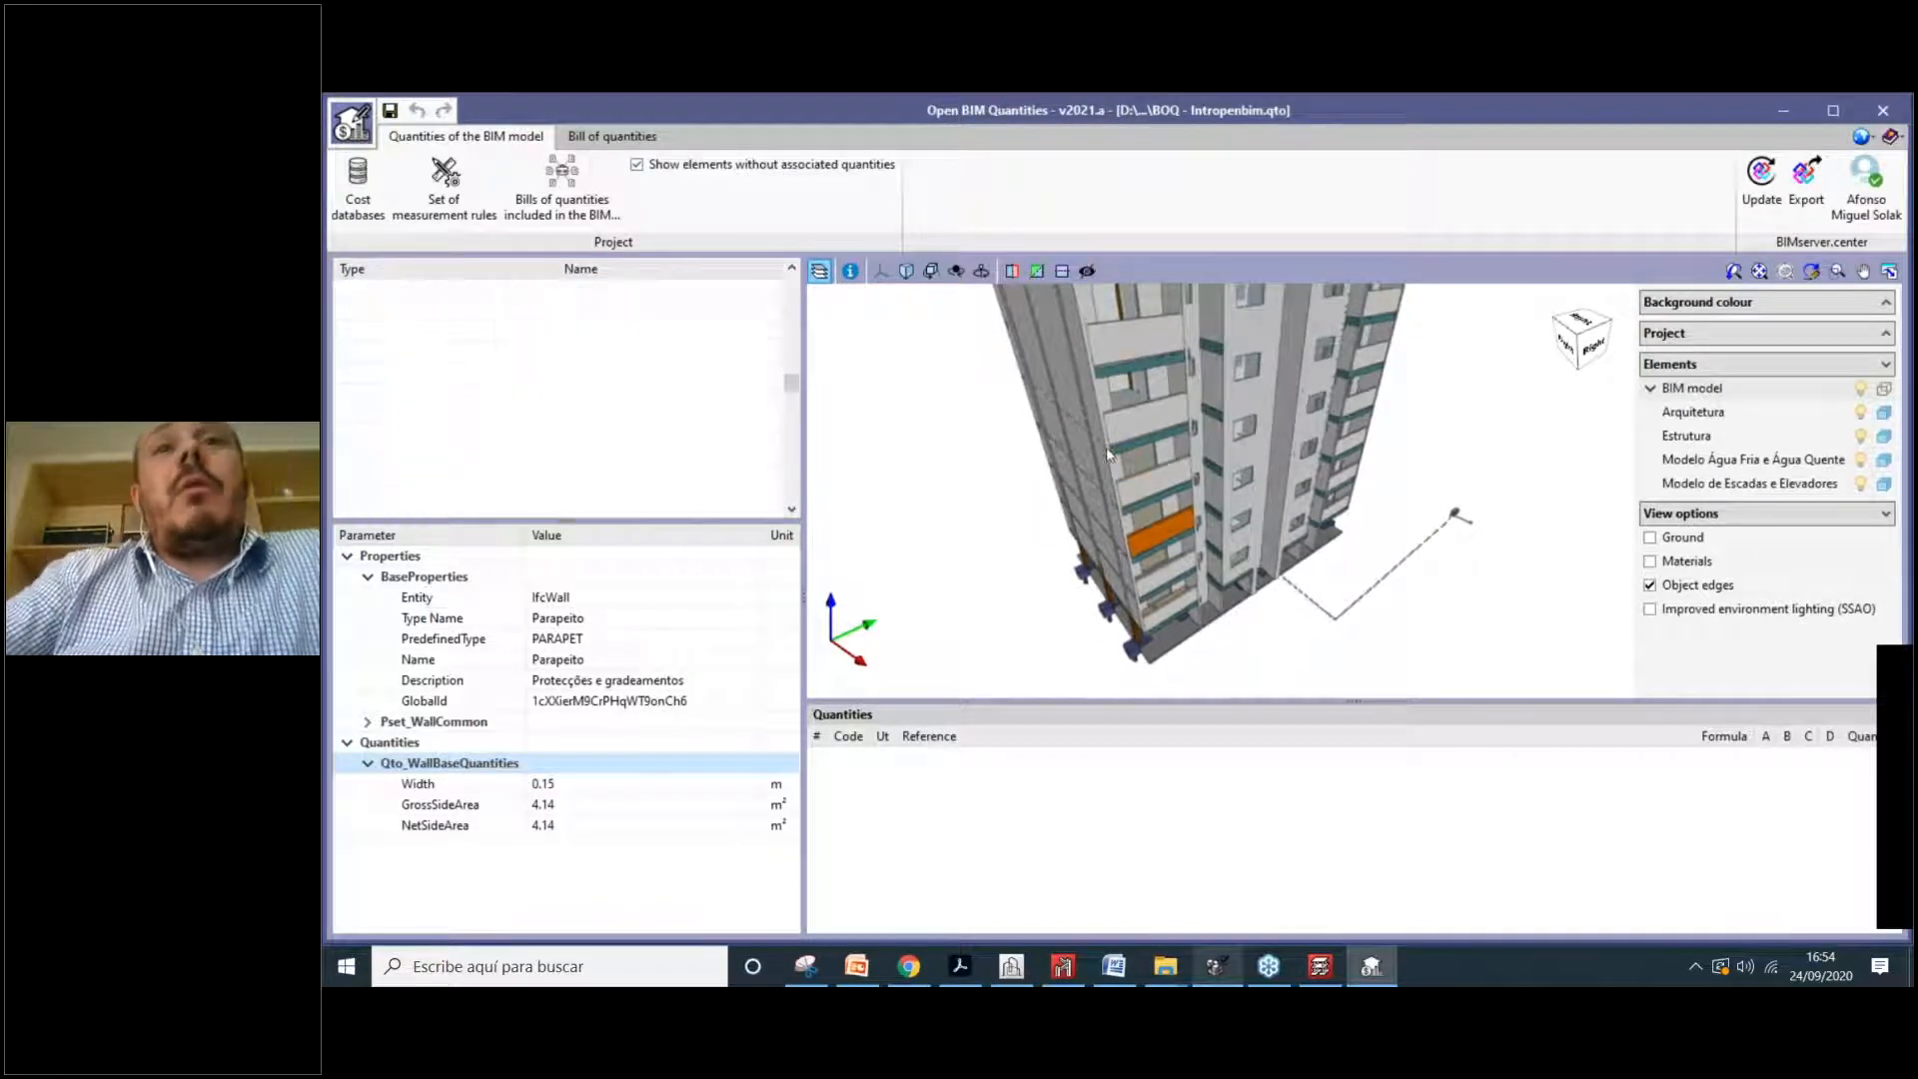
pyautogui.scroll(-3, 1107, 455)
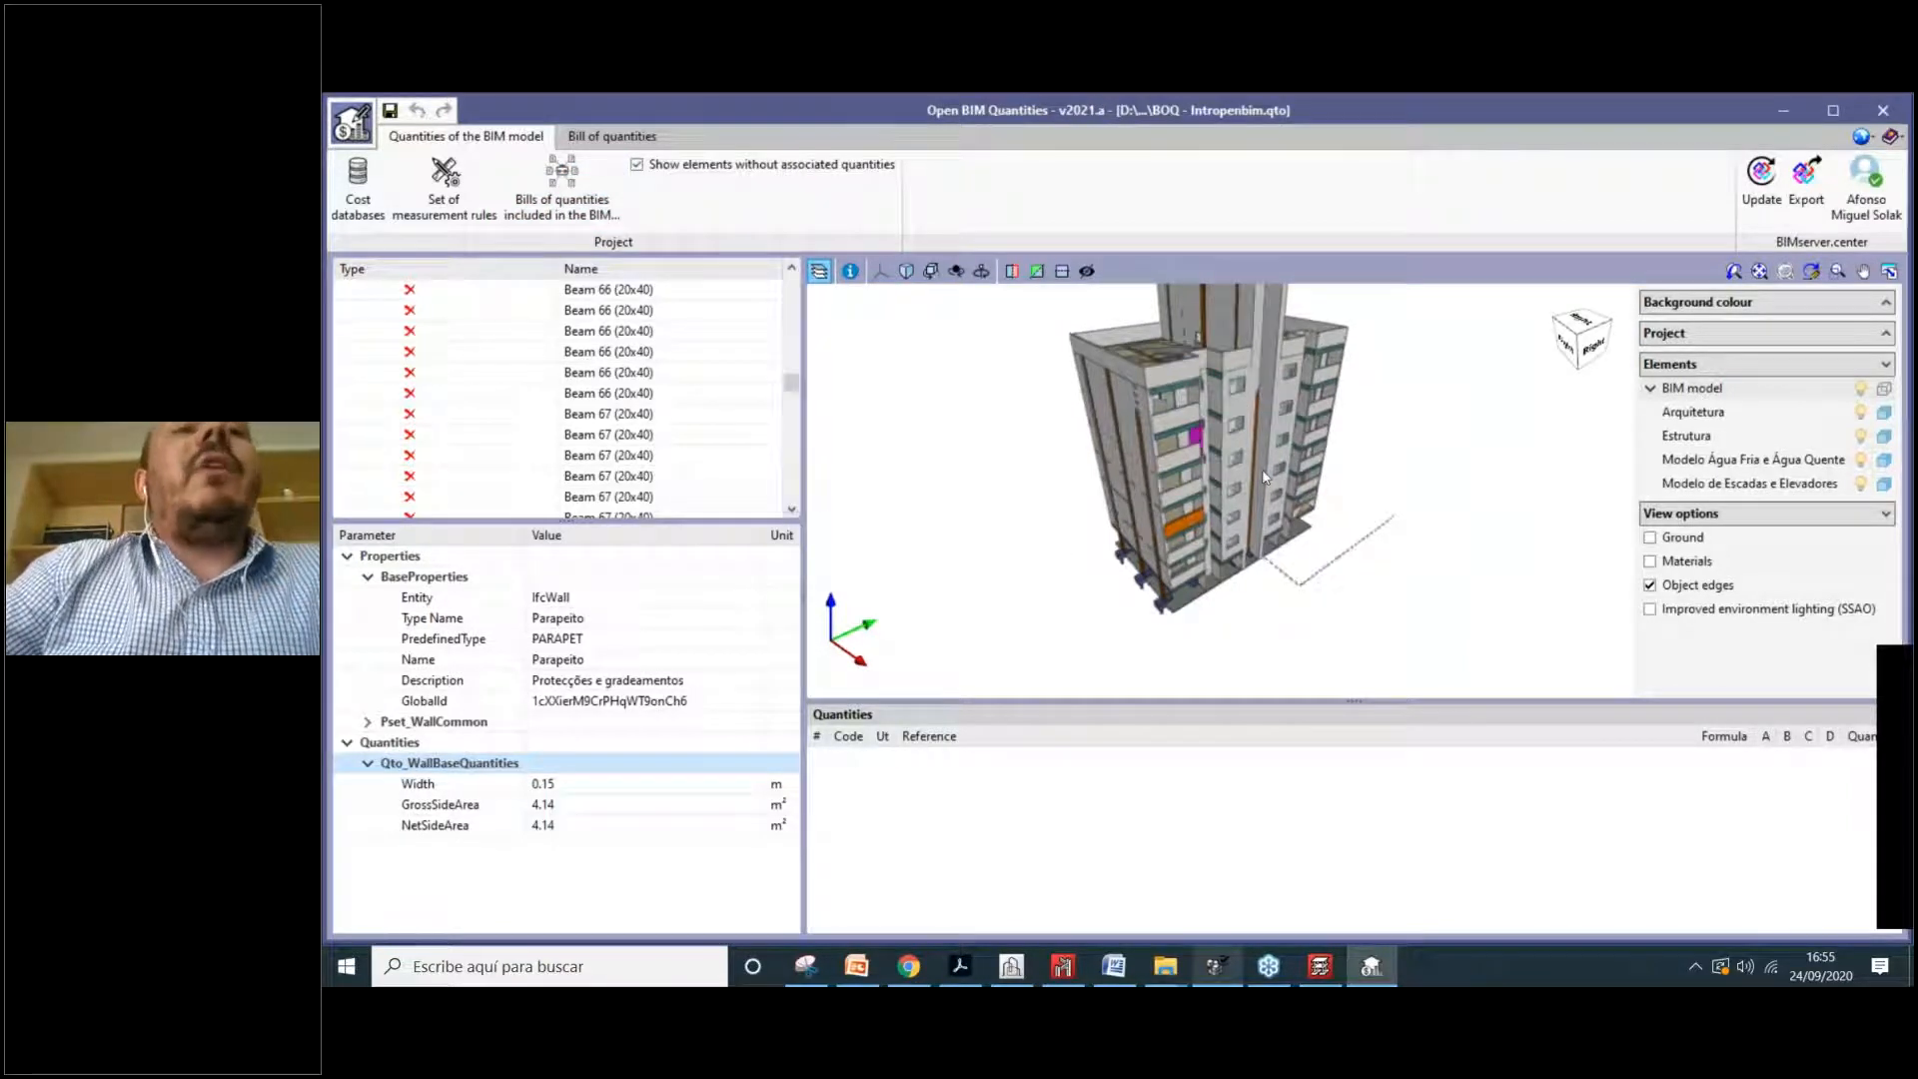
pyautogui.moveTo(1233, 428); pyautogui.dragTo(1205, 471, button='middle')
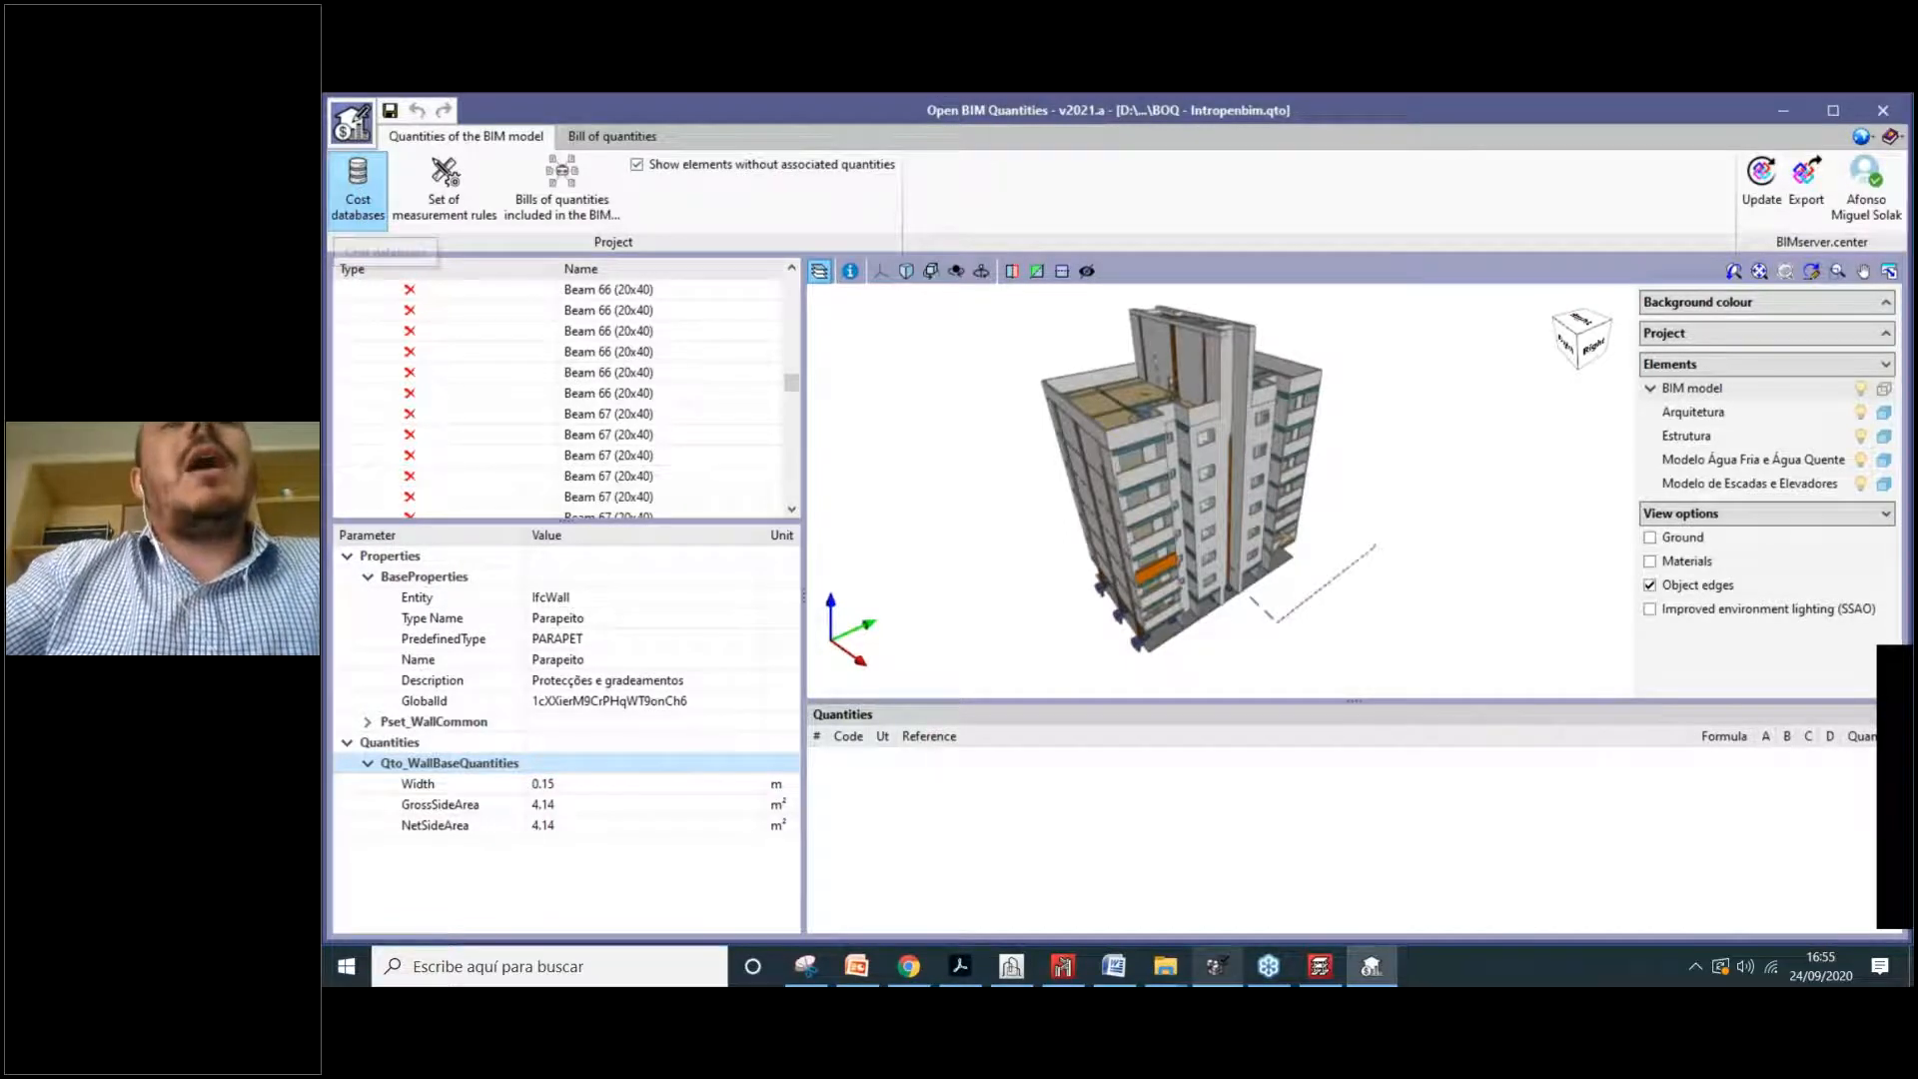
# Step: Open Cost databases from the Project ribbon to view the BANCO DE PRECIOS ES chapters
pyautogui.click(357, 185)
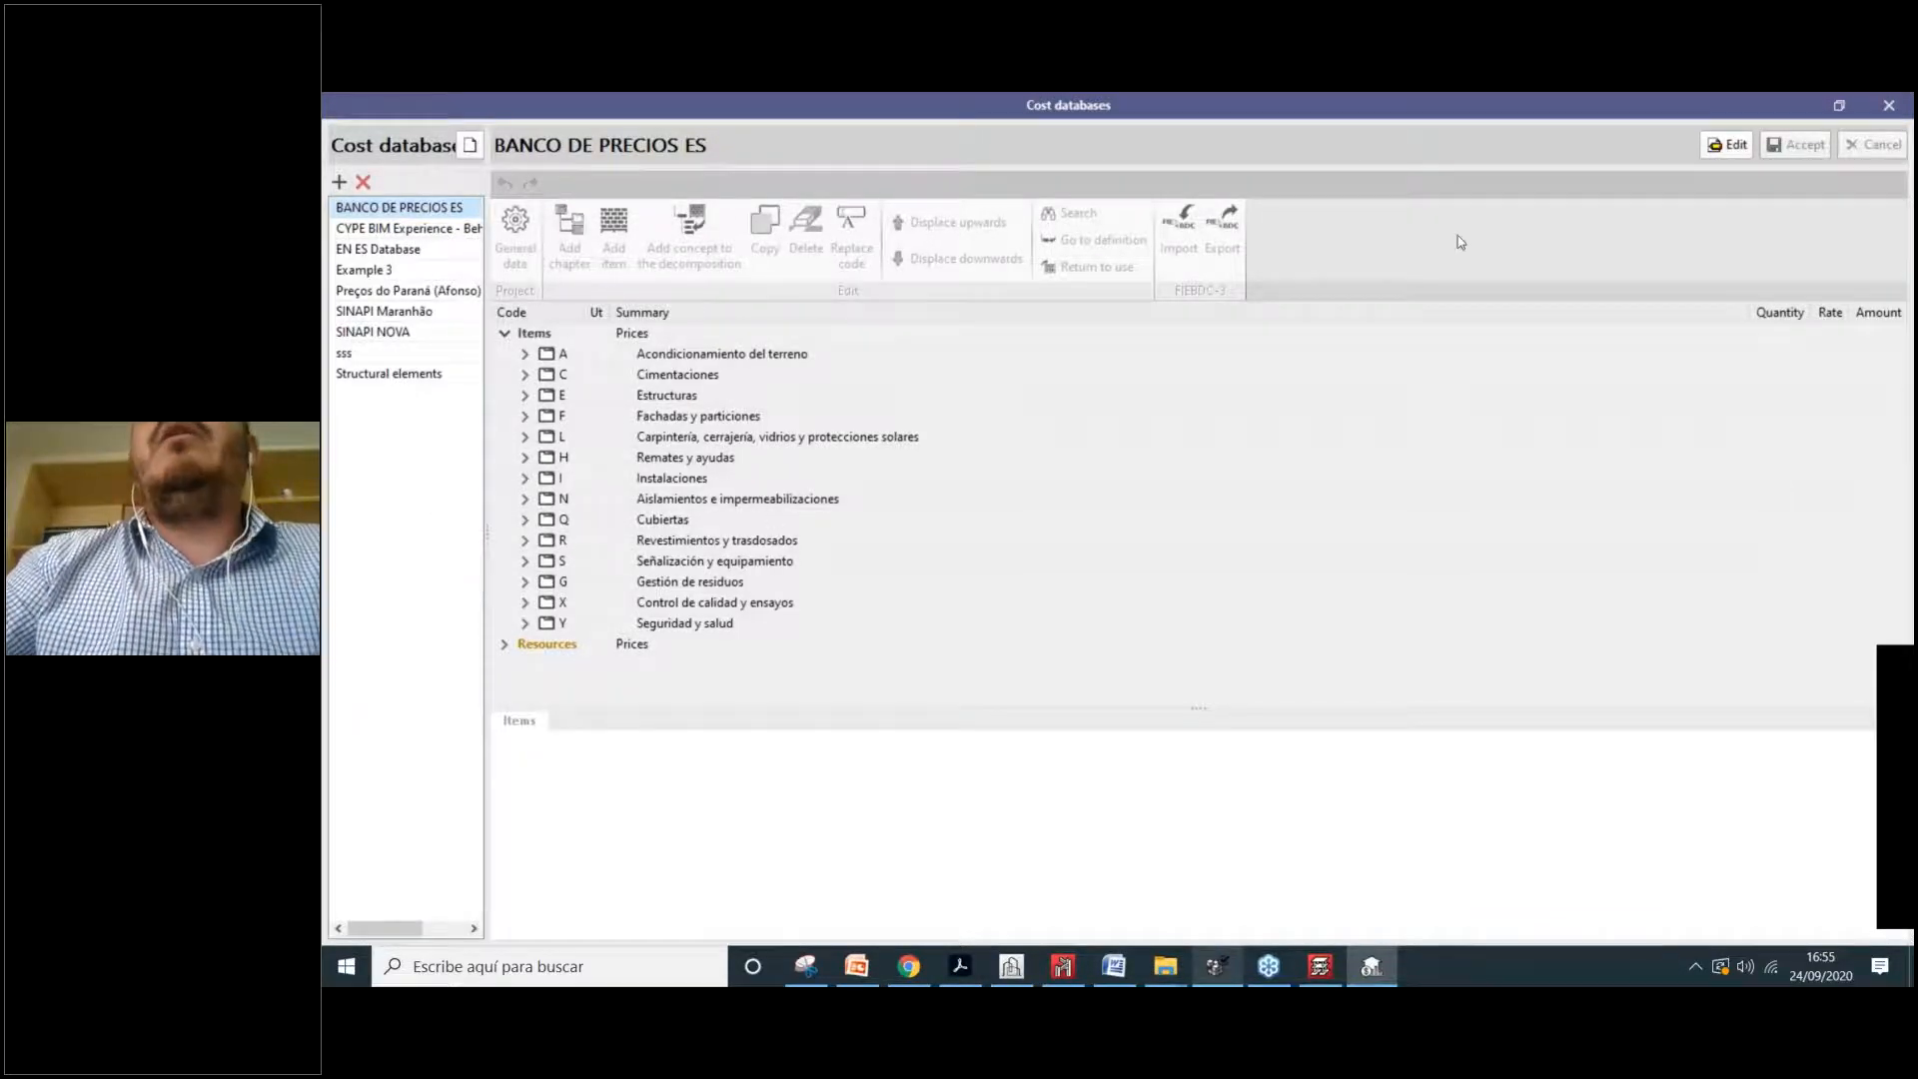
# Step: Confirm the database search directory and browse the Structural elements and sss databases
pyautogui.click(470, 148)
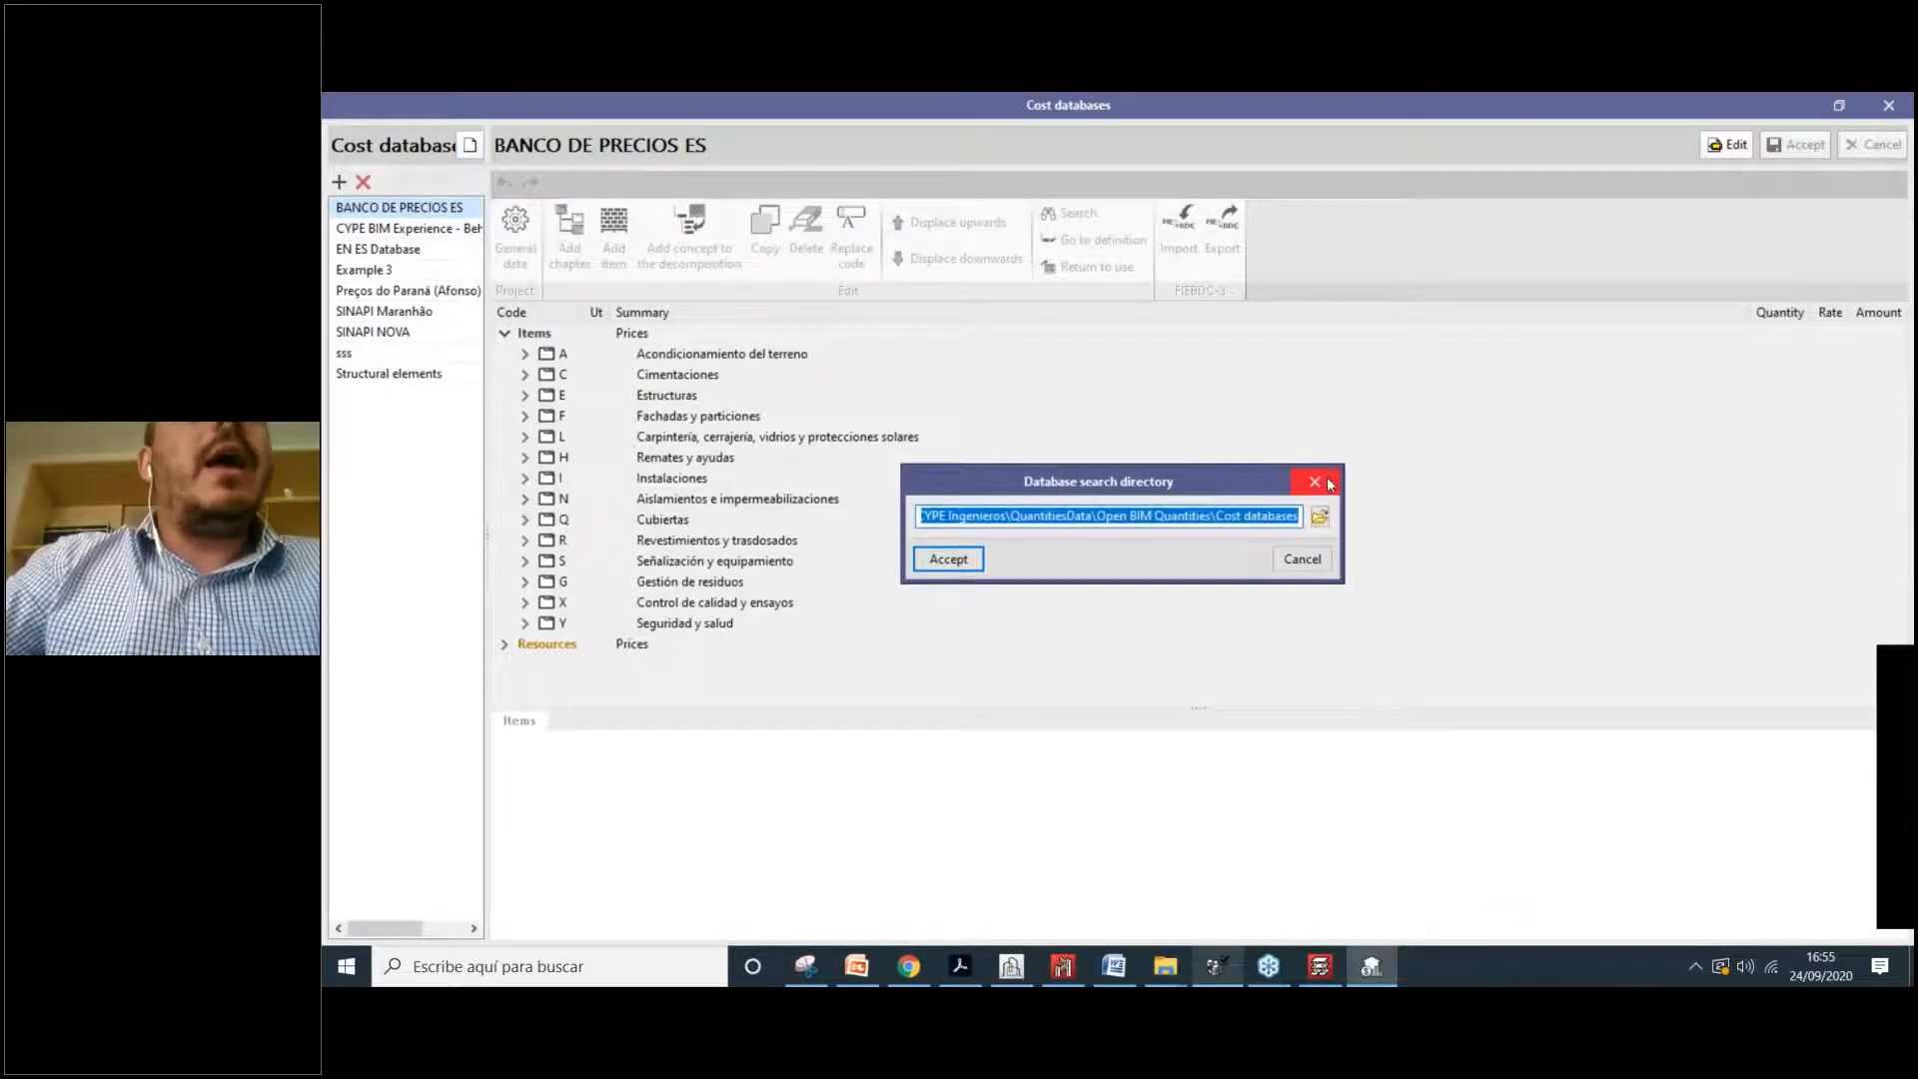
pyautogui.click(948, 559)
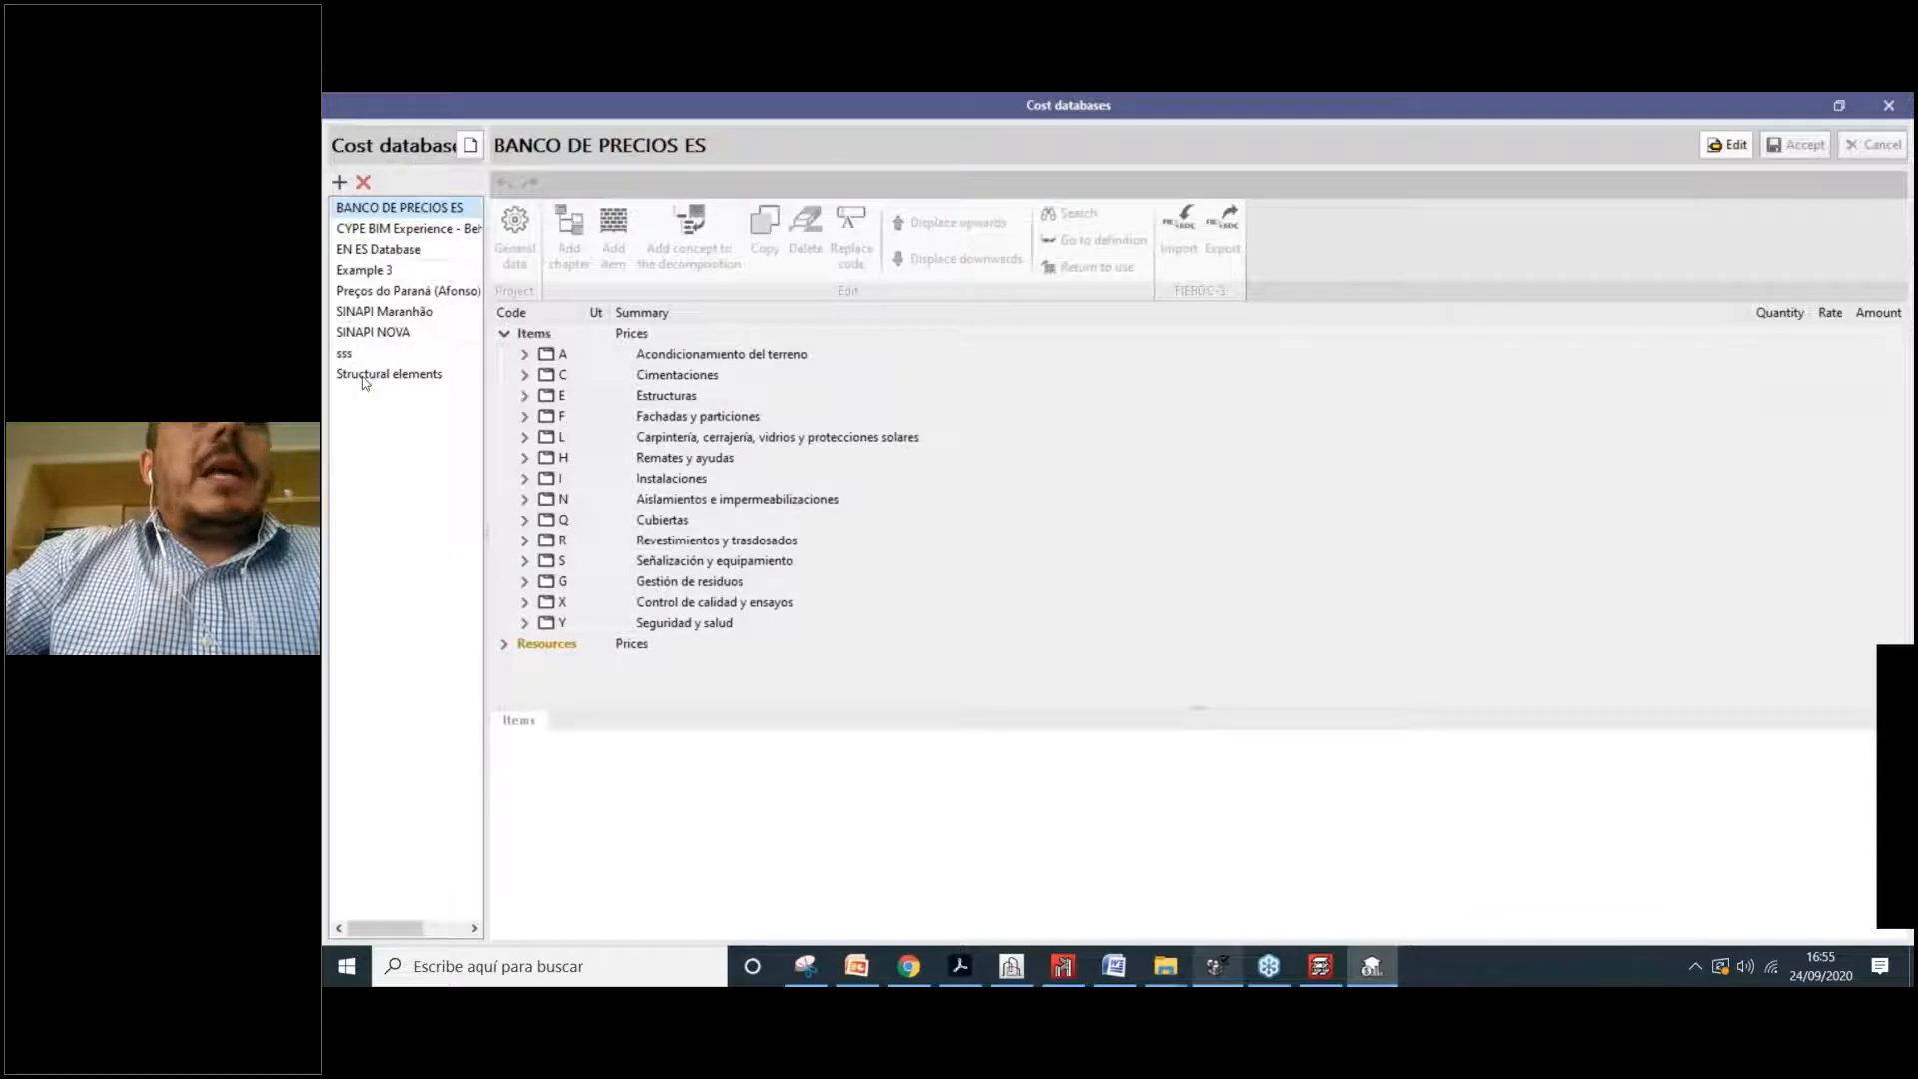
pyautogui.click(404, 372)
pyautogui.click(384, 355)
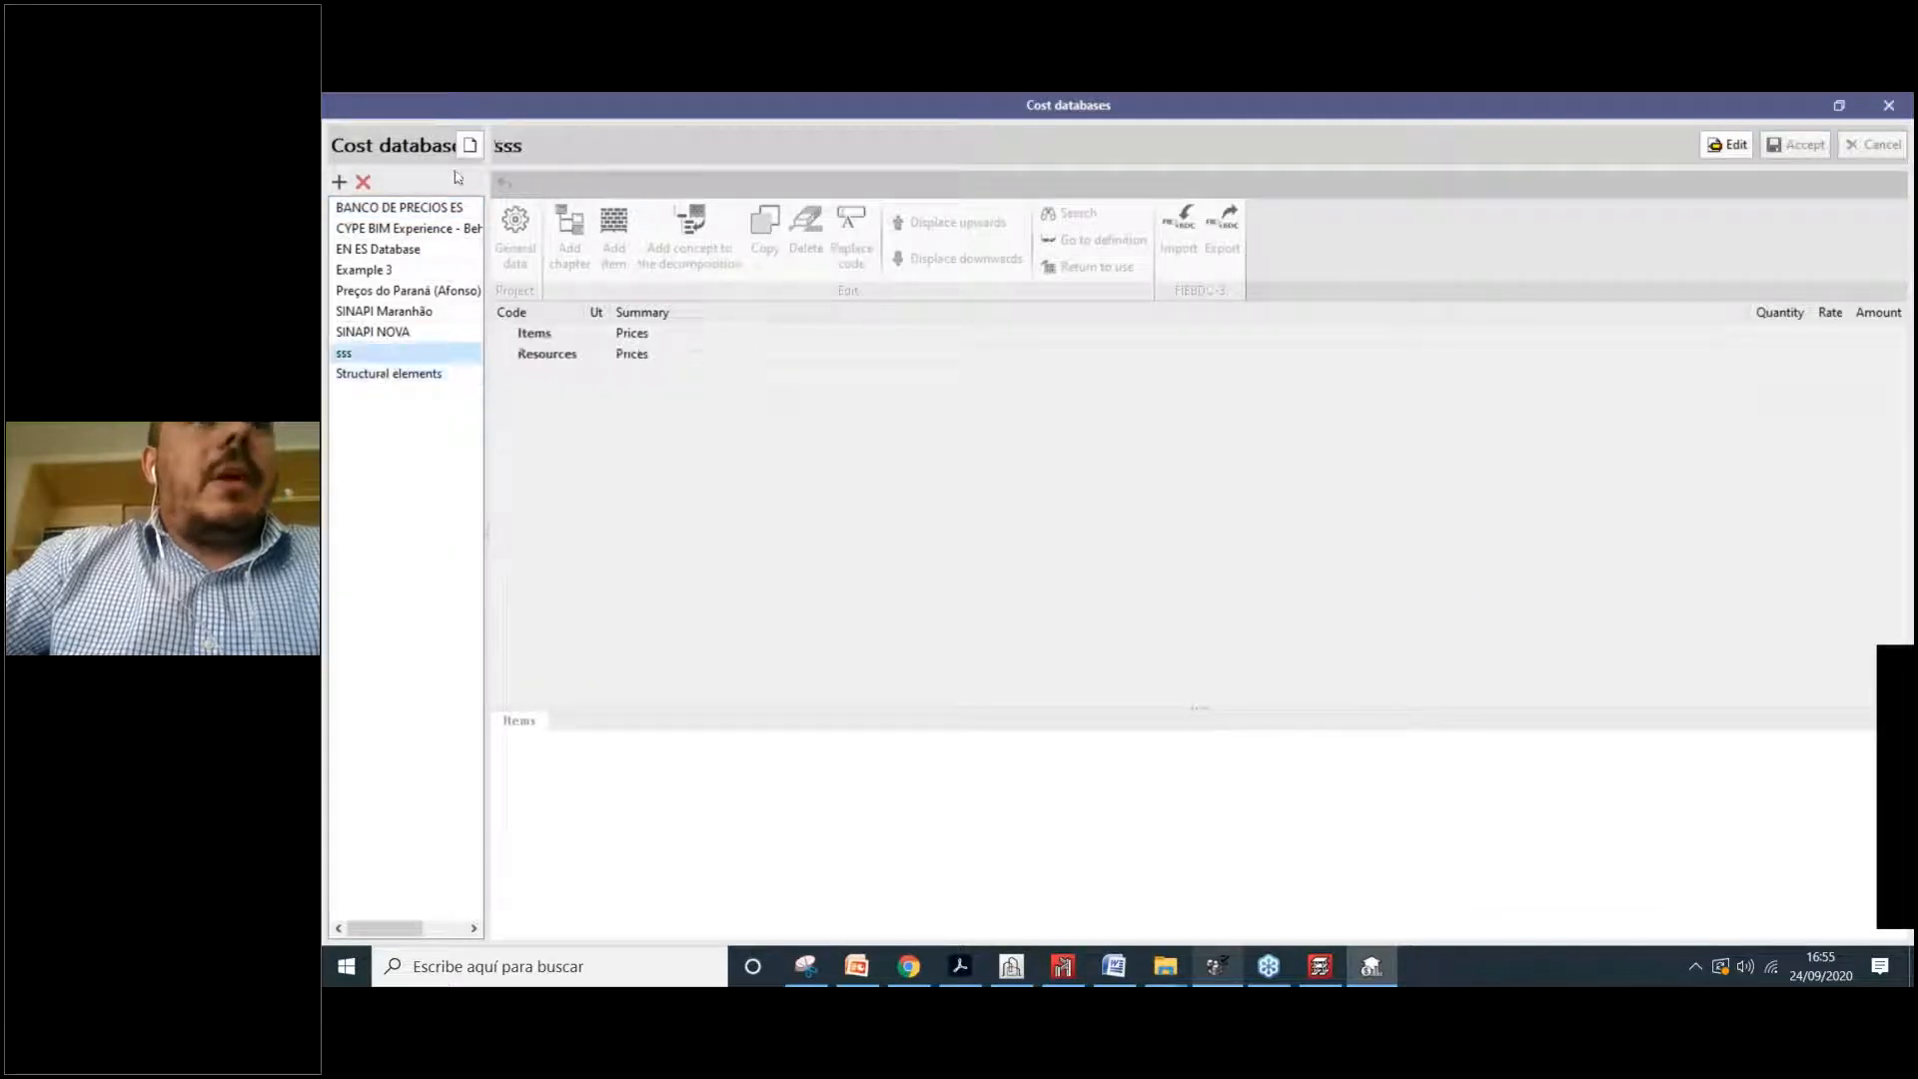
pyautogui.press('Down')
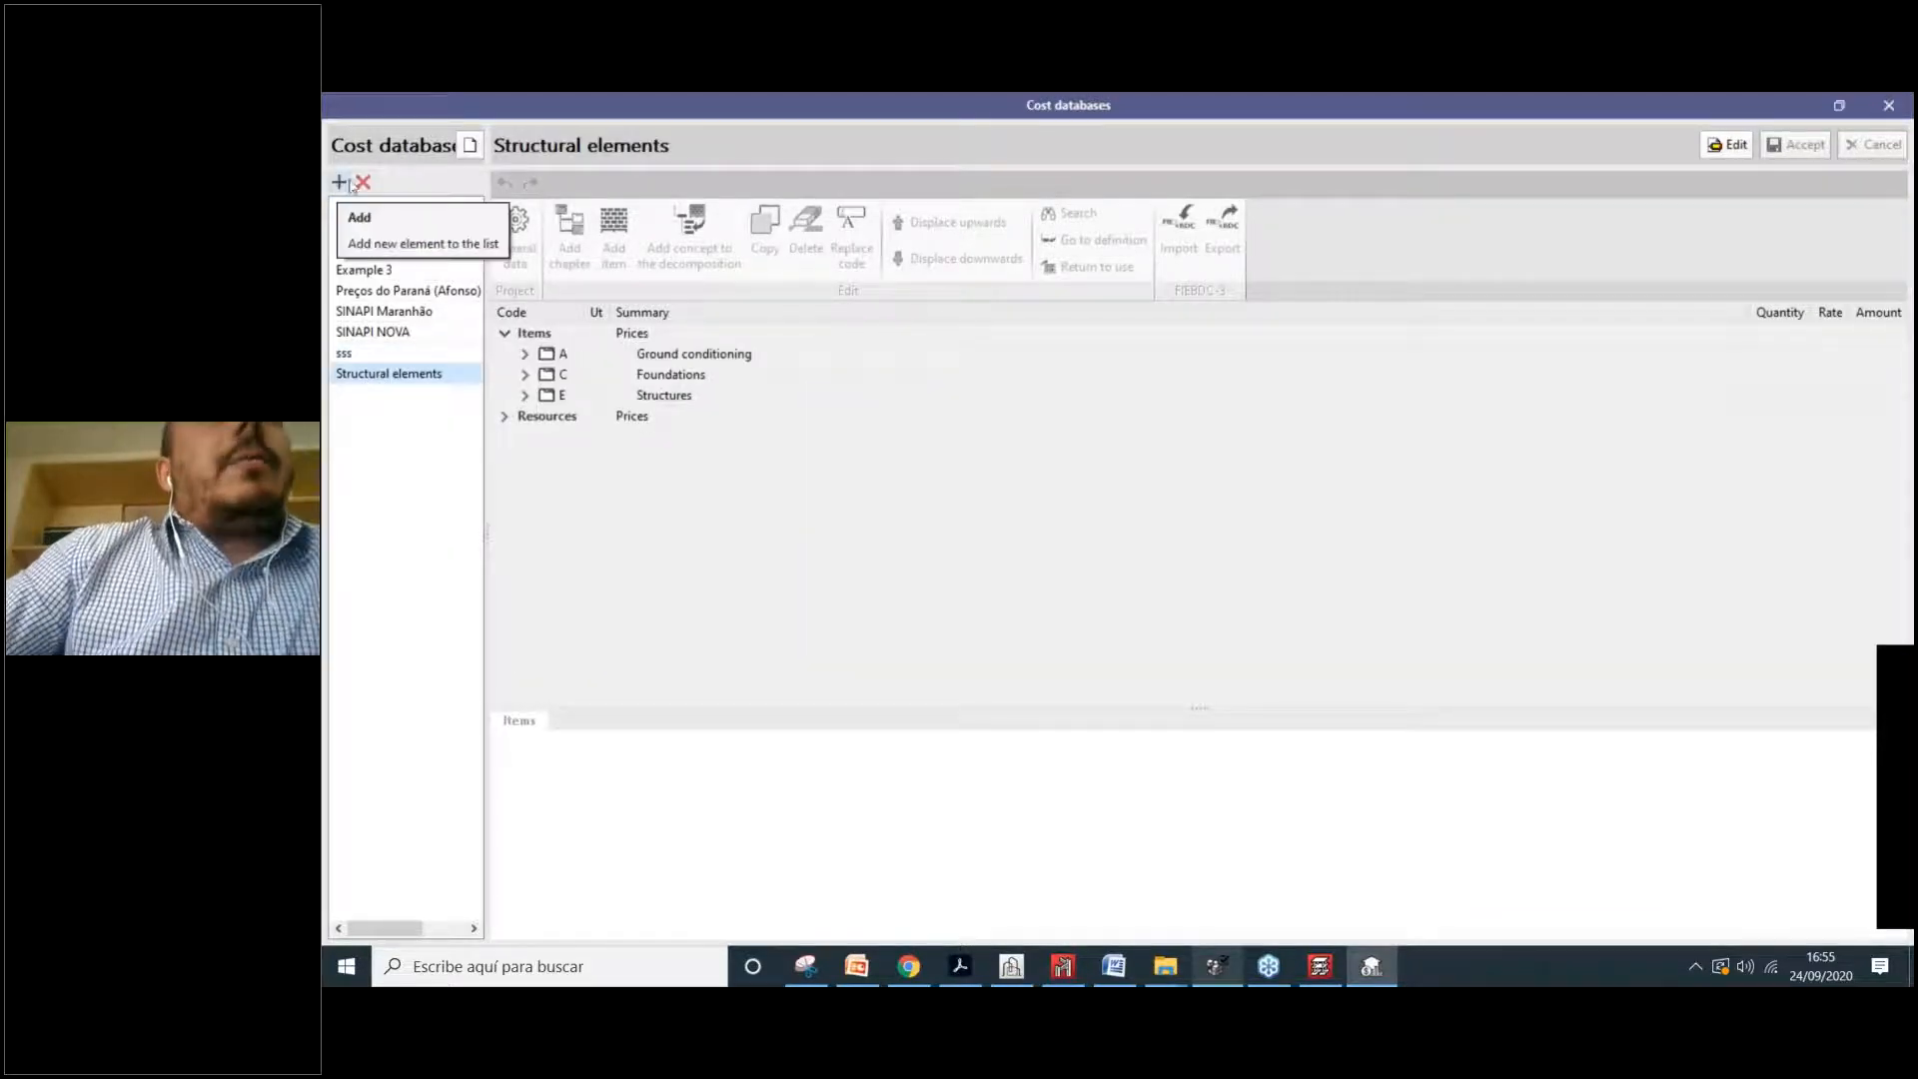
pyautogui.click(469, 148)
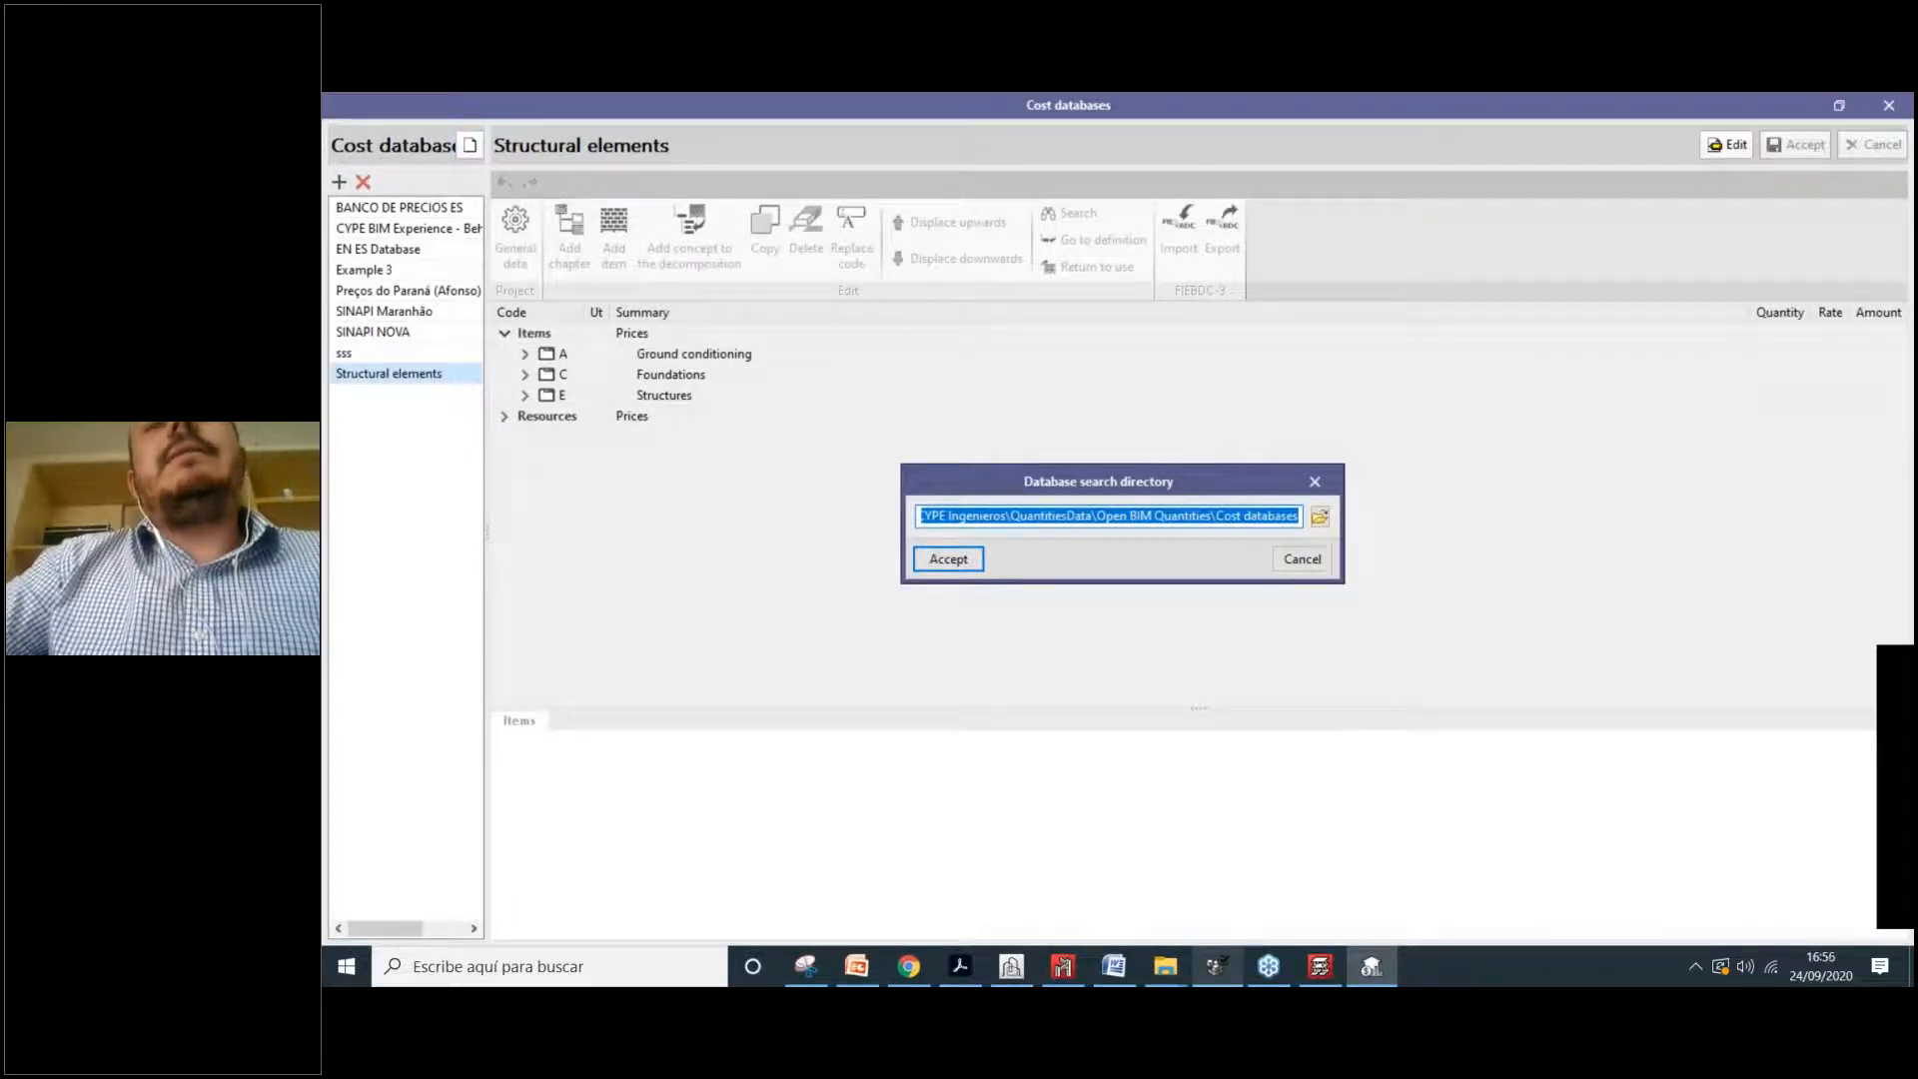
pyautogui.click(1317, 481)
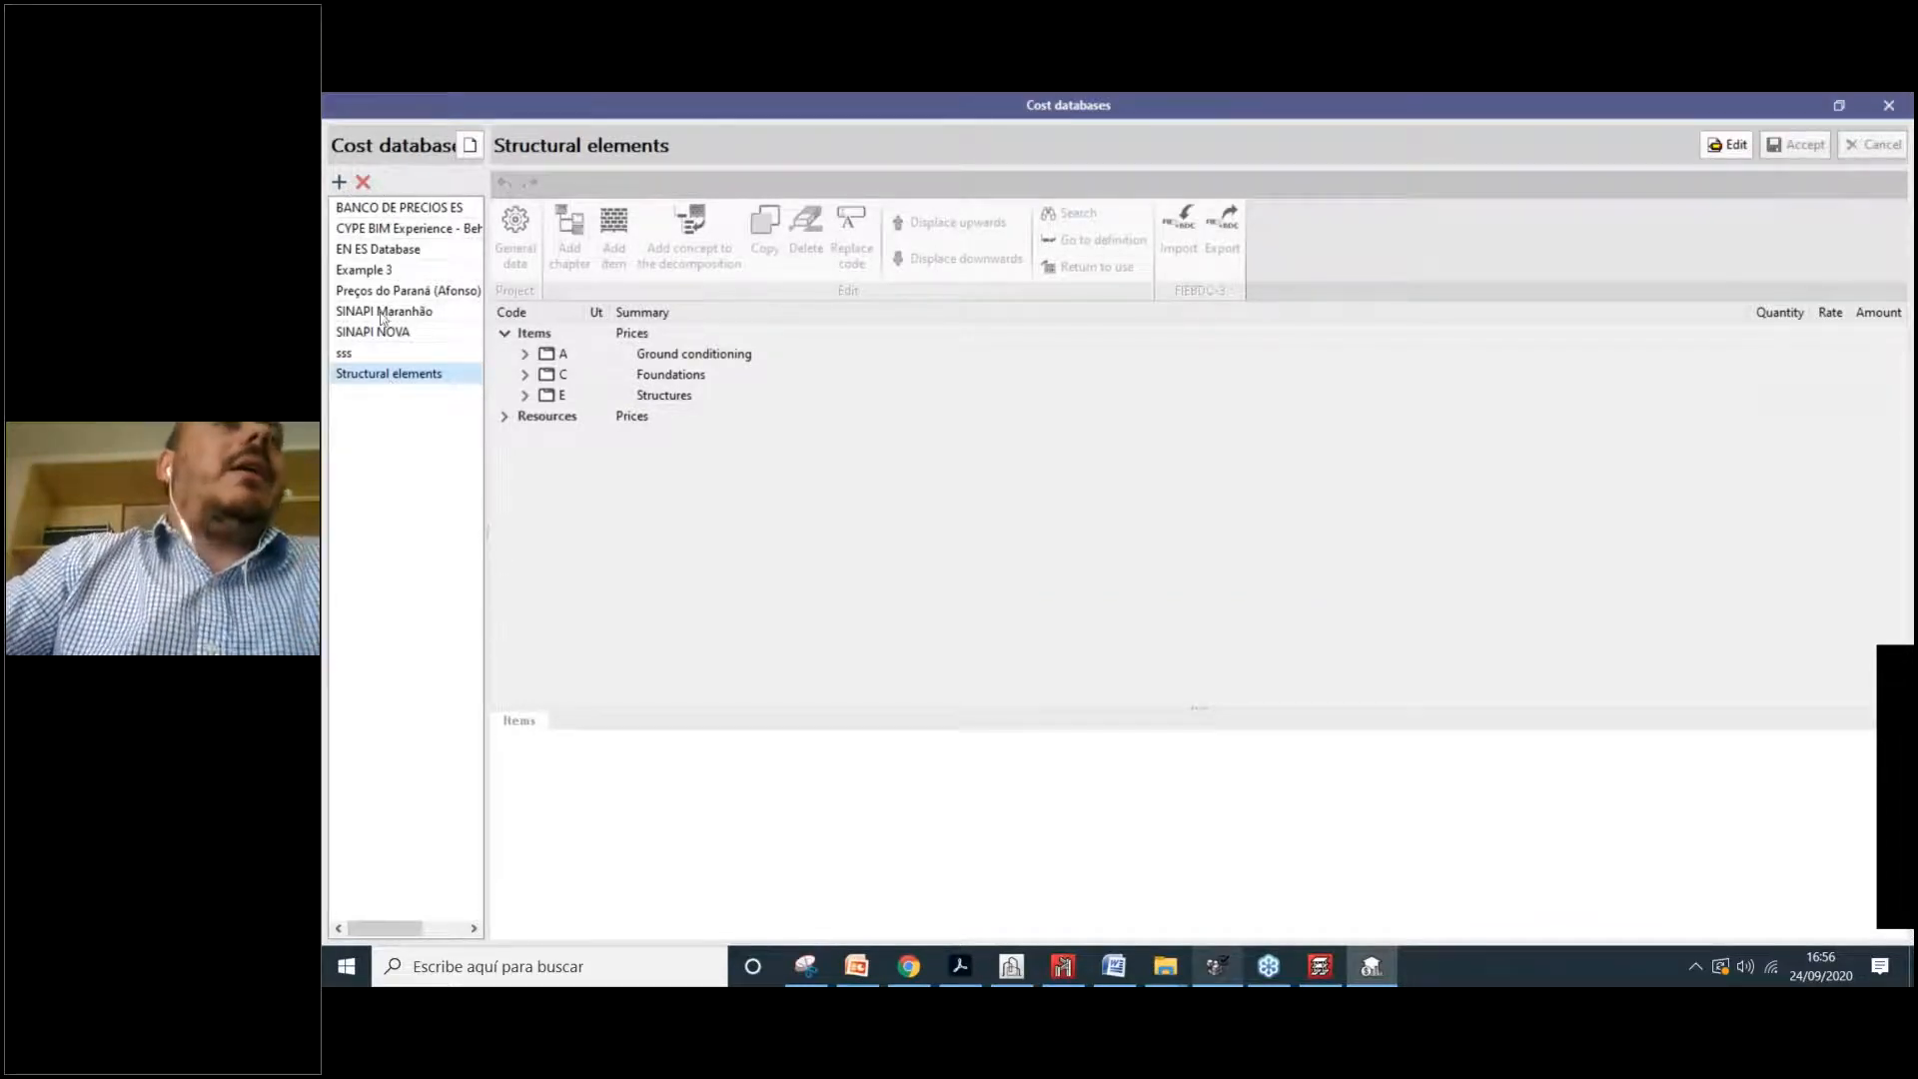
# Step: Add a cost database named 'Costdata of today' and open it in edit mode
pyautogui.click(339, 182)
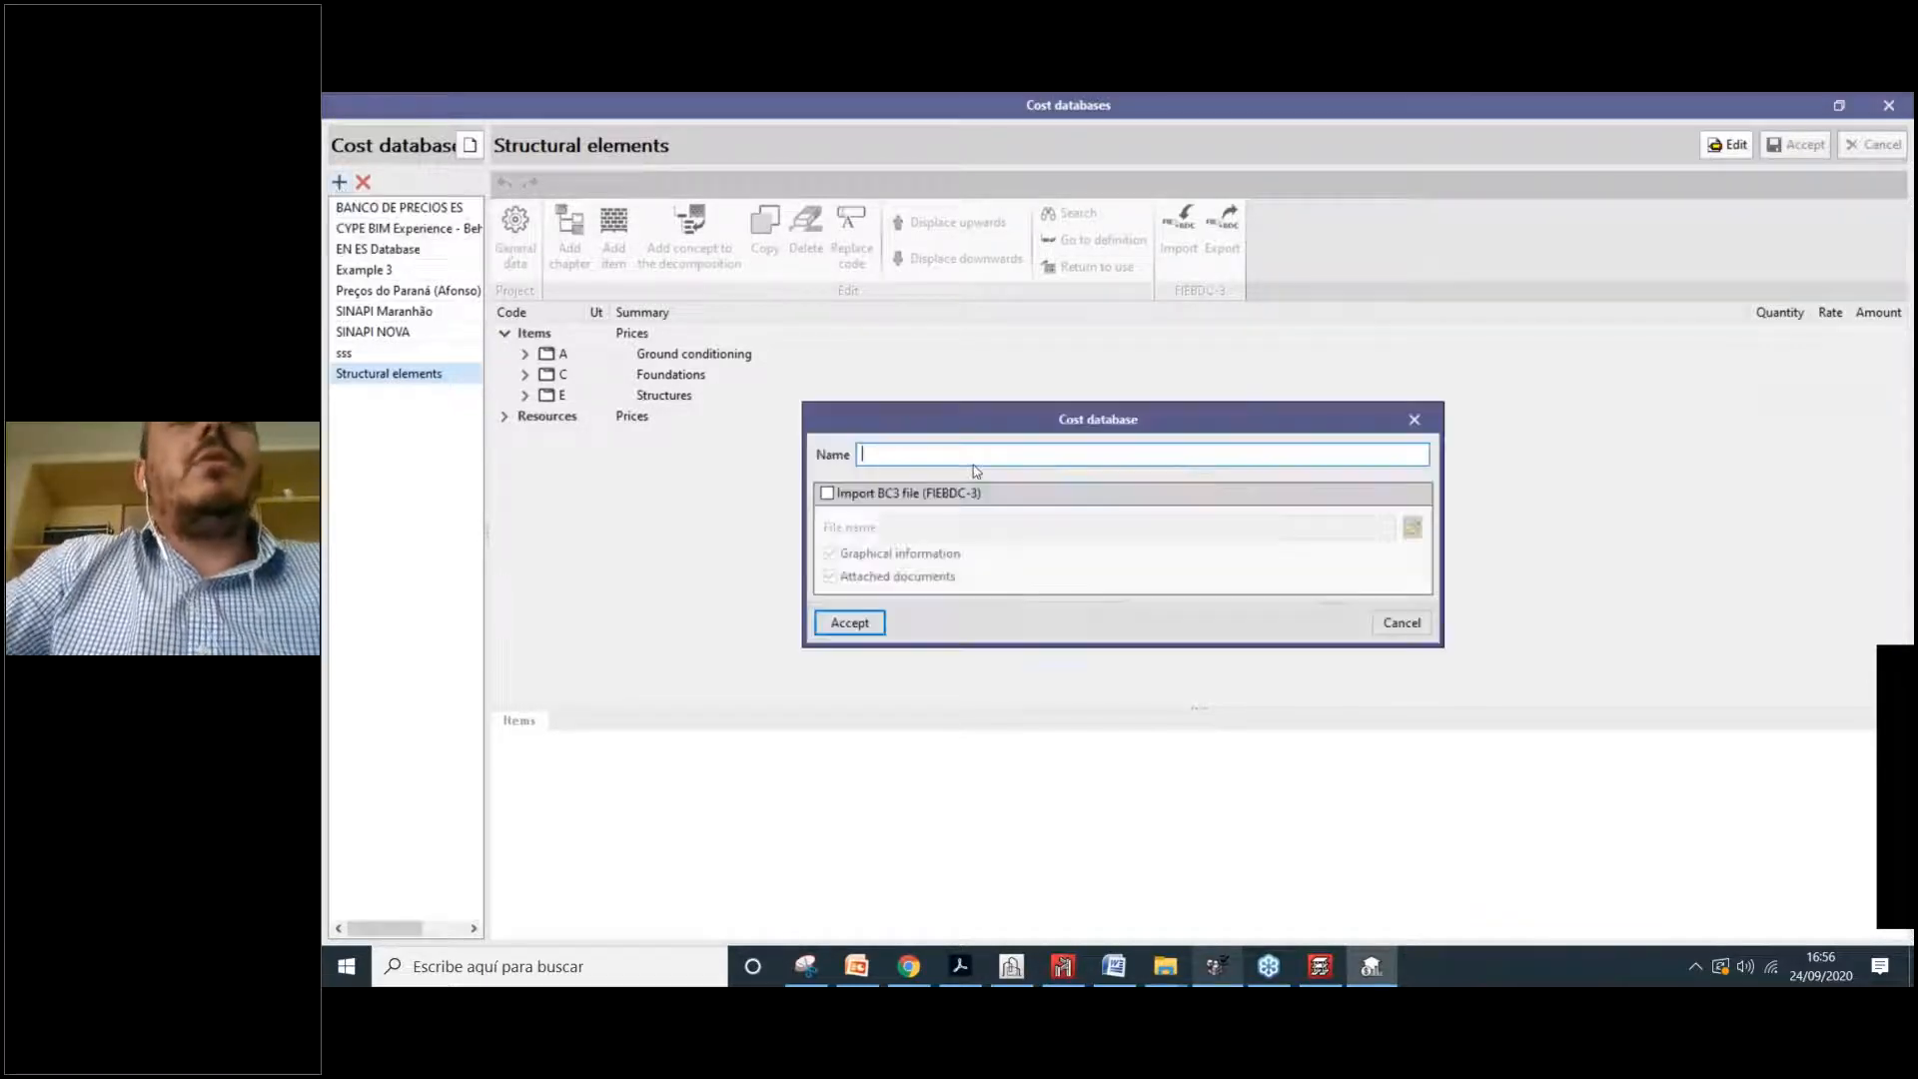
pyautogui.write('Costba')
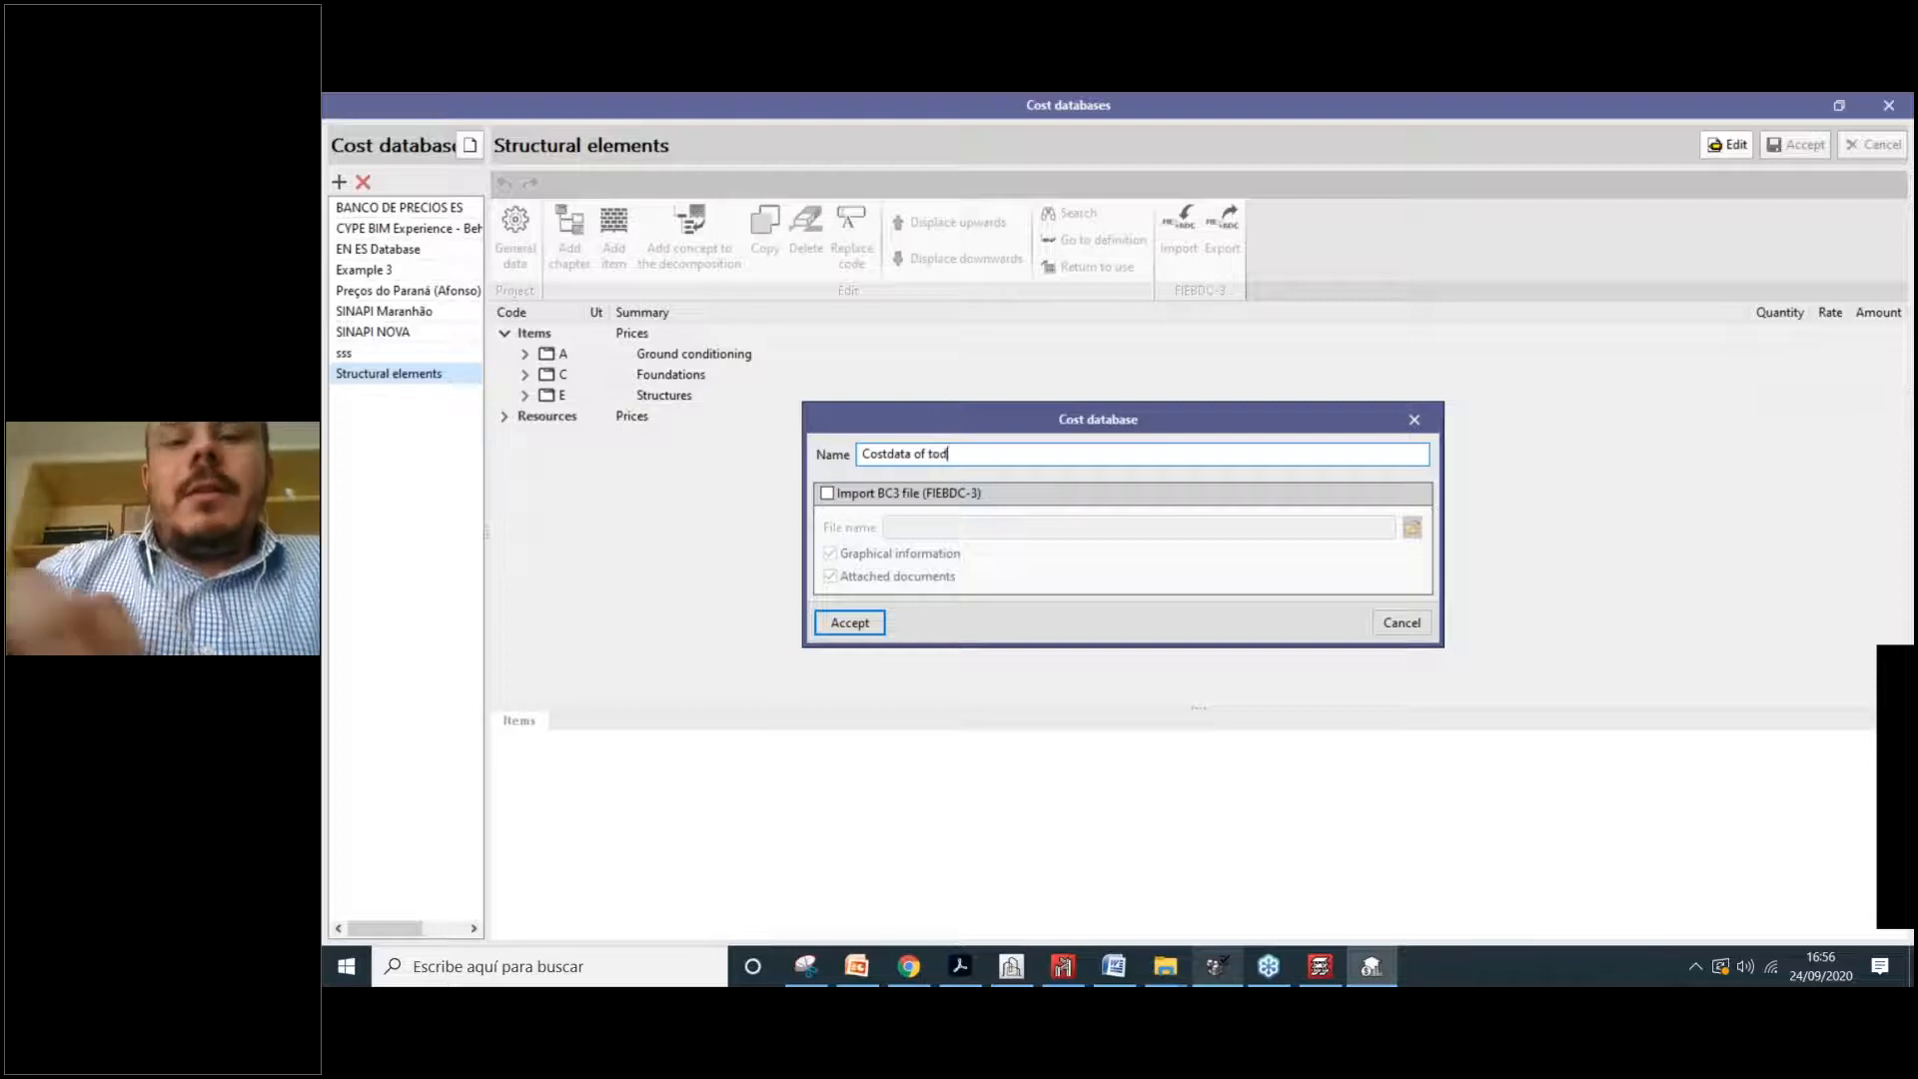
pyautogui.write('ay')
pyautogui.click(863, 627)
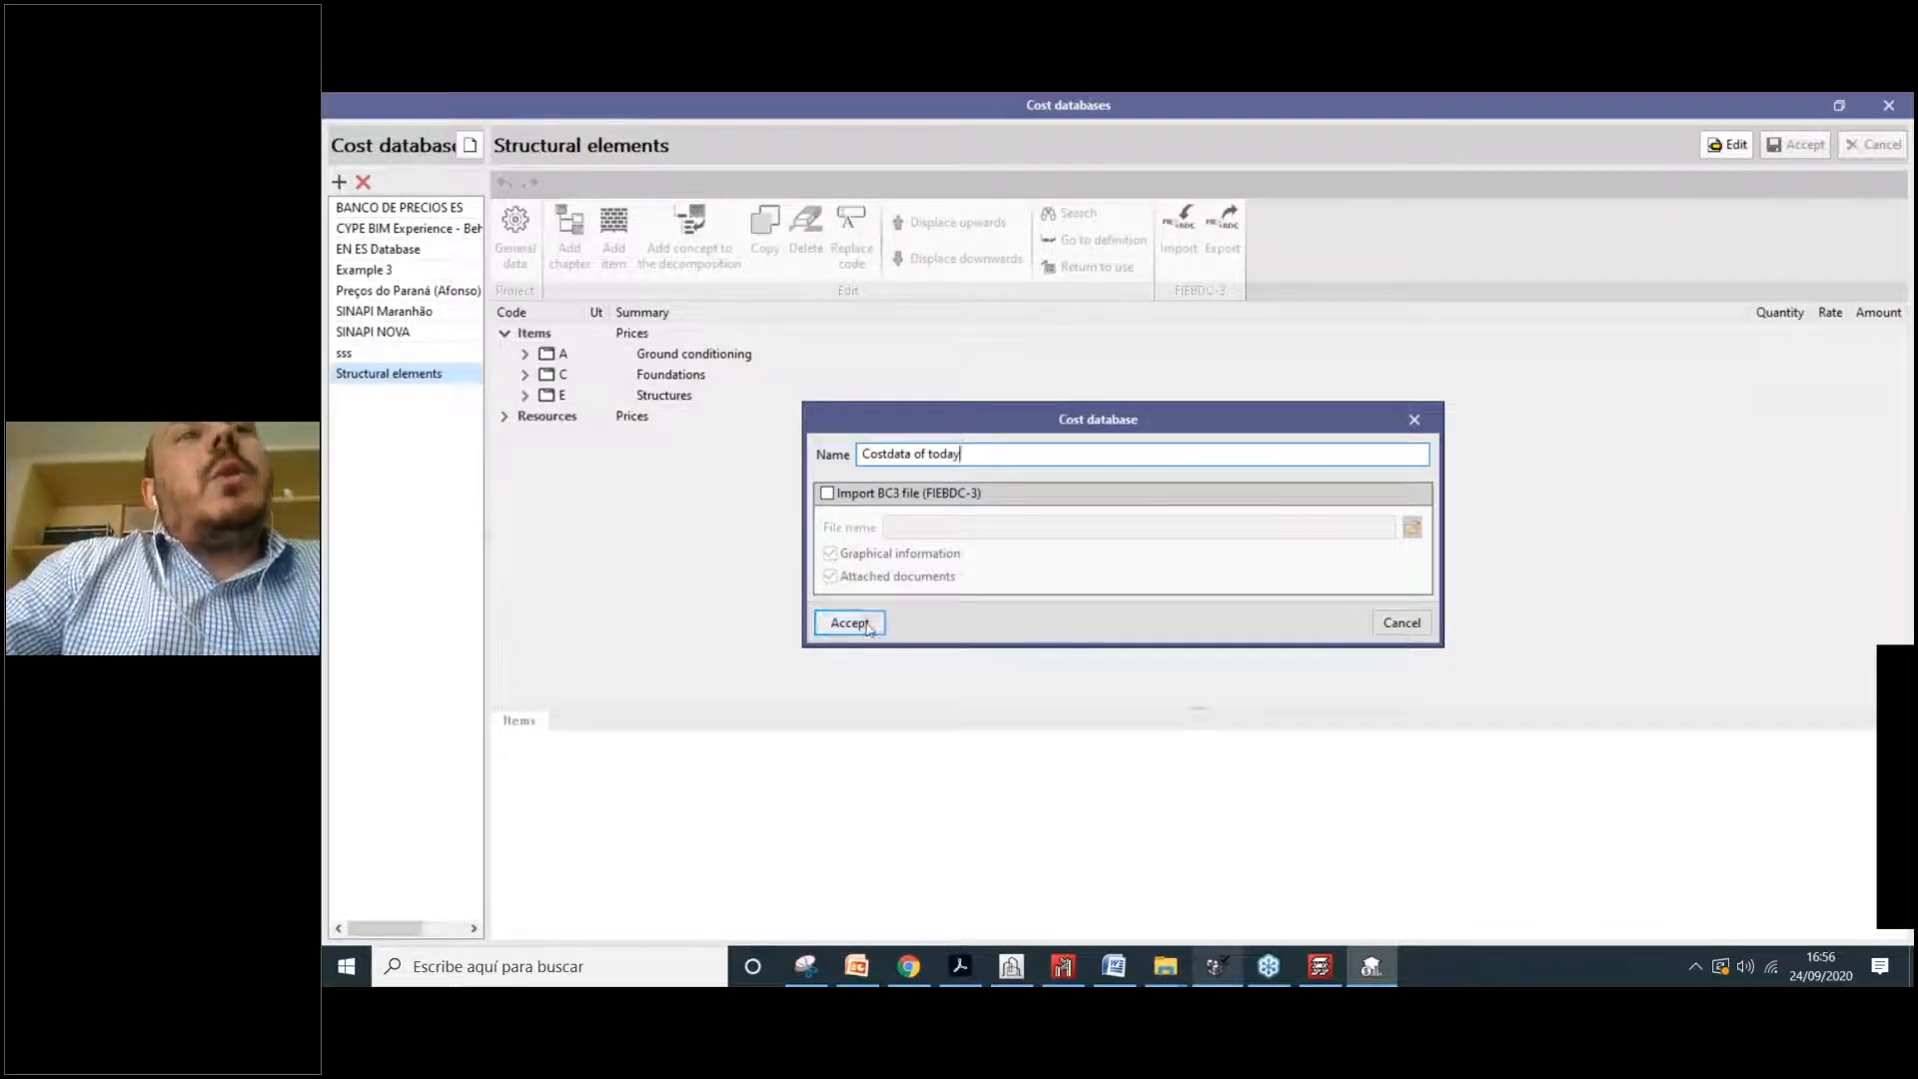
pyautogui.click(1726, 145)
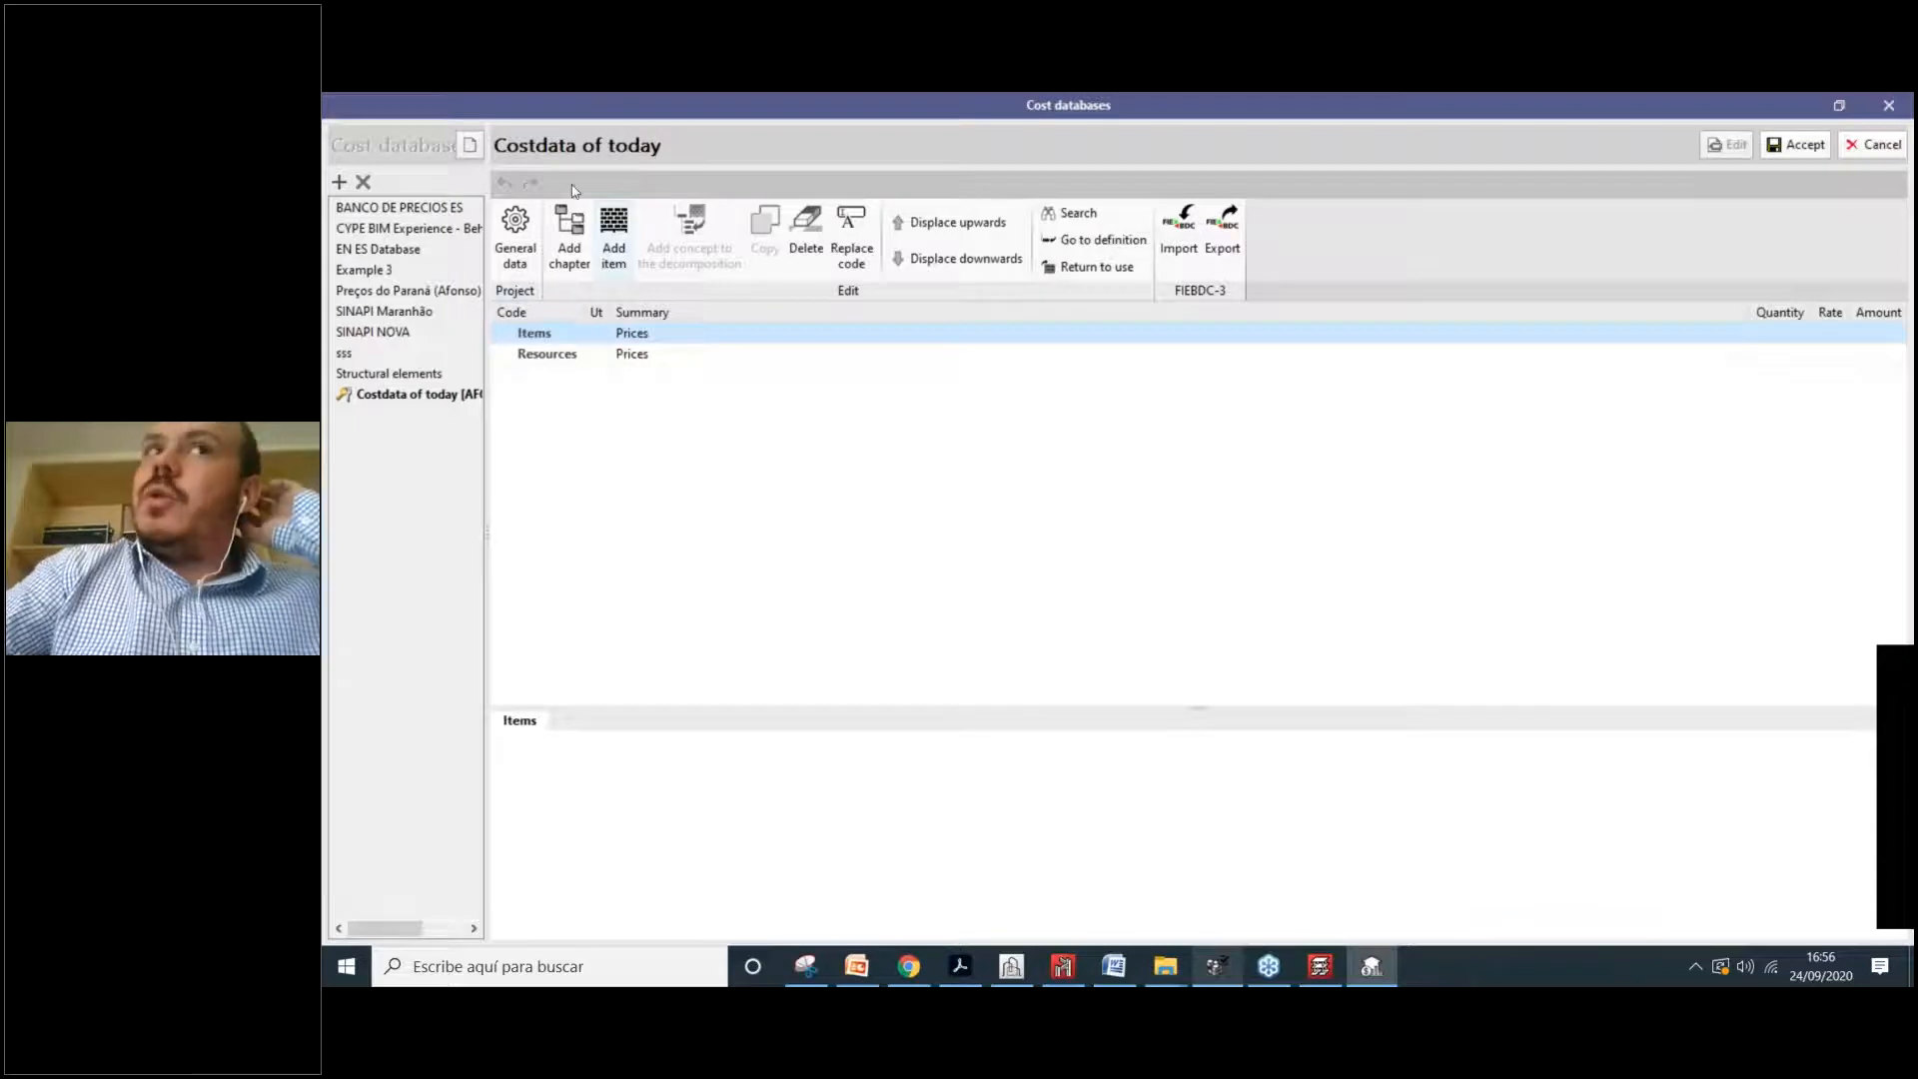
# Step: Add chapter C with the summary 'Chapter 1'
pyautogui.click(569, 240)
pyautogui.write('C')
pyautogui.press('Tab')
pyautogui.write('Chapte')
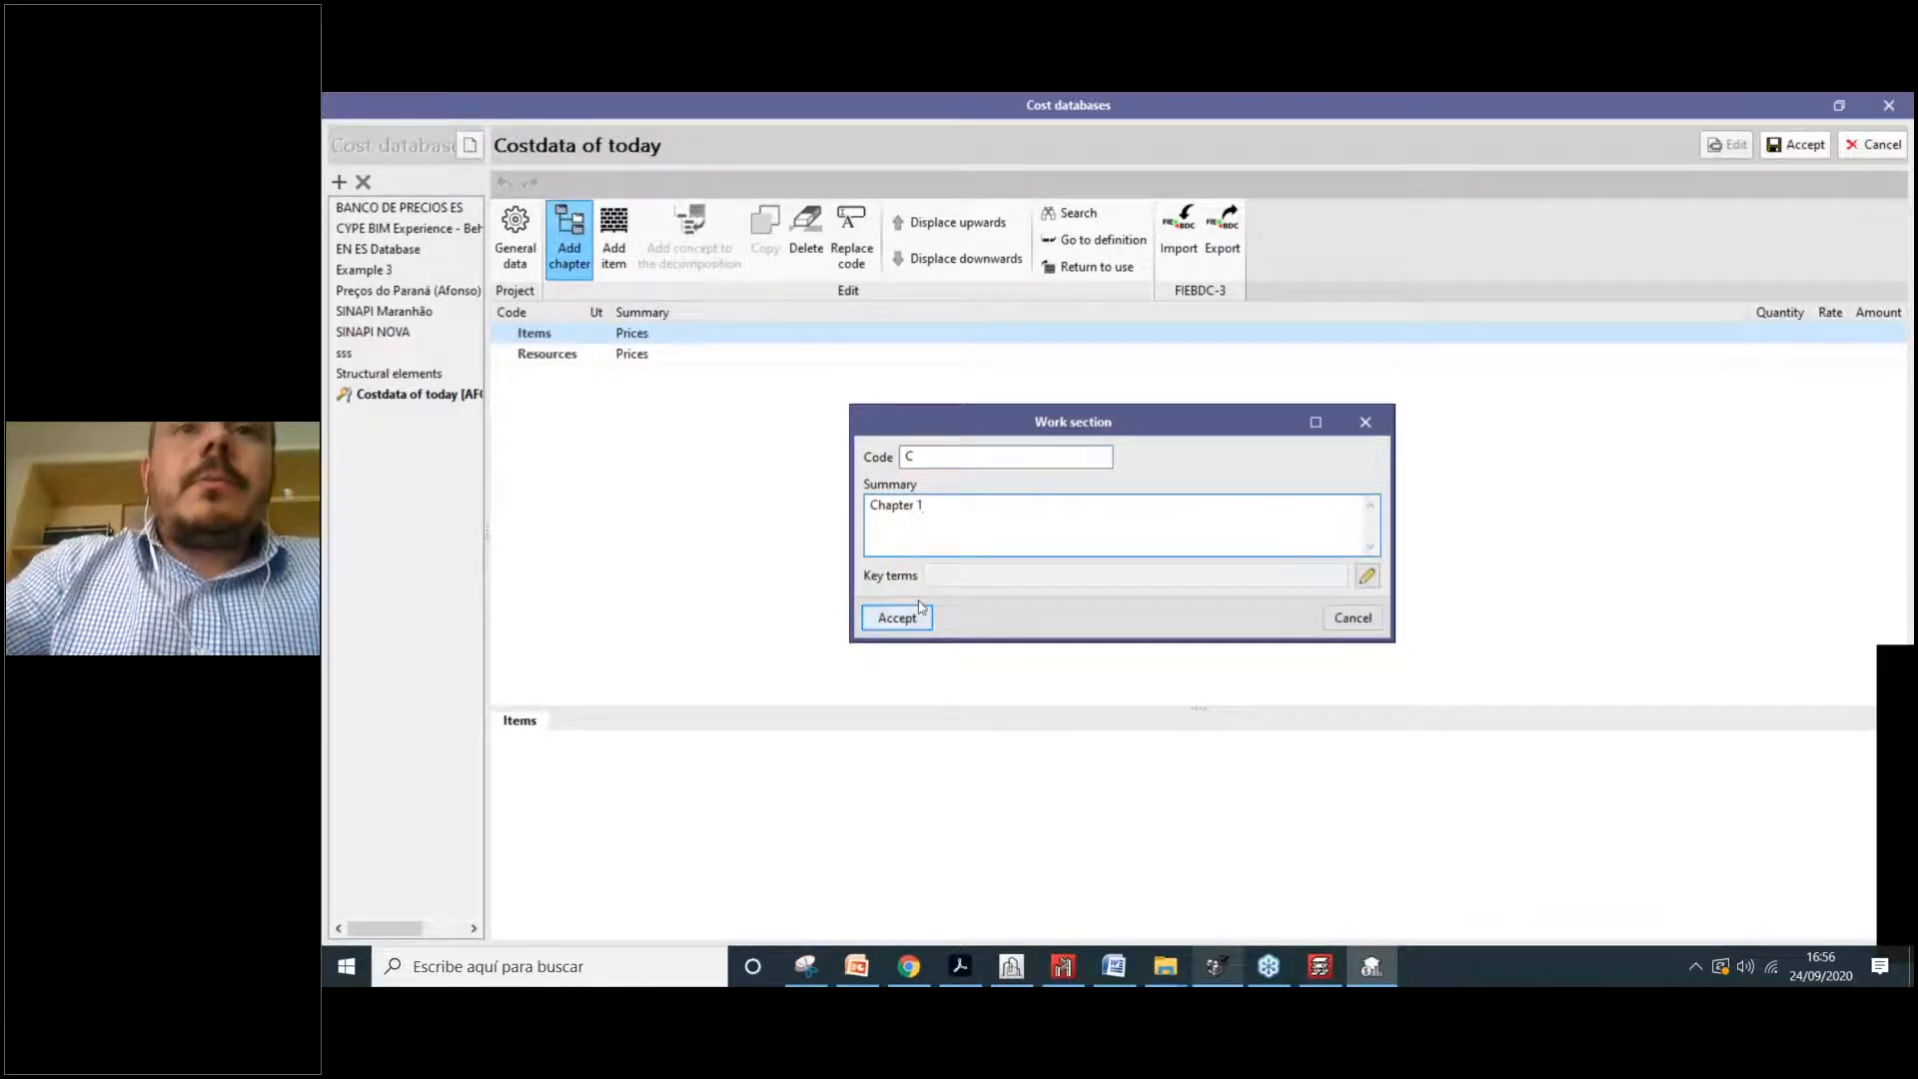
pyautogui.click(899, 618)
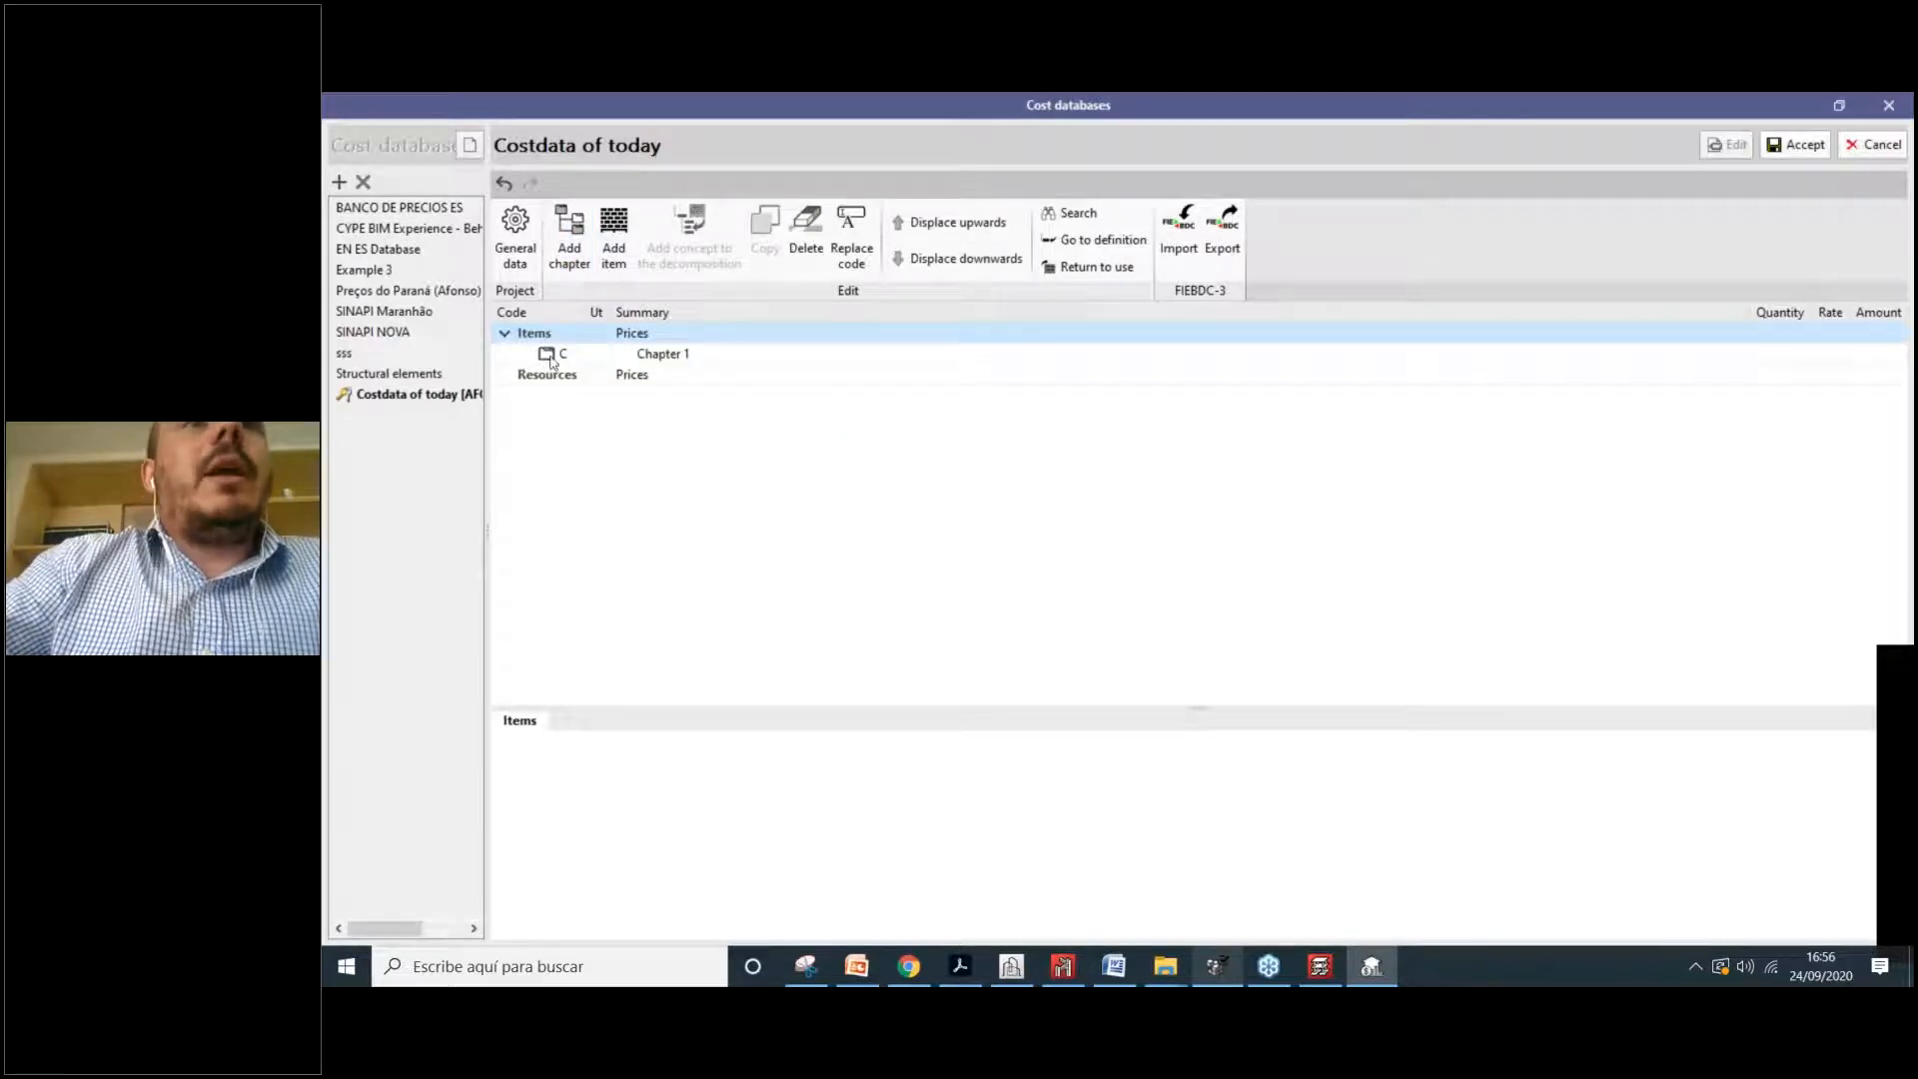
pyautogui.click(550, 358)
# Step: Add Materials item CHJC to chapter C, unit m, rate 23
pyautogui.click(613, 239)
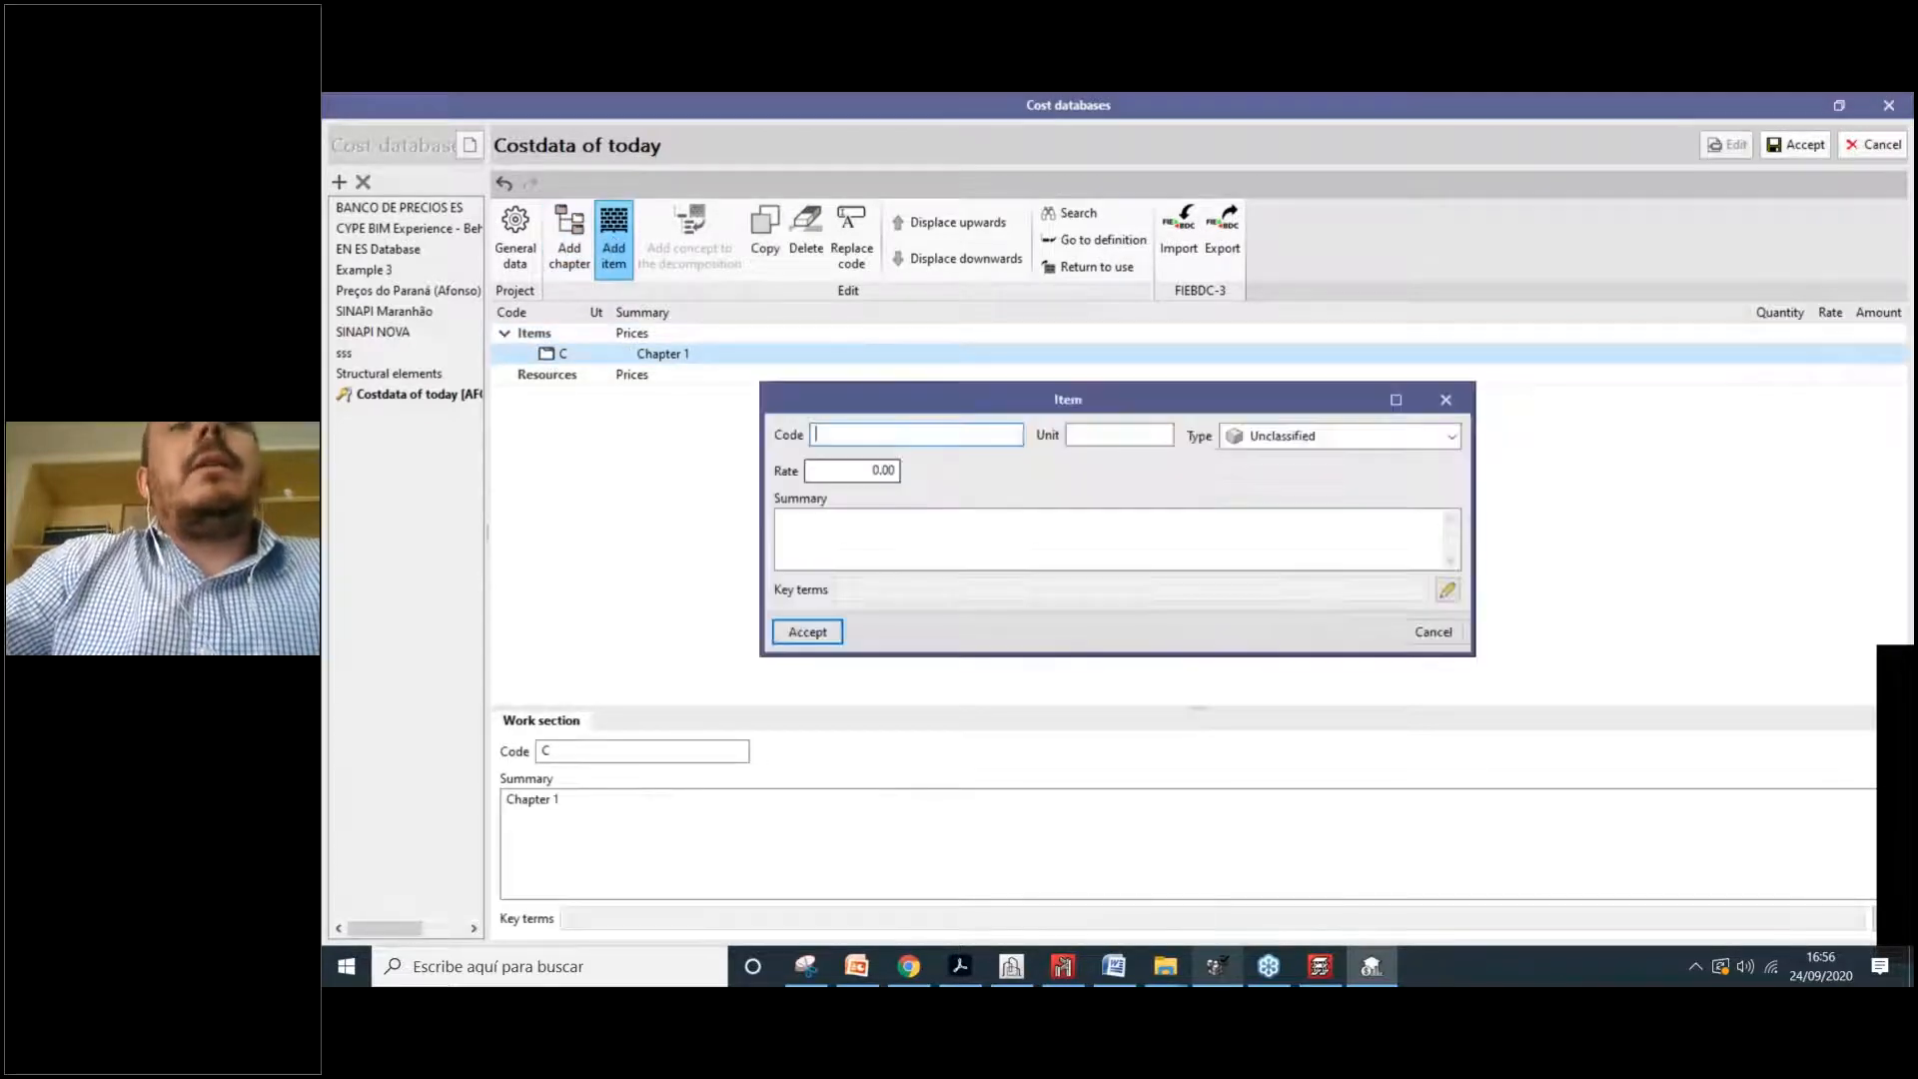
pyautogui.write('CHJC')
pyautogui.click(1134, 432)
pyautogui.write('m')
pyautogui.click(1299, 437)
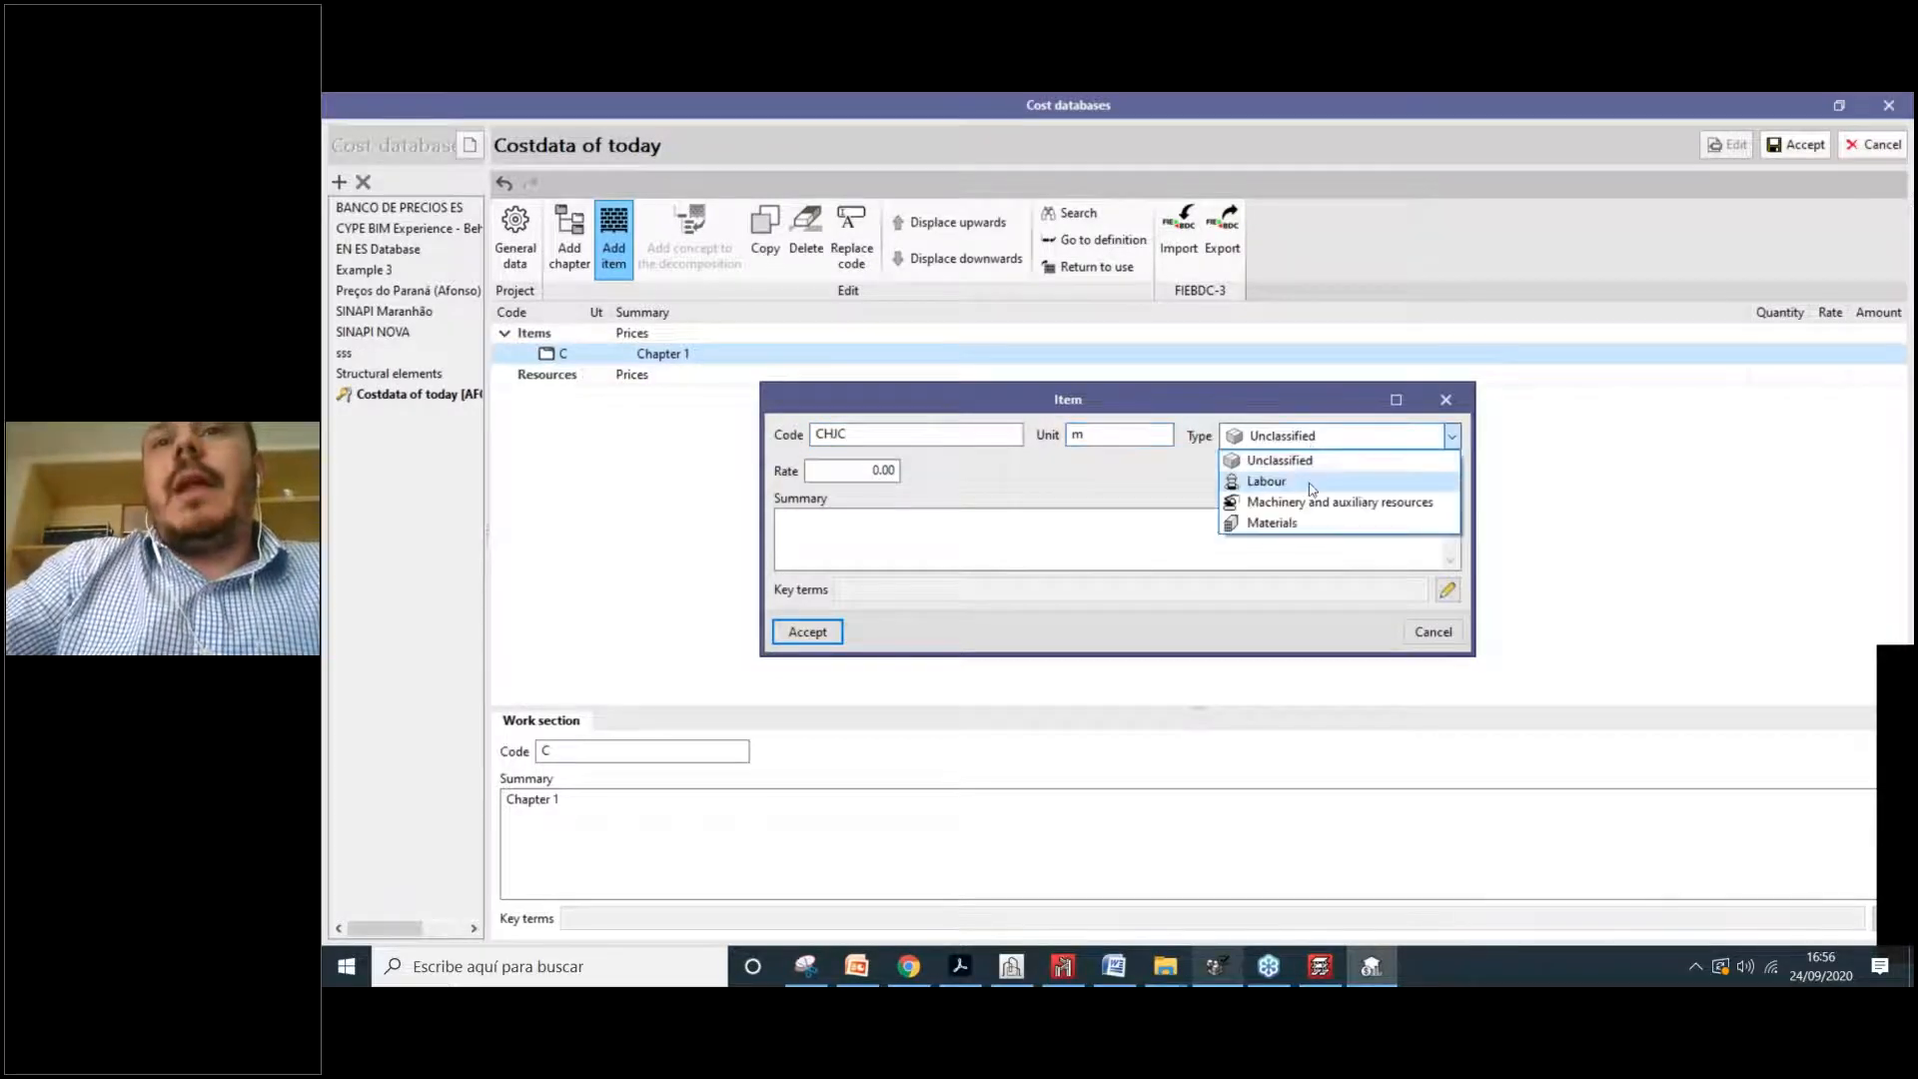
pyautogui.click(1299, 523)
pyautogui.press('Tab')
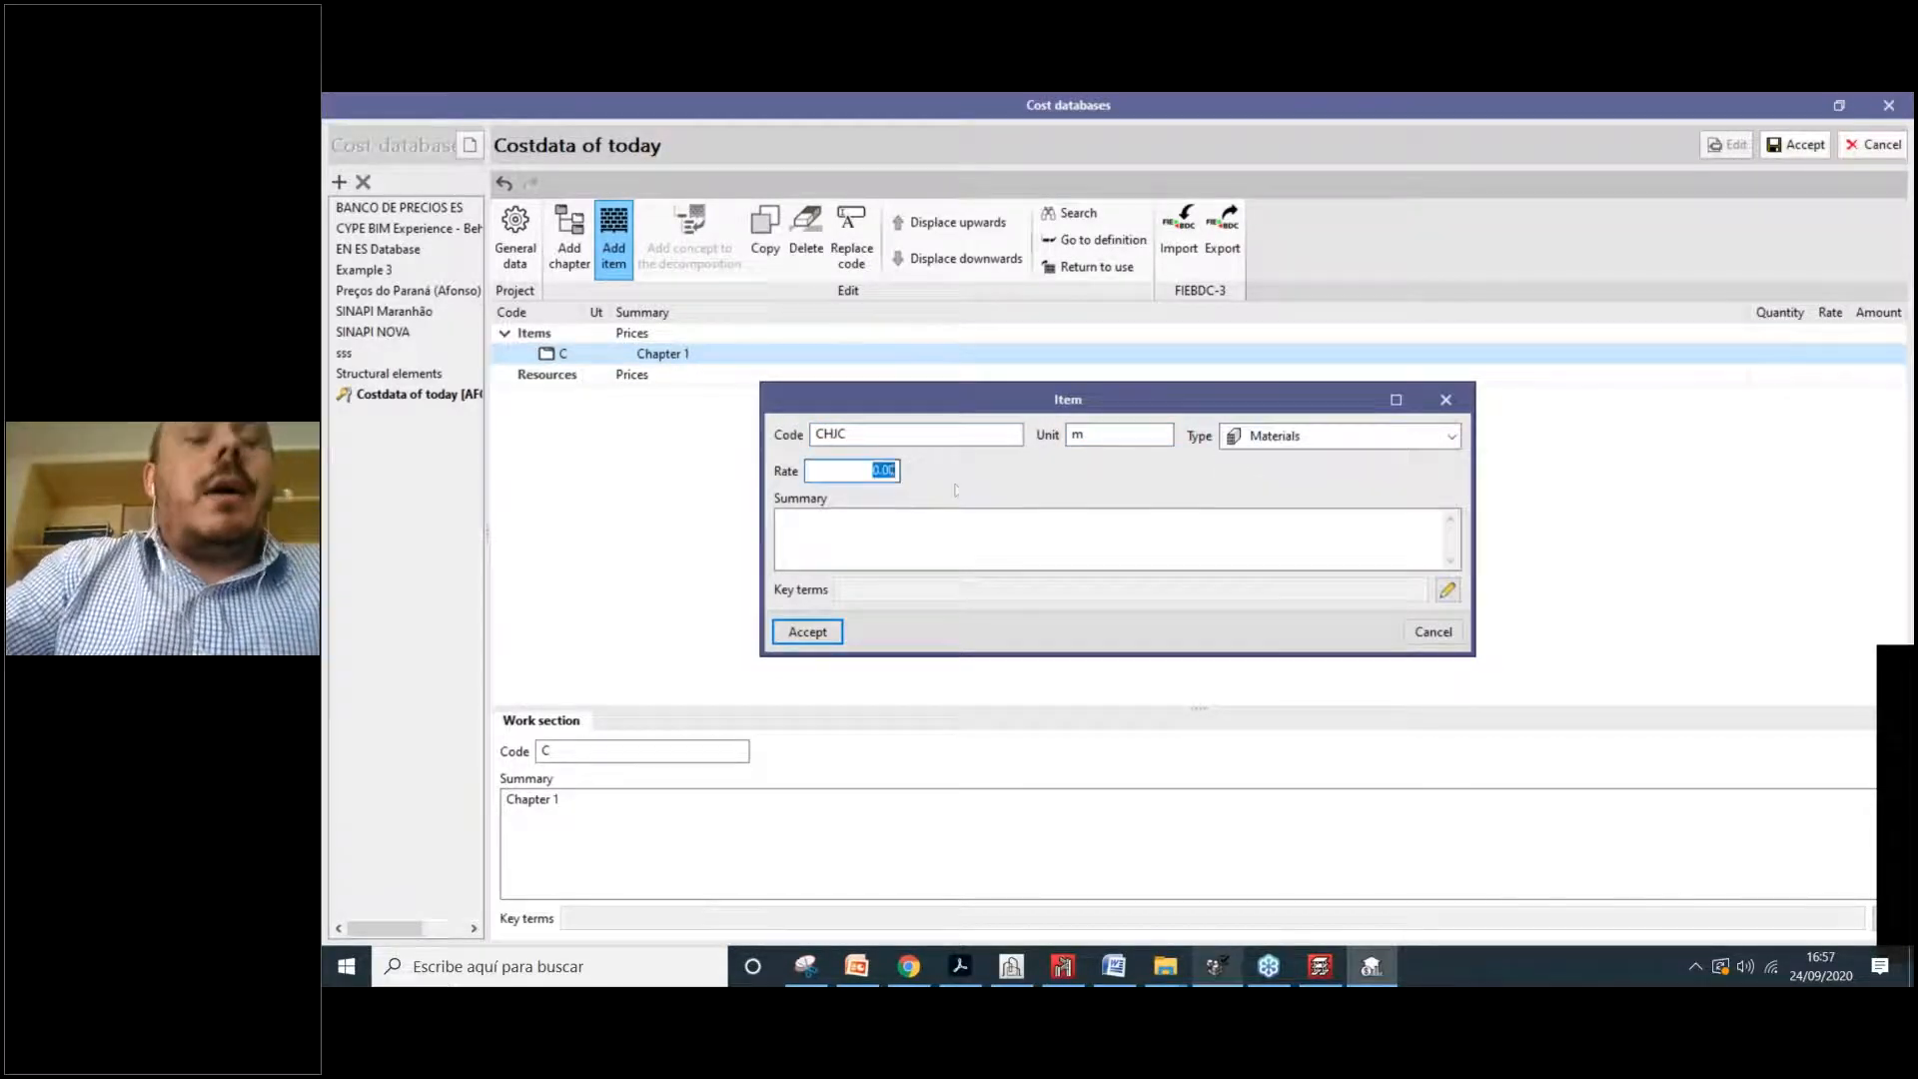
pyautogui.write('23')
pyautogui.press('Tab')
pyautogui.write('fkdkfdfjk')
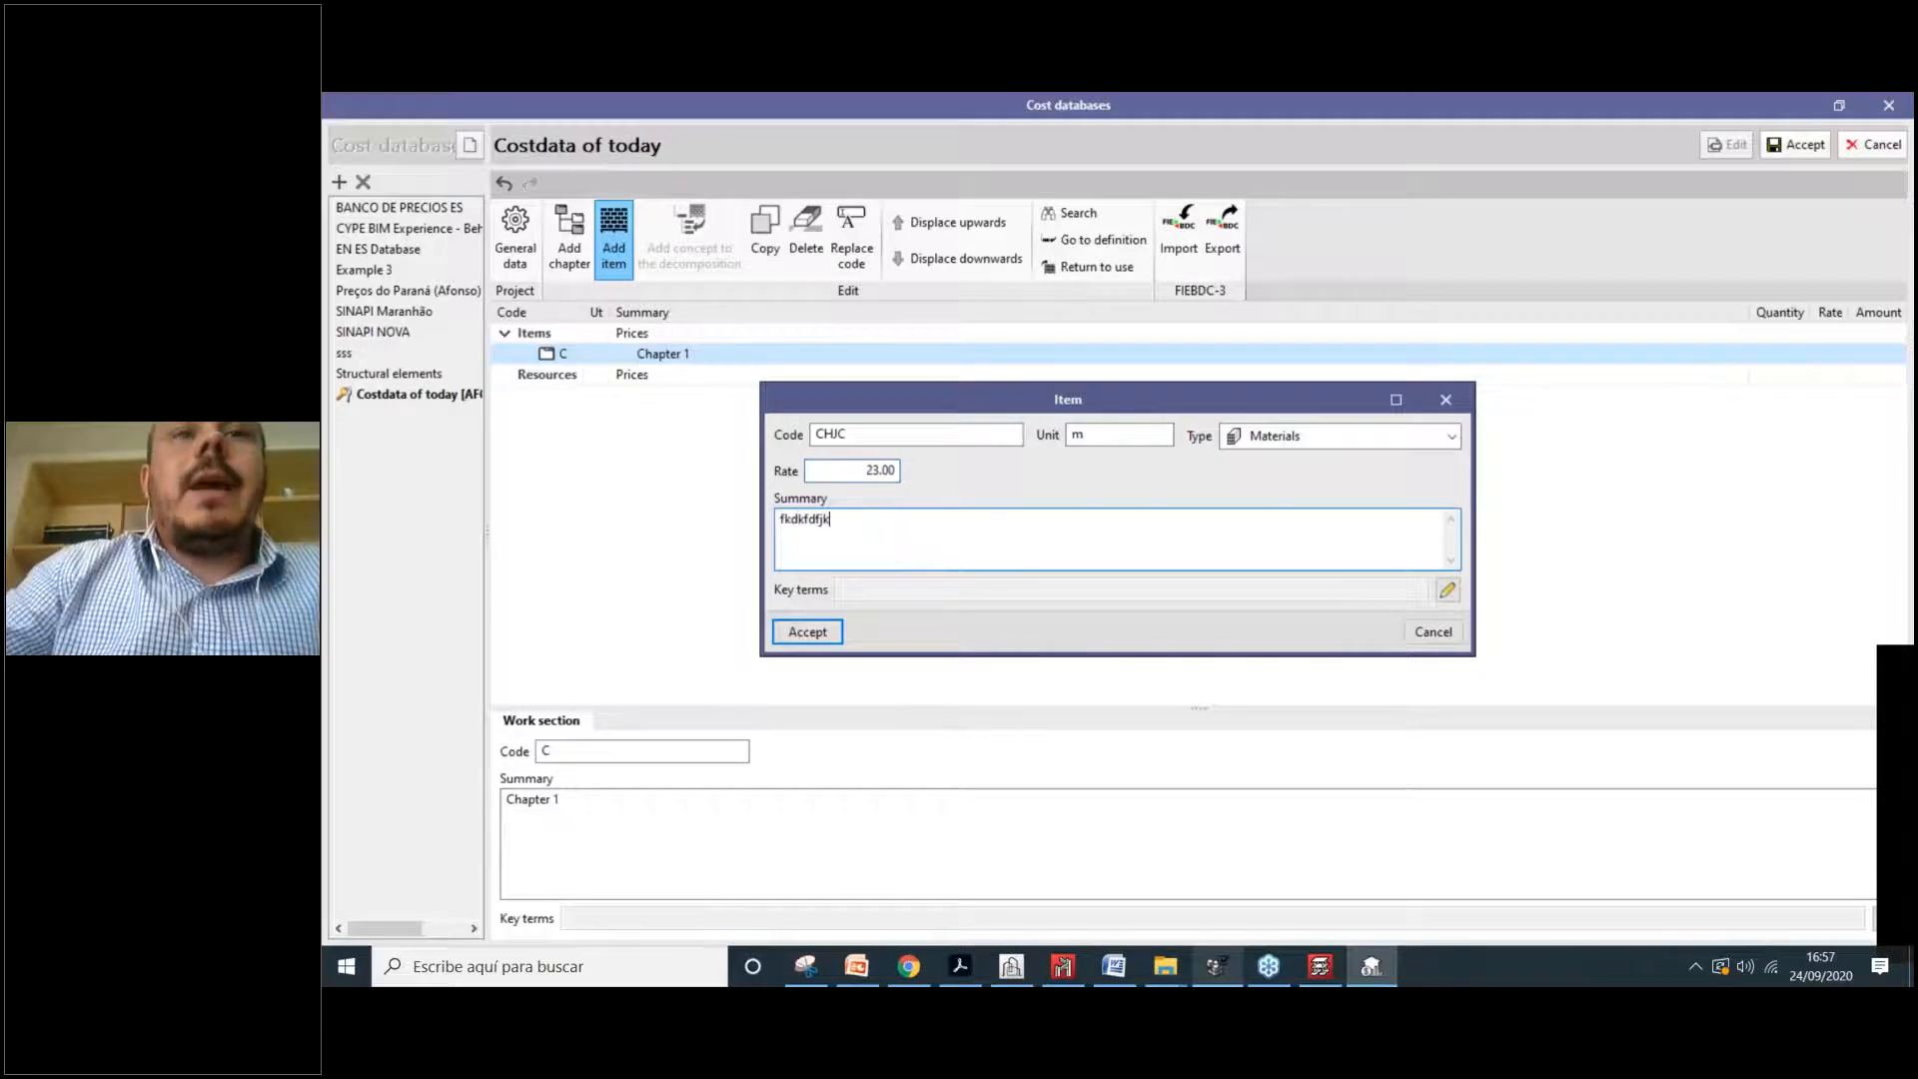
pyautogui.click(807, 632)
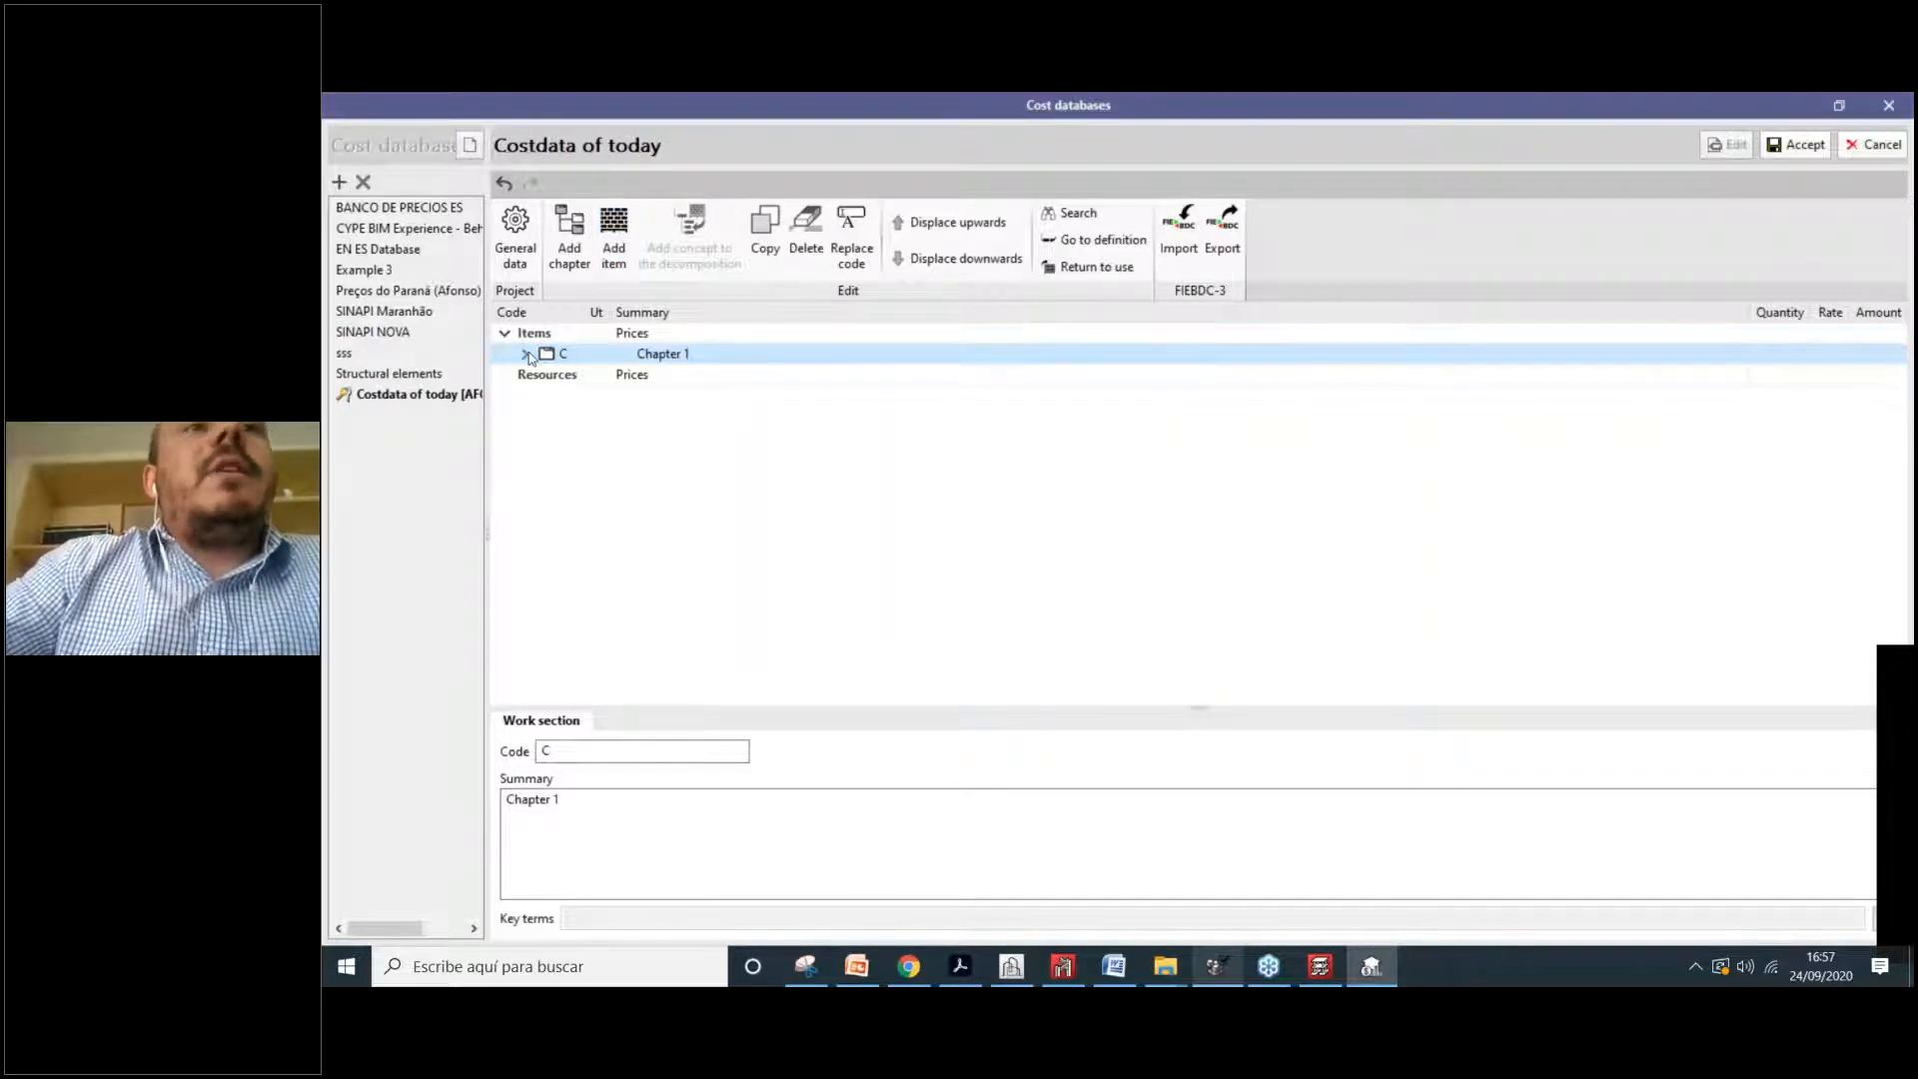
# Step: Expand chapter C and review item CHJC's description and documents
pyautogui.click(528, 356)
pyautogui.click(581, 377)
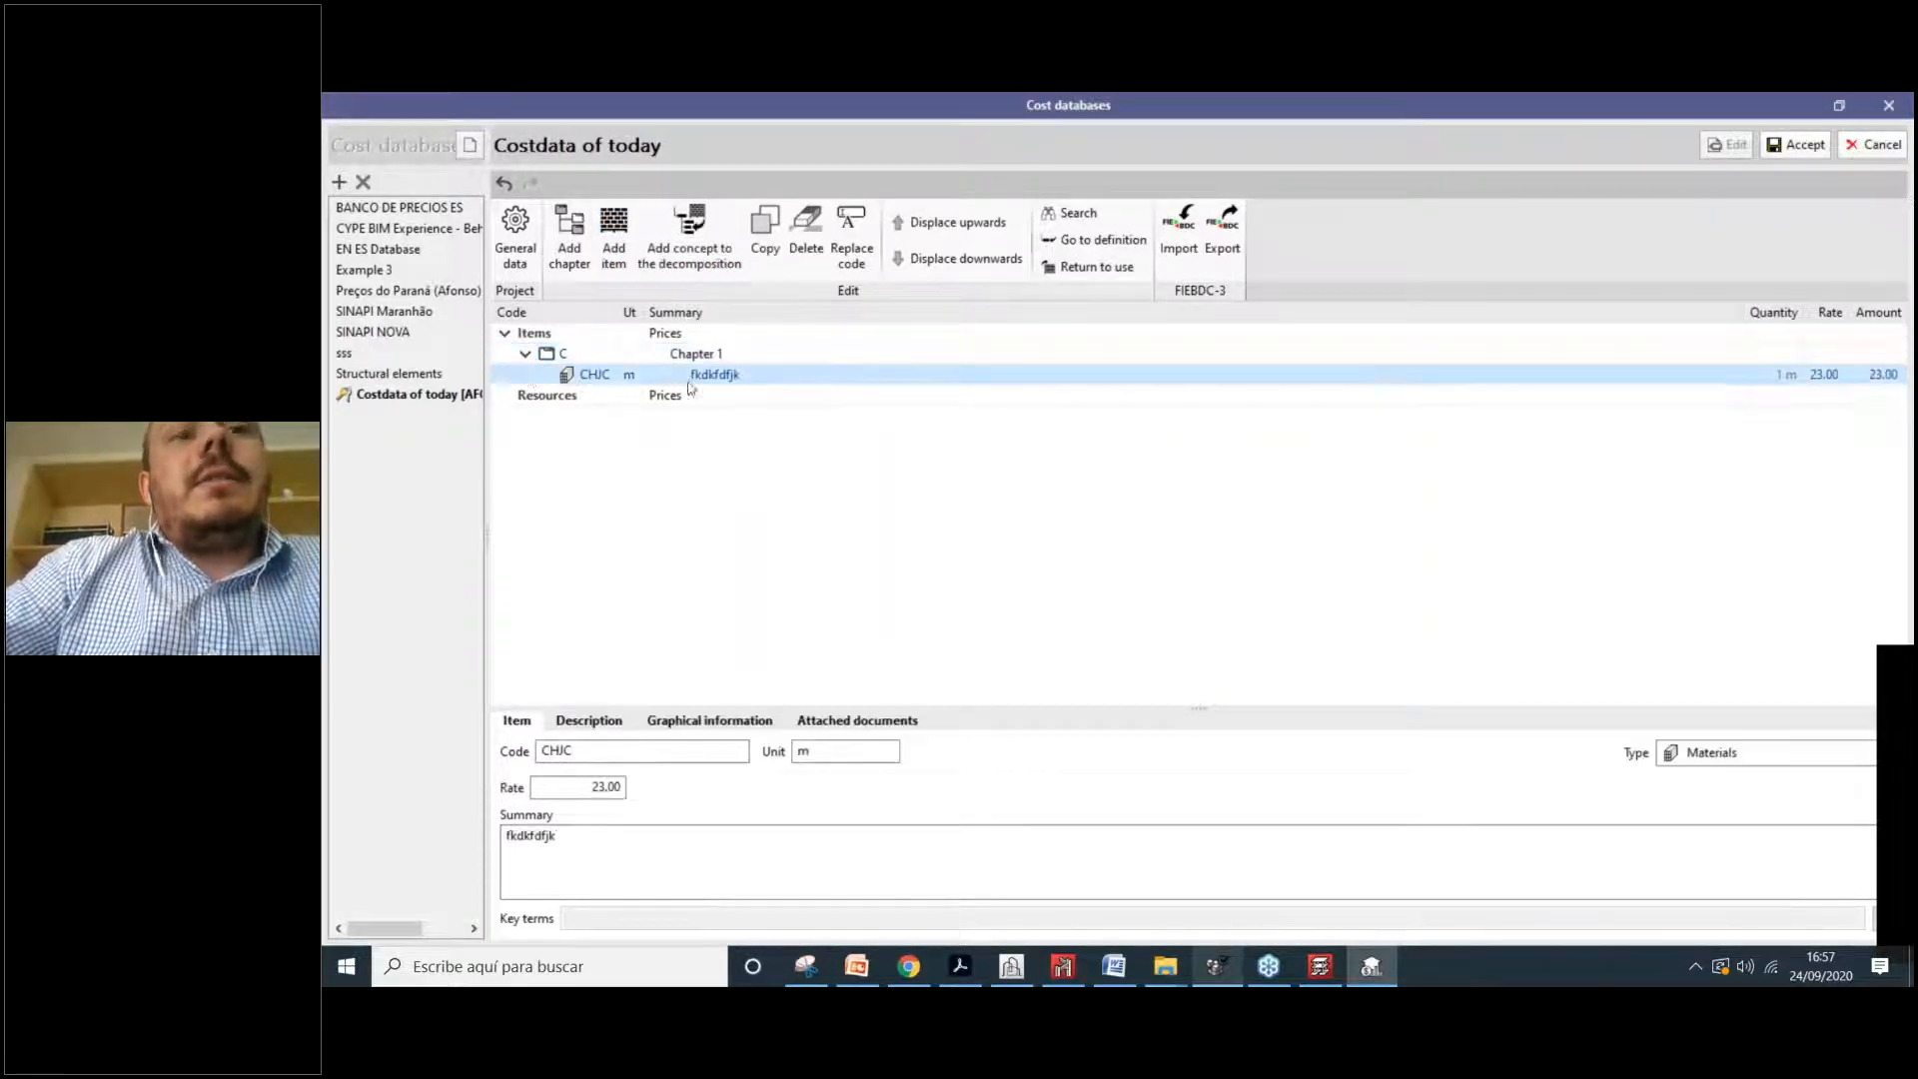
pyautogui.click(587, 724)
pyautogui.click(847, 732)
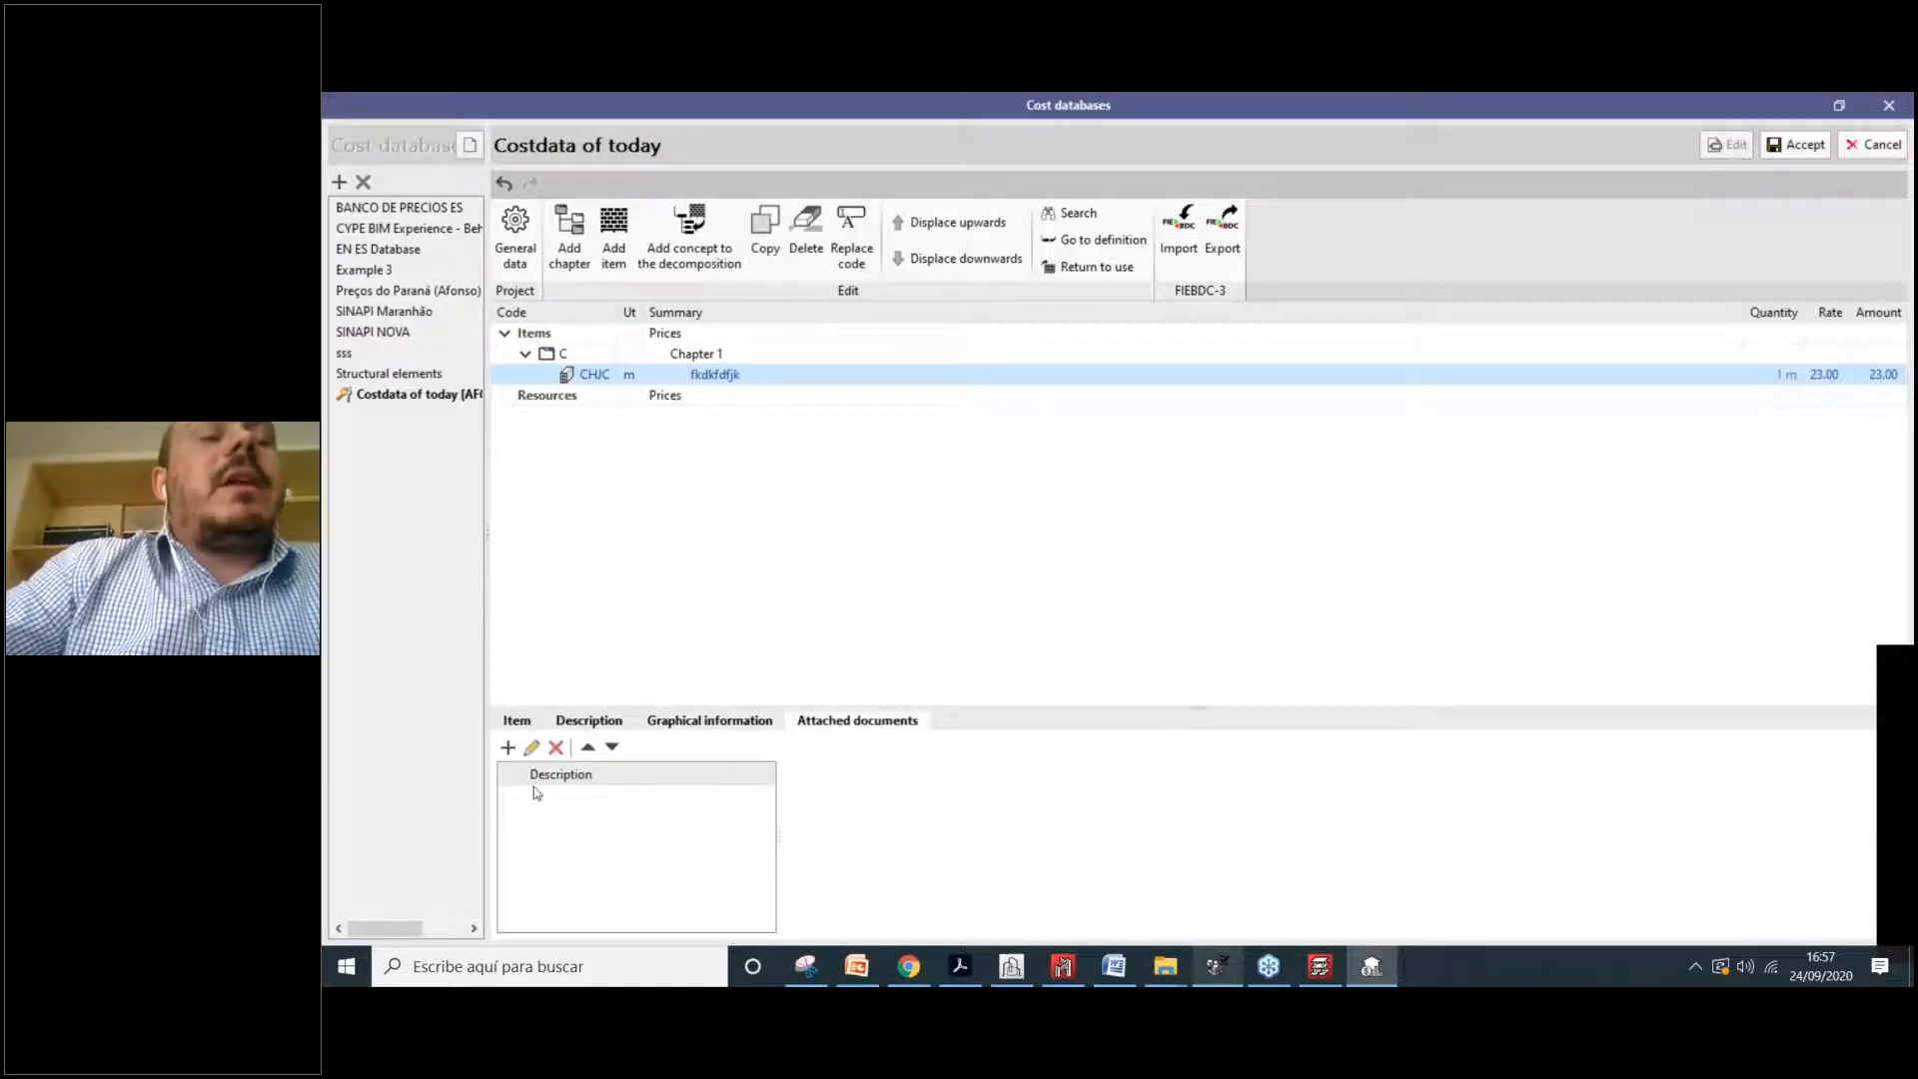
pyautogui.click(517, 720)
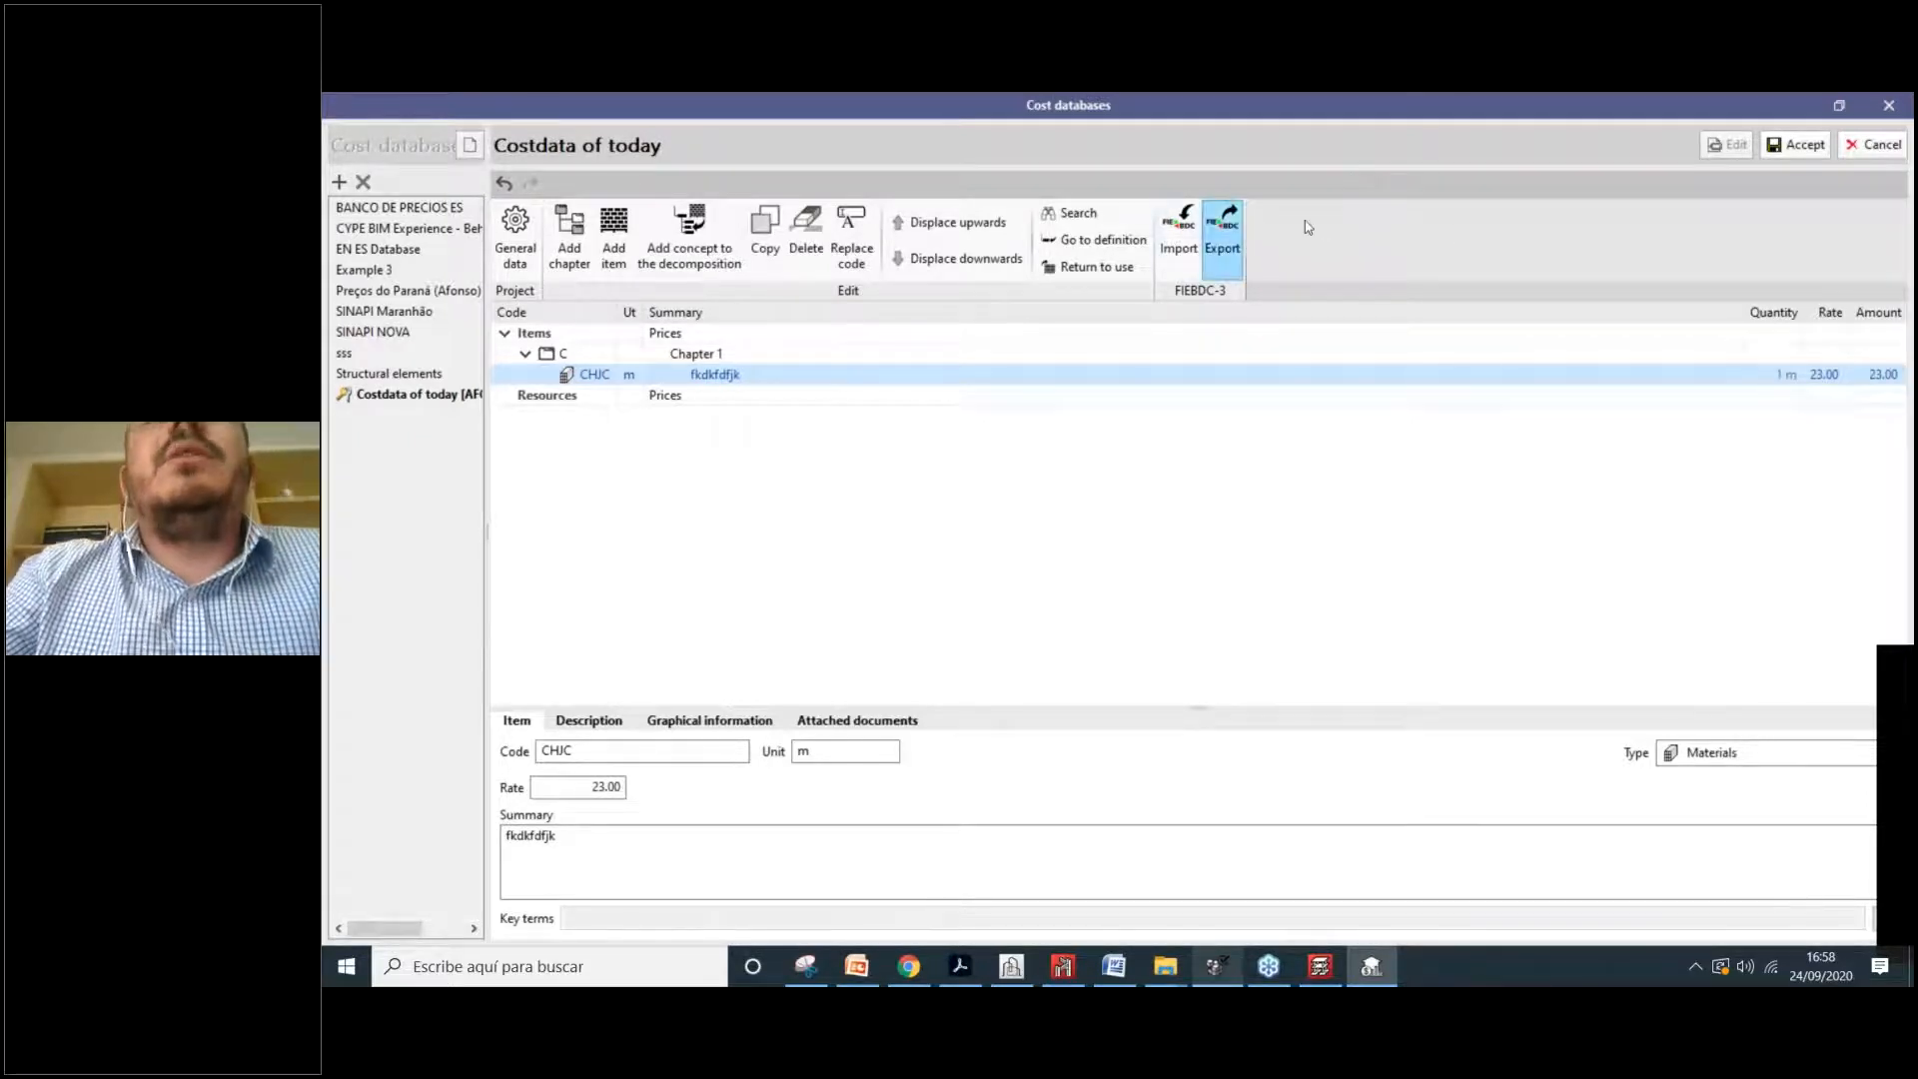
# Step: Discard the Costdata of today edits and start a new database from a BC3 file
pyautogui.click(1189, 257)
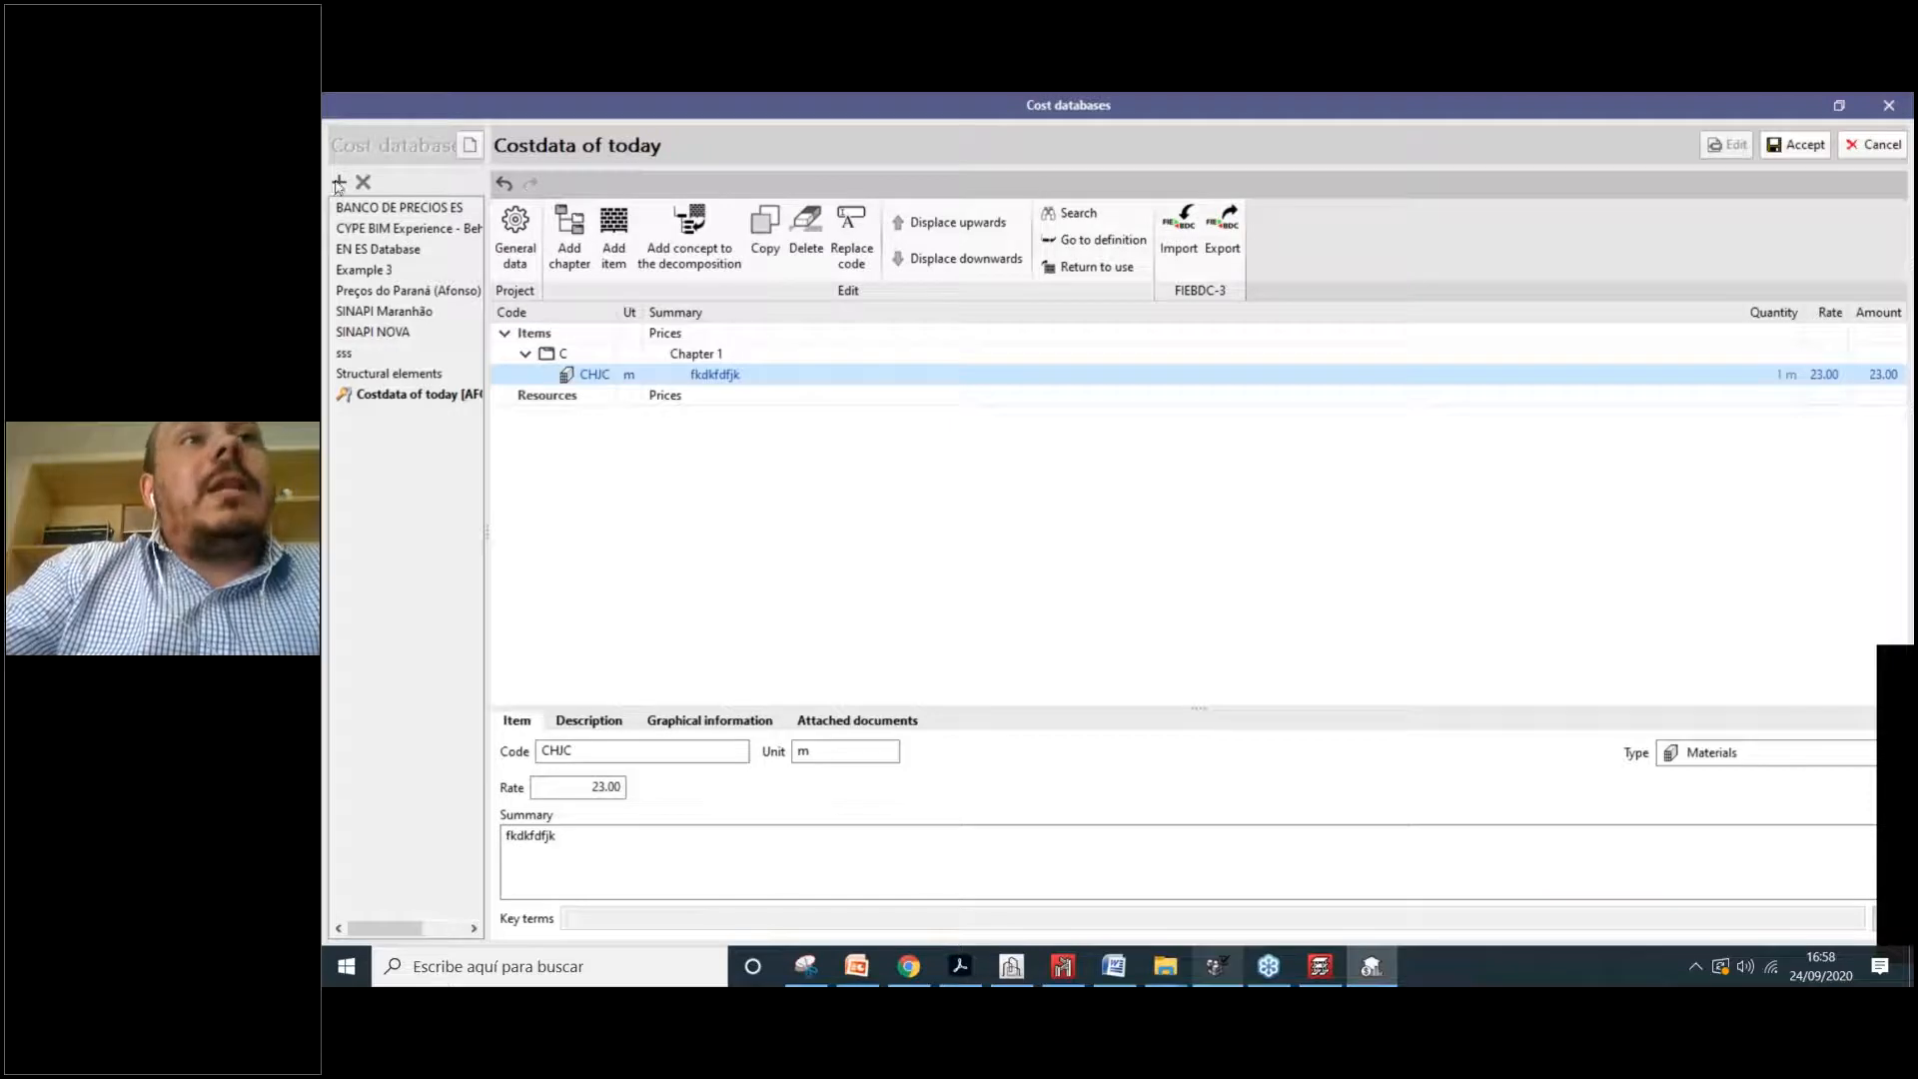
pyautogui.press('Escape')
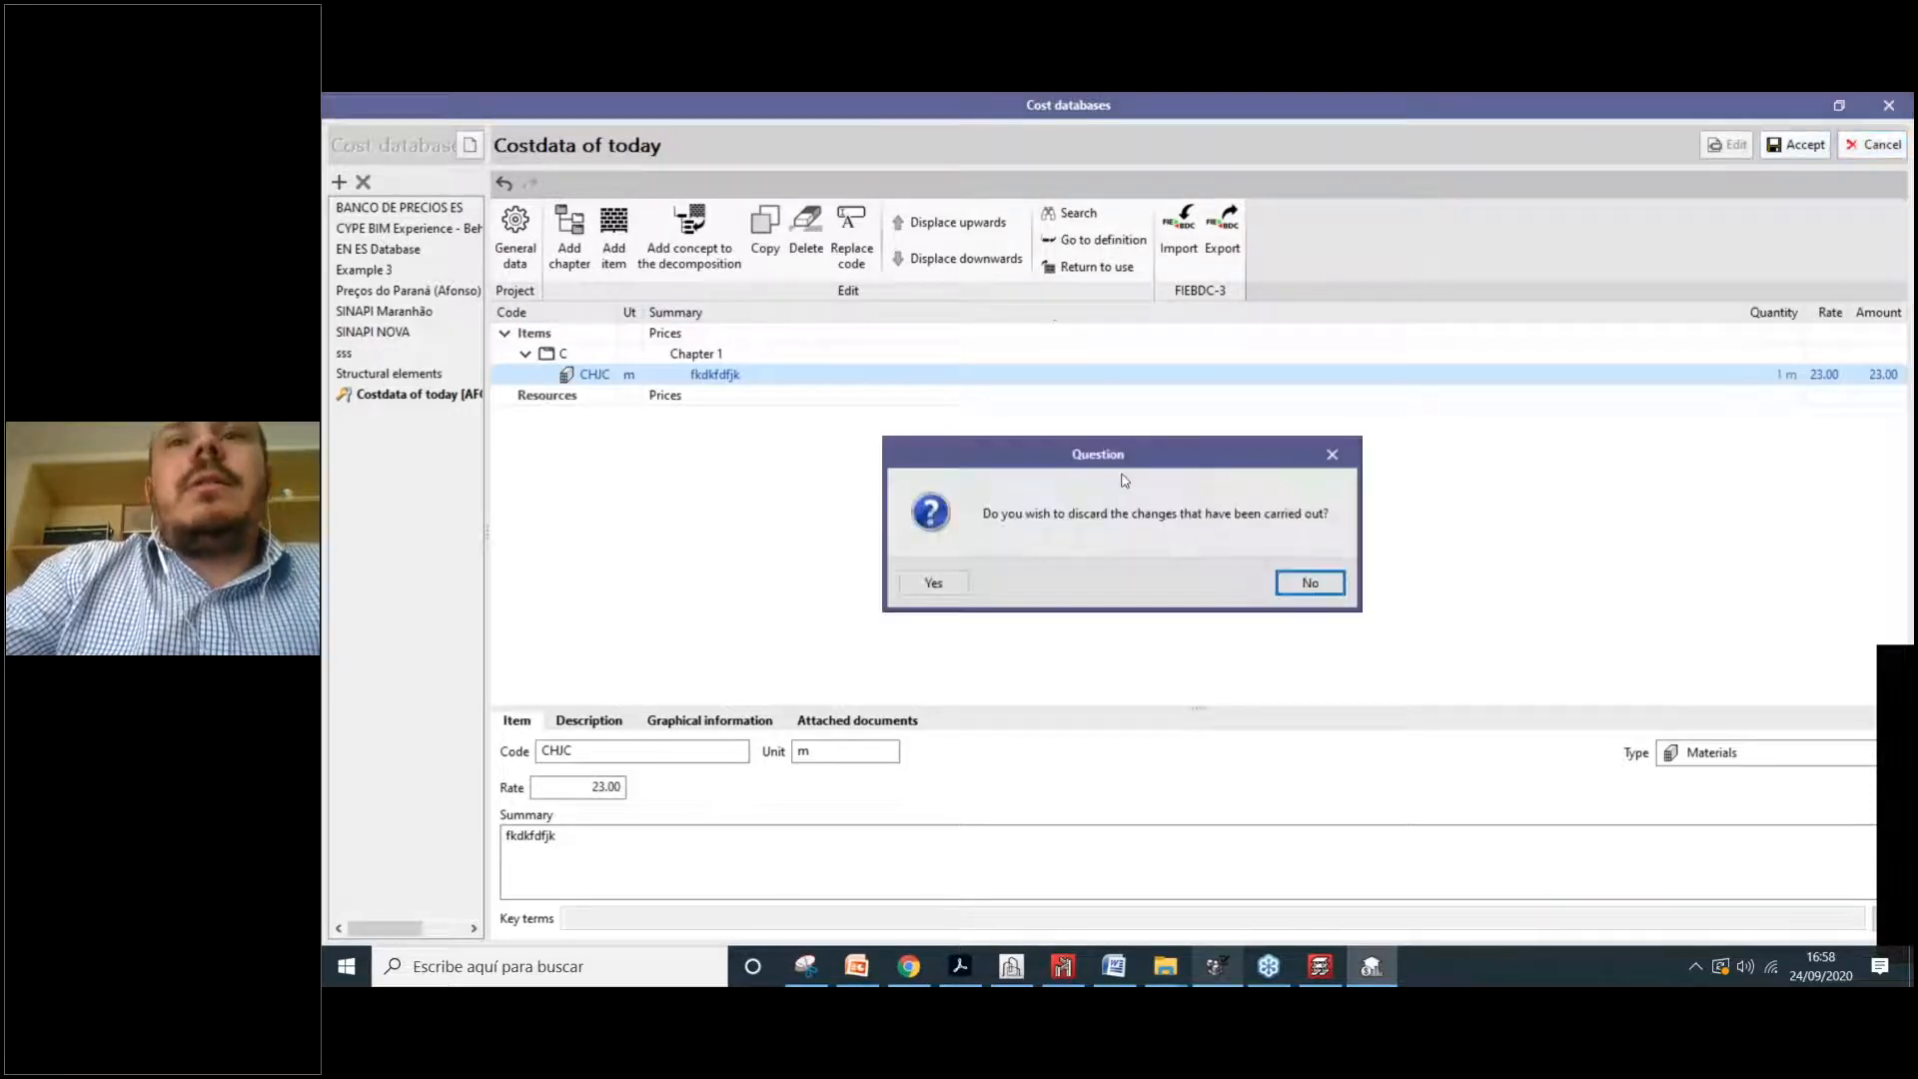
pyautogui.click(933, 586)
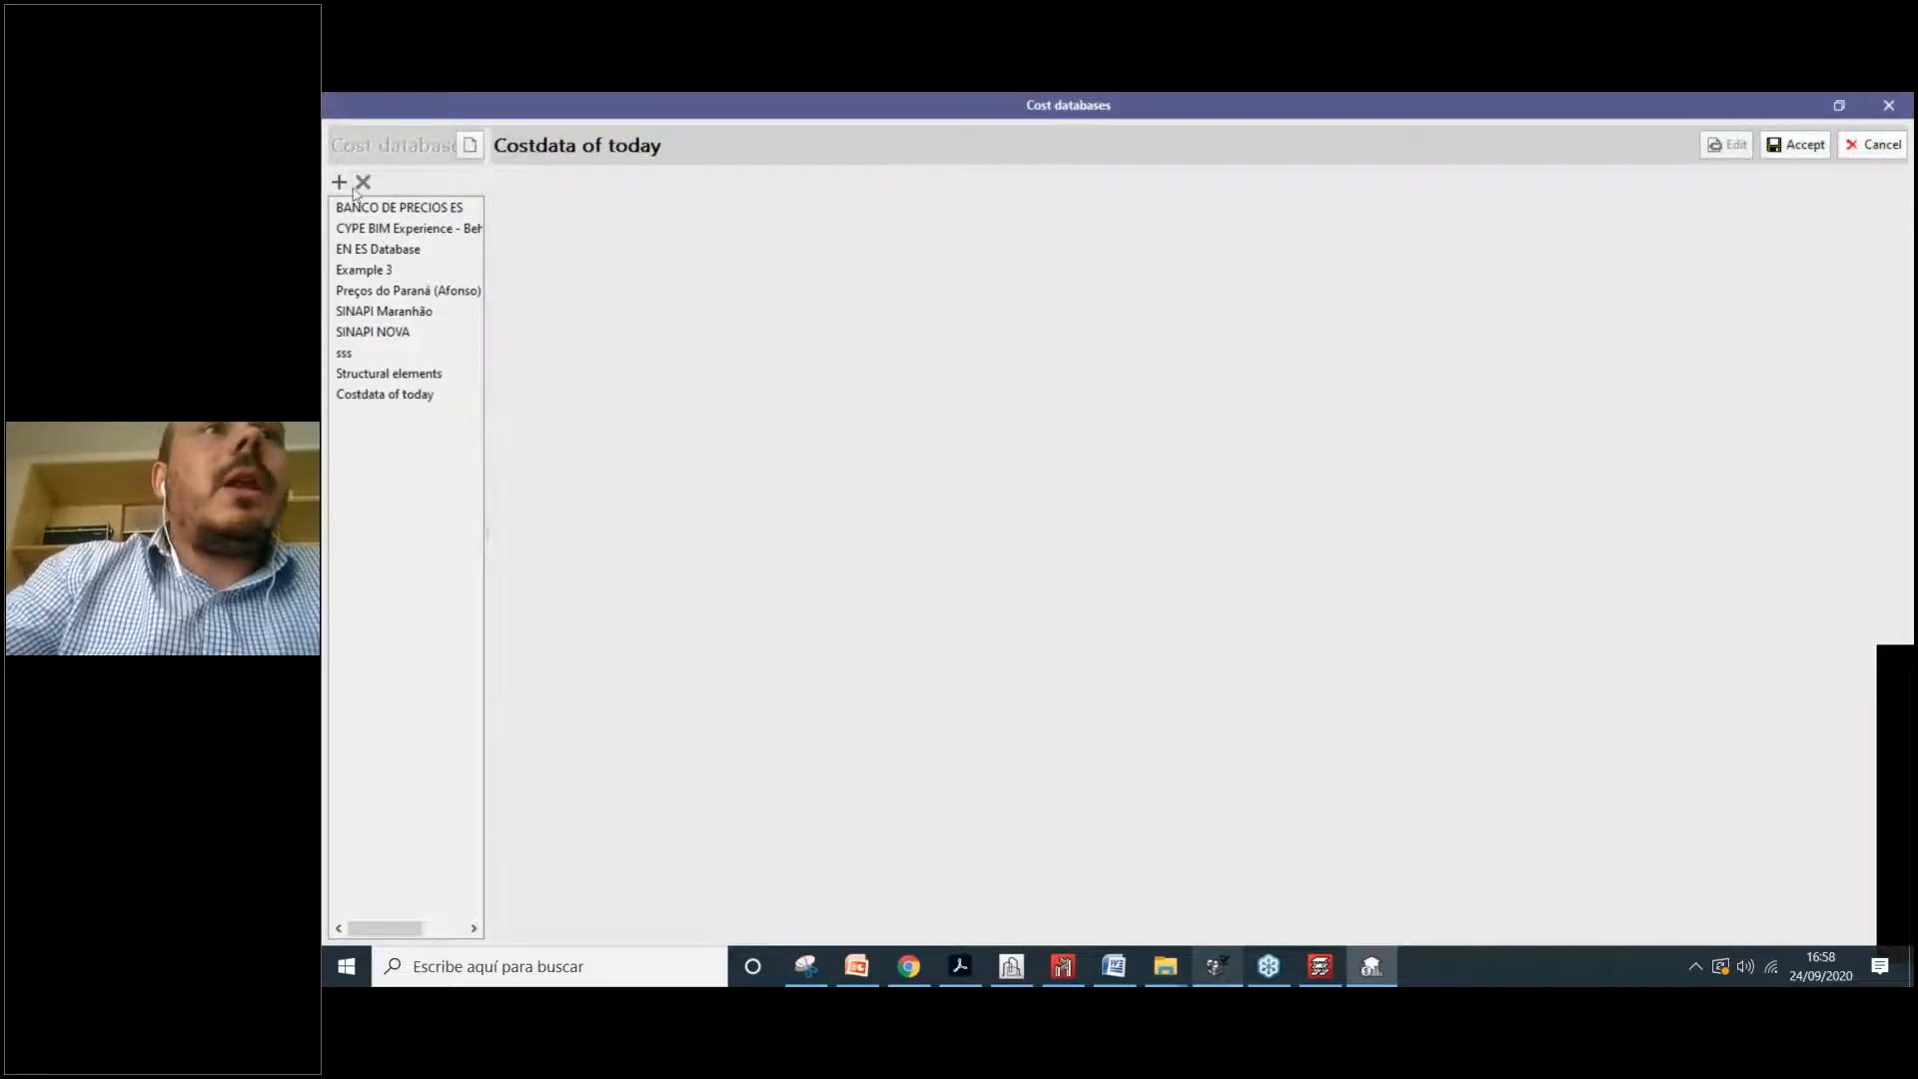
pyautogui.click(858, 493)
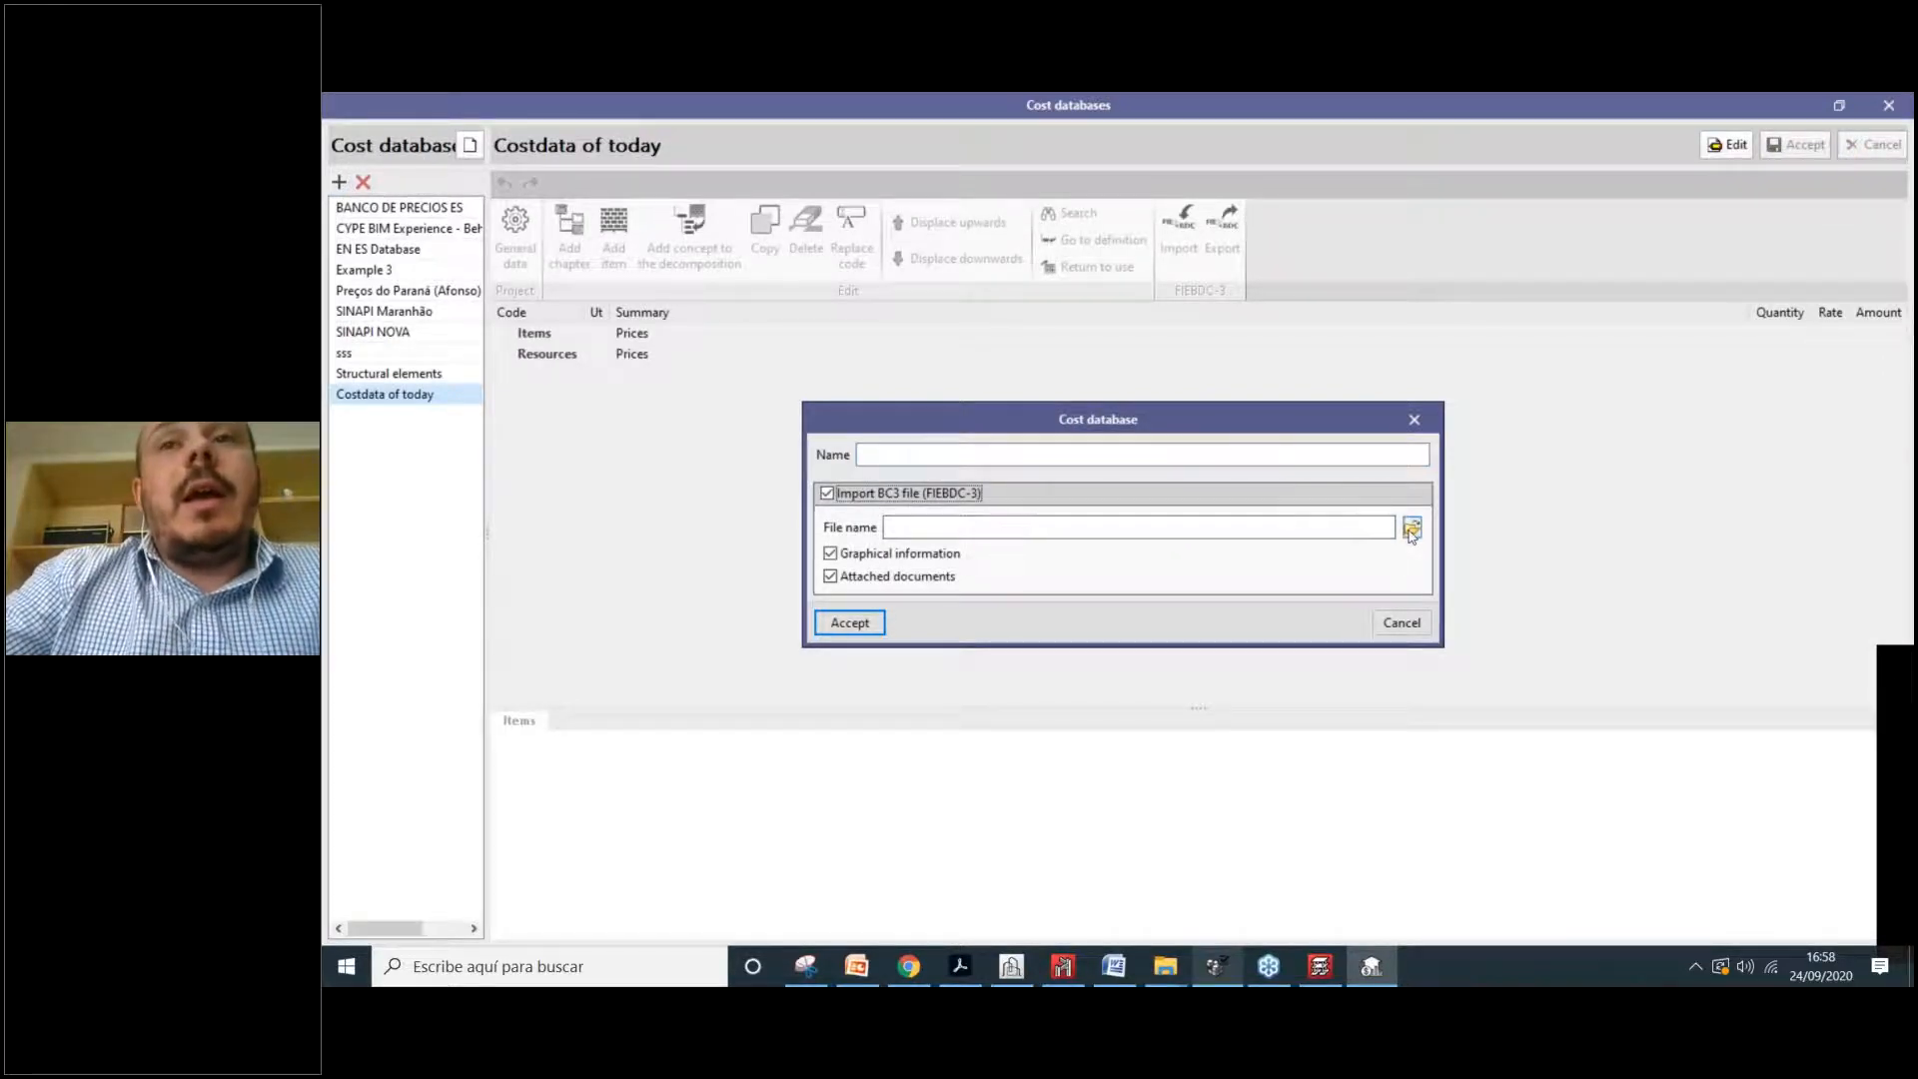
# Step: Choose BOQ - EN and ES.bc3 from the Desktop as the import file
pyautogui.moveTo(1315, 425); pyautogui.dragTo(1202, 354)
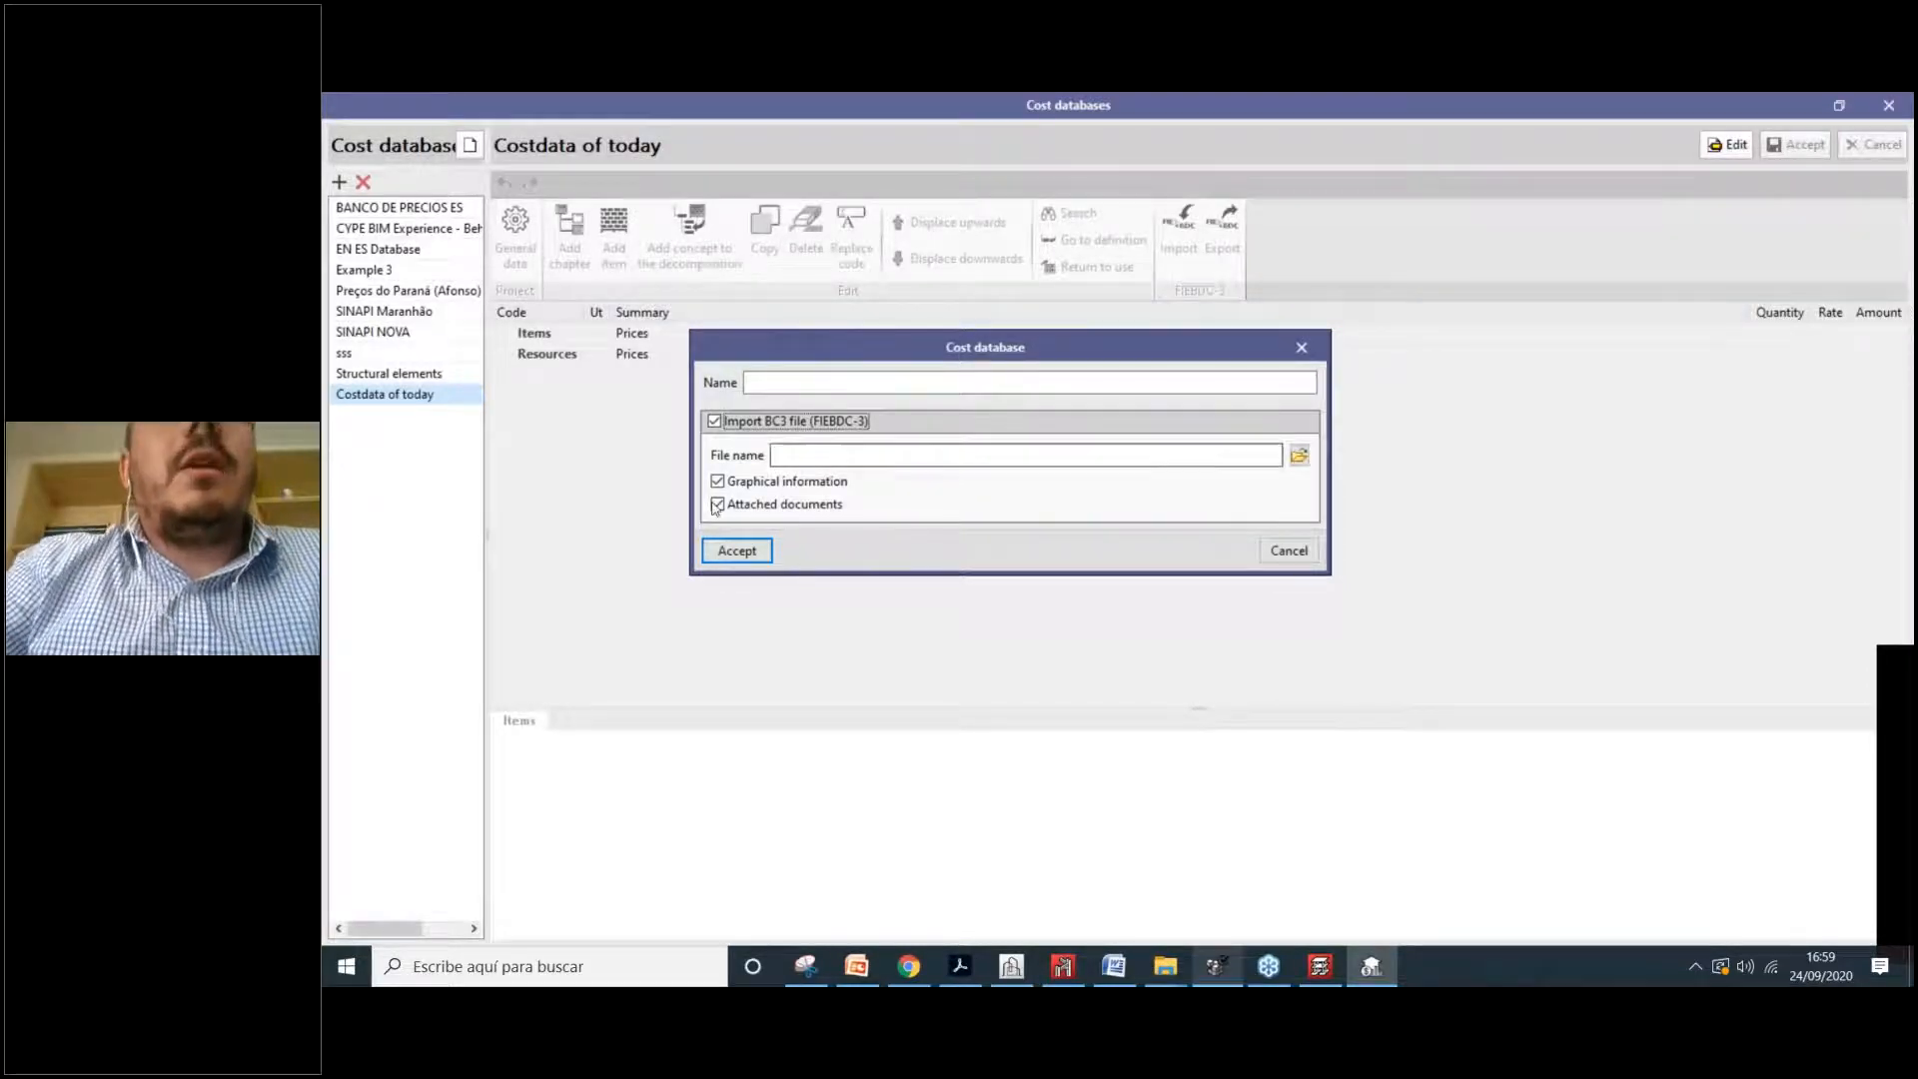
pyautogui.click(1299, 456)
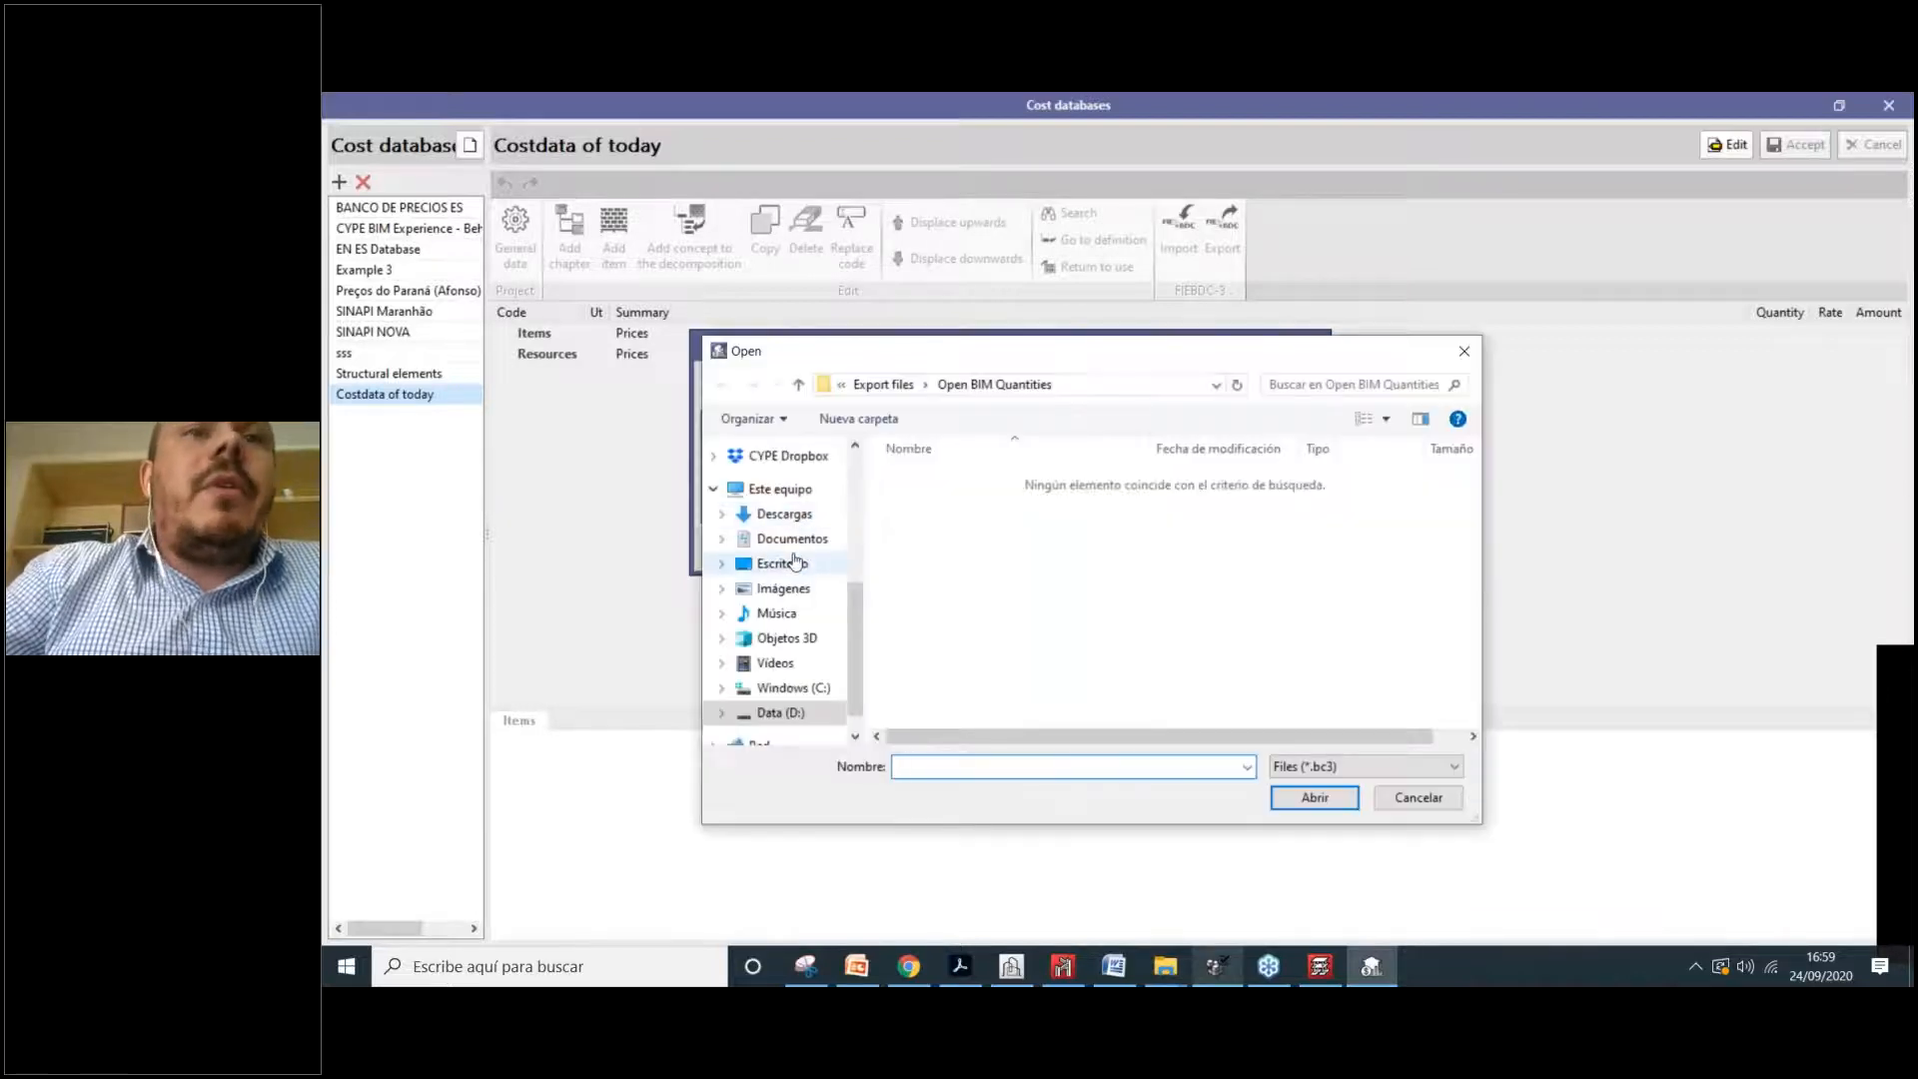
pyautogui.click(953, 649)
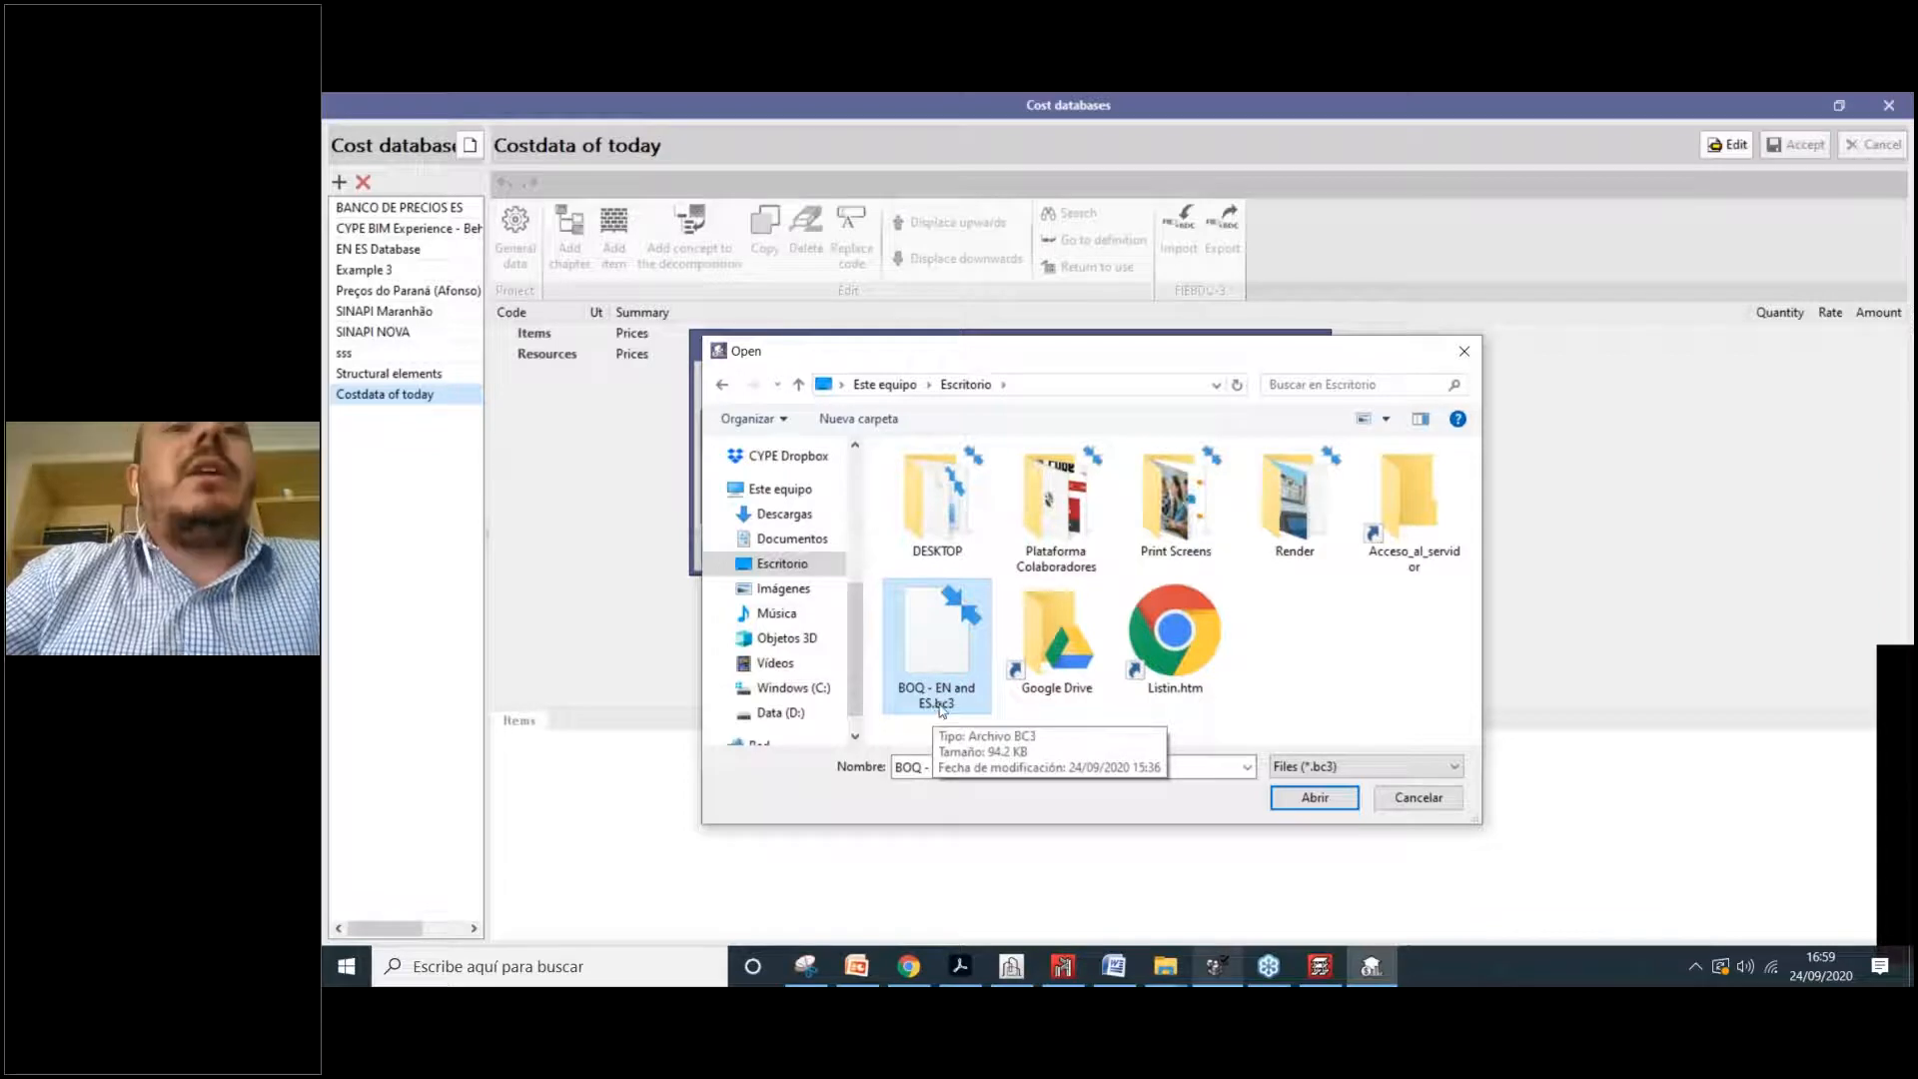
pyautogui.click(1299, 798)
# Step: Name the database 'Cost data imported today' and run the import
pyautogui.click(737, 550)
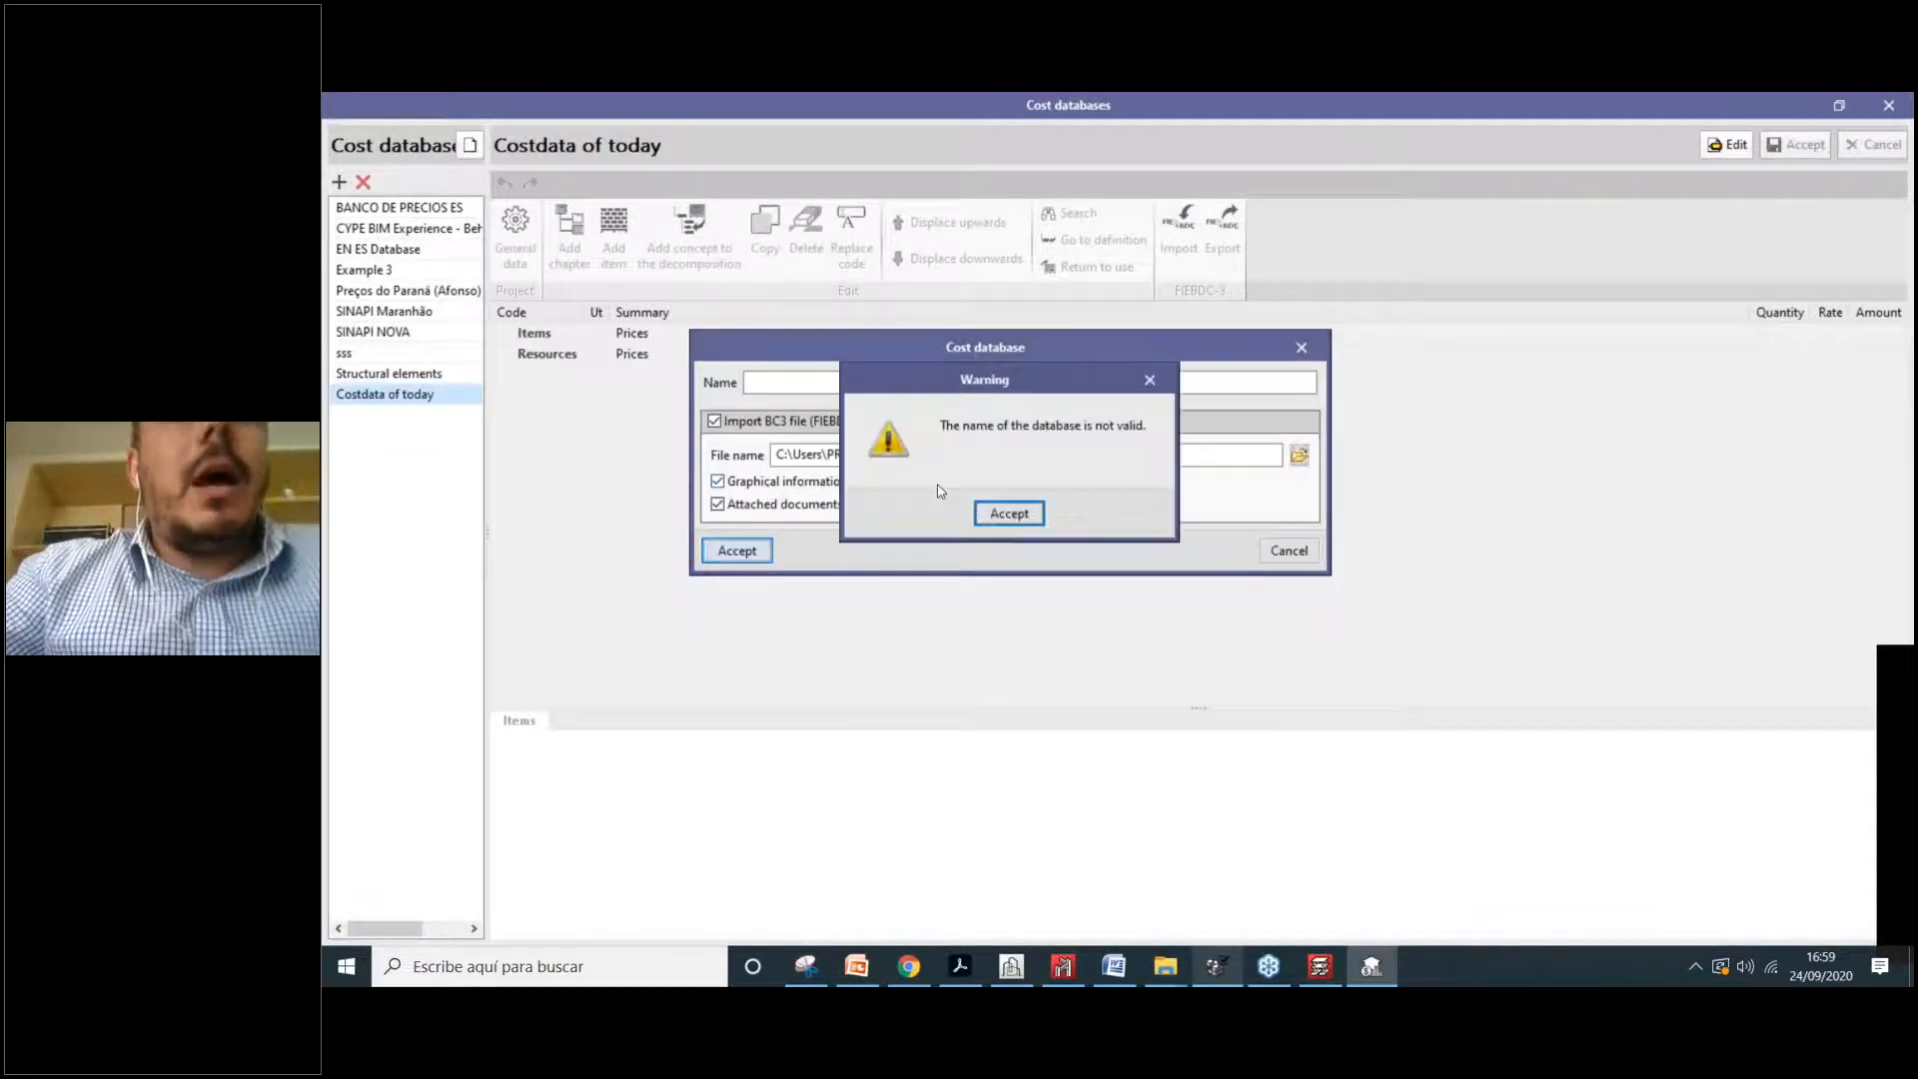
pyautogui.click(1005, 514)
pyautogui.write('Costab')
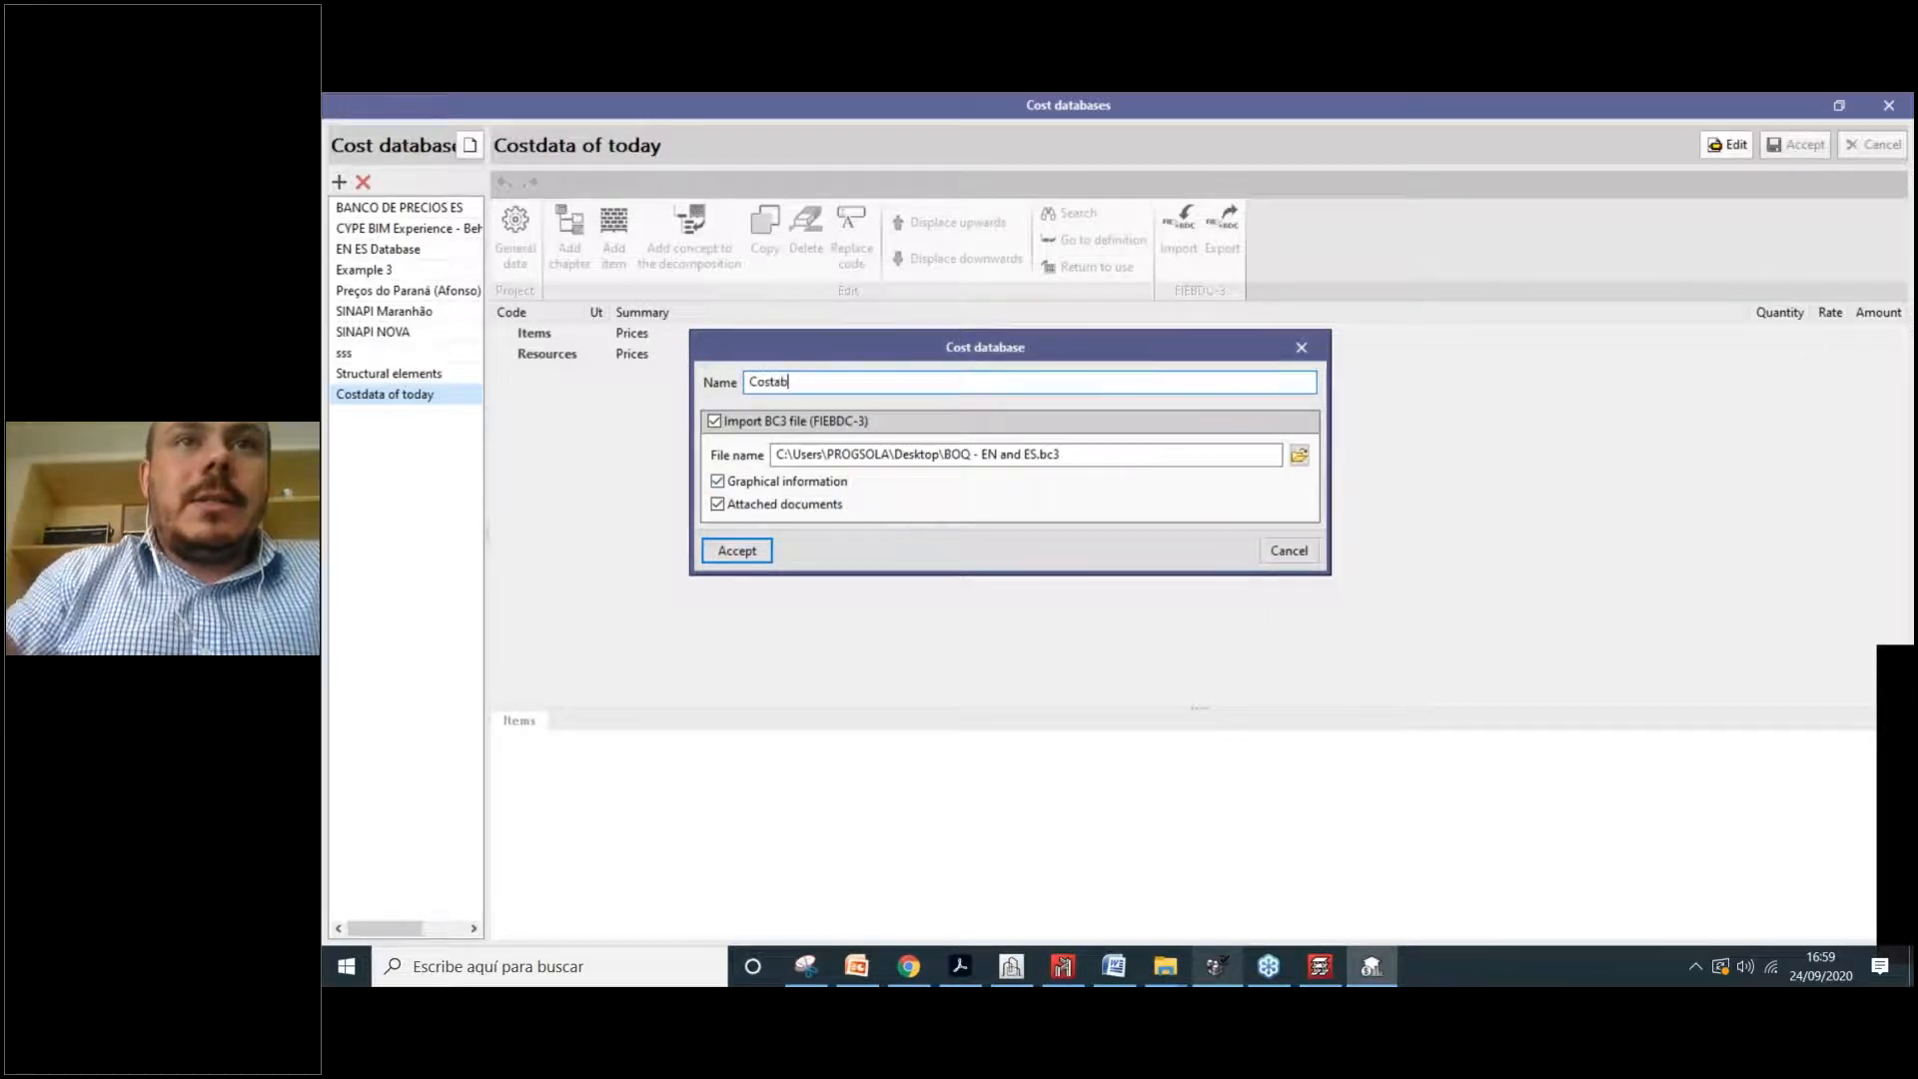
pyautogui.press('BackSpace')
pyautogui.write('databas')
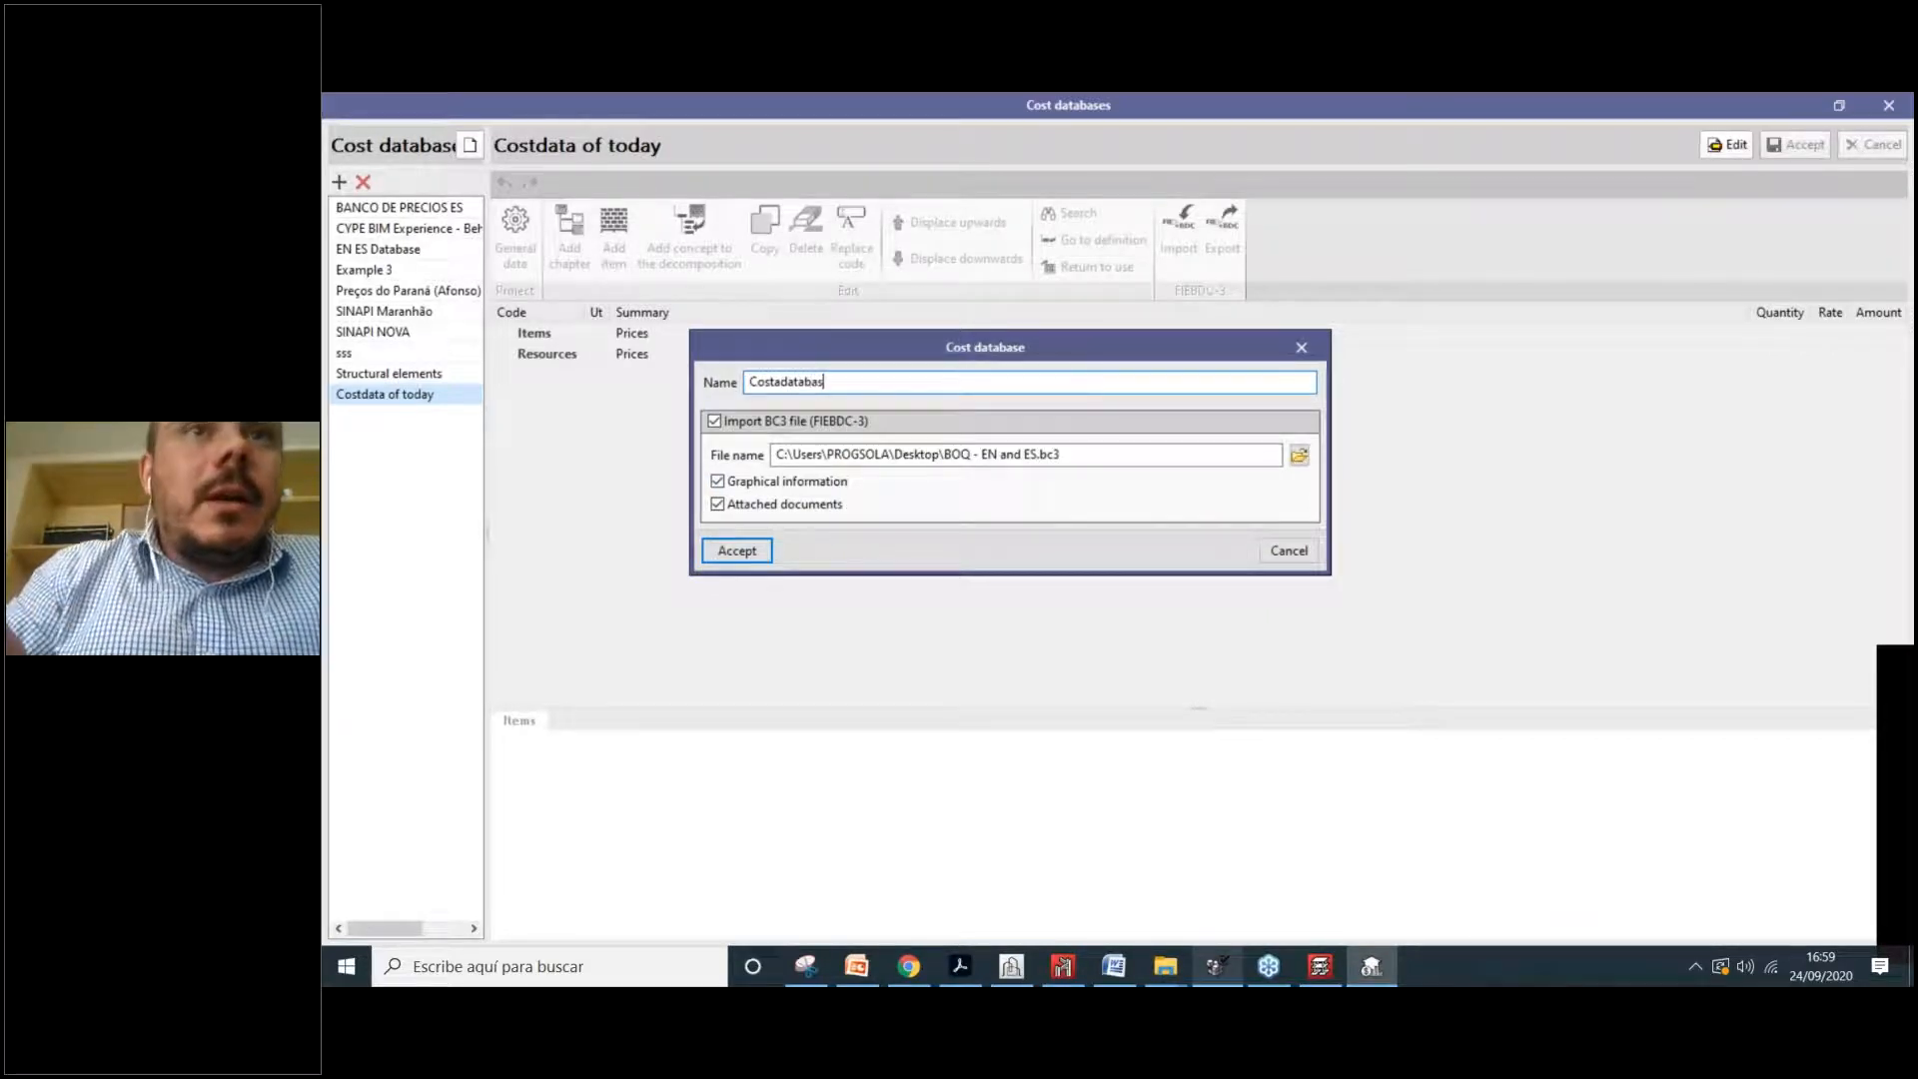
pyautogui.press('BackSpace')
pyautogui.press('BackSpace')
pyautogui.press('BackSpace')
pyautogui.press('BackSpace')
pyautogui.press('BackSpace')
pyautogui.press('BackSpace')
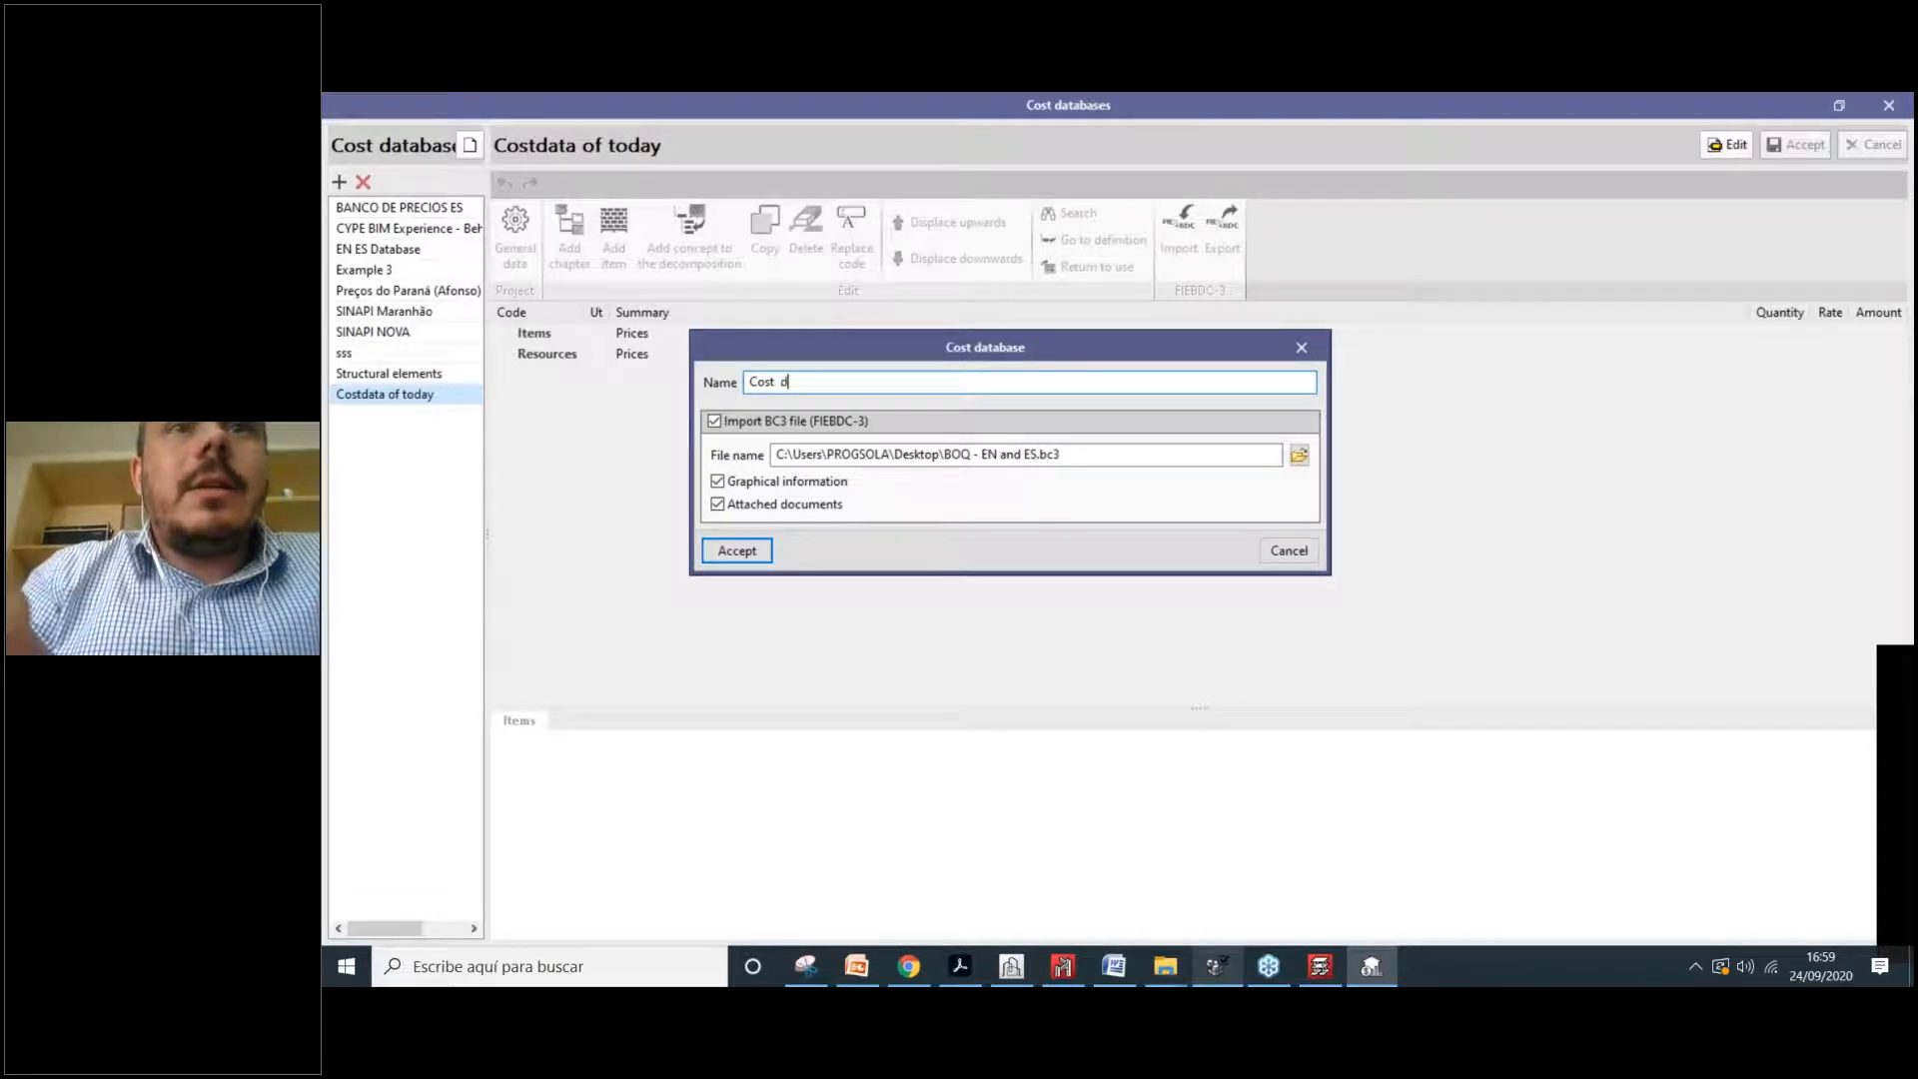
pyautogui.write('data imported today')
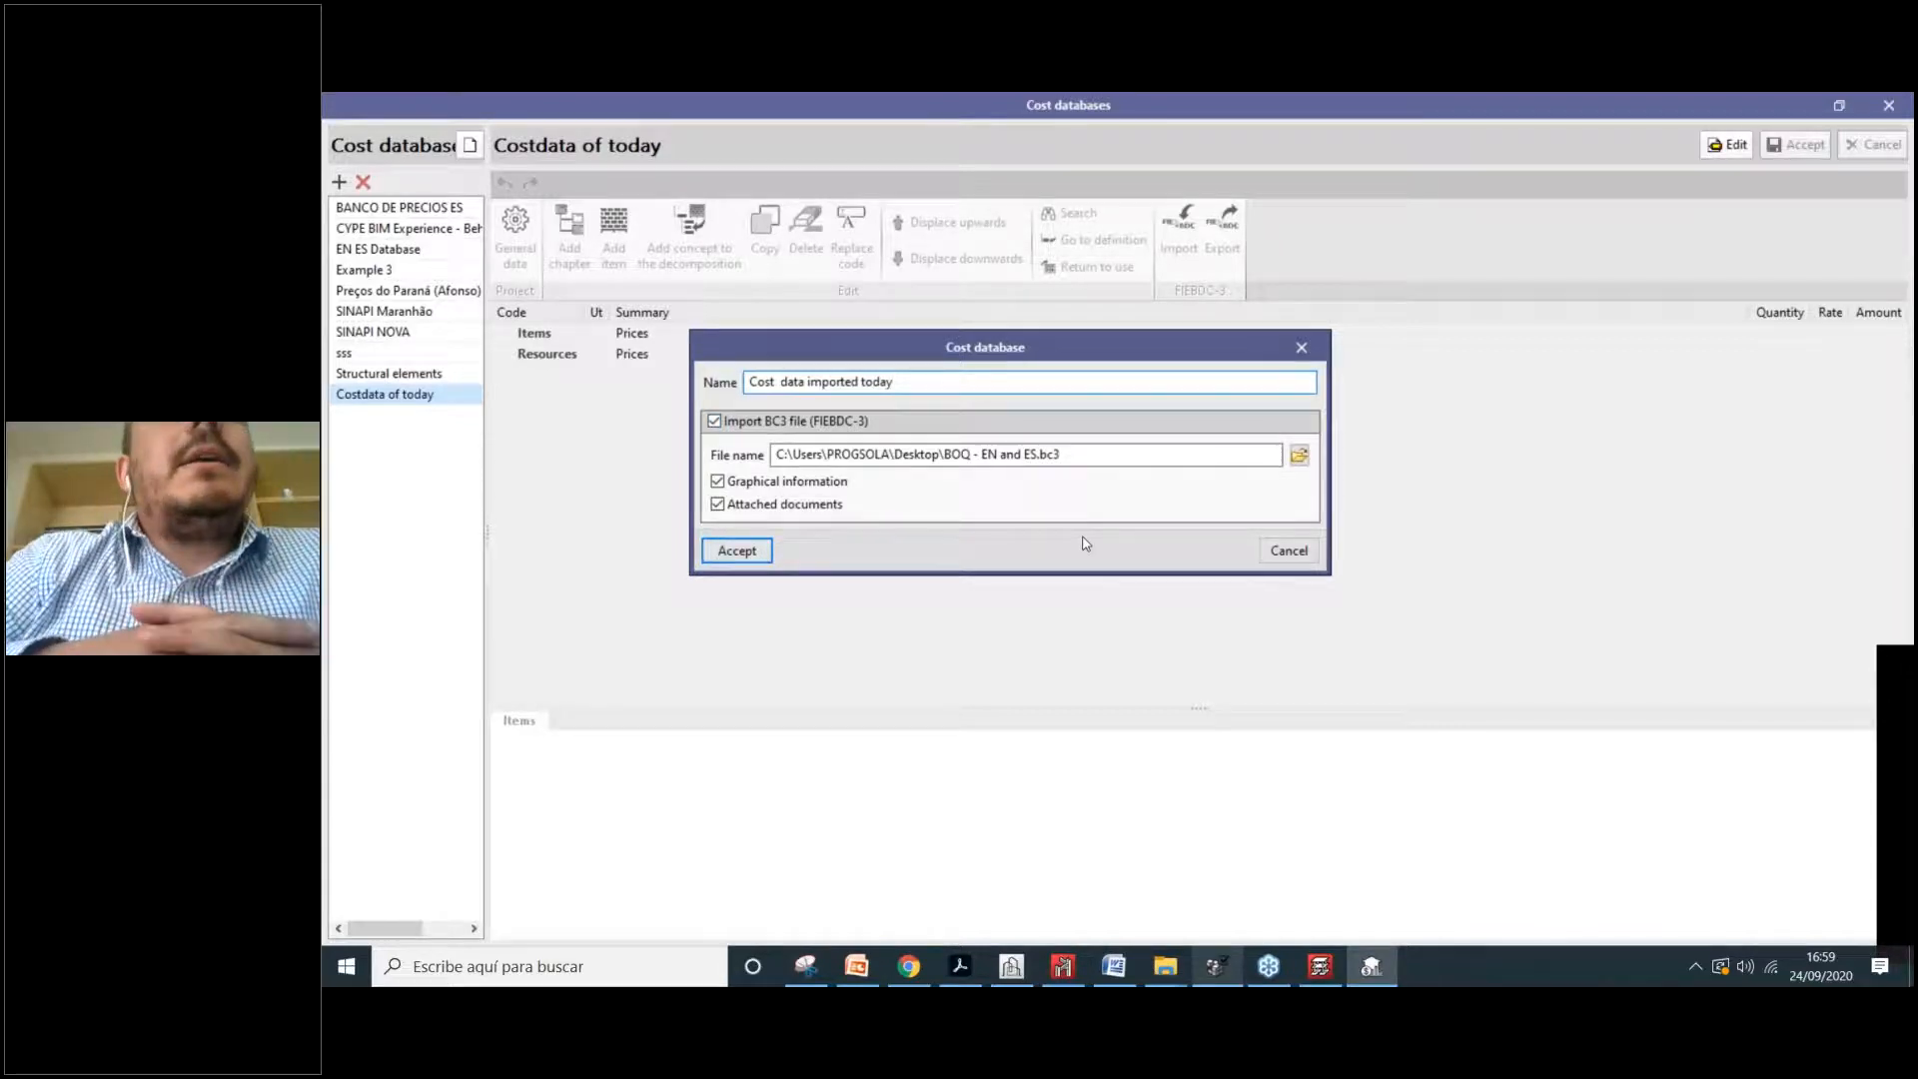
pyautogui.press('Return')
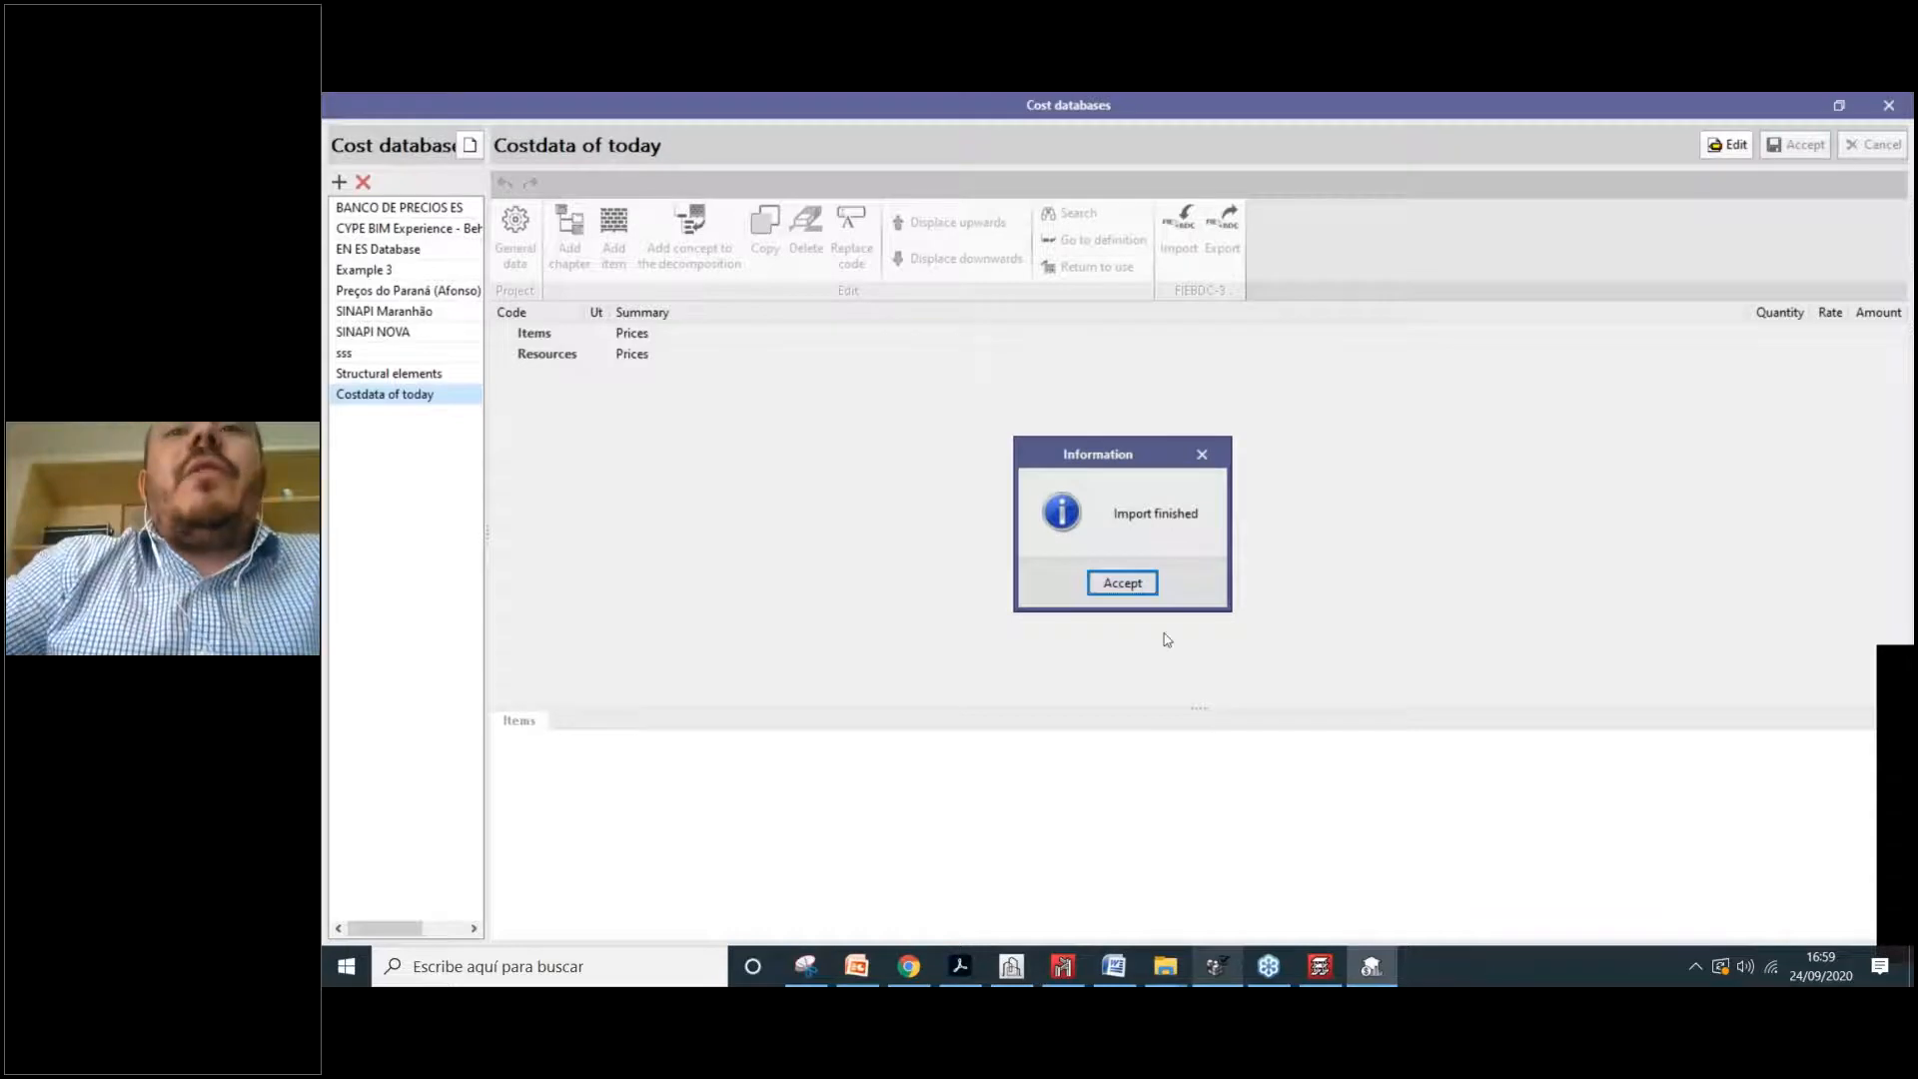
# Step: Open the imported database for editing and expand chapters 1.0 and 1.1
pyautogui.click(1121, 583)
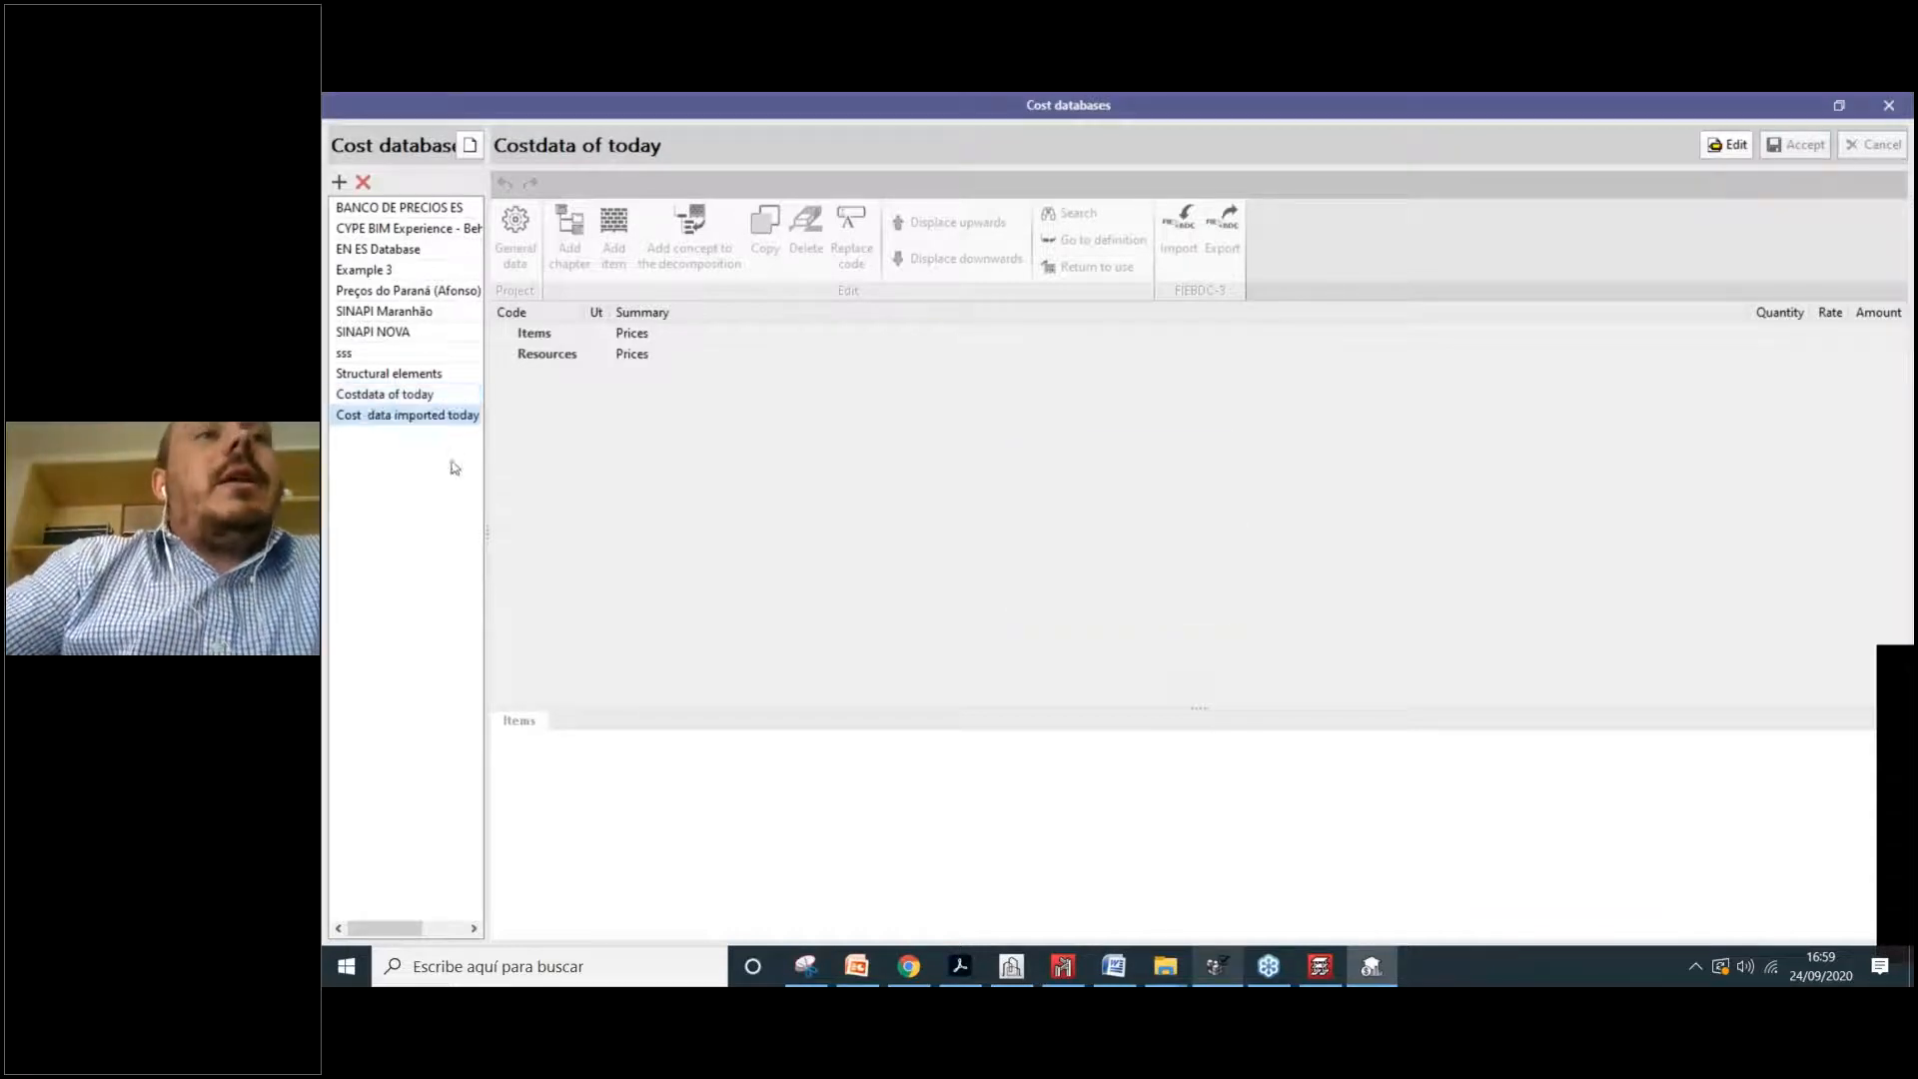
pyautogui.click(1739, 146)
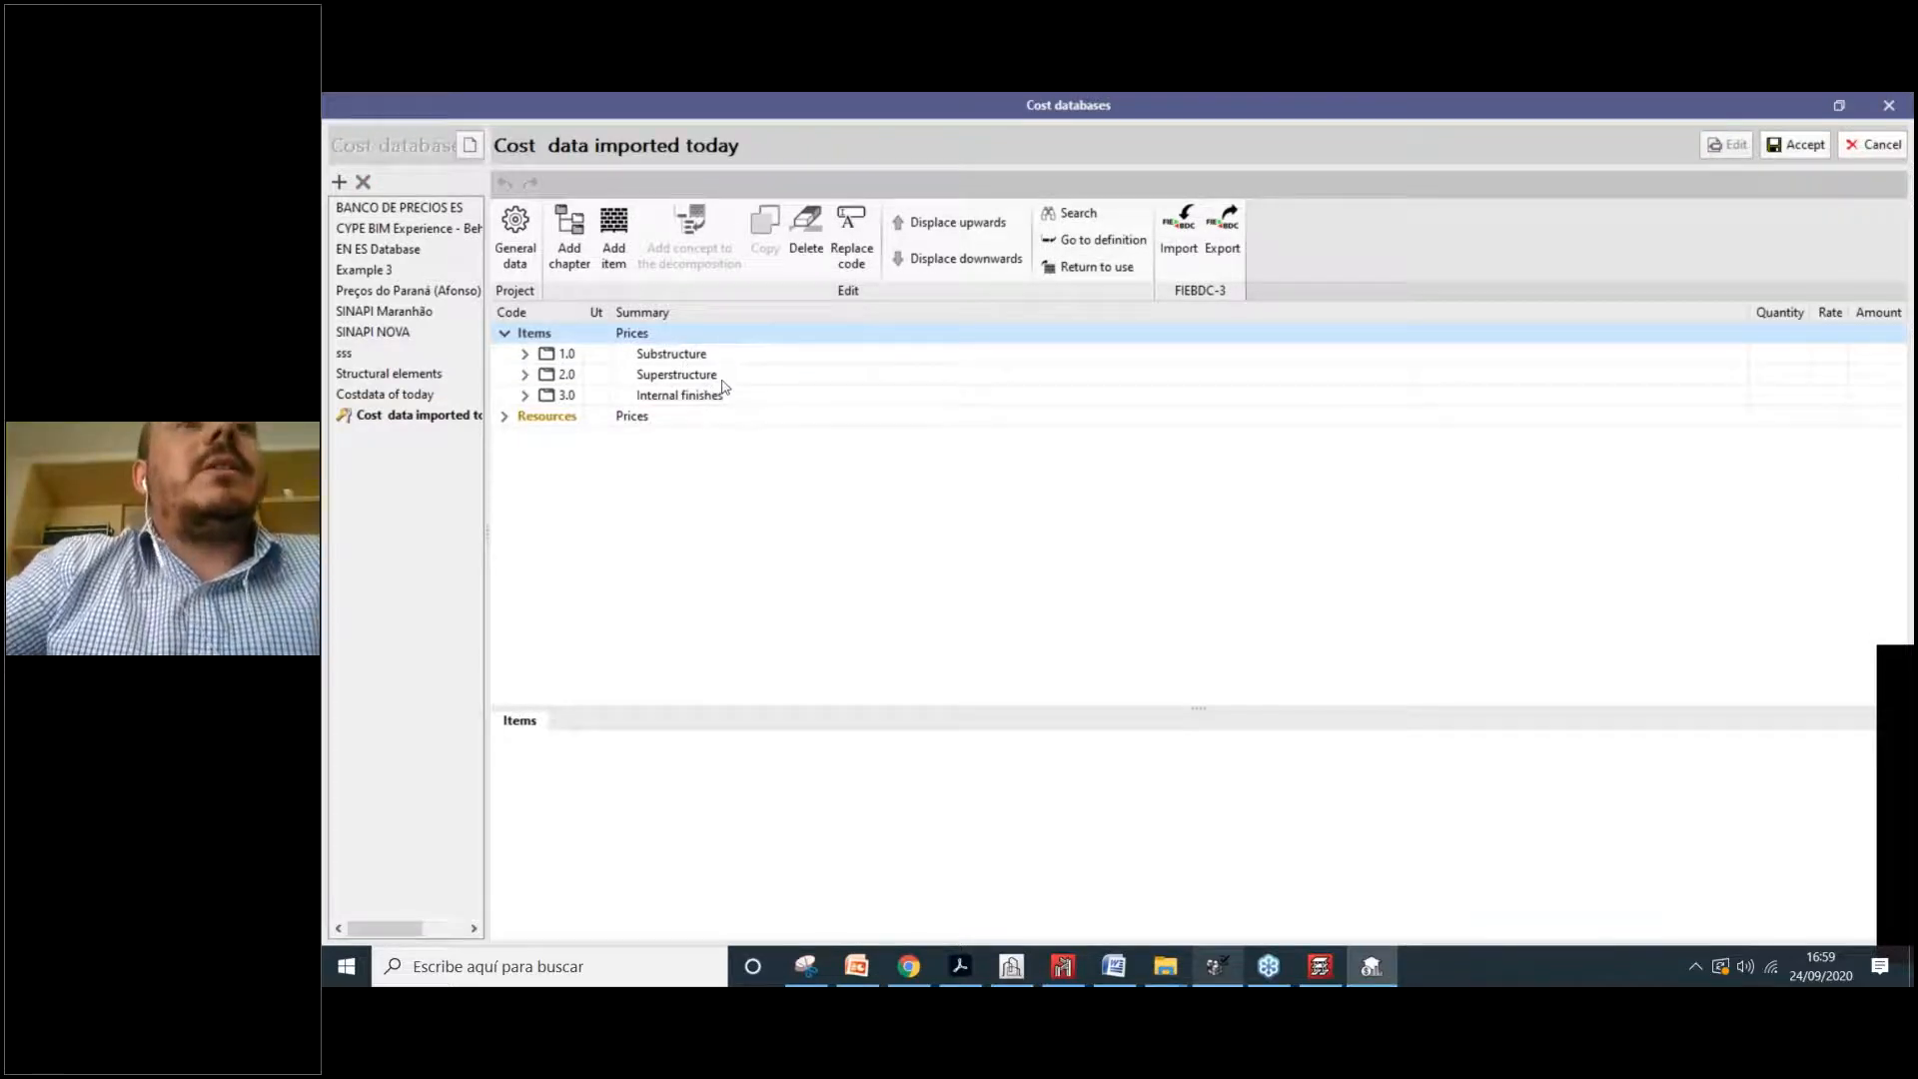
pyautogui.click(536, 357)
pyautogui.click(526, 354)
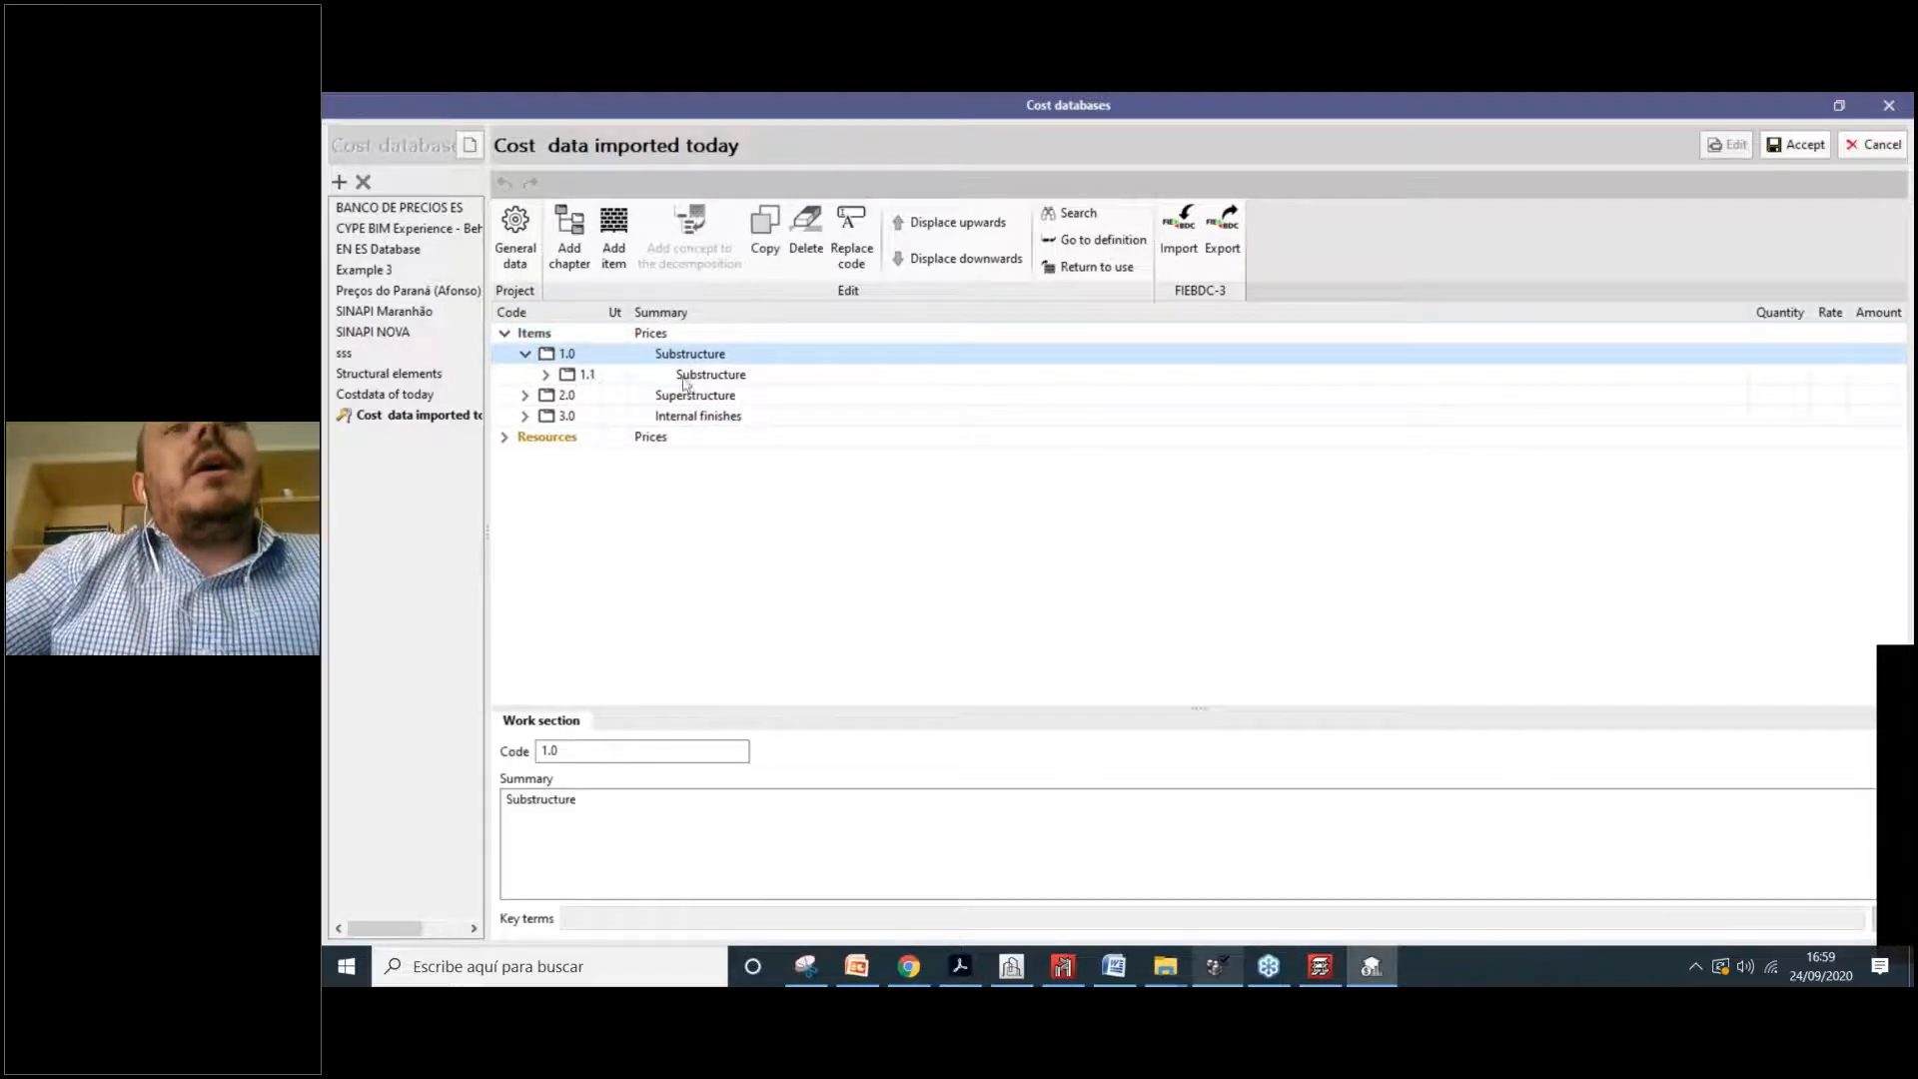
pyautogui.click(589, 376)
pyautogui.click(546, 375)
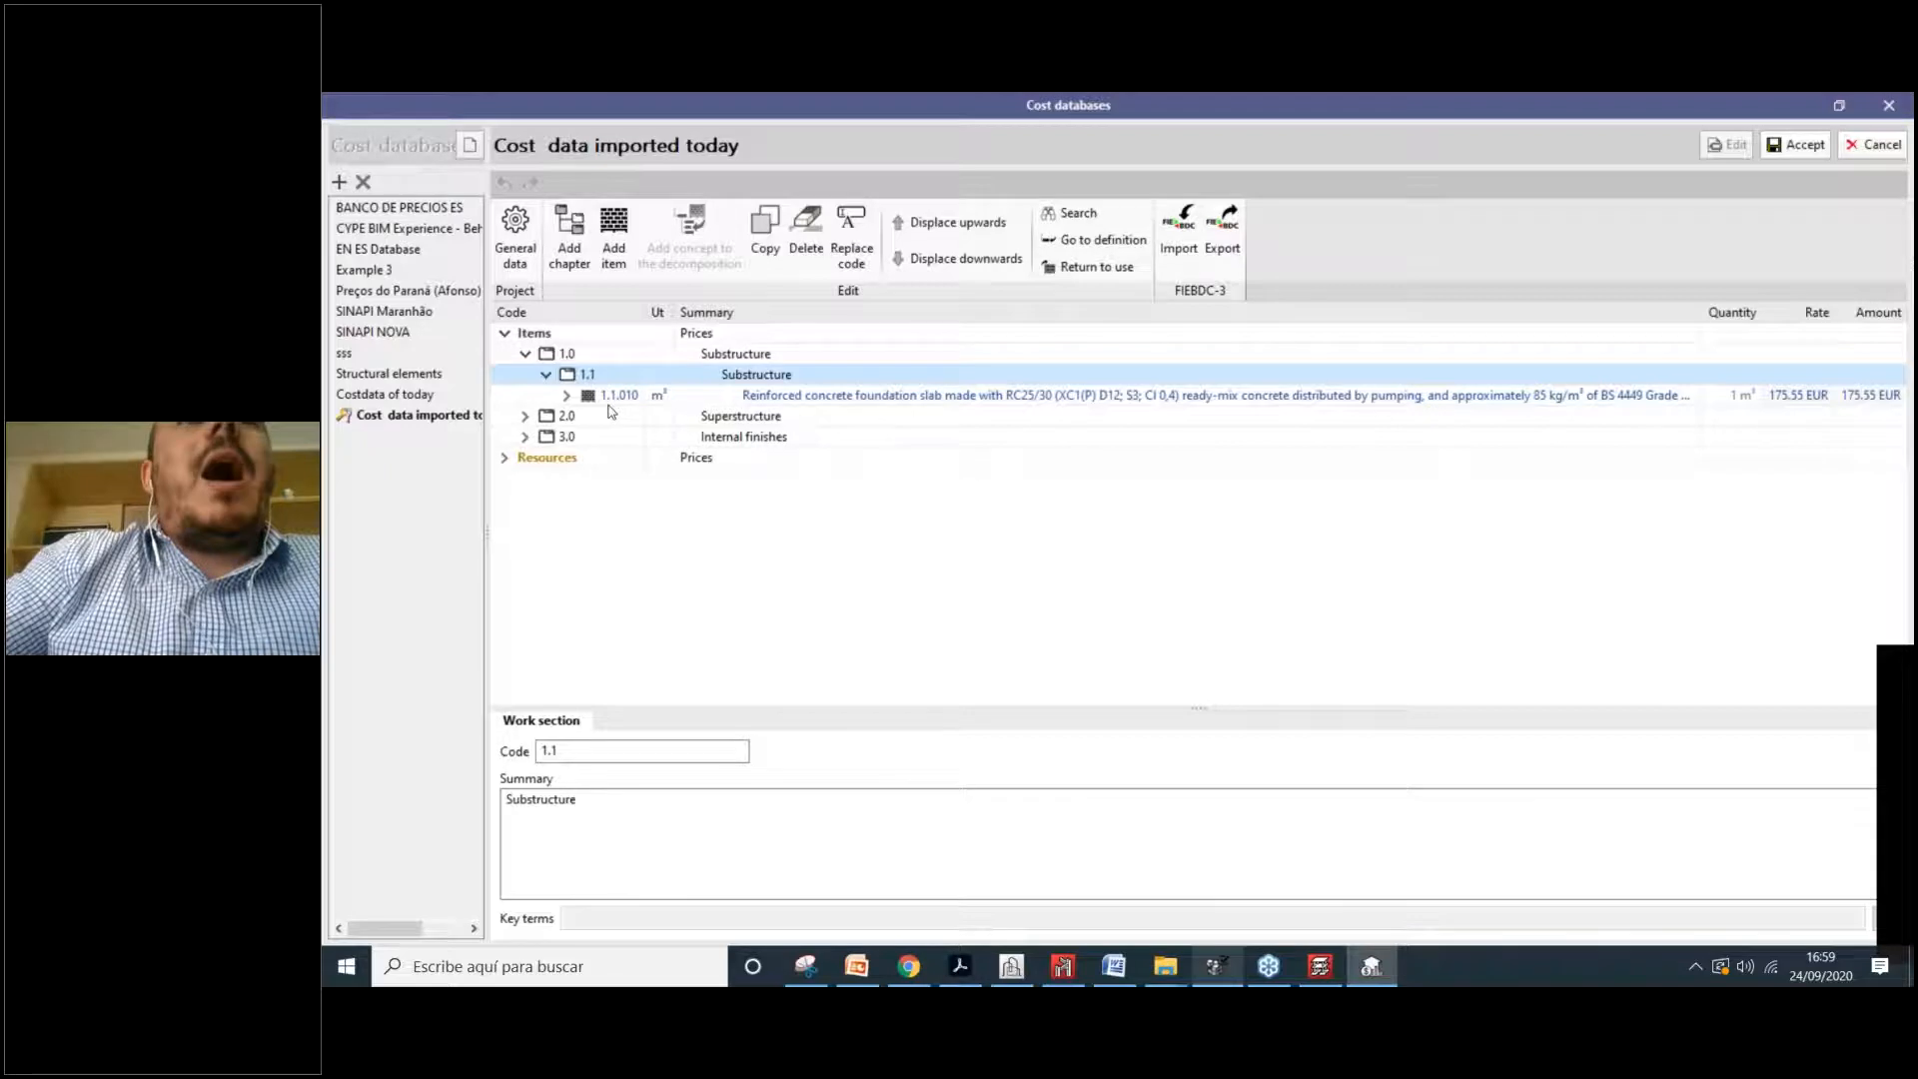
# Step: Show item 1.1.010's decomposition and check components mo043 and mq06vib020
pyautogui.click(570, 401)
pyautogui.click(566, 396)
pyautogui.click(699, 478)
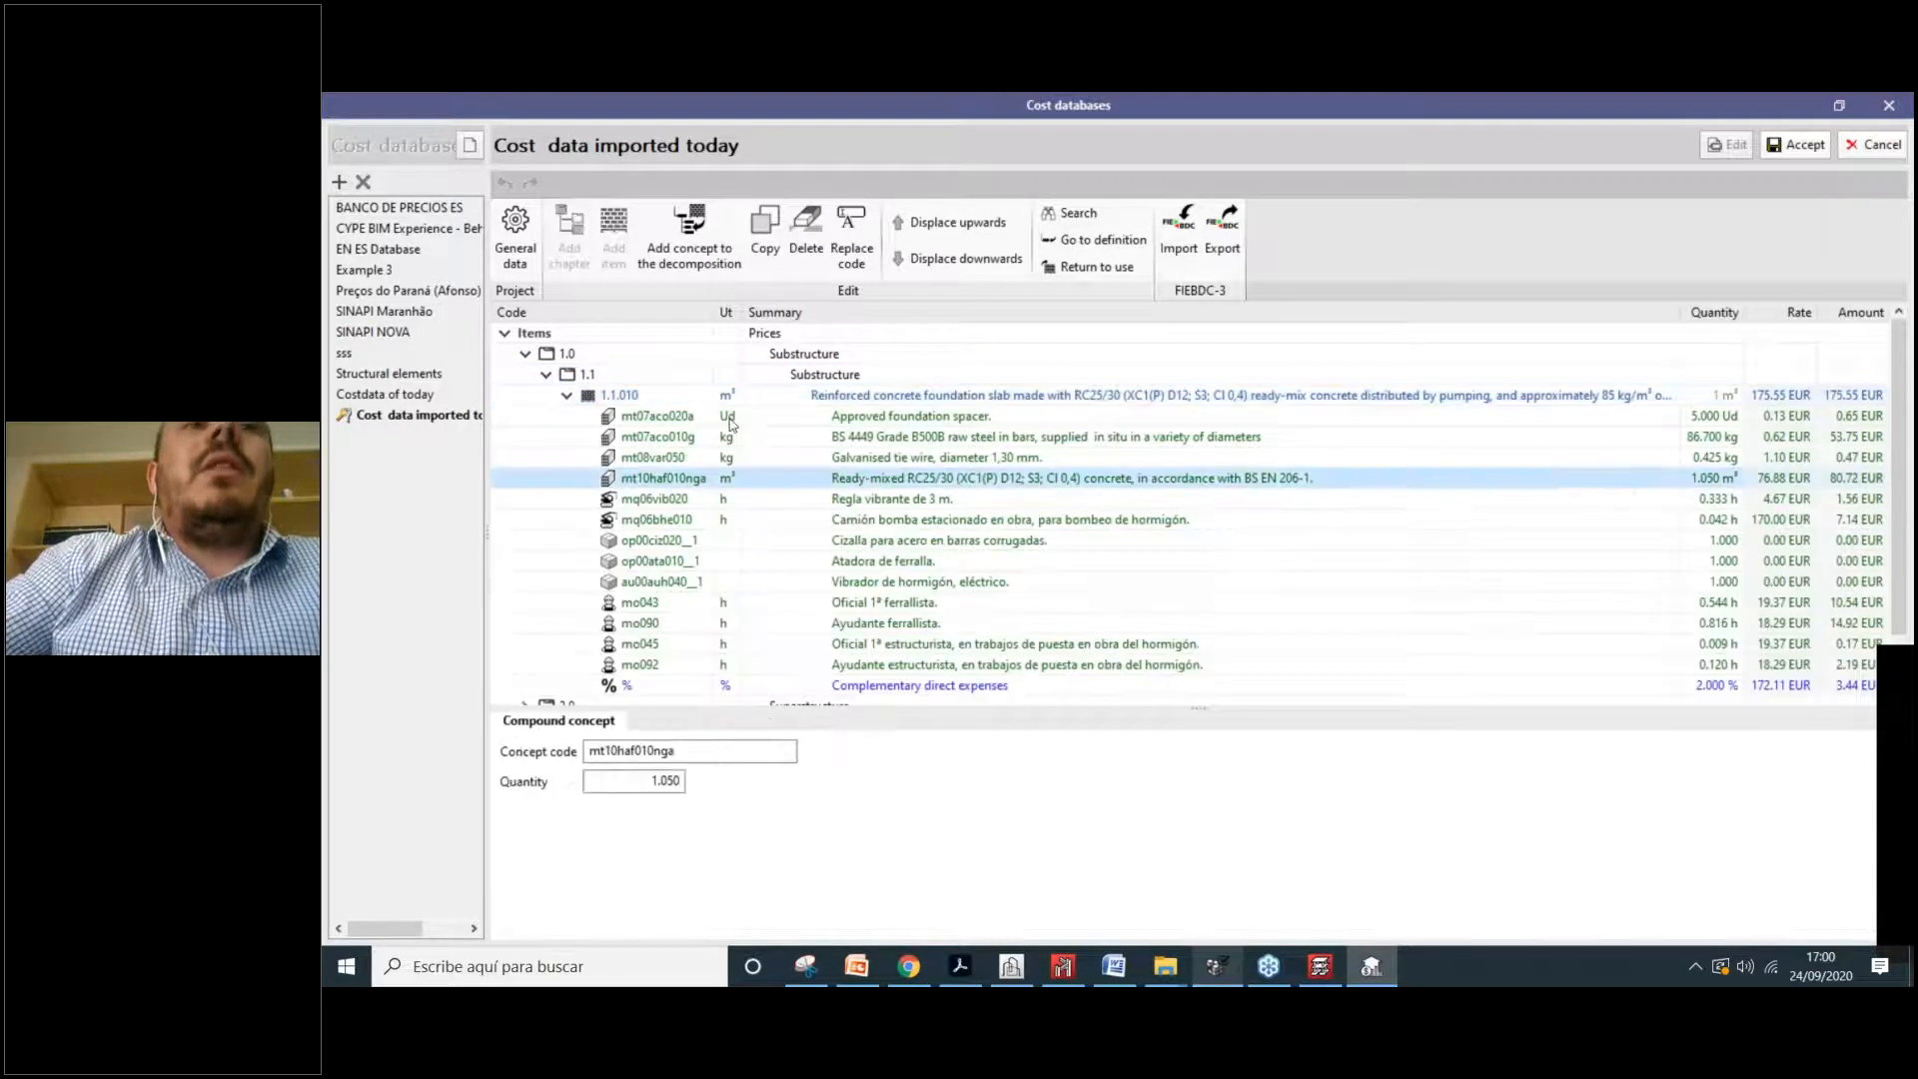
pyautogui.scroll(-1, 660, 660)
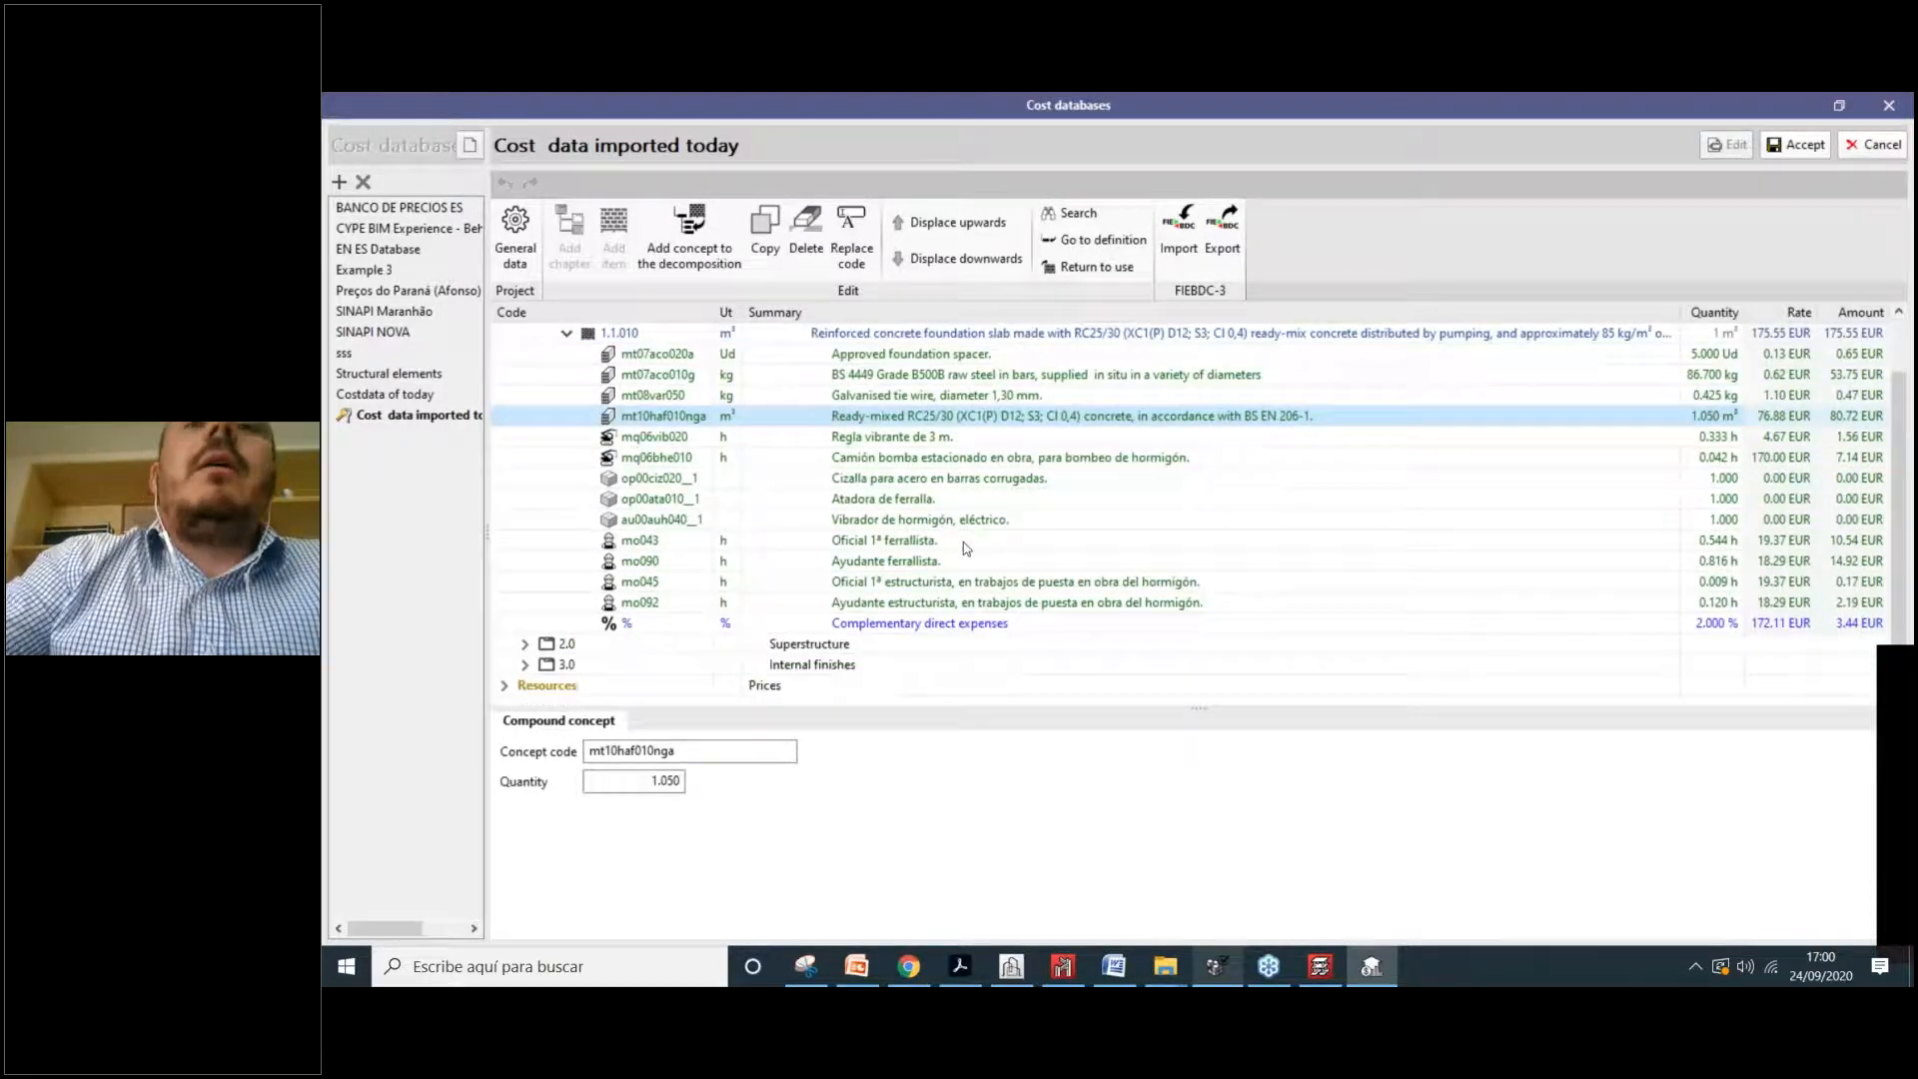
pyautogui.click(699, 540)
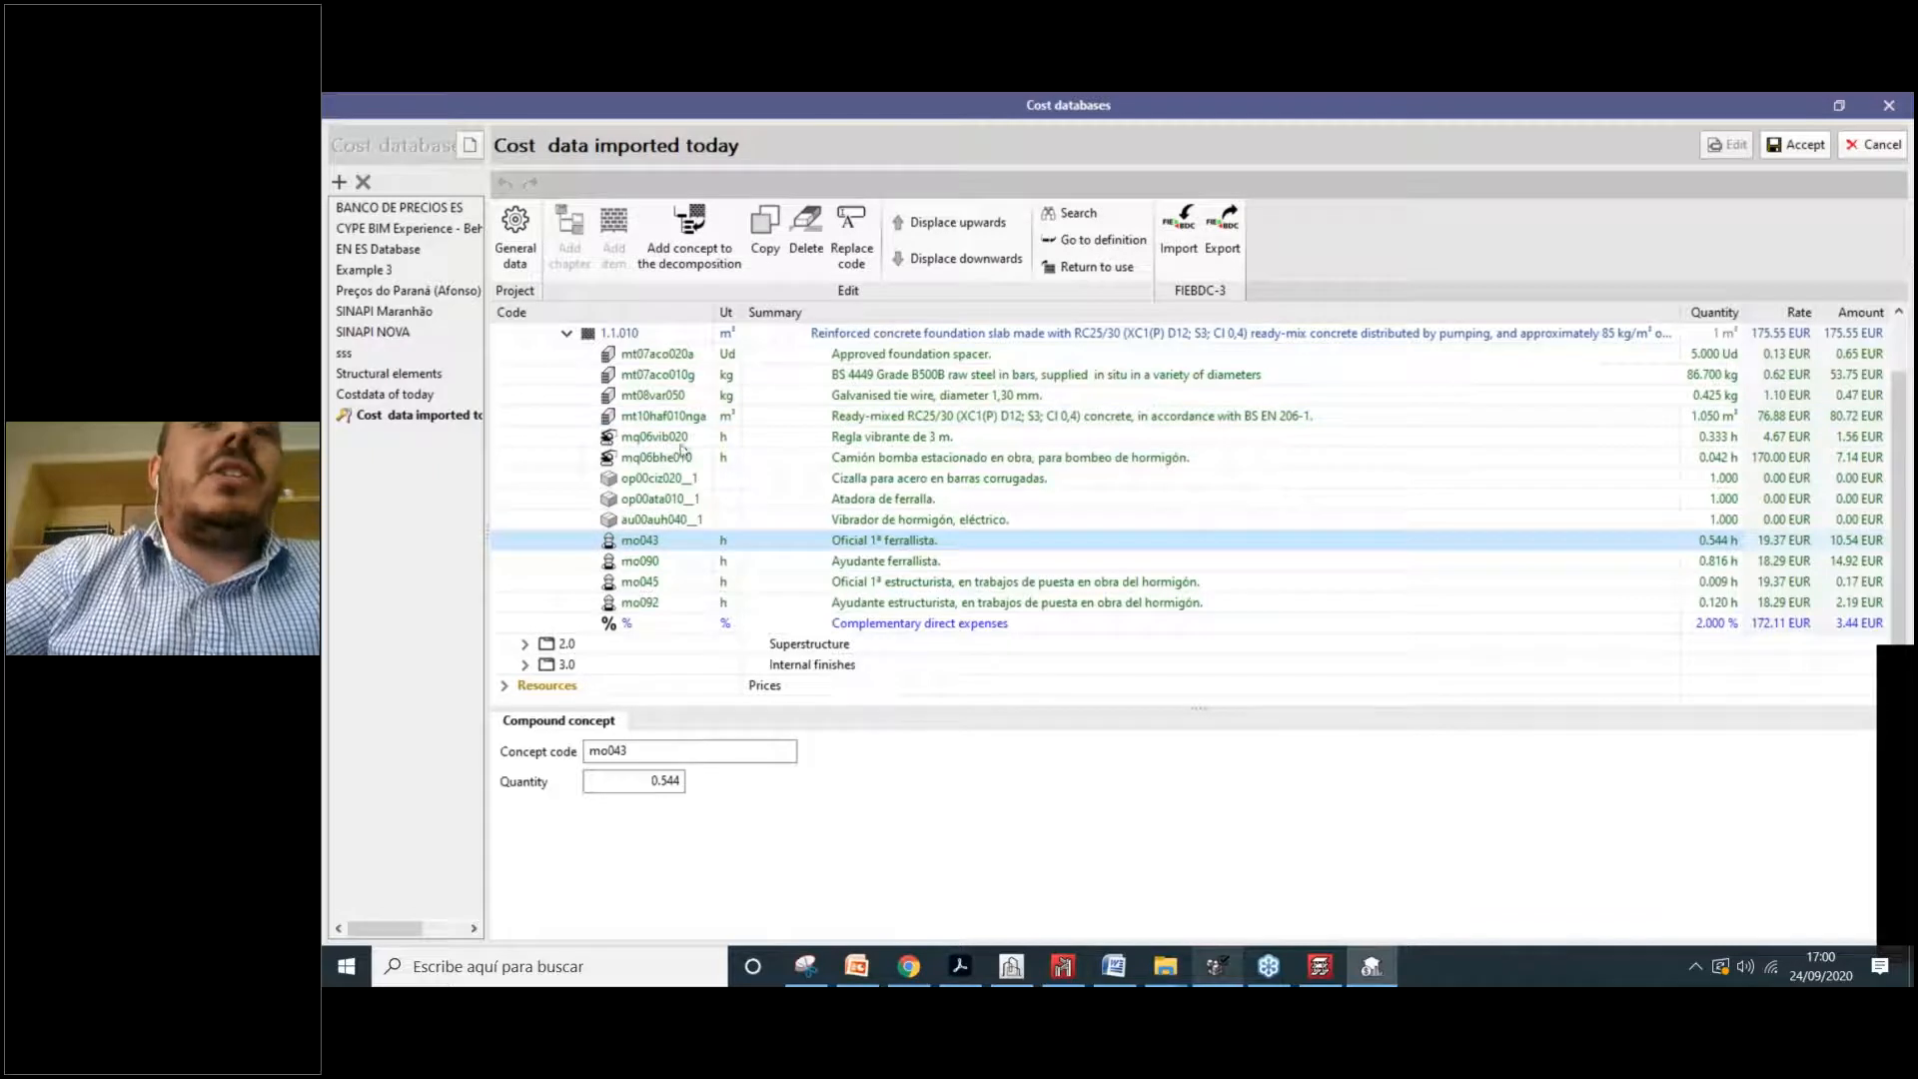
pyautogui.click(924, 436)
pyautogui.scroll(1, 927, 435)
pyautogui.scroll(-1, 930, 437)
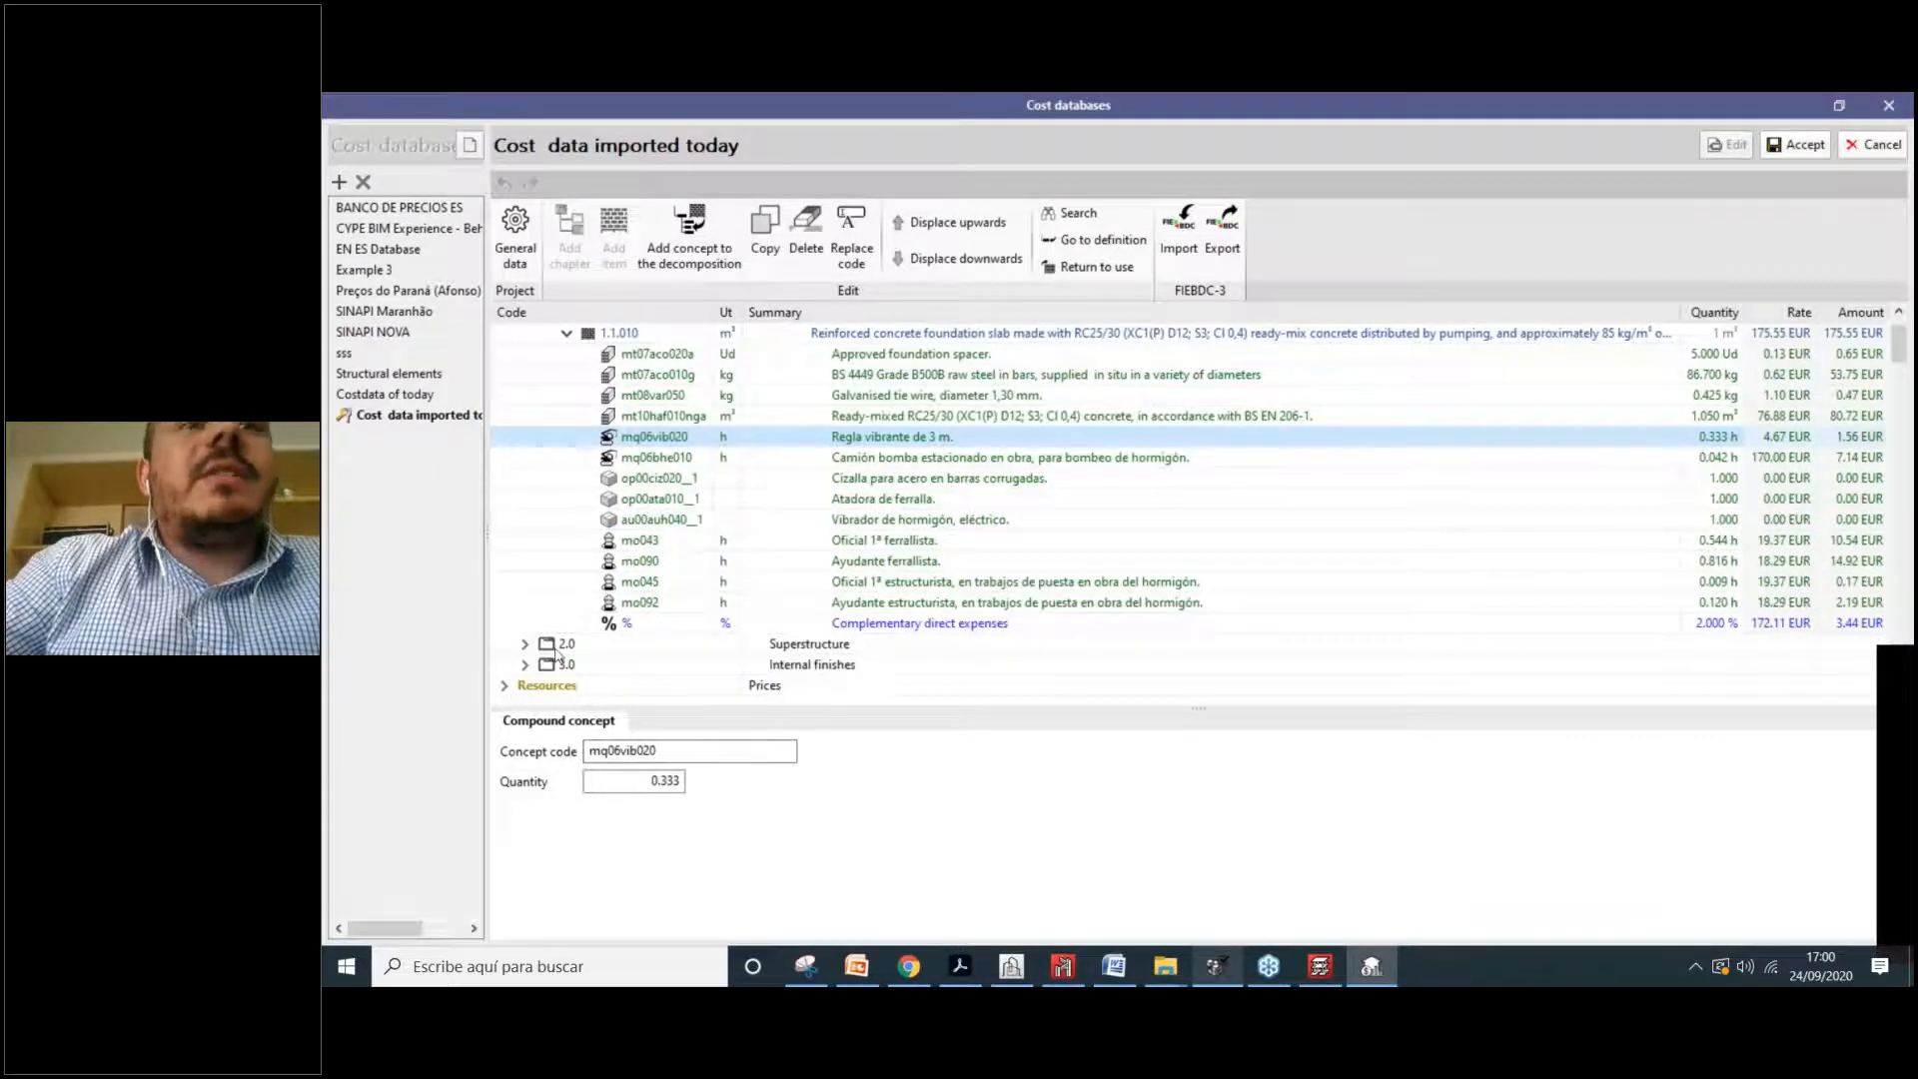
# Step: Expand the Resources list and view resource au00auh030's summary
pyautogui.doubleClick(630, 685)
pyautogui.scroll(-9, 639, 636)
pyautogui.scroll(-10, 865, 586)
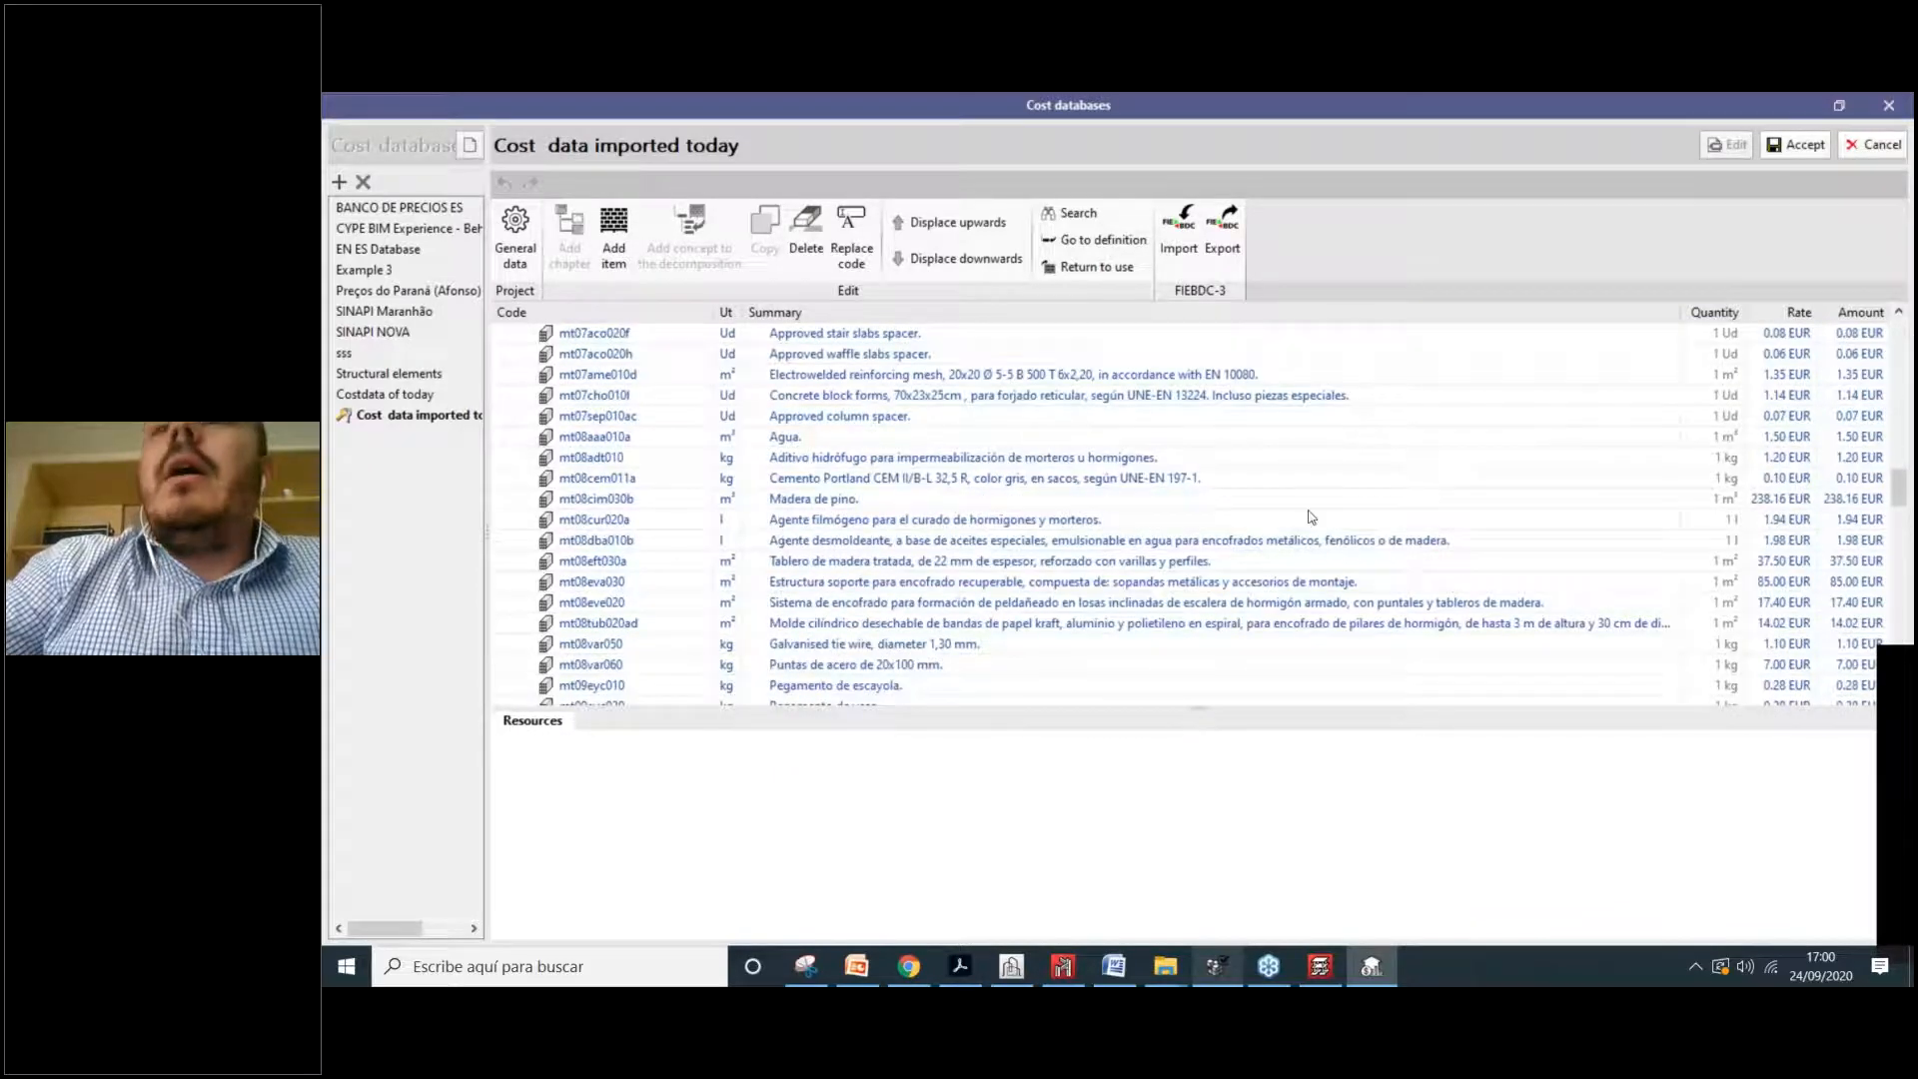
pyautogui.scroll(18, 1313, 517)
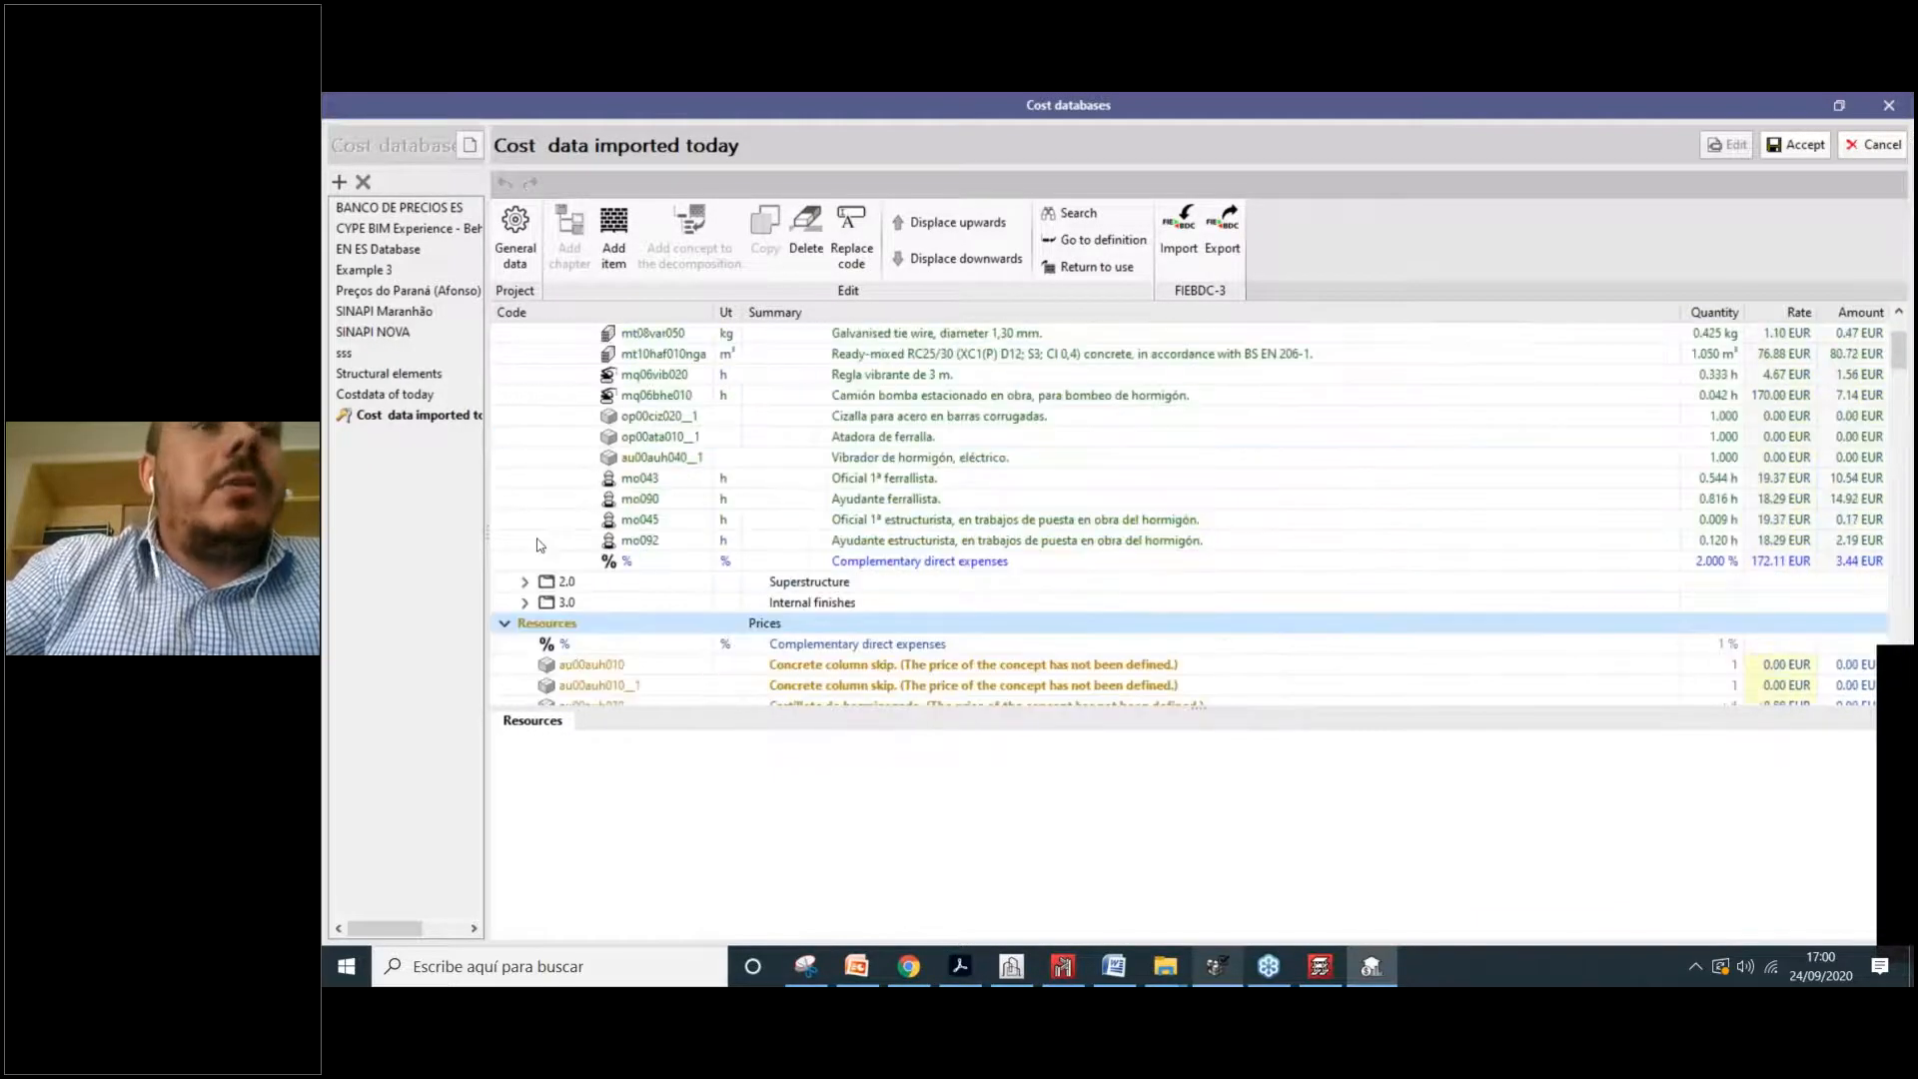
pyautogui.scroll(-2, 954, 620)
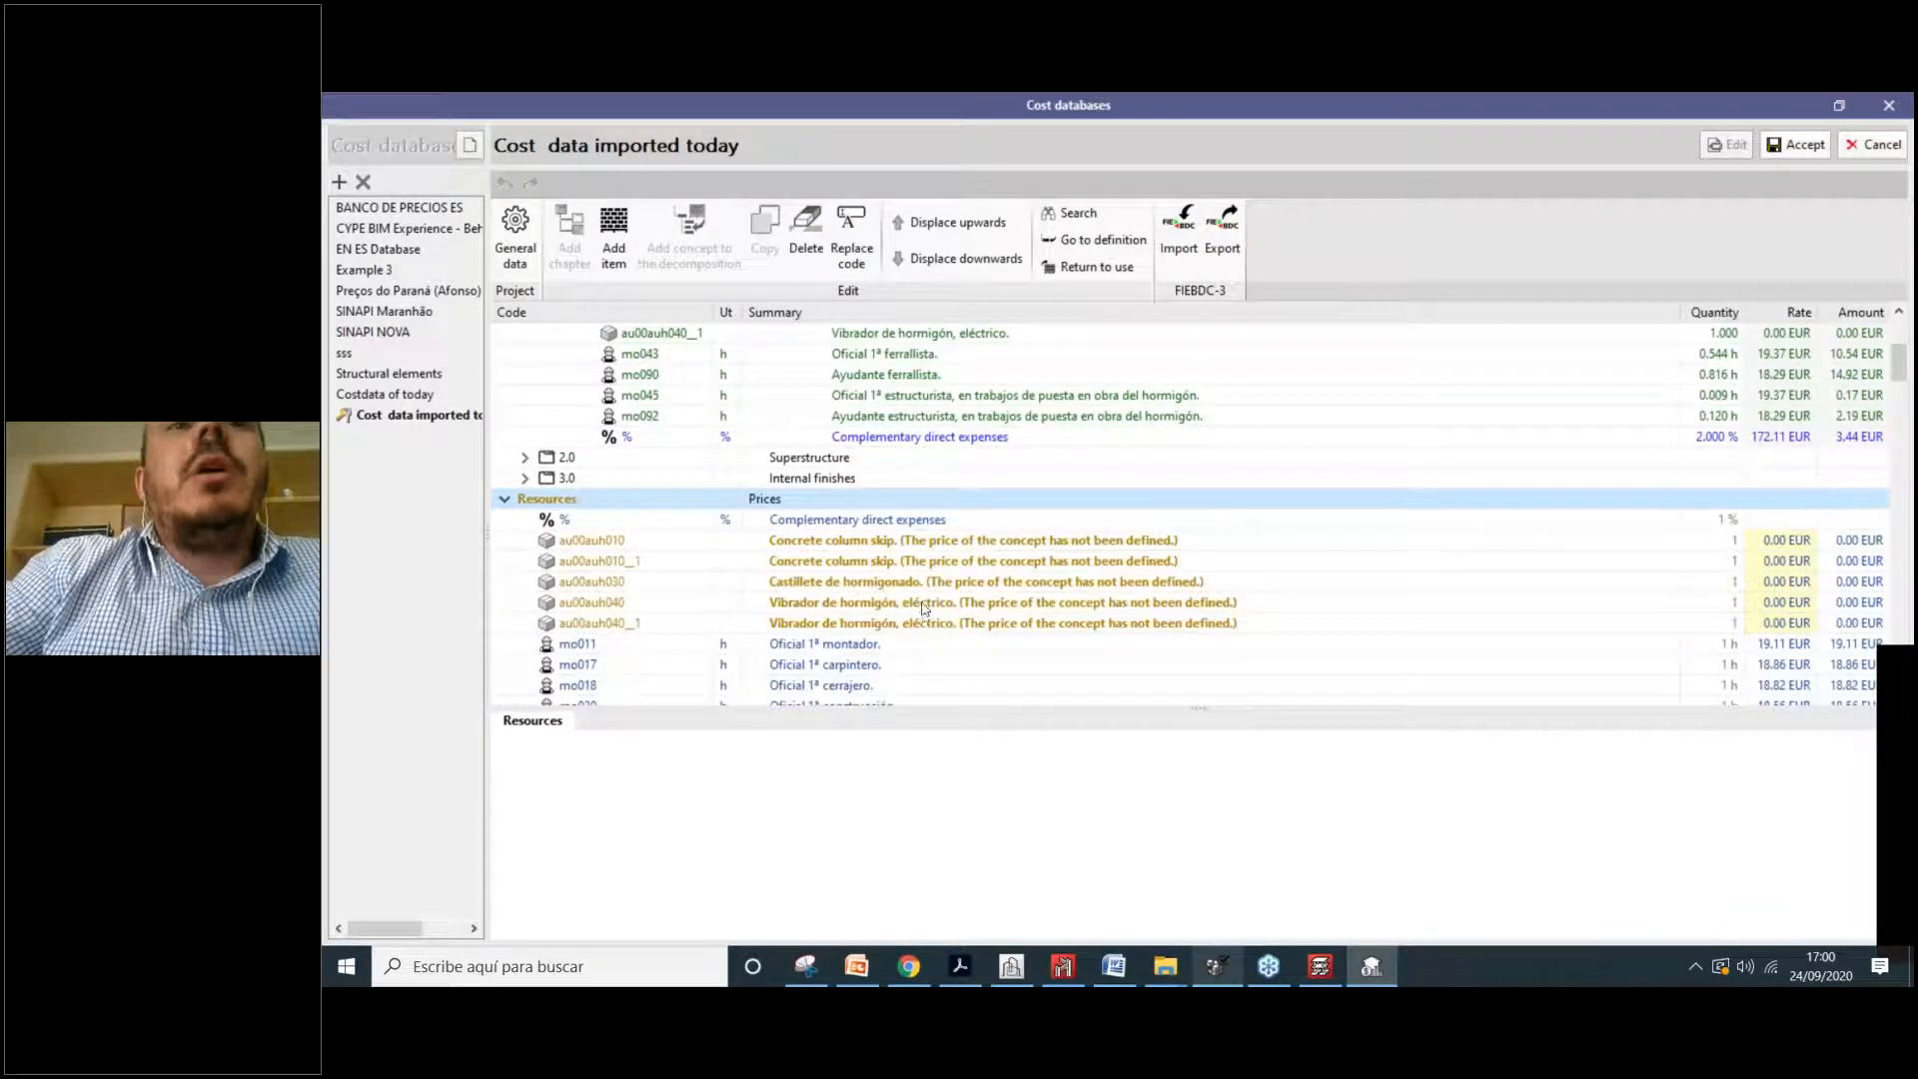
pyautogui.scroll(-3, 924, 586)
pyautogui.click(892, 394)
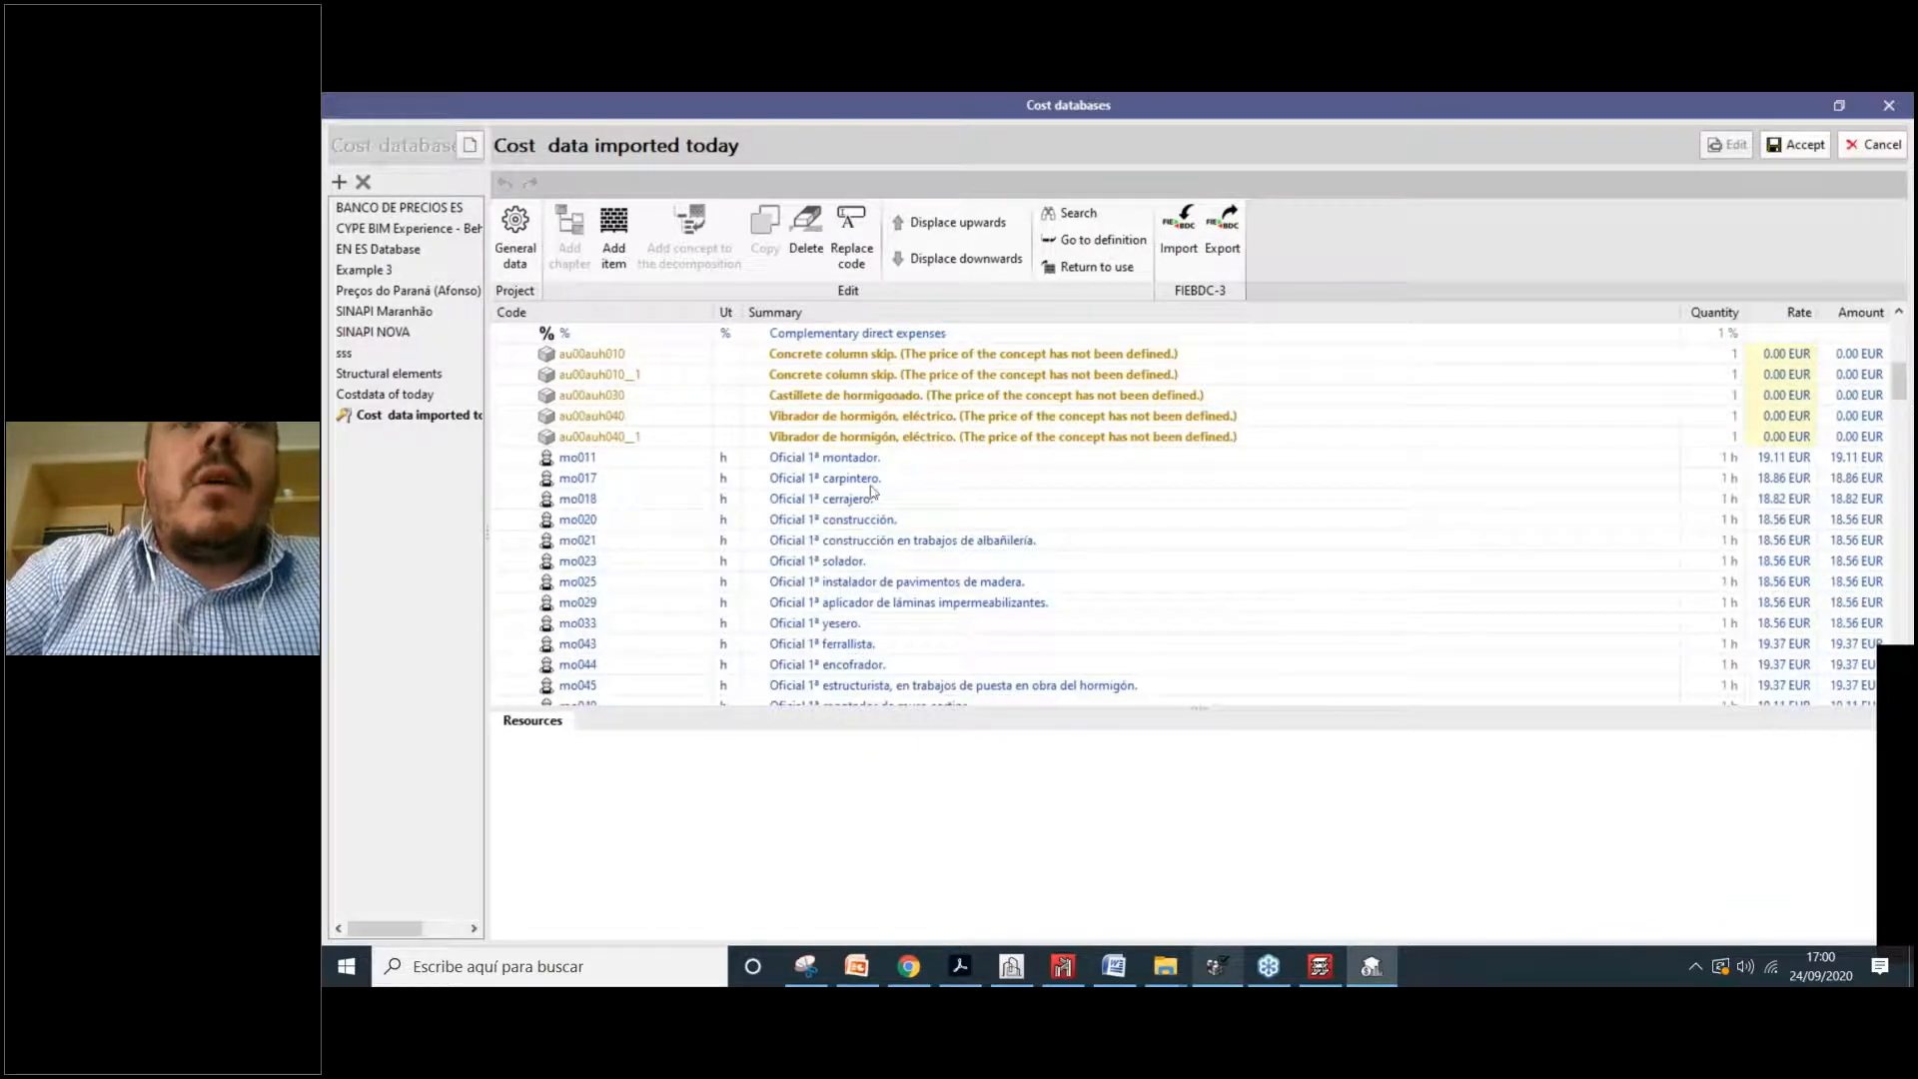
pyautogui.click(658, 829)
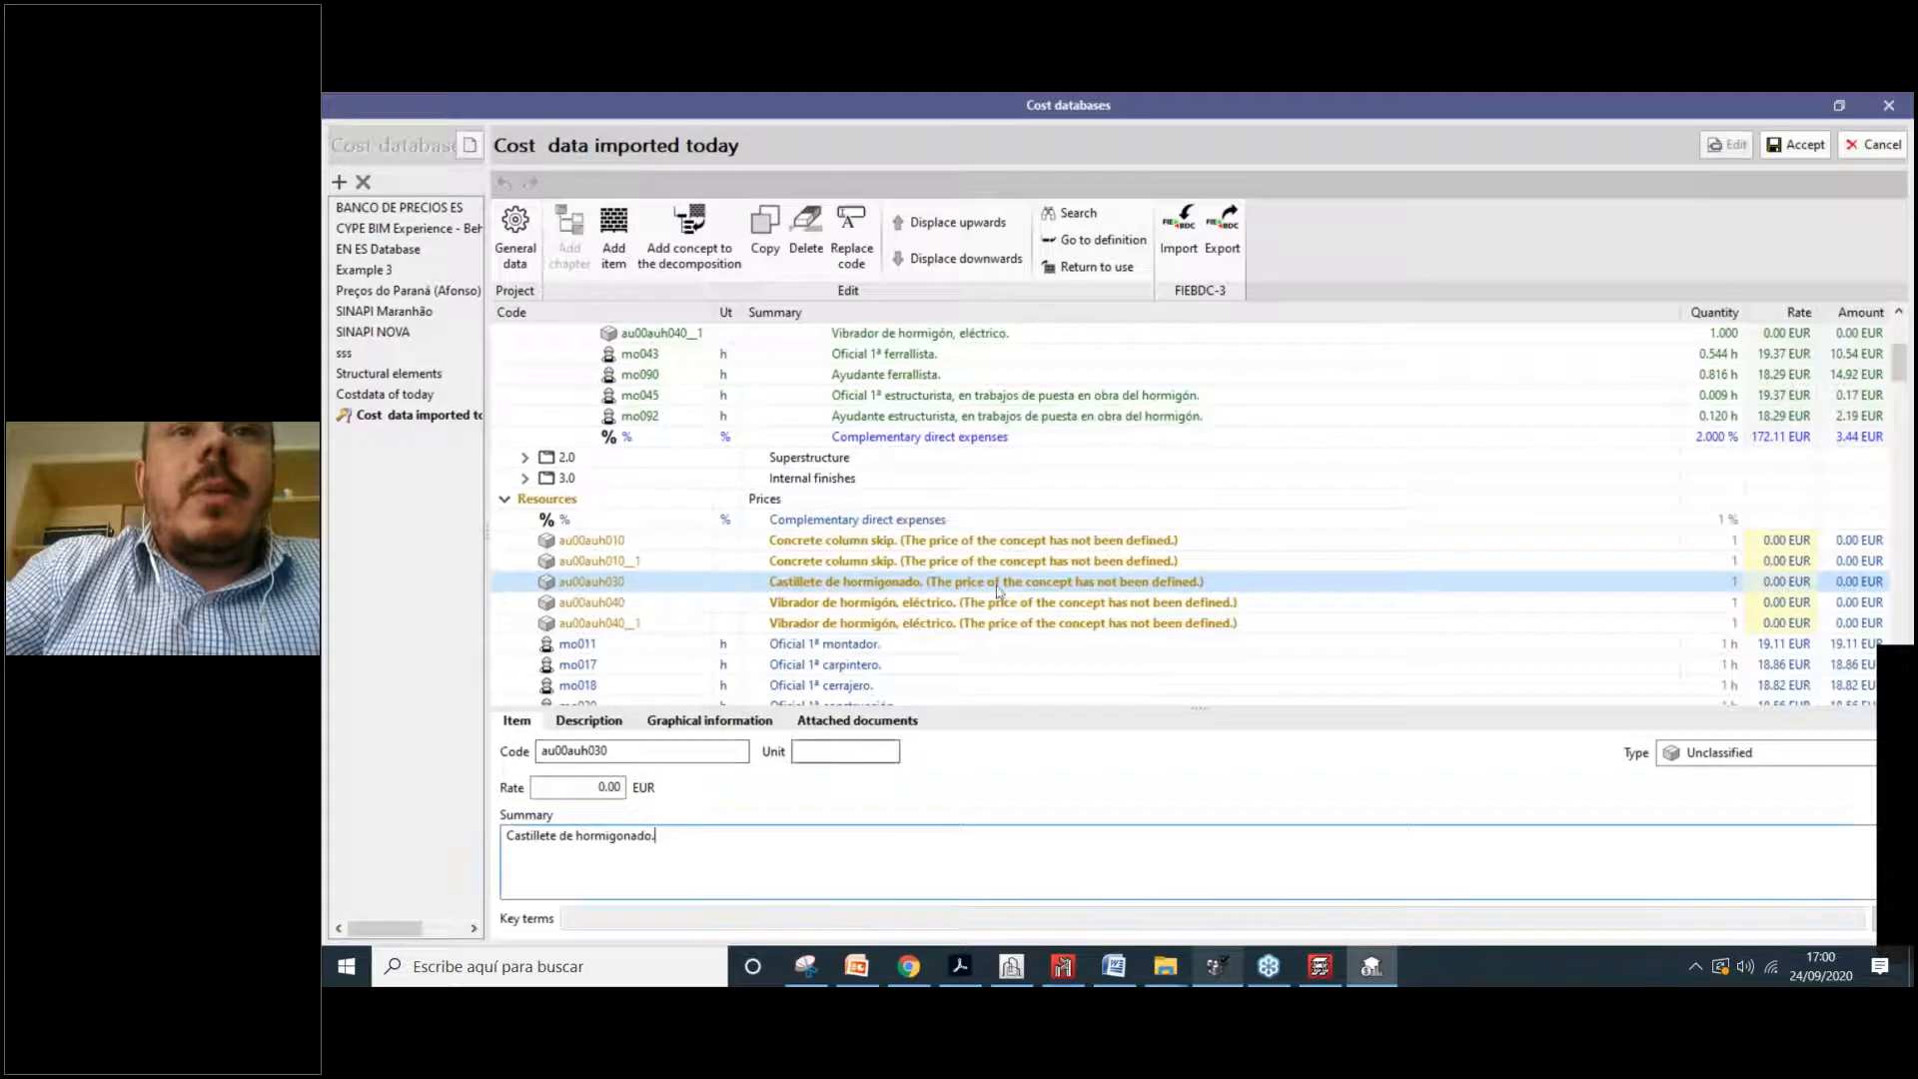
# Step: Browse resources au00auh040_1, mo018 and mo029 in the Resources list
pyautogui.click(873, 627)
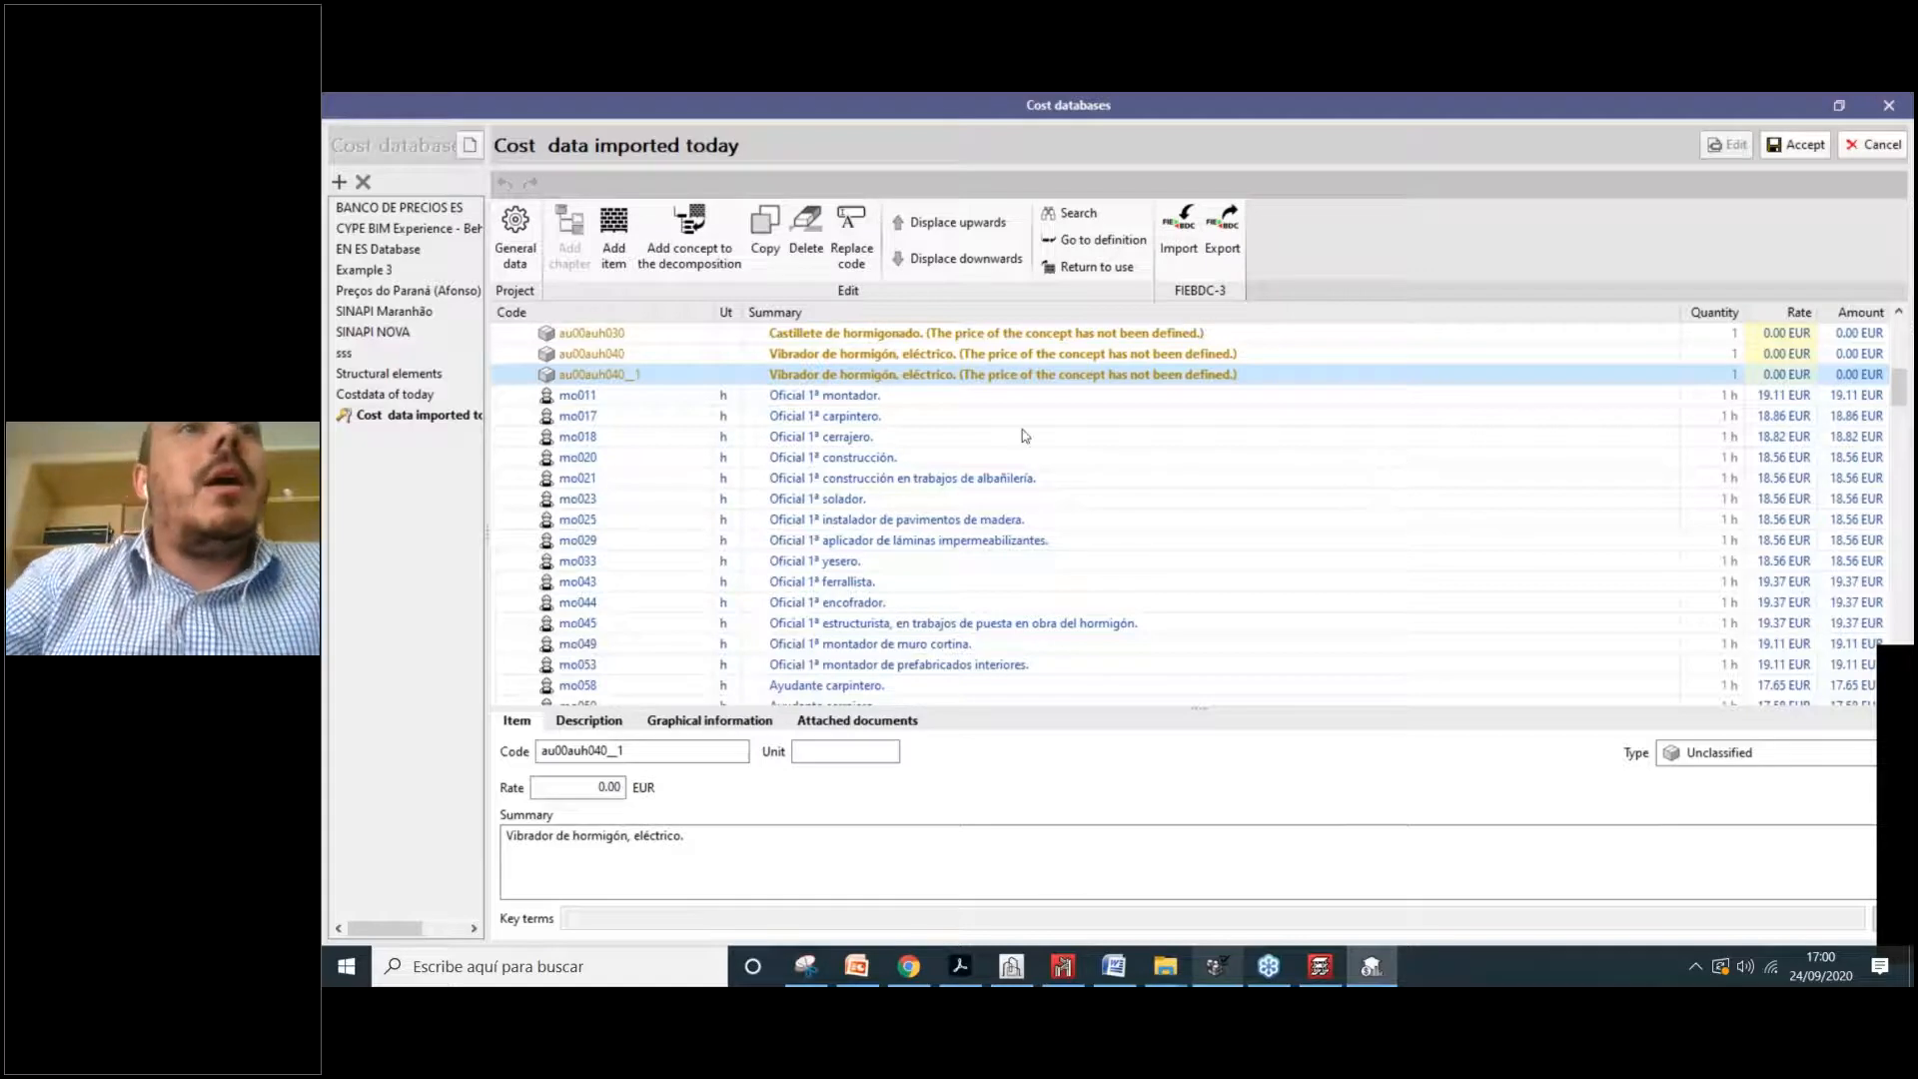
pyautogui.scroll(2, 969, 560)
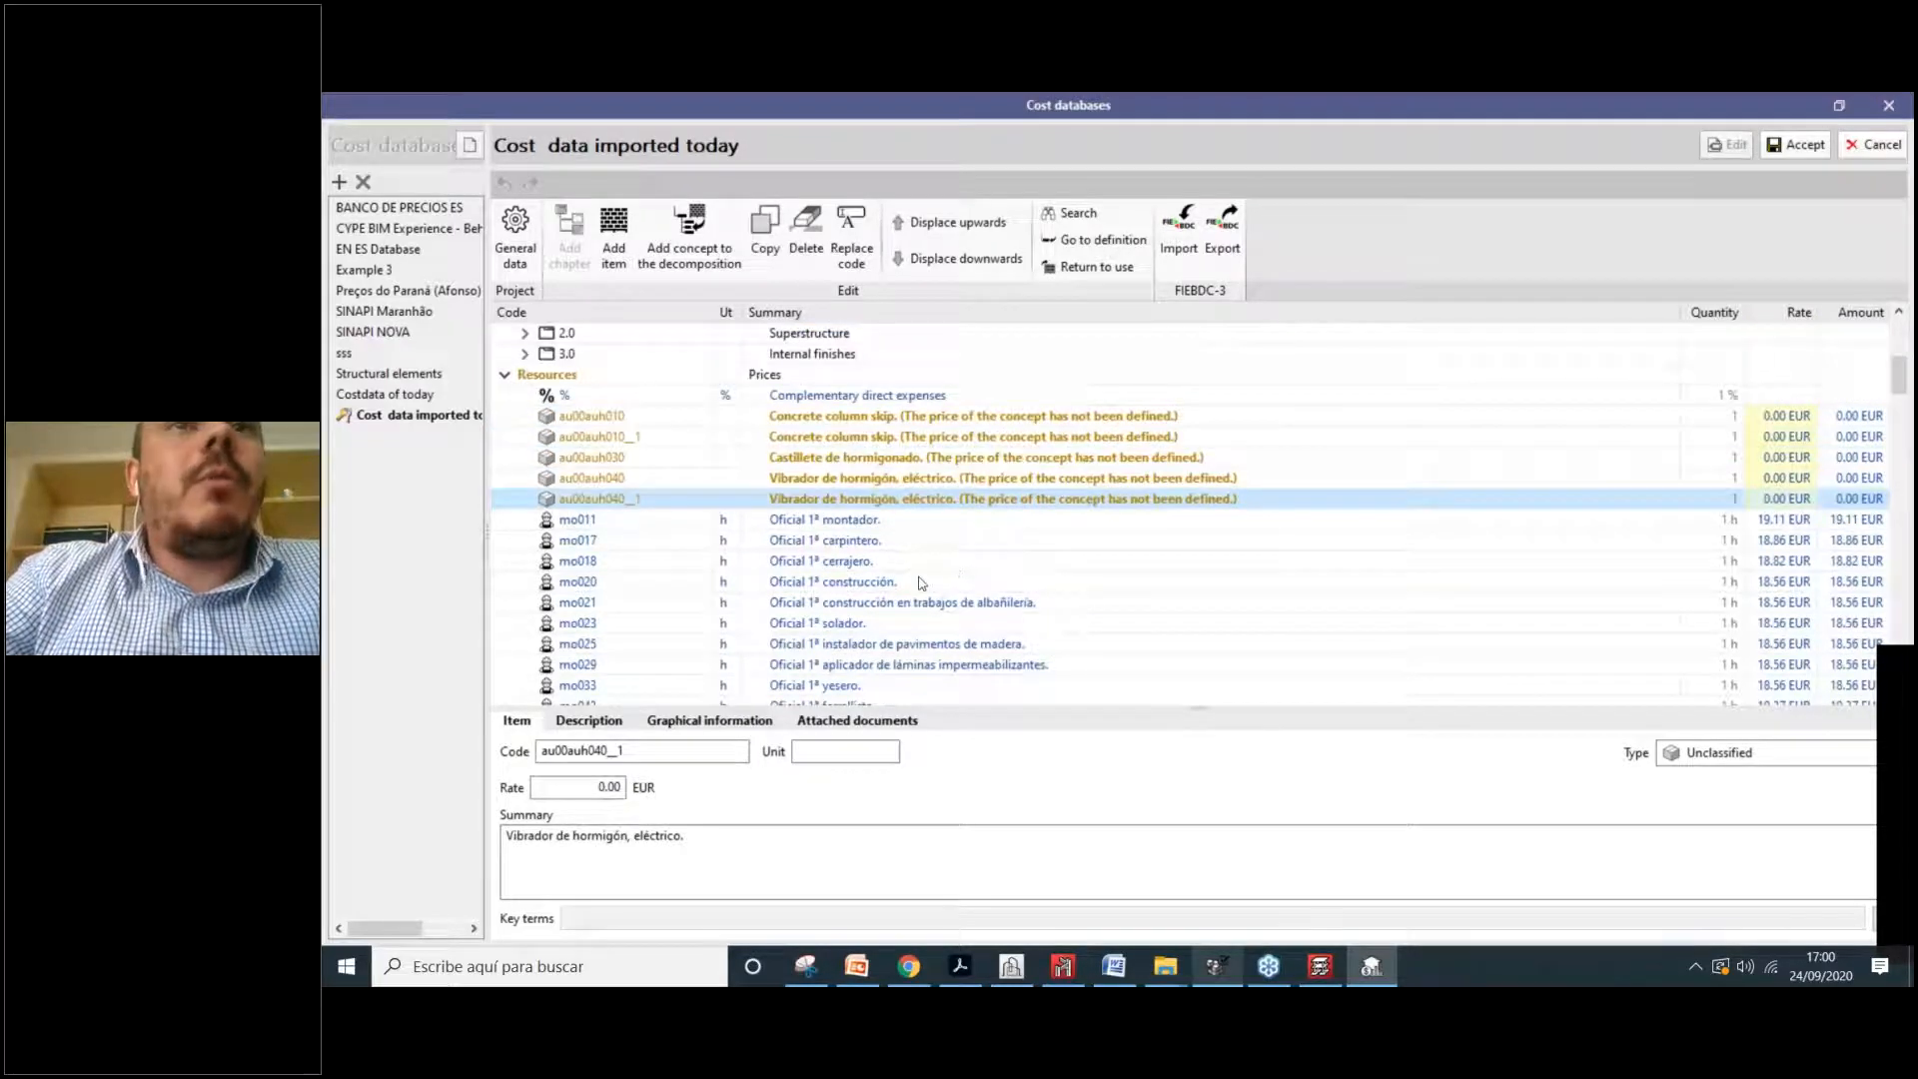
pyautogui.scroll(-1, 920, 584)
pyautogui.scroll(1, 847, 463)
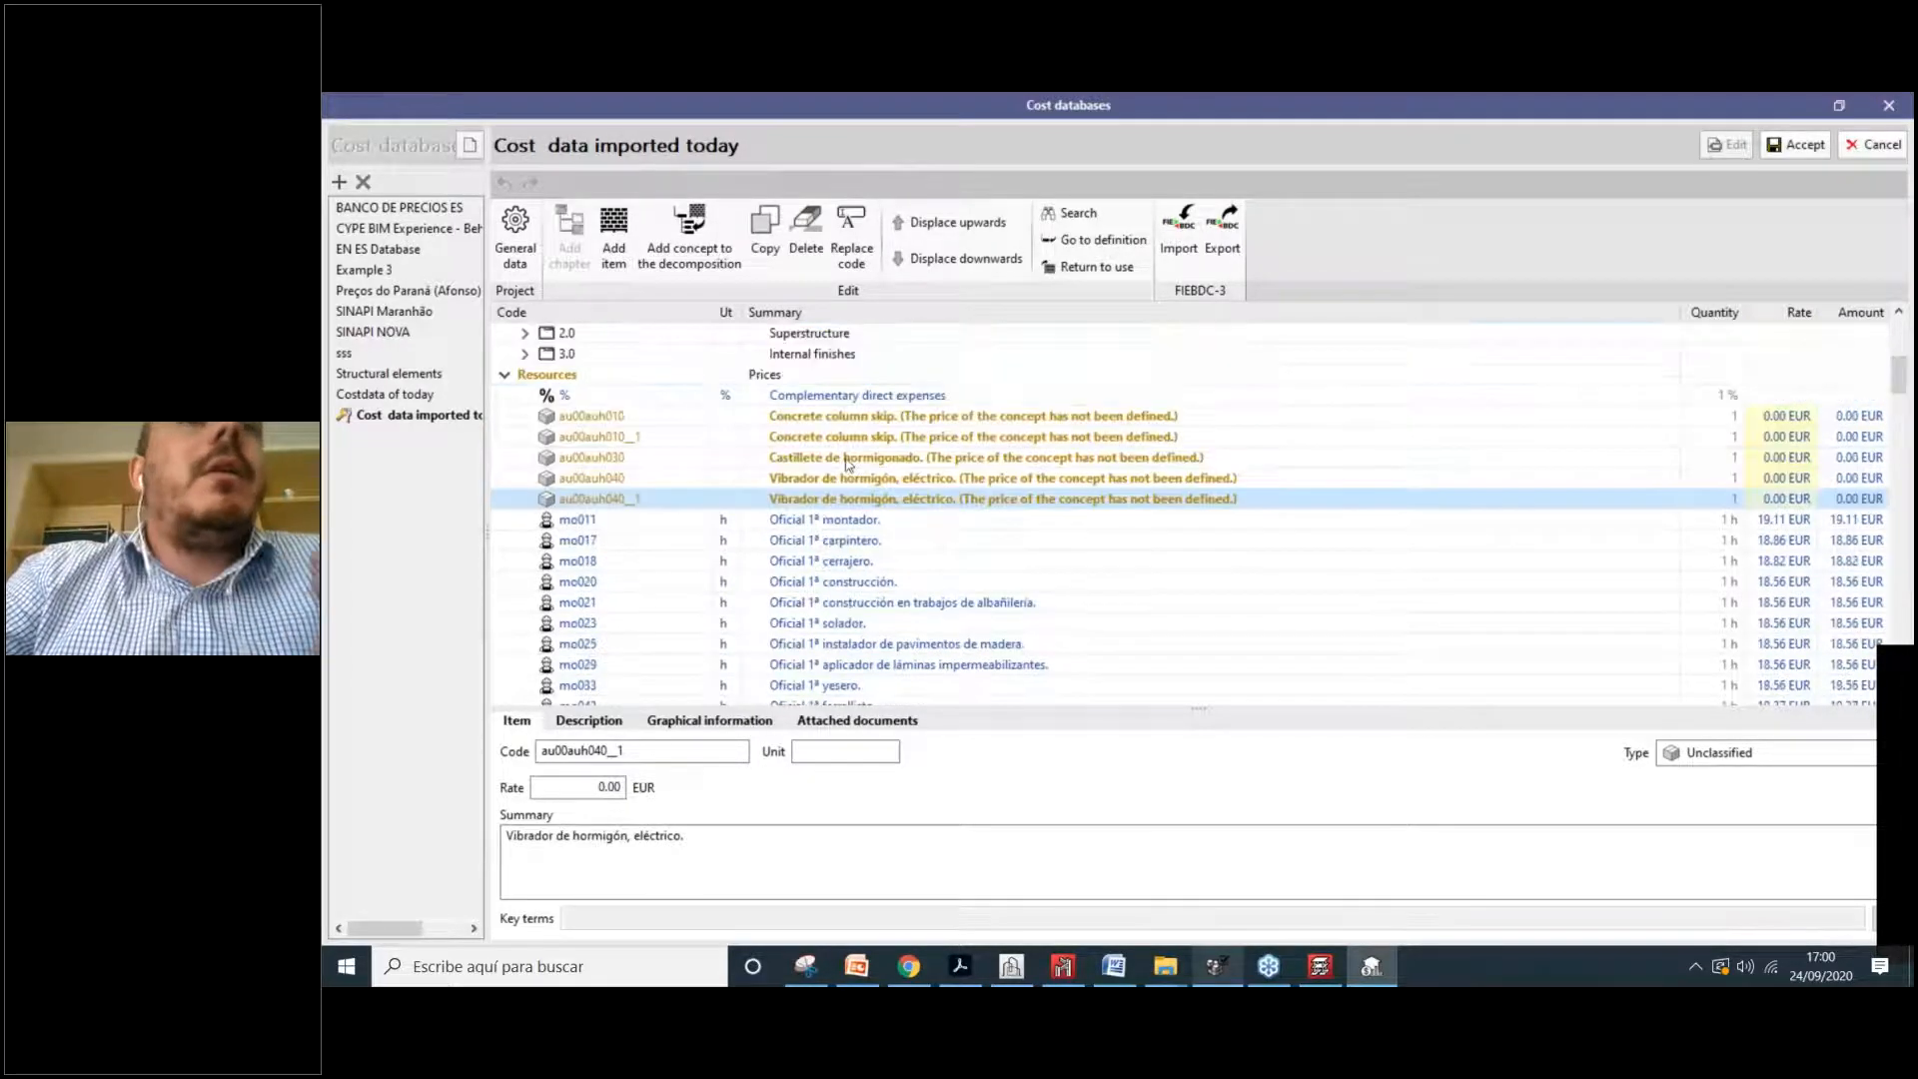
pyautogui.click(911, 564)
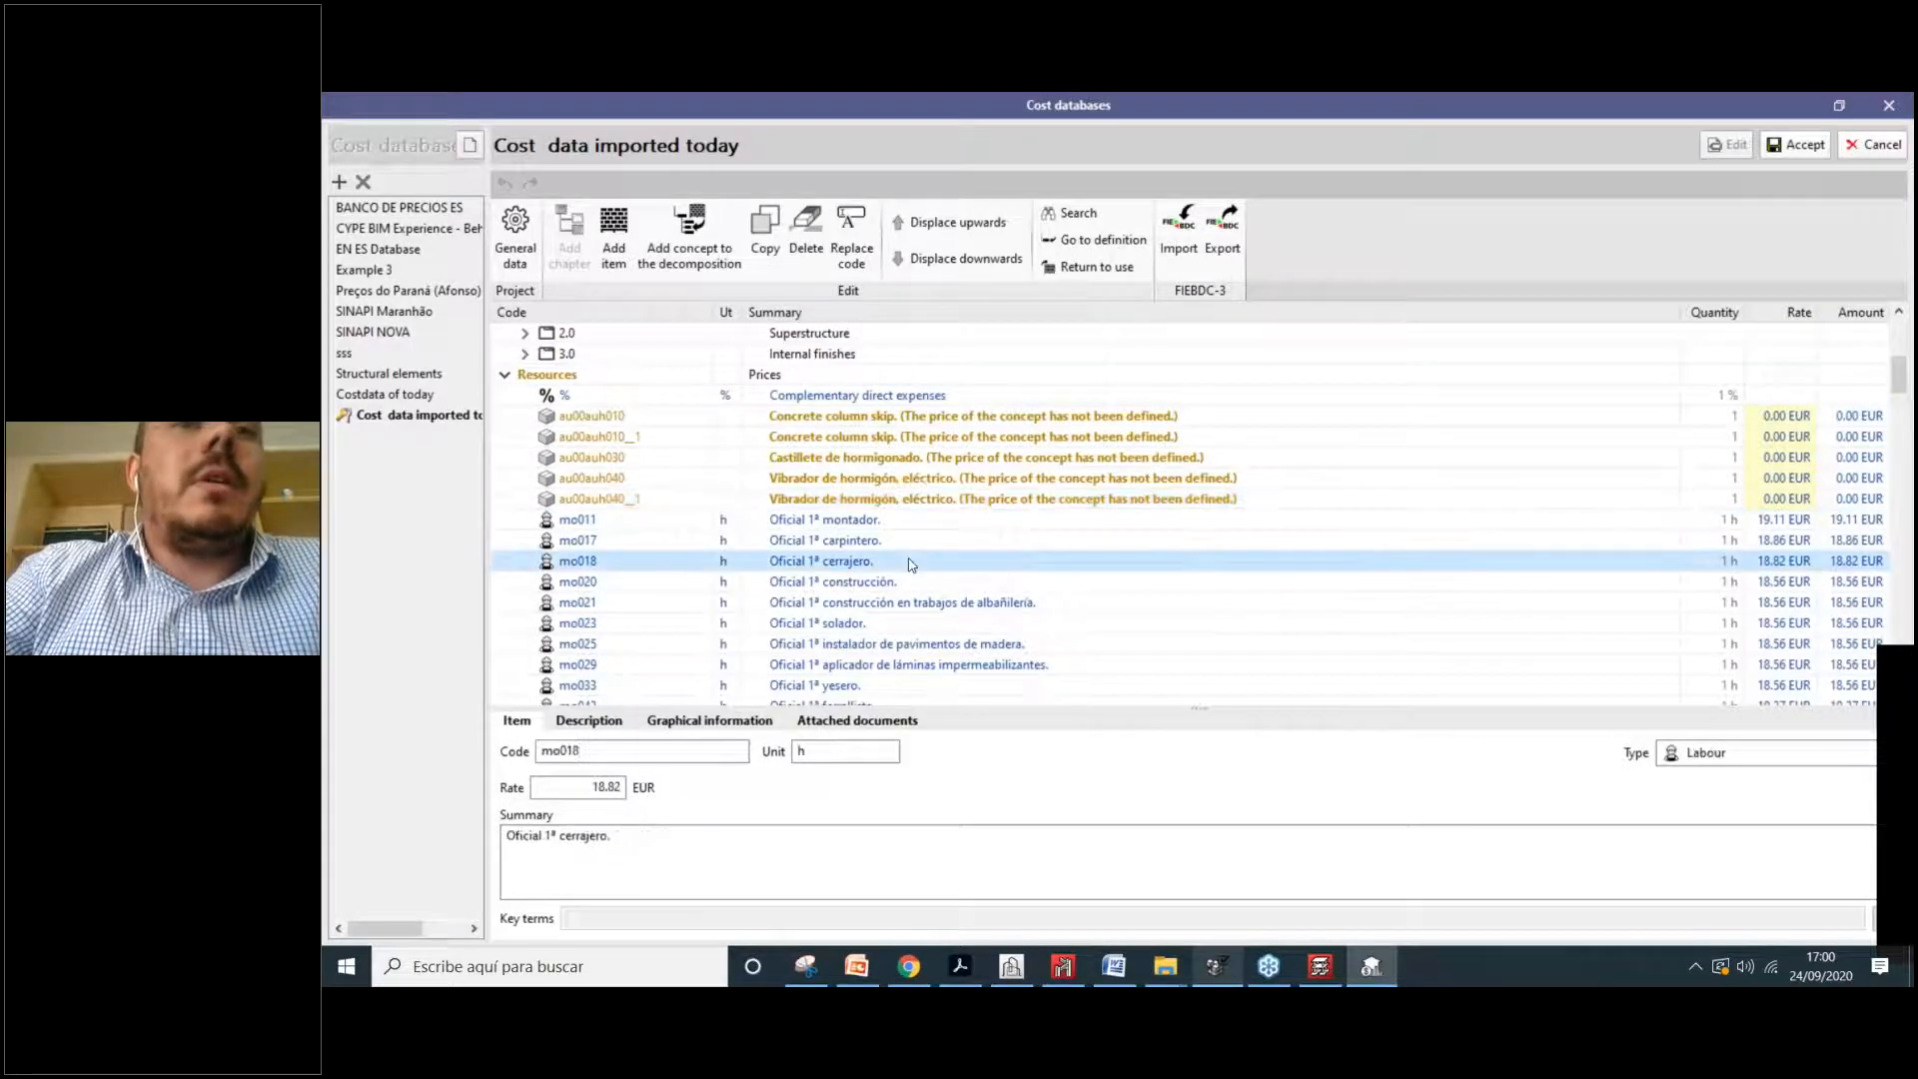
pyautogui.scroll(-2, 835, 539)
pyautogui.click(920, 539)
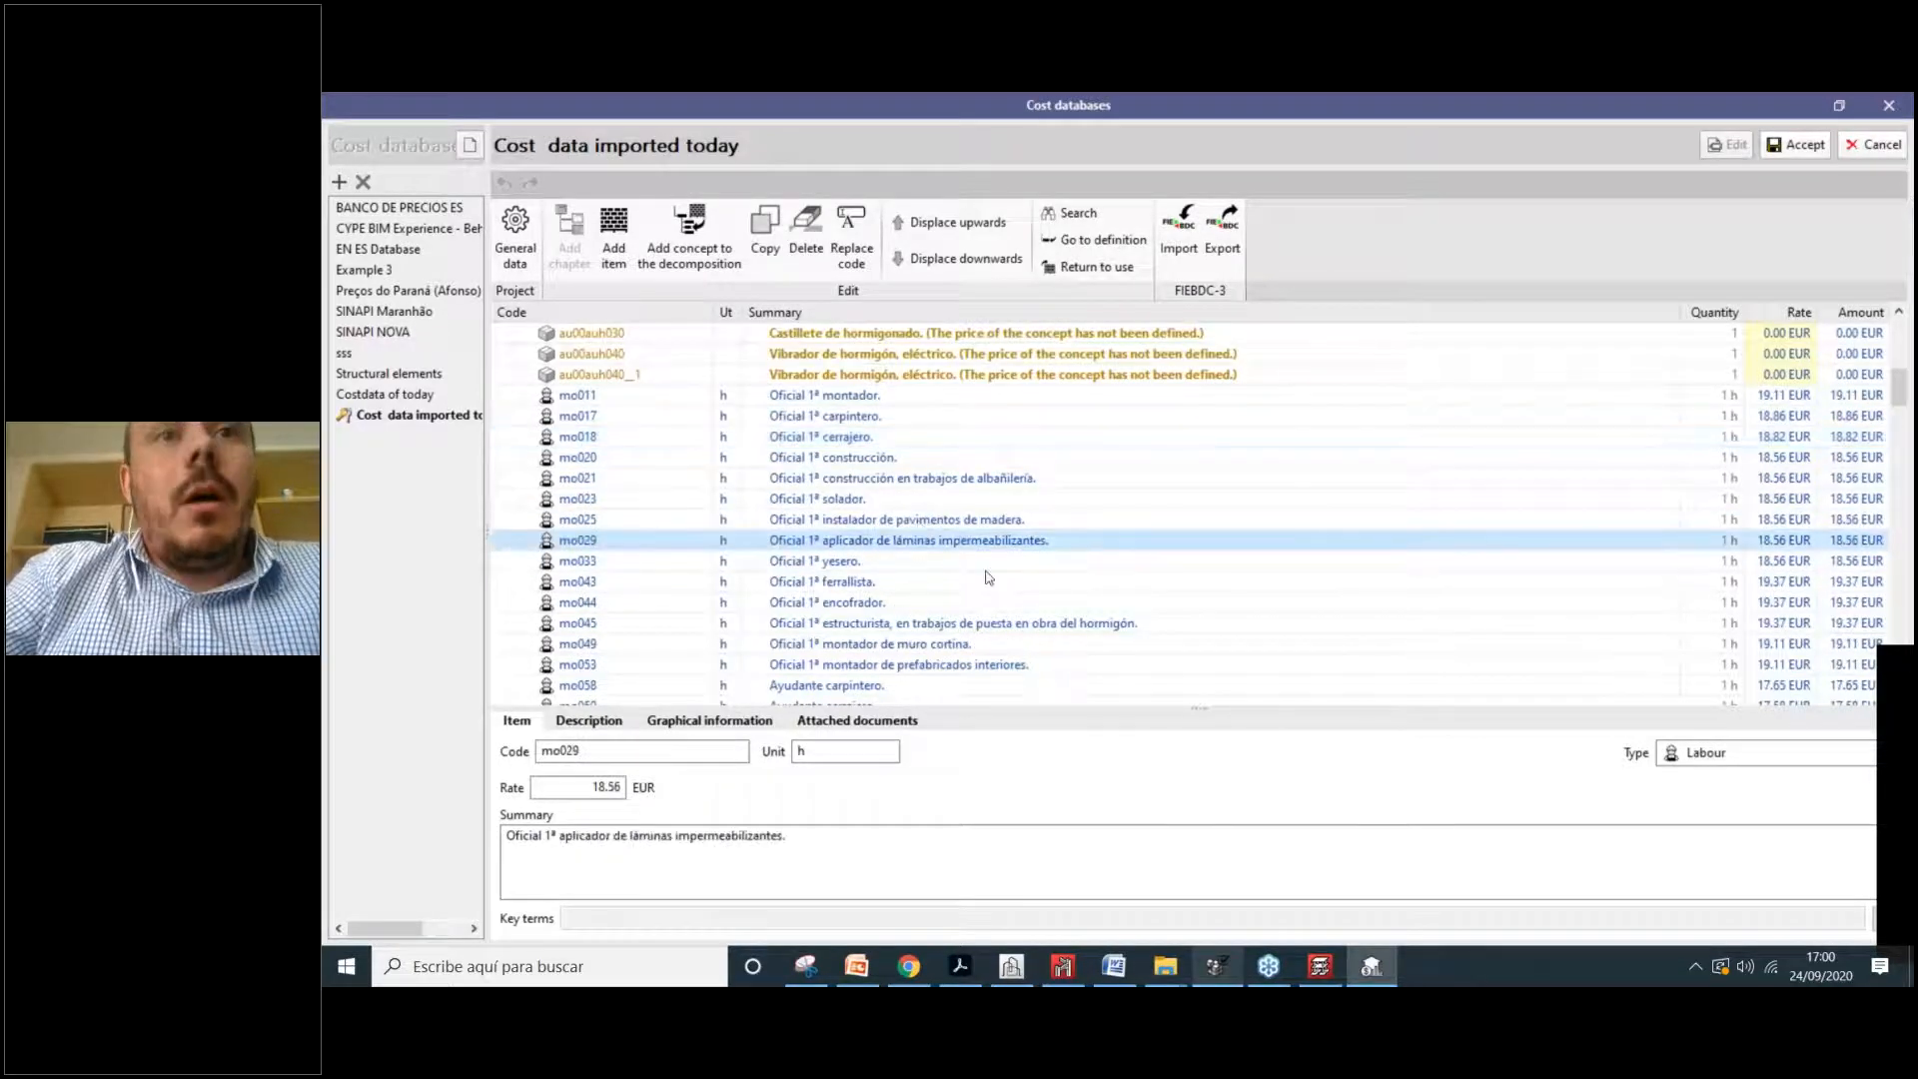
pyautogui.scroll(-4, 881, 579)
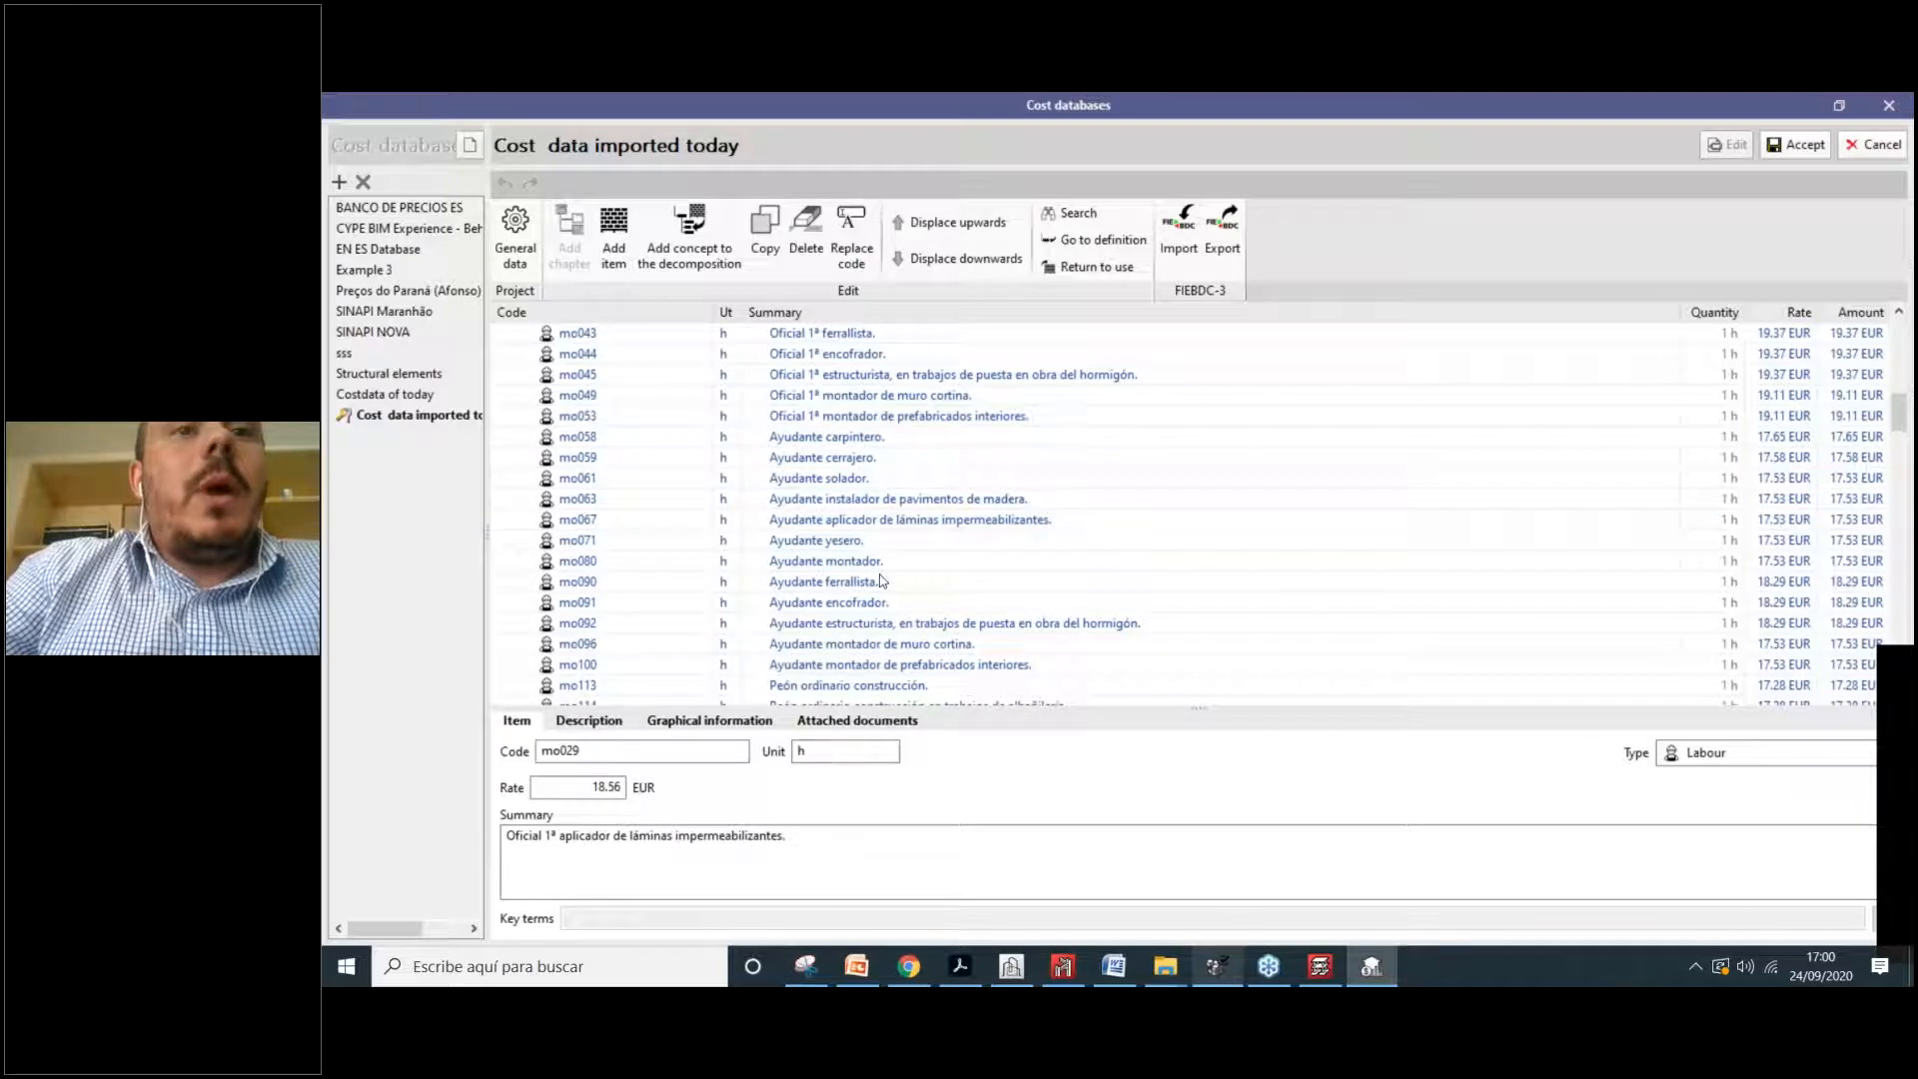
# Step: Append stray text to mo029's summary and scroll the list back to the top
pyautogui.click(820, 845)
pyautogui.write('nfjhddjdfhjd')
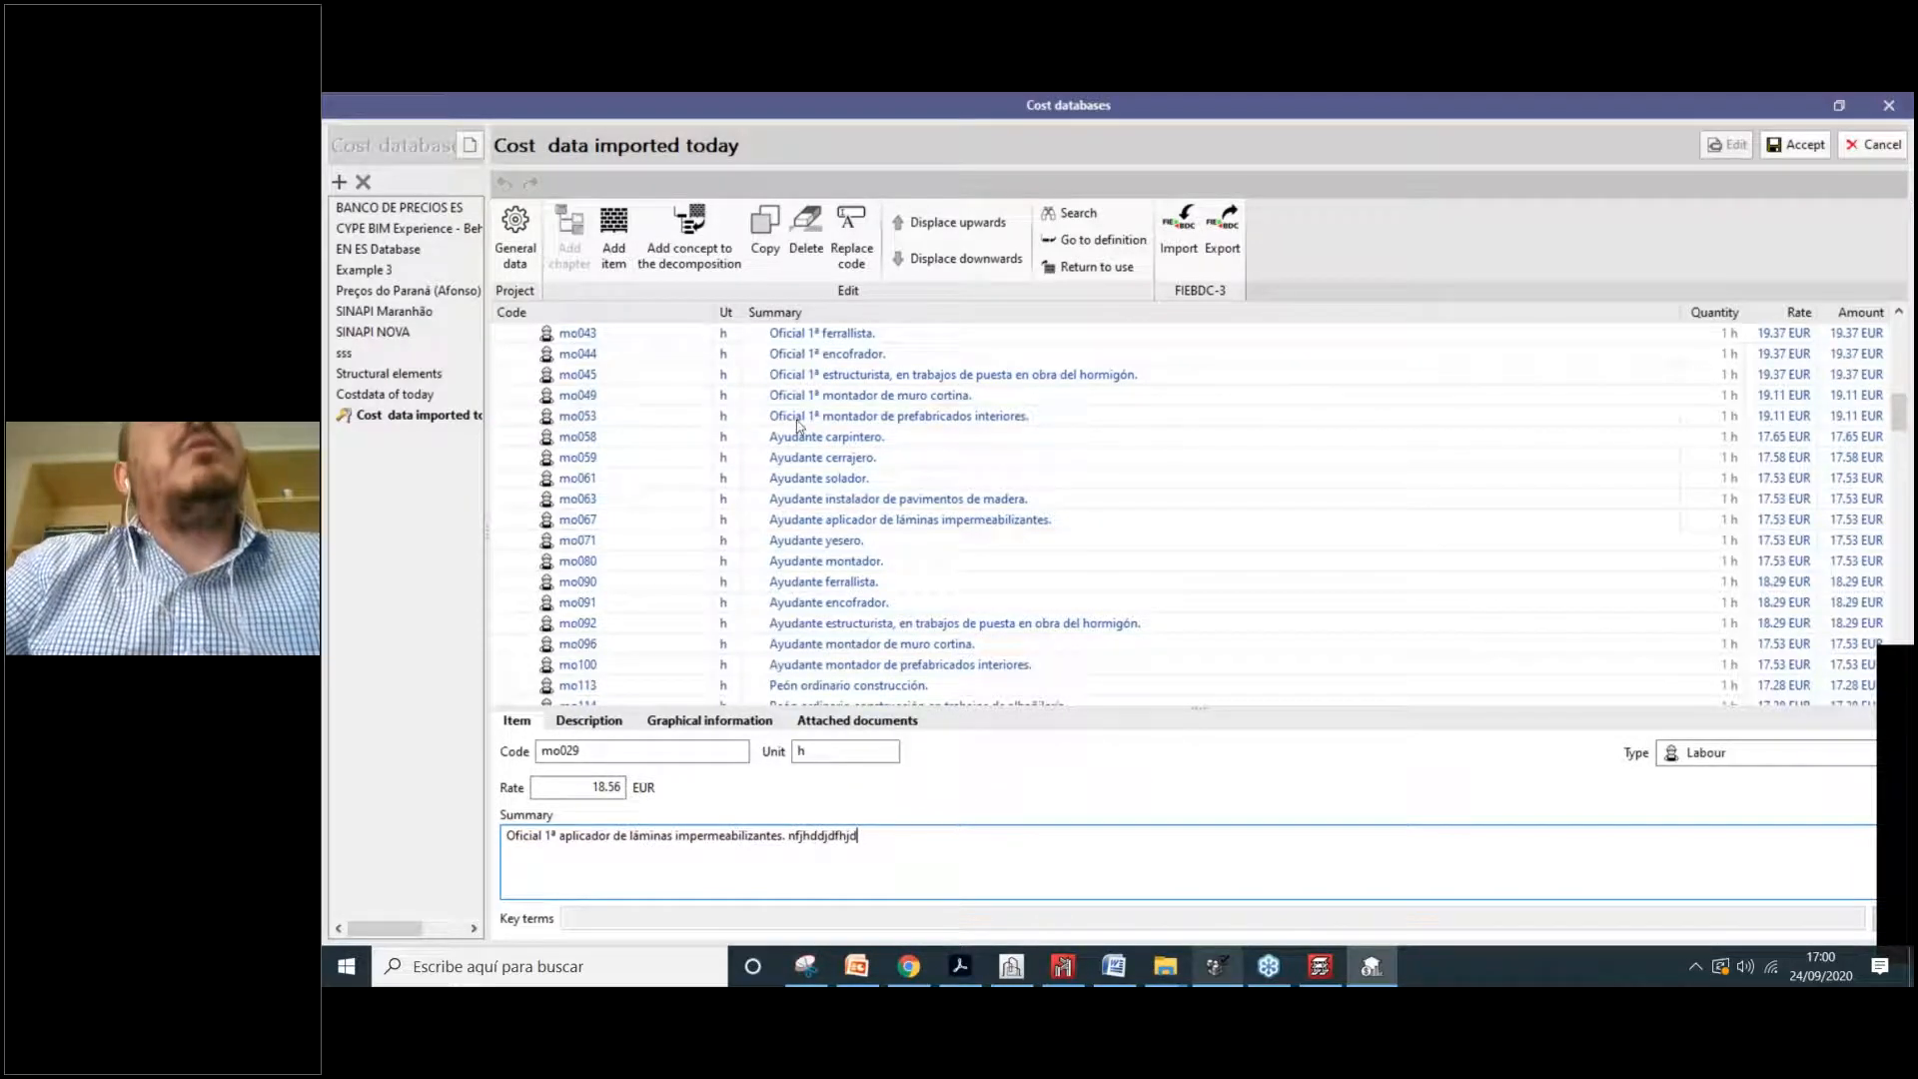
pyautogui.scroll(1, 810, 469)
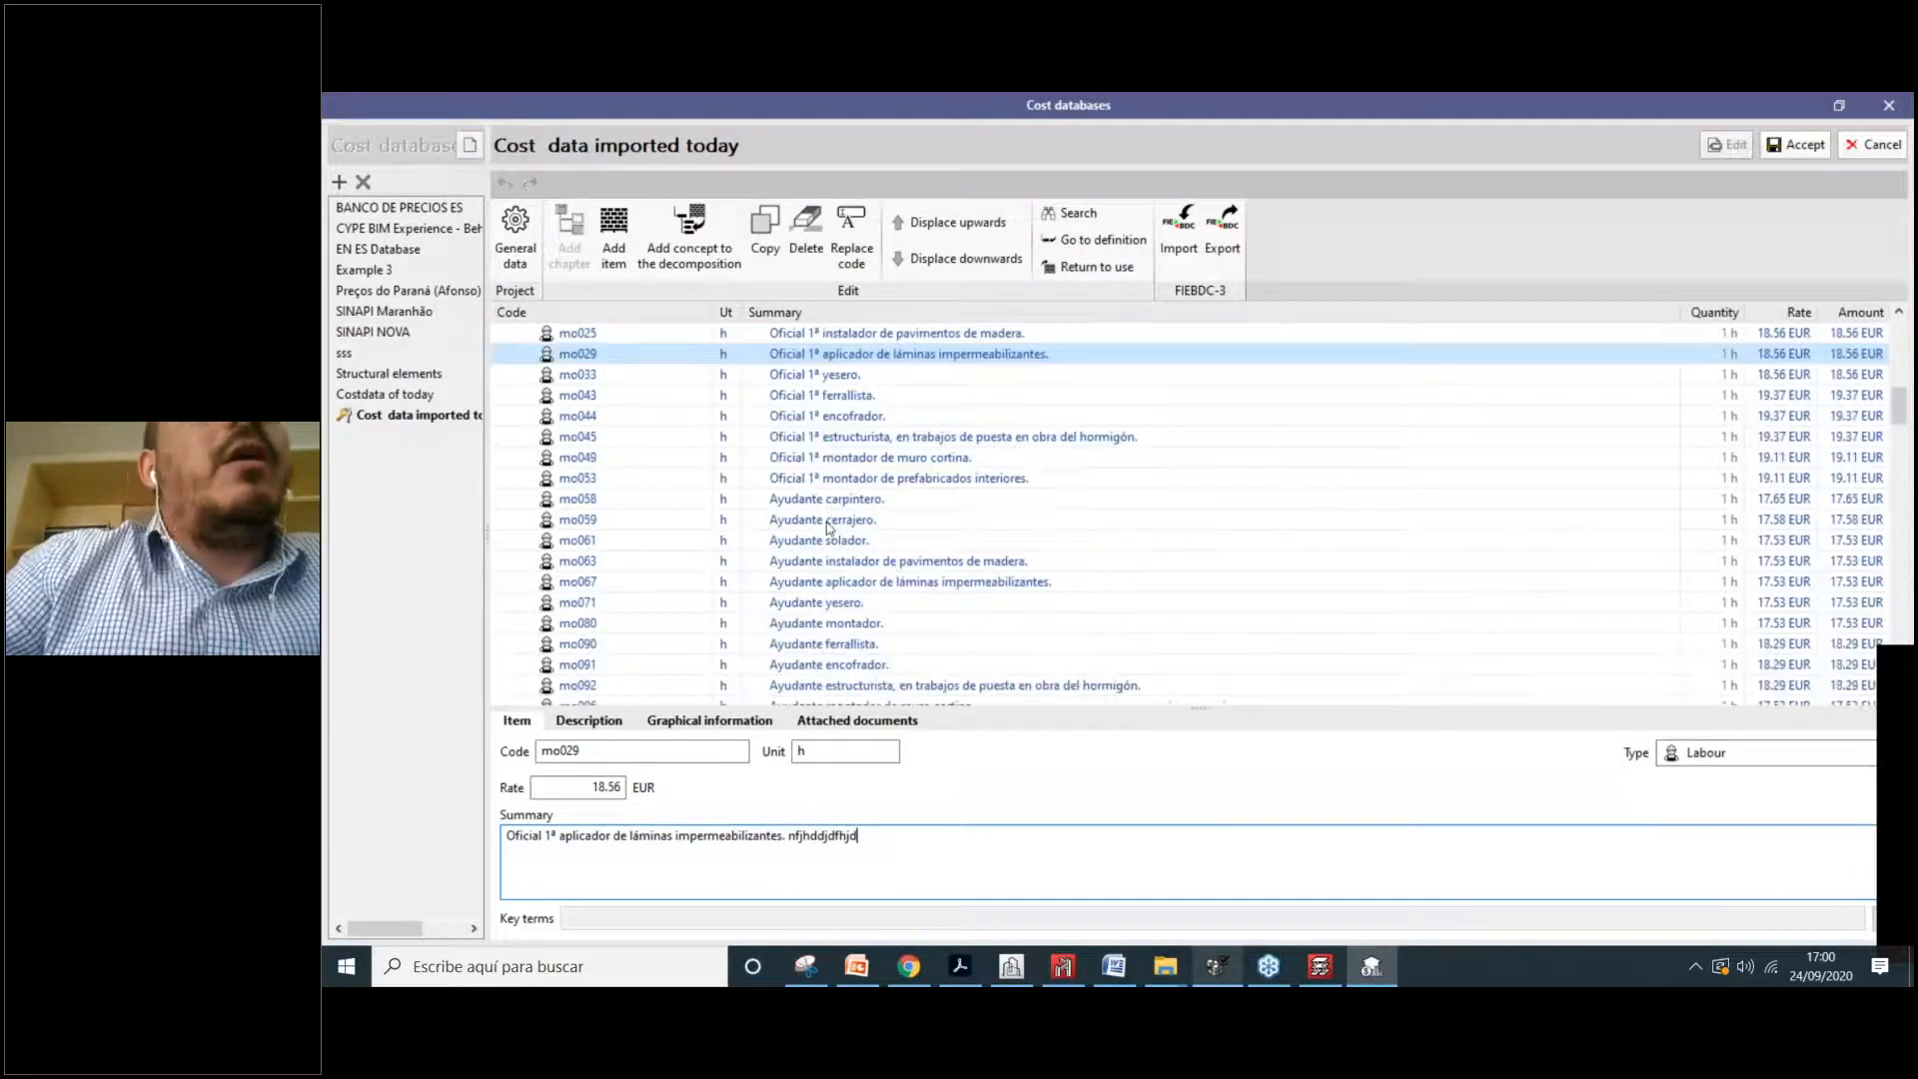
pyautogui.scroll(5, 824, 515)
pyautogui.scroll(3, 857, 529)
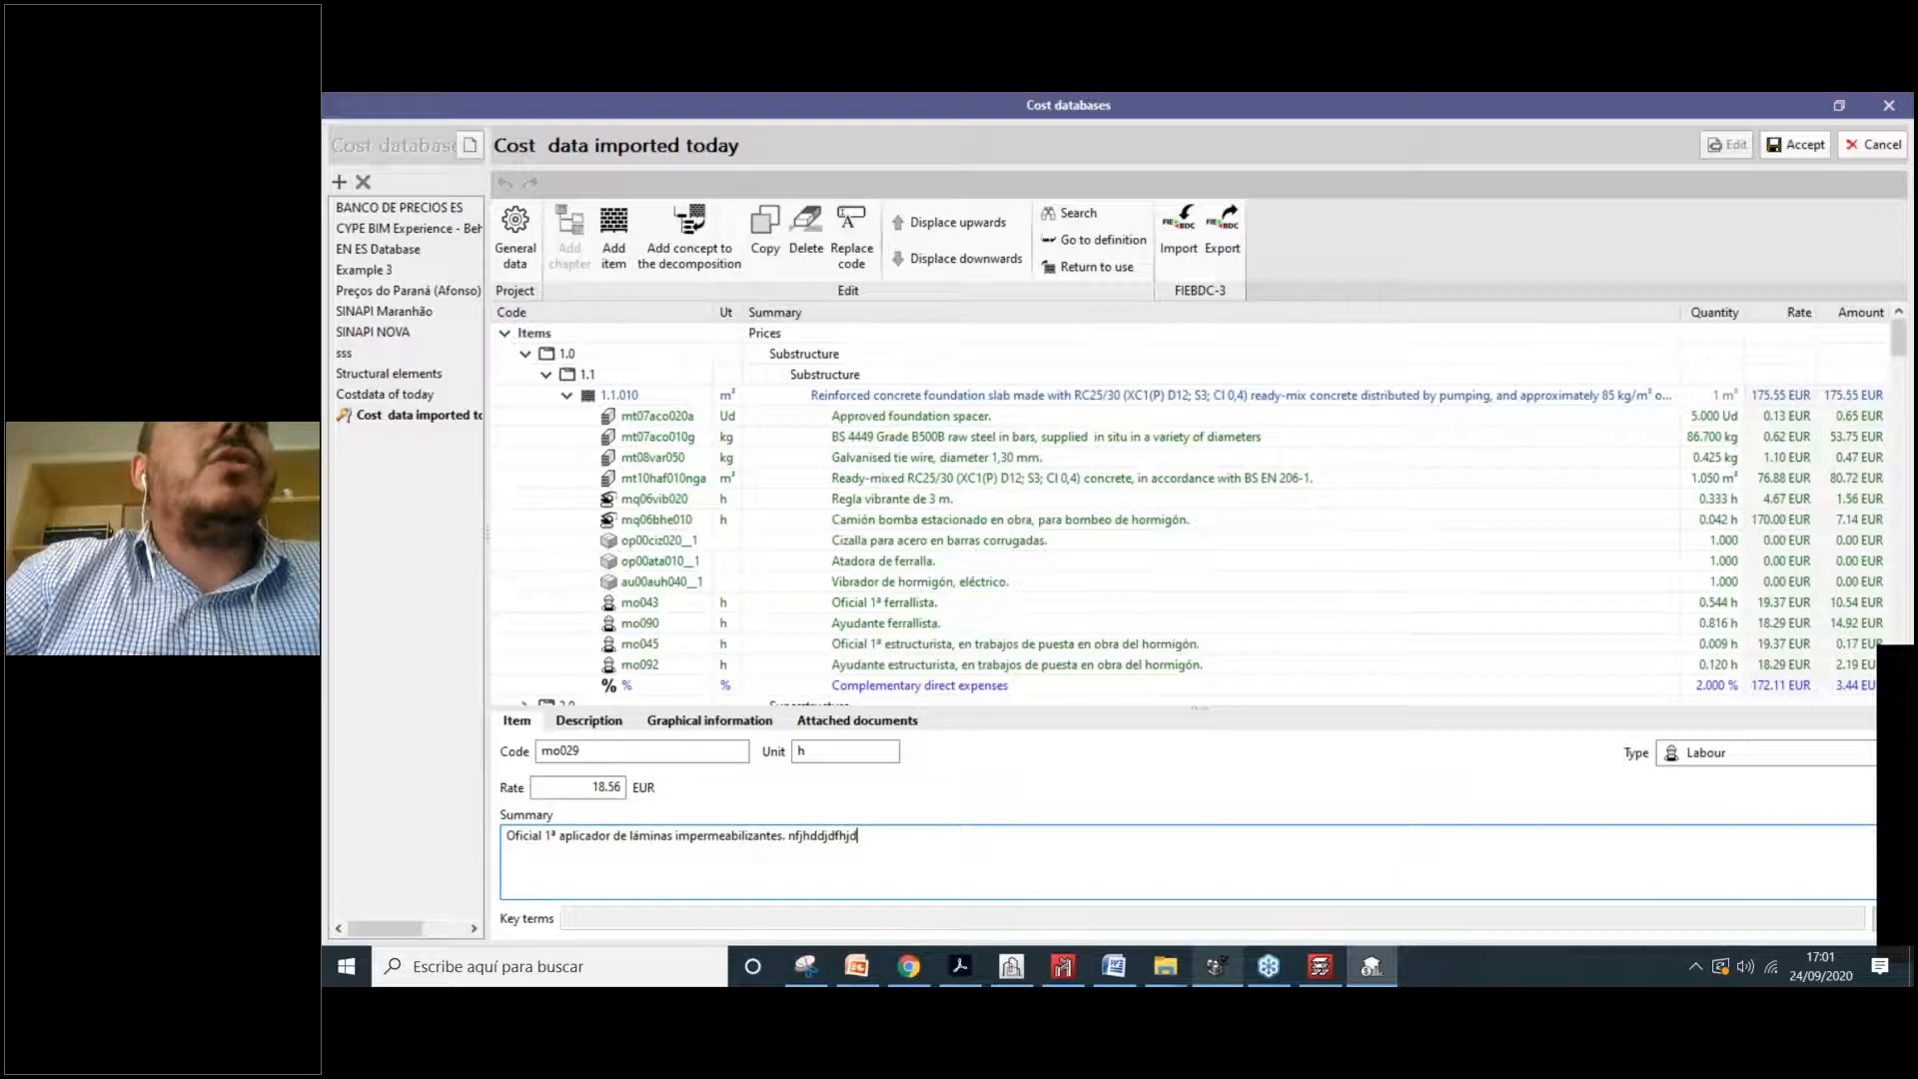
# Step: Collapse nodes 1.1 and 1.0, scroll the Resources list, and abandon the edits
pyautogui.click(547, 374)
pyautogui.click(524, 355)
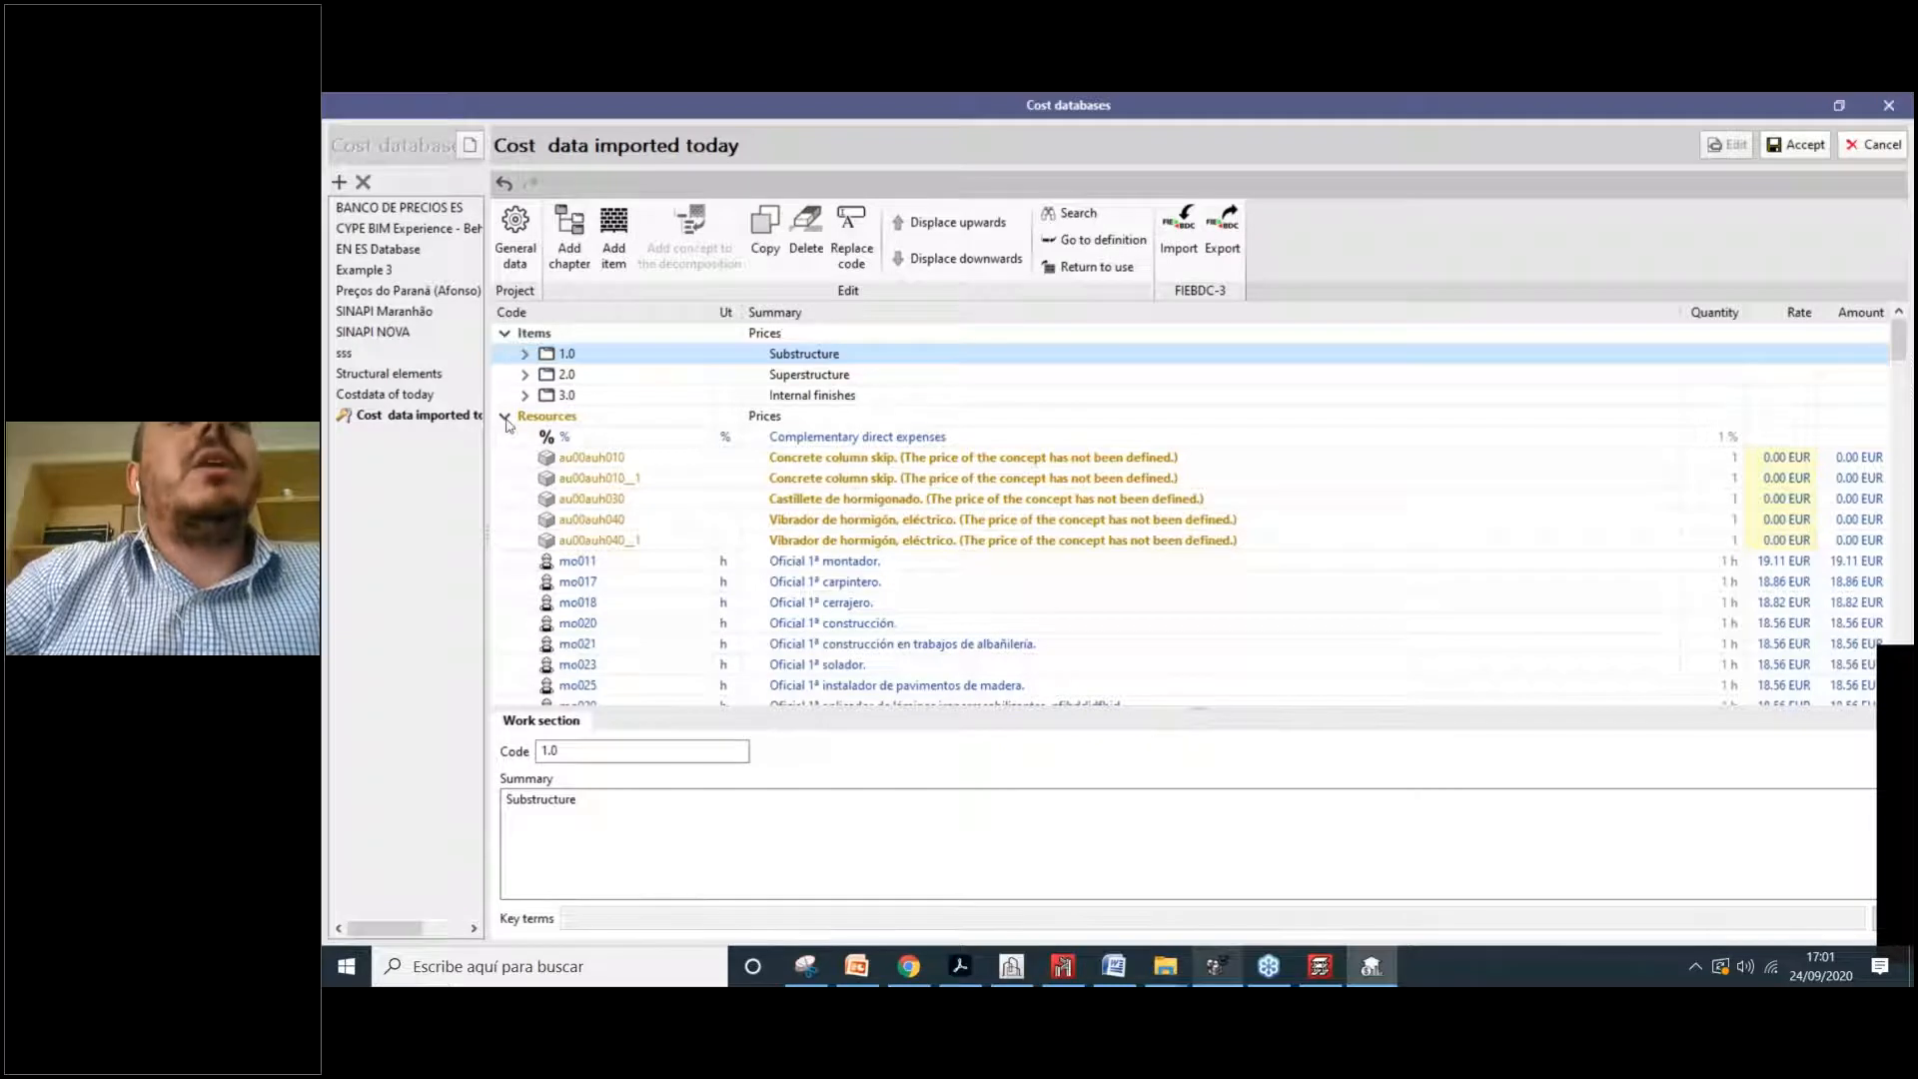
pyautogui.scroll(-6, 929, 545)
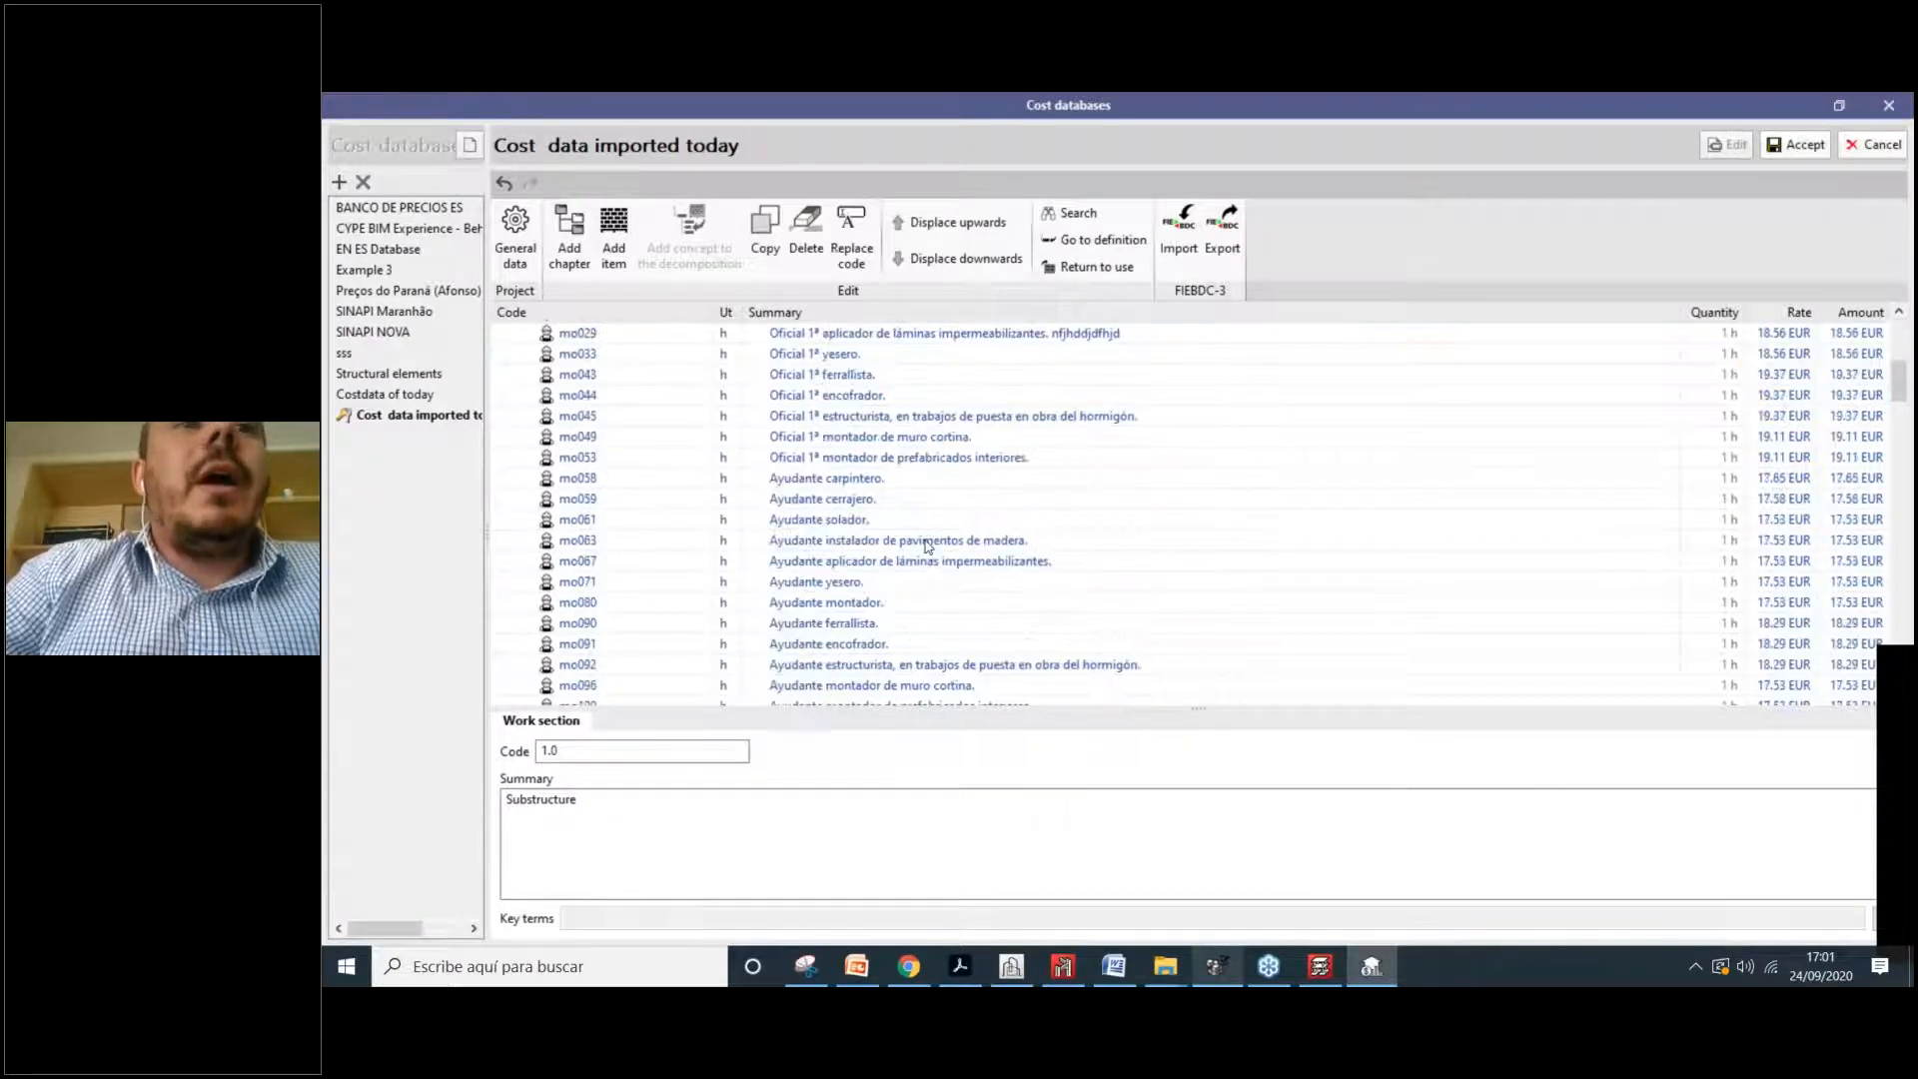
pyautogui.scroll(-3, 929, 546)
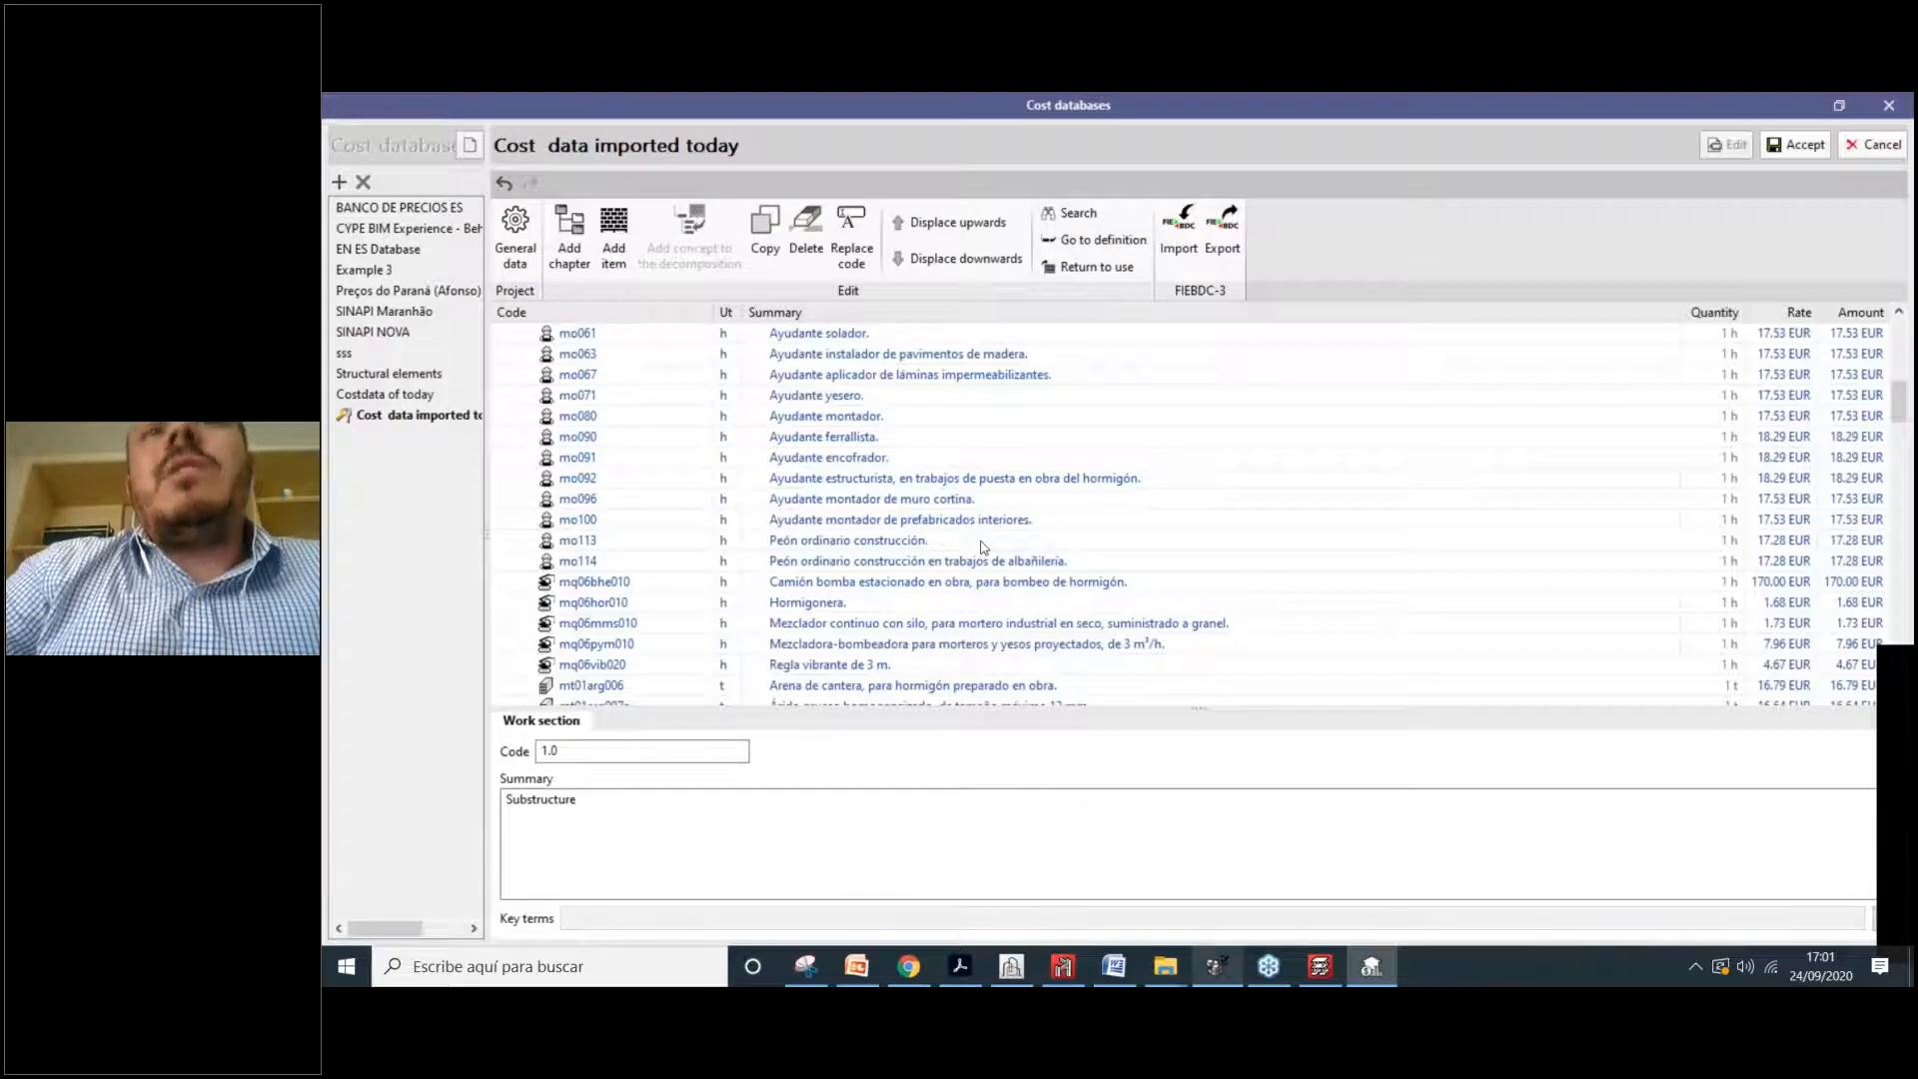
pyautogui.scroll(9, 981, 545)
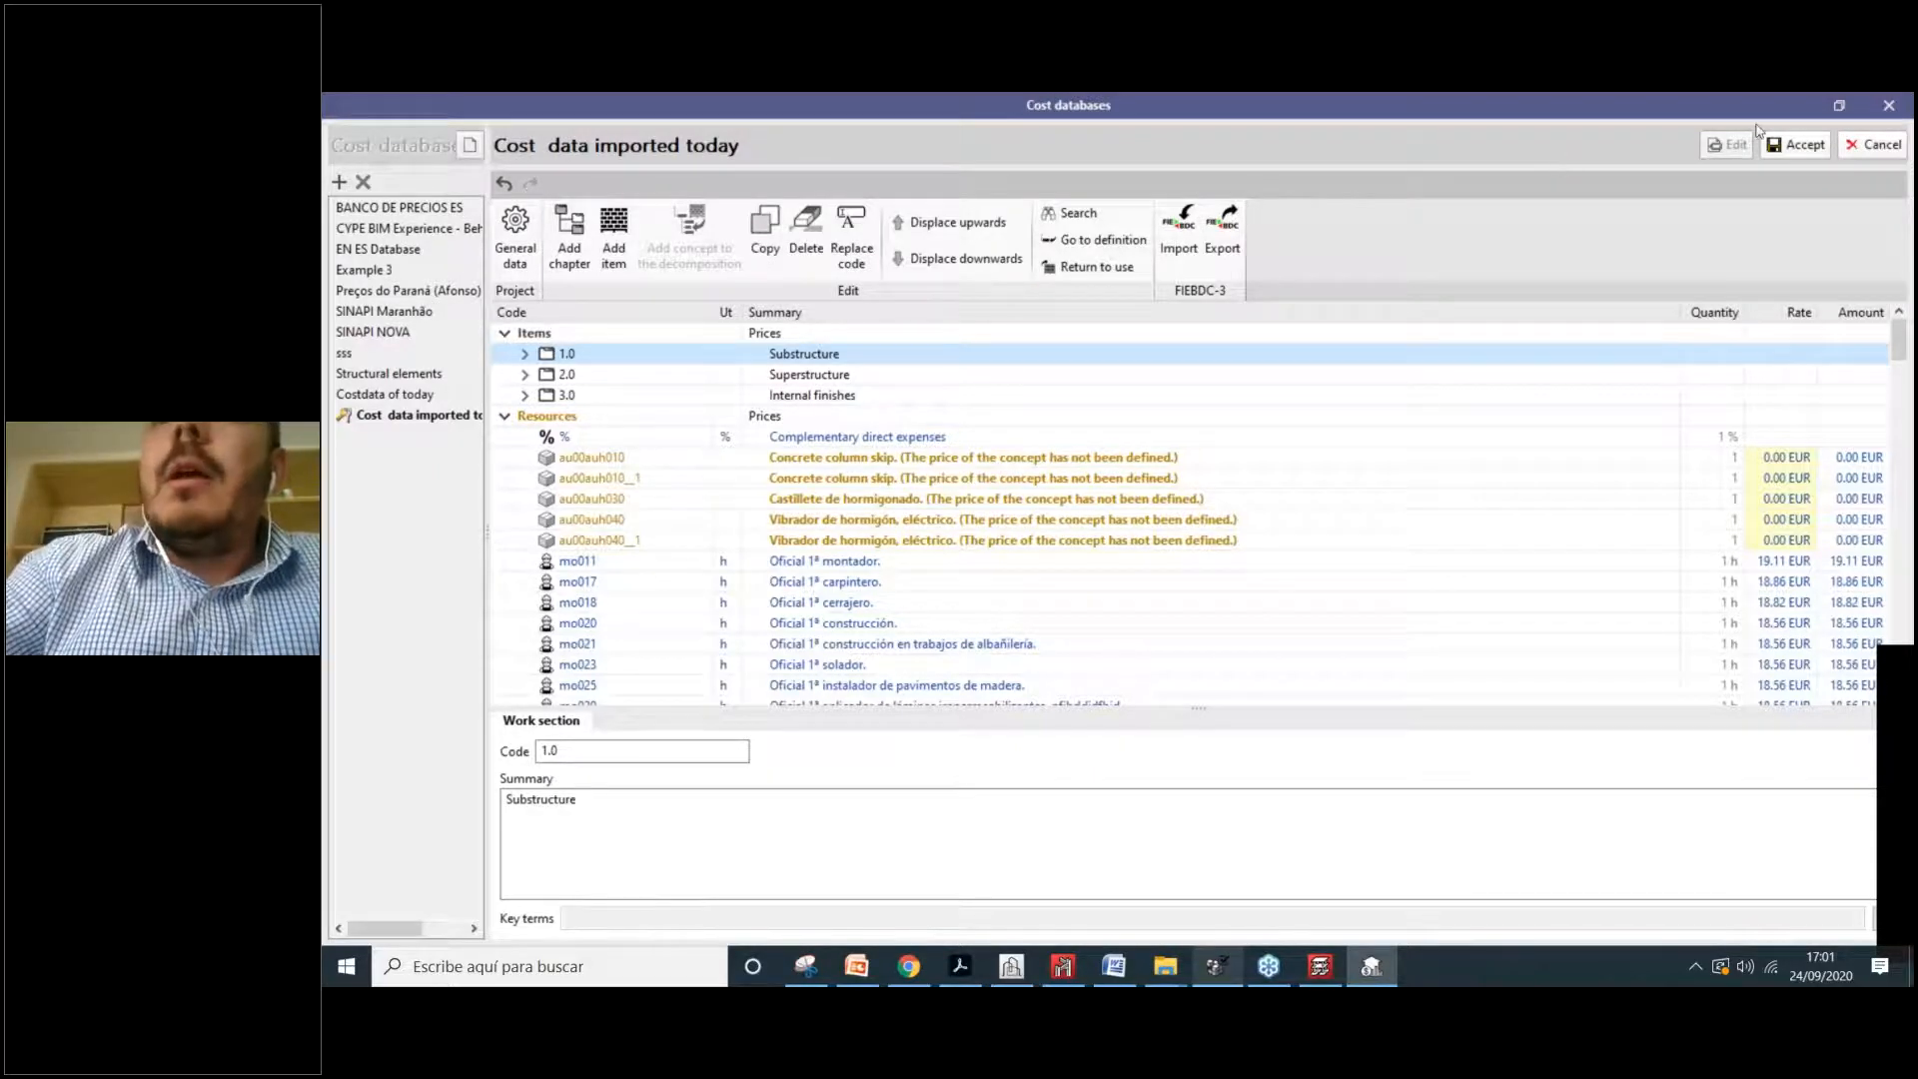
pyautogui.click(1875, 144)
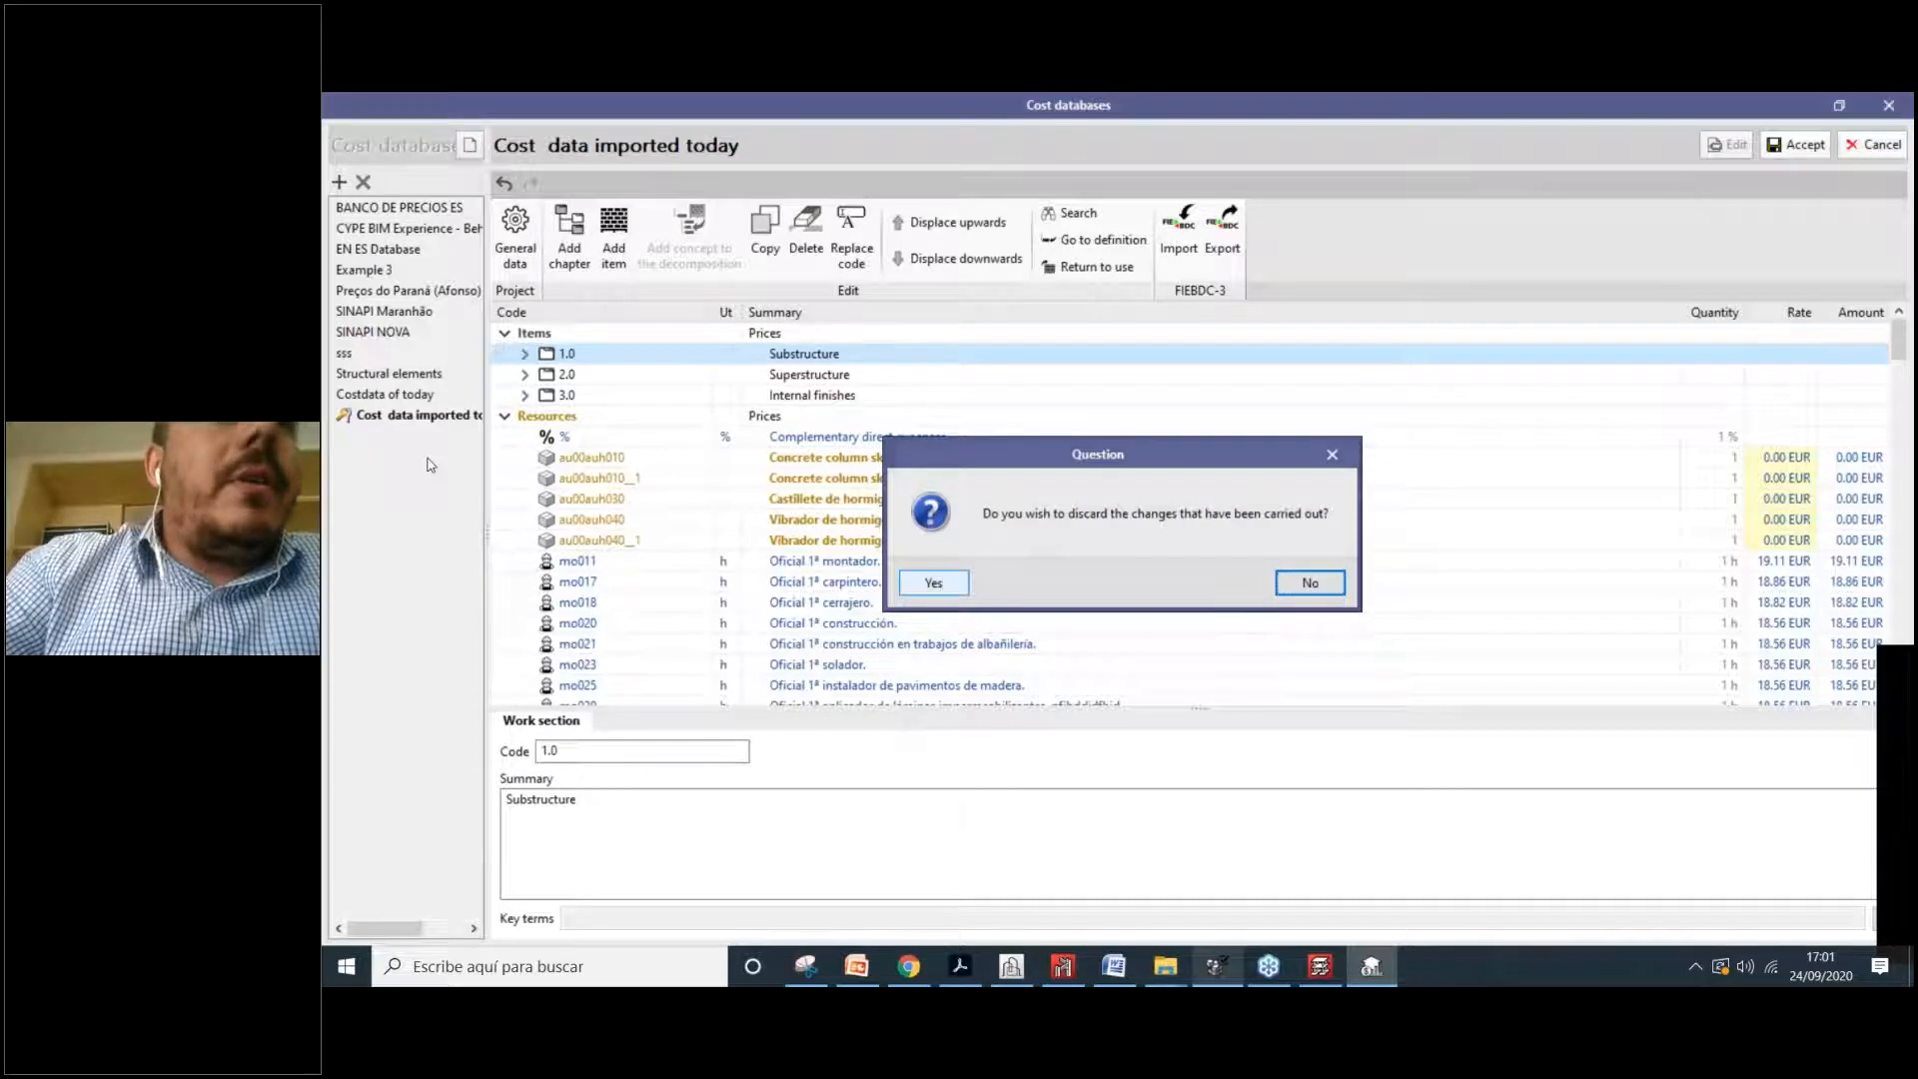
# Step: Discard the imported database's edits and make the Structural elements database editable
pyautogui.press('Return')
pyautogui.click(365, 375)
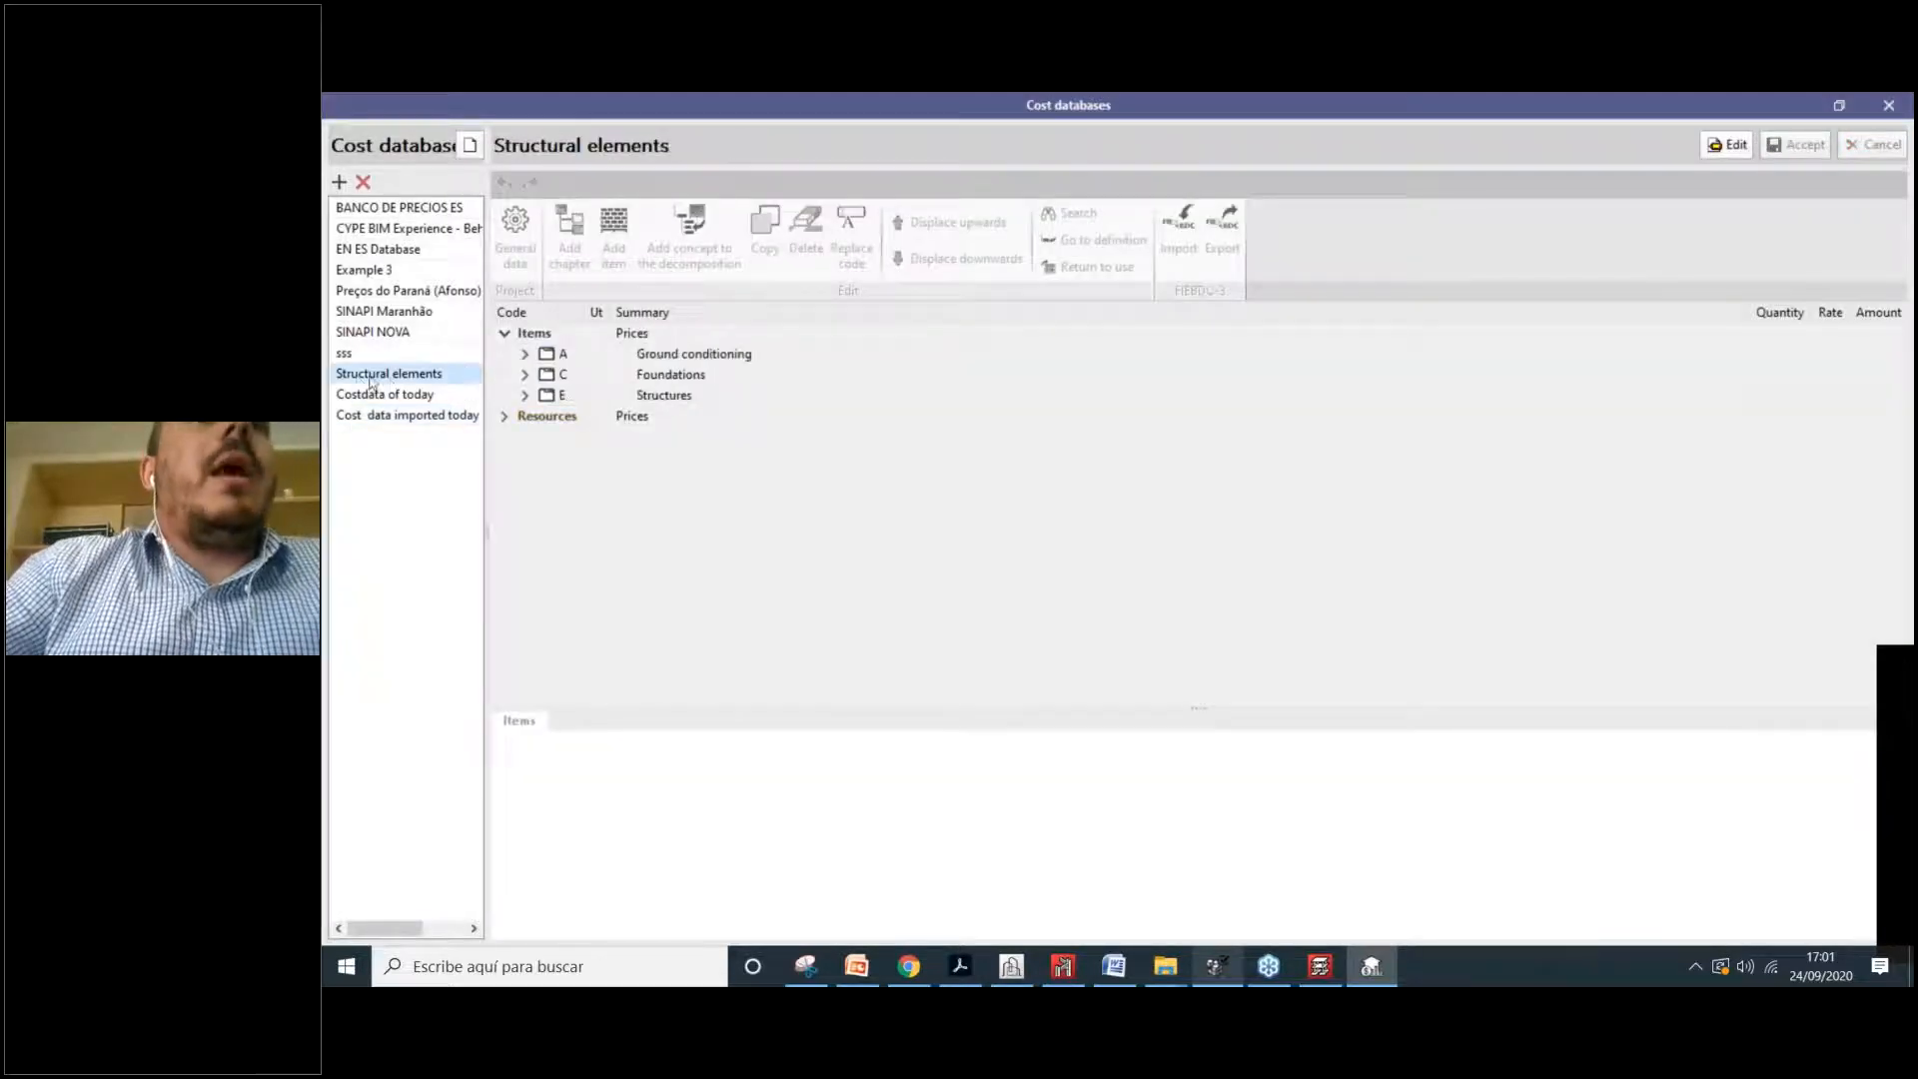
pyautogui.click(1727, 144)
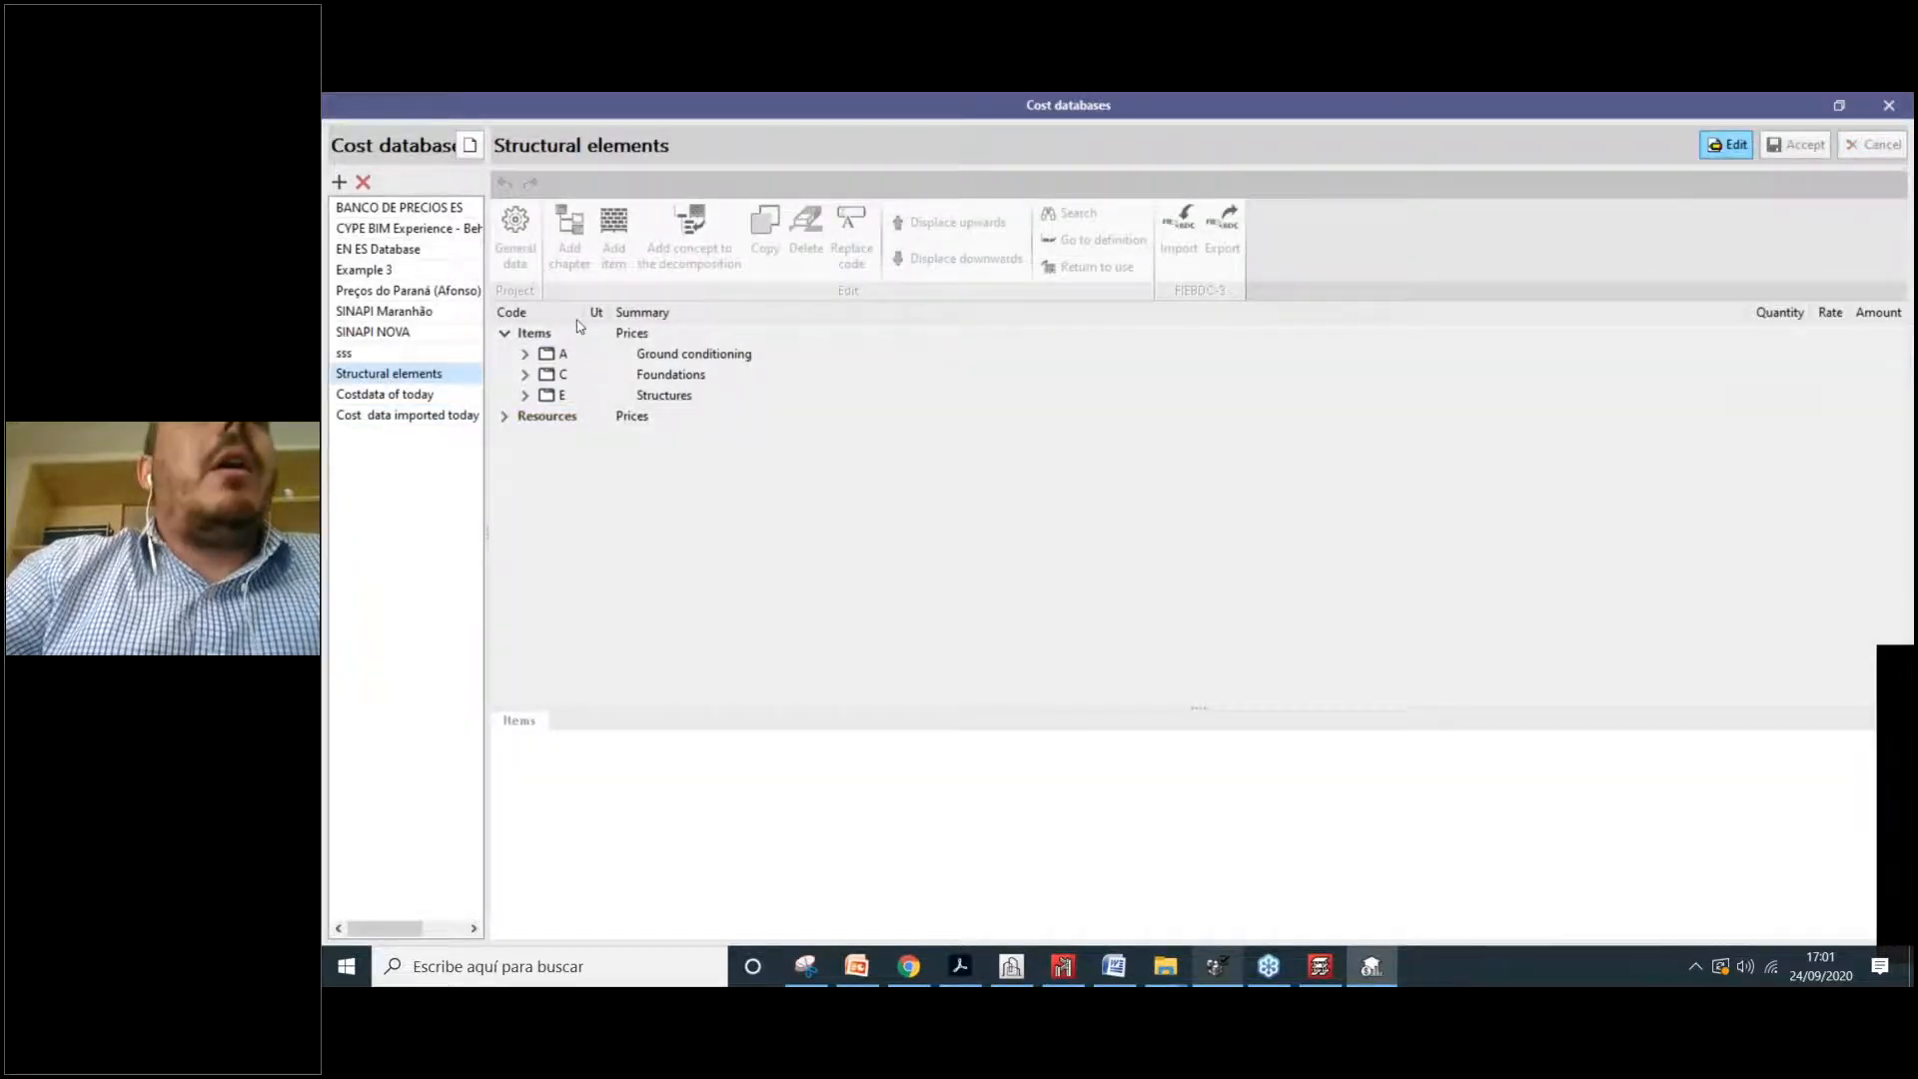
# Step: Expand Structures down to the Foundations, Levelling and Reinforced concrete subchapters
pyautogui.click(672, 376)
pyautogui.click(637, 393)
pyautogui.click(524, 394)
pyautogui.click(525, 374)
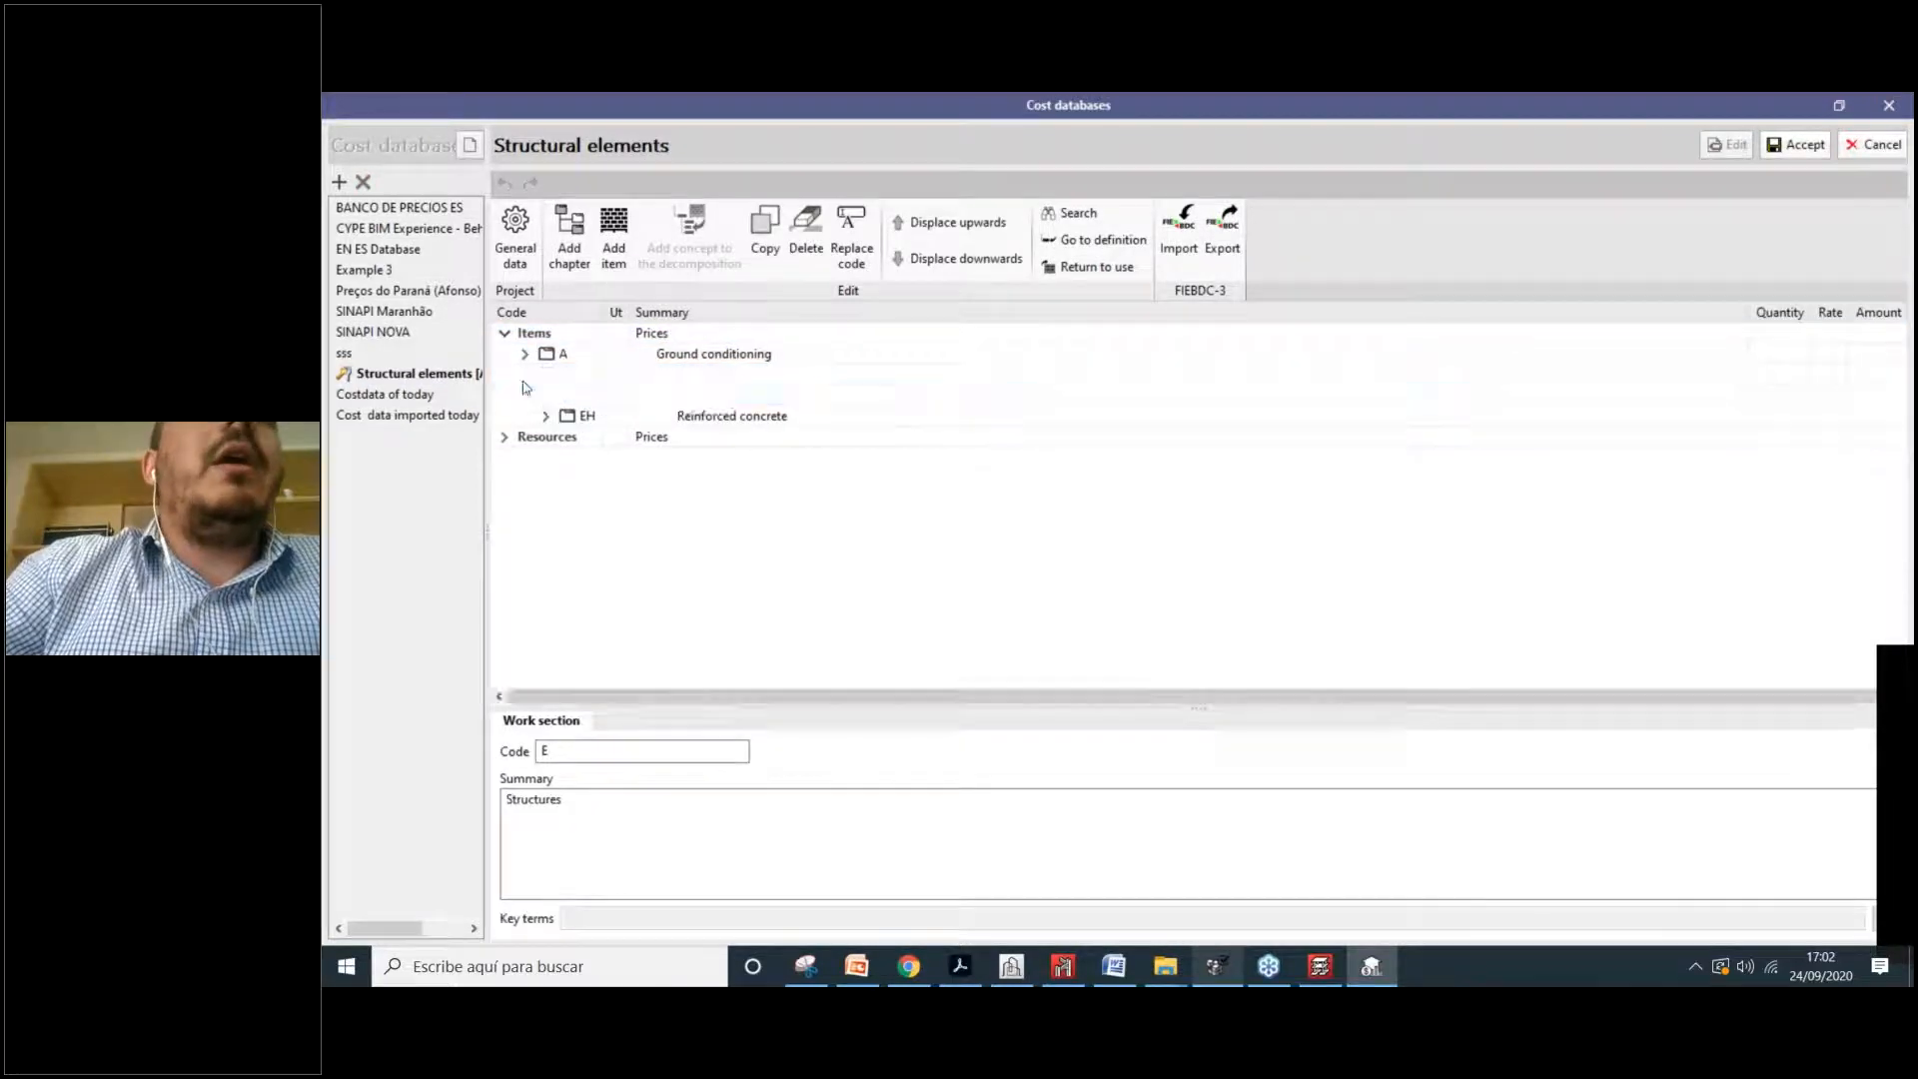
pyautogui.click(546, 396)
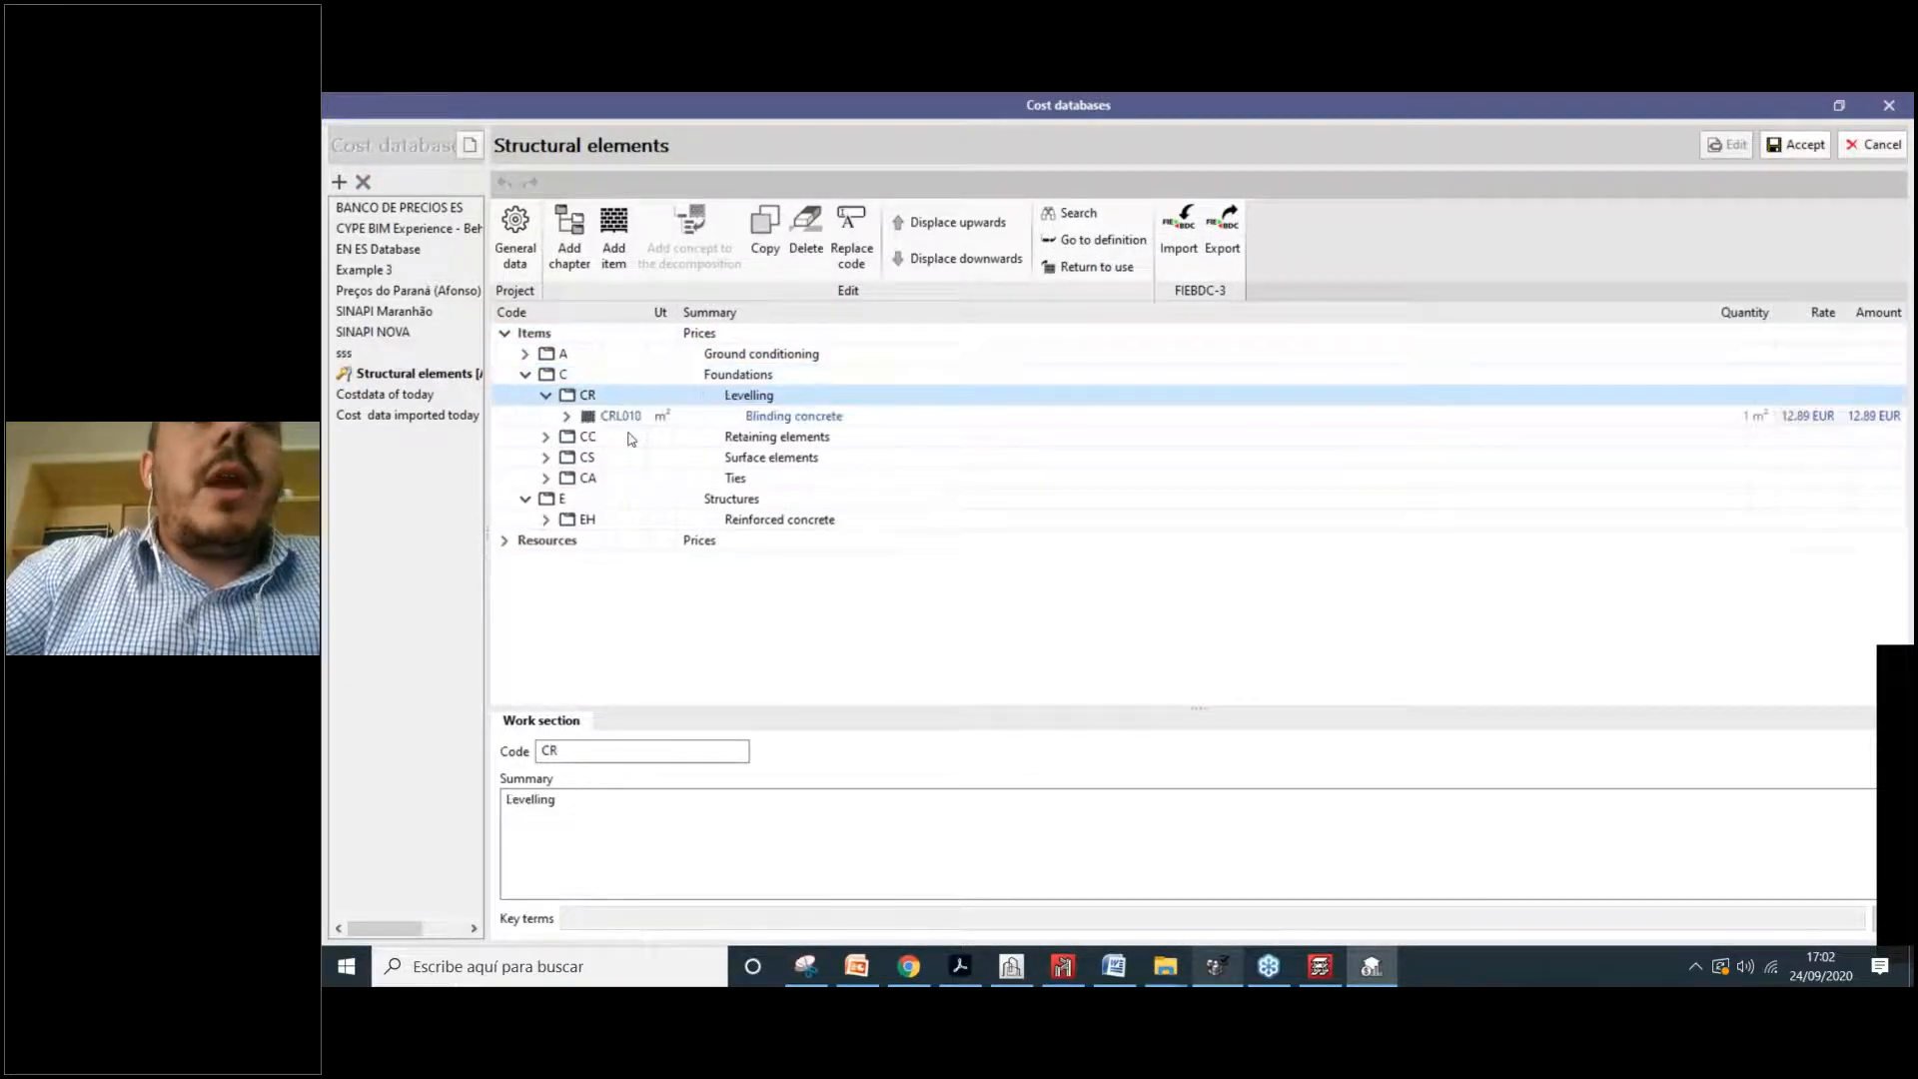
pyautogui.click(545, 520)
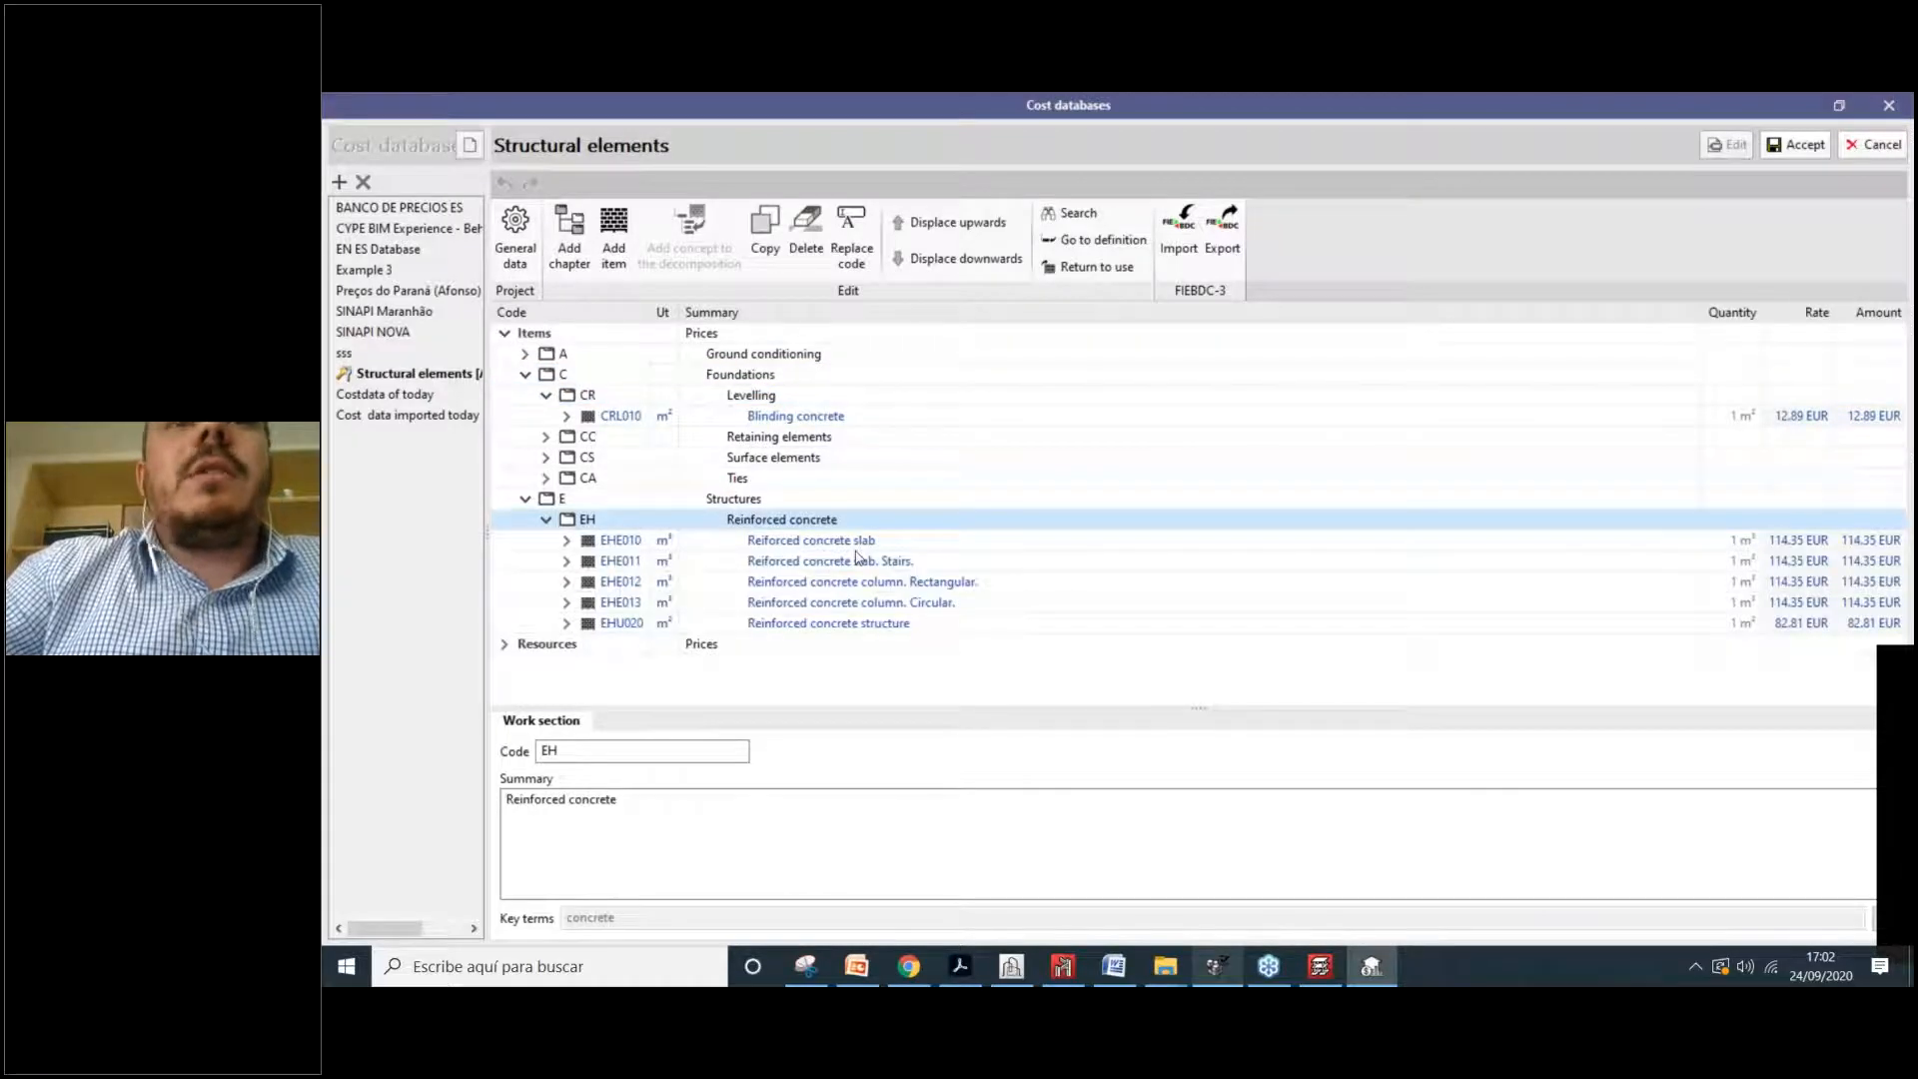
# Step: Show circular column EHE013's components, accept the edits and close the cost databases manager
pyautogui.click(858, 545)
pyautogui.click(955, 563)
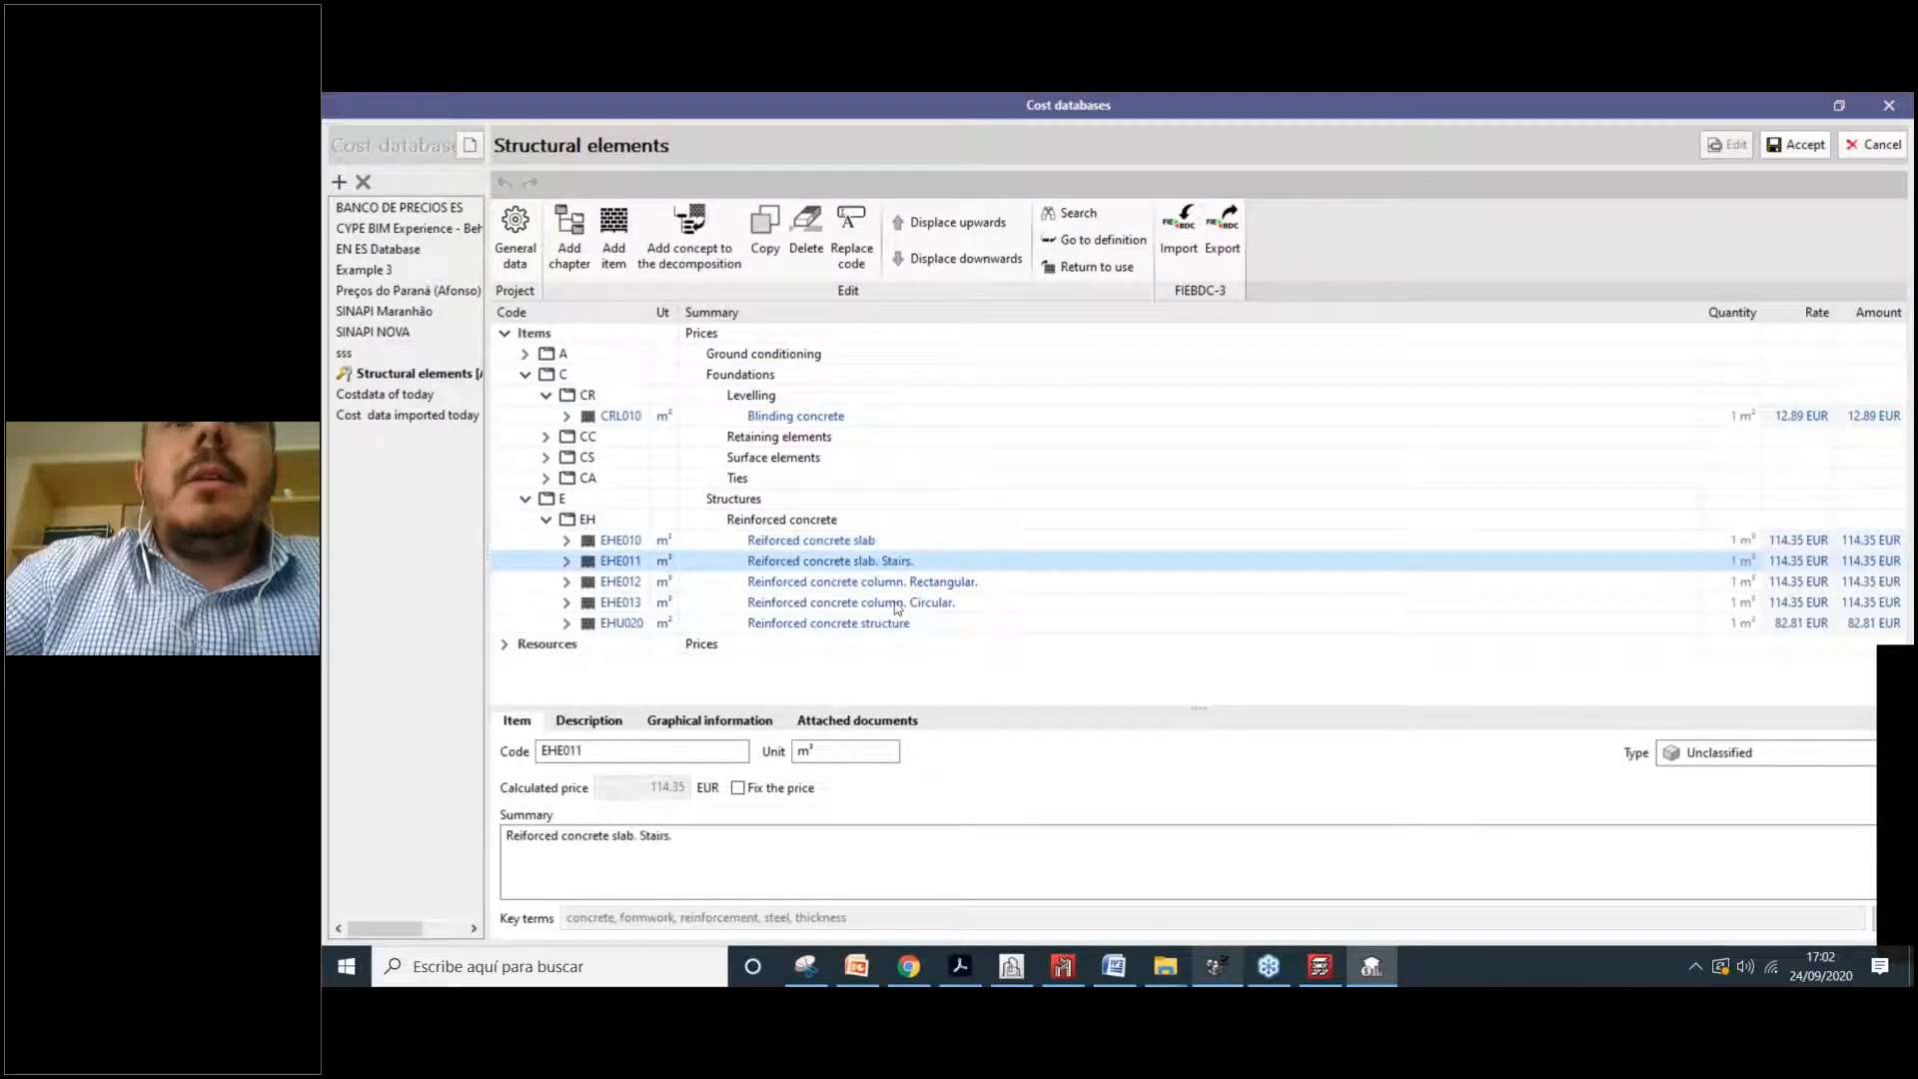
pyautogui.press('Down')
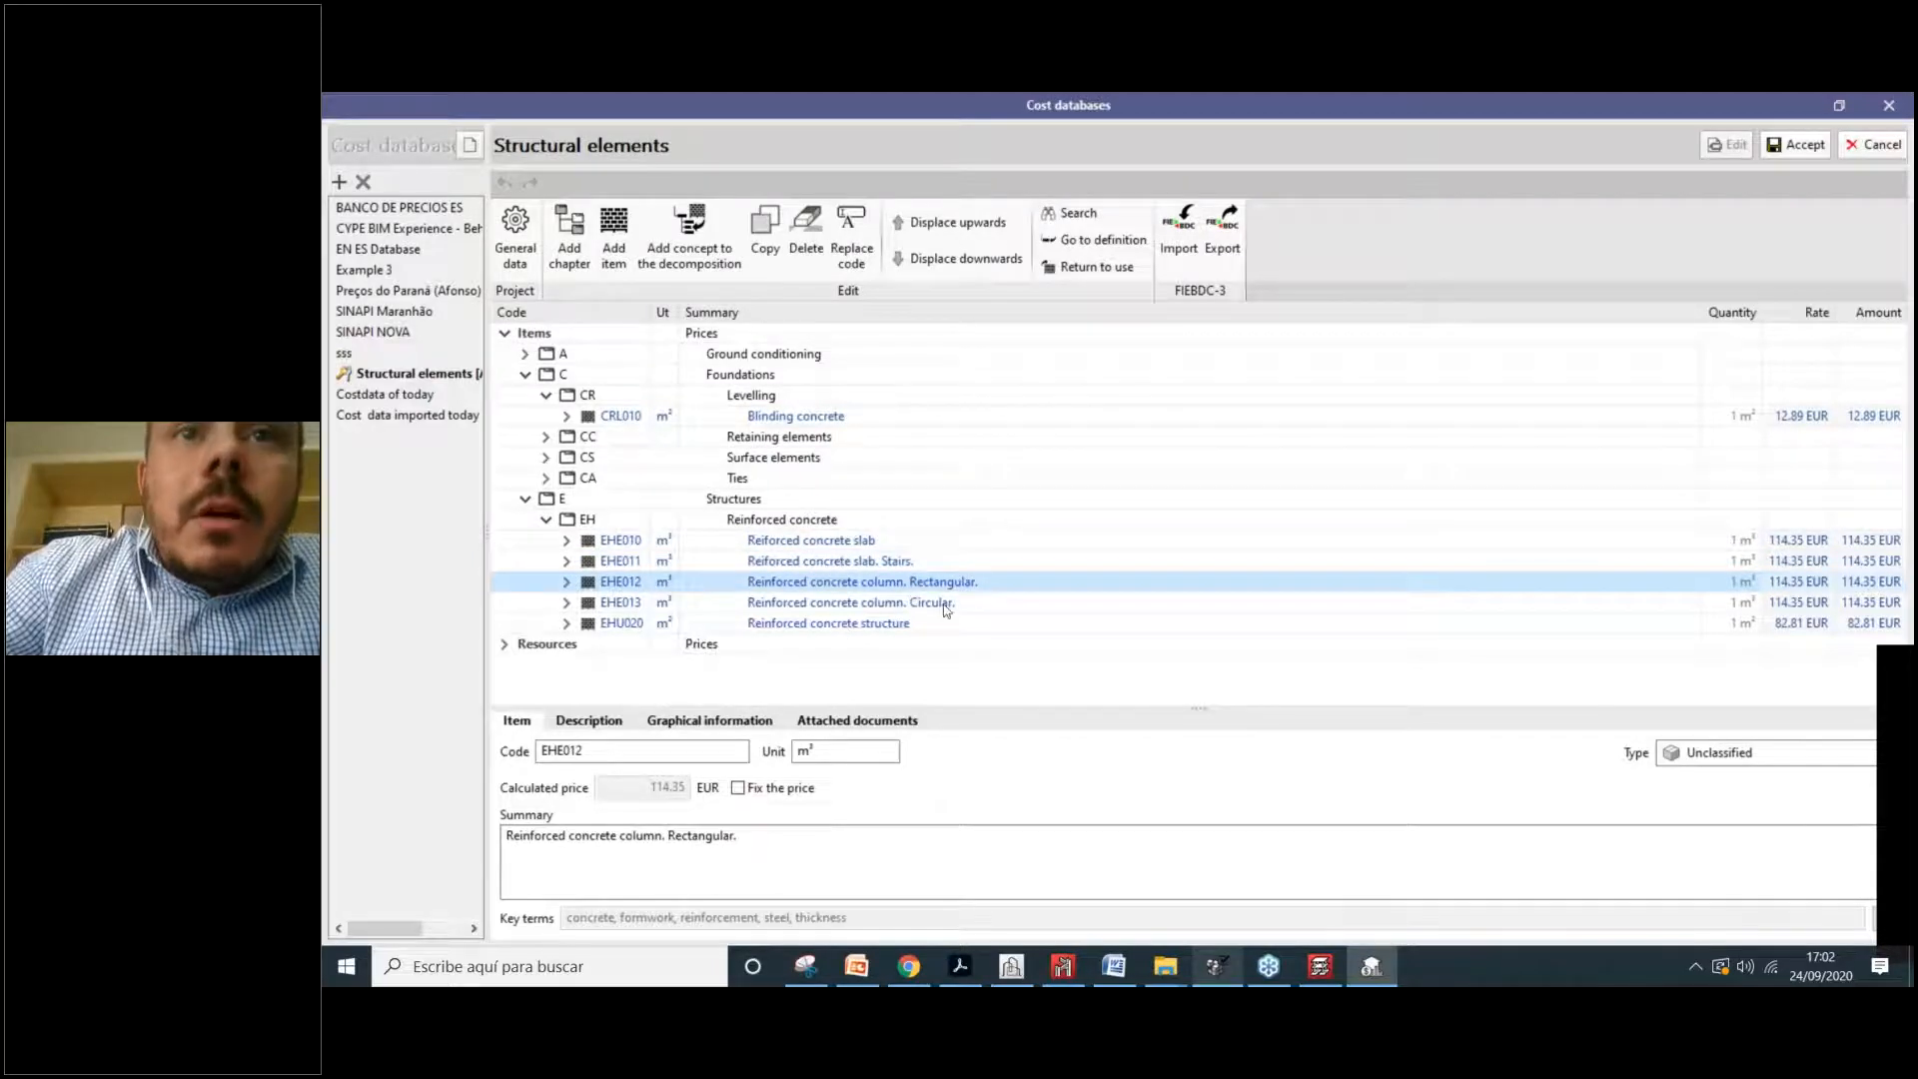
pyautogui.click(999, 605)
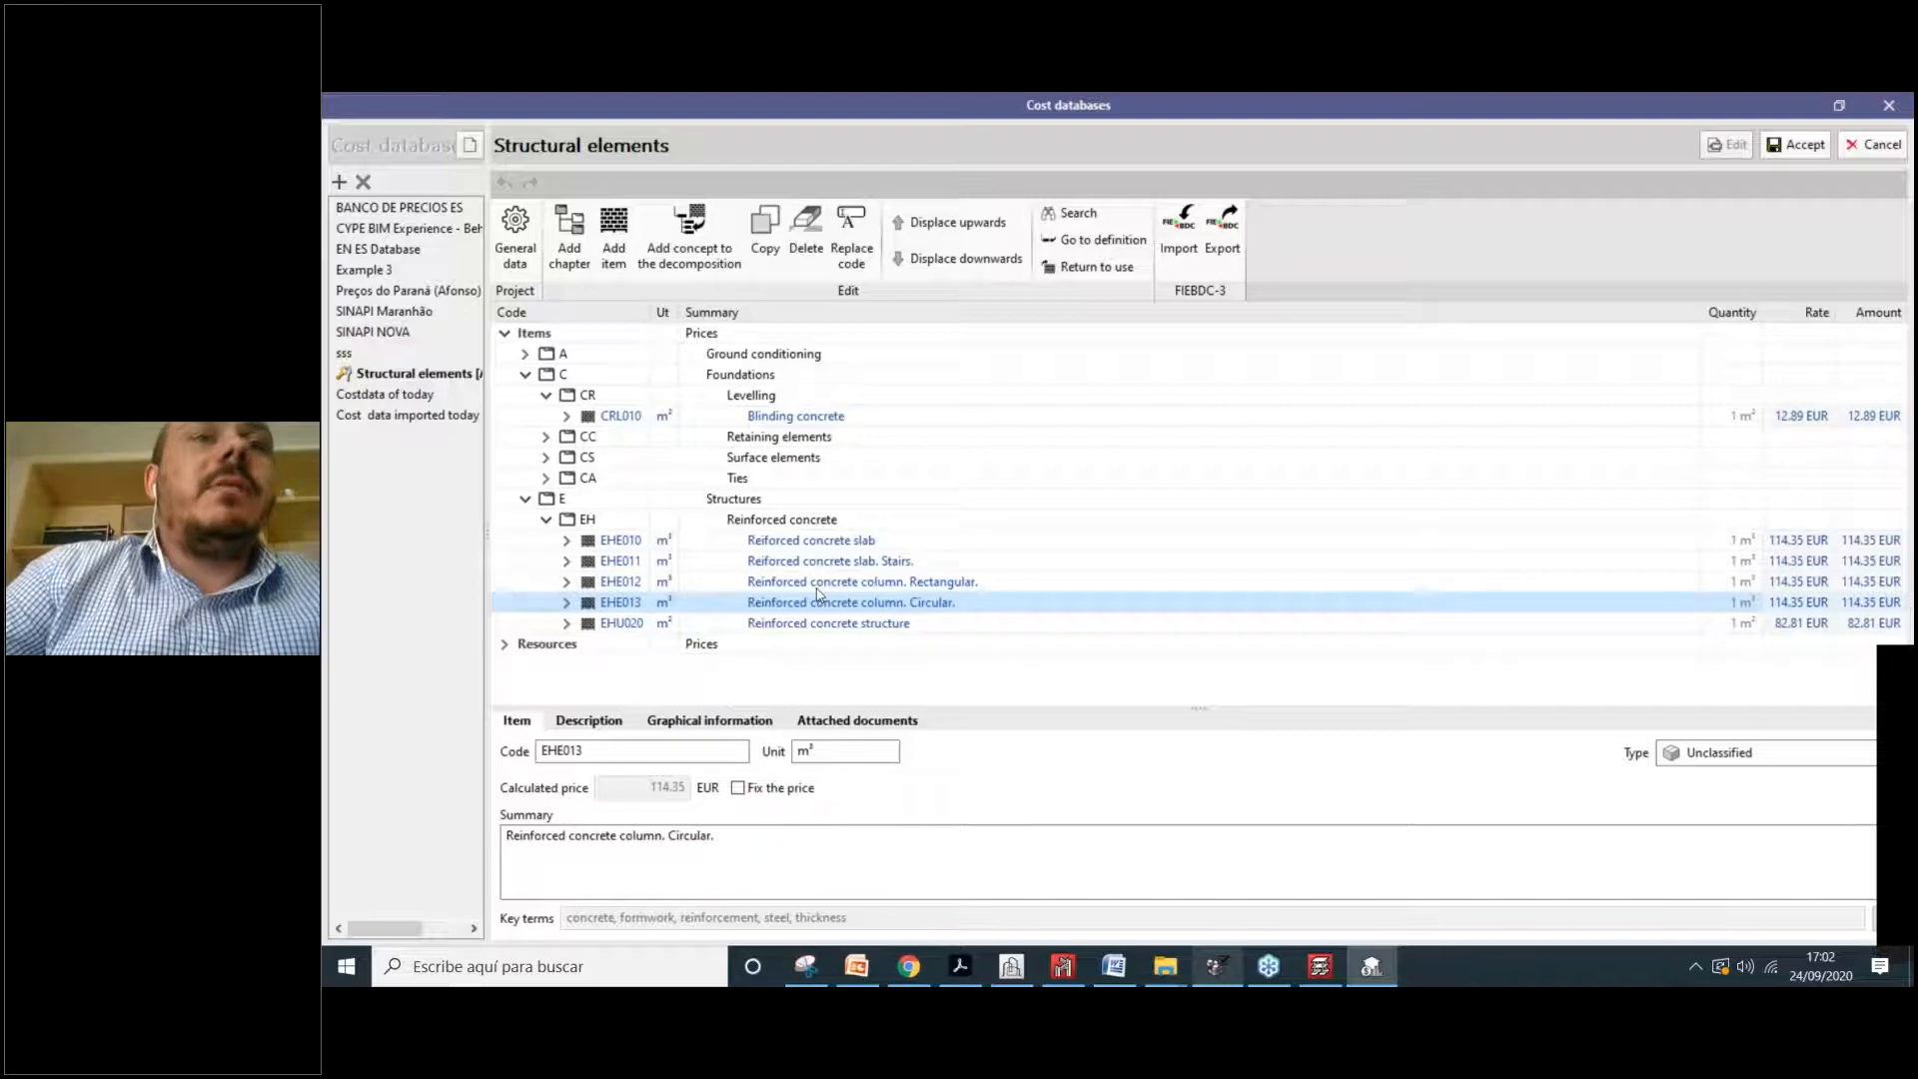
pyautogui.doubleClick(647, 604)
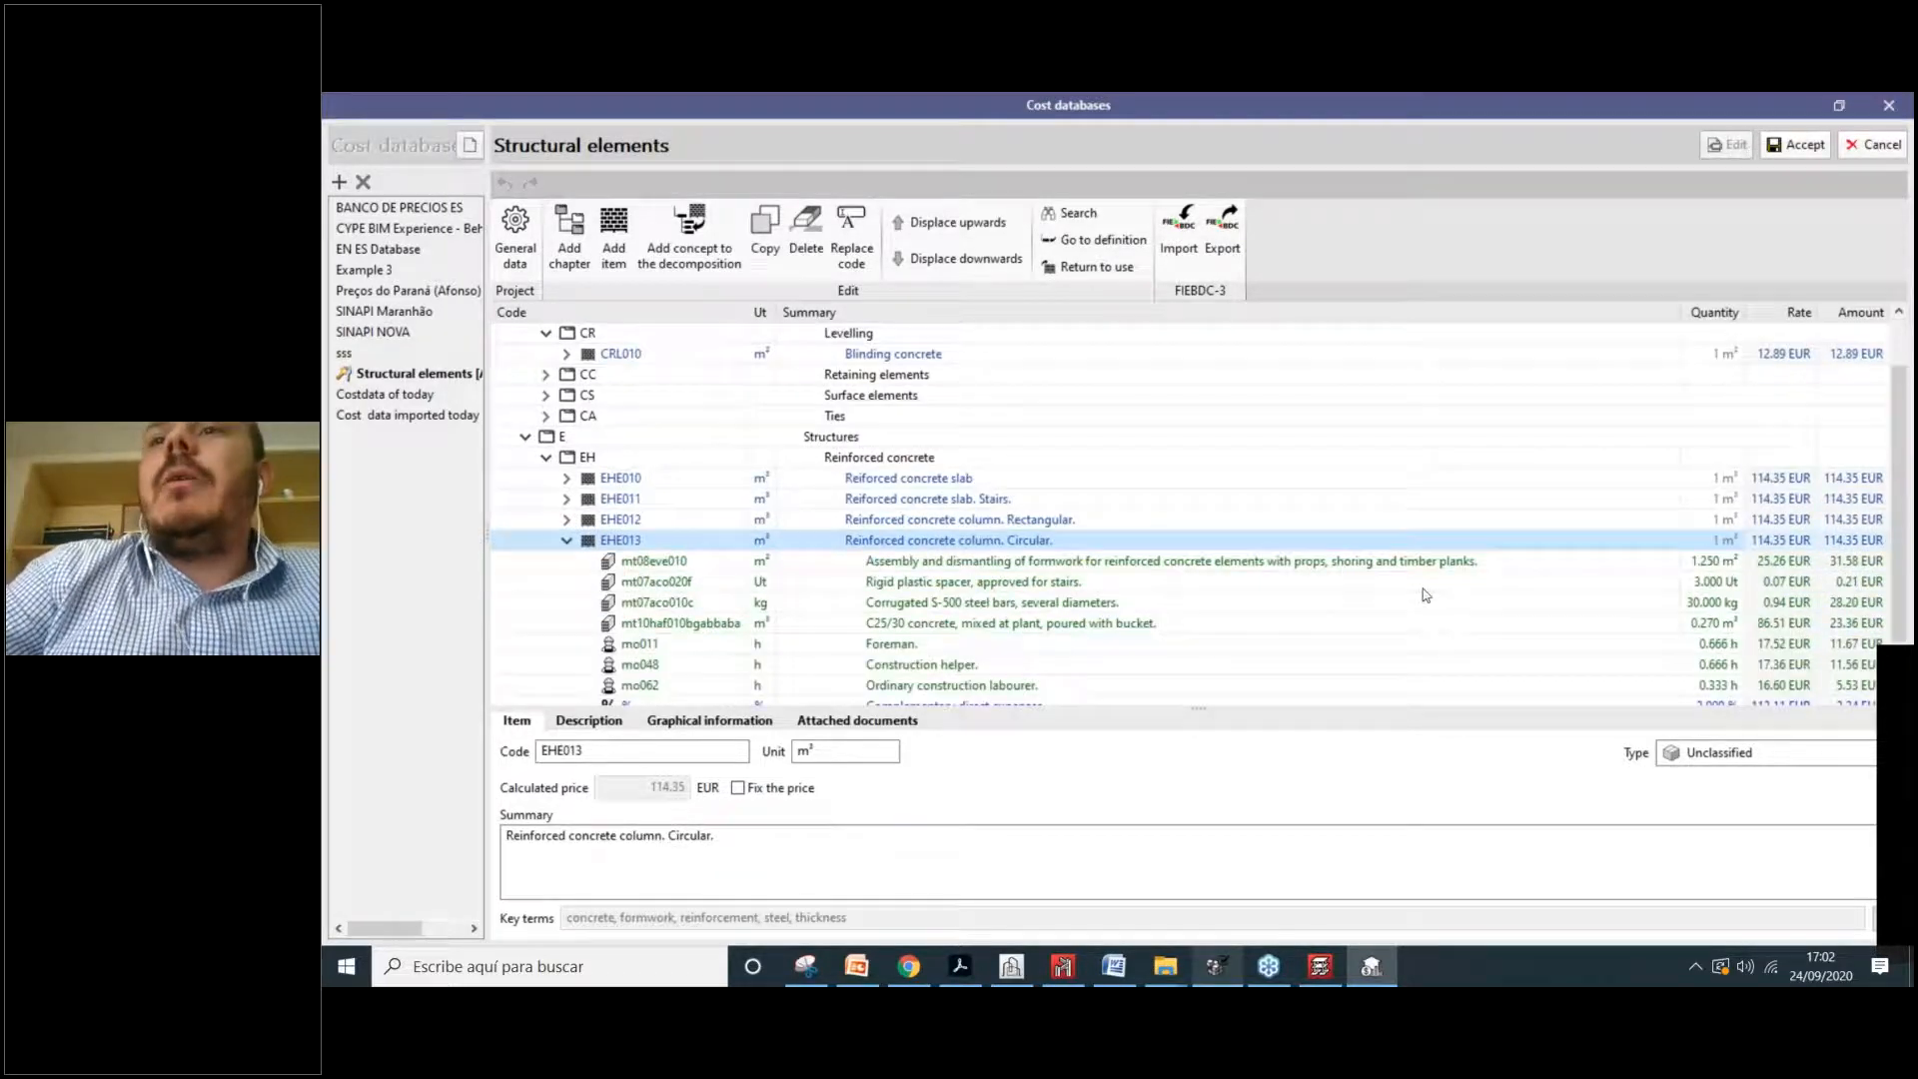
pyautogui.scroll(-1, 1053, 508)
pyautogui.click(924, 505)
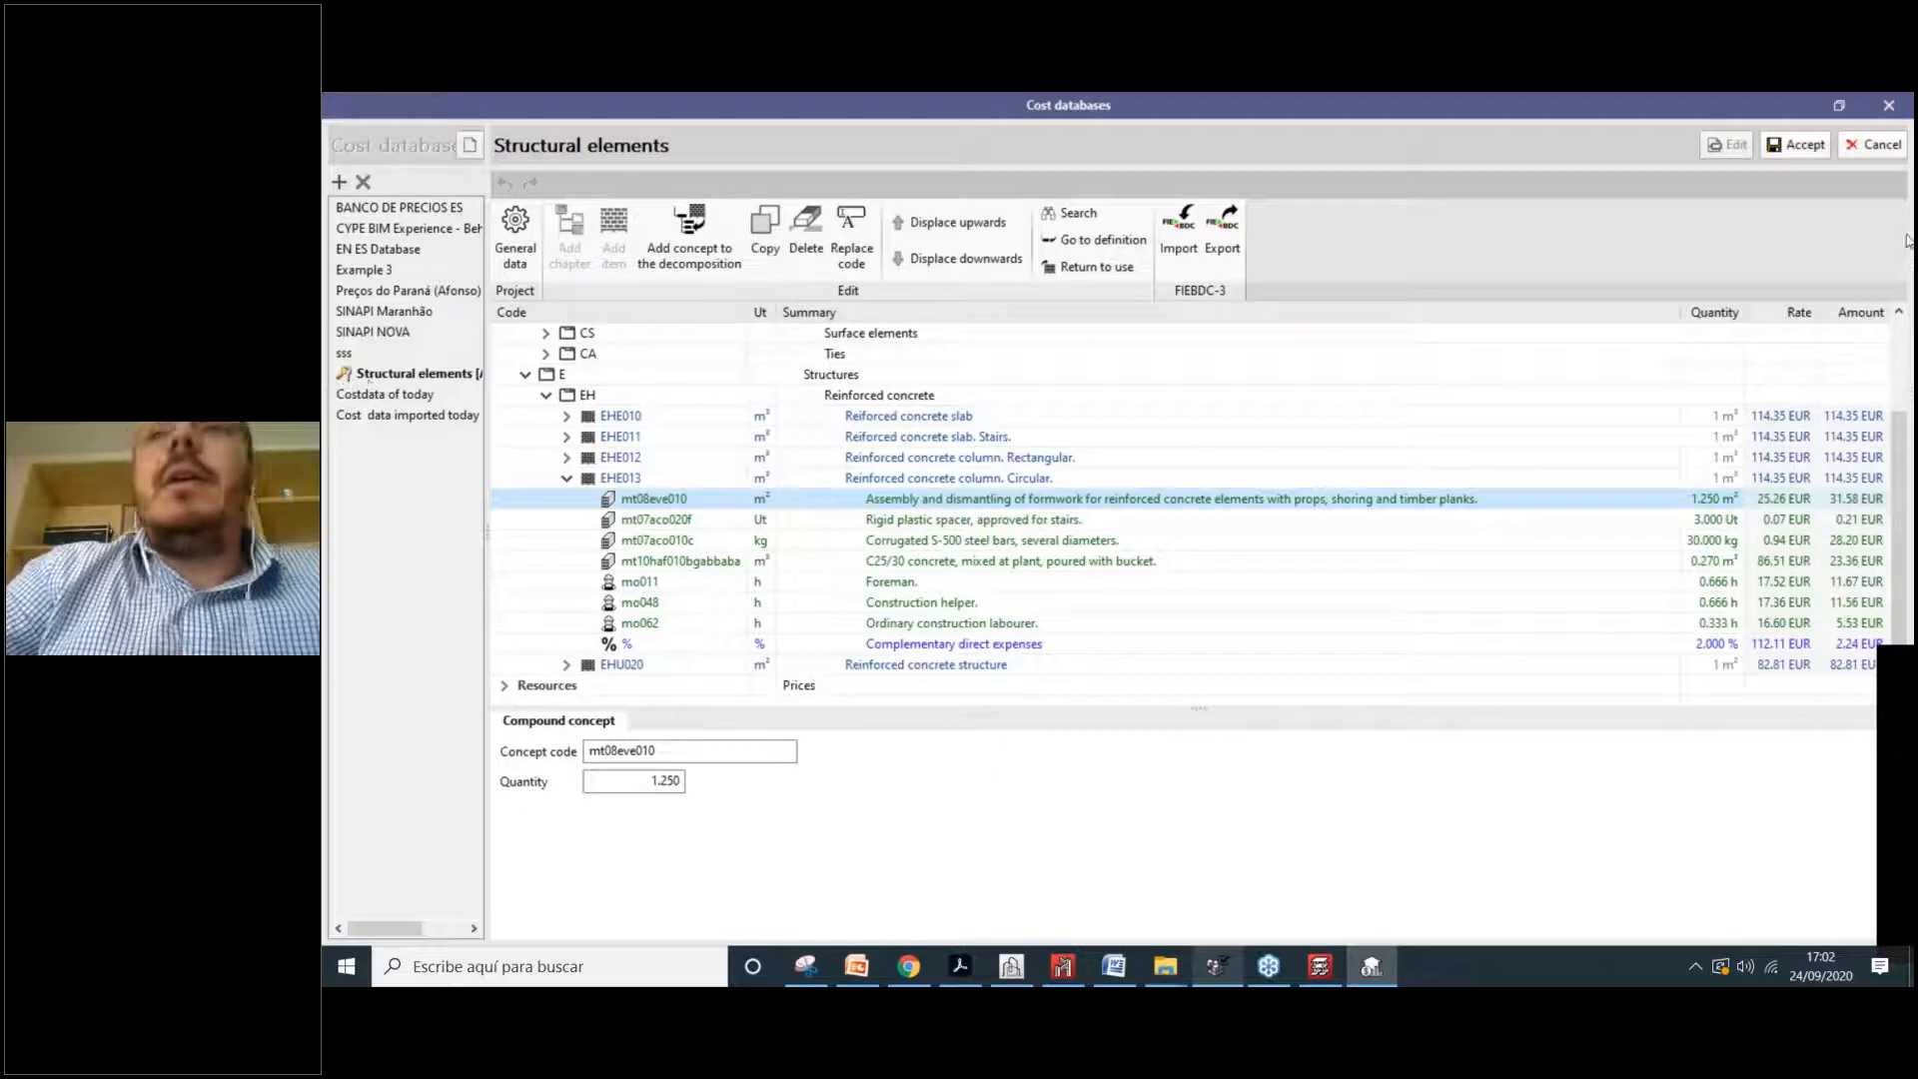
pyautogui.click(1802, 143)
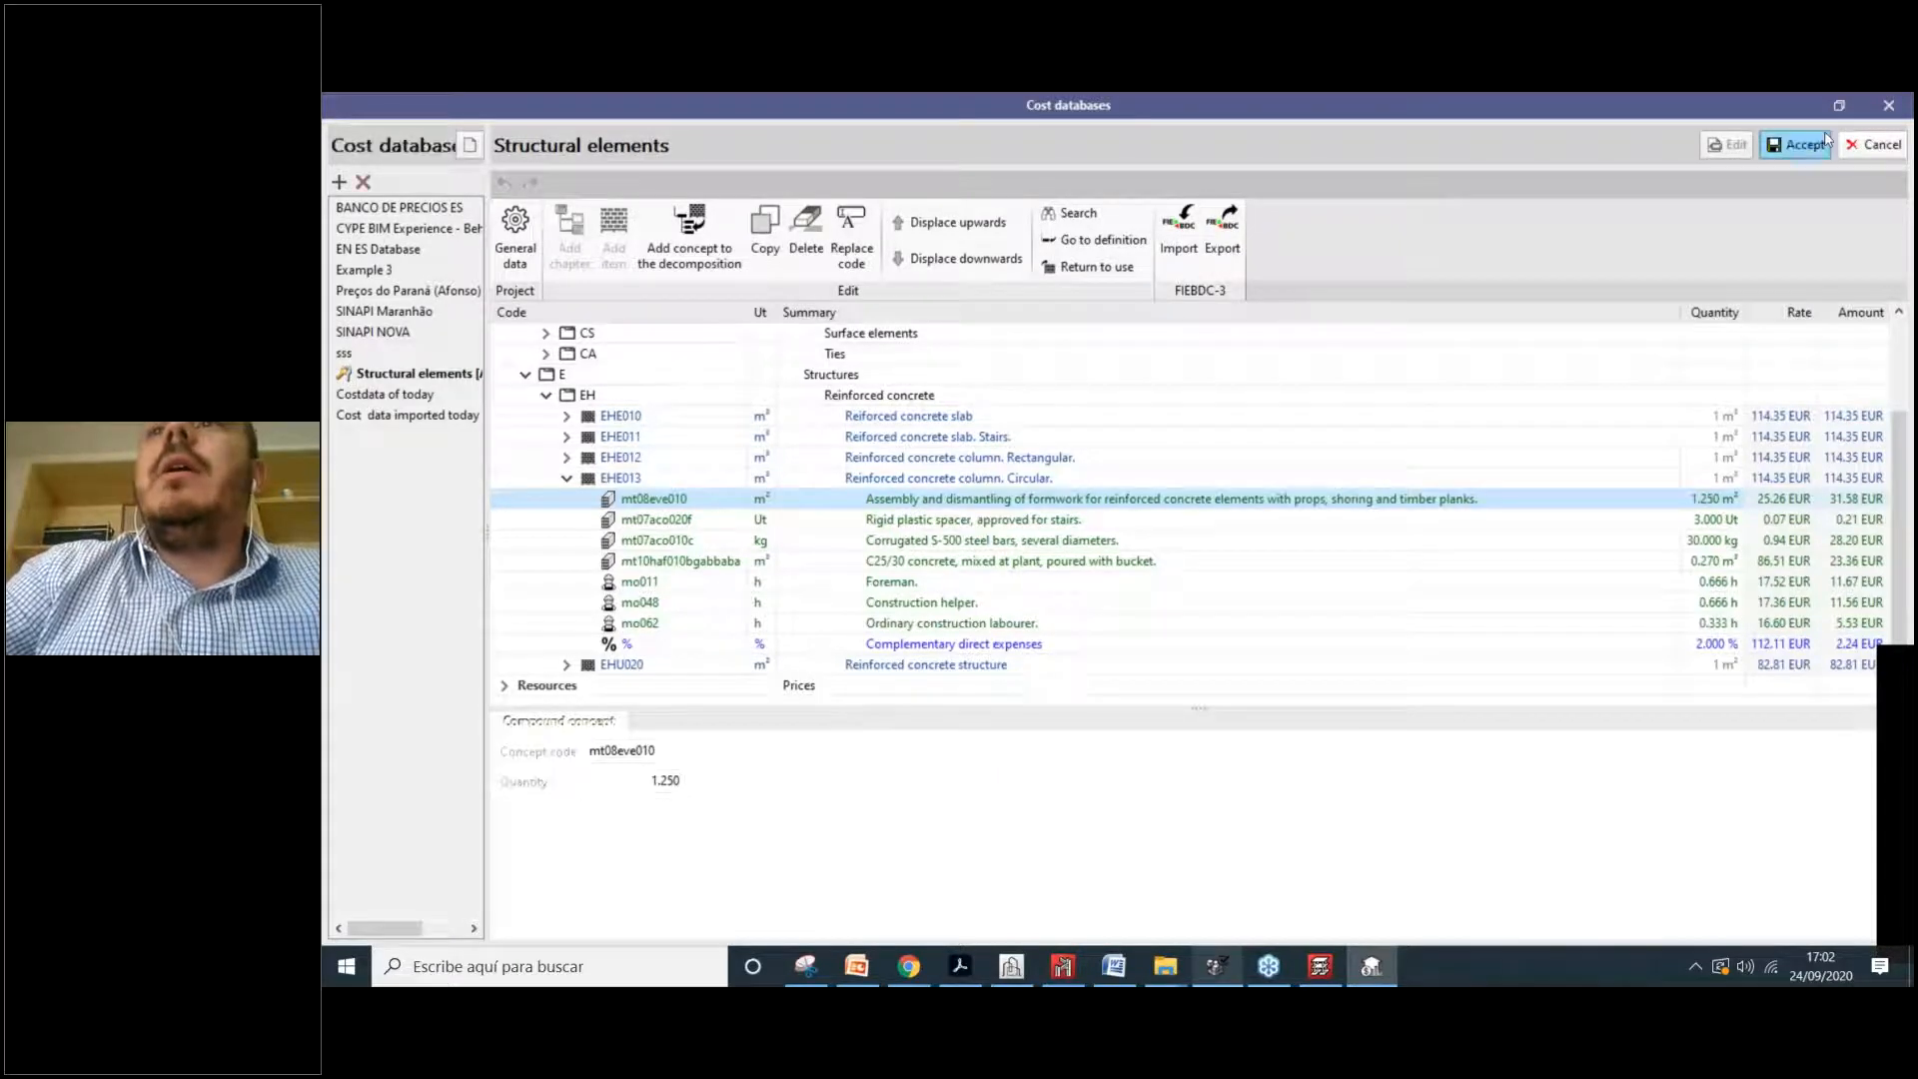
pyautogui.click(1890, 105)
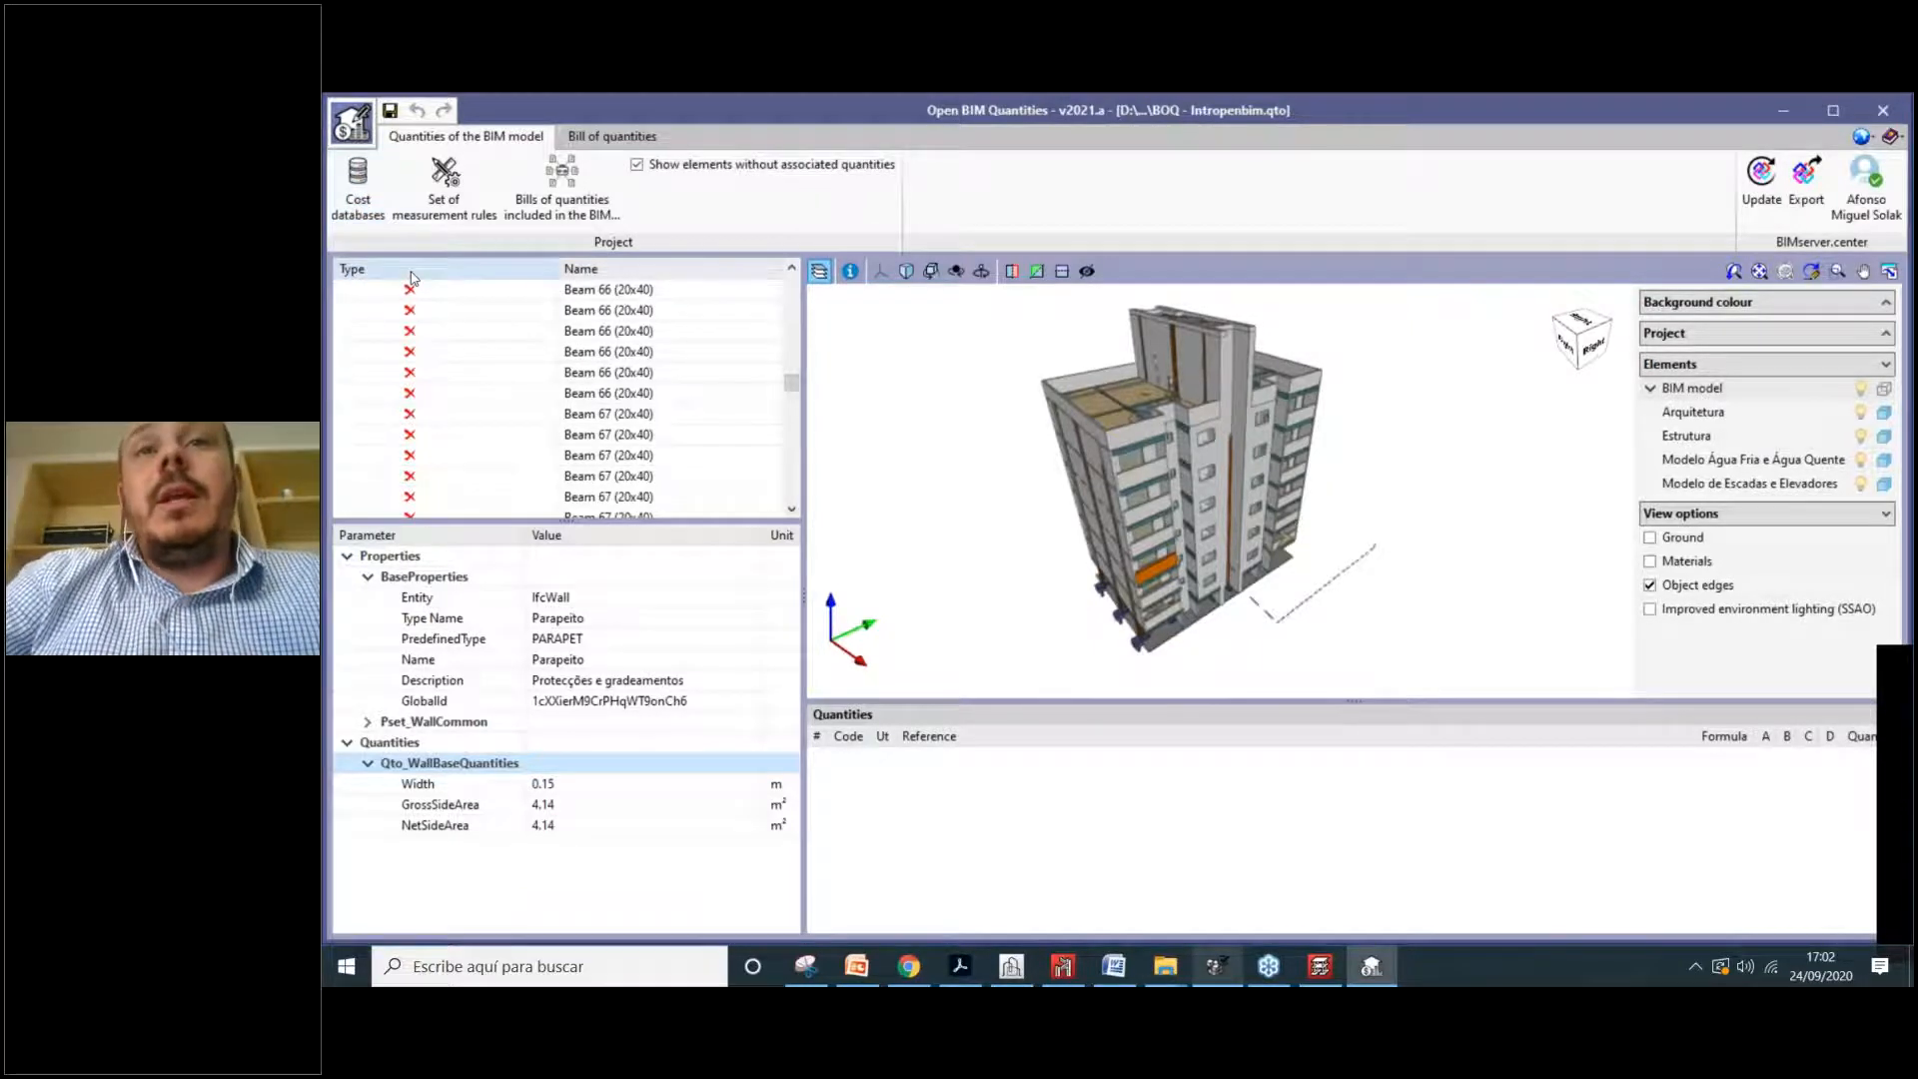
# Step: Pick a wall in the model and list another Parapeito wall's quantities (0.15 m width, 9 m² area)
pyautogui.click(1142, 473)
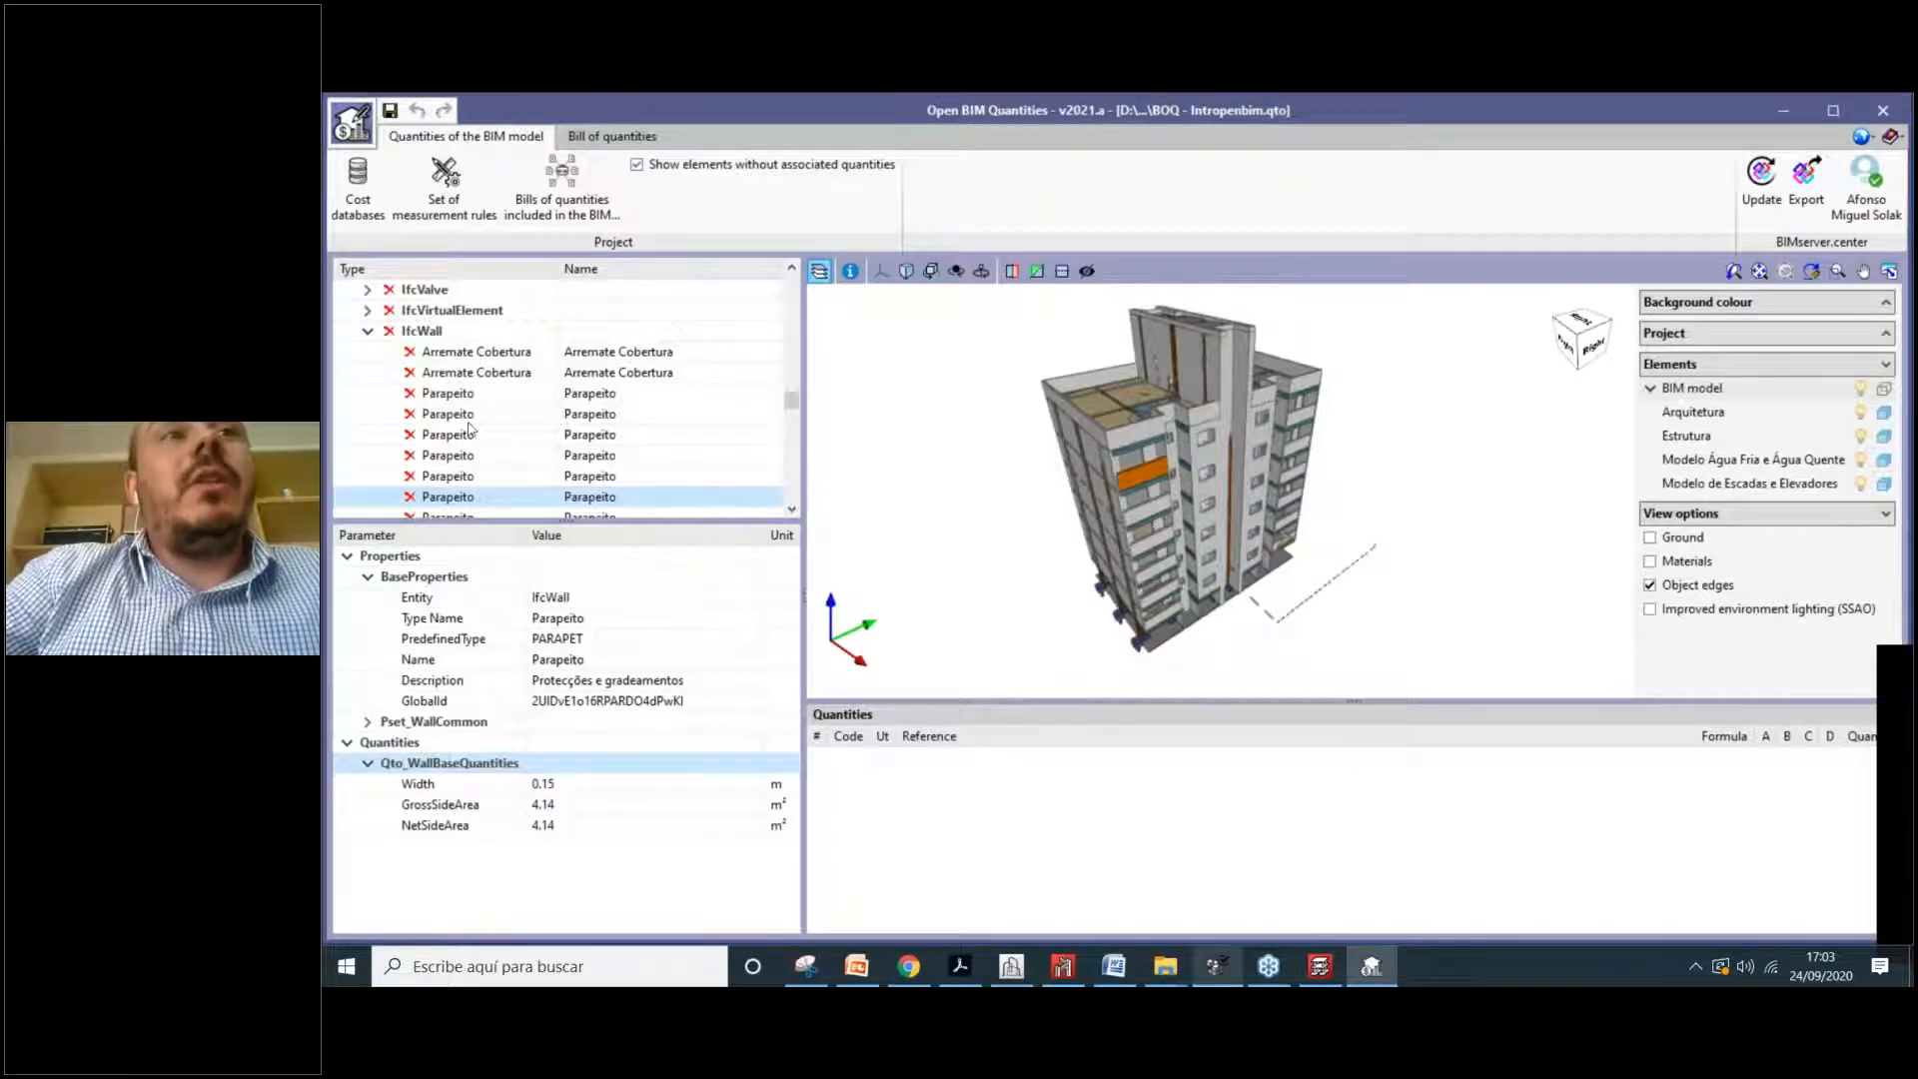
pyautogui.click(470, 472)
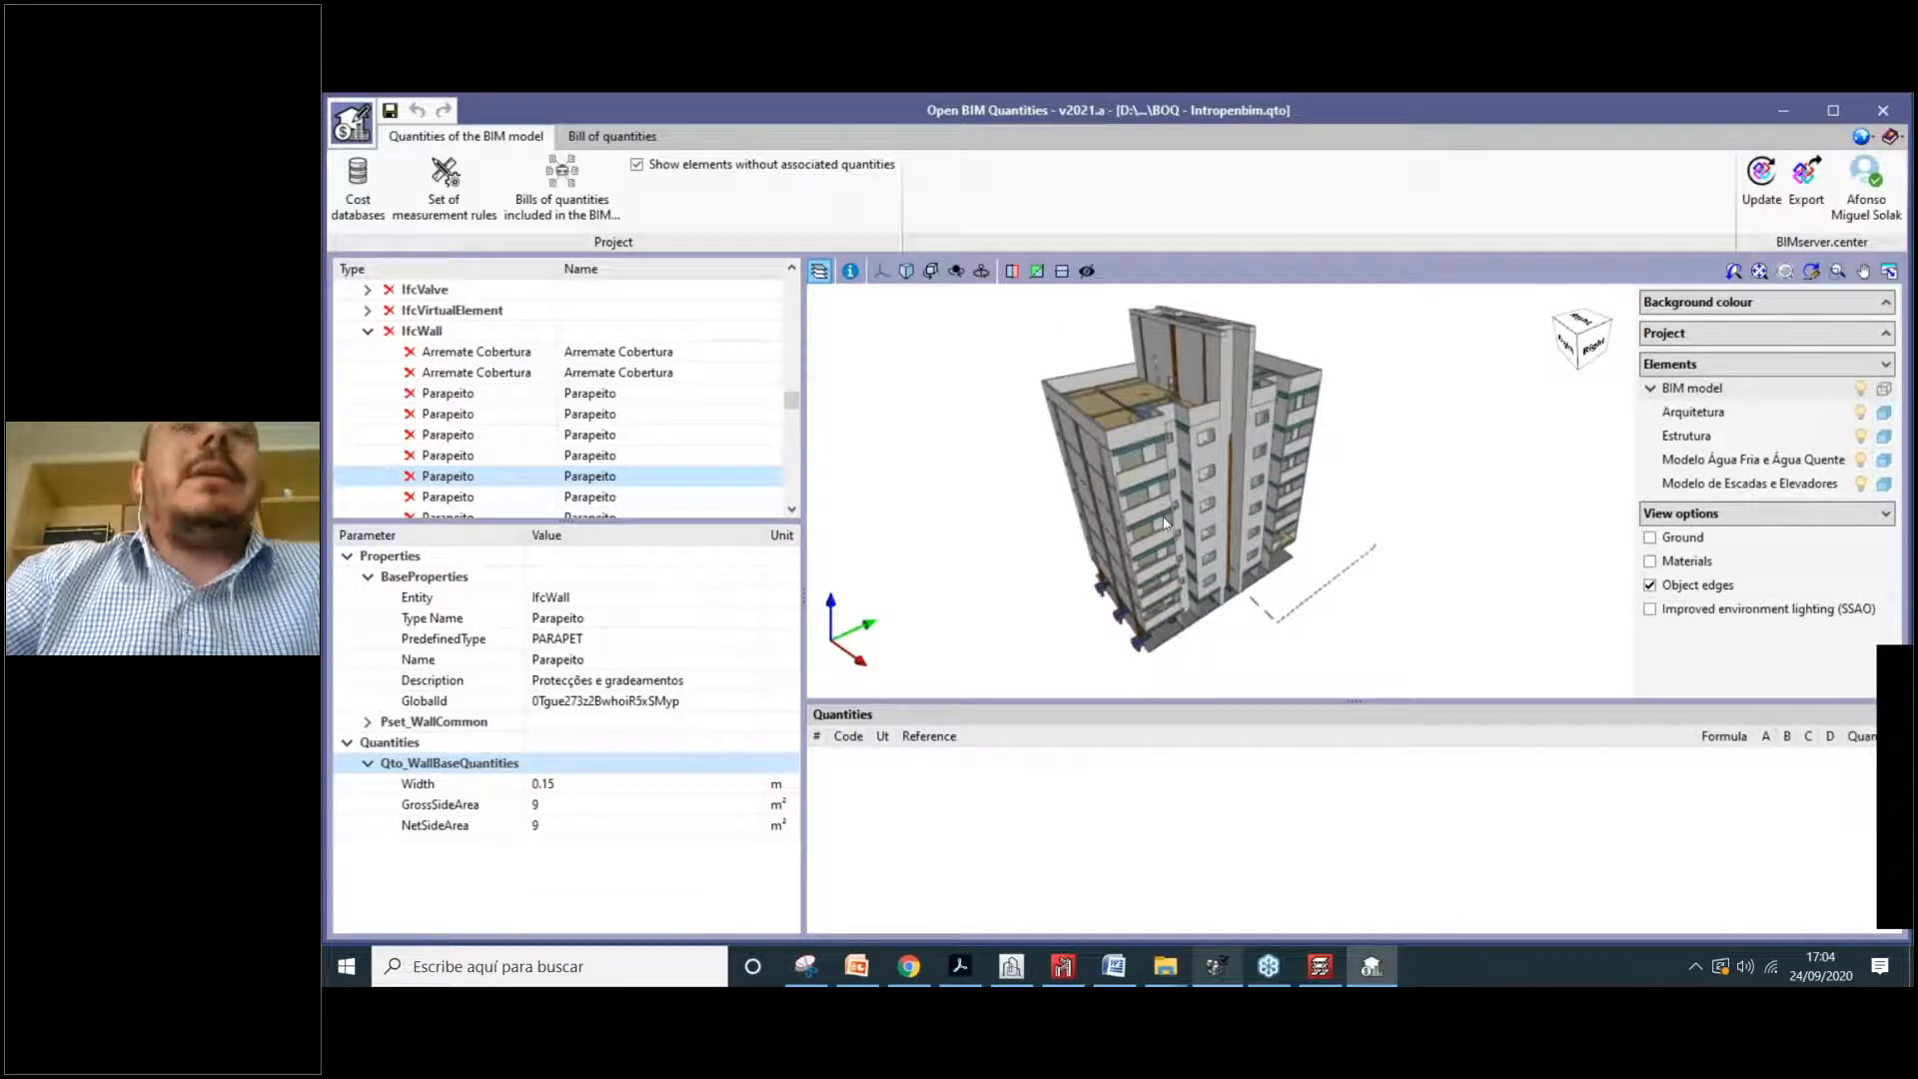
# Step: Open the sets of measurement rules showing Brasil's EW20 rule and widen the rule-set list
pyautogui.click(465, 228)
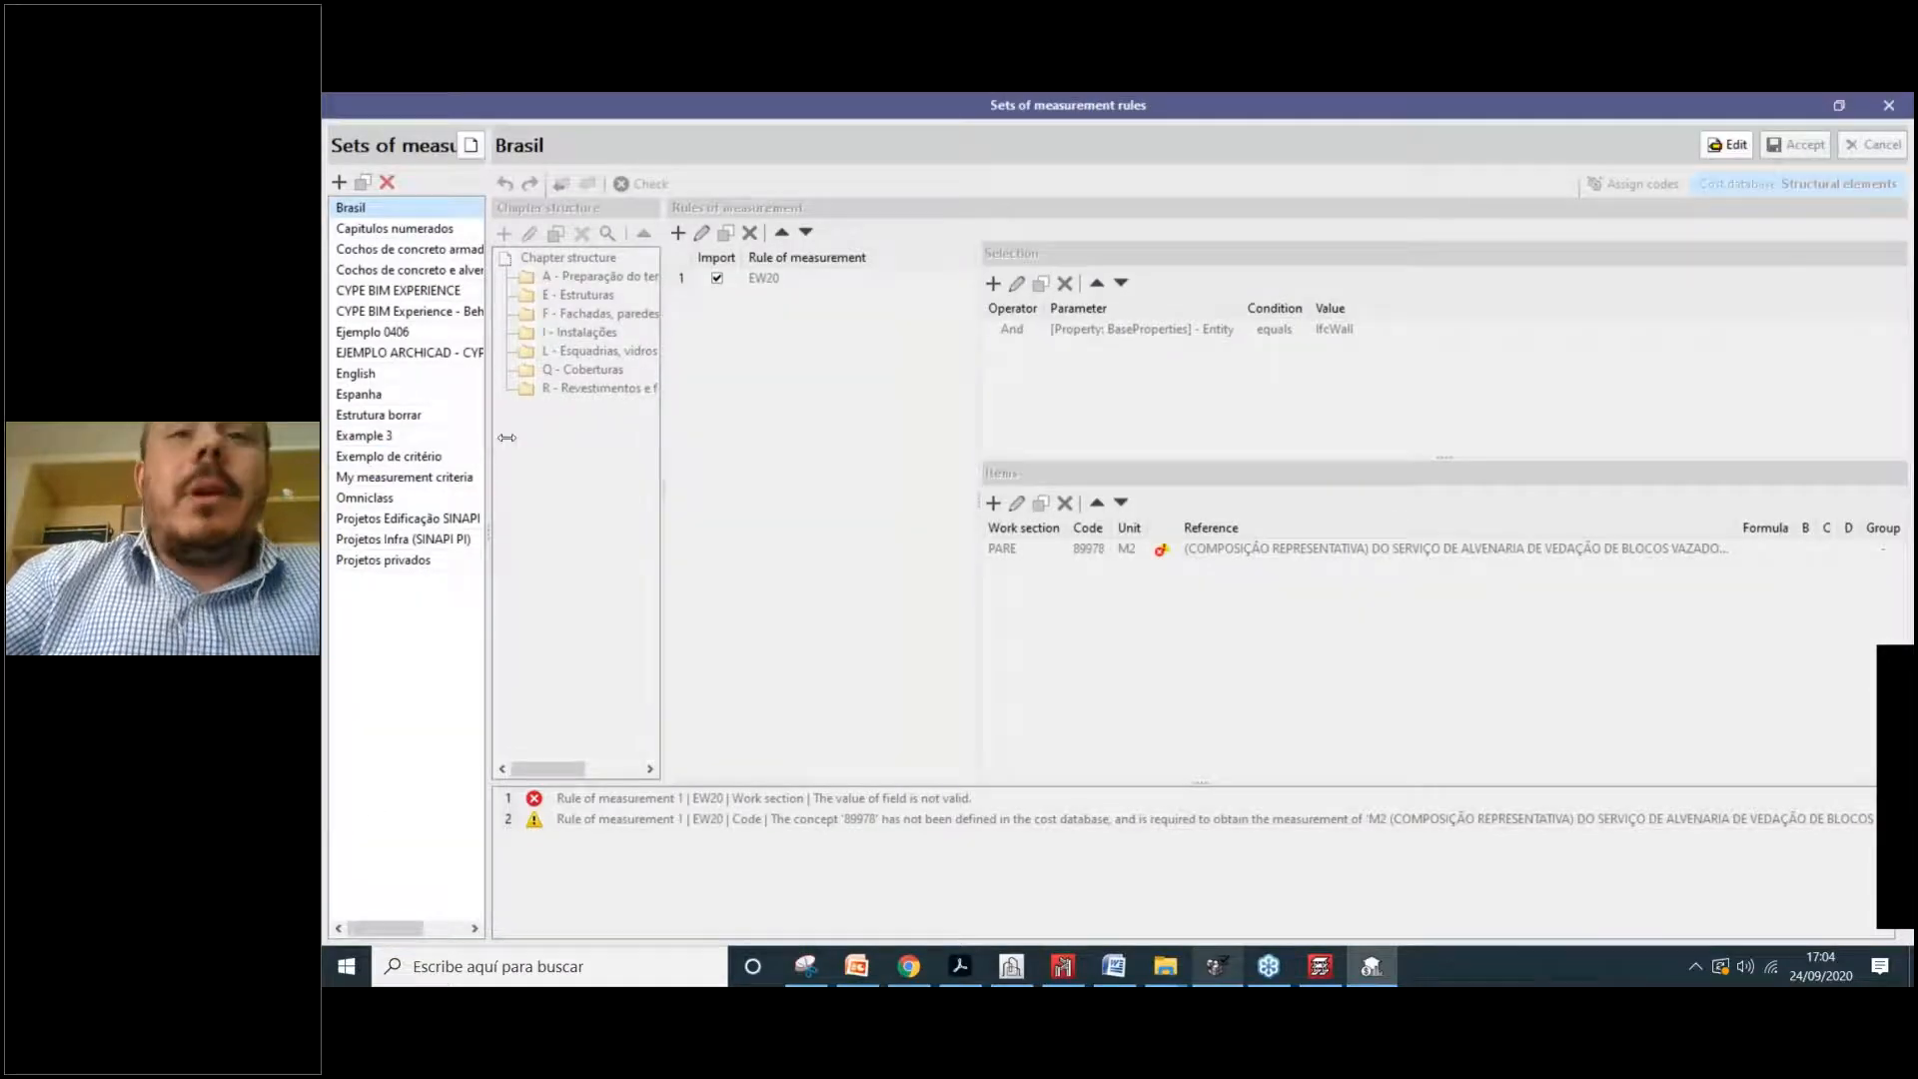
pyautogui.moveTo(507, 437); pyautogui.dragTo(526, 440)
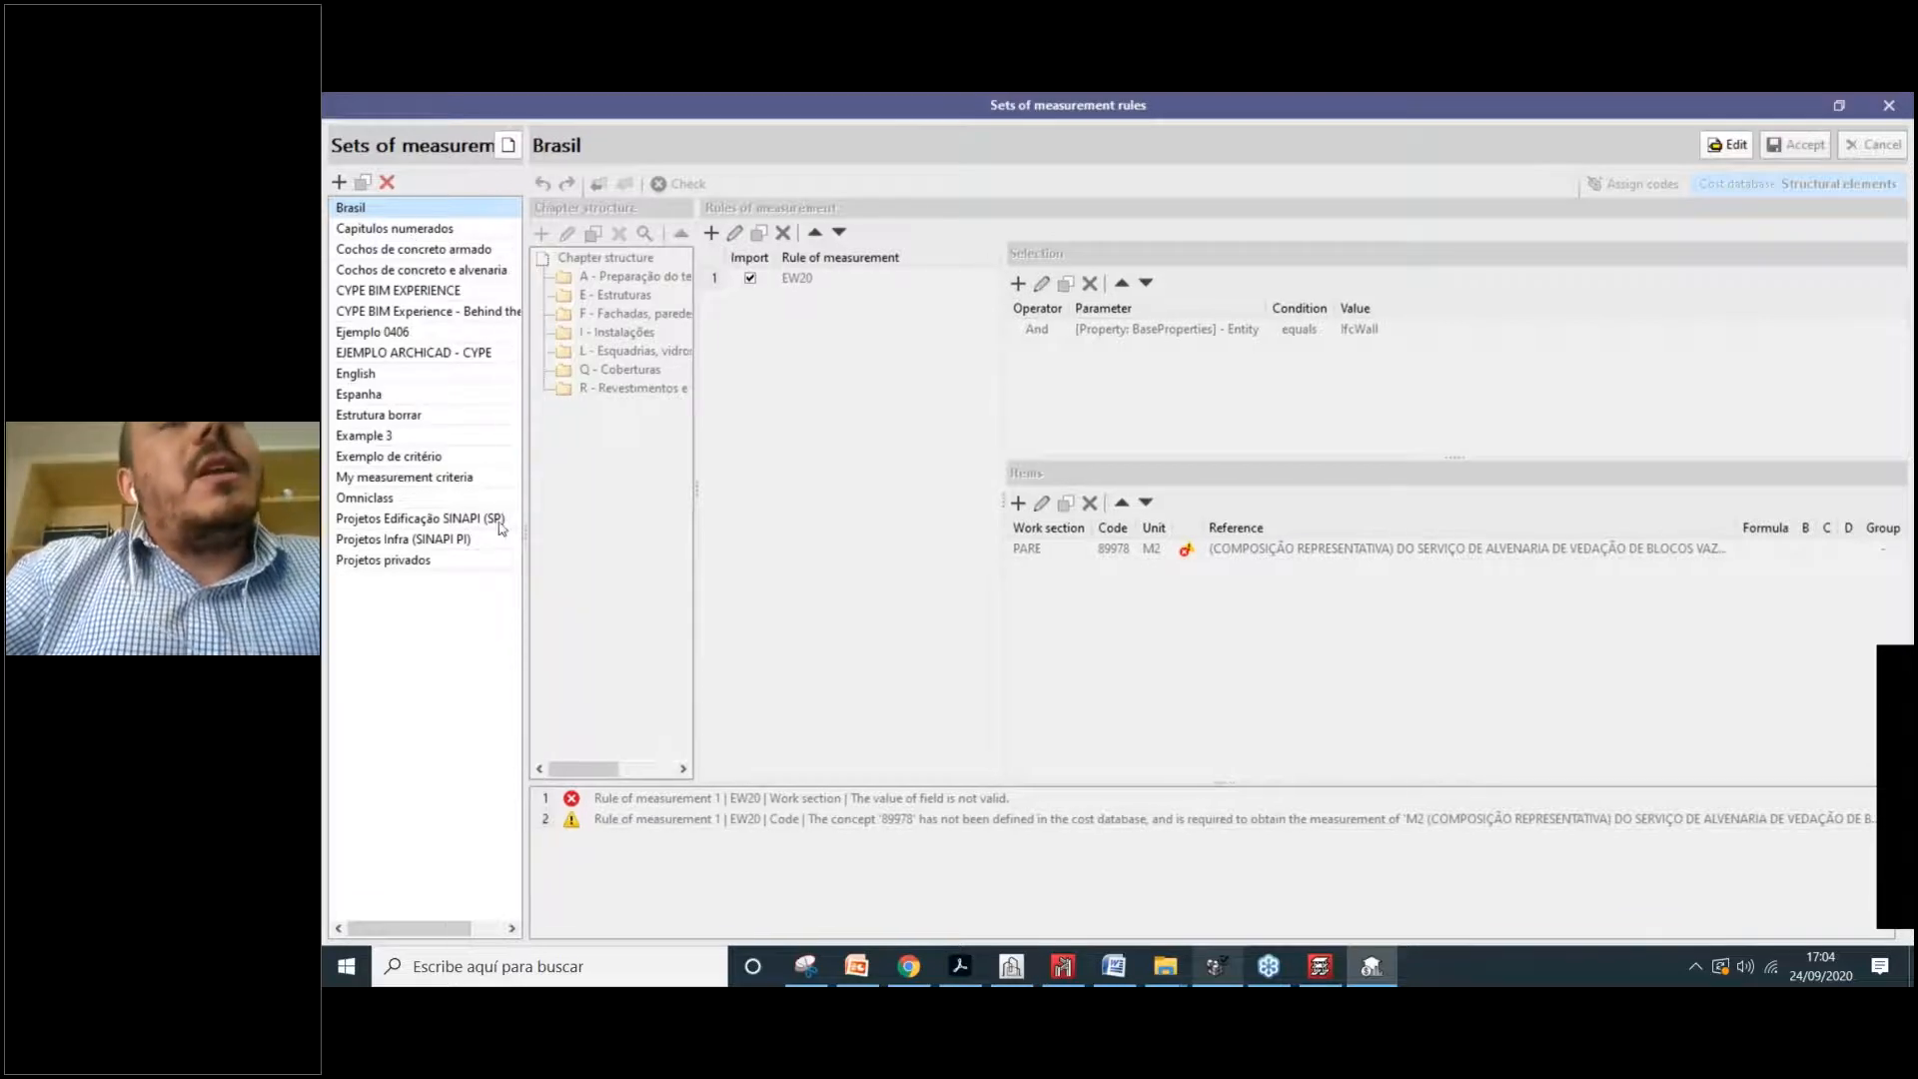
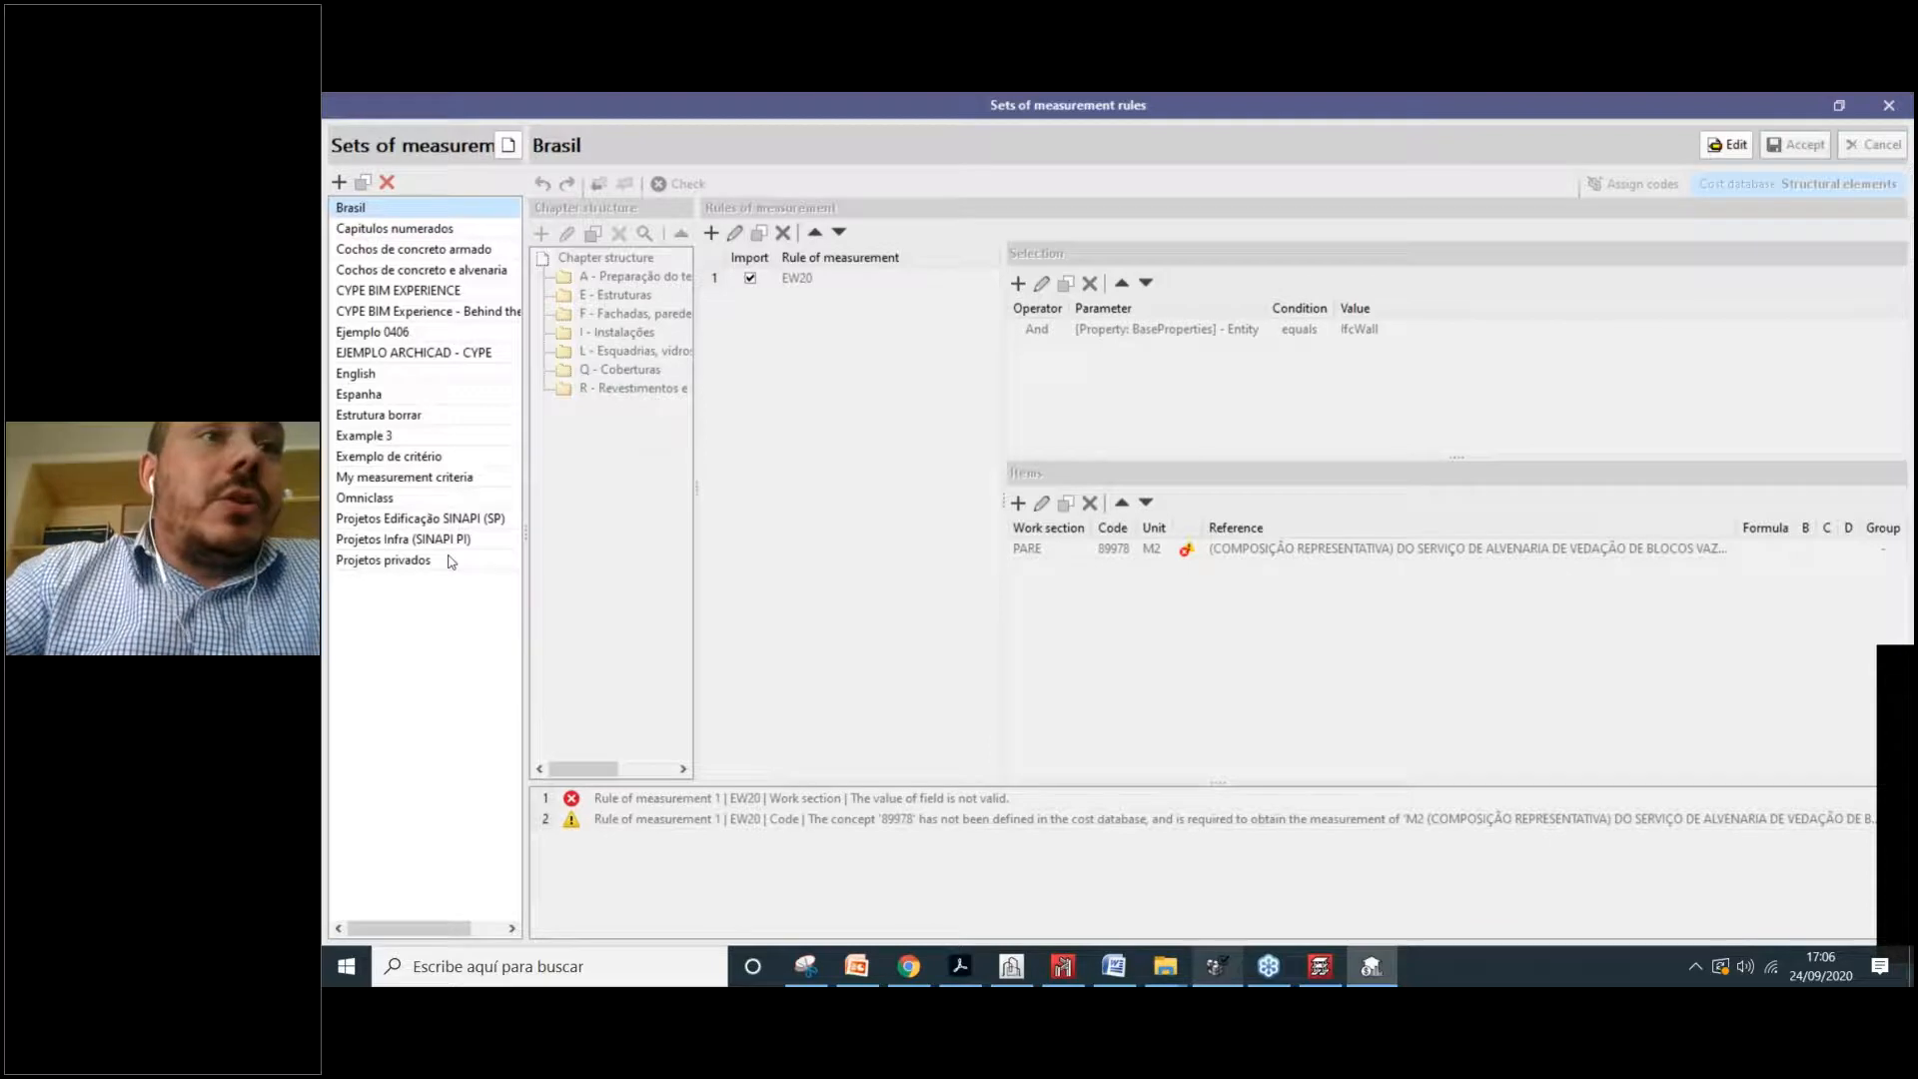
# Step: Open the My measurement criteria rule set for editing and select its E - Structures chapter
pyautogui.doubleClick(412, 478)
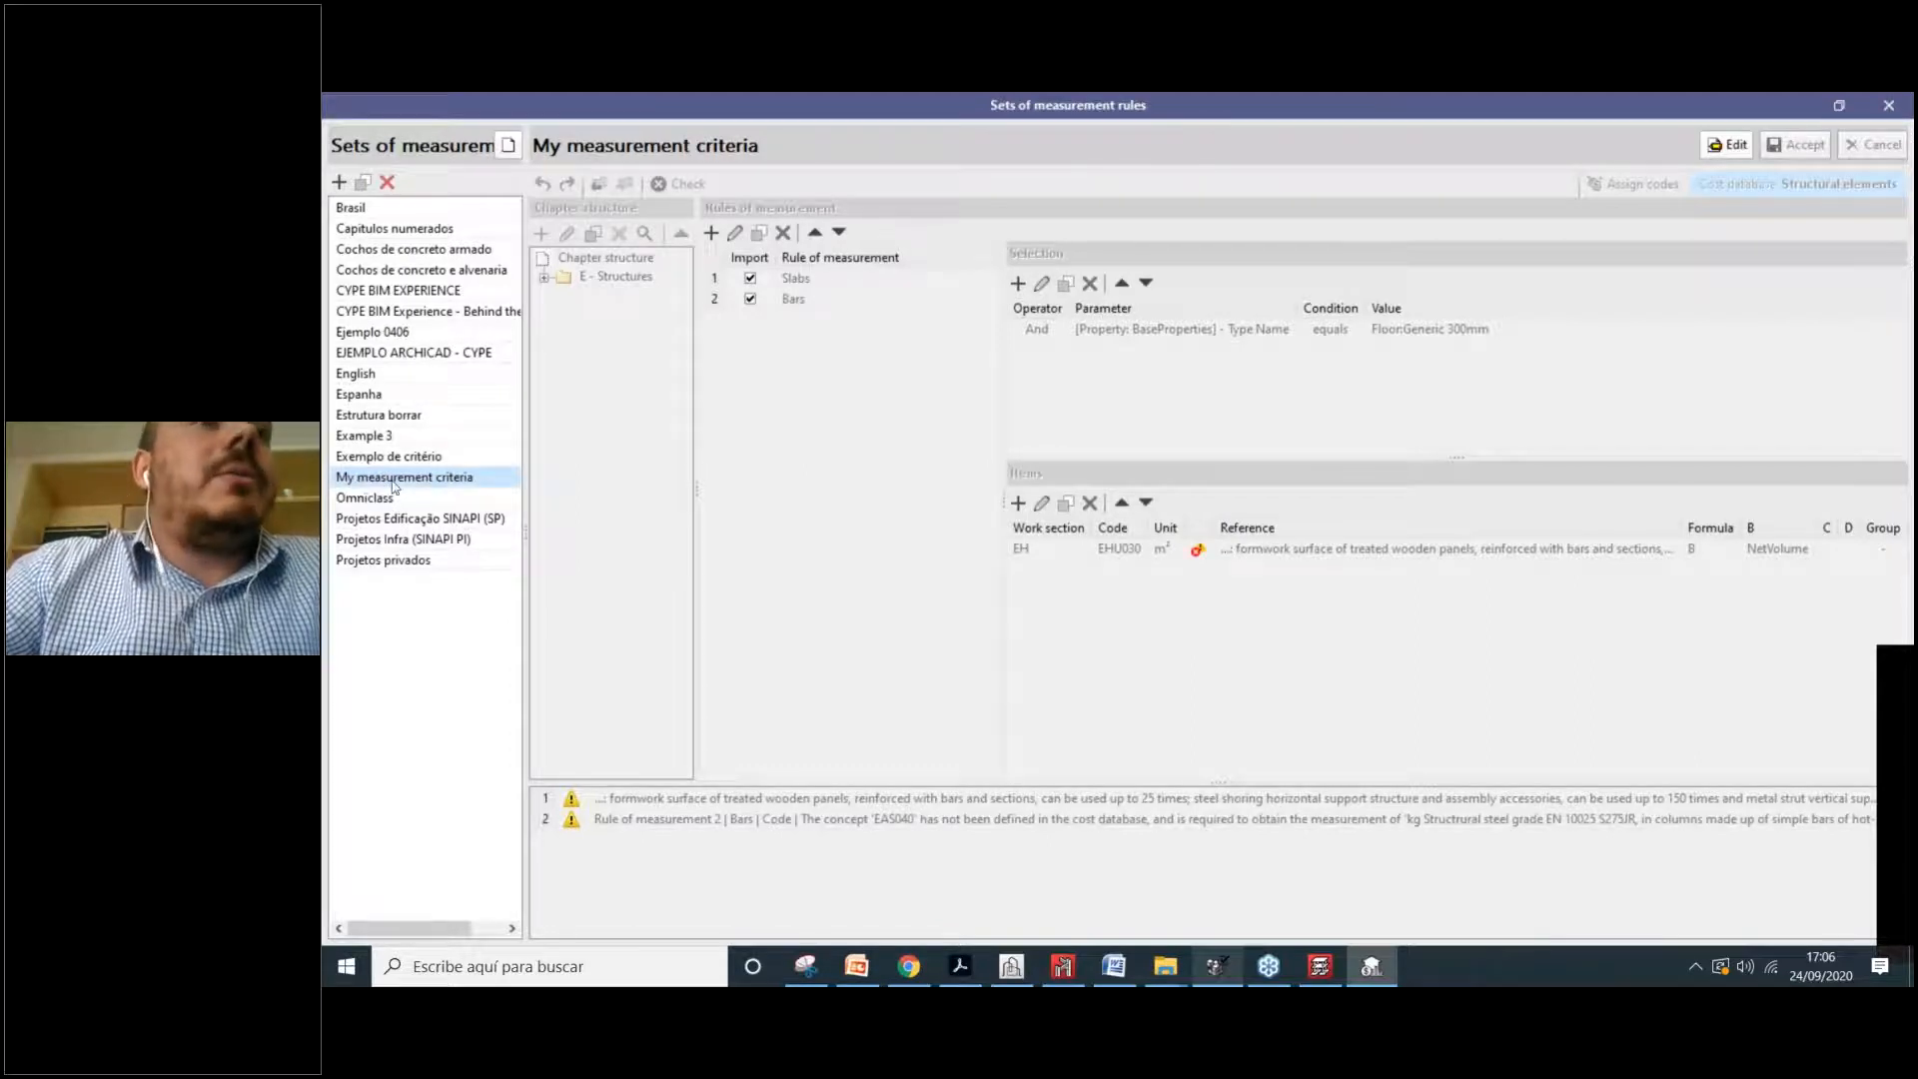
pyautogui.click(1736, 145)
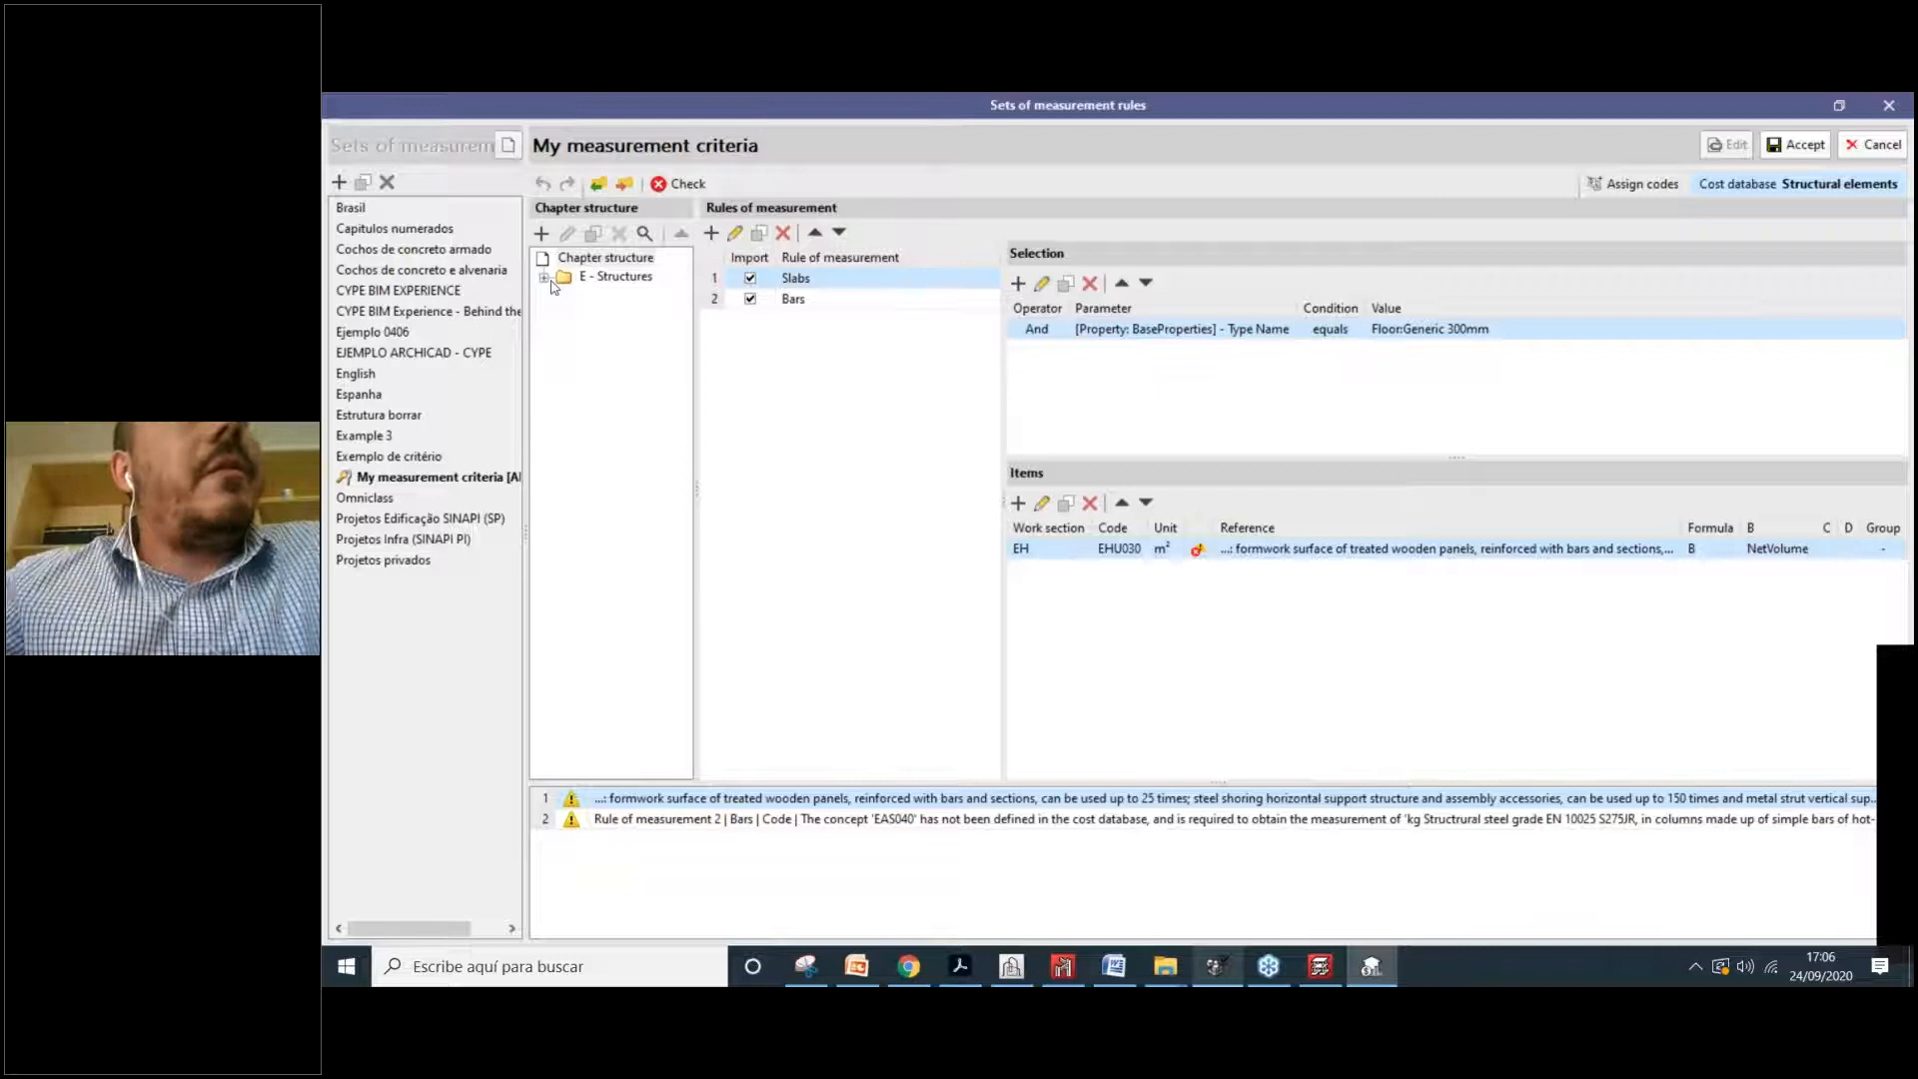
pyautogui.click(620, 280)
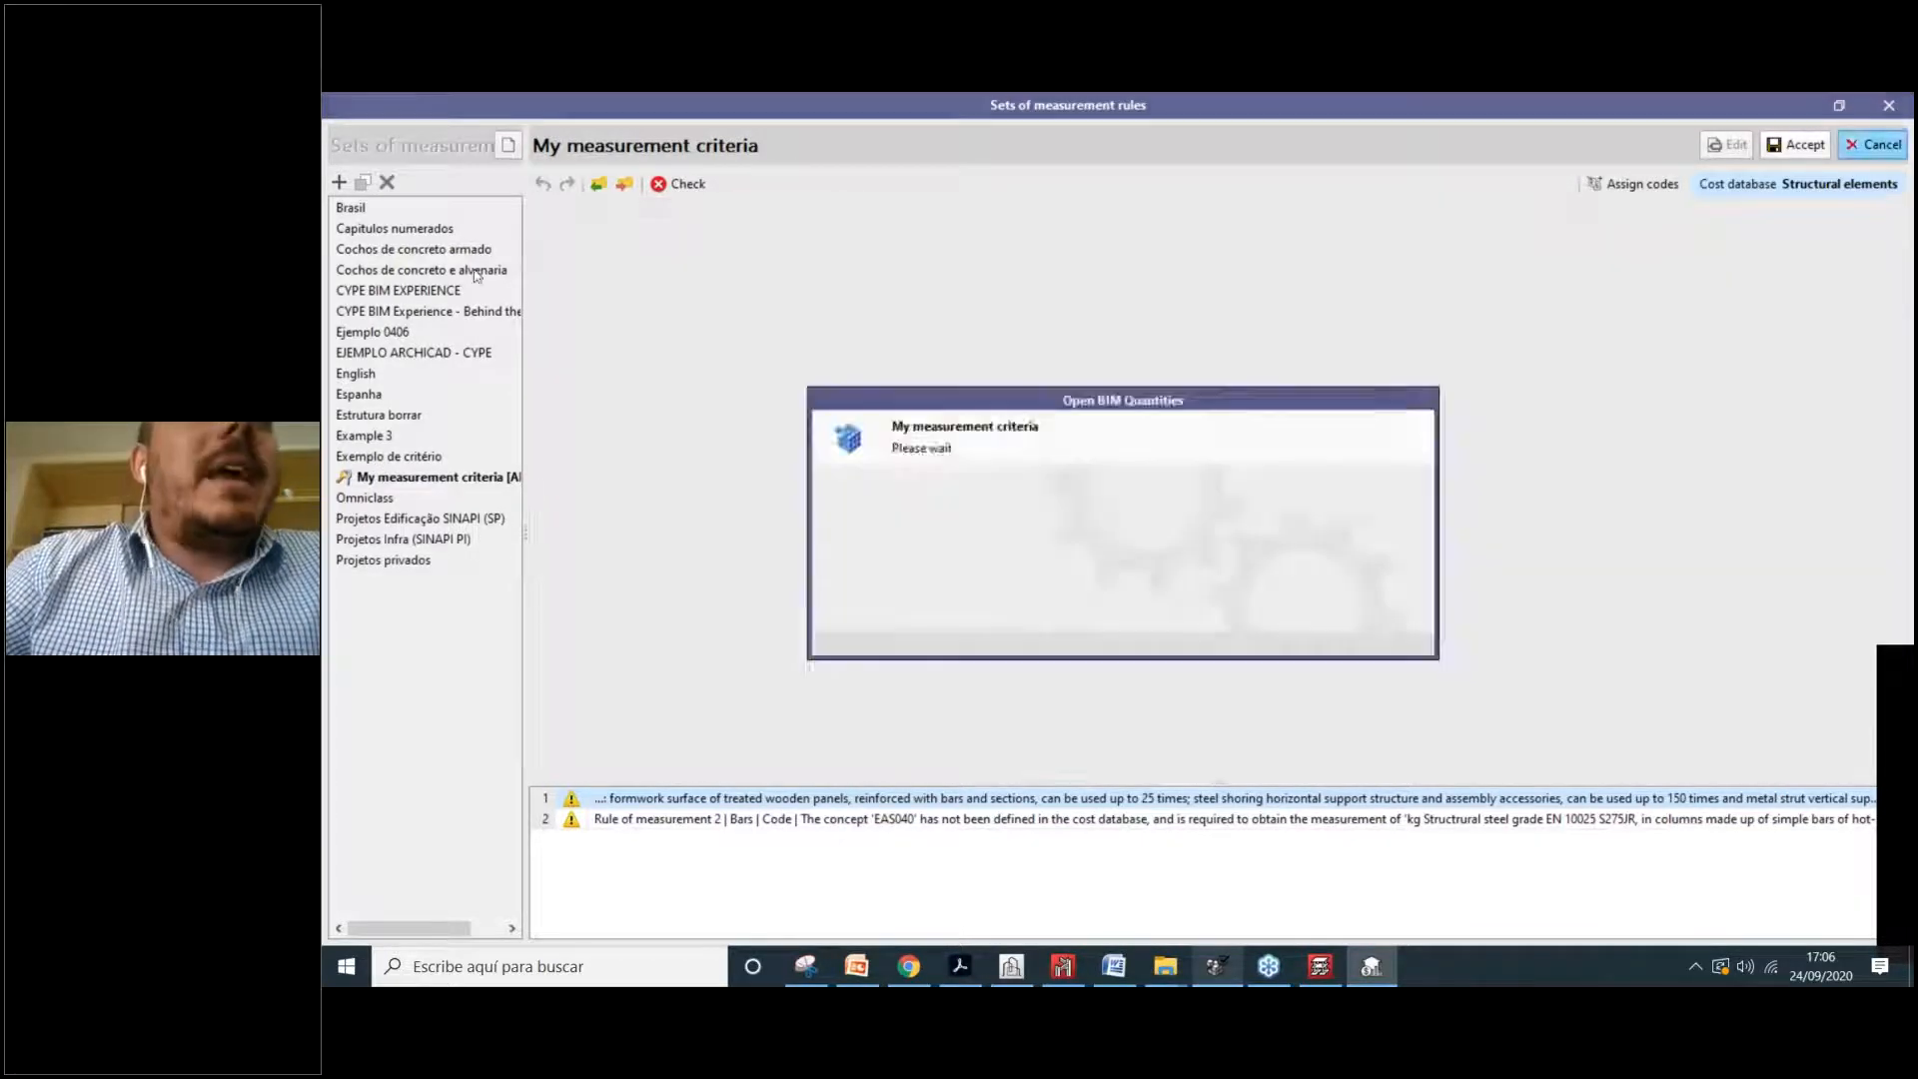
# Step: Open the Espanha rule set, enter edit mode, then cancel to view its nine rules
pyautogui.click(381, 394)
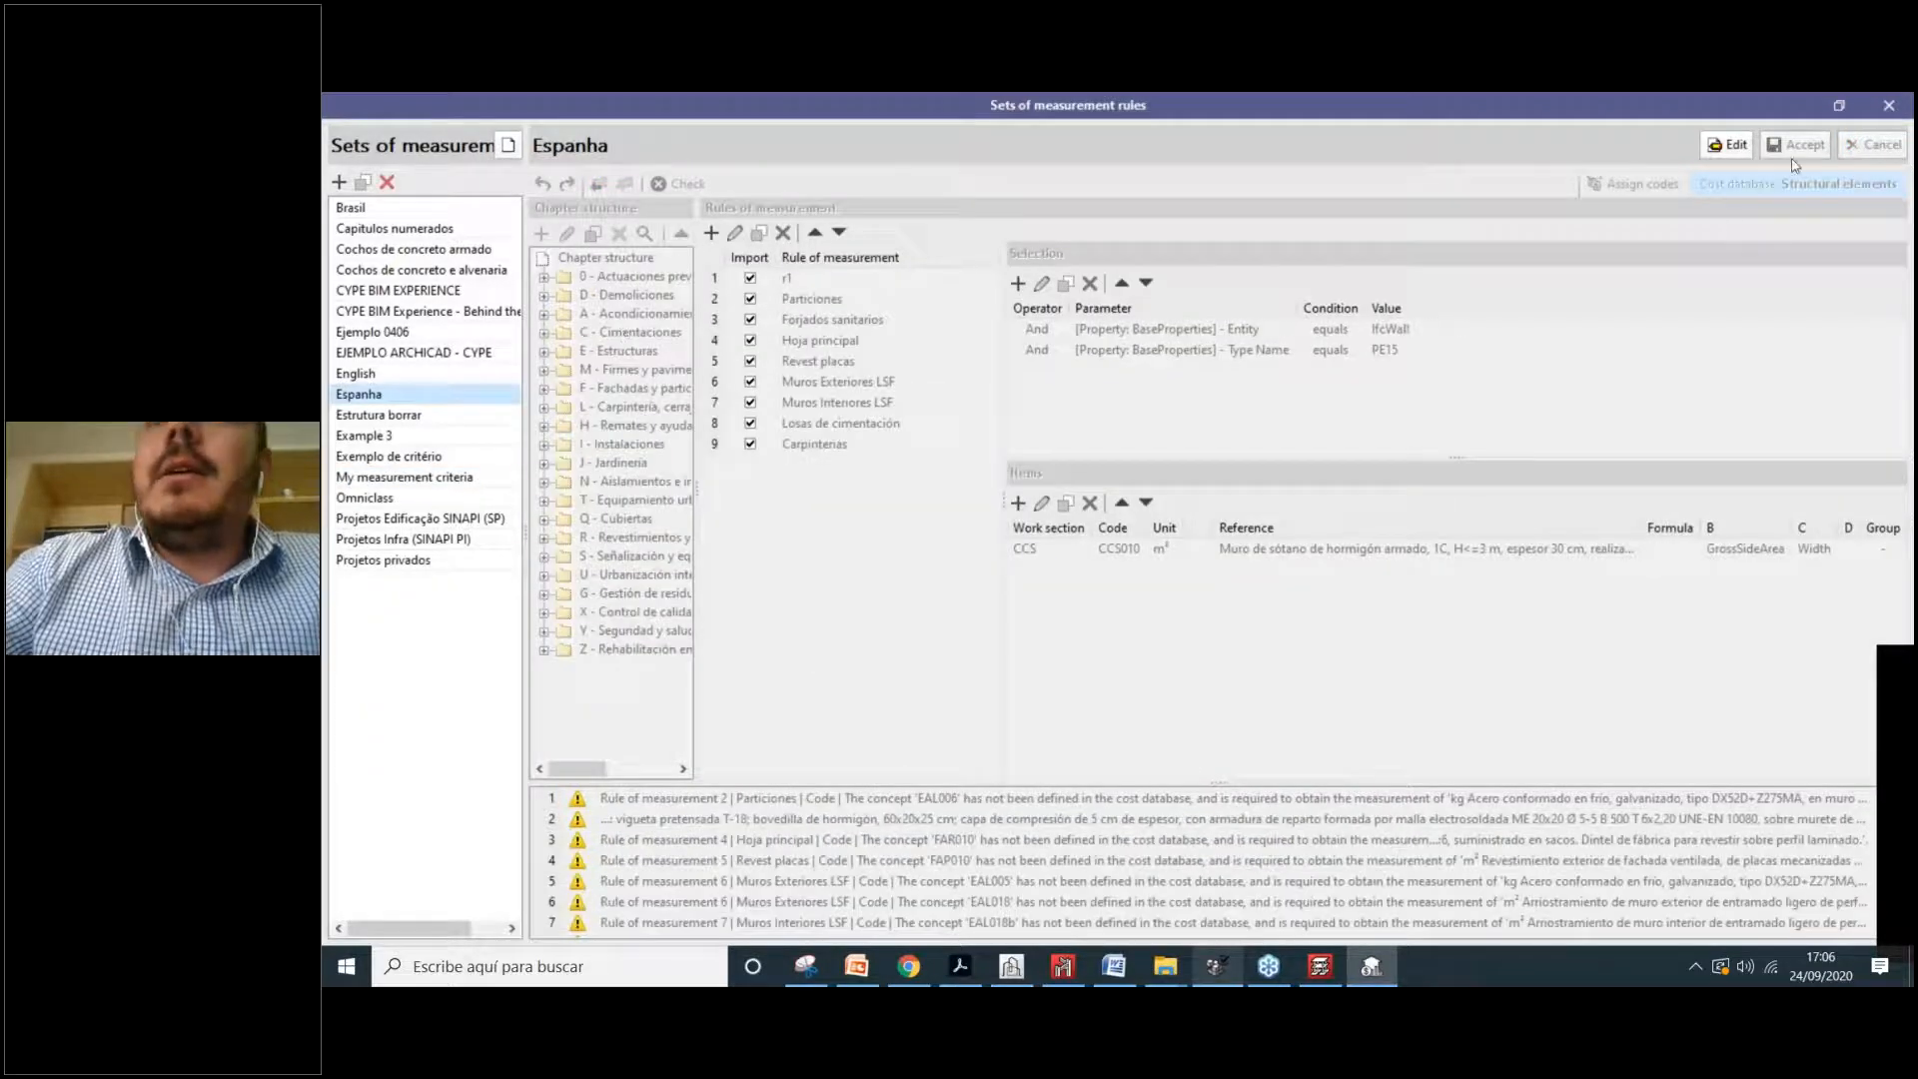
pyautogui.click(1727, 145)
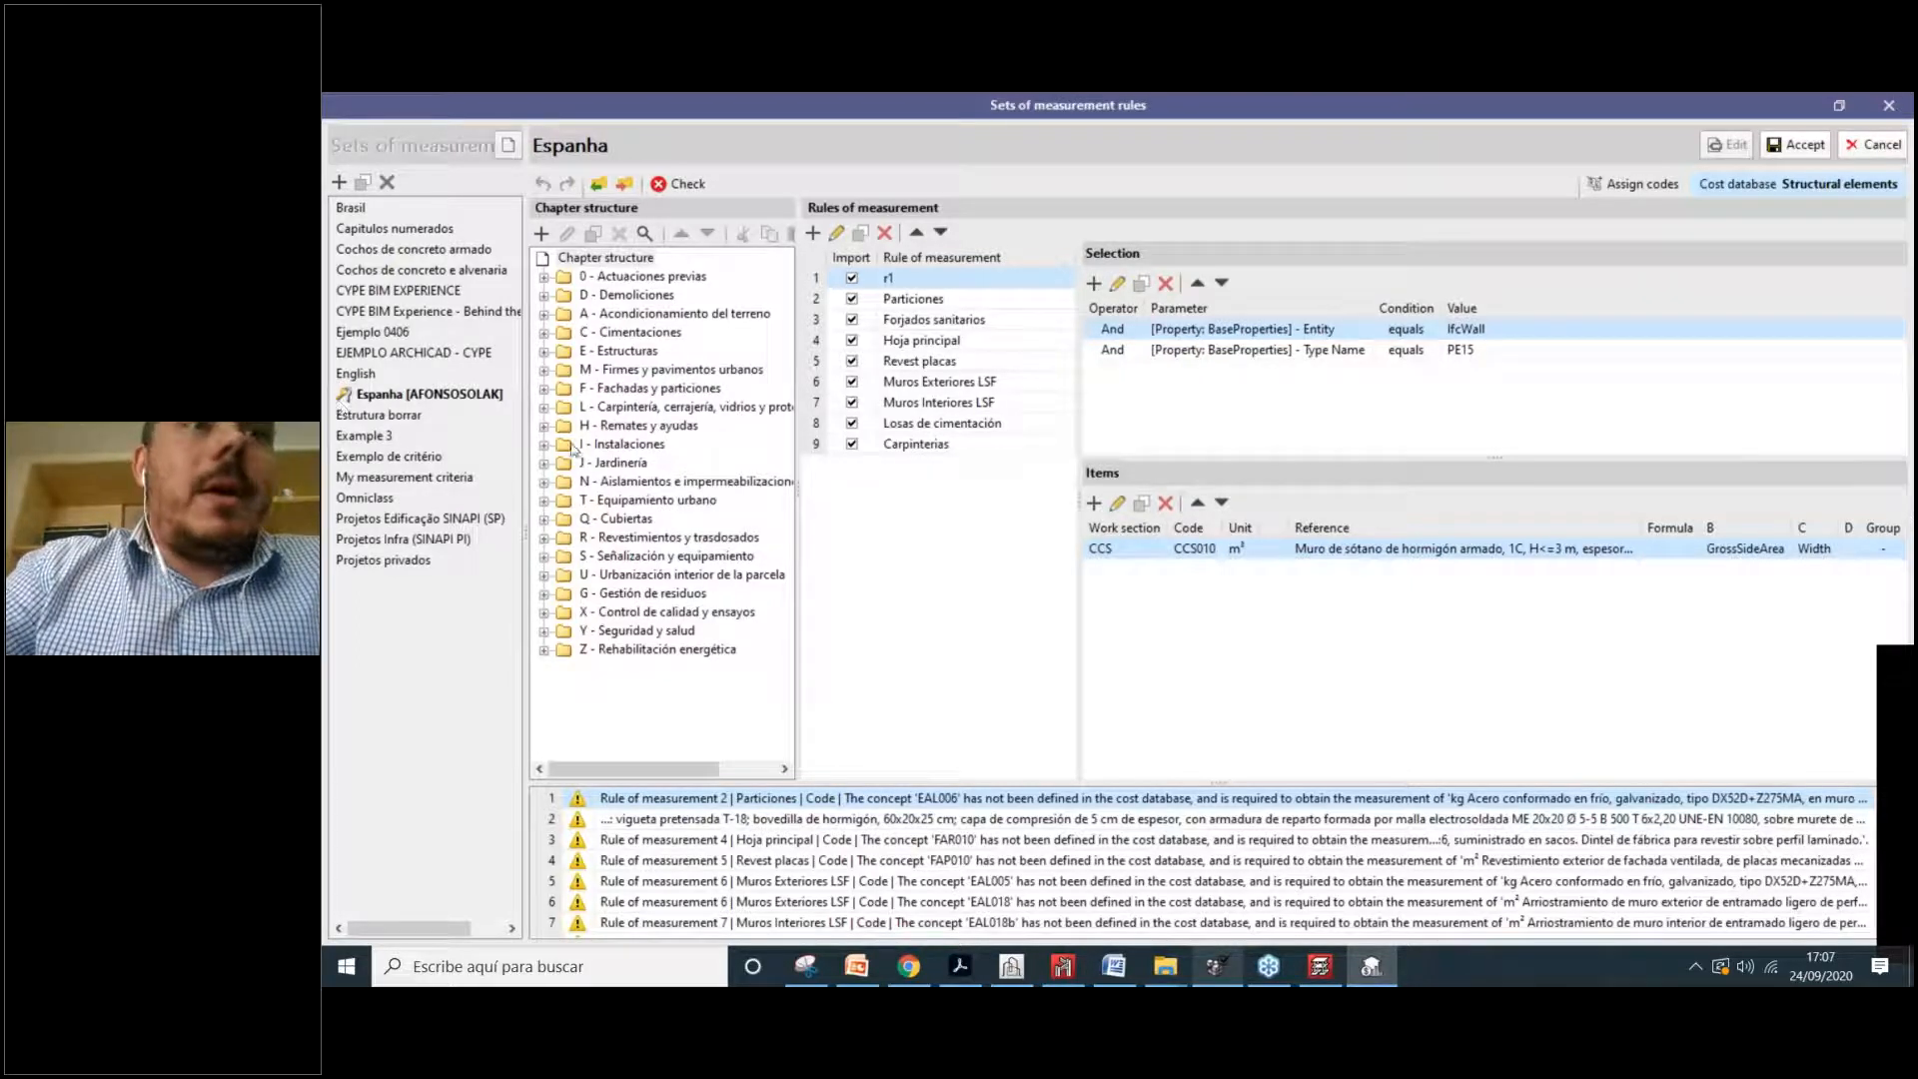
pyautogui.click(1854, 150)
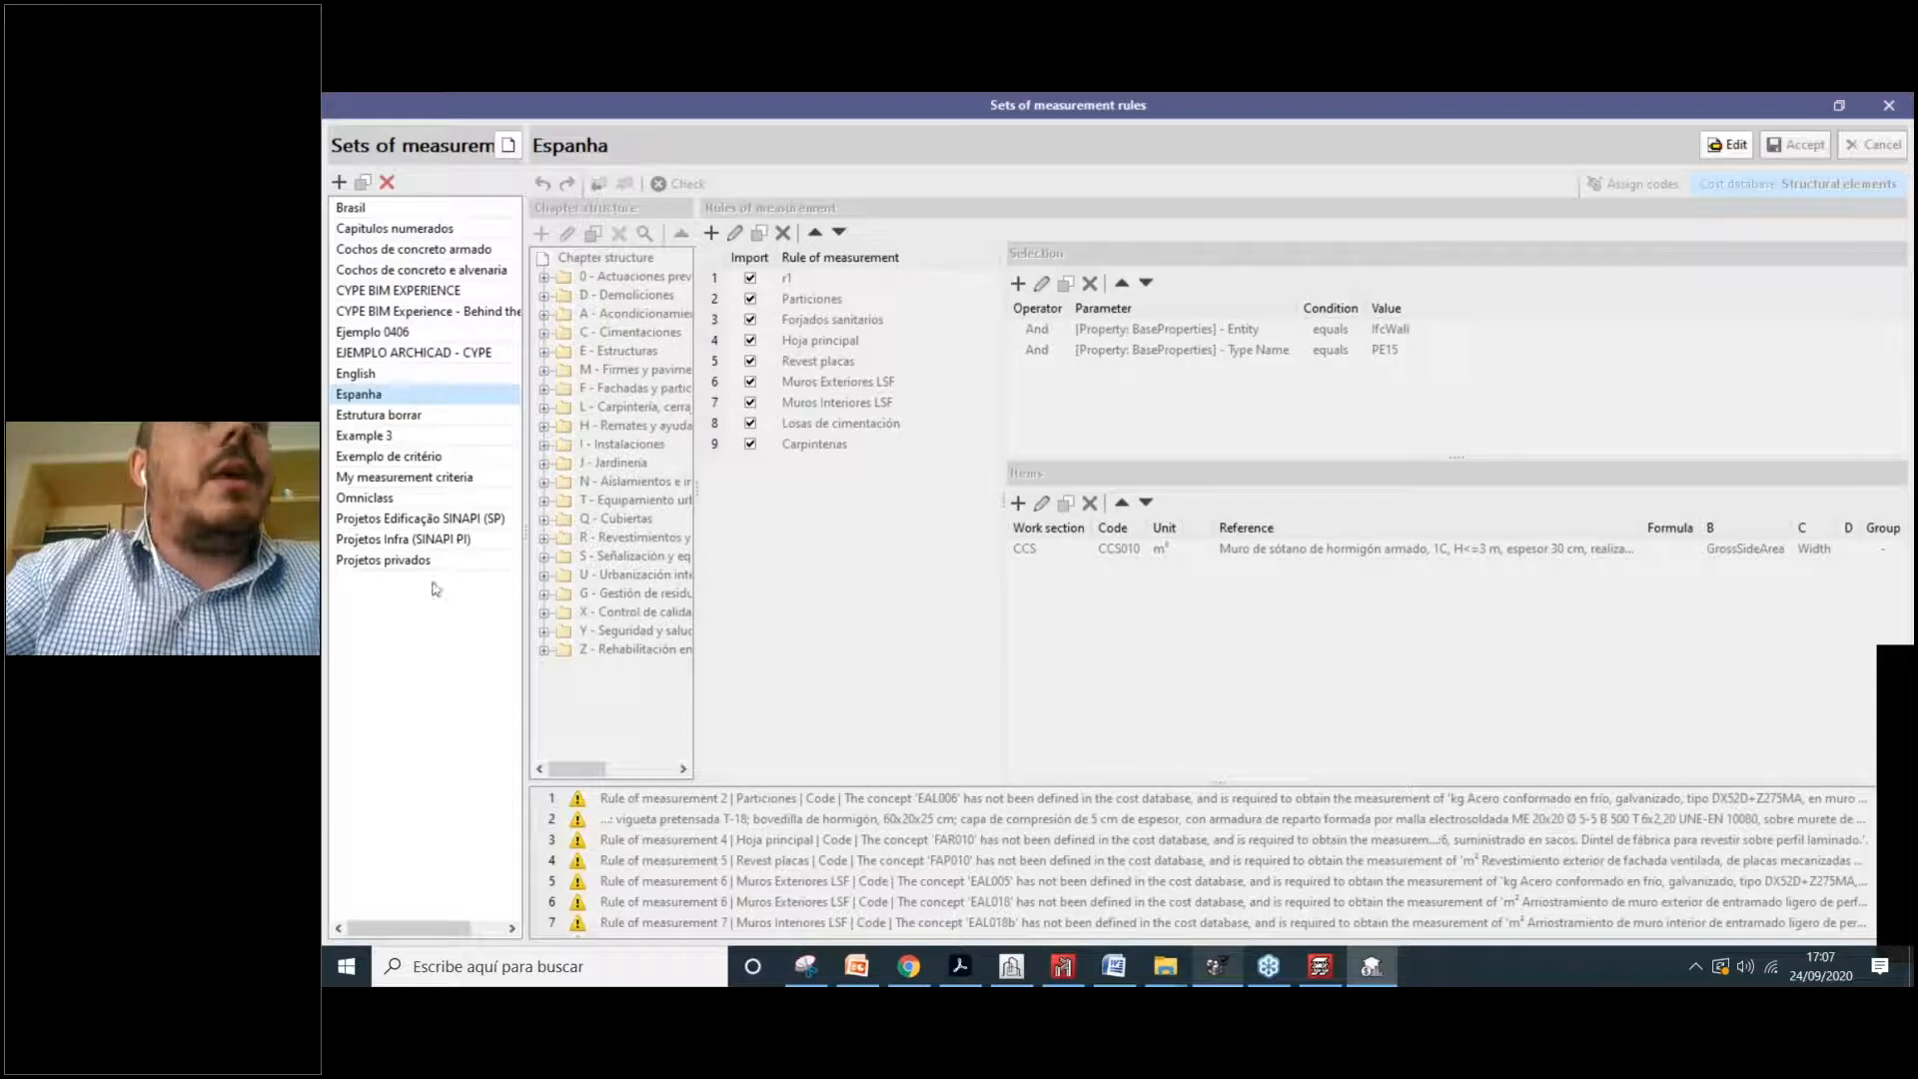
# Step: Create rule set 'My new measumente rules' with chapters imported from Desktop's BOQ - EN and ES.bc3
pyautogui.click(340, 183)
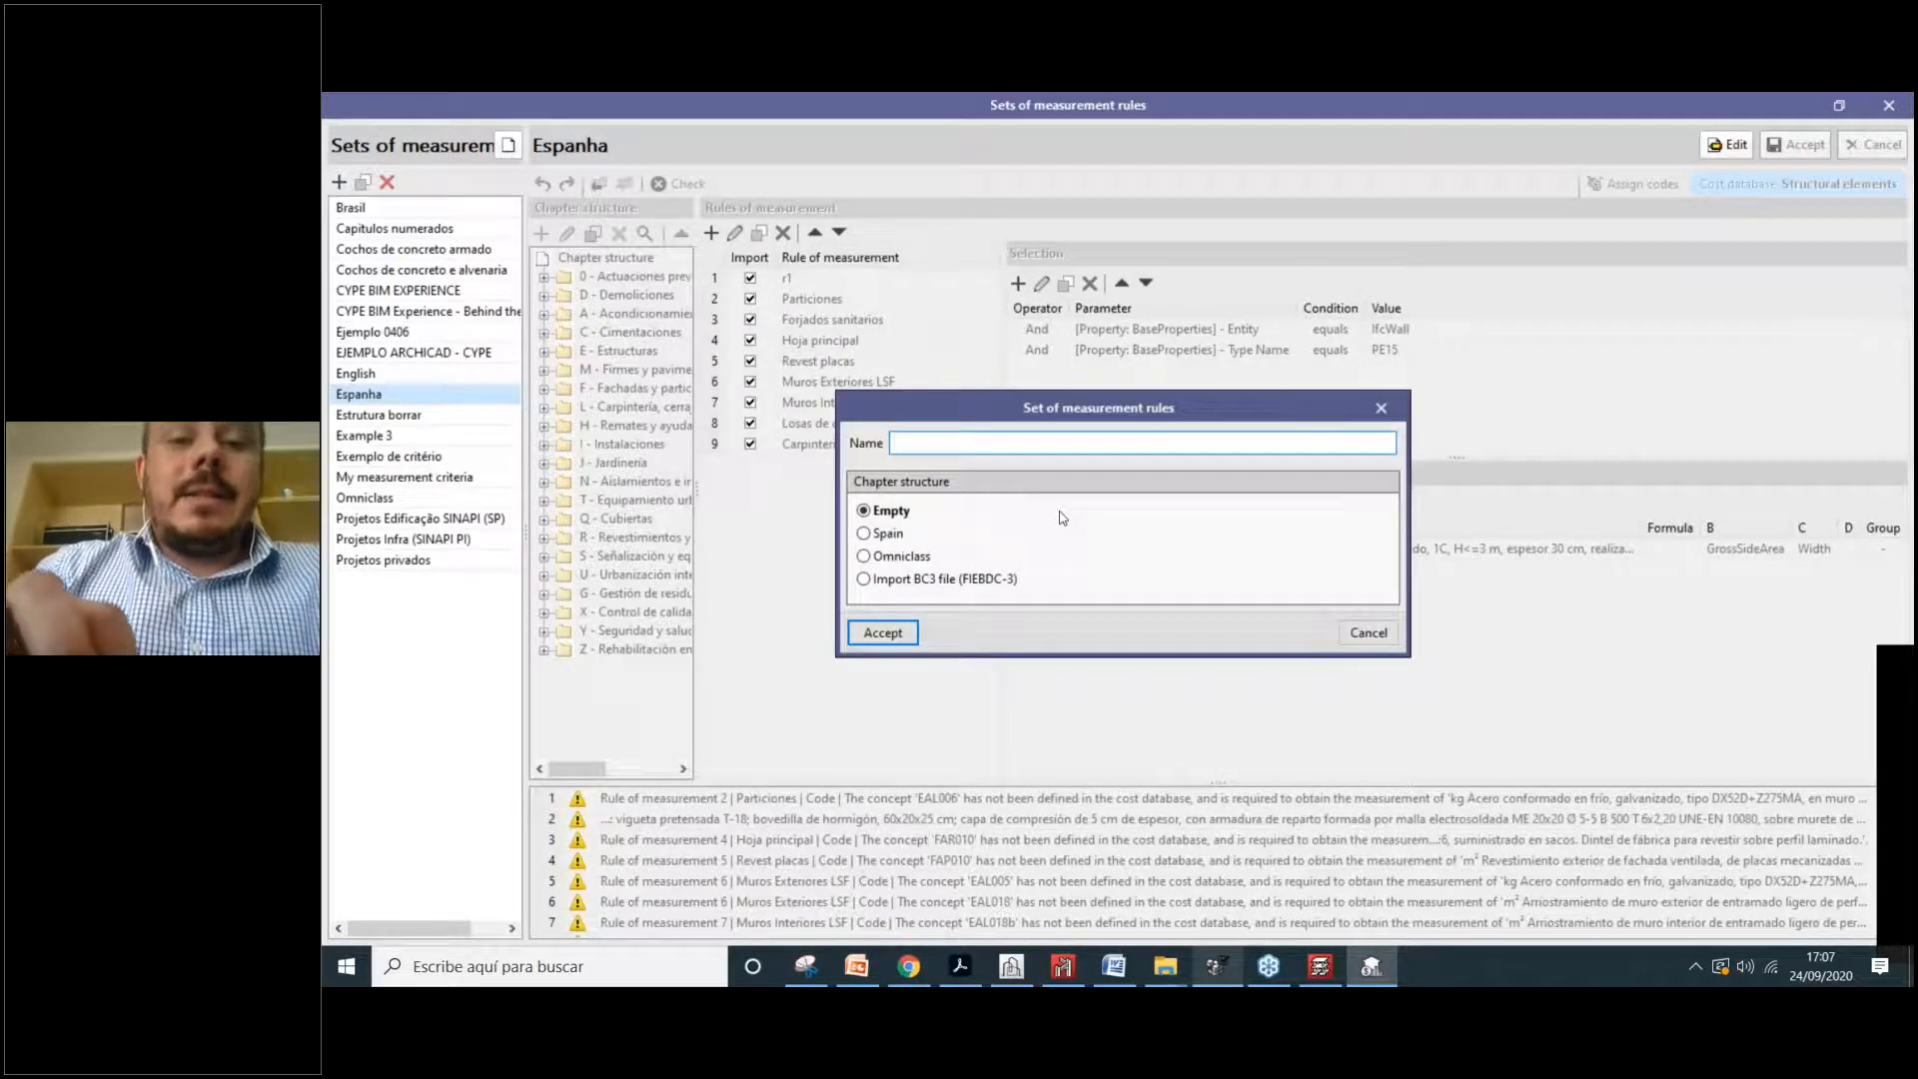
pyautogui.write('My new')
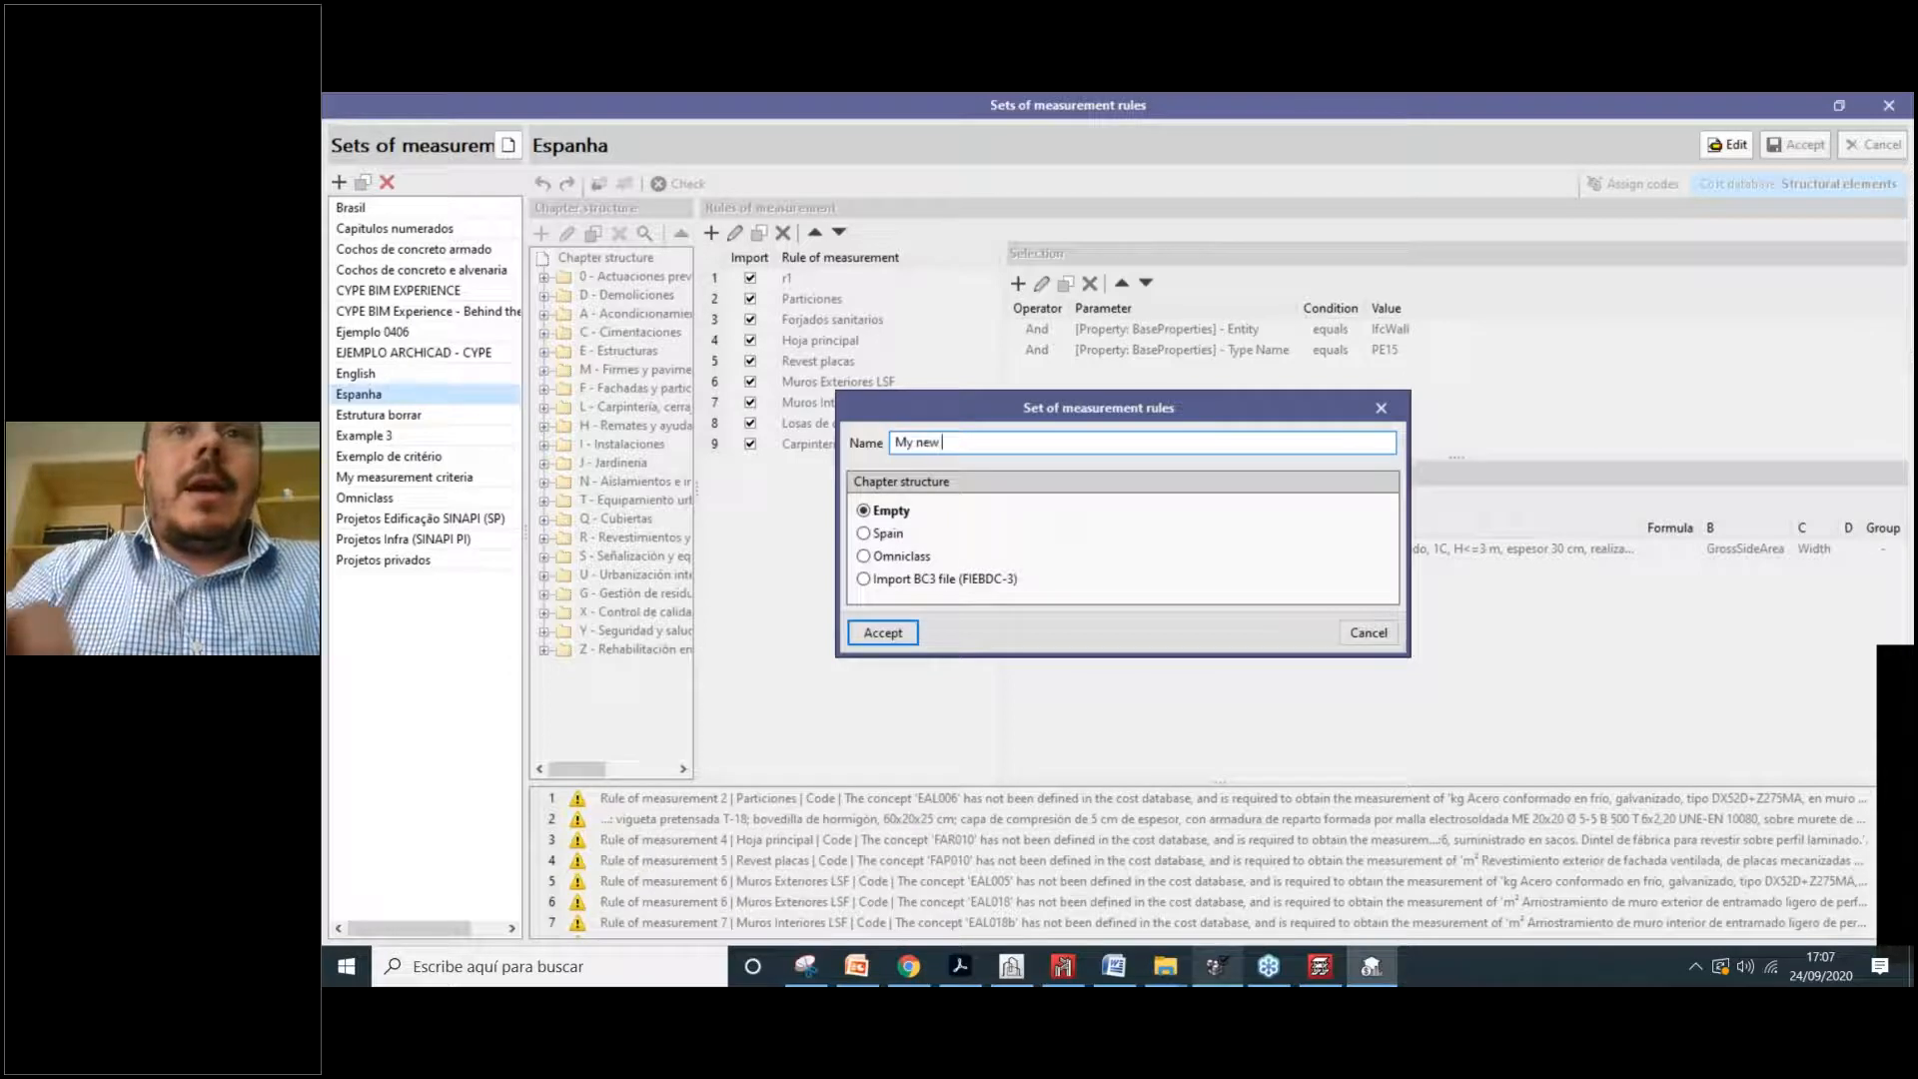
pyautogui.write(' measu')
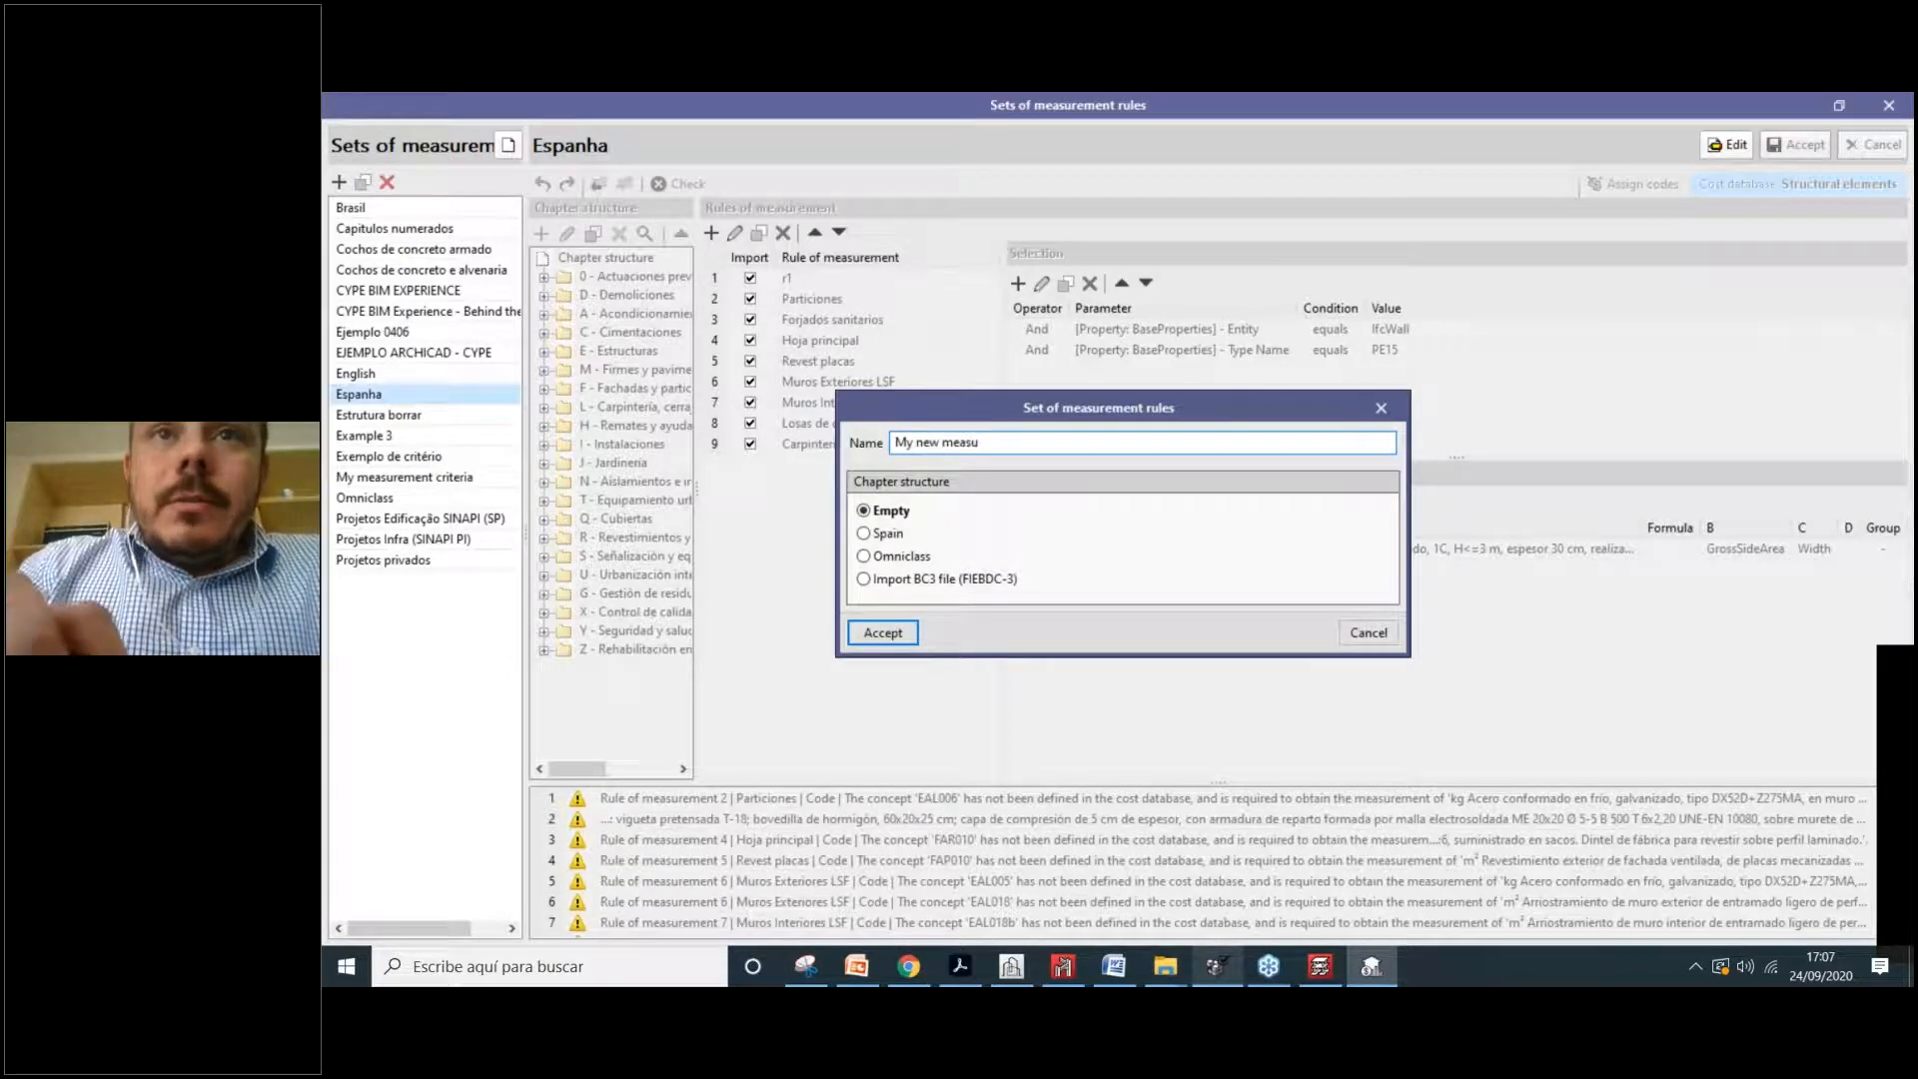
pyautogui.write('mente rules')
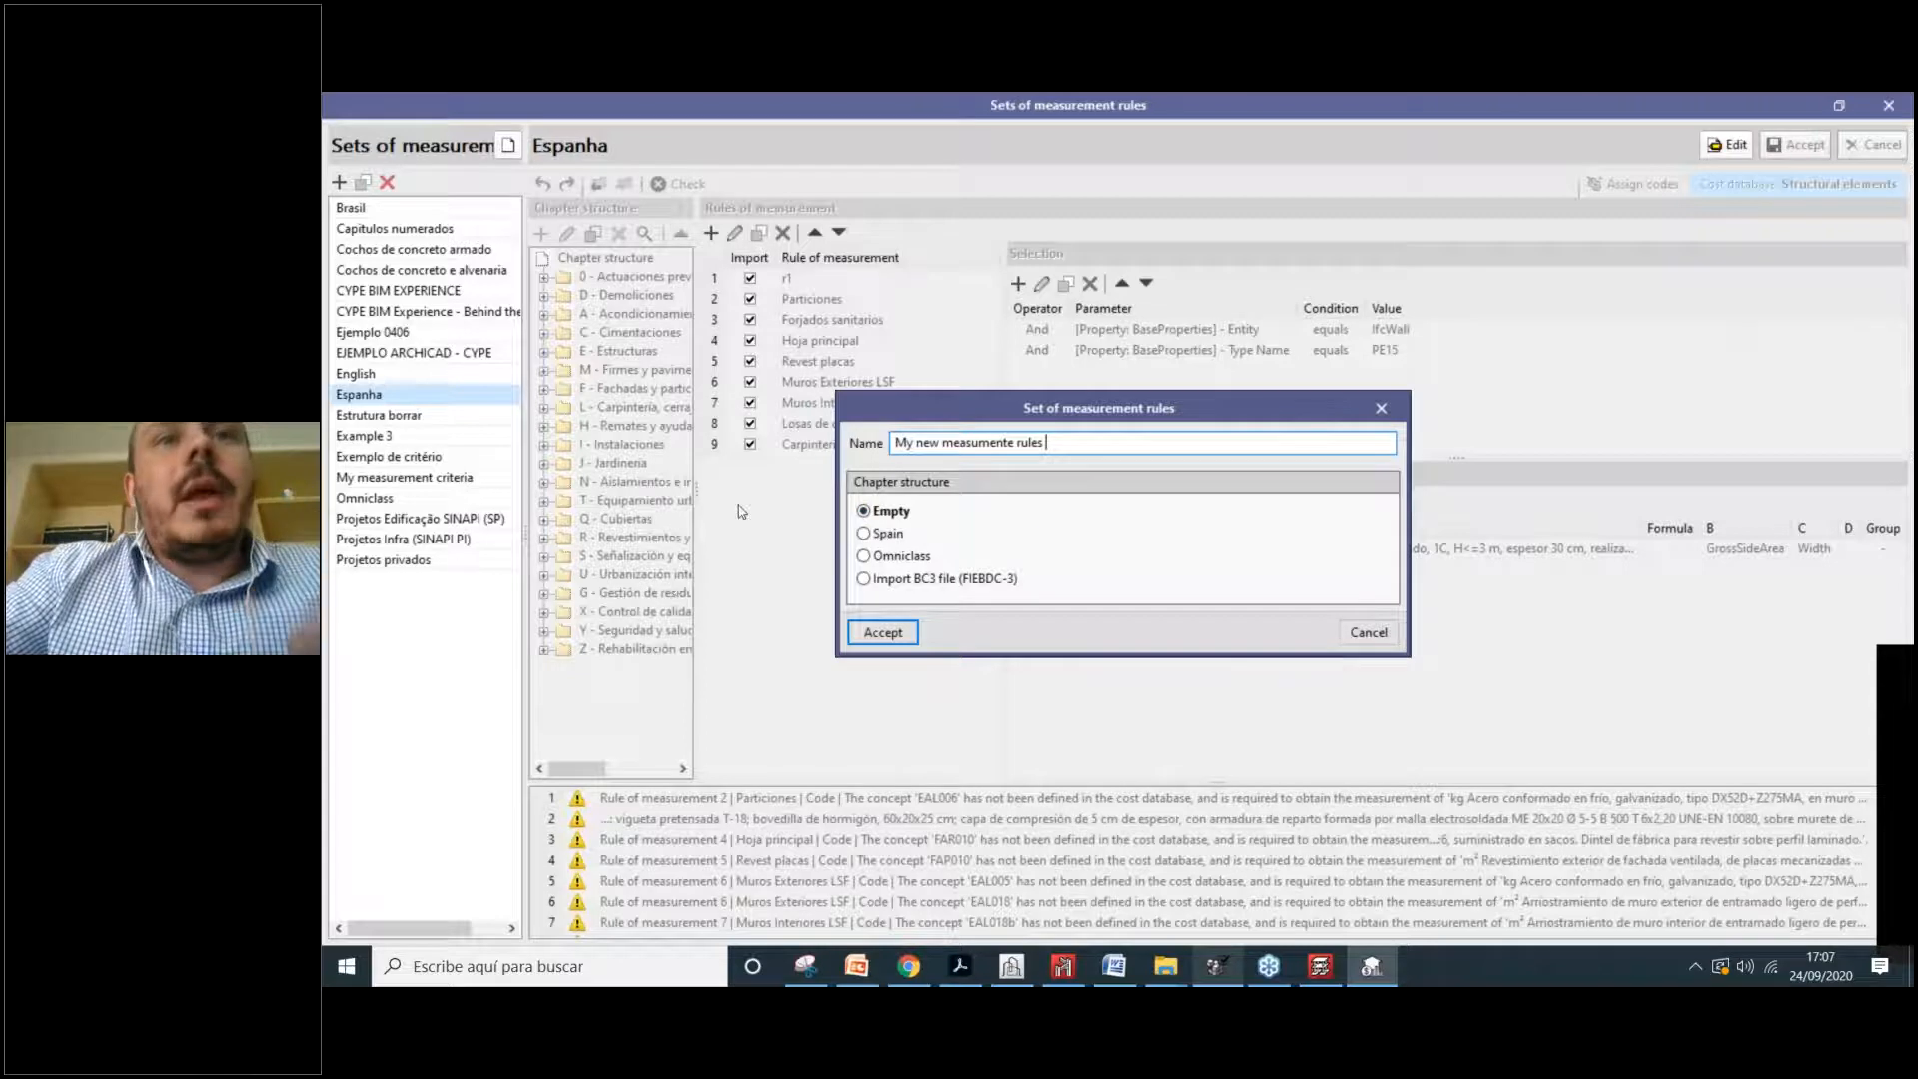
pyautogui.click(894, 537)
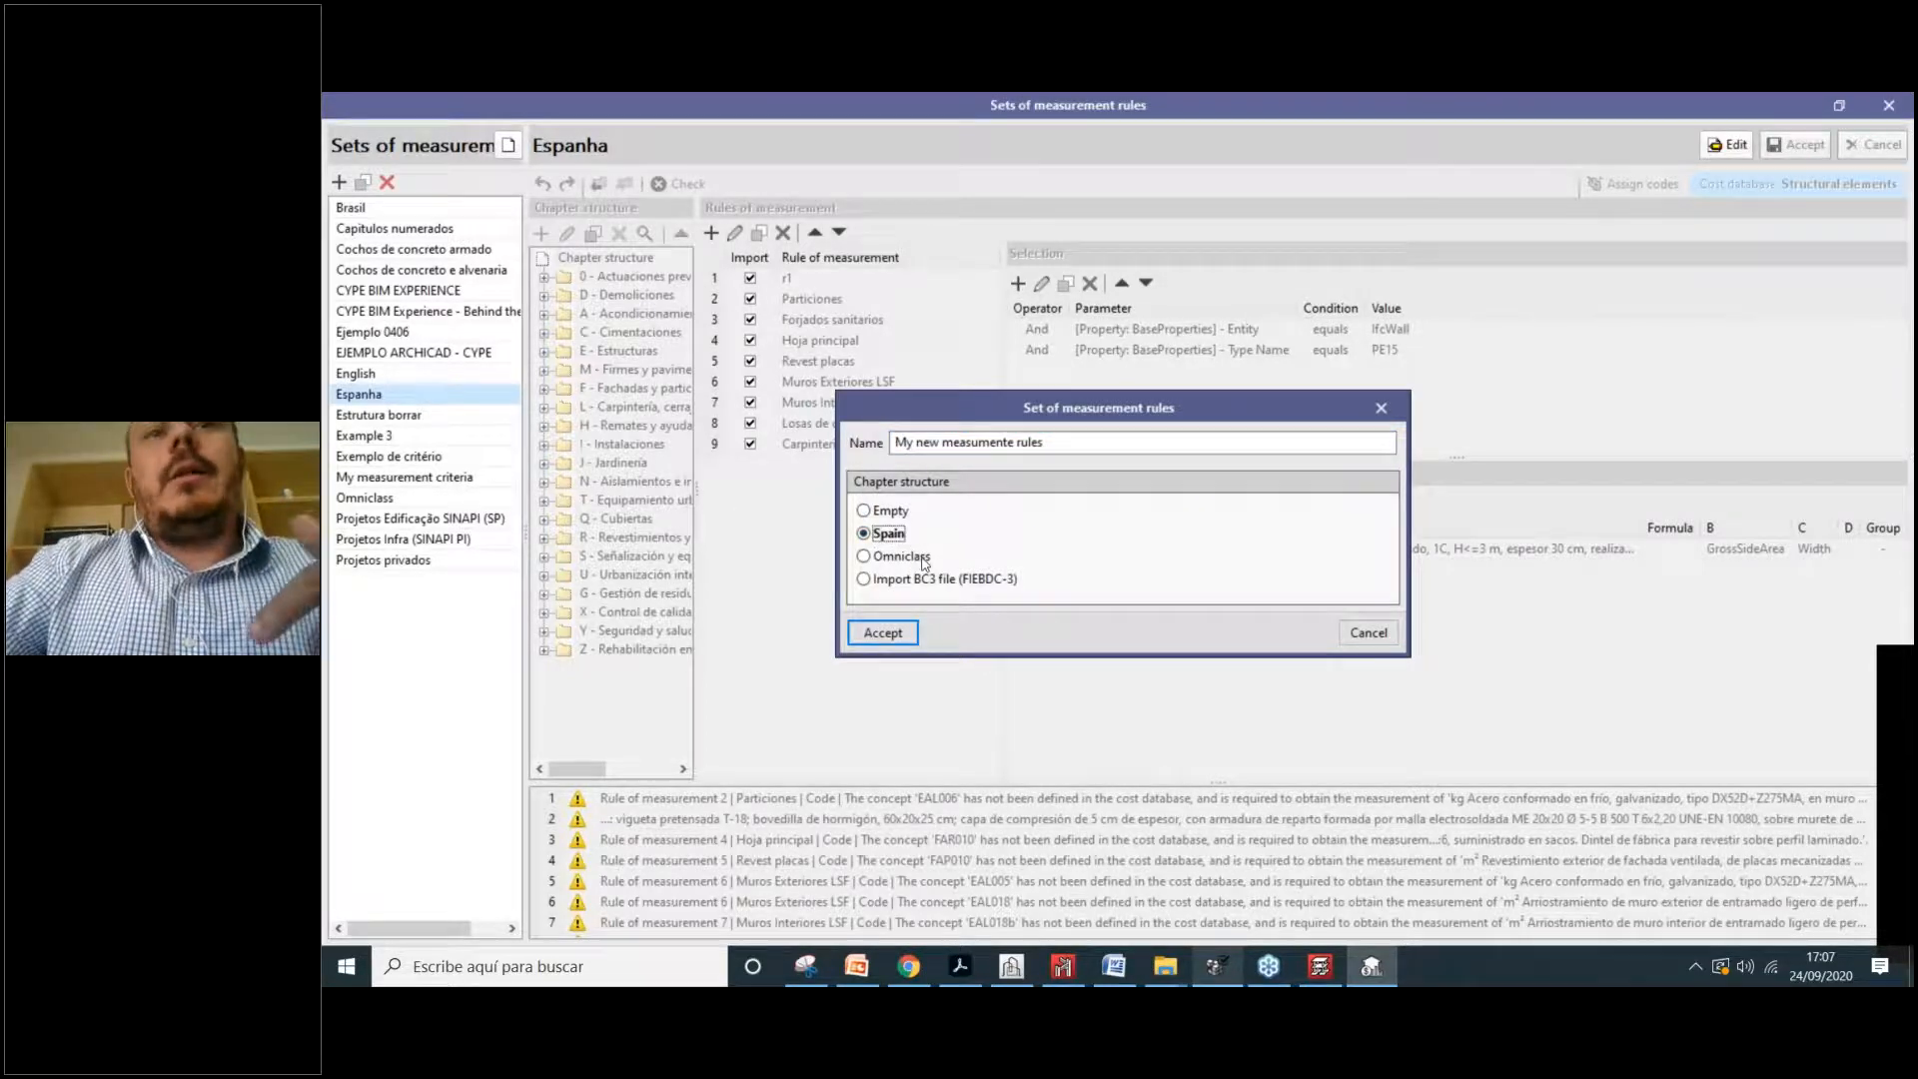
pyautogui.click(904, 559)
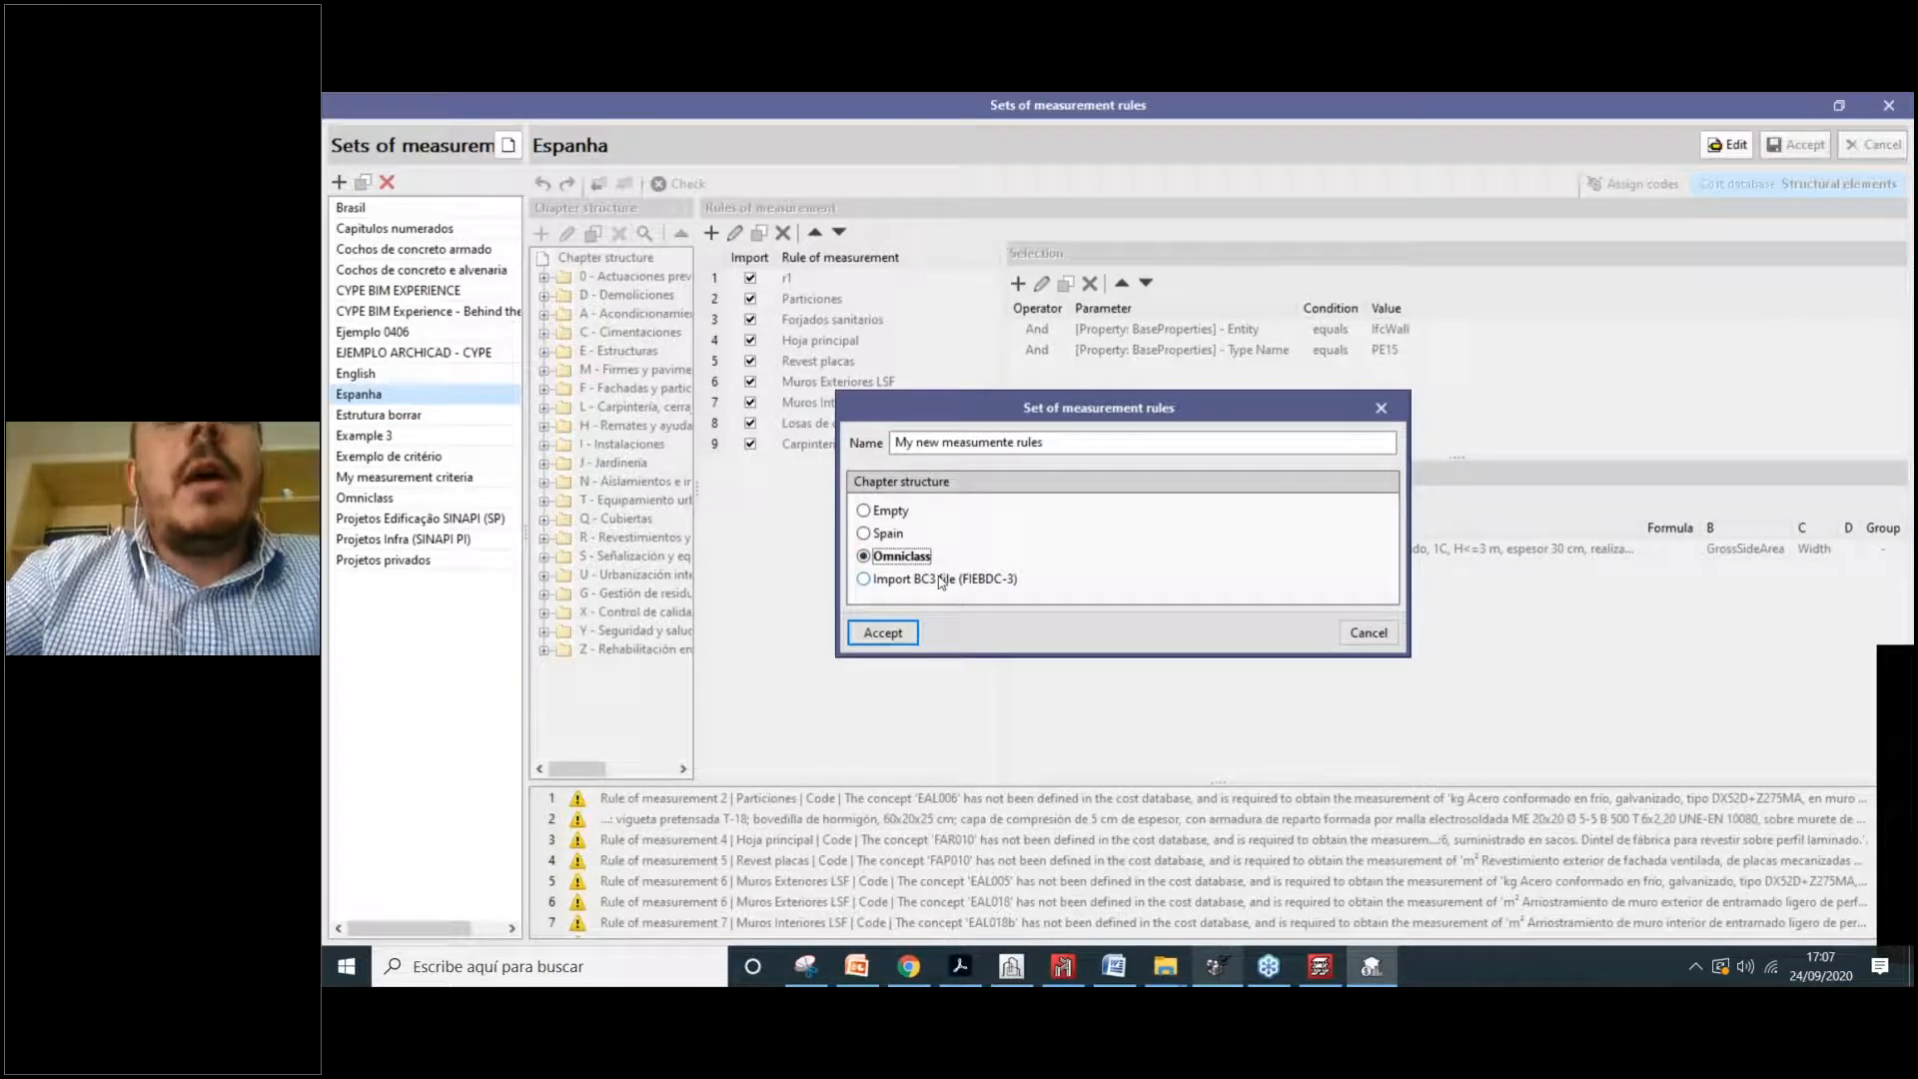
pyautogui.click(891, 583)
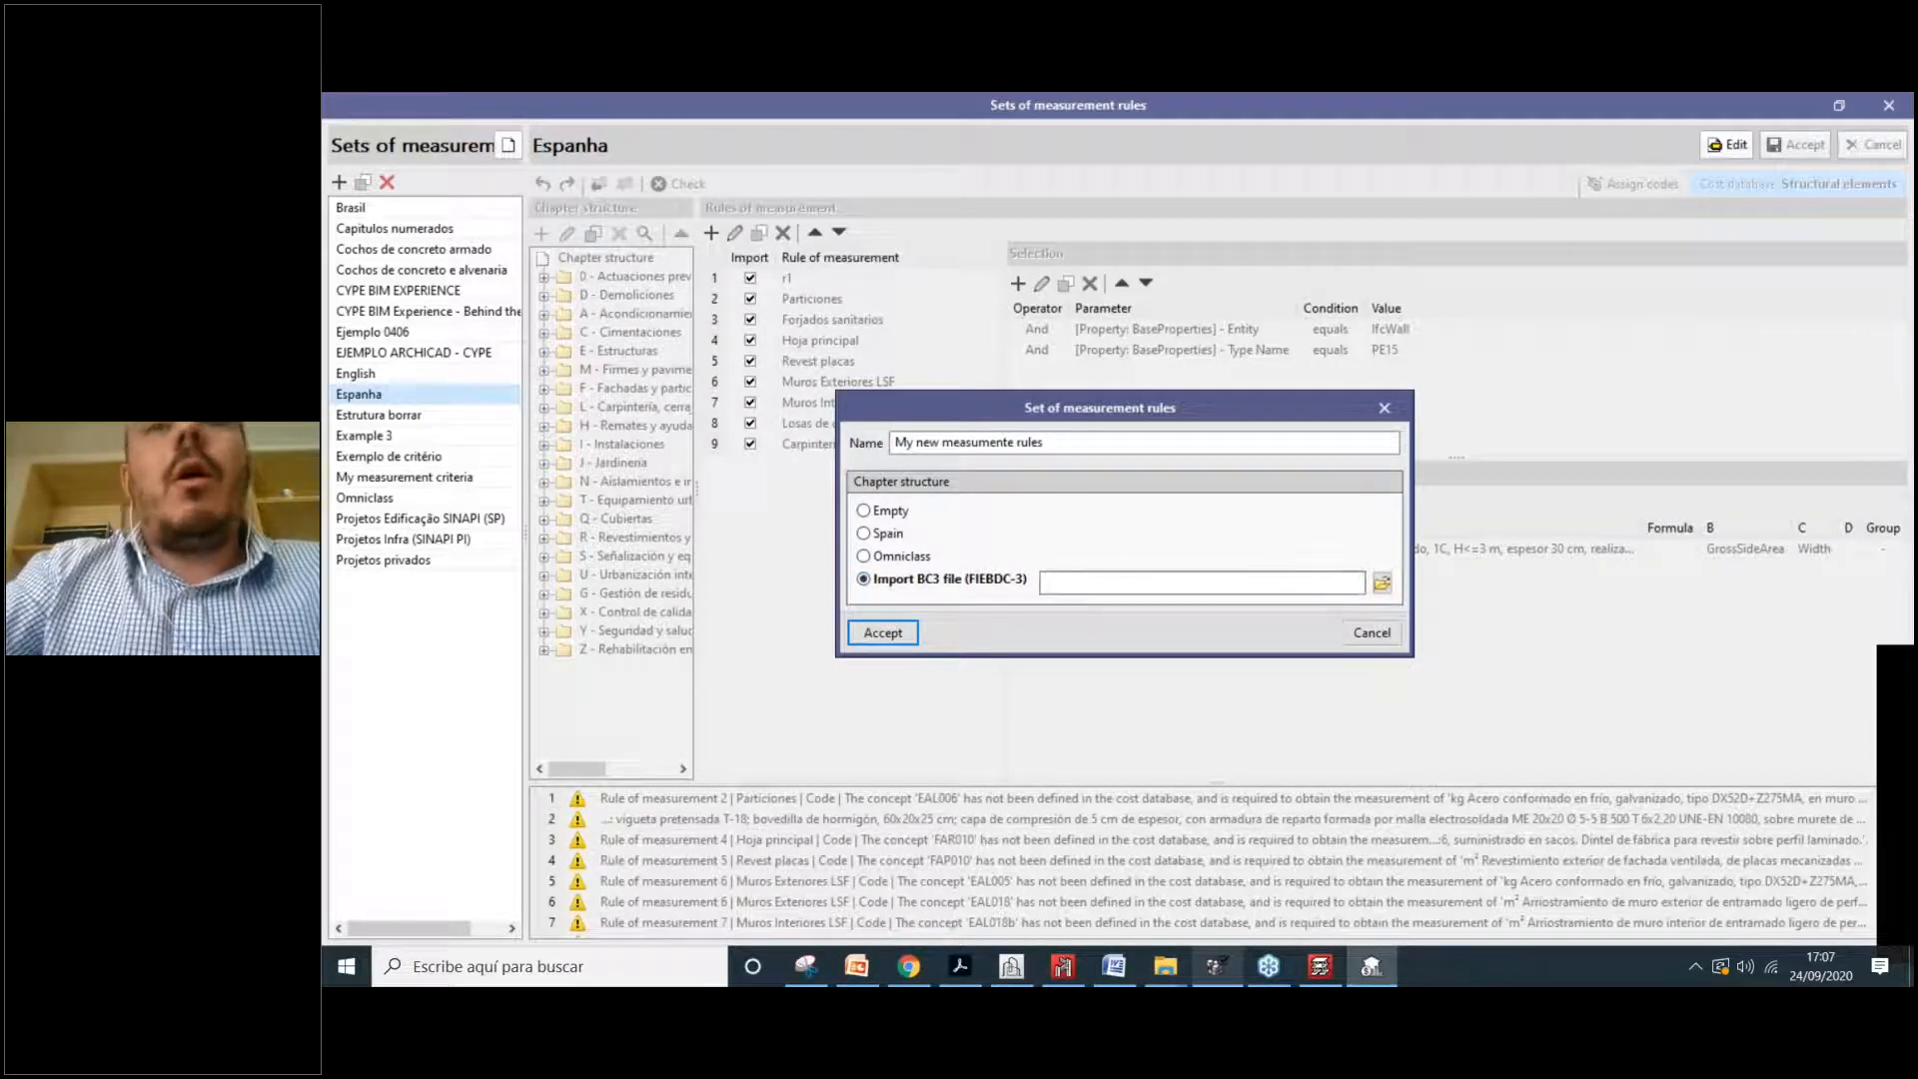
pyautogui.click(1382, 584)
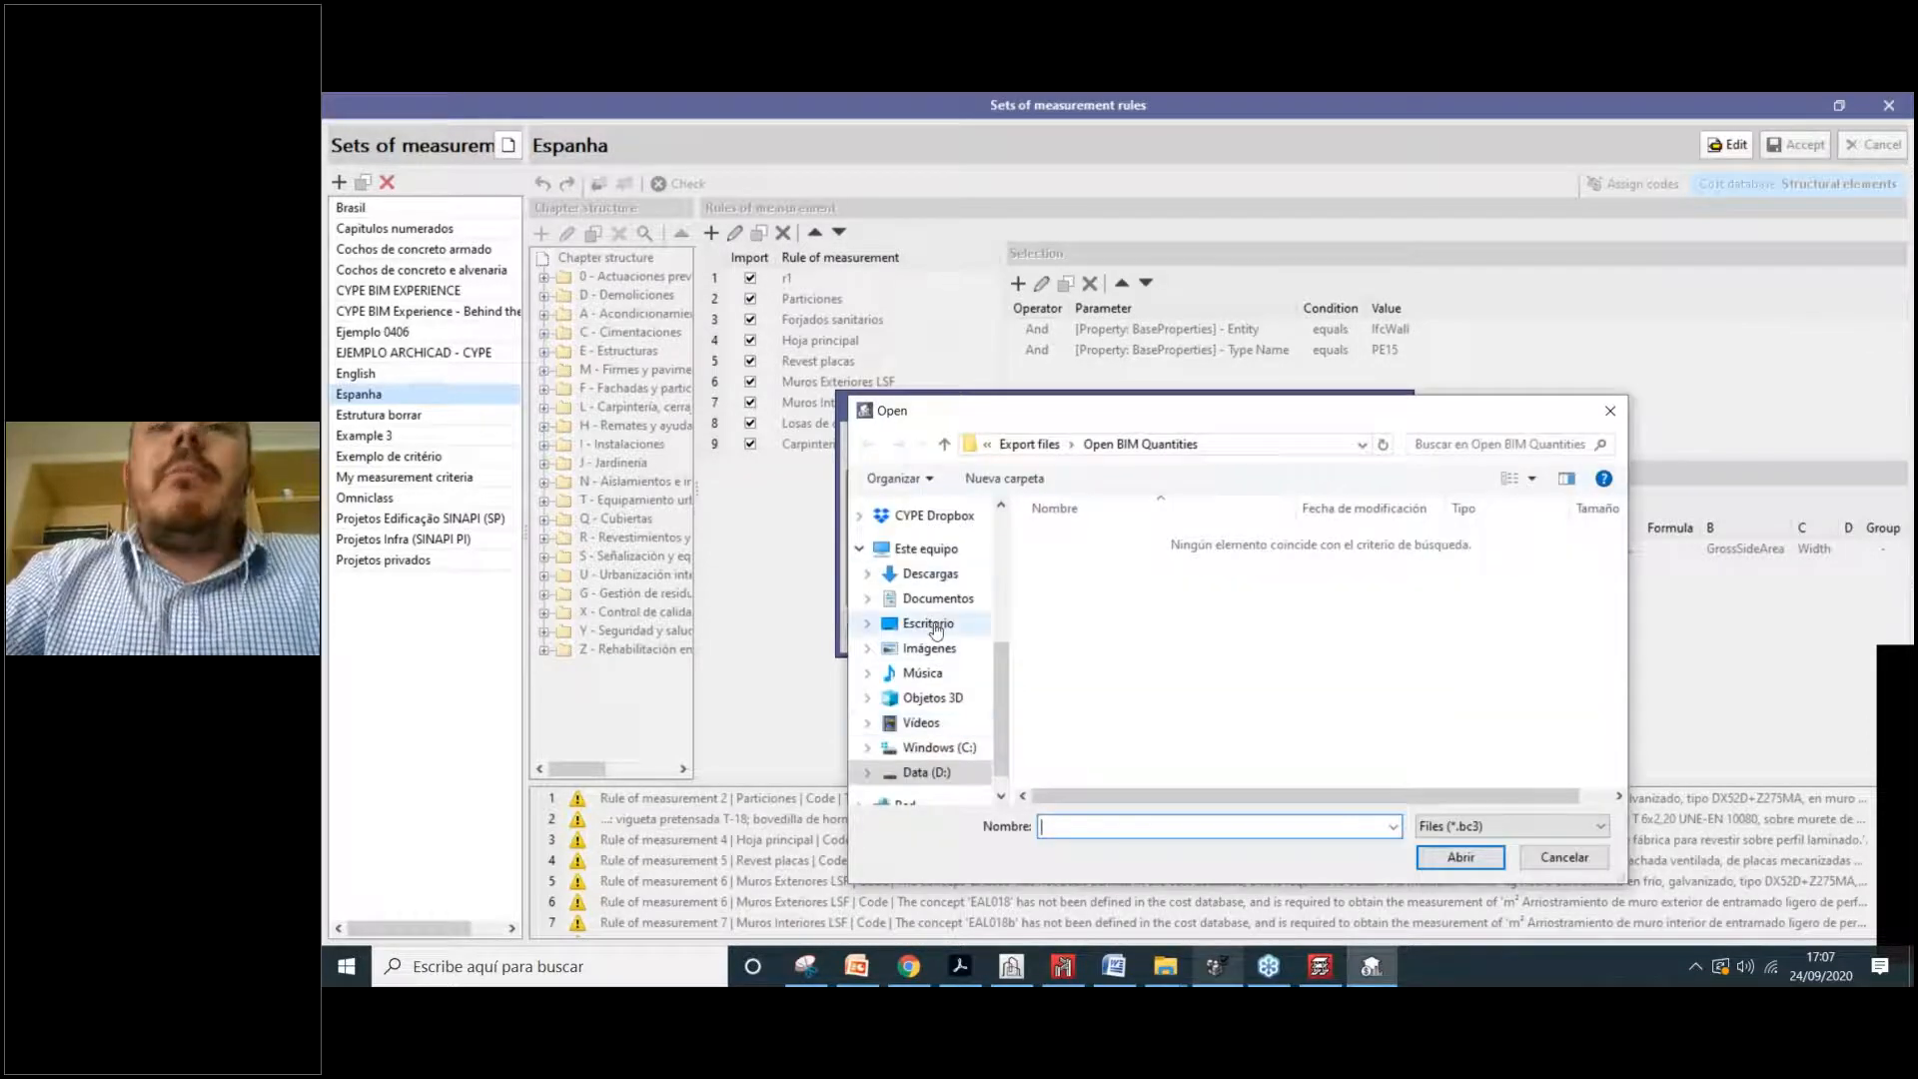
pyautogui.click(929, 625)
pyautogui.click(1094, 714)
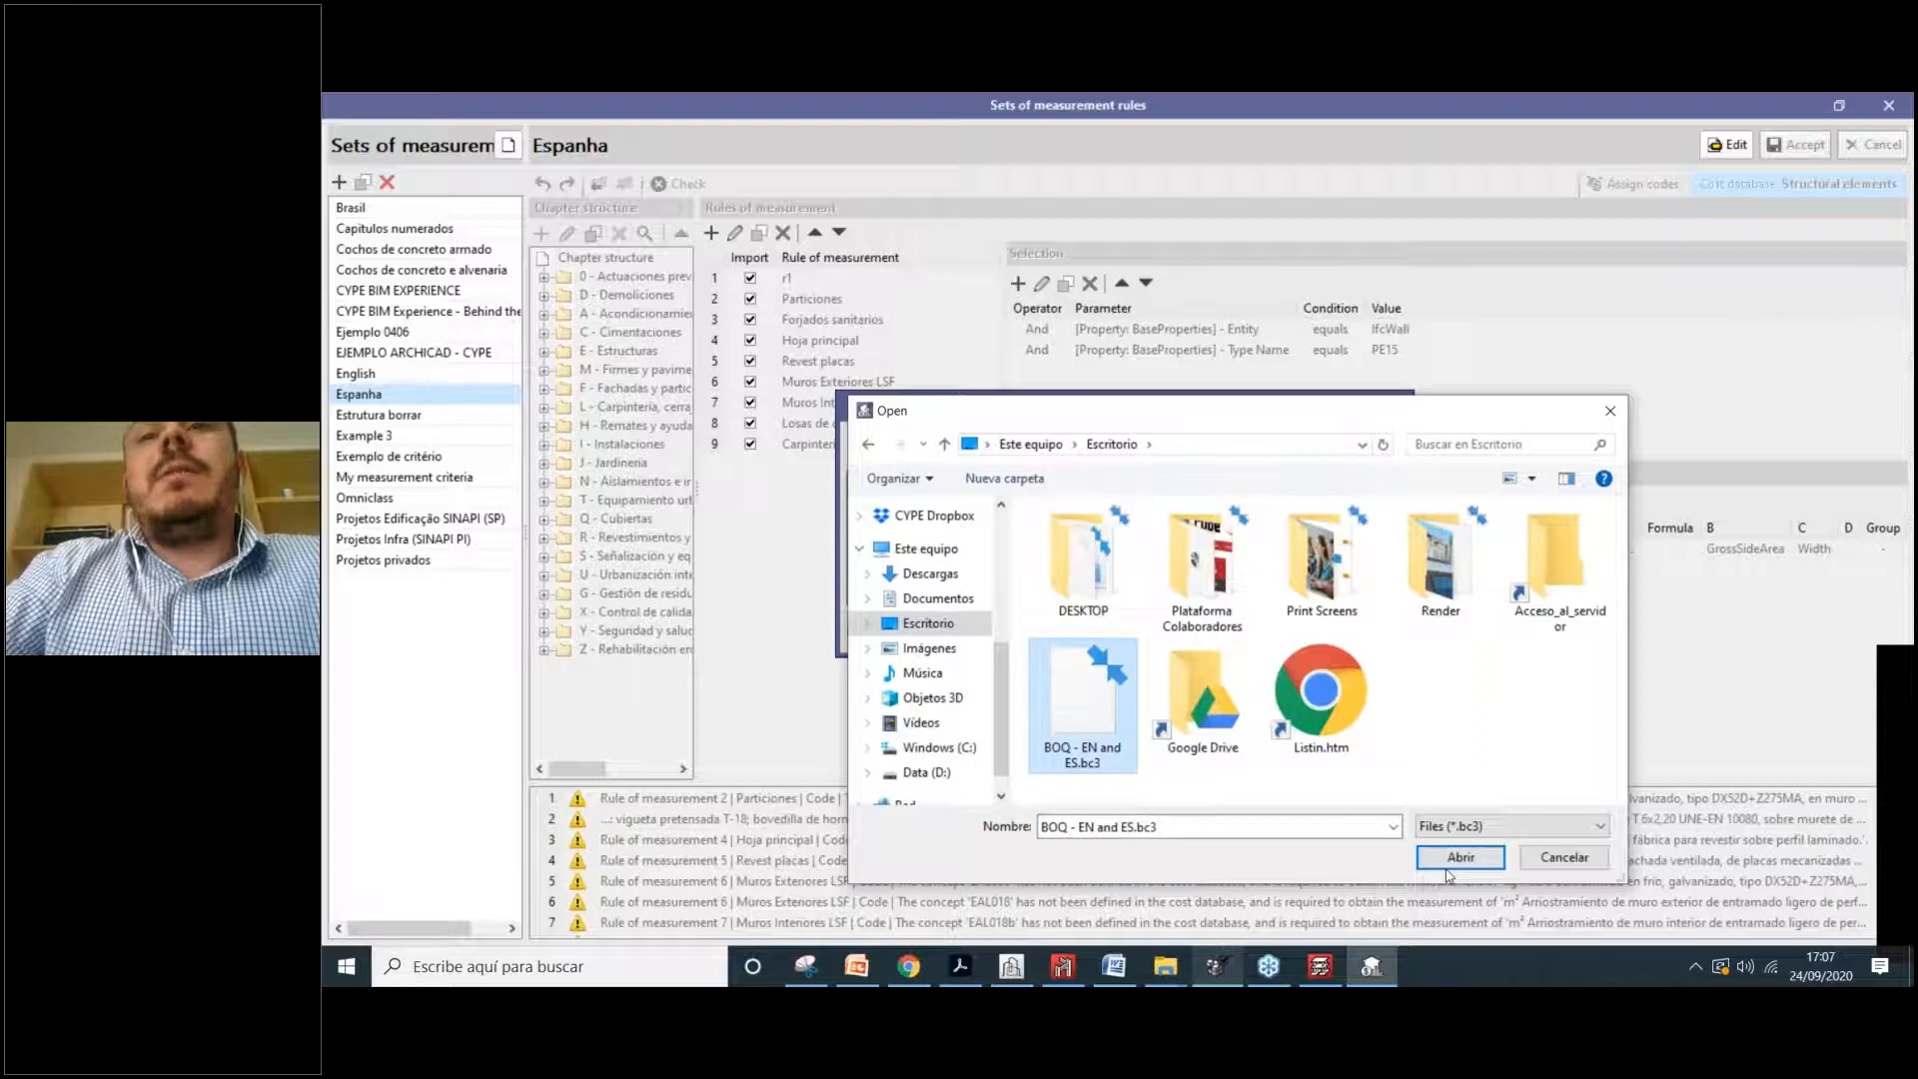
pyautogui.doubleClick(1088, 686)
# Step: Accept the new set and expand chapters 1.0 Substructure, 2.0 Superstructure and 3.0 Internal finishes
pyautogui.click(883, 629)
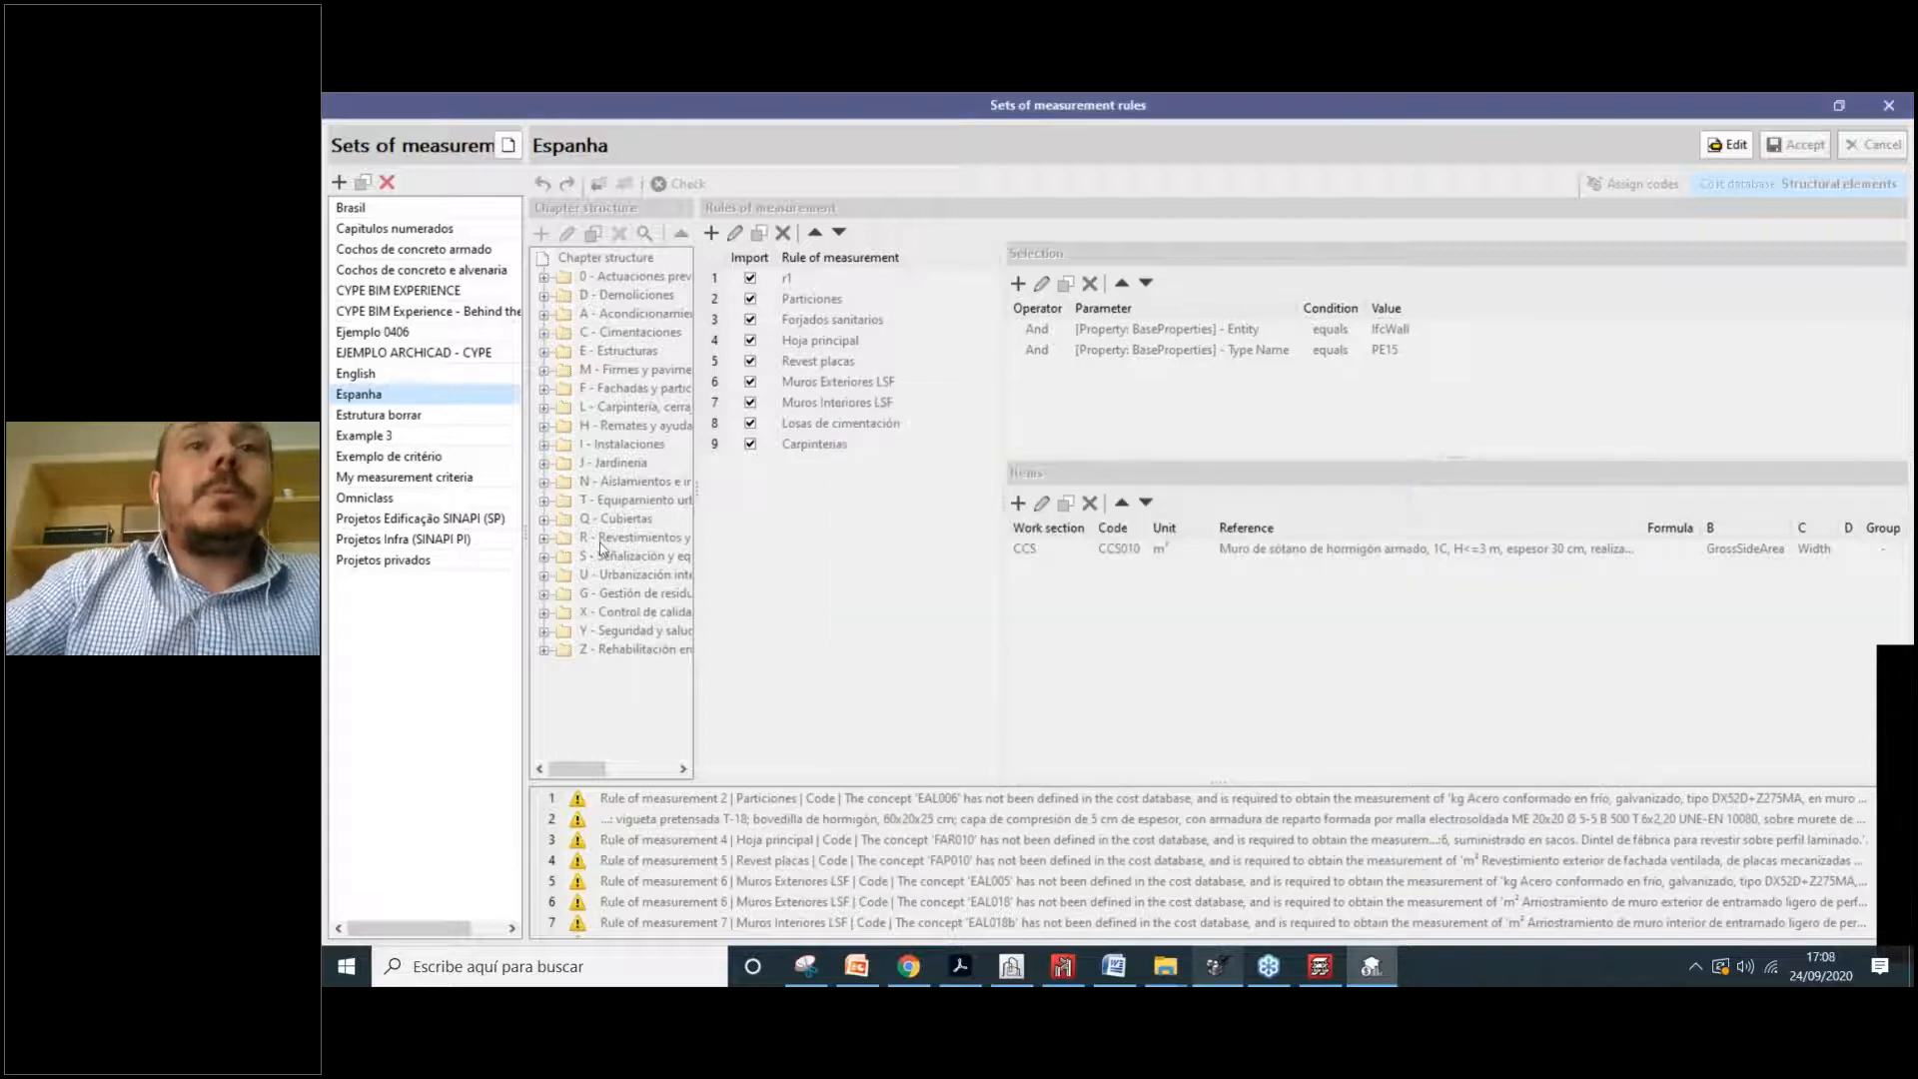
pyautogui.click(1725, 146)
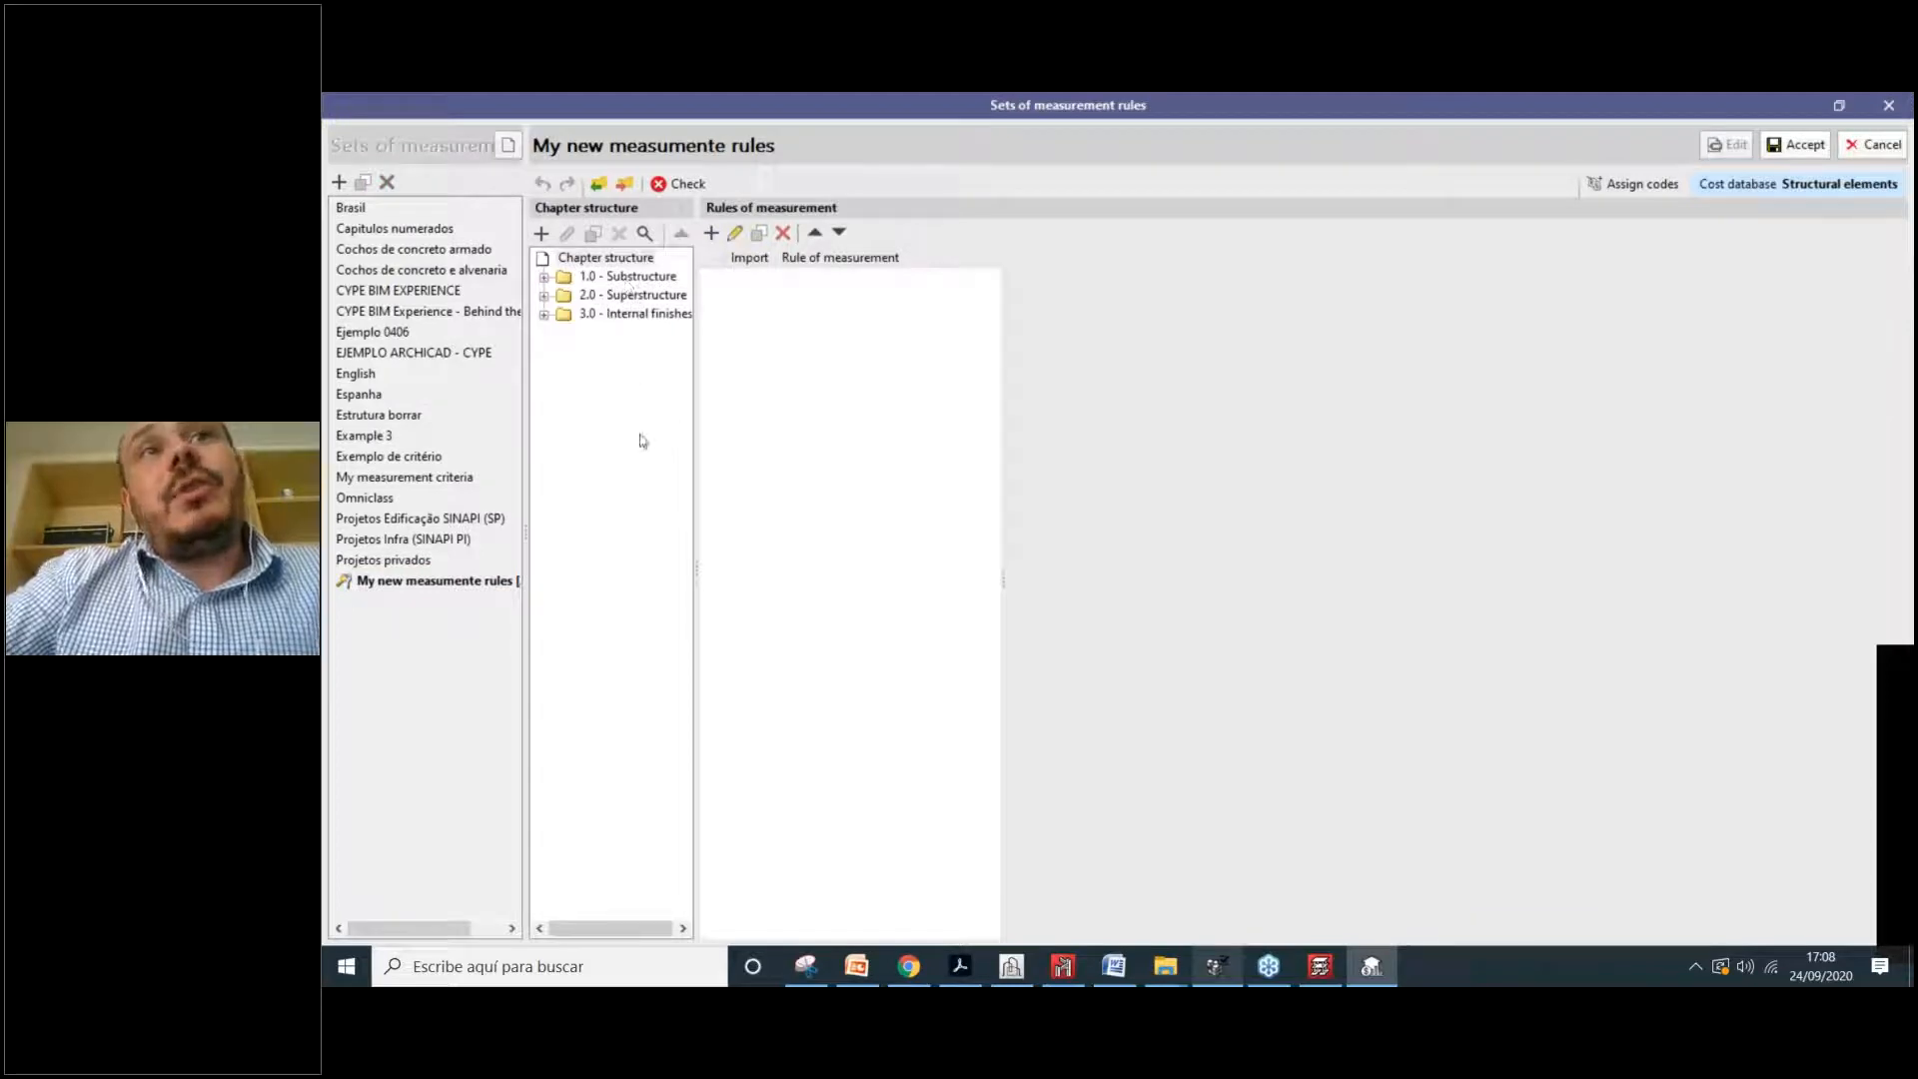
pyautogui.doubleClick(625, 278)
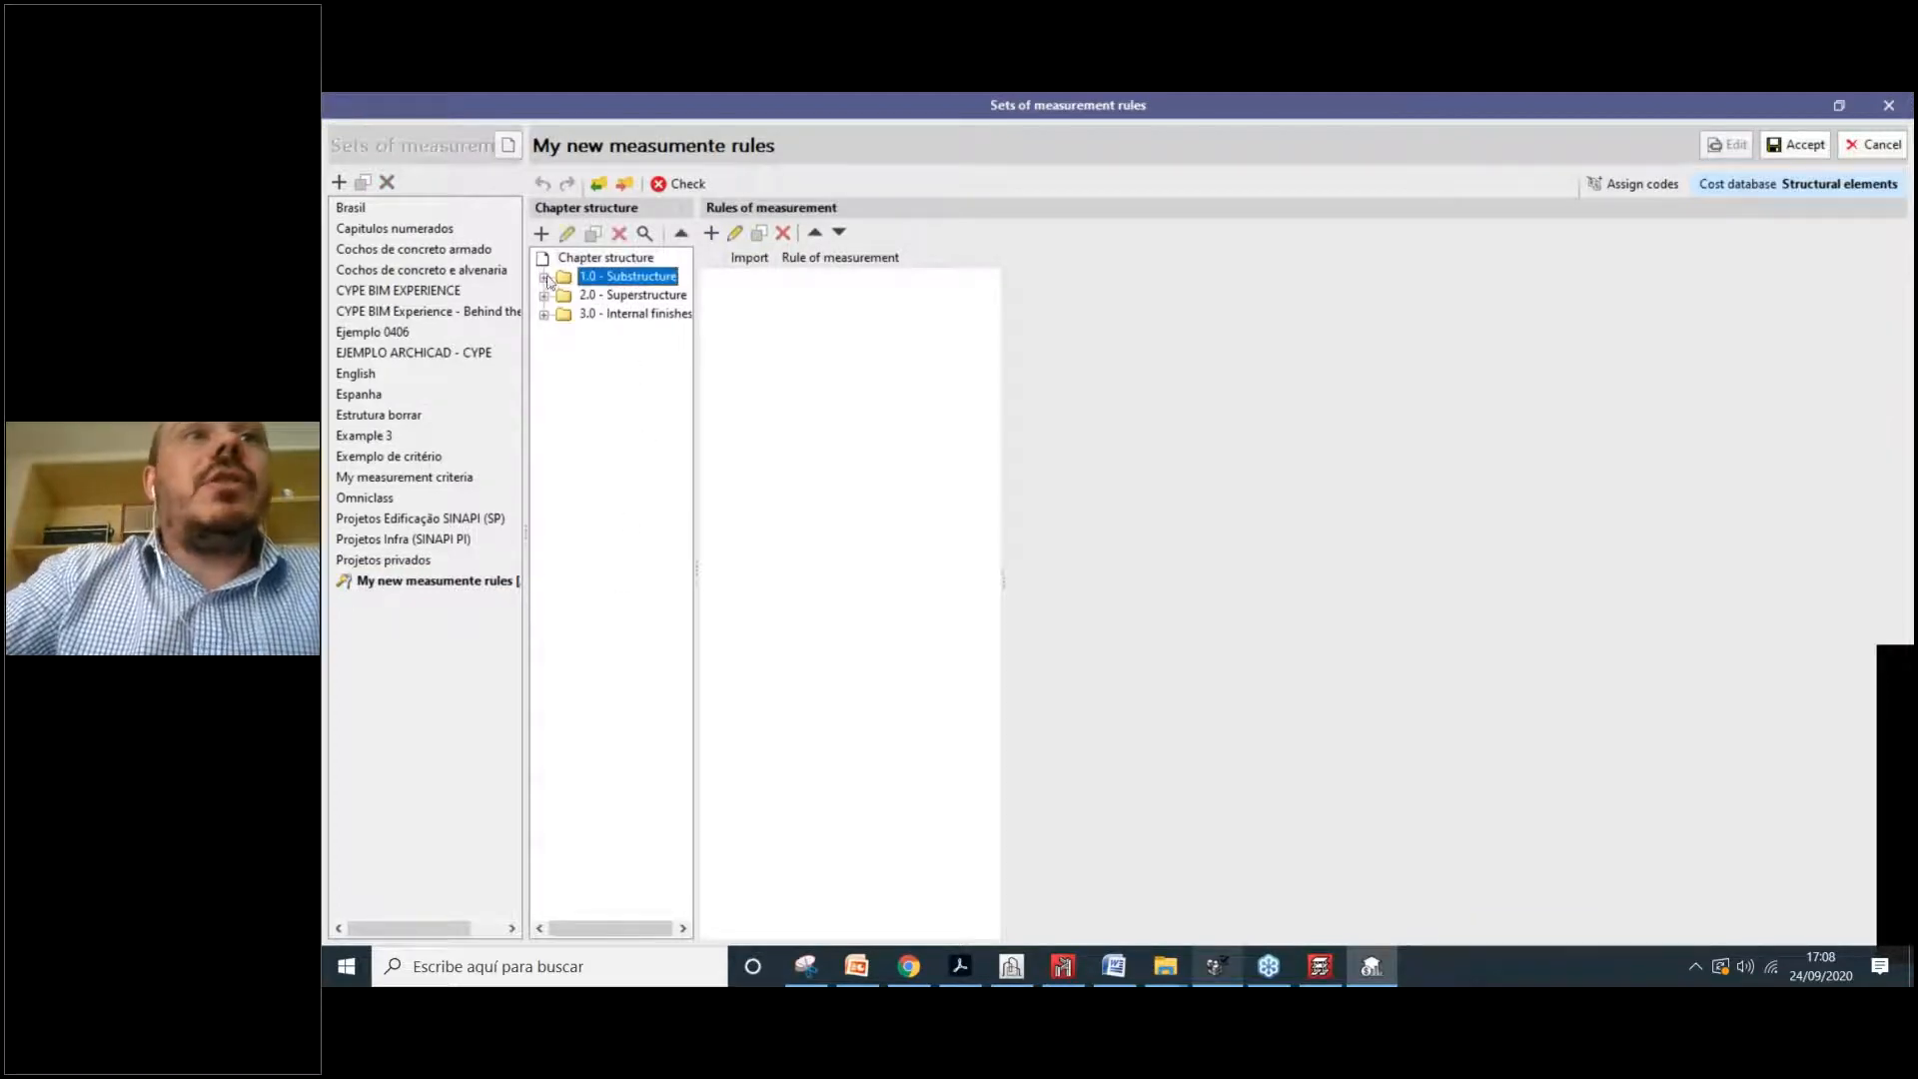
pyautogui.click(644, 295)
pyautogui.click(543, 314)
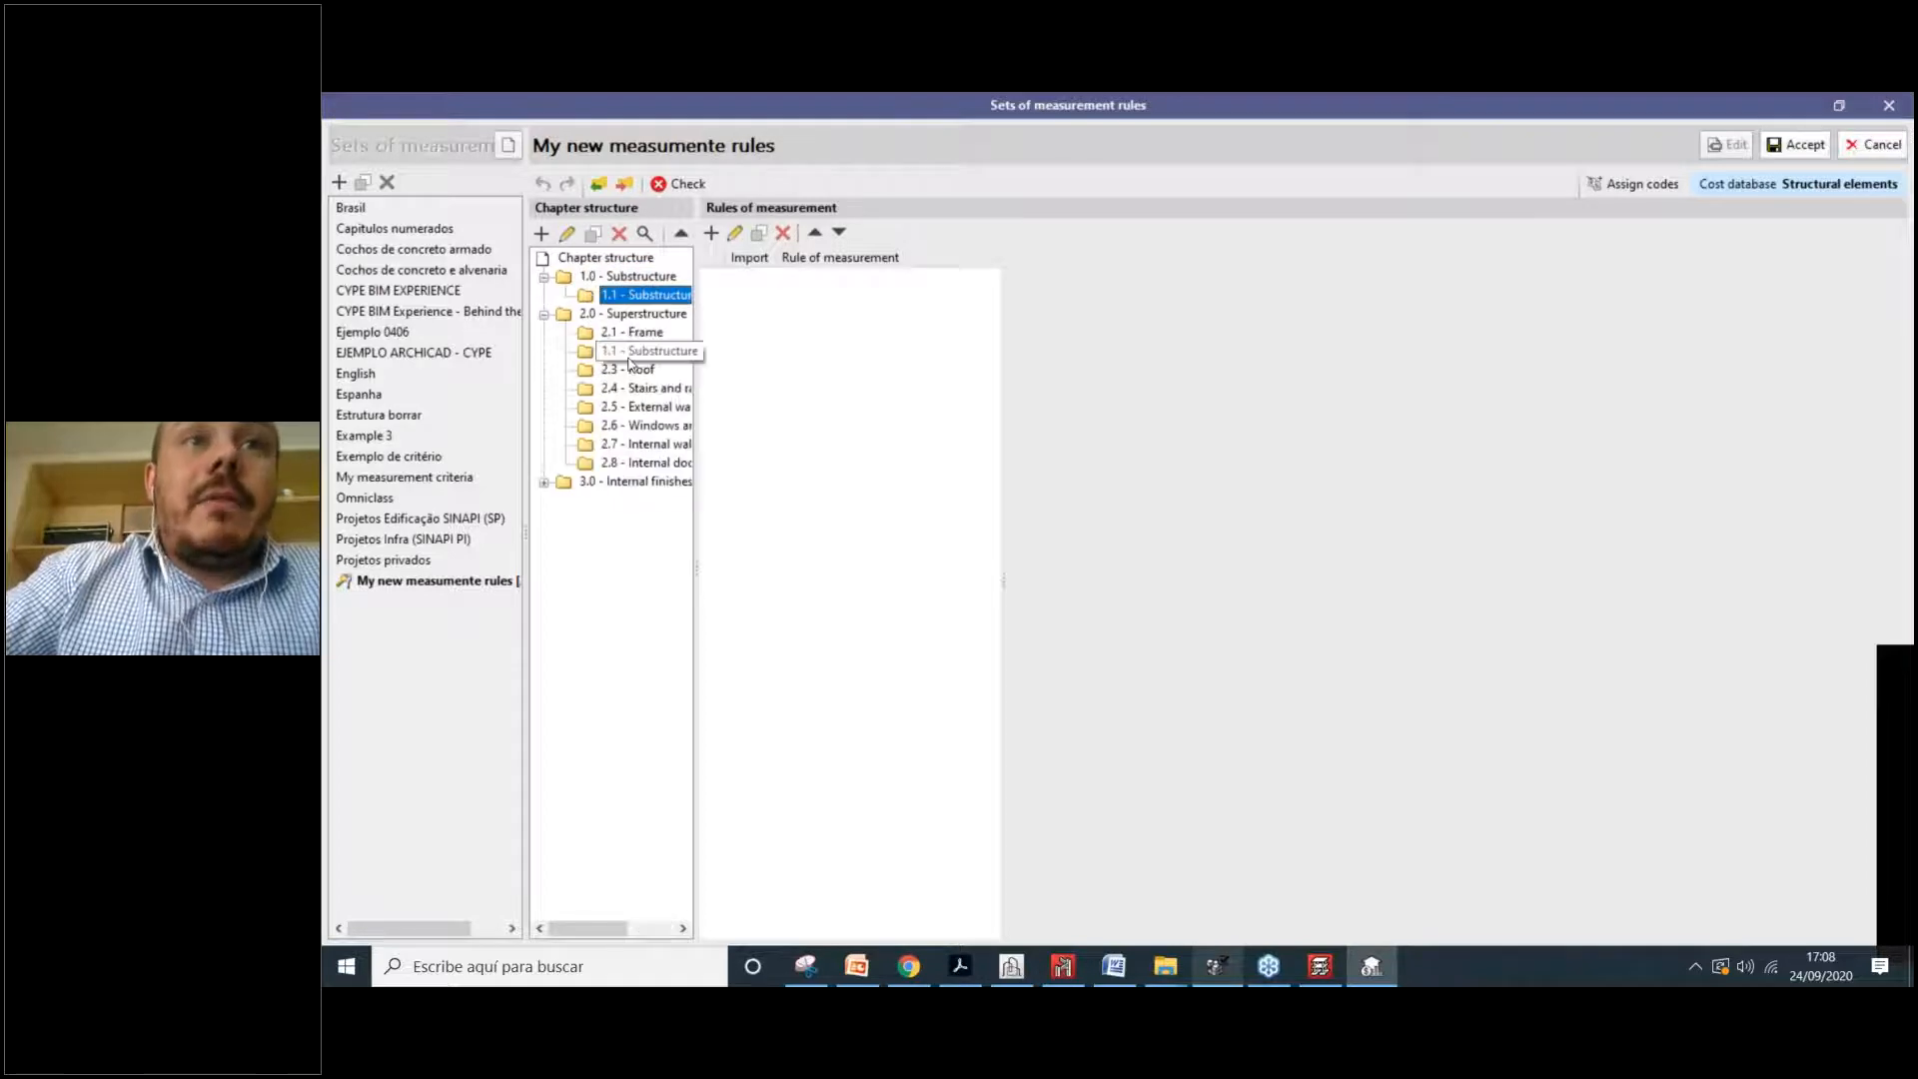
pyautogui.click(543, 481)
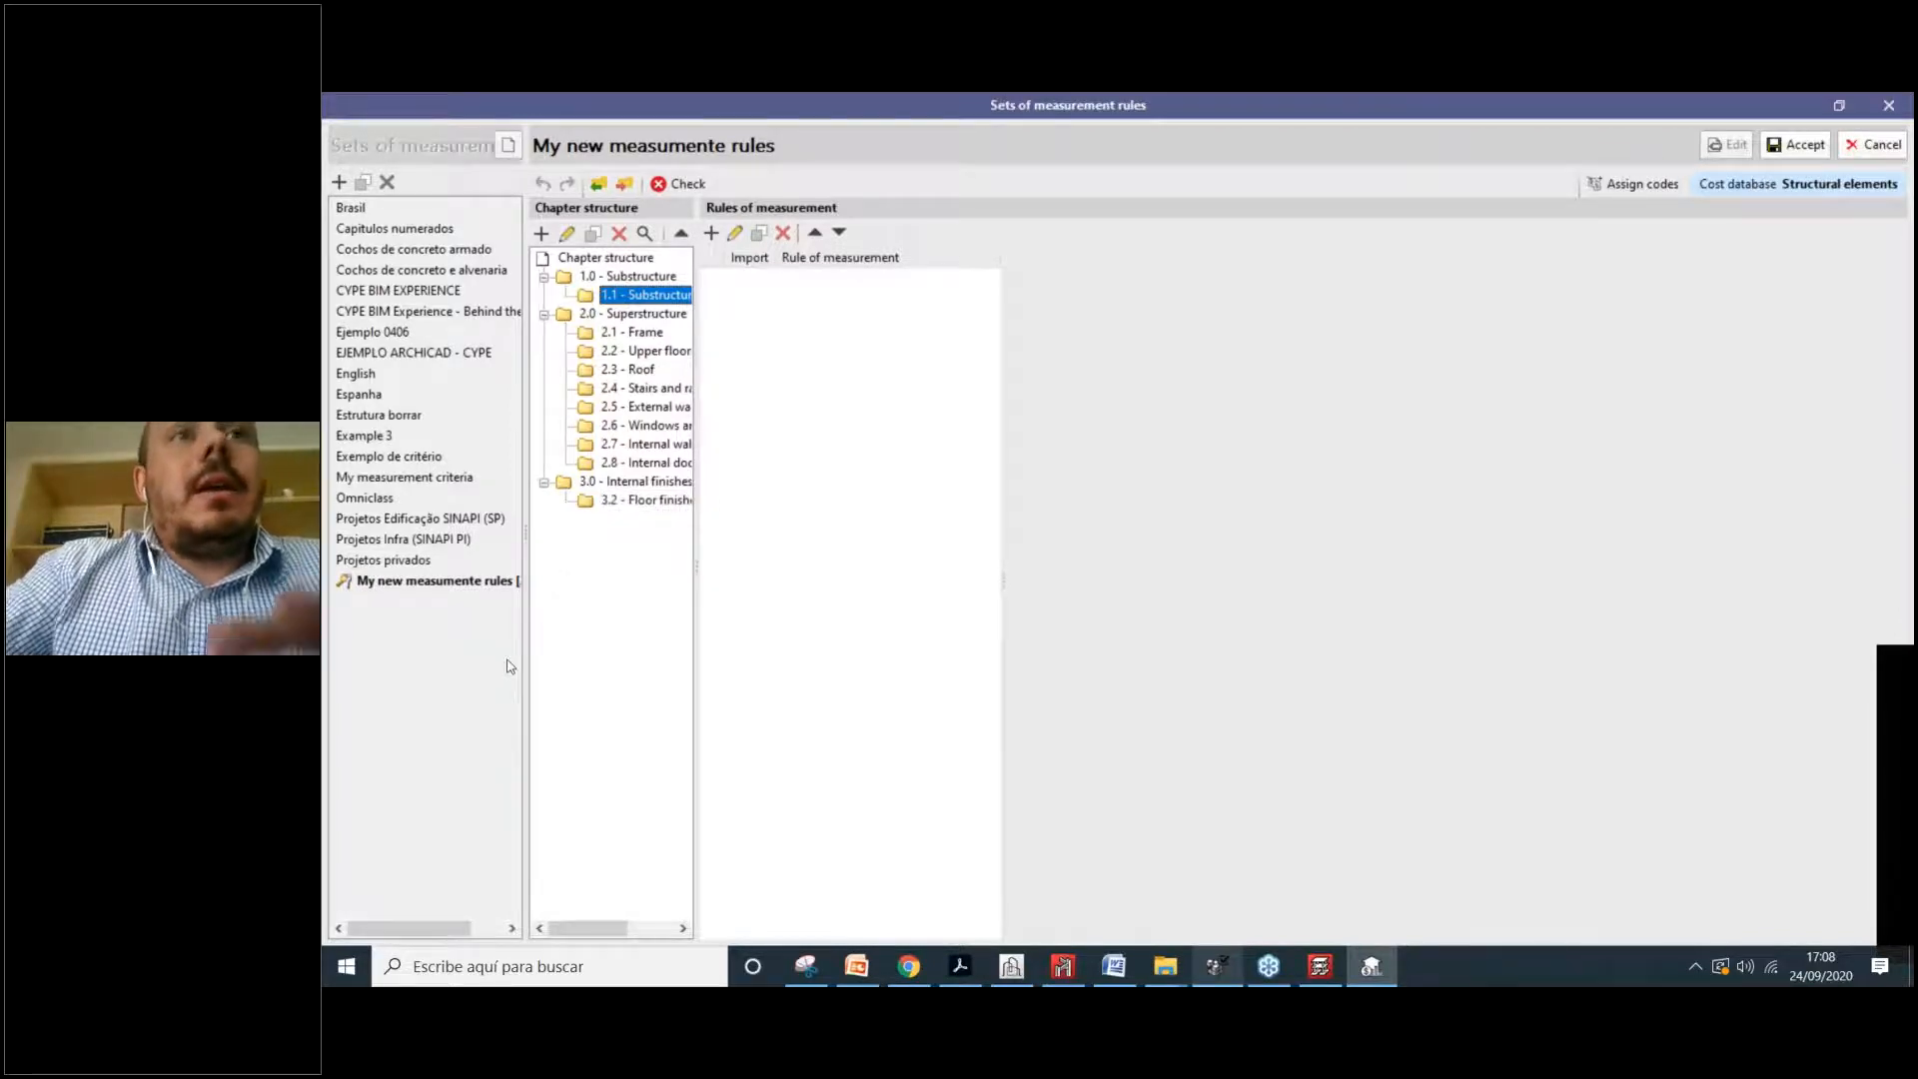
pyautogui.click(459, 578)
# Step: Edit My measurement criteria under E - Structures > EH and delete its Slabs and Bars rules
pyautogui.click(404, 560)
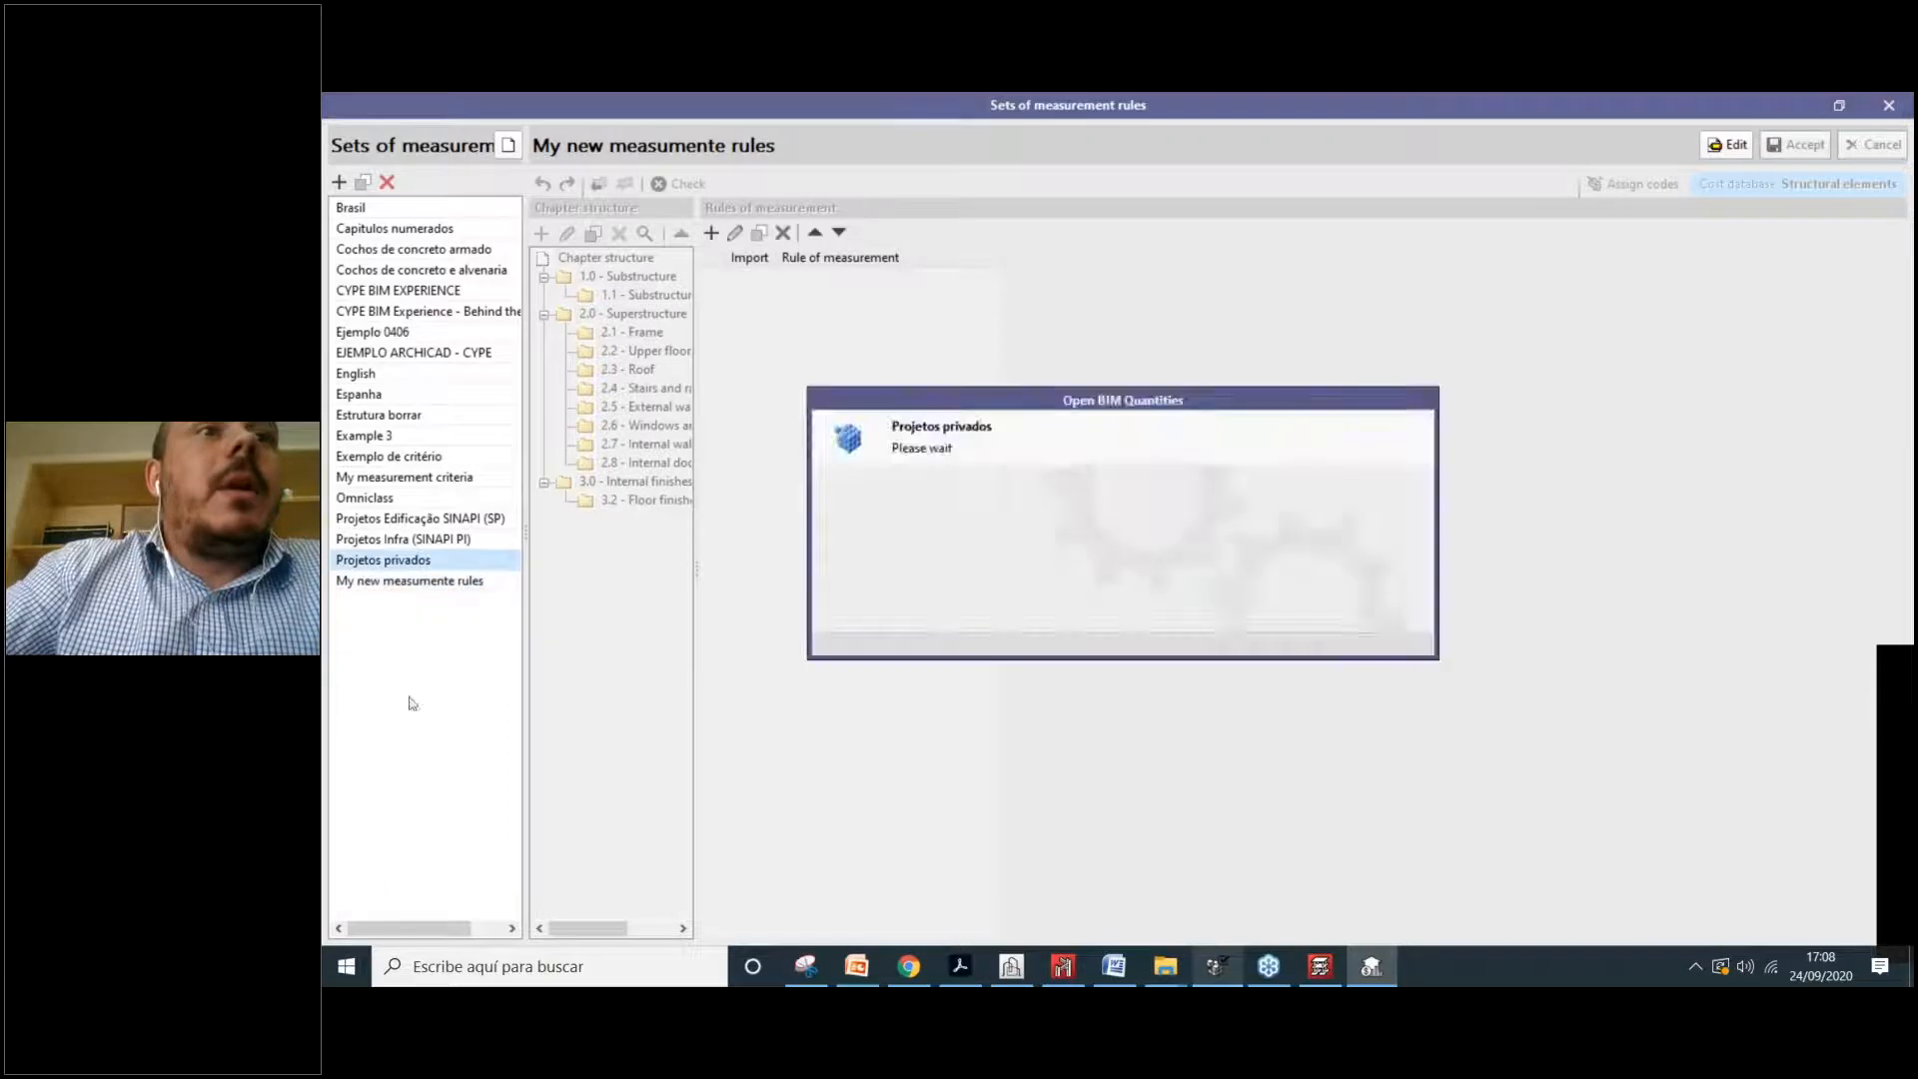
pyautogui.click(404, 477)
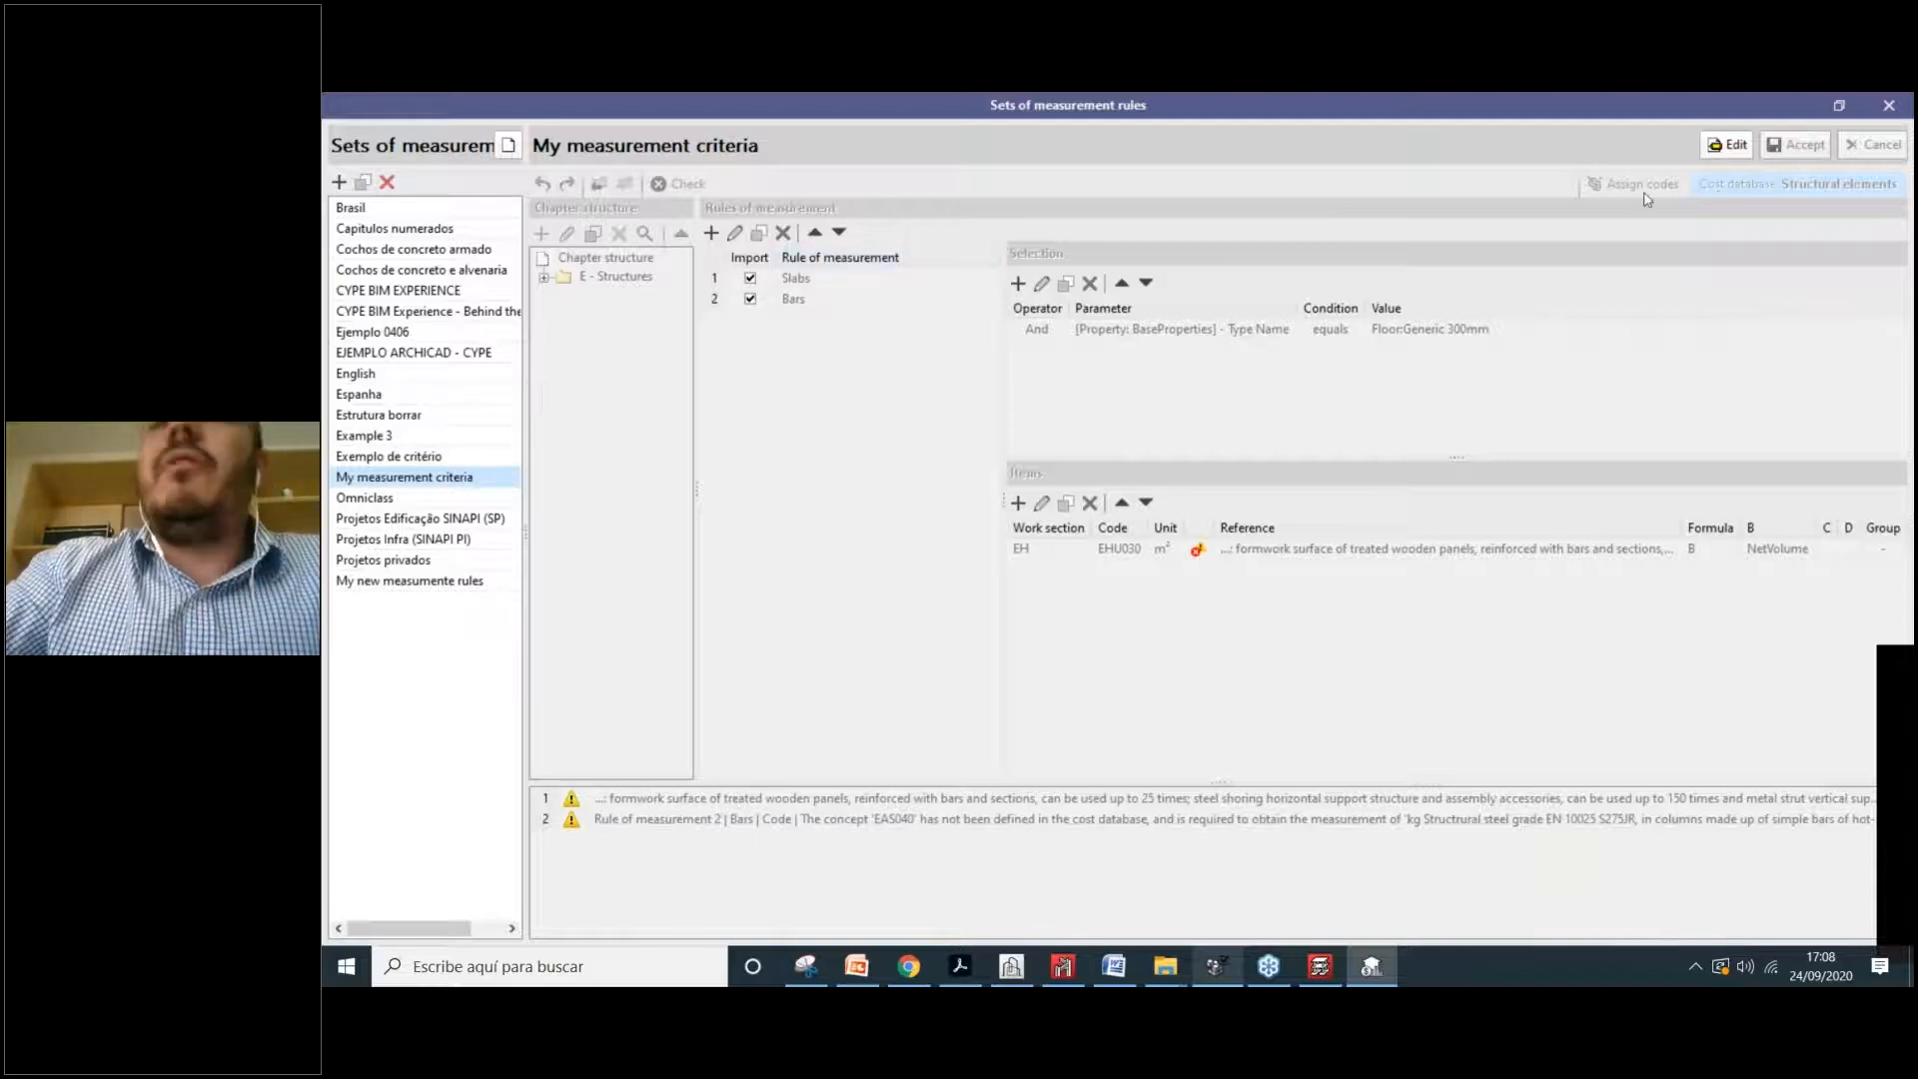
pyautogui.click(1734, 147)
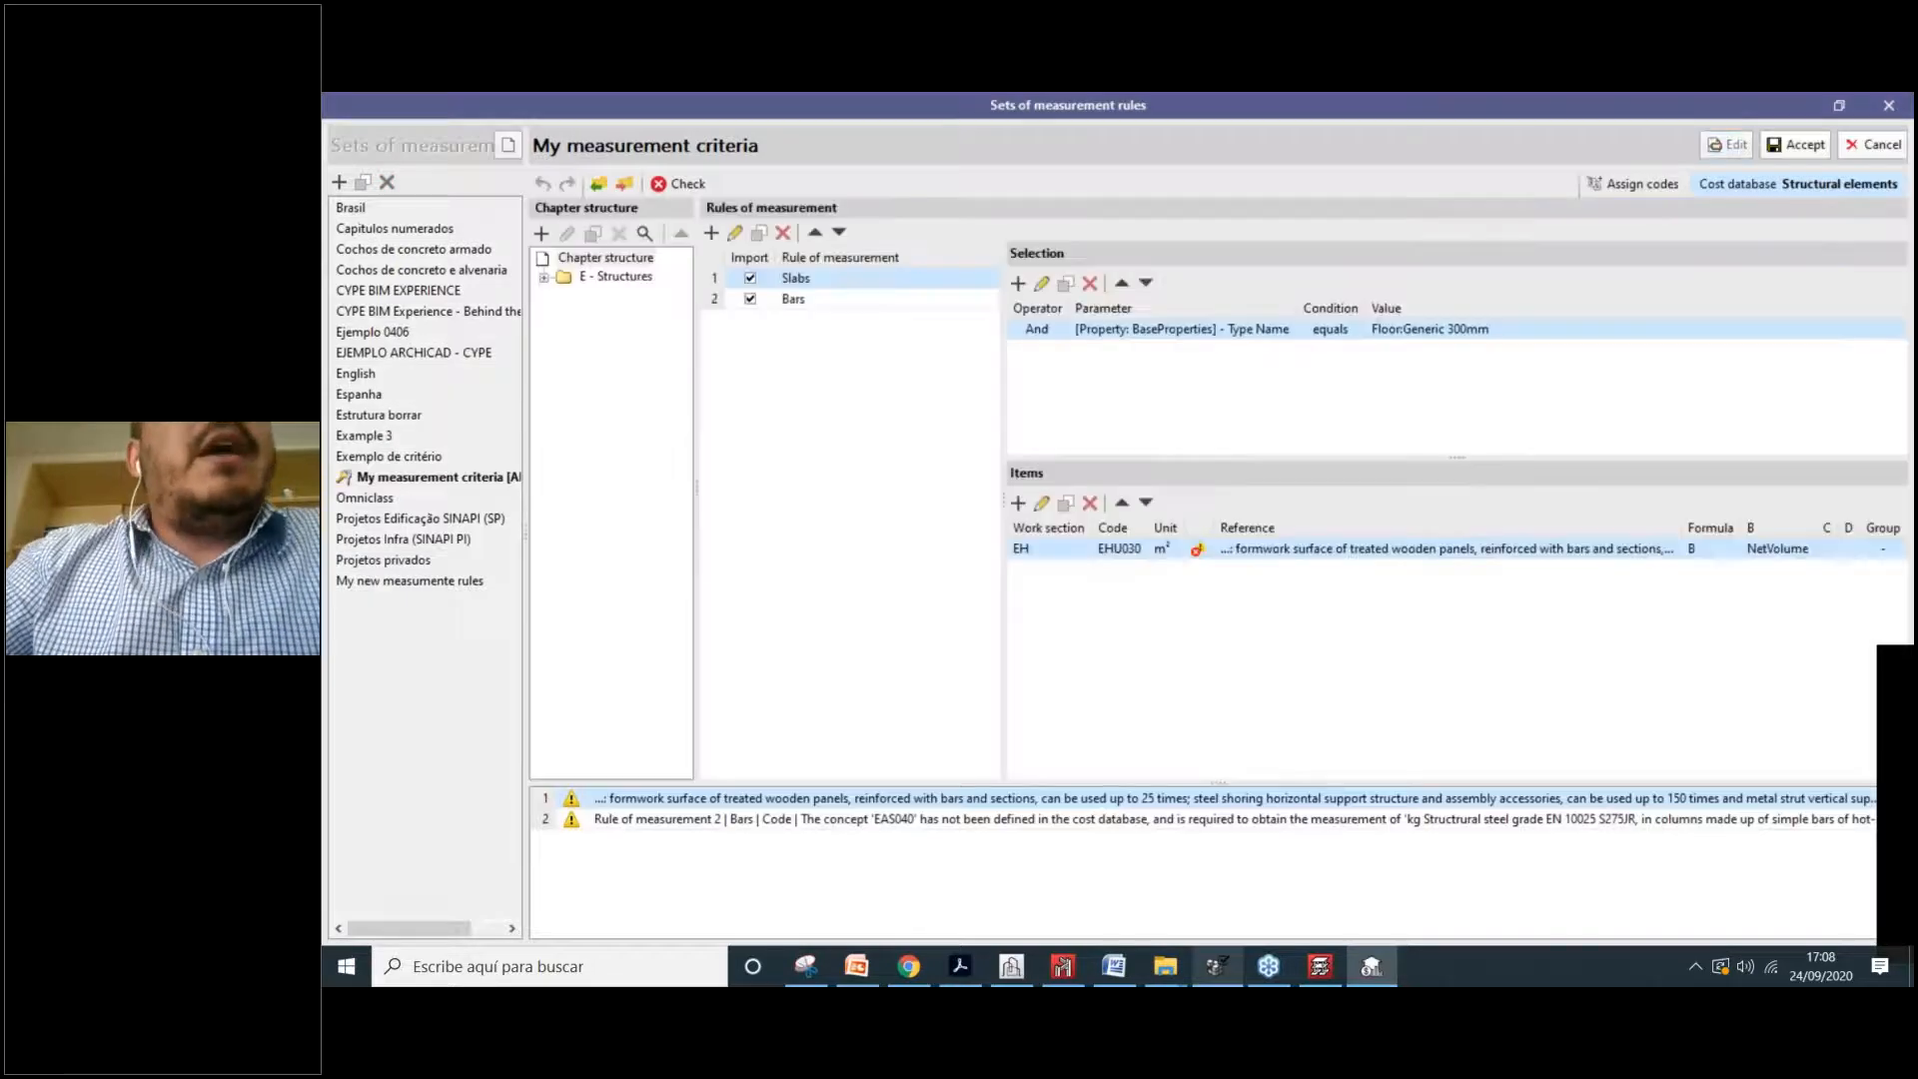
pyautogui.click(544, 277)
pyautogui.click(644, 294)
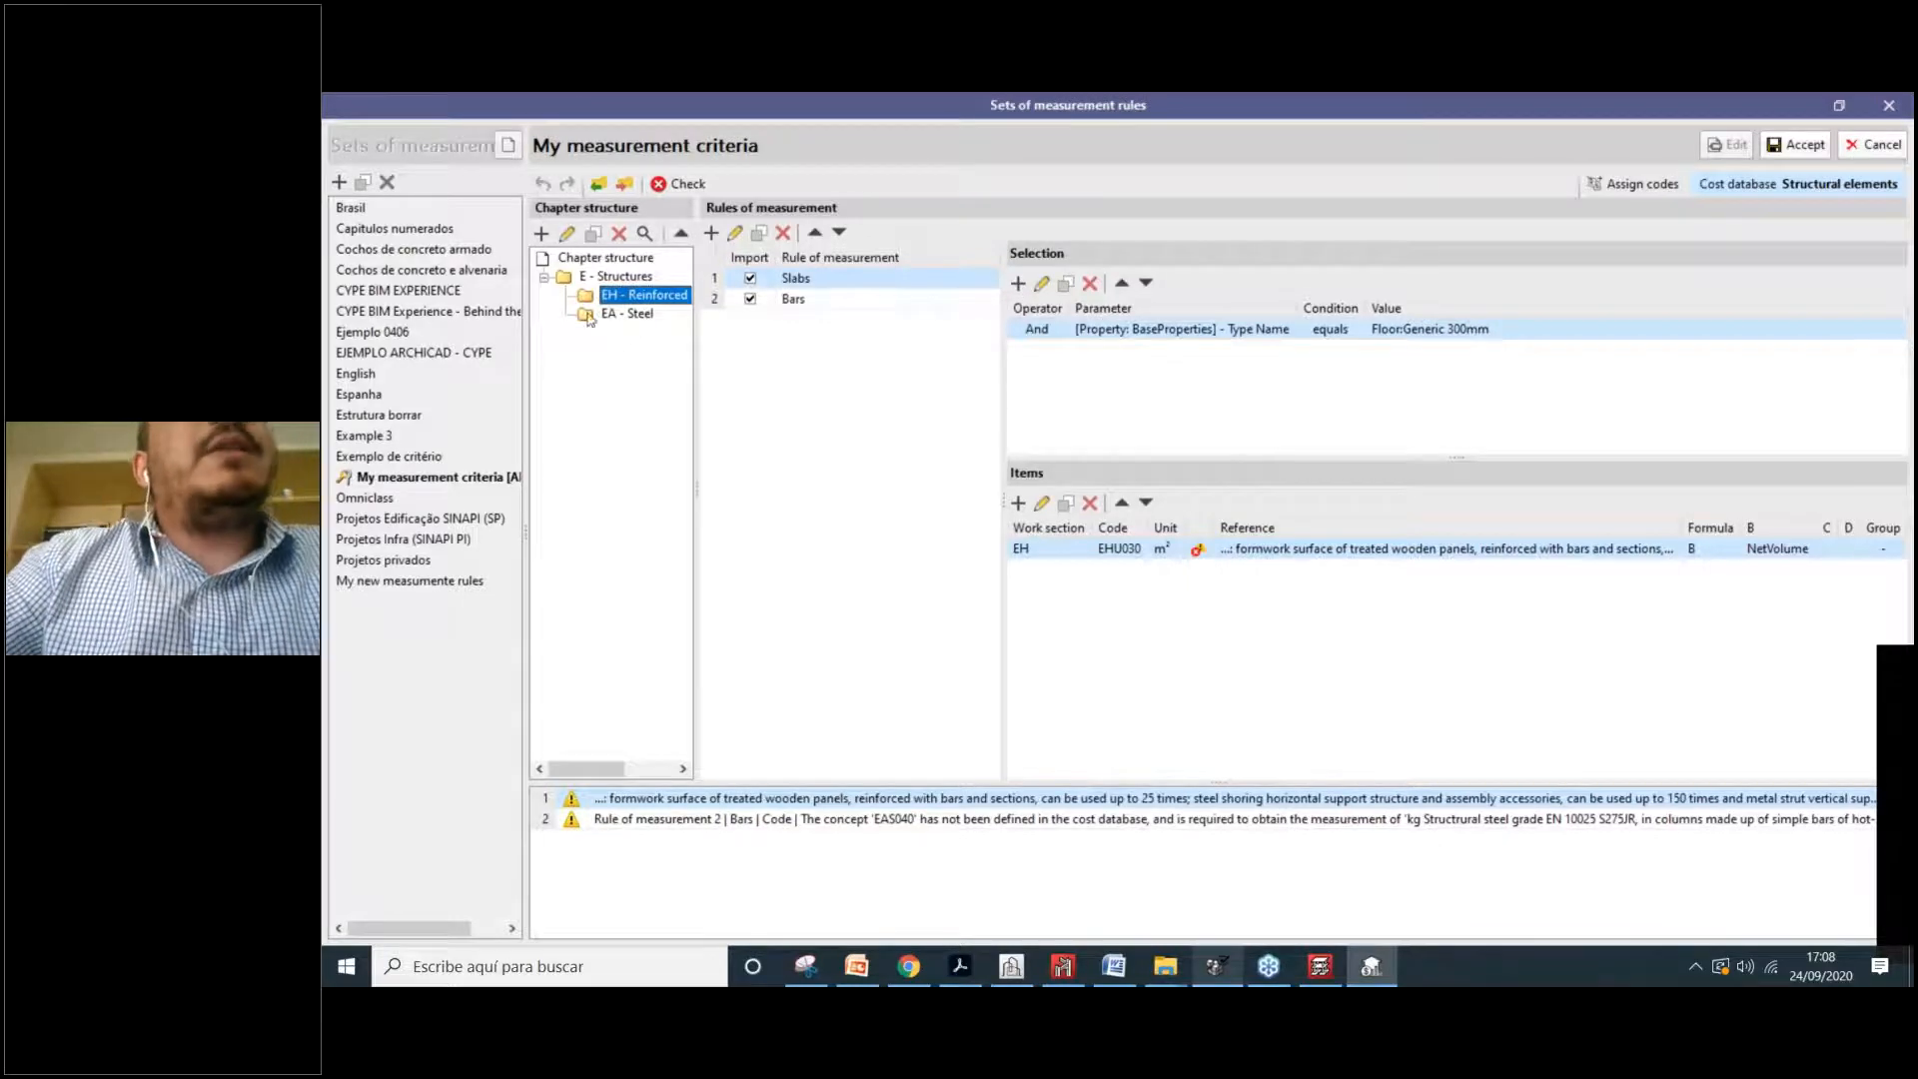
pyautogui.moveTo(696, 348); pyautogui.dragTo(744, 348)
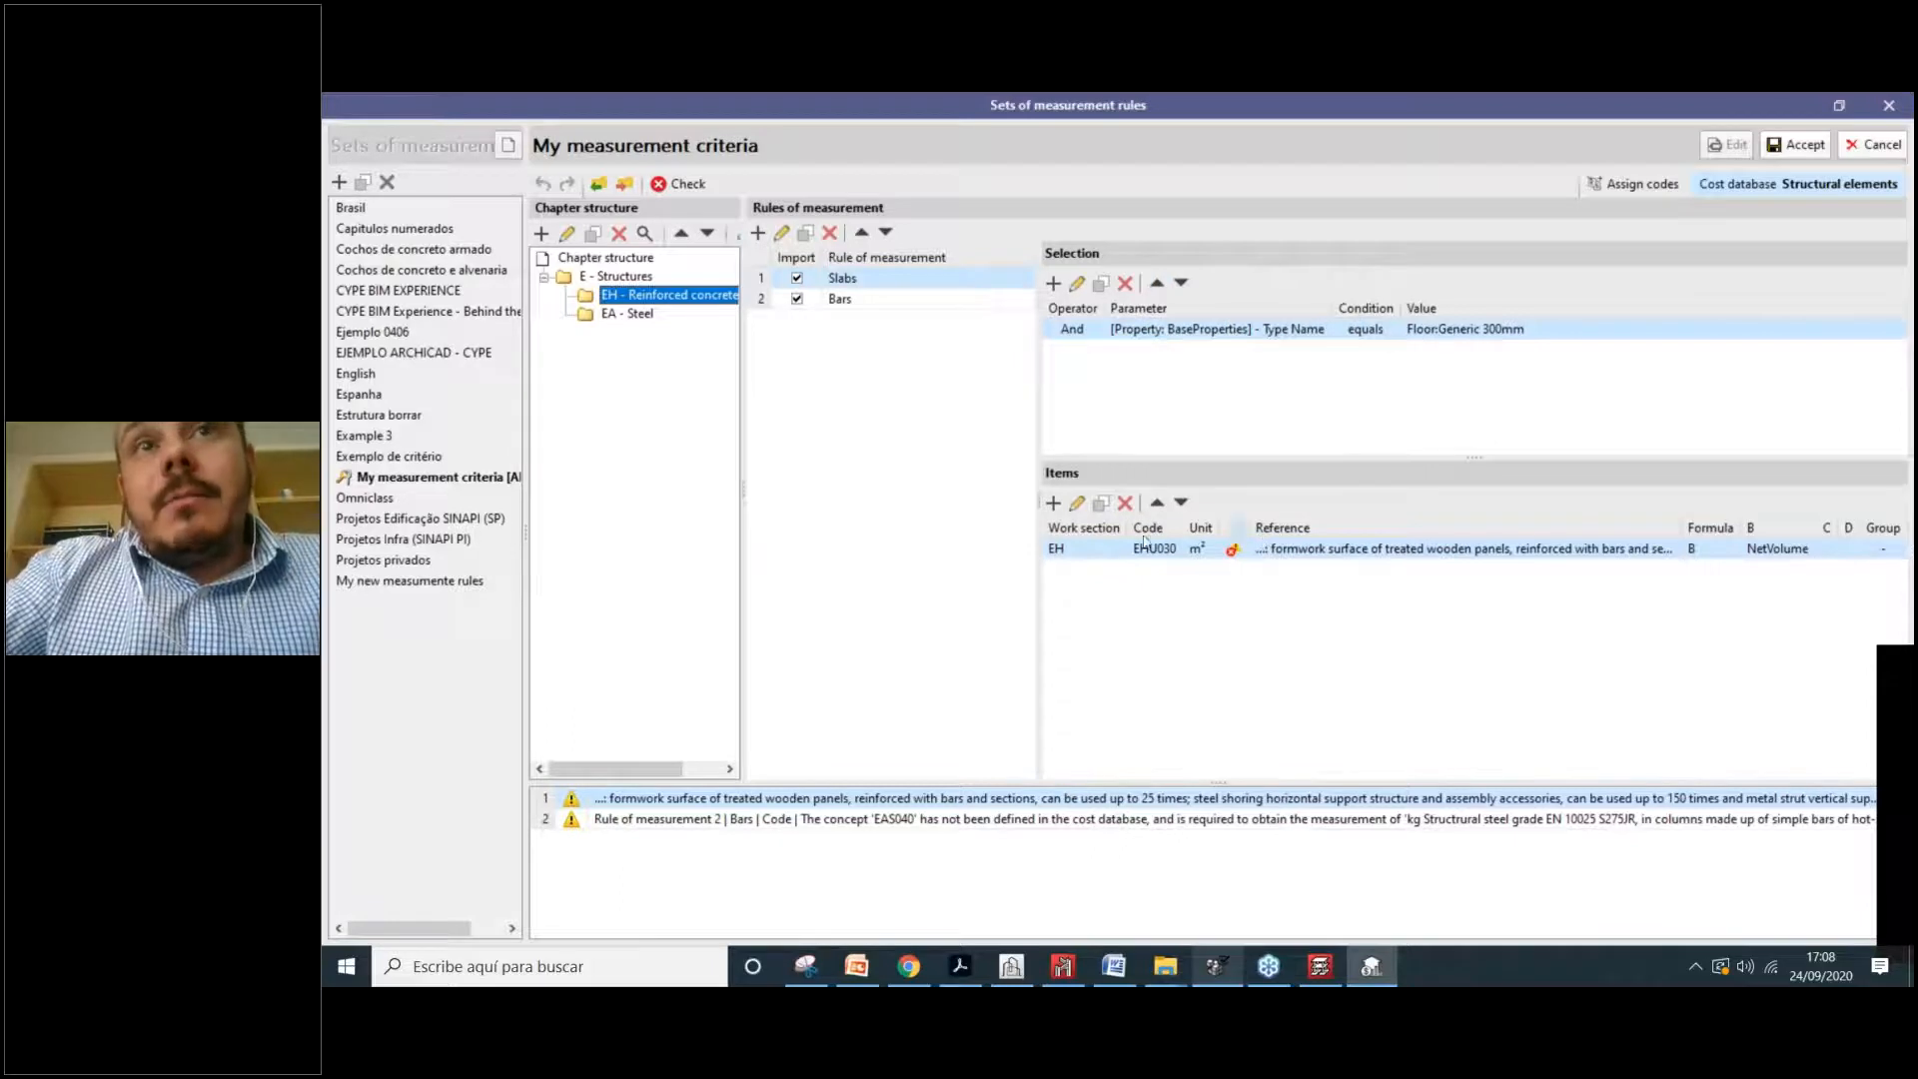
pyautogui.click(830, 233)
pyautogui.click(829, 236)
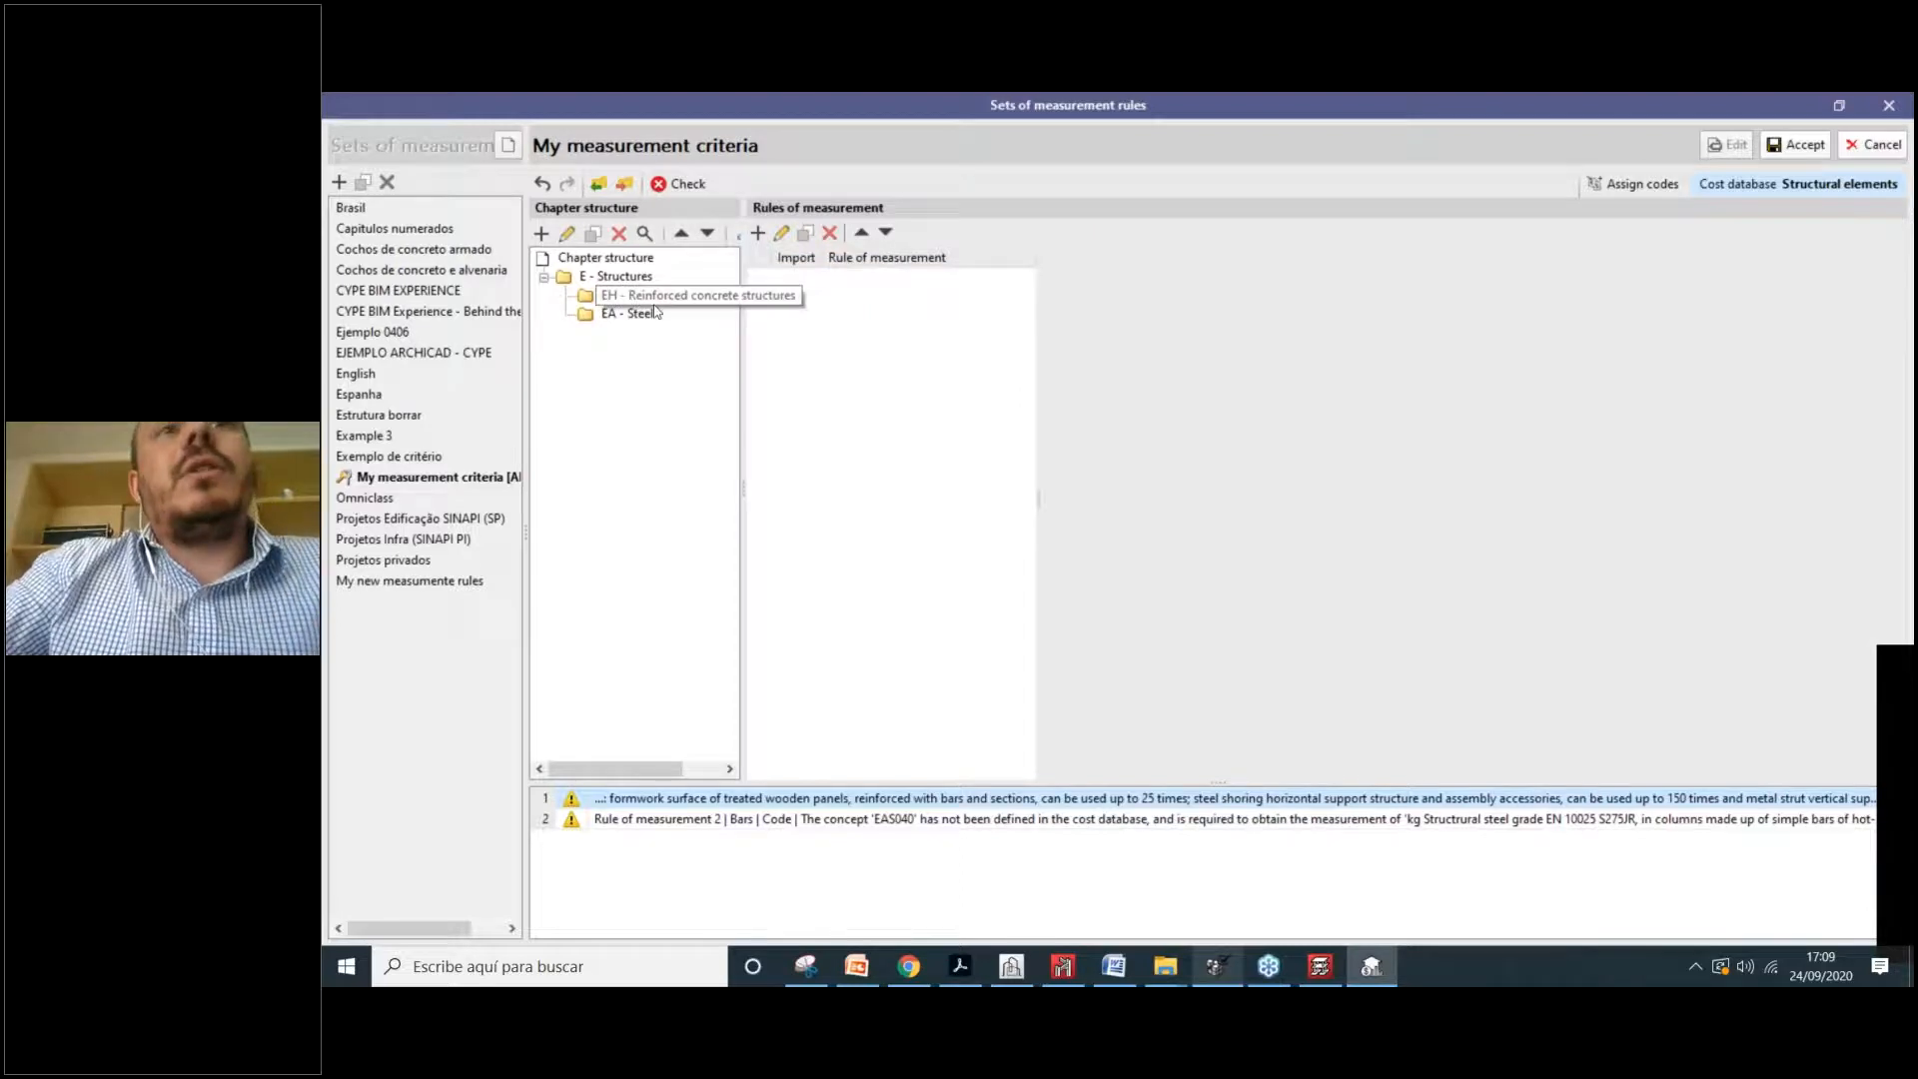
# Step: Add a rule of measurement named Slabs and start a new selection condition for it
pyautogui.click(759, 235)
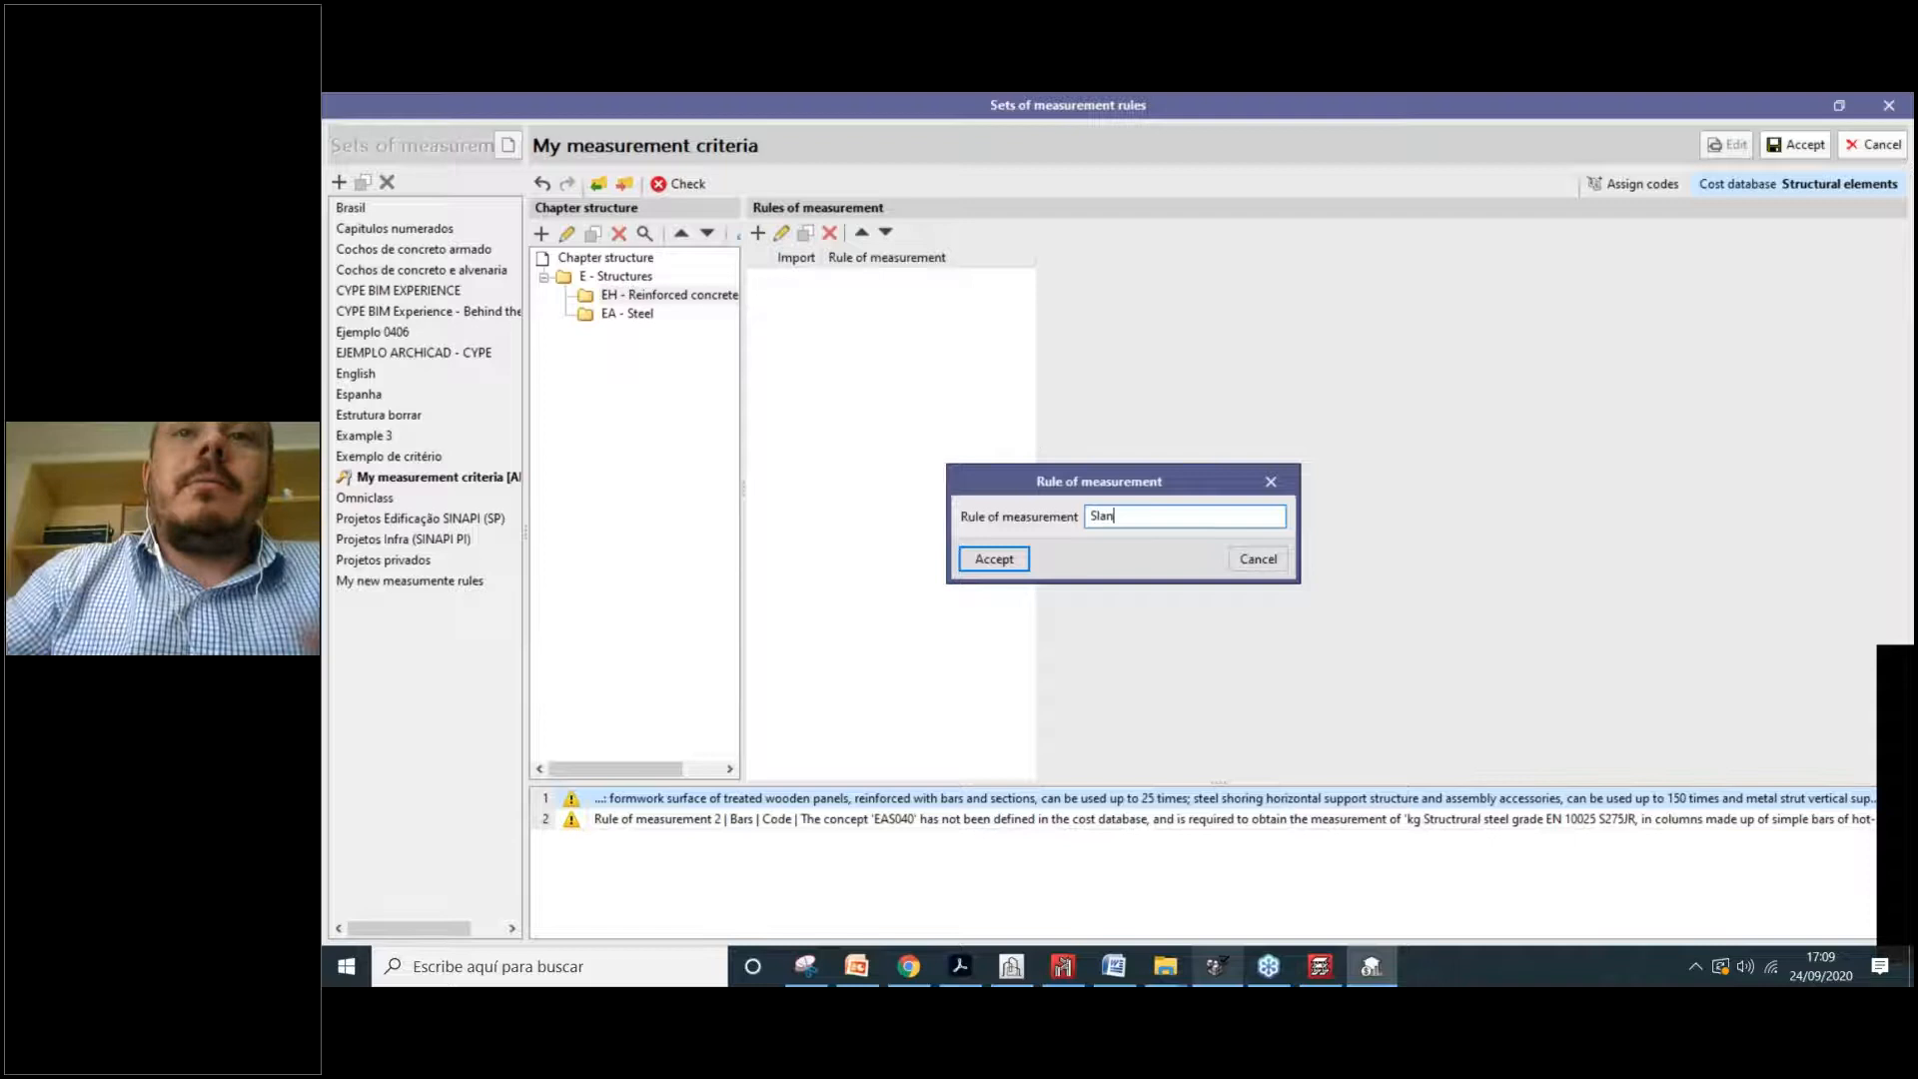
pyautogui.click(1022, 559)
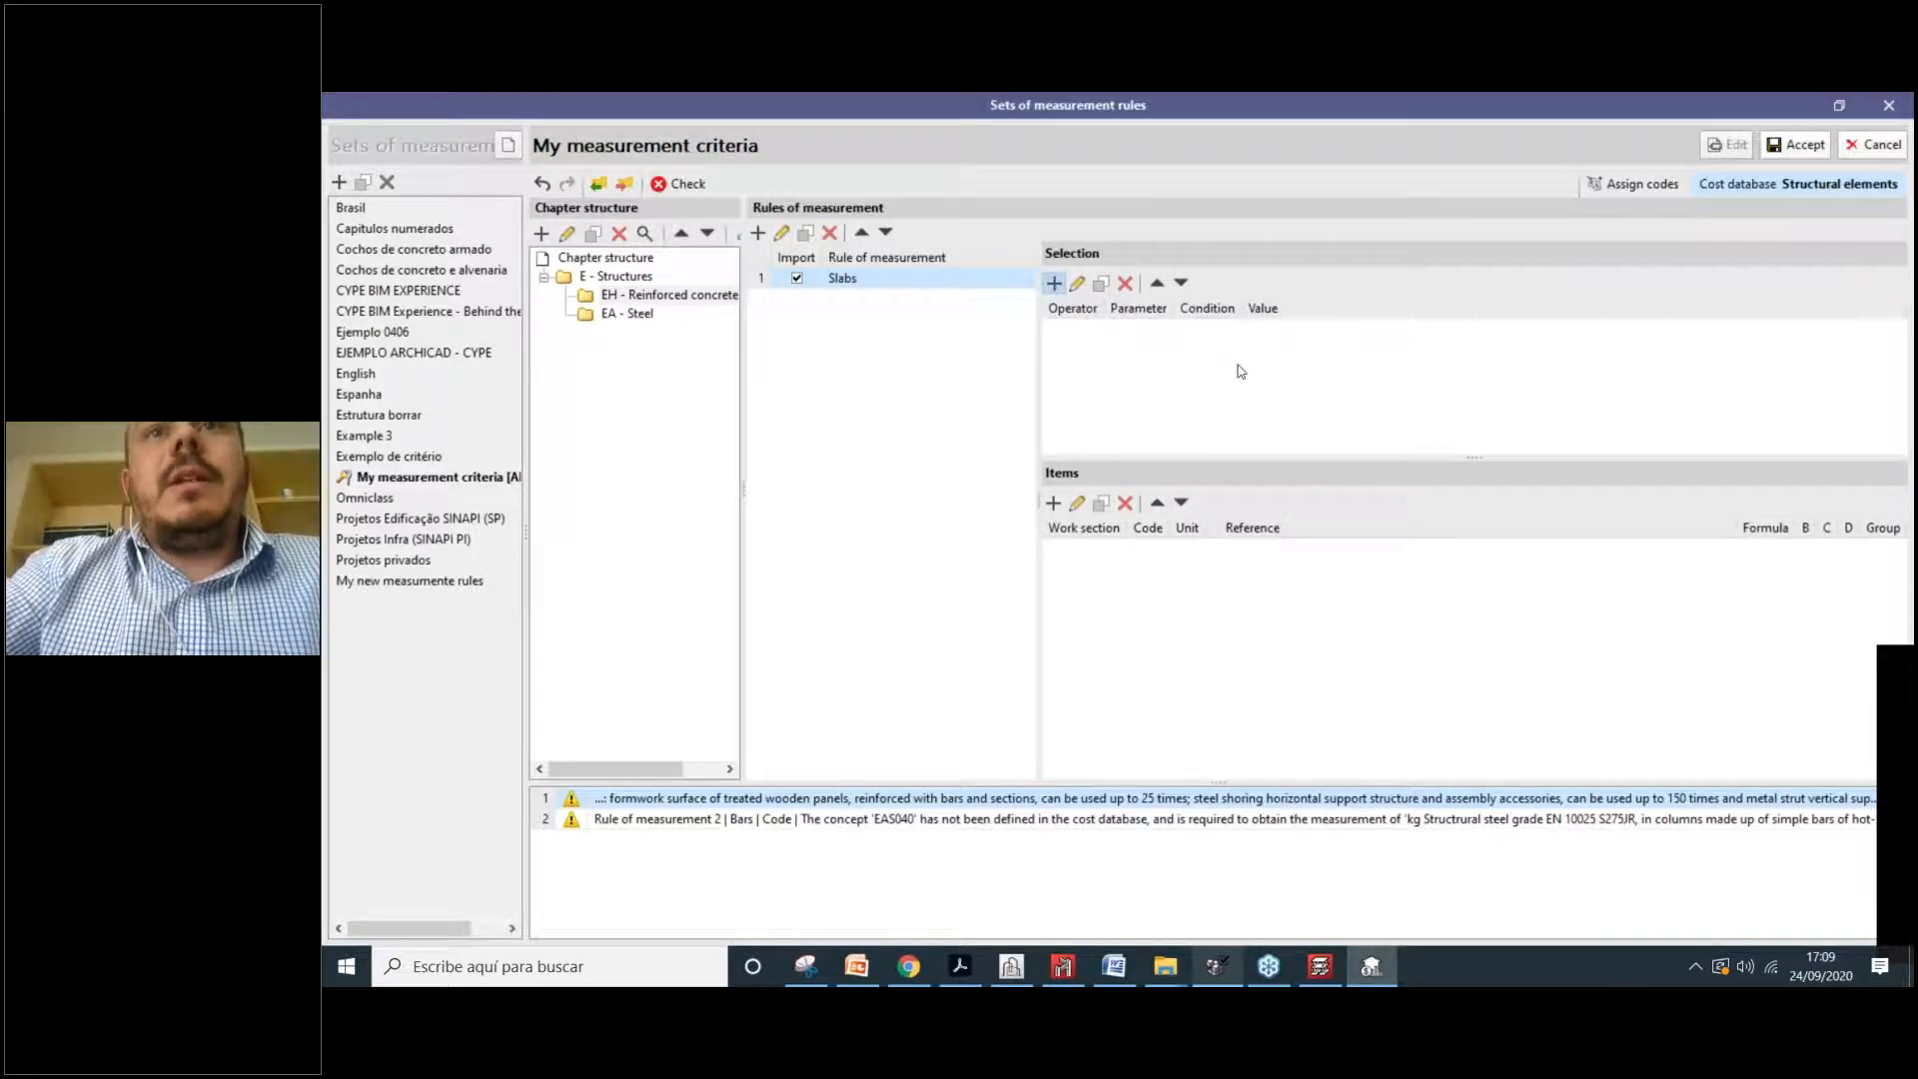
pyautogui.click(1054, 285)
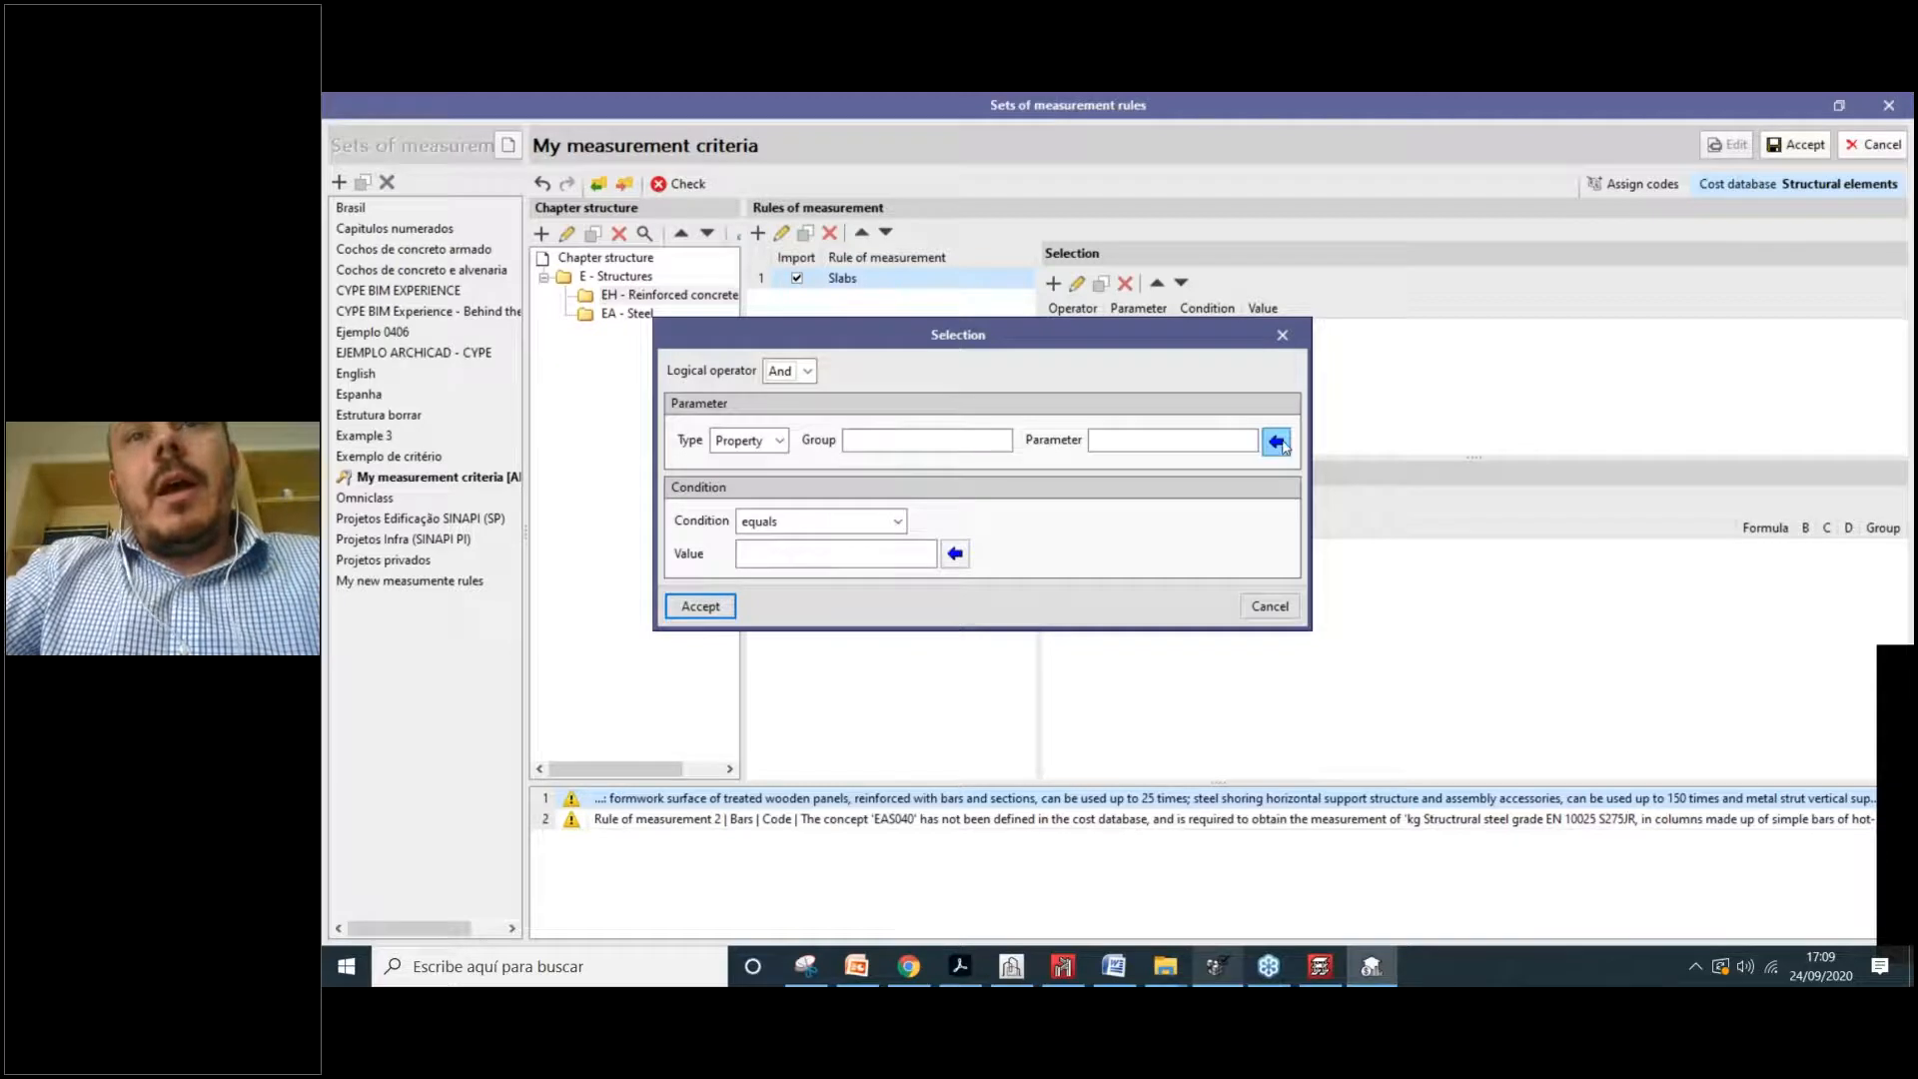
# Step: Search 'entity' and set the condition parameter to Entity from BaseProperties
pyautogui.click(1277, 443)
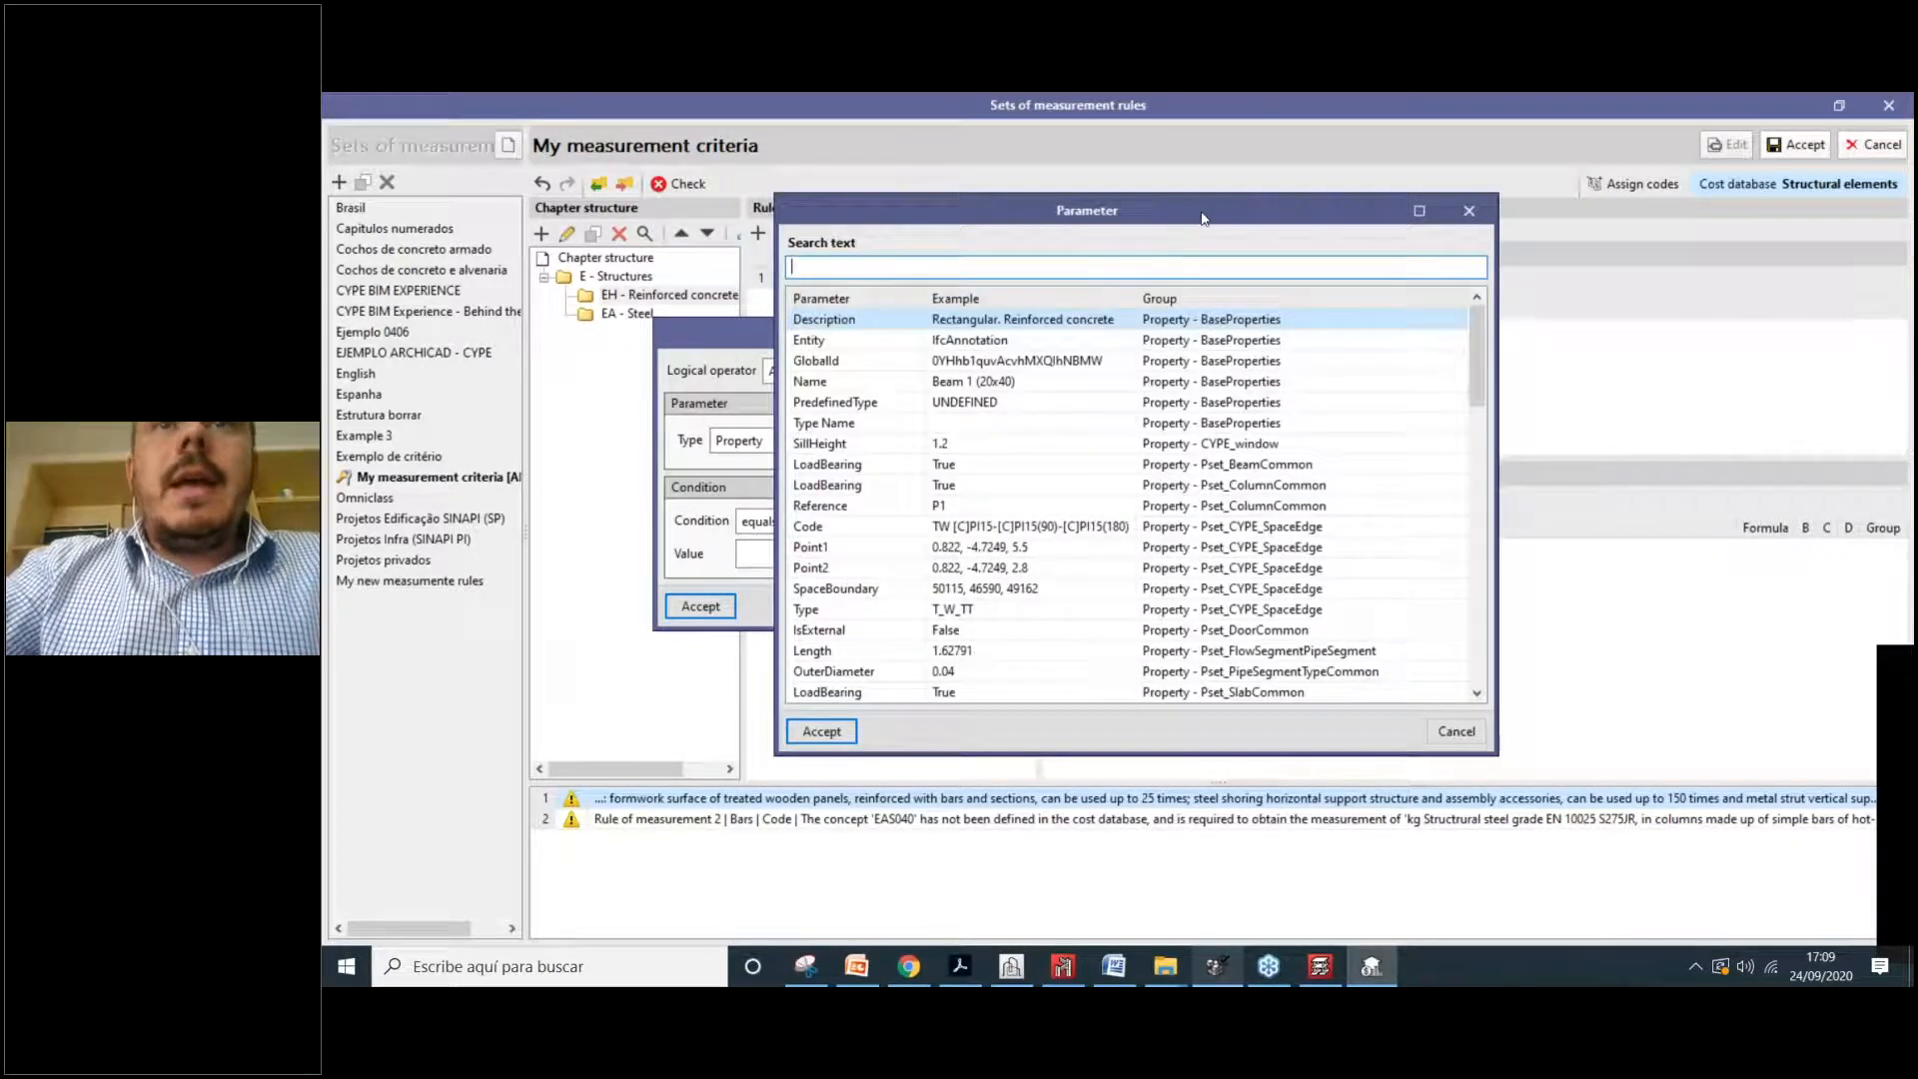
pyautogui.moveTo(1203, 218)
pyautogui.mouseDown()
pyautogui.moveTo(1495, 299)
pyautogui.moveTo(1477, 251)
pyautogui.moveTo(1240, 222)
pyautogui.mouseUp()
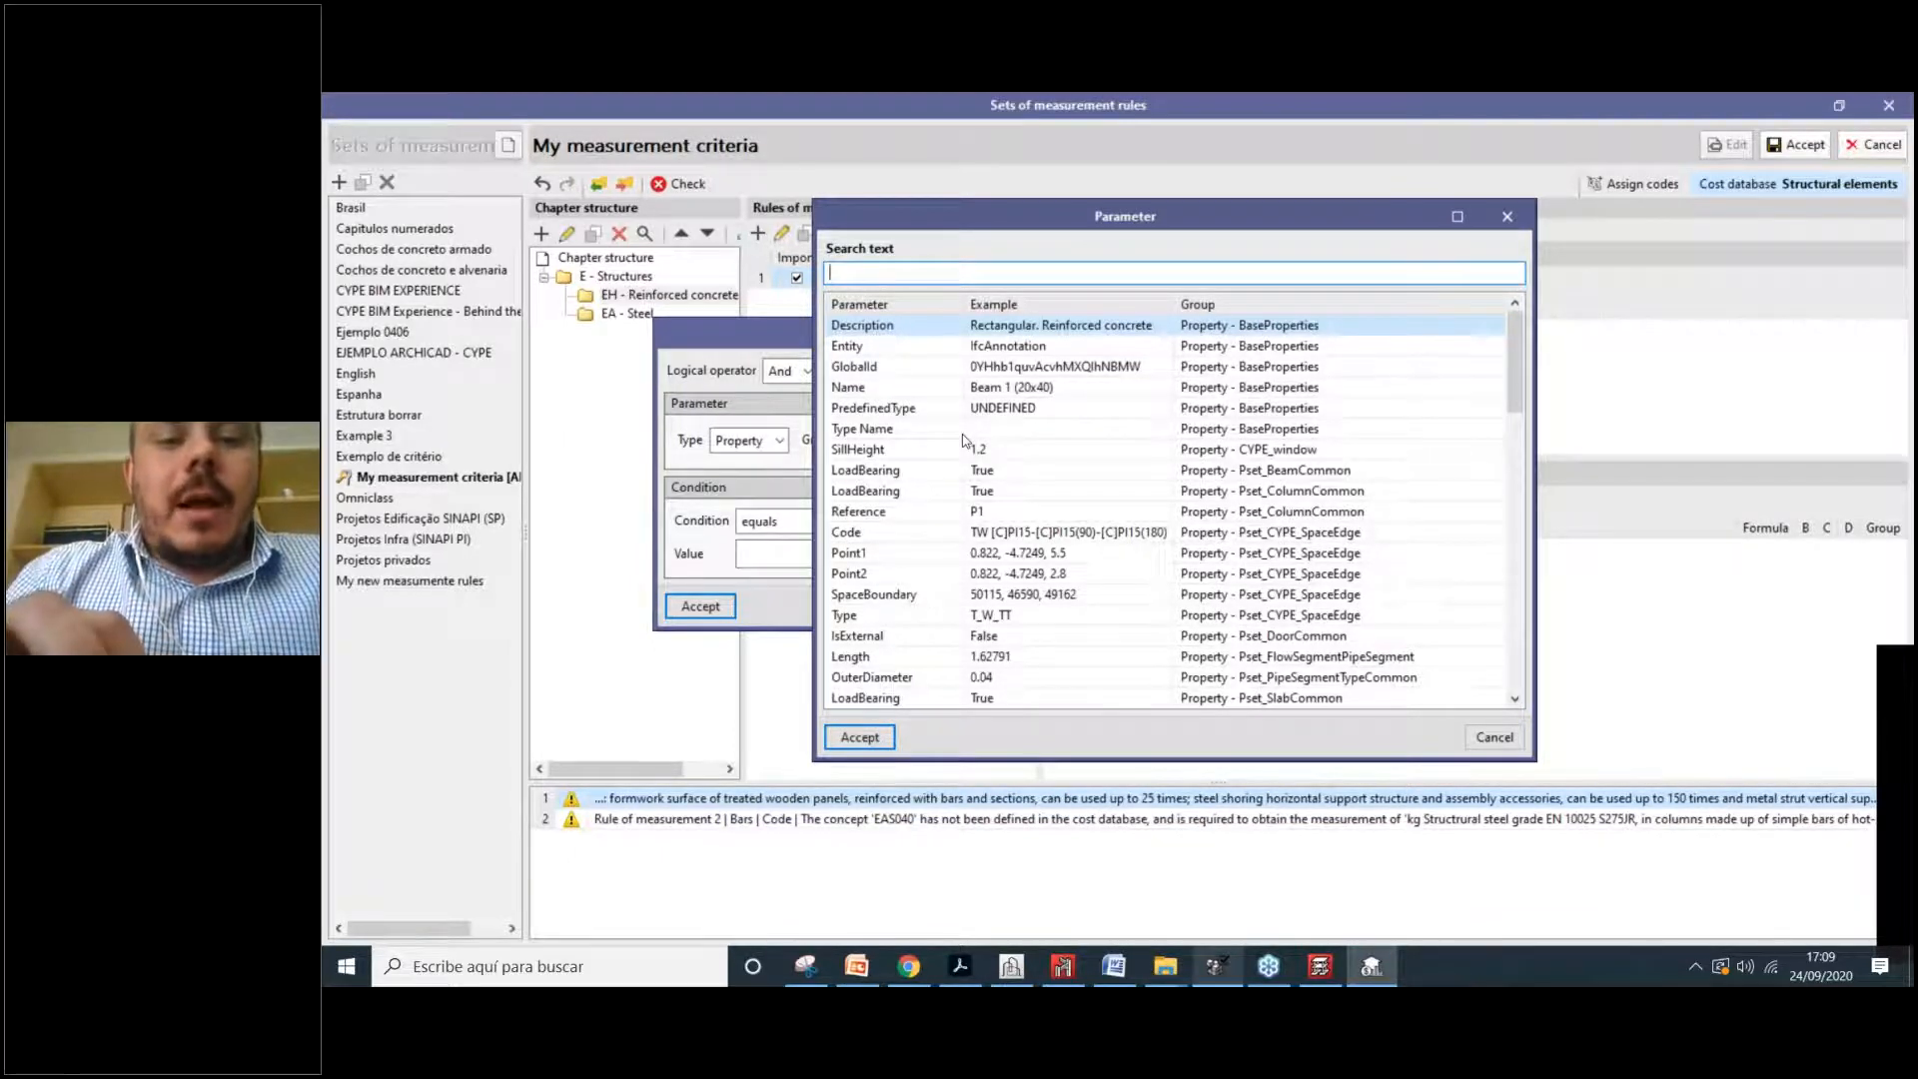
pyautogui.write('entity')
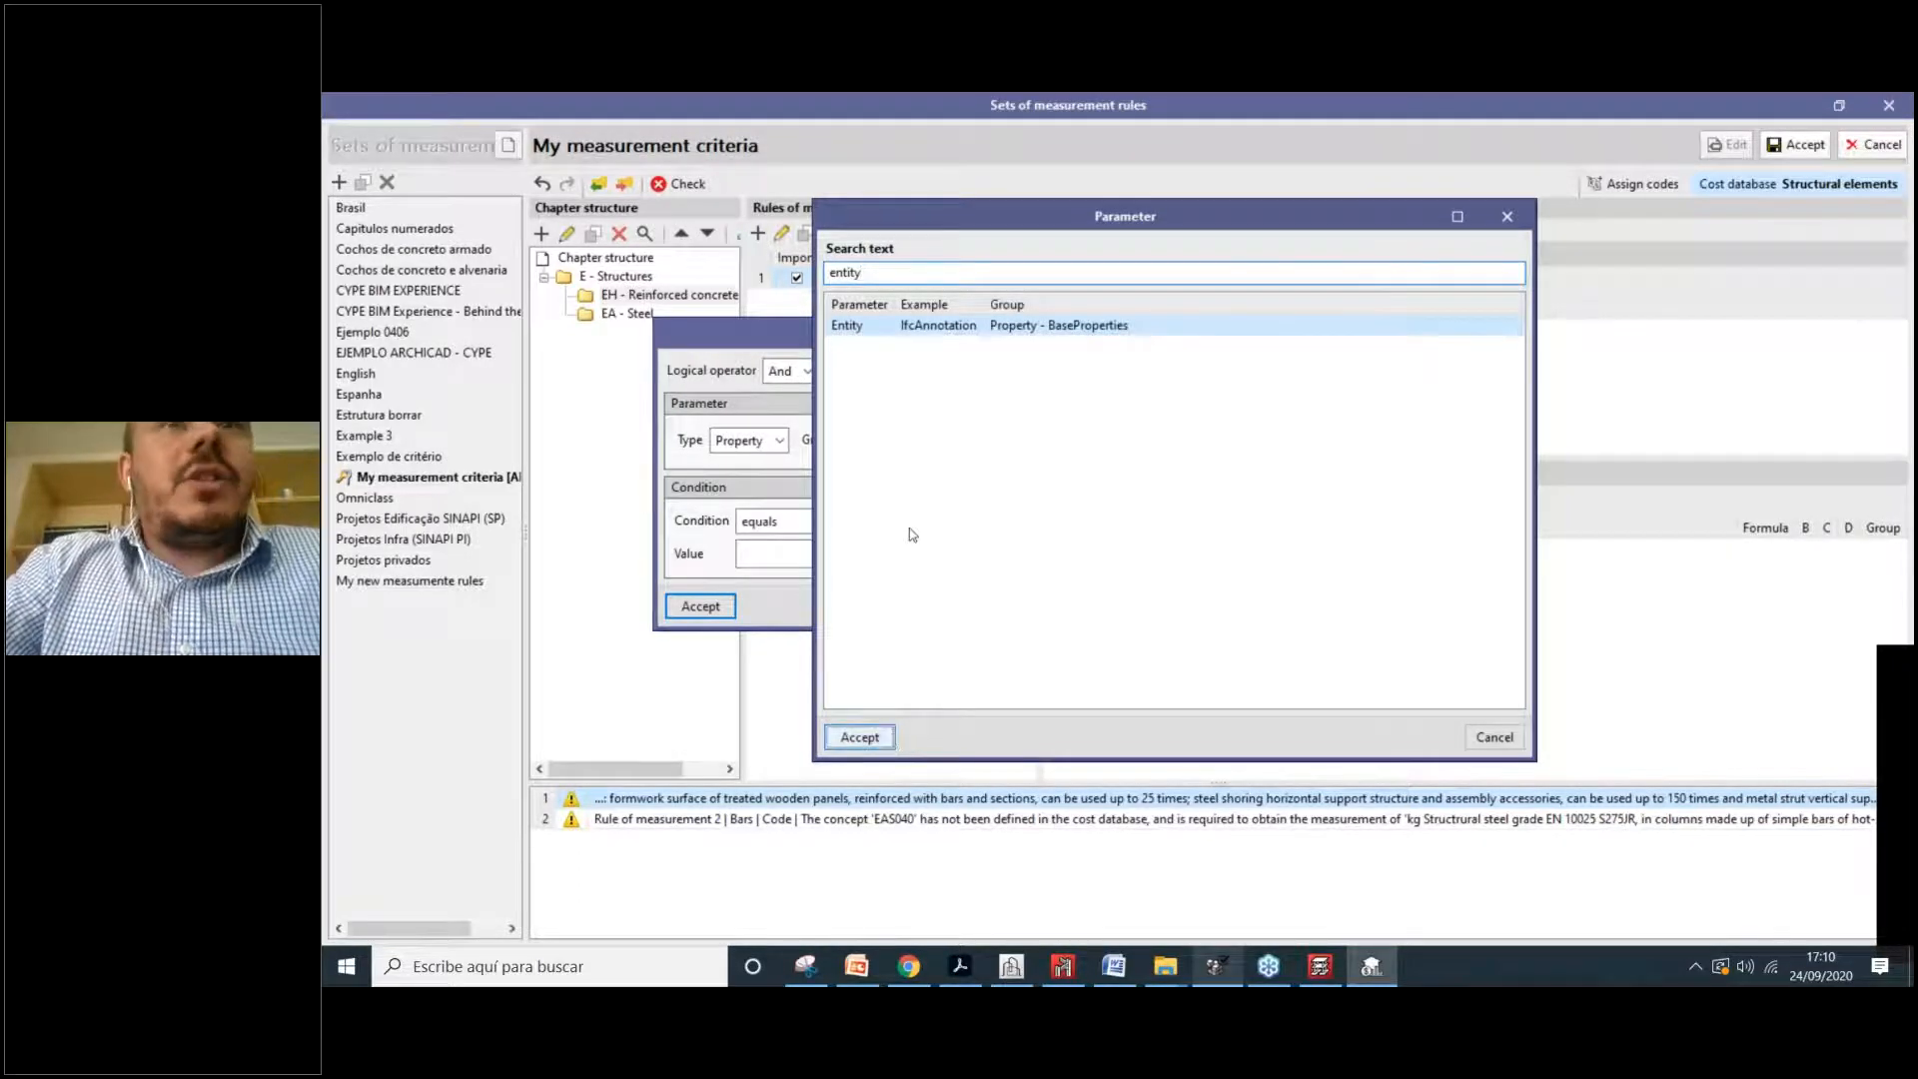
pyautogui.click(888, 740)
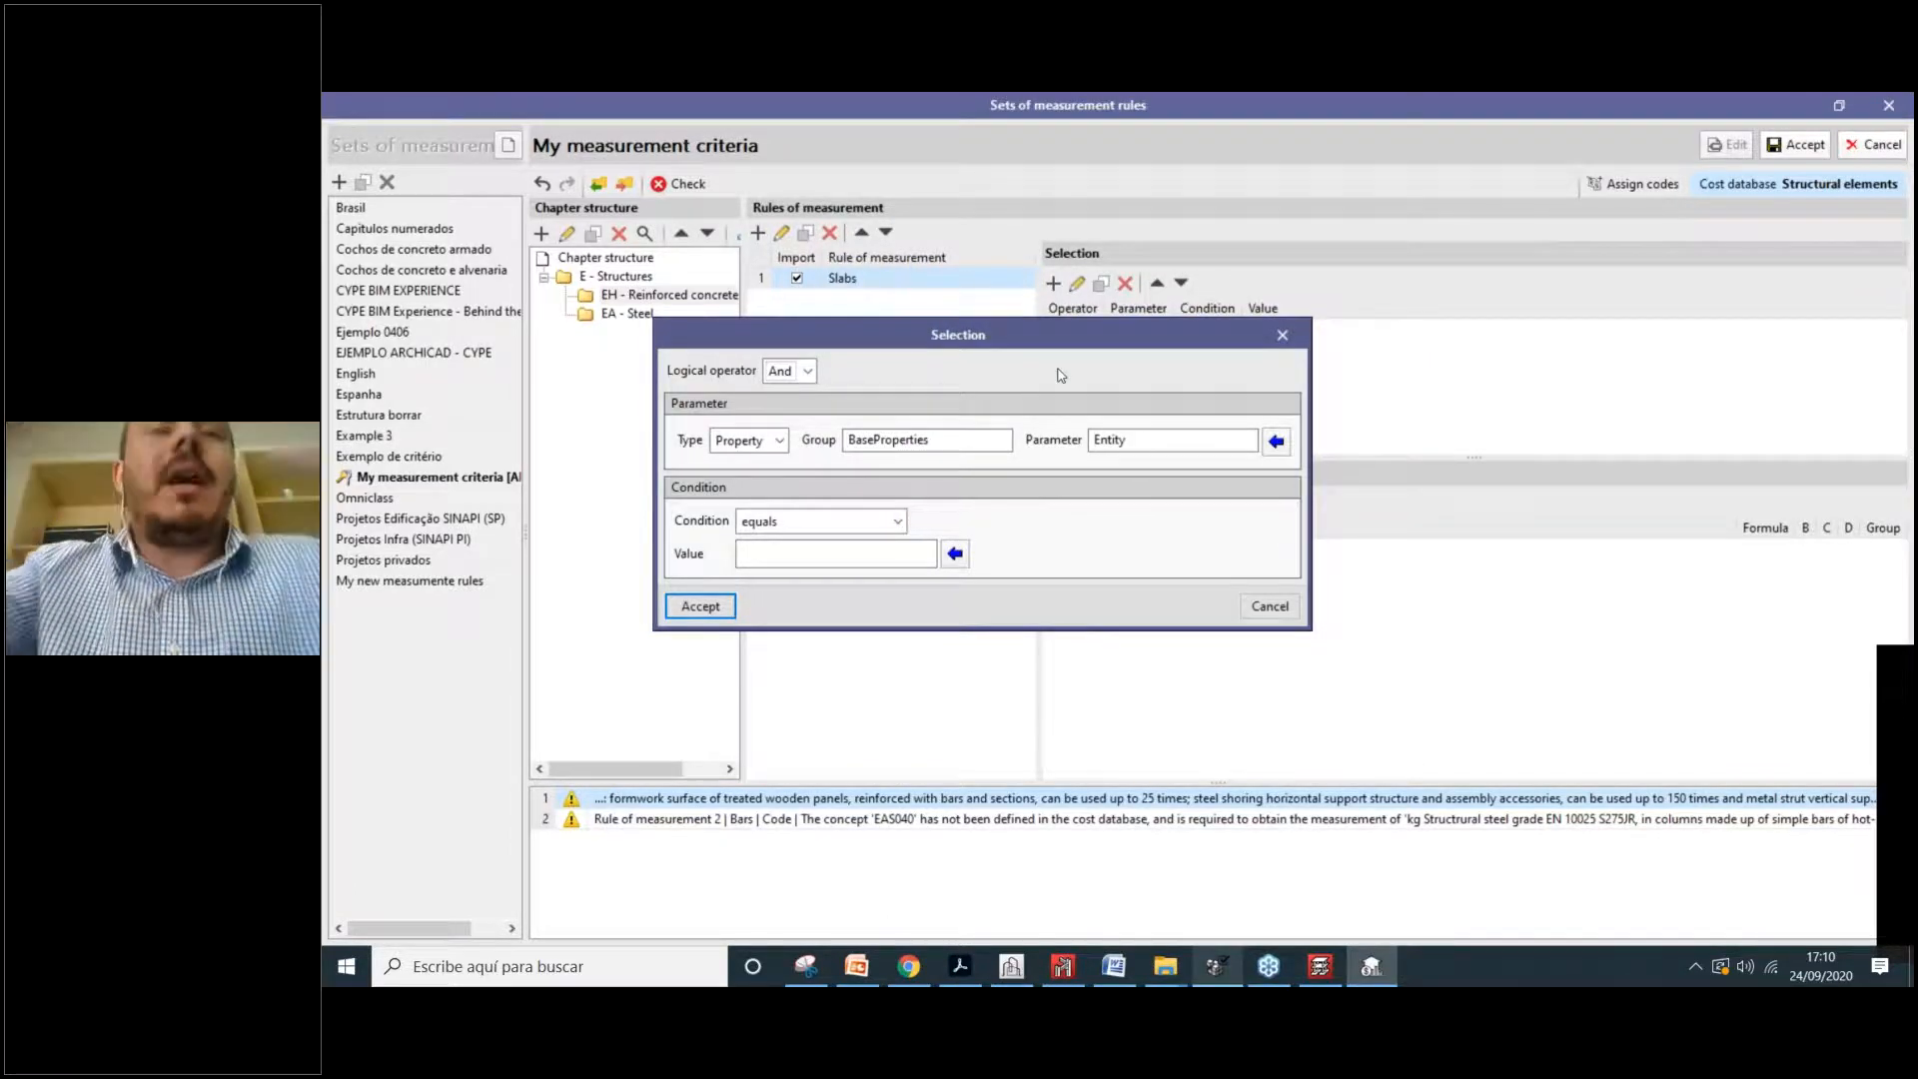
pyautogui.moveTo(1109, 337); pyautogui.dragTo(1141, 340)
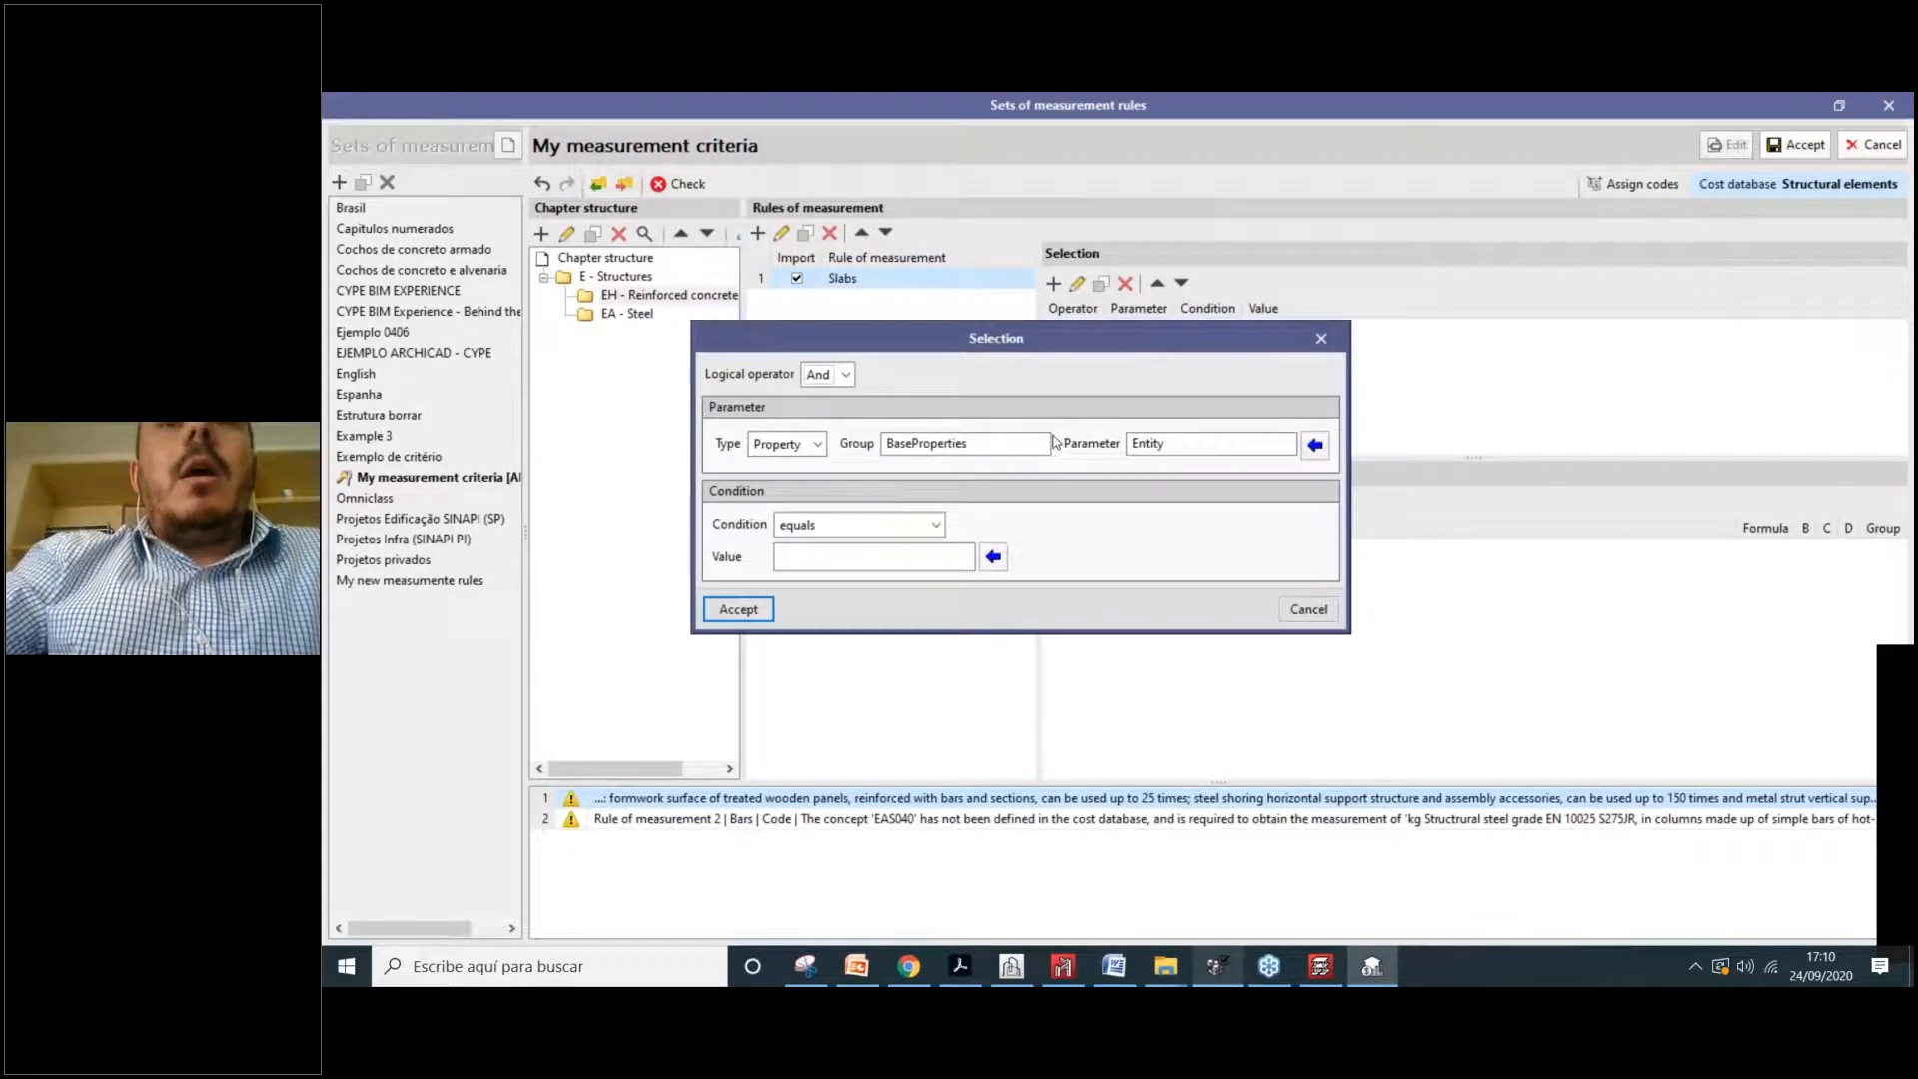
pyautogui.moveTo(1084, 348)
pyautogui.mouseDown()
pyautogui.moveTo(1089, 328)
pyautogui.moveTo(1077, 346)
pyautogui.mouseUp()
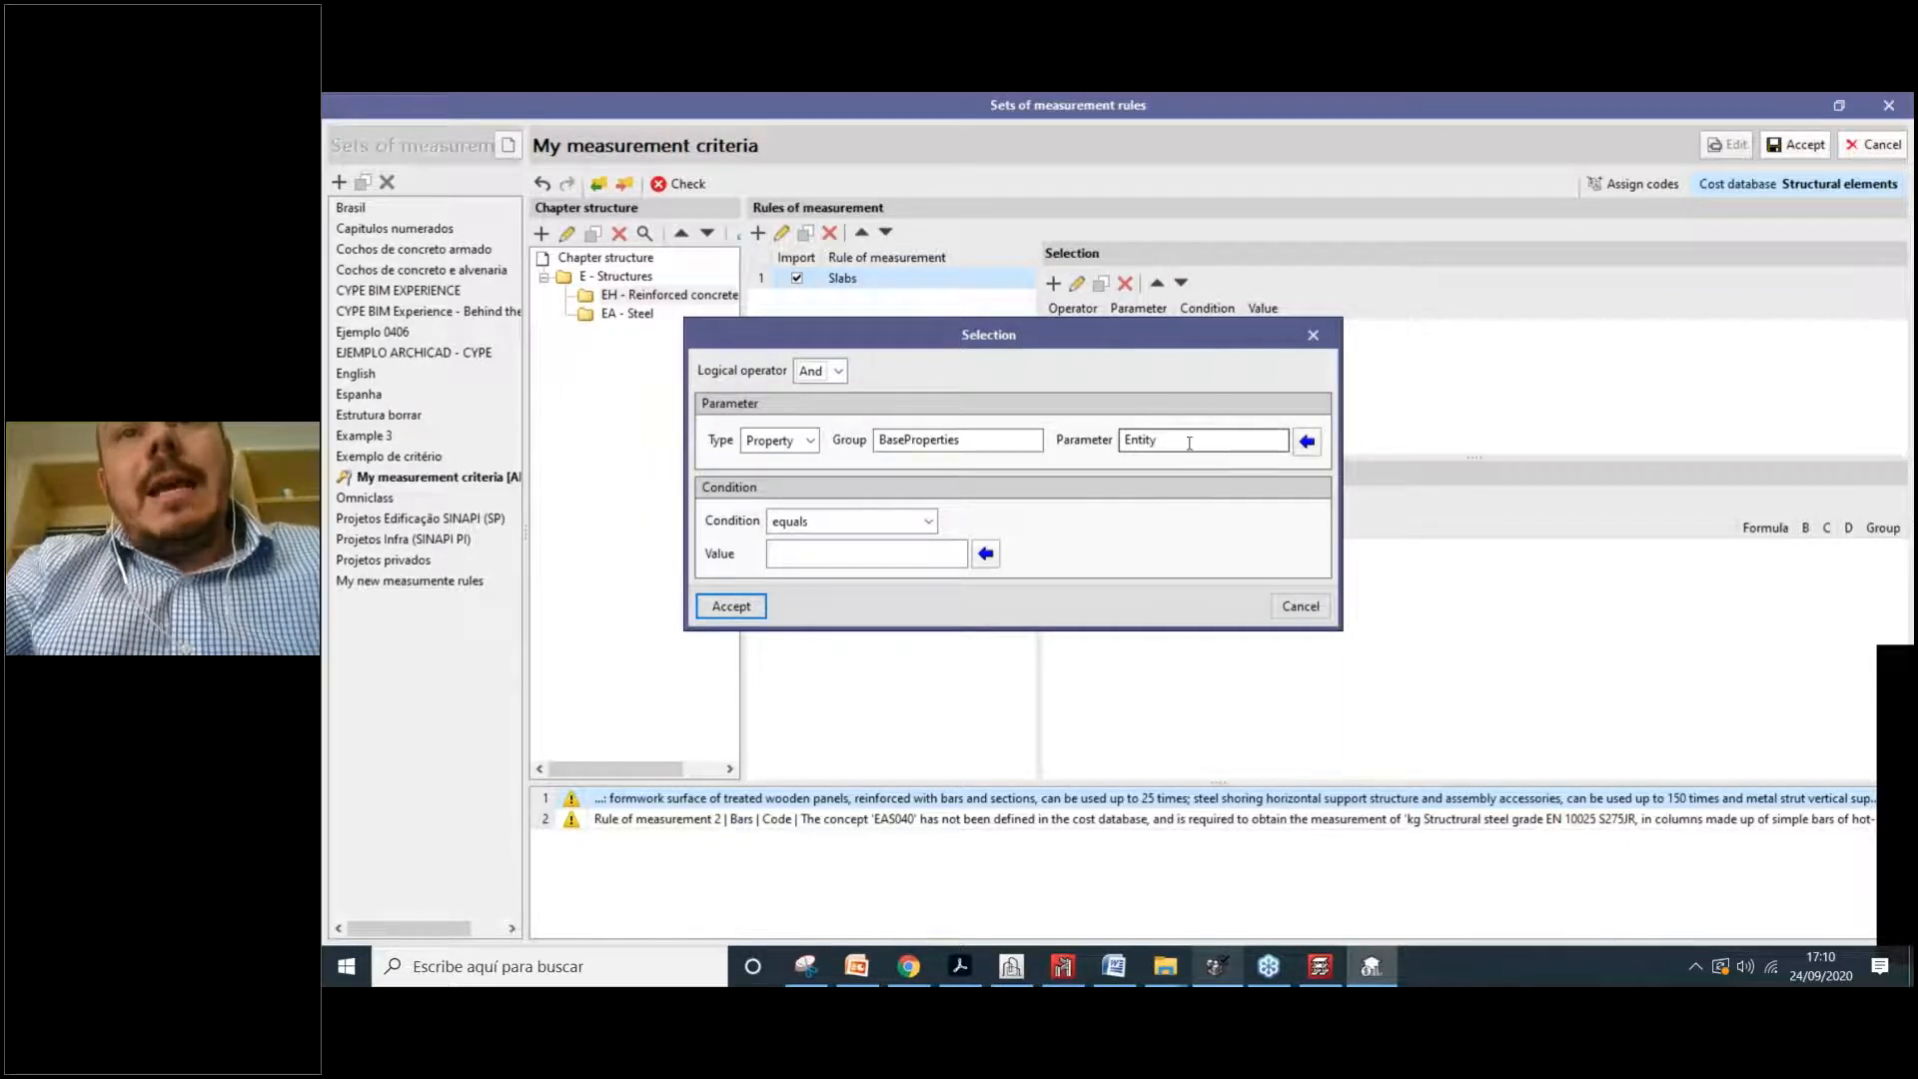
# Step: Complete the condition as Entity equals IfcWall and widen the Selection and Items panels
pyautogui.click(856, 523)
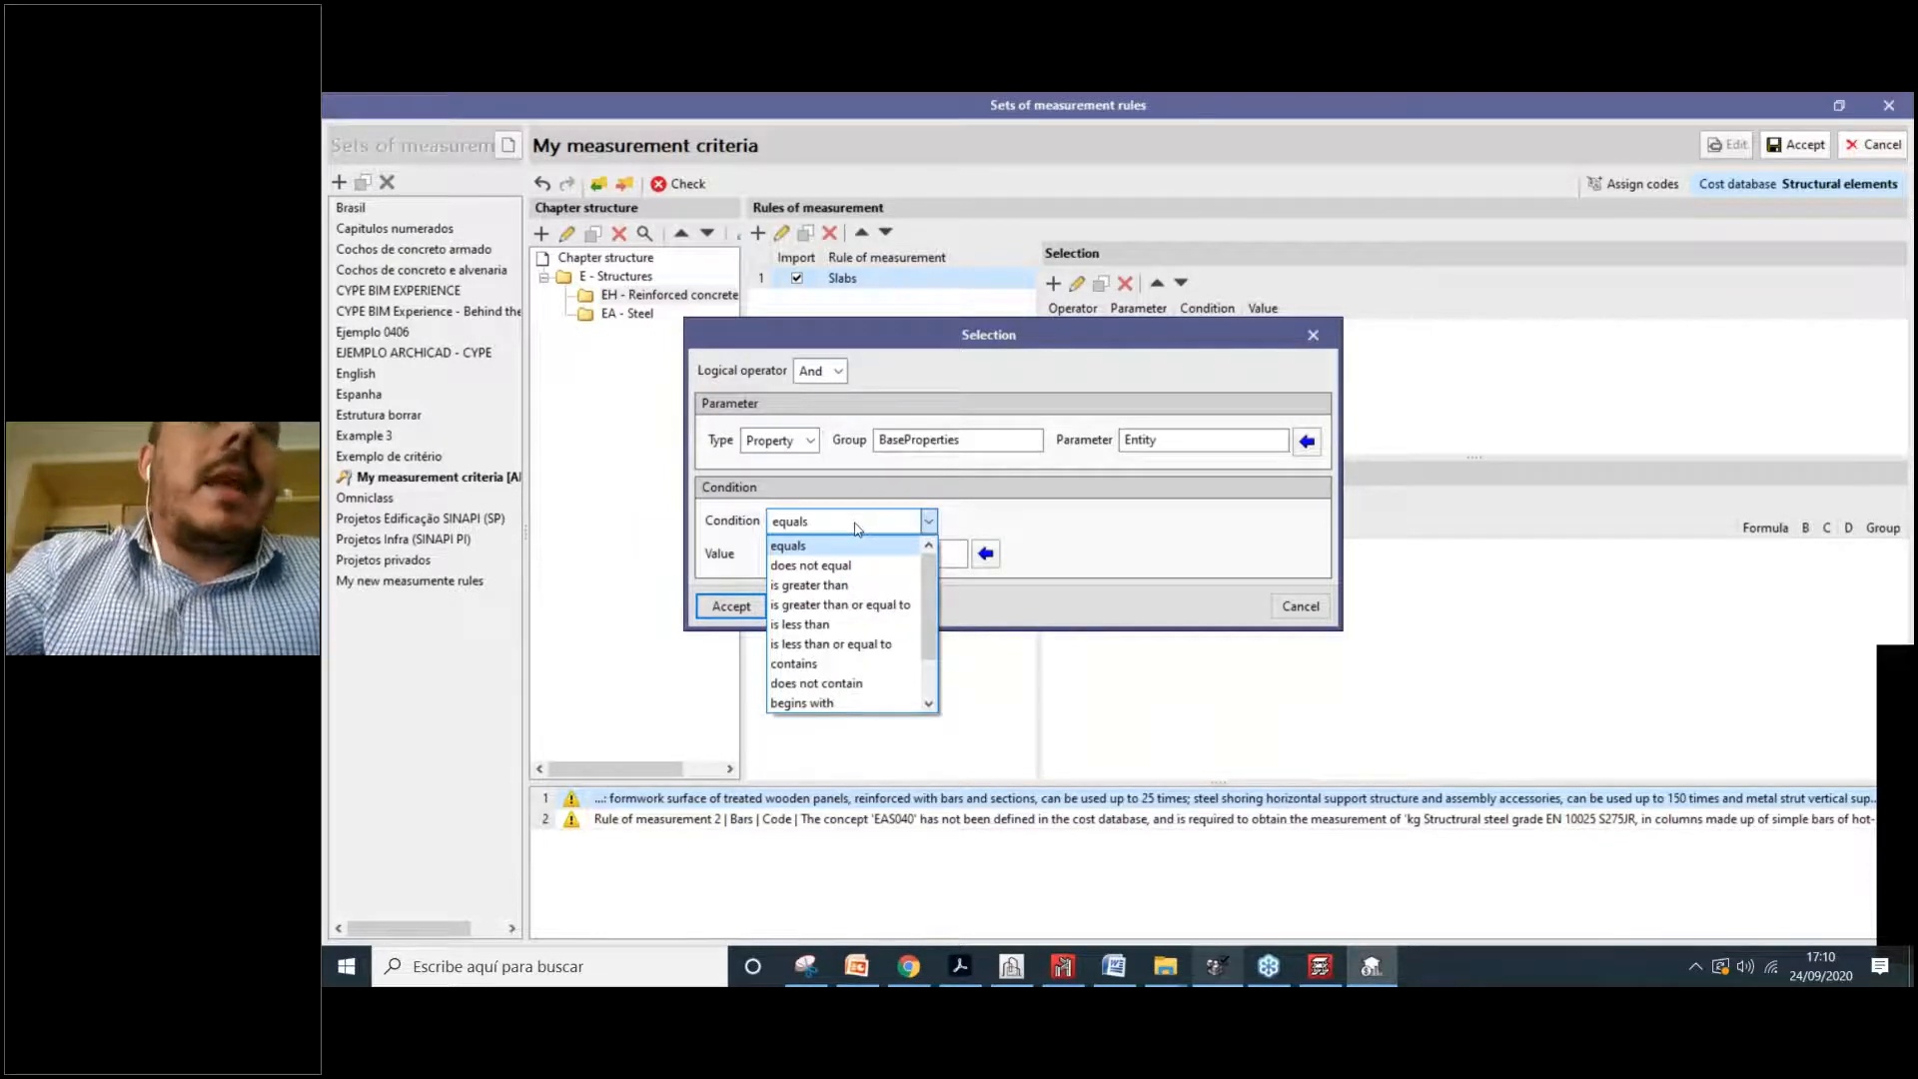
pyautogui.click(857, 528)
pyautogui.click(834, 551)
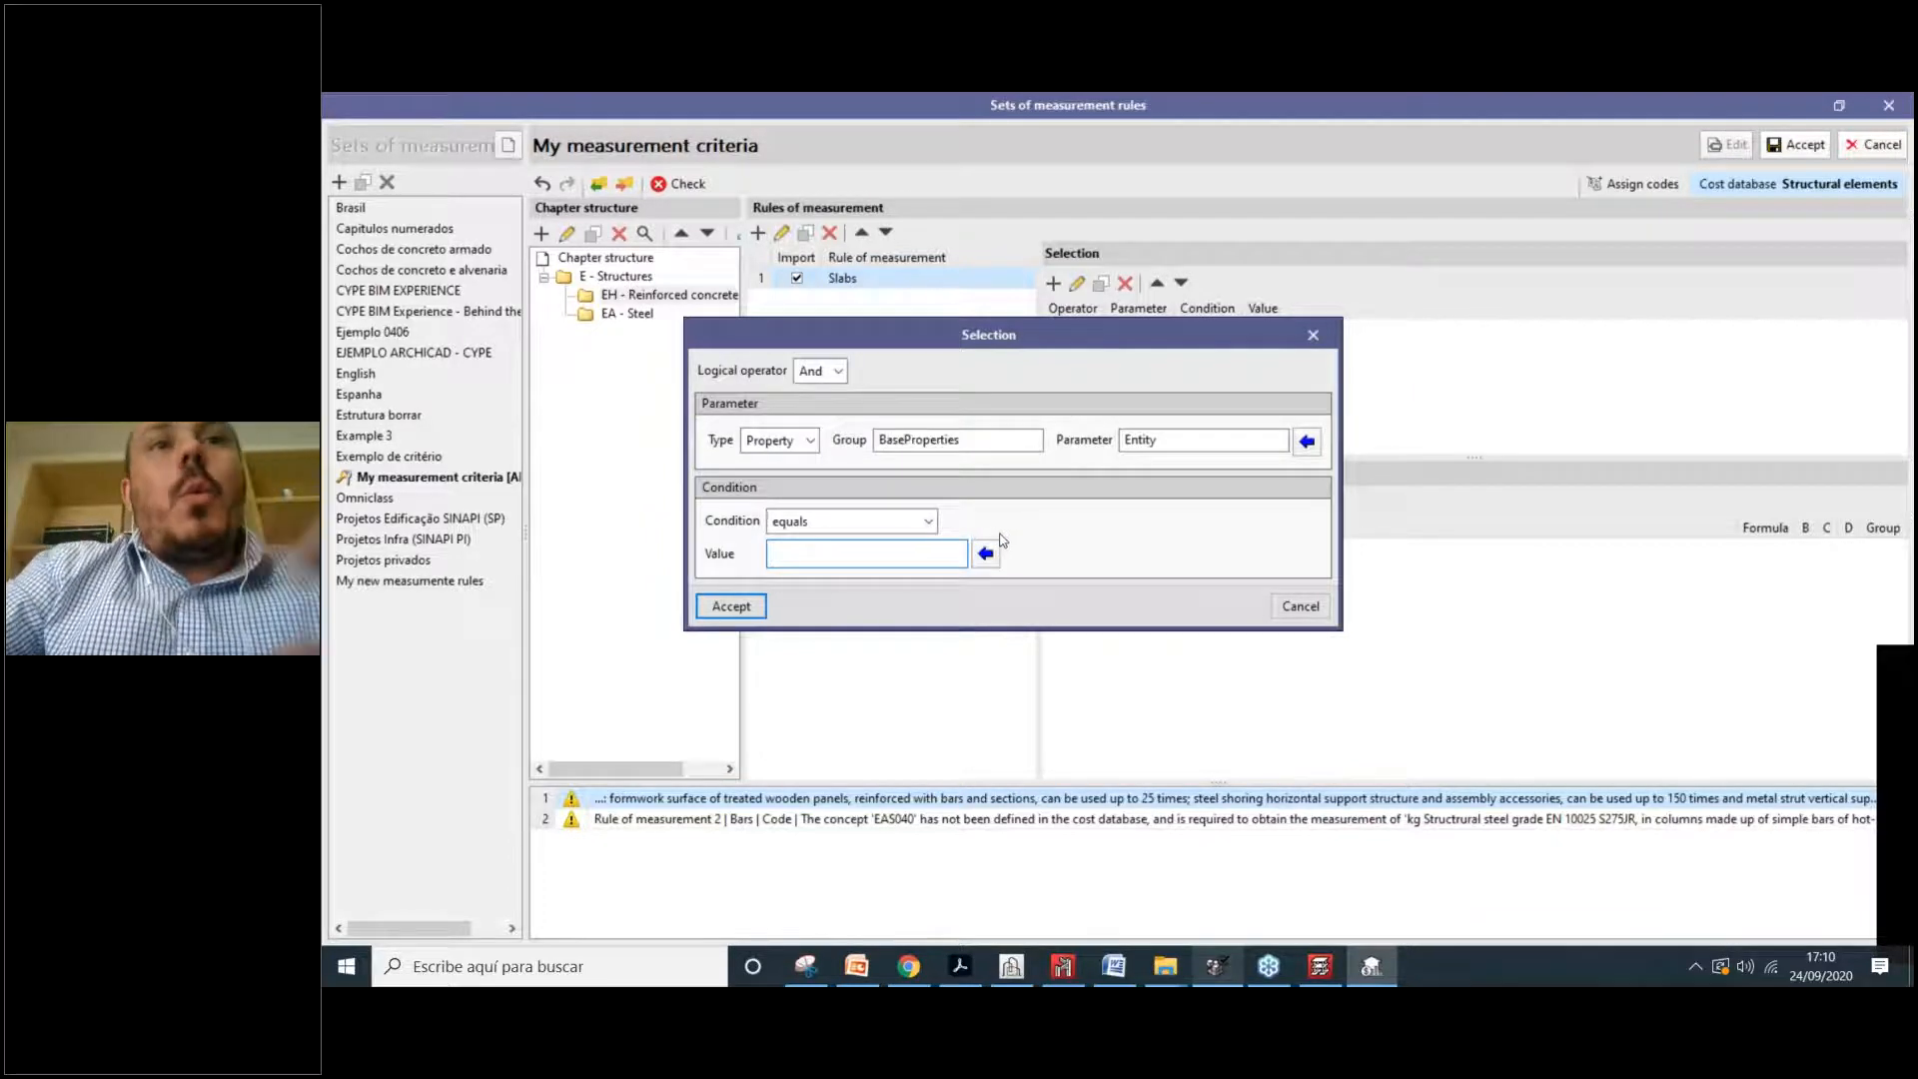
pyautogui.click(985, 552)
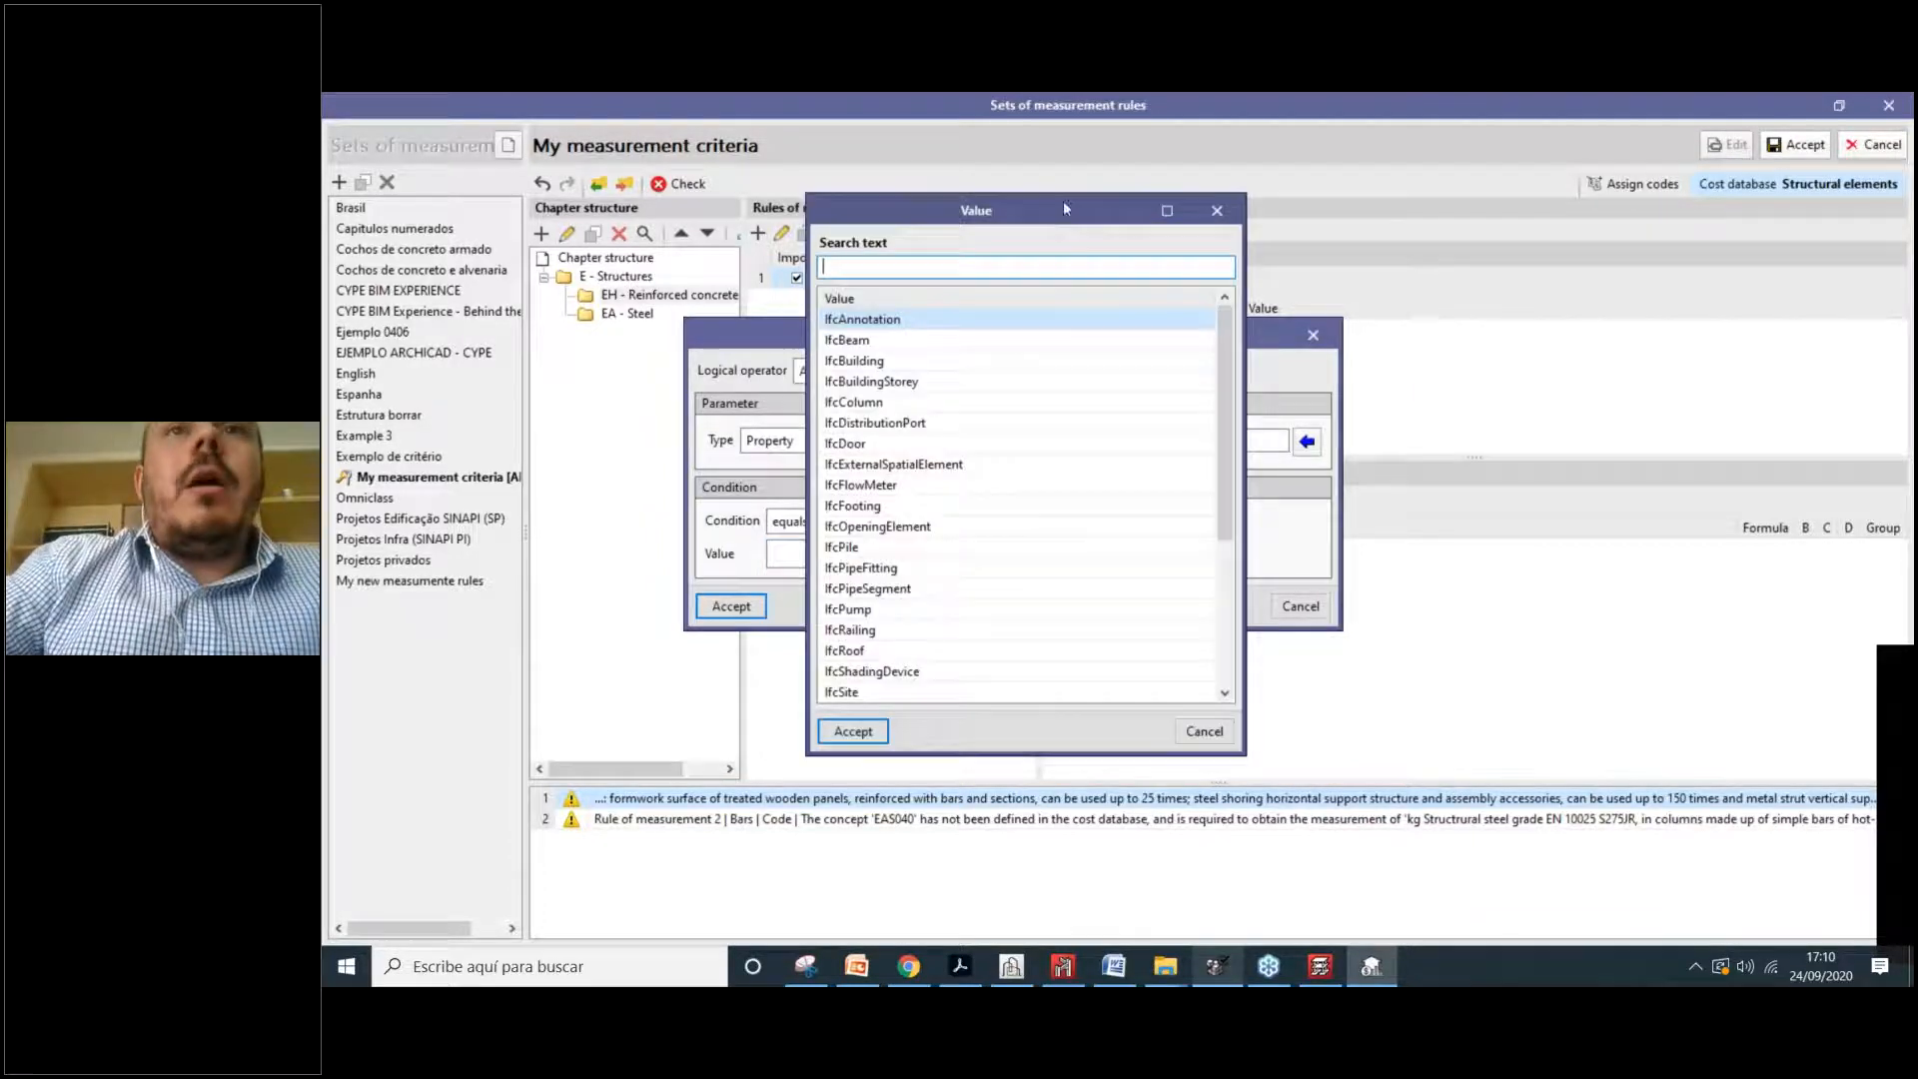
pyautogui.moveTo(1063, 208); pyautogui.dragTo(1503, 350)
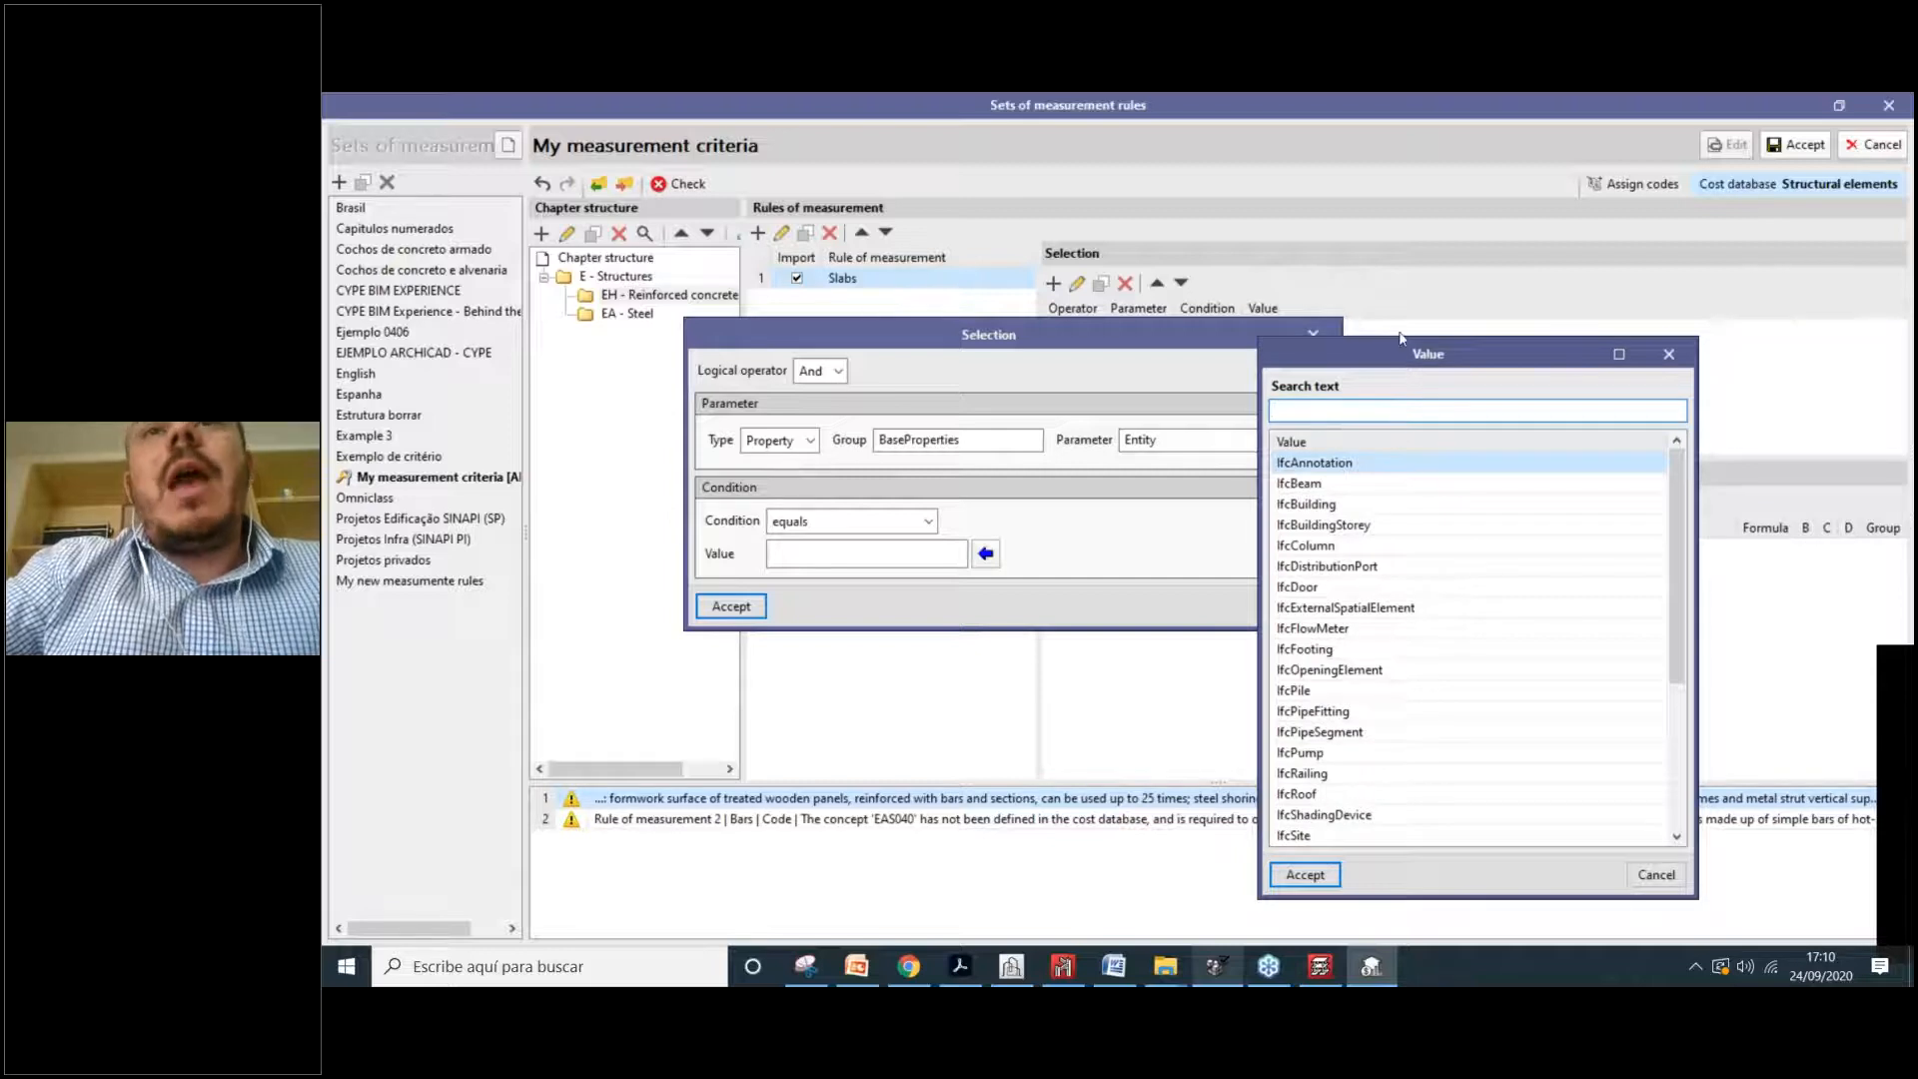
pyautogui.moveTo(1401, 338); pyautogui.dragTo(1389, 305)
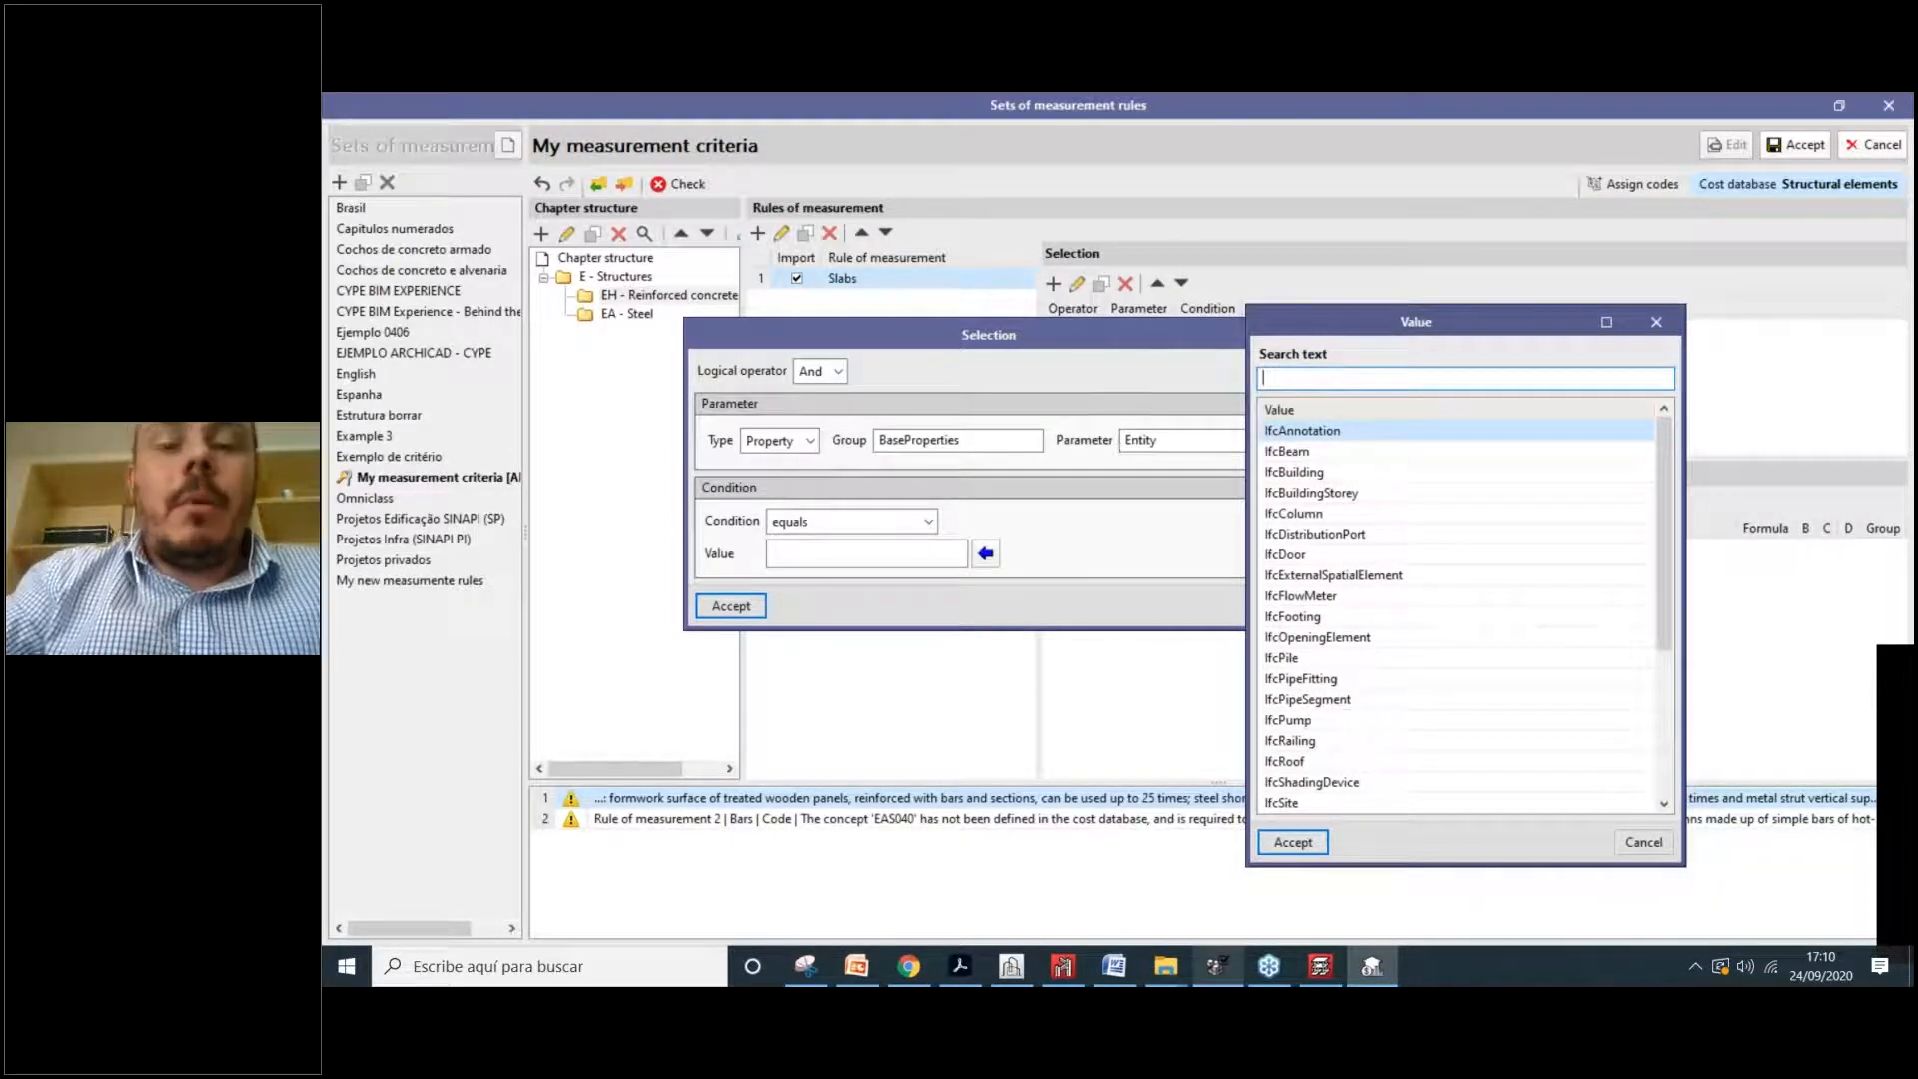
pyautogui.write('c')
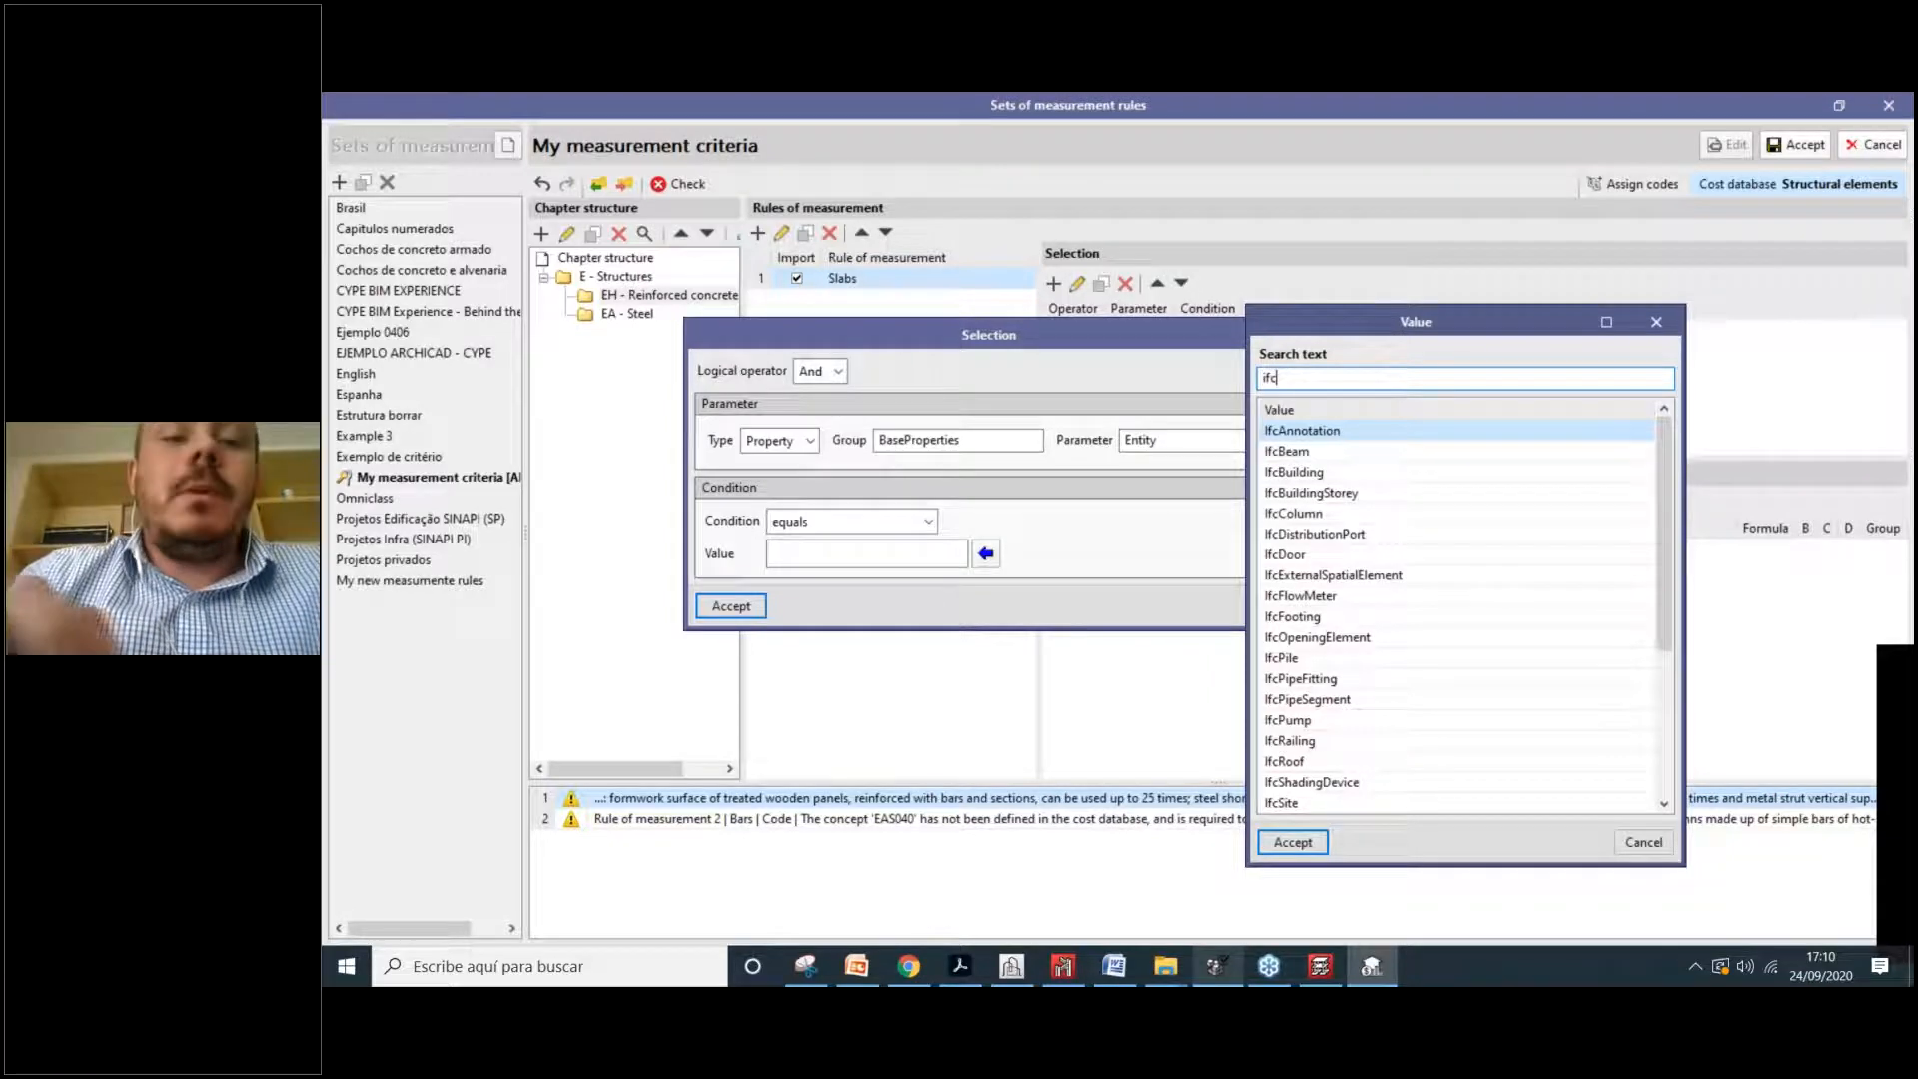
pyautogui.write('wal')
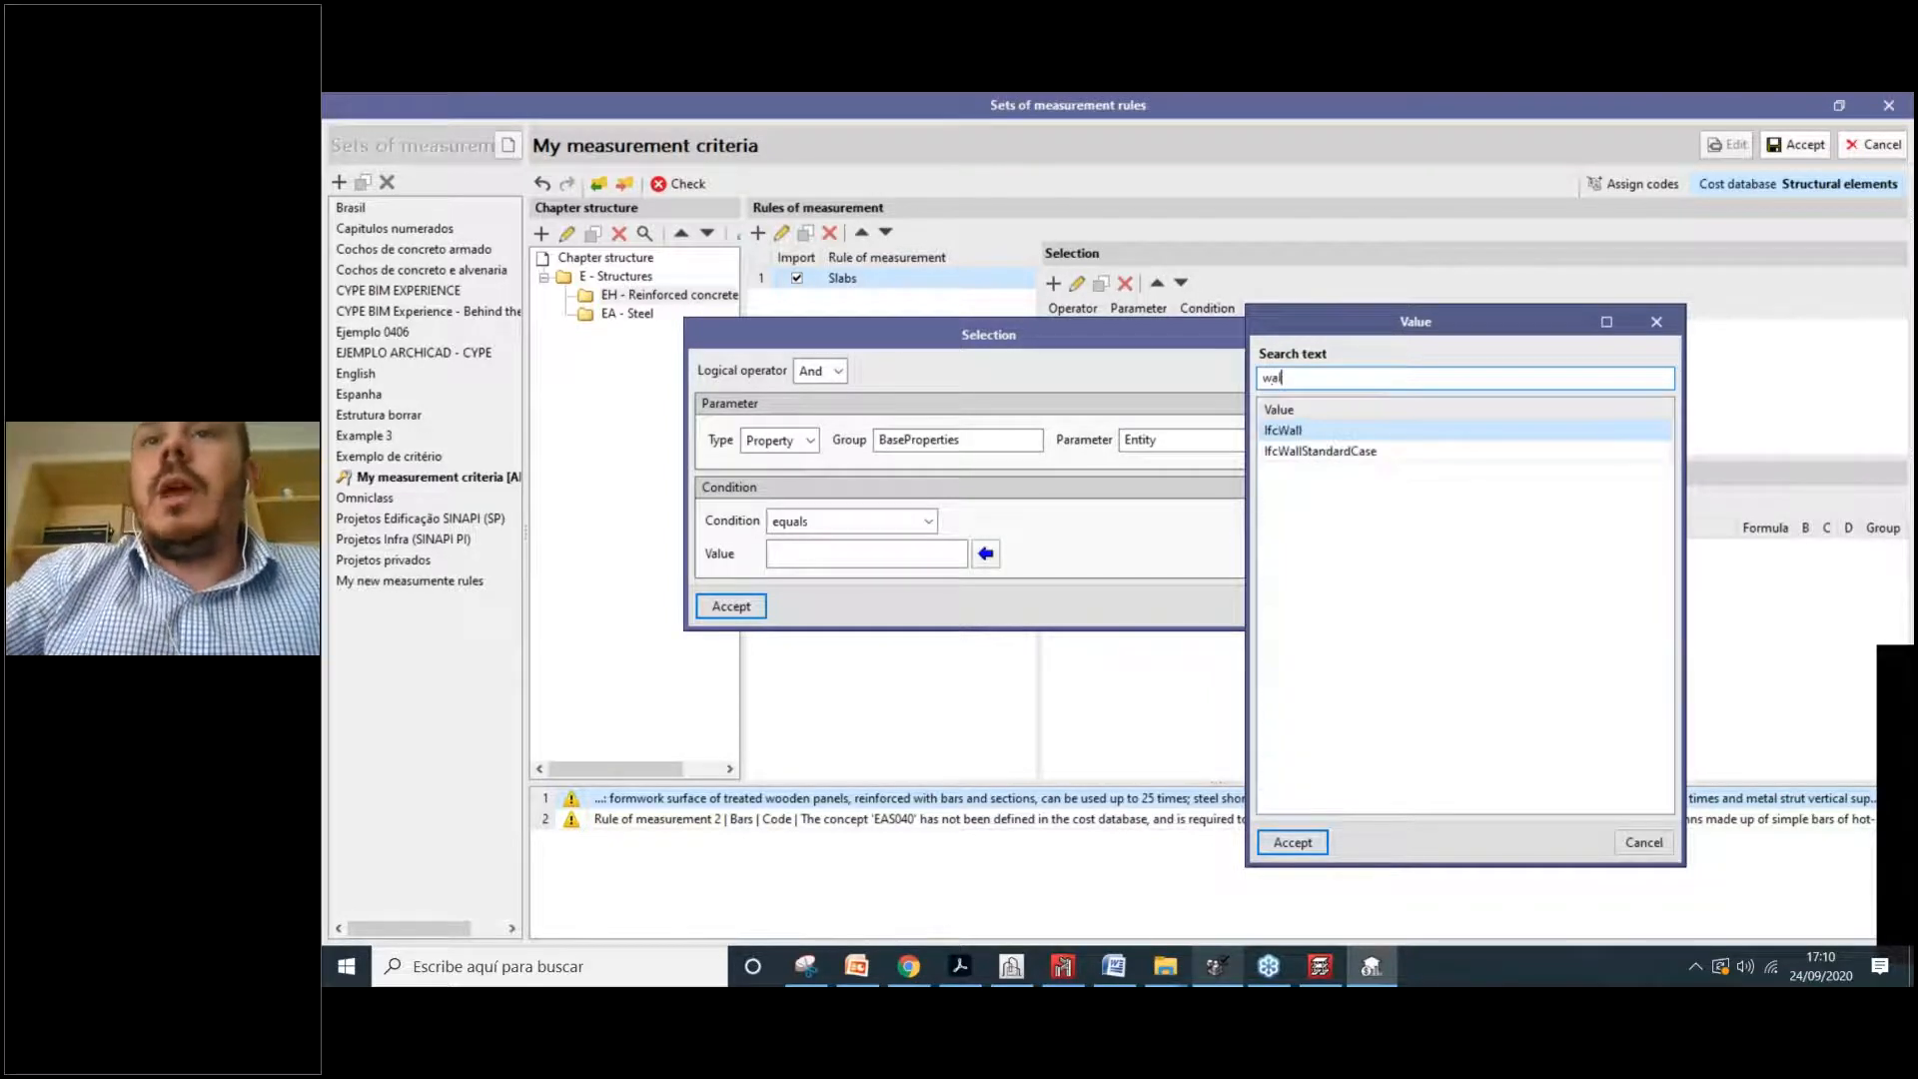
pyautogui.click(1299, 843)
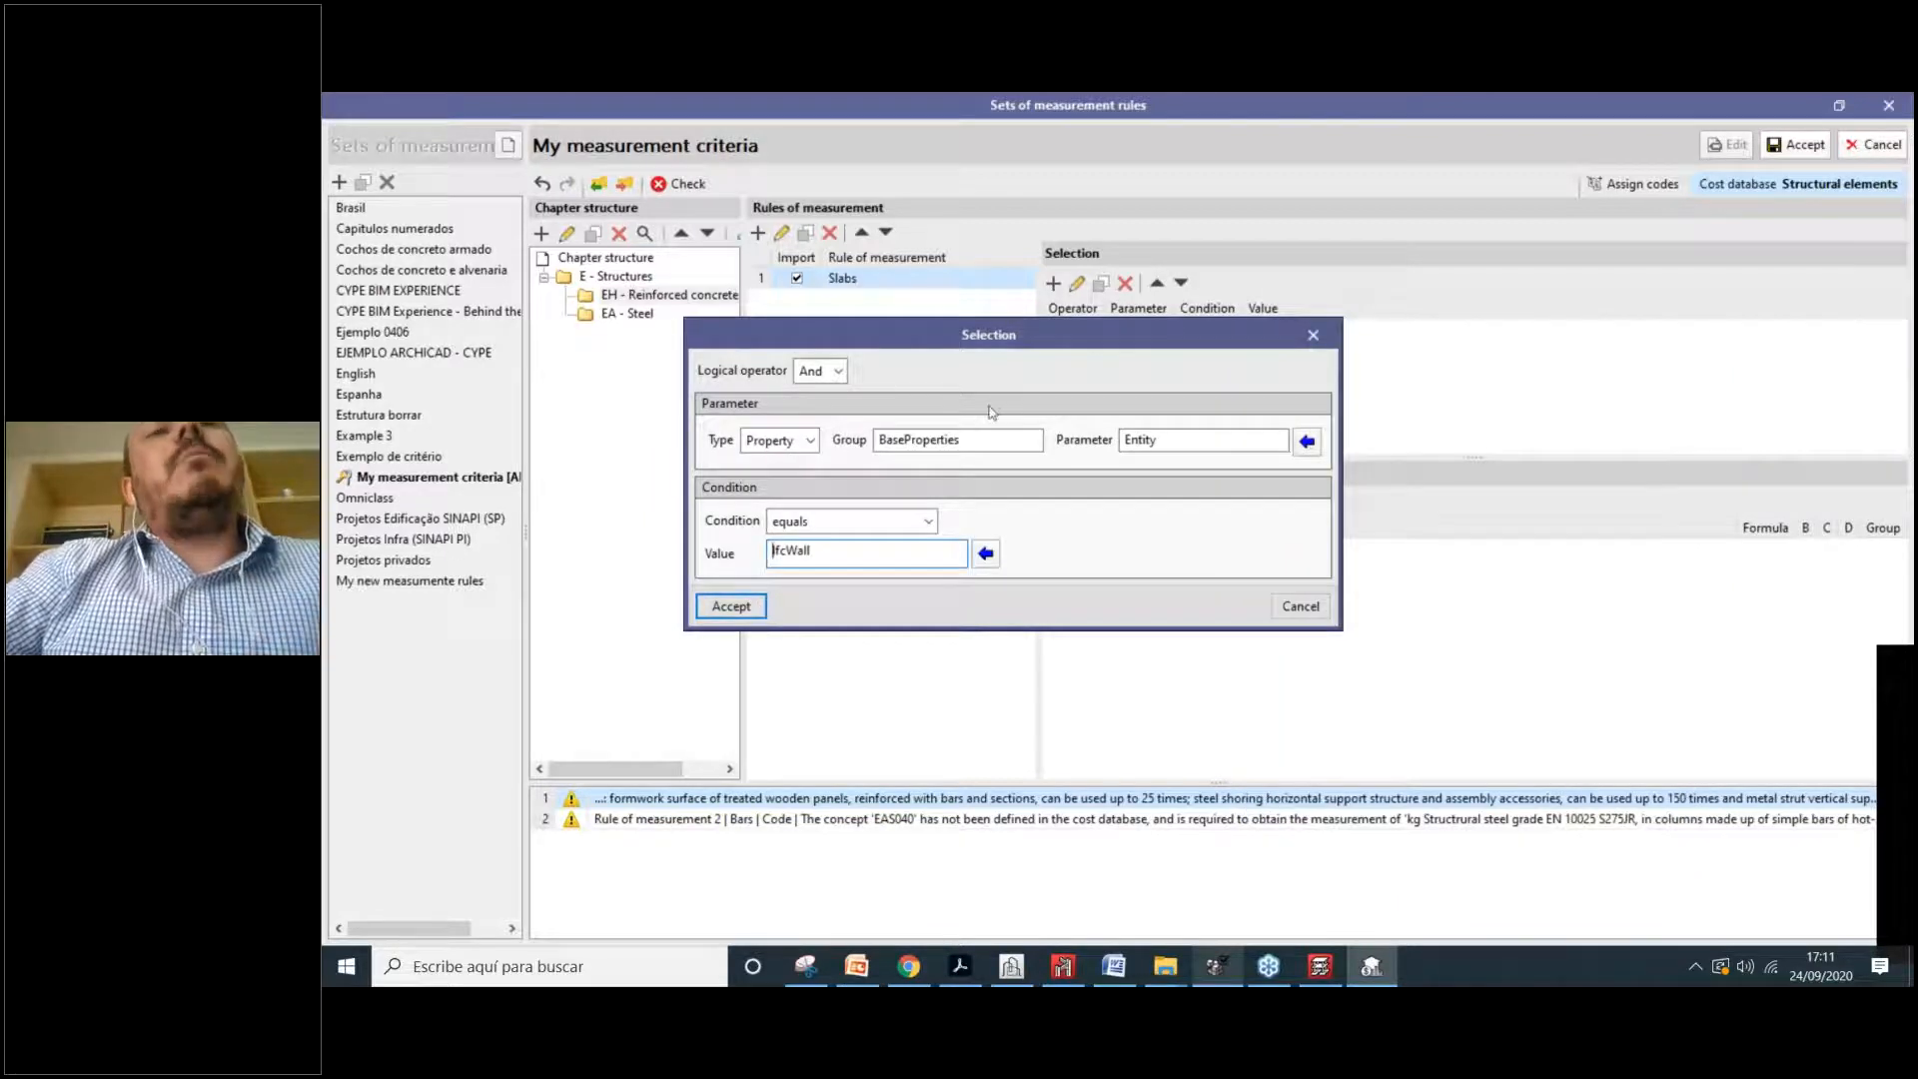
pyautogui.click(744, 610)
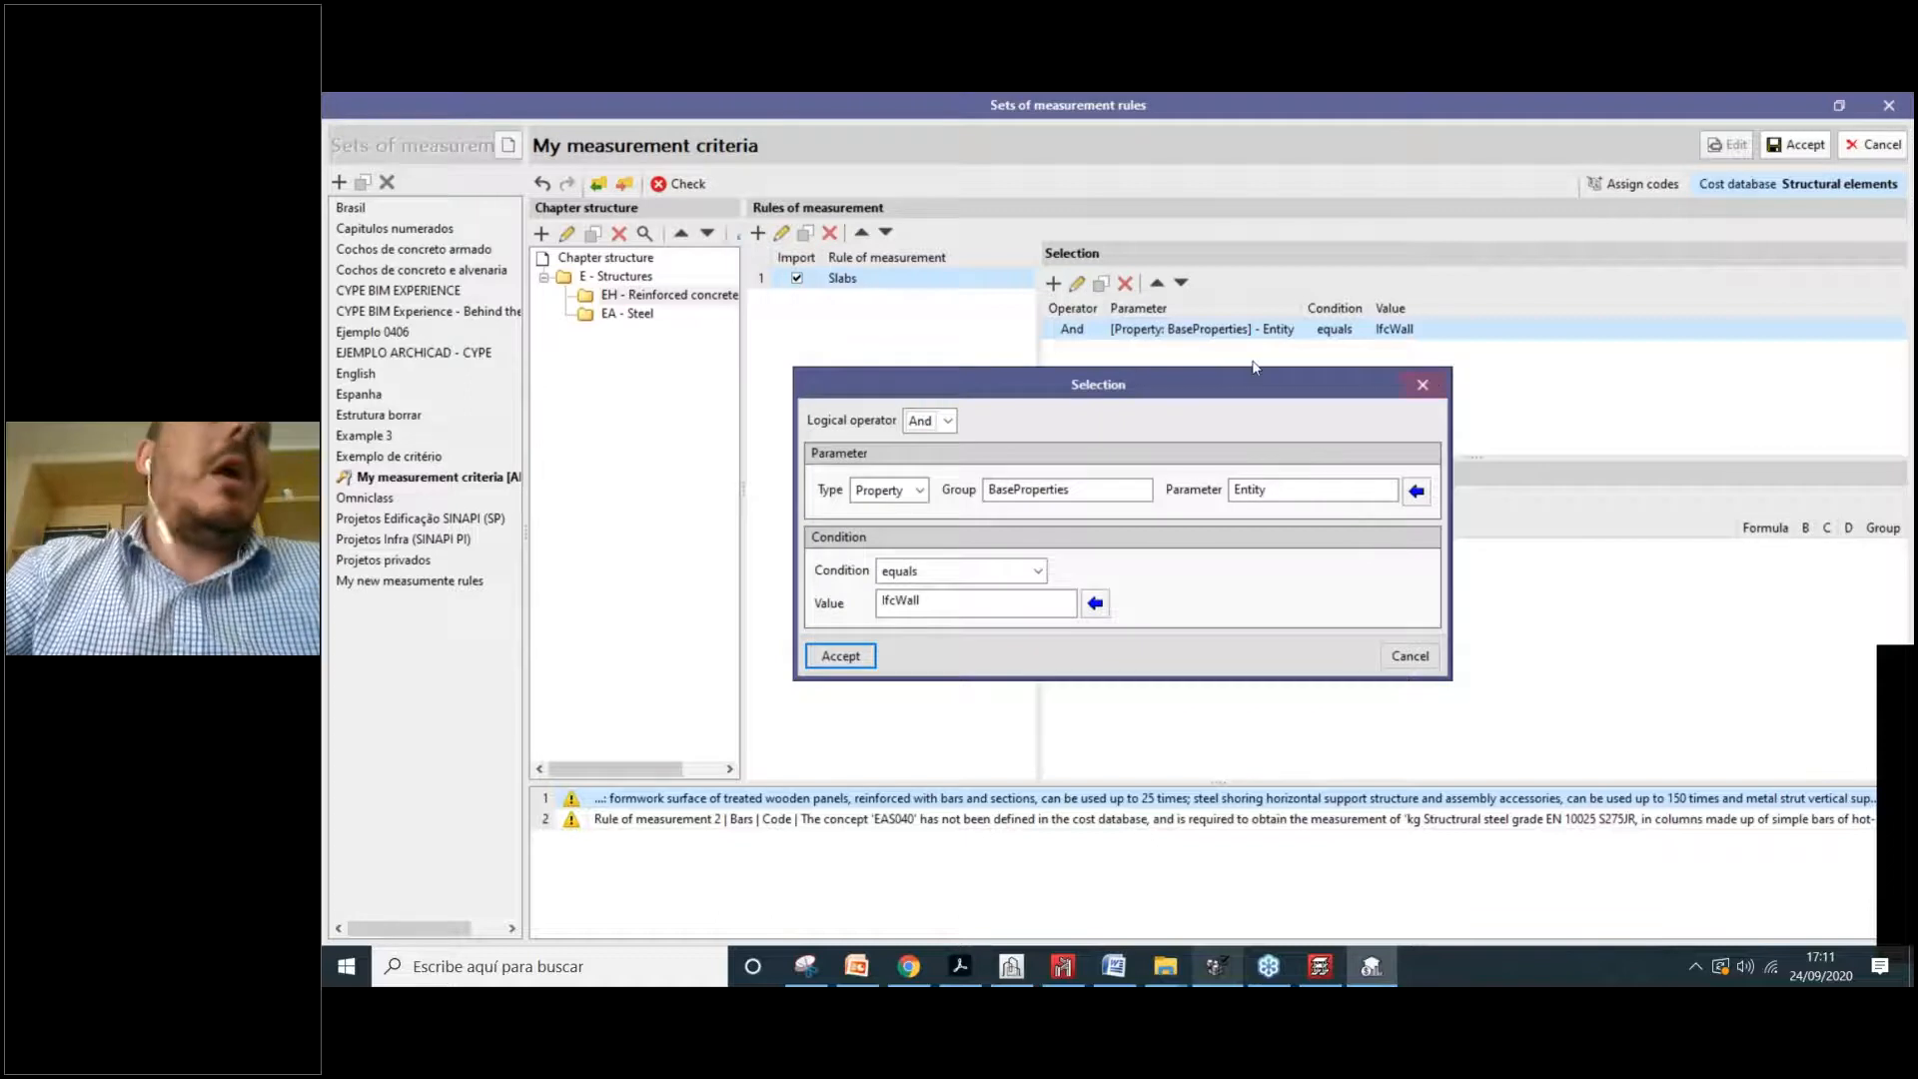
pyautogui.press('Escape')
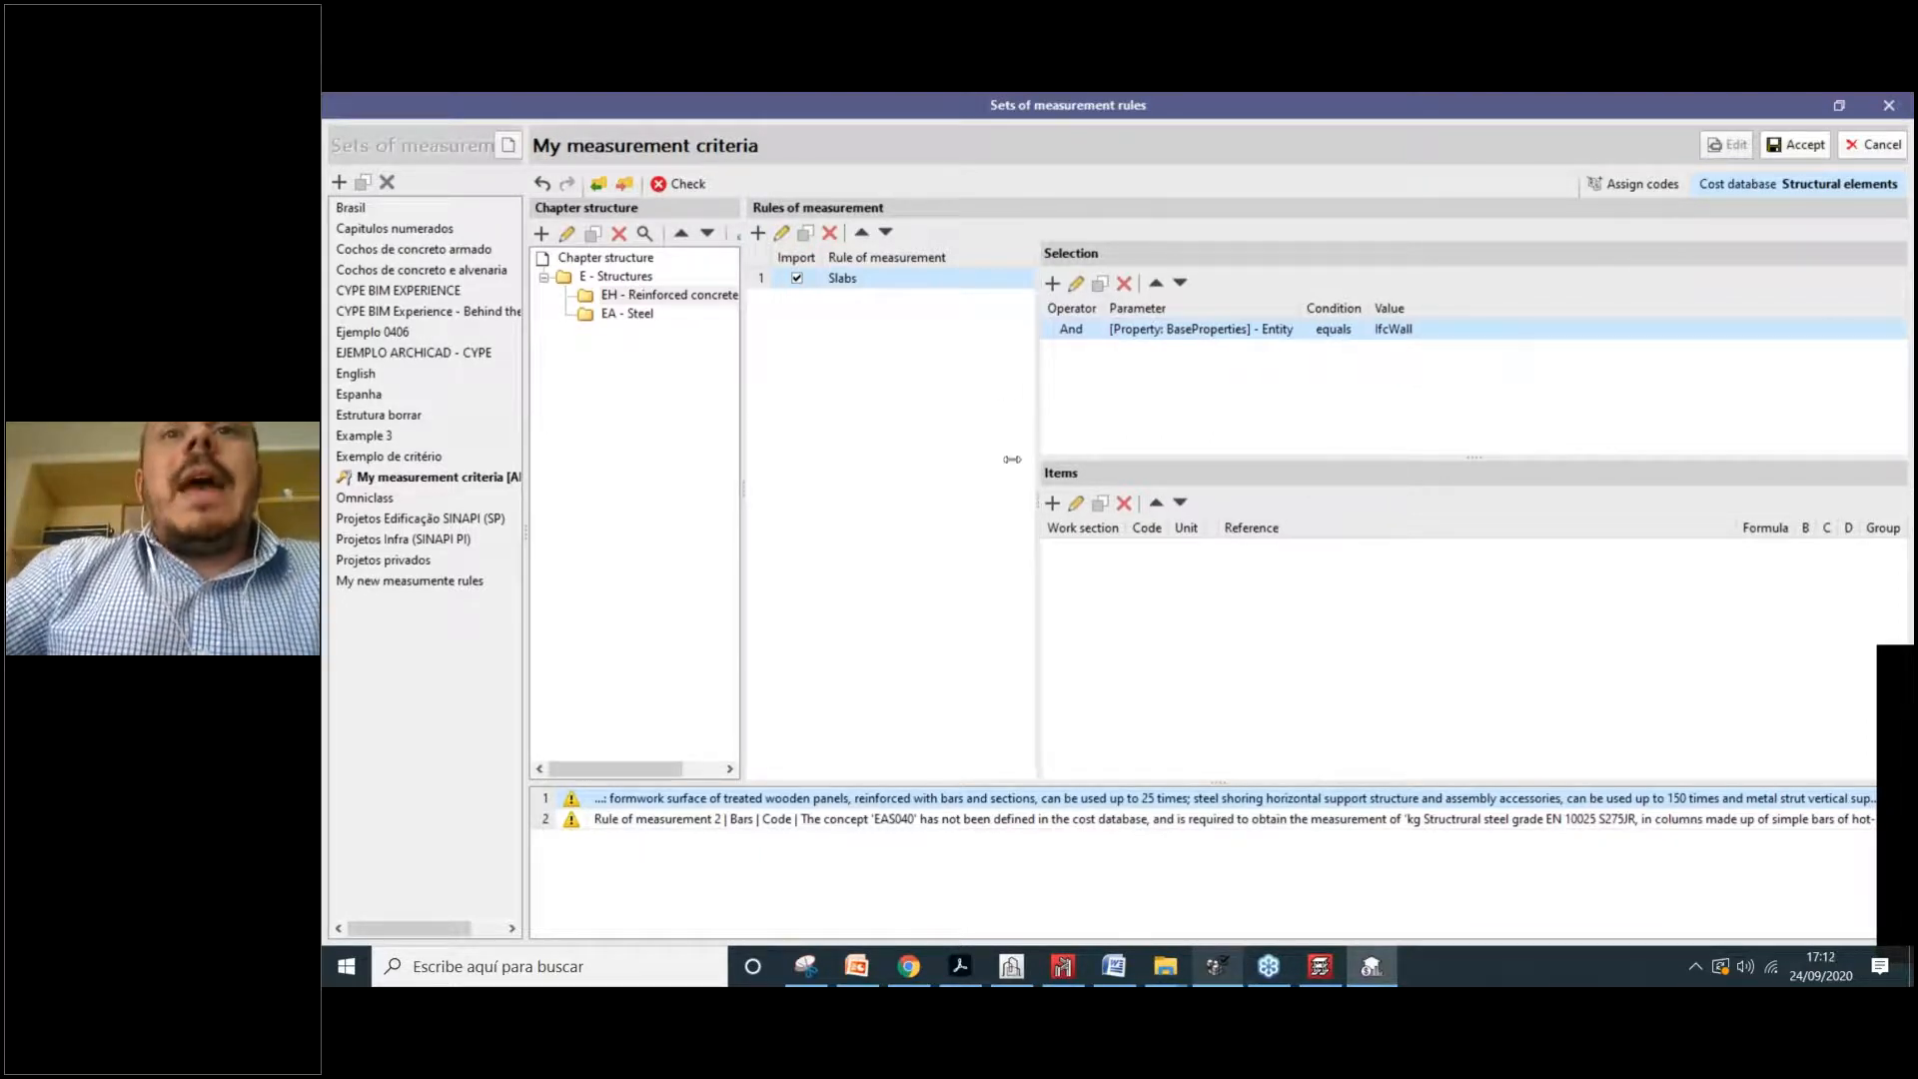
pyautogui.moveTo(1039, 400); pyautogui.dragTo(967, 400)
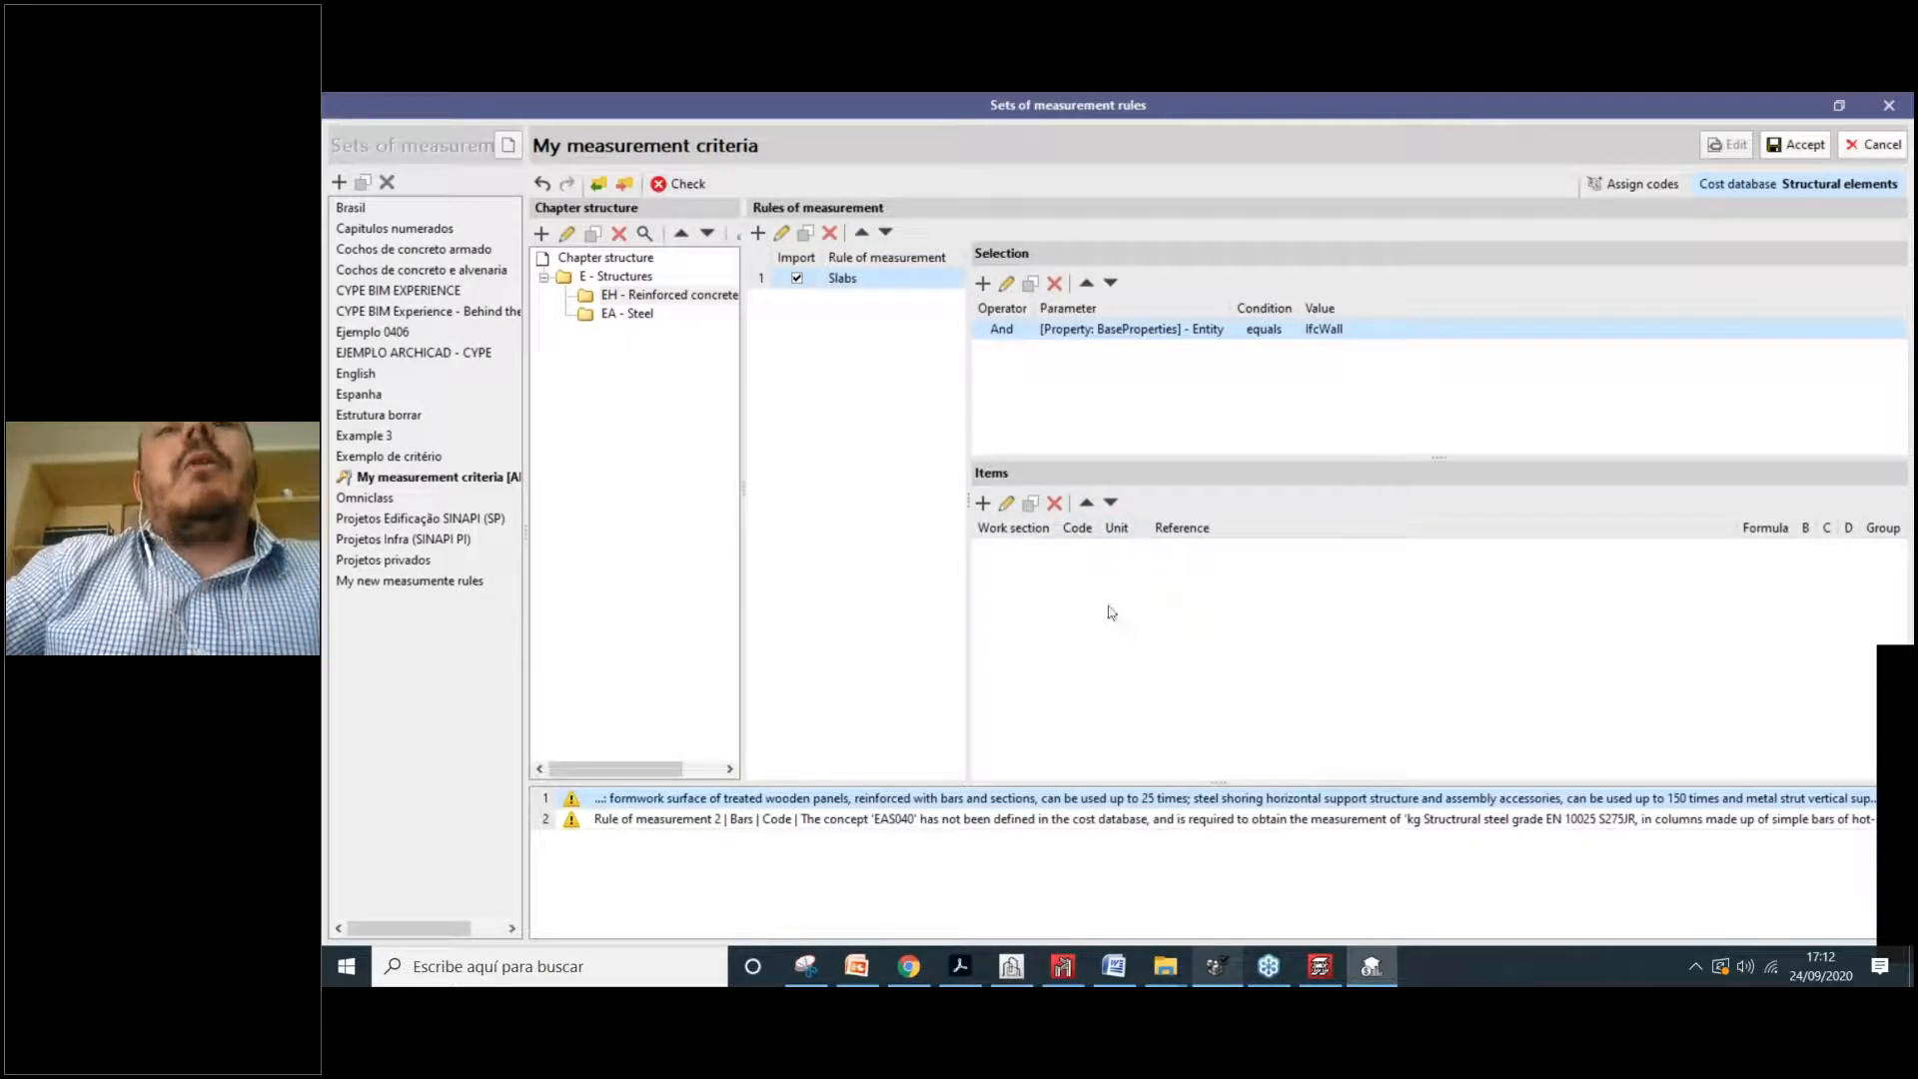
# Step: Show the Structural elements cost database beside the Slabs rule
pyautogui.click(984, 504)
pyautogui.click(1426, 257)
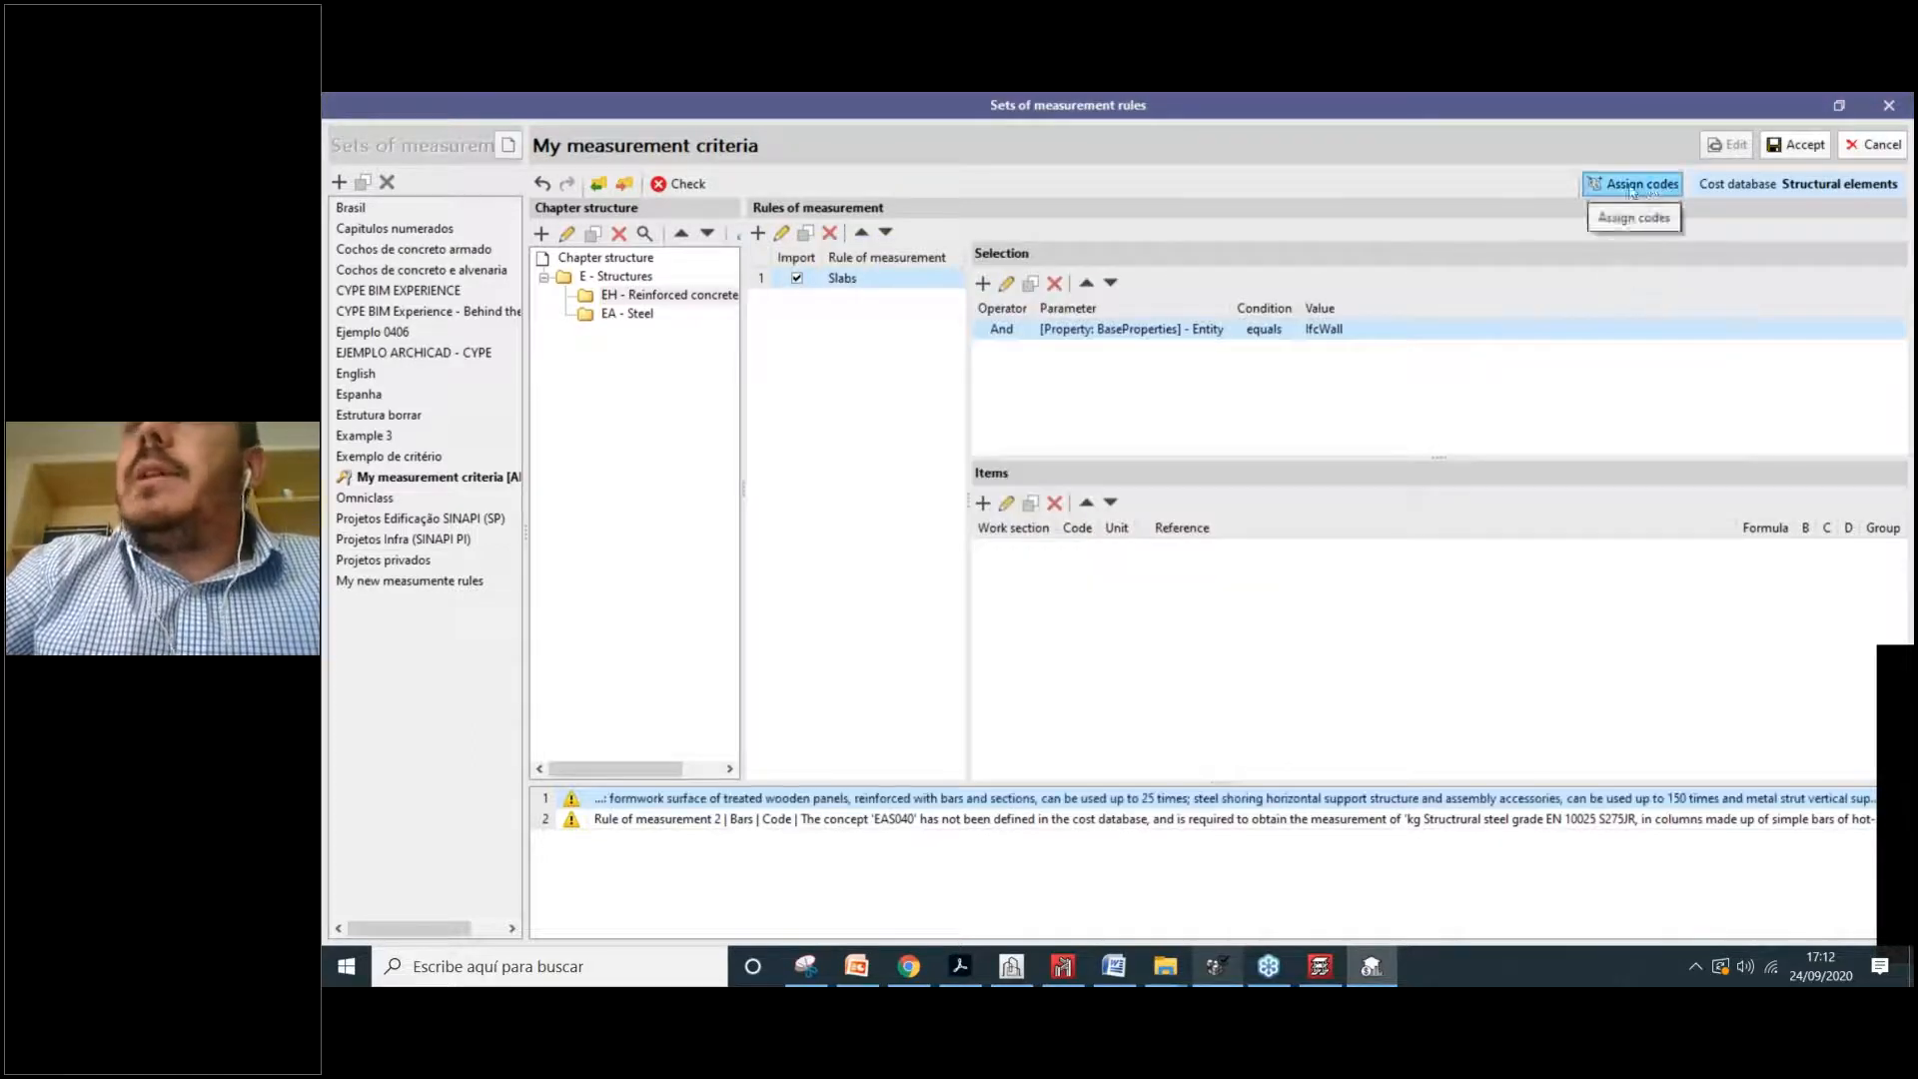
pyautogui.click(1632, 186)
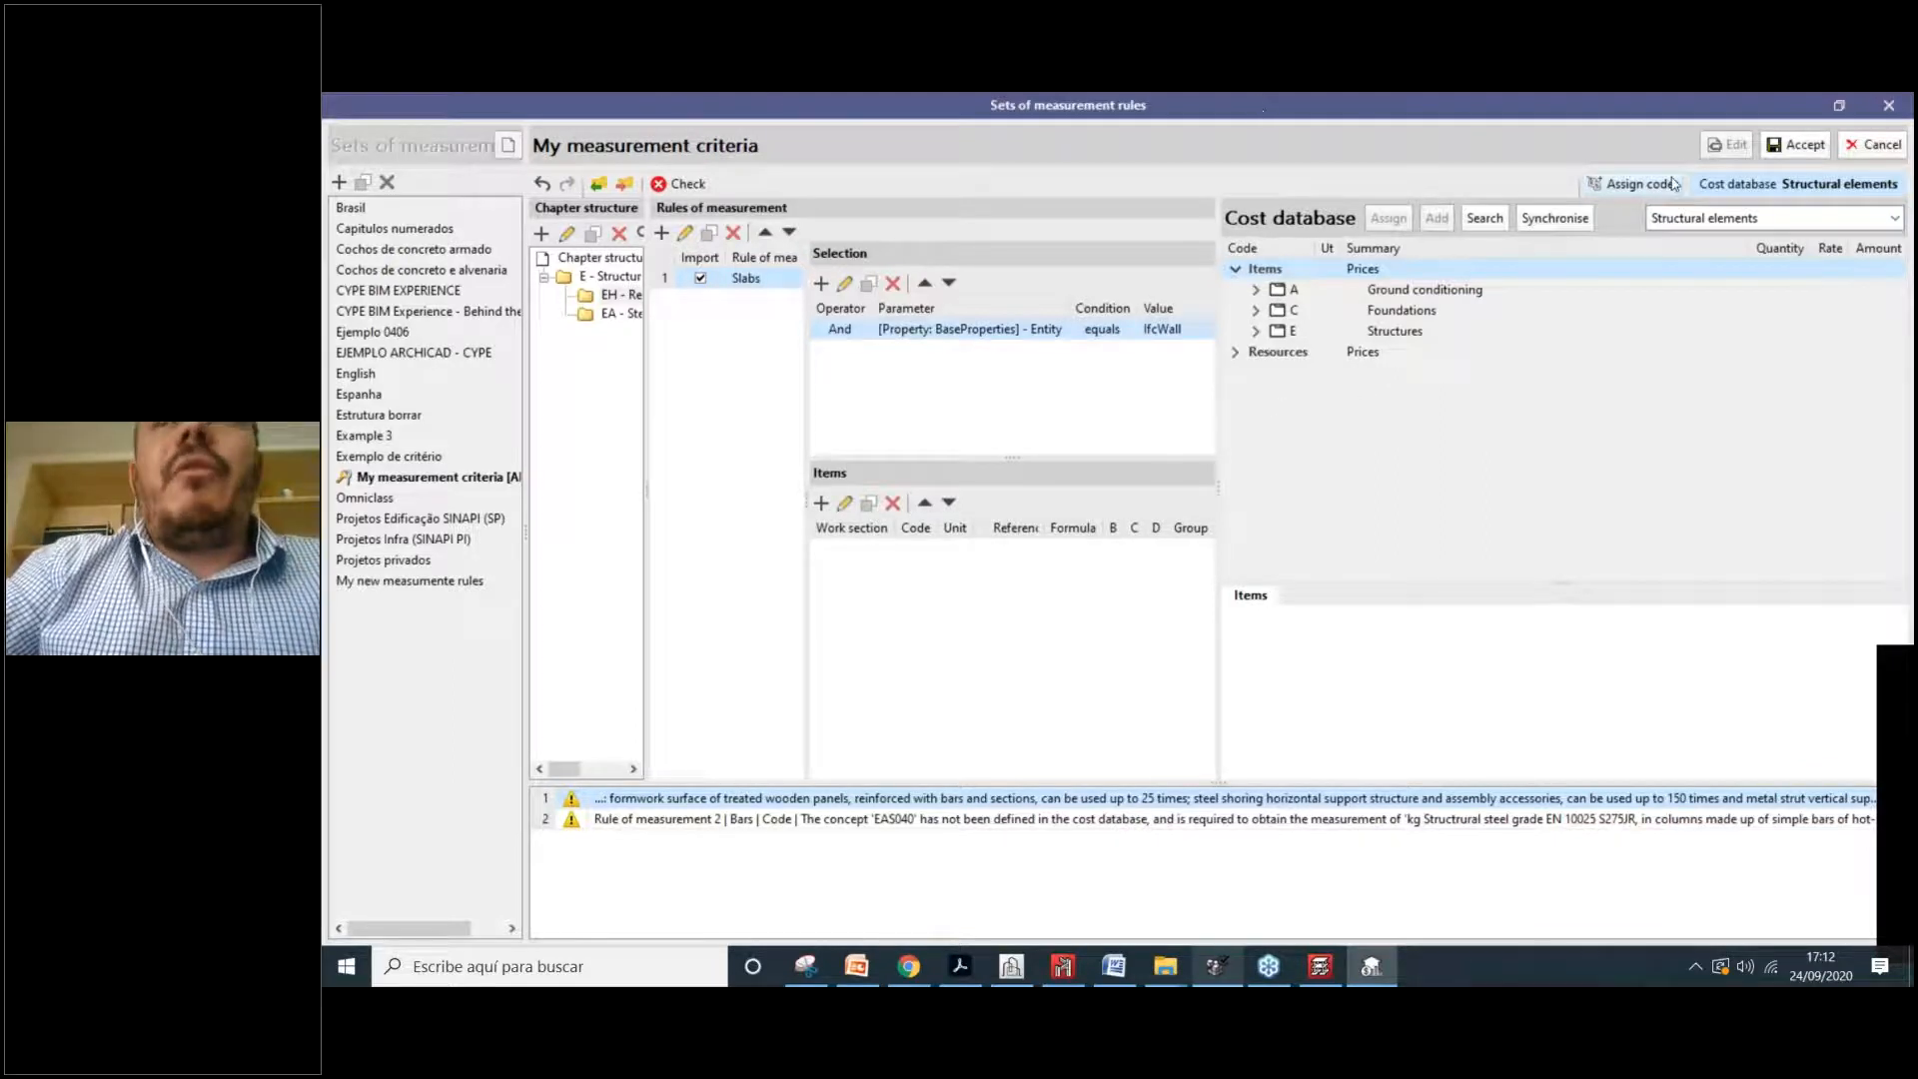
pyautogui.click(1830, 218)
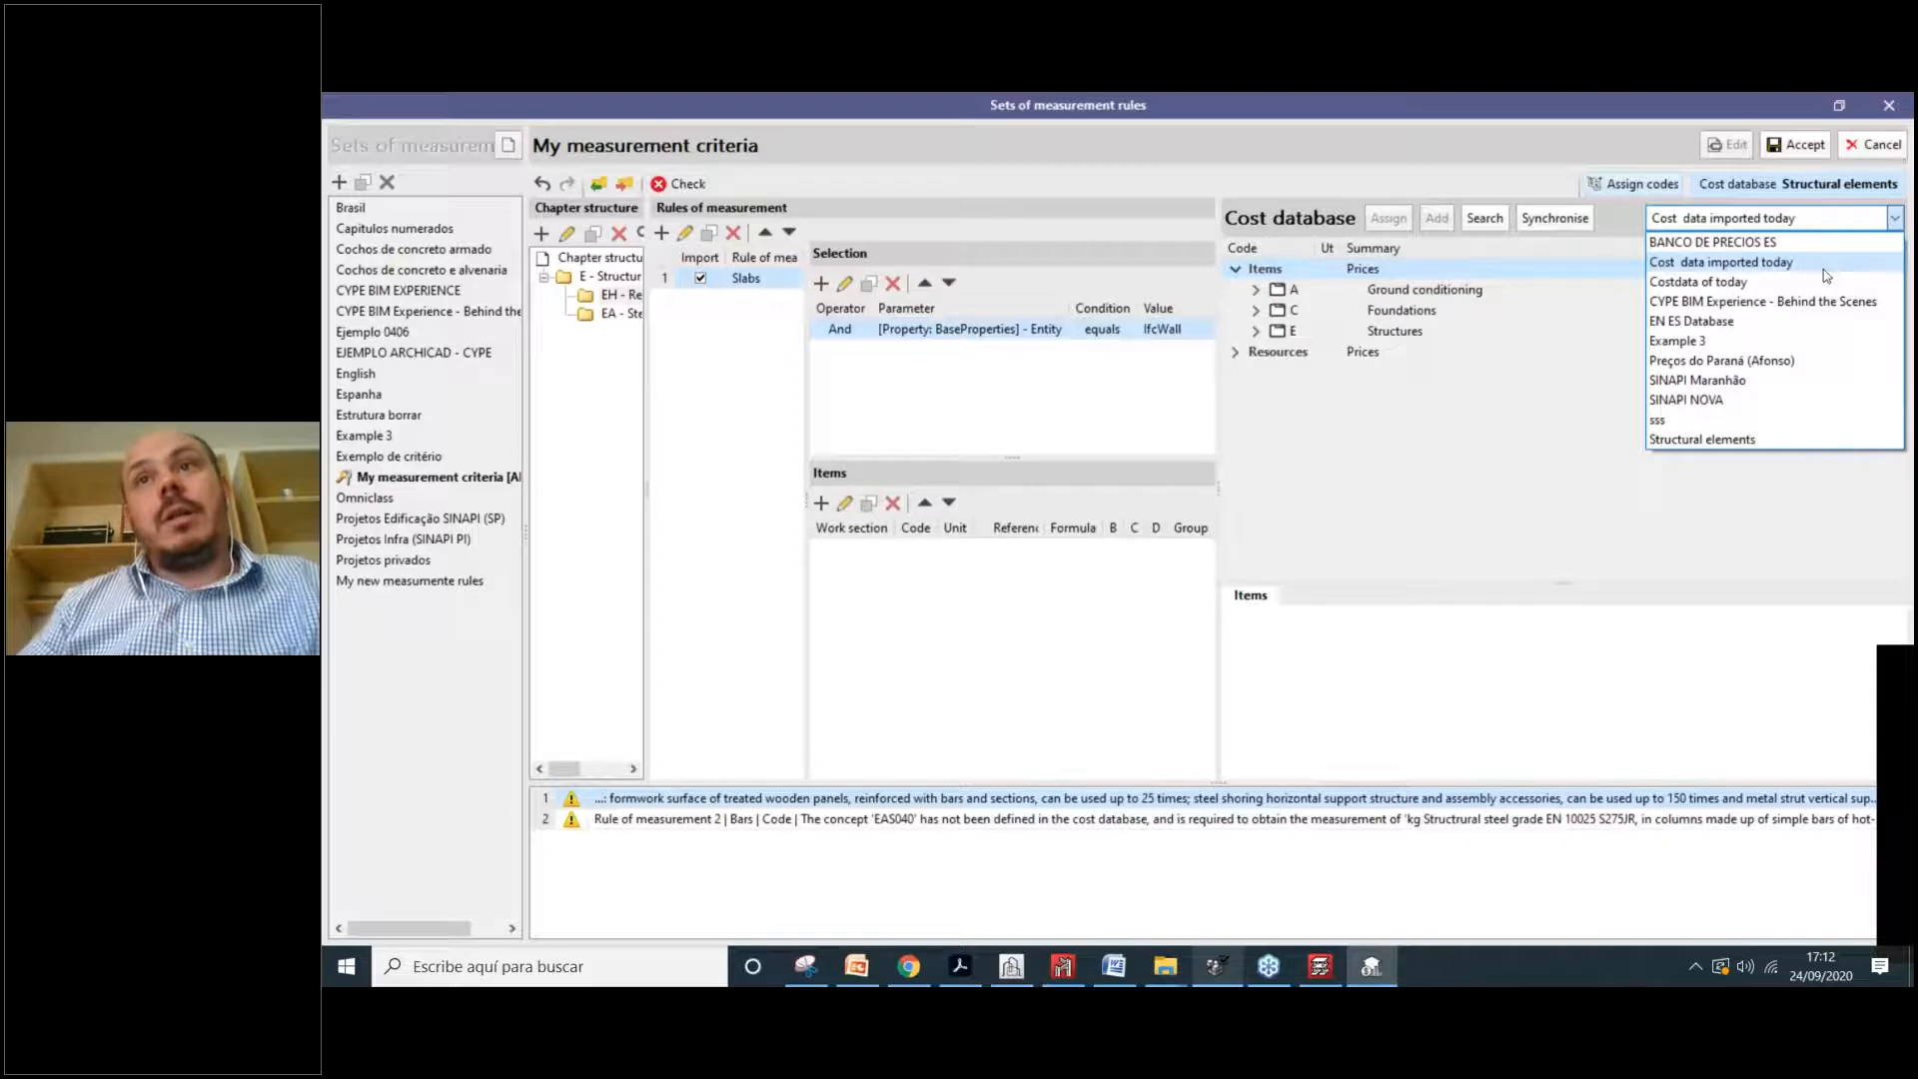
pyautogui.click(1763, 302)
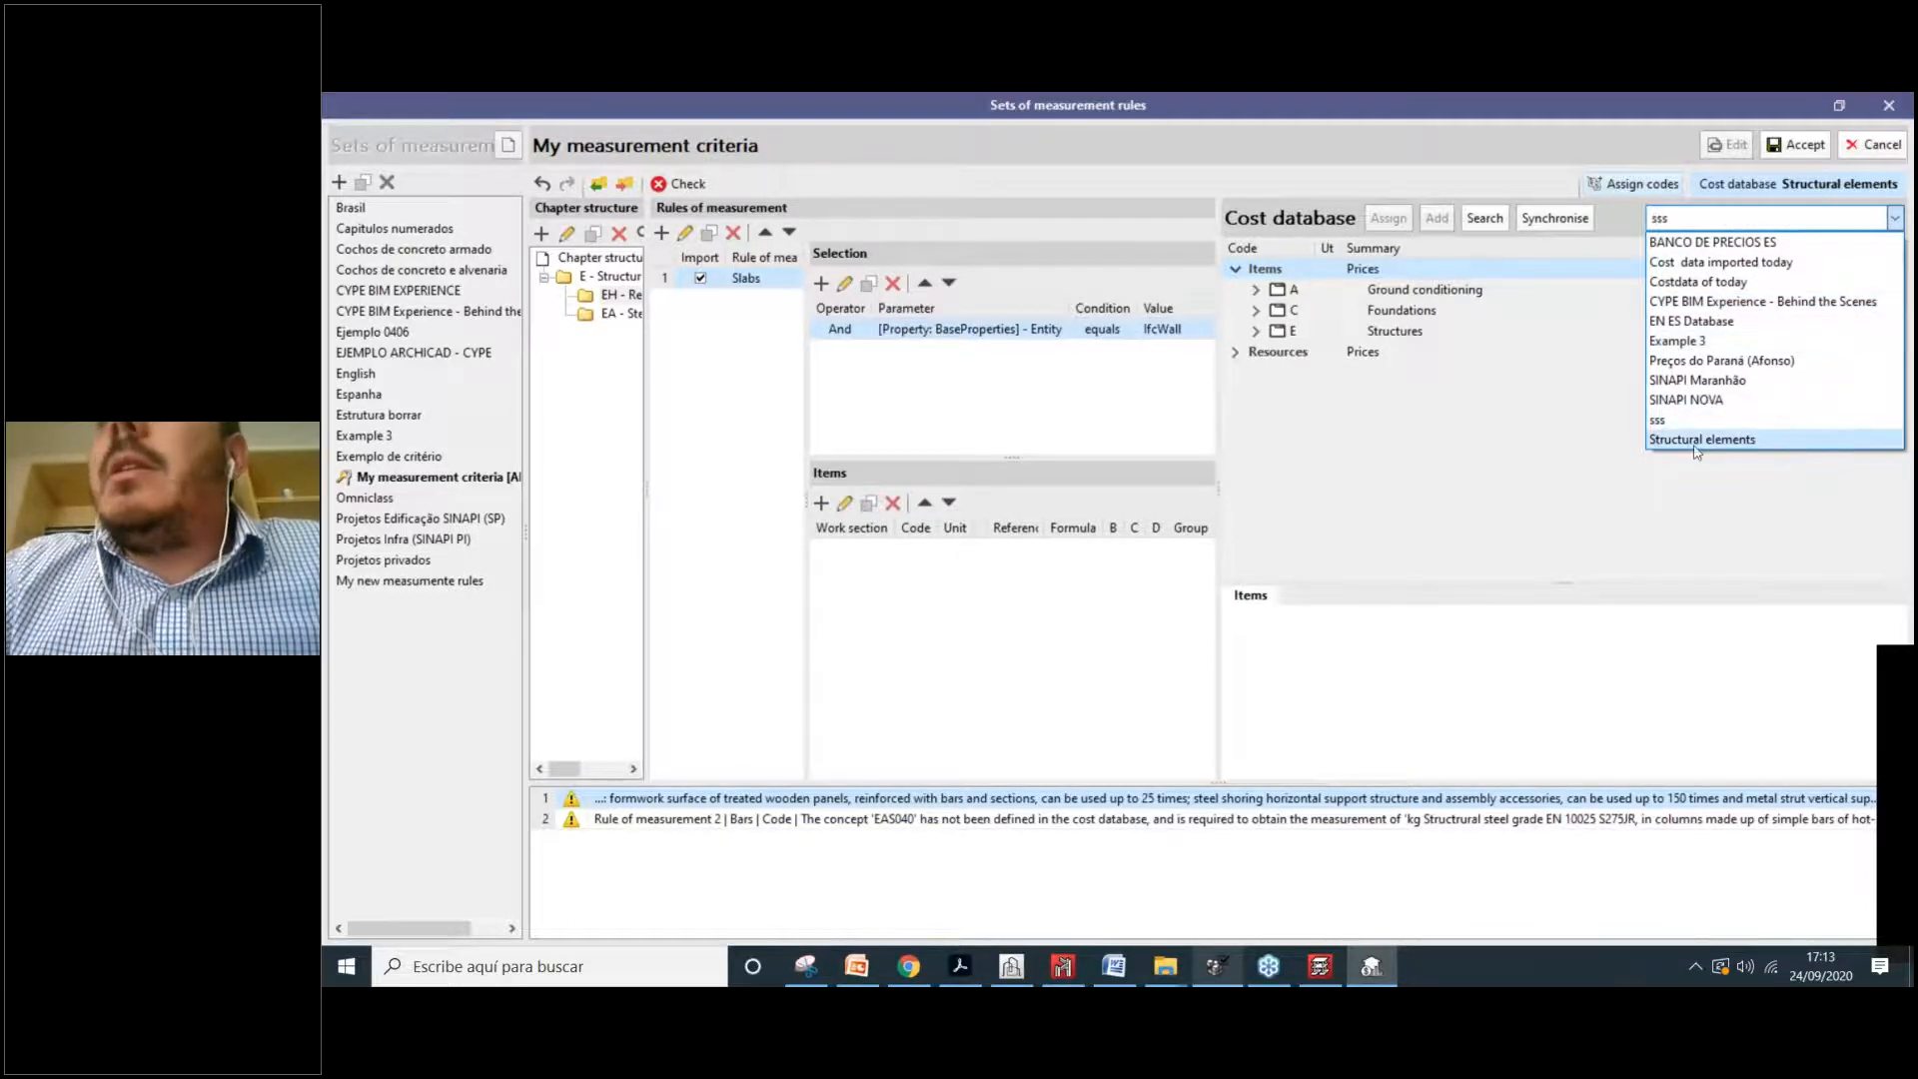
pyautogui.click(1814, 440)
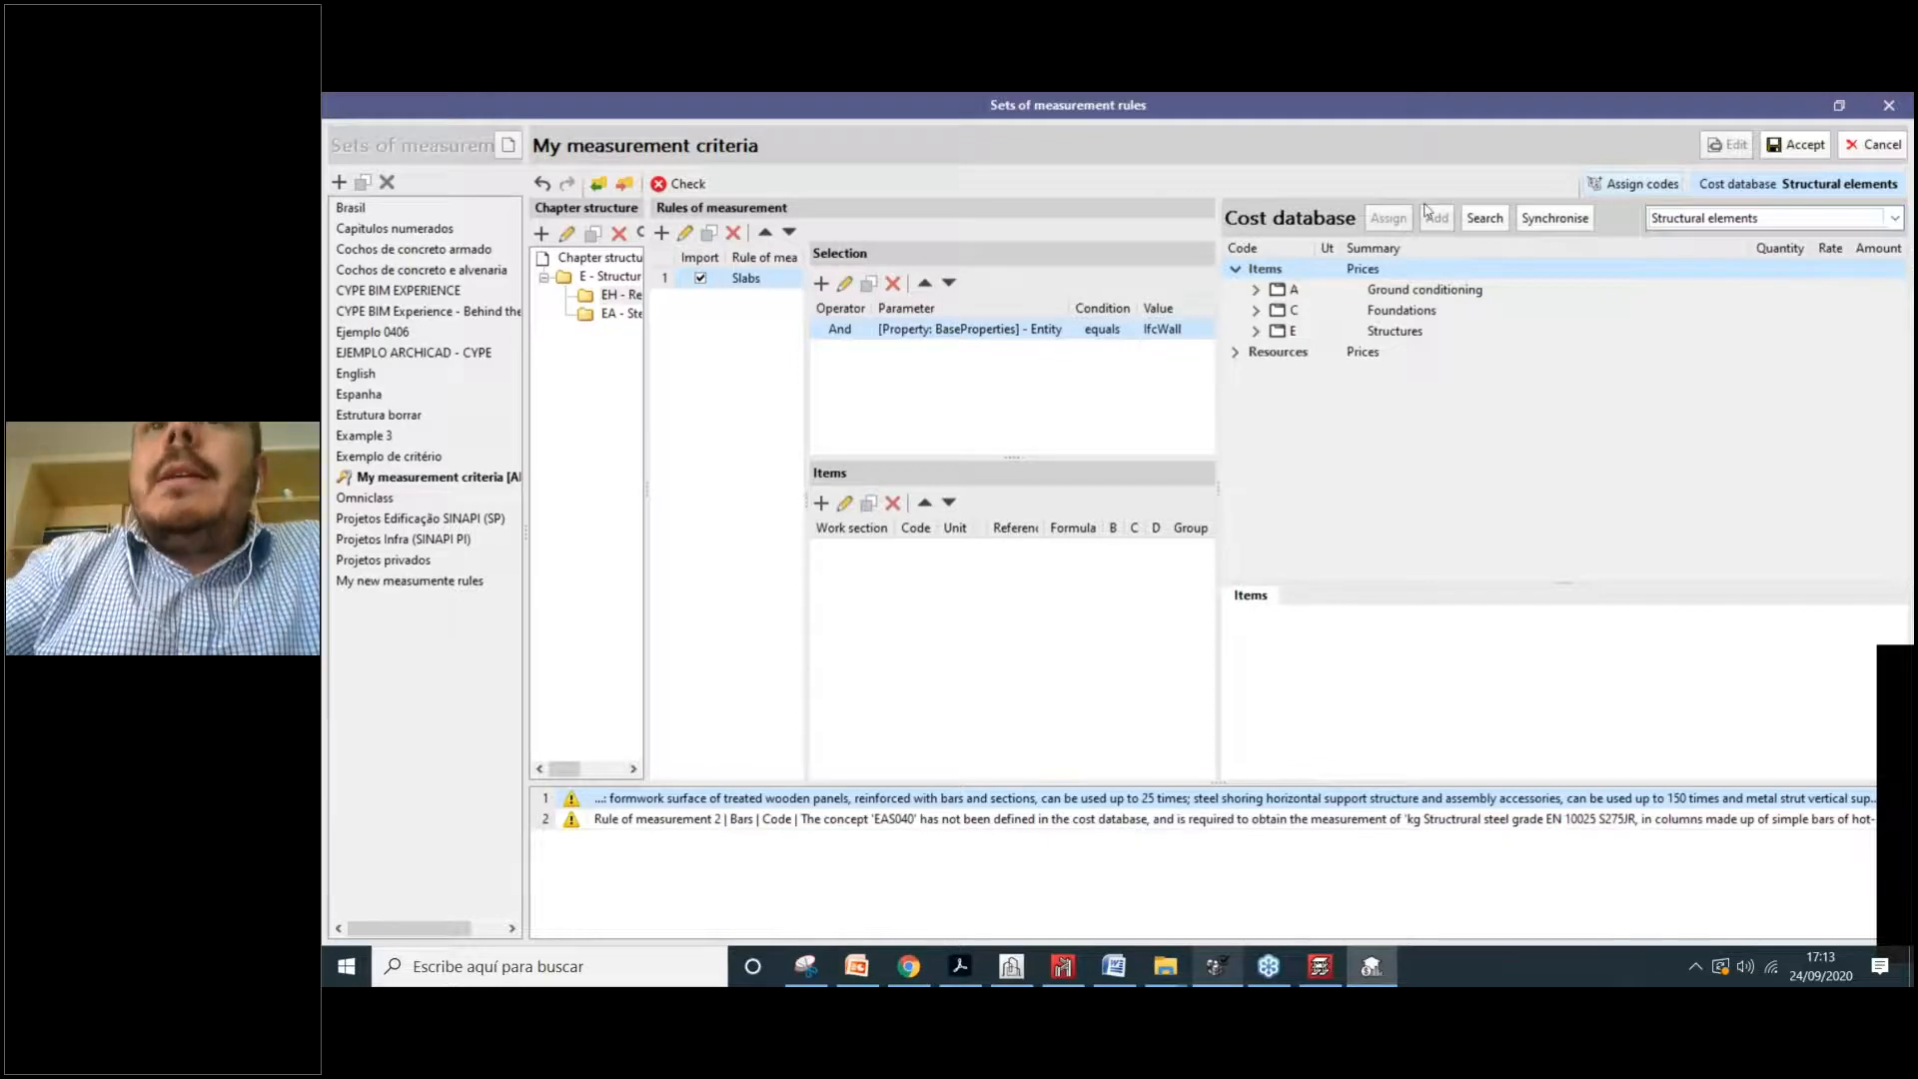
# Step: Expand E > EH > EHE010 Reinforced concrete slab to reveal its components
pyautogui.click(1257, 331)
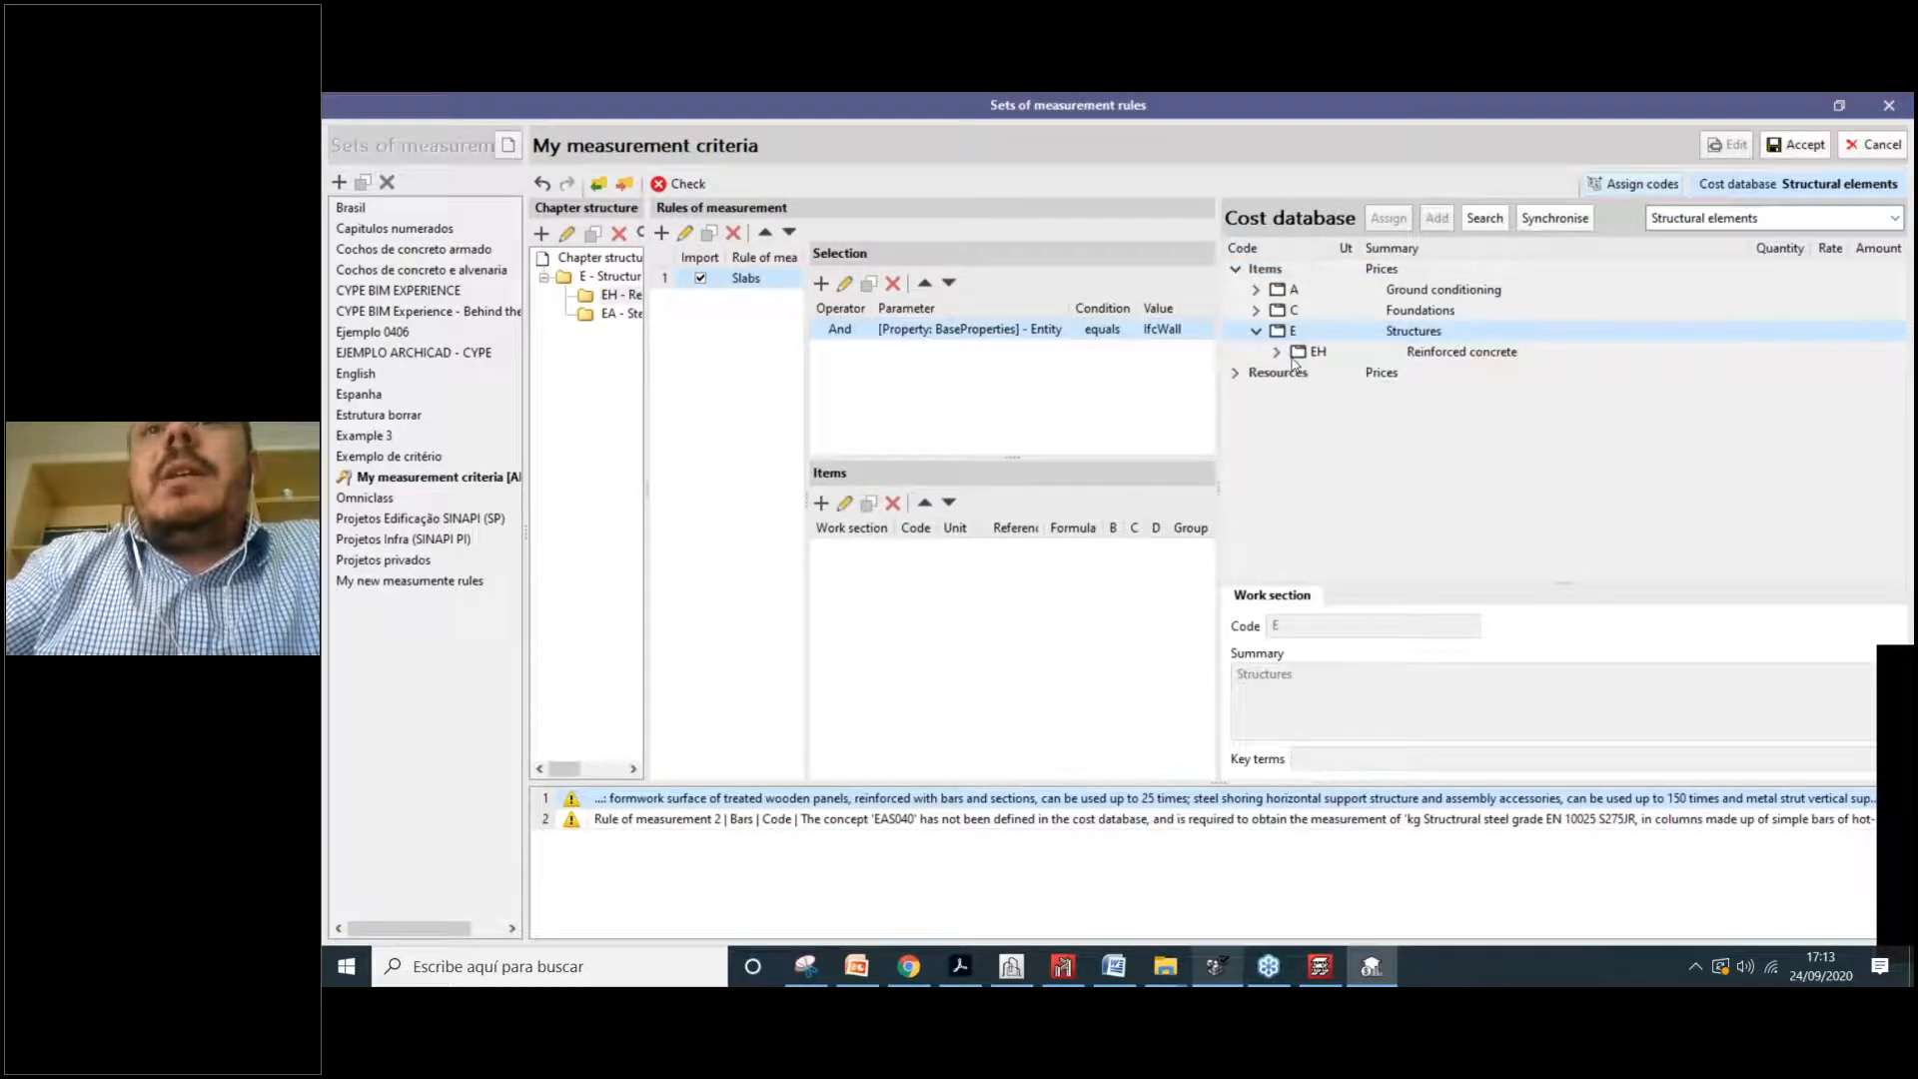
pyautogui.doubleClick(1411, 356)
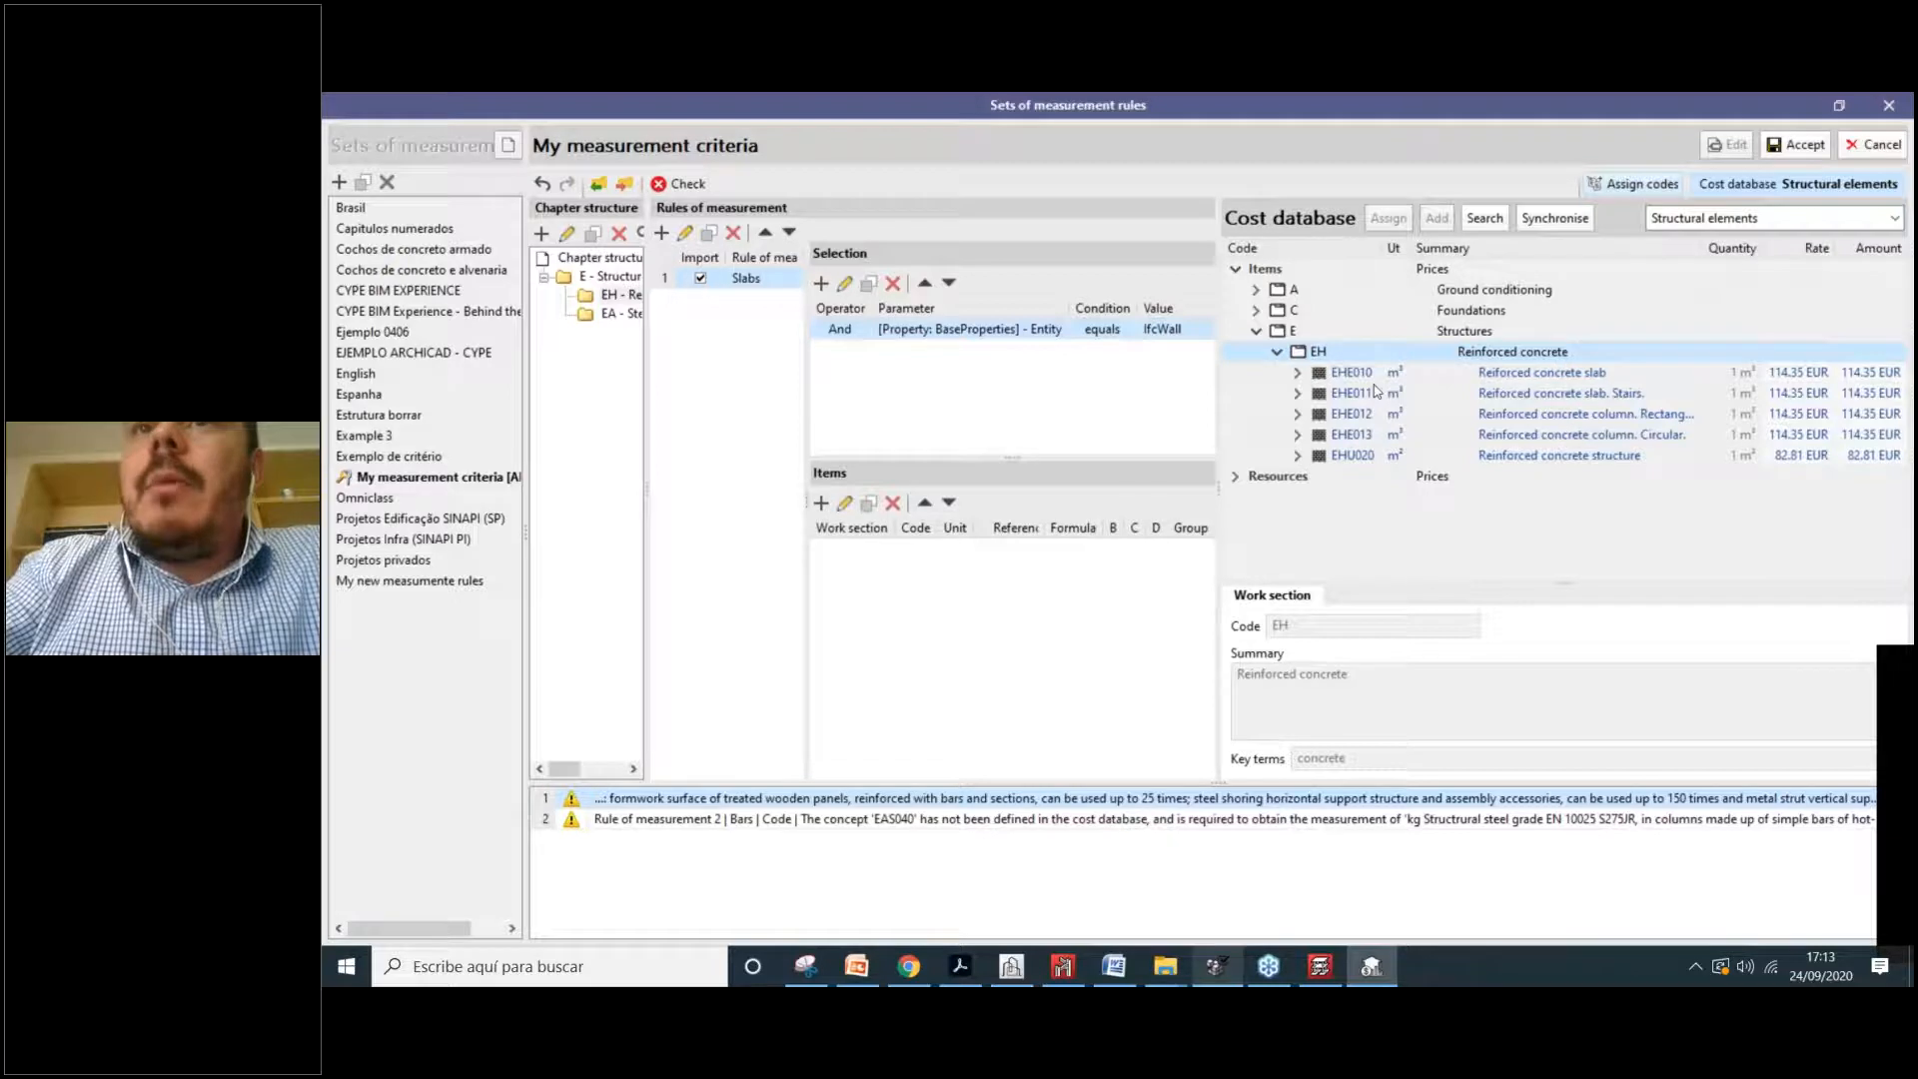
pyautogui.doubleClick(1559, 373)
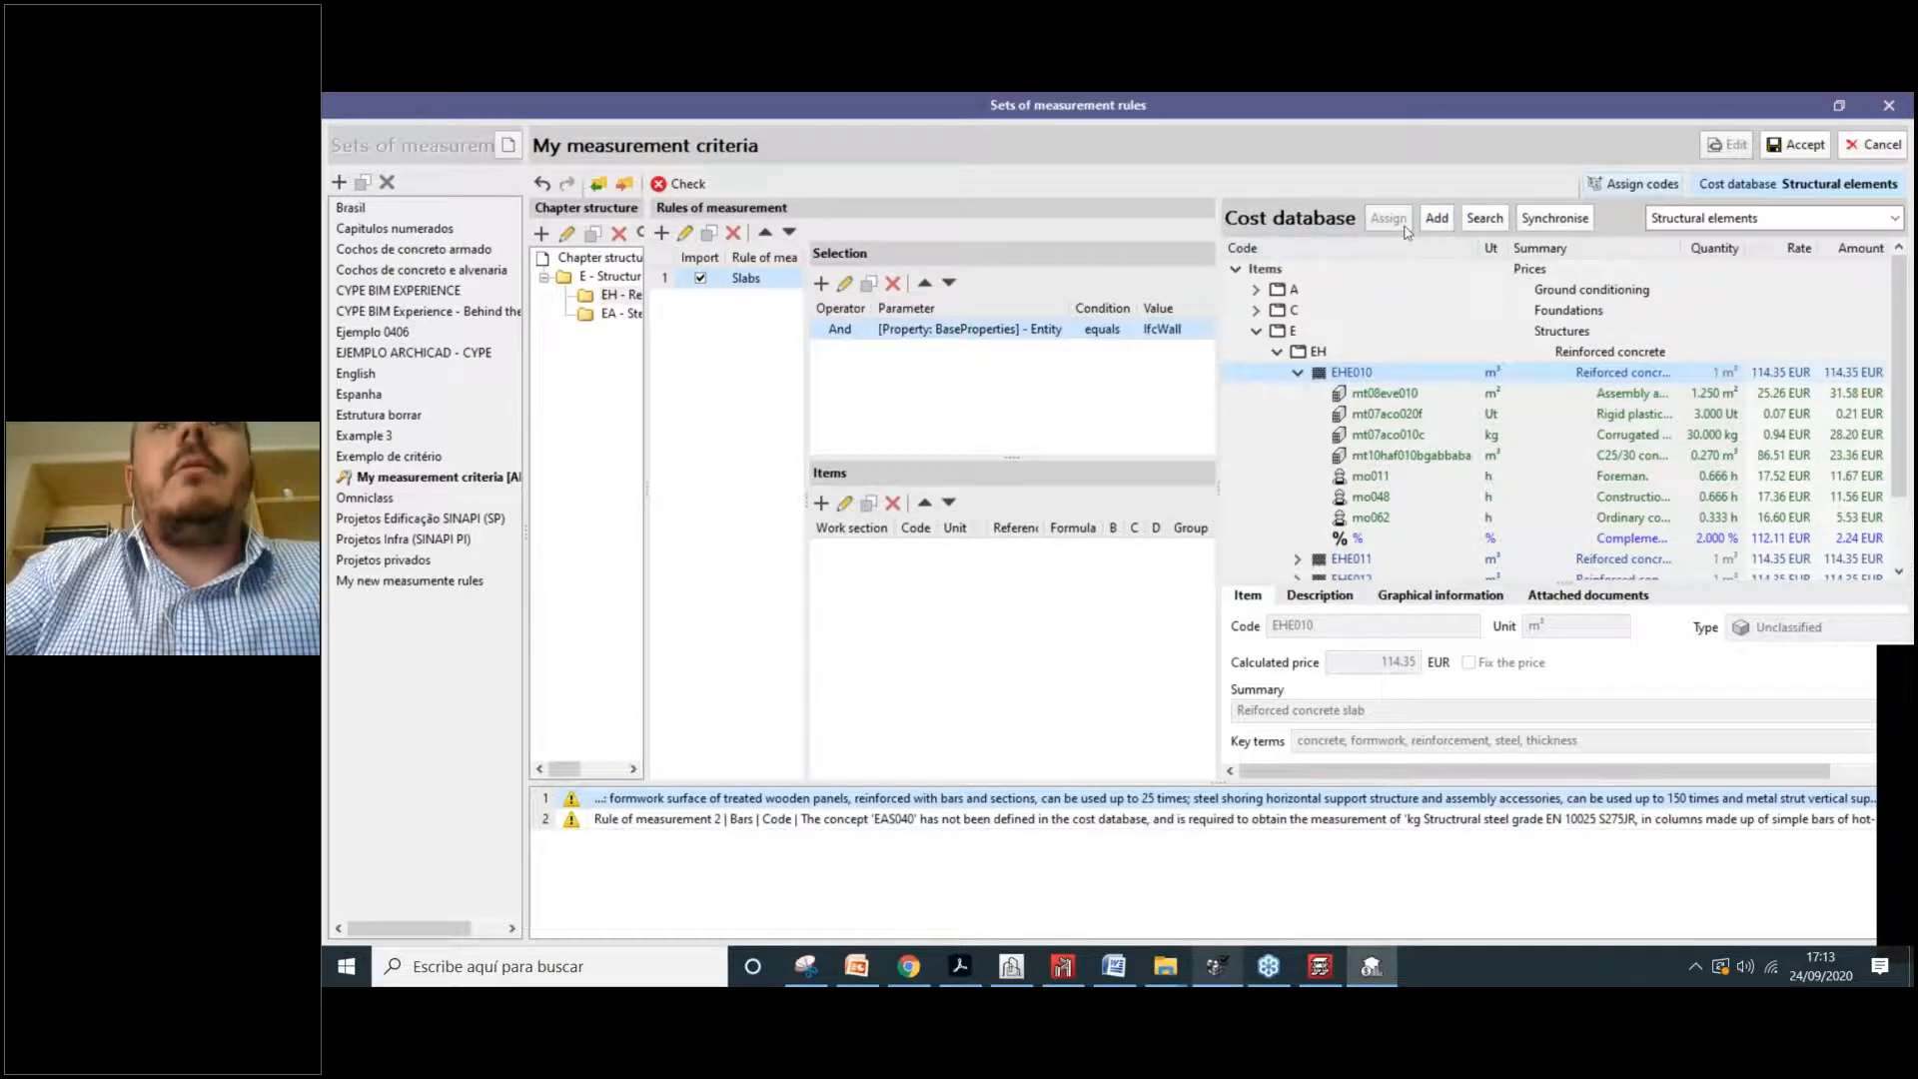
pyautogui.click(821, 505)
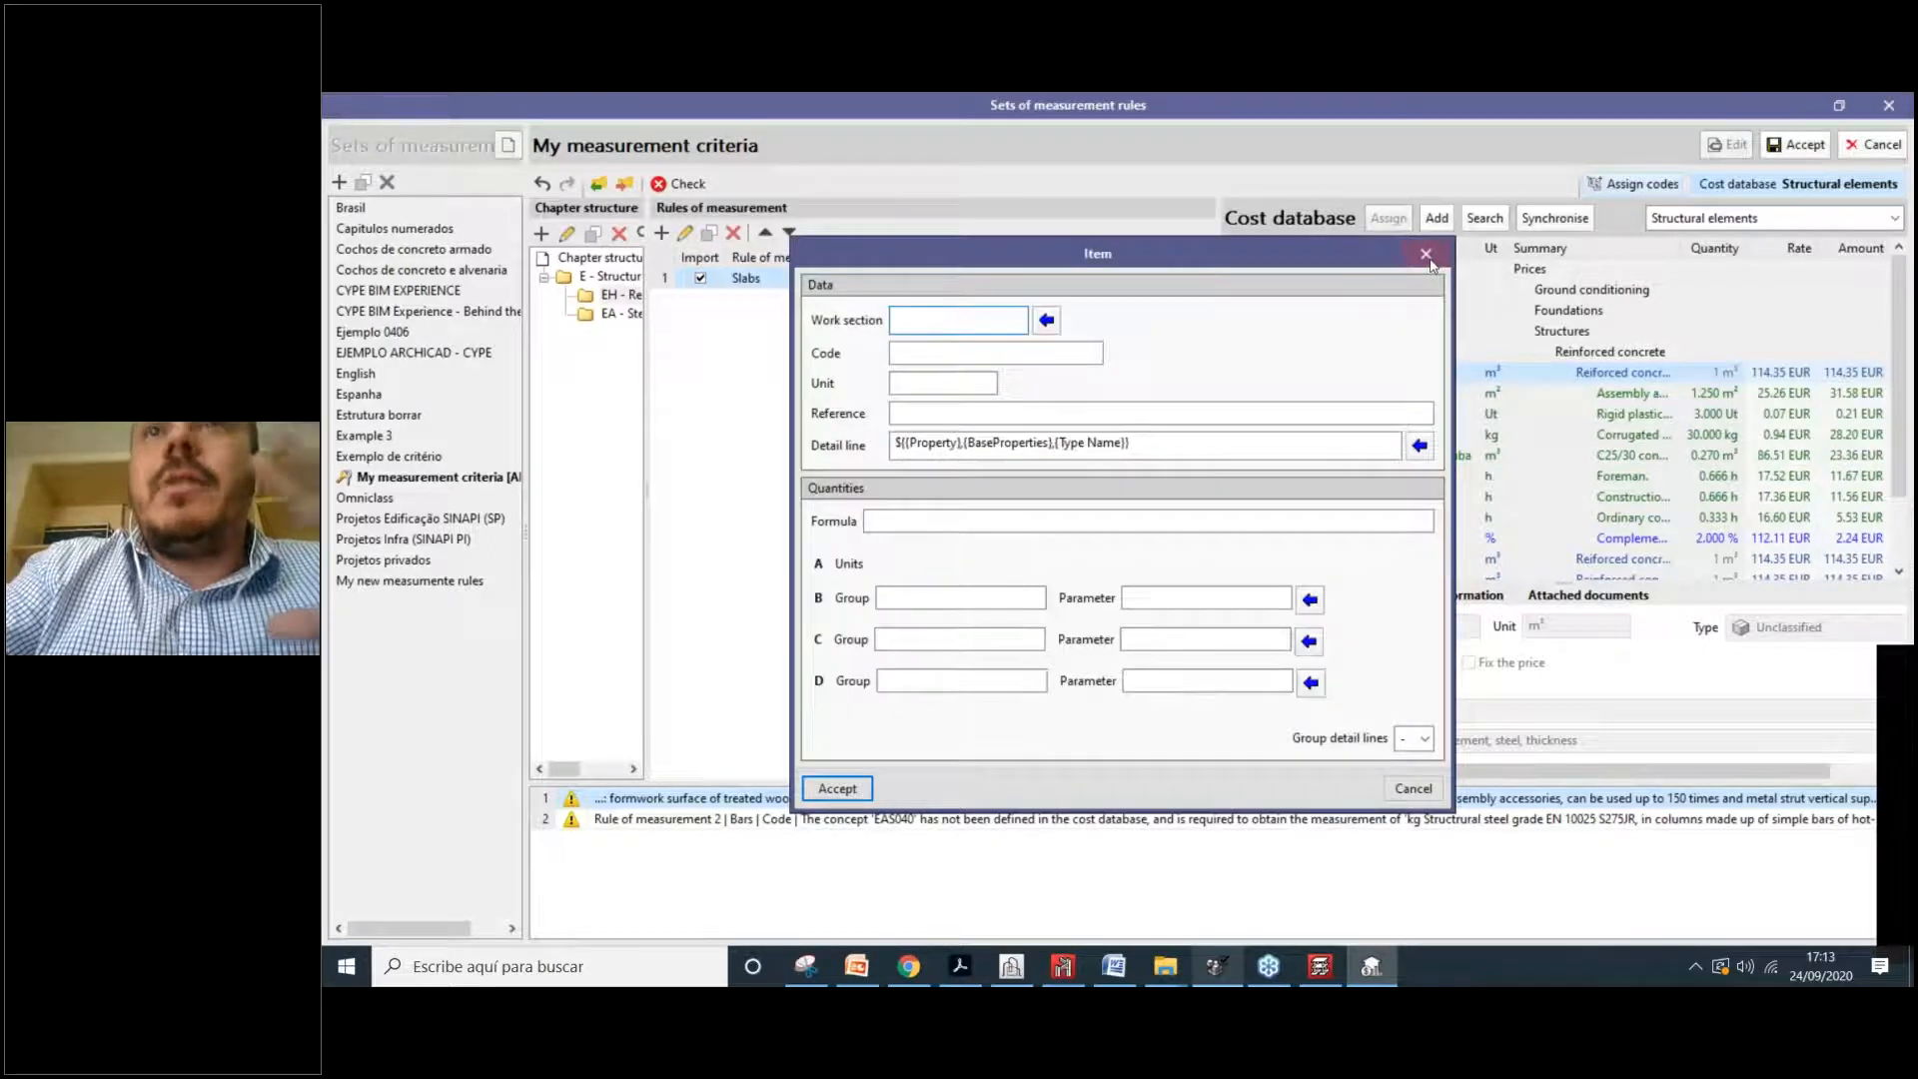
pyautogui.click(1427, 257)
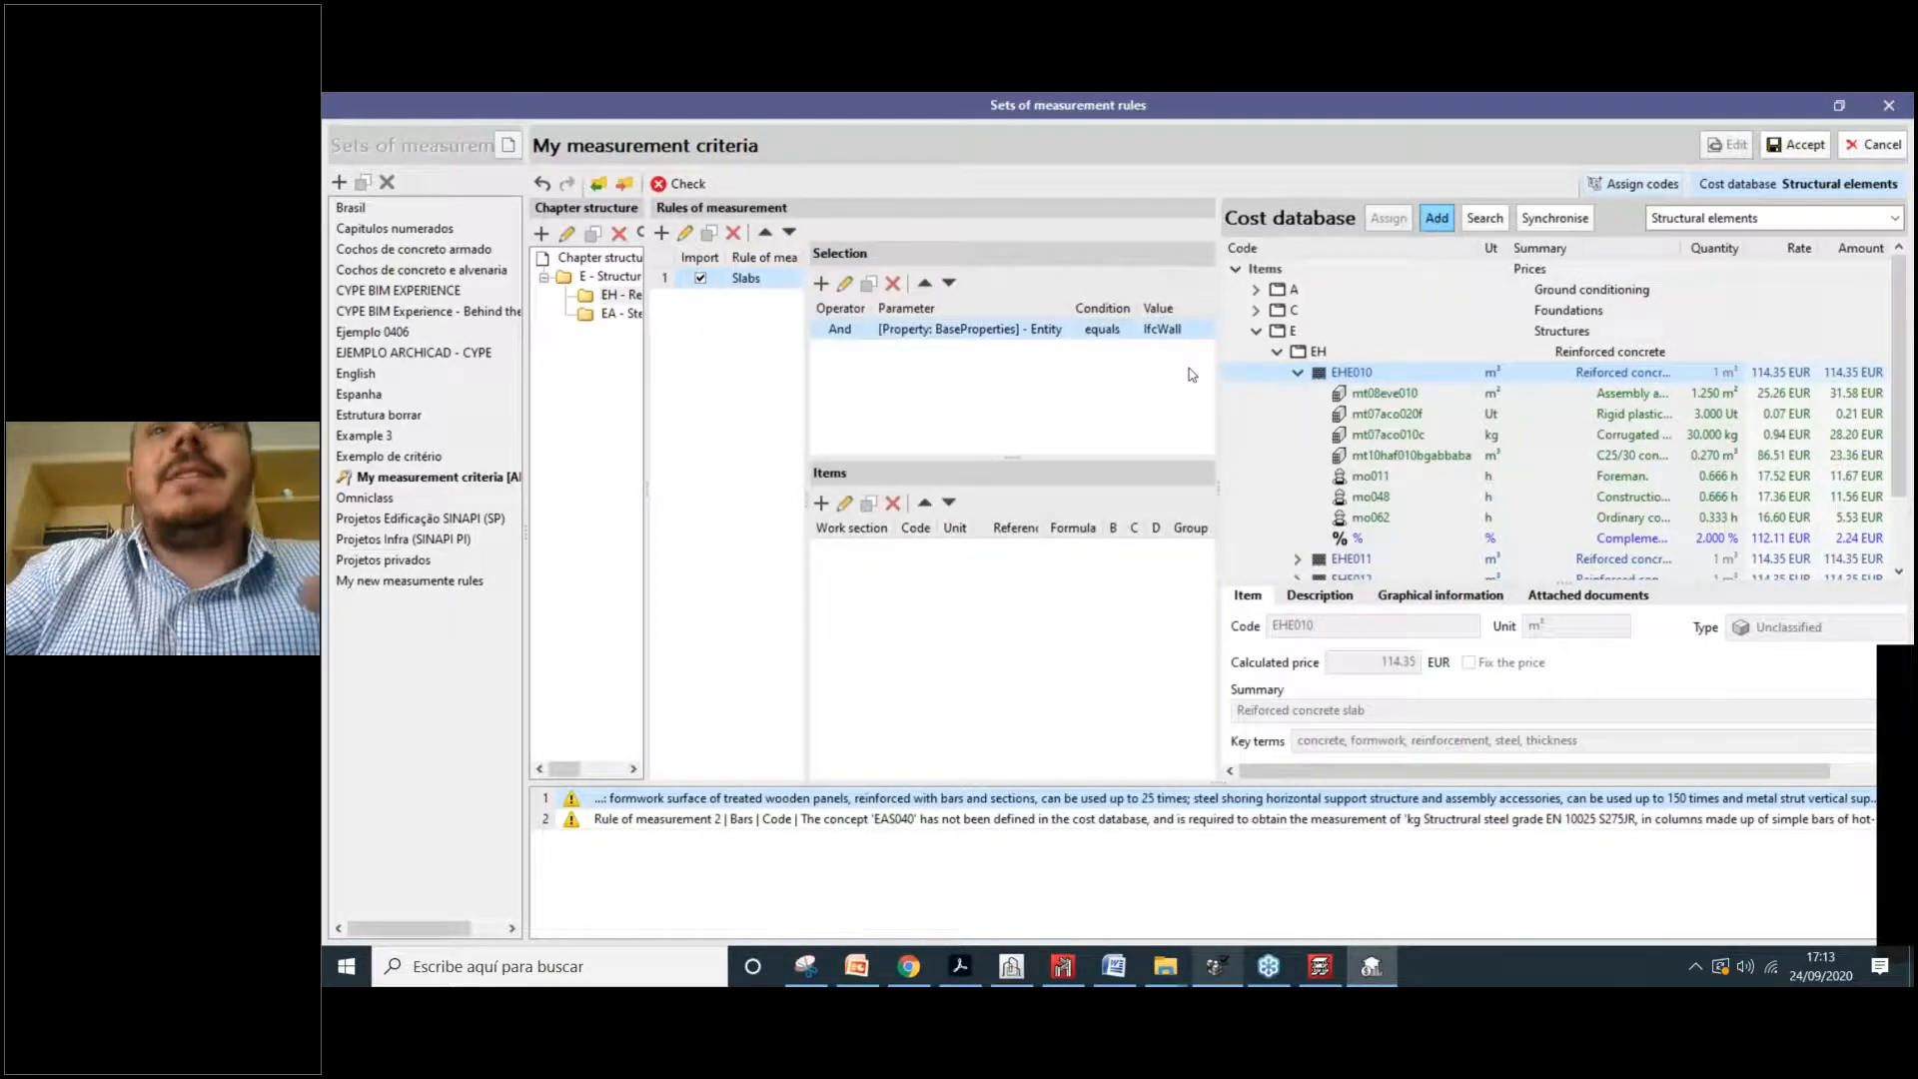
pyautogui.click(1429, 254)
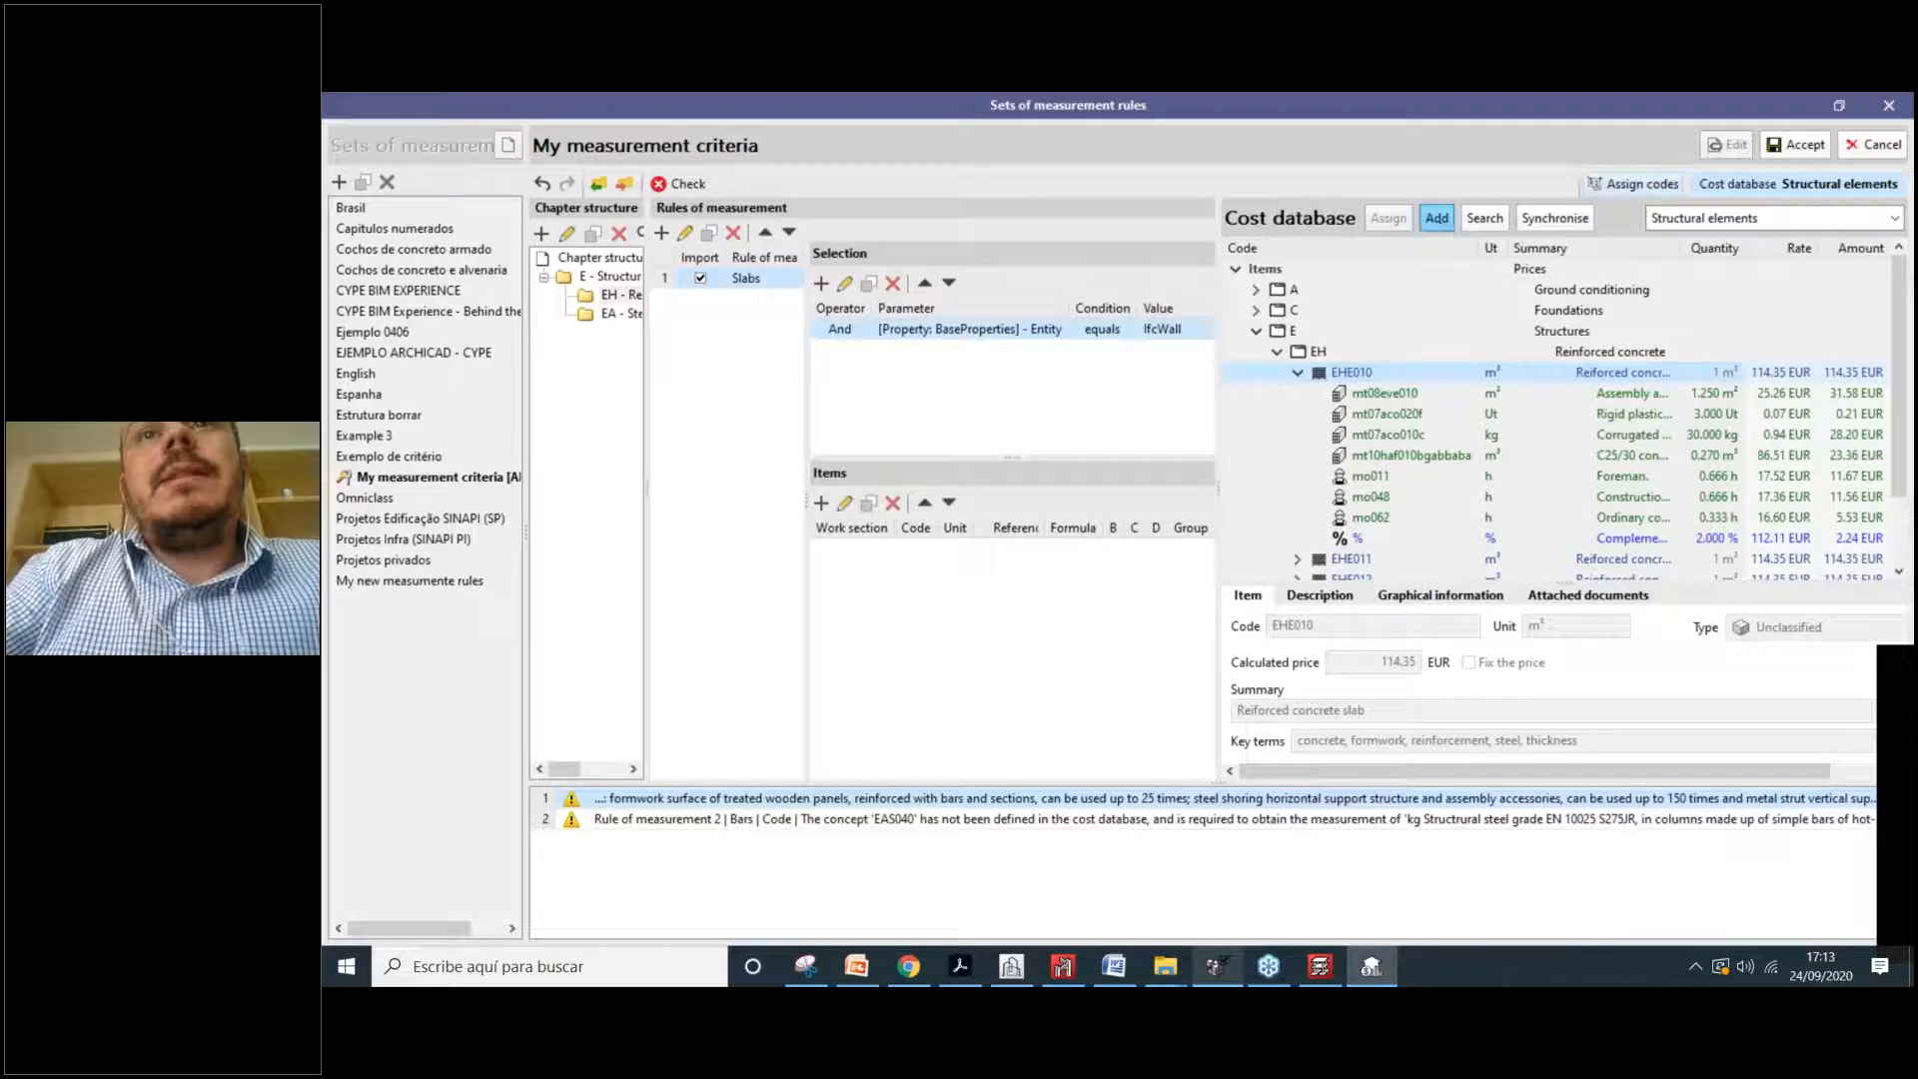
pyautogui.click(1437, 218)
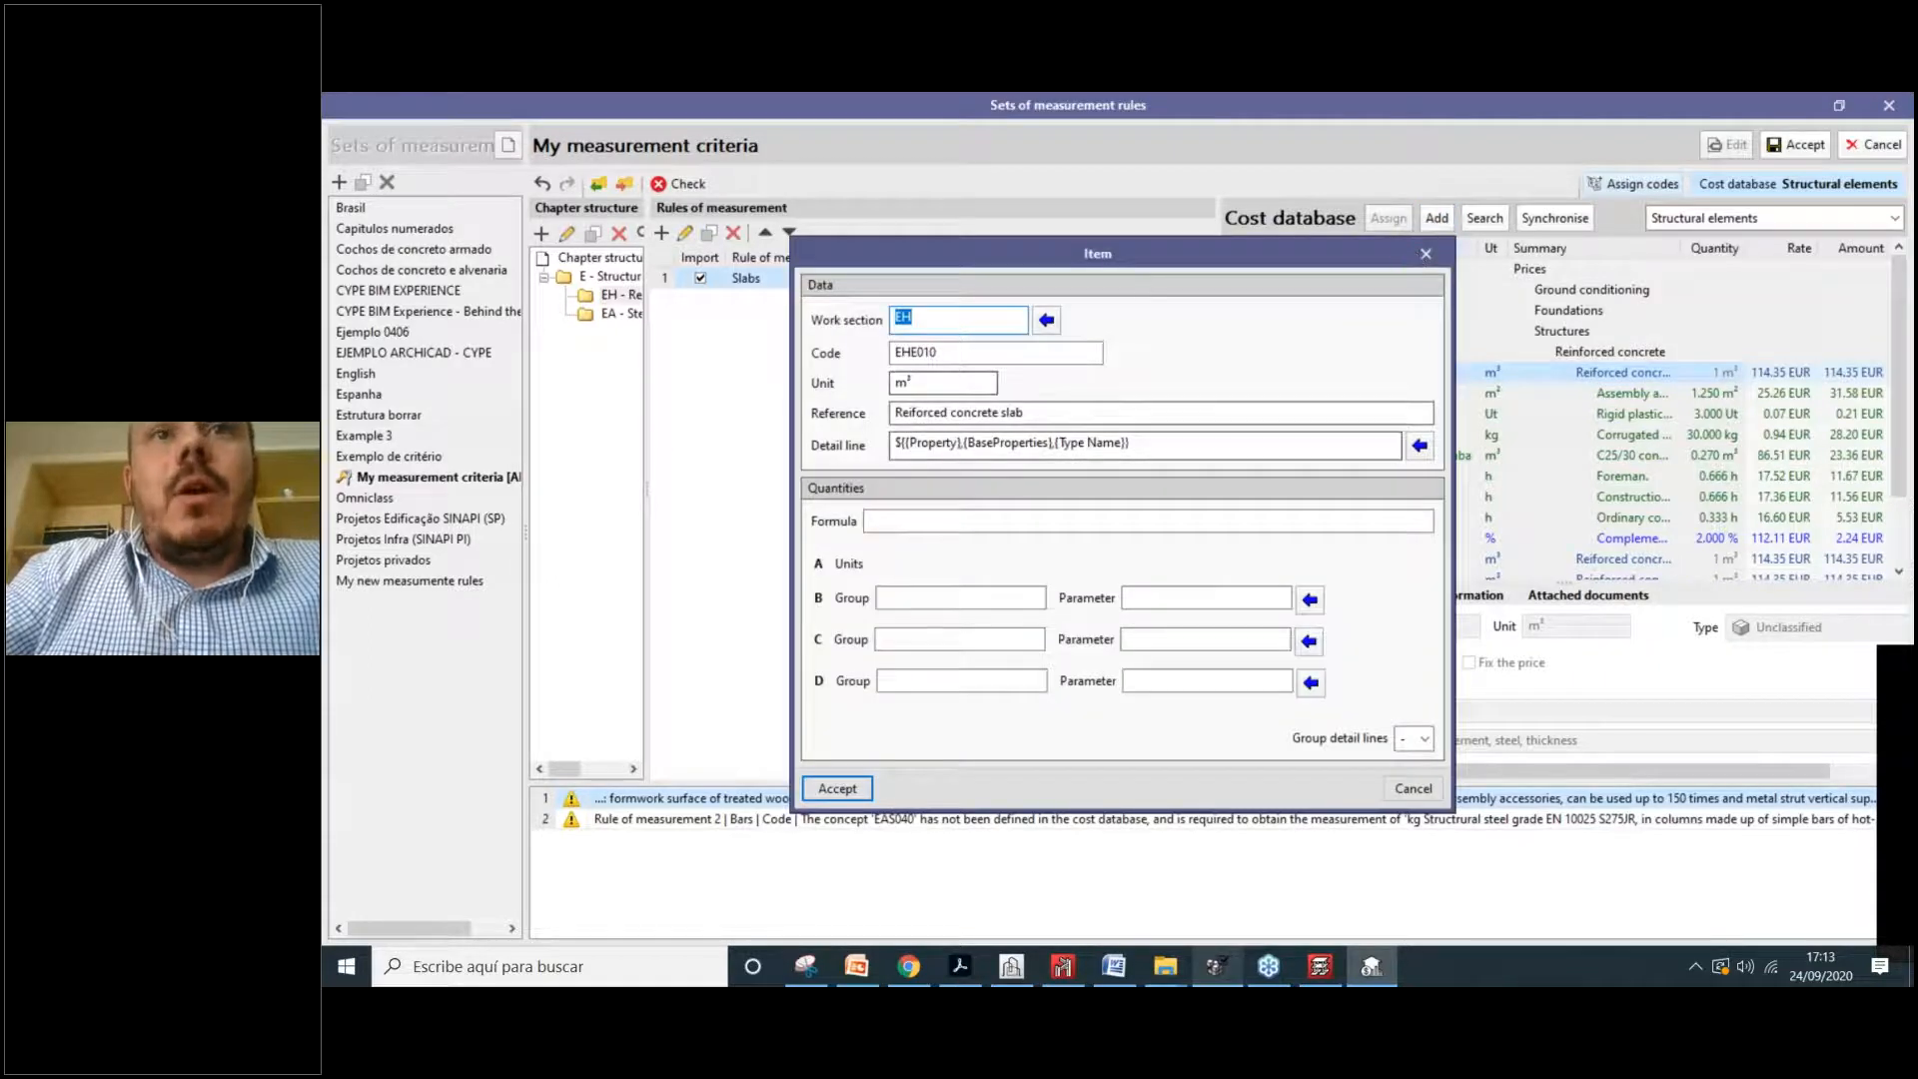
pyautogui.moveTo(937, 320); pyautogui.dragTo(894, 319)
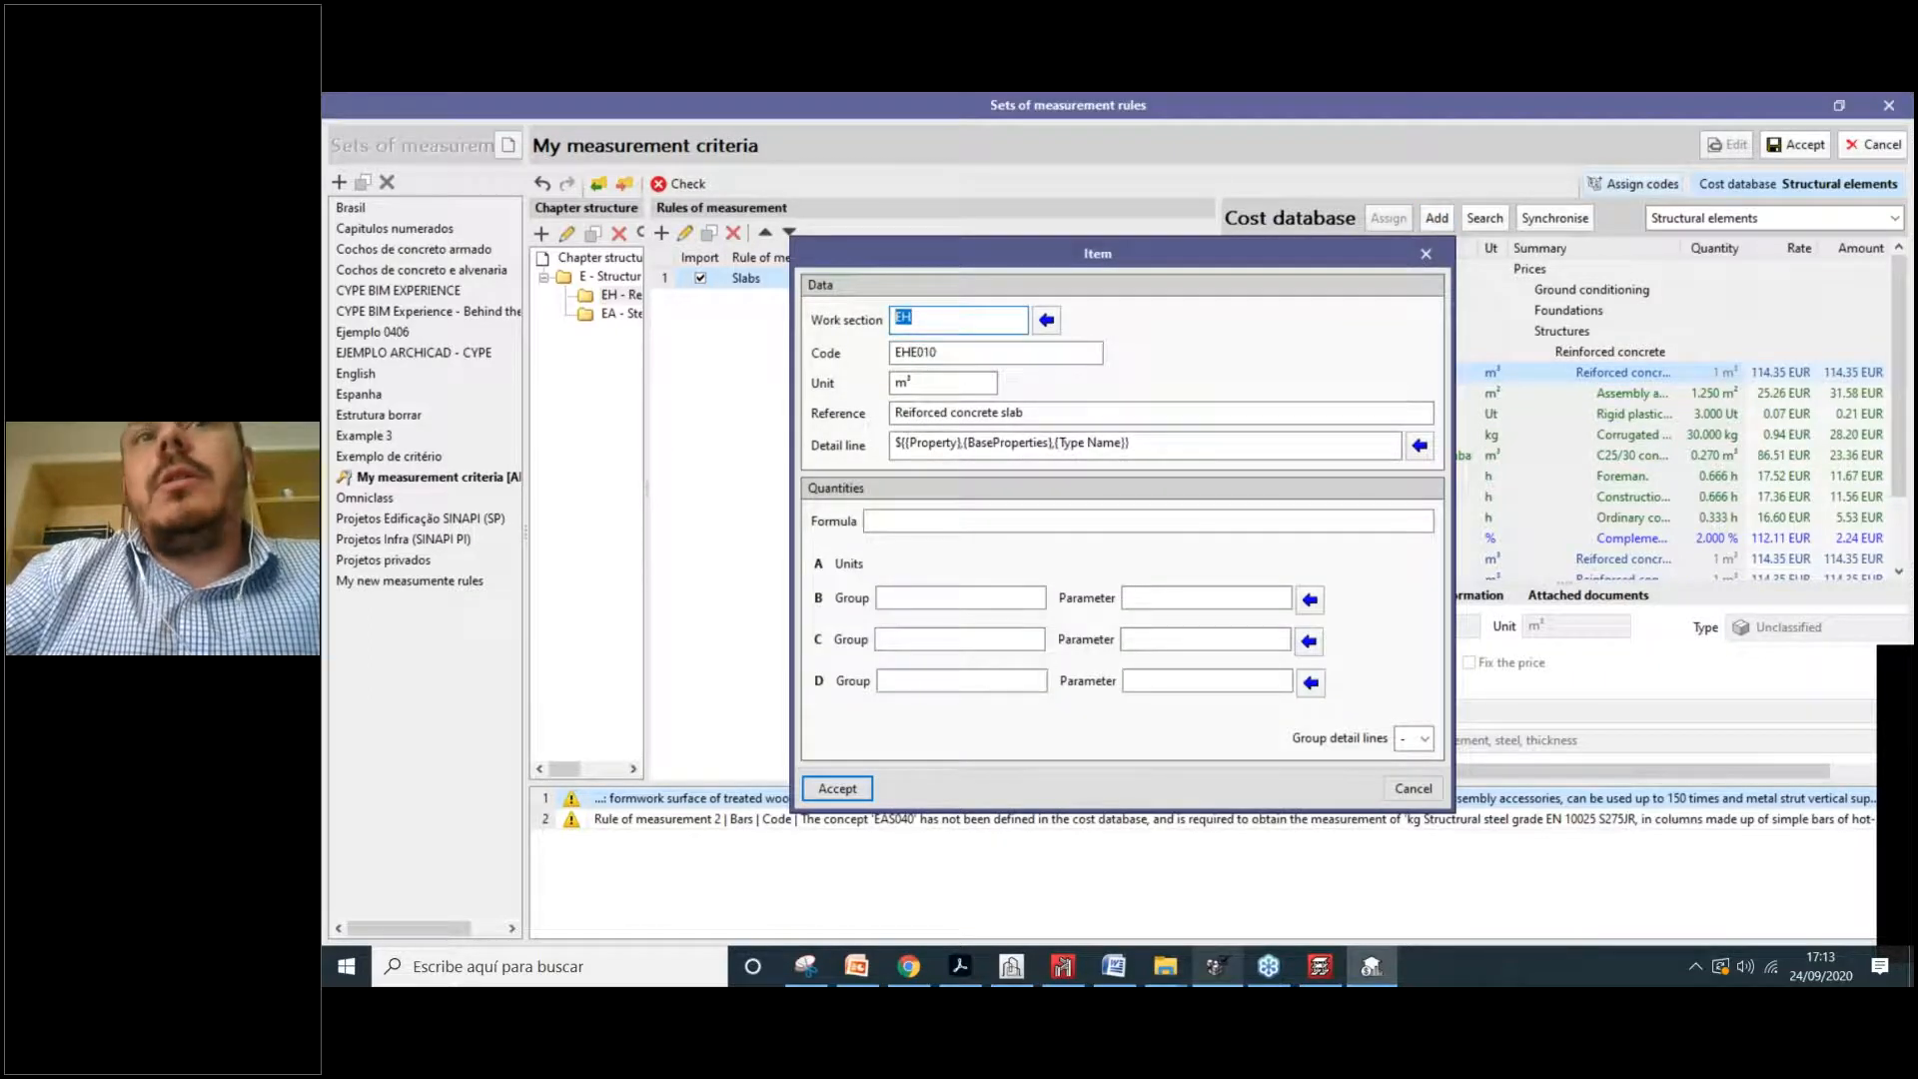
pyautogui.moveTo(1025, 413); pyautogui.dragTo(949, 412)
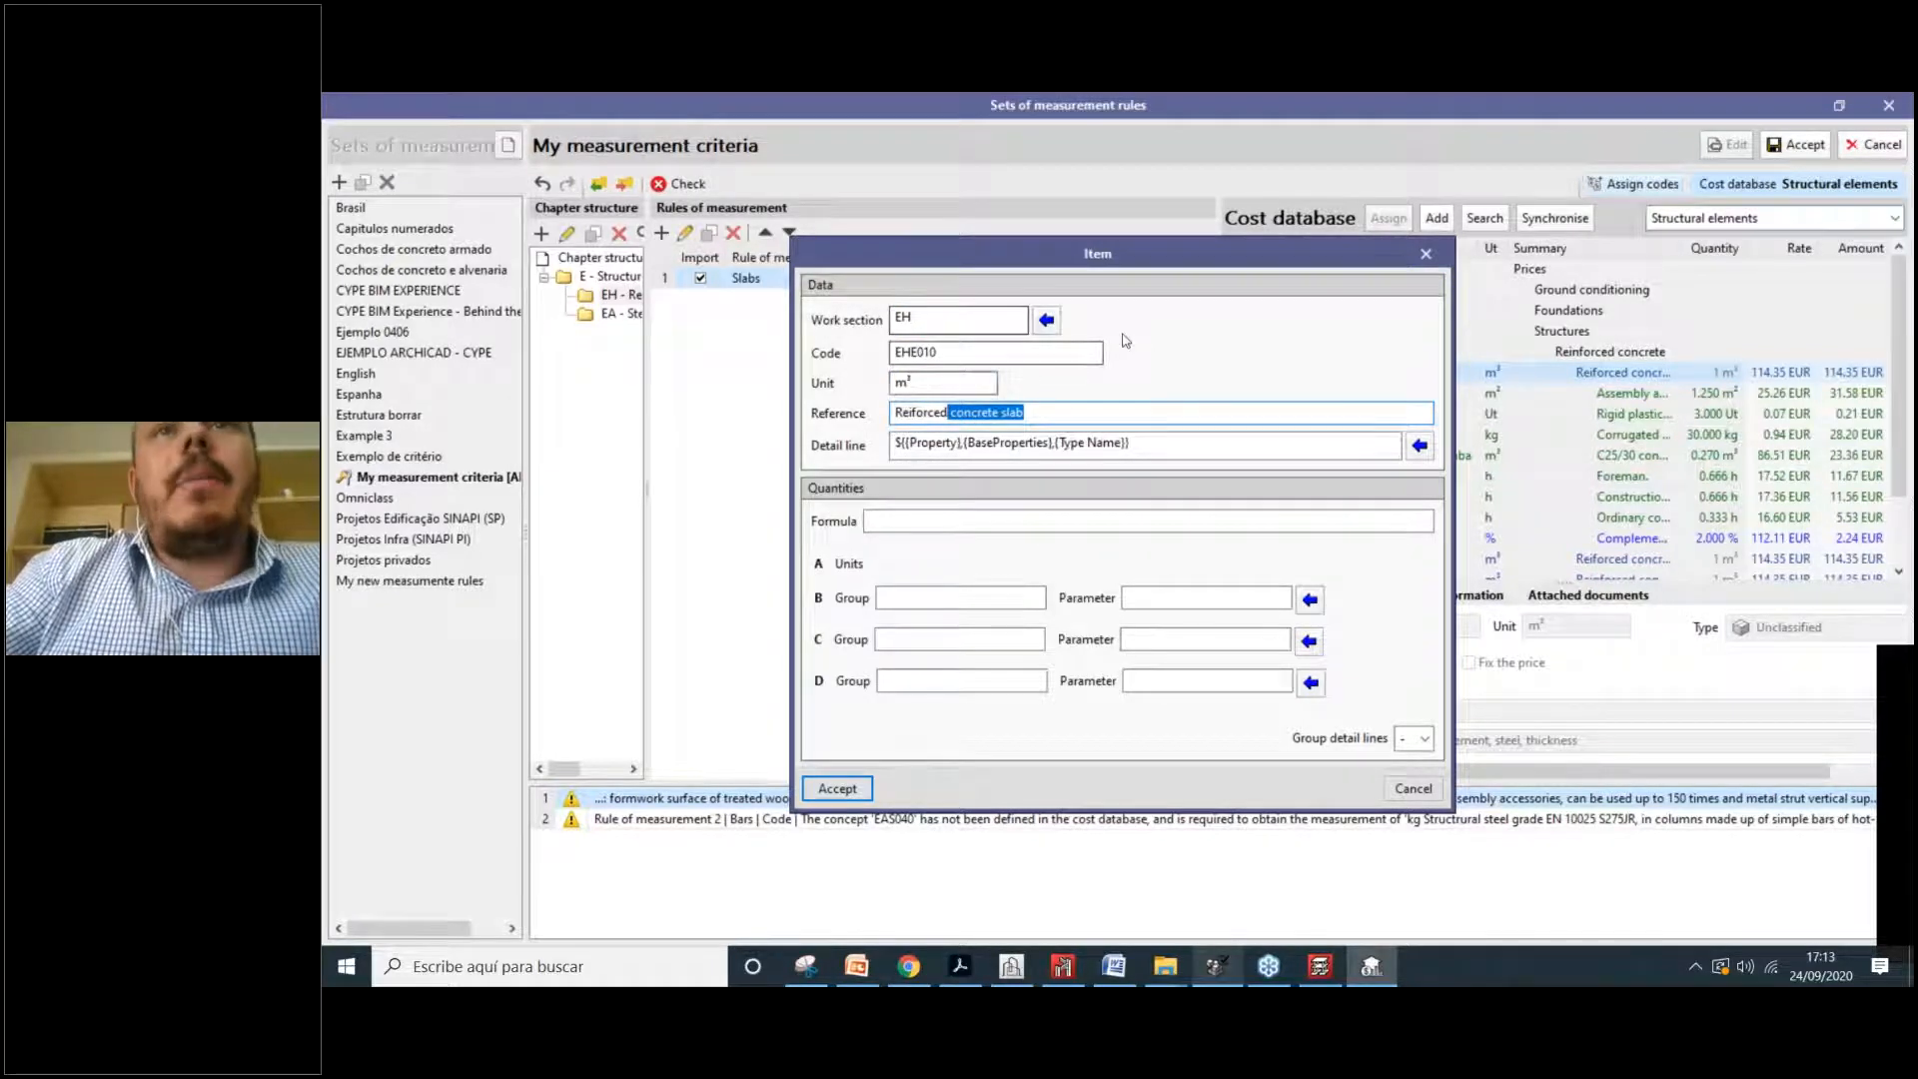
pyautogui.moveTo(1019, 258); pyautogui.dragTo(1210, 279)
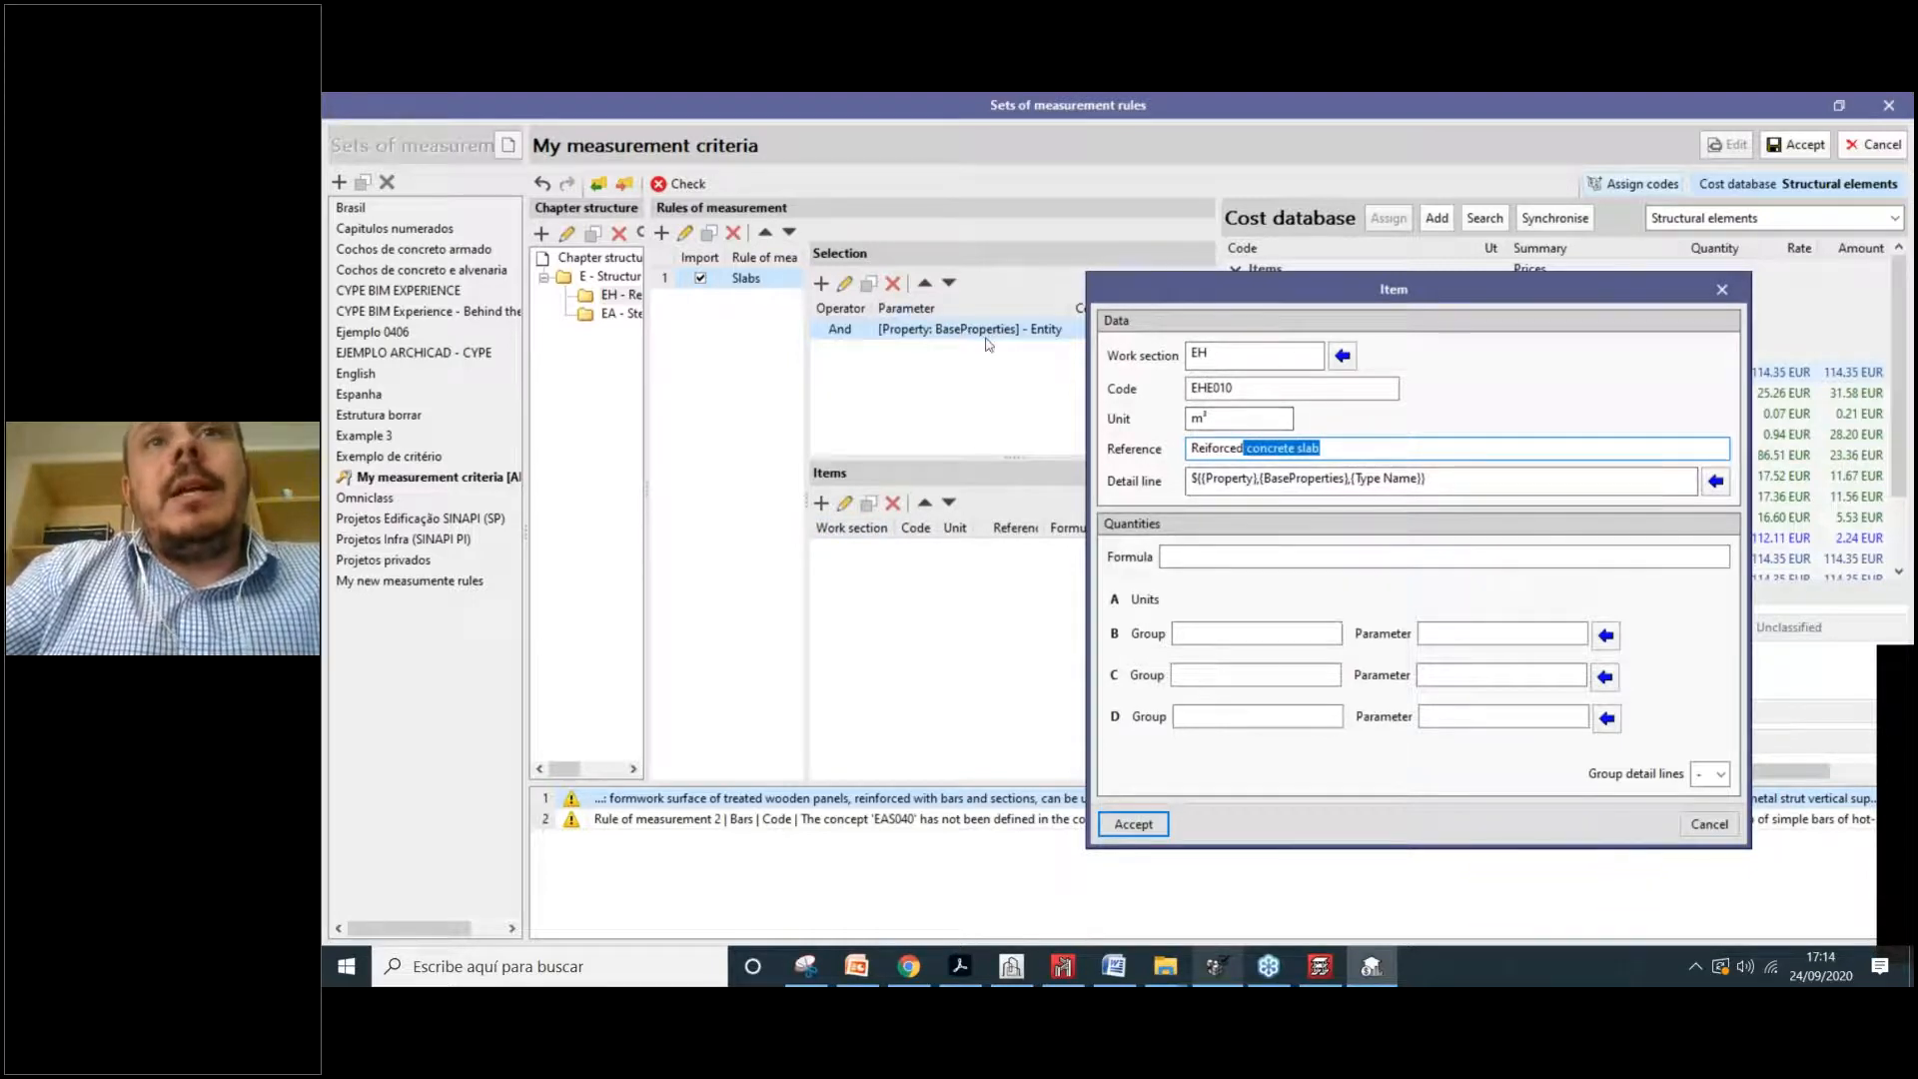
pyautogui.moveTo(1251, 284); pyautogui.dragTo(1337, 259)
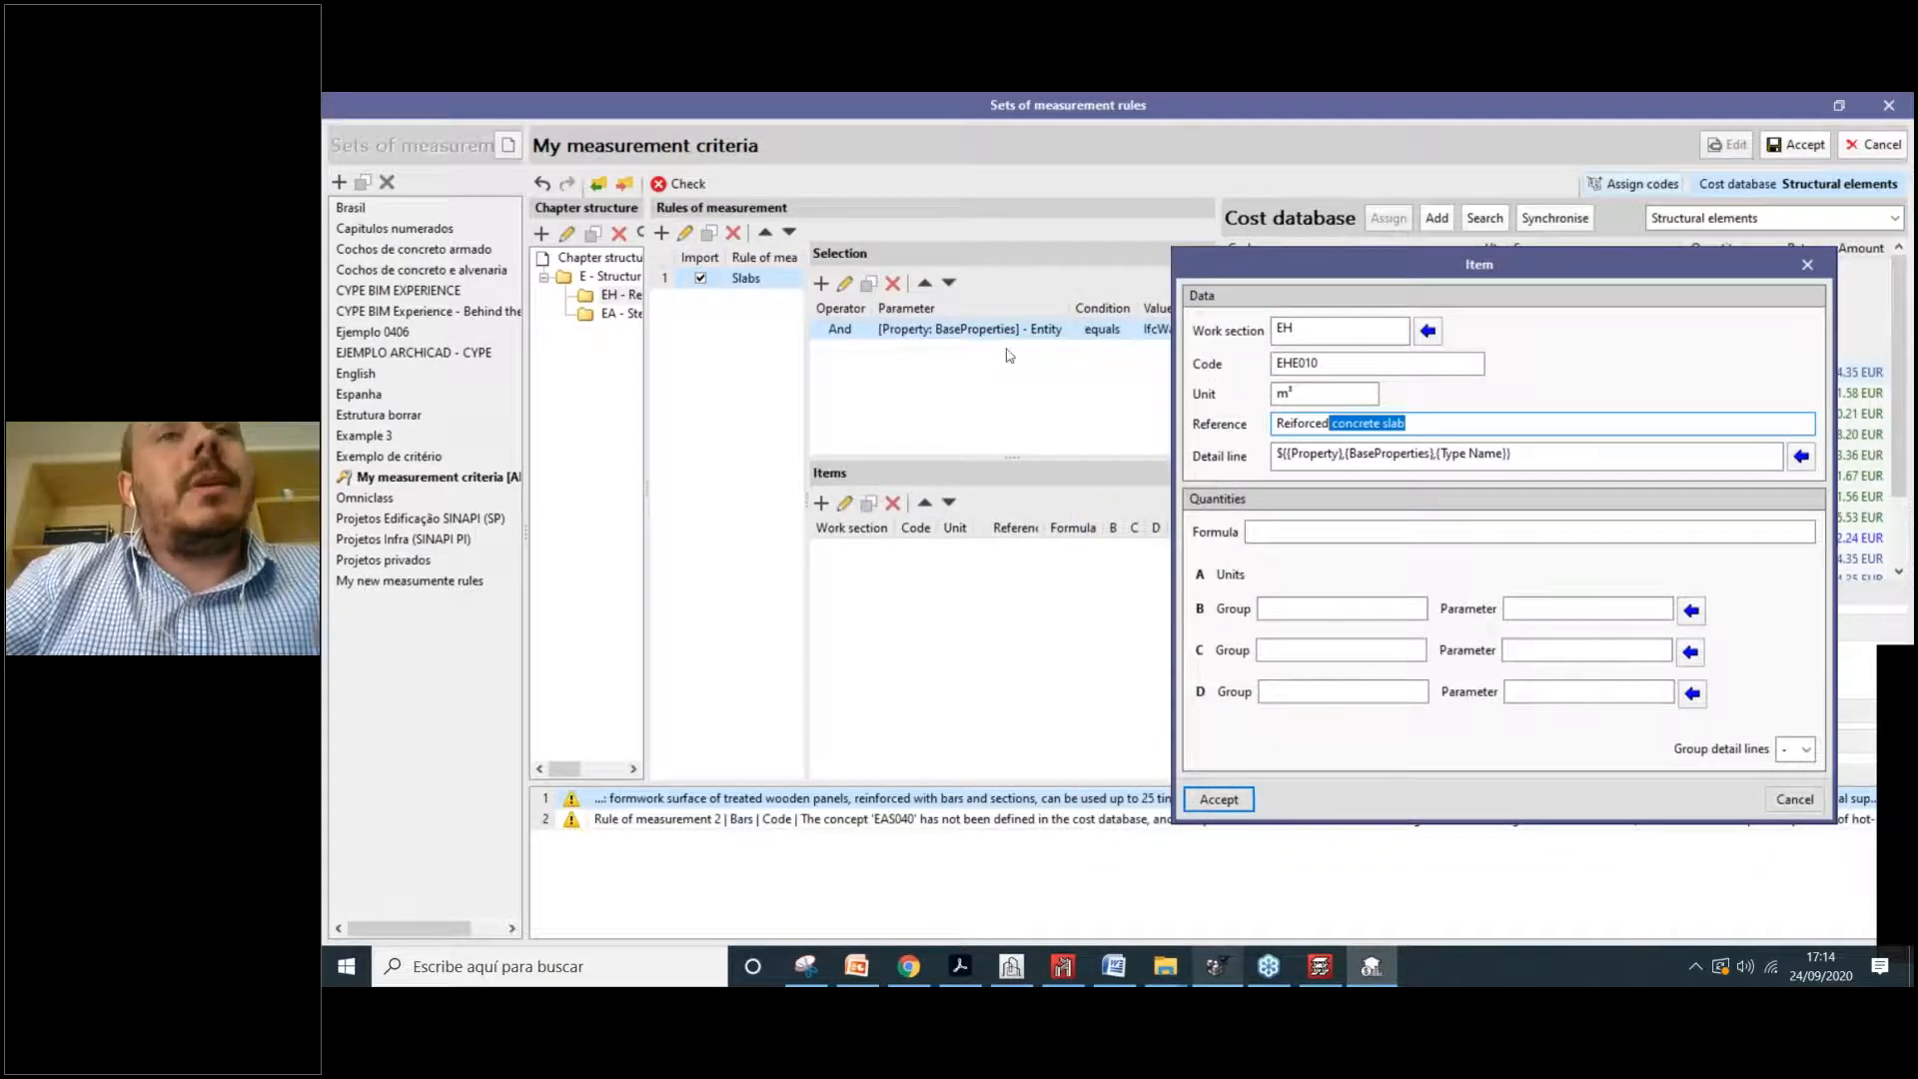
pyautogui.moveTo(1283, 257)
pyautogui.mouseDown()
pyautogui.moveTo(1233, 257)
pyautogui.moveTo(1181, 403)
pyautogui.moveTo(1273, 247)
pyautogui.mouseUp()
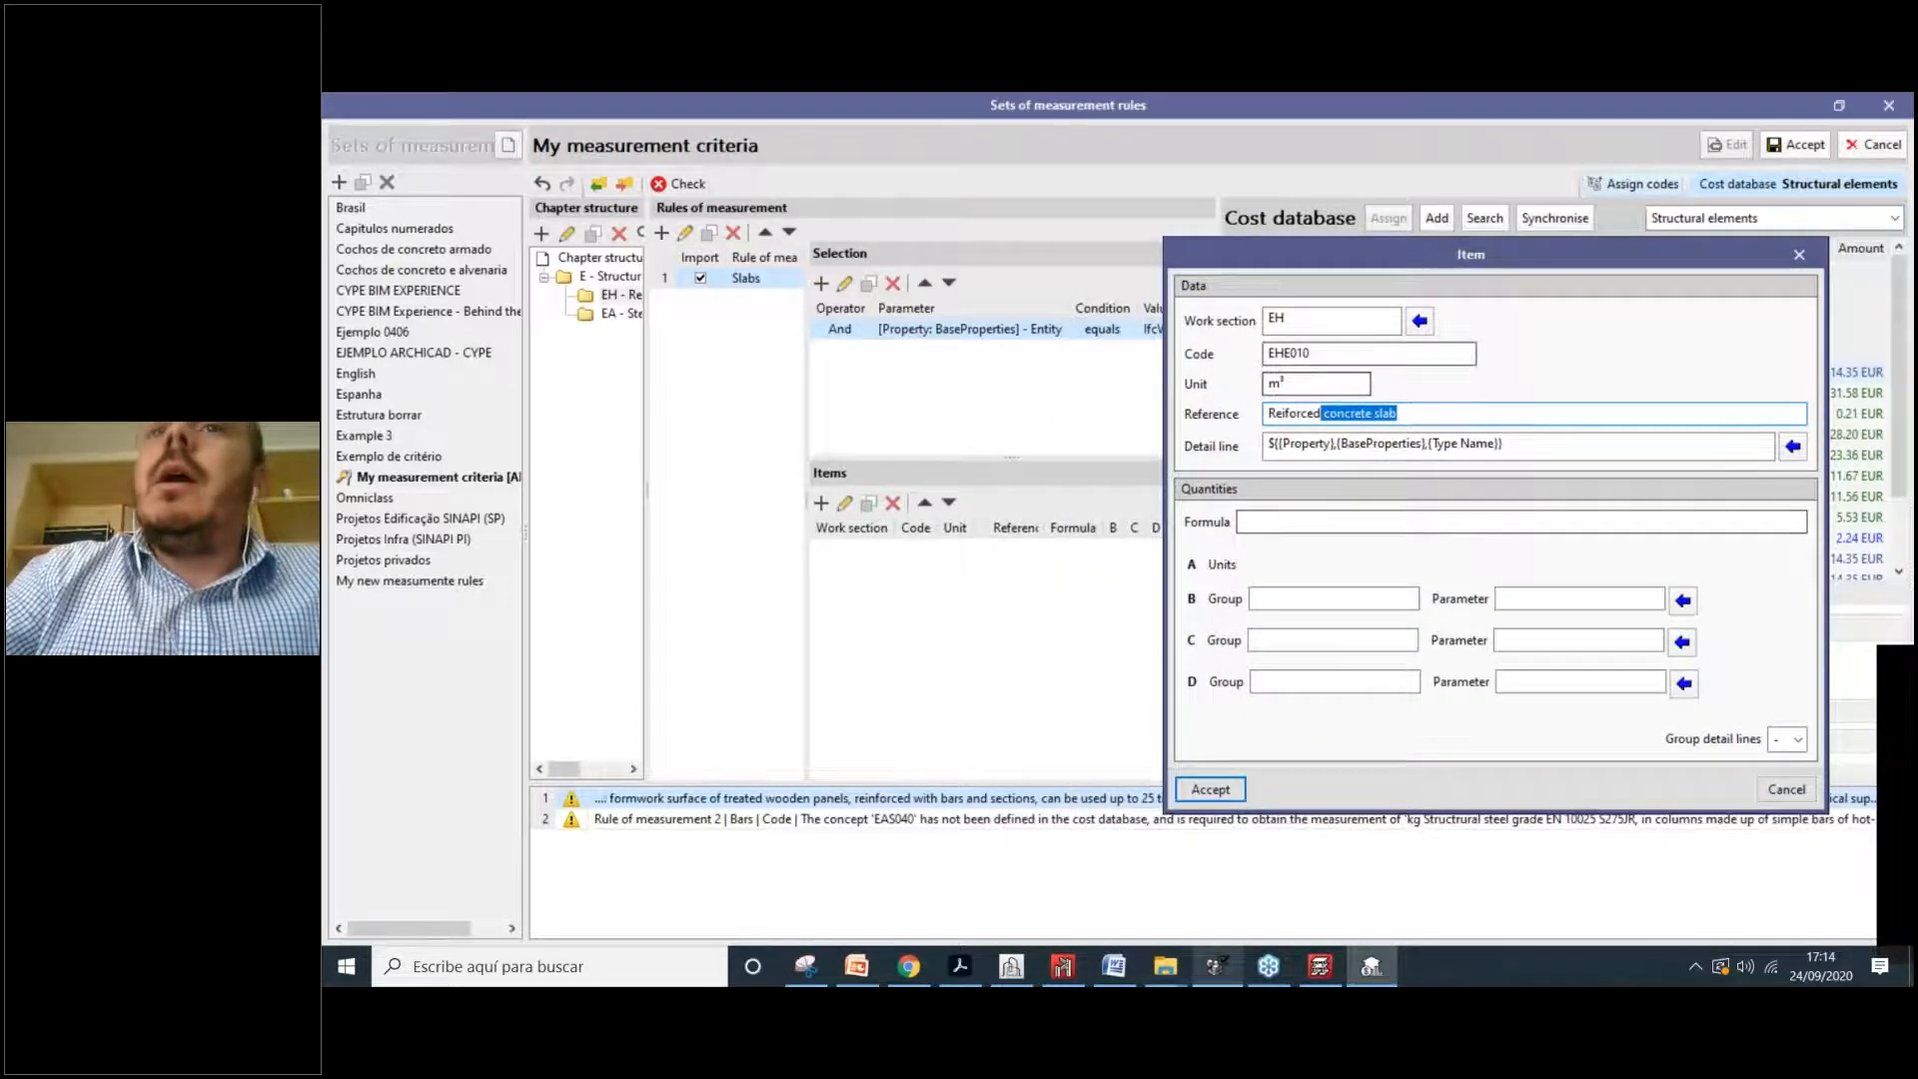
pyautogui.click(1336, 384)
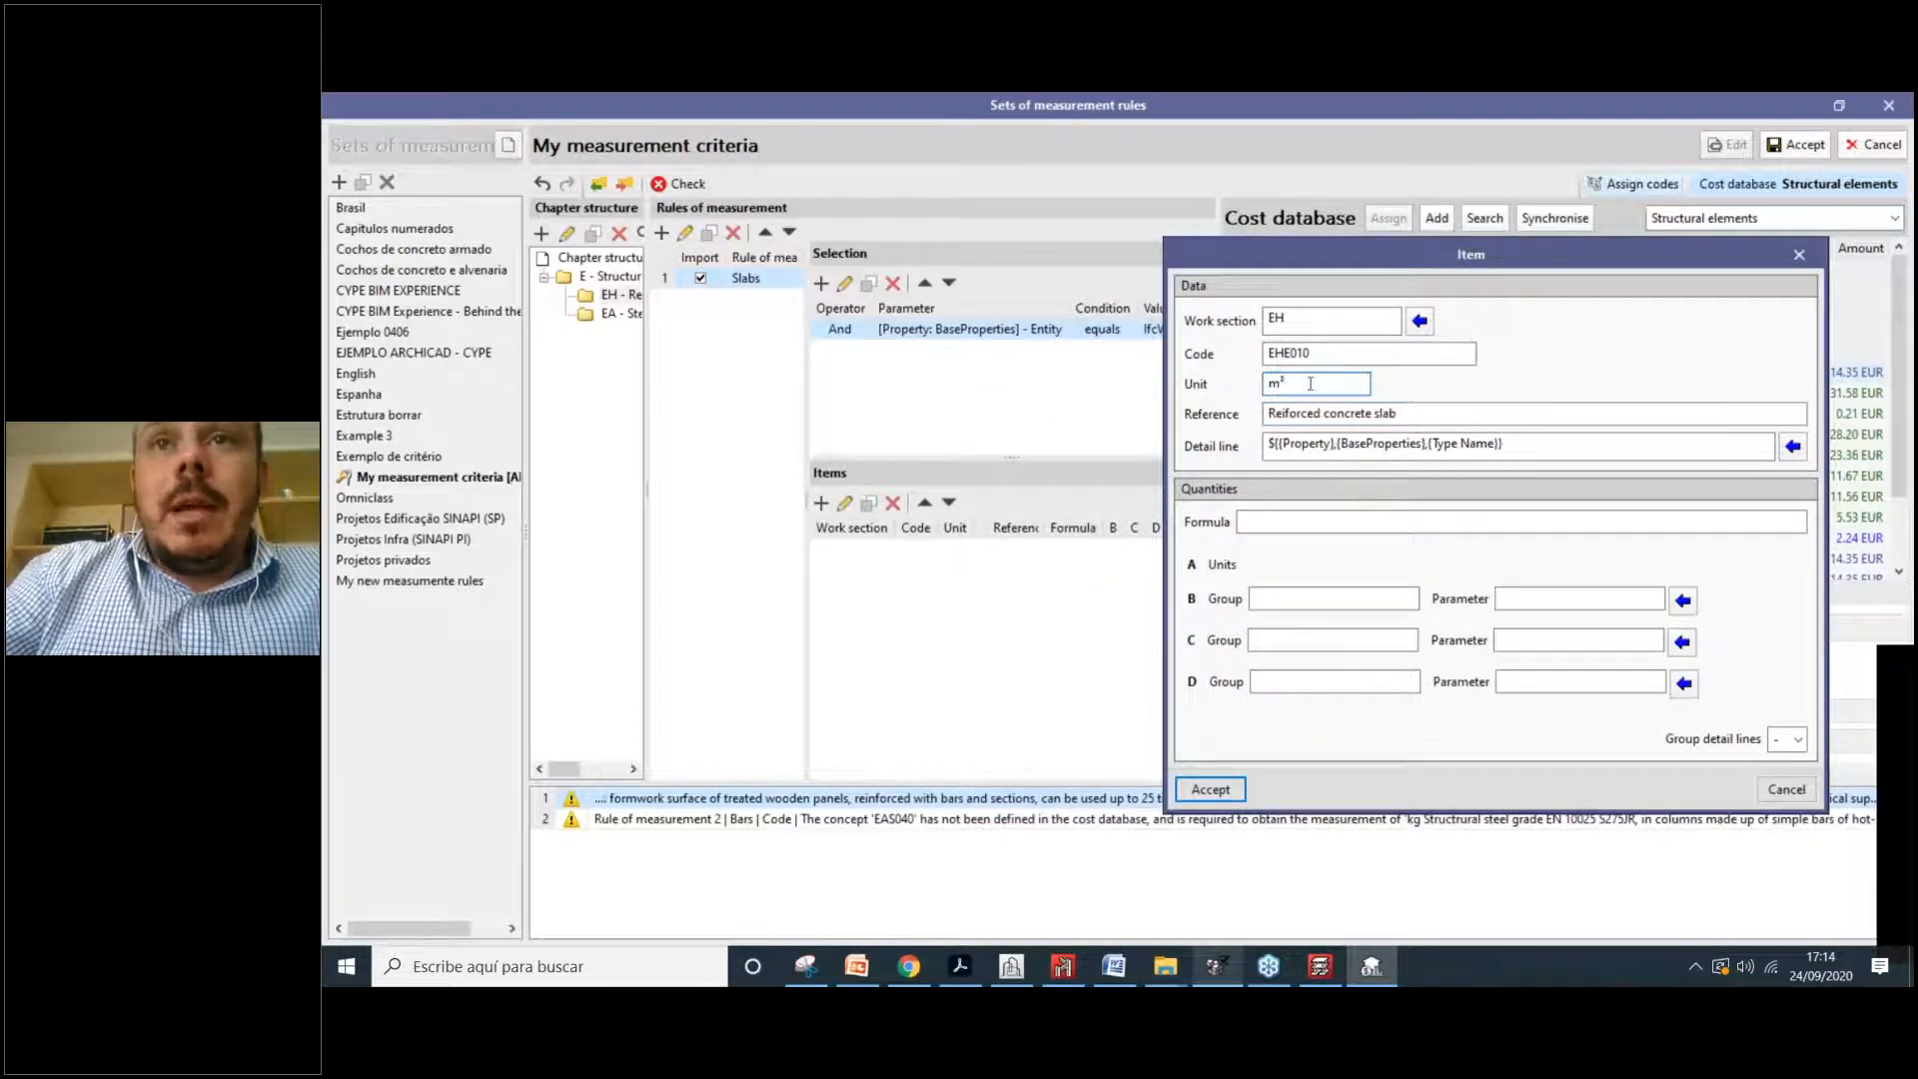
pyautogui.doubleClick(1315, 384)
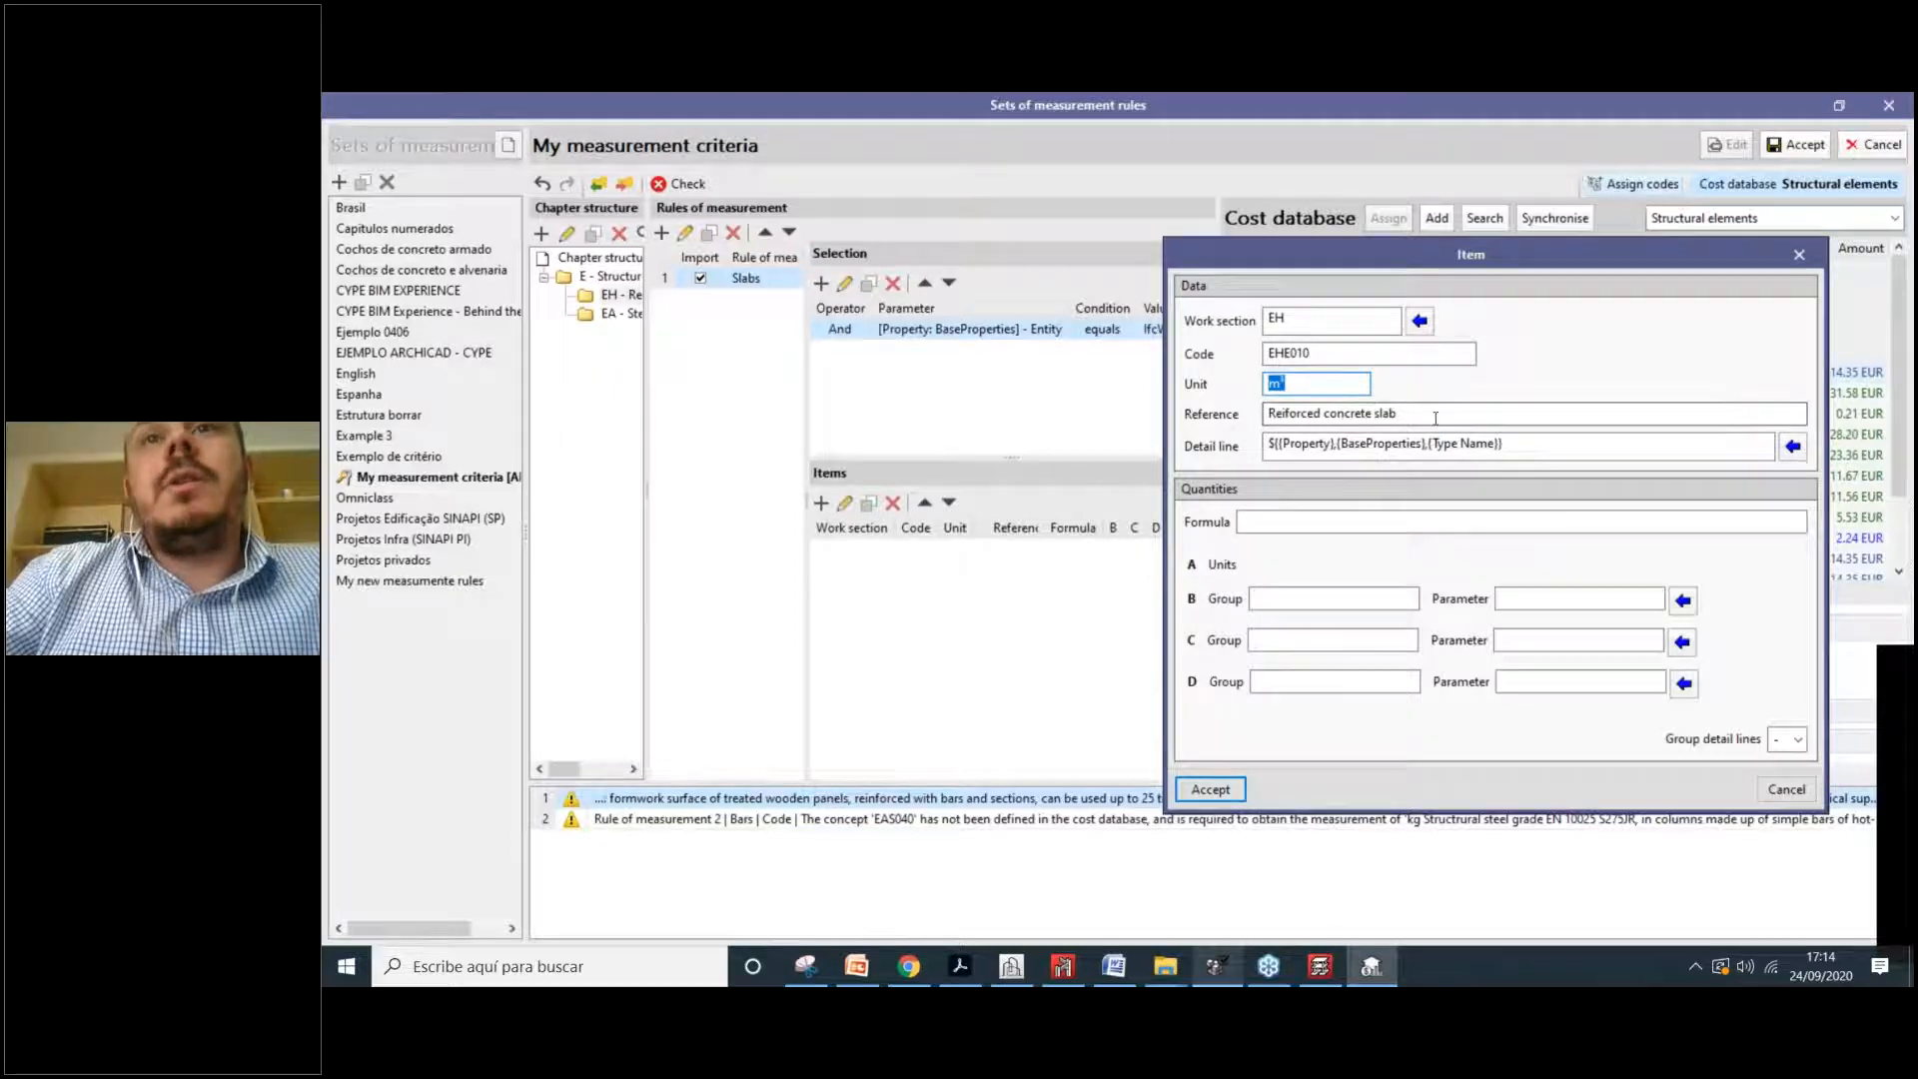
pyautogui.moveTo(1428, 417); pyautogui.dragTo(1286, 414)
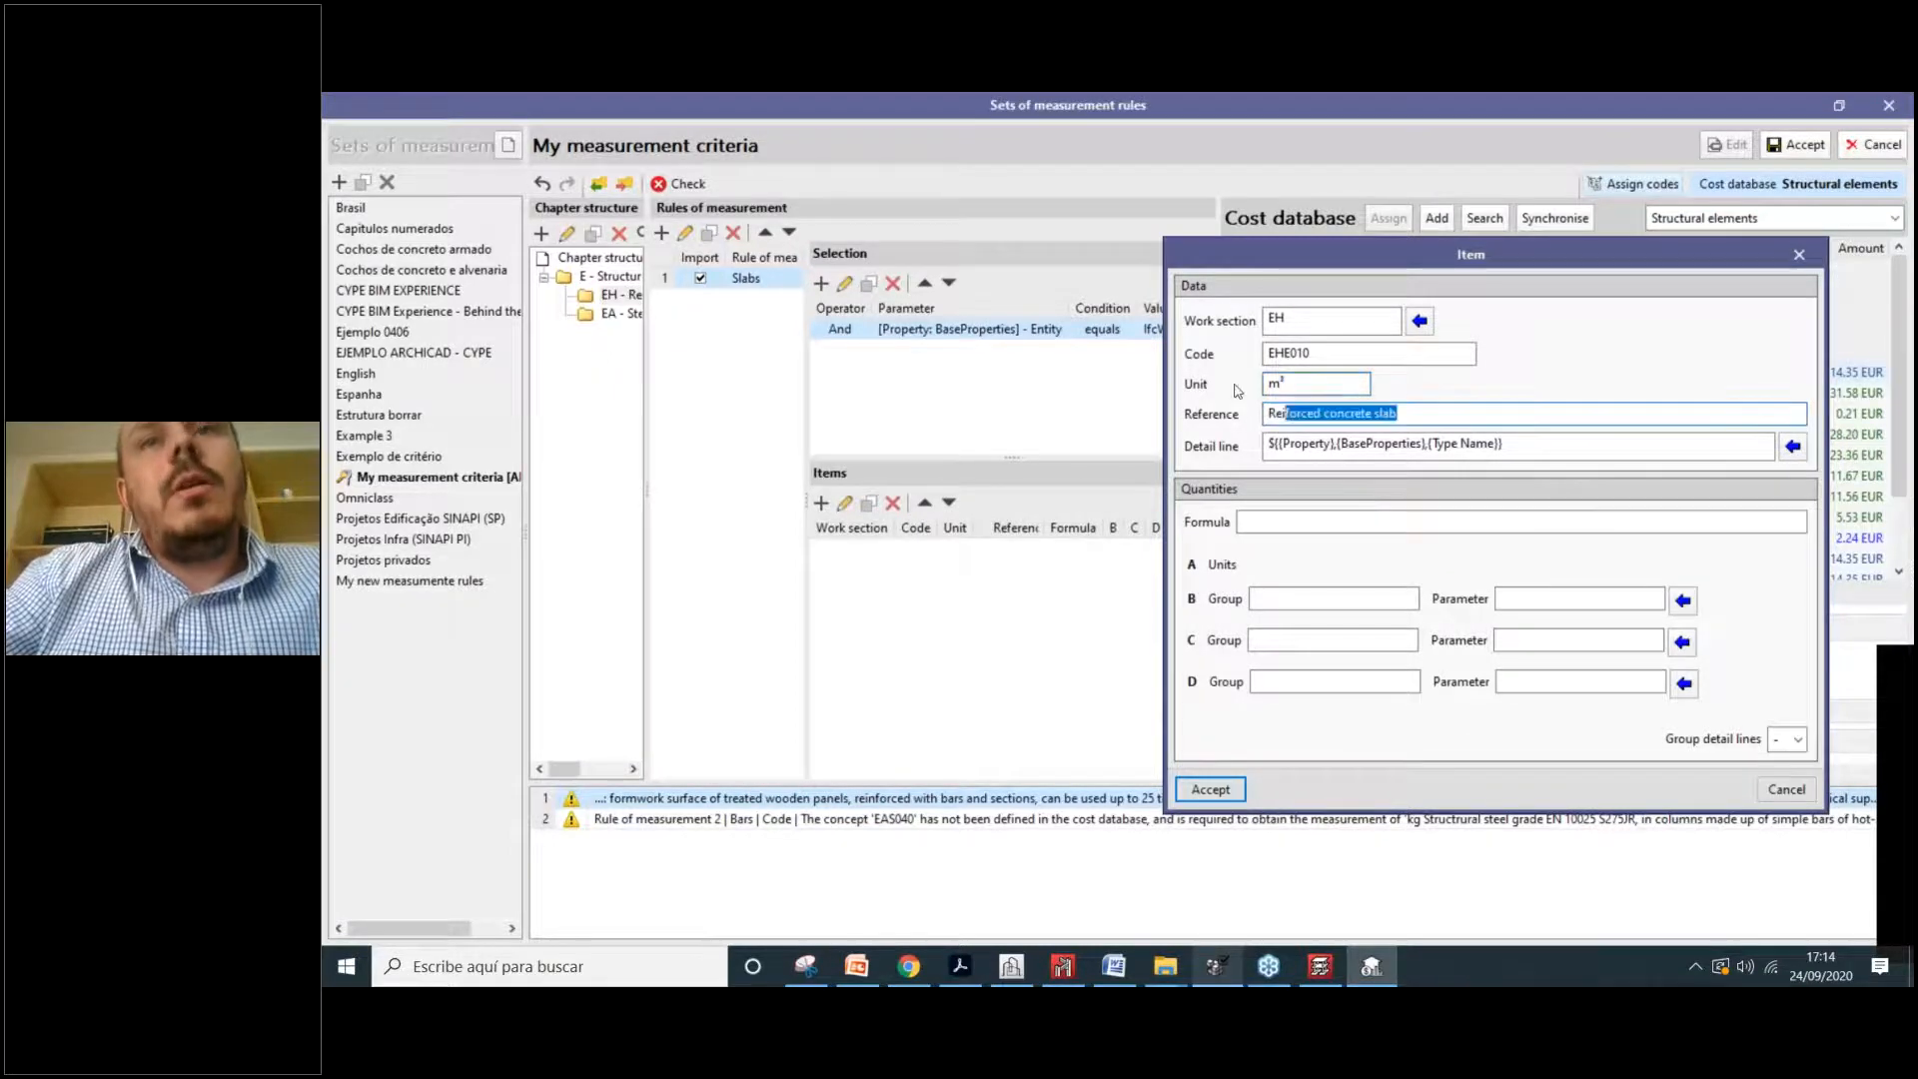
pyautogui.click(1305, 382)
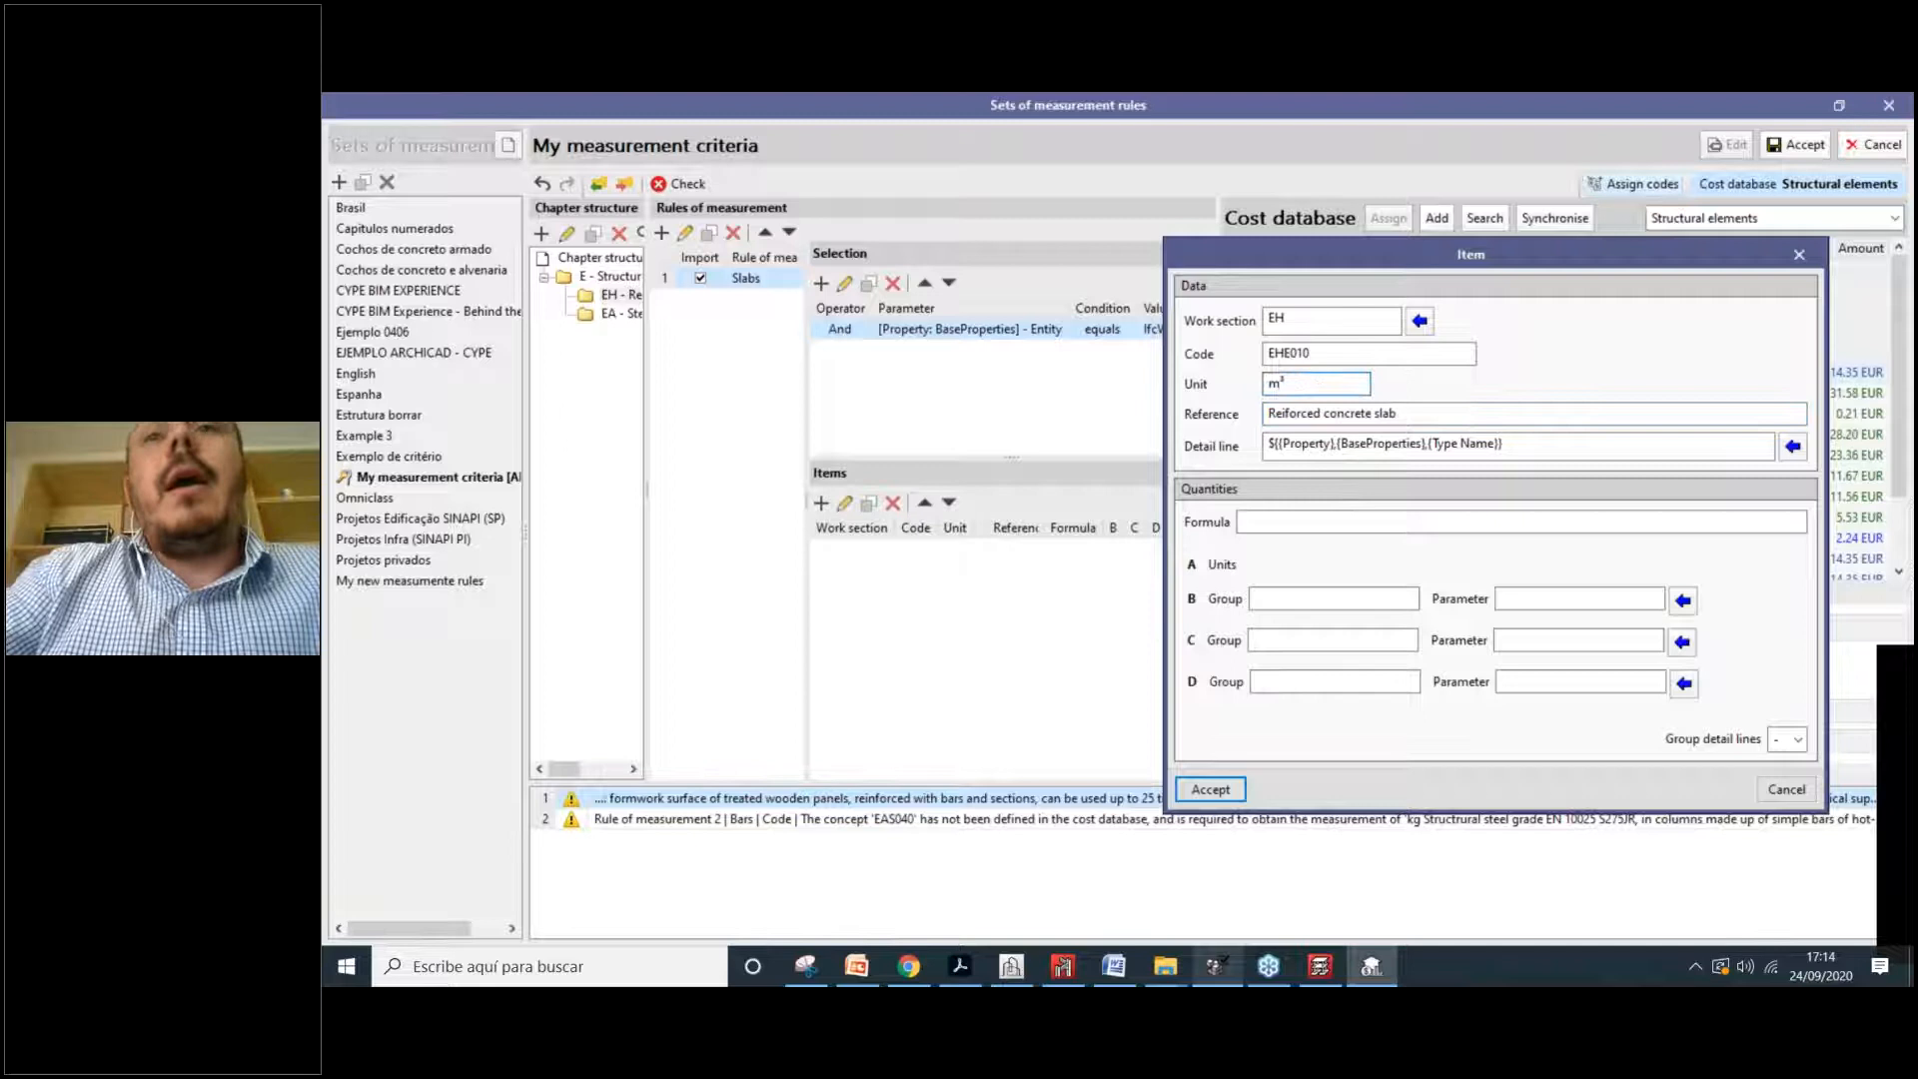
pyautogui.doubleClick(1296, 382)
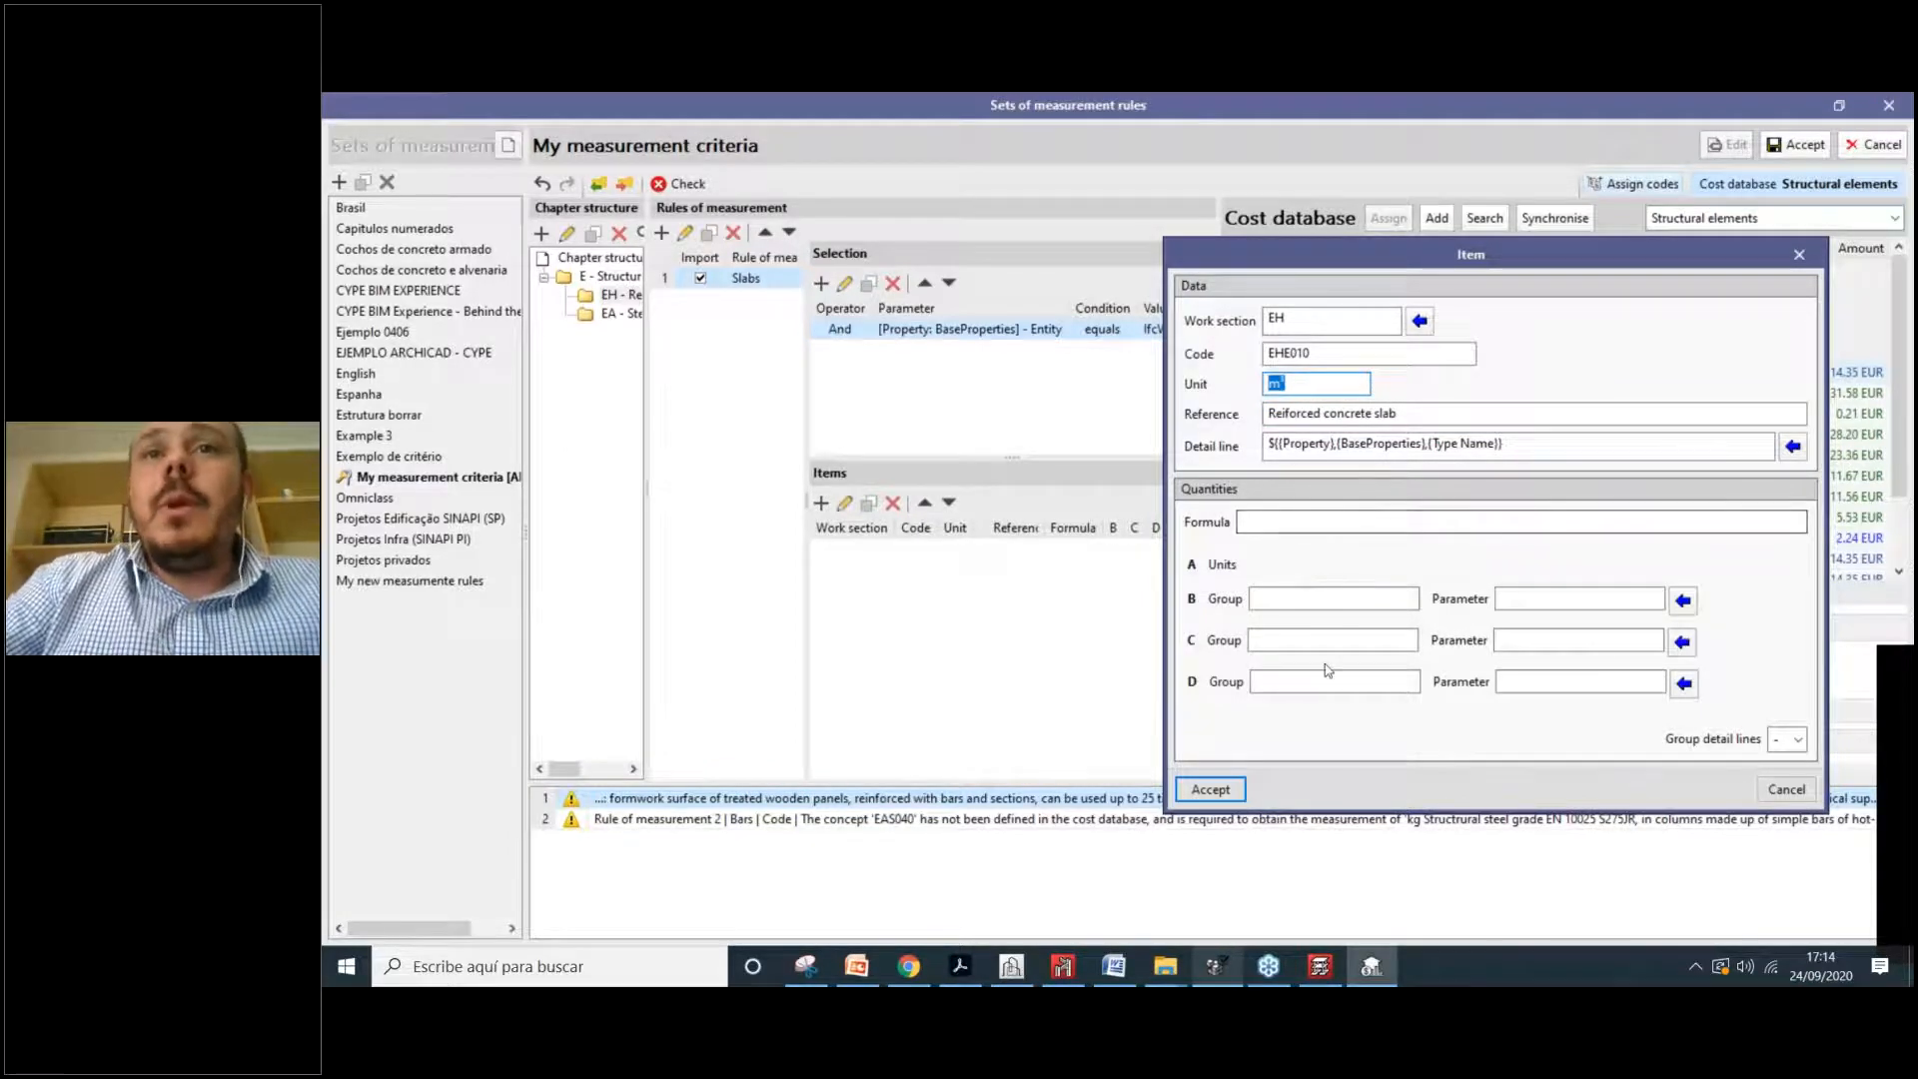
pyautogui.click(1243, 521)
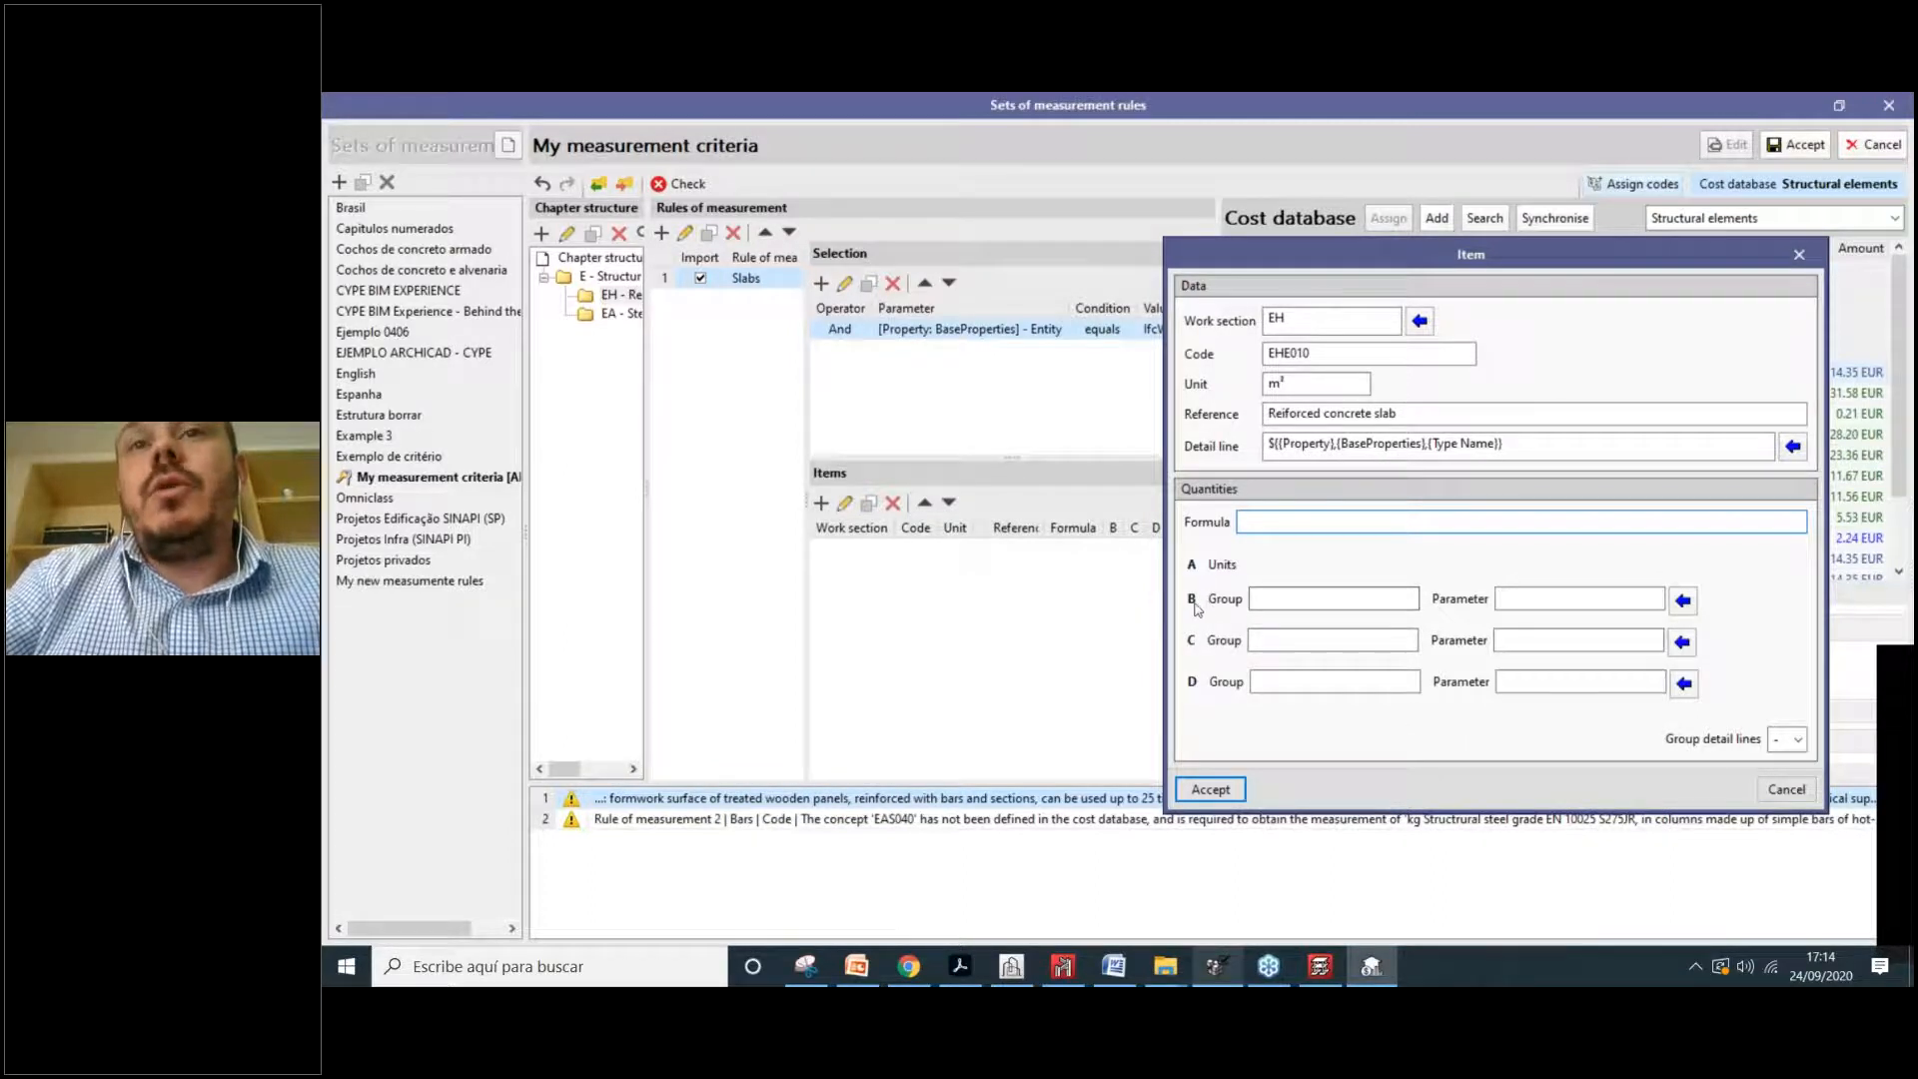
pyautogui.click(1305, 597)
# Step: Set quantity B to GrossSideArea and C to Width from Qto_WallBaseQuantities
pyautogui.click(1685, 601)
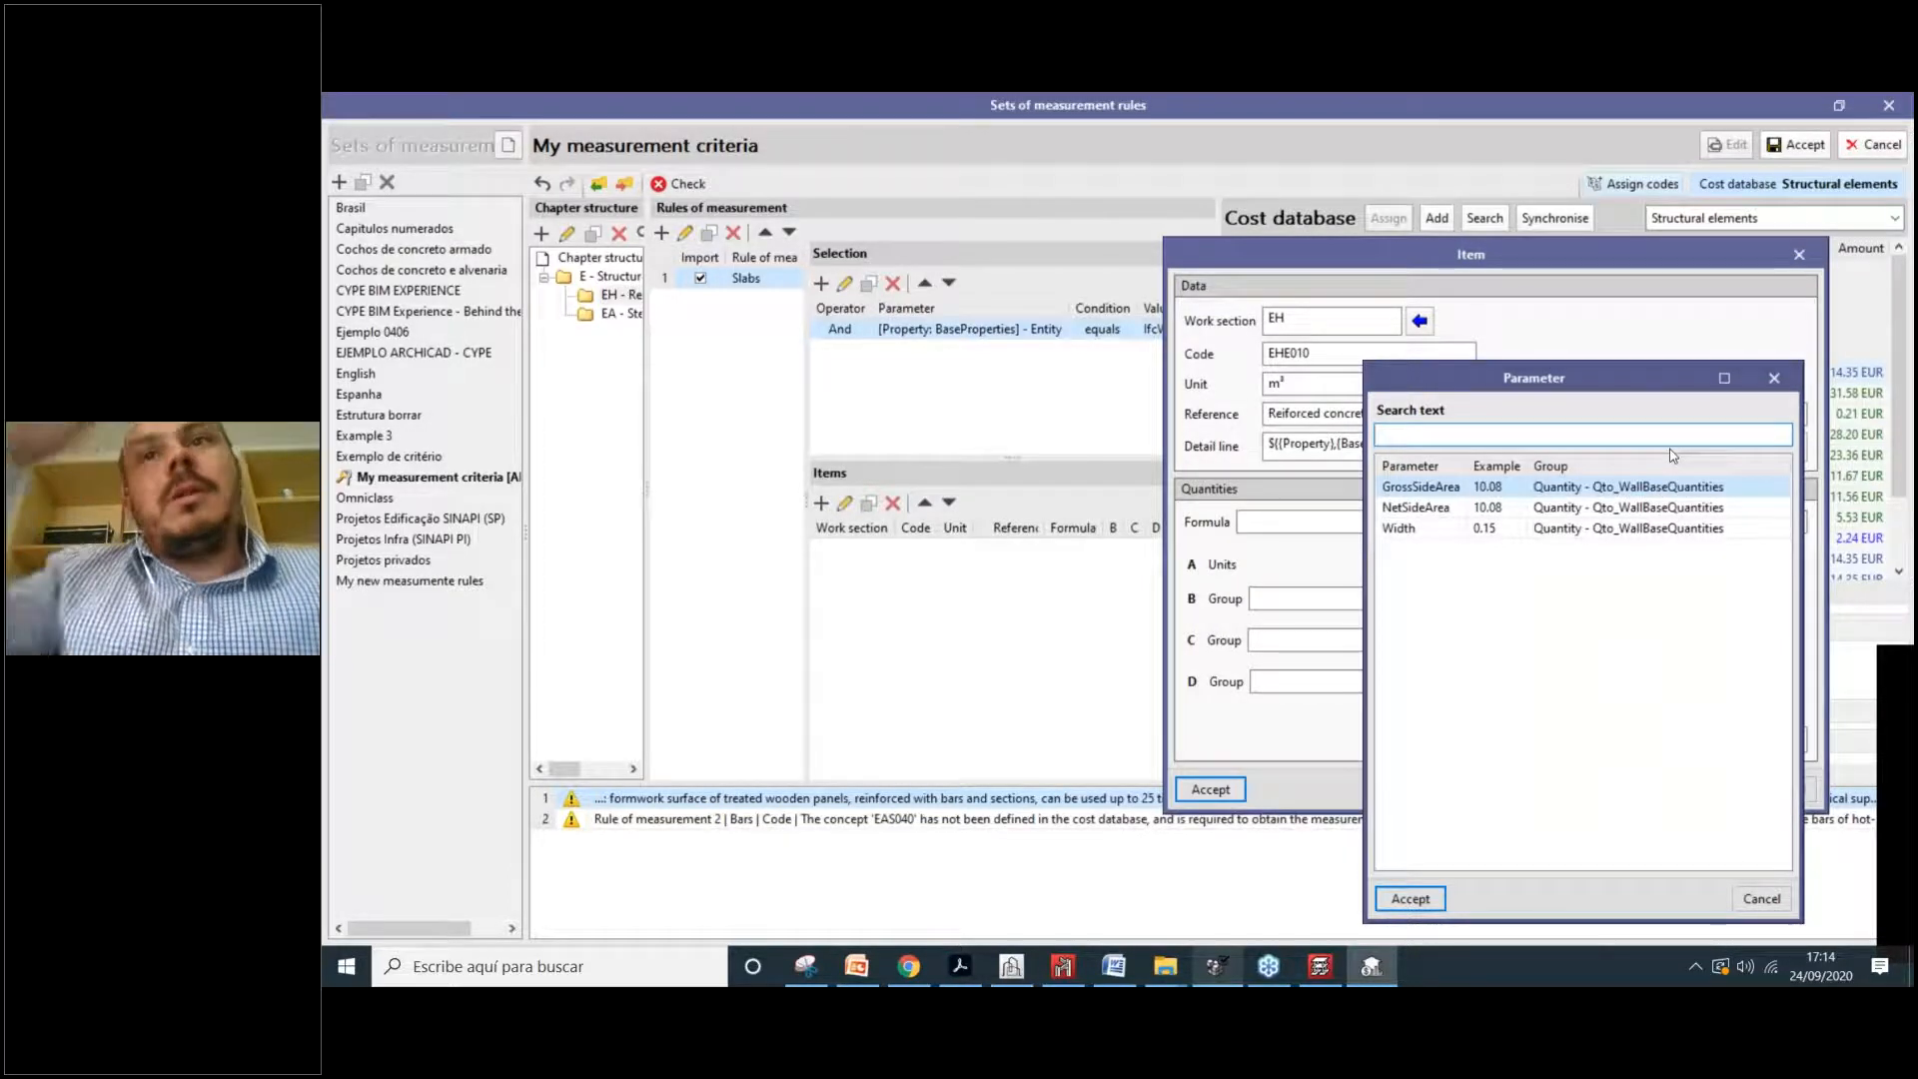
pyautogui.moveTo(1591, 389); pyautogui.dragTo(950, 400)
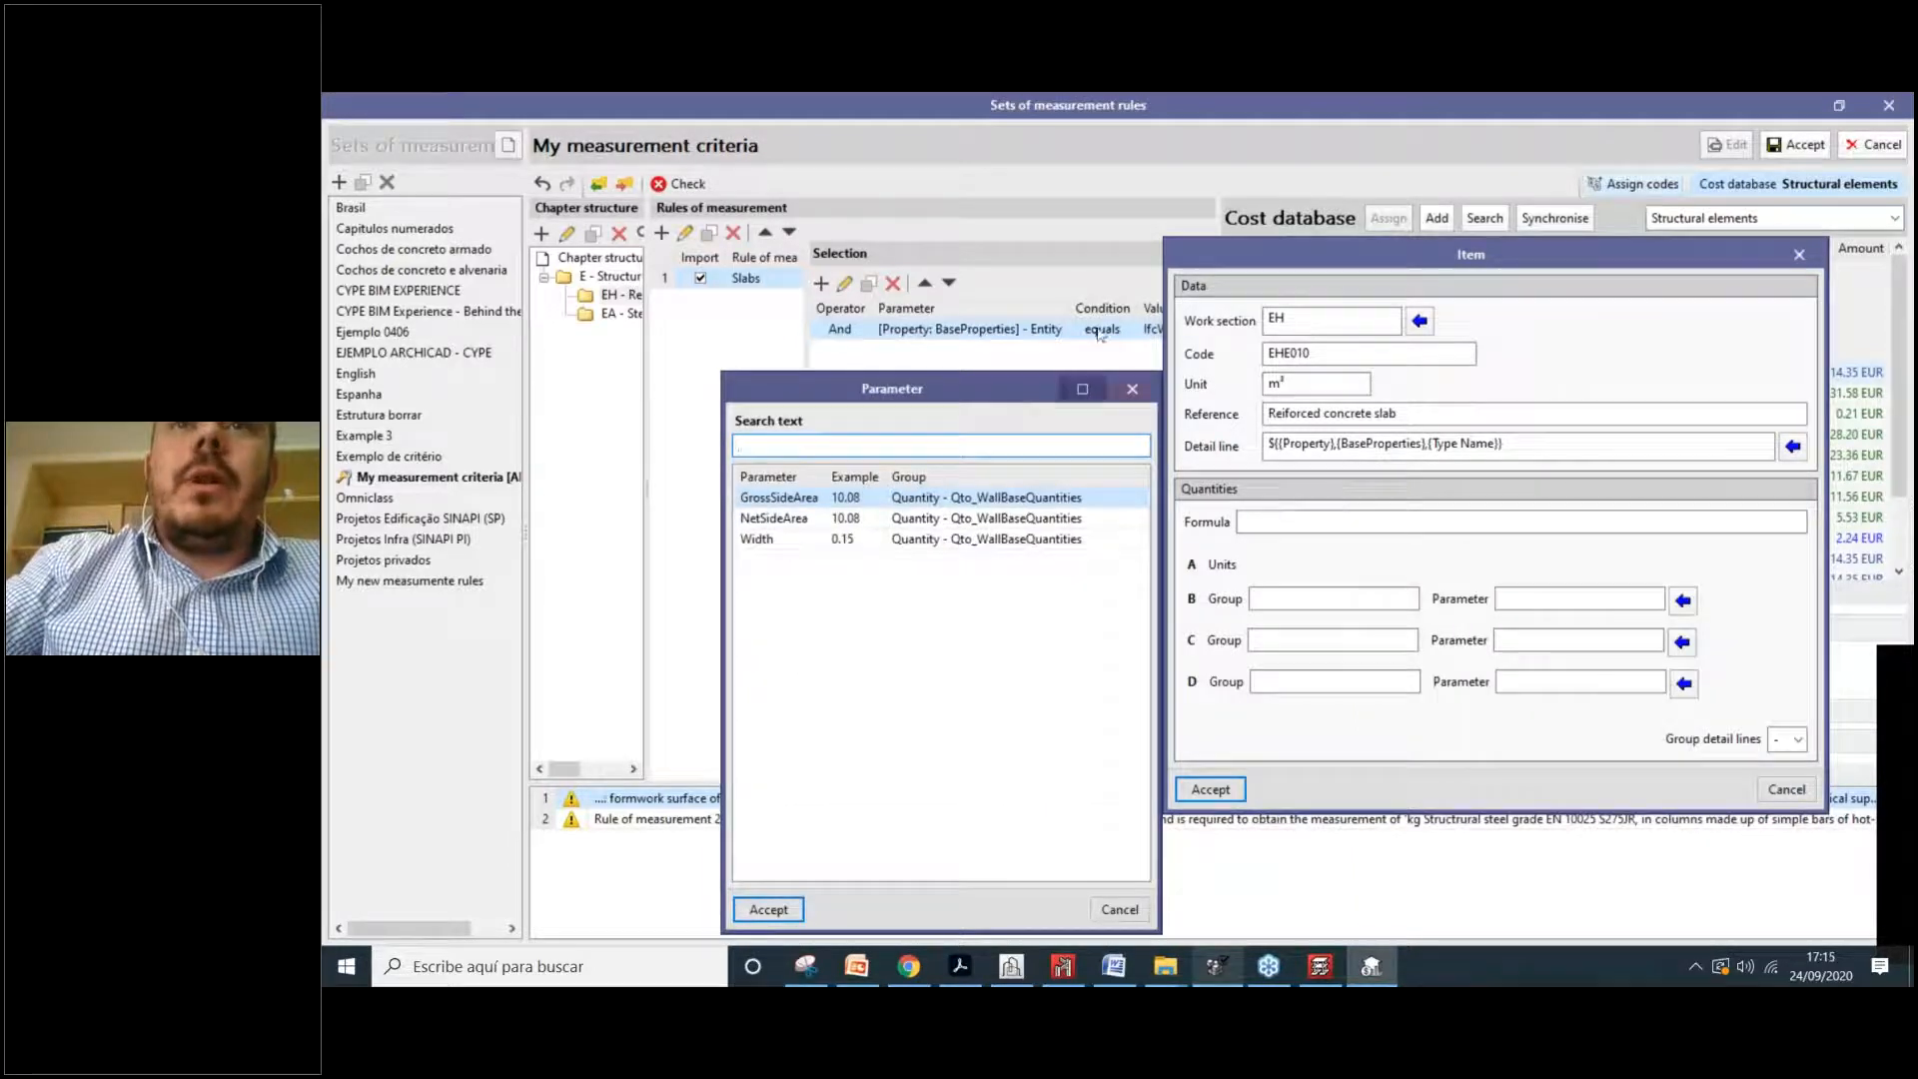
pyautogui.moveTo(1270, 262); pyautogui.dragTo(1385, 254)
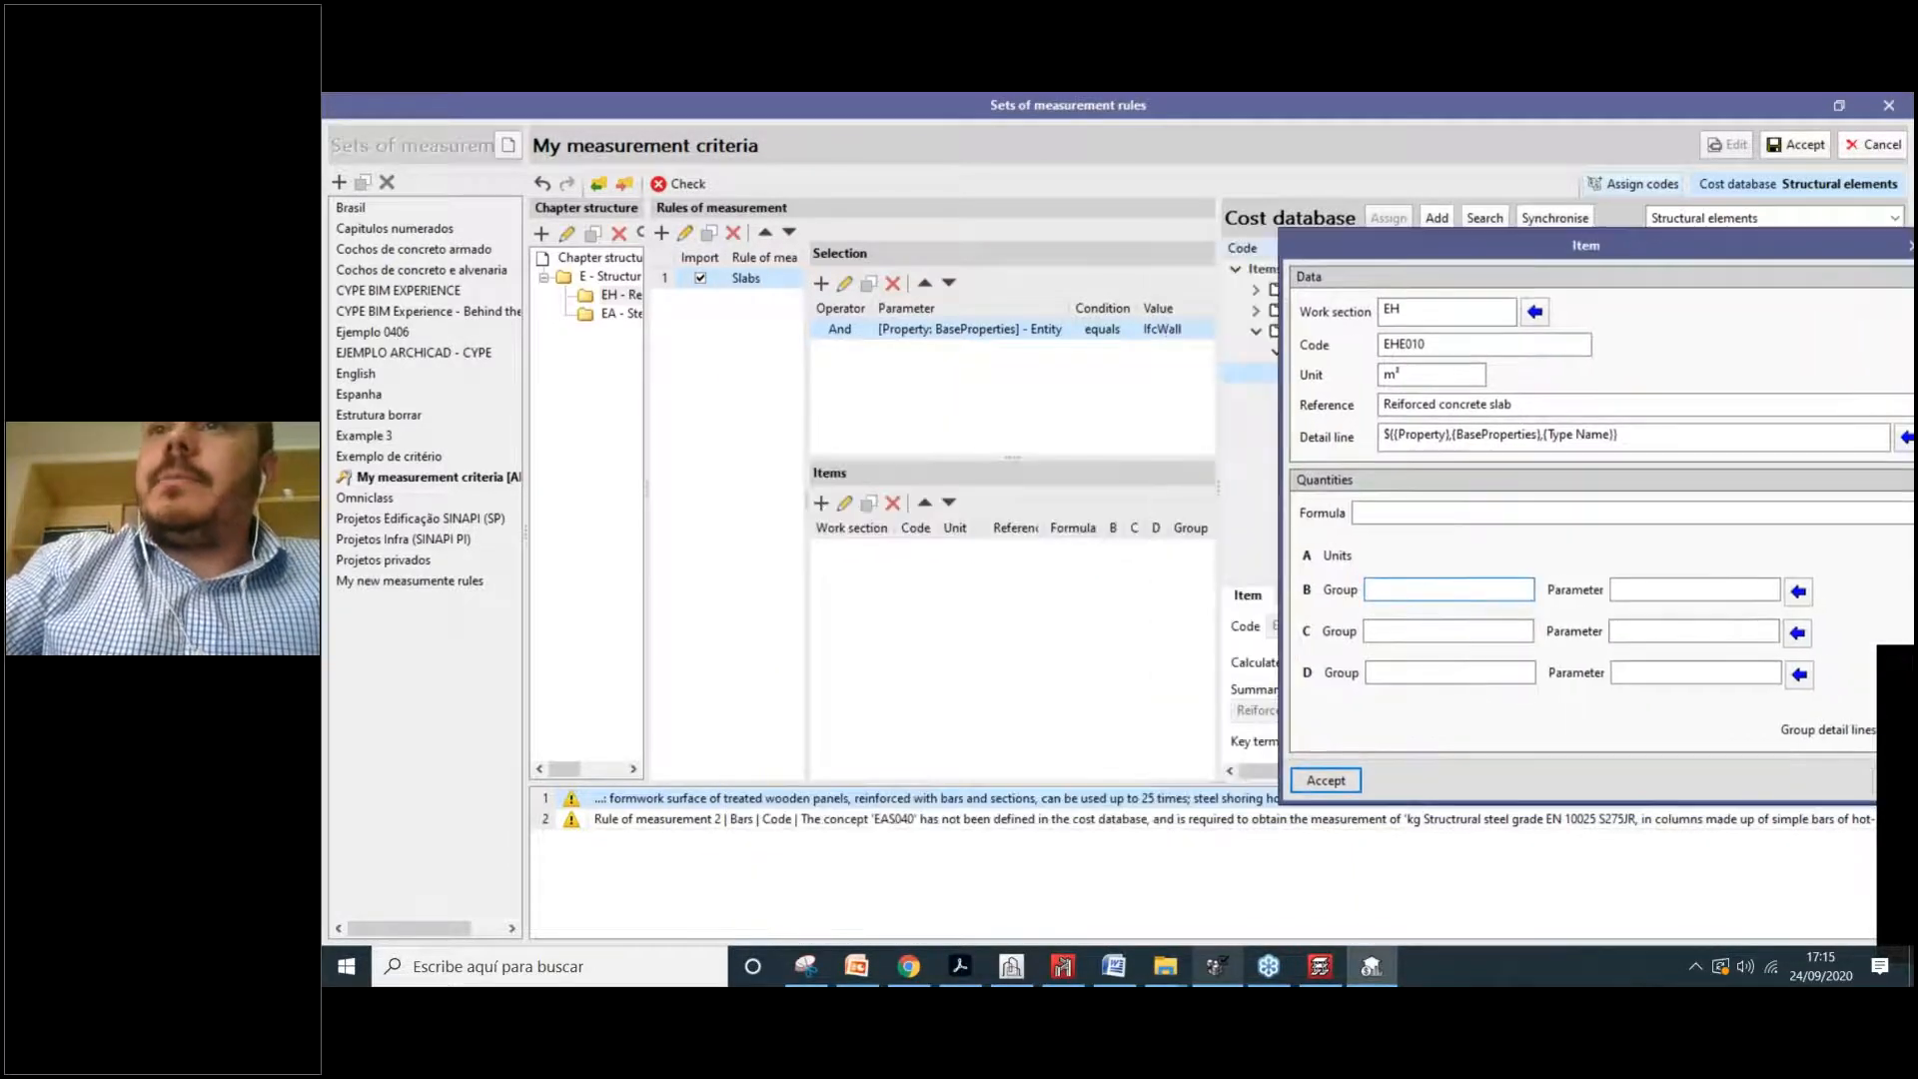
pyautogui.click(1799, 592)
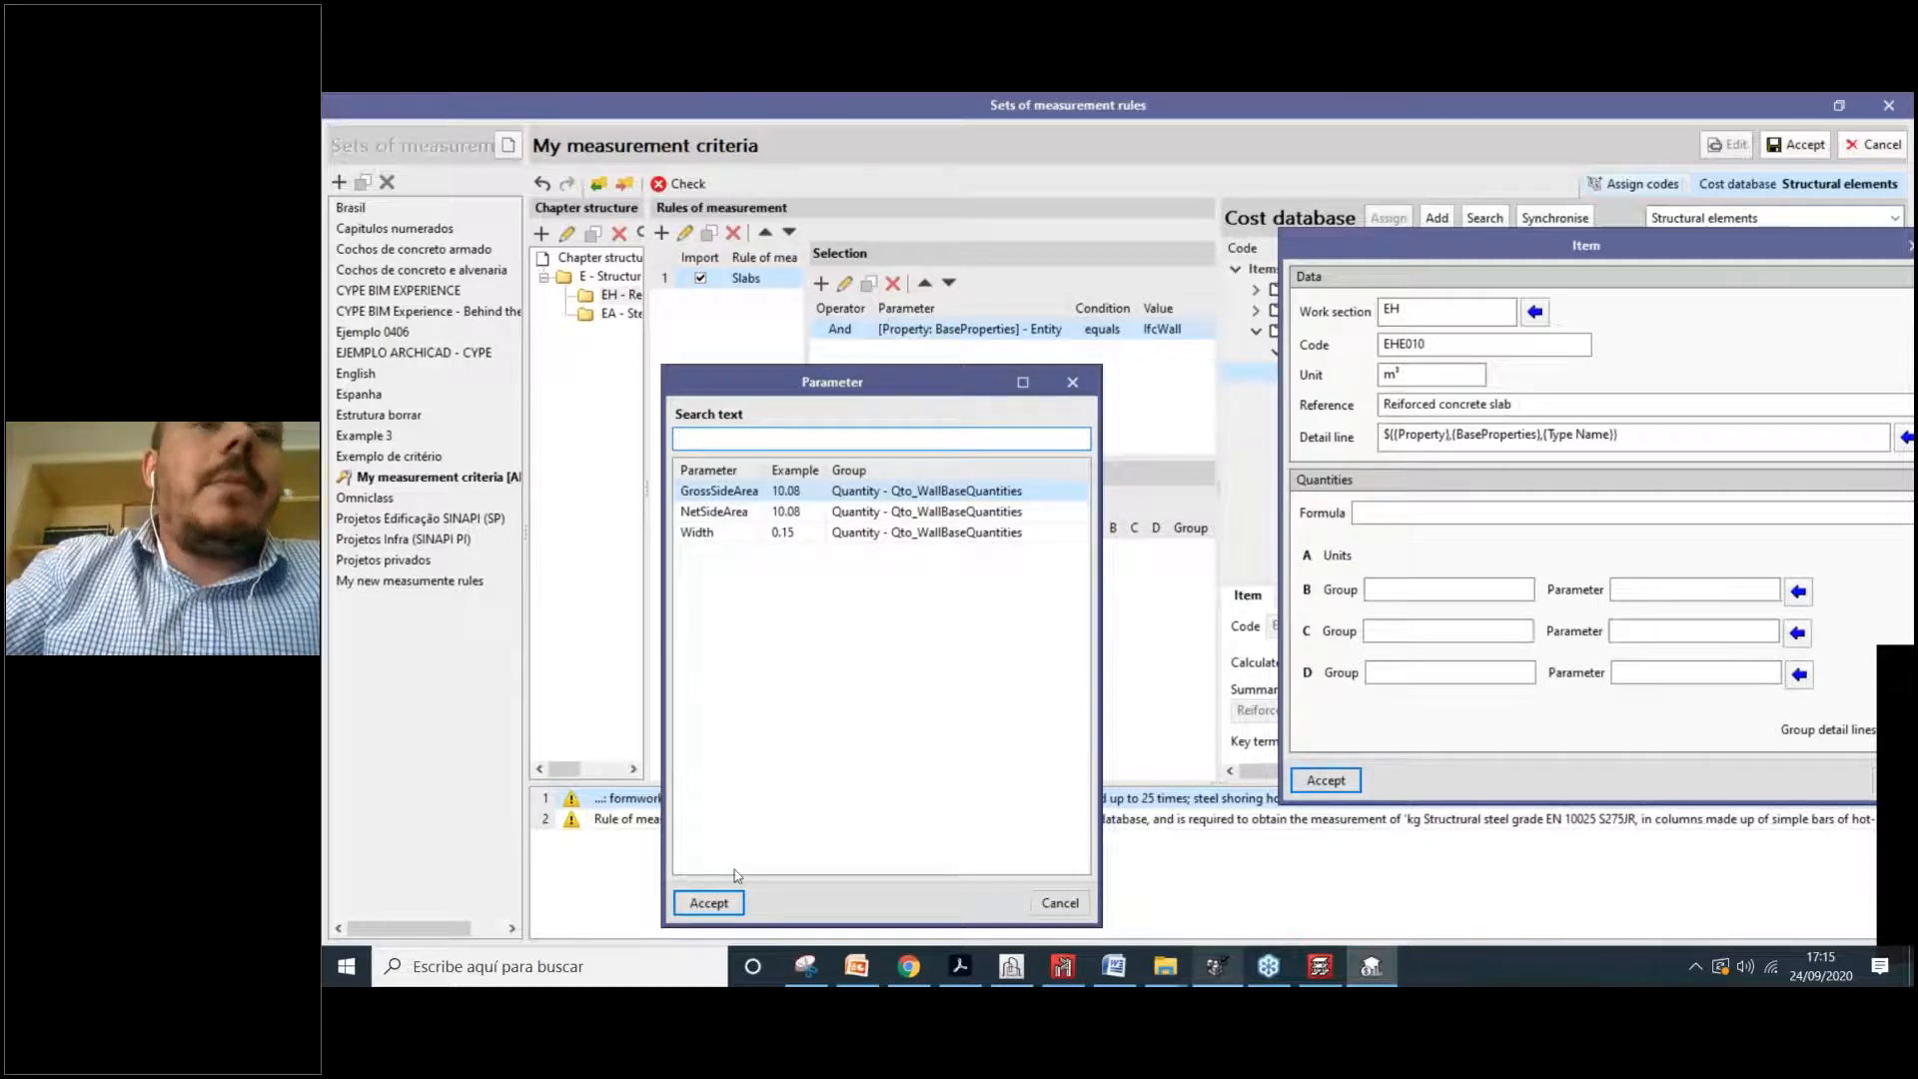
pyautogui.click(730, 903)
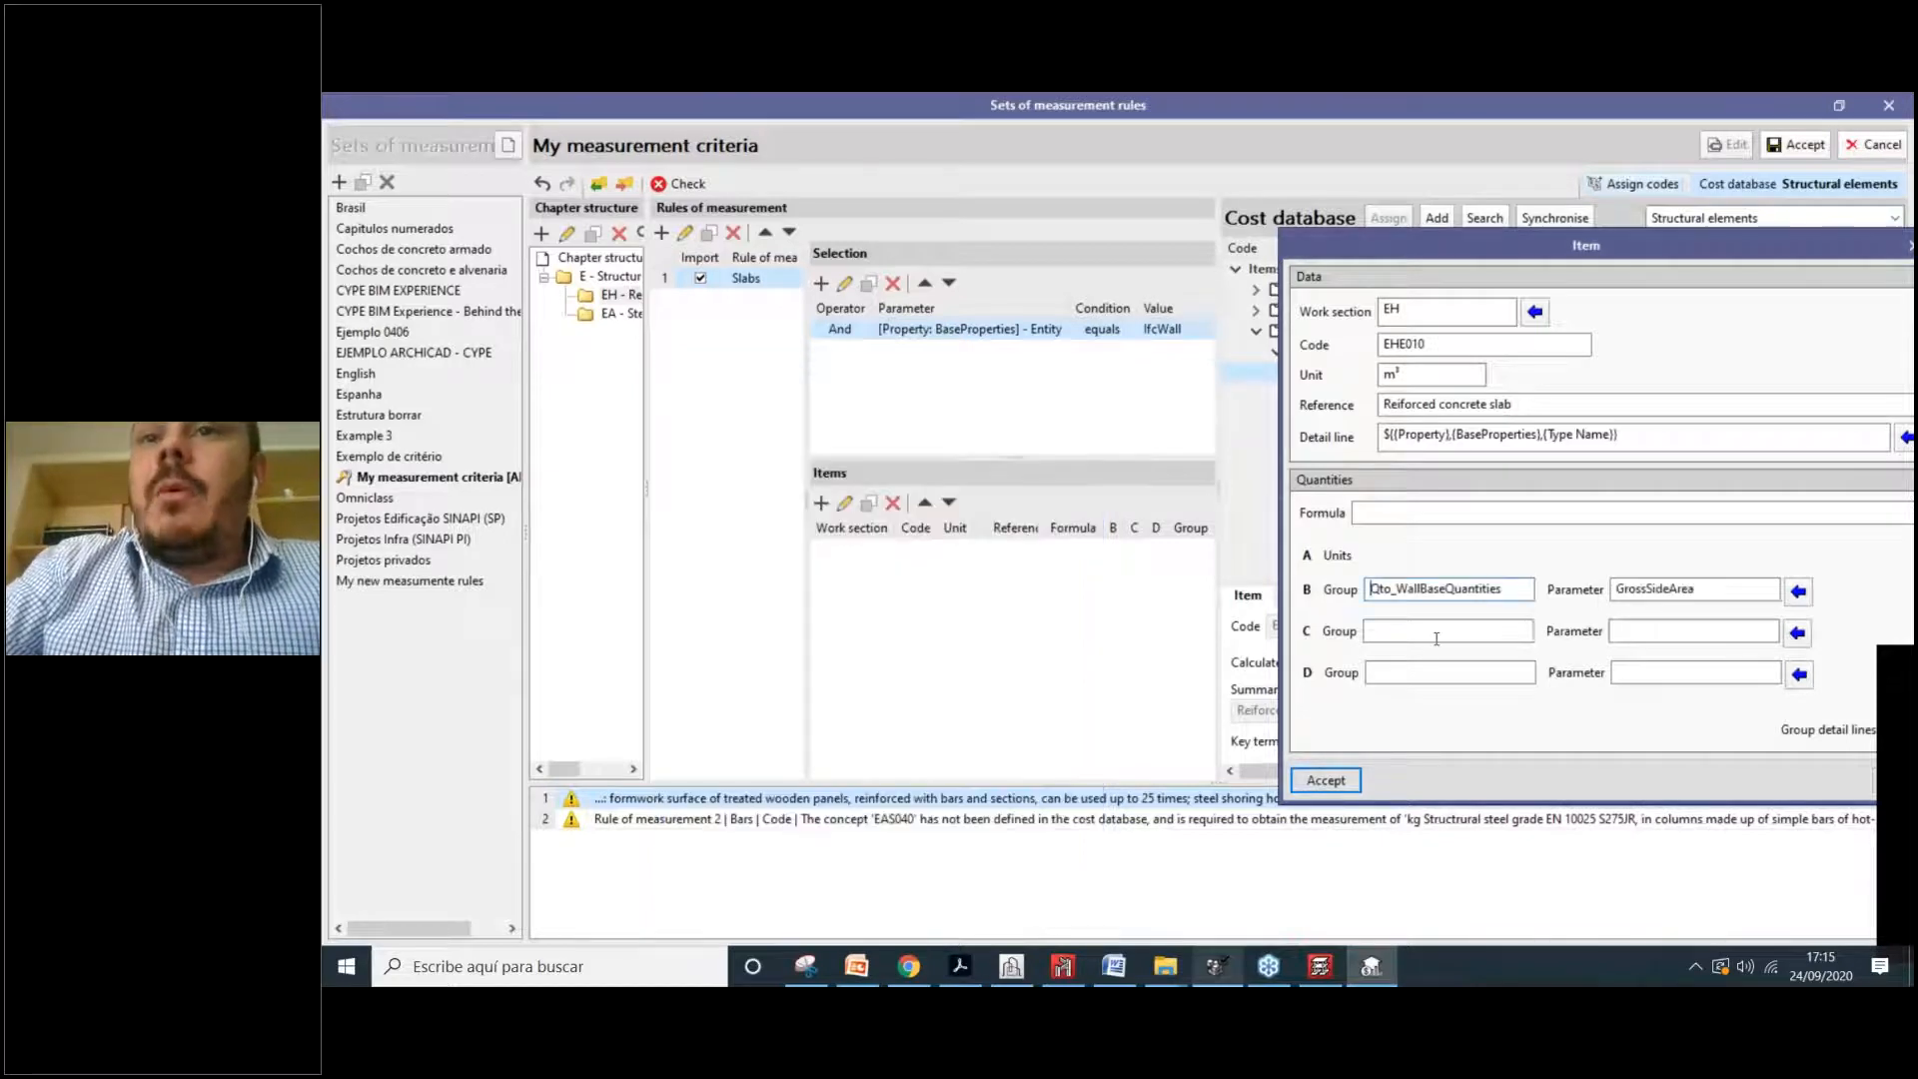
pyautogui.click(1424, 631)
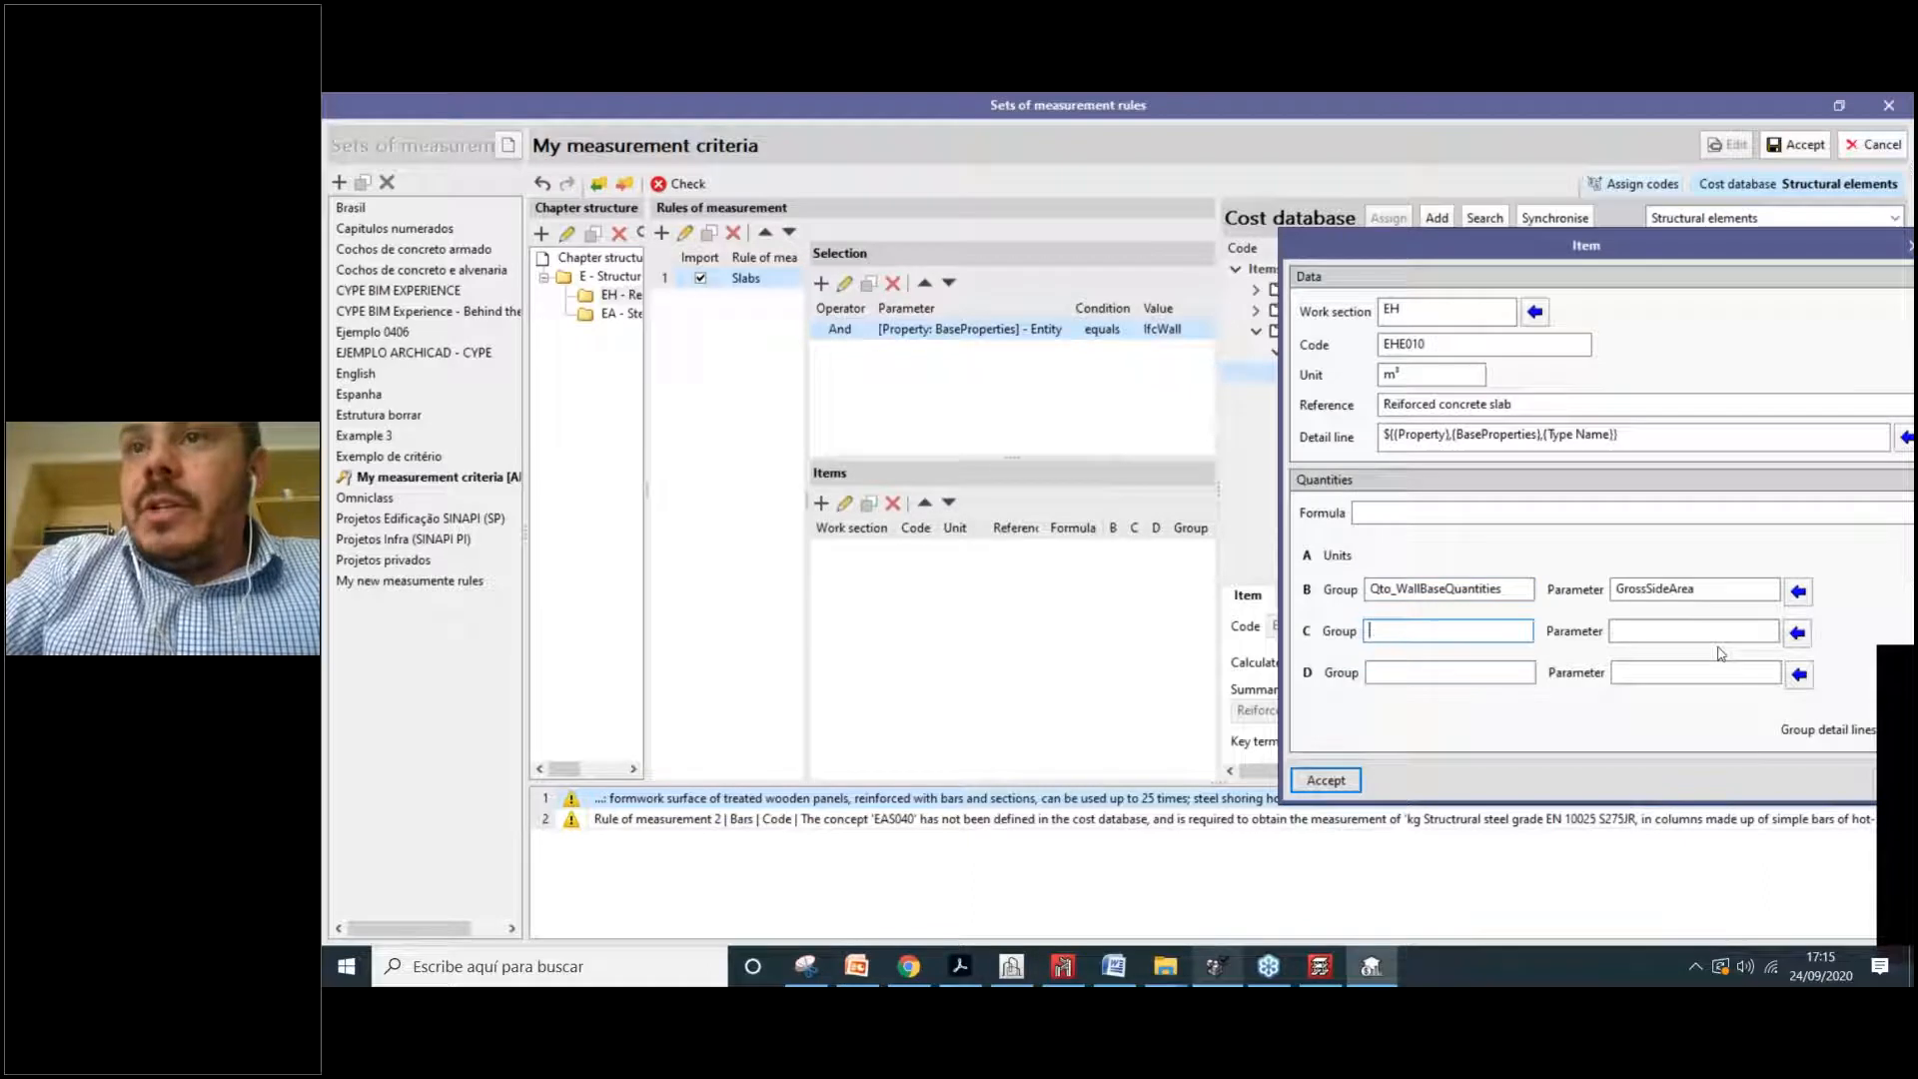
pyautogui.click(1798, 633)
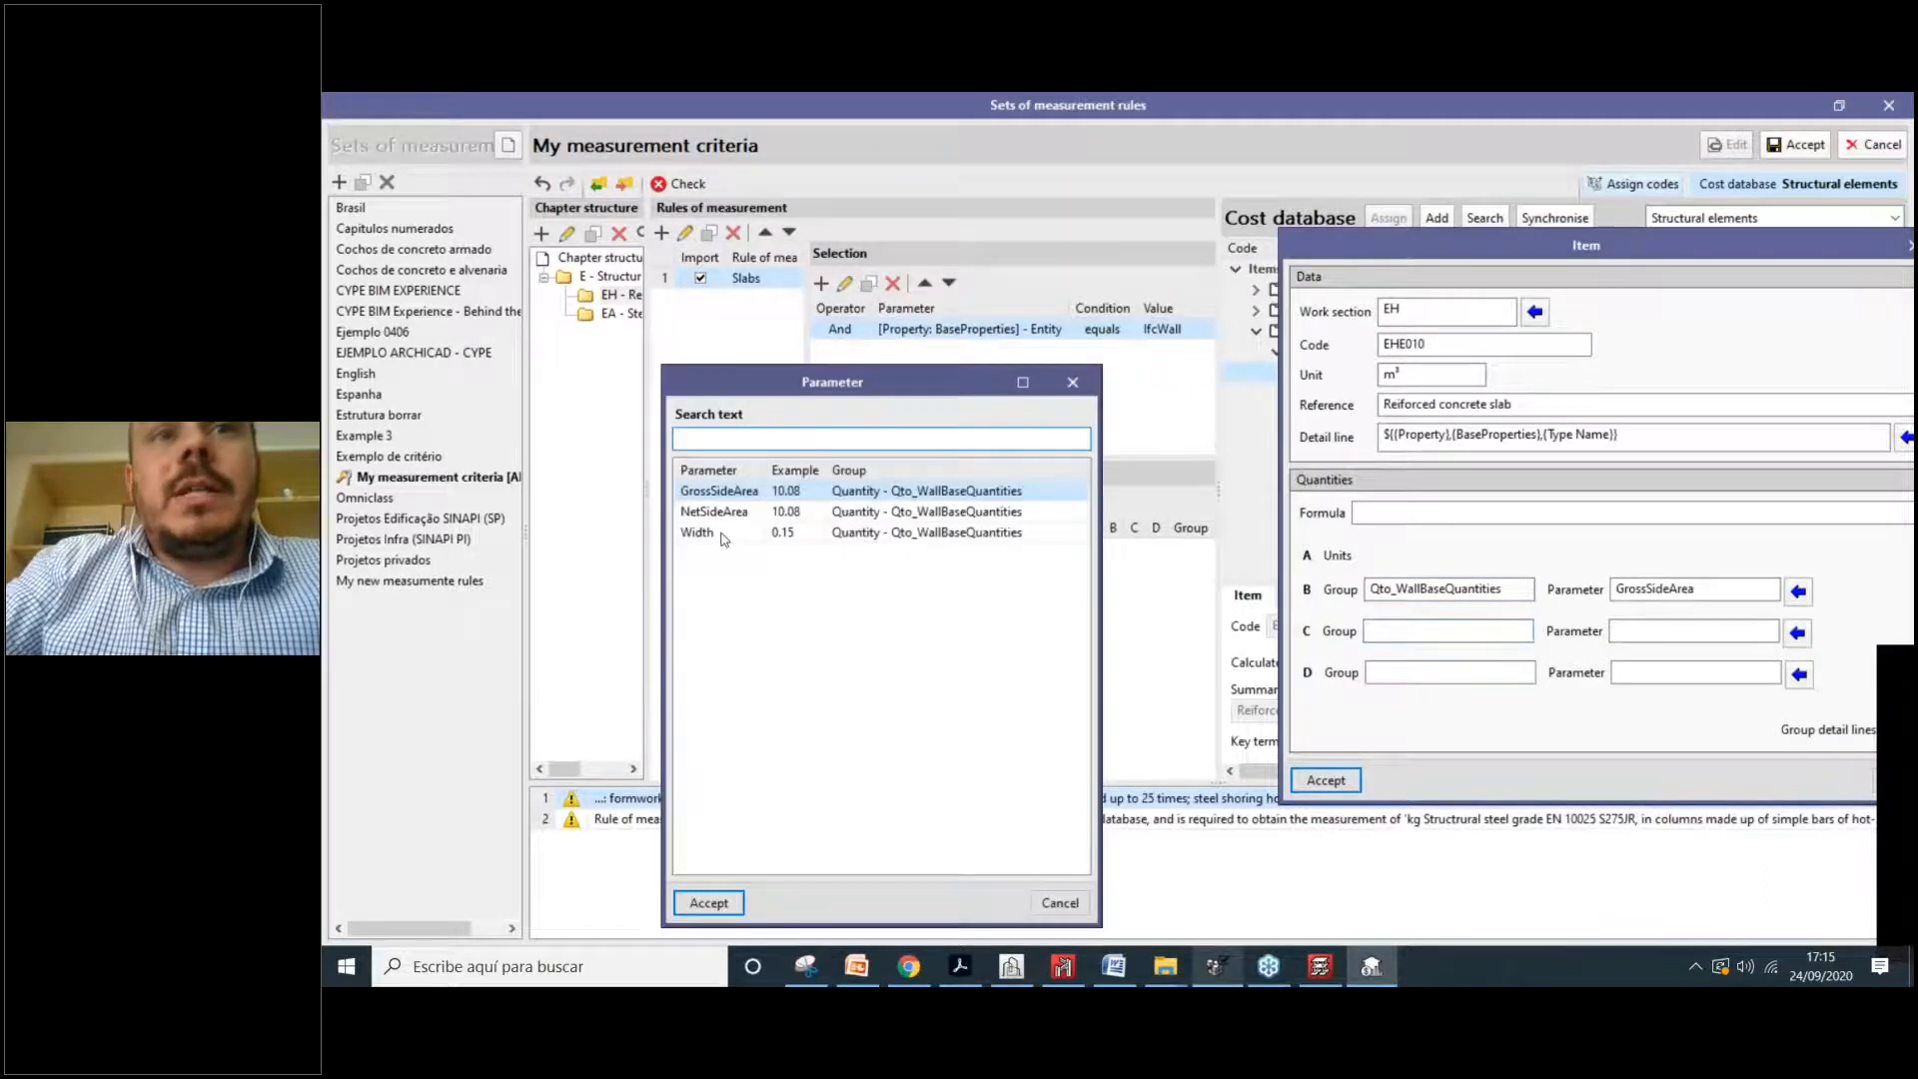
pyautogui.click(782, 537)
pyautogui.click(719, 904)
# Step: Enter formula B*C and save EHE010 Reinforced concrete slab into the Slabs rule
pyautogui.click(1473, 513)
pyautogui.moveTo(1433, 246); pyautogui.dragTo(955, 263)
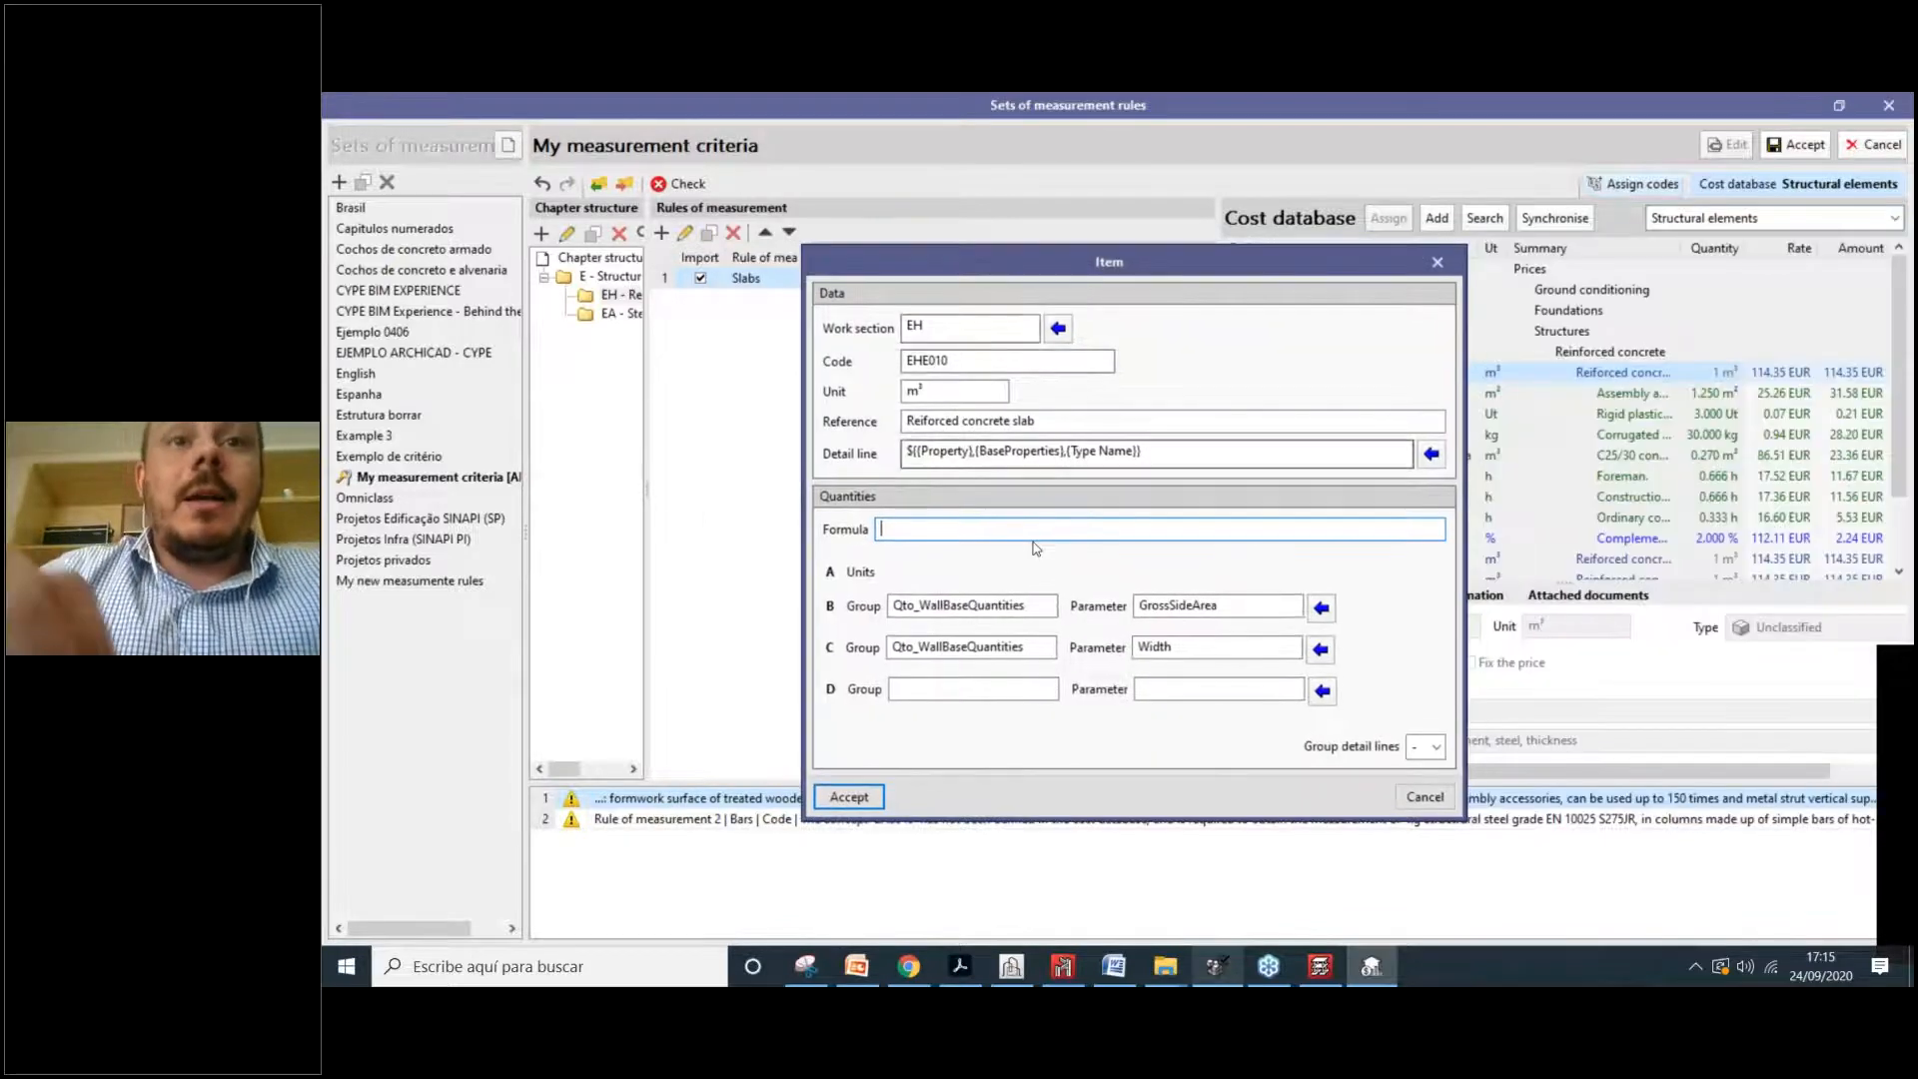
pyautogui.write('B')
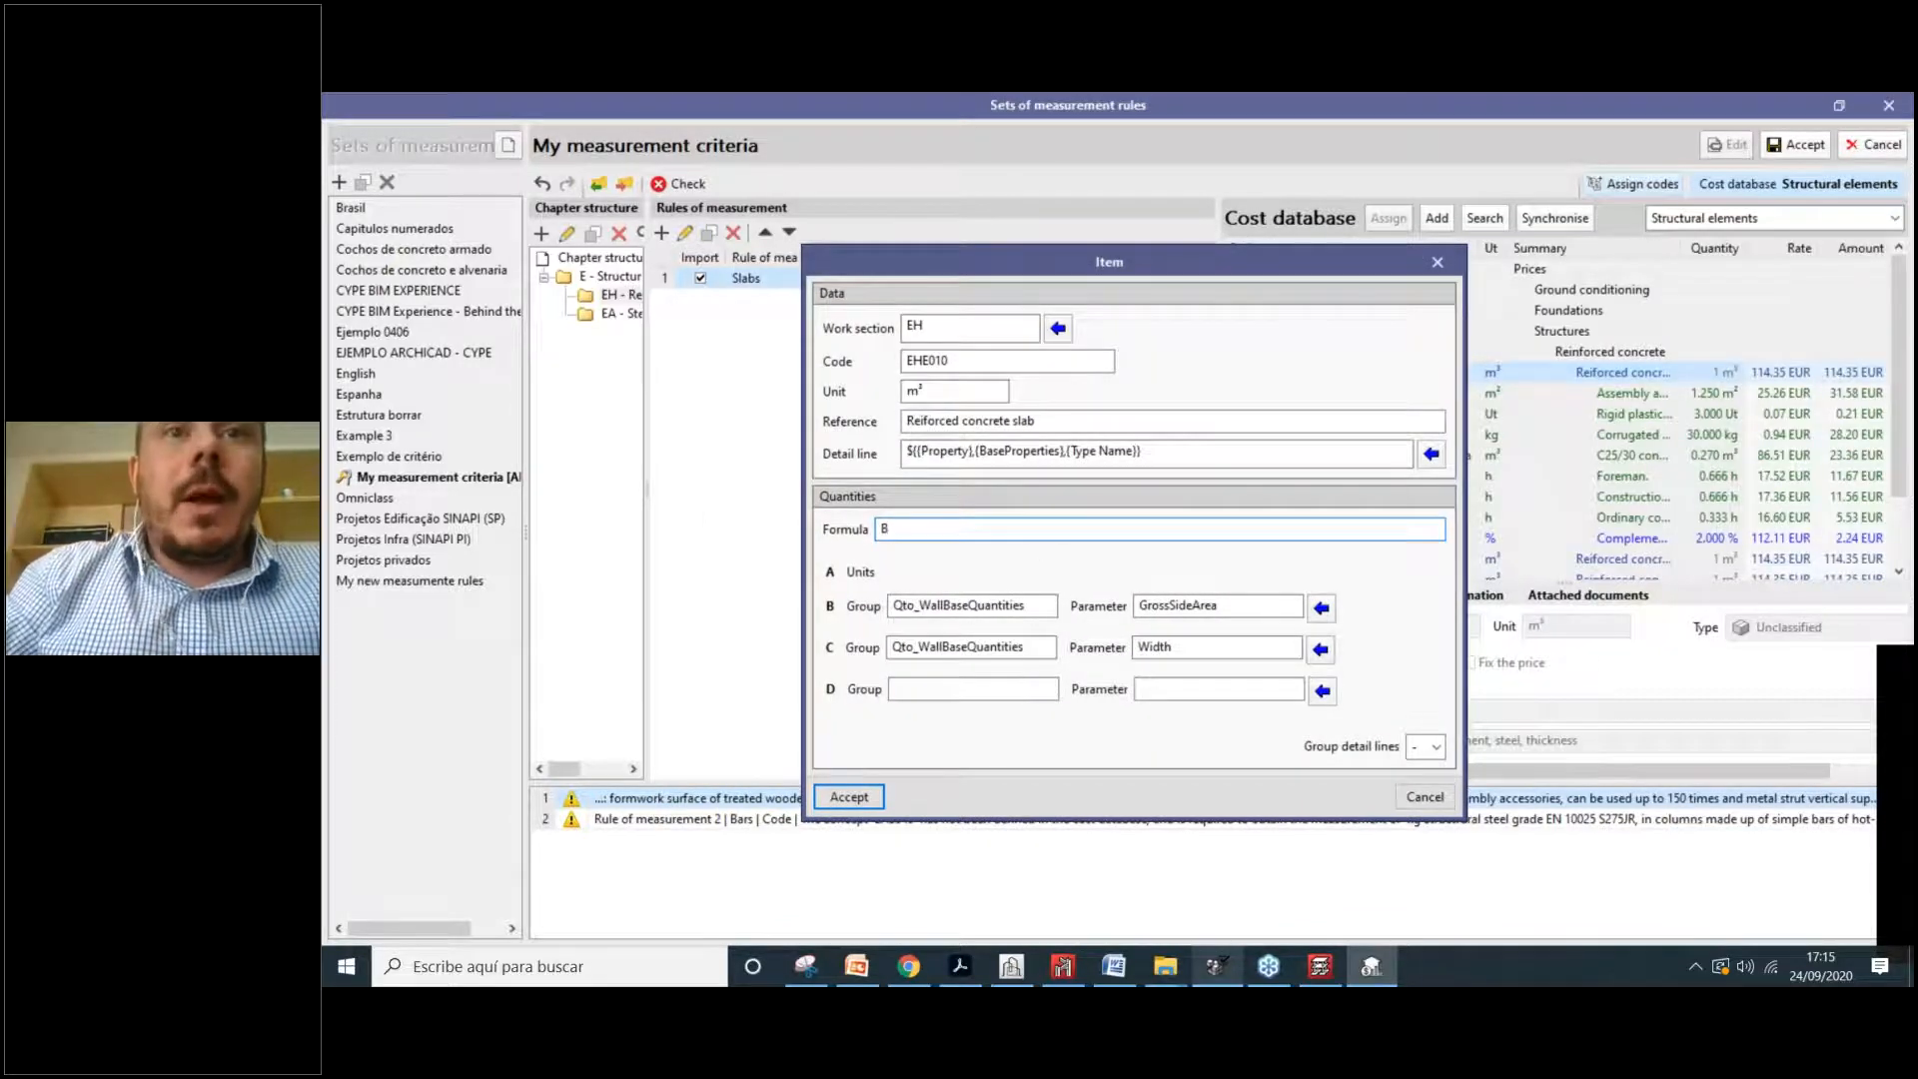
pyautogui.write('*C')
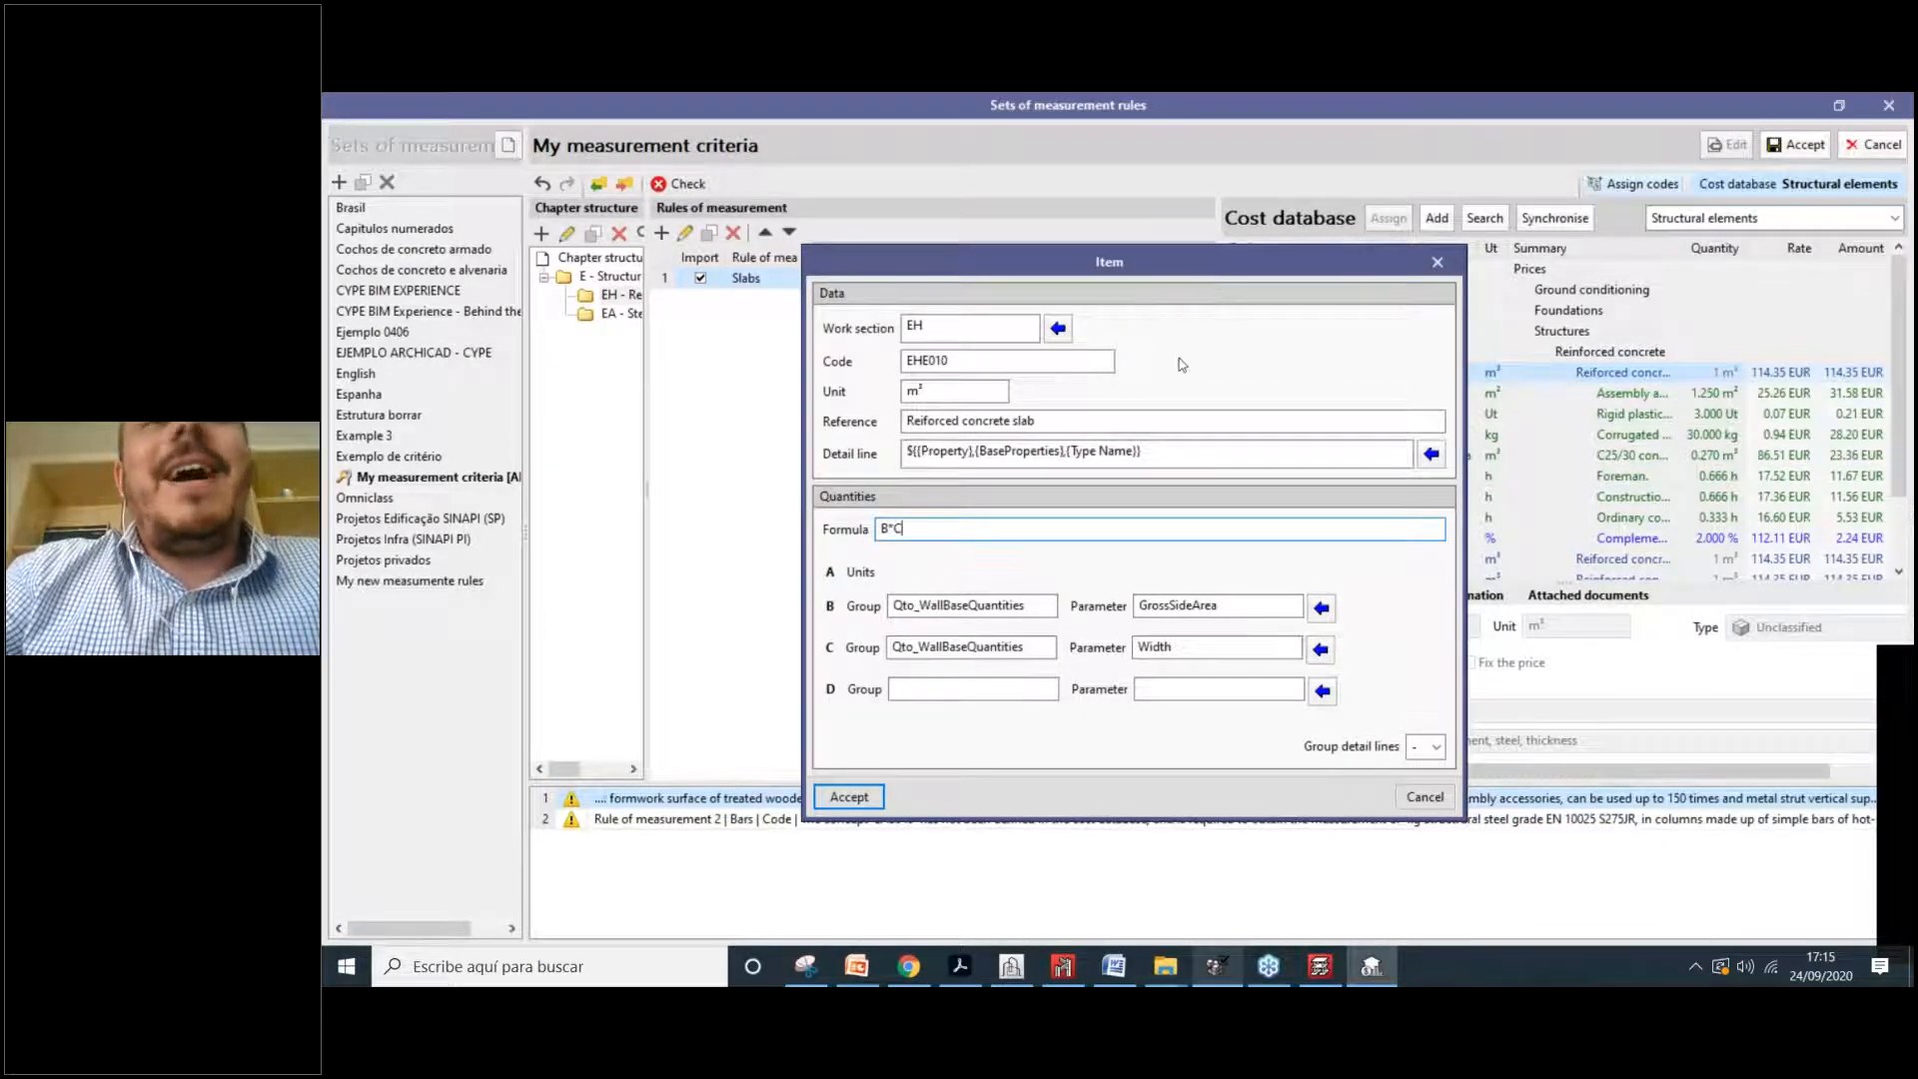
pyautogui.moveTo(1081, 420); pyautogui.dragTo(904, 421)
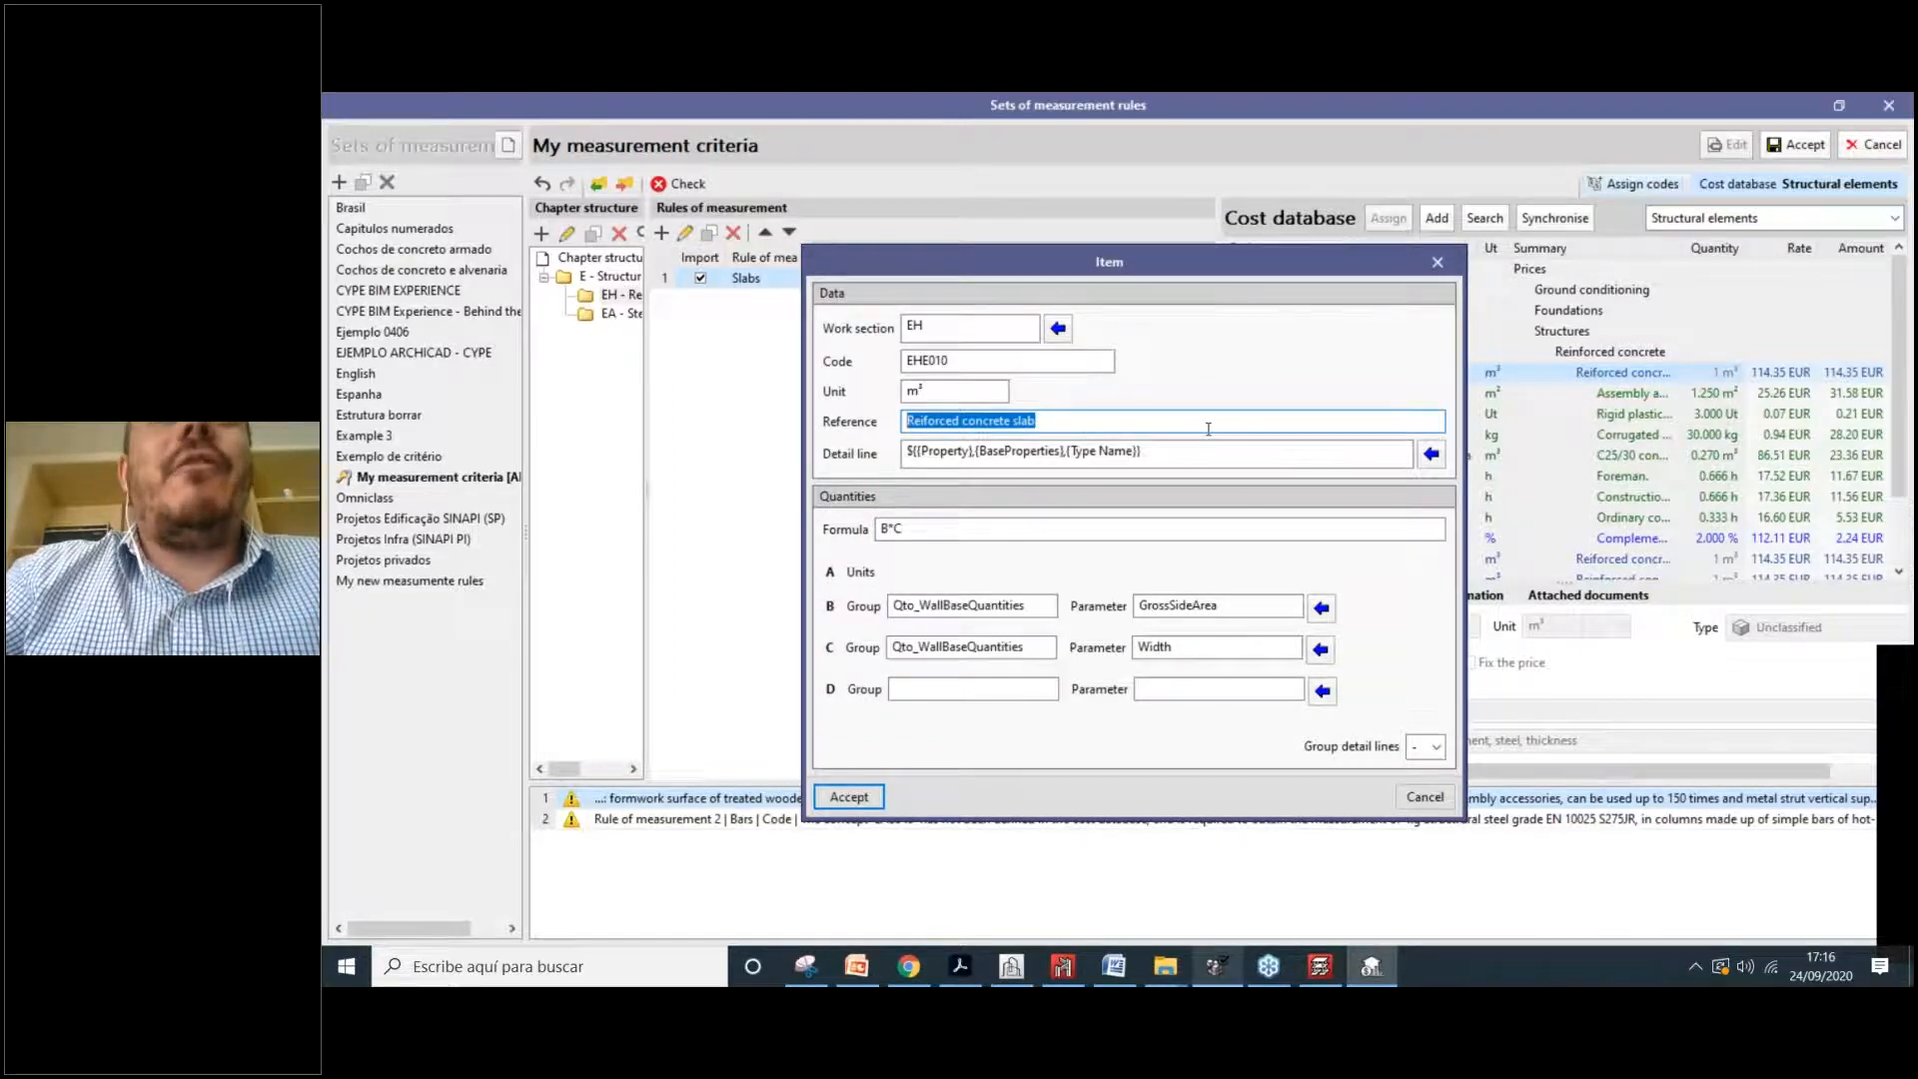
pyautogui.click(849, 799)
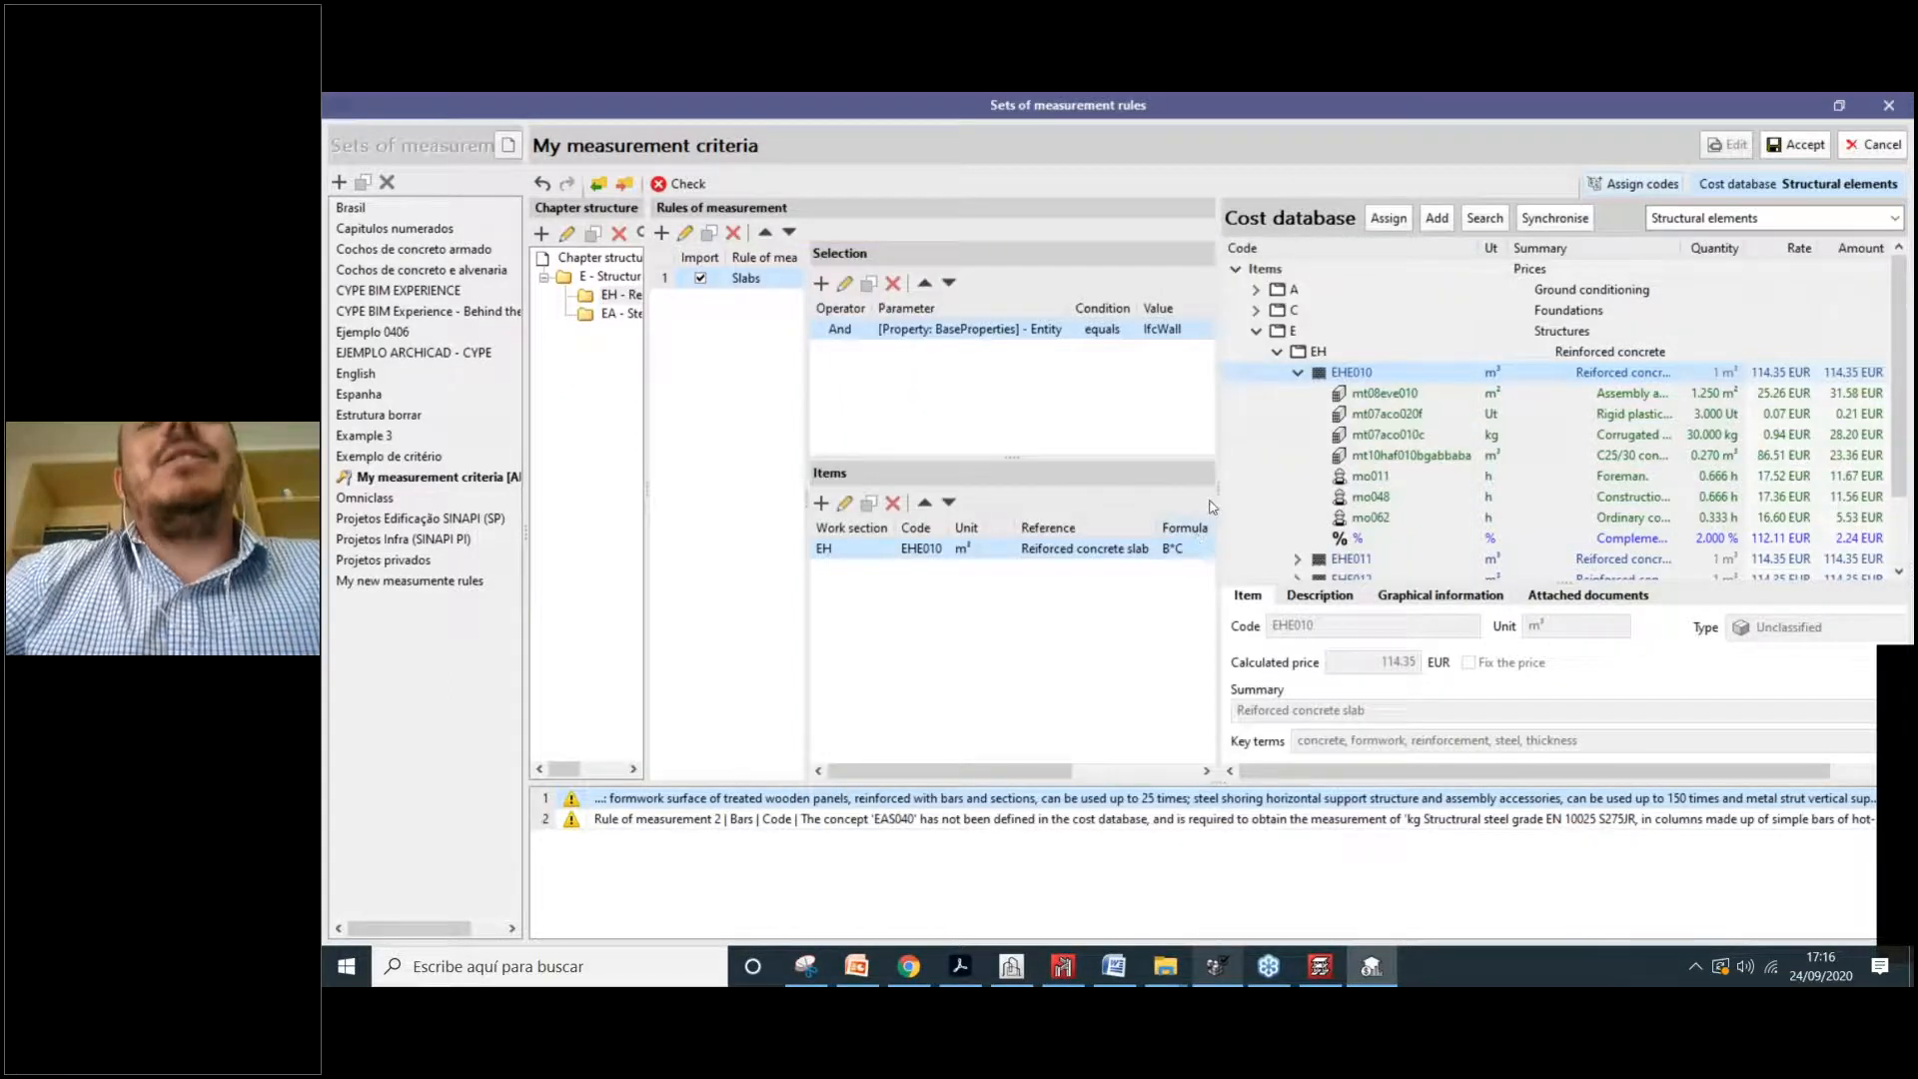
# Step: Change the Slabs condition value from IfcWall to IfcSlab, searching 'sla'
pyautogui.moveTo(1215, 498); pyautogui.dragTo(1304, 490)
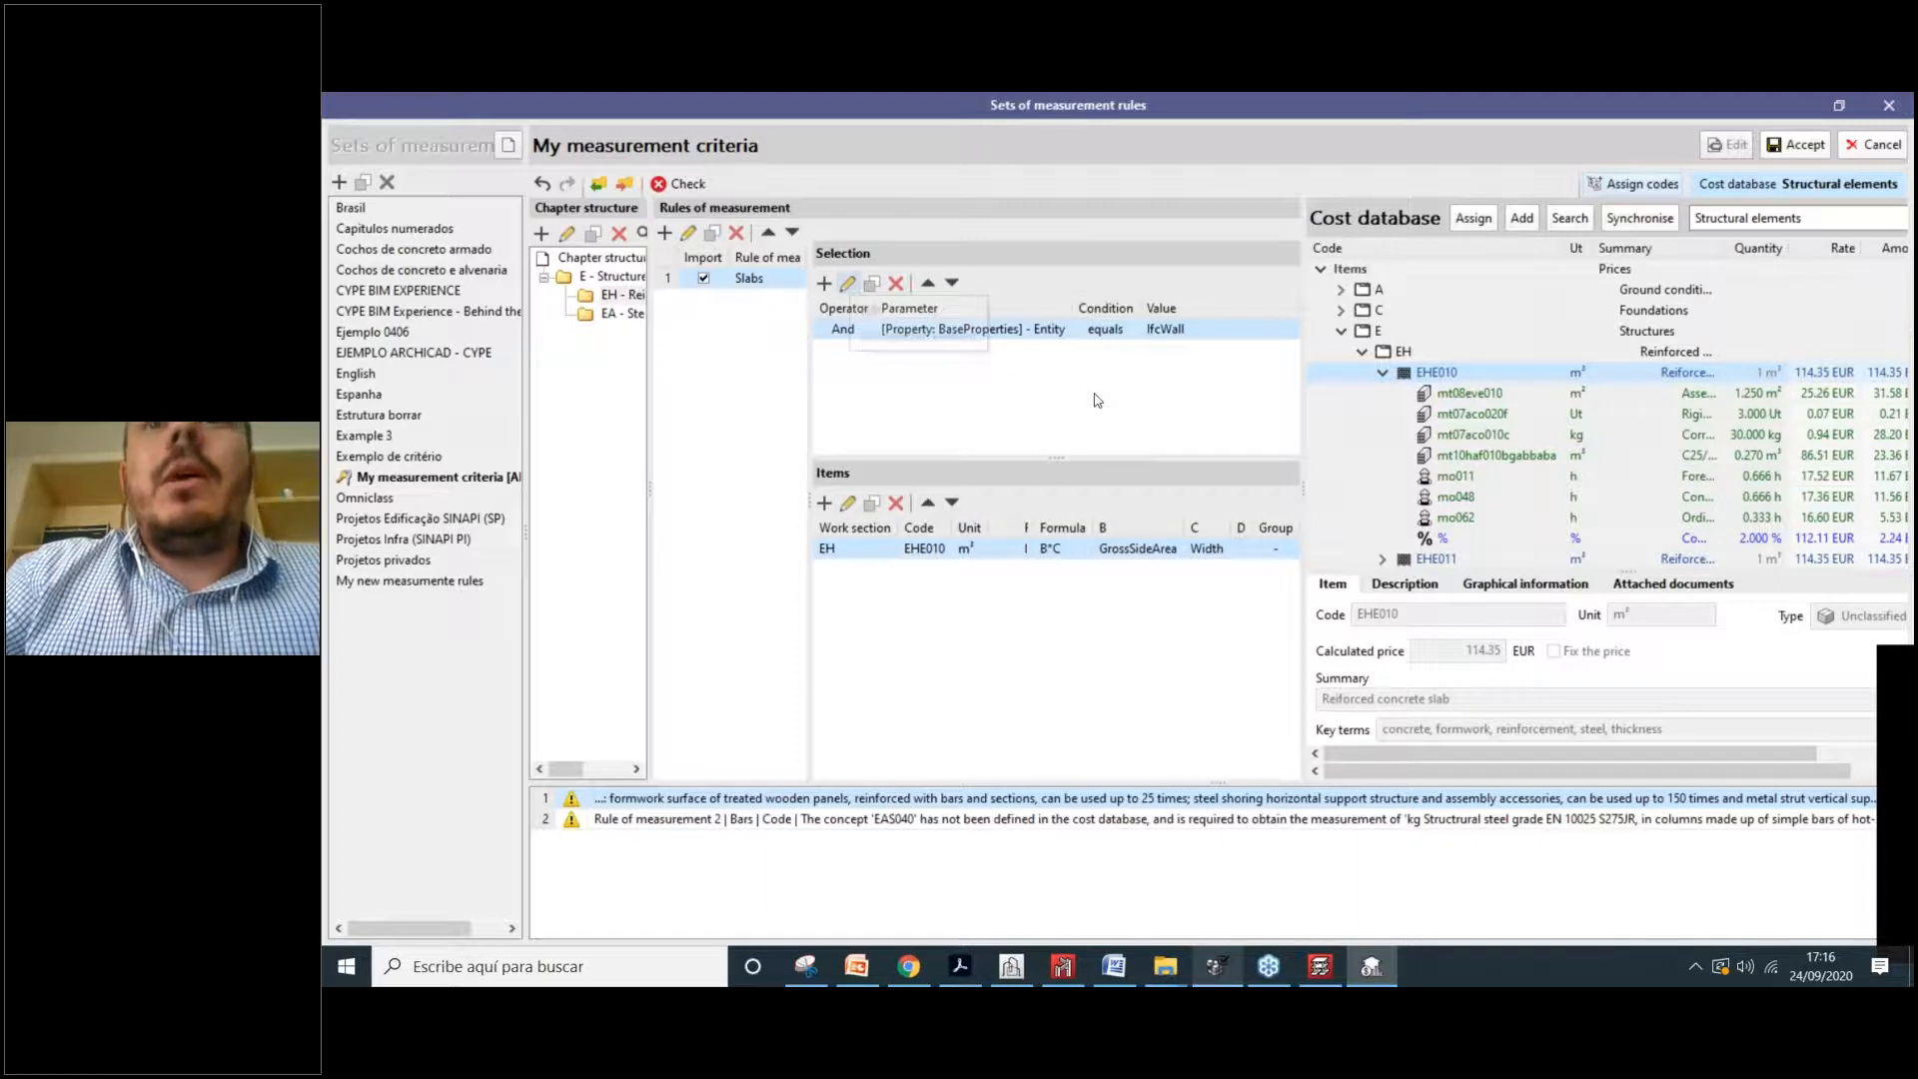
pyautogui.doubleClick(1255, 490)
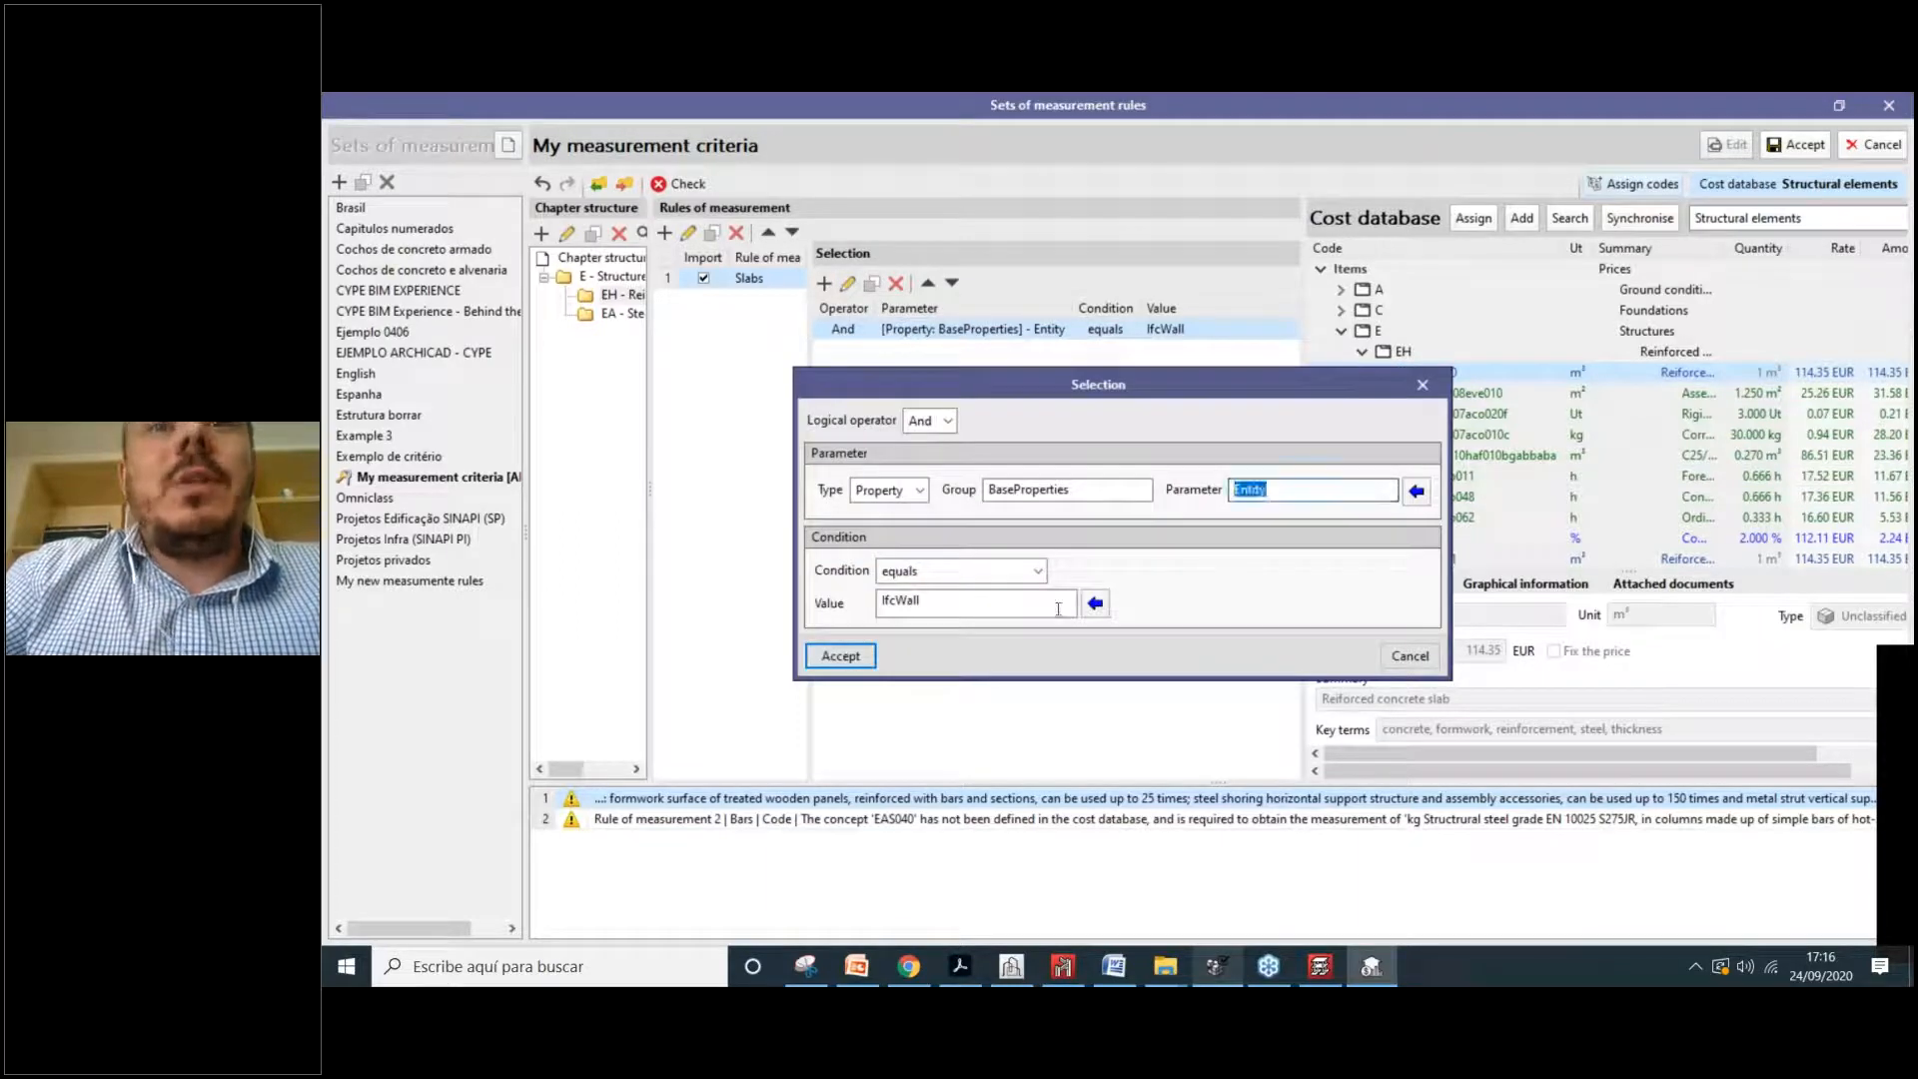
pyautogui.click(1095, 602)
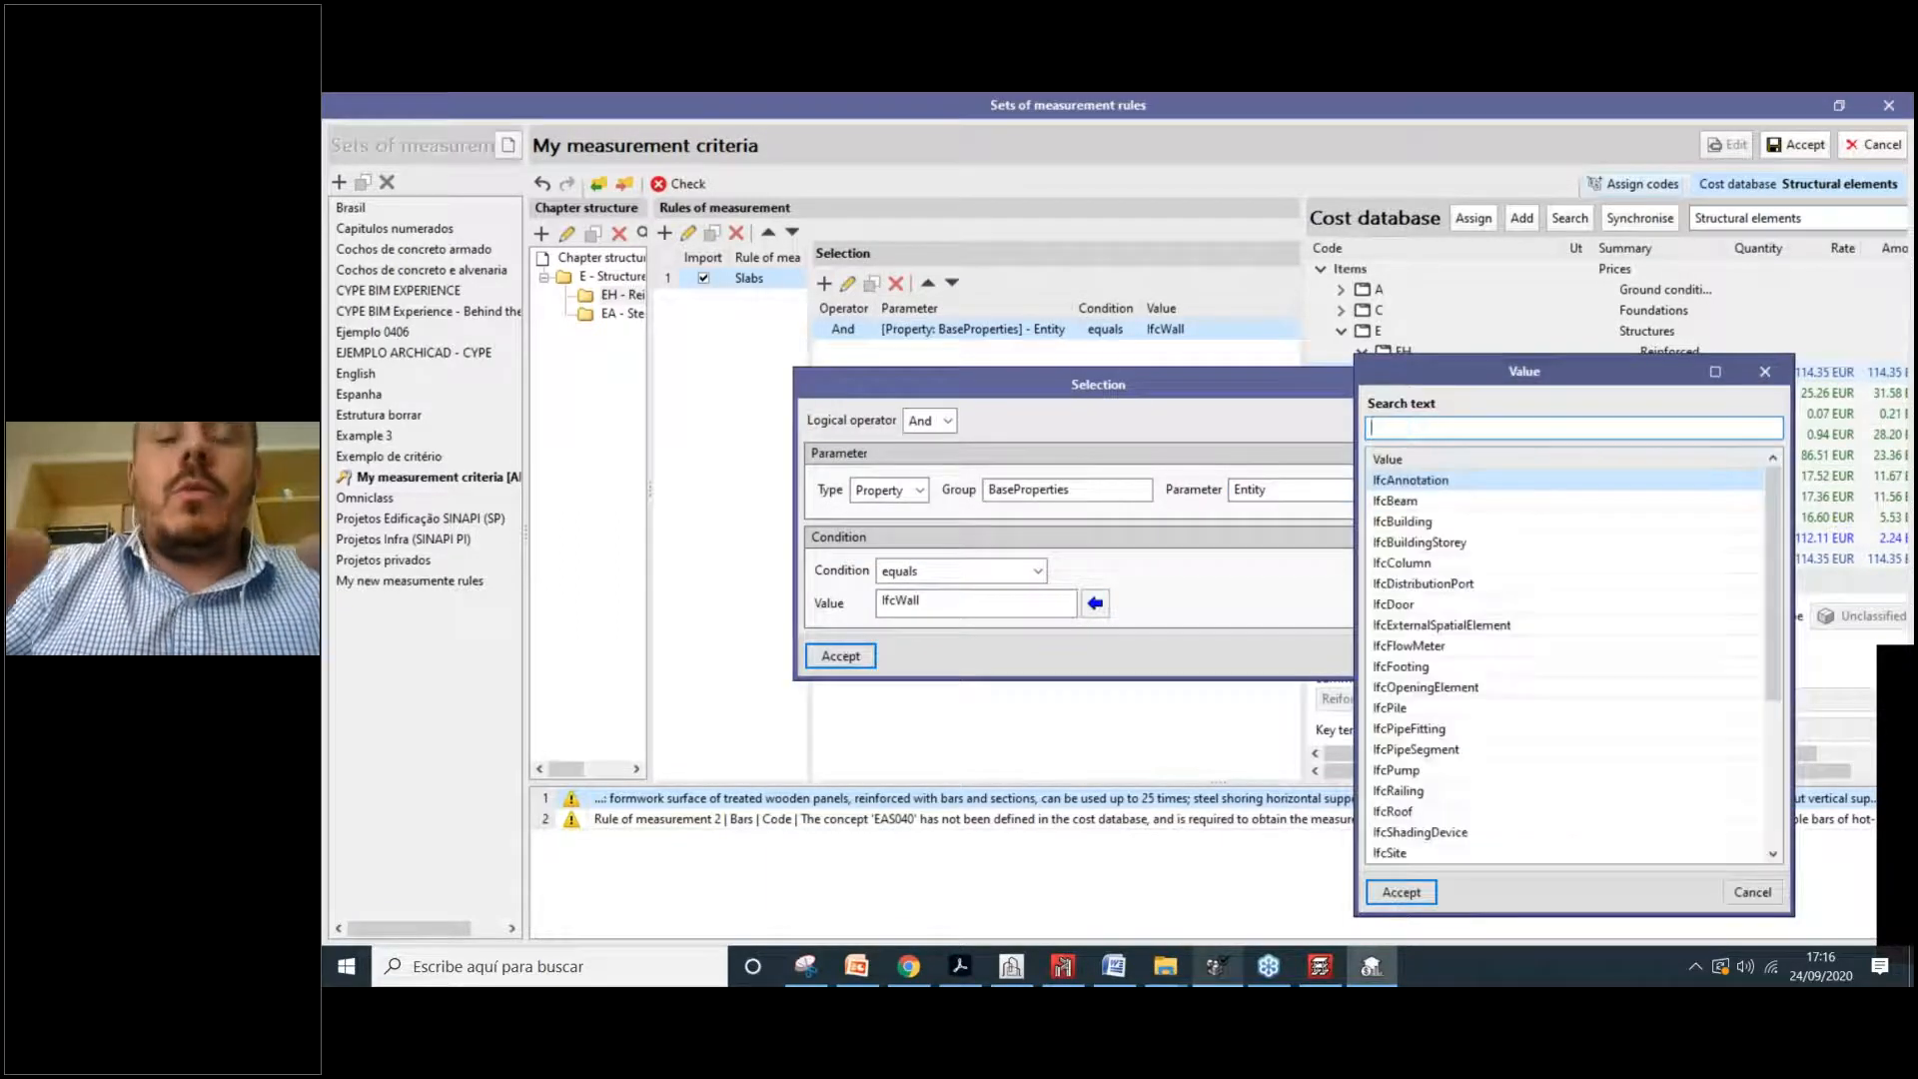
pyautogui.write('sla')
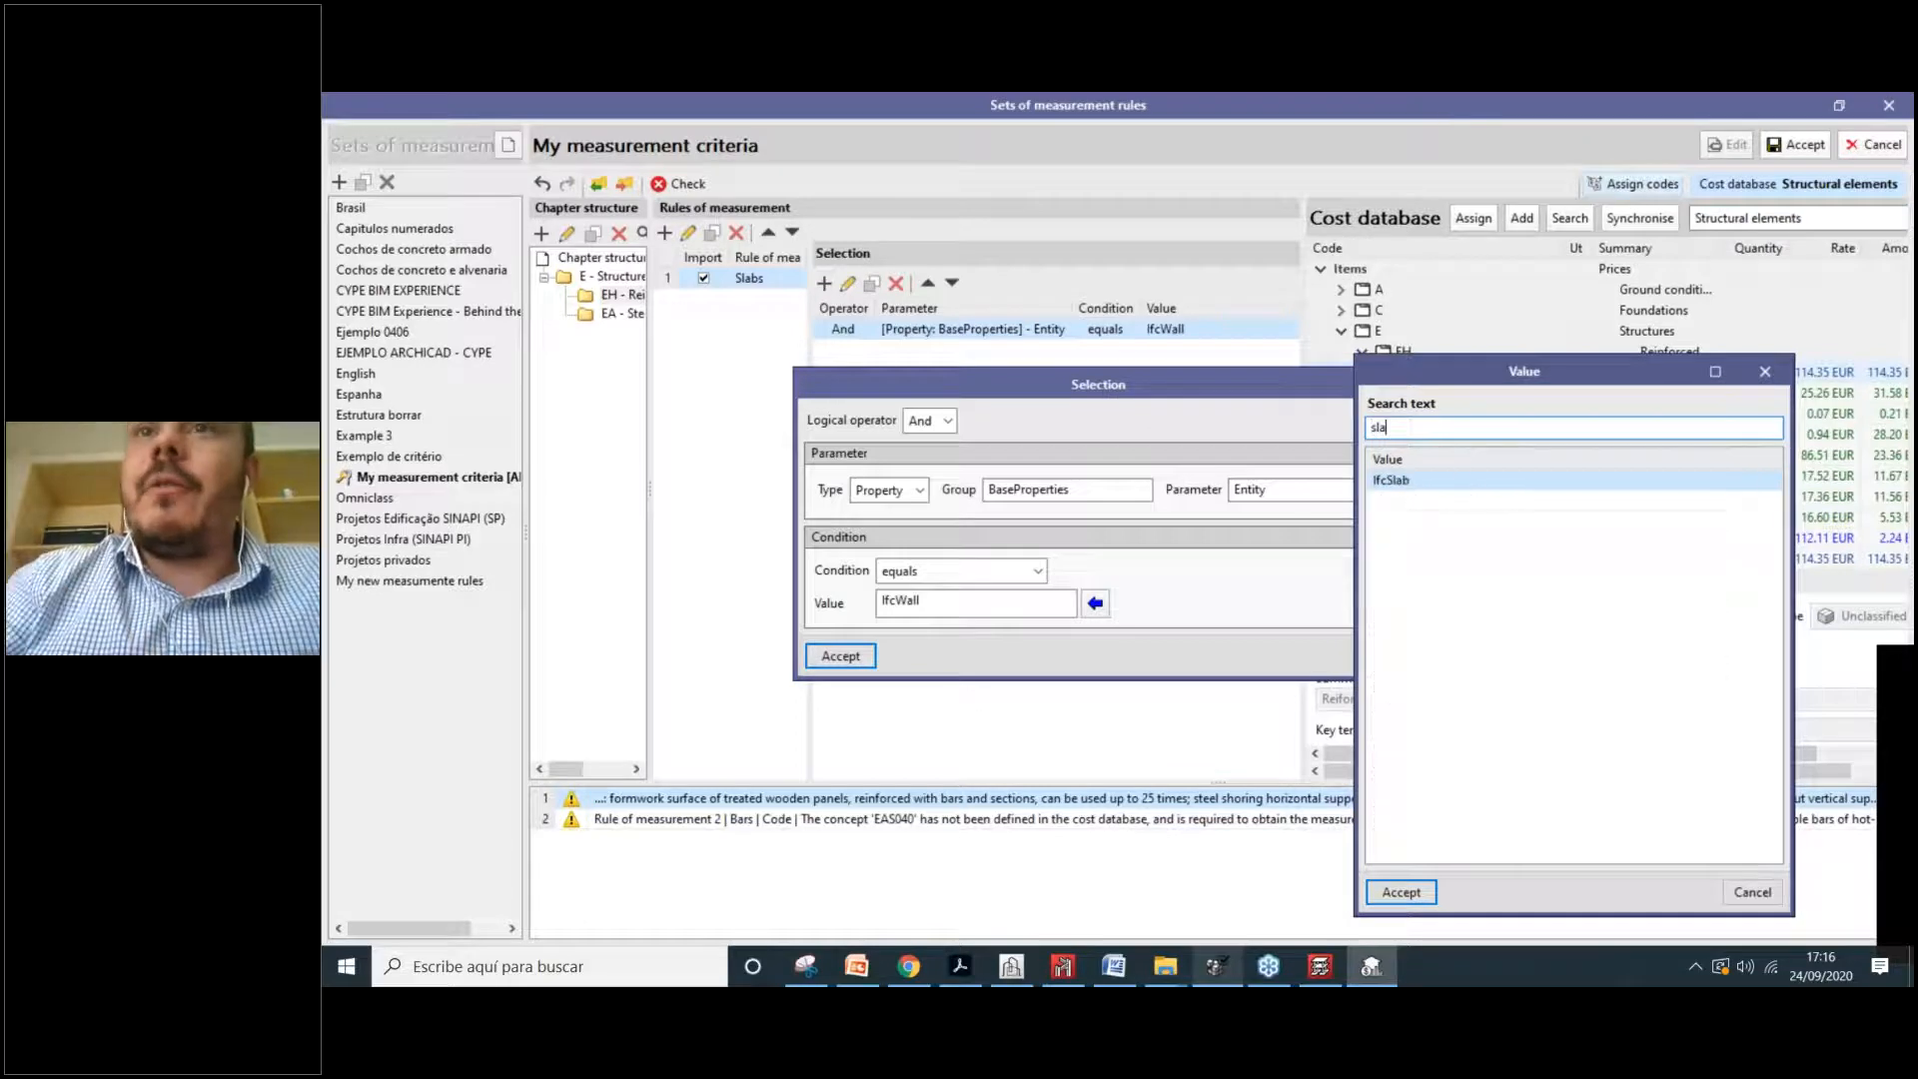
pyautogui.click(1409, 479)
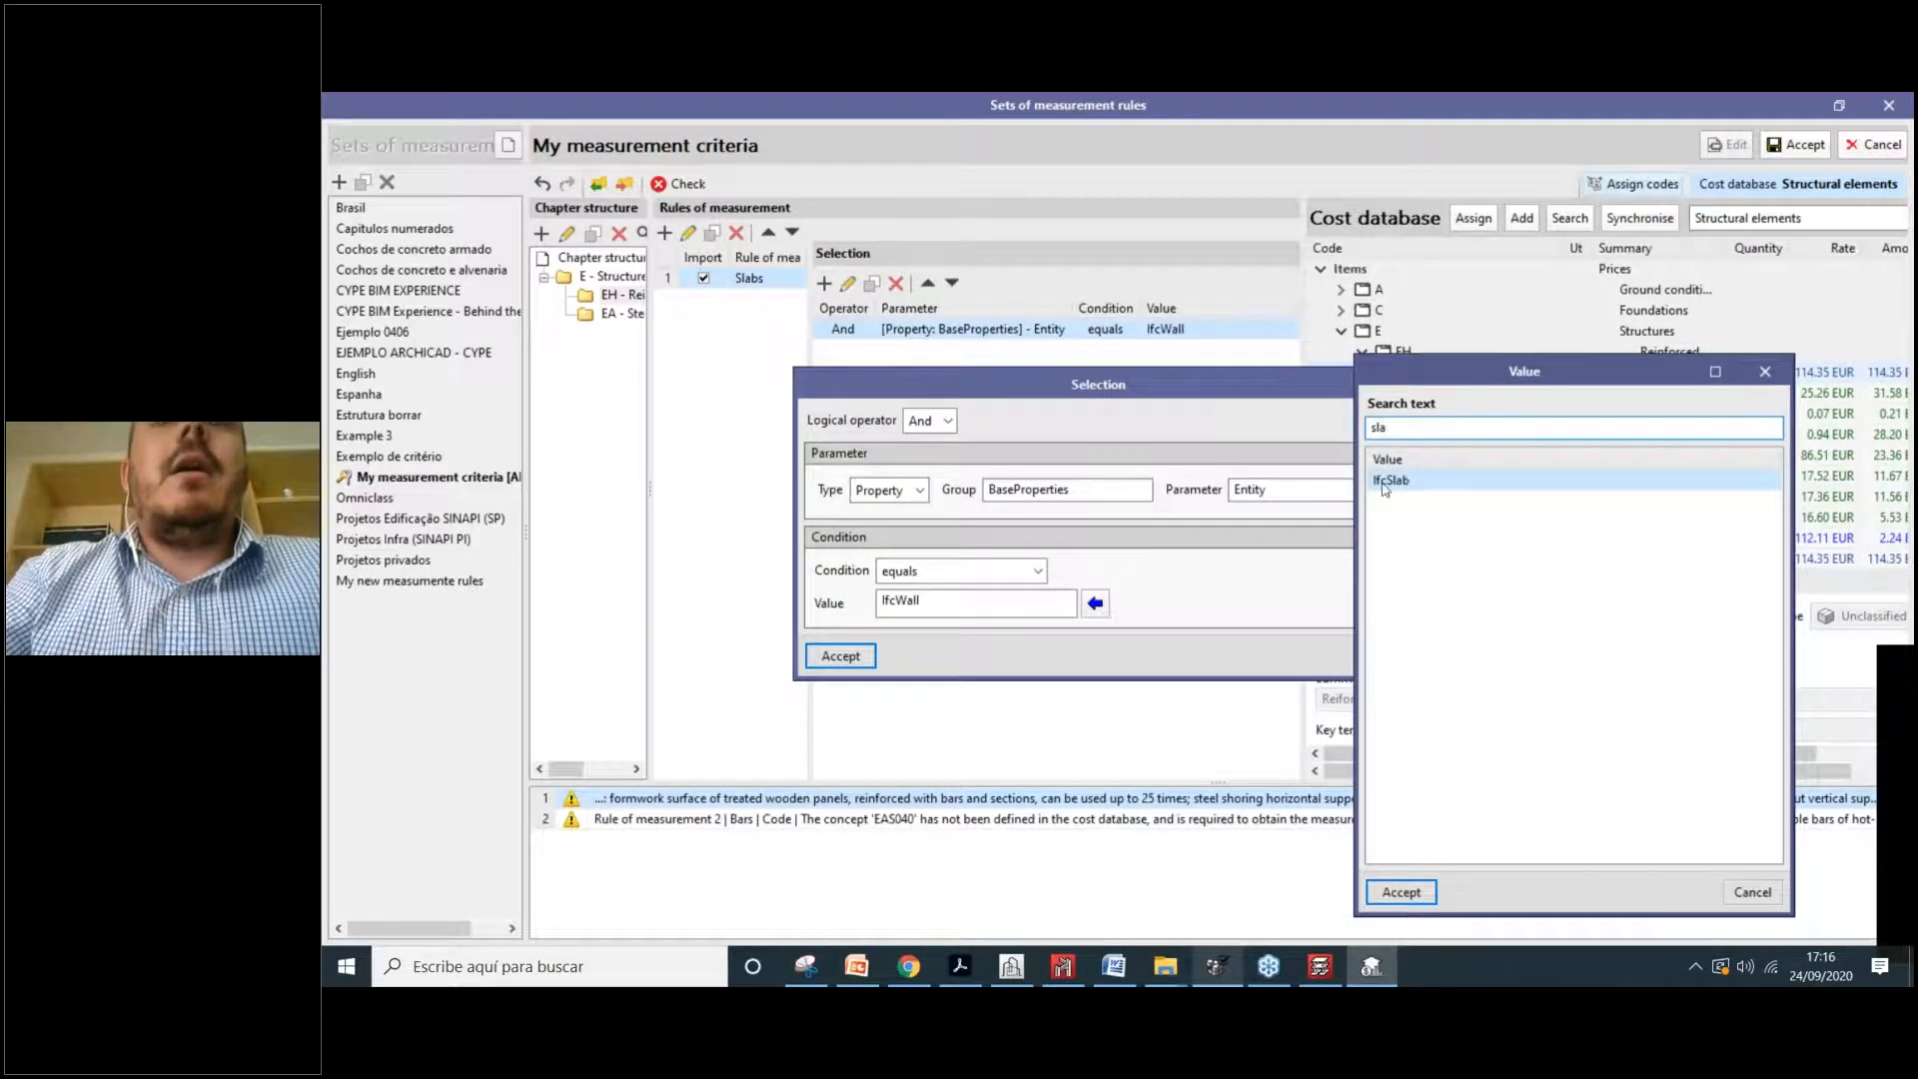
pyautogui.click(1401, 893)
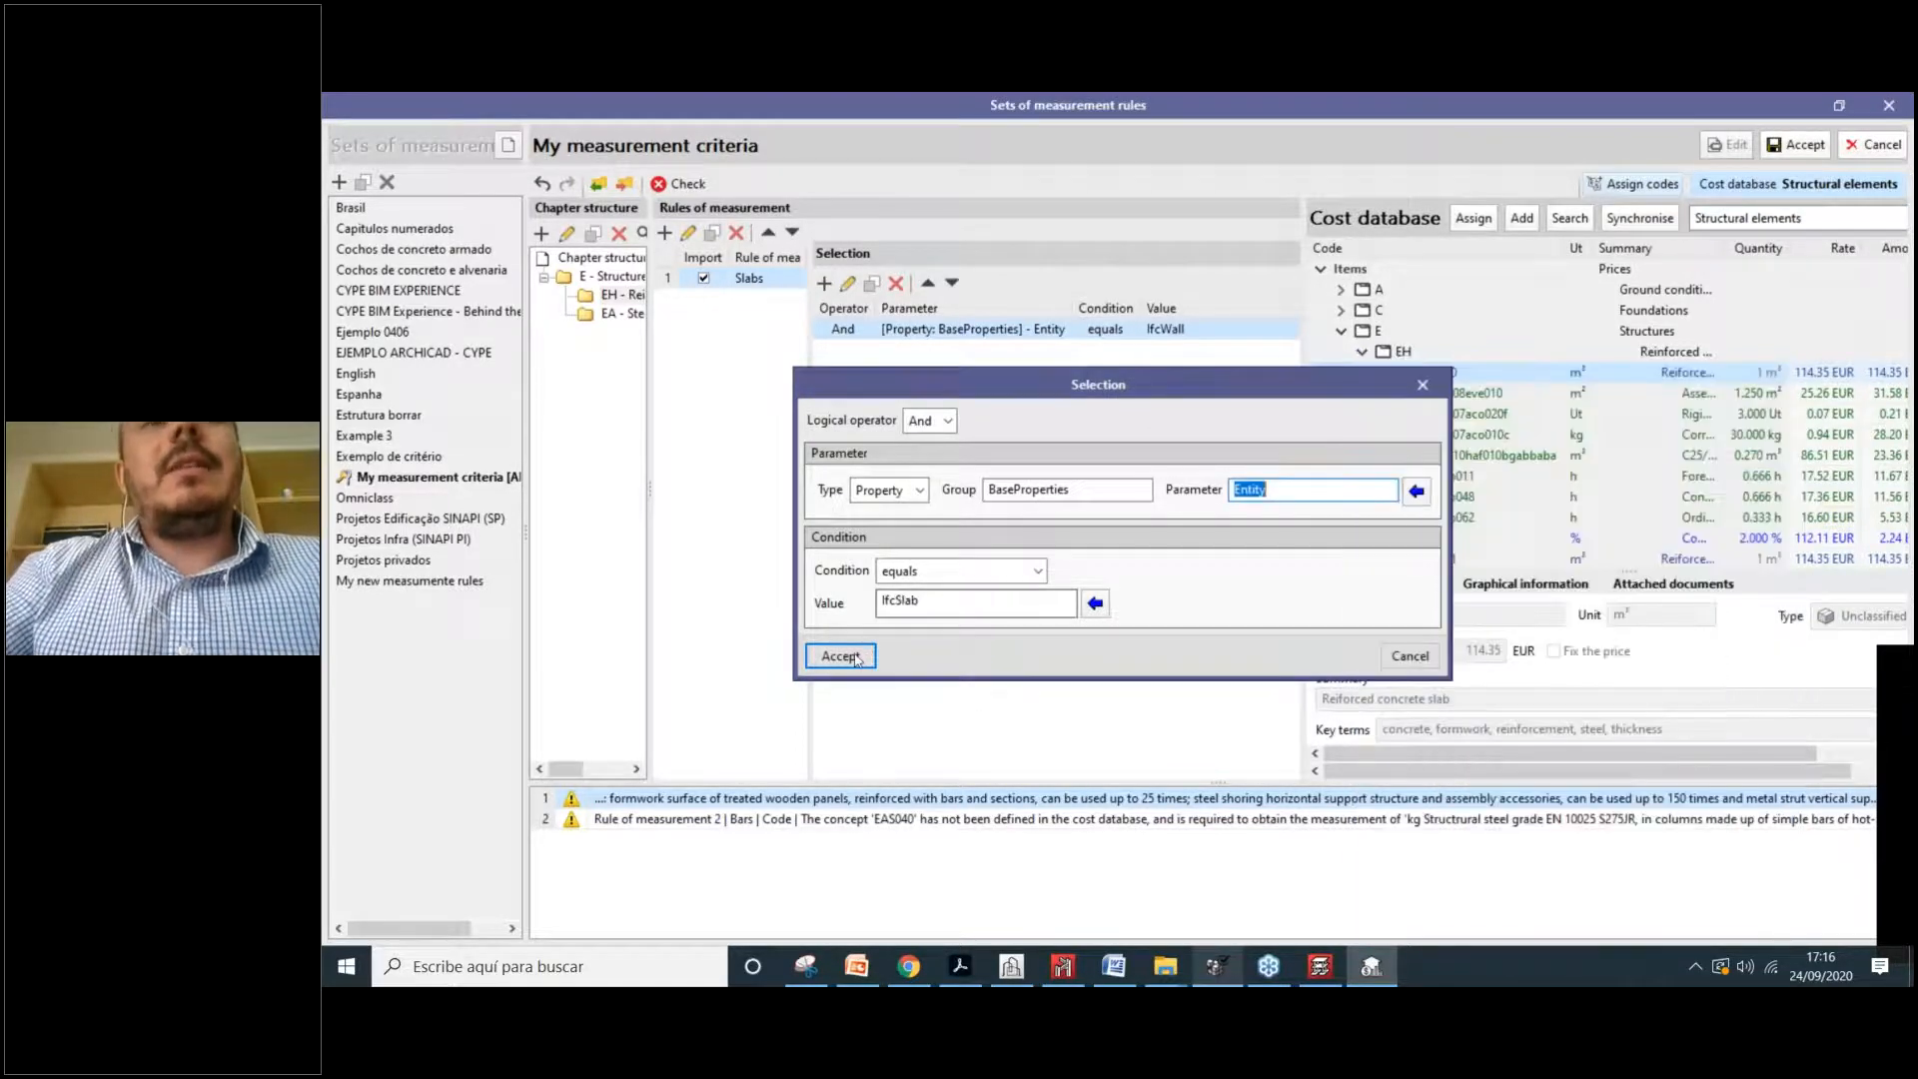
pyautogui.click(859, 654)
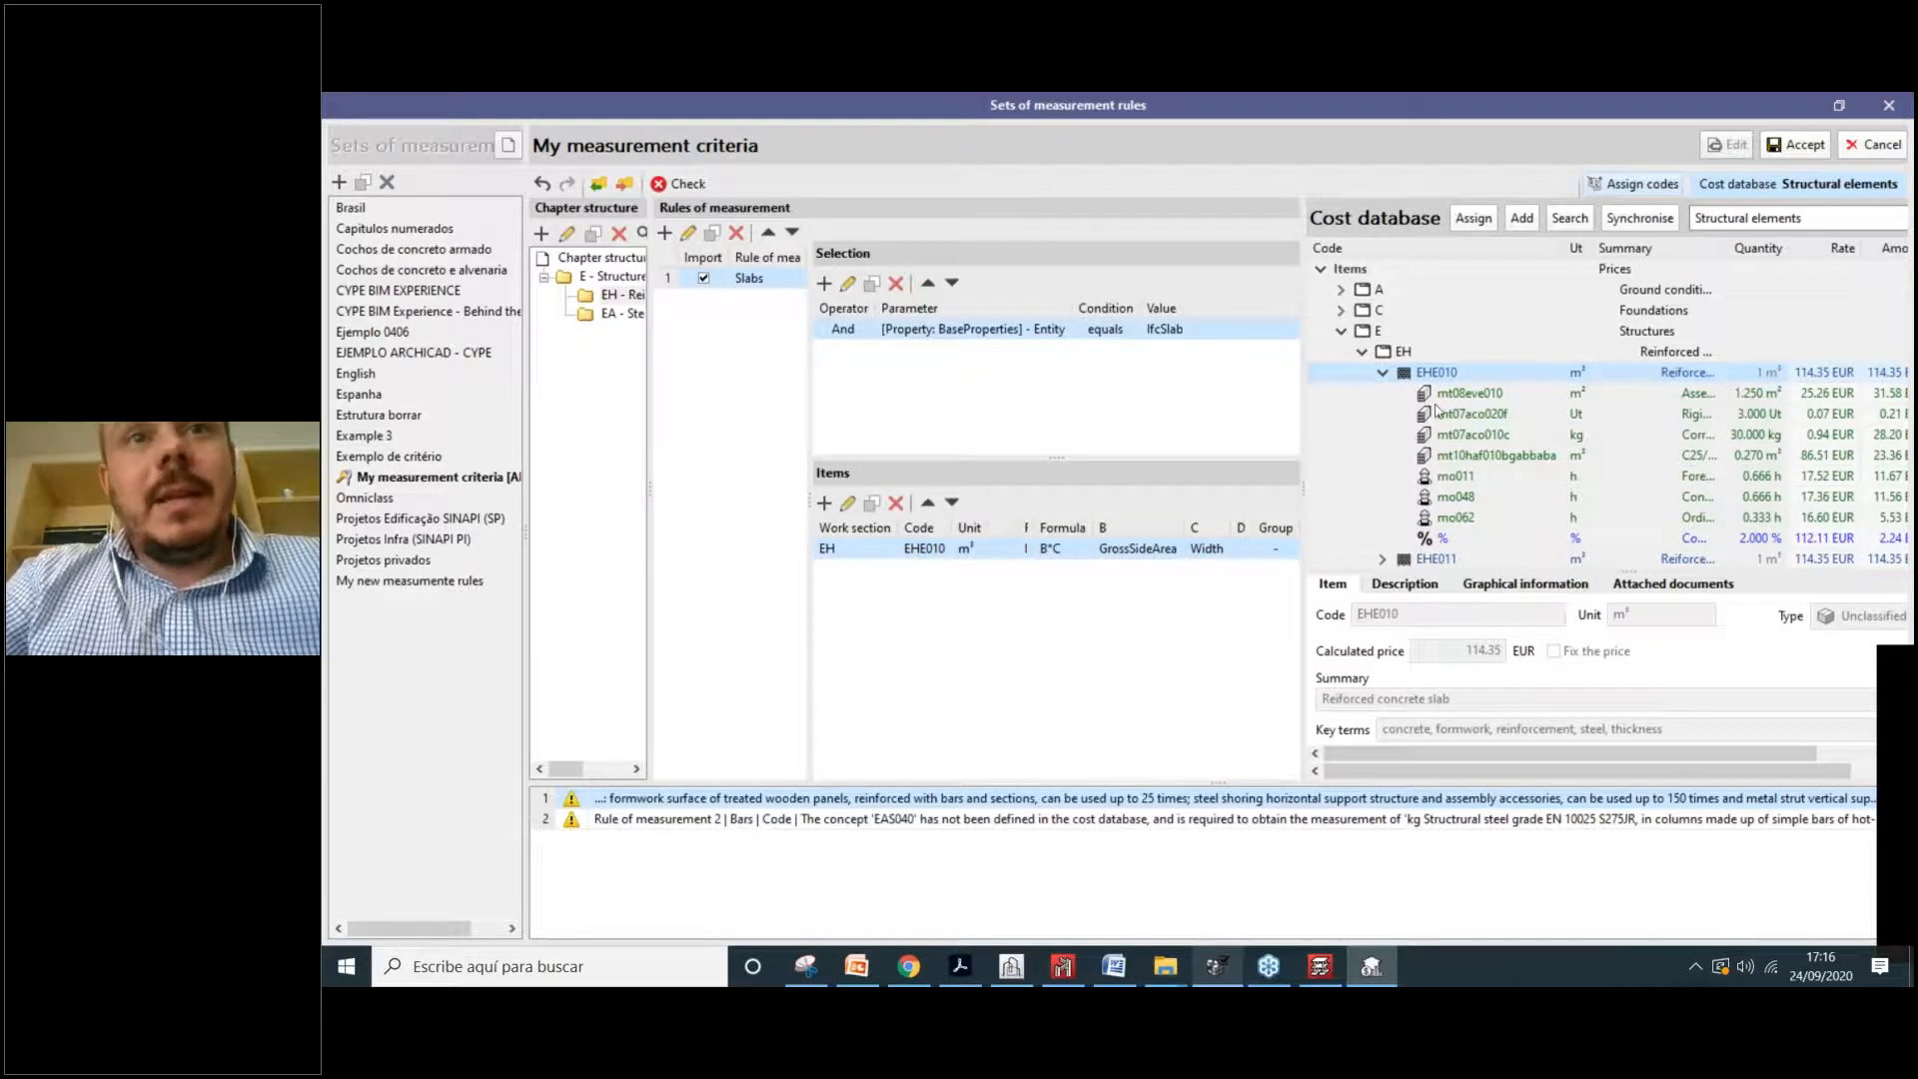
pyautogui.click(1383, 374)
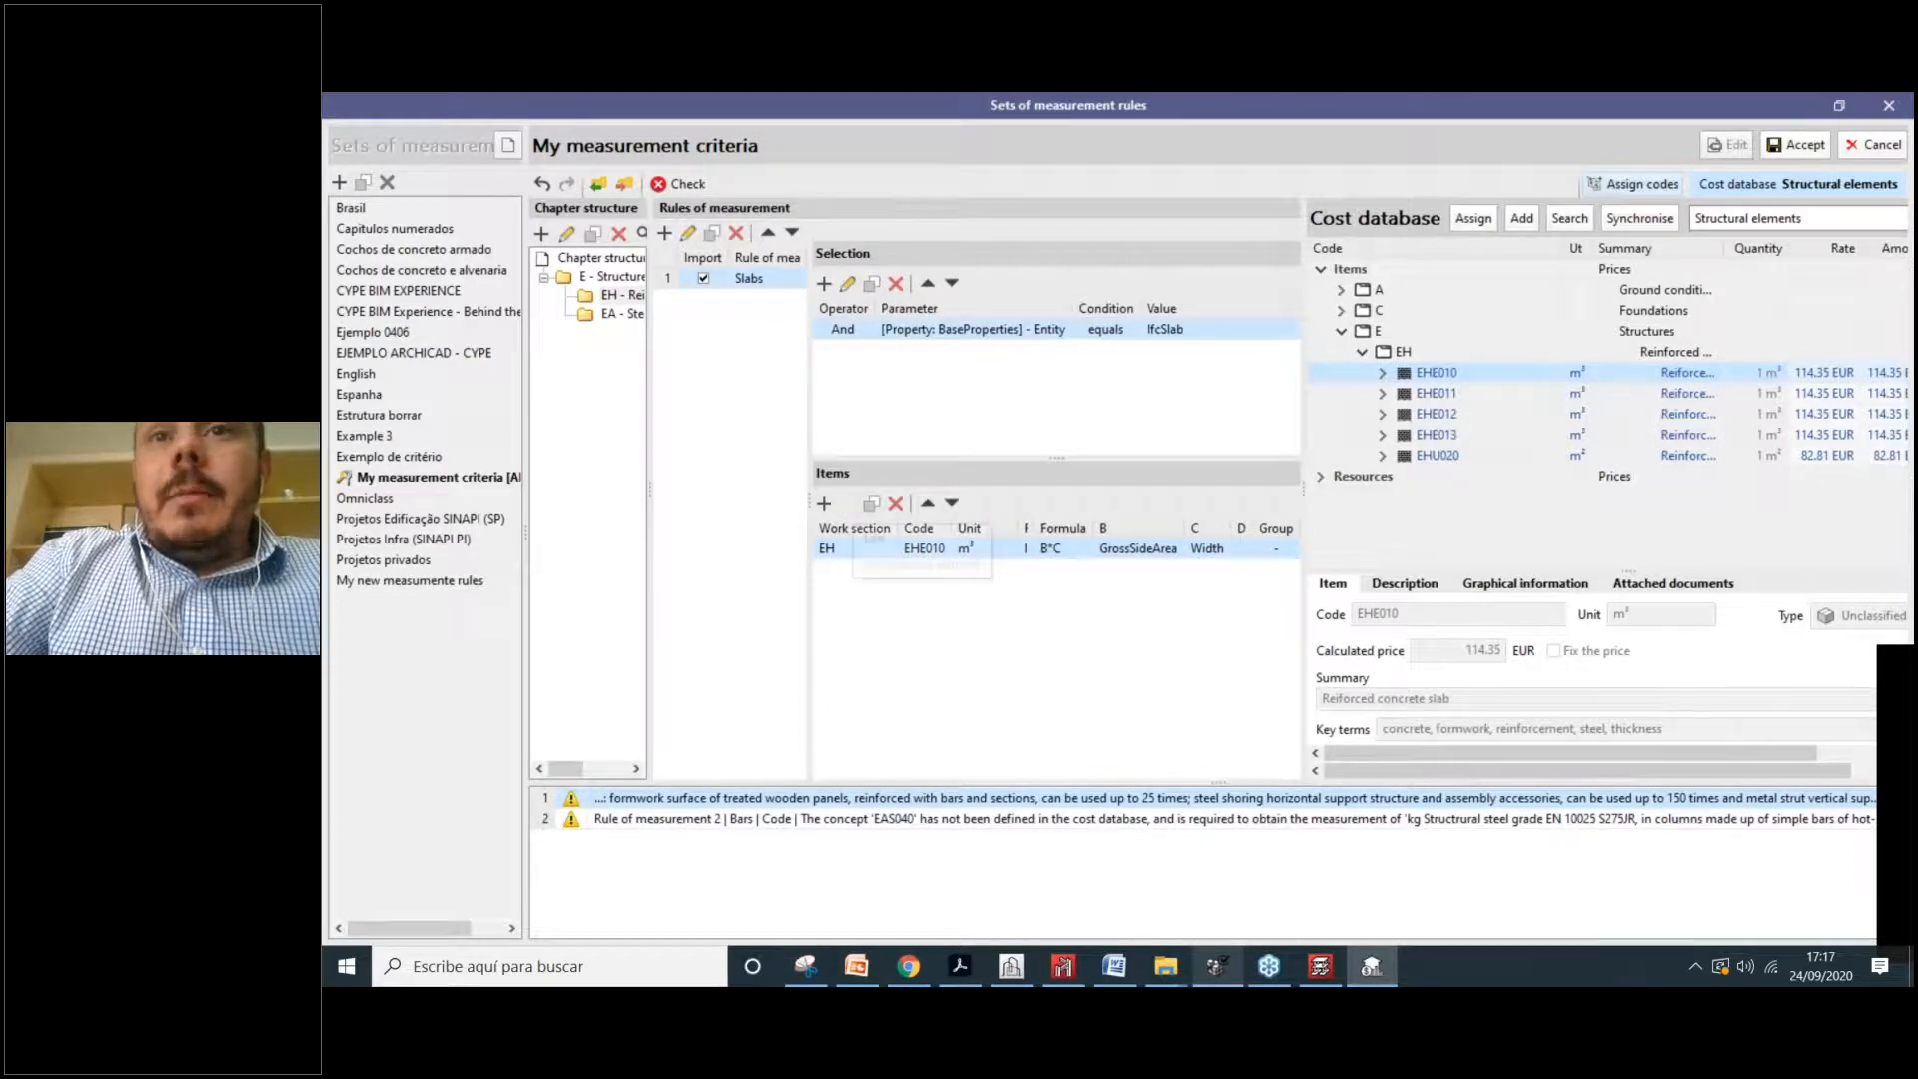
# Step: Open the EHE010 item of the Slabs rule for editing
pyautogui.doubleClick(854, 548)
# Step: Browse the slab quantity parameter list, then close and reopen the EHE010 item
pyautogui.click(1310, 599)
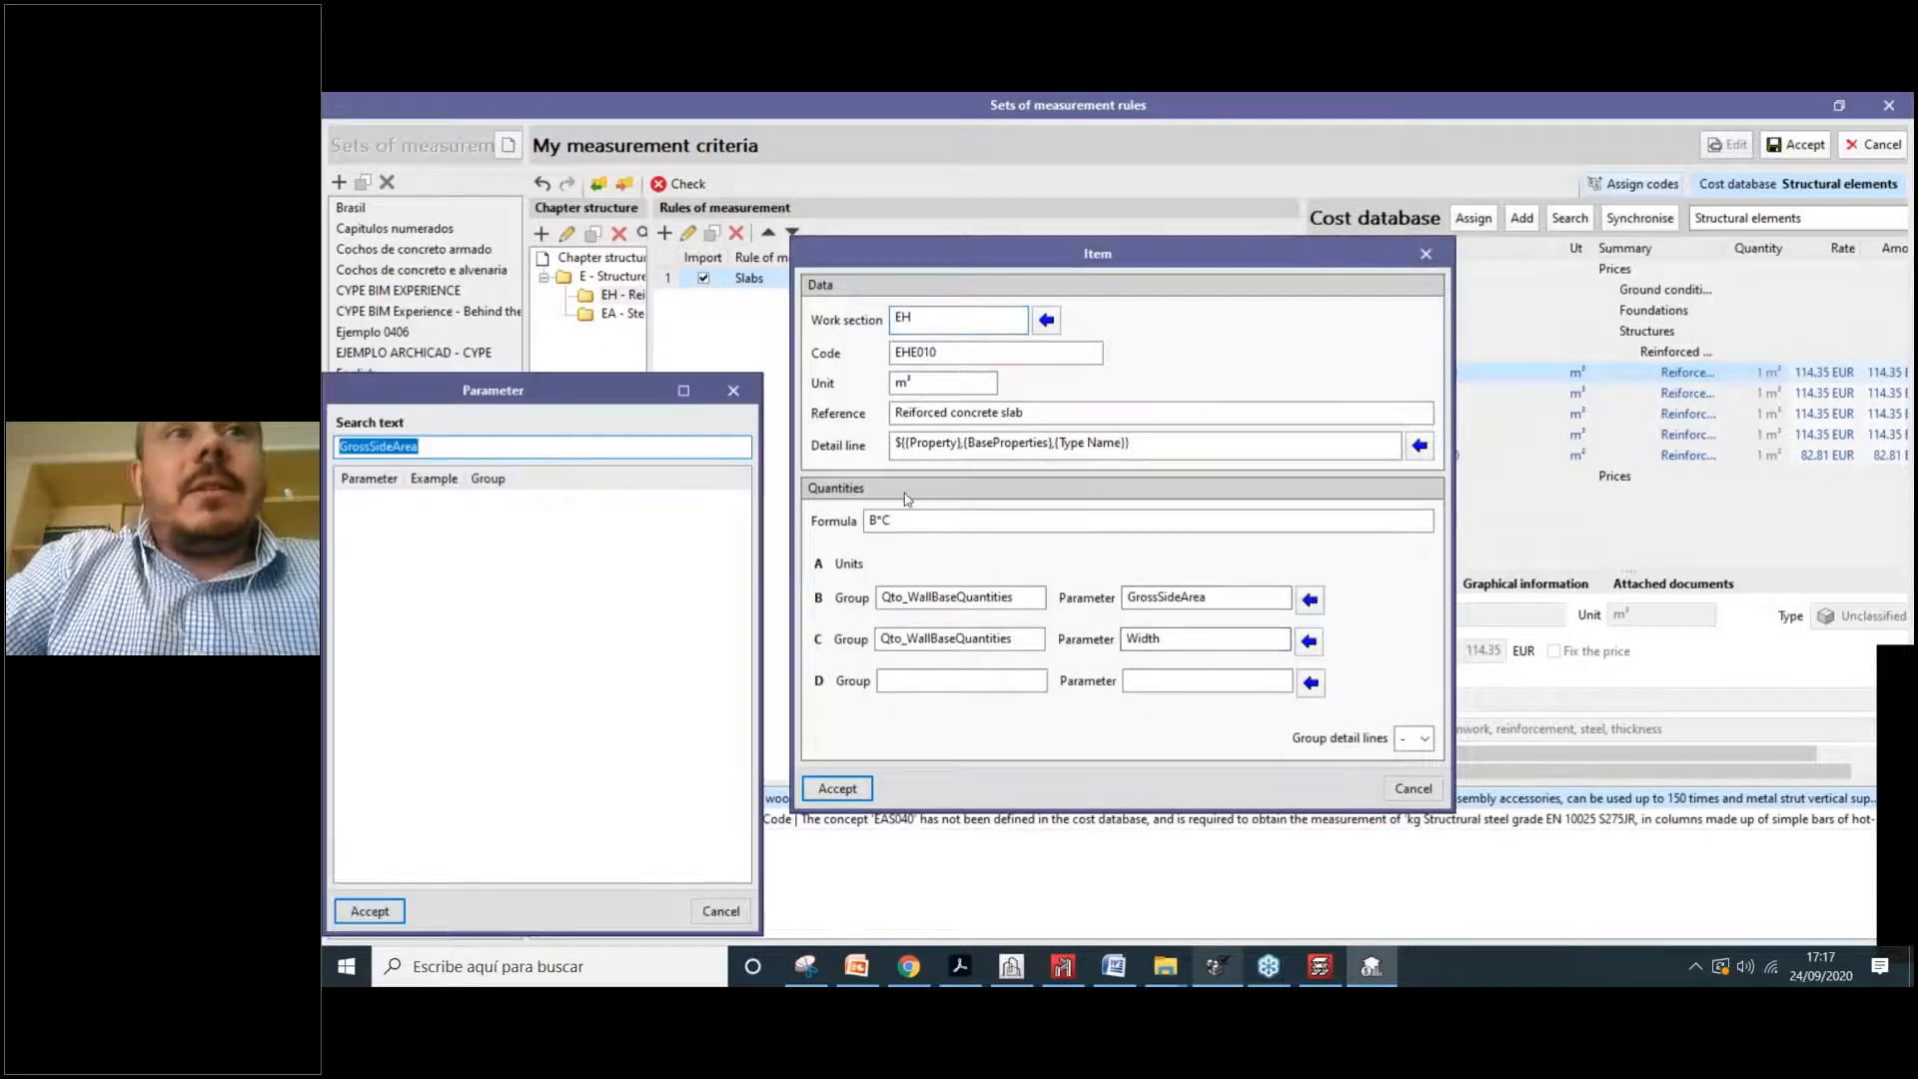
pyautogui.click(735, 392)
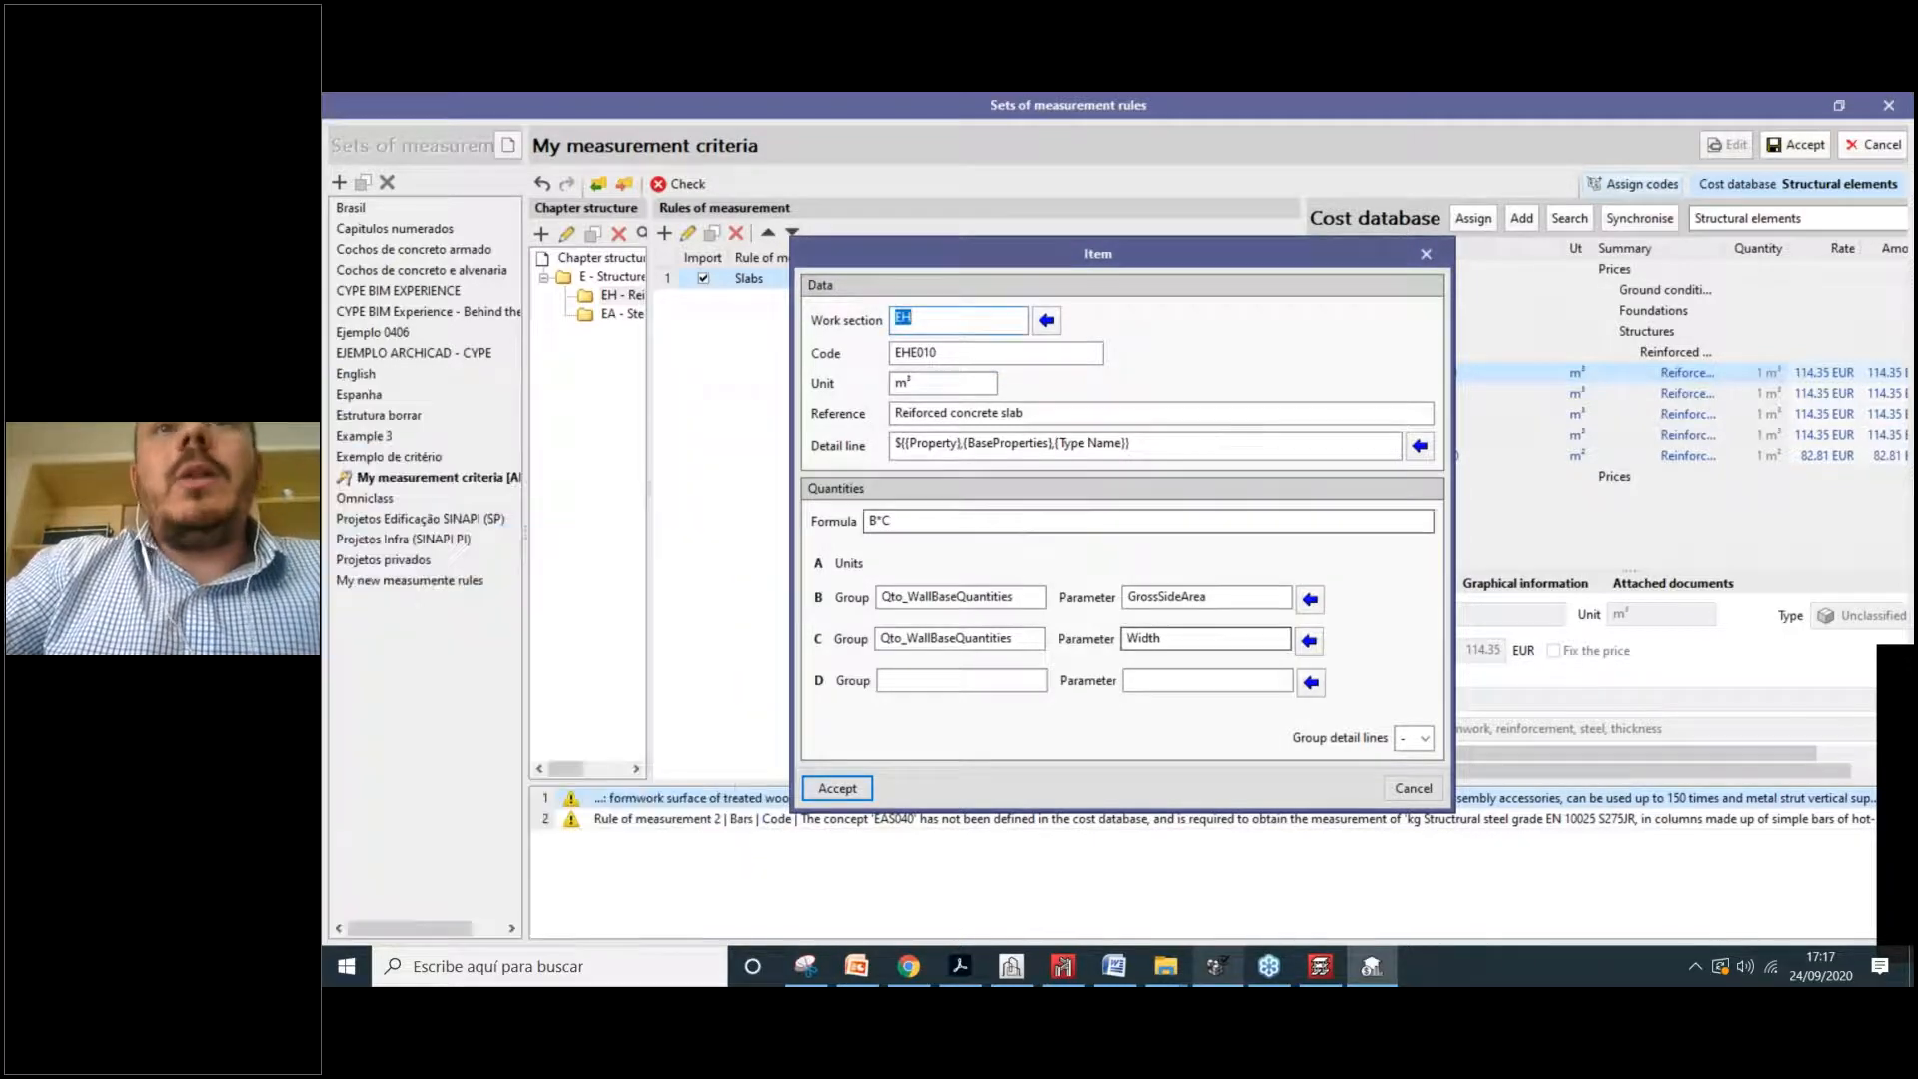
pyautogui.click(1425, 254)
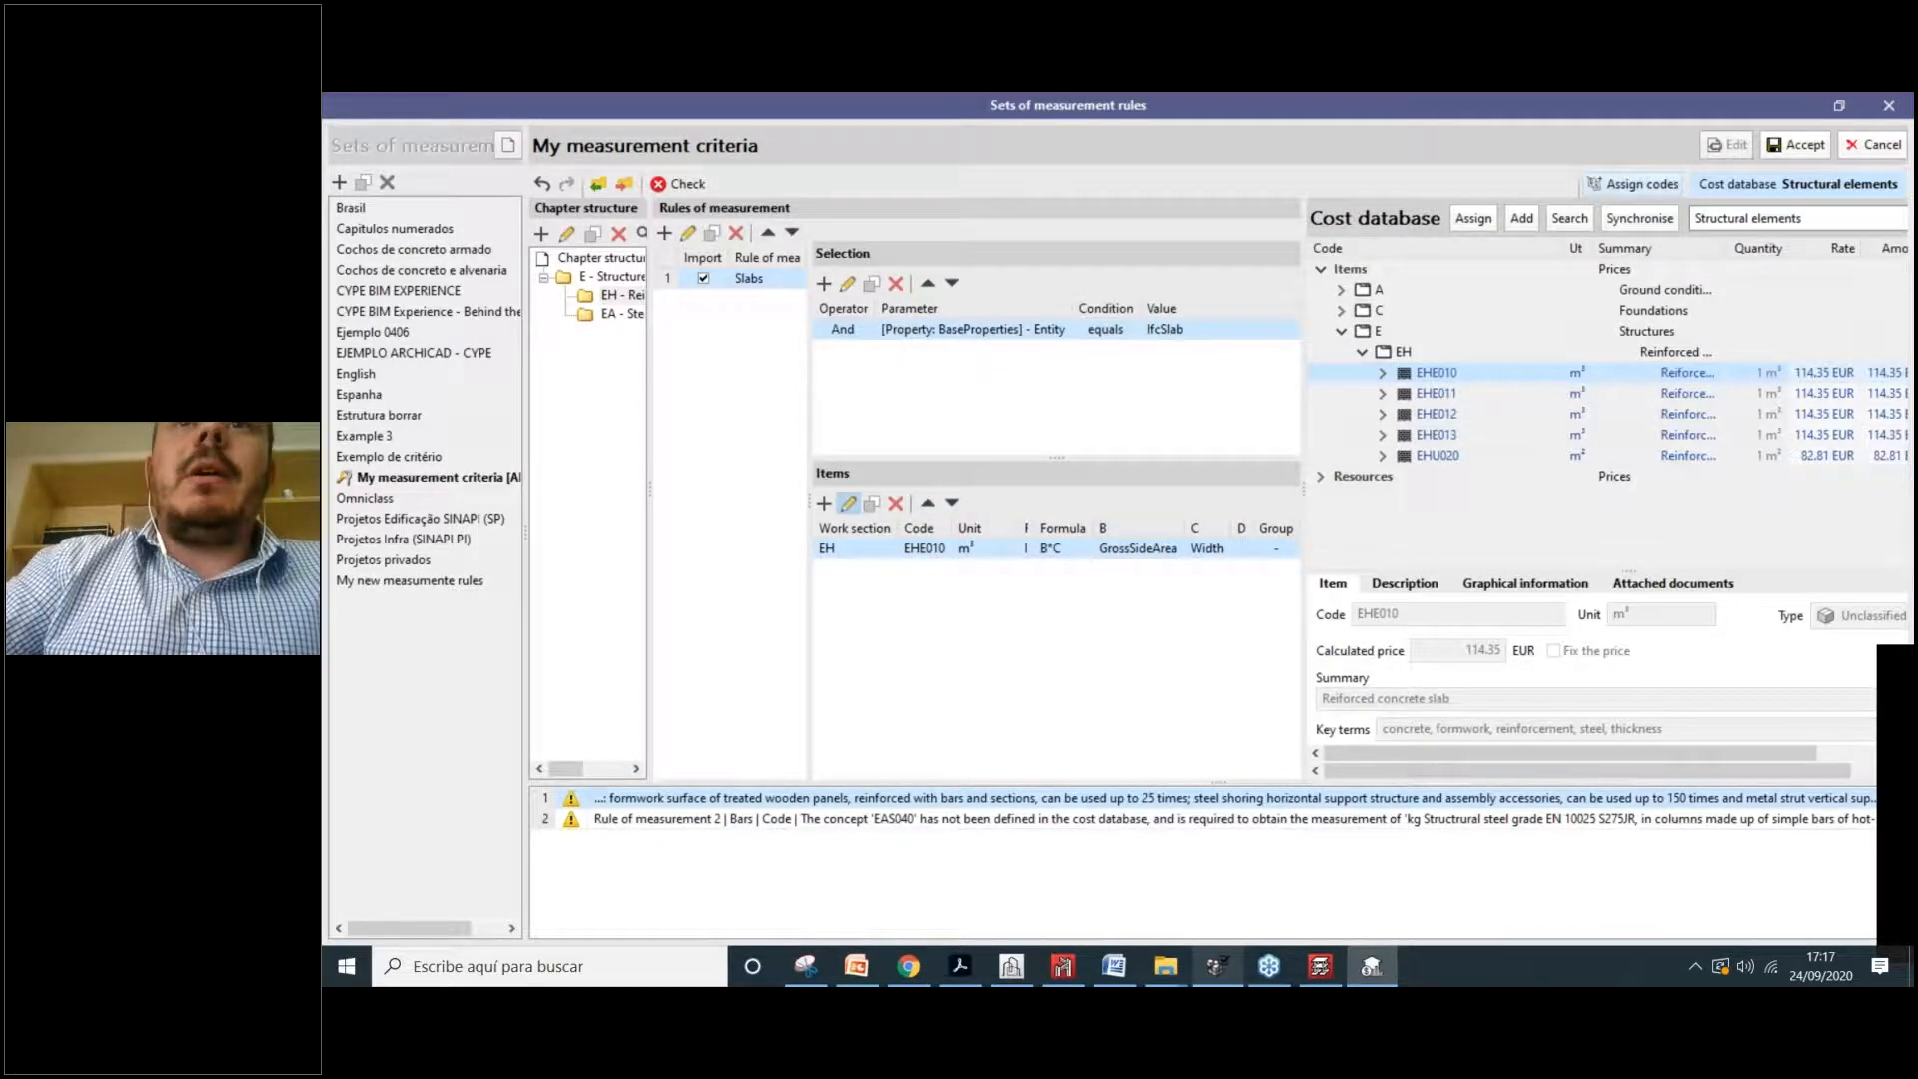
pyautogui.click(849, 502)
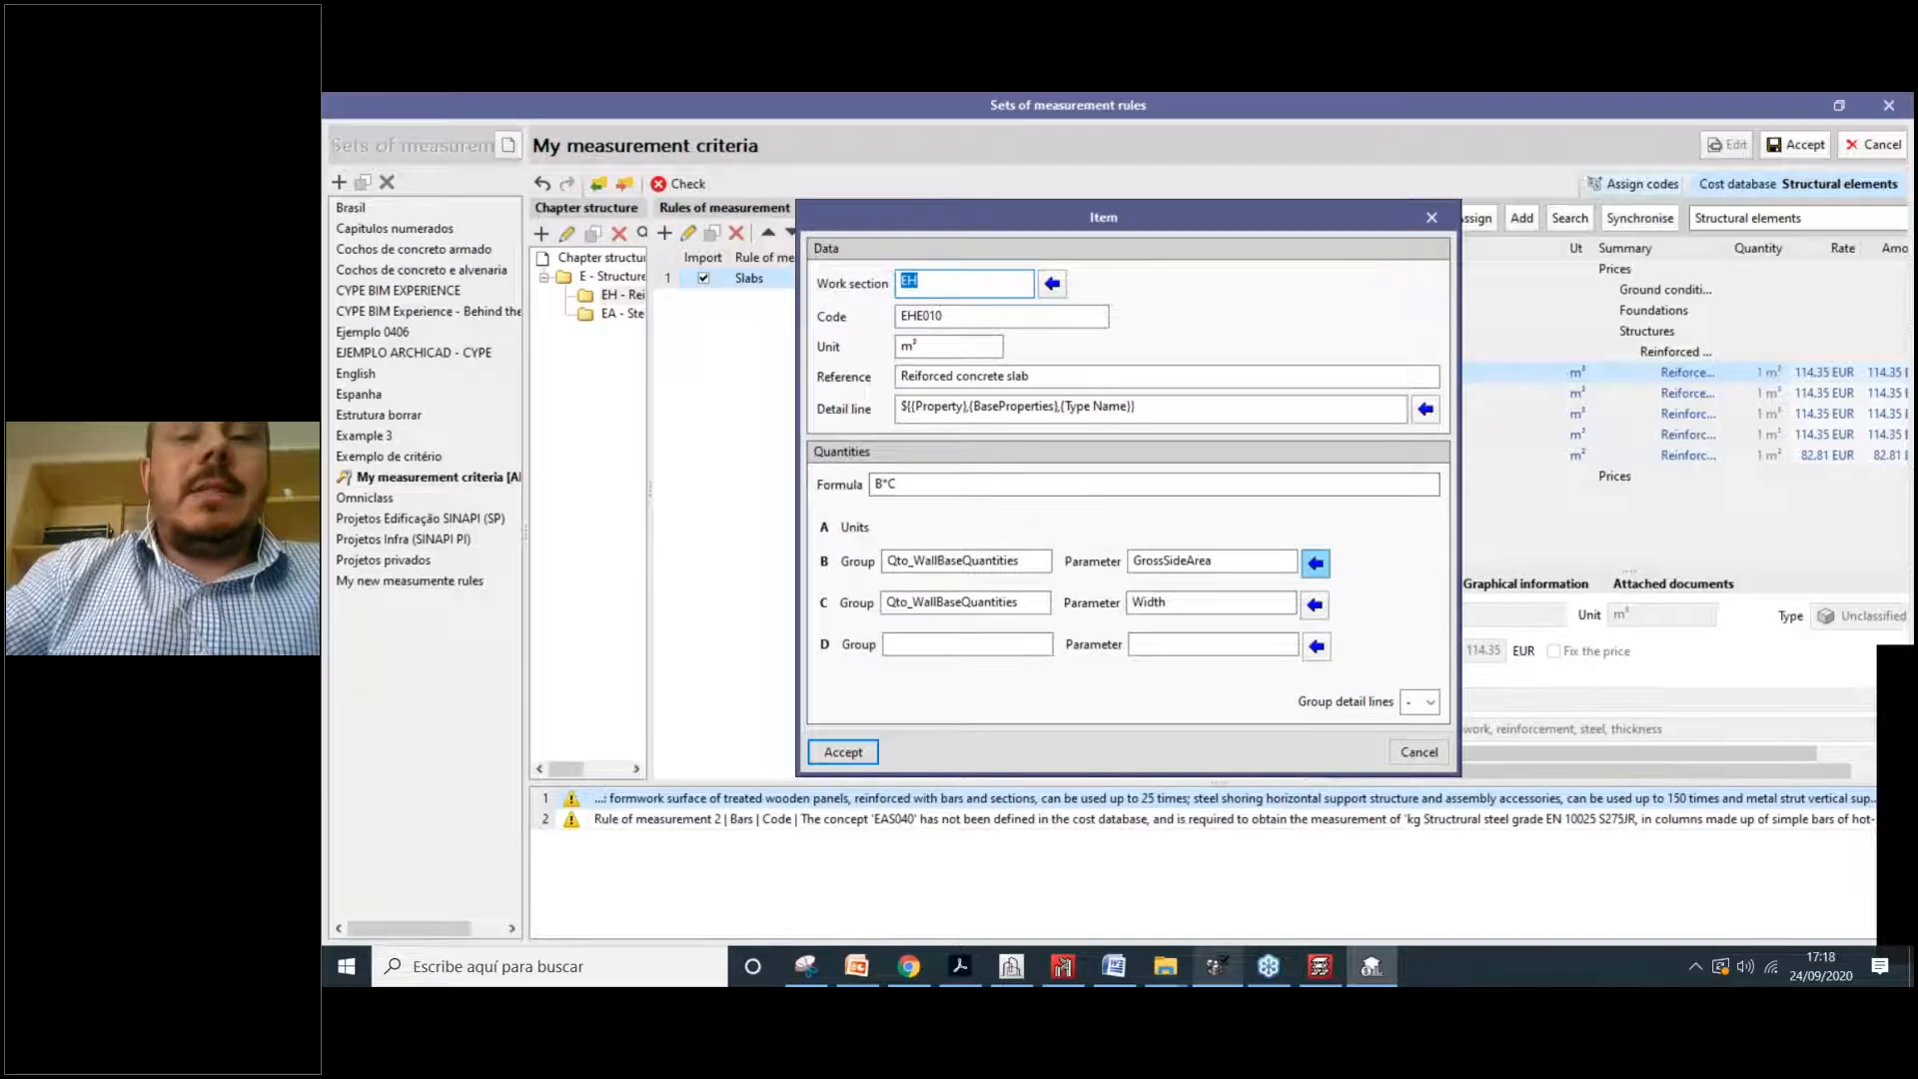
pyautogui.click(1316, 563)
pyautogui.moveTo(691, 348); pyautogui.dragTo(777, 327)
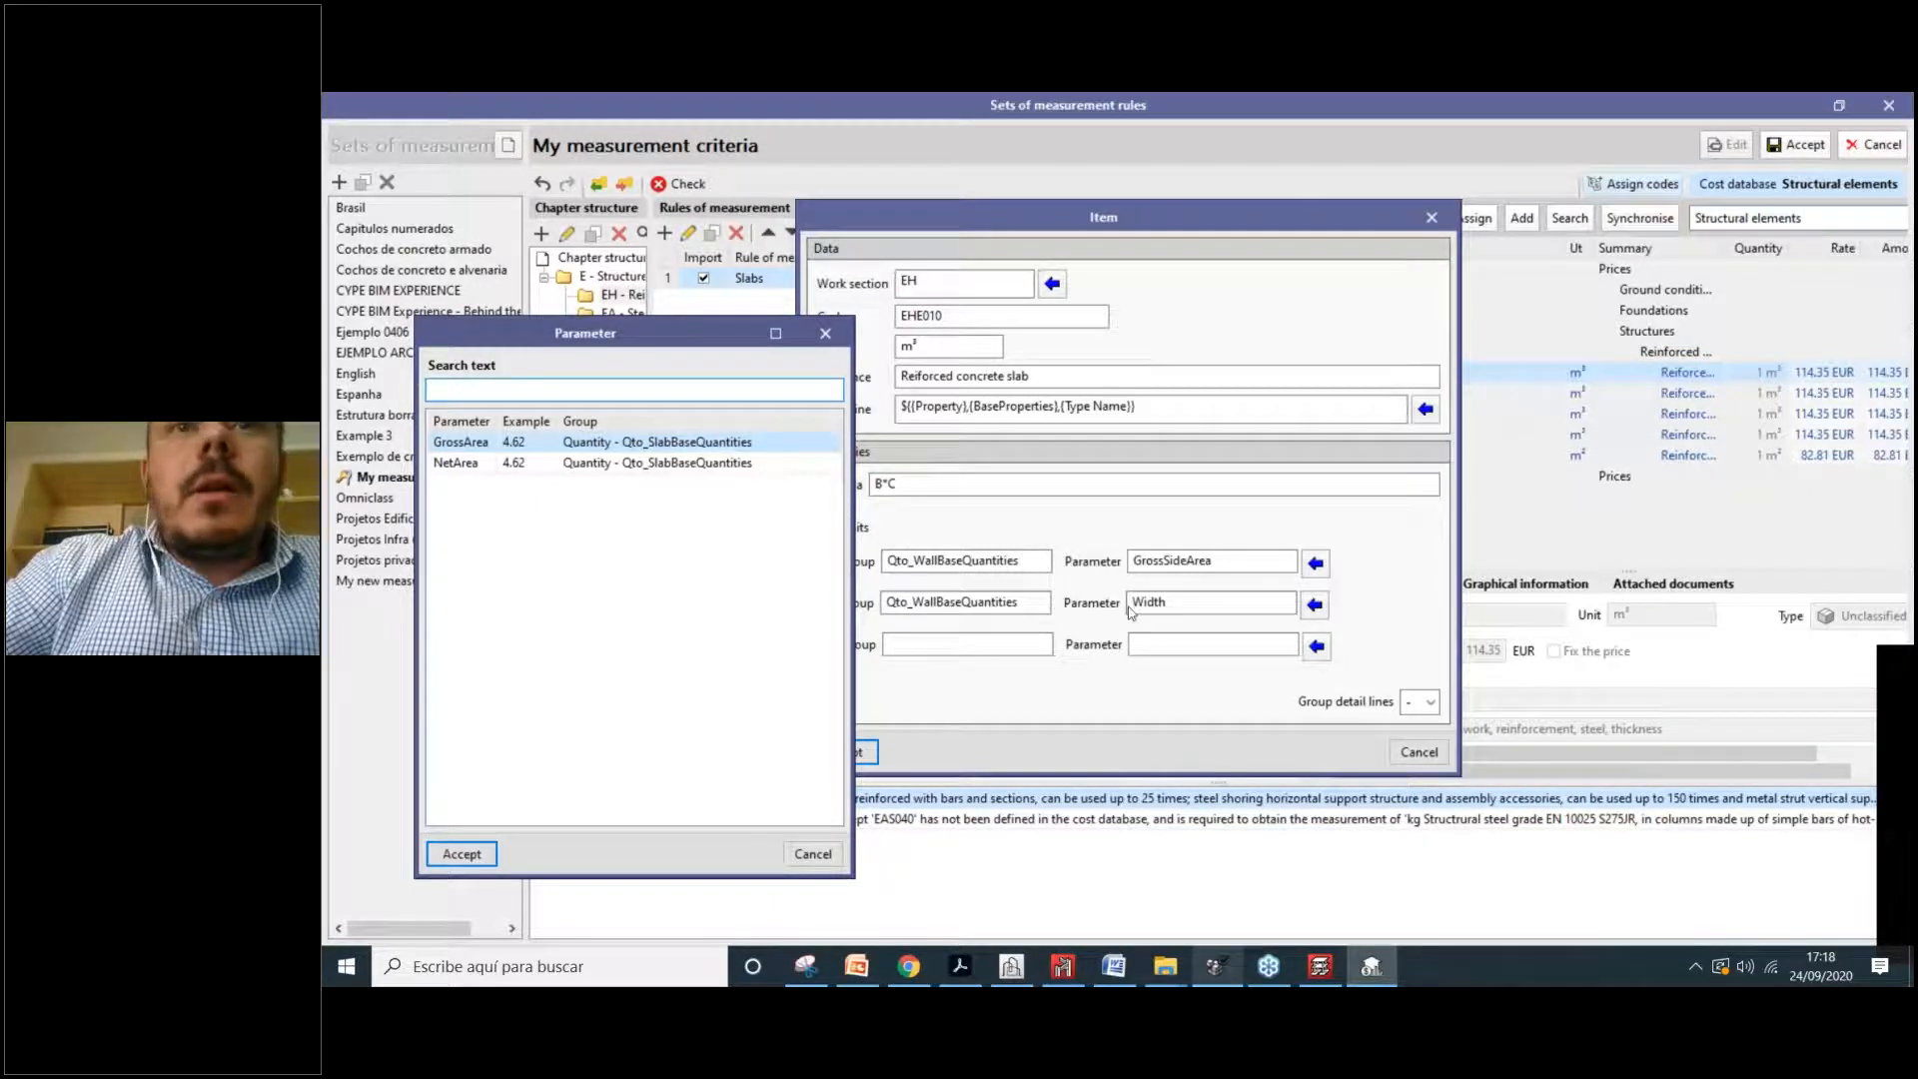
pyautogui.press('Escape')
# Step: Clear EHE010's C and B group values and its B*C formula
pyautogui.doubleClick(1007, 601)
pyautogui.press('BackSpace')
pyautogui.write('Width')
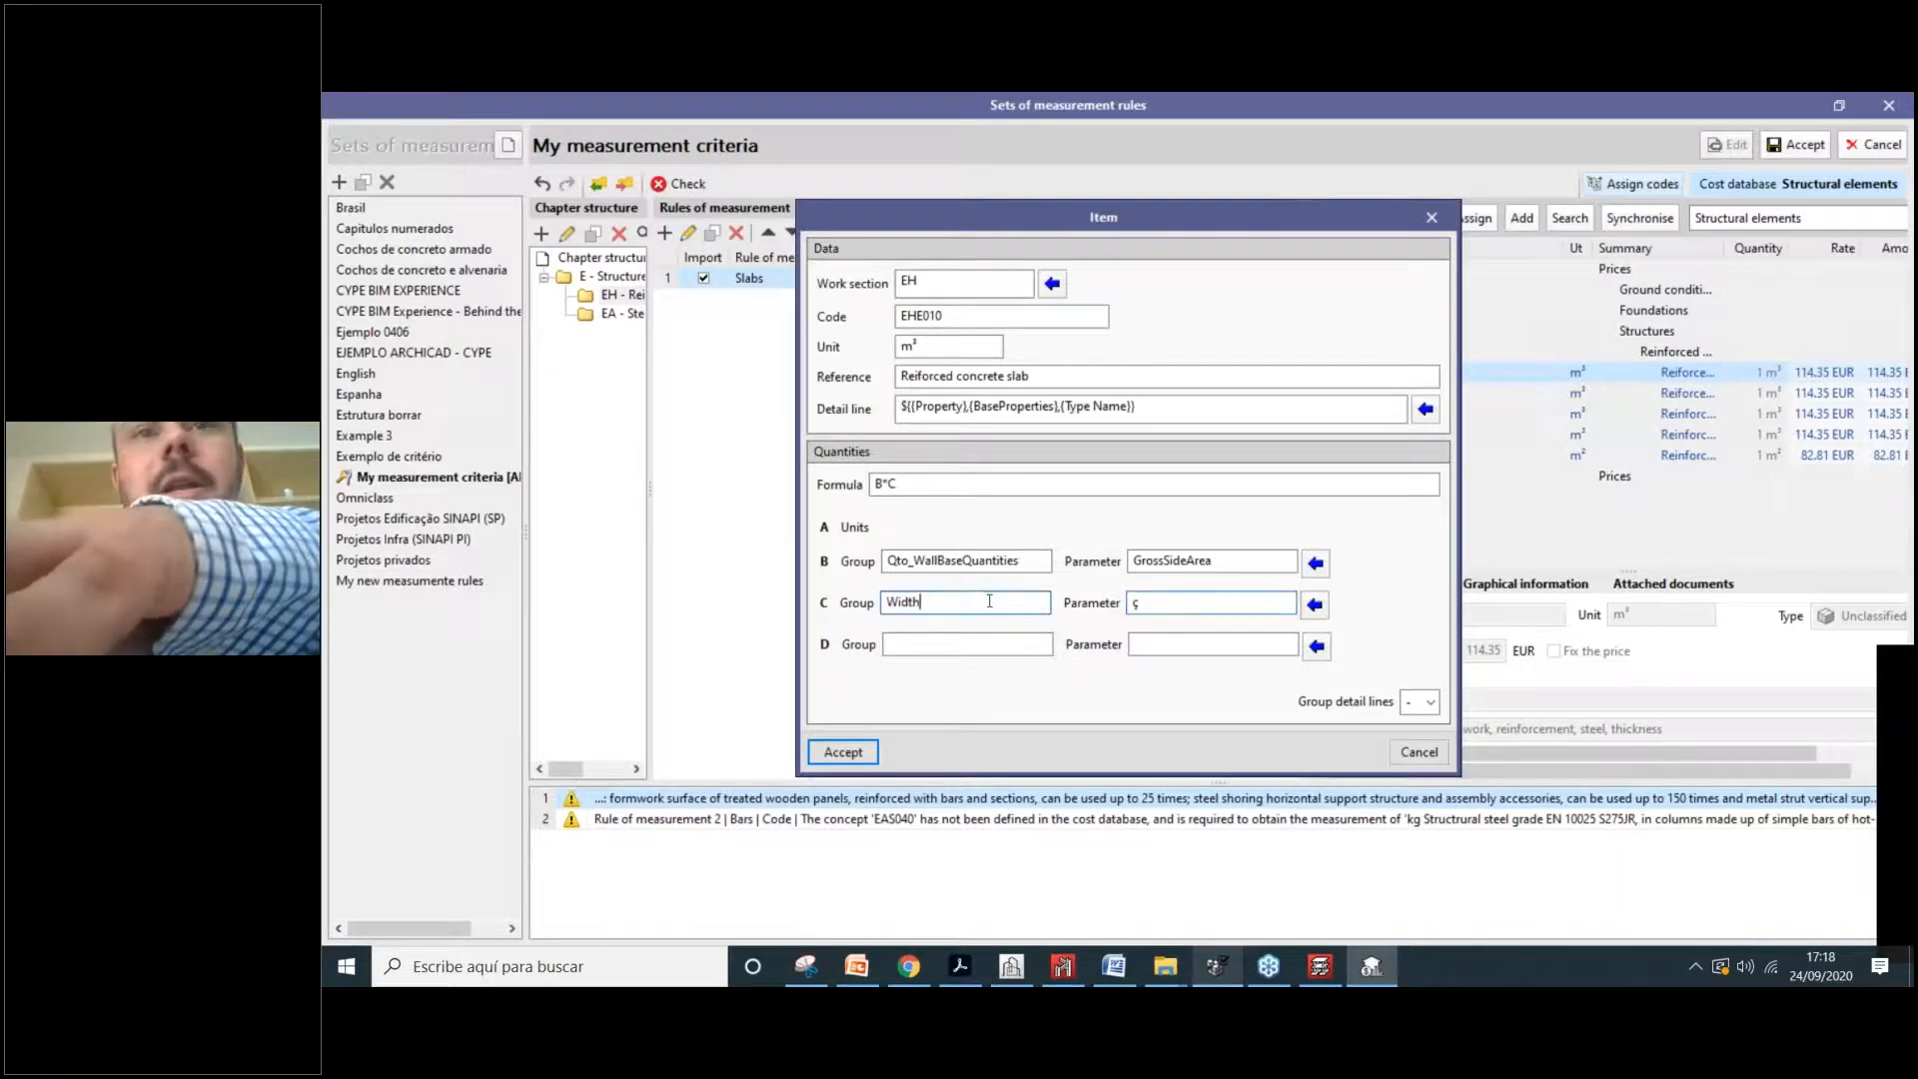
pyautogui.doubleClick(959, 602)
pyautogui.press('BackSpace')
pyautogui.doubleClick(959, 560)
pyautogui.click(1043, 563)
pyautogui.doubleClick(1043, 564)
pyautogui.press('BackSpace')
pyautogui.doubleClick(1179, 561)
pyautogui.moveTo(1179, 561); pyautogui.dragTo(959, 561)
pyautogui.doubleClick(899, 484)
pyautogui.press('BackSpace')
pyautogui.doubleClick(960, 560)
pyautogui.press('BackSpace')
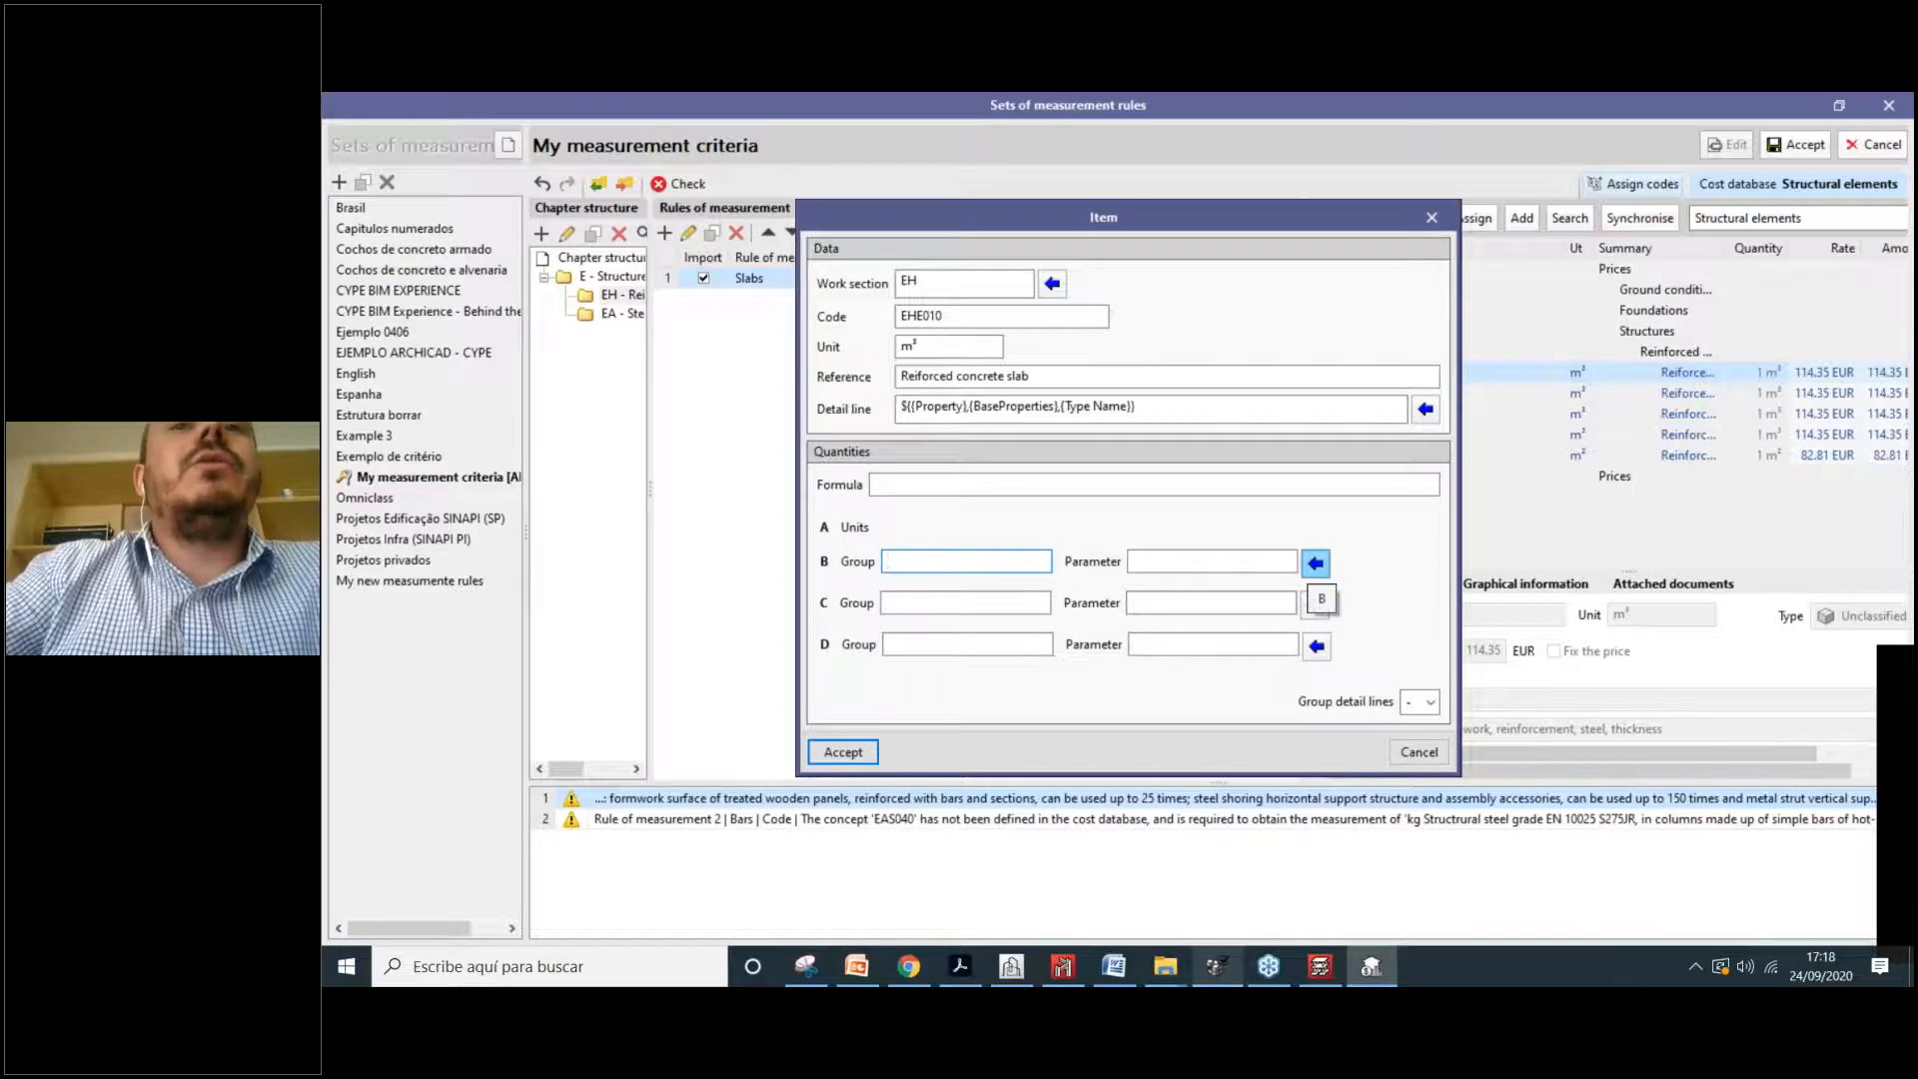
# Step: Set B to GrossArea from Qto_SlabBaseQuantities, make the formula B, and accept the item
pyautogui.click(1316, 562)
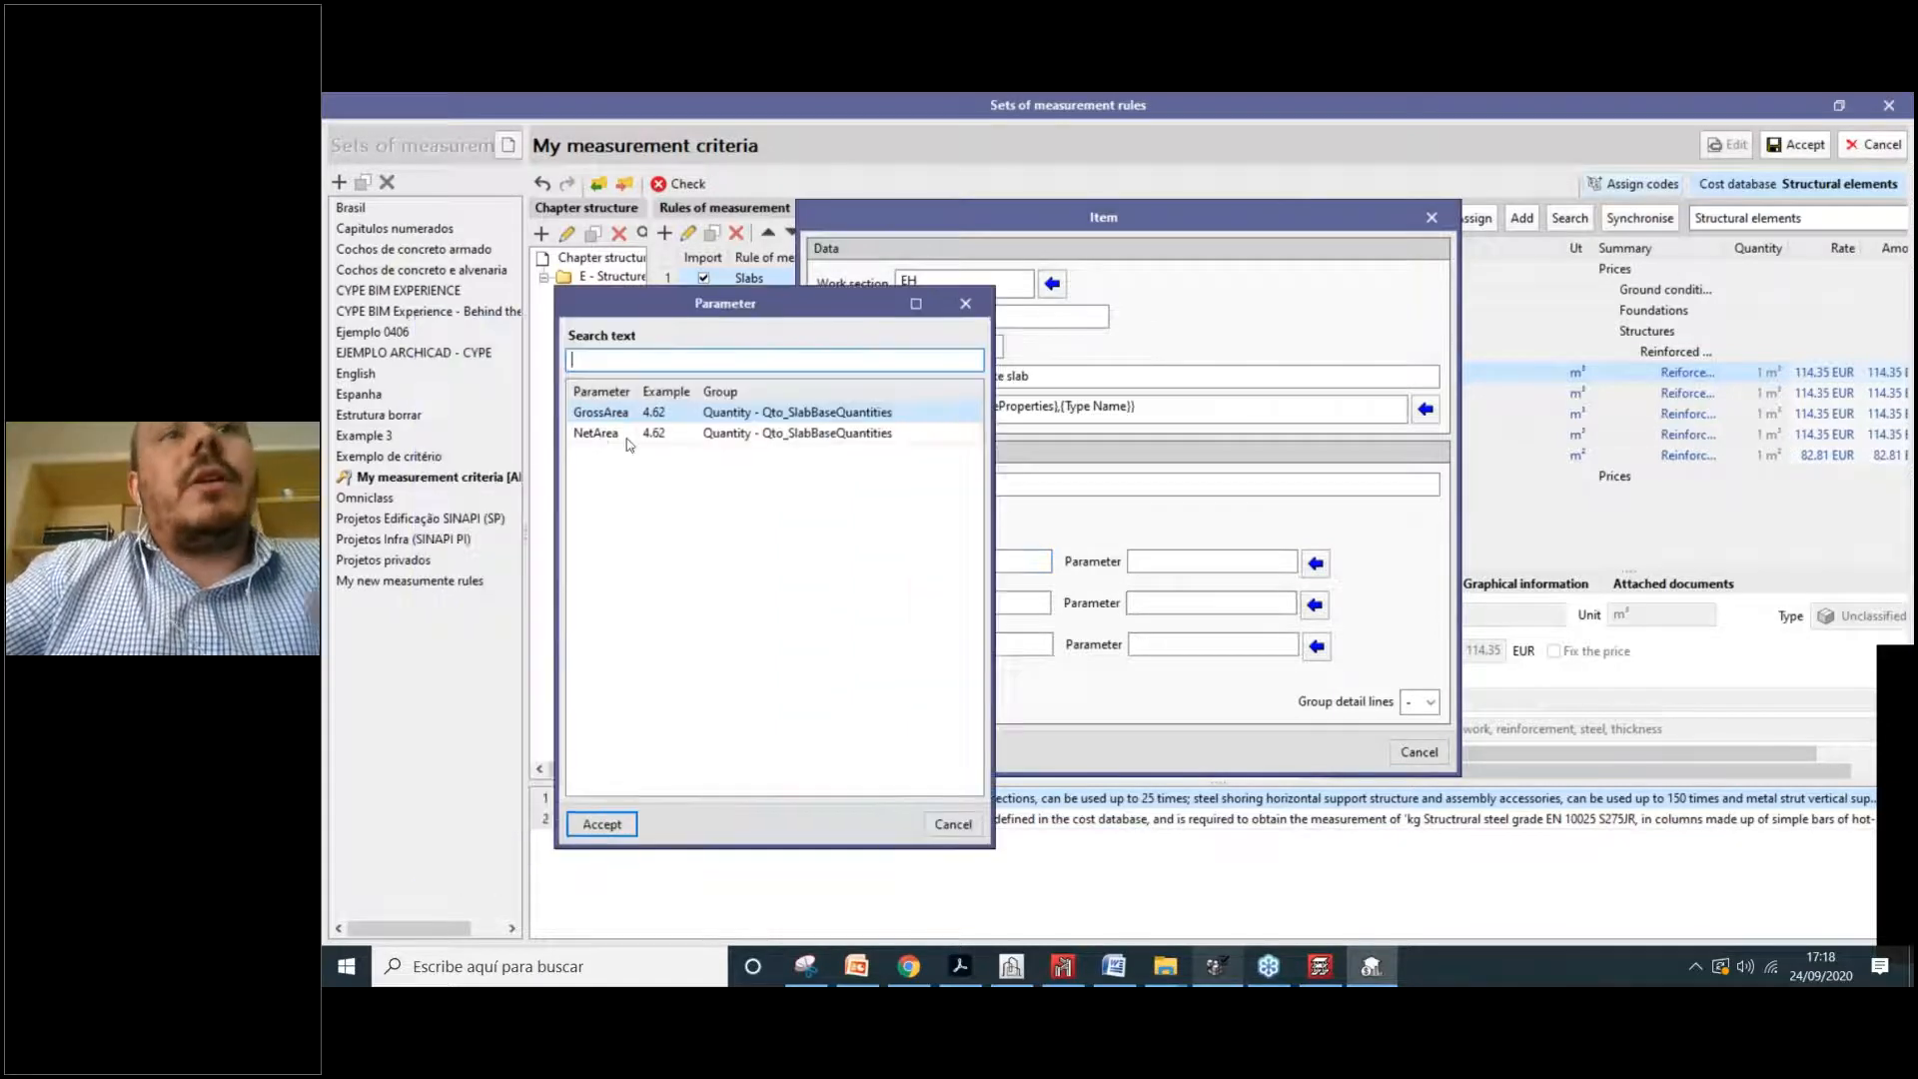
pyautogui.click(602, 824)
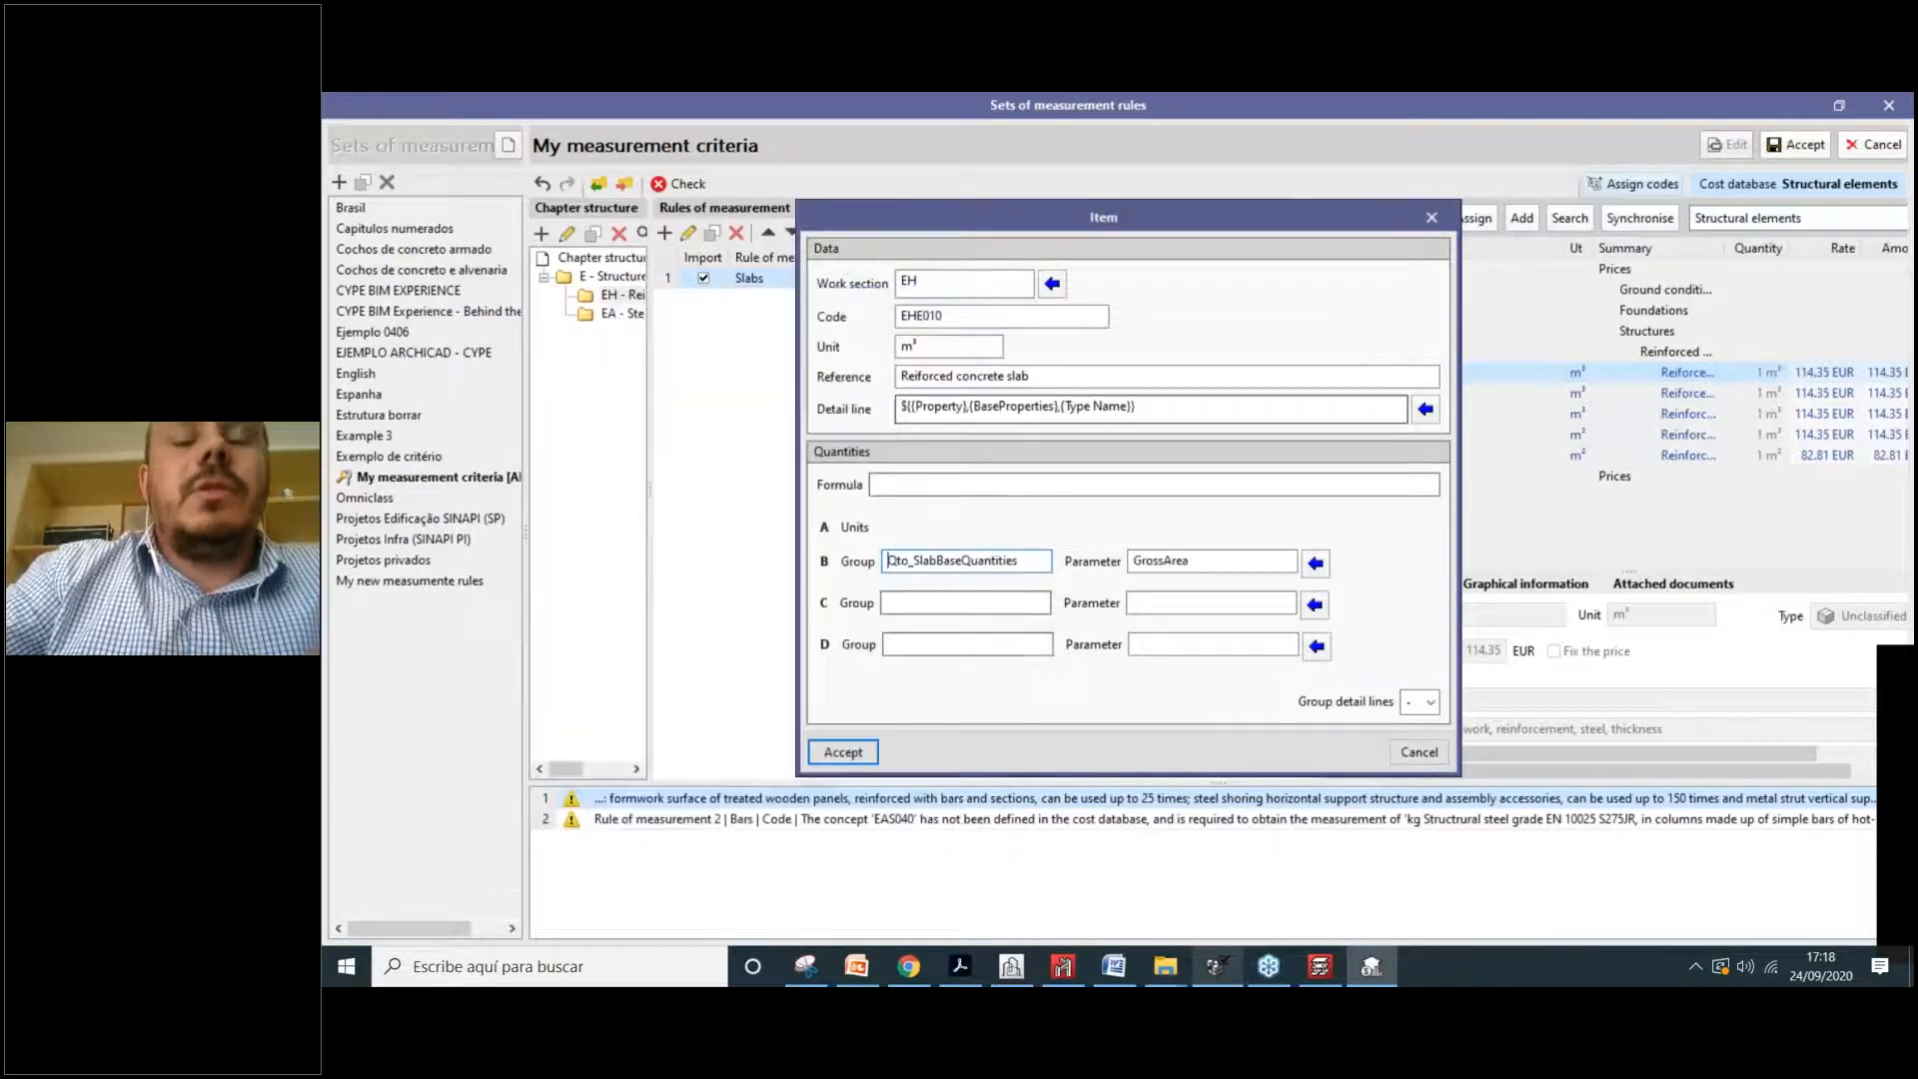
pyautogui.write('B')
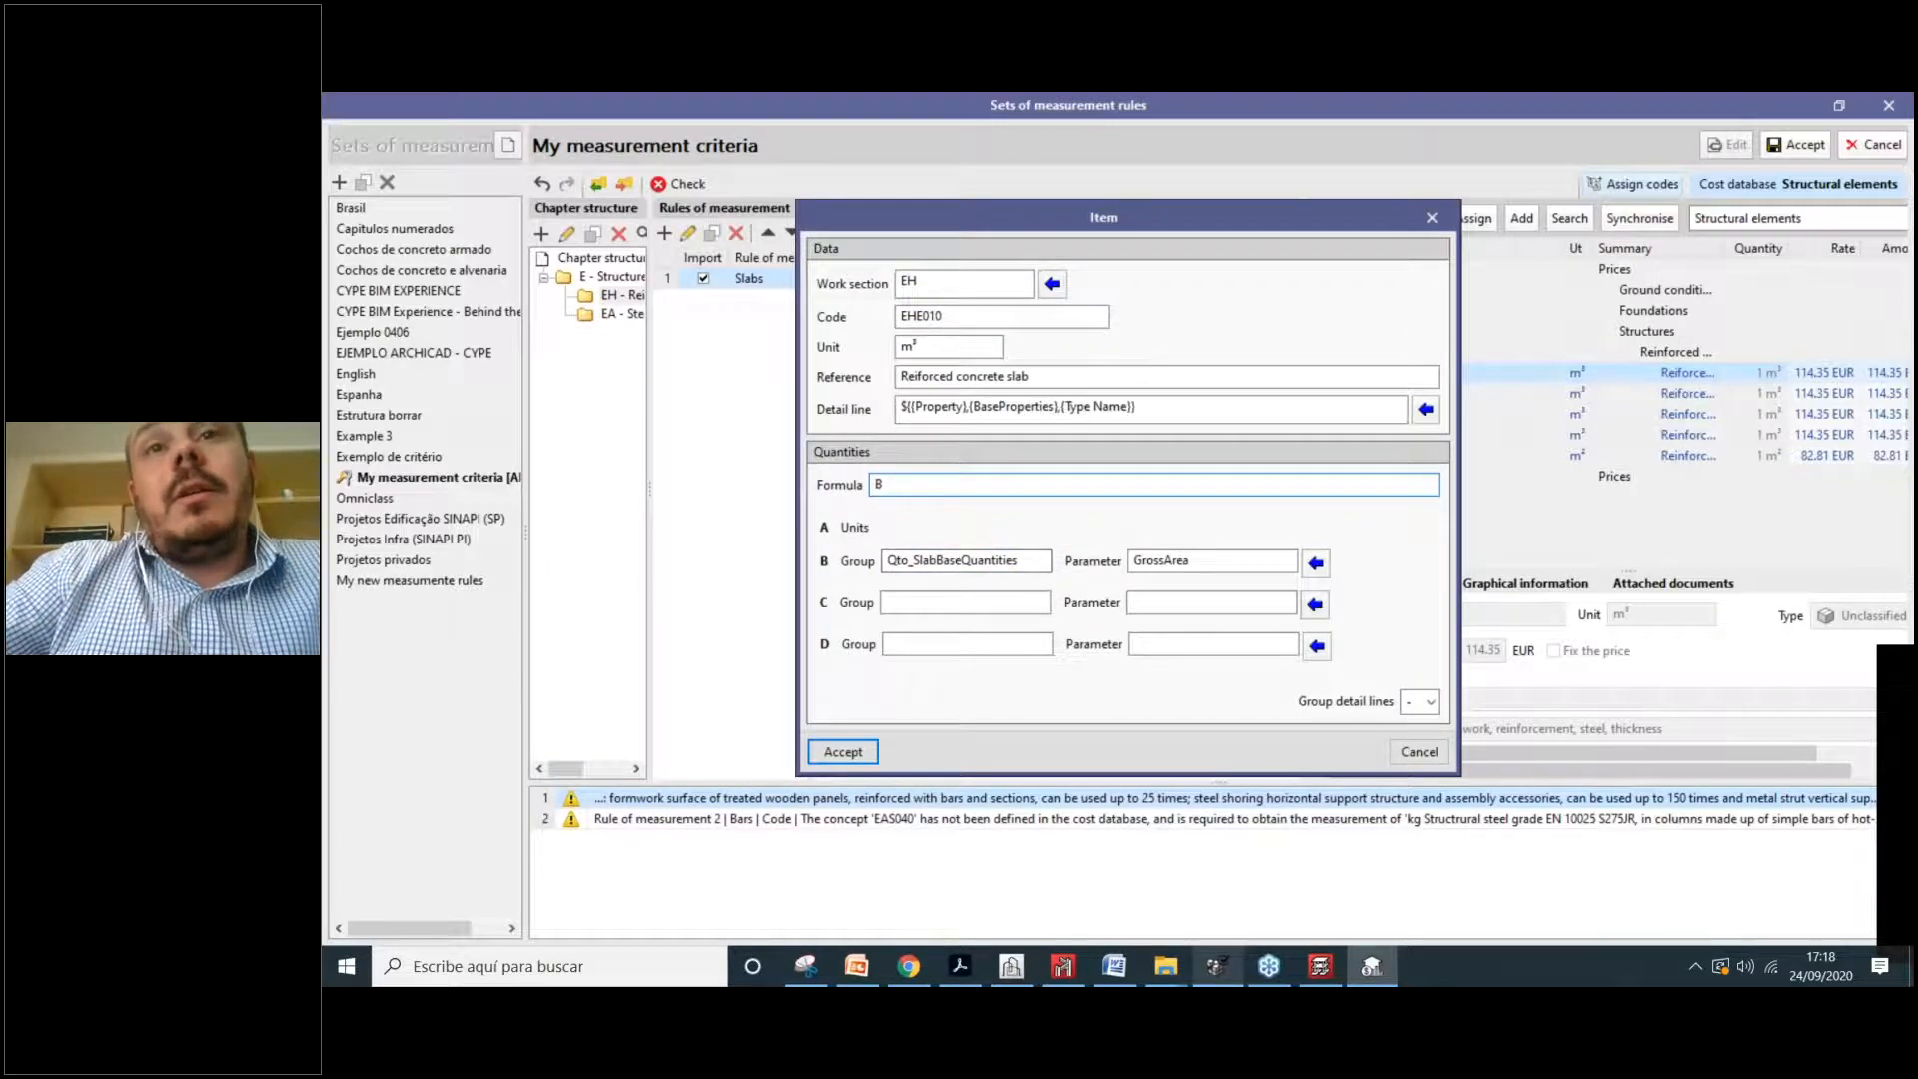
pyautogui.click(875, 751)
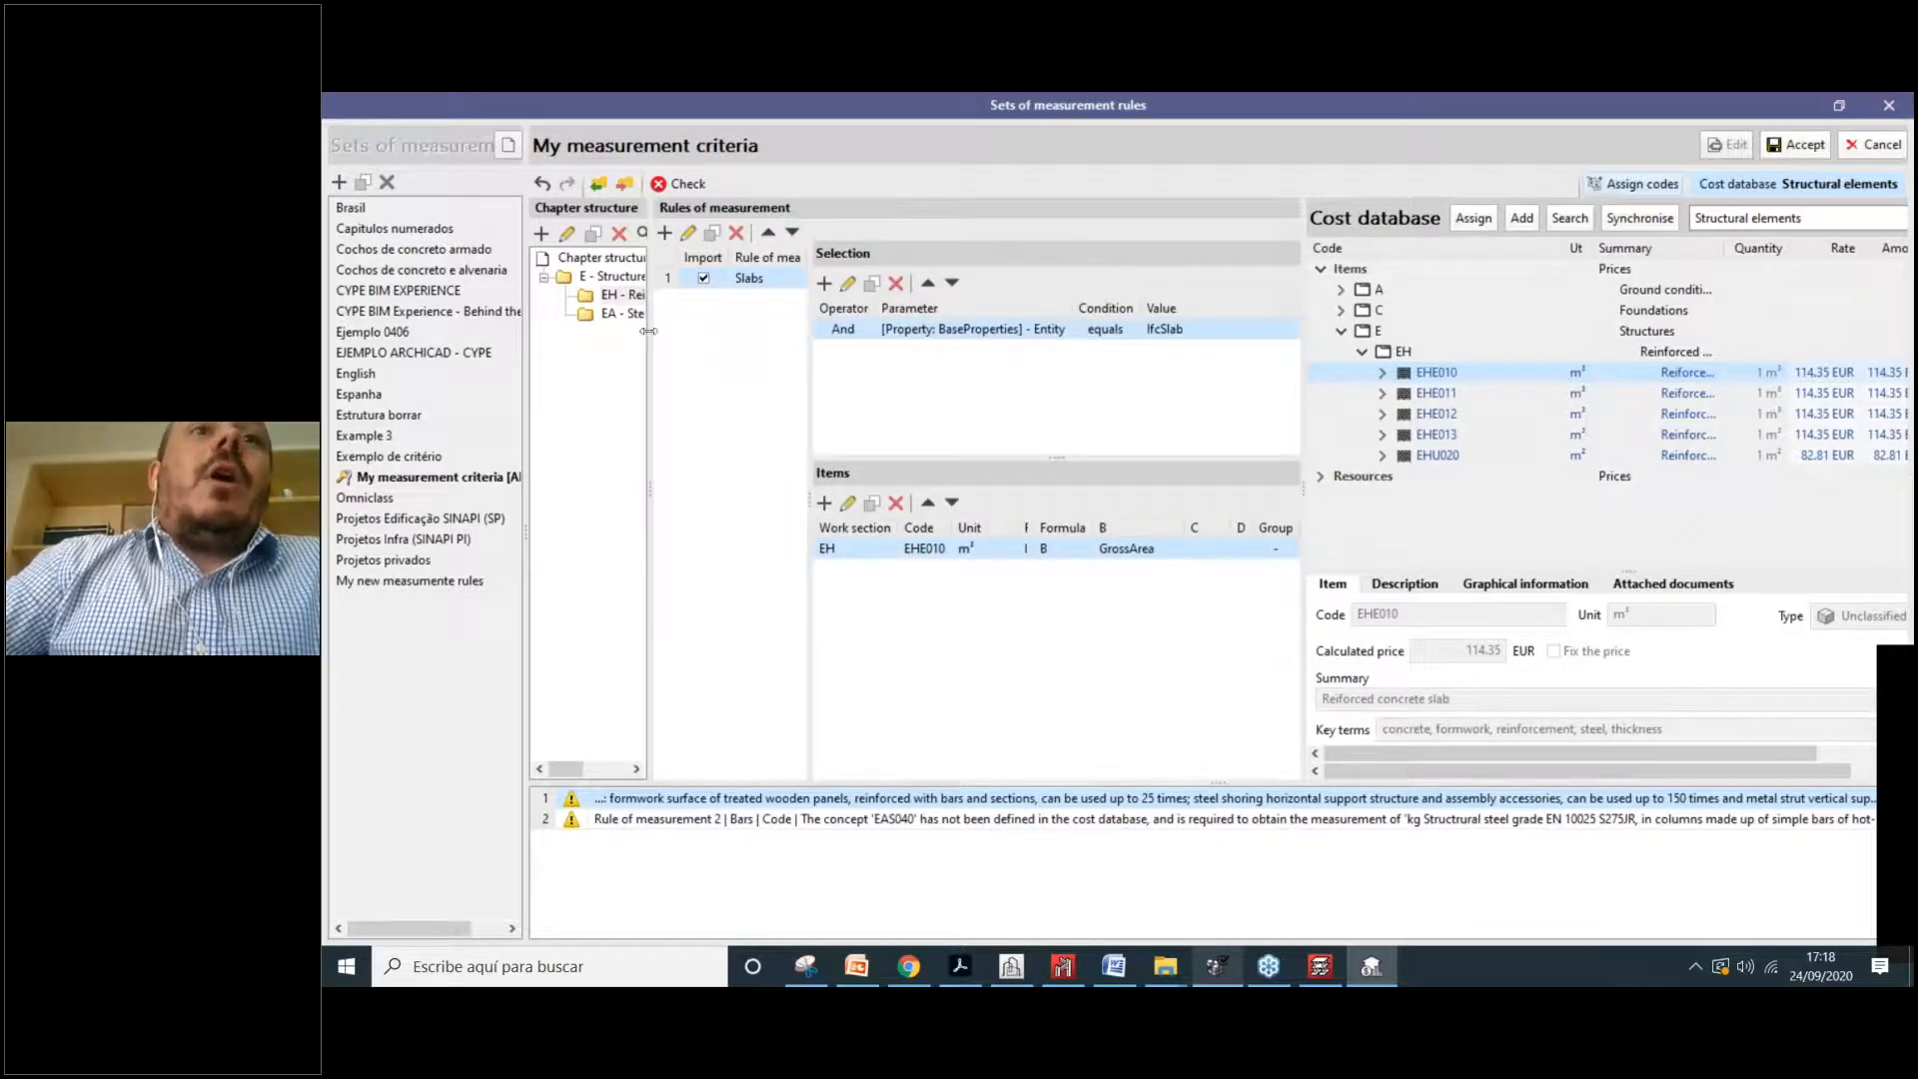
# Step: Widen the Chapter structure tree and accept the My measurement criteria rule set
pyautogui.moveTo(649, 331); pyautogui.dragTo(692, 331)
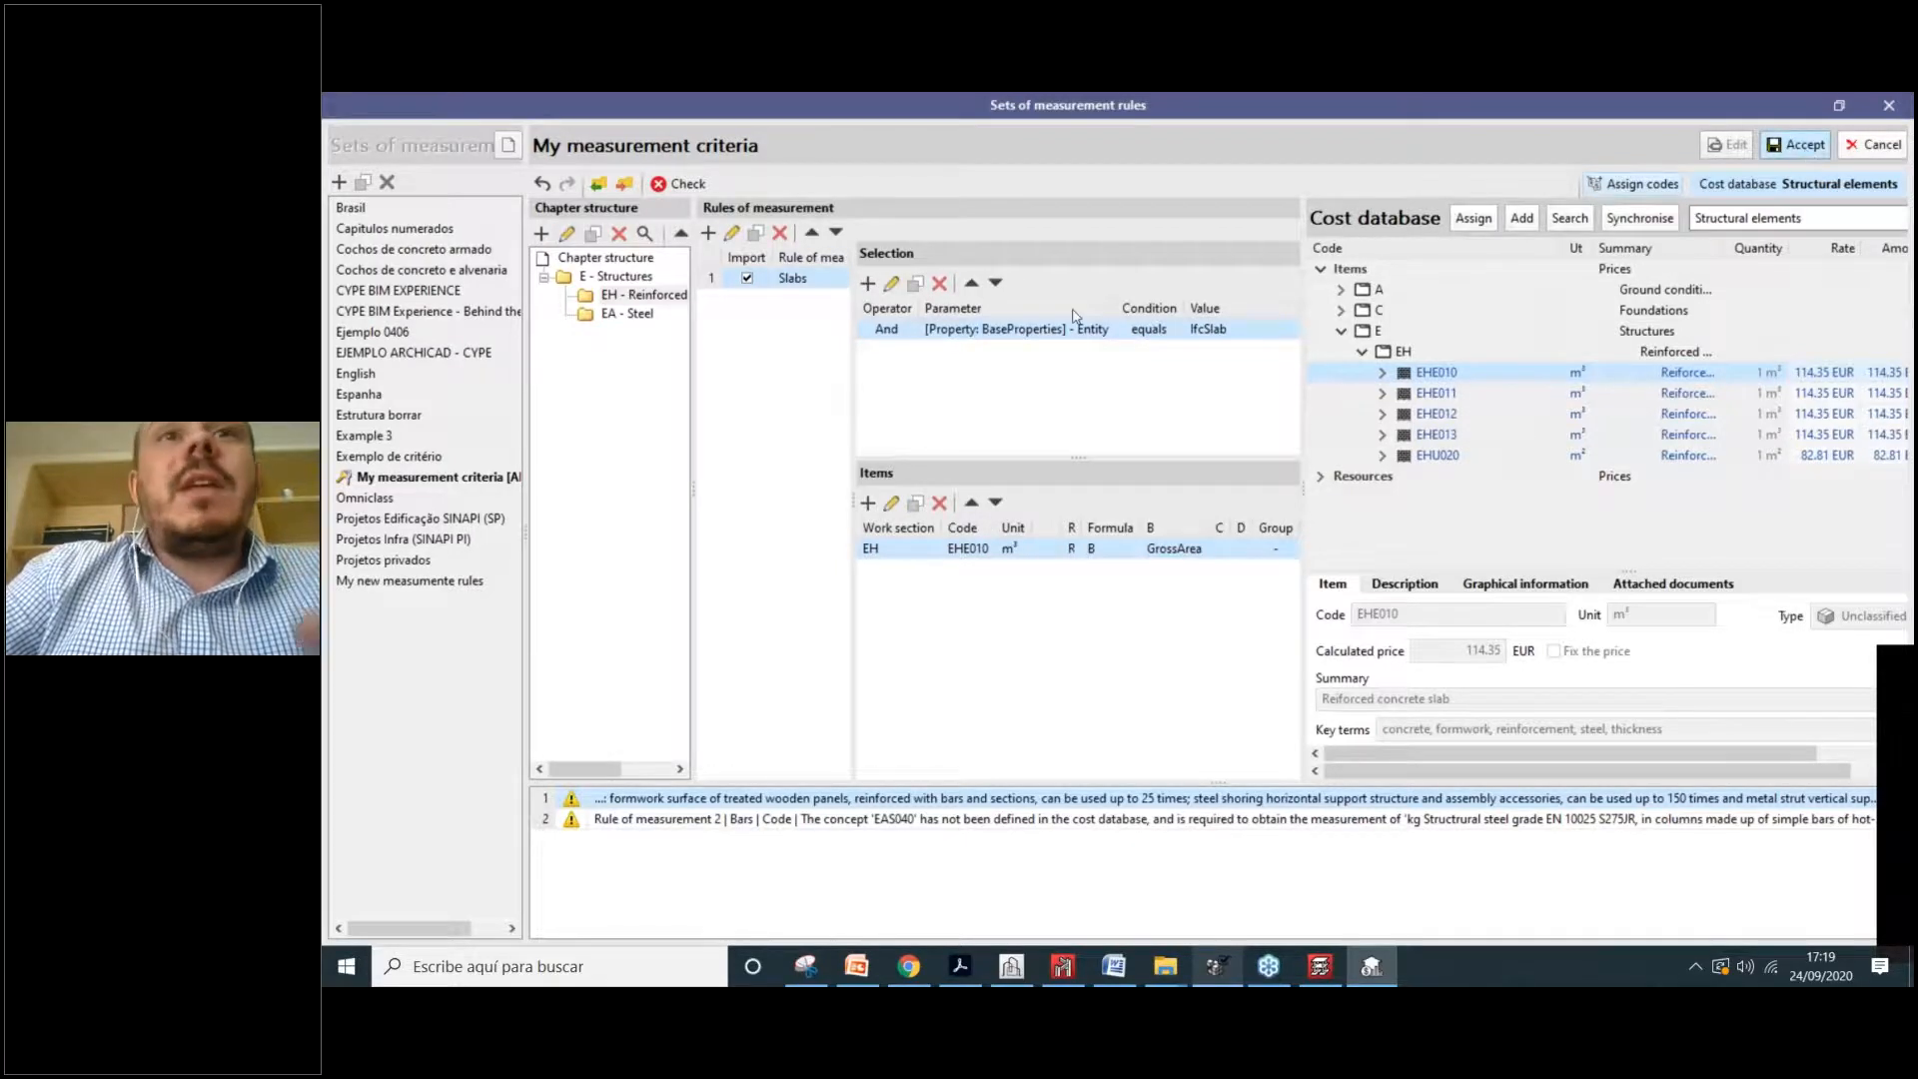
pyautogui.click(1796, 145)
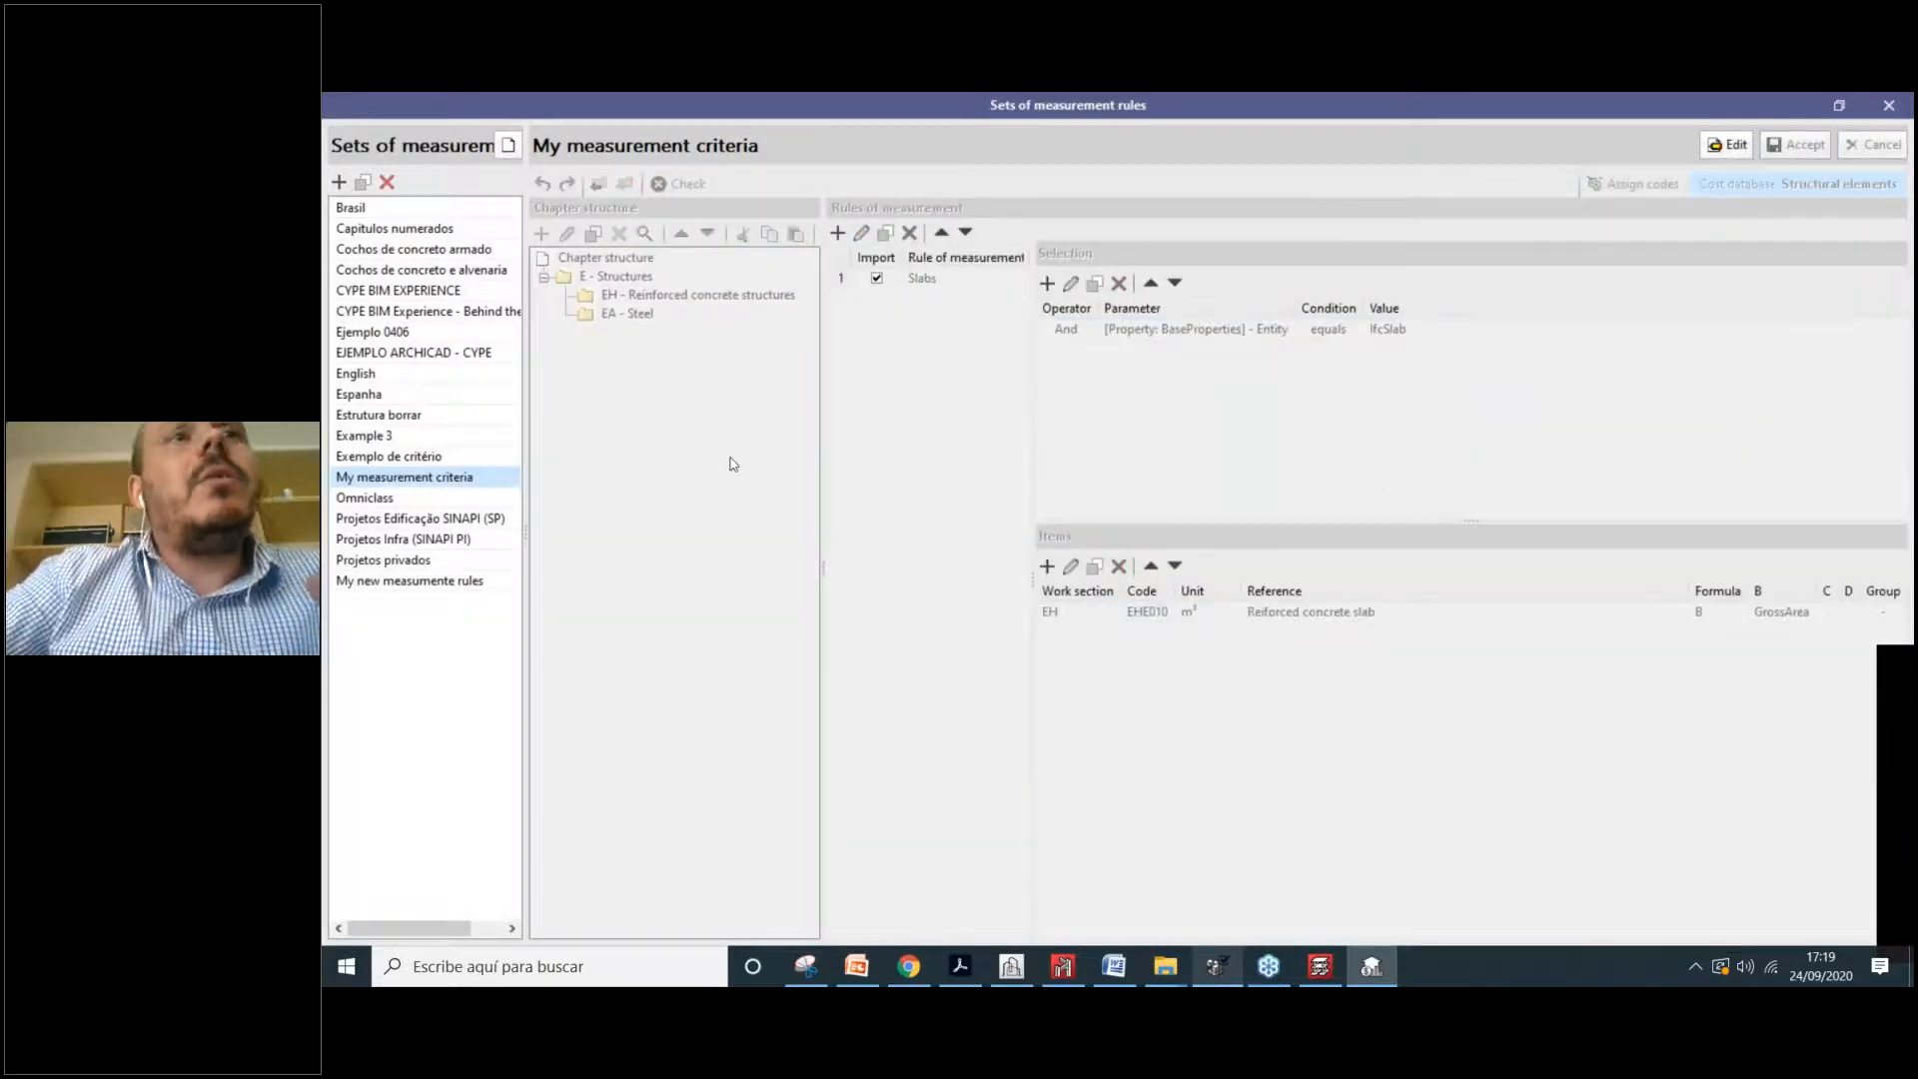
# Step: Close the measurement rules window and collapse IfcWall and the other expanded element groups
pyautogui.click(1890, 106)
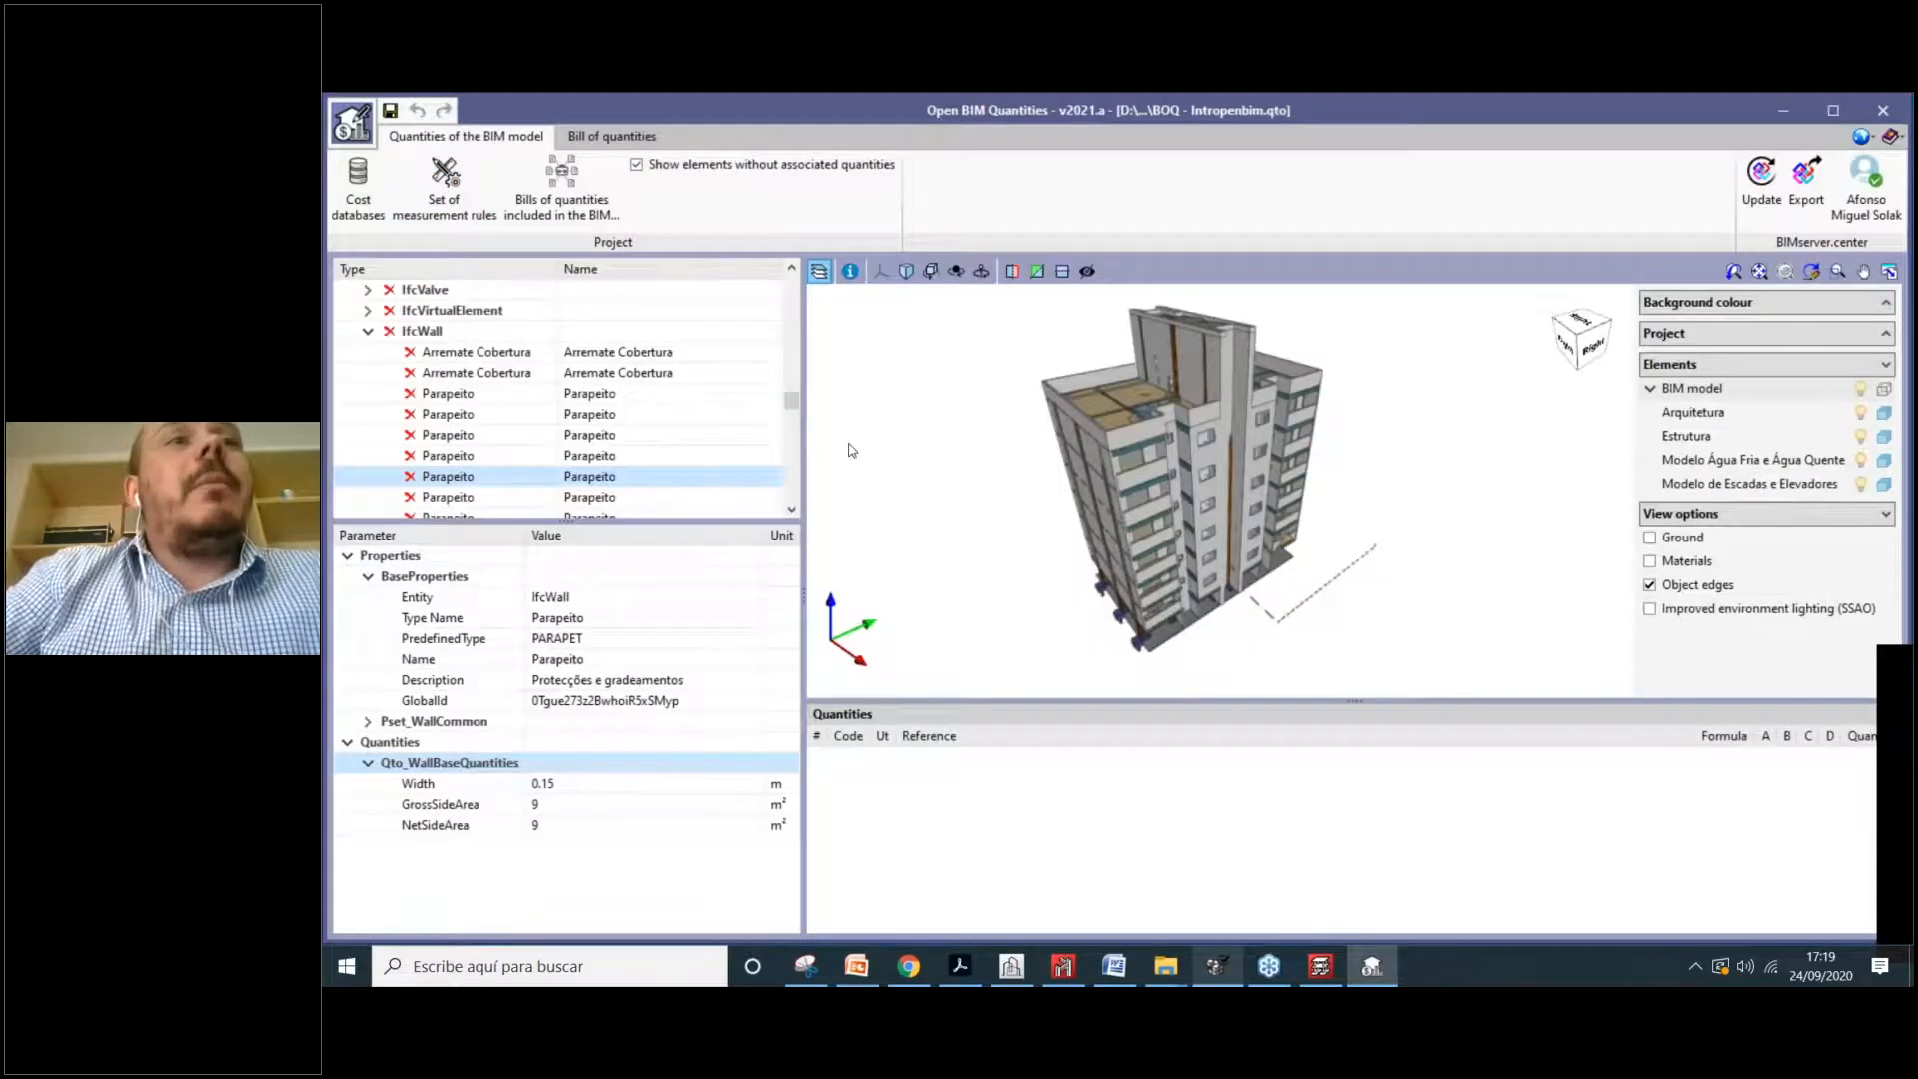
pyautogui.scroll(-5, 492, 382)
pyautogui.scroll(6, 491, 383)
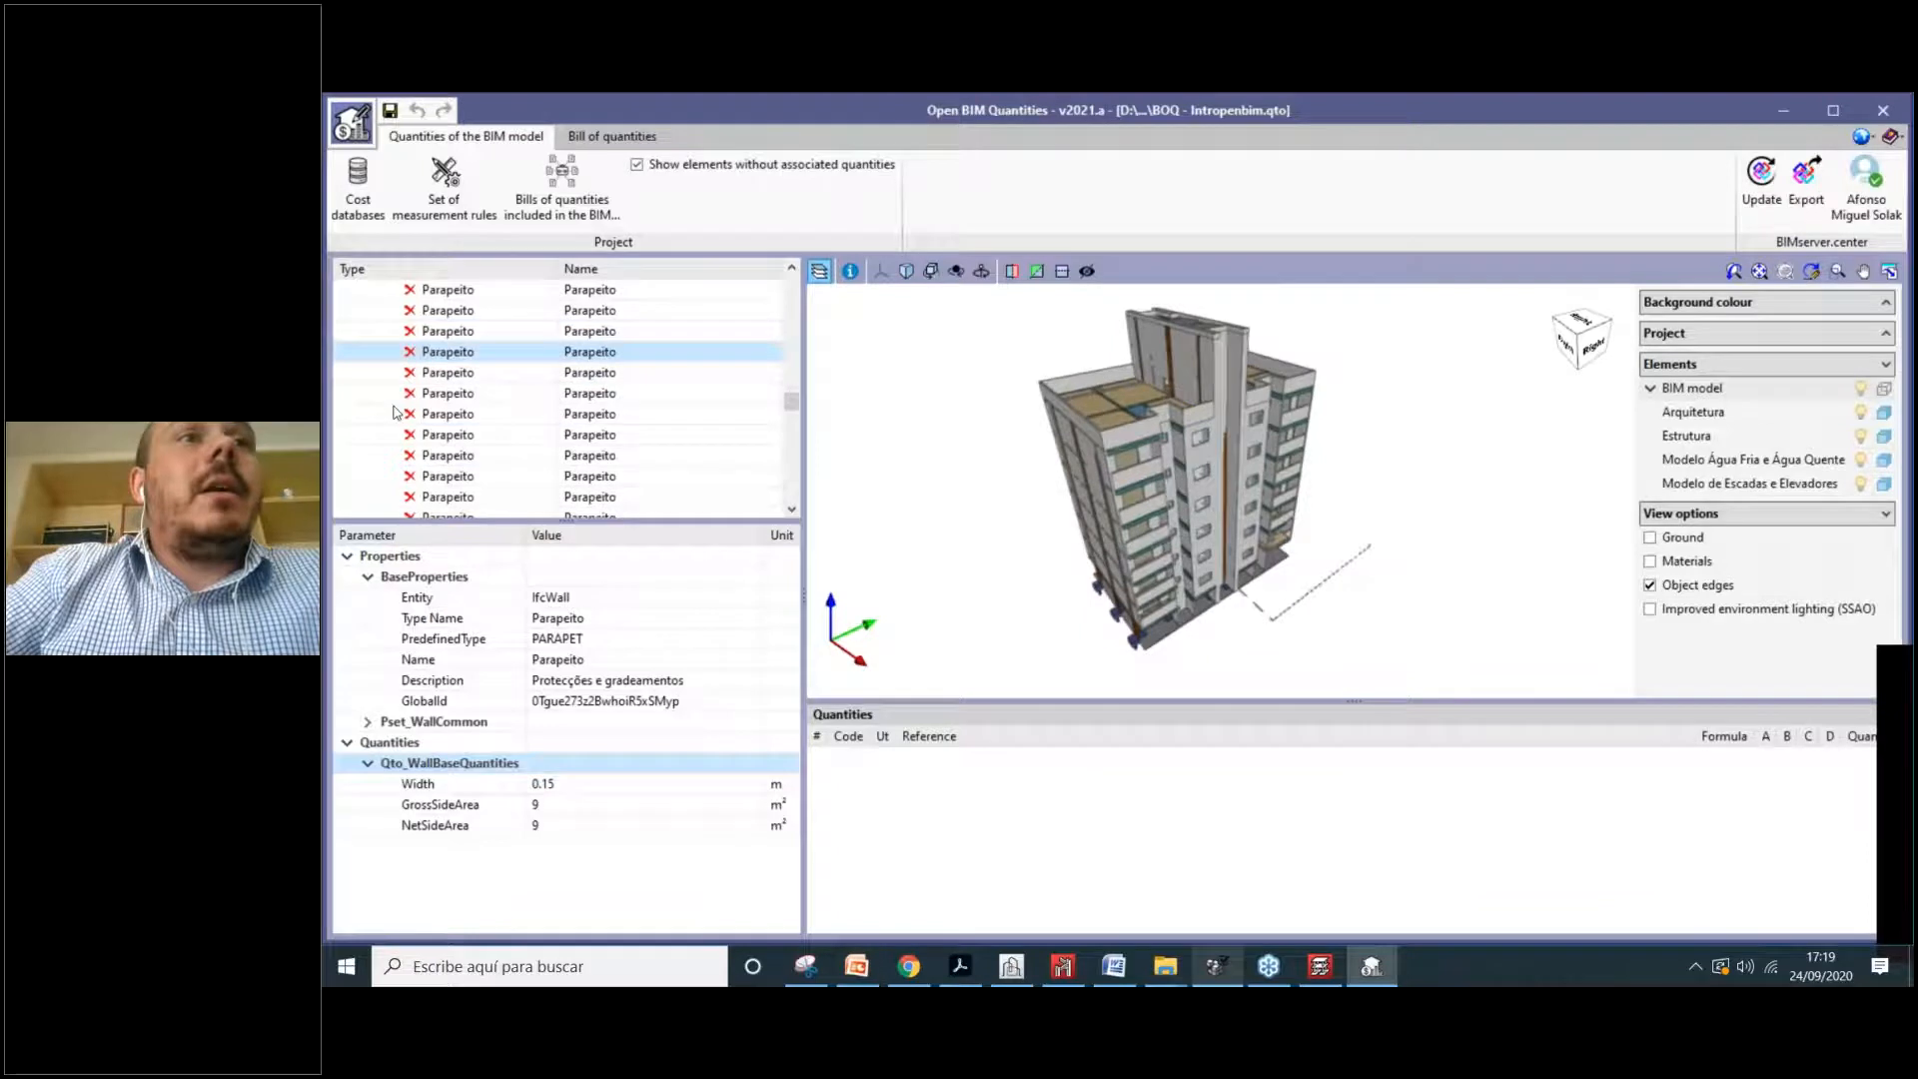
pyautogui.scroll(-2, 365, 476)
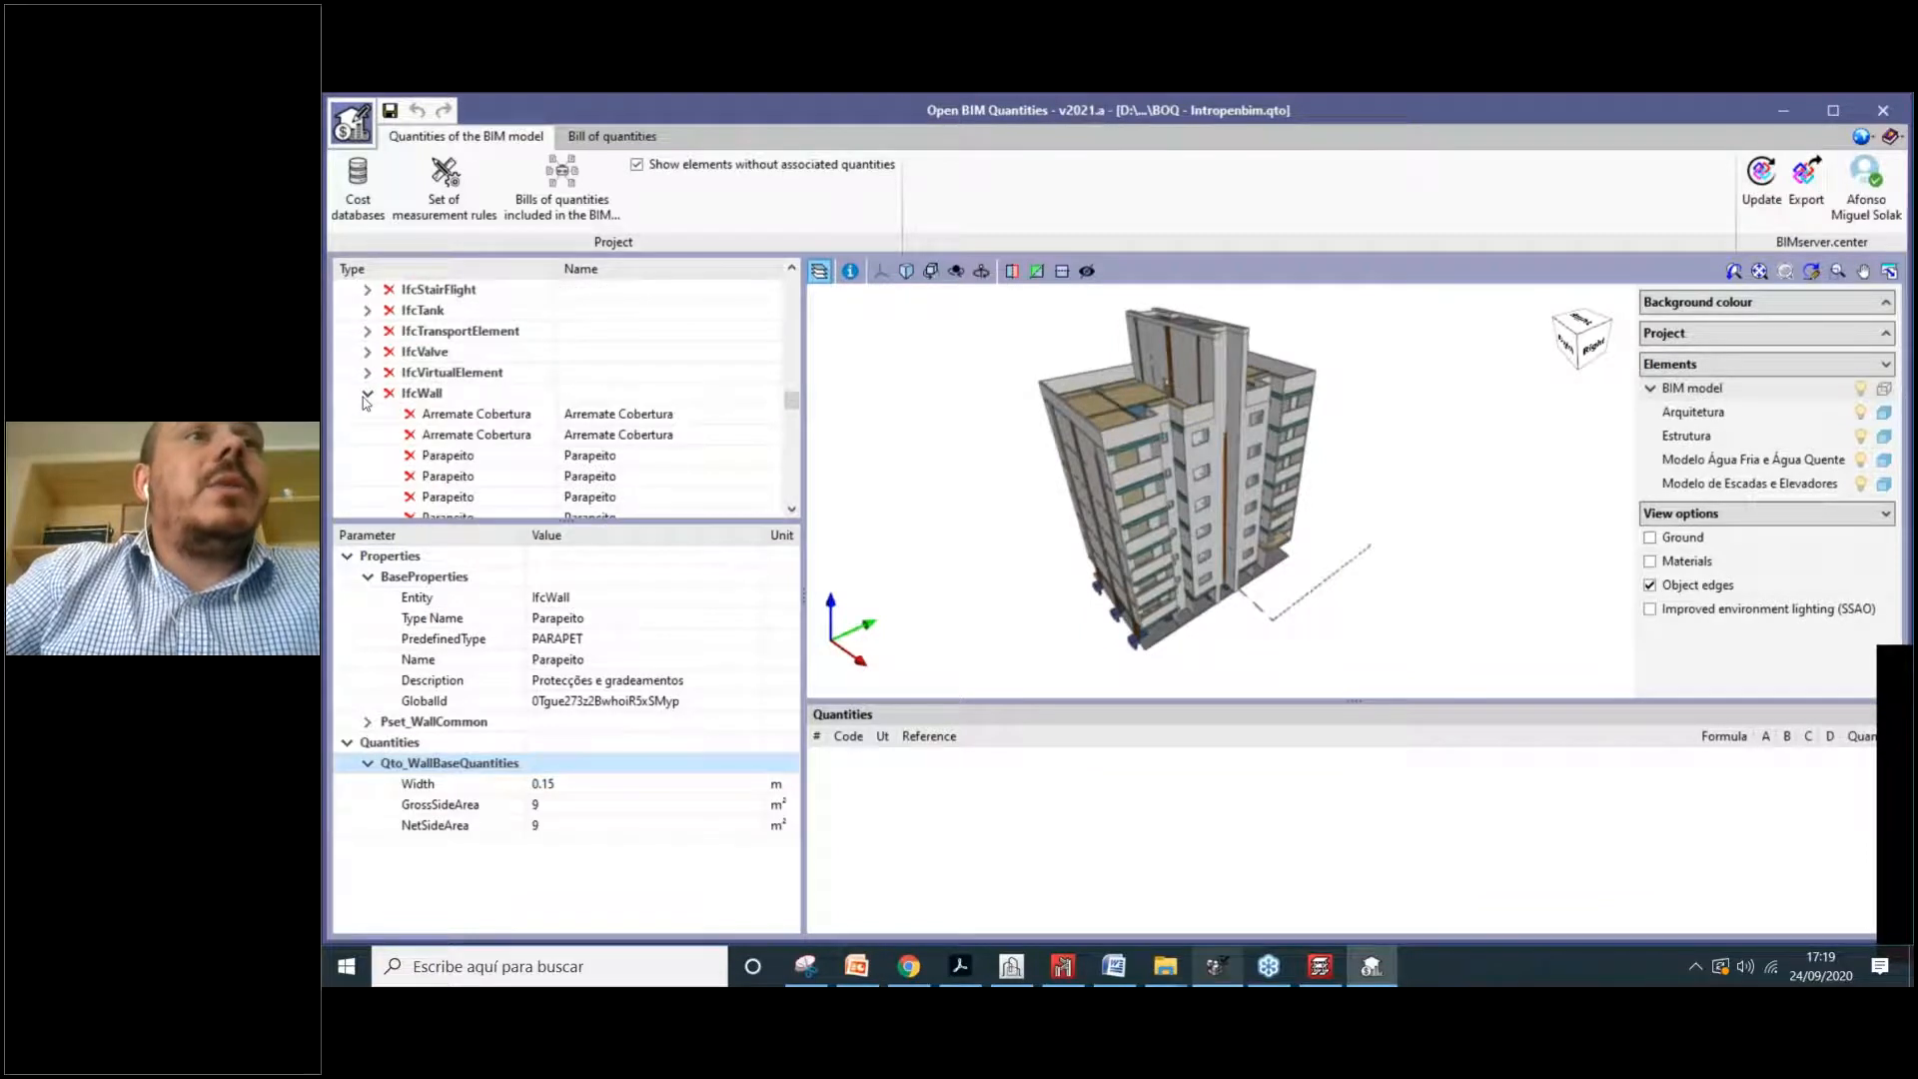
pyautogui.click(366, 395)
pyautogui.click(368, 436)
pyautogui.scroll(2, 421, 425)
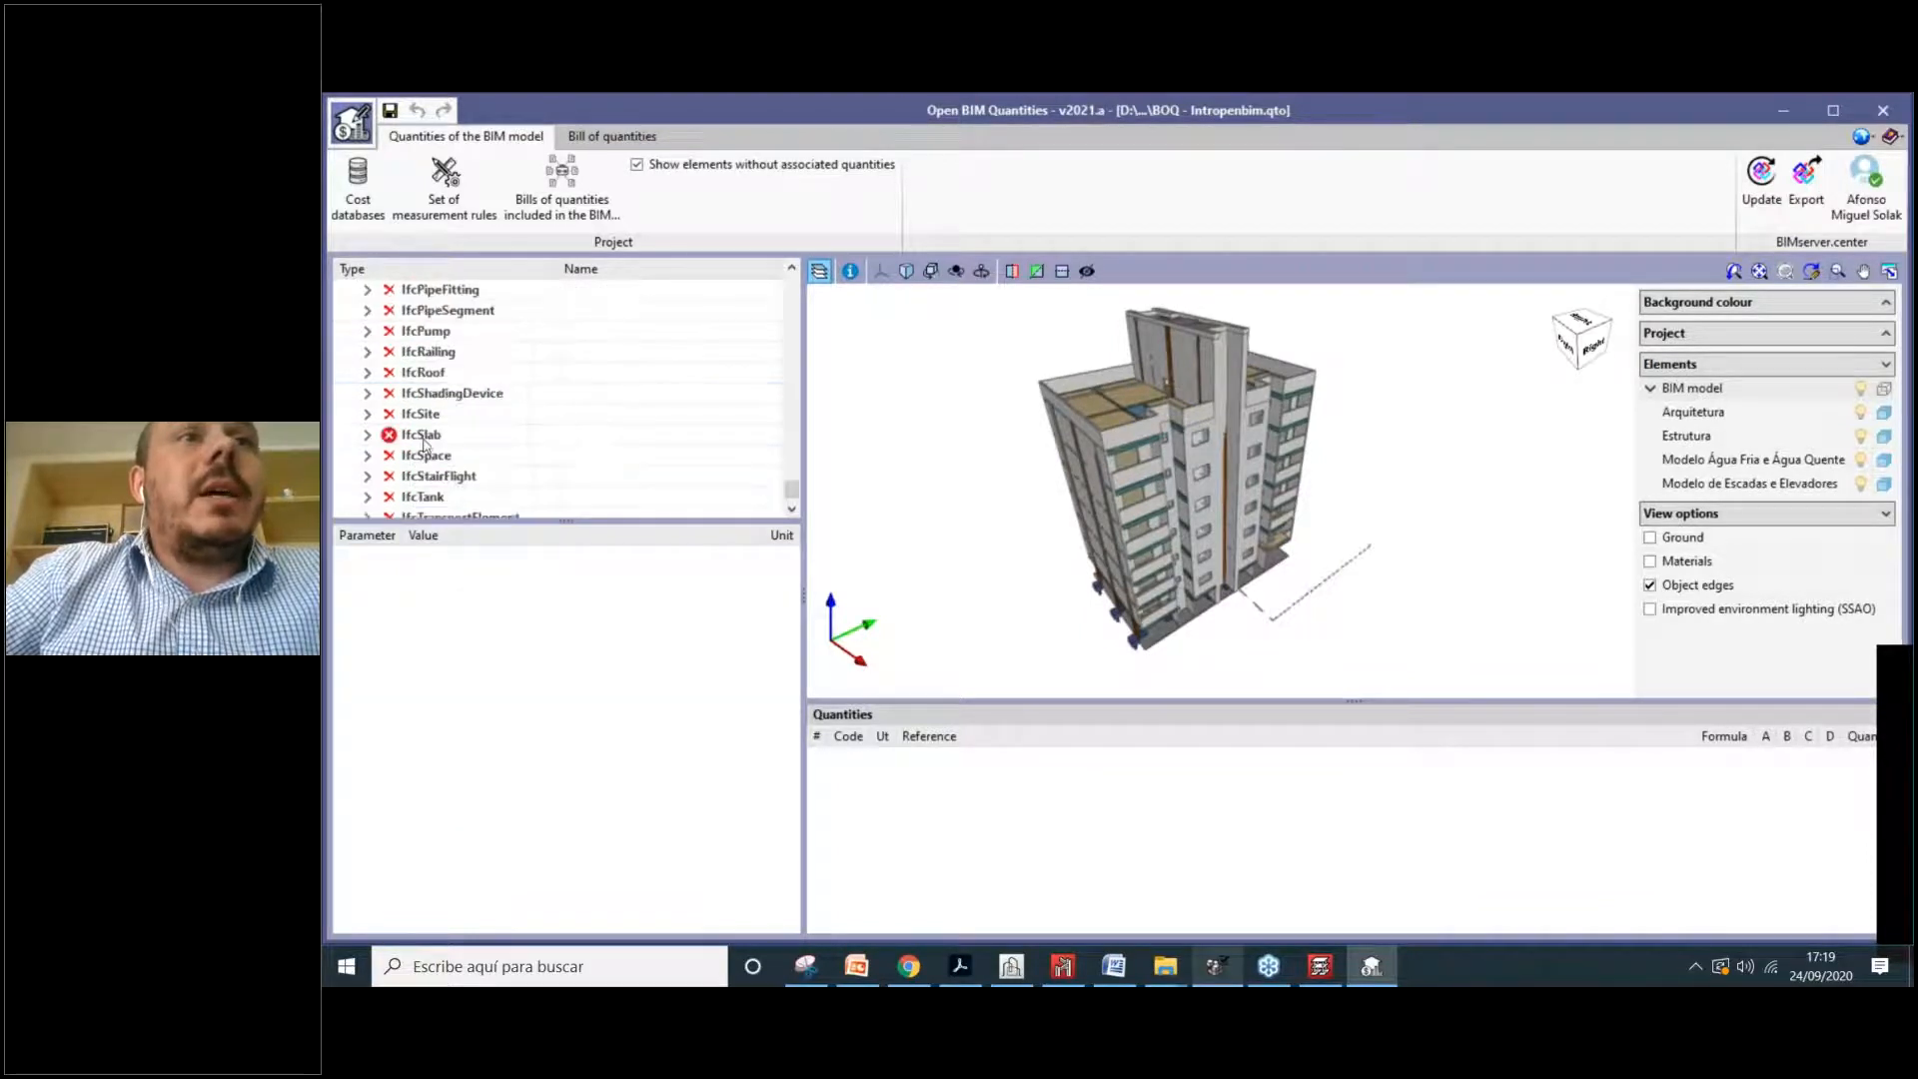
# Step: Show an L10 slab's quantities and select its EHE010 reinforced concrete slab line
pyautogui.click(369, 436)
pyautogui.scroll(-3, 517, 435)
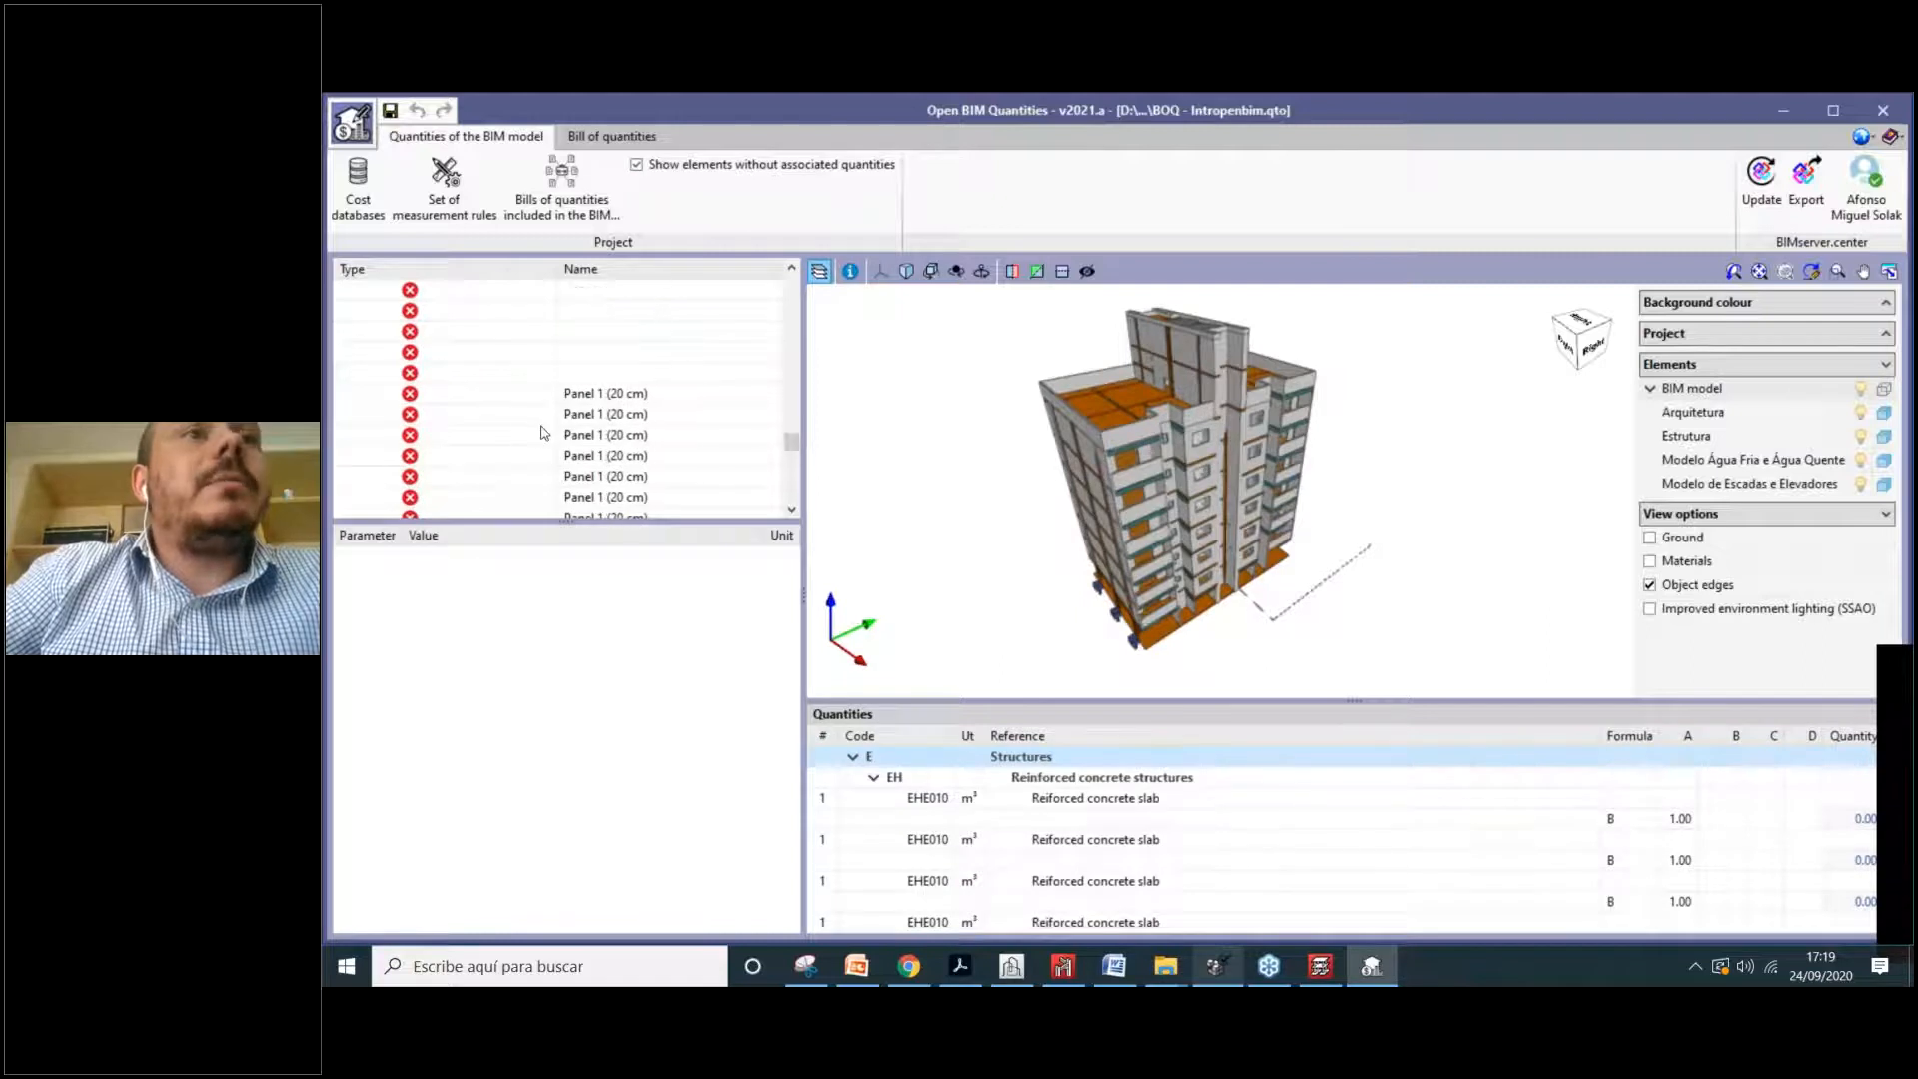
pyautogui.scroll(-3, 544, 437)
pyautogui.scroll(2, 460, 434)
pyautogui.click(446, 434)
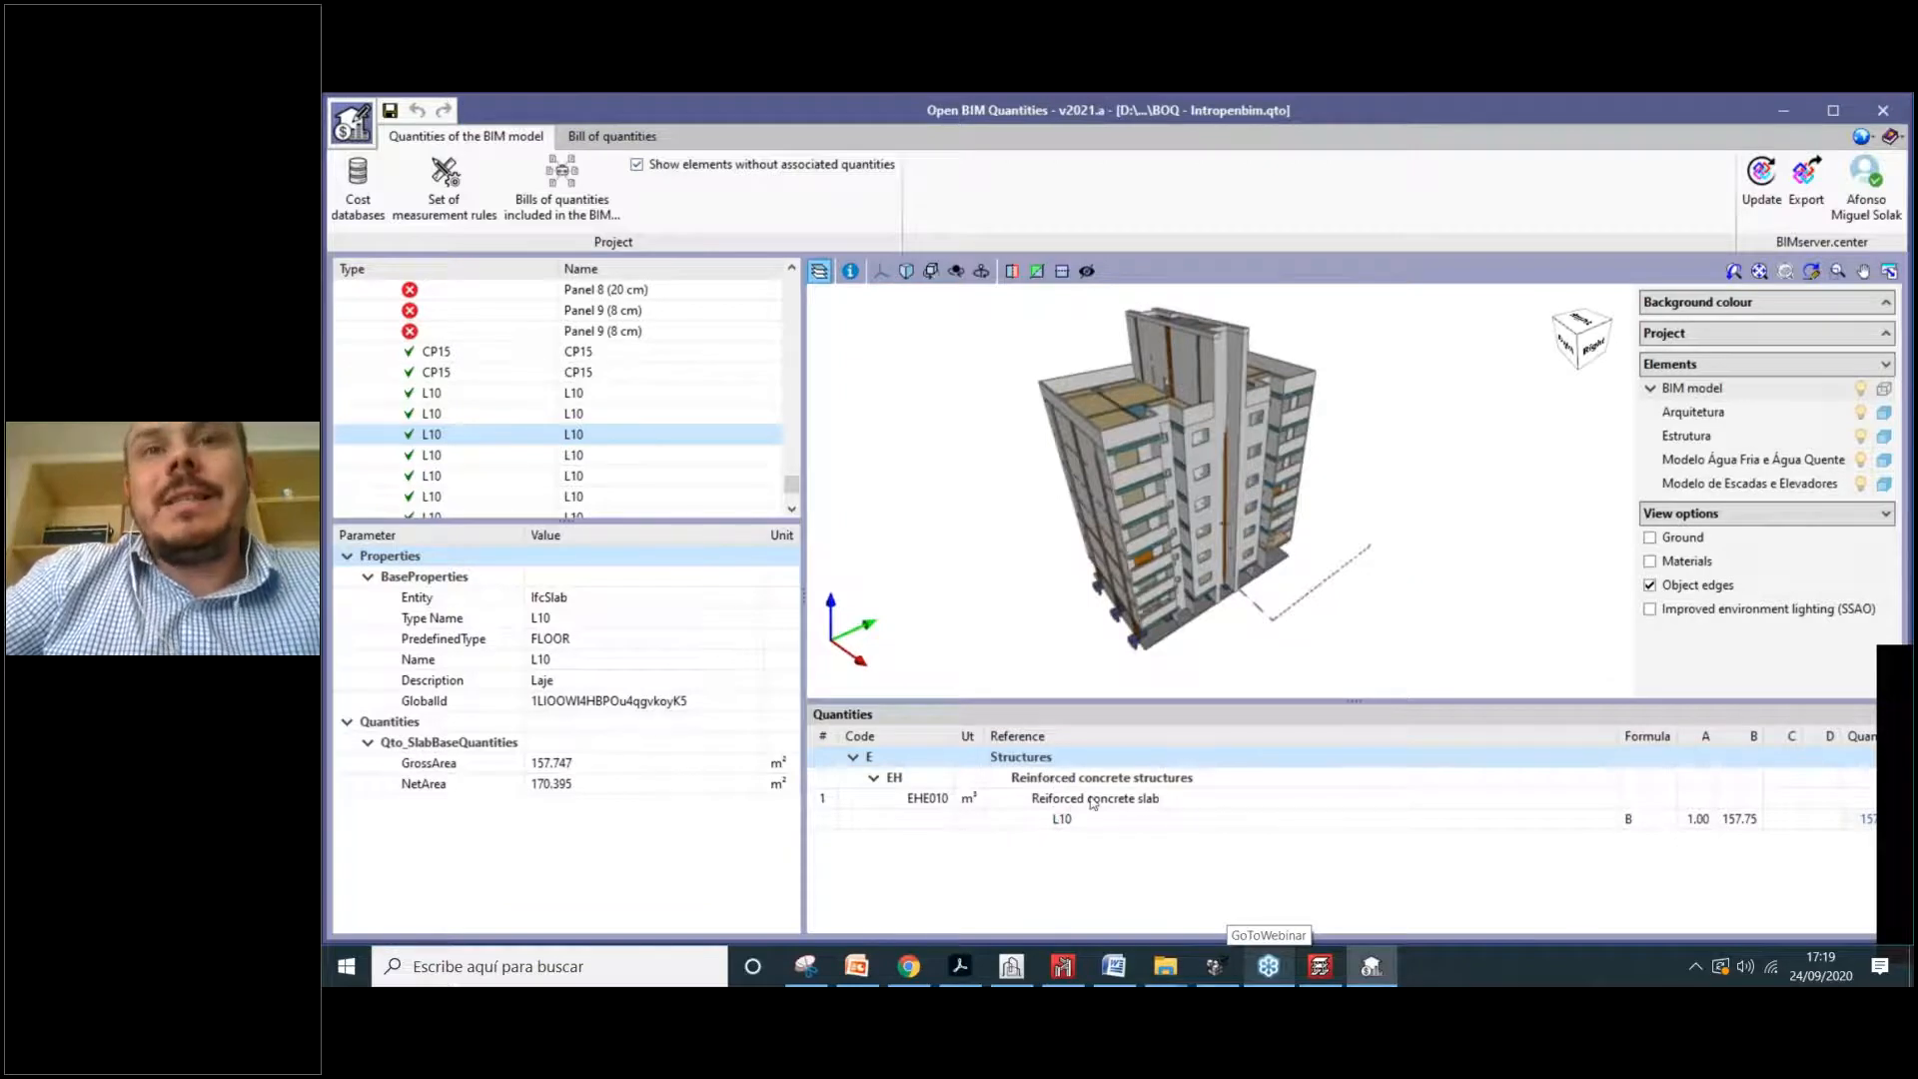
pyautogui.click(1016, 799)
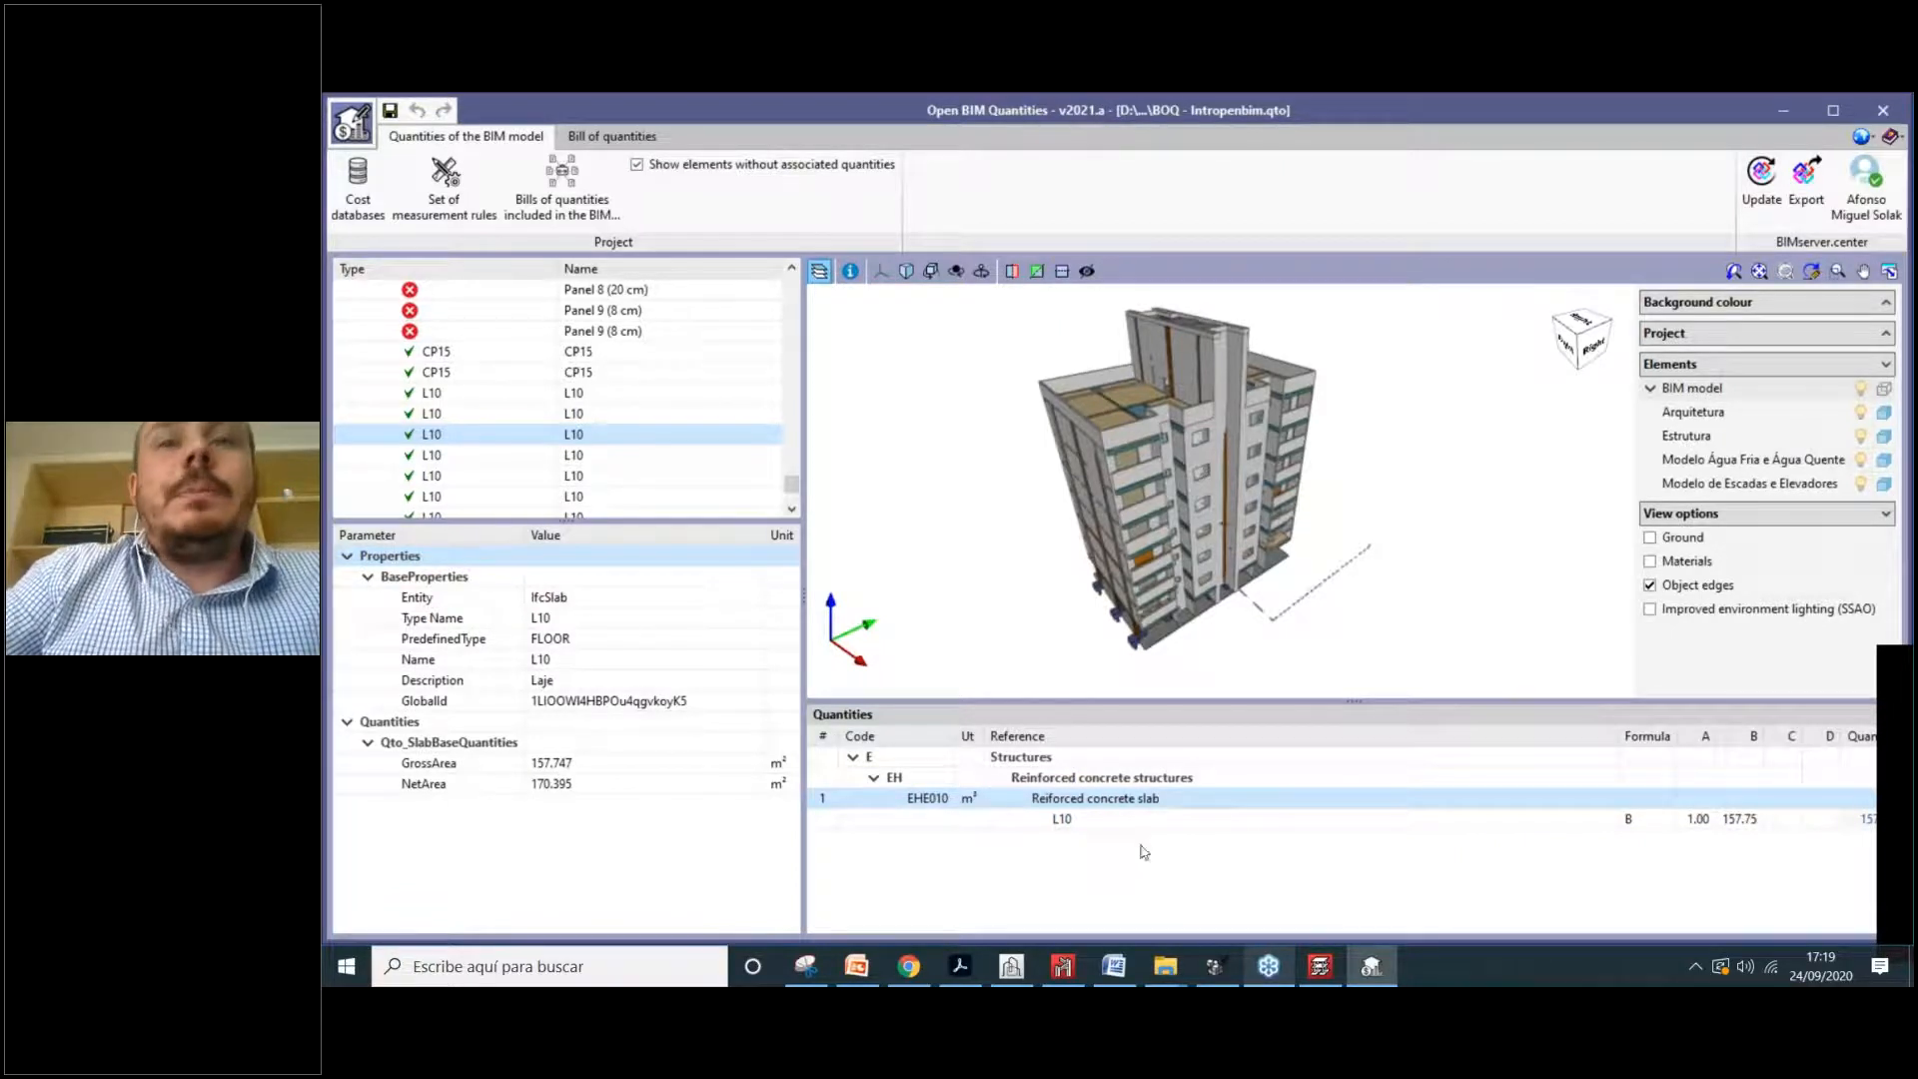
# Step: Collapse IfcBeam, expand IfcSlab to list its slabs, and resize the table beside the 3D view
pyautogui.scroll(1, 546, 410)
pyautogui.scroll(-2, 544, 411)
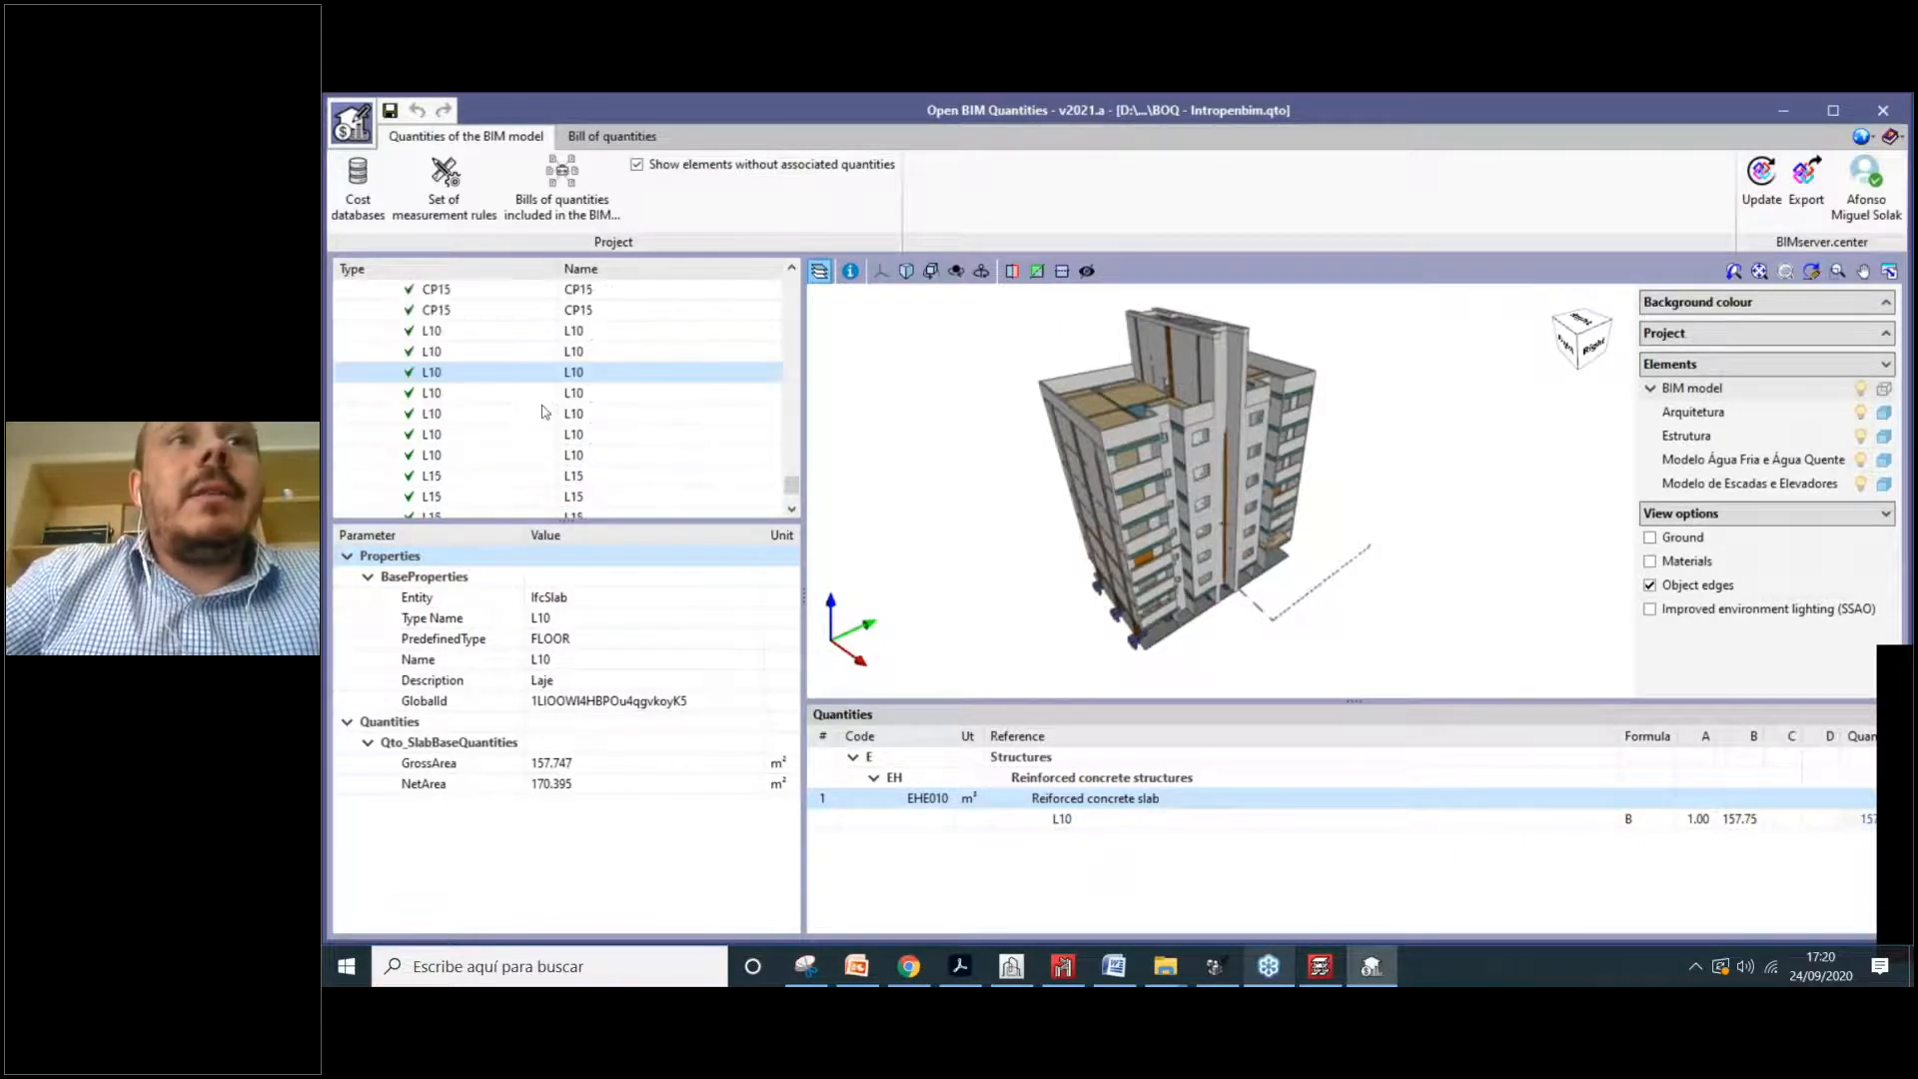
pyautogui.scroll(5, 464, 428)
pyautogui.scroll(10, 451, 434)
pyautogui.scroll(12, 390, 369)
pyautogui.moveTo(791, 396); pyautogui.dragTo(791, 283)
pyautogui.click(367, 330)
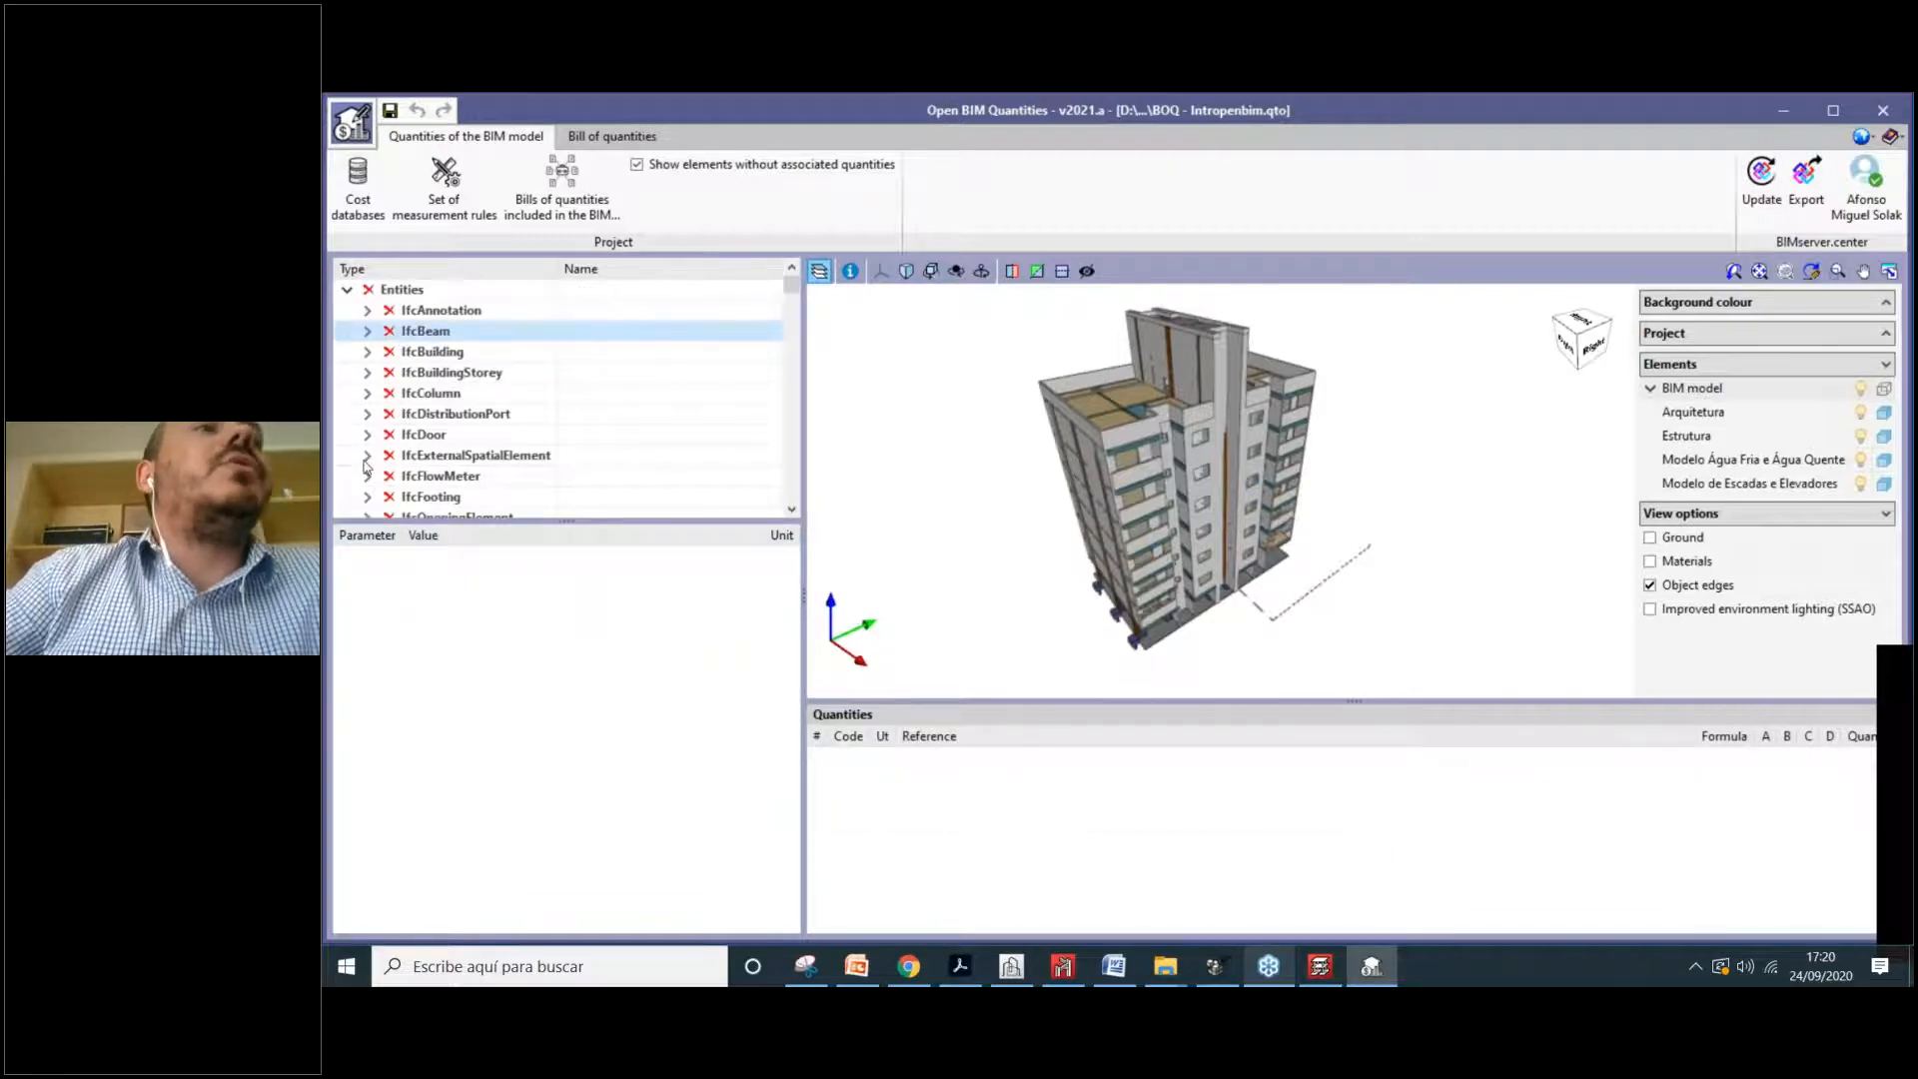
pyautogui.scroll(-4, 366, 465)
pyautogui.doubleClick(409, 457)
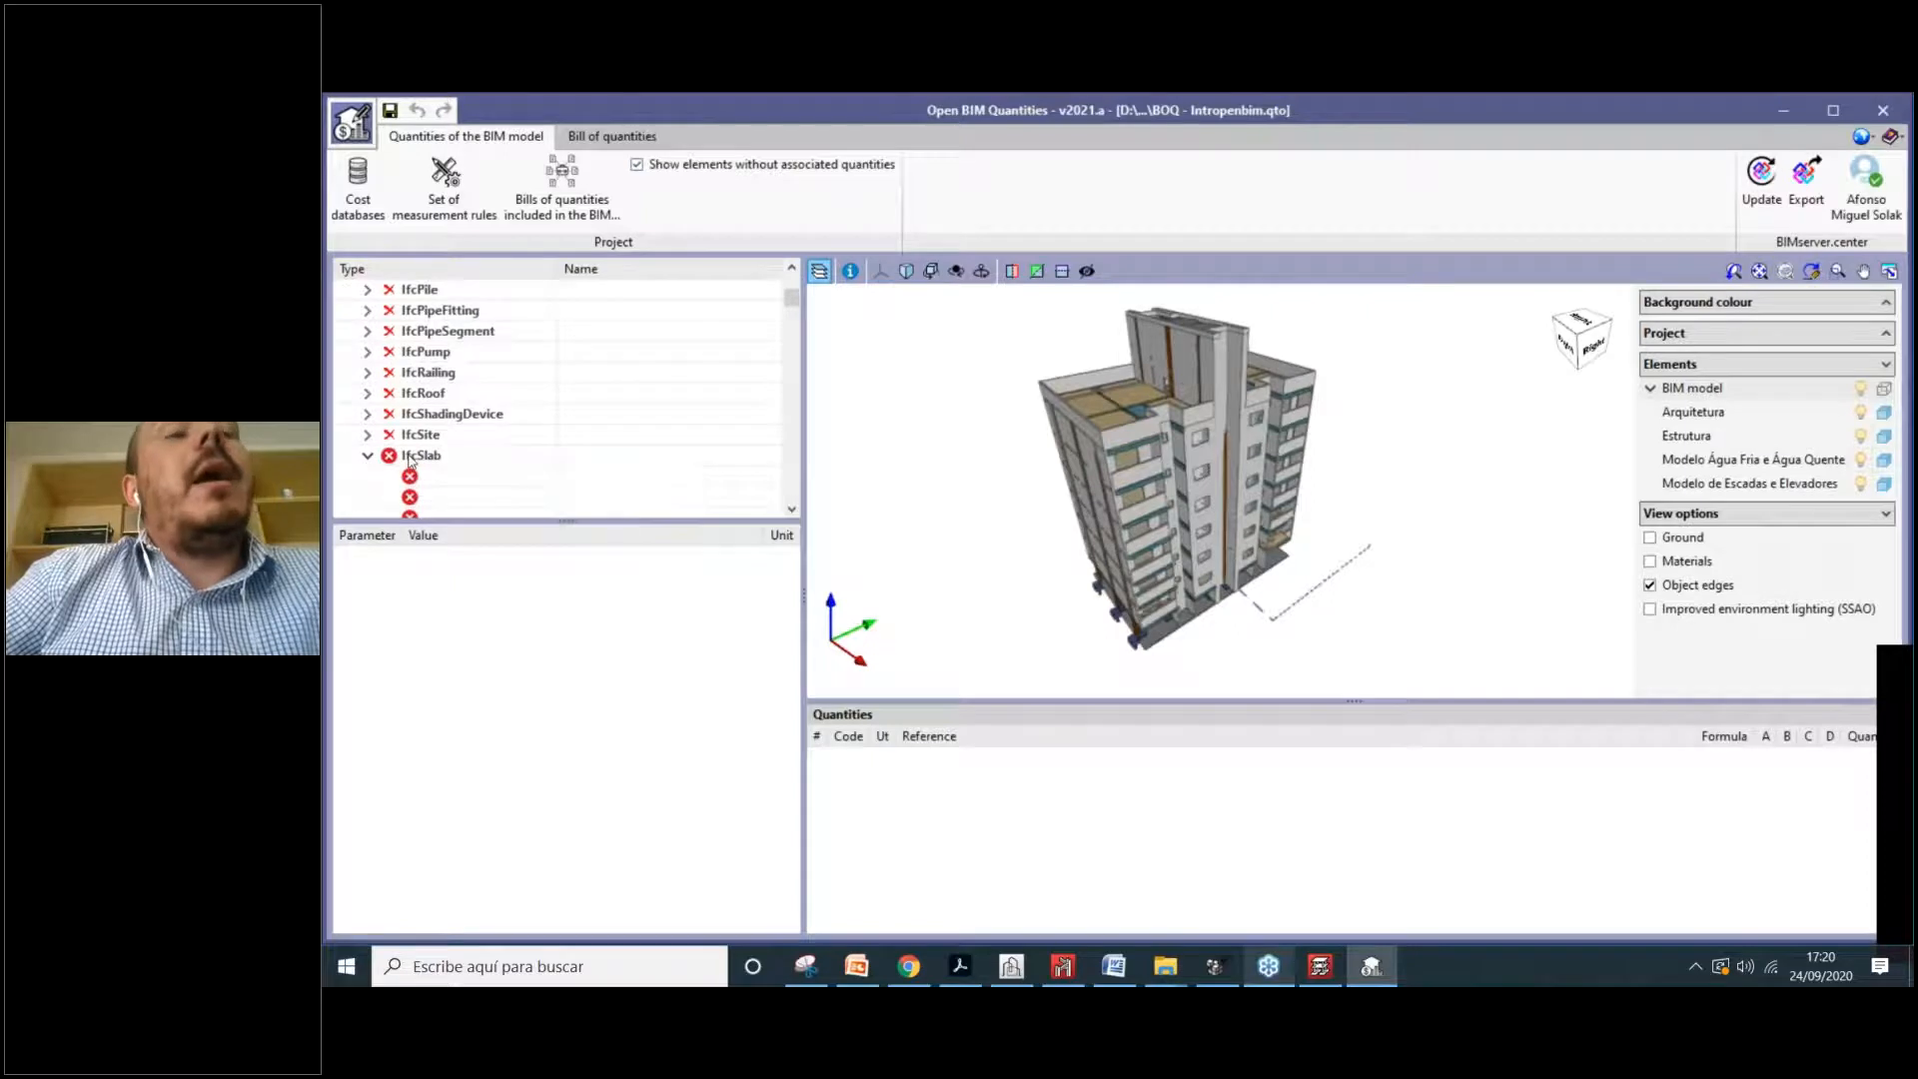
pyautogui.scroll(-5, 409, 457)
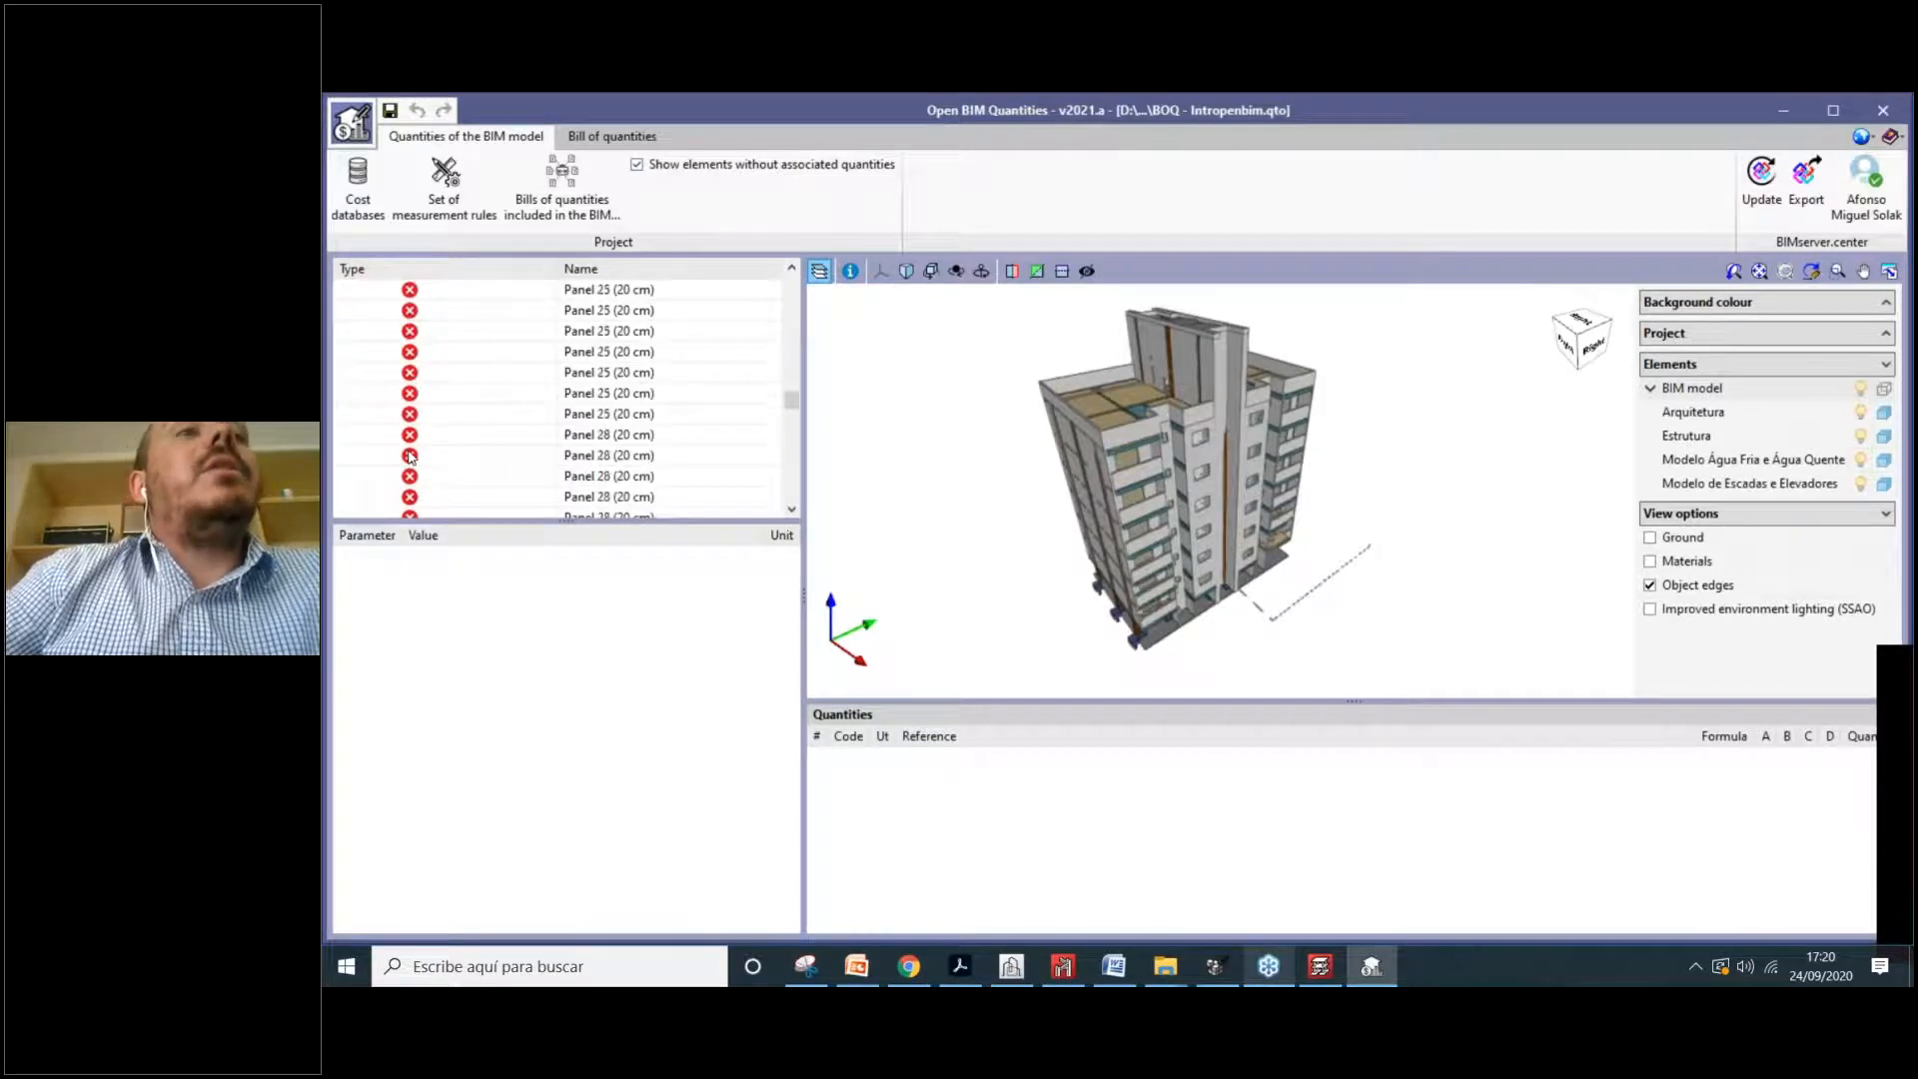
pyautogui.scroll(-5, 409, 456)
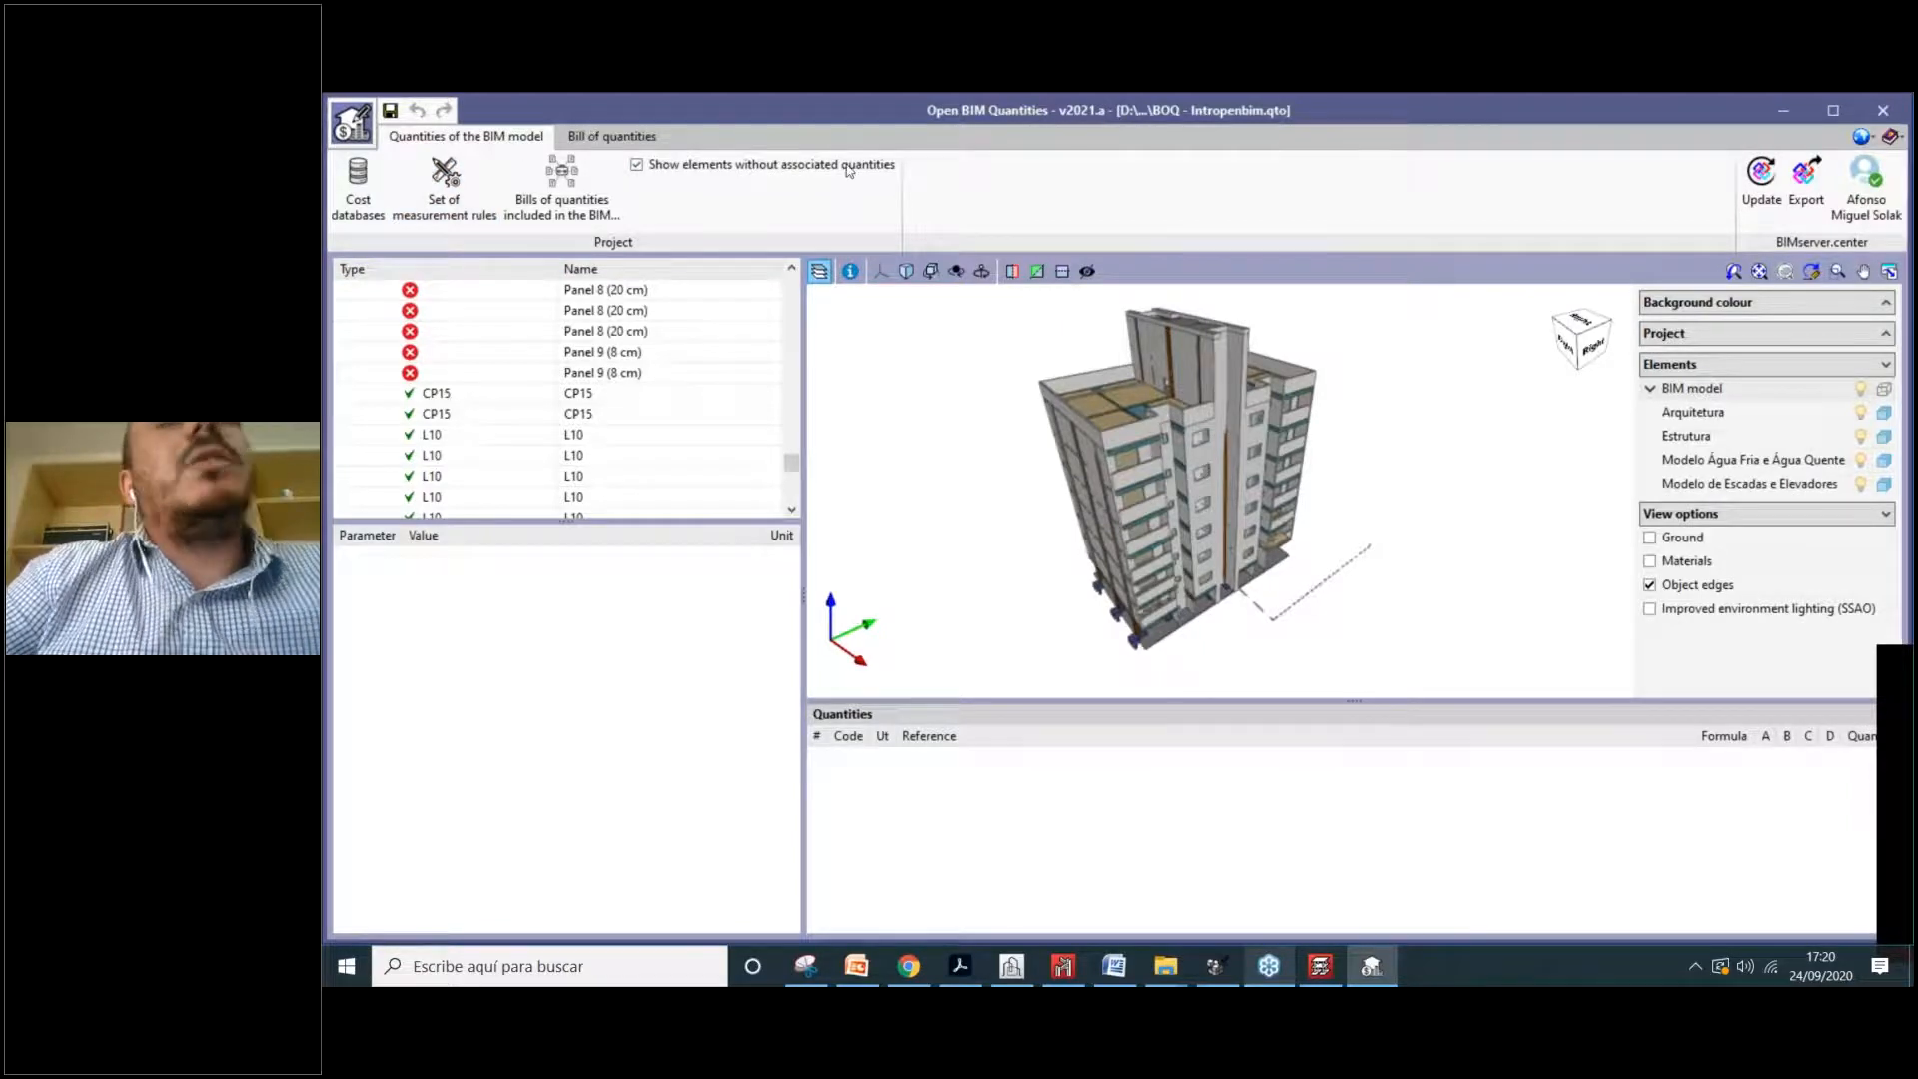
pyautogui.moveTo(1353, 403); pyautogui.dragTo(1121, 396)
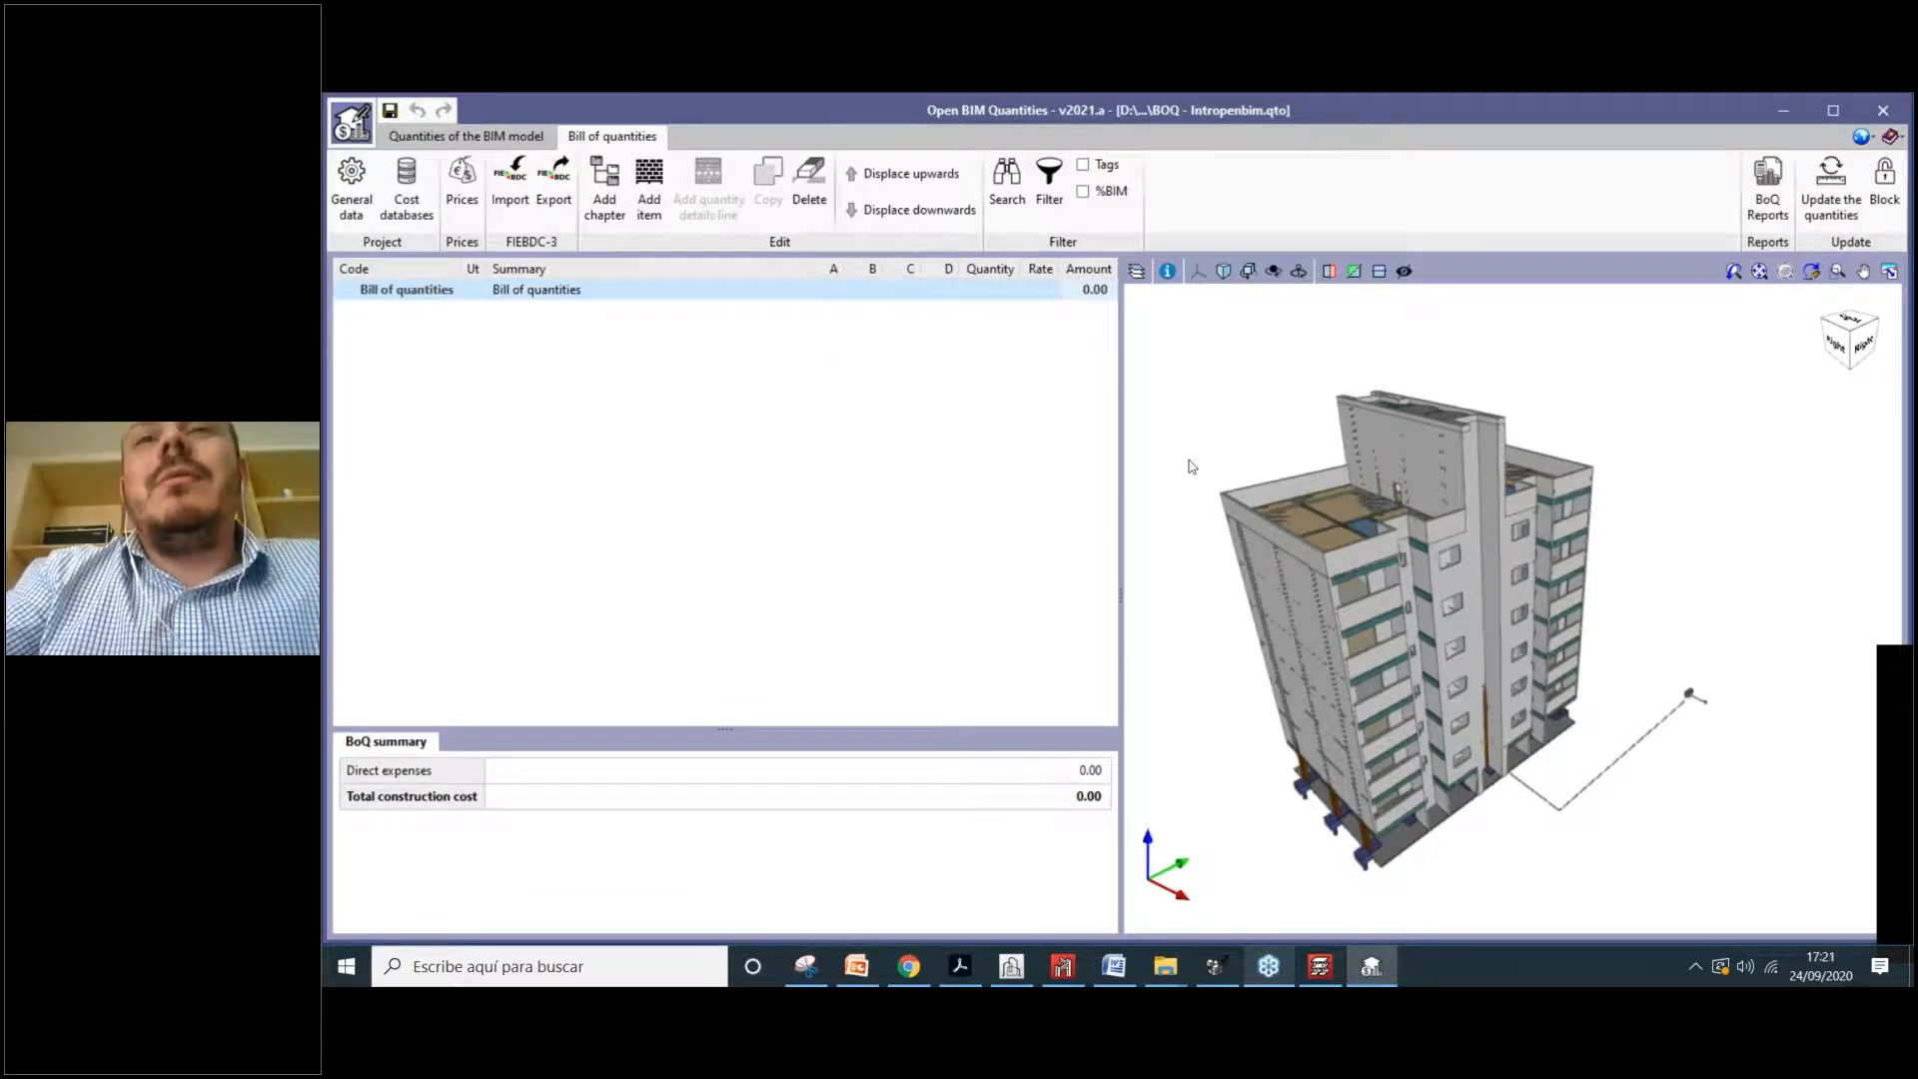
# Step: Narrow the table to widen the 3D view, toggling between model quantities and the bill of quantities
pyautogui.click(1301, 556)
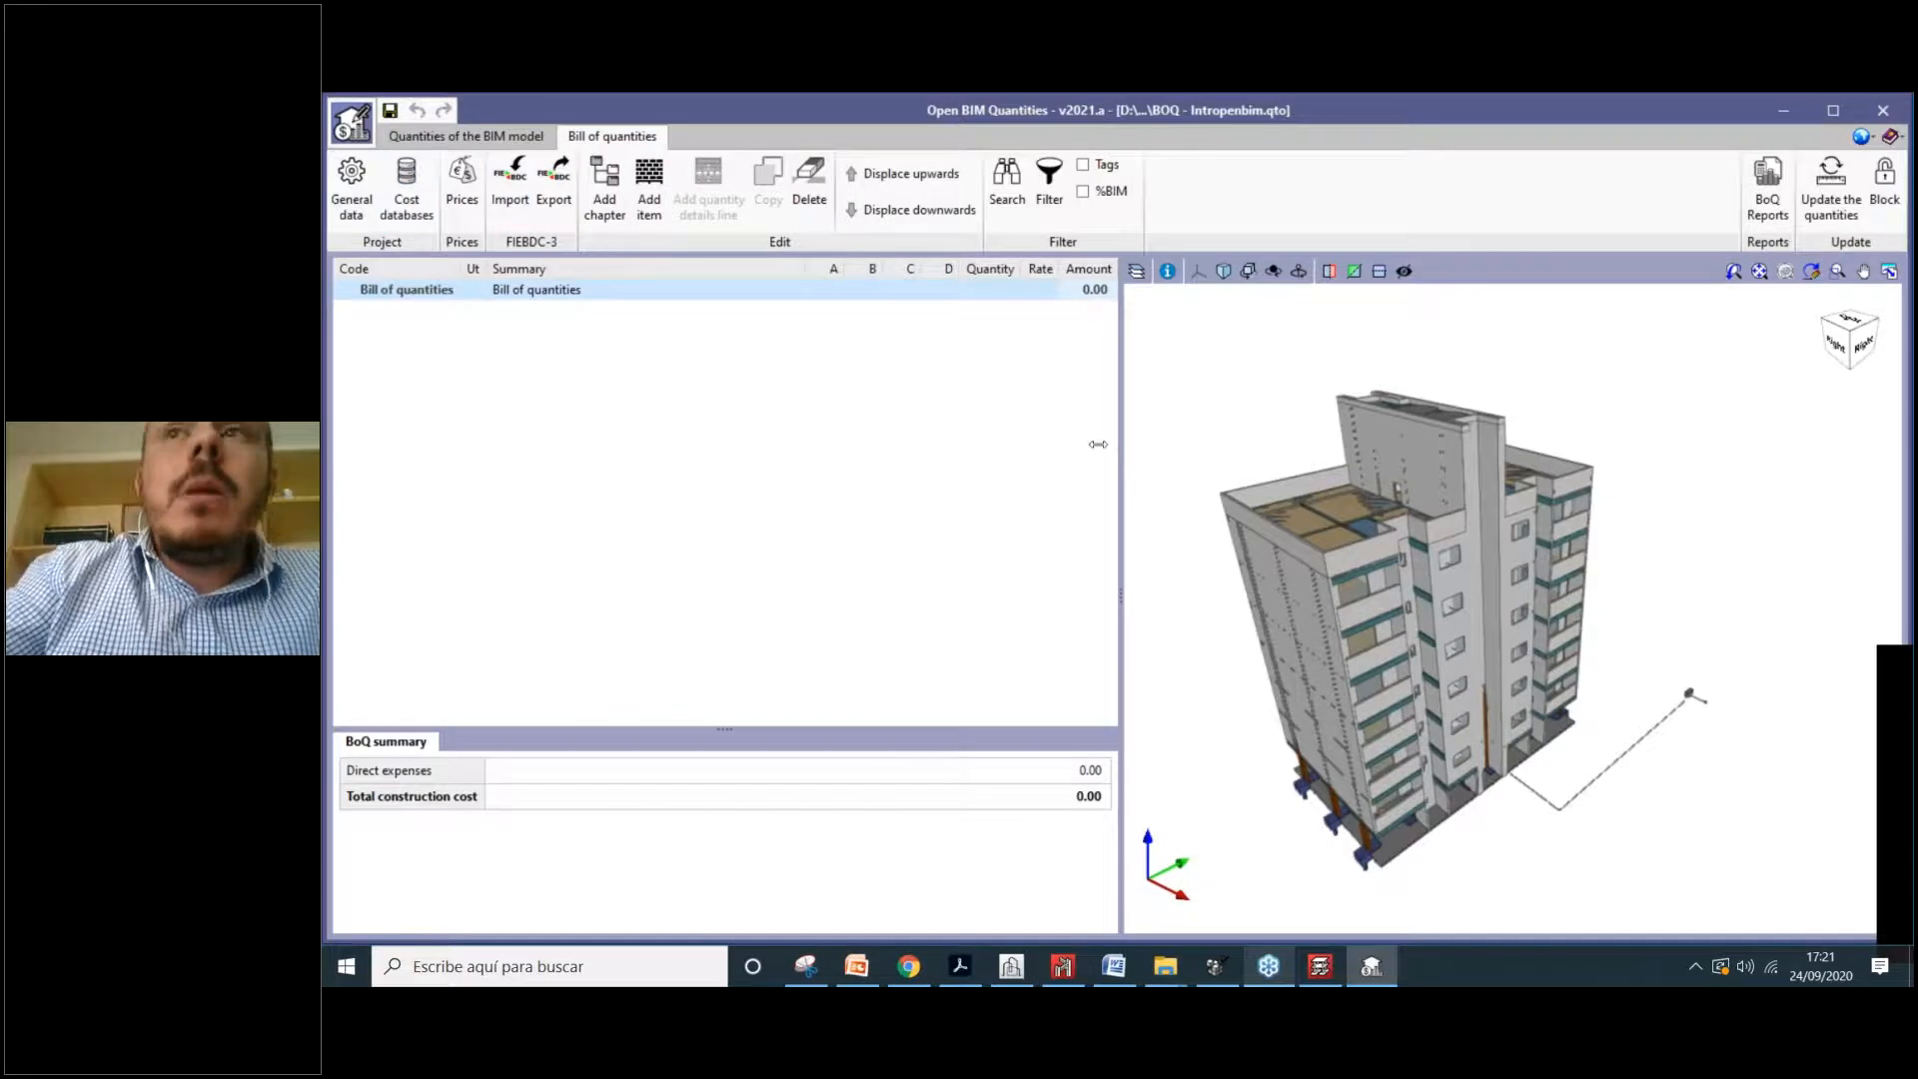
pyautogui.moveTo(1098, 444); pyautogui.dragTo(962, 444)
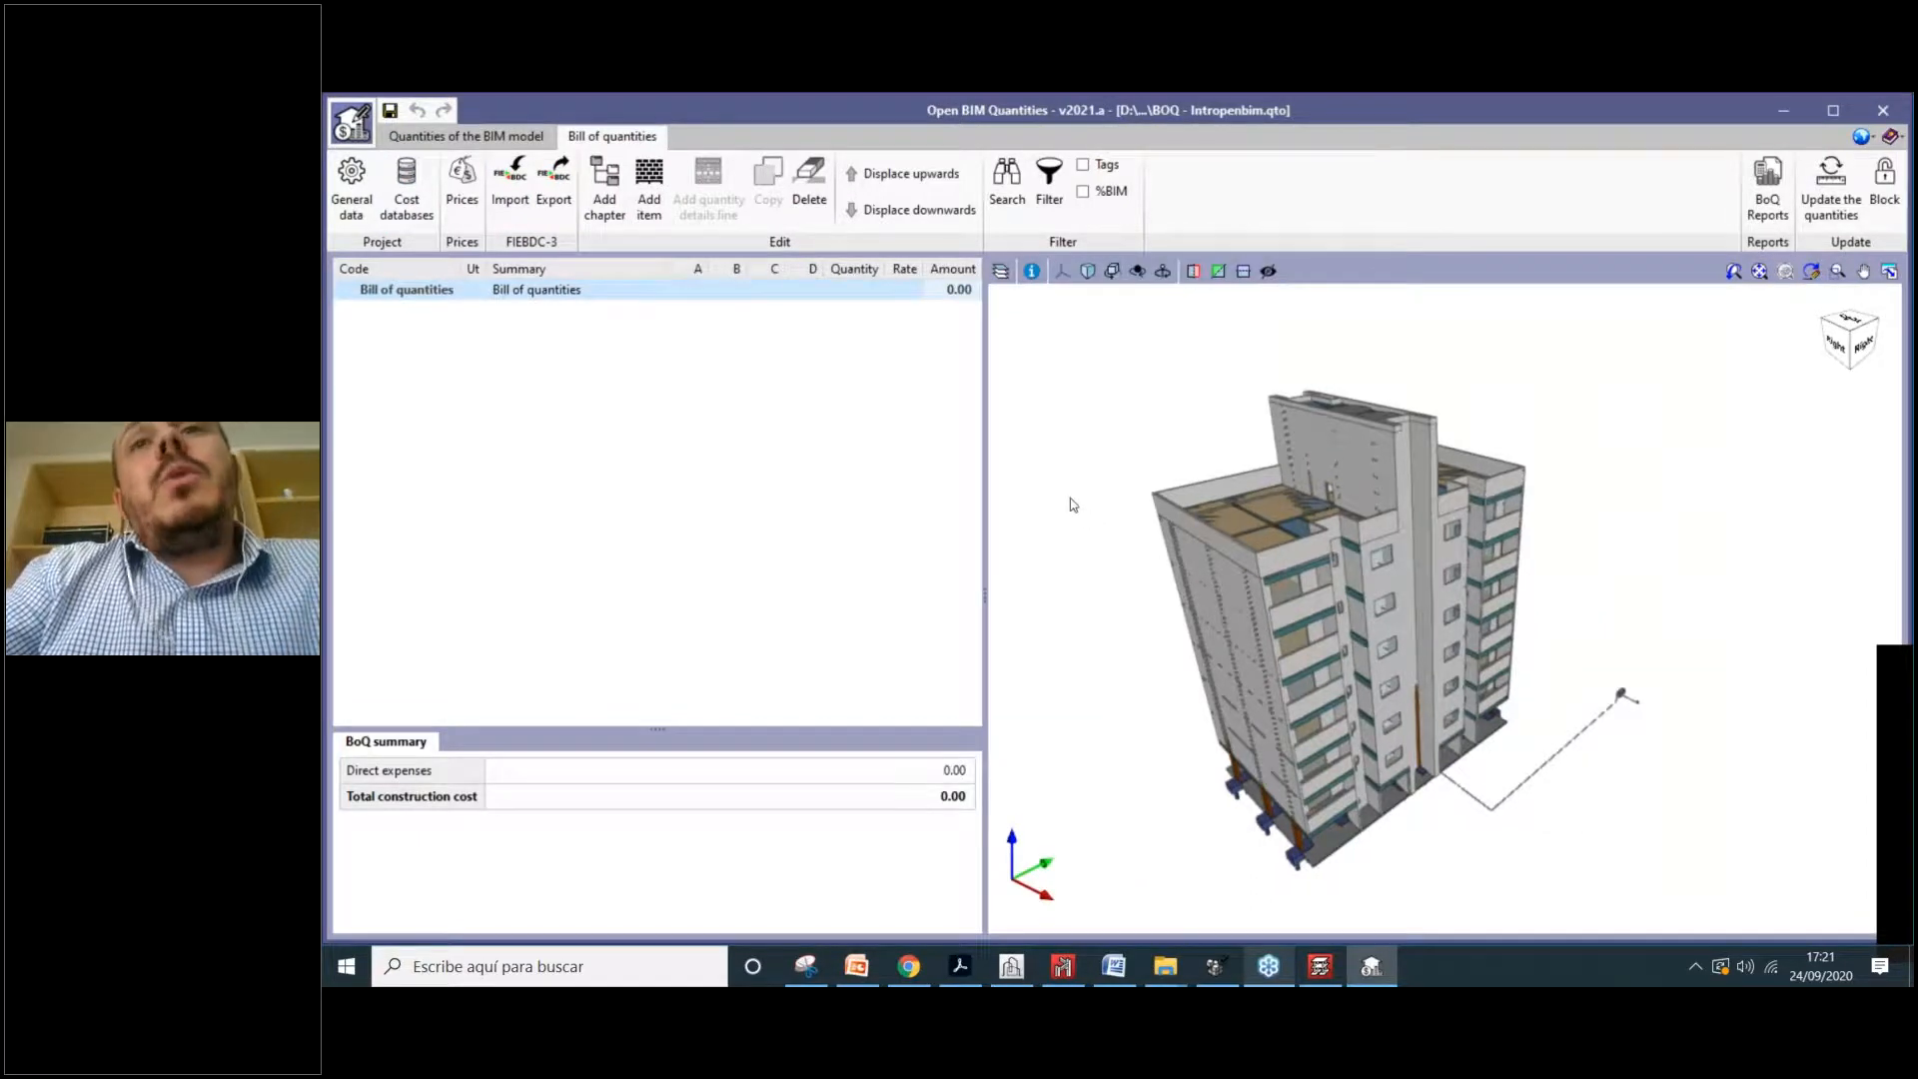
pyautogui.click(510, 135)
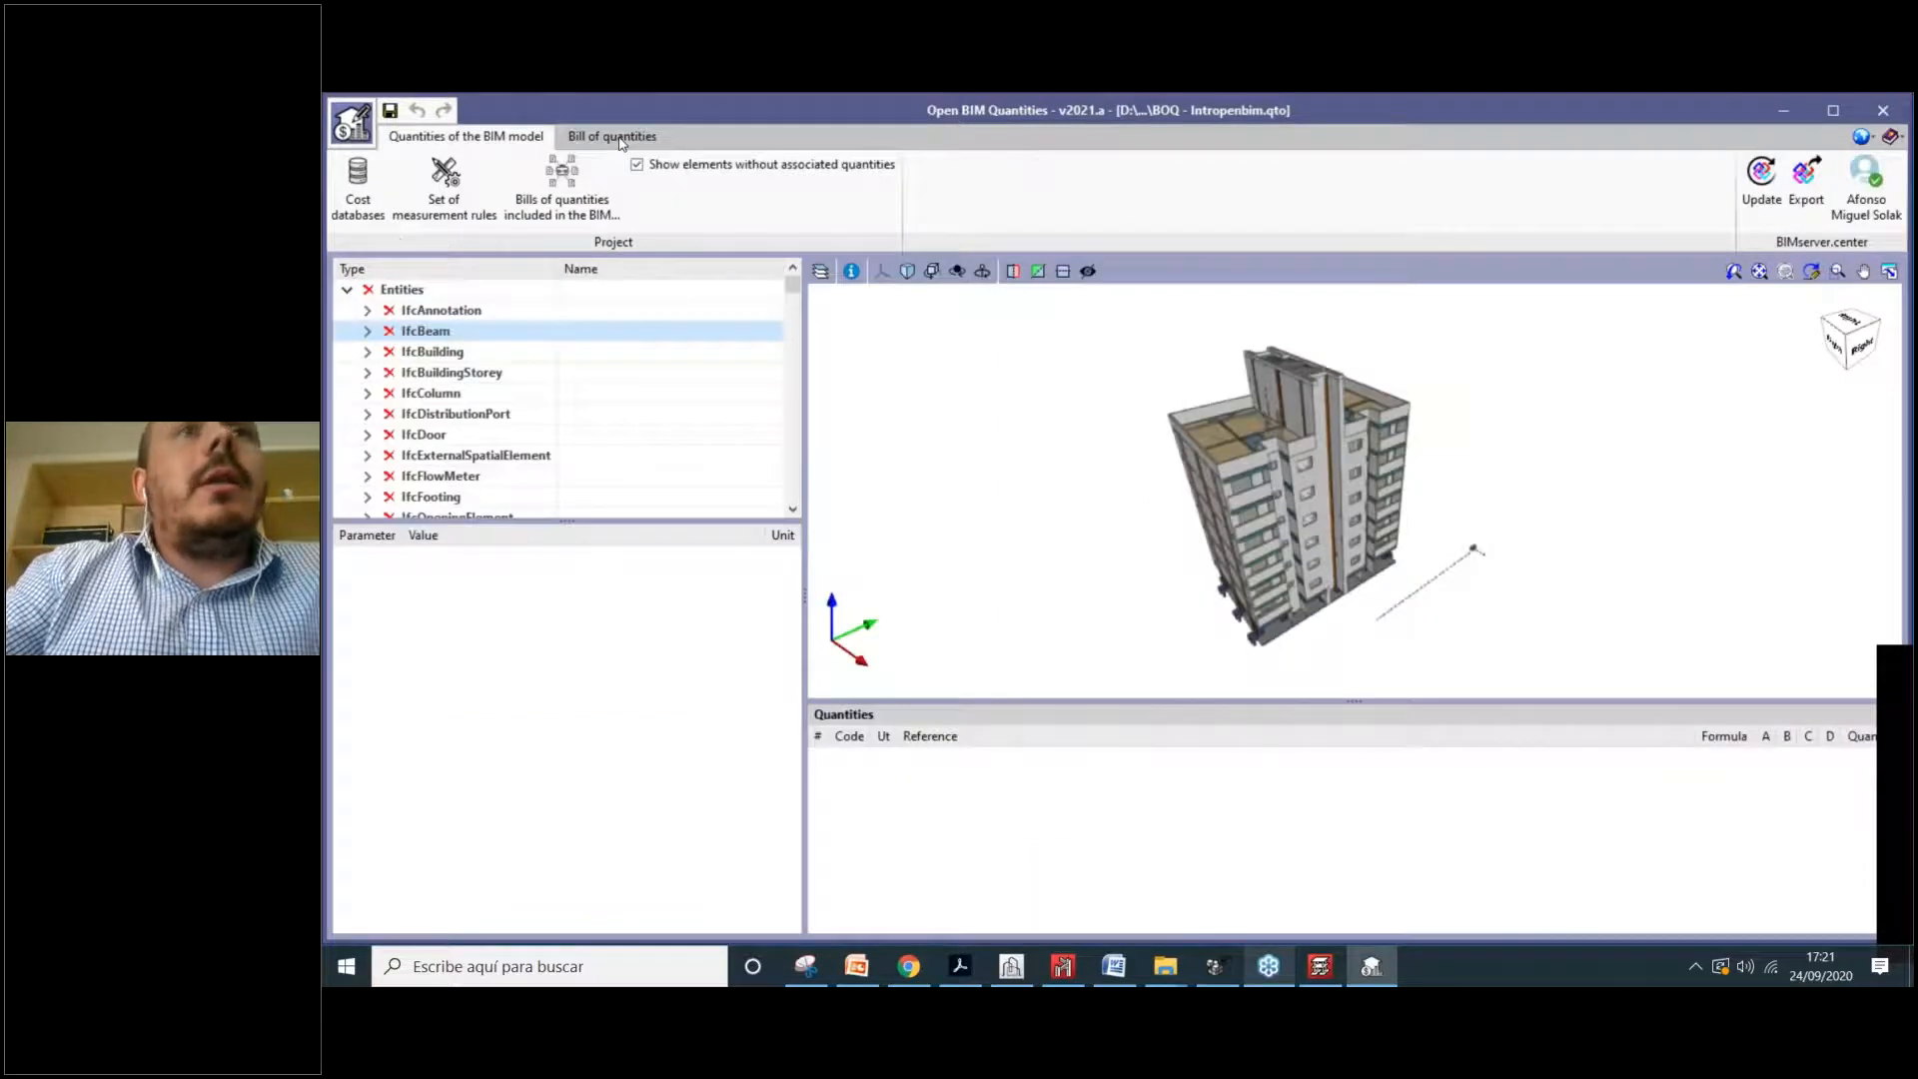
pyautogui.click(617, 137)
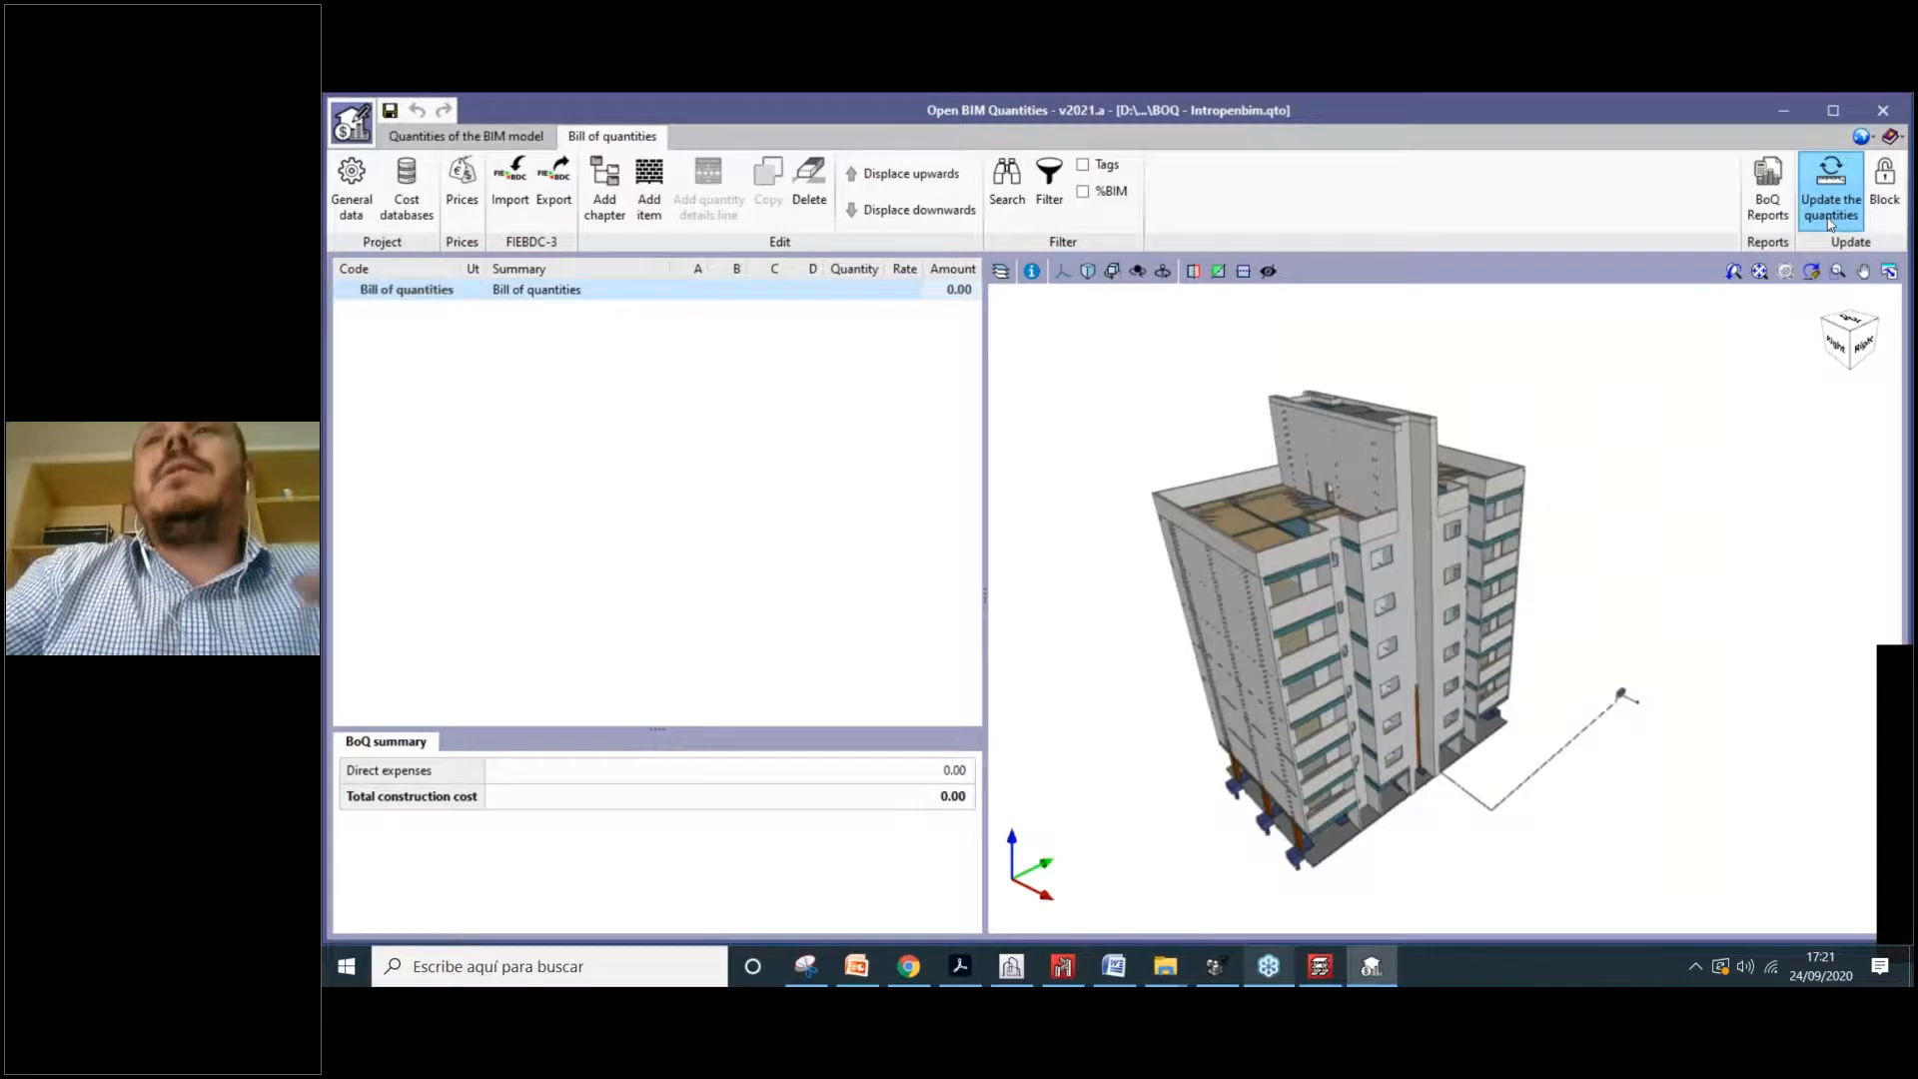
pyautogui.click(492, 137)
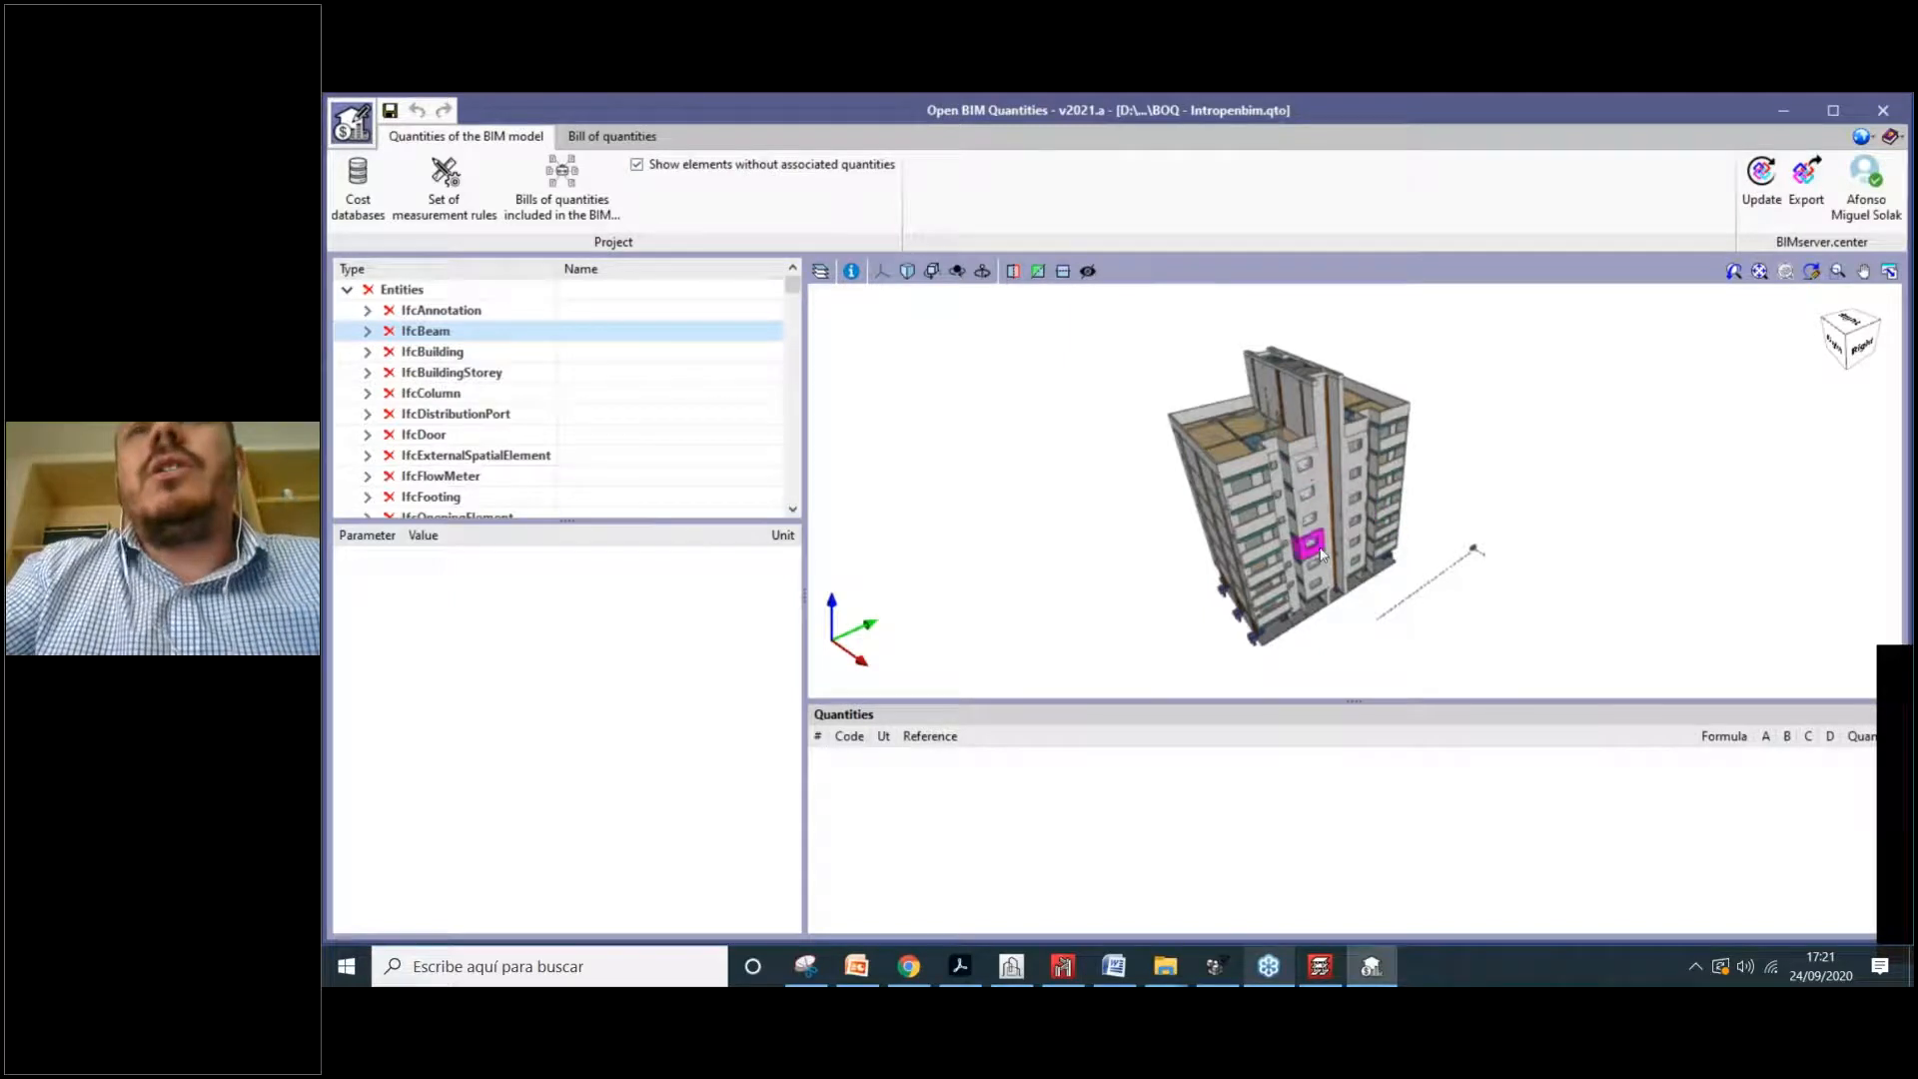
pyautogui.scroll(3, 1308, 495)
pyautogui.scroll(-2, 1299, 480)
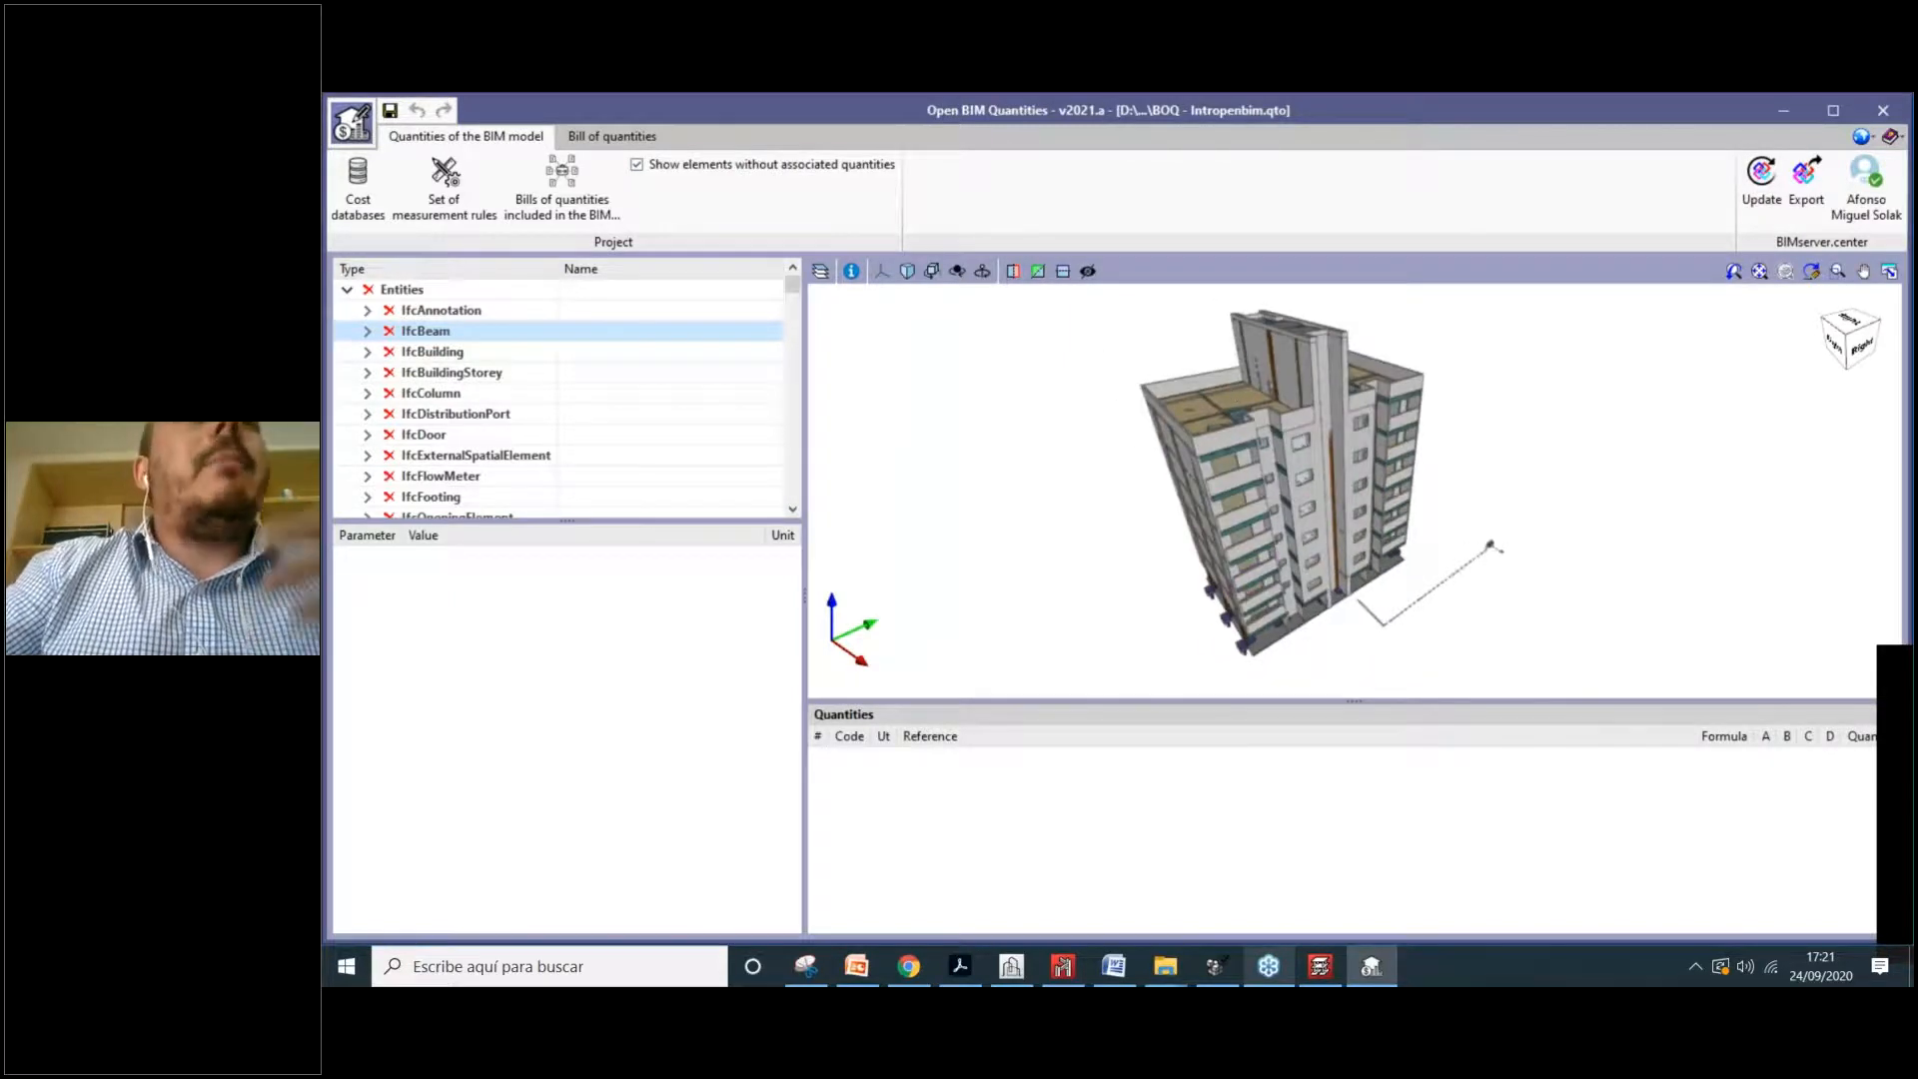
pyautogui.click(595, 137)
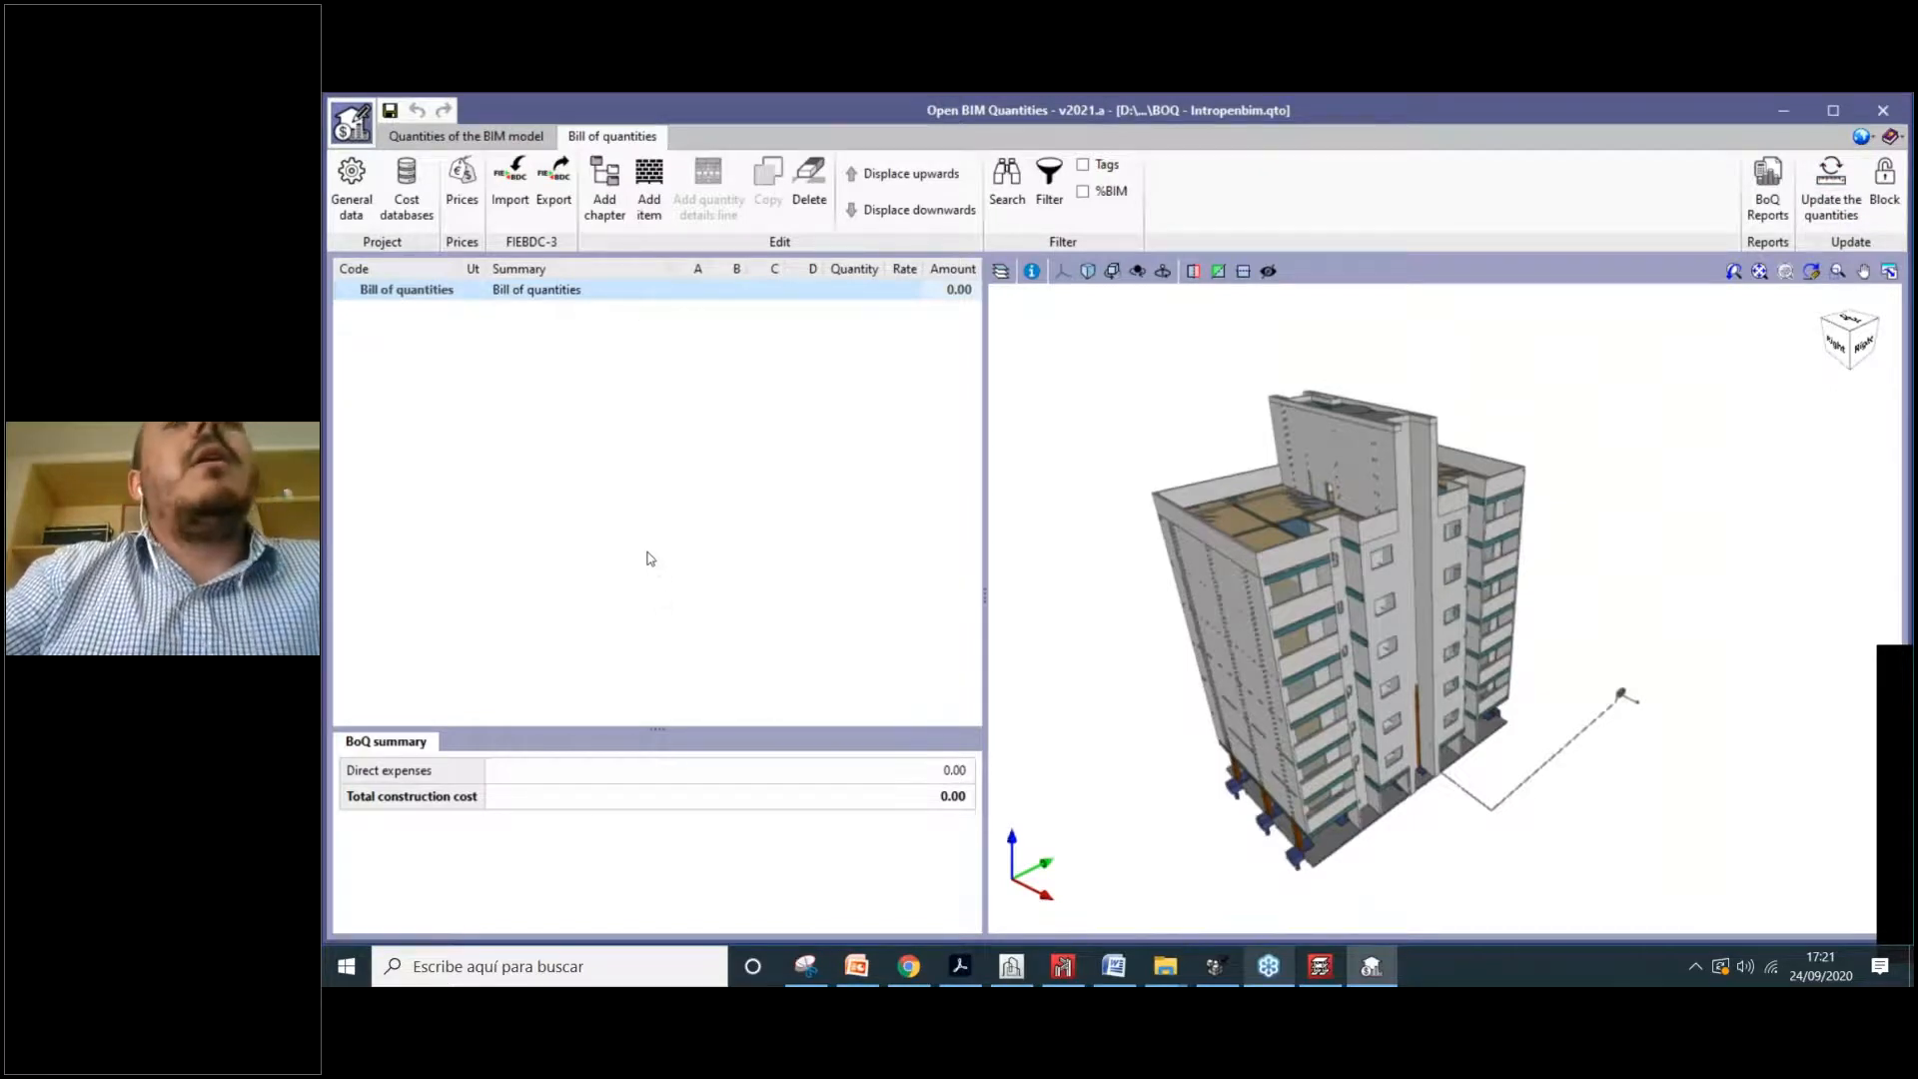
# Step: Set Update the quantities to update the current bill using the Structural elements cost database
pyautogui.click(1833, 214)
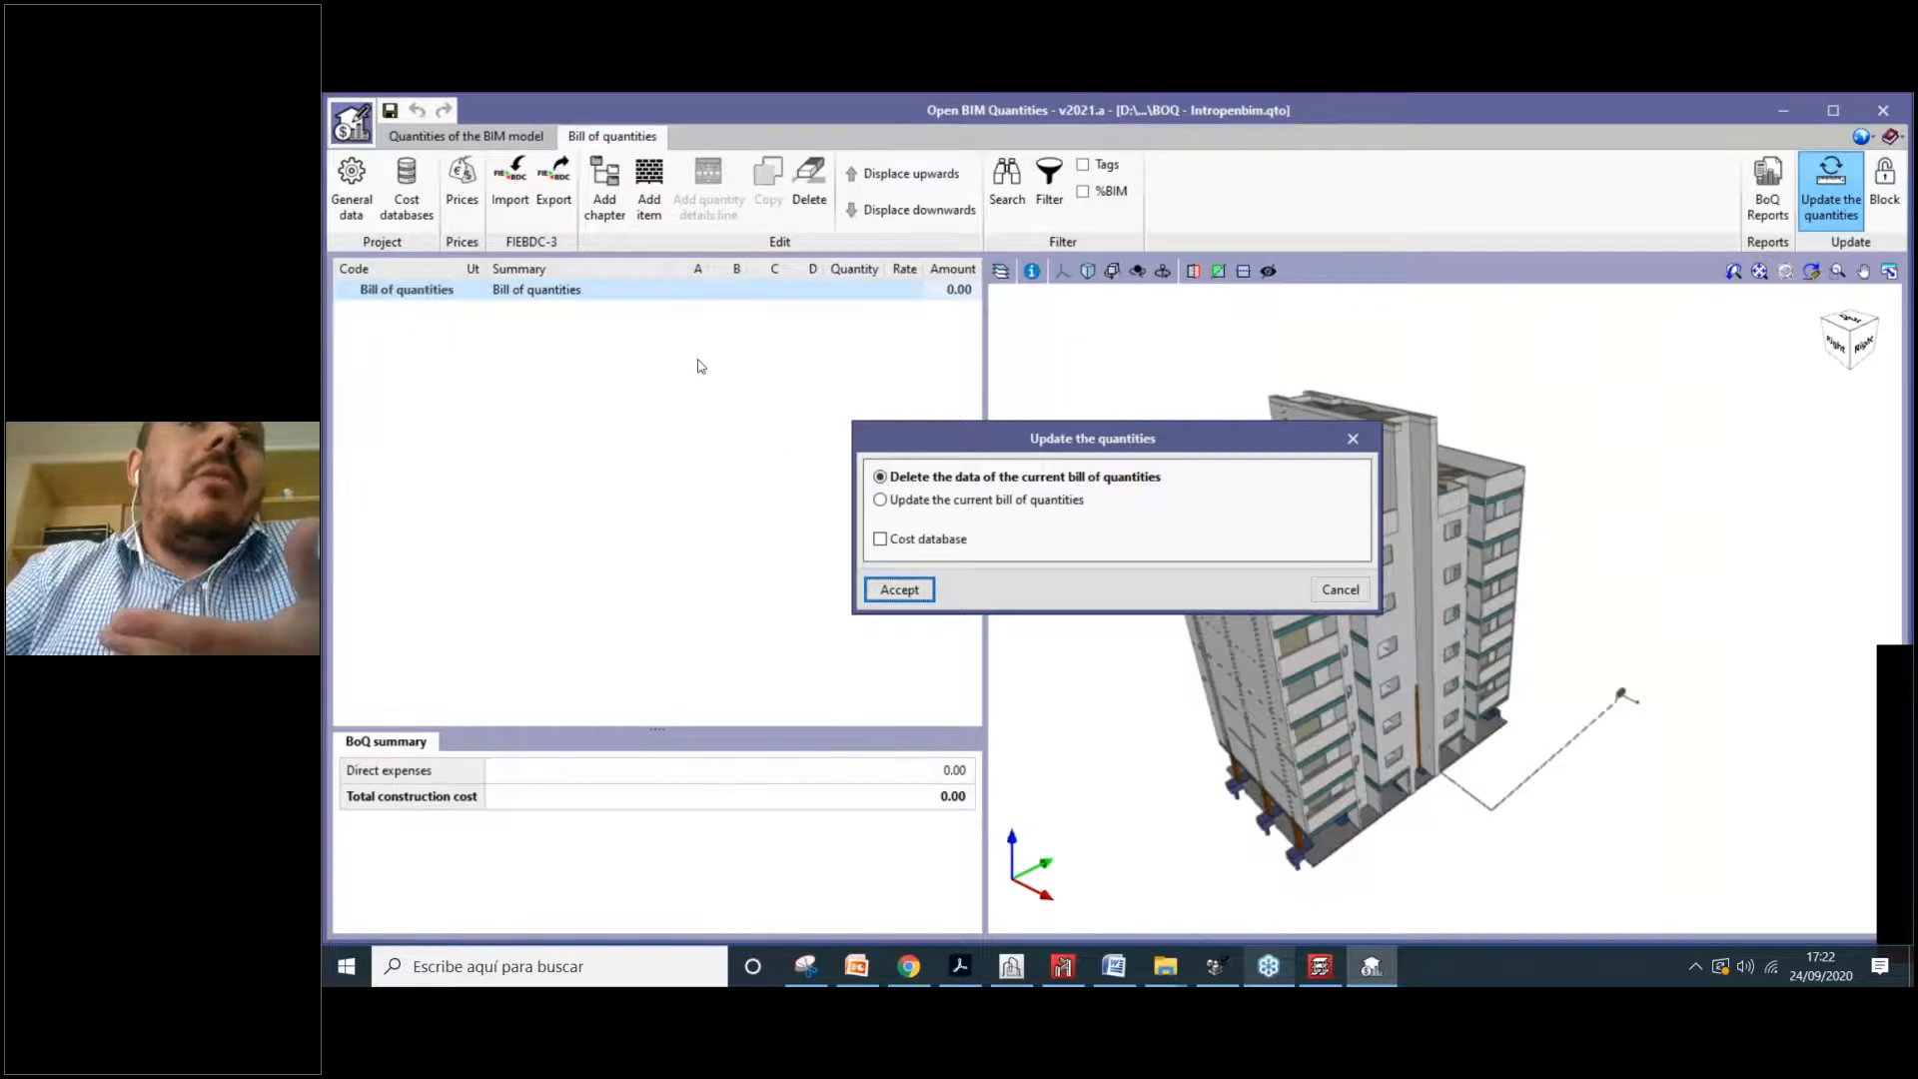
pyautogui.click(984, 496)
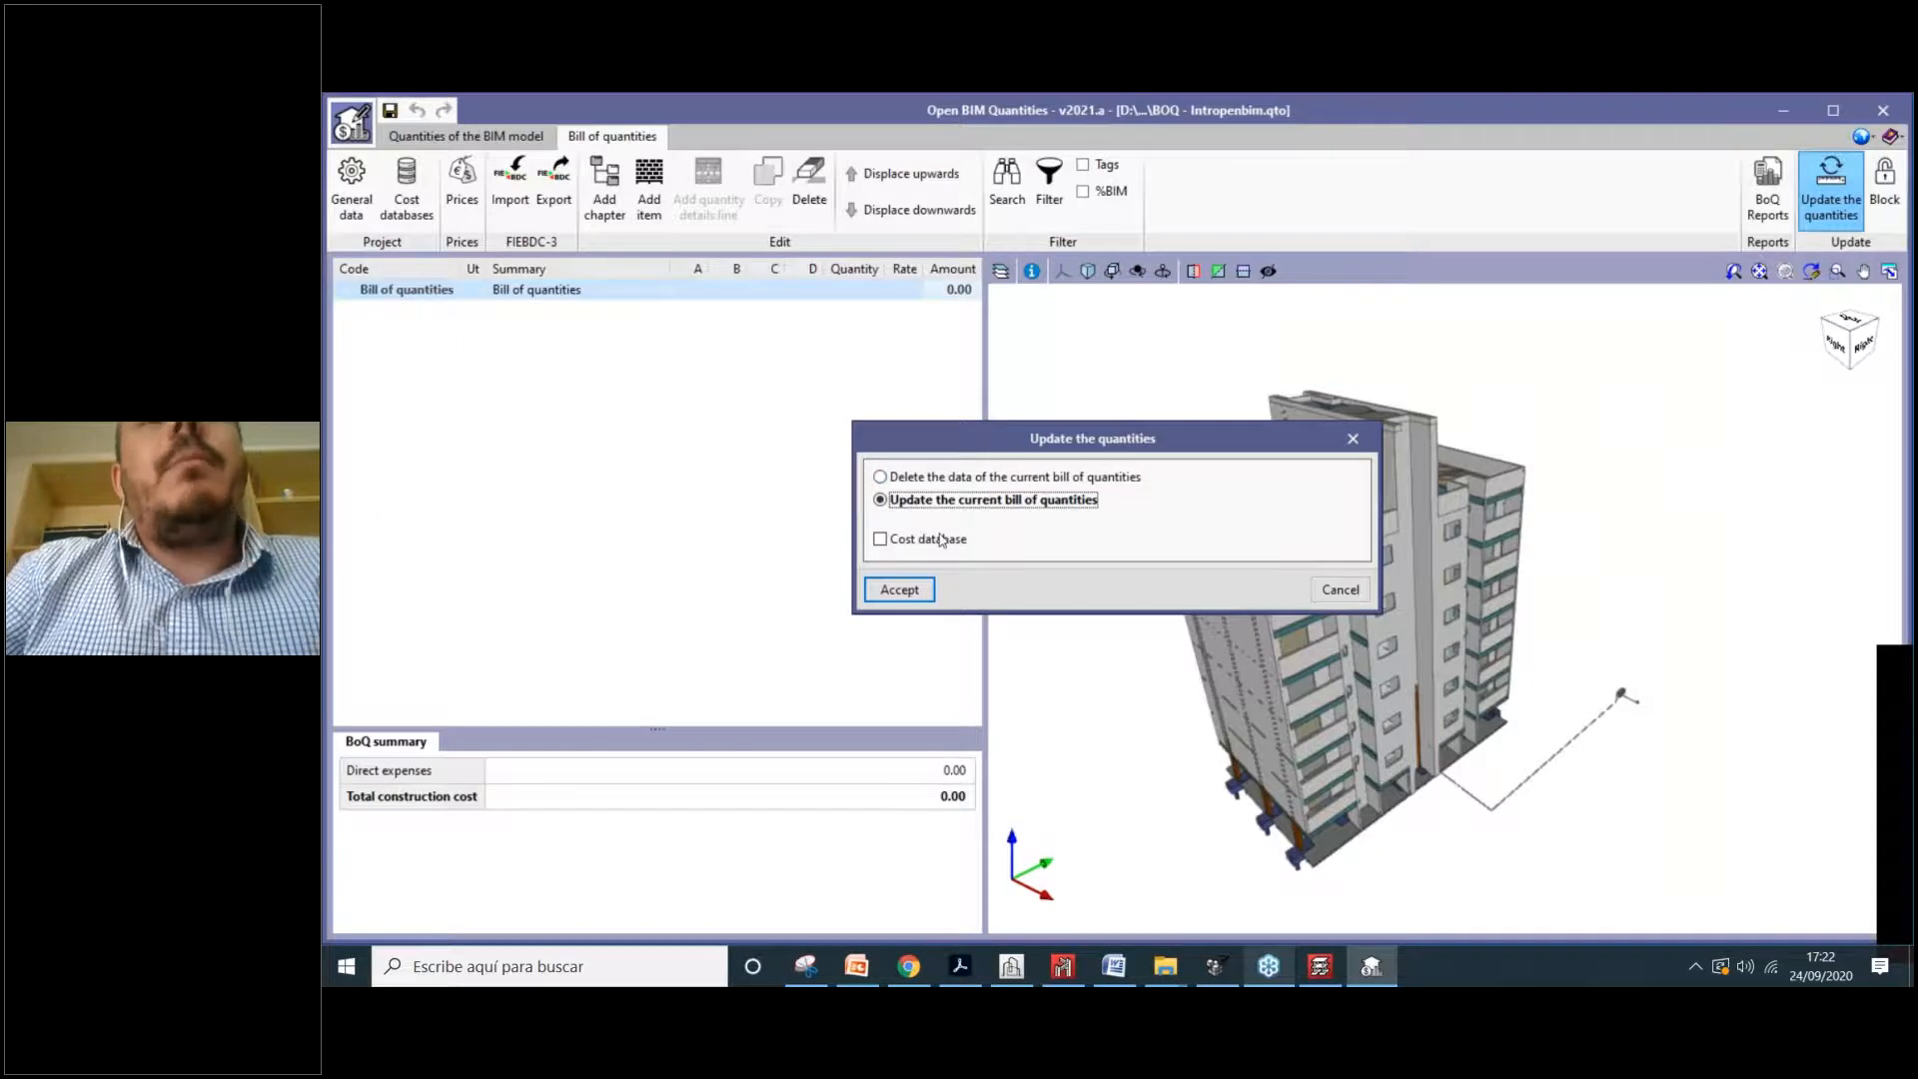
pyautogui.click(895, 540)
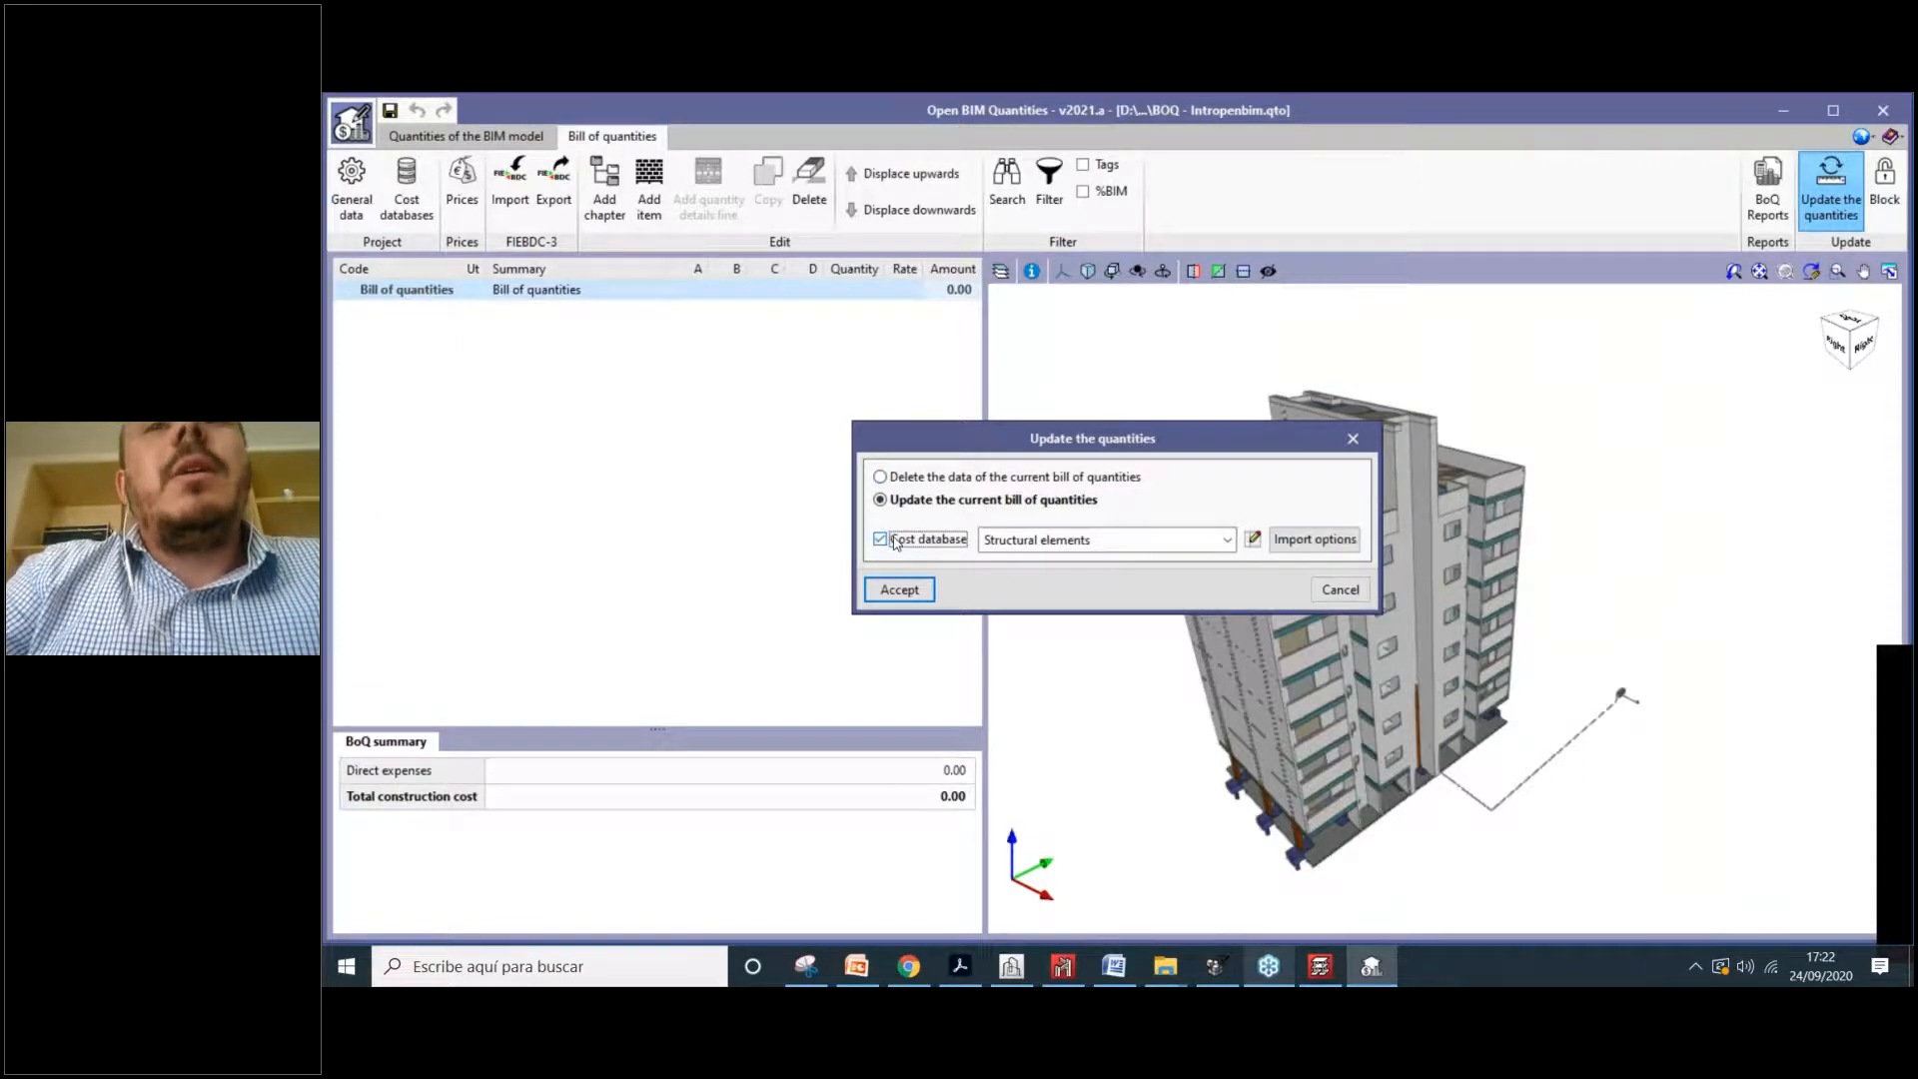
pyautogui.click(1022, 545)
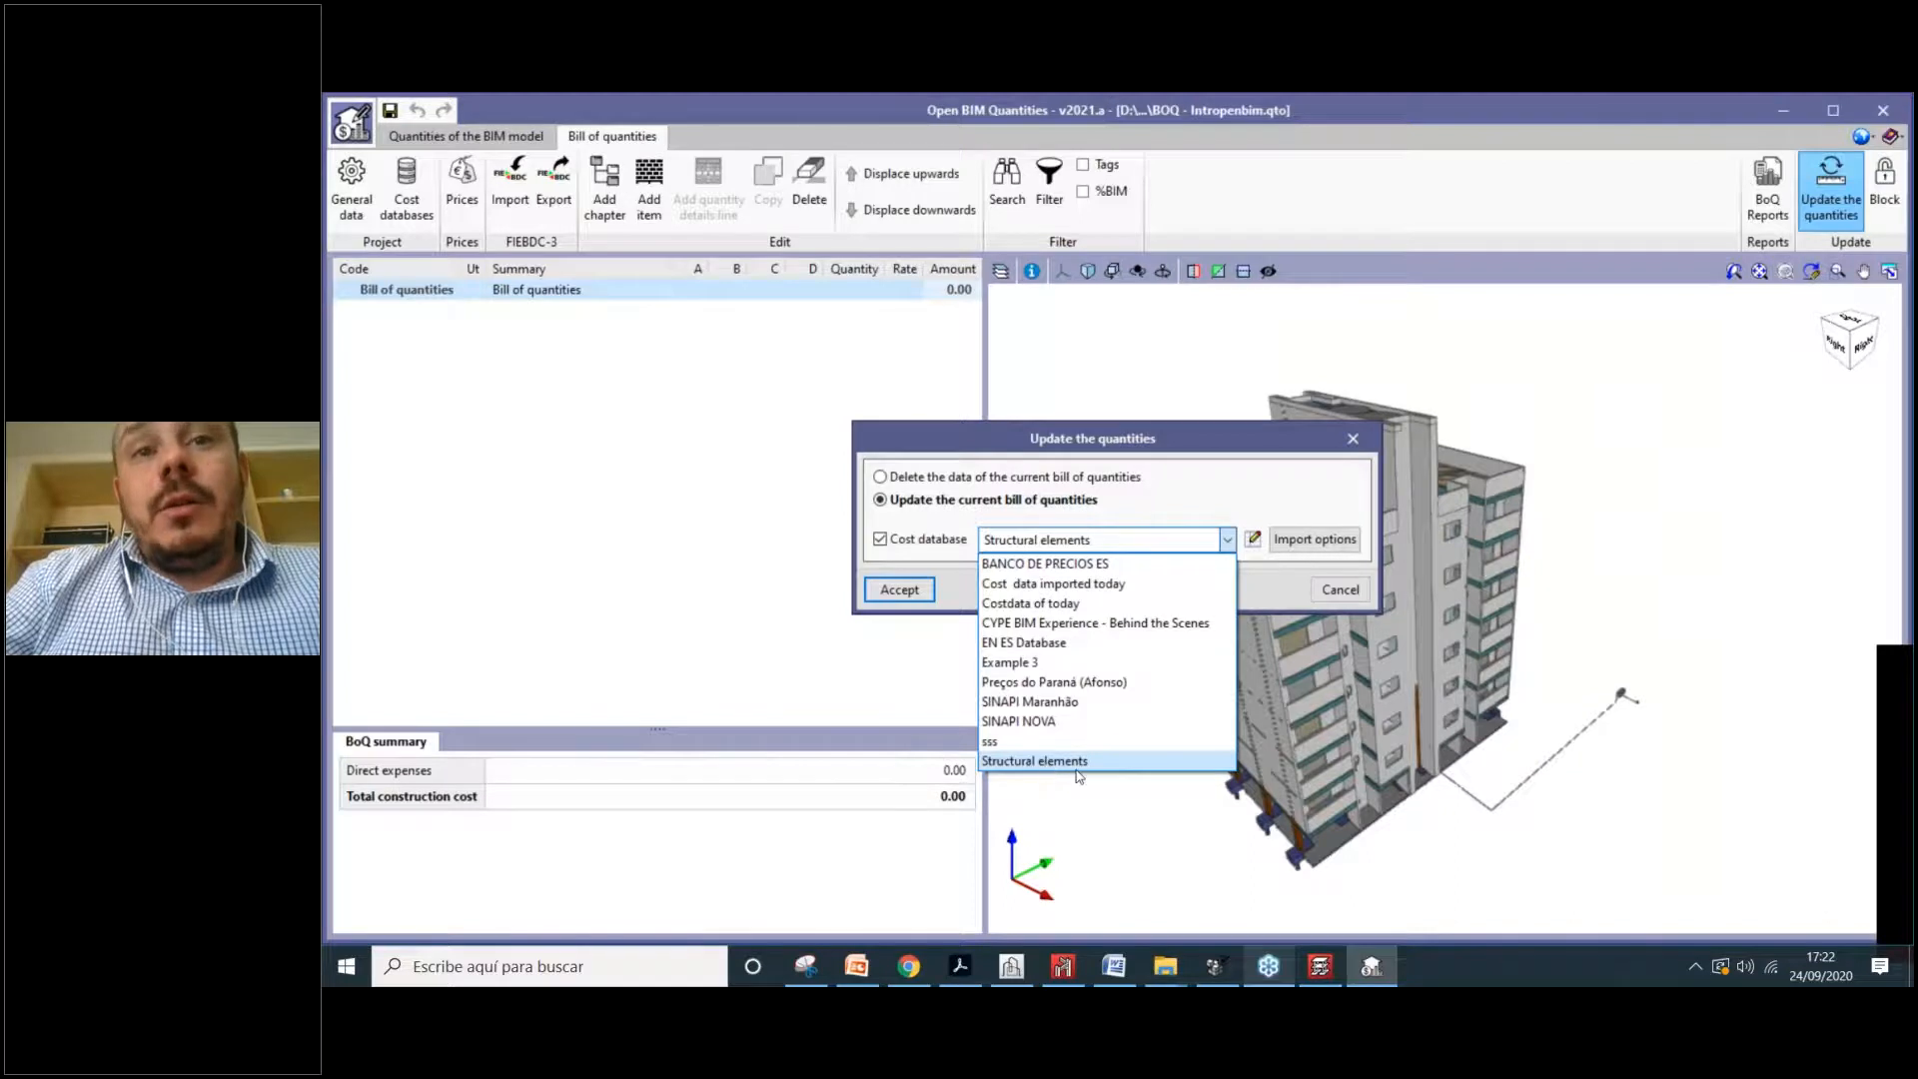
pyautogui.click(1138, 766)
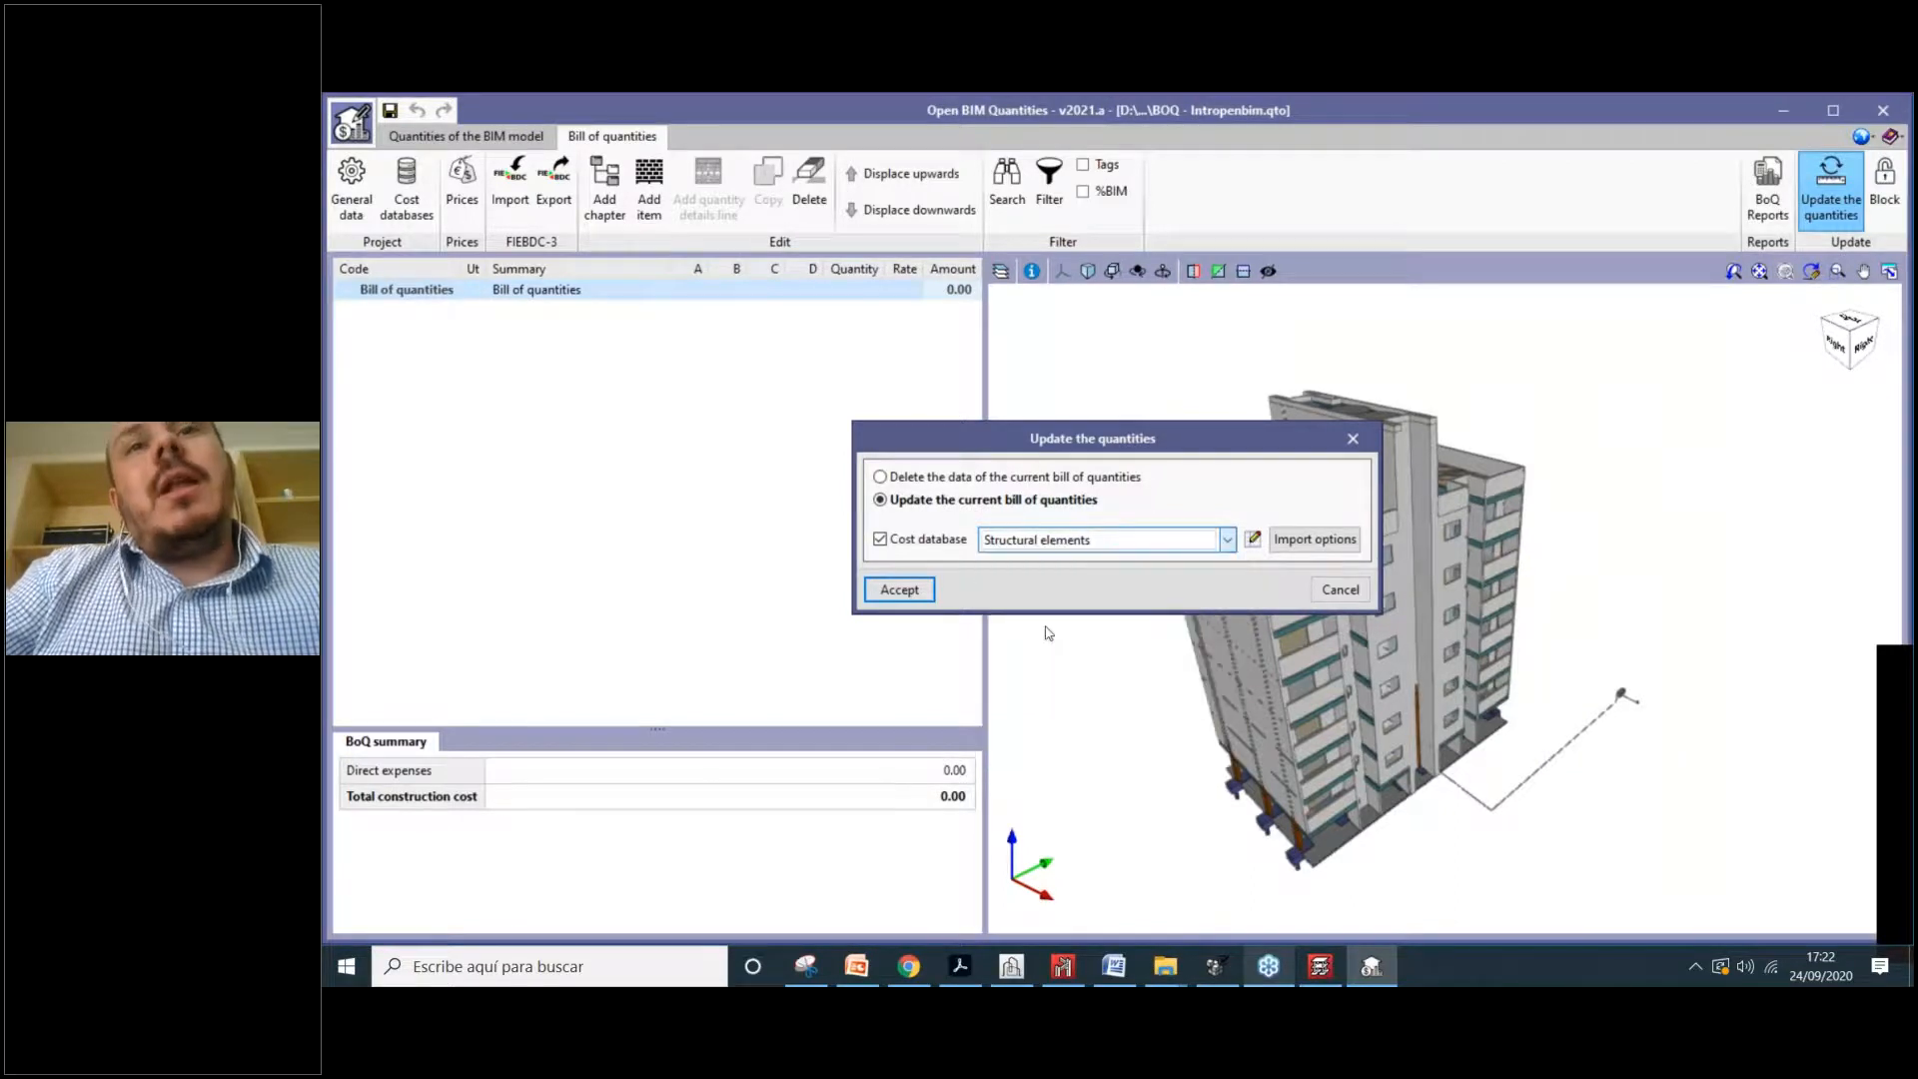
pyautogui.click(1032, 540)
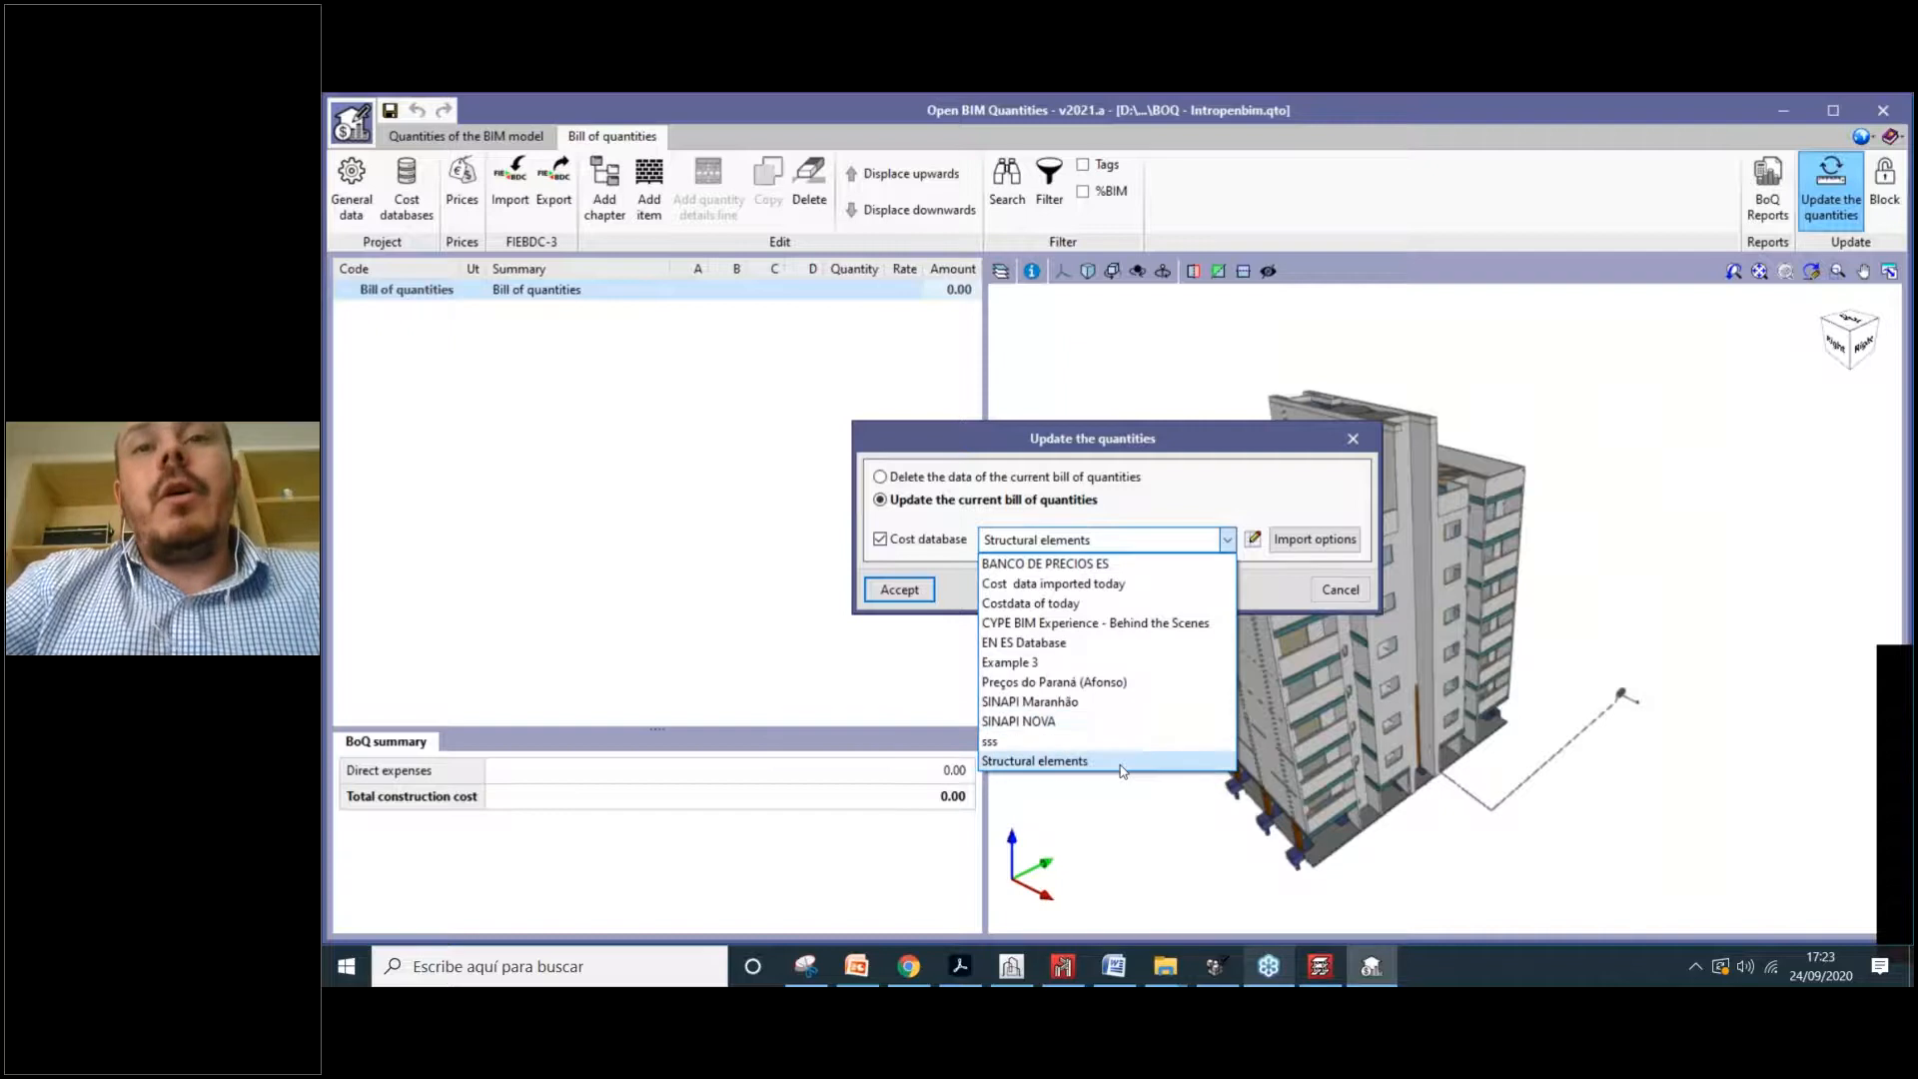
# Step: Run the update with Structural elements, accept the 1 EUR exchange rate, and dismiss Import finished
pyautogui.click(1123, 765)
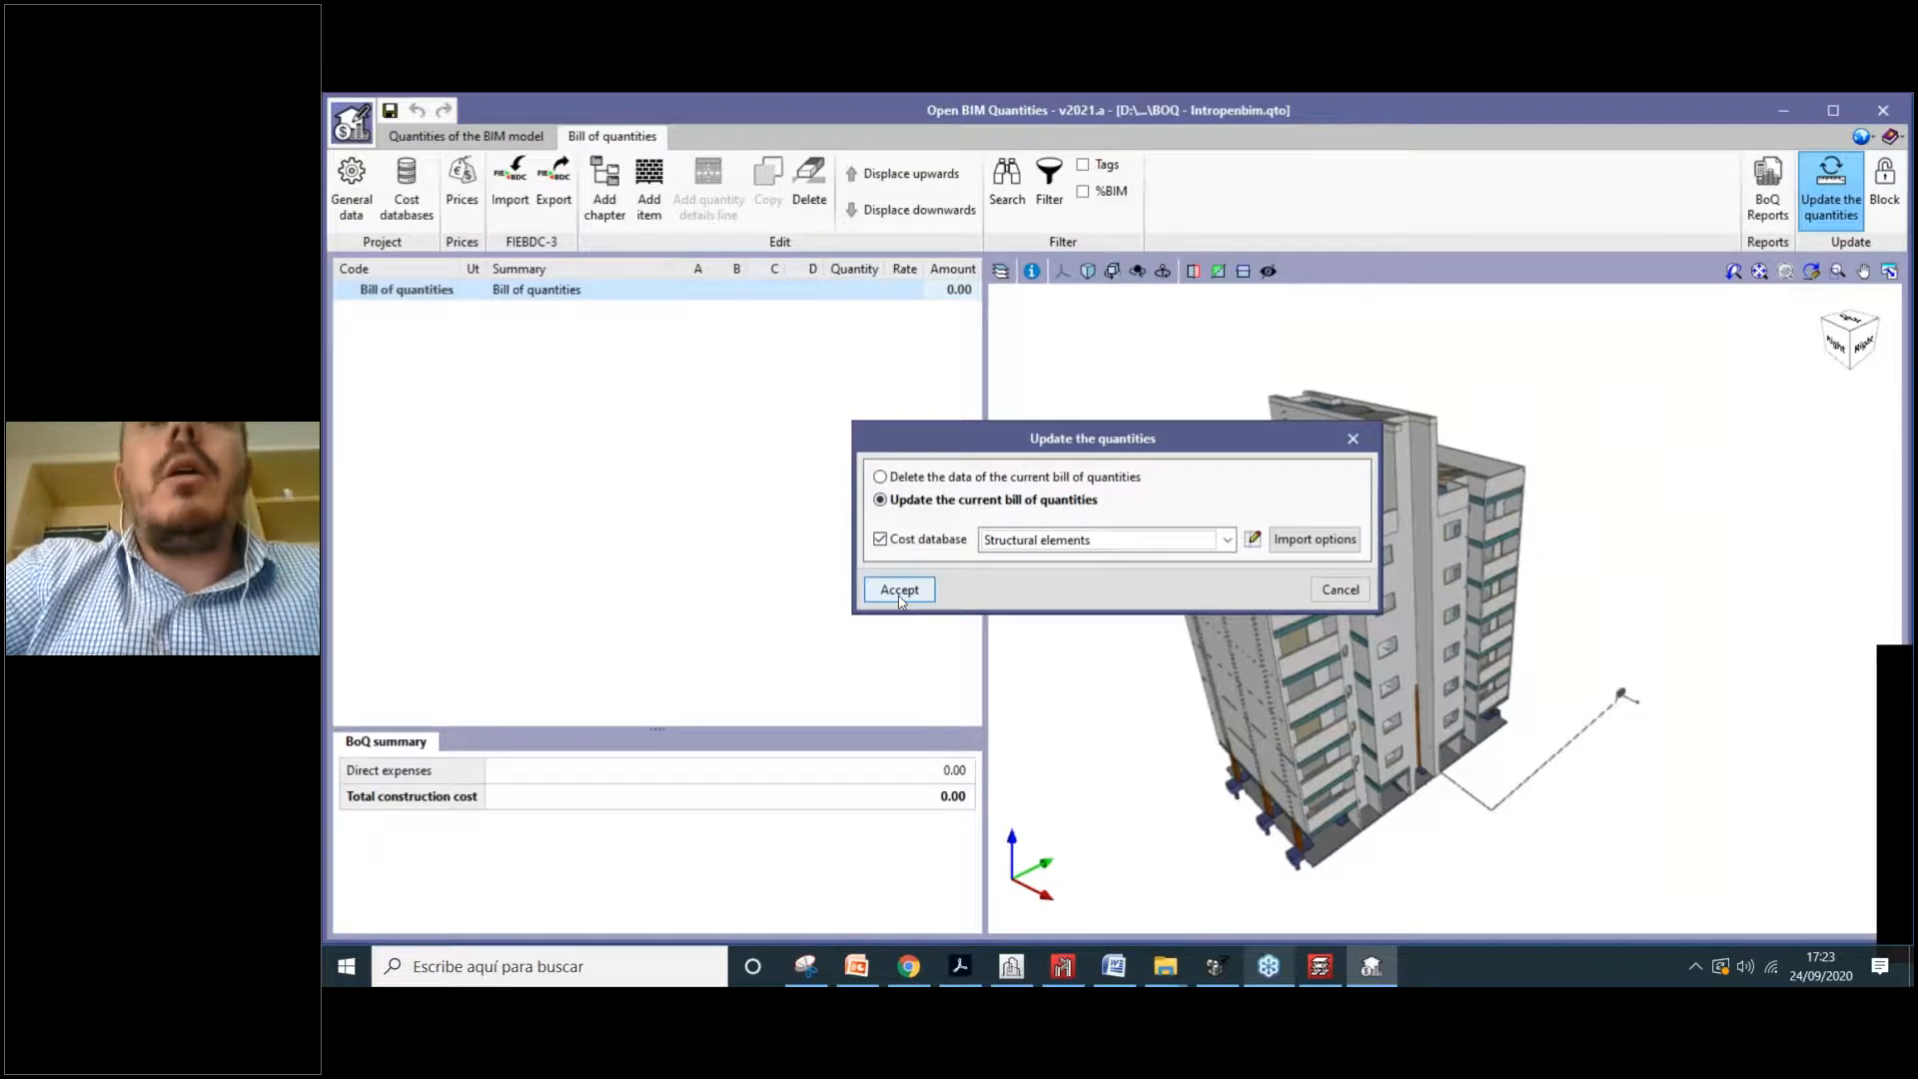
pyautogui.click(900, 591)
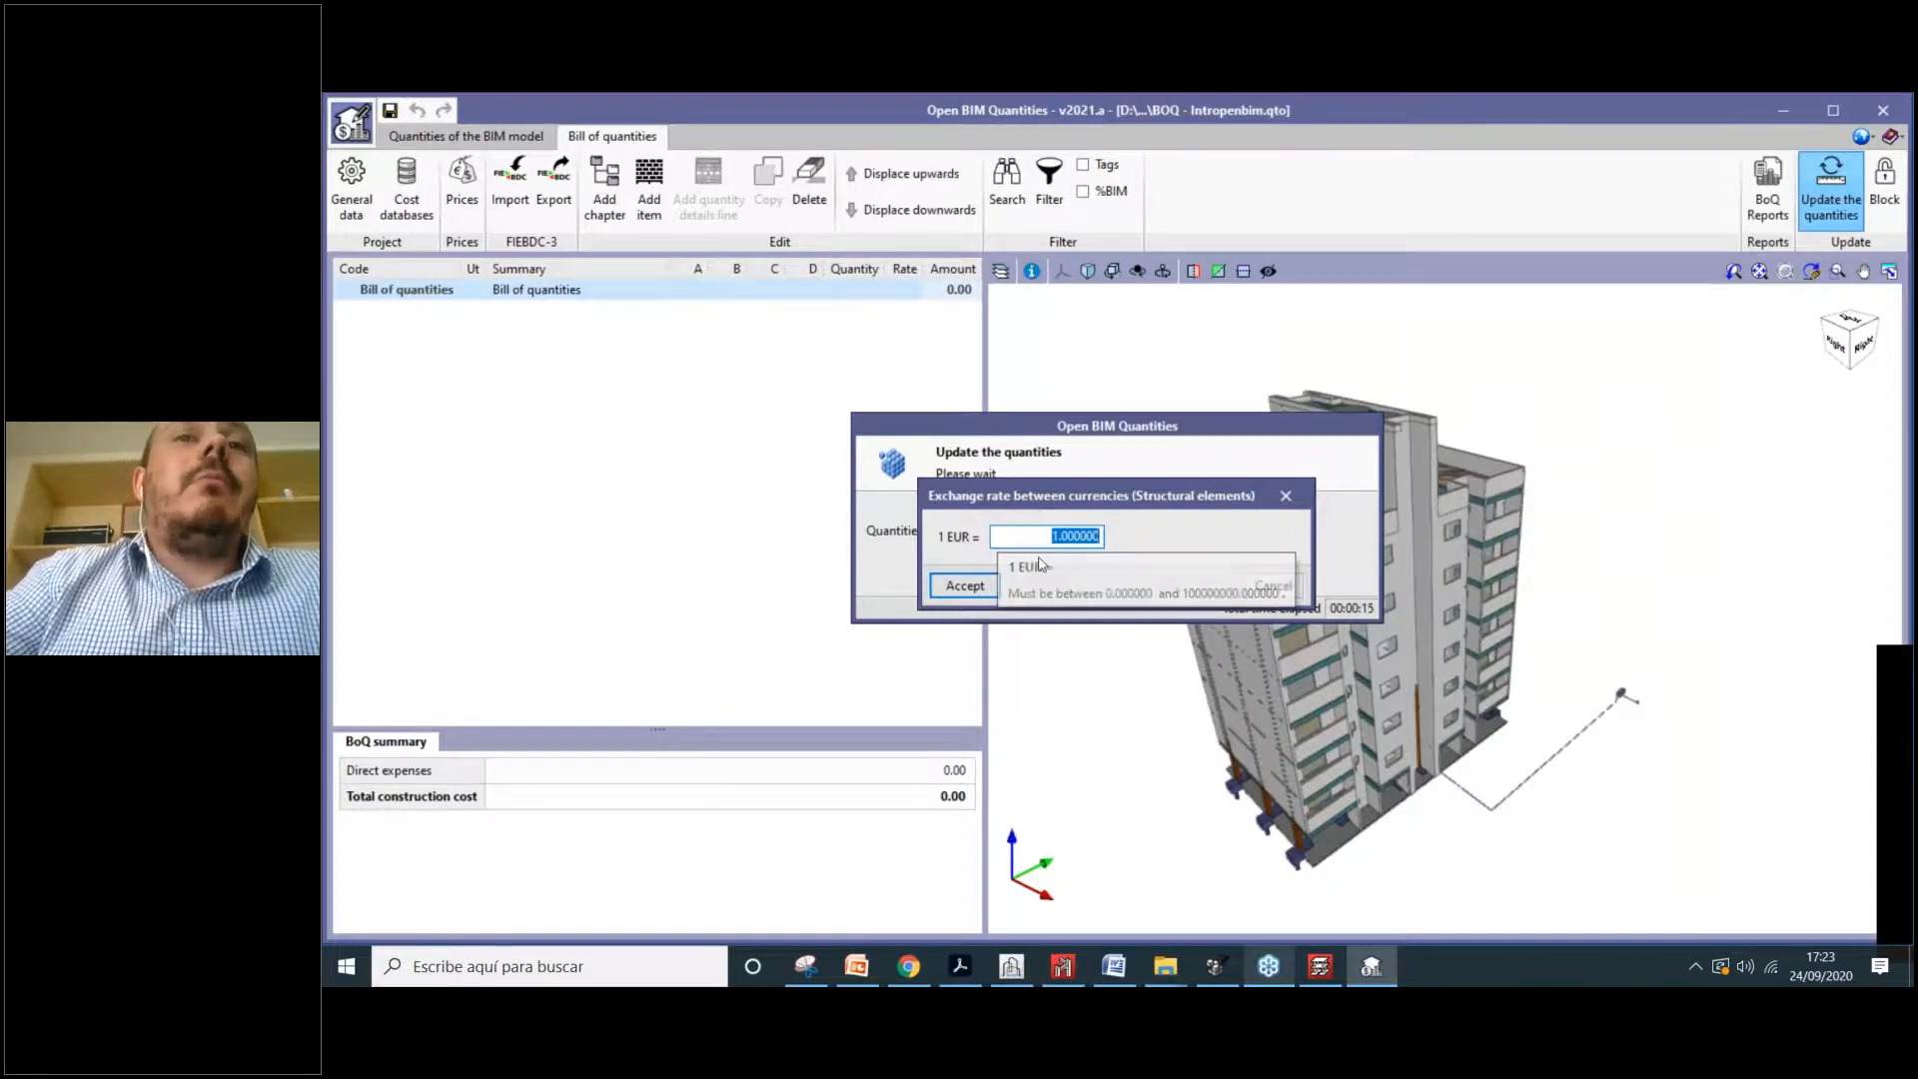
pyautogui.press('Return')
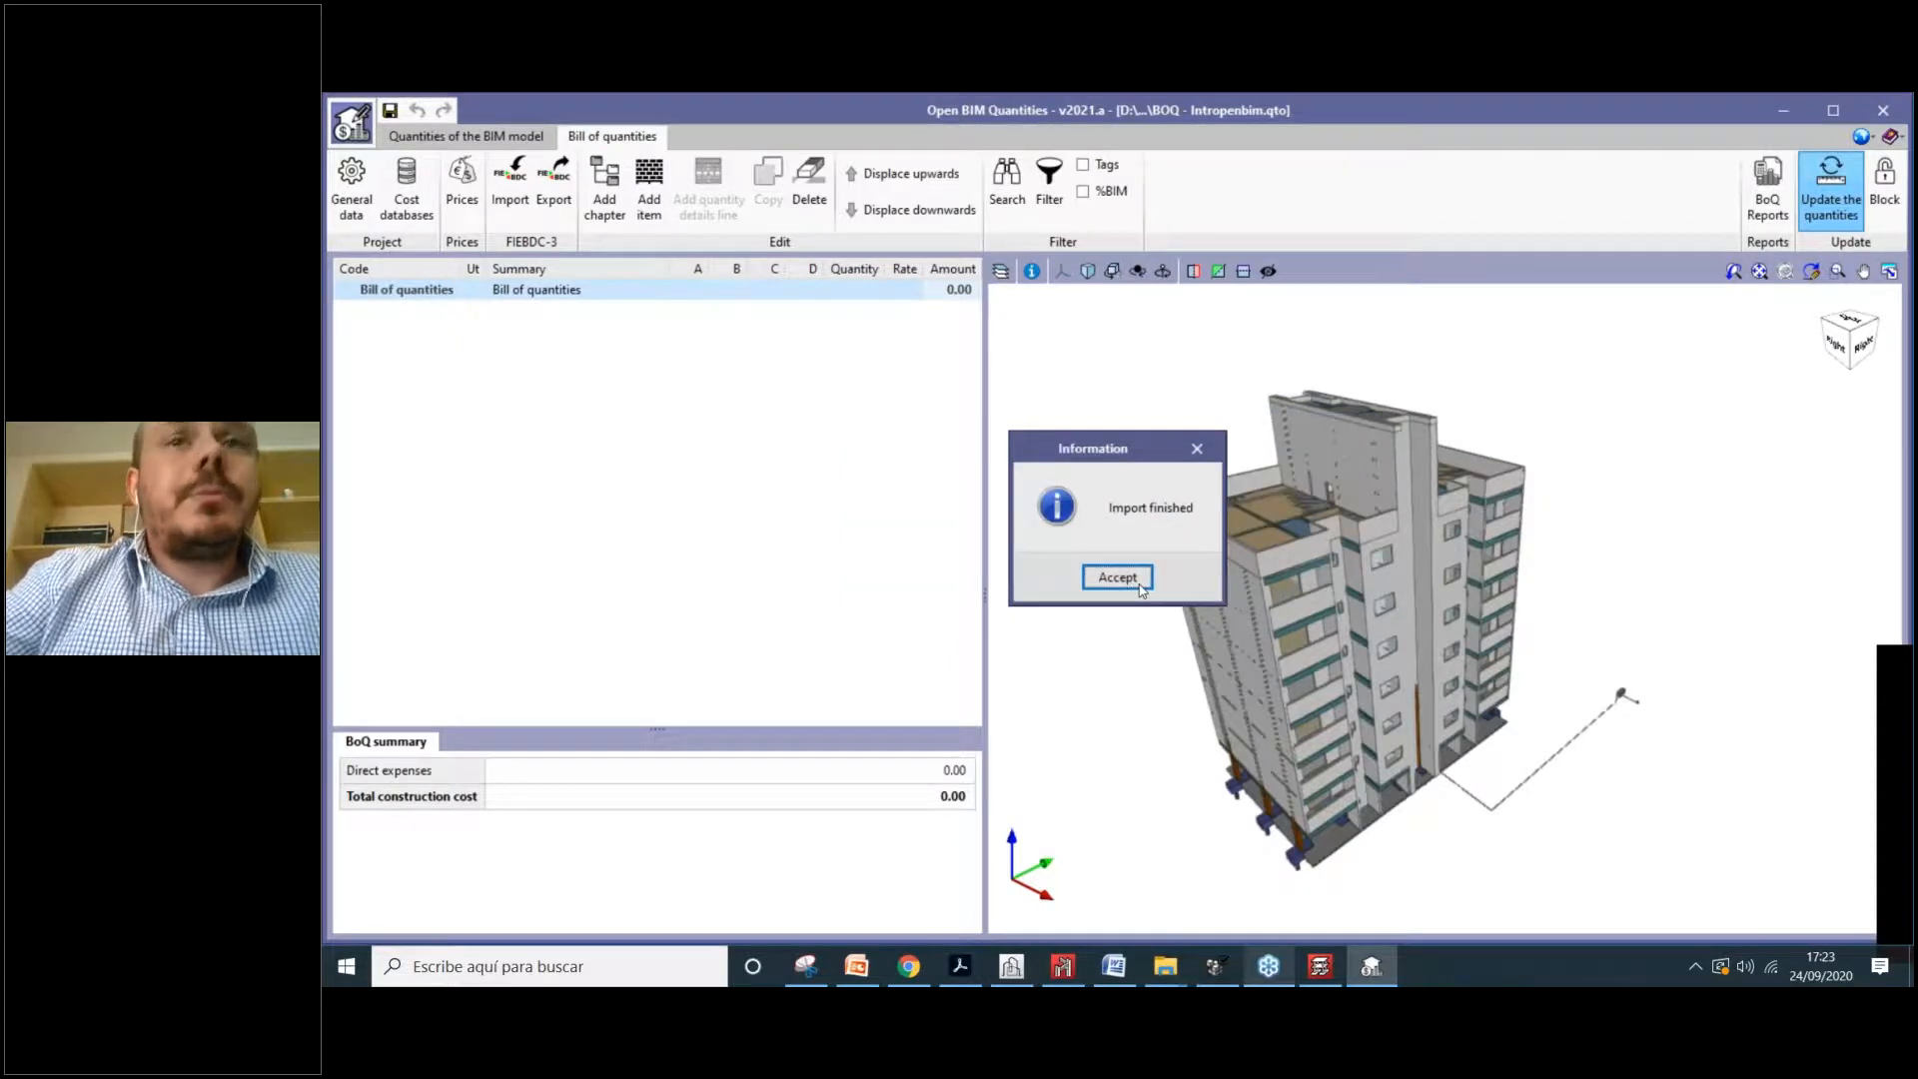
pyautogui.press('Return')
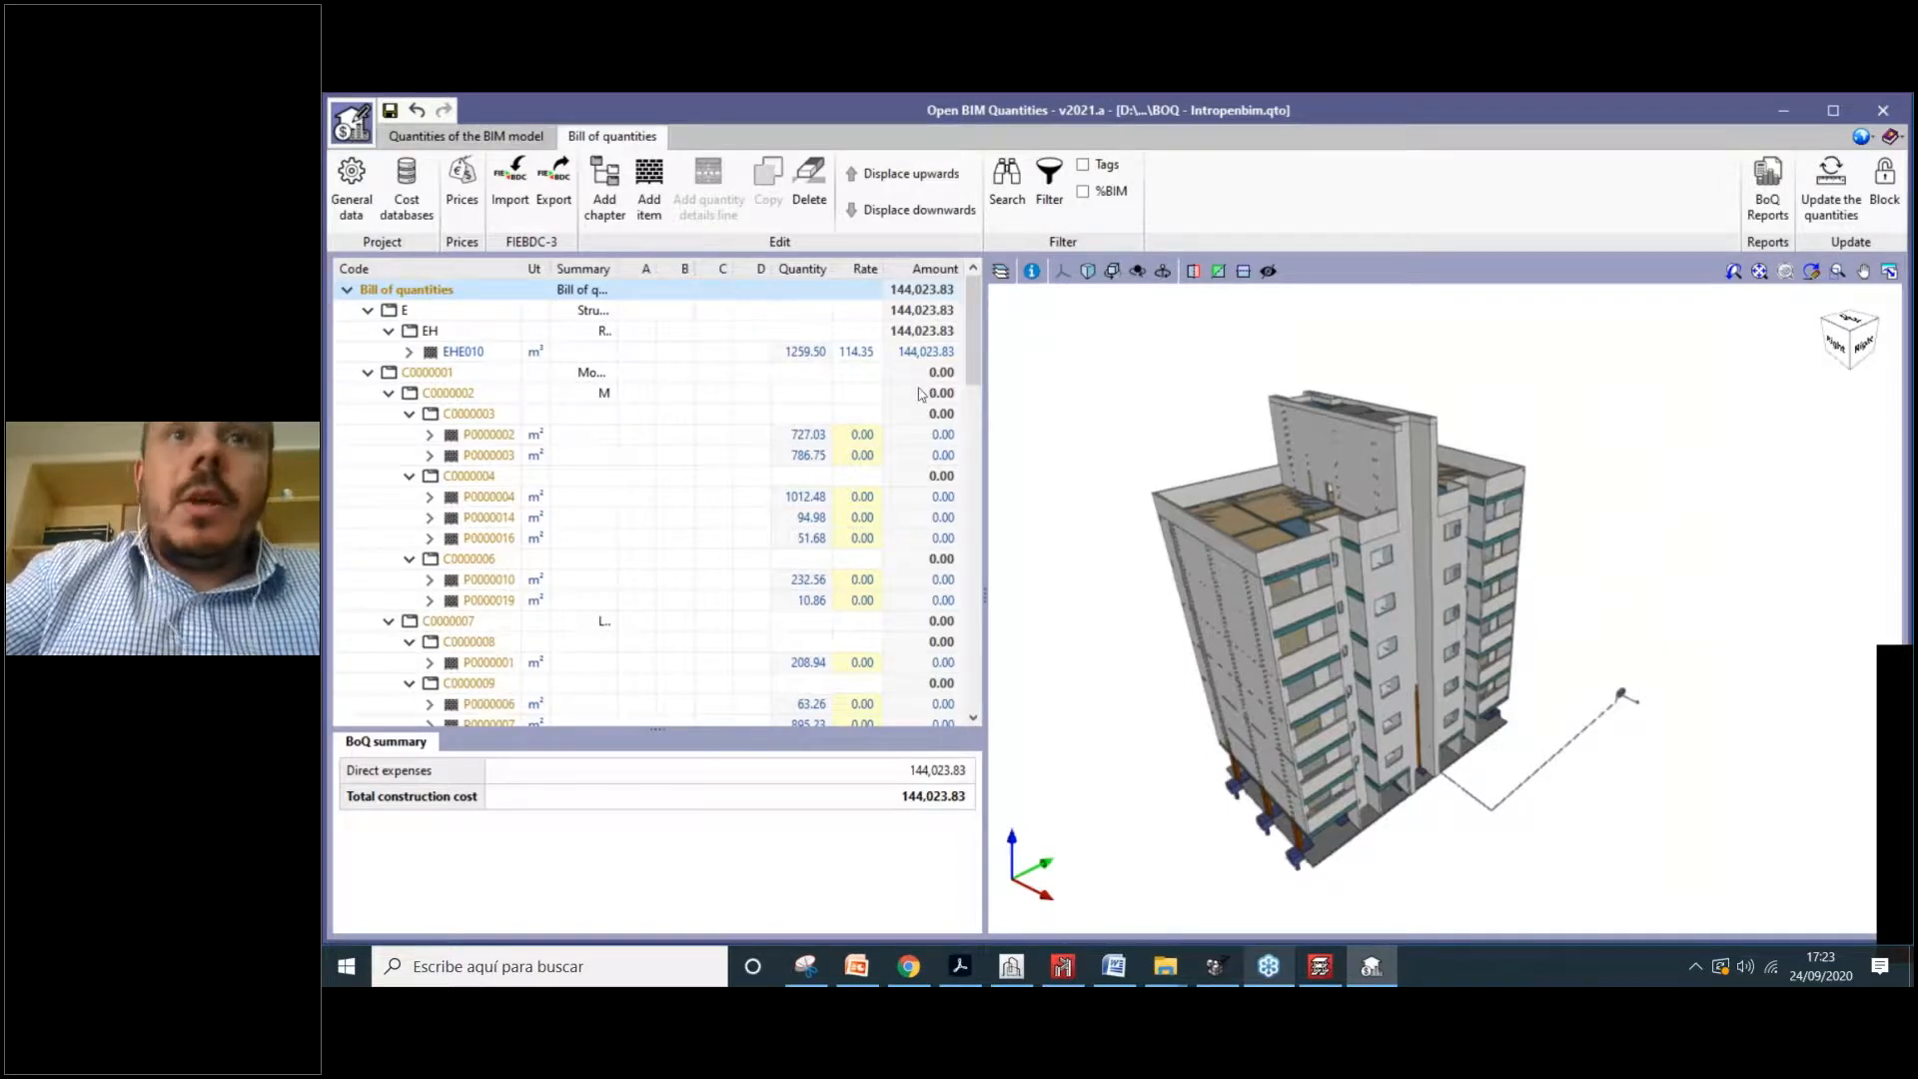
# Step: Widen the bill table and select chapter E and its EH work section
pyautogui.moveTo(986, 423); pyautogui.dragTo(1455, 436)
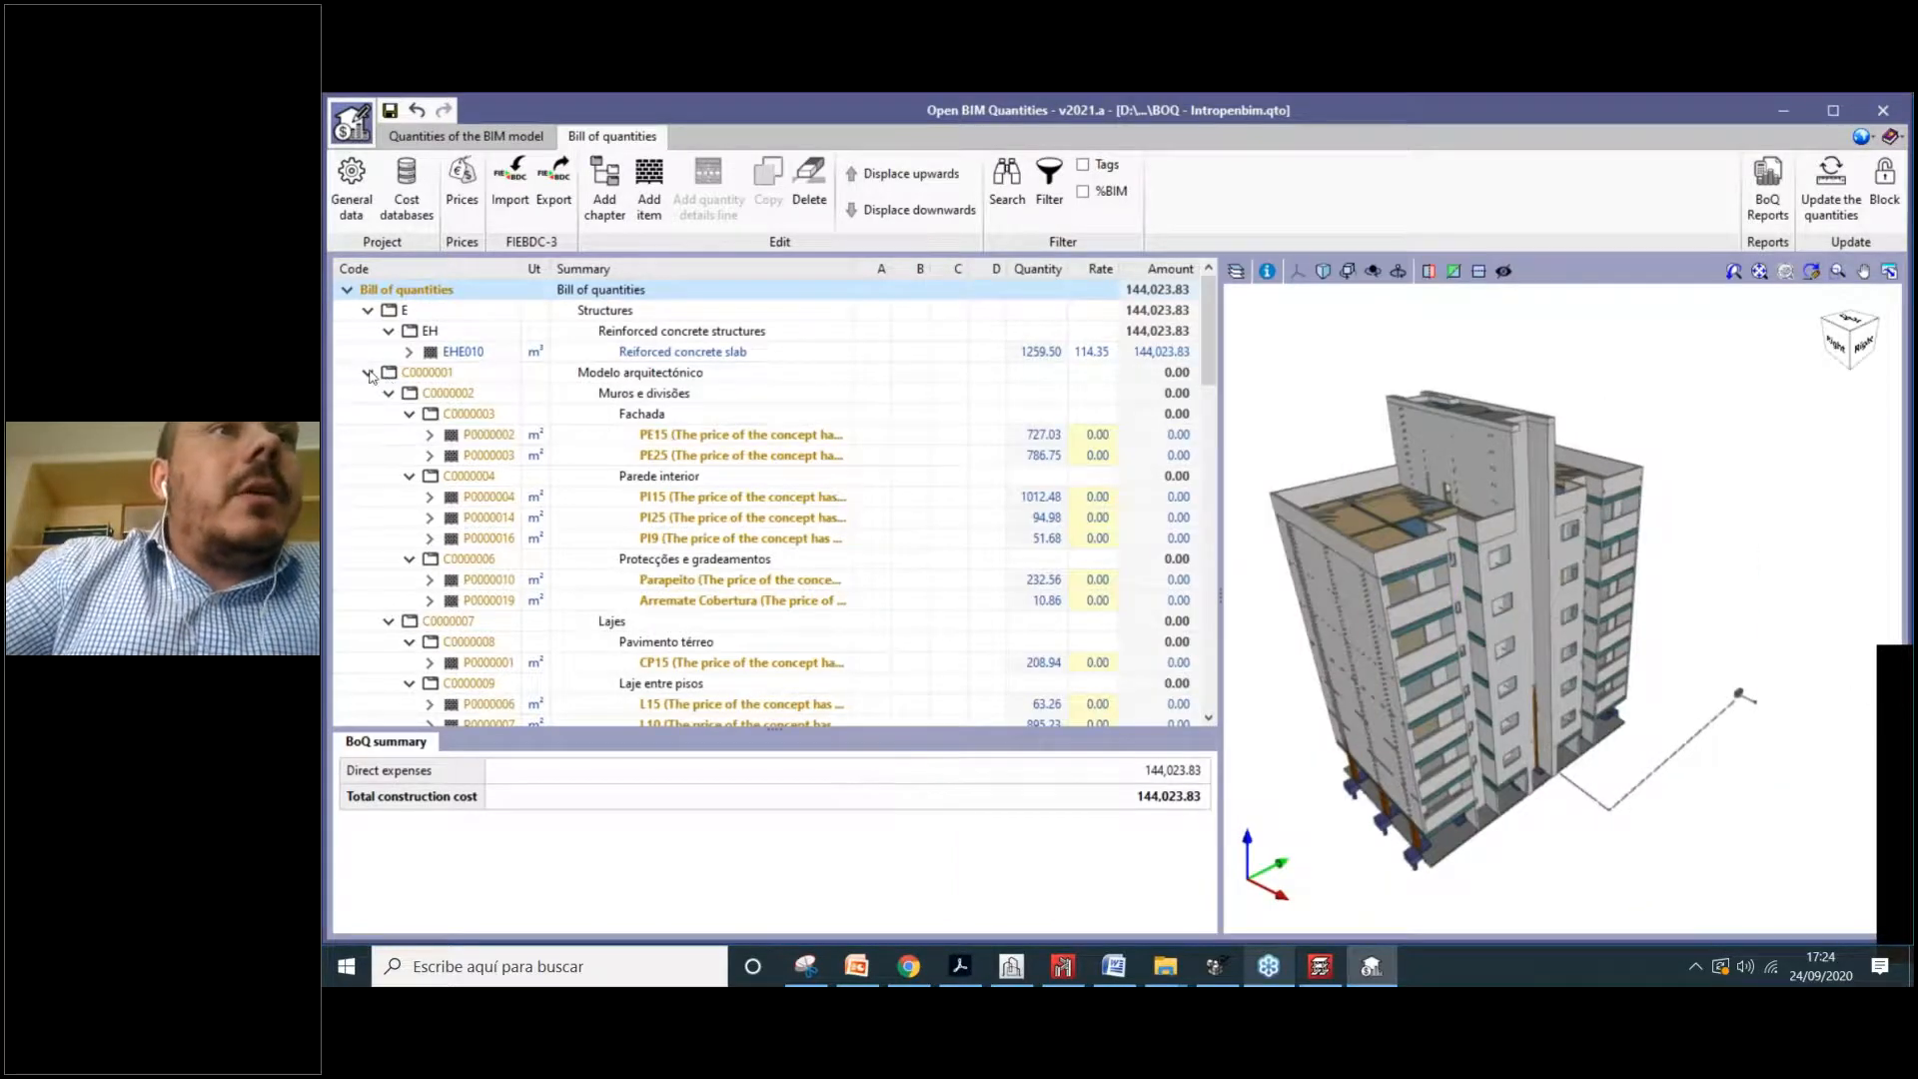
pyautogui.click(392, 311)
pyautogui.click(419, 331)
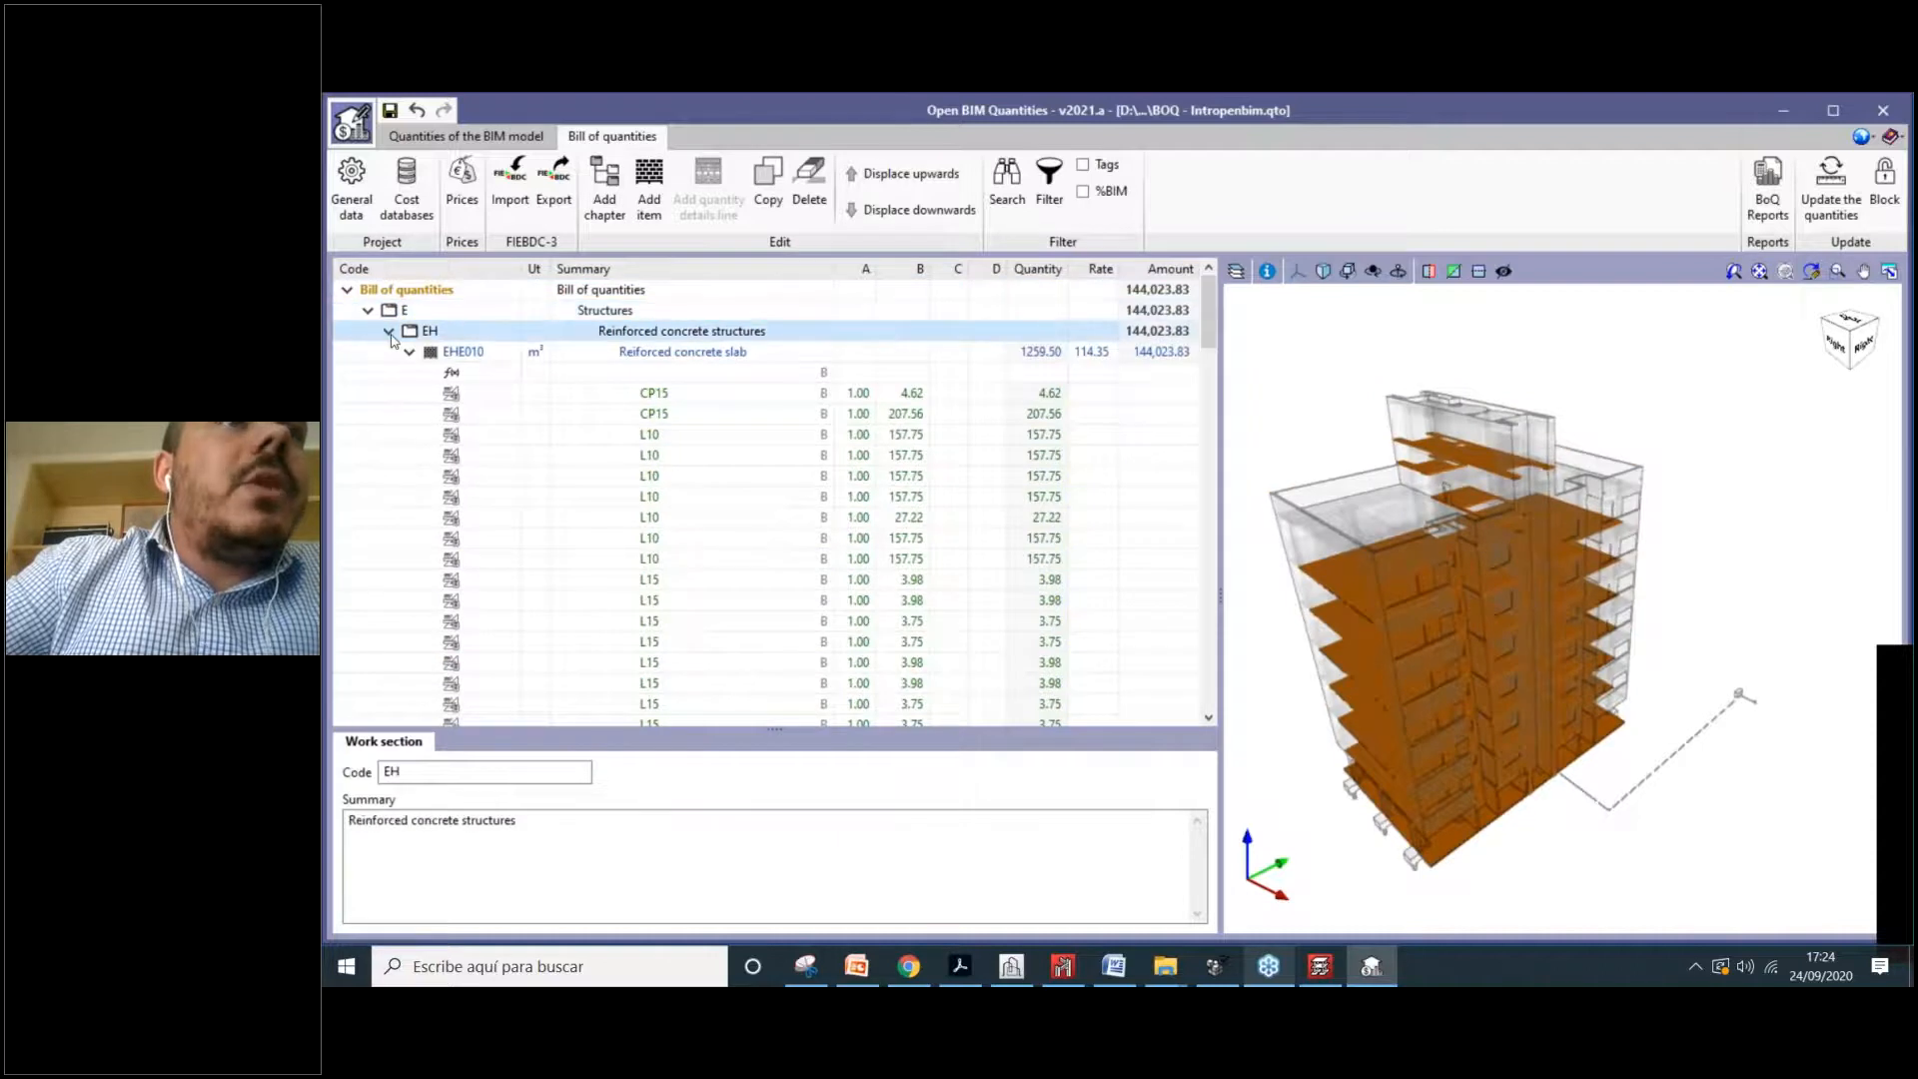
pyautogui.press('Down')
pyautogui.press('Up')
# Step: Collapse every chapter from E Structures to 011 Tubulações verticais, then select chapter E
pyautogui.click(367, 311)
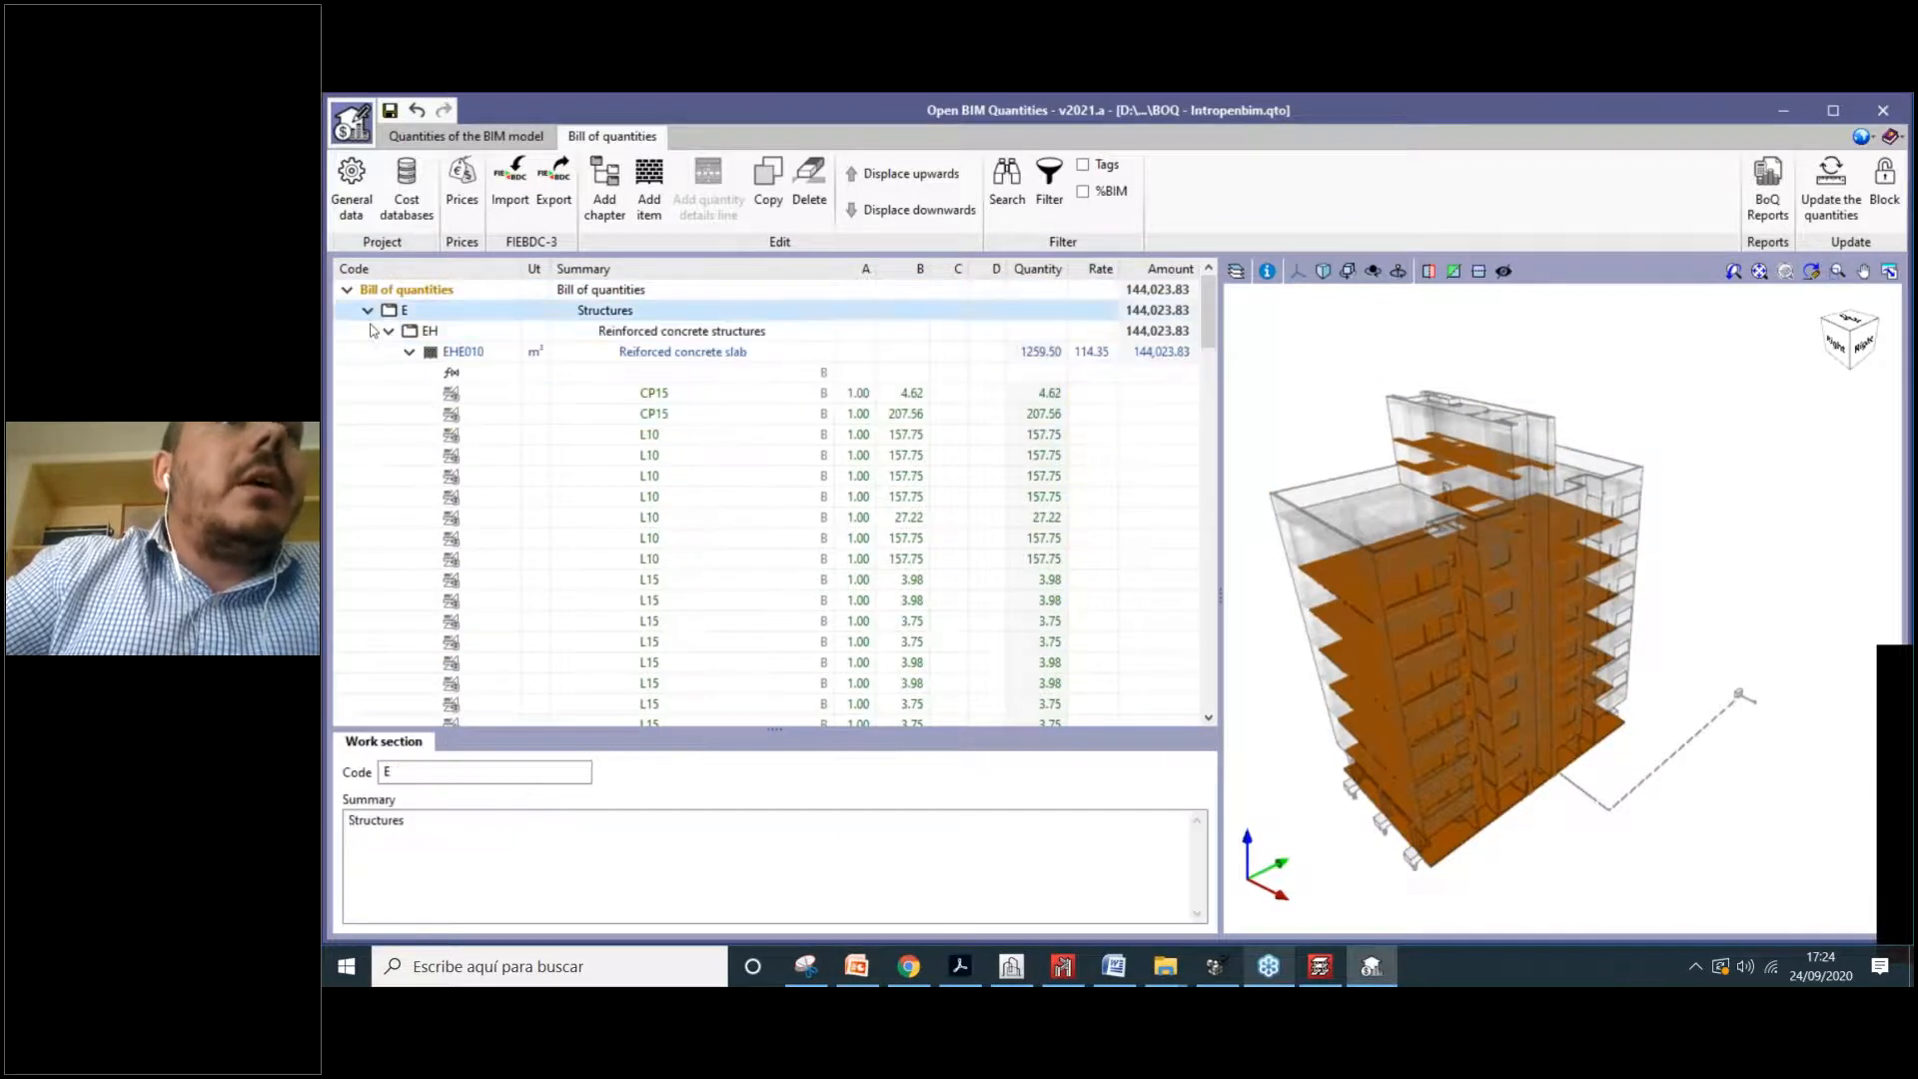
pyautogui.click(367, 331)
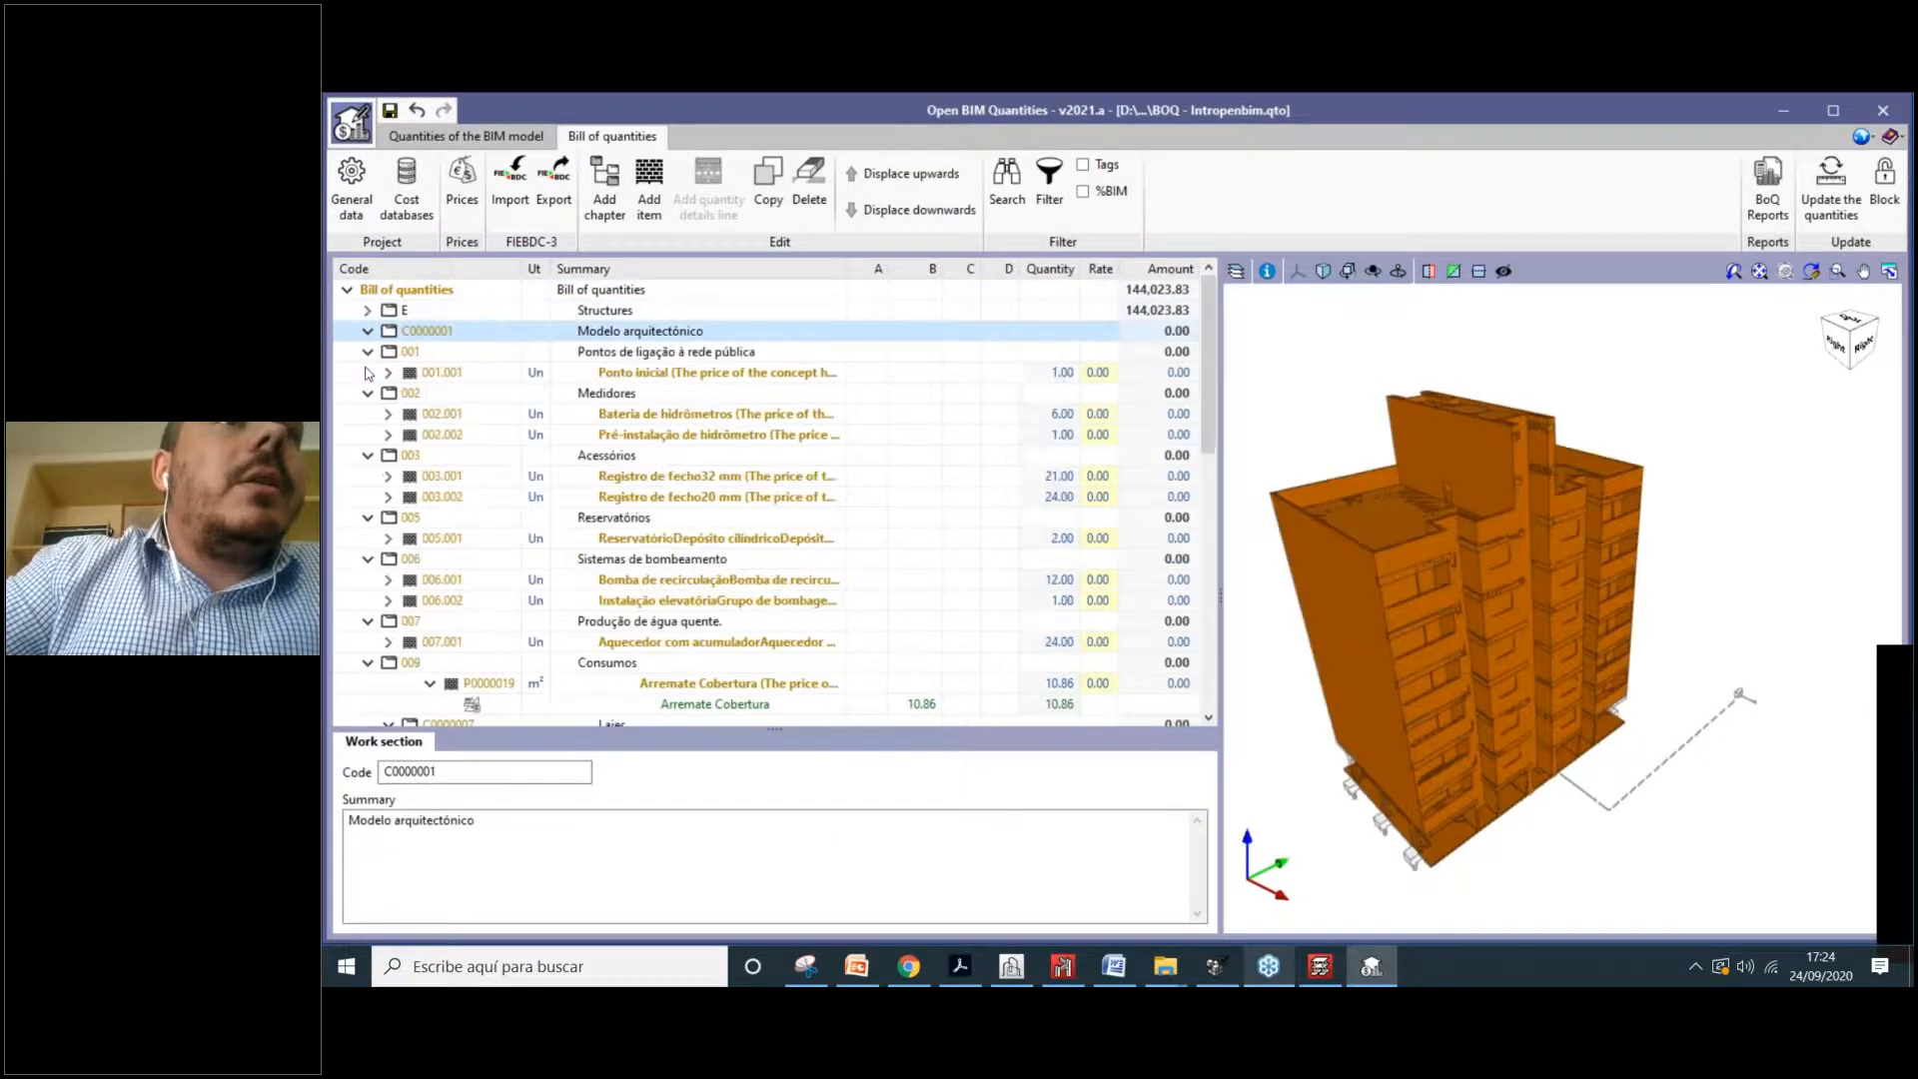
pyautogui.click(367, 352)
pyautogui.click(368, 393)
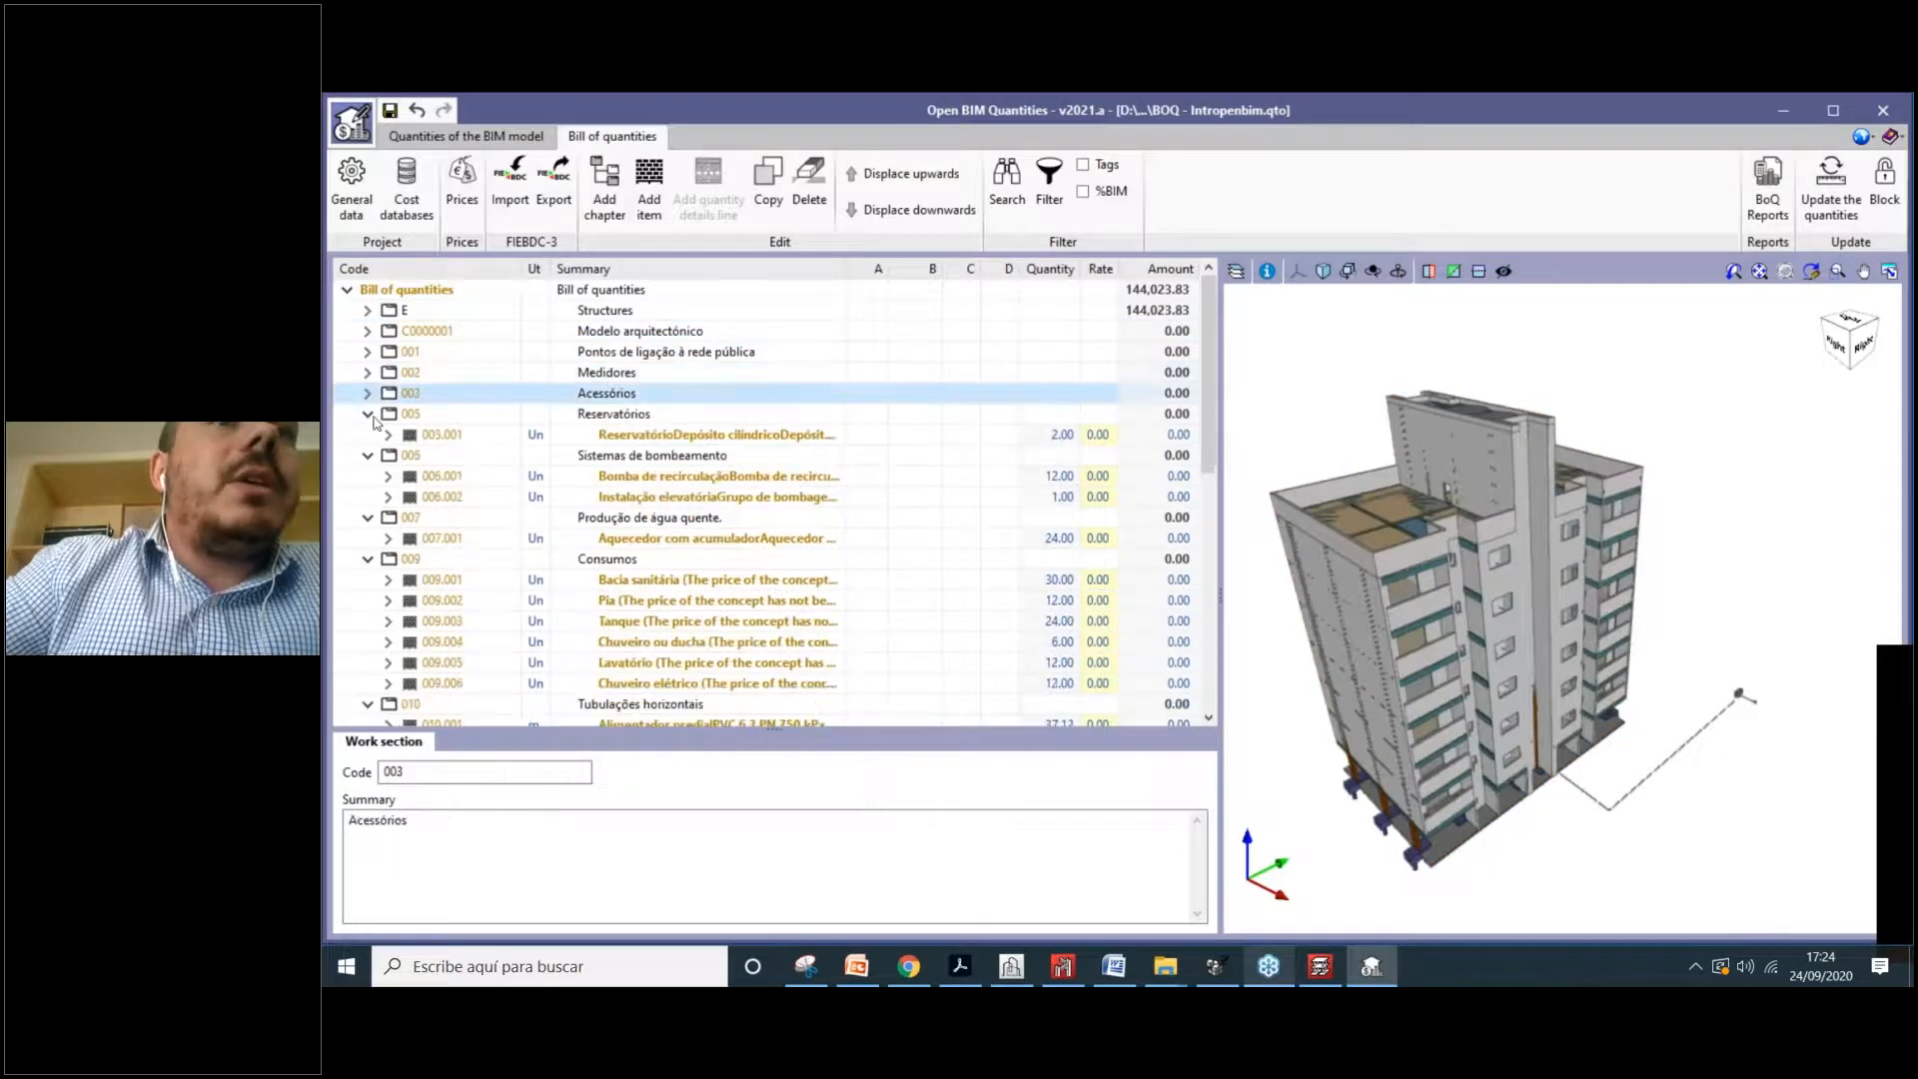
pyautogui.click(368, 414)
pyautogui.click(368, 435)
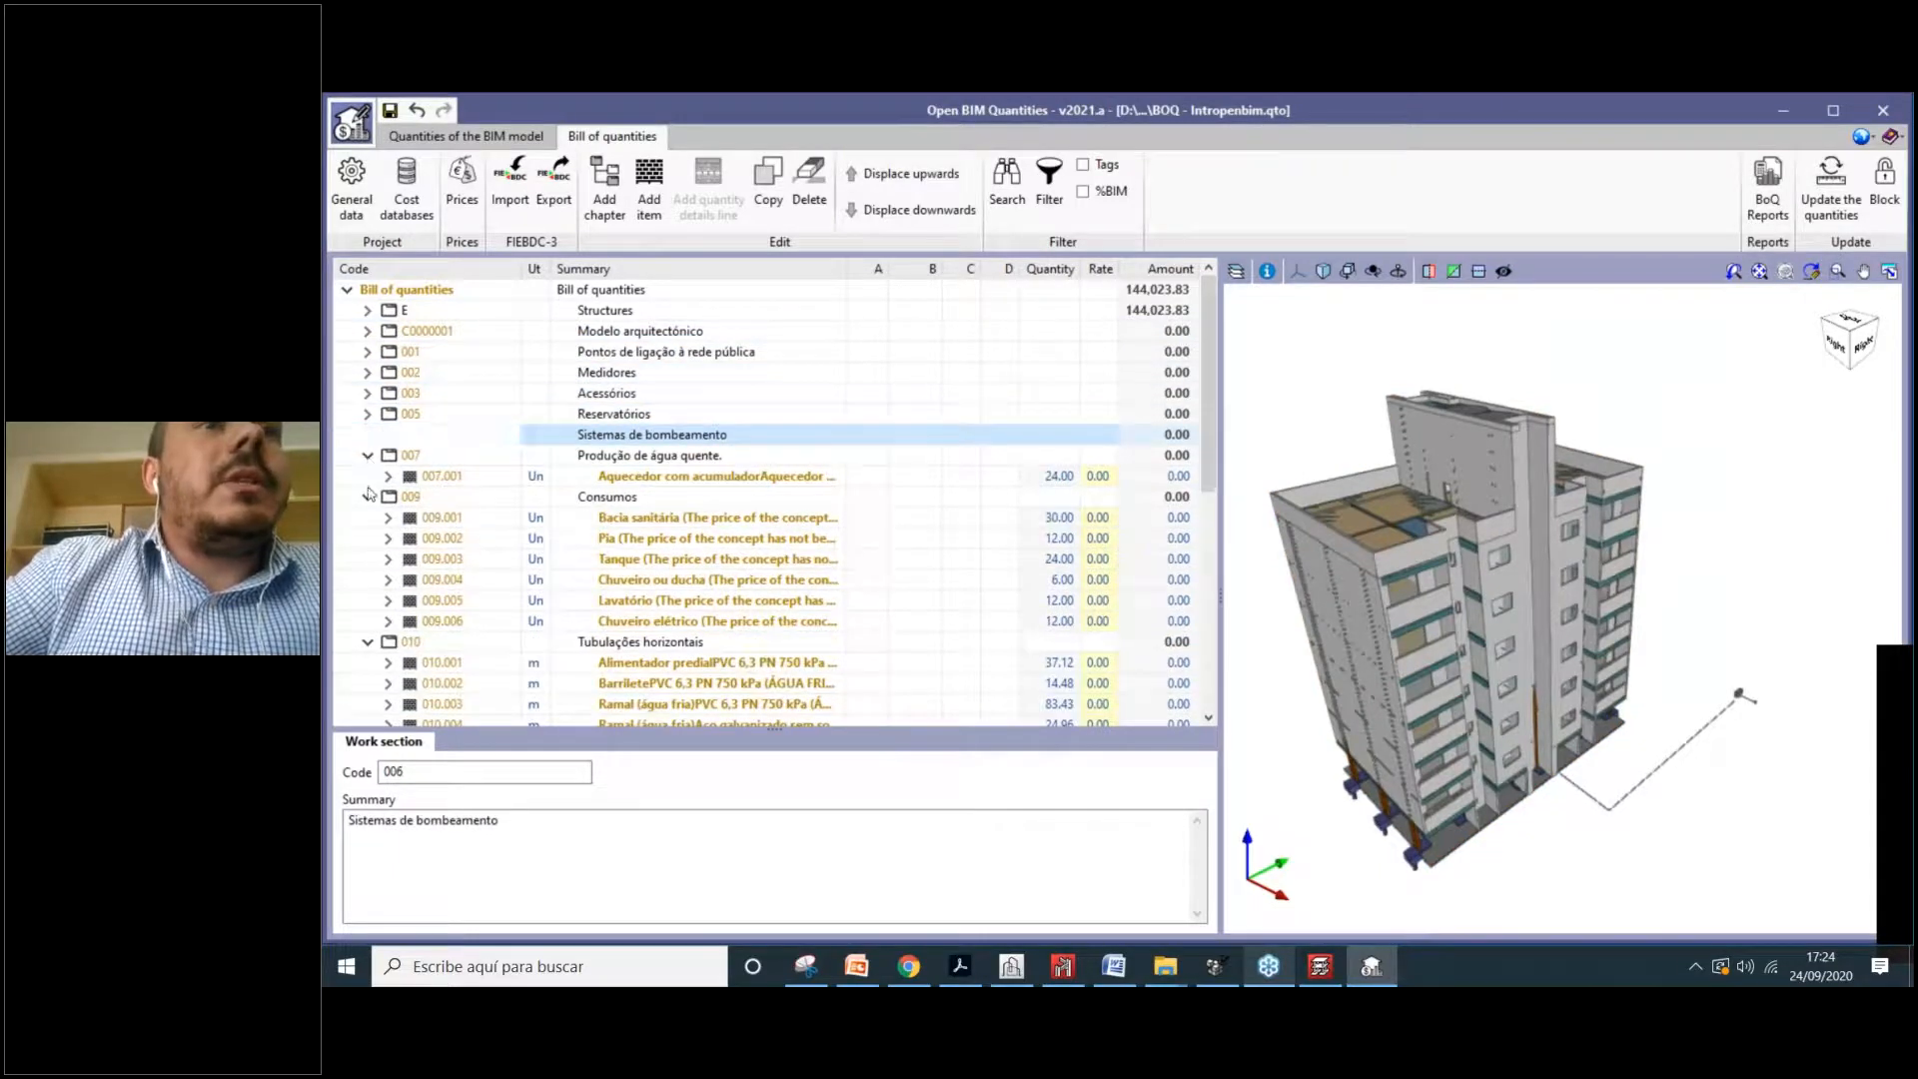
pyautogui.click(367, 455)
pyautogui.click(367, 476)
pyautogui.click(368, 497)
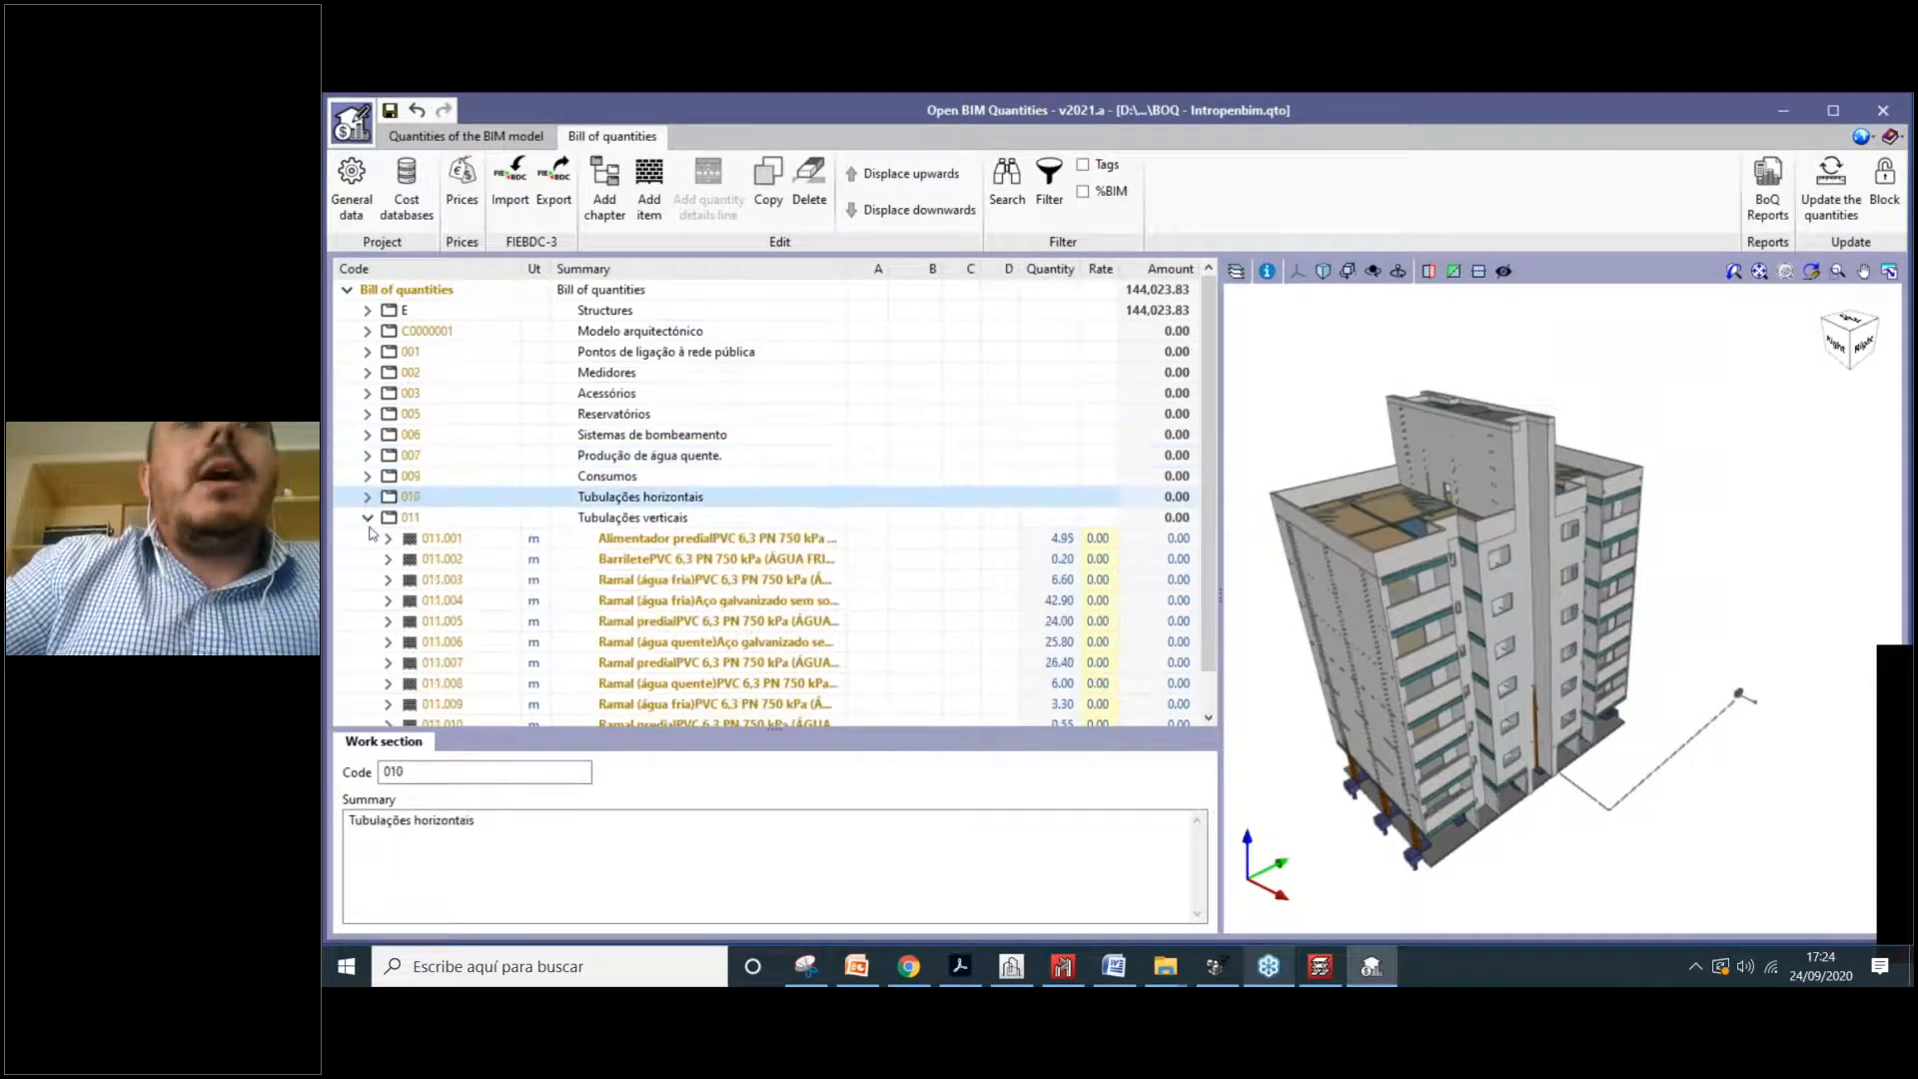
pyautogui.click(368, 517)
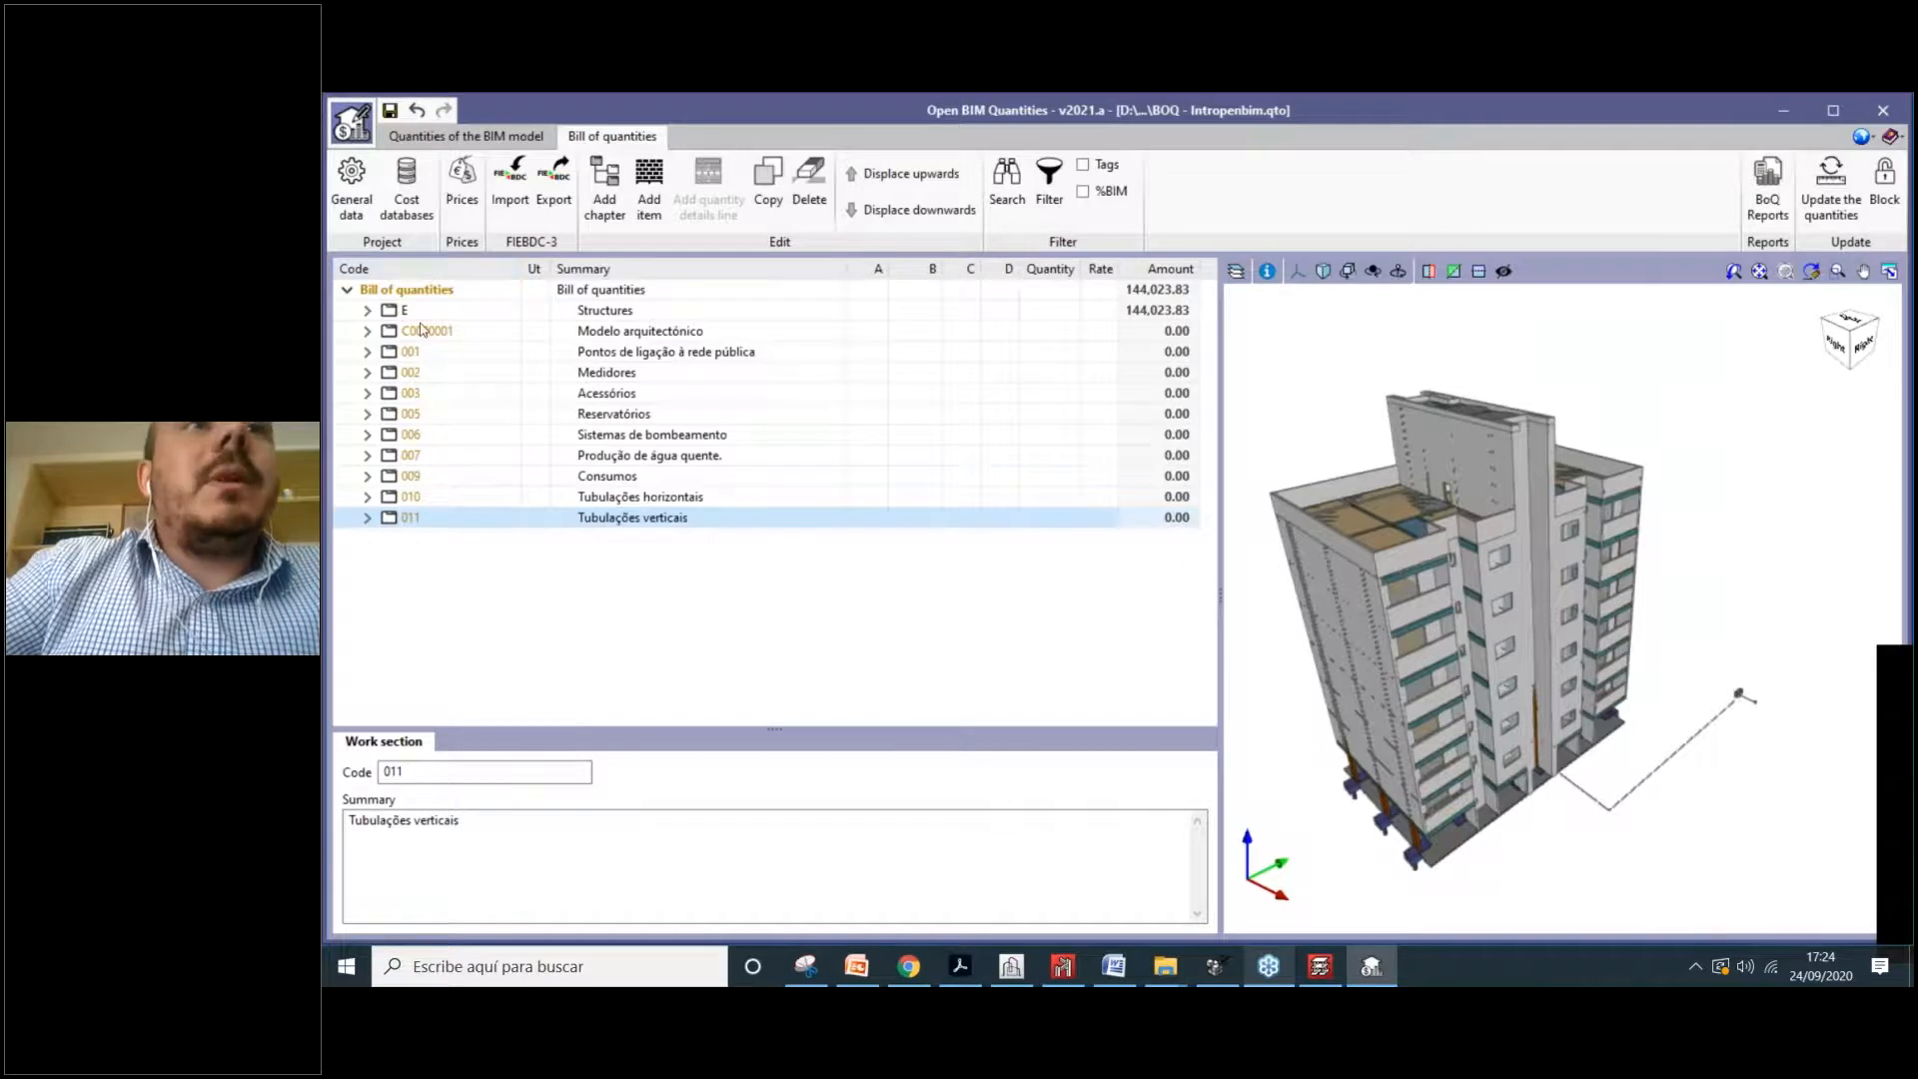
pyautogui.click(585, 314)
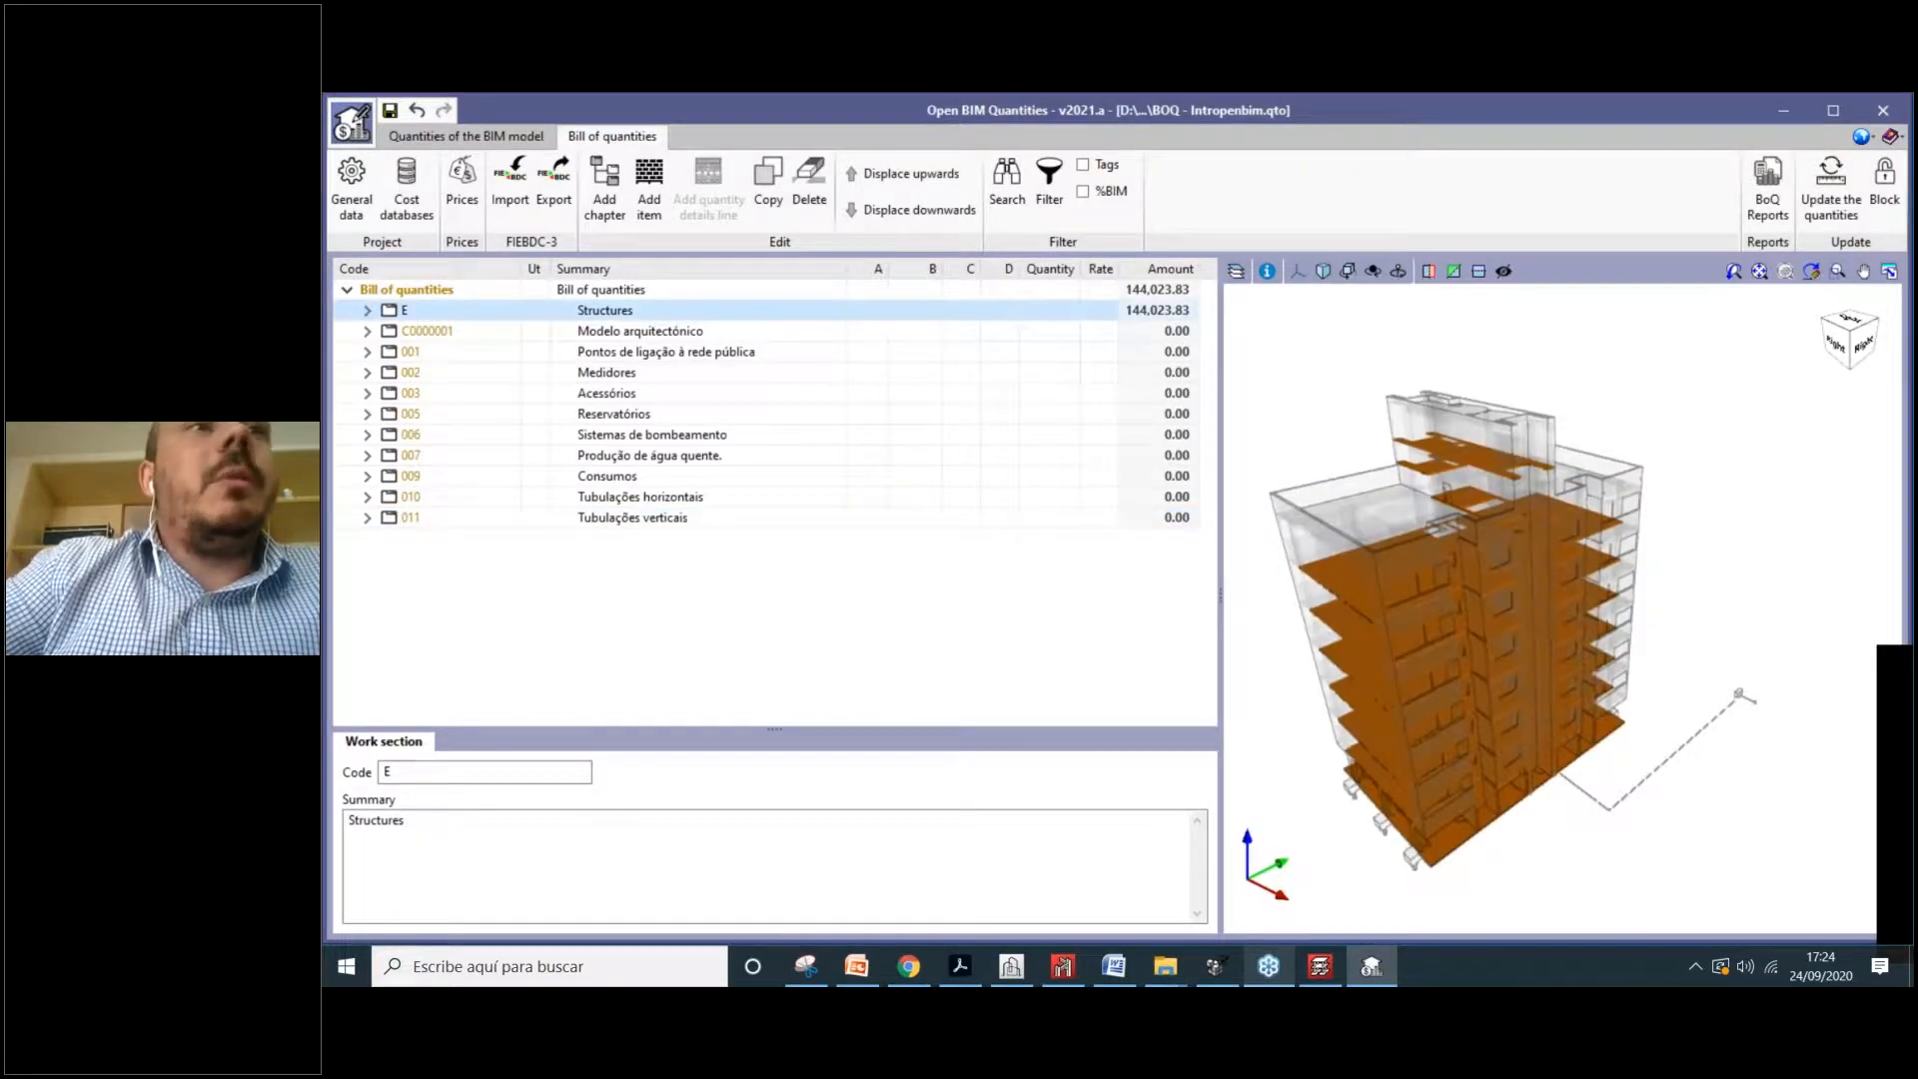
# Step: Expand chapter E to its measurement lines and locate L10 and L15 slabs in the 3D model
pyautogui.doubleClick(446, 321)
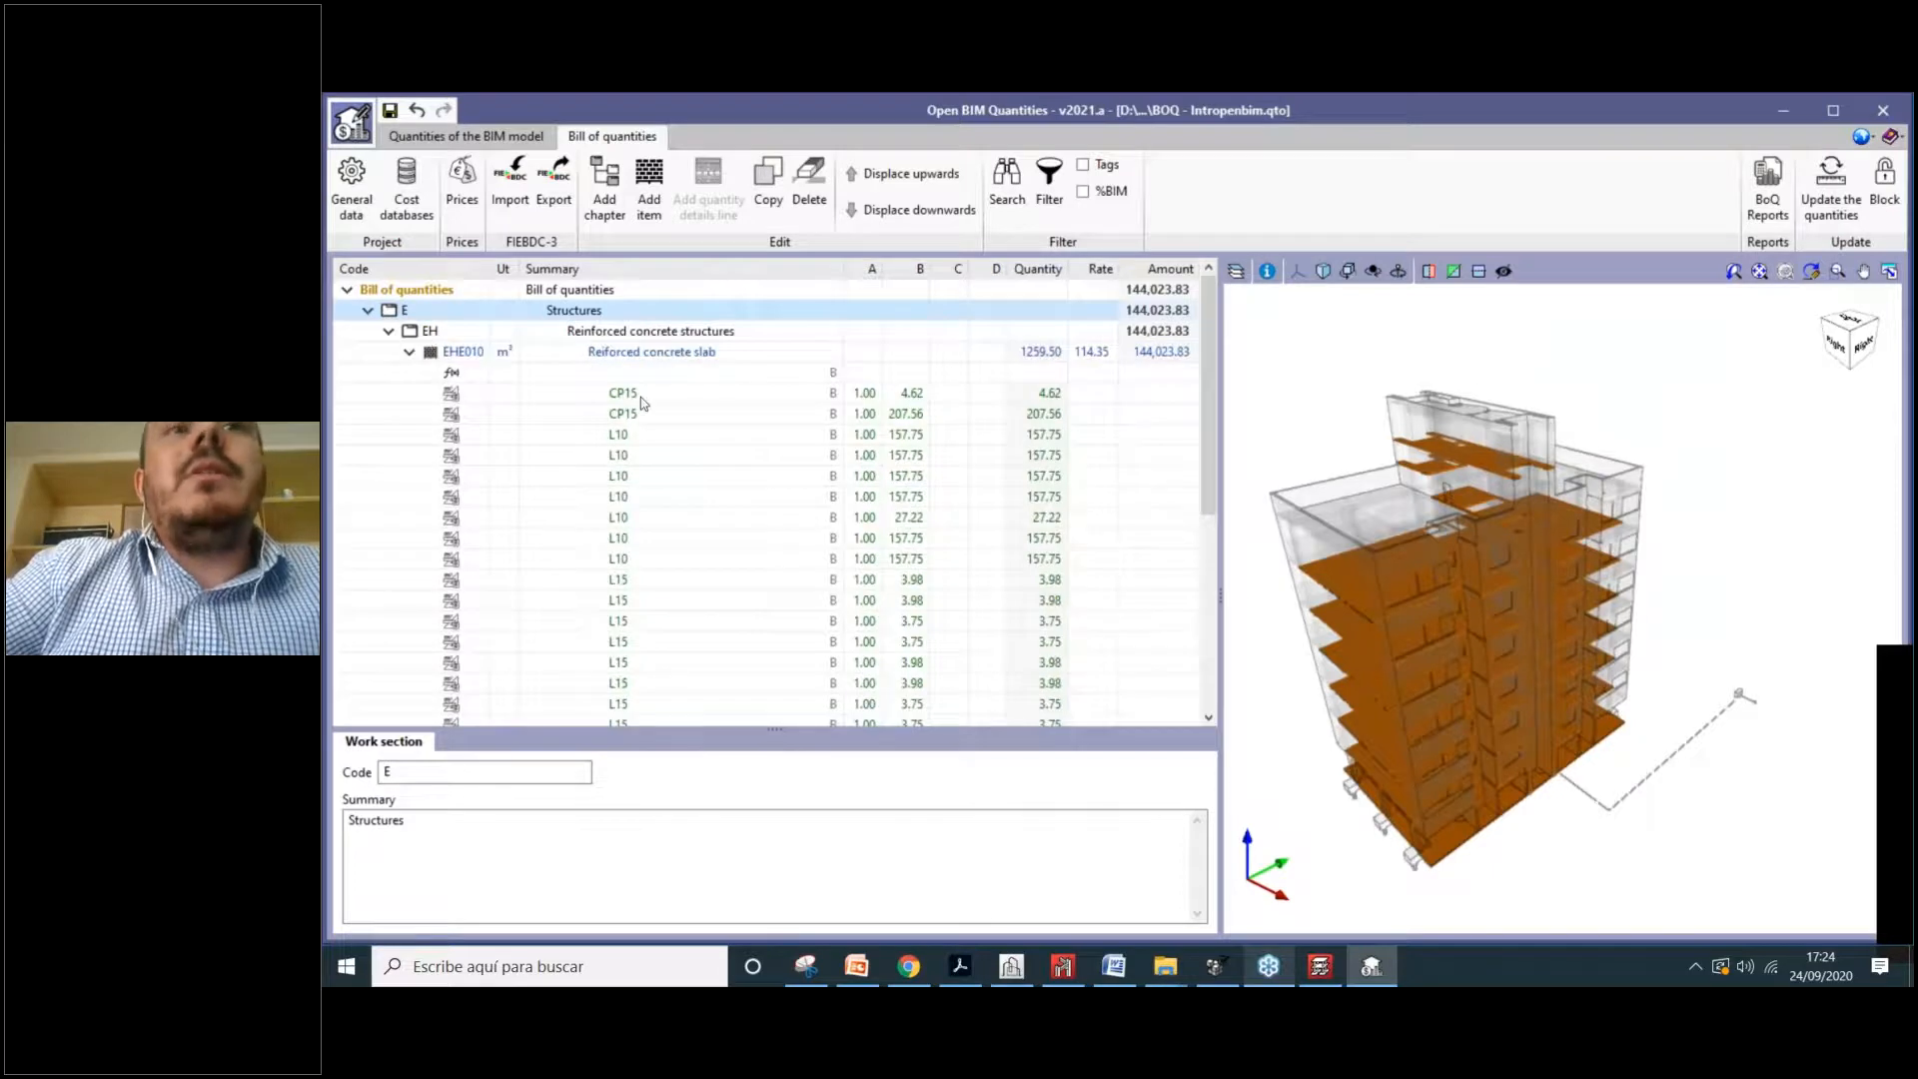
pyautogui.click(640, 458)
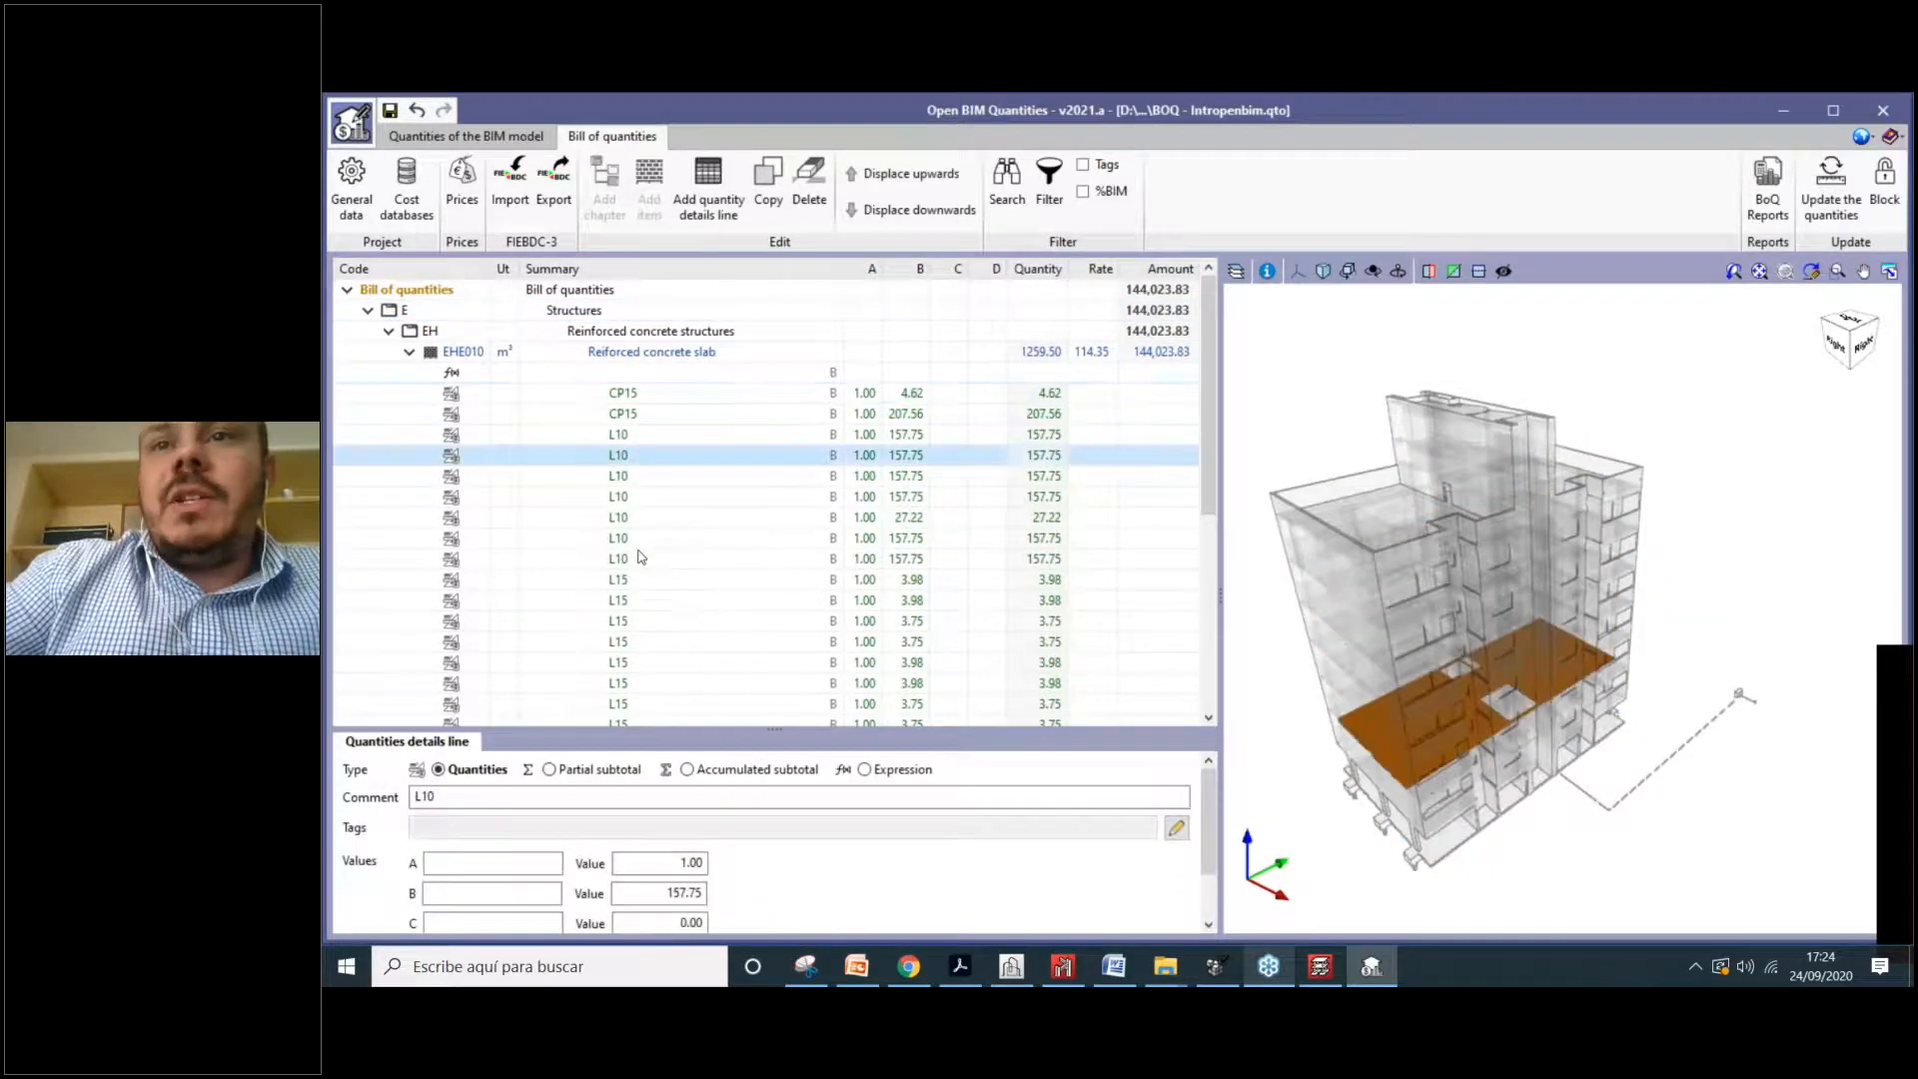
pyautogui.click(812, 546)
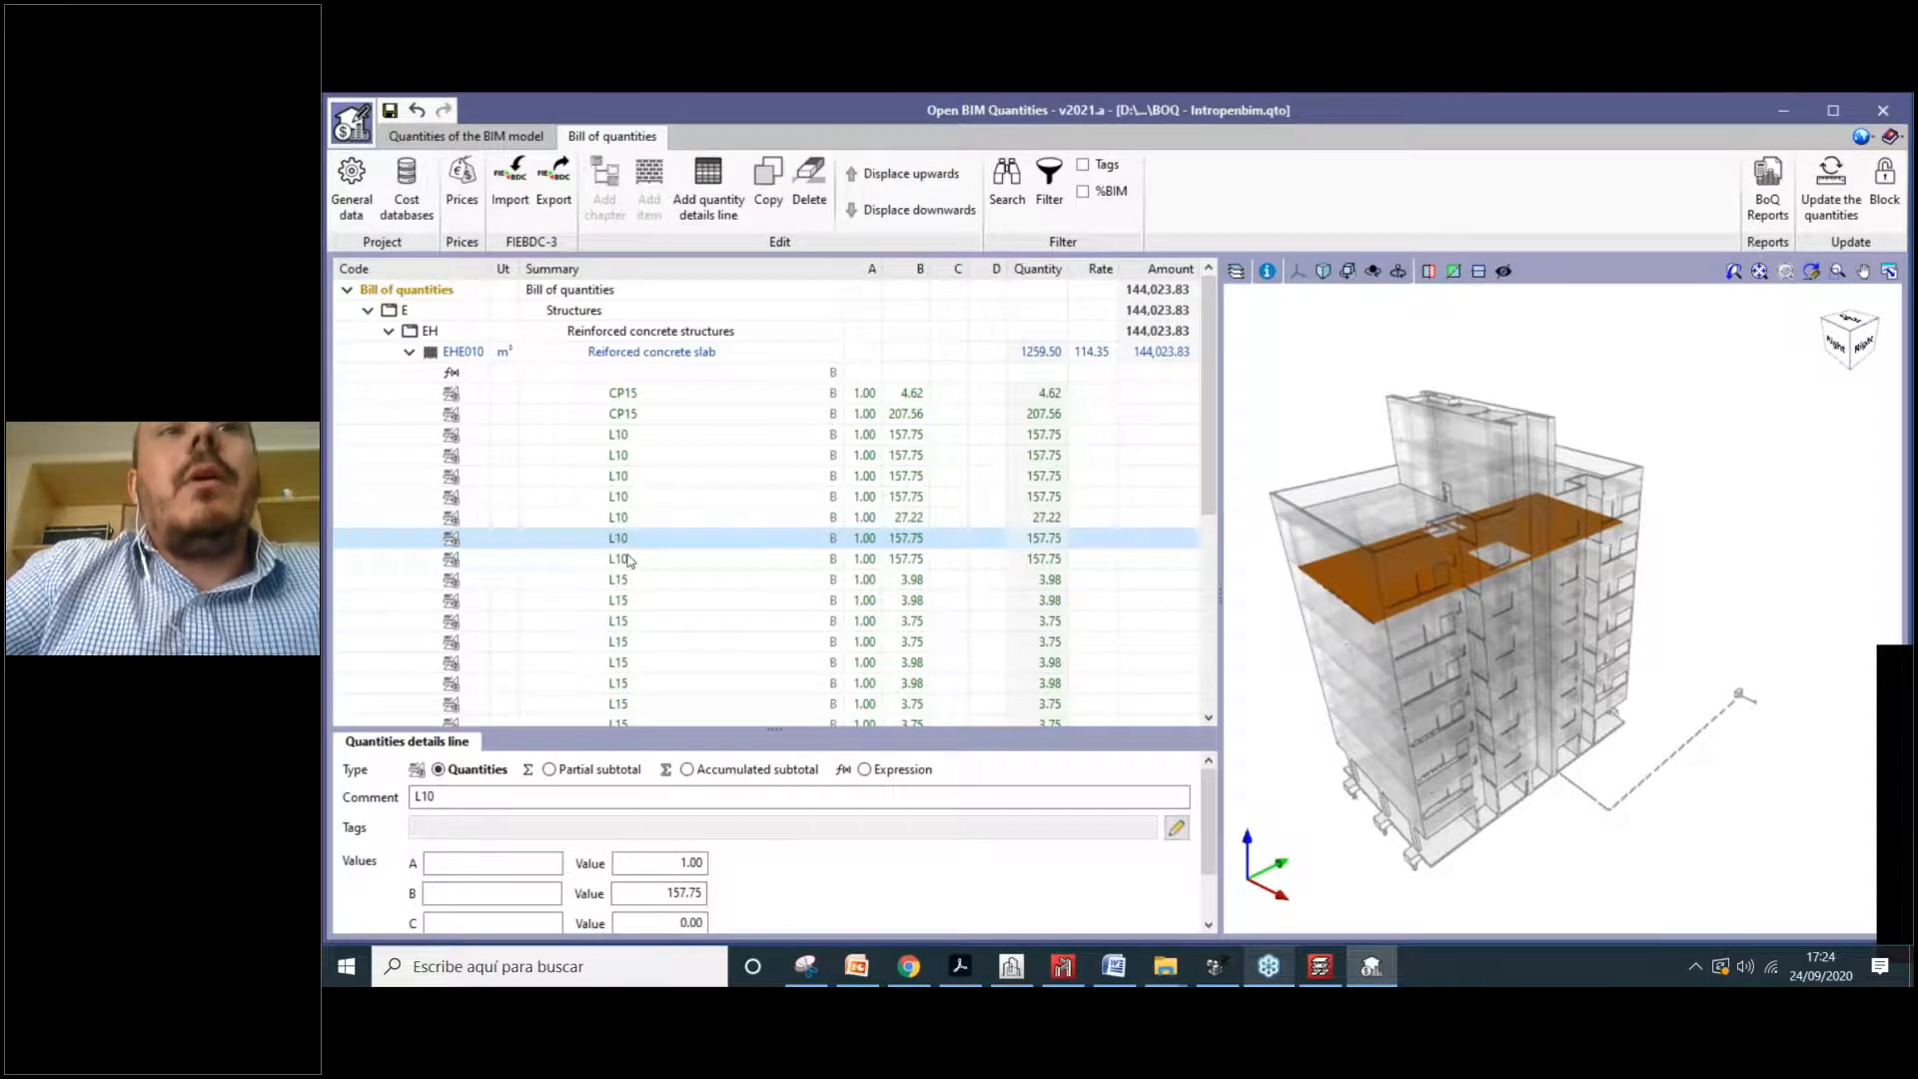
pyautogui.click(625, 601)
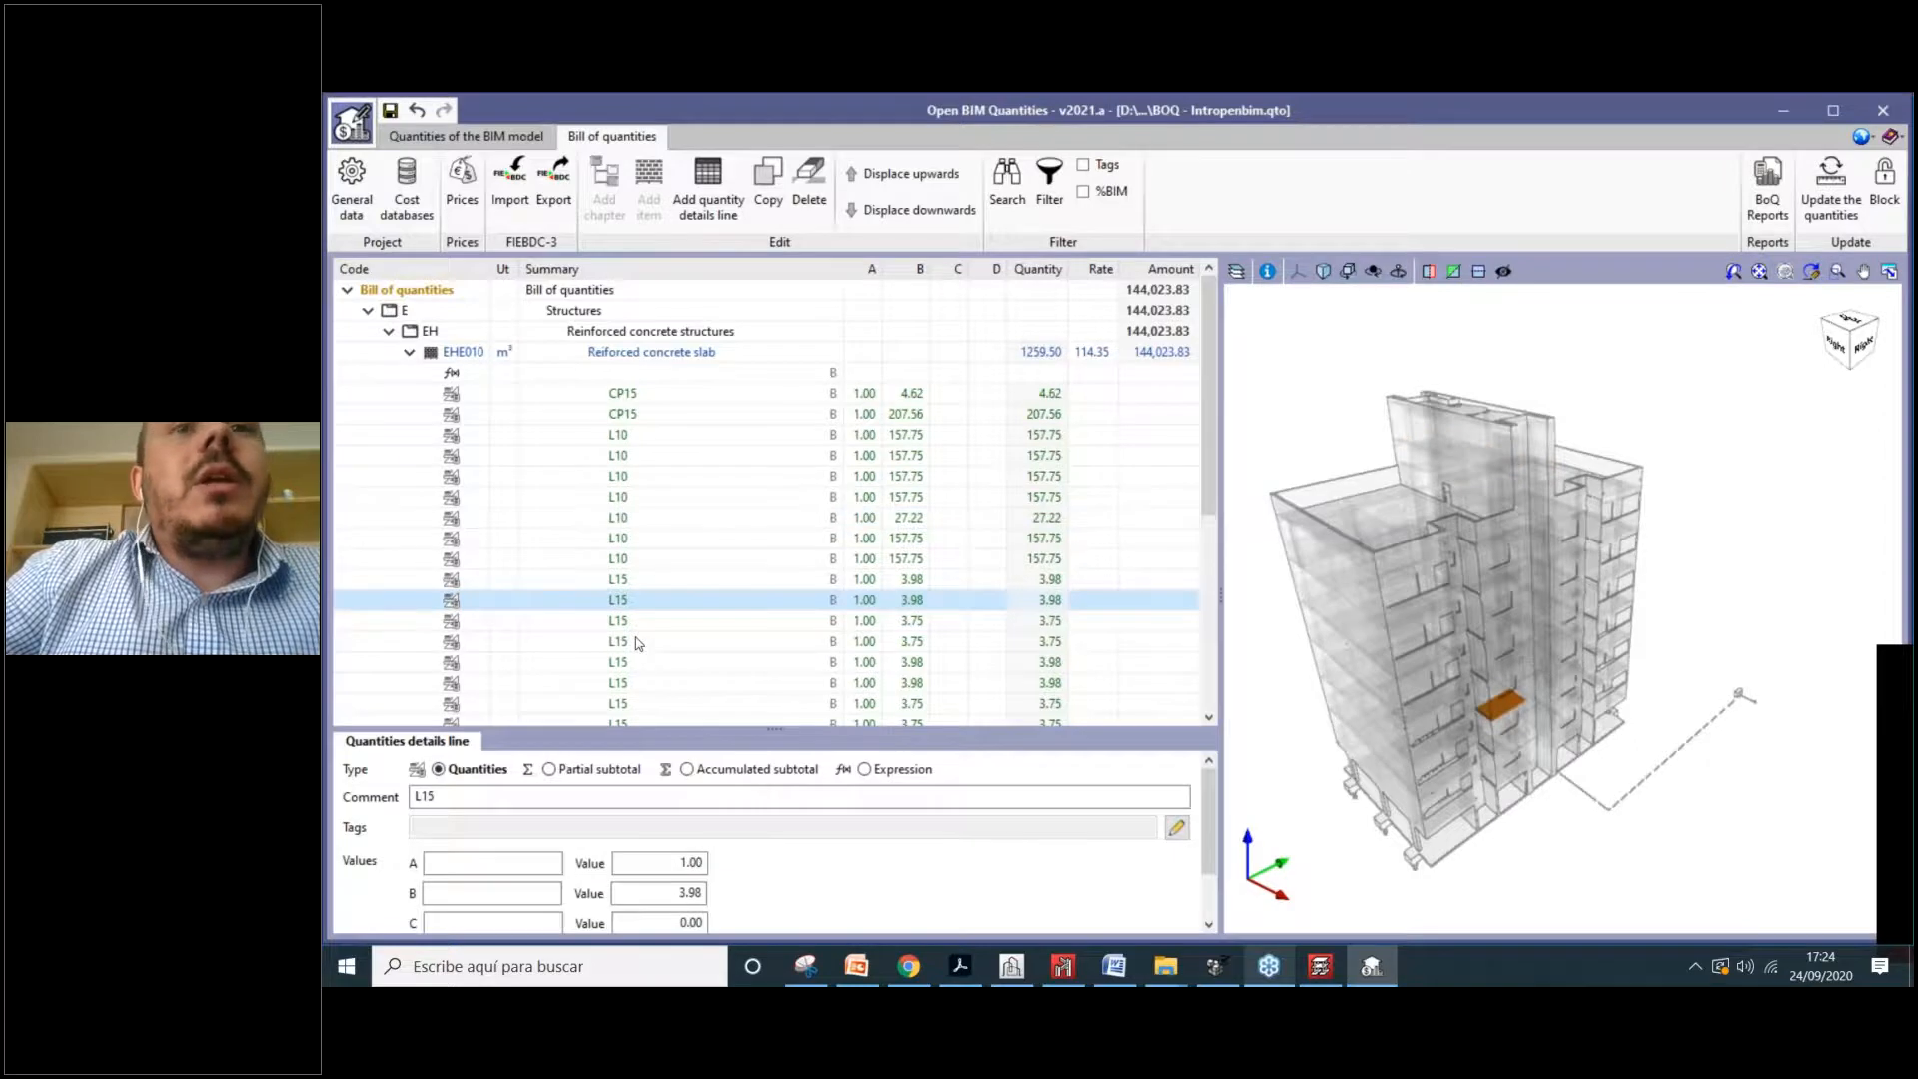
pyautogui.scroll(-2, 639, 645)
pyautogui.click(642, 536)
pyautogui.scroll(1, 905, 424)
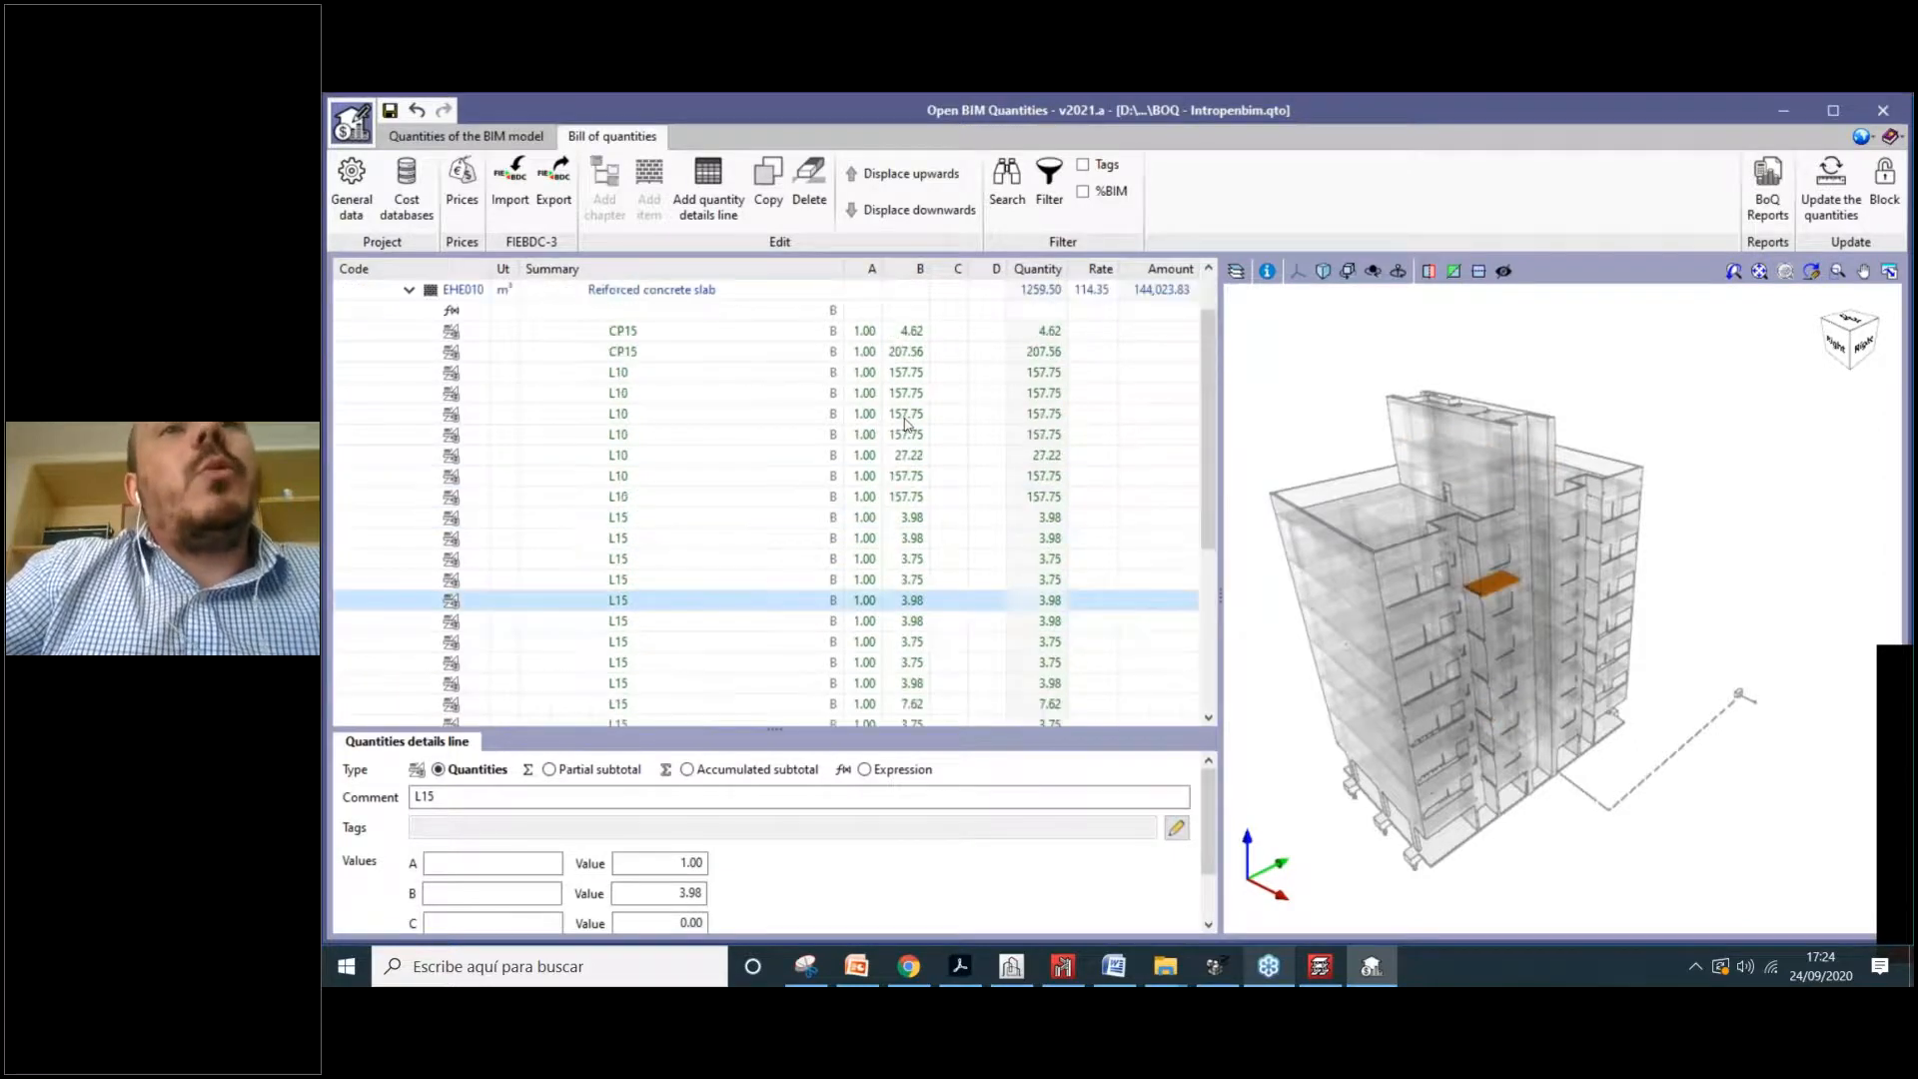
pyautogui.scroll(1, 910, 440)
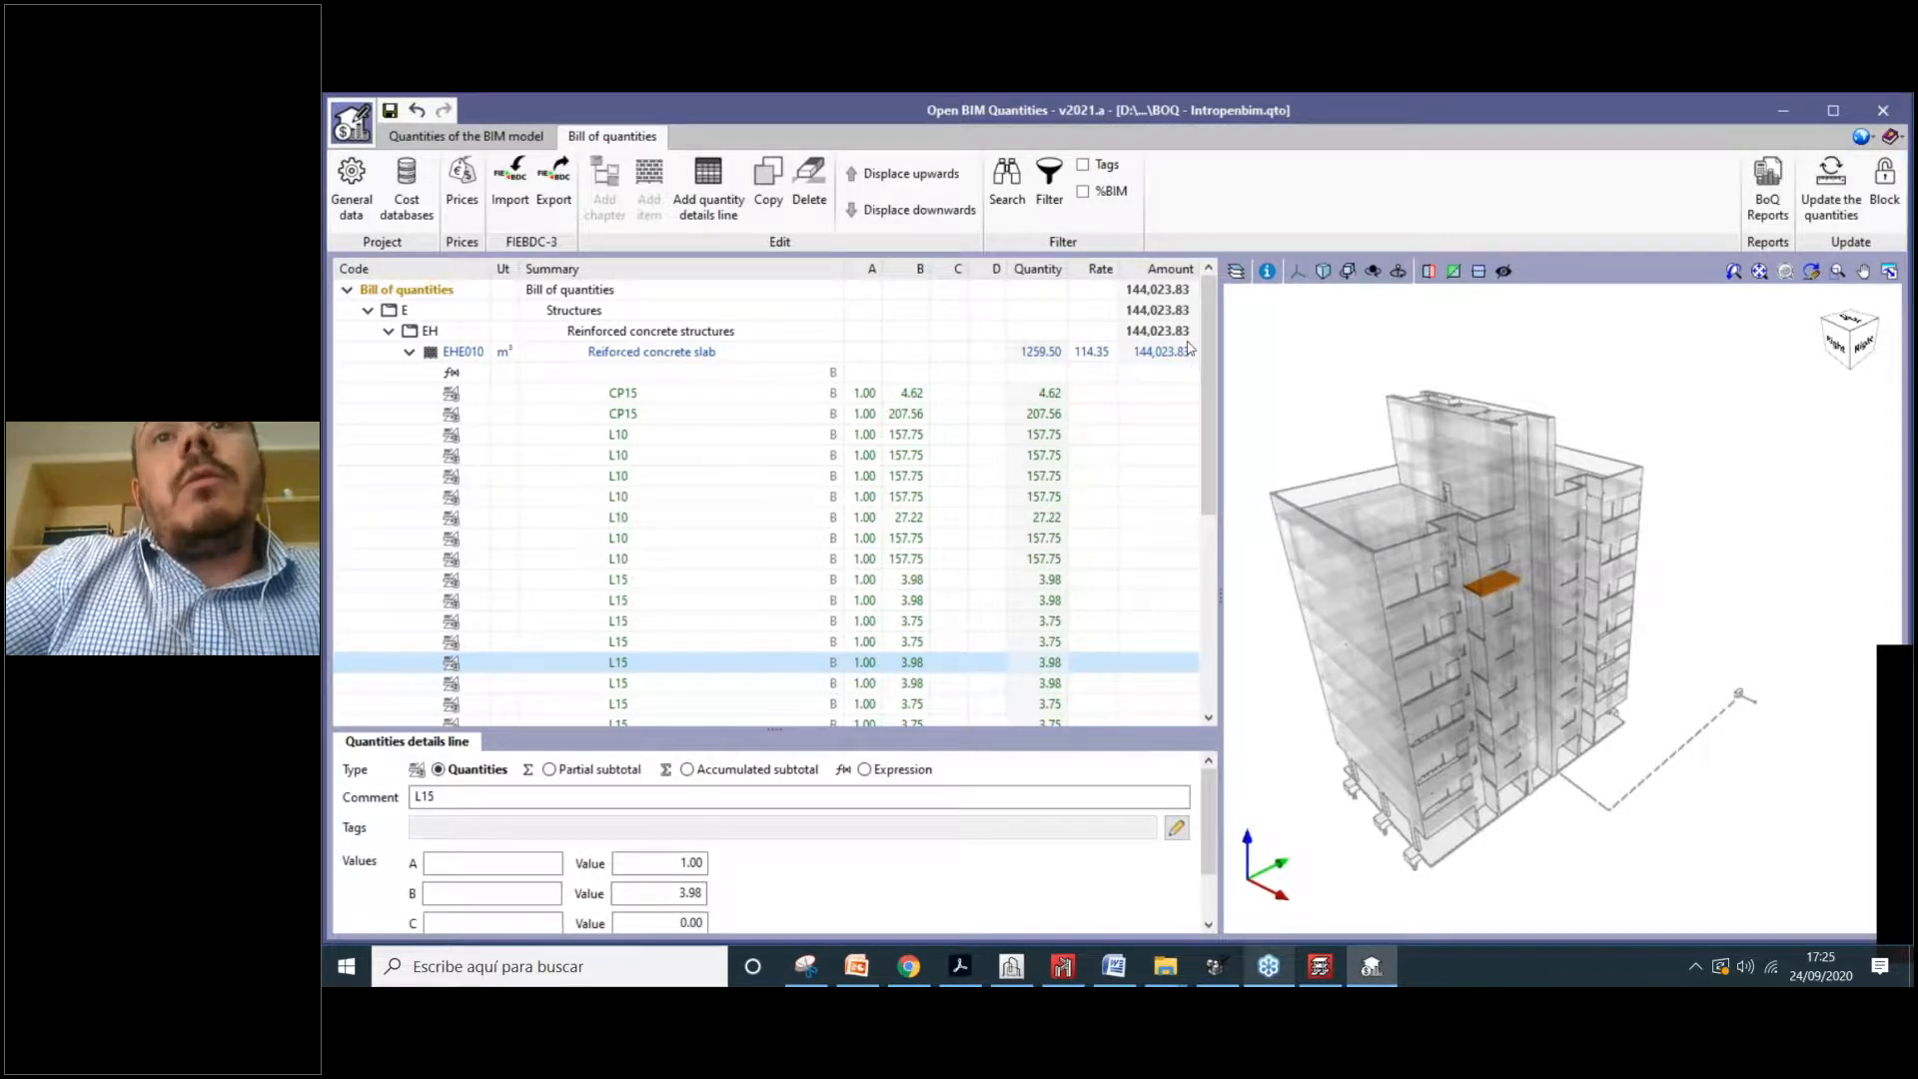
# Step: Review the cost breakdown of Reinforced concrete slab EHE010, then return to its item details
pyautogui.click(1144, 354)
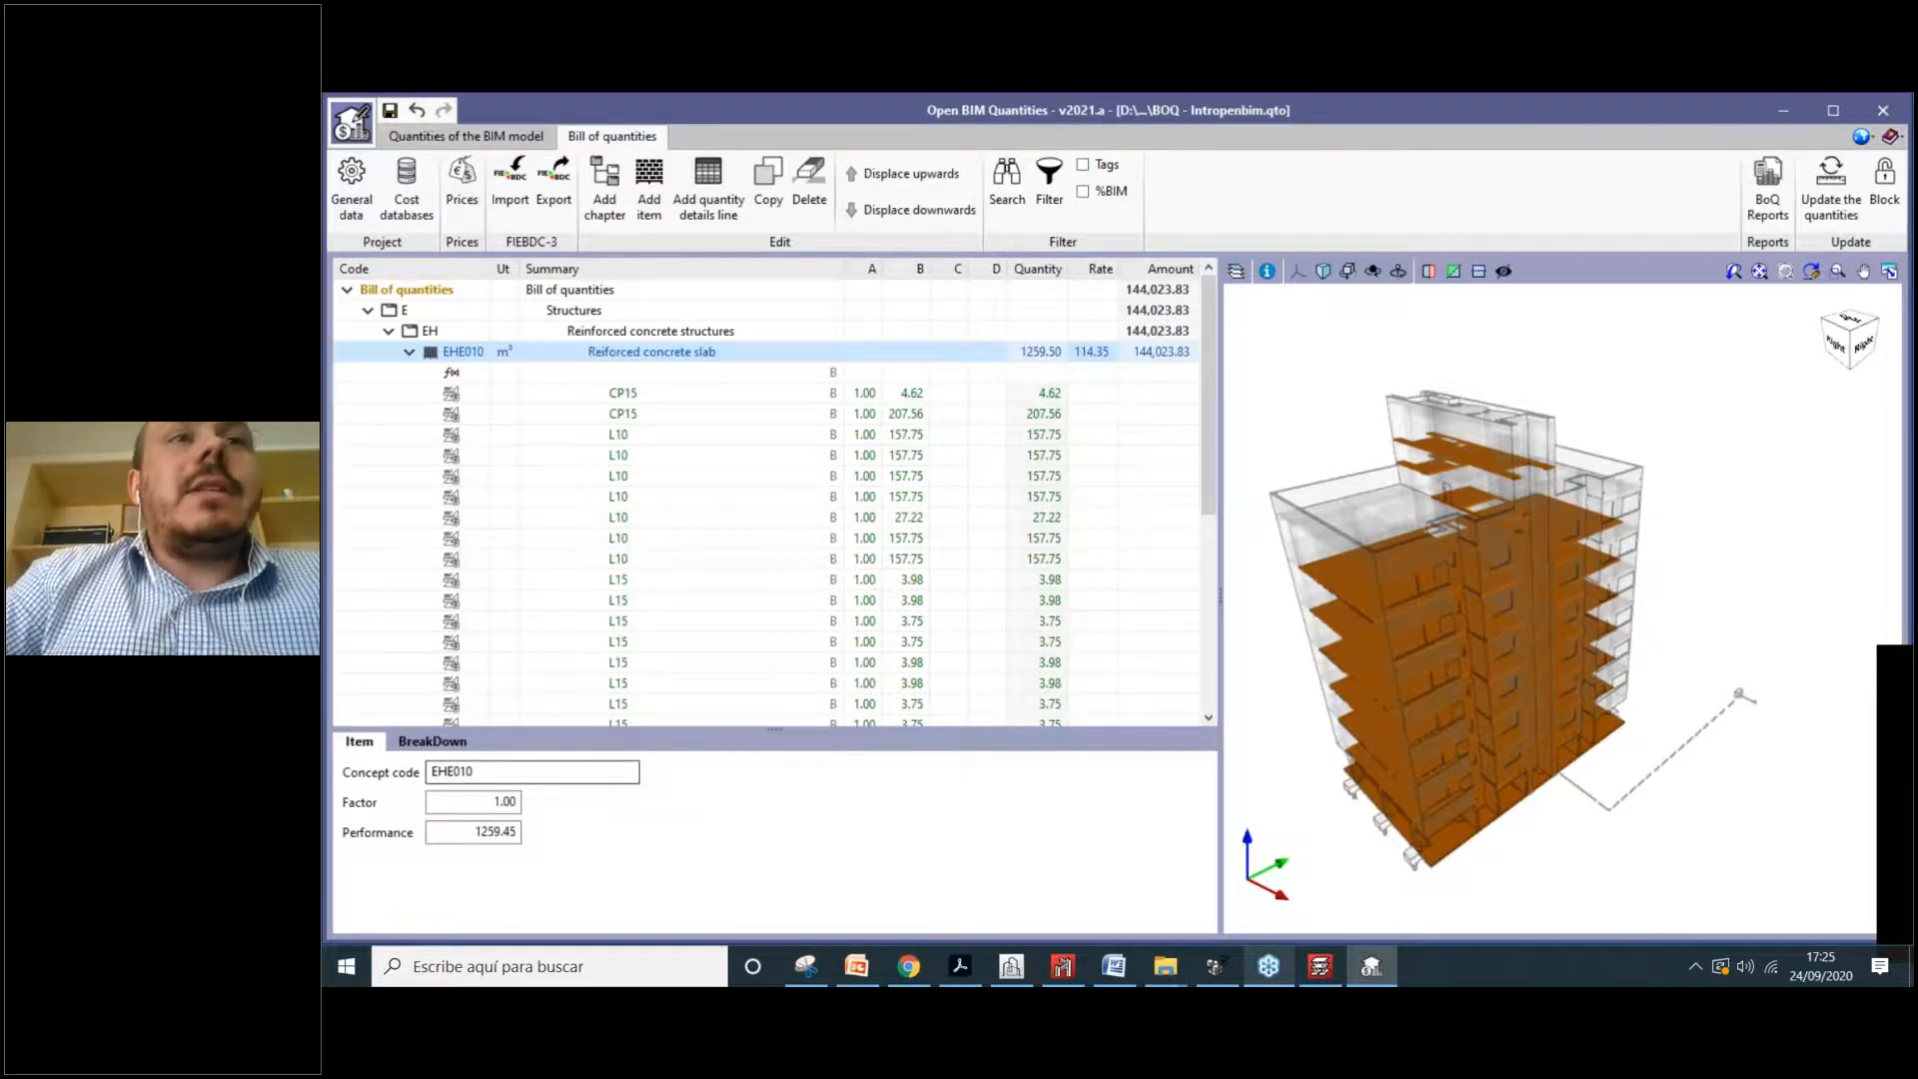
pyautogui.click(452, 741)
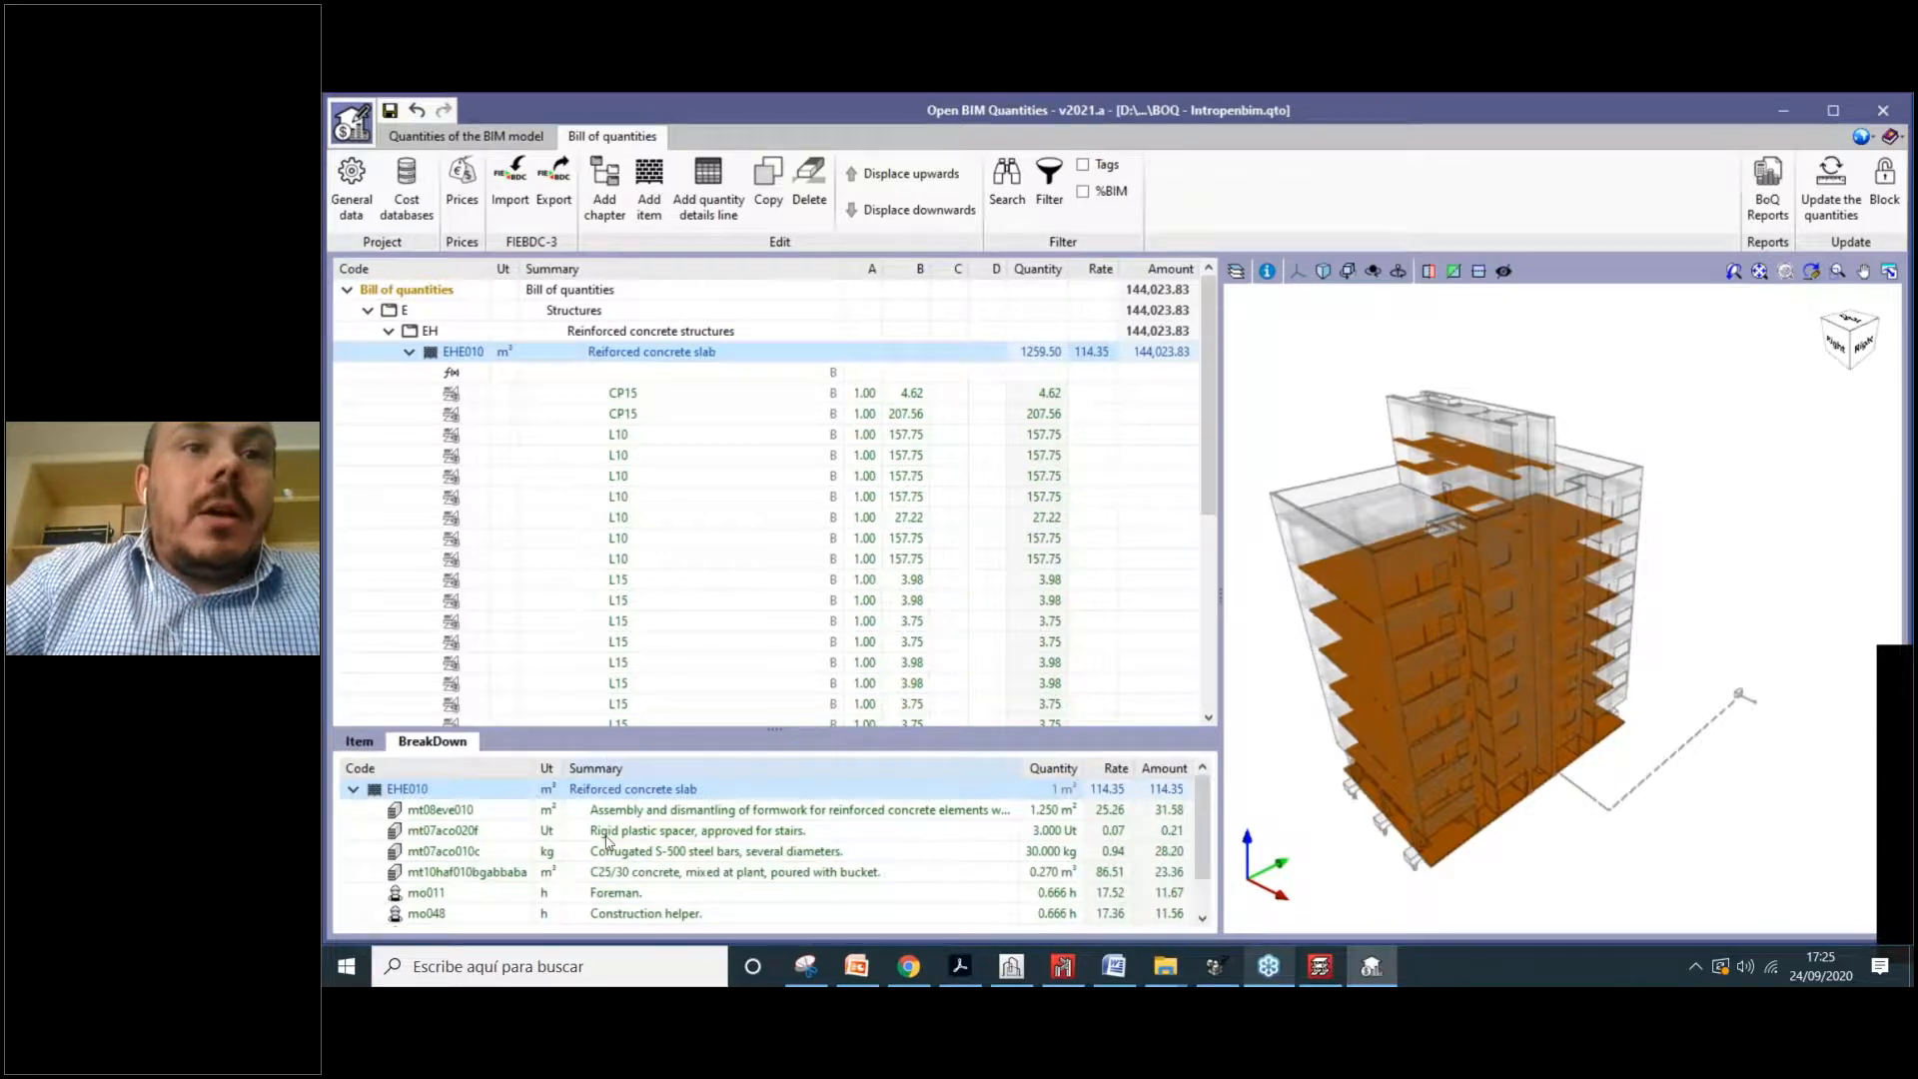
pyautogui.scroll(-1, 605, 842)
pyautogui.scroll(1, 636, 816)
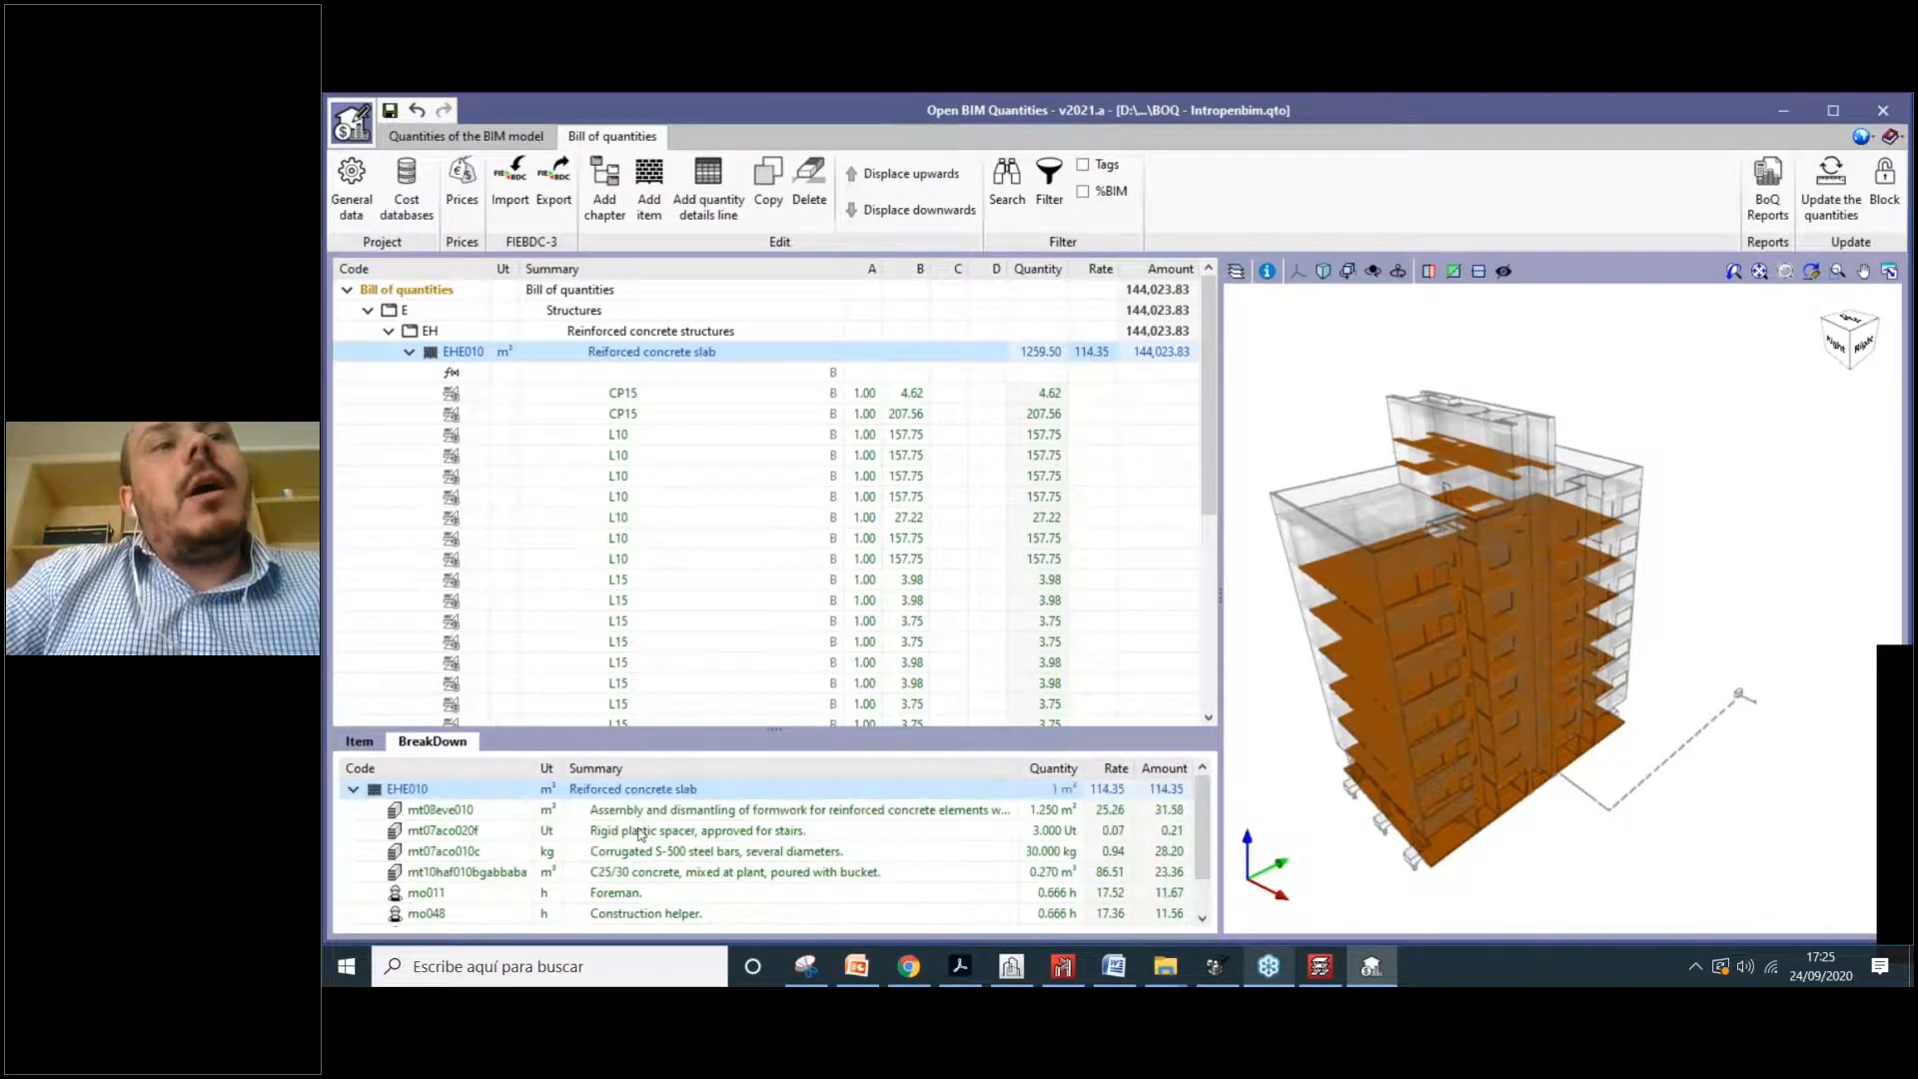
pyautogui.click(384, 750)
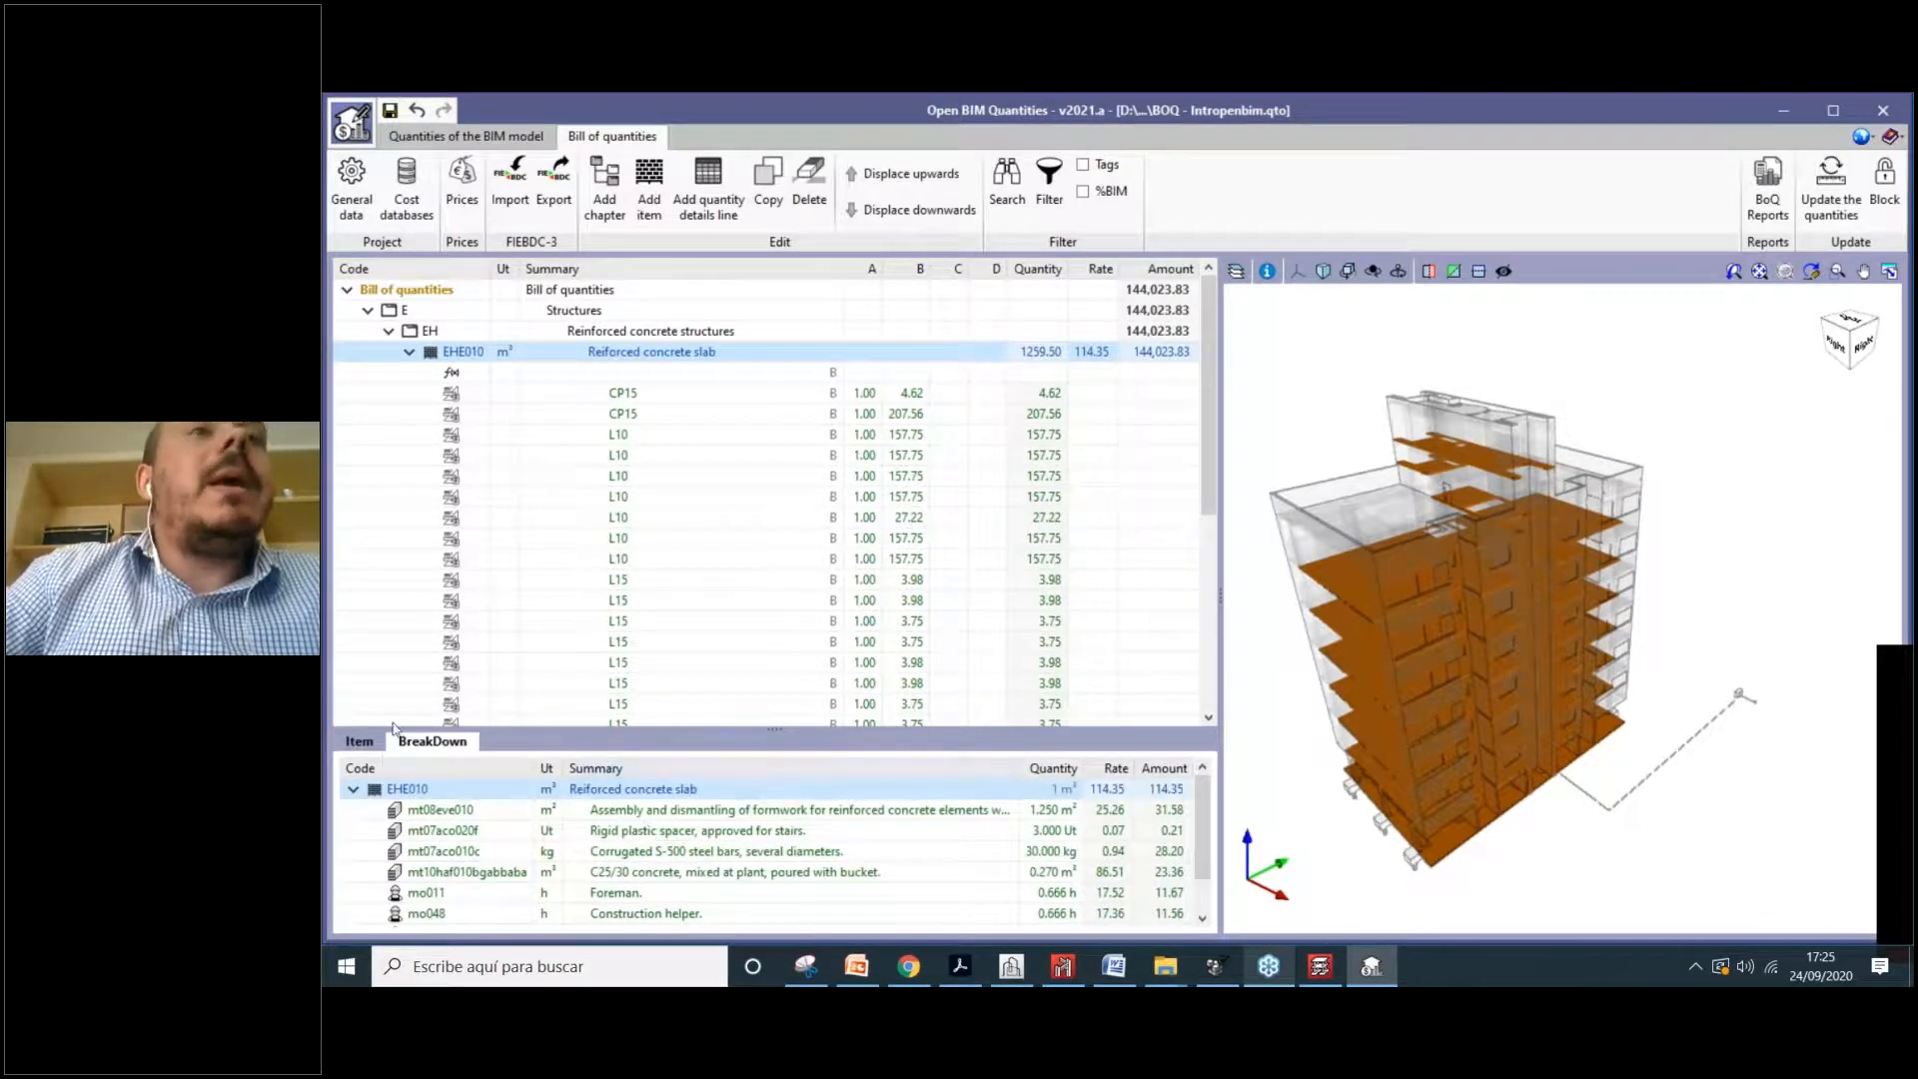
# Step: Highlight more measurement lines, such as L10 27.22 and L15 3.98, and show the %BIM column
pyautogui.click(619, 516)
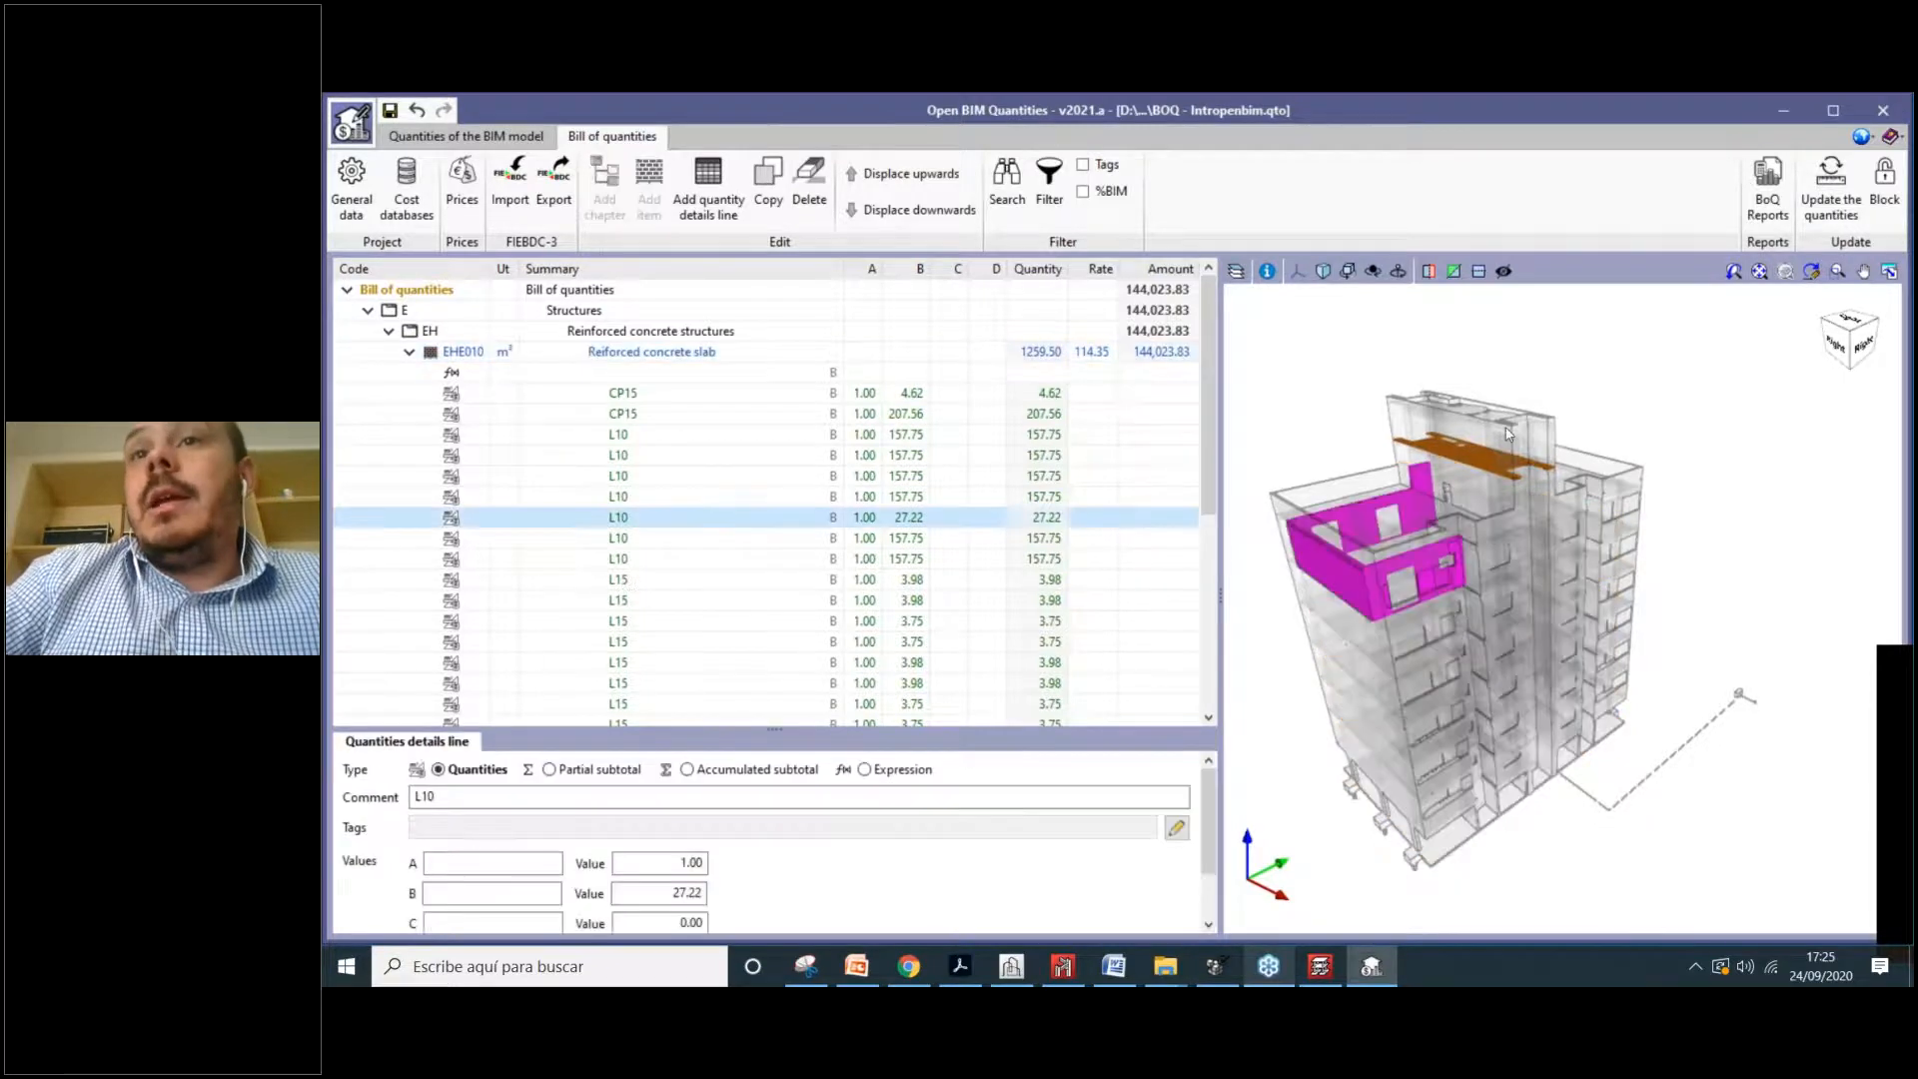
pyautogui.click(638, 601)
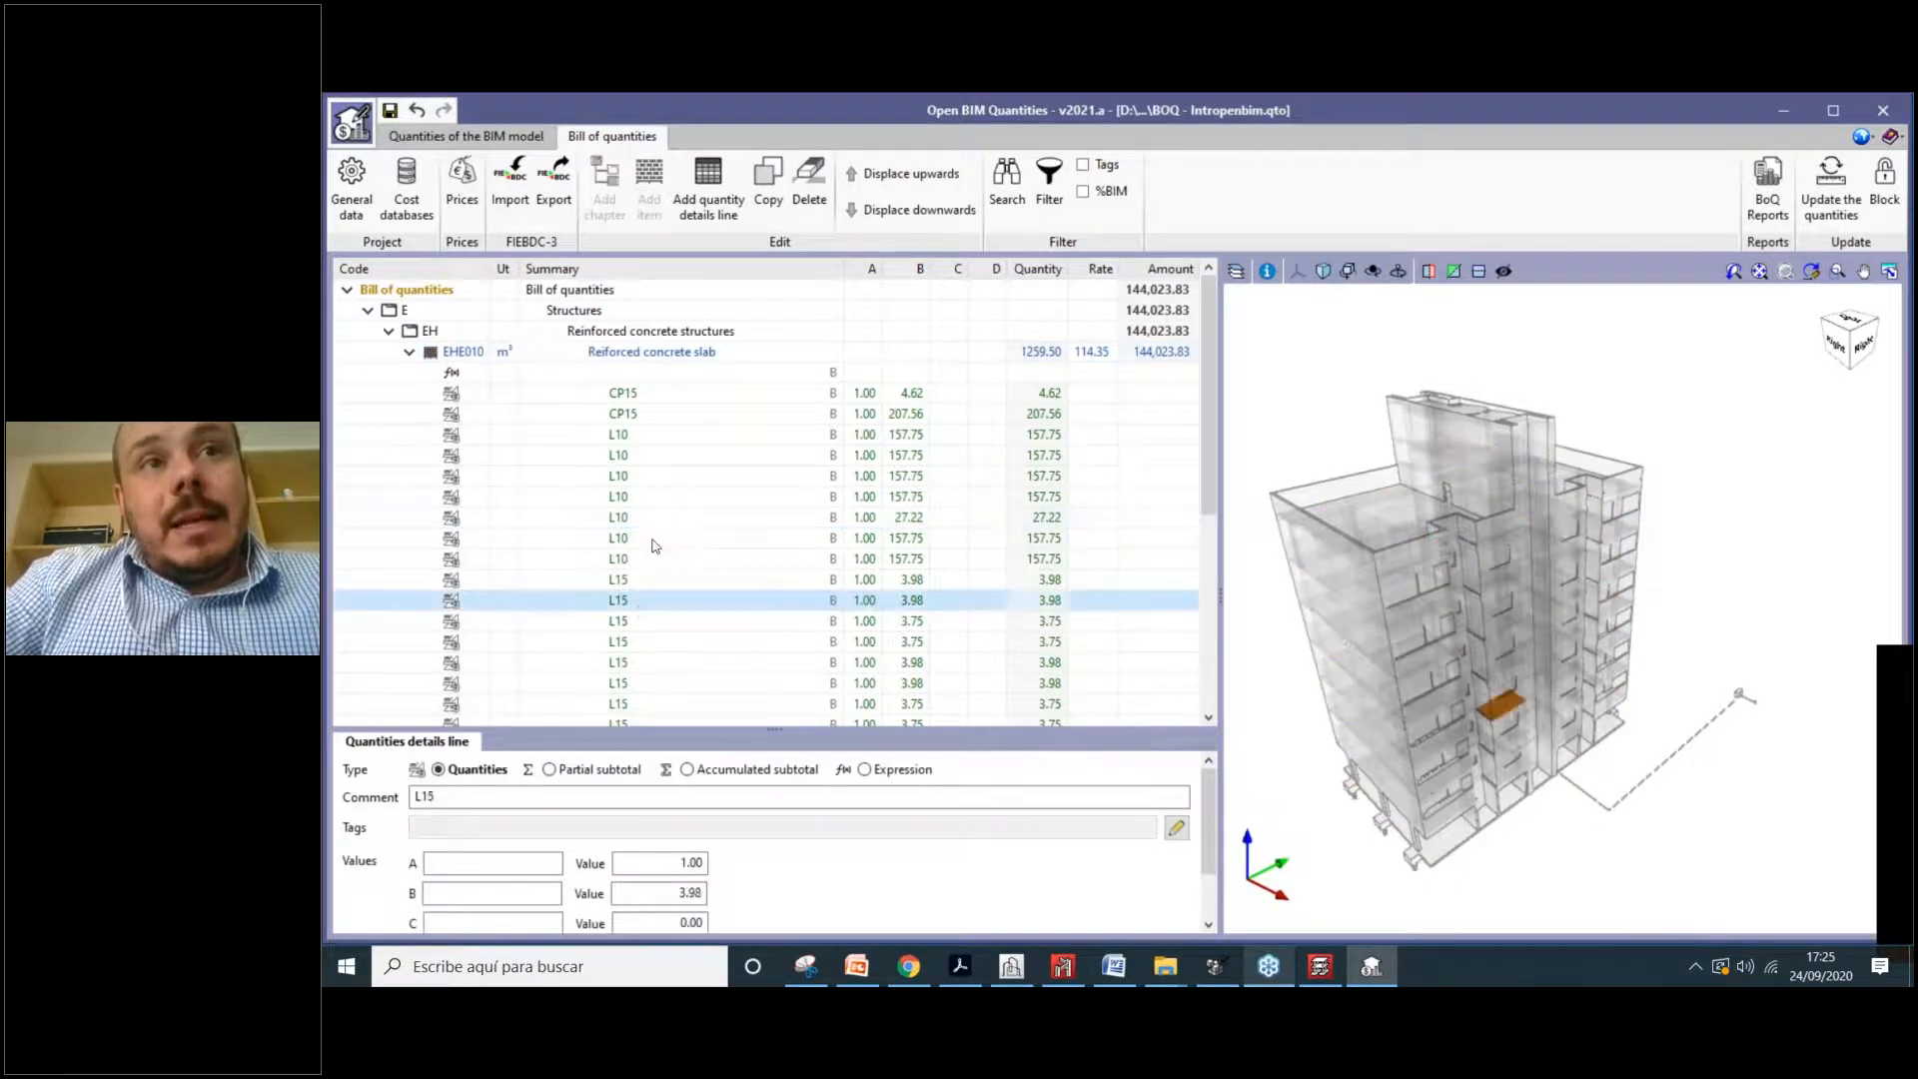
pyautogui.click(630, 475)
pyautogui.click(631, 579)
pyautogui.click(633, 662)
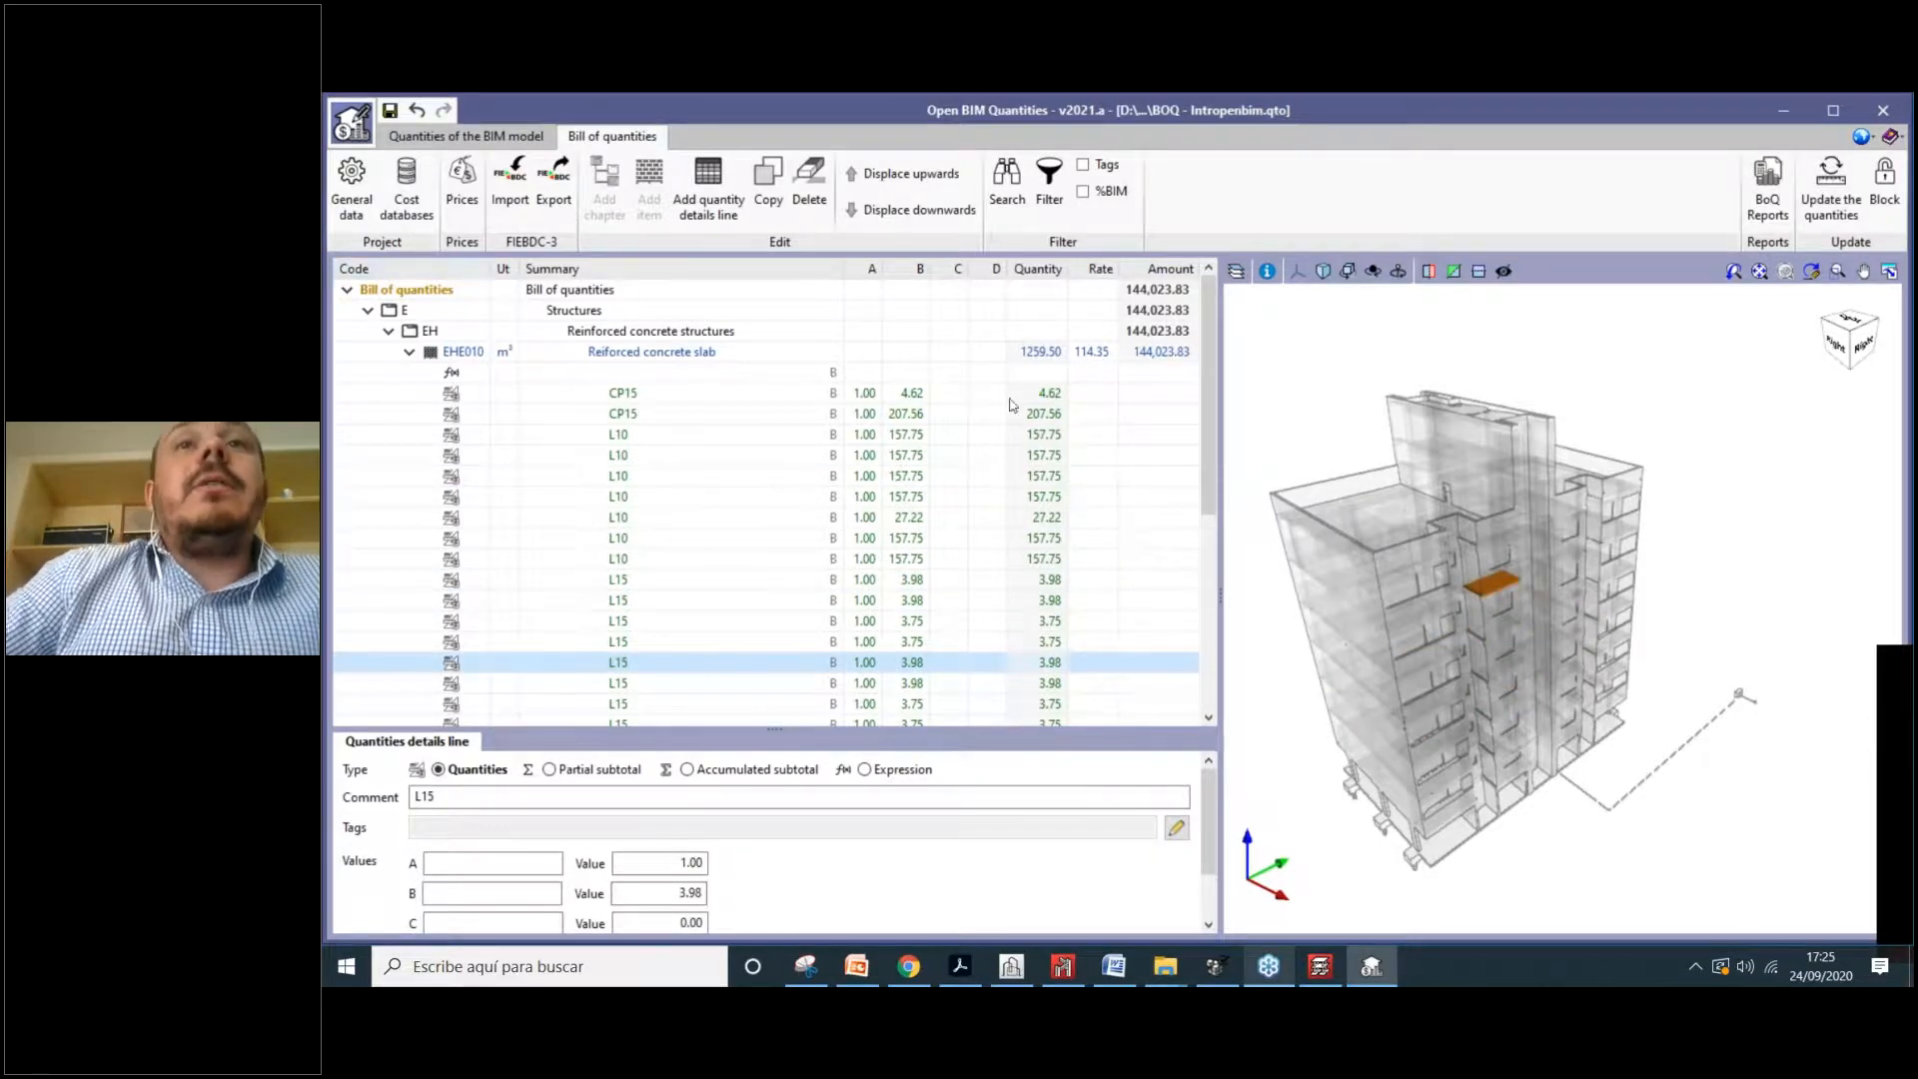
pyautogui.click(1084, 192)
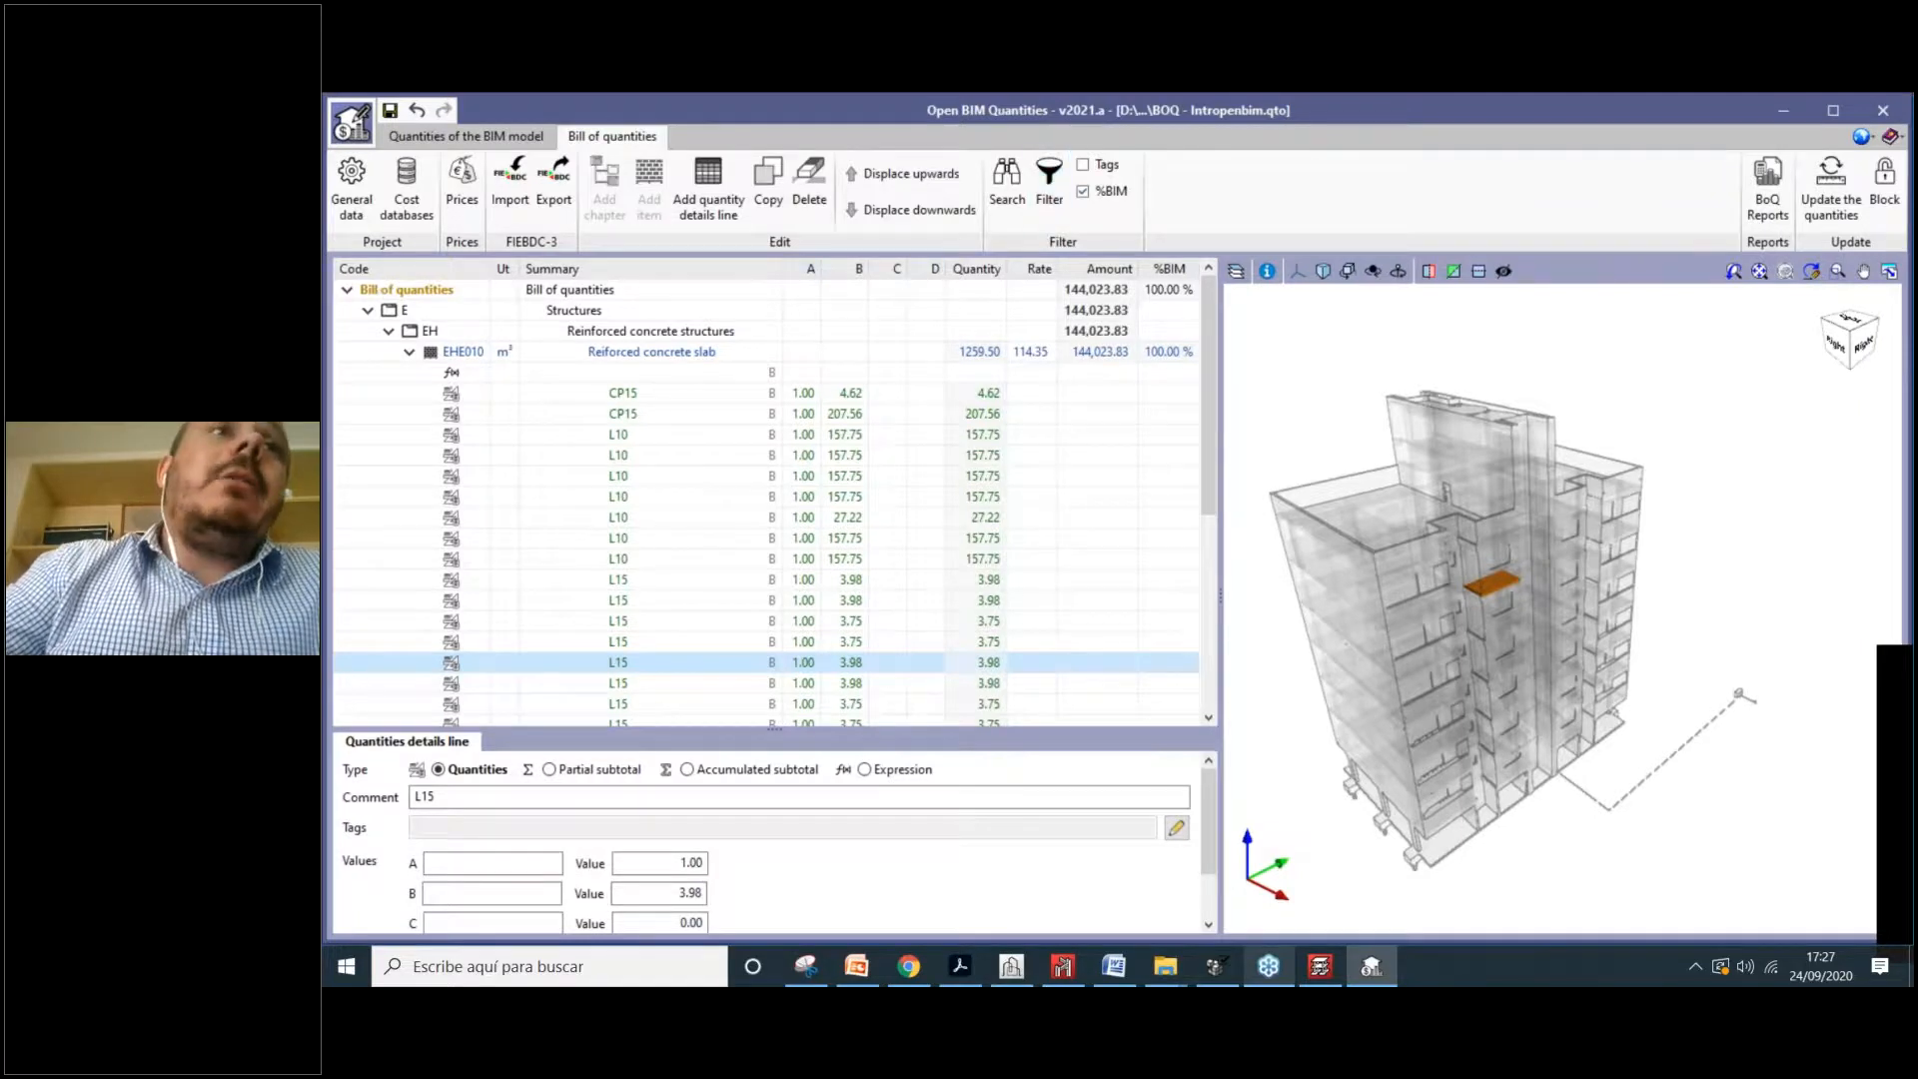
# Step: In General data, set the currency to Icelandic Krona with its symbol on the left
pyautogui.click(352, 185)
pyautogui.click(1079, 350)
pyautogui.click(986, 410)
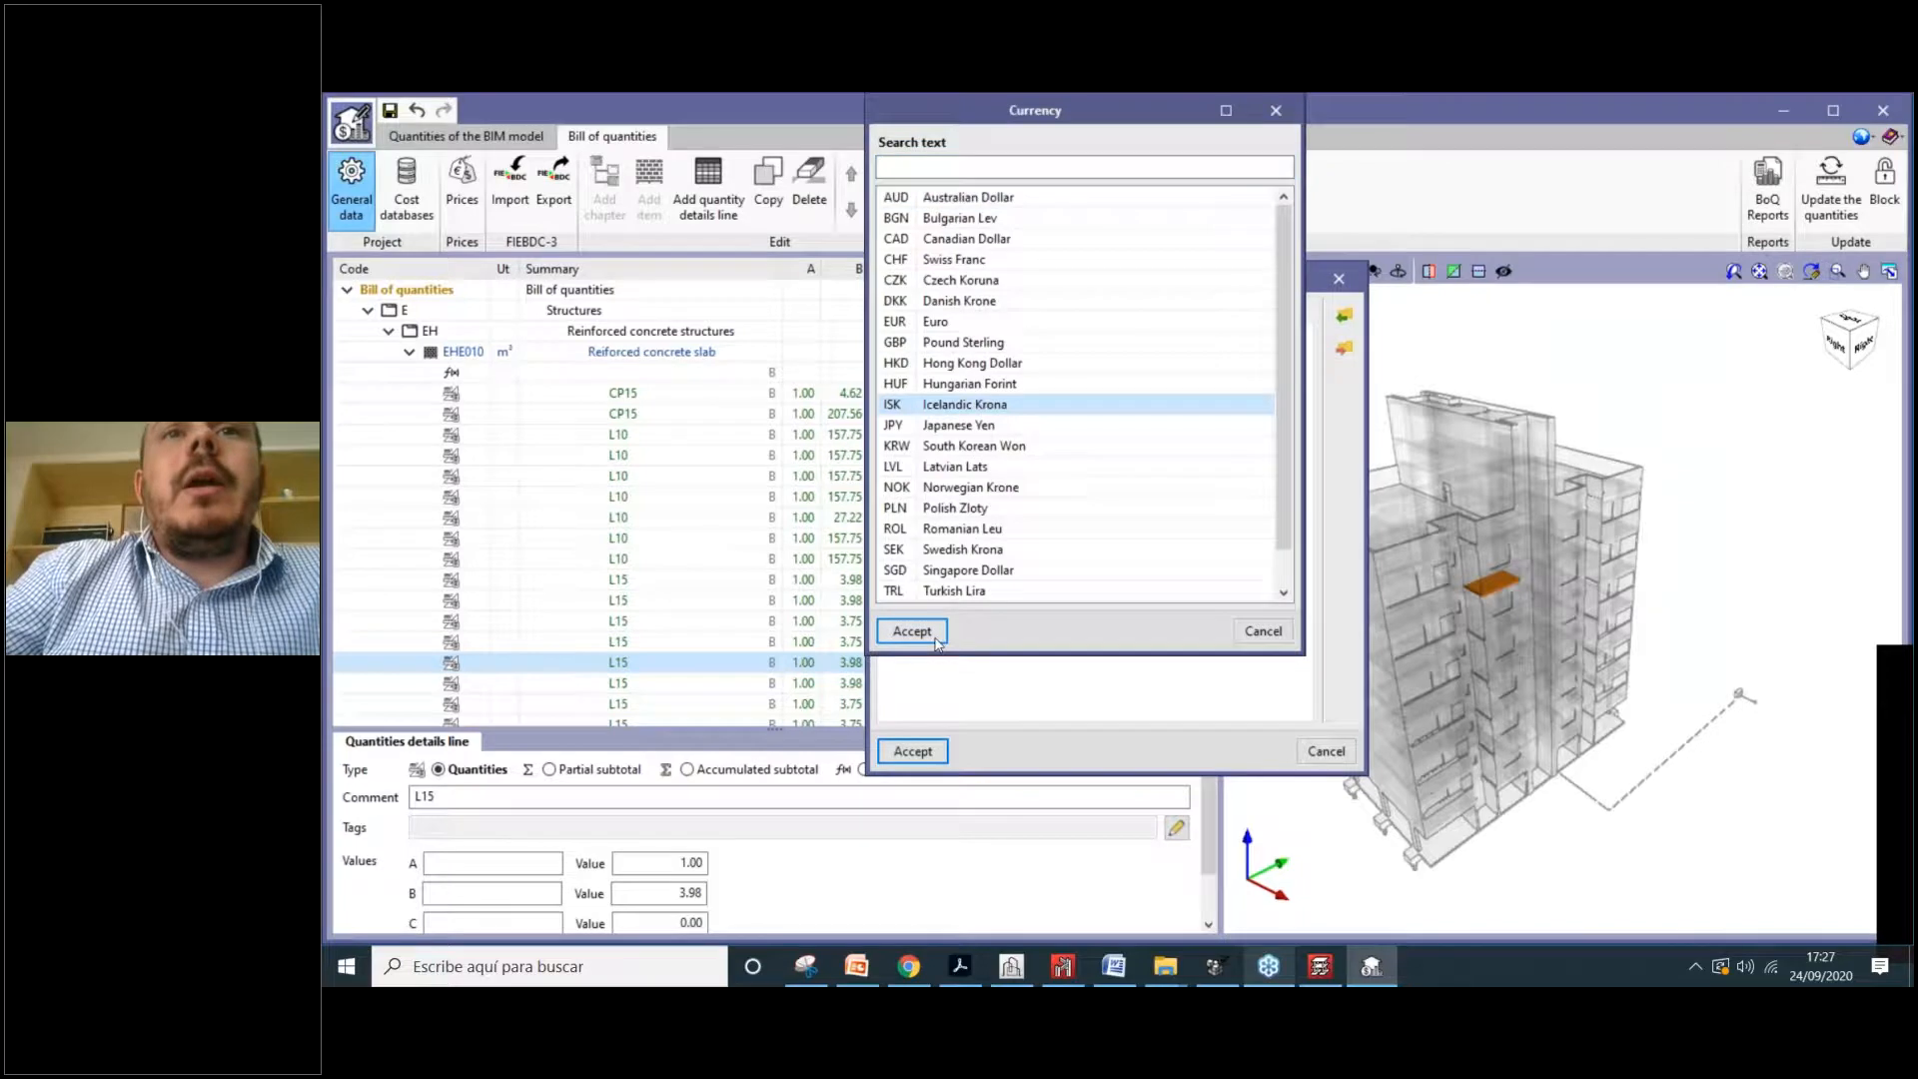
pyautogui.click(912, 632)
pyautogui.click(952, 430)
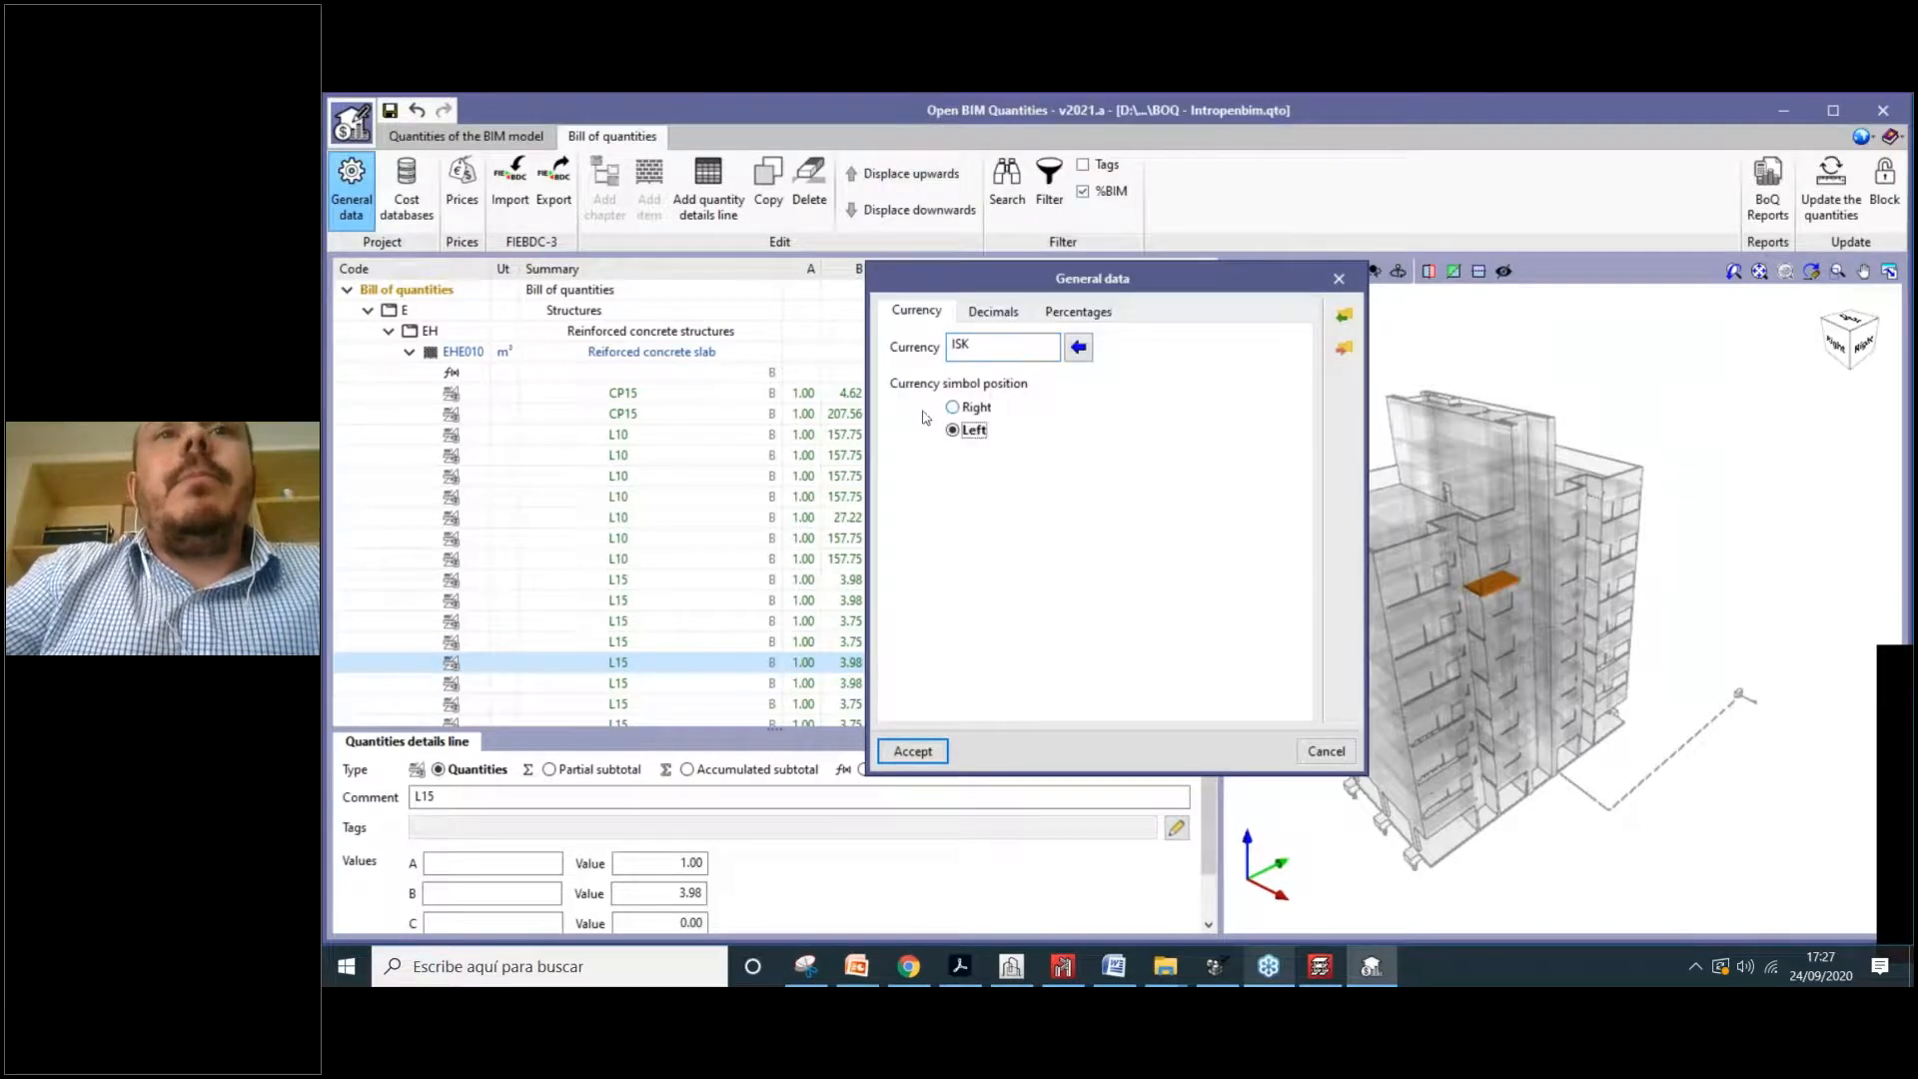
pyautogui.click(993, 311)
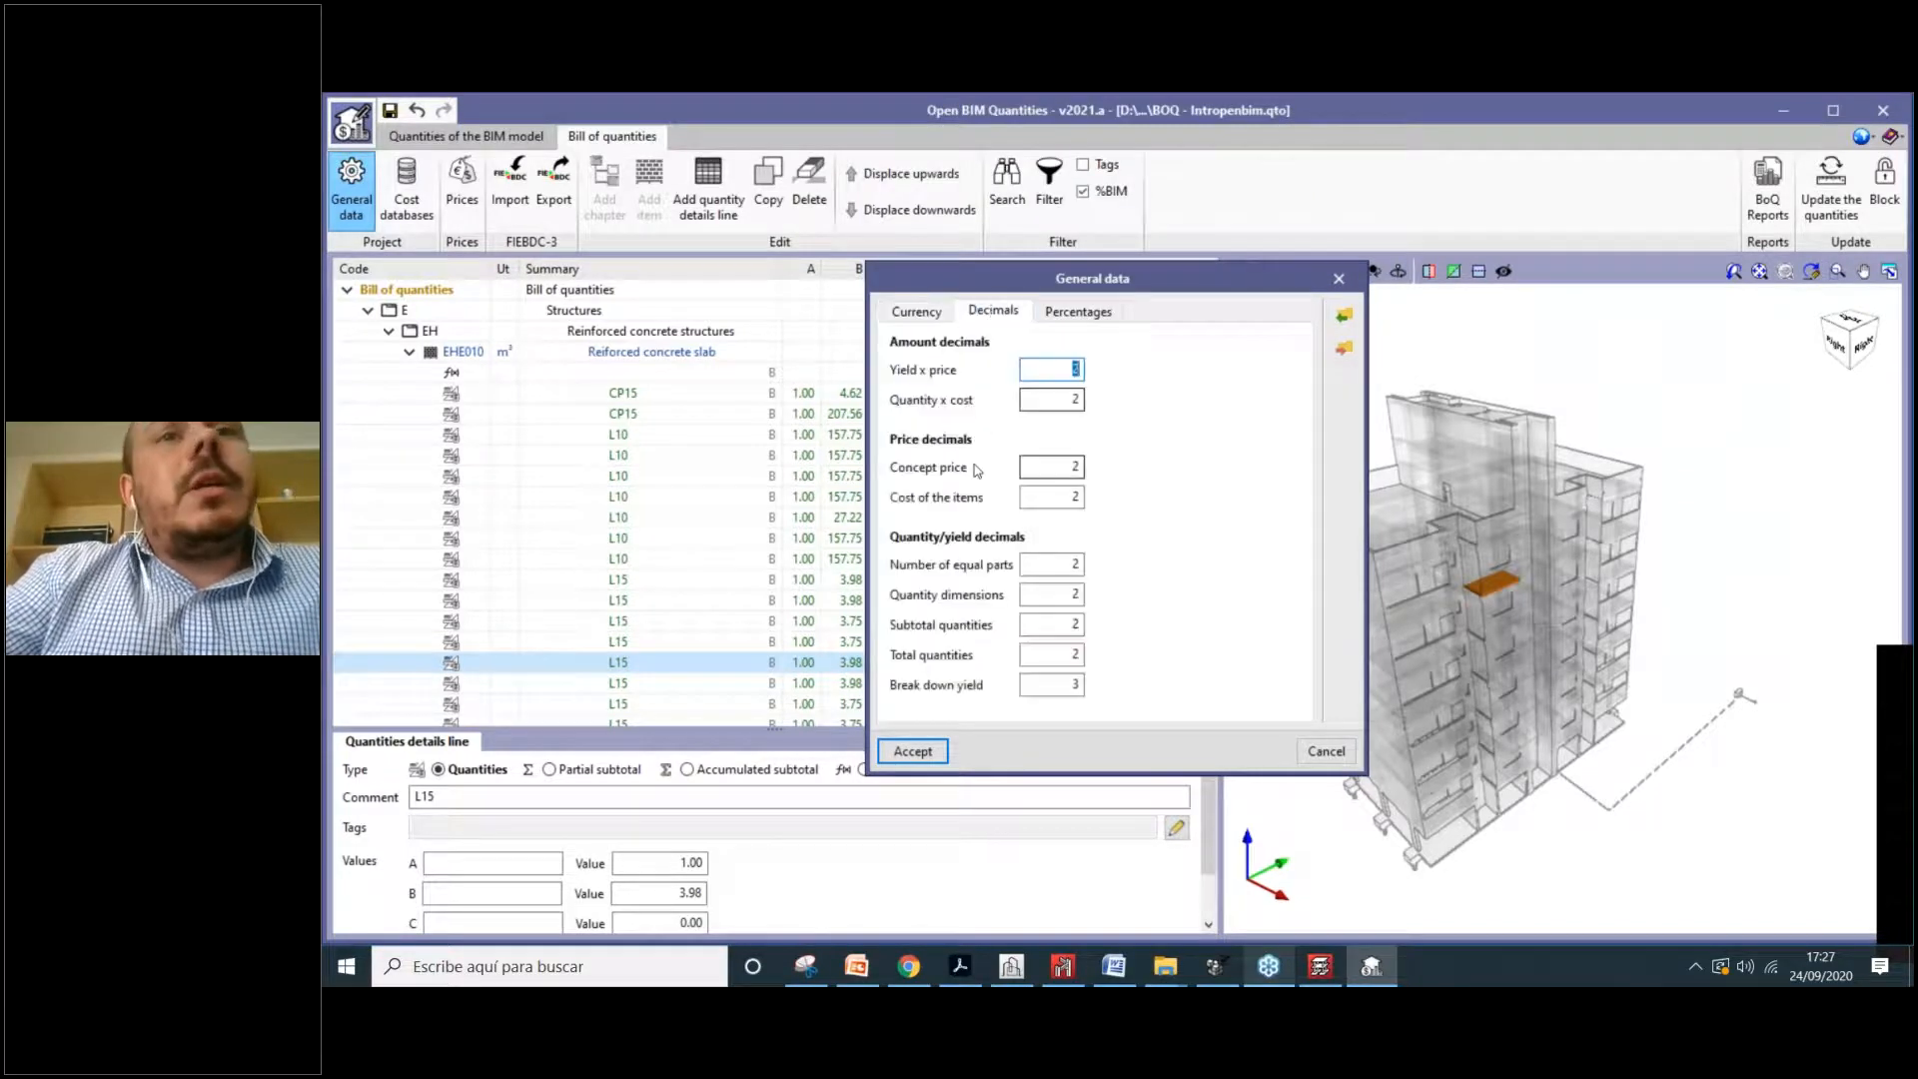
# Step: Add a tax 'My own tax' at 12 under Percentages, delete it, and accept the settings
pyautogui.click(1078, 311)
pyautogui.click(897, 489)
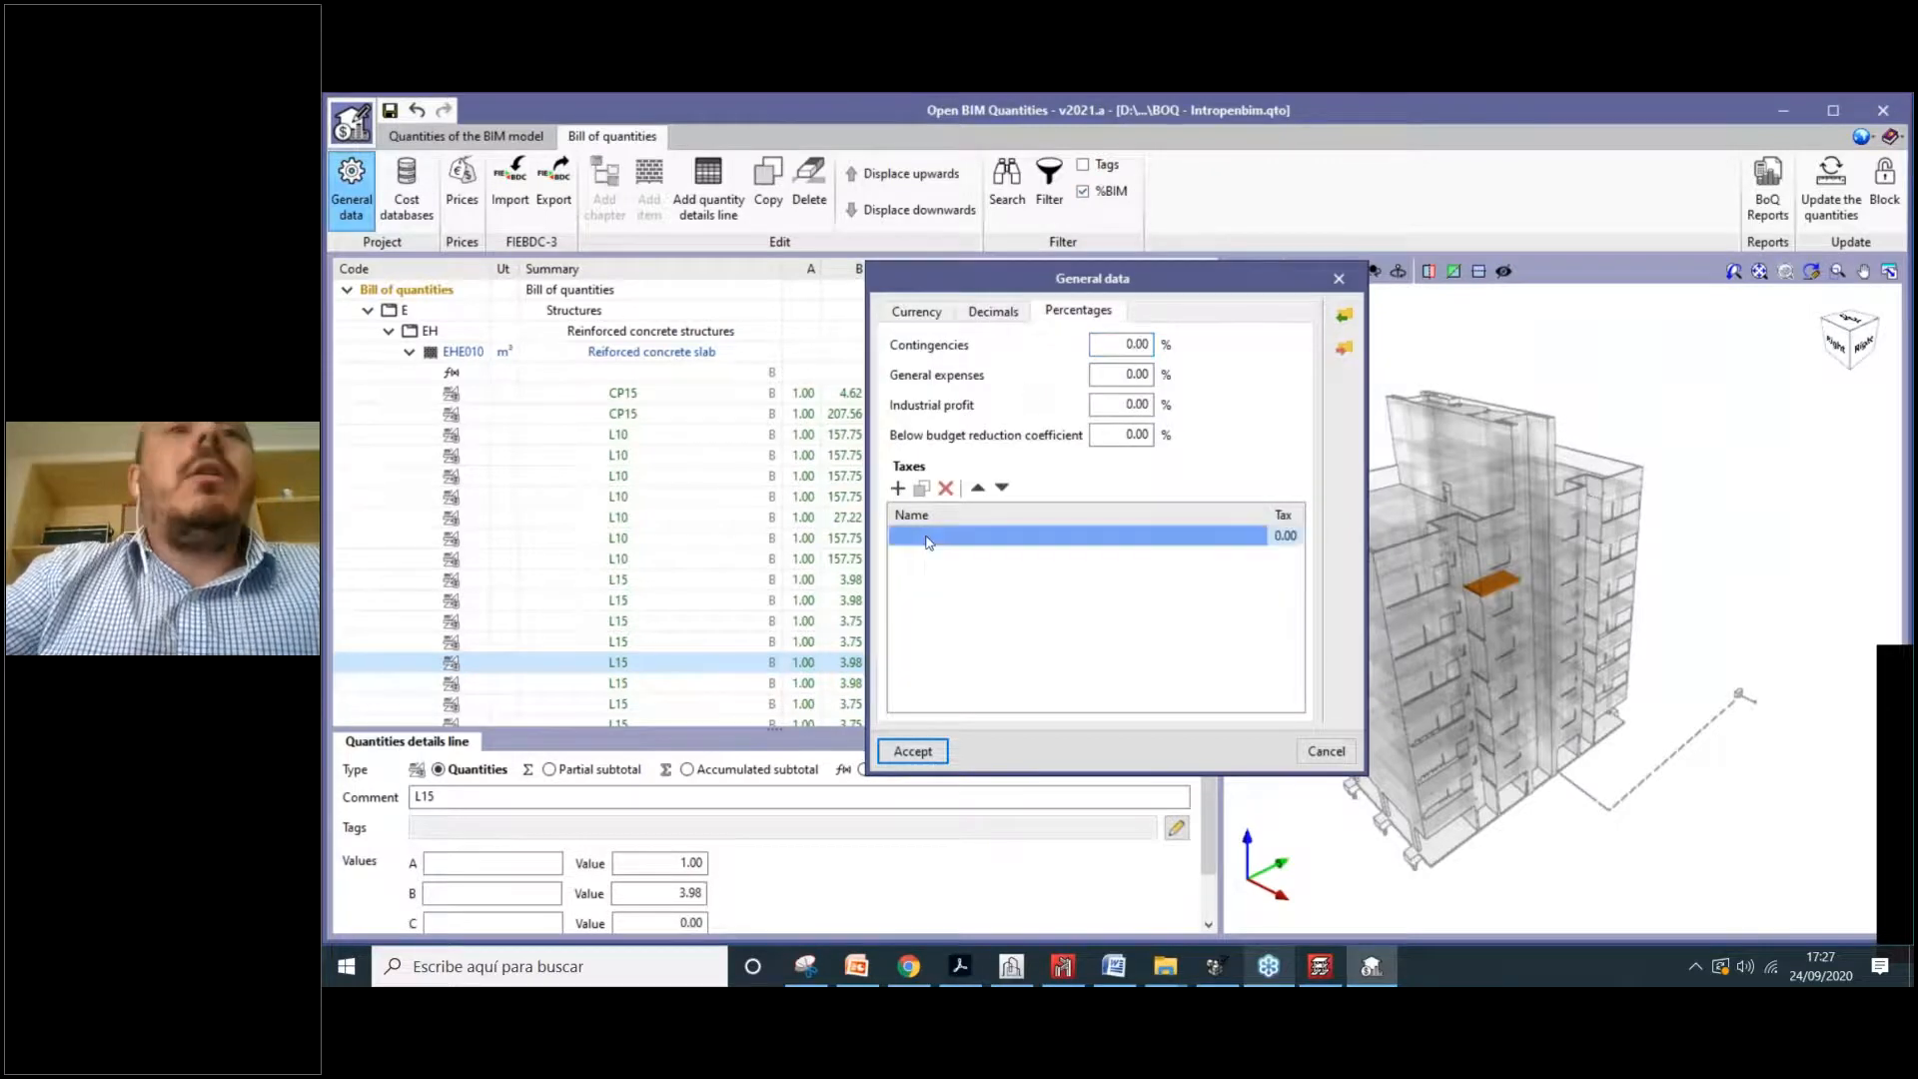
pyautogui.write('My own')
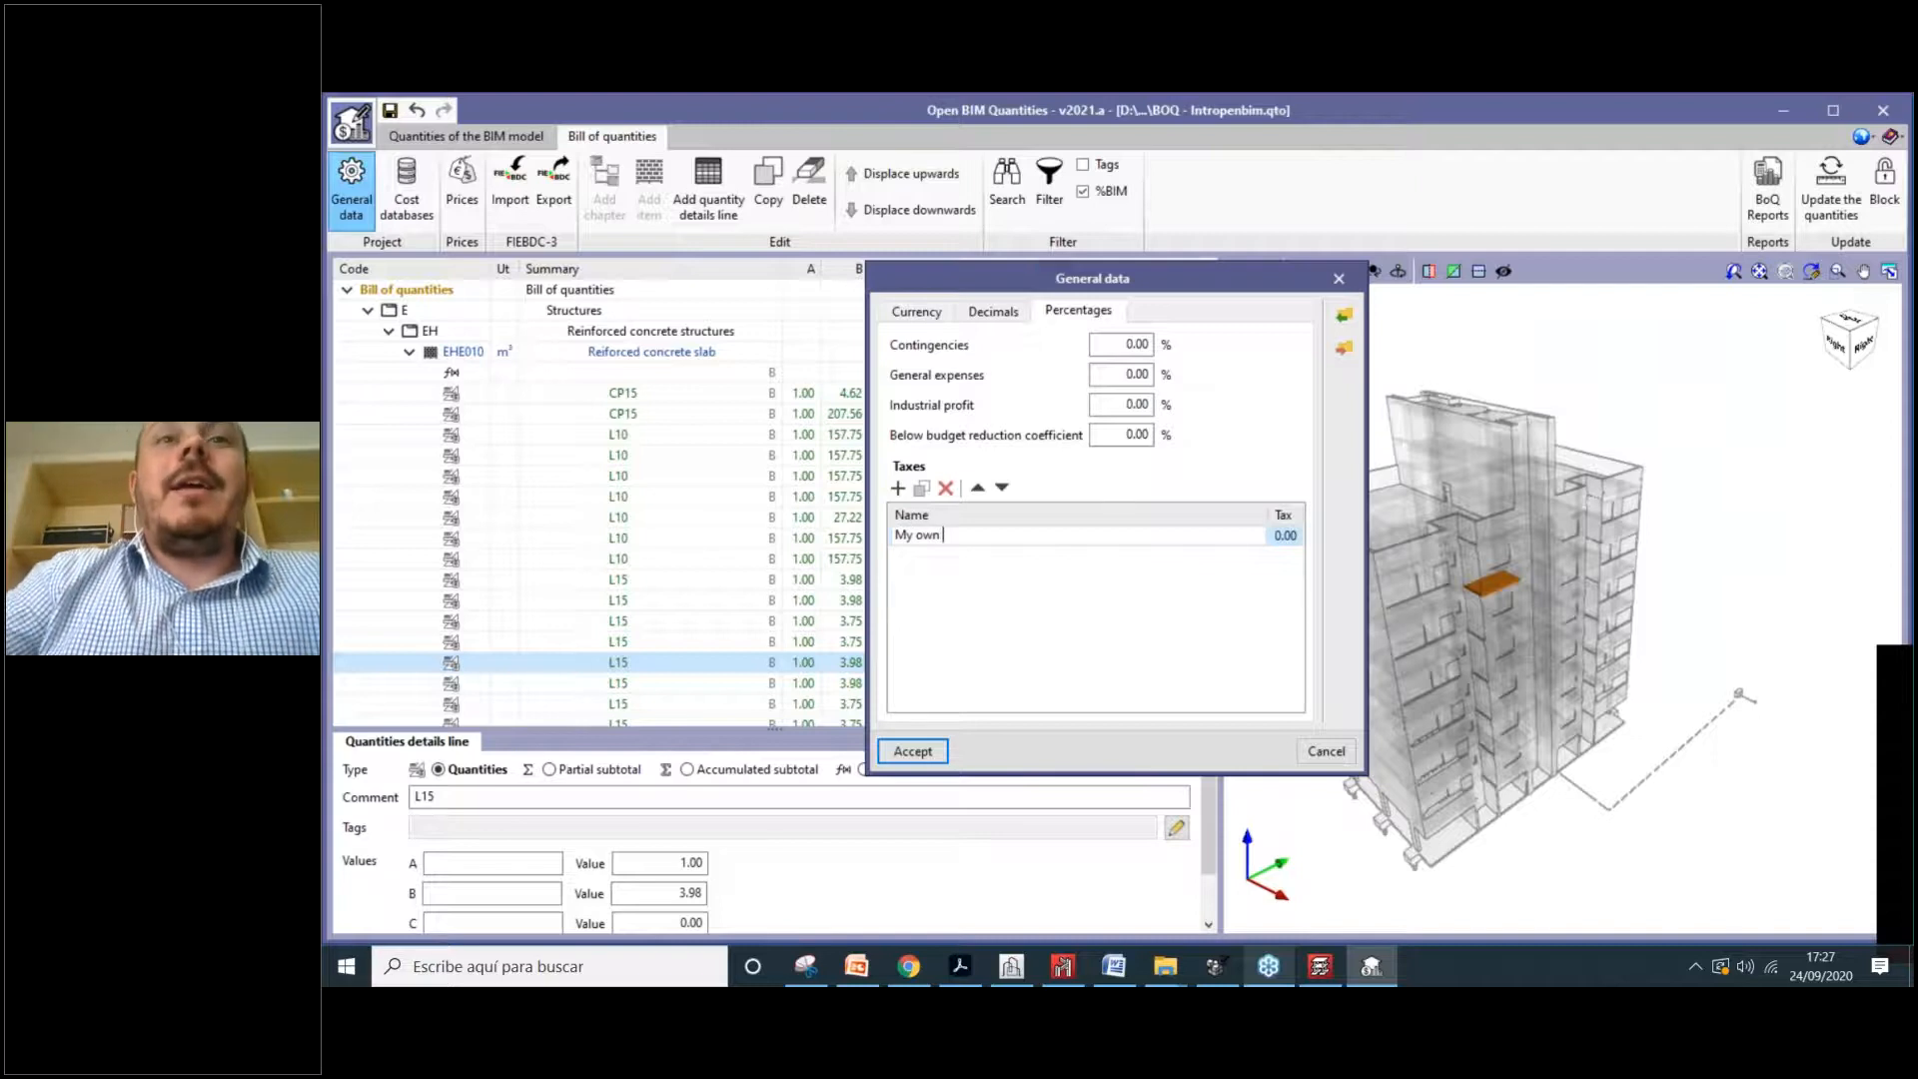
pyautogui.write(' tax')
pyautogui.press('Tab')
pyautogui.write('12')
pyautogui.press('Return')
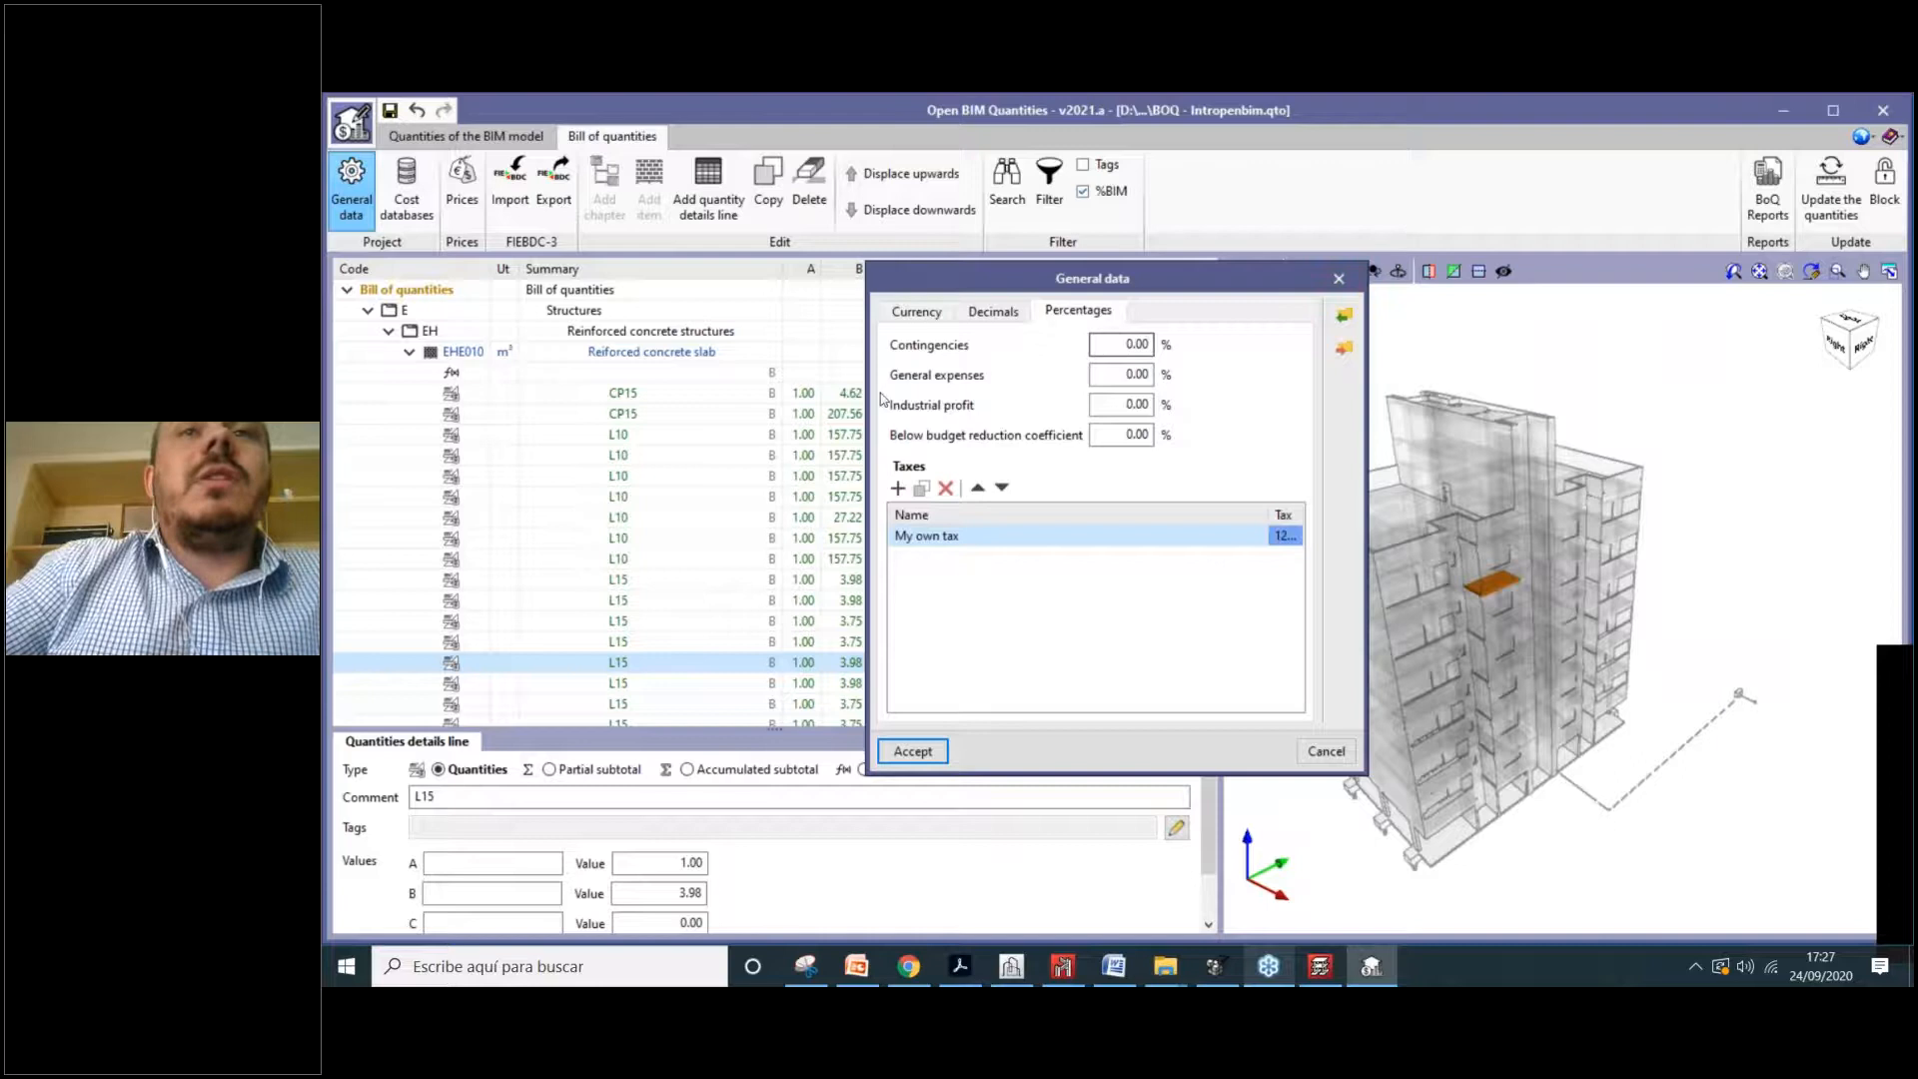
pyautogui.click(947, 491)
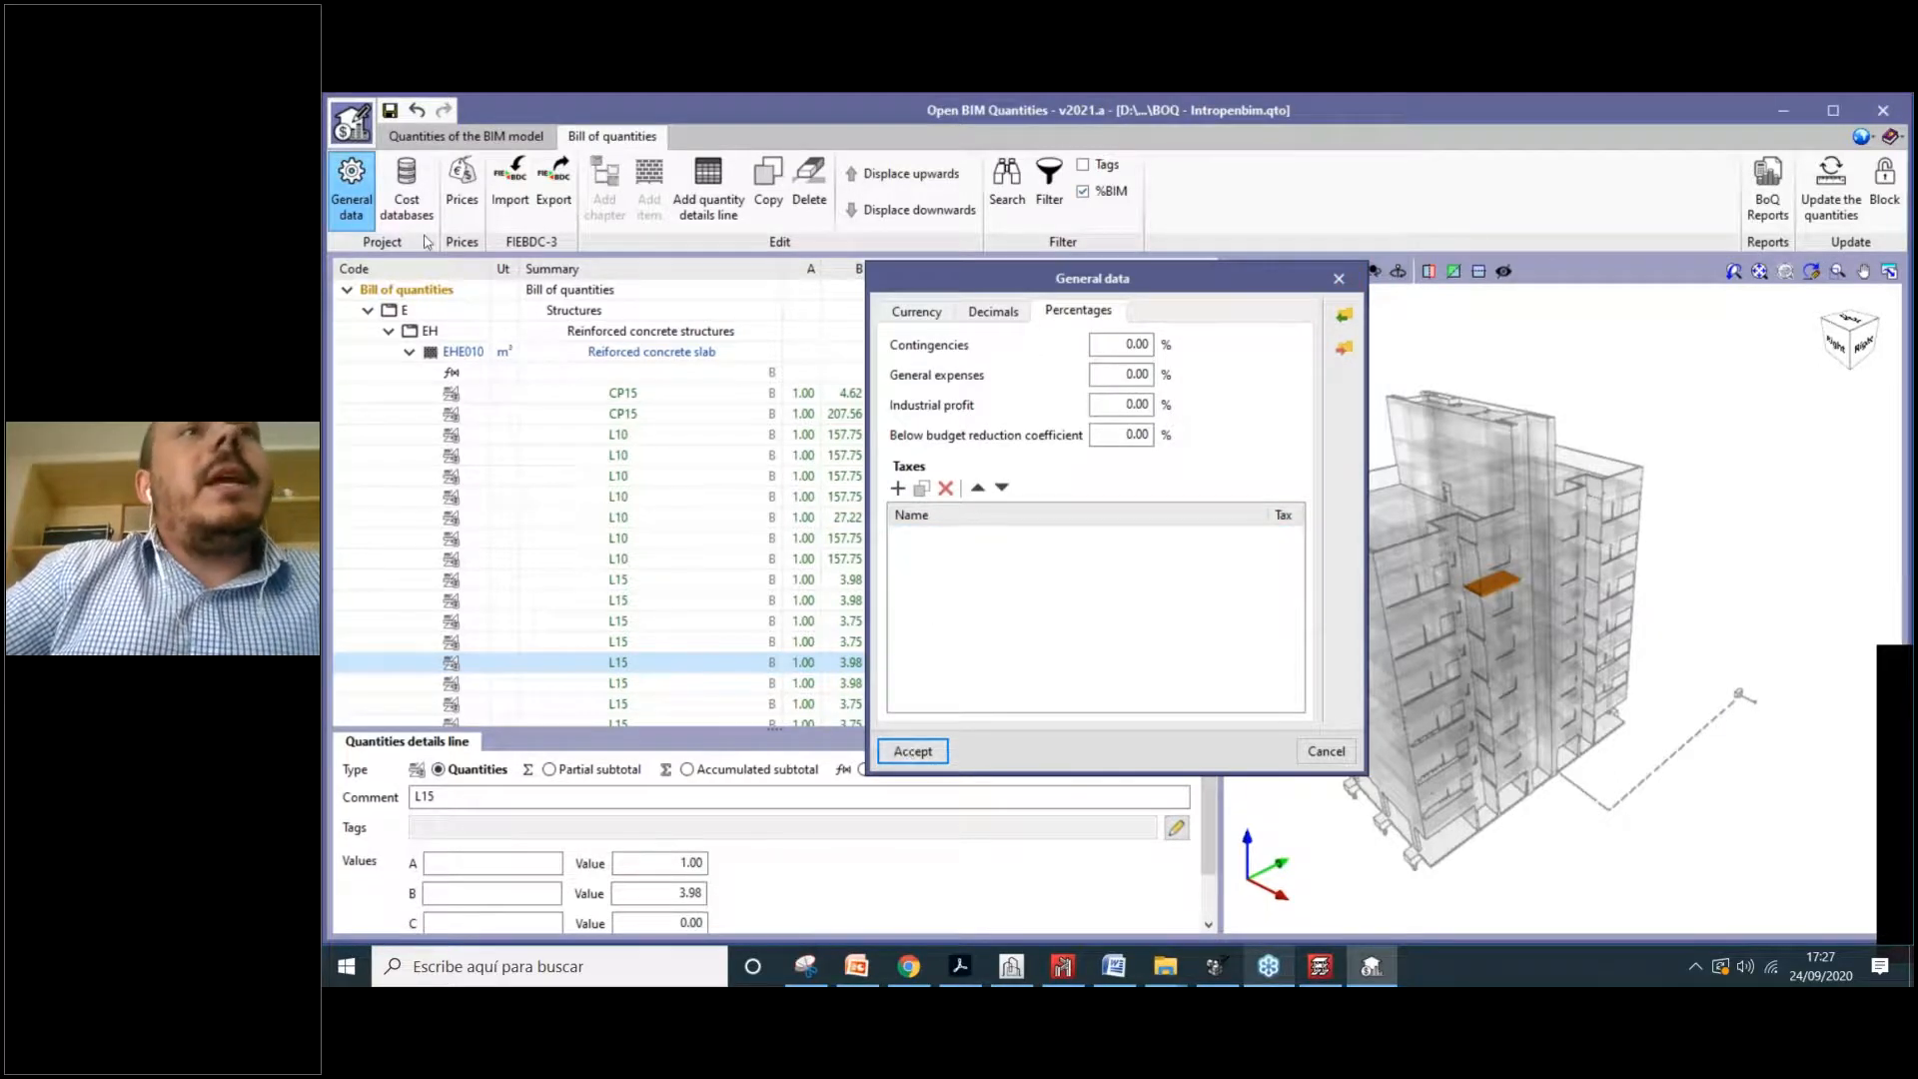
pyautogui.click(909, 752)
pyautogui.click(407, 185)
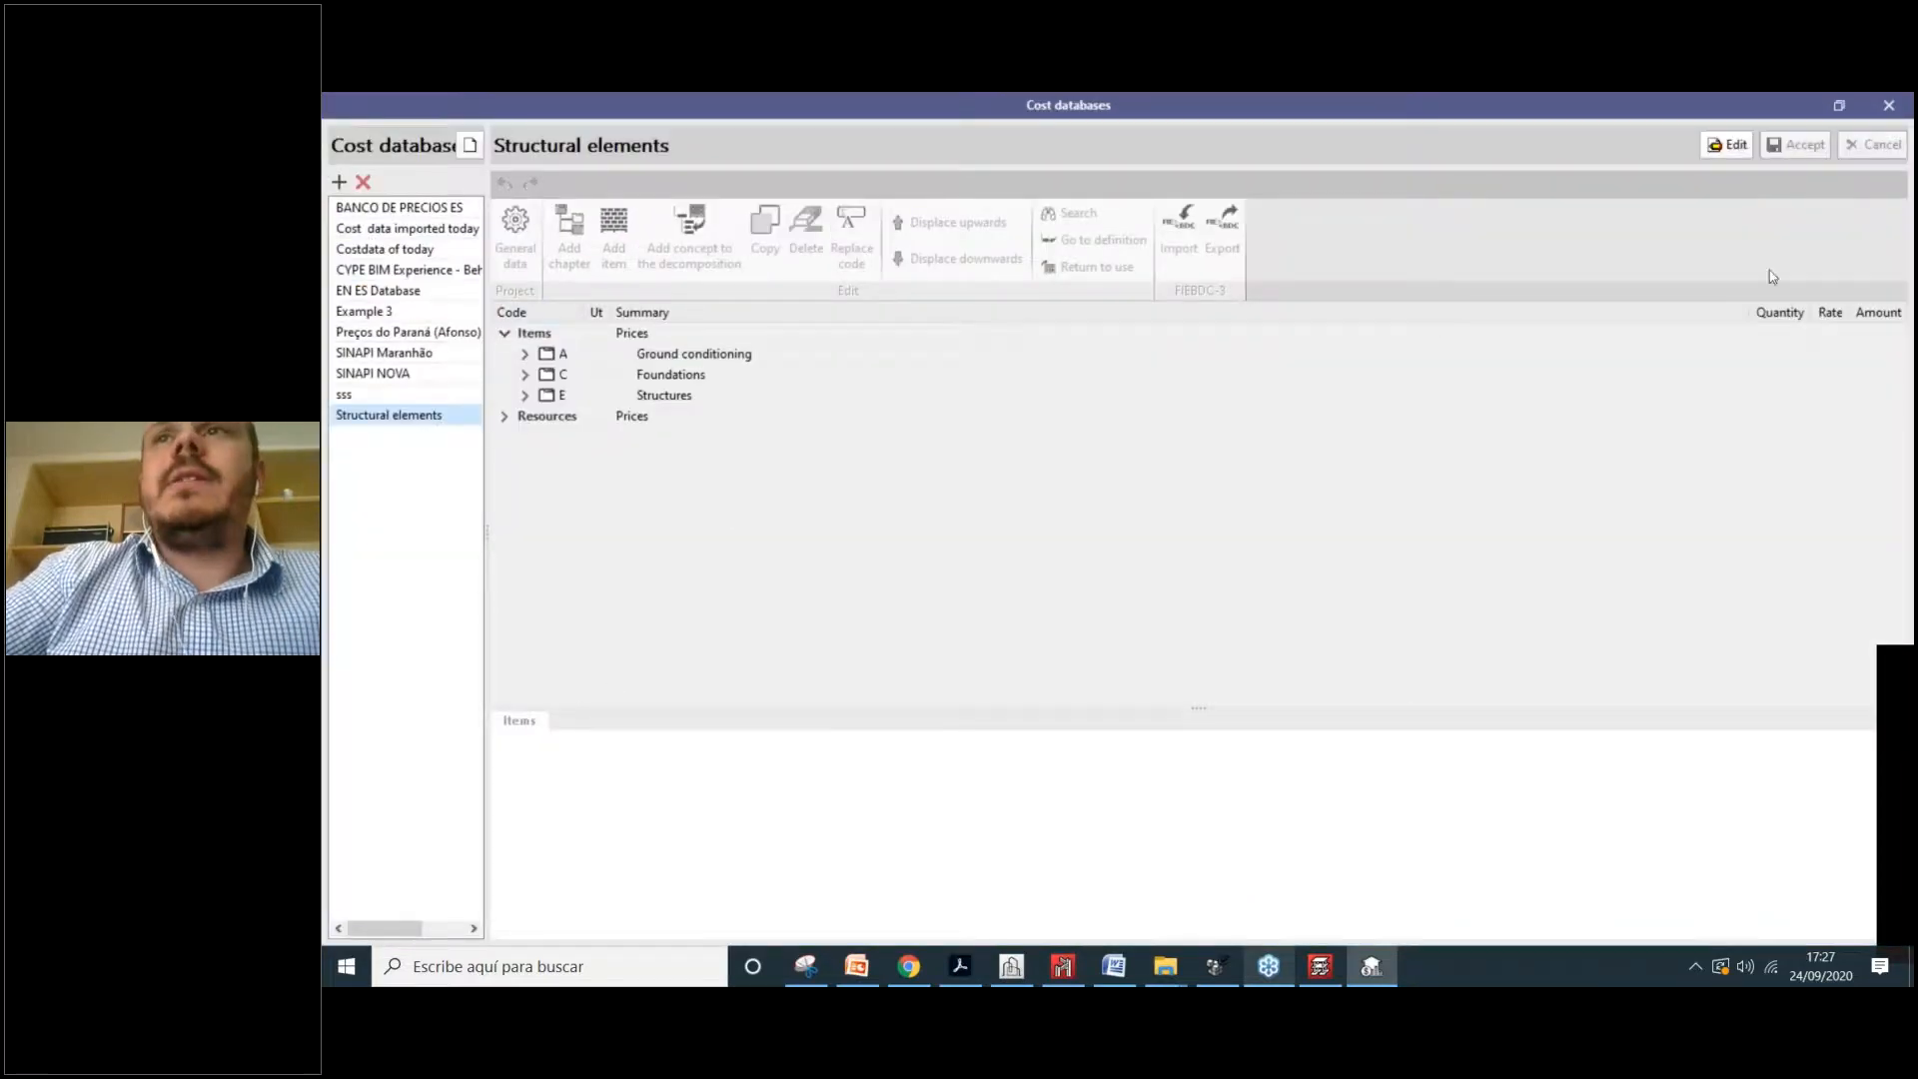
pyautogui.click(1887, 108)
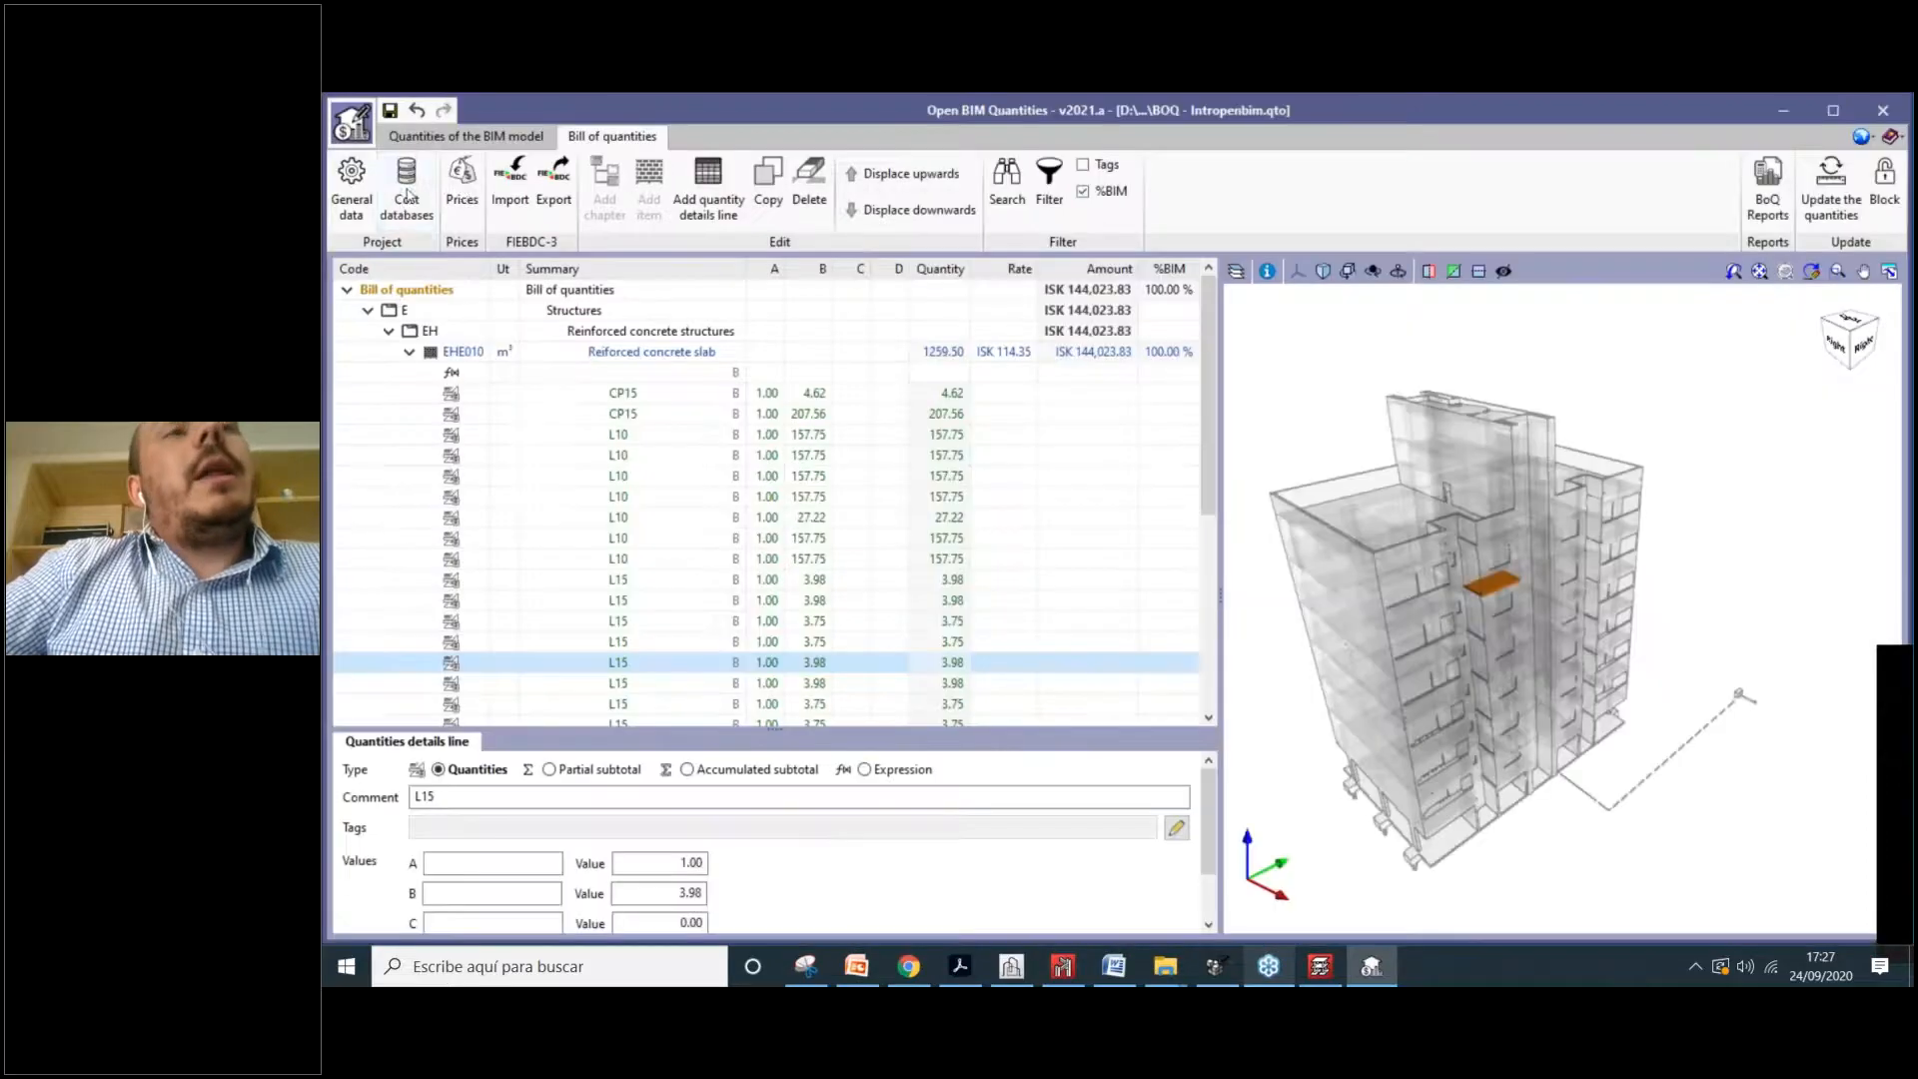
pyautogui.click(462, 192)
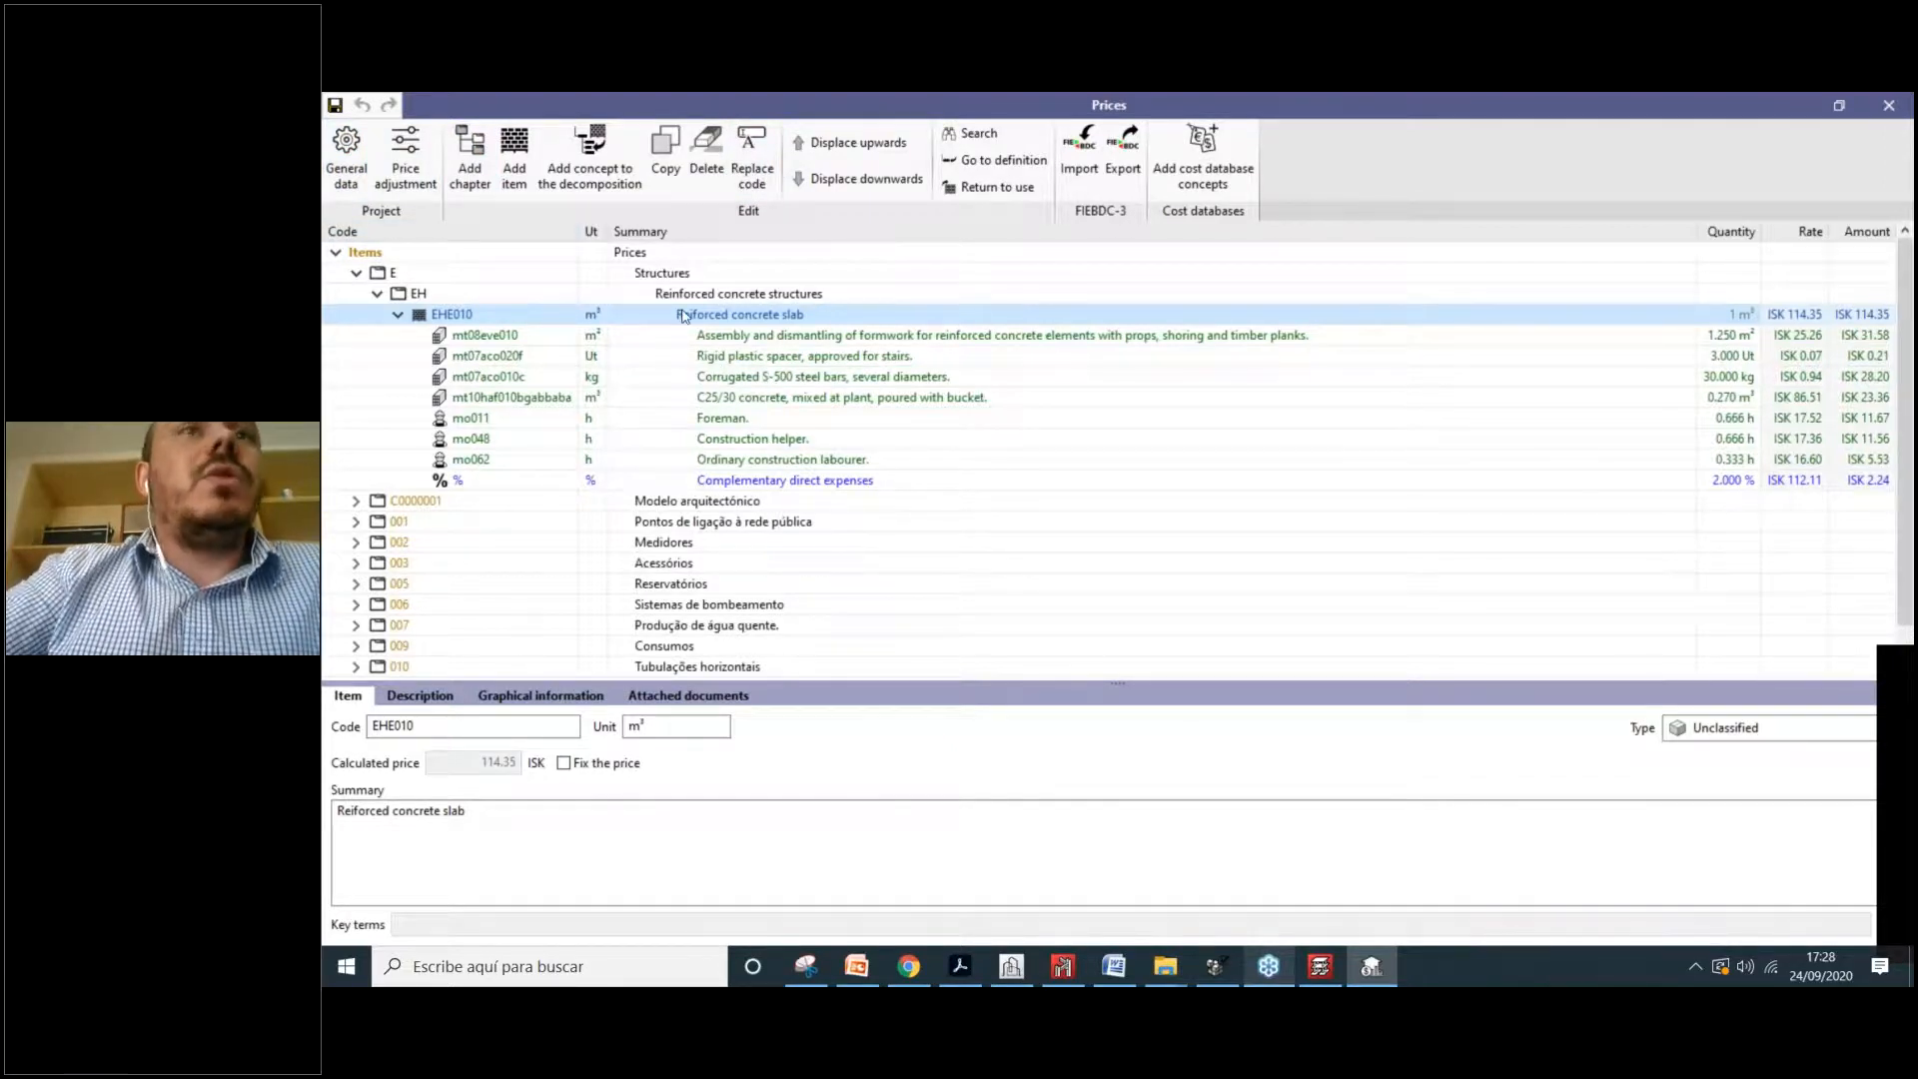
pyautogui.click(1889, 106)
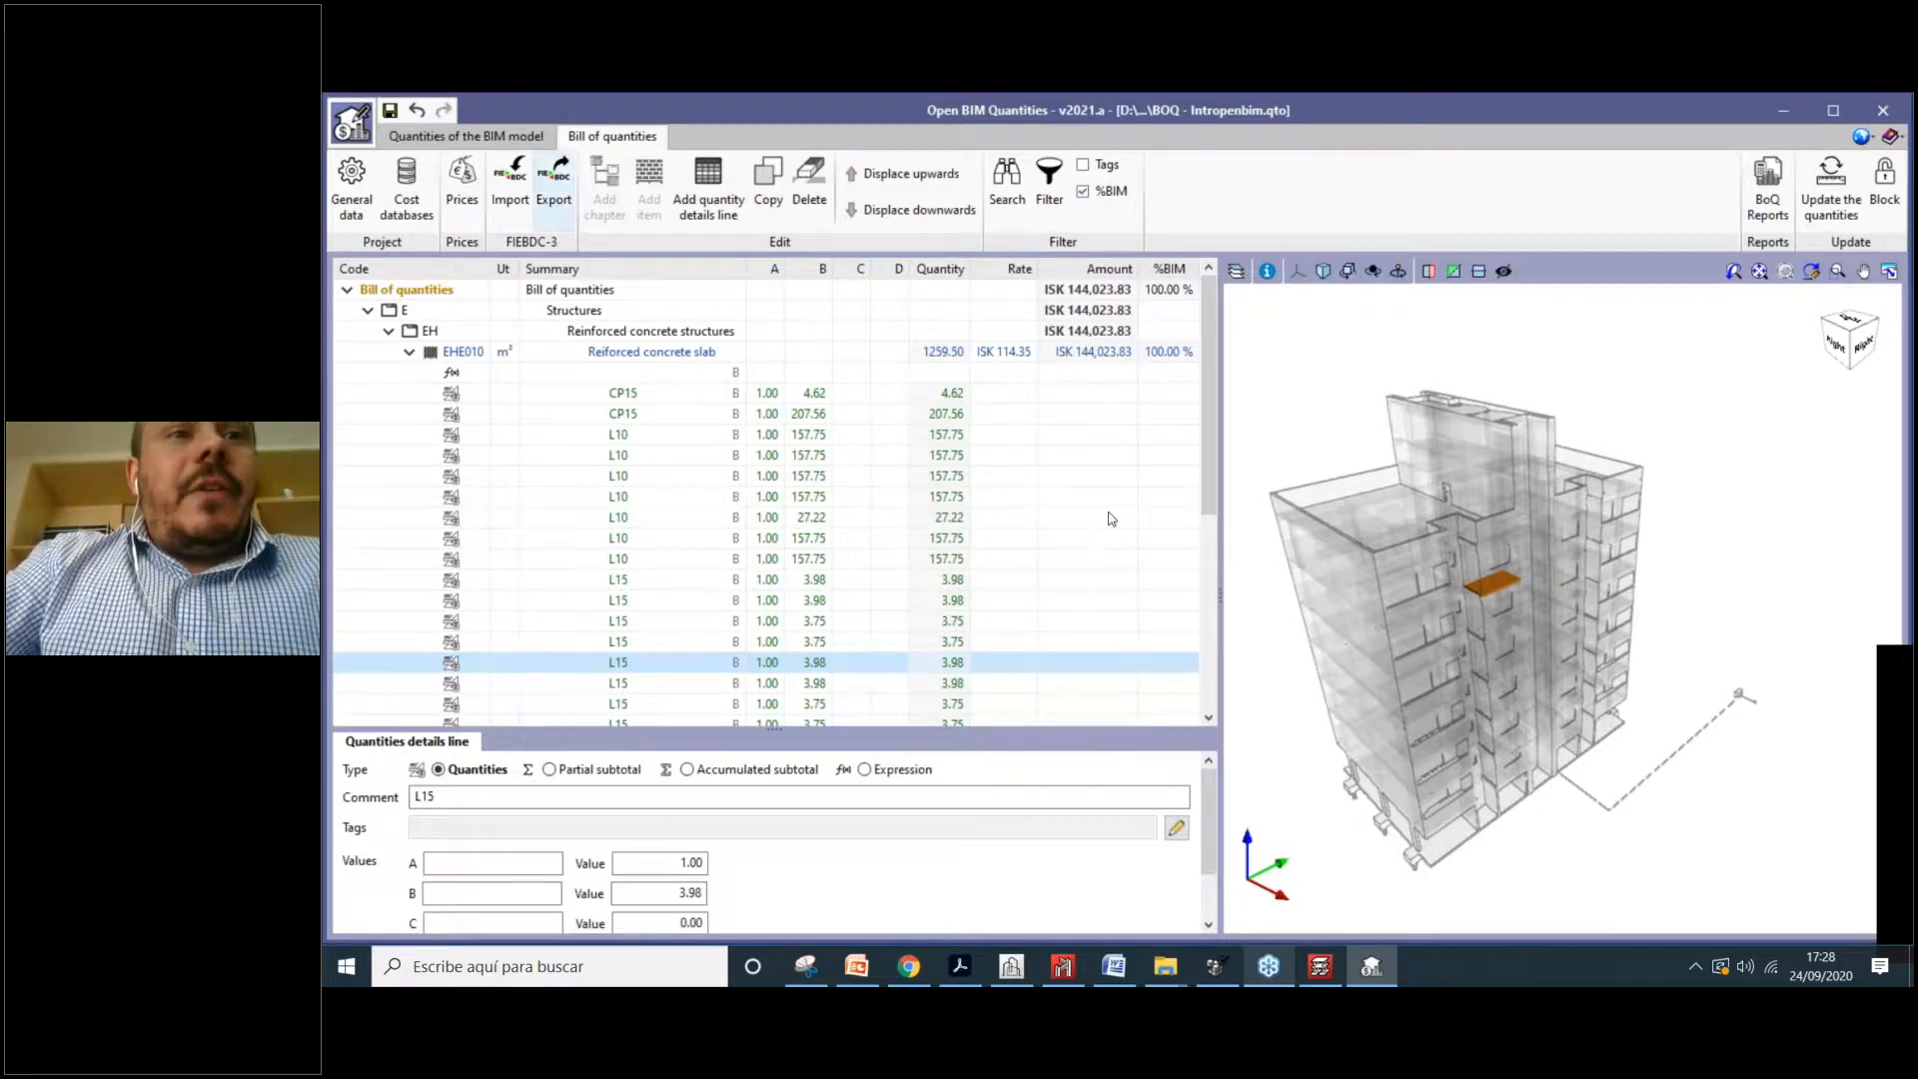
# Step: Show the Quantities of the BIM model view, listing IFC entities beside the 3D building
pyautogui.click(519, 138)
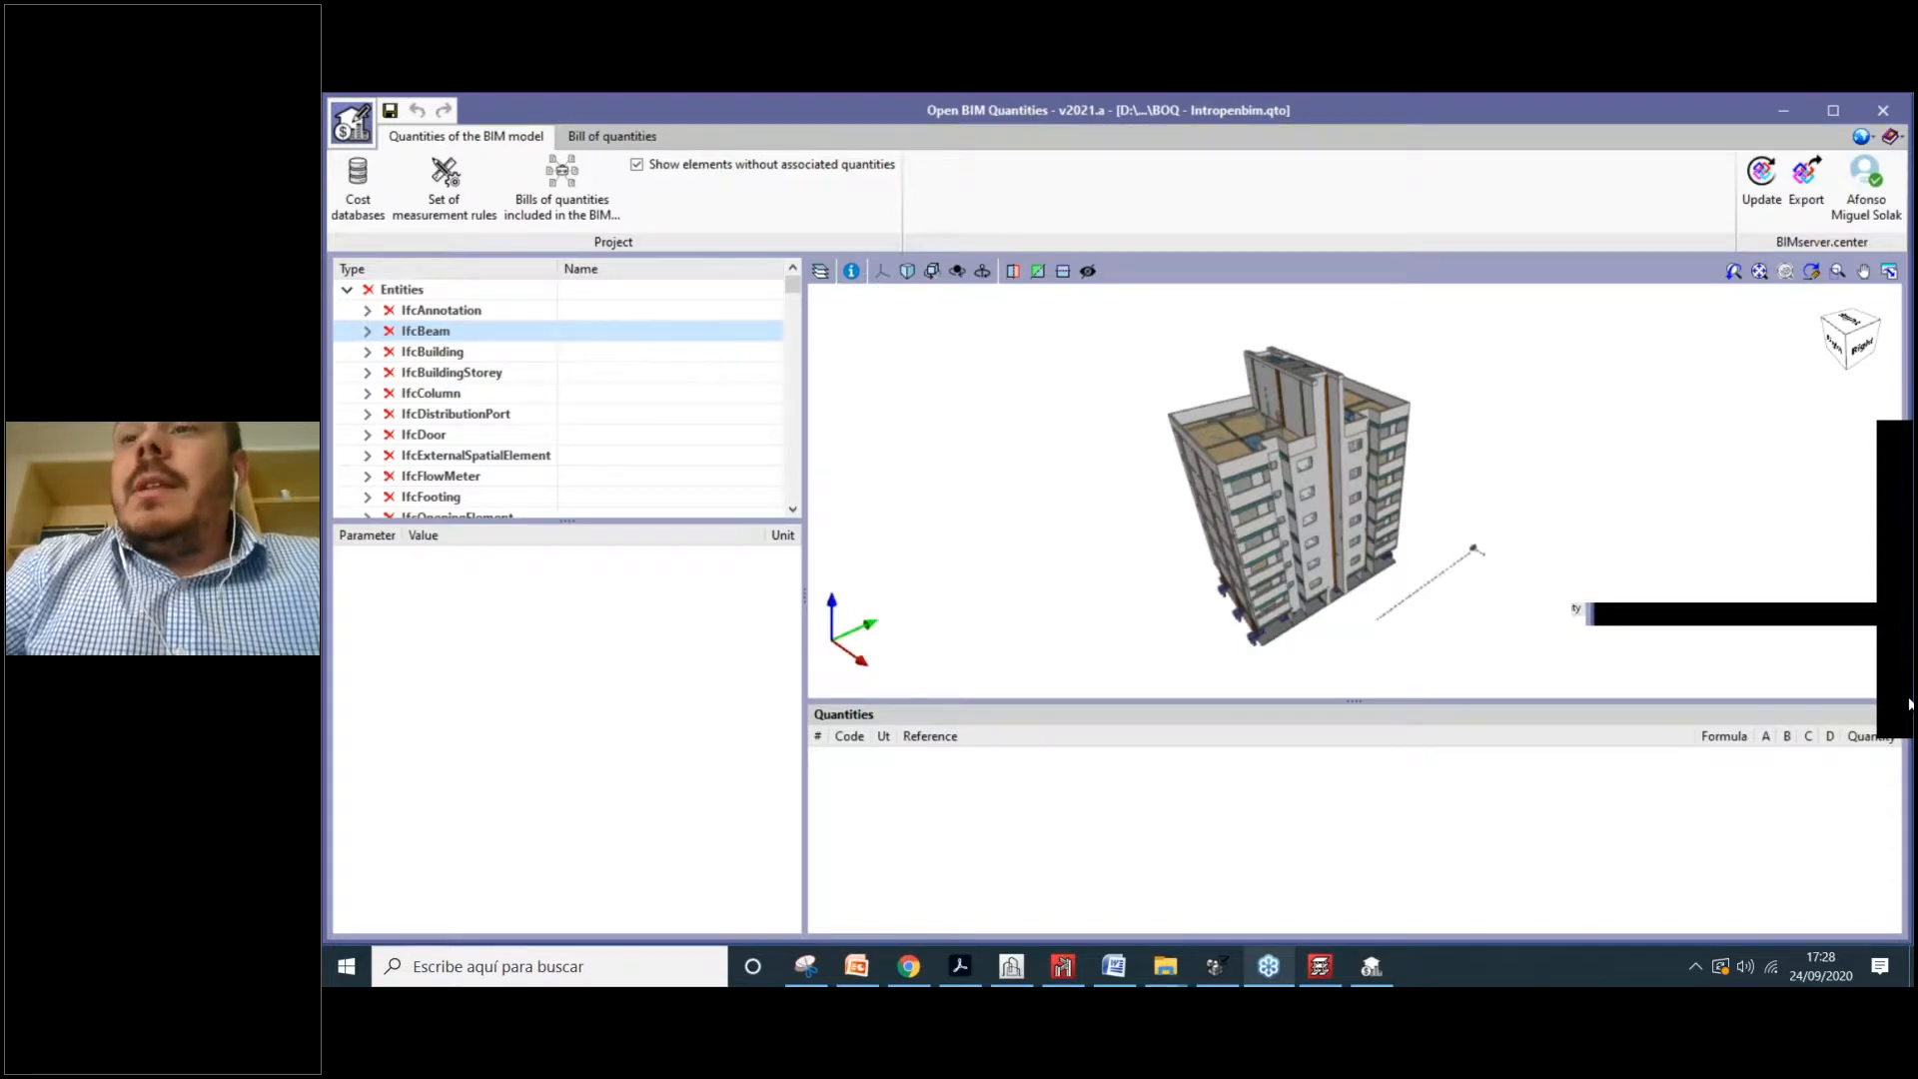
# Step: Return to Chrome and load bimserver.center in the Webinar Gallery tab
pyautogui.click(908, 966)
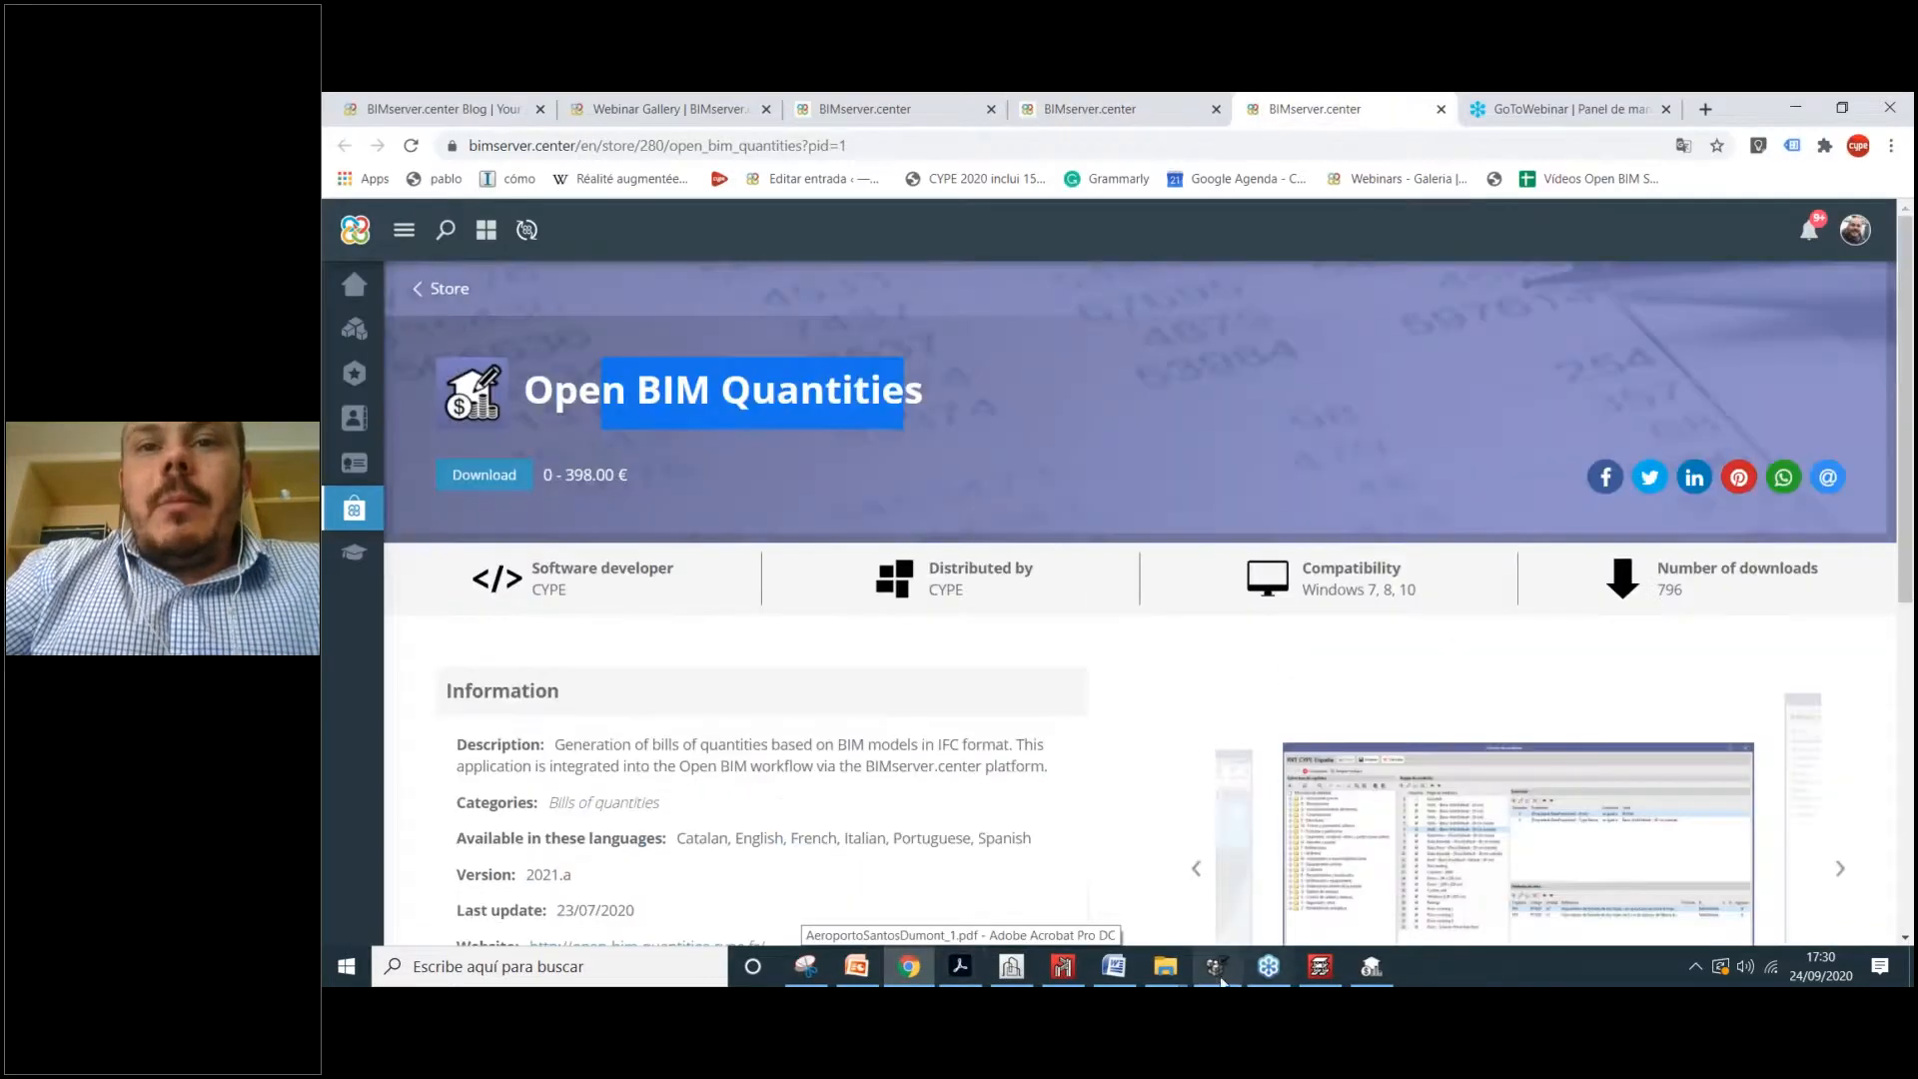
pyautogui.click(1217, 966)
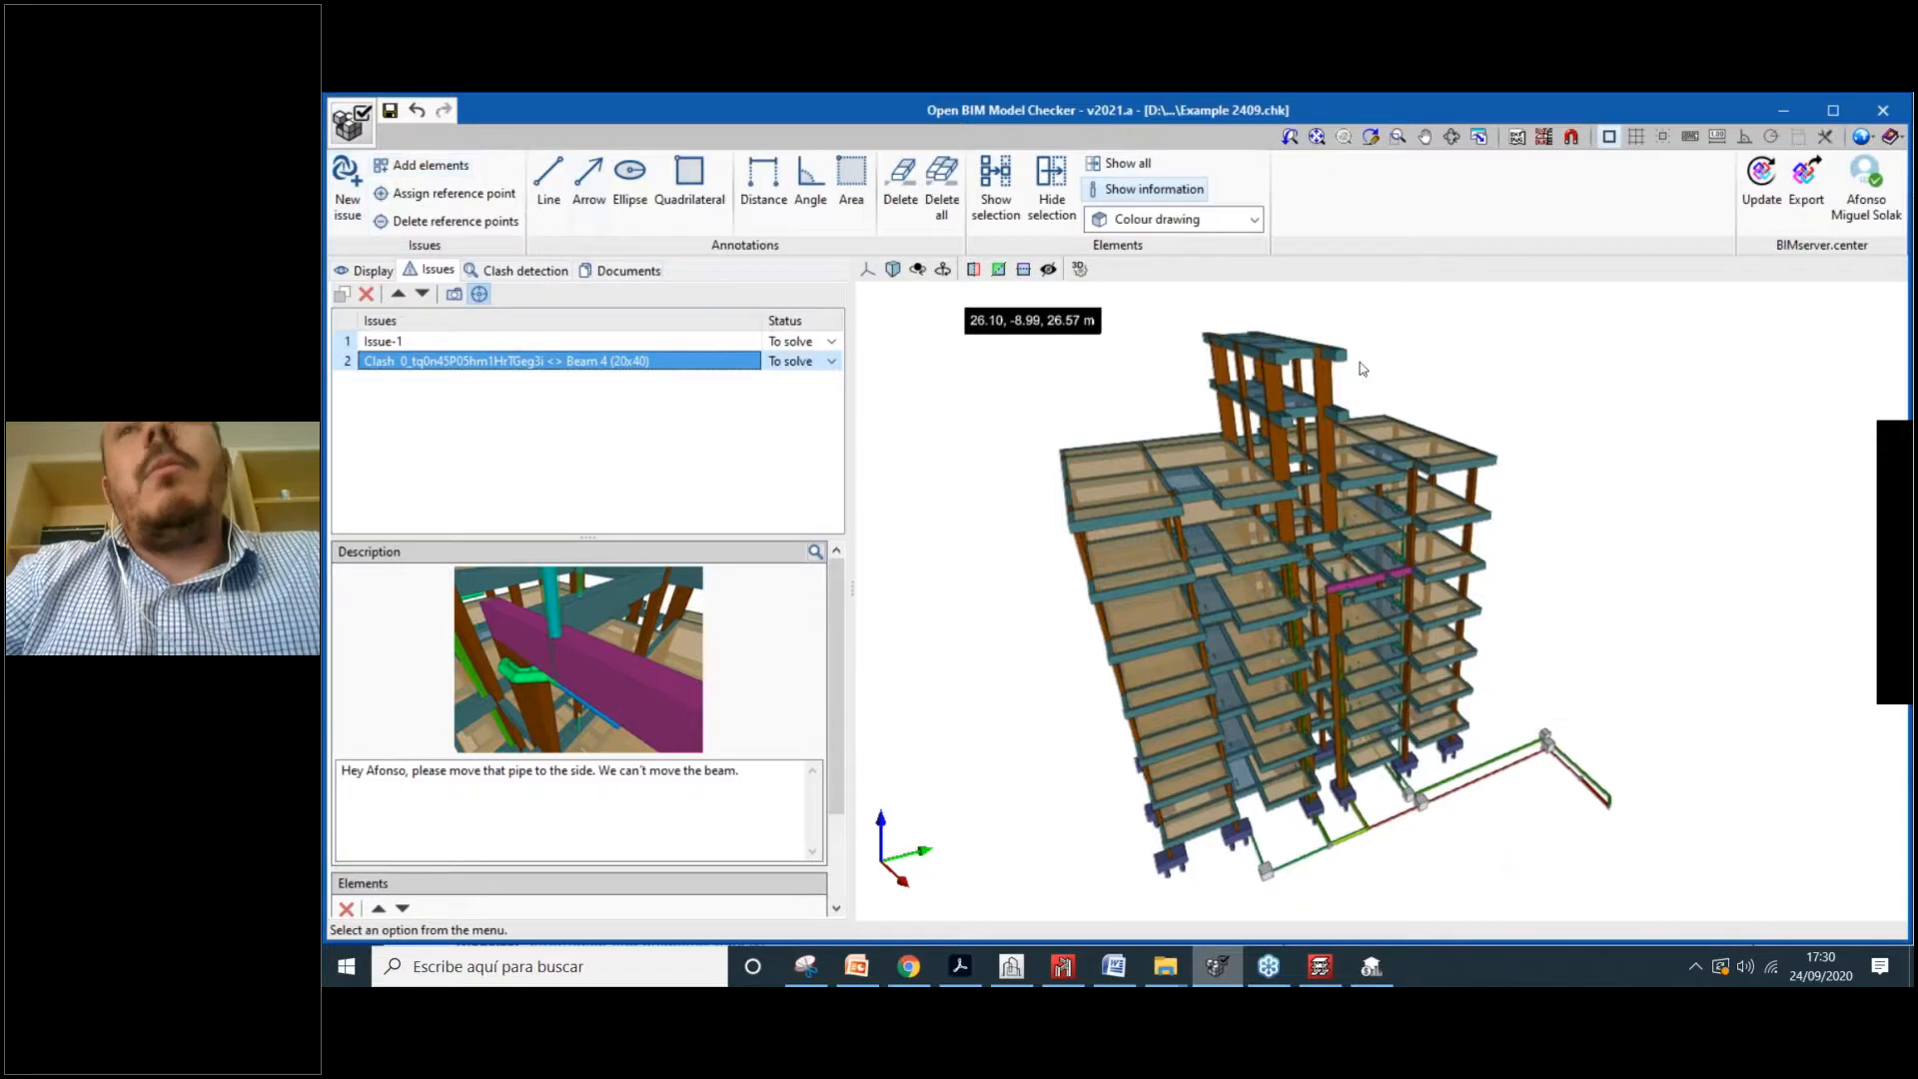
pyautogui.click(897, 955)
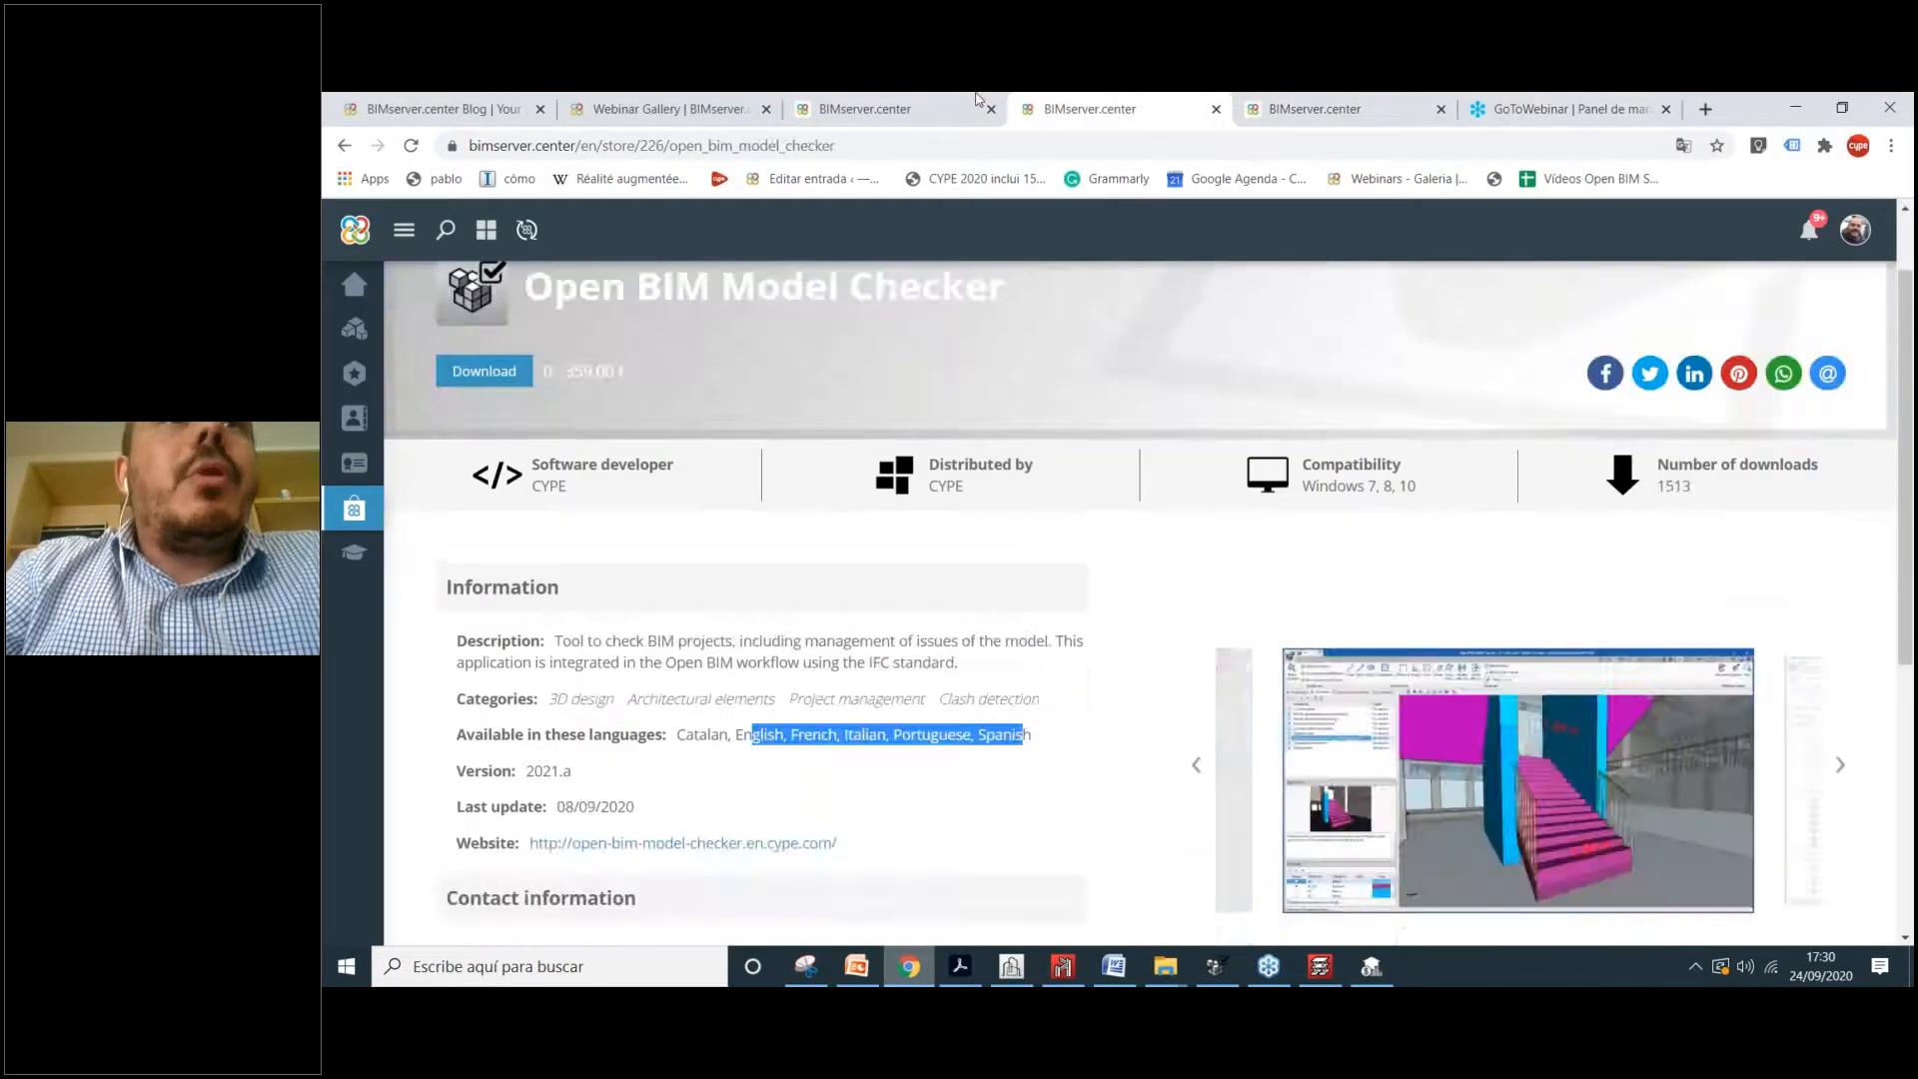
pyautogui.click(977, 104)
pyautogui.click(665, 108)
pyautogui.click(449, 108)
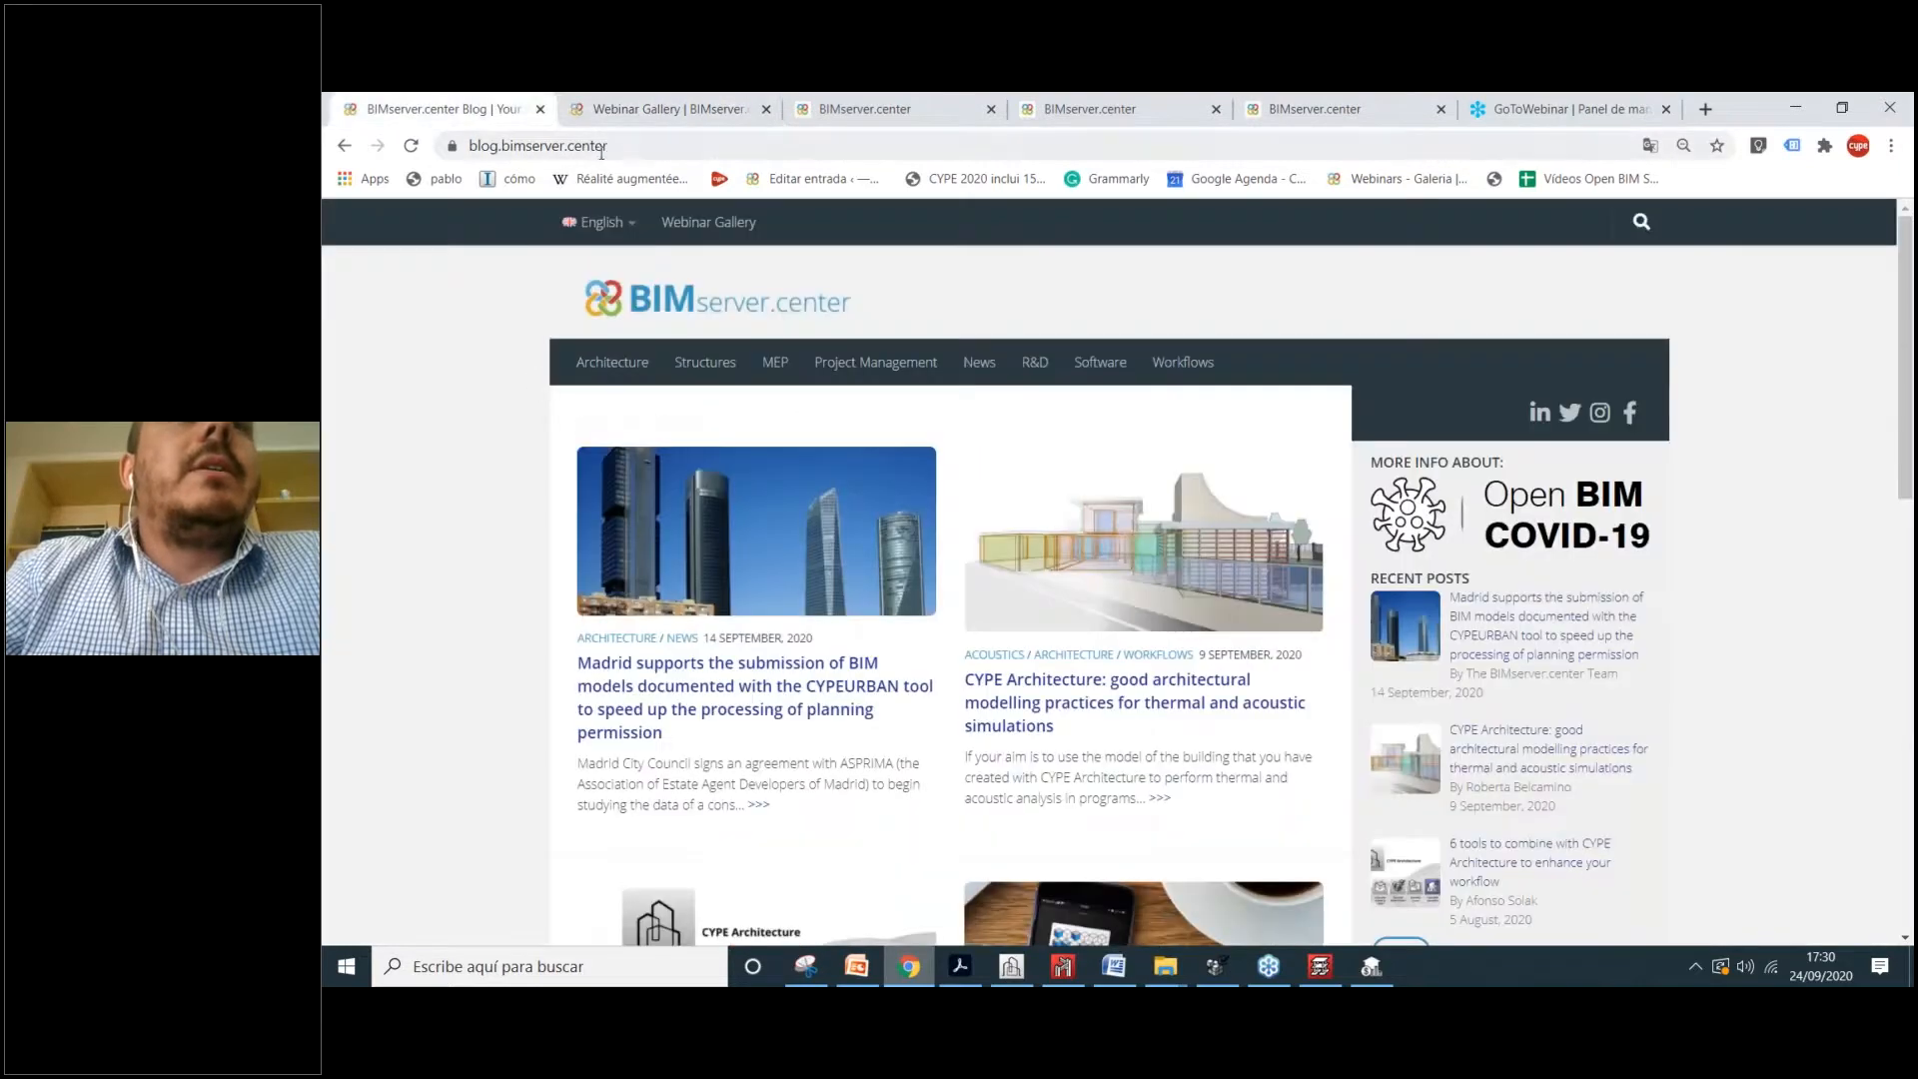
pyautogui.click(664, 108)
pyautogui.click(599, 145)
pyautogui.write('bimserver.center')
pyautogui.press('Return')
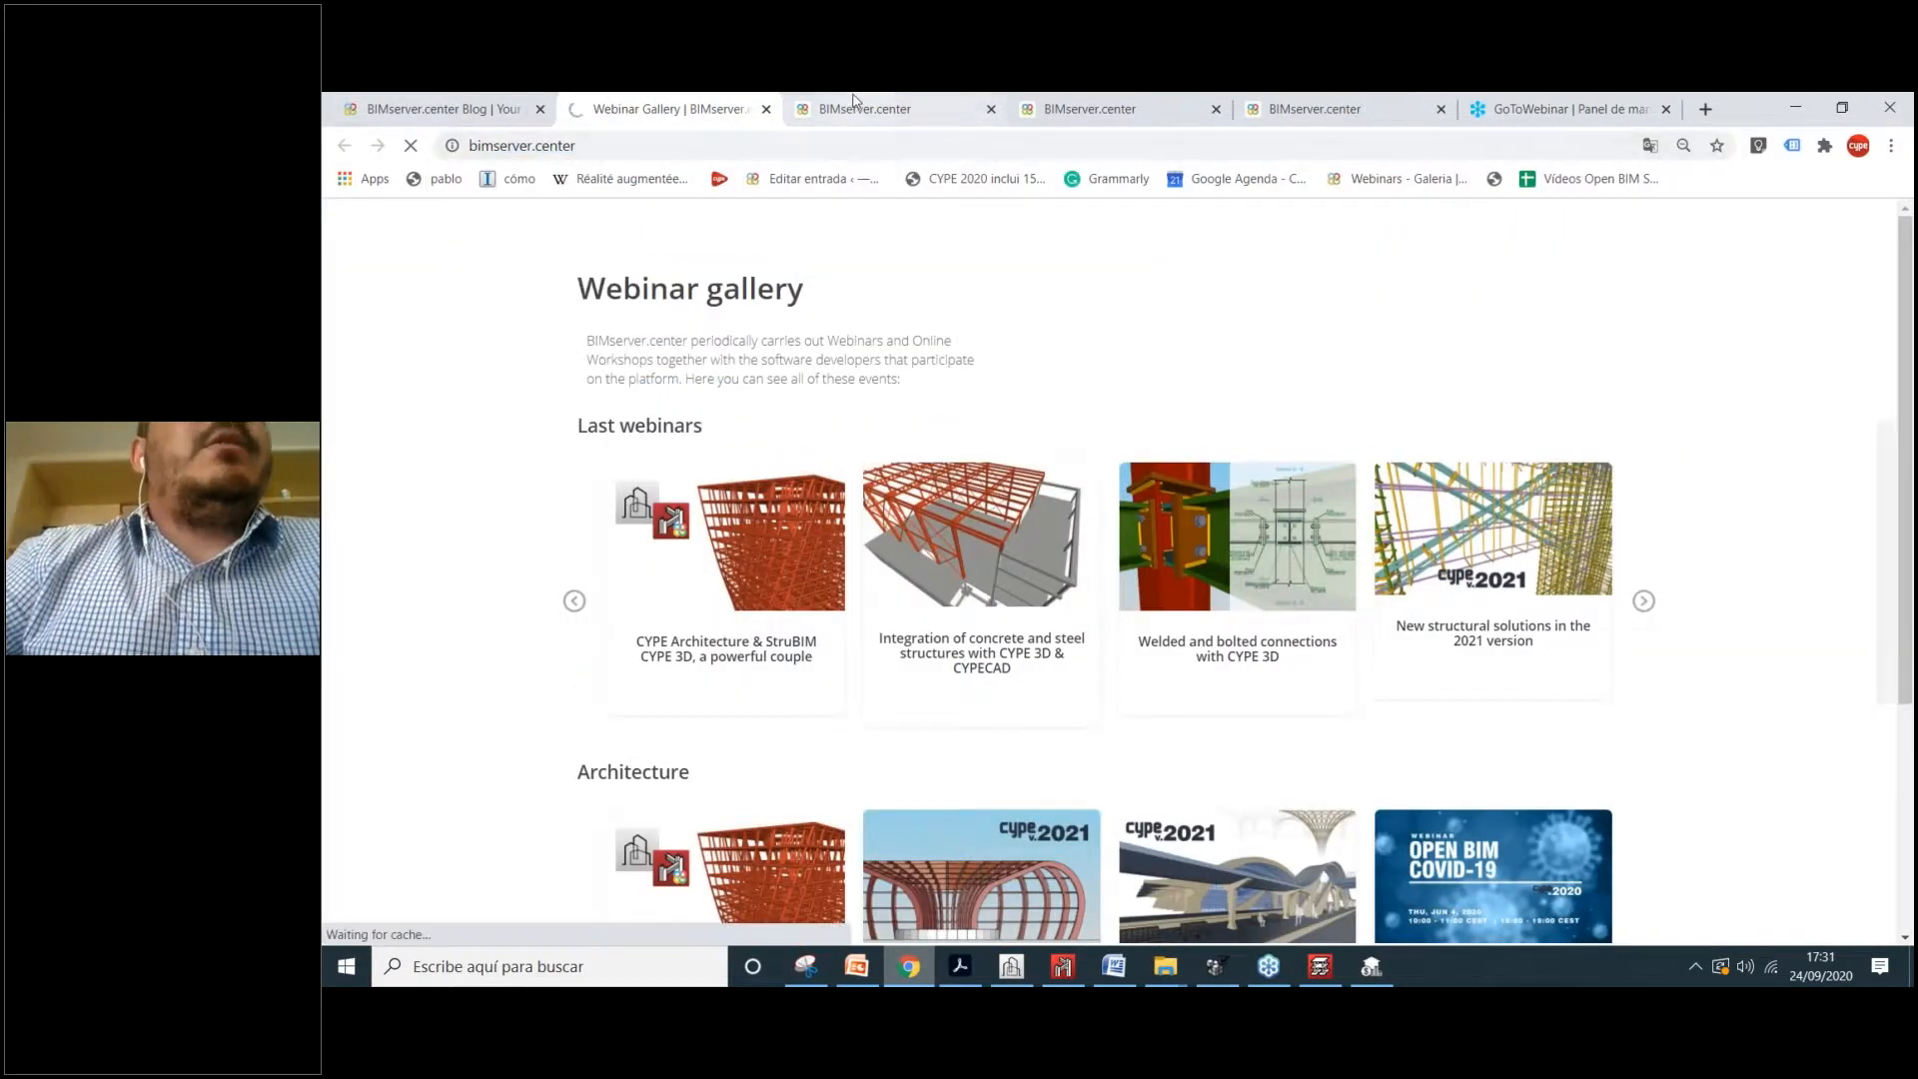
# Step: Browse the active projects list, then open BIMserver.center Sync from the system tray
pyautogui.click(854, 104)
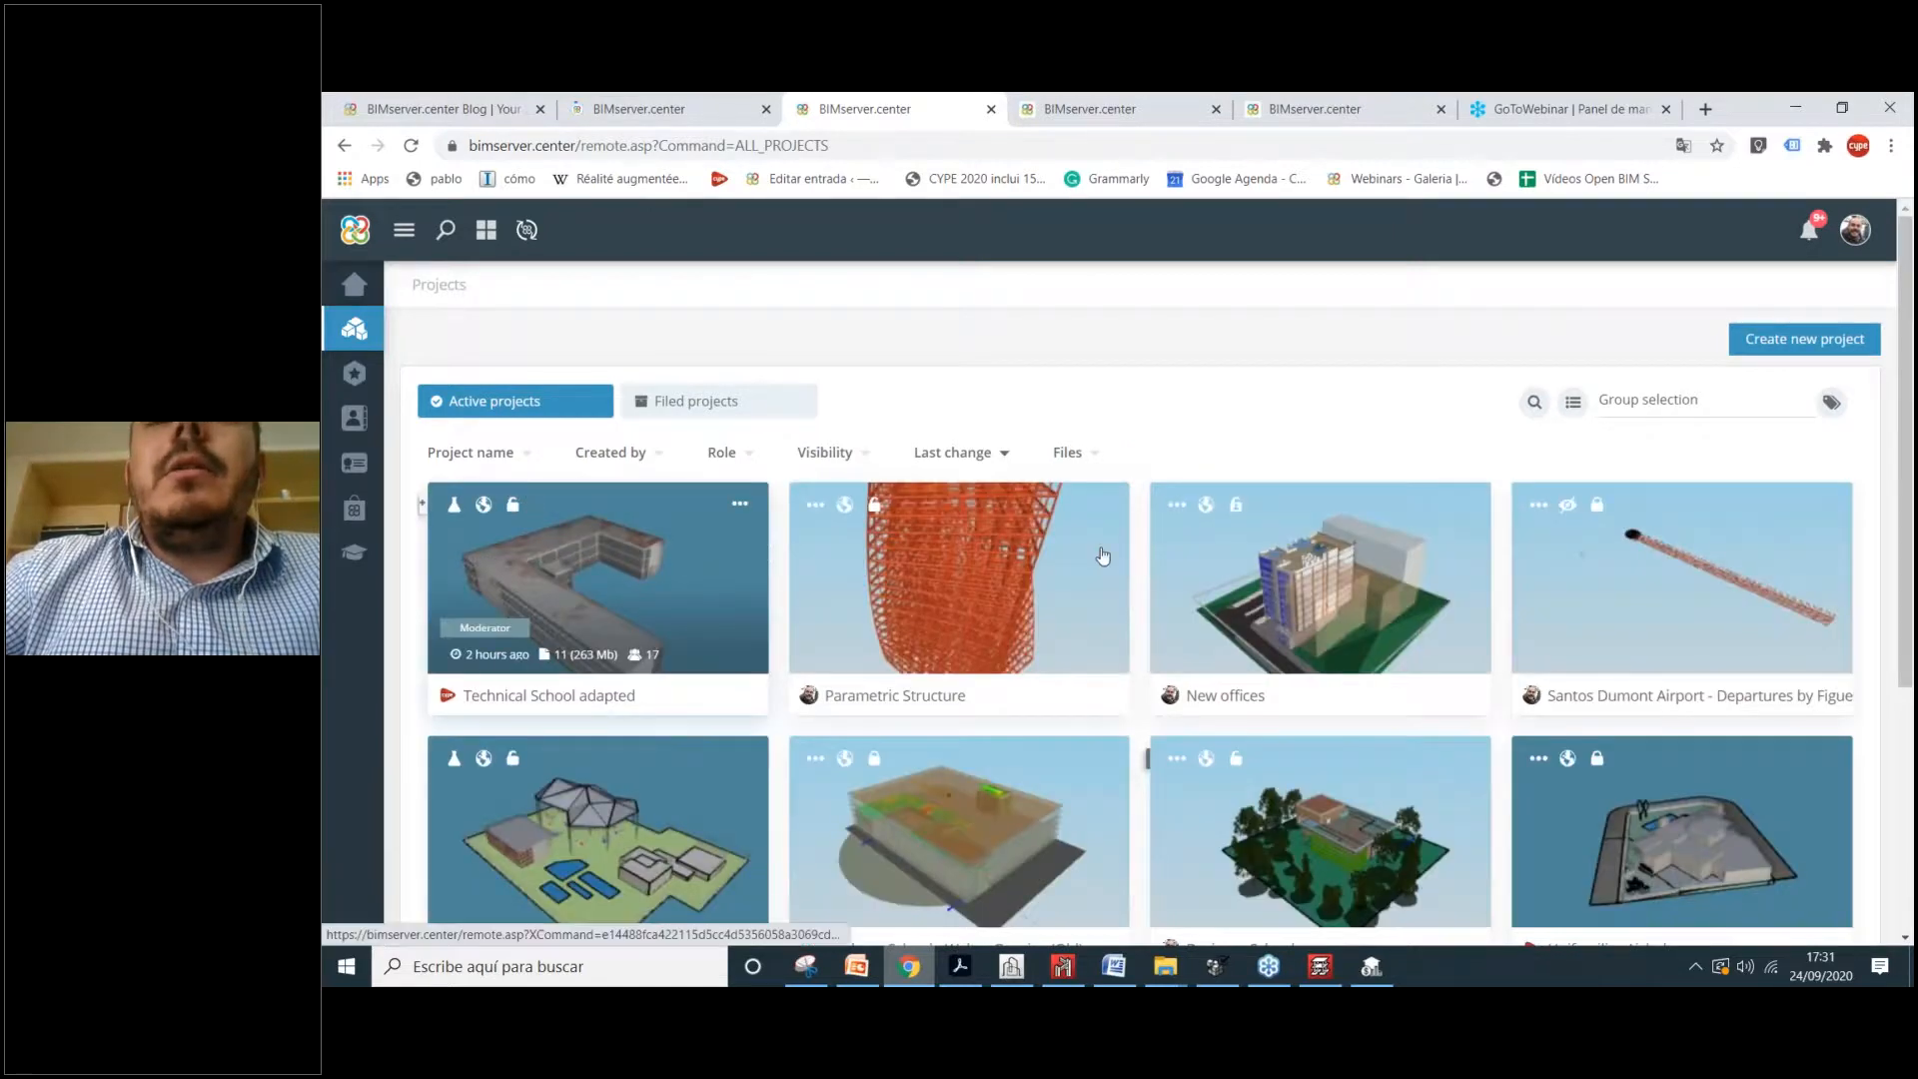
pyautogui.scroll(-3, 1103, 555)
pyautogui.click(1696, 967)
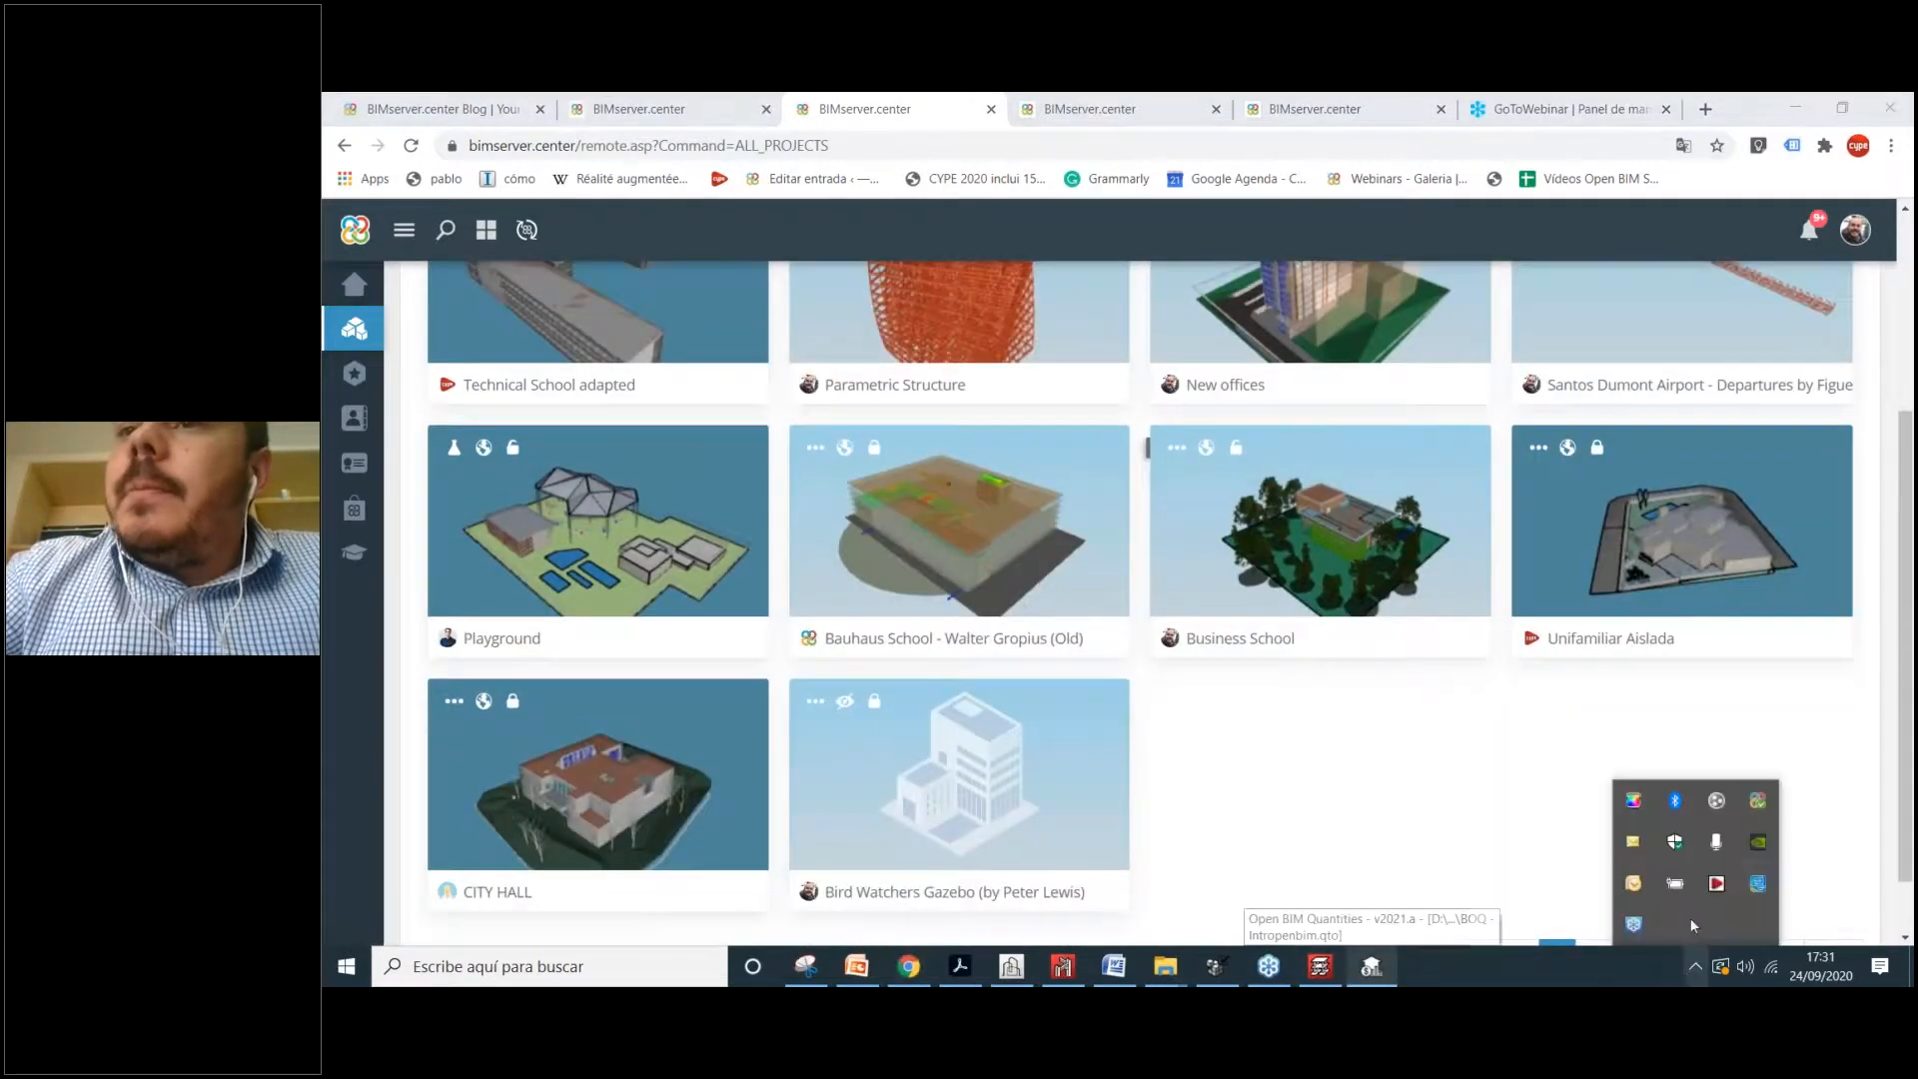
pyautogui.click(1758, 800)
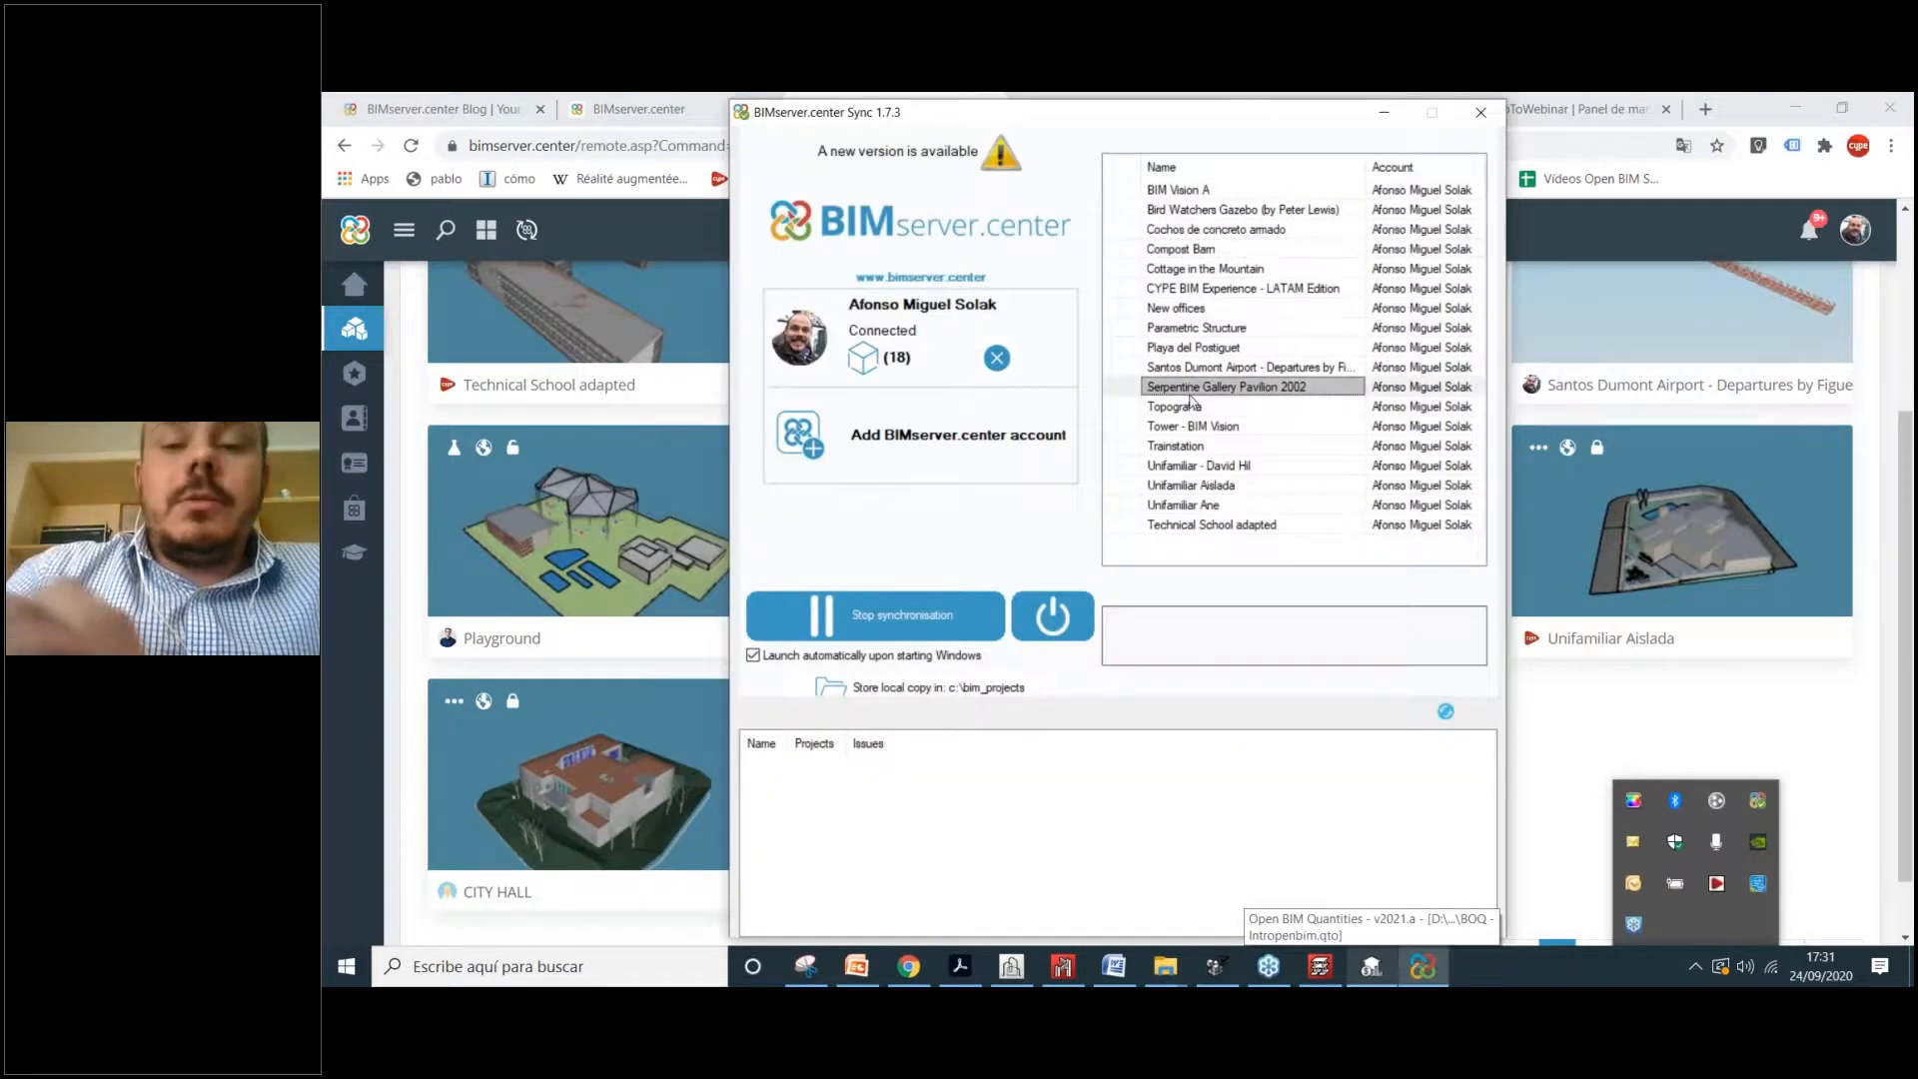
# Step: Tick IntropenBIM among the synchronised projects, accept, and minimise the Sync window
pyautogui.hotkey('ctrl', 'f')
pyautogui.write('intro')
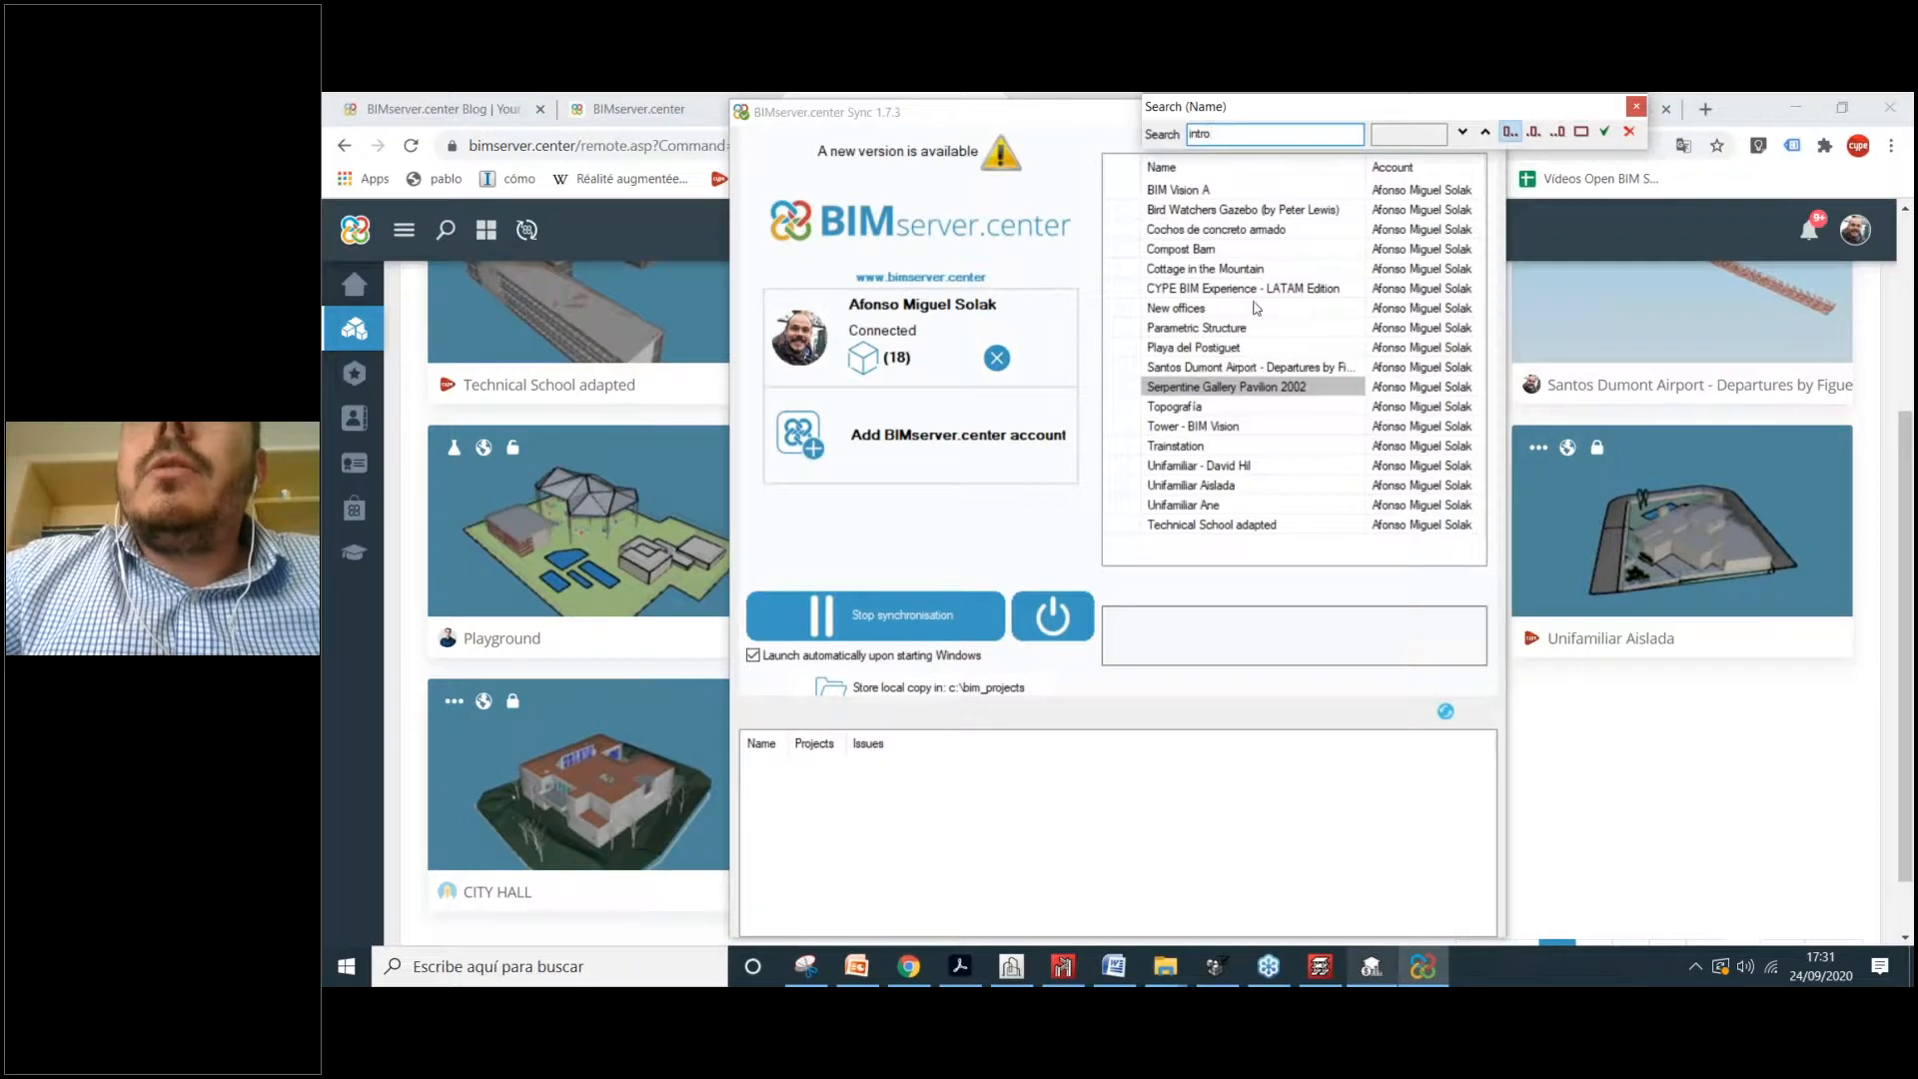
pyautogui.press('Escape')
pyautogui.click(899, 362)
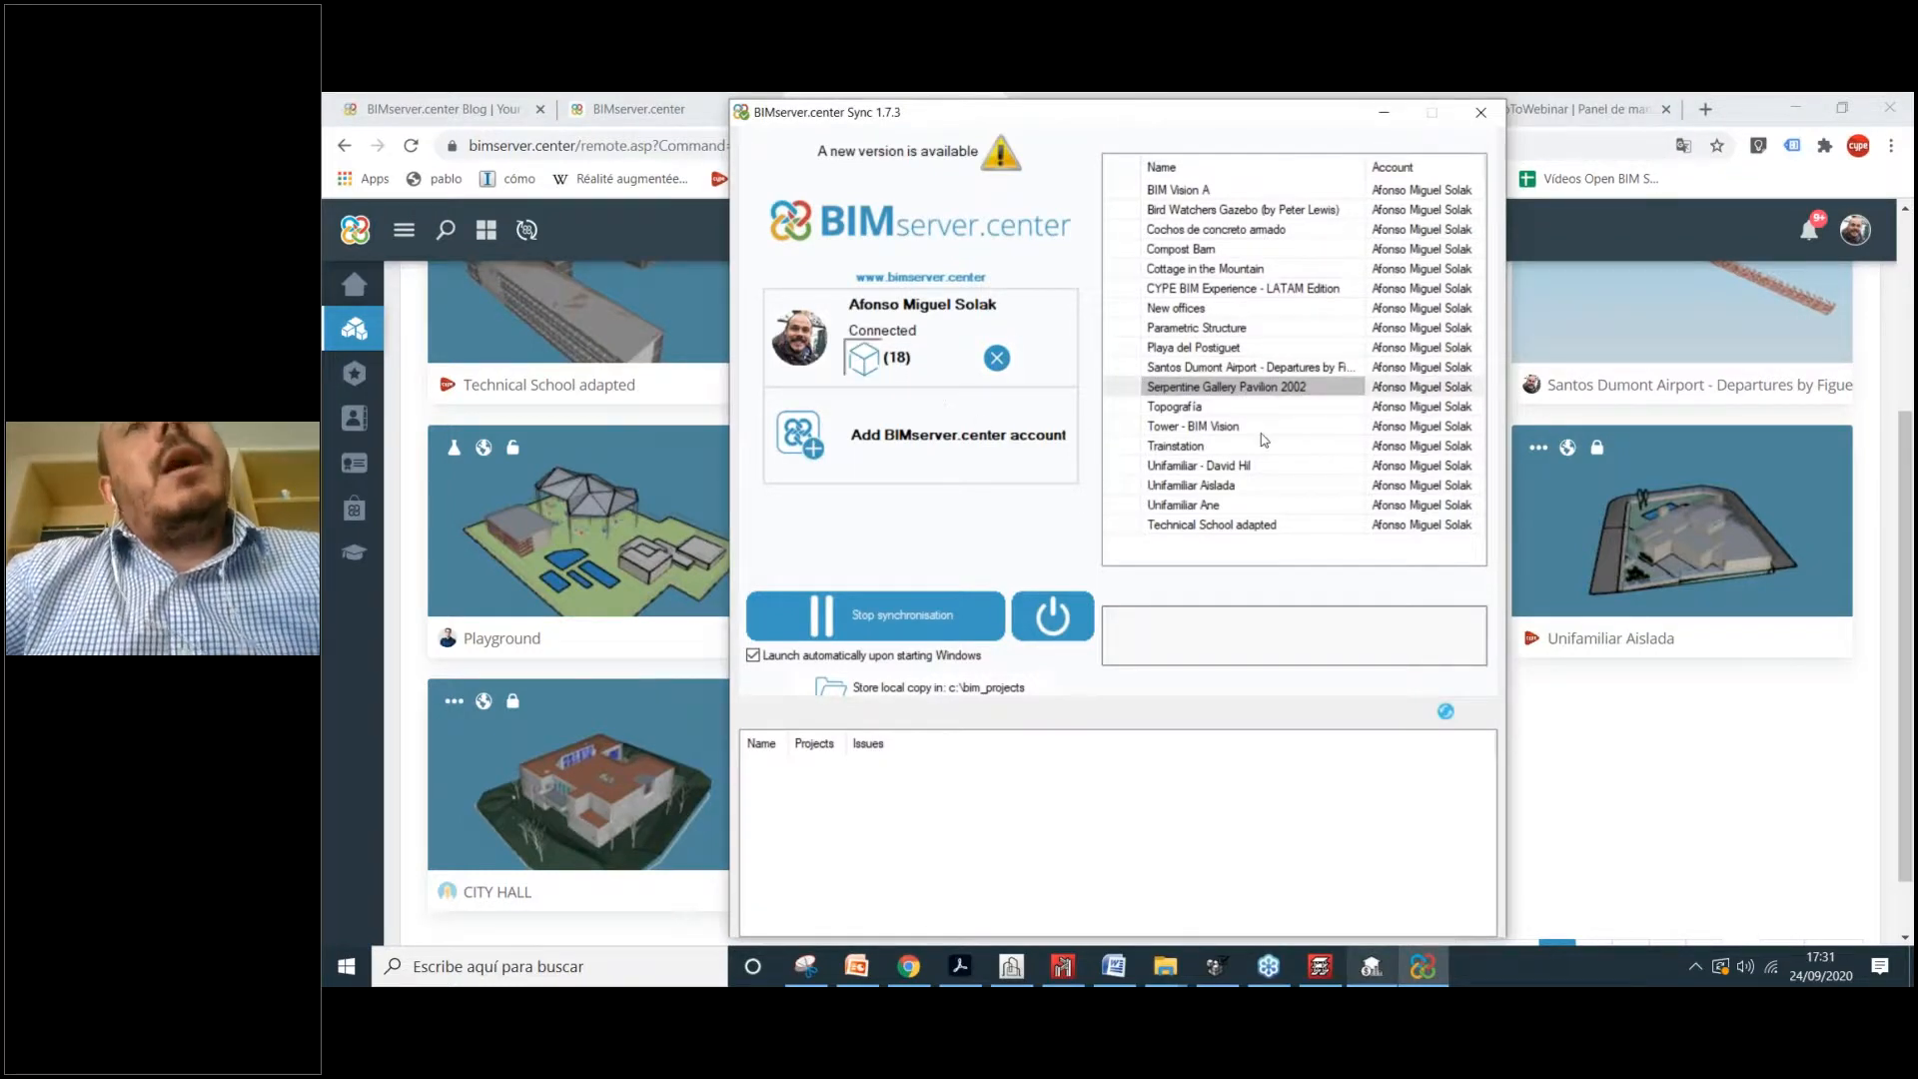
pyautogui.write('intro')
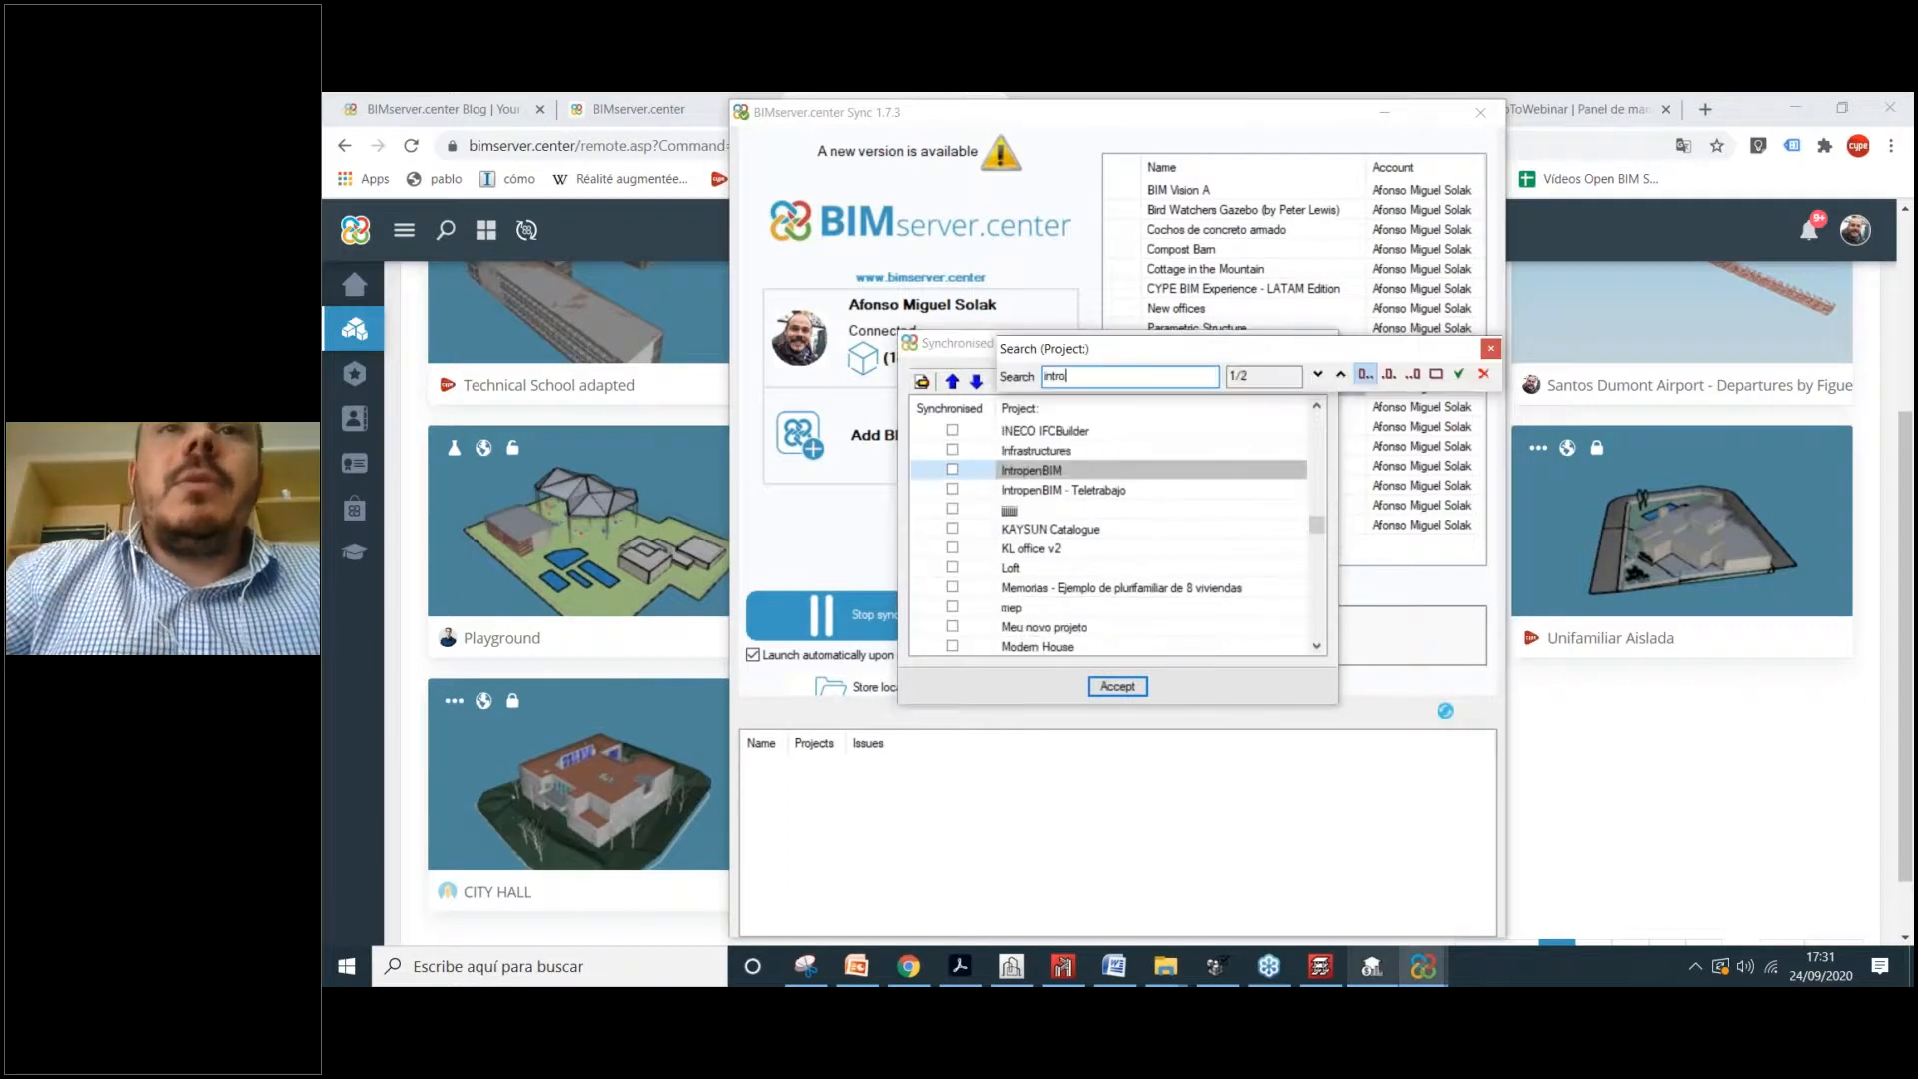
pyautogui.click(955, 469)
pyautogui.click(1108, 697)
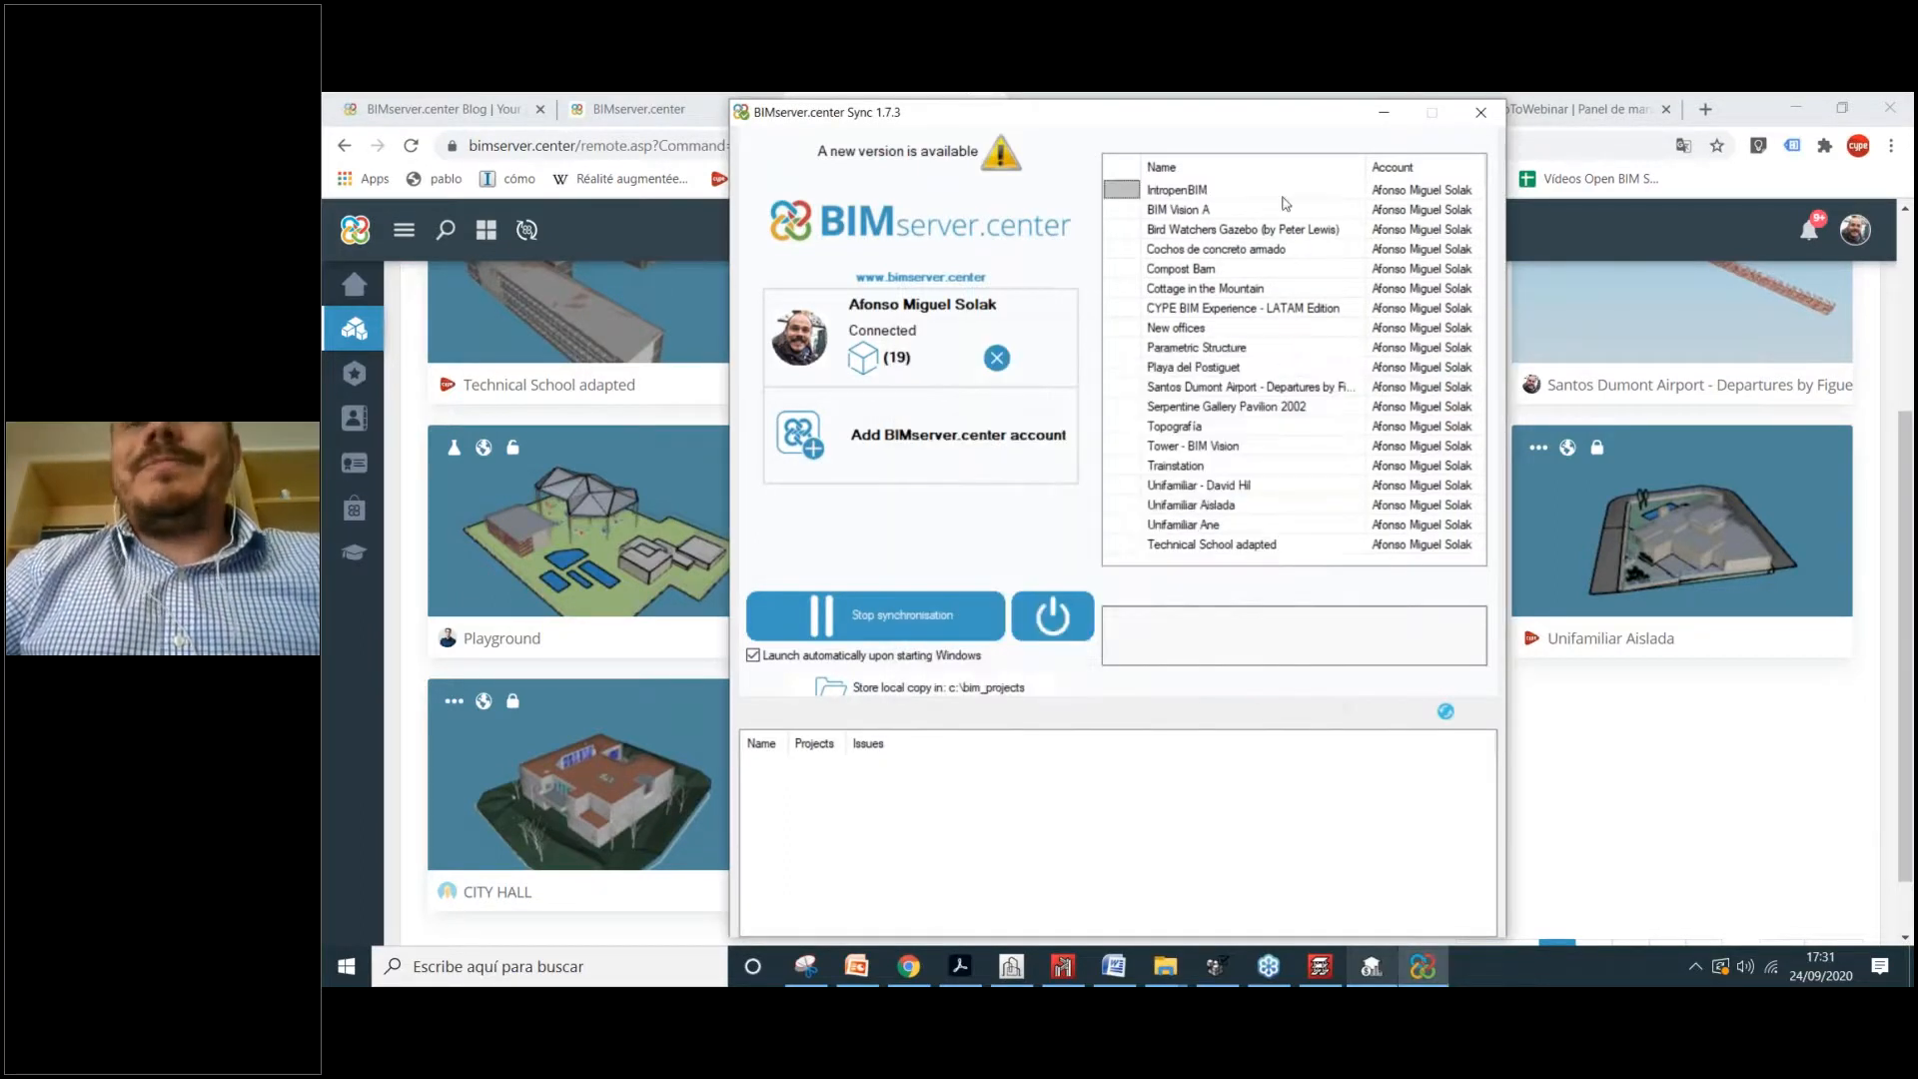
pyautogui.click(1379, 115)
pyautogui.click(1216, 967)
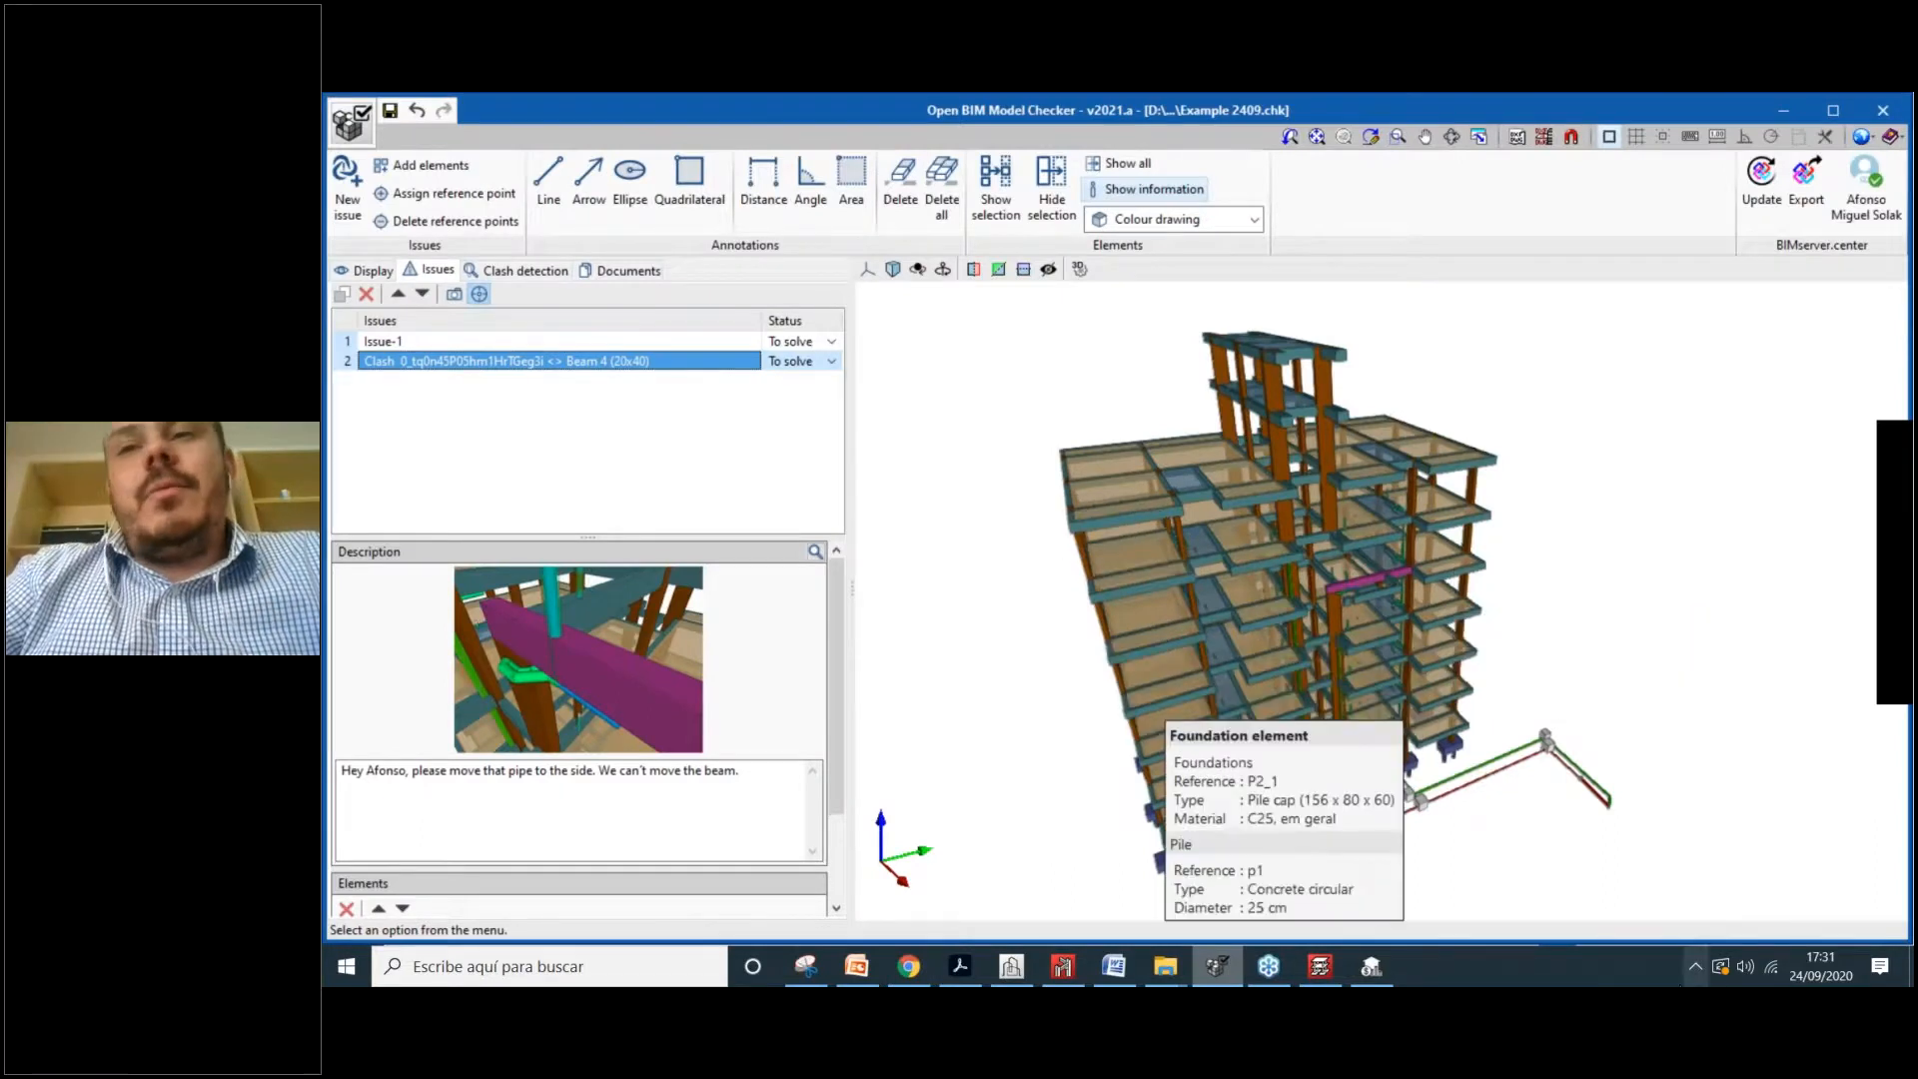
# Step: Show the hidden tray icons while Open BIM Model Checker displays the Example 2409 issues
pyautogui.click(1696, 969)
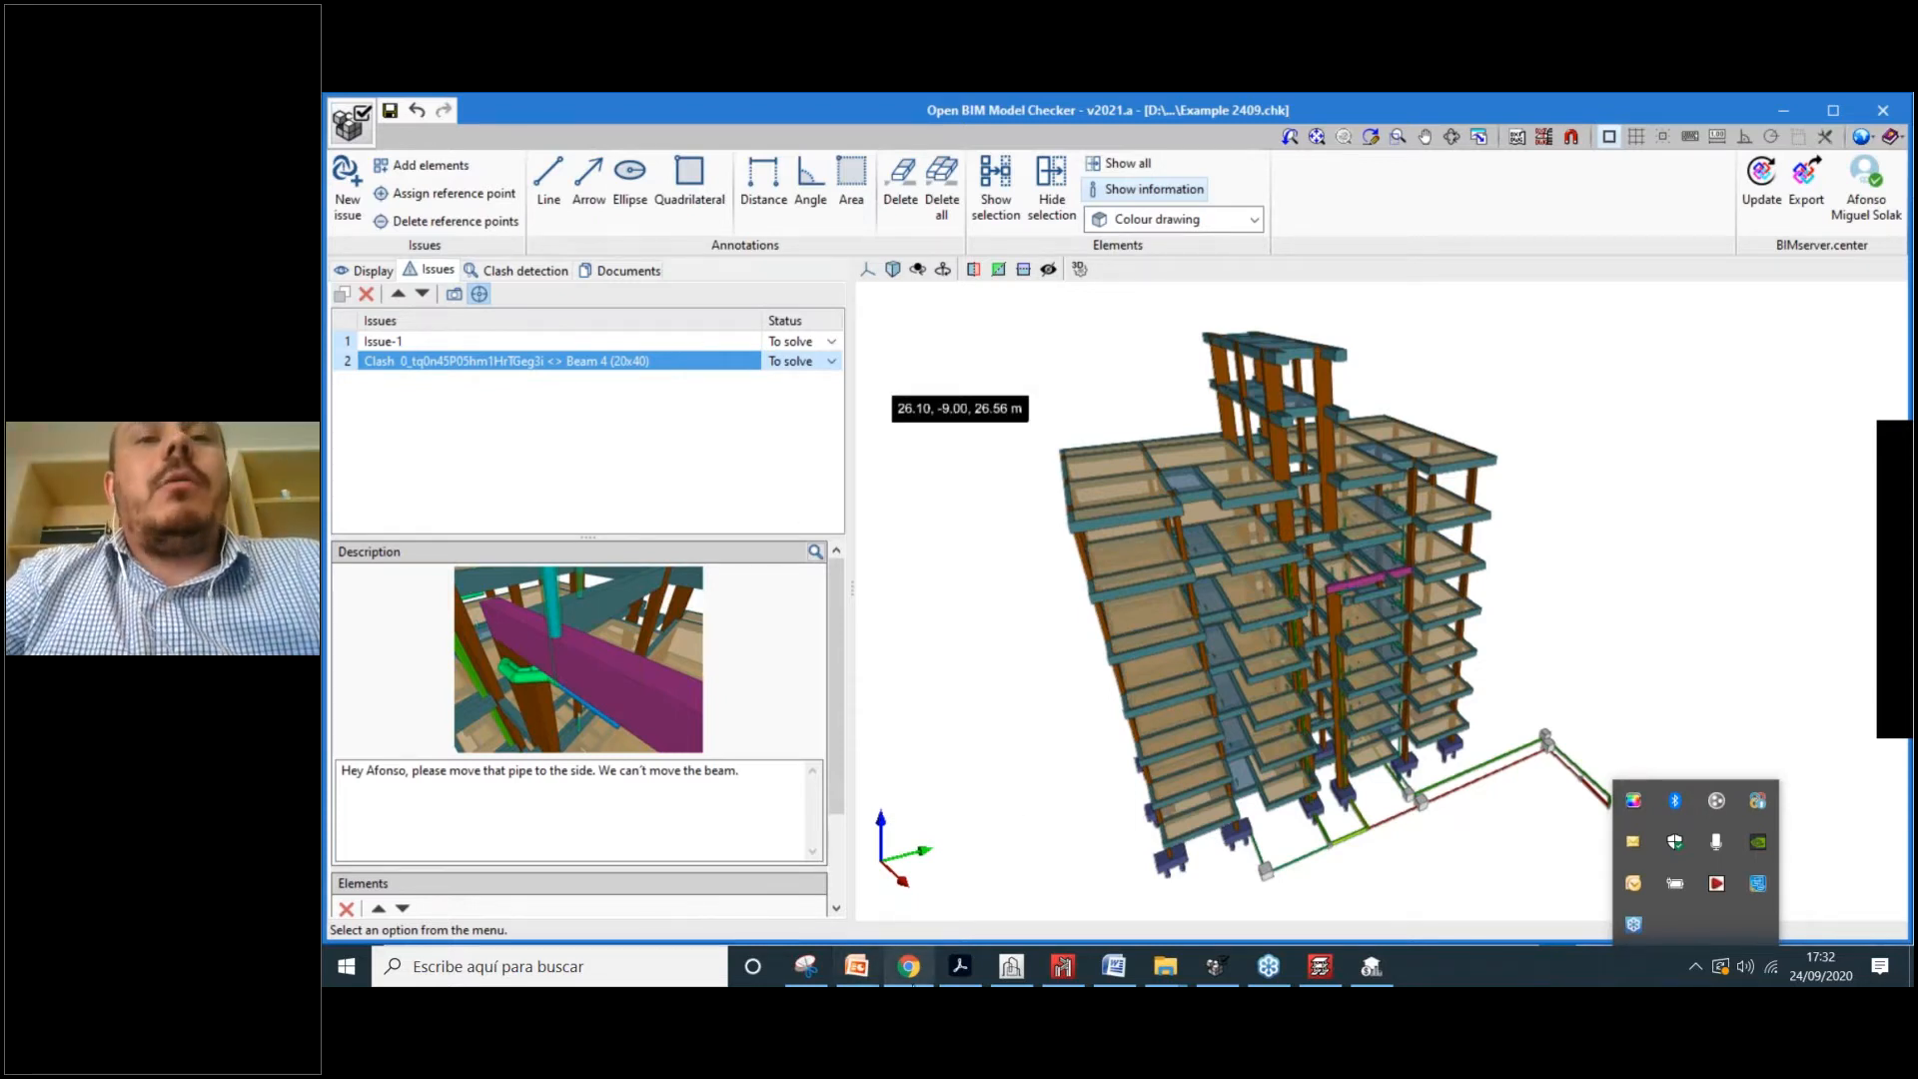
# Step: Reload the all-projects page in Chrome and open IntropenBIM, now listed first
pyautogui.click(908, 967)
pyautogui.scroll(1, 730, 346)
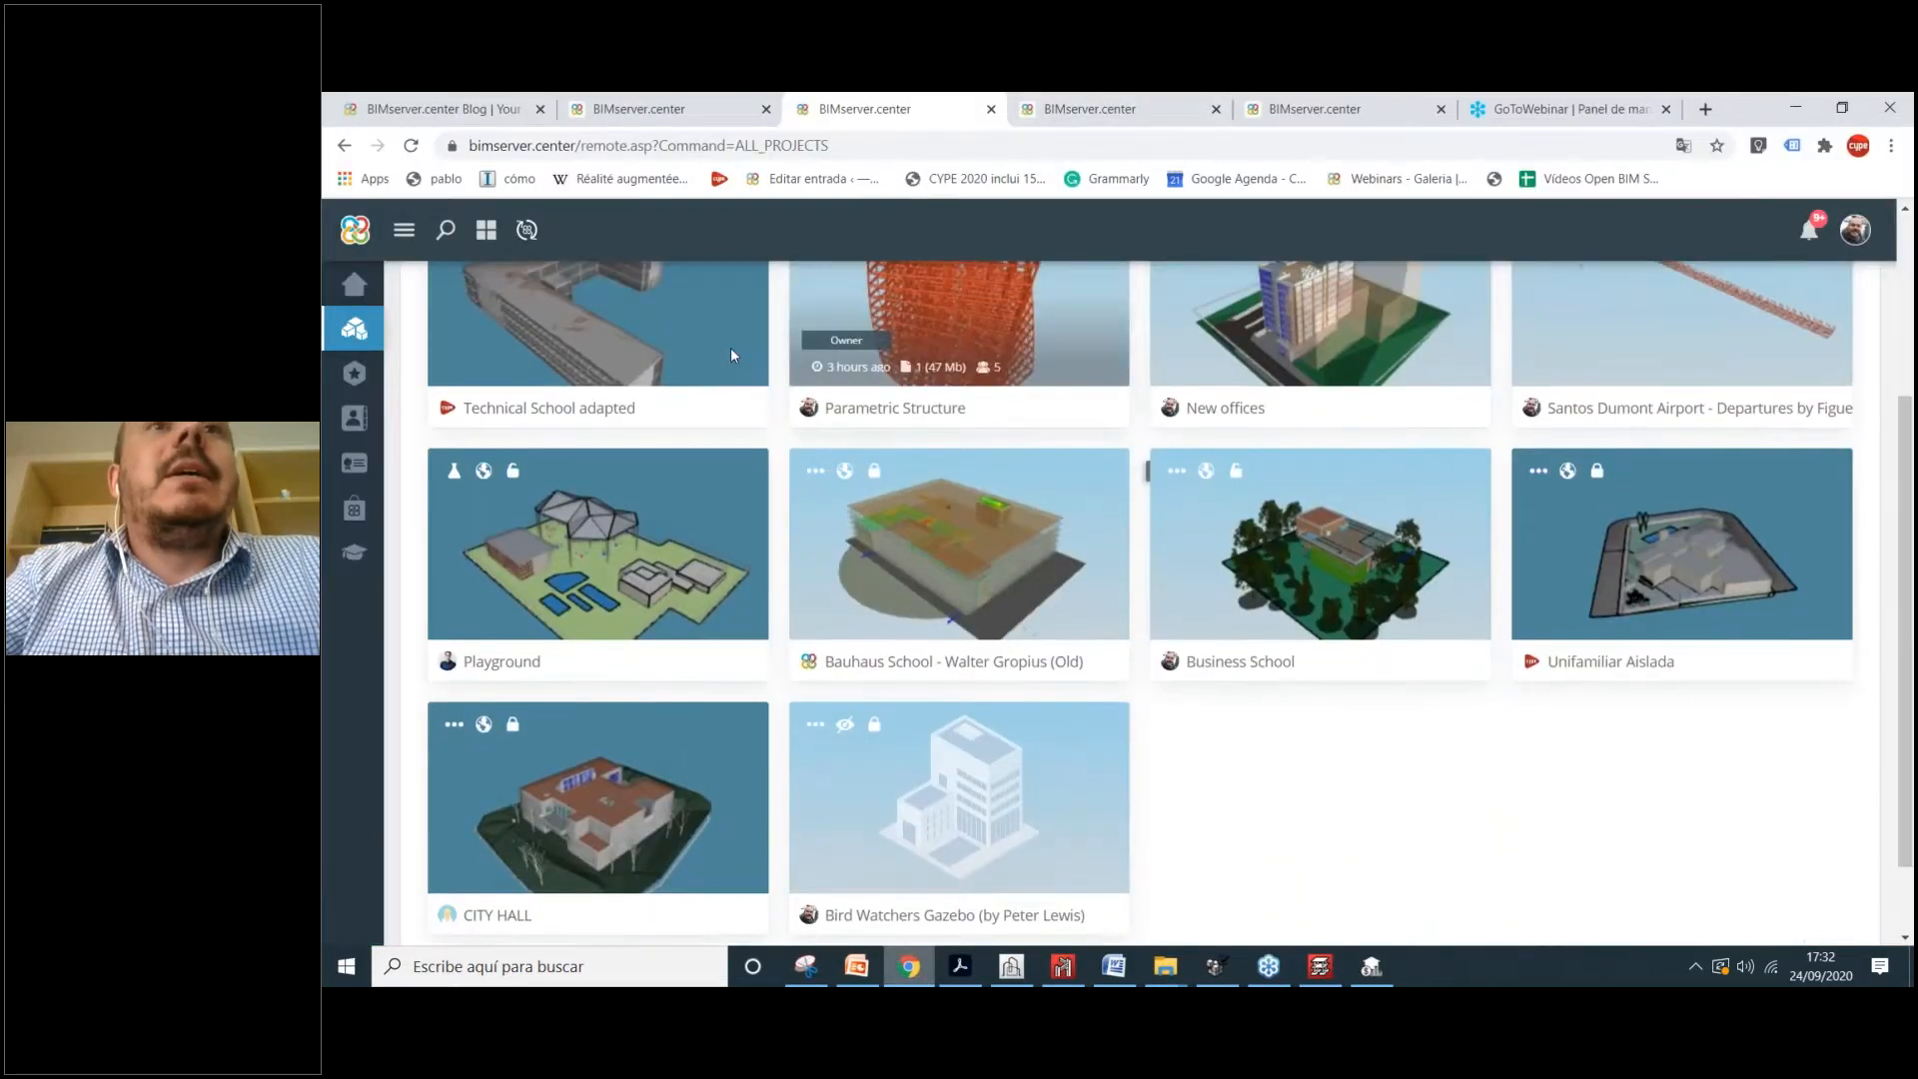
pyautogui.scroll(3, 731, 349)
pyautogui.click(741, 100)
pyautogui.click(911, 100)
pyautogui.click(1119, 100)
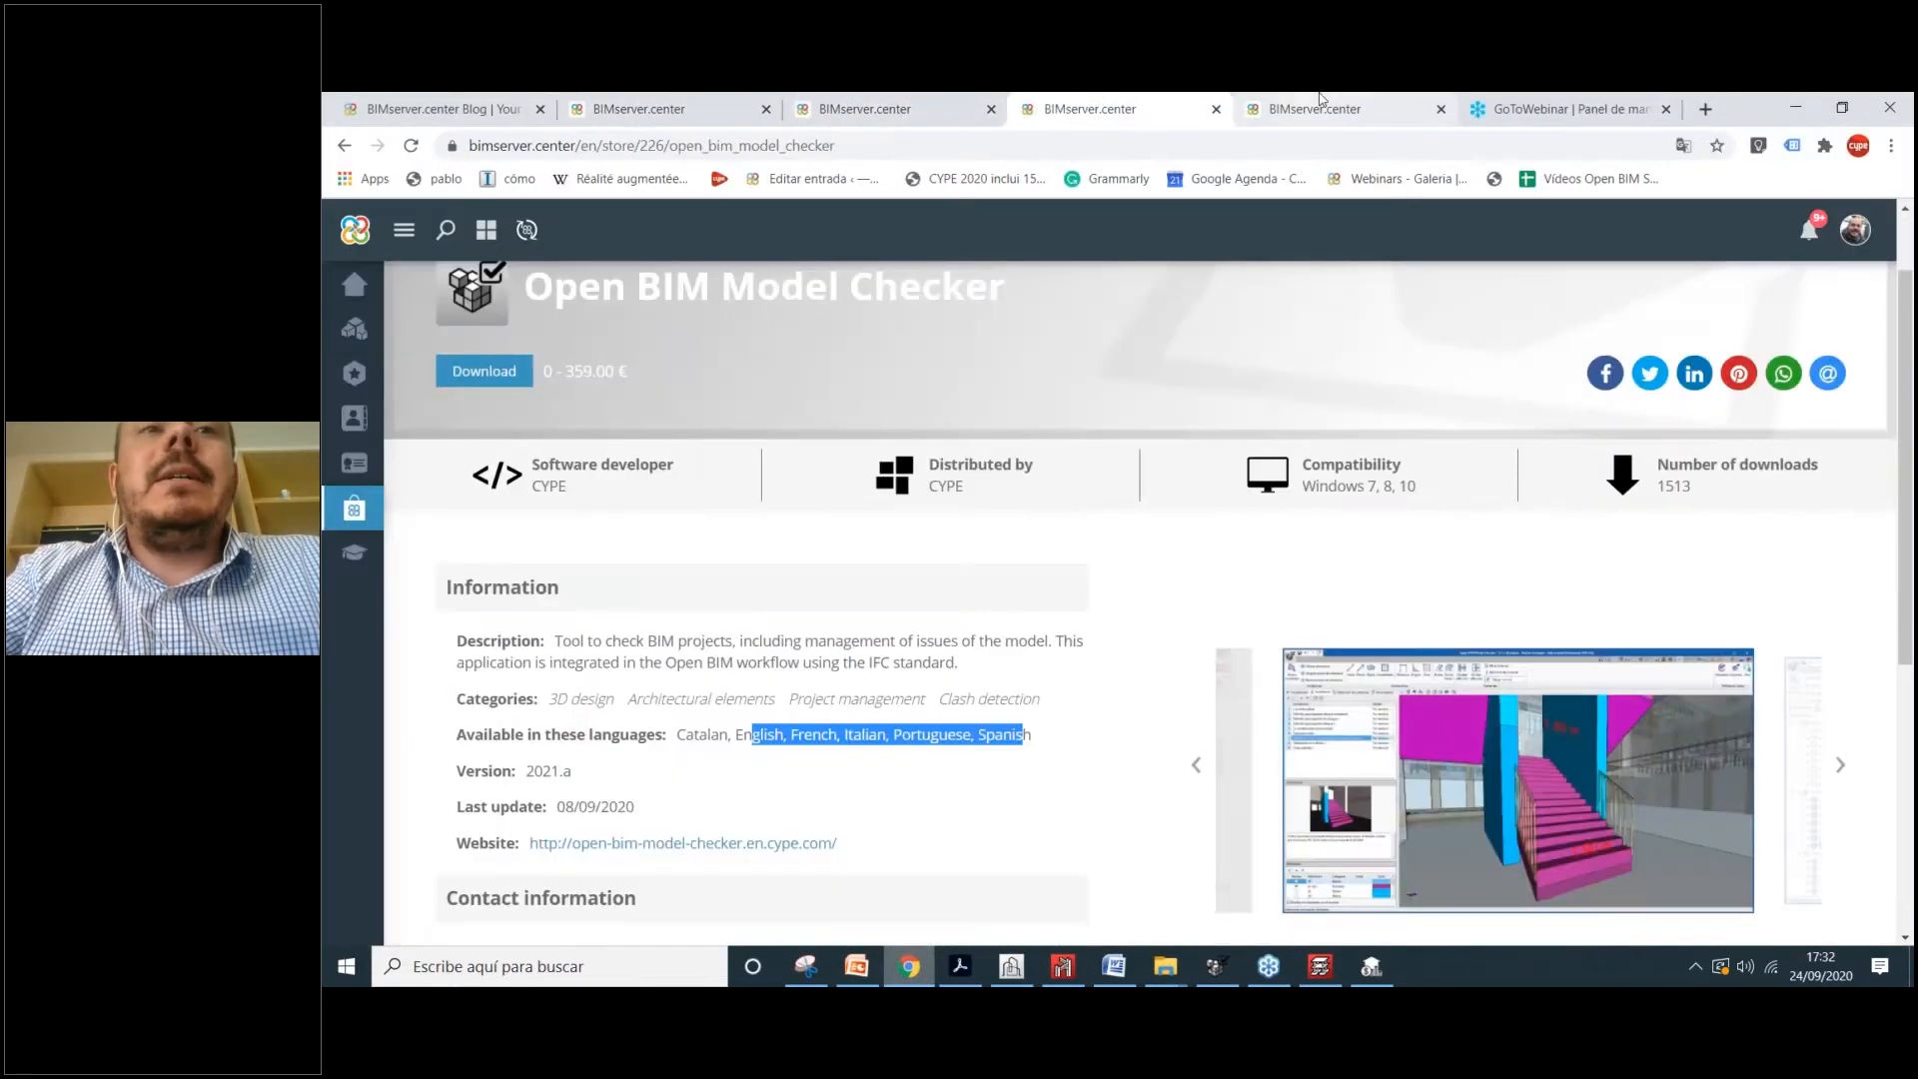
pyautogui.click(1319, 104)
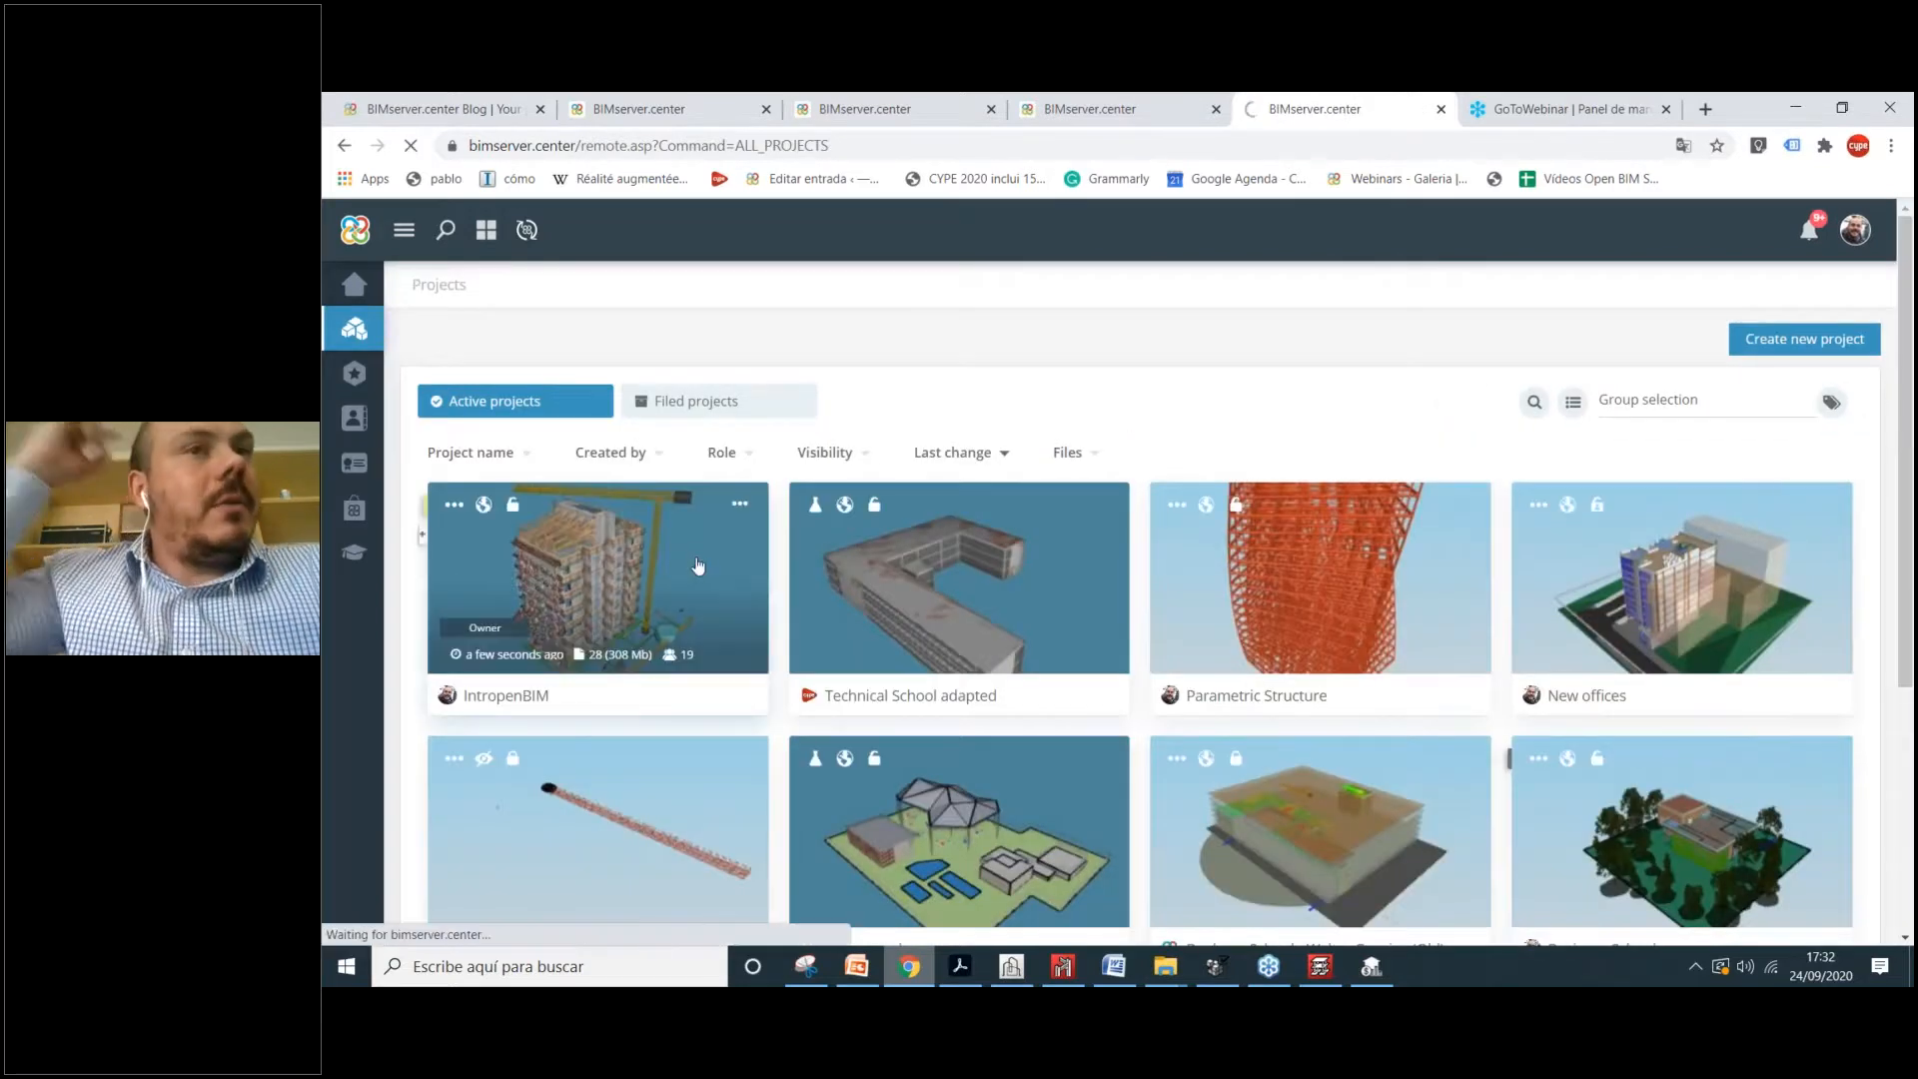
pyautogui.click(649, 581)
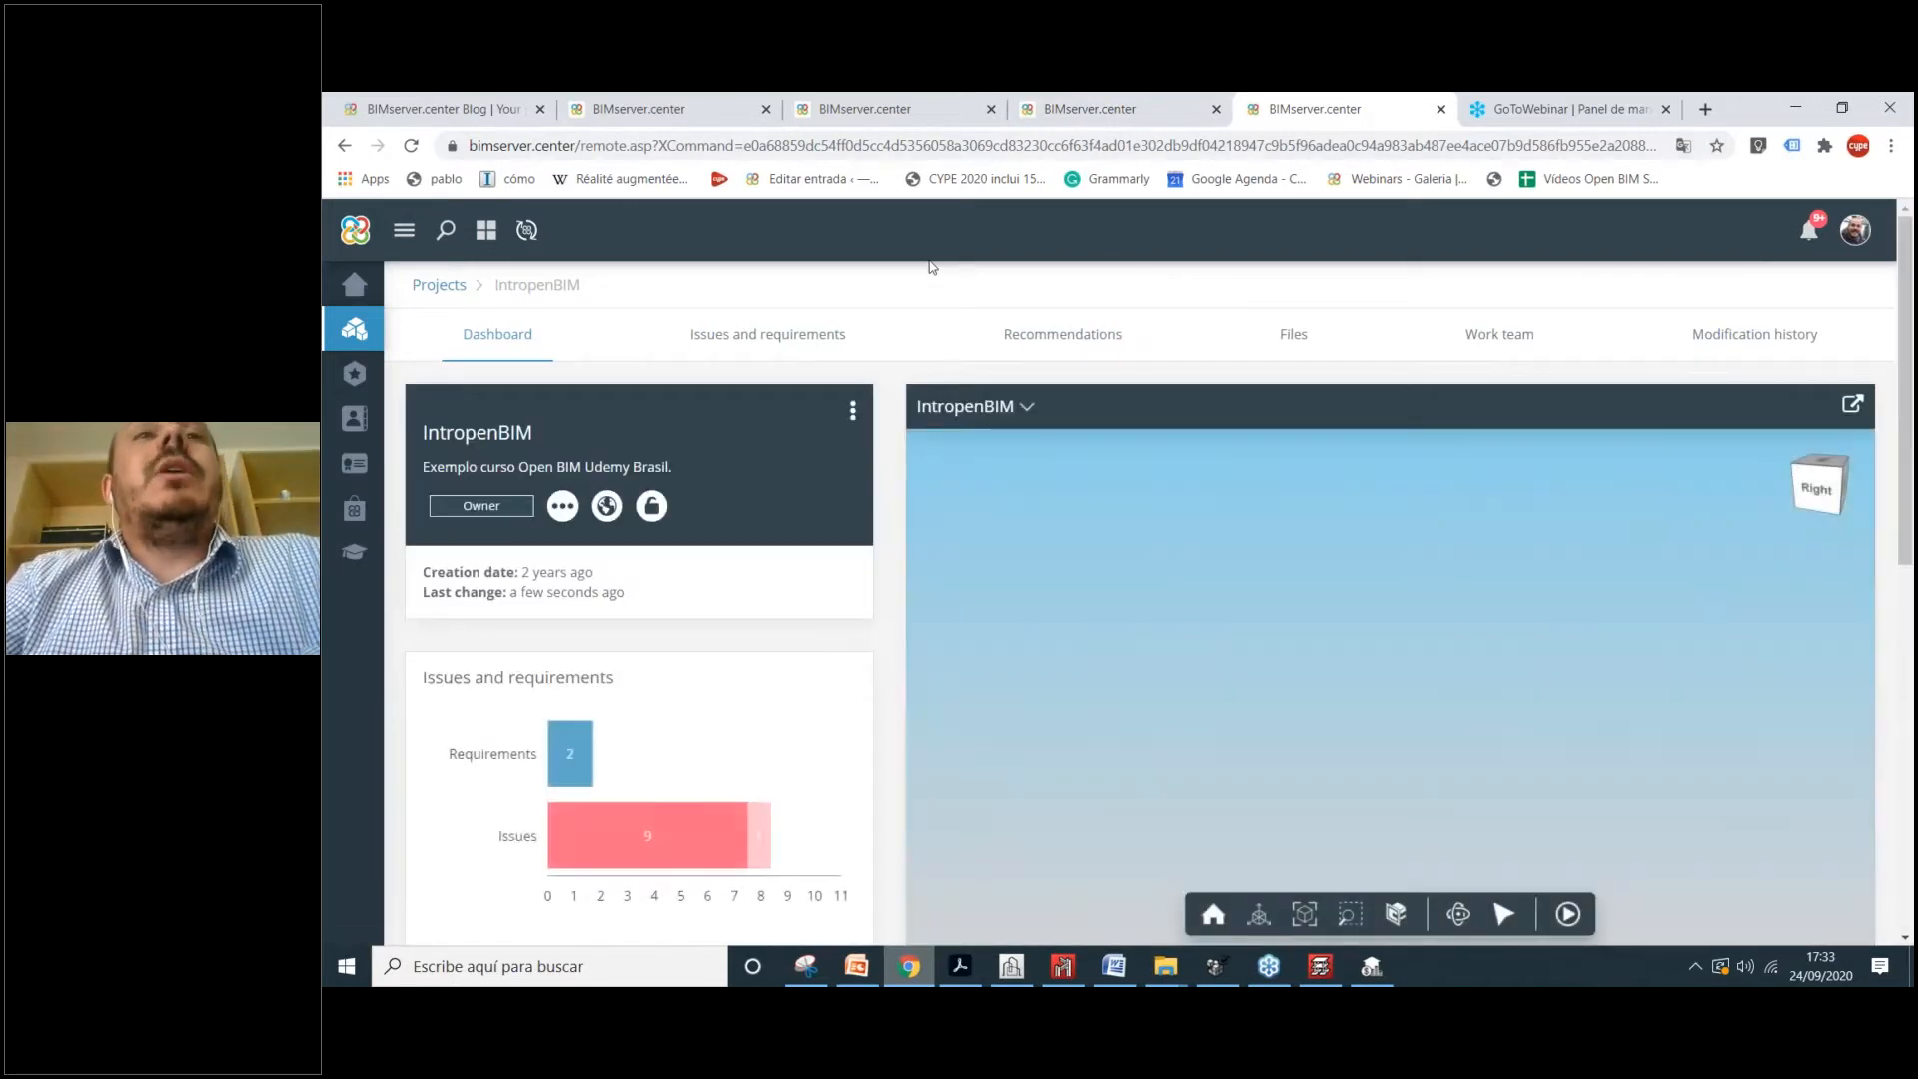
# Step: Open IntropenBIM's Issues and requirements section, showing 2 requirements and 9 issues
pyautogui.click(785, 340)
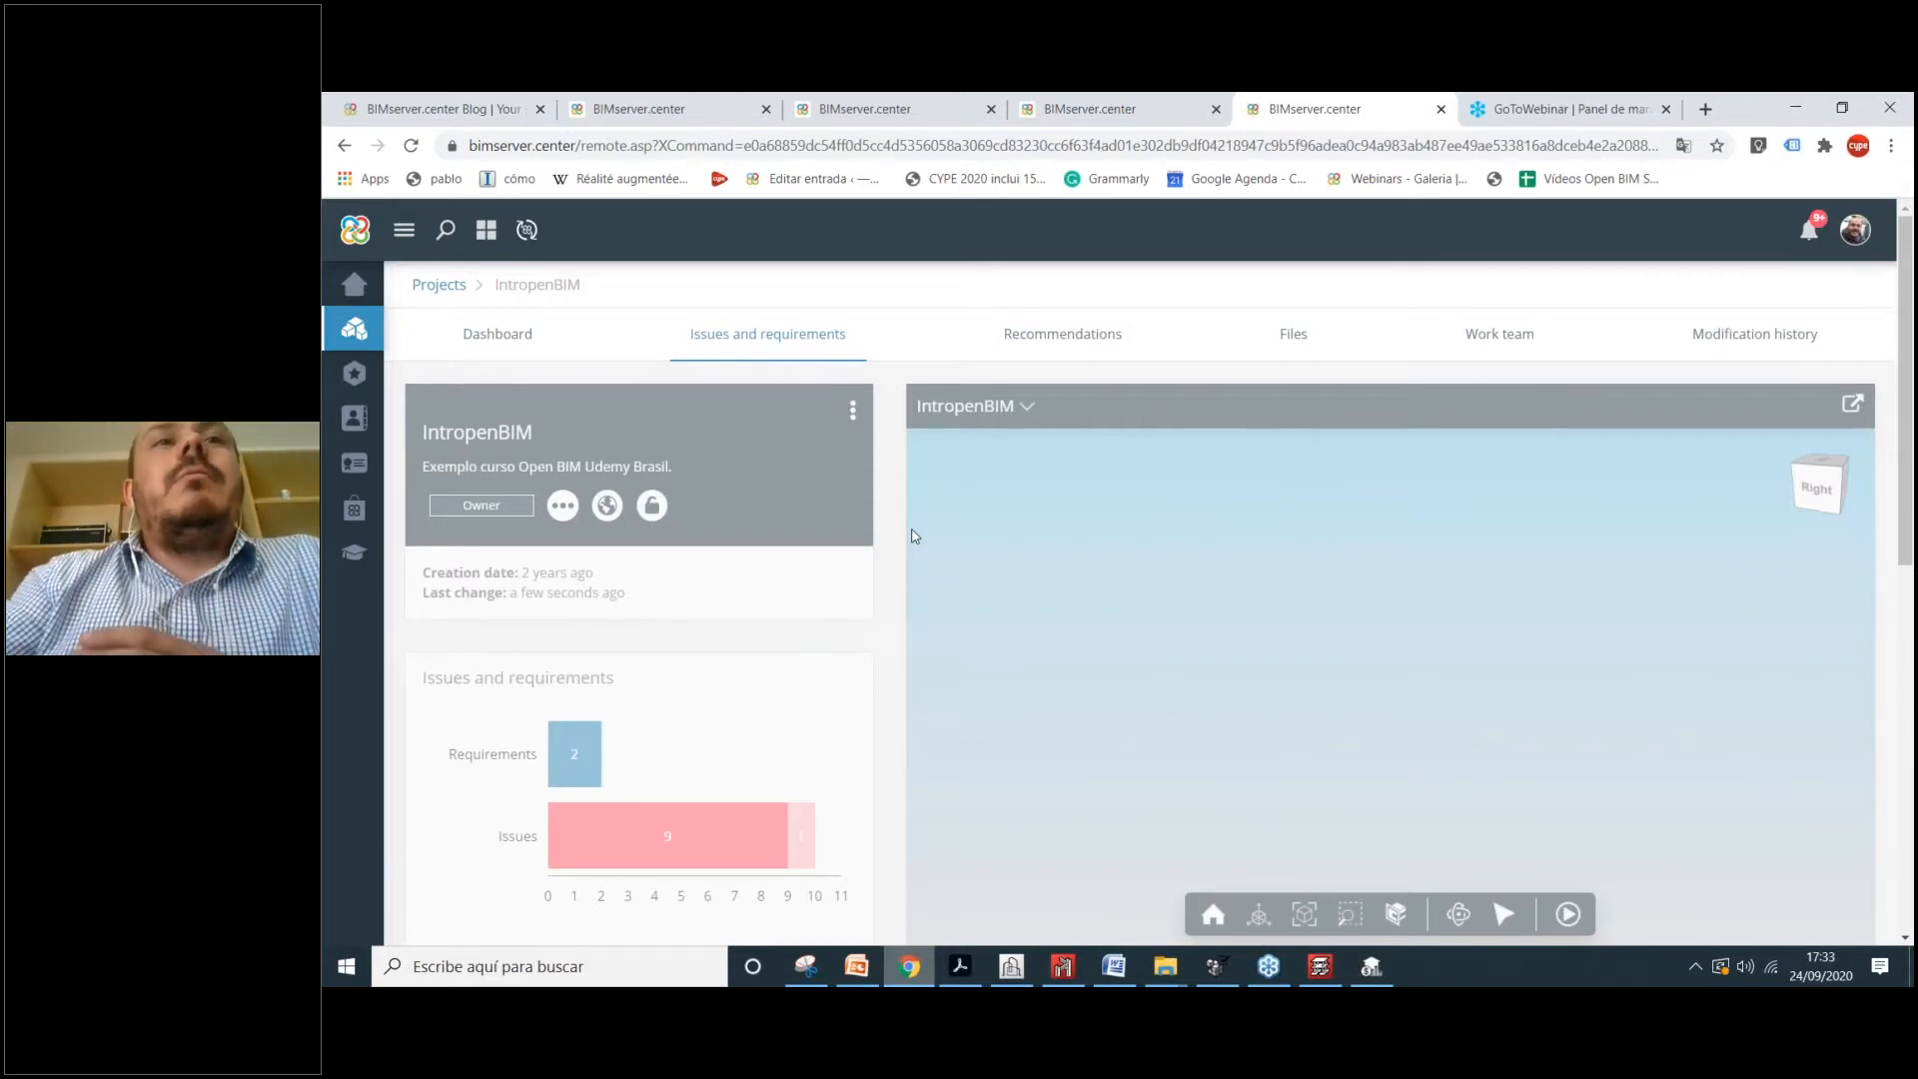
# Step: Scroll through IntropenBIM's issues list down to the requirements and back up
pyautogui.scroll(-5, 1156, 579)
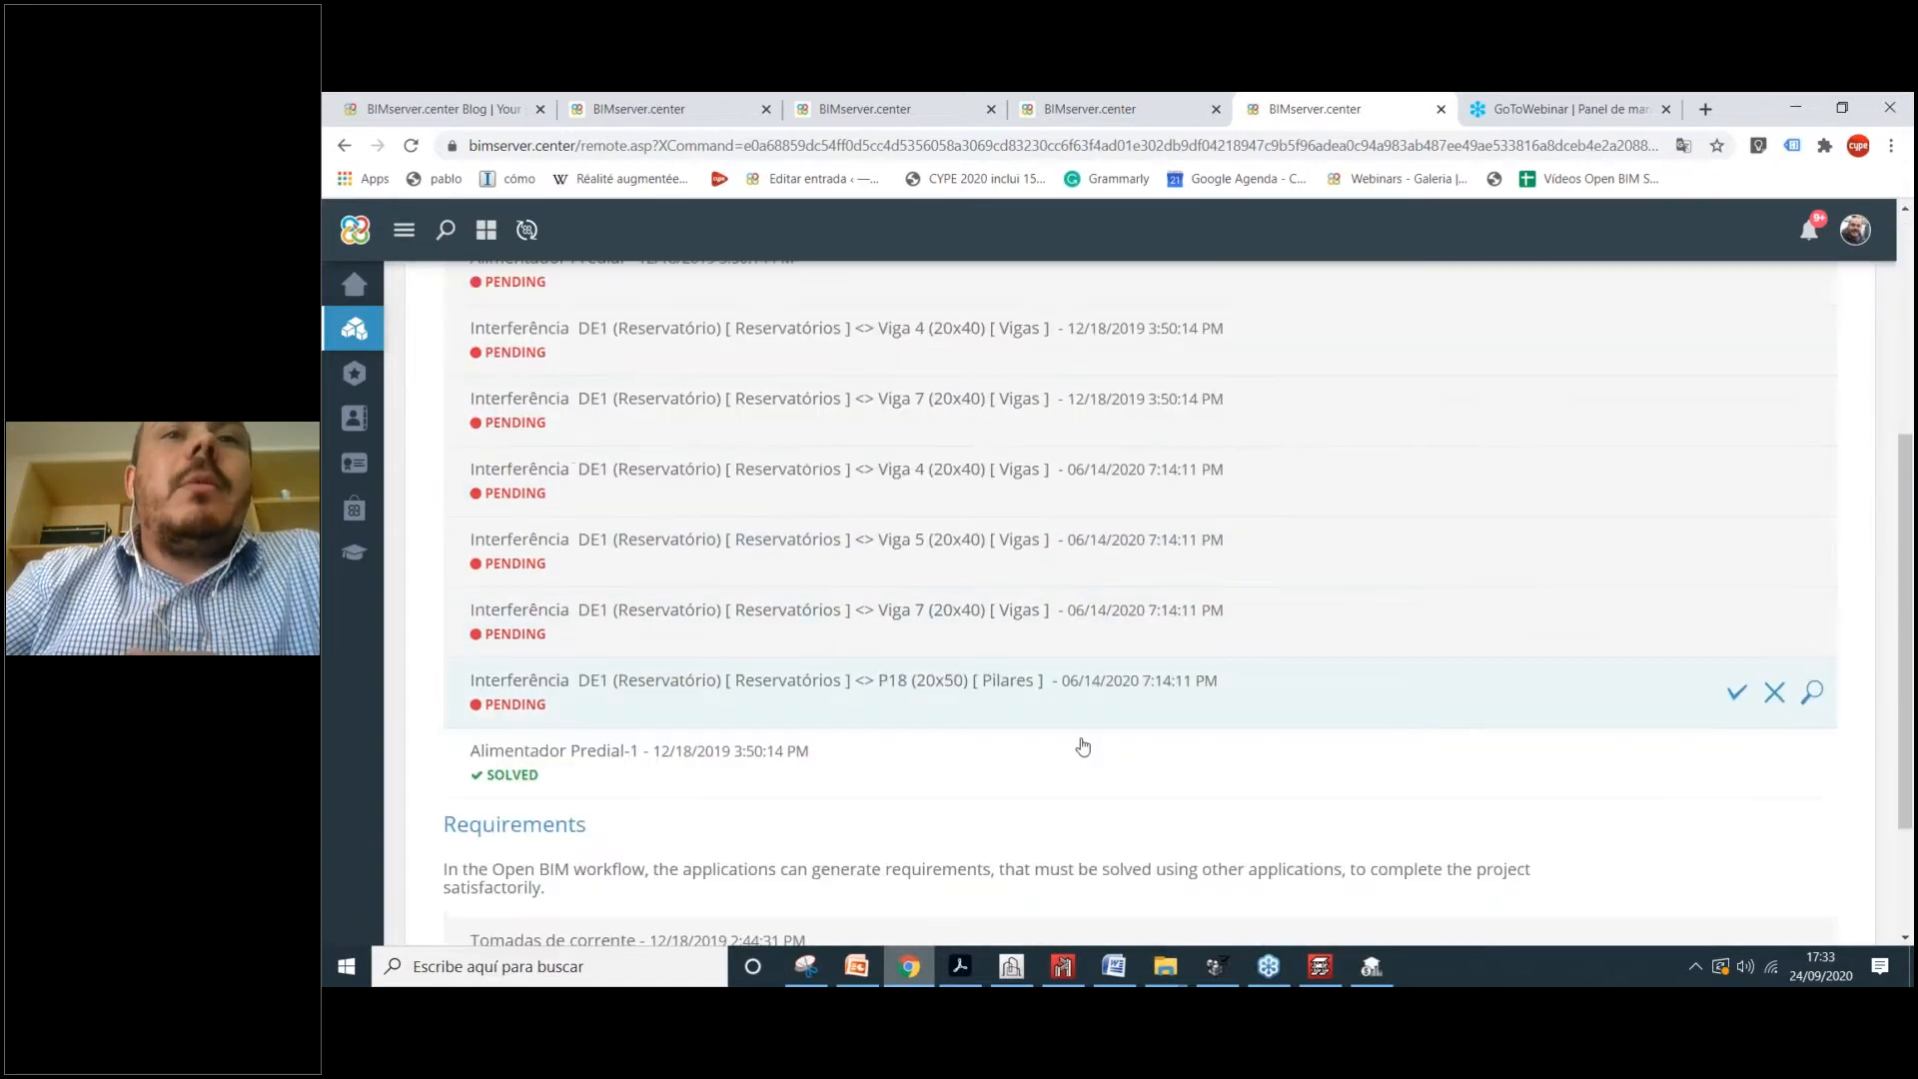
pyautogui.scroll(4, 1079, 724)
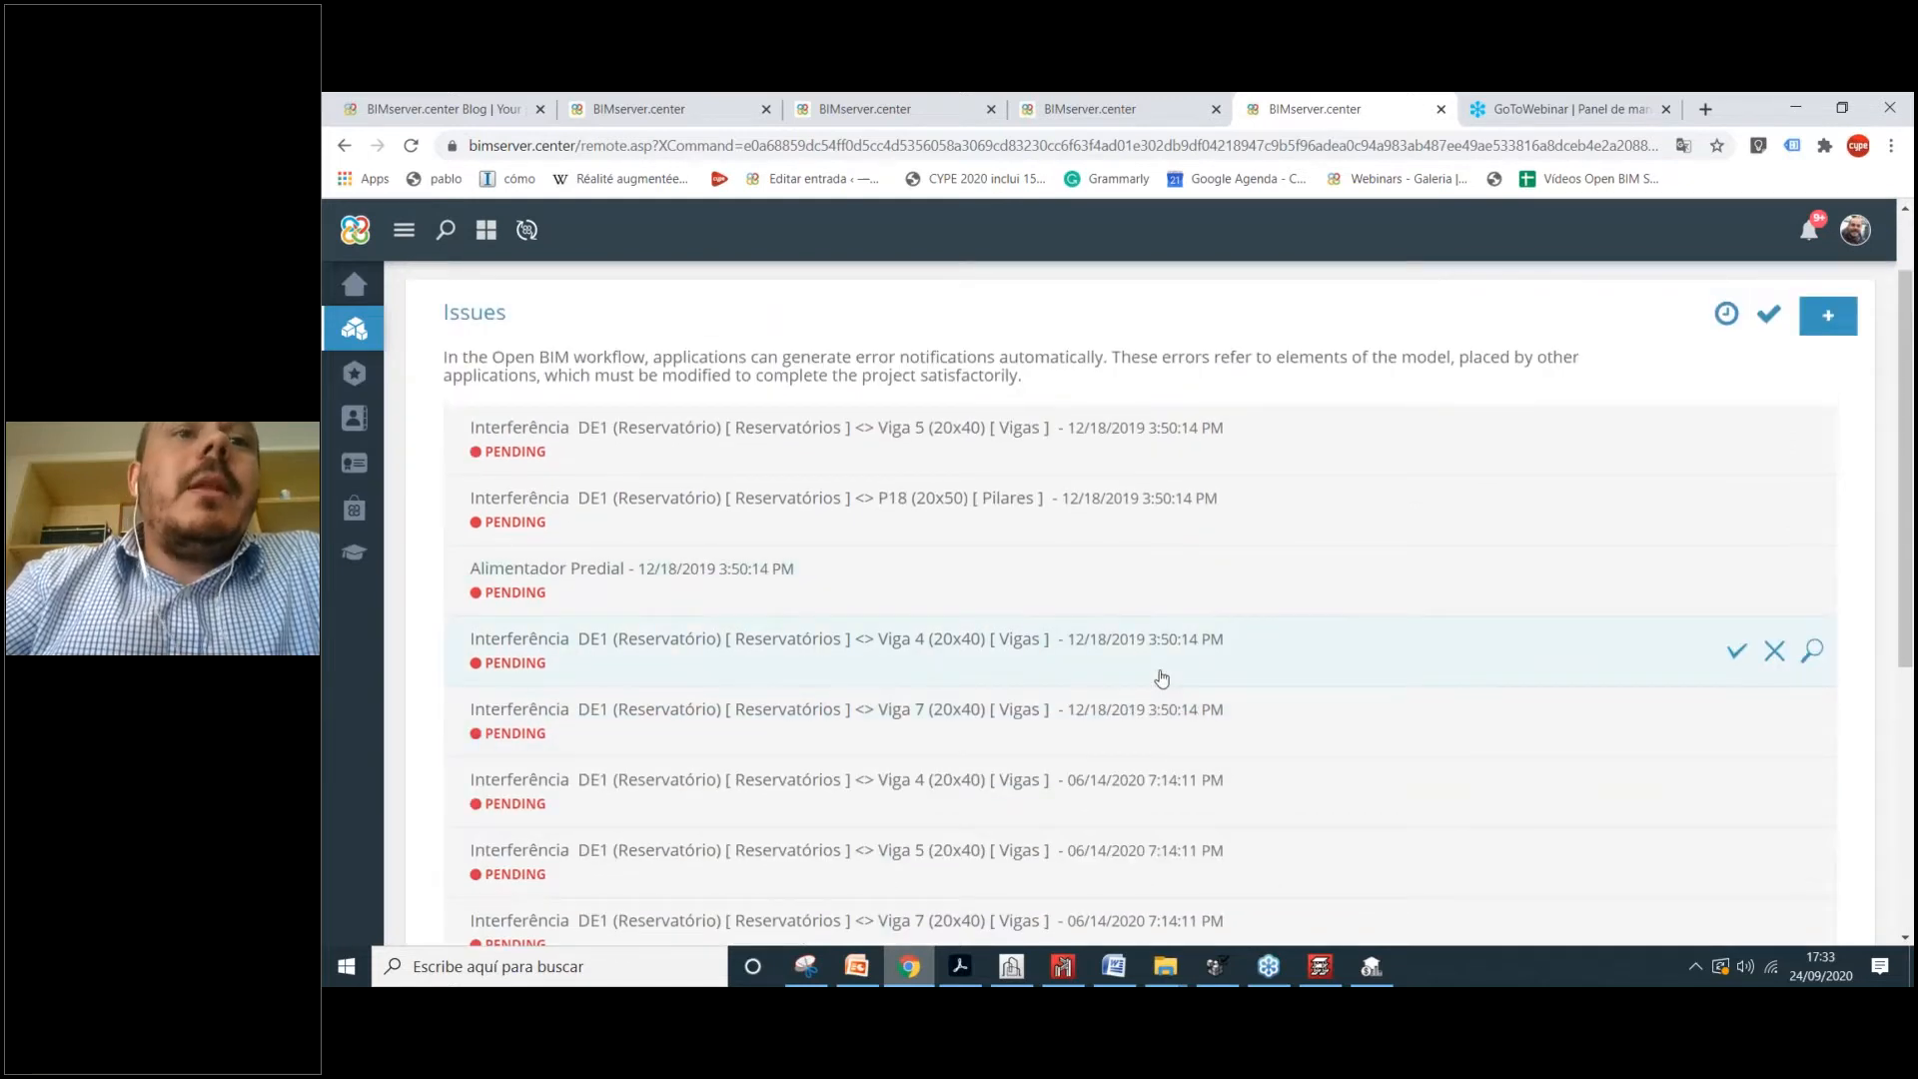
pyautogui.scroll(-5, 1159, 689)
pyautogui.scroll(3, 1192, 744)
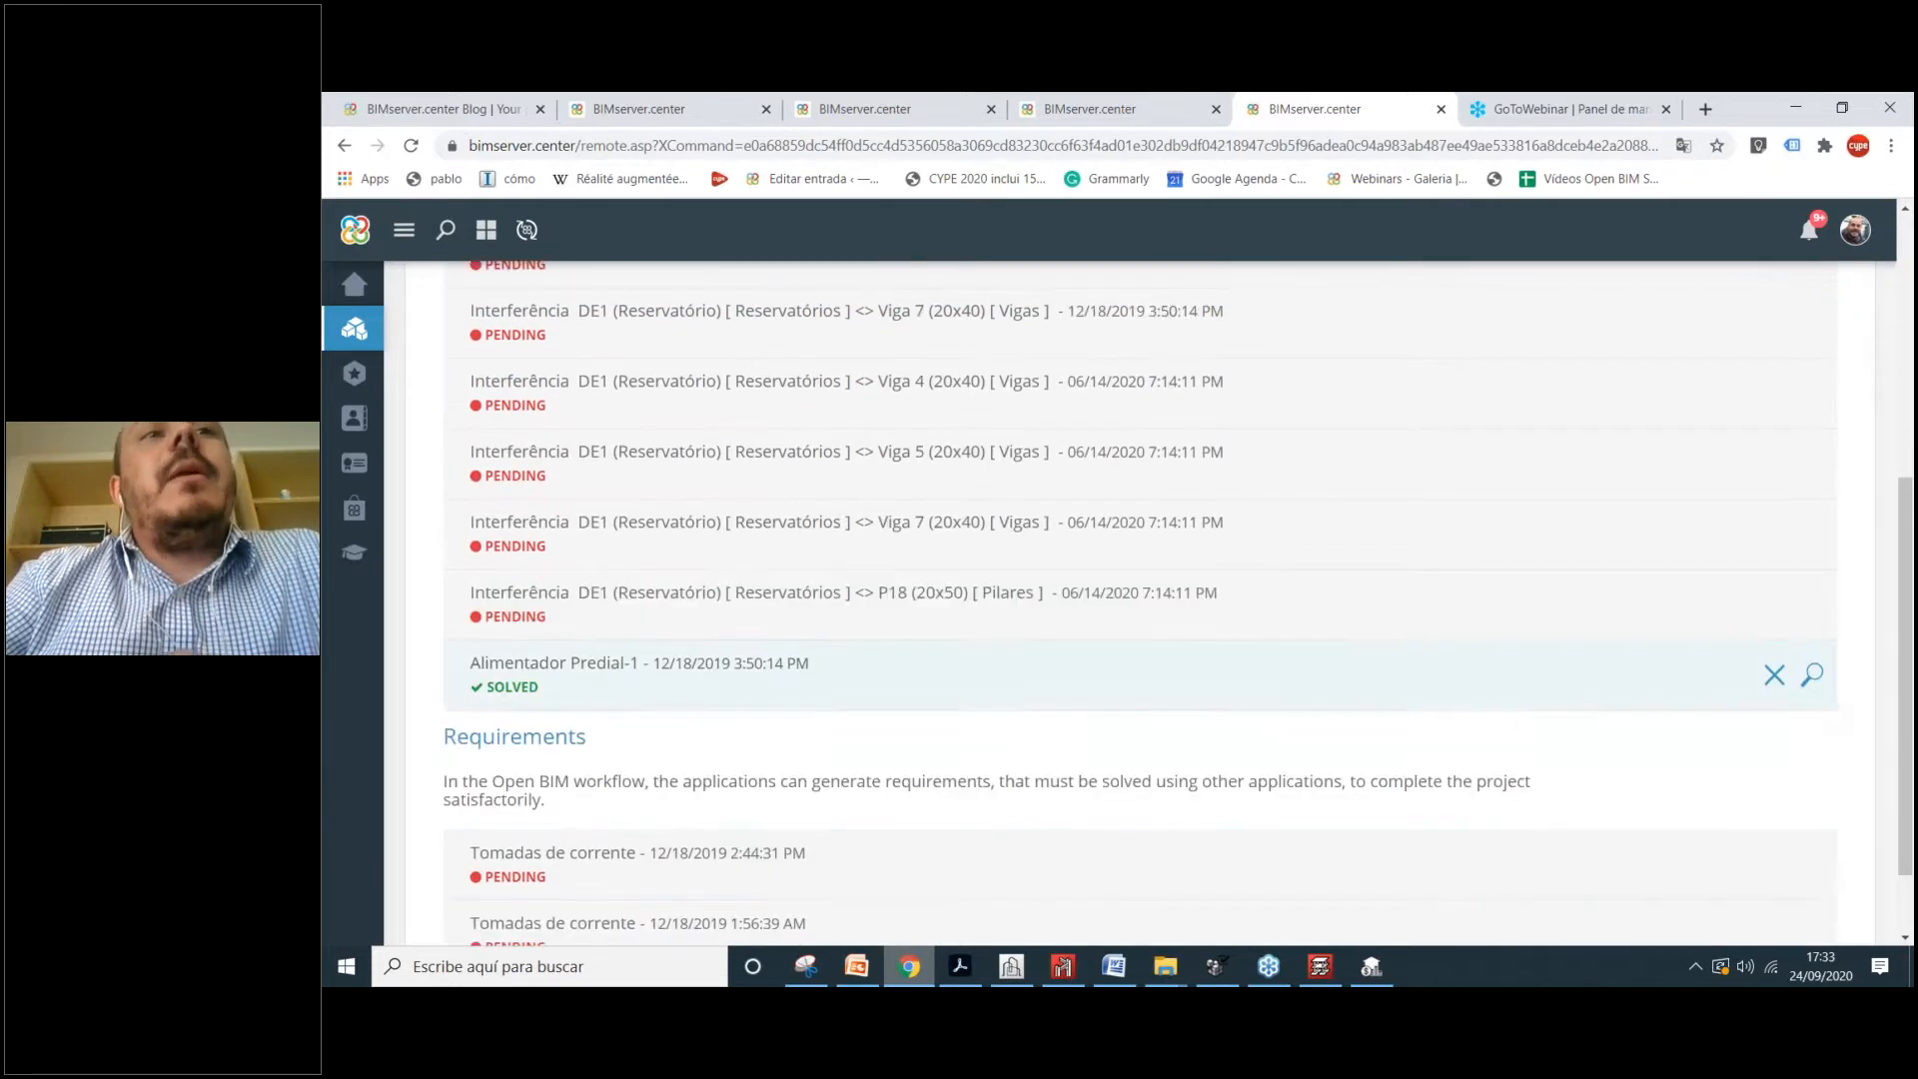